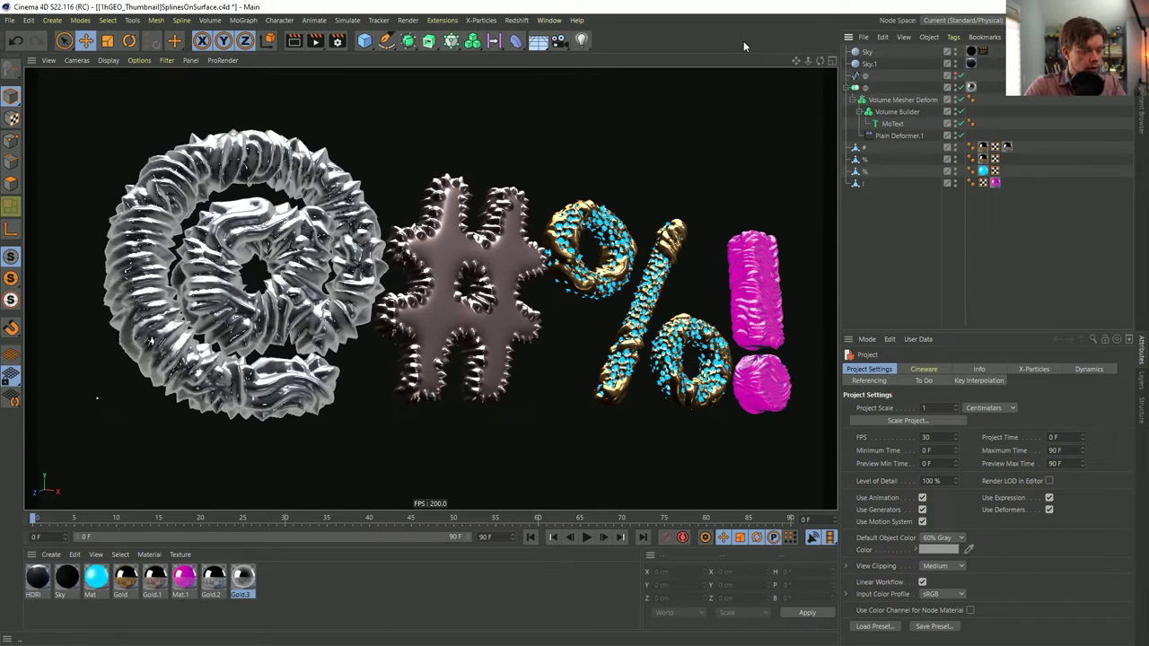
- Create a new empty project, and bring up an enlarged browser window with the Rhombic Dodecahedron build video
{"action": "key", "text": "ctrl+n"}
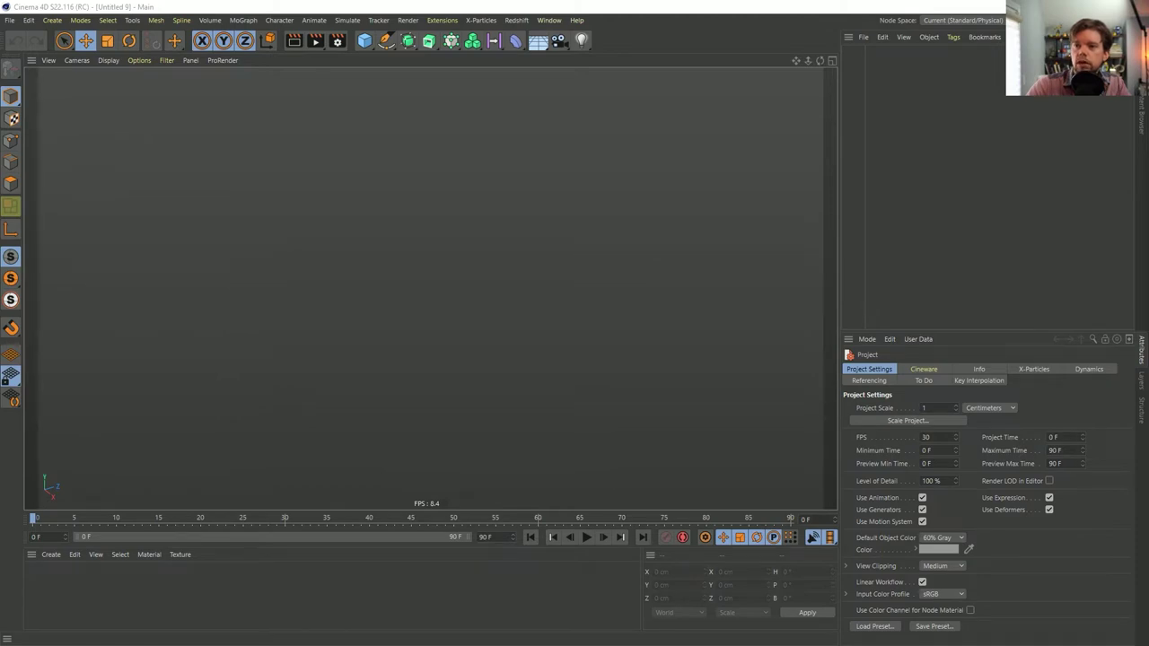
{"action": "left_click_drag", "start_coordinate": [2, 185], "coordinate": [312, 185]}
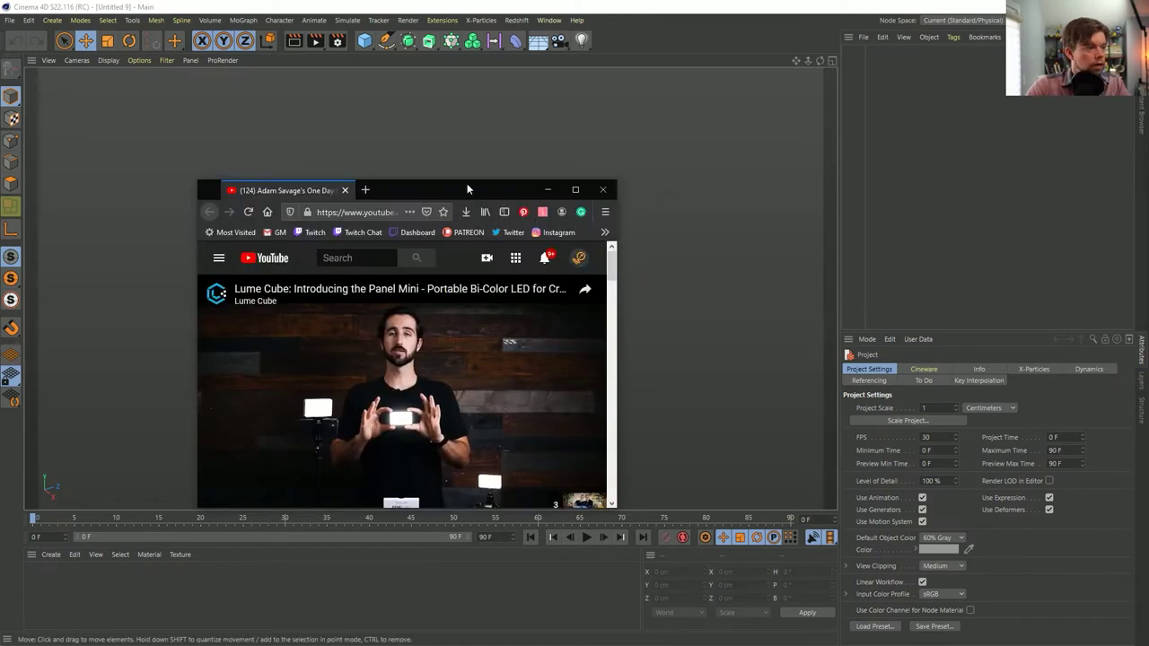
{"action": "left_click_drag", "start_coordinate": [468, 187], "coordinate": [380, 69]}
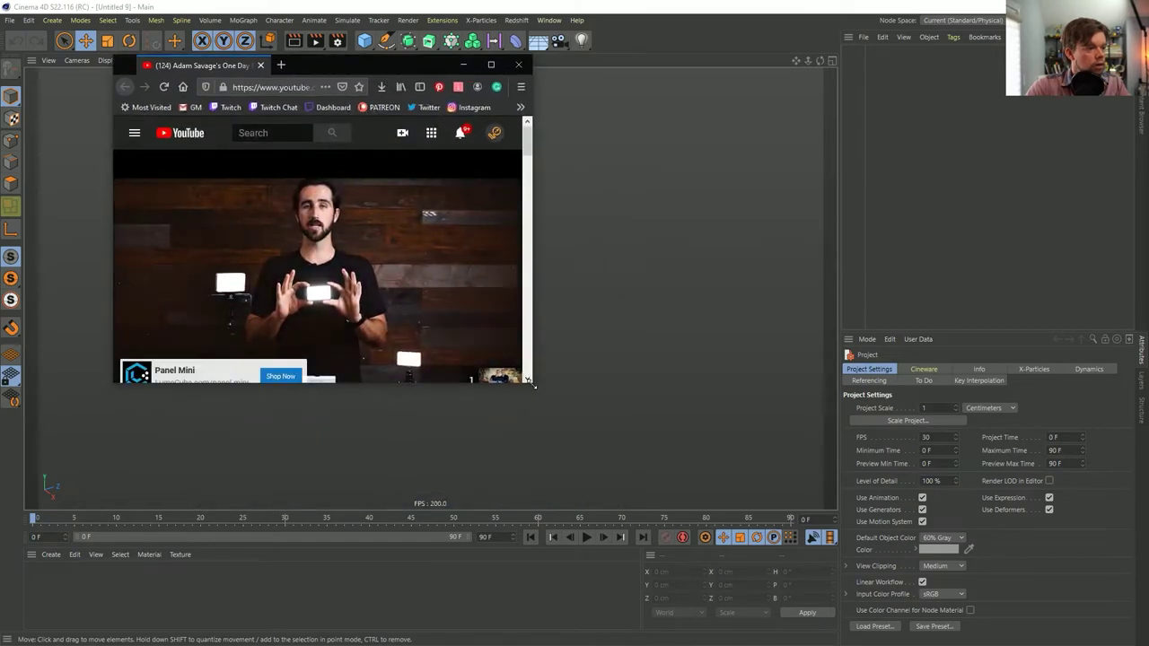
{"action": "left_click_drag", "start_coordinate": [532, 383], "coordinate": [1060, 593]}
{"action": "left_click", "coordinate": [1012, 469]}
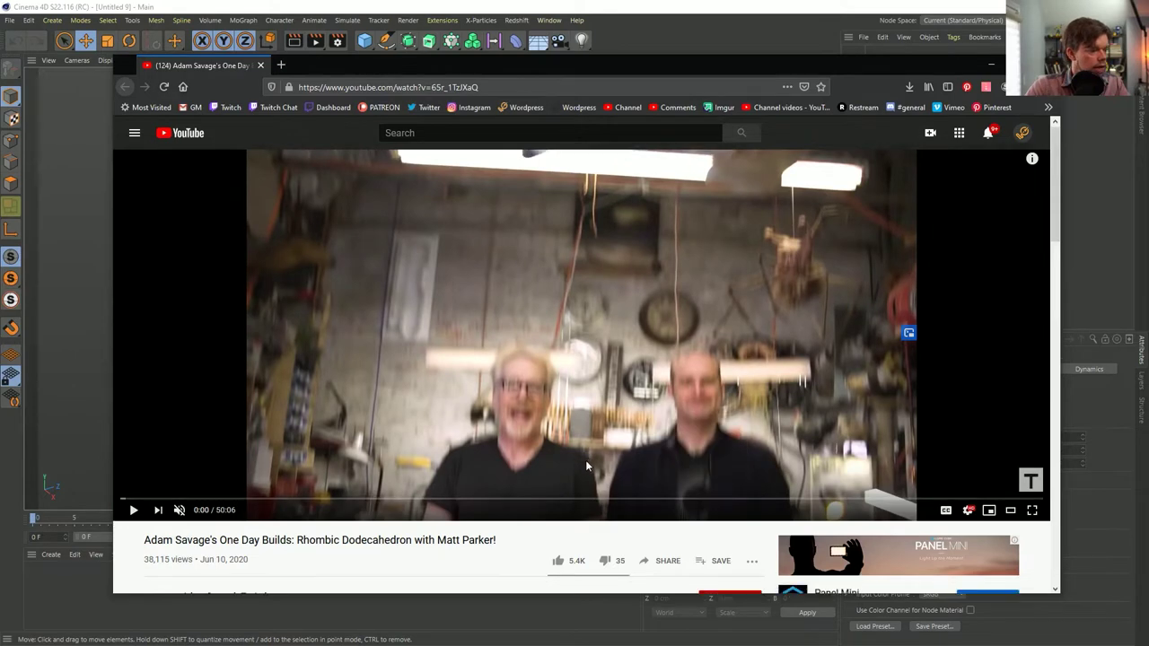
- Play the video from about 47:28 to examine the glowing mirrored dodecahedron, and return to Cinema 4D
{"action": "scroll", "coordinate": [586, 459], "scroll_direction": "down", "scroll_amount": 3}
{"action": "scroll", "coordinate": [604, 456], "scroll_direction": "up", "scroll_amount": 1}
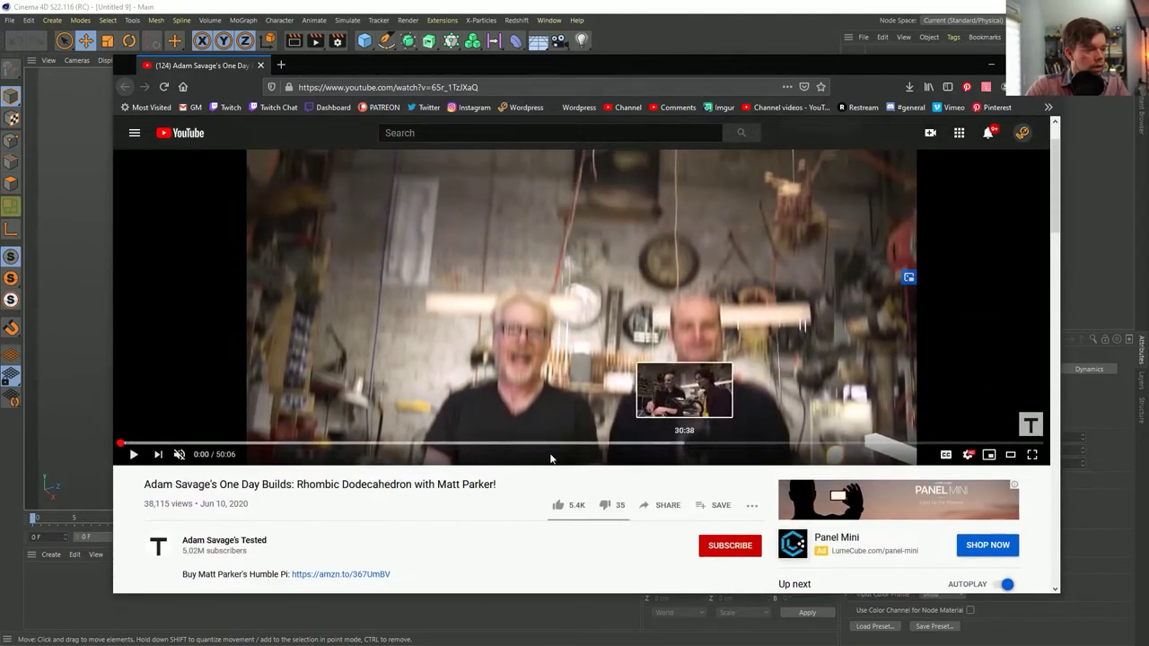
{"action": "scroll", "coordinate": [448, 404], "scroll_direction": "down", "scroll_amount": 2}
{"action": "scroll", "coordinate": [227, 381], "scroll_direction": "up", "scroll_amount": 2}
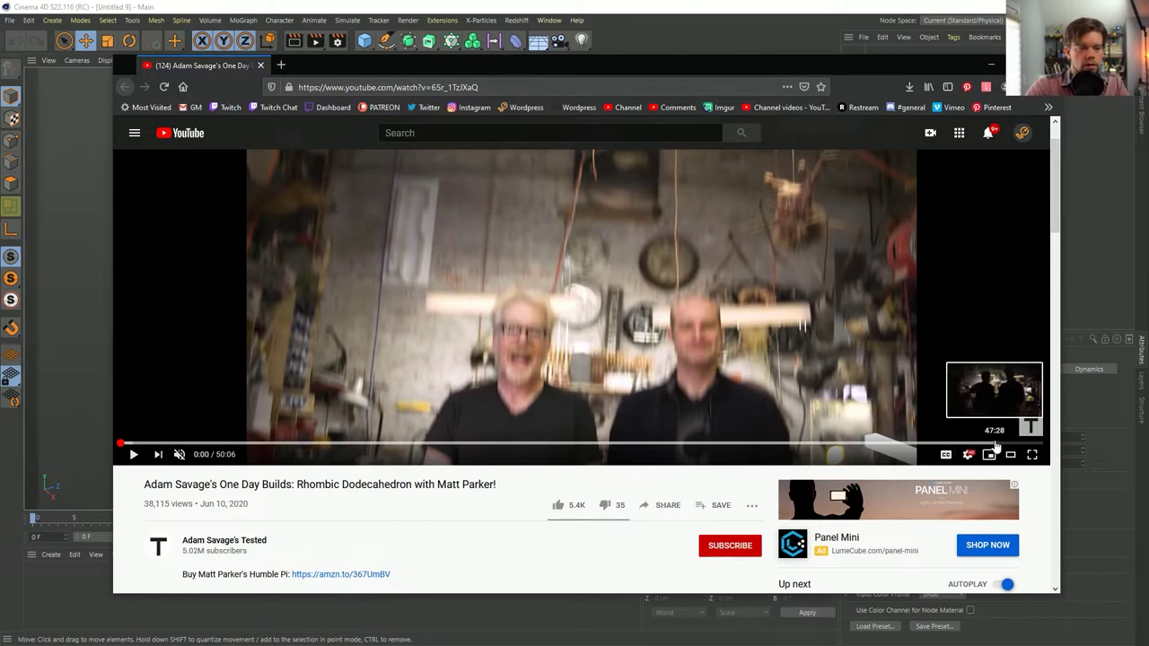
{"action": "left_click", "coordinate": [996, 446]}
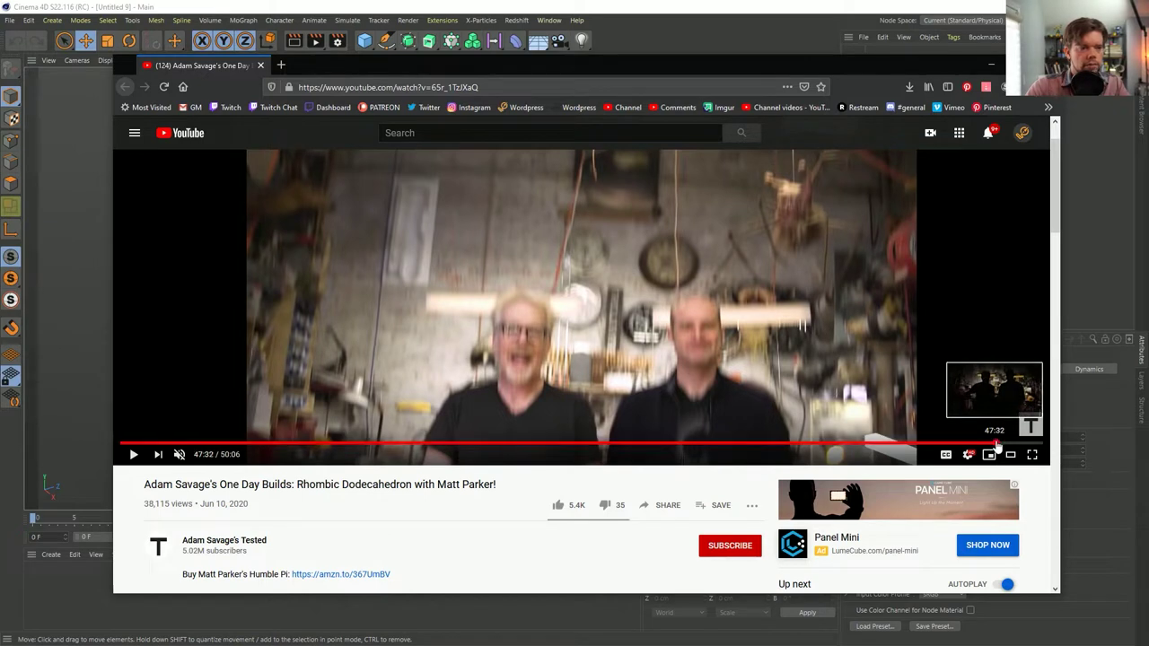
{"action": "left_click", "coordinate": [791, 389]}
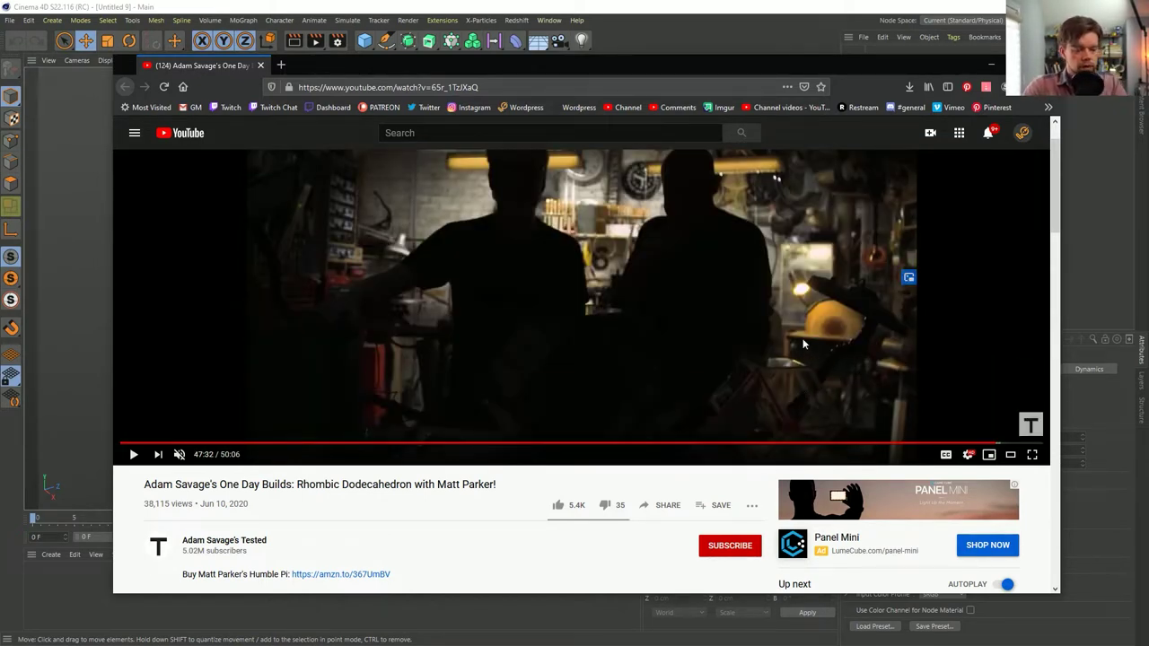
{"action": "left_click", "coordinate": [769, 322]}
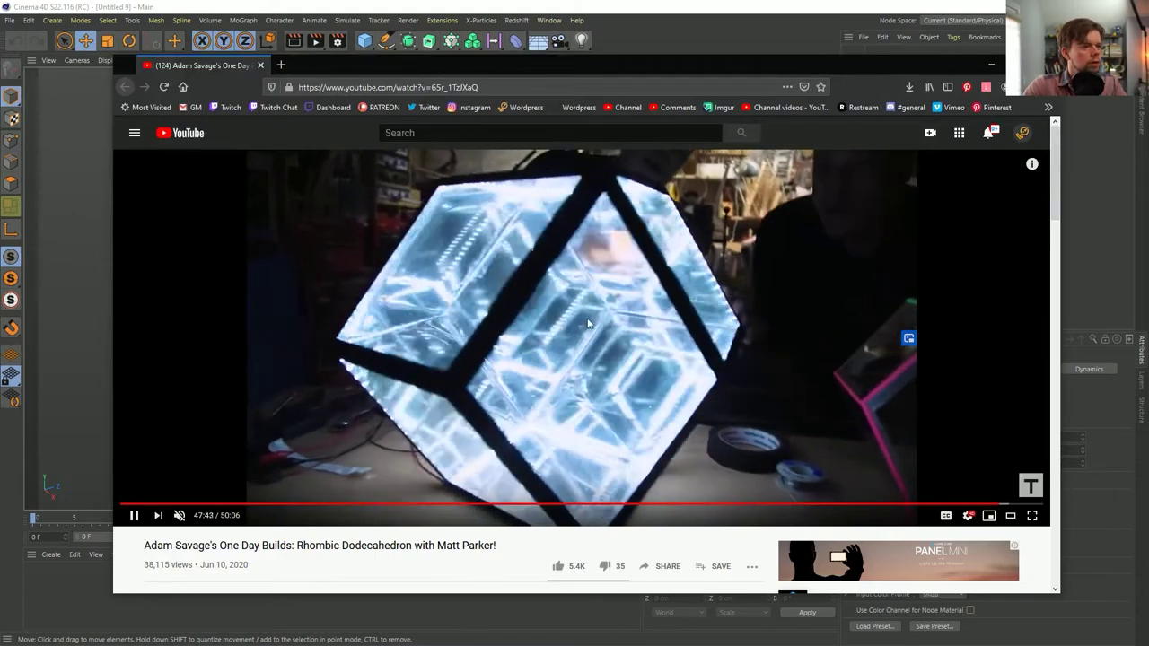
{"action": "left_click", "coordinate": [473, 376]}
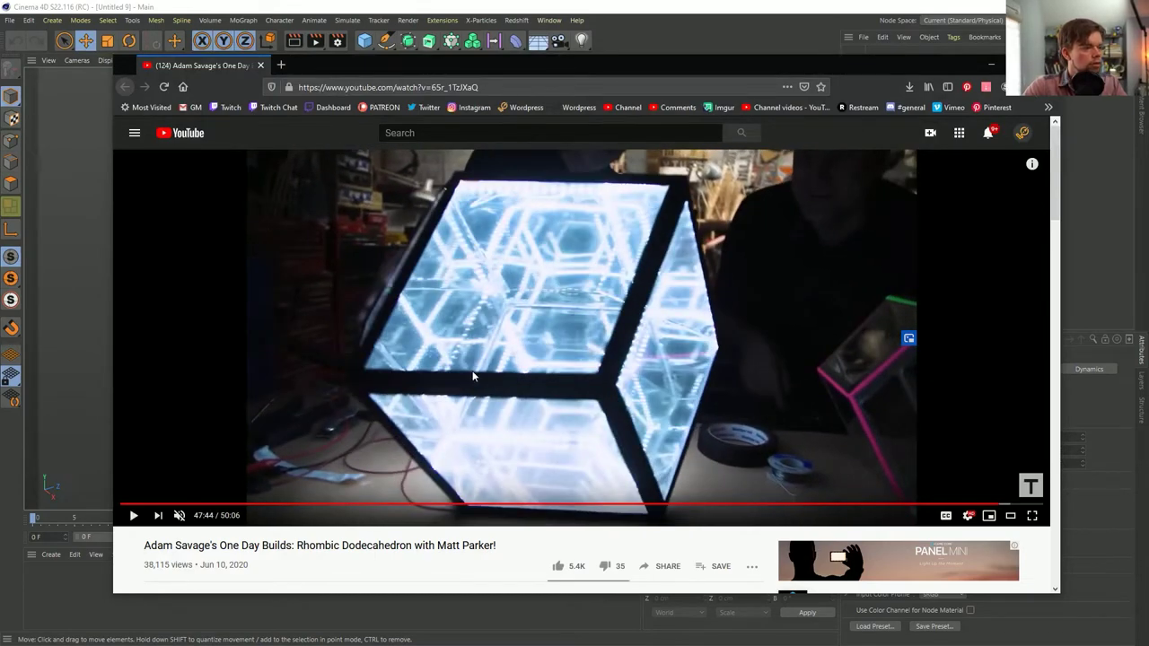
{"action": "left_click", "coordinate": [650, 54]}
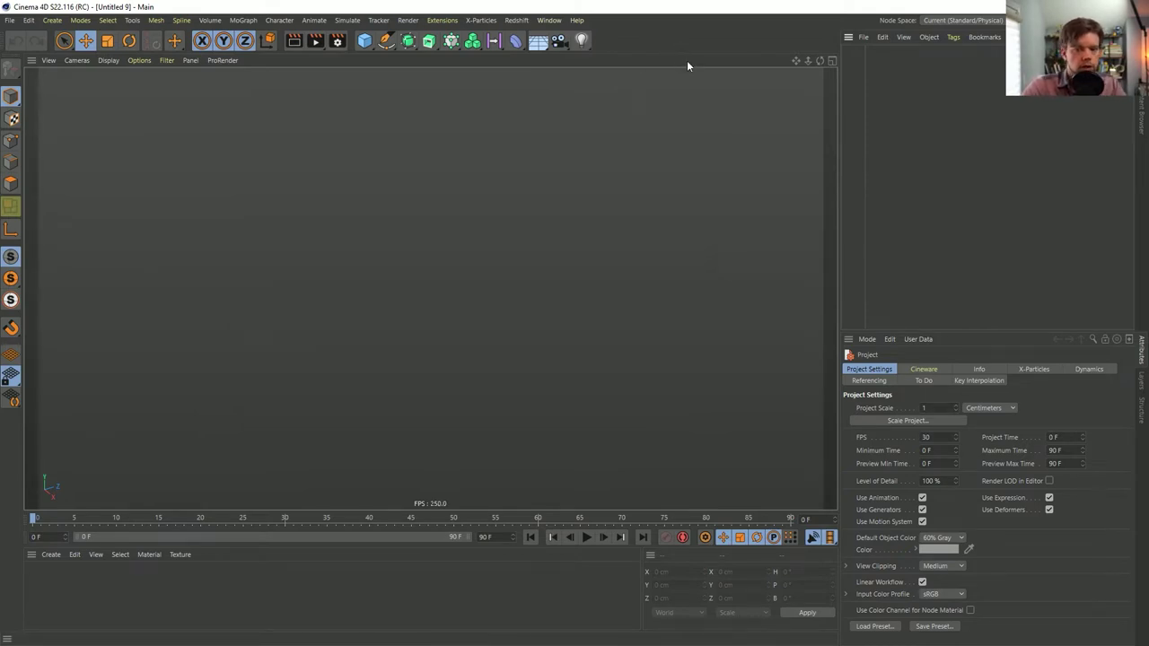
- Add a Platonic object to the empty scene
{"action": "left_click", "coordinate": [364, 40]}
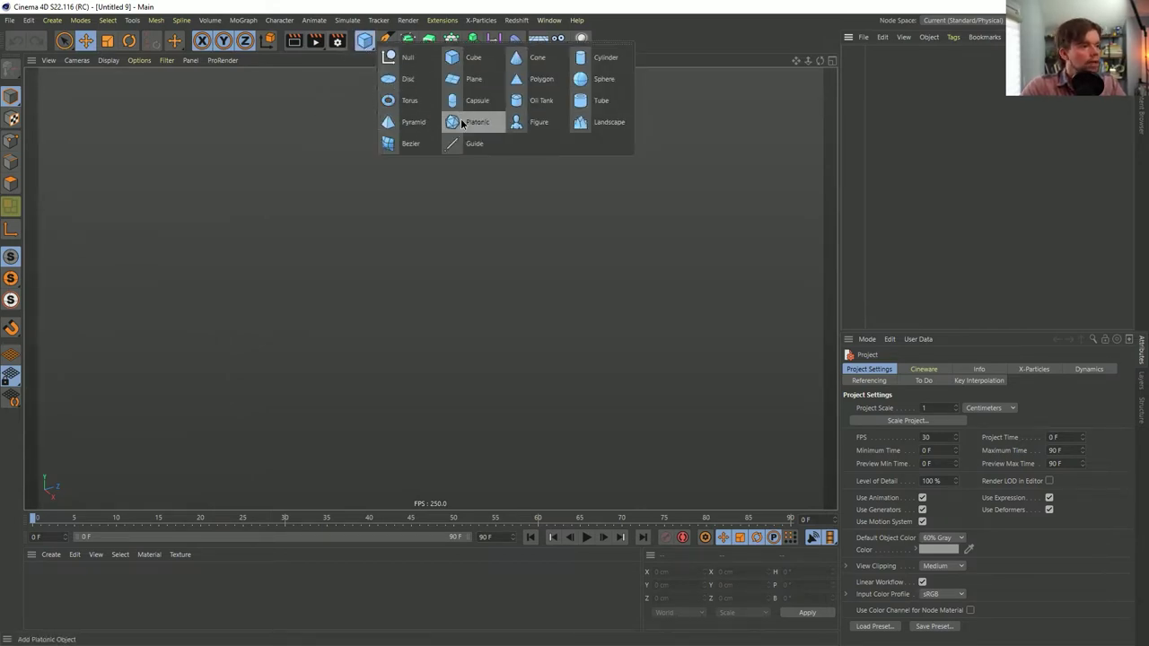
{"action": "left_click", "coordinate": [475, 124]}
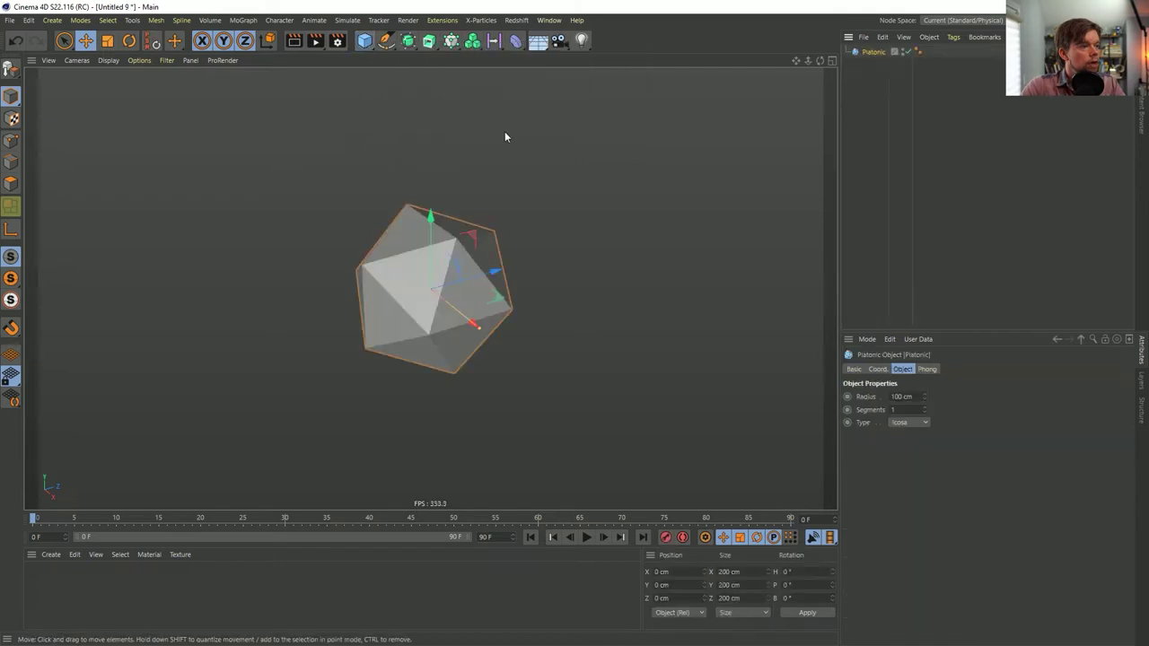
- Try the Dodeca type on the Platonic object, and undo the change
{"action": "left_click", "coordinate": [908, 422]}
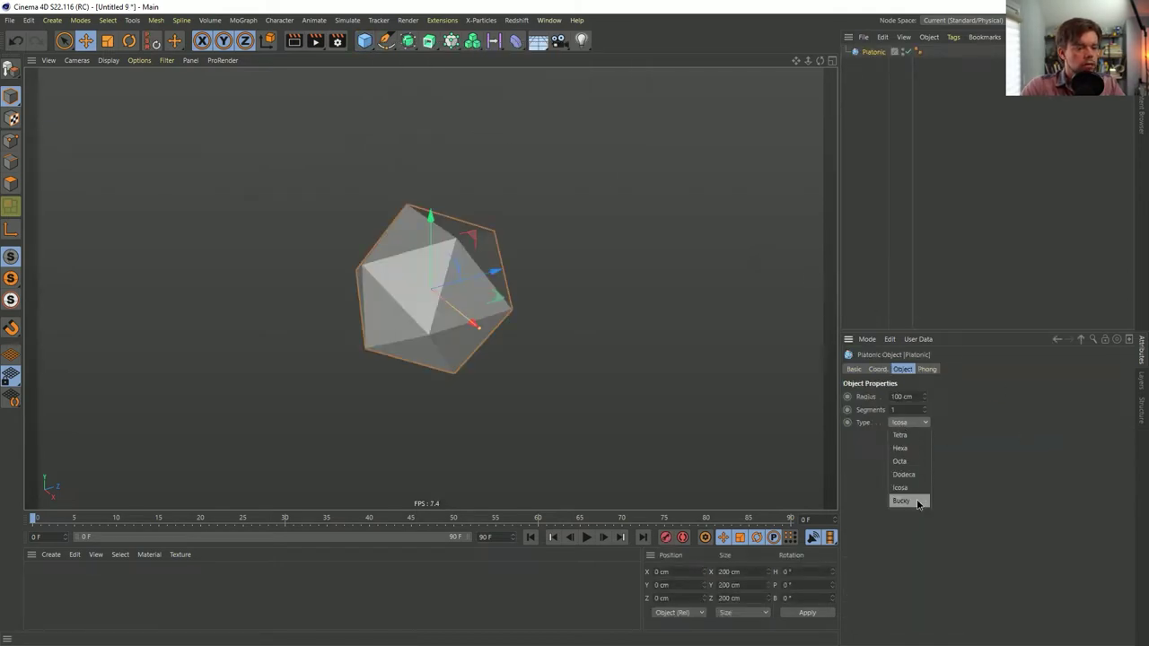
{"action": "left_click", "coordinate": [999, 523]}
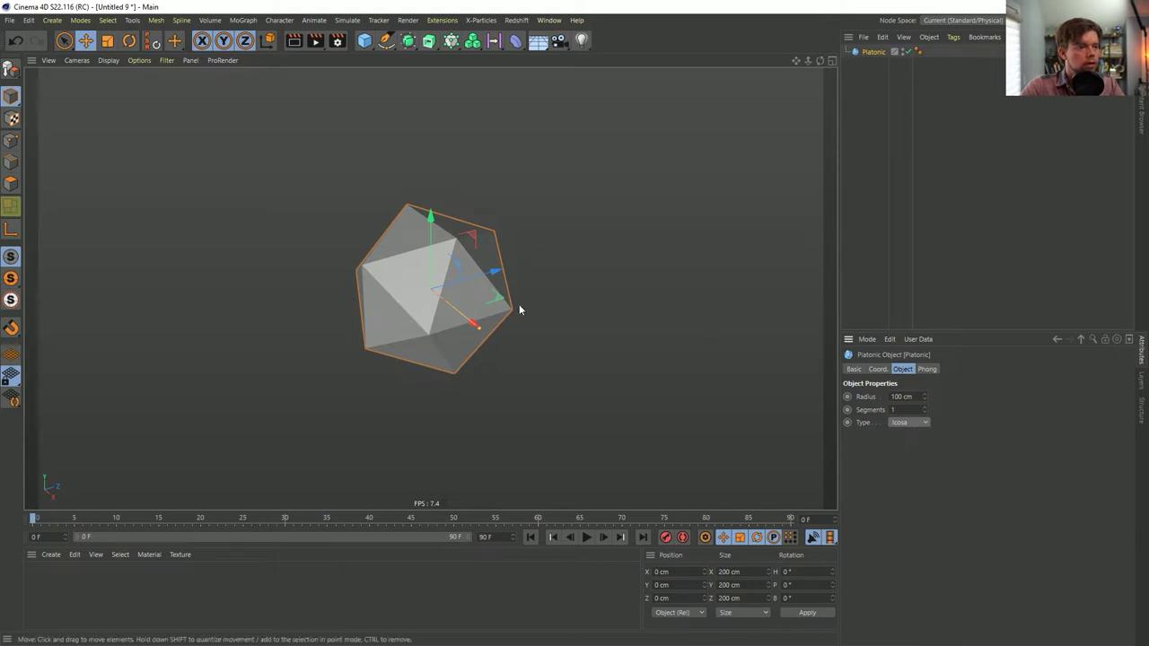
{"action": "left_click", "coordinate": [909, 424]}
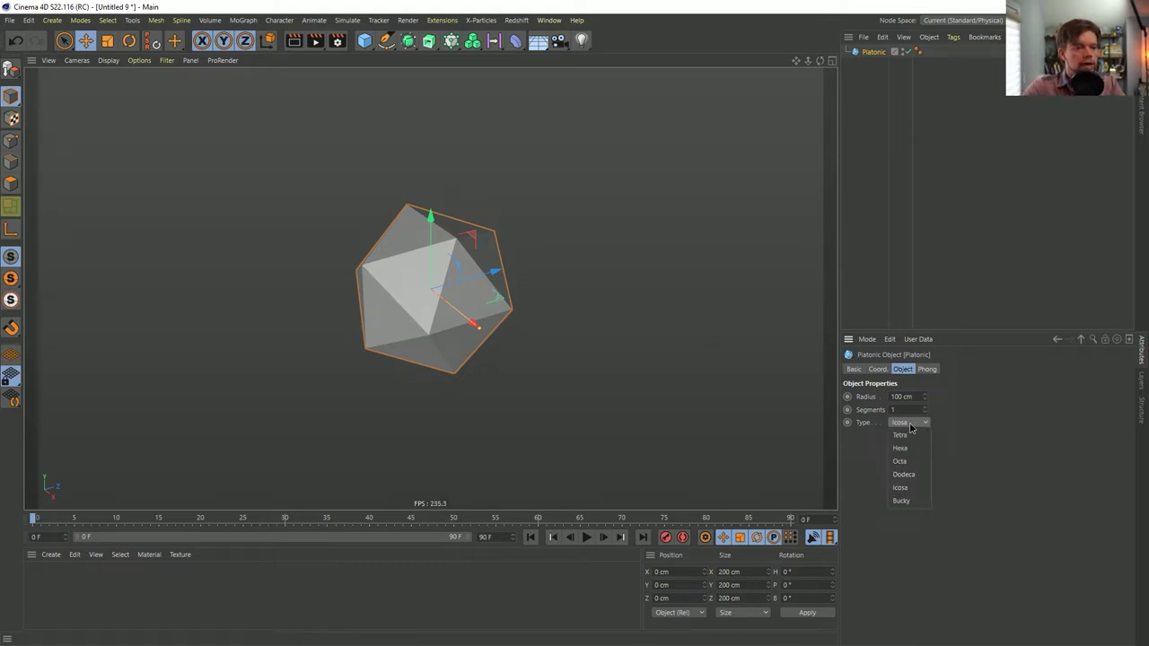
{"action": "left_click", "coordinate": [908, 474]}
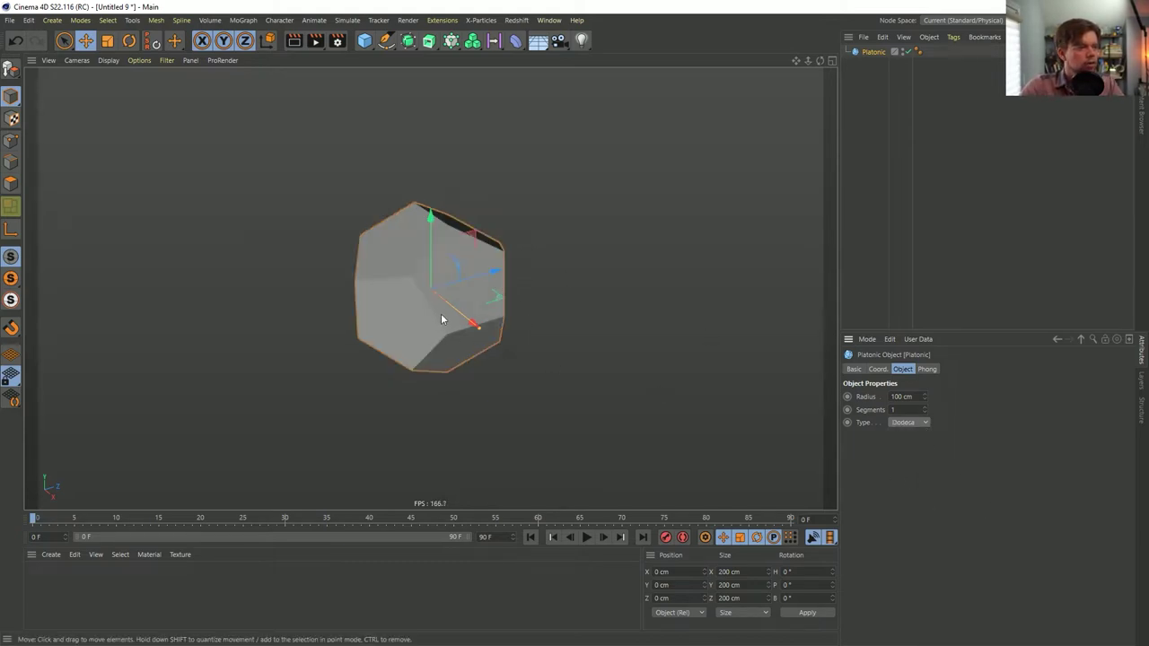
{"action": "key", "text": "ctrl+z"}
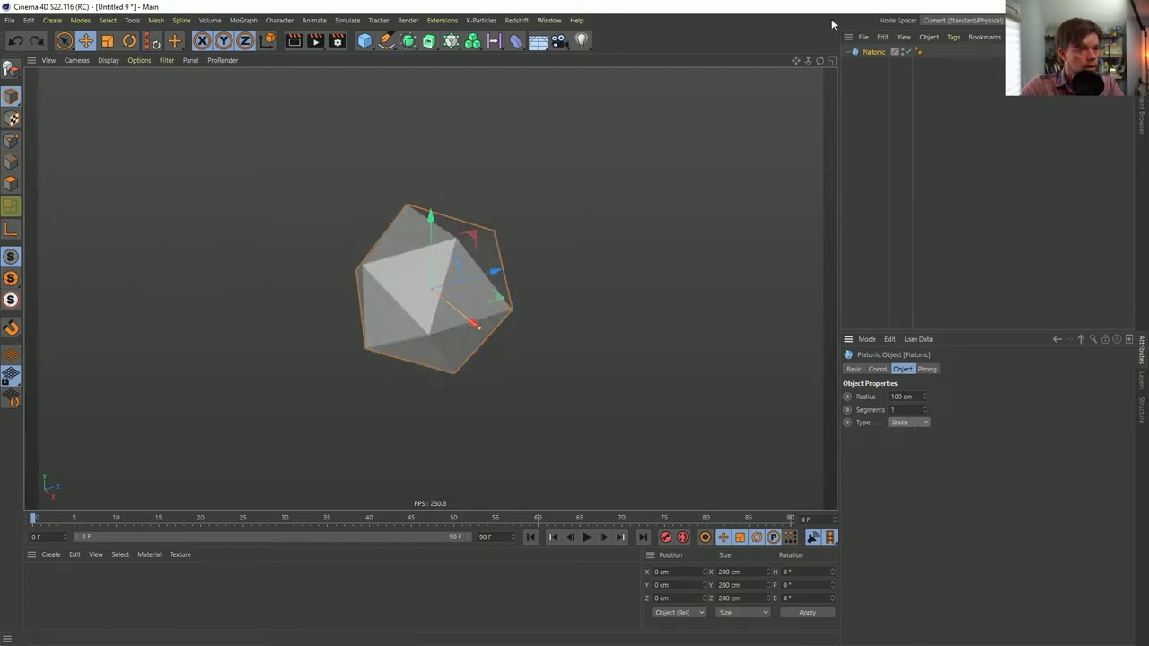
- Make the Platonic object editable and select all of its polygons in polygon mode
{"action": "key", "text": "c"}
{"action": "left_click", "coordinate": [11, 205]}
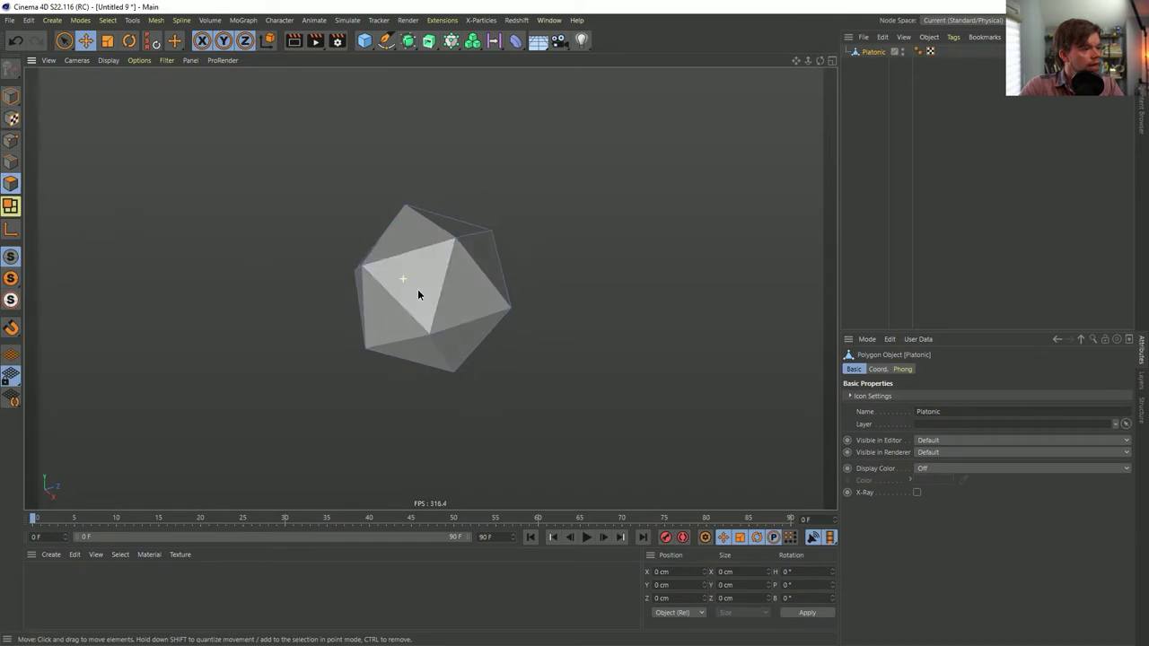
{"action": "left_click_drag", "start_coordinate": [419, 290], "coordinate": [460, 287], "text": "alt"}
{"action": "scroll", "coordinate": [461, 289], "scroll_direction": "up", "scroll_amount": 3}
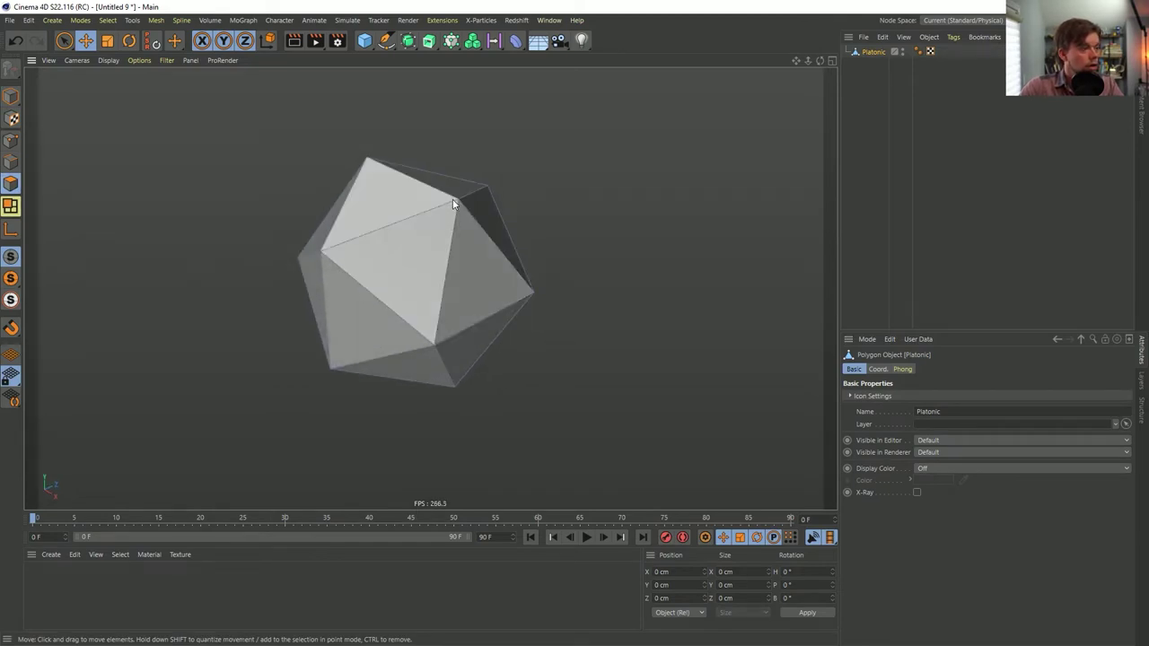
{"action": "key", "text": "ctrl+a"}
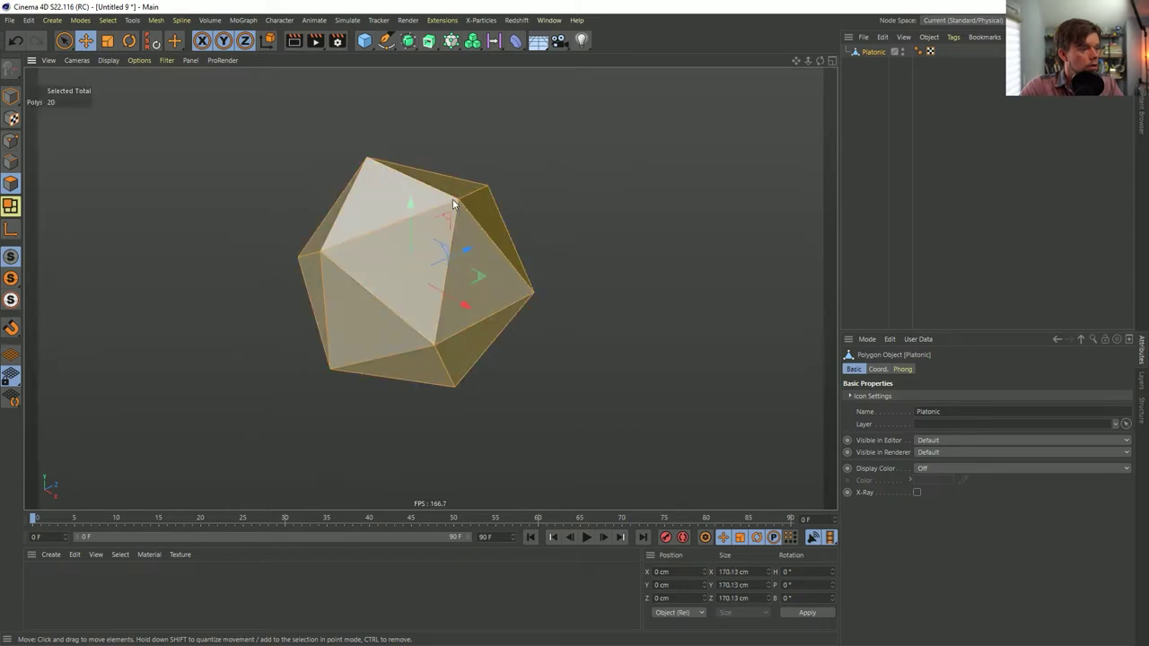
- Try an inner extrude of all faces by about 4.4 cm with Preserve Groups off, and undo the extrusion
{"action": "key", "text": "i"}
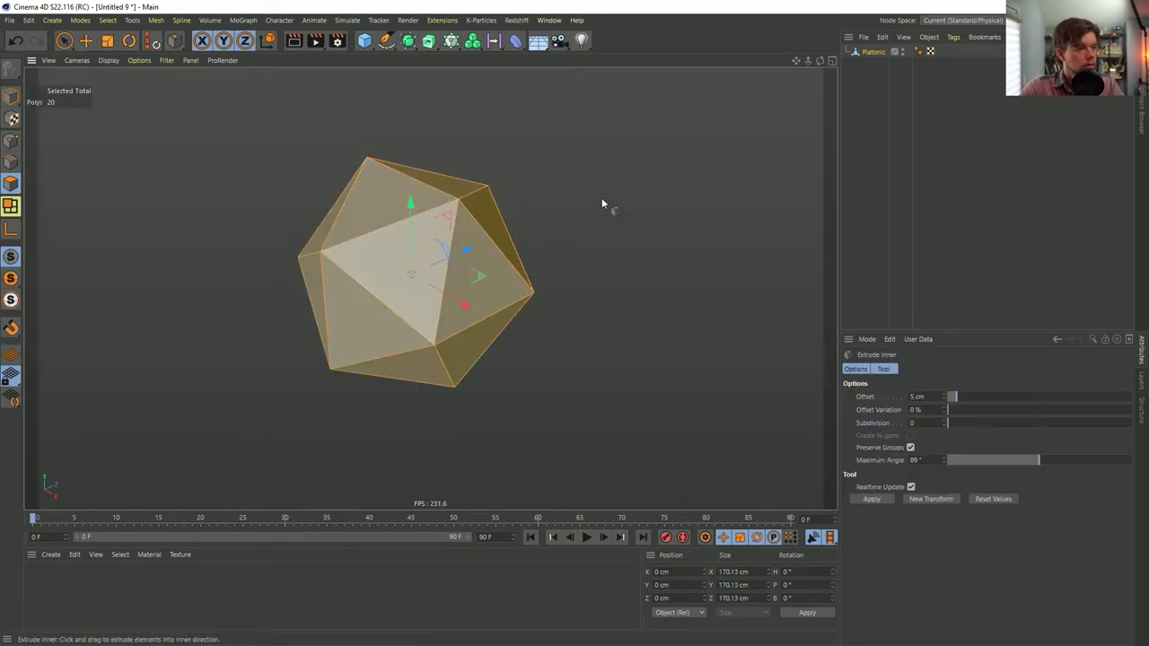
{"action": "left_click_drag", "start_coordinate": [950, 396], "coordinate": [1018, 396]}
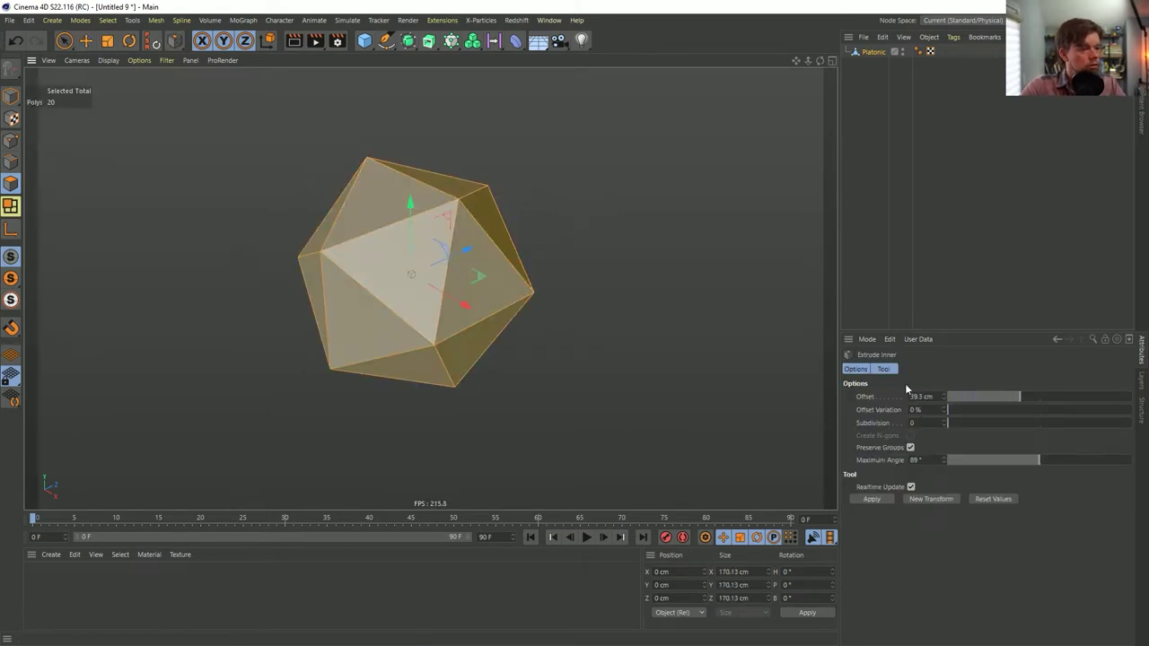
{"action": "left_click", "coordinate": [912, 446]}
{"action": "left_click_drag", "start_coordinate": [578, 230], "coordinate": [485, 225]}
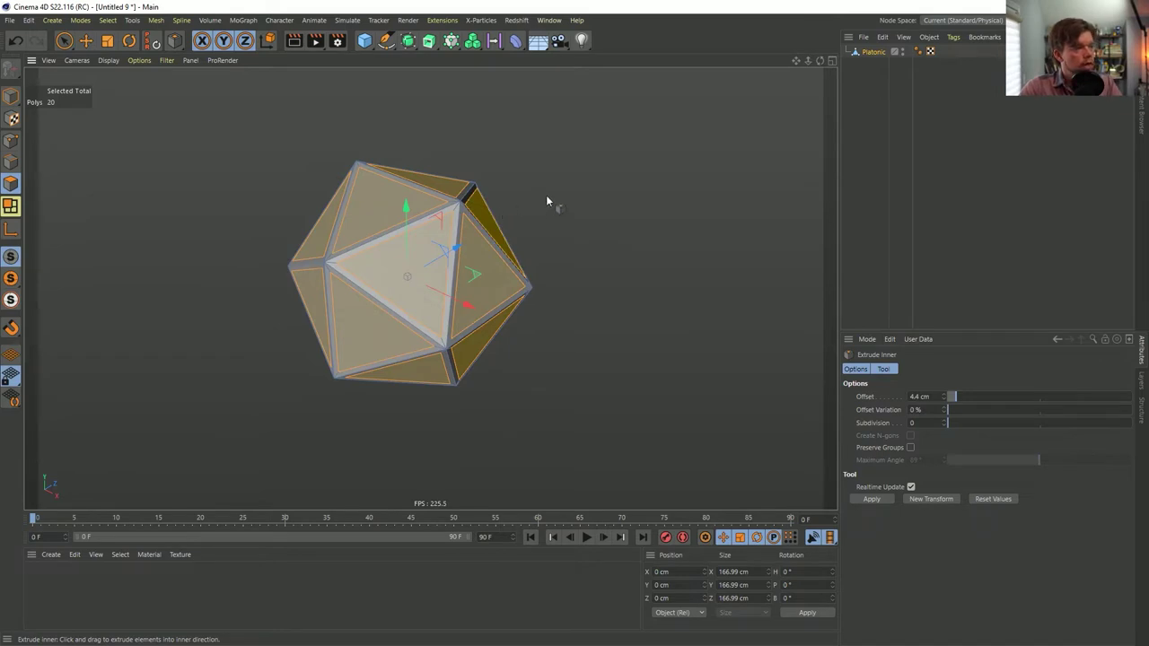
{"action": "key", "text": "ctrl+z"}
{"action": "left_click", "coordinate": [874, 97]}
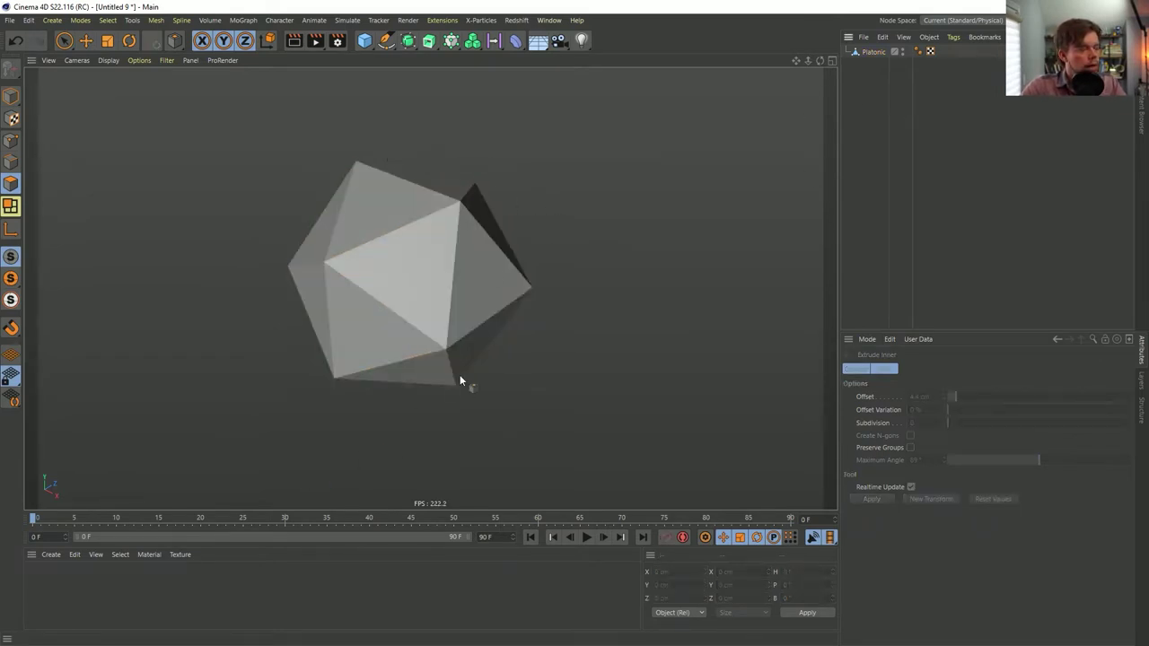
- Create a new material and apply it to the Platonic object, leaving the object selected
{"action": "left_click_drag", "start_coordinate": [403, 282], "coordinate": [429, 288], "text": "alt"}
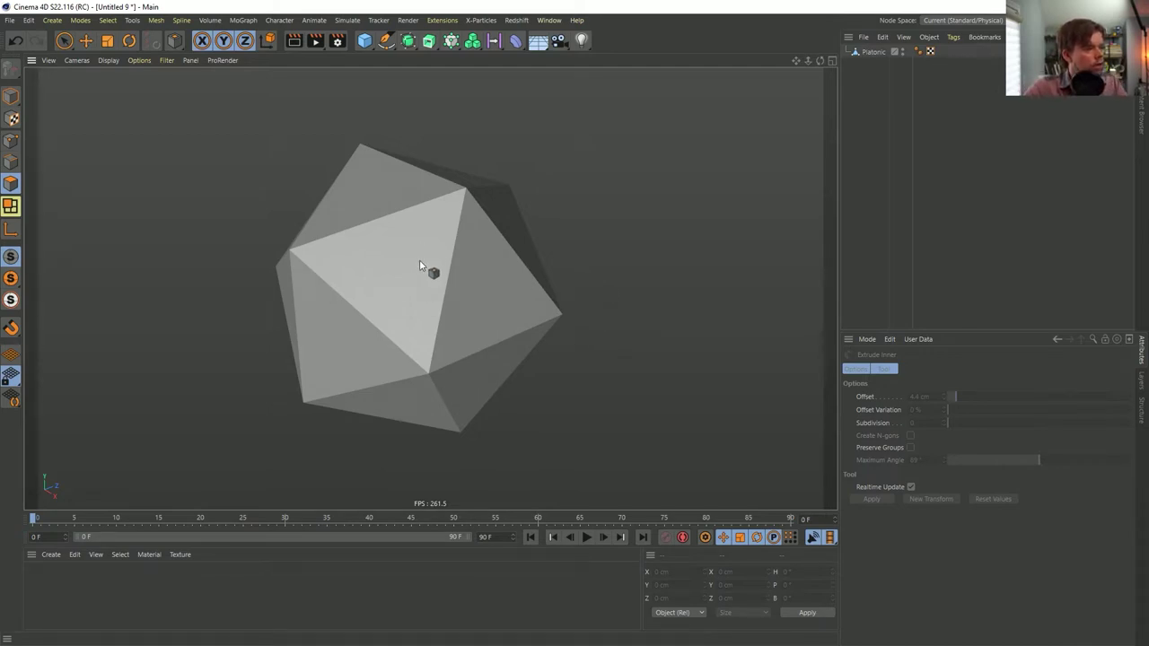
{"action": "double_click", "coordinate": [49, 581]}
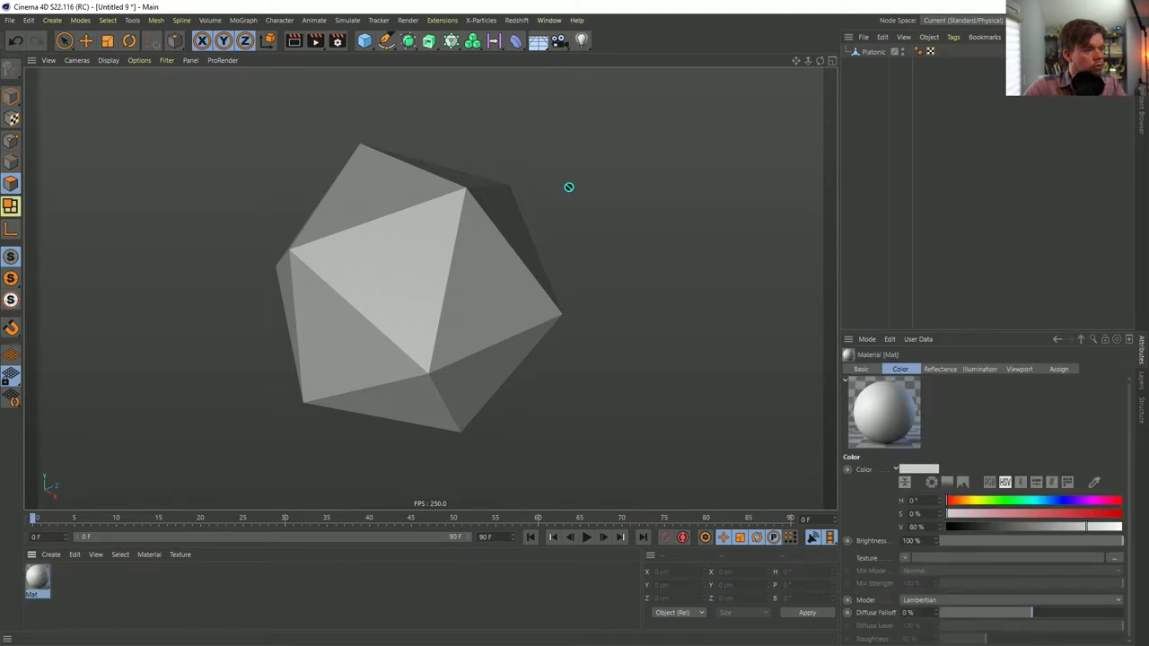
{"action": "left_click_drag", "start_coordinate": [465, 230], "coordinate": [465, 229]}
{"action": "left_click", "coordinate": [885, 52]}
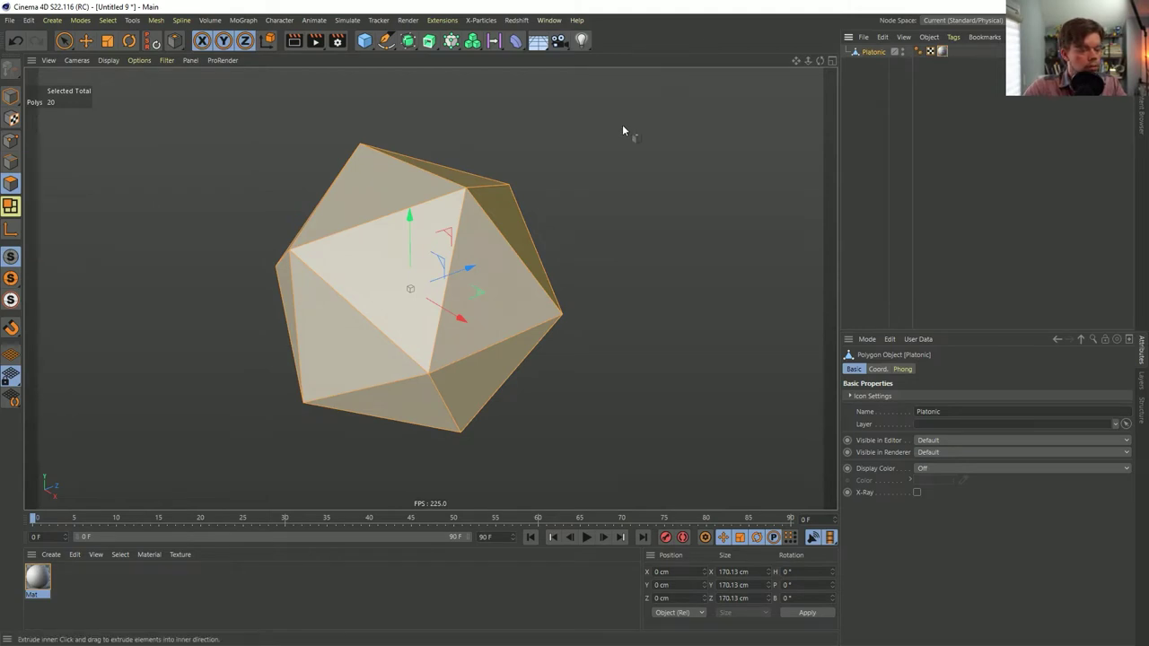
- Start an interactive render region and extend it vertically to frame the whole Platonic shape
{"action": "key", "text": "alt+r"}
{"action": "left_click_drag", "start_coordinate": [428, 178], "coordinate": [430, 115]}
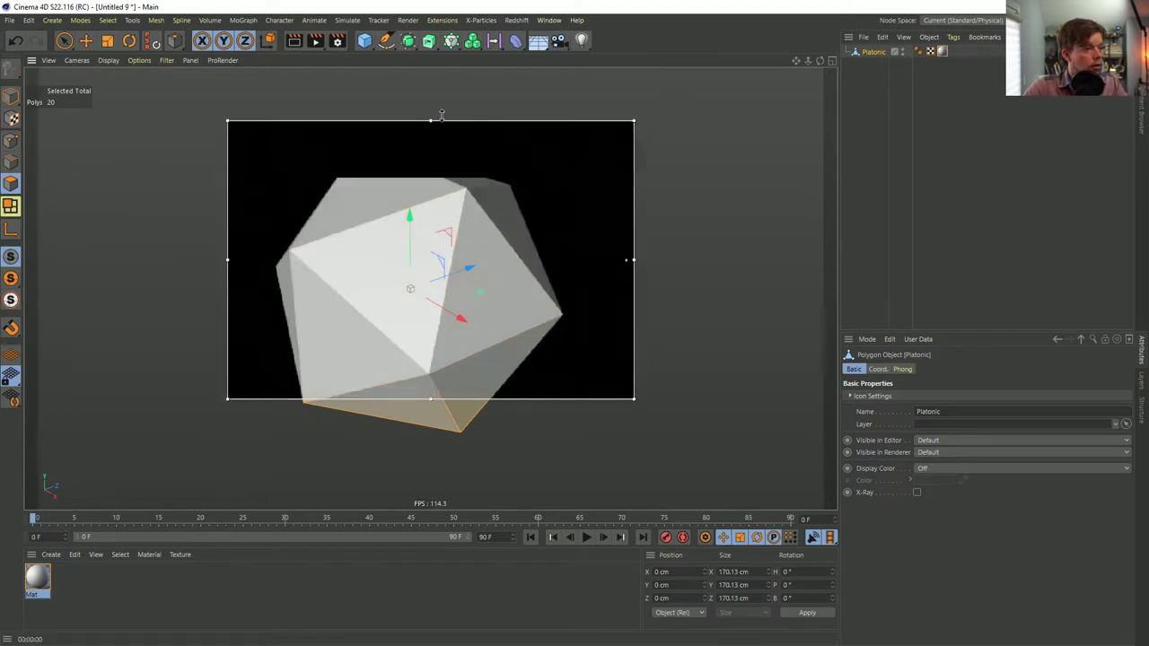
{"action": "left_click_drag", "start_coordinate": [431, 398], "coordinate": [449, 457]}
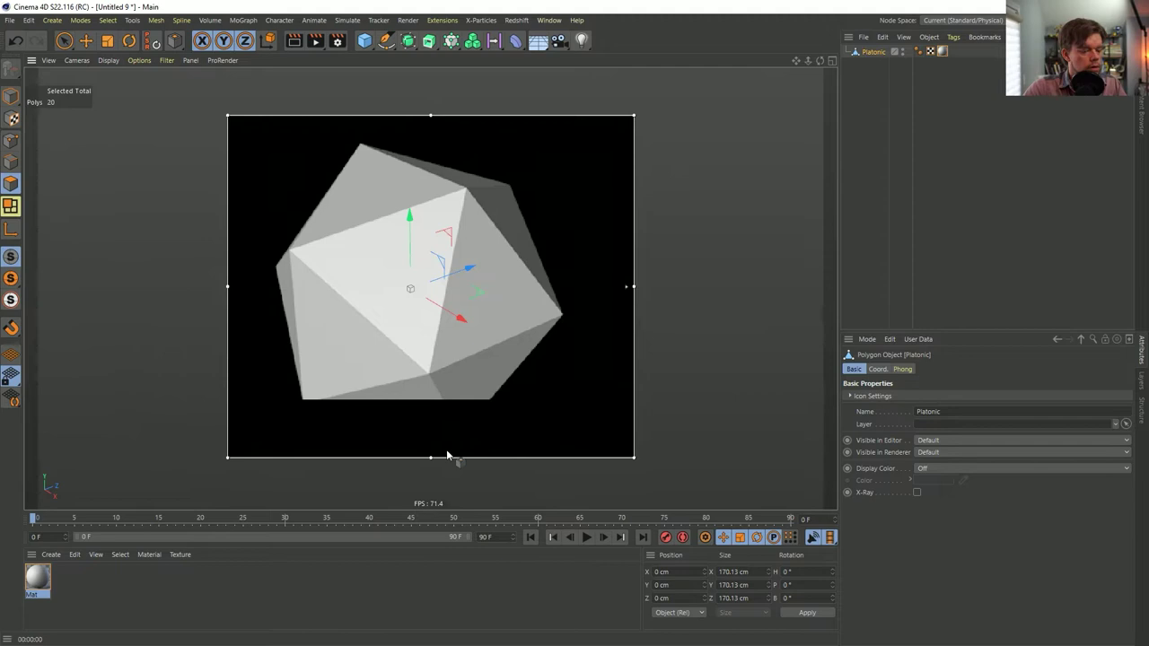
- Turn off the material's Color channel and remove the Default Specular layer from its Reflectance channel
{"action": "left_click", "coordinate": [39, 579]}
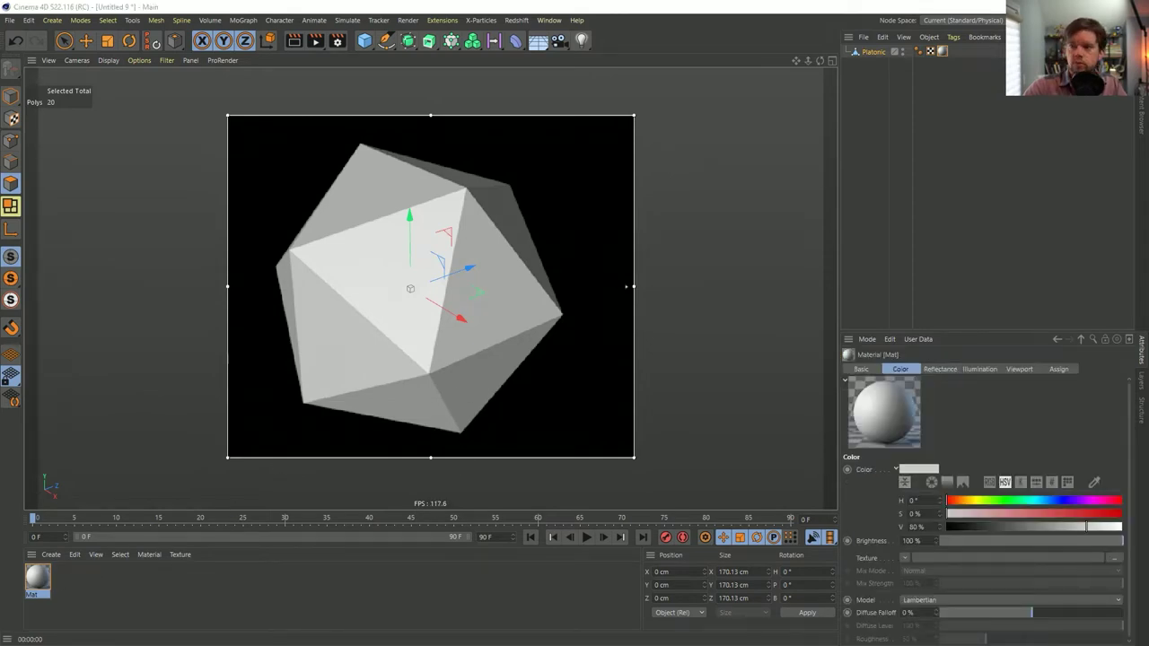
{"action": "double_click", "coordinate": [38, 580]}
{"action": "left_click_drag", "start_coordinate": [700, 120], "coordinate": [853, 75]}
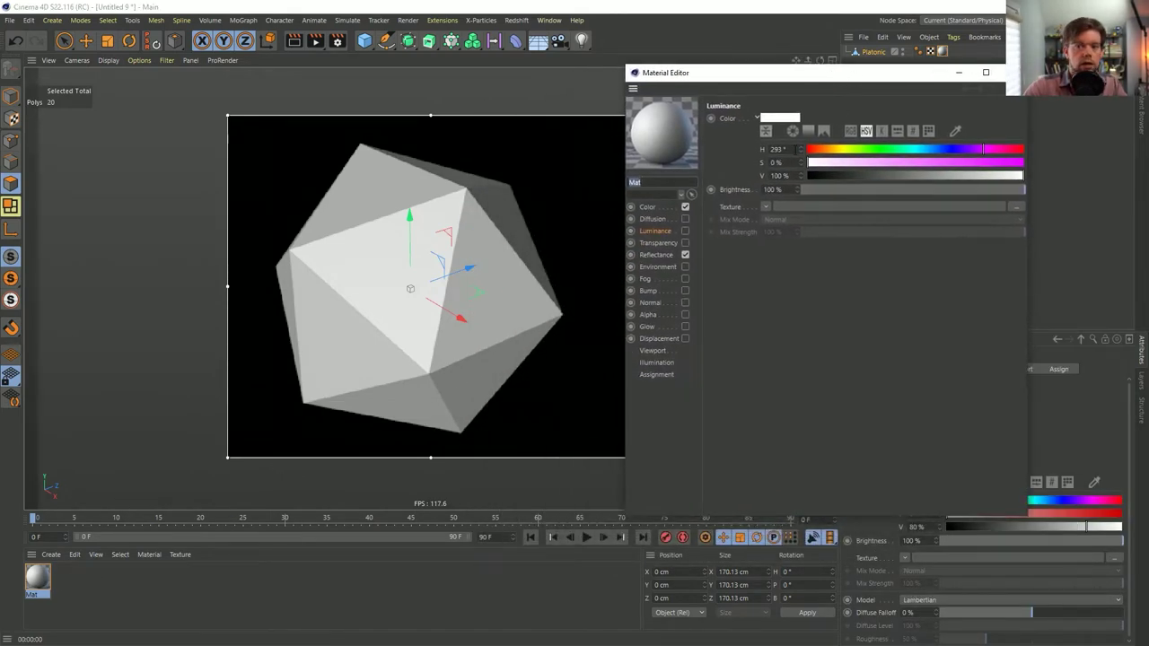
{"action": "left_click", "coordinate": [650, 208]}
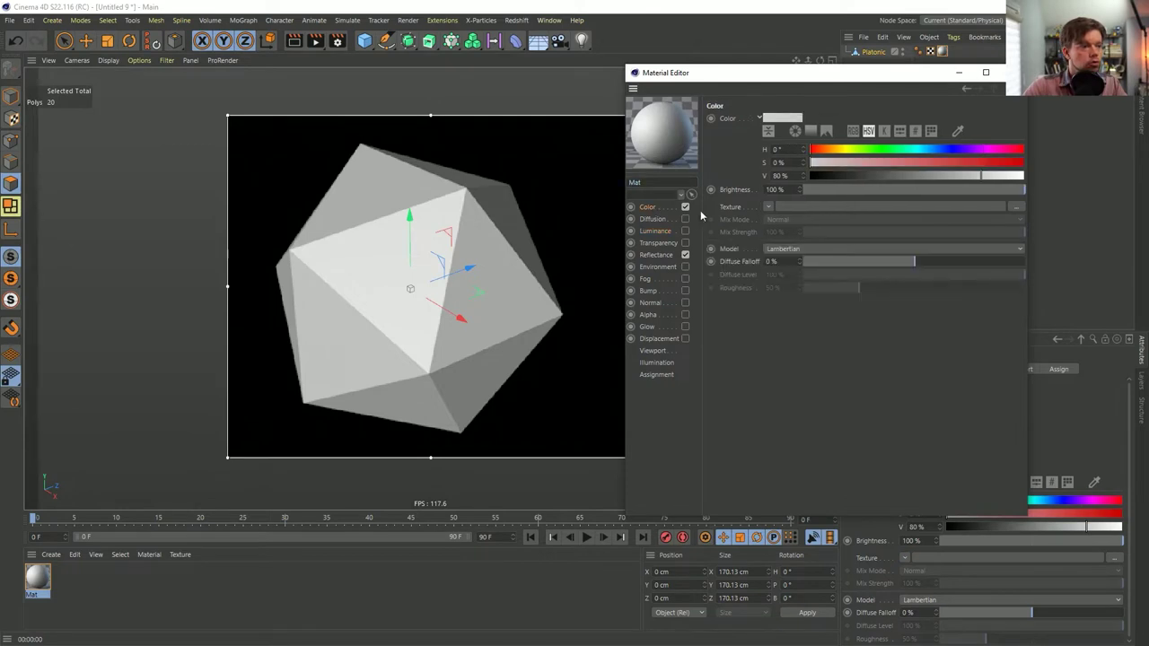
{"action": "left_click", "coordinate": [686, 207]}
{"action": "left_click", "coordinate": [668, 255]}
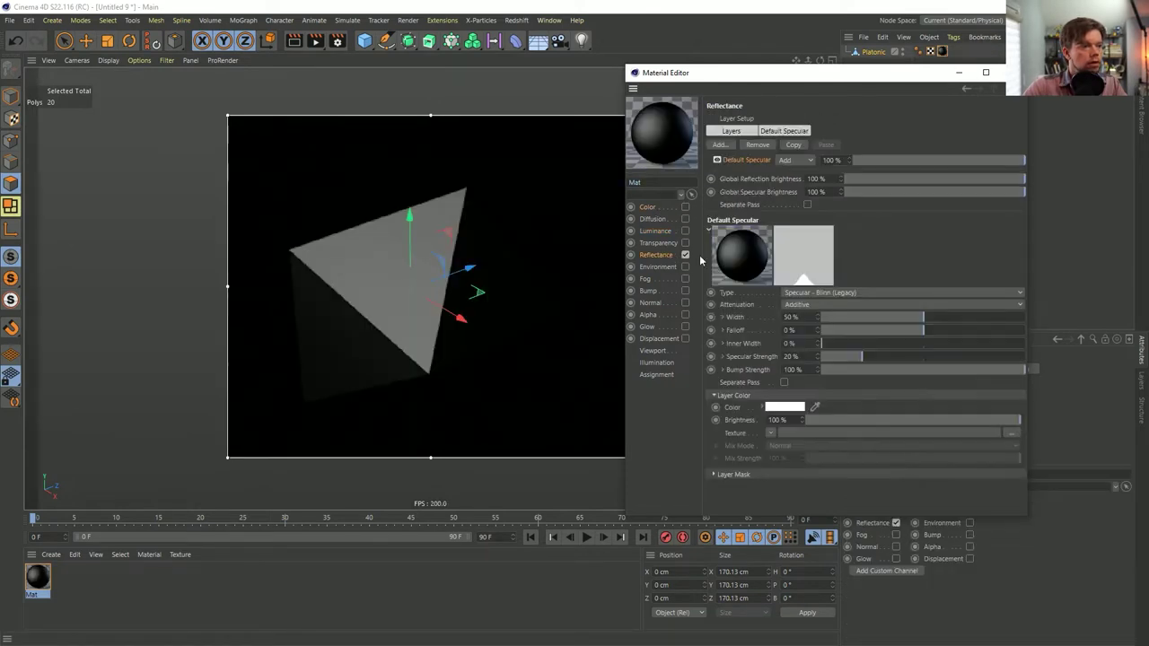
{"action": "left_click", "coordinate": [757, 145]}
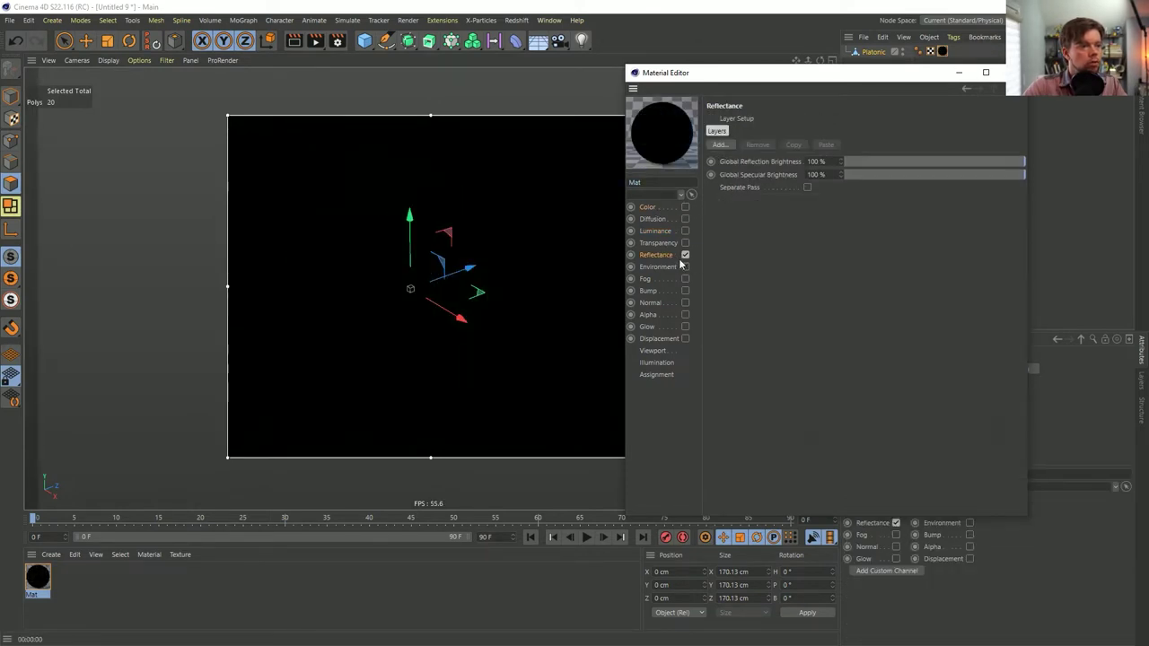
- Add a GGX reflectance layer with 0% roughness and 0% specular strength, and enable the material's Transparency channel
{"action": "left_click", "coordinate": [721, 146]}
{"action": "left_click", "coordinate": [768, 161]}
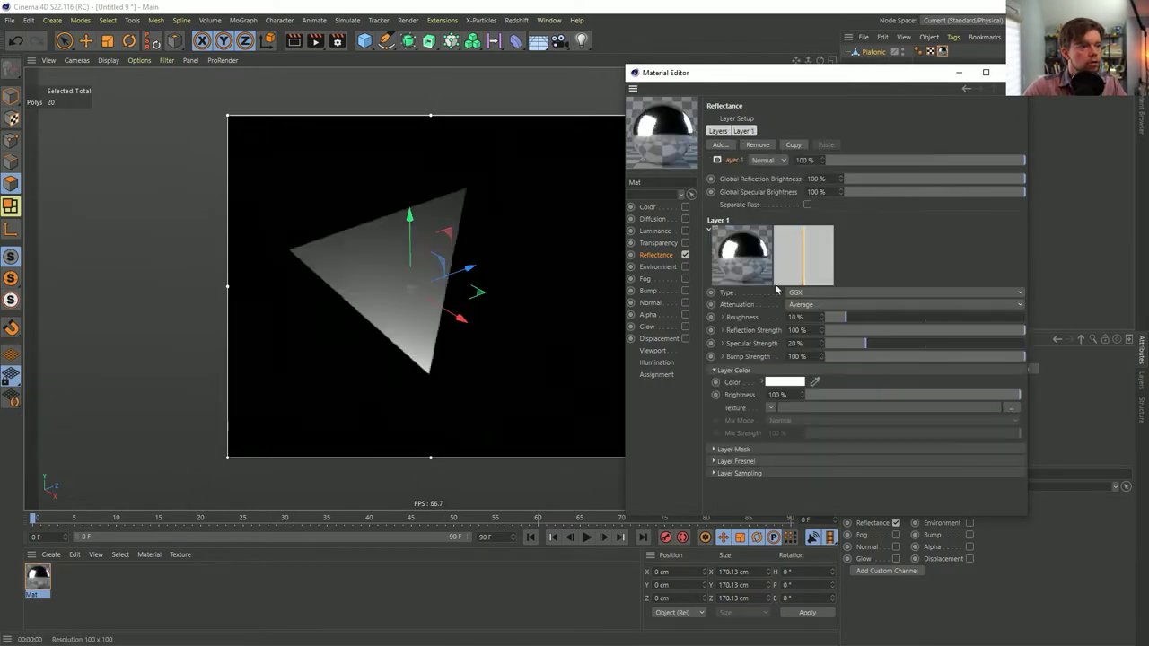
{"action": "left_click_drag", "start_coordinate": [843, 318], "coordinate": [752, 323]}
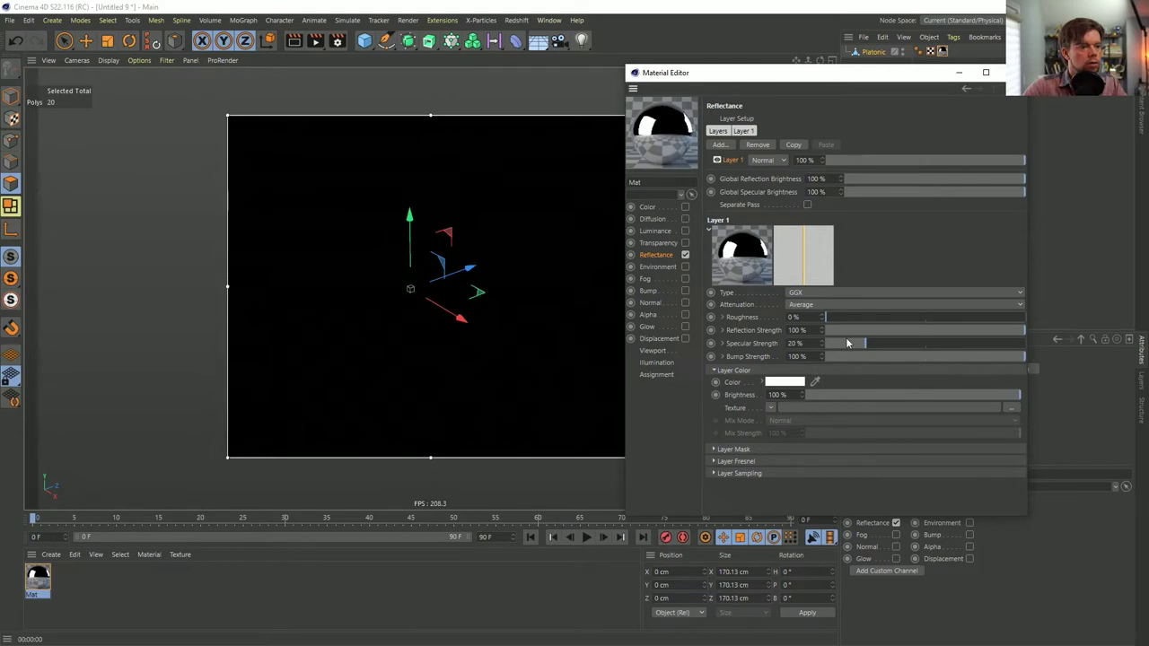
{"action": "left_click_drag", "start_coordinate": [848, 343], "coordinate": [824, 342]}
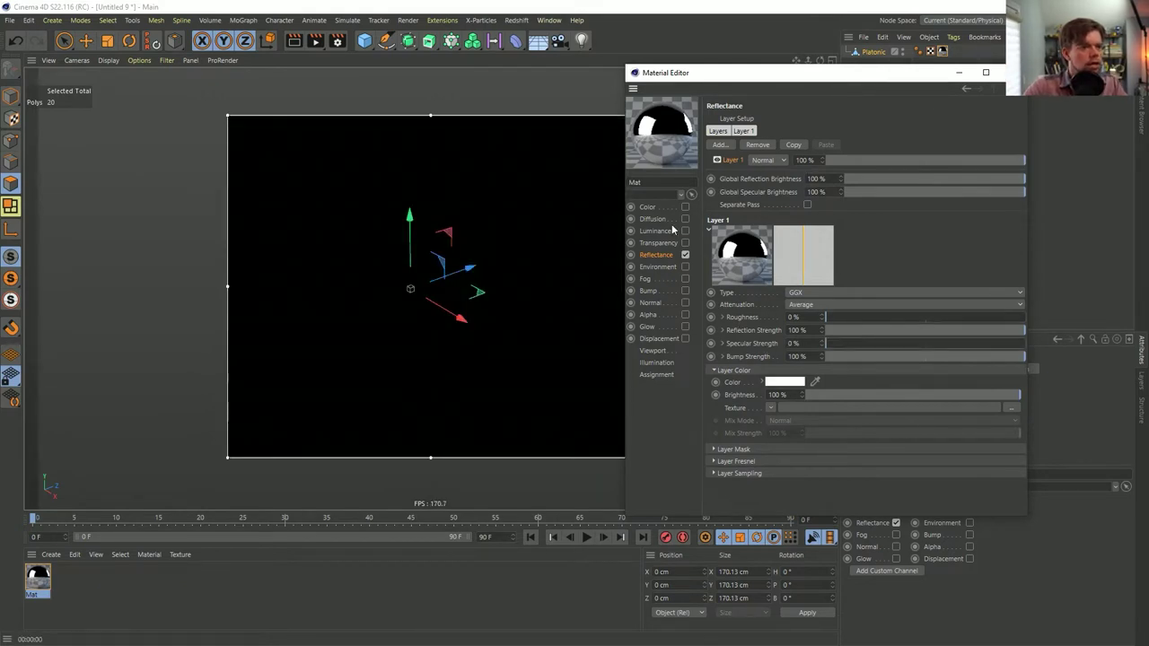
{"action": "left_click", "coordinate": [685, 243]}
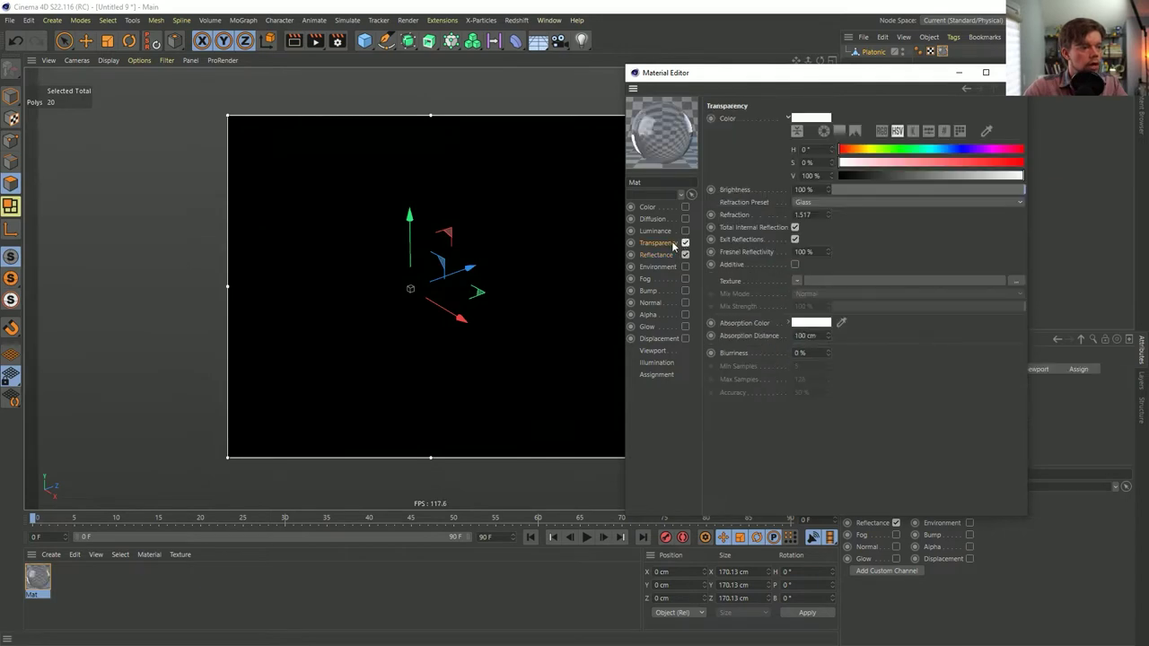
{"action": "left_click", "coordinate": [1002, 72]}
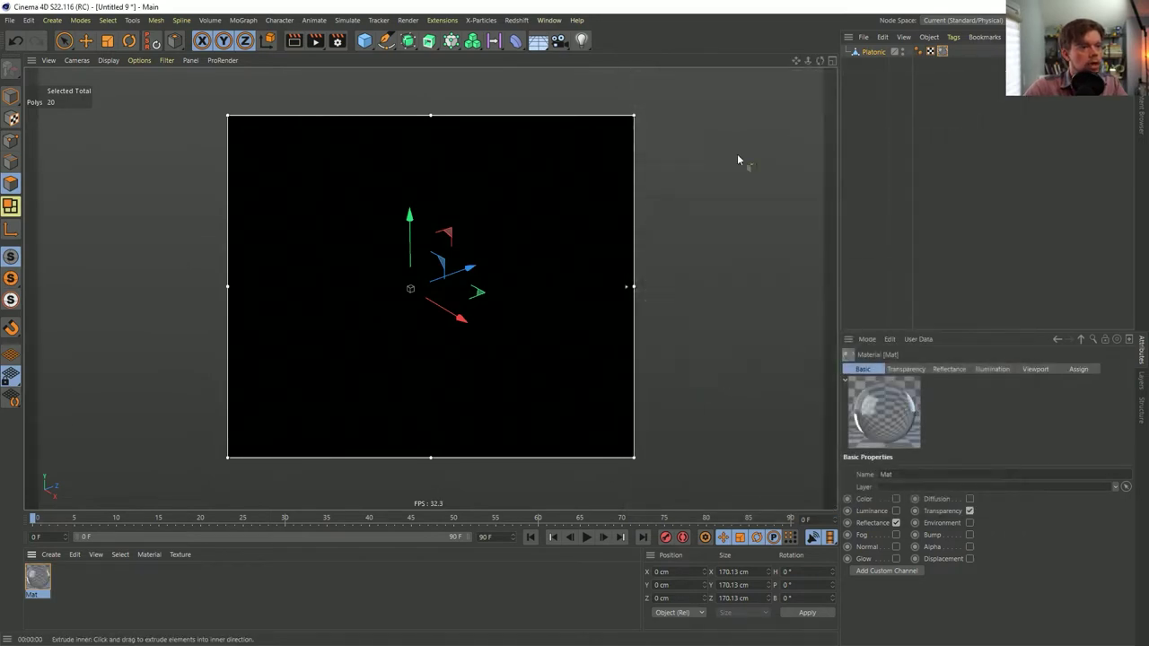
- Add a Cloth Surface generator and make the Platonic object its child
{"action": "left_click", "coordinate": [871, 53]}
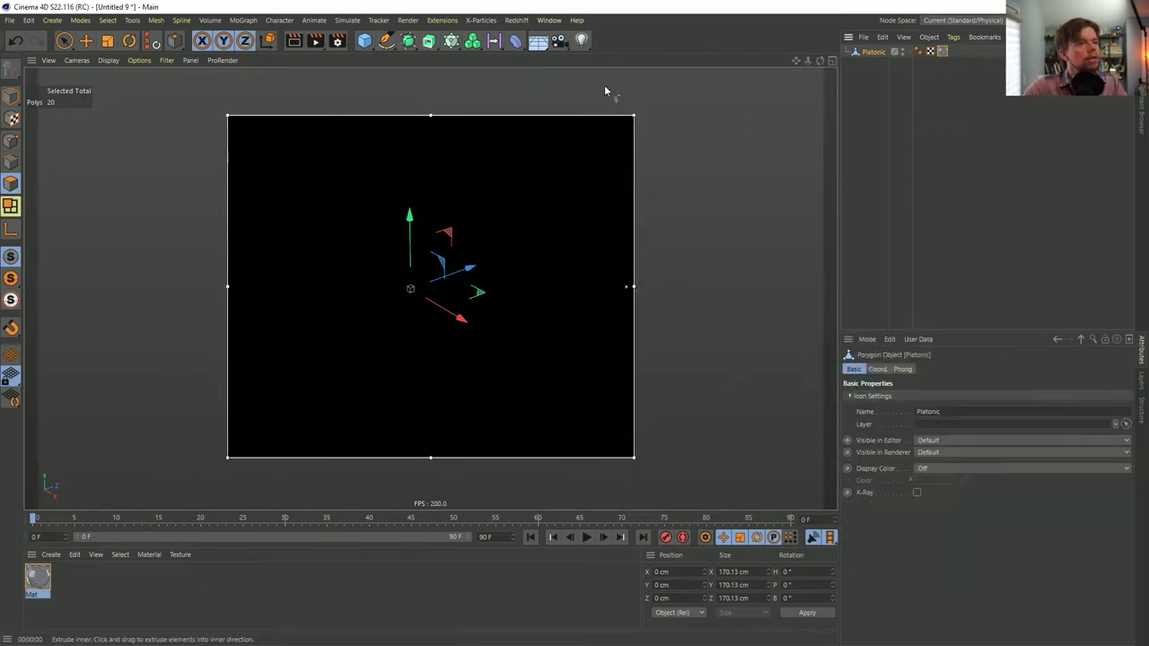
{"action": "left_click", "coordinate": [241, 20]}
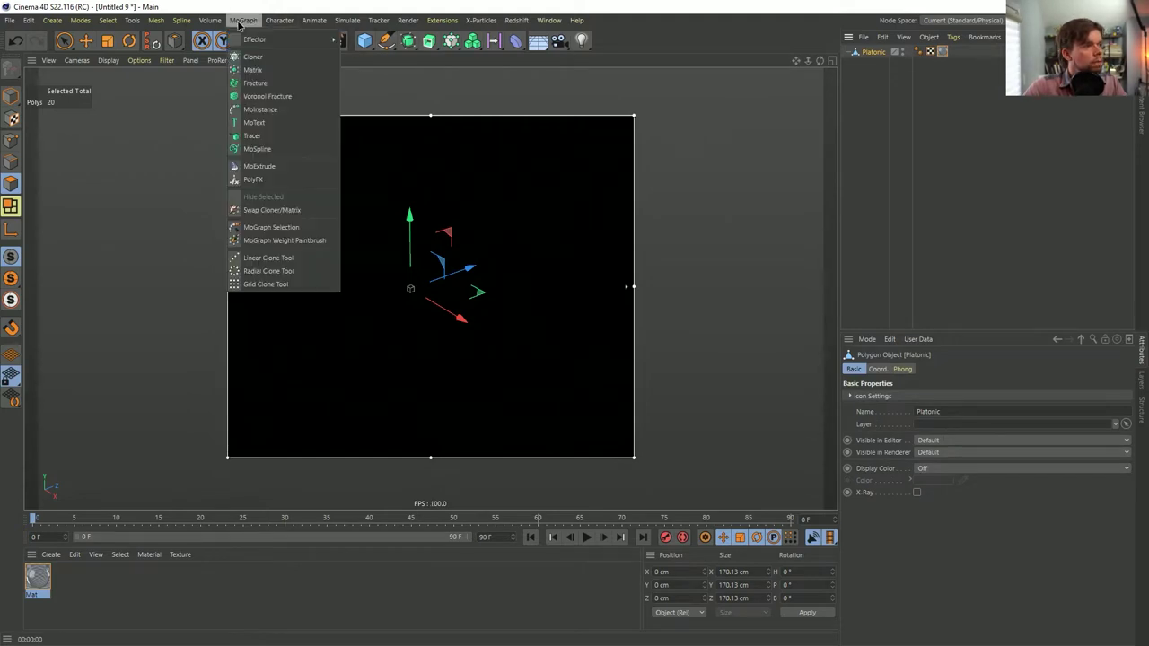
{"action": "mouse_move", "coordinate": [280, 21]}
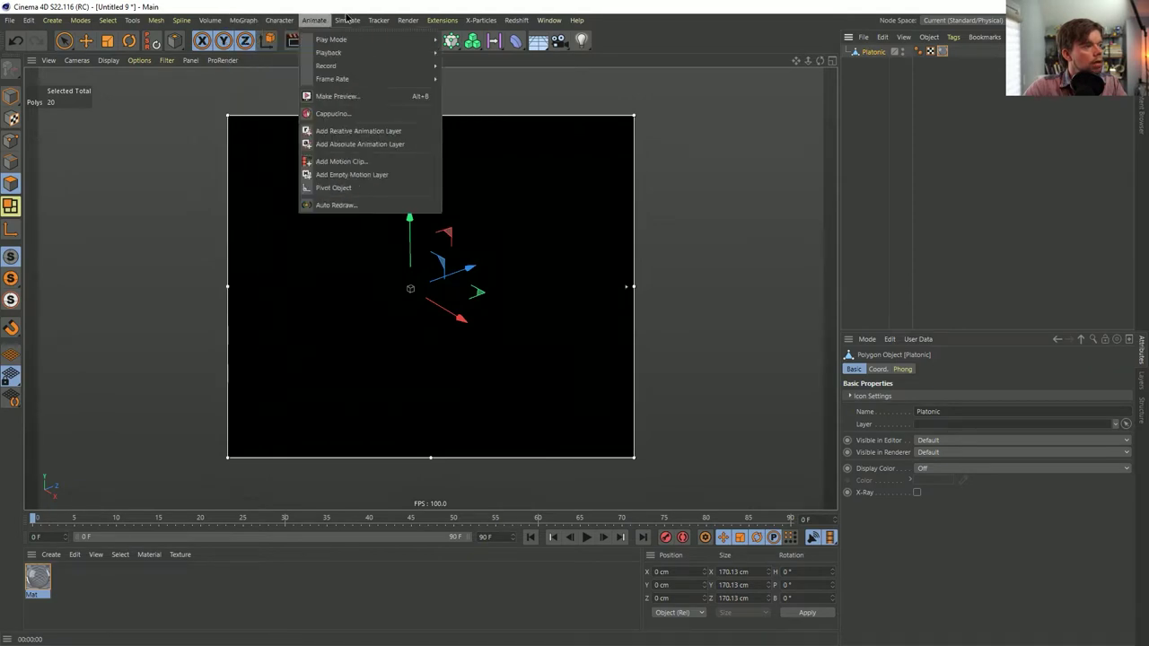
{"action": "mouse_move", "coordinate": [344, 30]}
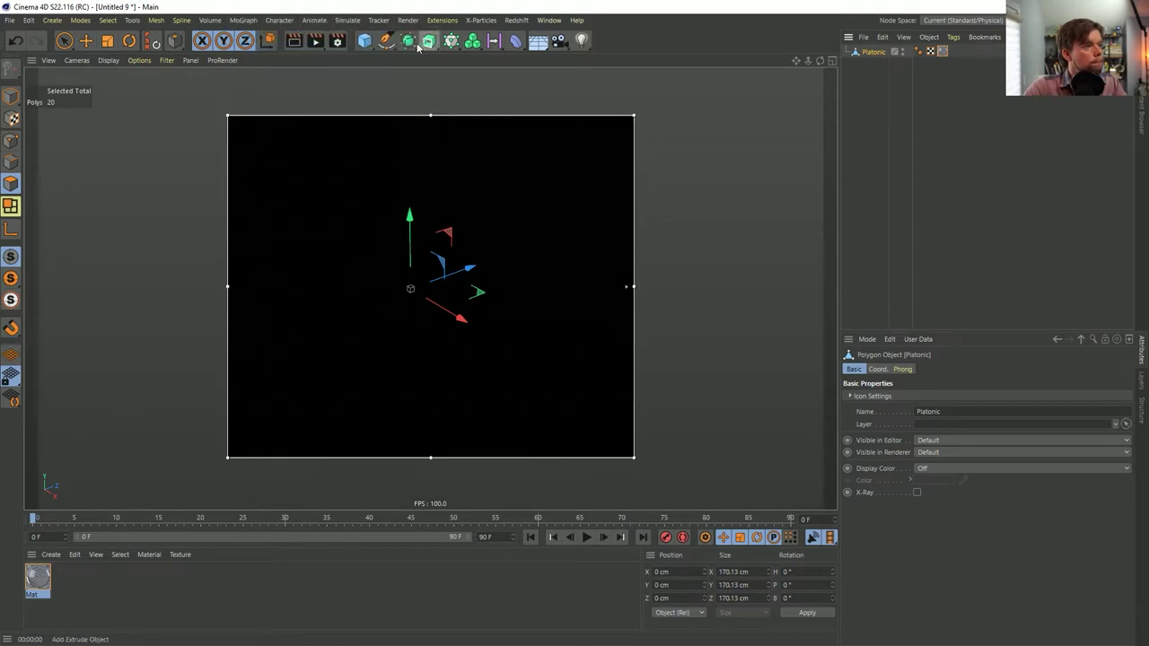
{"action": "left_click", "coordinate": [407, 42]}
{"action": "left_click", "coordinate": [464, 79]}
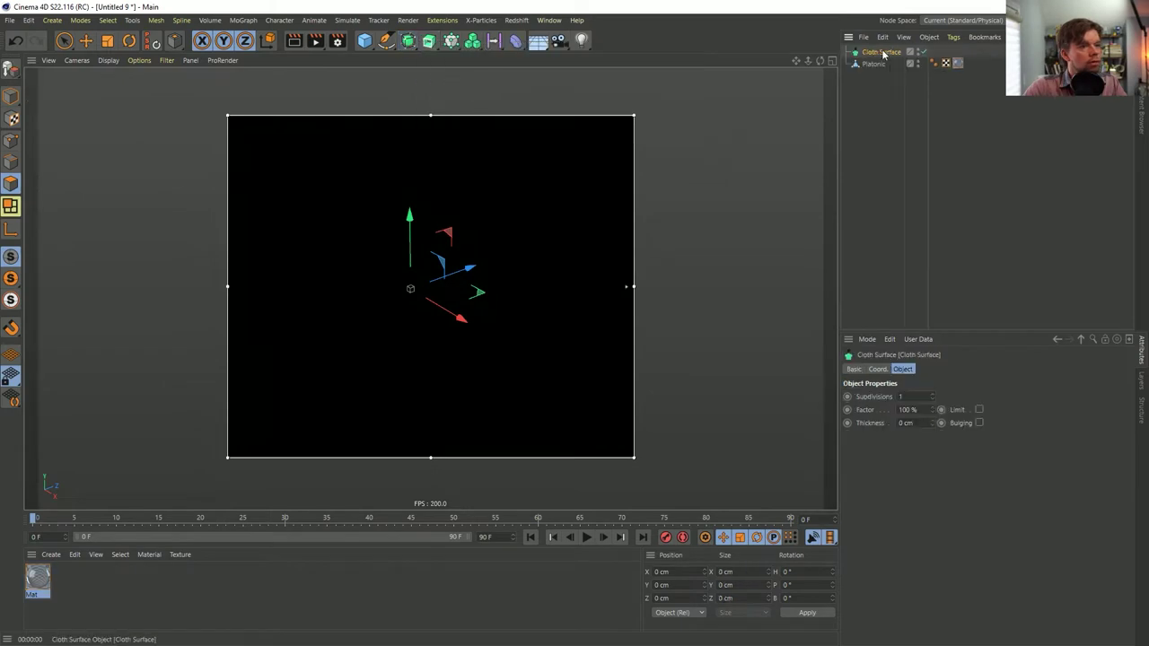
{"action": "left_click", "coordinate": [876, 64]}
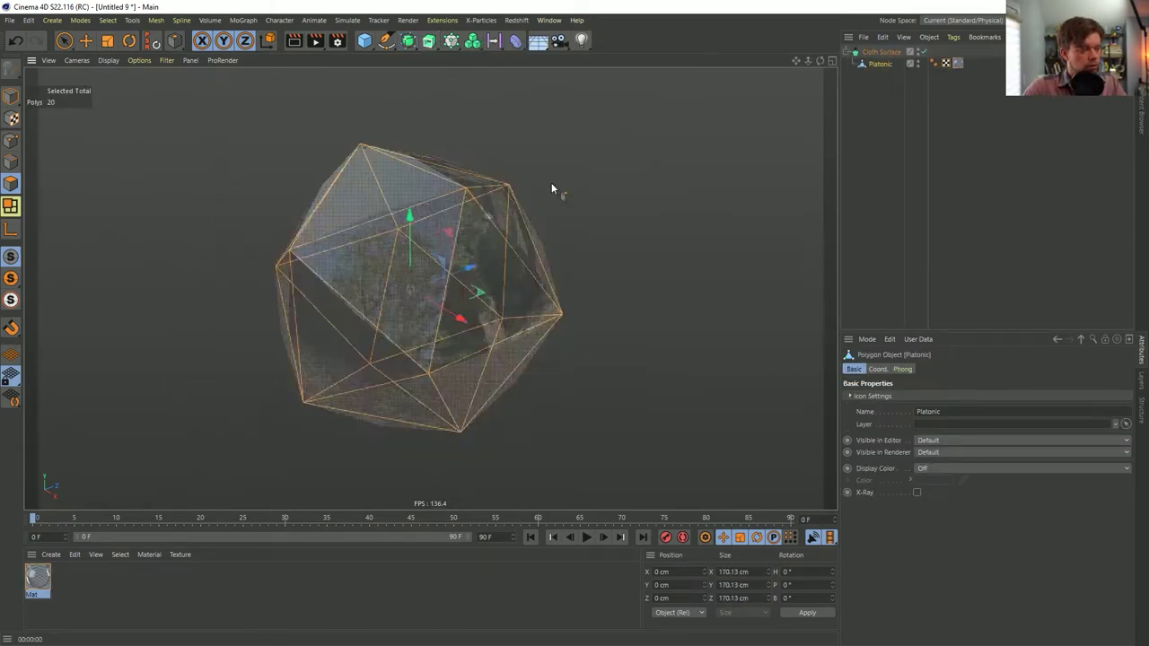
- Set the Cloth Surface to 0 subdivisions, 0% factor and 2 cm thickness, and move the Platonic's material tag onto it
{"action": "left_click", "coordinate": [883, 51]}
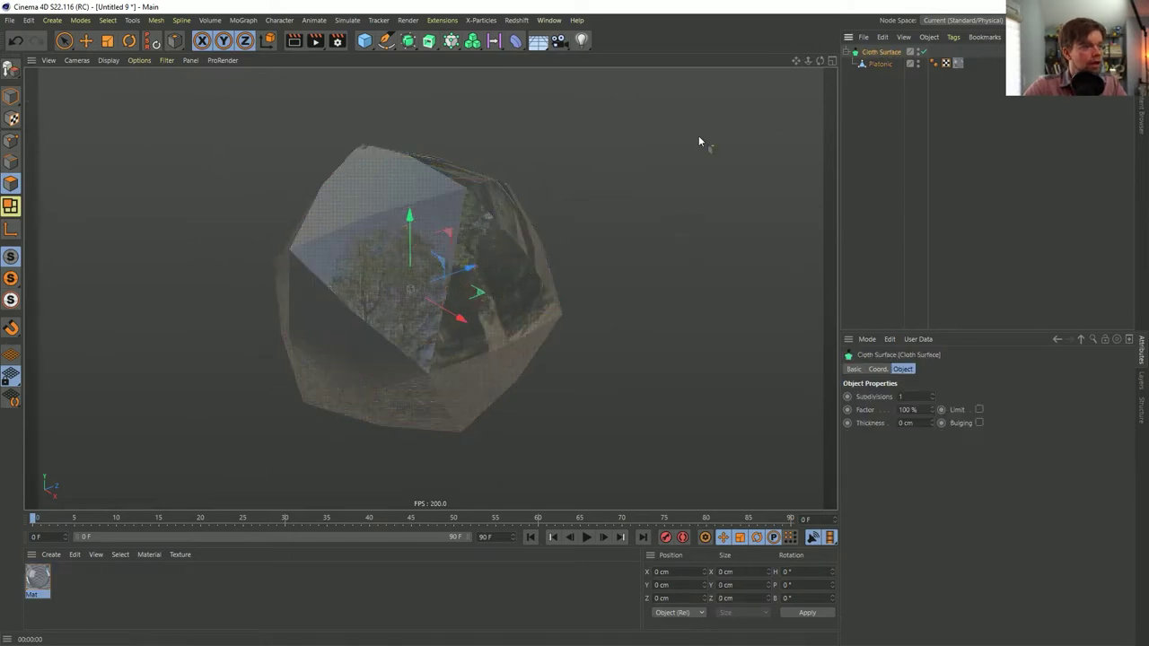
{"action": "left_click_drag", "start_coordinate": [924, 409], "coordinate": [862, 419]}
{"action": "type", "text": "0"}
{"action": "key", "text": "Return"}
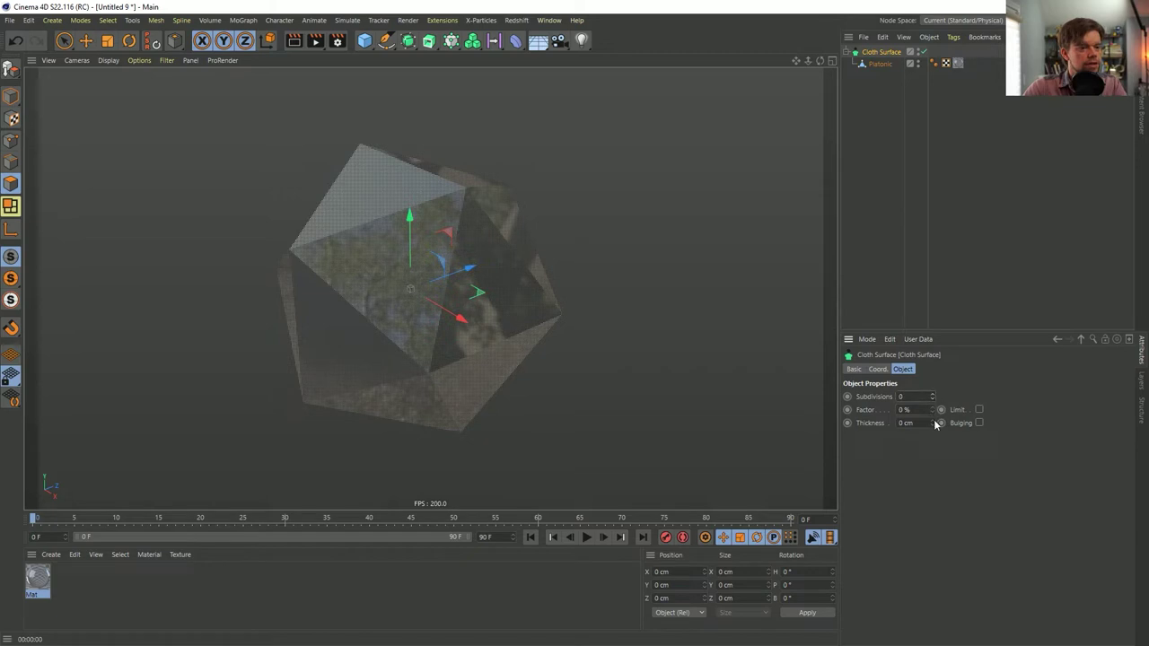
{"action": "left_click", "coordinate": [933, 421]}
{"action": "left_click", "coordinate": [933, 421]}
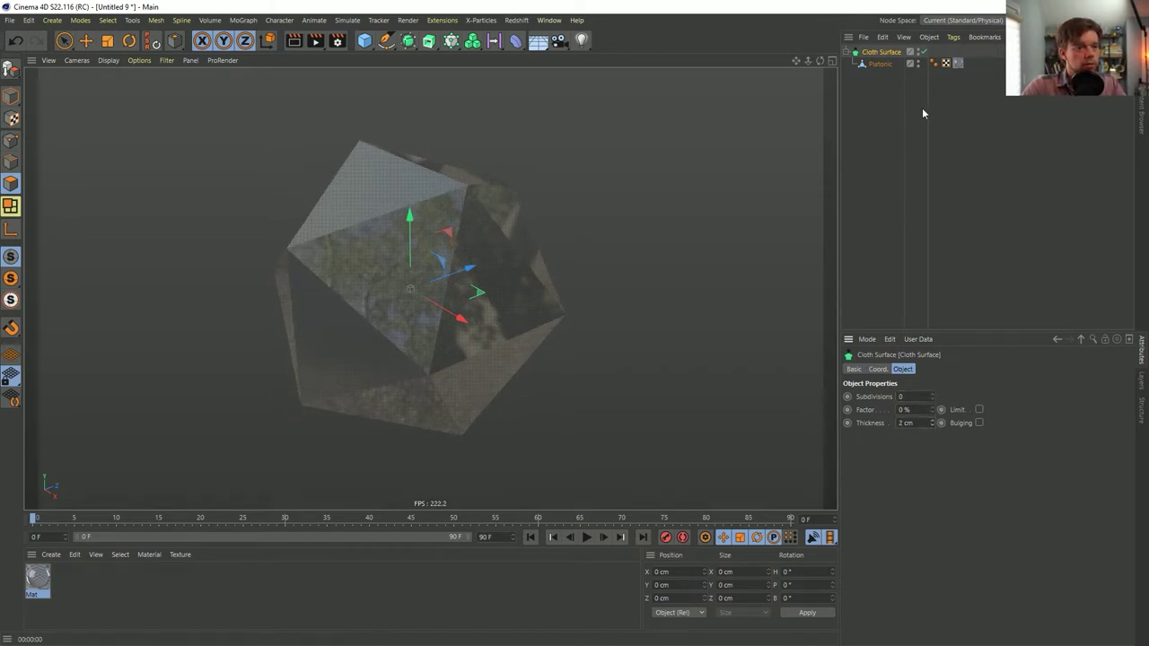
{"action": "left_click_drag", "start_coordinate": [956, 63], "coordinate": [933, 51]}
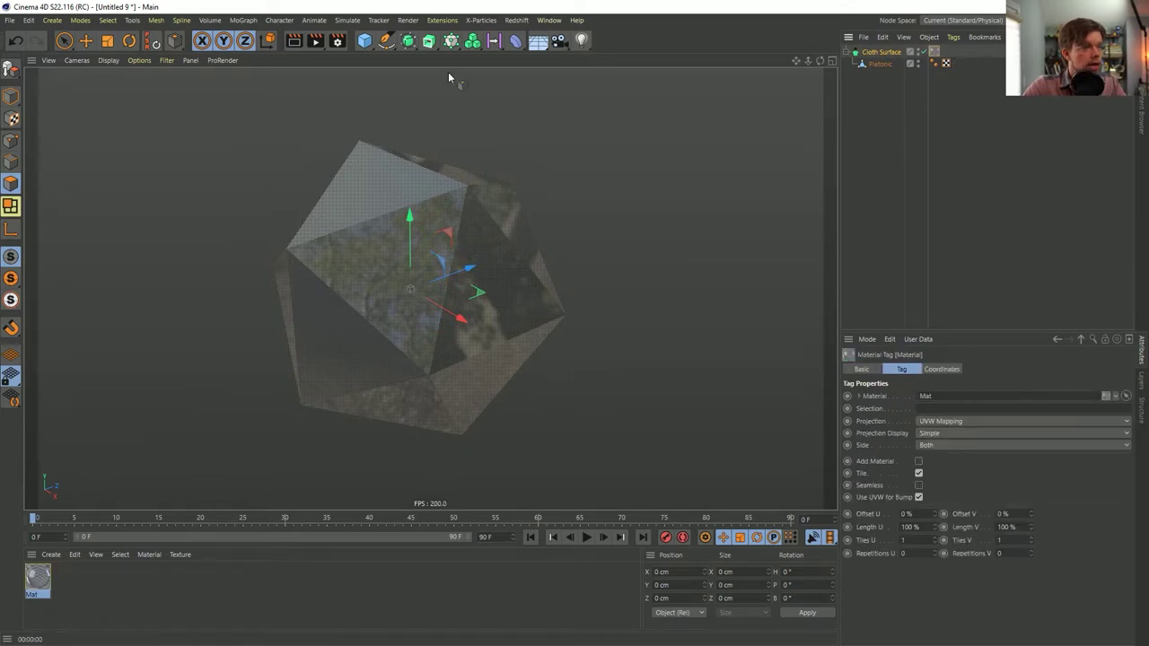
- Add a cube primitive and scale it down uniformly to about 17.2 cm
{"action": "left_click", "coordinate": [369, 42]}
{"action": "left_click", "coordinate": [969, 132]}
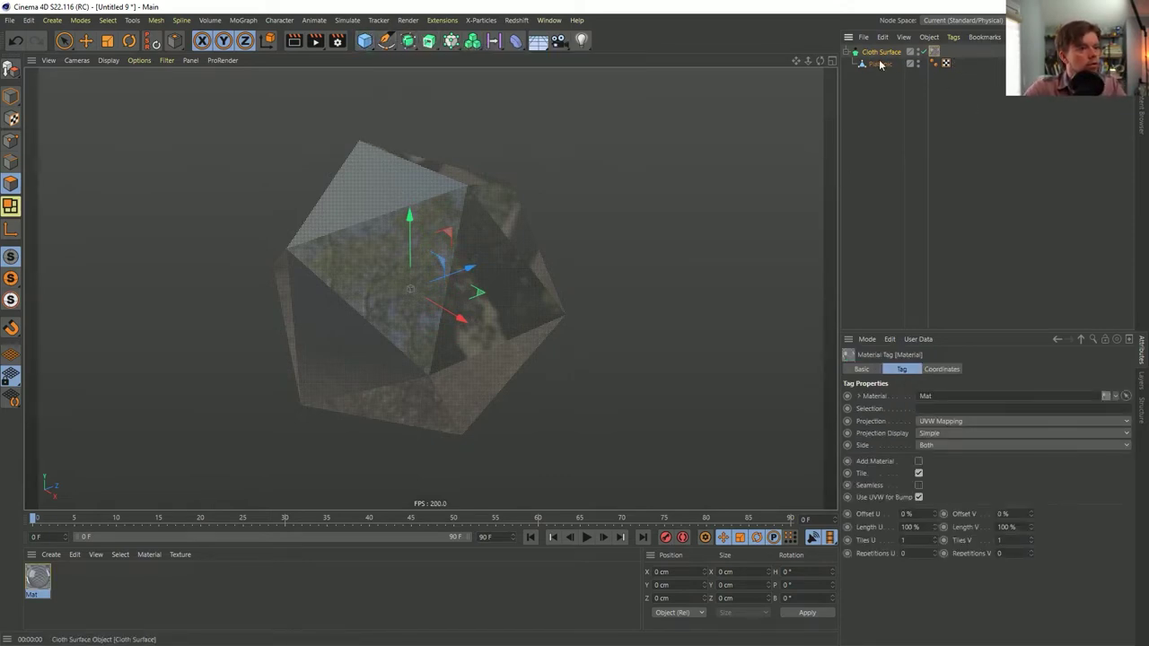
{"action": "left_click", "coordinate": [878, 64]}
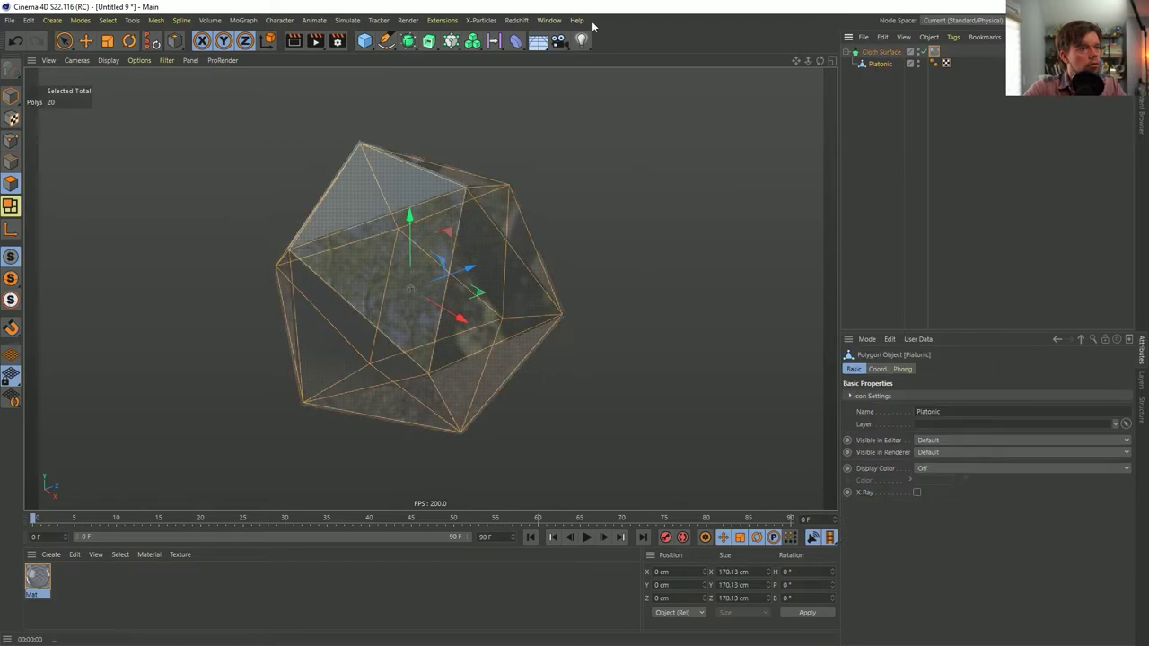
{"action": "left_click", "coordinate": [365, 42]}
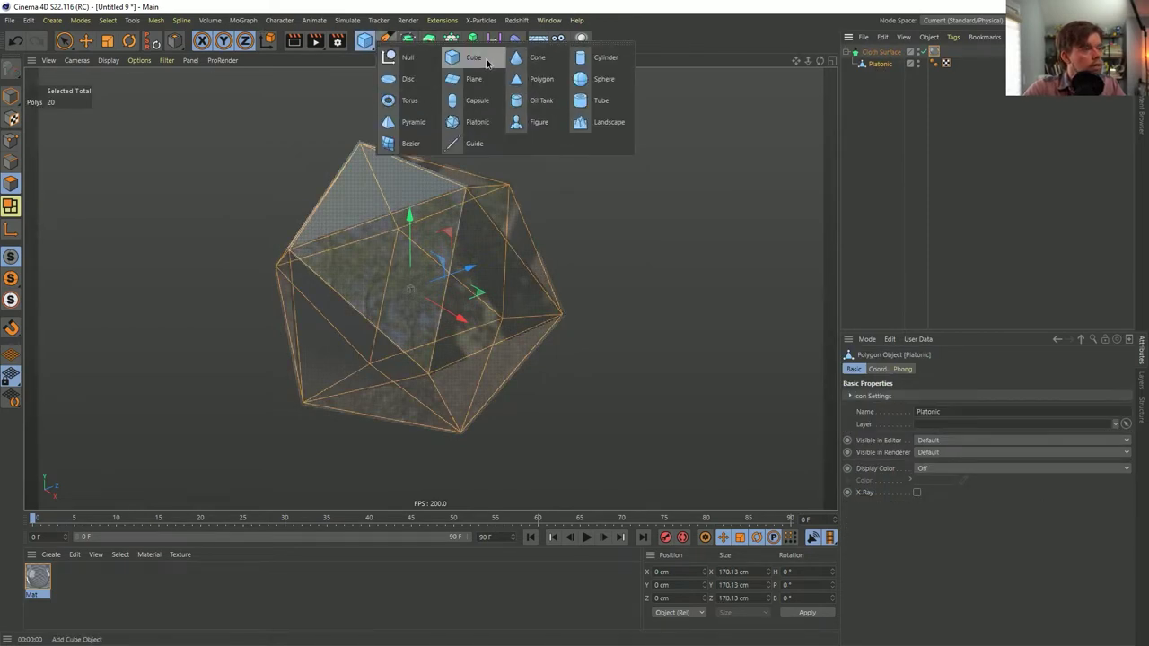
{"action": "left_click", "coordinate": [487, 63]}
{"action": "key", "text": "t"}
{"action": "left_click_drag", "start_coordinate": [658, 163], "coordinate": [282, 333]}
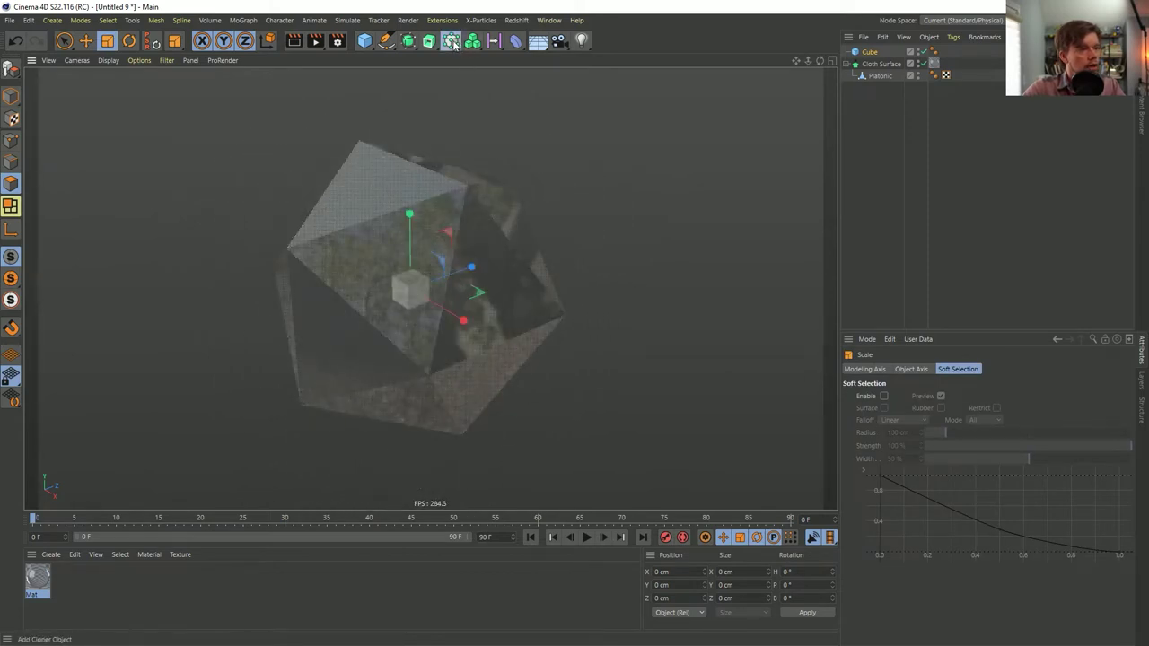
- Place the cube in a Cloner set to Object mode, with the Platonic as the object to clone onto
{"action": "left_click", "coordinate": [451, 42], "text": "alt"}
{"action": "left_click", "coordinate": [875, 61]}
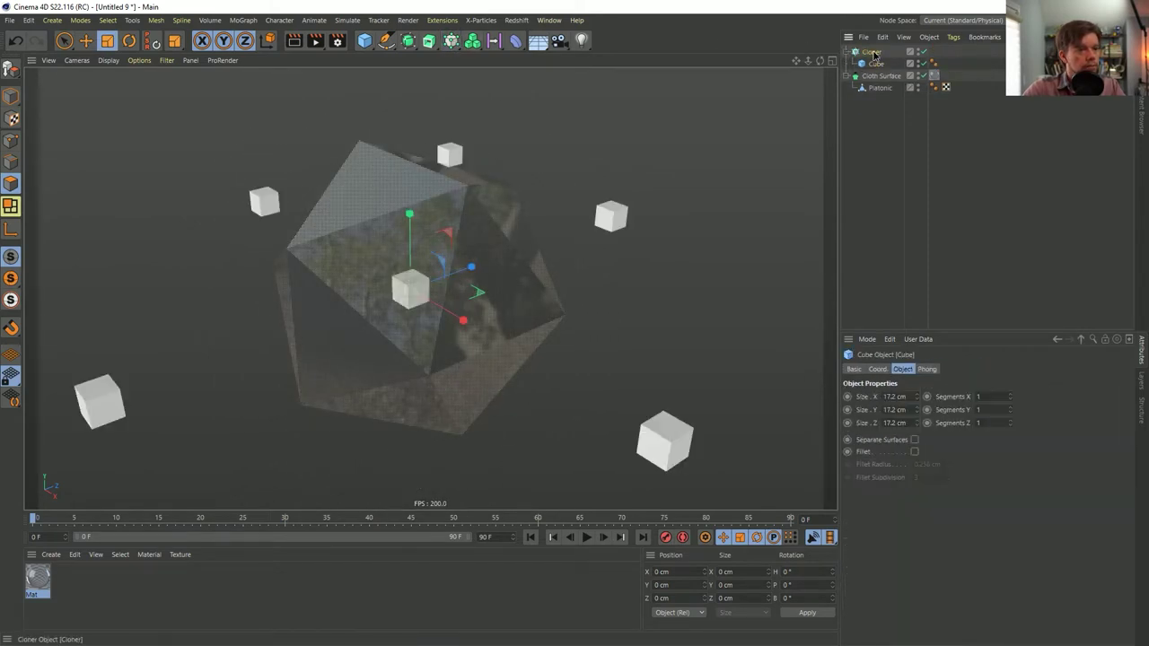
{"action": "left_click", "coordinate": [872, 52]}
{"action": "left_click", "coordinate": [945, 395]}
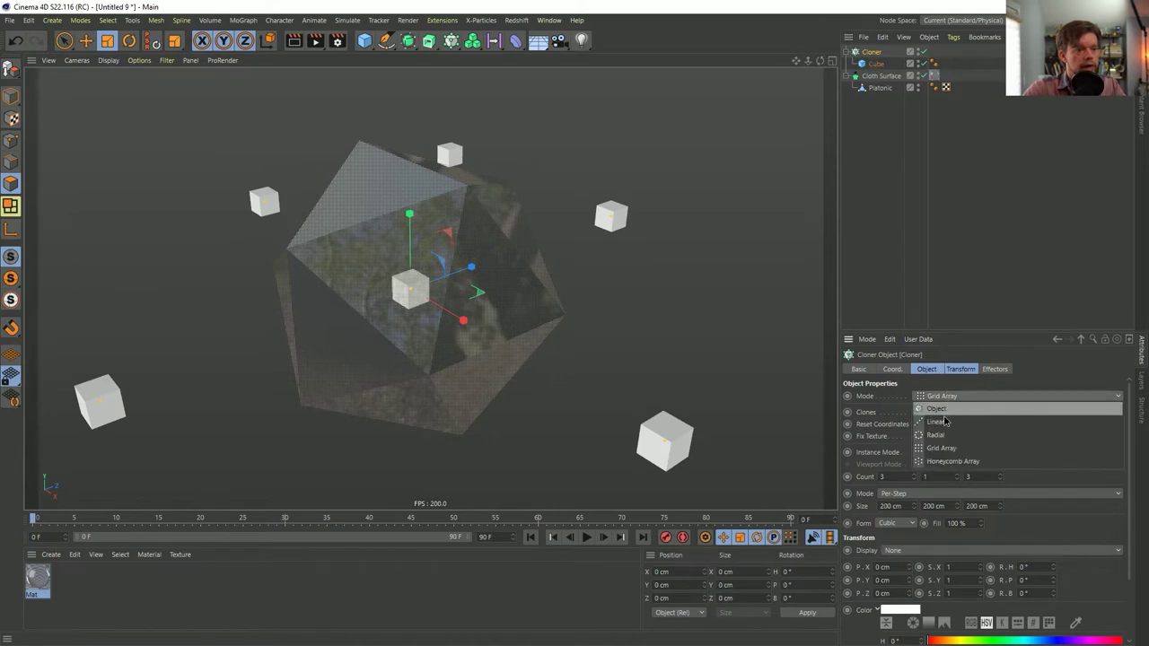
{"action": "left_click", "coordinate": [942, 405]}
{"action": "left_click_drag", "start_coordinate": [878, 87], "coordinate": [934, 477]}
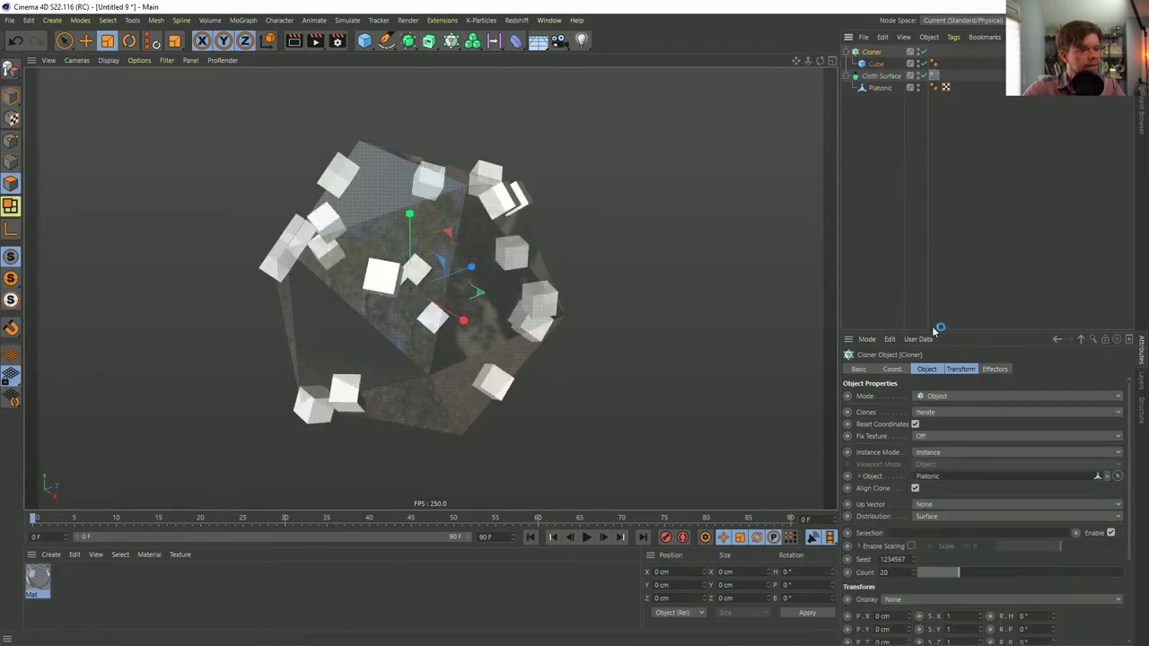
- Distribute the clones along the Platonic's edges and enable Scale on Edge with an edge scale of 100%
{"action": "left_click_drag", "start_coordinate": [936, 332], "coordinate": [914, 180]}
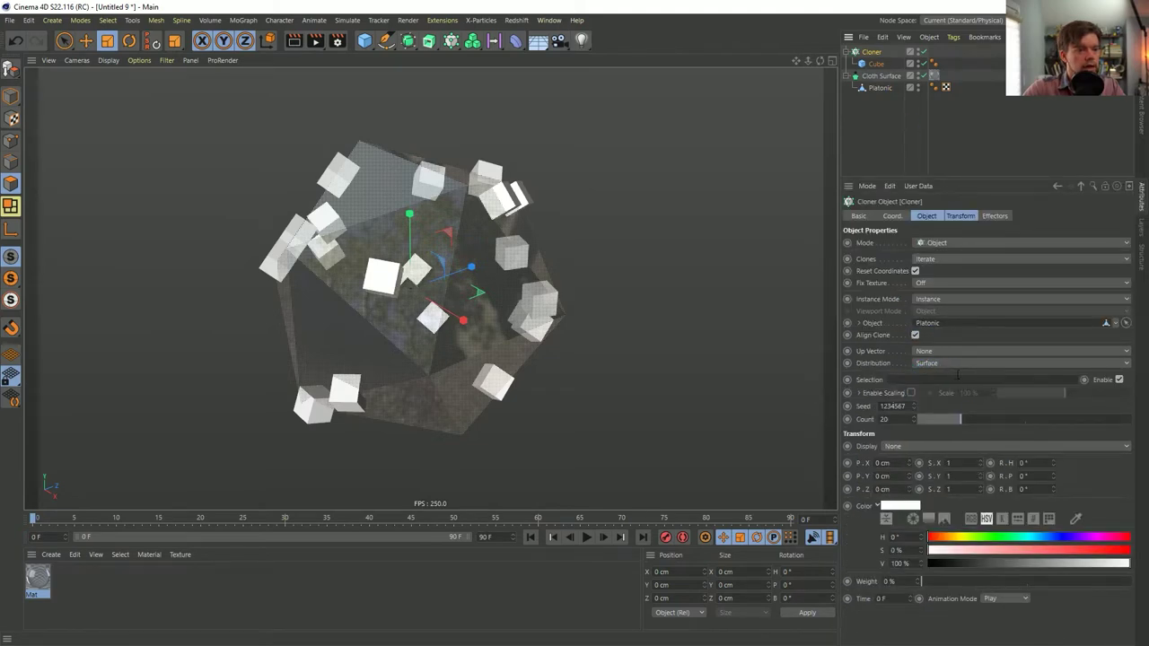
{"action": "left_click", "coordinate": [926, 364]}
{"action": "left_click", "coordinate": [941, 394]}
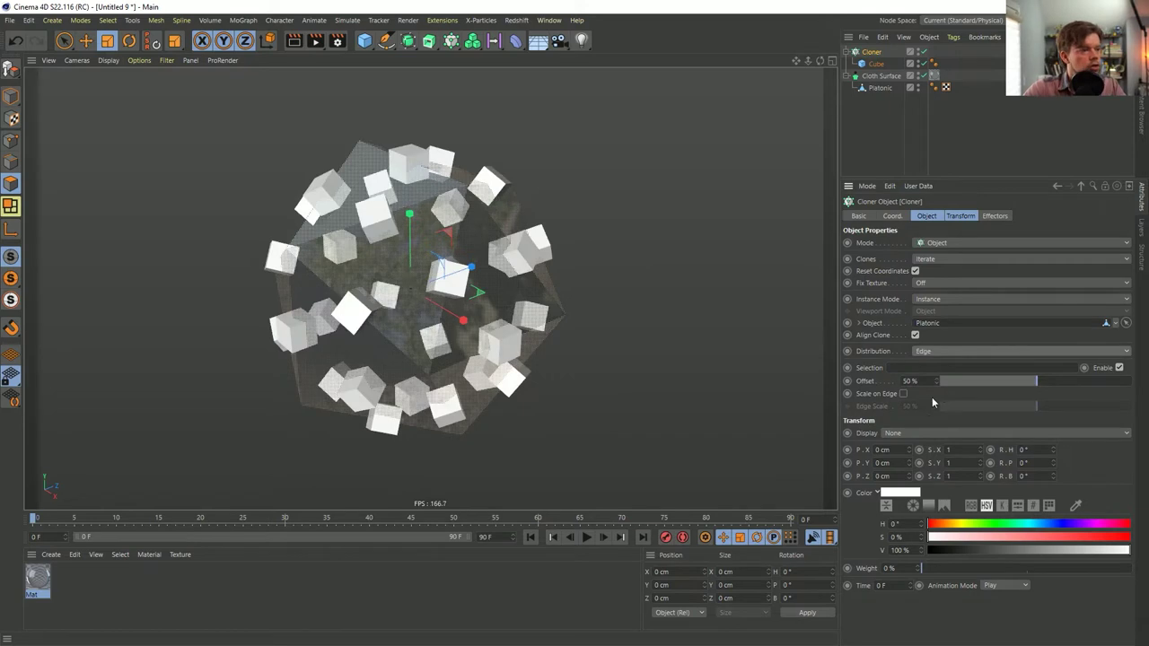
{"action": "left_click", "coordinate": [908, 380]}
{"action": "left_click", "coordinate": [903, 394]}
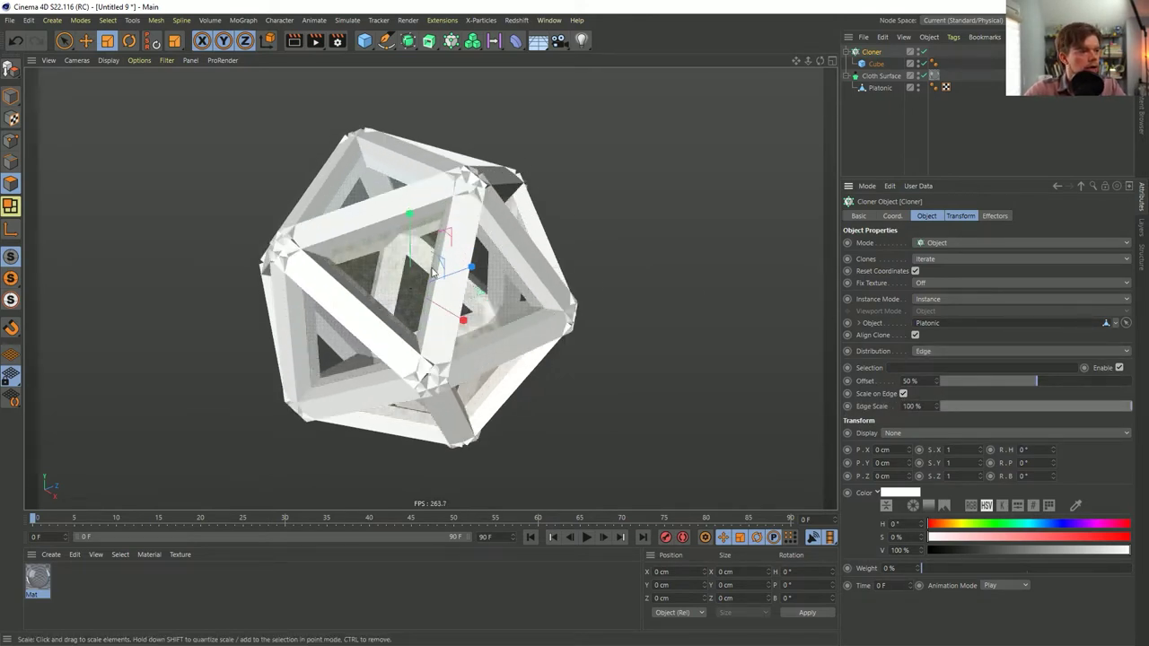
- Scale the cloned cube down so the struts along the Platonic's edges become thin
{"action": "left_click", "coordinate": [876, 64]}
{"action": "key", "text": "t"}
{"action": "mouse_move", "coordinate": [669, 138]}
{"action": "left_mouse_down"}
{"action": "mouse_move", "coordinate": [556, 223]}
{"action": "mouse_move", "coordinate": [378, 395]}
{"action": "mouse_move", "coordinate": [496, 314]}
{"action": "mouse_move", "coordinate": [456, 345]}
{"action": "mouse_move", "coordinate": [465, 339]}
{"action": "left_mouse_up"}
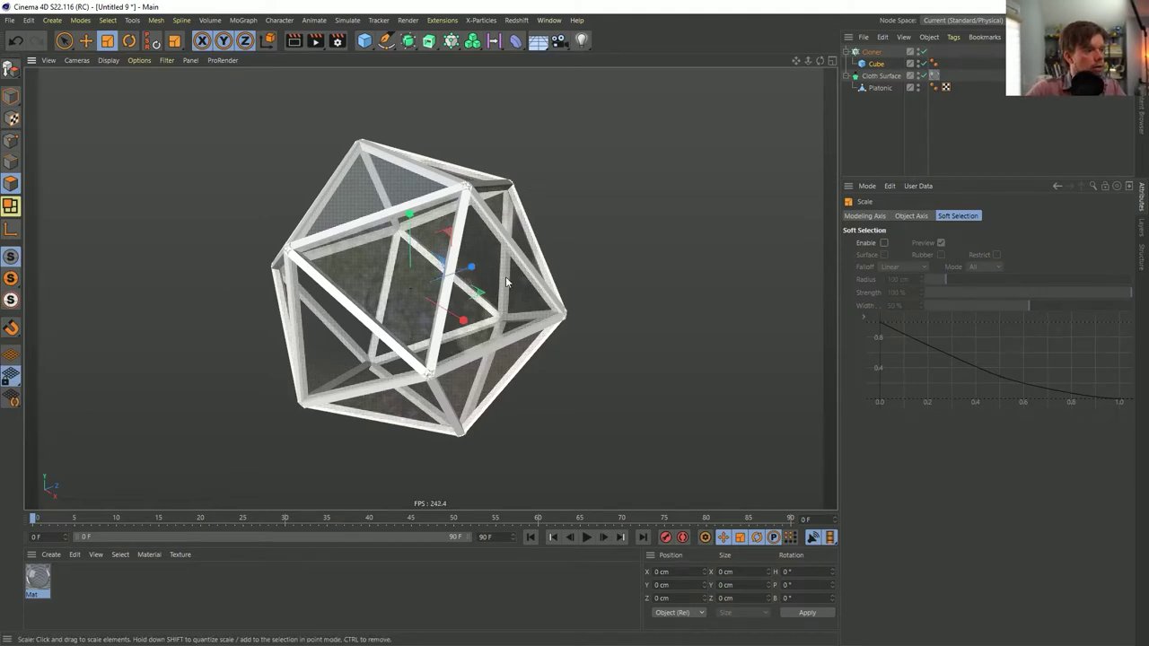
{"action": "left_click_drag", "start_coordinate": [548, 270], "coordinate": [438, 307]}
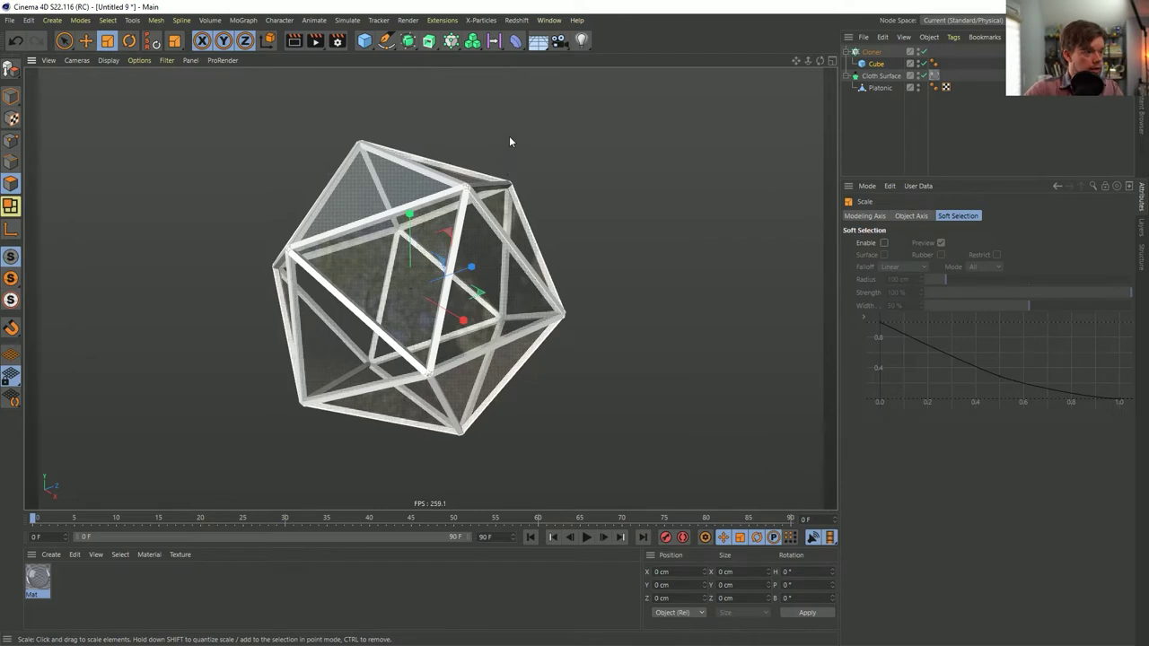
- Create a second material with only the Luminance channel enabled, turning off Reflectance and Color
{"action": "double_click", "coordinate": [68, 582]}
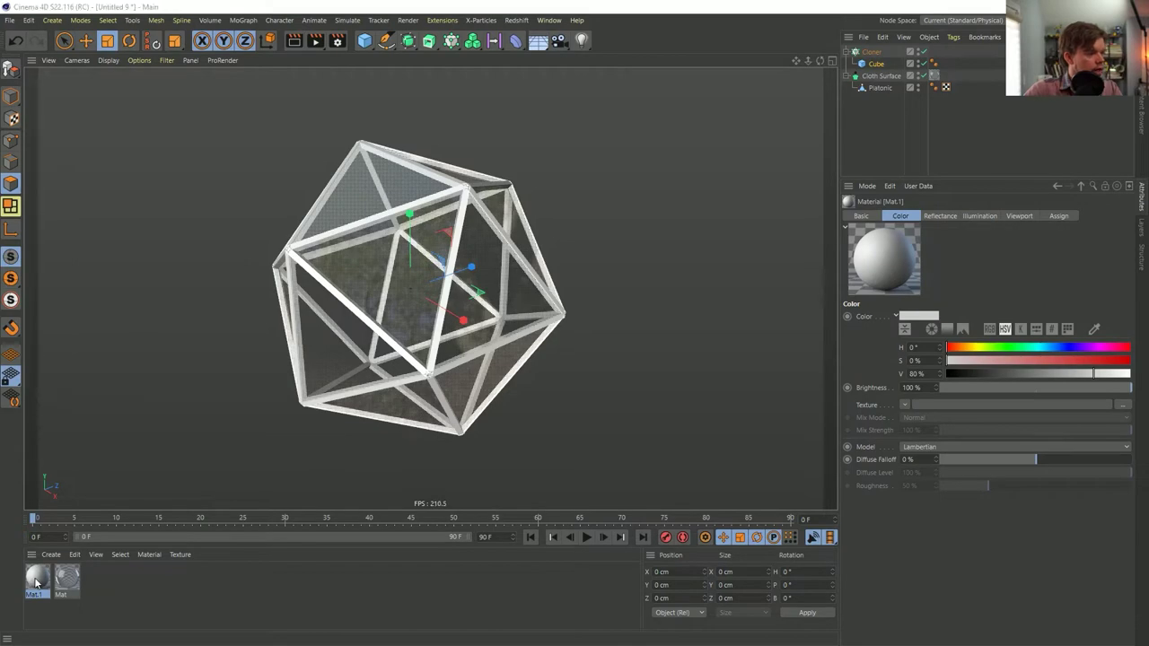
{"action": "double_click", "coordinate": [35, 581]}
{"action": "left_click_drag", "start_coordinate": [664, 47], "coordinate": [702, 86]}
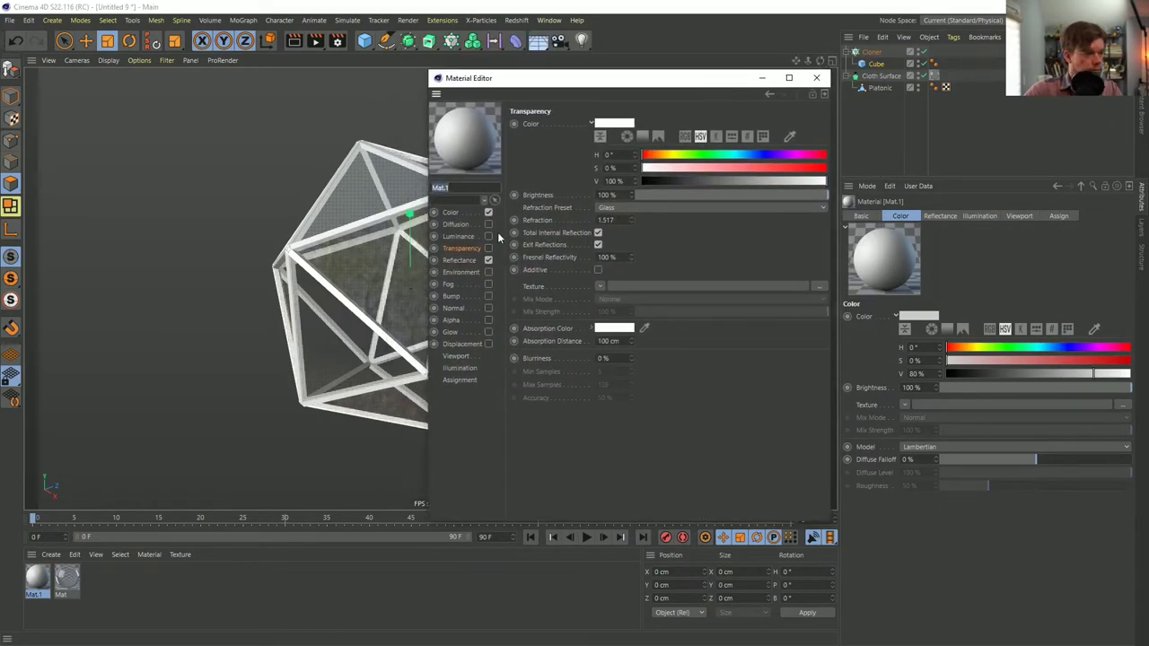
{"action": "left_click", "coordinate": [489, 236]}
{"action": "left_click", "coordinate": [488, 259]}
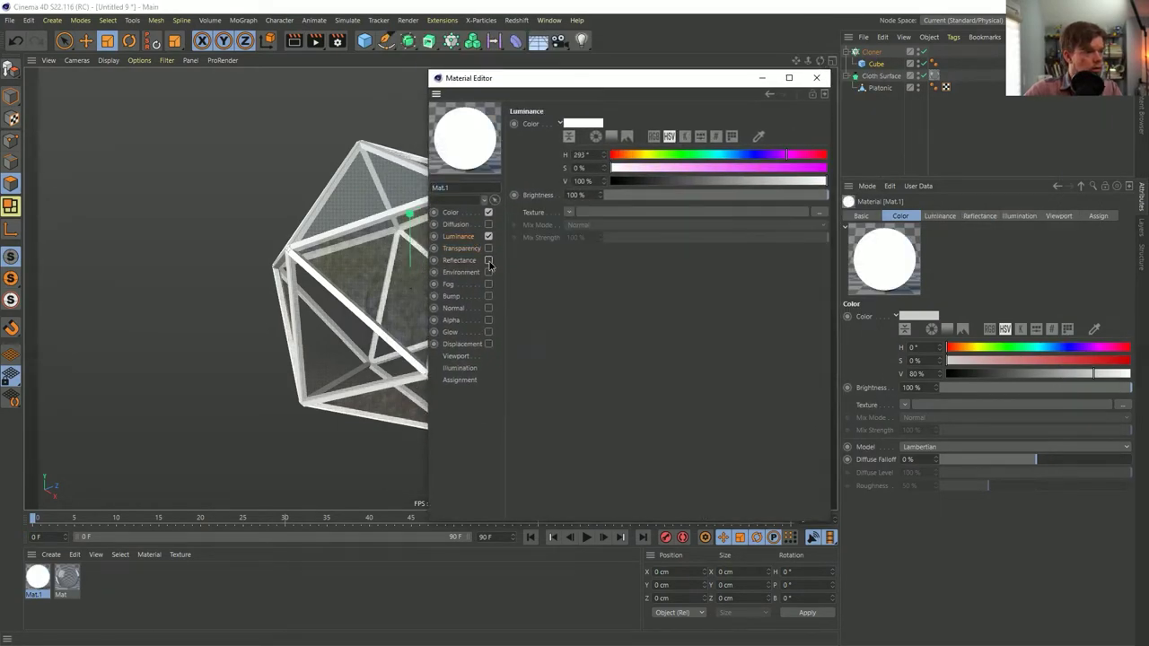
{"action": "left_click", "coordinate": [489, 212]}
- Apply the luminous material to the Cloner and start the interactive render region over the shape
{"action": "left_click_drag", "start_coordinate": [52, 576], "coordinate": [875, 52]}
{"action": "left_click_drag", "start_coordinate": [610, 80], "coordinate": [0, 80]}
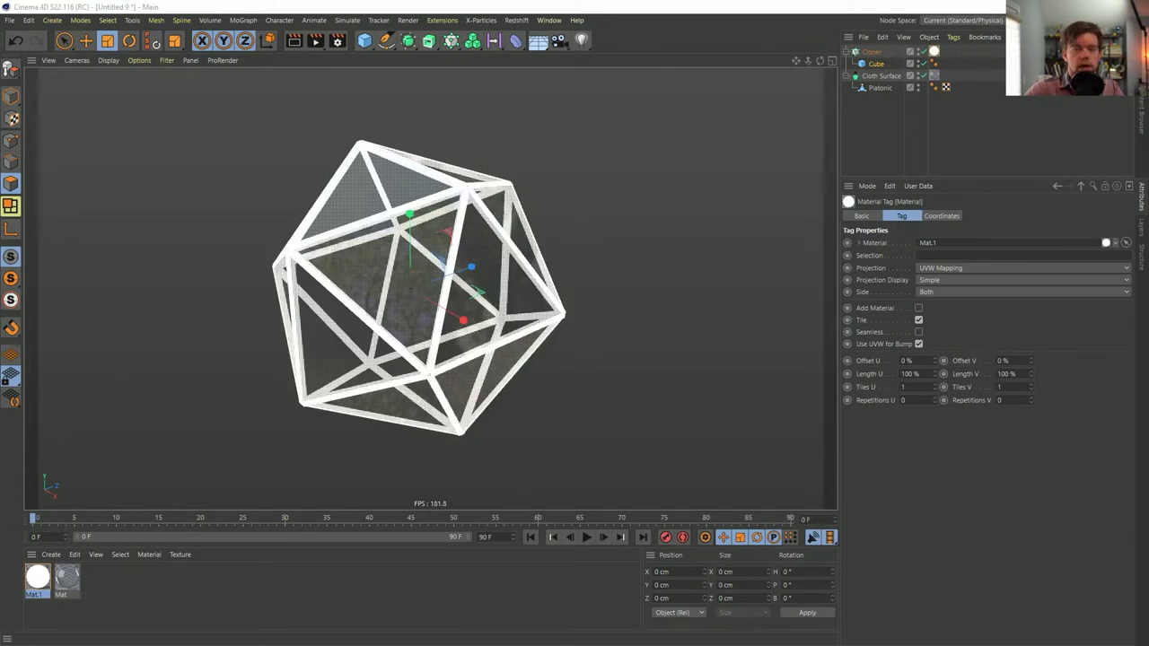
{"action": "key", "text": "alt+r"}
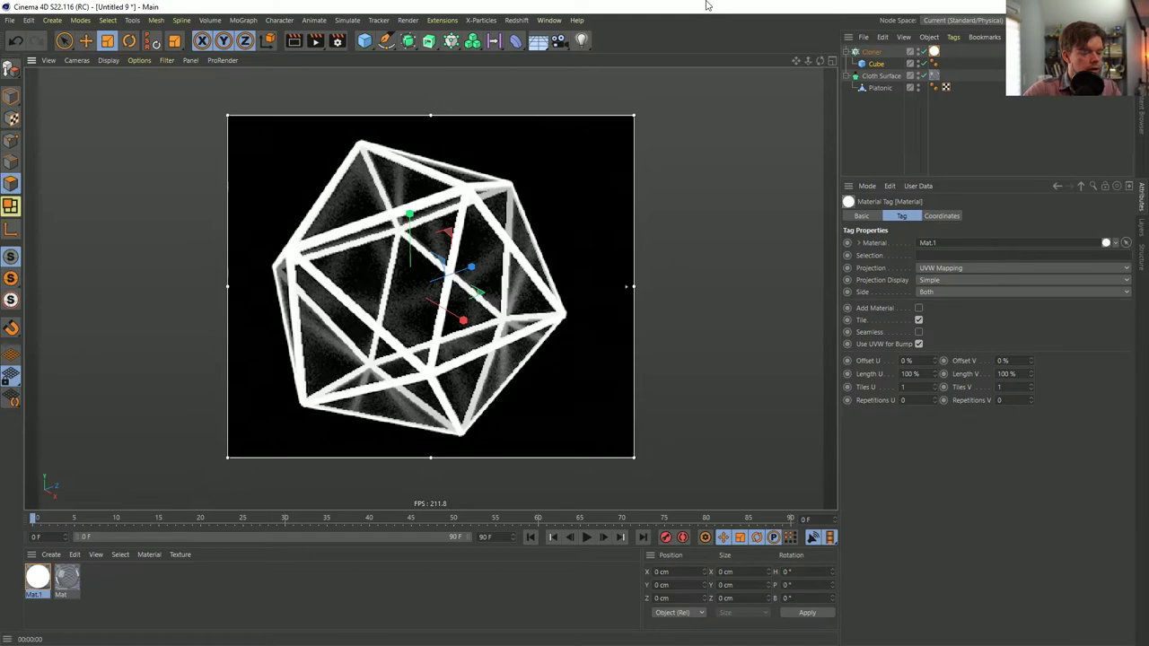
- Turn off Default Light in the render options, keeping the settings window beside the render preview
{"action": "key", "text": "ctrl+b"}
{"action": "left_click_drag", "start_coordinate": [728, 17], "coordinate": [355, 142]}
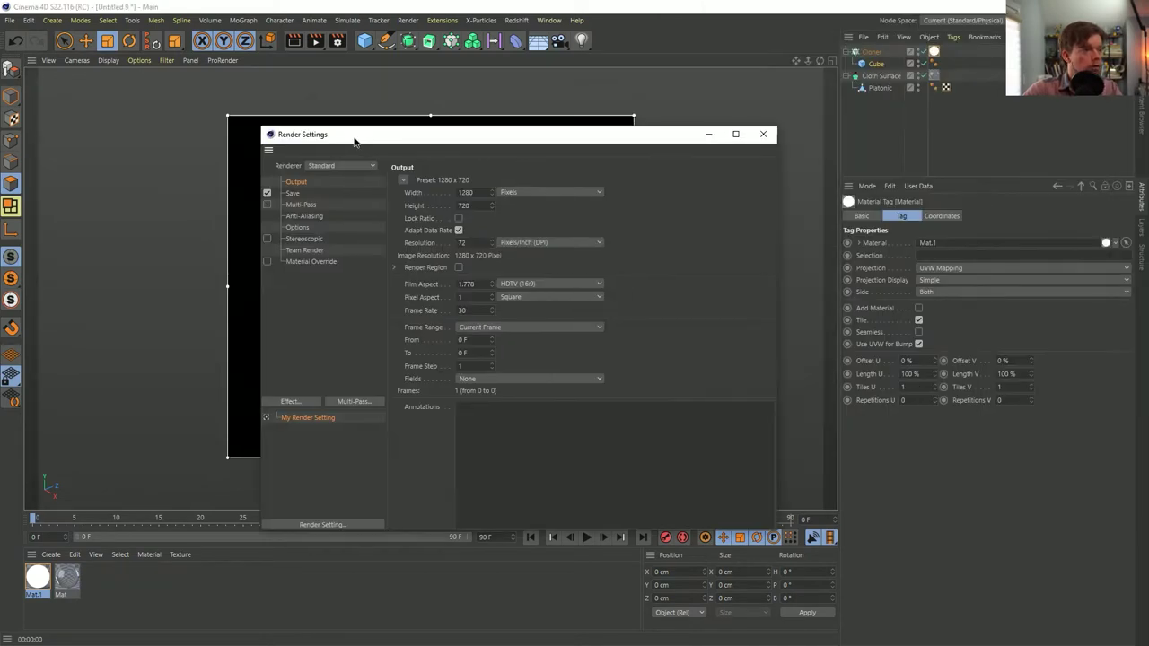
{"action": "left_click", "coordinate": [306, 230]}
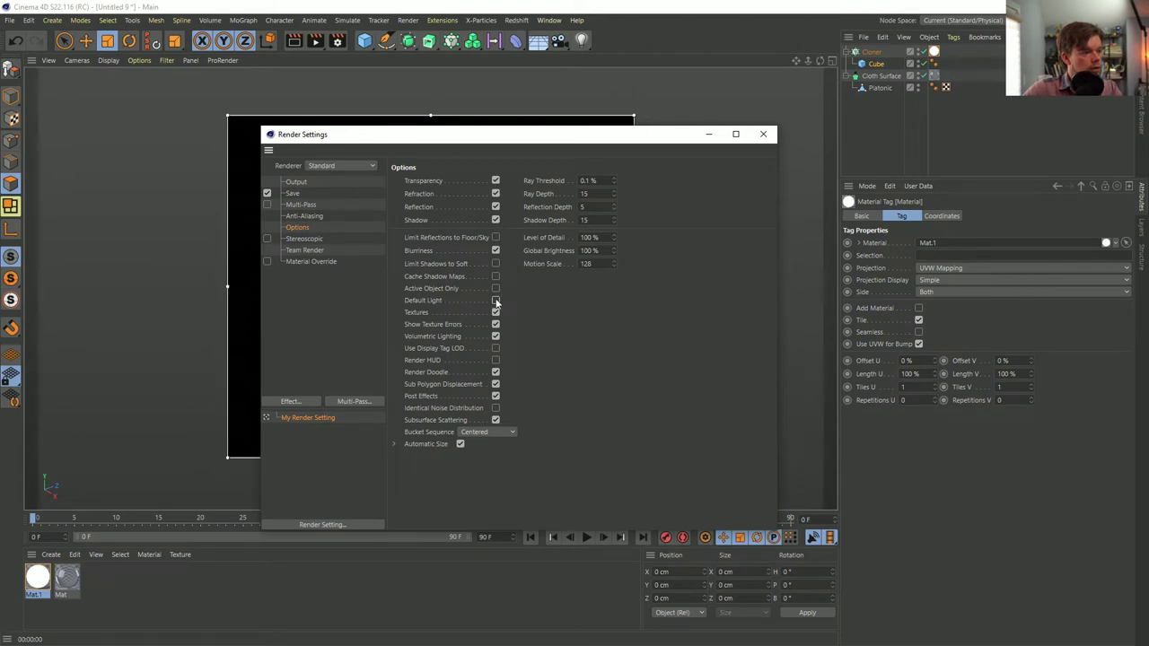
{"action": "left_click", "coordinate": [495, 301]}
{"action": "left_click_drag", "start_coordinate": [660, 136], "coordinate": [934, 139]}
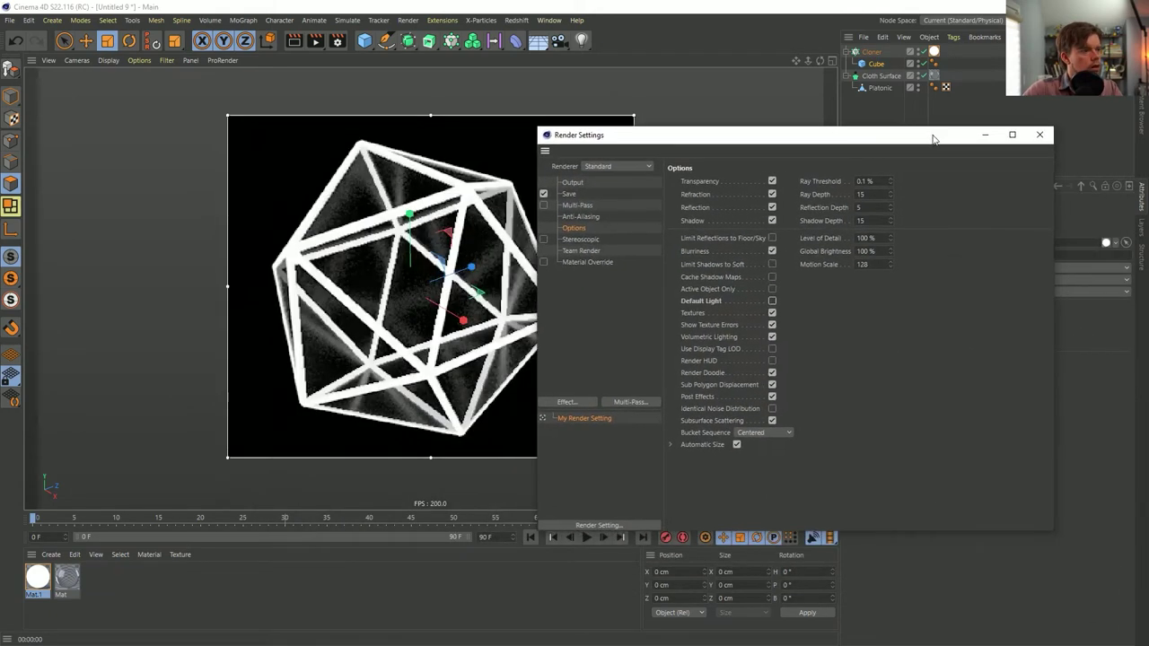
- Examine the reflections inside the polyhedron up close in the interactive render region, with the region turned off at the end
{"action": "left_click", "coordinate": [1039, 135]}
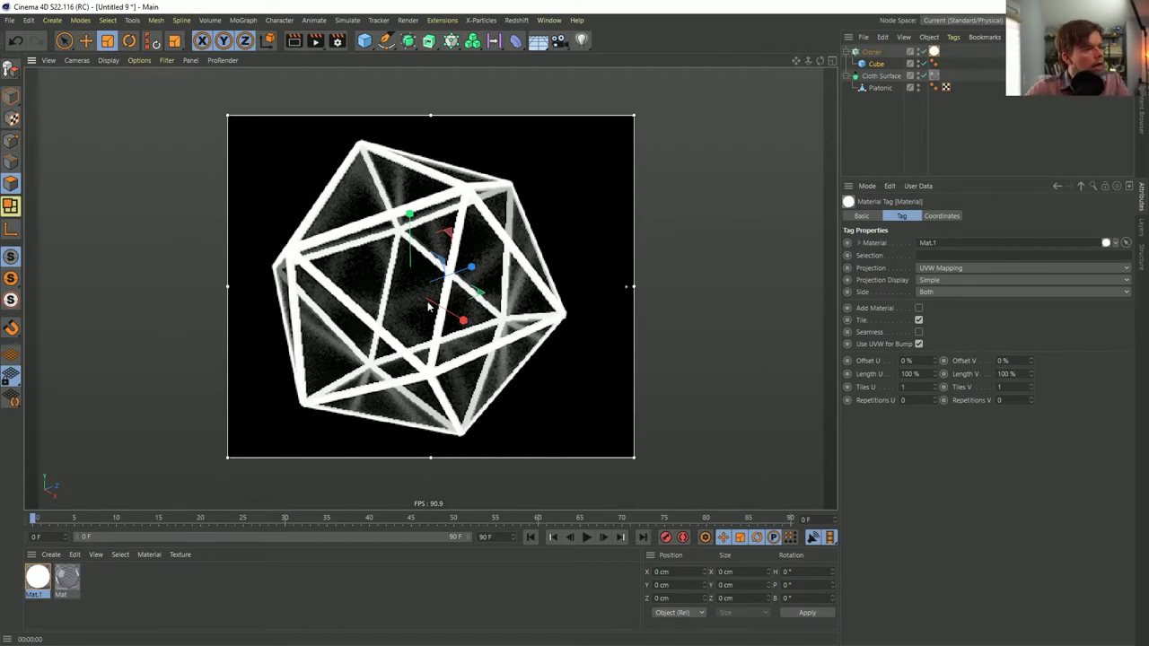
{"action": "right_click_drag", "start_coordinate": [420, 321], "coordinate": [526, 296], "text": "alt"}
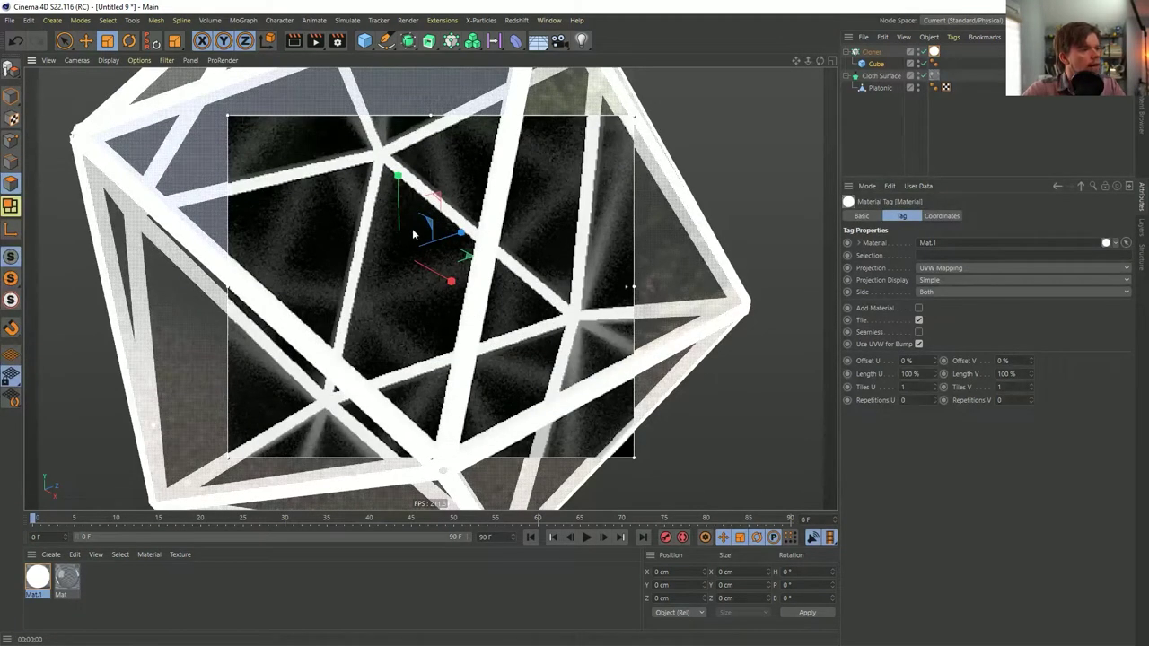
{"action": "left_click", "coordinate": [77, 581]}
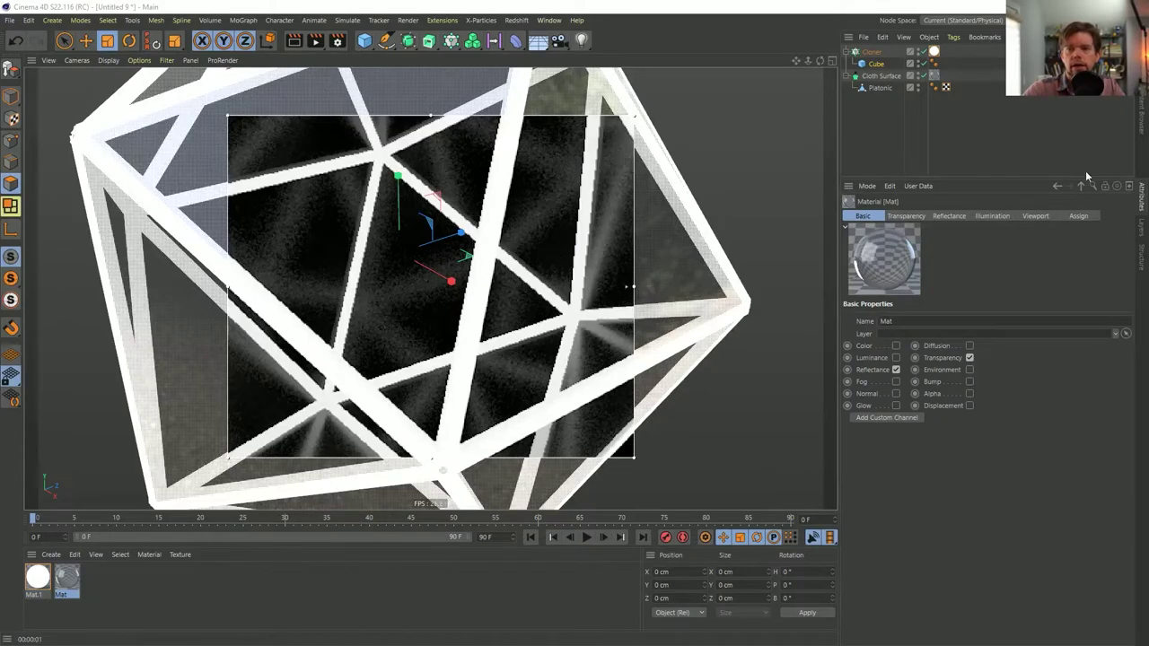
{"action": "scroll", "coordinate": [548, 239], "scroll_direction": "up", "scroll_amount": 5}
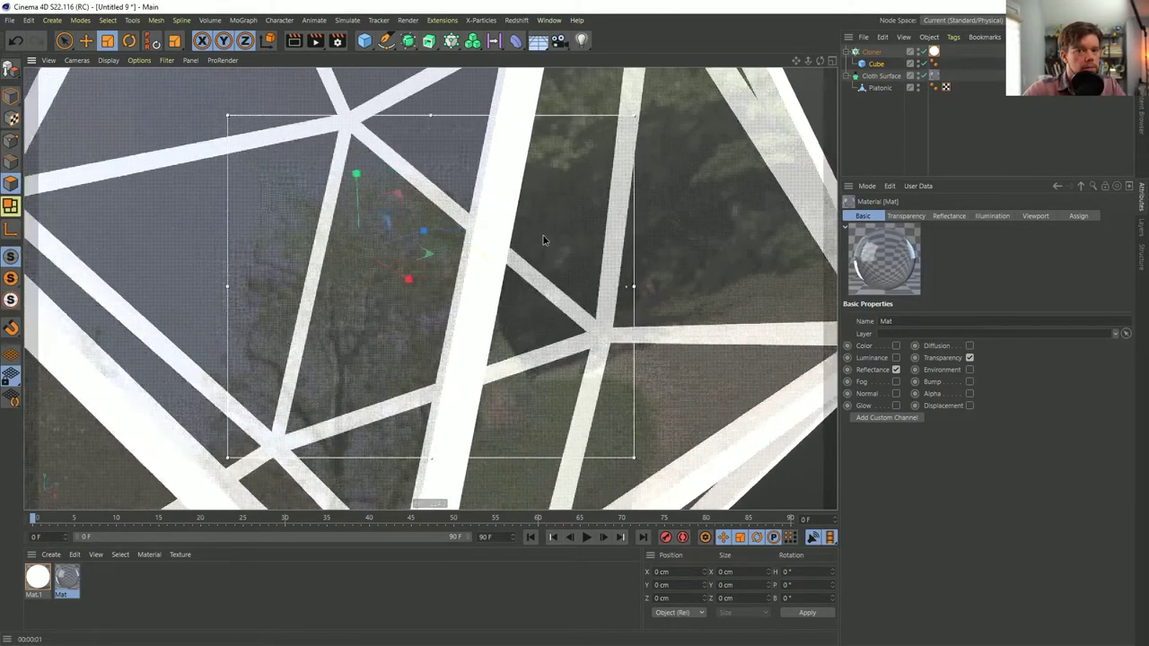
{"action": "right_click_drag", "start_coordinate": [563, 233], "coordinate": [747, 220], "text": "alt"}
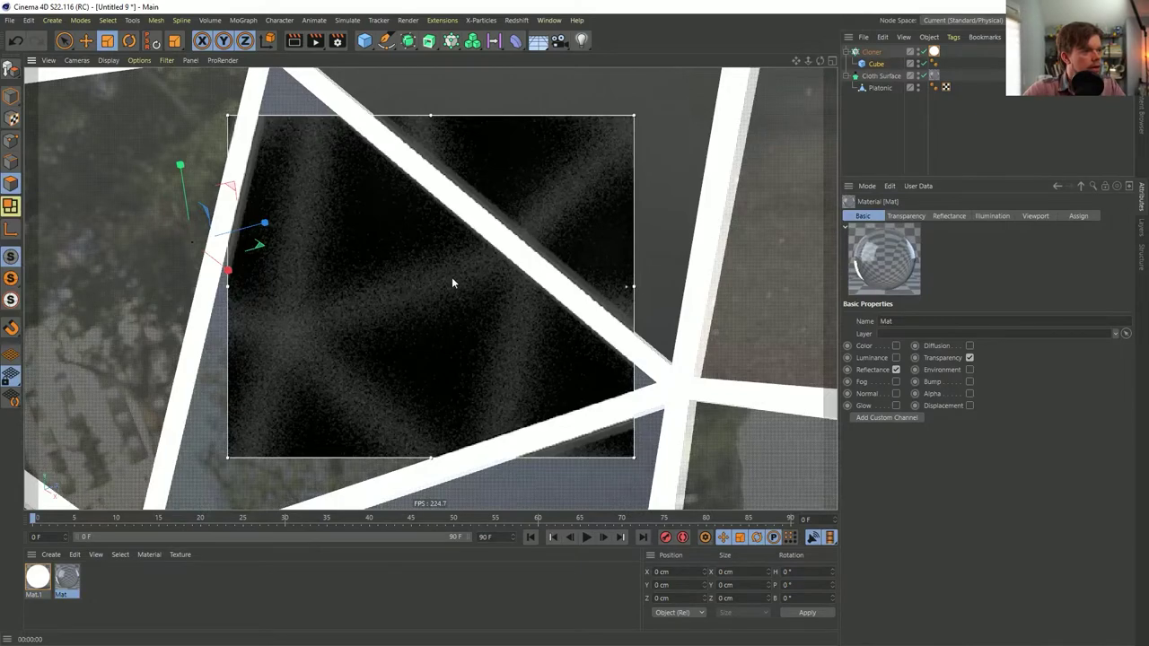
{"action": "left_click_drag", "start_coordinate": [443, 277], "coordinate": [512, 272], "text": "alt"}
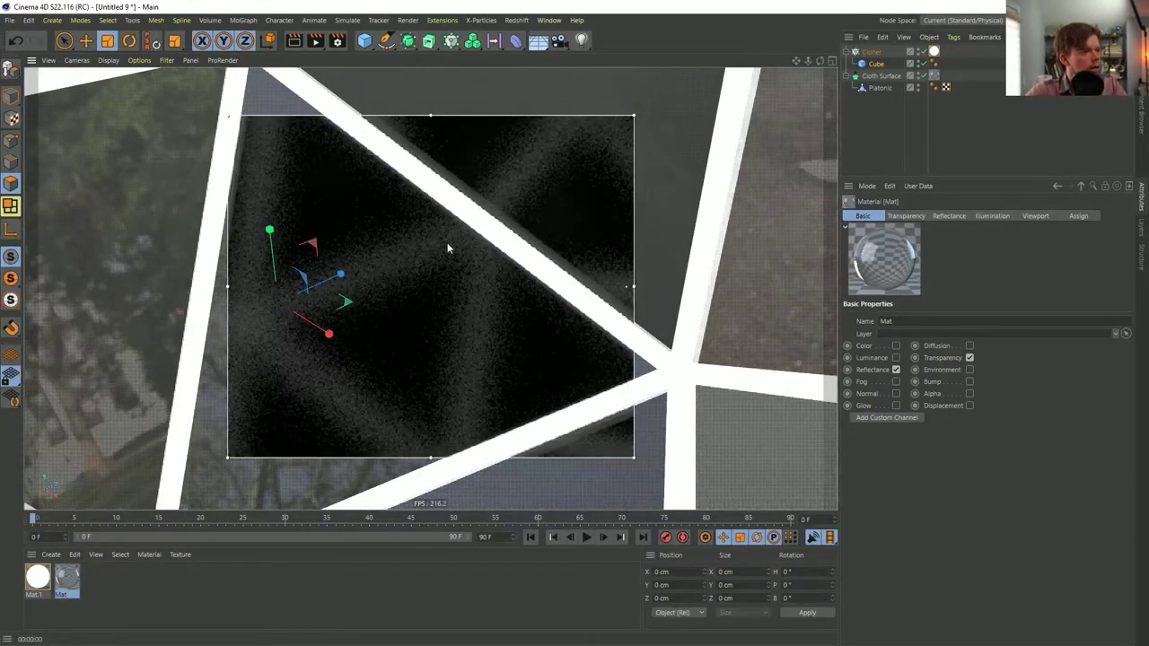
{"action": "key", "text": "h"}
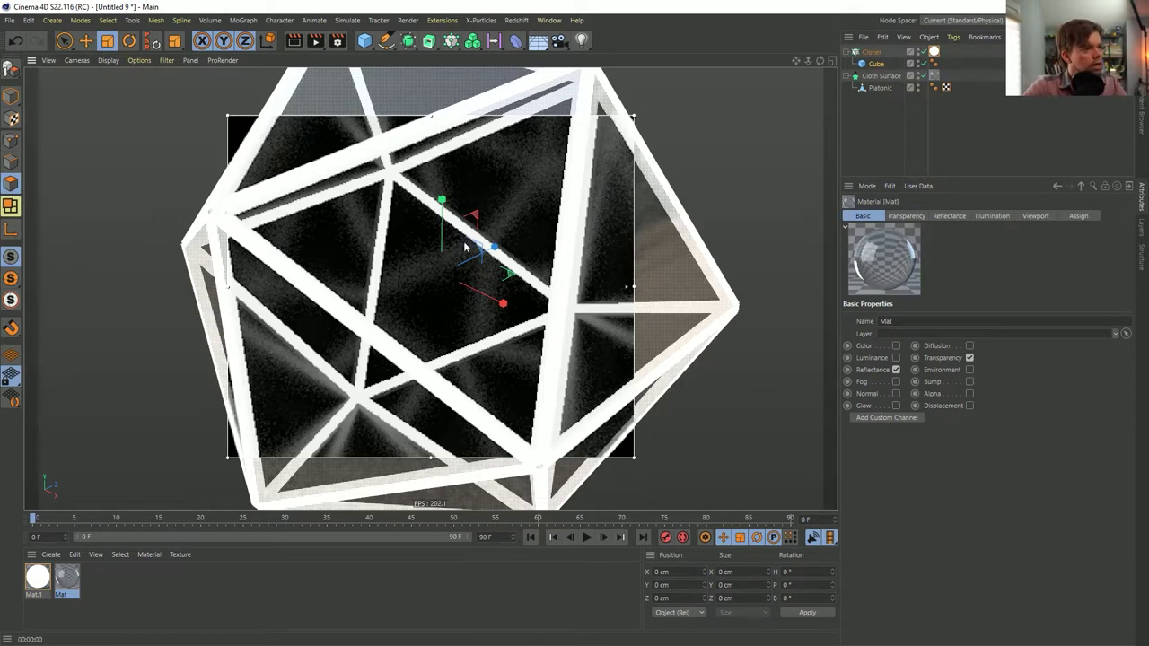
{"action": "key", "text": "alt+r"}
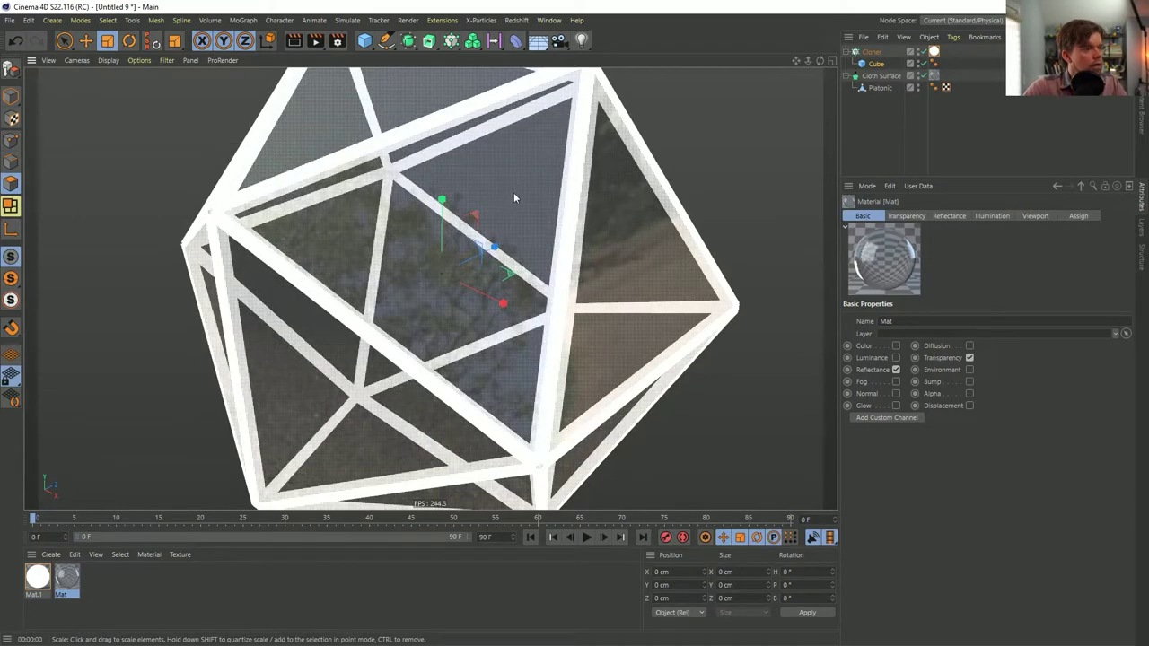
- Turn off Transparency in the polyhedron's glass material and render the view from inside the shape
{"action": "double_click", "coordinate": [67, 579]}
{"action": "left_click_drag", "start_coordinate": [795, 108], "coordinate": [764, 115]}
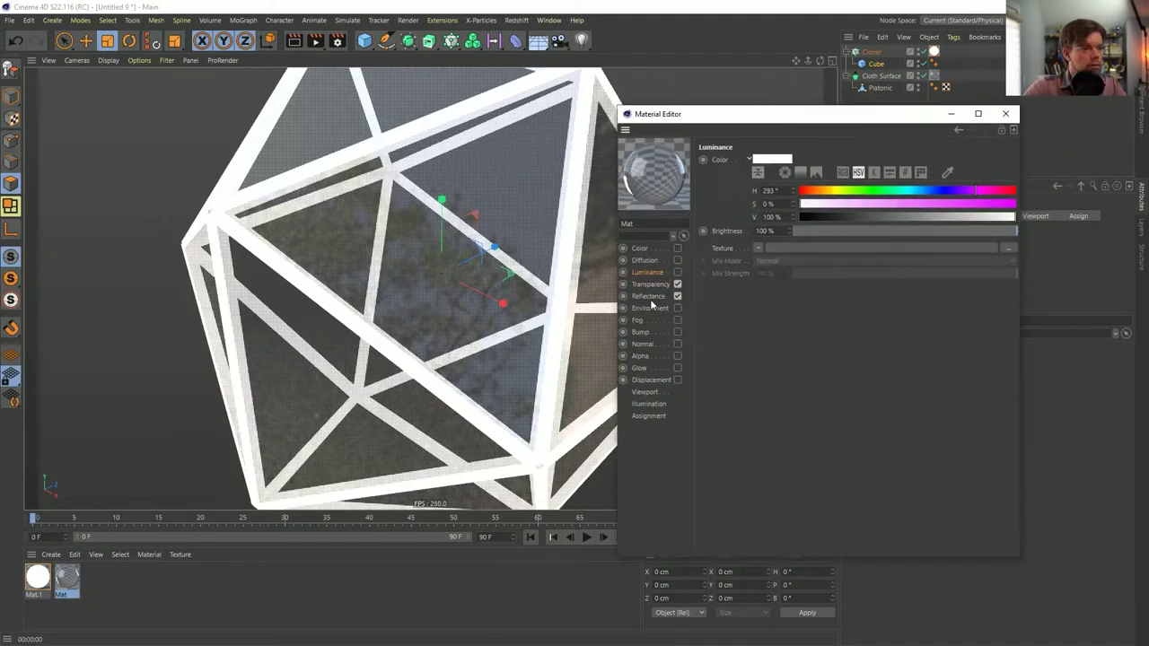
{"action": "left_click", "coordinate": [677, 295]}
{"action": "left_click", "coordinate": [677, 284]}
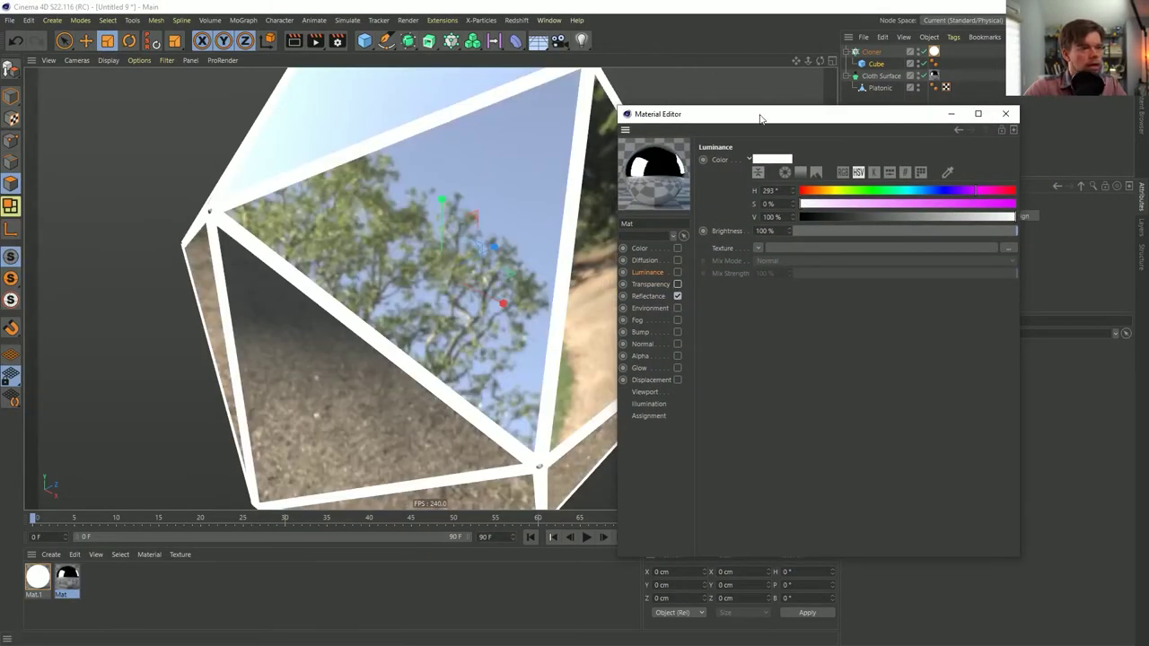
{"action": "left_click", "coordinate": [1005, 114]}
{"action": "mouse_move", "coordinate": [424, 301]}
{"action": "right_mouse_down", "text": "alt"}
{"action": "mouse_move", "coordinate": [611, 259]}
{"action": "mouse_move", "coordinate": [831, 256]}
{"action": "mouse_move", "coordinate": [794, 257]}
{"action": "right_mouse_up", "text": "alt"}
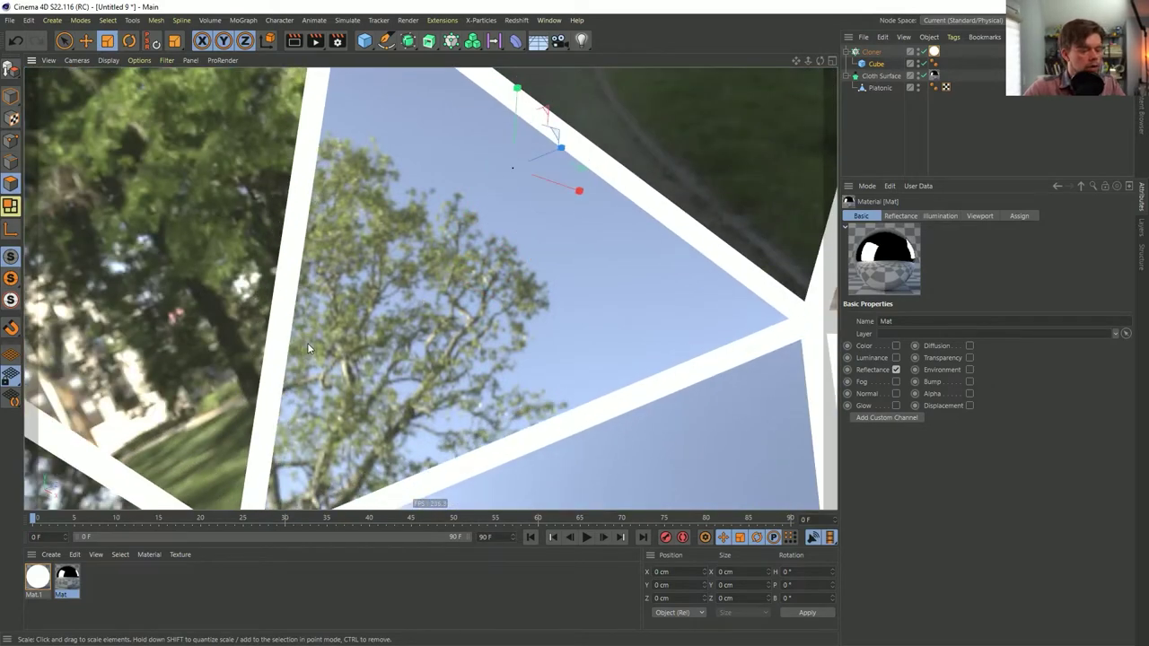
{"action": "key", "text": "ctrl+r"}
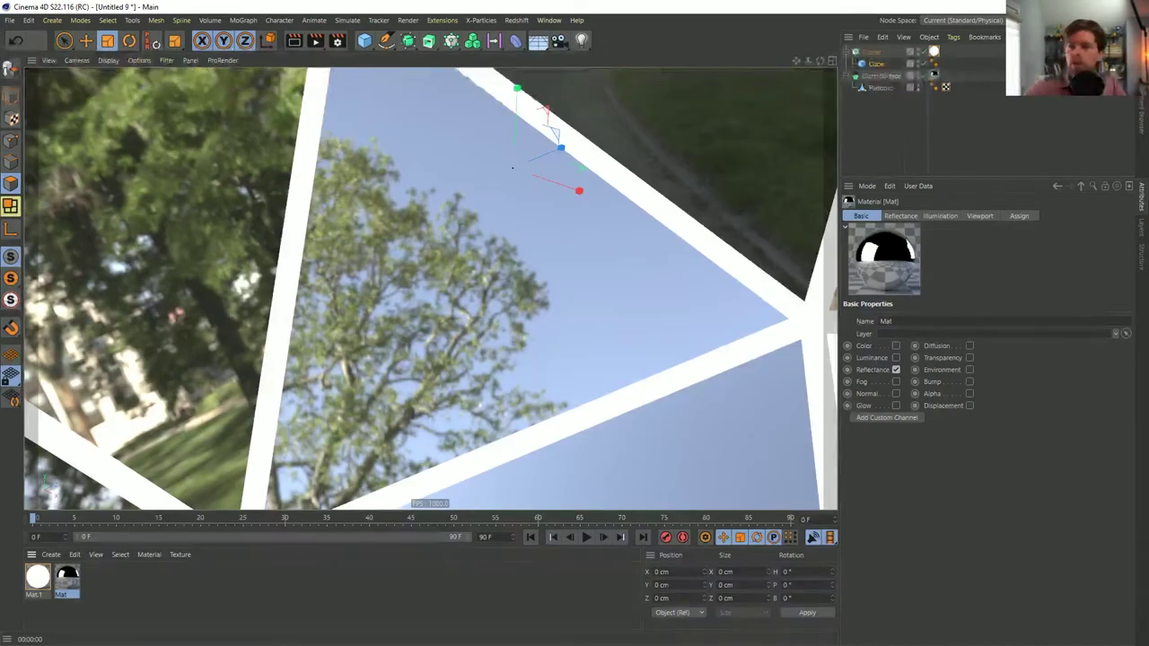
- Set the Reflection Strength of the mirror material's reflectance Layer 1 to 90%
{"action": "double_click", "coordinate": [66, 578]}
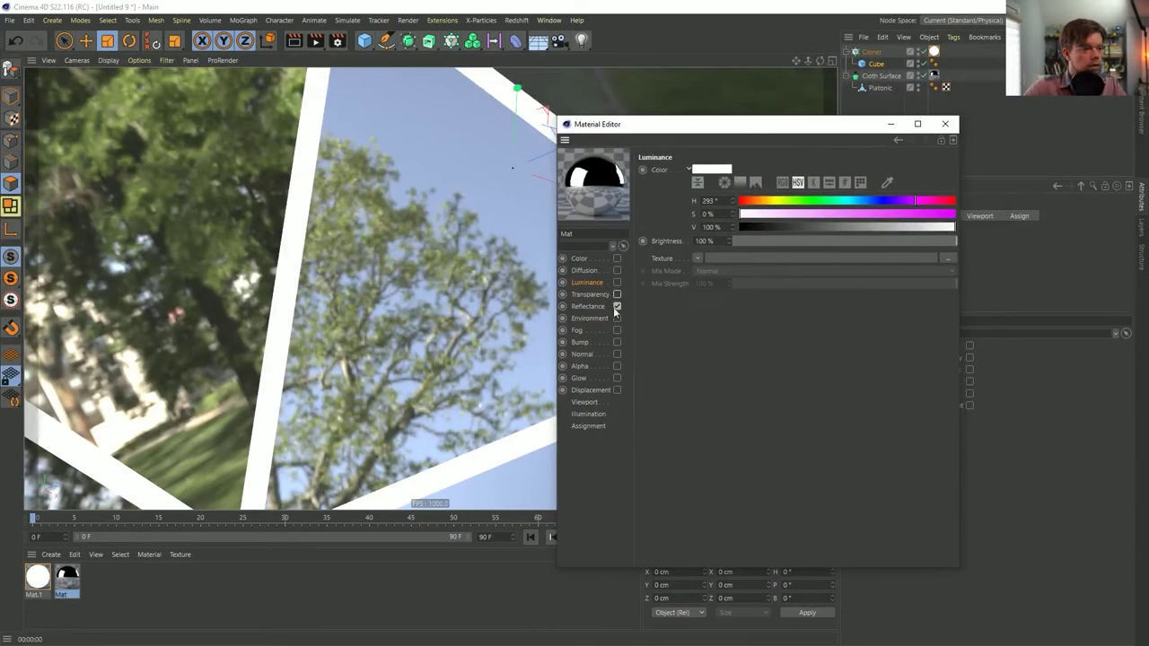
{"action": "left_click", "coordinate": [615, 311]}
{"action": "left_click_drag", "start_coordinate": [746, 382], "coordinate": [717, 380]}
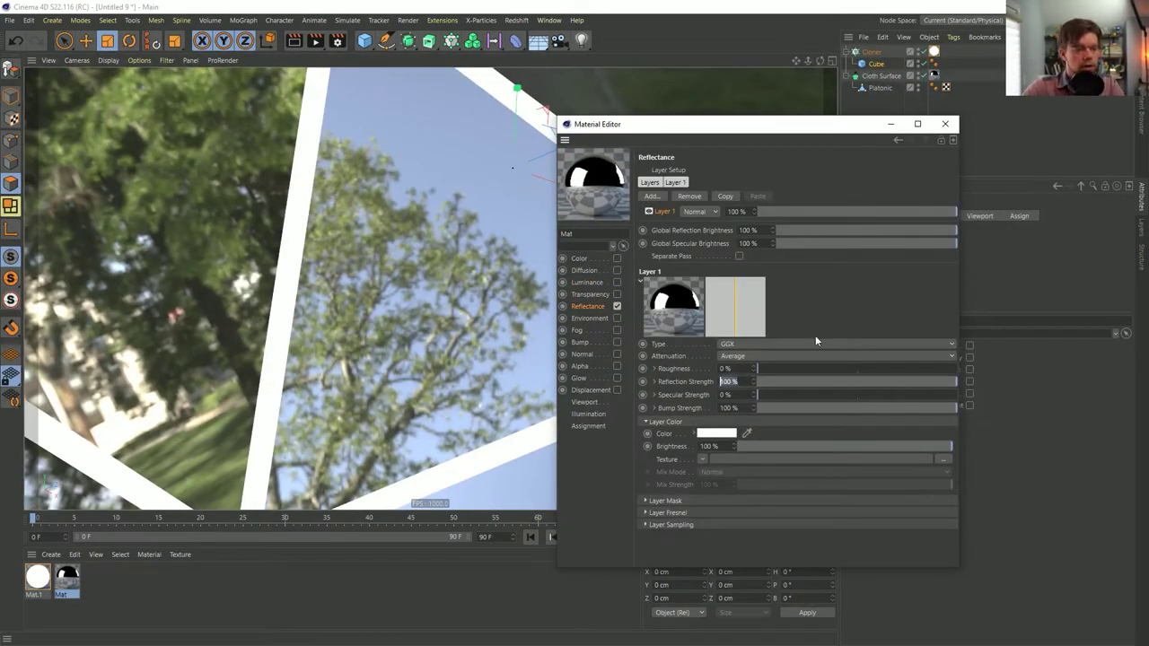
{"action": "type", "text": "90"}
{"action": "key", "text": "Return"}
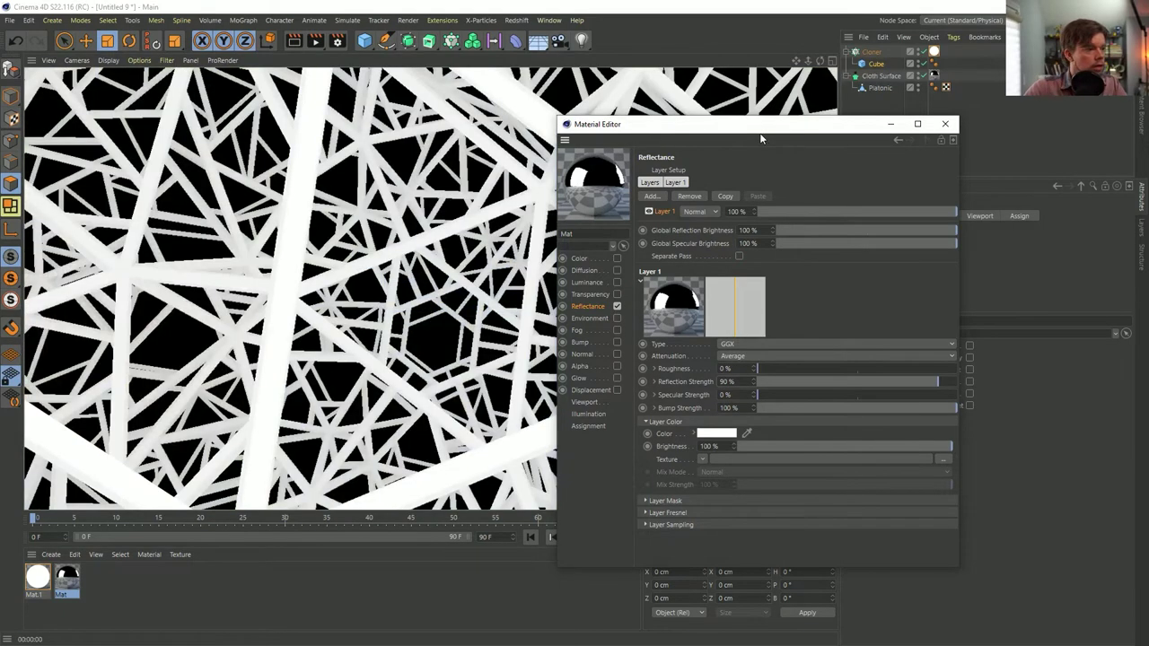
{"action": "left_click_drag", "start_coordinate": [747, 393], "coordinate": [683, 391]}
{"action": "type", "text": "75"}
{"action": "key", "text": "Return"}
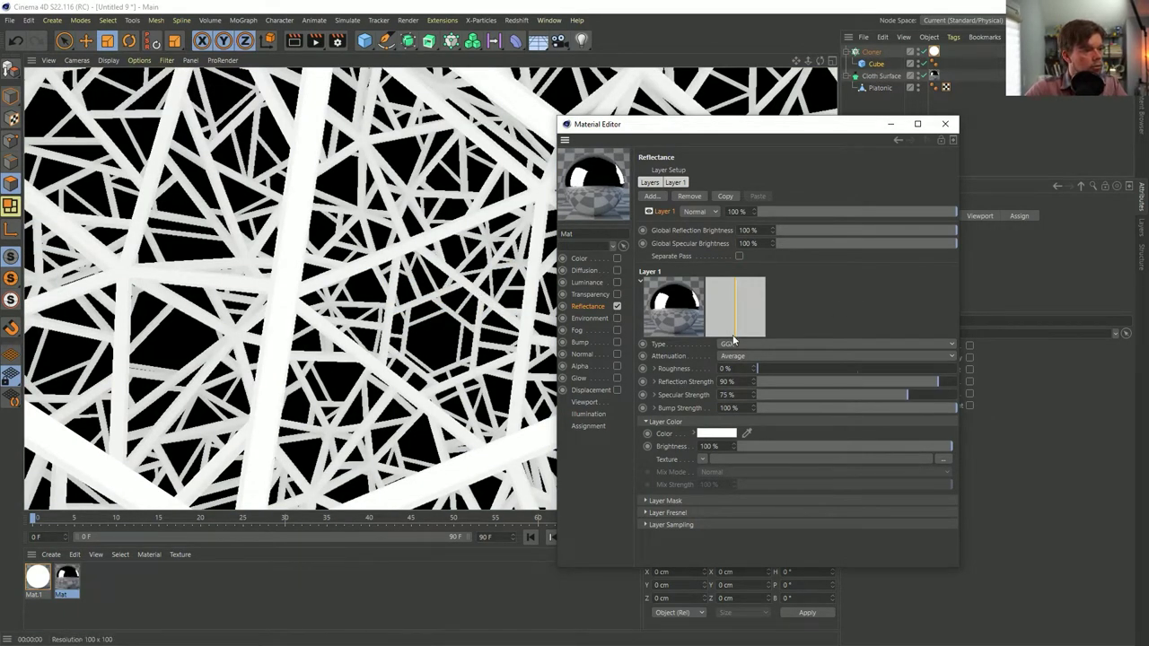
{"action": "key", "text": "ctrl+z"}
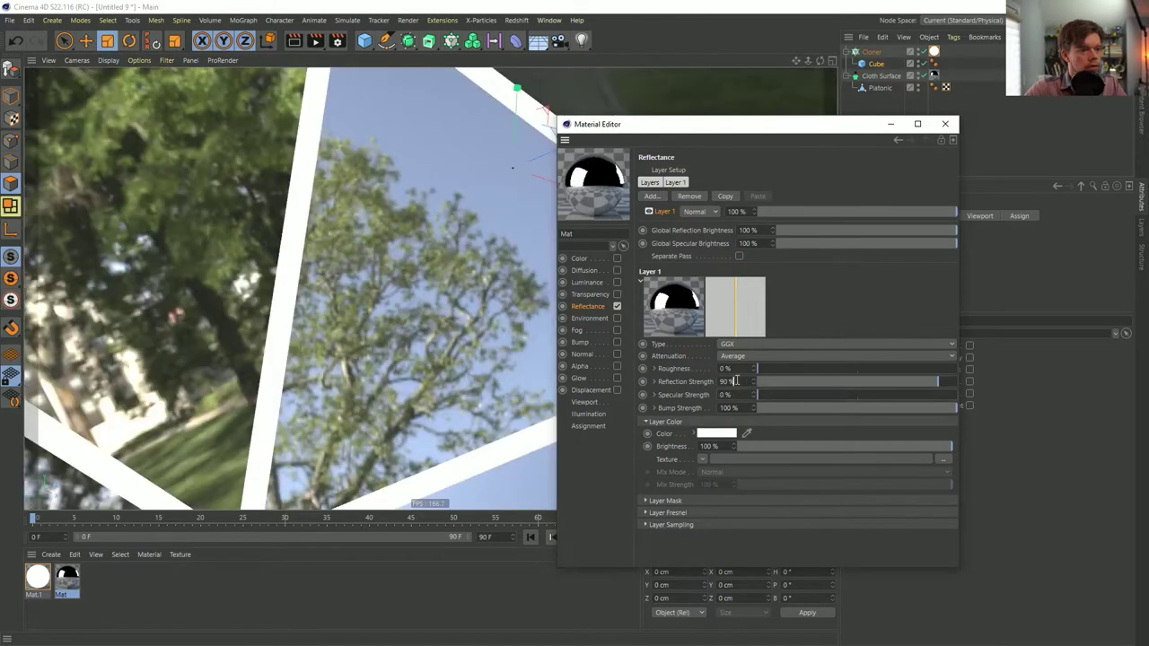
- Set Layer 1's Reflection Strength to 75% and close the material editor
{"action": "left_click_drag", "start_coordinate": [738, 382], "coordinate": [715, 380]}
{"action": "type", "text": "75"}
{"action": "key", "text": "Return"}
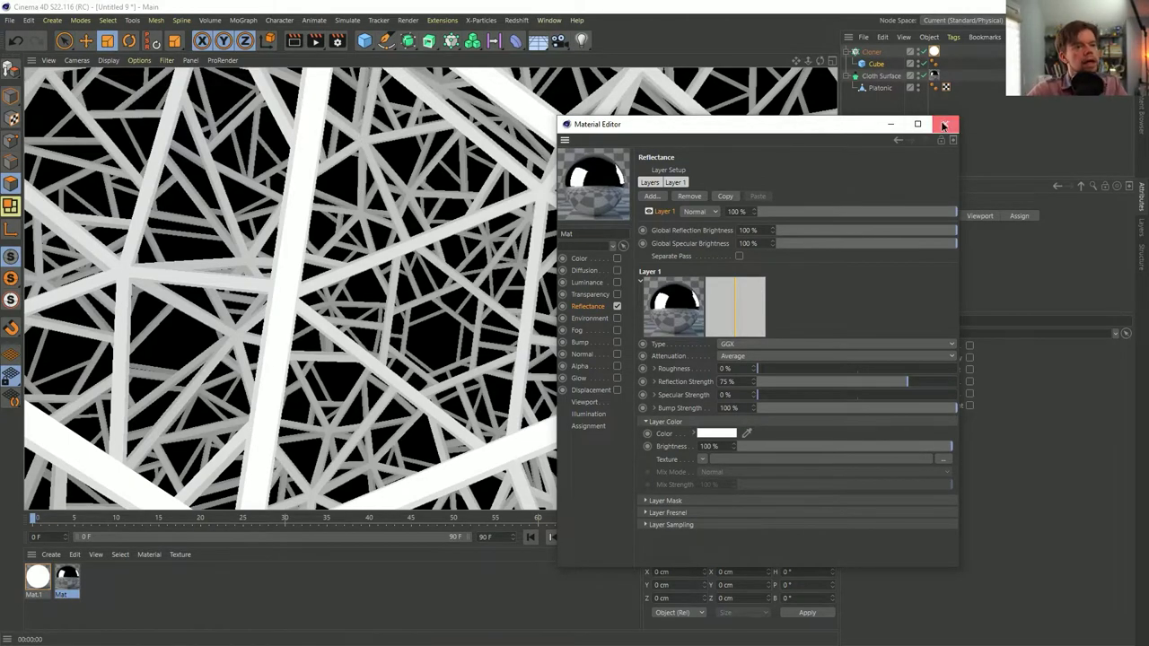
{"action": "left_click", "coordinate": [945, 124]}
- Set the render options' Reflection Depth to 10, render the view, and raise the depth to 20
{"action": "key", "text": "ctrl+b"}
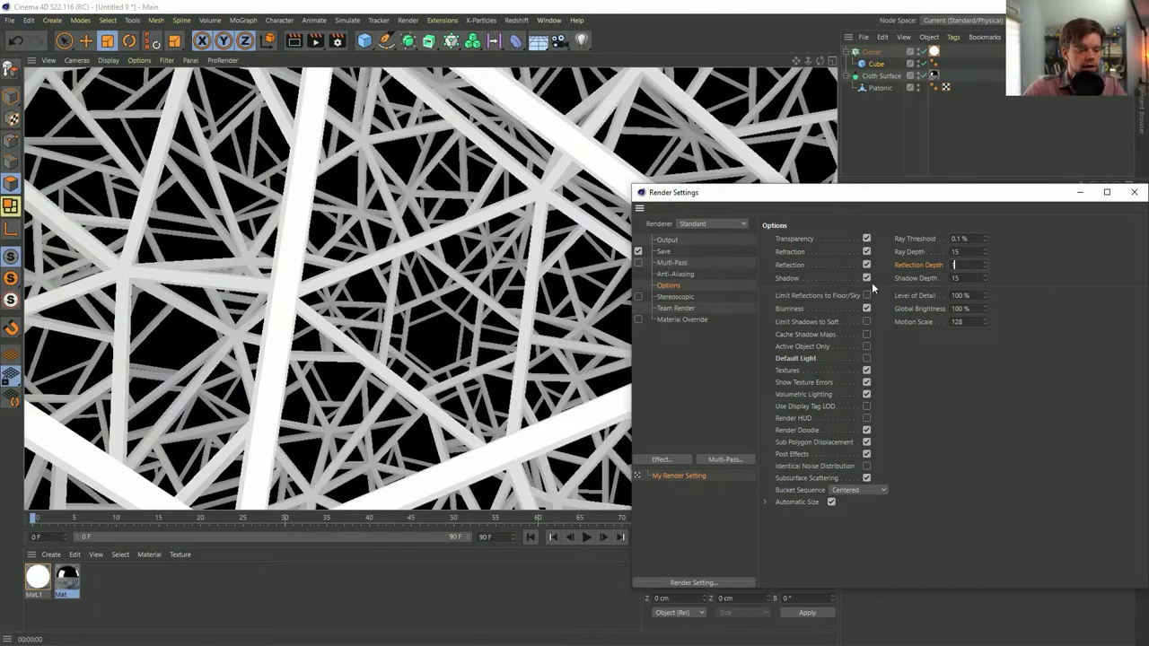
{"action": "type", "text": "10"}
{"action": "key", "text": "Return"}
{"action": "key", "text": "ctrl+r"}
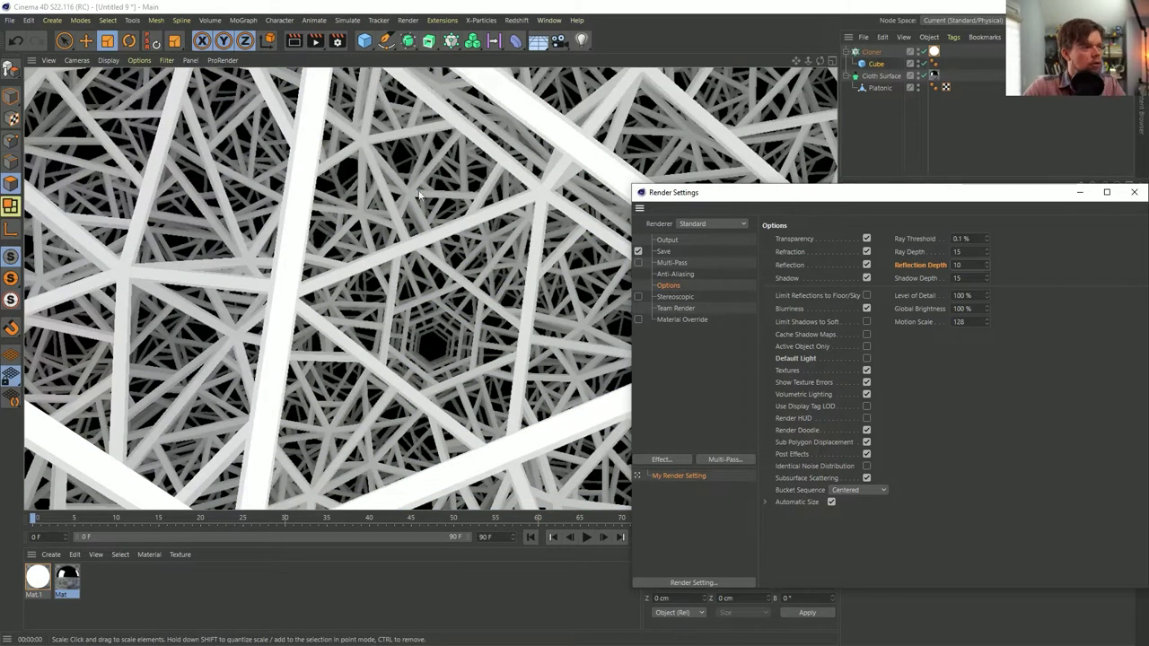
{"action": "double_click", "coordinate": [953, 265]}
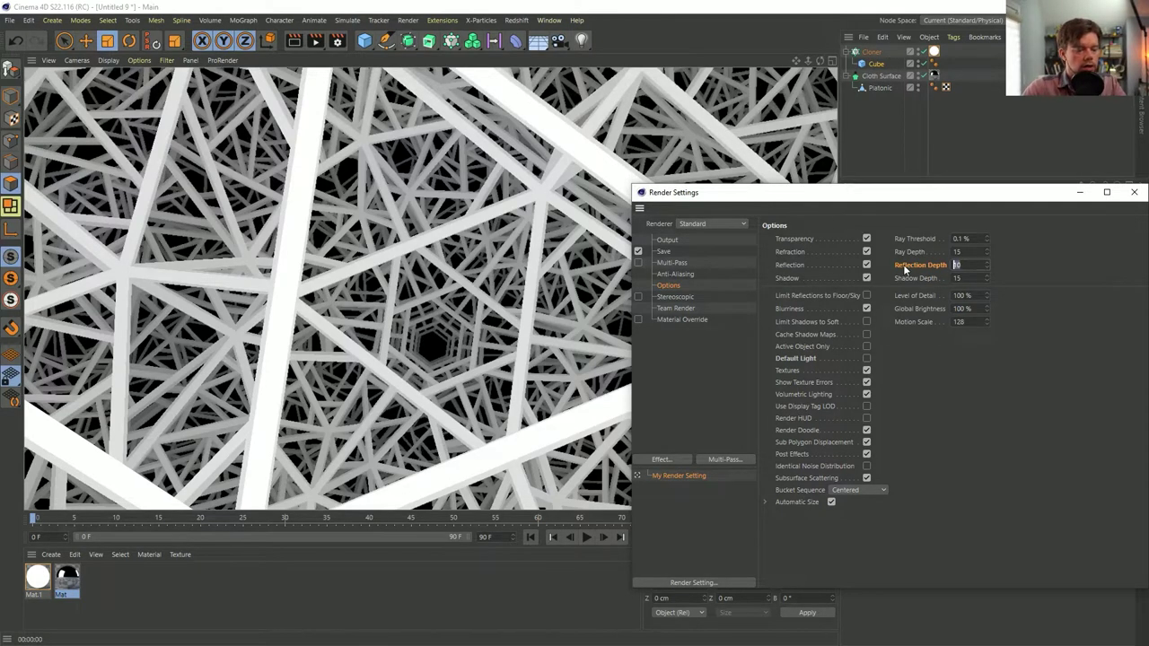
{"action": "type", "text": "20"}
{"action": "key", "text": "Return"}
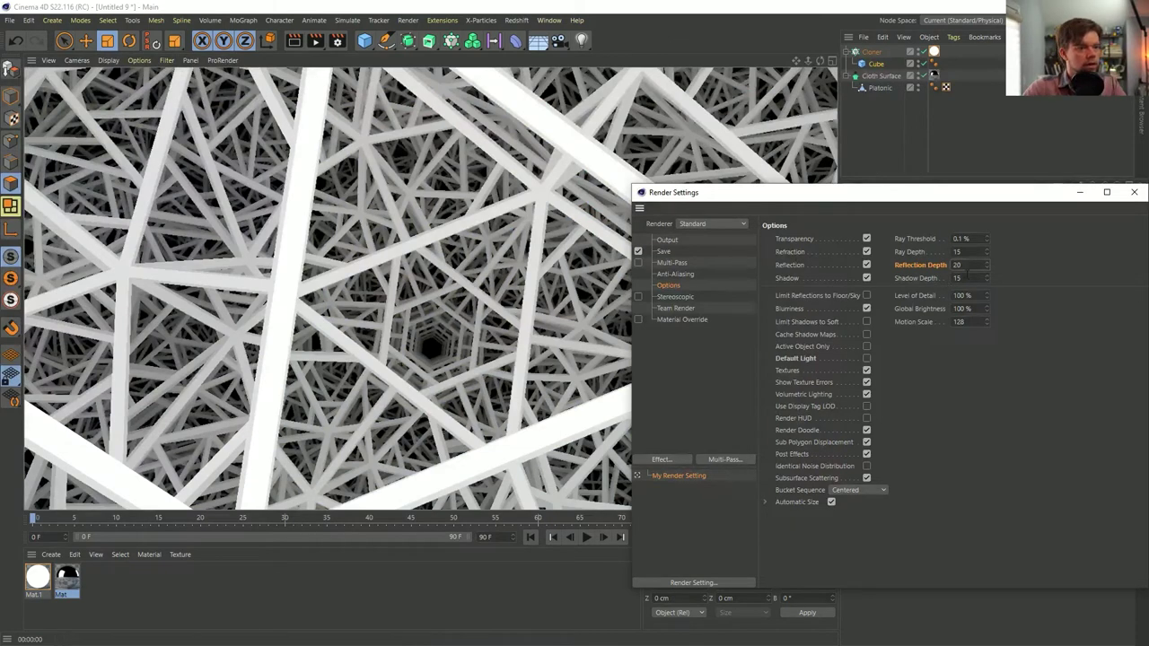
- Set both Reflection Depth and Ray Depth to 50 in the render options and render the view again
{"action": "left_click_drag", "start_coordinate": [975, 270], "coordinate": [945, 282]}
{"action": "type", "text": "5"}
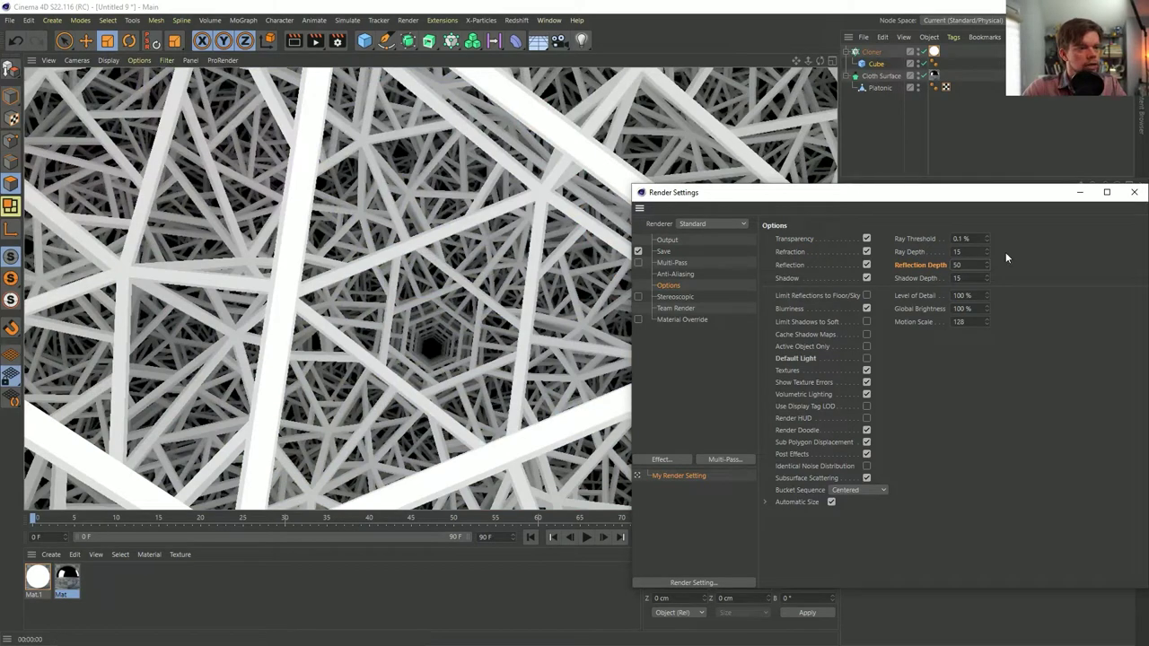
{"action": "left_click_drag", "start_coordinate": [954, 257], "coordinate": [910, 268]}
{"action": "type", "text": "50"}
{"action": "key", "text": "Return"}
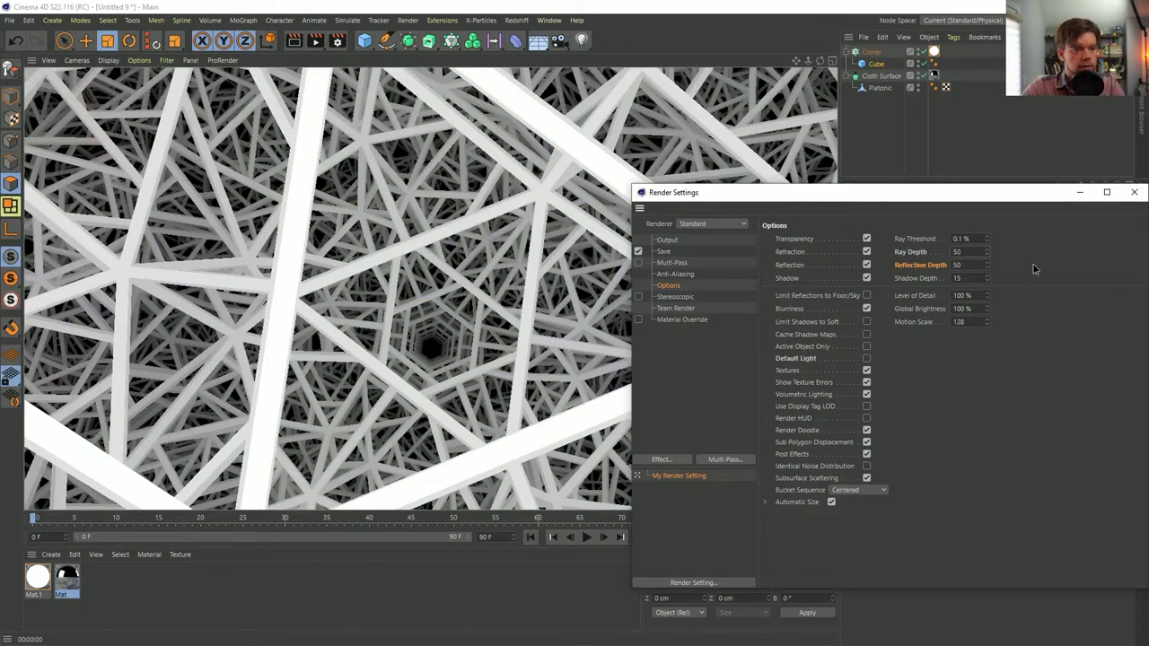
{"action": "key", "text": "ctrl+r"}
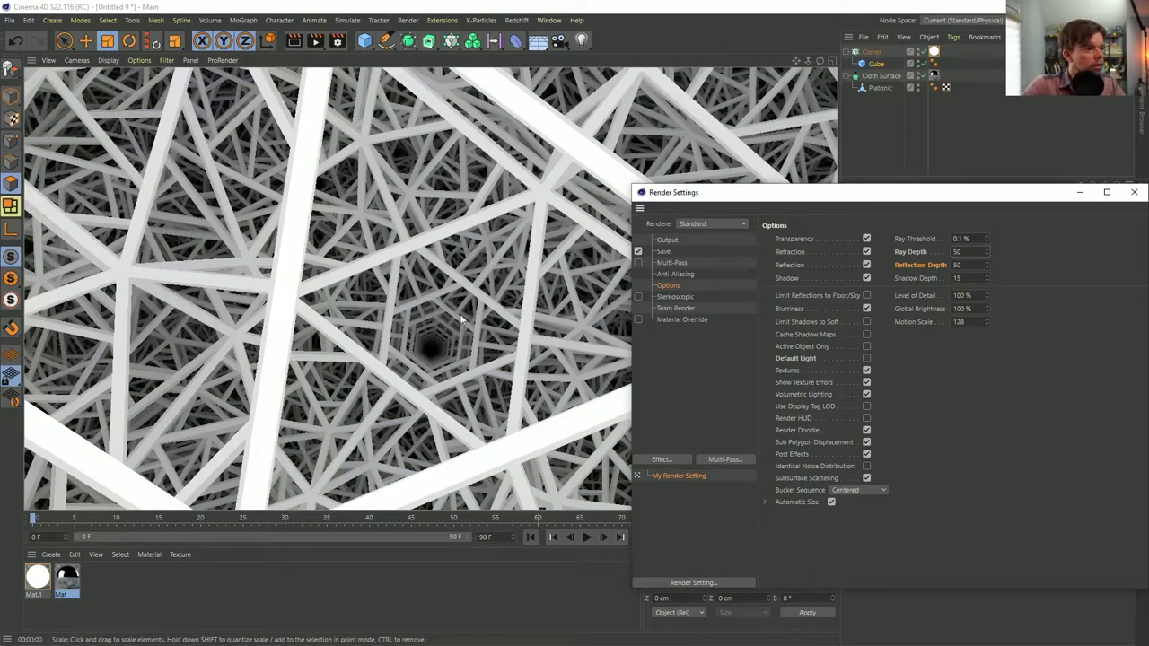
{"action": "left_click", "coordinate": [1134, 193]}
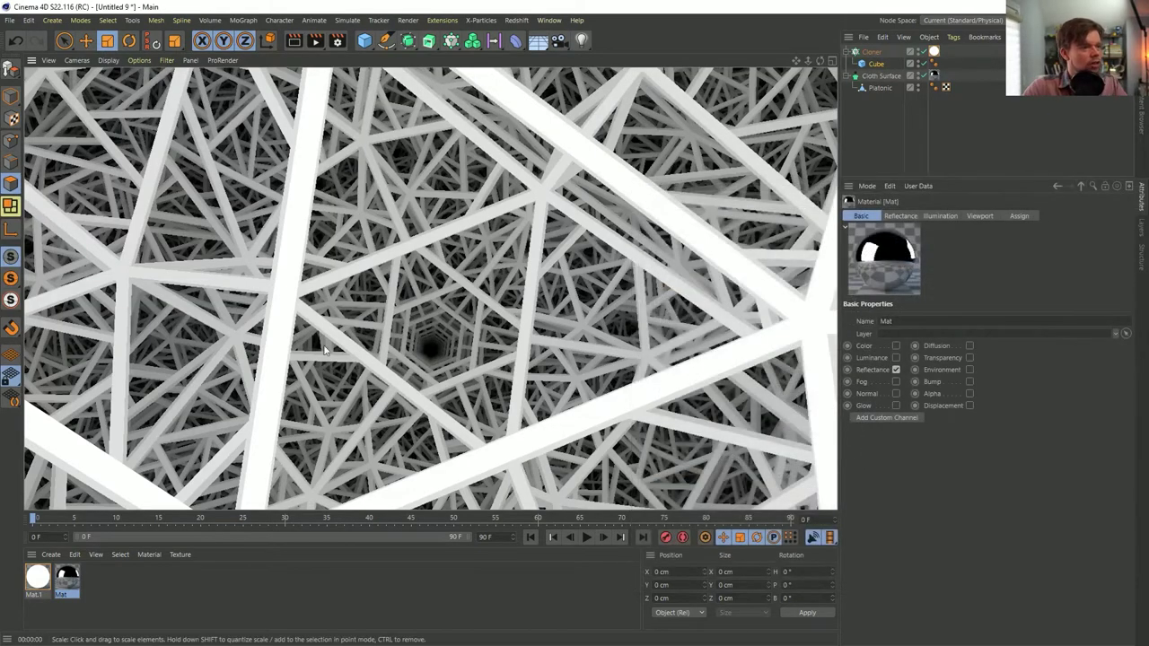
- Render the polyhedron from another interior angle and from outside to compare how the mirrored struts look
{"action": "left_click_drag", "start_coordinate": [807, 60], "coordinate": [675, 61]}
{"action": "key", "text": "ctrl+r"}
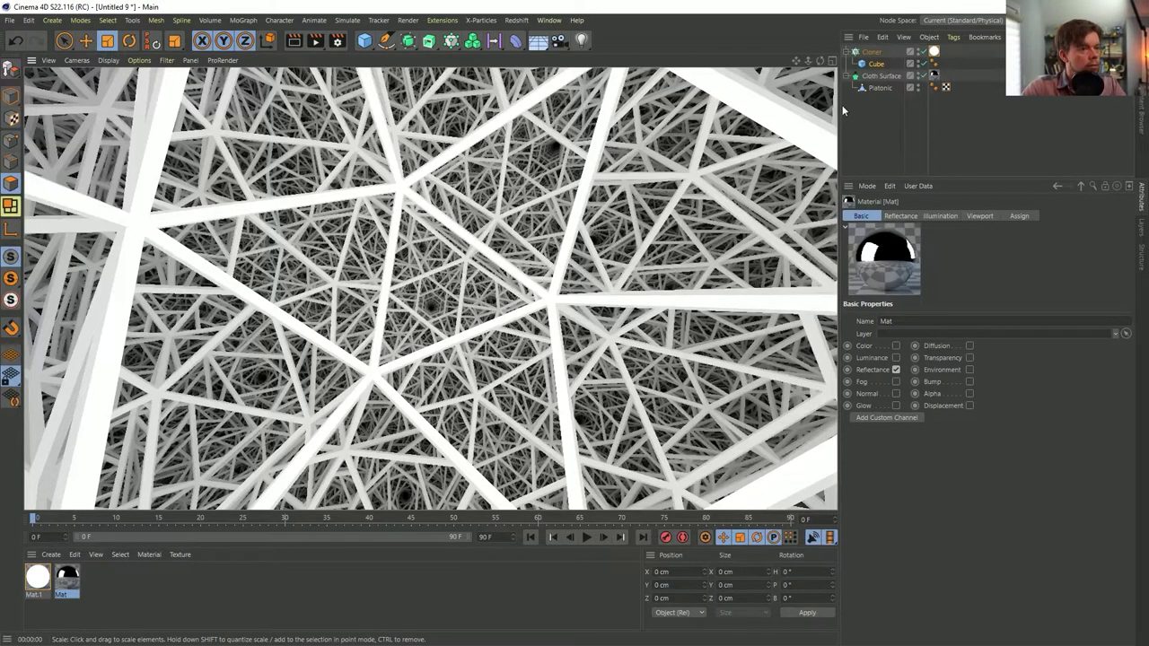
{"action": "right_click_drag", "start_coordinate": [643, 234], "coordinate": [577, 231], "text": "alt"}
{"action": "left_click_drag", "start_coordinate": [576, 228], "coordinate": [494, 238], "text": "alt"}
{"action": "right_click_drag", "start_coordinate": [495, 238], "coordinate": [450, 249], "text": "alt"}
{"action": "middle_click_drag", "start_coordinate": [451, 249], "coordinate": [409, 281], "text": "alt"}
{"action": "left_click_drag", "start_coordinate": [409, 285], "coordinate": [477, 289], "text": "alt"}
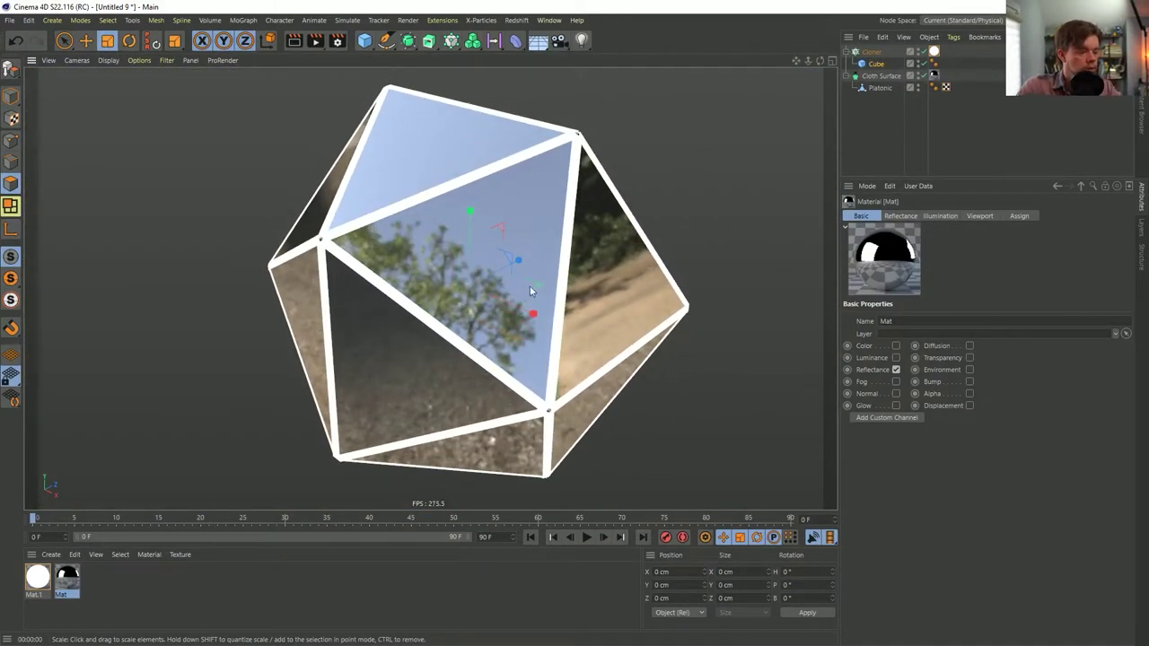
{"action": "key", "text": "ctrl+r"}
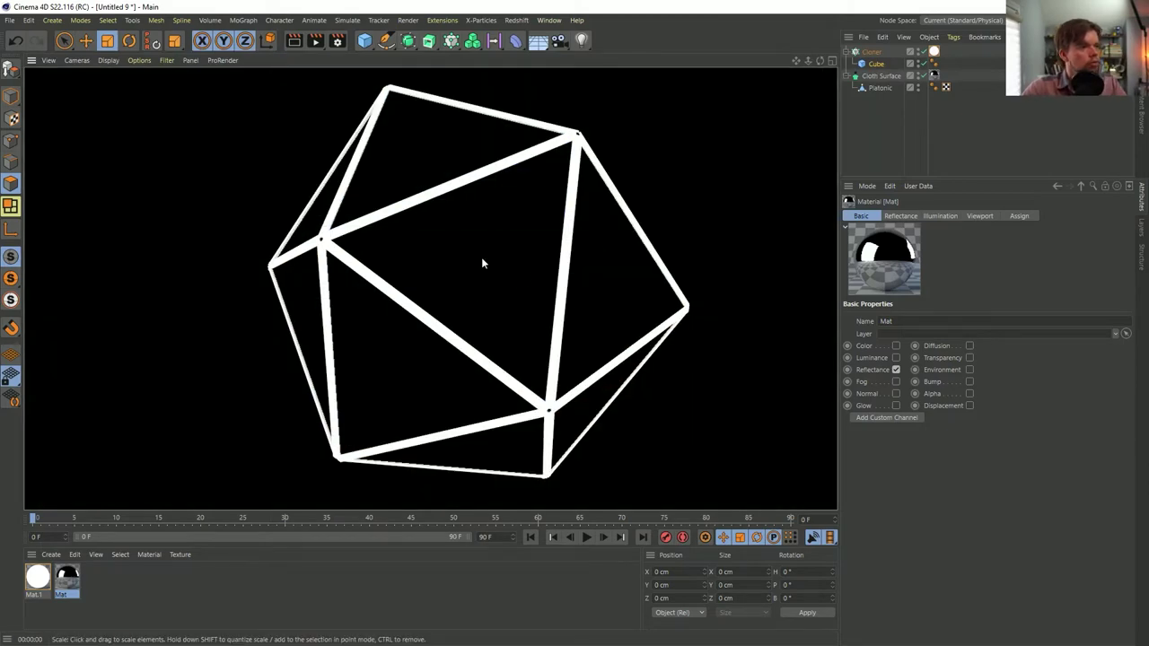
- Enable the Transparency channel of the reflective material Mat and render the polyhedron from outside
{"action": "double_click", "coordinate": [68, 579]}
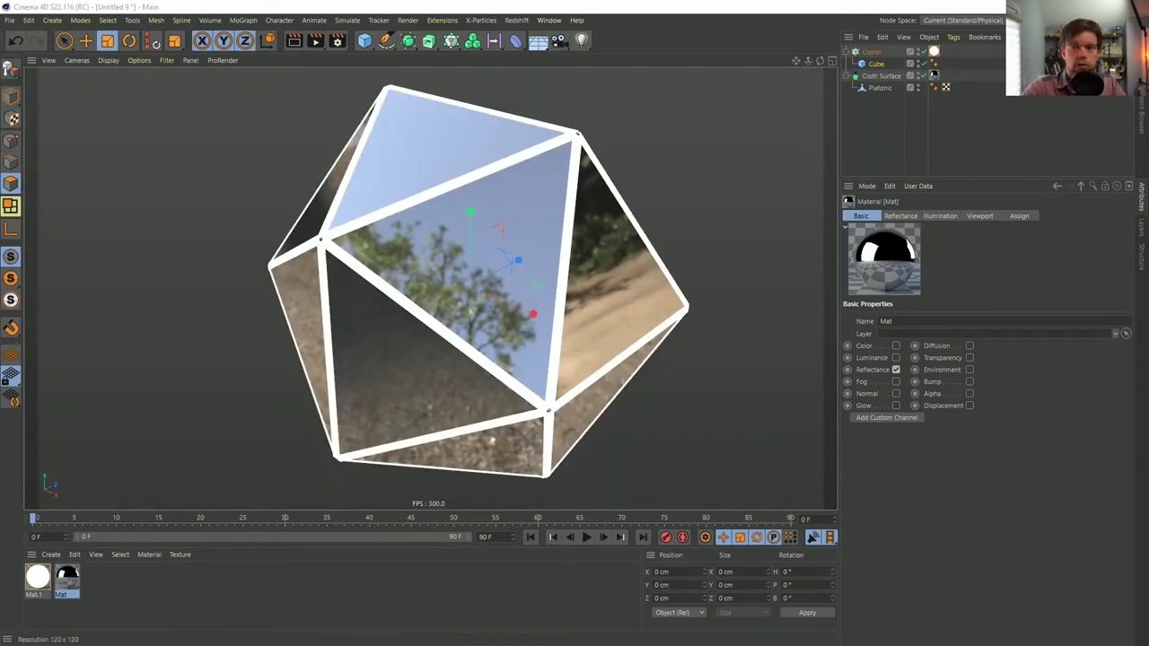
{"action": "left_click_drag", "start_coordinate": [490, 38], "coordinate": [341, 38]}
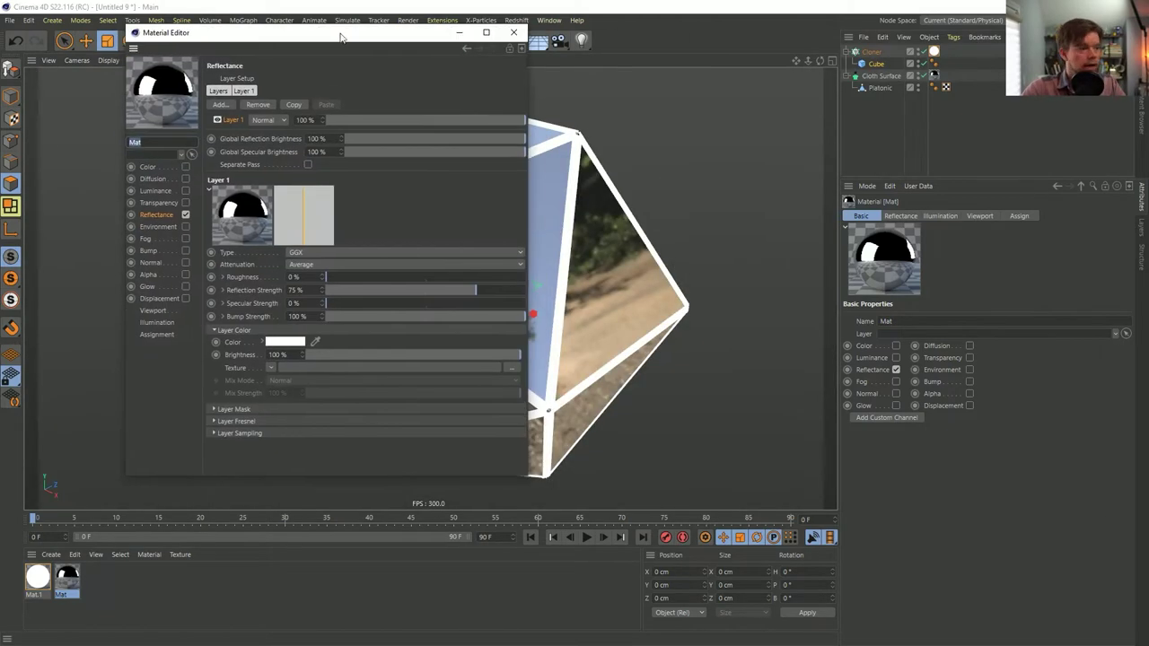
{"action": "left_click", "coordinate": [185, 204]}
{"action": "left_click_drag", "start_coordinate": [296, 34], "coordinate": [1148, 116]}
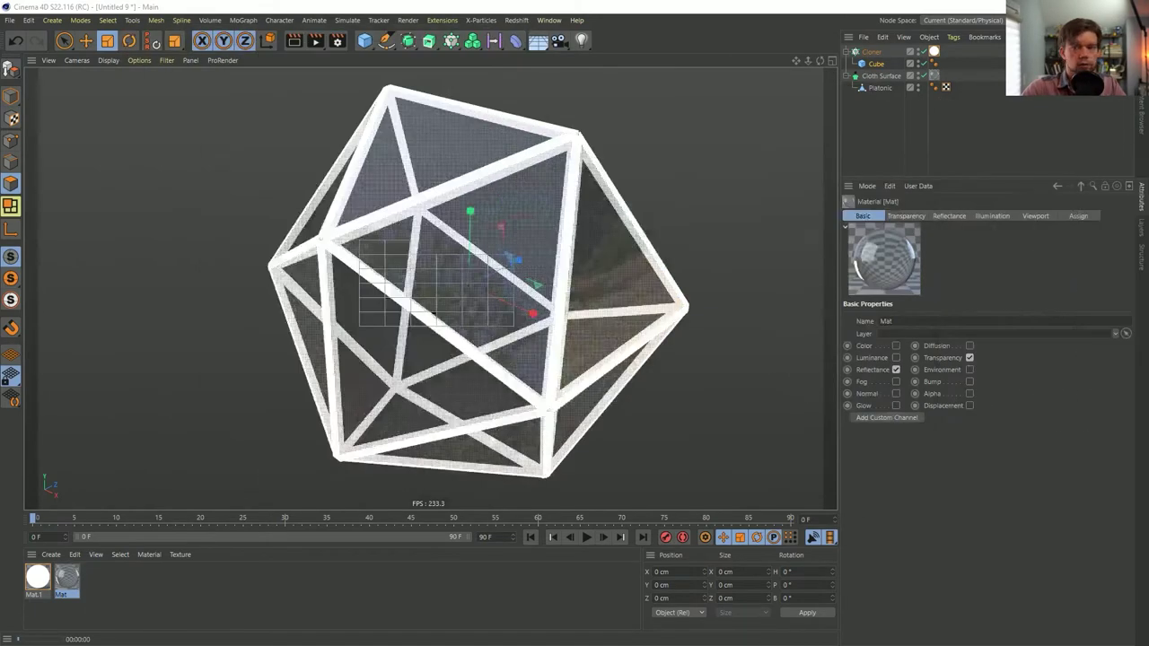
{"action": "key", "text": "ctrl+r"}
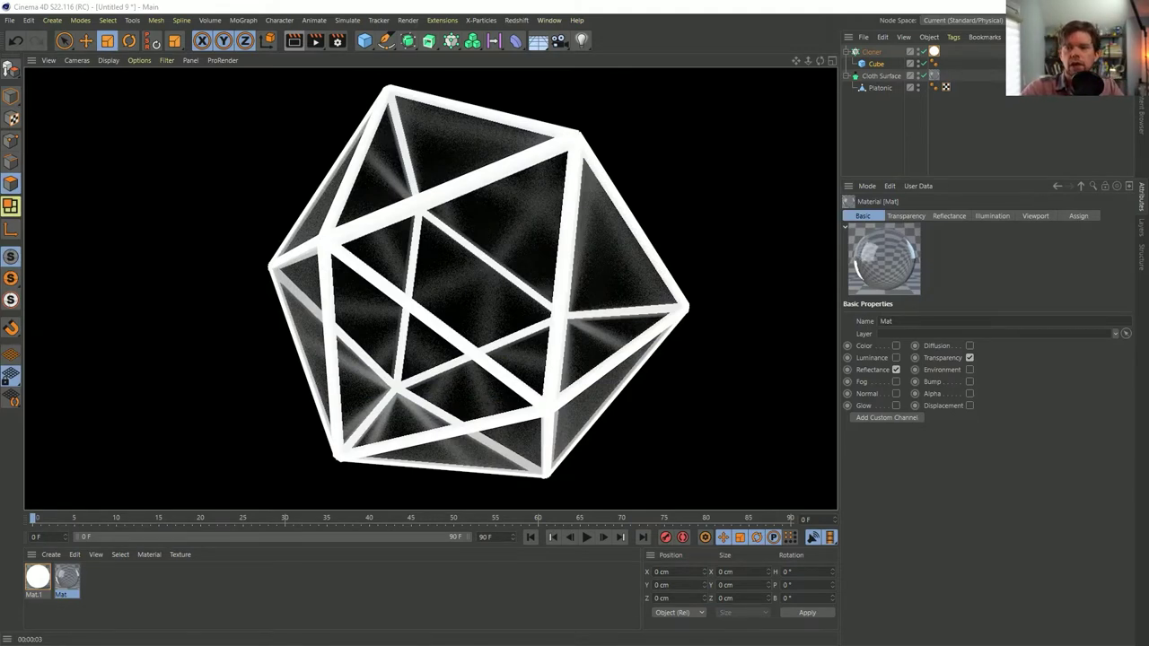
- Set the Refraction of Mat's Transparency channel to 1
{"action": "left_click_drag", "start_coordinate": [1148, 139], "coordinate": [411, 134]}
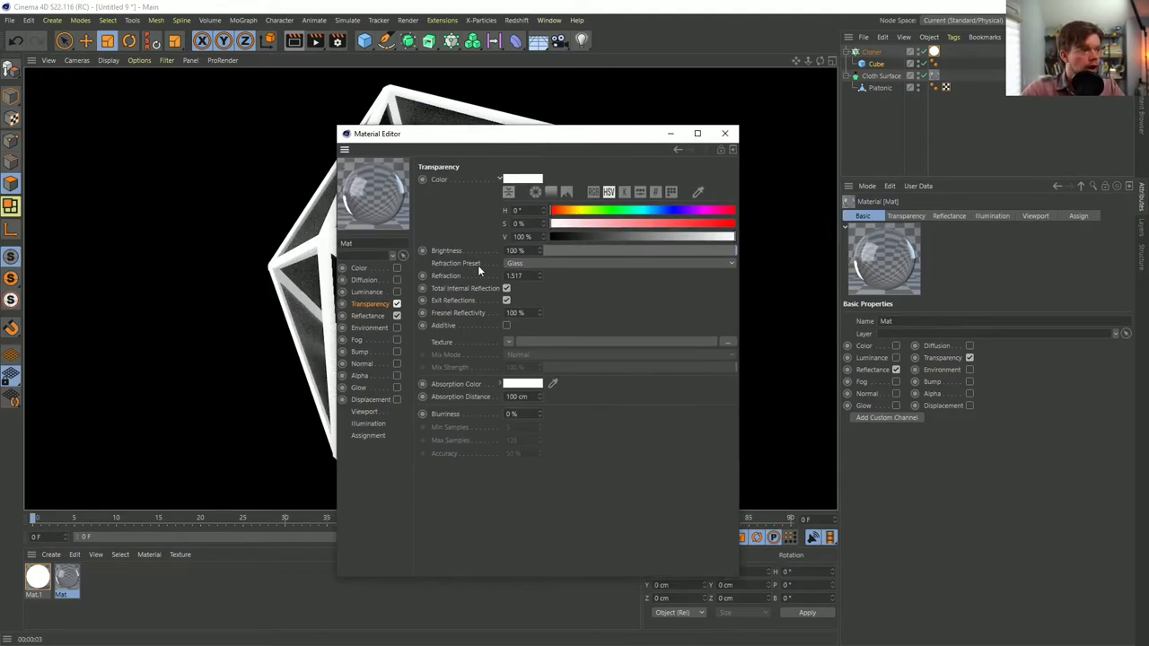
{"action": "double_click", "coordinate": [518, 275]}
{"action": "type", "text": "1"}
{"action": "key", "text": "Return"}
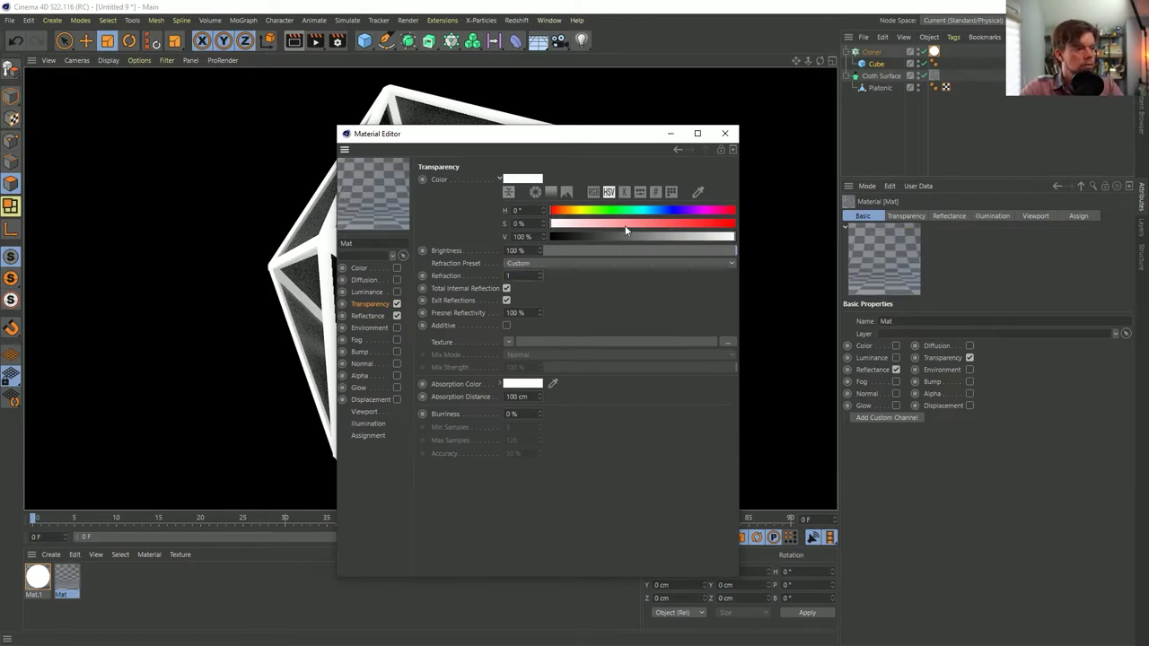
- Disable the Transparency channel of the reflective material Mat and close its material editor
{"action": "left_click_drag", "start_coordinate": [568, 135], "coordinate": [877, 138]}
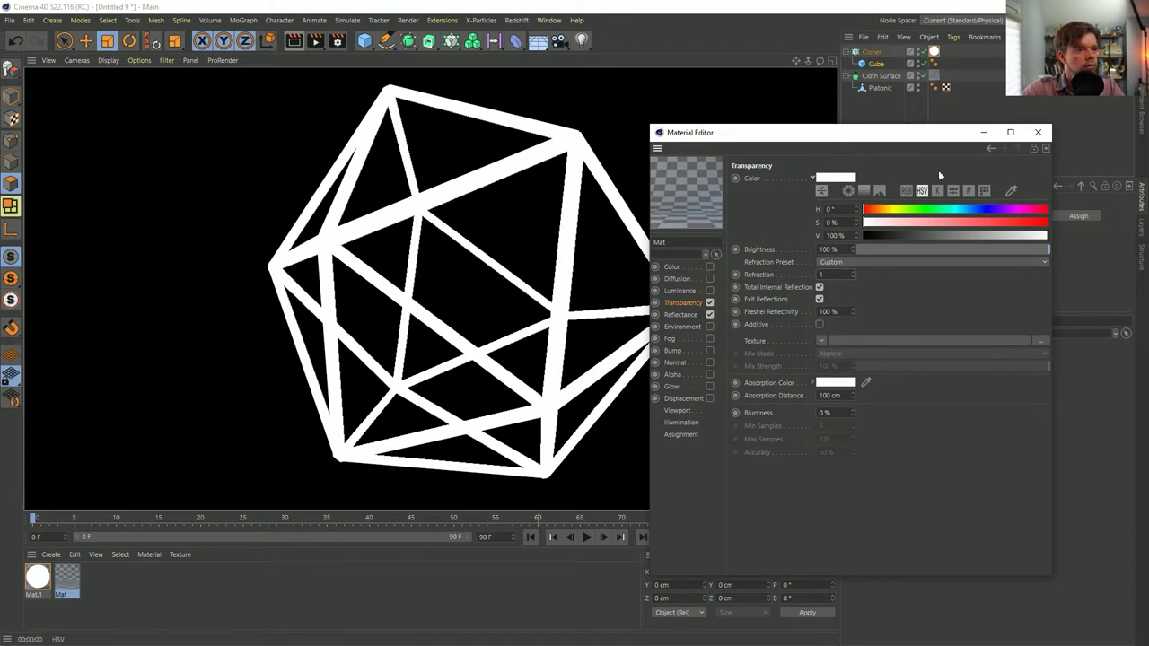
{"action": "left_click", "coordinate": [710, 304]}
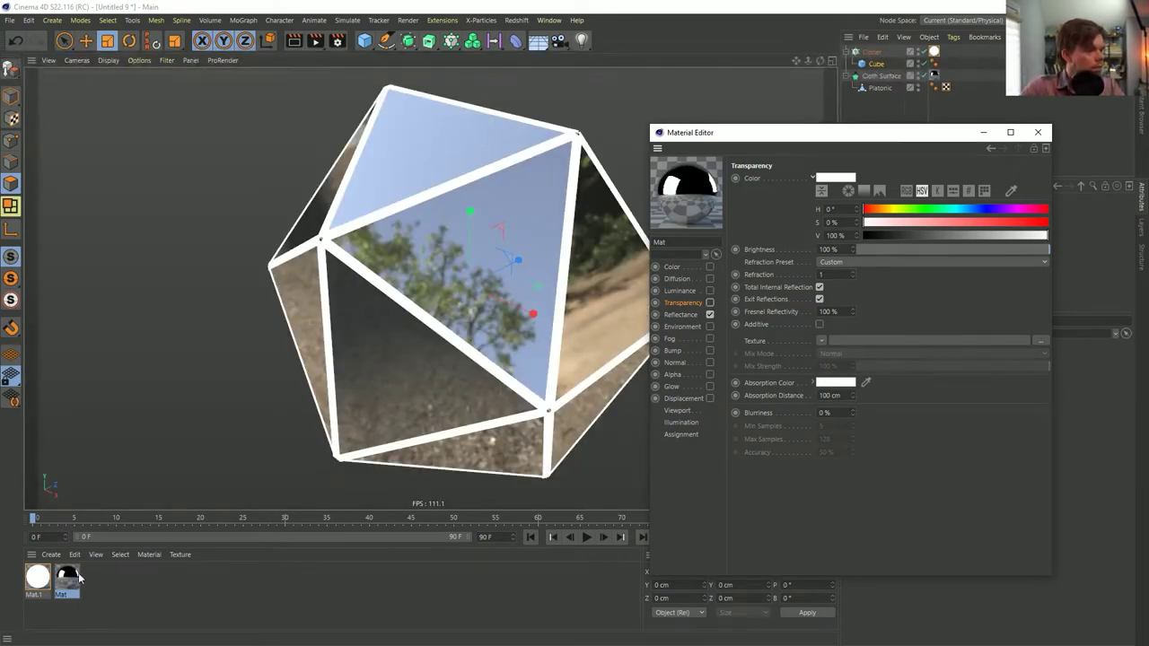
{"action": "left_click", "coordinate": [1038, 132]}
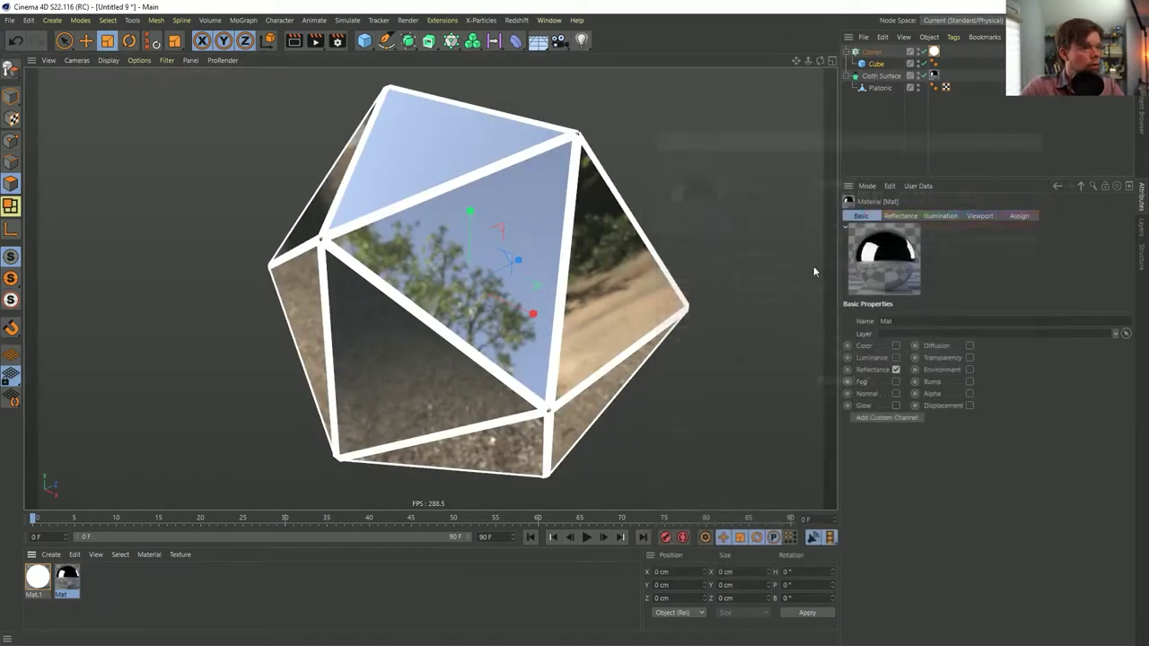
- Rename the reflective material Mat as Ref
{"action": "double_click", "coordinate": [66, 594]}
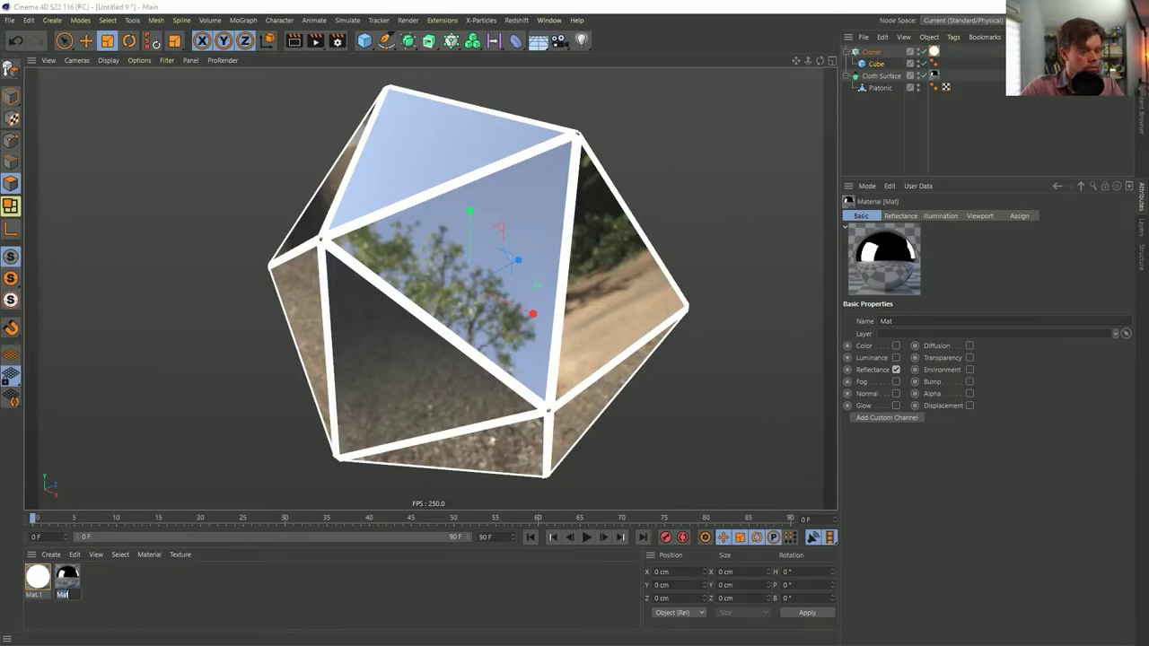
{"action": "type", "text": "Ref"}
{"action": "key", "text": "Return"}
- Duplicate the Ref material and rename the copy as Transparent
{"action": "left_click_drag", "start_coordinate": [70, 583], "coordinate": [103, 582], "text": "ctrl"}
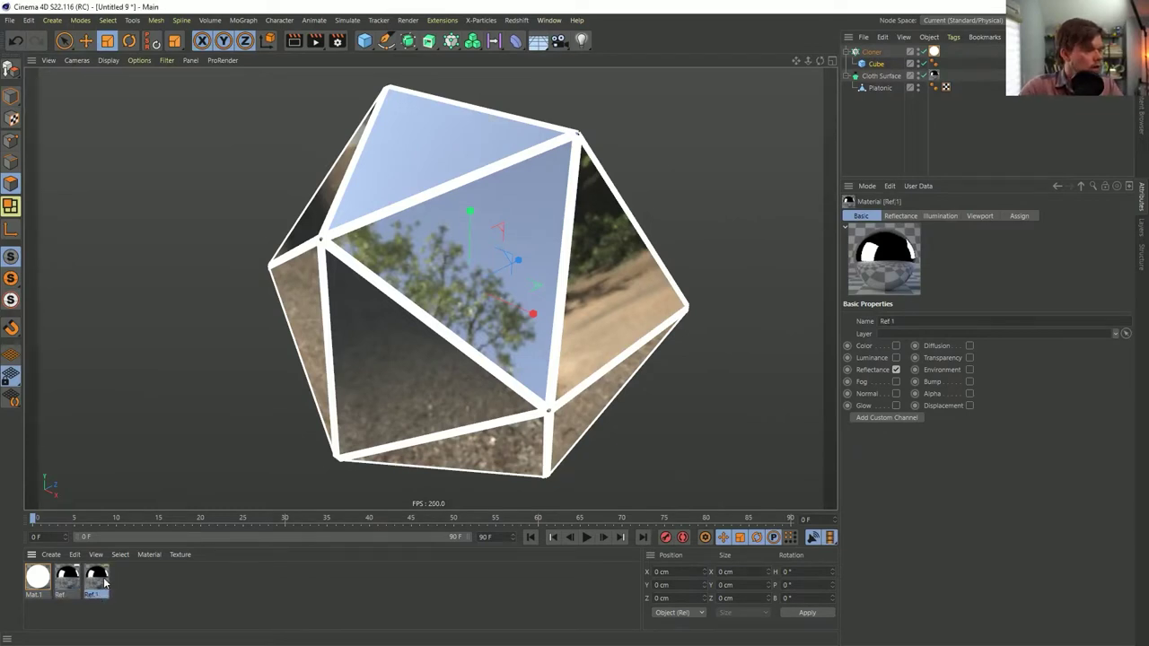
{"action": "double_click", "coordinate": [94, 594]}
{"action": "type", "text": "T"}
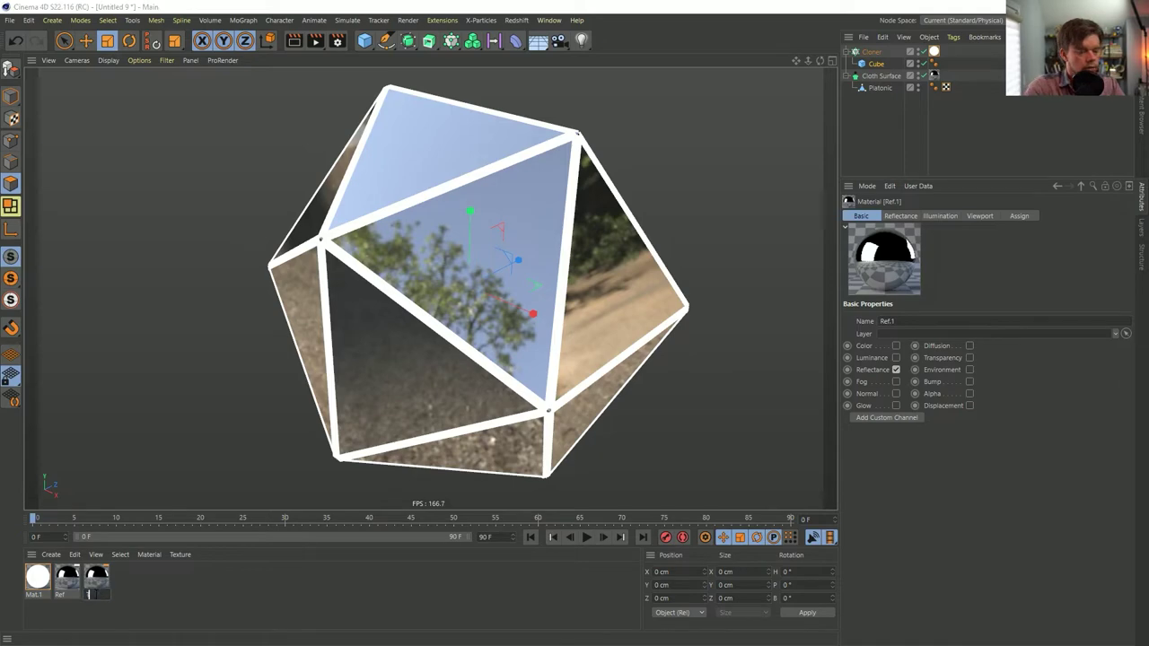
{"action": "type", "text": "Transparen"}
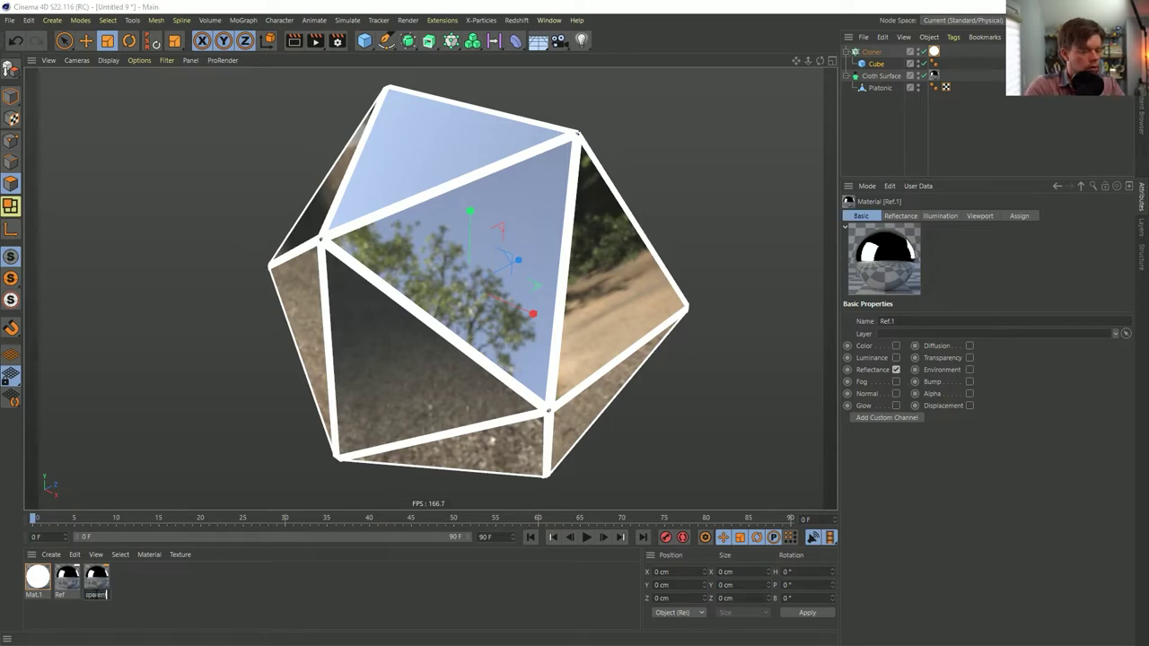
{"action": "type", "text": "t"}
{"action": "key", "text": "Return"}
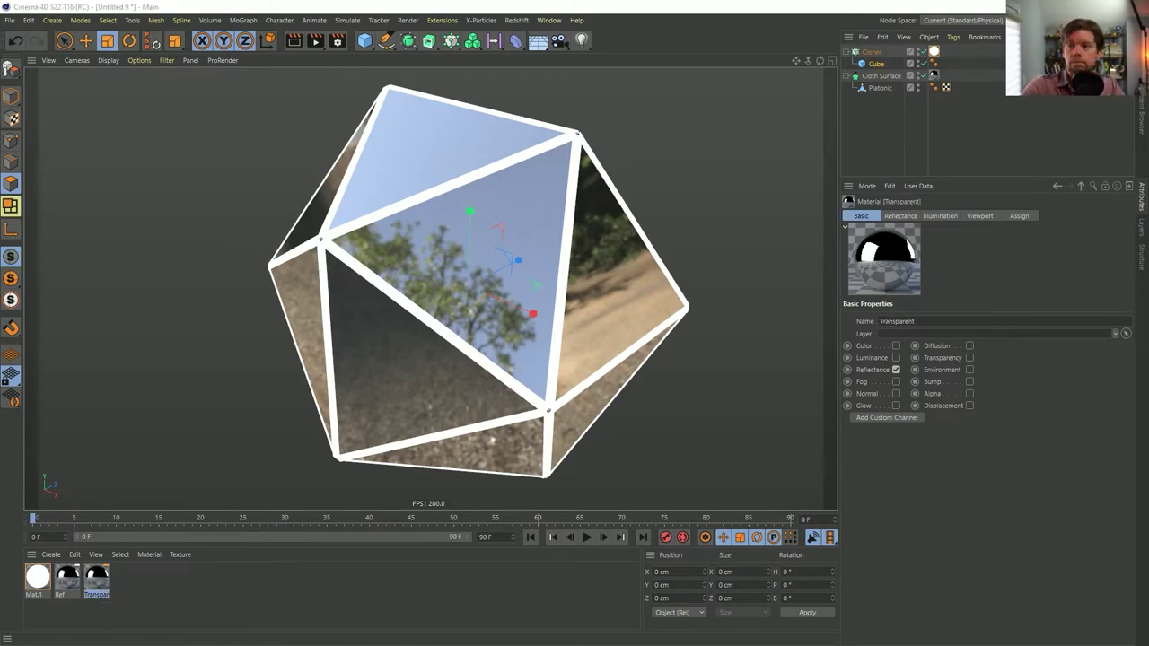
- Enable the Transparency channel of the Transparent material with the Glass refraction preset at 1.517
{"action": "double_click", "coordinate": [96, 579]}
{"action": "left_click_drag", "start_coordinate": [363, 146], "coordinate": [479, 112]}
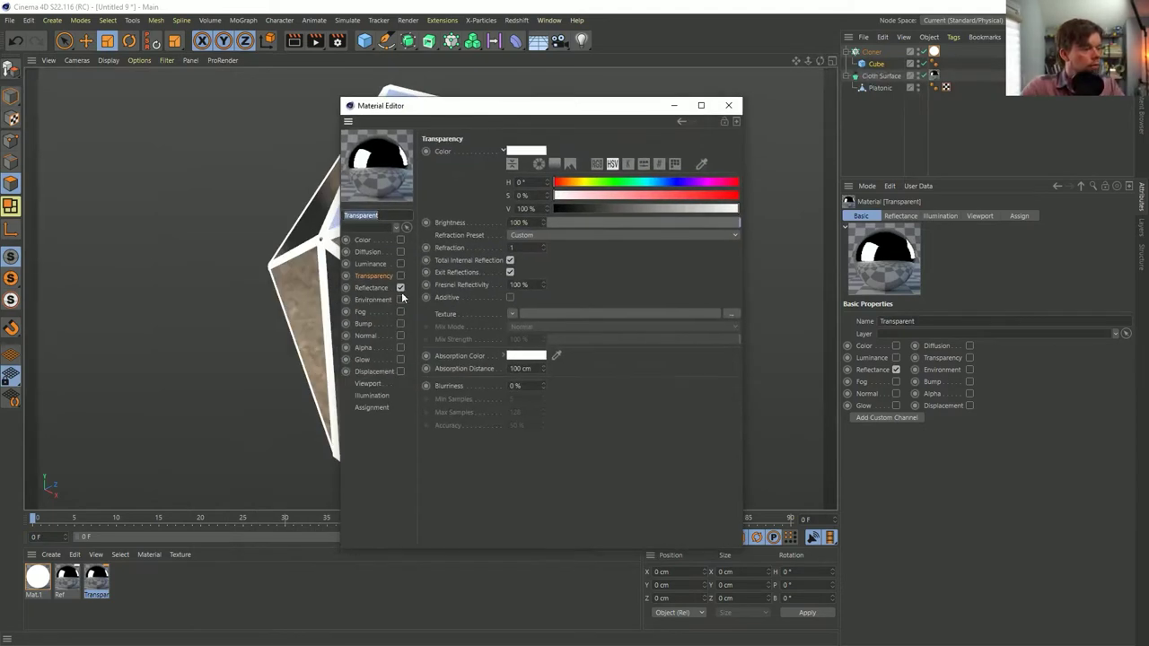
{"action": "left_click", "coordinate": [400, 276]}
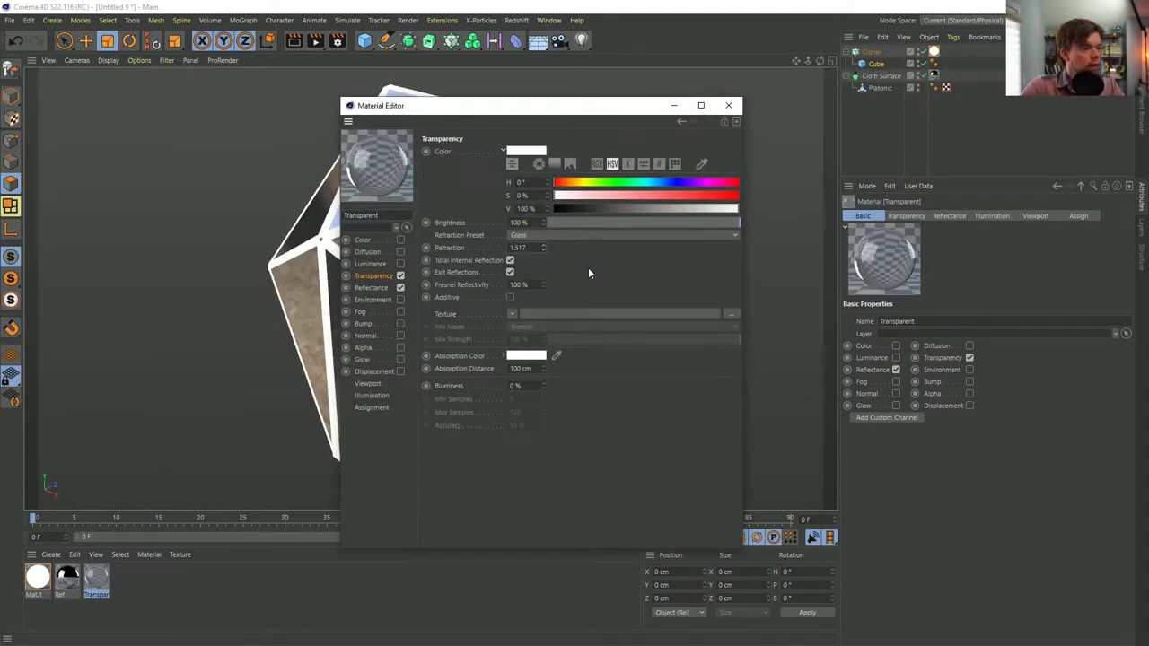
{"action": "left_click", "coordinate": [728, 105]}
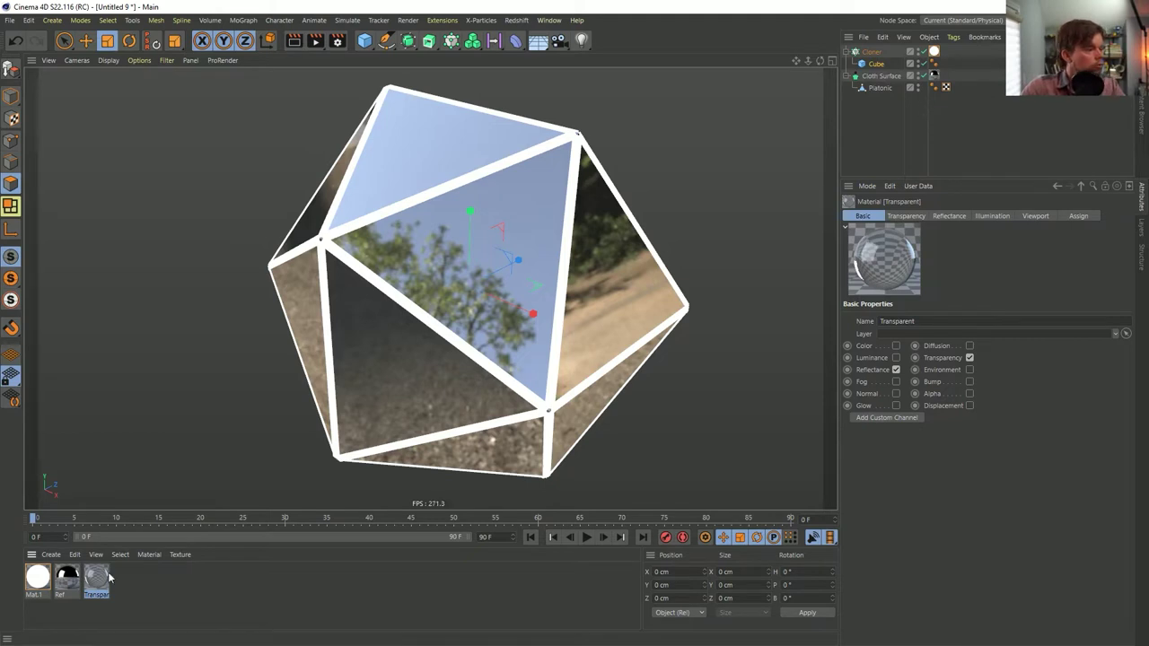
- Apply Transparent to Cloth Surface, then copy its Platonic outside the group and scale the copy down to about 163.7 cm
{"action": "left_click_drag", "start_coordinate": [928, 76], "coordinate": [888, 141]}
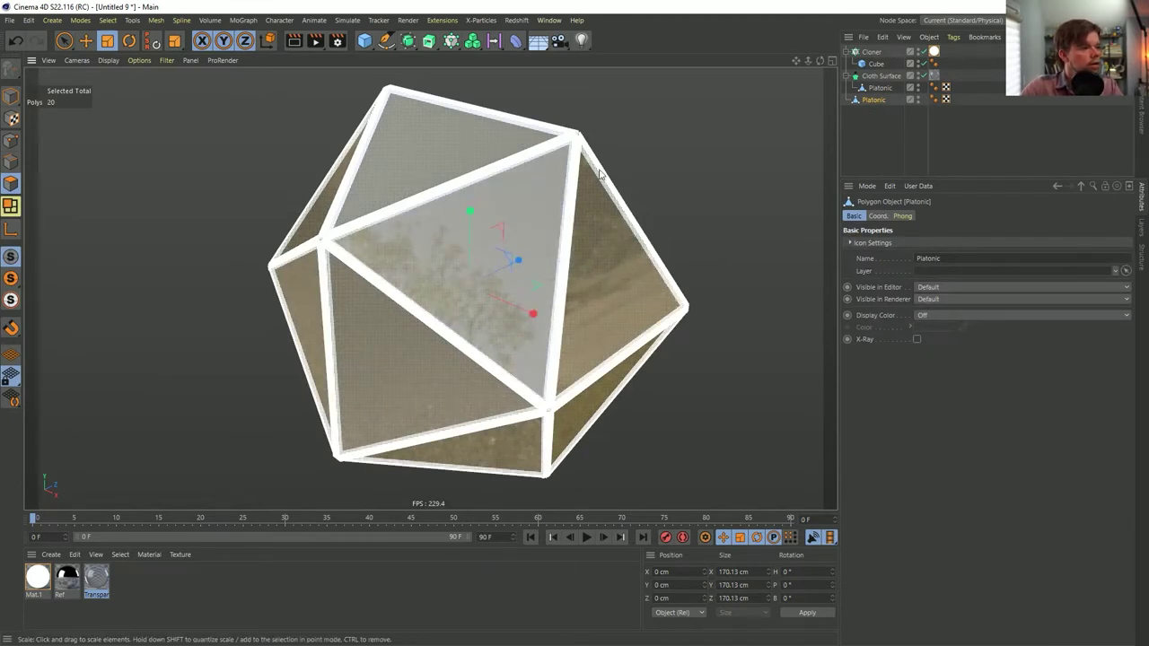
{"action": "key", "text": "t"}
{"action": "left_click_drag", "start_coordinate": [602, 145], "coordinate": [586, 156]}
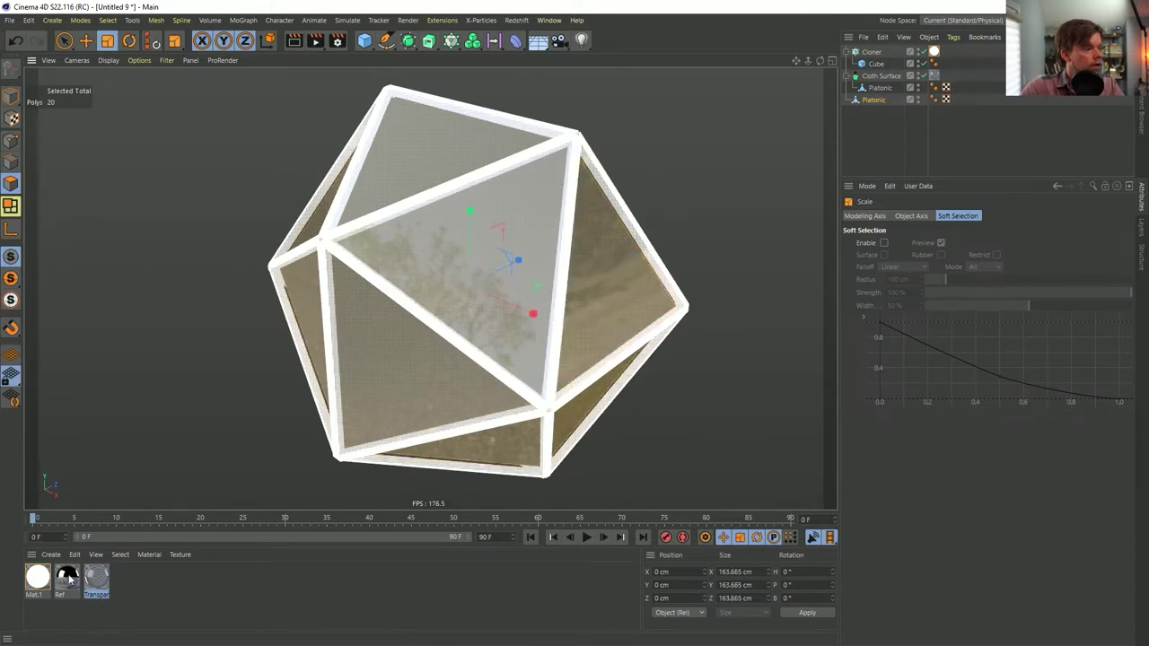
- Assign the Ref material to the smaller Platonic copy and render the view
{"action": "left_click_drag", "start_coordinate": [69, 579], "coordinate": [878, 104]}
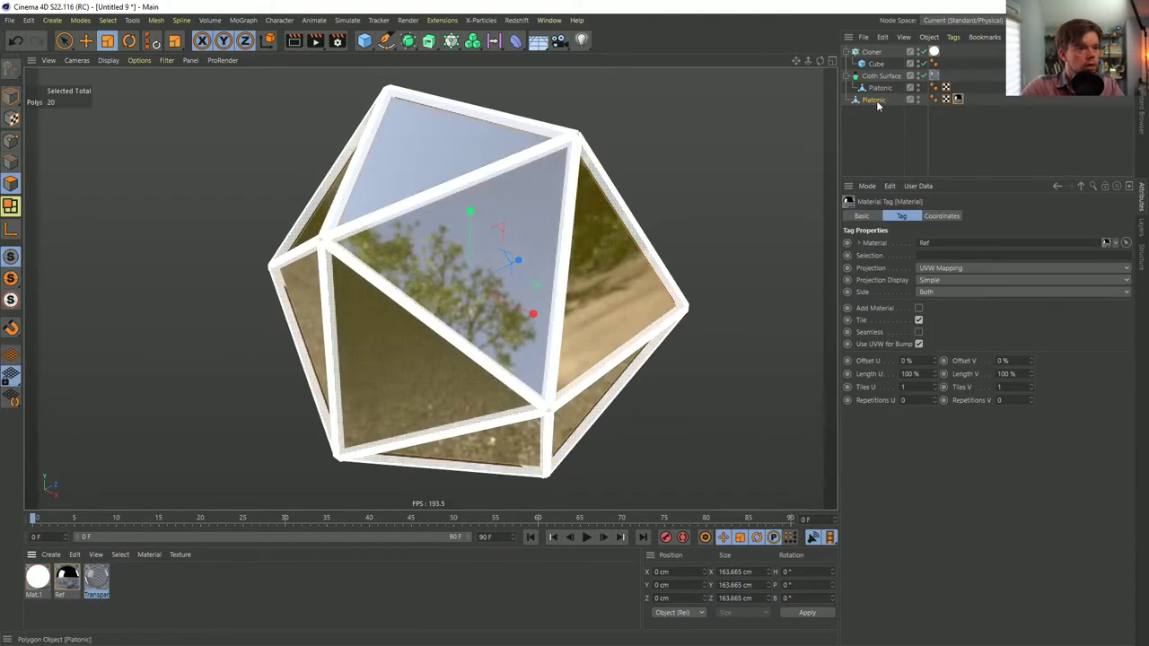
{"action": "key", "text": "ctrl+r"}
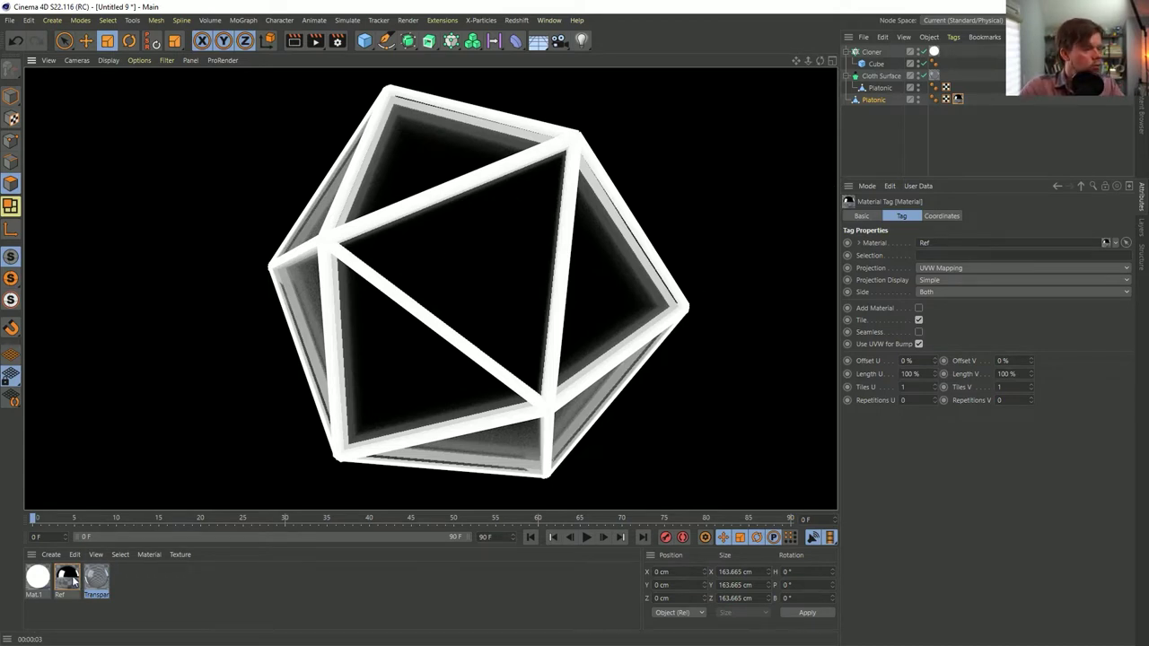
- Enable Ref's Transparency channel, load the Normal Direction effect shader as its texture and render the view
{"action": "double_click", "coordinate": [68, 577]}
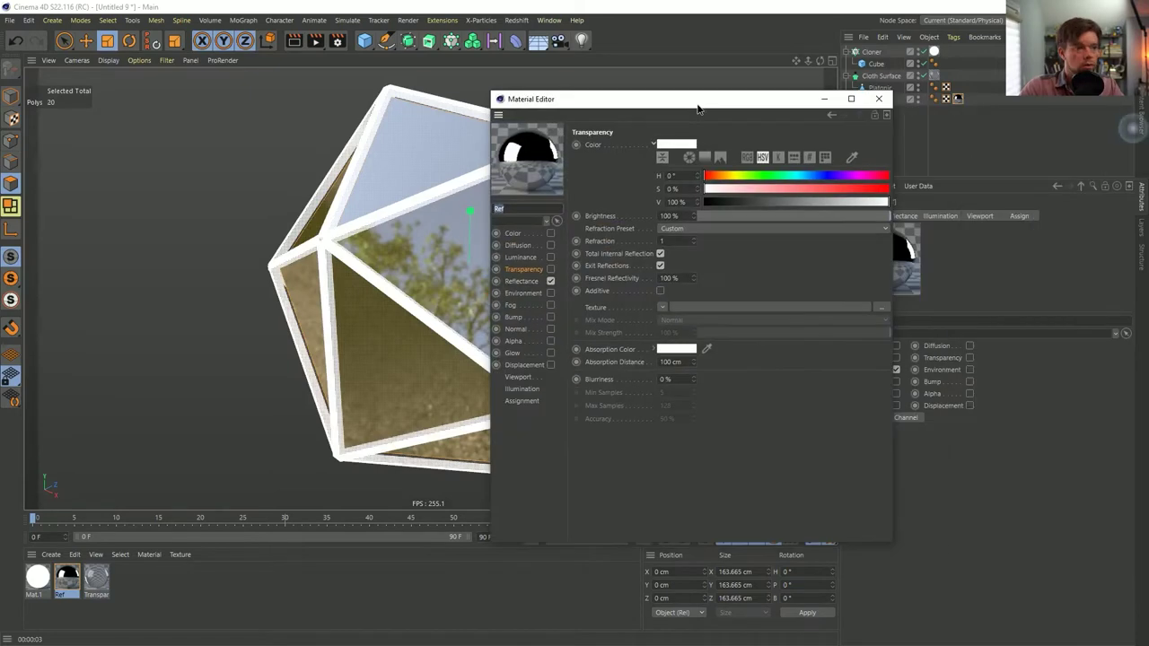
{"action": "left_click", "coordinate": [549, 270]}
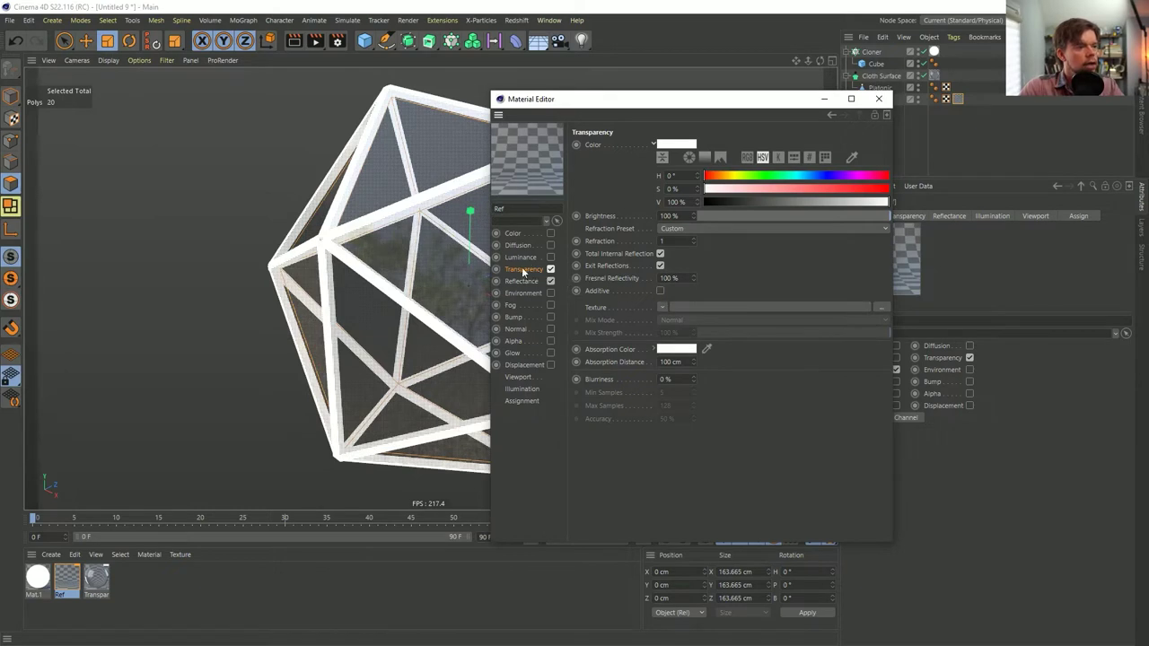
{"action": "left_click", "coordinate": [664, 307]}
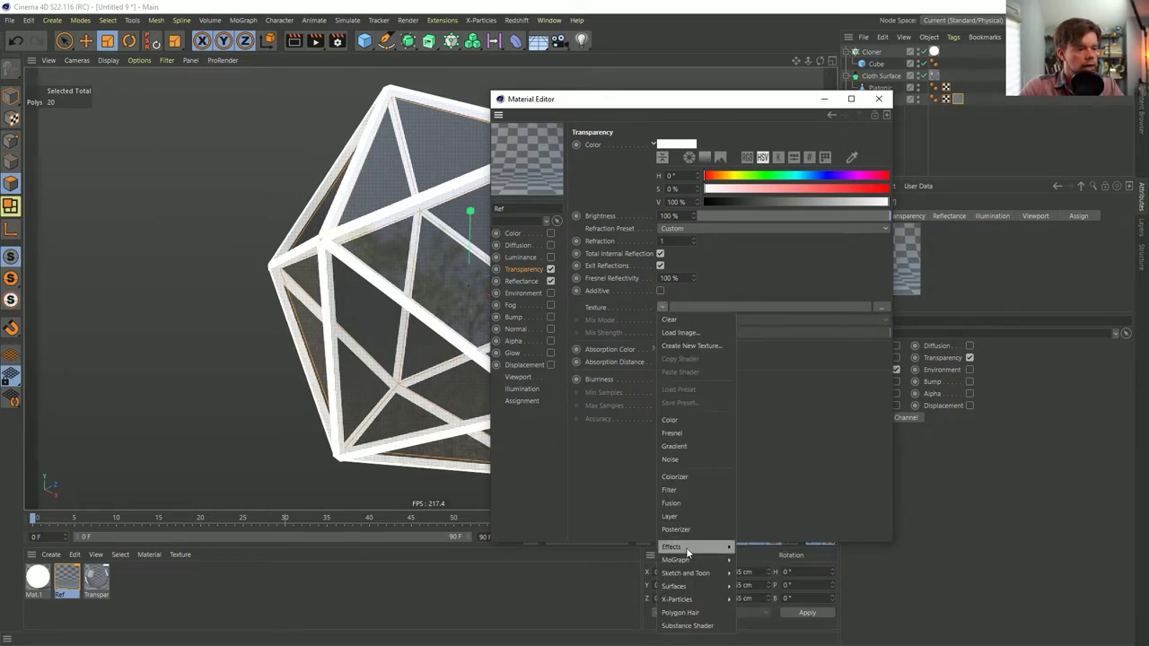
{"action": "mouse_move", "coordinate": [686, 548]}
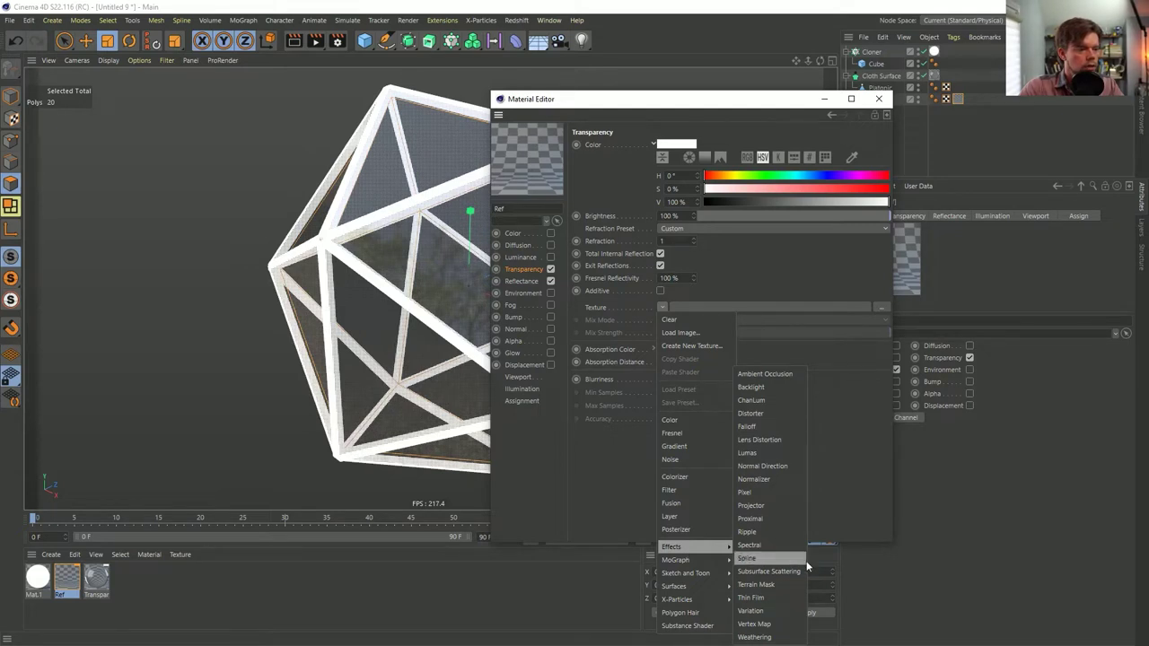
{"action": "left_click", "coordinate": [789, 465]}
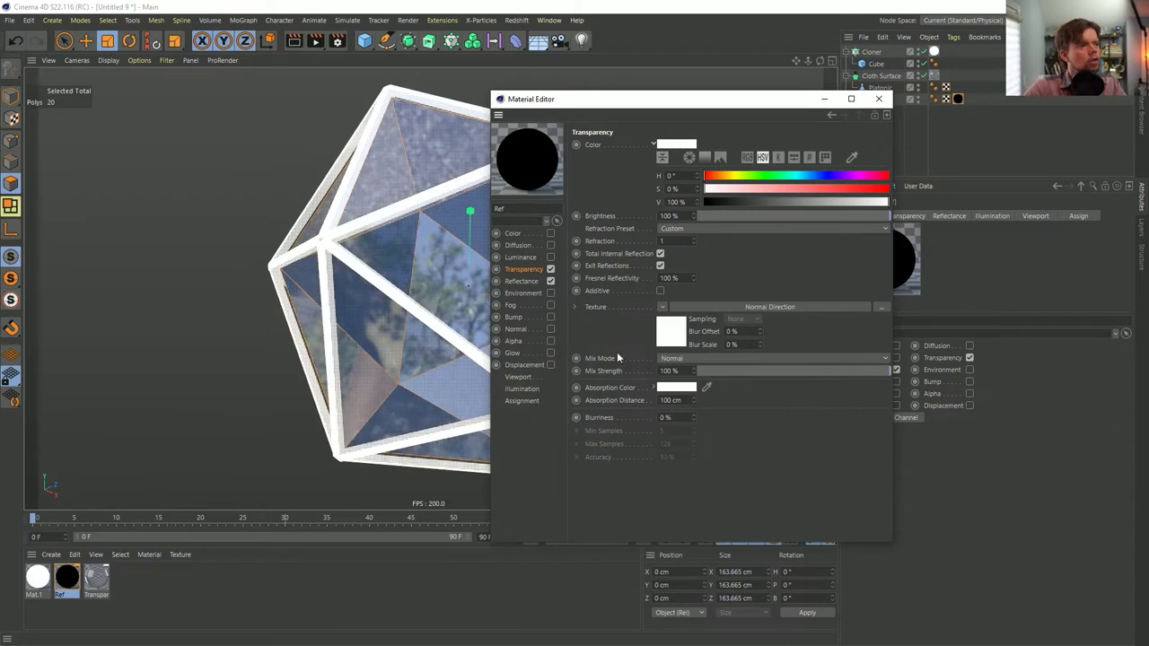
{"action": "left_click_drag", "start_coordinate": [579, 99], "coordinate": [763, 95]}
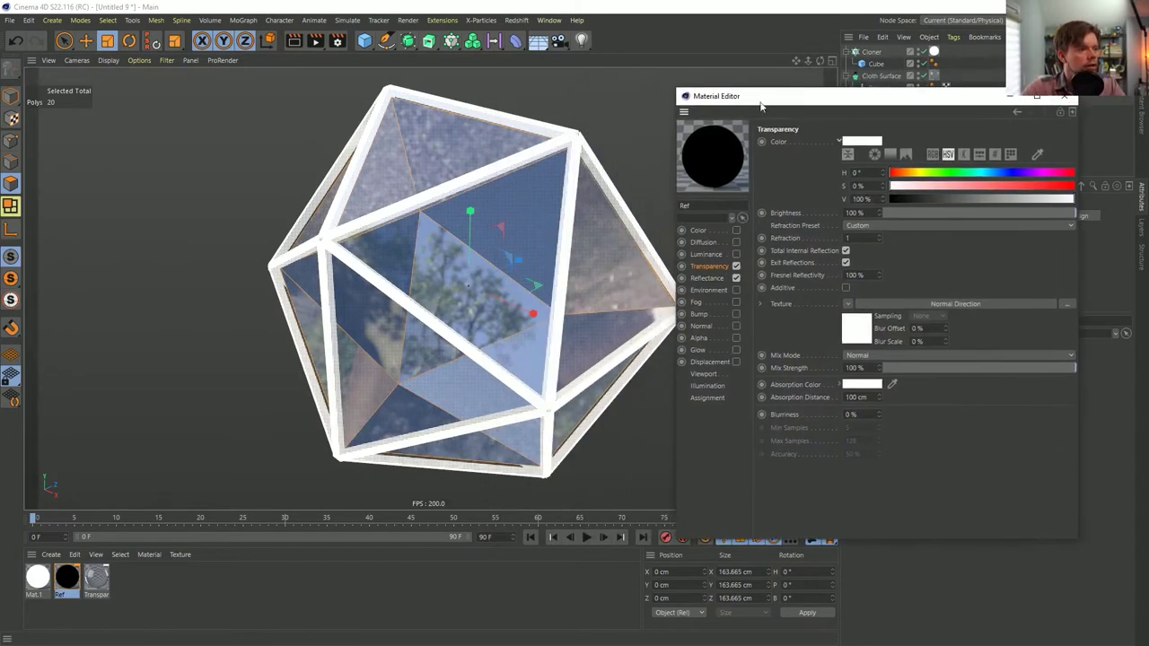
{"action": "key", "text": "ctrl+r"}
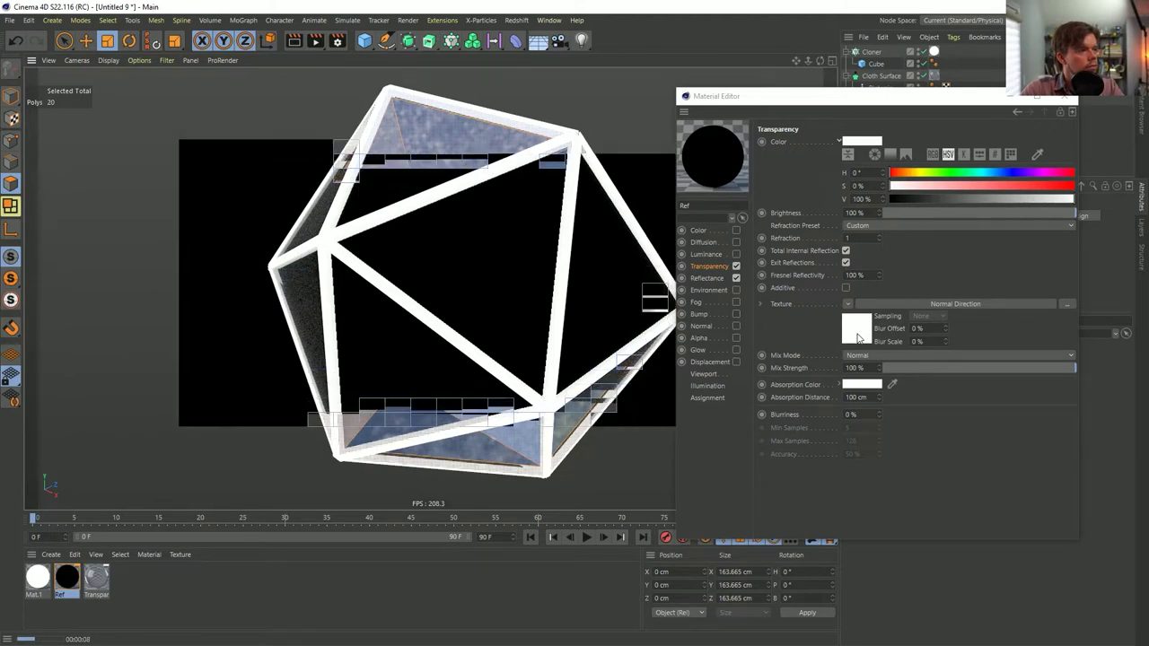
- Set the Normal Direction shader's Color 1 to black and Color 2 to white, and render the view again
{"action": "left_click", "coordinate": [857, 334]}
{"action": "left_click_drag", "start_coordinate": [826, 237], "coordinate": [826, 226]}
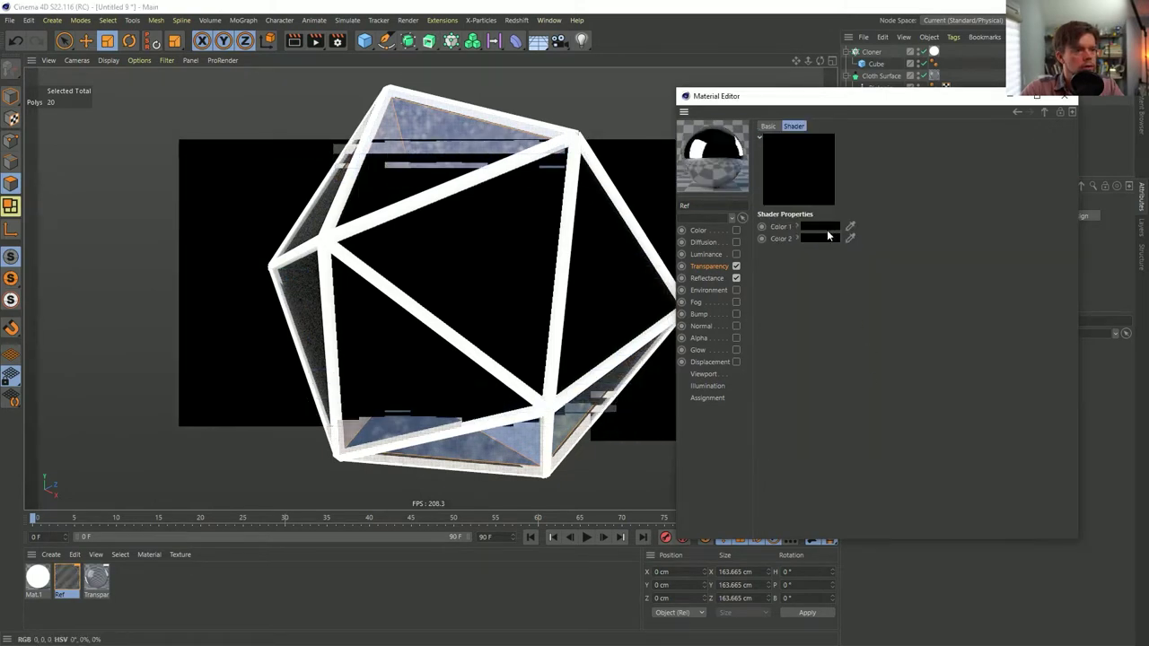
{"action": "left_click", "coordinate": [824, 237]}
{"action": "left_click_drag", "start_coordinate": [890, 258], "coordinate": [925, 264]}
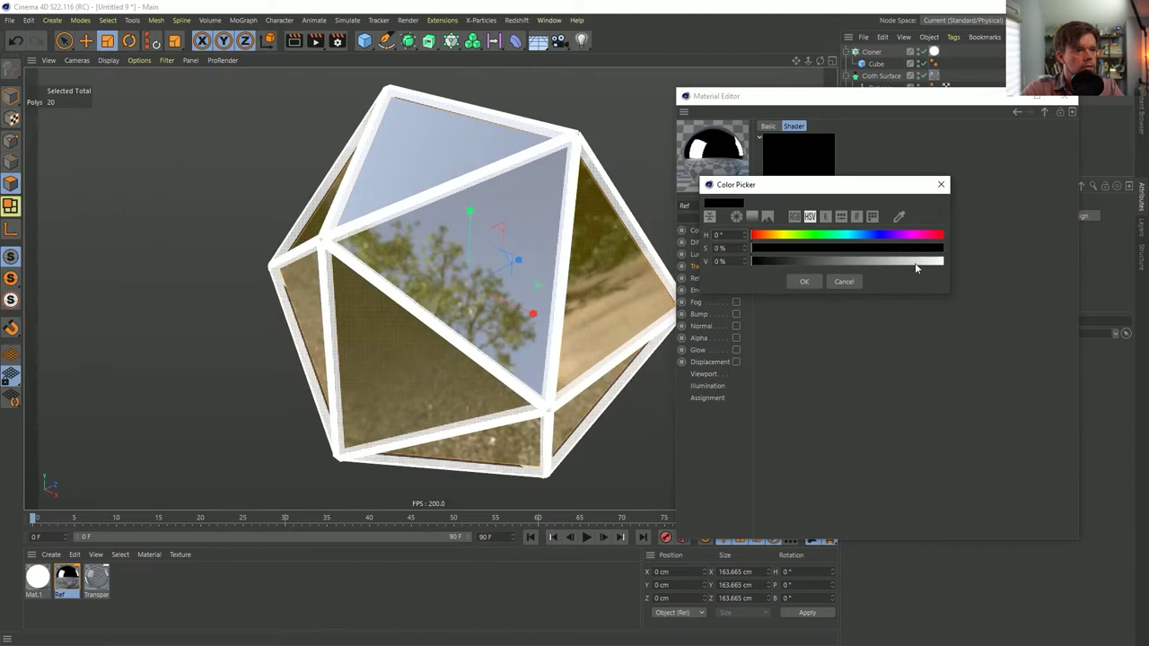
{"action": "left_click", "coordinate": [806, 282]}
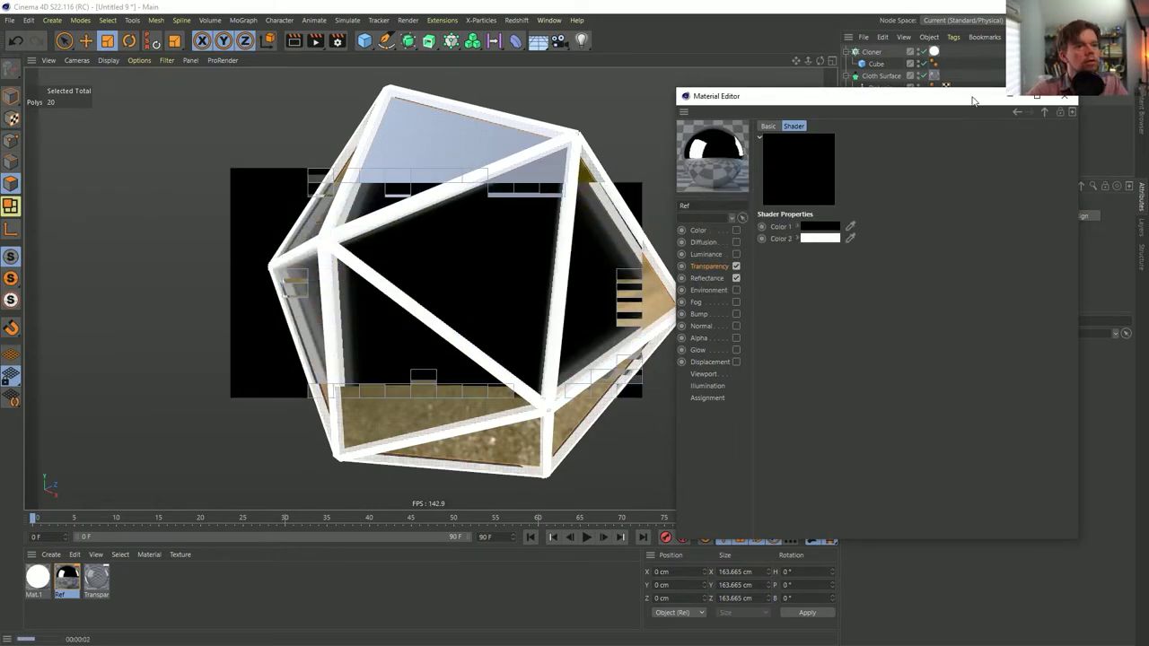
{"action": "left_click_drag", "start_coordinate": [971, 96], "coordinate": [891, 266]}
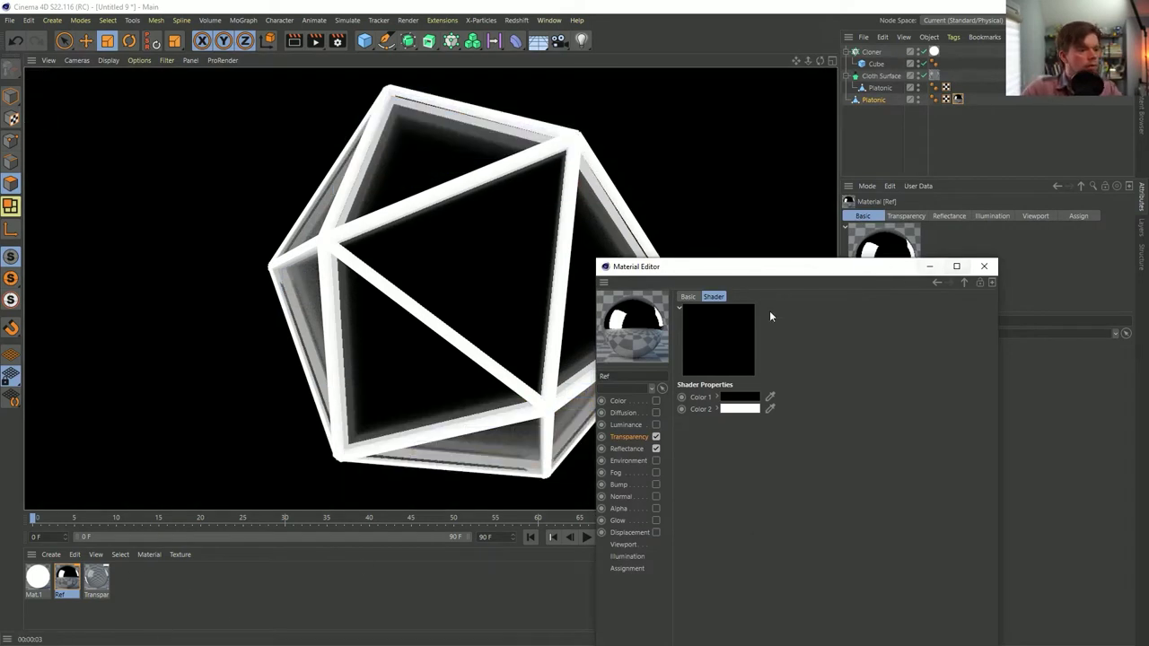
- Disable Ref's Transparency channel, use the Normal Direction effect shader as the texture of its Alpha channel instead, and render the view
{"action": "left_click", "coordinate": [642, 439]}
{"action": "left_click", "coordinate": [656, 437]}
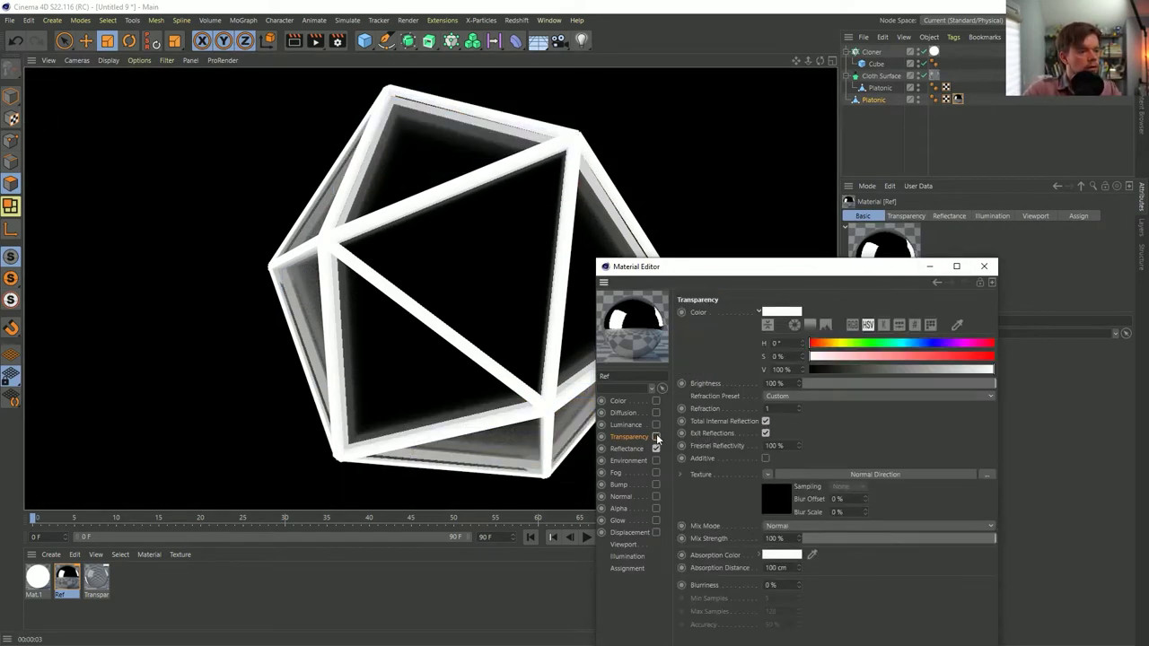
{"action": "left_click", "coordinate": [656, 508]}
{"action": "left_click", "coordinate": [635, 508]}
{"action": "left_click", "coordinate": [739, 389]}
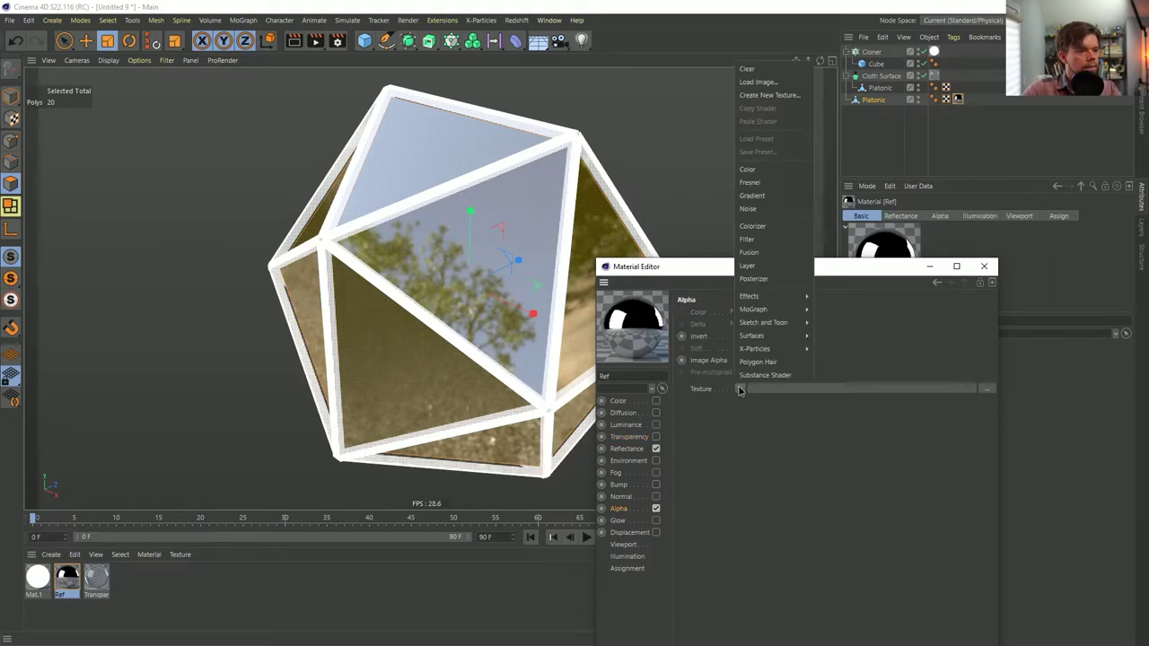
{"action": "mouse_move", "coordinate": [765, 298]}
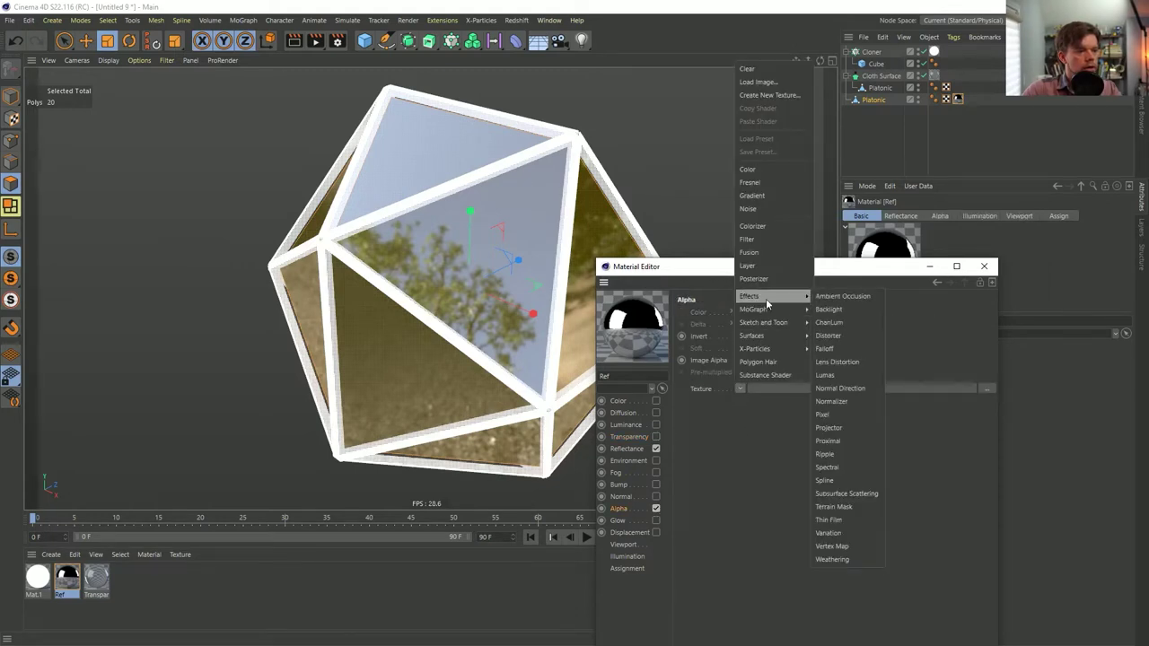
{"action": "left_click", "coordinate": [848, 389]}
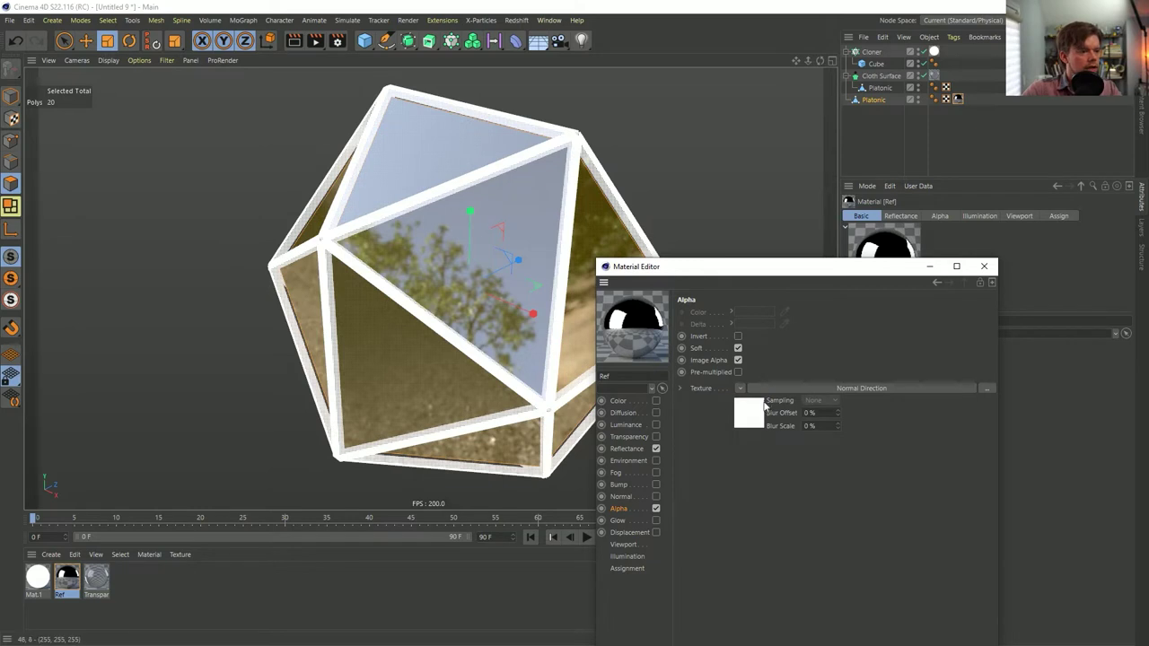
{"action": "key", "text": "alt+r"}
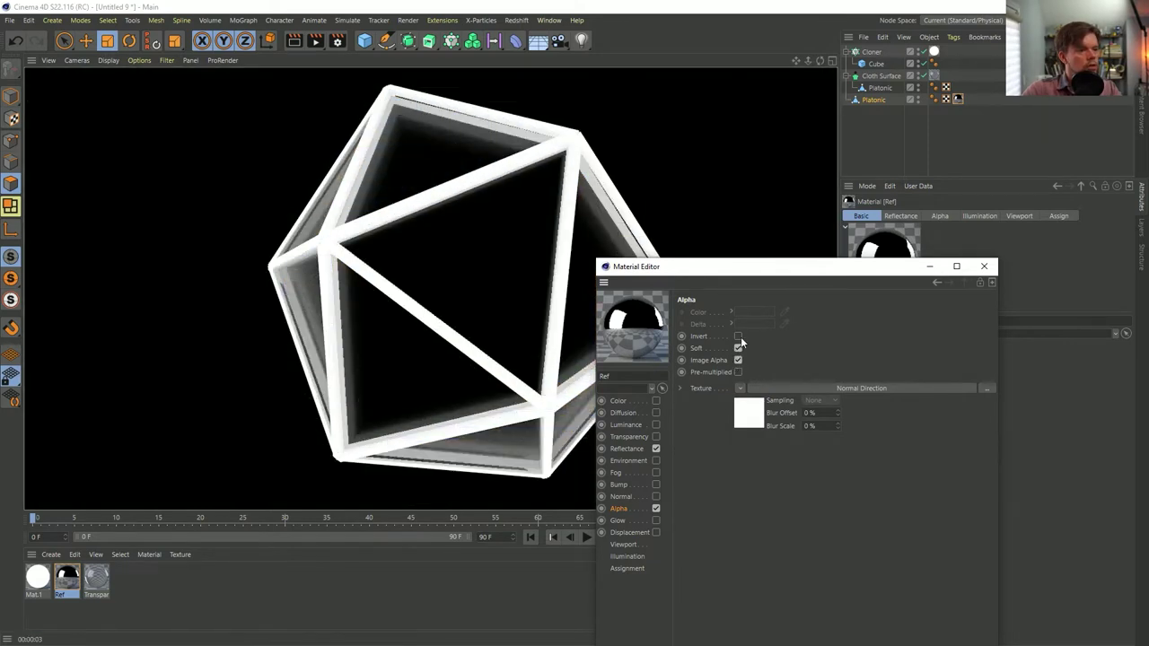
- Scale the inner Platonic down slightly and compare renders with the Invert option of Ref's Alpha channel on and off
{"action": "left_click", "coordinate": [737, 336]}
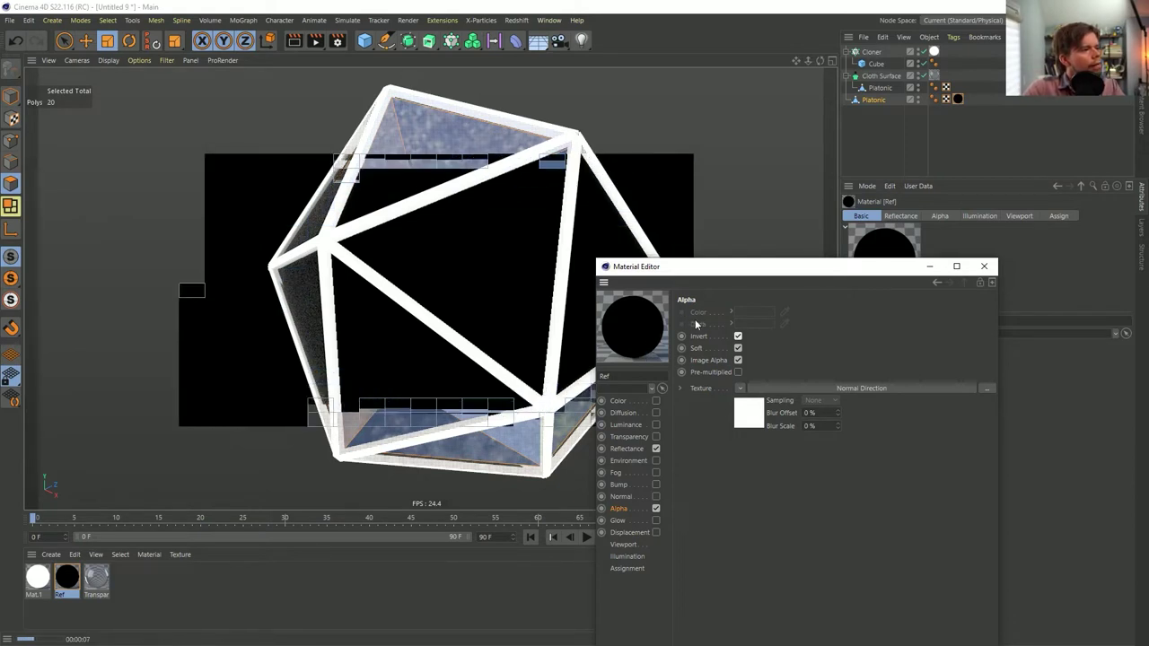
{"action": "left_click", "coordinate": [876, 100]}
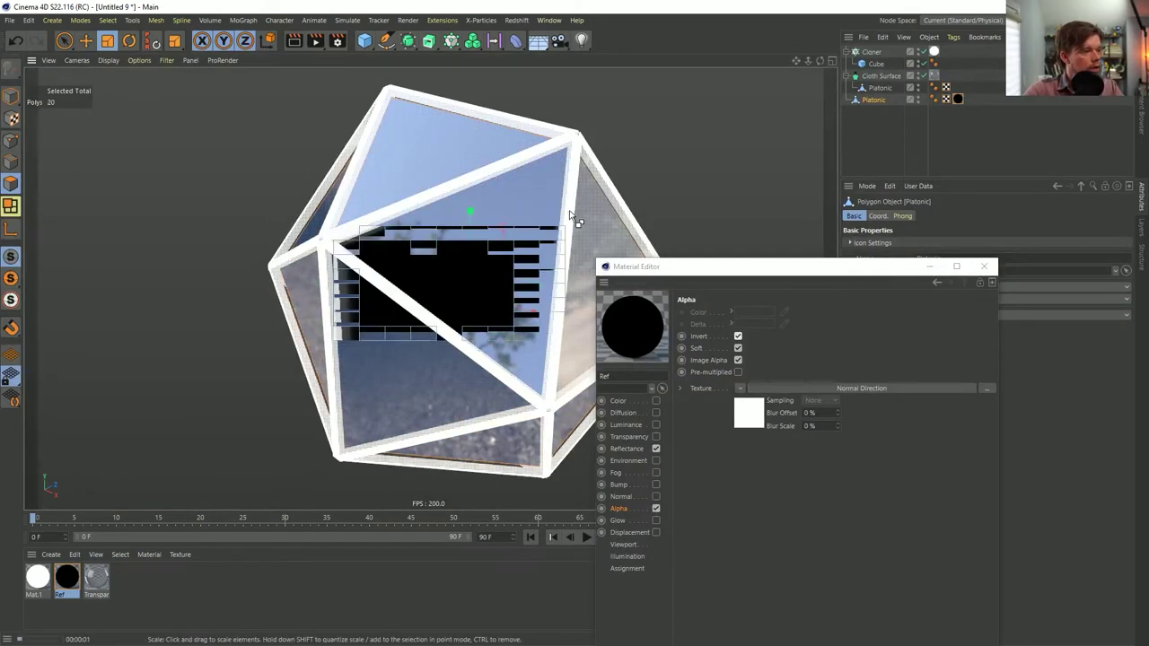
{"action": "left_click_drag", "start_coordinate": [564, 192], "coordinate": [549, 200]}
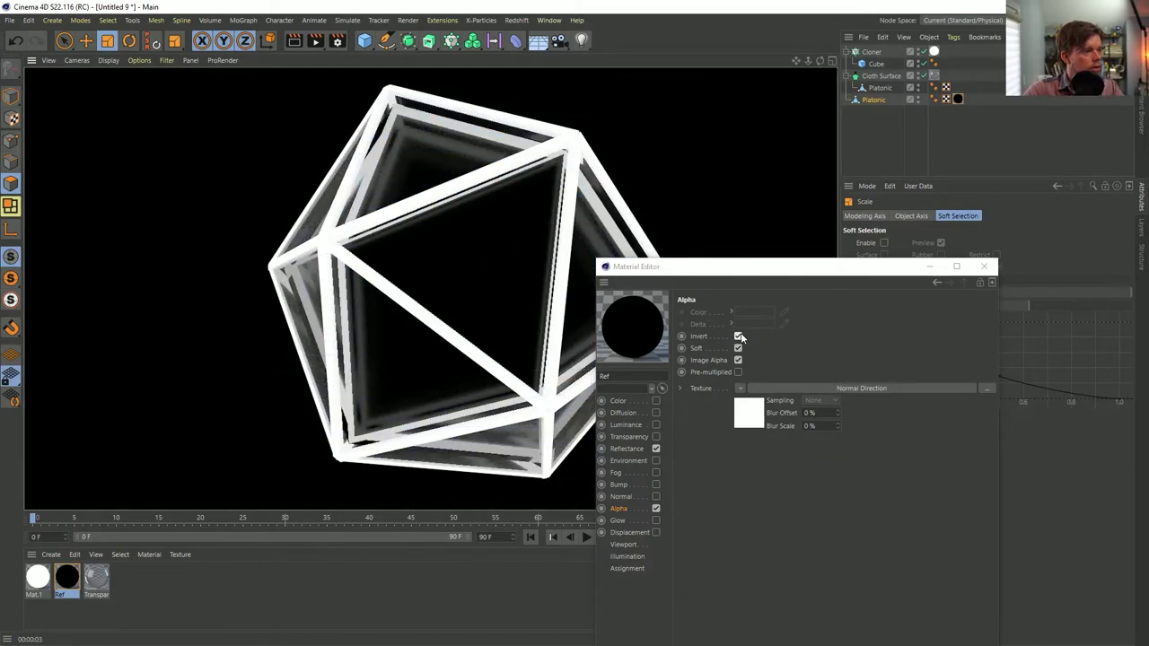
{"action": "left_click", "coordinate": [738, 336]}
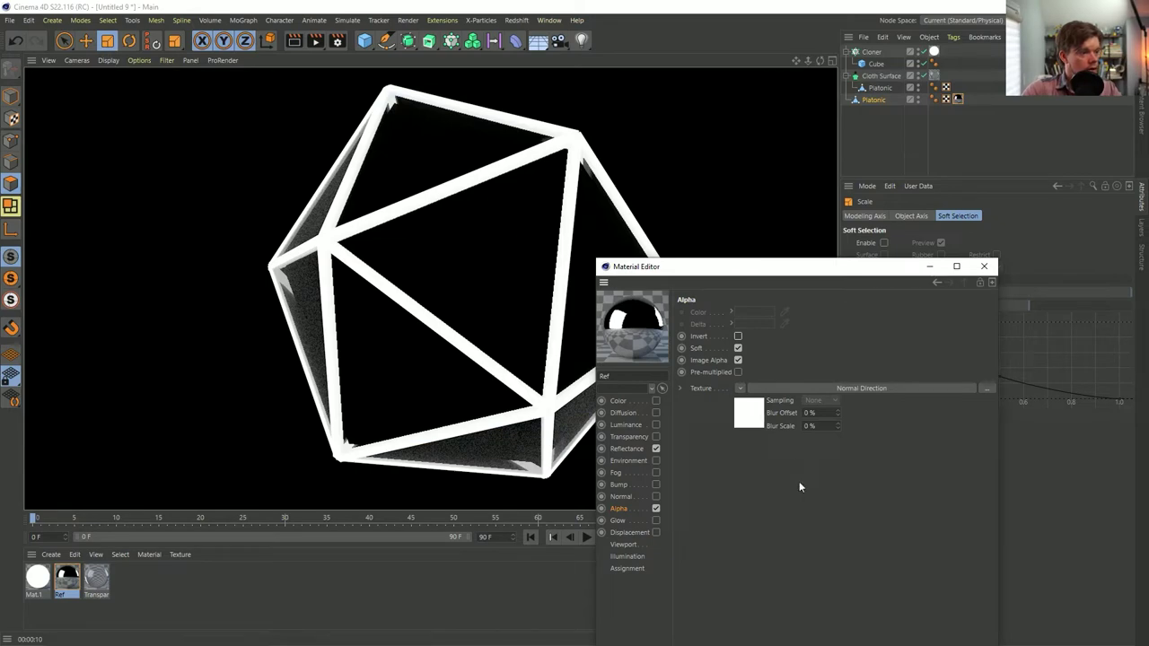
- Reopen the Ref material and disable its Alpha channel
{"action": "left_click", "coordinate": [983, 266]}
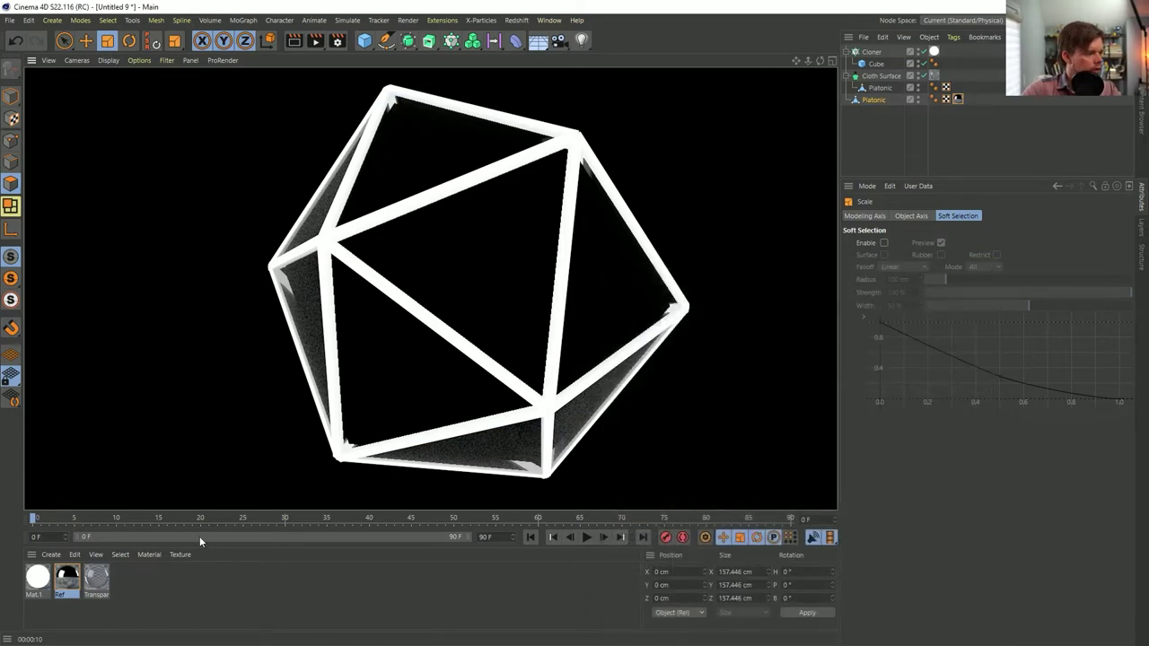
{"action": "left_click", "coordinate": [68, 577]}
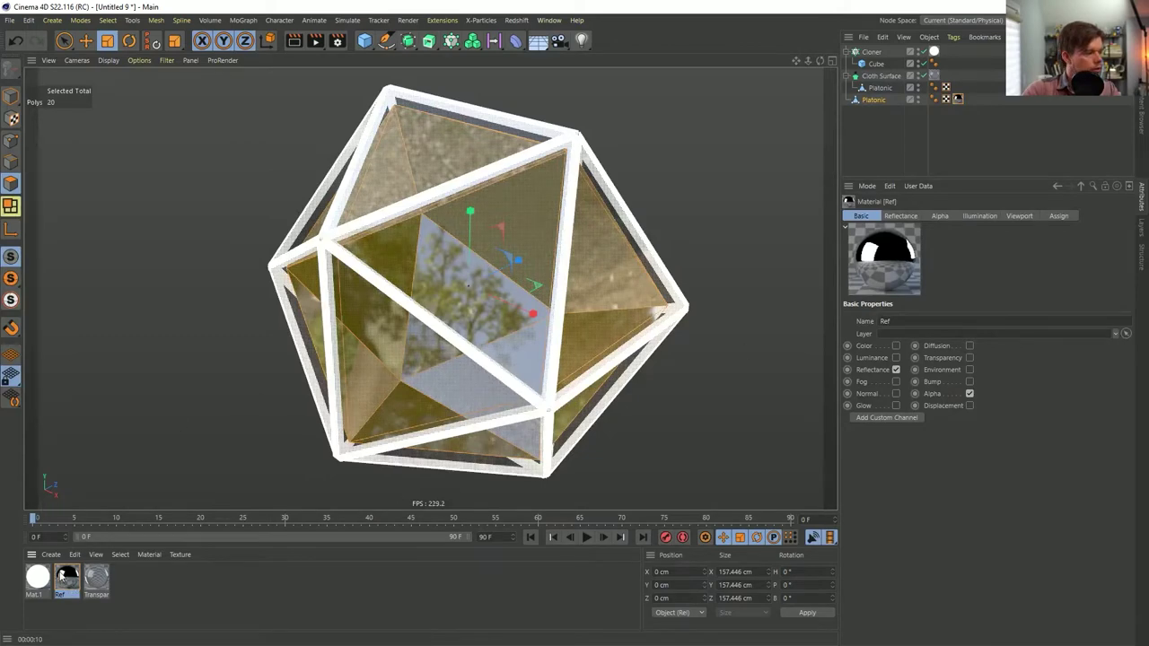
{"action": "double_click", "coordinate": [67, 577]}
{"action": "left_click_drag", "start_coordinate": [1103, 141], "coordinate": [312, 117]}
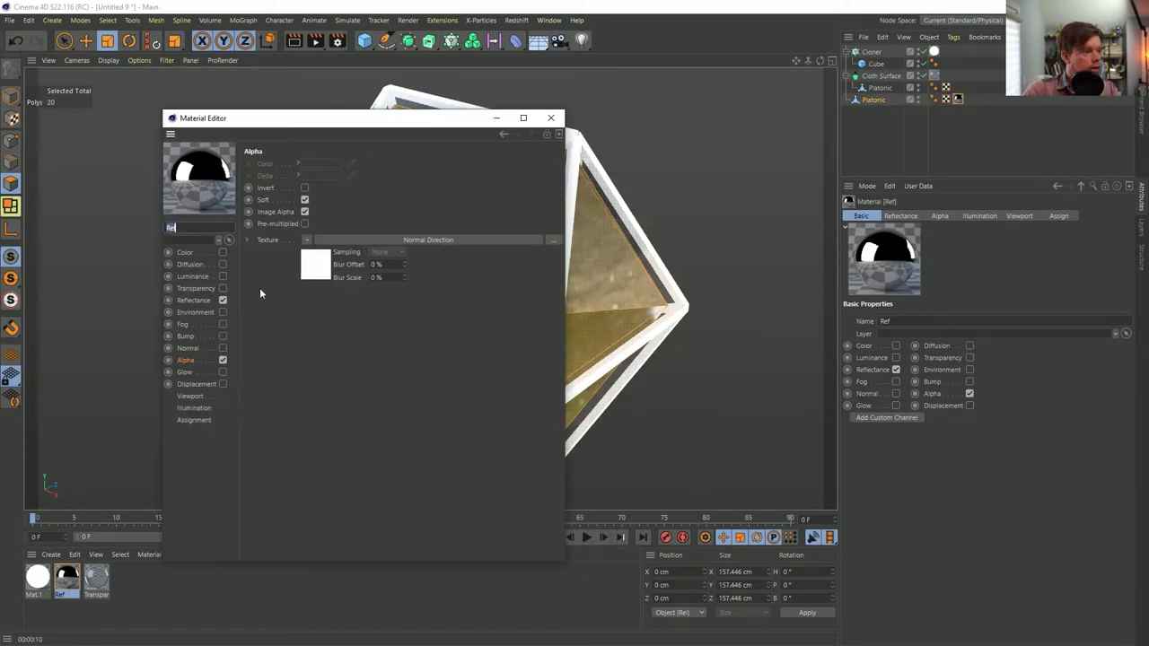
{"action": "left_click", "coordinate": [224, 360]}
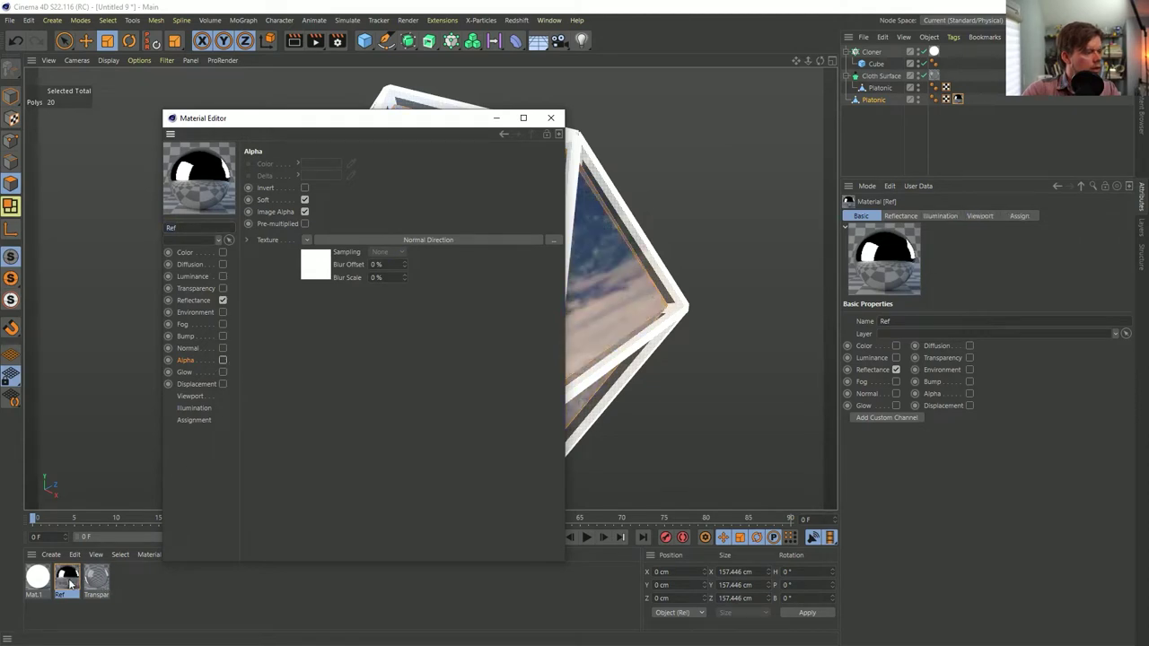
- Duplicate the Ref material, disable the copy's Reflectance, enable its Transparency and clear the Normal Direction texture from that channel
{"action": "left_click_drag", "start_coordinate": [70, 583], "coordinate": [95, 587], "text": "ctrl"}
{"action": "left_click", "coordinate": [223, 300]}
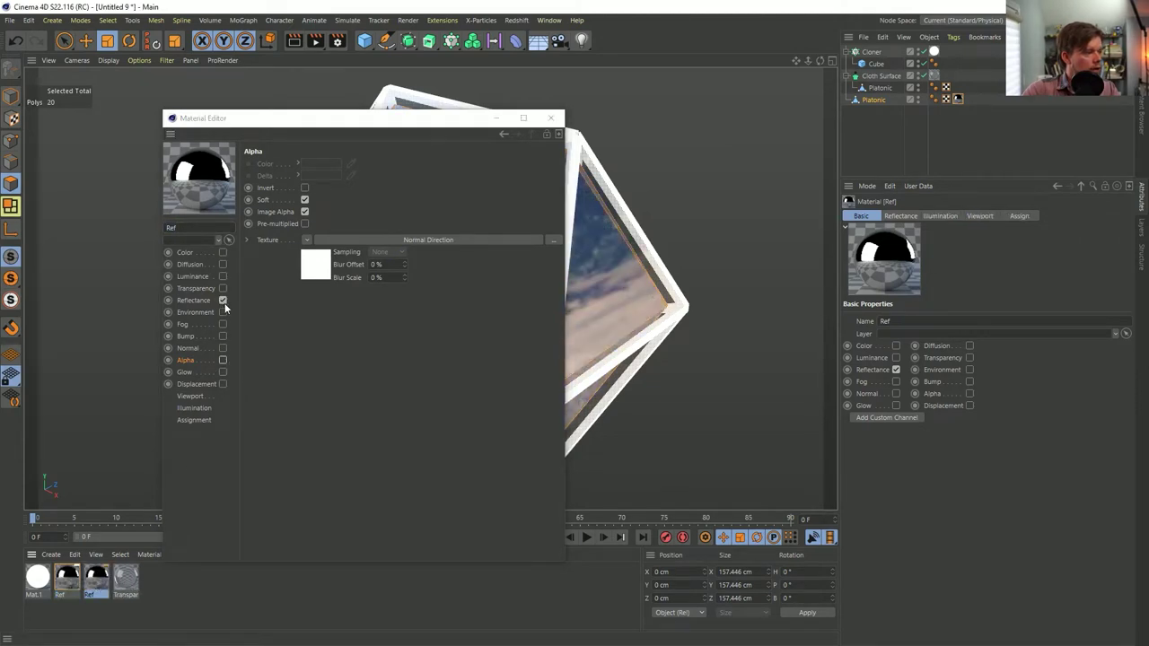
{"action": "left_click", "coordinate": [222, 289]}
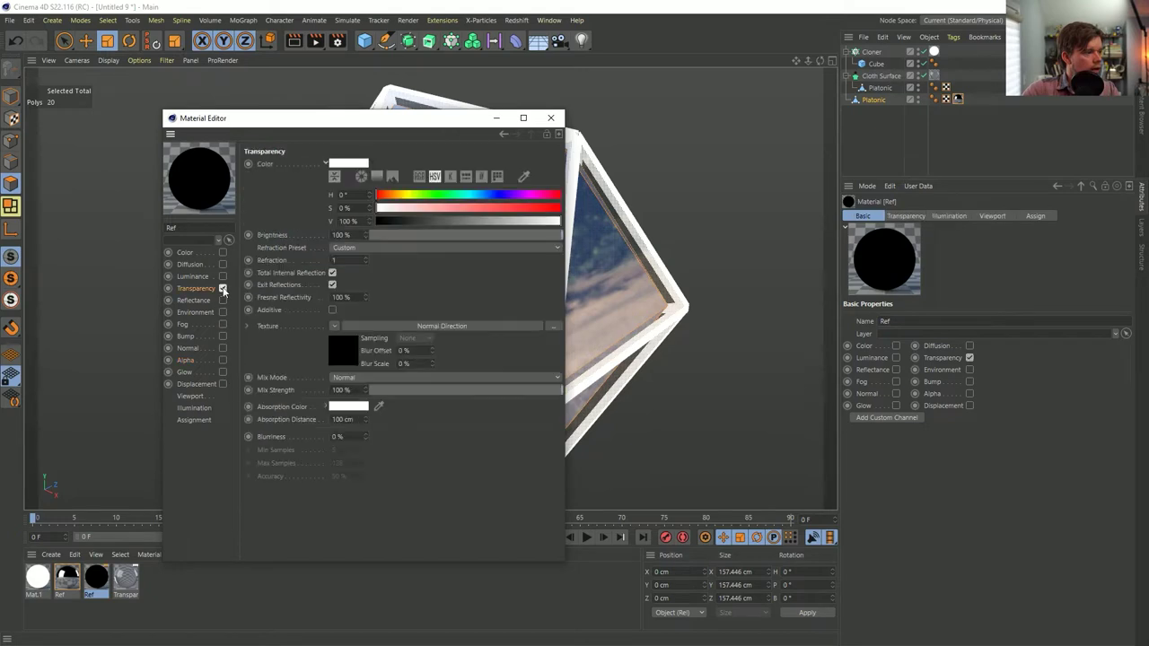
{"action": "left_click", "coordinate": [327, 326]}
{"action": "left_click", "coordinate": [346, 313]}
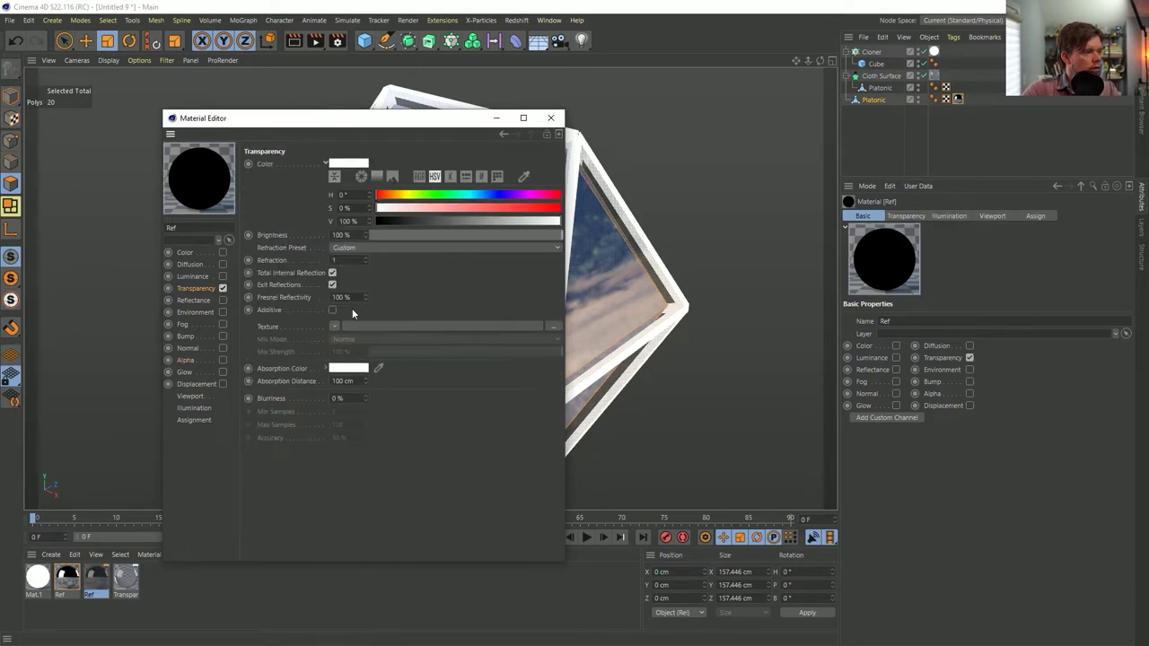
{"action": "left_click", "coordinate": [557, 119]}
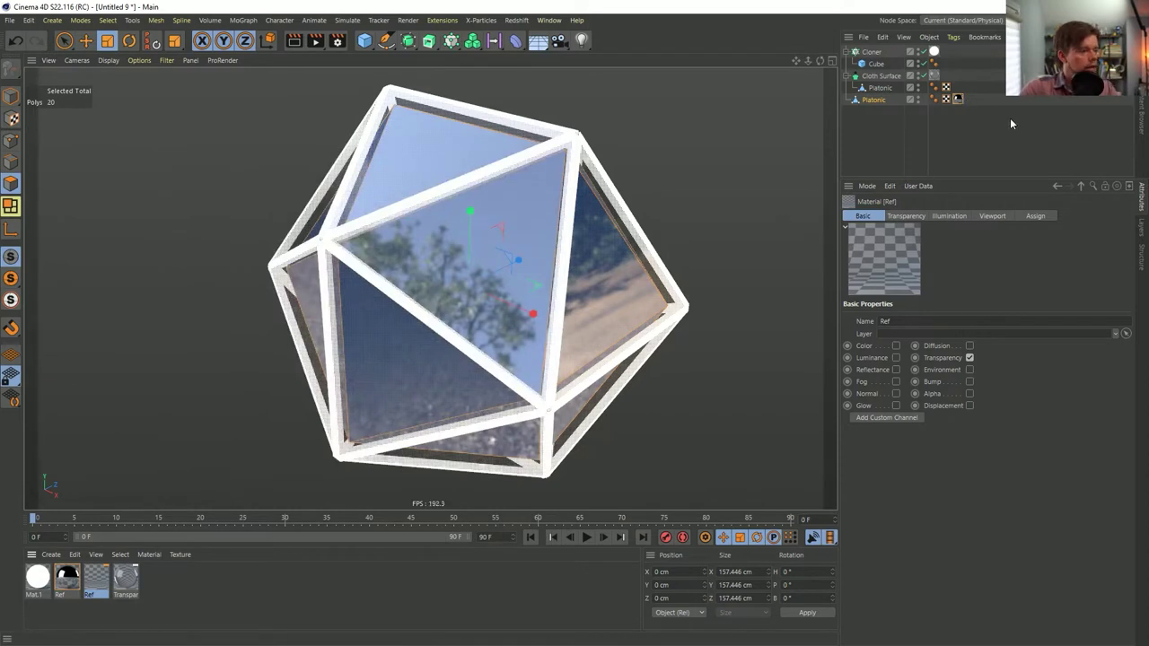
- Limit the inner Platonic's reflective Ref tag to the Front side, apply the transparent copy to the Back side and render
{"action": "left_click", "coordinate": [957, 98]}
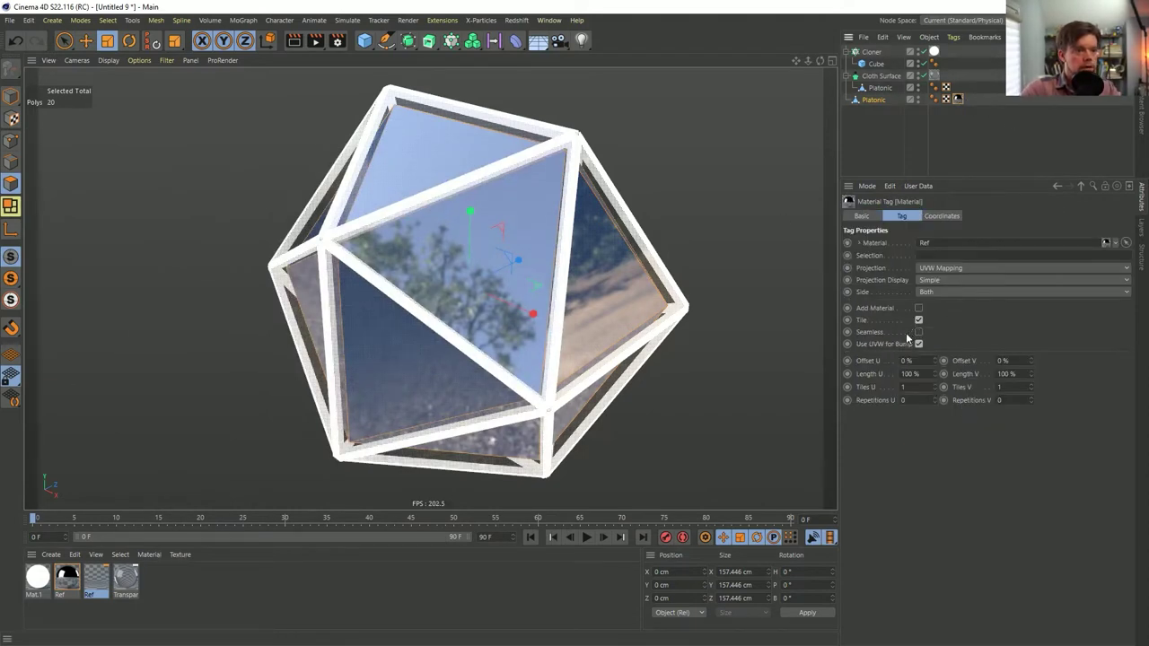
{"action": "left_click", "coordinate": [928, 294]}
{"action": "left_click", "coordinate": [928, 306]}
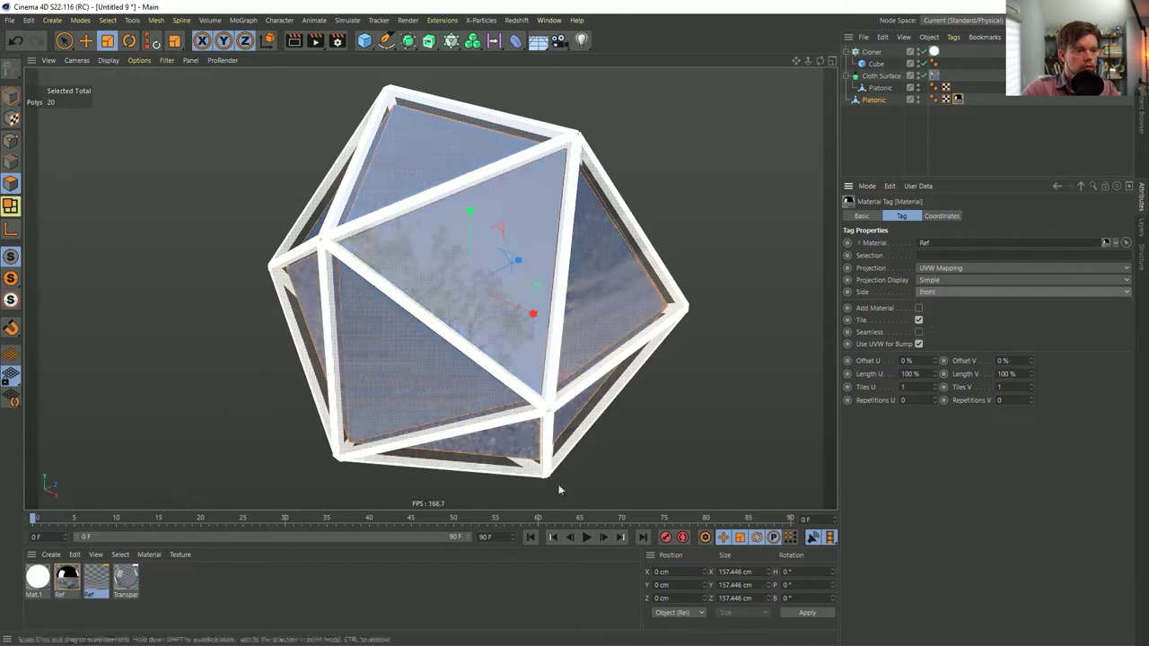
{"action": "left_click_drag", "start_coordinate": [328, 469], "coordinate": [885, 101]}
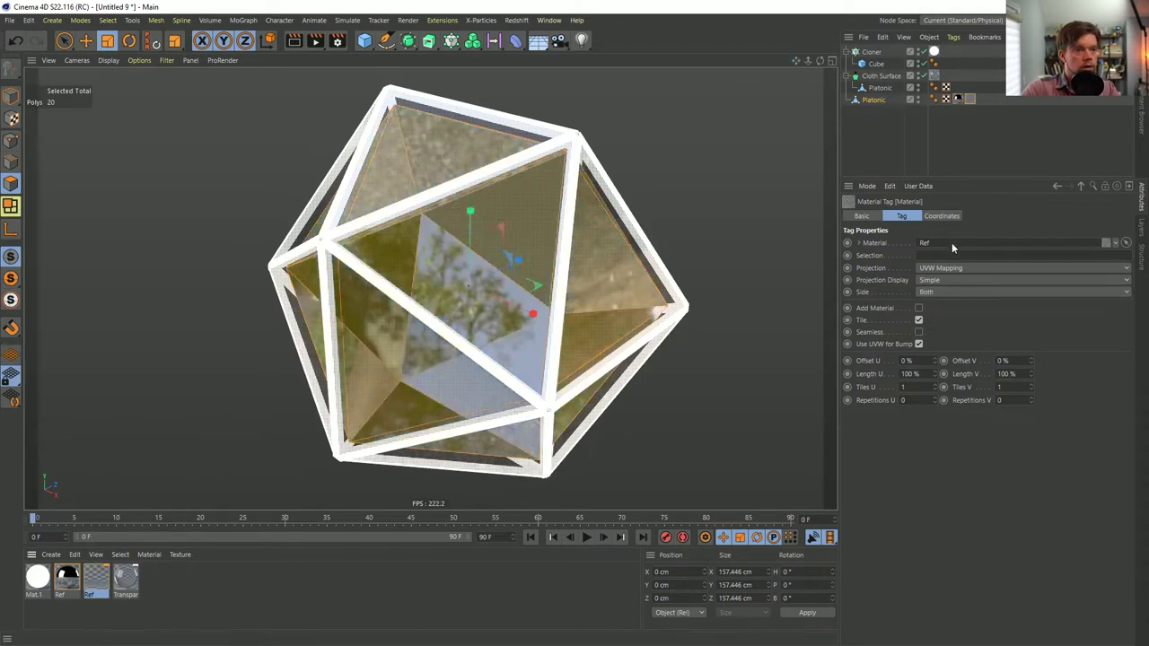
{"action": "left_click", "coordinate": [938, 292]}
{"action": "left_click", "coordinate": [946, 332]}
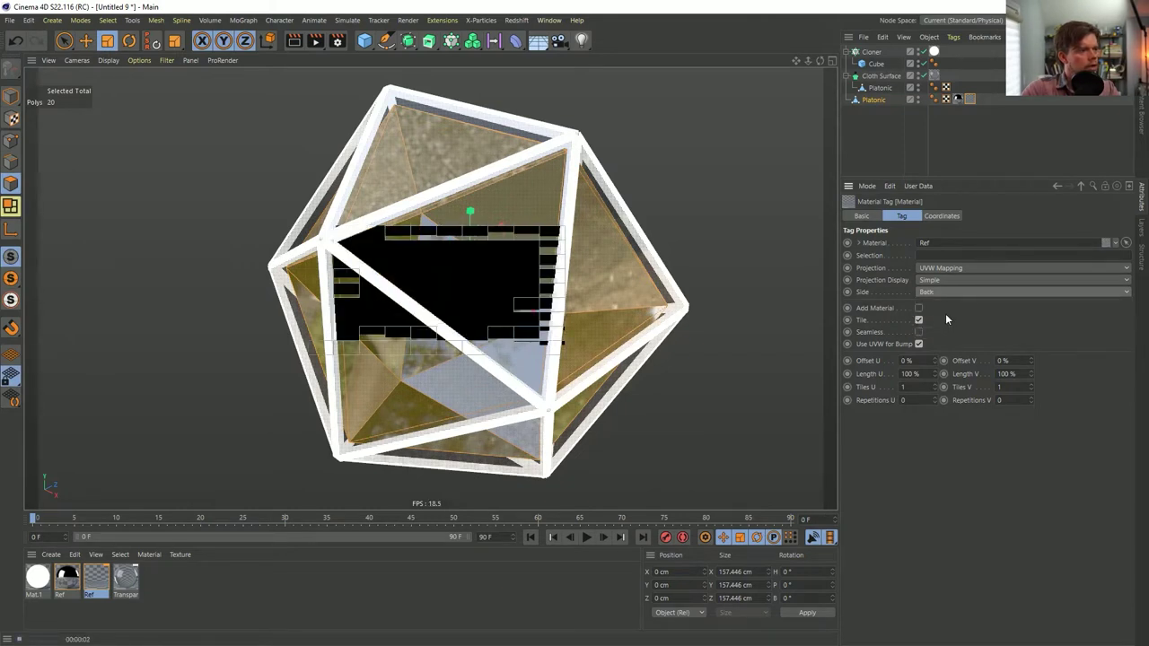
- Set the inner Platonic's transparent tag to Front and the reflective tag to Back, comparing renders with the two tags in either order
{"action": "left_click_drag", "start_coordinate": [958, 100], "coordinate": [994, 100]}
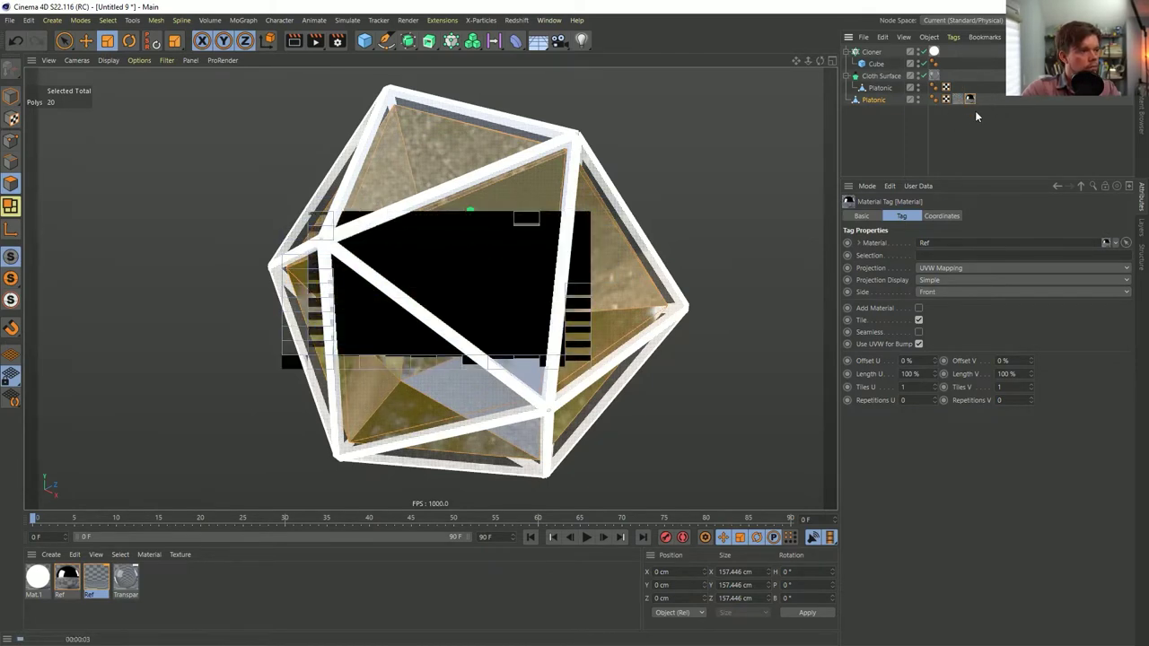
{"action": "left_click", "coordinate": [962, 99]}
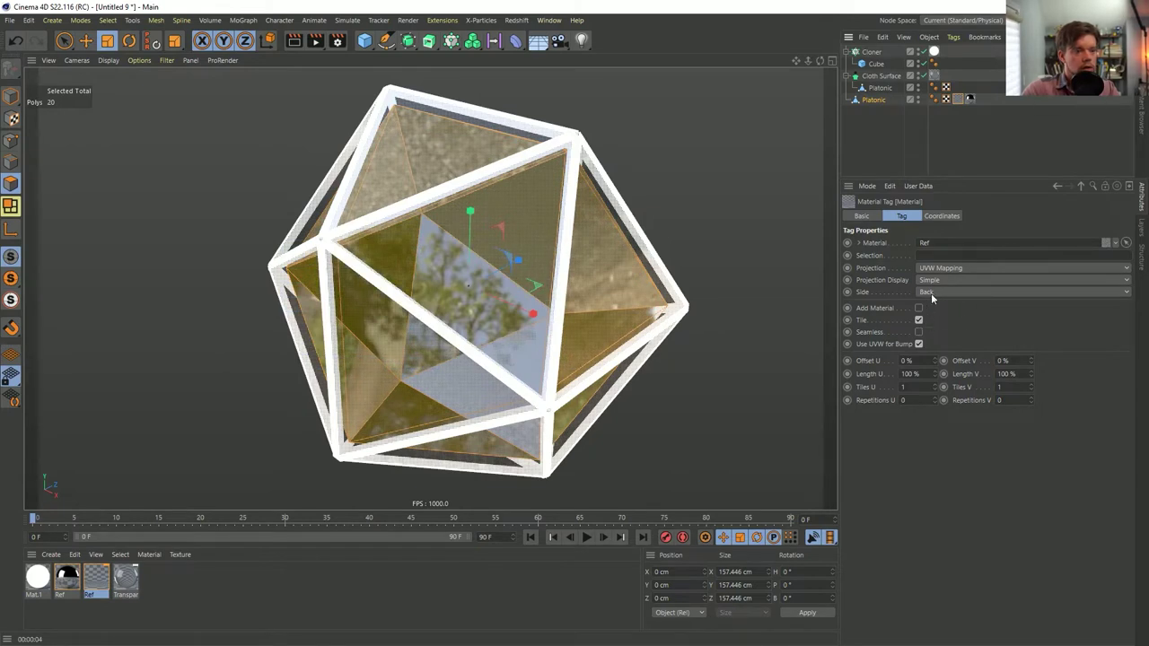
{"action": "left_click", "coordinate": [930, 292]}
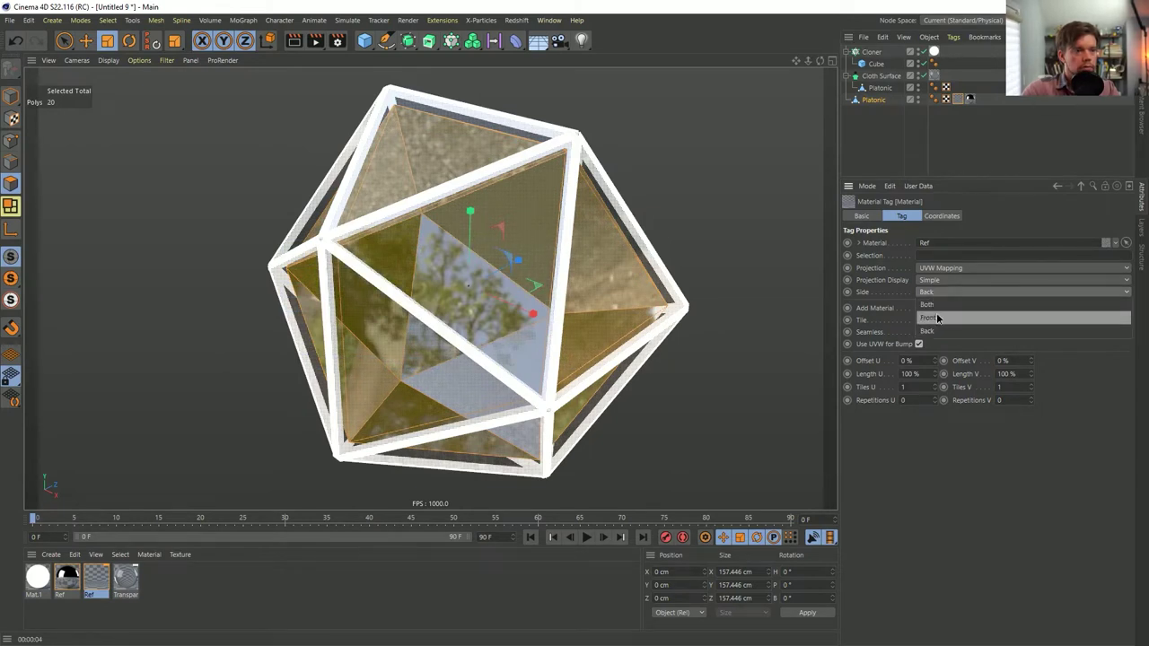
{"action": "left_click", "coordinate": [936, 318]}
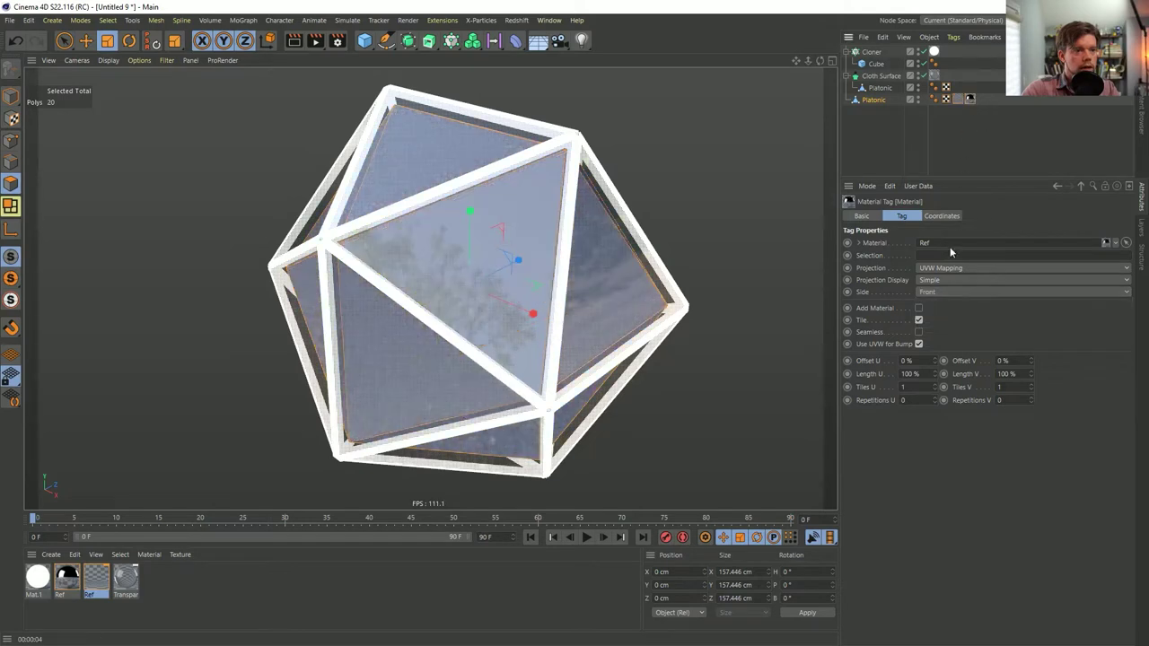
{"action": "left_click", "coordinate": [928, 293]}
{"action": "left_click", "coordinate": [936, 331]}
{"action": "left_click", "coordinate": [959, 101]}
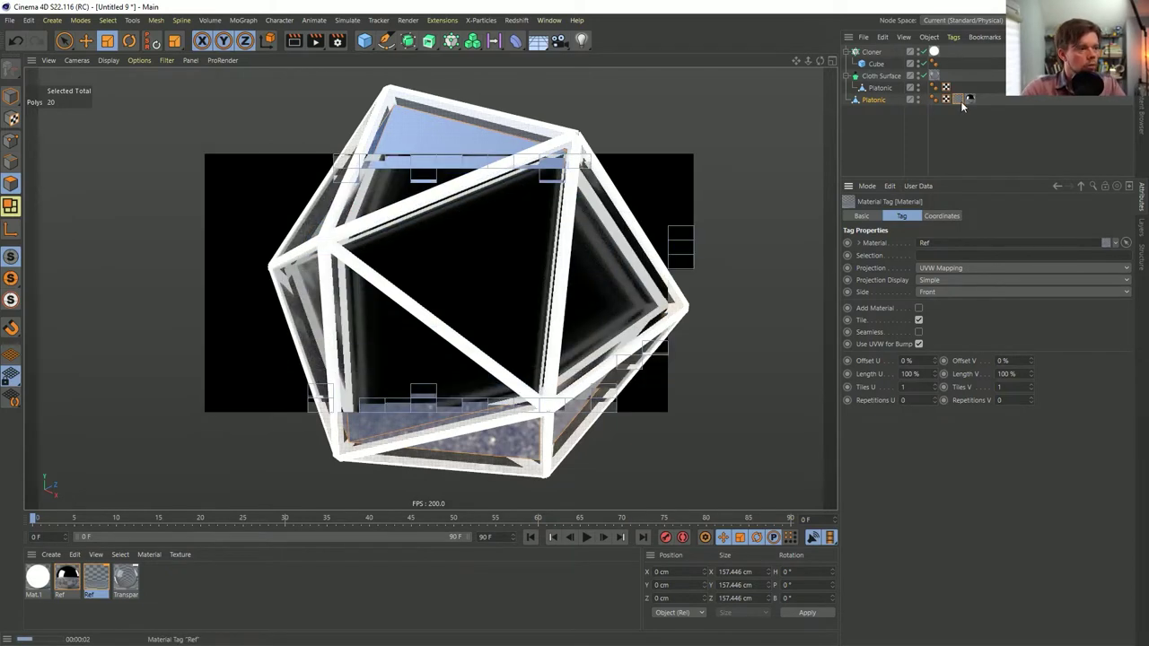
{"action": "left_click_drag", "start_coordinate": [992, 101], "coordinate": [990, 101]}
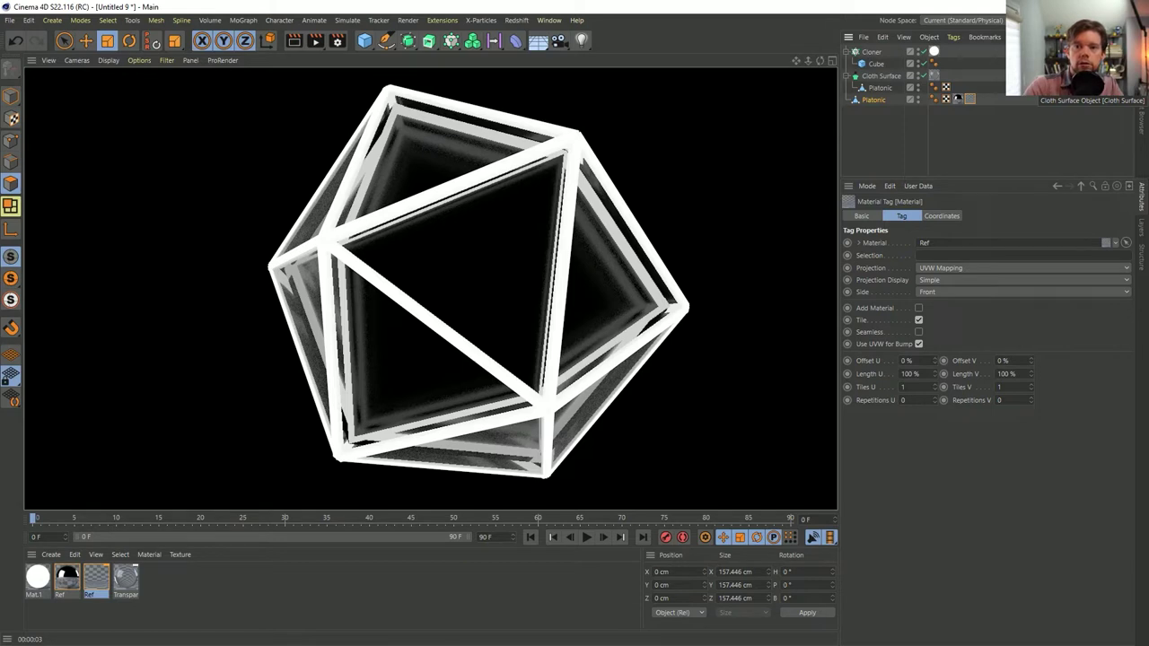
- Compare renders with Add Material enabled on the reflective and transparent tags, keeping the option only on the transparent one
{"action": "left_click", "coordinate": [958, 101]}
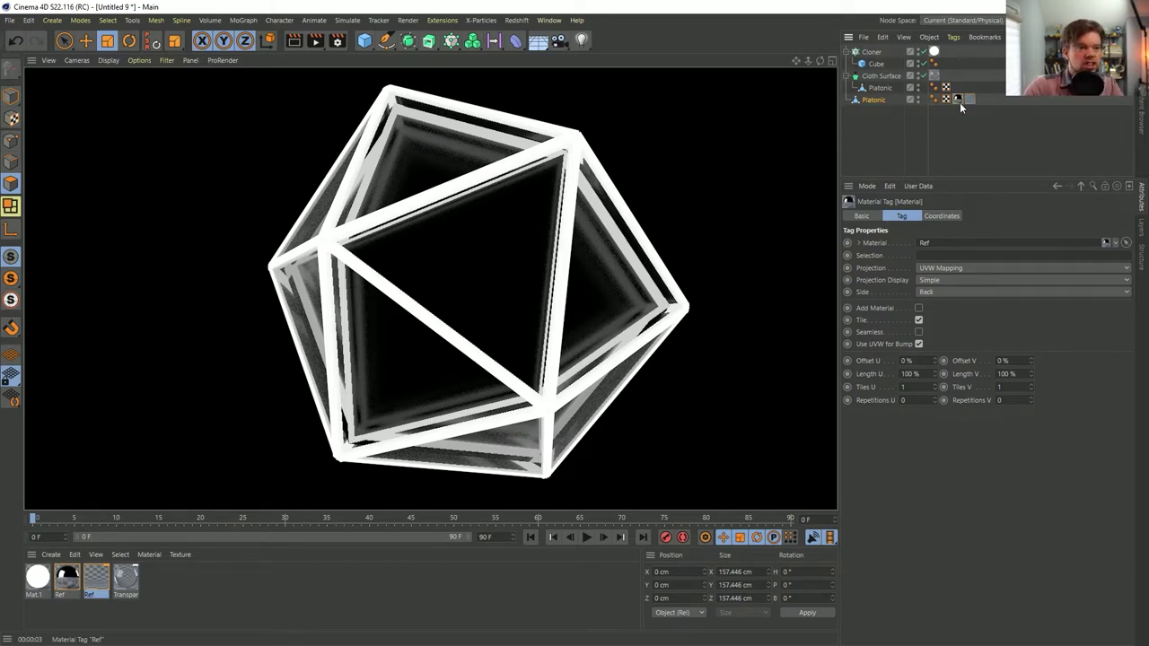
{"action": "left_click", "coordinate": [918, 307]}
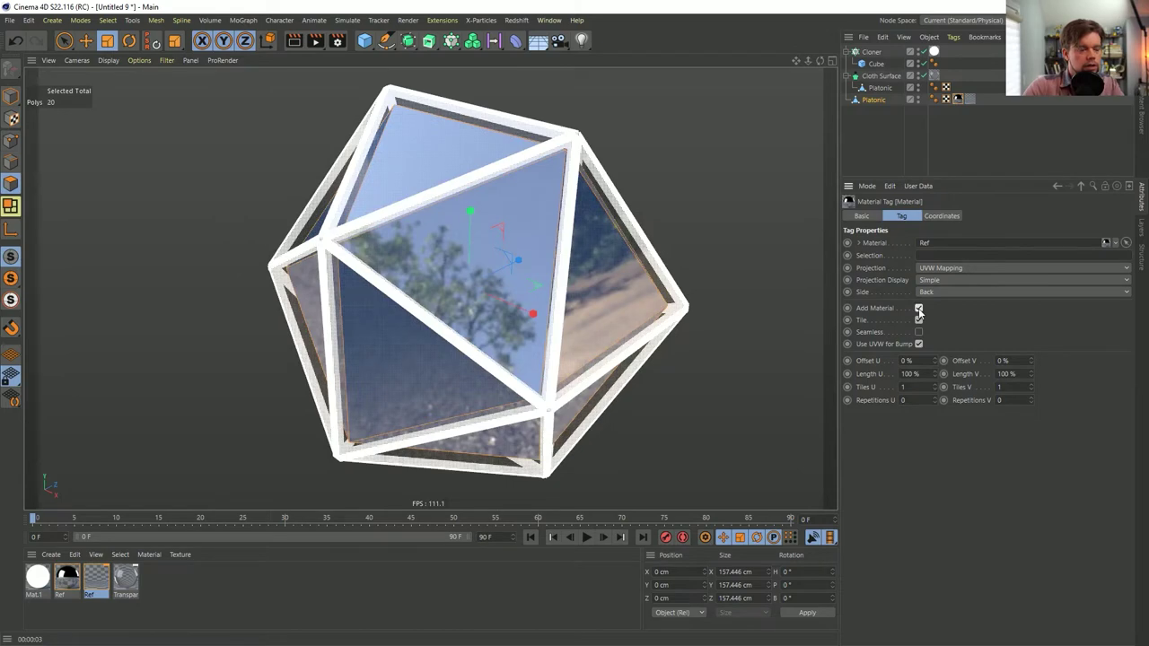
{"action": "left_click", "coordinate": [918, 320]}
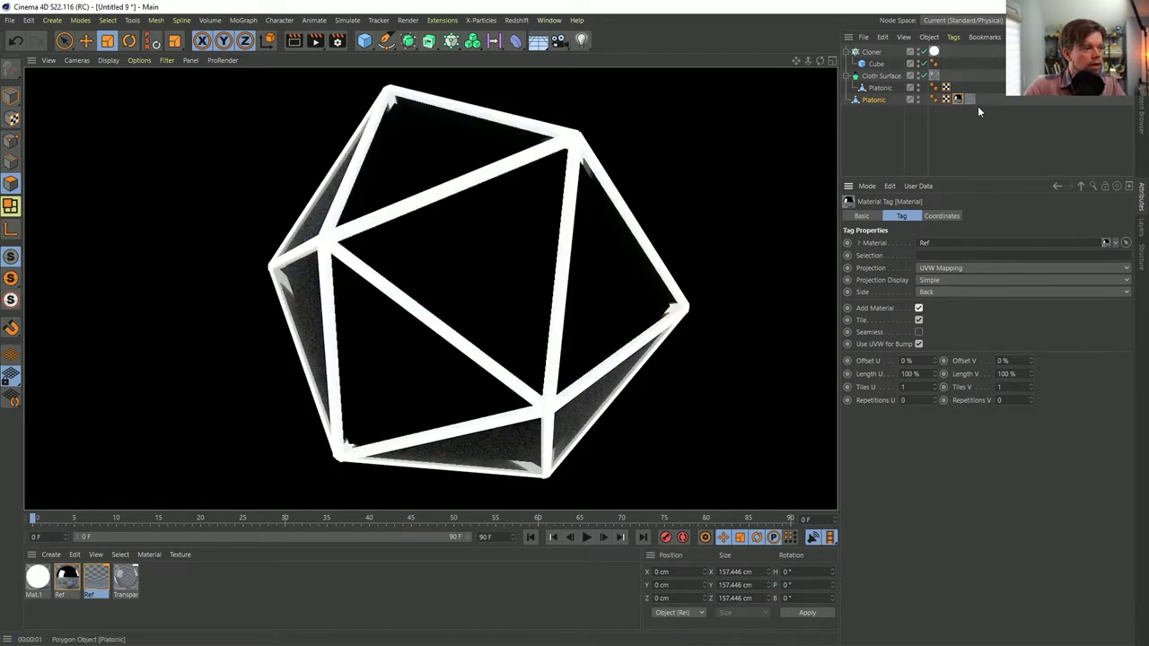
{"action": "left_click", "coordinate": [968, 100]}
{"action": "left_click", "coordinate": [918, 308]}
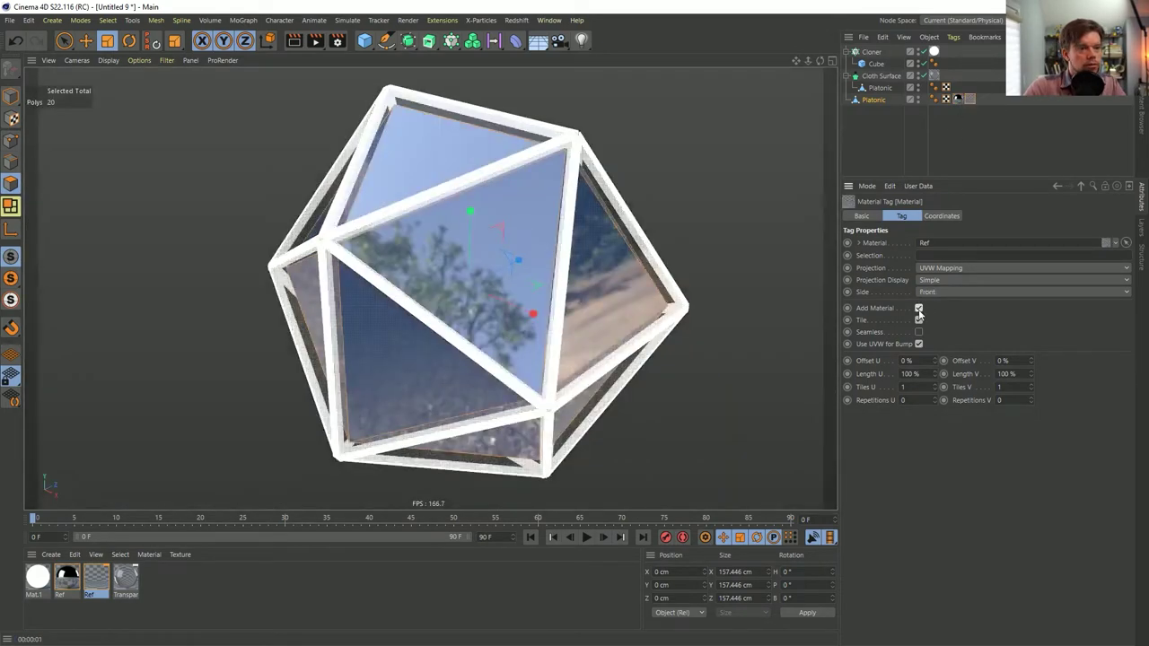
{"action": "left_click", "coordinate": [957, 99]}
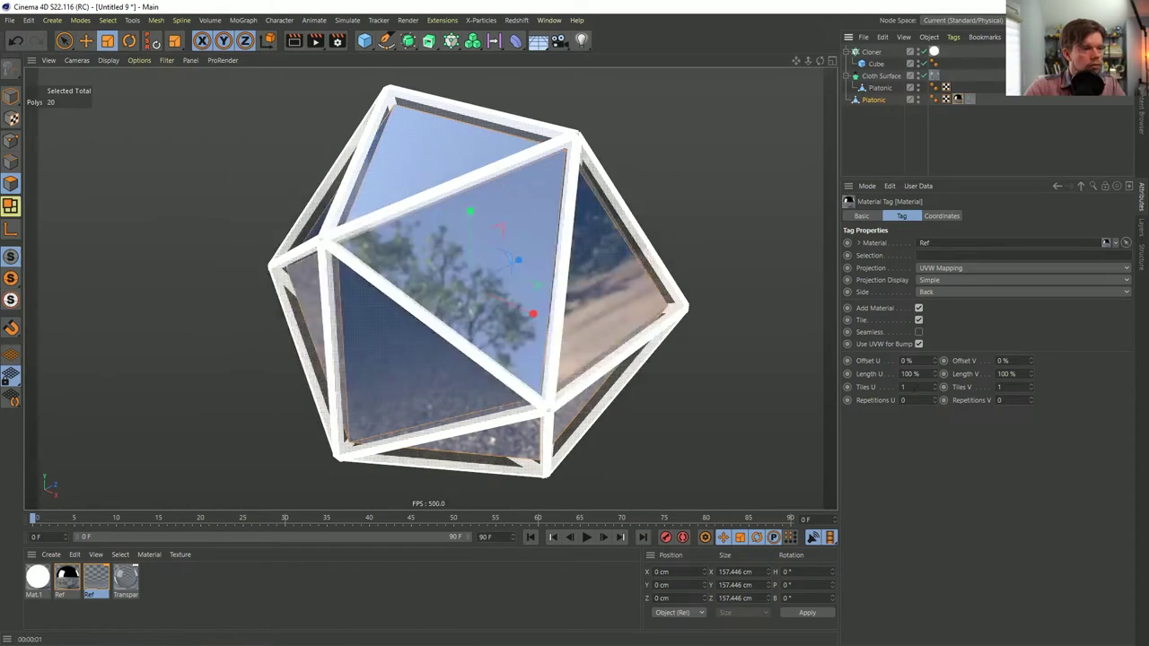
{"action": "left_click", "coordinate": [917, 309]}
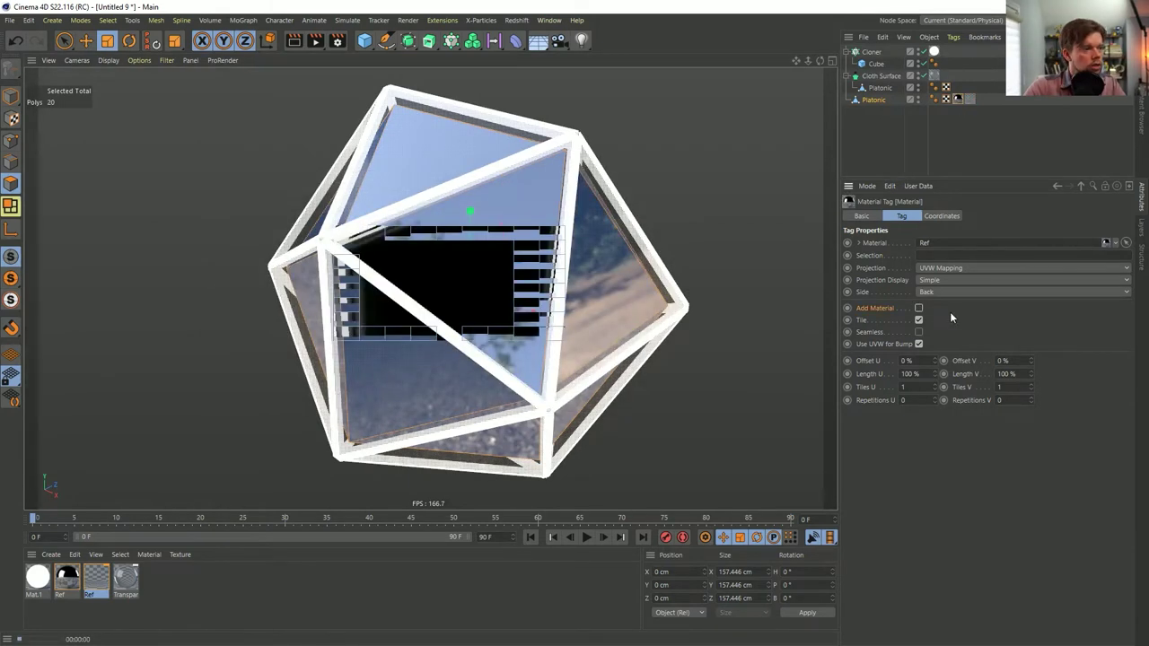
- Set Side to Both on the inner Platonic's two material tags together and render the view
{"action": "left_click", "coordinate": [969, 98], "text": "ctrl"}
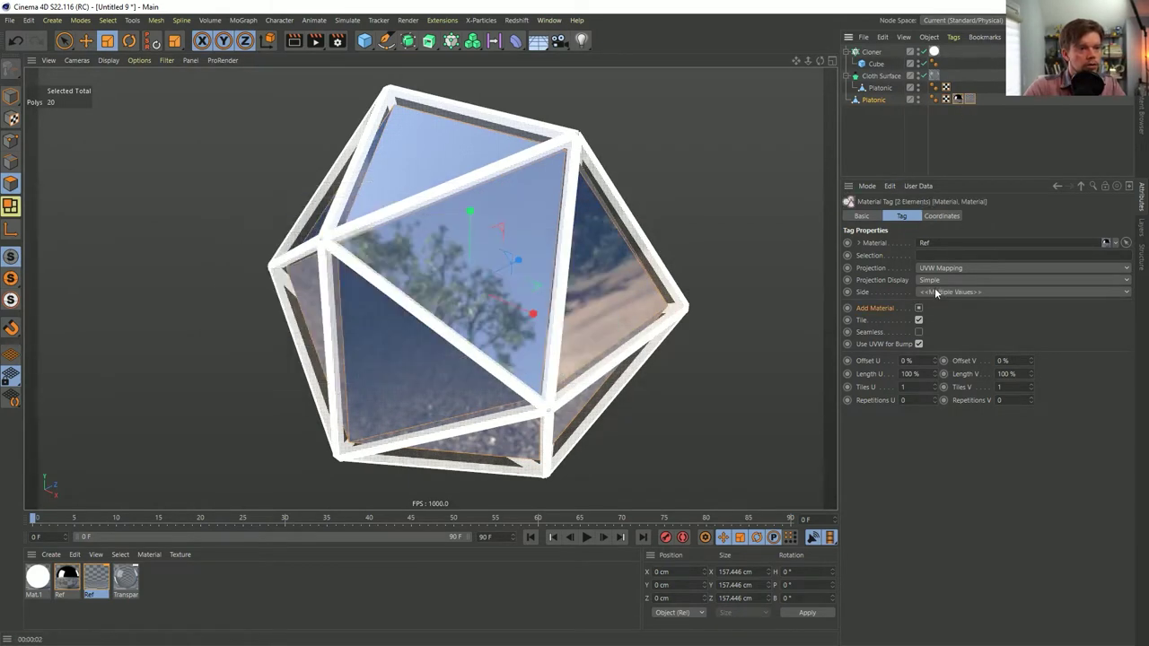
{"action": "left_click", "coordinate": [938, 292]}
{"action": "left_click", "coordinate": [954, 321]}
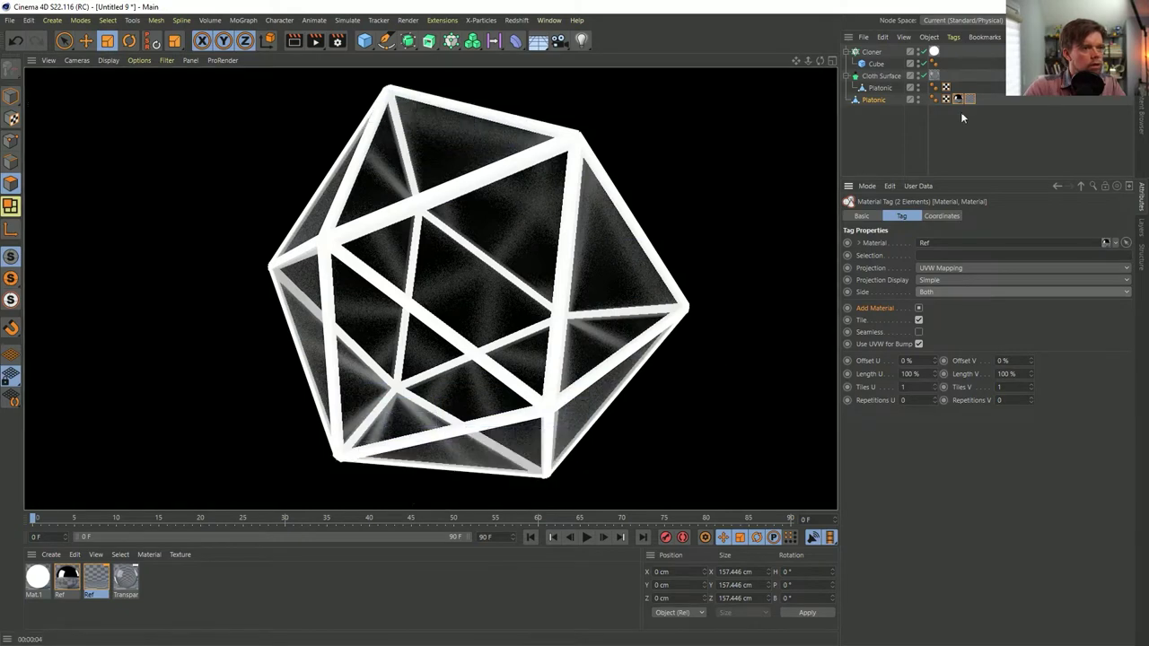
- Delete both material tags from the inner Platonic and replace the Cloth Surface's material with the reflective Ref
{"action": "left_click", "coordinate": [957, 99]}
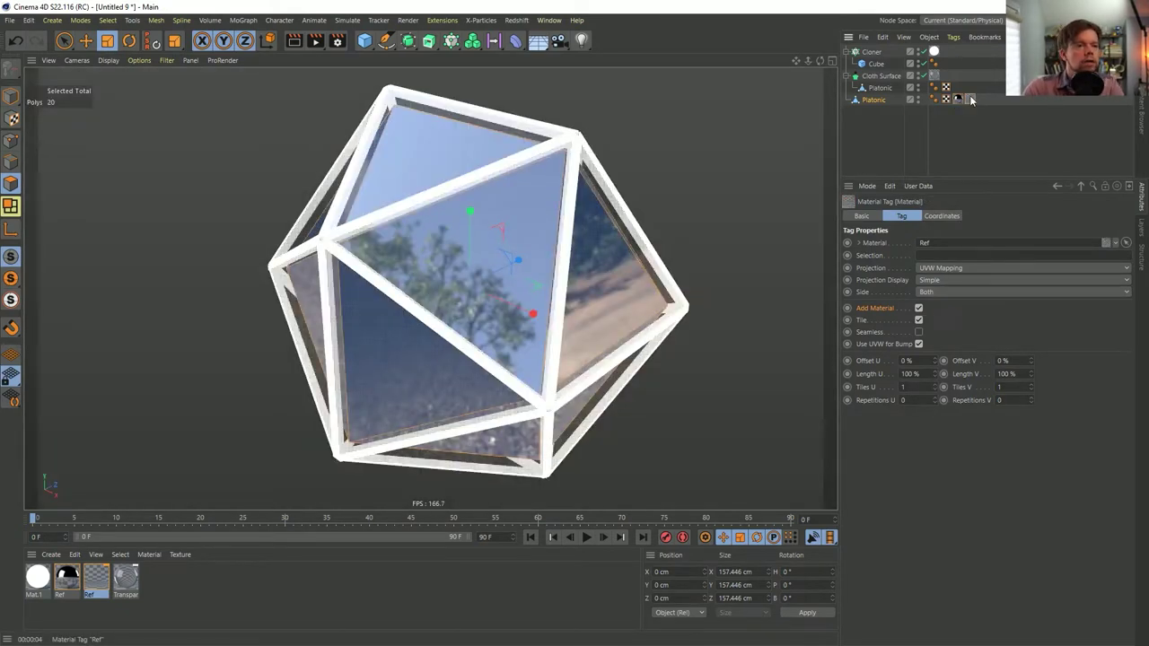
{"action": "key", "text": "Delete"}
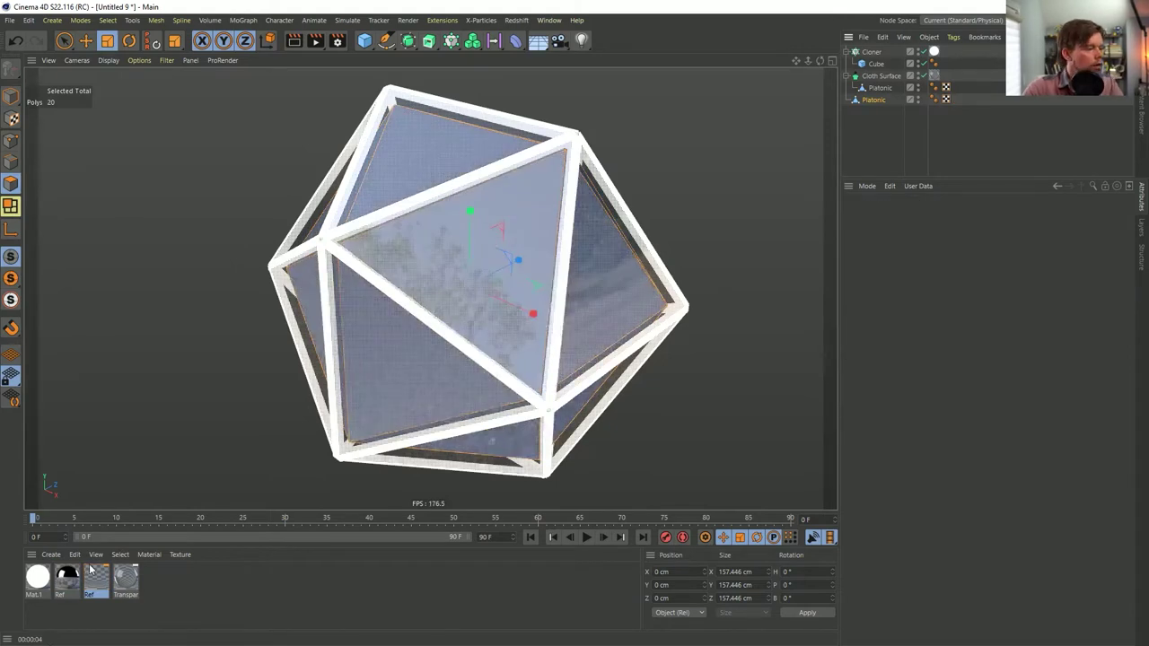
{"action": "left_click_drag", "start_coordinate": [70, 576], "coordinate": [935, 76]}
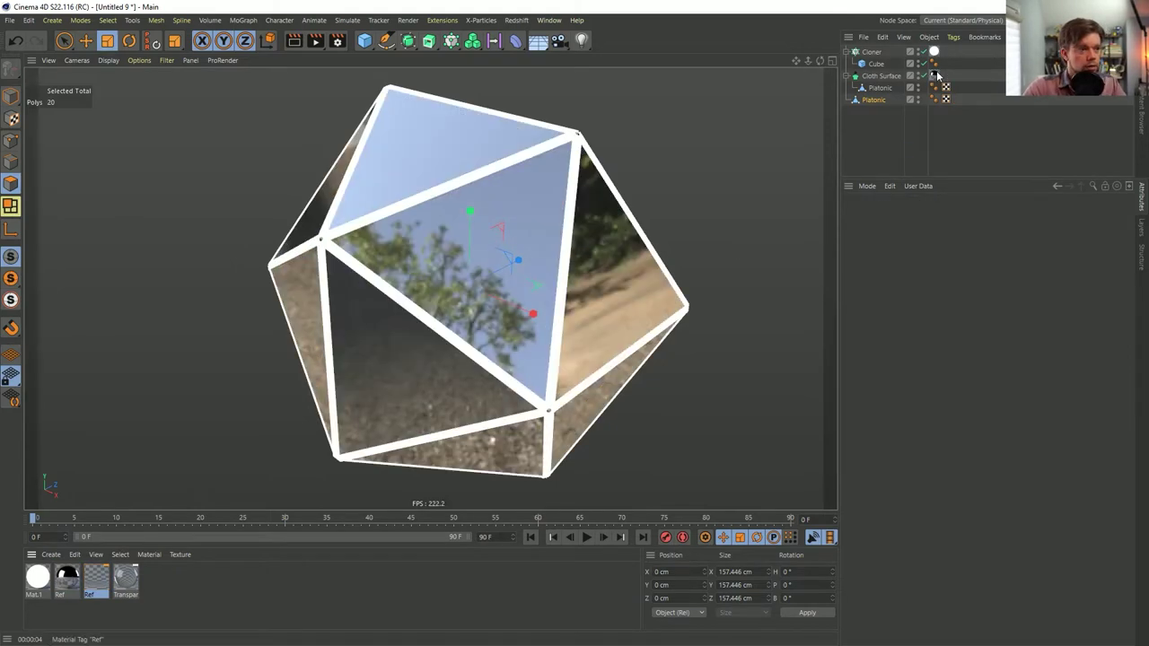
- Move the view inside the polyhedron, delete the inner Platonic and render the reflections of the struts
{"action": "mouse_move", "coordinate": [438, 310]}
{"action": "right_mouse_down", "text": "alt"}
{"action": "mouse_move", "coordinate": [572, 301]}
{"action": "mouse_move", "coordinate": [924, 314]}
{"action": "right_mouse_up", "text": "alt"}
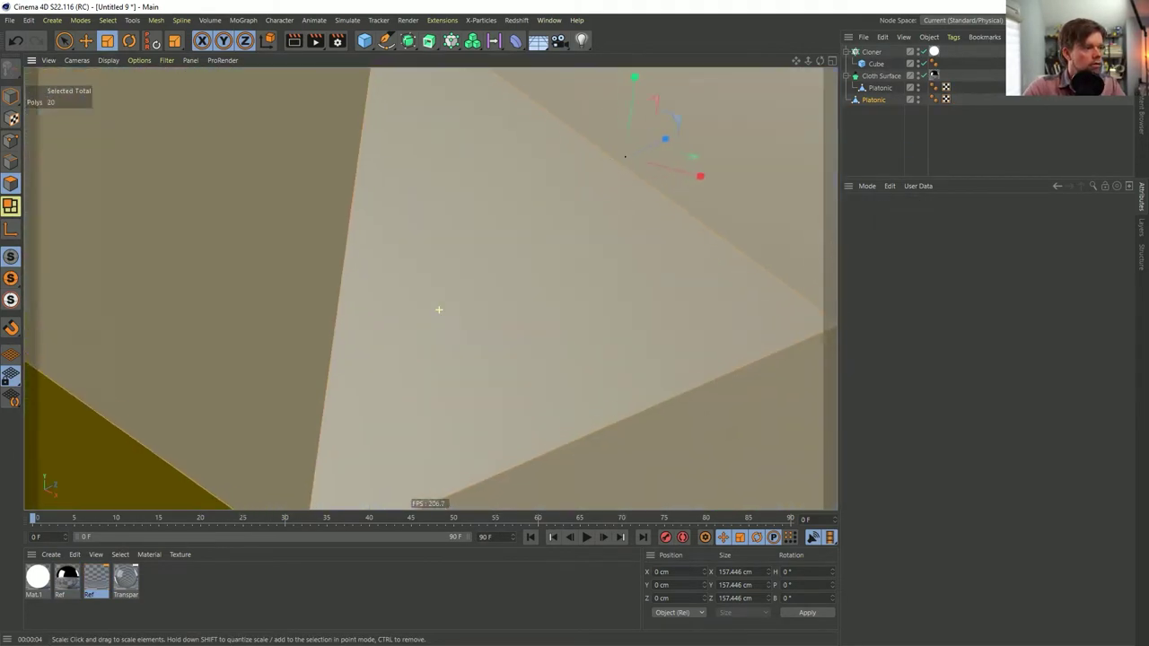
{"action": "key", "text": "ctrl+r"}
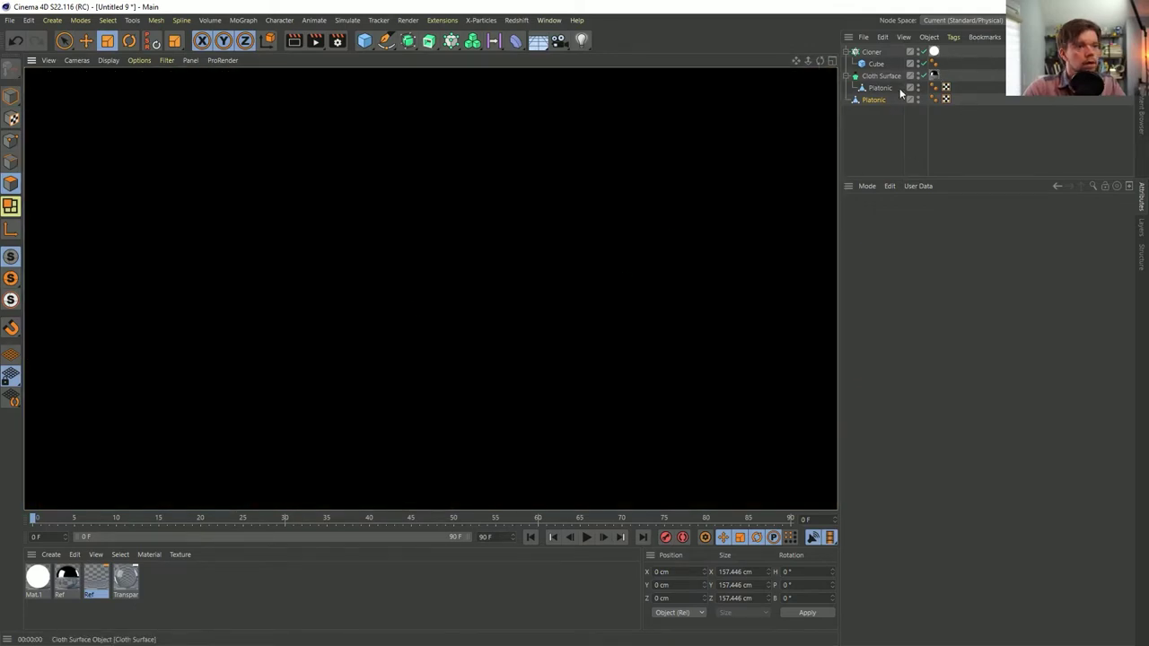
{"action": "key", "text": "Delete"}
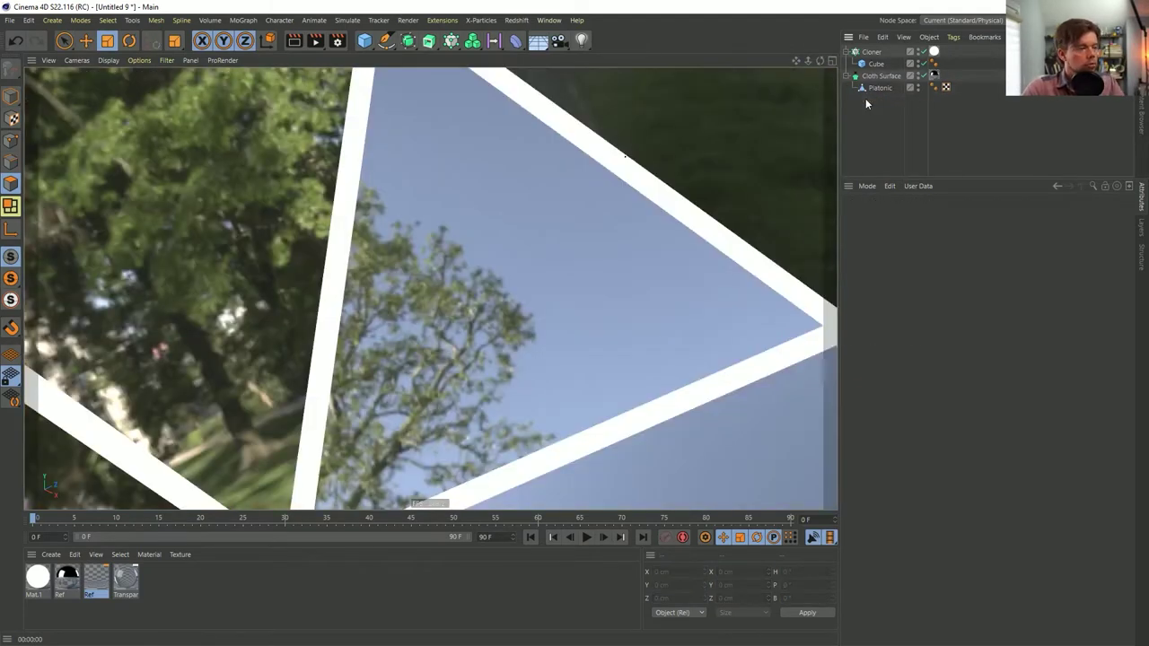
{"action": "key", "text": "ctrl+r"}
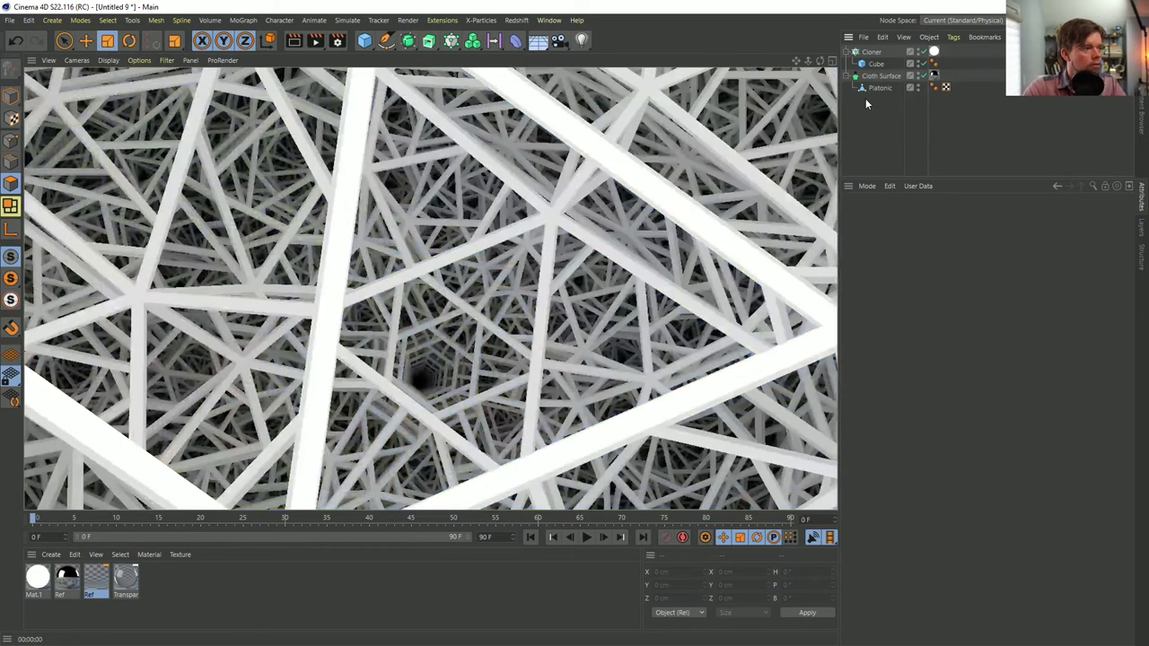
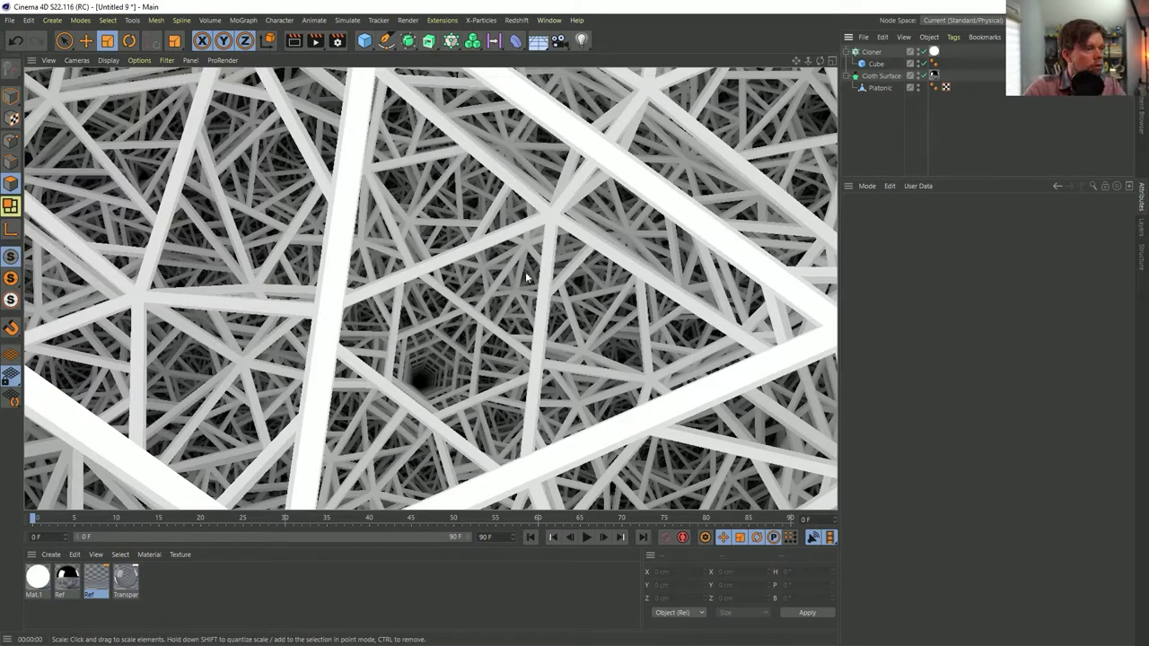
- Save the scene as [1a]MirrorBox.c4d in the SceneFiles folder of Episode 22
{"action": "key", "text": "ctrl+s"}
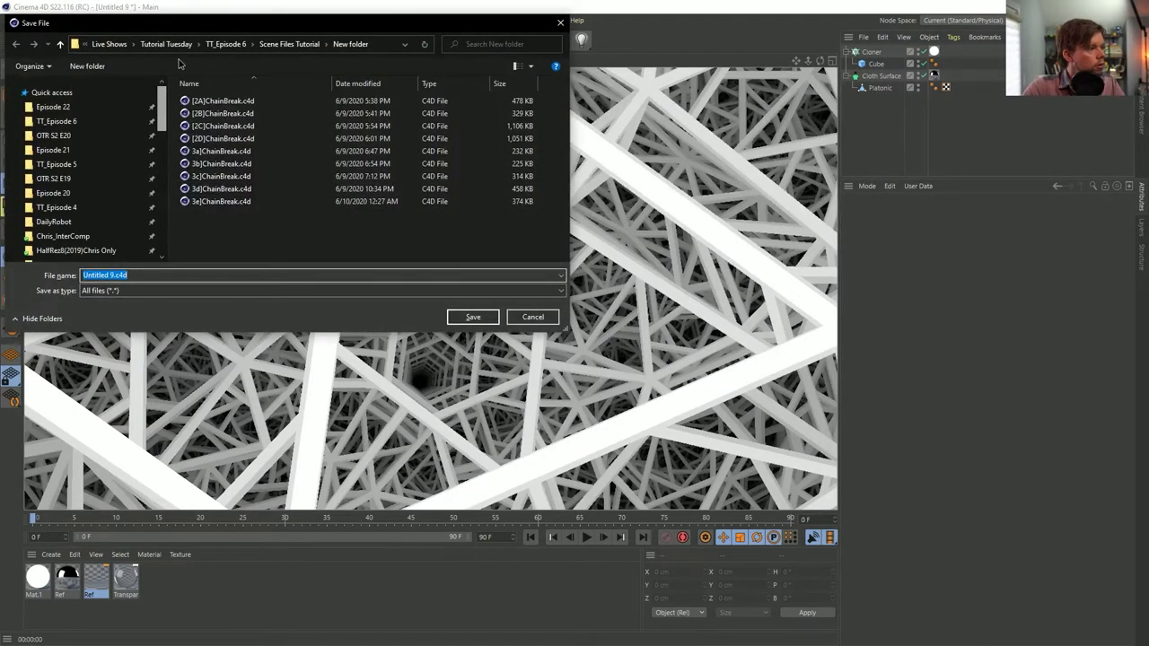
{"action": "left_click", "coordinate": [98, 107]}
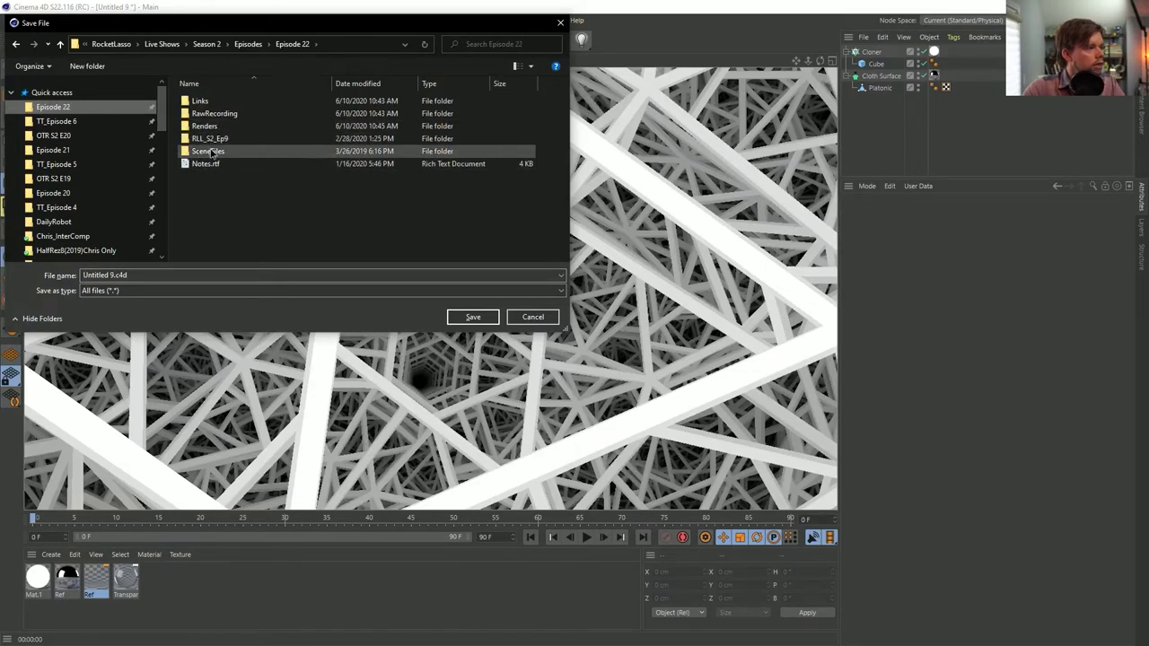
{"action": "double_click", "coordinate": [217, 152]}
{"action": "left_click", "coordinate": [118, 276]}
{"action": "left_click", "coordinate": [117, 275]}
{"action": "left_click_drag", "start_coordinate": [116, 276], "coordinate": [23, 273]}
{"action": "type", "text": "[1]a"}
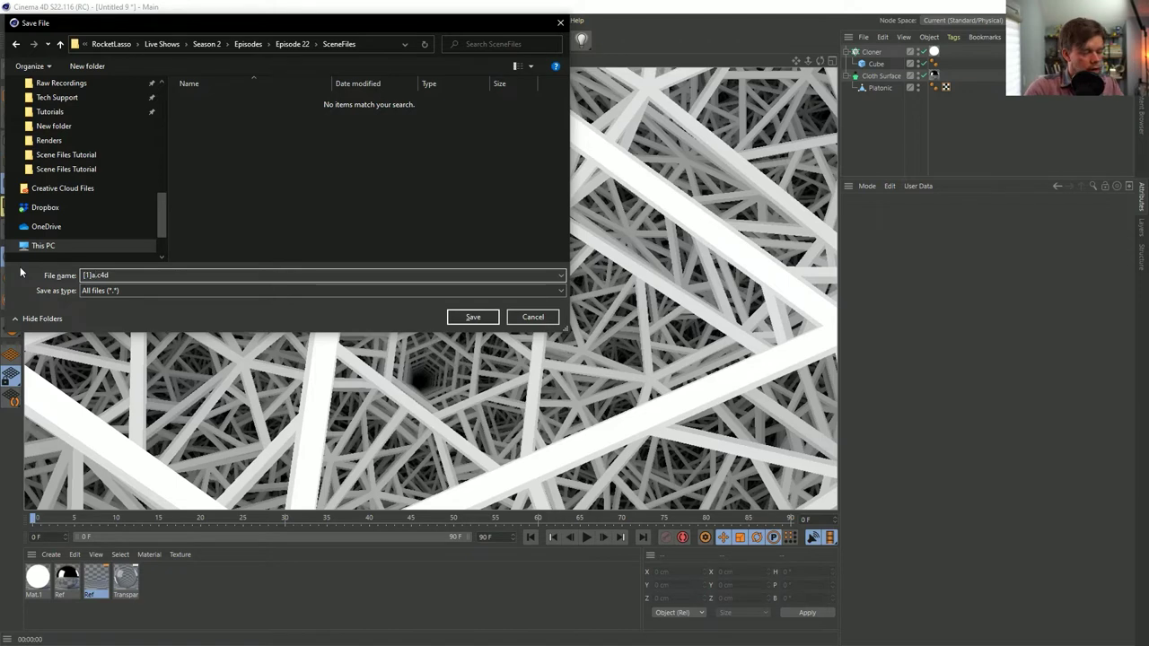
{"action": "key", "text": "BackSpace"}
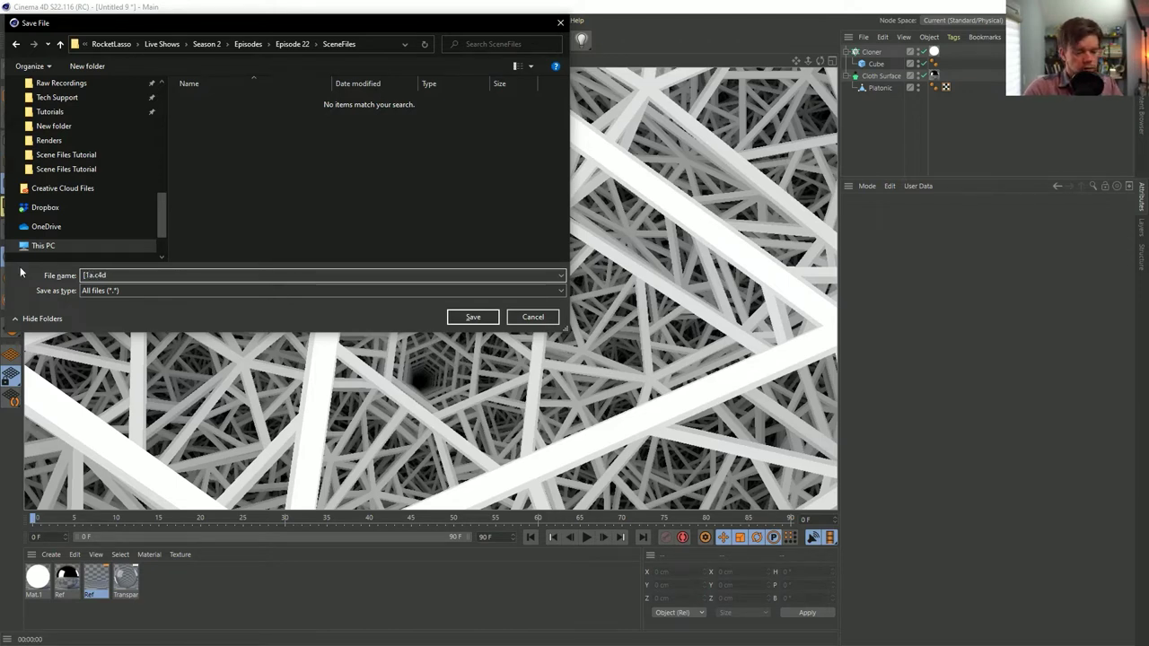
{"action": "type", "text": "a"}
{"action": "type", "text": "]Mirror"}
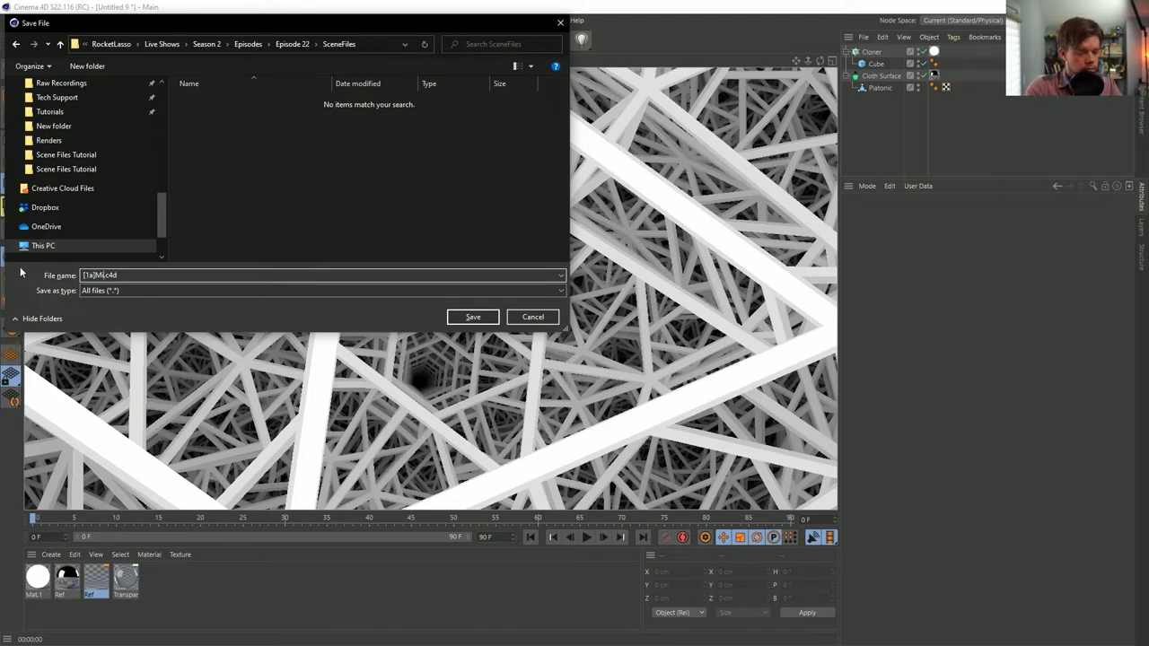
{"action": "type", "text": "Box"}
{"action": "key", "text": "Return"}
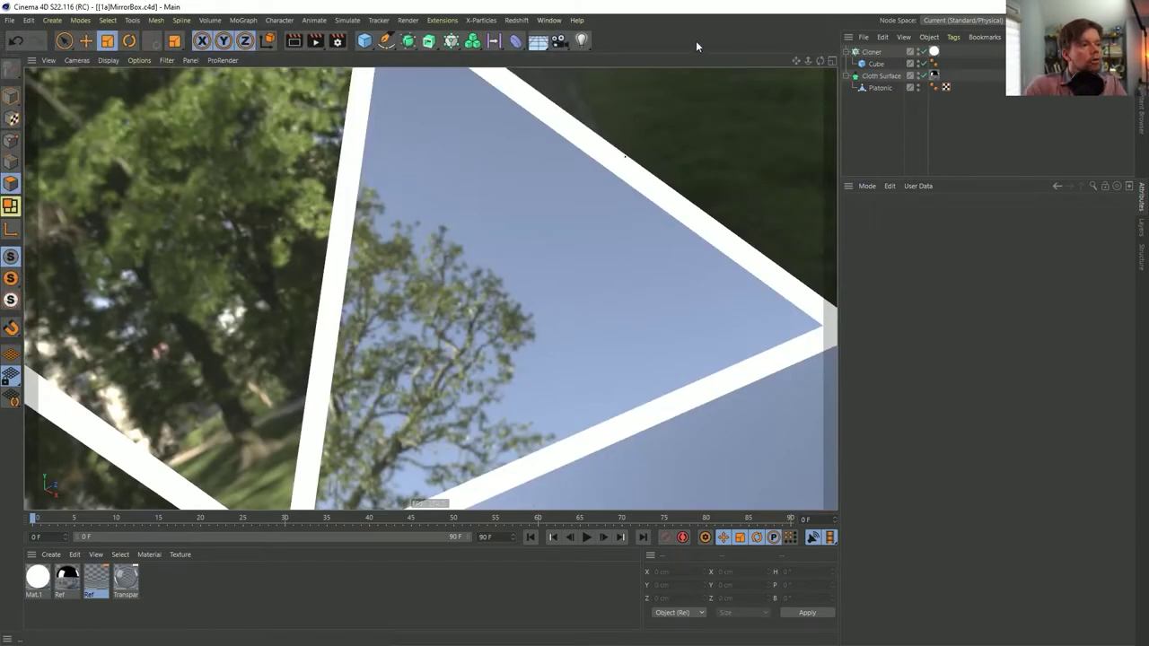
- Render the view inside the polyhedron, select the Platonic under the Cloth Surface and render the view again
{"action": "key", "text": "ctrl+r"}
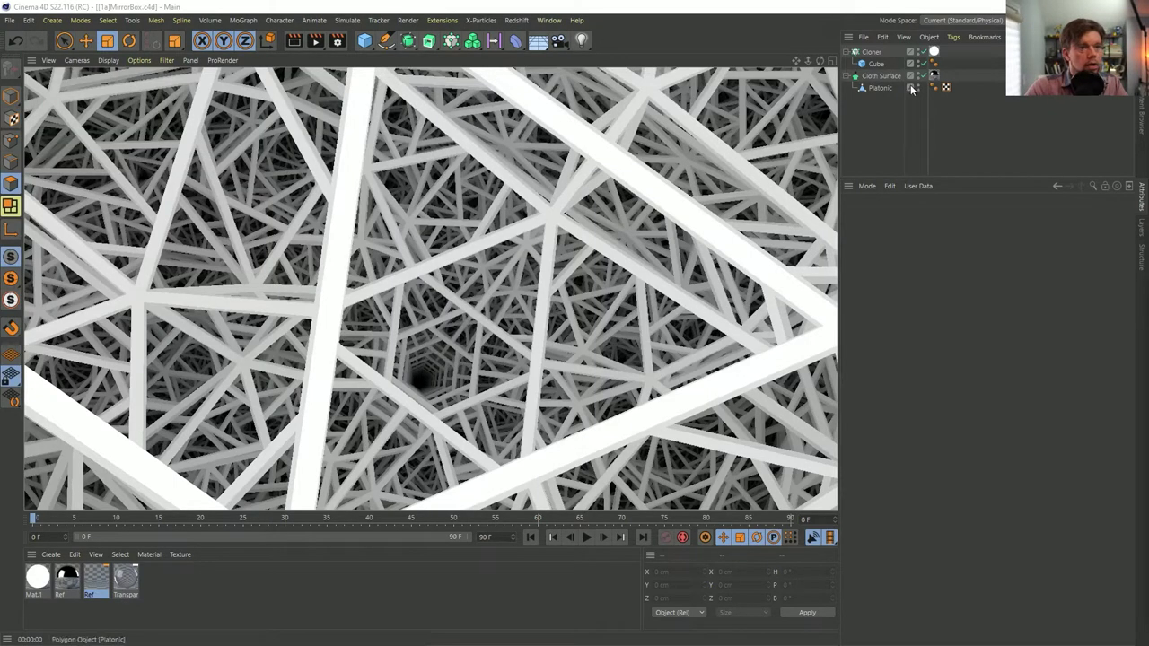
{"action": "left_click", "coordinate": [878, 89]}
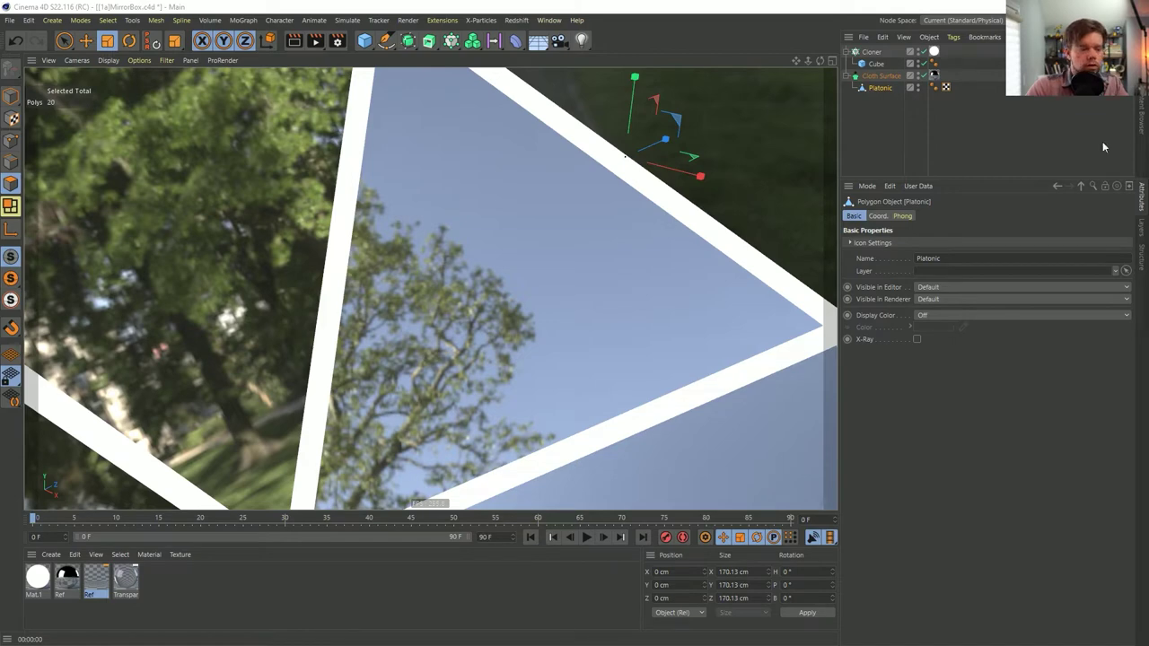
{"action": "key", "text": "ctrl+r"}
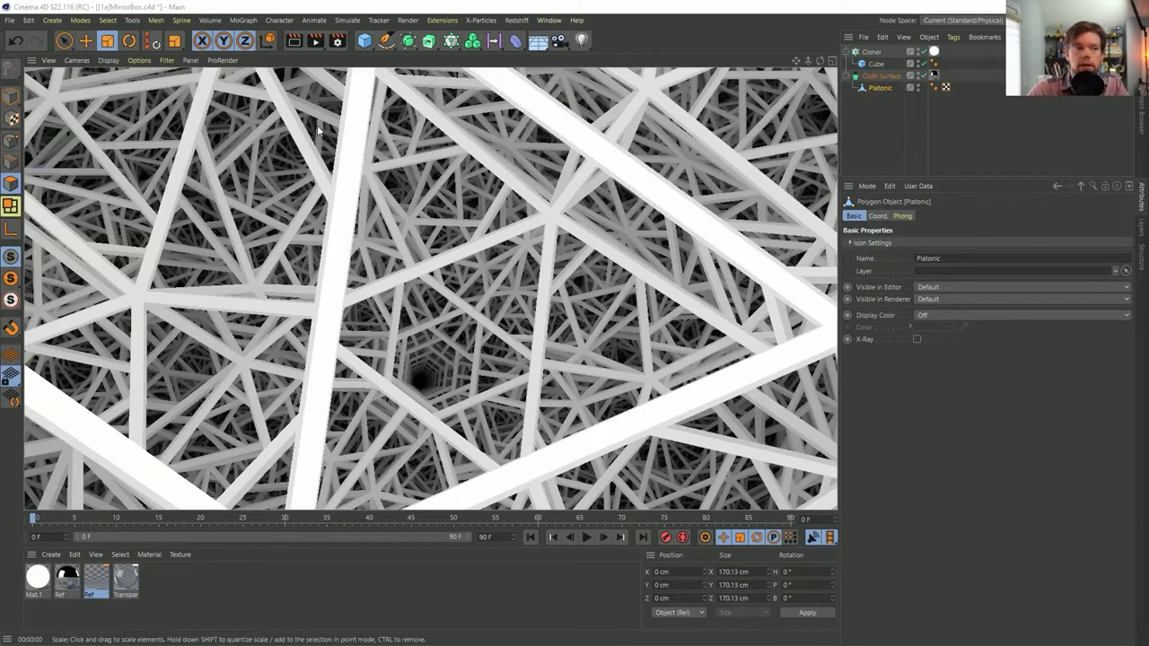
- Switch to the web browser, play the Design x Stimulation Houdini video from 23:32 to 23:48 to study the organic forms, and return to Cinema 4D
{"action": "key", "text": "alt+Tab"}
{"action": "left_click", "coordinate": [466, 363]}
{"action": "scroll", "coordinate": [466, 363], "scroll_direction": "down", "scroll_amount": 3}
{"action": "scroll", "coordinate": [601, 393], "scroll_direction": "down", "scroll_amount": 1}
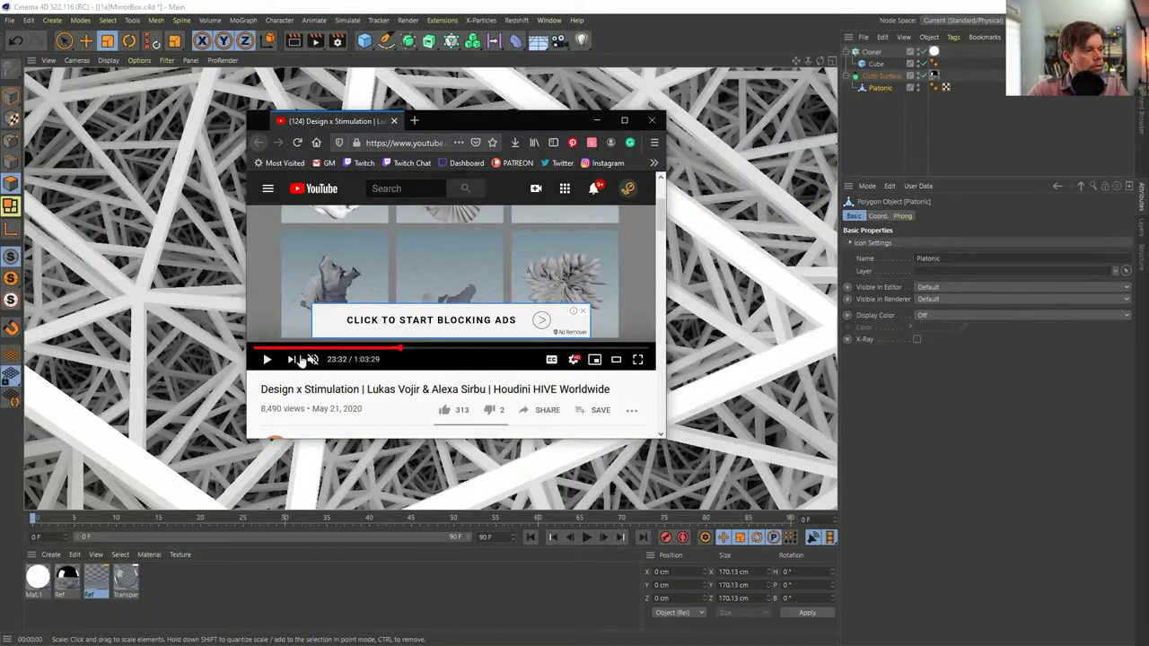
{"action": "double_click", "coordinate": [545, 119]}
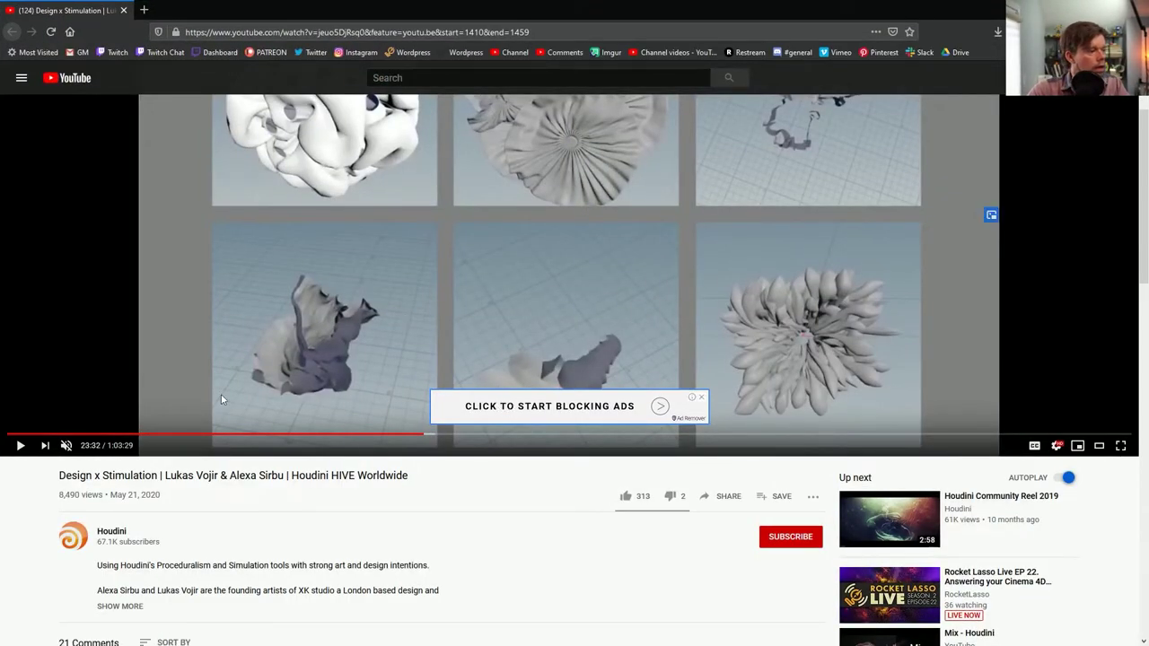
{"action": "left_click", "coordinate": [331, 308]}
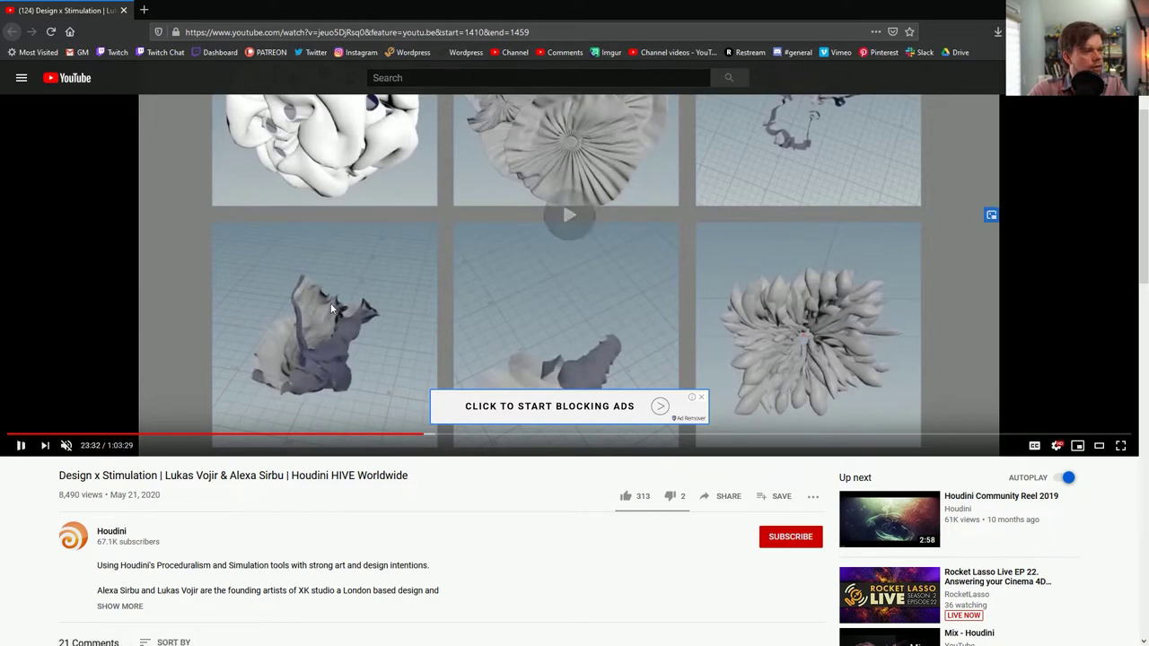
{"action": "scroll", "coordinate": [440, 323], "scroll_direction": "up", "scroll_amount": 3}
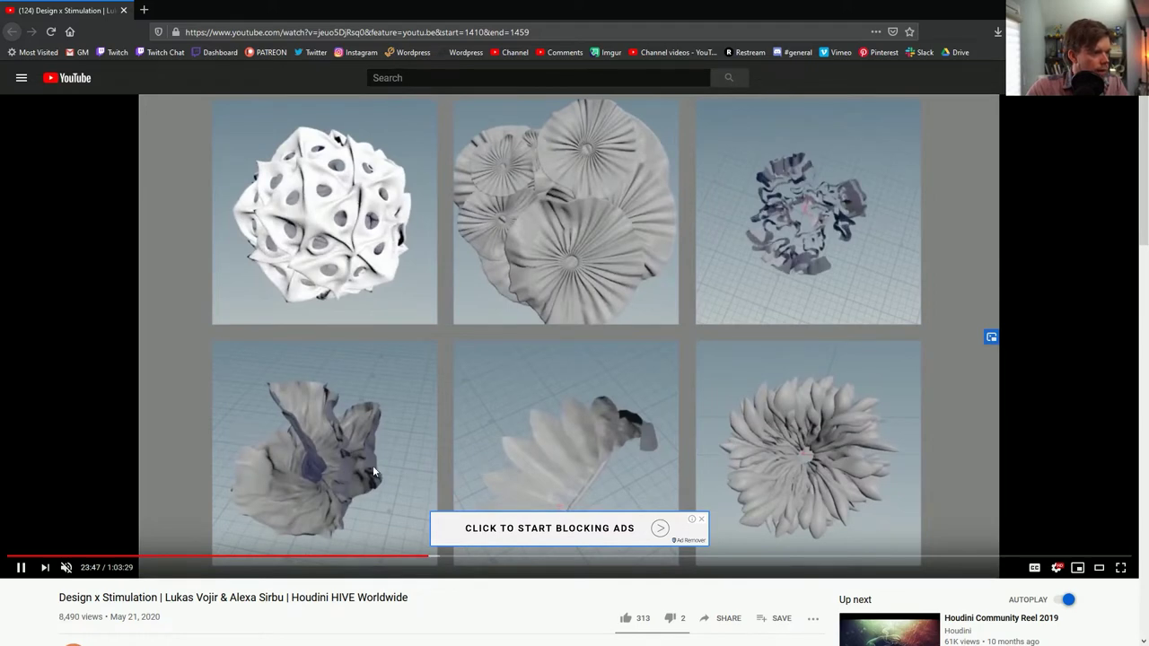
{"action": "left_click", "coordinate": [373, 465]}
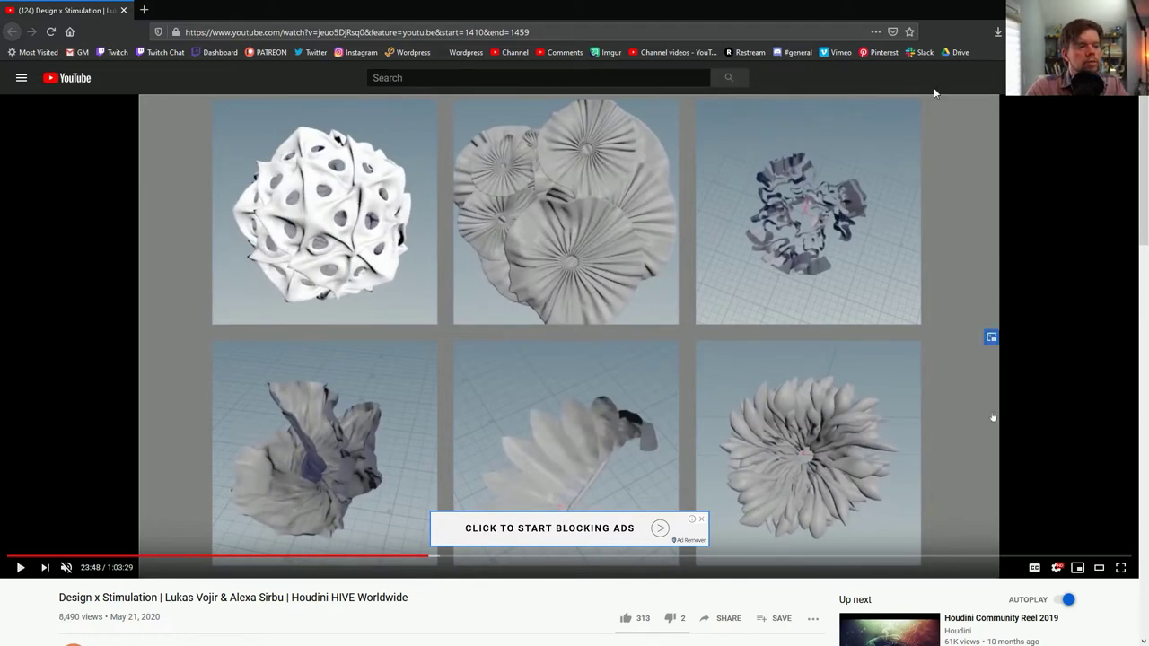
{"action": "left_click_drag", "start_coordinate": [996, 11], "coordinate": [777, 138]}
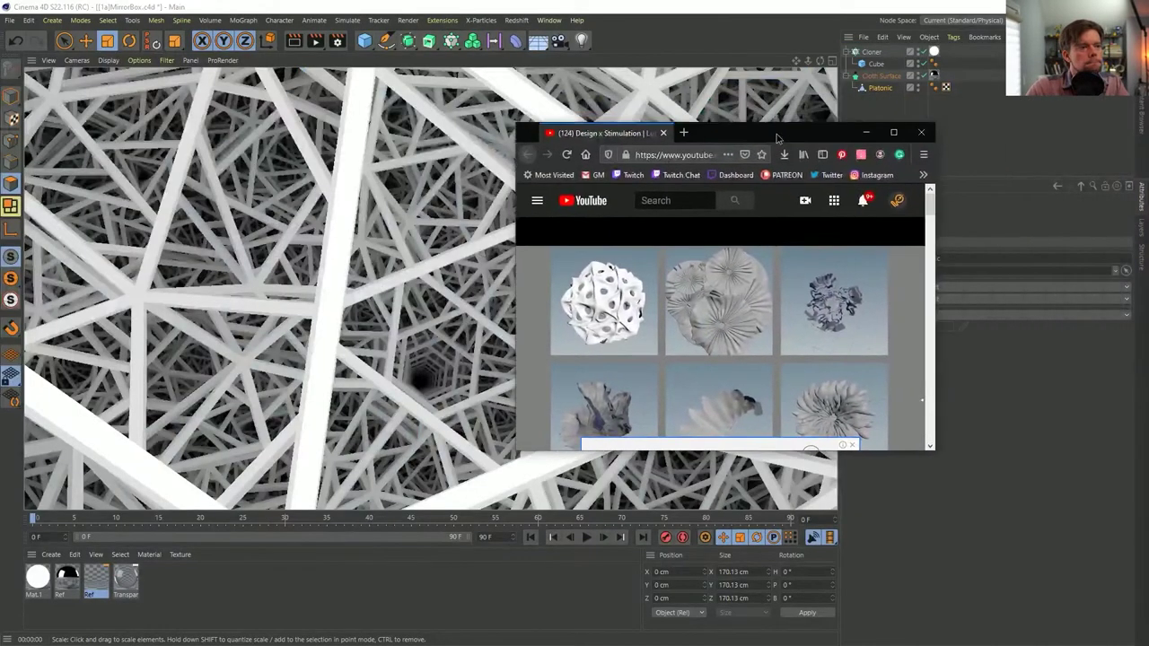
{"action": "left_click", "coordinate": [865, 132]}
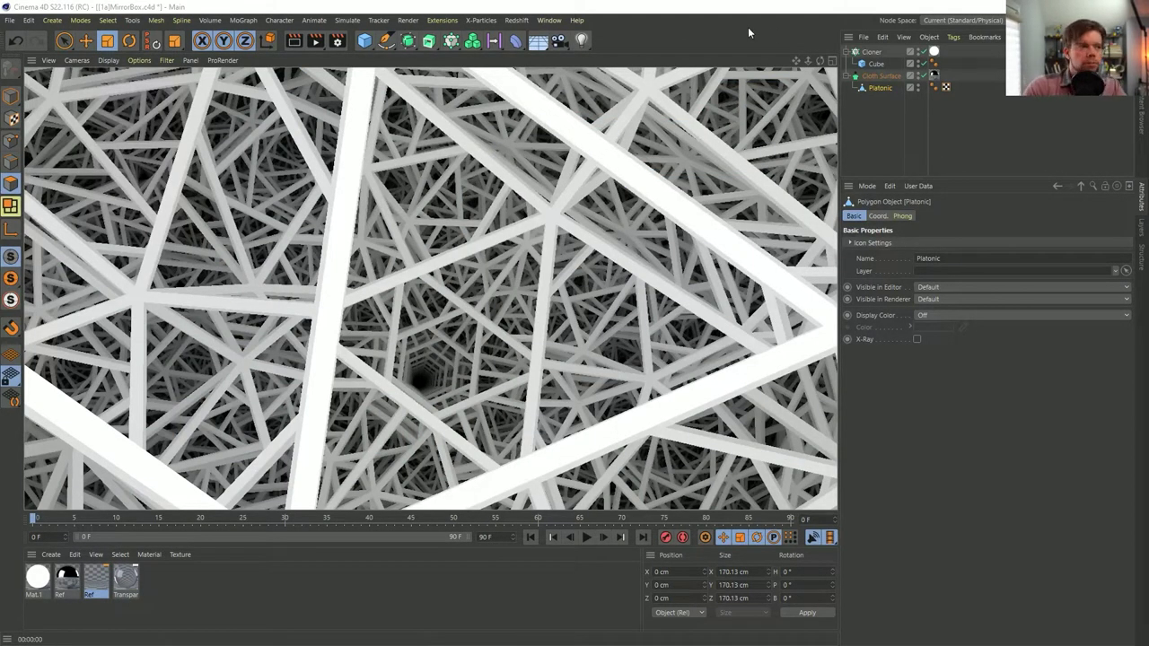
- Create a new project and add a Helix spline with its Plane set to XZ
{"action": "key", "text": "ctrl+n"}
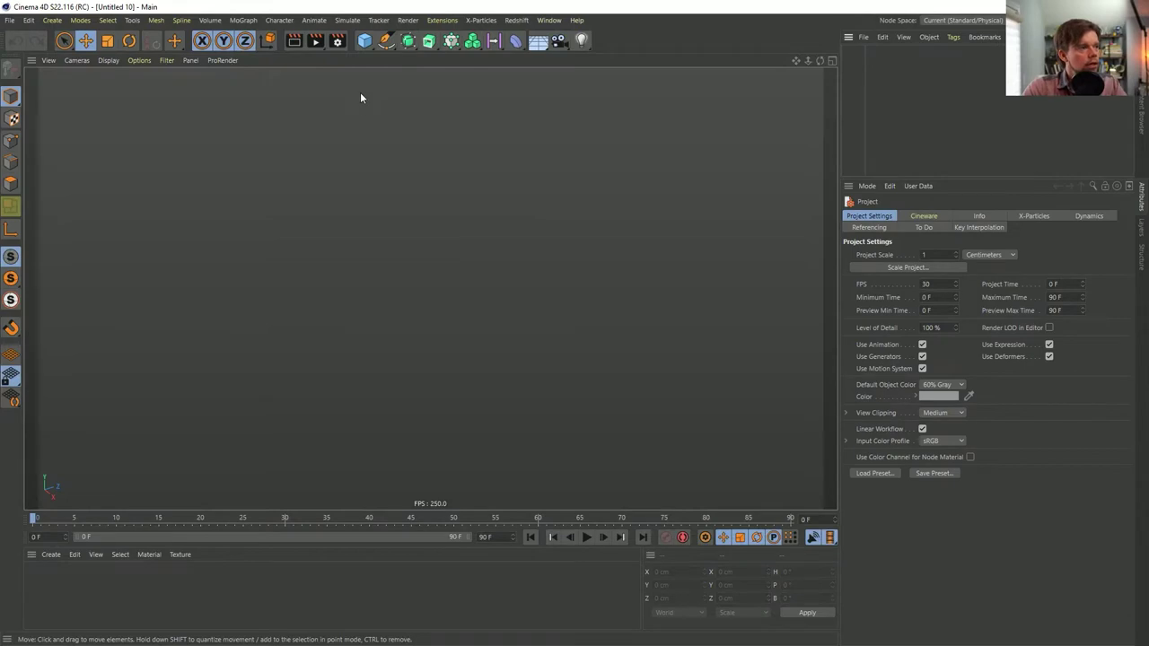
{"action": "left_click", "coordinate": [365, 43]}
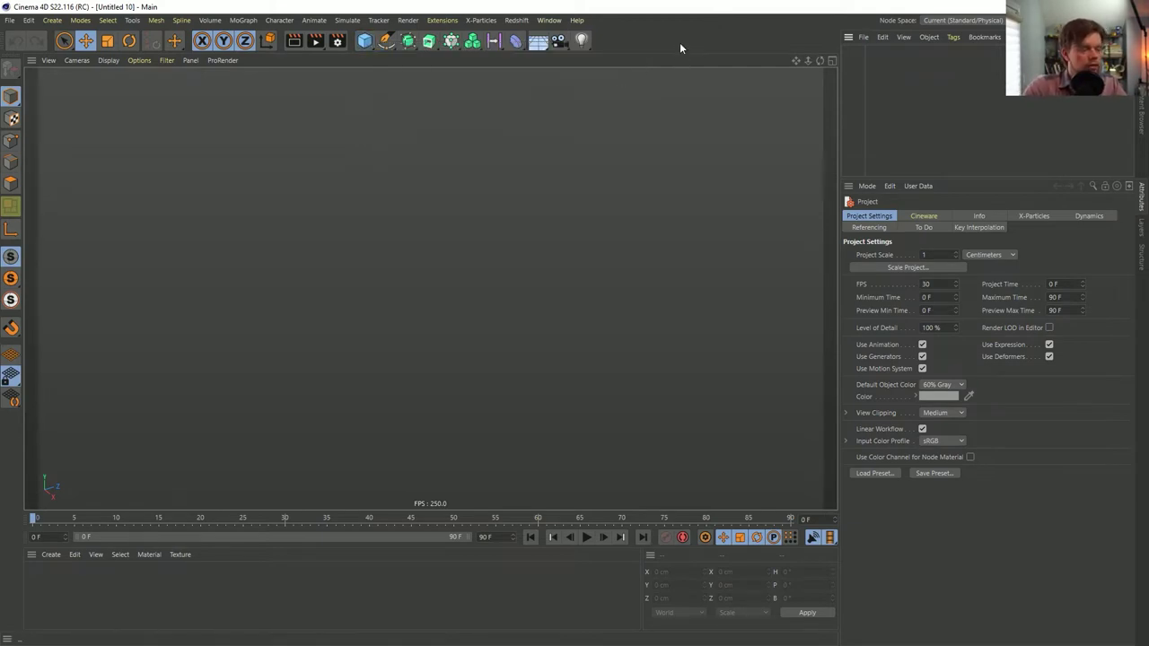
{"action": "left_click", "coordinate": [385, 41]}
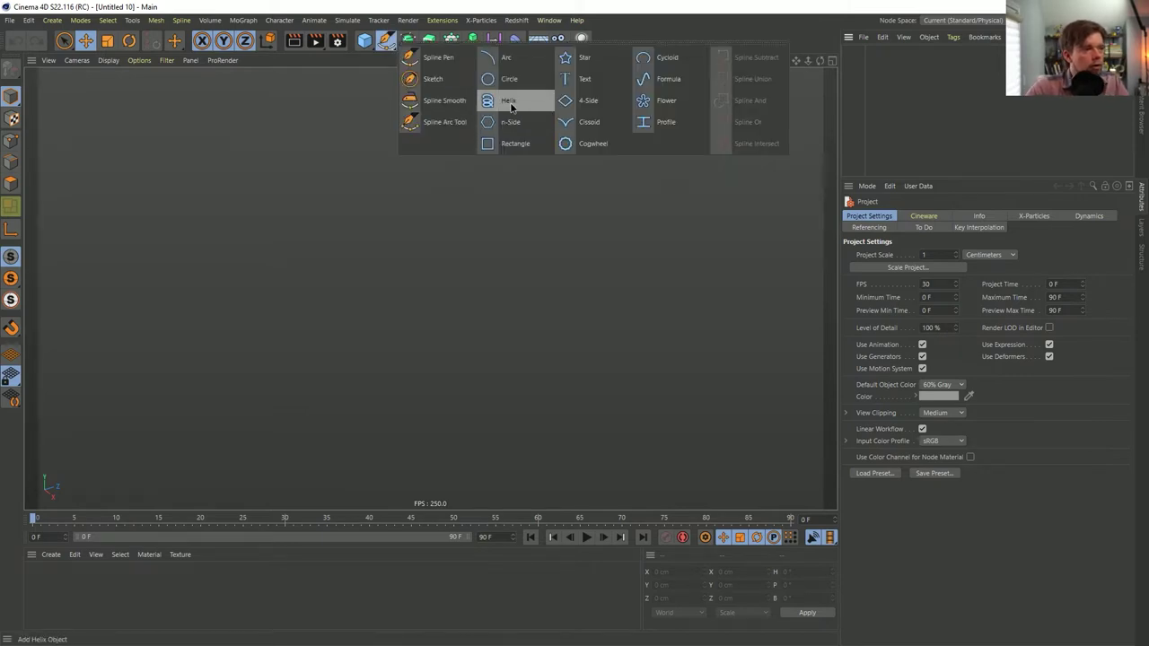
{"action": "left_click", "coordinate": [509, 101]}
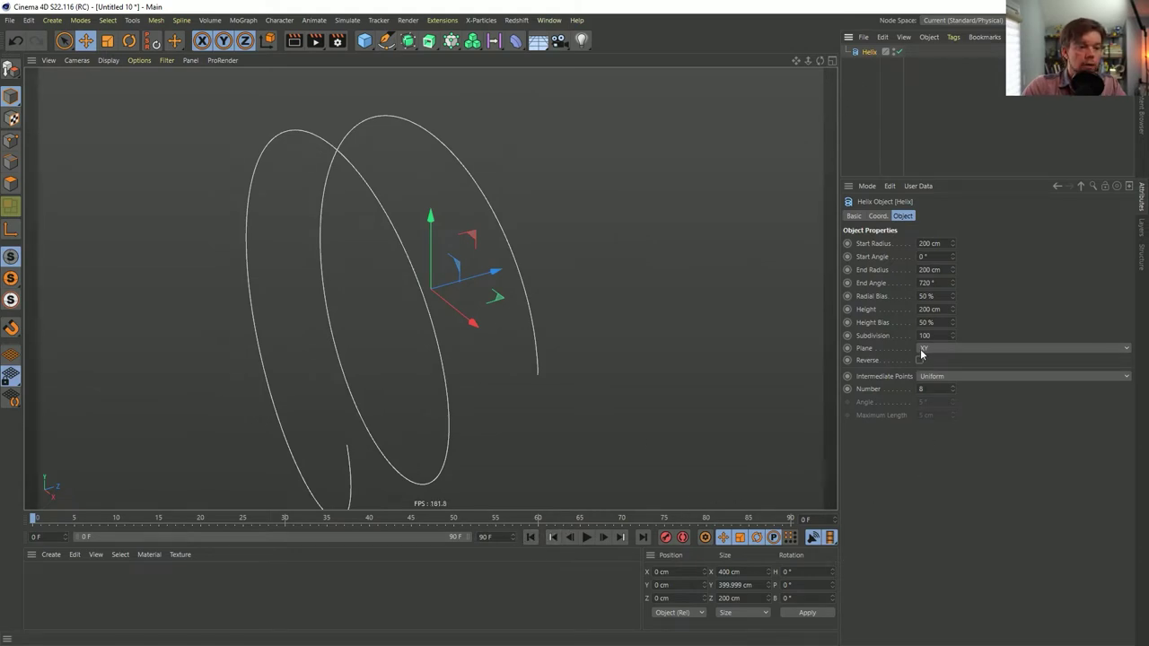
{"action": "scroll", "coordinate": [922, 348], "scroll_direction": "down", "scroll_amount": 2}
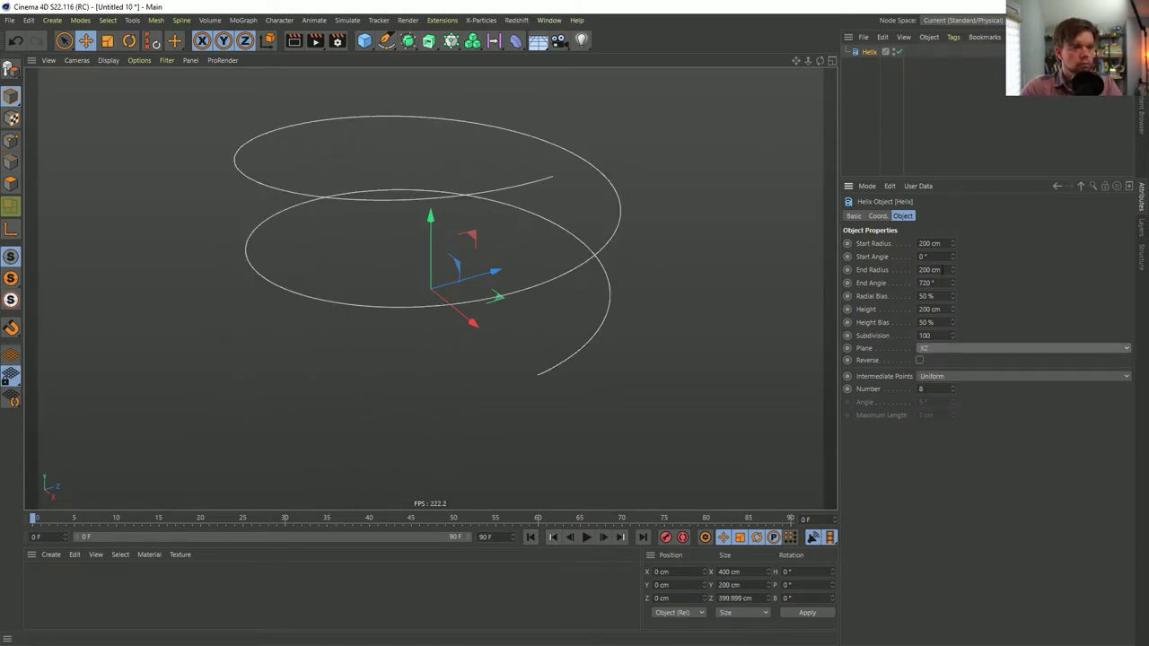
- Set the helix's Start Radius to 0 cm and its End Angle to 360°
{"action": "double_click", "coordinate": [929, 243]}
{"action": "type", "text": "0"}
{"action": "key", "text": "Return"}
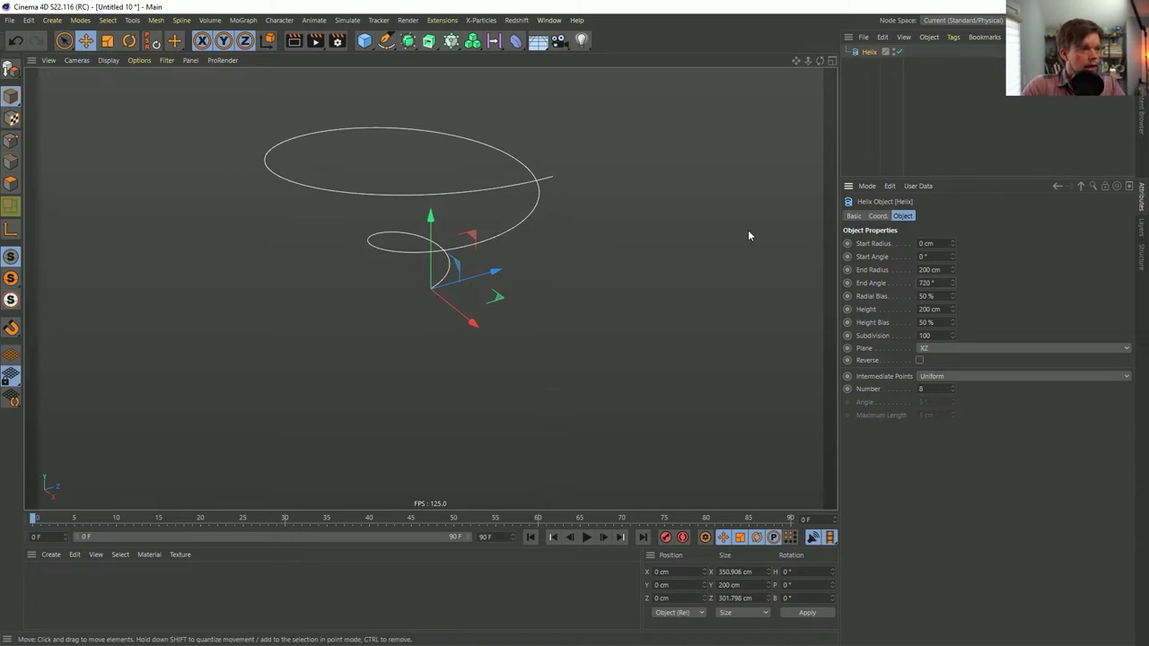
{"action": "left_click", "coordinate": [933, 283]}
{"action": "type", "text": "/2"}
{"action": "key", "text": "Return"}
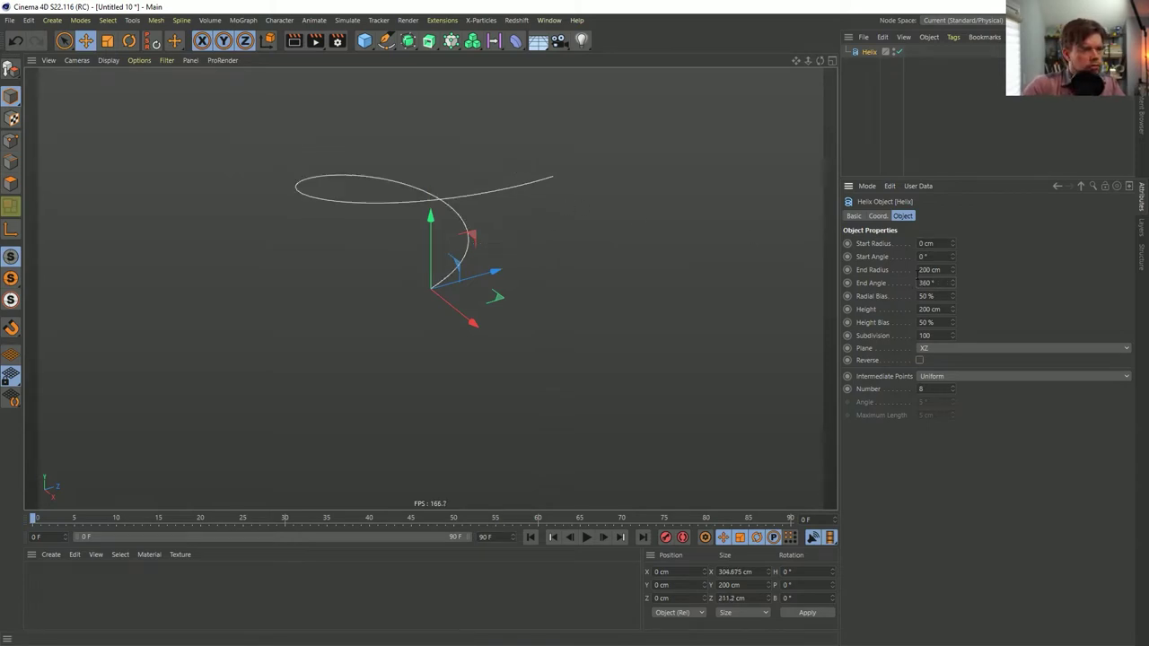
- Add a Loft generator and nest the helix inside it
{"action": "left_click_drag", "start_coordinate": [455, 207], "coordinate": [403, 290], "text": "alt"}
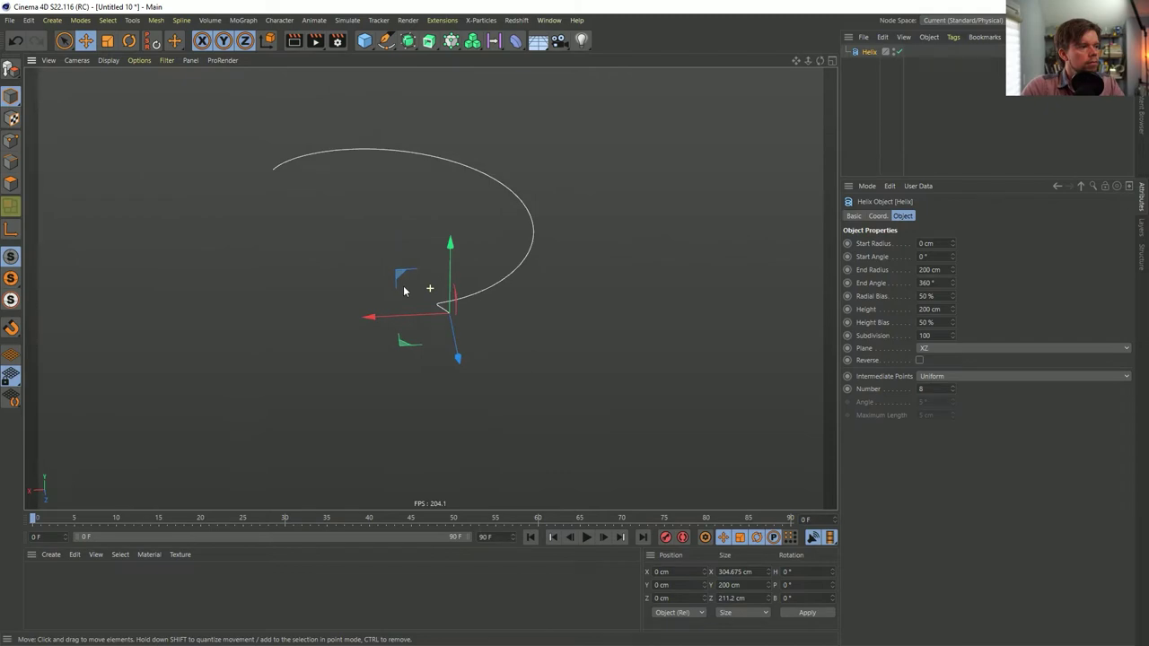
{"action": "left_click", "coordinate": [407, 41]}
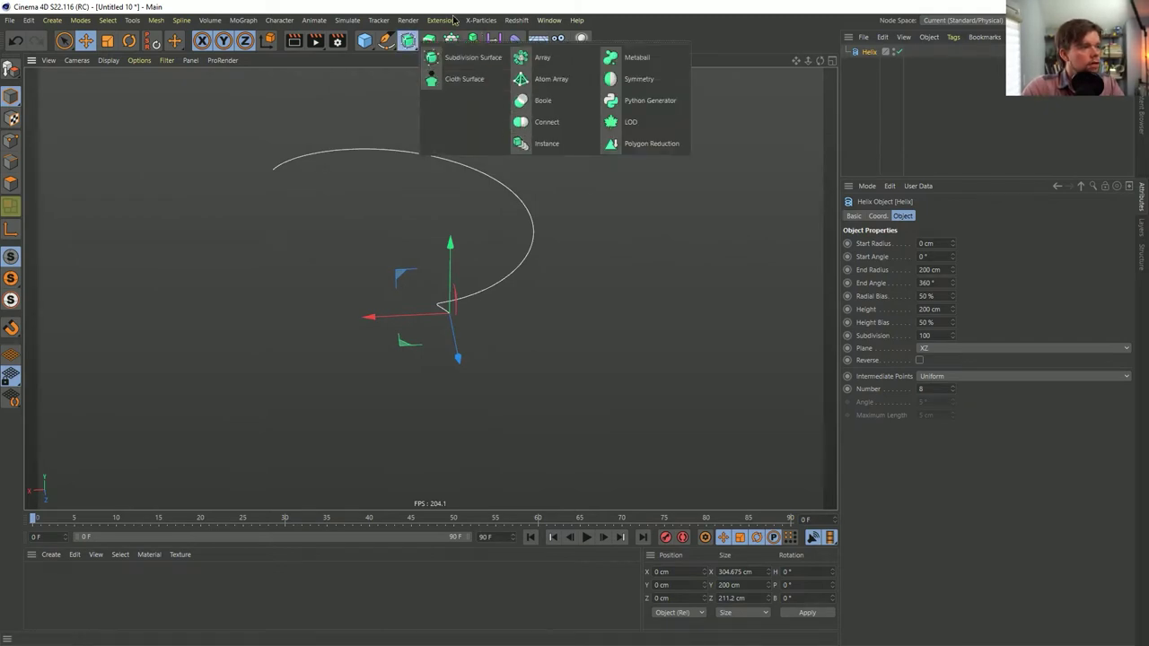
{"action": "left_click", "coordinate": [429, 41]}
{"action": "left_click", "coordinate": [473, 101]}
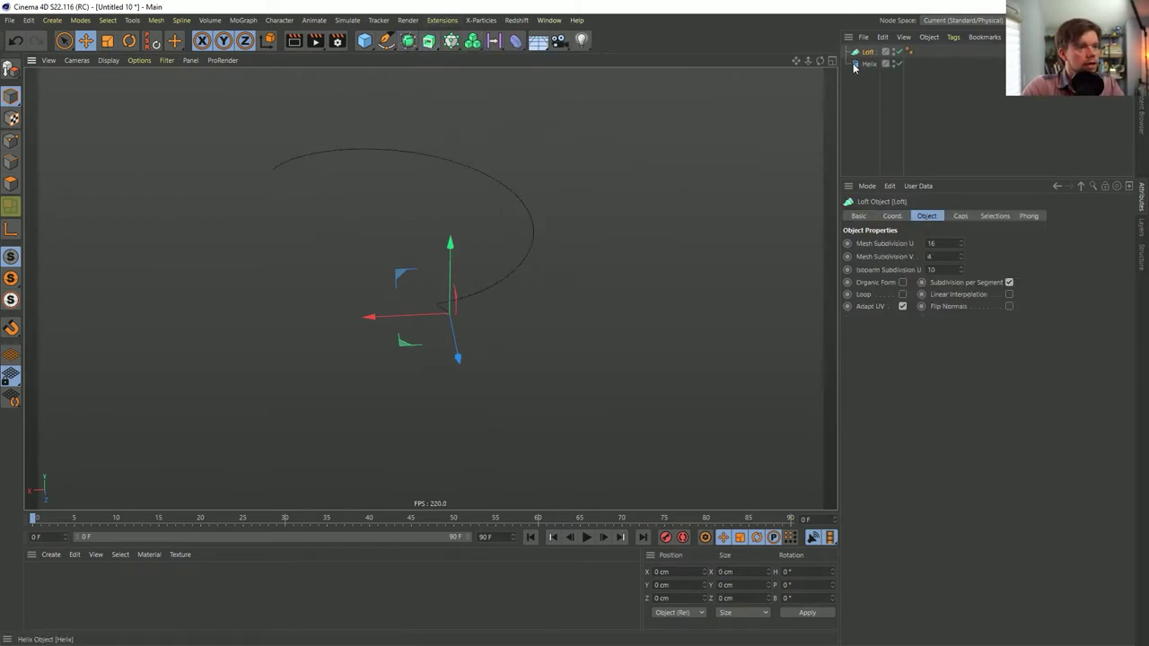
{"action": "left_click_drag", "start_coordinate": [869, 64], "coordinate": [866, 55]}
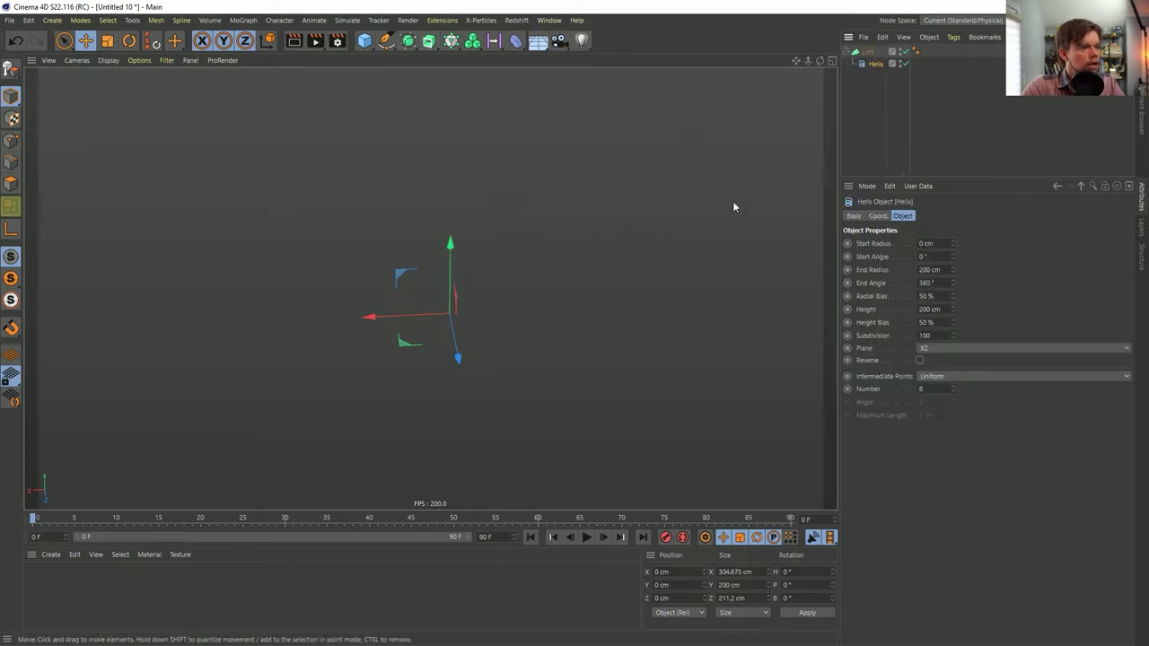
{"action": "left_click", "coordinate": [864, 52]}
{"action": "left_click_drag", "start_coordinate": [442, 314], "coordinate": [466, 320], "text": "alt"}
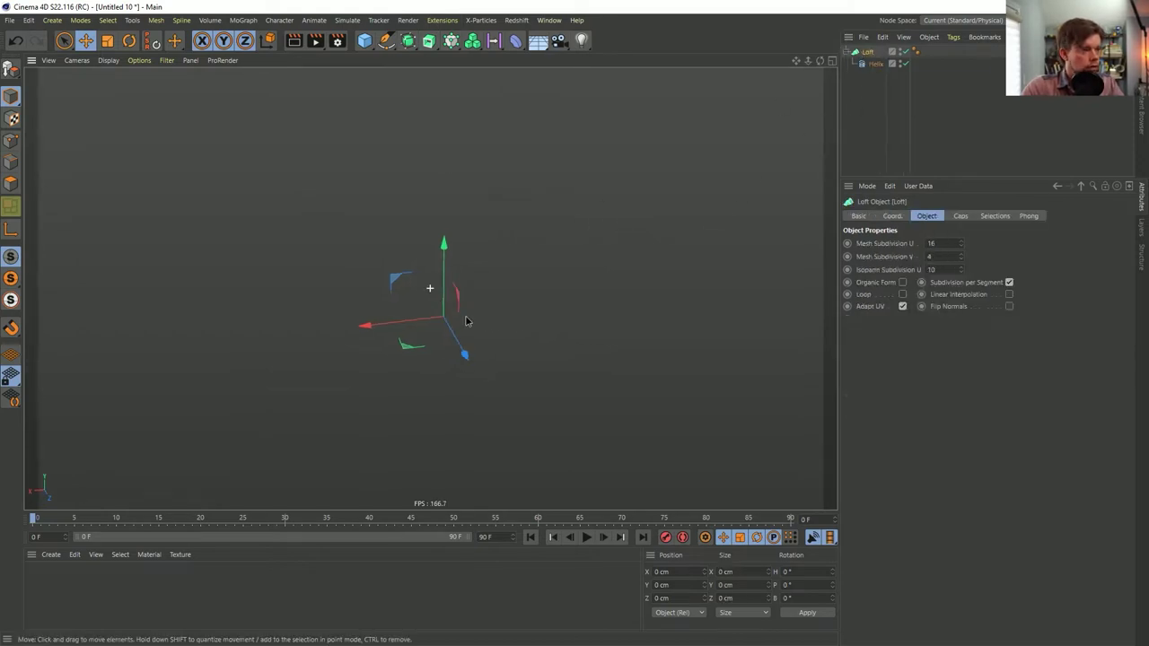
- Duplicate the helix inside the Loft and rotate the copy to a heading of about 104°
{"action": "left_click_drag", "start_coordinate": [875, 62], "coordinate": [877, 59], "text": "ctrl"}
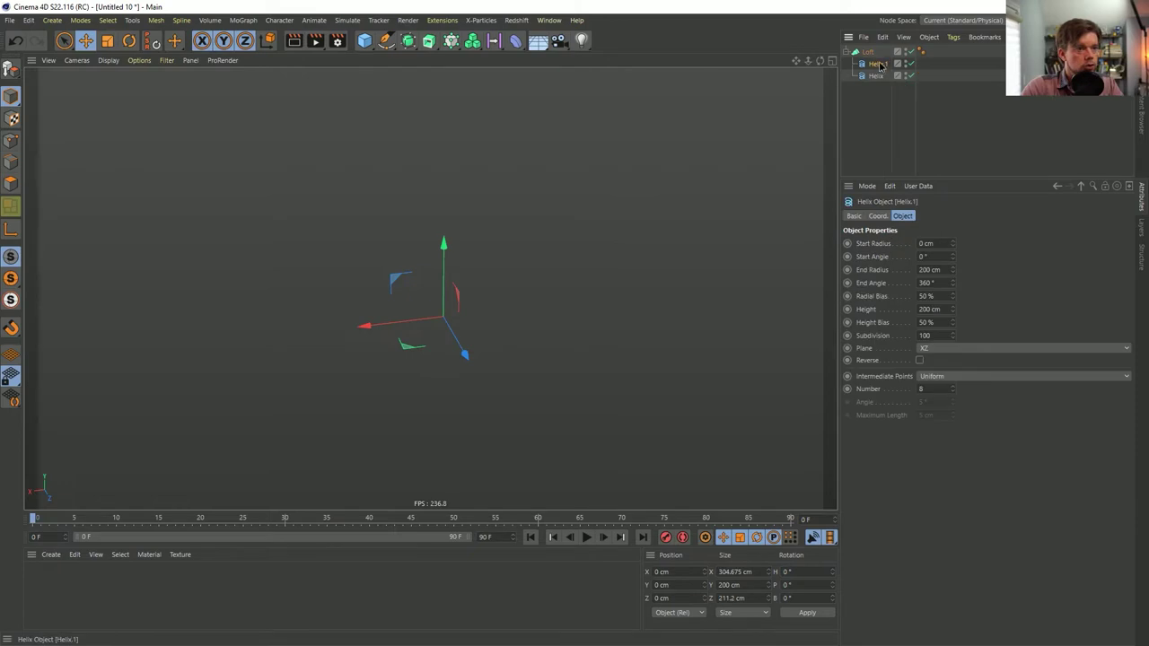
{"action": "key", "text": "r"}
{"action": "left_click_drag", "start_coordinate": [429, 339], "coordinate": [618, 325]}
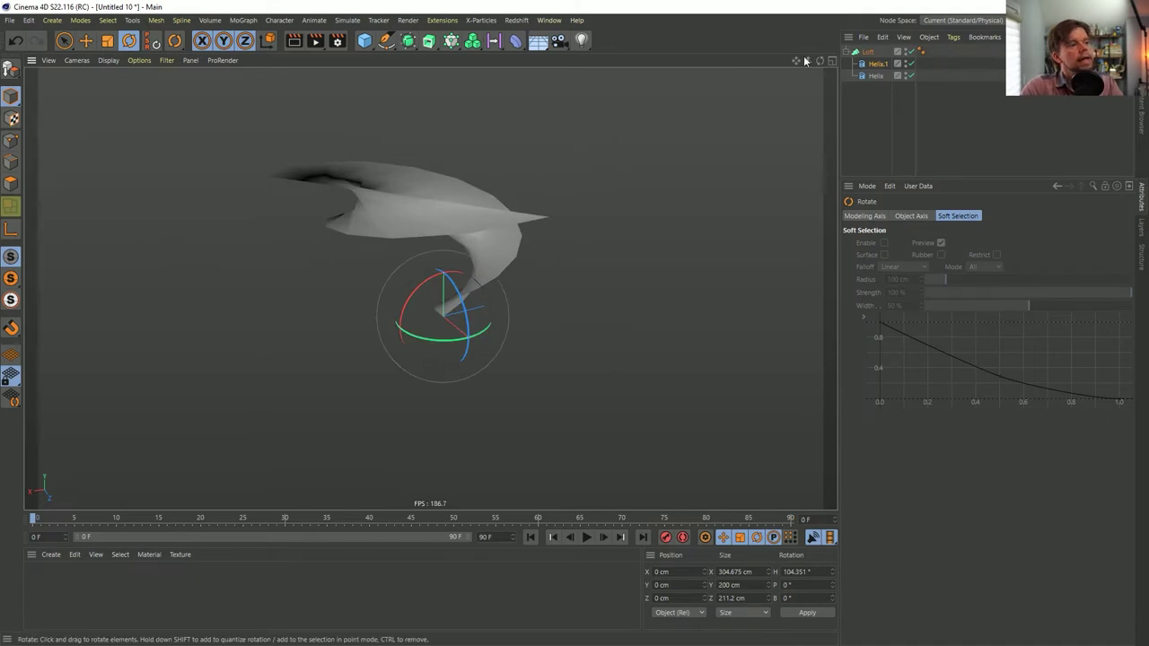
- Set the duplicated helix's End Radius to 0 cm and inspect the lofted surface
{"action": "left_click", "coordinate": [876, 65]}
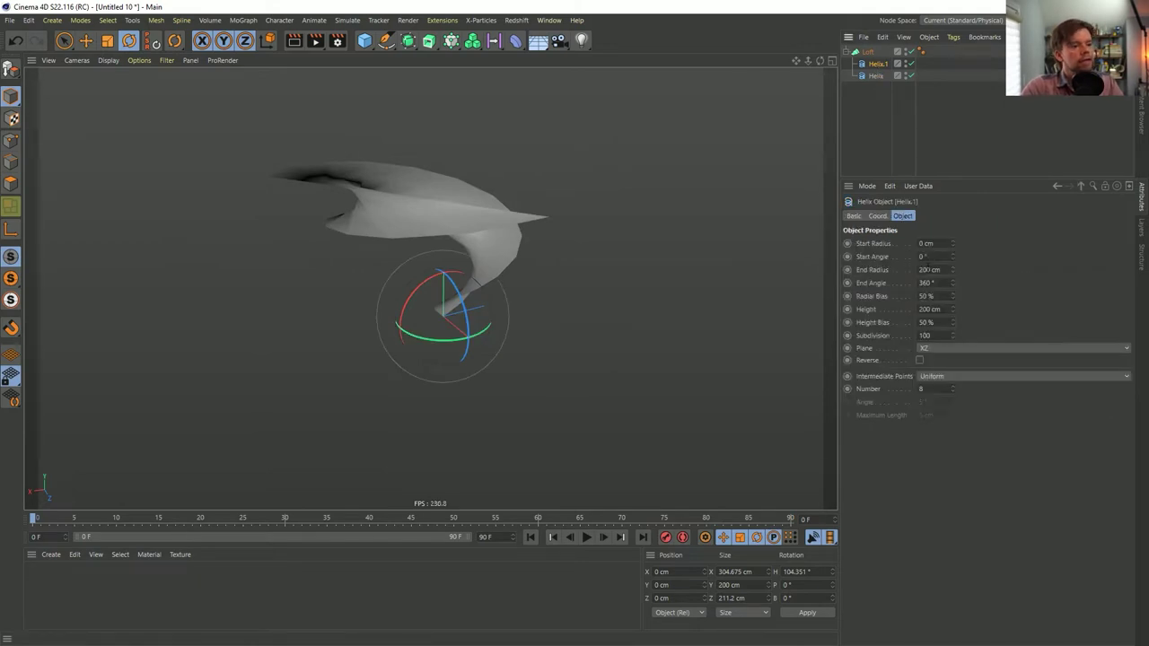
{"action": "left_click", "coordinate": [942, 283]}
{"action": "left_click", "coordinate": [941, 270]}
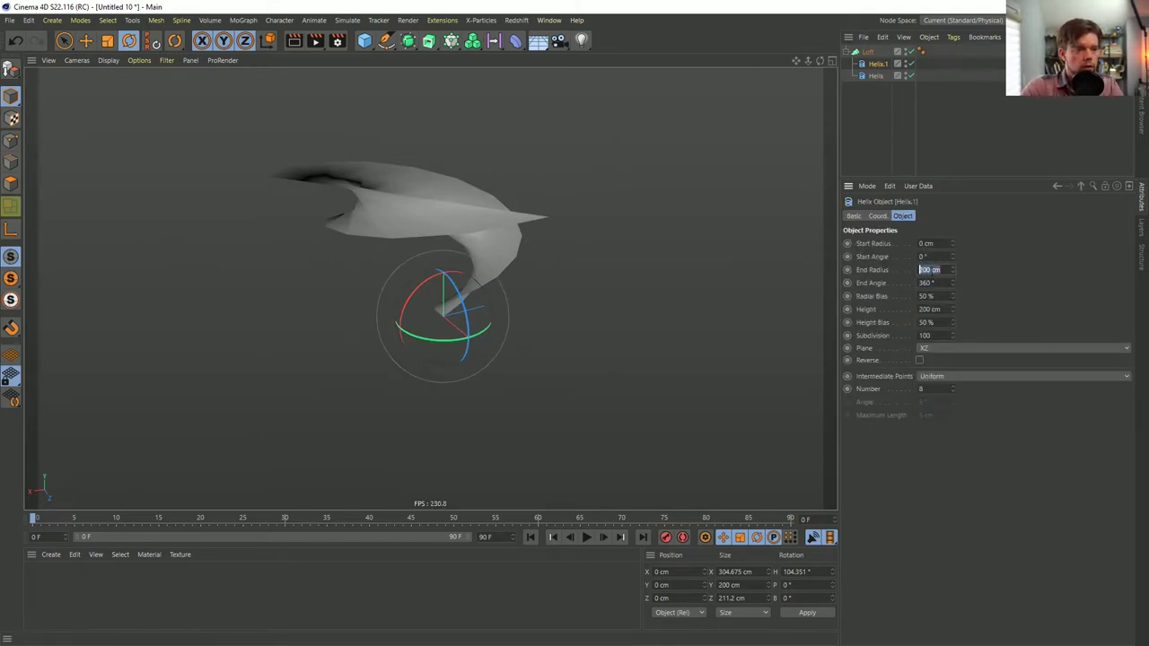
{"action": "type", "text": "0"}
{"action": "key", "text": "Return"}
{"action": "left_click_drag", "start_coordinate": [454, 217], "coordinate": [459, 266], "text": "alt"}
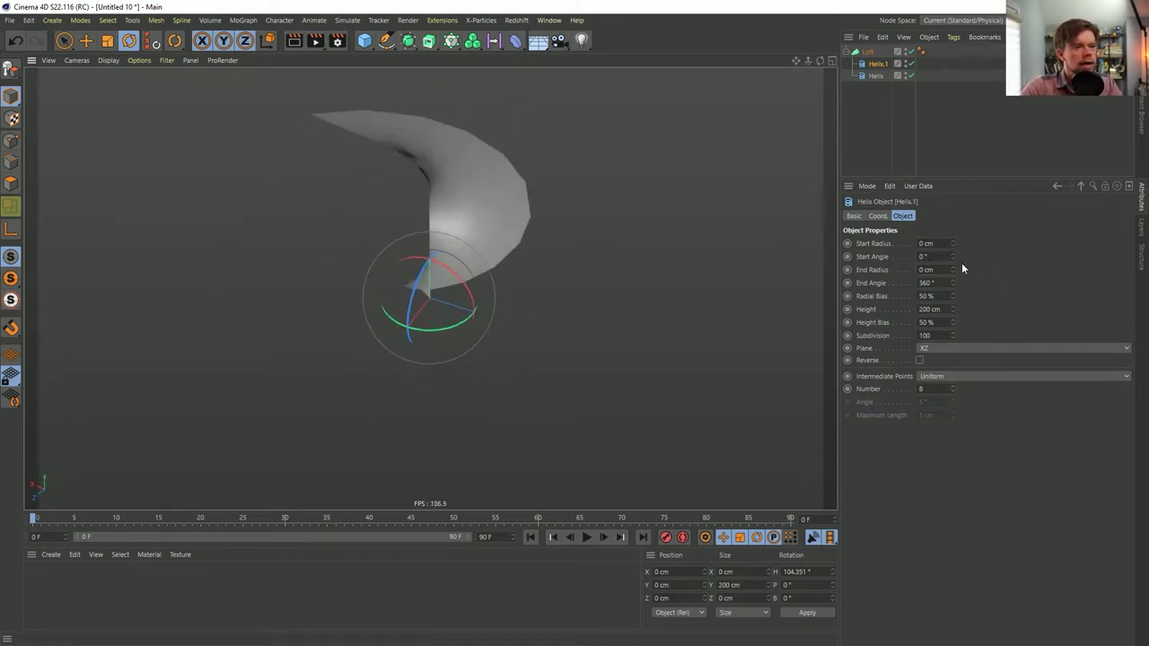
- Set the duplicated helix's End Angle to 1358° and its End Radius to 55 cm
{"action": "left_click_drag", "start_coordinate": [951, 282], "coordinate": [952, 183]}
{"action": "mouse_move", "coordinate": [466, 170]}
{"action": "left_mouse_down", "text": "alt"}
{"action": "mouse_move", "coordinate": [349, 169]}
{"action": "mouse_move", "coordinate": [415, 186]}
{"action": "left_mouse_up", "text": "alt"}
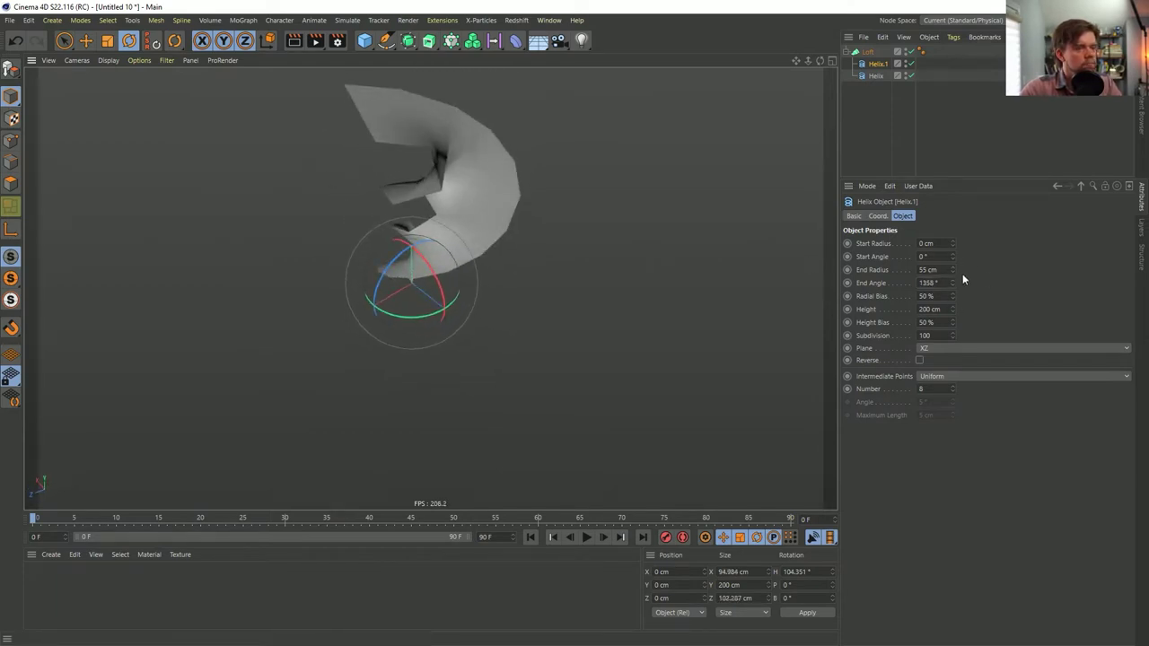
- Set the original helix's End Angle to 740° and check the resulting lofted shape
{"action": "left_click", "coordinate": [875, 75]}
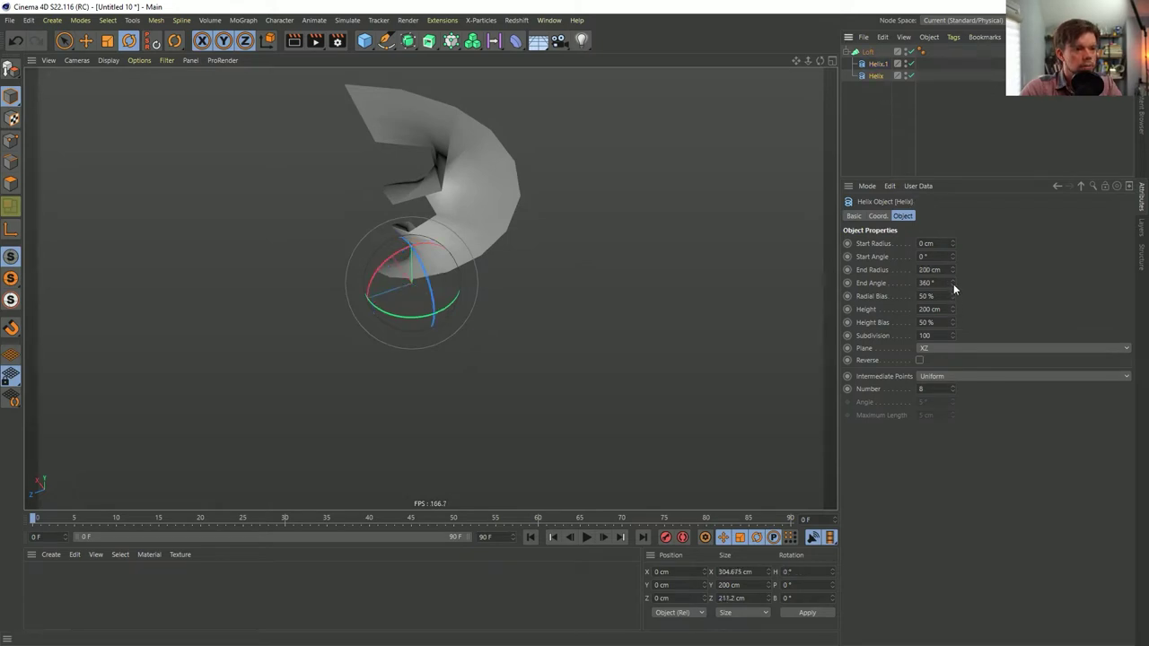
{"action": "left_click_drag", "start_coordinate": [953, 283], "coordinate": [953, 246]}
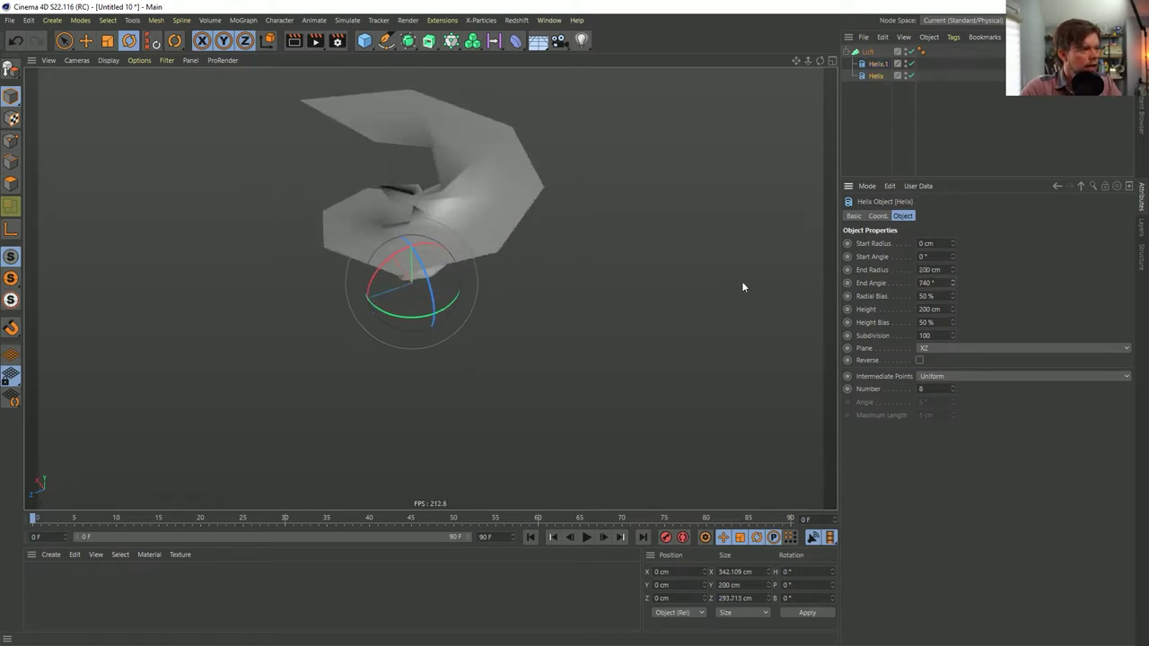
{"action": "mouse_move", "coordinate": [494, 199]}
{"action": "left_mouse_down", "text": "alt"}
{"action": "mouse_move", "coordinate": [480, 192]}
{"action": "mouse_move", "coordinate": [541, 171]}
{"action": "mouse_move", "coordinate": [459, 225]}
{"action": "mouse_move", "coordinate": [430, 270]}
{"action": "mouse_move", "coordinate": [448, 251]}
{"action": "left_mouse_up", "text": "alt"}
- Set the duplicated helix's End Radius to 0 cm and its Height to 39 cm
{"action": "left_click", "coordinate": [878, 64]}
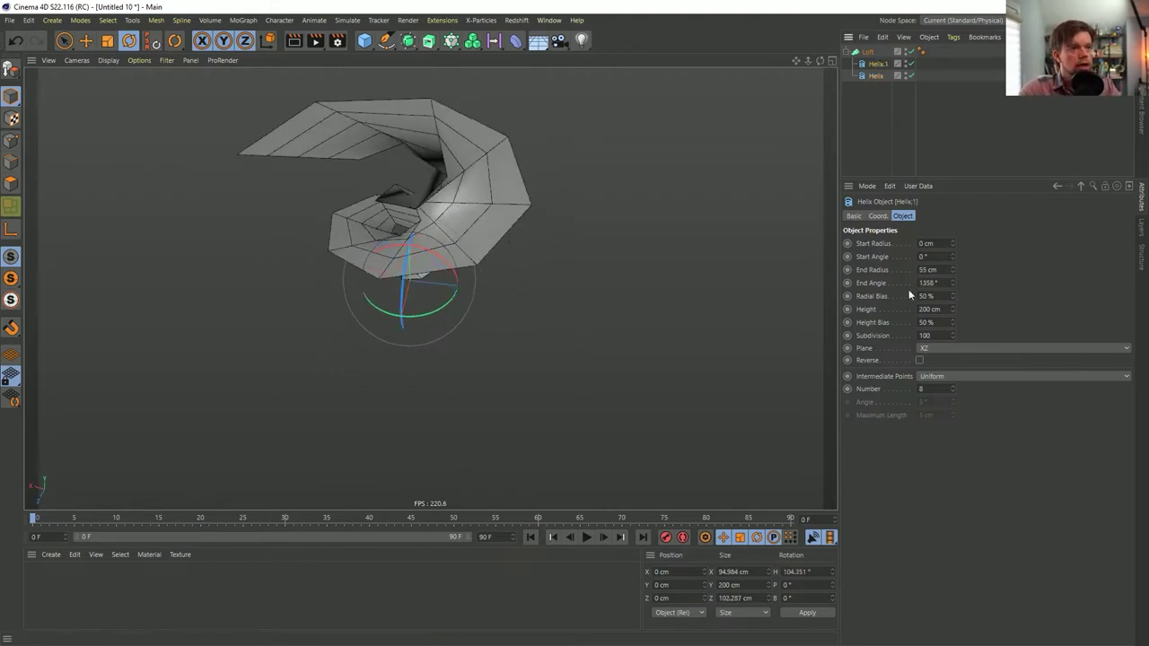
{"action": "left_click", "coordinate": [945, 270]}
{"action": "type", "text": "0"}
{"action": "key", "text": "Return"}
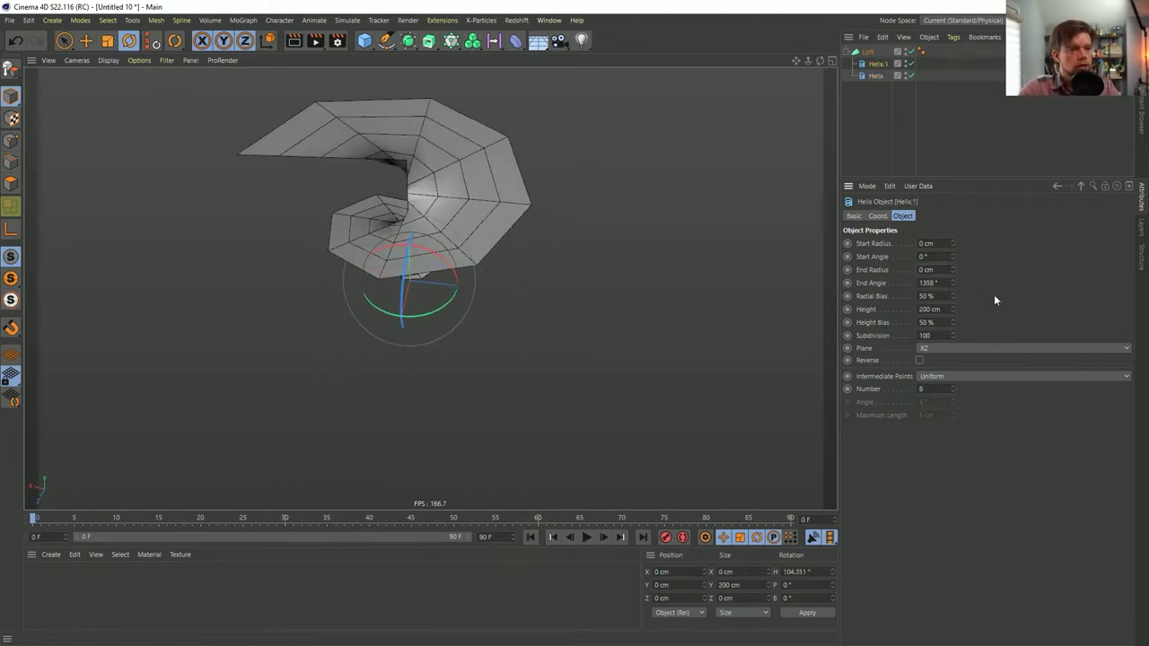
{"action": "left_click_drag", "start_coordinate": [954, 311], "coordinate": [932, 308]}
{"action": "left_click_drag", "start_coordinate": [402, 256], "coordinate": [380, 183], "text": "alt"}
{"action": "left_click_drag", "start_coordinate": [389, 241], "coordinate": [431, 206], "text": "alt"}
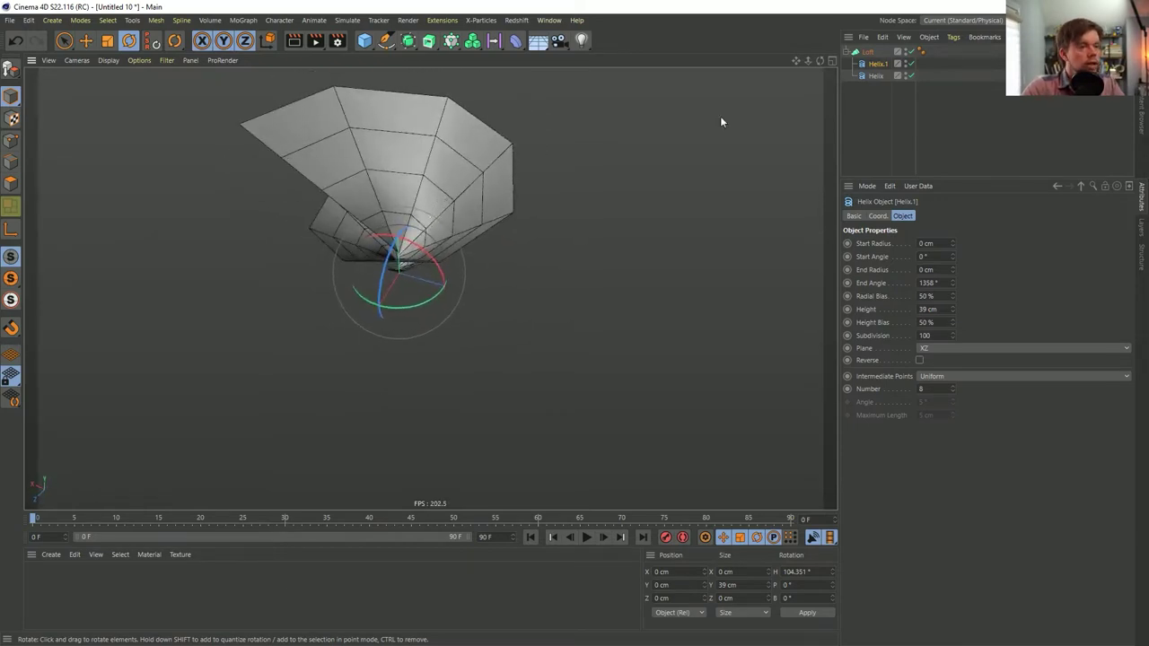
- Set the Loft's Mesh Subdivision U to 66 and the original helix's End Radius to 203 cm
{"action": "left_click", "coordinate": [867, 52]}
{"action": "left_click_drag", "start_coordinate": [962, 242], "coordinate": [962, 207]}
{"action": "left_click_drag", "start_coordinate": [550, 215], "coordinate": [414, 287], "text": "alt"}
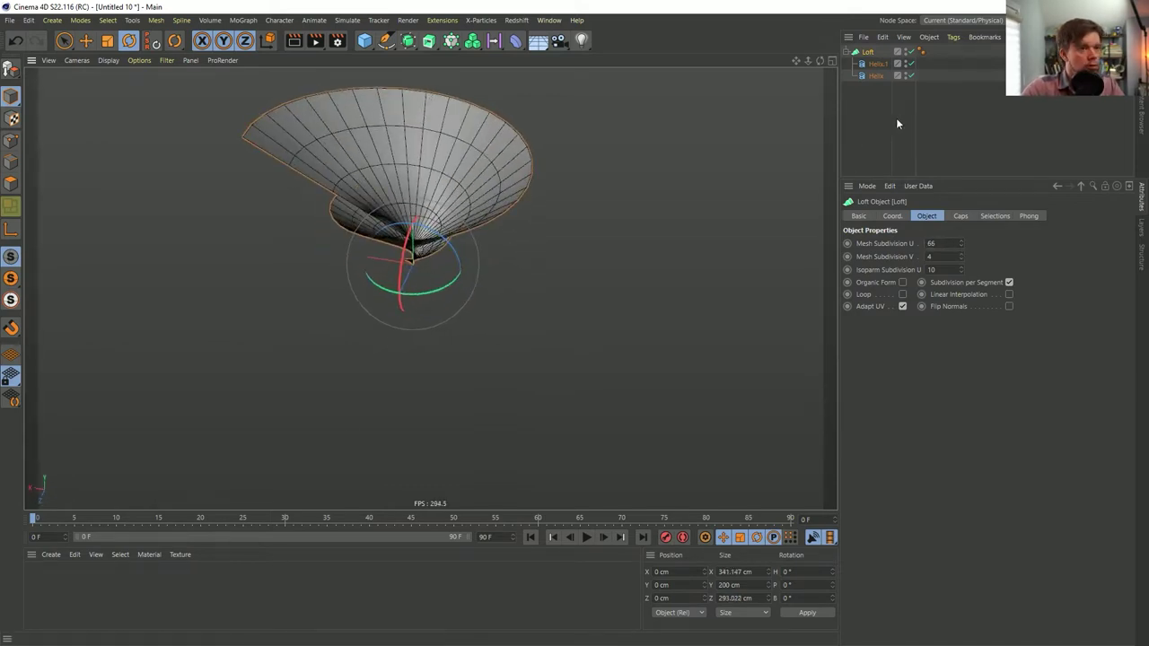
{"action": "left_click", "coordinate": [876, 76]}
{"action": "mouse_move", "coordinate": [953, 269]}
{"action": "left_mouse_down"}
{"action": "mouse_move", "coordinate": [954, 305]}
{"action": "mouse_move", "coordinate": [953, 256]}
{"action": "left_mouse_up"}
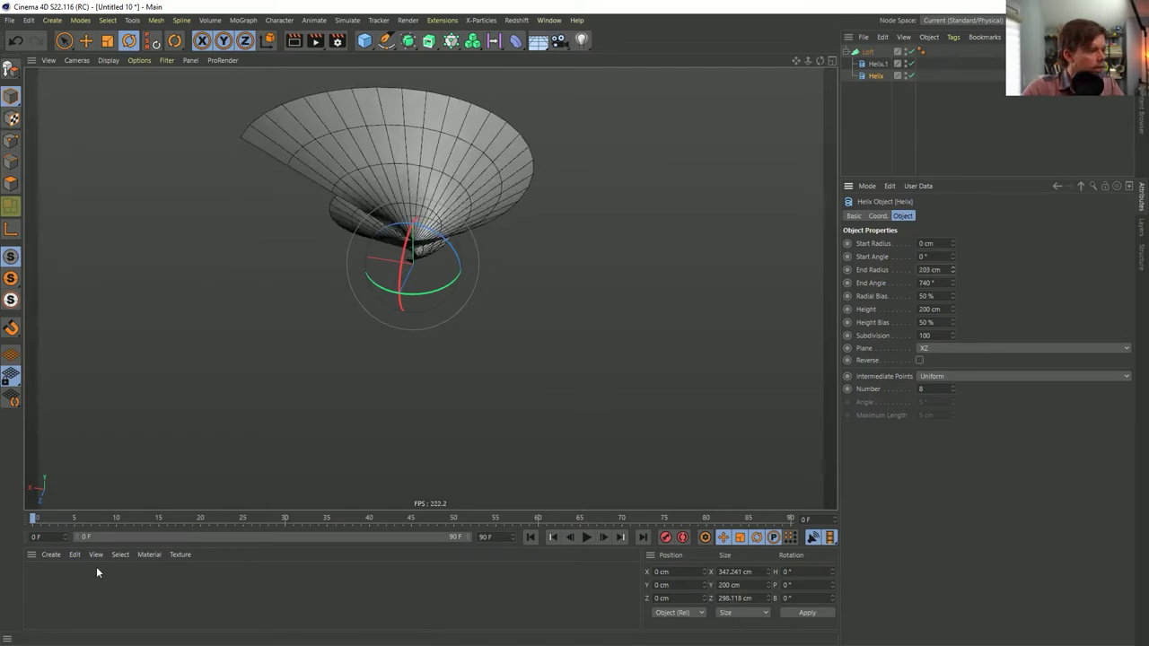
- Add a Displacer deformer, group the Loft under a null, and place the Displacer inside that null above the Loft
{"action": "left_click", "coordinate": [517, 41]}
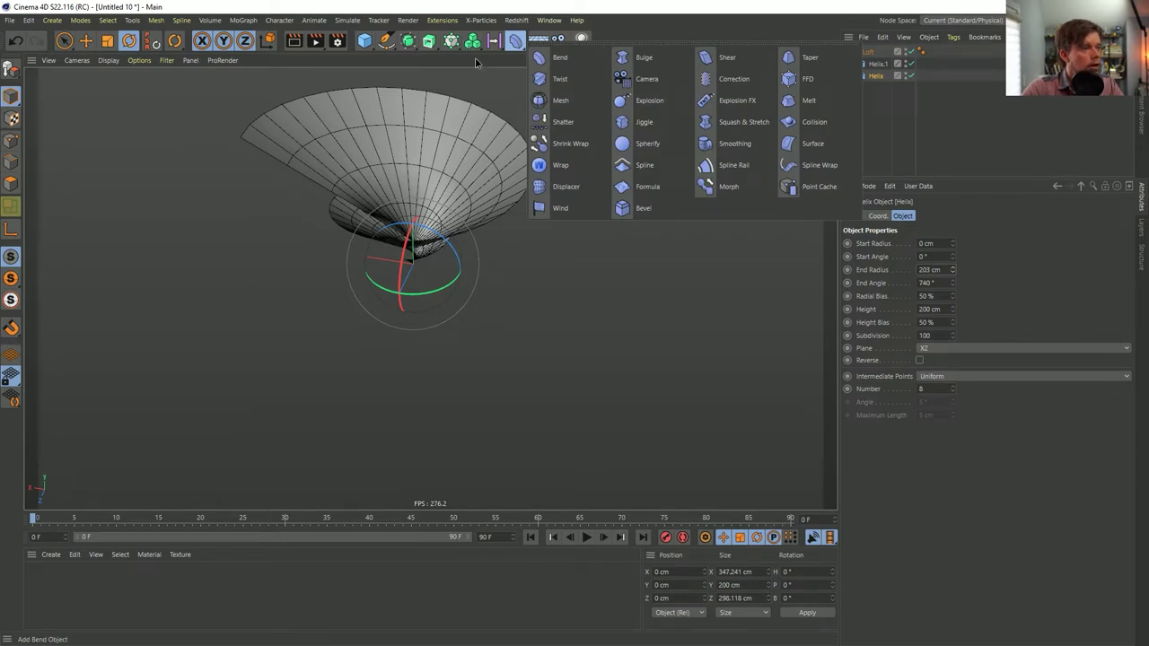
{"action": "left_click", "coordinate": [566, 187]}
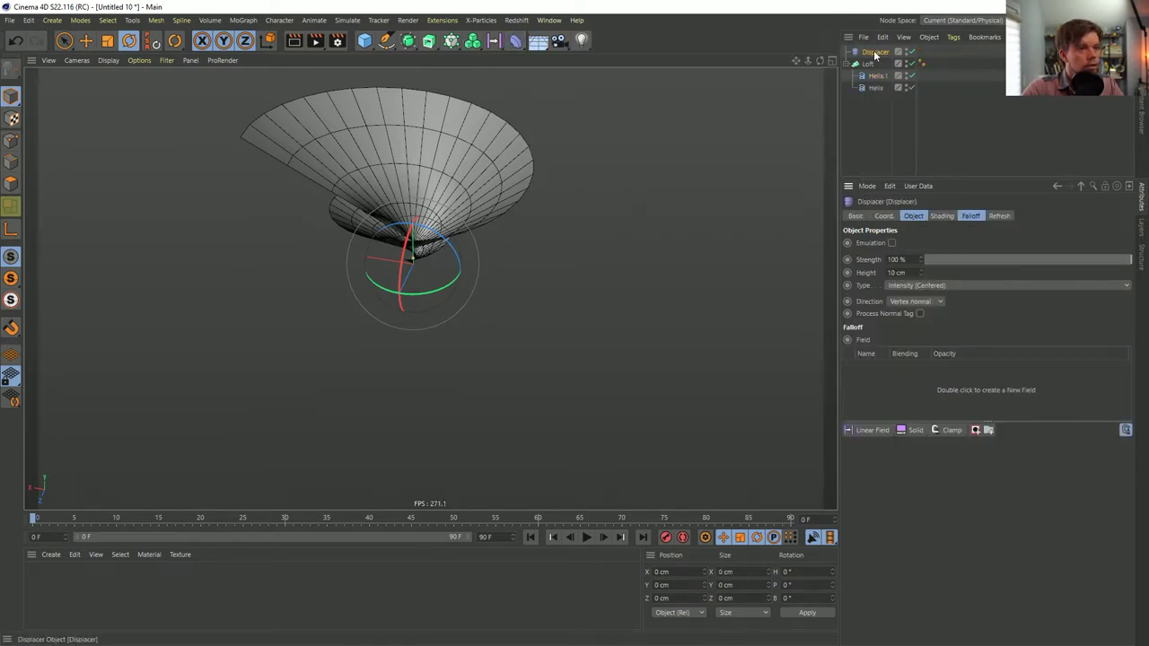
{"action": "left_click", "coordinate": [870, 64]}
{"action": "key", "text": "alt+g"}
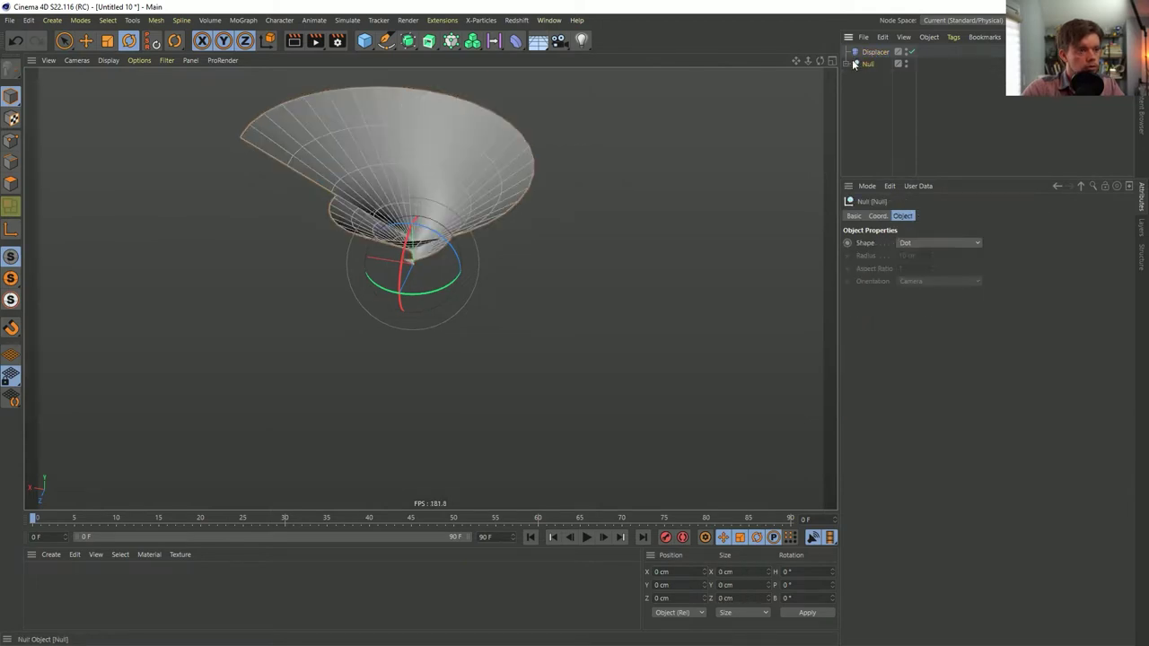
{"action": "left_click", "coordinate": [846, 64]}
{"action": "left_click_drag", "start_coordinate": [871, 54], "coordinate": [871, 68]}
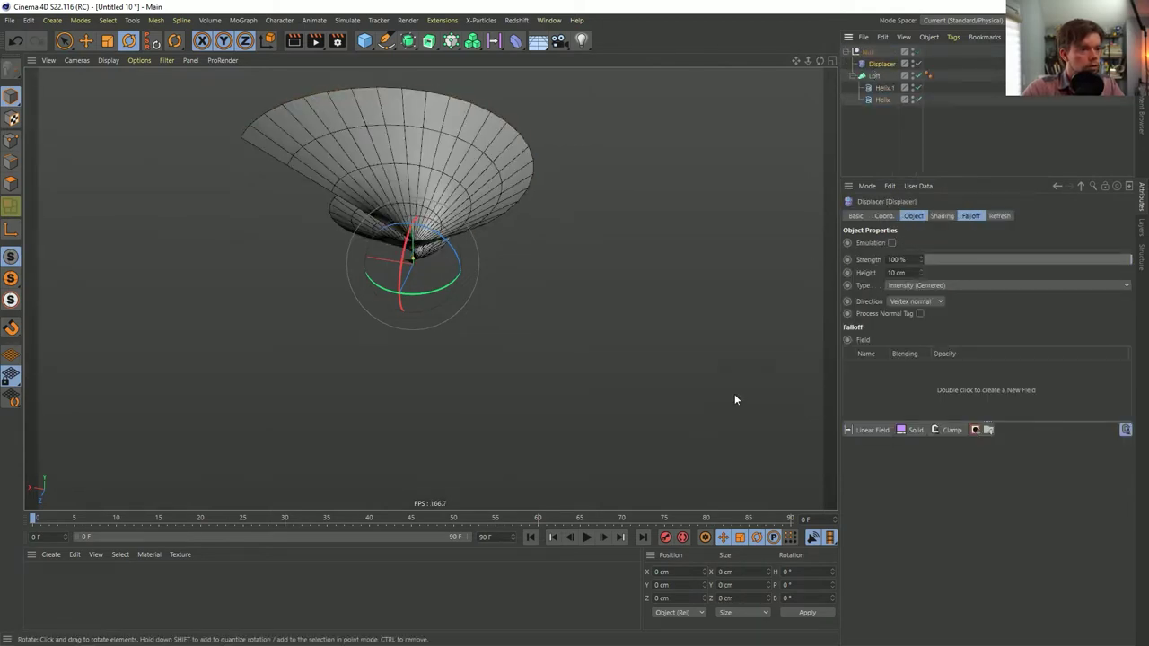
- Create a new standard material and apply it to the Loft
{"action": "double_click", "coordinate": [32, 587]}
{"action": "left_click_drag", "start_coordinate": [39, 579], "coordinate": [875, 77]}
{"action": "left_click", "coordinate": [37, 578]}
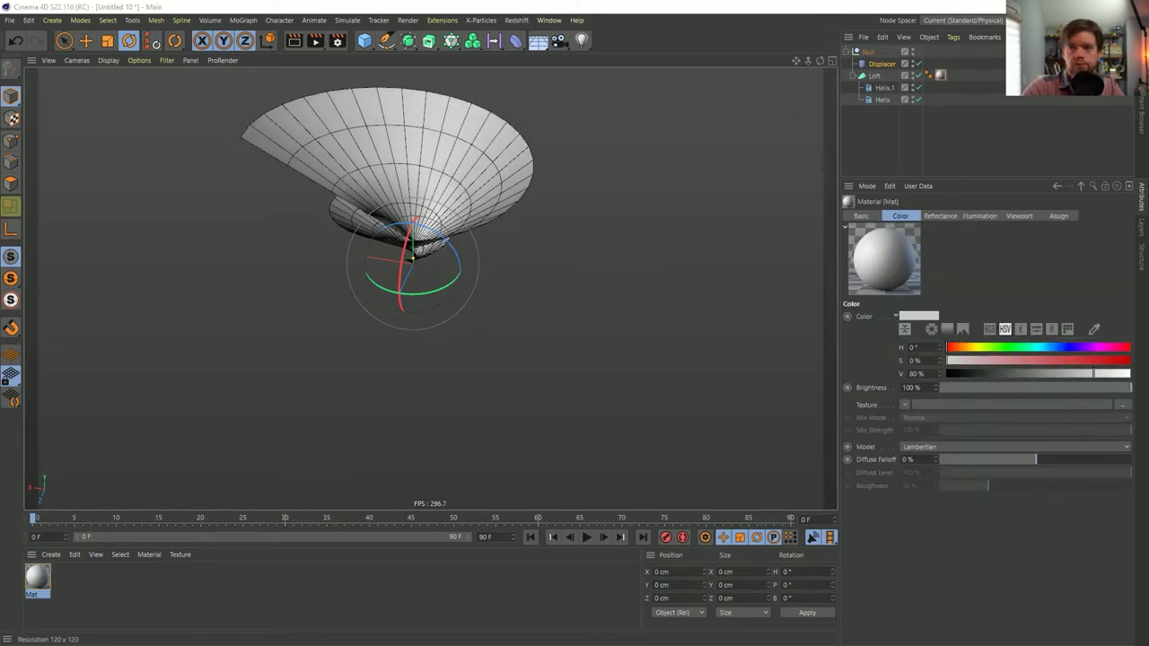
- Leave only the Luminance channel enabled in the material, turning off Color and Reflectance
{"action": "double_click", "coordinate": [38, 579]}
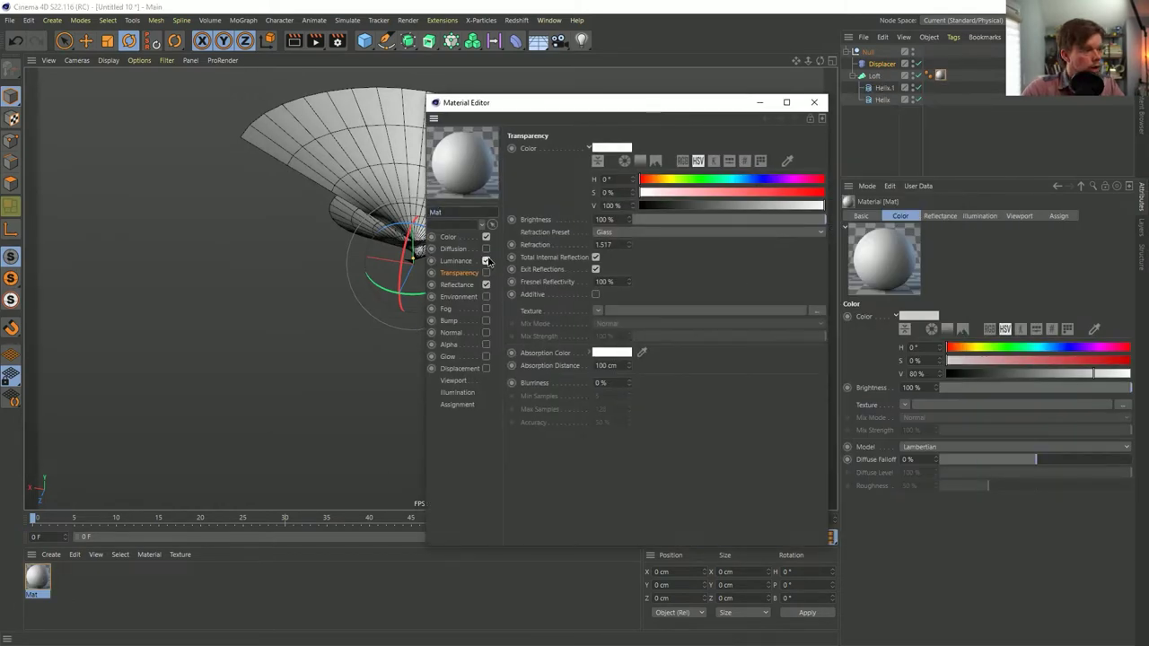
{"action": "left_click", "coordinate": [486, 261]}
{"action": "left_click", "coordinate": [486, 236]}
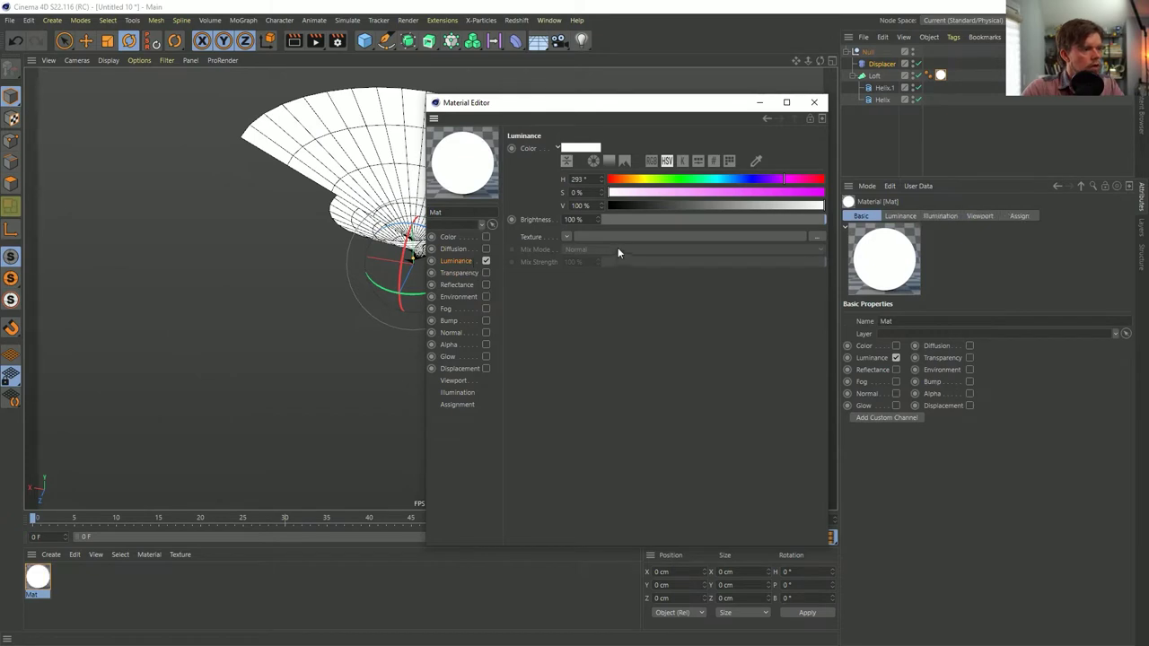
- Load a Gradient shader into the Luminance texture and set its type to 2D - V, checking it on the Loft
{"action": "left_click", "coordinate": [566, 237]}
{"action": "left_click", "coordinate": [602, 377]}
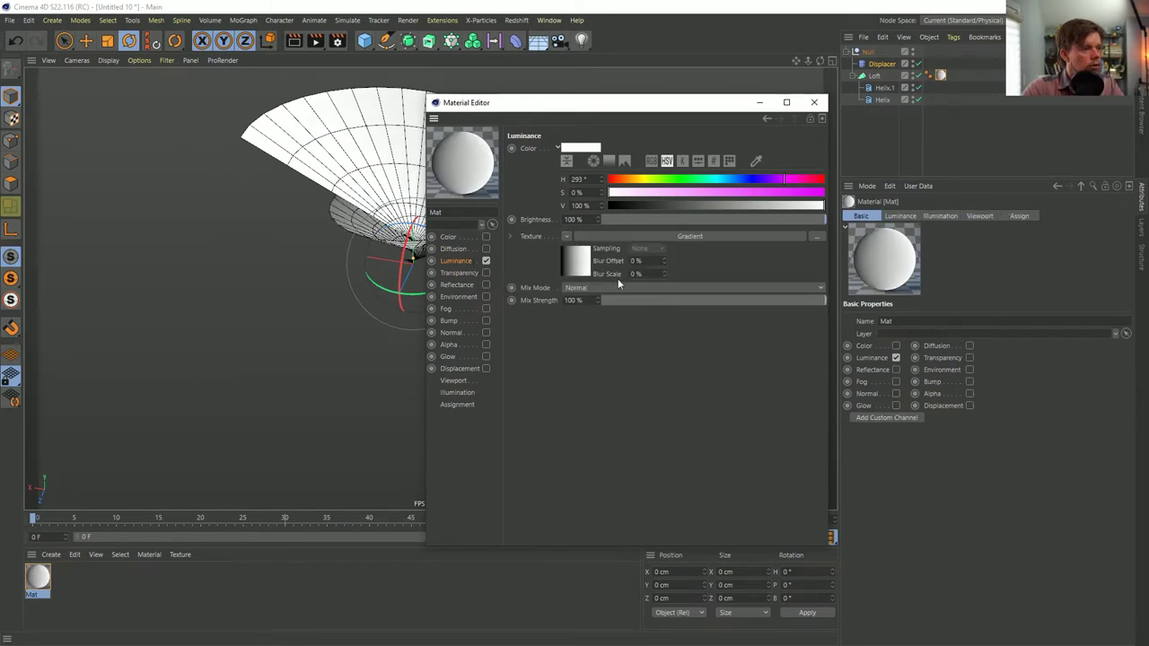
{"action": "left_click_drag", "start_coordinate": [576, 105], "coordinate": [791, 84]}
{"action": "left_click_drag", "start_coordinate": [410, 217], "coordinate": [392, 259], "text": "alt"}
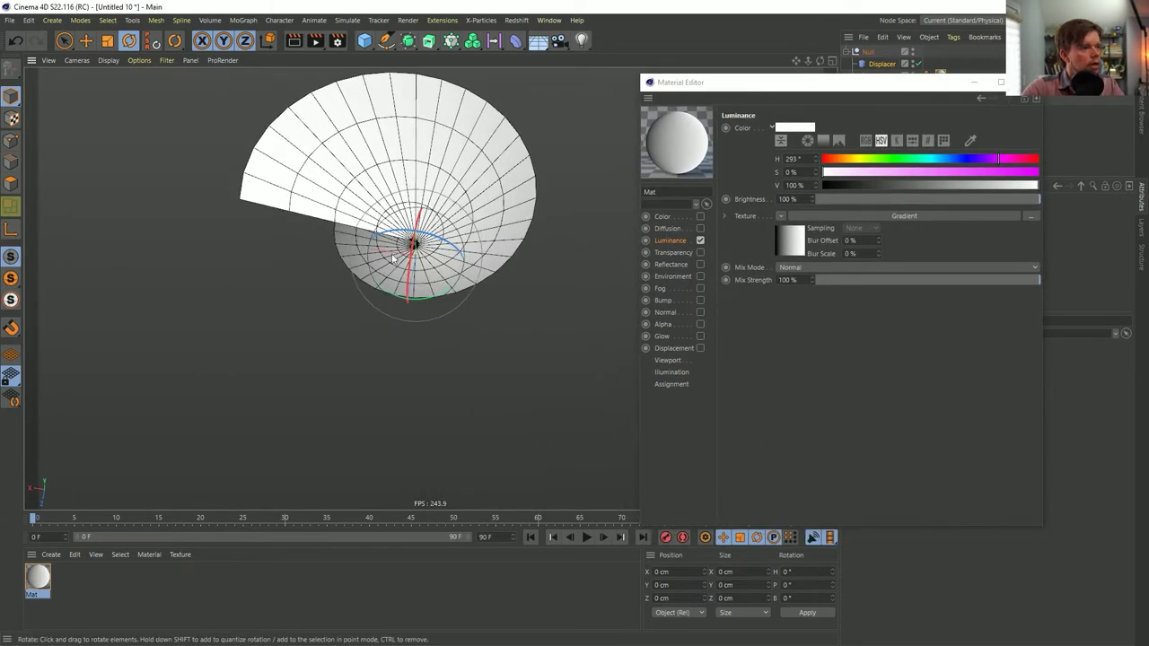
{"action": "left_click", "coordinate": [792, 240]}
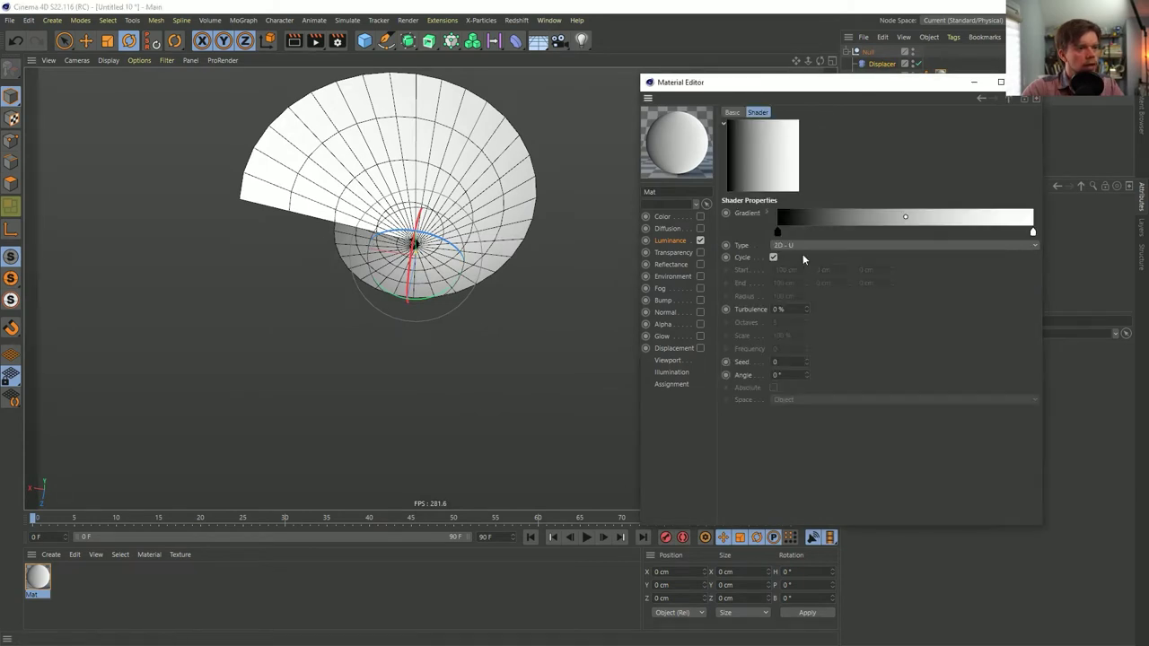
{"action": "left_click", "coordinate": [801, 246]}
{"action": "left_click", "coordinate": [791, 271]}
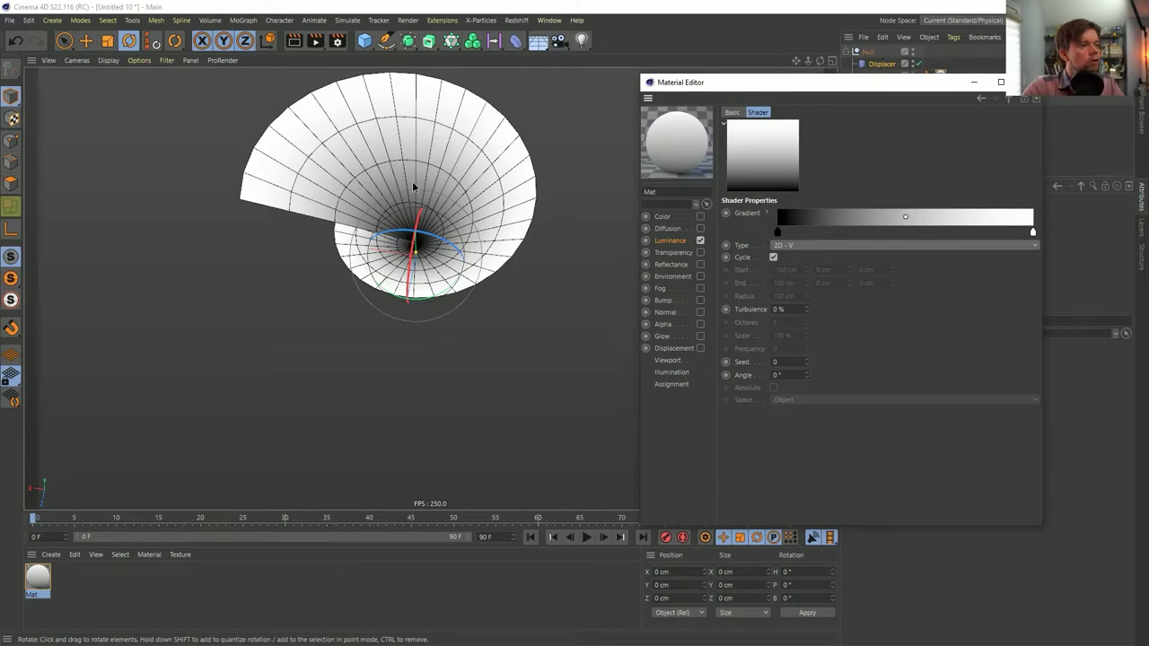
{"action": "left_click_drag", "start_coordinate": [413, 184], "coordinate": [379, 128], "text": "alt"}
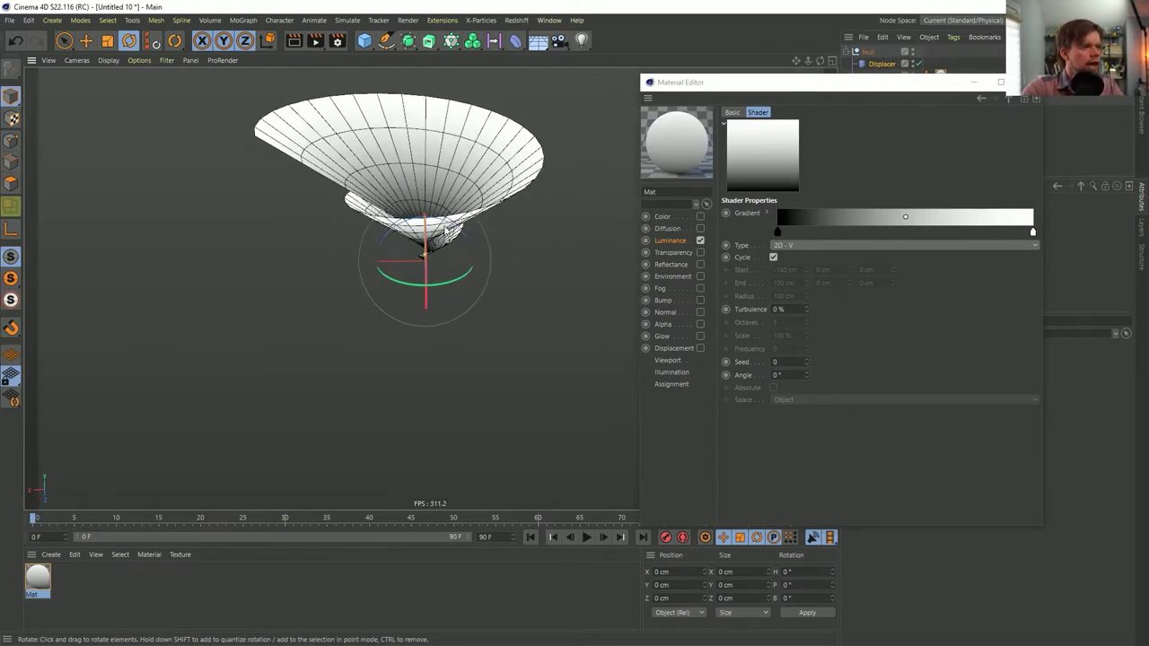
{"action": "left_click_drag", "start_coordinate": [445, 231], "coordinate": [421, 175], "text": "alt"}
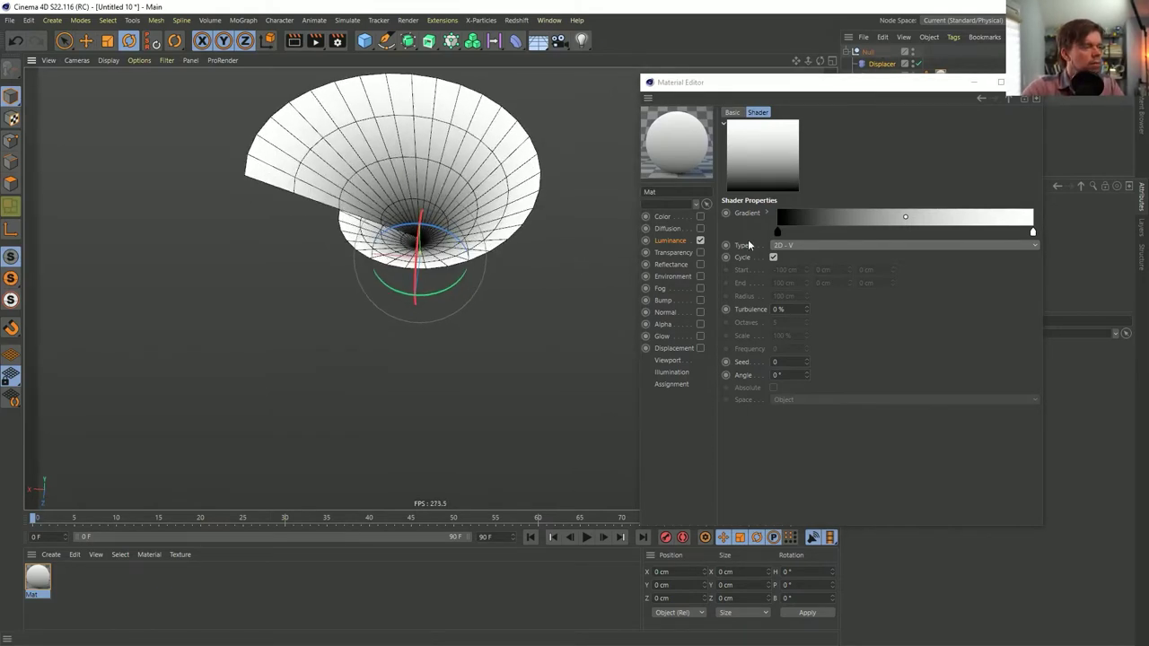
- Wrap the Luminance gradient in a Layer shader and add a Noise shader layer above it
{"action": "left_click", "coordinate": [669, 240]}
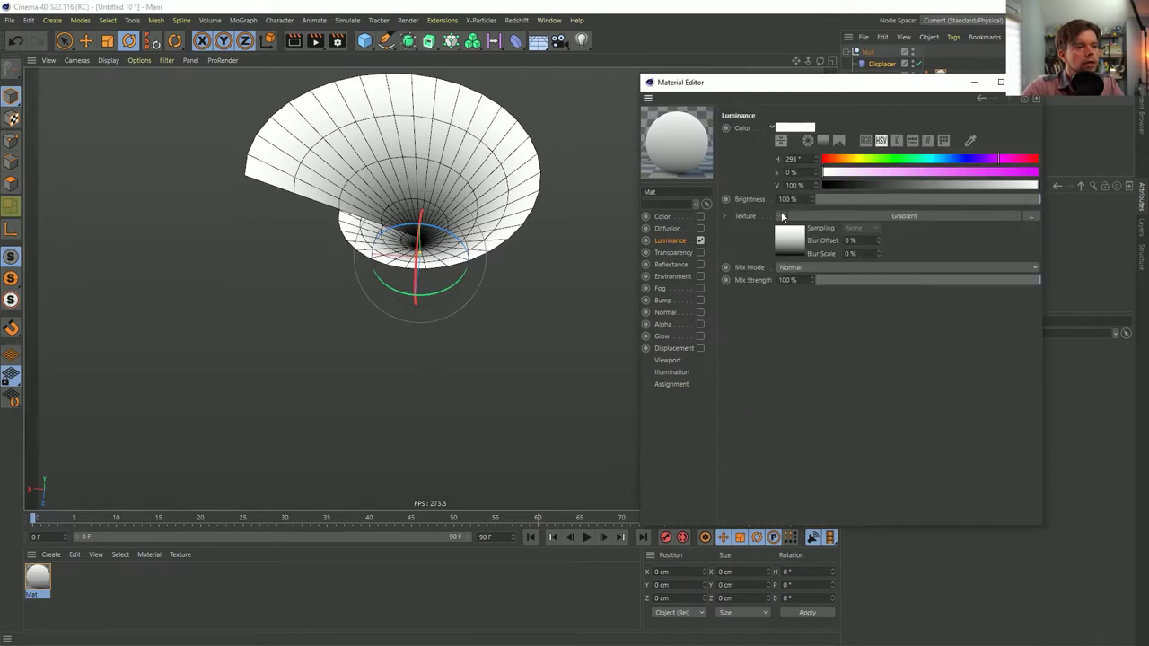
{"action": "left_click", "coordinate": [782, 216]}
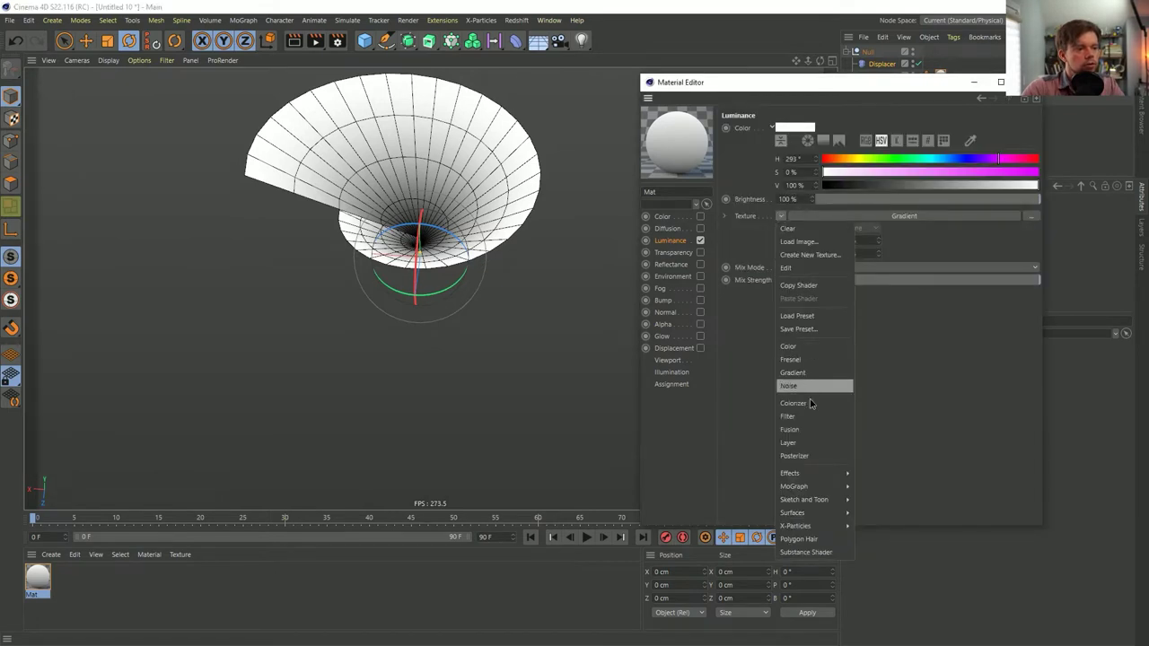
{"action": "left_click", "coordinate": [794, 442]}
{"action": "left_click", "coordinate": [780, 244]}
{"action": "left_click", "coordinate": [780, 225]}
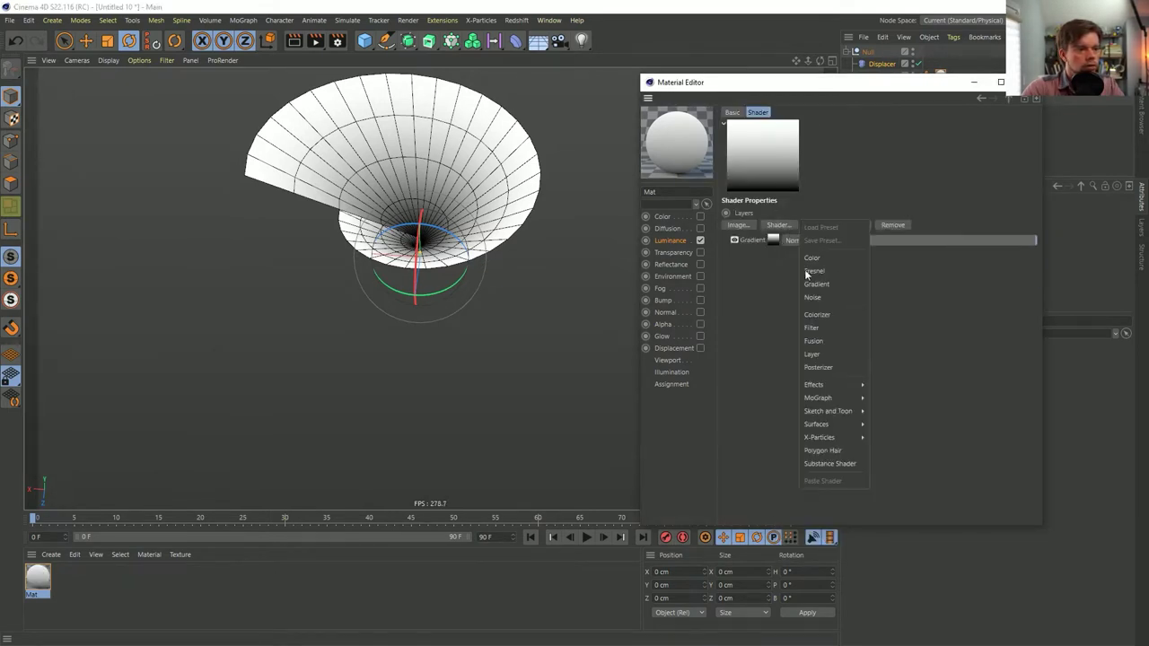
{"action": "left_click", "coordinate": [816, 297]}
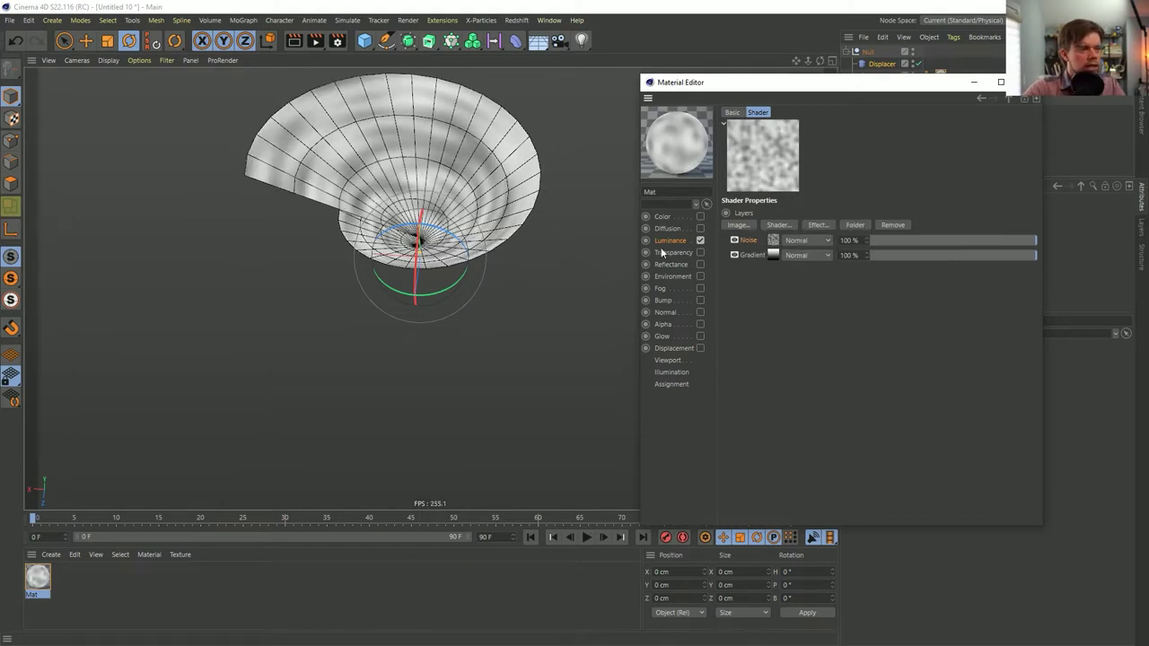
- Set the Noise layer's Space to UV (2D) and inspect the noise on the Loft
{"action": "left_click", "coordinate": [775, 242]}
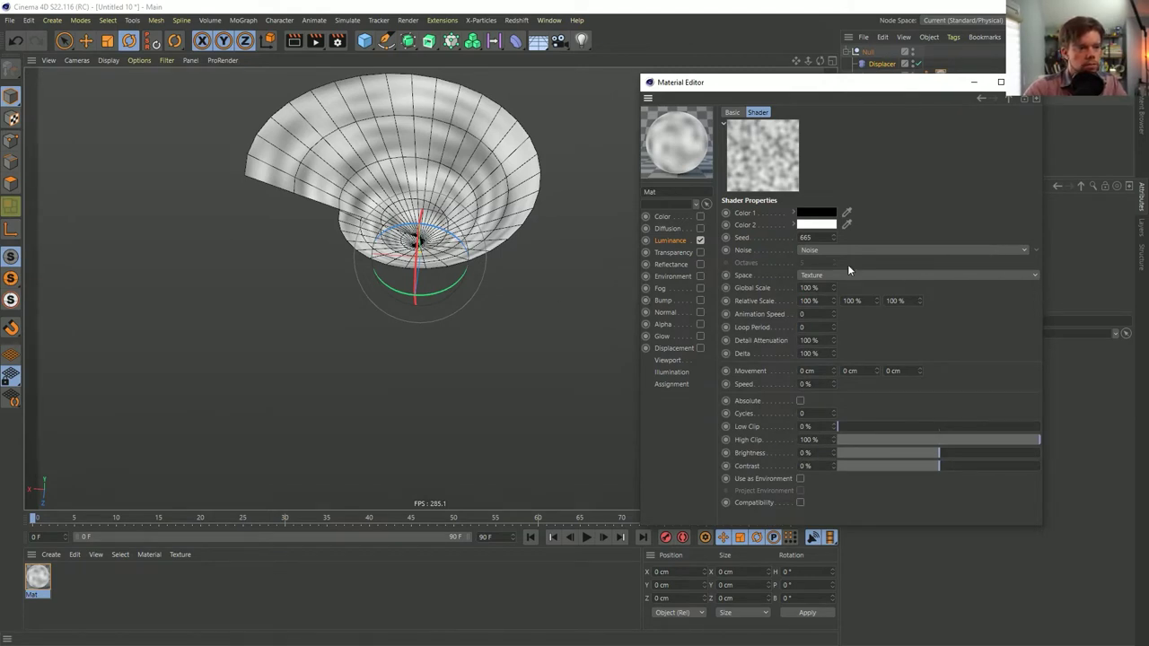
{"action": "left_click", "coordinate": [812, 275]}
{"action": "left_click", "coordinate": [823, 289]}
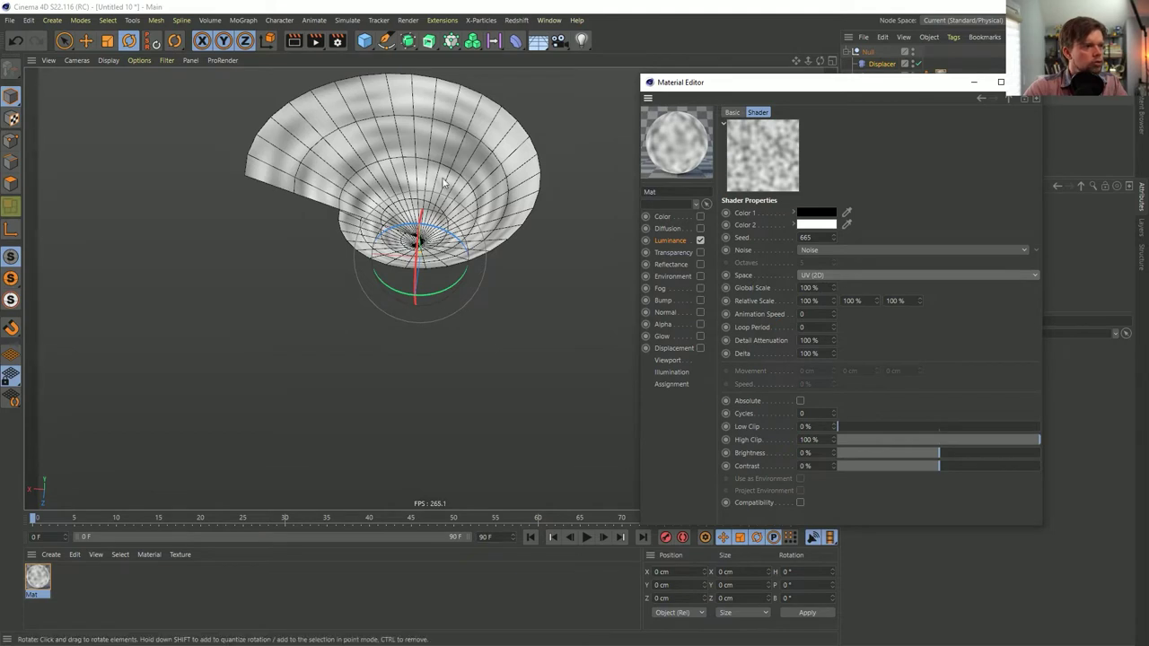
{"action": "mouse_move", "coordinate": [459, 184]}
{"action": "left_mouse_down", "text": "alt"}
{"action": "mouse_move", "coordinate": [469, 183]}
{"action": "mouse_move", "coordinate": [446, 188]}
{"action": "left_mouse_up", "text": "alt"}
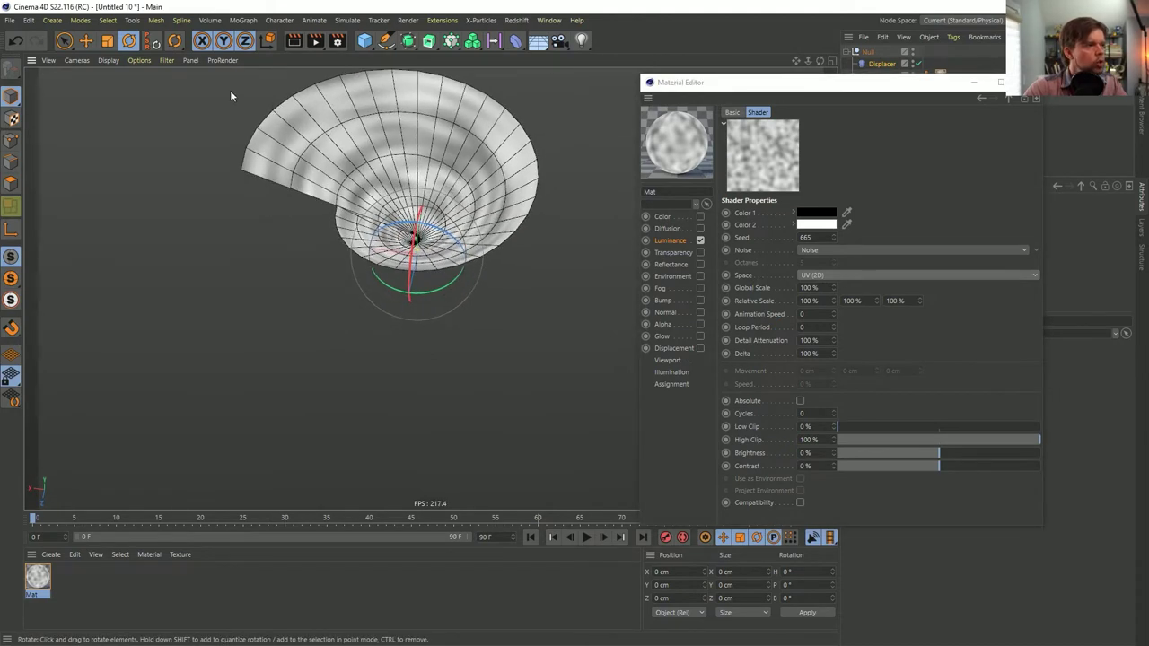
- Toggle the viewport's HQ Noises and SSAO display options
{"action": "left_click", "coordinate": [139, 60]}
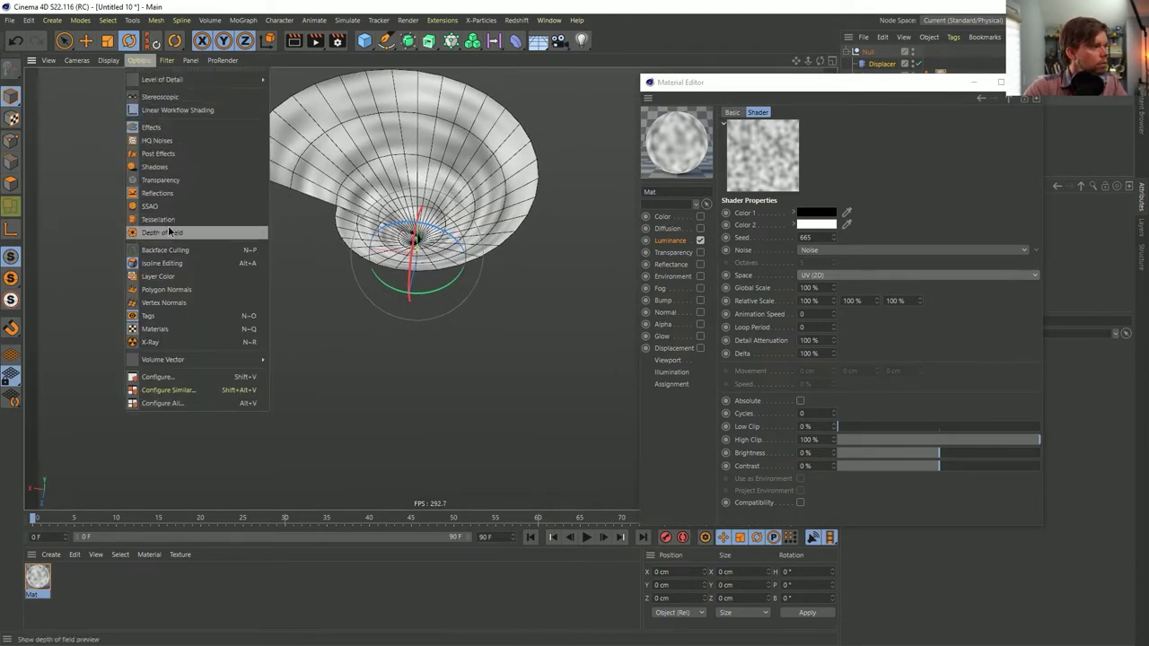
{"action": "left_click", "coordinate": [179, 141]}
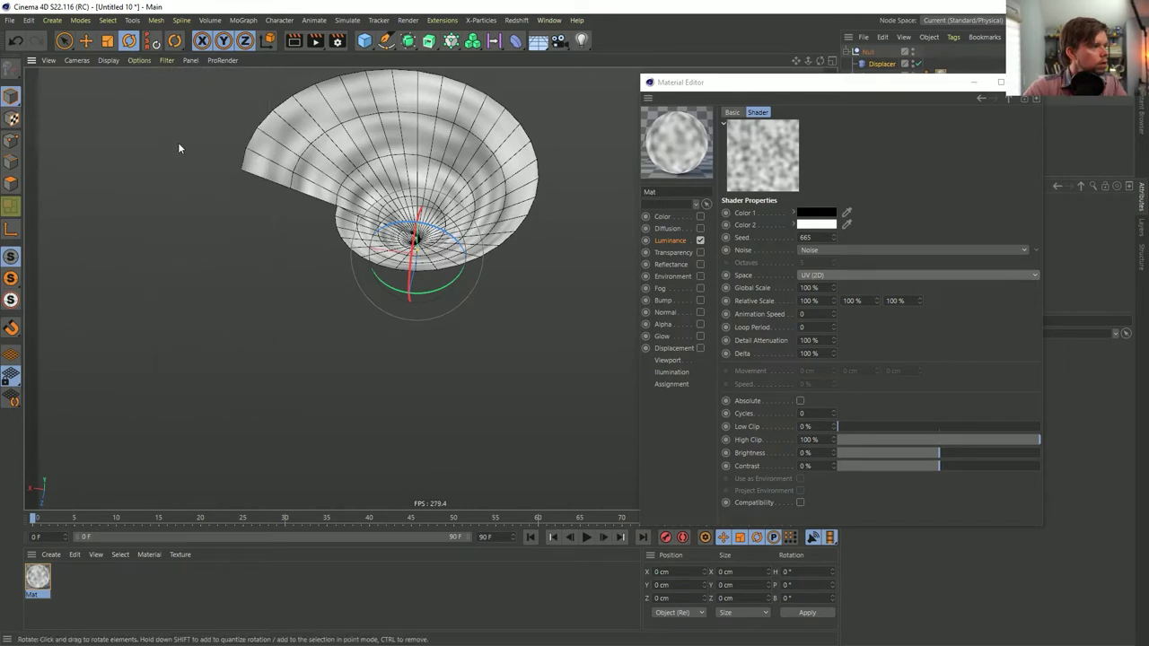
{"action": "left_click", "coordinate": [147, 60]}
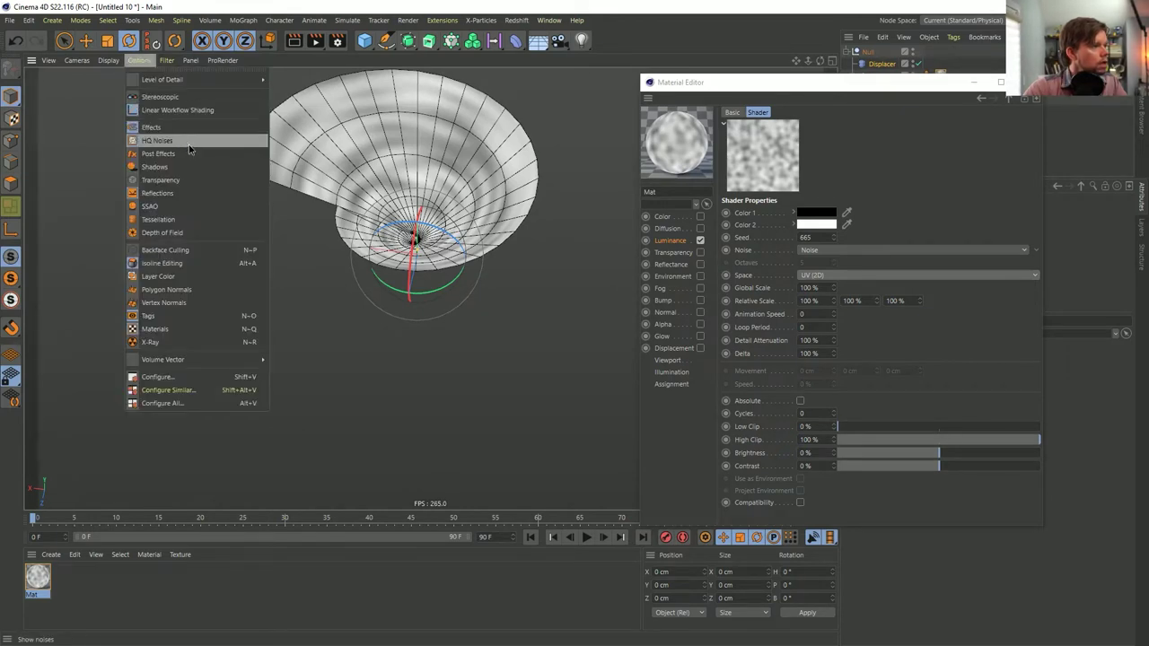
{"action": "left_click", "coordinate": [170, 209]}
{"action": "left_click_drag", "start_coordinate": [411, 209], "coordinate": [443, 238], "text": "alt"}
- Turn off the Displacer and render the viewport to check the noise texture on the Loft
{"action": "key", "text": "ctrl+r"}
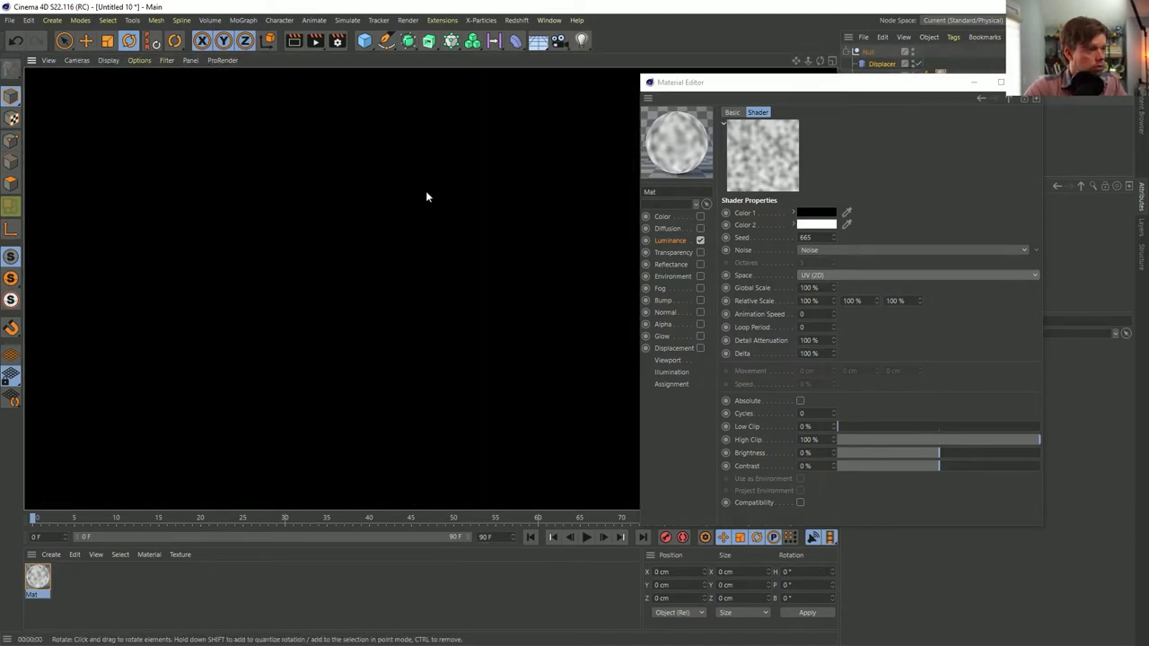
{"action": "key", "text": "a"}
{"action": "left_click_drag", "start_coordinate": [796, 74], "coordinate": [720, 221]}
{"action": "key", "text": "ctrl+r"}
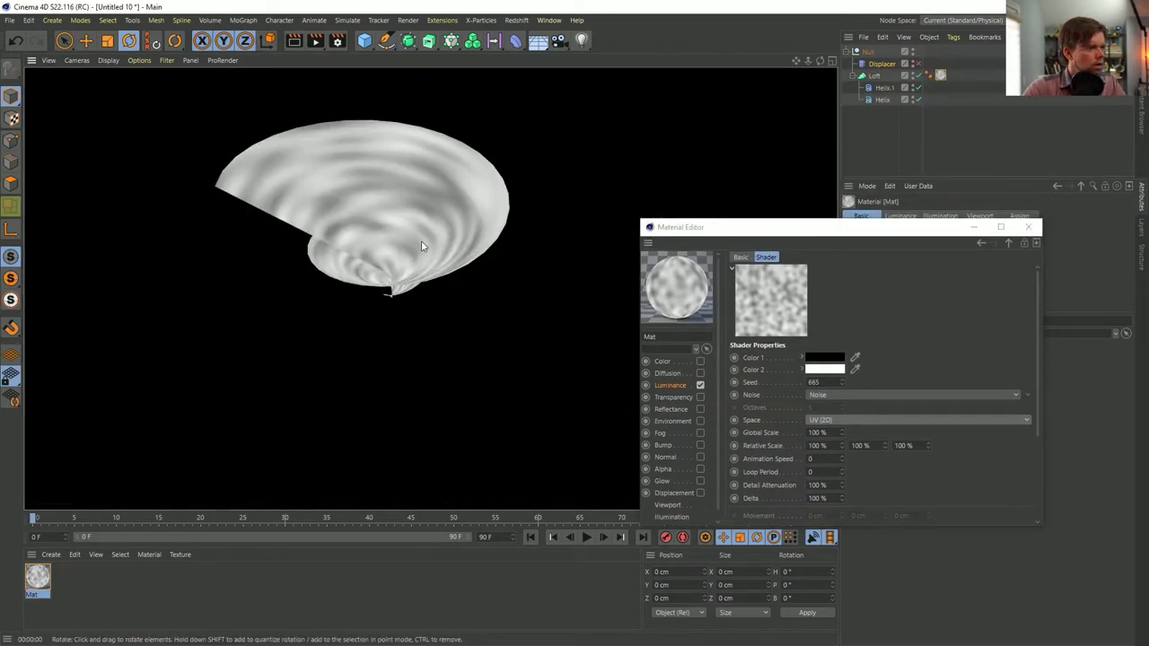
- Render the Loft again in the viewport to examine how the noise stretches along the surface
{"action": "key", "text": "ctrl+r"}
{"action": "key", "text": "a"}
{"action": "key", "text": "ctrl+r"}
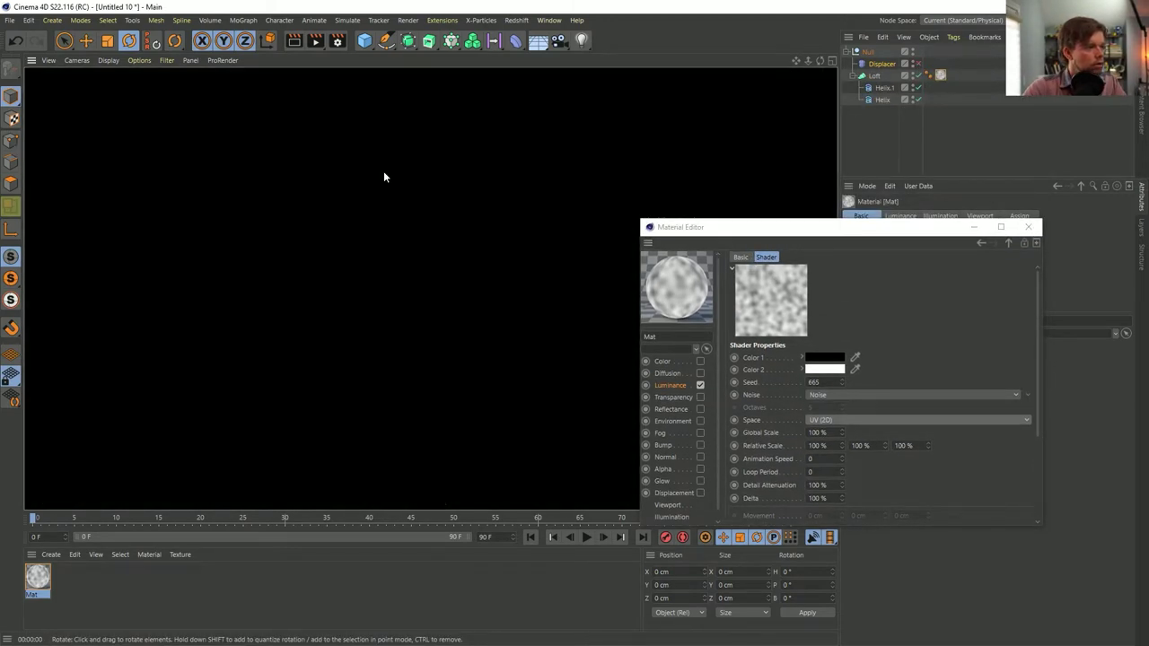
{"action": "left_click_drag", "start_coordinate": [364, 176], "coordinate": [471, 173], "text": "alt"}
{"action": "key", "text": "ctrl+shift+z"}
- Reposition and enlarge the Material Editor to show all of the noise shader's properties
{"action": "left_click_drag", "start_coordinate": [831, 229], "coordinate": [667, 104]}
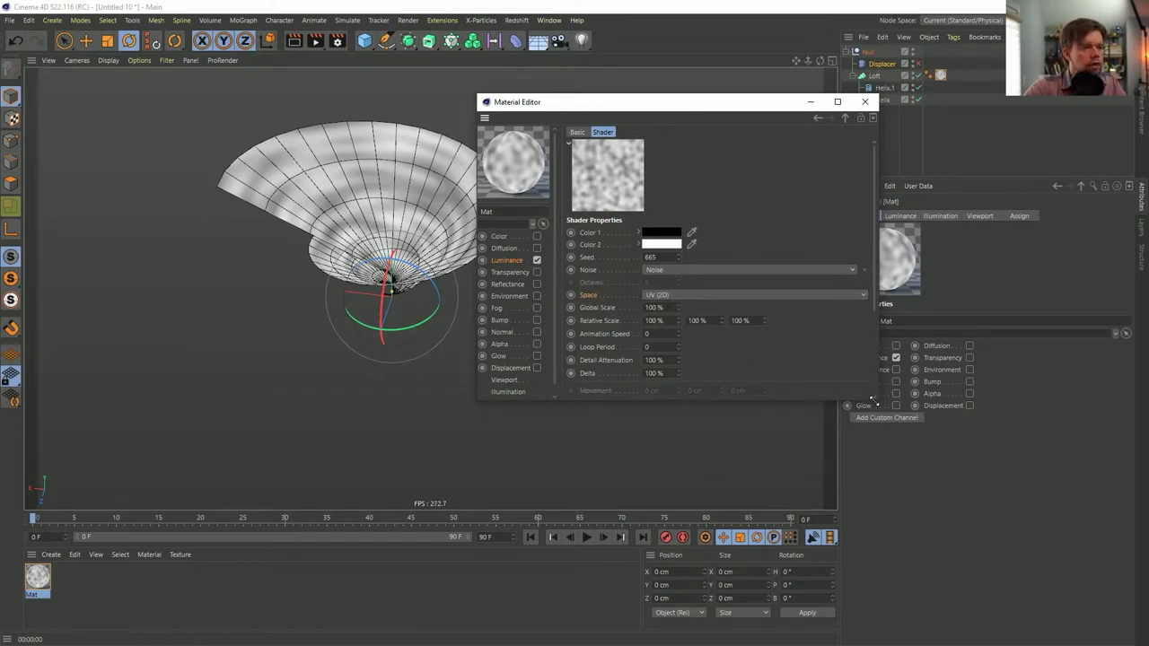
{"action": "left_click_drag", "start_coordinate": [876, 399], "coordinate": [1099, 601]}
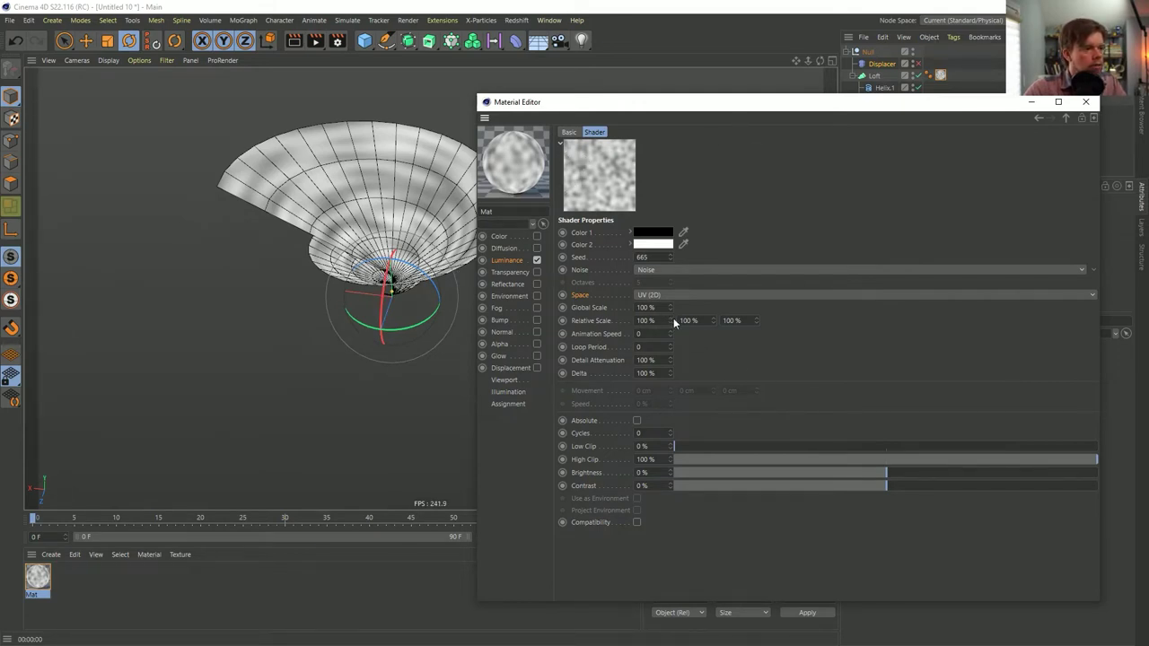
- Set the noise shader's relative scale to 25% in the first field and 1000% in the second to stretch it into streaks
{"action": "left_click_drag", "start_coordinate": [669, 320], "coordinate": [669, 316]}
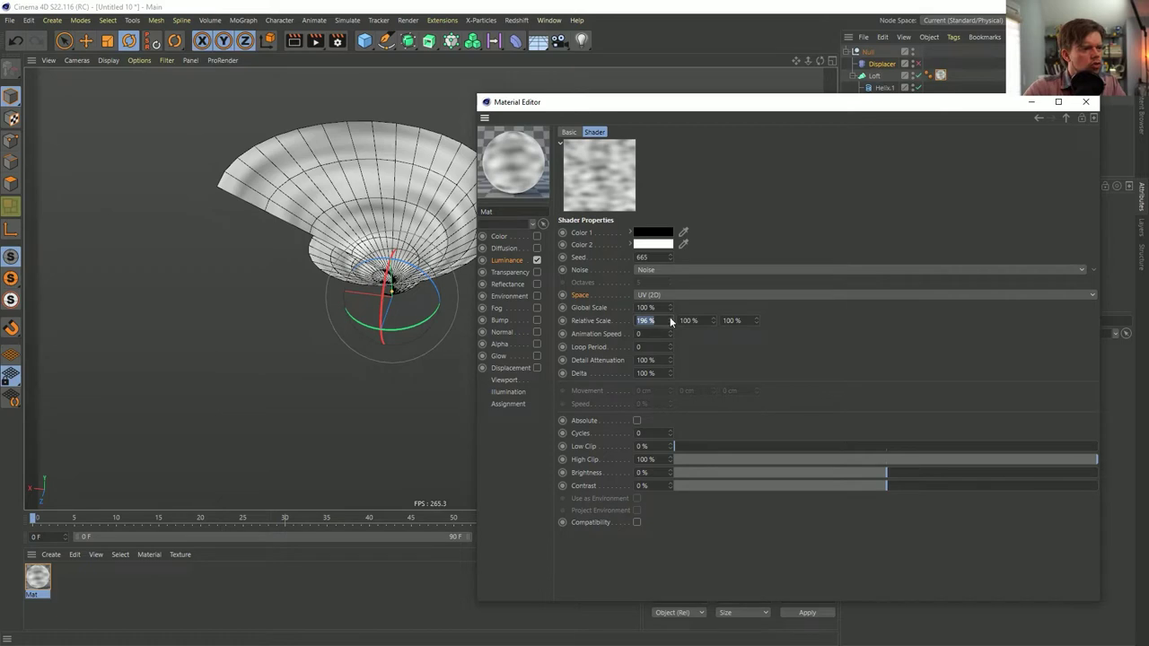
{"action": "type", "text": "25"}
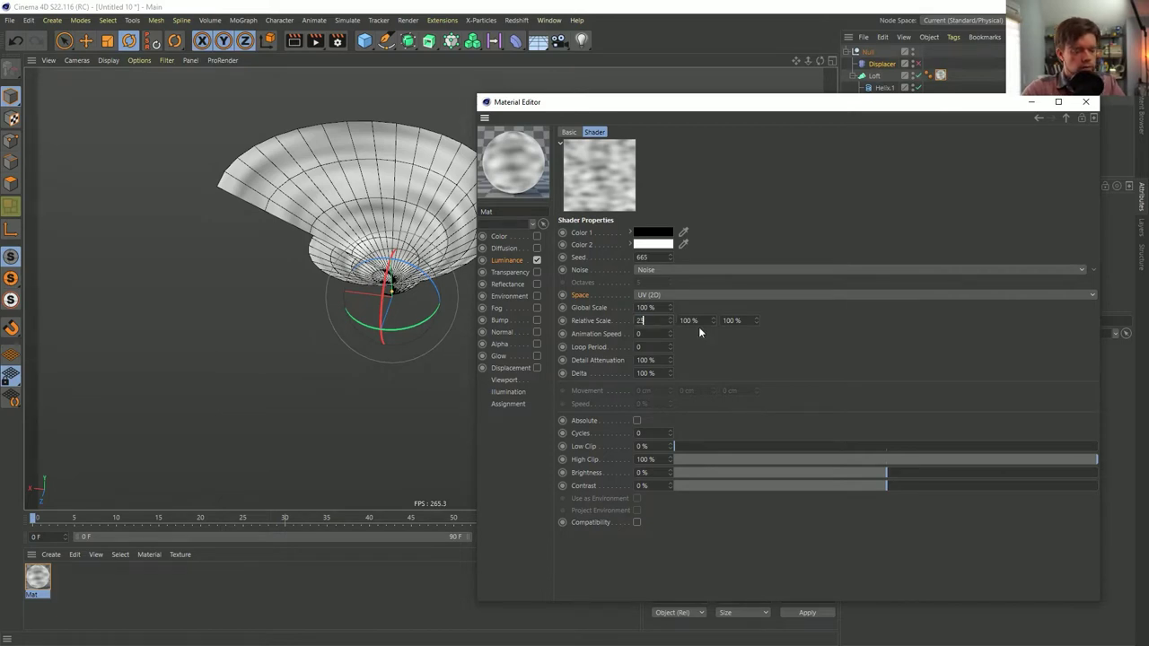
{"action": "key", "text": "Return"}
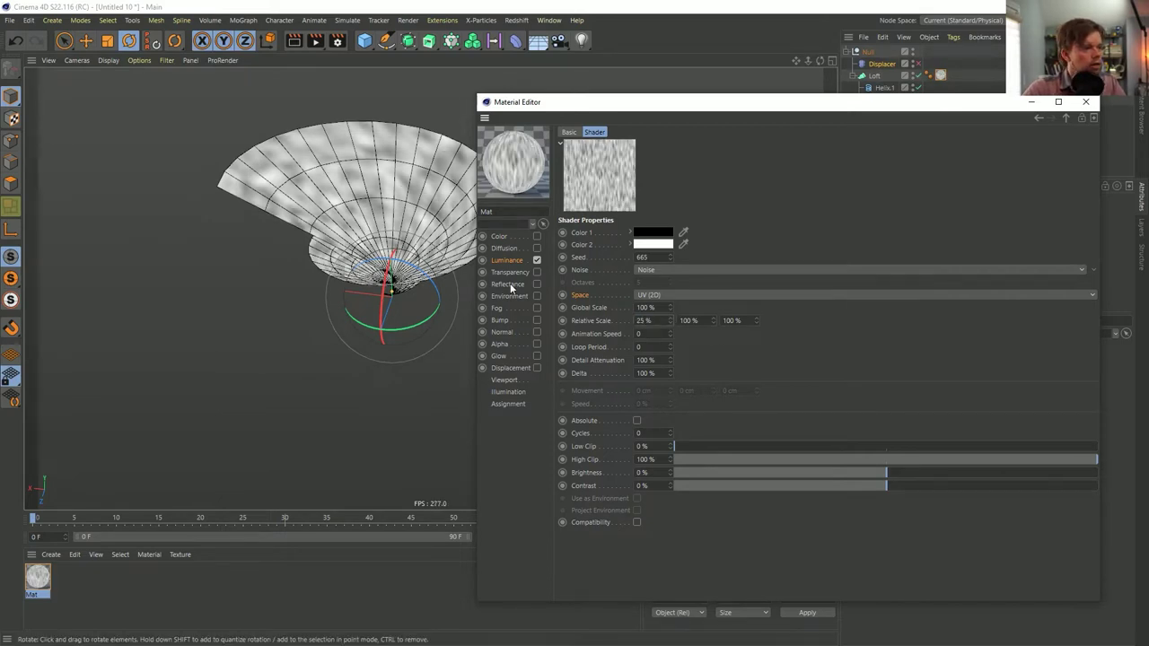
{"action": "left_click", "coordinate": [688, 321]}
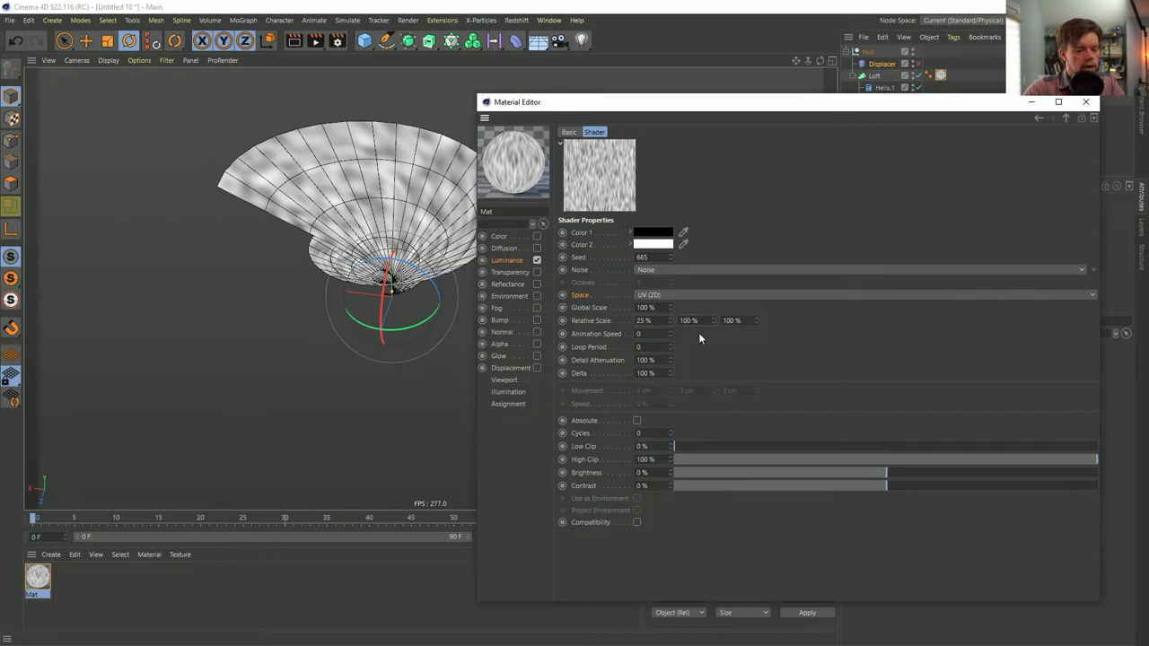
{"action": "type", "text": "0"}
{"action": "key", "text": "Return"}
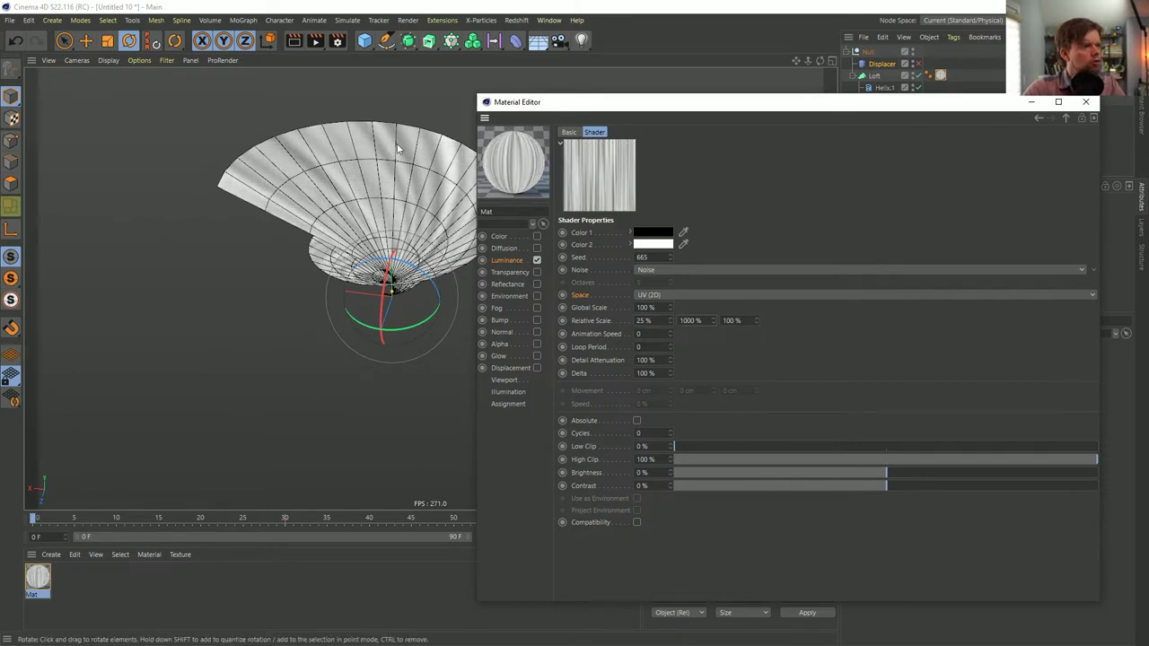
{"action": "left_click_drag", "start_coordinate": [398, 149], "coordinate": [359, 199]}
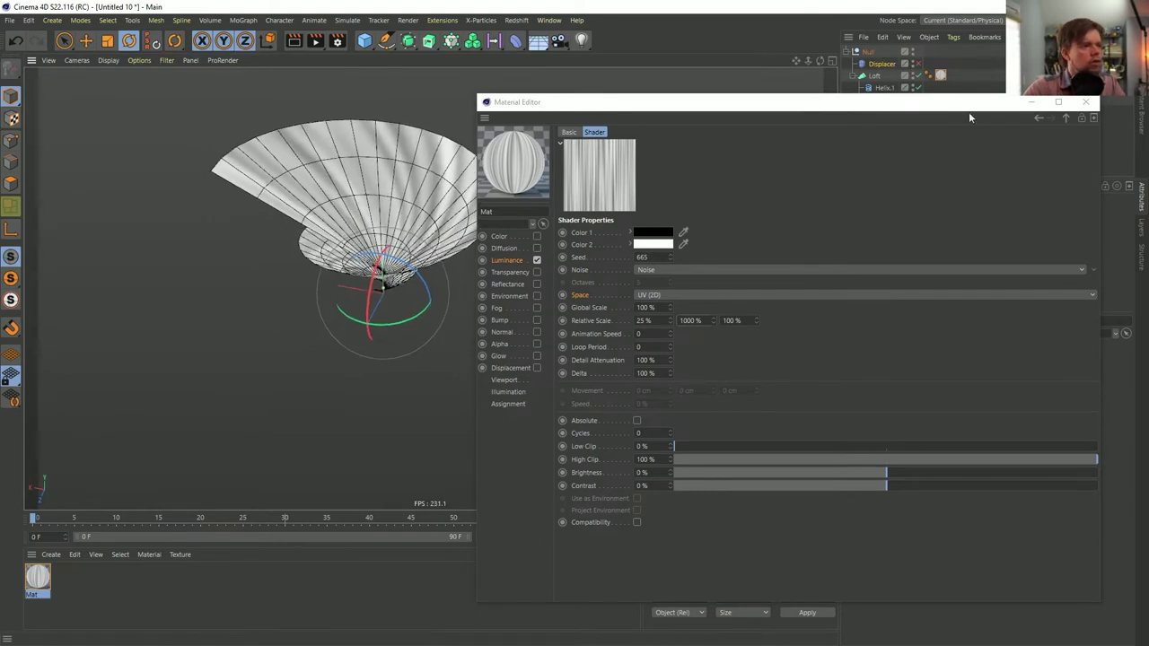
- Place the Gradient layer above the Noise layer with Multiply blending, and close the Material Editor
{"action": "left_click", "coordinate": [1066, 118]}
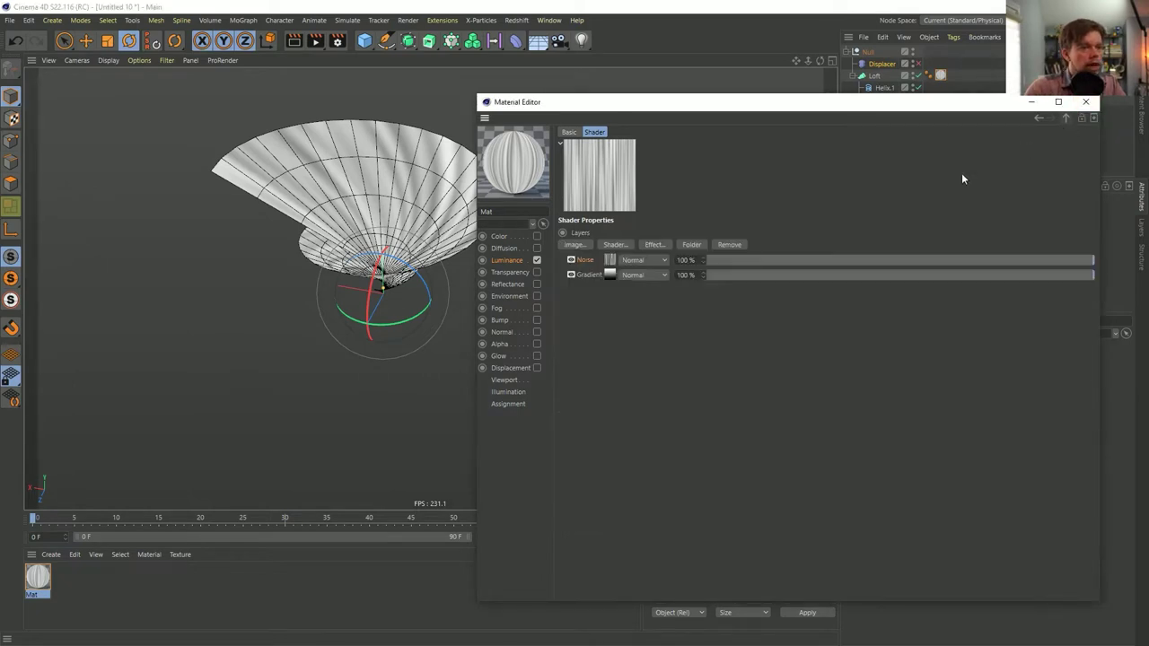
{"action": "left_click_drag", "start_coordinate": [606, 277], "coordinate": [607, 260]}
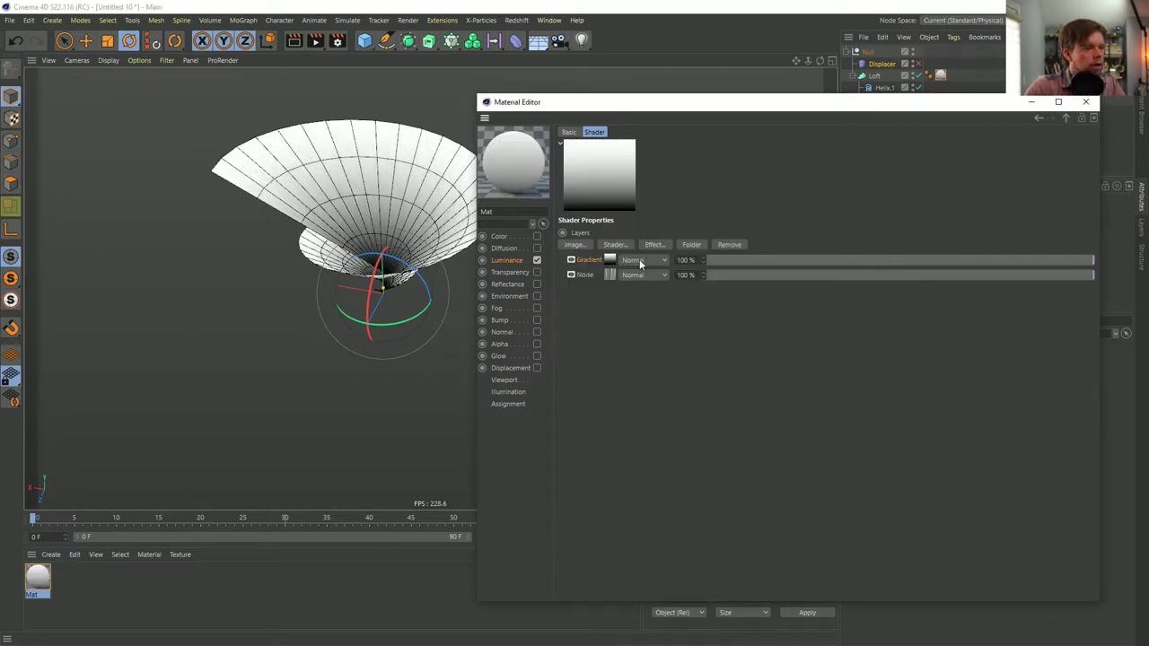
{"action": "left_click", "coordinate": [639, 260]}
{"action": "left_click", "coordinate": [634, 290]}
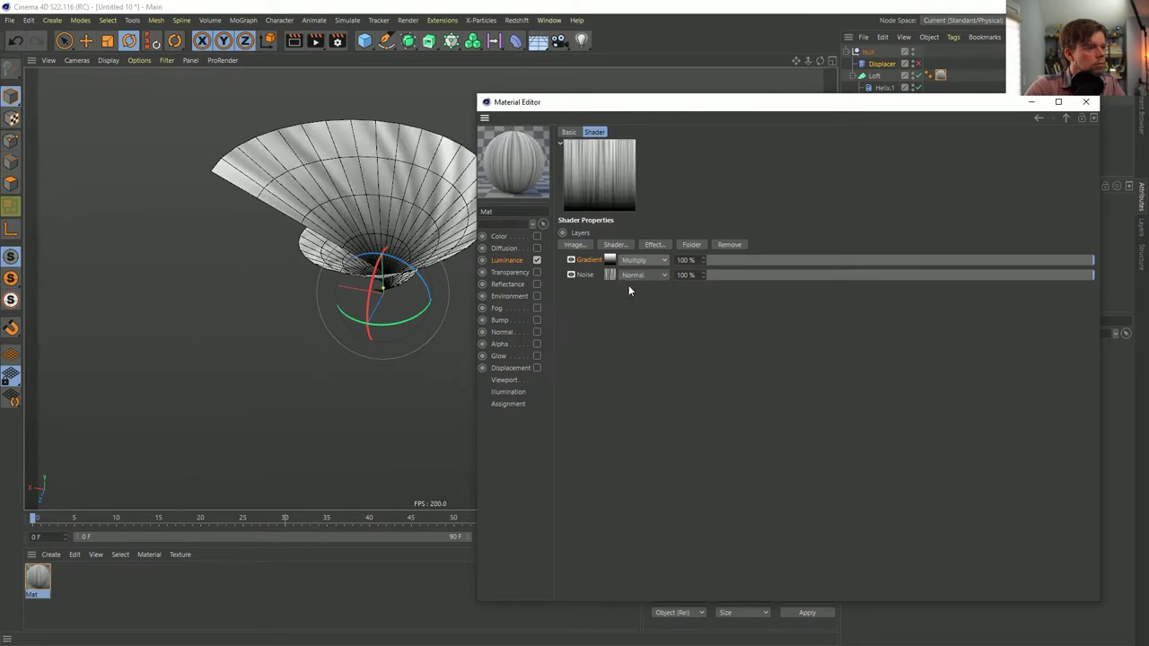
{"action": "left_click", "coordinate": [1083, 105]}
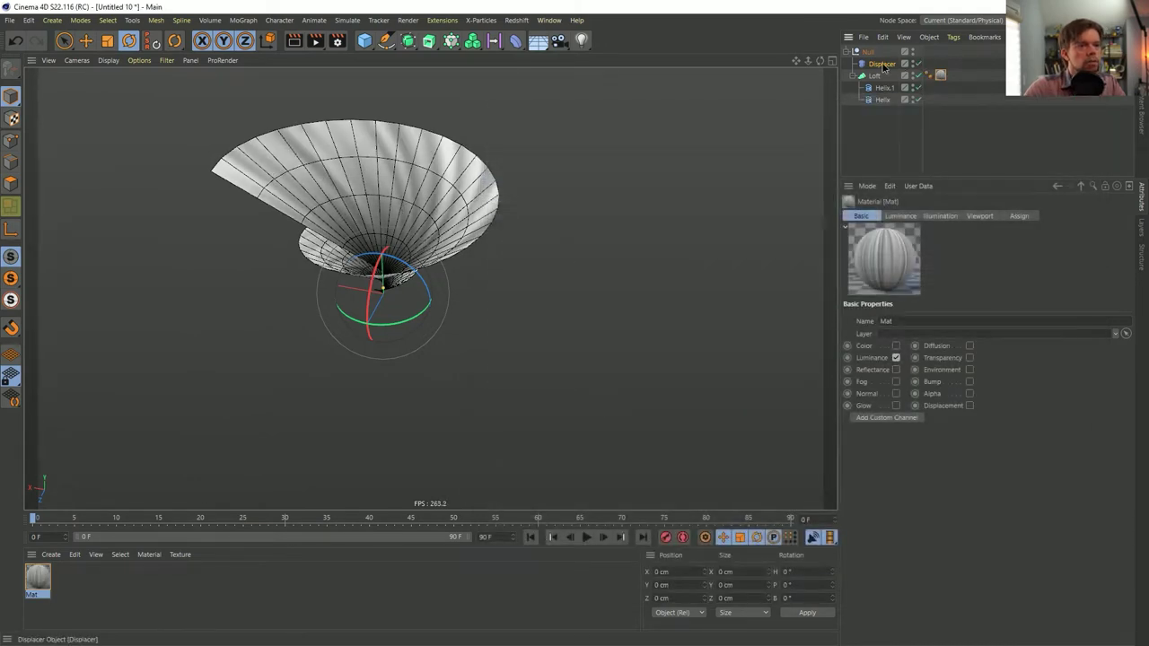
- Set the Displacer's shading channel to Luminance and assign the Loft's material tag to it
{"action": "left_click", "coordinate": [882, 64]}
{"action": "left_click", "coordinate": [940, 216]}
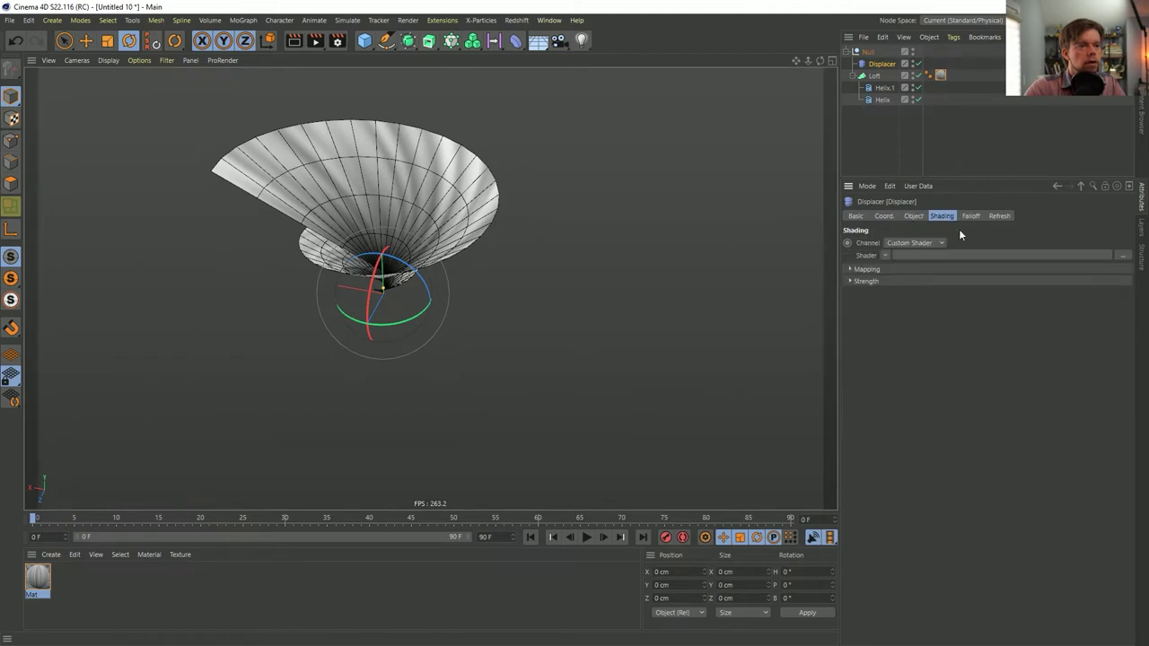
{"action": "left_click", "coordinate": [911, 242]}
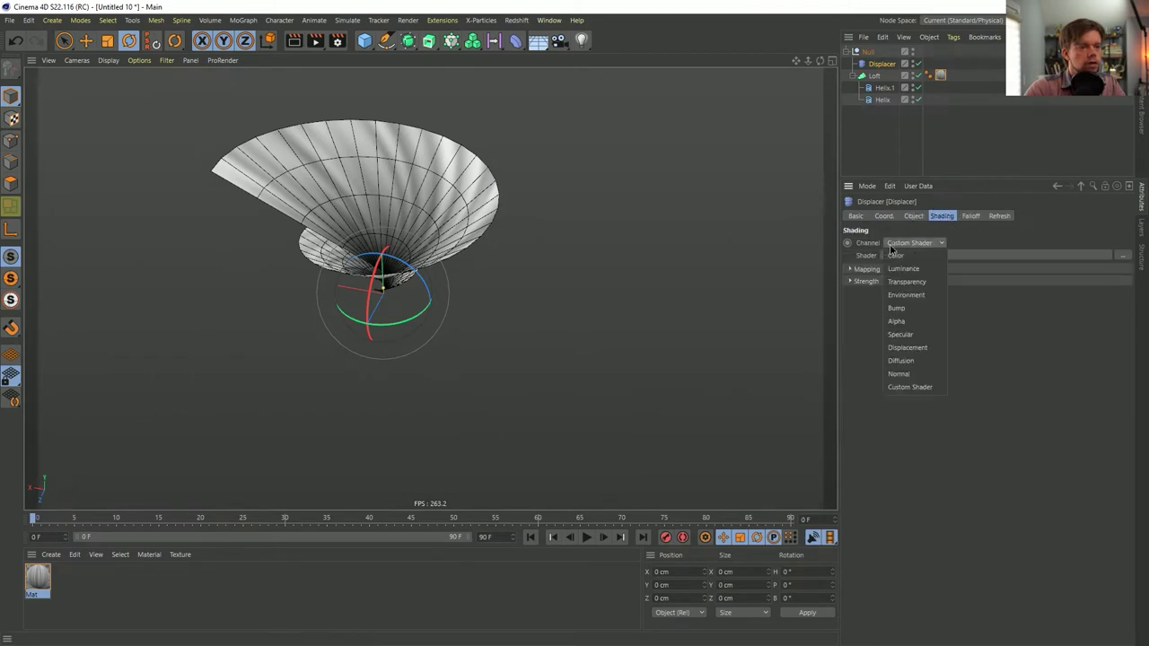
{"action": "left_click", "coordinate": [903, 268]}
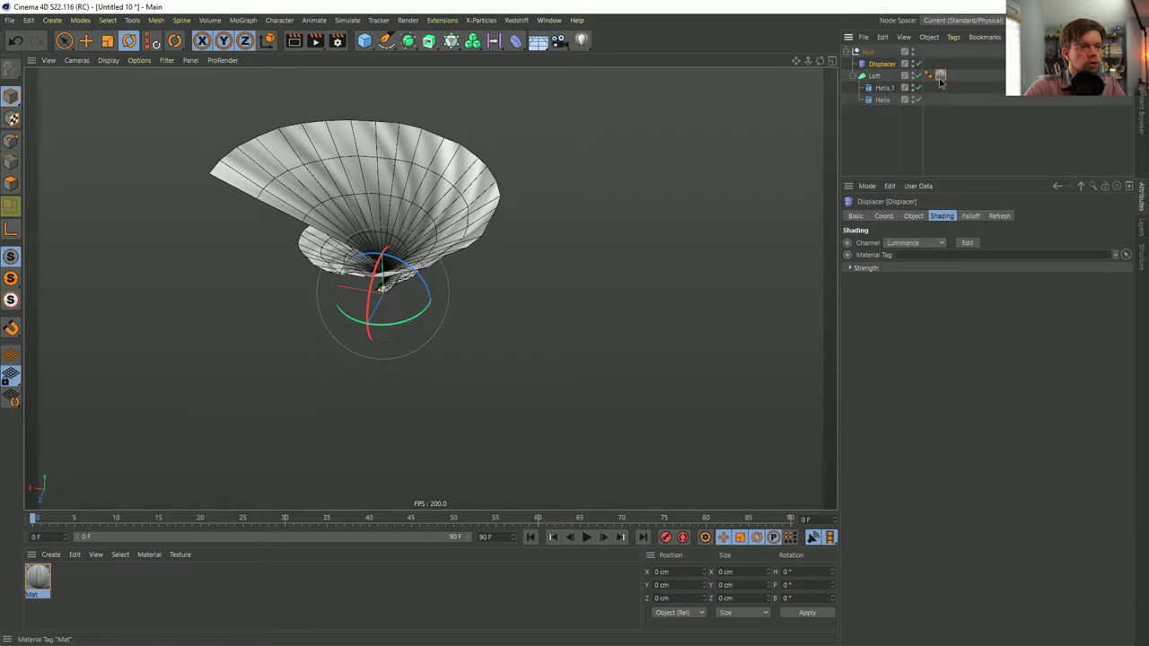
{"action": "left_click_drag", "start_coordinate": [914, 261], "coordinate": [914, 256]}
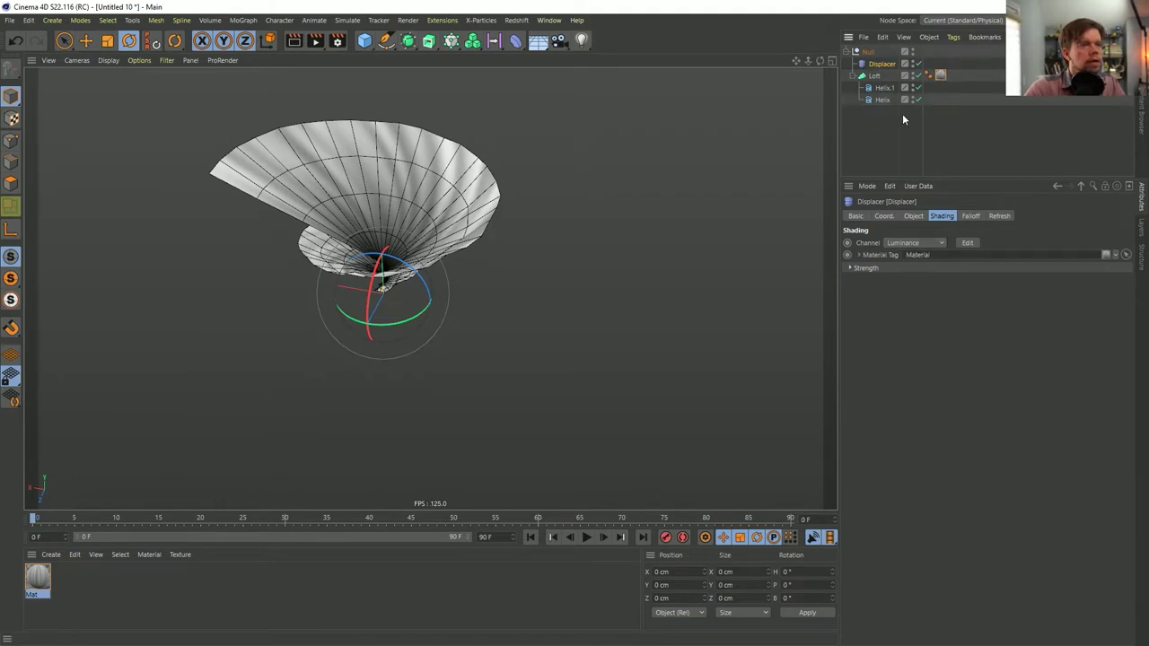
- Raise the Loft's mesh subdivision to 458 in U and 66 in V, and view the surface without wireframe lines
{"action": "left_click", "coordinate": [869, 76]}
{"action": "mouse_move", "coordinate": [960, 244]}
{"action": "left_mouse_down"}
{"action": "mouse_move", "coordinate": [961, 208]}
{"action": "mouse_move", "coordinate": [963, 258]}
{"action": "mouse_move", "coordinate": [964, 229]}
{"action": "left_mouse_up"}
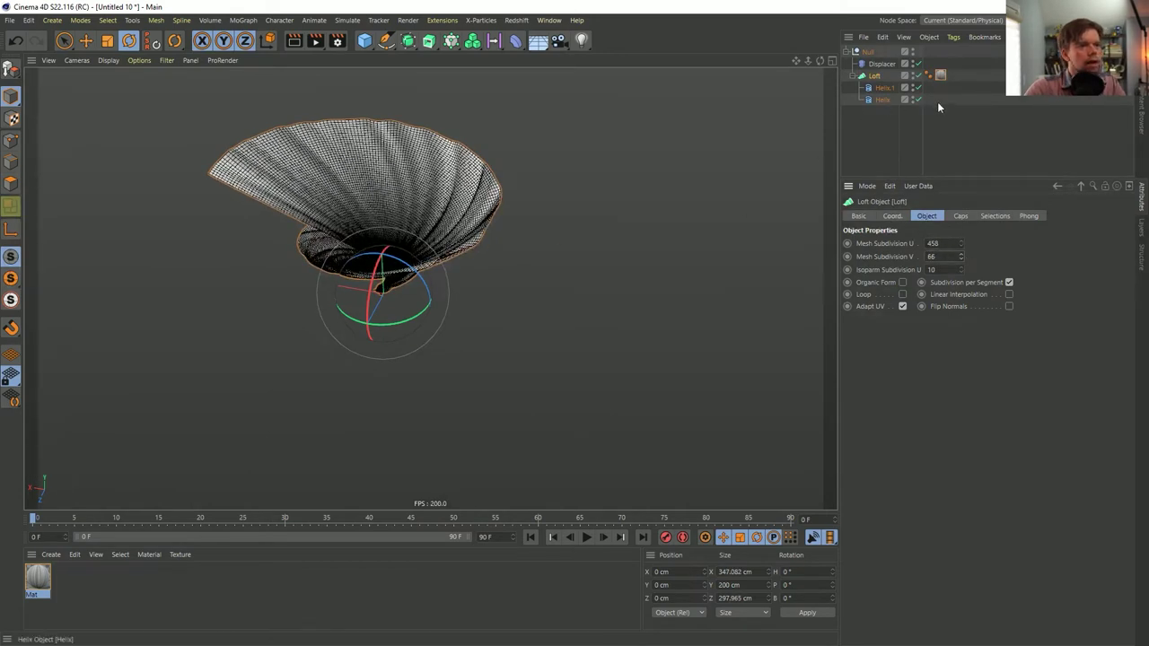
{"action": "left_click", "coordinate": [940, 74]}
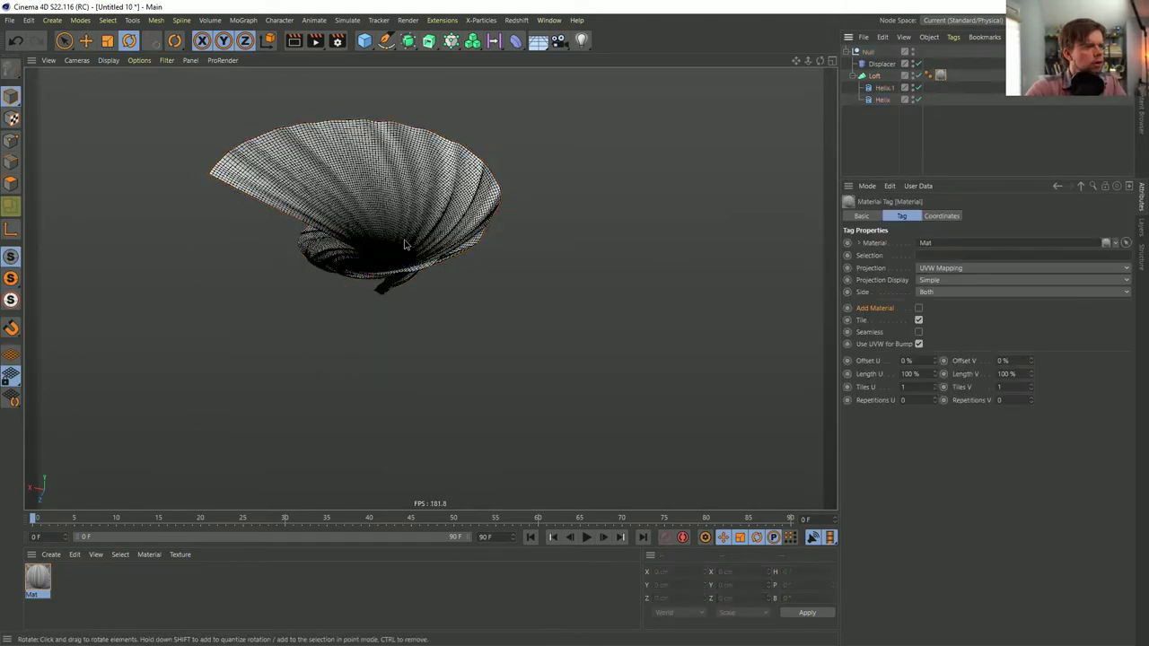
{"action": "left_click_drag", "start_coordinate": [404, 244], "coordinate": [444, 258], "text": "alt"}
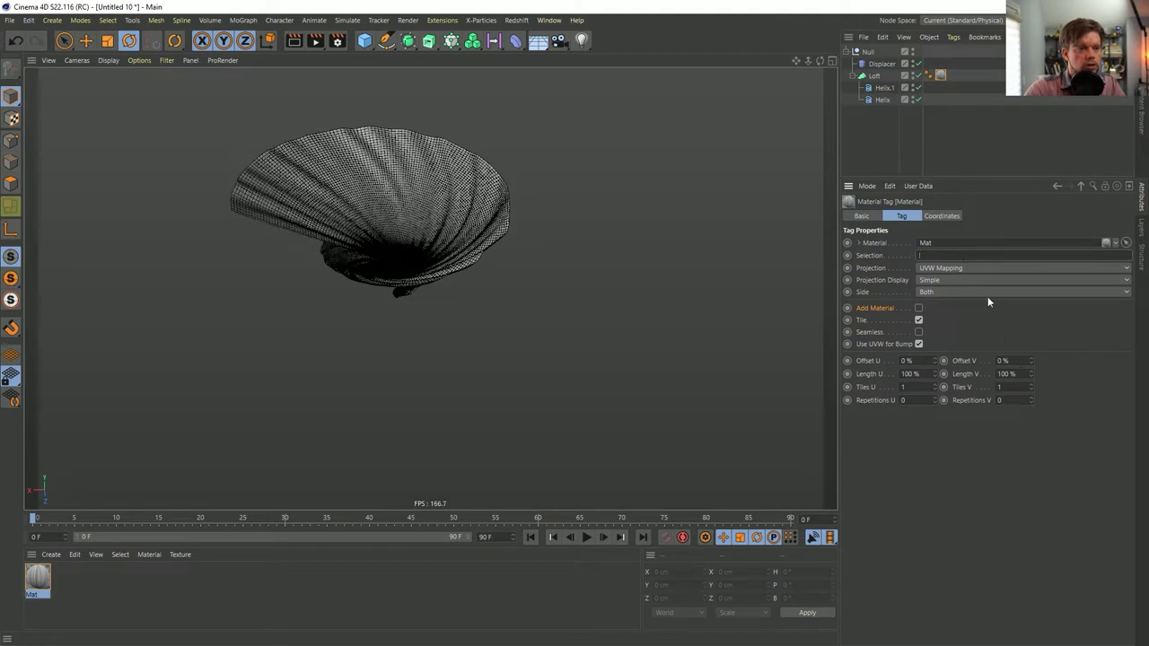
{"action": "left_click", "coordinate": [871, 130]}
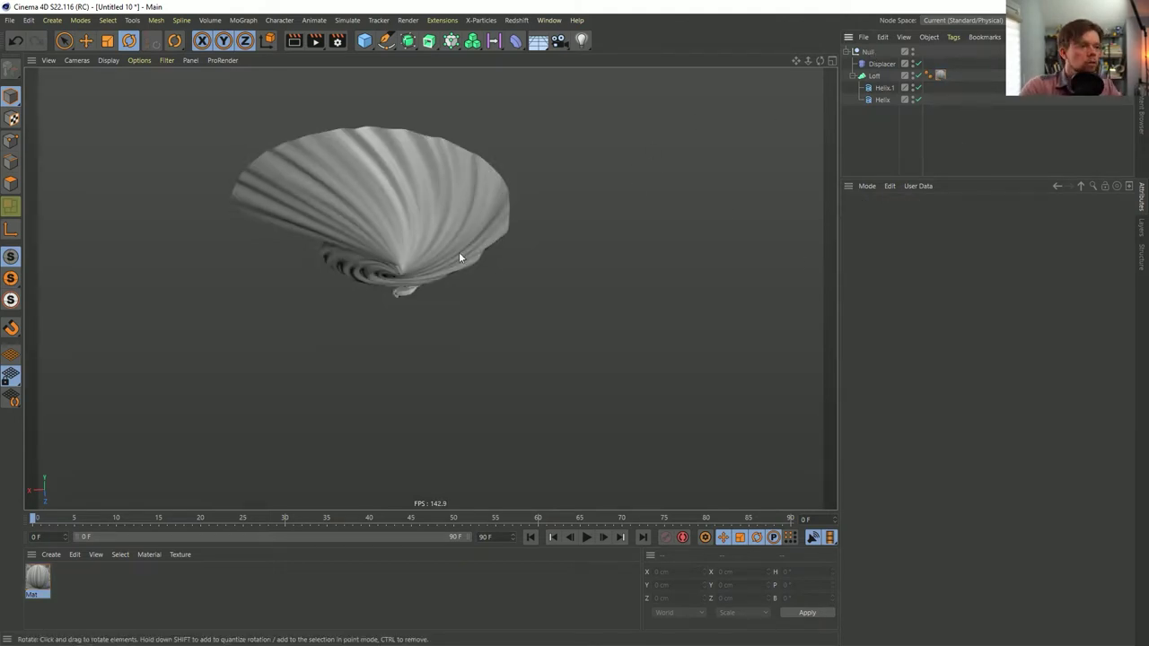
{"action": "left_click_drag", "start_coordinate": [403, 258], "coordinate": [773, 122], "text": "alt"}
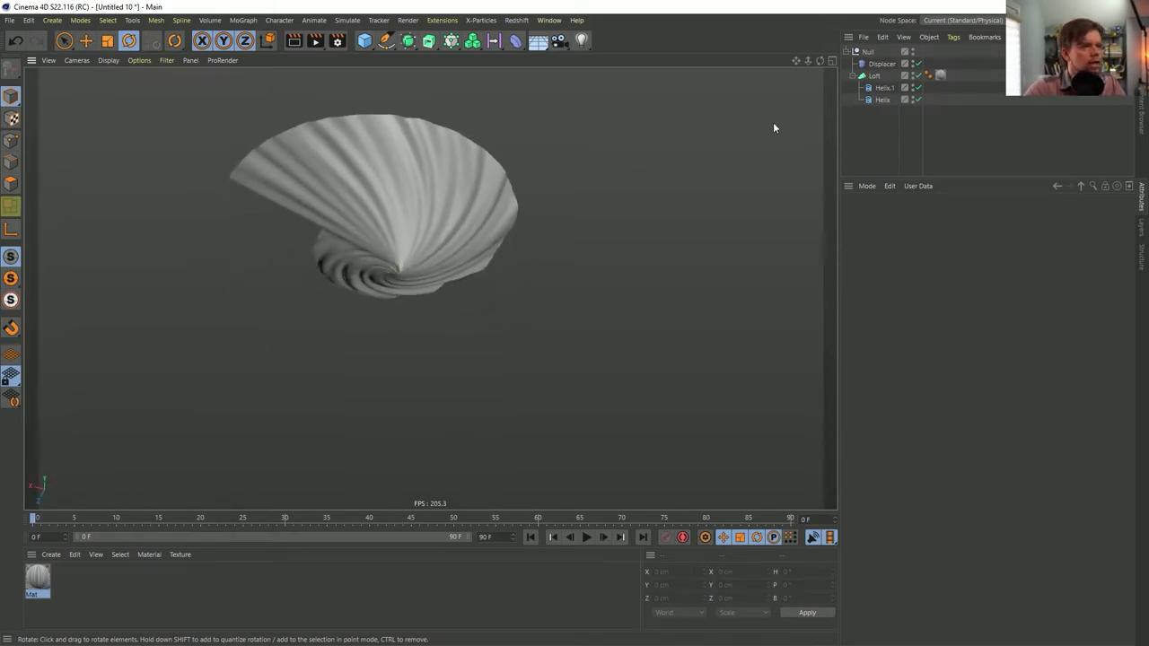
- Change the Displacer's type to Intensity and raise its height to 66 cm
{"action": "left_click", "coordinate": [885, 65]}
{"action": "left_click", "coordinate": [912, 216]}
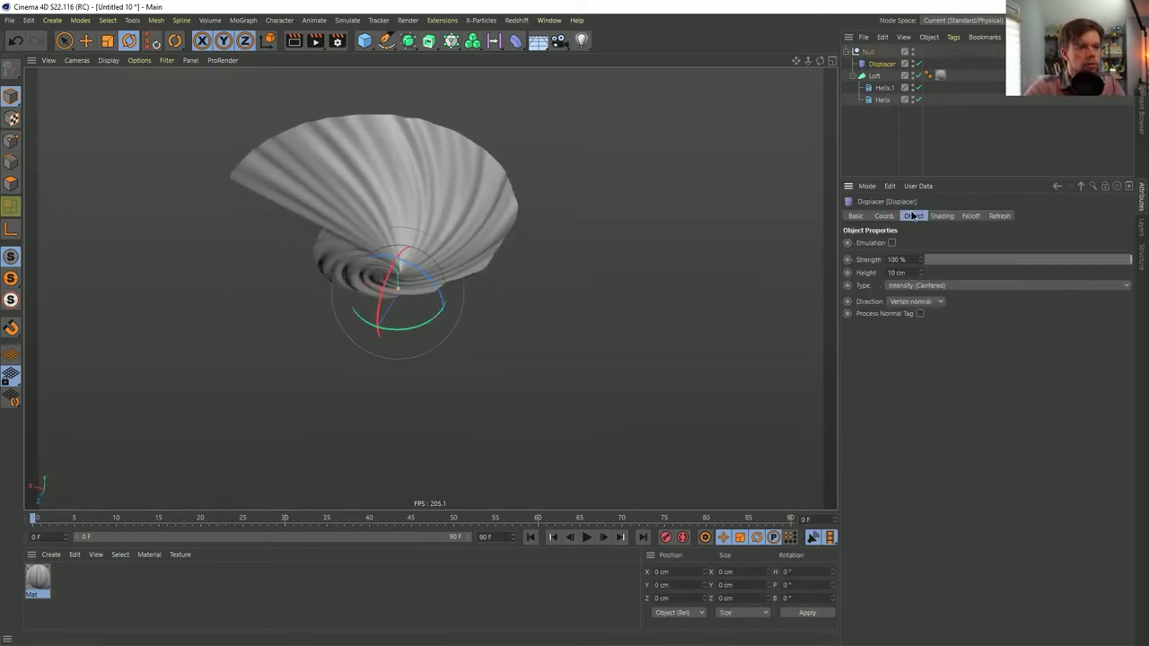
{"action": "left_click", "coordinate": [923, 287]}
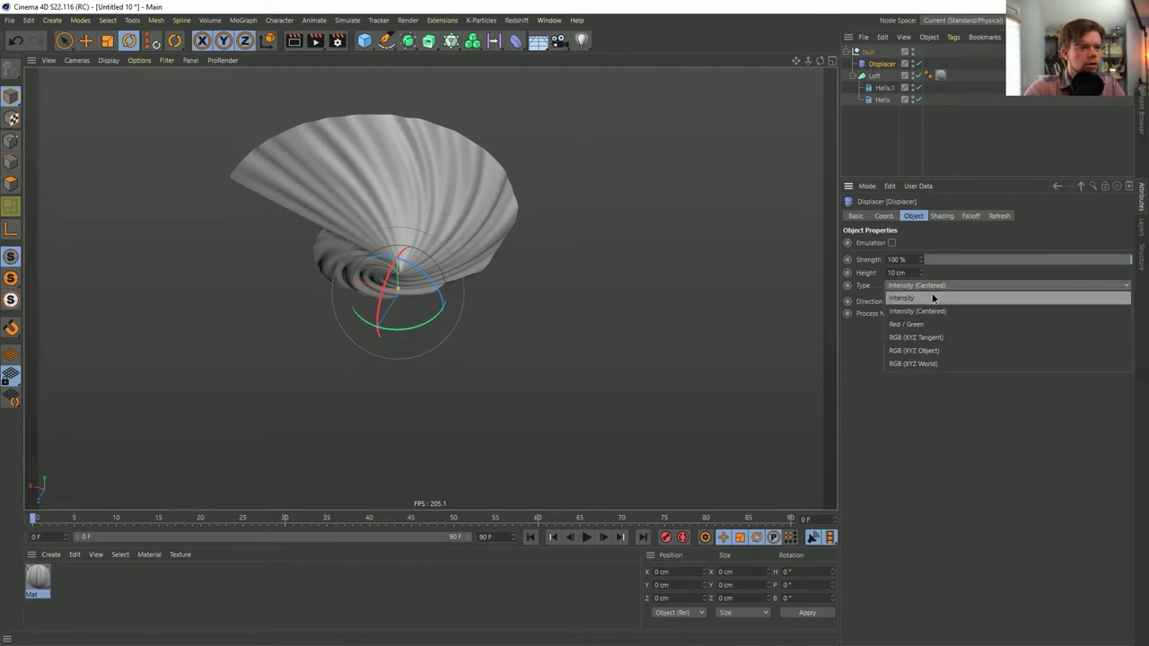
{"action": "left_click", "coordinate": [931, 297]}
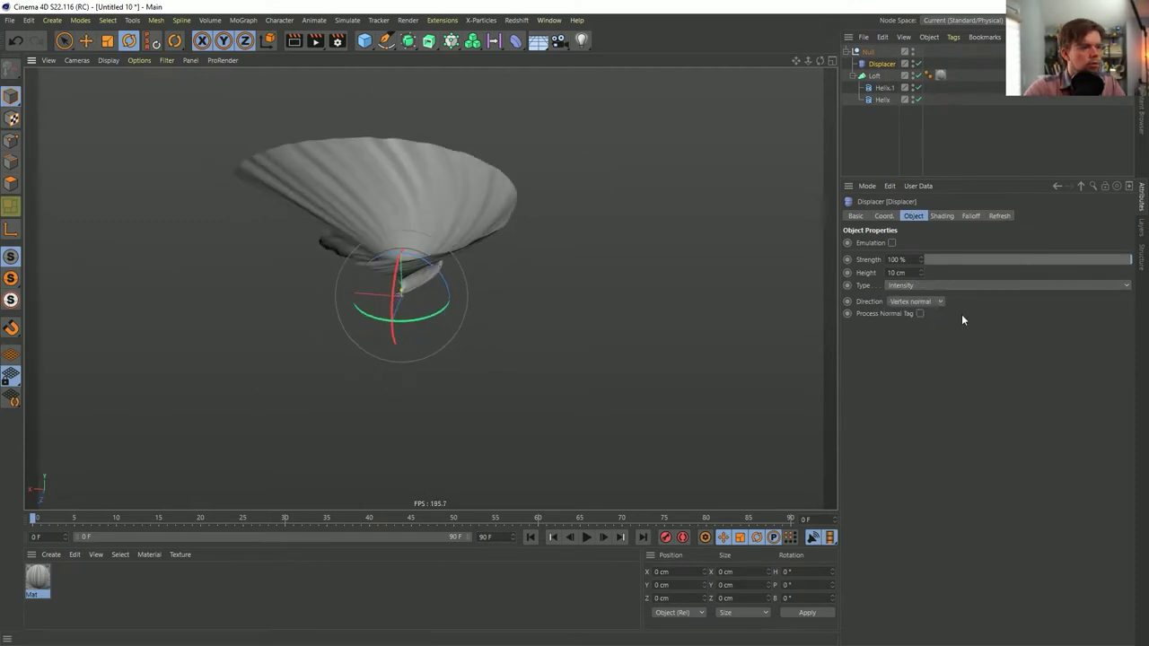
{"action": "left_click_drag", "start_coordinate": [920, 272], "coordinate": [920, 219]}
{"action": "left_click_drag", "start_coordinate": [394, 246], "coordinate": [427, 269], "text": "alt"}
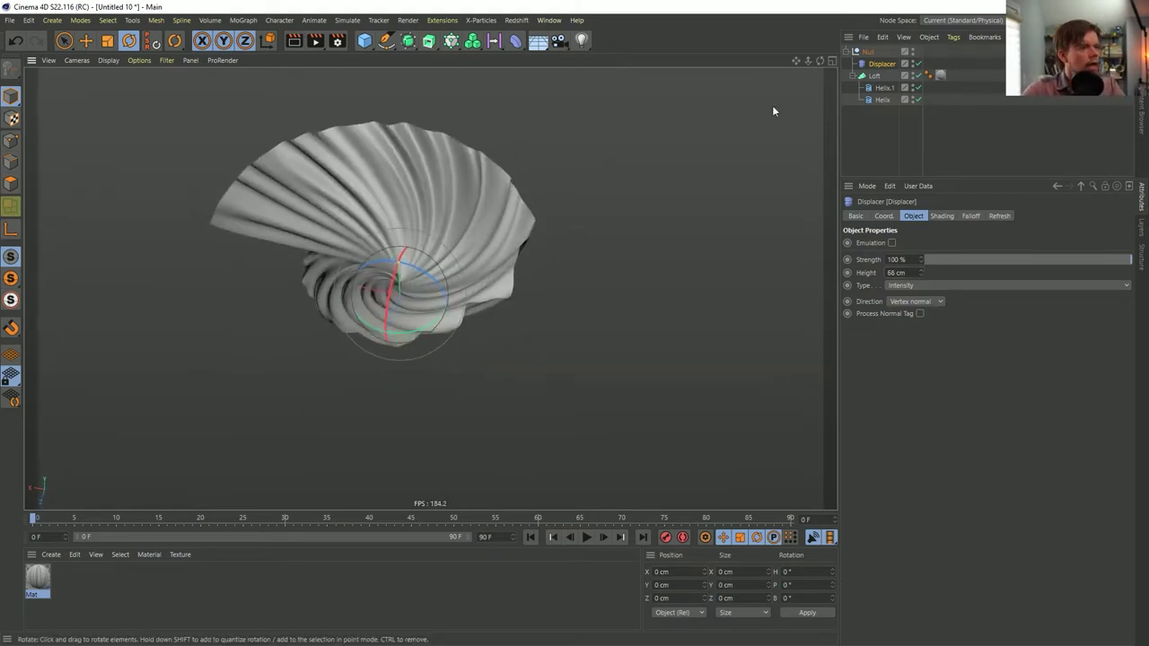
- Try rotating Helix.1, undo it, and adjust its end angle to 1358°
{"action": "left_click", "coordinate": [884, 88]}
{"action": "left_click_drag", "start_coordinate": [407, 334], "coordinate": [448, 315]}
{"action": "key", "text": "ctrl+z"}
{"action": "left_click_drag", "start_coordinate": [951, 281], "coordinate": [953, 244]}
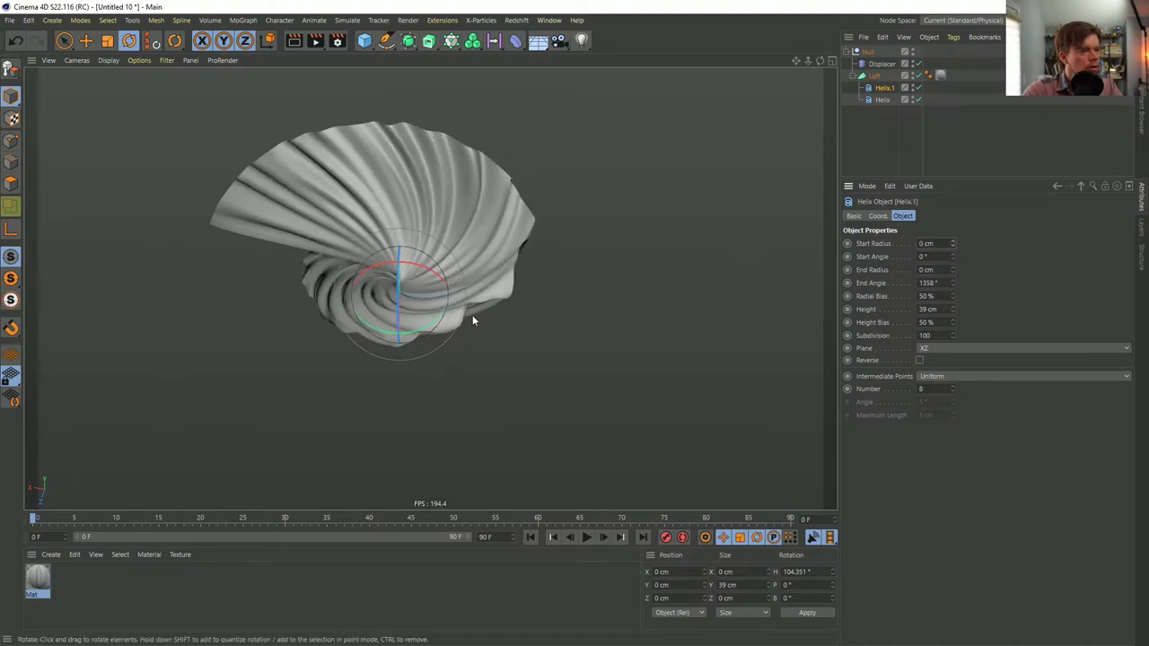
- Move Helix.1 up to about 9 cm in Y, undoing the first attempt at moving it
{"action": "key", "text": "e"}
{"action": "left_click_drag", "start_coordinate": [474, 300], "coordinate": [479, 233]}
{"action": "key", "text": "ctrl+z"}
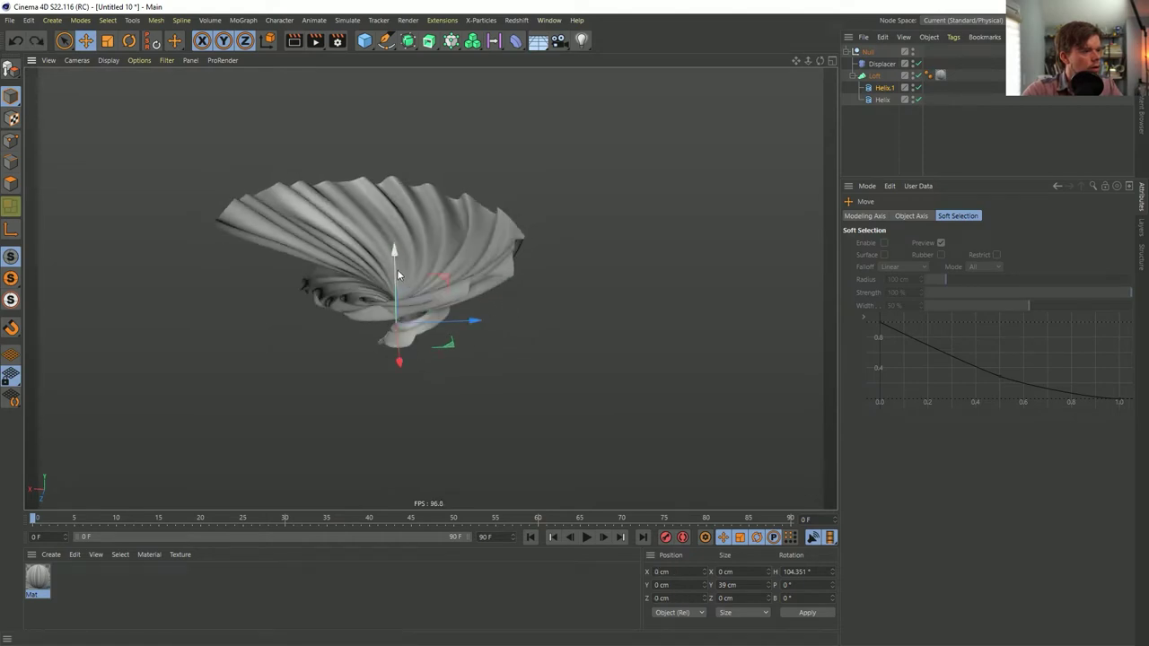
{"action": "mouse_move", "coordinate": [475, 316]}
{"action": "left_mouse_down"}
{"action": "mouse_move", "coordinate": [511, 317]}
{"action": "mouse_move", "coordinate": [432, 312]}
{"action": "mouse_move", "coordinate": [505, 313]}
{"action": "mouse_move", "coordinate": [439, 313]}
{"action": "mouse_move", "coordinate": [475, 314]}
{"action": "left_mouse_up"}
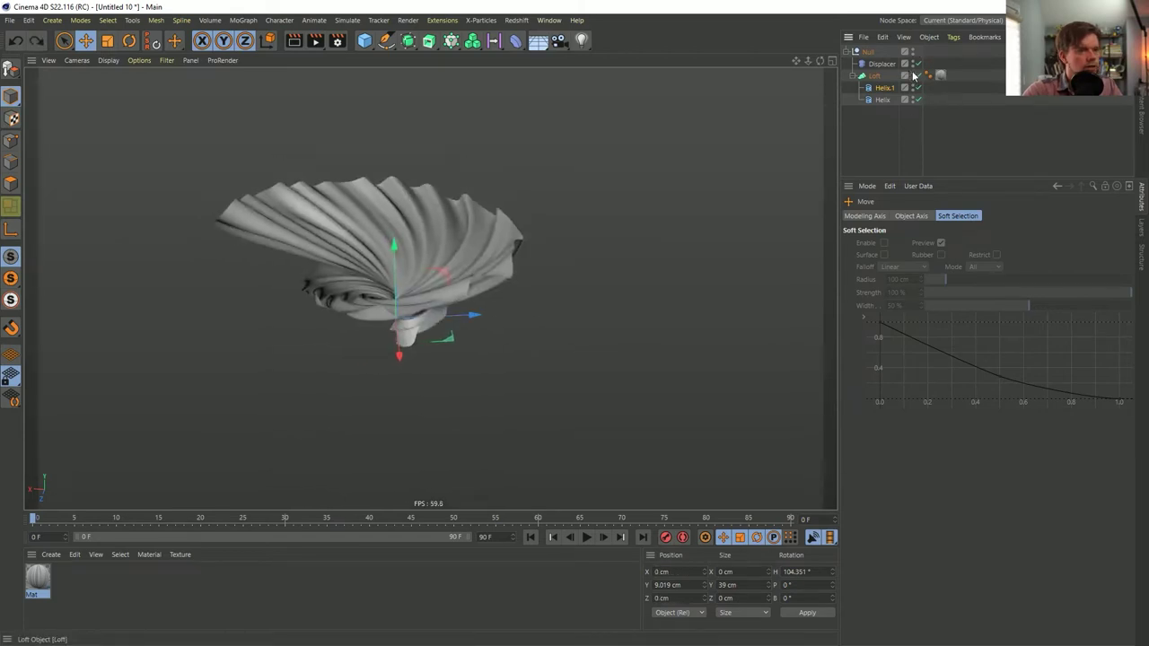
- Turn off the Displacer and raise Helix.1 to 18.35 cm in Y, undoing the sideways move
{"action": "left_click", "coordinate": [915, 65]}
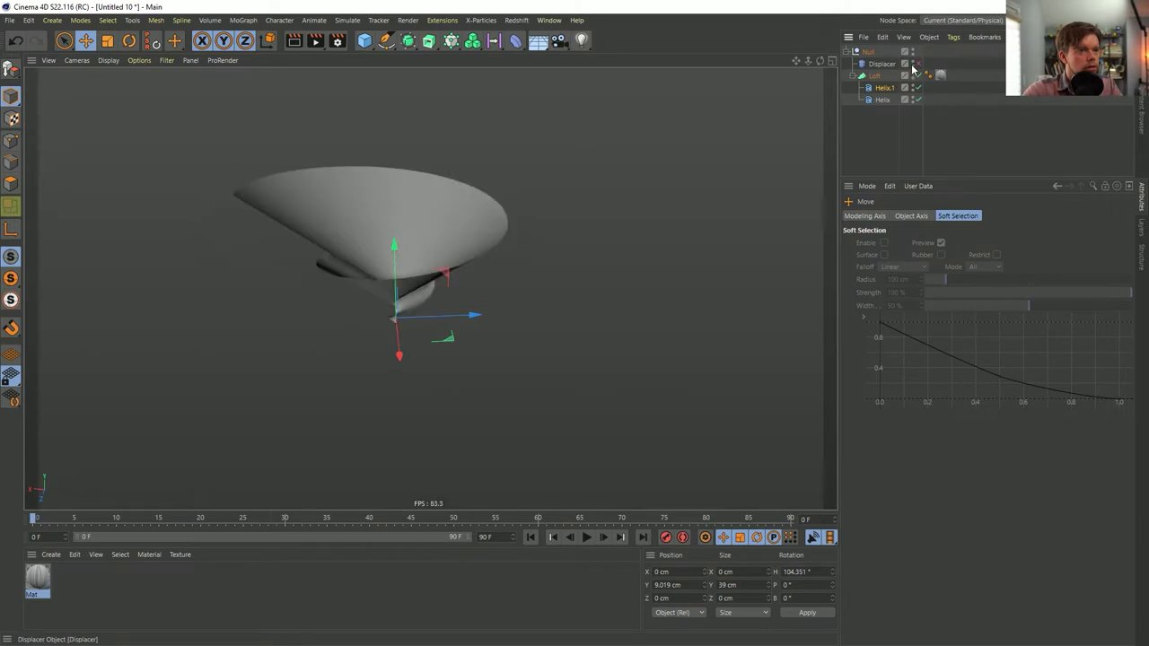
{"action": "left_click", "coordinate": [886, 89]}
{"action": "mouse_move", "coordinate": [490, 313]}
{"action": "left_mouse_down"}
{"action": "mouse_move", "coordinate": [508, 316]}
{"action": "mouse_move", "coordinate": [451, 316]}
{"action": "mouse_move", "coordinate": [505, 314]}
{"action": "mouse_move", "coordinate": [451, 315]}
{"action": "mouse_move", "coordinate": [488, 313]}
{"action": "mouse_move", "coordinate": [473, 300]}
{"action": "left_mouse_up"}
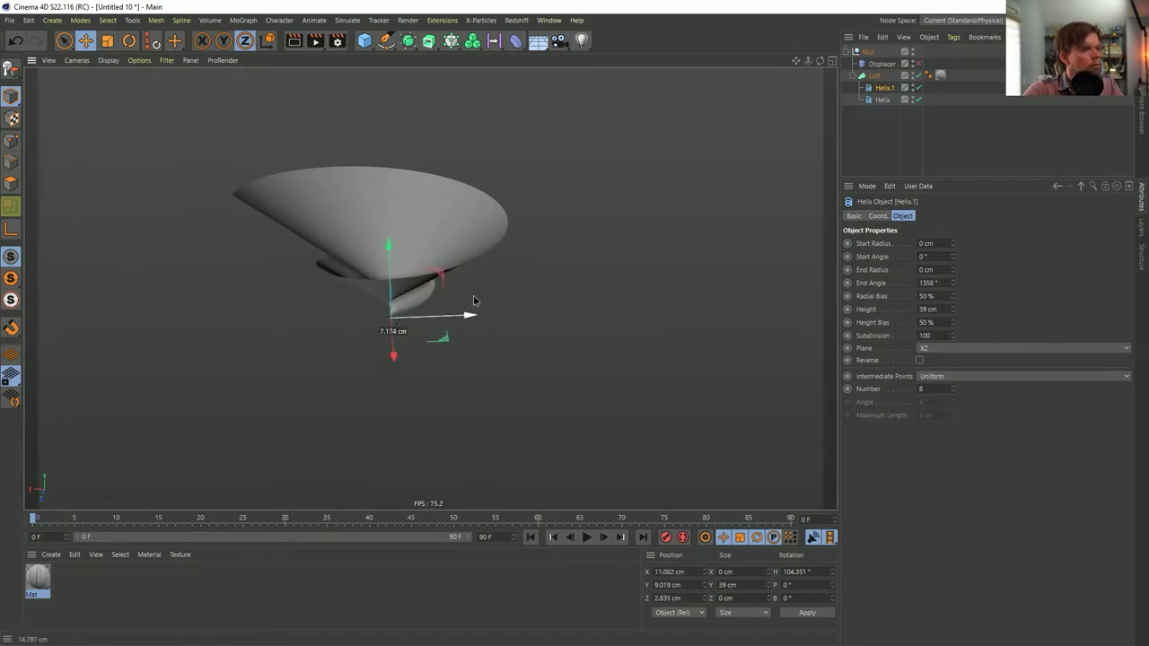
{"action": "key", "text": "ctrl+z"}
{"action": "left_click_drag", "start_coordinate": [400, 254], "coordinate": [389, 232]}
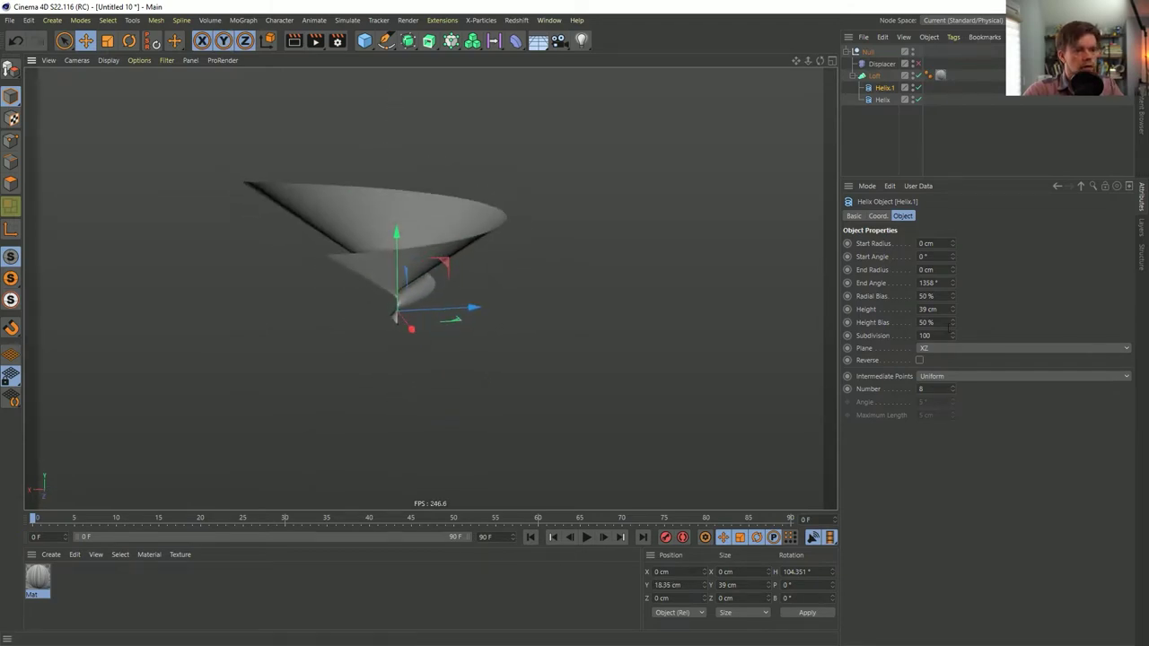
- Try different heights for Helix.1, including 0 cm, and settle on a height of 74 cm
{"action": "mouse_move", "coordinate": [953, 314]}
{"action": "left_mouse_down"}
{"action": "mouse_move", "coordinate": [953, 279]}
{"action": "mouse_move", "coordinate": [954, 314]}
{"action": "left_mouse_up"}
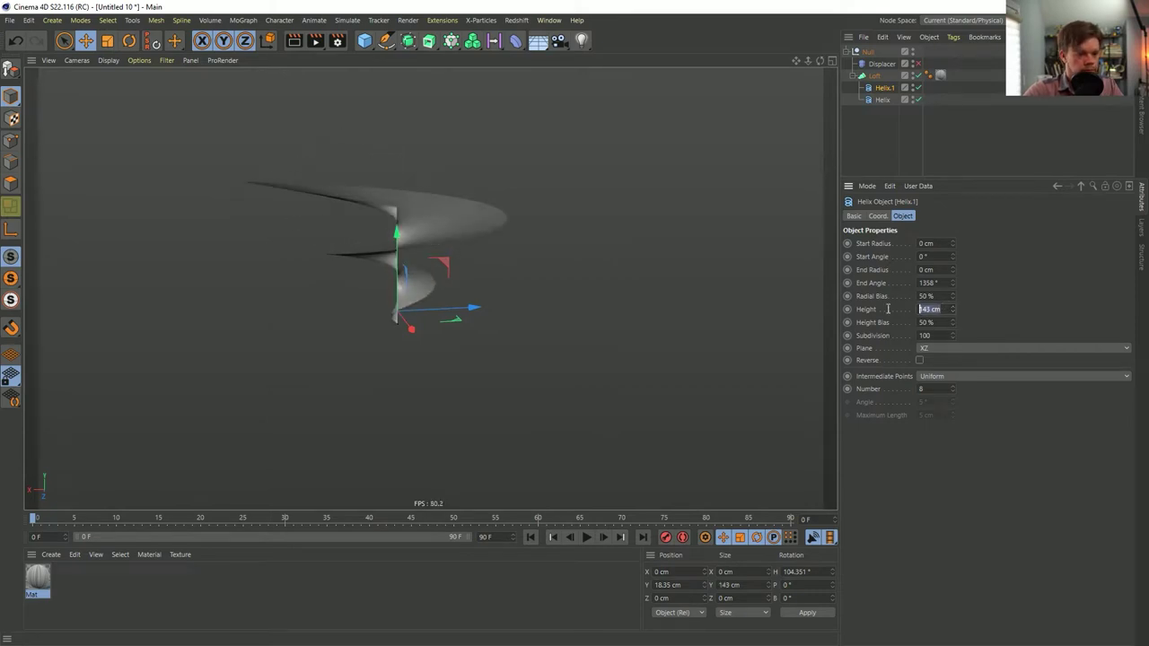
{"action": "type", "text": "0"}
{"action": "key", "text": "Return"}
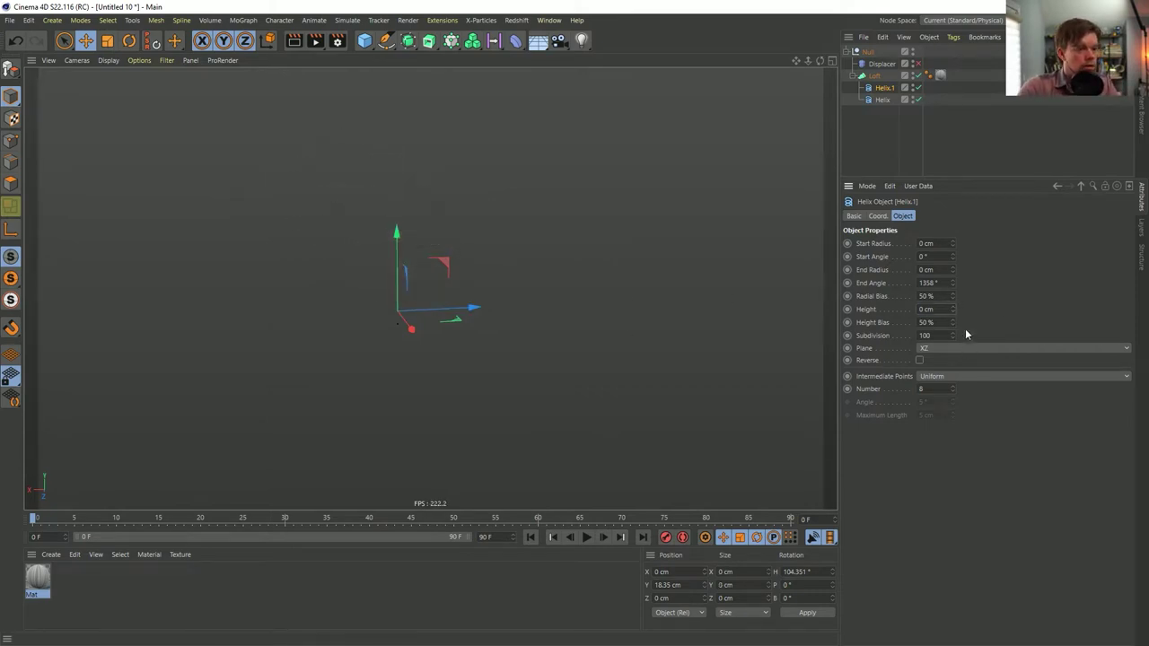
{"action": "left_click_drag", "start_coordinate": [953, 316], "coordinate": [953, 307]}
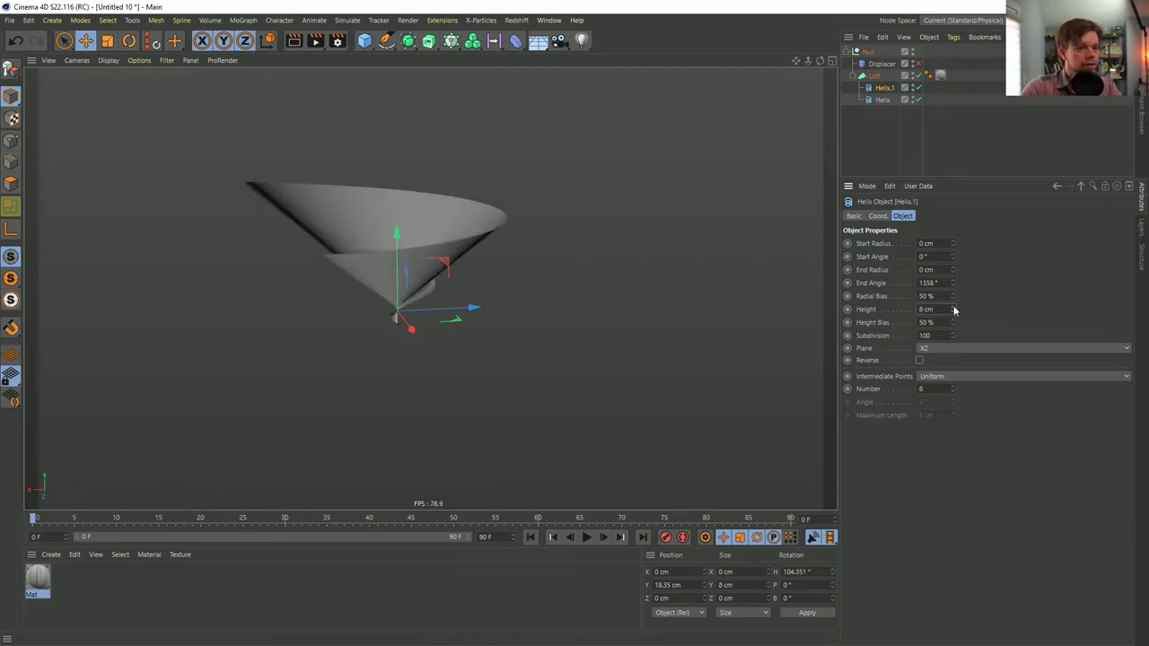
{"action": "left_click_drag", "start_coordinate": [354, 264], "coordinate": [336, 336], "text": "alt"}
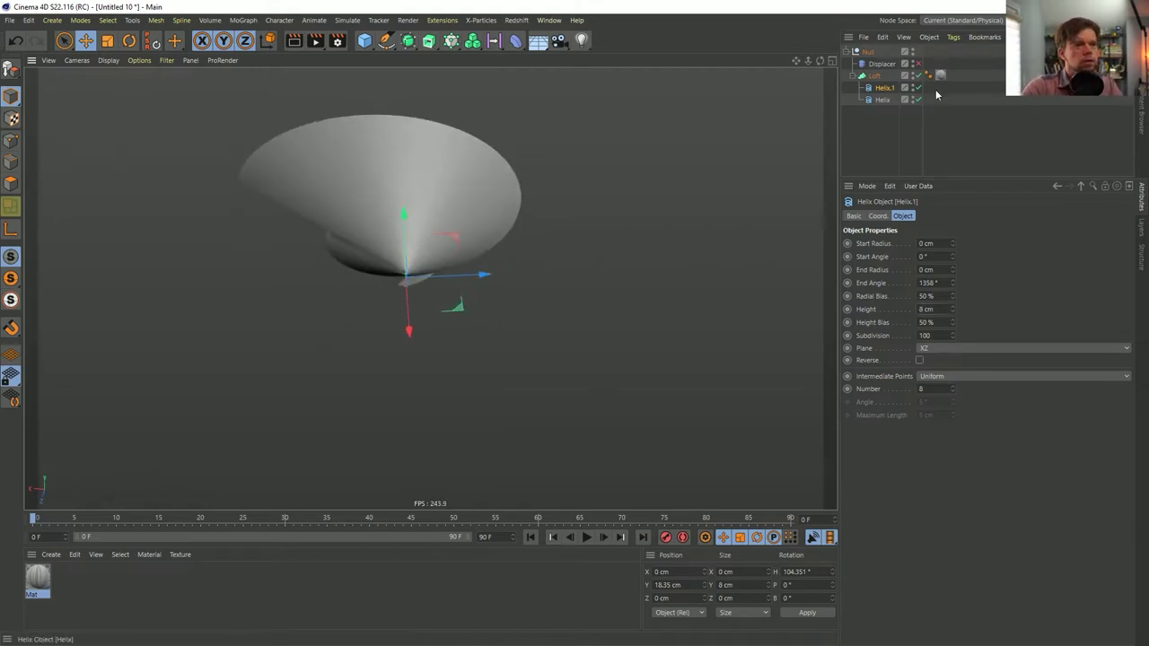
{"action": "left_click_drag", "start_coordinate": [955, 312], "coordinate": [955, 308]}
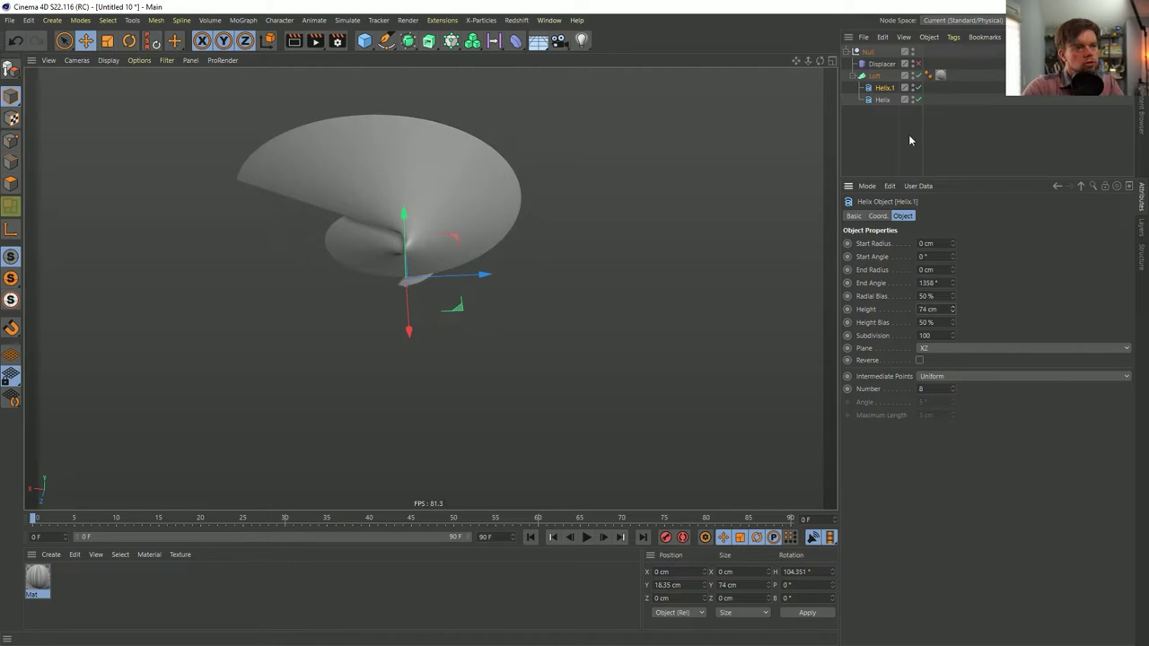
- Turn the Displacer back on and scale Helix.1 down to a height of 27.01 cm
{"action": "left_click", "coordinate": [914, 64]}
{"action": "mouse_move", "coordinate": [500, 220]}
{"action": "left_mouse_down", "text": "alt"}
{"action": "mouse_move", "coordinate": [476, 149]}
{"action": "mouse_move", "coordinate": [355, 176]}
{"action": "mouse_move", "coordinate": [377, 248]}
{"action": "mouse_move", "coordinate": [439, 126]}
{"action": "mouse_move", "coordinate": [452, 291]}
{"action": "mouse_move", "coordinate": [484, 278]}
{"action": "left_mouse_up", "text": "alt"}
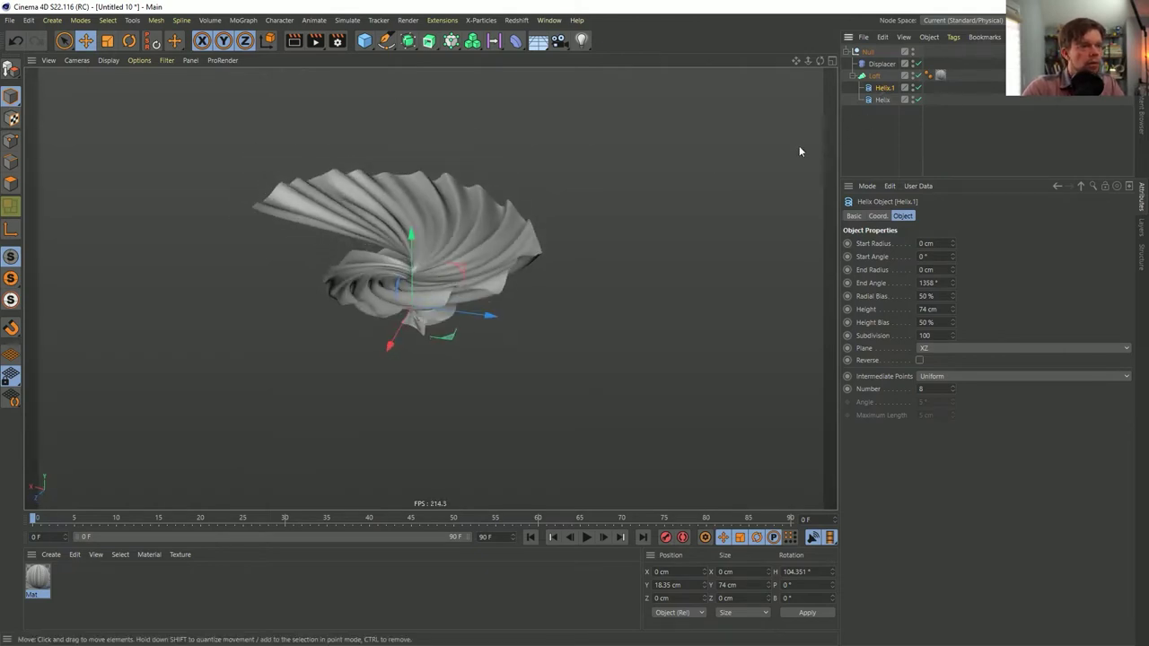
{"action": "key", "text": "t"}
{"action": "left_click_drag", "start_coordinate": [646, 209], "coordinate": [500, 418]}
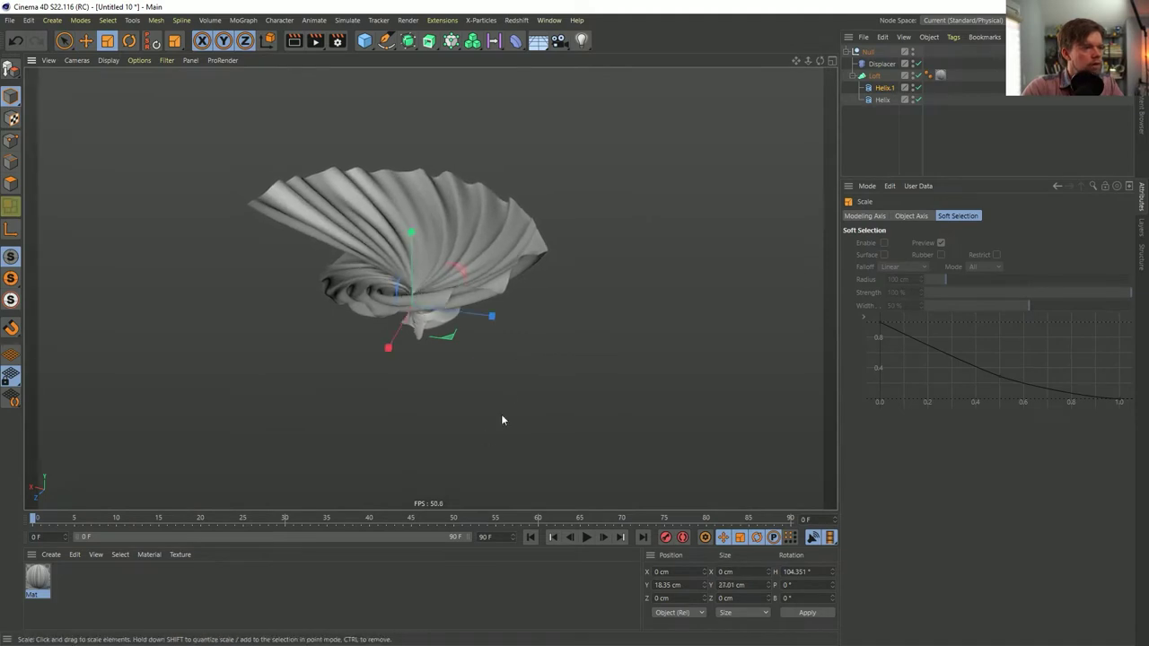
{"action": "left_click", "coordinate": [881, 89]}
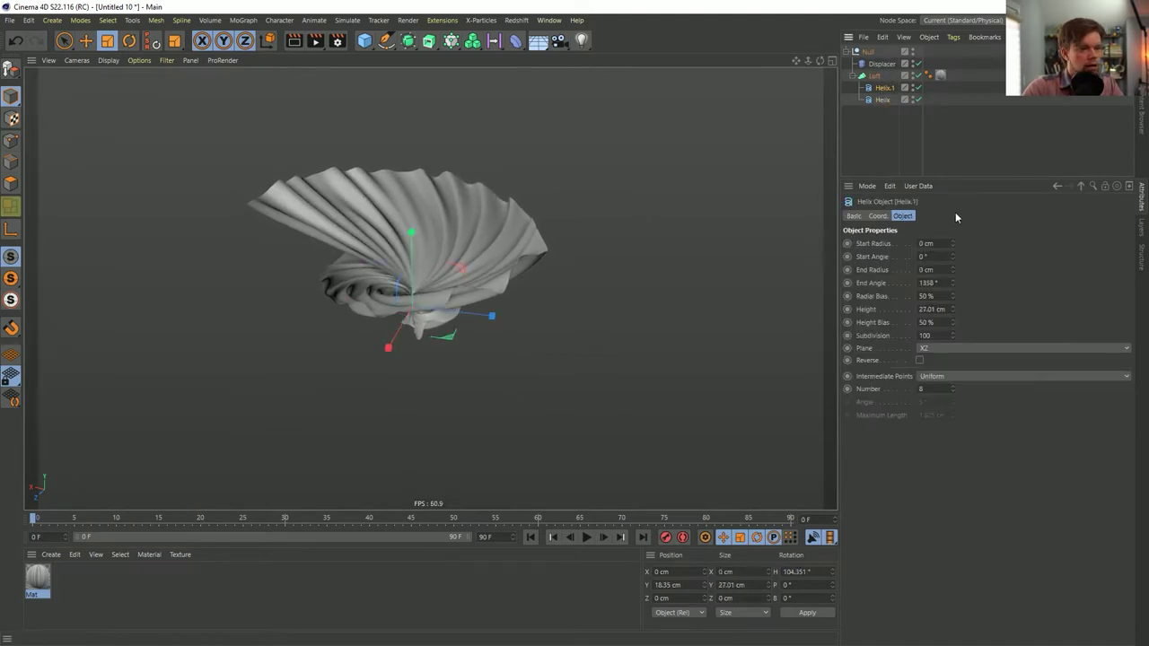
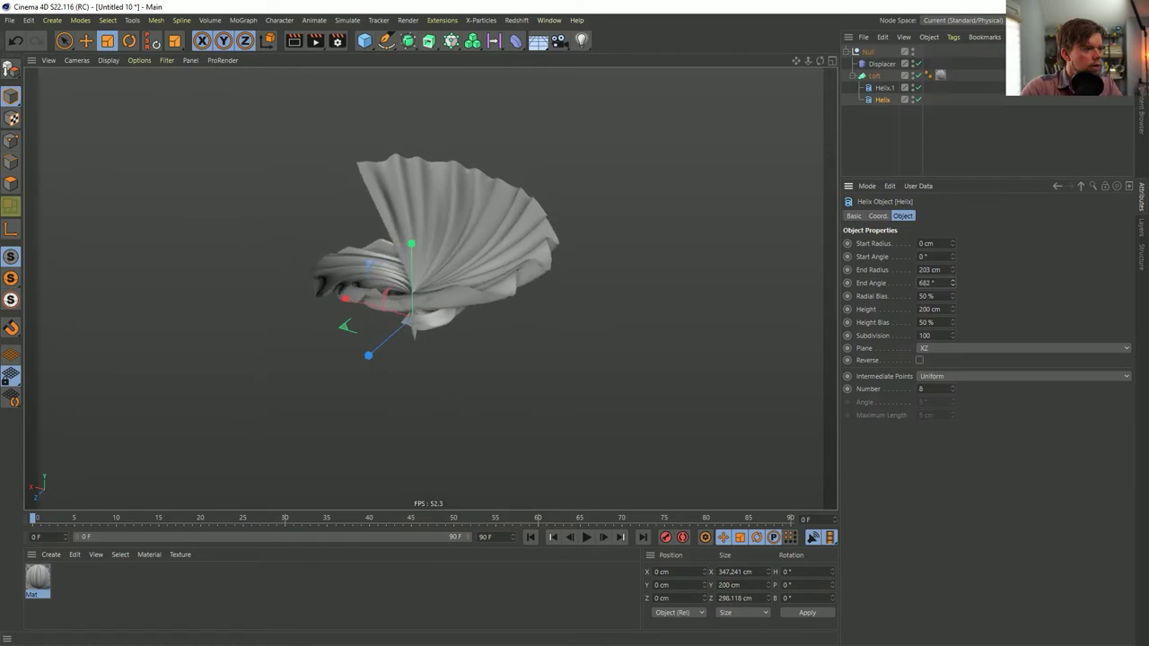
- Add a MoGraph Cloner and move both Helix.1 and Helix out of the Loft into it
{"action": "left_click_drag", "start_coordinate": [568, 265], "coordinate": [549, 308], "text": "alt"}
{"action": "left_click_drag", "start_coordinate": [402, 262], "coordinate": [429, 224], "text": "alt"}
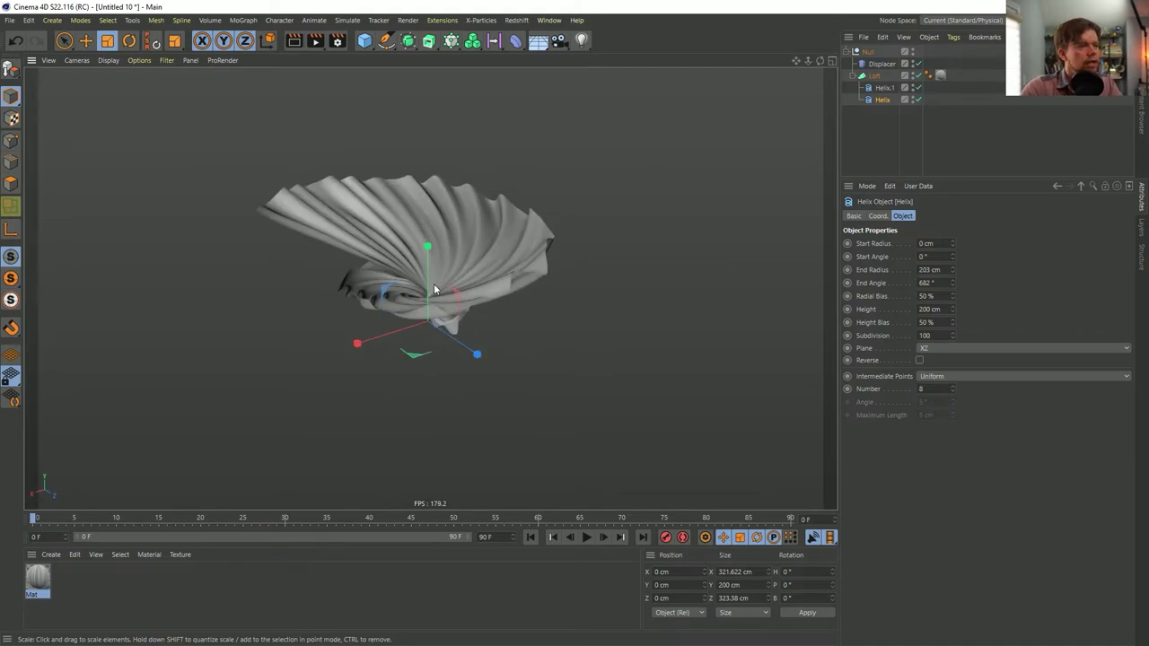
{"action": "mouse_move", "coordinate": [434, 283]}
{"action": "left_mouse_down", "text": "alt"}
{"action": "mouse_move", "coordinate": [477, 237]}
{"action": "mouse_move", "coordinate": [449, 279]}
{"action": "left_mouse_up", "text": "alt"}
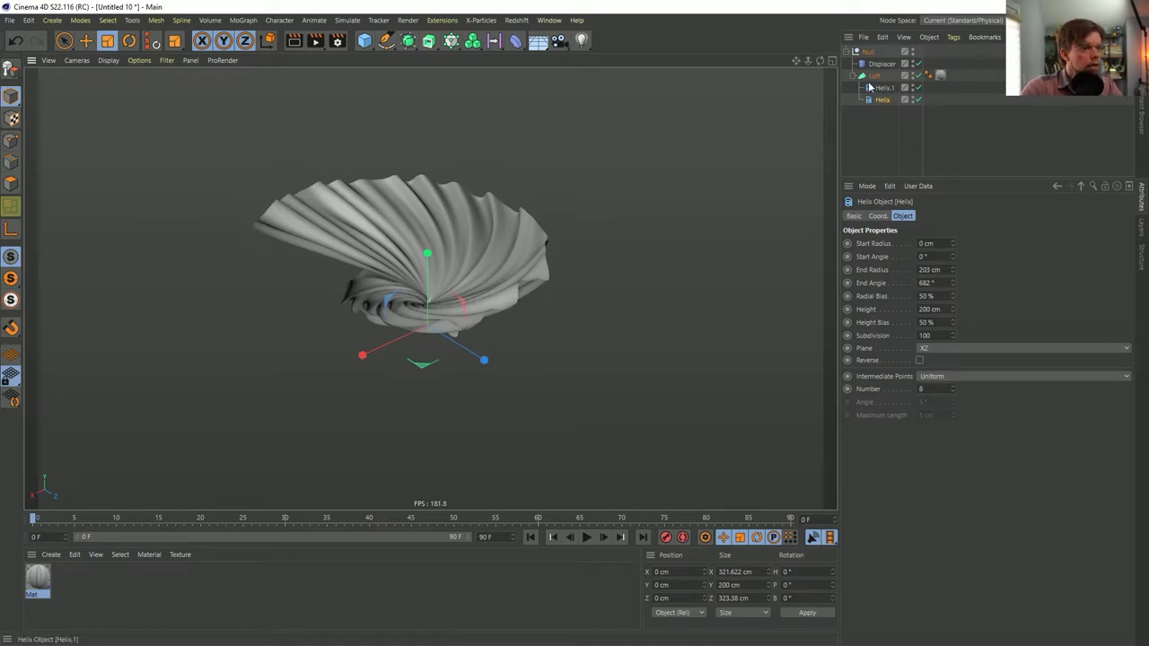
{"action": "left_click", "coordinate": [456, 44]}
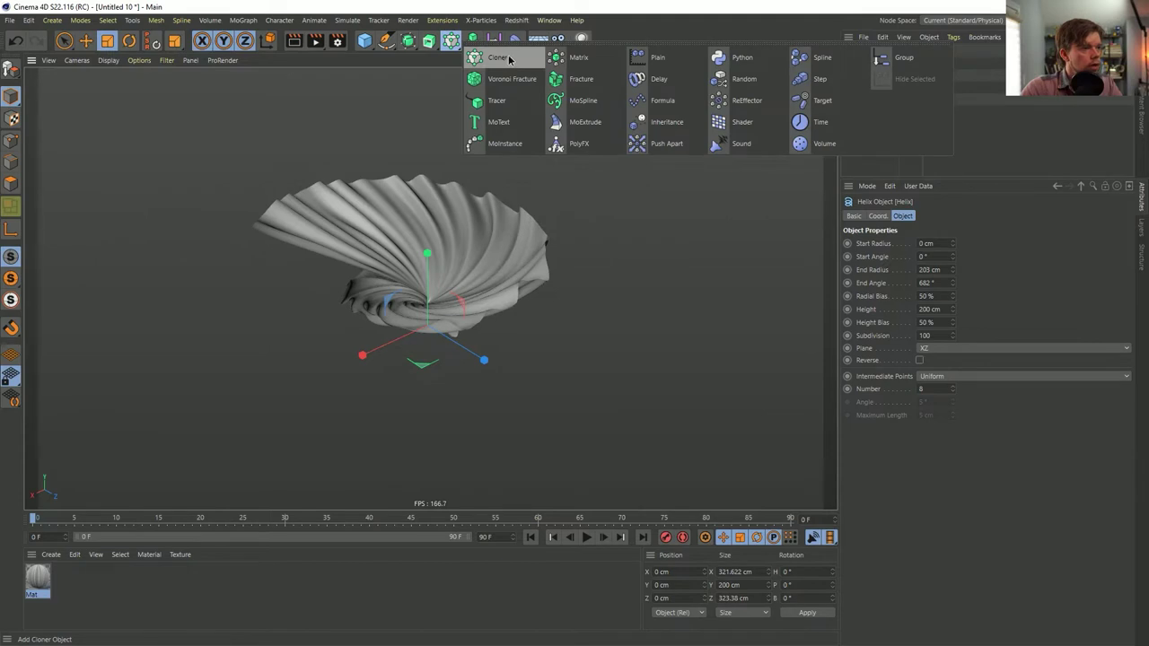
{"action": "left_click", "coordinate": [498, 57]}
{"action": "left_click", "coordinate": [887, 102]}
{"action": "left_click", "coordinate": [889, 107], "text": "shift"}
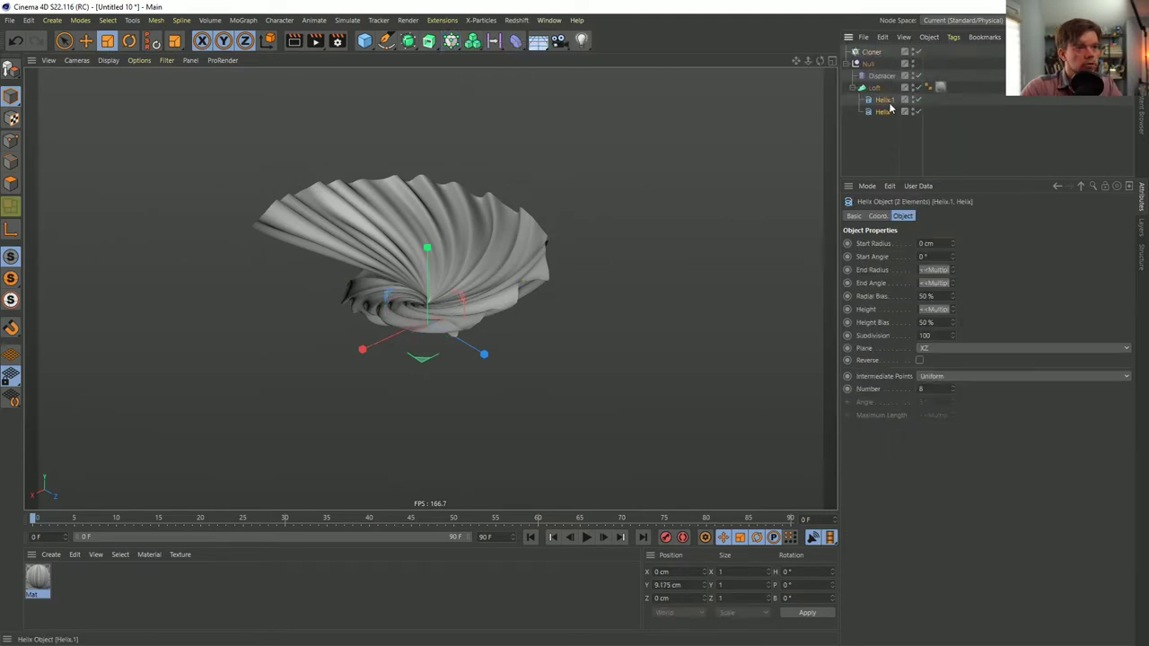
{"action": "left_click_drag", "start_coordinate": [876, 54], "coordinate": [873, 54]}
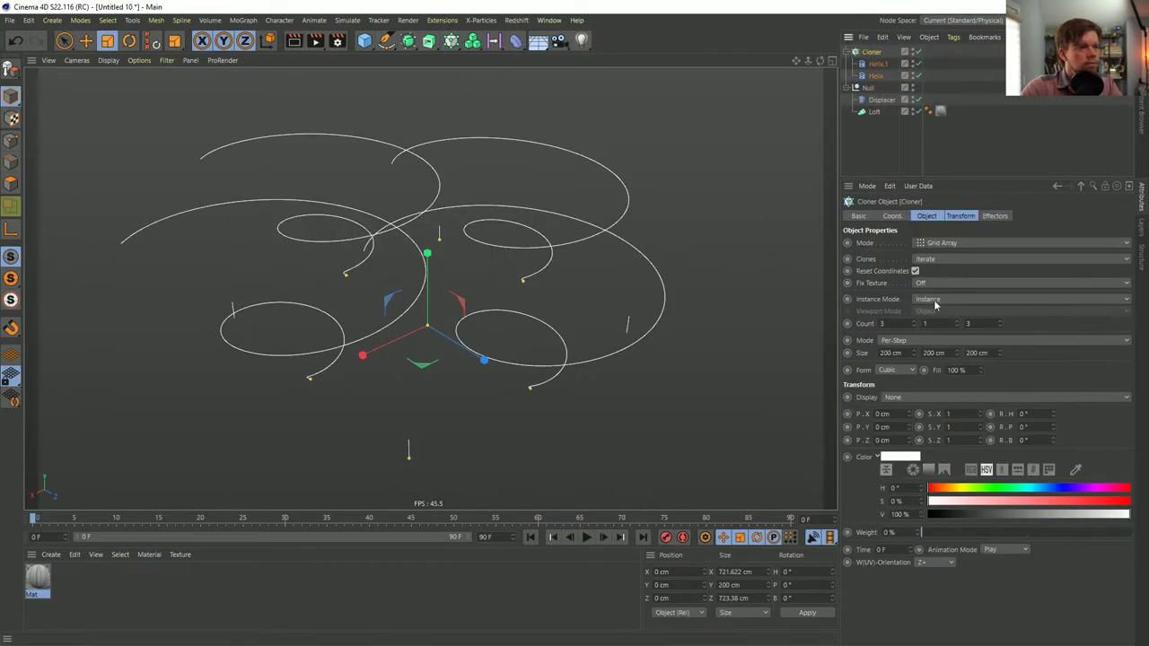
- Set the Cloner's mode to Linear and its clones to Blend
{"action": "left_click", "coordinate": [933, 252]}
{"action": "left_click", "coordinate": [935, 268]}
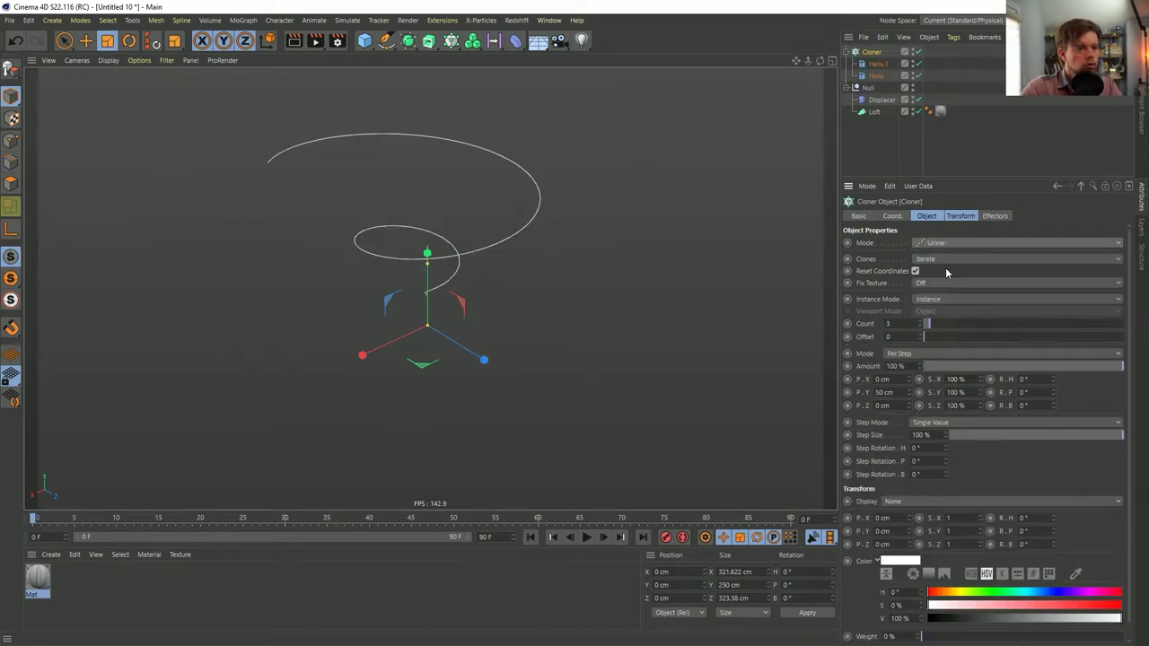
{"action": "left_click", "coordinate": [882, 379]}
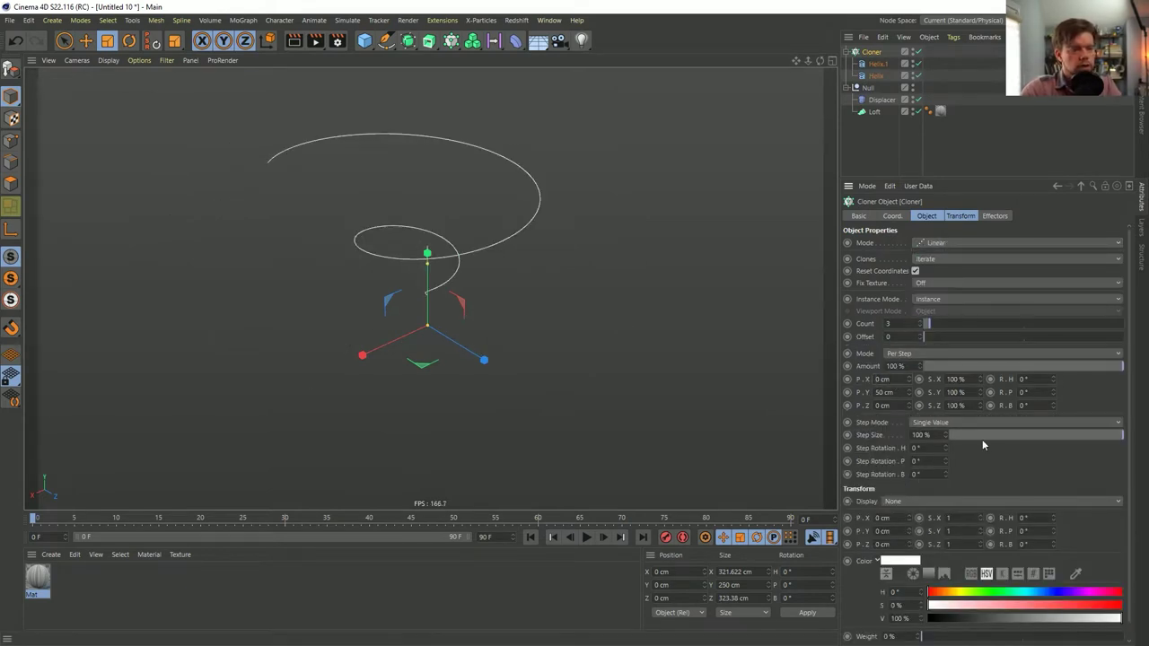
{"action": "left_click_drag", "start_coordinate": [423, 268], "coordinate": [410, 259], "text": "alt"}
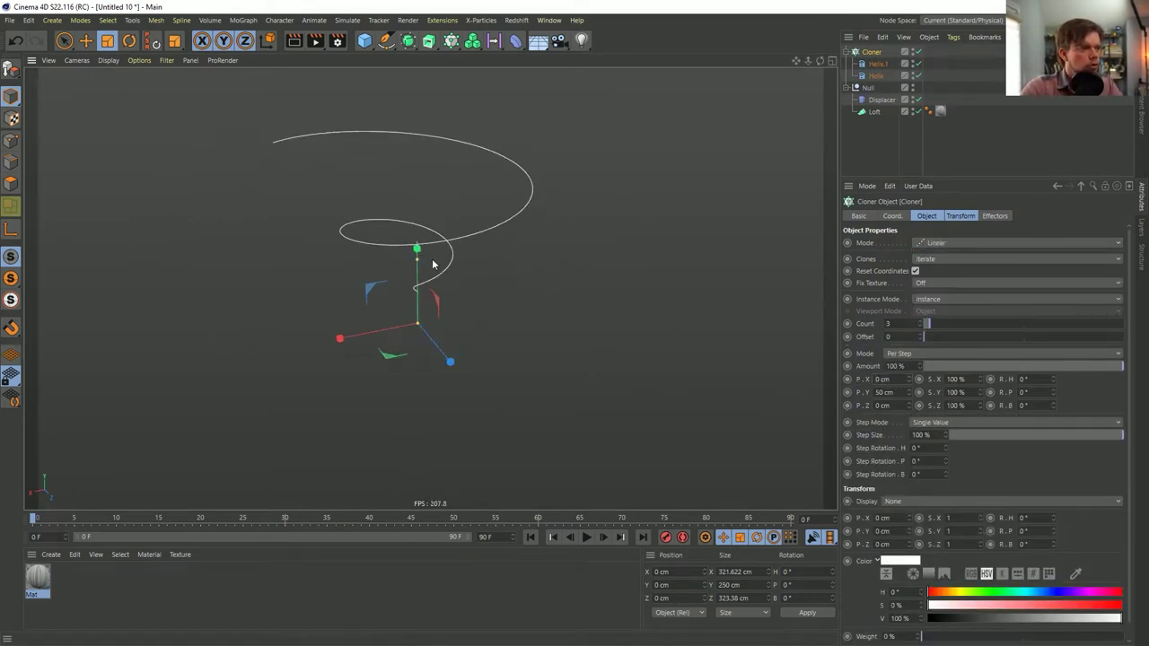
{"action": "left_click", "coordinate": [933, 259]}
{"action": "left_click", "coordinate": [929, 285]}
{"action": "left_click_drag", "start_coordinate": [423, 250], "coordinate": [447, 249], "text": "alt"}
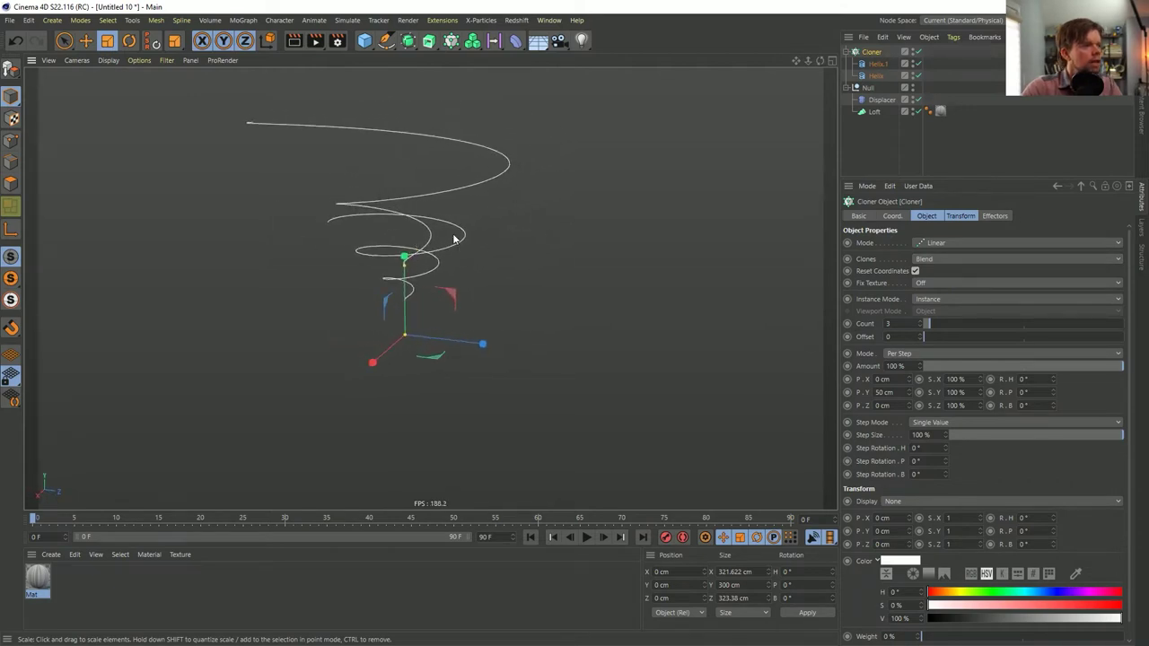
- Copy the End Angle of 682° from Helix to Helix.1 so both splines match
{"action": "left_click", "coordinate": [879, 65]}
{"action": "left_click", "coordinate": [878, 76], "text": "shift"}
{"action": "left_click", "coordinate": [878, 77]}
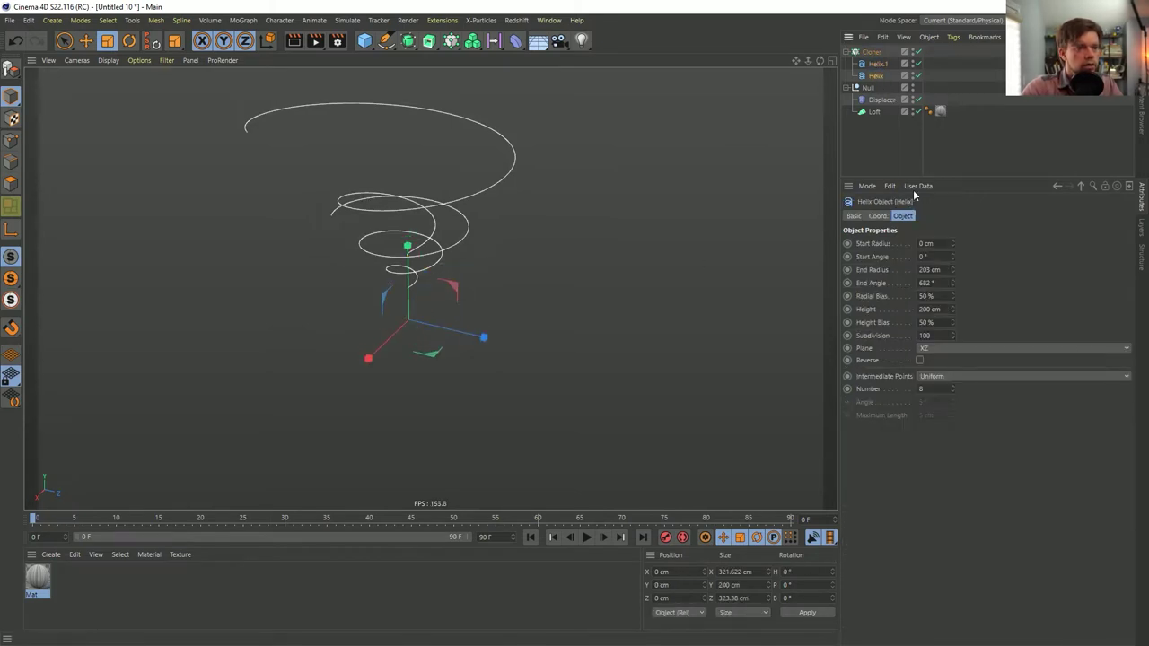
{"action": "left_click", "coordinate": [875, 65]}
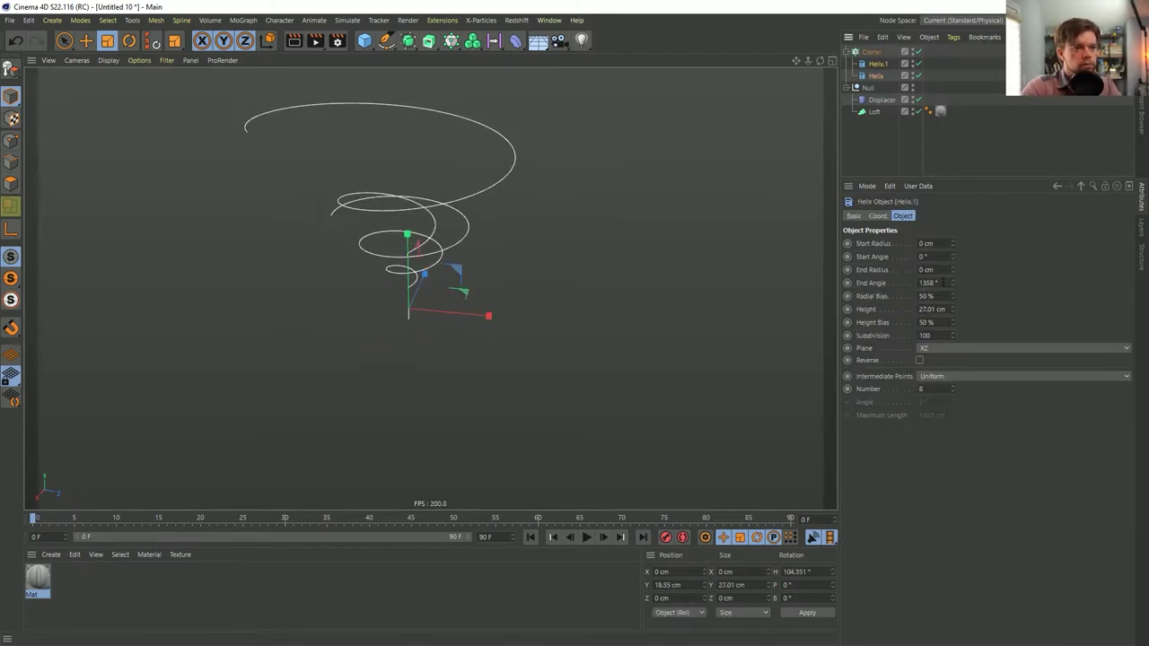
{"action": "left_click", "coordinate": [877, 76]}
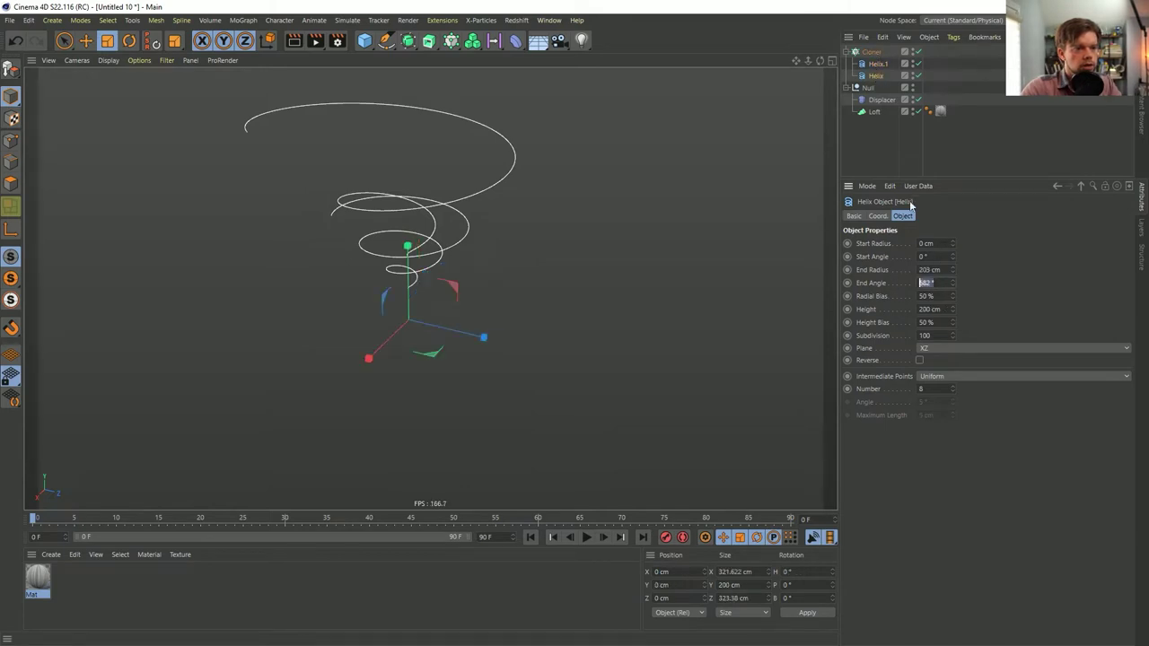
{"action": "left_click", "coordinate": [875, 65]}
{"action": "type", "text": "682"}
{"action": "left_click", "coordinate": [967, 300]}
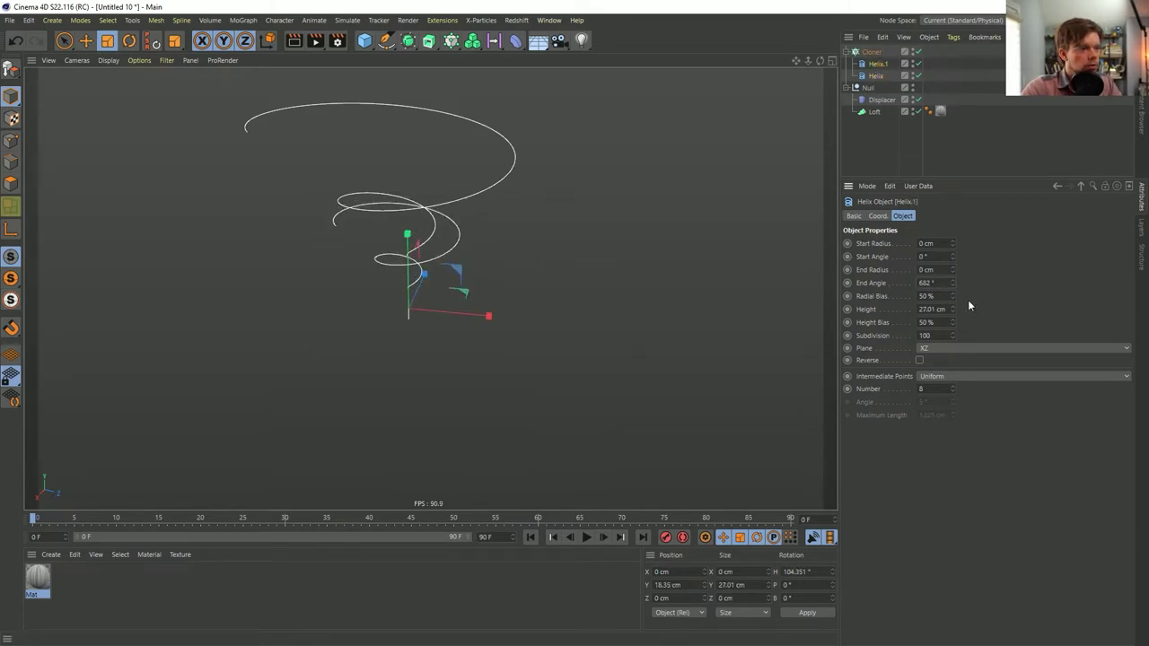
{"action": "left_click_drag", "start_coordinate": [417, 225], "coordinate": [454, 210], "text": "alt"}
- Set the Cloner's Y step position to 0 cm, trying a count of 5 before settling on 3 clones
{"action": "left_click", "coordinate": [879, 52]}
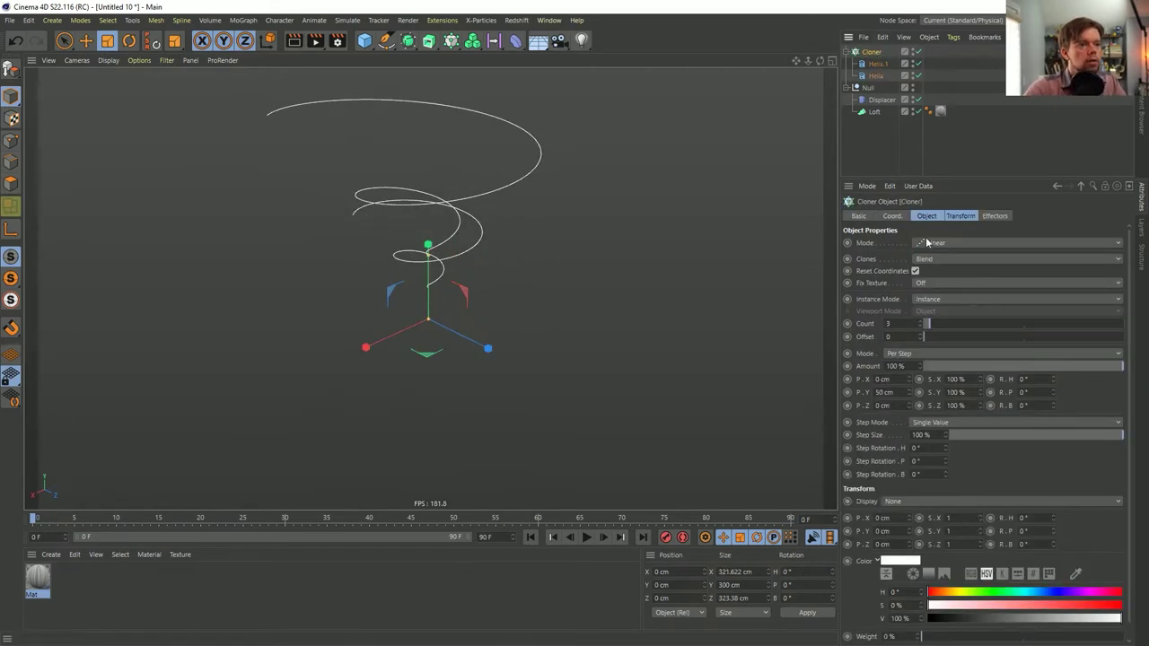
{"action": "left_click", "coordinate": [921, 323]}
{"action": "left_click", "coordinate": [921, 323]}
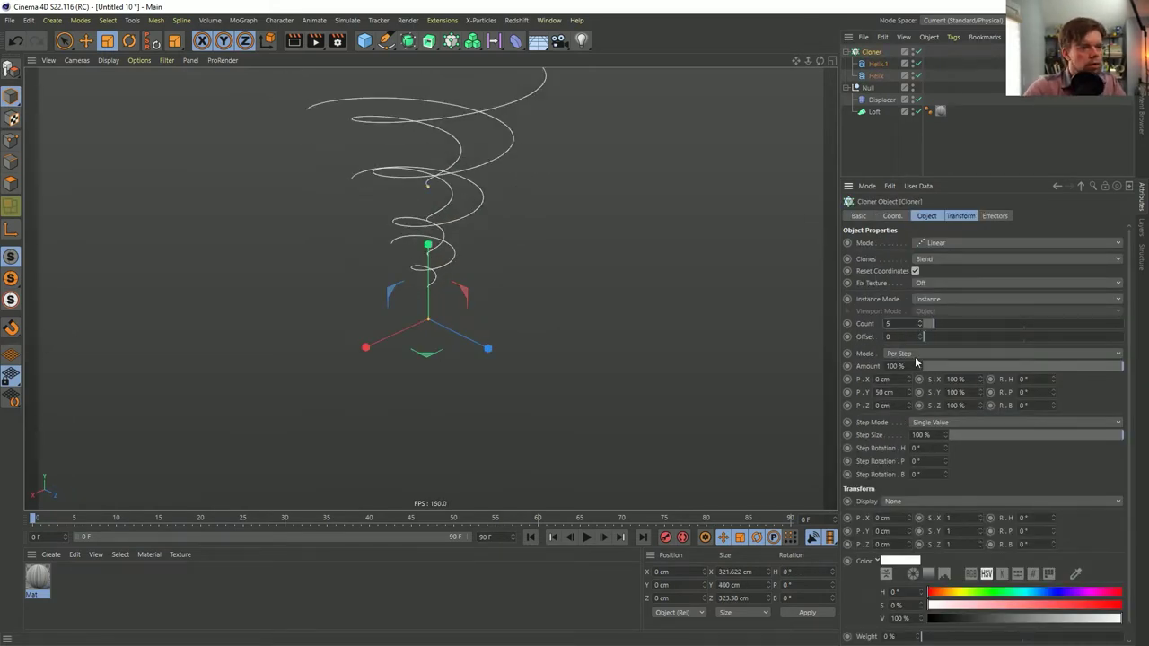
{"action": "type", "text": "0"}
{"action": "key", "text": "Return"}
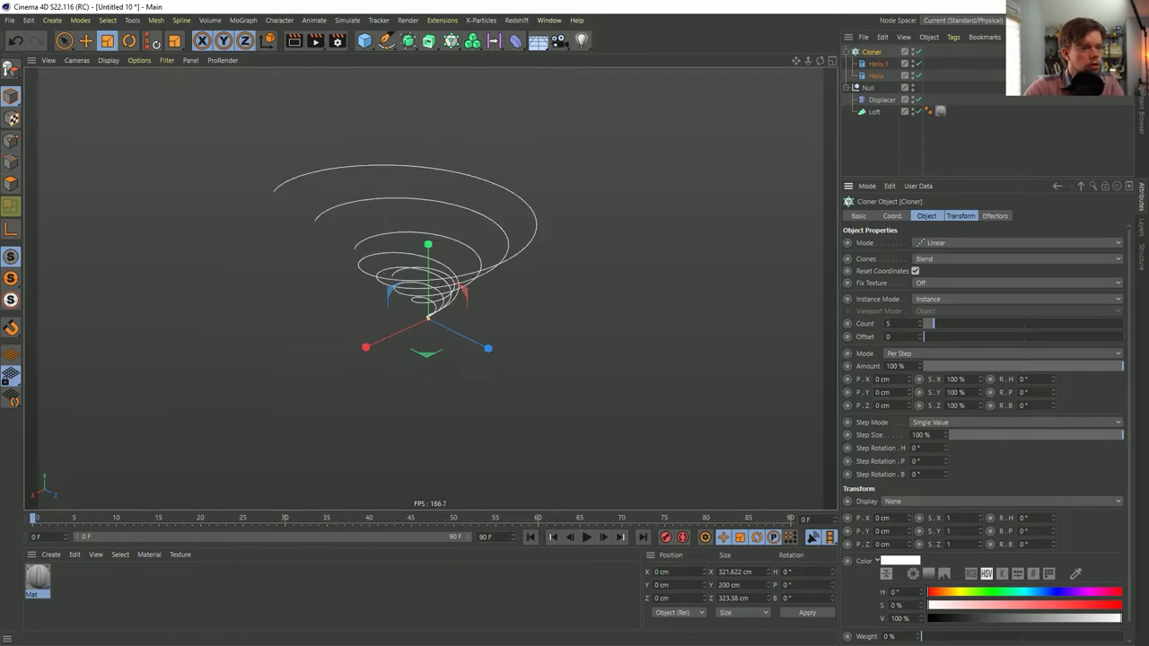
{"action": "mouse_move", "coordinate": [921, 324]}
{"action": "left_mouse_down"}
{"action": "mouse_move", "coordinate": [978, 327]}
{"action": "mouse_move", "coordinate": [916, 333]}
{"action": "mouse_move", "coordinate": [931, 326]}
{"action": "left_mouse_up"}
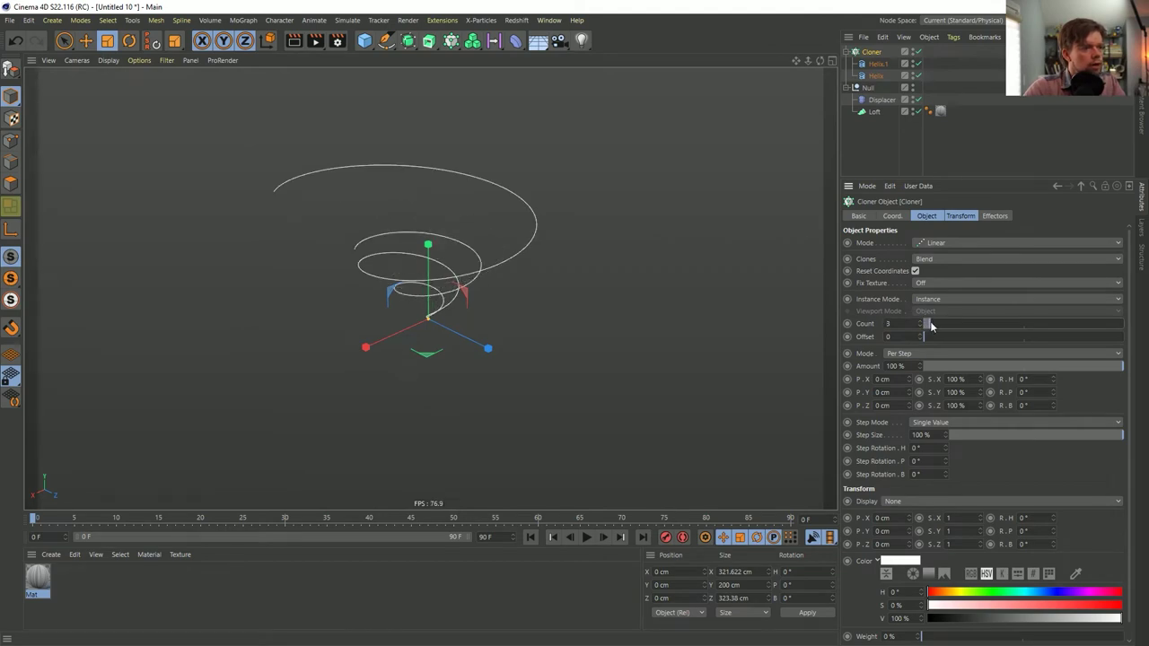
{"action": "left_click_drag", "start_coordinate": [398, 247], "coordinate": [443, 296], "text": "alt"}
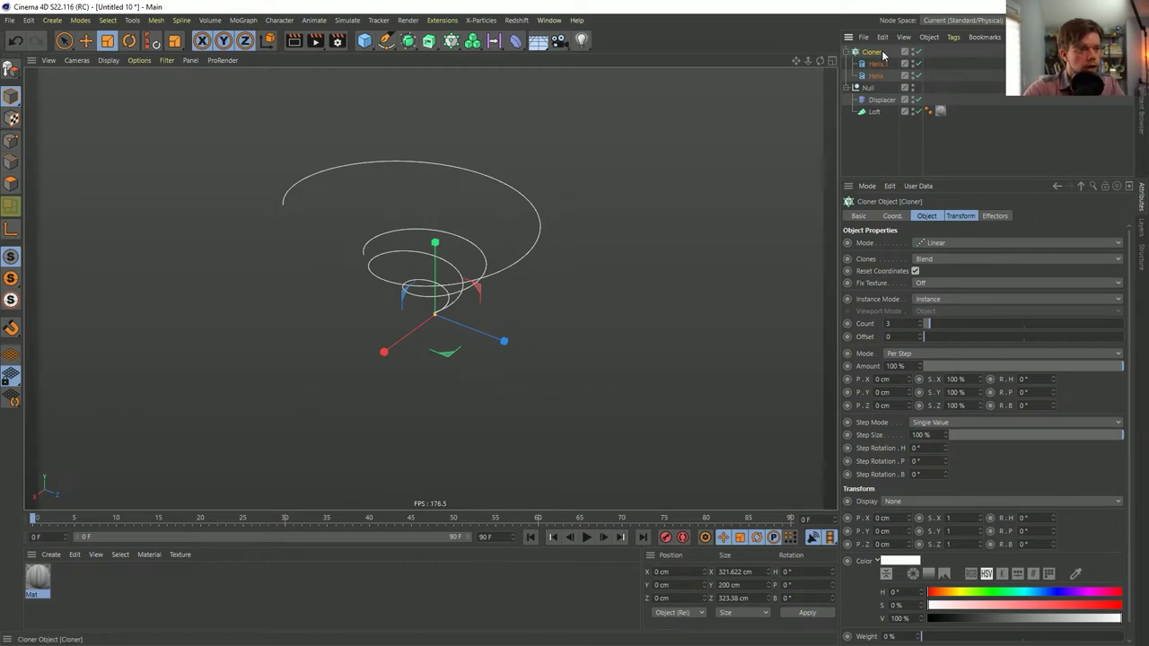
- Make the Cloner editable and expand its hierarchy to show the three helix splines
{"action": "key", "text": "c"}
{"action": "left_click", "coordinate": [847, 53]}
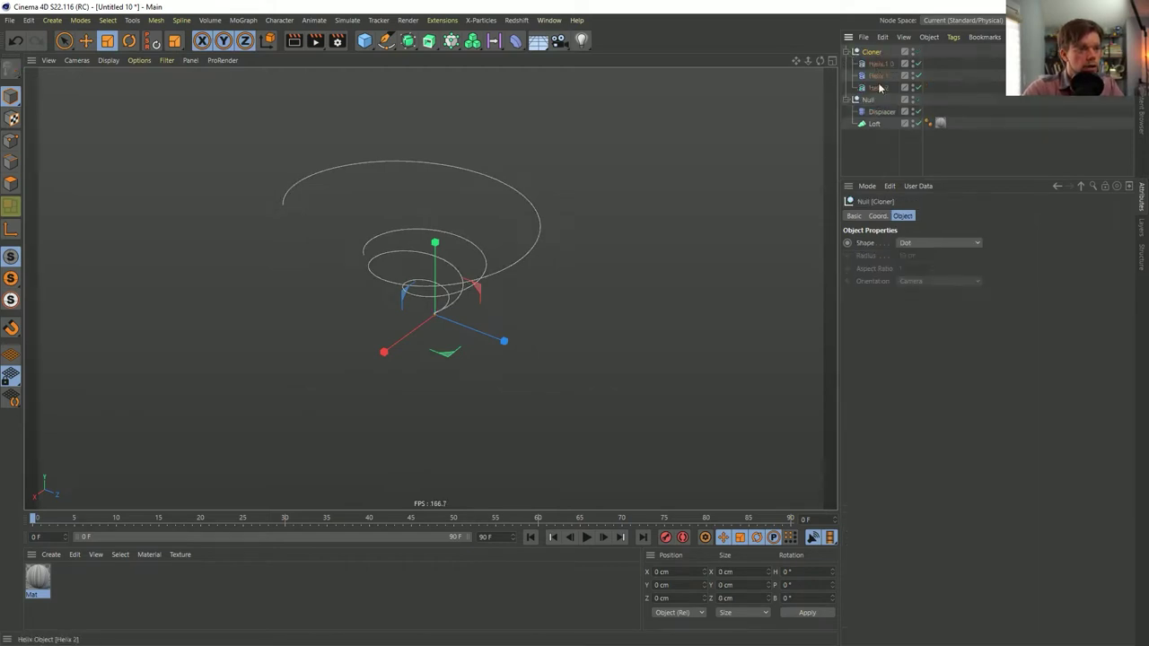
- Try moving the middle spline, Helix 1, up in Y, and undo the move
{"action": "left_click", "coordinate": [877, 77]}
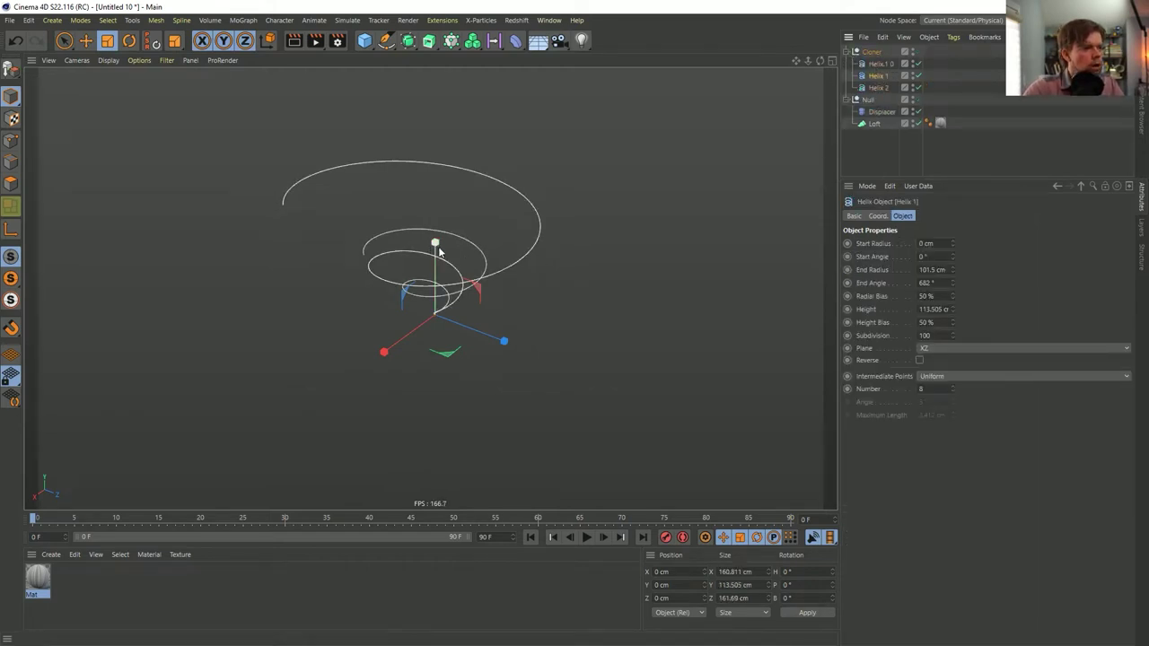
{"action": "key", "text": "e"}
{"action": "left_click_drag", "start_coordinate": [435, 244], "coordinate": [441, 175]}
{"action": "key", "text": "ctrl+z"}
- Place all three helix splines from the converted Cloner inside the Loft
{"action": "left_click", "coordinate": [884, 65]}
{"action": "left_click", "coordinate": [881, 88], "text": "shift"}
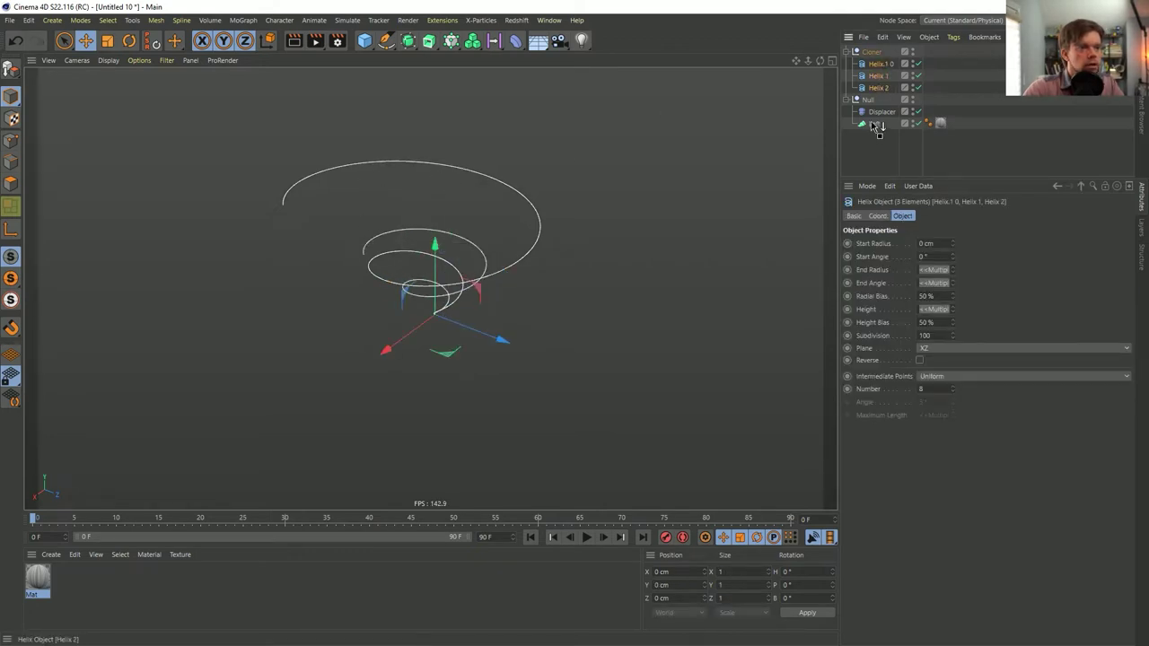
{"action": "left_click_drag", "start_coordinate": [875, 129], "coordinate": [874, 125]}
{"action": "mouse_move", "coordinate": [487, 269]}
{"action": "left_mouse_down", "text": "alt"}
{"action": "mouse_move", "coordinate": [523, 198]}
{"action": "mouse_move", "coordinate": [492, 259]}
{"action": "left_mouse_up", "text": "alt"}
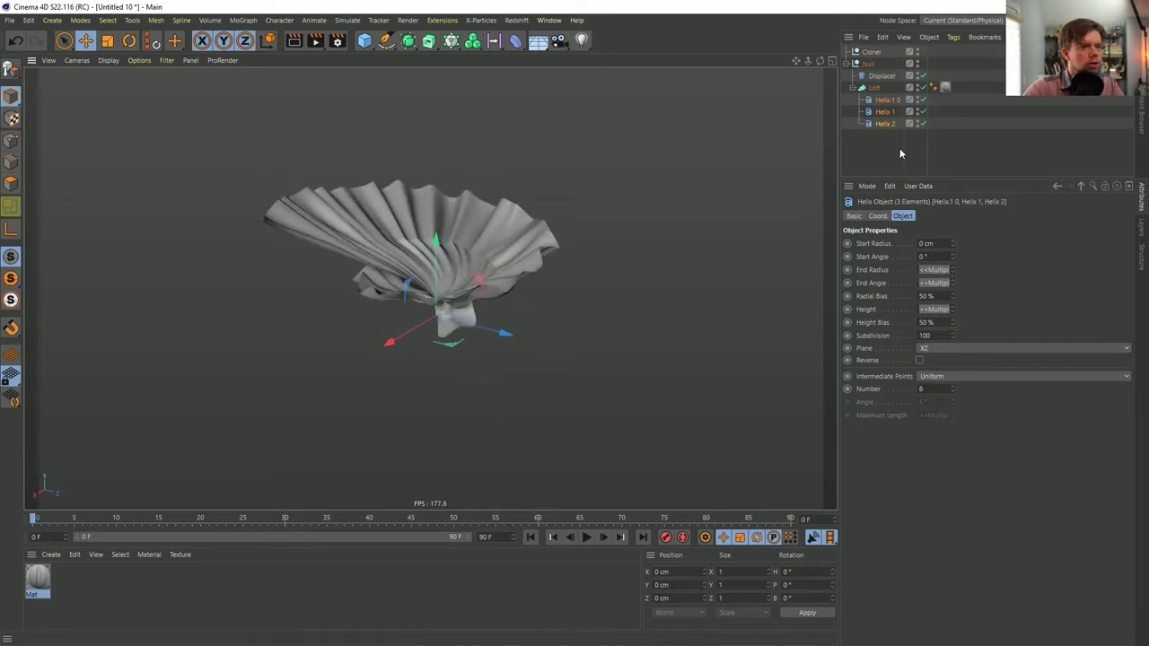
- Set Helix 1's End Radius to 153.5 cm, Radial Bias to 79 % and End Angle to 679°
{"action": "left_click", "coordinate": [883, 112]}
{"action": "left_click_drag", "start_coordinate": [491, 213], "coordinate": [498, 240], "text": "alt"}
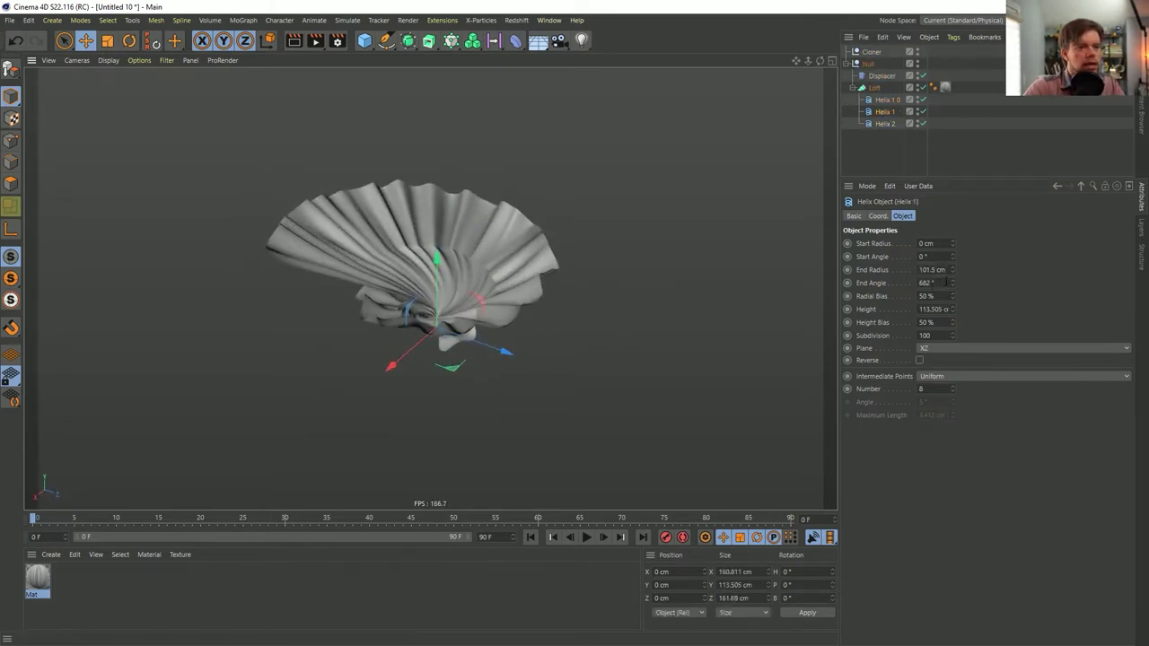
{"action": "left_click_drag", "start_coordinate": [953, 270], "coordinate": [989, 299]}
{"action": "mouse_move", "coordinate": [502, 266]}
{"action": "left_mouse_down", "text": "alt"}
{"action": "mouse_move", "coordinate": [385, 214]}
{"action": "mouse_move", "coordinate": [345, 146]}
{"action": "mouse_move", "coordinate": [255, 183]}
{"action": "mouse_move", "coordinate": [428, 241]}
{"action": "mouse_move", "coordinate": [547, 255]}
{"action": "mouse_move", "coordinate": [564, 307]}
{"action": "mouse_move", "coordinate": [445, 208]}
{"action": "mouse_move", "coordinate": [457, 141]}
{"action": "mouse_move", "coordinate": [502, 198]}
{"action": "mouse_move", "coordinate": [488, 280]}
{"action": "left_mouse_up", "text": "alt"}
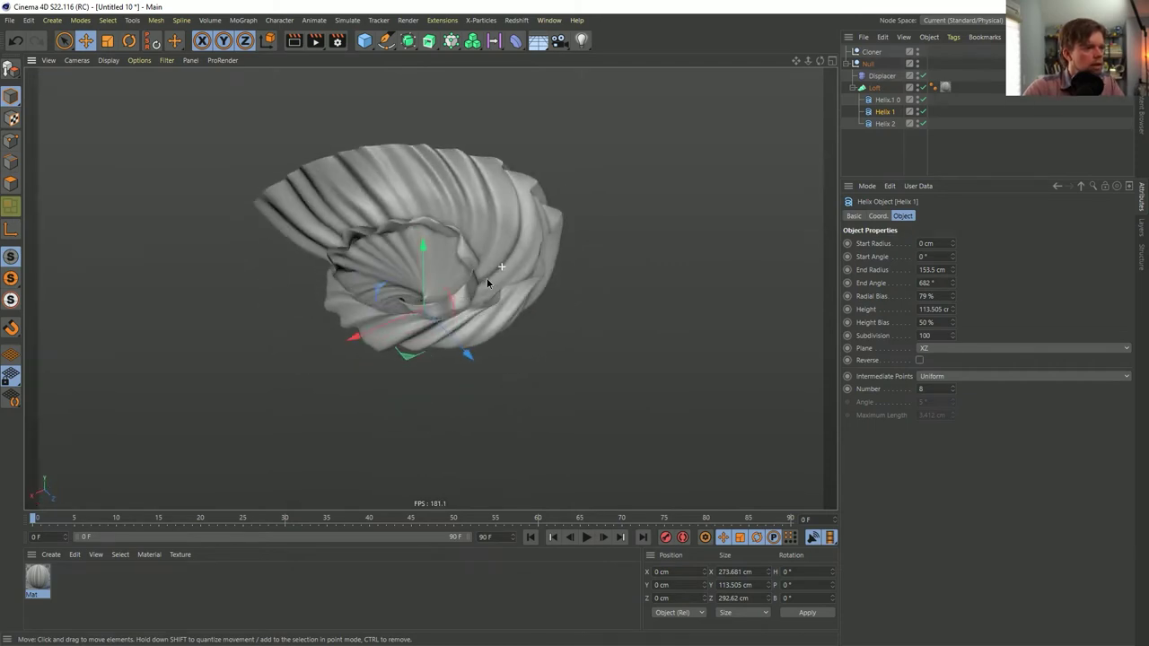
{"action": "left_click_drag", "start_coordinate": [951, 283], "coordinate": [952, 284]}
{"action": "left_click_drag", "start_coordinate": [501, 263], "coordinate": [494, 209], "text": "alt"}
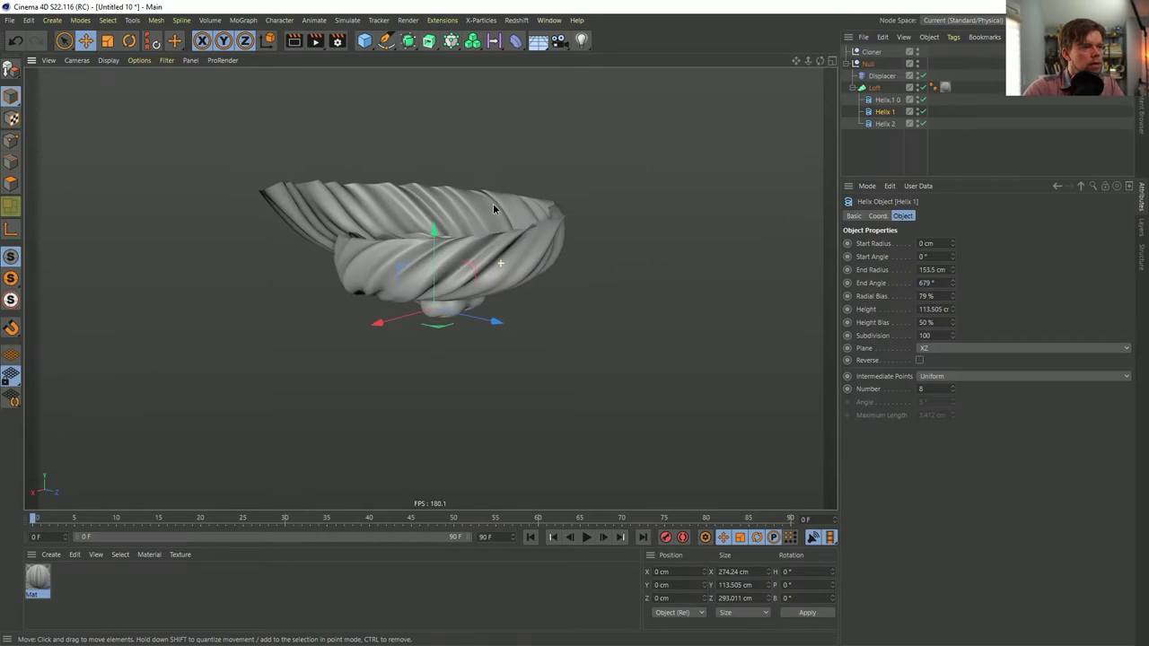
- Compare the loft with and without the Displacer from several angles, leaving the Displacer off
{"action": "left_click", "coordinate": [922, 76]}
{"action": "mouse_move", "coordinate": [509, 256]}
{"action": "left_mouse_down", "text": "alt"}
{"action": "mouse_move", "coordinate": [321, 174]}
{"action": "mouse_move", "coordinate": [444, 235]}
{"action": "mouse_move", "coordinate": [520, 247]}
{"action": "left_mouse_up", "text": "alt"}
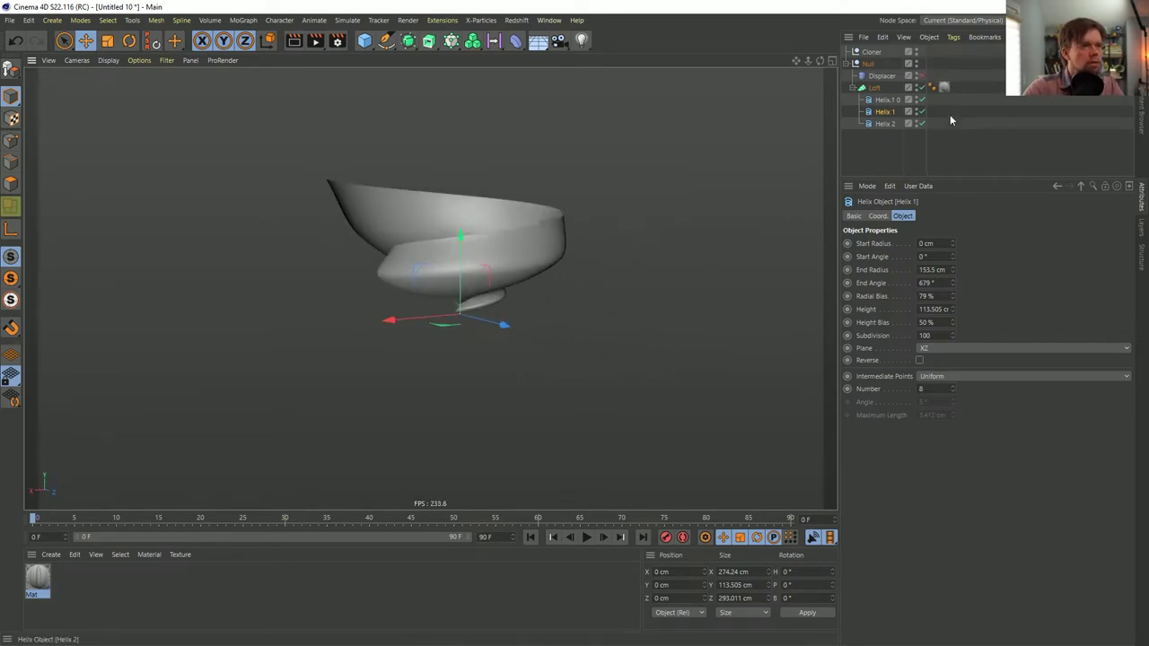
{"action": "left_click", "coordinate": [921, 76]}
{"action": "left_click_drag", "start_coordinate": [554, 310], "coordinate": [512, 195], "text": "alt"}
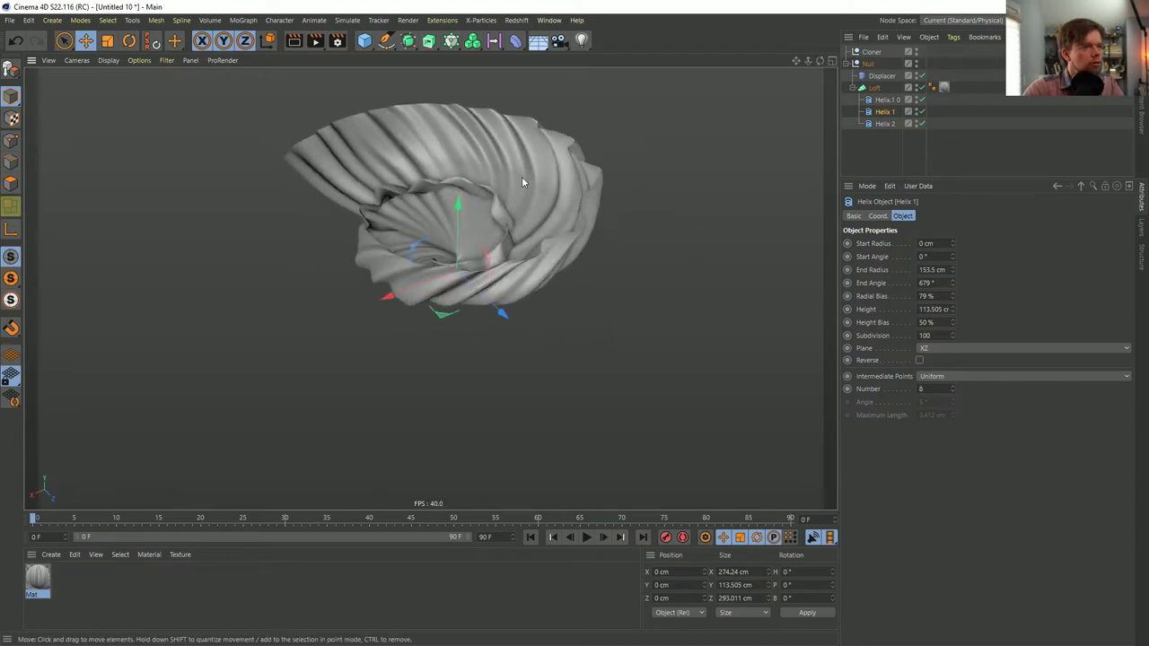
{"action": "left_click", "coordinate": [922, 75]}
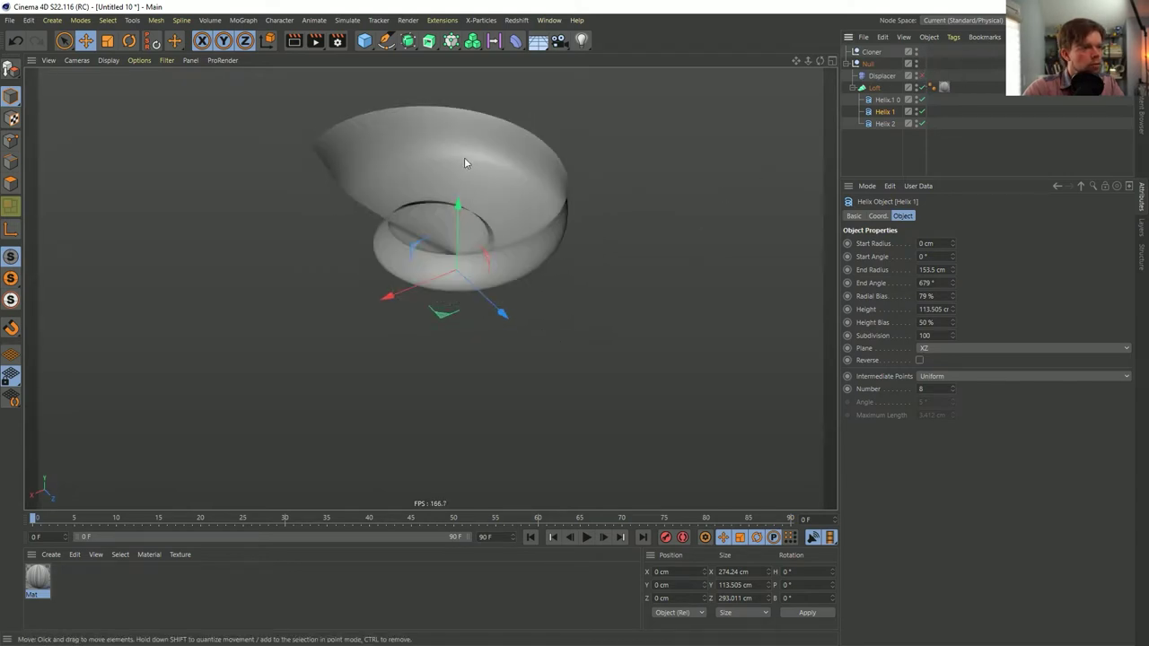
{"action": "left_click_drag", "start_coordinate": [525, 212], "coordinate": [543, 198], "text": "alt"}
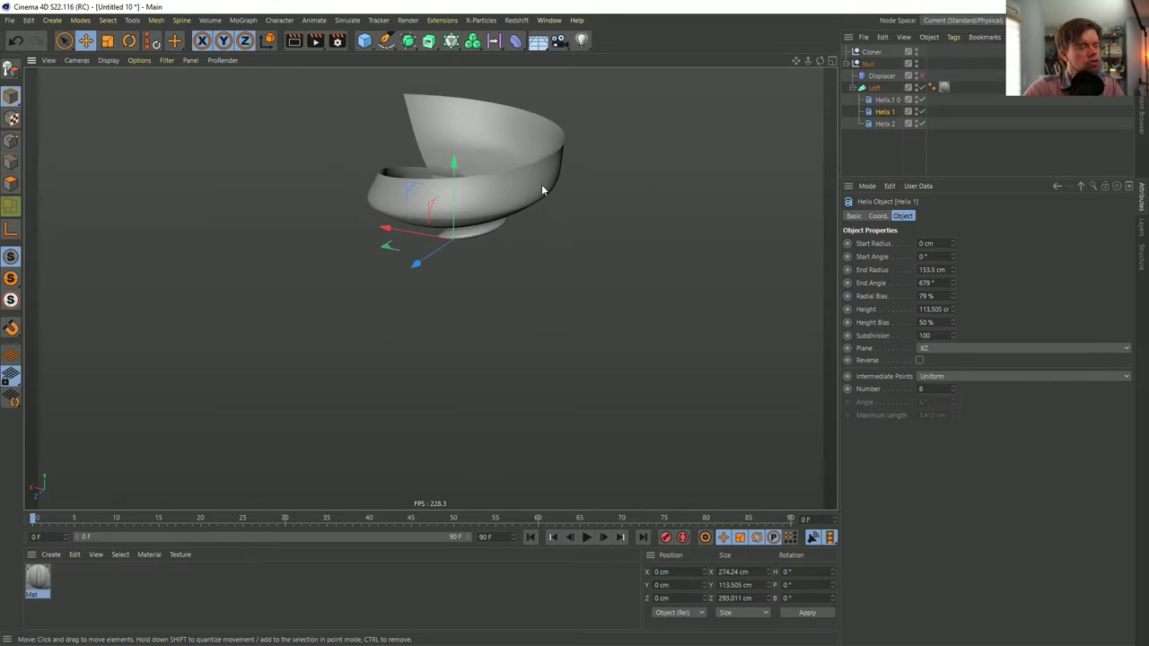
- Show the mesh lines, set the Loft's Mesh Subdivision V to 2 and lower its Mesh Subdivision U
{"action": "left_click", "coordinate": [874, 89]}
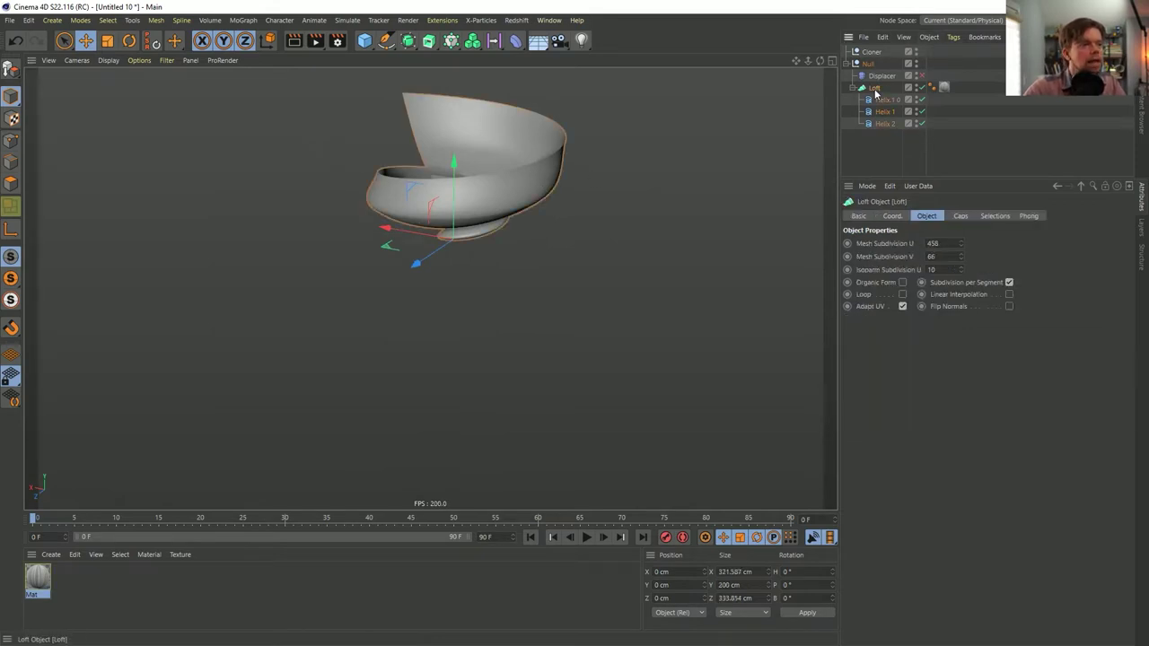
{"action": "left_click_drag", "start_coordinate": [960, 257], "coordinate": [960, 314]}
{"action": "key", "text": "n"}
{"action": "key", "text": "b"}
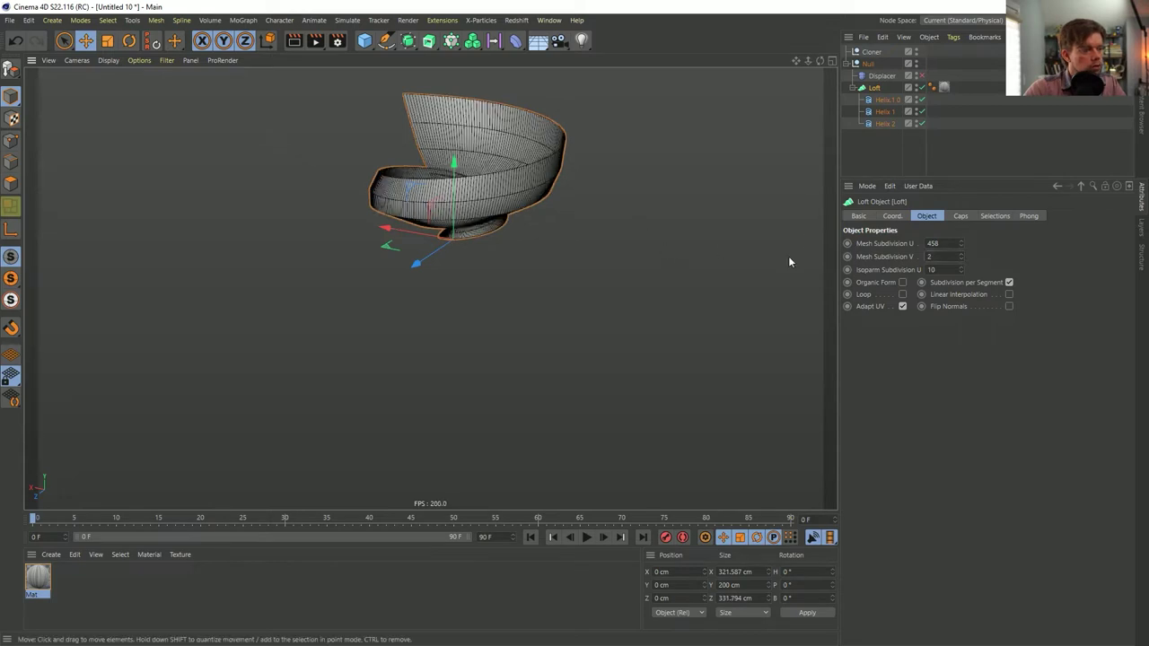
{"action": "mouse_move", "coordinate": [961, 244]}
{"action": "left_mouse_down"}
{"action": "mouse_move", "coordinate": [960, 301]}
{"action": "mouse_move", "coordinate": [929, 244]}
{"action": "mouse_move", "coordinate": [898, 243]}
{"action": "mouse_move", "coordinate": [961, 245]}
{"action": "left_mouse_up"}
- Wrap the Loft in a Subdivision Surface, then turn the Displacer back on and hide the mesh lines
{"action": "left_click", "coordinate": [407, 41], "text": "alt"}
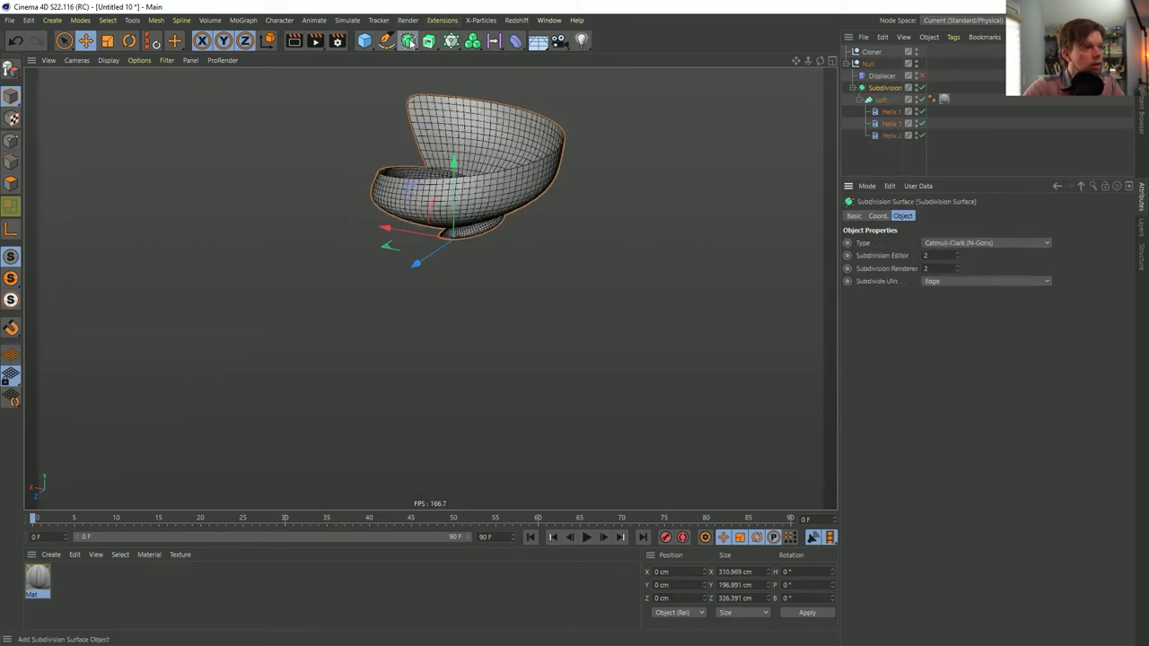
{"action": "left_click_drag", "start_coordinate": [528, 197], "coordinate": [509, 133], "text": "alt"}
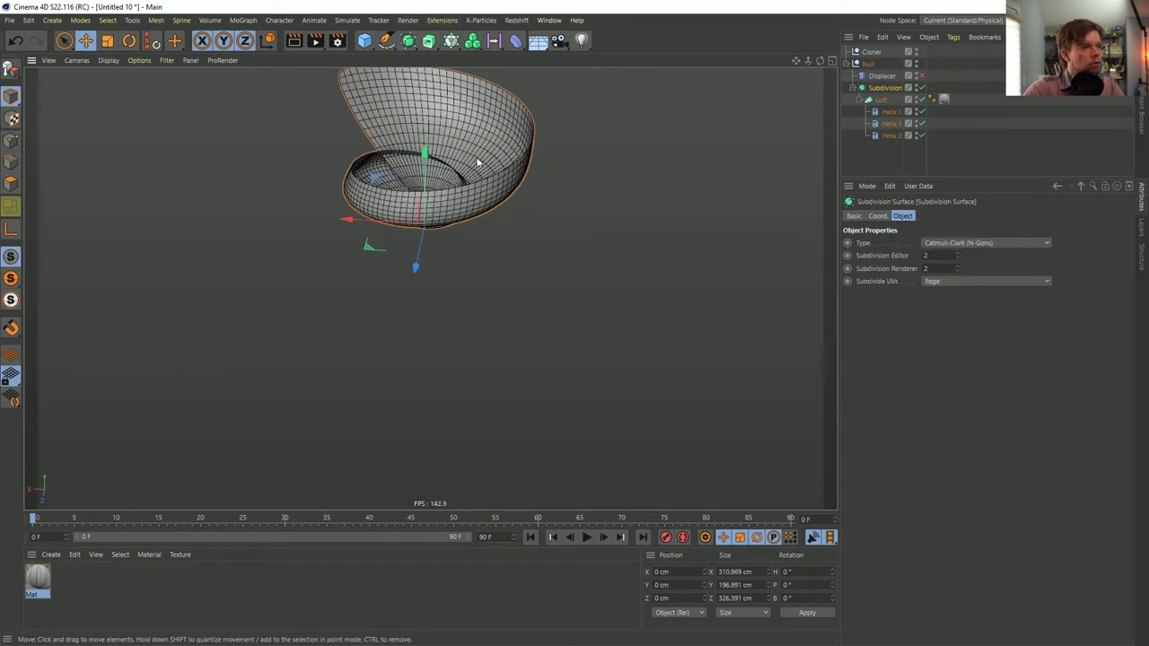
{"action": "left_click", "coordinate": [919, 76]}
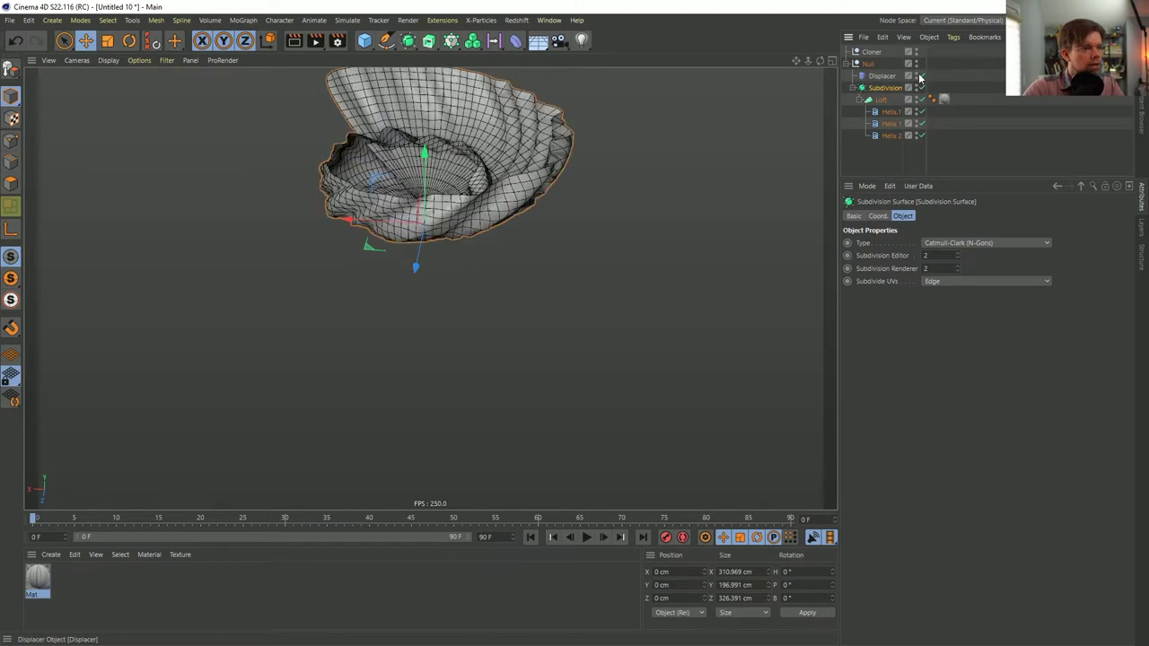
{"action": "key", "text": "n"}
{"action": "key", "text": "a"}
{"action": "left_click_drag", "start_coordinate": [496, 178], "coordinate": [509, 148], "text": "alt"}
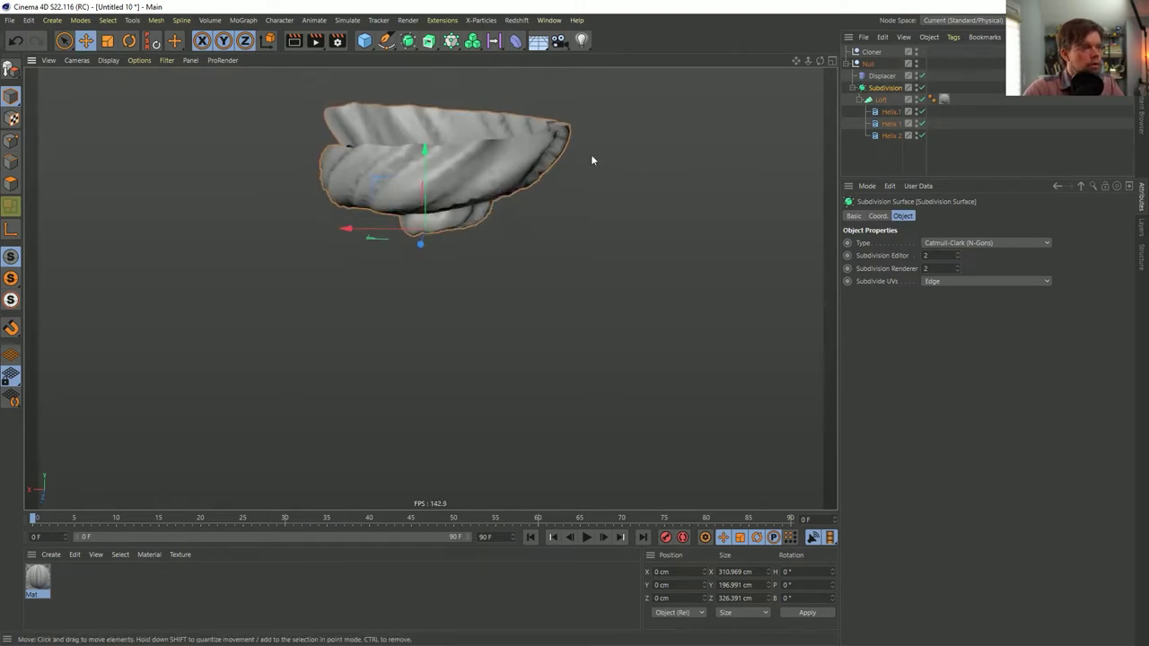
- Try a different Mesh Subdivision U on the Loft and show the mesh lines on the displaced surface
{"action": "left_click", "coordinate": [880, 100]}
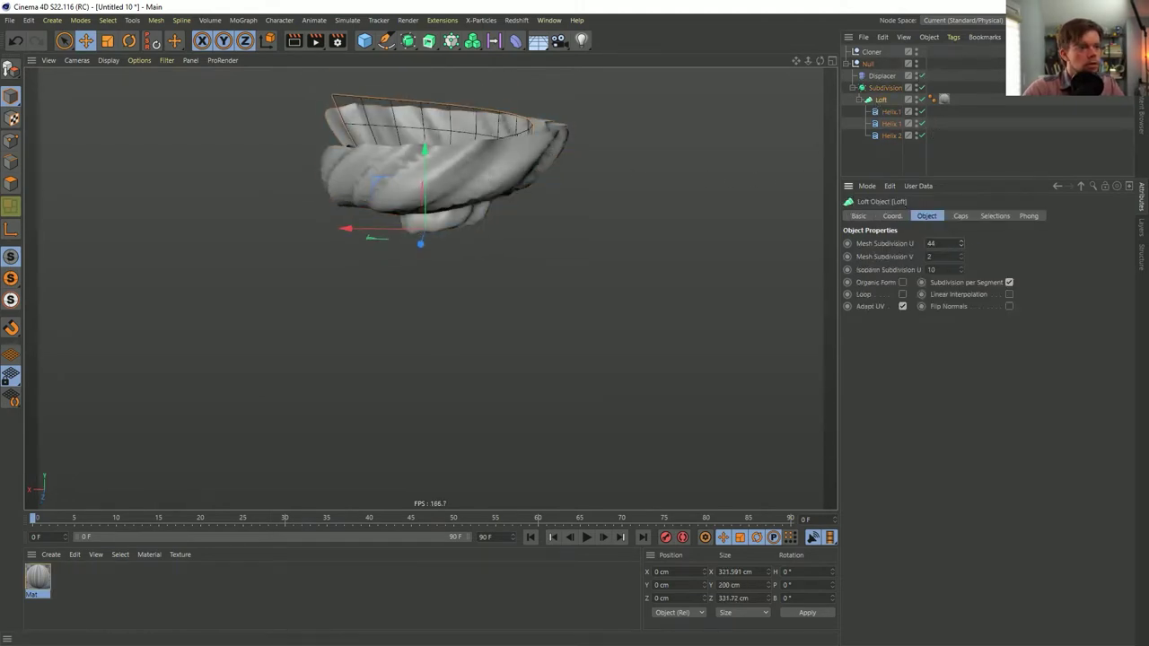
{"action": "left_click_drag", "start_coordinate": [961, 243], "coordinate": [960, 280]}
{"action": "left_click", "coordinate": [955, 118]}
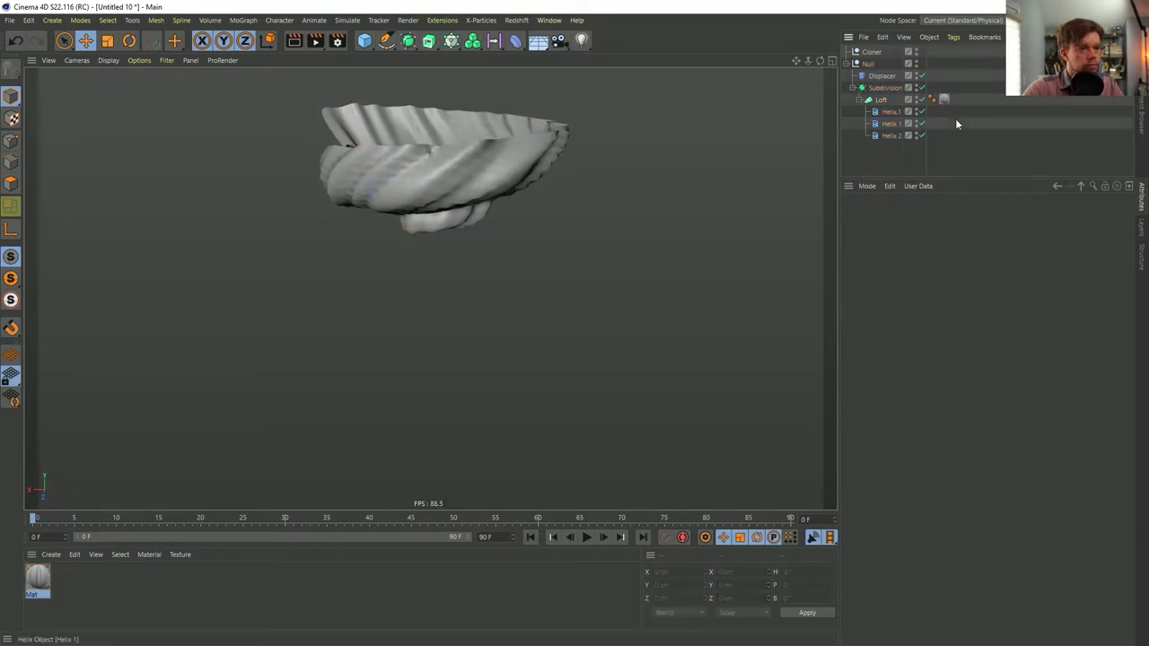
{"action": "left_click_drag", "start_coordinate": [552, 128], "coordinate": [536, 187], "text": "alt"}
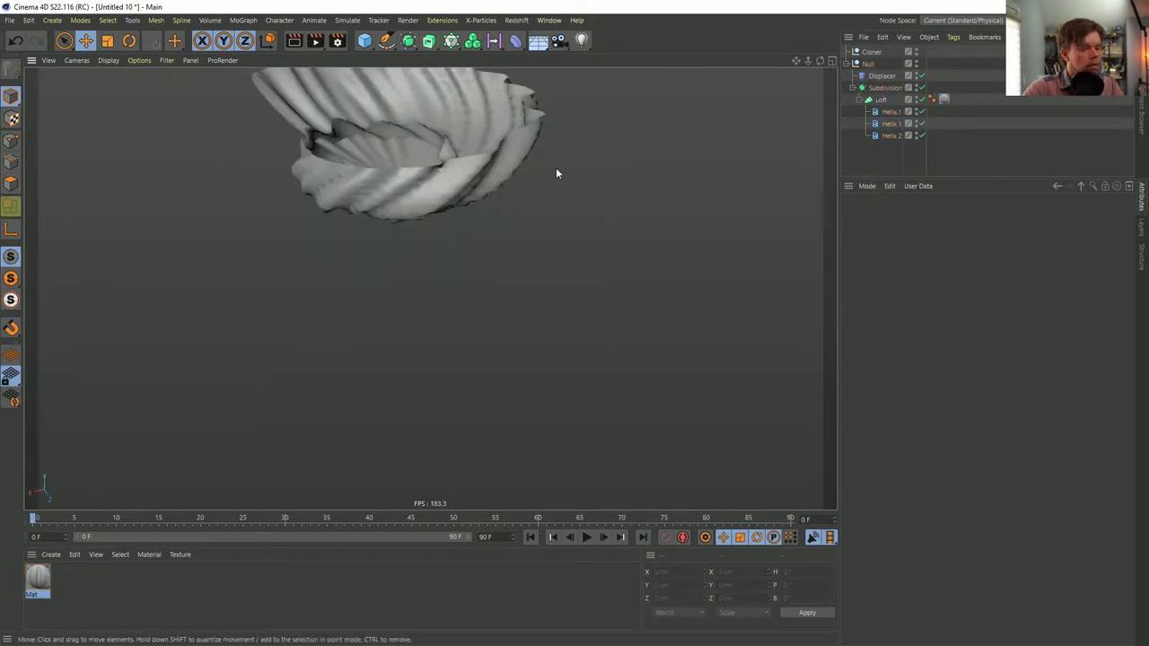
{"action": "key", "text": "n"}
{"action": "key", "text": "b"}
{"action": "middle_click_drag", "start_coordinate": [518, 148], "coordinate": [531, 227], "text": "alt"}
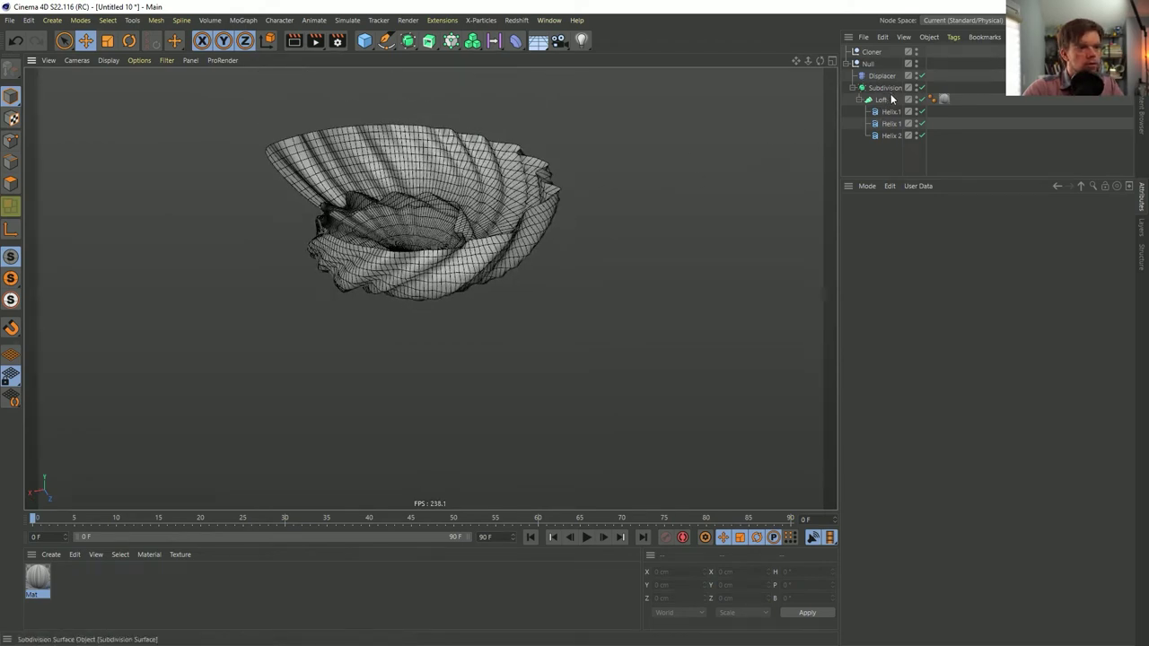
- Undo the Subdivision Surface wrap and the reduced Loft mesh subdivisions, and hide the mesh lines
{"action": "left_click", "coordinate": [882, 100]}
{"action": "key", "text": "ctrl+z"}
{"action": "key", "text": "ctrl+z"}
{"action": "key", "text": "ctrl+z"}
{"action": "key", "text": "ctrl+z"}
{"action": "key", "text": "ctrl+z"}
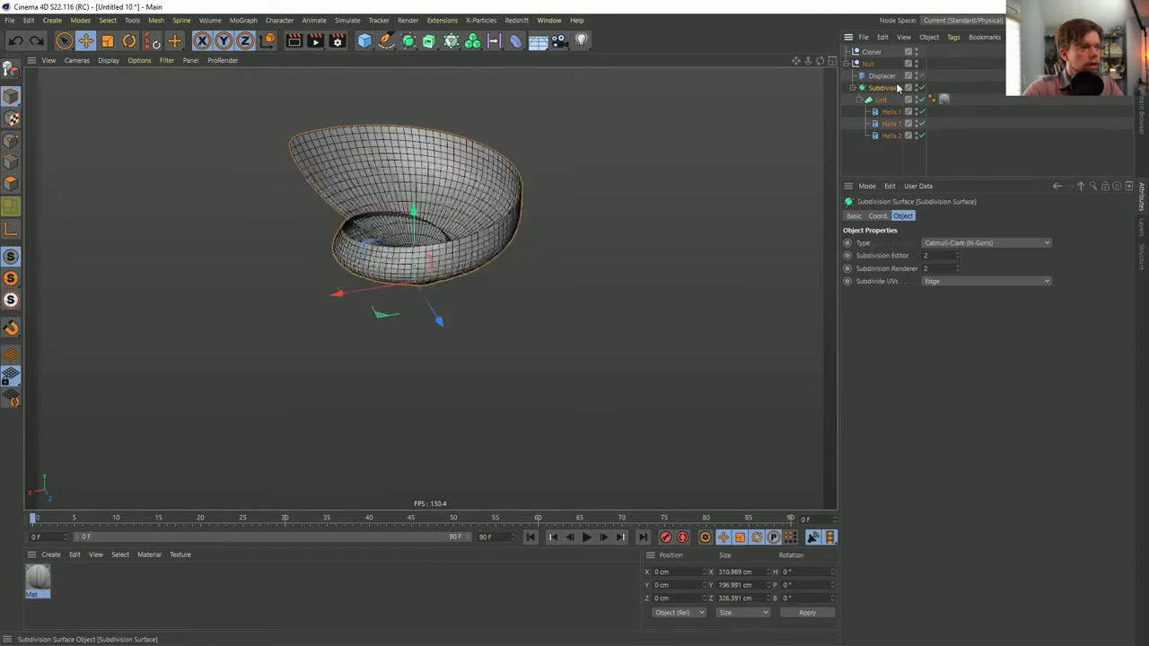
{"action": "key", "text": "ctrl+z"}
{"action": "key", "text": "ctrl+z"}
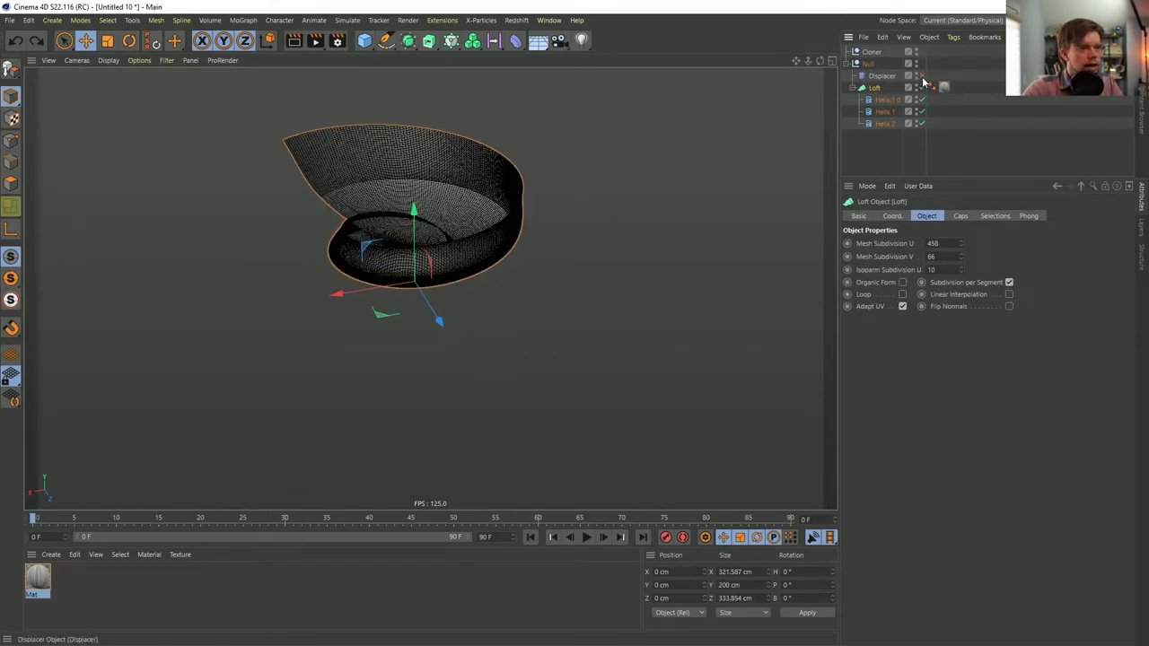
{"action": "left_click", "coordinate": [881, 158]}
{"action": "key", "text": "n"}
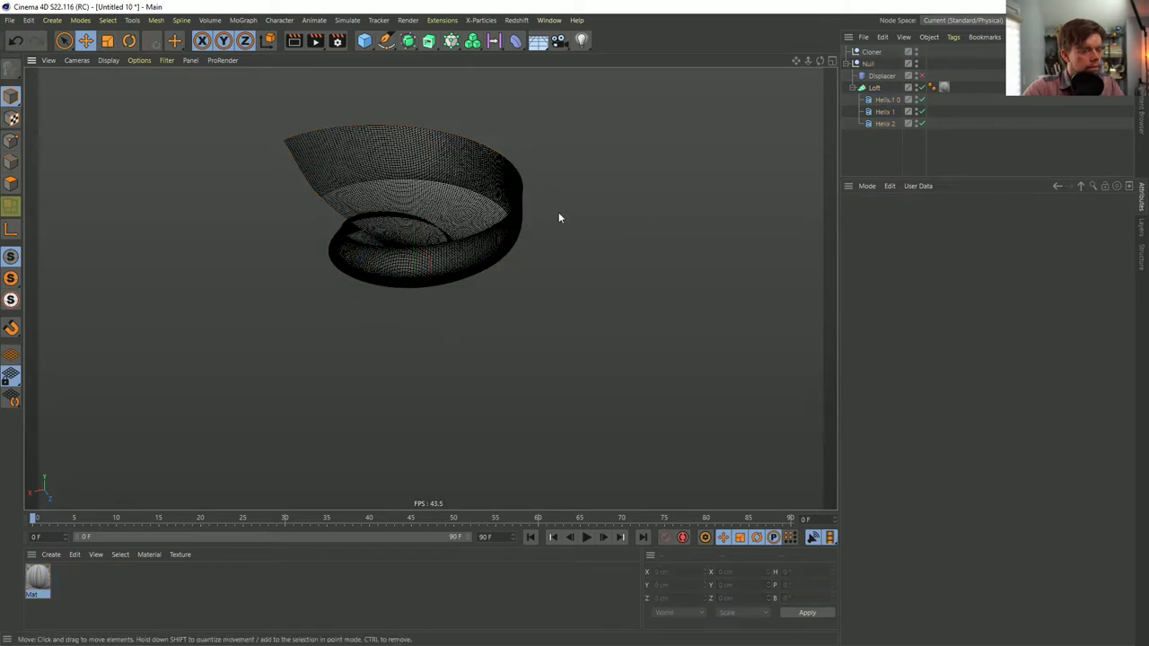
{"action": "key", "text": "a"}
- Try the Loft's Organic Form and Loop options, leaving both off
{"action": "left_click", "coordinate": [875, 87]}
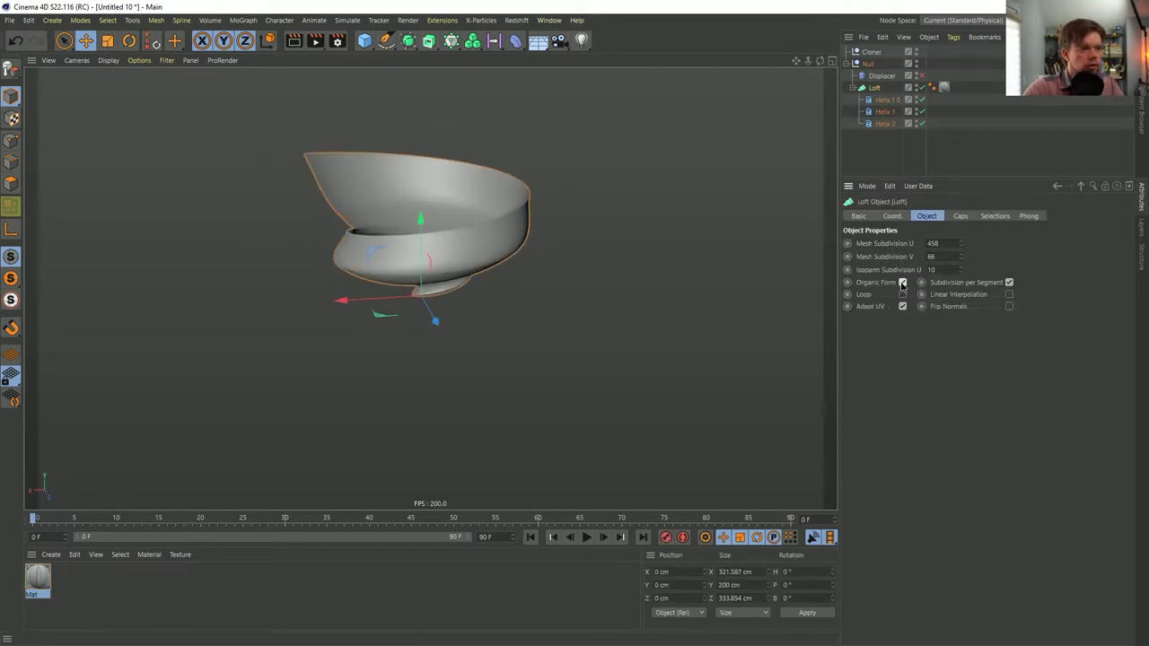
{"action": "left_click", "coordinate": [903, 294]}
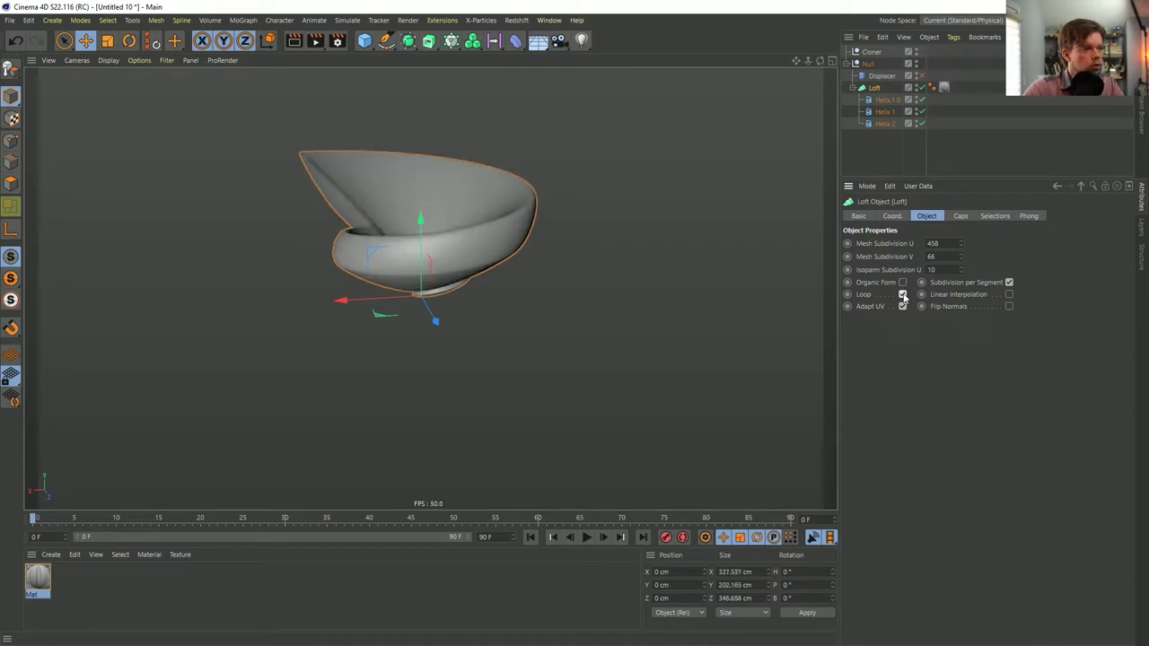
{"action": "left_click", "coordinate": [903, 295]}
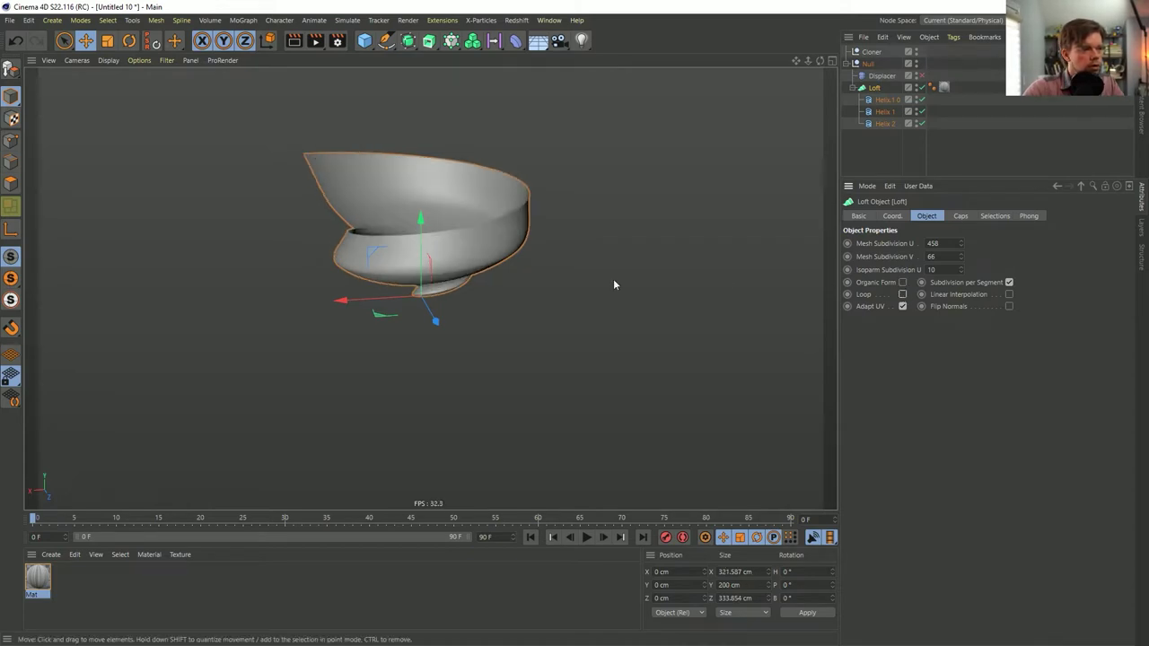
- Turn the Displacer back on and disable the Helix 1 spline inside the Loft
{"action": "left_click", "coordinate": [921, 76]}
{"action": "left_click_drag", "start_coordinate": [482, 211], "coordinate": [533, 287], "text": "alt"}
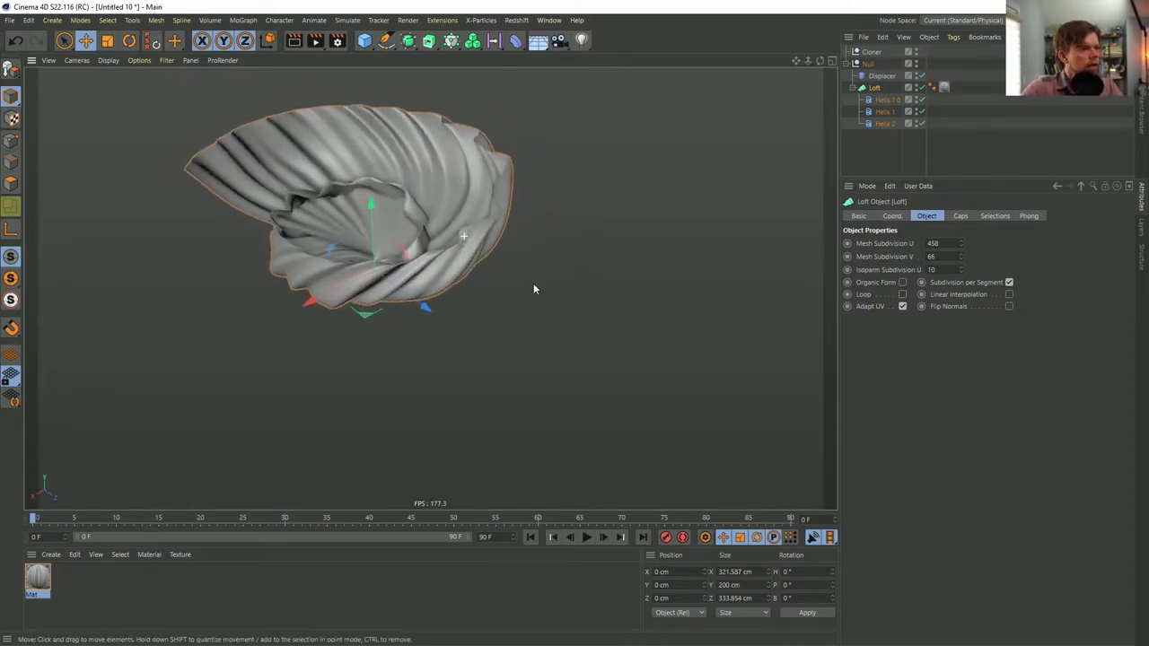
{"action": "left_click", "coordinate": [886, 112]}
{"action": "left_click", "coordinate": [921, 111]}
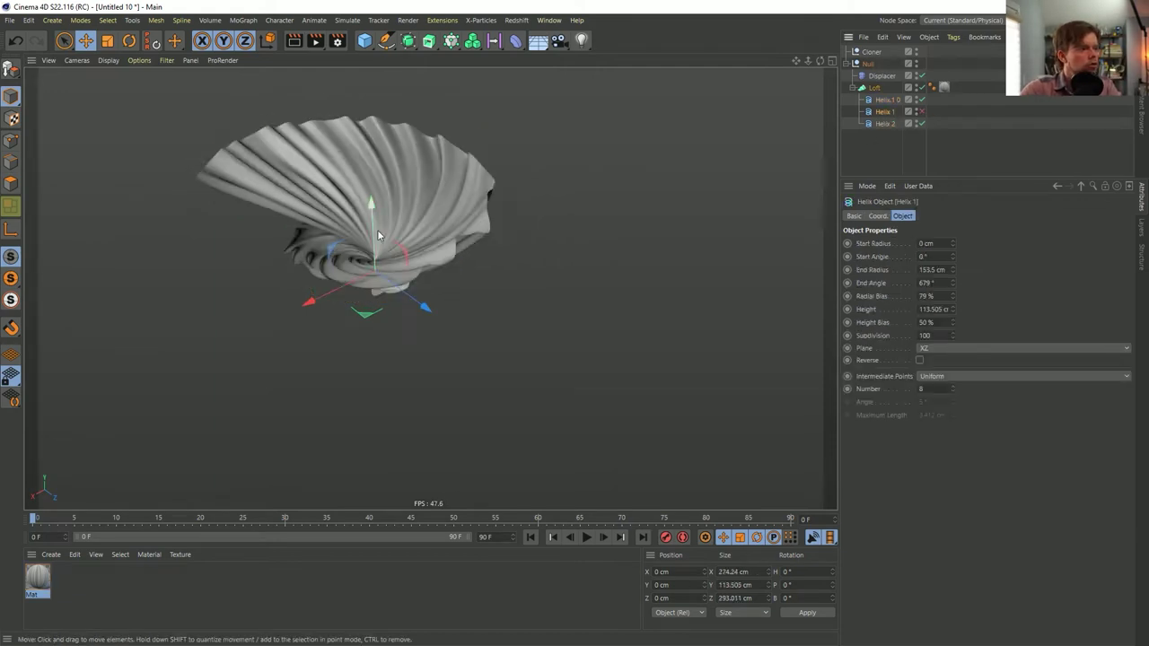
- Set Helix 2's End Radius to 239 cm
{"action": "left_click", "coordinate": [890, 100]}
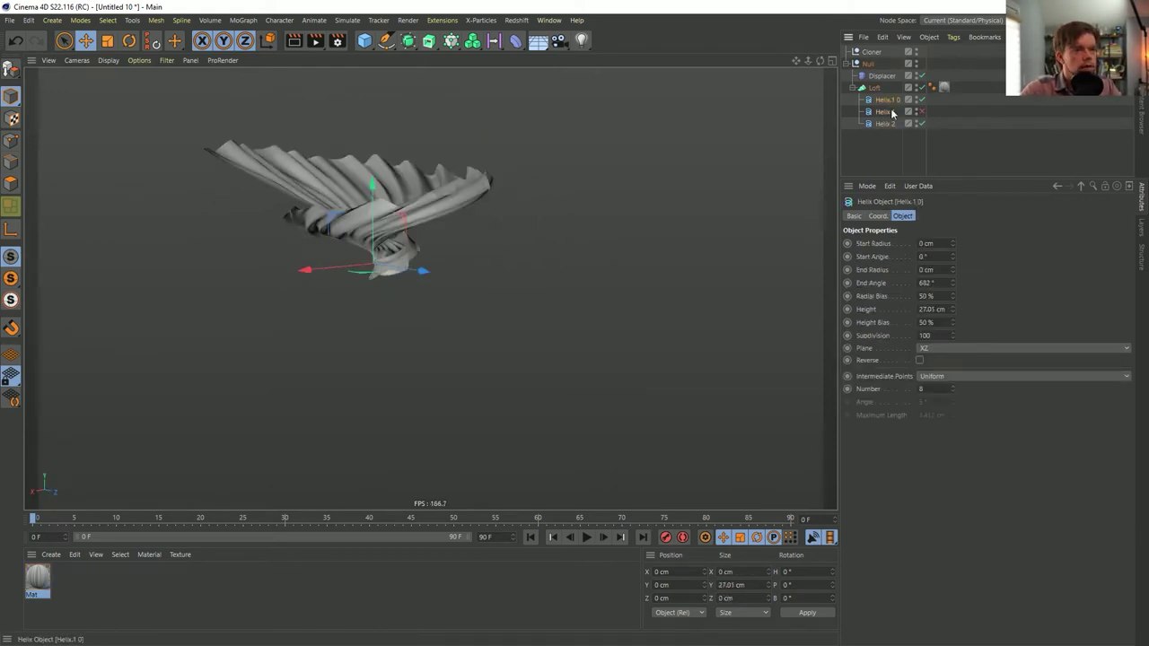
{"action": "left_click", "coordinate": [883, 124]}
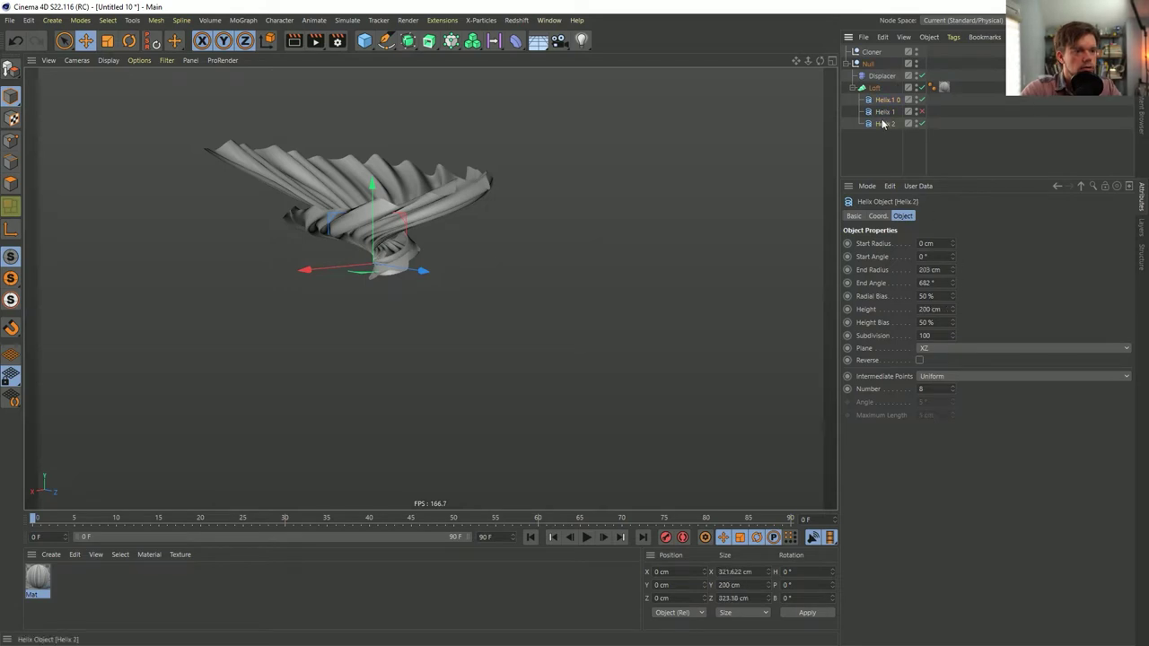
{"action": "left_click_drag", "start_coordinate": [953, 270], "coordinate": [953, 379]}
{"action": "left_click_drag", "start_coordinate": [955, 323], "coordinate": [955, 162]}
{"action": "left_click_drag", "start_coordinate": [424, 168], "coordinate": [440, 293], "text": "alt"}
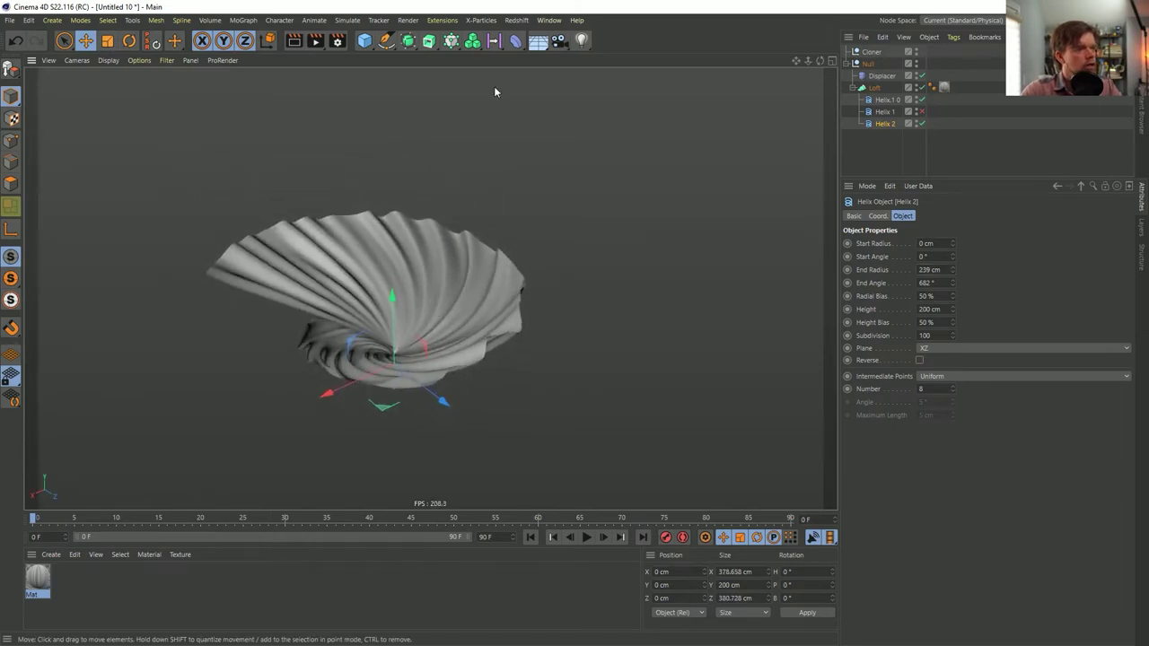
{"action": "middle_click_drag", "start_coordinate": [455, 291], "coordinate": [486, 253], "text": "alt"}
- Set the Animation Speed of the Noise layer in Mat's Luminance channel to 1 and play the timeline
{"action": "left_click", "coordinate": [38, 578]}
{"action": "left_click_drag", "start_coordinate": [1148, 115], "coordinate": [552, 113]}
{"action": "left_click", "coordinate": [562, 275]}
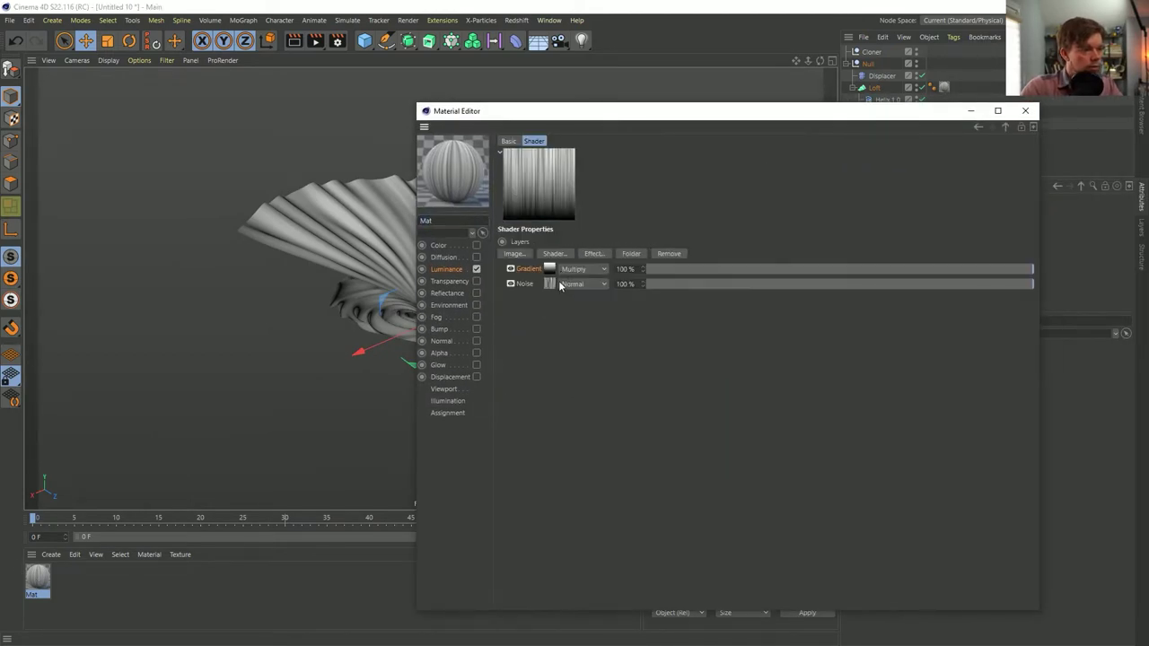
{"action": "left_click", "coordinate": [548, 283]}
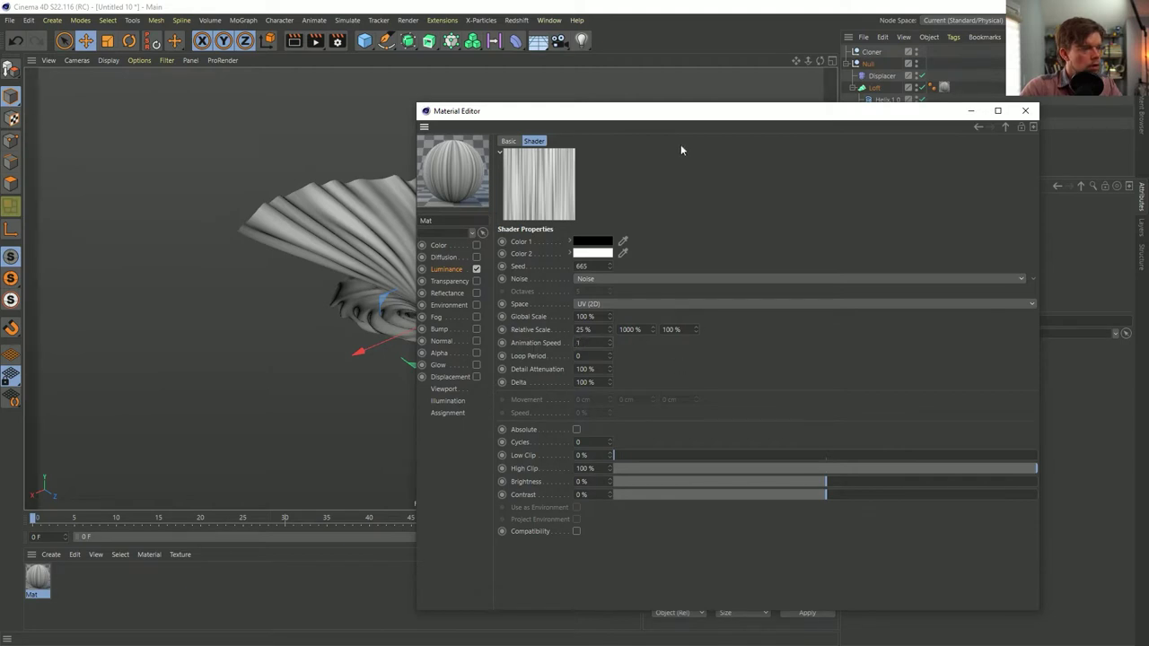
{"action": "left_click_drag", "start_coordinate": [673, 117], "coordinate": [661, 593]}
{"action": "left_click", "coordinate": [586, 537]}
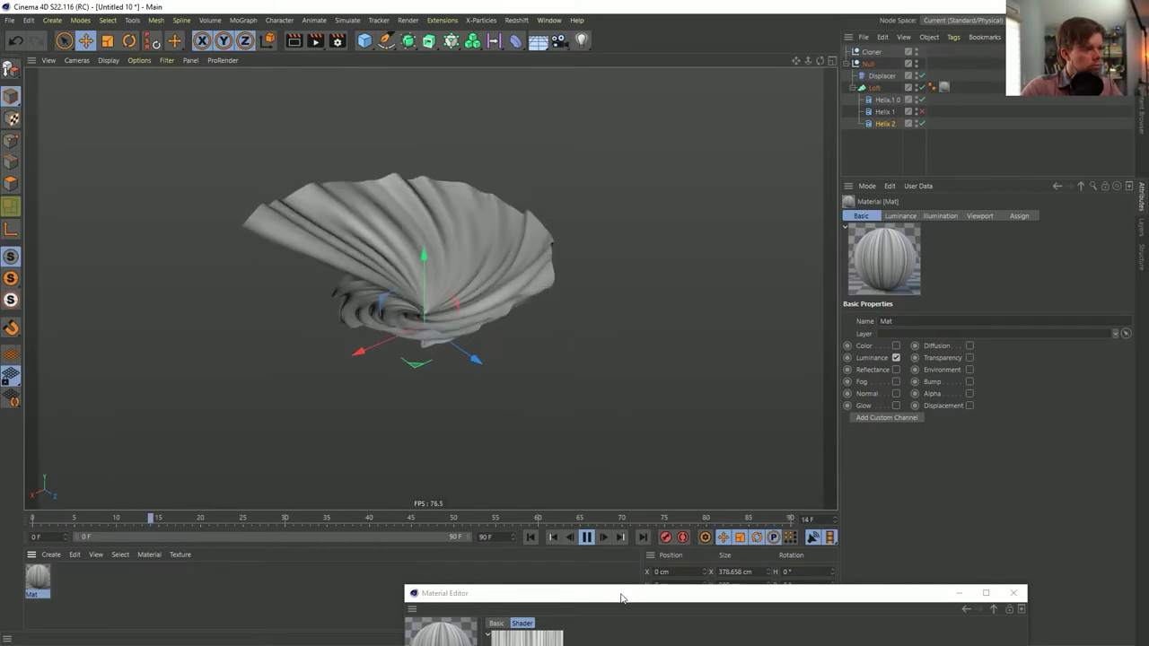
- Set the Noise shader's Animation Speed to 0
{"action": "left_click_drag", "start_coordinate": [569, 593], "coordinate": [575, 189]}
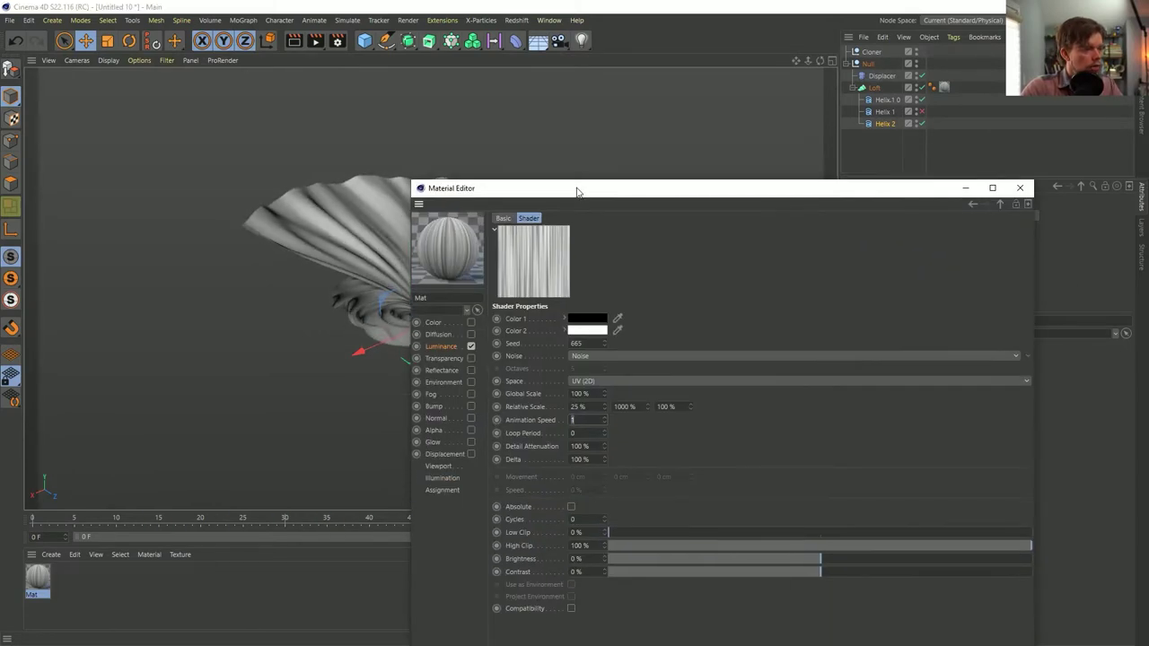
{"action": "left_click", "coordinate": [585, 420]}
{"action": "type", "text": "0"}
{"action": "key", "text": "Return"}
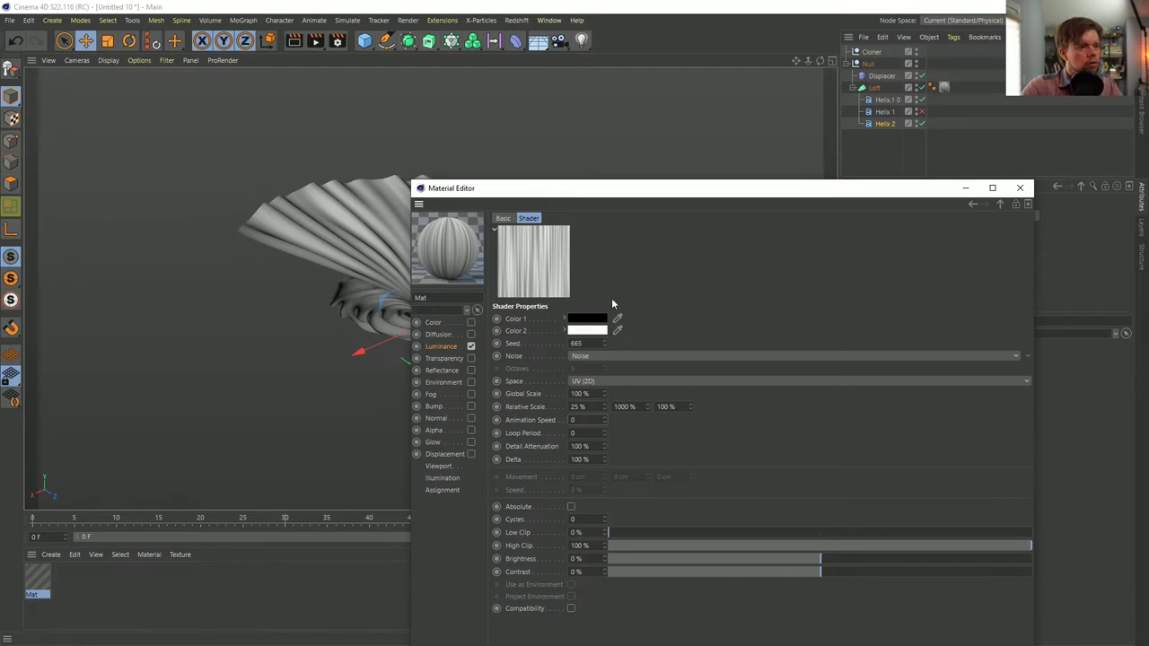
- Try the Noise shader in Texture space with Movement values and view the displaced loft during playback
{"action": "left_click", "coordinate": [603, 377]}
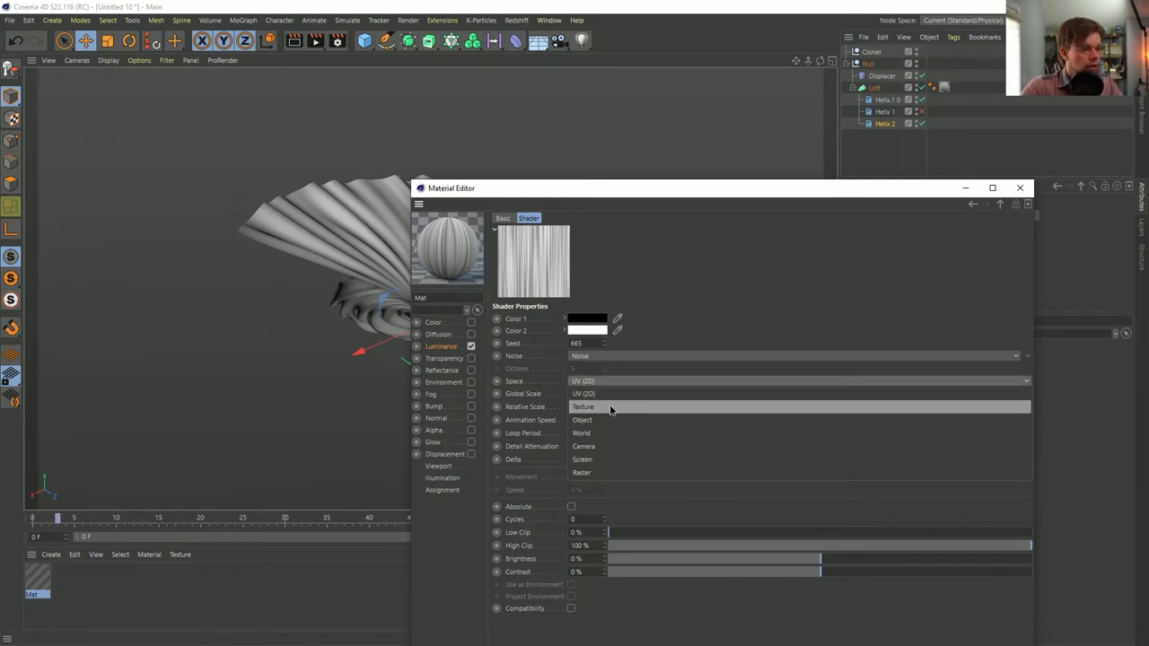
{"action": "left_click", "coordinate": [611, 405]}
{"action": "double_click", "coordinate": [577, 477]}
{"action": "left_click", "coordinate": [630, 477]}
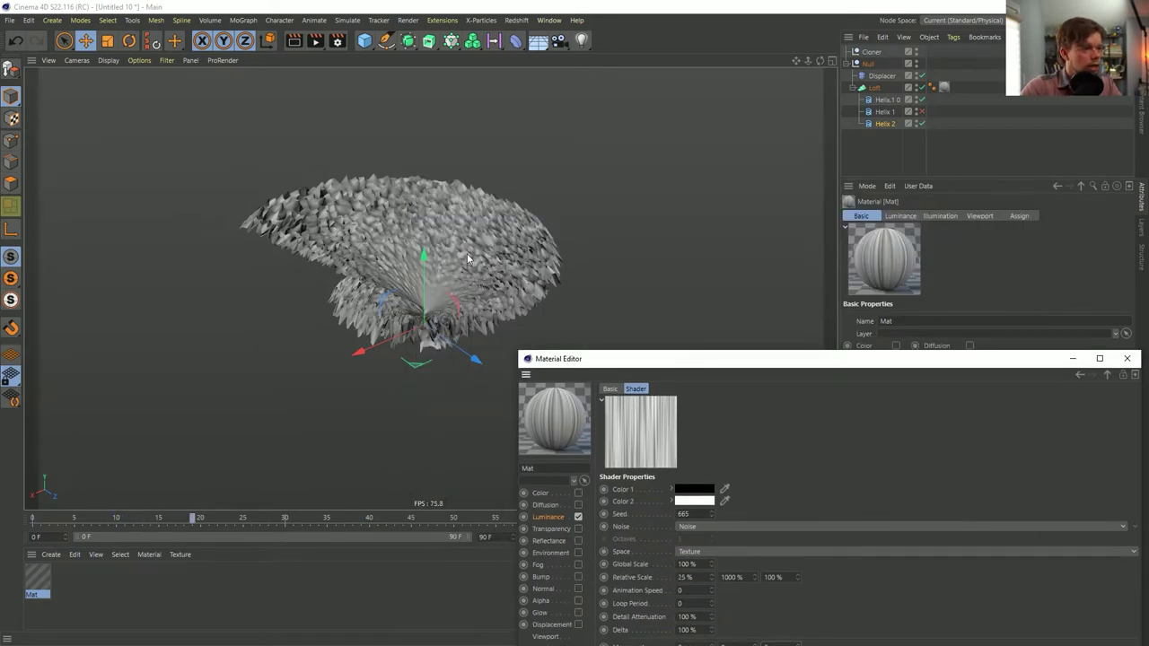
{"action": "left_click_drag", "start_coordinate": [795, 361], "coordinate": [492, 161]}
- Close the Material Editor and stop the playback, returning to the first frame
{"action": "left_click", "coordinate": [827, 163]}
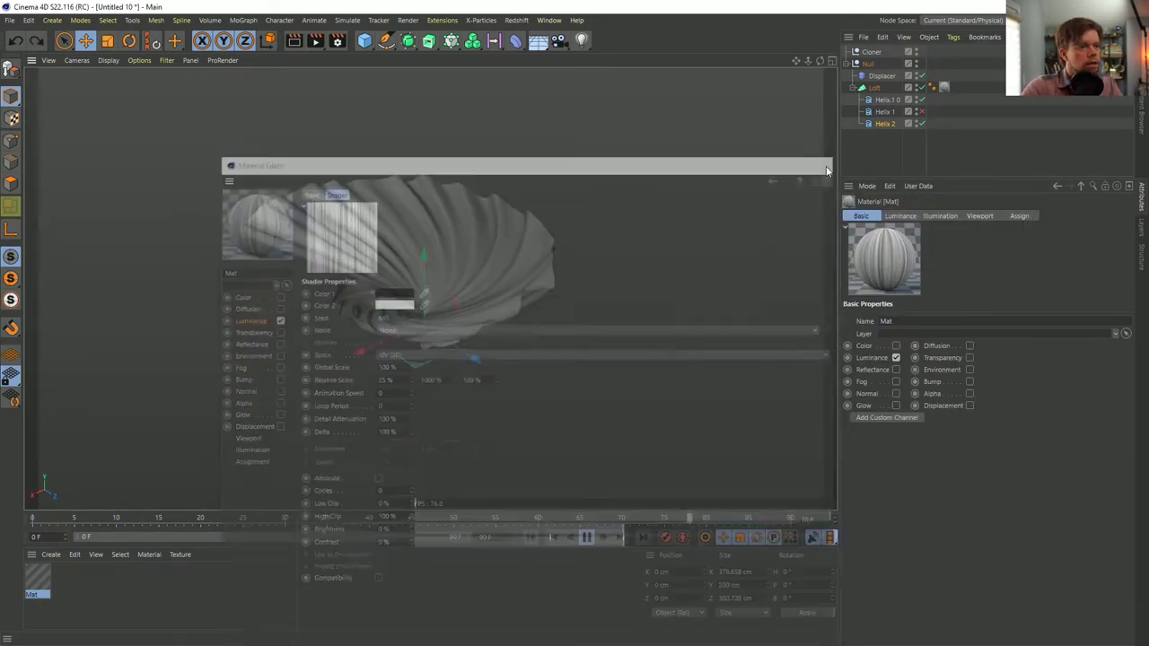
{"action": "left_click", "coordinate": [586, 537]}
{"action": "left_click", "coordinate": [530, 536]}
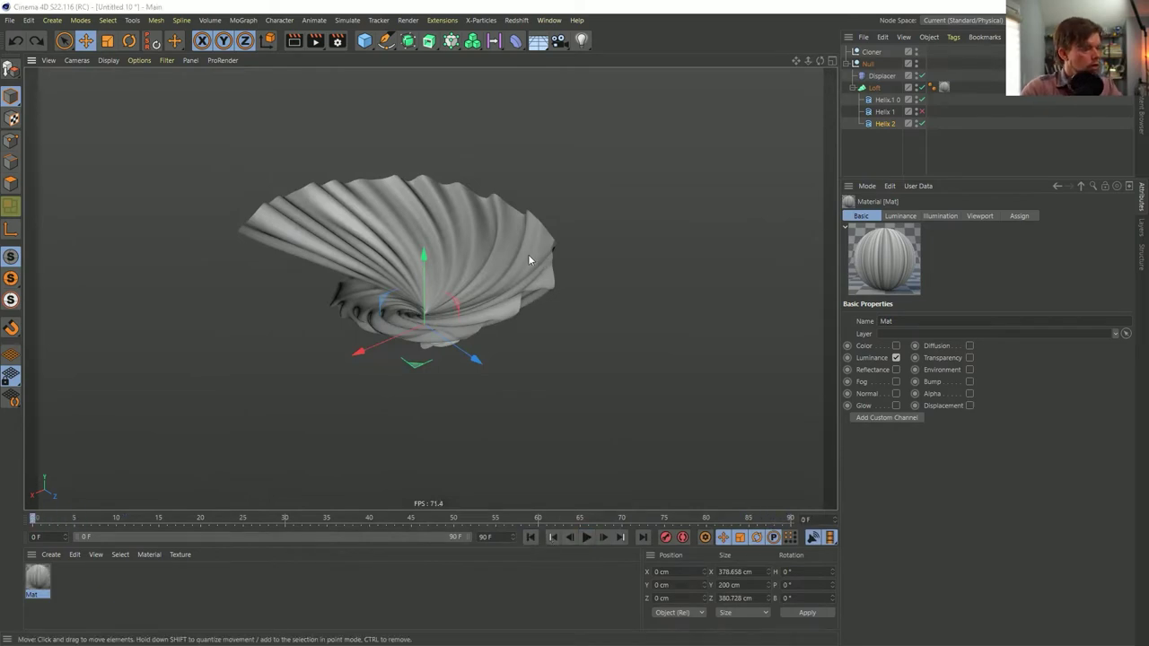
- Save the scene in the SceneFiles folder as [2a]LeafyGrowthSpiral.c4d
{"action": "key", "text": "ctrl+s"}
{"action": "left_click", "coordinate": [193, 100]}
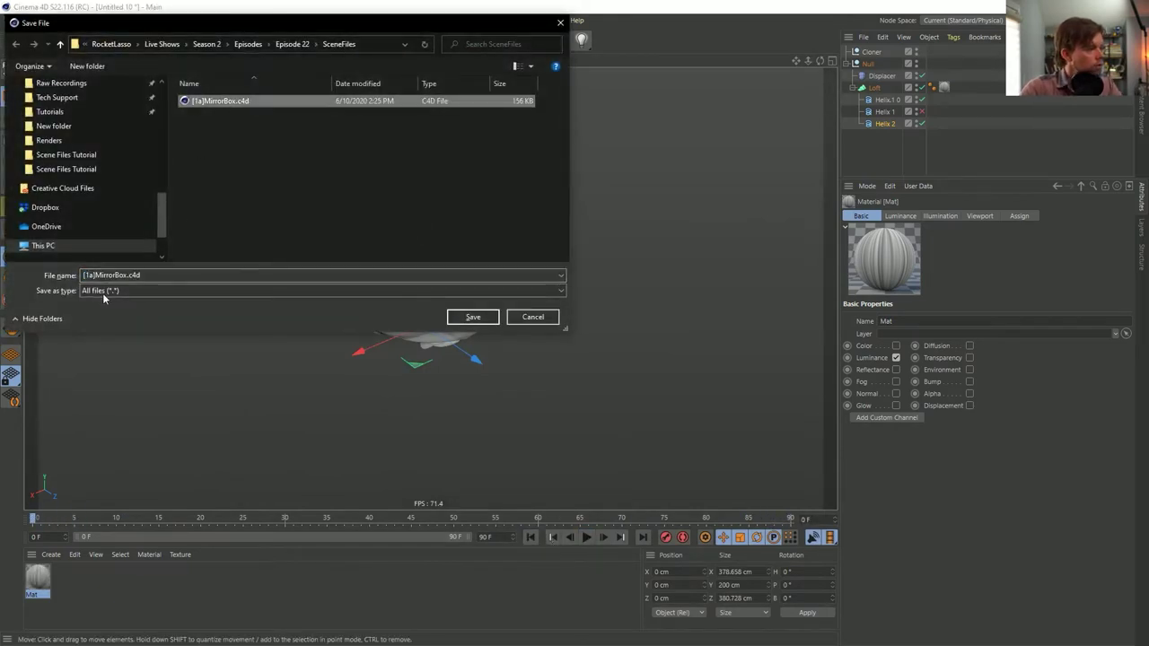
{"action": "left_click", "coordinate": [90, 276]}
{"action": "key", "text": "BackSpace"}
{"action": "type", "text": "2"}
{"action": "key", "text": "shift+Right"}
{"action": "key", "text": "shift+Right"}
{"action": "key", "text": "shift+Right"}
{"action": "key", "text": "shift+Right"}
{"action": "key", "text": "shift+Right"}
{"action": "key", "text": "shift+Right"}
{"action": "key", "text": "shift+Right"}
{"action": "key", "text": "shift+Right"}
{"action": "key", "text": "shift+Right"}
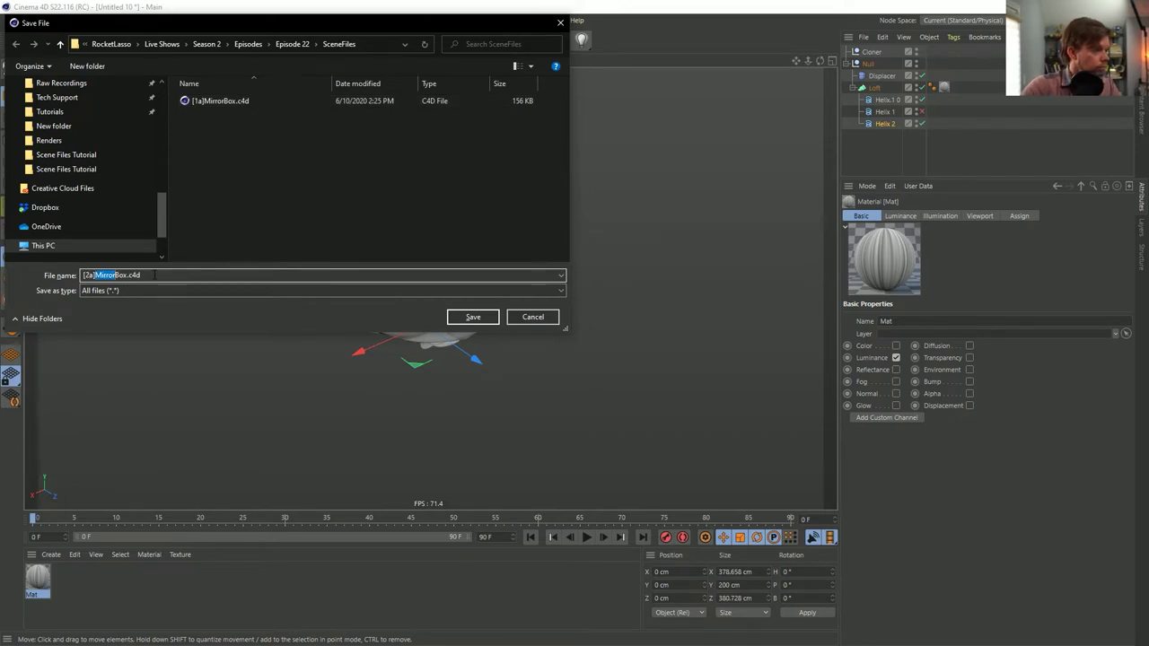
{"action": "type", "text": "Leafy"}
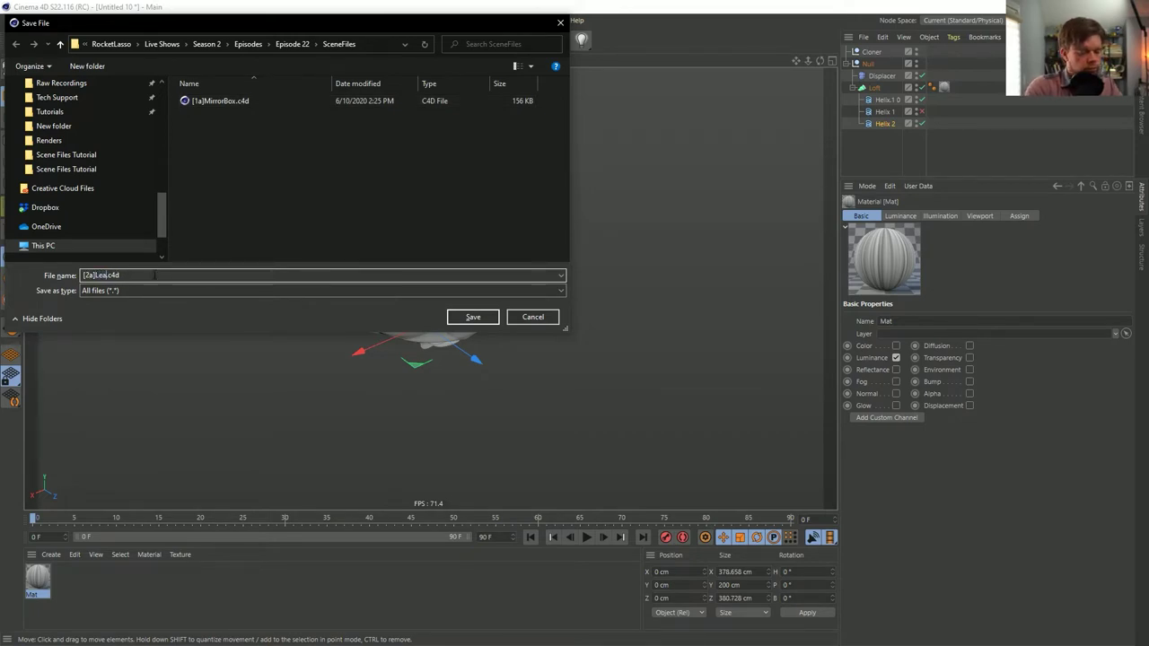
{"action": "type", "text": "Growth"}
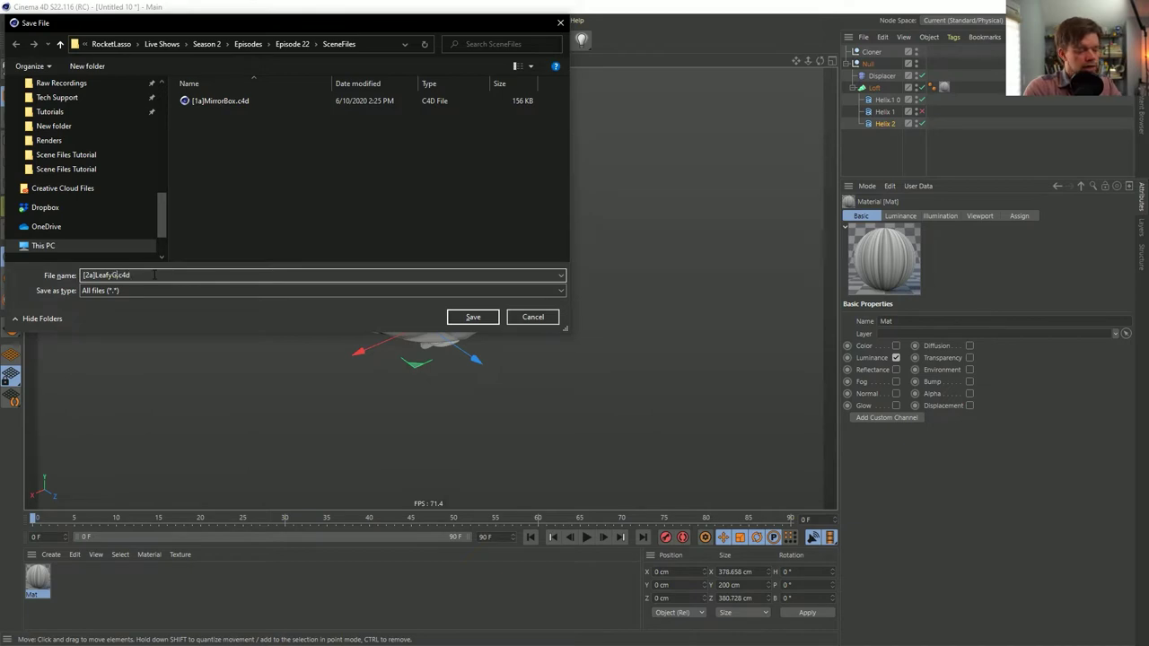
{"action": "type", "text": "Spiral"}
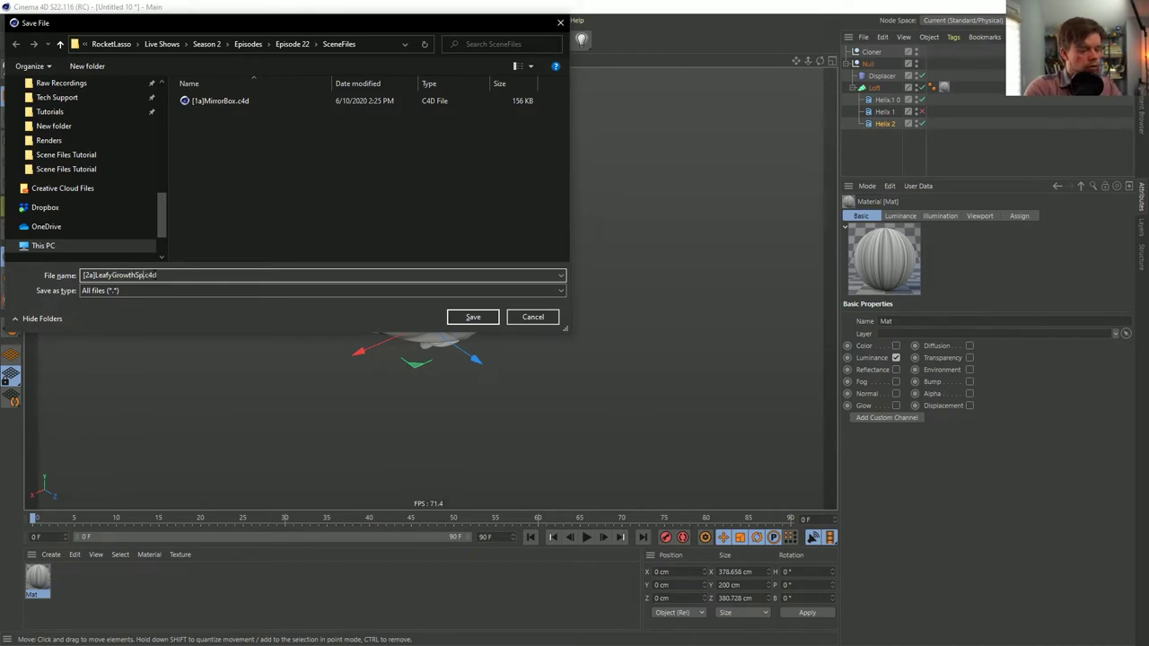
{"action": "key", "text": "Return"}
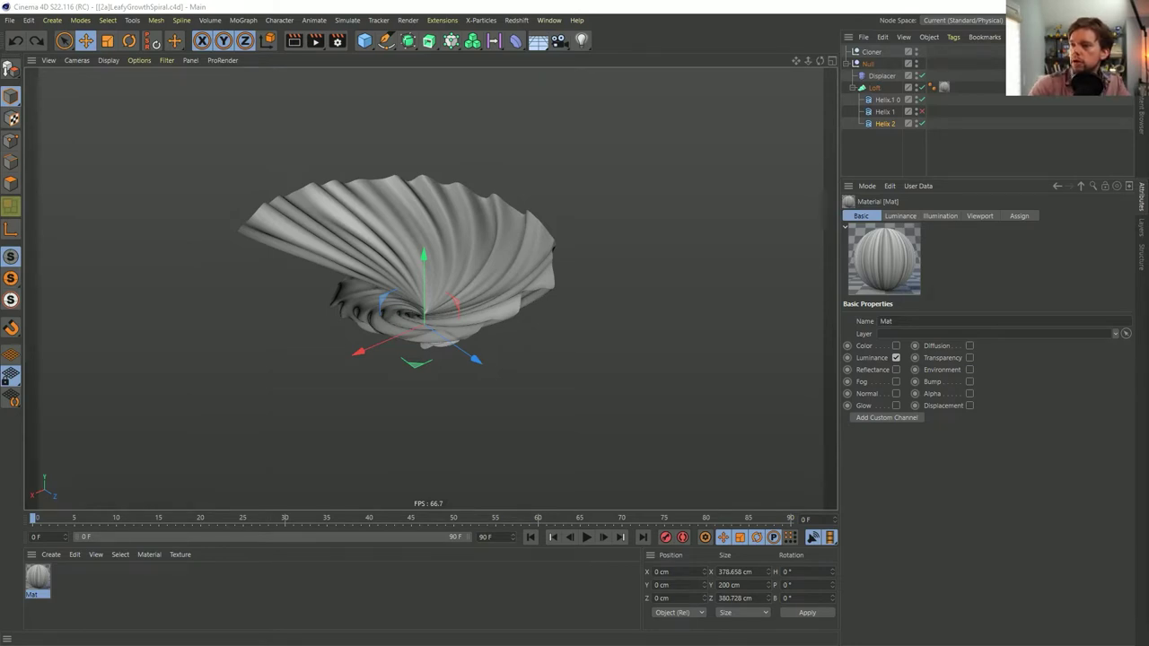
- Switch to the YouTube video "how many 2X4s does it take to stop a bullet?" in an enlarged browser window and skip its ad
{"action": "left_click_drag", "start_coordinate": [1148, 170], "coordinate": [587, 47]}
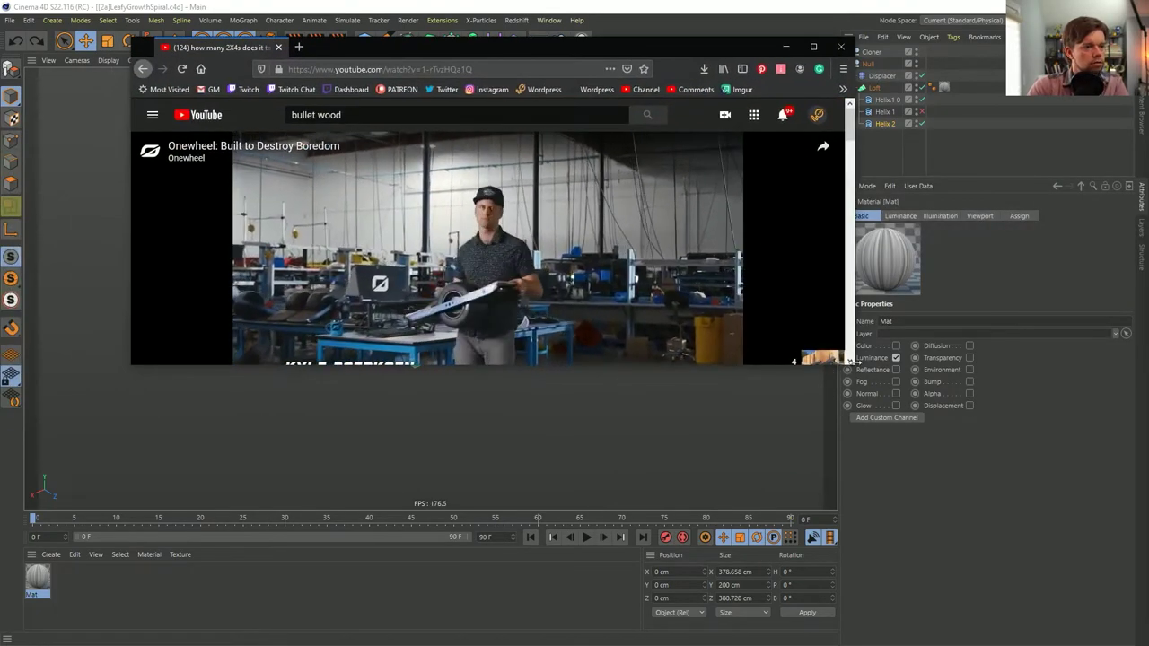
{"action": "left_click_drag", "start_coordinate": [849, 362], "coordinate": [1032, 620]}
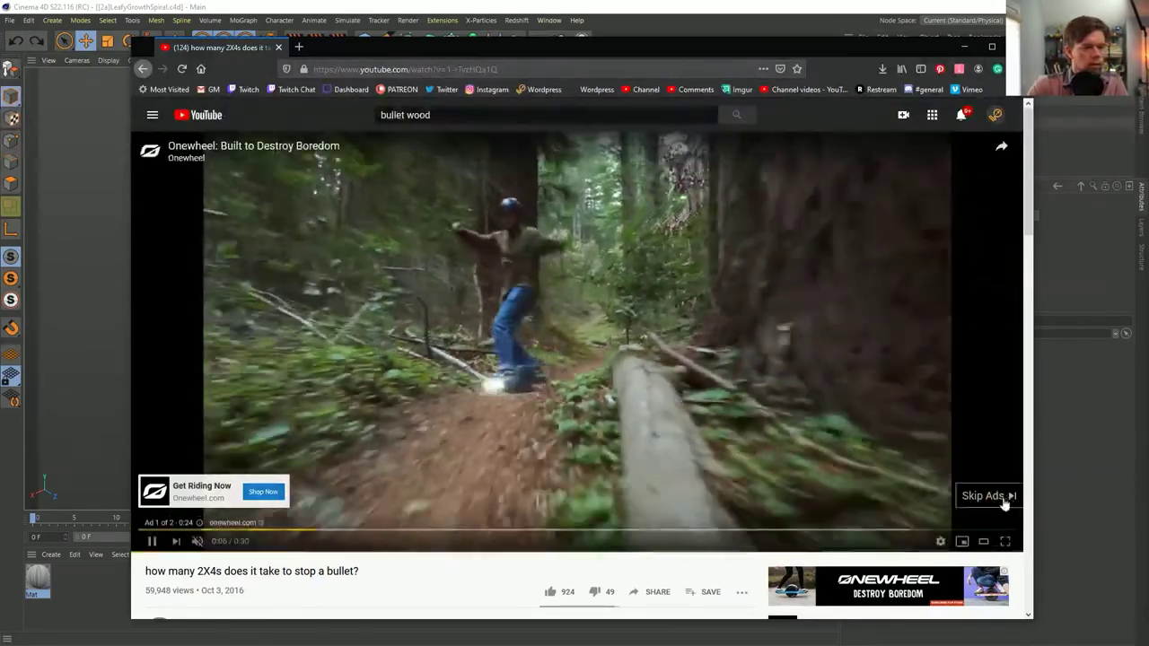
{"action": "left_click", "coordinate": [987, 495]}
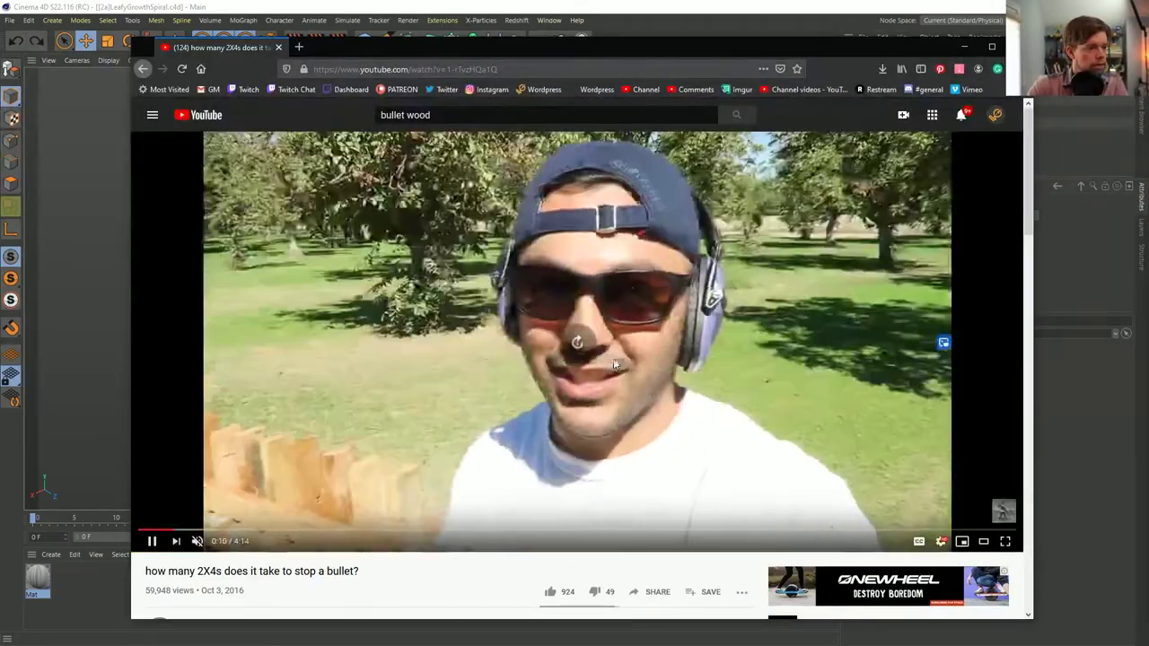
- Jump ahead in the video to examine the bullet holes in the wooden boards
{"action": "key", "text": "Right"}
{"action": "key", "text": "Right"}
{"action": "key", "text": "Right"}
{"action": "key", "text": "Right"}
{"action": "key", "text": "Right"}
{"action": "key", "text": "Right"}
{"action": "key", "text": "Right"}
{"action": "scroll", "coordinate": [259, 558], "scroll_direction": "down", "scroll_amount": 3}
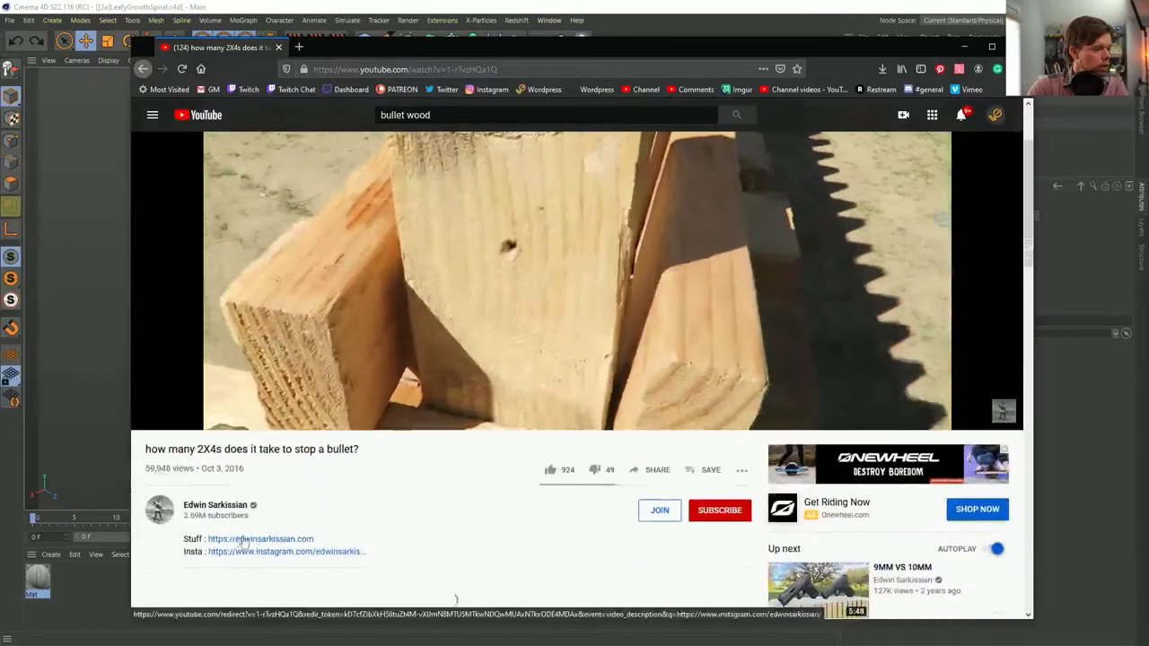
{"action": "scroll", "coordinate": [421, 409], "scroll_direction": "up", "scroll_amount": 3}
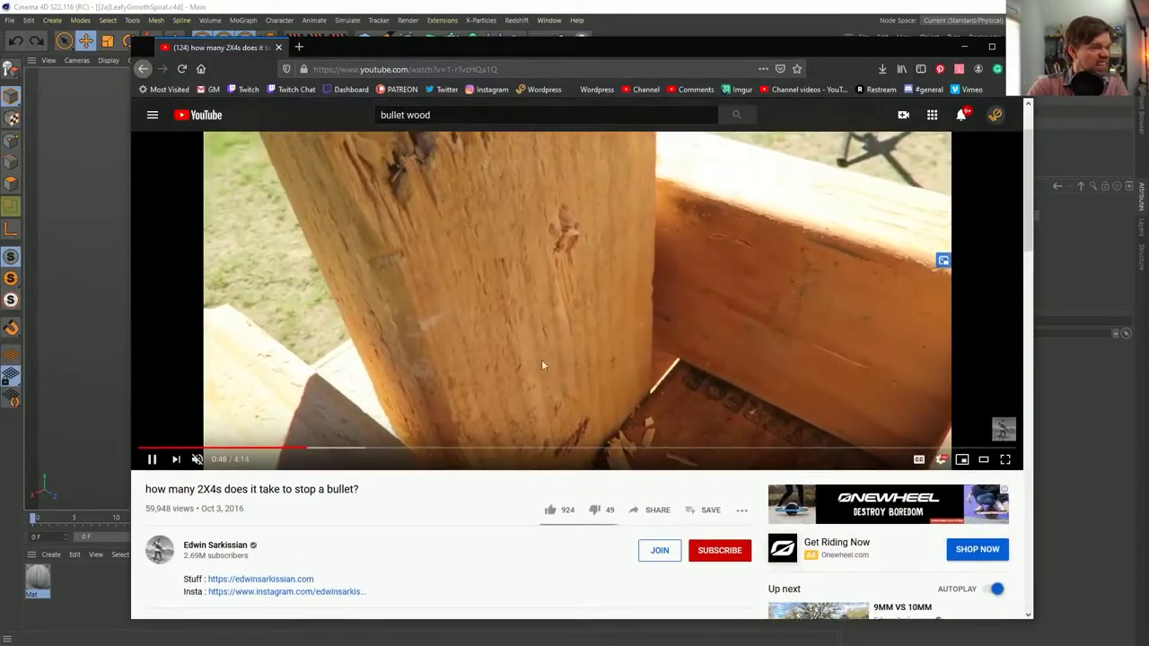
- Rewind the video and pause it on the bullet hole in the front board
{"action": "key", "text": "j"}
{"action": "key", "text": "j"}
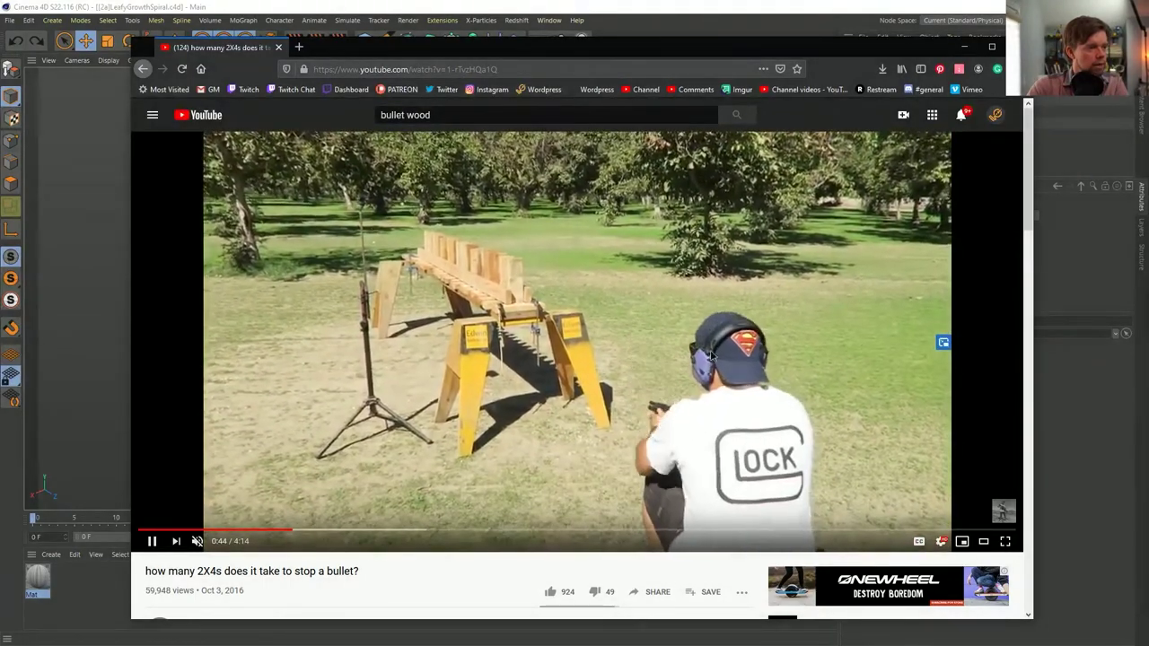
{"action": "key", "text": "k"}
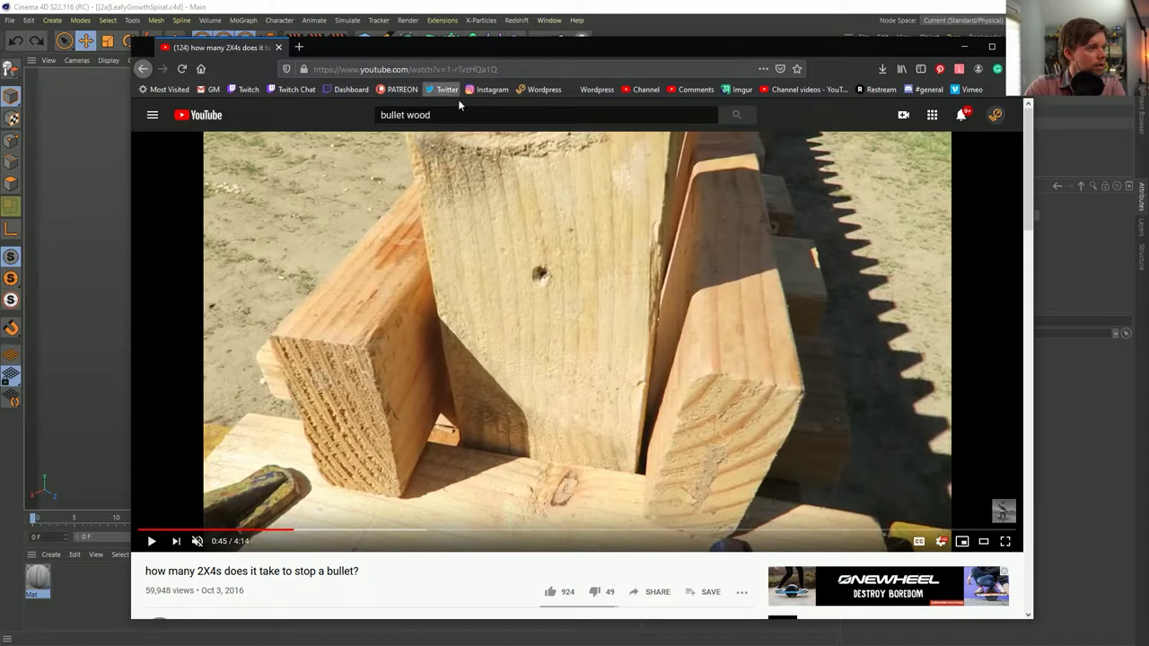
- Search YouTube for "glass bullet shatter"
{"action": "type", "text": "/"}
{"action": "type", "text": "glass "}
{"action": "type", "text": "bullet"}
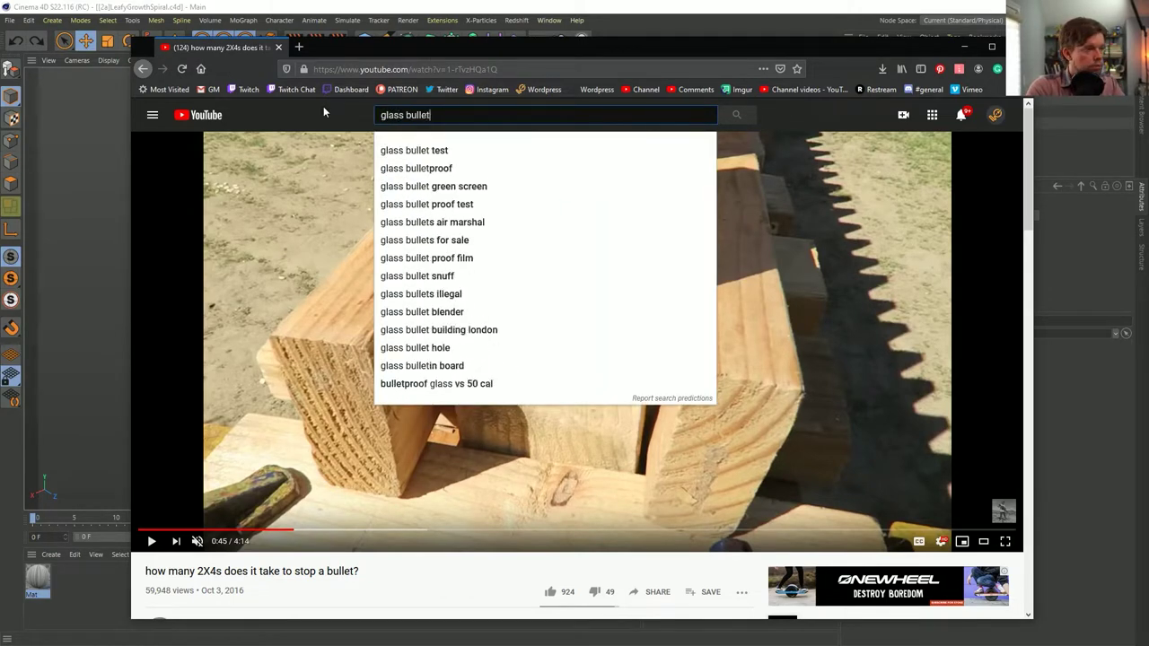
{"action": "type", "text": " shatter"}
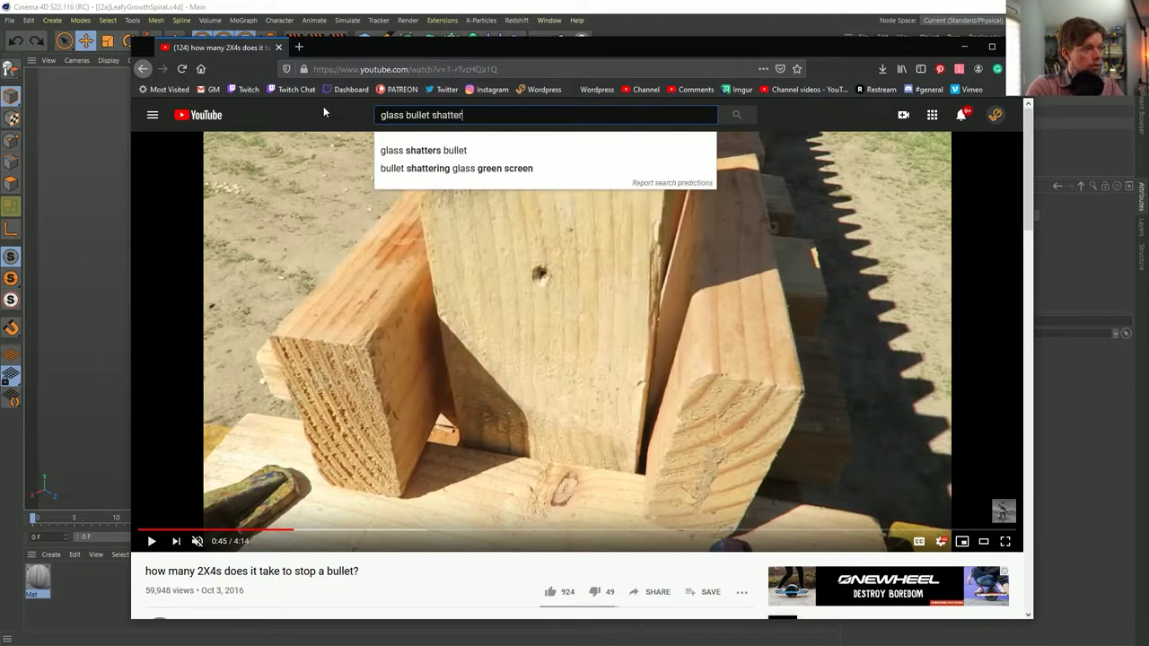
{"action": "key", "text": "Return"}
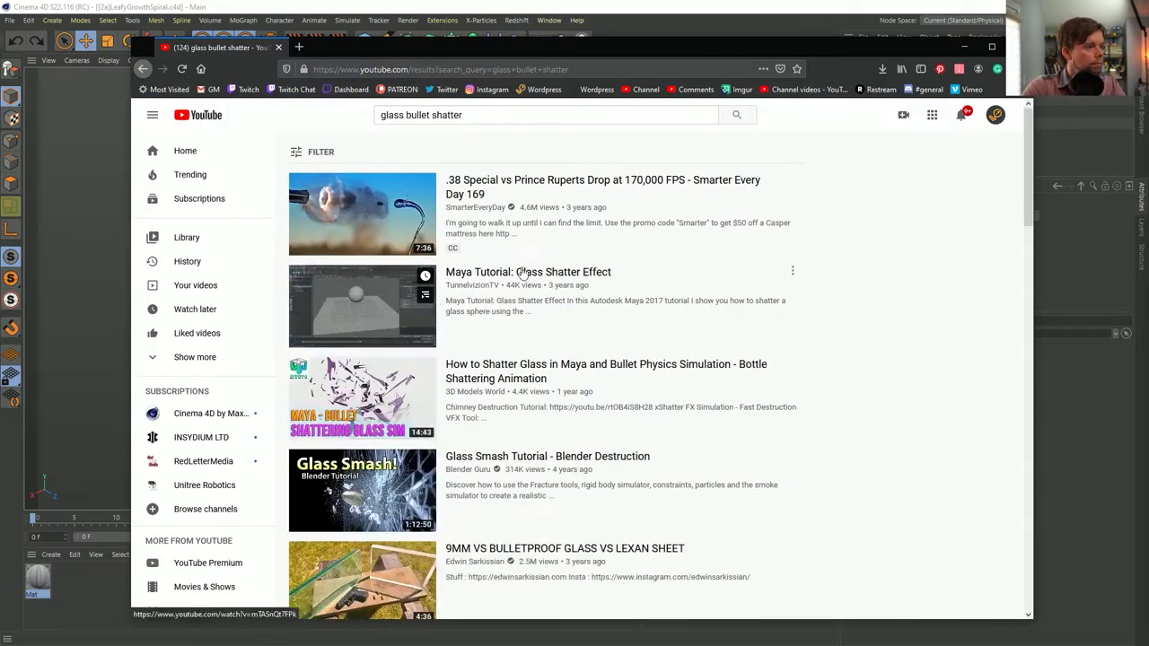
- Examine the search results for footage of bullets shattering glass
{"action": "scroll", "coordinate": [539, 381], "scroll_direction": "down", "scroll_amount": 2}
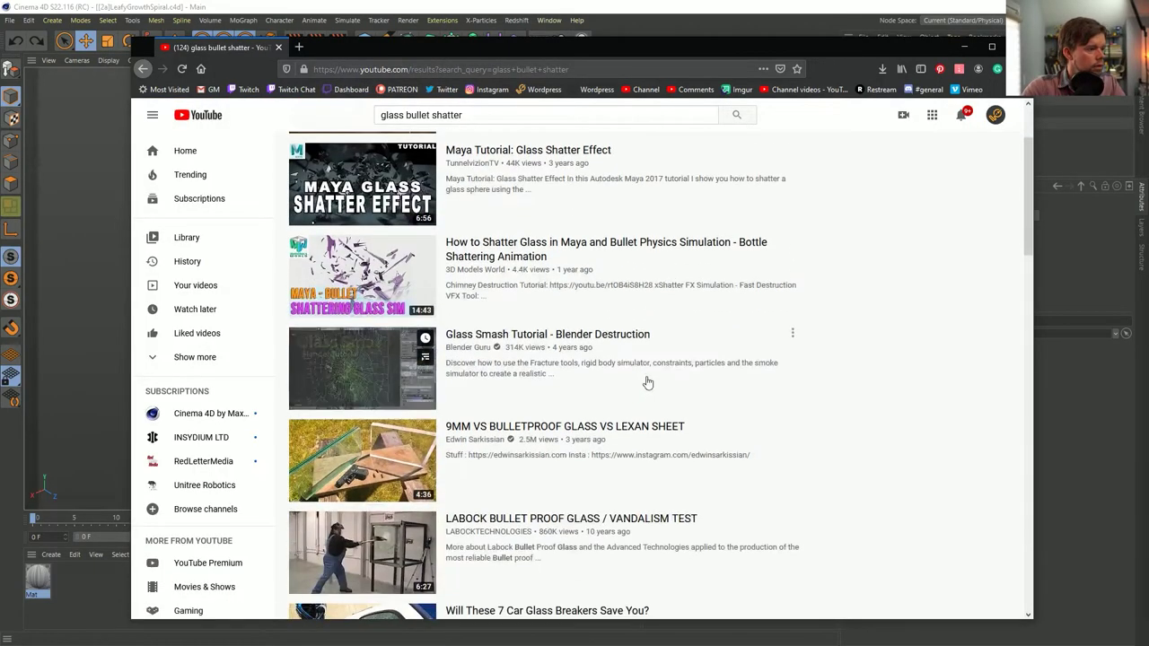
{"action": "scroll", "coordinate": [456, 380], "scroll_direction": "down", "scroll_amount": 2}
{"action": "scroll", "coordinate": [456, 380], "scroll_direction": "down", "scroll_amount": 3}
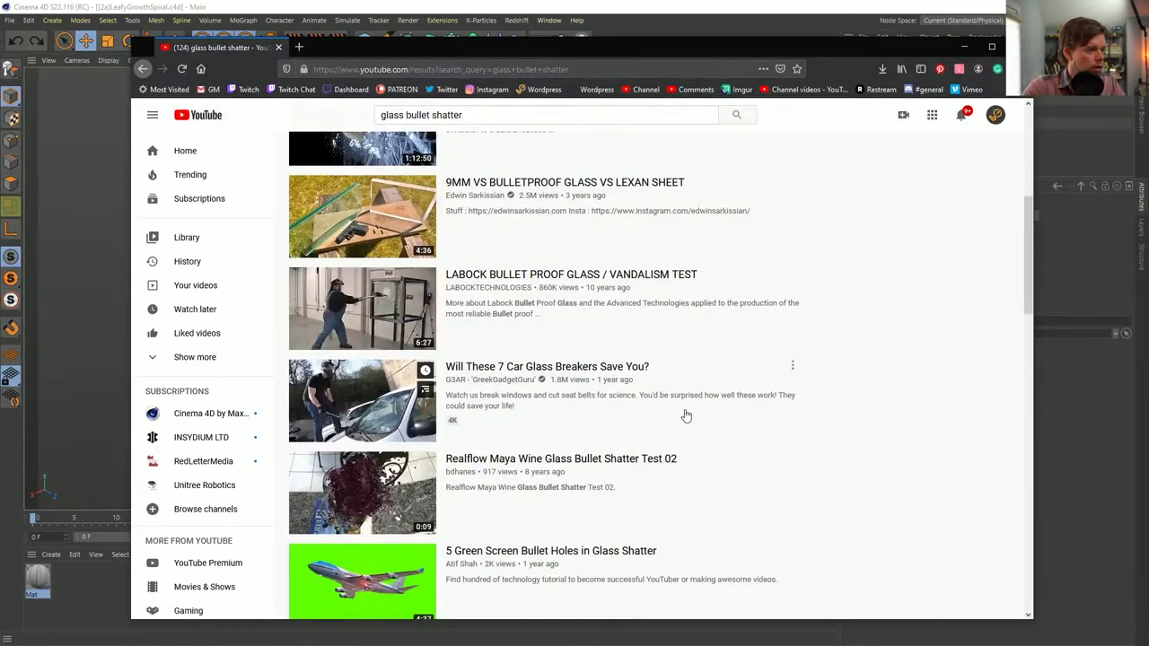
{"action": "scroll", "coordinate": [588, 413], "scroll_direction": "down", "scroll_amount": 4}
{"action": "scroll", "coordinate": [588, 412], "scroll_direction": "down", "scroll_amount": 3}
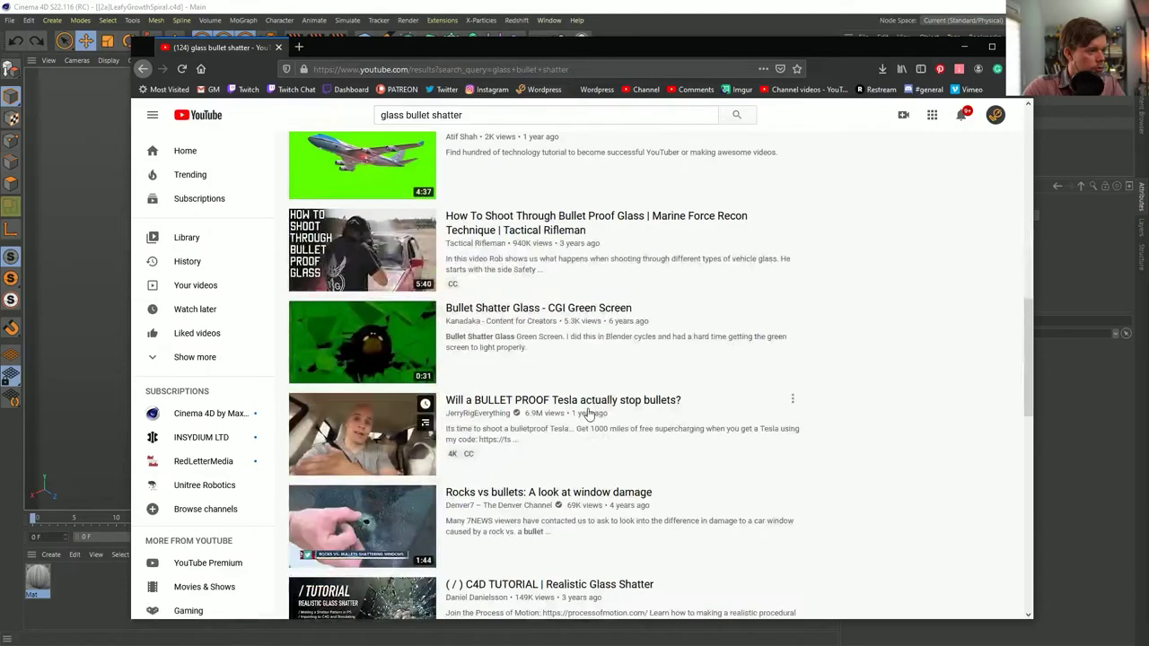
{"action": "scroll", "coordinate": [588, 413], "scroll_direction": "down", "scroll_amount": 3}
{"action": "scroll", "coordinate": [588, 413], "scroll_direction": "down", "scroll_amount": 3}
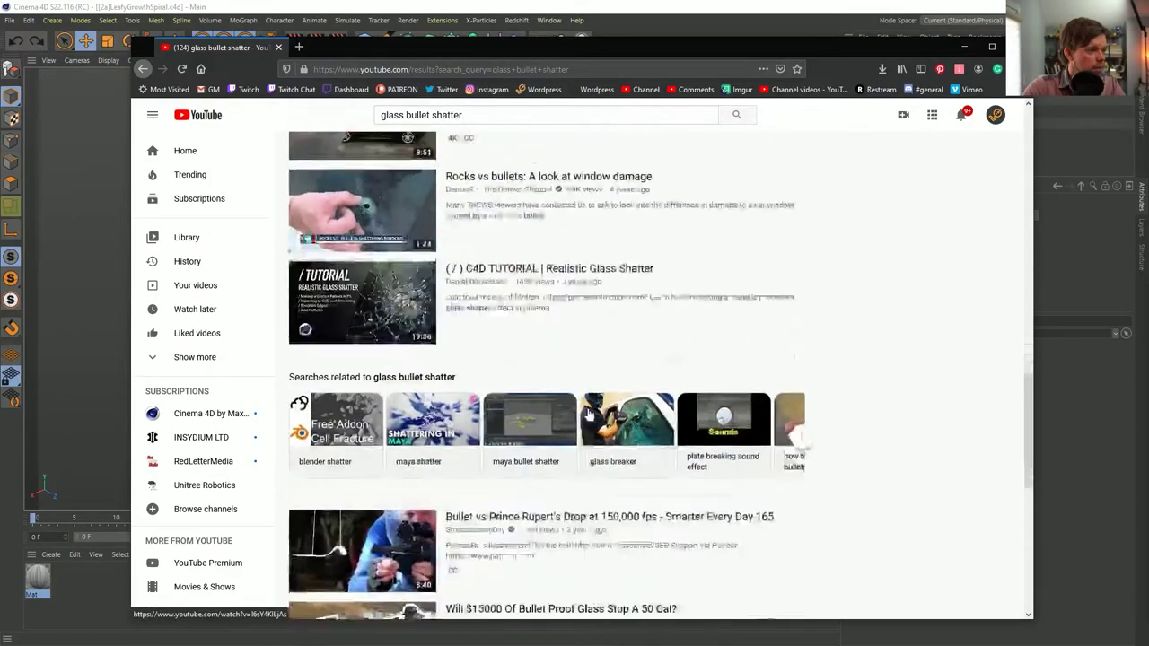
{"action": "scroll", "coordinate": [691, 368], "scroll_direction": "down", "scroll_amount": 7}
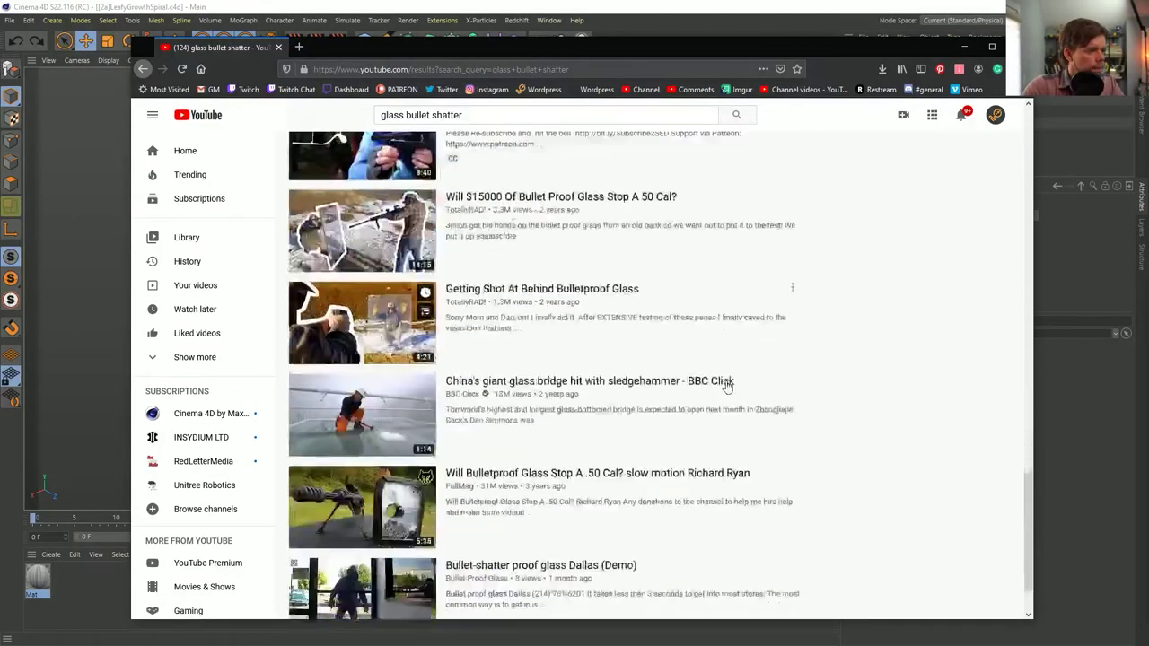
- Close the browser tab and add a cube in a new Cinema 4D project
{"action": "left_click", "coordinate": [280, 47]}
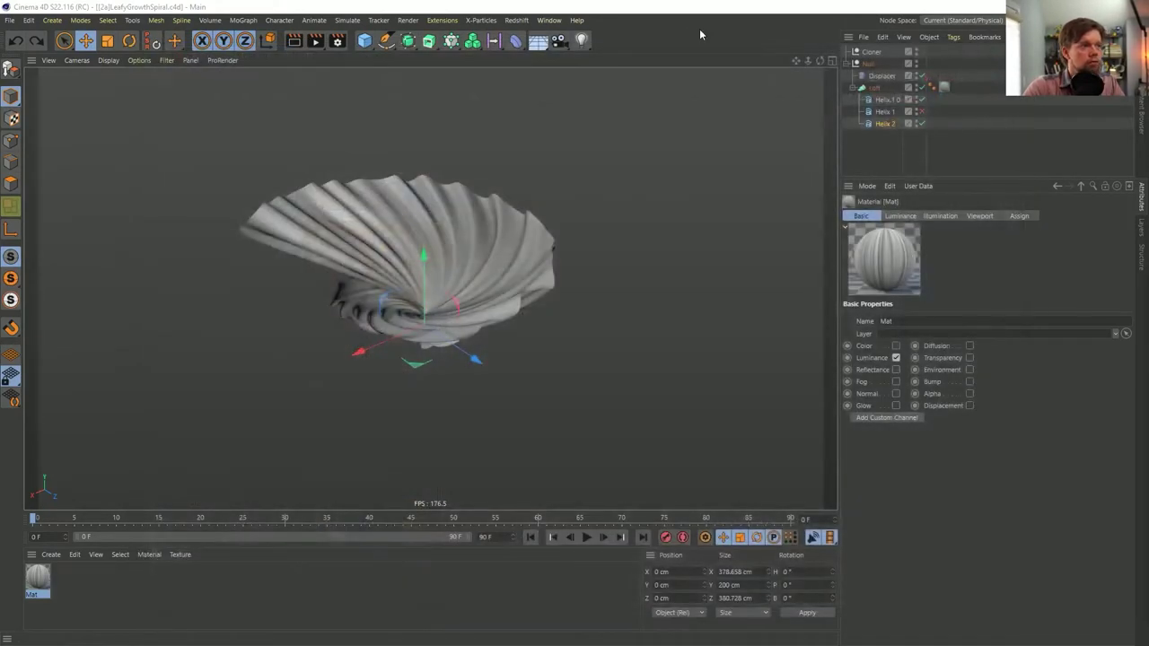
{"action": "key", "text": "ctrl+n"}
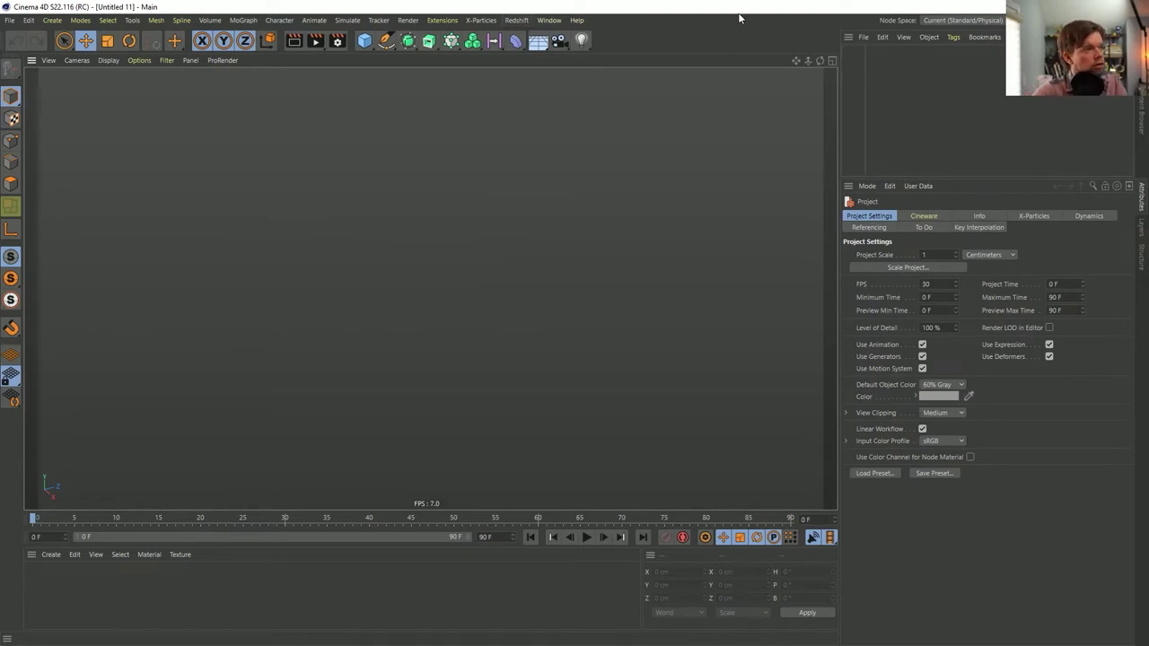
{"action": "left_click", "coordinate": [365, 47]}
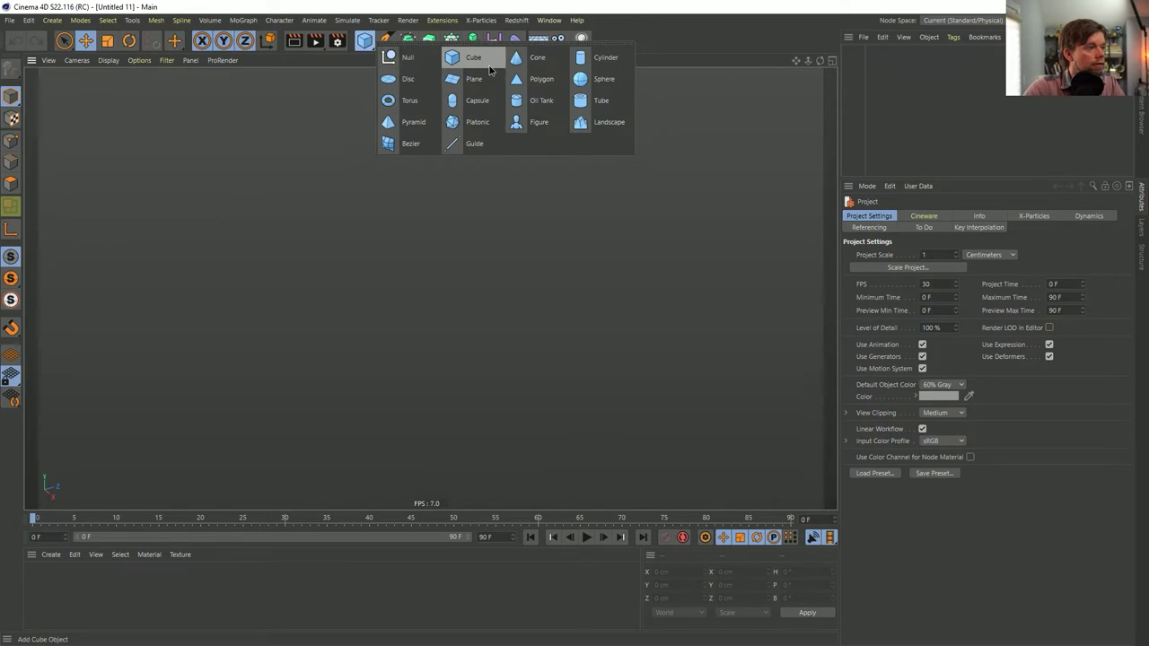
{"action": "left_click", "coordinate": [473, 57]}
- Flatten the cube into a thin upright panel by setting its Z size to 5 cm
{"action": "left_click_drag", "start_coordinate": [502, 272], "coordinate": [430, 280]}
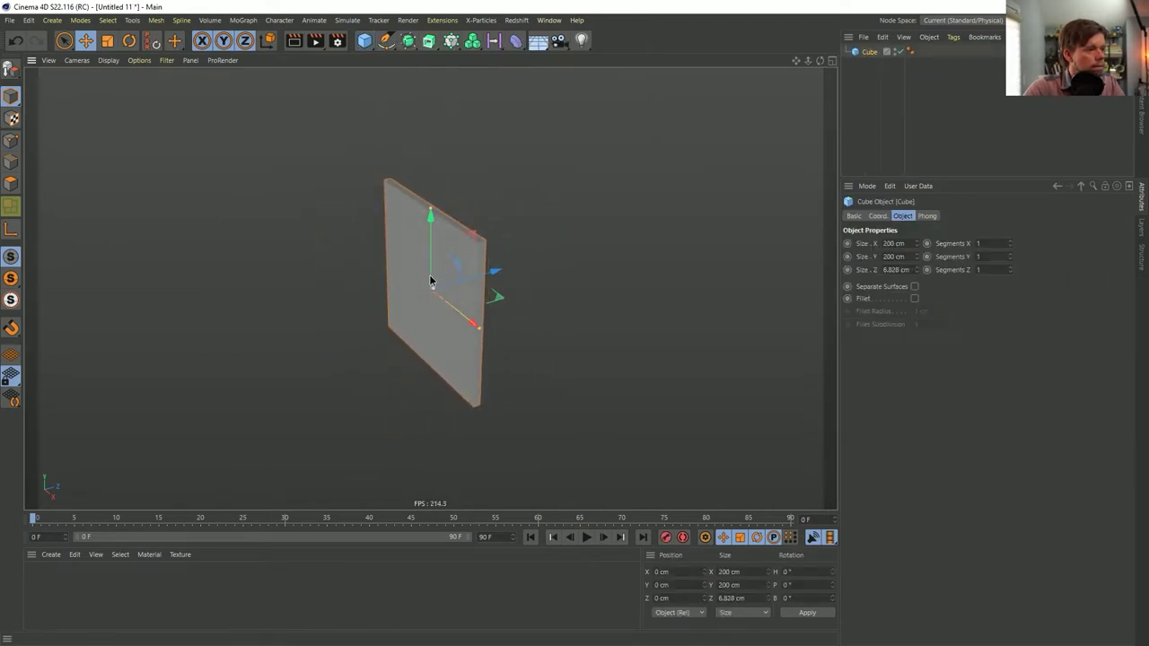
{"action": "double_click", "coordinate": [893, 269]}
{"action": "type", "text": "5"}
{"action": "key", "text": "Return"}
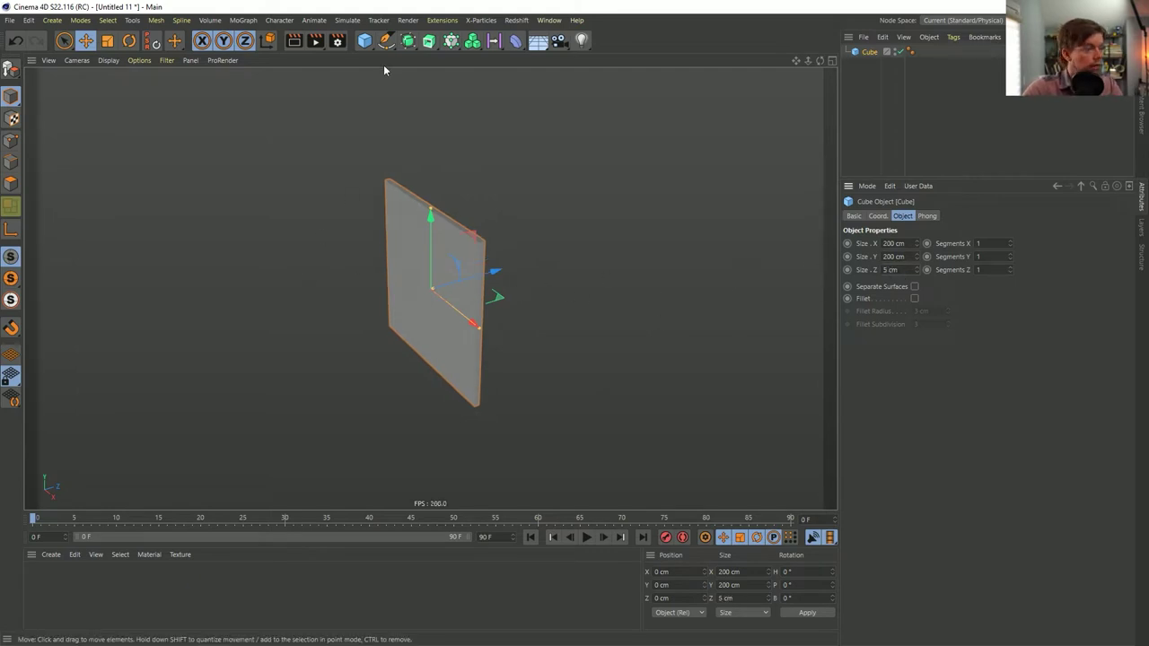
- Add a Voronoi Fracture object and place the cube inside it as its child
{"action": "left_click", "coordinate": [451, 41]}
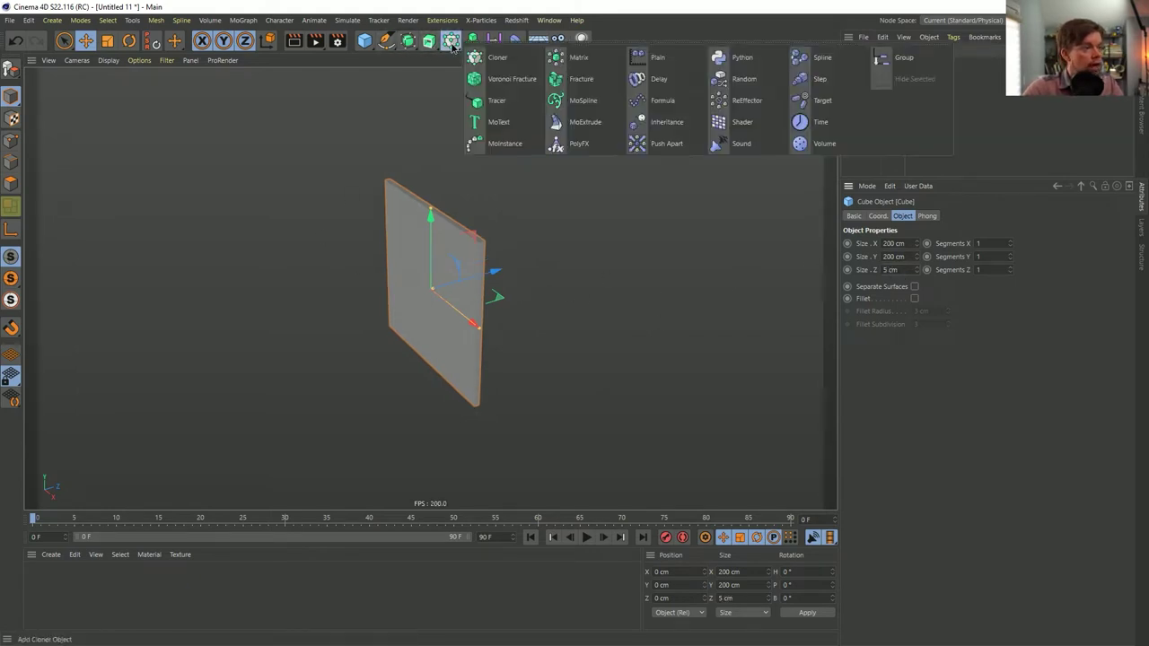
{"action": "left_click", "coordinate": [533, 81]}
{"action": "left_click_drag", "start_coordinate": [872, 64], "coordinate": [876, 54]}
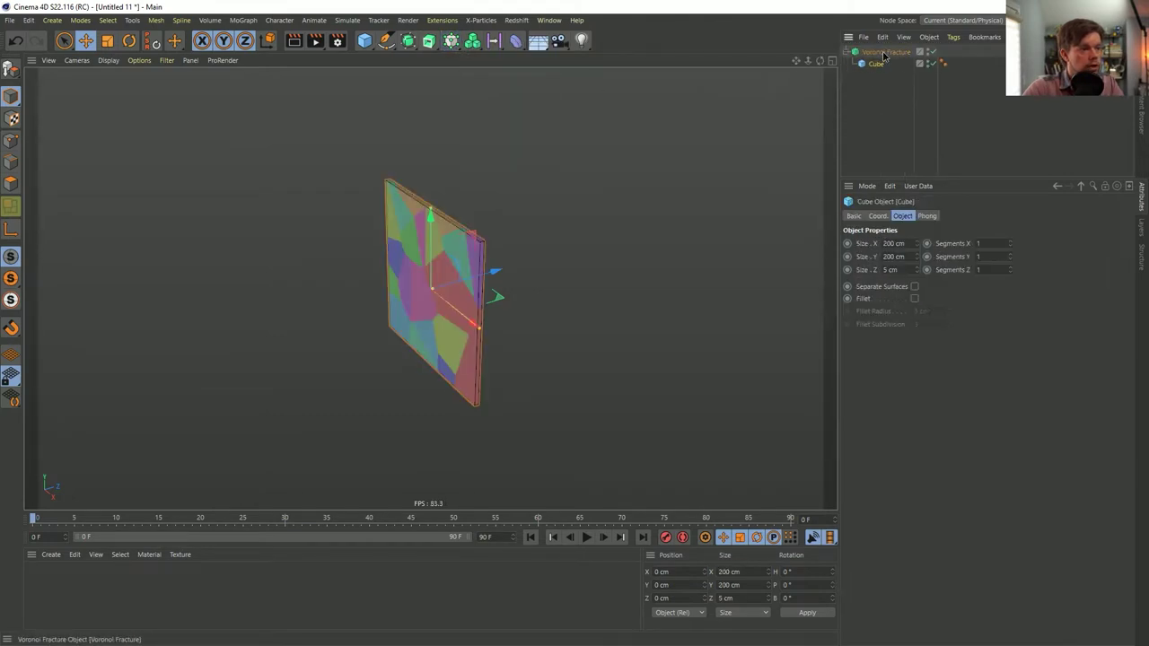
- Set the Voronoi Fracture's Point Generator distribution source to a point amount of 47
{"action": "left_click", "coordinate": [884, 52]}
{"action": "left_click", "coordinate": [1013, 215]}
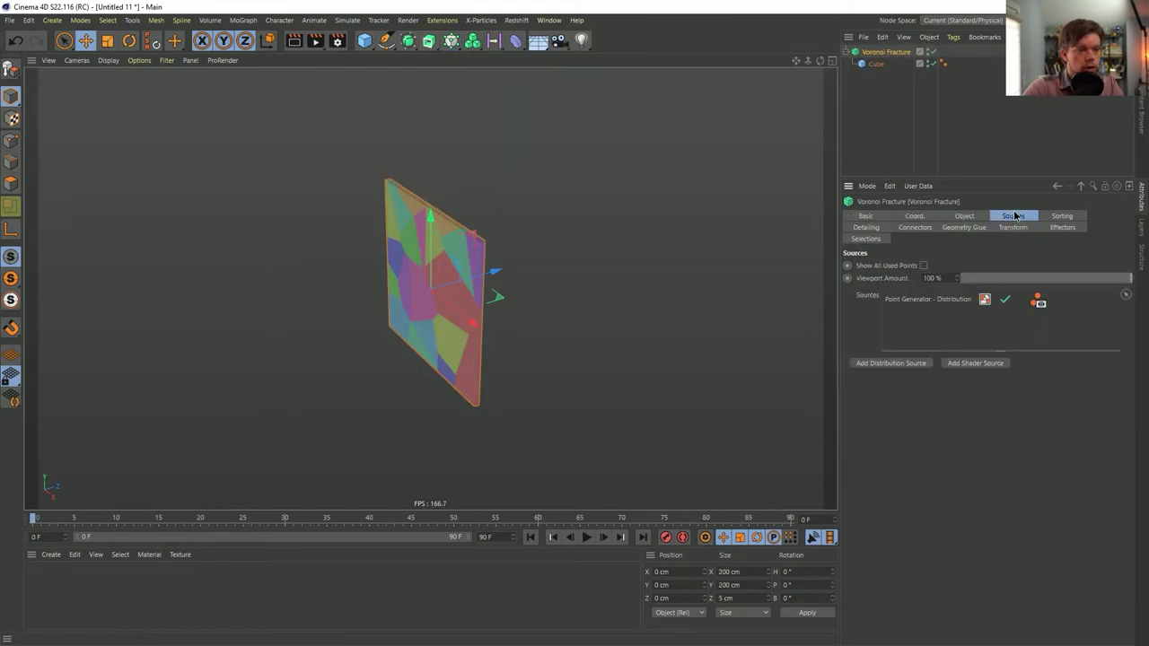
{"action": "left_click", "coordinate": [984, 299]}
{"action": "left_click_drag", "start_coordinate": [950, 427], "coordinate": [951, 359]}
{"action": "left_click_drag", "start_coordinate": [441, 301], "coordinate": [453, 284], "text": "alt"}
{"action": "scroll", "coordinate": [454, 284], "scroll_direction": "up", "scroll_amount": 6}
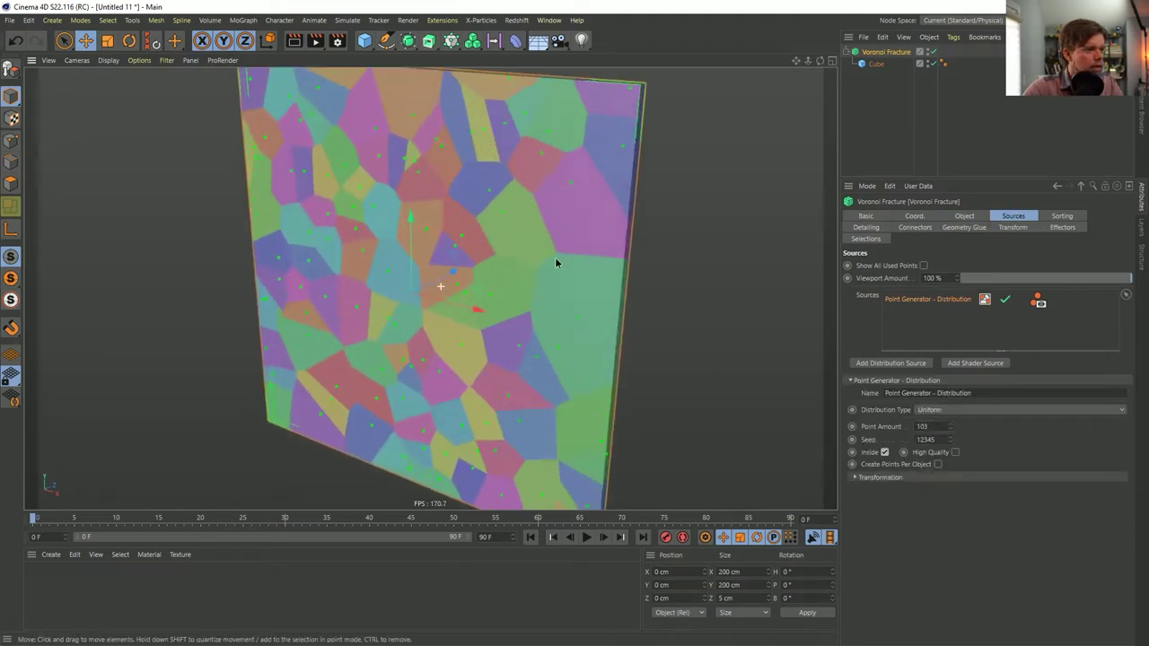
{"action": "left_click_drag", "start_coordinate": [951, 435], "coordinate": [954, 456]}
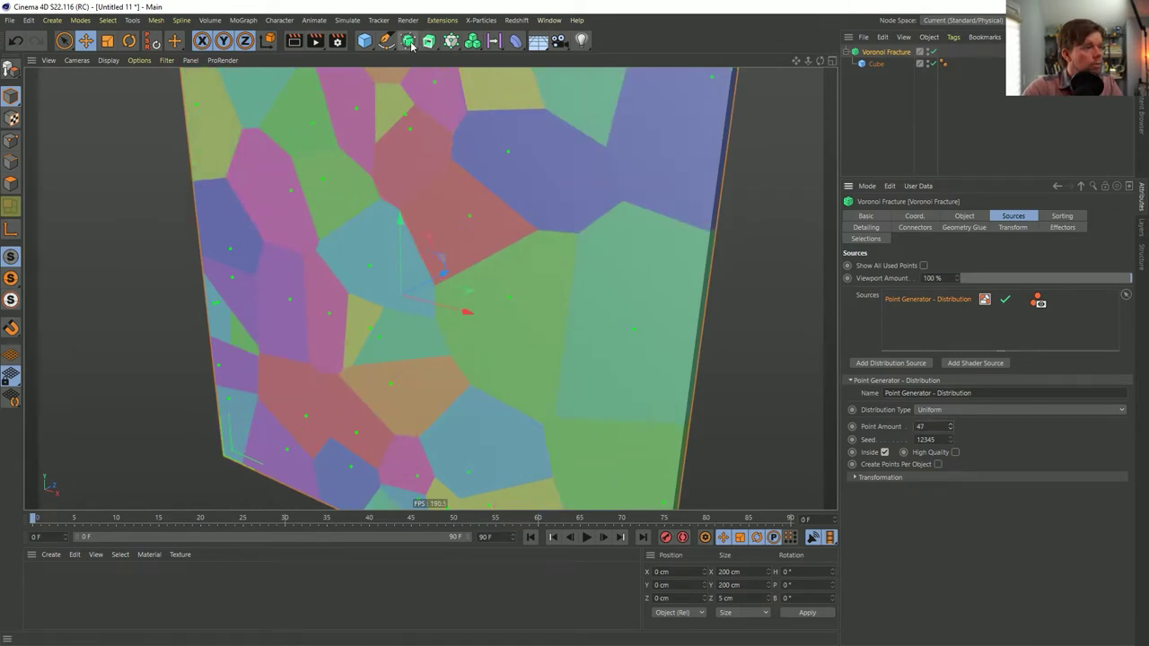
- Add a Matrix object and set its mode to Linear
{"action": "left_click", "coordinate": [452, 49]}
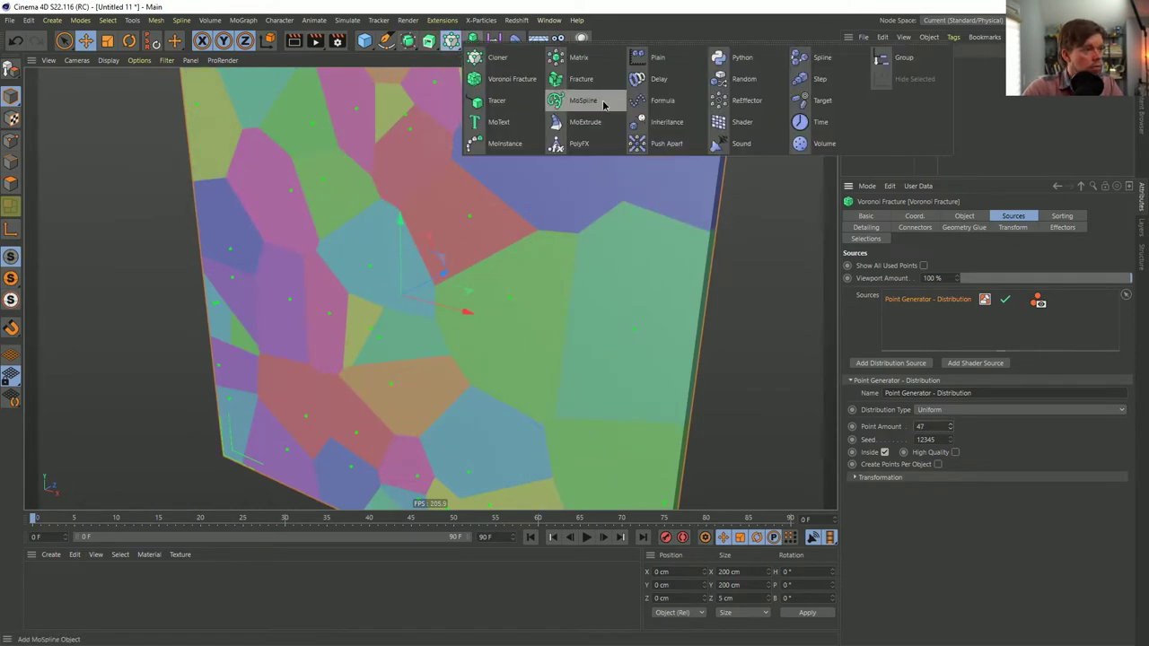
{"action": "left_click", "coordinate": [592, 63]}
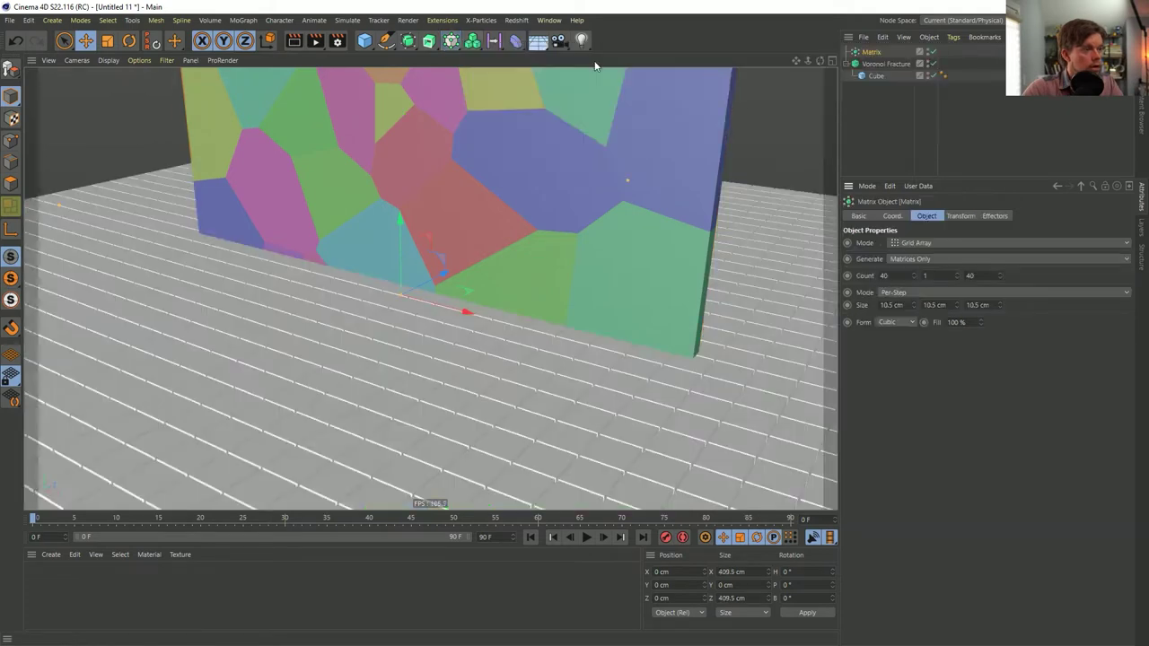
{"action": "left_click", "coordinate": [917, 244]}
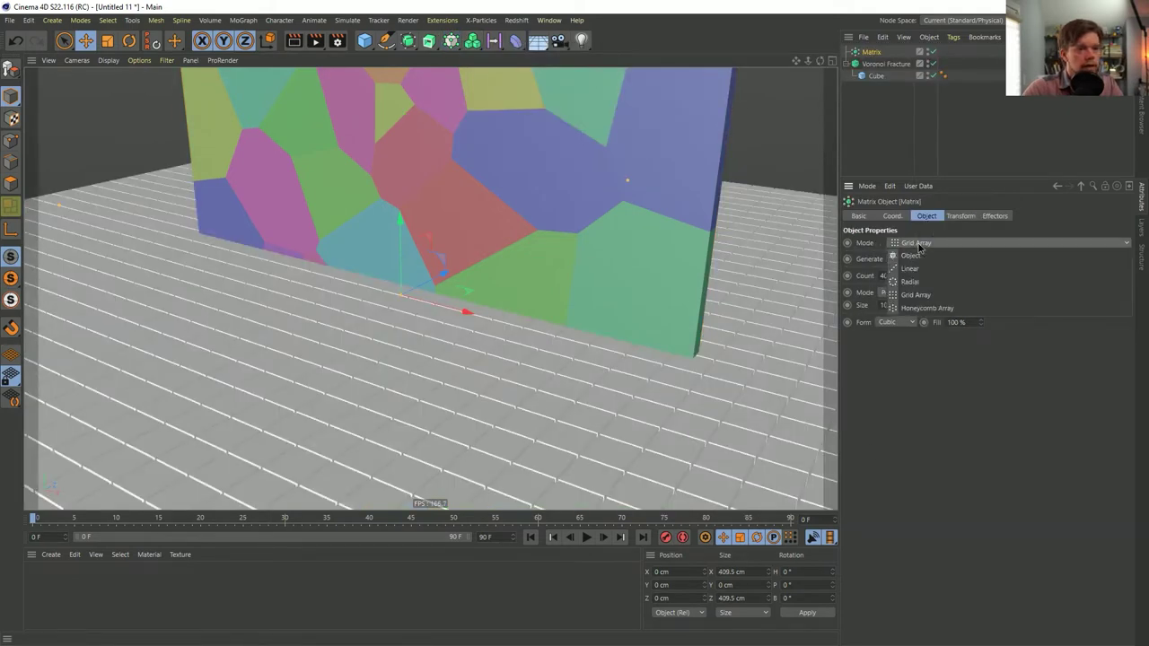
{"action": "left_click", "coordinate": [923, 286]}
- Set the Matrix object's P.Y step to 0 cm and its count to 100
{"action": "double_click", "coordinate": [898, 345]}
{"action": "type", "text": "0"}
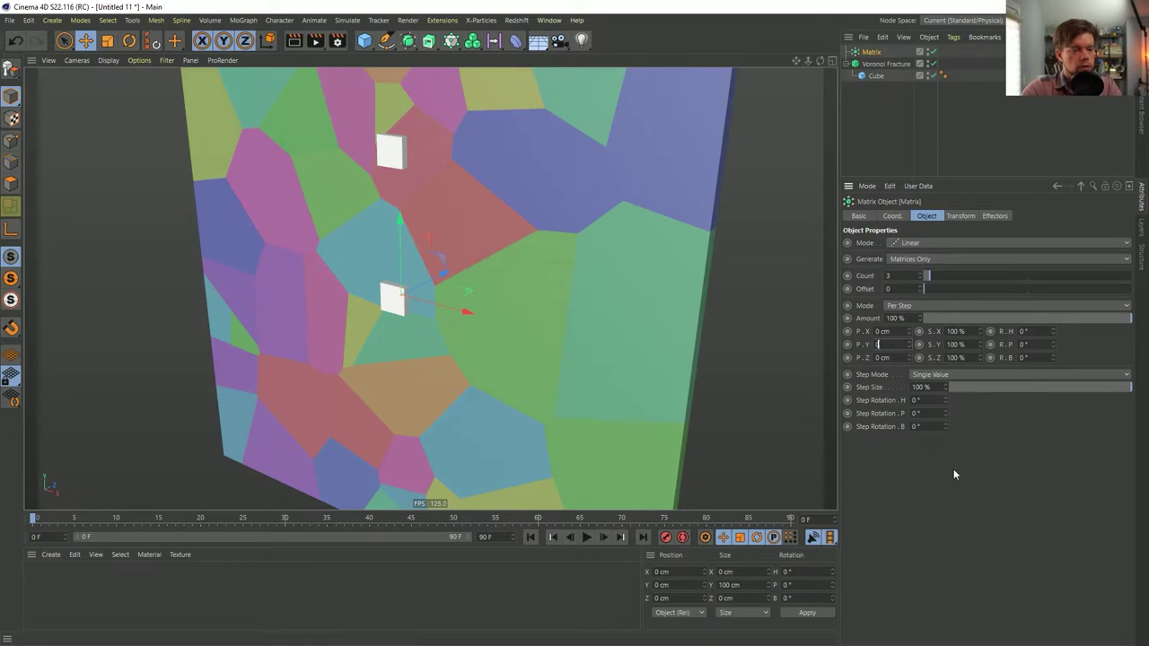
{"action": "key", "text": "Return"}
{"action": "left_click_drag", "start_coordinate": [926, 276], "coordinate": [1131, 276]}
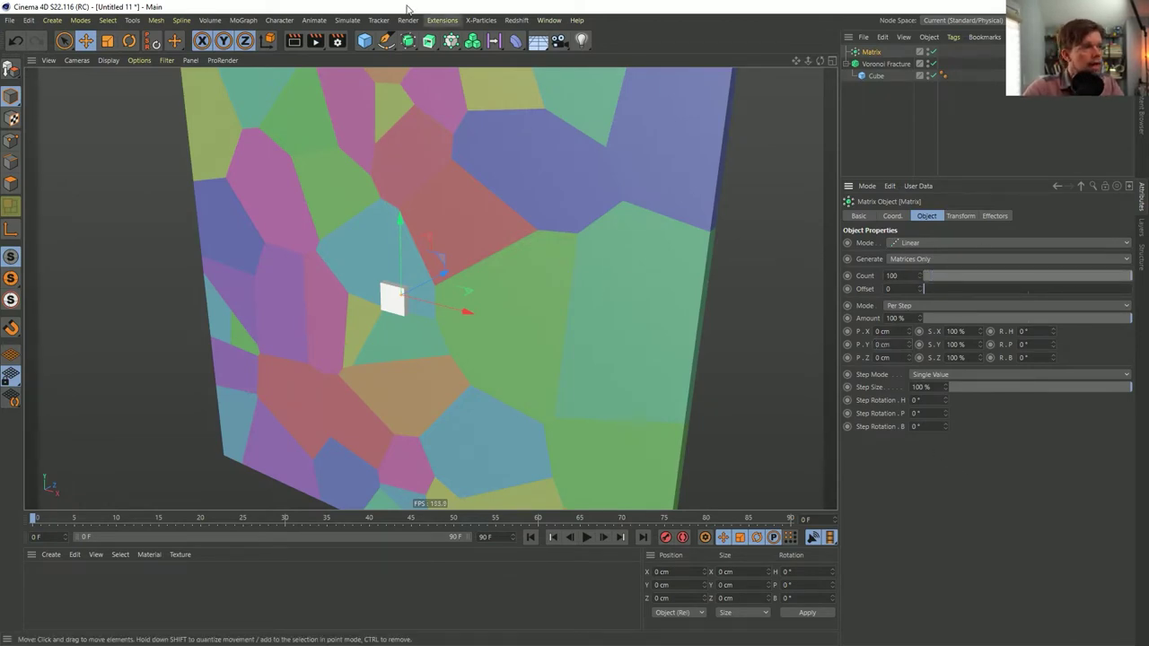
- Add a Random effector to the Matrix object and set its P.Z position to 0 cm
{"action": "left_click", "coordinate": [447, 43]}
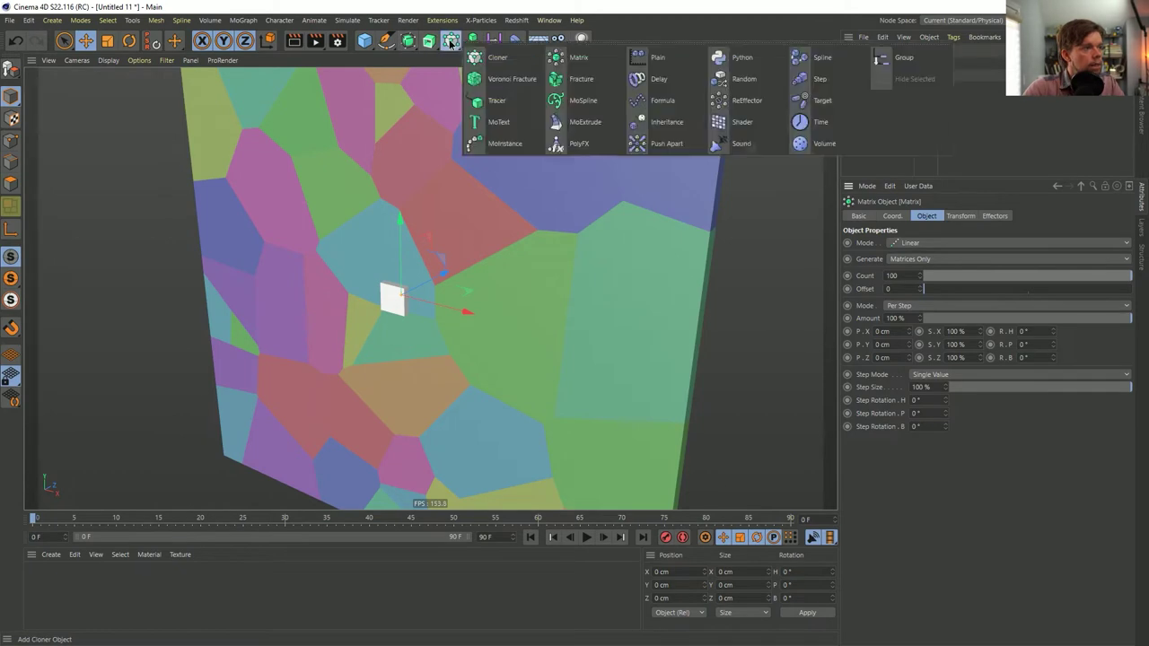
{"action": "left_click", "coordinate": [744, 79]}
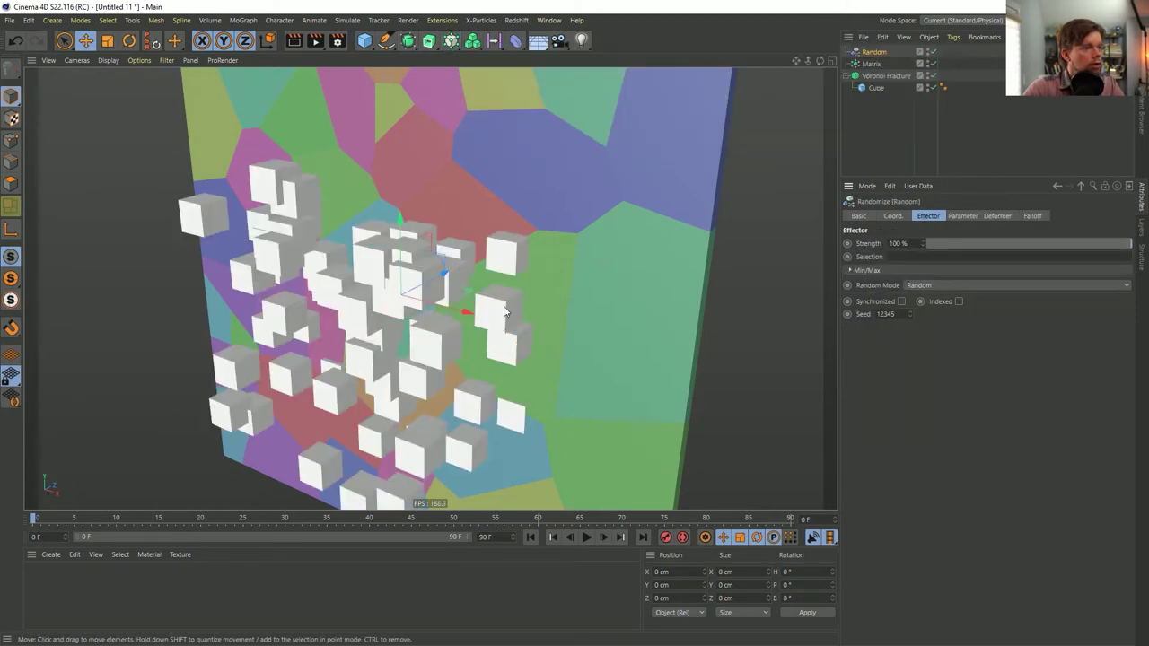
{"action": "left_click", "coordinate": [958, 217]}
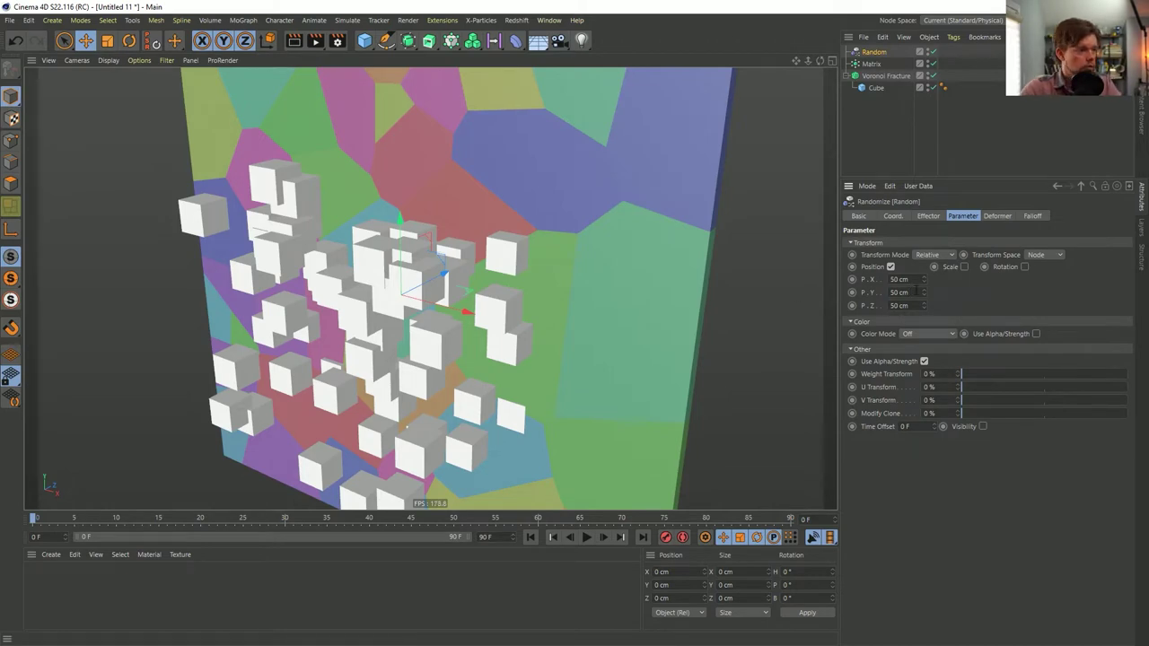
{"action": "double_click", "coordinate": [910, 307]}
{"action": "type", "text": "0"}
{"action": "key", "text": "Return"}
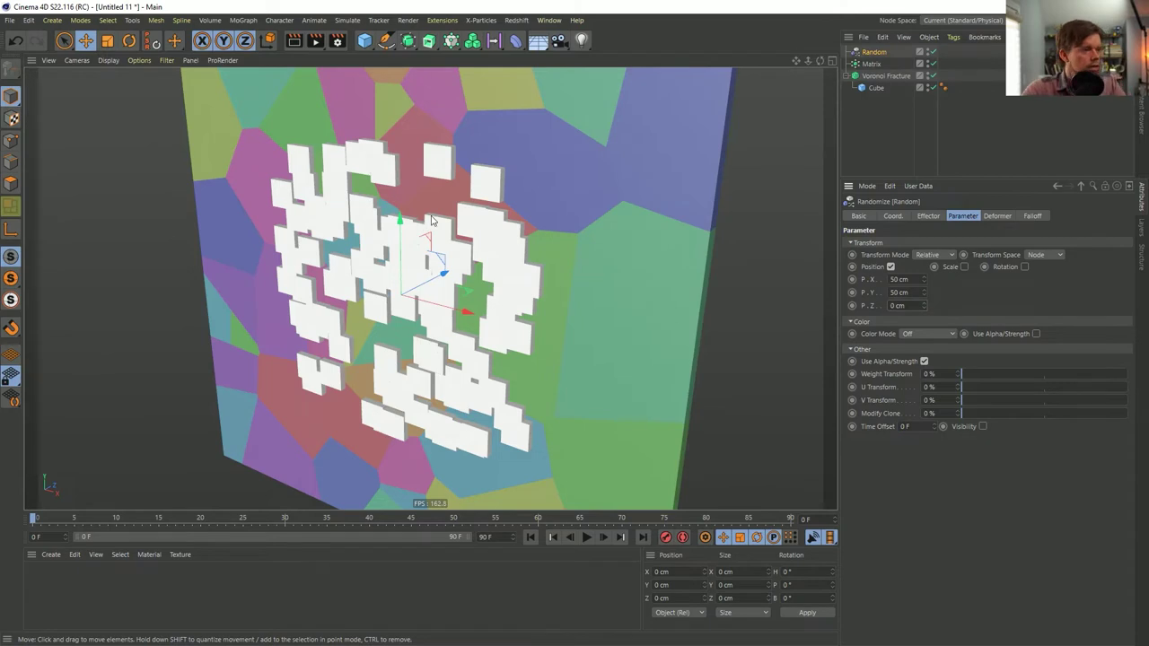
- Disable the Voronoi Fracture and its cube, and set the Random effector's P.X and P.Y to 150 cm
{"action": "left_click", "coordinate": [930, 76]}
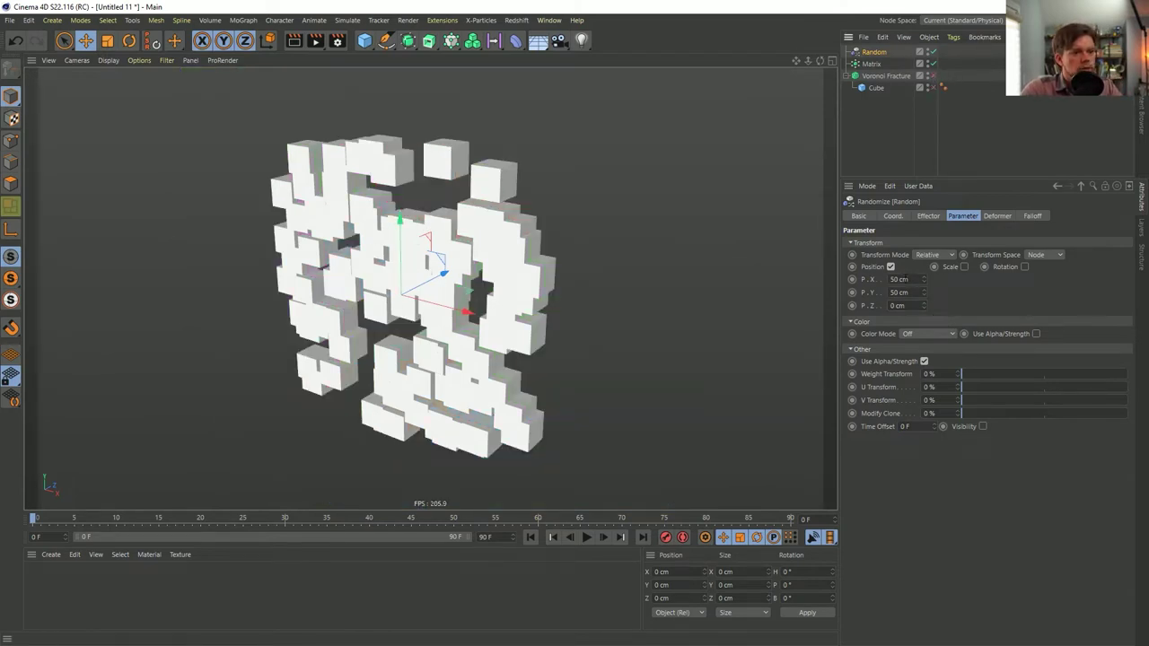
{"action": "type", "text": "150"}
{"action": "key", "text": "Return"}
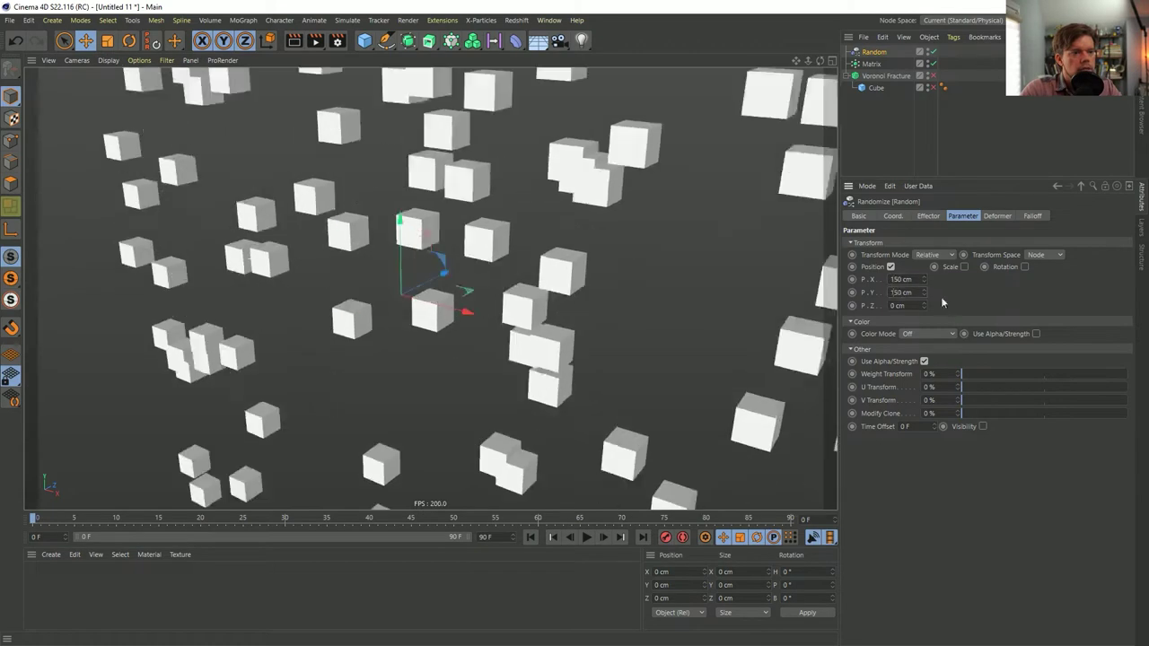
- Disable the Random effector and switch the Matrix object's mode to Grid Array
{"action": "left_click", "coordinate": [925, 61]}
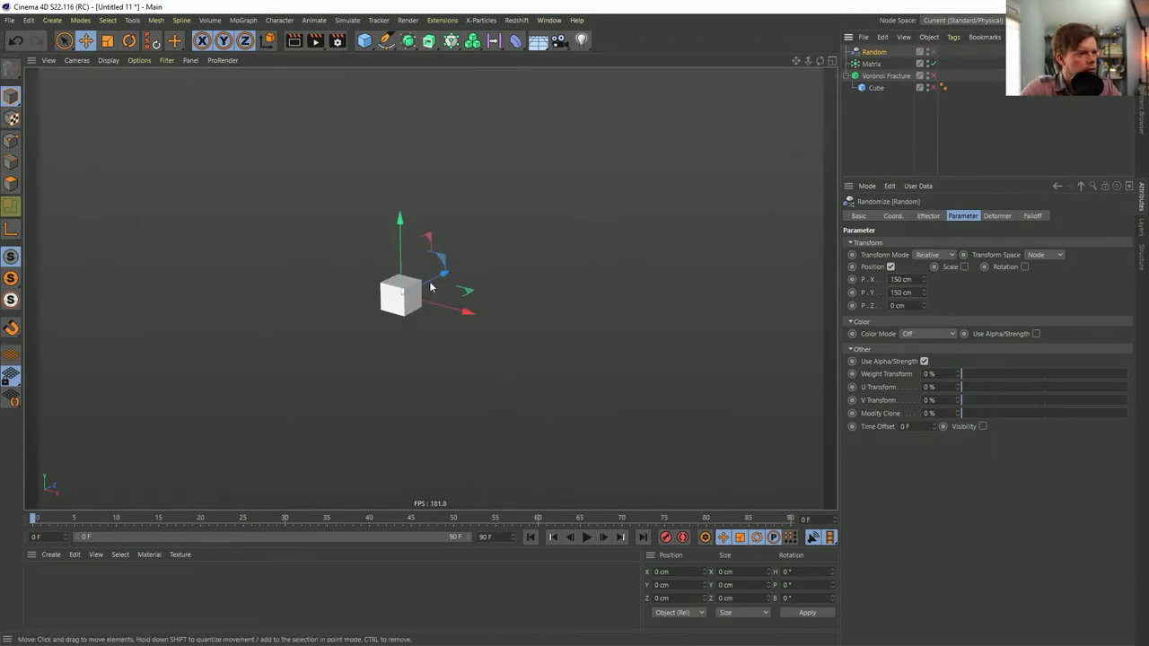
{"action": "scroll", "coordinate": [307, 320], "scroll_direction": "down", "scroll_amount": 2}
{"action": "left_click", "coordinate": [868, 65]}
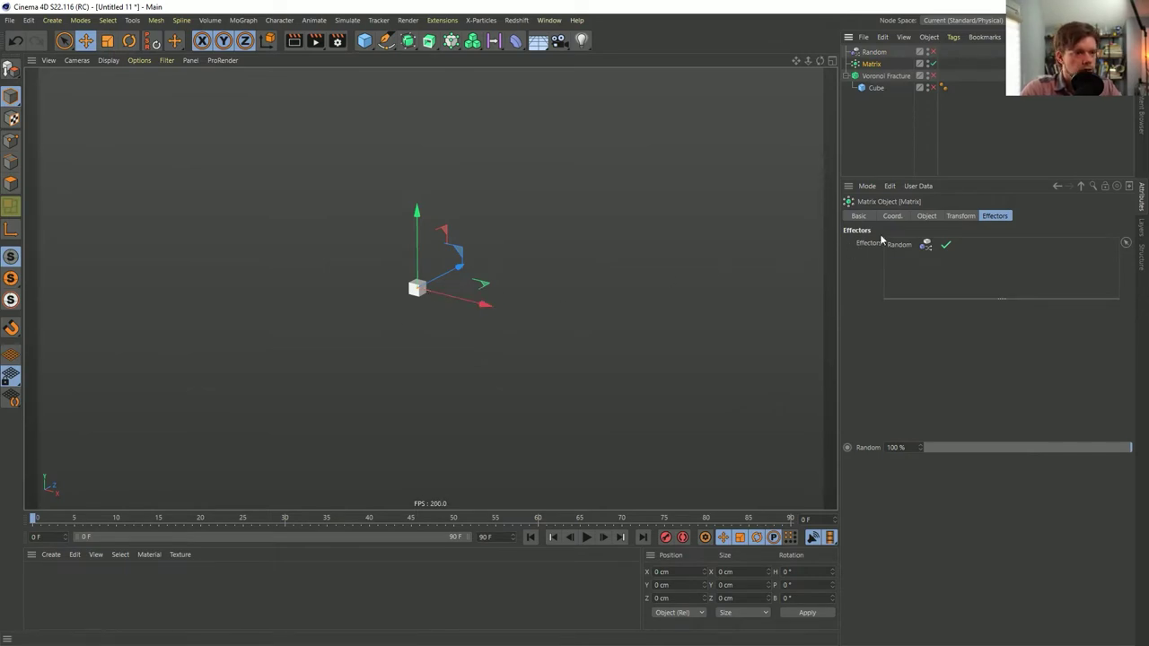
{"action": "left_click", "coordinate": [926, 216]}
{"action": "left_click", "coordinate": [907, 243]}
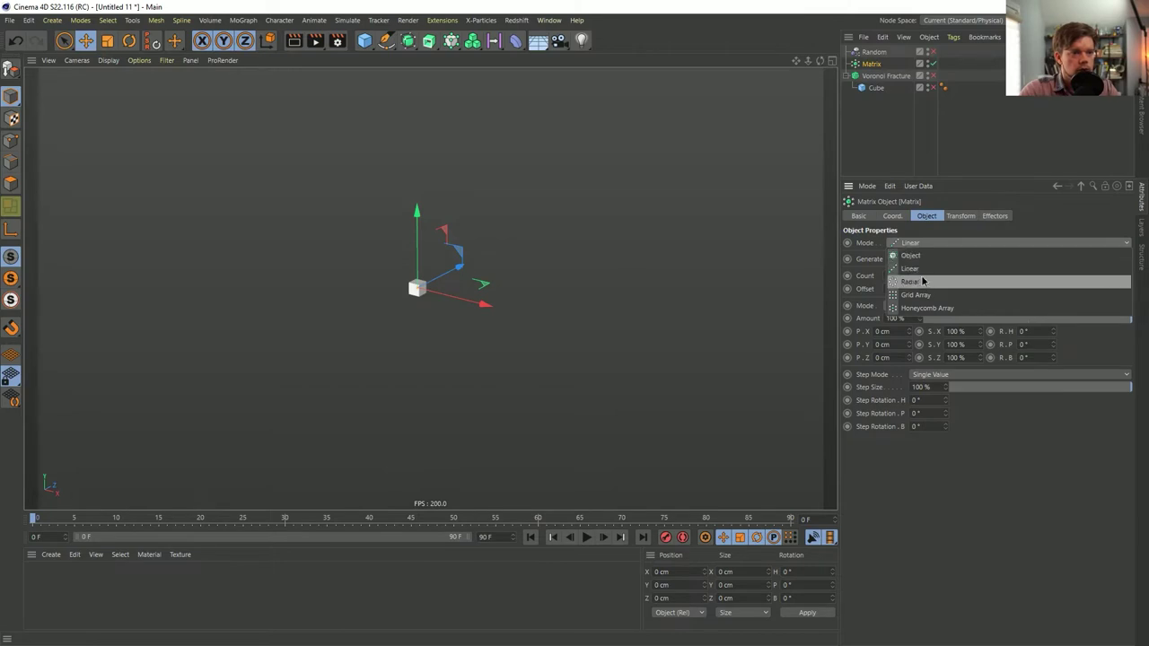
{"action": "left_click", "coordinate": [931, 318]}
{"action": "left_click", "coordinate": [912, 244]}
{"action": "left_click", "coordinate": [916, 297]}
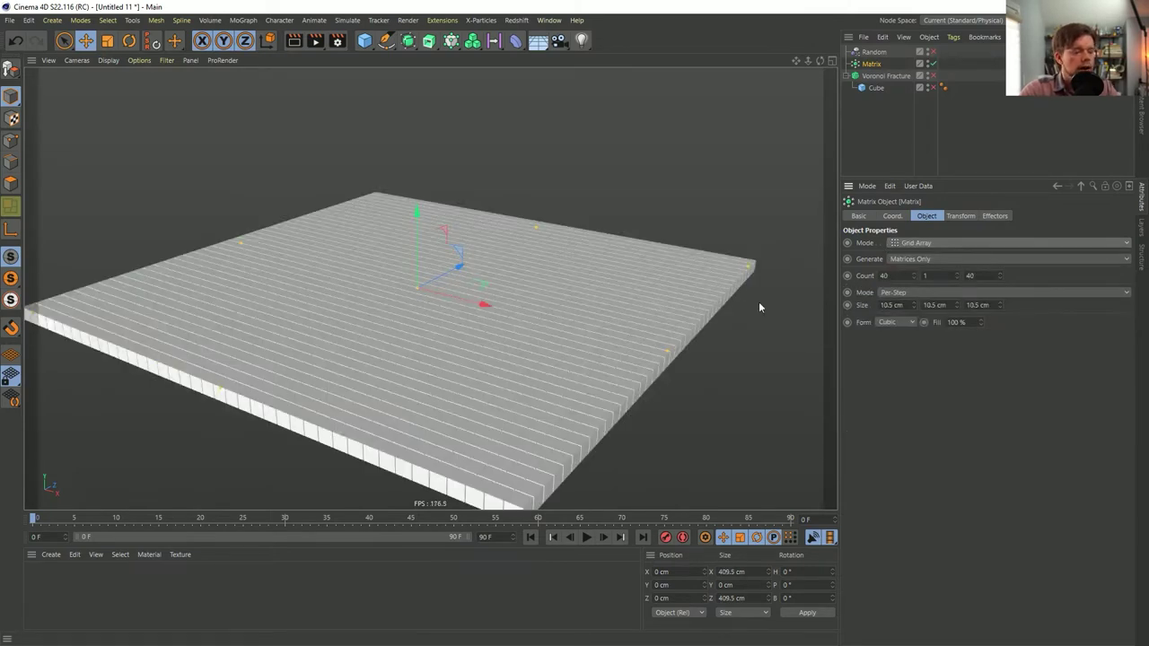
- Try the Sphere and Cylinder forms on the Matrix object's grid array
{"action": "left_click", "coordinate": [895, 322]}
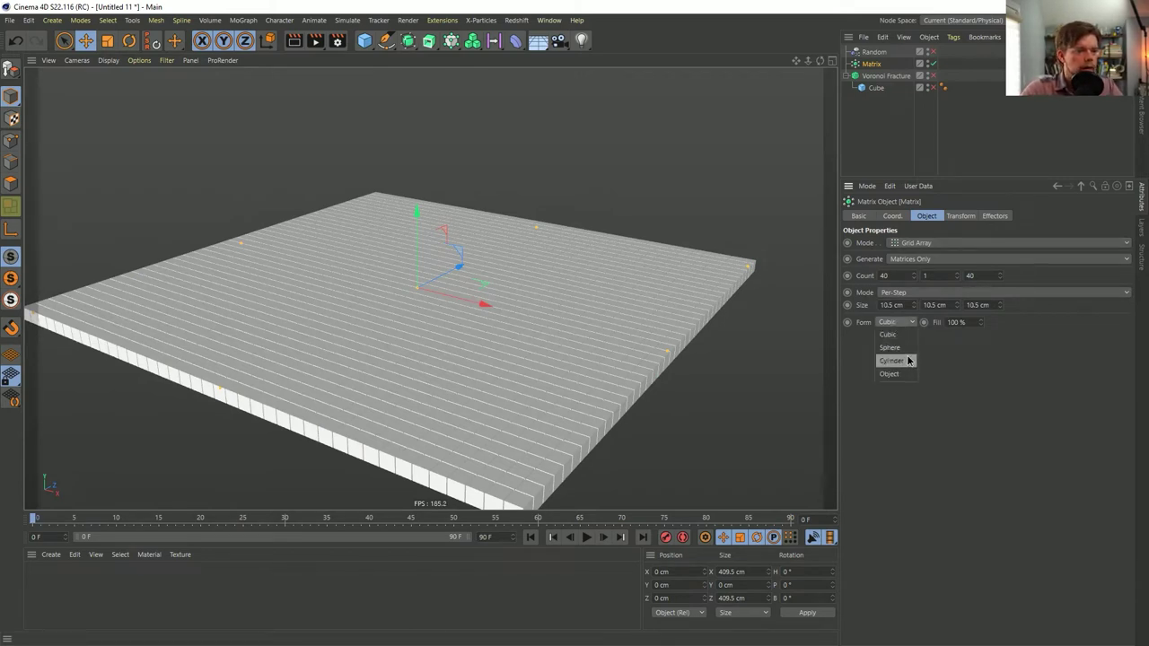
{"action": "left_click", "coordinate": [905, 349]}
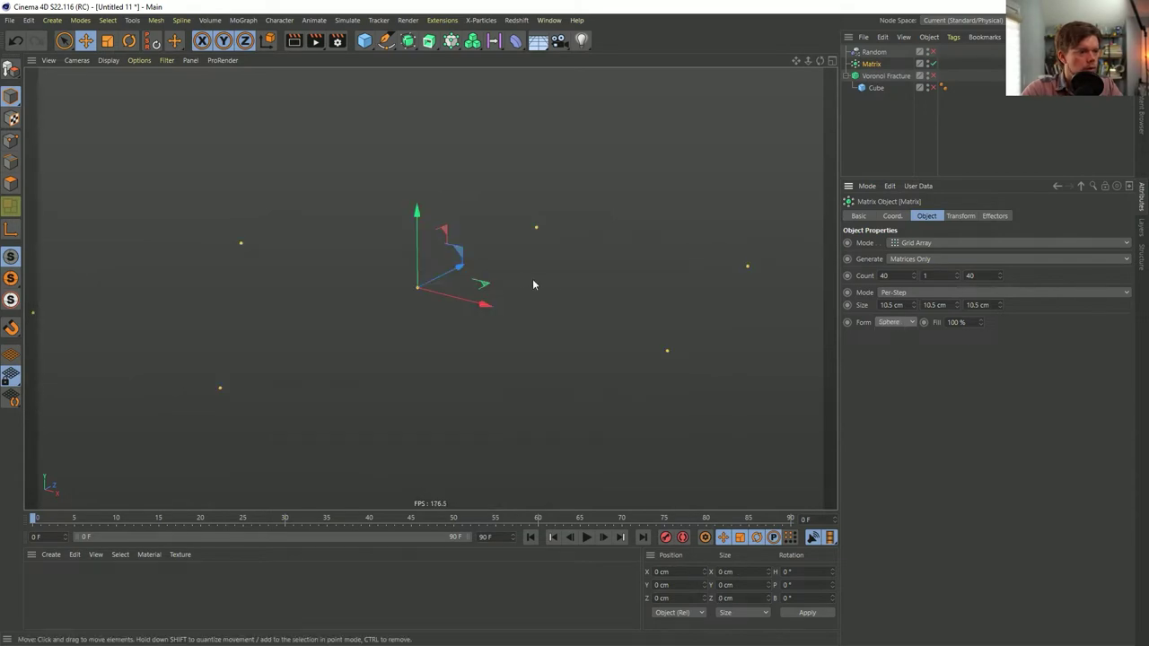
{"action": "left_click_drag", "start_coordinate": [491, 287], "coordinate": [504, 286], "text": "alt"}
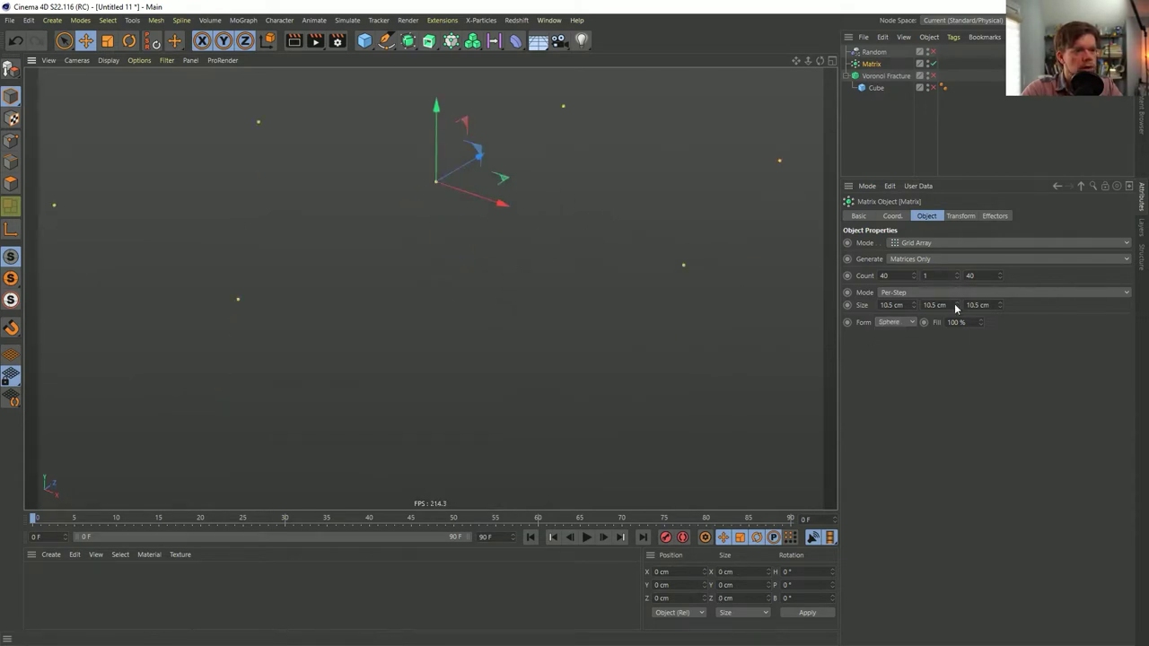
{"action": "left_click_drag", "start_coordinate": [957, 276], "coordinate": [957, 276]}
{"action": "left_click", "coordinate": [892, 323]}
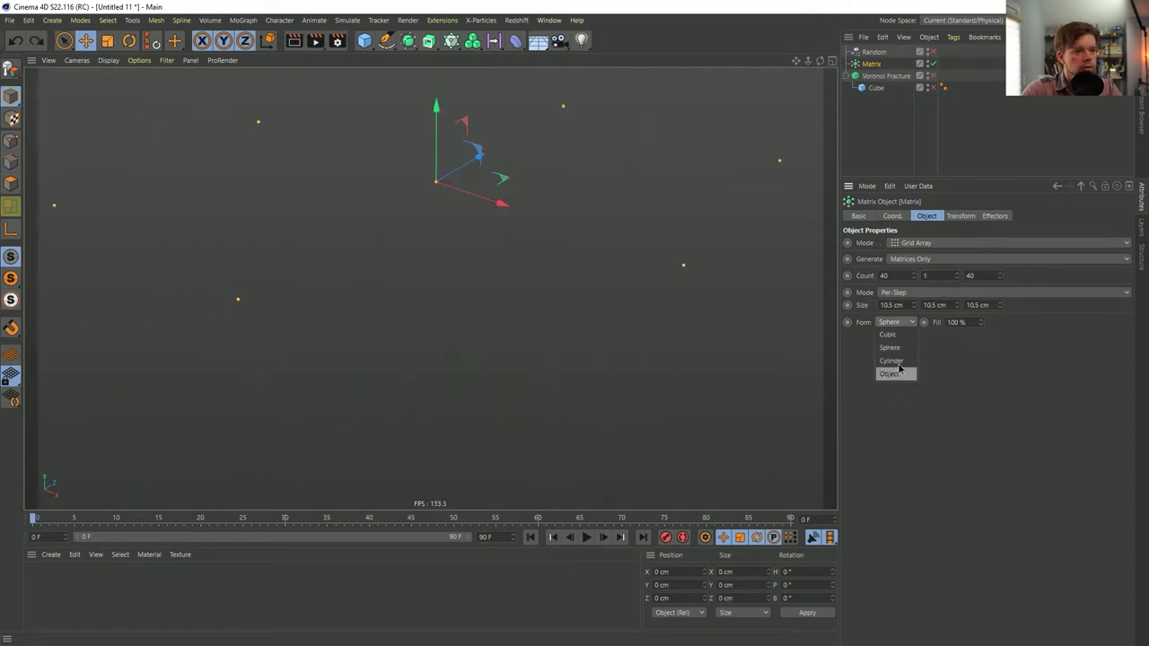
{"action": "left_click", "coordinate": [899, 362]}
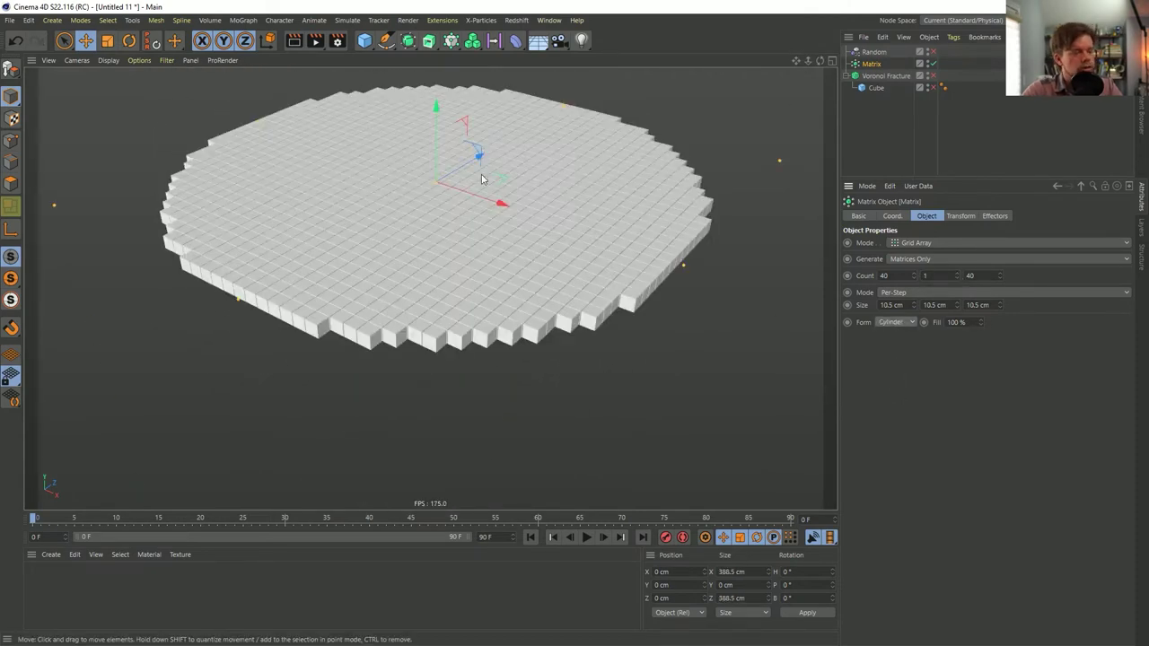
{"action": "key", "text": "ctrl+z"}
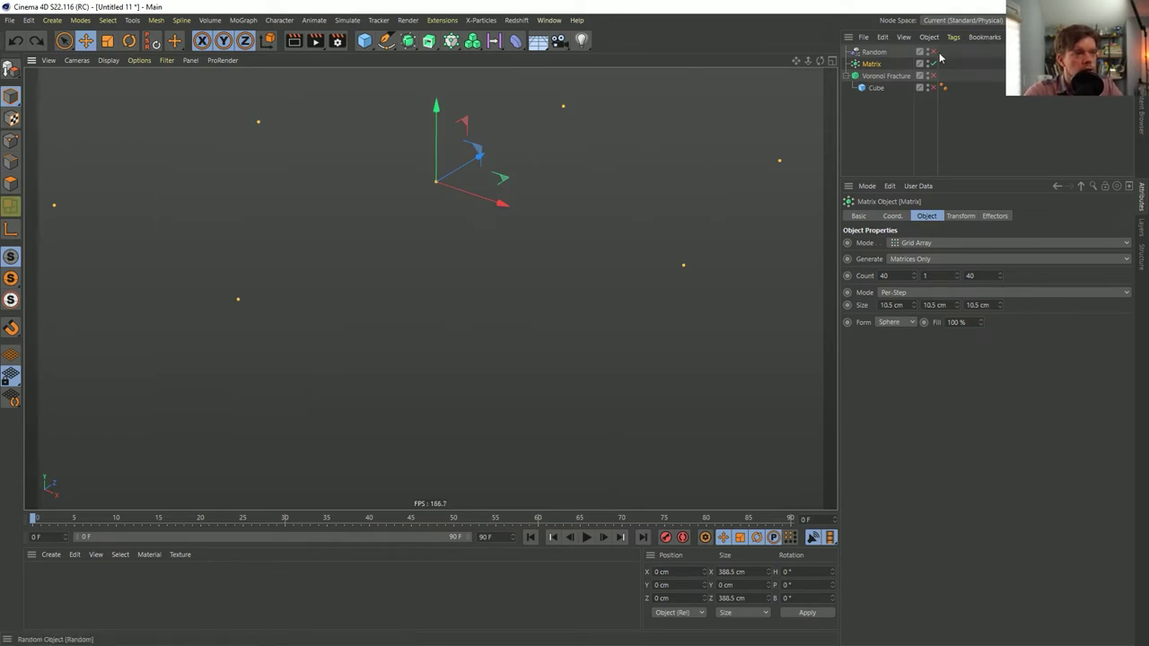
- Switch the Matrix object's mode back to Linear
{"action": "left_click", "coordinate": [931, 243]}
{"action": "left_click", "coordinate": [931, 269]}
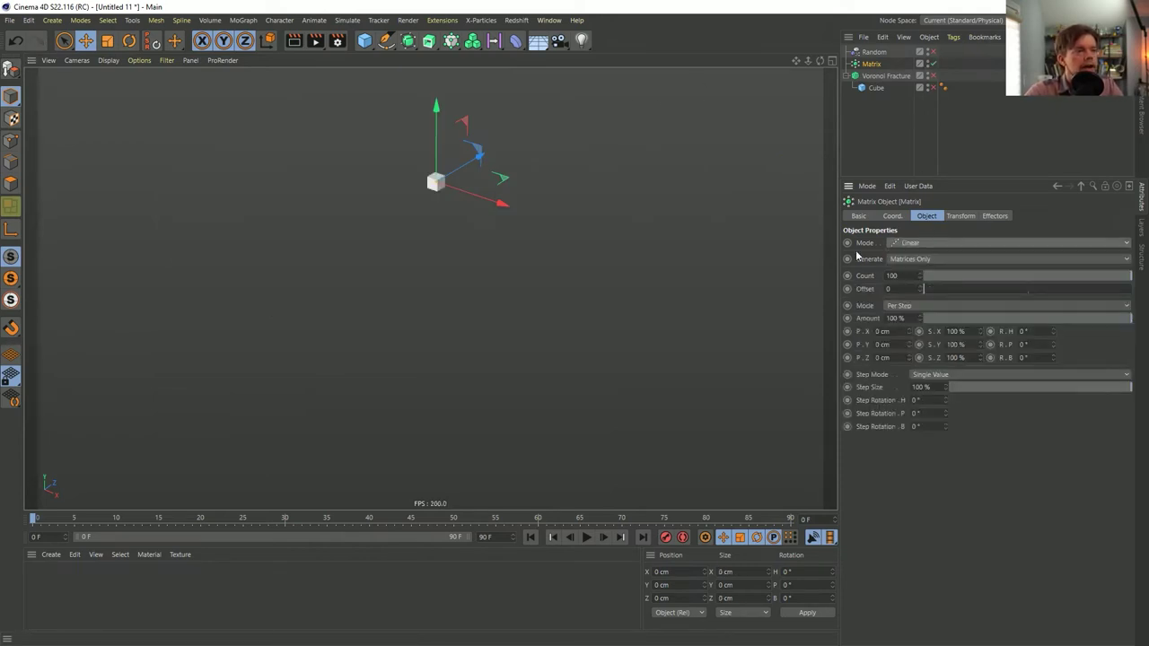
{"action": "scroll", "coordinate": [440, 180], "scroll_direction": "up", "scroll_amount": 4}
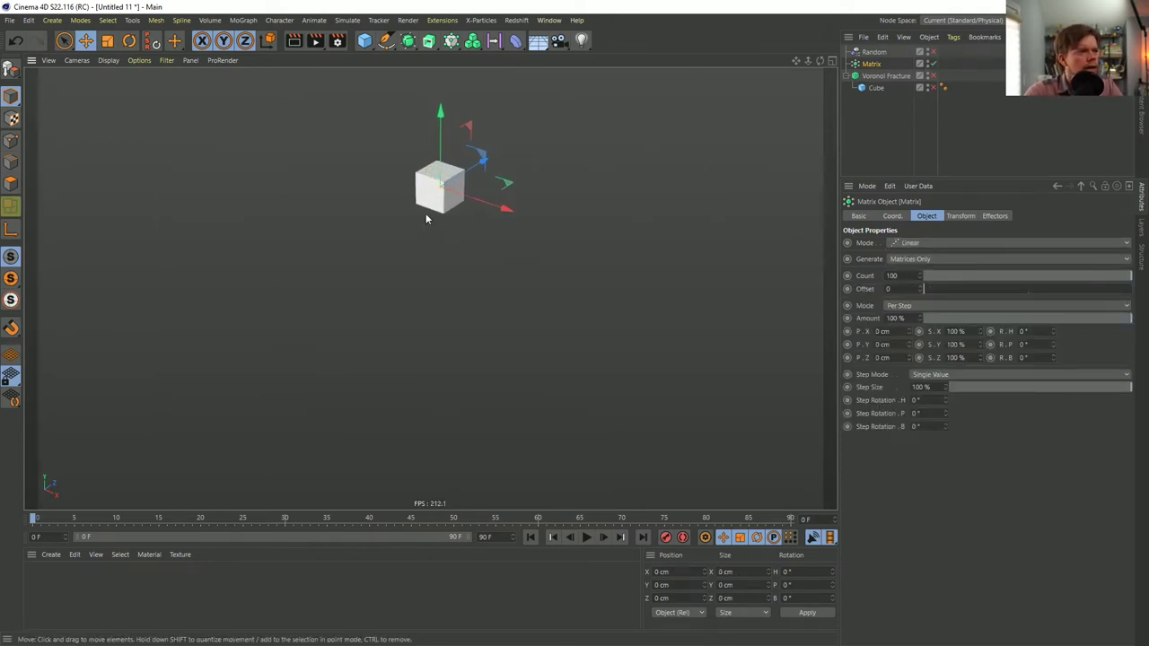
- Re-enable the Random effector and raise the Matrix object's count to 168
{"action": "left_click", "coordinate": [934, 53]}
{"action": "right_click_drag", "start_coordinate": [551, 170], "coordinate": [364, 231], "text": "alt"}
{"action": "middle_click_drag", "start_coordinate": [492, 185], "coordinate": [482, 299], "text": "alt"}
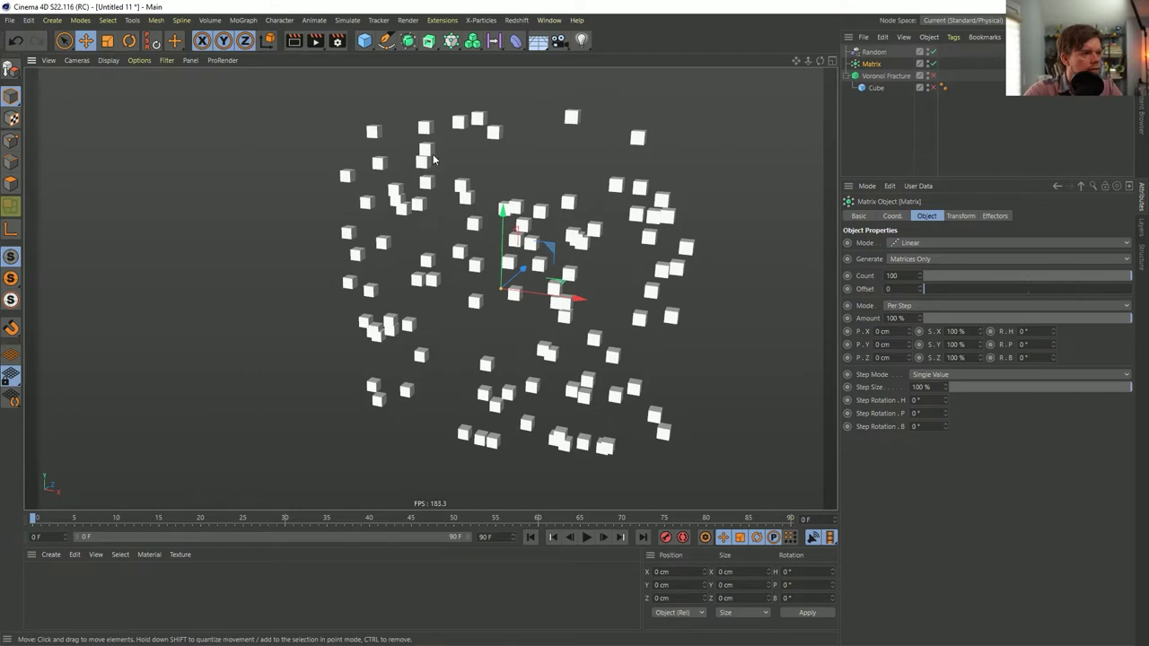
{"action": "mouse_move", "coordinate": [922, 280]}
{"action": "left_mouse_down"}
{"action": "mouse_move", "coordinate": [1023, 280]}
{"action": "mouse_move", "coordinate": [933, 280]}
{"action": "left_mouse_up"}
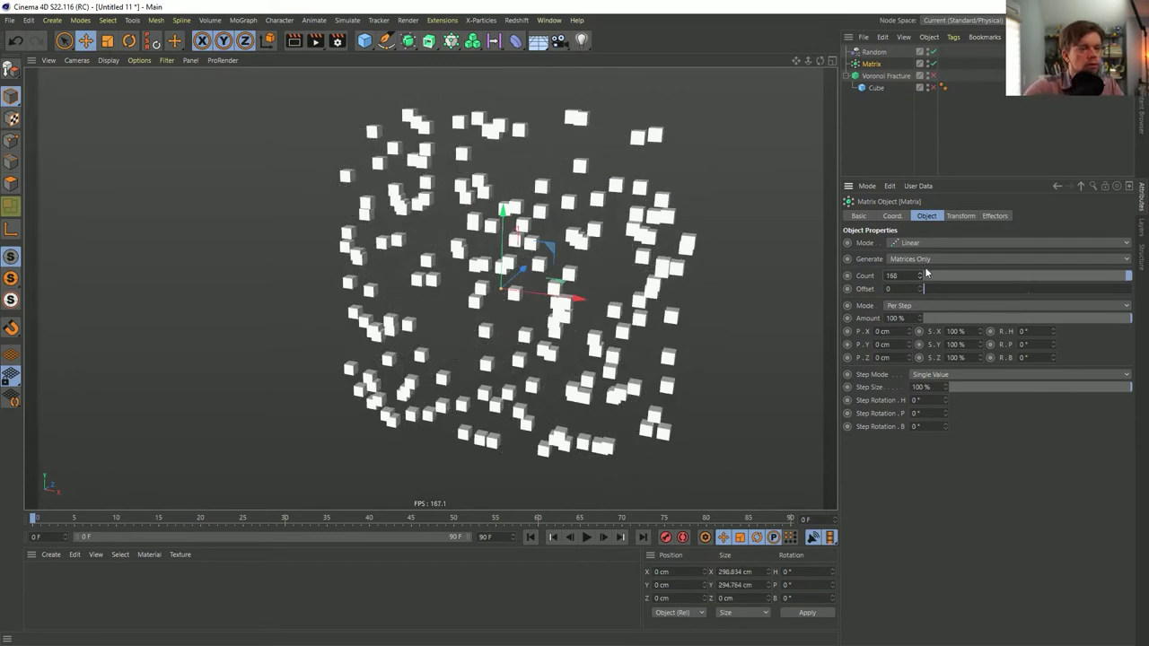
- Delete the existing Random effector and add a fresh Random effector to the Matrix object
{"action": "left_click", "coordinate": [877, 52]}
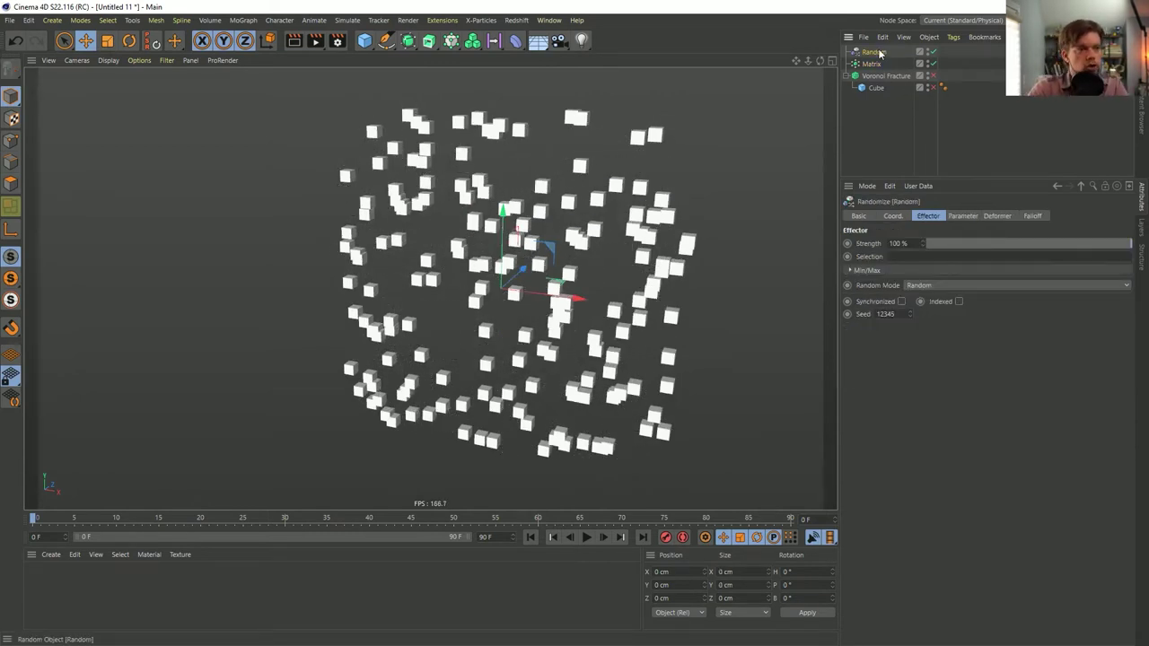
{"action": "key", "text": "Delete"}
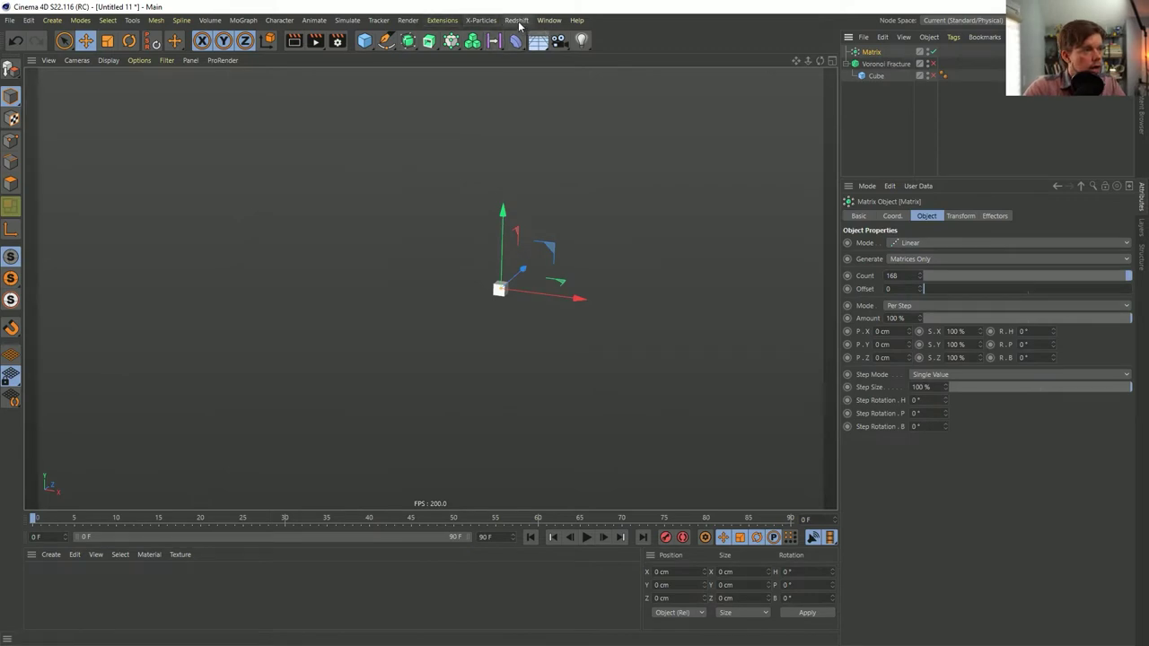
{"action": "left_click", "coordinate": [519, 25]}
{"action": "left_click", "coordinate": [461, 20]}
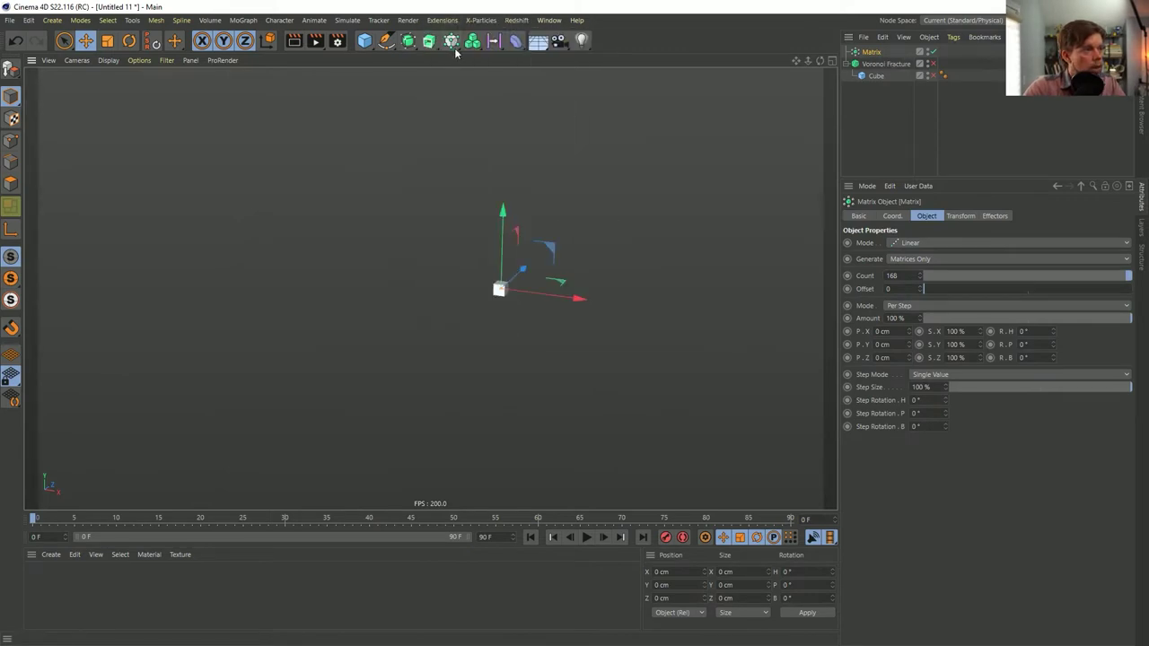
{"action": "left_click", "coordinate": [451, 42]}
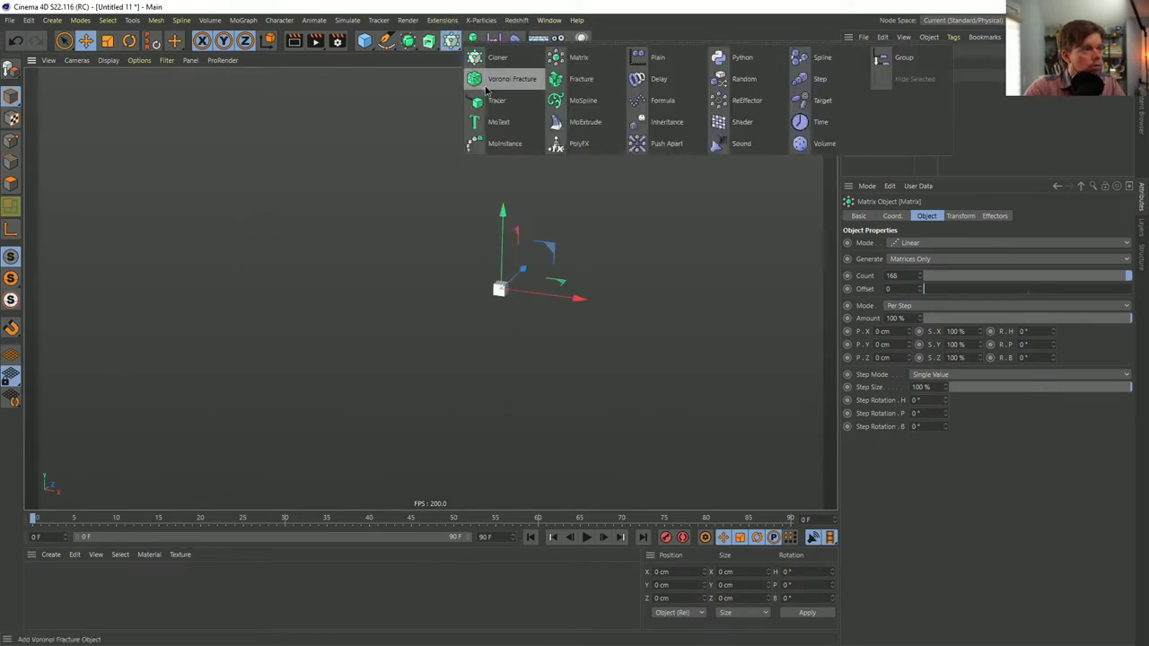
{"action": "left_click", "coordinate": [744, 80]}
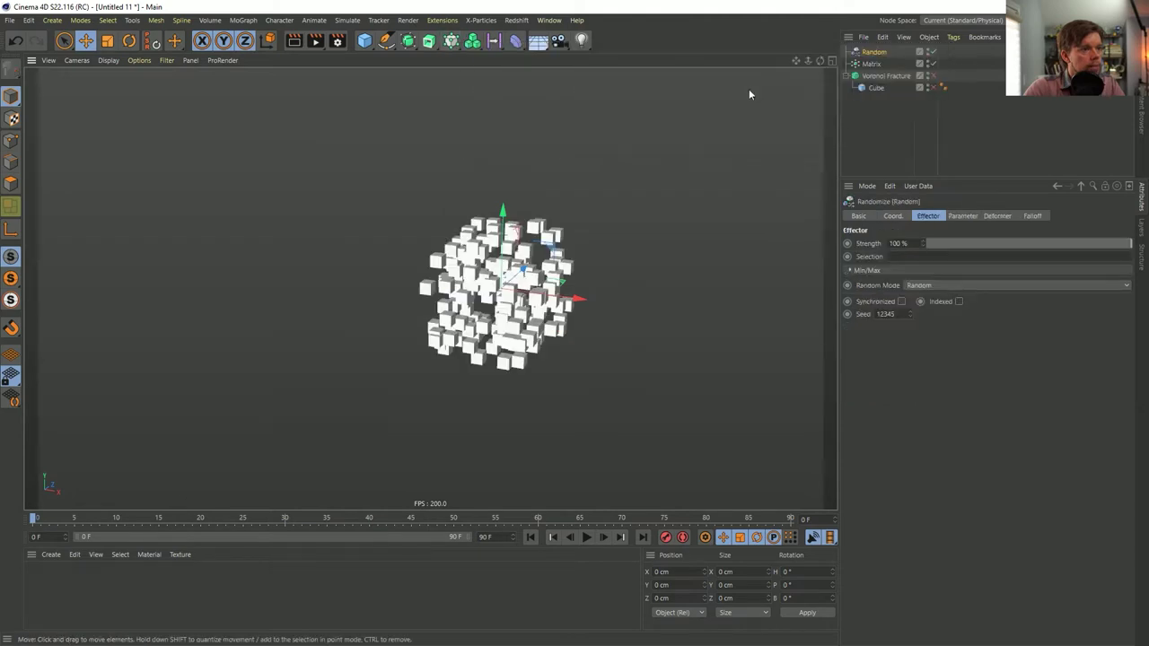
- Turn off position on the new Random effector, enable rotation and set R.B to 360°
{"action": "left_click", "coordinate": [957, 216]}
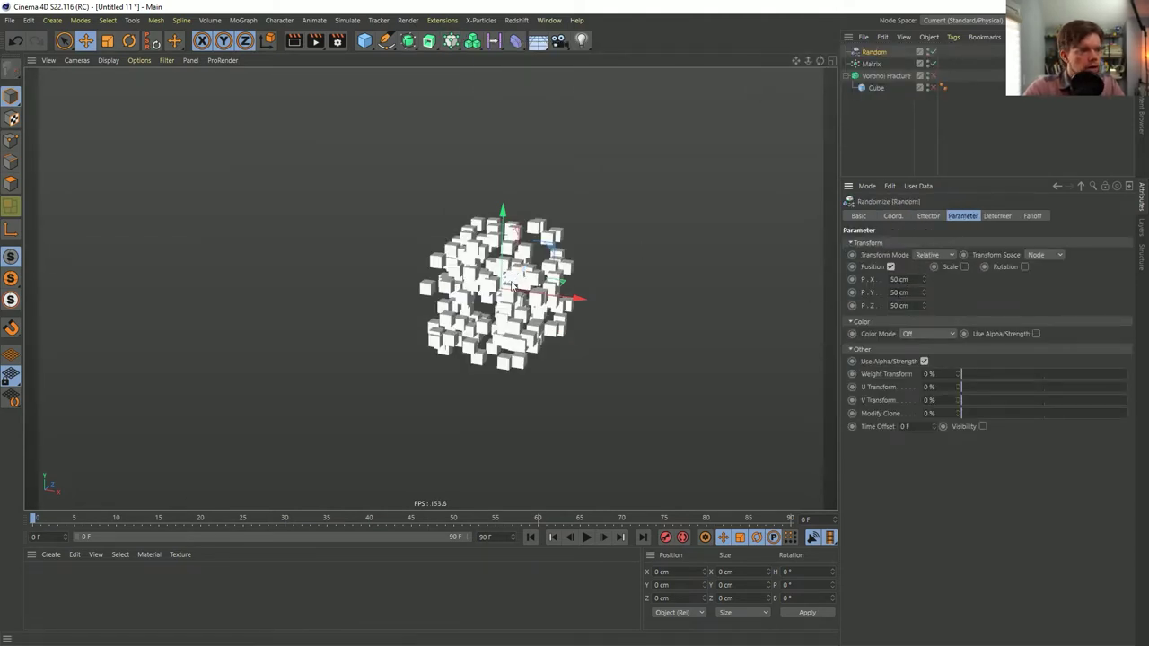
{"action": "left_click", "coordinate": [890, 266]}
{"action": "left_click", "coordinate": [1001, 268]}
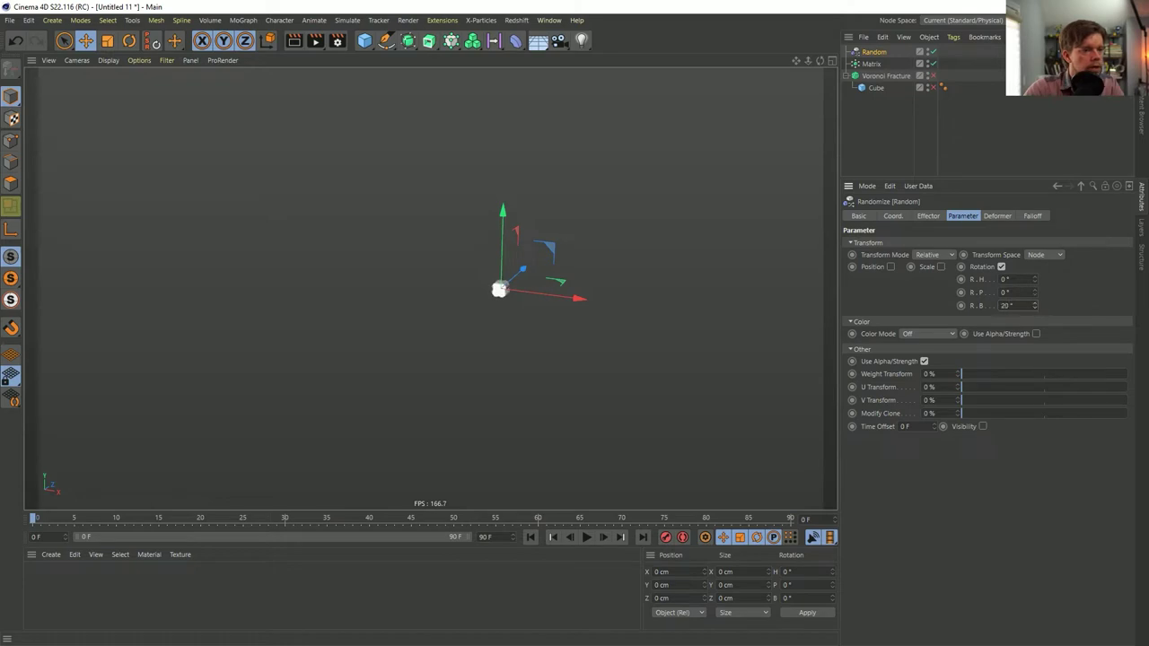
{"action": "left_click_drag", "start_coordinate": [1034, 306], "coordinate": [1034, 306]}
{"action": "scroll", "coordinate": [504, 293], "scroll_direction": "up", "scroll_amount": 5}
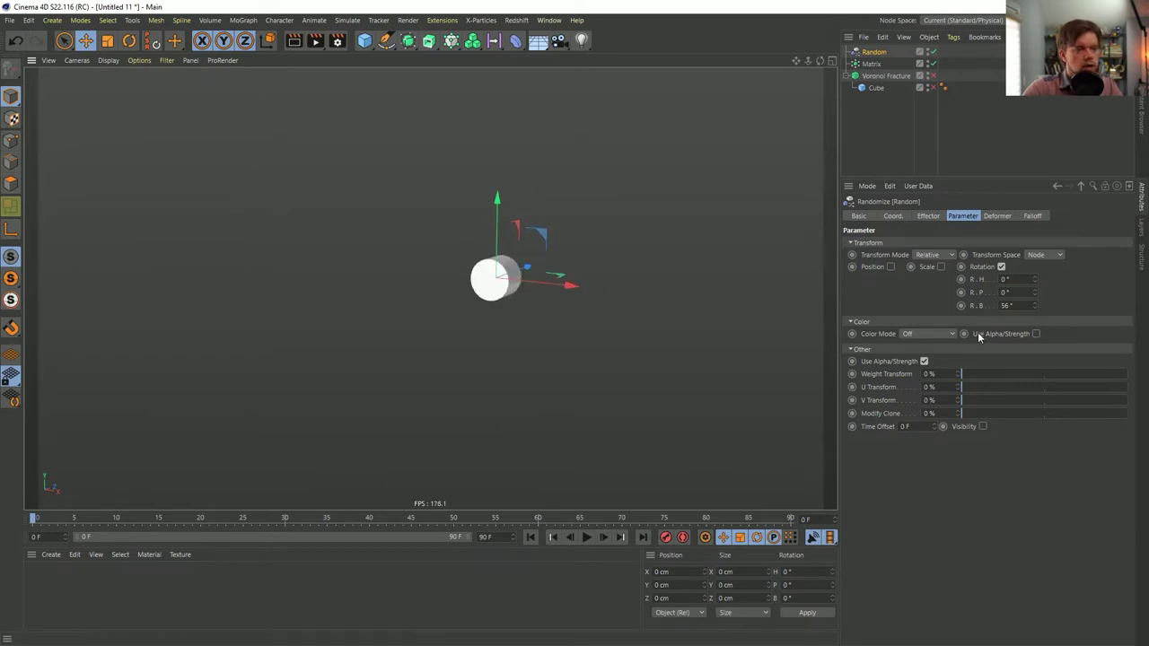
{"action": "type", "text": "360"}
{"action": "key", "text": "Return"}
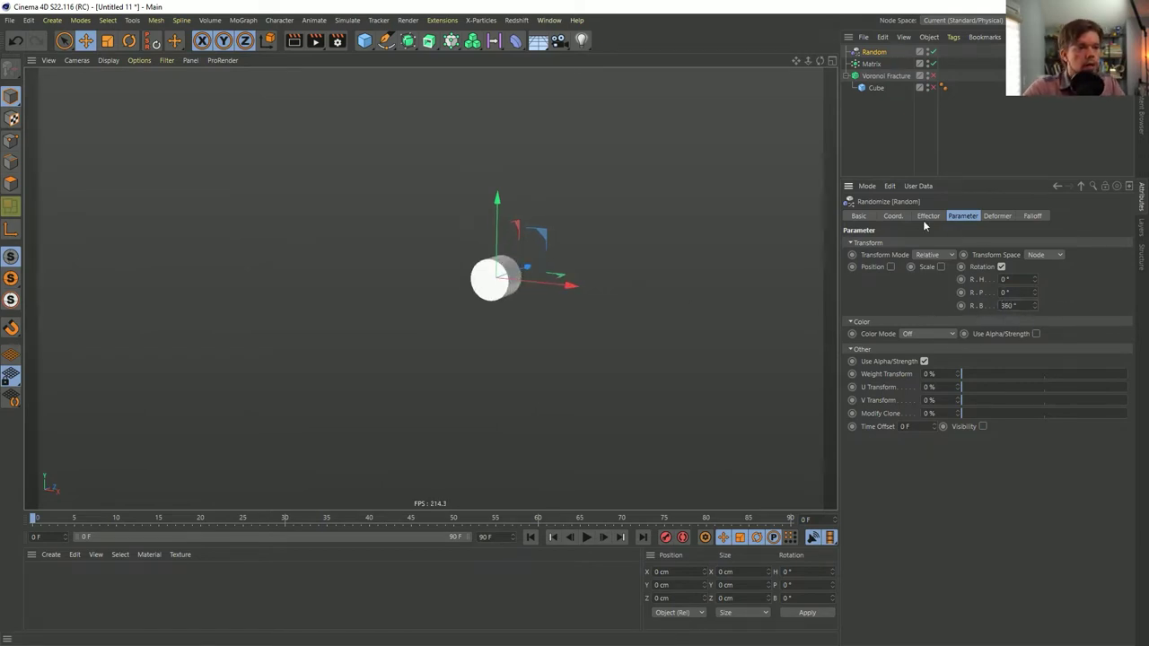
{"action": "left_click", "coordinate": [928, 219]}
{"action": "left_click", "coordinate": [904, 270]}
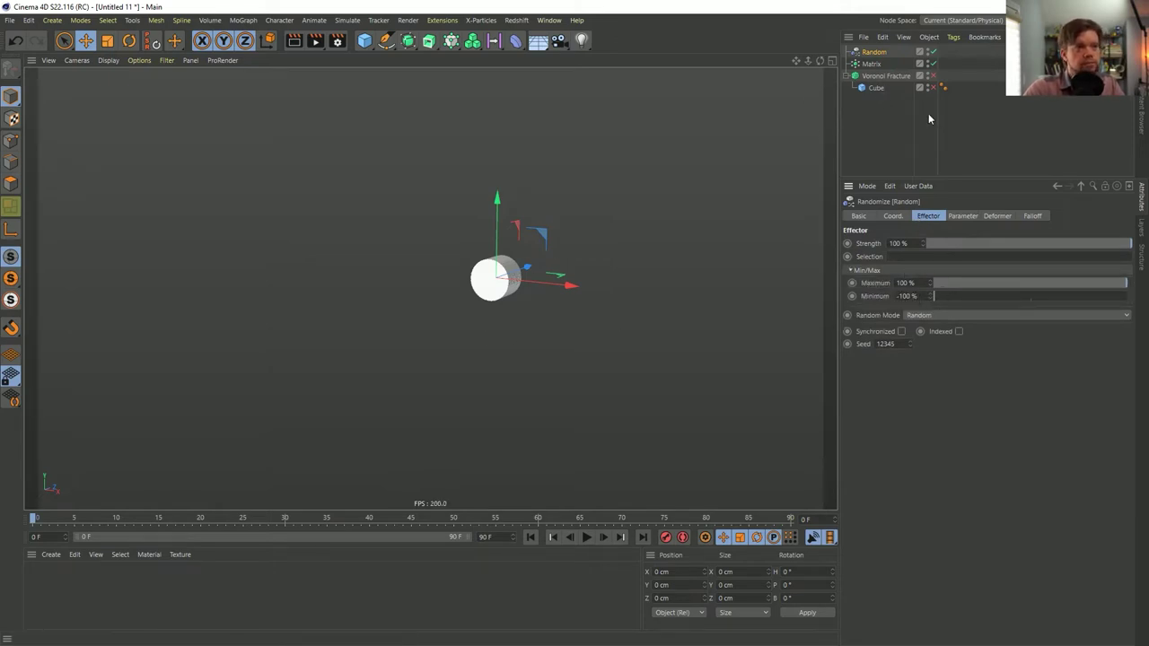
- Add a second Random effector to the Matrix object
{"action": "left_click", "coordinate": [870, 64]}
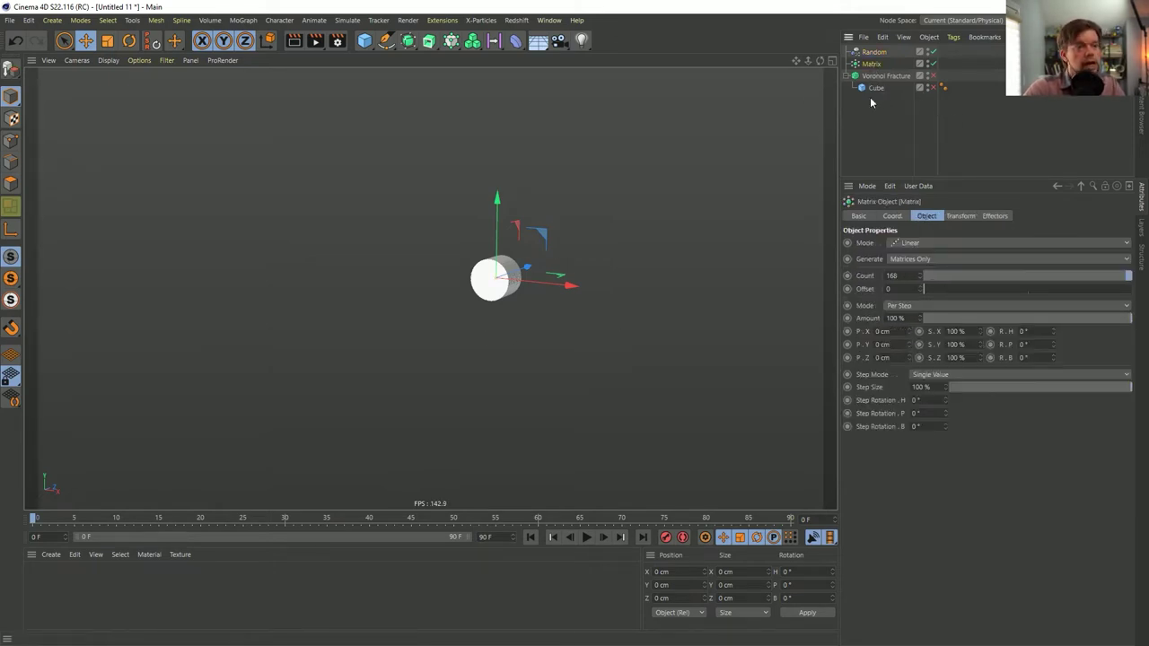
{"action": "left_click", "coordinate": [451, 41]}
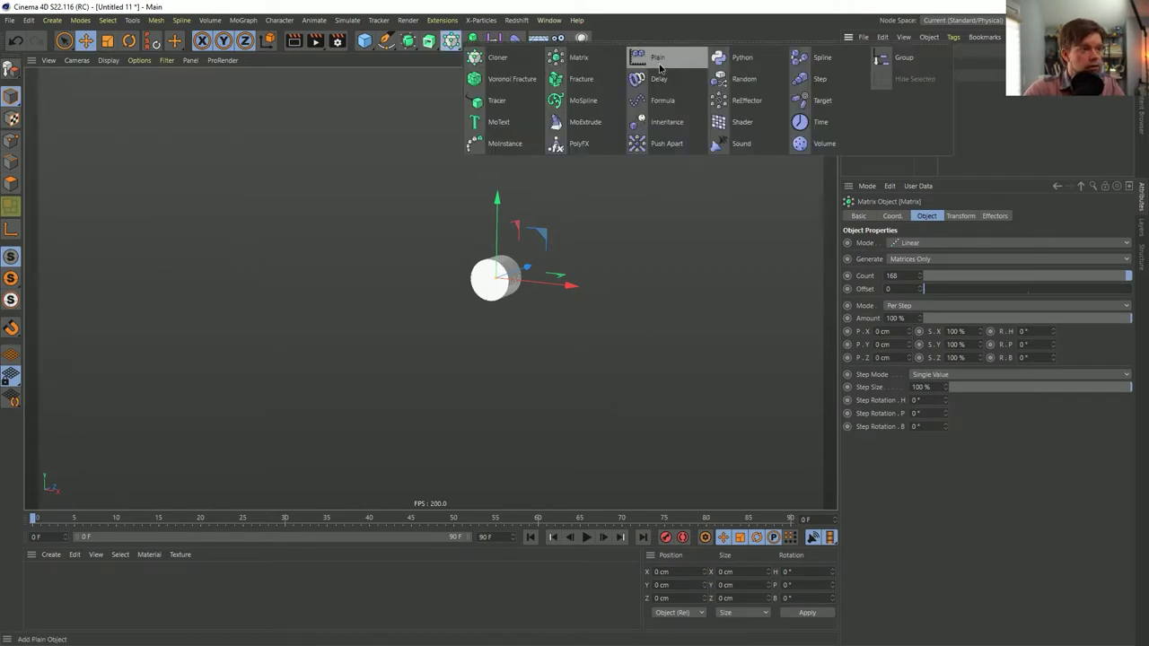
{"action": "left_click", "coordinate": [752, 80]}
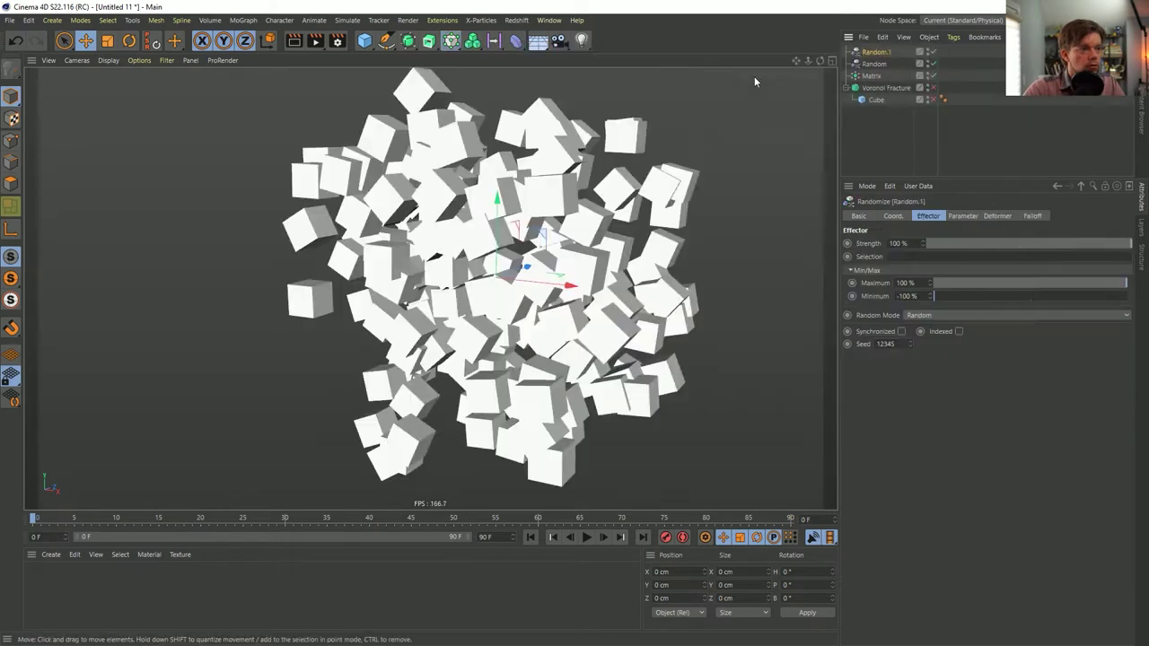
- Set the second Random effector's P.X and P.Z to 0 cm and its P.Y to 199 cm
{"action": "scroll", "coordinate": [507, 261], "scroll_direction": "down", "scroll_amount": 3}
{"action": "left_click", "coordinate": [961, 217]}
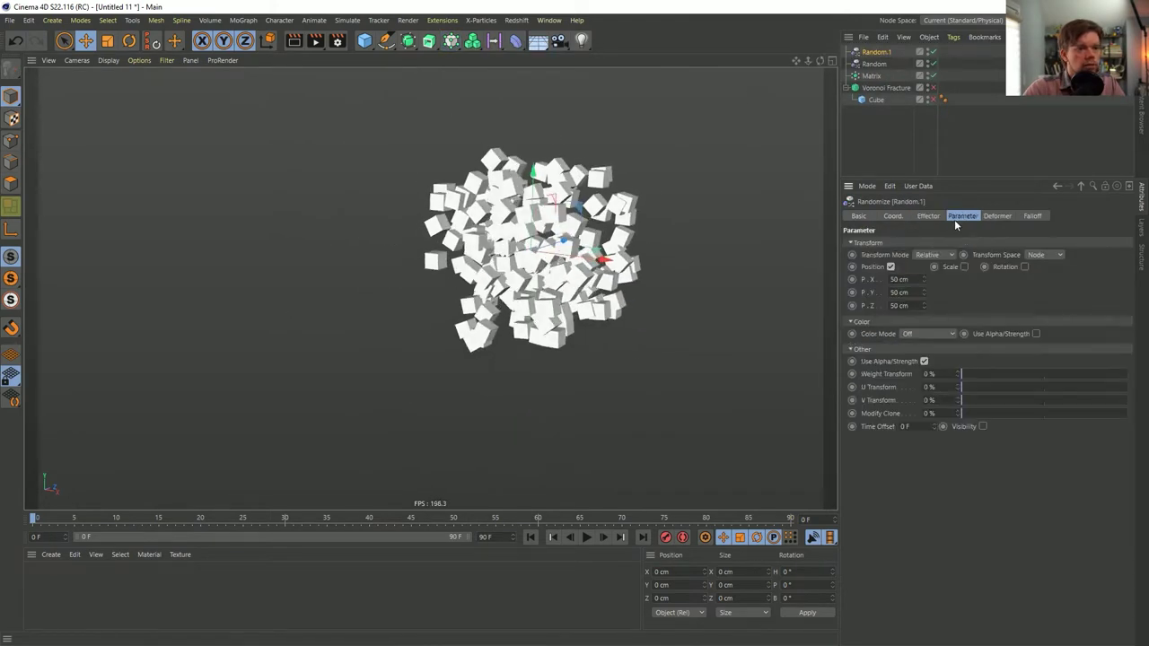
{"action": "left_click_drag", "start_coordinate": [910, 280], "coordinate": [879, 279]}
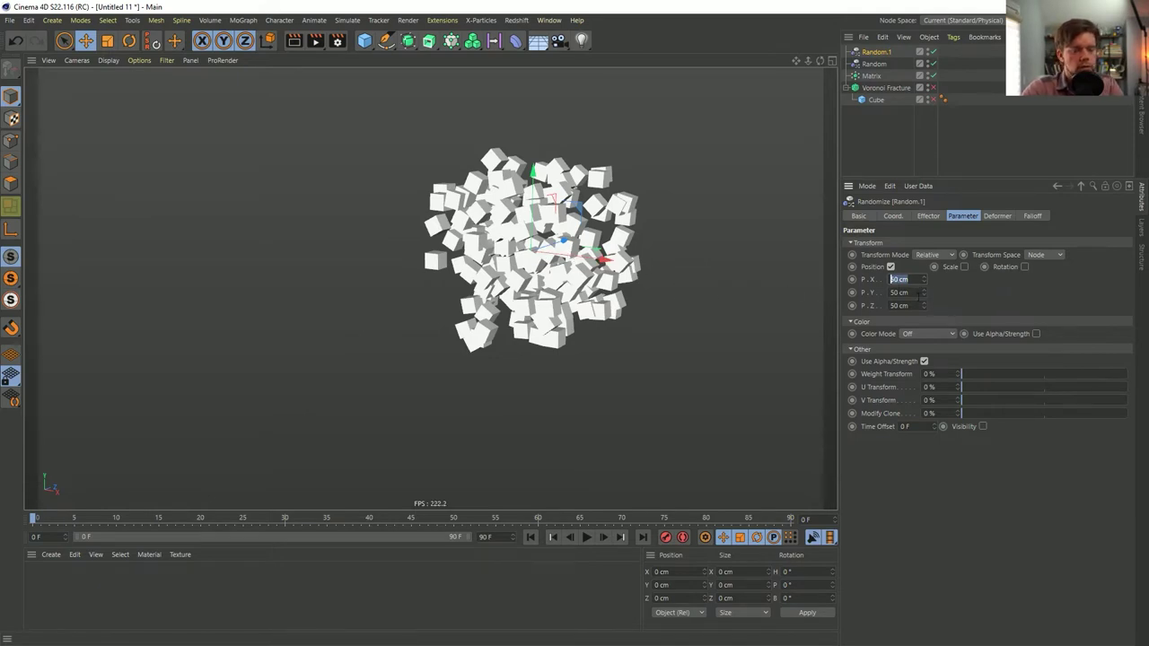
{"action": "mouse_move", "coordinate": [912, 306]}
{"action": "left_mouse_down"}
{"action": "mouse_move", "coordinate": [870, 309]}
{"action": "mouse_move", "coordinate": [924, 314]}
{"action": "left_mouse_up"}
{"action": "type", "text": "0"}
{"action": "key", "text": "Return"}
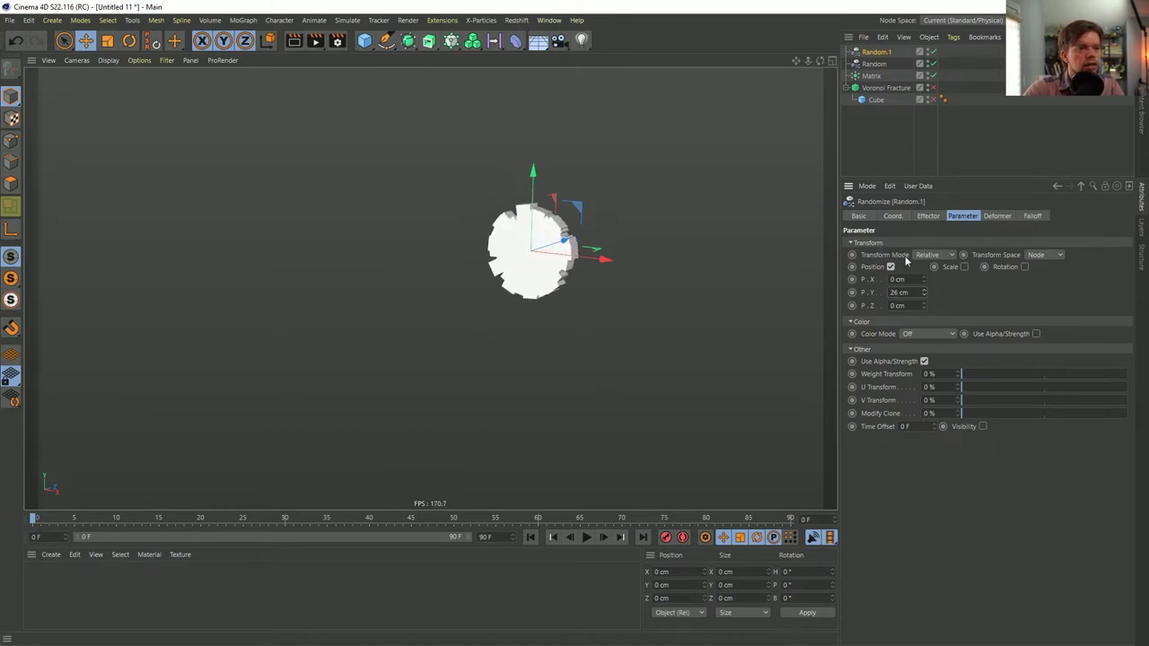
{"action": "left_click_drag", "start_coordinate": [924, 298], "coordinate": [924, 220]}
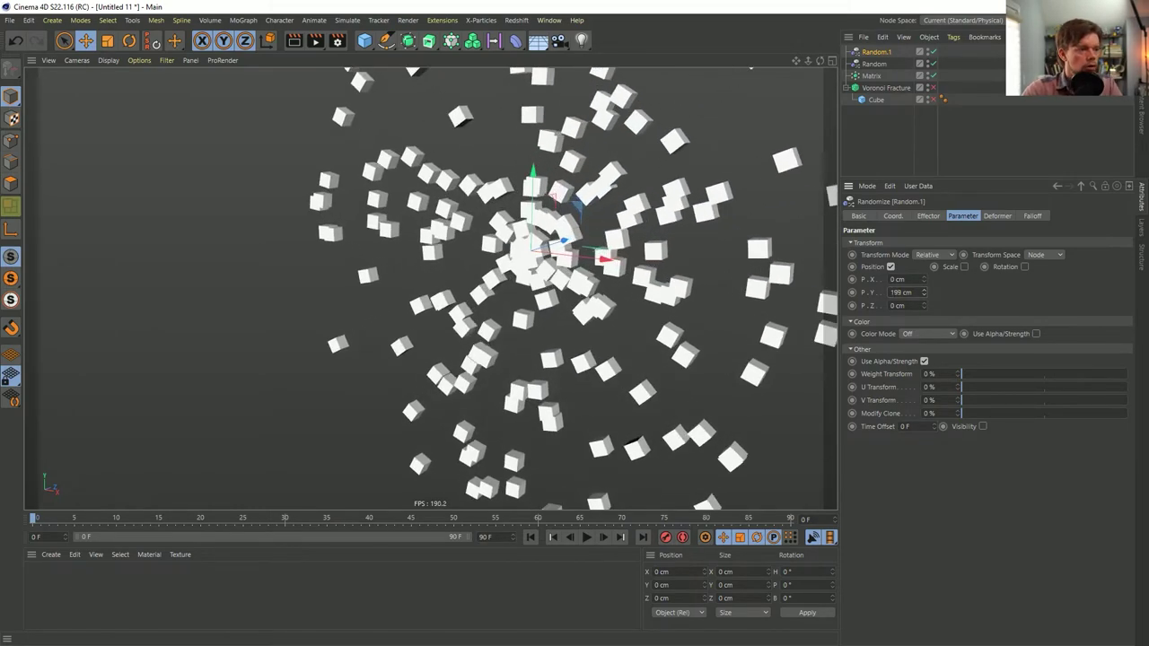
- Set the second Random effector's minimum to 0%
{"action": "left_click", "coordinate": [931, 217]}
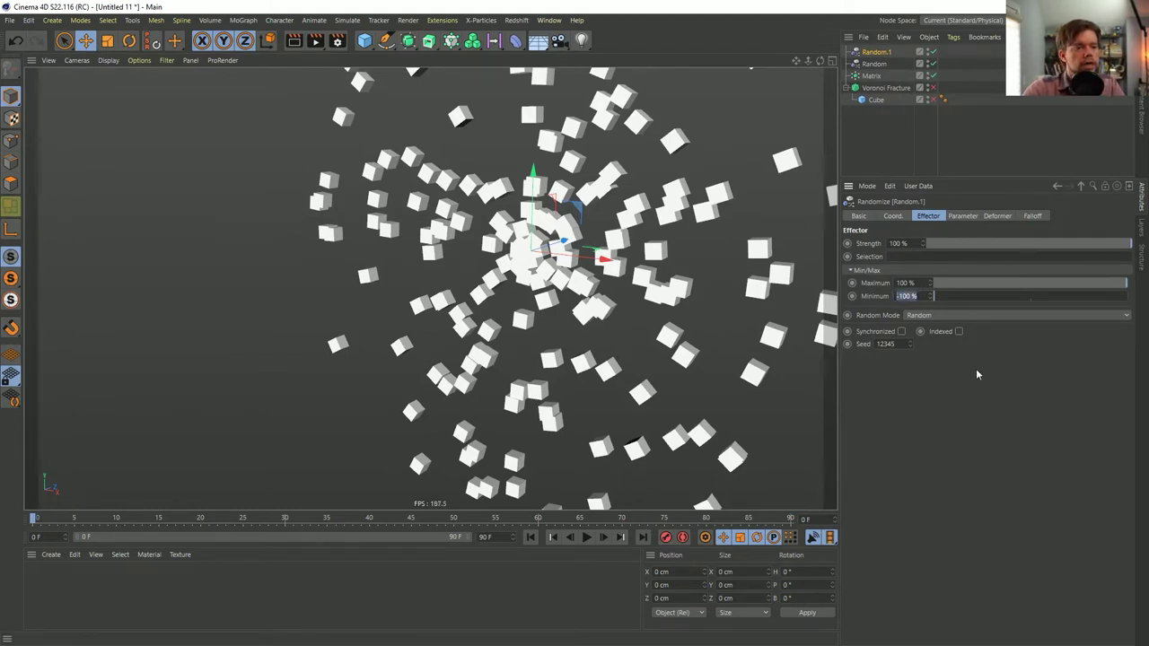
{"action": "type", "text": "0"}
{"action": "key", "text": "Return"}
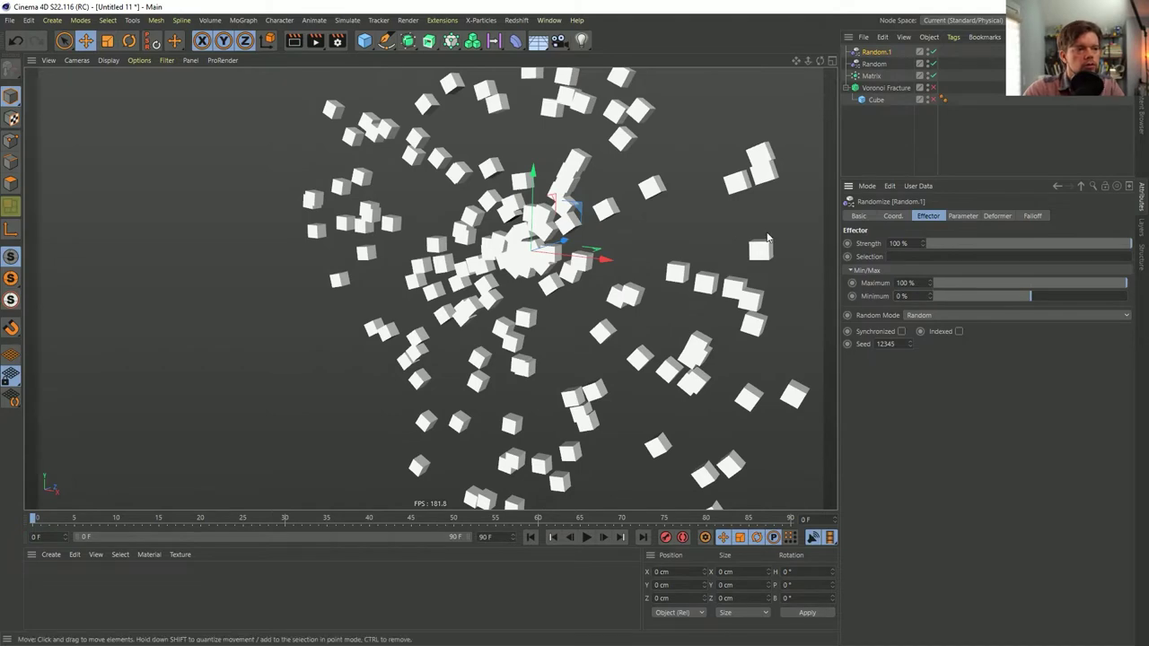
- Reduce the second Random effector's P.Y to 92 cm to tighten the radial point cluster
{"action": "left_click", "coordinate": [963, 217]}
{"action": "mouse_move", "coordinate": [923, 292]}
{"action": "left_mouse_down"}
{"action": "mouse_move", "coordinate": [923, 359]}
{"action": "mouse_move", "coordinate": [924, 269]}
{"action": "mouse_move", "coordinate": [924, 359]}
{"action": "mouse_move", "coordinate": [923, 287]}
{"action": "mouse_move", "coordinate": [923, 346]}
{"action": "mouse_move", "coordinate": [924, 321]}
{"action": "left_mouse_up"}
{"action": "scroll", "coordinate": [558, 236], "scroll_direction": "down", "scroll_amount": 3}
{"action": "mouse_move", "coordinate": [559, 236]}
{"action": "left_mouse_down", "text": "alt"}
{"action": "mouse_move", "coordinate": [567, 247]}
{"action": "mouse_move", "coordinate": [528, 258]}
{"action": "left_mouse_up", "text": "alt"}
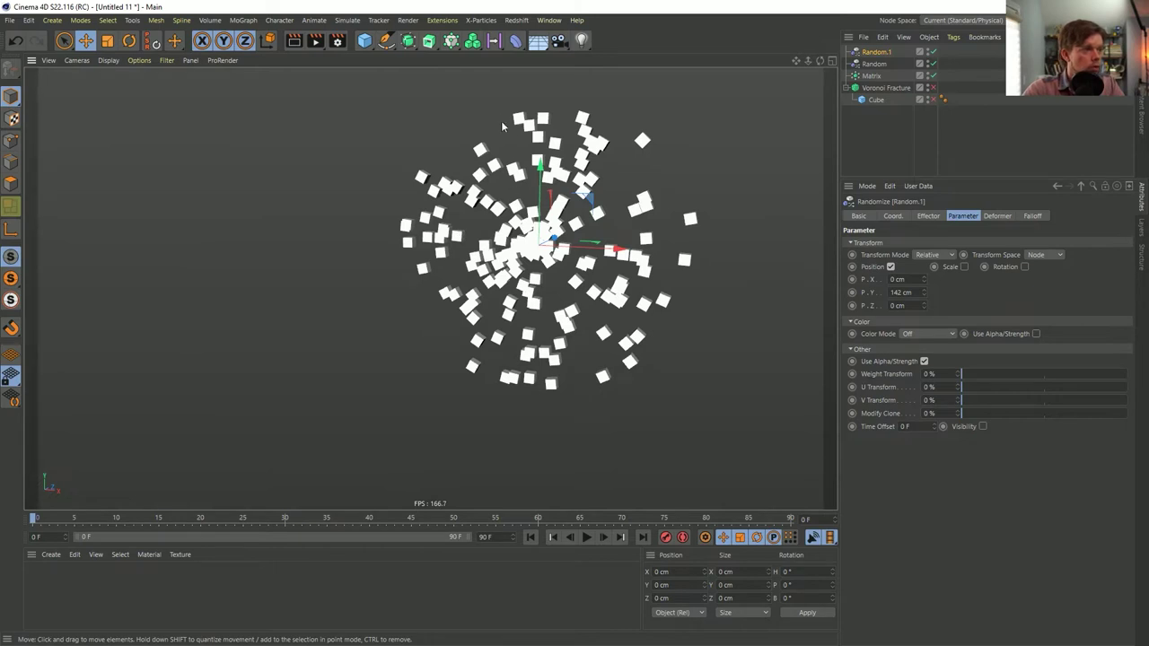
{"action": "mouse_move", "coordinate": [923, 294]}
{"action": "left_mouse_down"}
{"action": "mouse_move", "coordinate": [924, 400]}
{"action": "mouse_move", "coordinate": [923, 337]}
{"action": "left_mouse_up"}
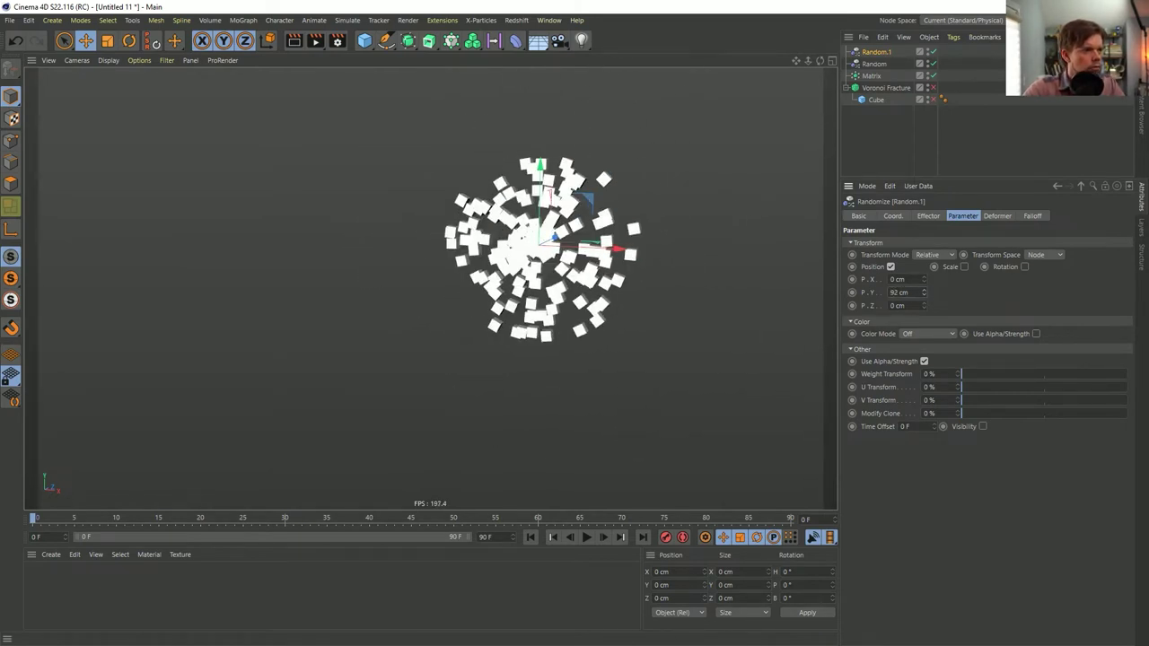
{"action": "left_click", "coordinate": [928, 216]}
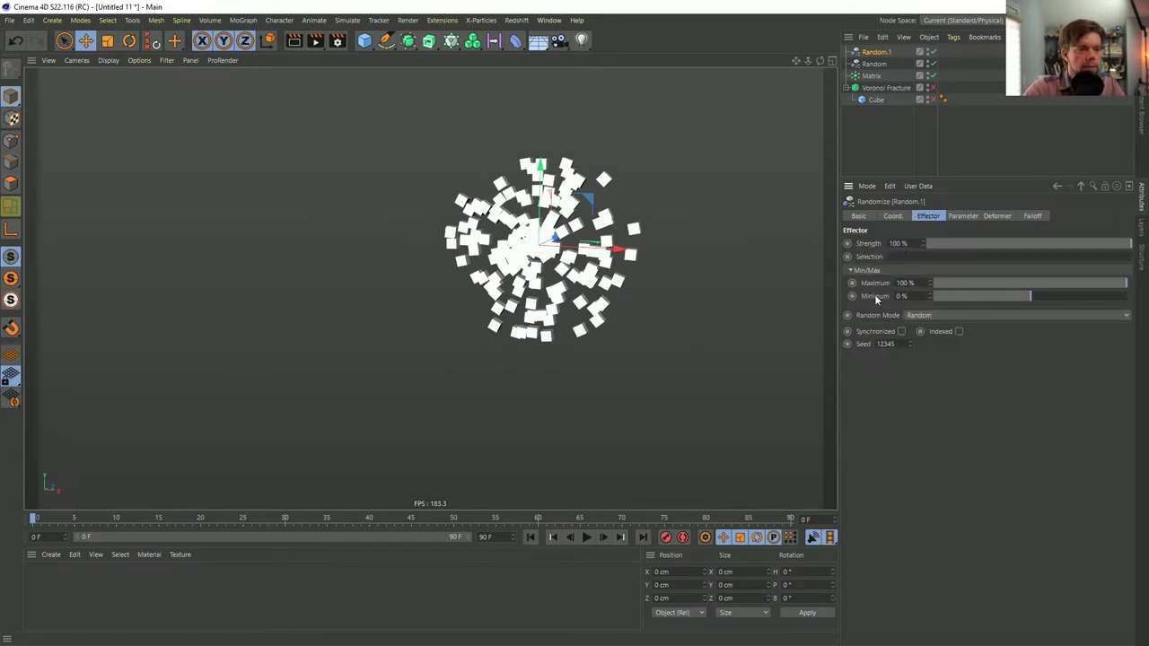
{"action": "left_click", "coordinate": [962, 217]}
{"action": "left_click", "coordinate": [996, 216]}
{"action": "left_click", "coordinate": [1032, 216]}
{"action": "left_click", "coordinate": [963, 216]}
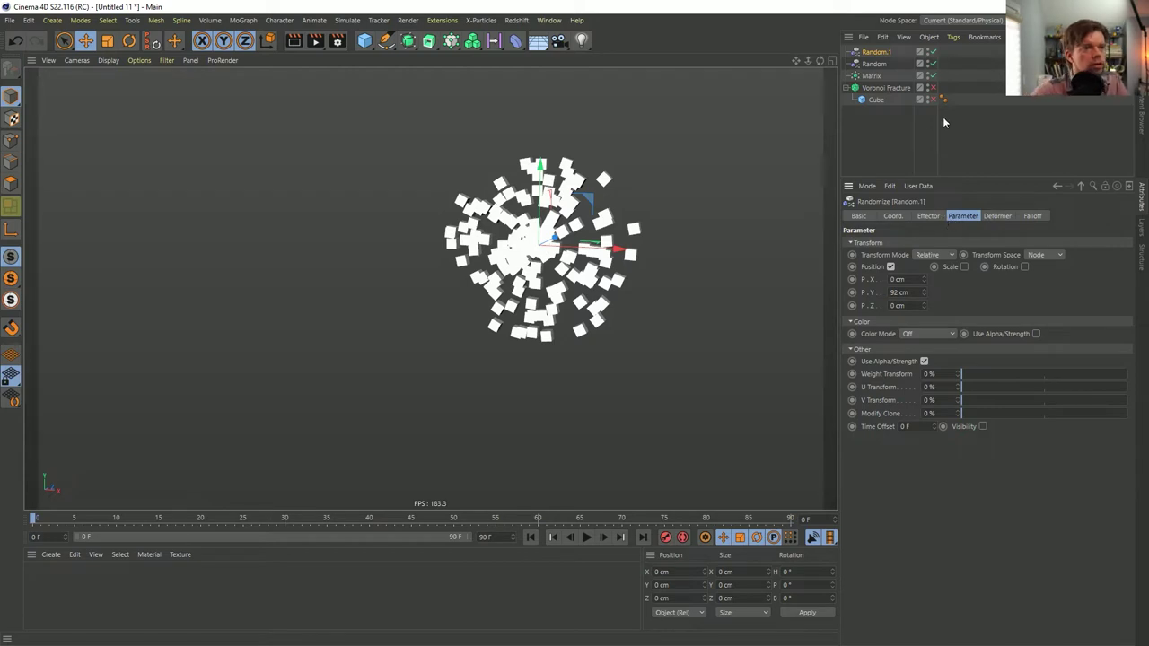
- Re-enable the Voronoi Fracture and its cube, and open the Voronoi Fracture's settings
{"action": "left_click", "coordinate": [933, 88]}
{"action": "left_click_drag", "start_coordinate": [530, 261], "coordinate": [542, 253], "text": "alt"}
{"action": "scroll", "coordinate": [542, 252], "scroll_direction": "up", "scroll_amount": 3}
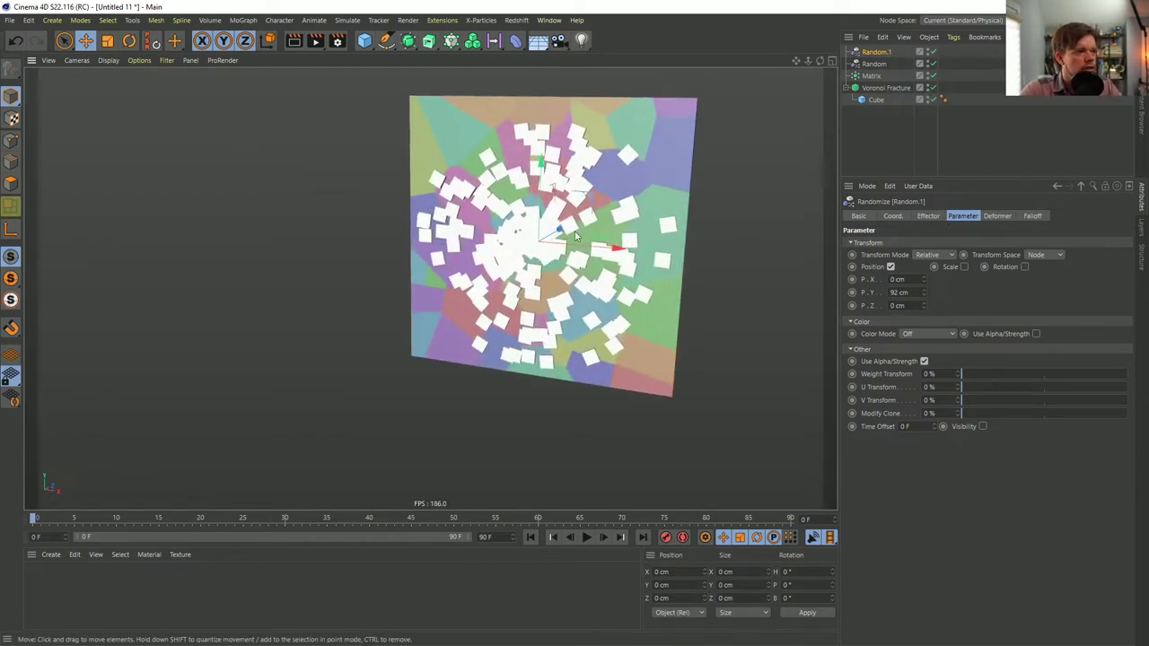
{"action": "left_click", "coordinate": [886, 88]}
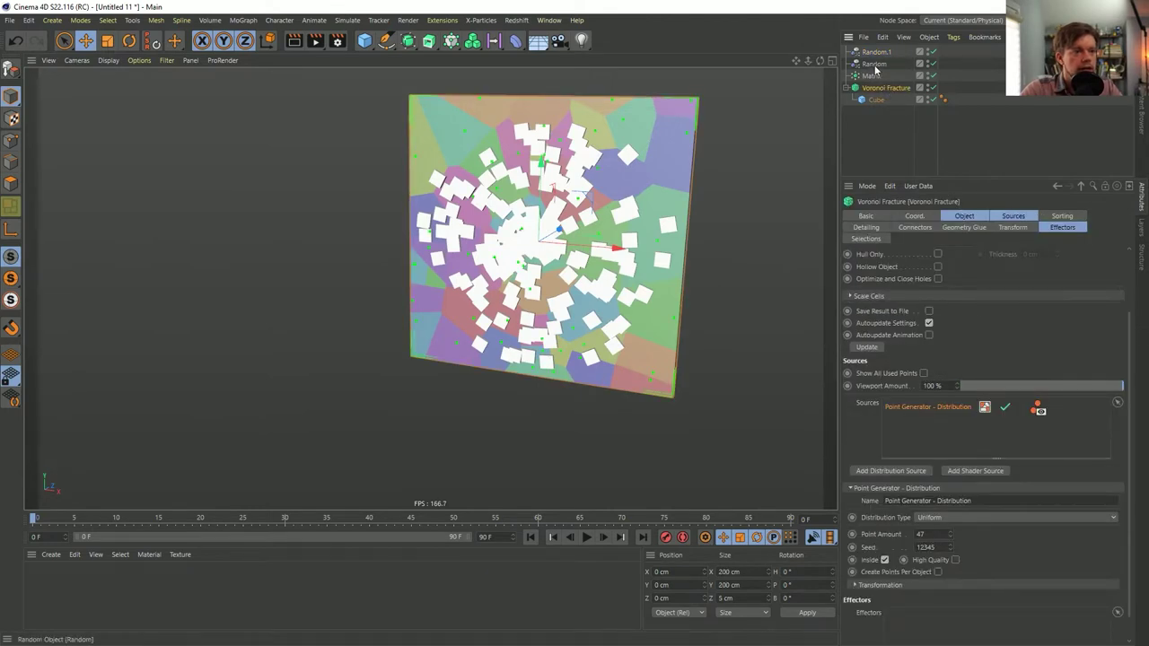
- Add the Matrix as a Voronoi Fracture source, hide the Matrix in the viewport, and disable the Point Generator - Distribution source
{"action": "left_click_drag", "start_coordinate": [886, 370], "coordinate": [895, 420]}
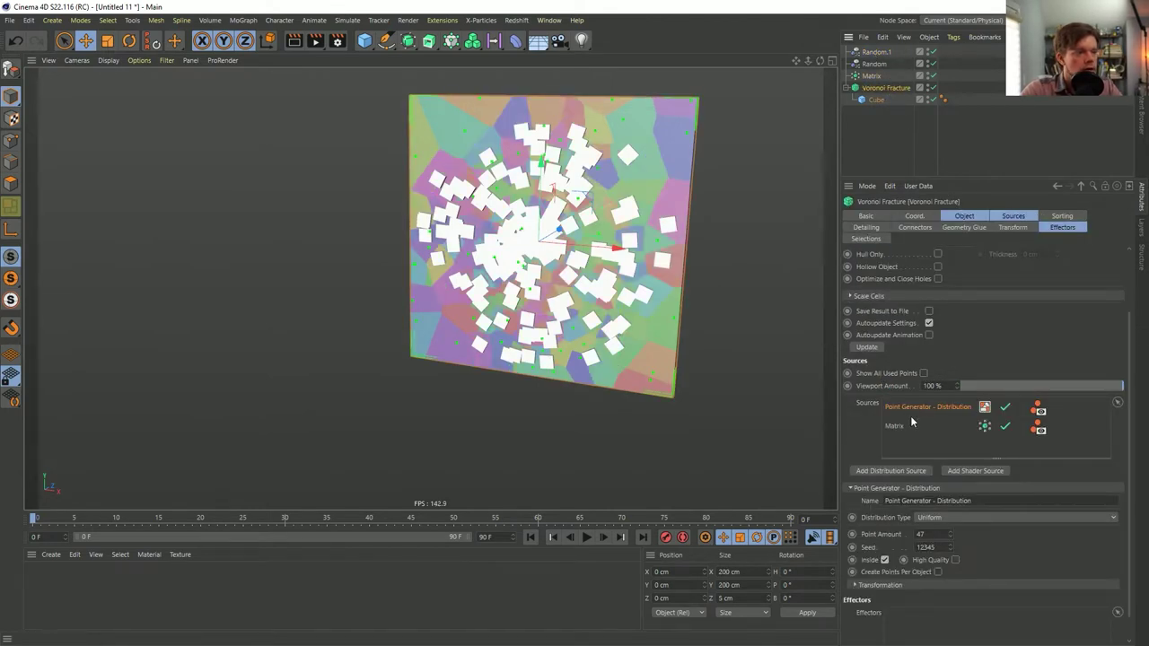
{"action": "left_click", "coordinate": [928, 74]}
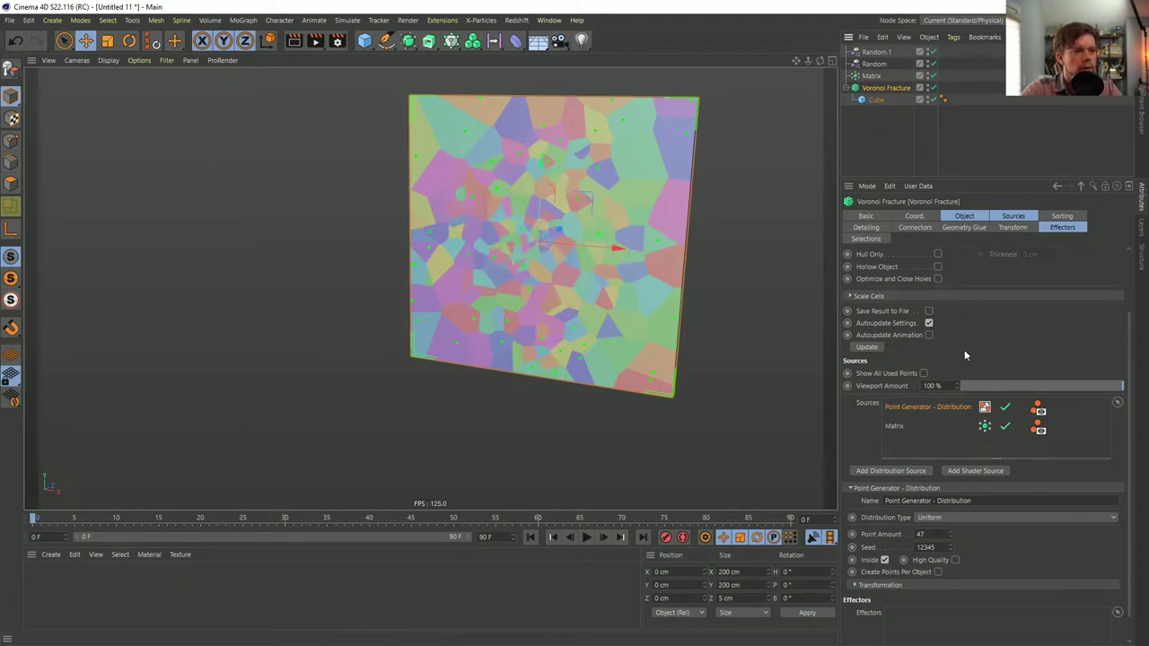
{"action": "left_click", "coordinate": [1004, 408]}
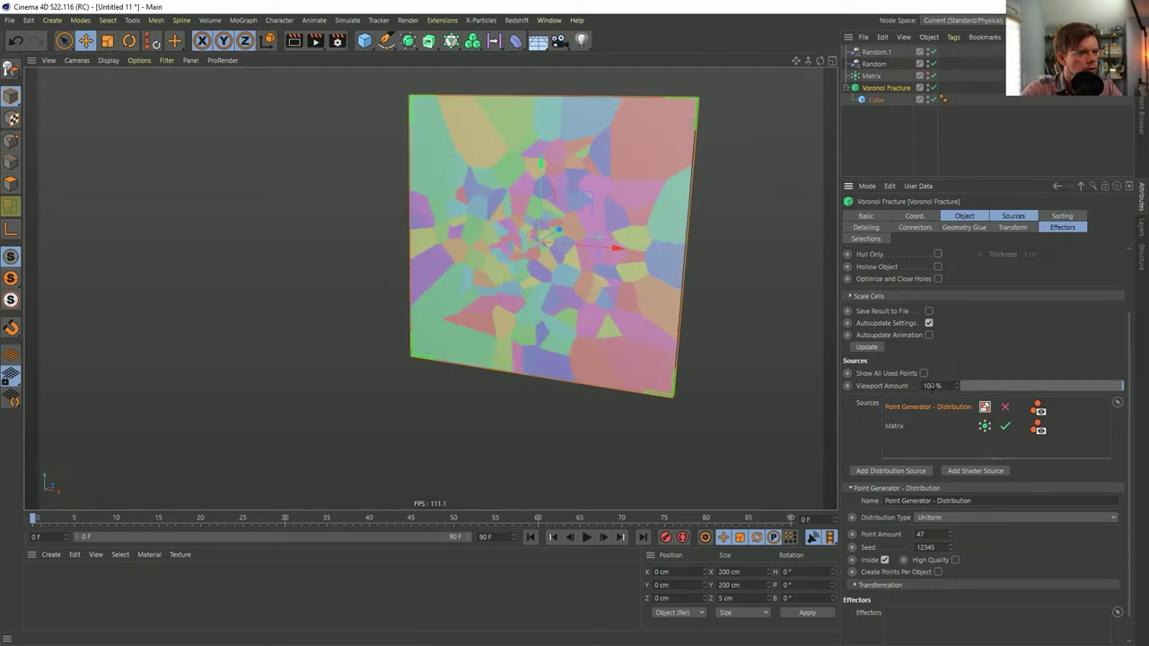
- Add a capsule lying along Z, about 22 cm wide and 43 cm long, positioned in front of the panel at about Z -172 cm
{"action": "mouse_move", "coordinate": [545, 231]}
{"action": "left_mouse_down", "text": "alt"}
{"action": "mouse_move", "coordinate": [594, 231]}
{"action": "mouse_move", "coordinate": [563, 244]}
{"action": "left_mouse_up", "text": "alt"}
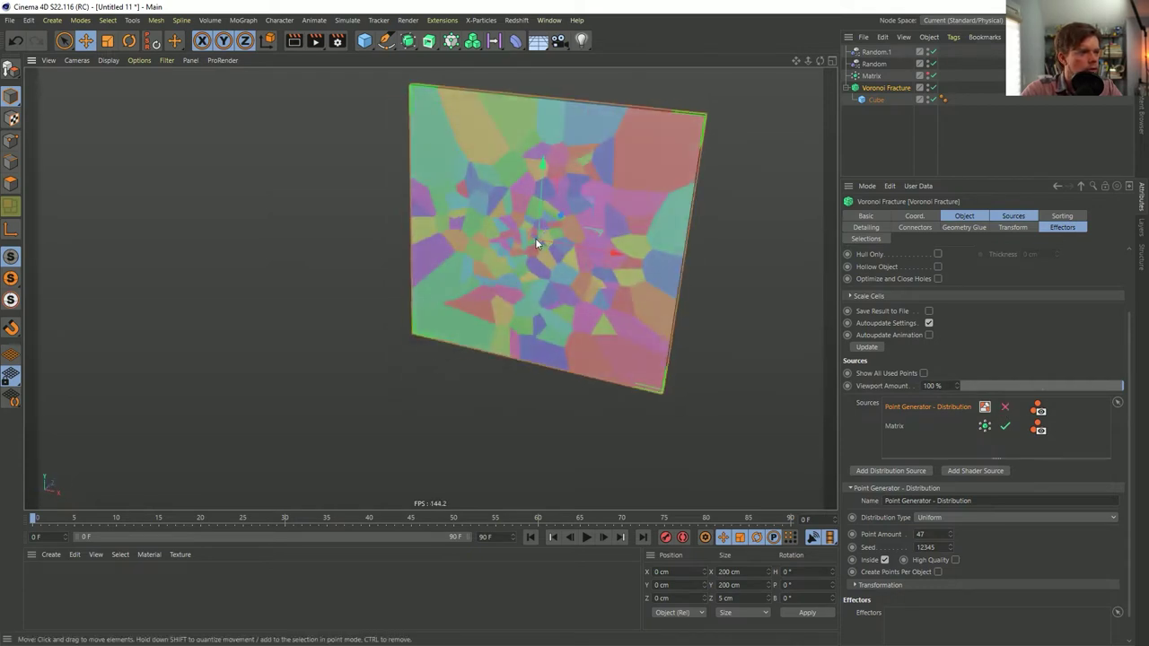
{"action": "left_click_drag", "start_coordinate": [613, 145], "coordinate": [558, 217], "text": "alt"}
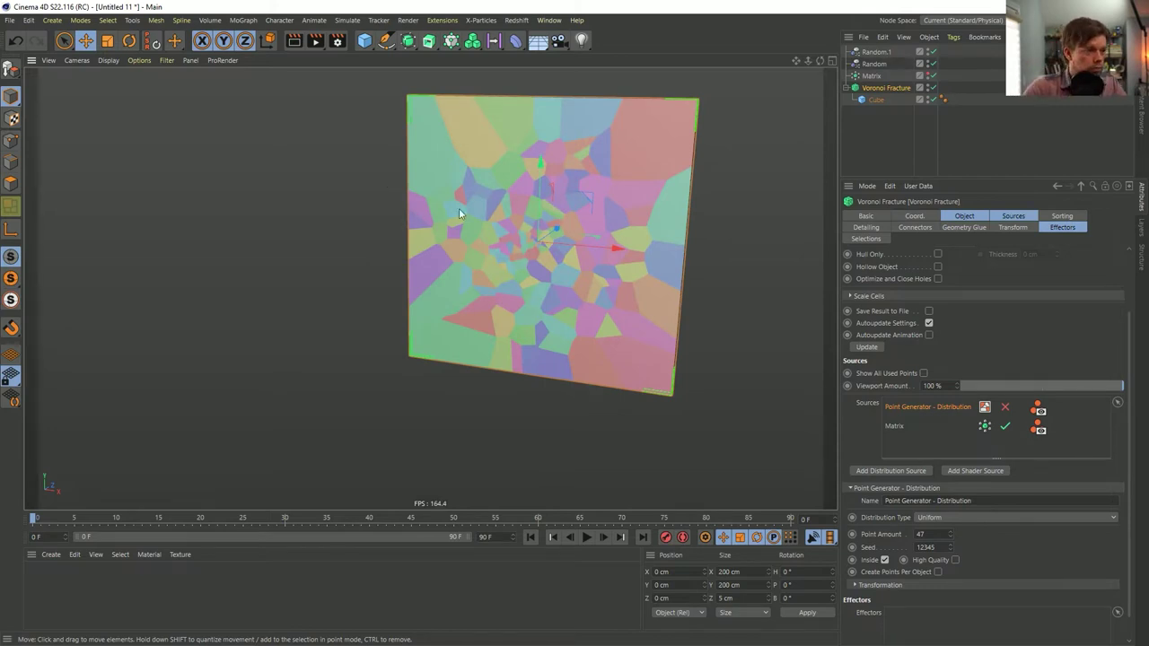
{"action": "left_click_drag", "start_coordinate": [565, 244], "coordinate": [427, 238], "text": "alt"}
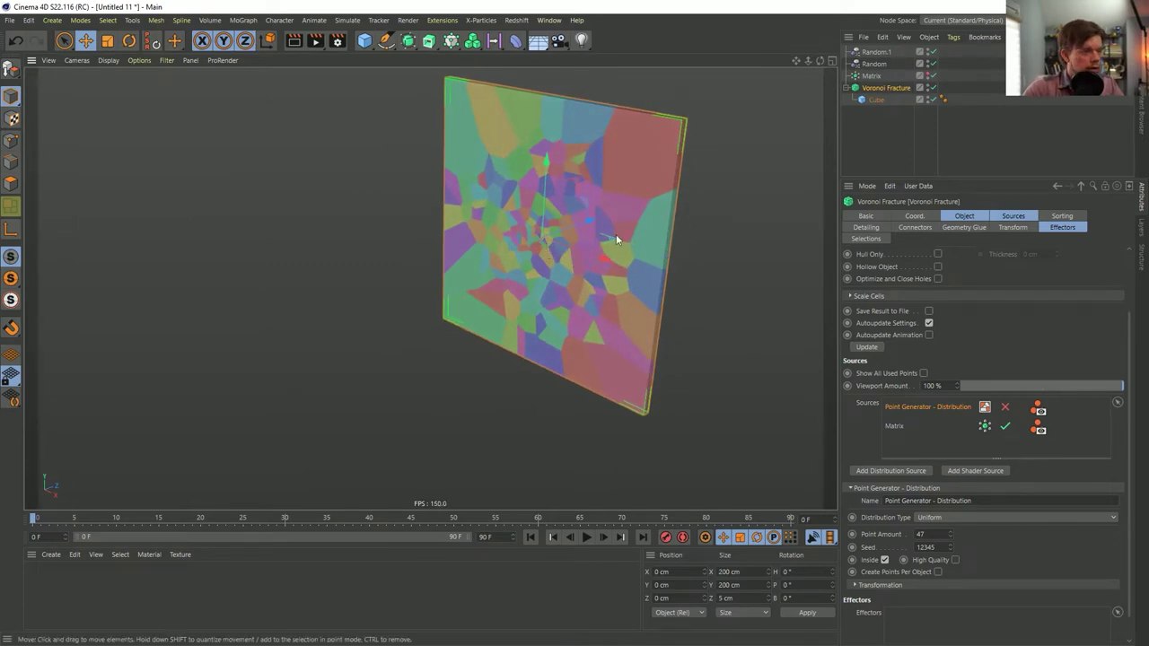
{"action": "left_click_drag", "start_coordinate": [553, 256], "coordinate": [557, 226], "text": "alt"}
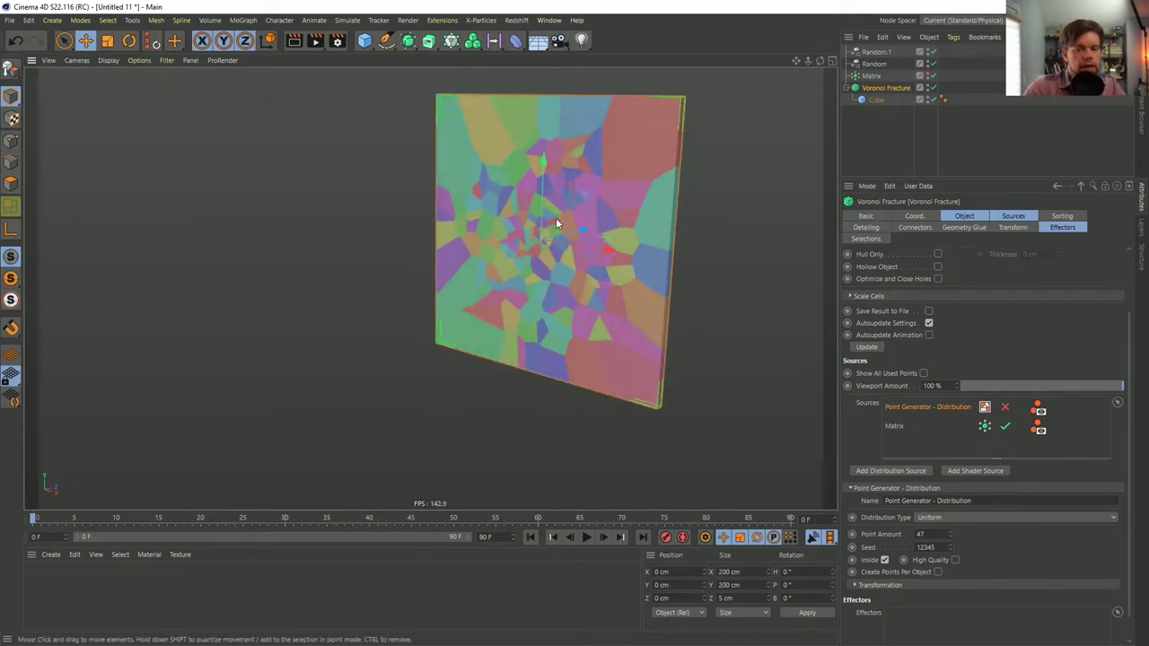
{"action": "left_click_drag", "start_coordinate": [556, 238], "coordinate": [503, 215], "text": "alt"}
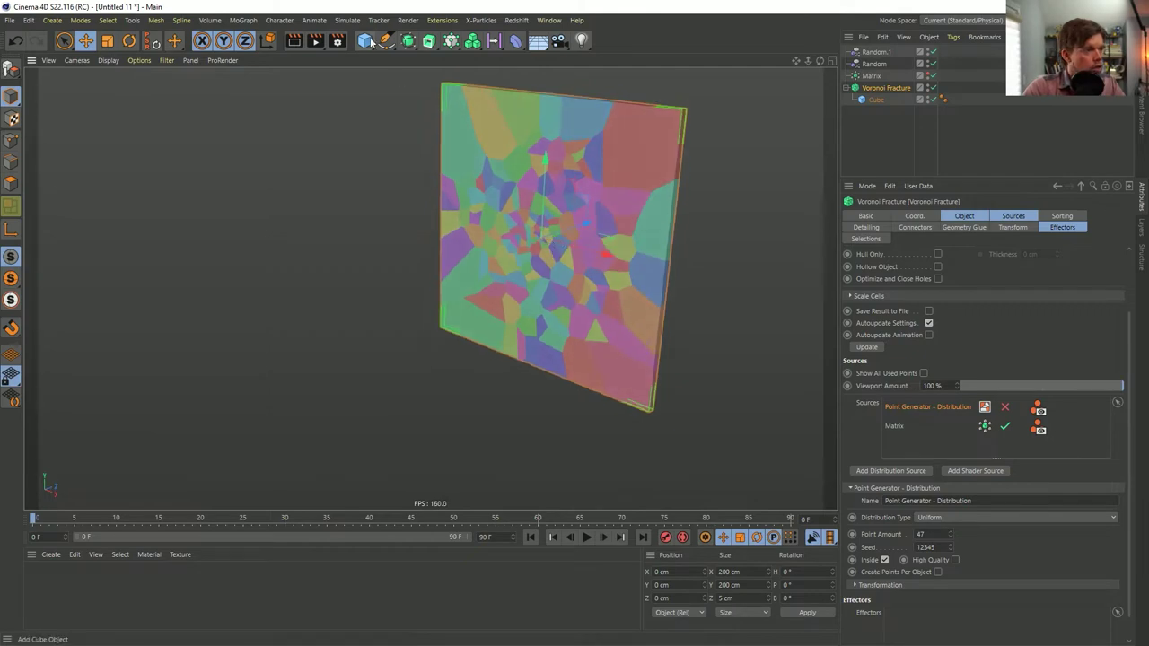
{"action": "left_click", "coordinate": [364, 40]}
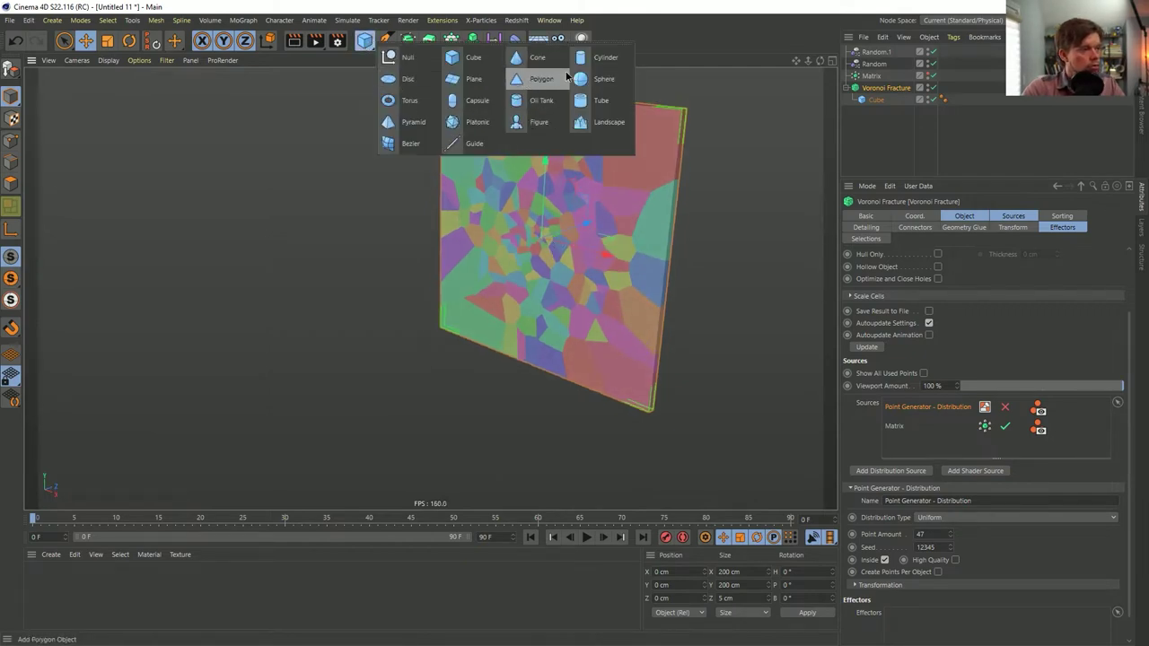
{"action": "left_click", "coordinate": [476, 101]}
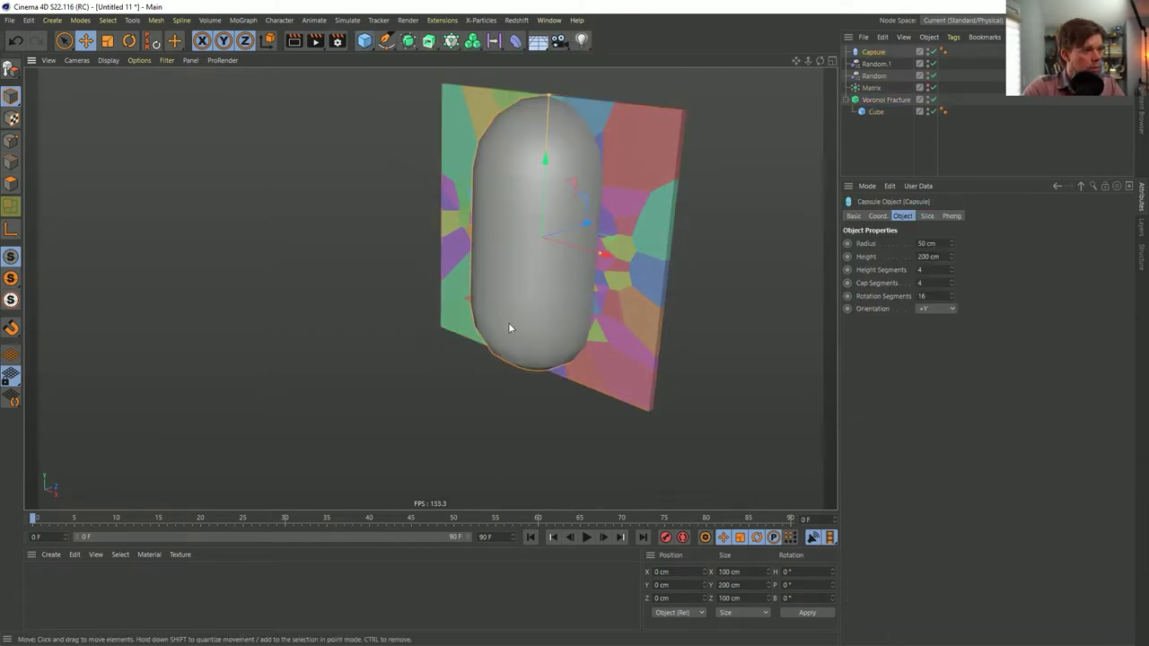
{"action": "scroll", "coordinate": [951, 307], "scroll_direction": "down", "scroll_amount": 3}
{"action": "key", "text": "t"}
{"action": "left_click_drag", "start_coordinate": [556, 215], "coordinate": [354, 298]}
{"action": "left_click_drag", "start_coordinate": [639, 236], "coordinate": [397, 281]}
{"action": "key", "text": "e"}
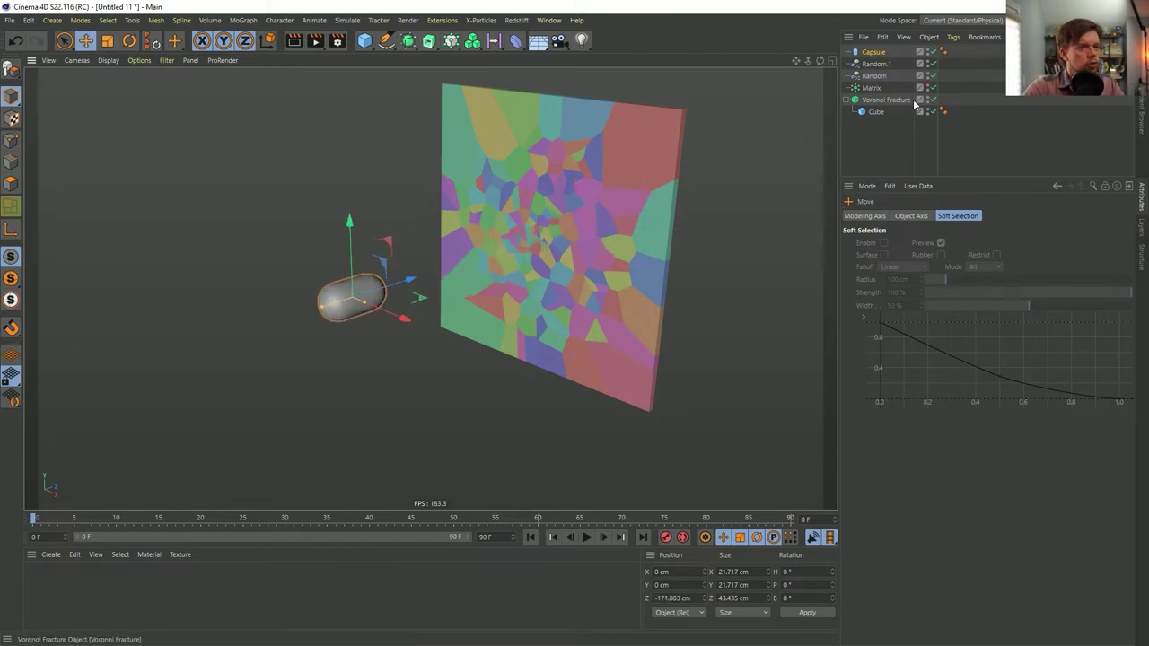
- Give the capsule a Rigid Body tag and set its collision shape to Ellipsoid
{"action": "right_click", "coordinate": [880, 57]}
{"action": "mouse_move", "coordinate": [922, 199]}
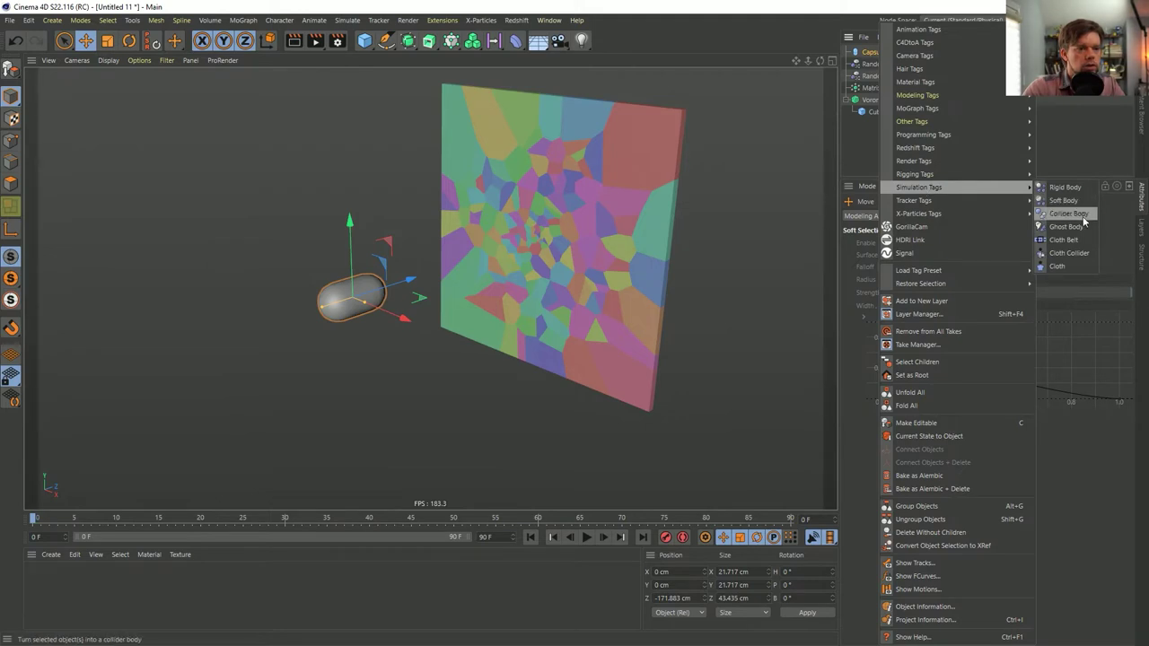
{"action": "left_click", "coordinate": [1068, 199]}
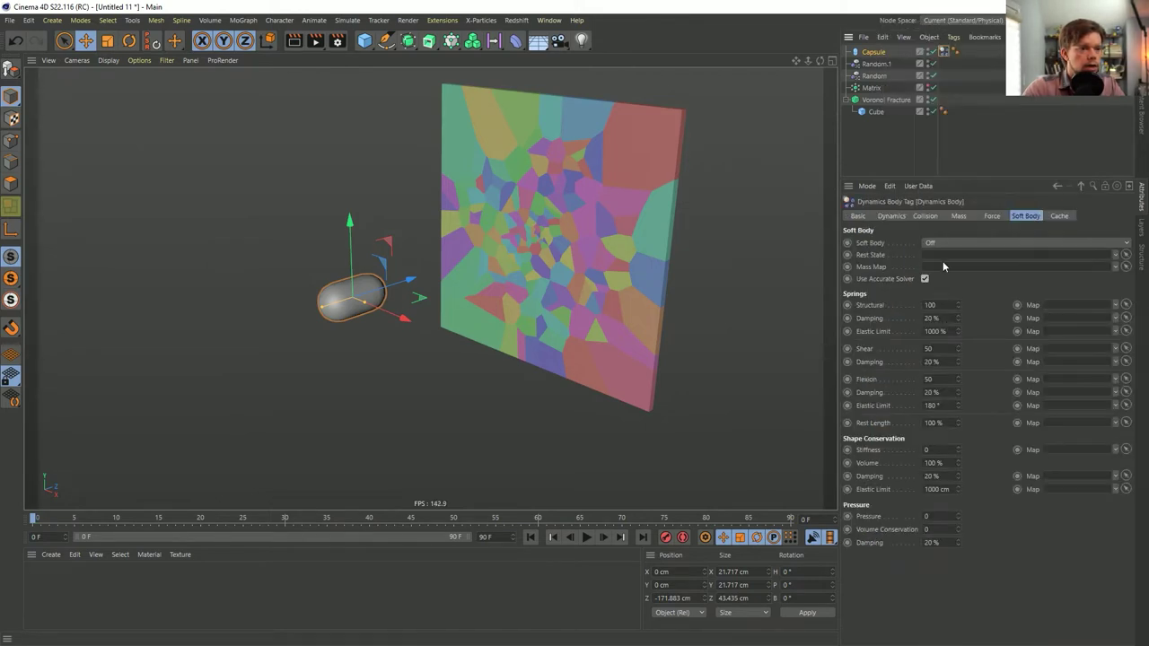
{"action": "left_click", "coordinate": [925, 216]}
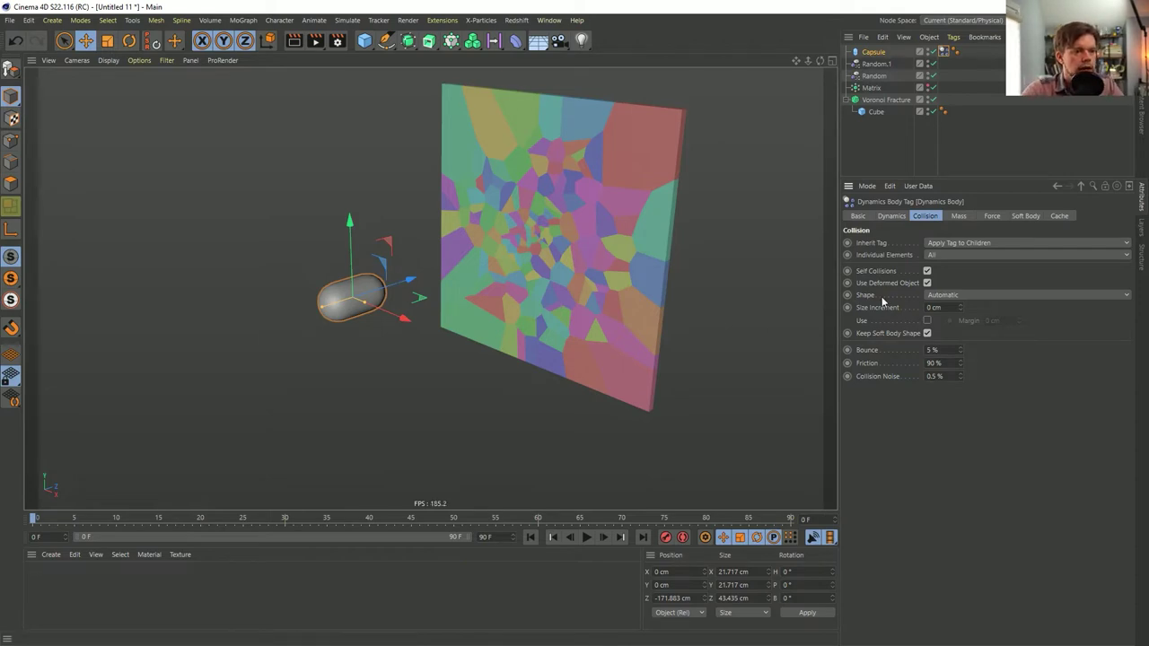
{"action": "left_click", "coordinate": [942, 295]}
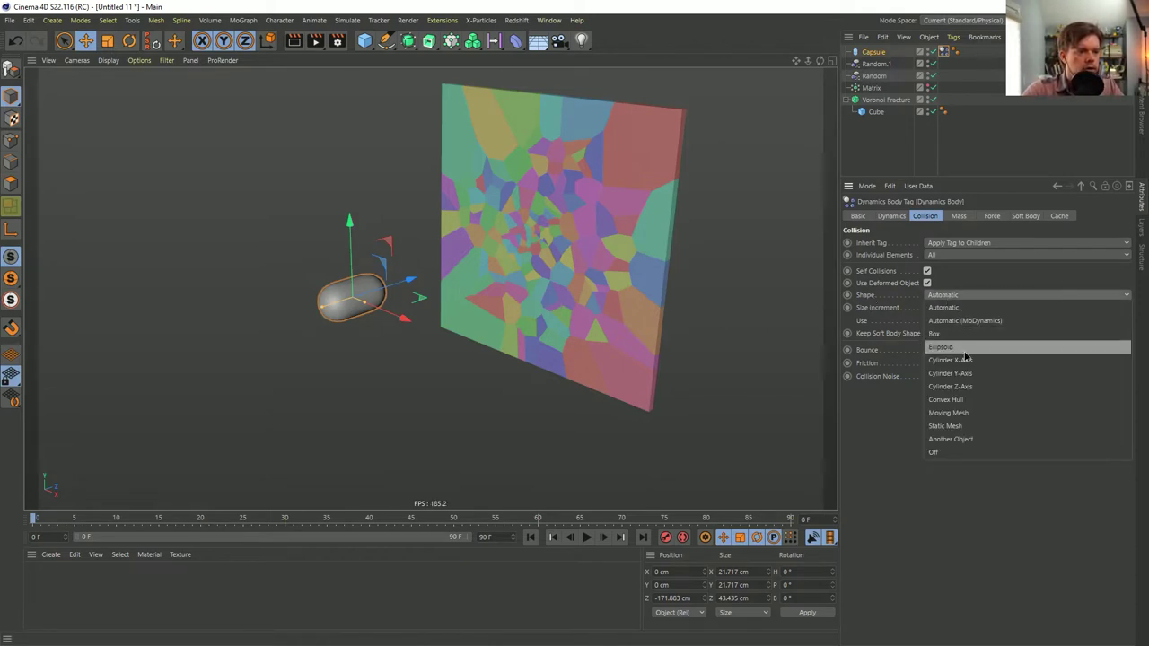
{"action": "left_click", "coordinate": [965, 348]}
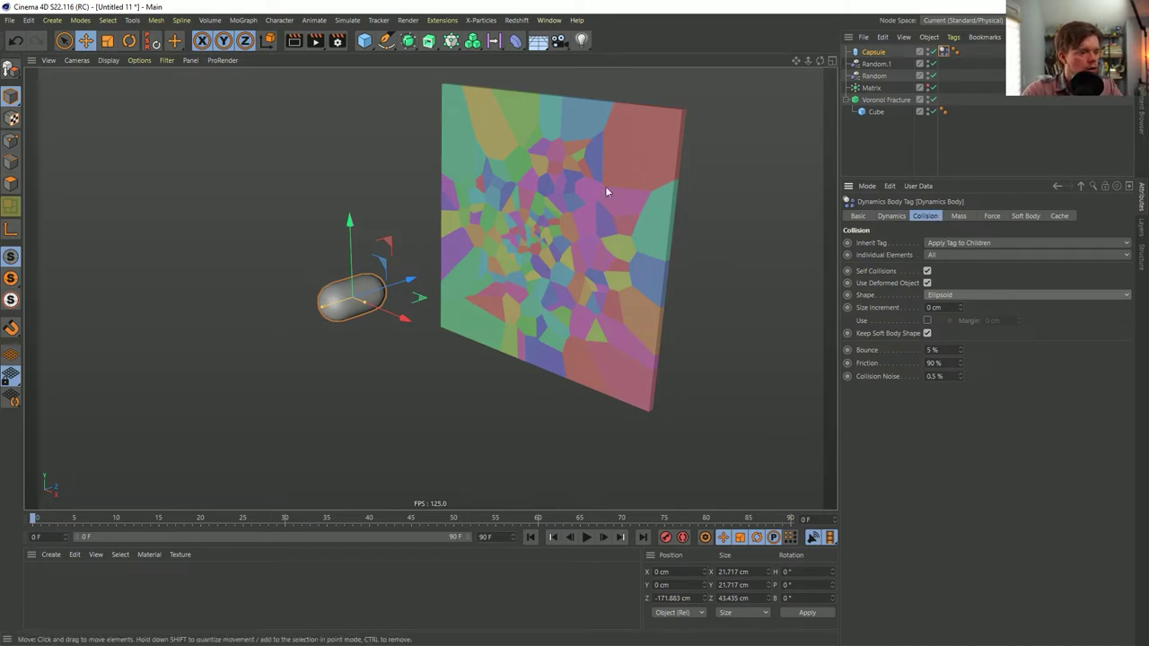
- Enable a custom initial velocity on the capsule's dynamics tag with a Z linear velocity of 1111 cm
{"action": "left_click", "coordinate": [892, 215]}
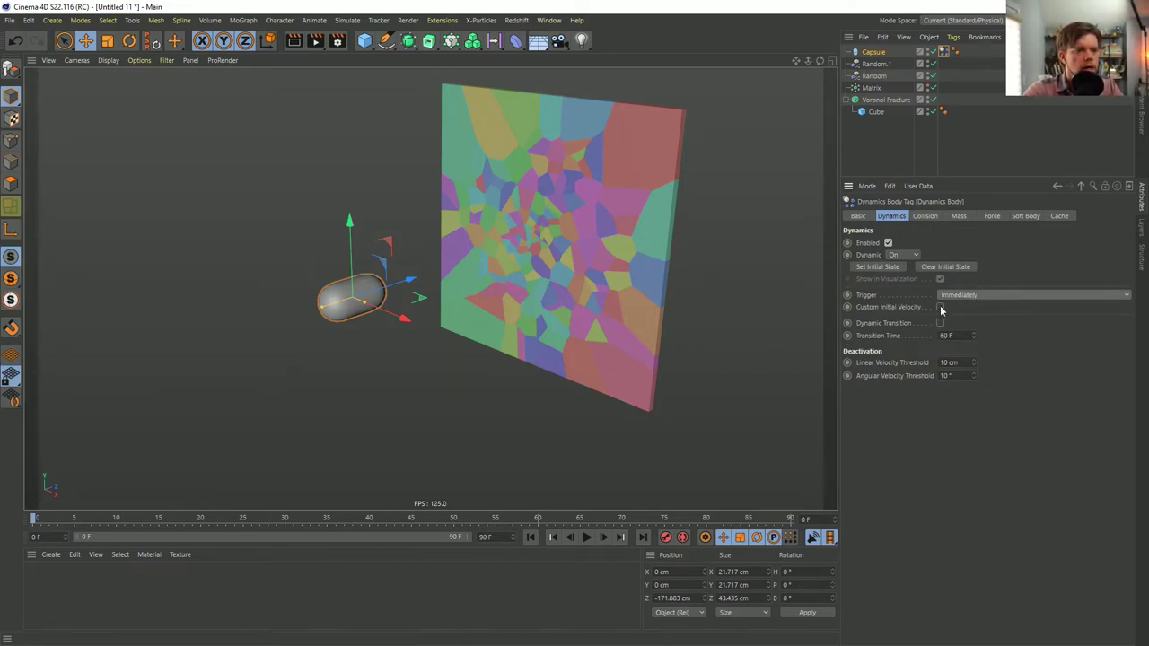
{"action": "left_click", "coordinate": [939, 307]}
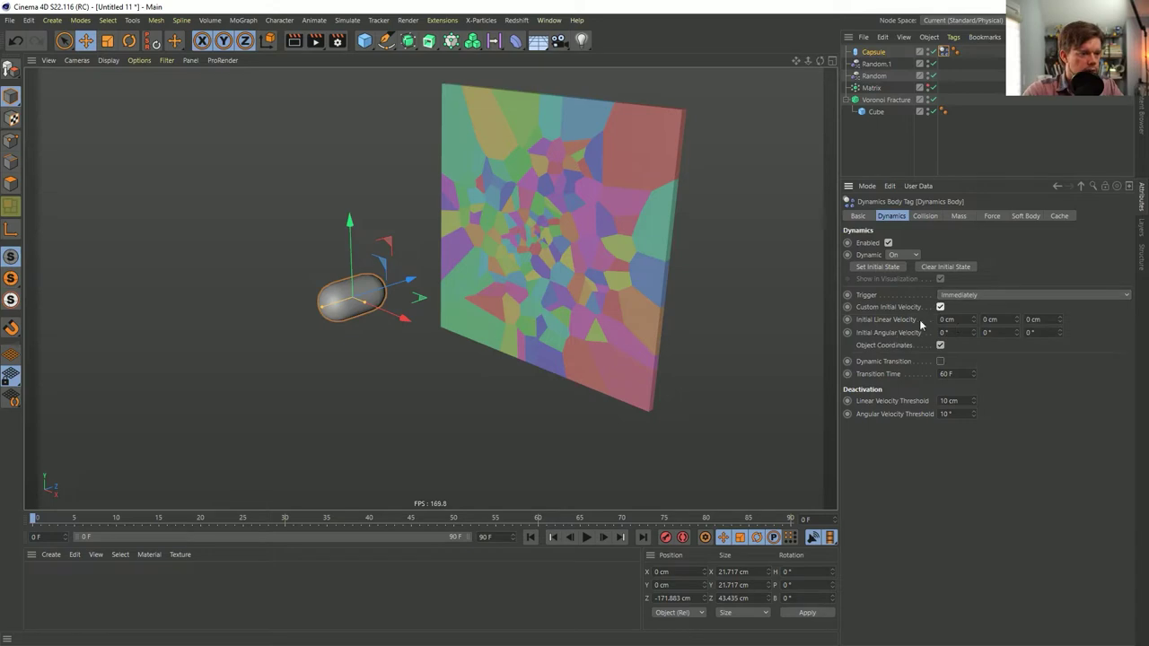
{"action": "left_click", "coordinate": [1039, 319]}
{"action": "type", "text": "1111"}
{"action": "key", "text": "Return"}
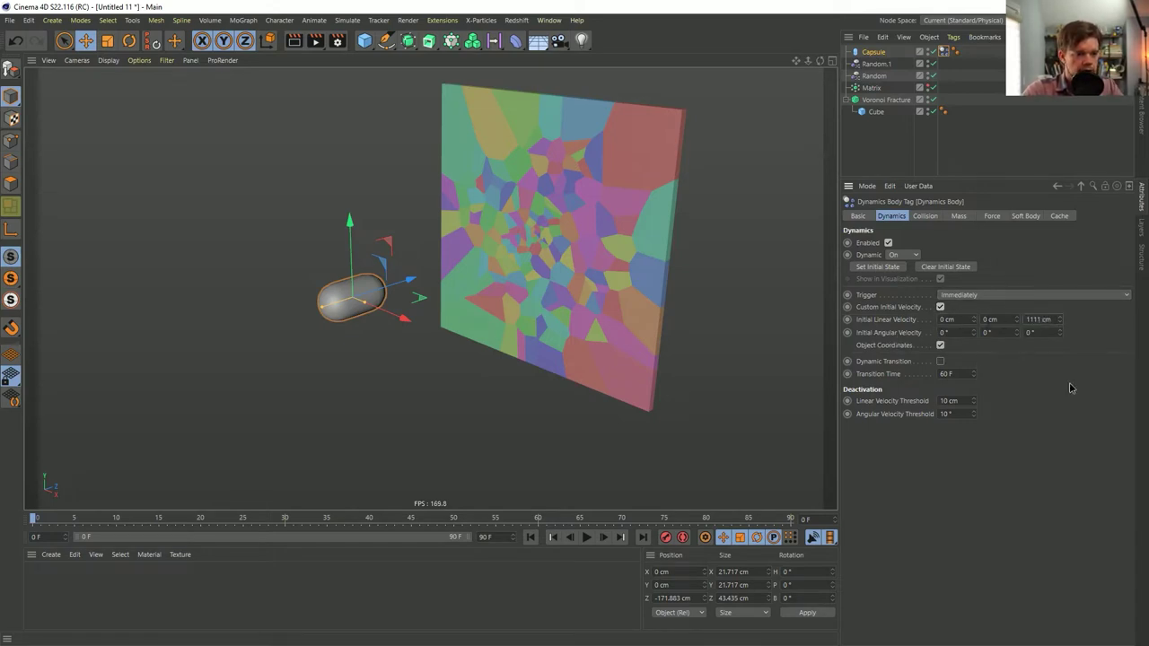
- Play the simulation several times to check the capsule's flight towards the panel, rewinding to frame 0 after each run
{"action": "left_click", "coordinate": [588, 536]}
{"action": "left_click", "coordinate": [533, 538]}
{"action": "left_click", "coordinate": [588, 537]}
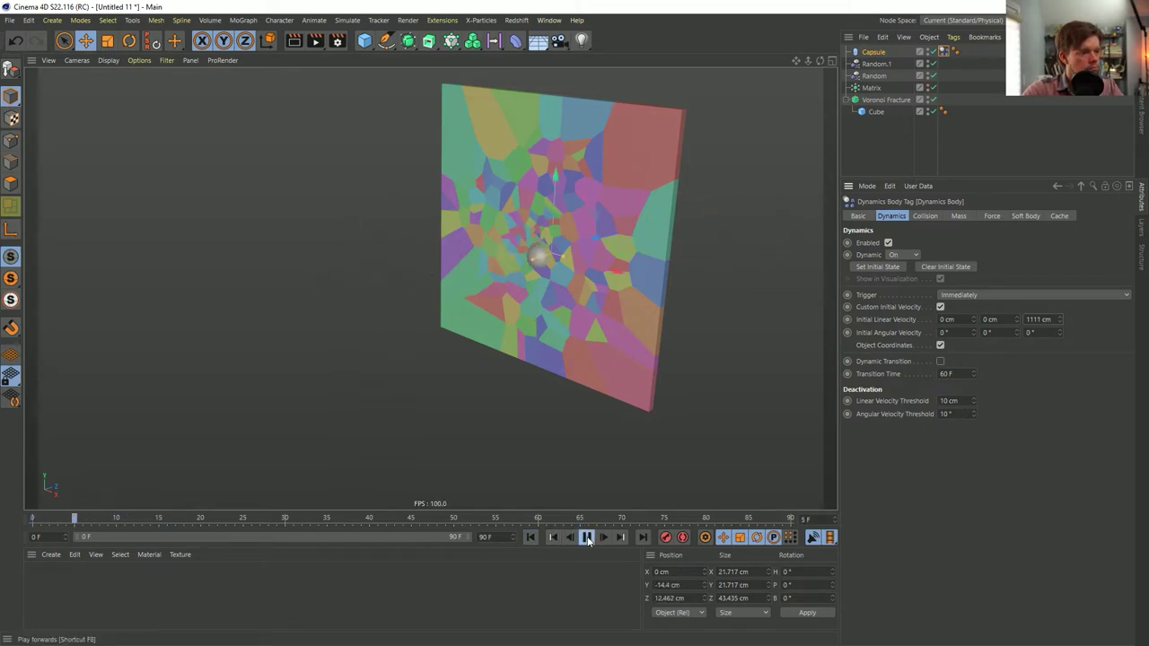
{"action": "left_click", "coordinate": [588, 537]}
{"action": "left_click", "coordinate": [530, 537]}
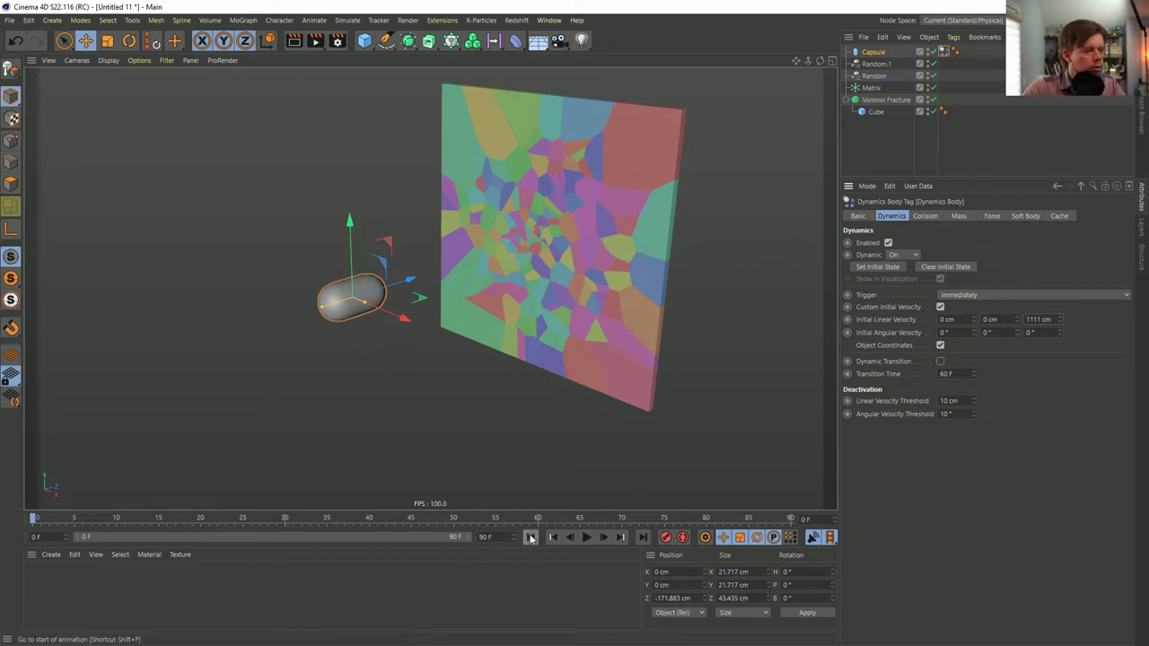
{"action": "left_click", "coordinate": [587, 539]}
{"action": "left_click", "coordinate": [530, 537]}
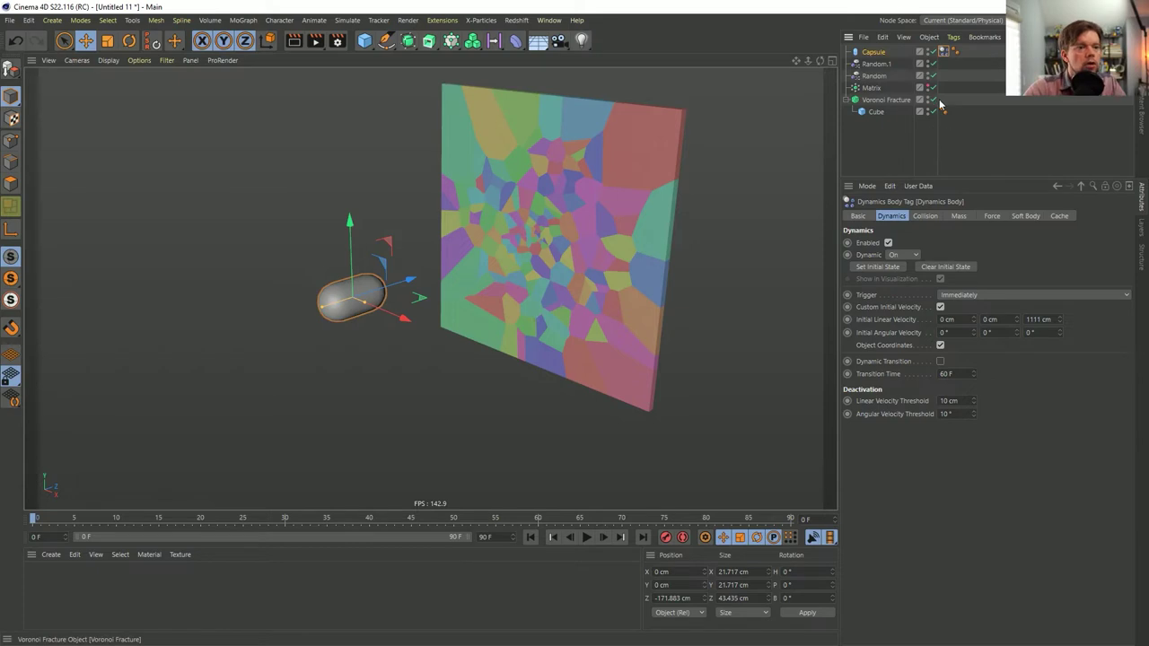
- Set the project's dynamics gravity to 0 cm and test the capsule's flight, returning to frame 0
{"action": "key", "text": "ctrl+d"}
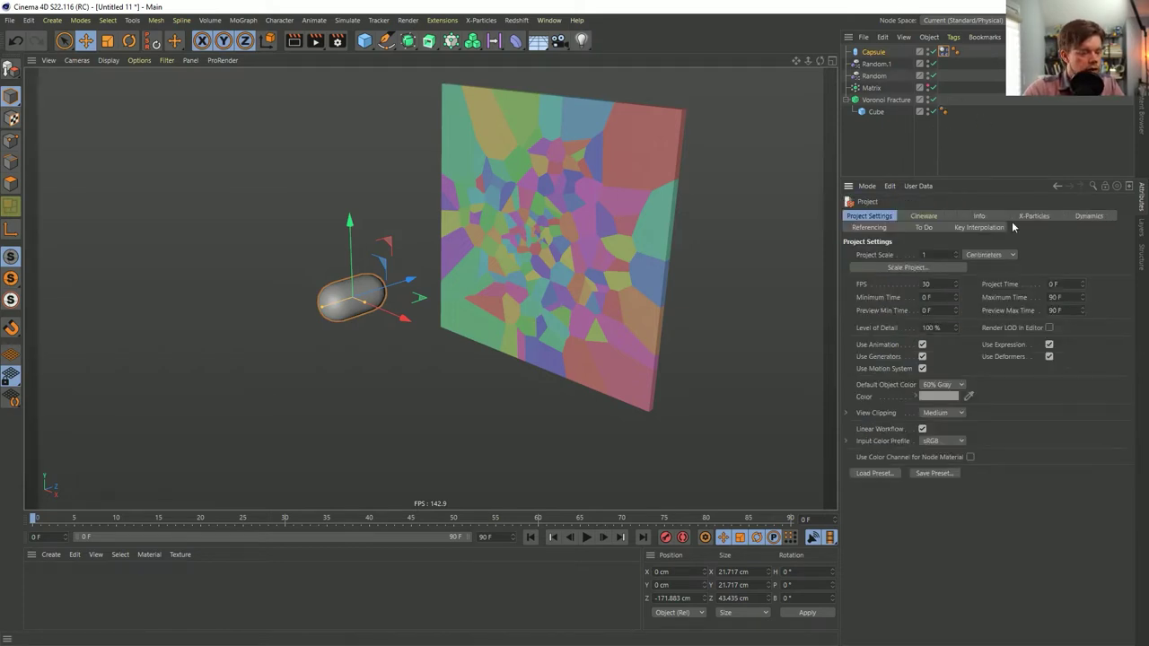
{"action": "left_click", "coordinate": [1088, 217]}
{"action": "double_click", "coordinate": [953, 323]}
{"action": "type", "text": "0"}
{"action": "key", "text": "Return"}
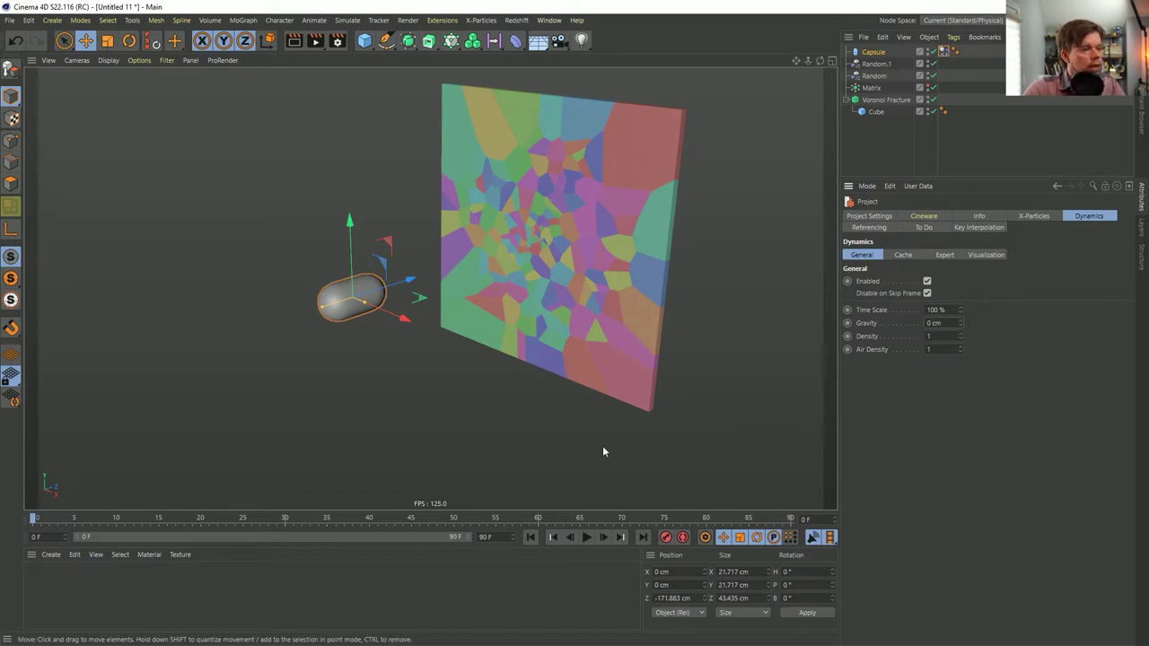
{"action": "left_click", "coordinate": [586, 537]}
{"action": "left_click", "coordinate": [529, 537]}
- Give the Voronoi Fracture a Rigid Body tag
{"action": "left_click", "coordinate": [875, 101]}
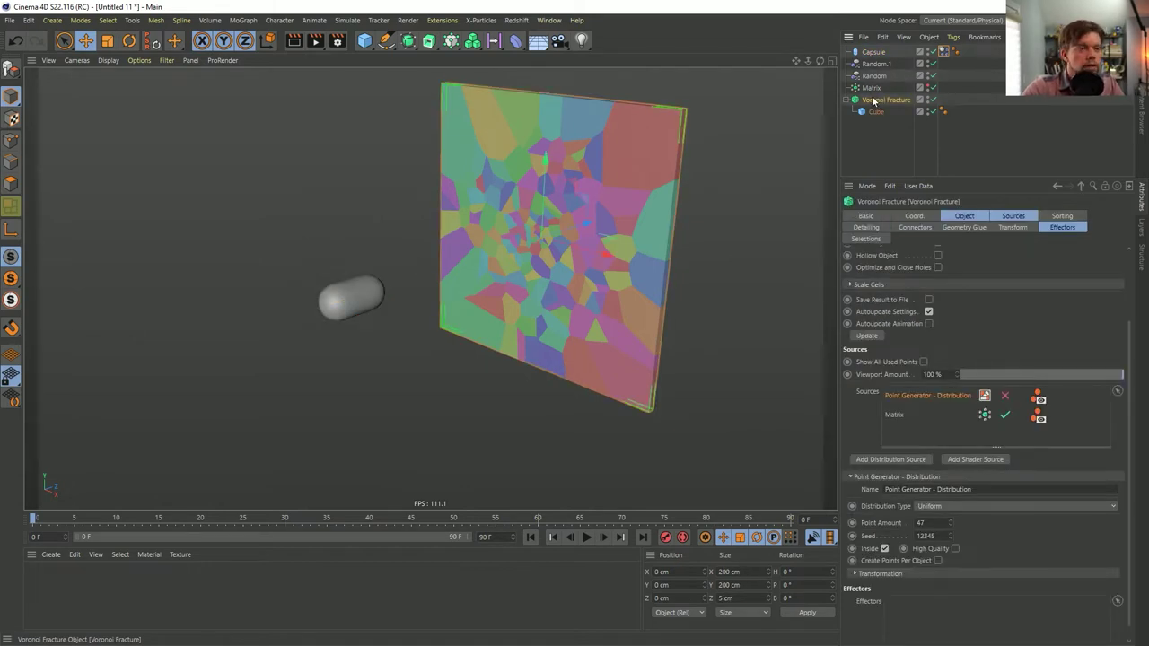
{"action": "right_click", "coordinate": [875, 101]}
{"action": "left_click", "coordinate": [872, 104]}
{"action": "right_click", "coordinate": [884, 104]}
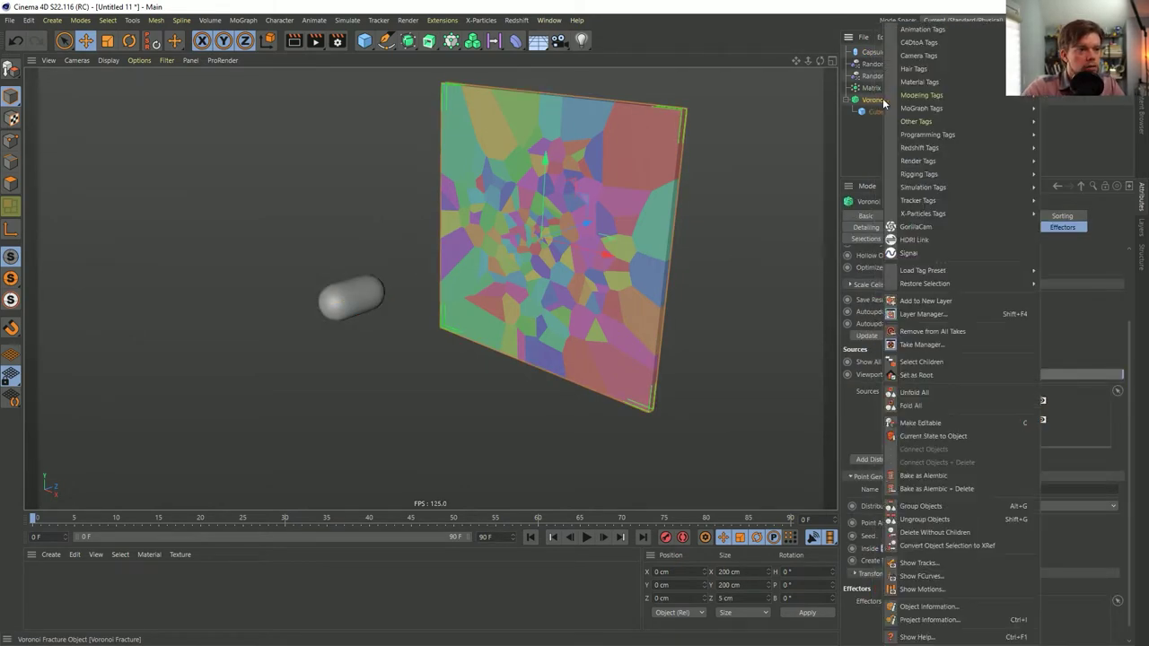
{"action": "mouse_move", "coordinate": [938, 187]}
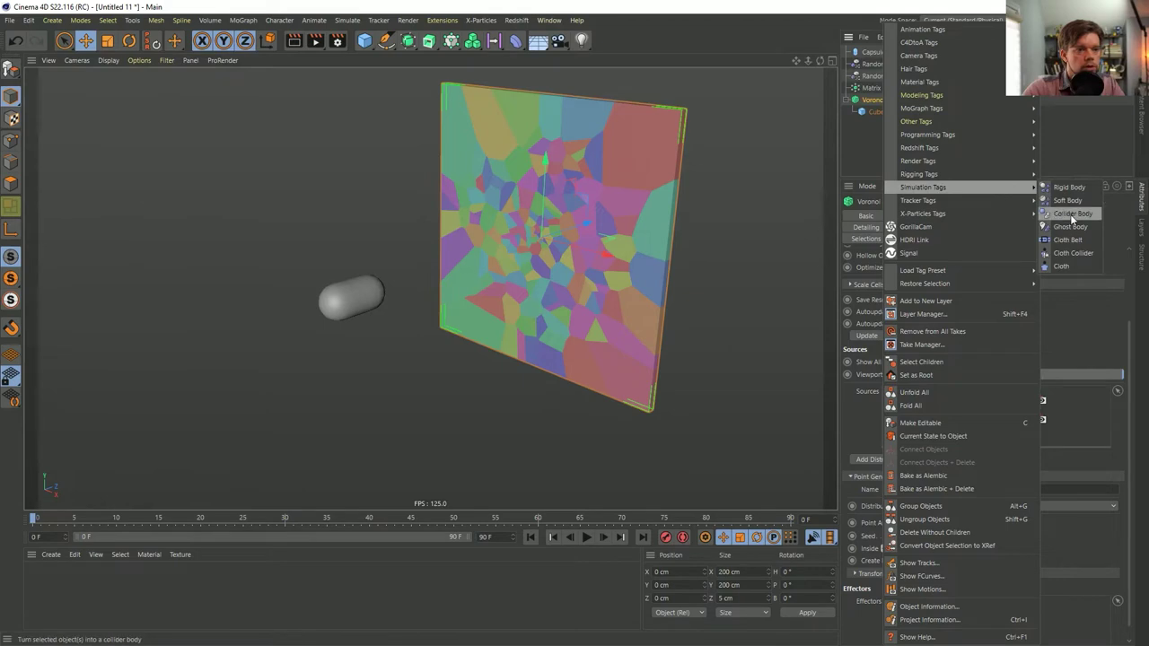
{"action": "left_click", "coordinate": [1068, 187]}
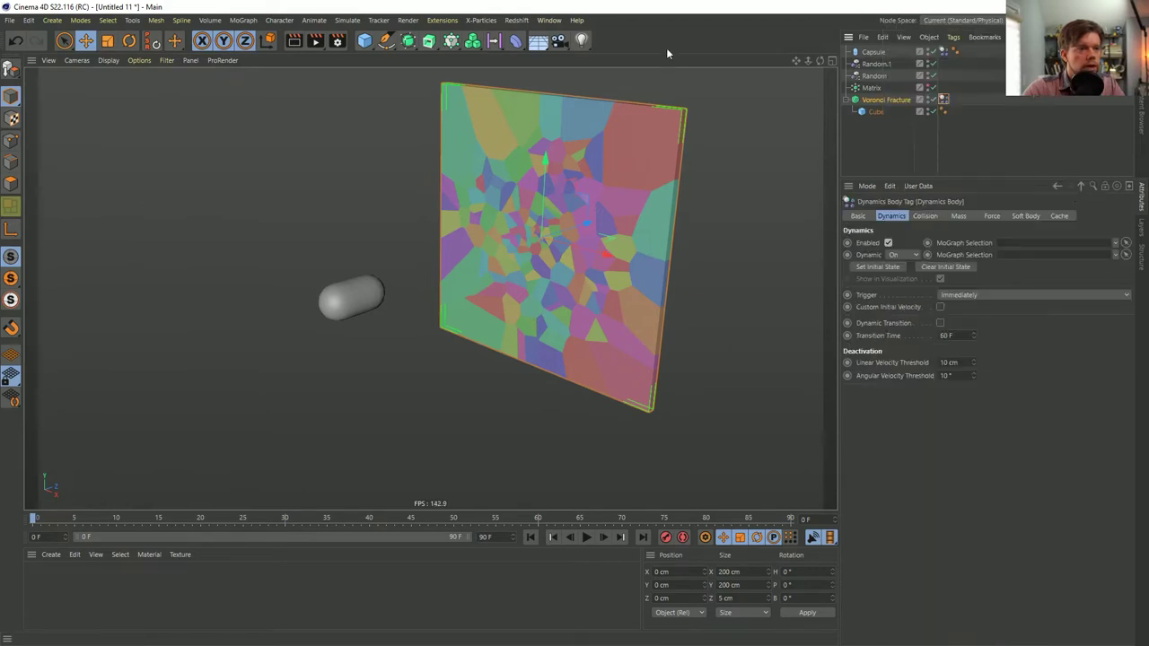
- Add a floor, lower it to about Y -121 cm below the panel, and copy the capsule's dynamics tag onto it
{"action": "left_click", "coordinate": [539, 41]}
{"action": "left_click_drag", "start_coordinate": [542, 187], "coordinate": [546, 325]}
{"action": "left_click_drag", "start_coordinate": [943, 65], "coordinate": [942, 52], "text": "ctrl"}
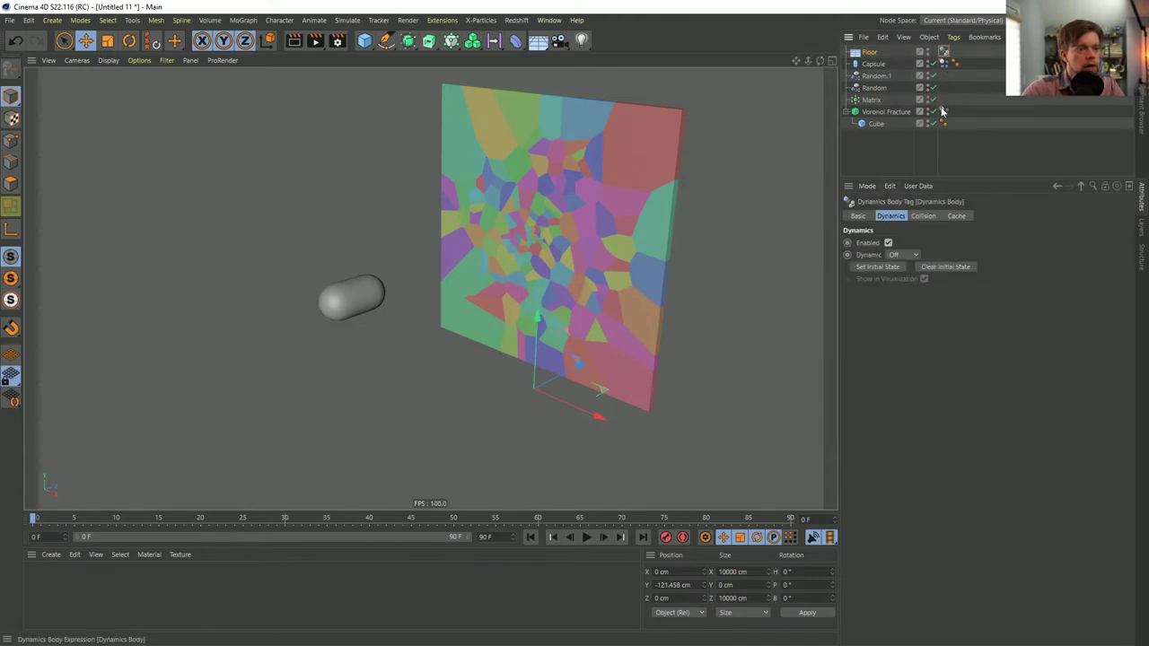
- Open the Voronoi Fracture's dynamics tag and play the simulation to check the capsule's impact, rewinding to frame 0
{"action": "left_click_drag", "start_coordinate": [942, 111], "coordinate": [944, 112], "text": "ctrl"}
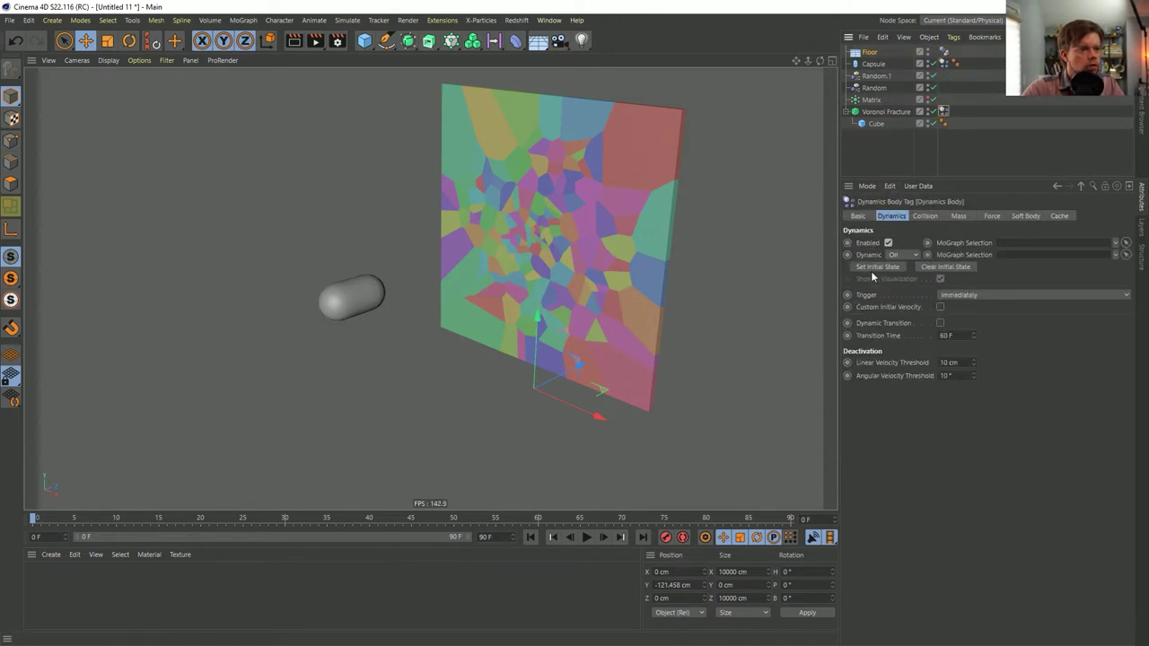
{"action": "left_click", "coordinate": [586, 537]}
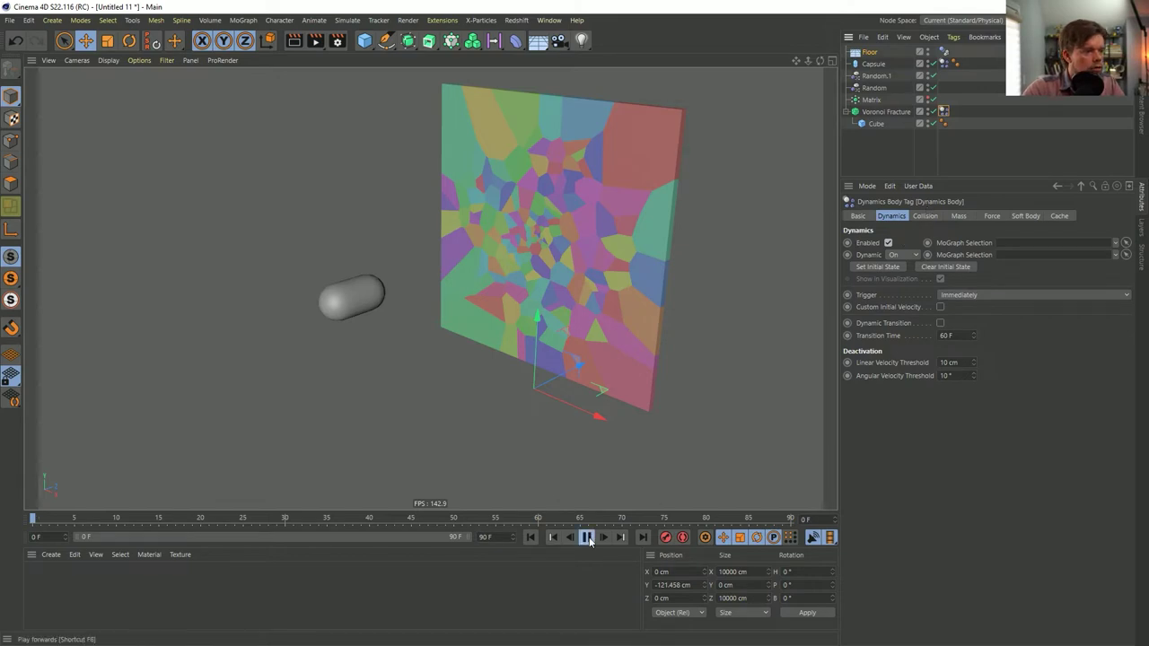
{"action": "left_click", "coordinate": [588, 540]}
{"action": "left_click", "coordinate": [532, 538]}
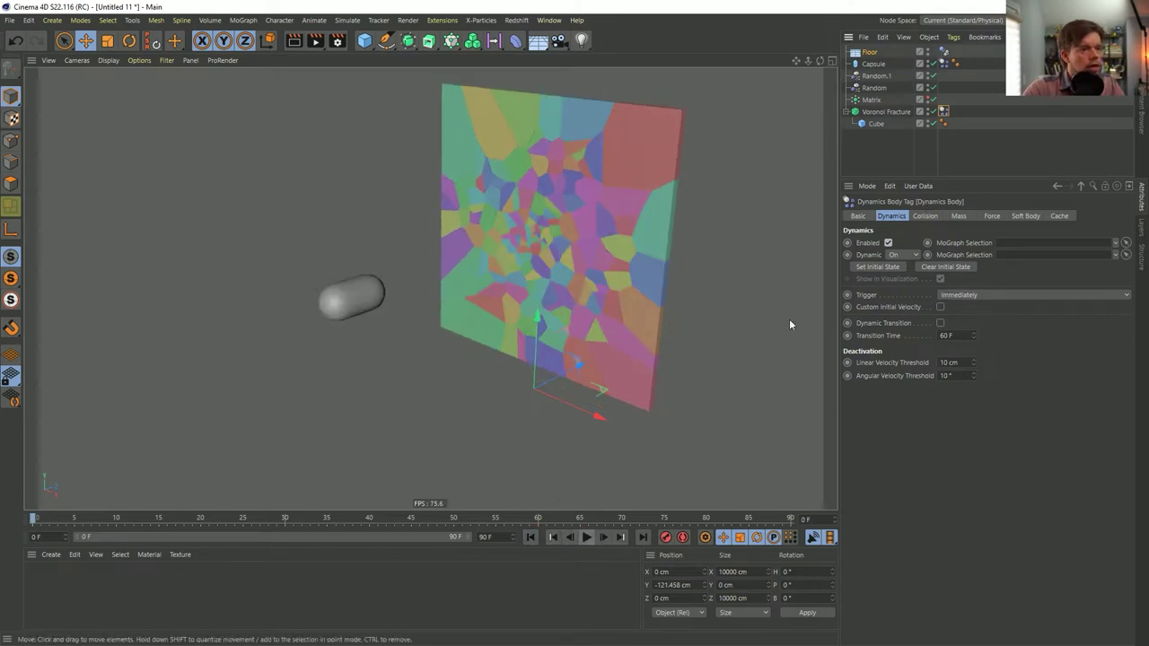
- Disable the capsule and play the simulation to inspect the fractured panel's pieces up close without an impact
{"action": "left_click", "coordinate": [933, 64]}
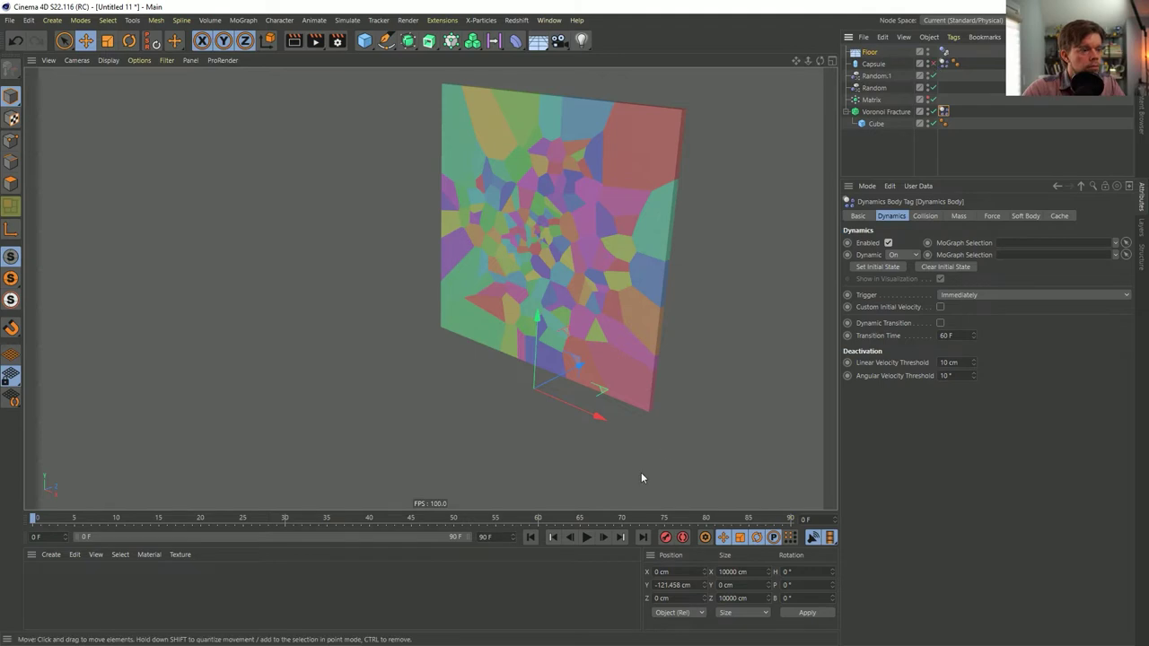
{"action": "left_click", "coordinate": [586, 536]}
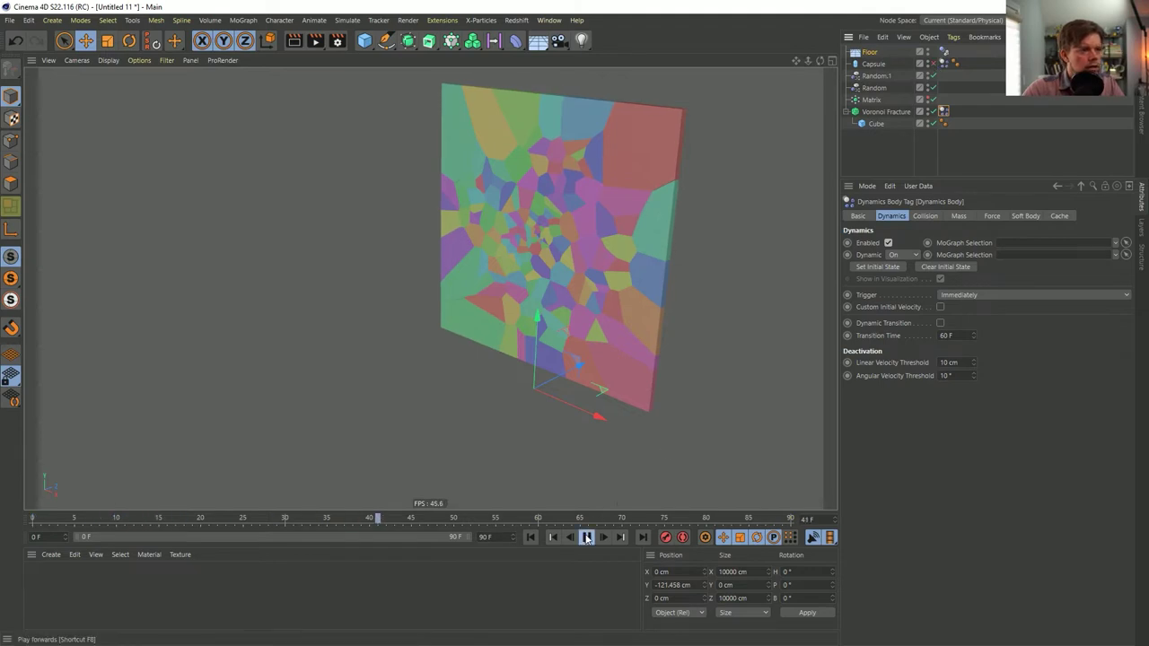
{"action": "scroll", "coordinate": [635, 190], "scroll_direction": "up", "scroll_amount": 6}
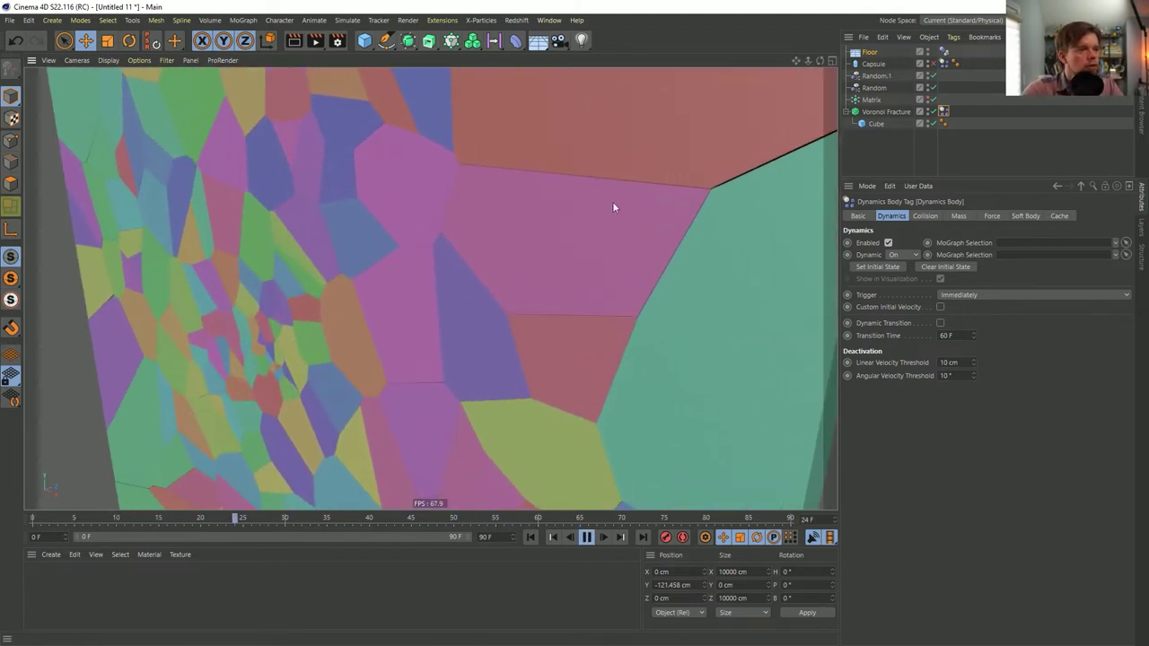
- Inspect the seams between the panel's pieces up close while the simulation plays, and rewind to frame 0
{"action": "left_click_drag", "start_coordinate": [644, 213], "coordinate": [719, 177], "text": "alt"}
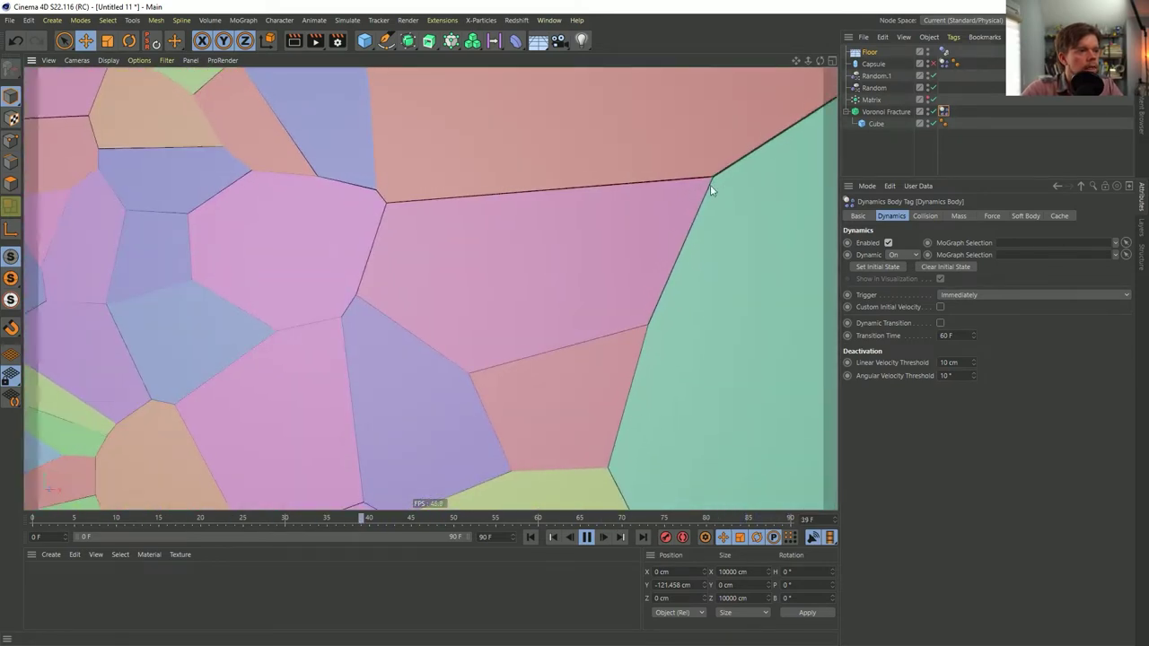
{"action": "scroll", "coordinate": [366, 257], "scroll_direction": "down", "scroll_amount": 8}
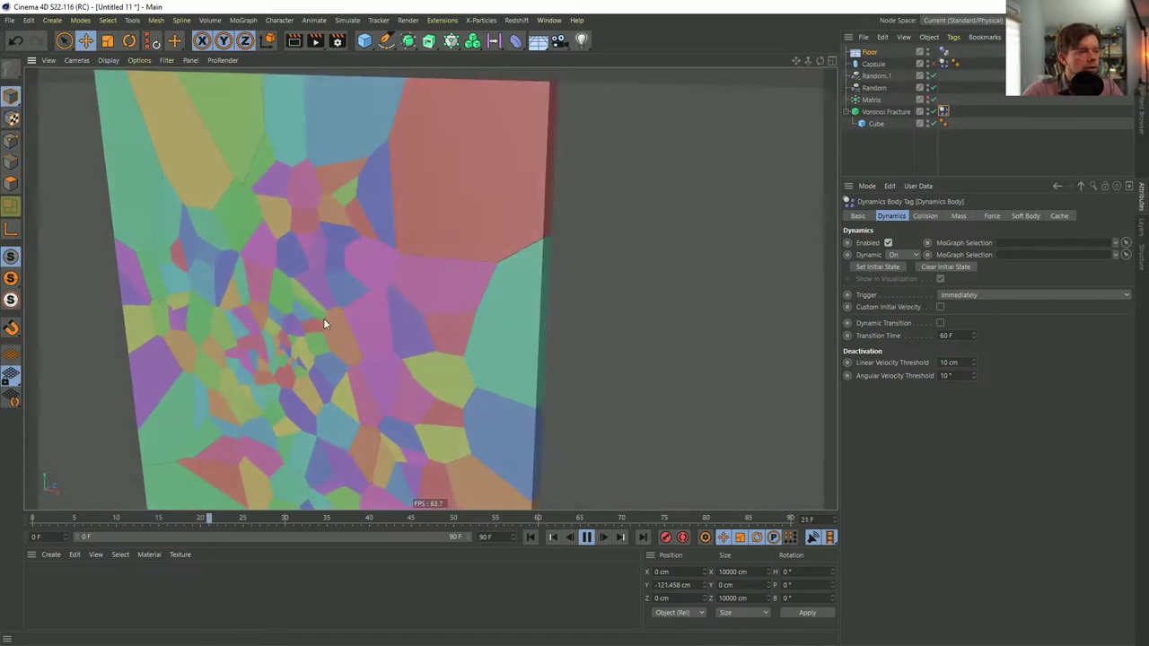
{"action": "left_click_drag", "start_coordinate": [324, 320], "coordinate": [482, 325], "text": "alt"}
{"action": "left_click", "coordinate": [527, 536]}
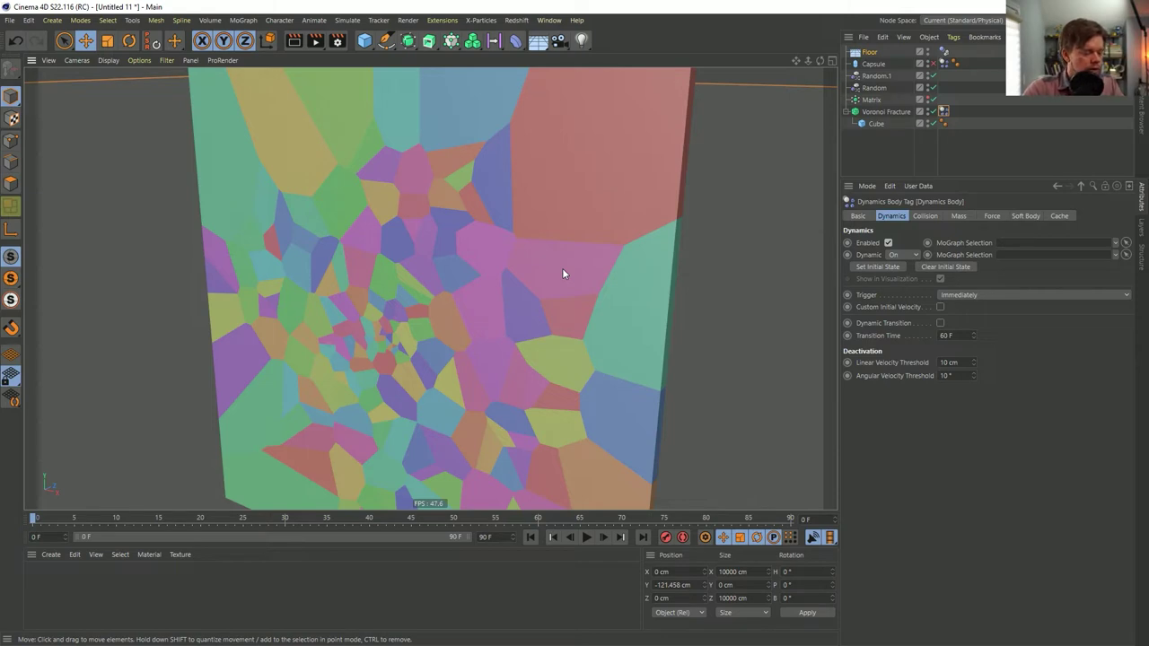
- Set the Collision Margin to 0 cm in the project's expert dynamics settings
{"action": "key", "text": "ctrl+d"}
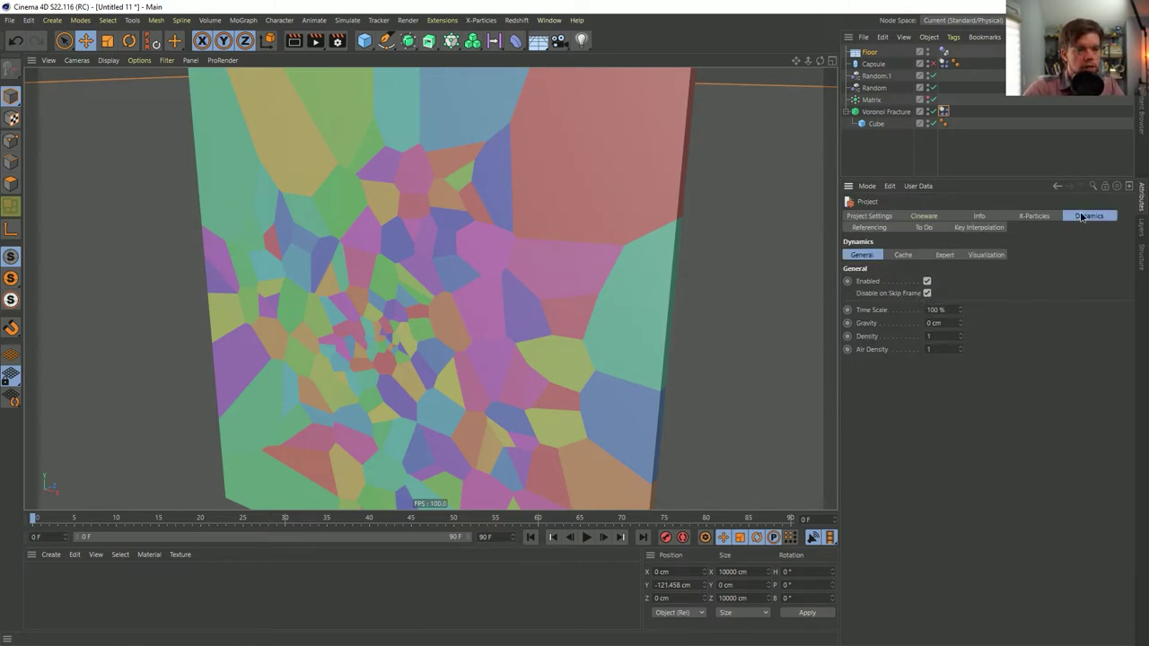
{"action": "left_click", "coordinate": [945, 256]}
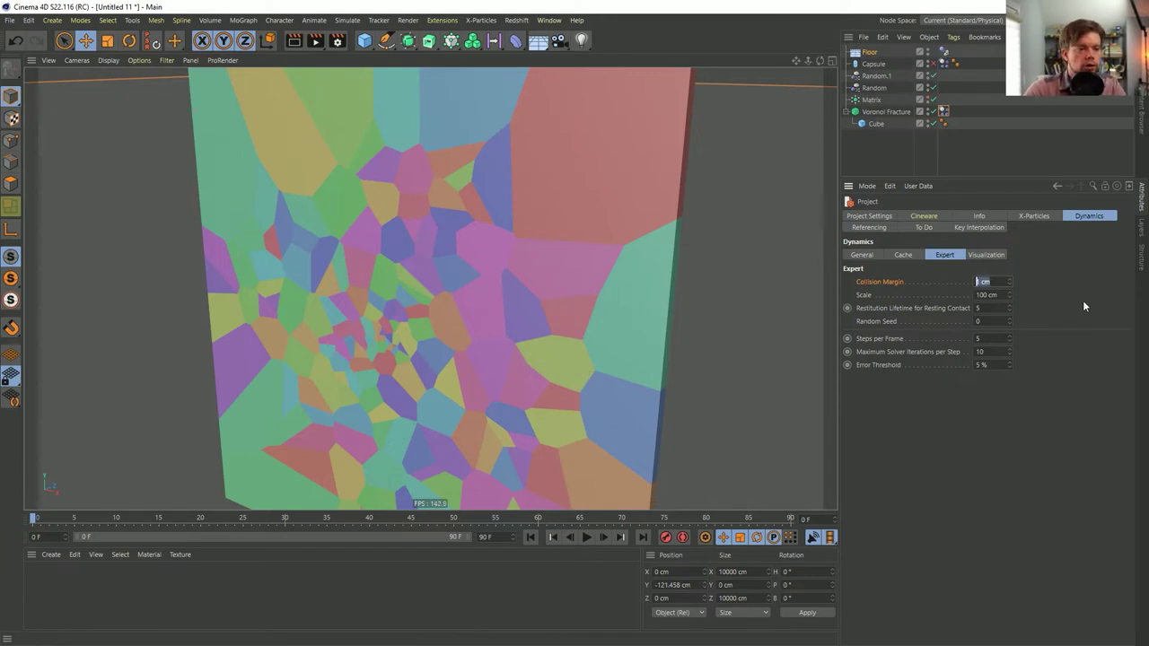
{"action": "type", "text": "0"}
{"action": "key", "text": "Return"}
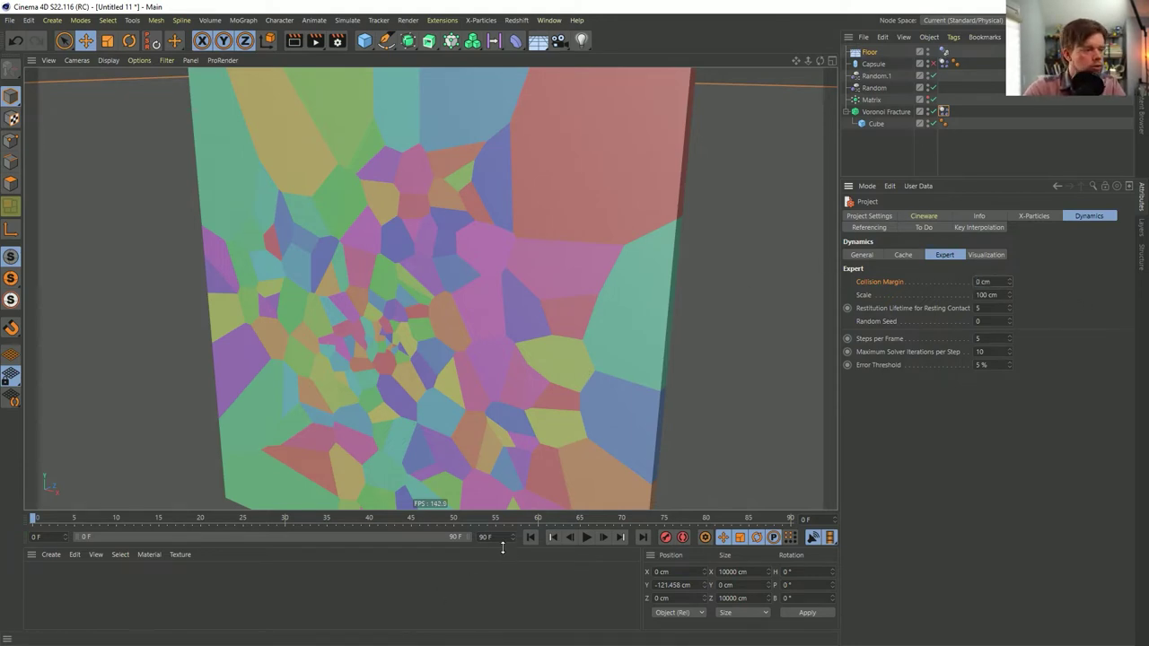
- Re-enable the capsule and play the simulation to check its impact on the panel, rewinding to frame 0
{"action": "left_click", "coordinate": [586, 537]}
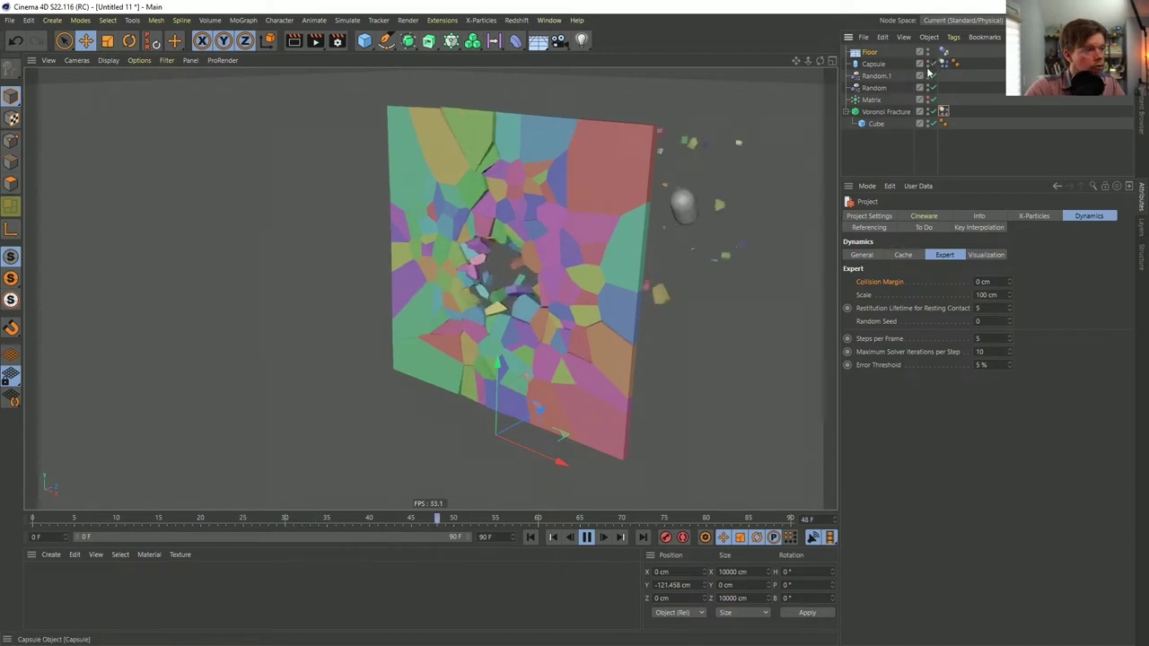
{"action": "left_click", "coordinate": [531, 538]}
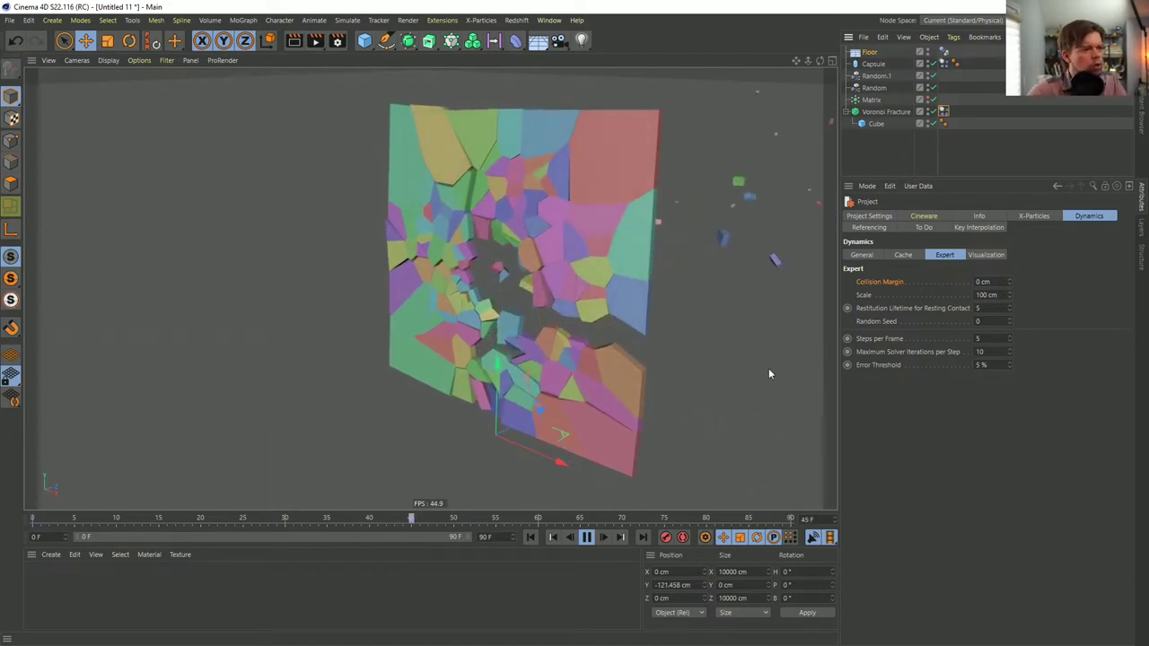
{"action": "left_click", "coordinate": [586, 537]}
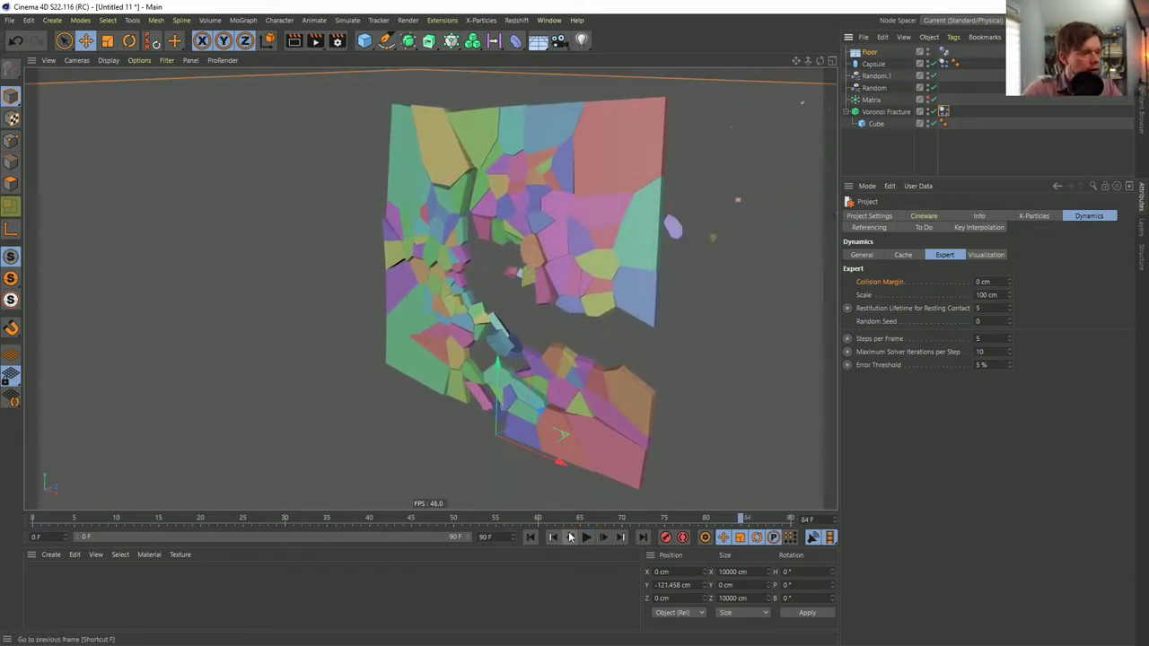
{"action": "left_click", "coordinate": [526, 536]}
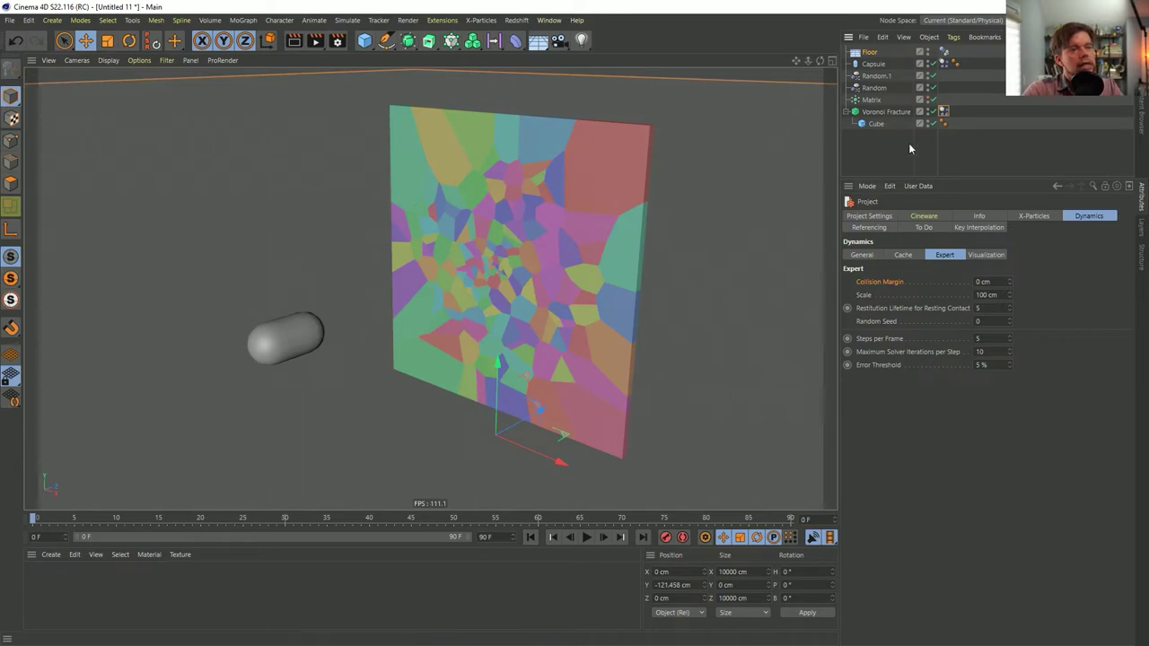
- Add a Field Force object to the scene
{"action": "left_click", "coordinate": [348, 19]}
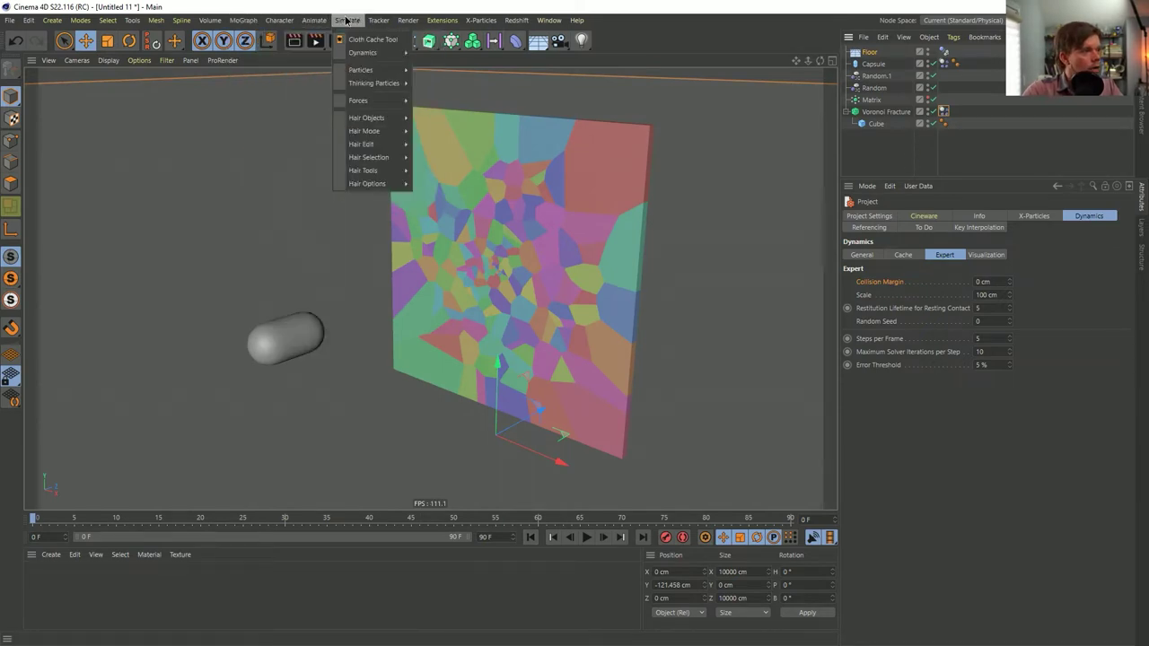
{"action": "mouse_move", "coordinate": [378, 100]}
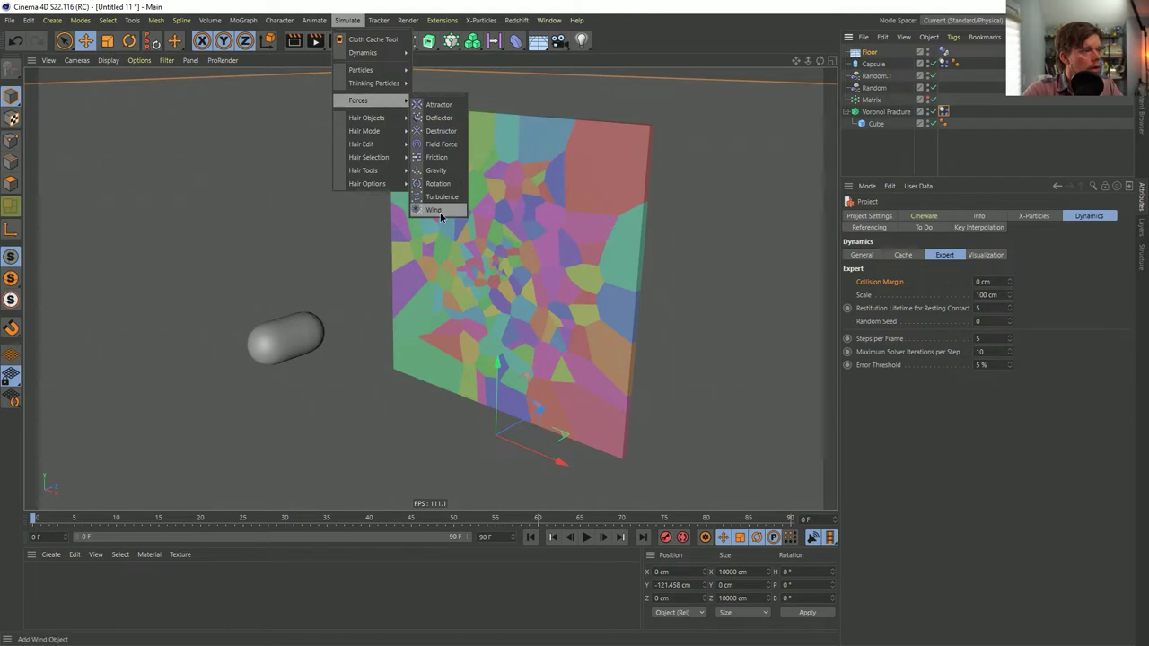
{"action": "left_click", "coordinate": [440, 144]}
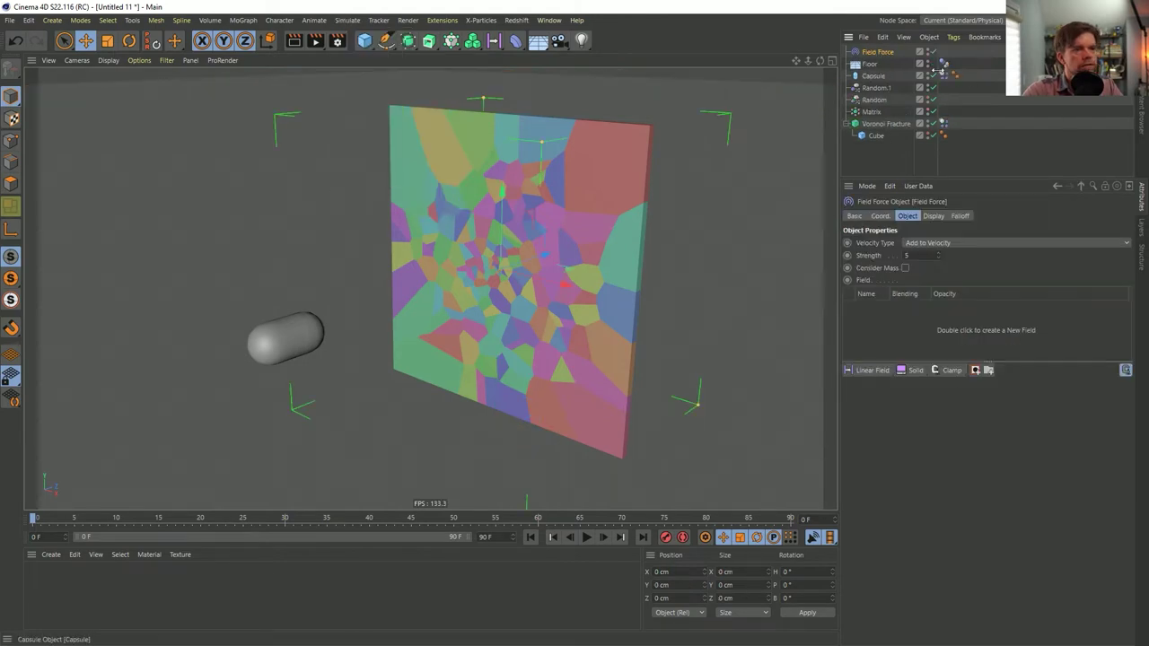
- Set Force Mode to Include on the Voronoi Fracture's and the capsule's dynamics tags, listing the Field Force only for the fracture
{"action": "left_click", "coordinate": [944, 123]}
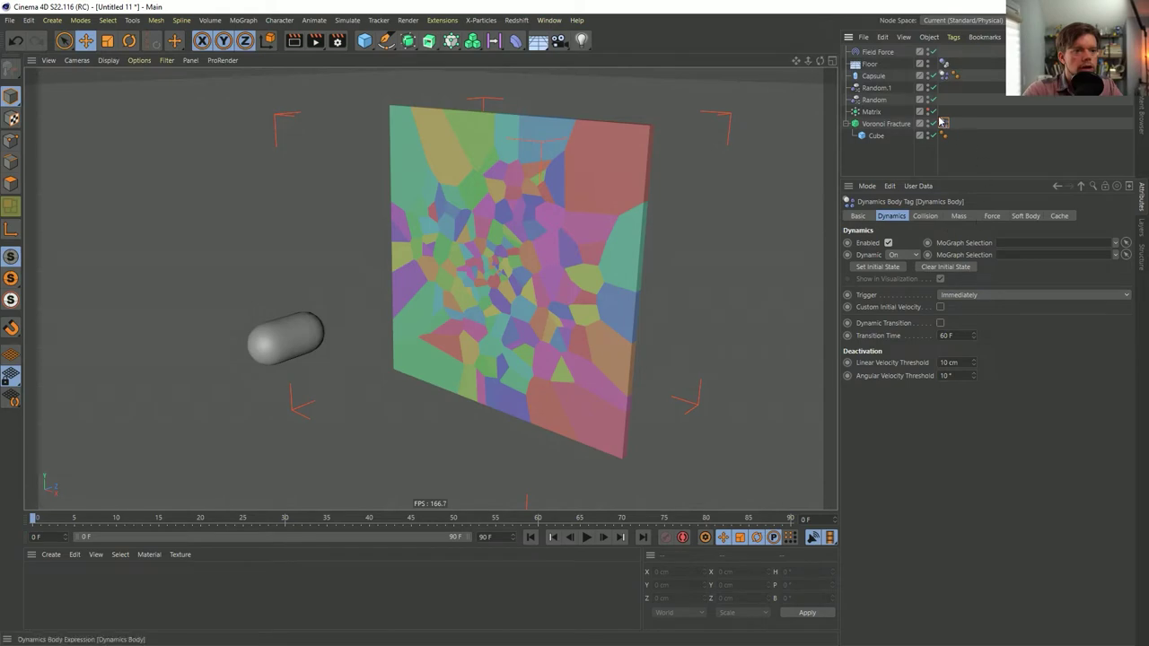
{"action": "left_click", "coordinate": [991, 217]}
{"action": "left_click", "coordinate": [942, 308]}
{"action": "left_click", "coordinate": [942, 323]}
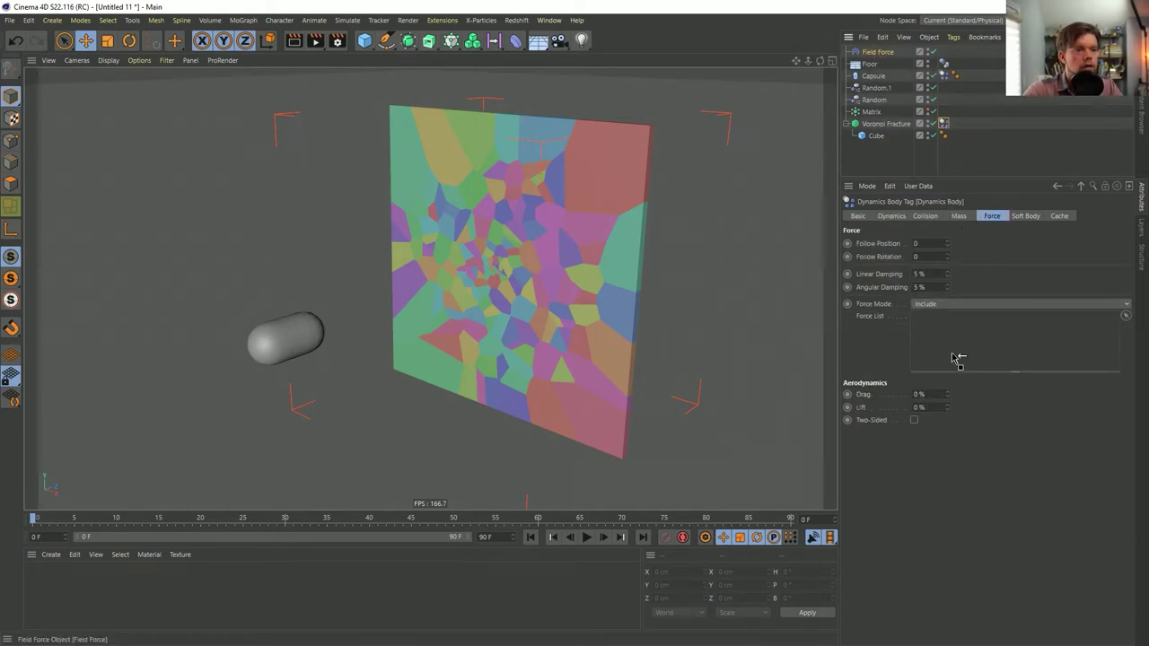
{"action": "left_click", "coordinate": [928, 309]}
{"action": "left_click", "coordinate": [924, 316]}
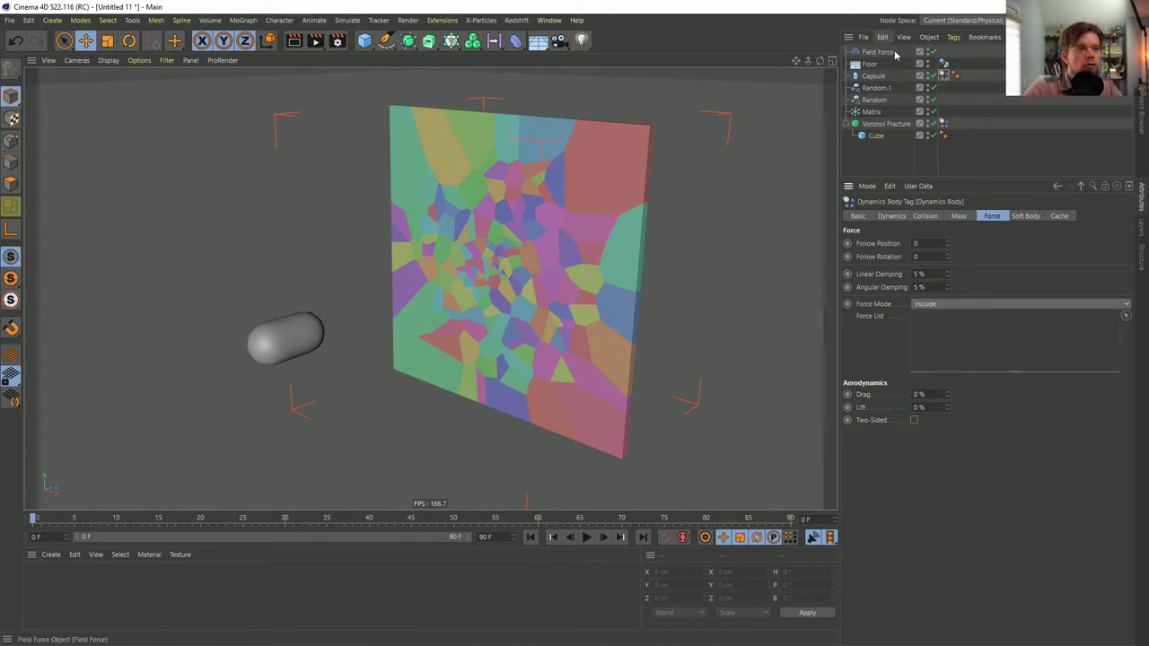
- Set the Field Force's strength to 40, add a Solid field layer, and test it with a short playback
{"action": "left_click", "coordinate": [876, 53]}
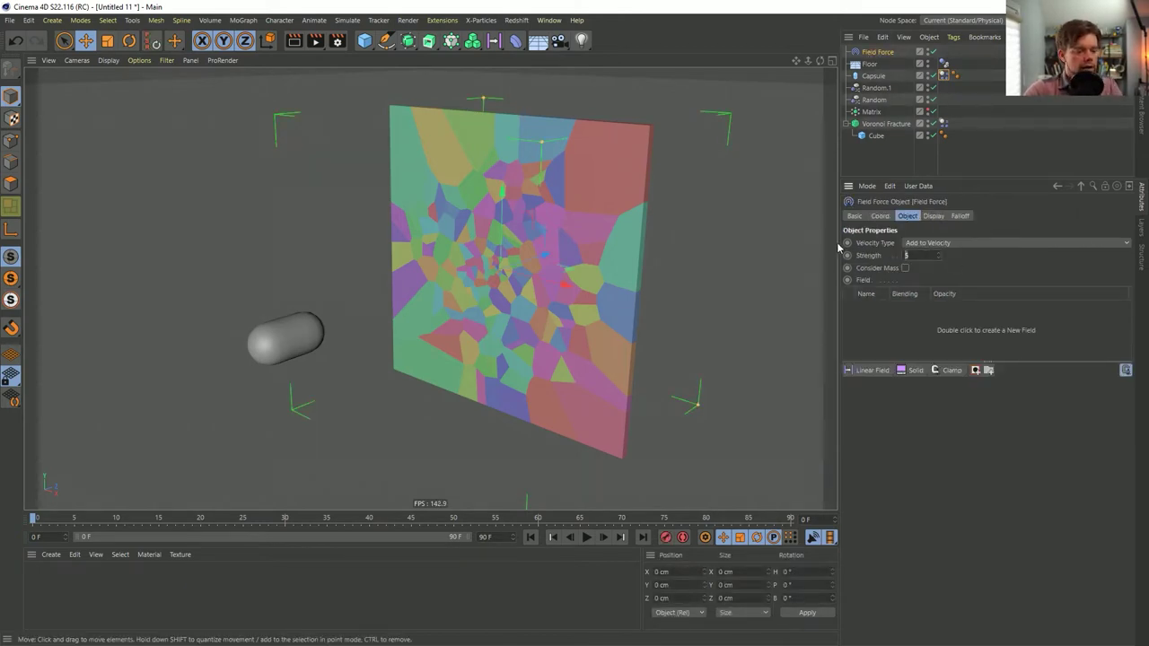
{"action": "left_click", "coordinate": [915, 370]}
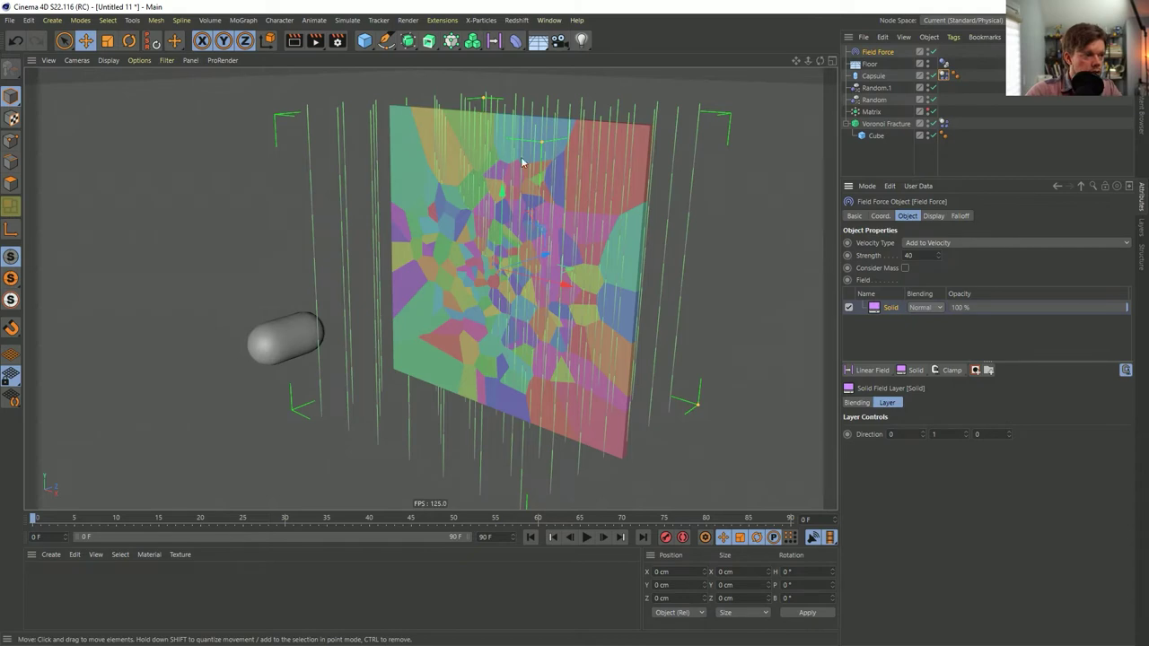
{"action": "left_click", "coordinate": [587, 537]}
{"action": "left_click", "coordinate": [588, 537]}
{"action": "left_click", "coordinate": [530, 536]}
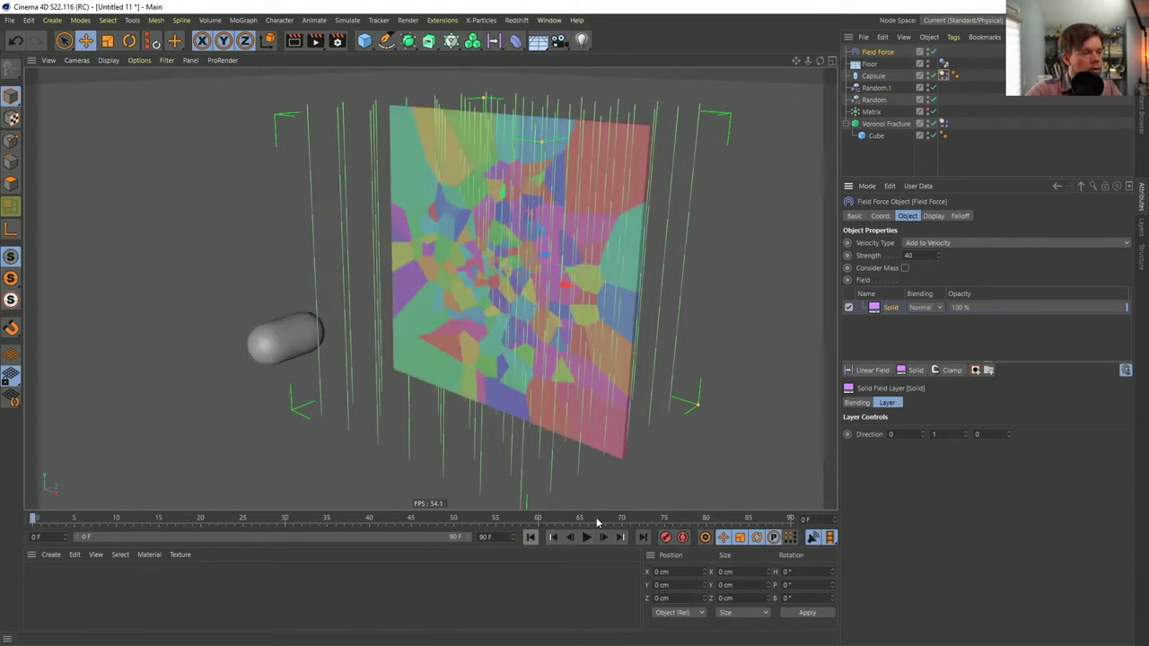
- Point the Solid field layer downward by setting its direction to 0, -1, 0
{"action": "type", "text": "-1"}
{"action": "key", "text": "Return"}
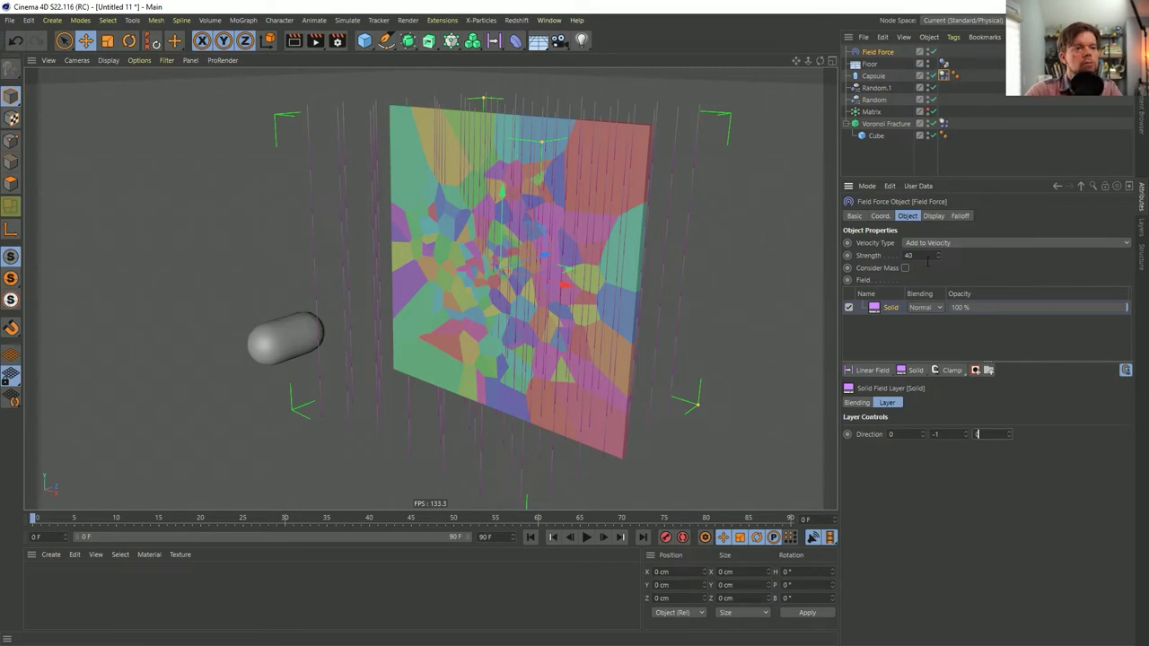
{"action": "key", "text": "Tab"}
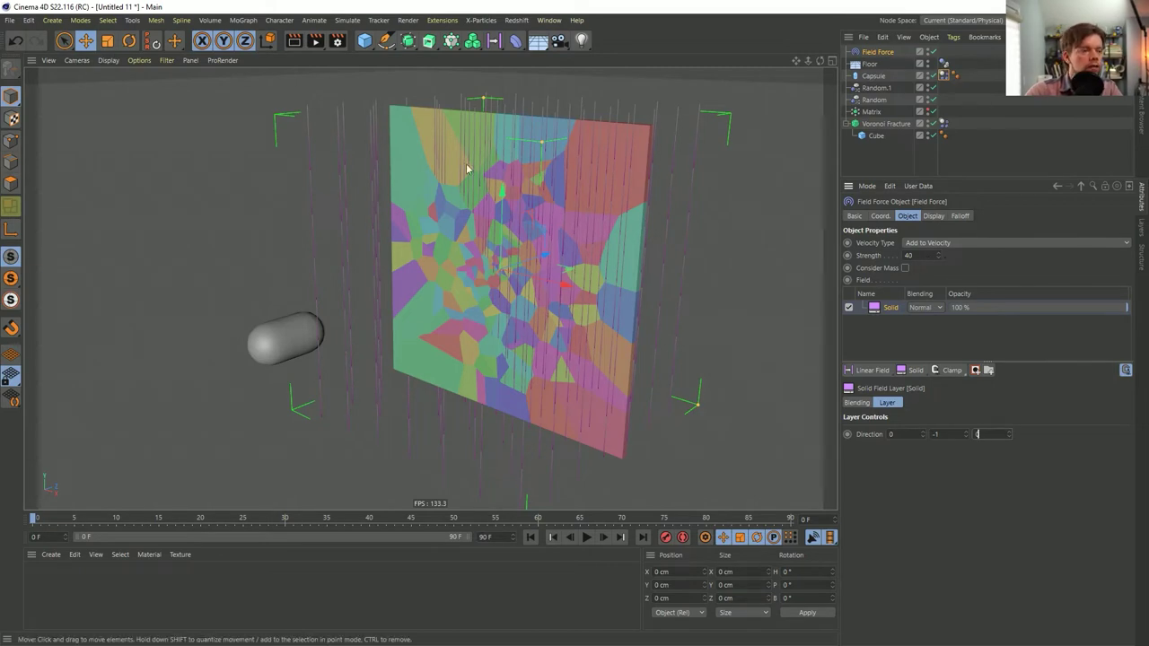
- Play the simulation several times to check how the pieces fall under the downward force, rewinding to frame 0
{"action": "left_click", "coordinate": [586, 537]}
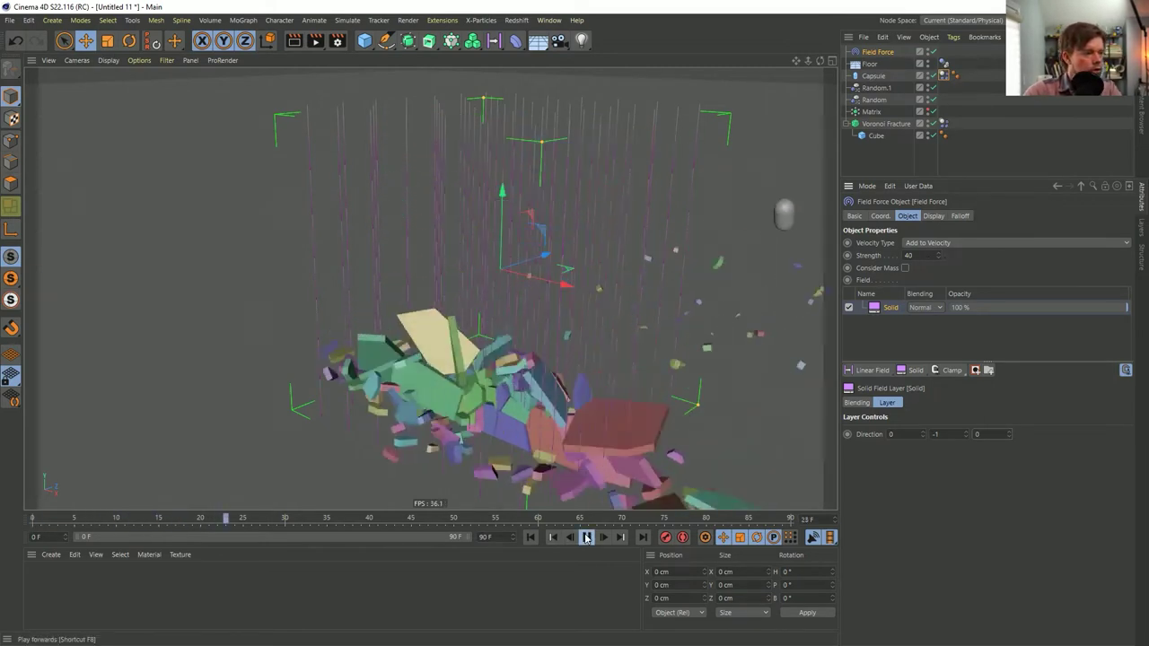
{"action": "left_click", "coordinate": [530, 537]}
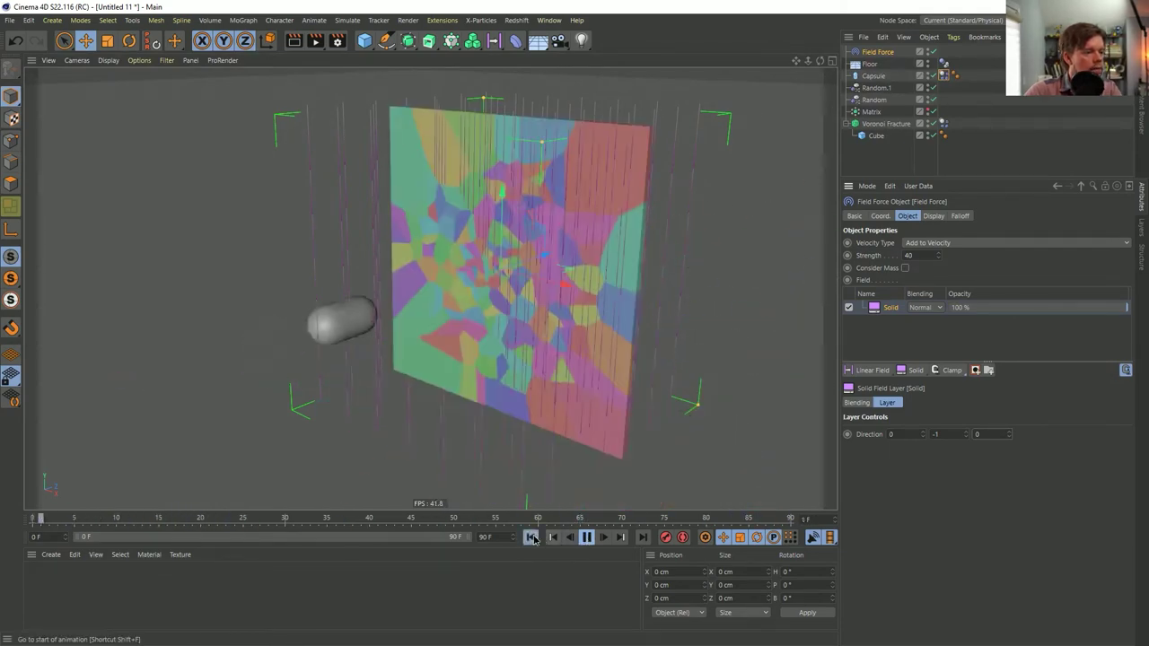
{"action": "left_click", "coordinate": [562, 537]}
{"action": "left_click", "coordinate": [531, 537]}
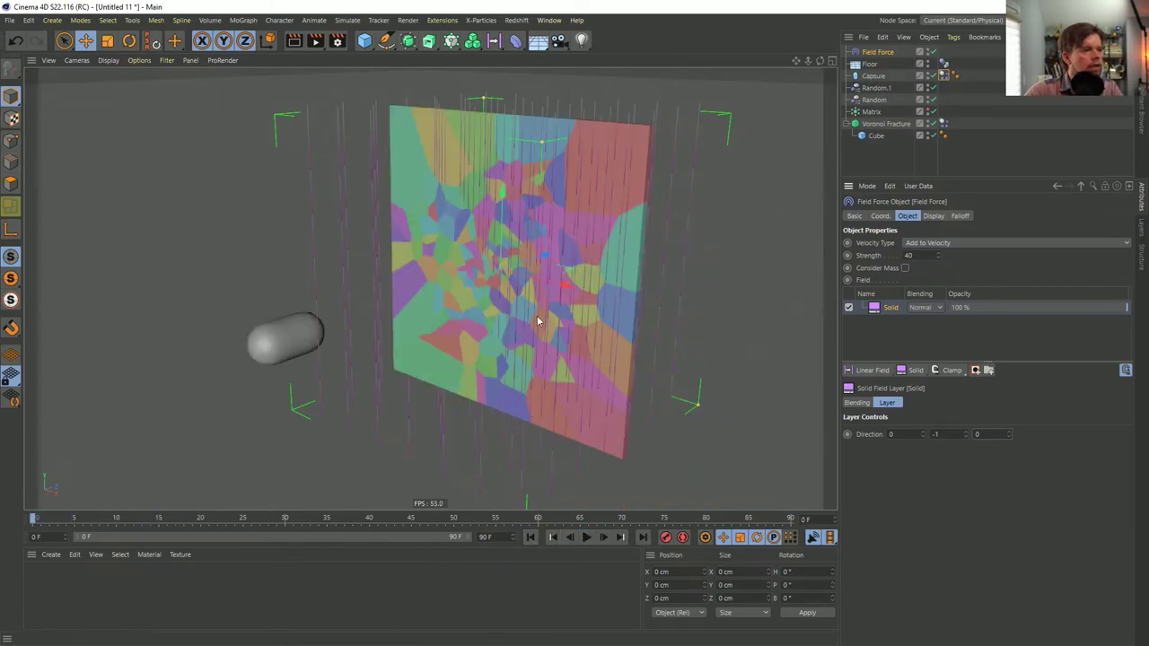
{"action": "left_click", "coordinate": [586, 537]}
{"action": "left_click", "coordinate": [586, 537]}
{"action": "left_click", "coordinate": [531, 536]}
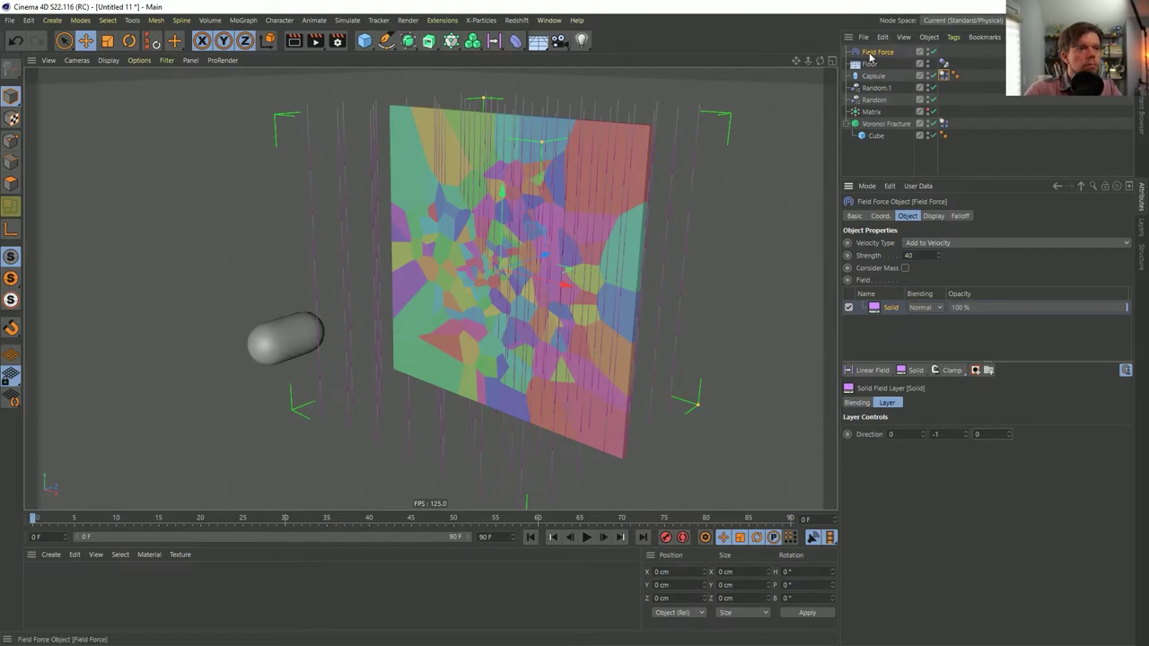
- Turn off the Field Force's display box
{"action": "left_click", "coordinate": [933, 217]}
{"action": "left_click", "coordinate": [931, 243]}
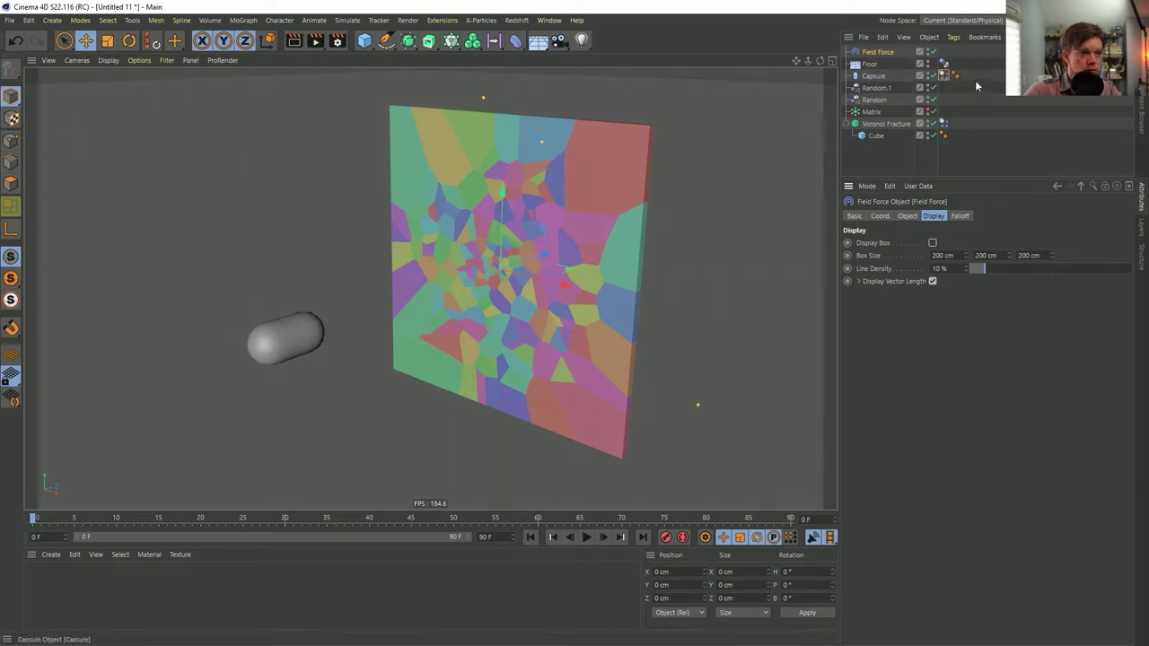
- Add a MoGraph Weightmap tag to the Voronoi Fracture
{"action": "left_click", "coordinate": [886, 124]}
{"action": "right_click", "coordinate": [873, 130]}
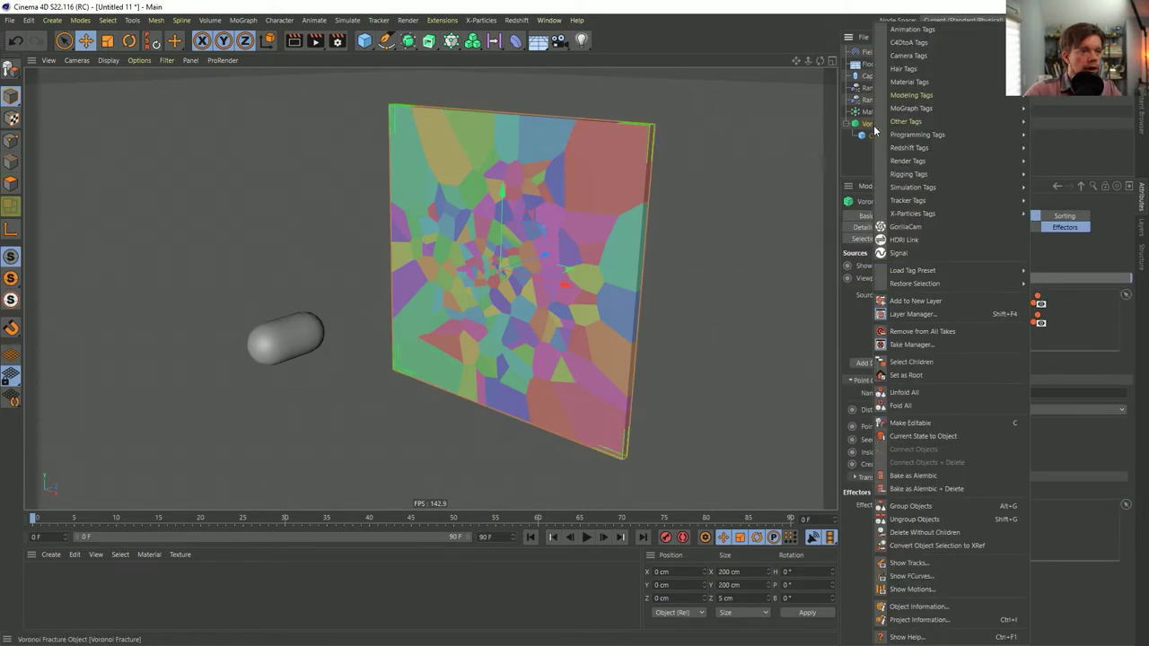
{"action": "mouse_move", "coordinate": [881, 141]}
{"action": "mouse_move", "coordinate": [914, 108]}
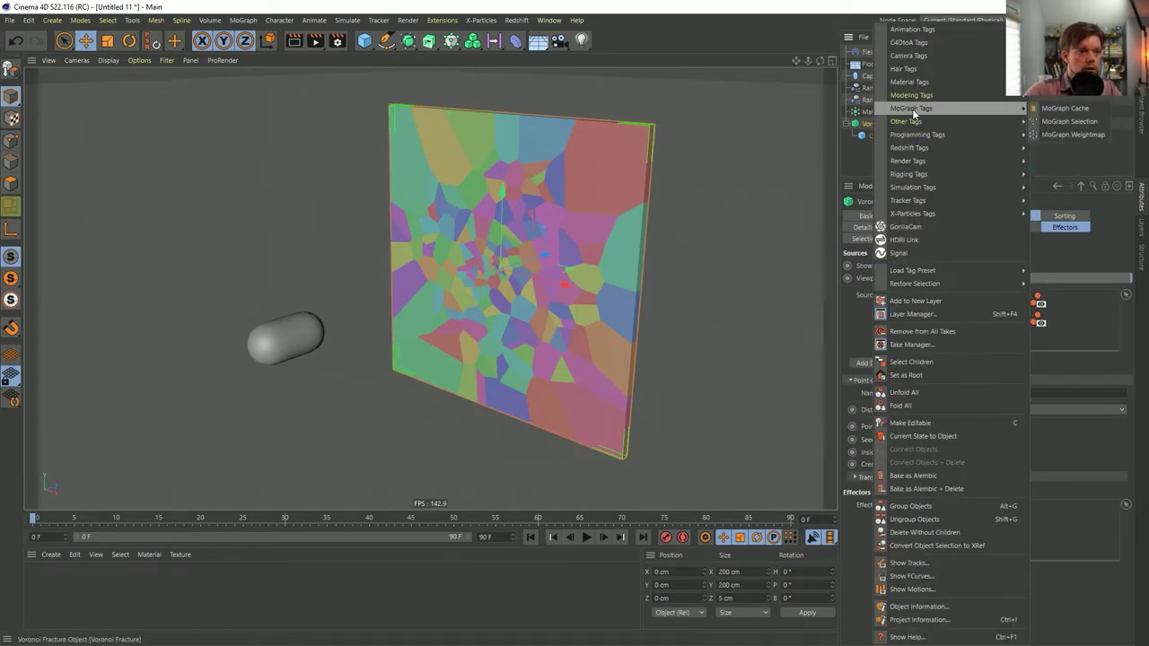
{"action": "left_click", "coordinate": [1069, 135]}
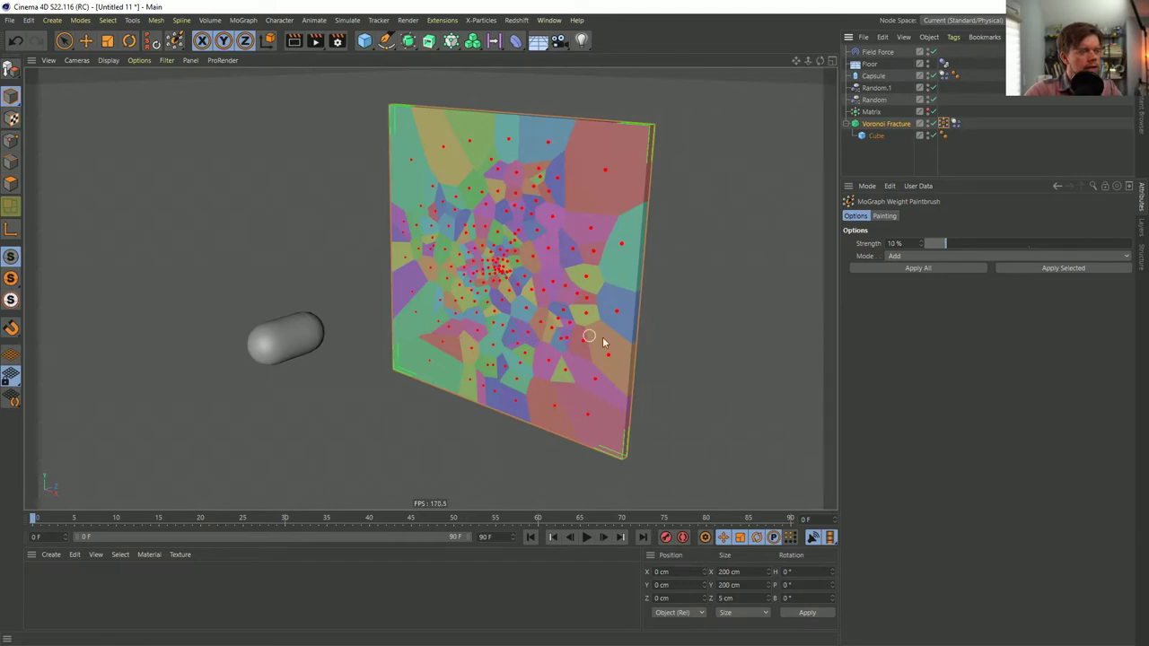
- Enable Use Fields on the MoGraph Weightmap tag and add a Capsule Field to it
{"action": "left_click", "coordinate": [944, 123]}
{"action": "left_click", "coordinate": [891, 266]}
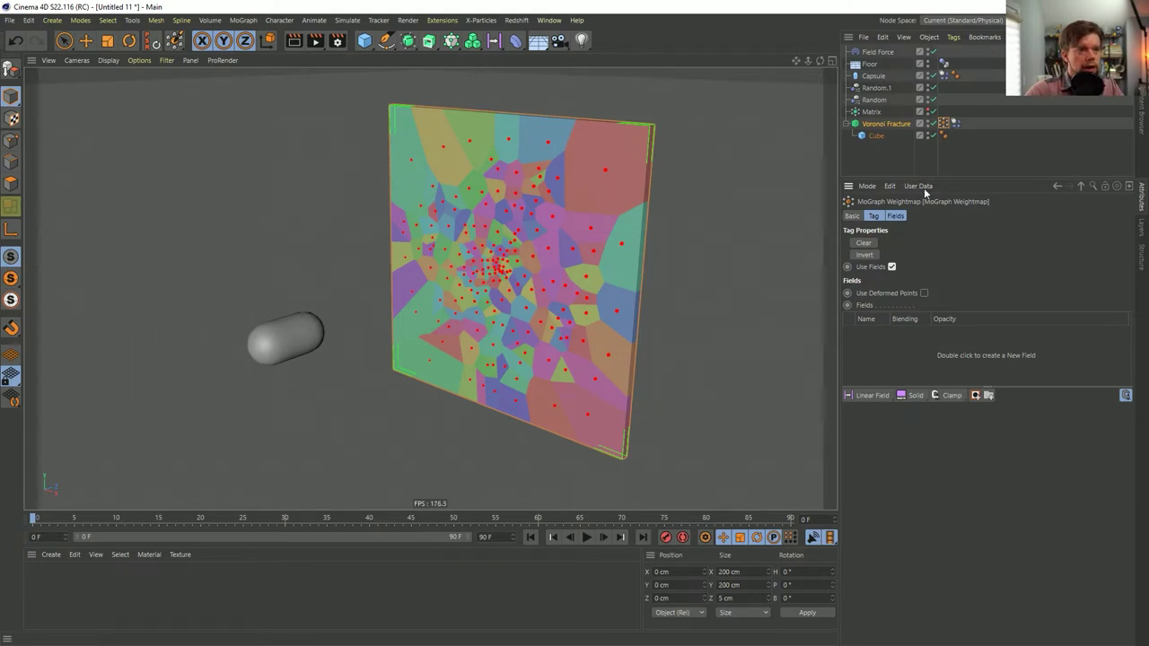
{"action": "left_click", "coordinate": [871, 395]}
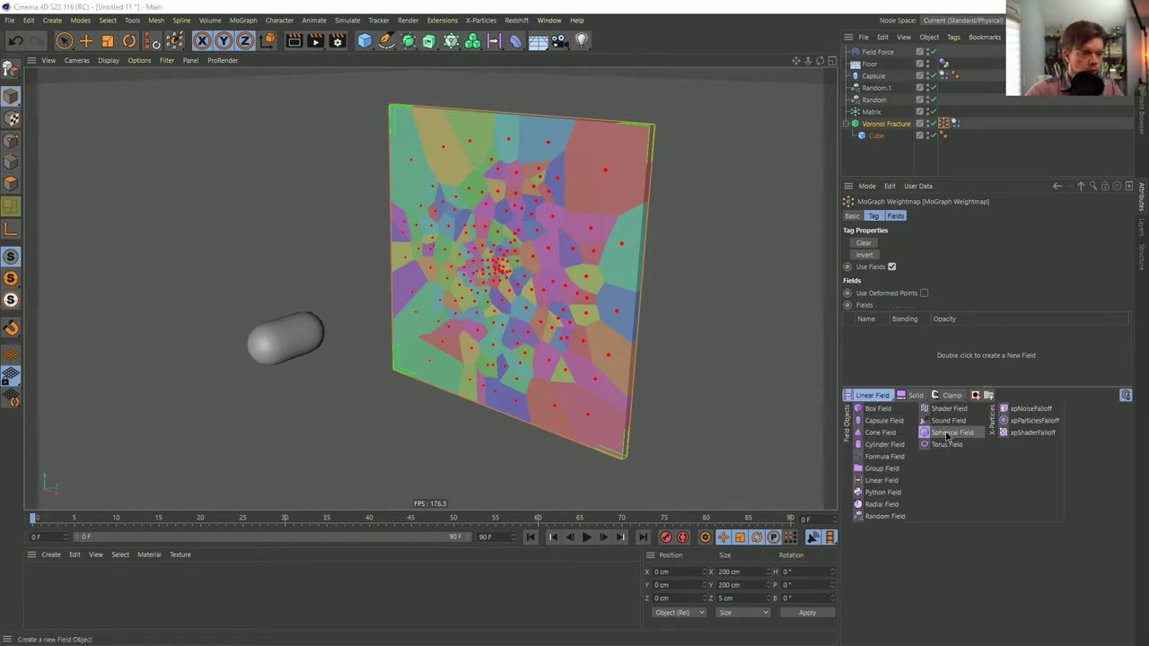
{"action": "left_click", "coordinate": [885, 421]}
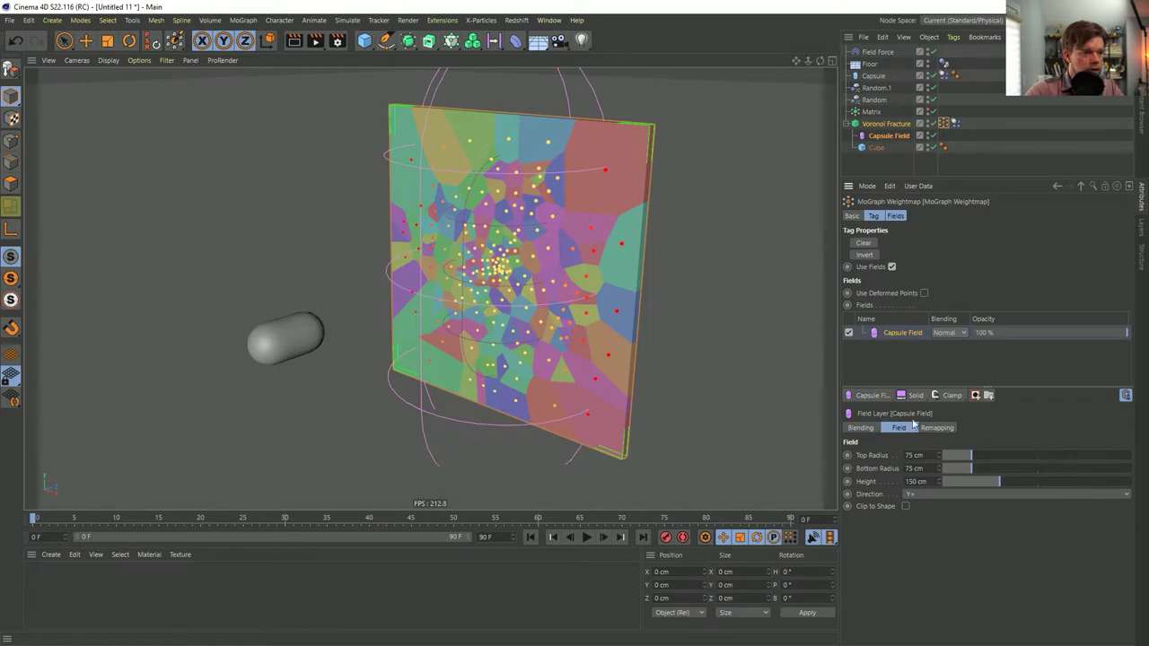
- Make the Capsule Field a child of the Capsule object and set its direction to Z+
{"action": "left_click", "coordinate": [888, 136]}
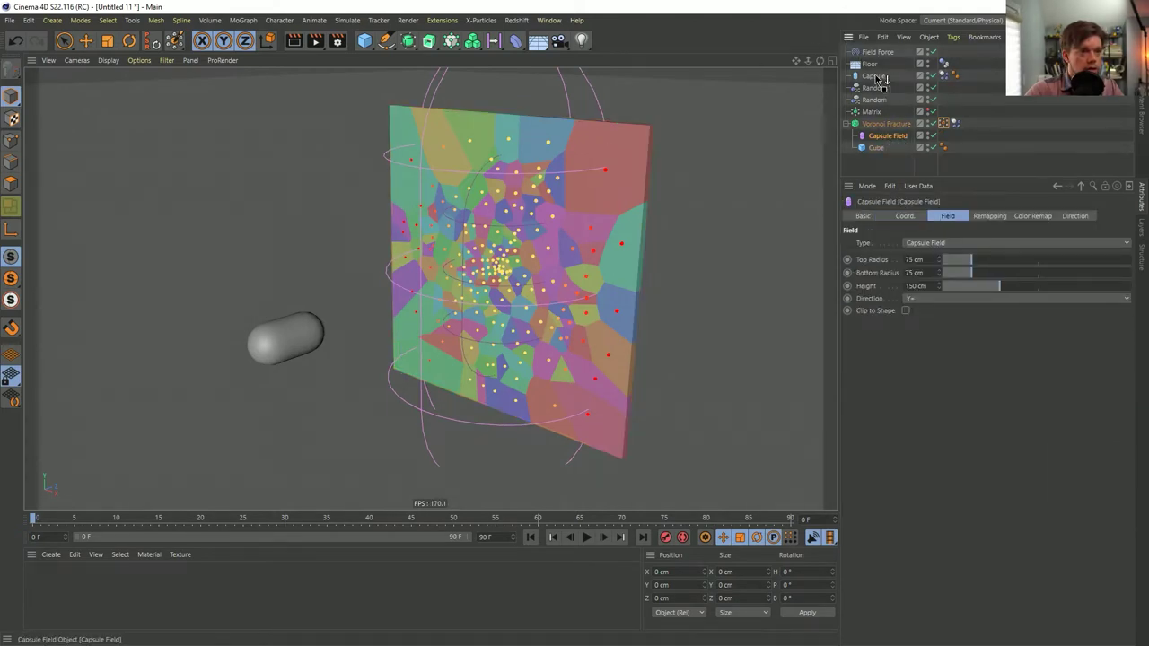
{"action": "left_click_drag", "start_coordinate": [878, 79], "coordinate": [876, 78]}
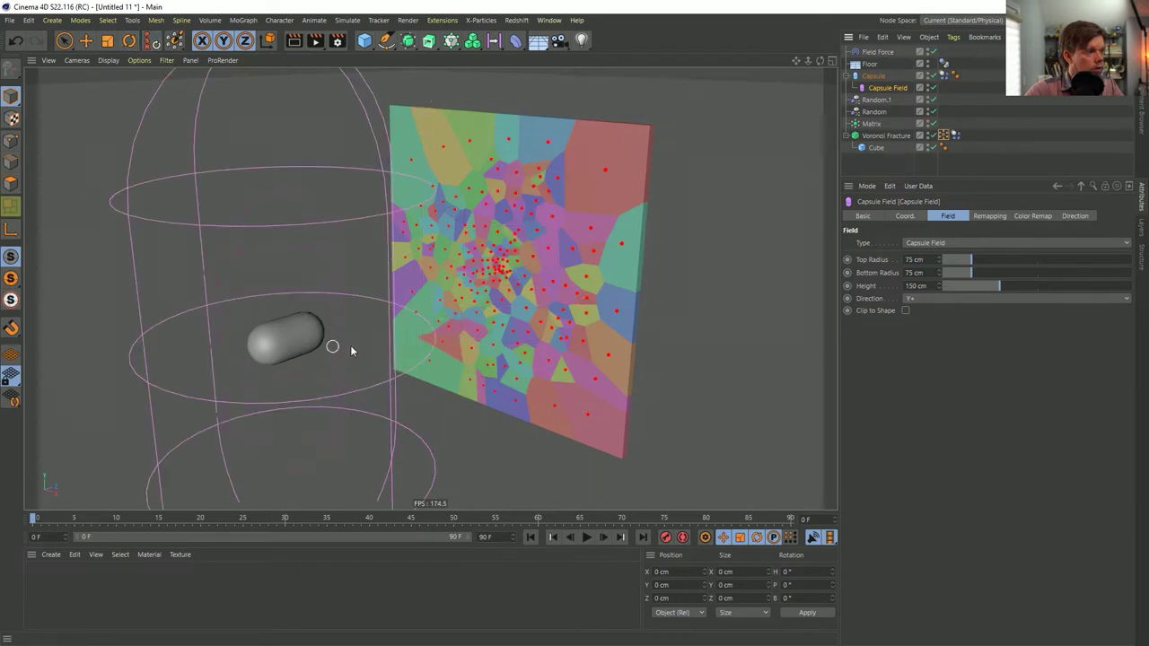
{"action": "left_click", "coordinate": [960, 298]}
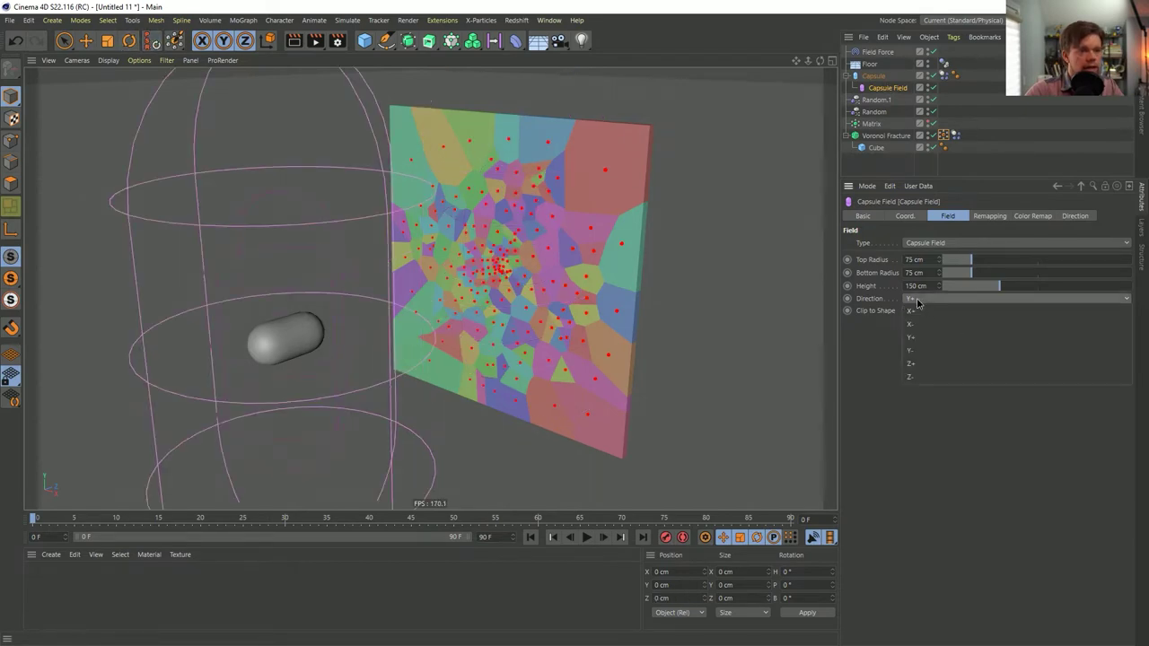
{"action": "left_click", "coordinate": [911, 365]}
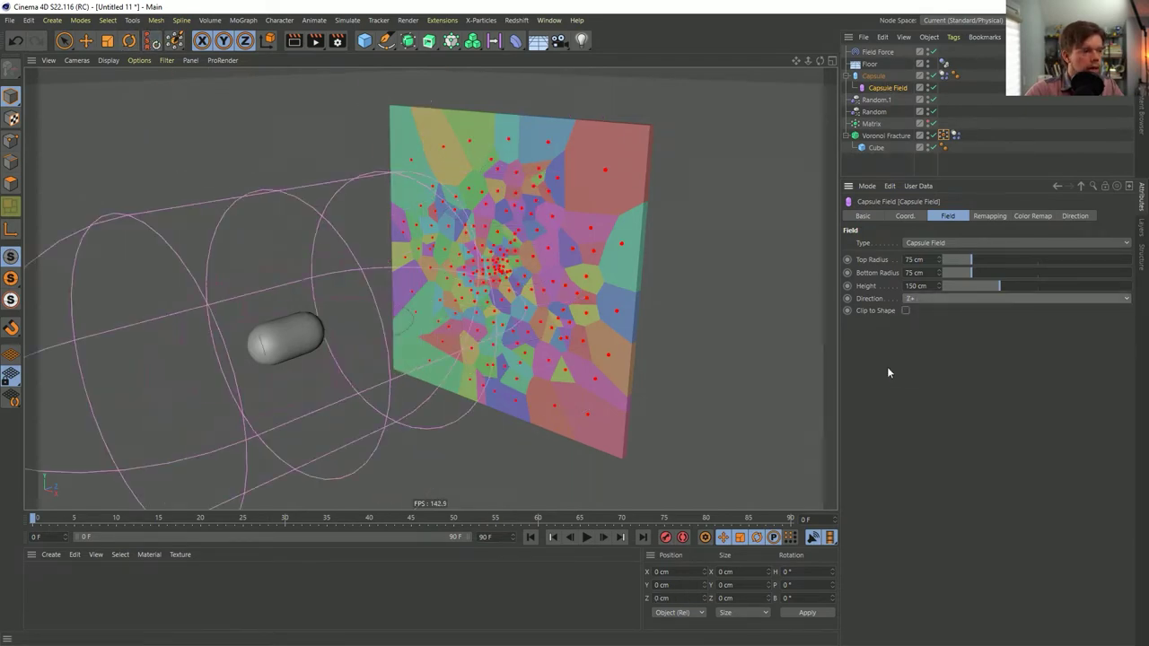
- Scale the Capsule Field down around the bullet to radii of 11.55 cm and a height of 23.1 cm, and adjust its remapping
{"action": "key", "text": "t"}
{"action": "left_click_drag", "start_coordinate": [660, 307], "coordinate": [256, 359]}
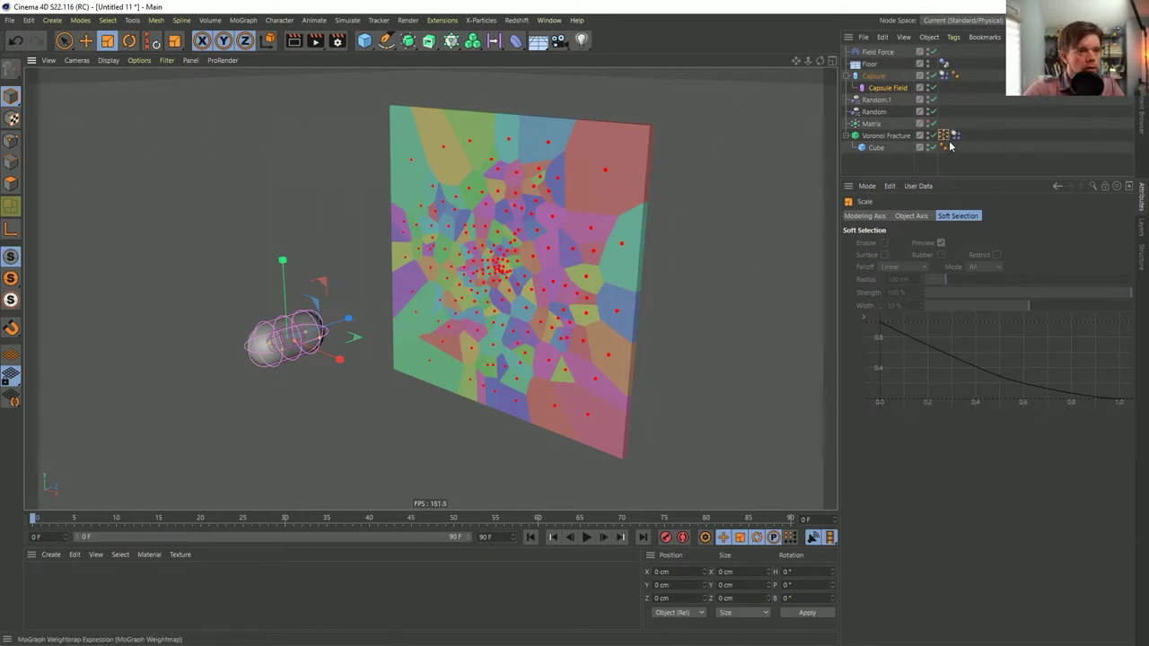
{"action": "left_click", "coordinate": [869, 89]}
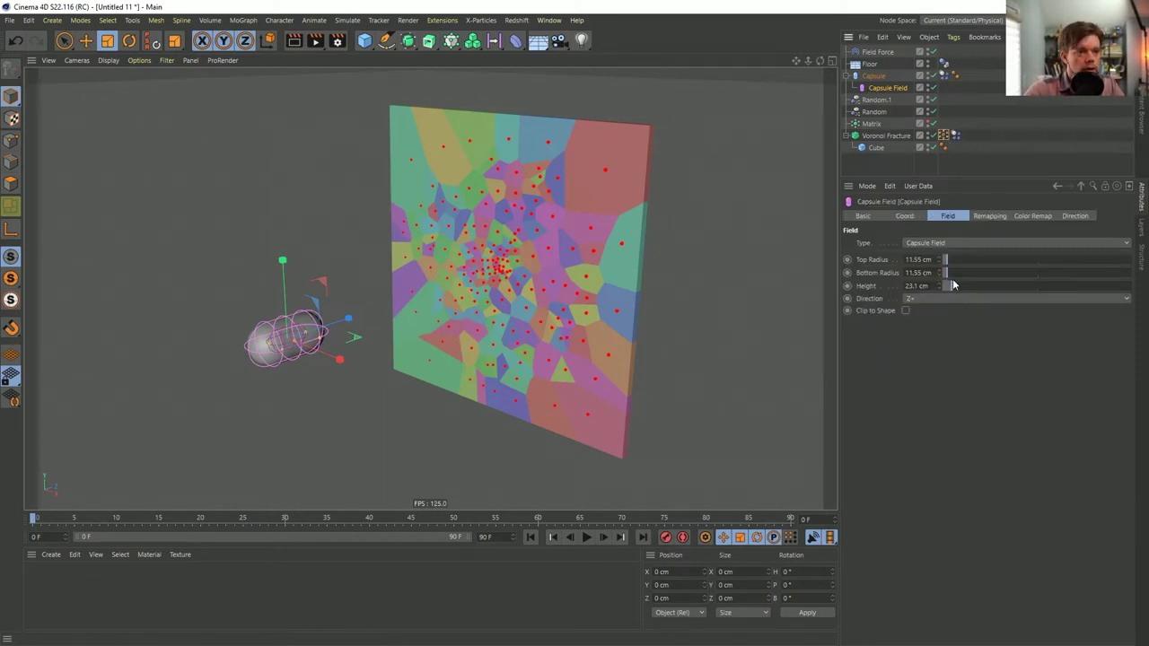
{"action": "left_click", "coordinate": [988, 217]}
{"action": "left_click_drag", "start_coordinate": [965, 334], "coordinate": [1086, 330]}
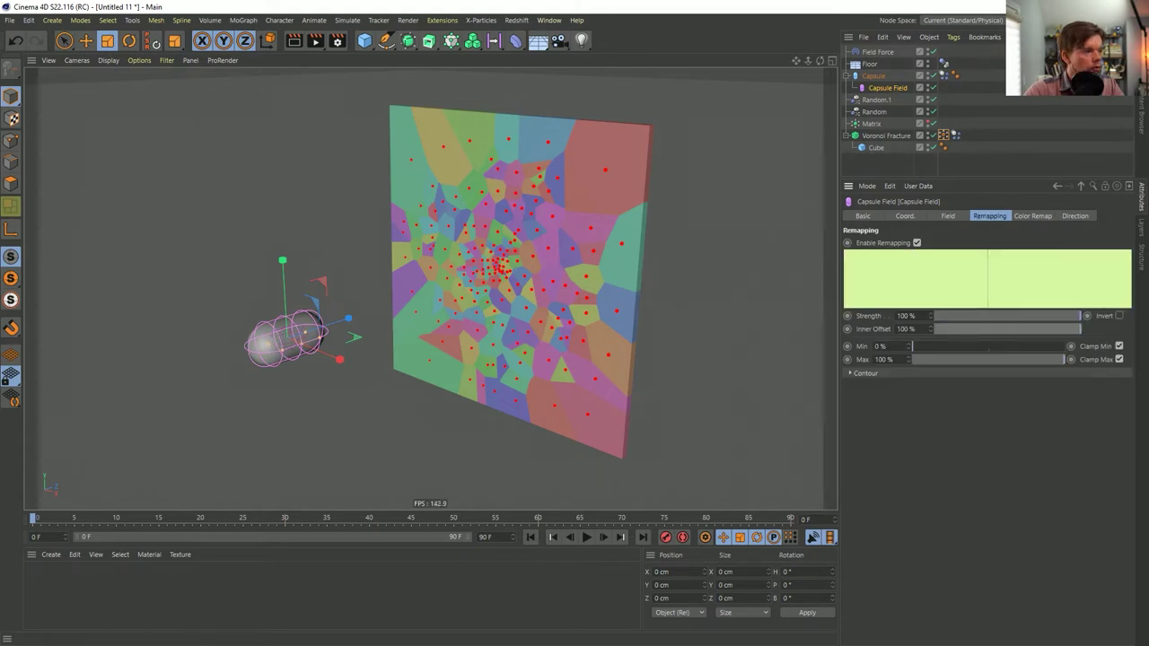
- Show the MoGraph Weightmap and play the simulation to watch the weights as the bullet hits, rewinding to frame 0
{"action": "left_click", "coordinate": [944, 135]}
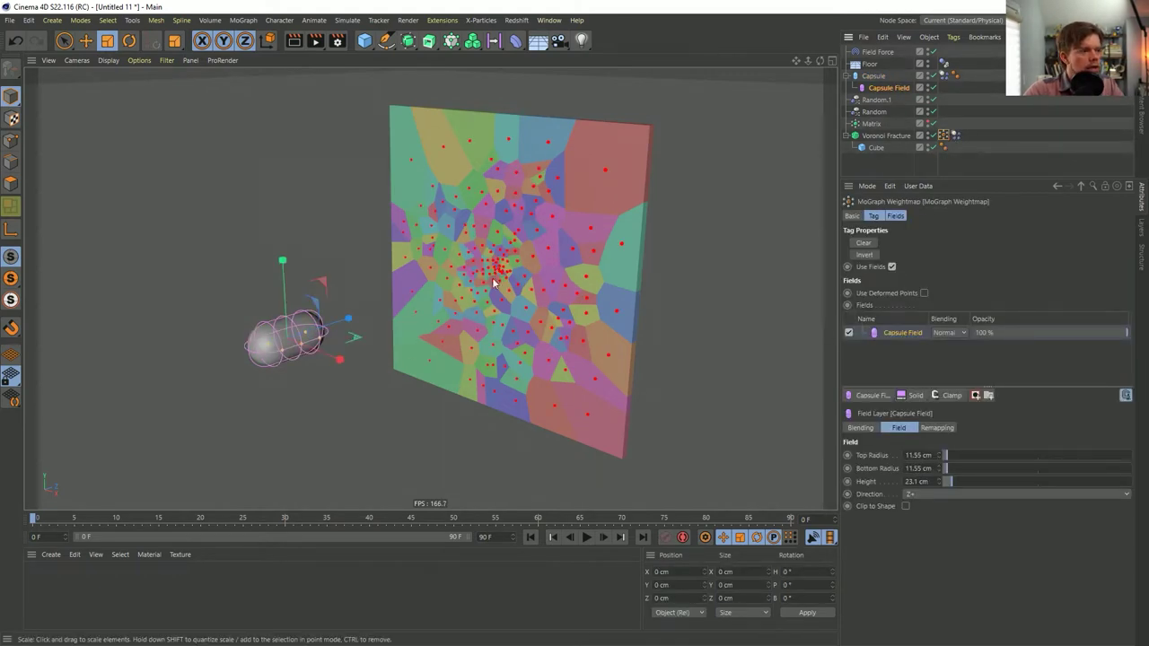
{"action": "left_click", "coordinate": [585, 536]}
{"action": "left_click", "coordinate": [586, 537]}
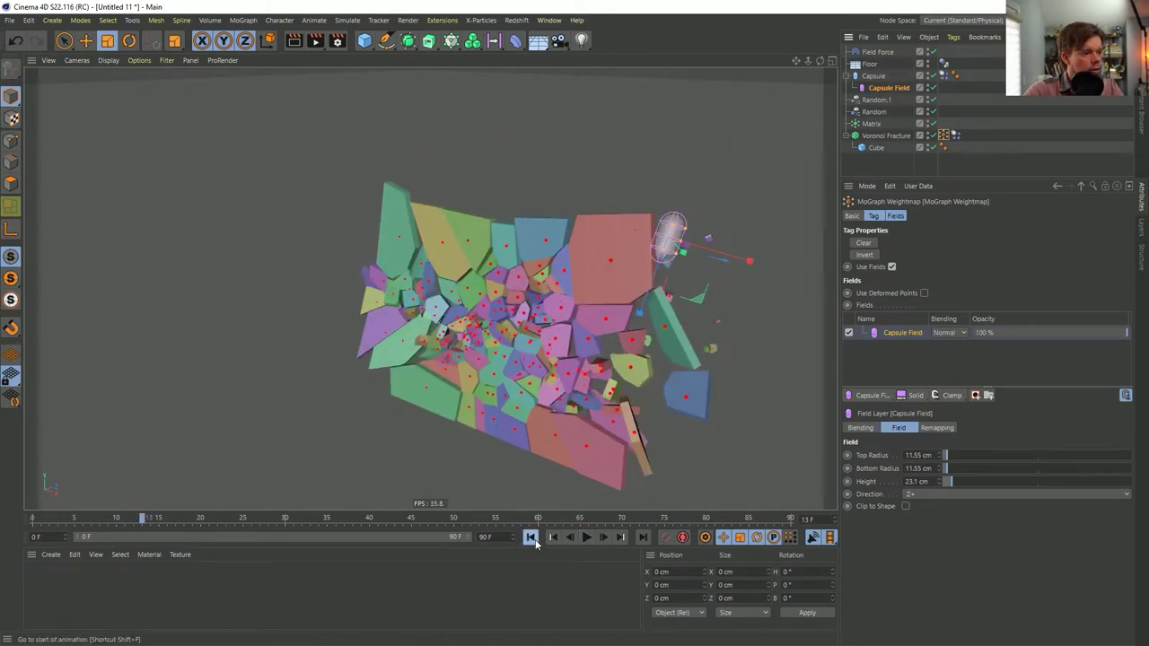
{"action": "left_click", "coordinate": [530, 537]}
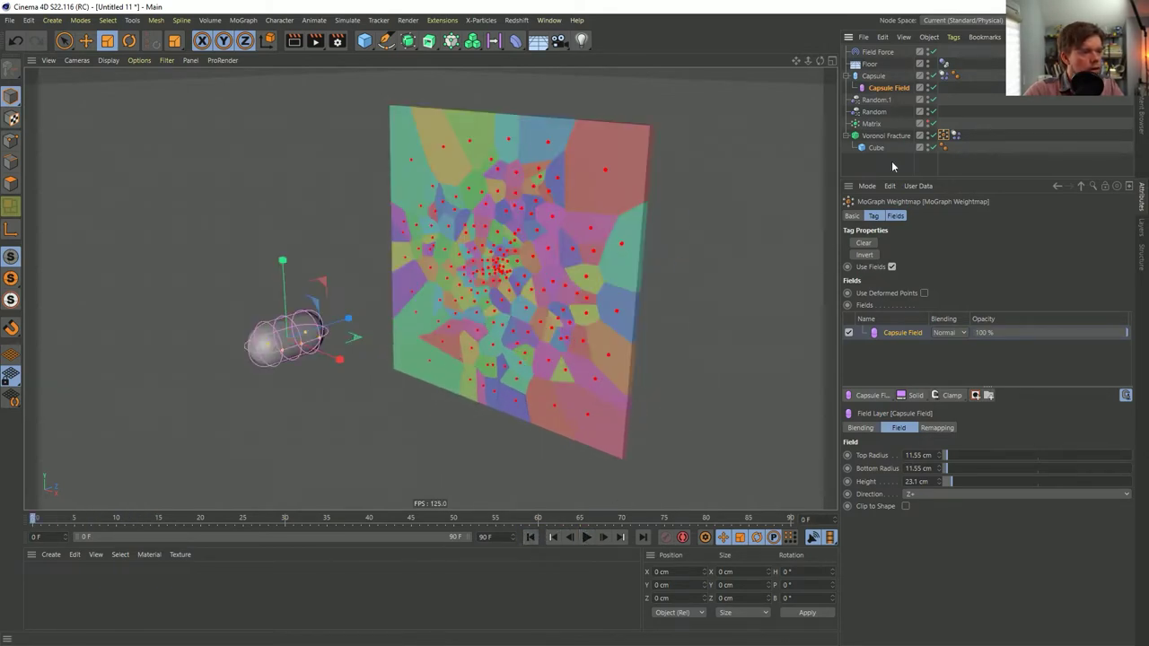
- Move the Dynamics Body tag from the Voronoi Fracture to the Matrix object and play the animation to check the weightmap on the unbroken panel
{"action": "left_click", "coordinate": [957, 128]}
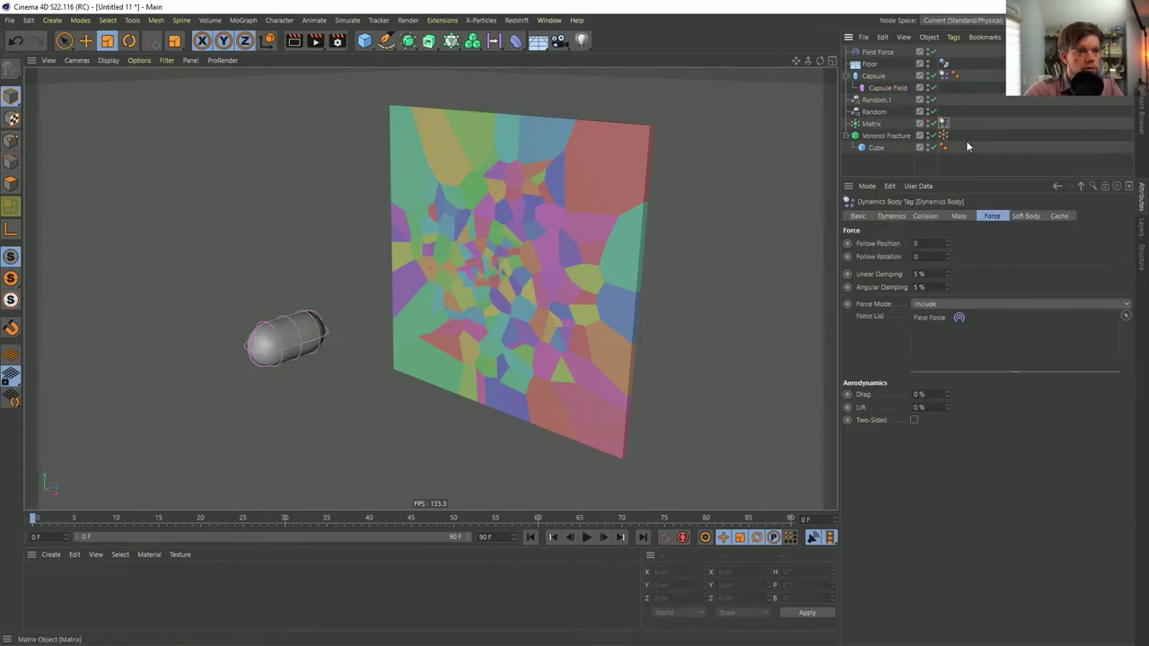
{"action": "left_click", "coordinate": [942, 135]}
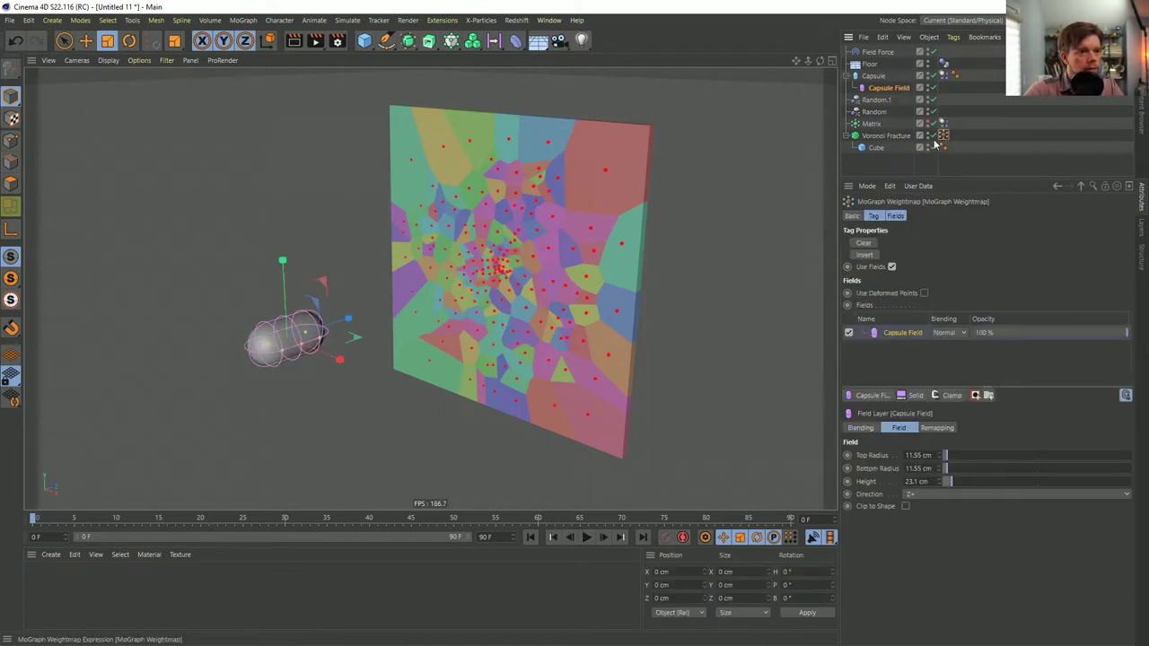
{"action": "left_click", "coordinate": [588, 537]}
{"action": "left_click", "coordinate": [588, 537]}
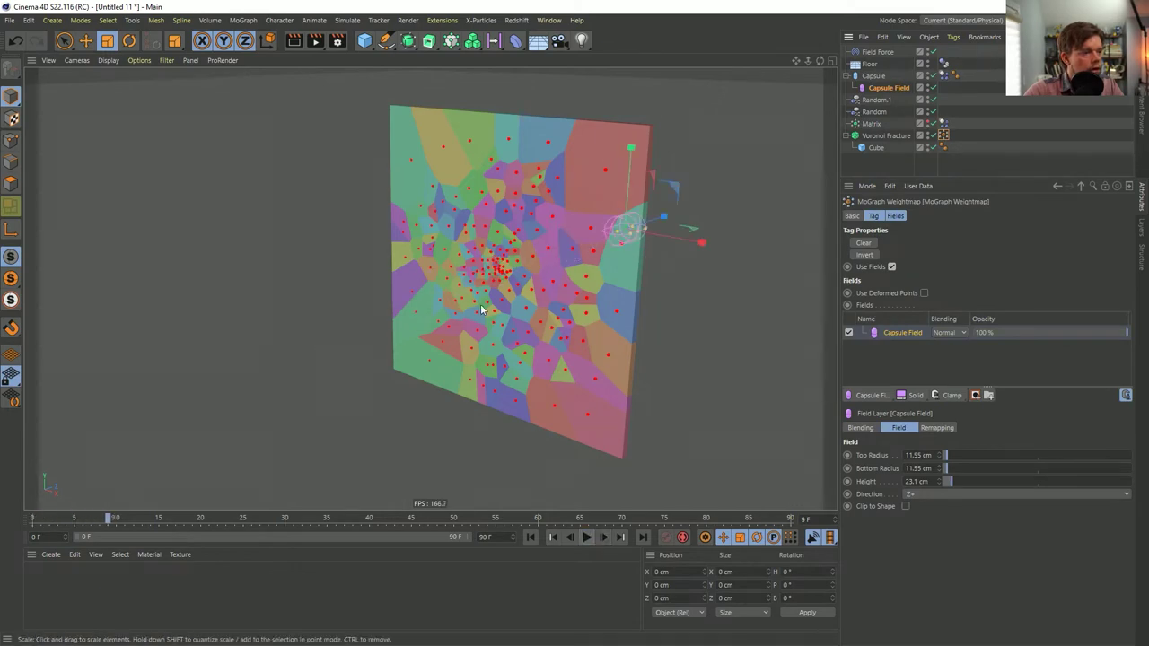
{"action": "left_click", "coordinate": [533, 538]}
{"action": "left_click", "coordinate": [587, 538]}
{"action": "left_click", "coordinate": [587, 538]}
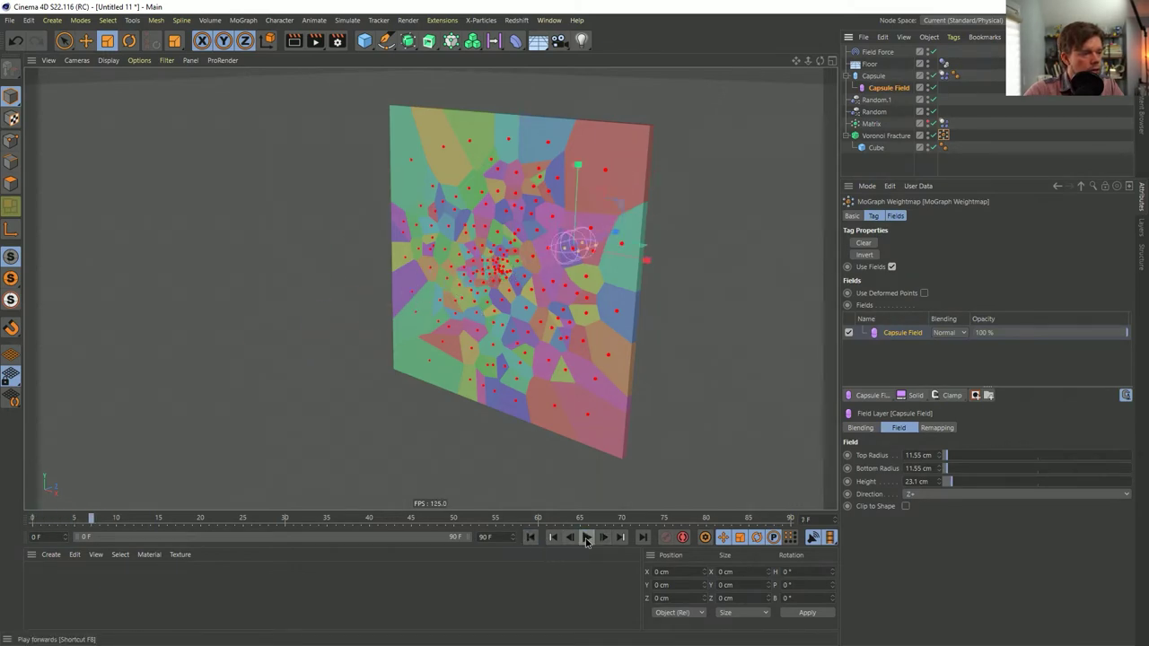
- Add a Decay layer above the Capsule Field in the MoGraph Weightmap and play the animation to check how the weights hold
{"action": "left_click", "coordinate": [943, 136]}
{"action": "left_click", "coordinate": [949, 396]}
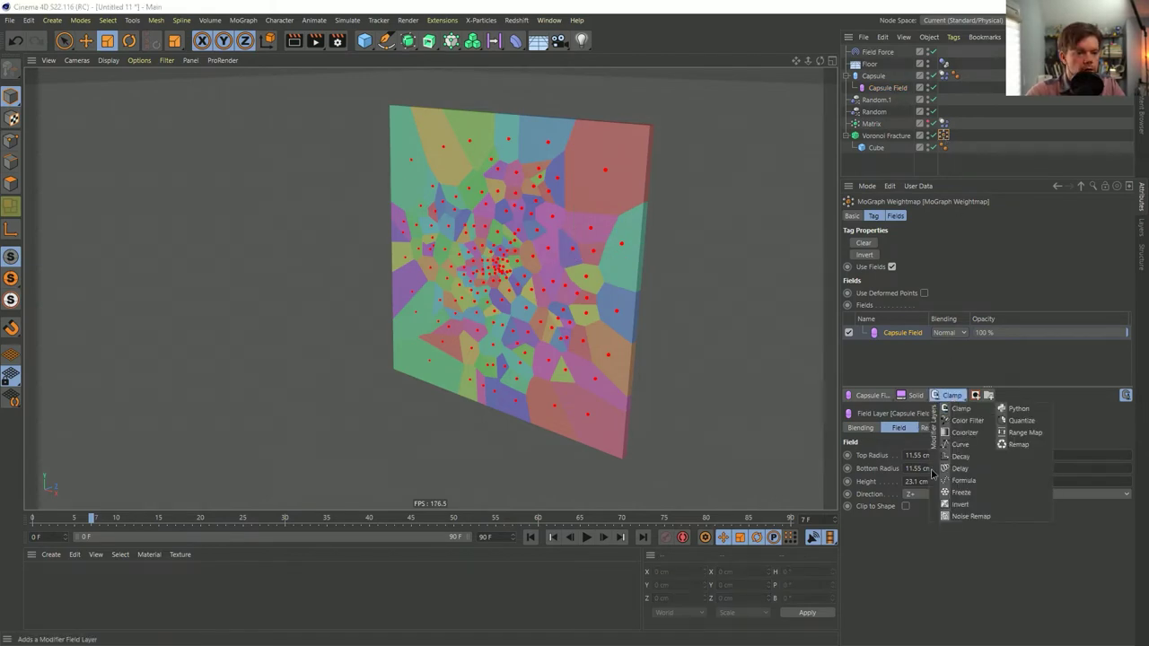
{"action": "left_click", "coordinate": [975, 456]}
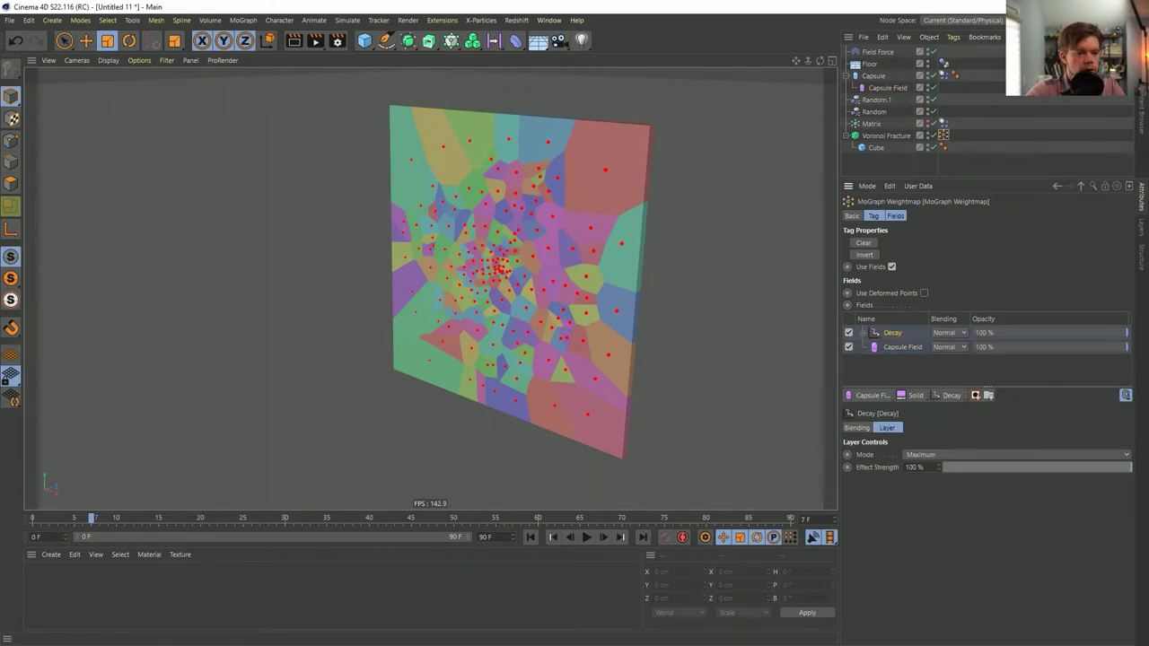
{"action": "left_click", "coordinate": [585, 536]}
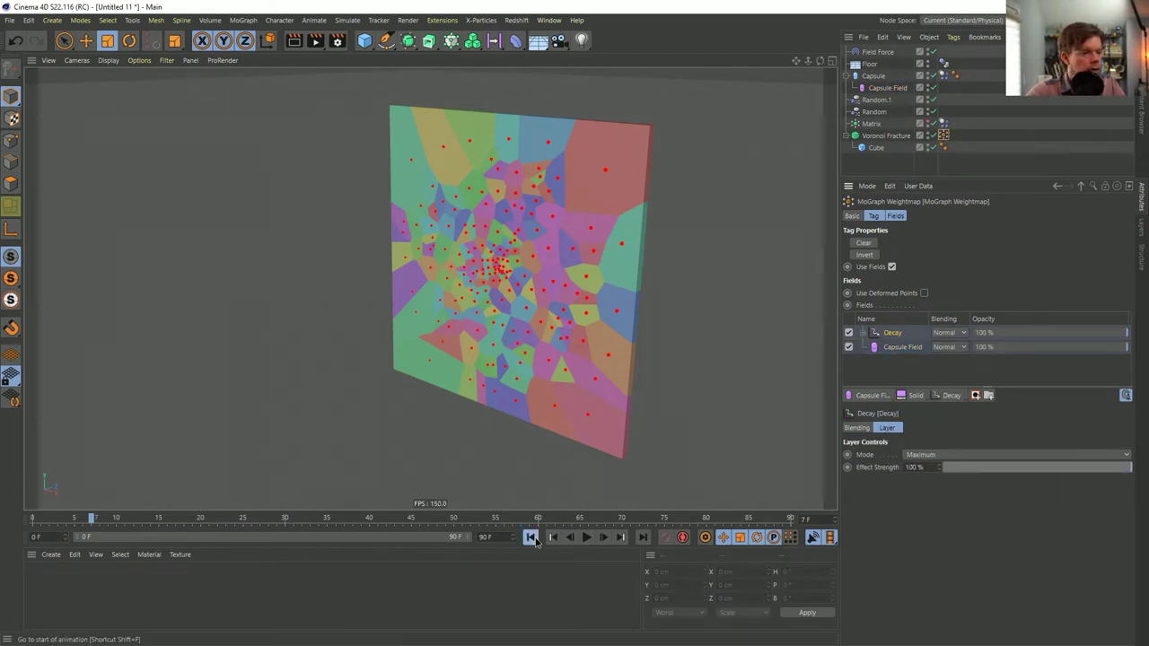
{"action": "left_click", "coordinate": [587, 538]}
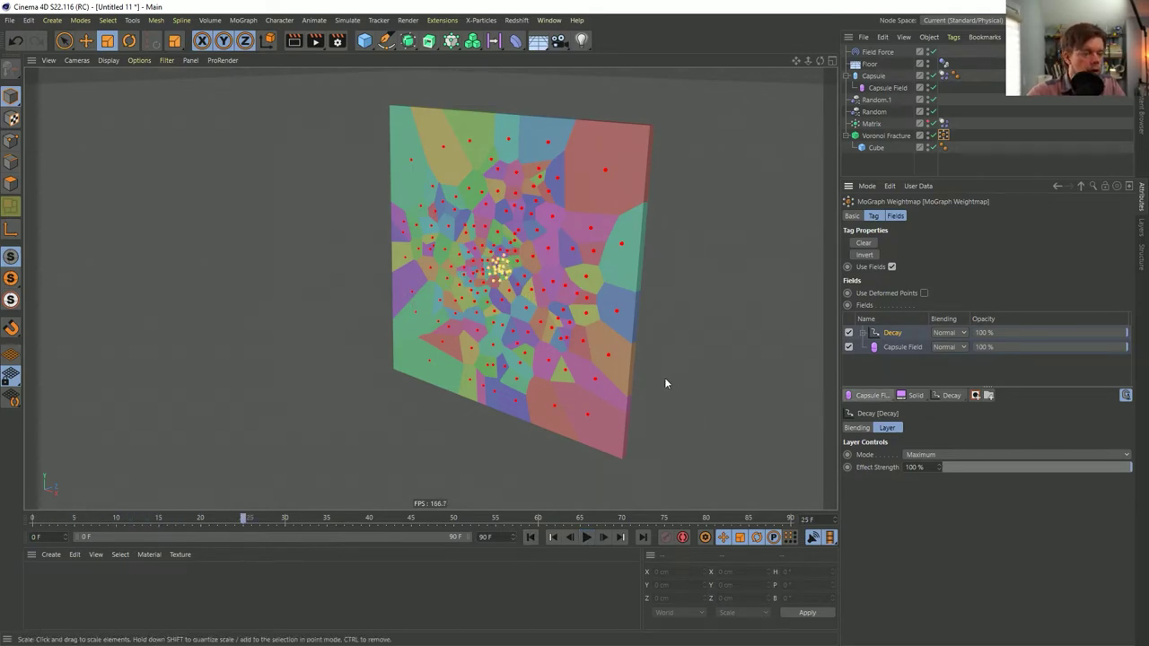
- Disable the Decay layer and add a Freeze layer to the weightmap's field list
{"action": "left_click", "coordinate": [848, 333]}
{"action": "left_click", "coordinate": [951, 395]}
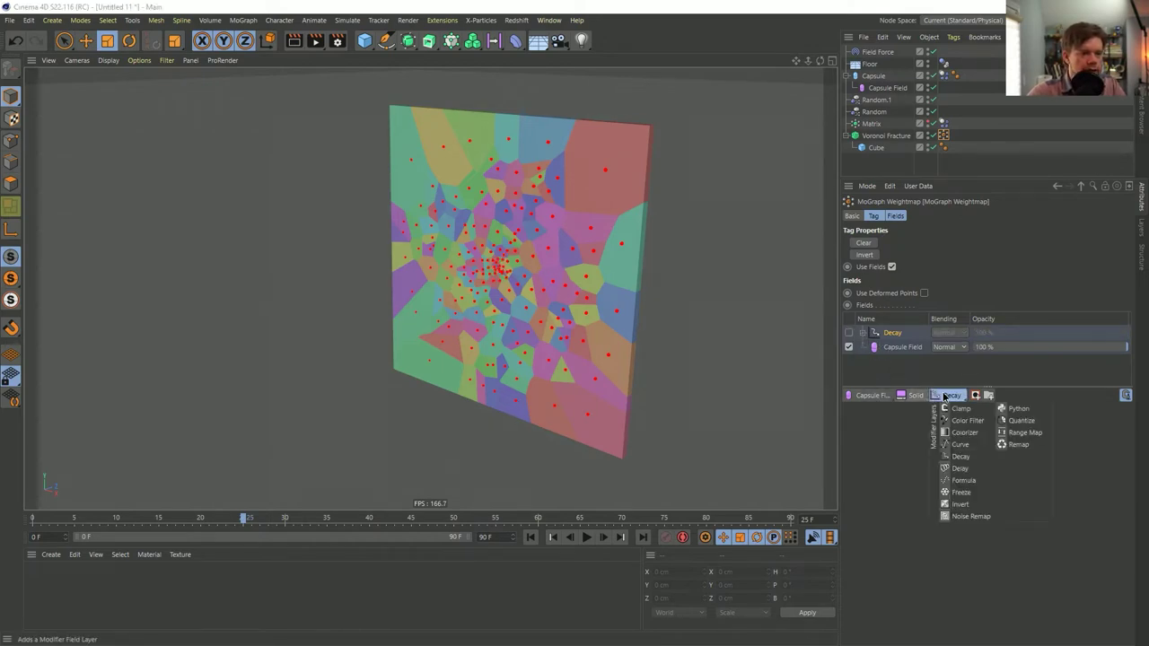
{"action": "left_click", "coordinate": [961, 493]}
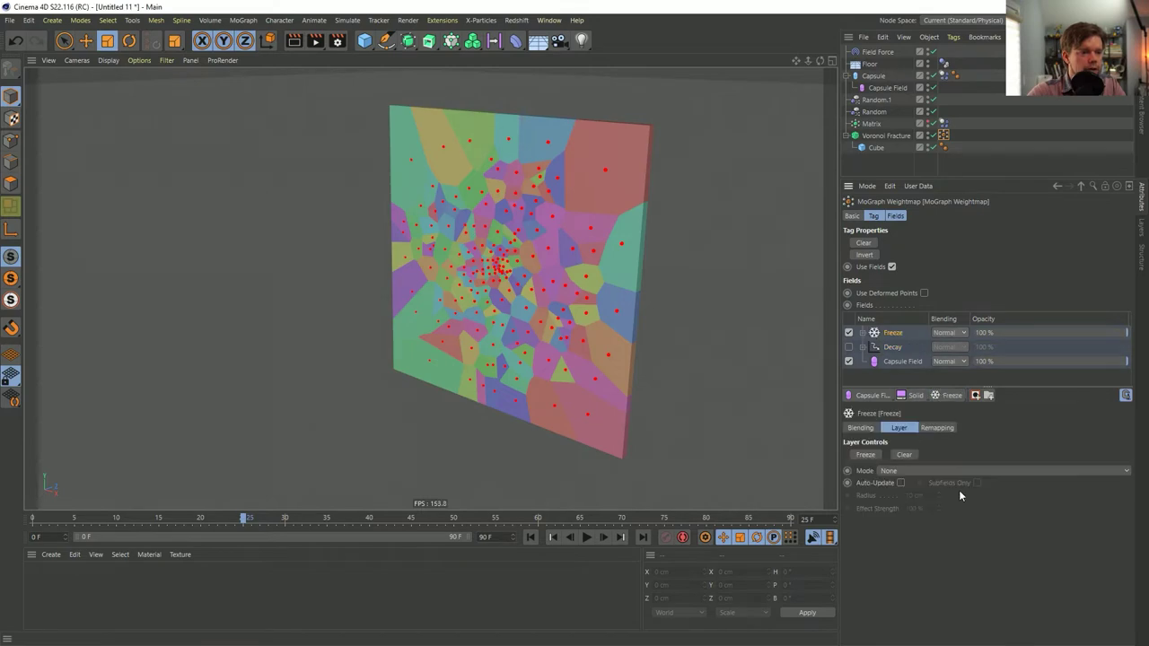
- Set the Freeze layer's blending to Add and its mode to Grow
{"action": "left_click", "coordinate": [944, 333]}
{"action": "left_click", "coordinate": [947, 440]}
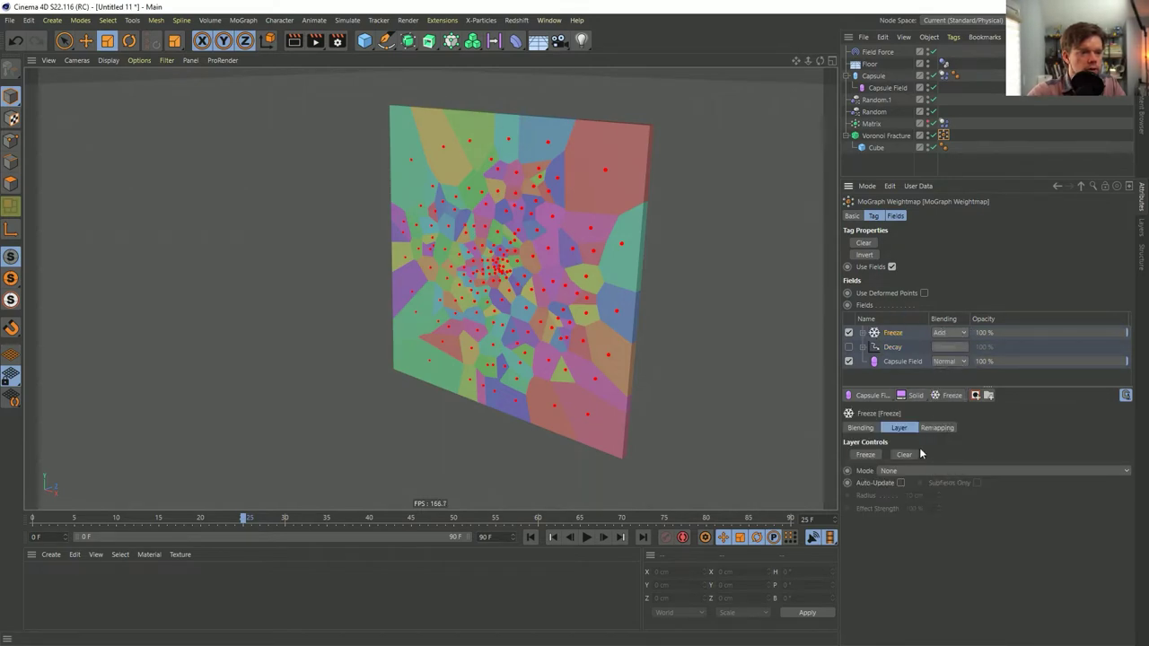
{"action": "left_click", "coordinate": [893, 471]}
{"action": "left_click", "coordinate": [892, 536]}
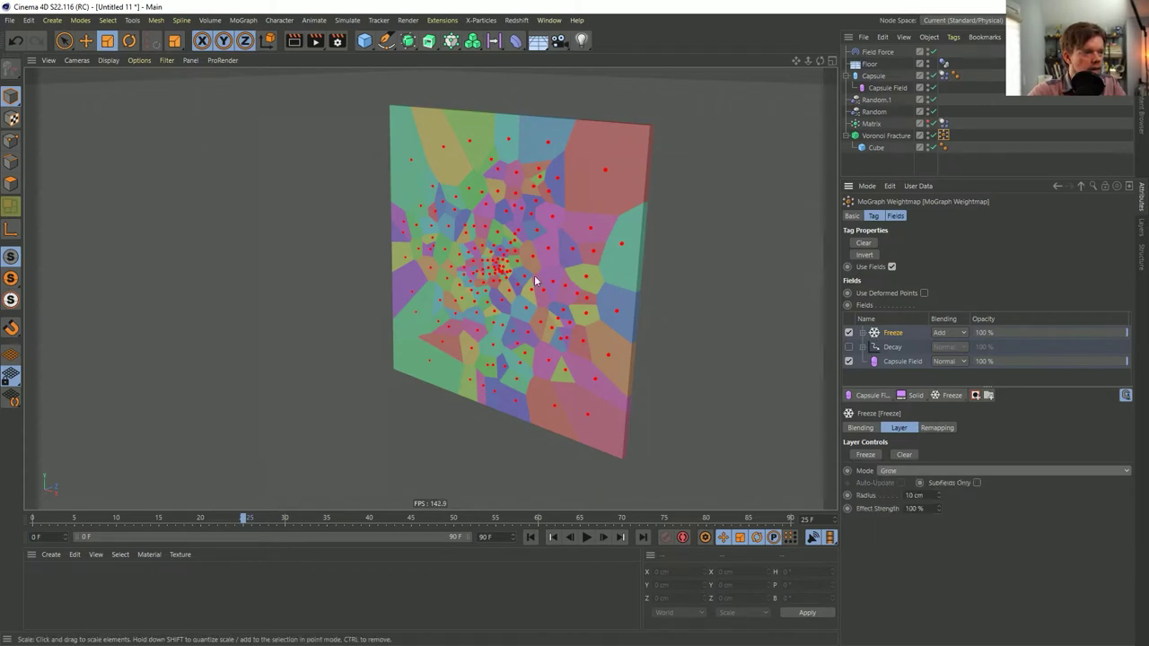
- Create a temporary cube scaled down to about 4.8 cm as a size reference on the panel, and delete it
{"action": "left_click_drag", "start_coordinate": [365, 40], "coordinate": [477, 52]}
{"action": "left_click_drag", "start_coordinate": [623, 170], "coordinate": [280, 371]}
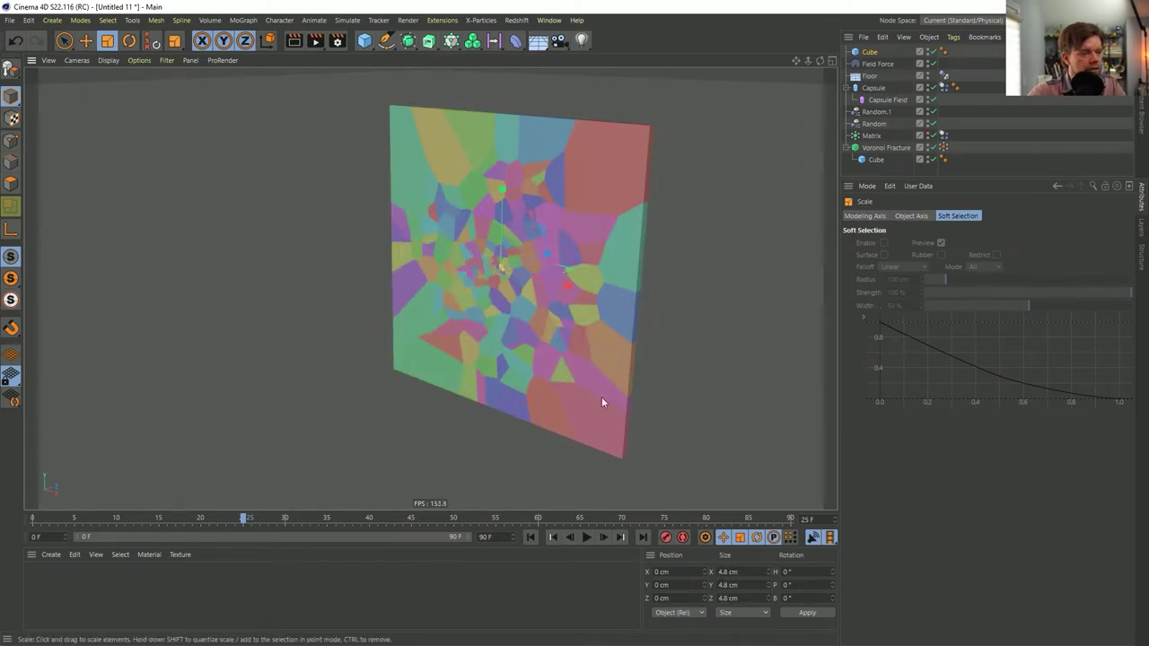
{"action": "left_click", "coordinate": [869, 52]}
{"action": "key", "text": "Delete"}
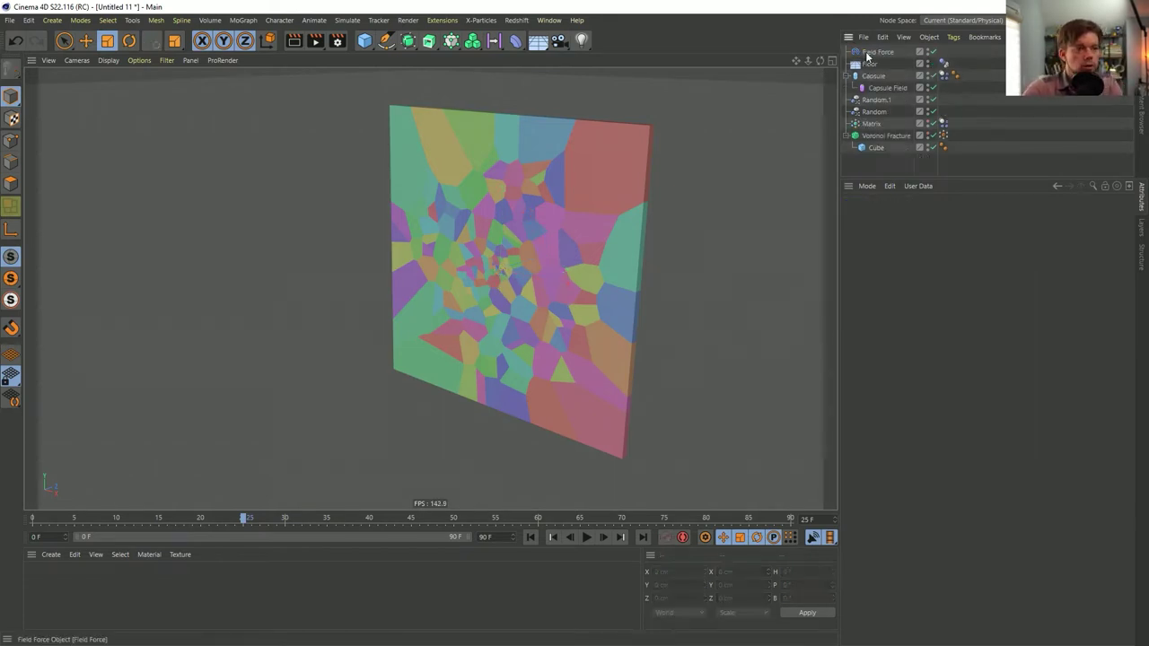
- Set the Freeze layer's radius to 20 cm and effect strength to 10 %, and play the animation from the start to check the spread
{"action": "left_click", "coordinate": [944, 134]}
{"action": "left_click", "coordinate": [913, 508]}
{"action": "double_click", "coordinate": [925, 496]}
{"action": "type", "text": "220"}
{"action": "key", "text": "Tab"}
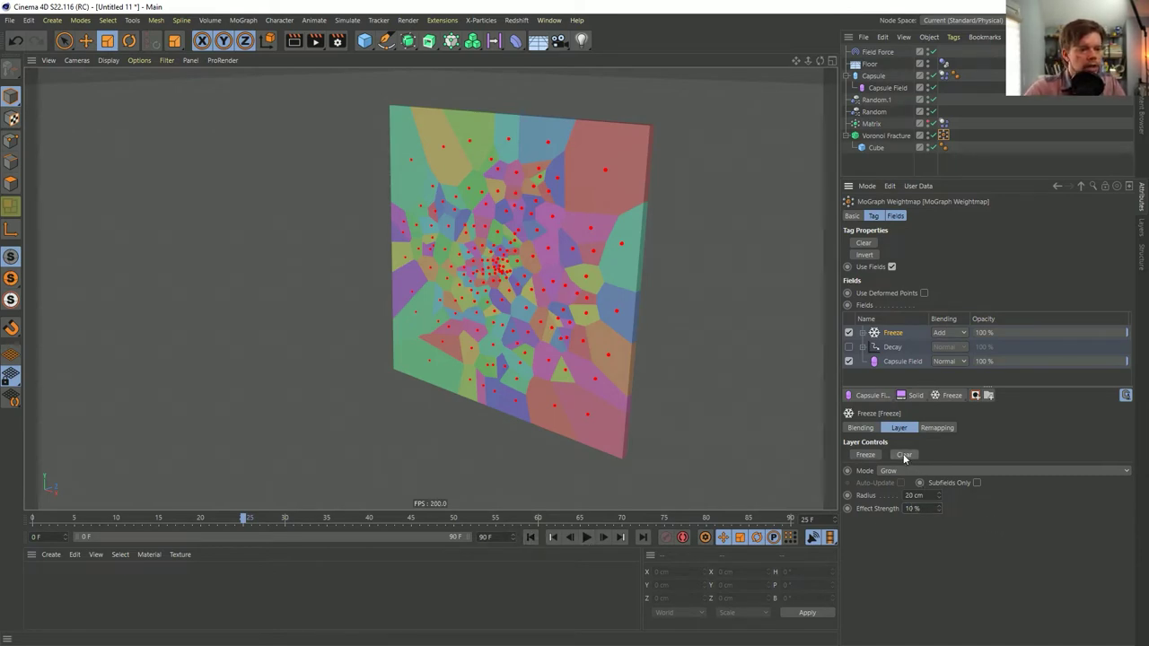
{"action": "left_click", "coordinate": [530, 537]}
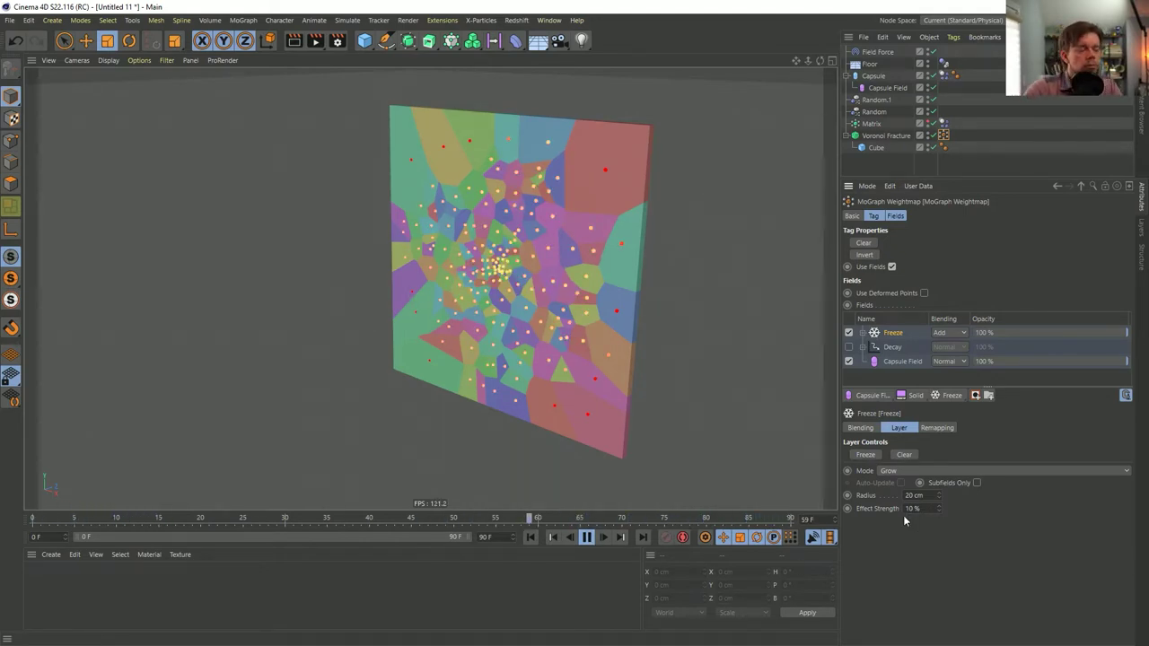
{"action": "left_click", "coordinate": [585, 537]}
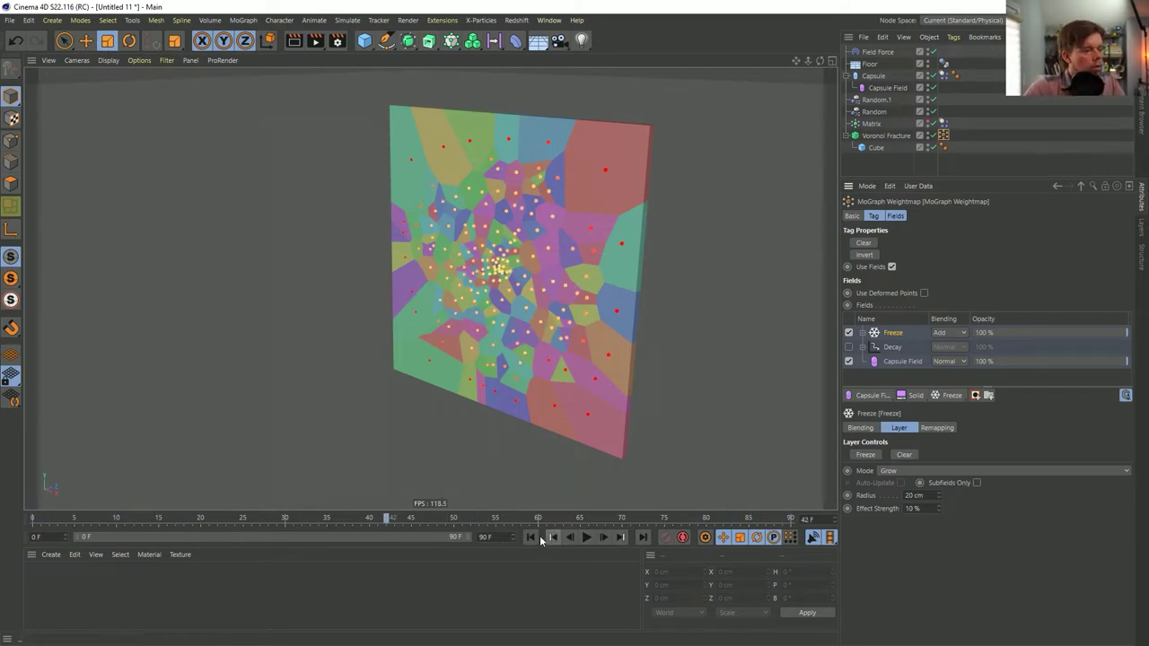
- Move the Dynamics Body tag back to the Voronoi Fracture and try to assign the weightmap as its MoGraph Selection
{"action": "left_click", "coordinate": [954, 135]}
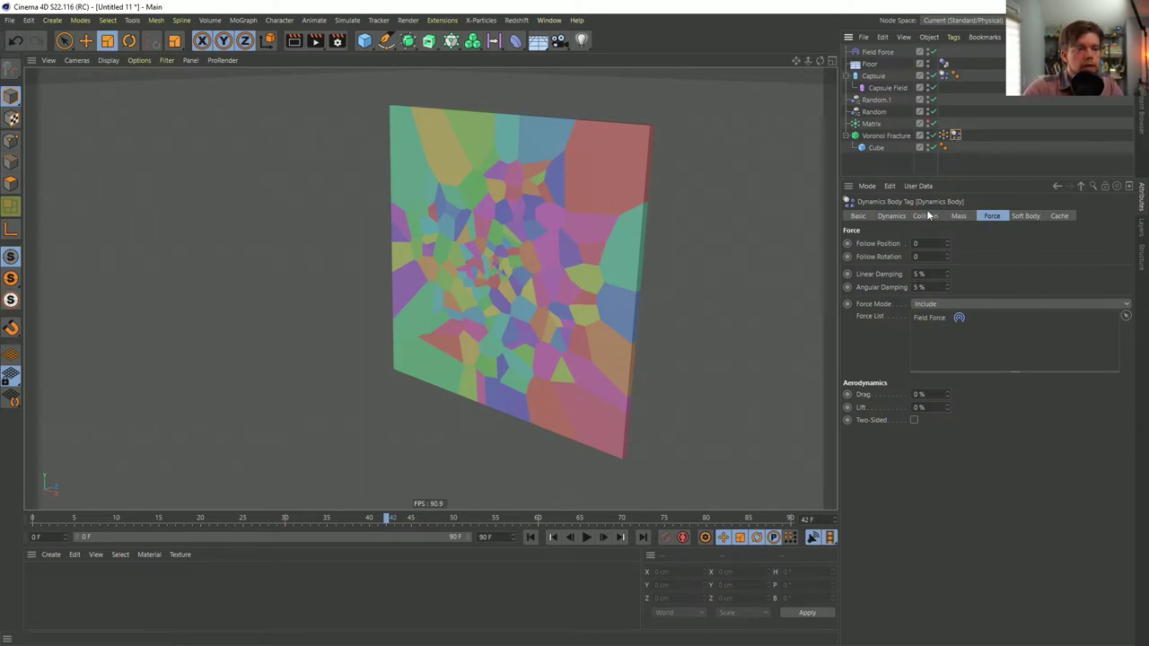
{"action": "left_click", "coordinate": [891, 217]}
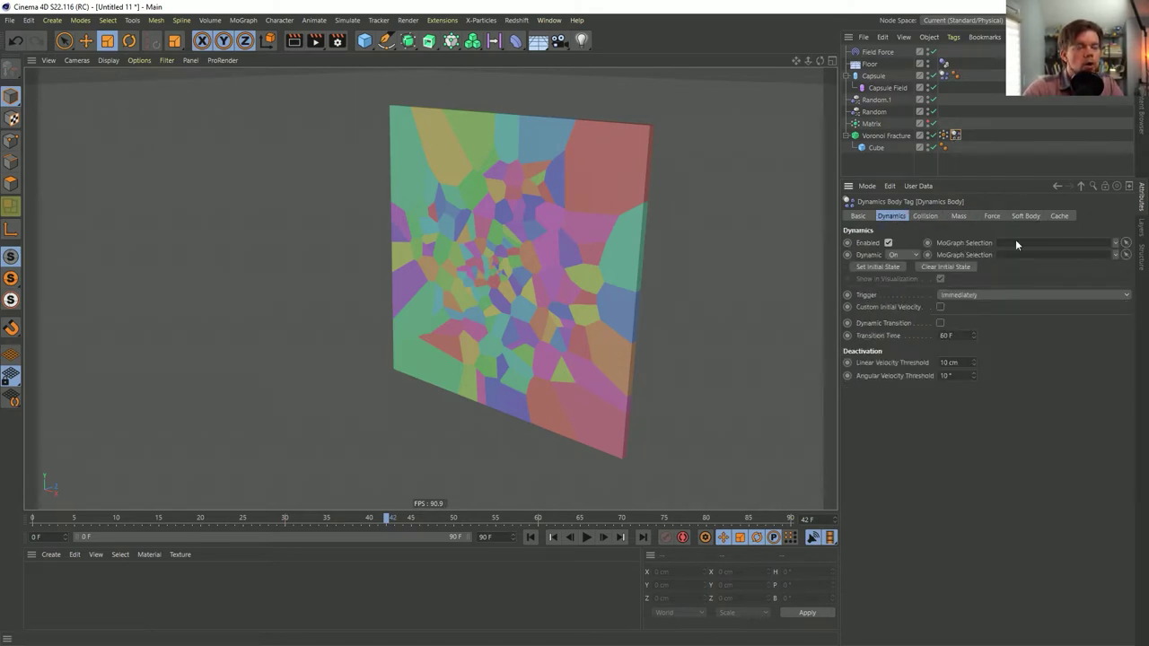
{"action": "left_click_drag", "start_coordinate": [947, 151], "coordinate": [1008, 253]}
{"action": "left_click", "coordinate": [944, 137]}
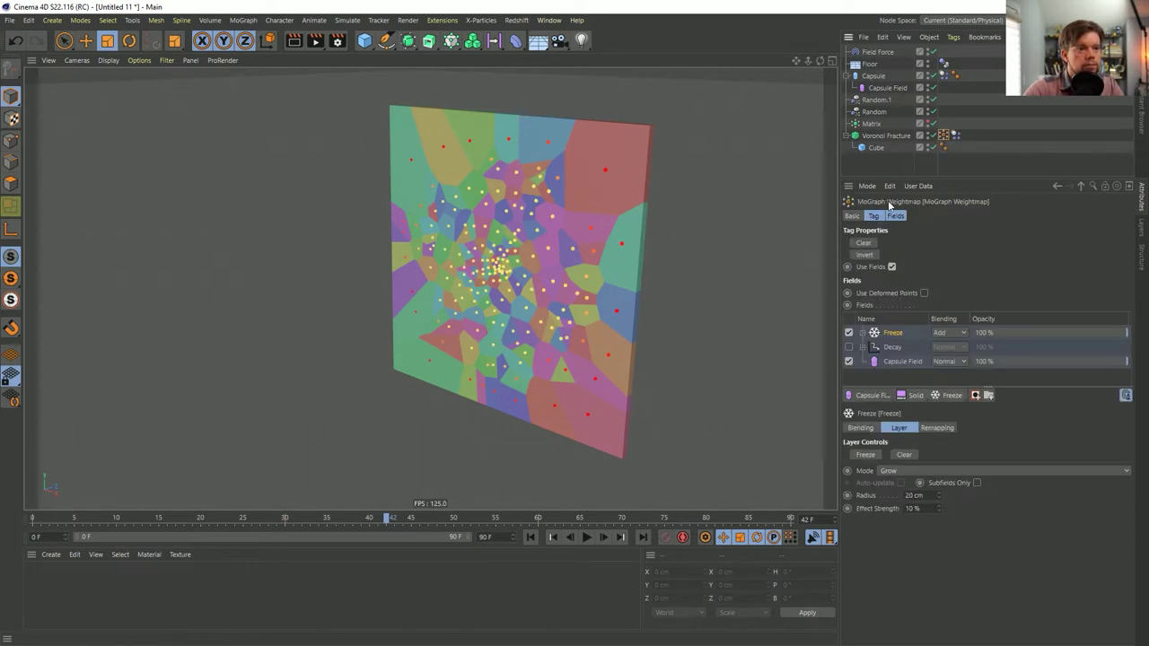
- Add a MoGraph Selection tag to the Voronoi Fracture
{"action": "left_click", "coordinate": [945, 138]}
{"action": "left_click", "coordinate": [944, 136]}
{"action": "right_click", "coordinate": [943, 136]}
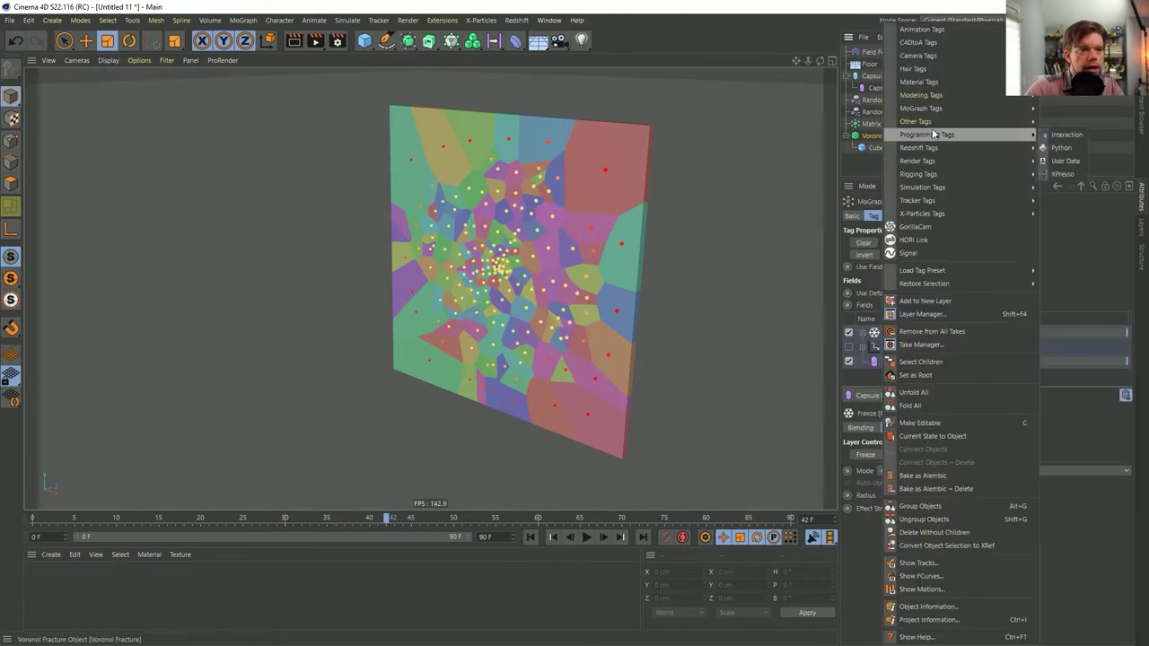
{"action": "mouse_move", "coordinate": [941, 95]}
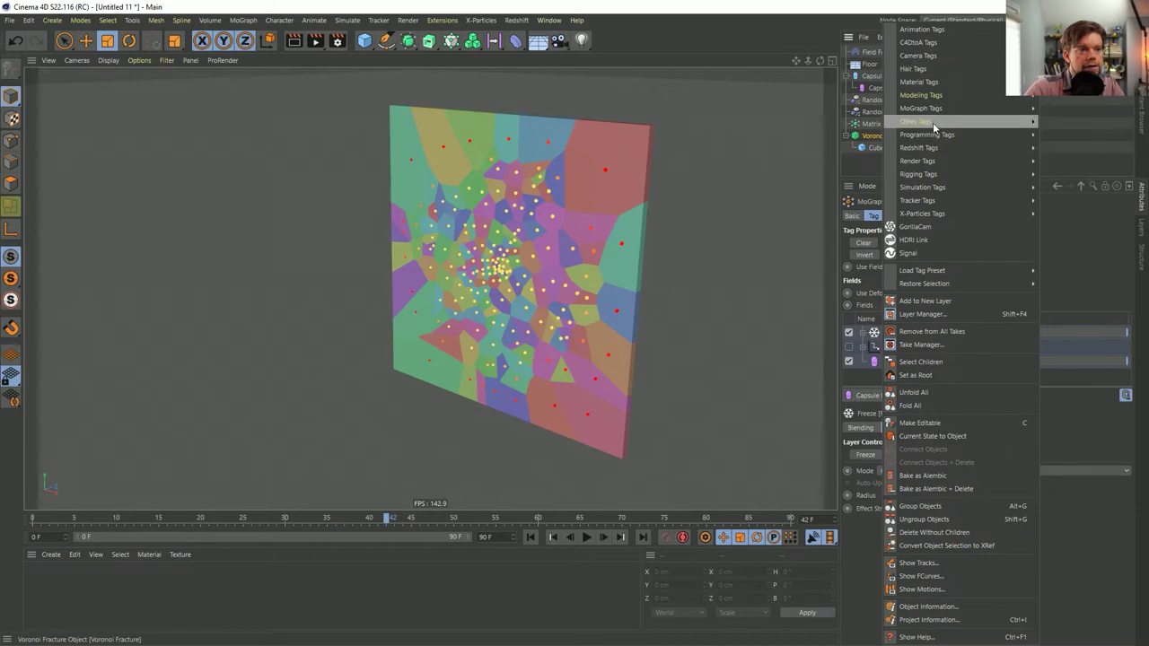
{"action": "left_click", "coordinate": [1066, 122]}
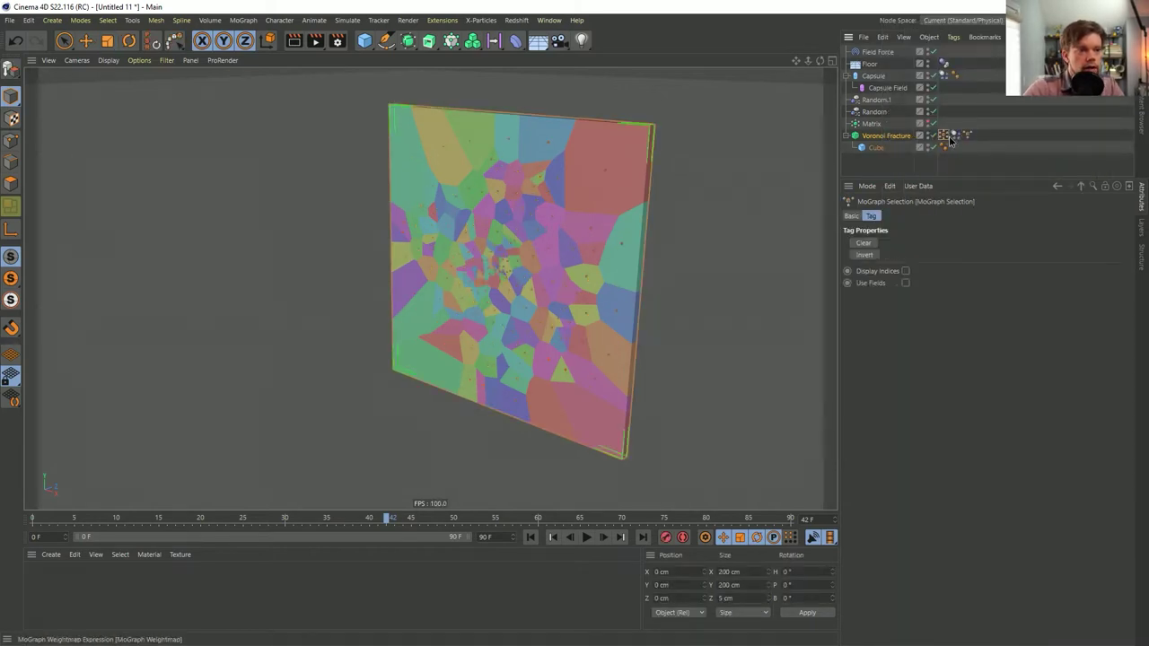
- Place the Dynamics Body tag ahead of the weightmap tag and enable Use Fields on the MoGraph Selection tag
{"action": "left_click", "coordinate": [954, 136]}
{"action": "left_click", "coordinate": [966, 136]}
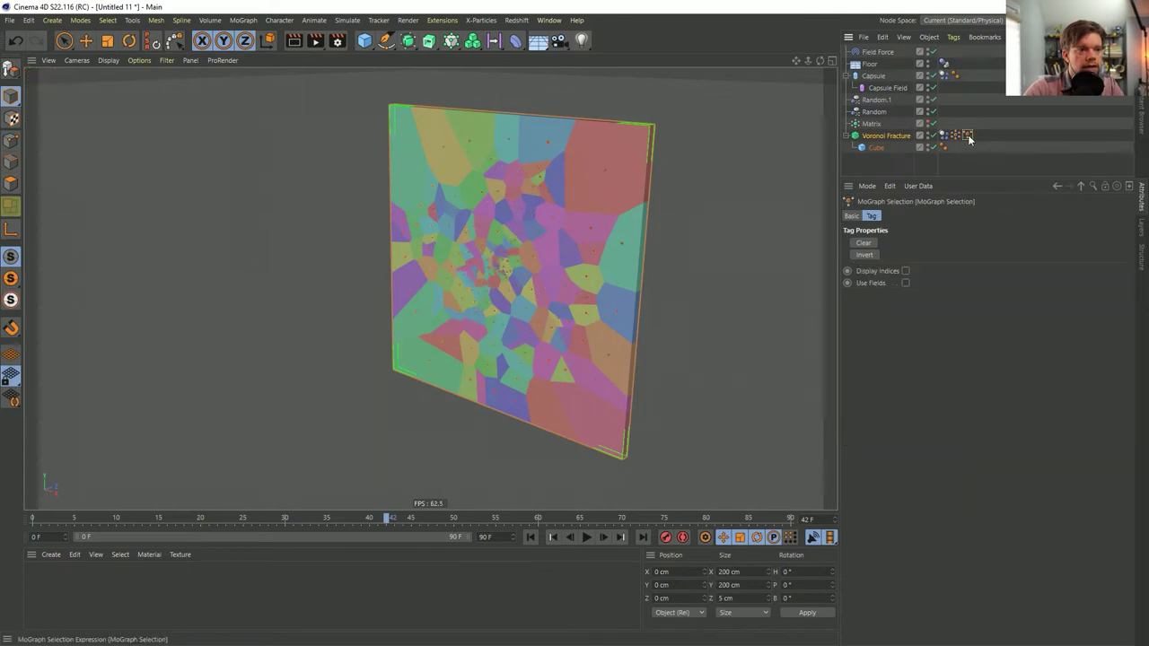
{"action": "left_click", "coordinate": [905, 282]}
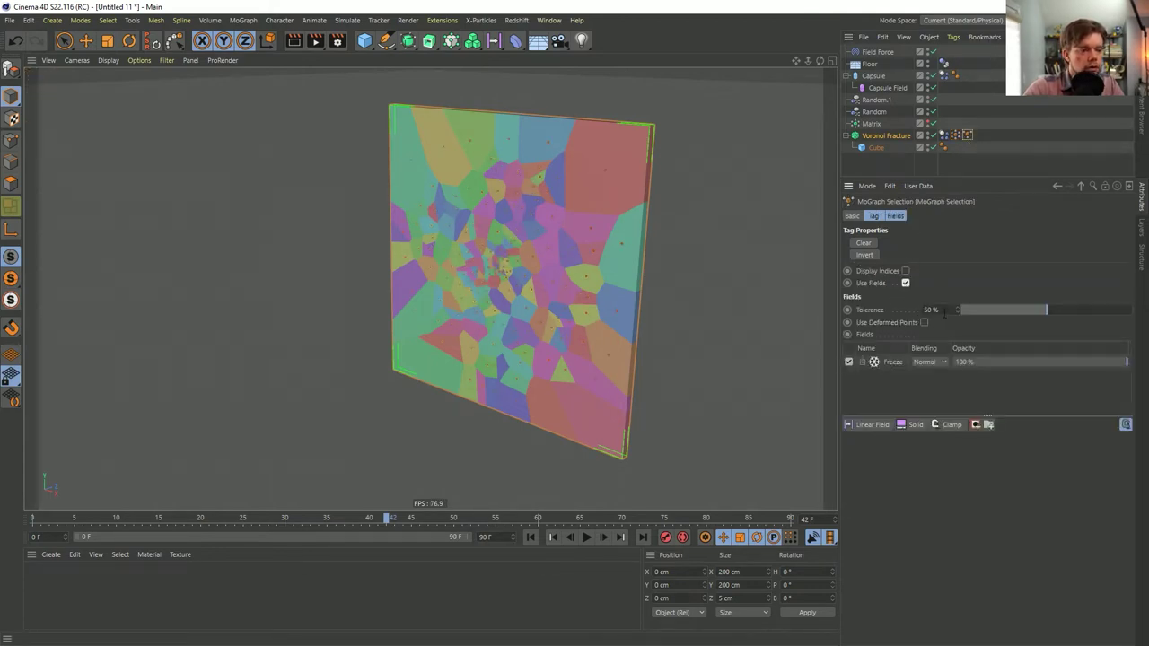
- Replace the Freeze layer in the MoGraph Selection's fields with the MoGraph Weightmap, and play the animation from the start
{"action": "left_click", "coordinate": [892, 361]}
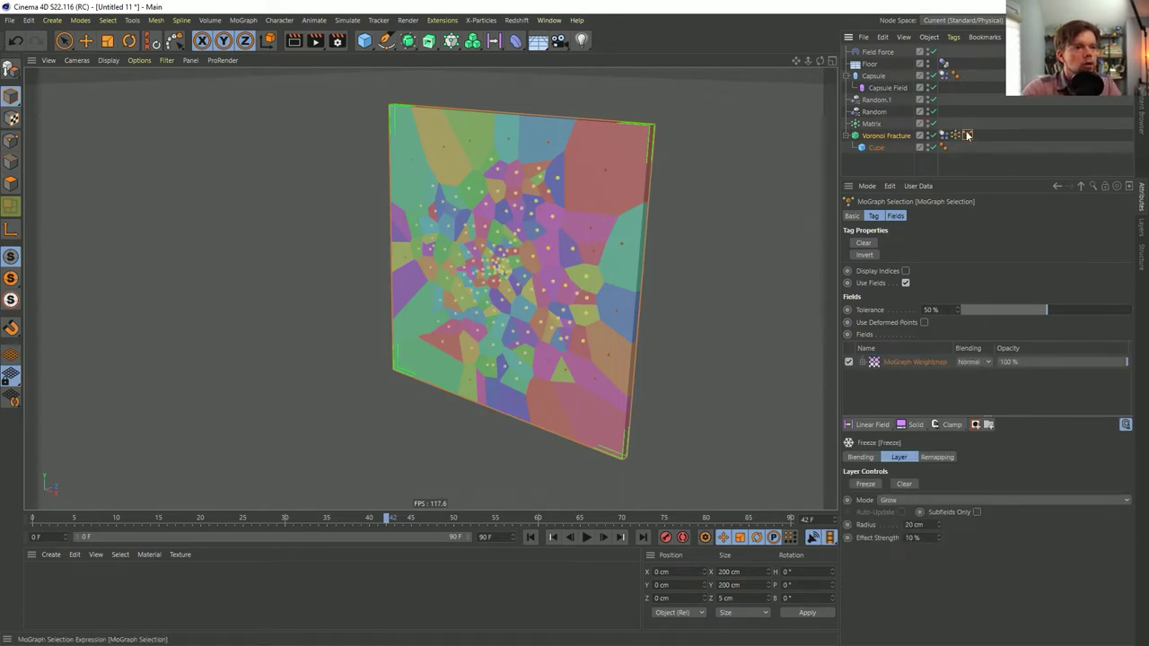
{"action": "left_click", "coordinate": [530, 537]}
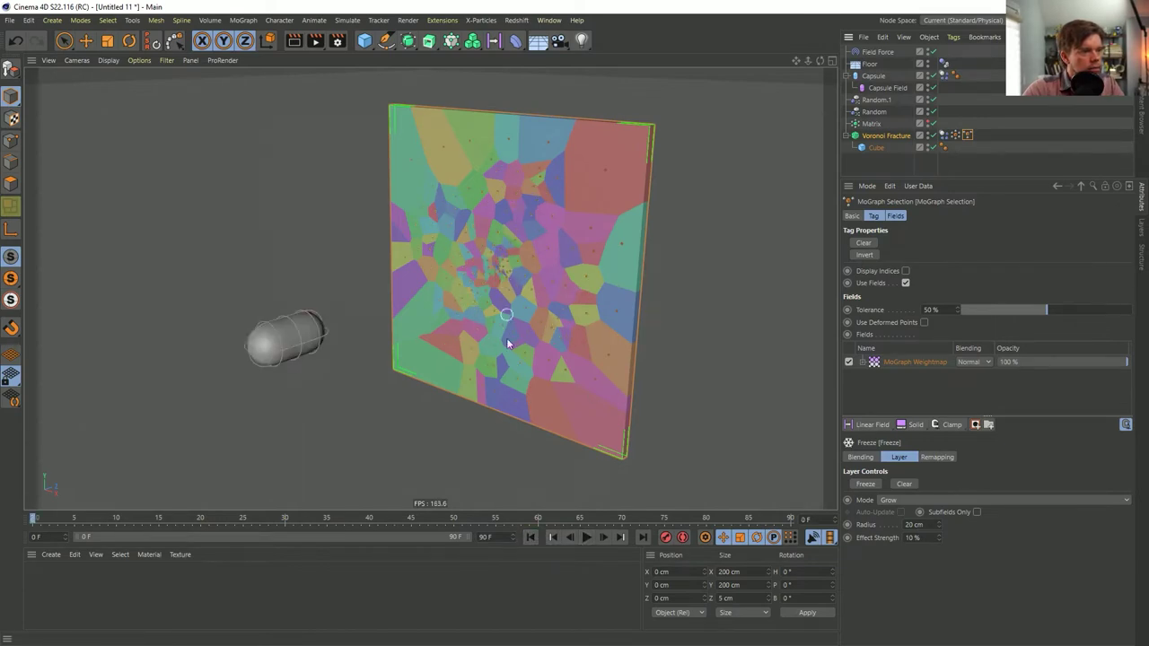
{"action": "scroll", "coordinate": [516, 266], "scroll_direction": "up", "scroll_amount": 4}
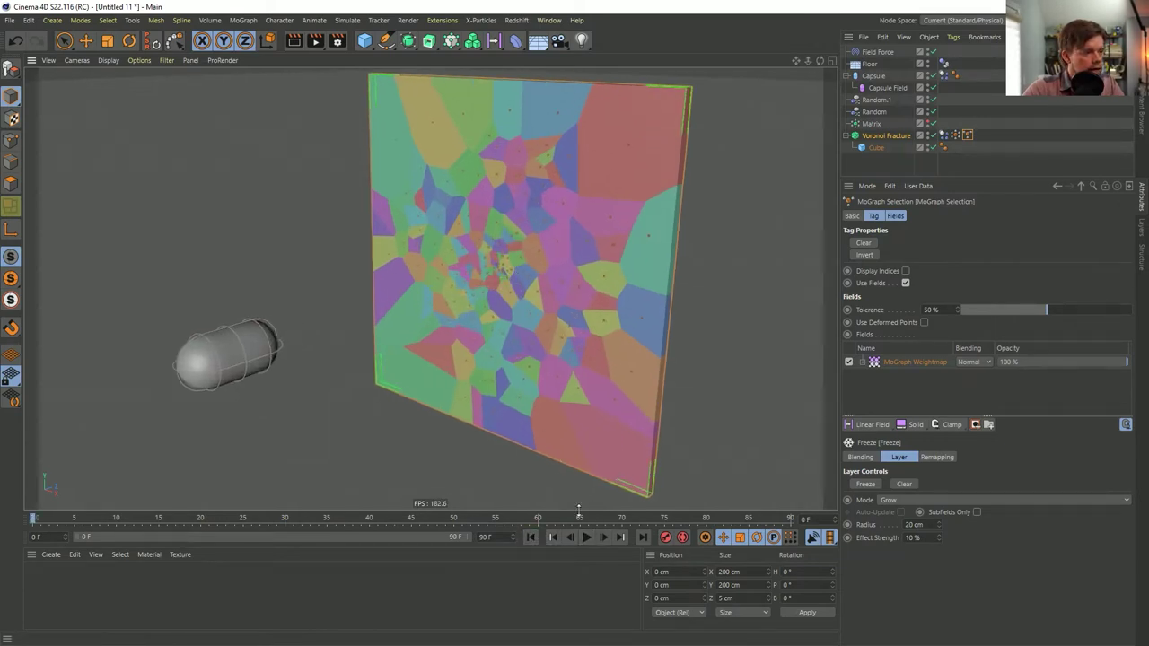
{"action": "left_click", "coordinate": [586, 536]}
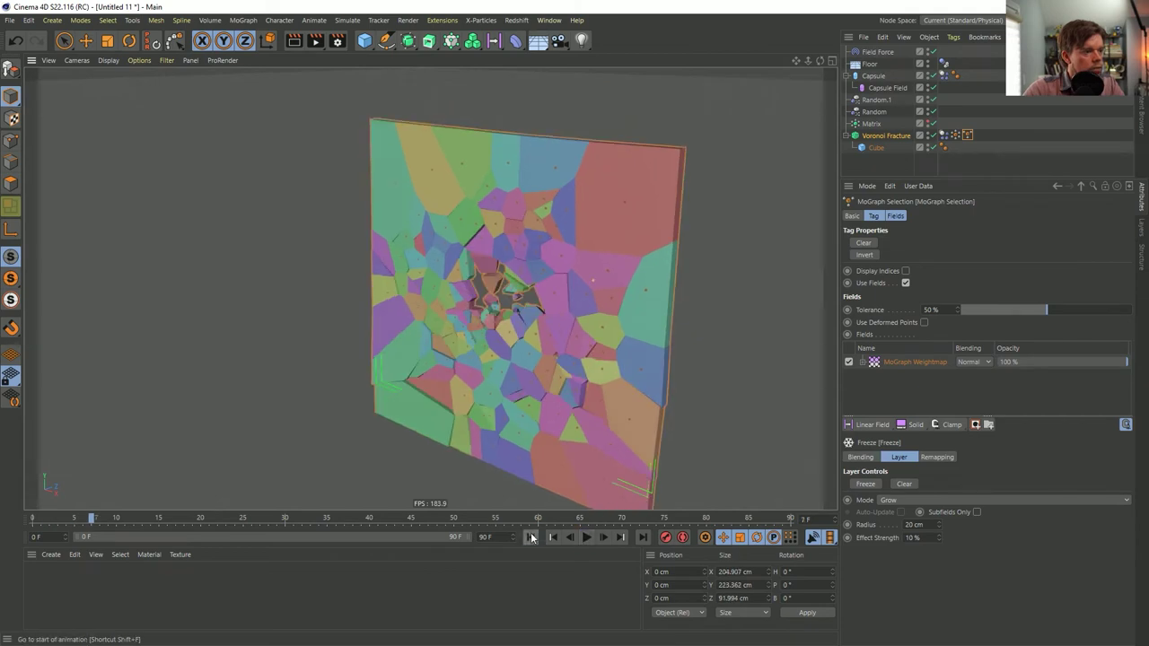
{"action": "left_click", "coordinate": [530, 537]}
- Park the Dynamics Body tag on the Matrix and play the animation to compare the spread of the weightmap and the selection
{"action": "left_click", "coordinate": [943, 132]}
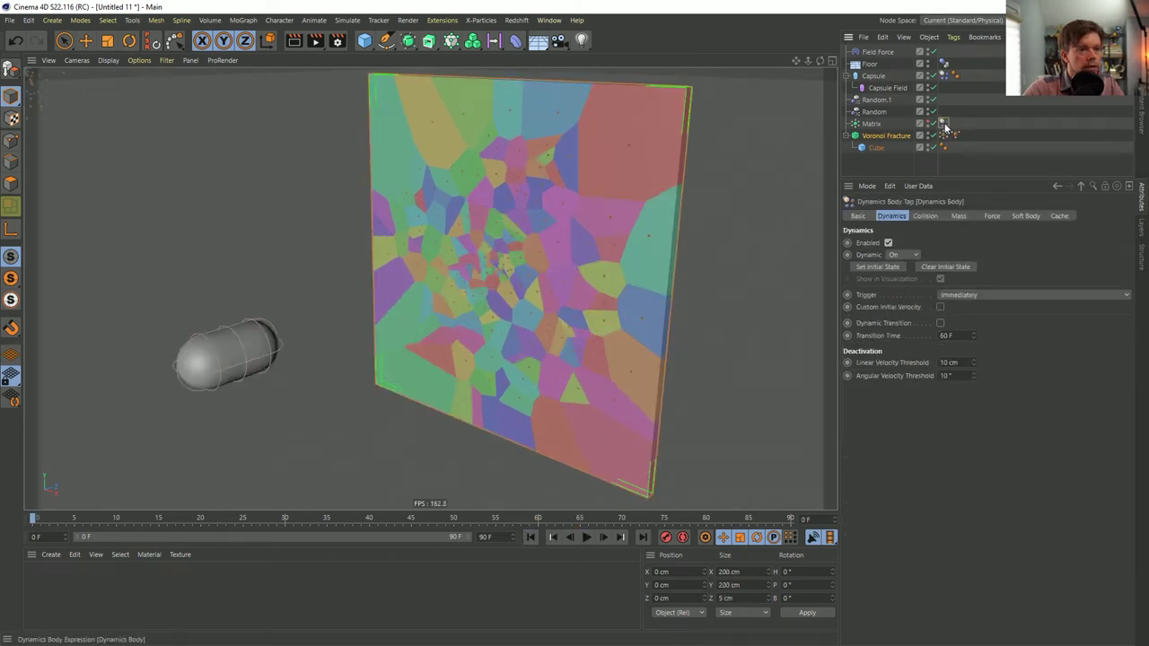
{"action": "left_click", "coordinate": [586, 537]}
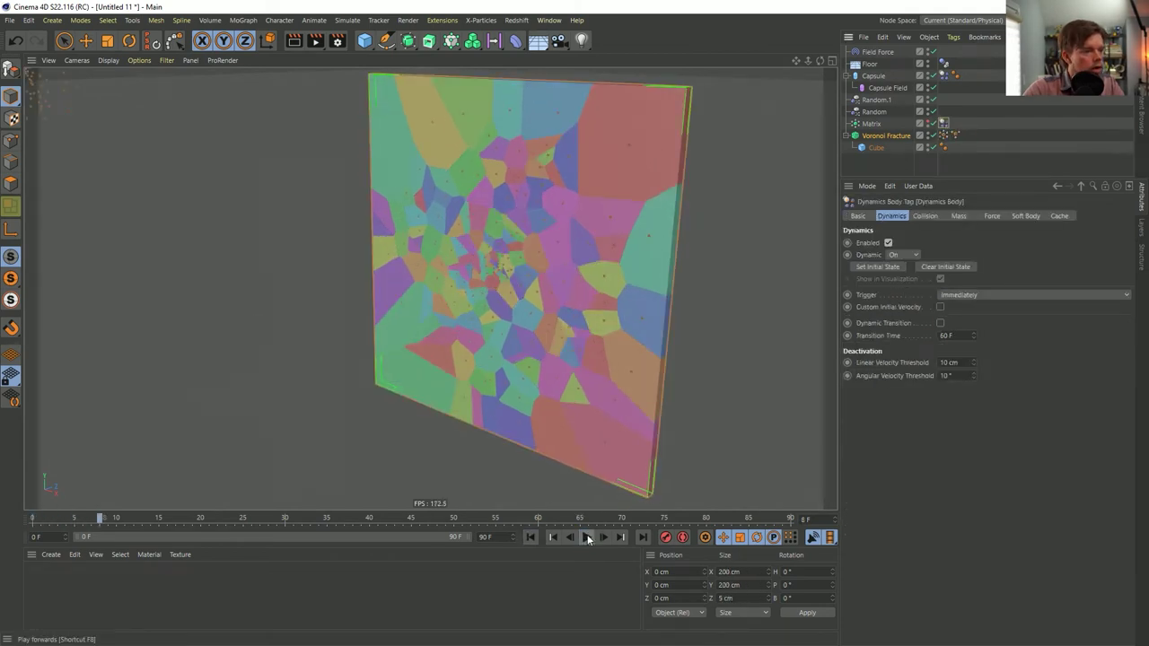
{"action": "left_click", "coordinate": [955, 134]}
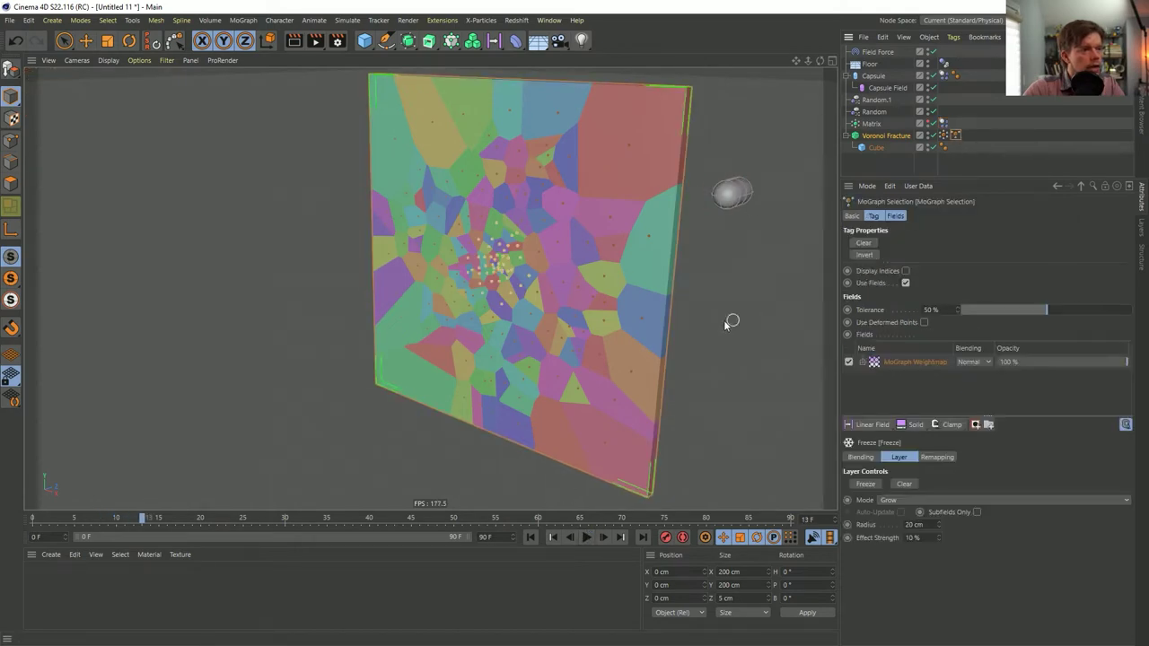
{"action": "left_click", "coordinate": [586, 537]}
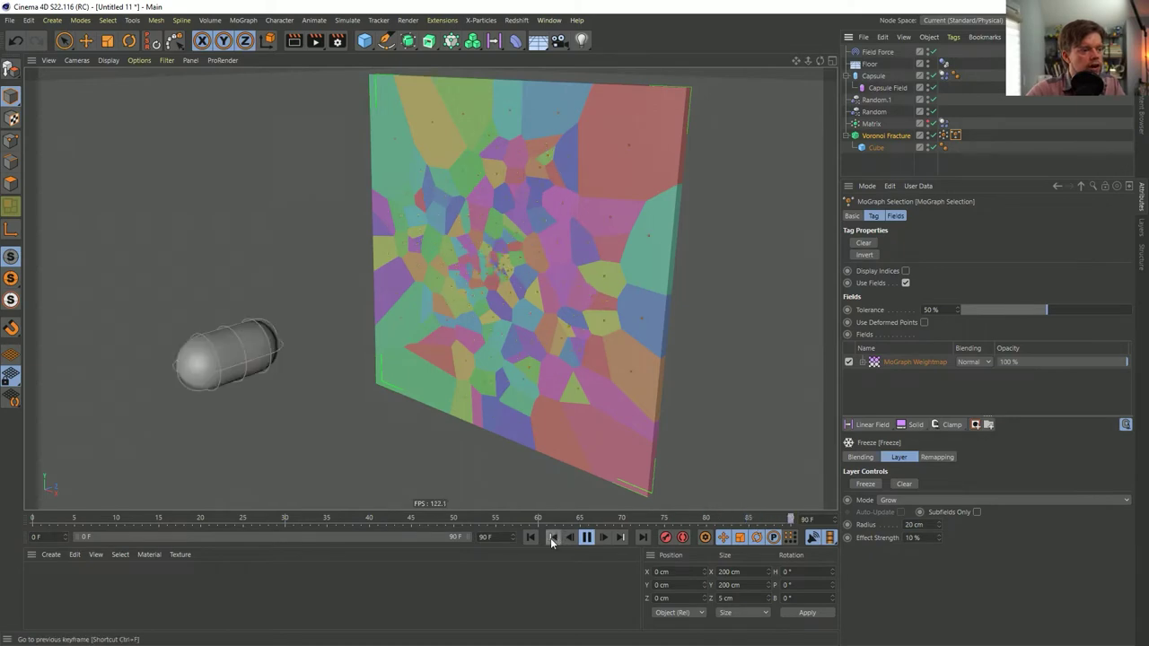
{"action": "left_click", "coordinate": [944, 135]}
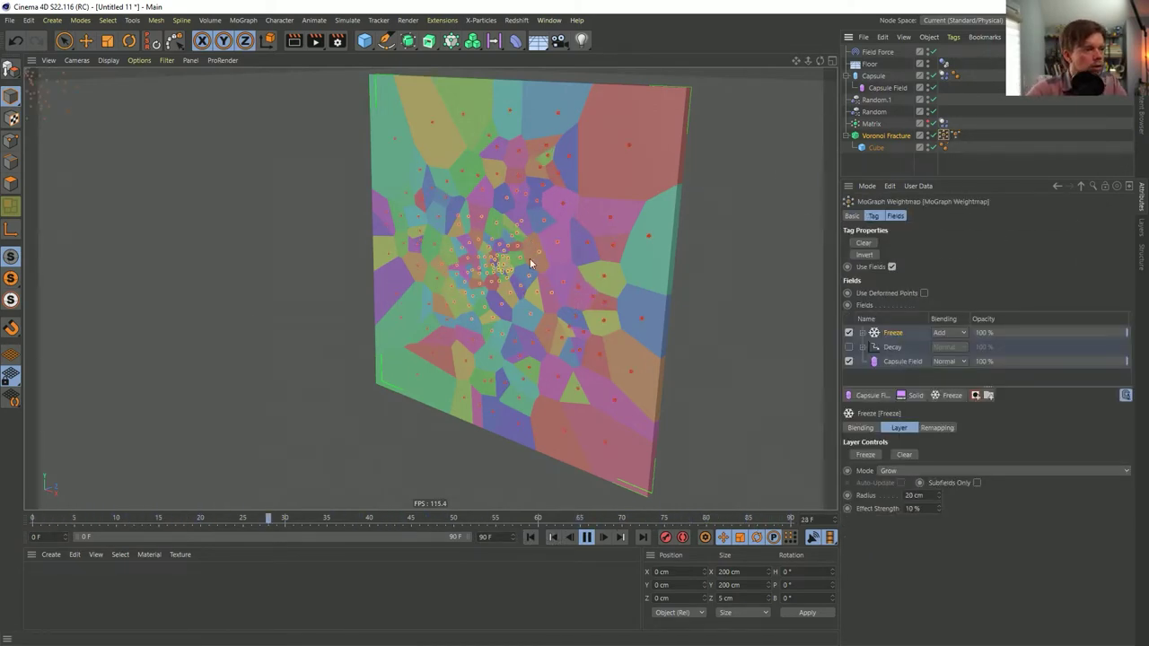
{"action": "left_click", "coordinate": [956, 135]}
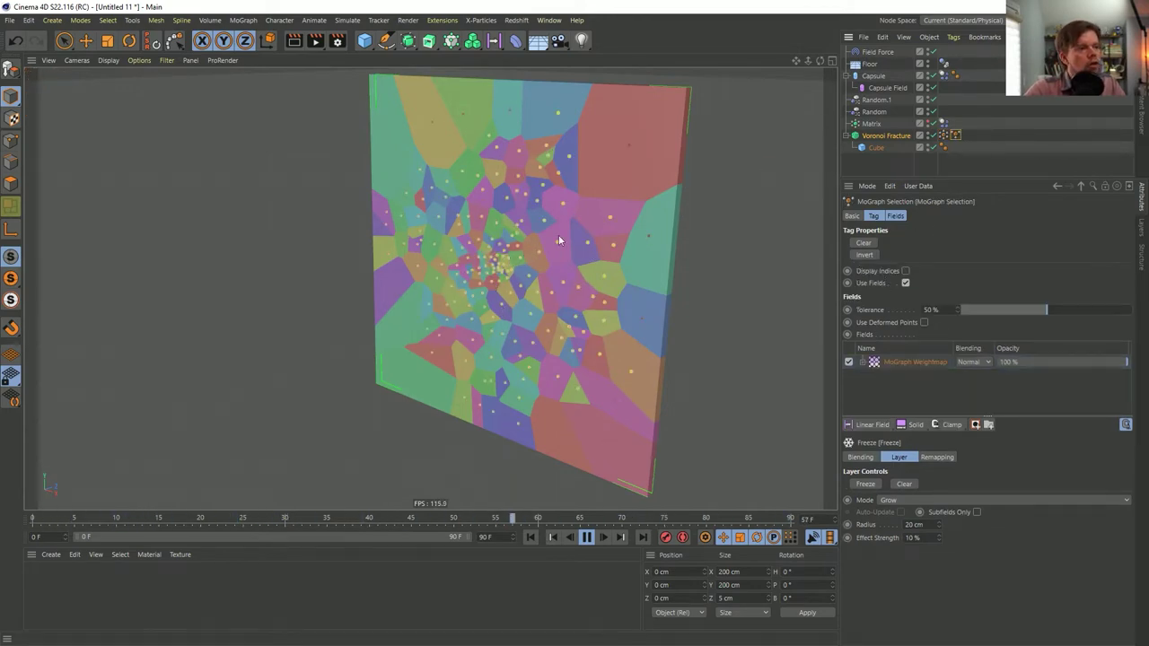
{"action": "left_click", "coordinate": [585, 537]}
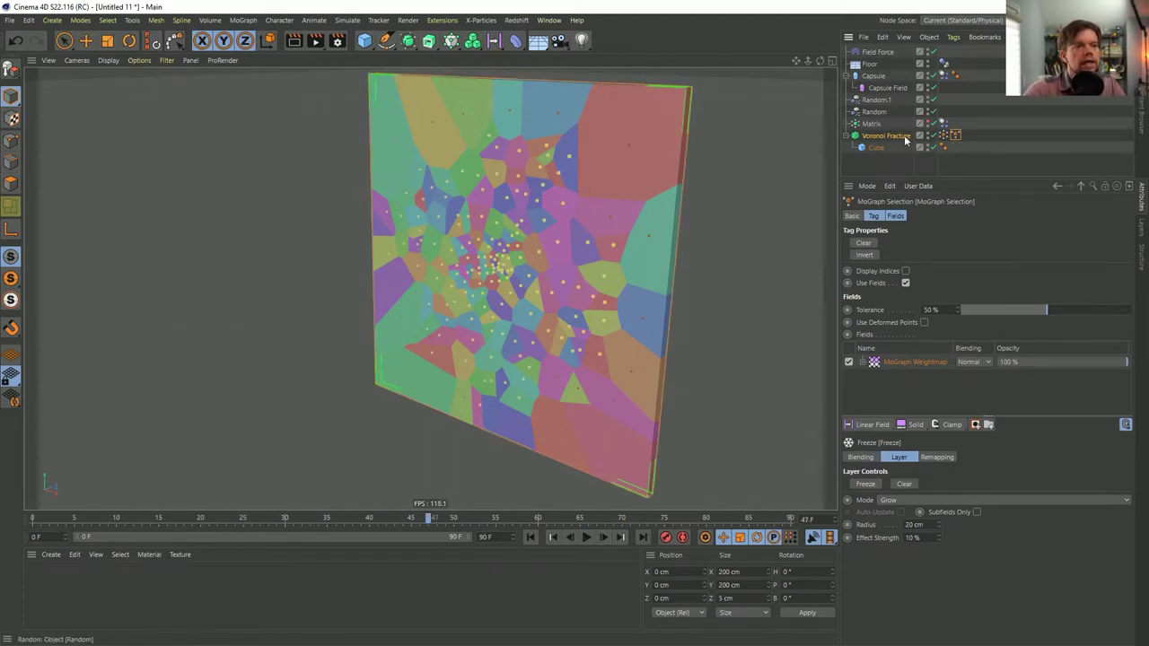
- Move the Dynamics Body tag back to the Voronoi Fracture, assign the MoGraph Selection to its Dynamic option, and play from the start
{"action": "left_click", "coordinate": [969, 135]}
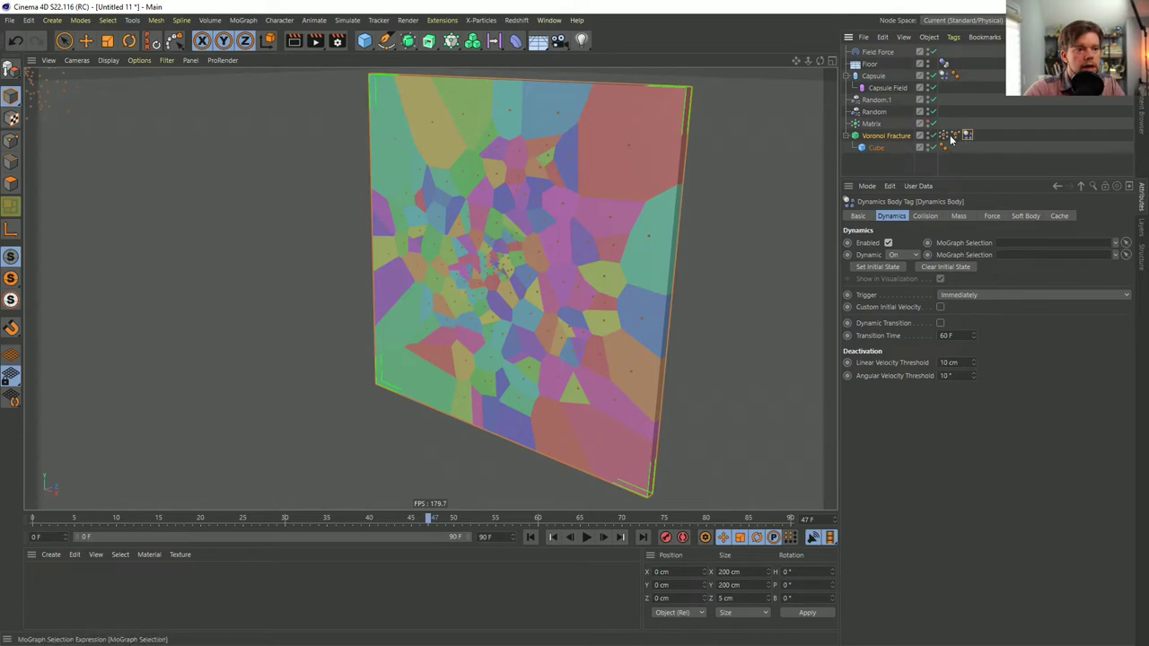
{"action": "left_click_drag", "start_coordinate": [955, 134], "coordinate": [1022, 259]}
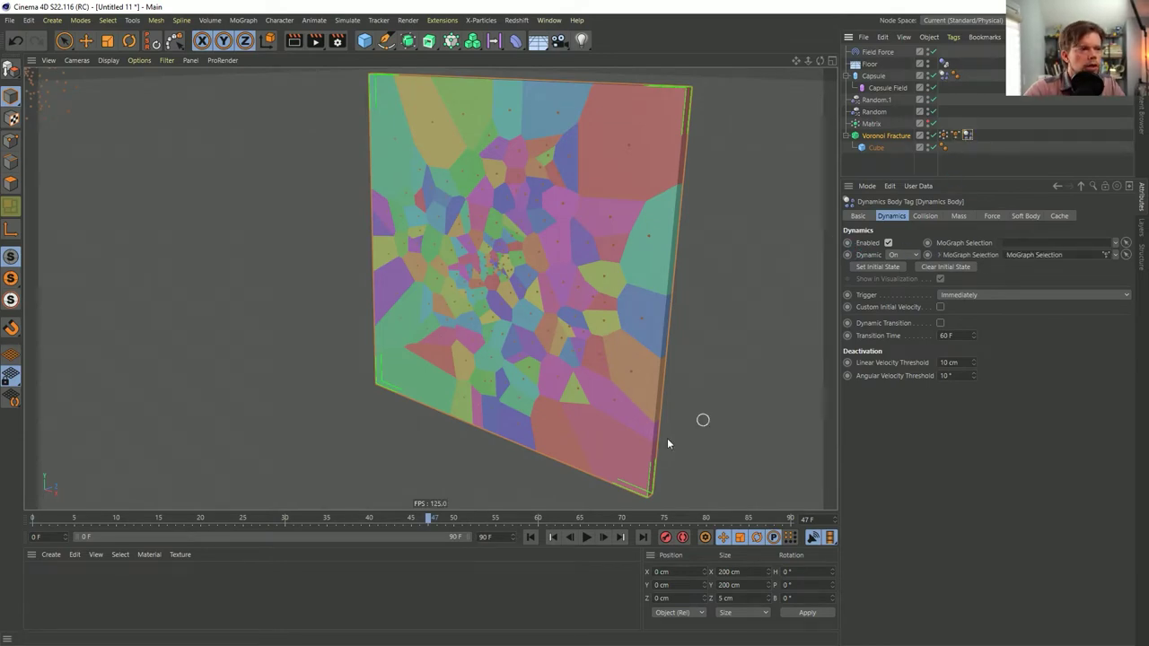
{"action": "left_click", "coordinate": [531, 536]}
{"action": "left_click", "coordinate": [586, 537]}
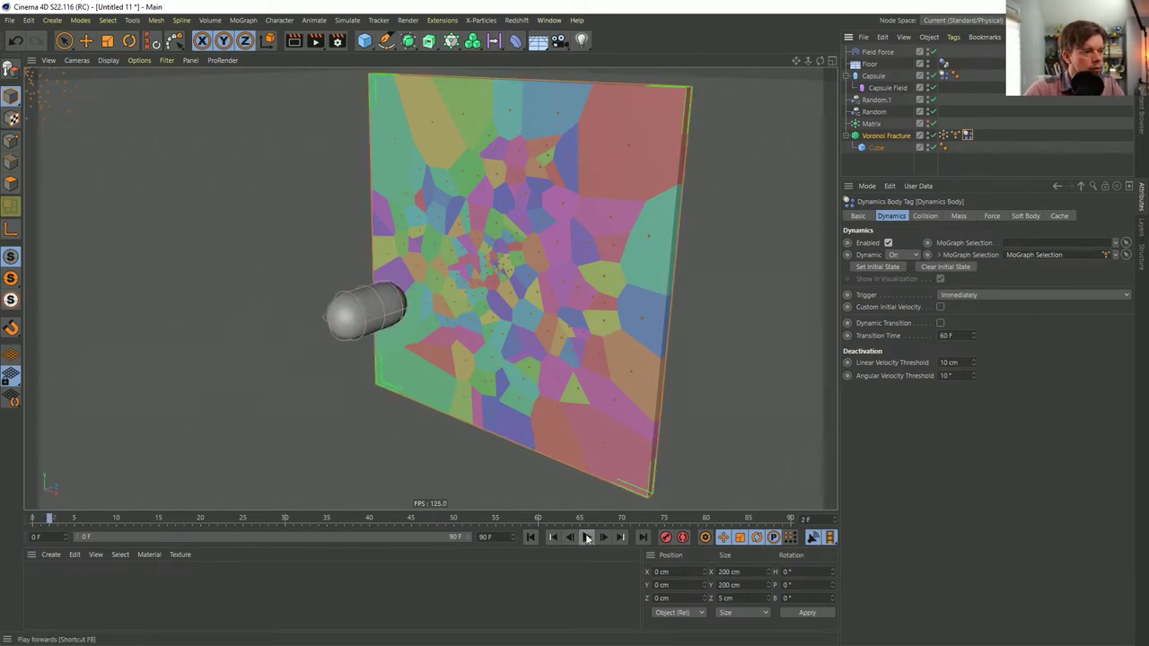
- Toggle the Capsule Field off and on, and replay the animation from the start to examine how the capsule meets the panel
{"action": "left_click", "coordinate": [932, 87]}
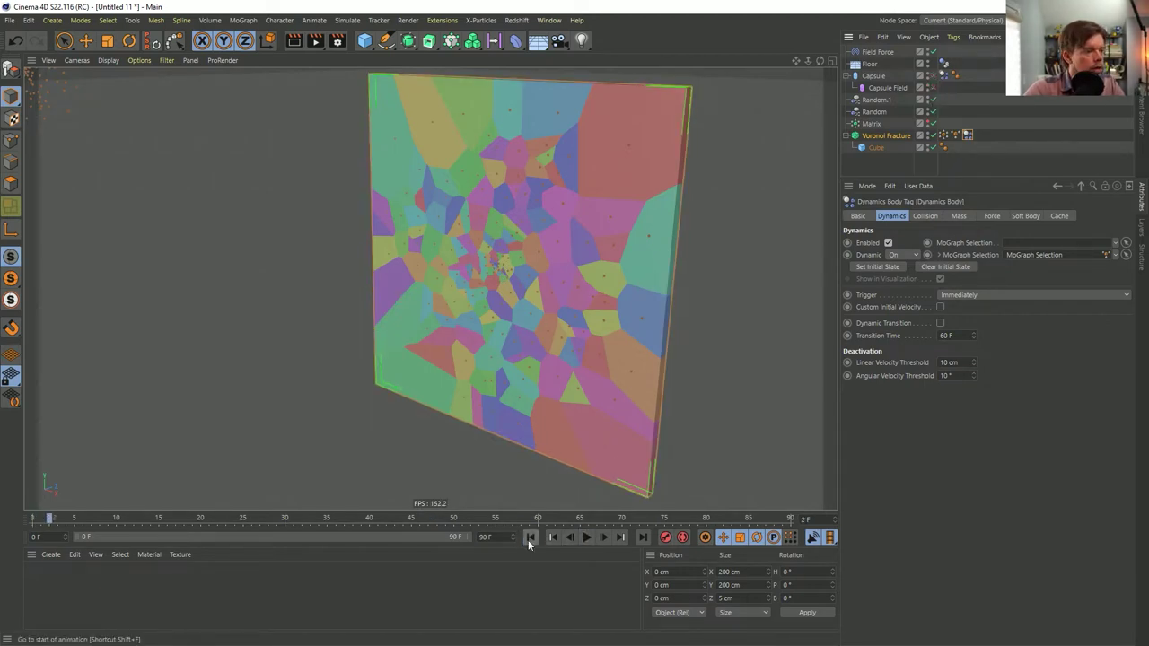
{"action": "left_click", "coordinate": [586, 537]}
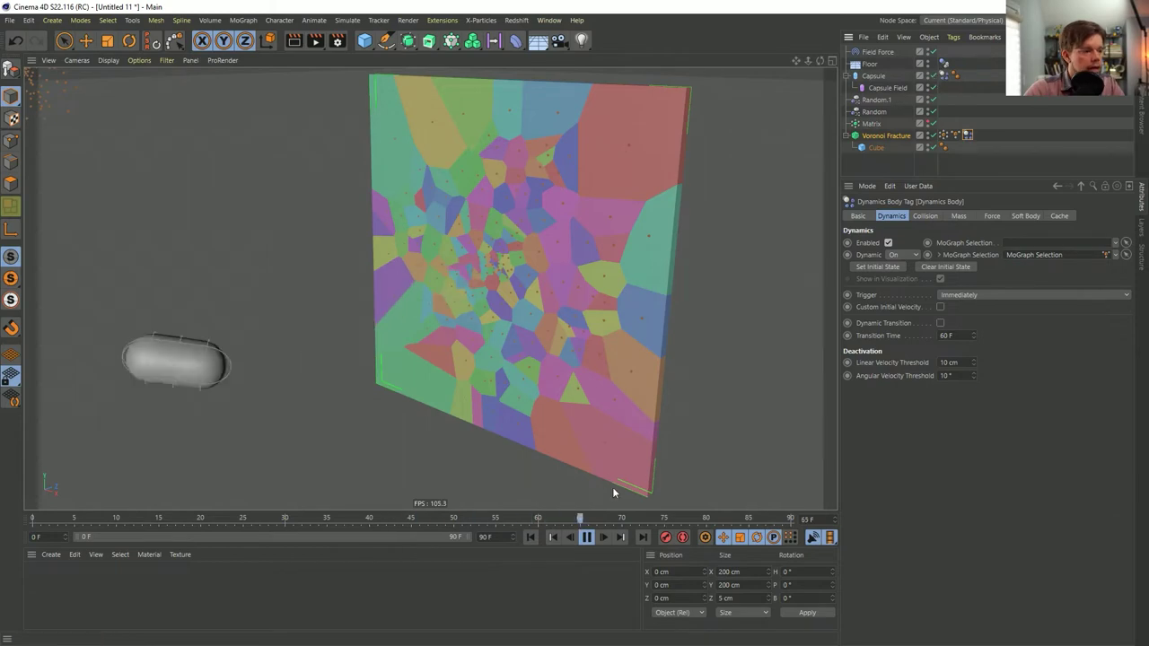
{"action": "left_click", "coordinate": [586, 536]}
{"action": "left_click", "coordinate": [530, 537]}
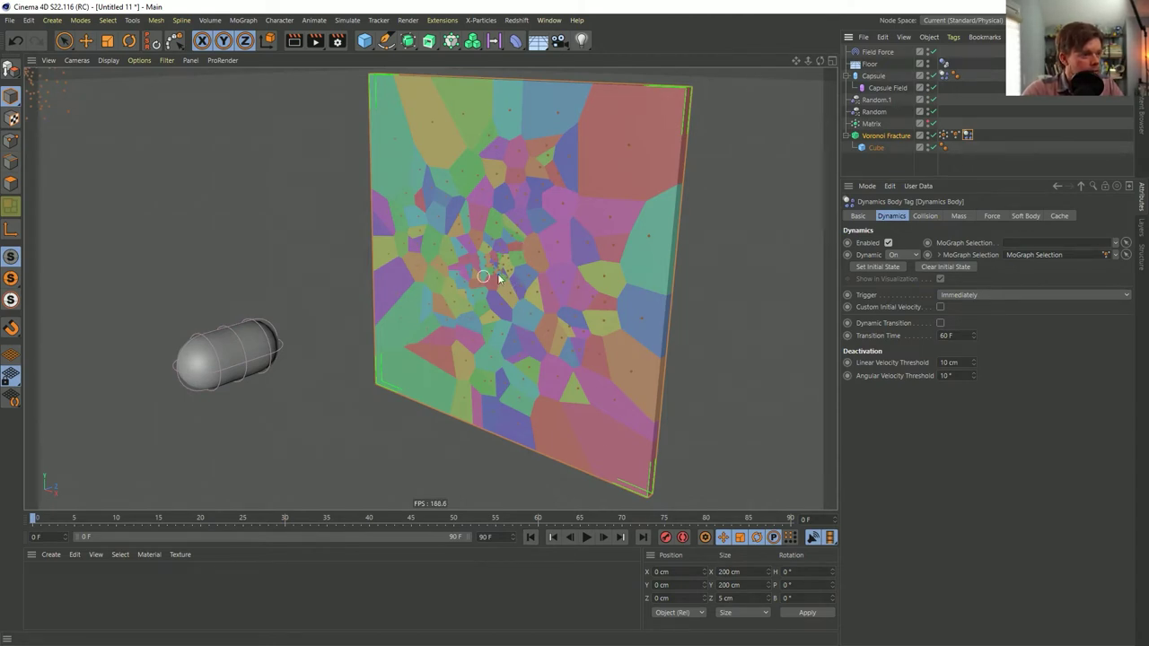
{"action": "left_click", "coordinate": [586, 537]}
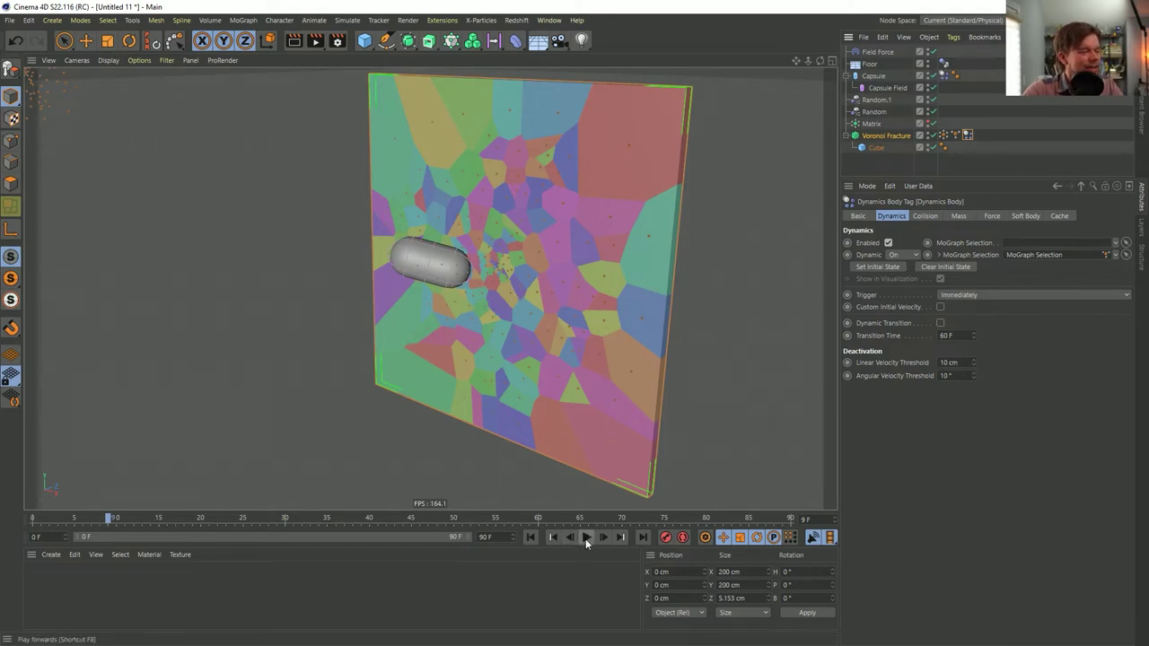
{"action": "left_click", "coordinate": [585, 538]}
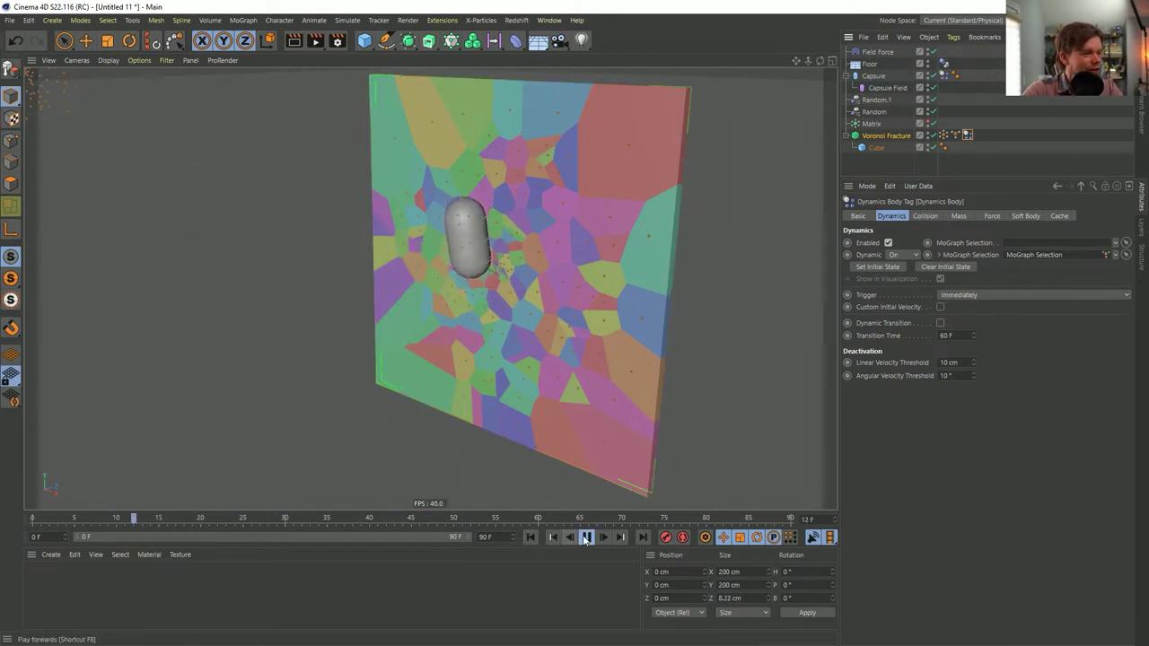
{"action": "left_click", "coordinate": [575, 537]}
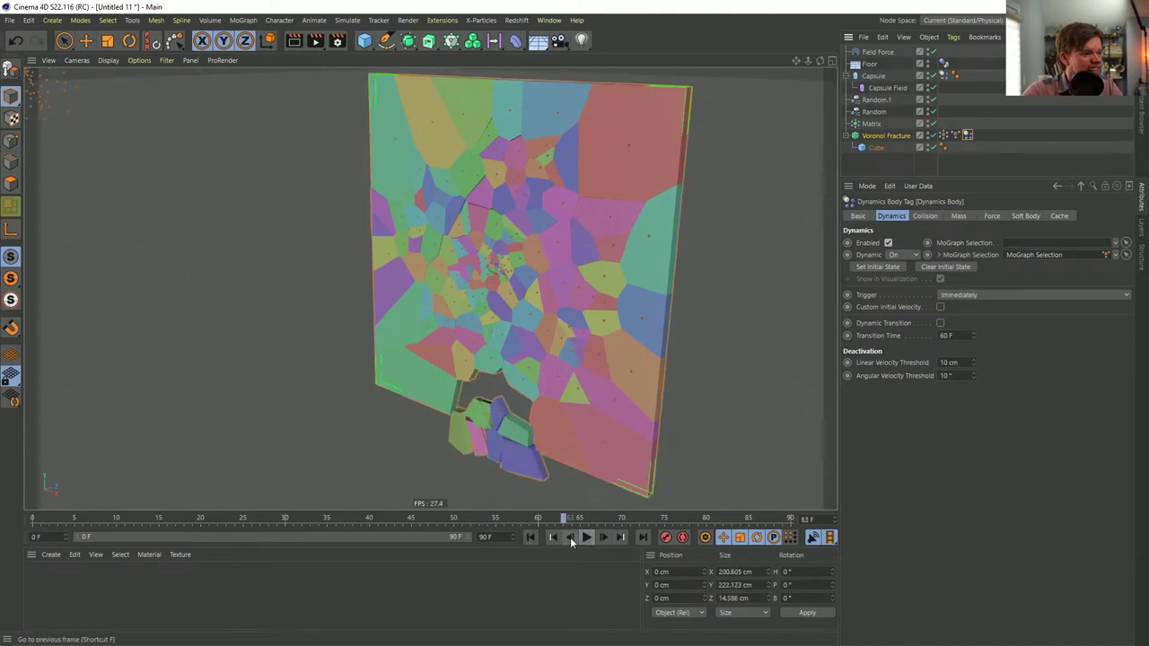
{"action": "left_click", "coordinate": [532, 540]}
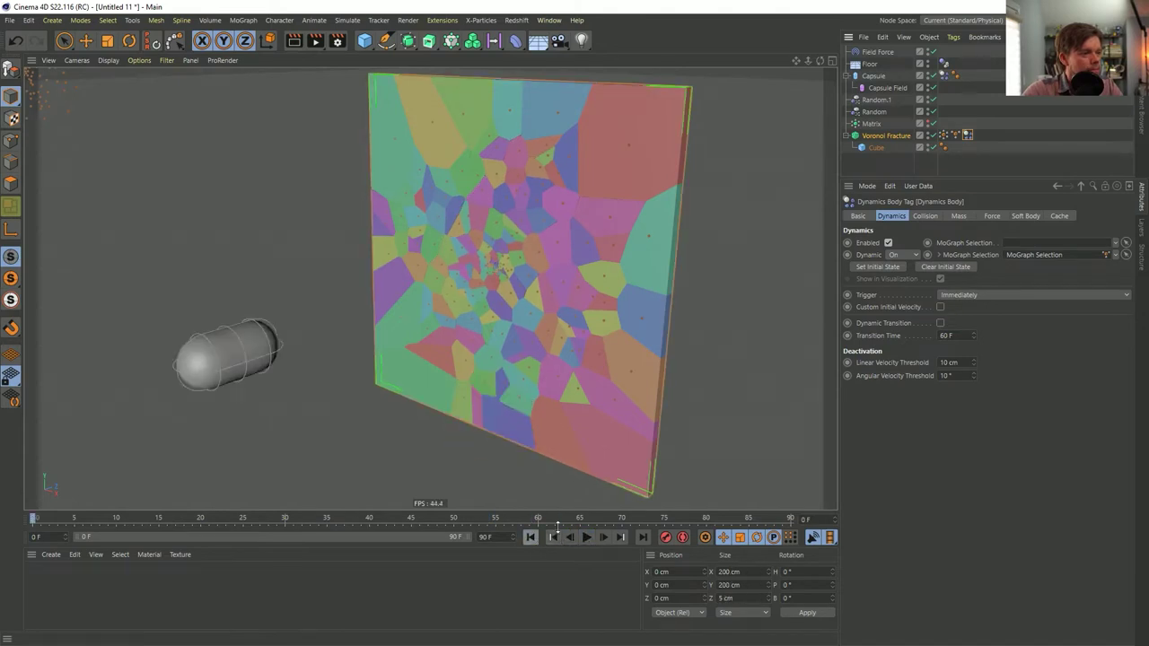
- Use the MoGraph Selection for the Dynamics Body's Enabled option, clear it from the Dynamic option, and test the simulation
{"action": "left_click", "coordinate": [1119, 260]}
{"action": "left_click", "coordinate": [1104, 277]}
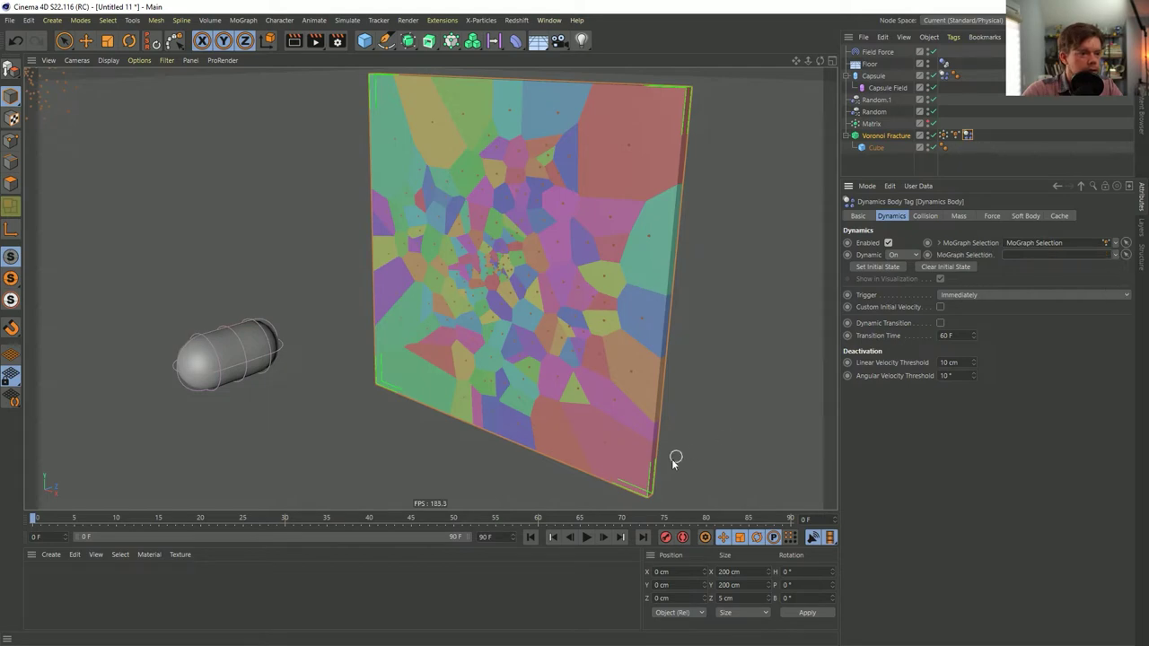
{"action": "left_click", "coordinate": [586, 536]}
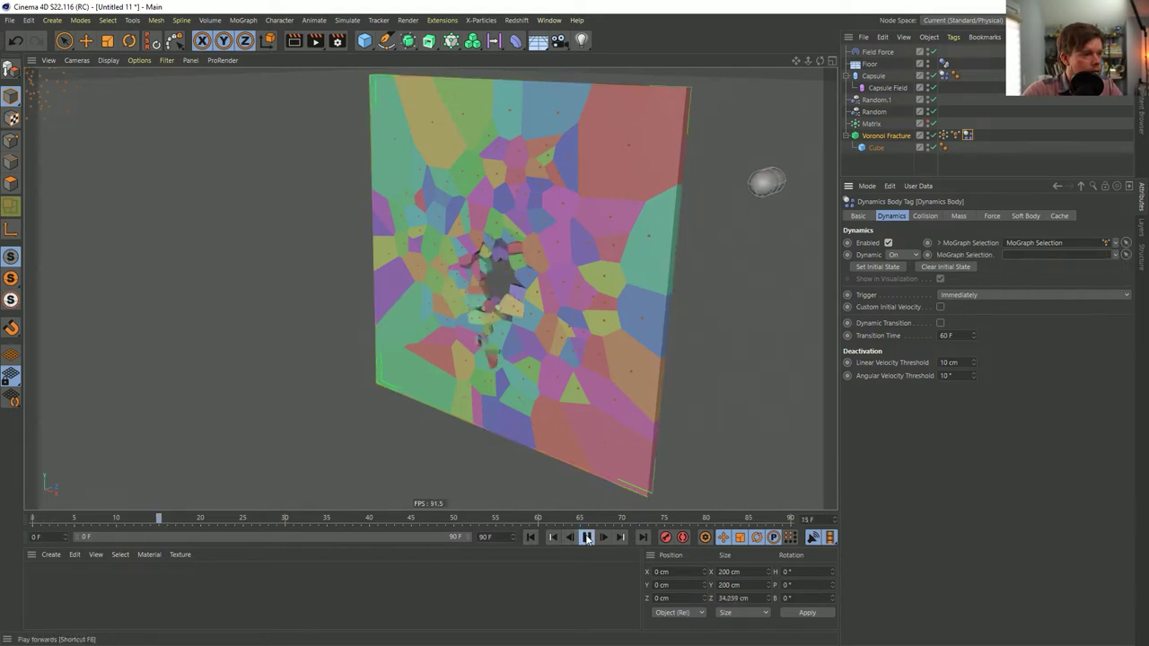
{"action": "left_click", "coordinate": [586, 537]}
{"action": "left_click", "coordinate": [530, 536]}
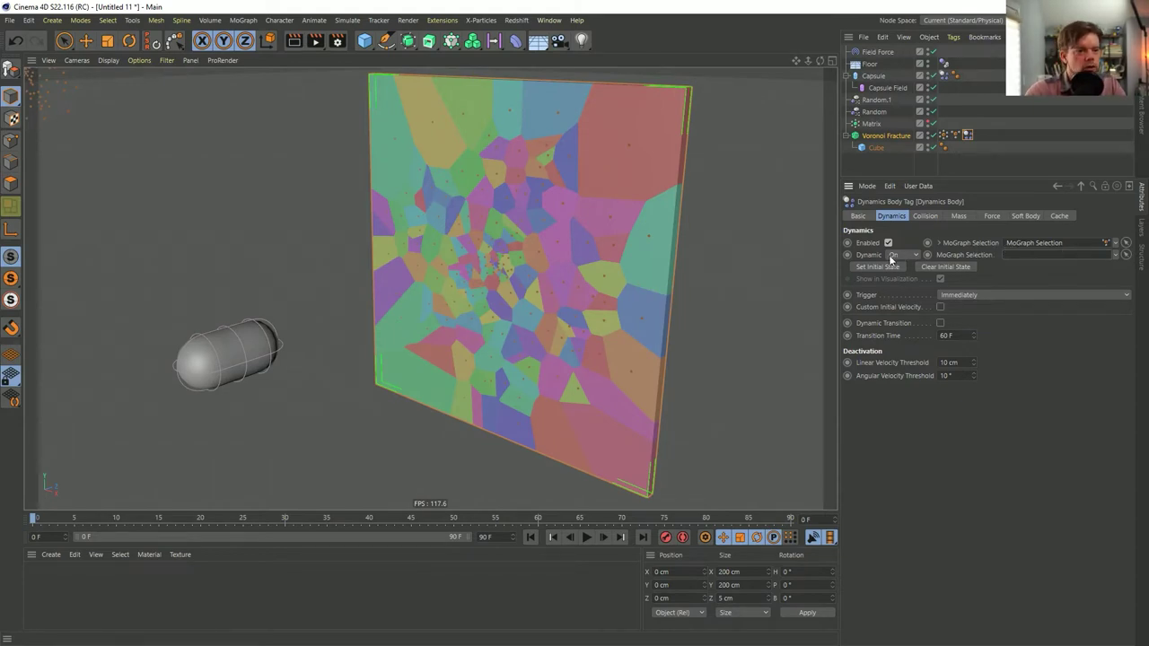
- Replay the simulation from the start several times to examine how the panel's pieces break away
{"action": "left_click", "coordinate": [587, 538]}
{"action": "left_click", "coordinate": [530, 536]}
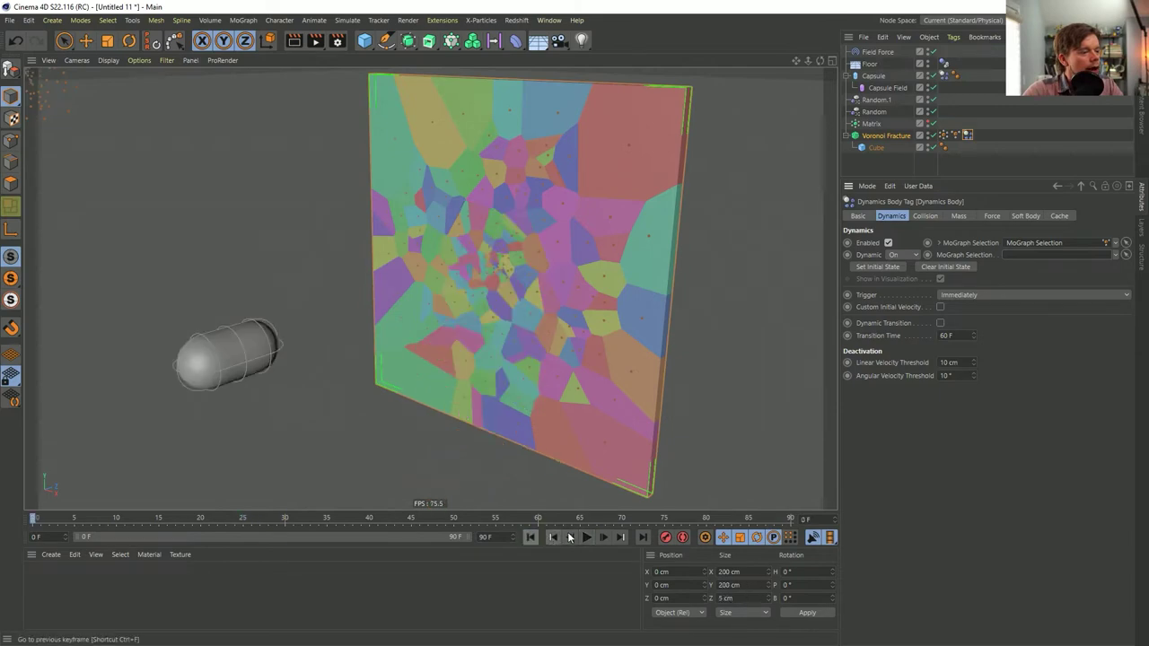
{"action": "left_click", "coordinate": [586, 537]}
{"action": "left_click", "coordinate": [532, 537]}
{"action": "left_click", "coordinate": [586, 537]}
{"action": "left_click", "coordinate": [586, 538]}
{"action": "left_click", "coordinate": [531, 537]}
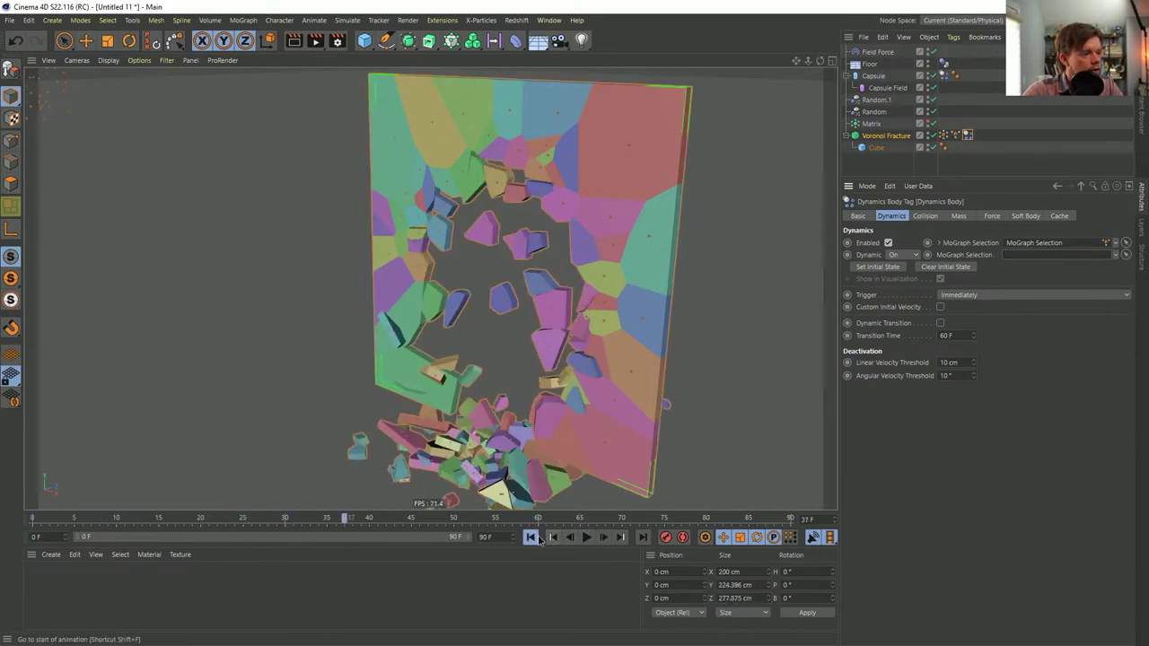
{"action": "left_click", "coordinate": [585, 537]}
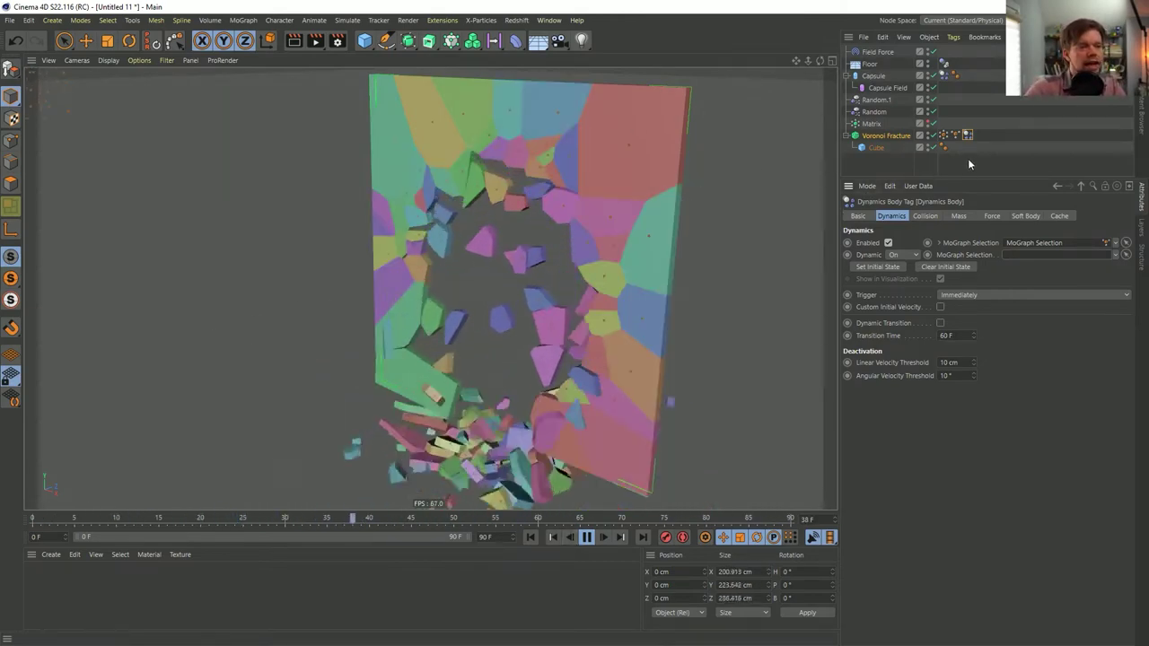
- Set the weightmap's Freeze layer to an effect strength of 20 % and a radius of 15 cm while the simulation plays
{"action": "left_click", "coordinate": [942, 135]}
{"action": "double_click", "coordinate": [912, 509]}
{"action": "type", "text": "20"}
{"action": "key", "text": "Return"}
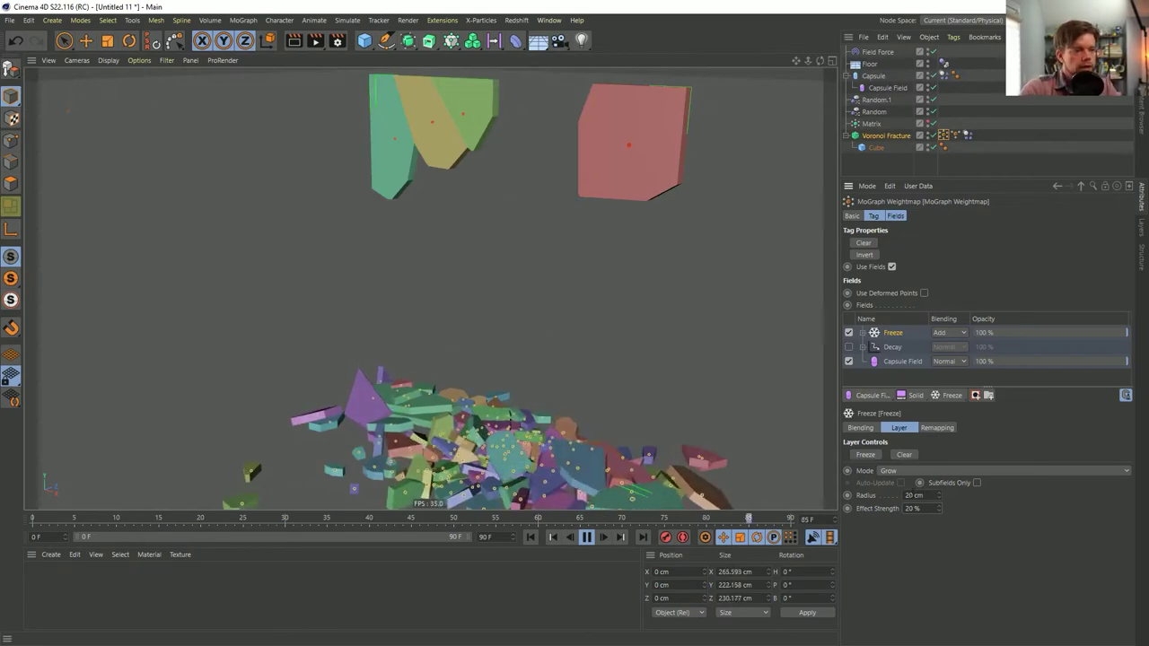
{"action": "left_click_drag", "start_coordinate": [925, 495], "coordinate": [889, 510]}
{"action": "type", "text": "15"}
{"action": "key", "text": "Return"}
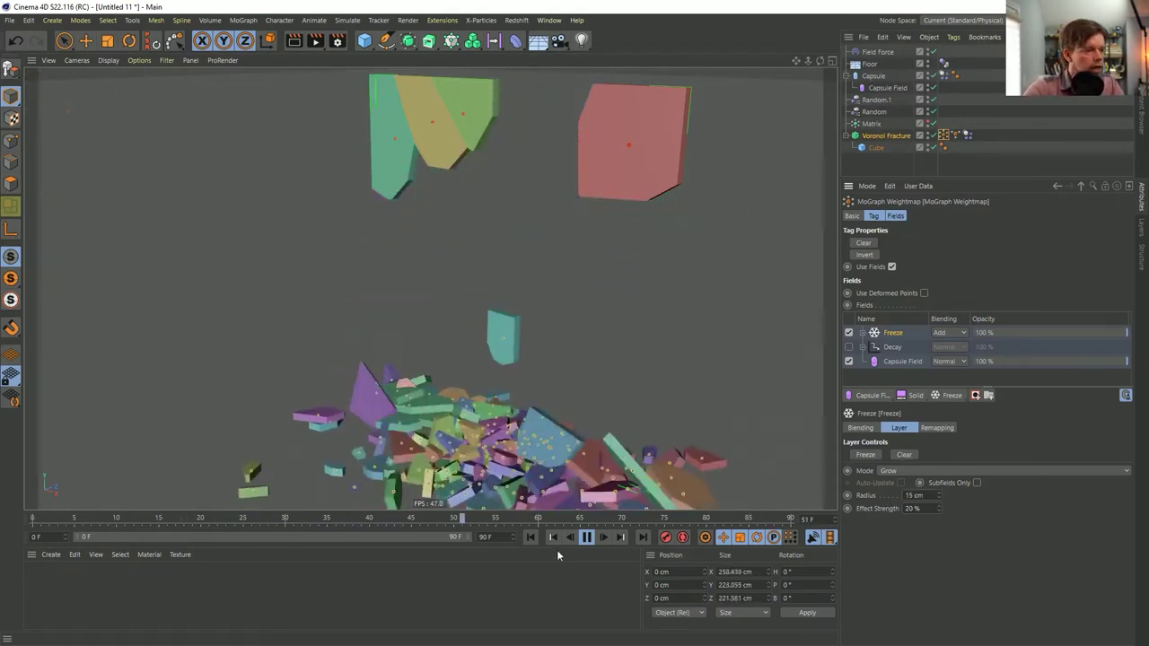
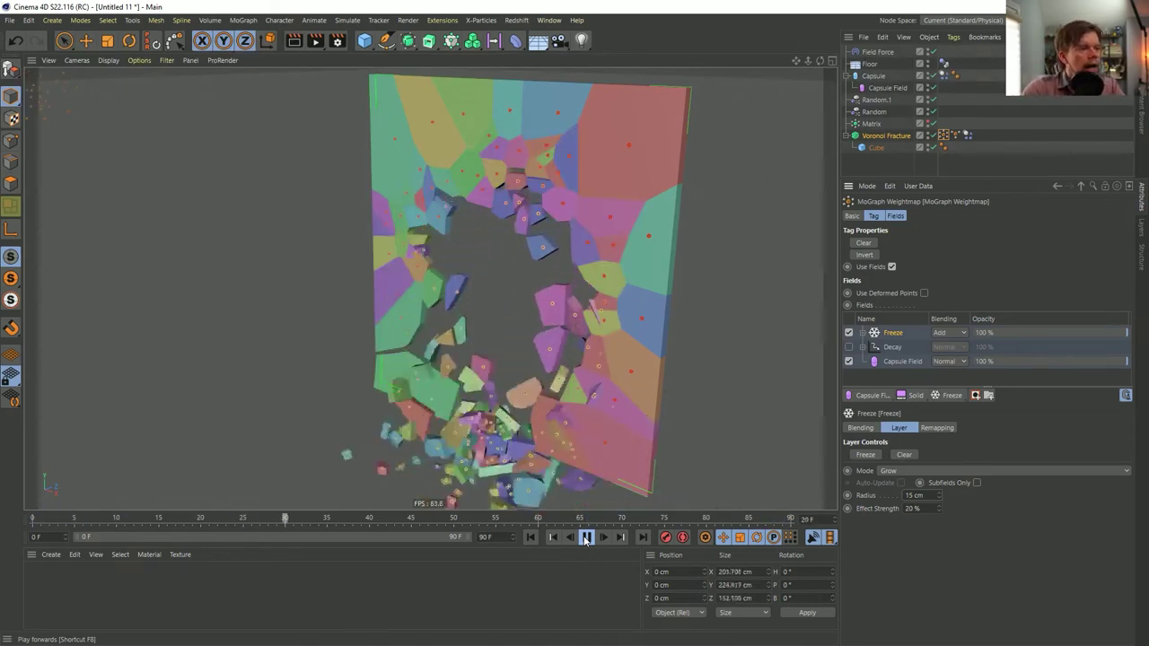
- Stop the playback, return to the first frame and save the scene as [3a]bULLETgLASS.c4d in the SceneFiles folder
{"action": "left_click", "coordinate": [585, 538]}
{"action": "left_click", "coordinate": [530, 537]}
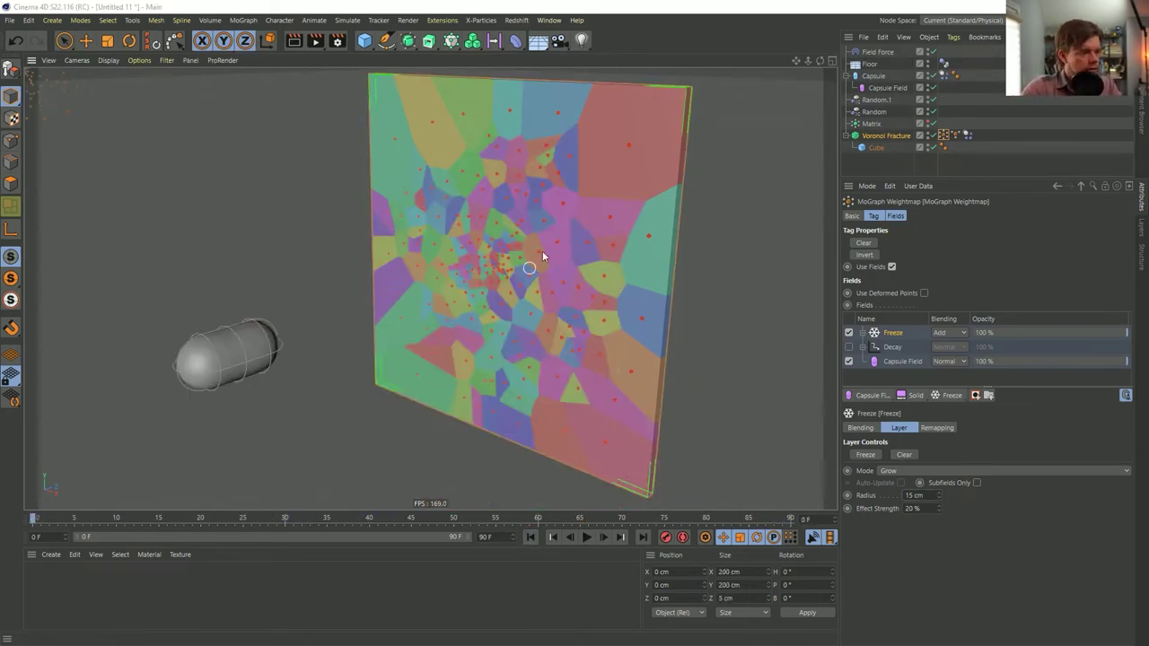
{"action": "key", "text": "ctrl+s"}
{"action": "left_click", "coordinate": [230, 114]}
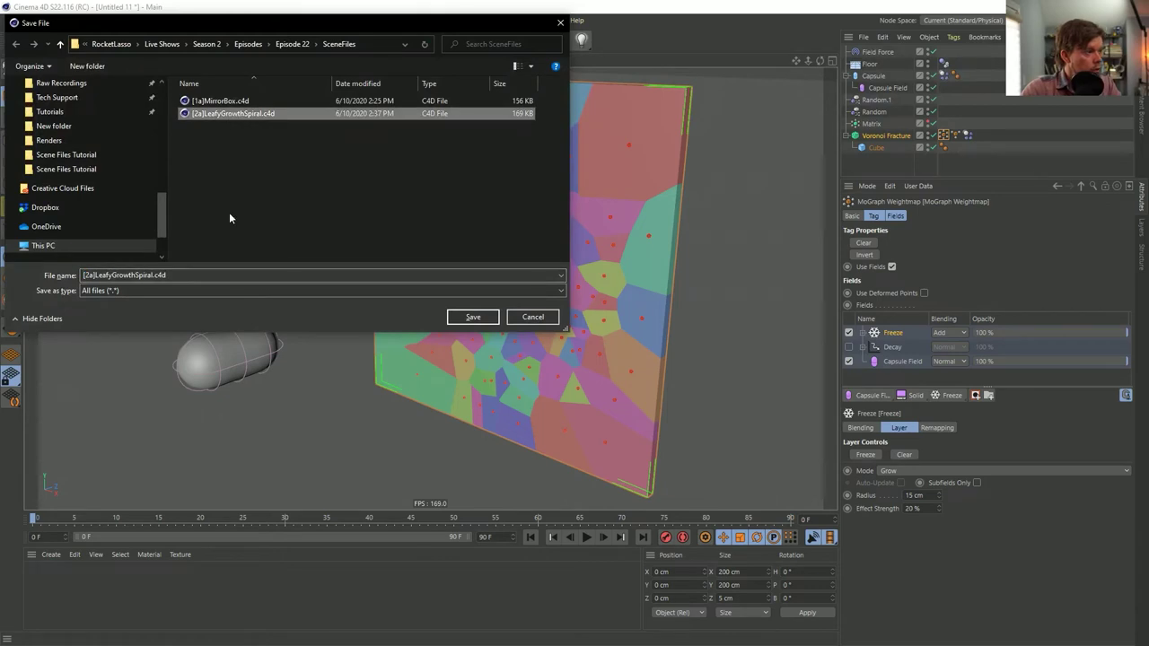
{"action": "left_click", "coordinate": [84, 275]}
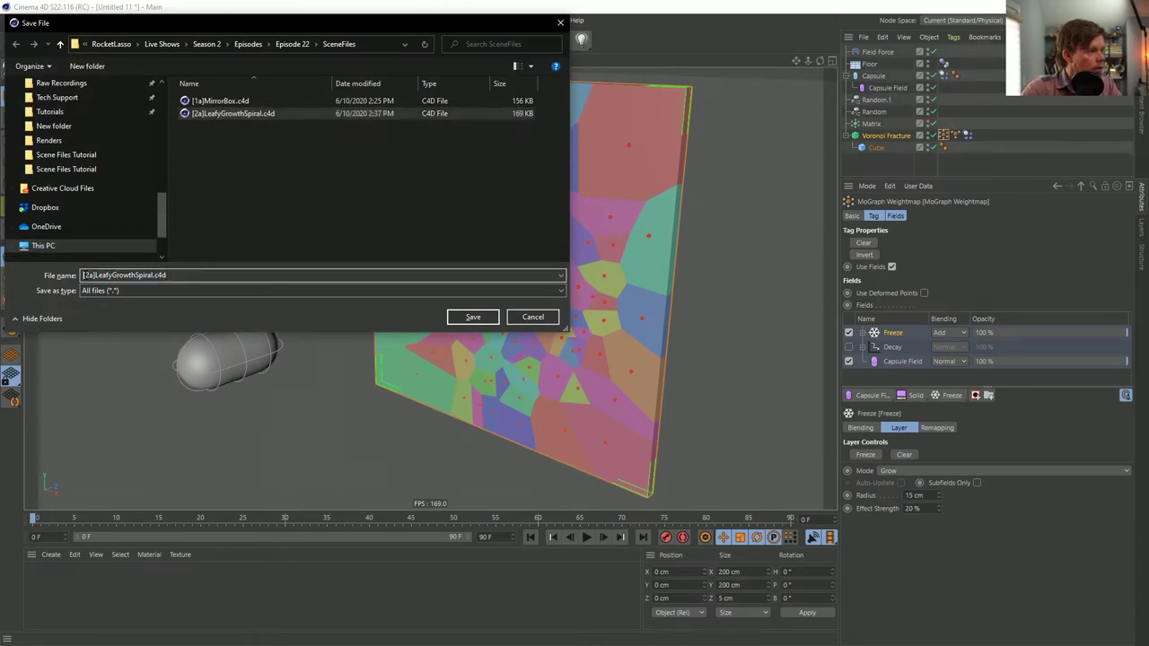
{"action": "key", "text": "Delete"}
{"action": "type", "text": "3"}
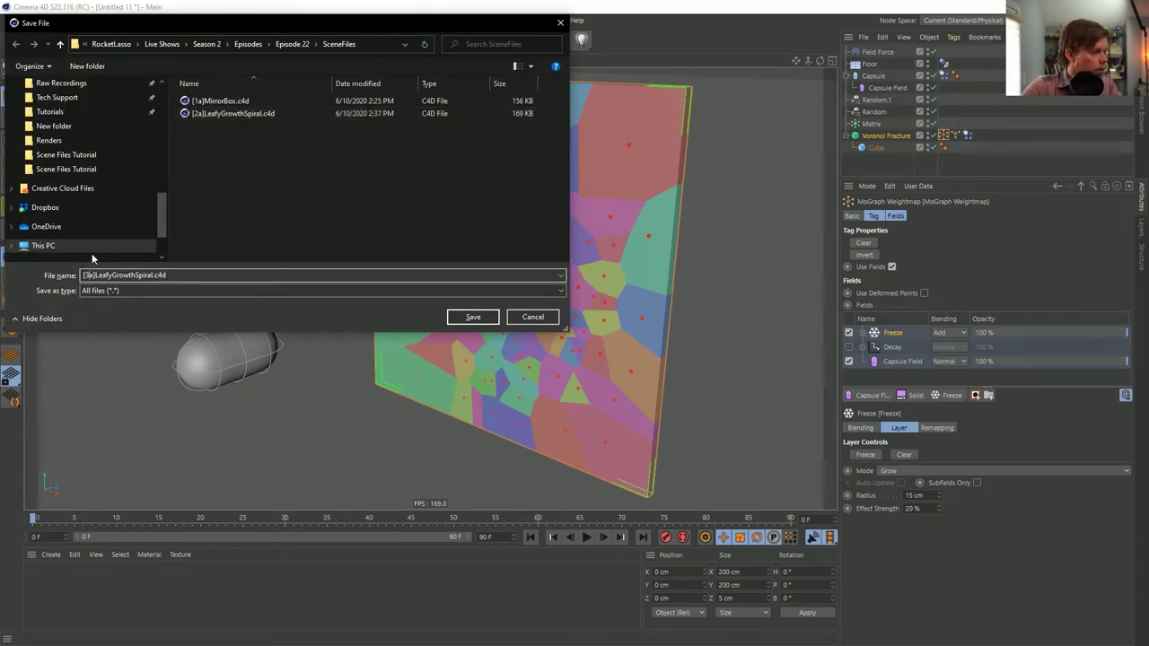
{"action": "key", "text": "shift+Right"}
{"action": "key", "text": "shift+Right"}
{"action": "key", "text": "shift+Right"}
{"action": "key", "text": "shift+Right"}
{"action": "key", "text": "shift+Right"}
{"action": "key", "text": "shift+Right"}
{"action": "key", "text": "shift+Right"}
{"action": "key", "text": "shift+Right"}
{"action": "key", "text": "shift+Right"}
{"action": "key", "text": "shift+Right"}
{"action": "key", "text": "shift+Right"}
{"action": "key", "text": "shift+Right"}
{"action": "key", "text": "shift+Right"}
{"action": "key", "text": "shift+Right"}
{"action": "key", "text": "shift+Right"}
{"action": "key", "text": "shift+Right"}
{"action": "key", "text": "shift+Right"}
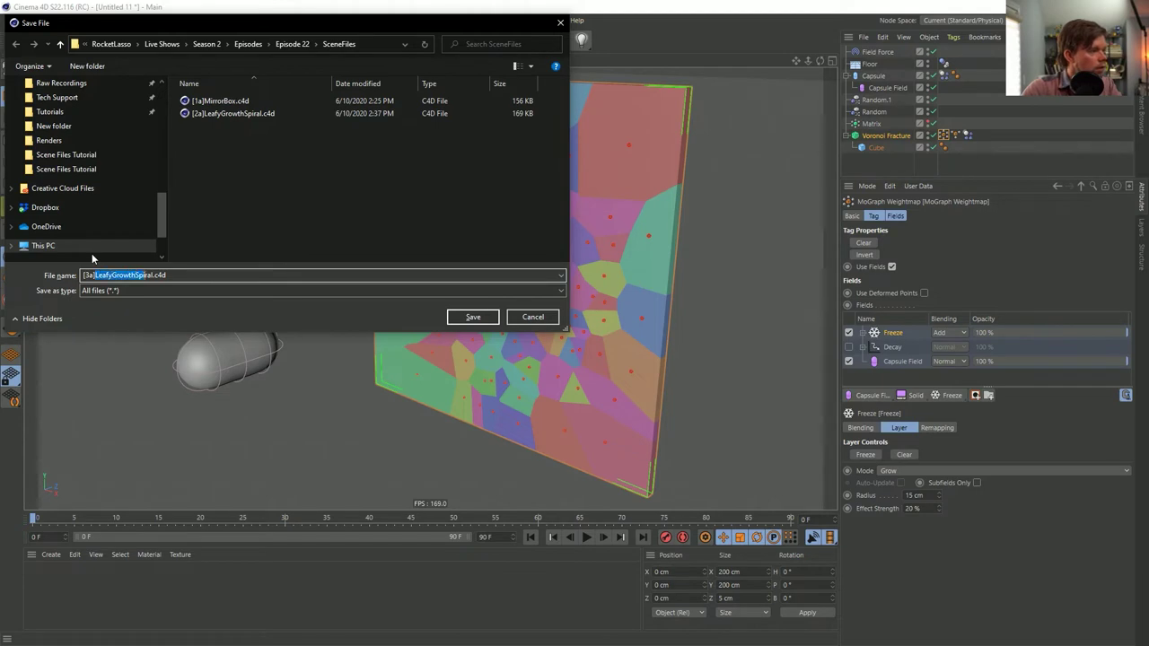
{"action": "type", "text": "bULLET"}
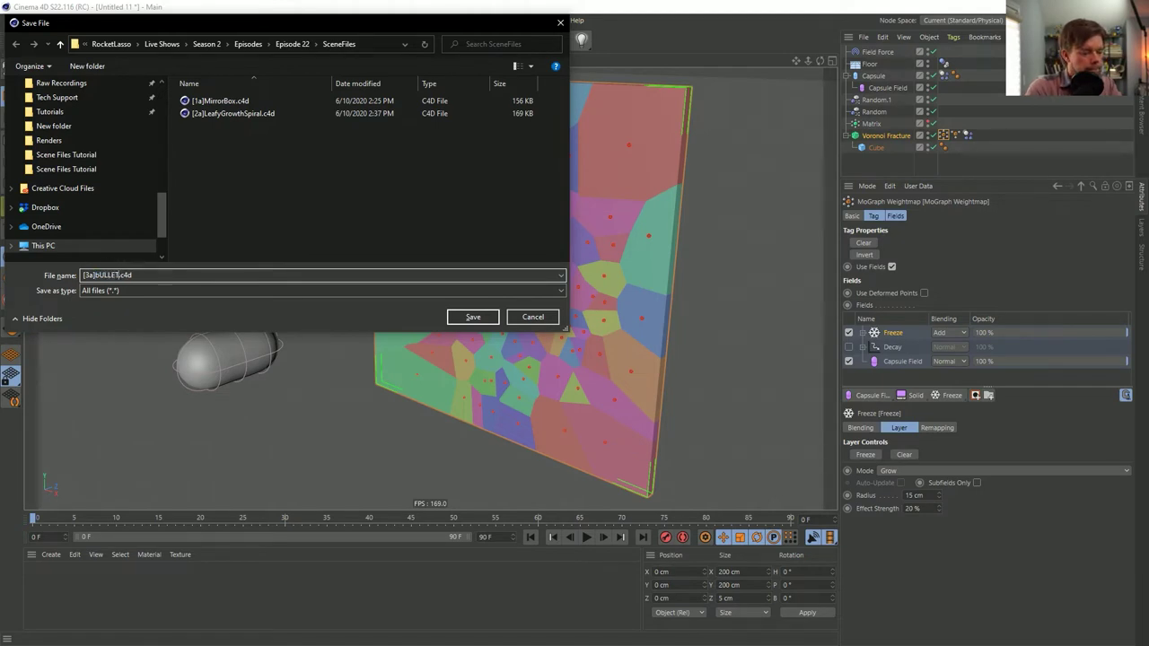
{"action": "key", "text": "Return"}
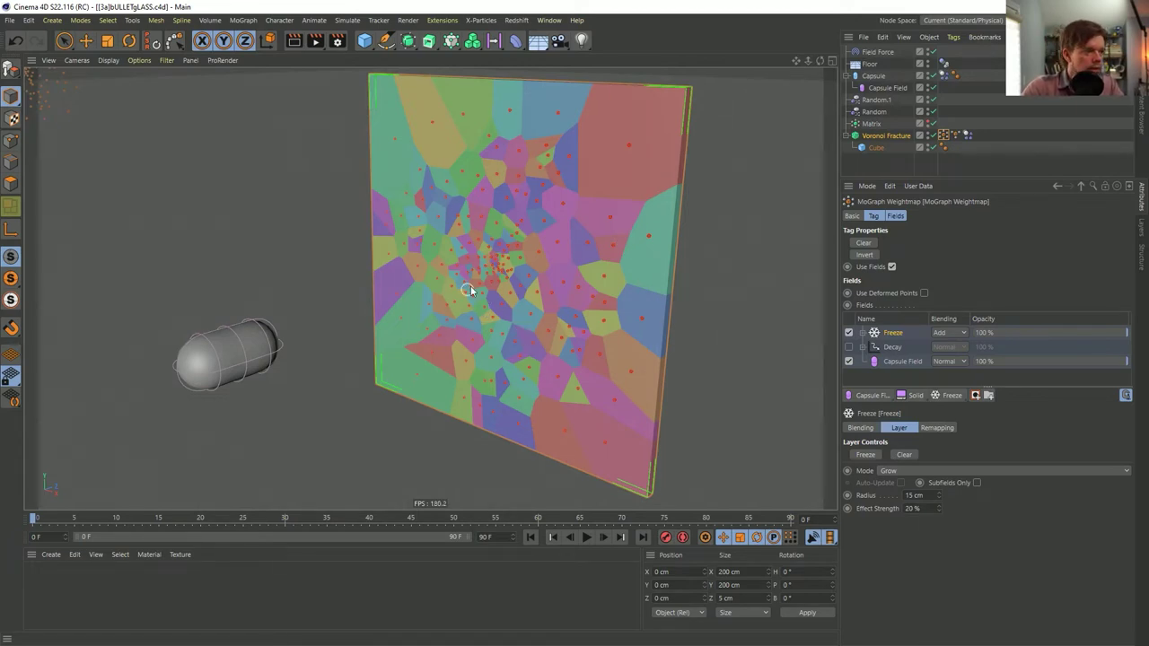
- Clear the MoGraph Selection from the Enabled option of the Voronoi Fracture's Dynamics Body tag
{"action": "left_click", "coordinate": [967, 135]}
{"action": "left_click", "coordinate": [1104, 243]}
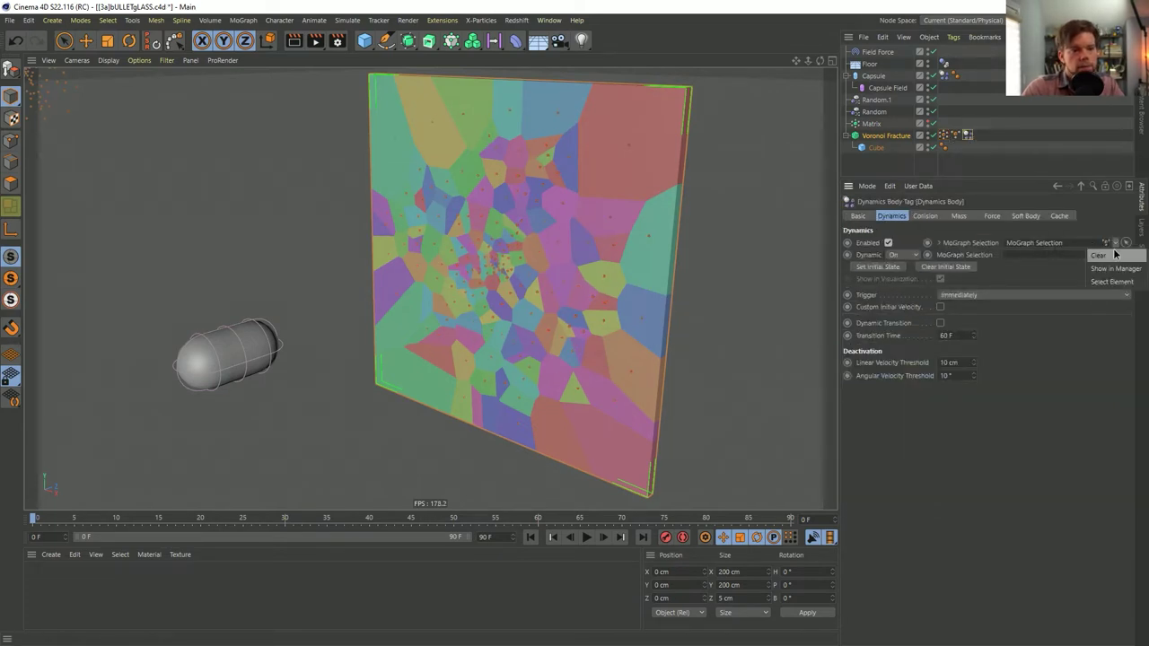
{"action": "left_click", "coordinate": [1093, 256]}
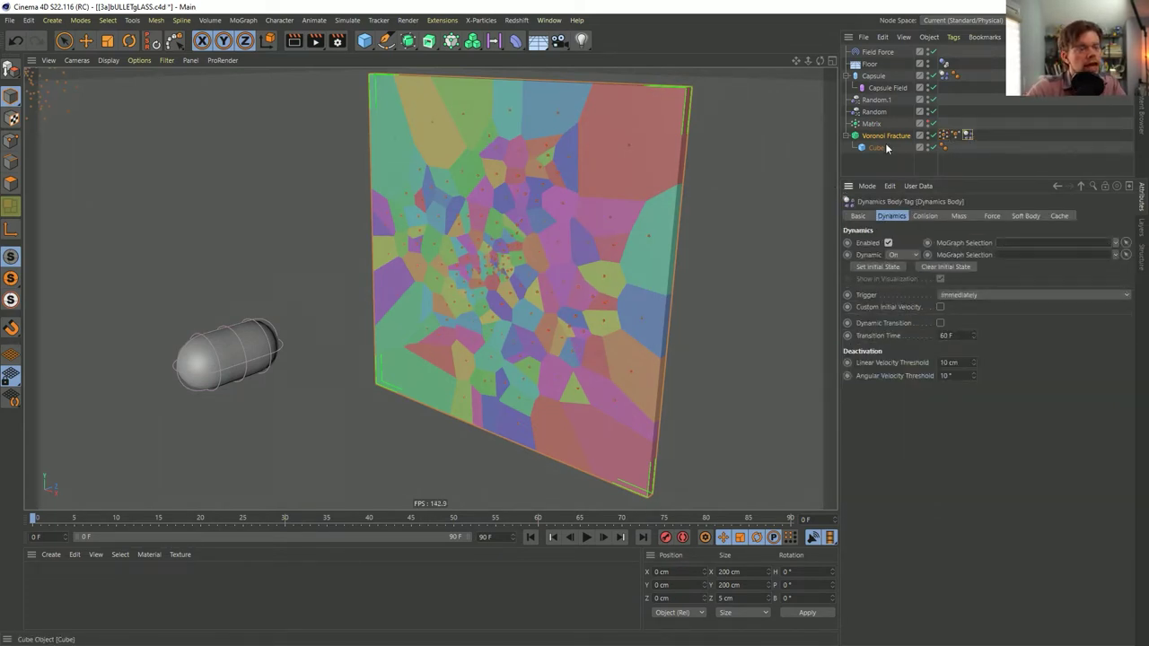
- Add the Voronoi Fracture's MoGraph Selection tag as a field in the Field Force's falloff
{"action": "left_click", "coordinate": [872, 53]}
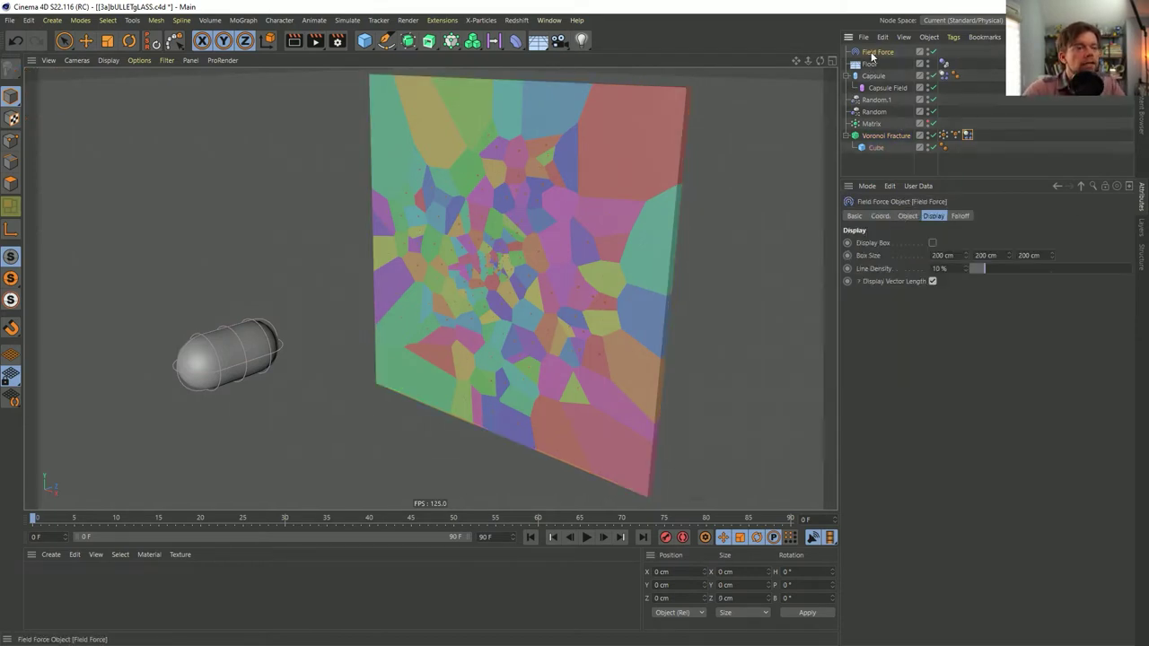
{"action": "left_click", "coordinate": [958, 216]}
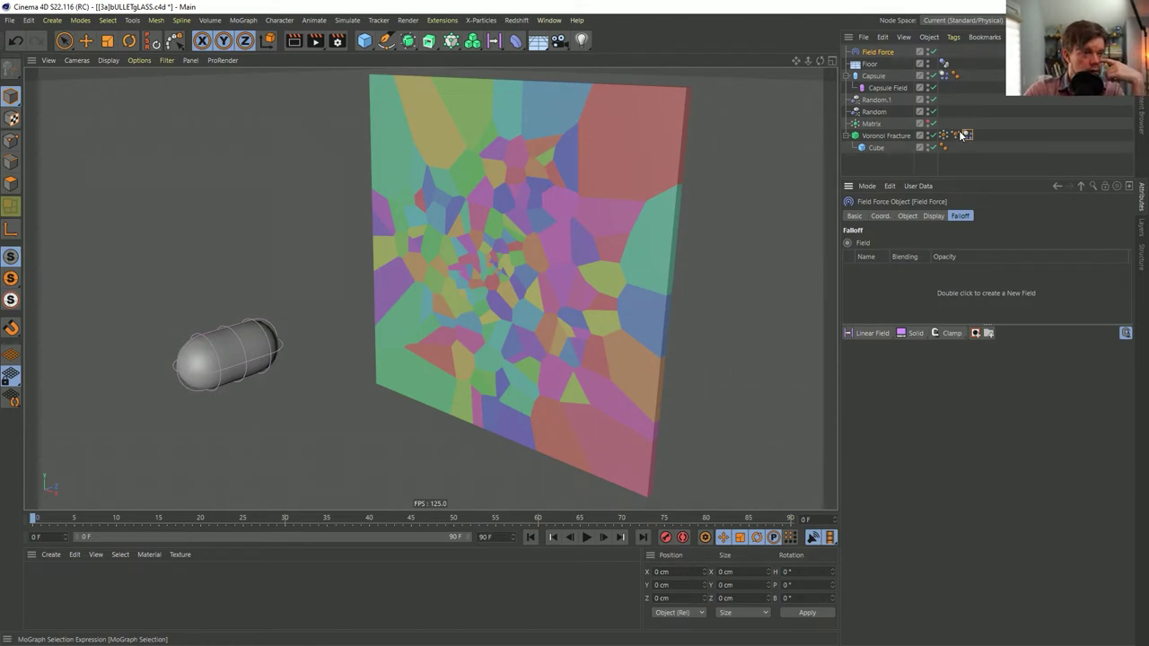
{"action": "left_click_drag", "start_coordinate": [959, 136], "coordinate": [908, 284]}
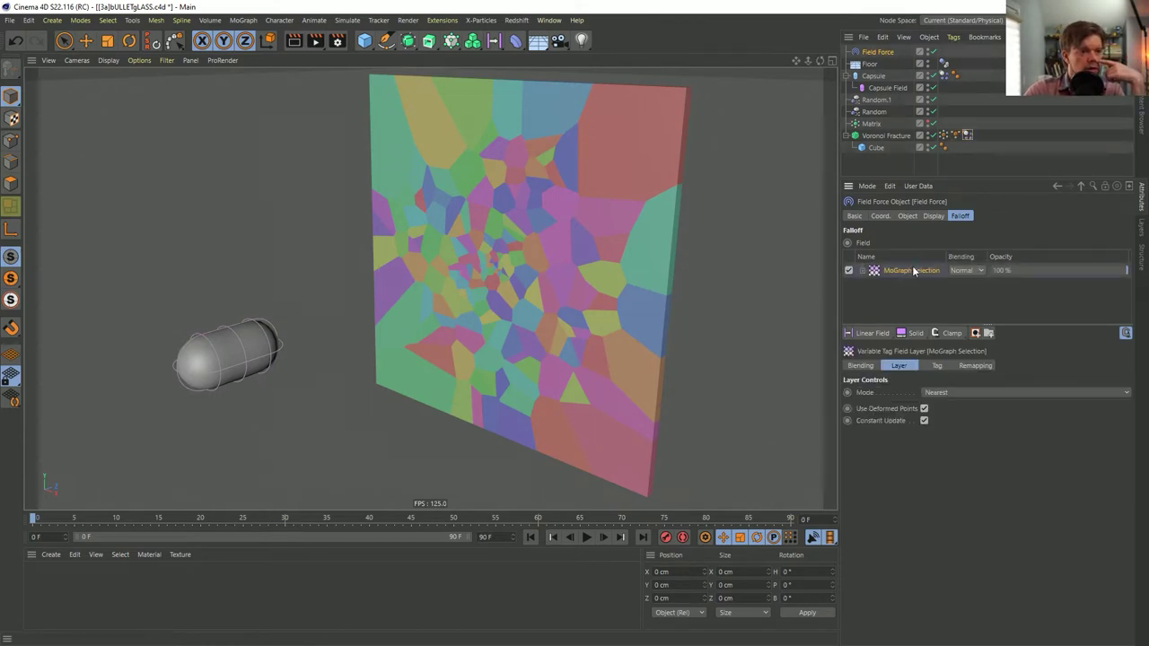
- Replay the simulation from the start several times, pausing it at different frames, to examine how the Field Force affects the panel's pieces
{"action": "left_click", "coordinate": [585, 536]}
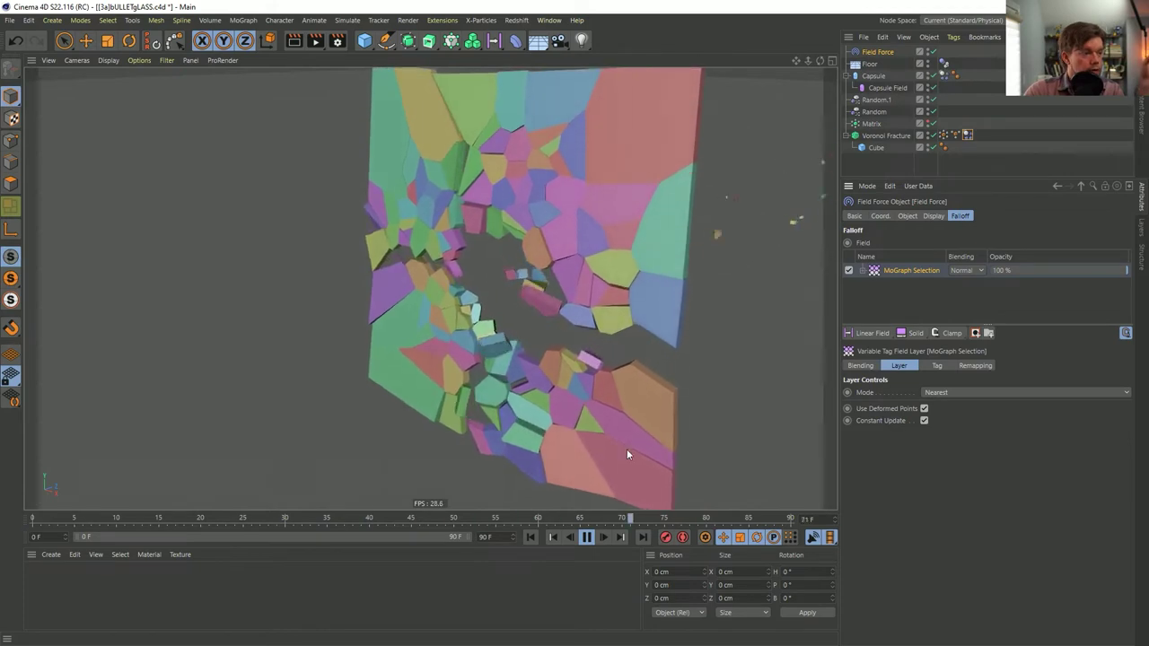
{"action": "left_click", "coordinate": [531, 538]}
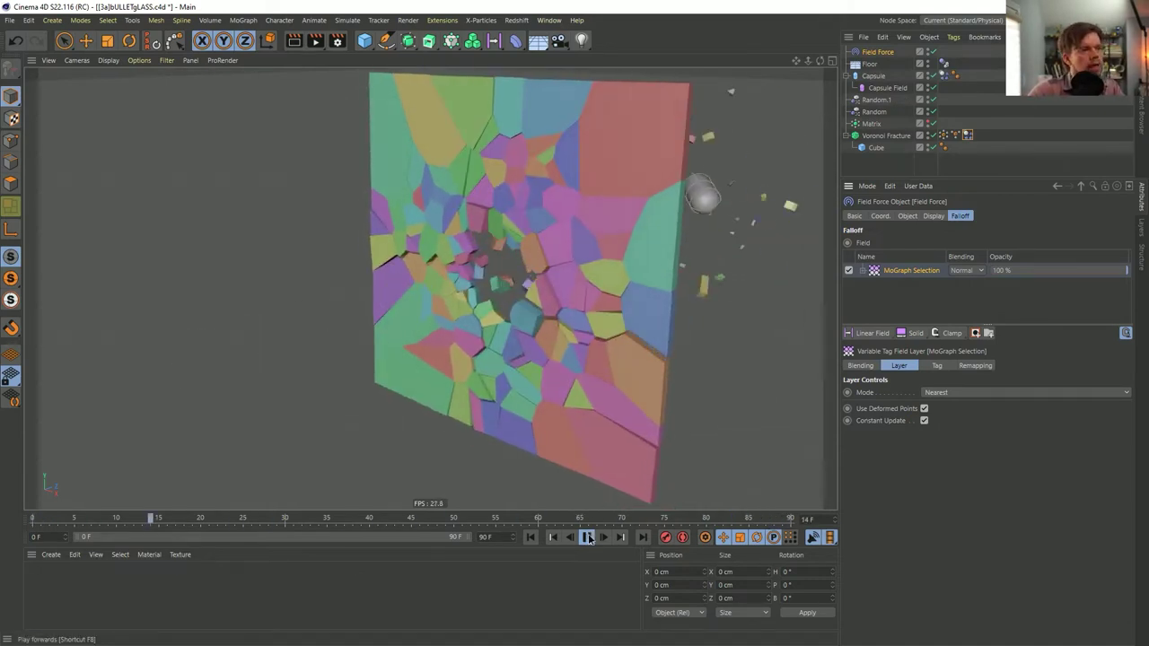
{"action": "left_click", "coordinate": [530, 536]}
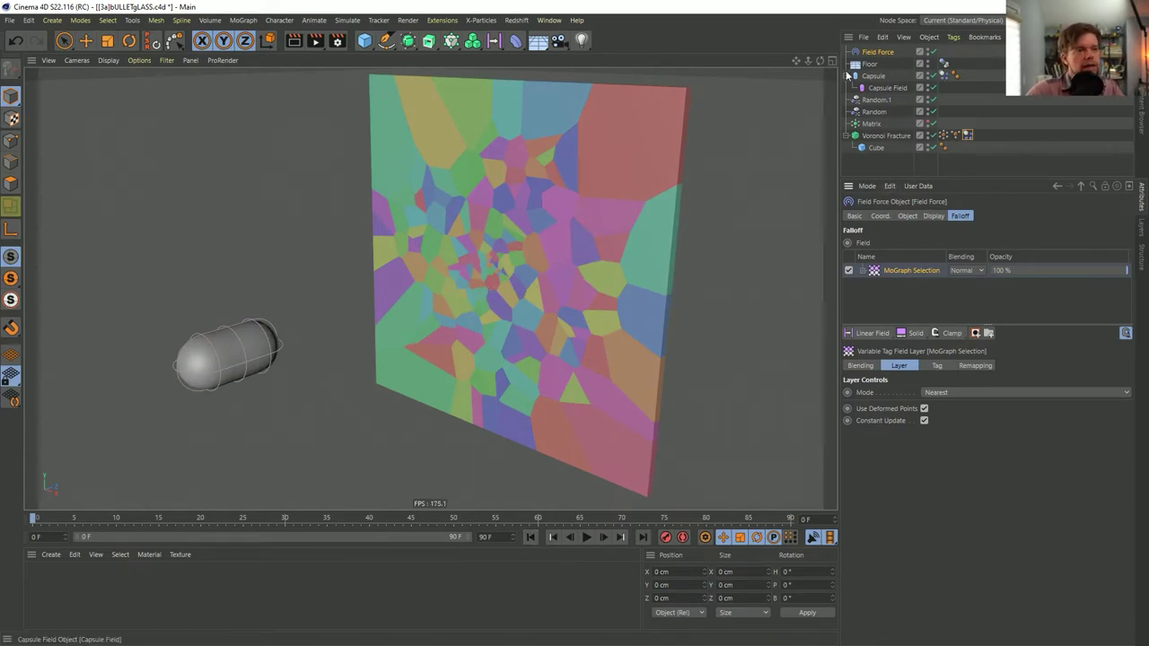
{"action": "key", "text": "F8"}
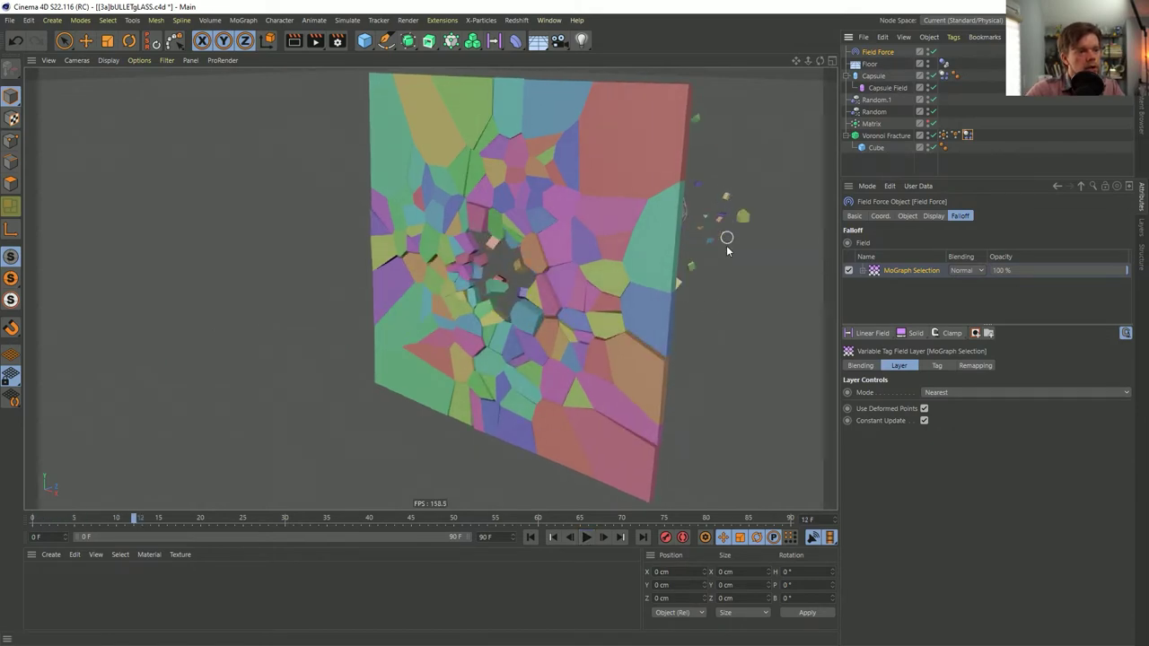
{"action": "left_click", "coordinate": [585, 537]}
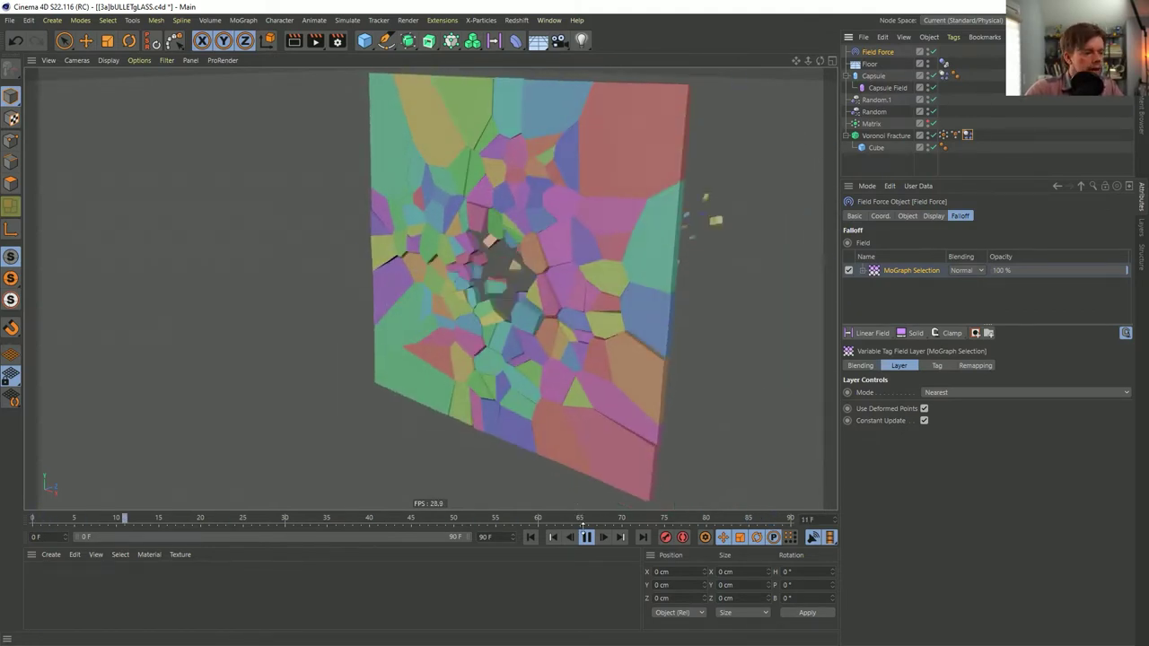
{"action": "left_click", "coordinate": [586, 537]}
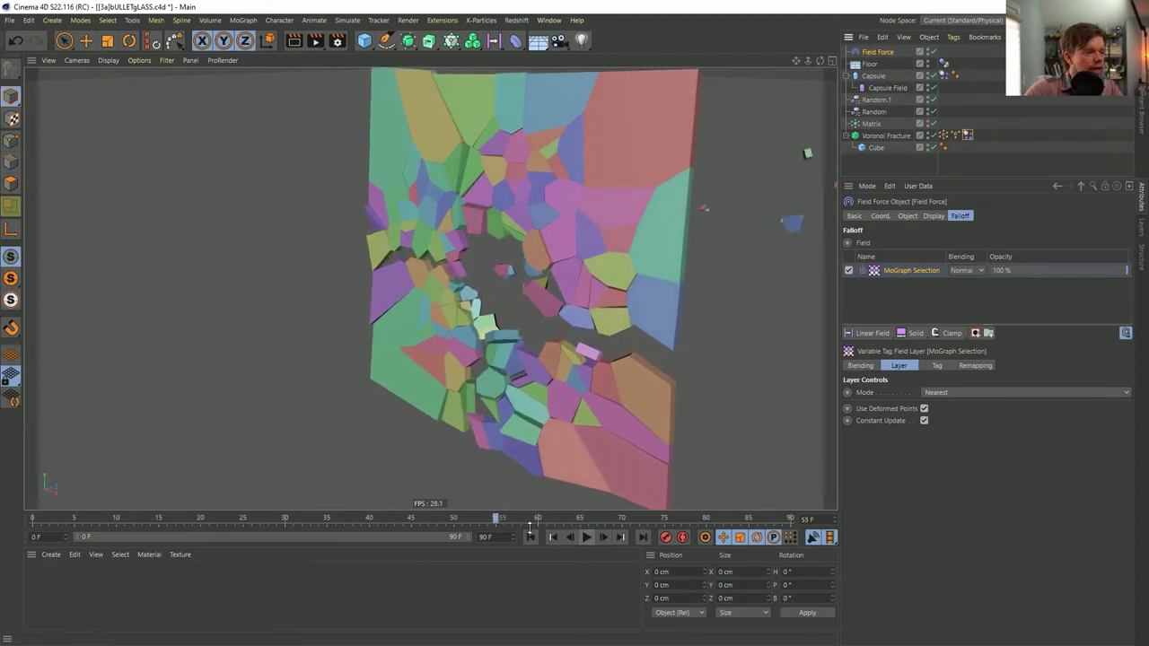
{"action": "left_click", "coordinate": [530, 537]}
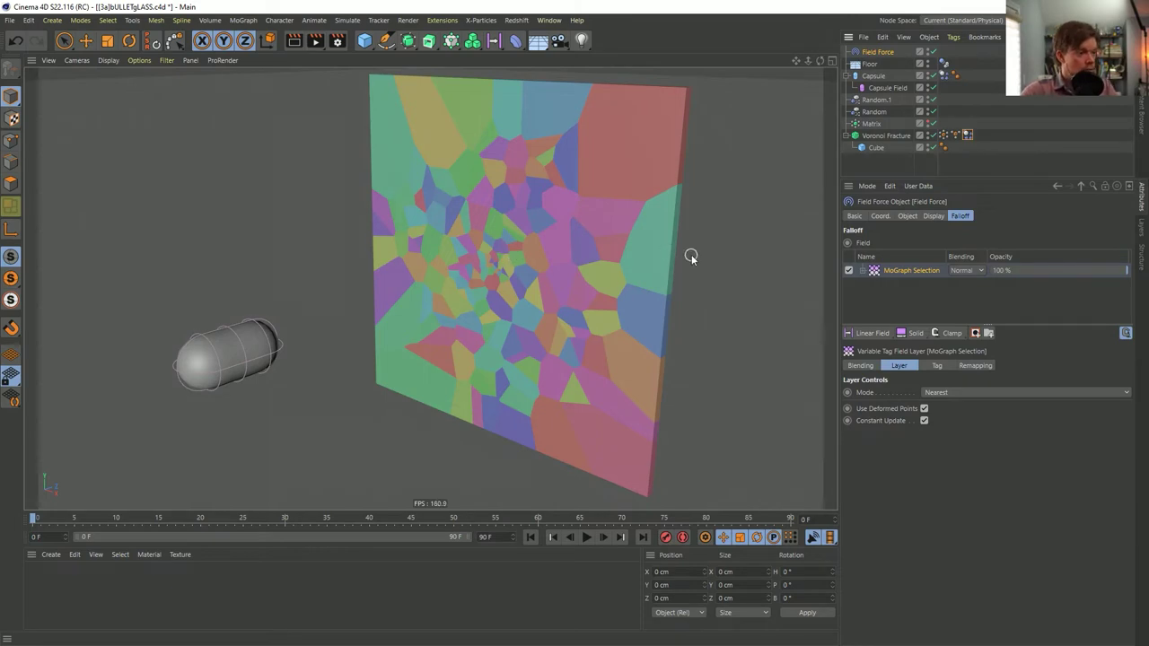
{"action": "left_click", "coordinate": [586, 537]}
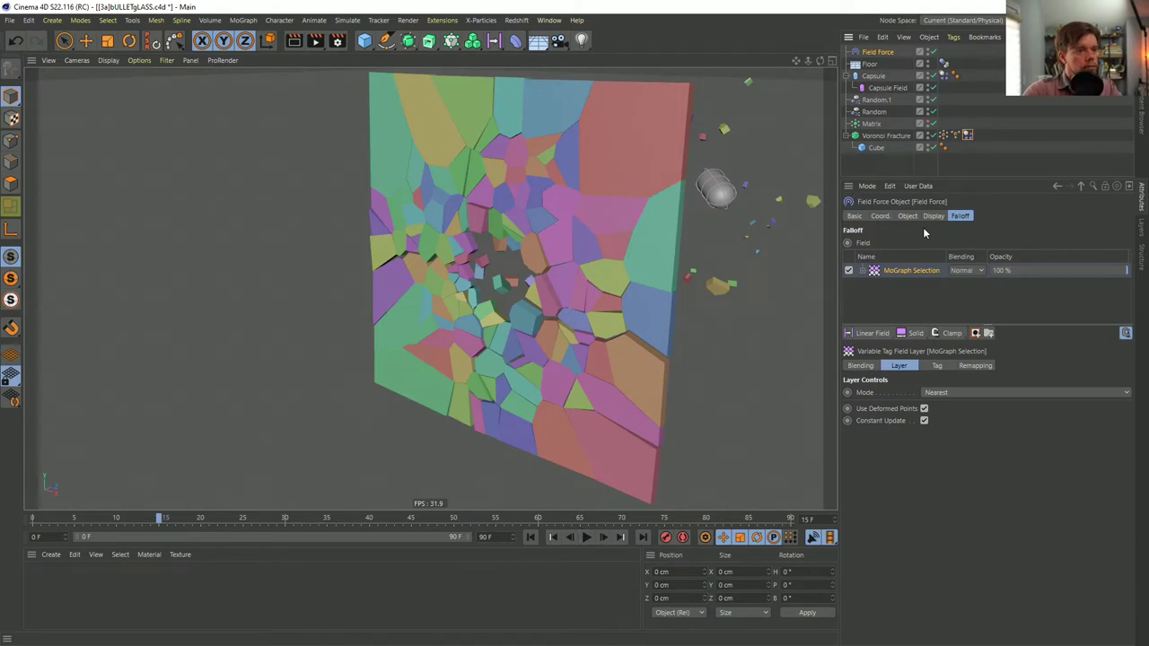
{"action": "left_click", "coordinate": [532, 537]}
{"action": "left_click", "coordinate": [586, 537]}
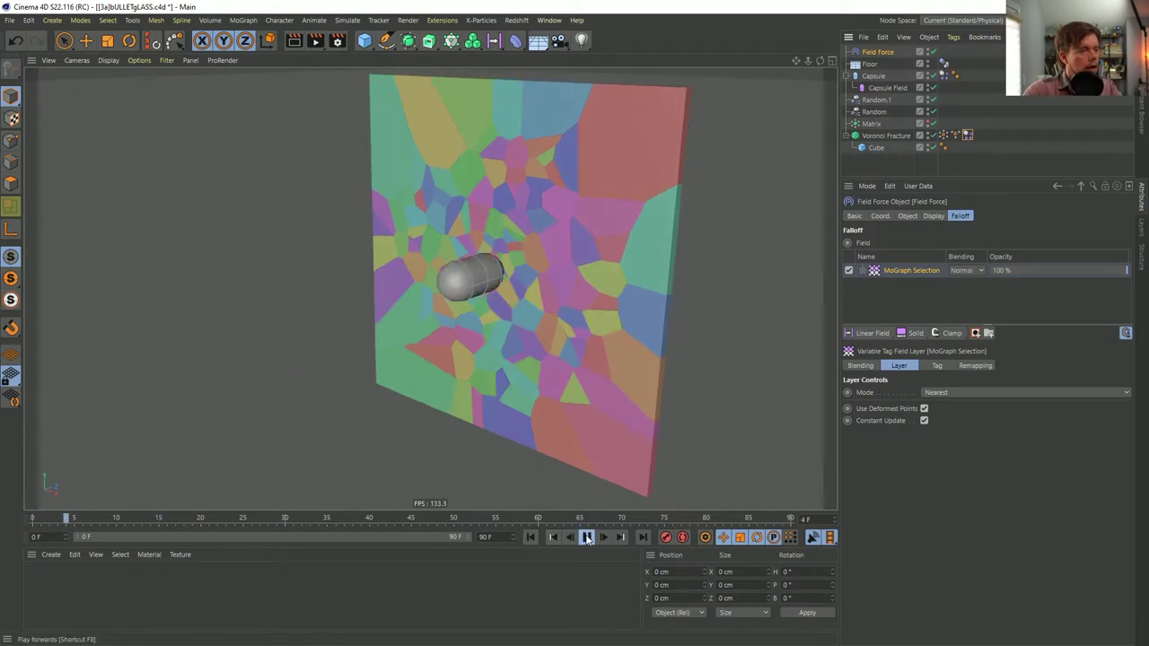
{"action": "left_click", "coordinate": [586, 538]}
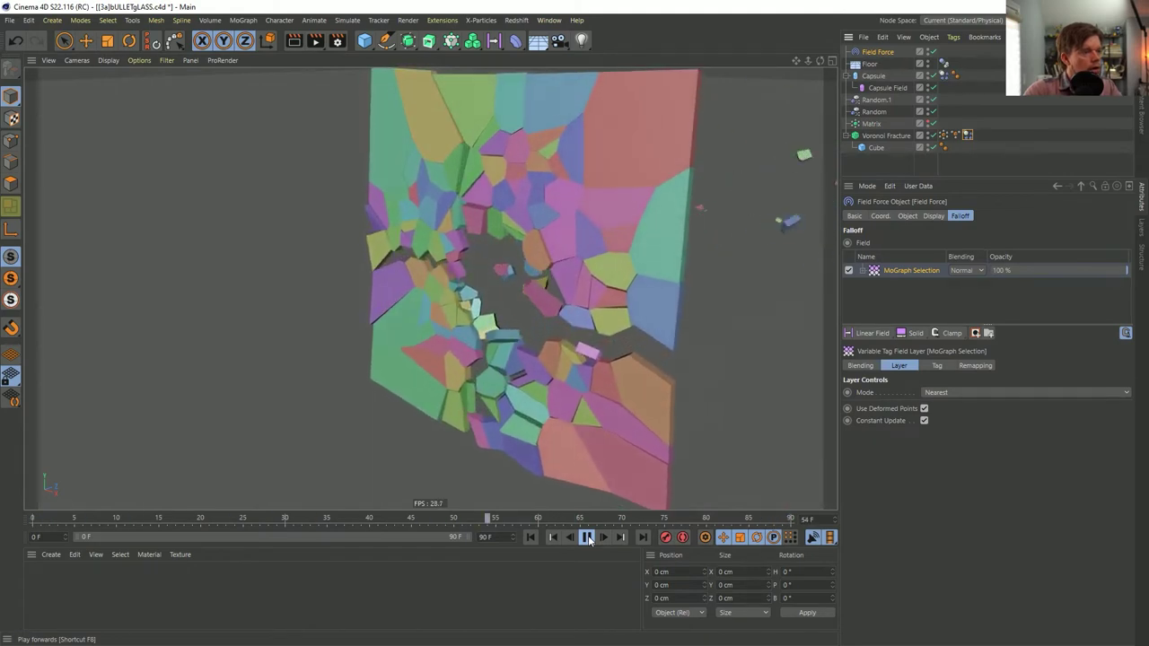
{"action": "left_click", "coordinate": [588, 537]}
{"action": "left_click", "coordinate": [530, 538]}
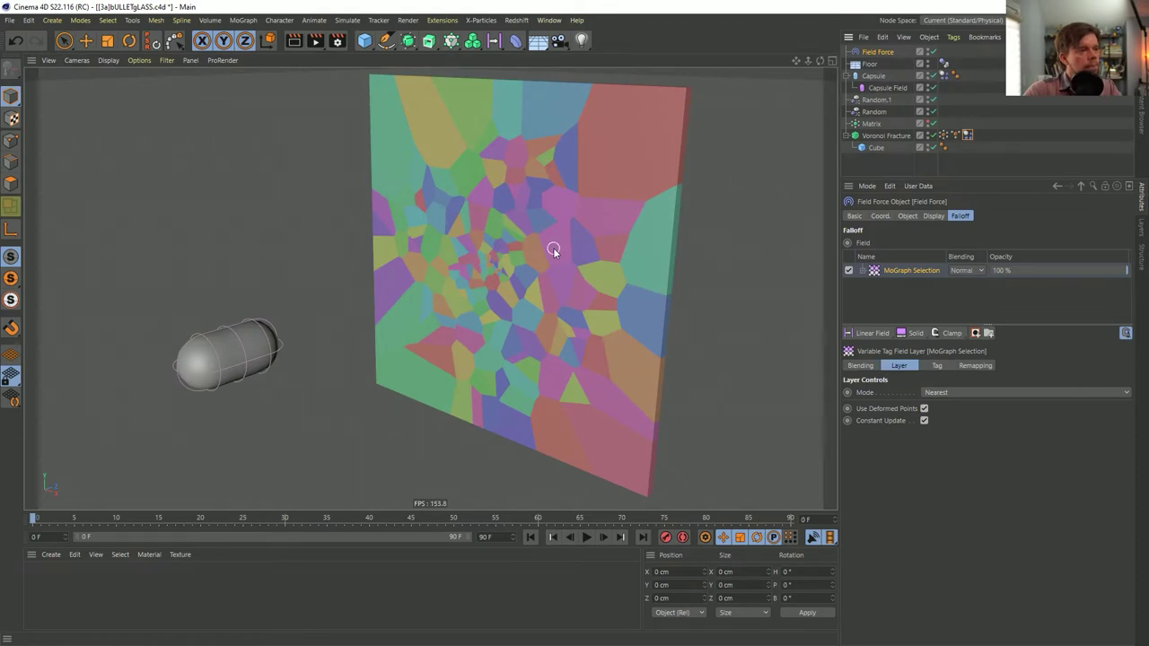
{"action": "left_click", "coordinate": [589, 537]}
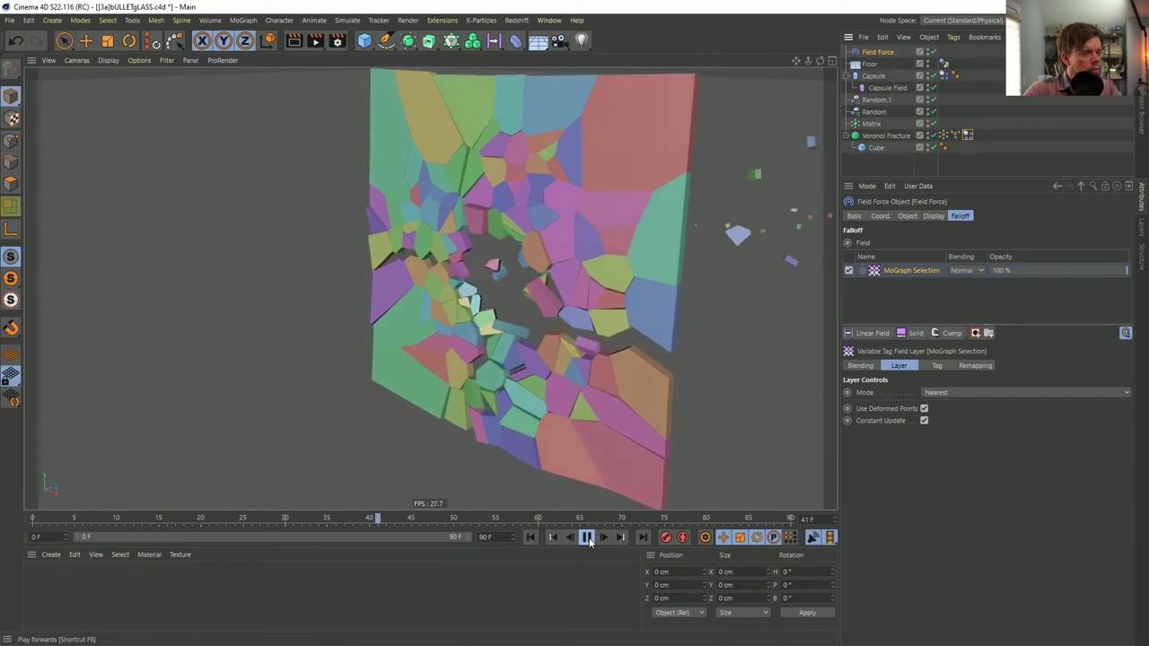
{"action": "left_click", "coordinate": [589, 537]}
{"action": "left_click", "coordinate": [532, 537]}
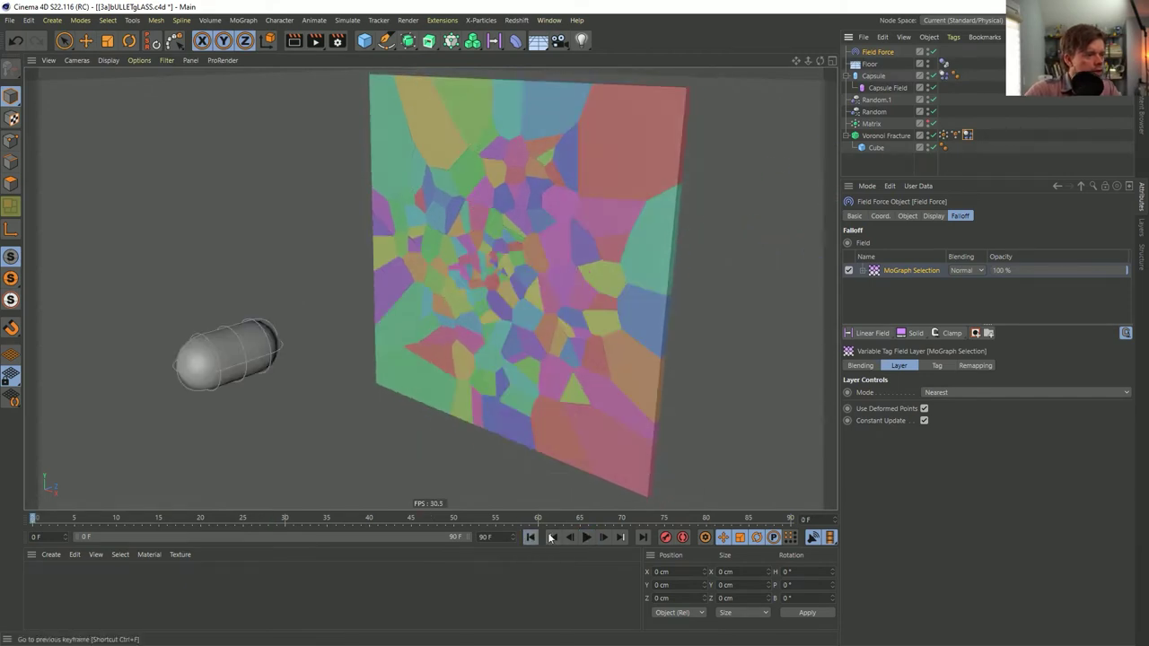
{"action": "left_click", "coordinate": [586, 537]}
{"action": "left_click", "coordinate": [588, 536]}
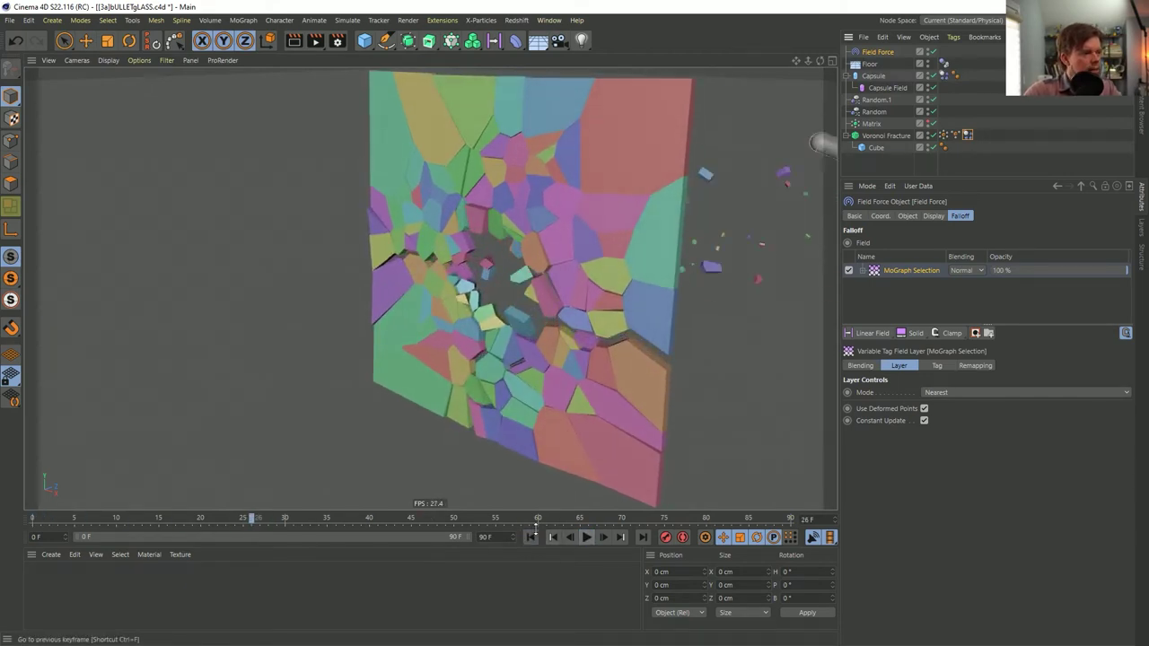
{"action": "left_click", "coordinate": [530, 537]}
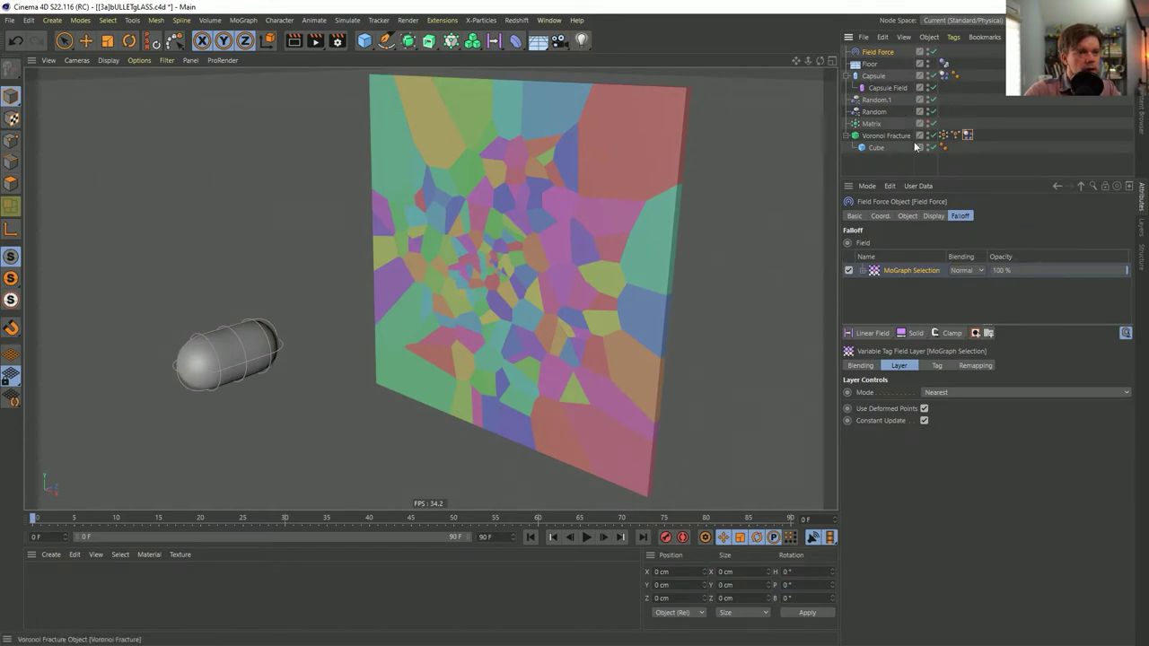
- Create a fixed connector for the Voronoi Fracture to hold its pieces together
{"action": "left_click", "coordinate": [886, 134]}
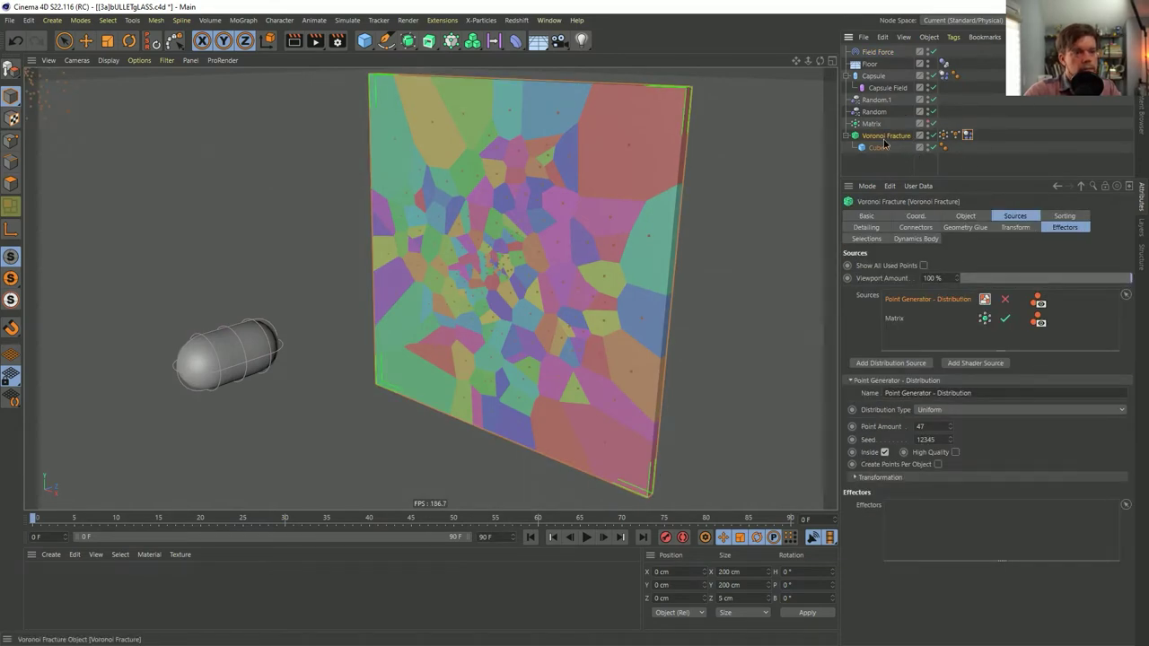
{"action": "left_click", "coordinate": [904, 228]}
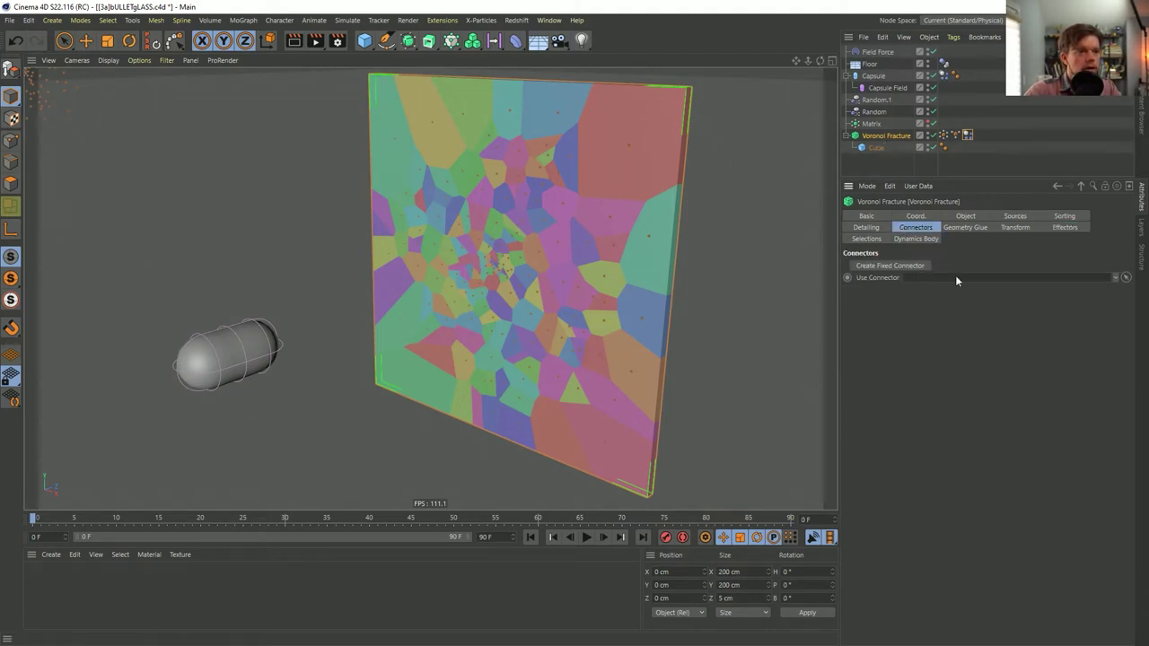
{"action": "left_click", "coordinate": [912, 267]}
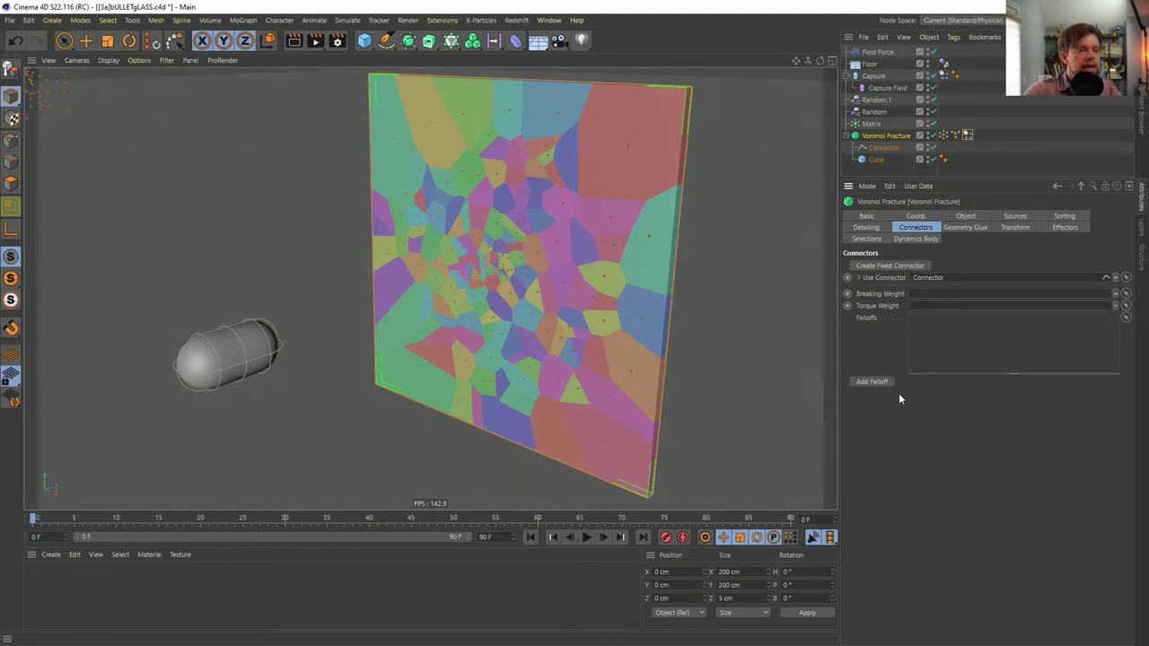
- Open the new connector's object properties and replay the simulation from the start to examine how the connected panel reacts to the capsule
{"action": "left_click", "coordinate": [883, 148]}
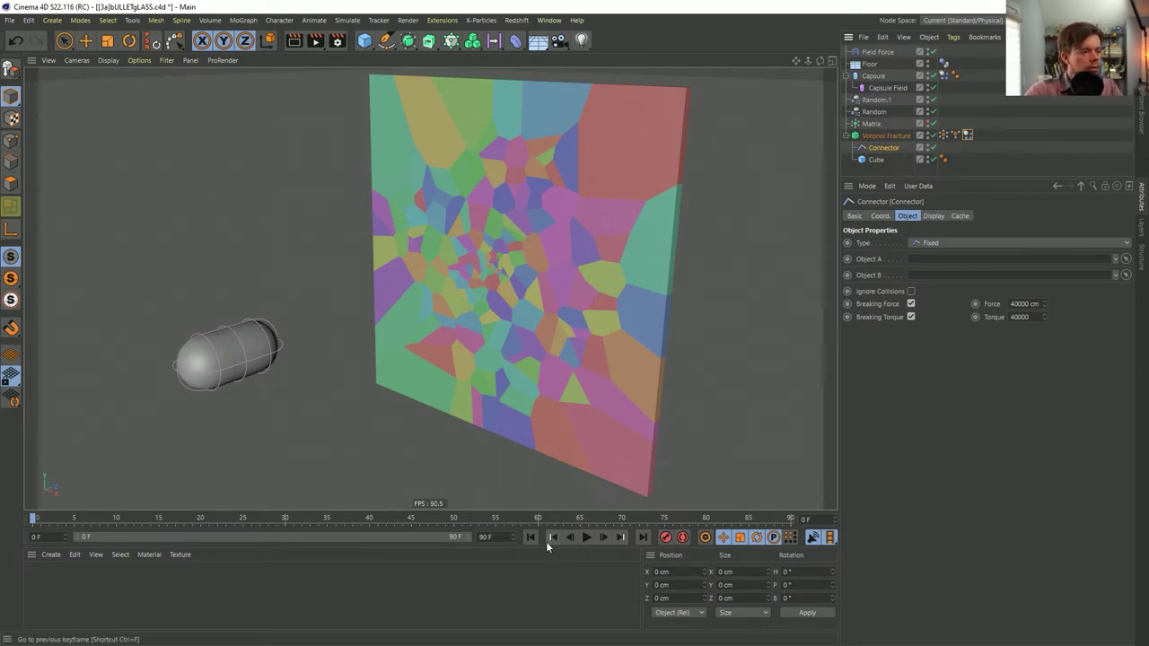
{"action": "left_click", "coordinate": [587, 536]}
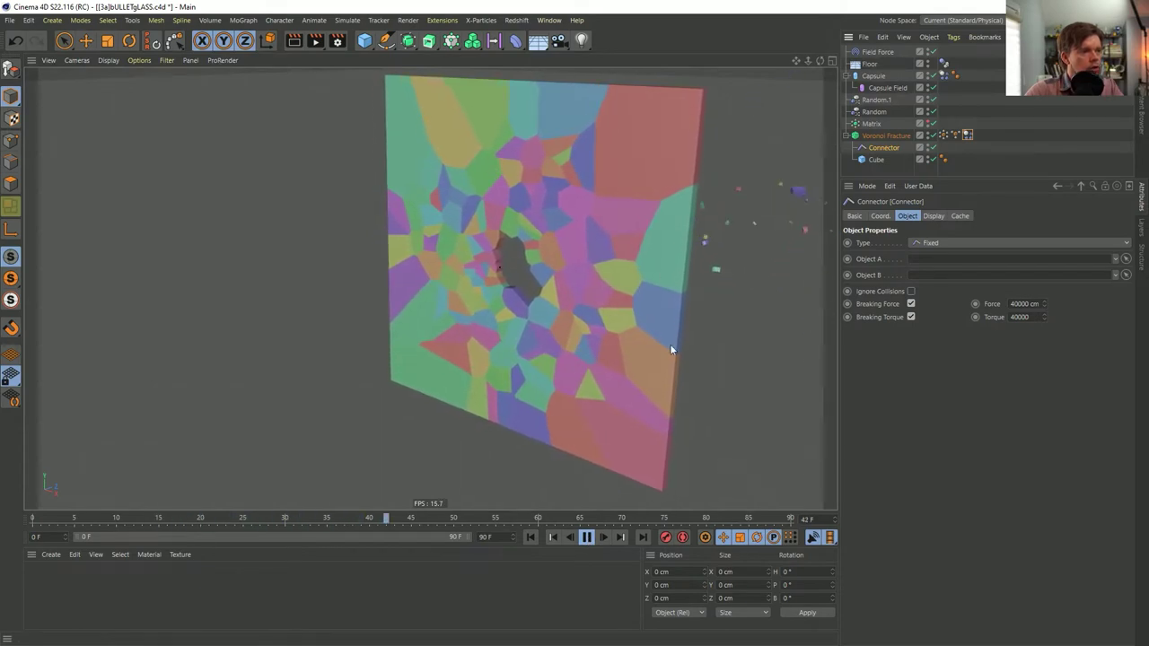
{"action": "left_click", "coordinate": [529, 537]}
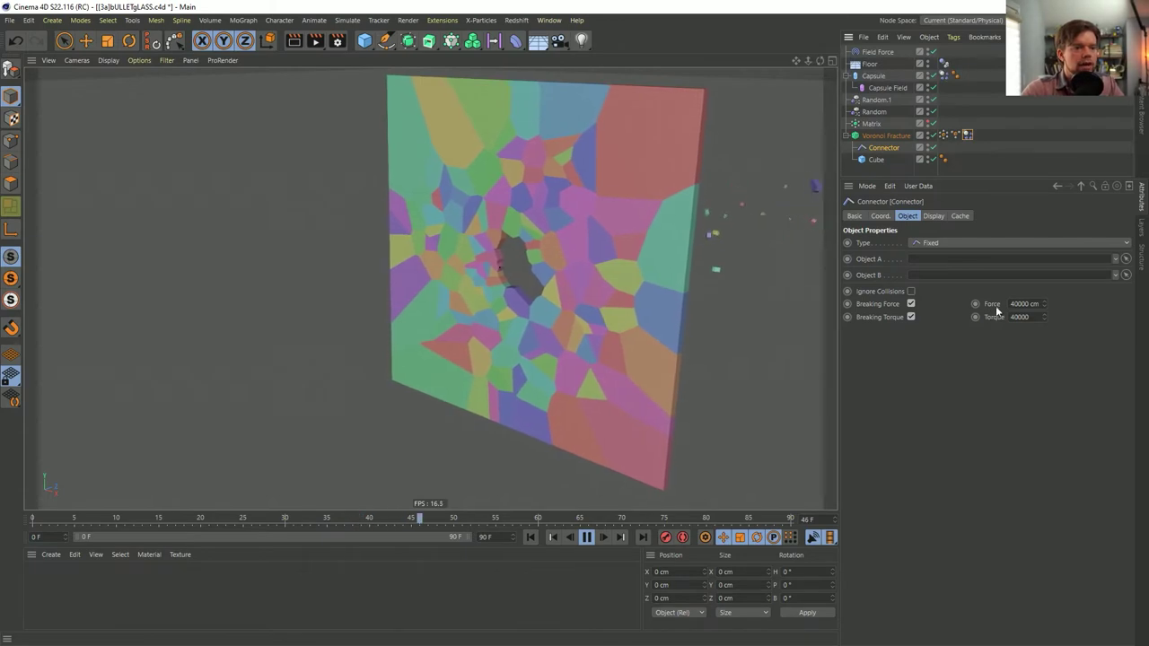
{"action": "left_click", "coordinate": [537, 539]}
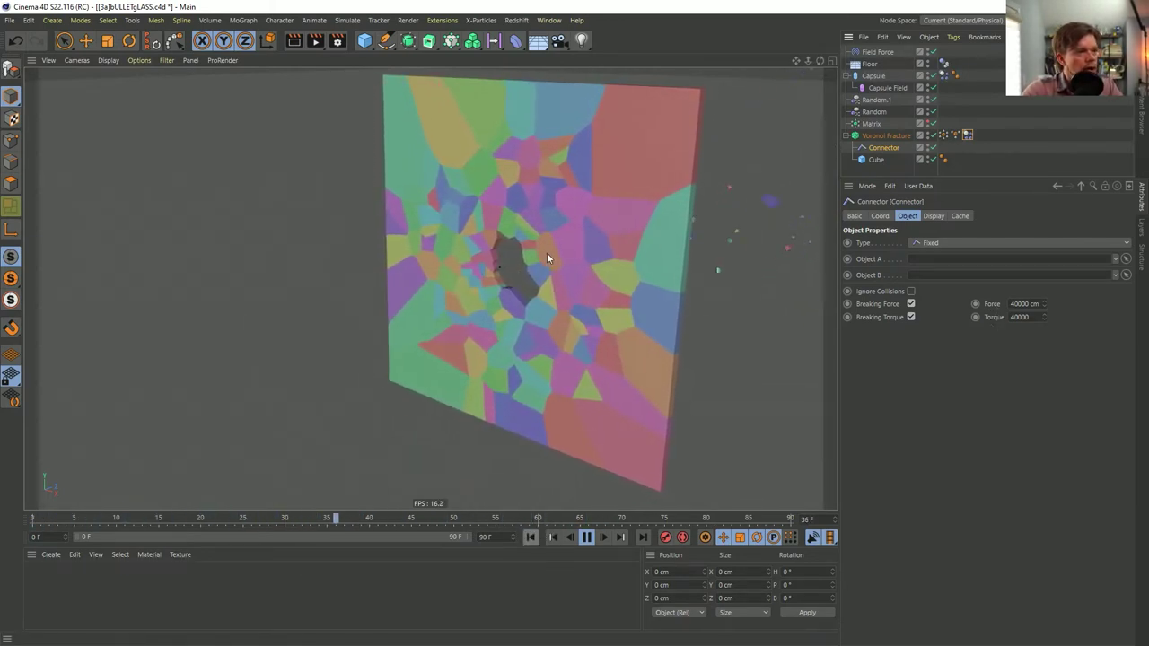
{"action": "left_click", "coordinate": [529, 537]}
{"action": "left_click", "coordinate": [530, 540]}
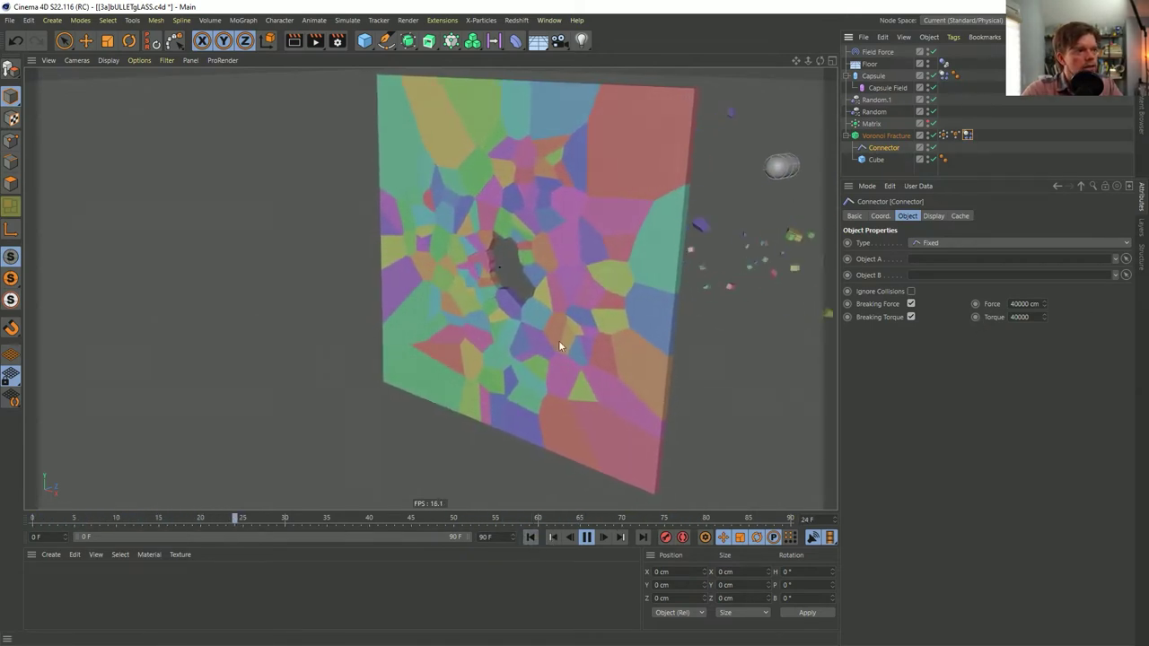
- Replay the simulation from the start, stop just after the capsule's impact and advance frame by frame to frame 7
{"action": "left_click", "coordinate": [586, 537]}
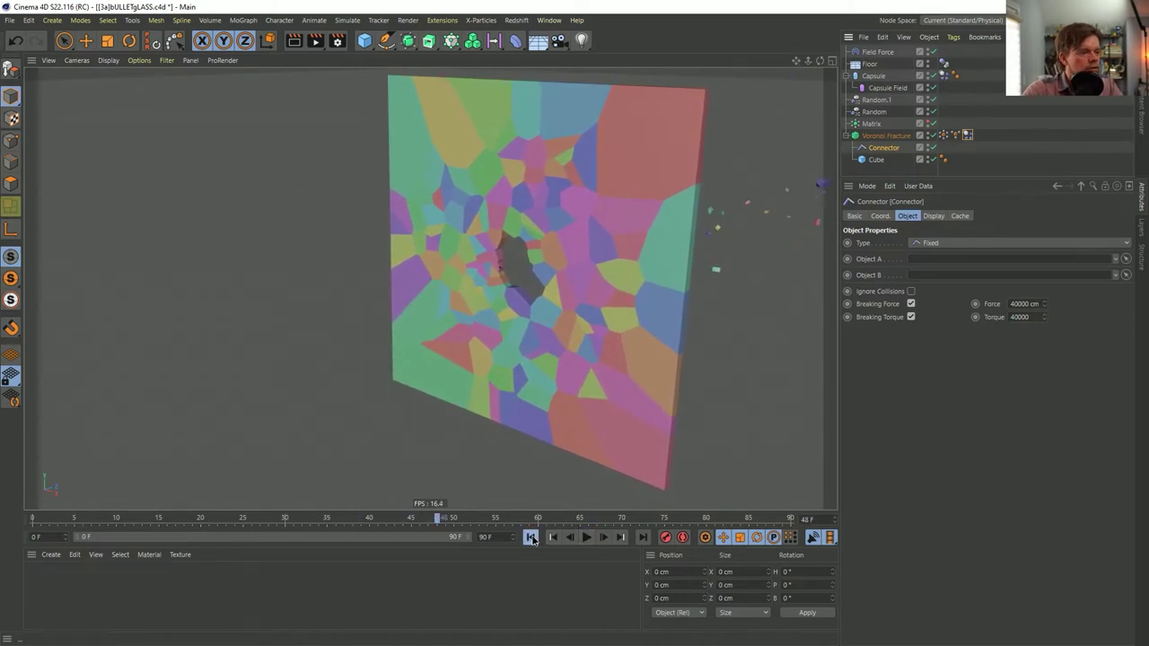
{"action": "left_click", "coordinate": [529, 536]}
{"action": "left_click", "coordinate": [586, 537]}
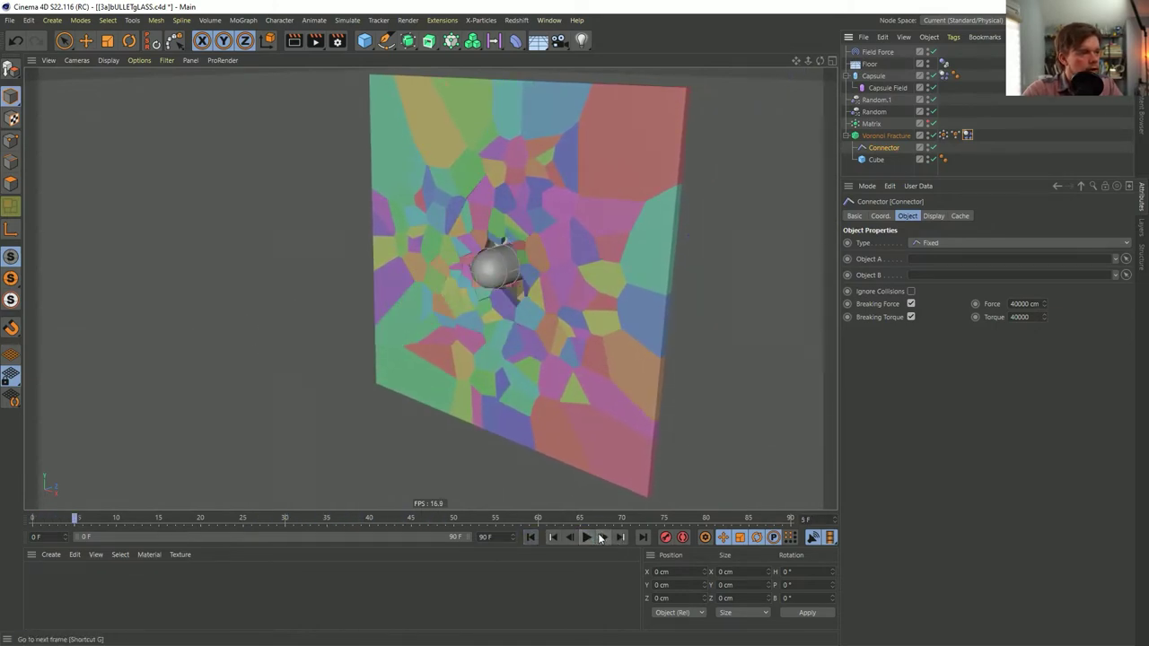
{"action": "left_click", "coordinate": [604, 536]}
{"action": "left_click", "coordinate": [604, 537]}
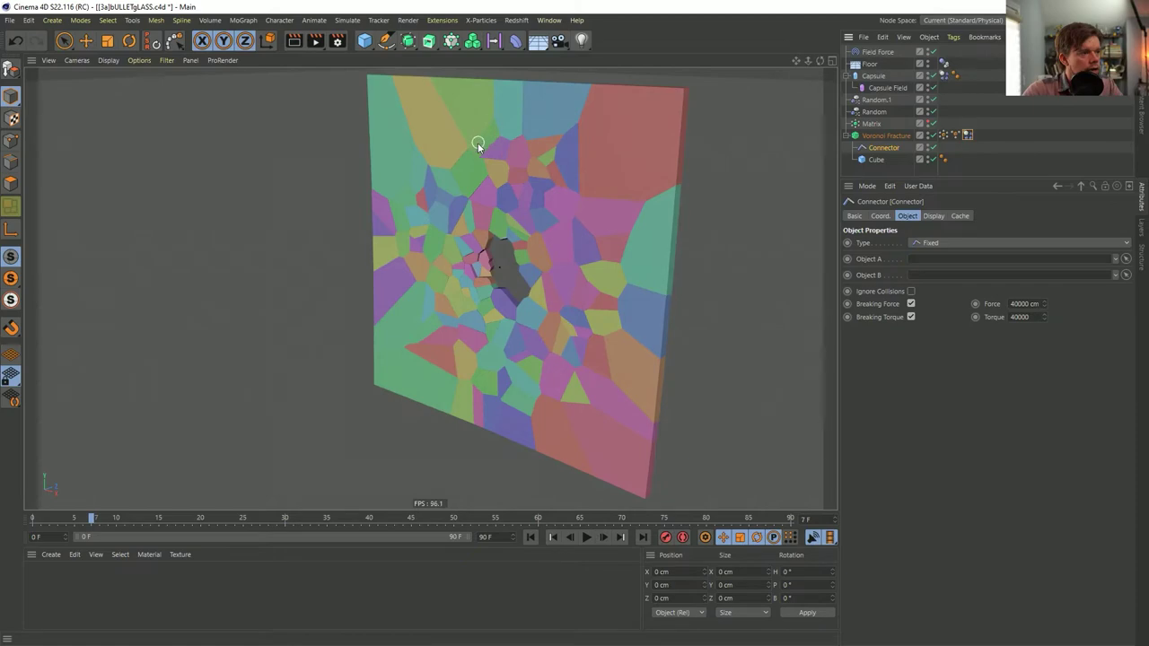
- Examine the cracks and loose pieces around the bullet hole up close, and replay the simulation once more before returning to frame 0
{"action": "scroll", "coordinate": [460, 159], "scroll_direction": "up", "scroll_amount": 10}
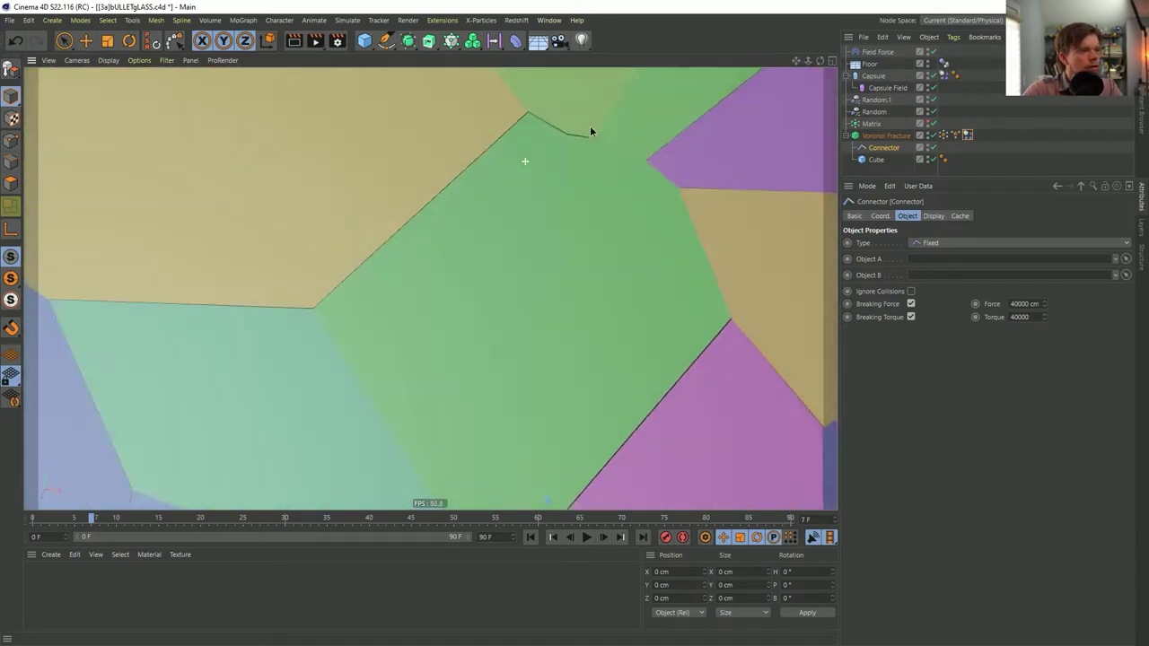
{"action": "left_click_drag", "start_coordinate": [590, 128], "coordinate": [543, 187], "text": "alt"}
{"action": "right_click_drag", "start_coordinate": [543, 188], "coordinate": [497, 240], "text": "alt"}
{"action": "left_click_drag", "start_coordinate": [498, 241], "coordinate": [517, 298], "text": "alt"}
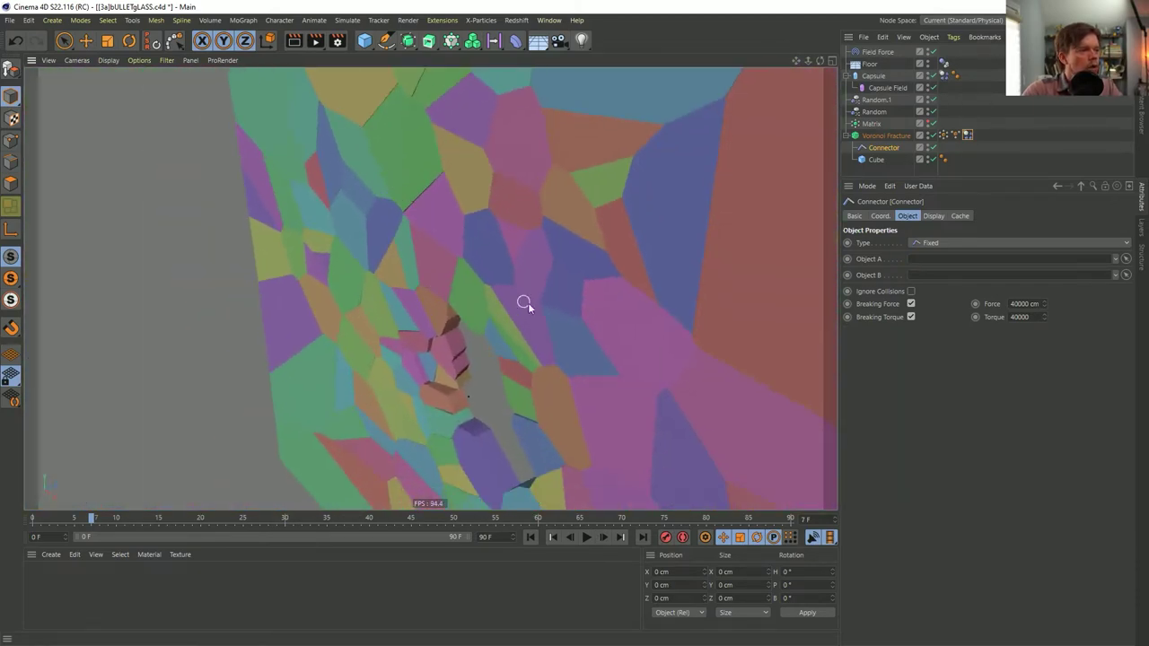
{"action": "right_click_drag", "start_coordinate": [517, 298], "coordinate": [457, 304], "text": "alt"}
{"action": "left_click_drag", "start_coordinate": [457, 308], "coordinate": [491, 313], "text": "alt"}
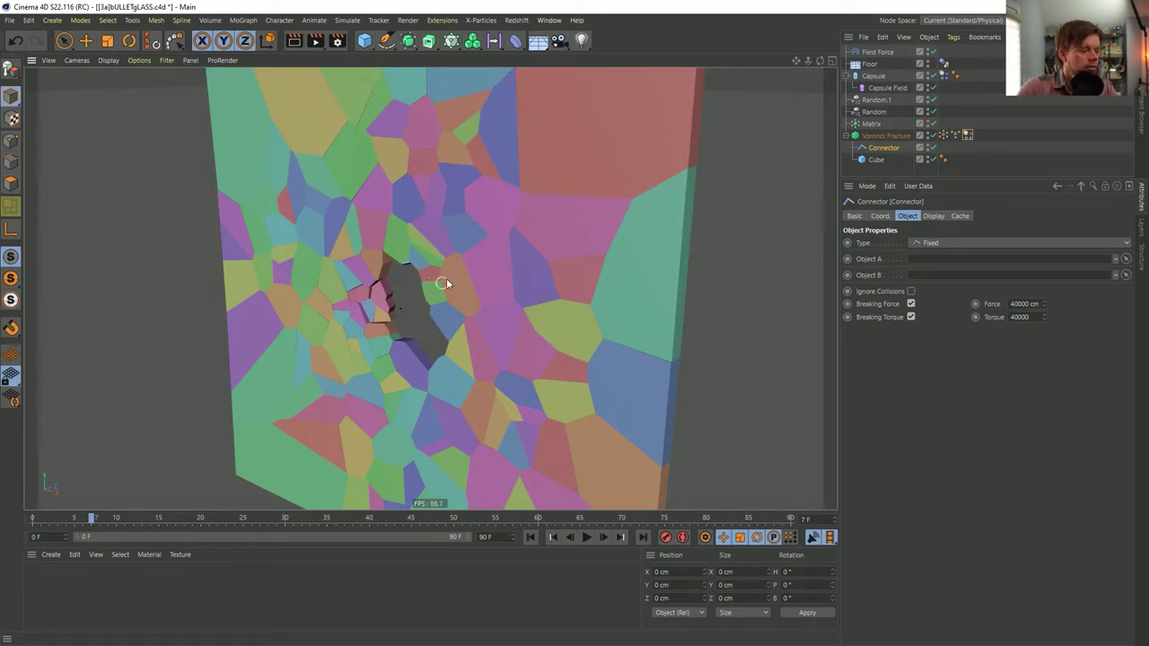
{"action": "left_click_drag", "start_coordinate": [446, 275], "coordinate": [425, 249], "text": "alt"}
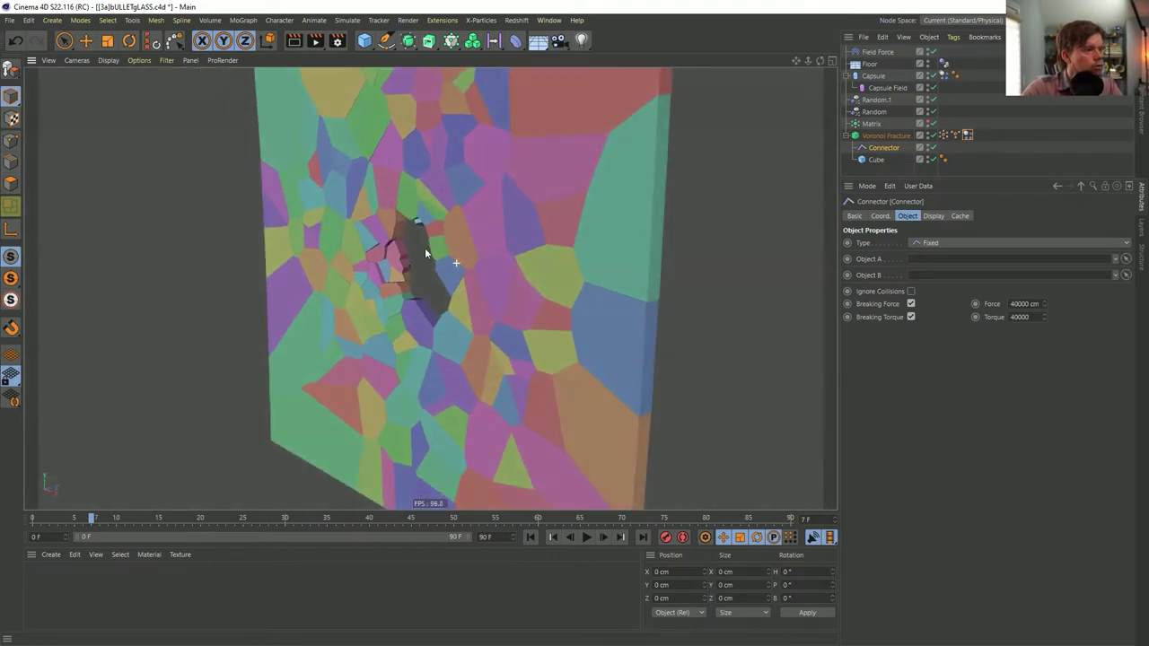
{"action": "left_click", "coordinate": [530, 537]}
{"action": "left_click", "coordinate": [585, 537]}
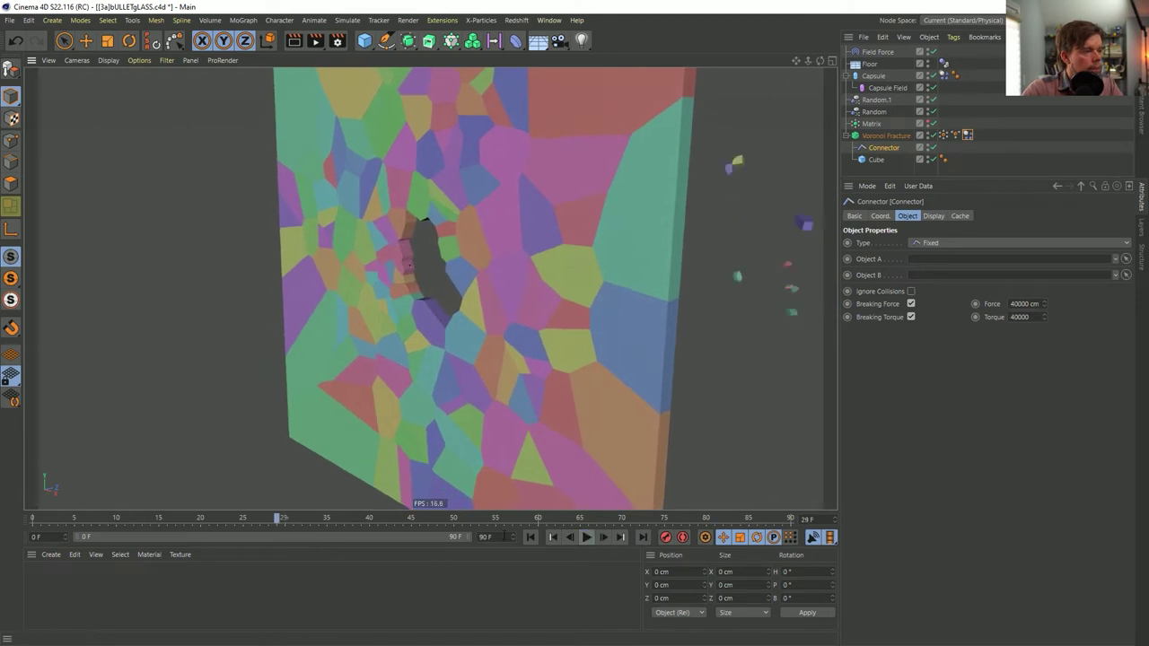
{"action": "left_click", "coordinate": [530, 537]}
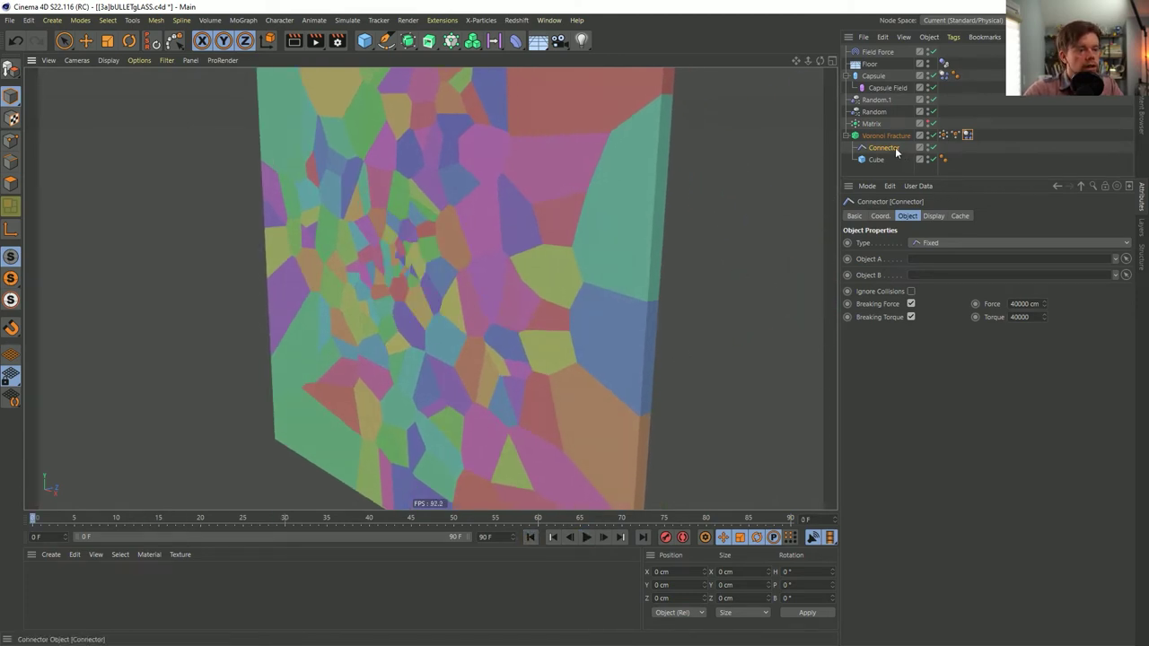
- Save the scene as a new file named [3b]BulletGlass.c4d in the SceneFiles folder
{"action": "key", "text": "ctrl+shift+s"}
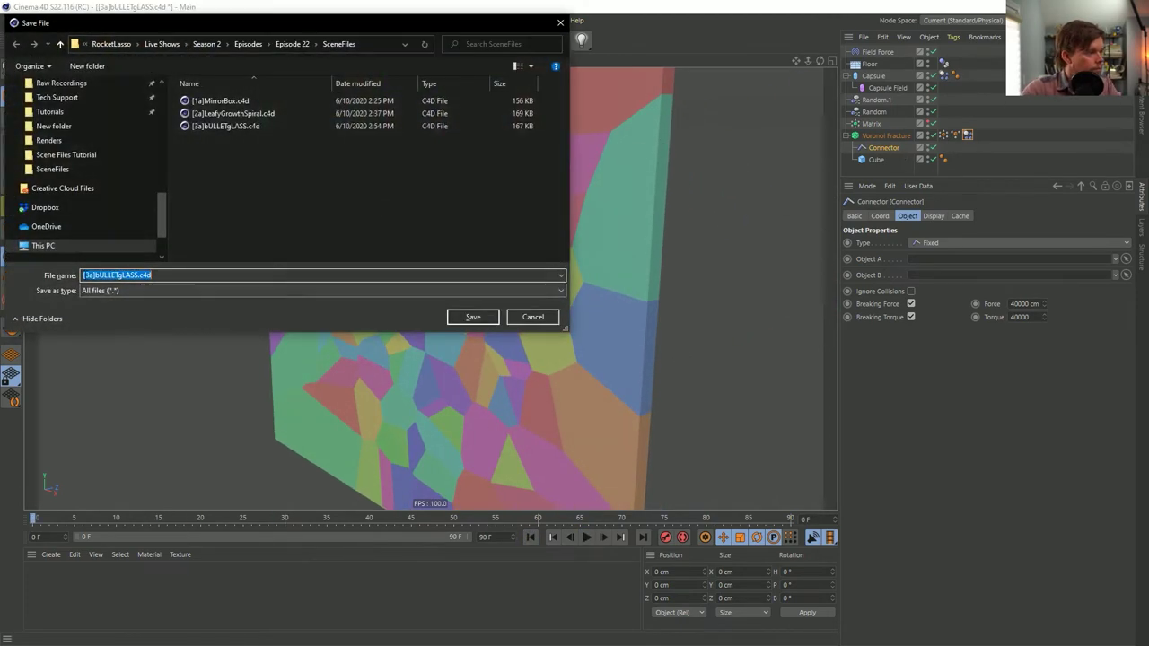
{"action": "left_click", "coordinate": [90, 276]}
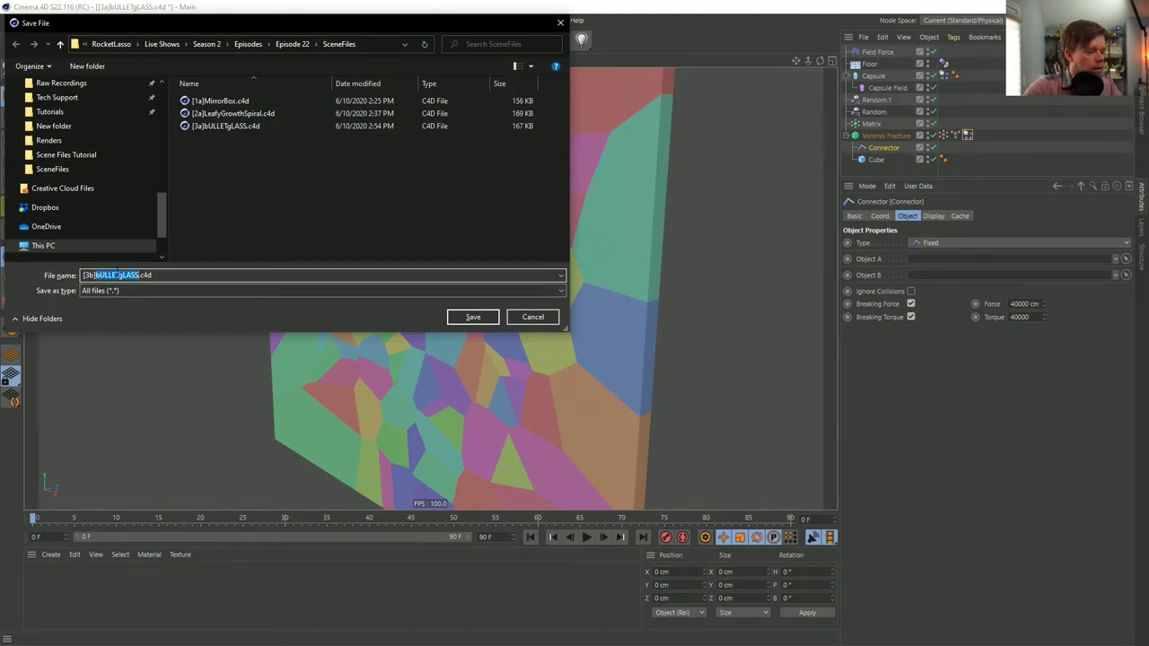
{"action": "type", "text": "ss"}
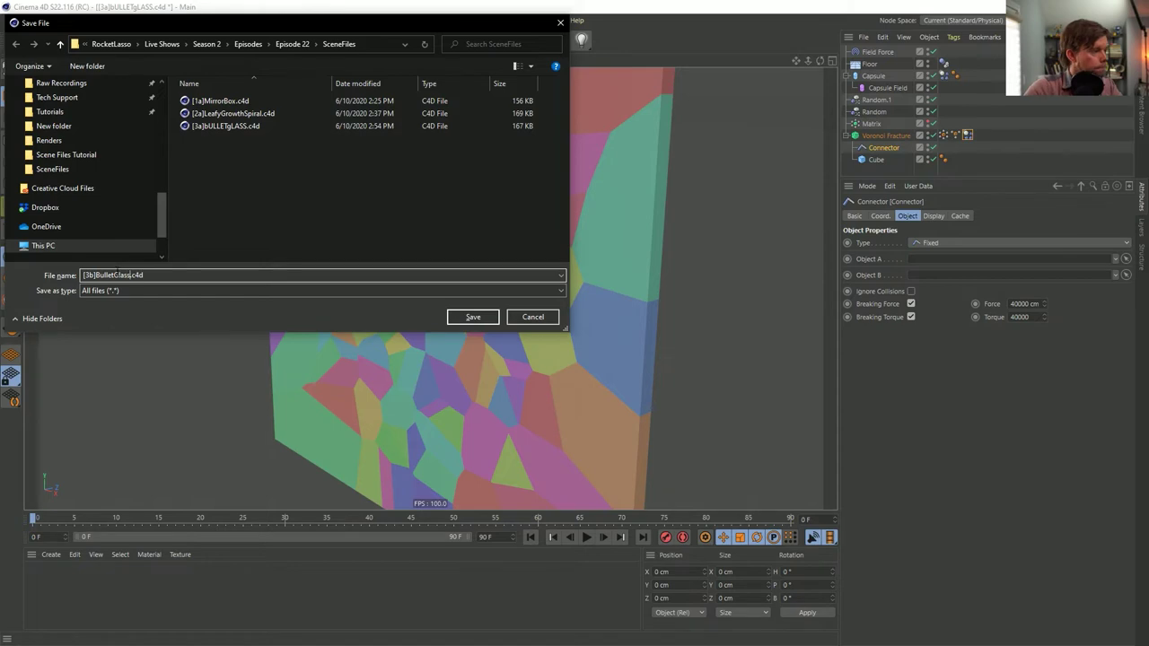
{"action": "key", "text": "Return"}
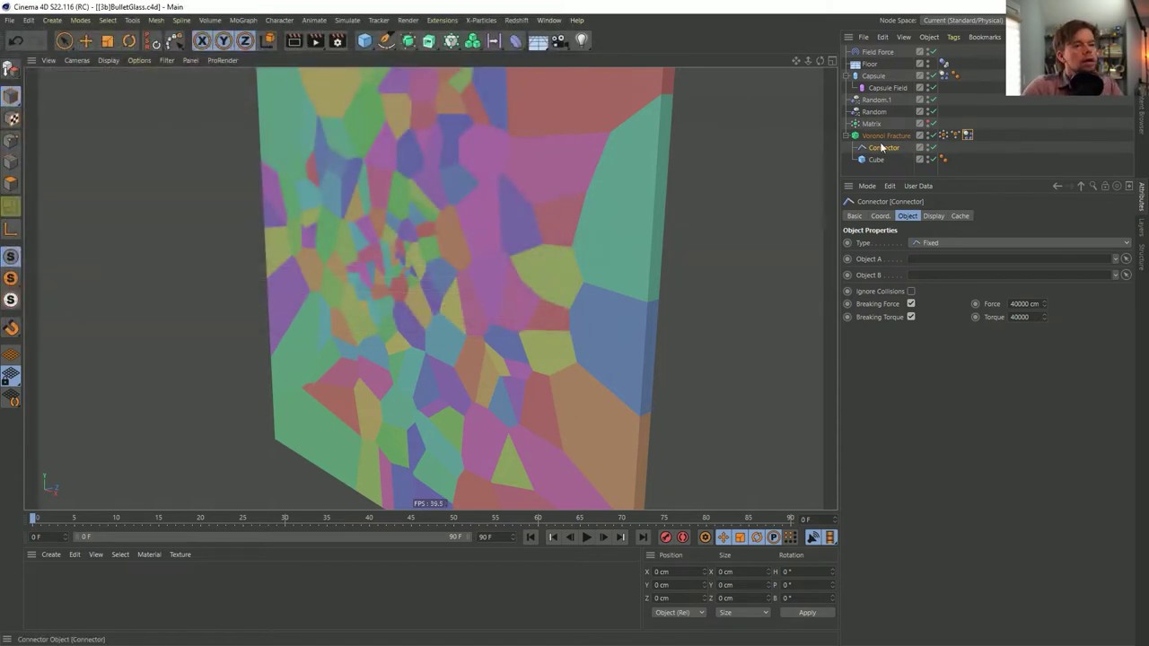
- Clear the assigned connector from the Voronoi Fracture's connector settings
{"action": "left_click", "coordinate": [884, 136]}
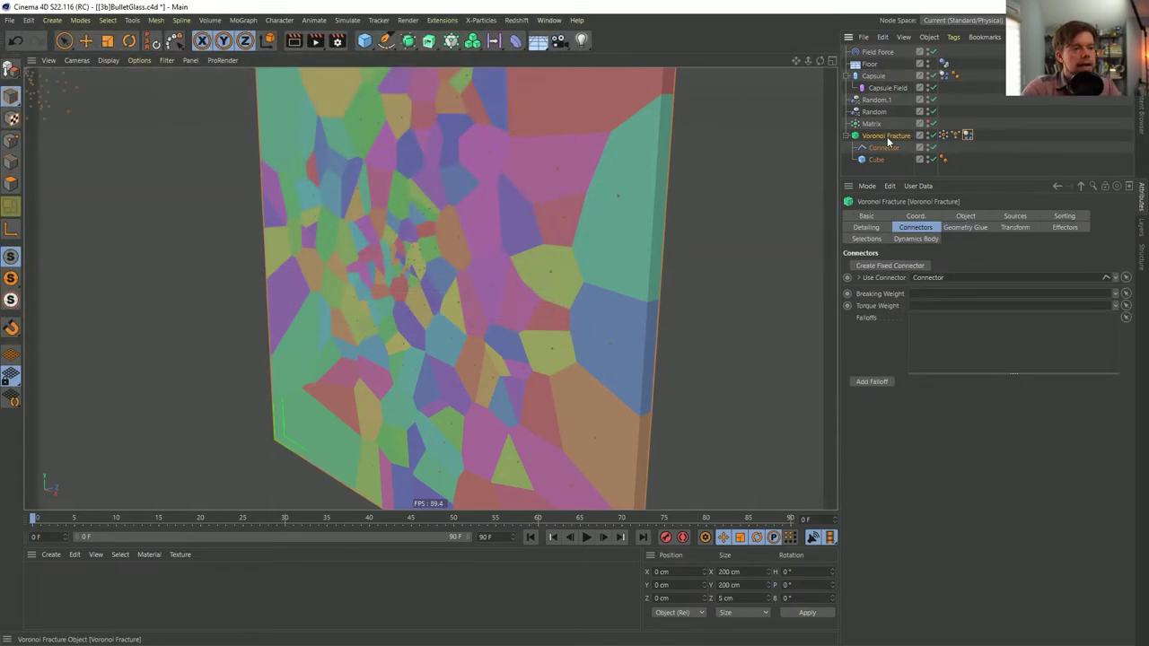
{"action": "left_click", "coordinate": [1117, 279]}
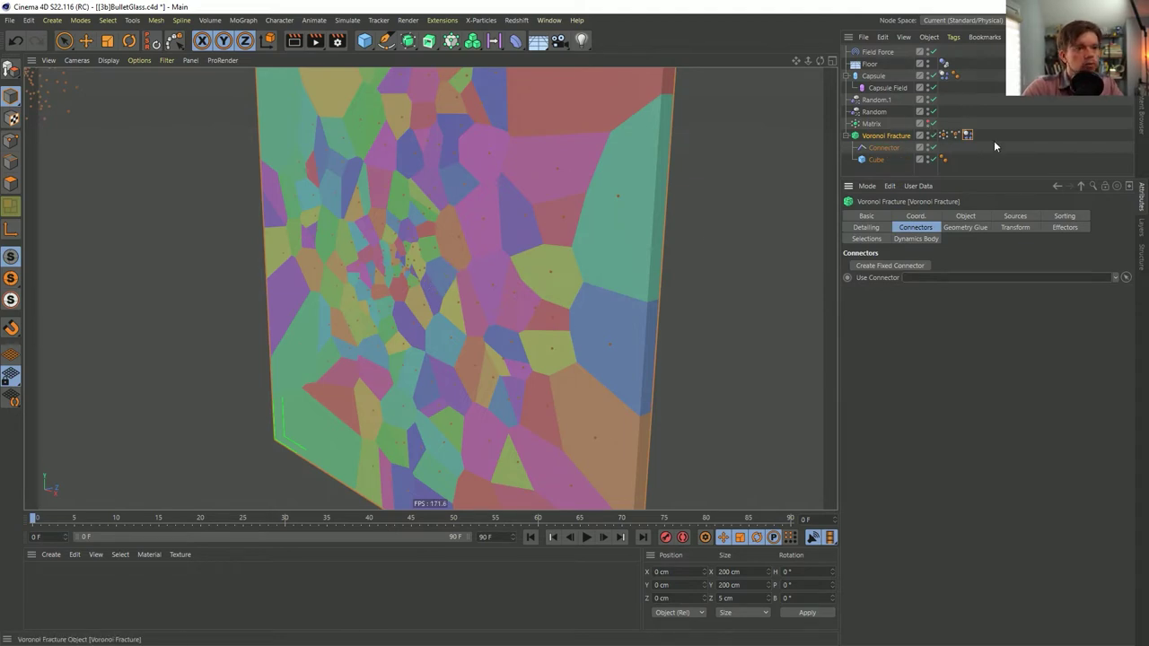
{"action": "left_click_drag", "start_coordinate": [494, 201], "coordinate": [485, 292], "text": "alt"}
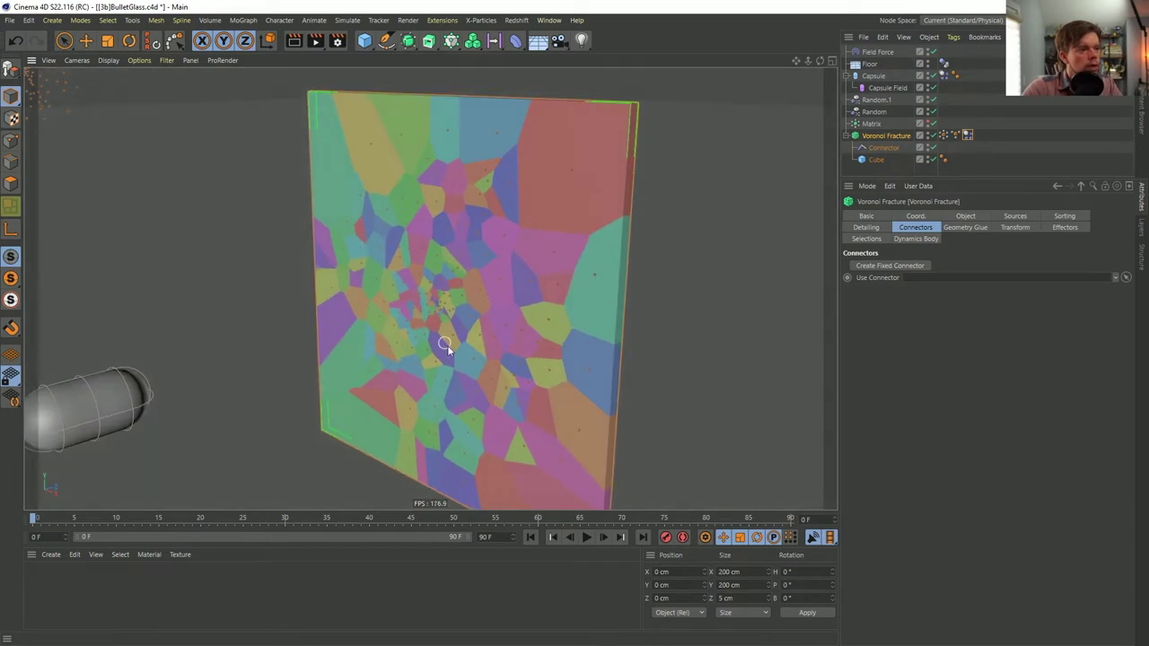
- Create a plane with its orientation set to -Z and scale it to about 208 cm square, just larger than the glass panel
{"action": "left_click", "coordinate": [370, 45]}
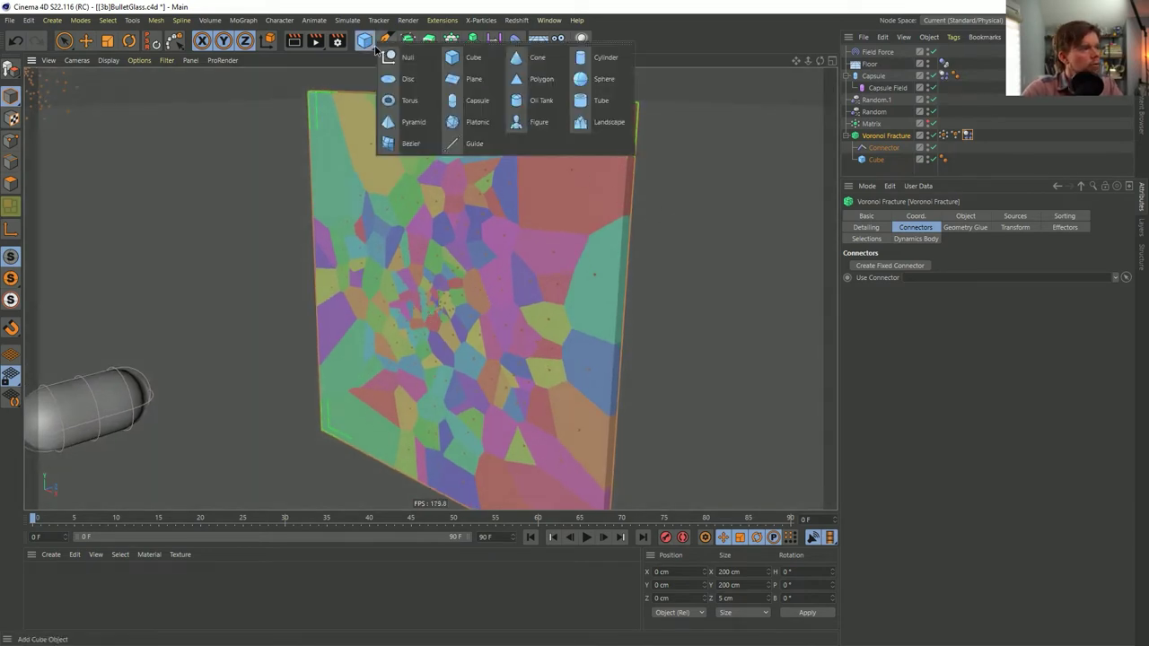
{"action": "left_click", "coordinate": [467, 79]}
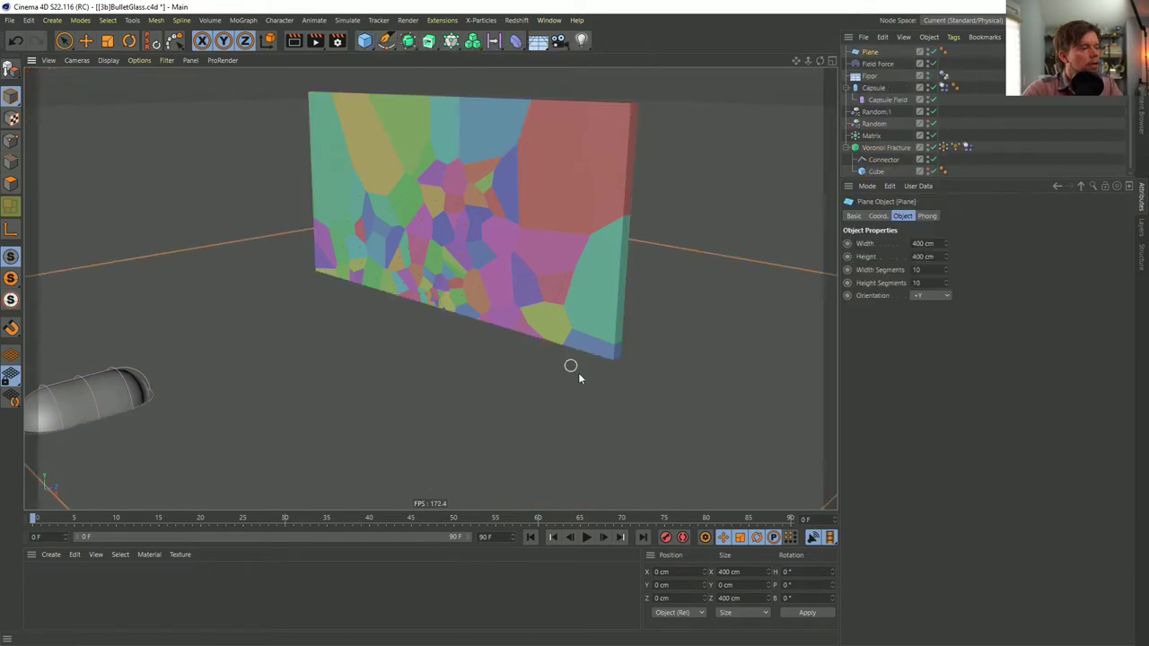
{"action": "scroll", "coordinate": [927, 295], "scroll_direction": "down", "scroll_amount": 3}
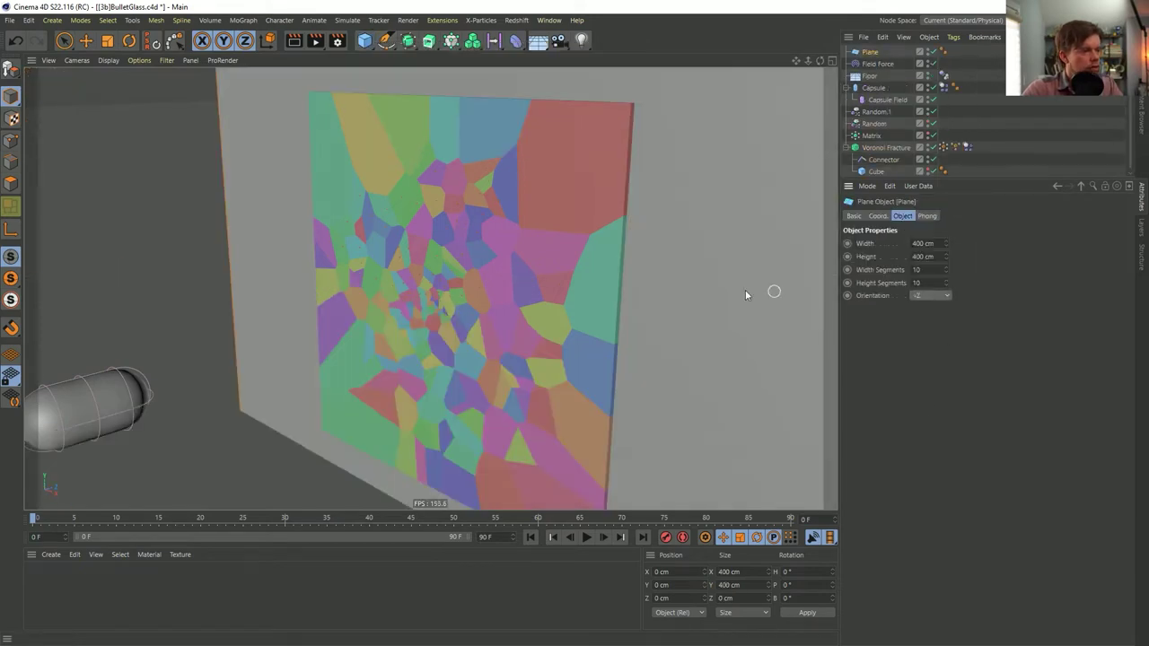
{"action": "key", "text": "t"}
{"action": "left_click_drag", "start_coordinate": [685, 255], "coordinate": [413, 302]}
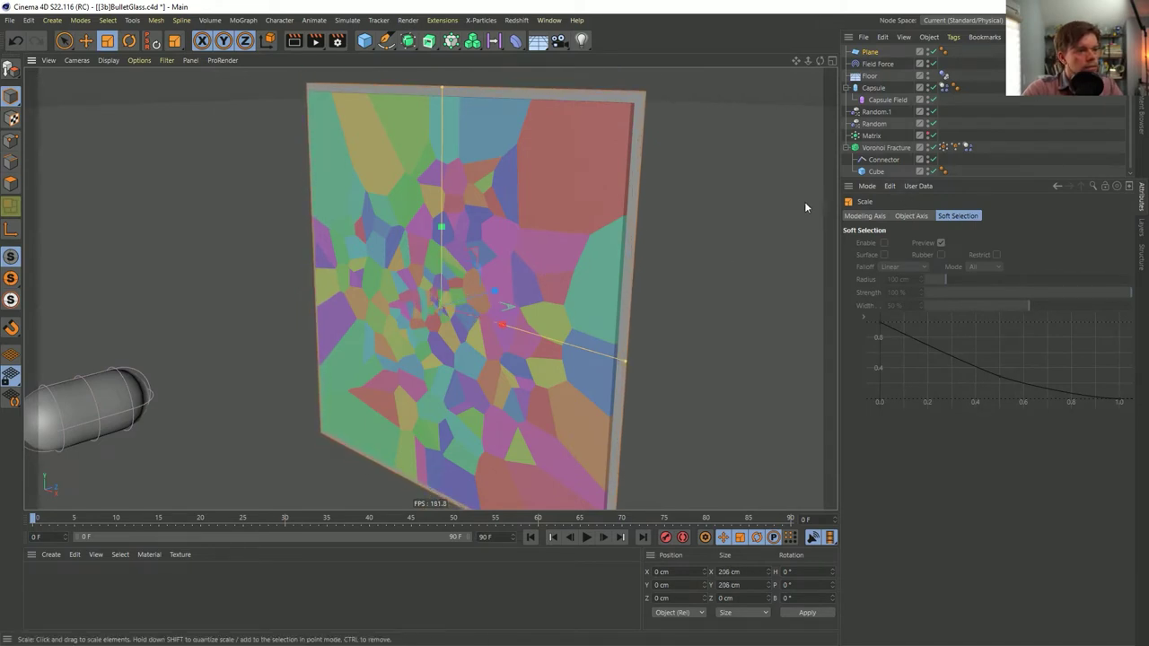
- Disable the Voronoi Fracture and its children, and delete the leftover Connector object
{"action": "left_click_drag", "start_coordinate": [938, 165], "coordinate": [940, 172]}
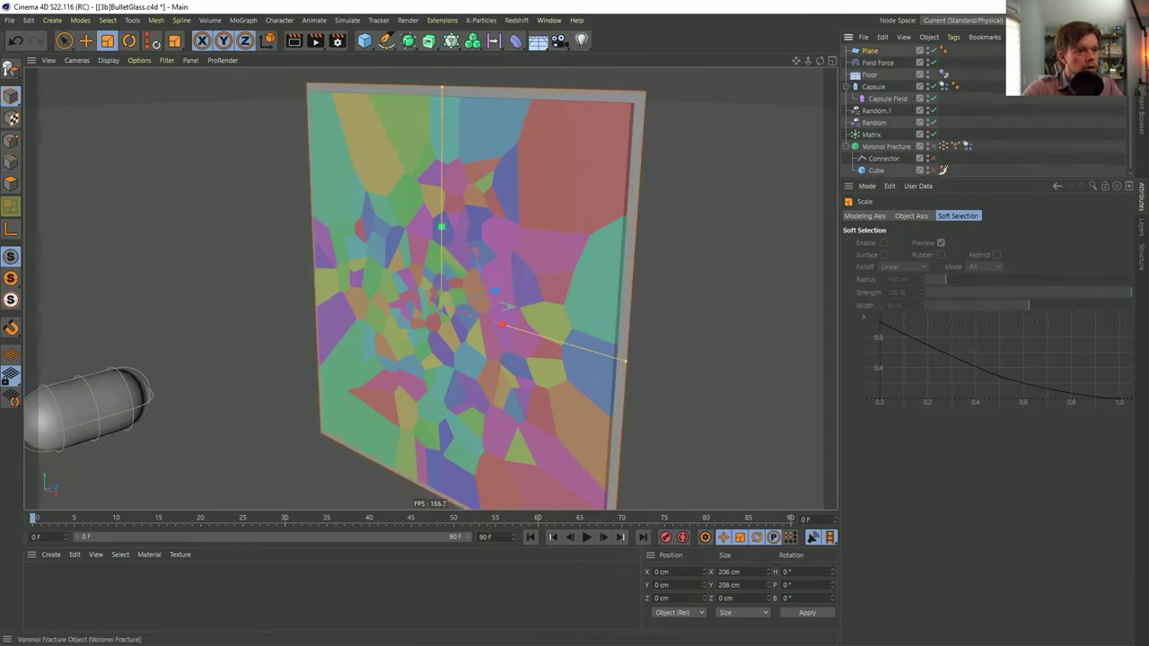
{"action": "left_click", "coordinate": [880, 159]}
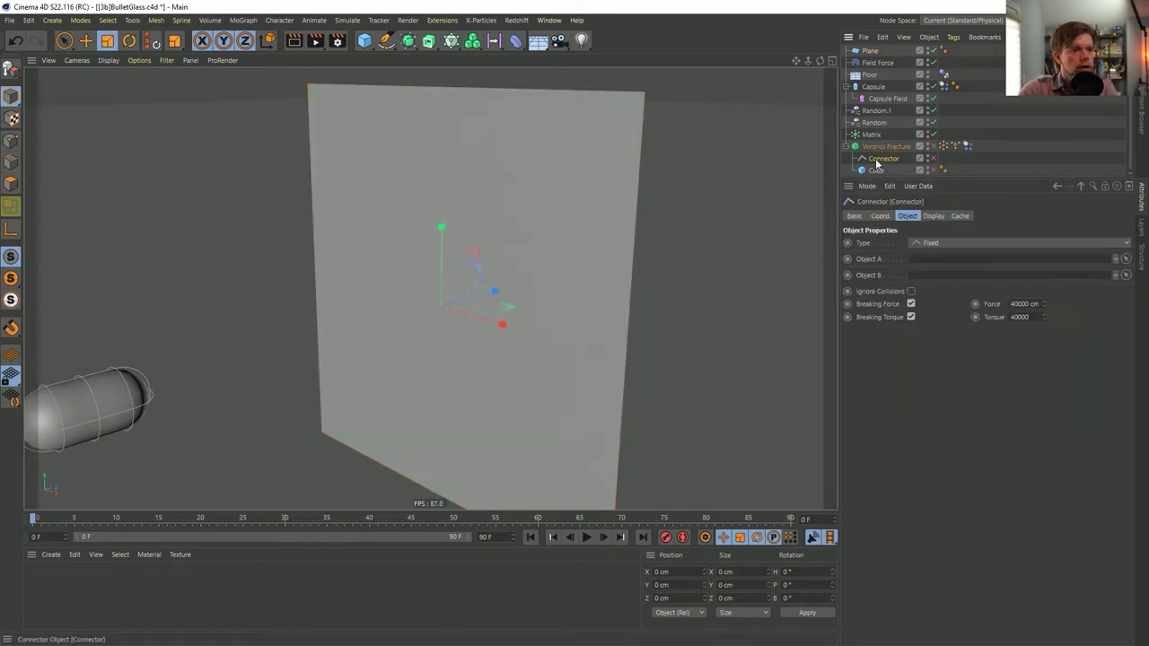
{"action": "key", "text": "Delete"}
- Increase the plane's width and height segments and convert it to an editable polygon object
{"action": "left_click", "coordinate": [869, 52]}
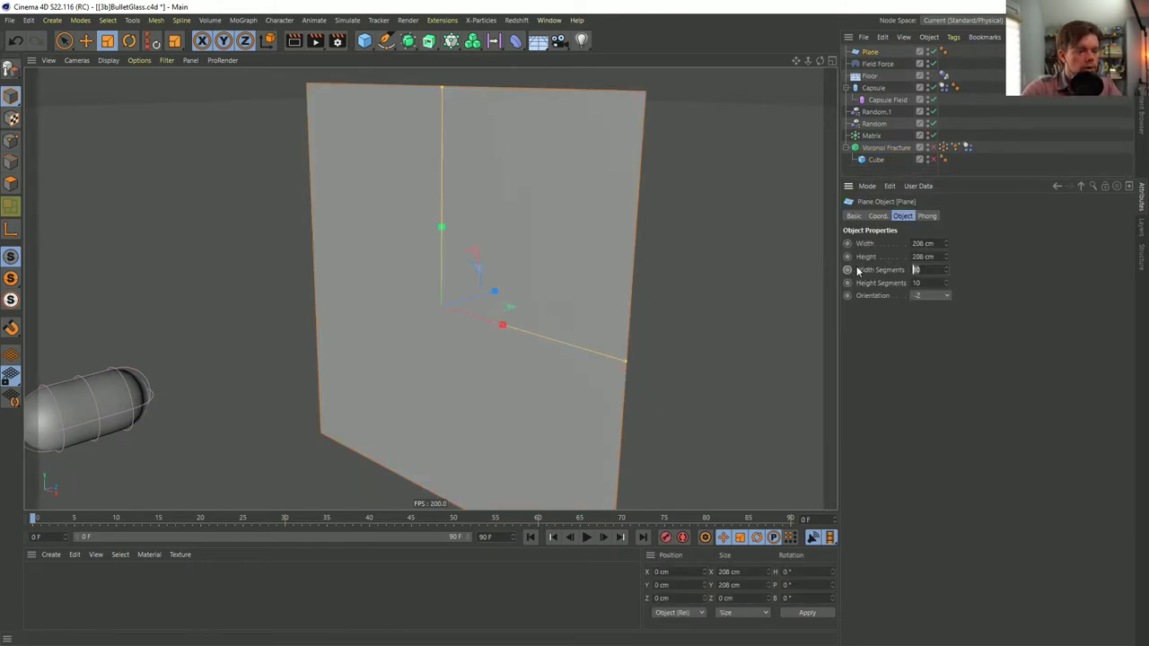
{"action": "key", "text": "c"}
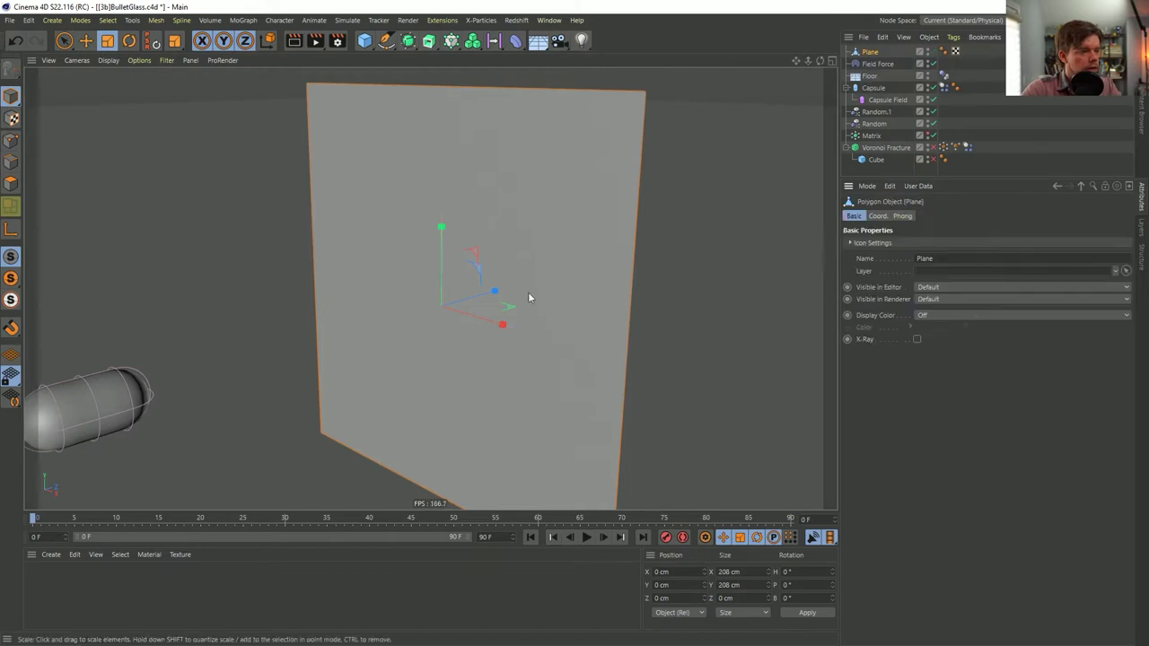
- Create a vertex map on the plane's points with the vertex weight set to 0%
{"action": "left_click", "coordinate": [11, 140]}
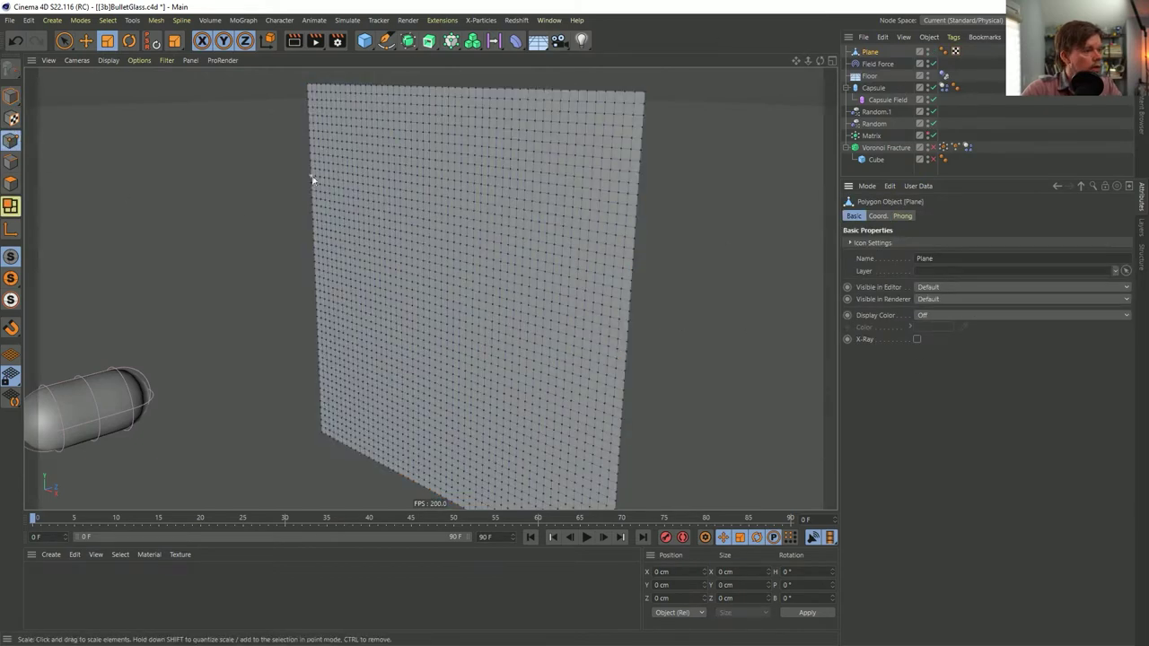
{"action": "left_click", "coordinate": [106, 19]}
{"action": "left_click", "coordinate": [179, 338]}
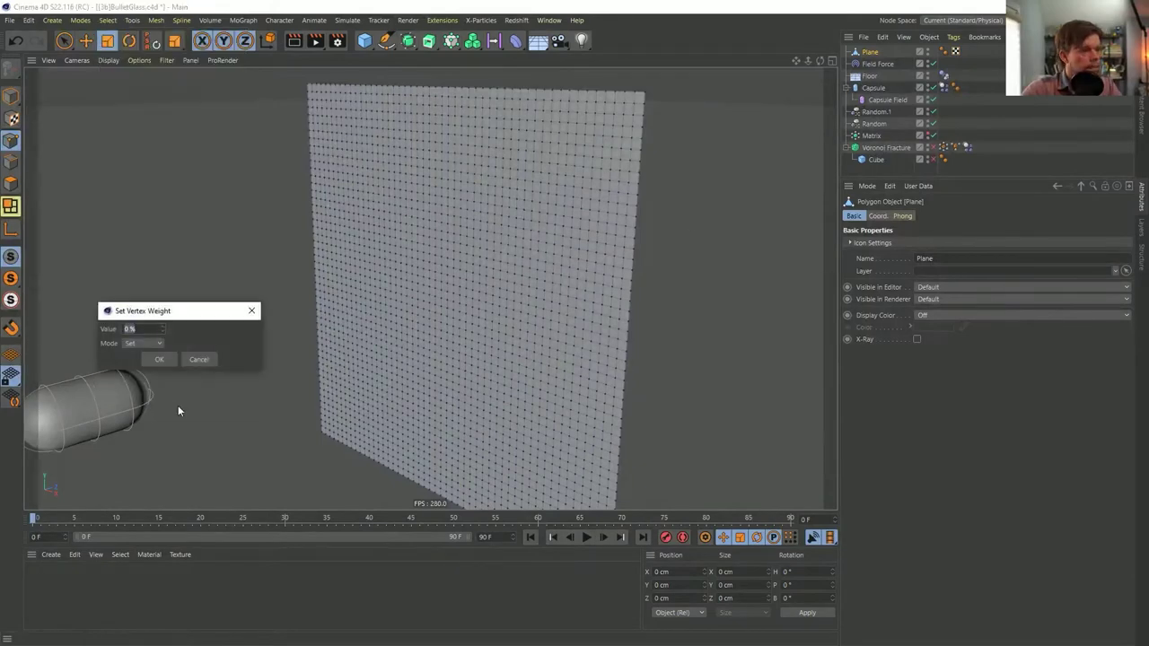
{"action": "left_click", "coordinate": [155, 360]}
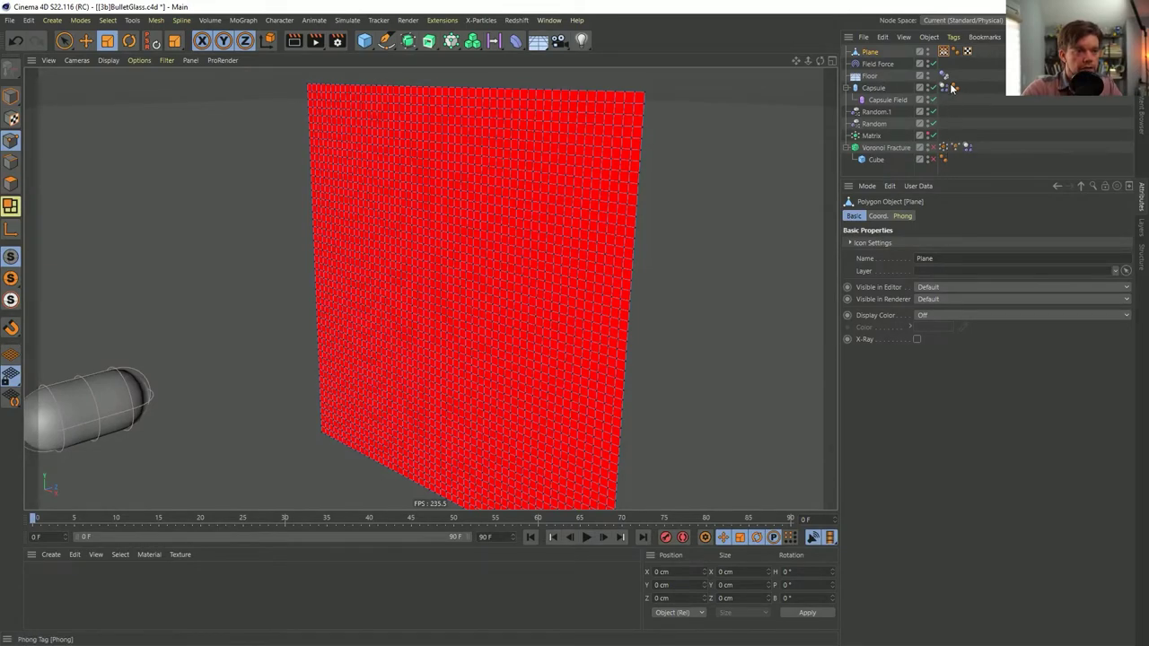
- Replace the Freeze layer in the plane's vertex map with the Freeze and Capsule Field layers copied from the Voronoi Fracture's MoGraph Weightmap
{"action": "left_click", "coordinate": [944, 147]}
{"action": "left_click_drag", "start_coordinate": [909, 377], "coordinate": [877, 333]}
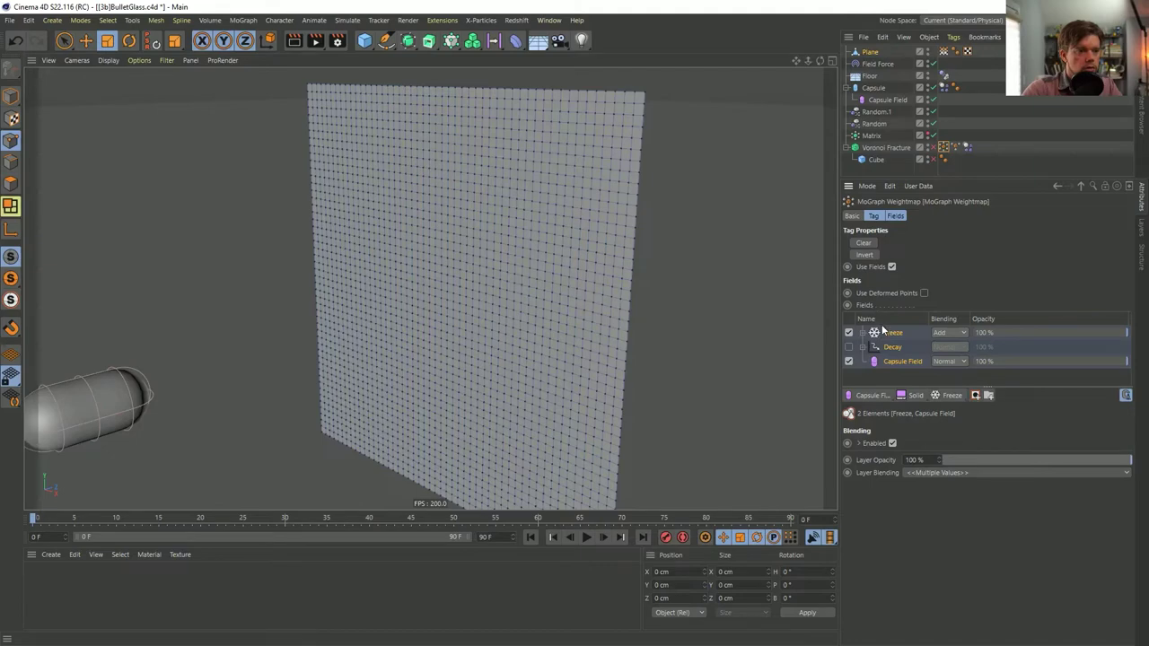
{"action": "right_click", "coordinate": [890, 333]}
{"action": "left_click", "coordinate": [932, 433]}
{"action": "left_click", "coordinate": [942, 52]}
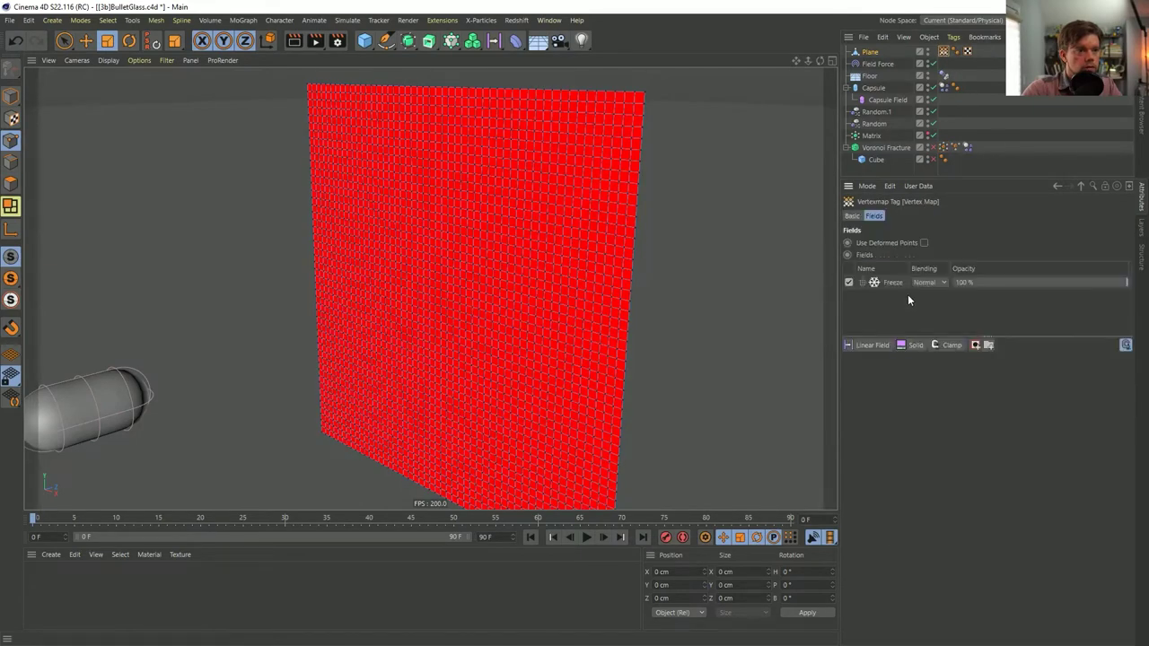
{"action": "left_click", "coordinate": [880, 283]}
{"action": "key", "text": "Delete"}
{"action": "right_click", "coordinate": [889, 289]}
{"action": "left_click", "coordinate": [914, 402]}
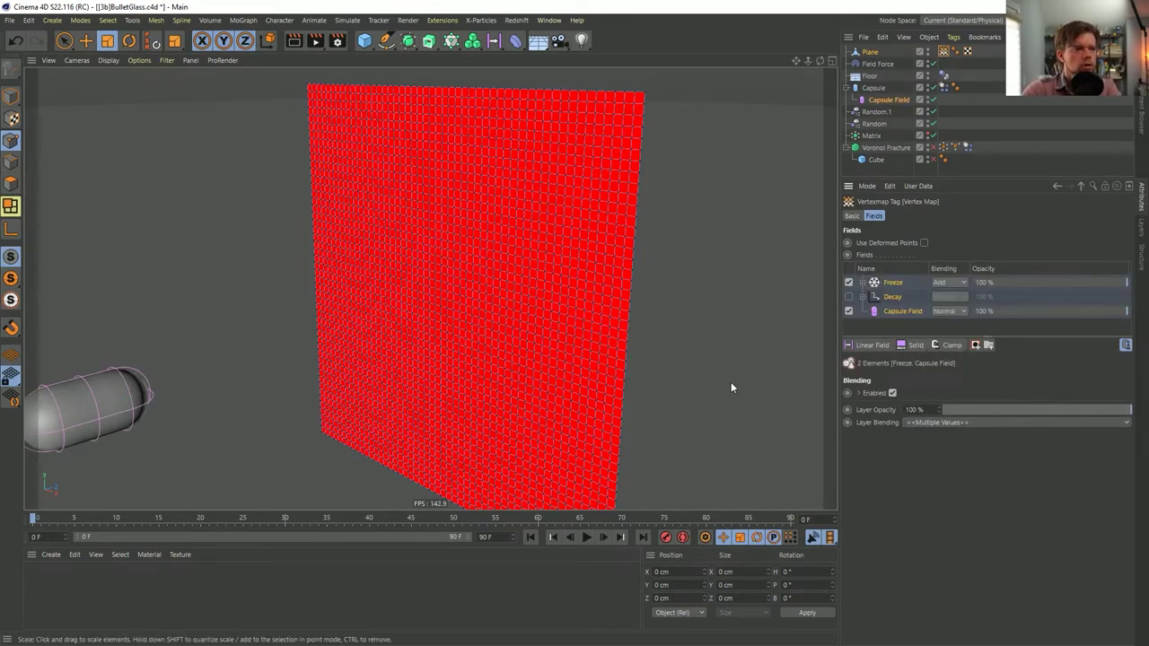
- Play the animation to examine how the vertex map's weights spread across the plane from the capsule's impact
{"action": "left_click", "coordinate": [585, 536]}
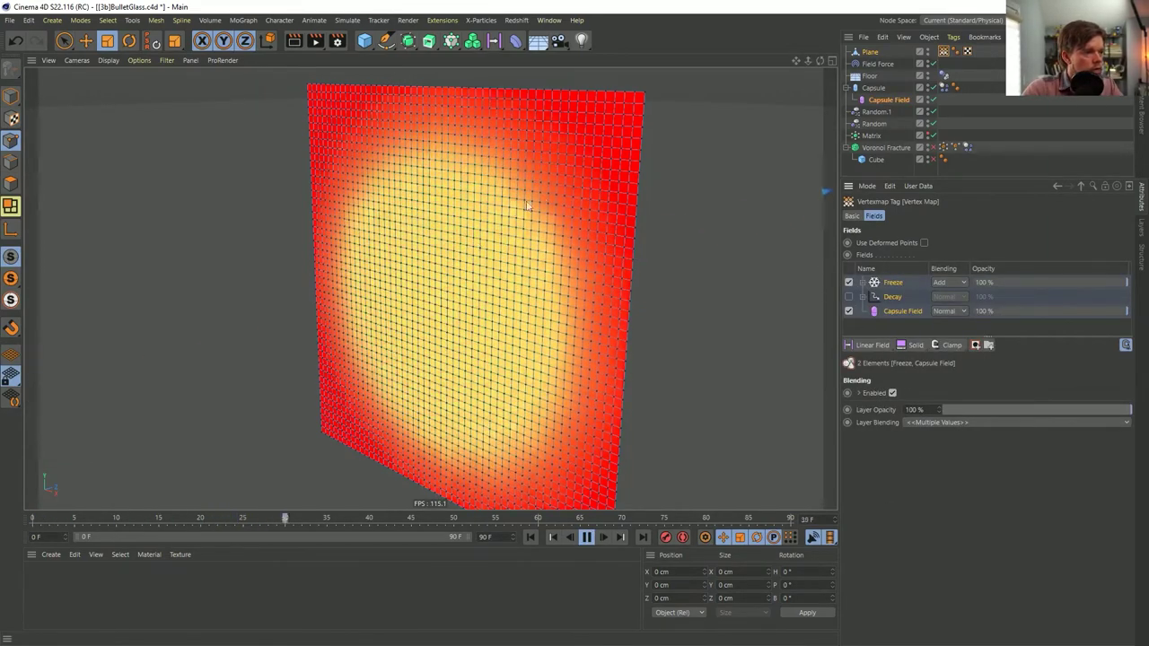
{"action": "left_click", "coordinate": [586, 537]}
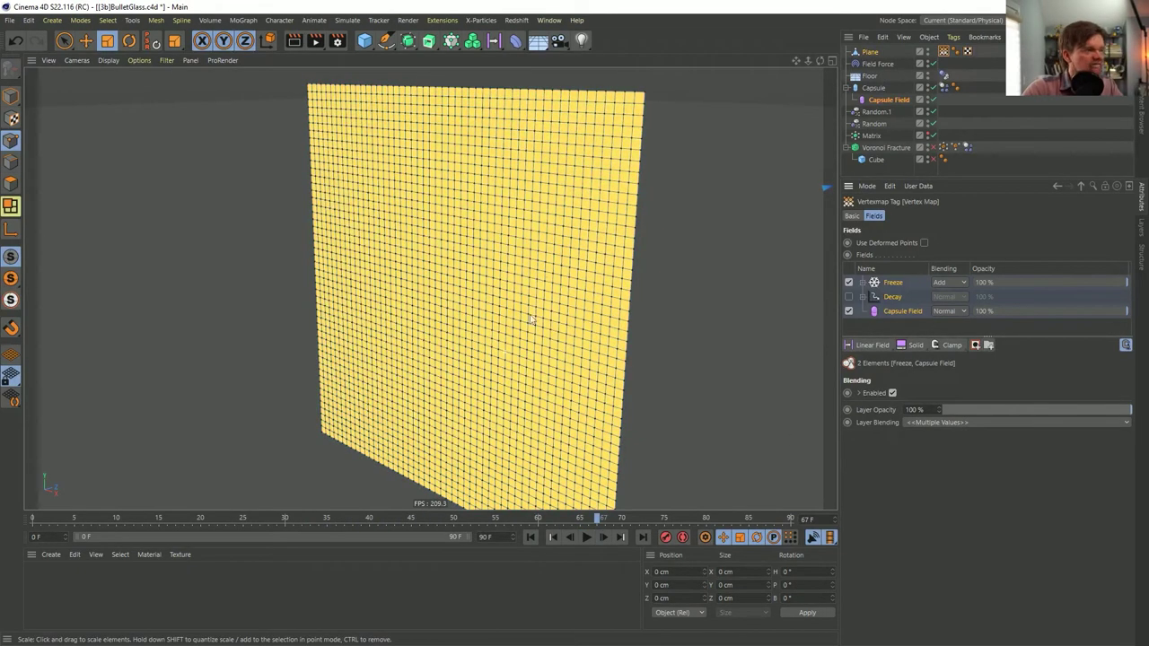
- Show the Voronoi Fracture instead of the plane and replace its MoGraph Selection's Weightmap layer with the plane's Vertex Map
{"action": "left_click", "coordinate": [927, 51]}
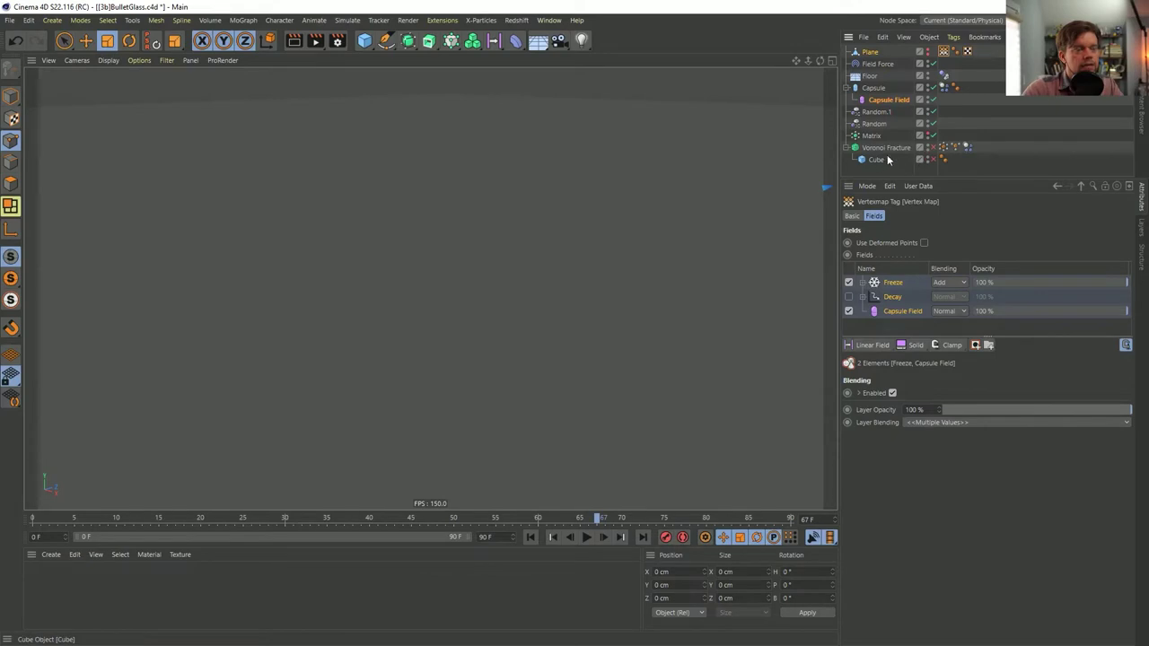
{"action": "left_click", "coordinate": [933, 147]}
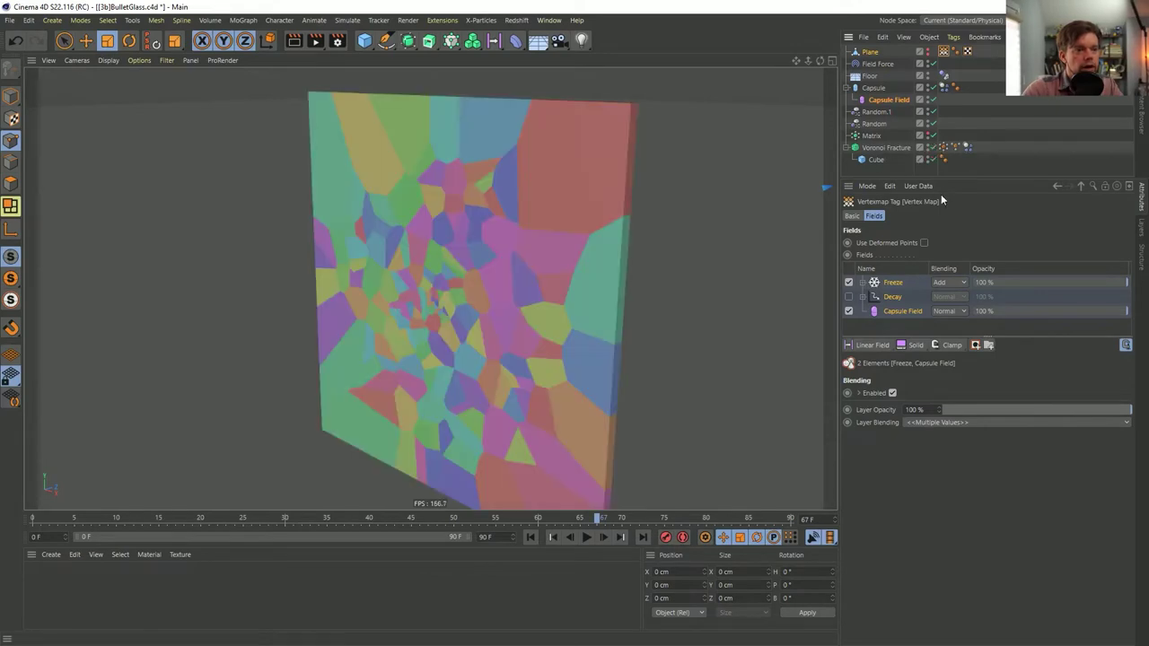
{"action": "left_click", "coordinate": [955, 147]}
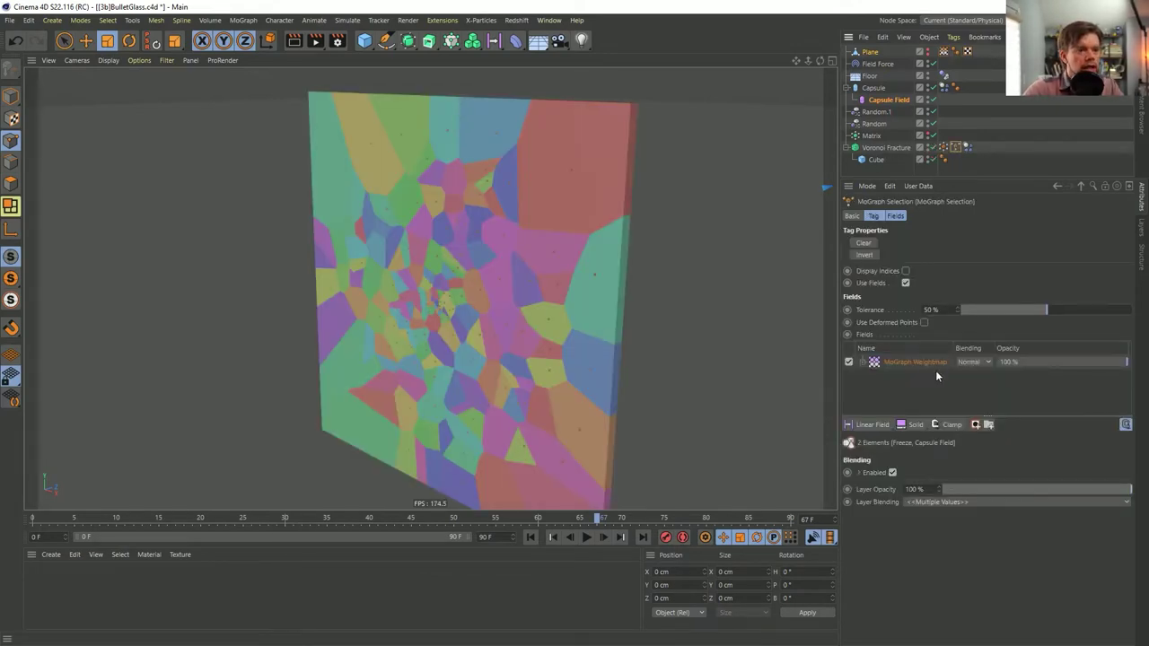
{"action": "key", "text": "Delete"}
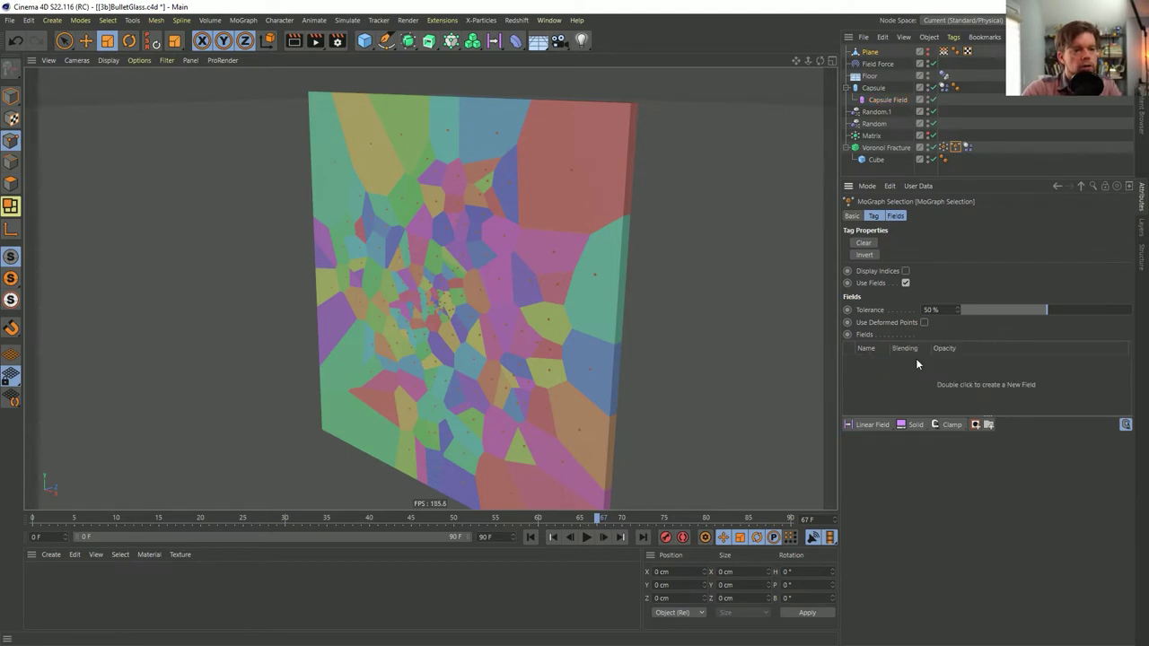
{"action": "key", "text": "ctrl+z"}
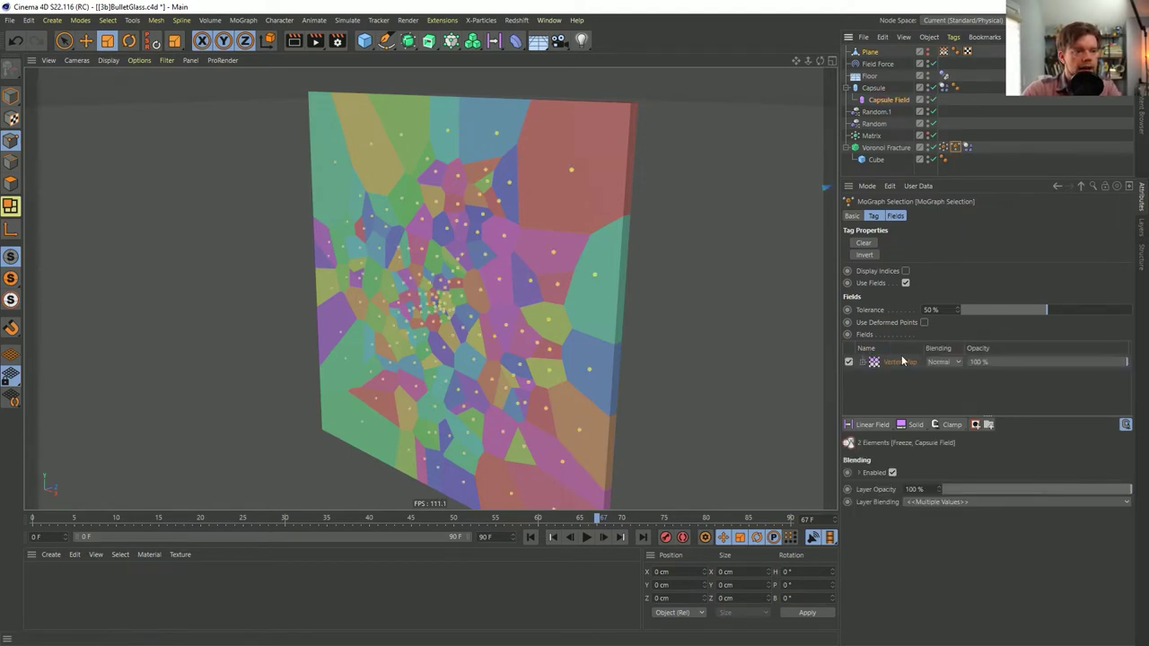
{"action": "left_click", "coordinate": [903, 361]}
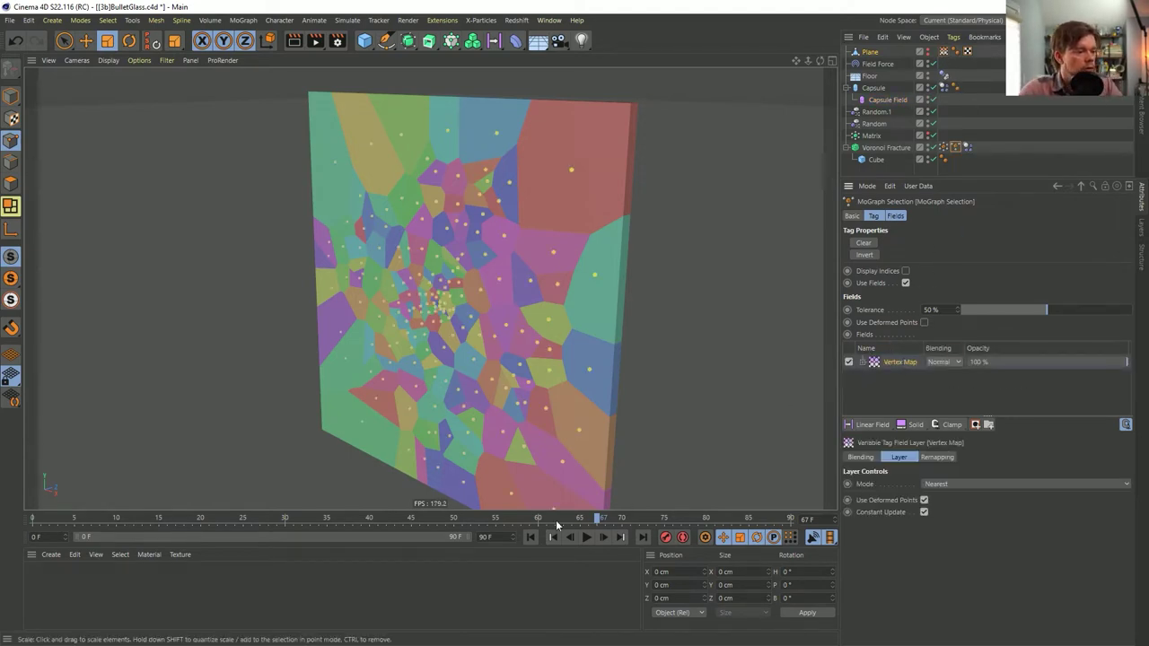
- Play the simulation from the start several times to examine how the vertex-map-driven selection spreads over the glass pieces
{"action": "key", "text": "shift+f"}
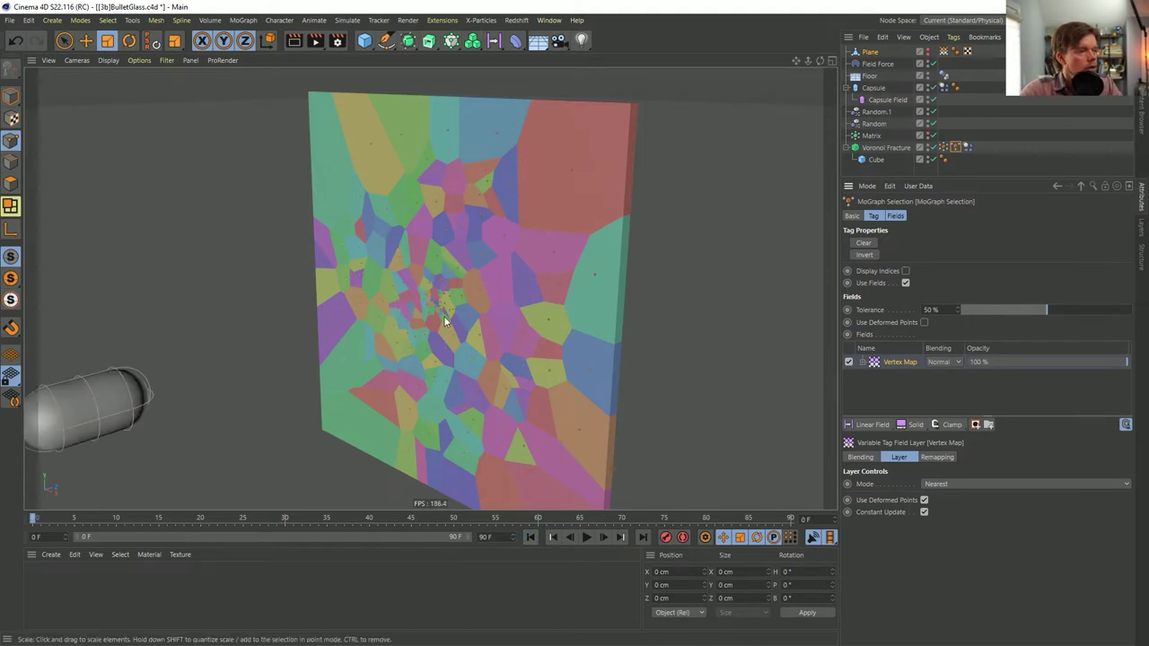
{"action": "left_click", "coordinate": [586, 537]}
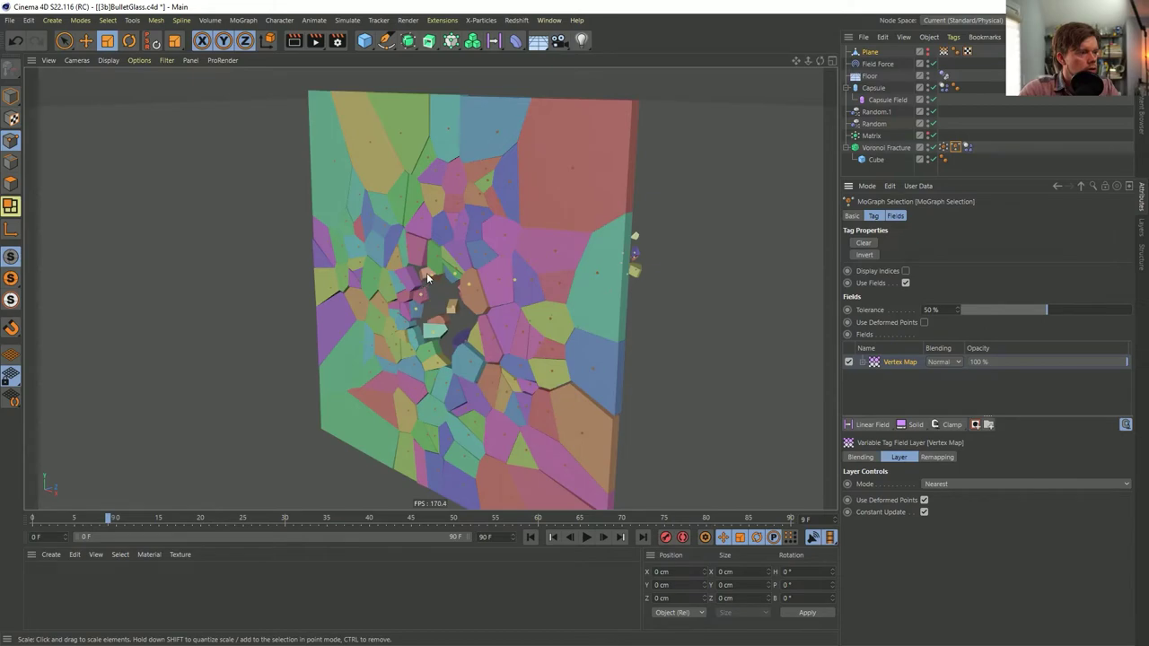
{"action": "left_click", "coordinate": [586, 538]}
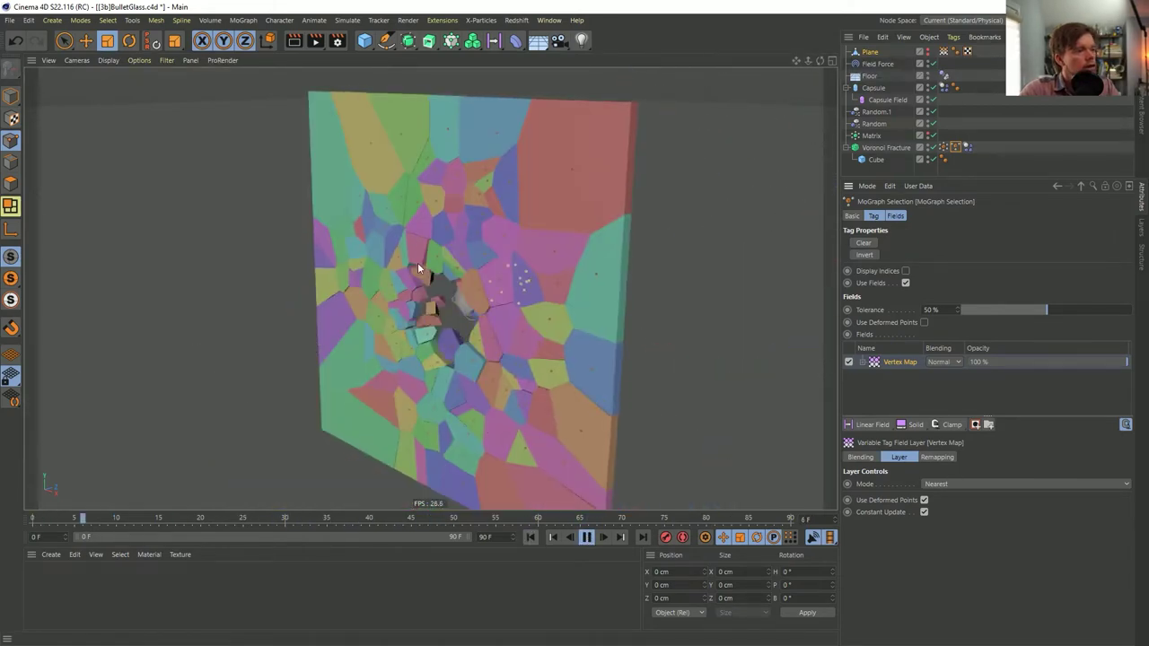
{"action": "left_click", "coordinate": [531, 537]}
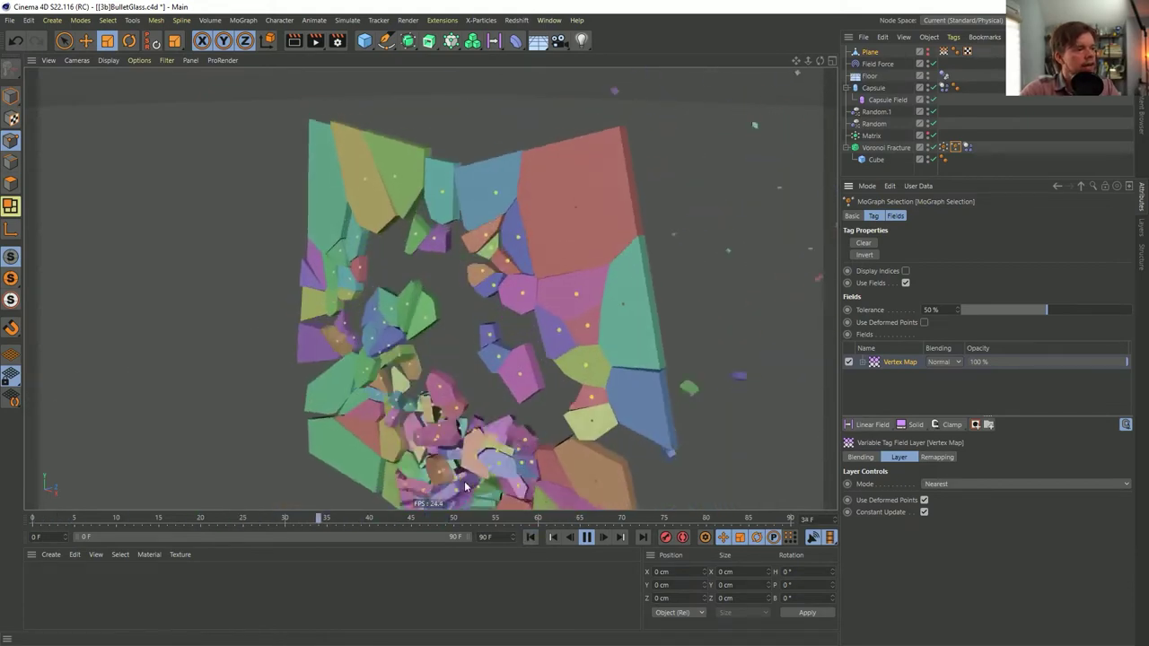
{"action": "left_click", "coordinate": [533, 537]}
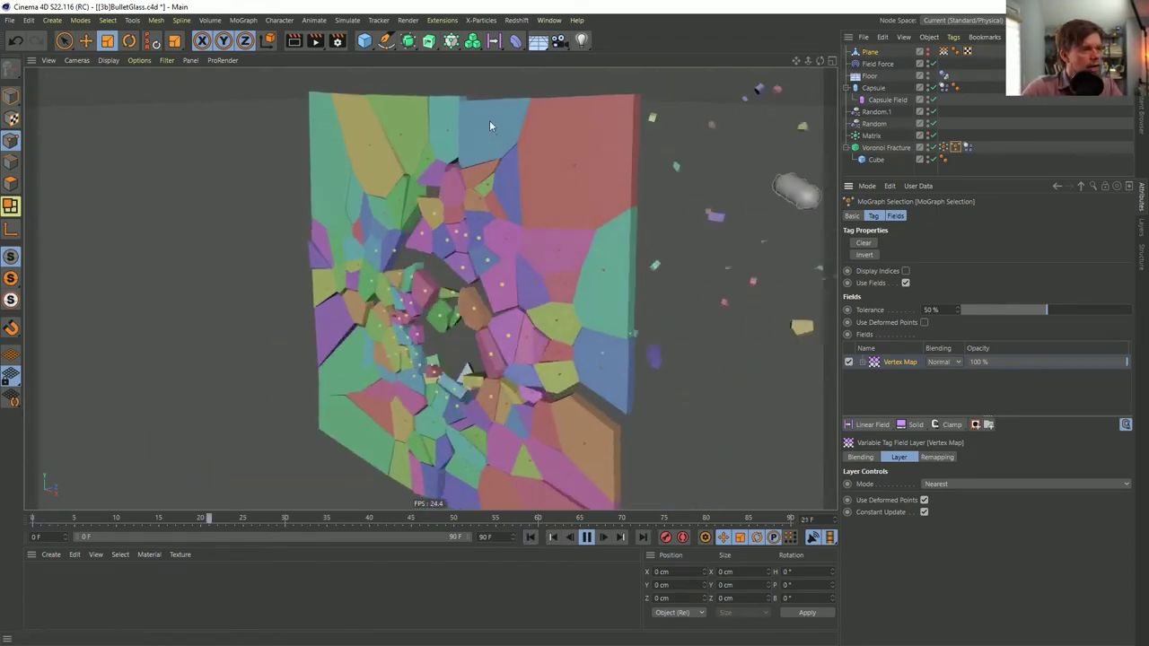
{"action": "left_click", "coordinate": [531, 536]}
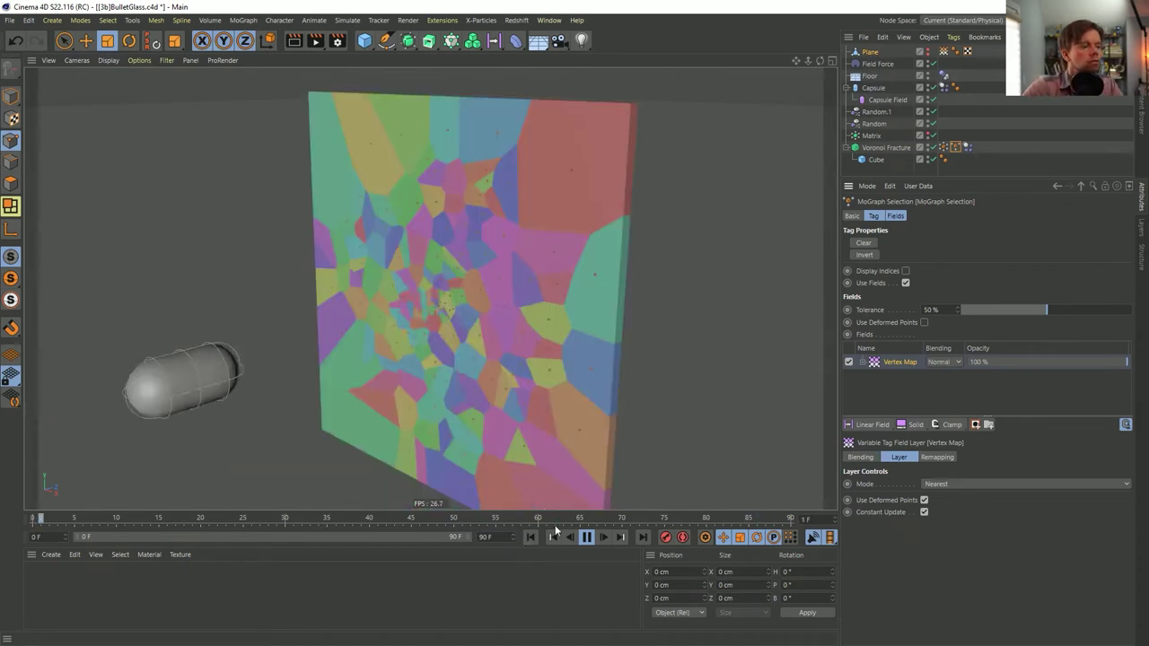
{"action": "left_click", "coordinate": [586, 538]}
{"action": "left_click", "coordinate": [531, 537]}
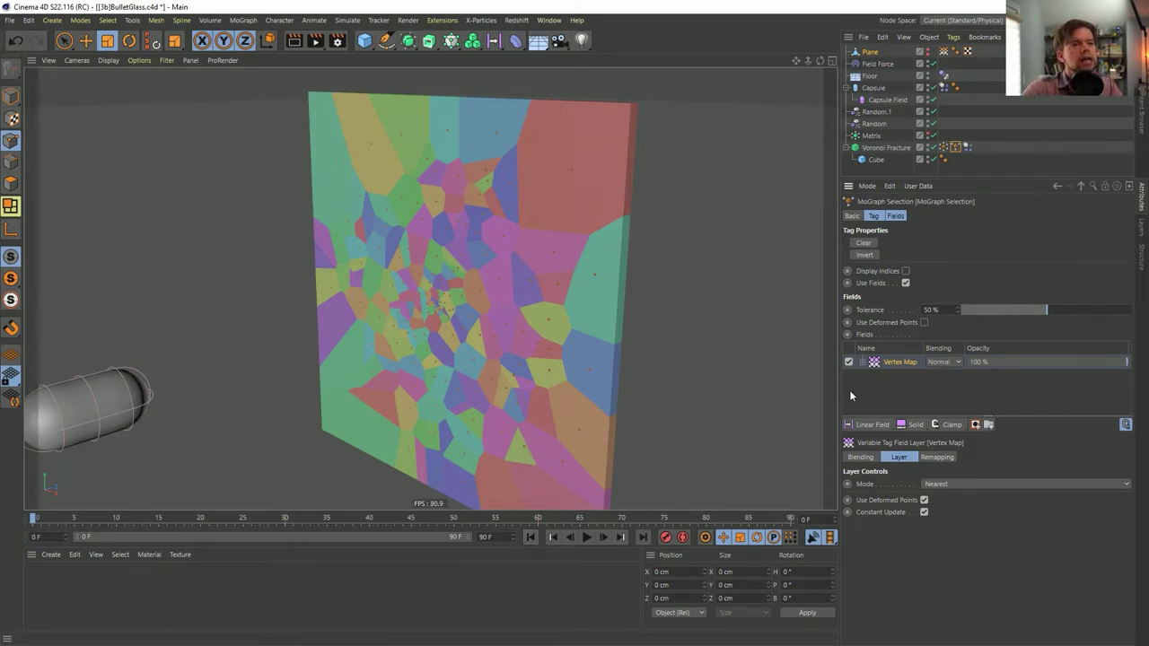
- Inspect the Voronoi Fracture's Dynamics Body settings and replay the first frames to examine which pieces the MoGraph Selection picks up
{"action": "left_click", "coordinate": [967, 148]}
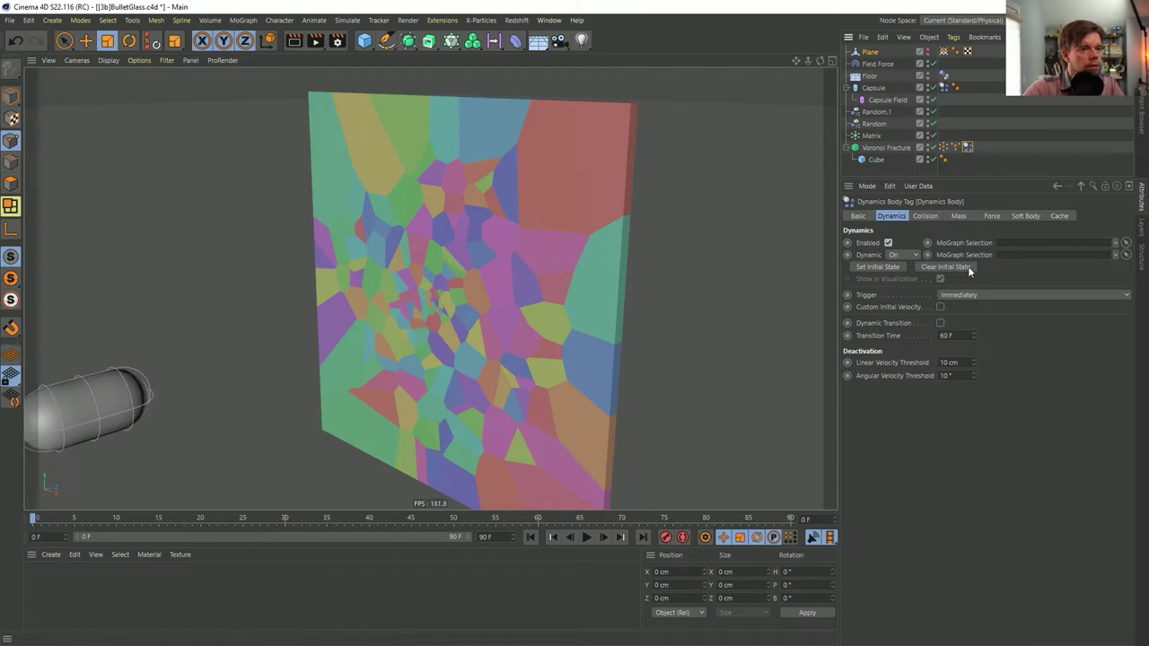
{"action": "left_click", "coordinate": [956, 147]}
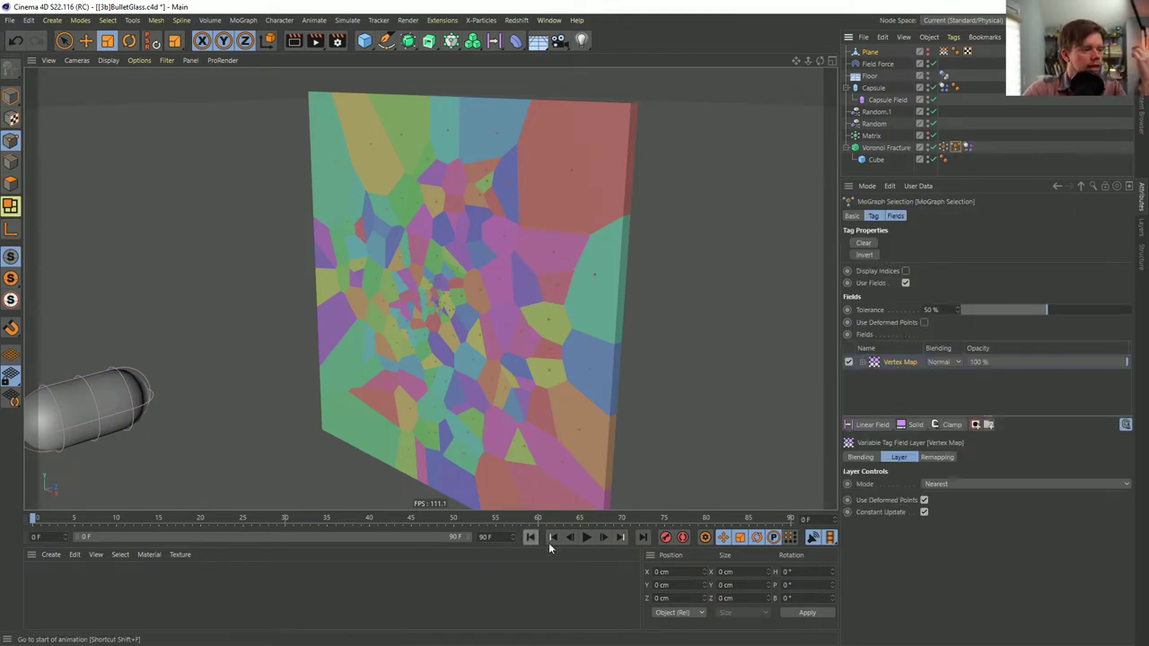
{"action": "left_click", "coordinate": [586, 537]}
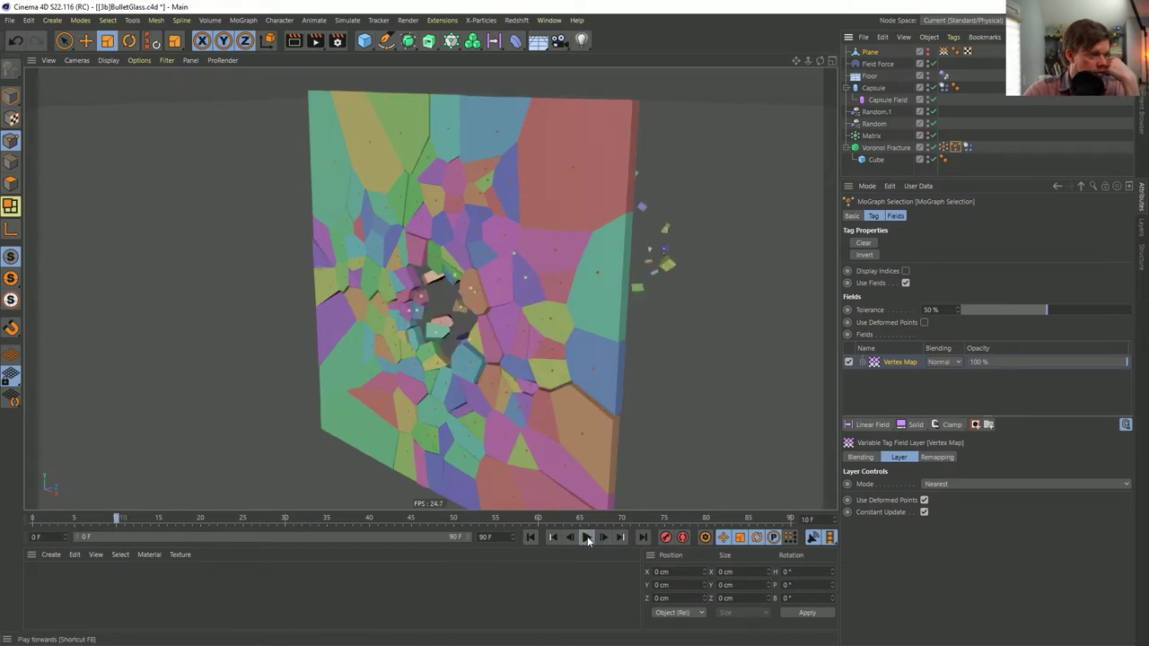
{"action": "left_click", "coordinate": [586, 537]}
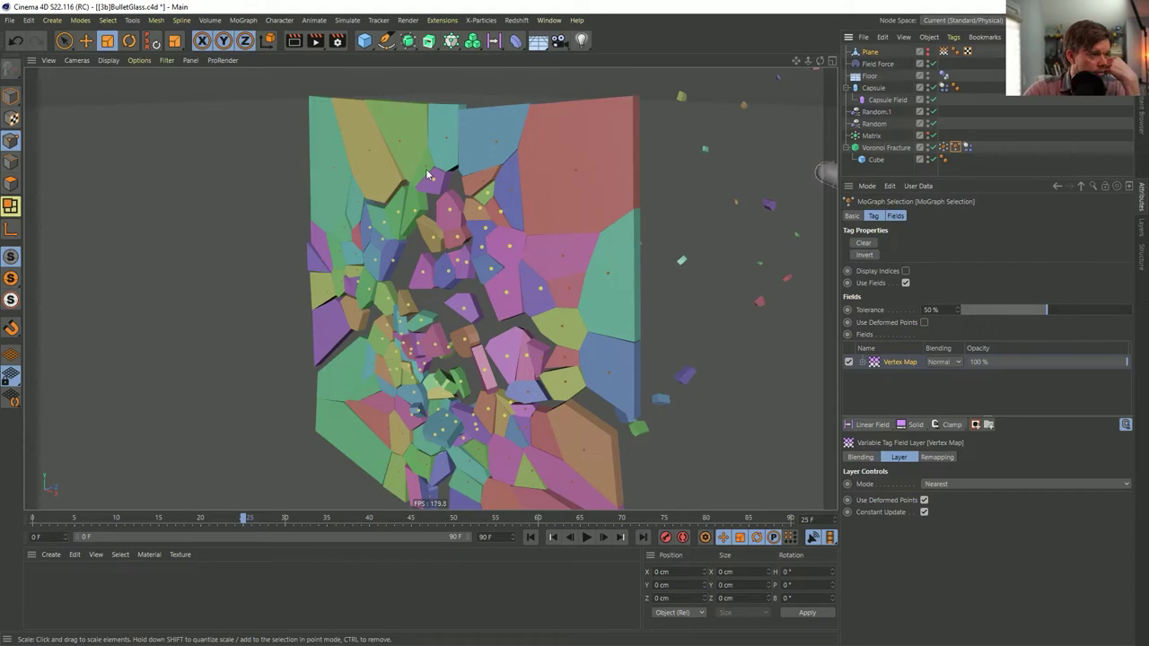
{"action": "left_click", "coordinate": [531, 537]}
{"action": "left_click", "coordinate": [585, 537]}
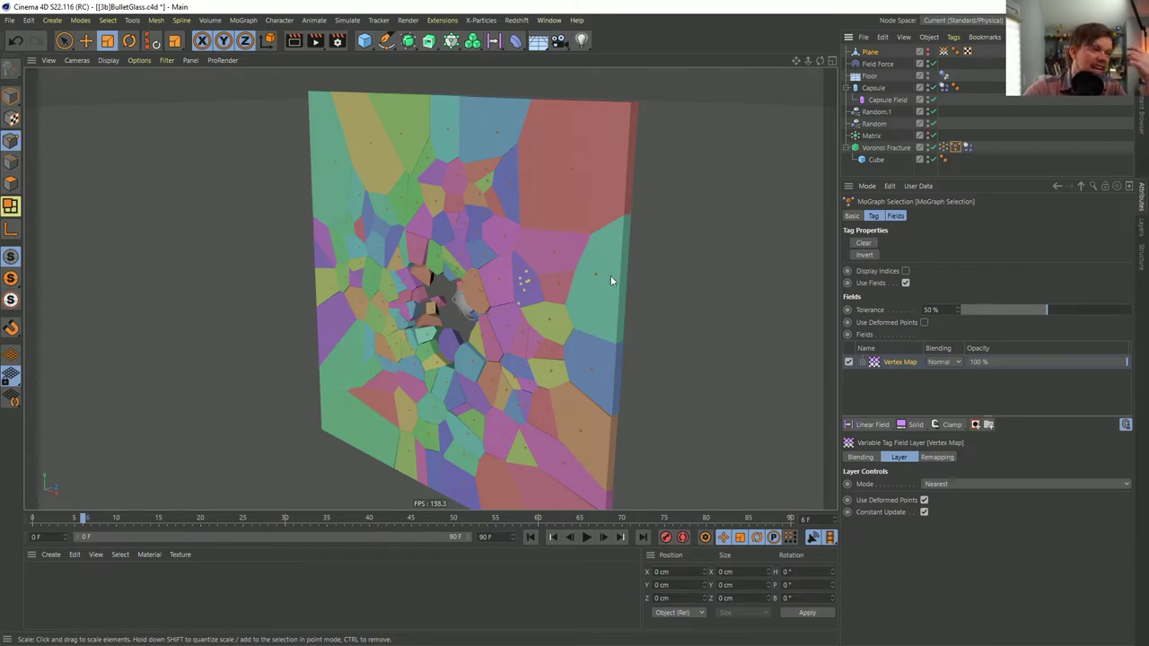
{"action": "left_click", "coordinate": [531, 537]}
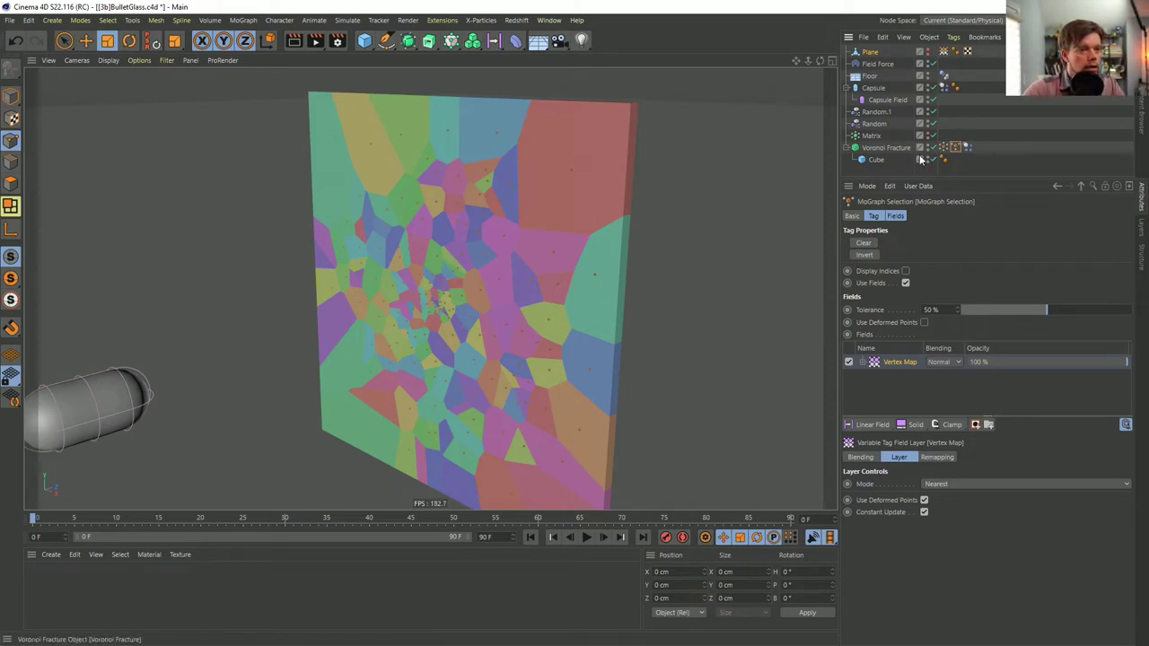
- Save the scene as a new version named [3c]BulletGlass.c4d
{"action": "key", "text": "ctrl+shift+s"}
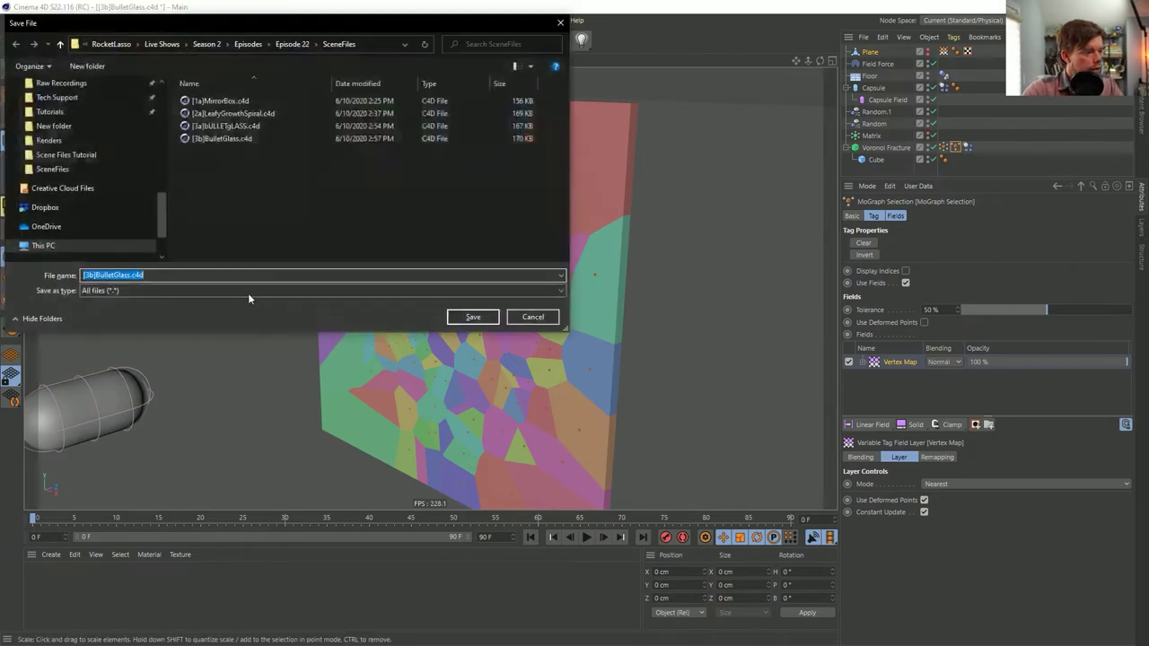
{"action": "left_click", "coordinate": [112, 273]}
{"action": "key", "text": "BackSpace"}
{"action": "type", "text": "c"}
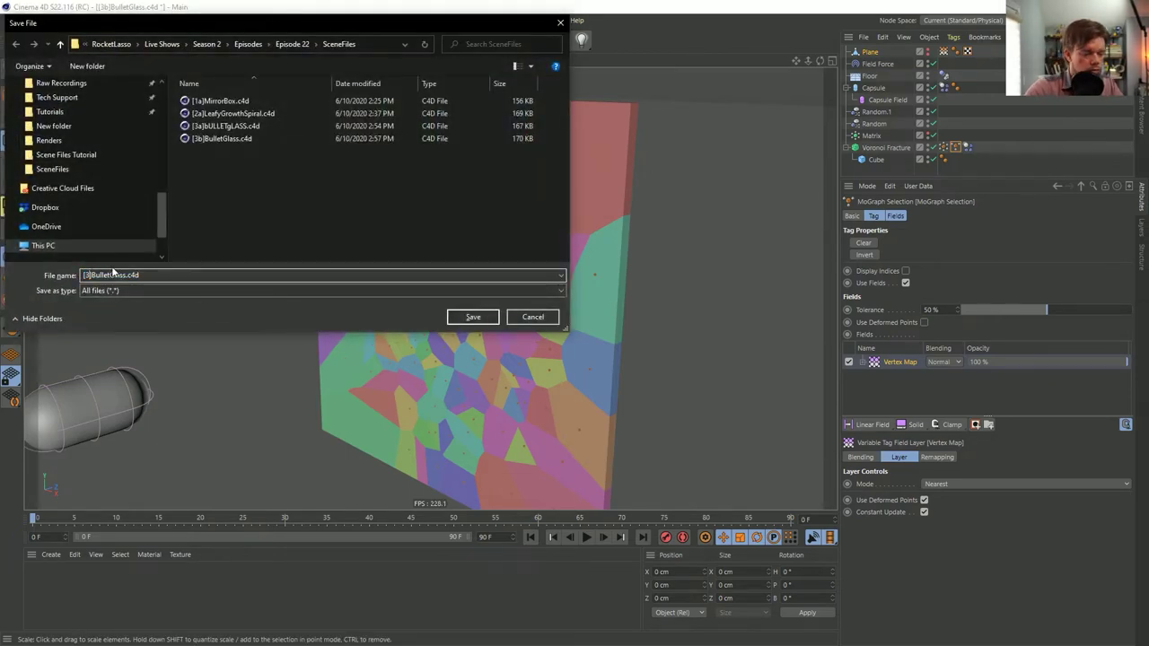
{"action": "key", "text": "Return"}
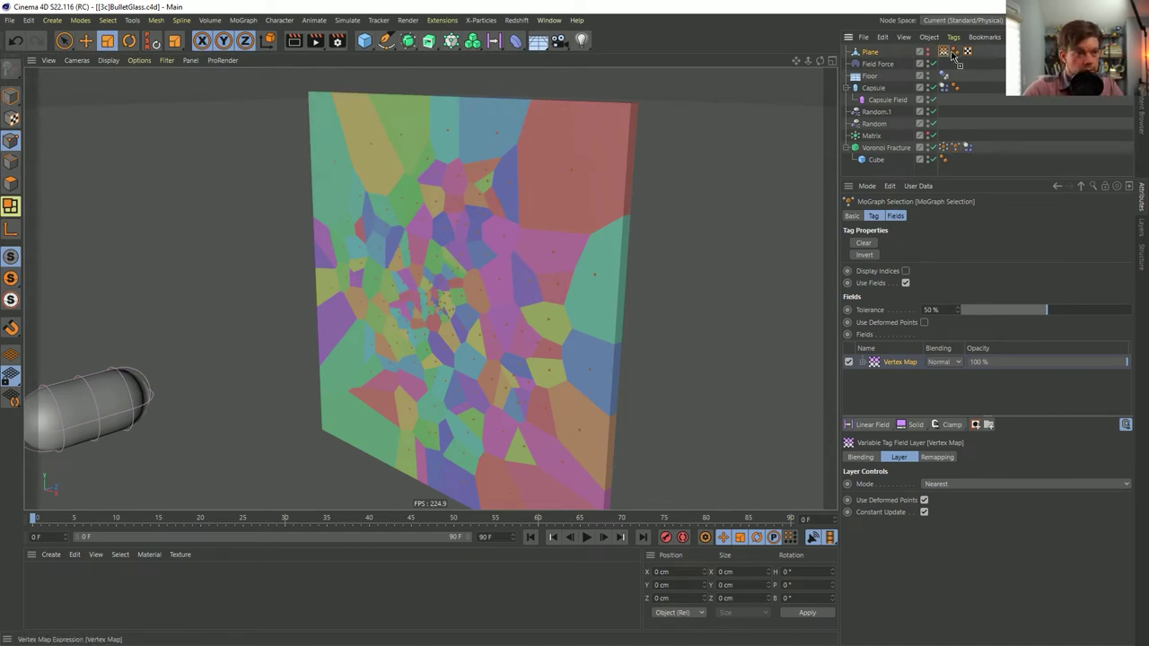
- Duplicate the plane's Vertex Map tag and the Capsule Field under the Capsule
{"action": "left_click", "coordinate": [992, 52]}
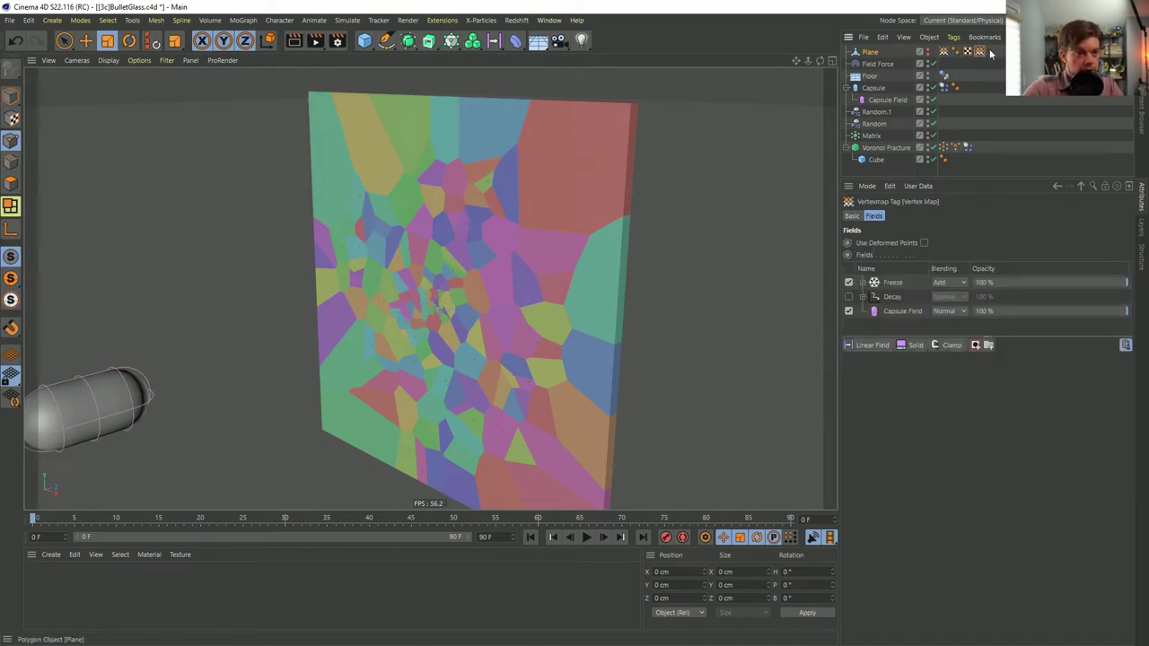
{"action": "left_click", "coordinate": [903, 311]}
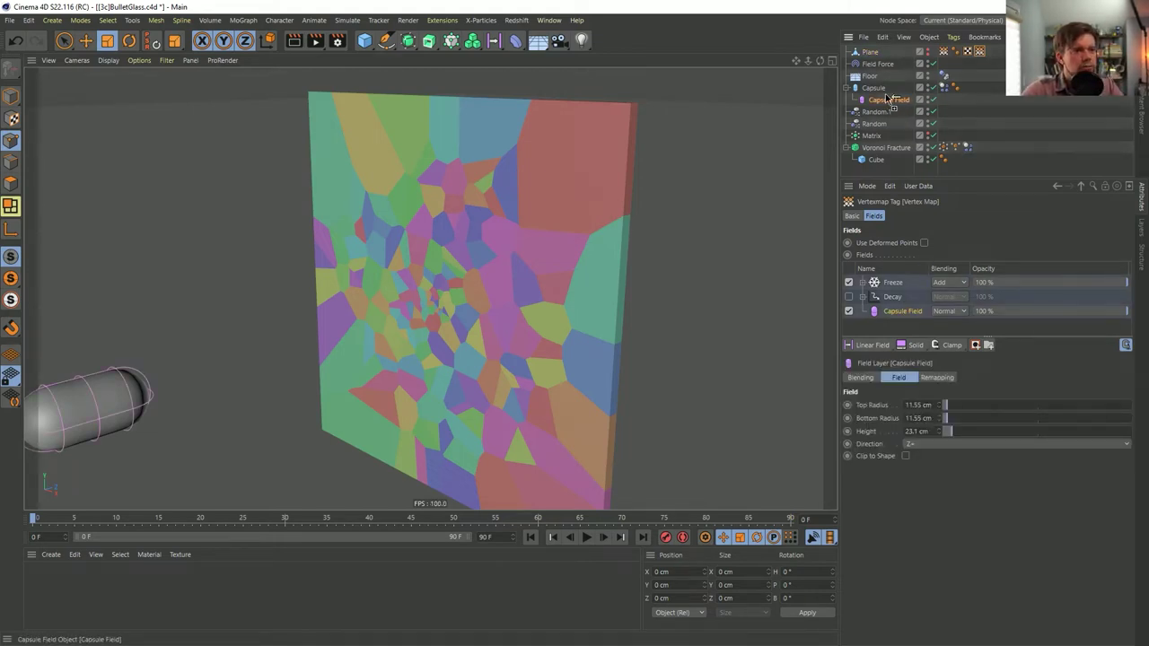
{"action": "left_click_drag", "start_coordinate": [892, 101], "coordinate": [887, 99], "text": "ctrl"}
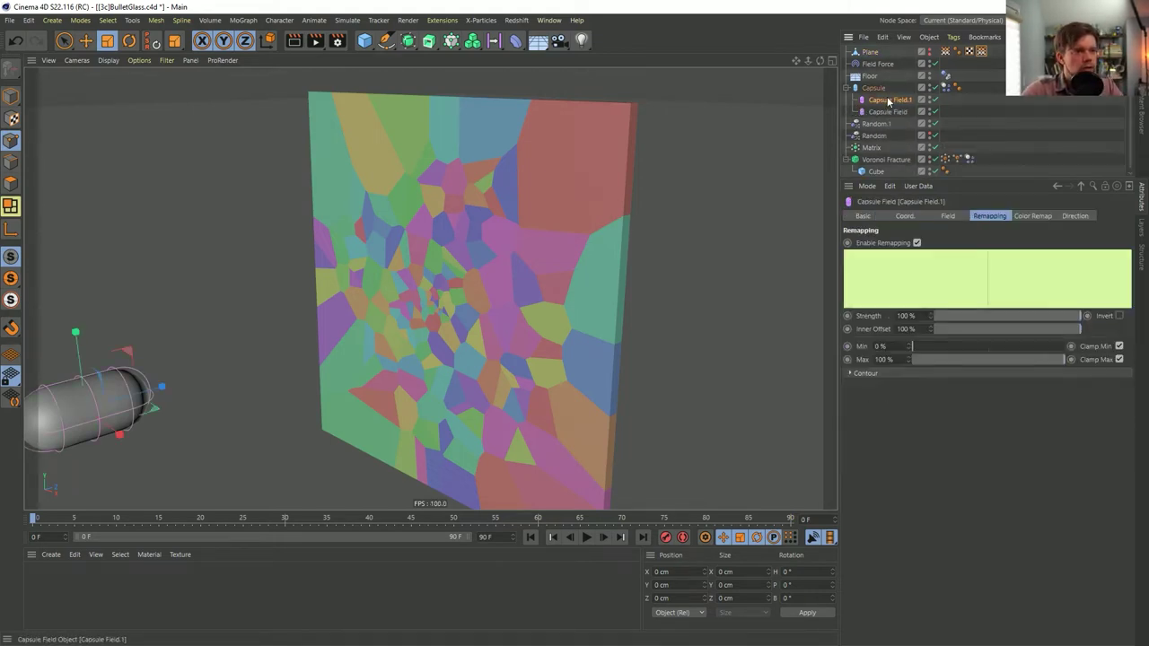
- Change the duplicated Capsule Field to a Spherical Field and reduce its size to about 41.8 cm
{"action": "left_click", "coordinate": [956, 219]}
{"action": "left_click", "coordinate": [940, 243]}
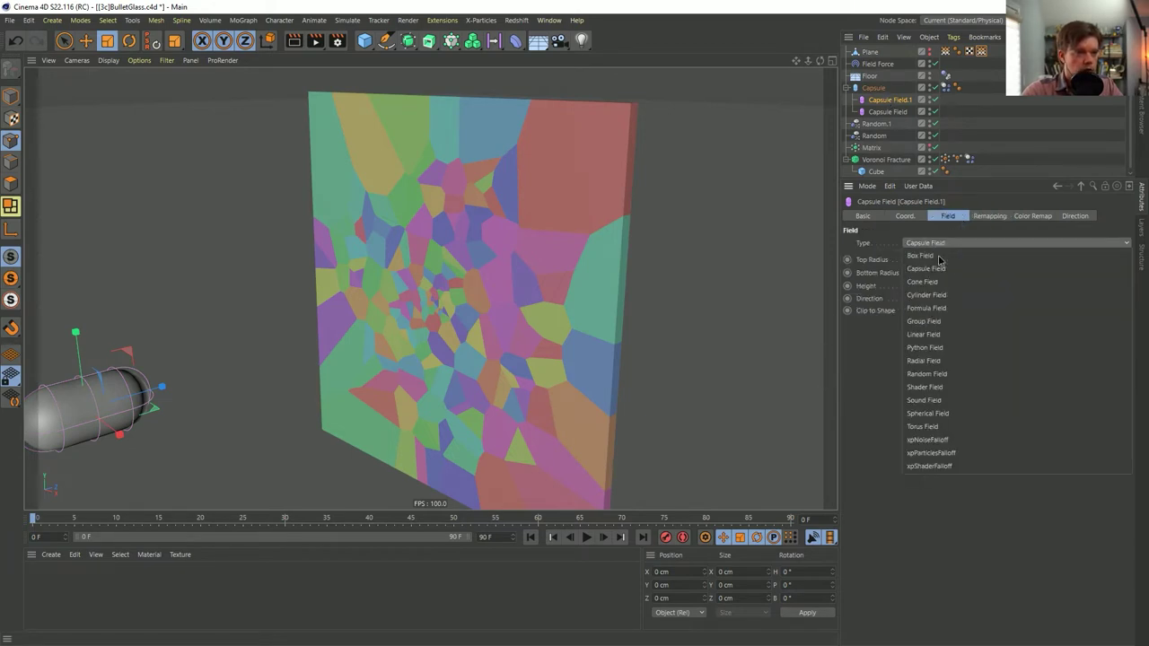
{"action": "left_click", "coordinate": [933, 415]}
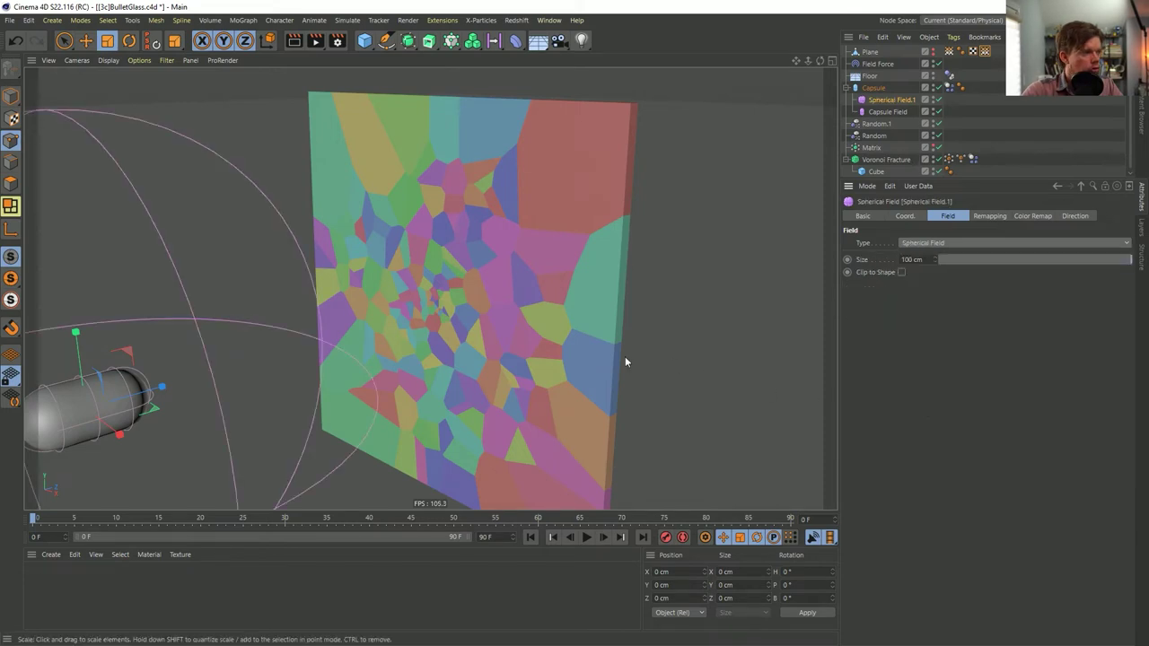
{"action": "left_click_drag", "start_coordinate": [305, 332], "coordinate": [105, 414]}
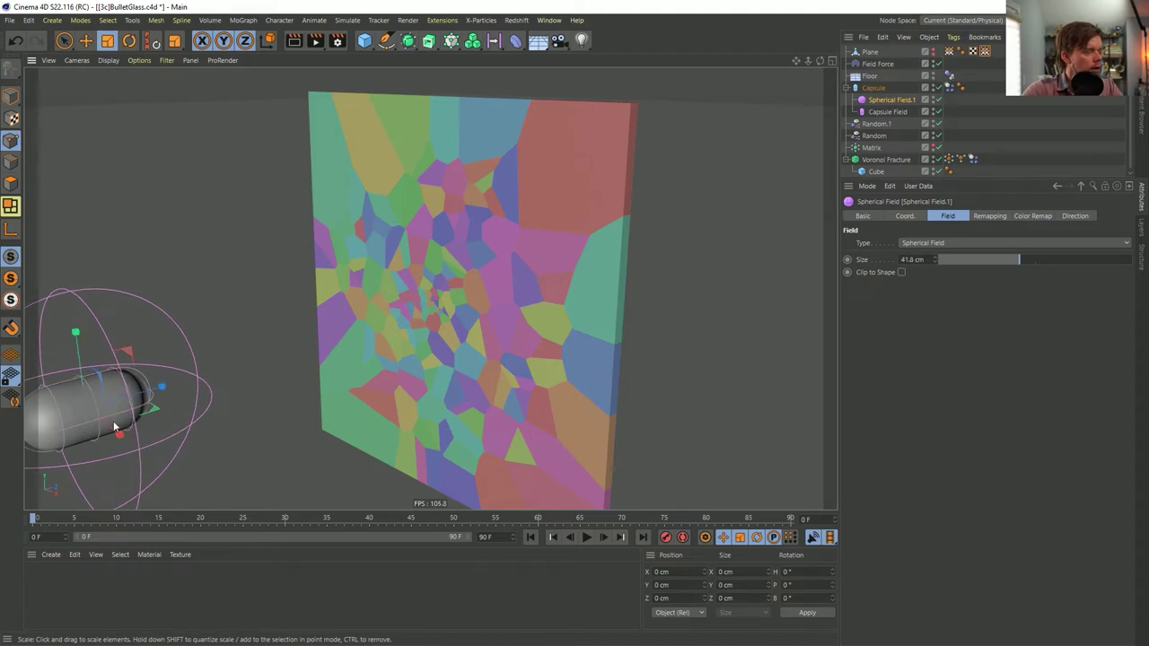
- Replace the Capsule Field in the duplicated vertex map with the Spherical Field, and show the plane instead of the Voronoi Fracture
{"action": "left_click", "coordinate": [985, 51]}
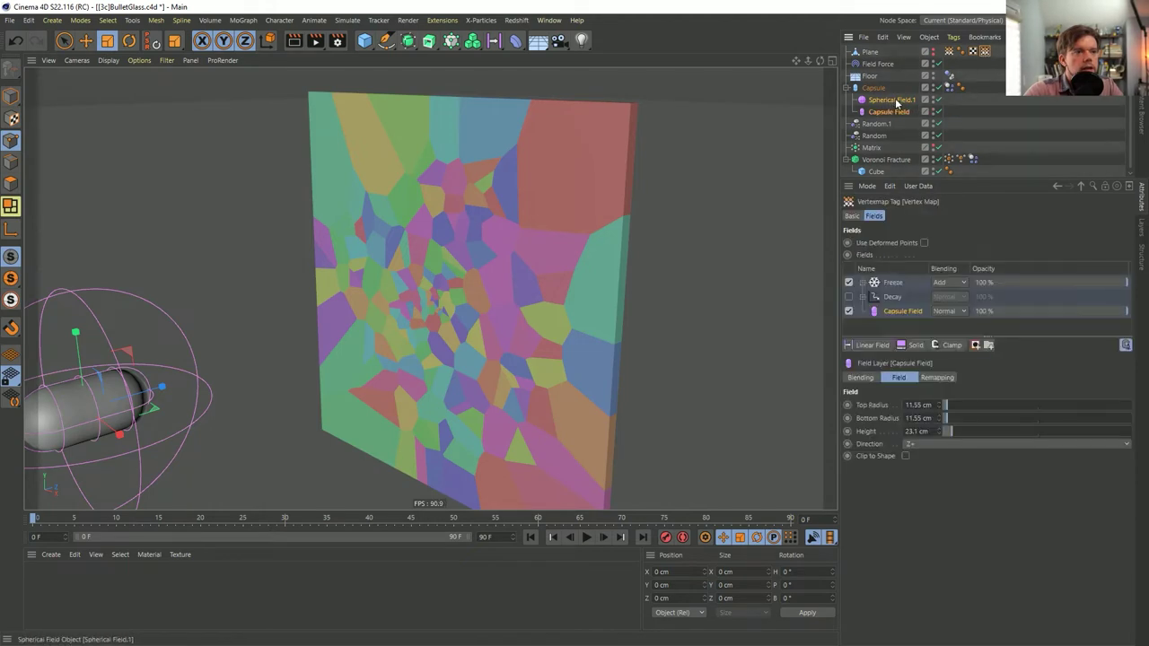
{"action": "left_click_drag", "start_coordinate": [882, 273], "coordinate": [893, 316]}
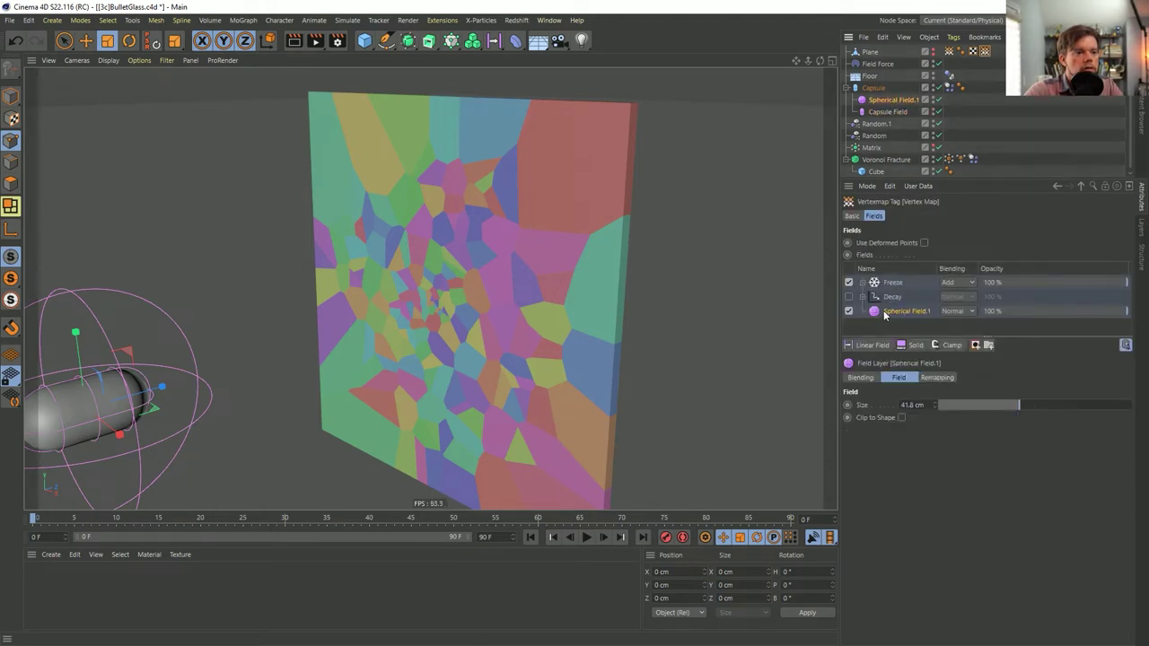
{"action": "left_click", "coordinate": [933, 50]}
{"action": "left_click", "coordinate": [939, 160]}
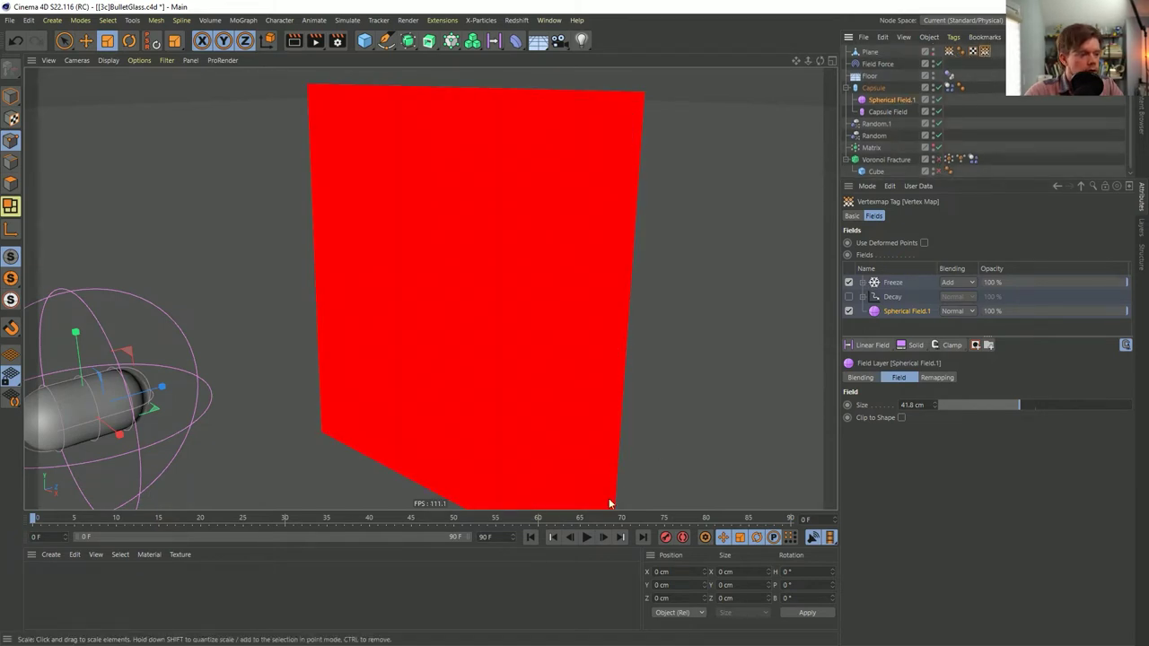
- Play and step through frames 0 to 6 to examine how the Spherical Field affects the duplicated vertex map at impact
{"action": "left_click", "coordinate": [584, 537]}
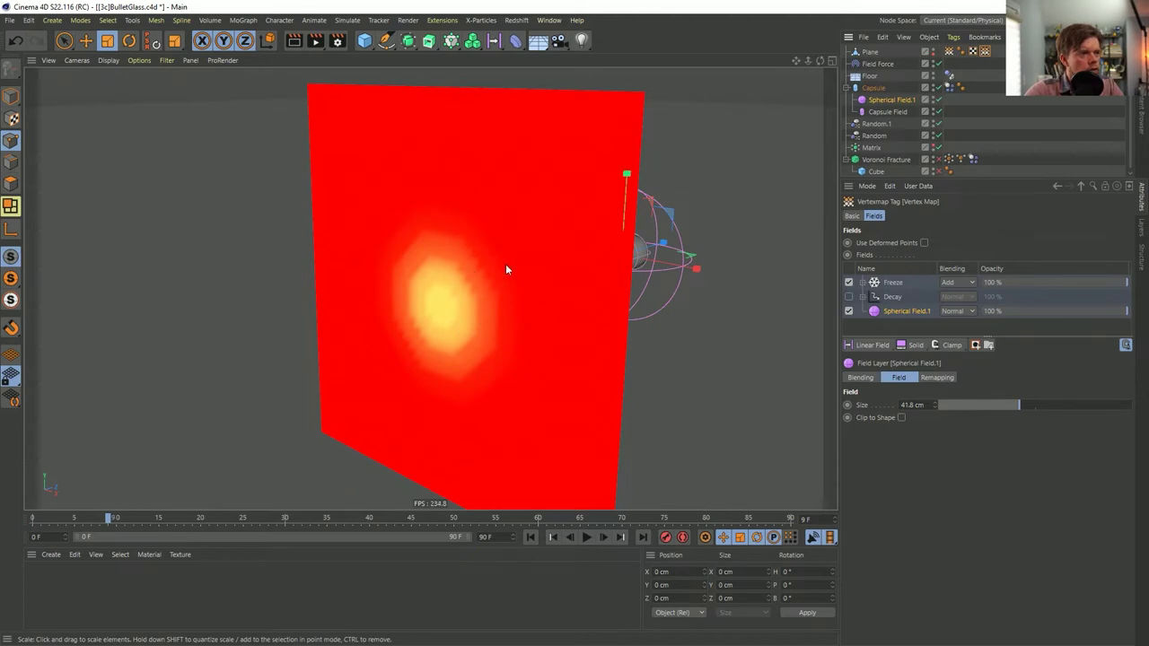
{"action": "left_click", "coordinate": [535, 539]}
{"action": "left_click", "coordinate": [602, 537]}
{"action": "left_click", "coordinate": [602, 537]}
{"action": "left_click", "coordinate": [602, 538]}
{"action": "left_click", "coordinate": [603, 537]}
{"action": "left_click", "coordinate": [602, 537]}
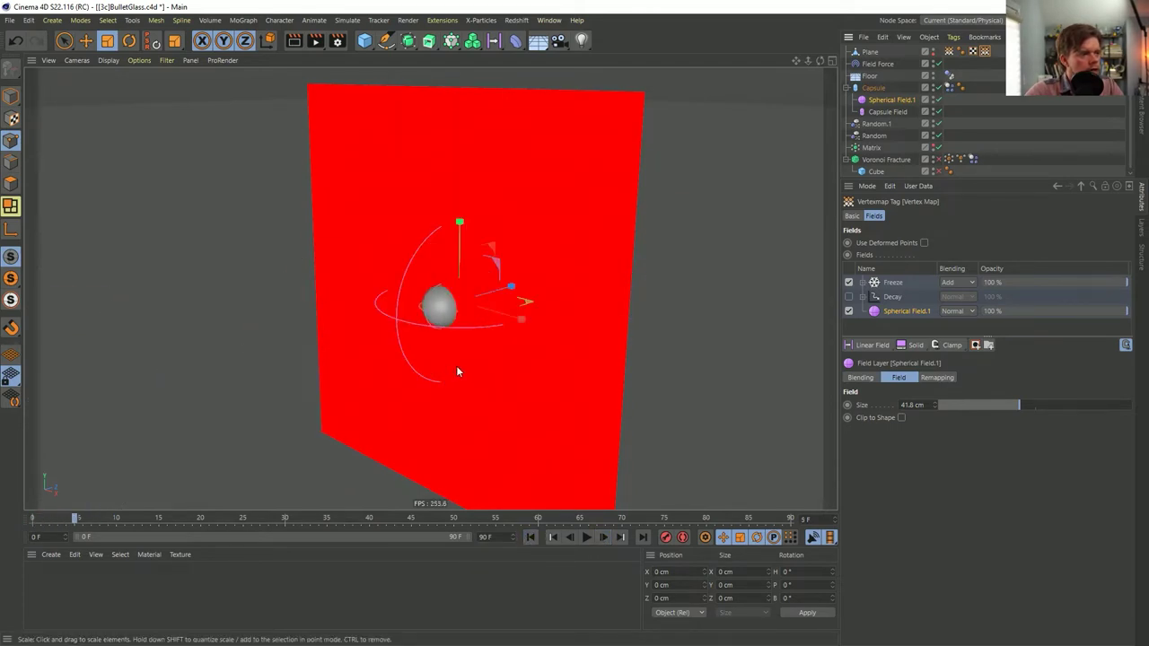
{"action": "mouse_move", "coordinate": [492, 319]}
{"action": "left_mouse_down", "text": "alt"}
{"action": "mouse_move", "coordinate": [377, 315]}
{"action": "mouse_move", "coordinate": [484, 314]}
{"action": "left_mouse_up", "text": "alt"}
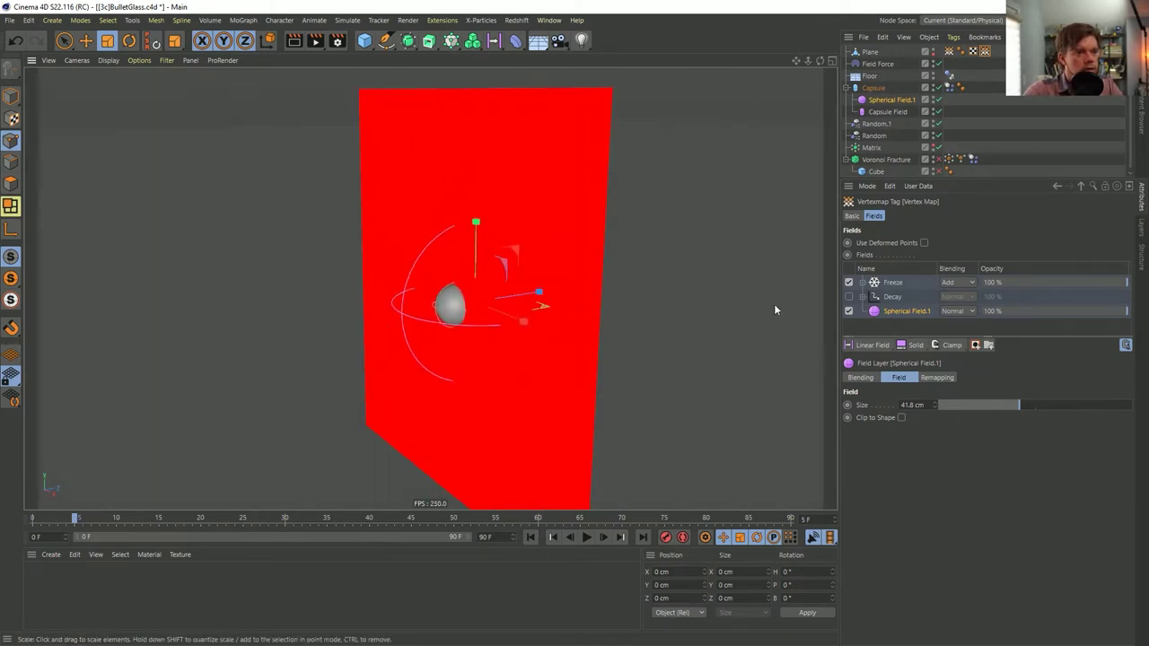
{"action": "left_click", "coordinate": [603, 536]}
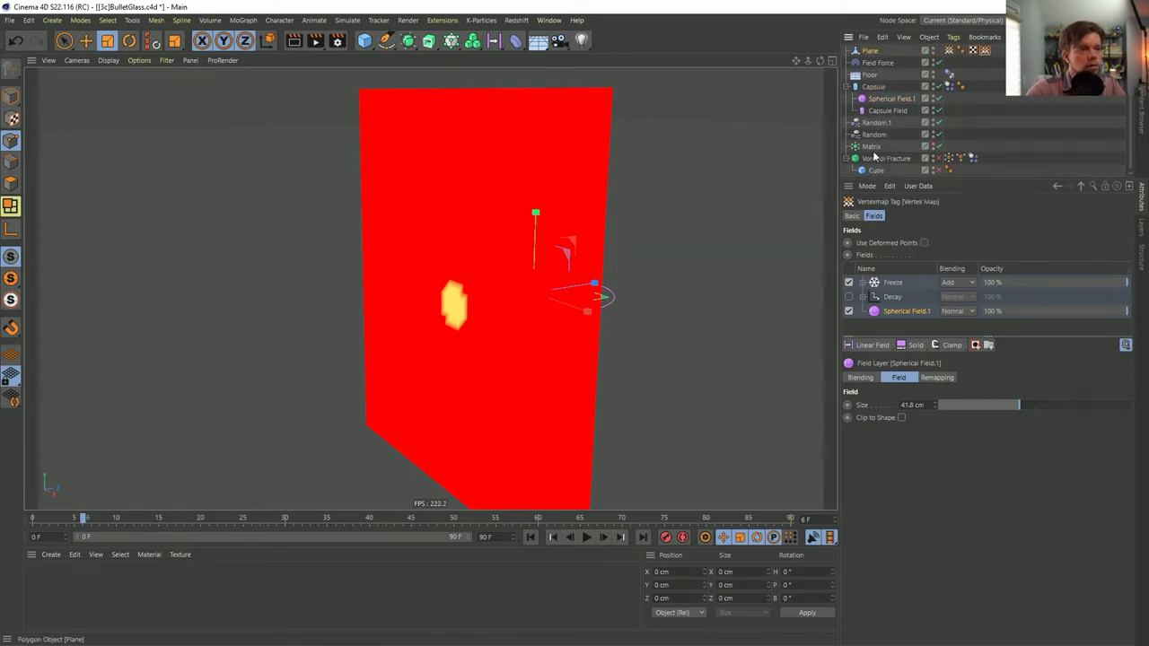
- Move the Plane directly above the Voronoi Fracture in the object hierarchy and replay the first frames of the impact
{"action": "left_click_drag", "start_coordinate": [877, 157], "coordinate": [875, 152]}
{"action": "left_click", "coordinate": [530, 536]}
{"action": "left_click", "coordinate": [586, 536]}
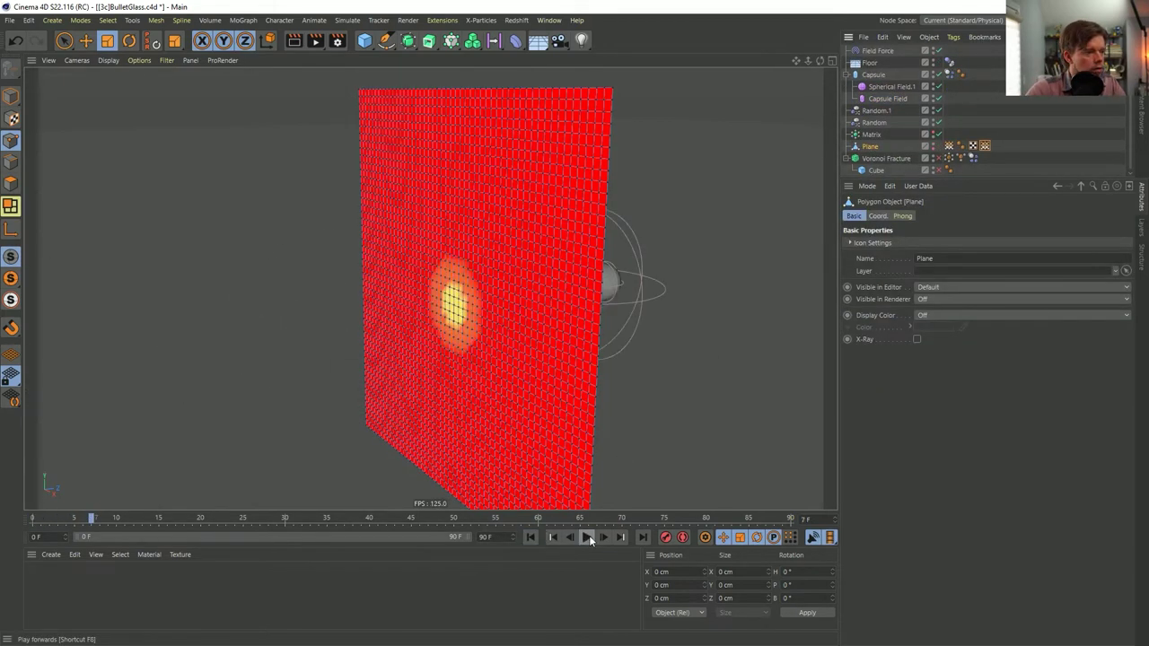
{"action": "left_click", "coordinate": [604, 534]}
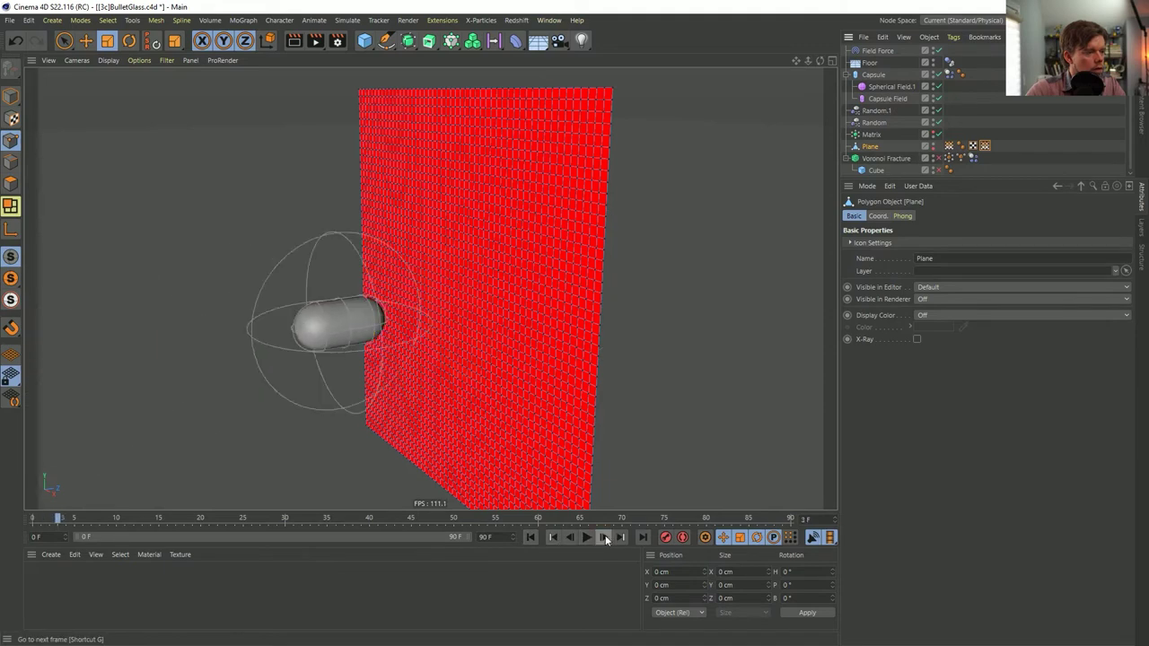
- Enlarge the Spherical Field under the Capsule to about 67.3 cm
{"action": "left_click", "coordinate": [888, 86]}
{"action": "left_click_drag", "start_coordinate": [536, 294], "coordinate": [1054, 260]}
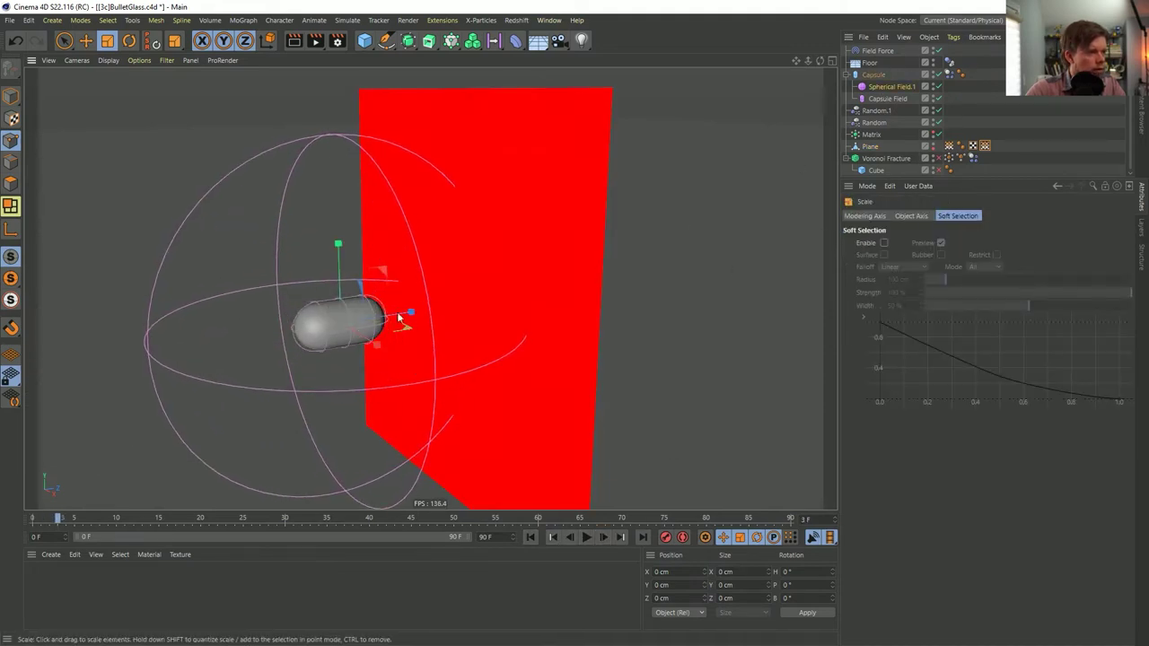
{"action": "left_click", "coordinate": [906, 83]}
{"action": "left_click_drag", "start_coordinate": [642, 251], "coordinate": [520, 275]}
- Step through frames 3 to 9 and examine how the enlarged Spherical Field affects the duplicated vertex map
{"action": "left_click", "coordinate": [985, 146]}
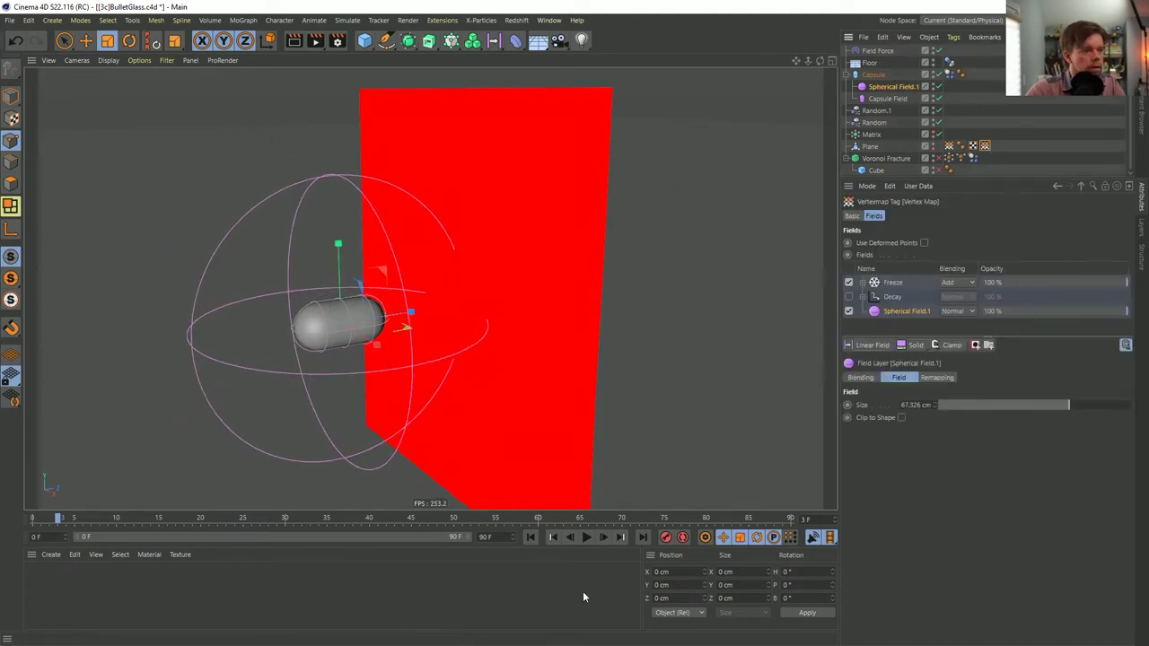
{"action": "left_click", "coordinate": [603, 536]}
{"action": "left_click", "coordinate": [603, 537]}
{"action": "left_click", "coordinate": [603, 536]}
{"action": "left_click", "coordinate": [603, 537]}
{"action": "left_click", "coordinate": [603, 537]}
{"action": "left_click", "coordinate": [603, 537]}
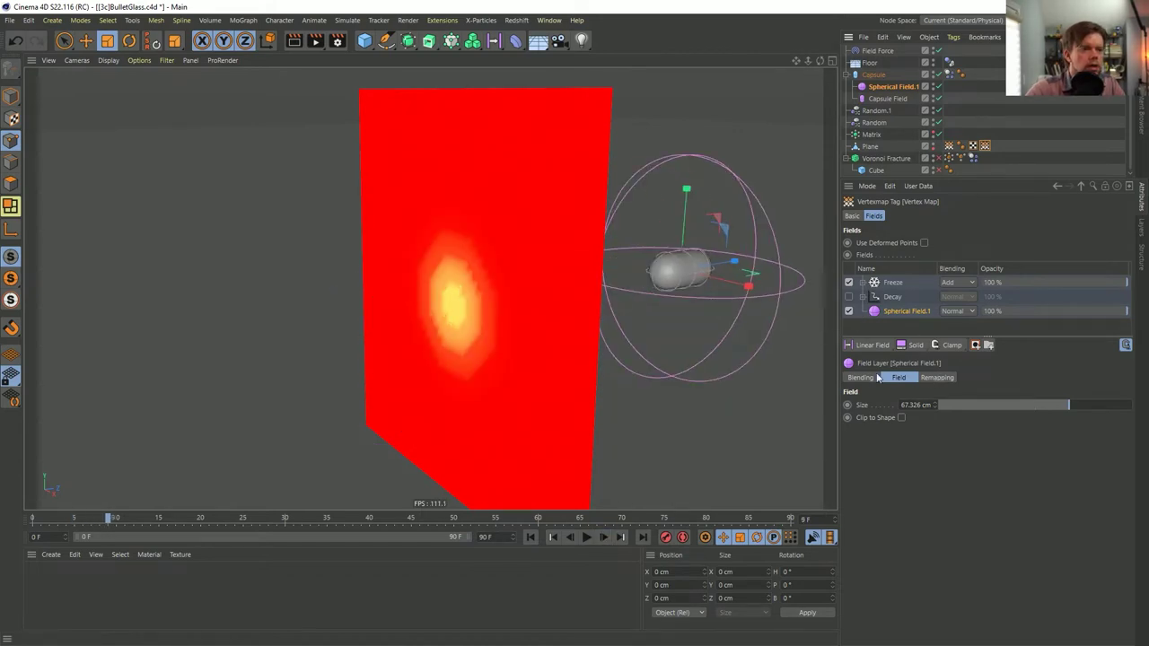
{"action": "left_click", "coordinate": [859, 378]}
{"action": "left_click", "coordinate": [899, 378]}
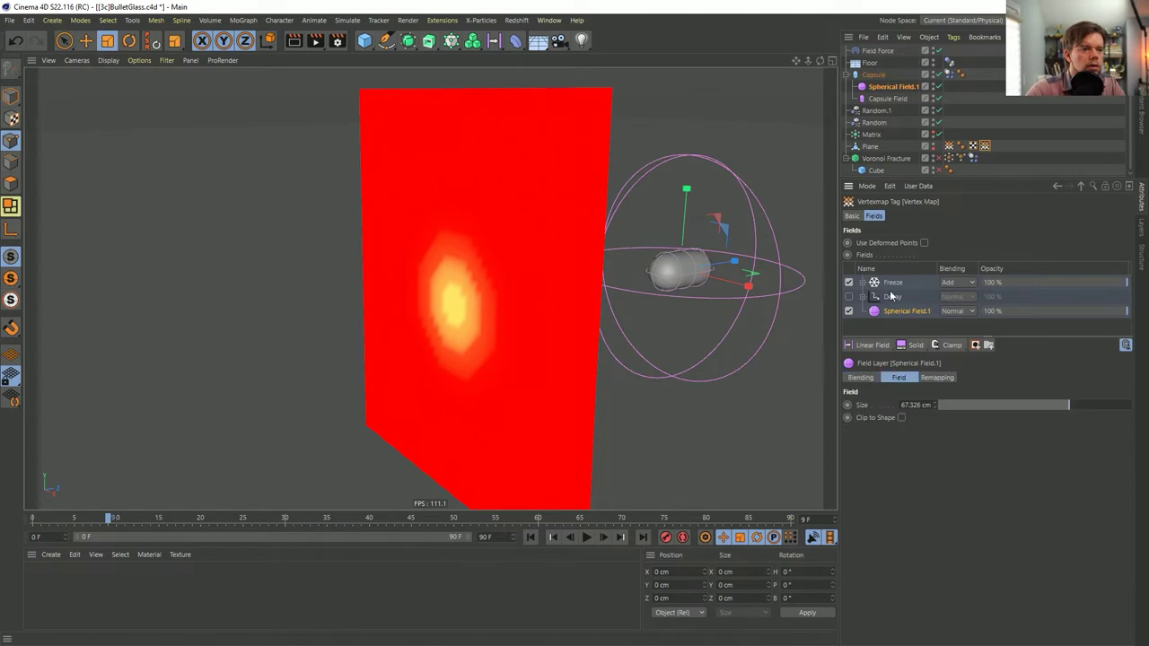
- Disable the Freeze layer in the duplicated vertex map and step from frame 0 to 4 to check the field's effect
{"action": "left_click", "coordinate": [848, 283]}
{"action": "left_click", "coordinate": [530, 537]}
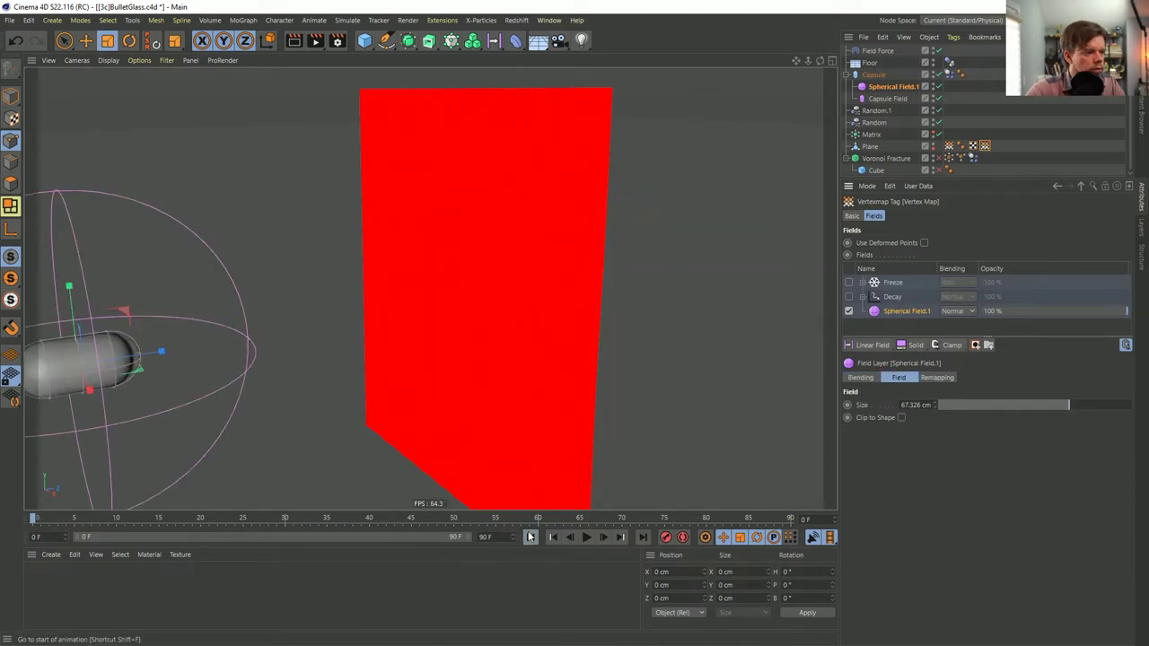
{"action": "left_click", "coordinate": [603, 536]}
{"action": "left_click", "coordinate": [603, 536]}
{"action": "left_click", "coordinate": [603, 536]}
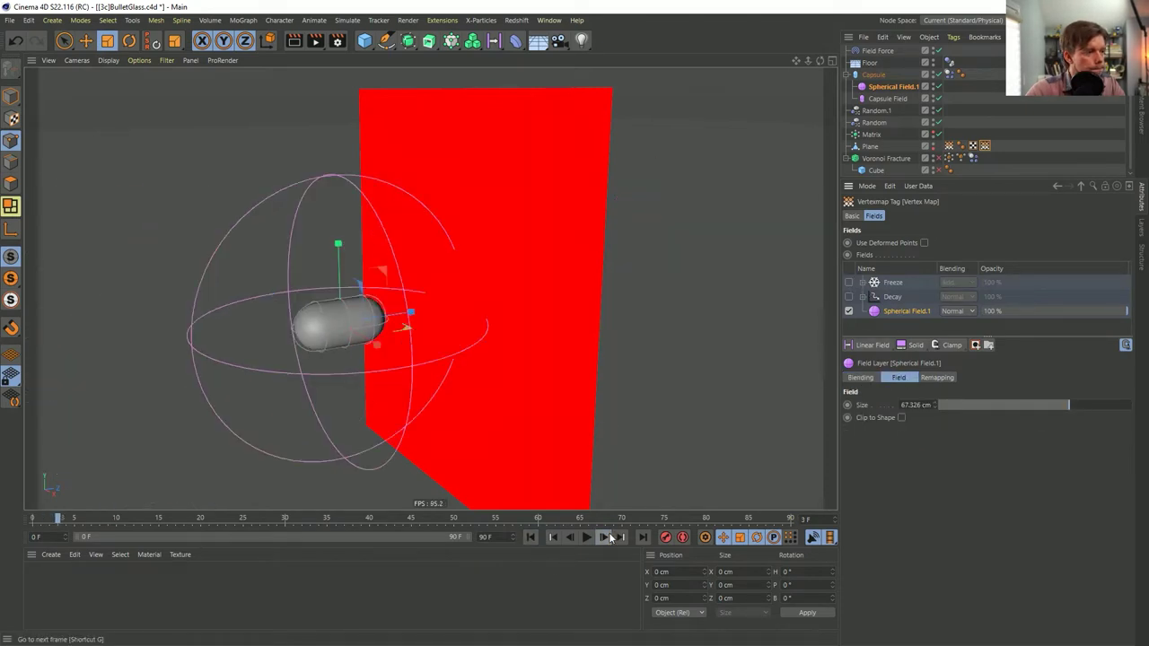
{"action": "left_click", "coordinate": [605, 537]}
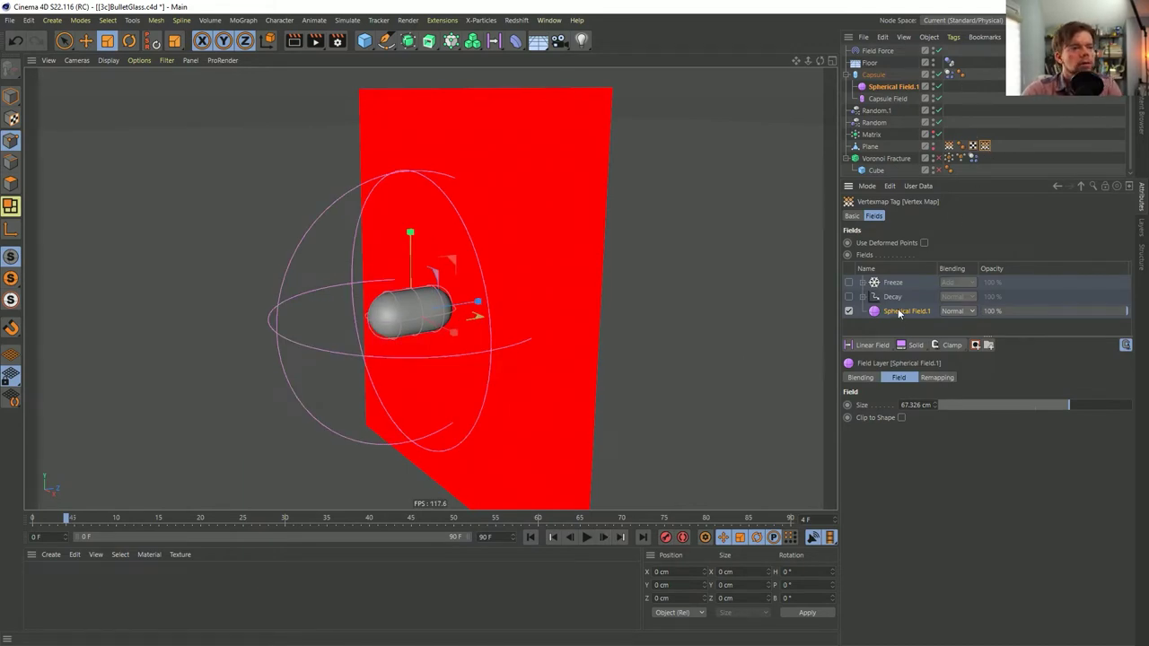
- Delete the Spherical Field layer from the vertex map, add the field again, and step ahead to frame 12 to check it
{"action": "key", "text": "Delete"}
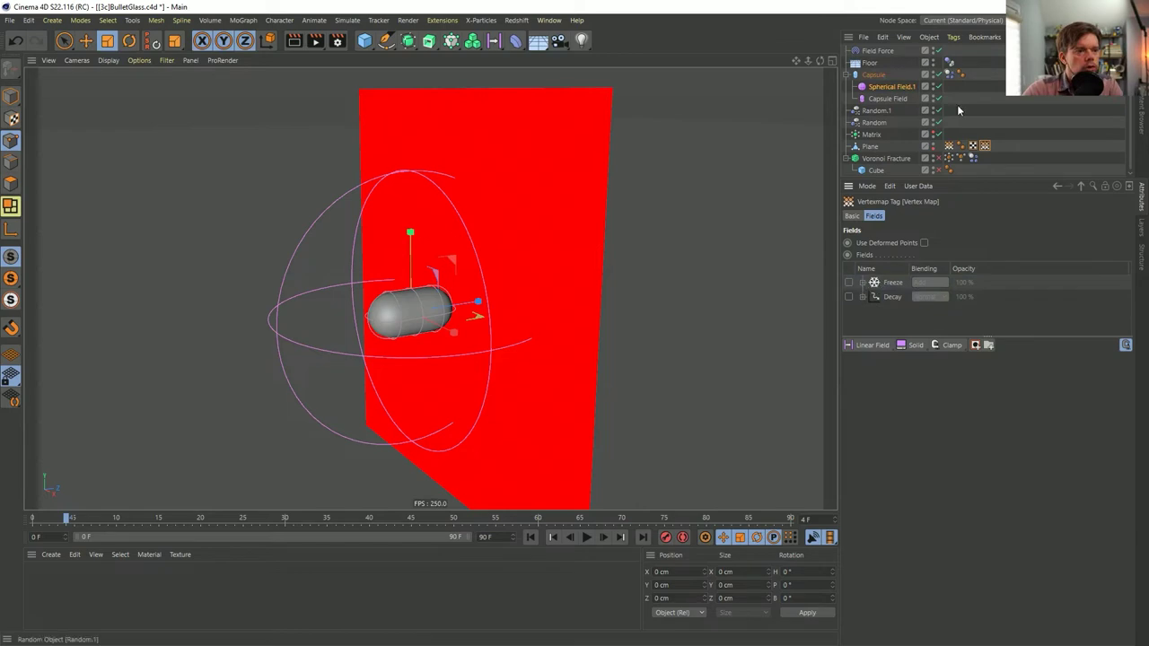
{"action": "left_click_drag", "start_coordinate": [894, 91], "coordinate": [901, 324]}
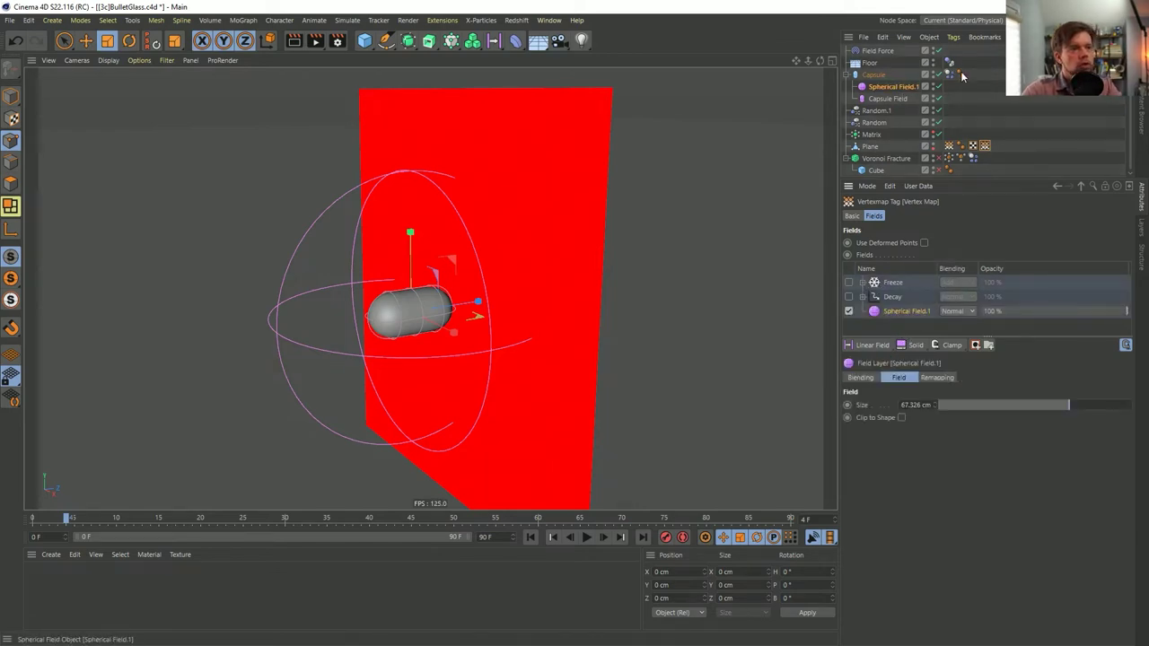
{"action": "left_click", "coordinate": [604, 537]}
{"action": "left_click", "coordinate": [604, 536]}
{"action": "left_click", "coordinate": [604, 536]}
{"action": "left_click", "coordinate": [604, 536]}
{"action": "left_click", "coordinate": [604, 536]}
{"action": "left_click", "coordinate": [604, 536]}
{"action": "left_click", "coordinate": [604, 537]}
{"action": "left_click", "coordinate": [604, 537]}
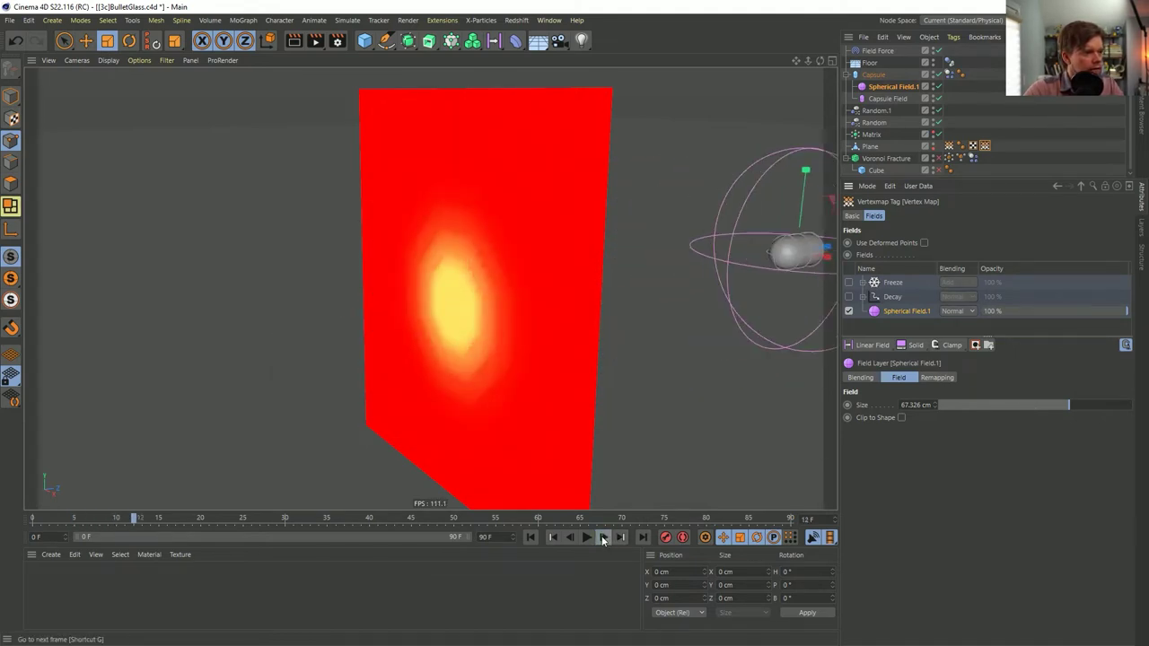
- At frame 4, move the Spherical Field out of the Capsule's hierarchy and shift it slightly along its Z axis toward the plane
{"action": "left_click", "coordinate": [531, 537]}
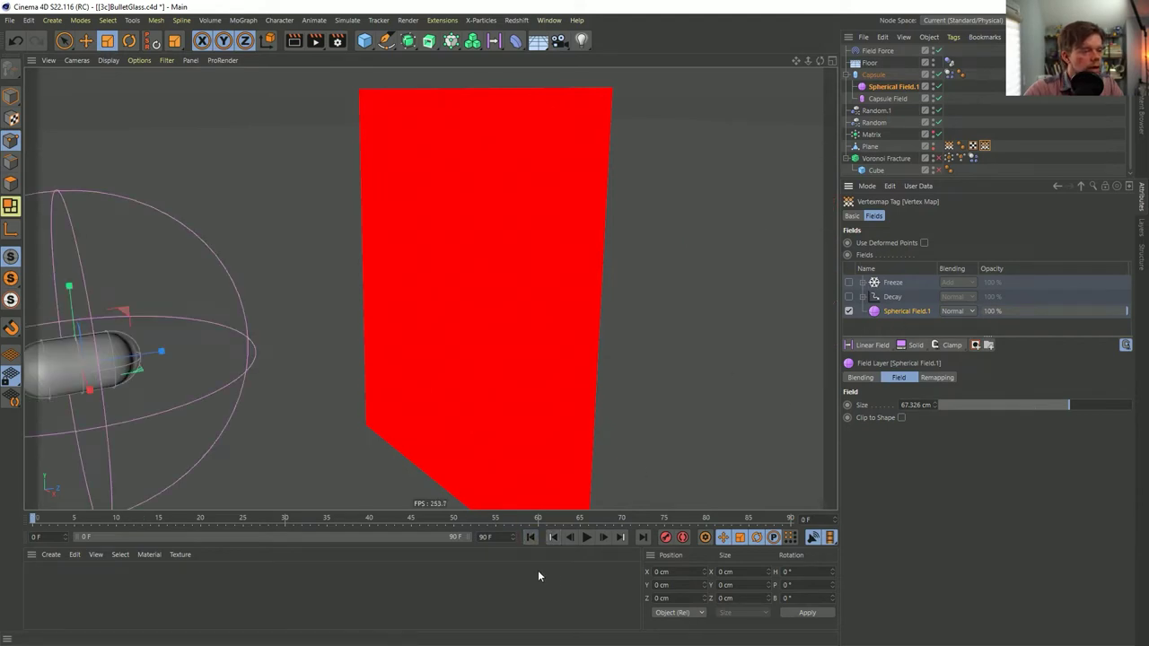
{"action": "left_click", "coordinate": [604, 537]}
{"action": "double_click", "coordinate": [603, 536]}
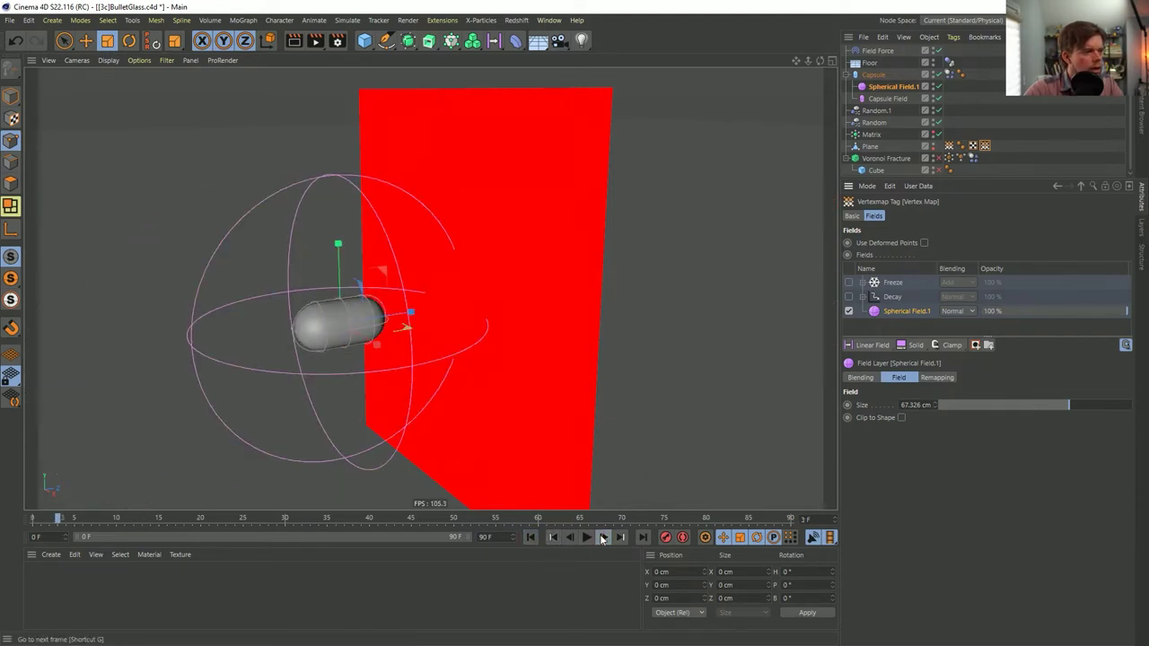
{"action": "left_click", "coordinate": [604, 536]}
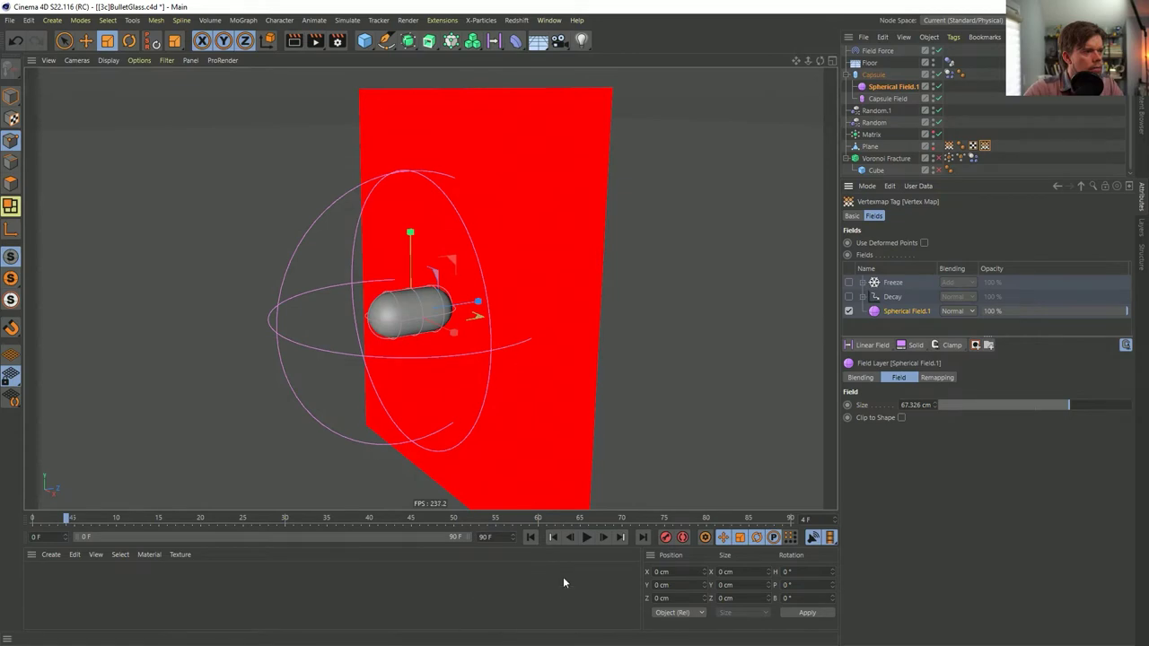
{"action": "left_click_drag", "start_coordinate": [487, 336], "coordinate": [462, 337], "text": "alt"}
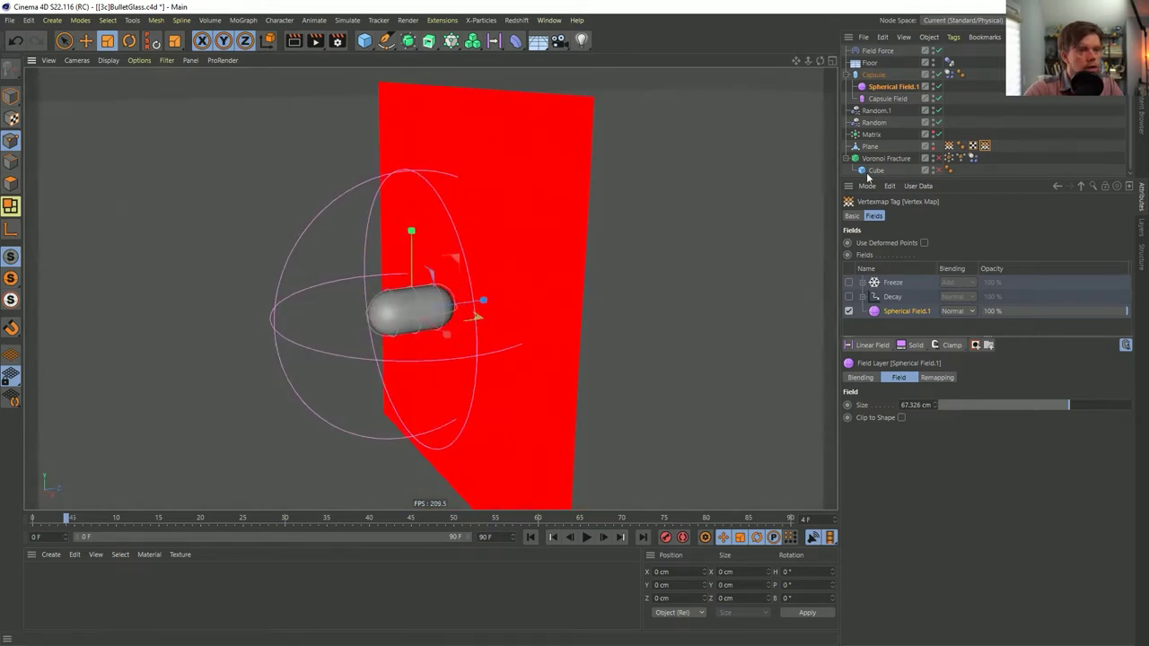
{"action": "left_click_drag", "start_coordinate": [893, 86], "coordinate": [848, 72]}
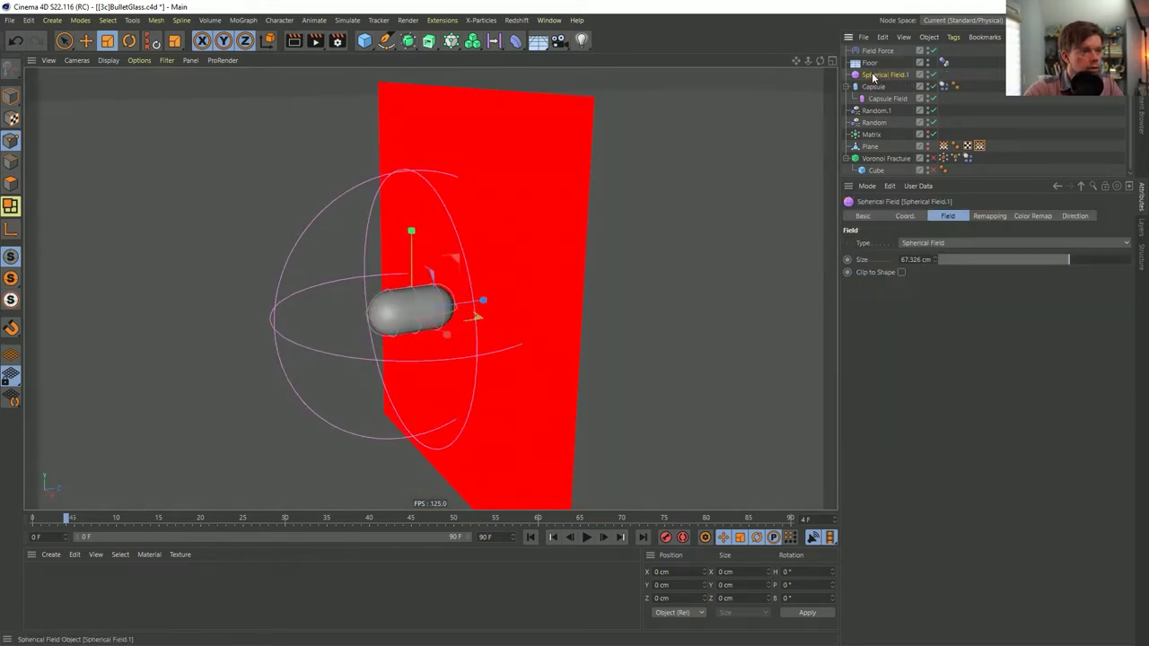
{"action": "key", "text": "r"}
{"action": "key", "text": "e"}
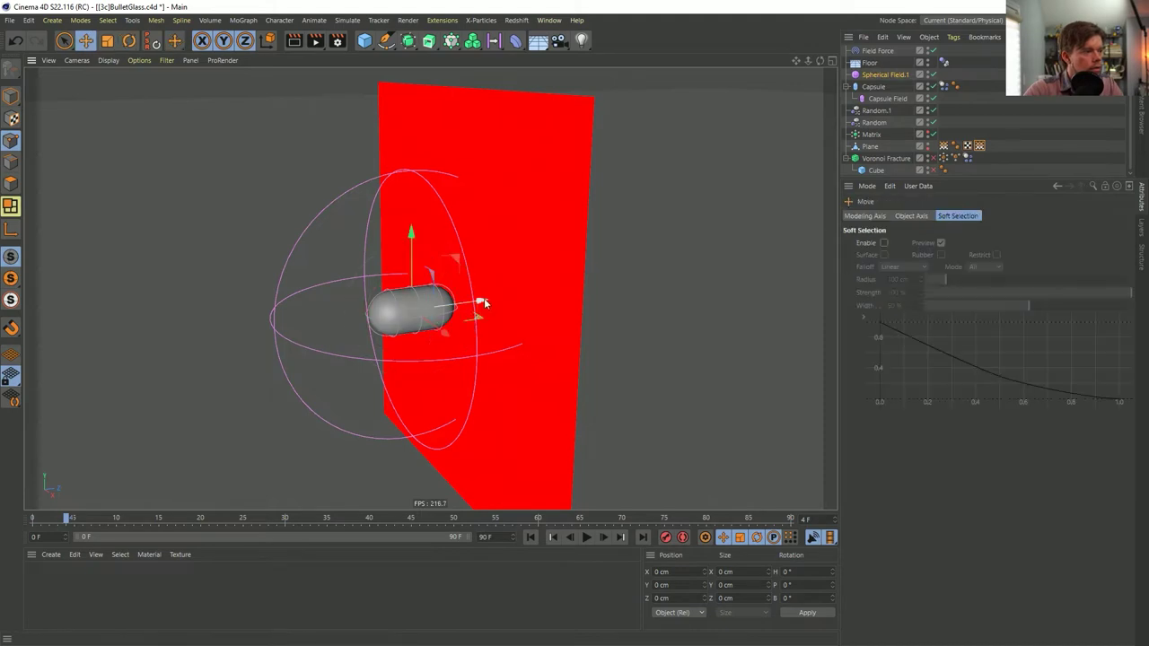
{"action": "left_click_drag", "start_coordinate": [487, 303], "coordinate": [510, 317]}
- Compare the layers and remapping settings of the plane's two vertex maps
{"action": "left_click", "coordinate": [942, 145]}
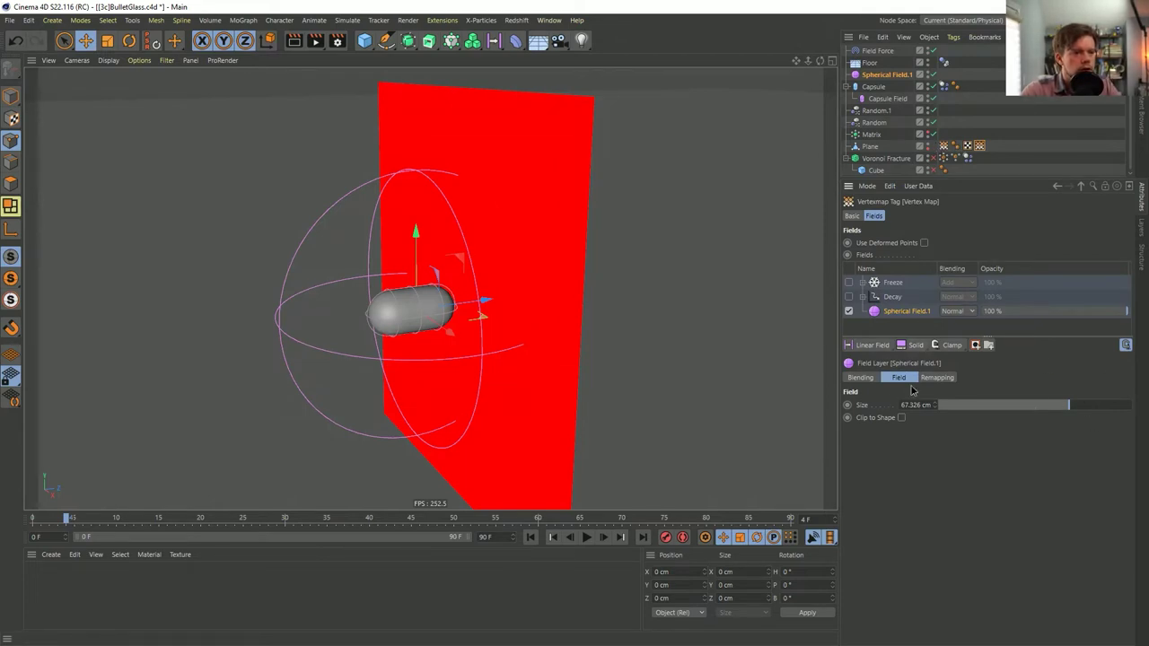
{"action": "left_click", "coordinate": [926, 378]}
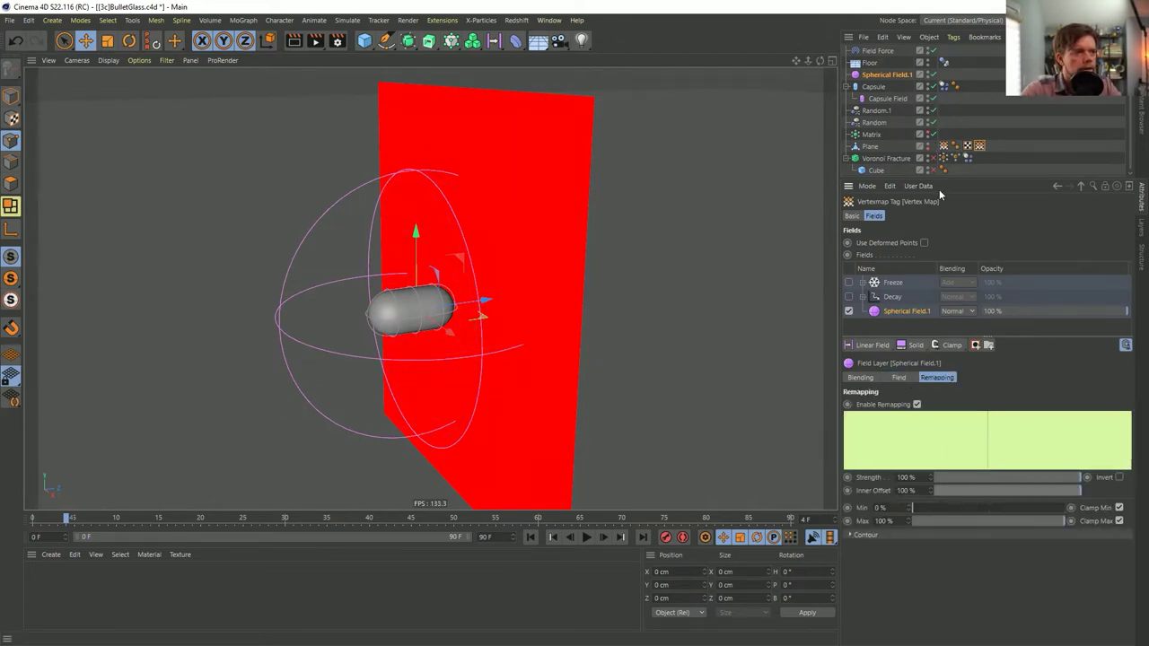
{"action": "left_click", "coordinate": [890, 75]}
{"action": "left_click", "coordinate": [979, 147]}
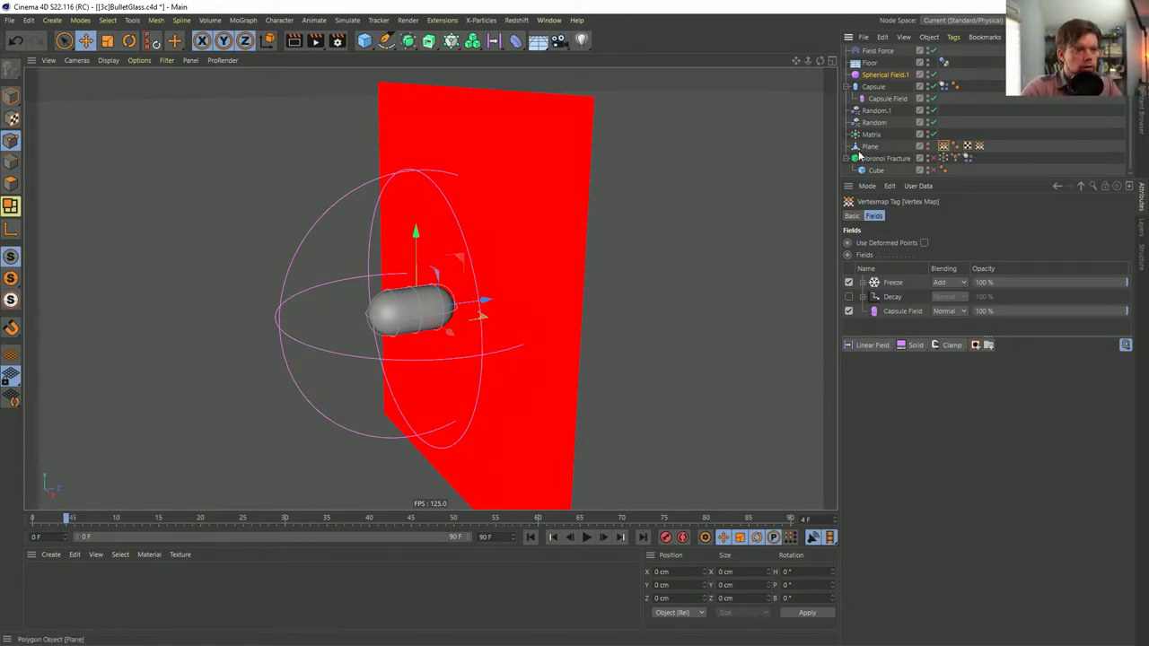
{"action": "left_click", "coordinate": [859, 149]}
{"action": "left_click", "coordinate": [944, 148]}
{"action": "left_click", "coordinate": [977, 146]}
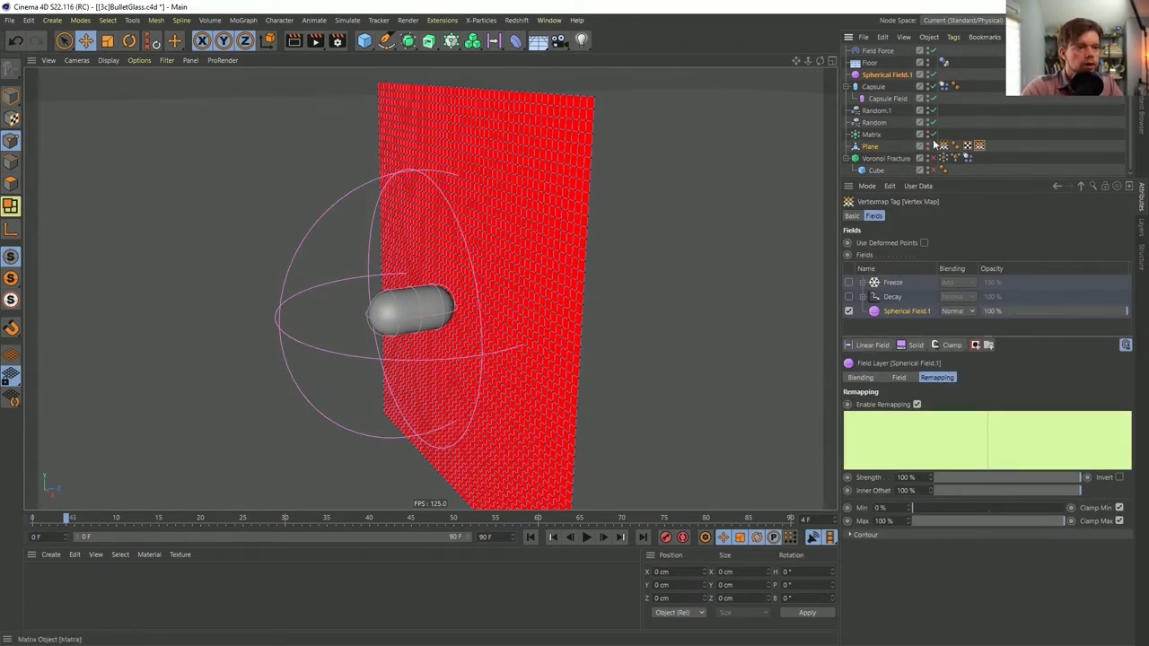
- Delete the plane's Capsule Field vertex map and select the remaining Spherical Field vertex map
{"action": "left_click", "coordinate": [945, 147]}
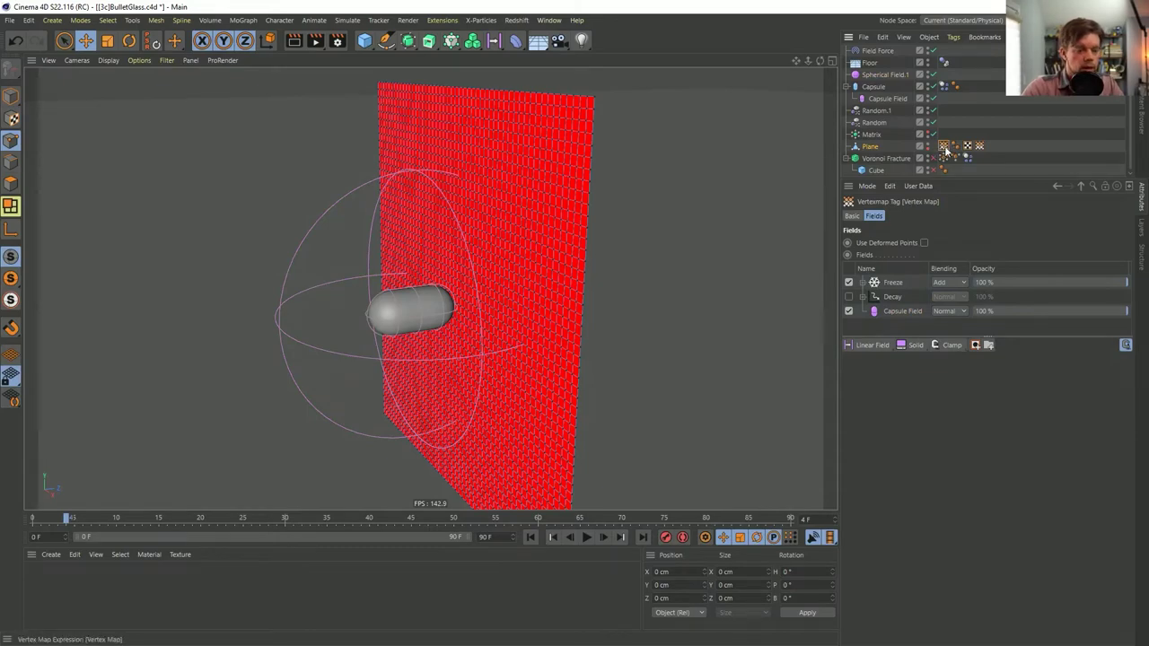
{"action": "key", "text": "Delete"}
{"action": "left_click", "coordinate": [966, 148]}
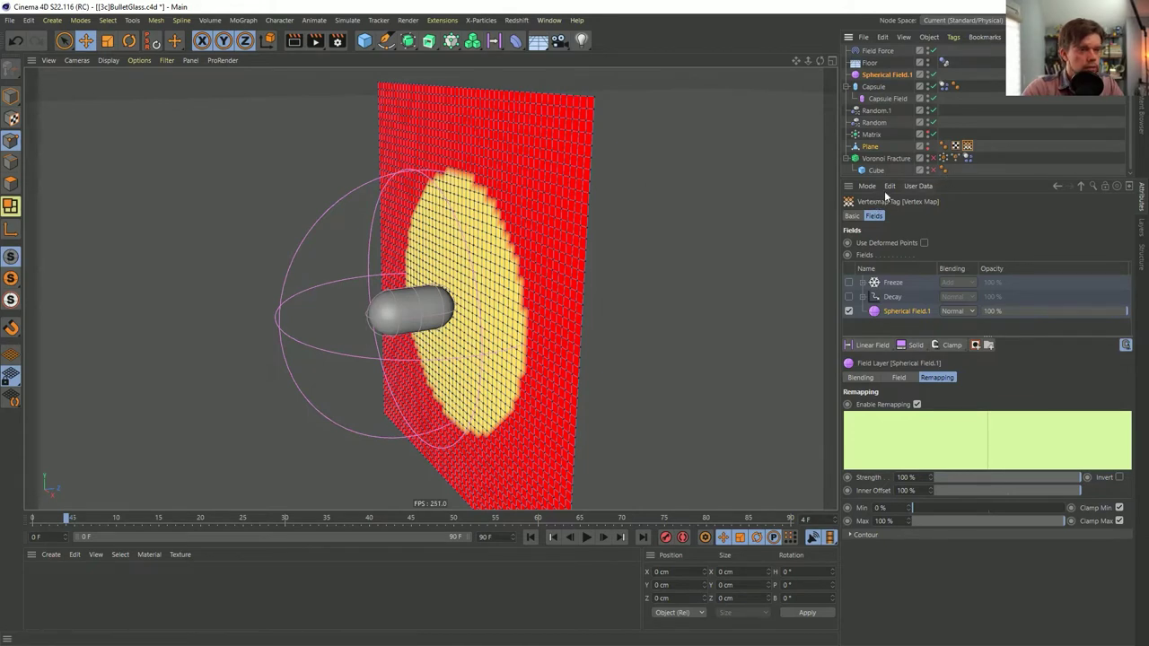
- Step from frame 0 to 4 to examine the remaining vertex map with the Spherical Field detached from the Capsule
{"action": "left_click", "coordinate": [531, 537]}
{"action": "left_click", "coordinate": [603, 537]}
{"action": "left_click", "coordinate": [603, 538]}
{"action": "left_click", "coordinate": [603, 538]}
{"action": "left_click", "coordinate": [603, 537]}
{"action": "left_click", "coordinate": [603, 538]}
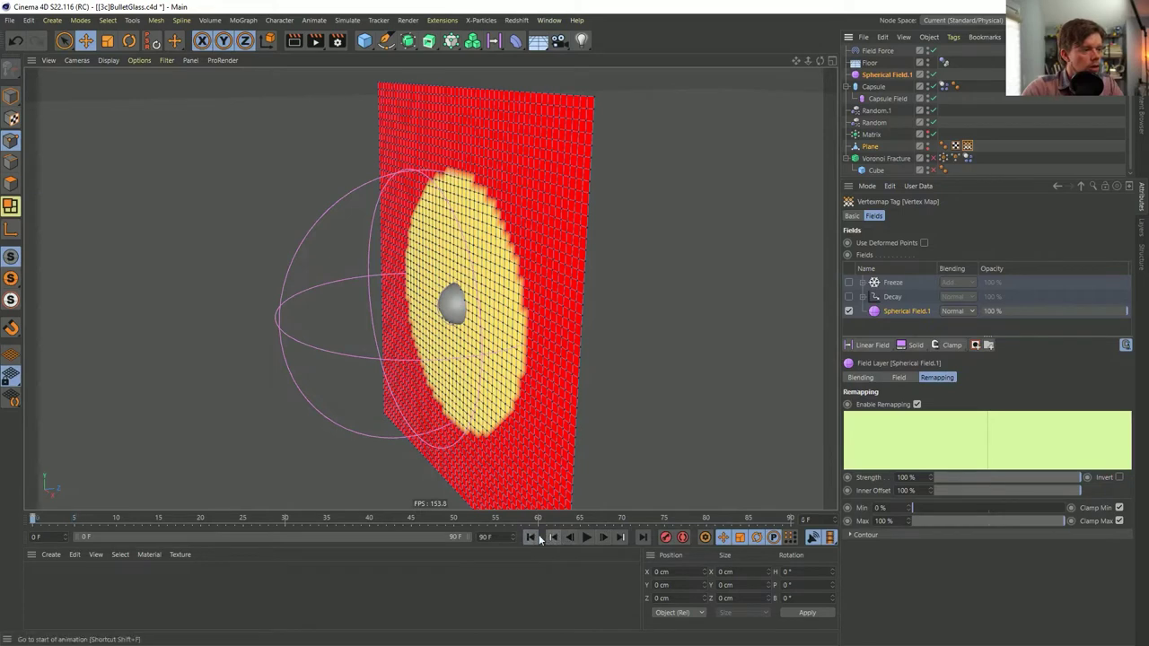
{"action": "left_click", "coordinate": [530, 537]}
{"action": "left_click", "coordinate": [603, 537]}
{"action": "left_click", "coordinate": [603, 537]}
{"action": "left_click", "coordinate": [603, 537]}
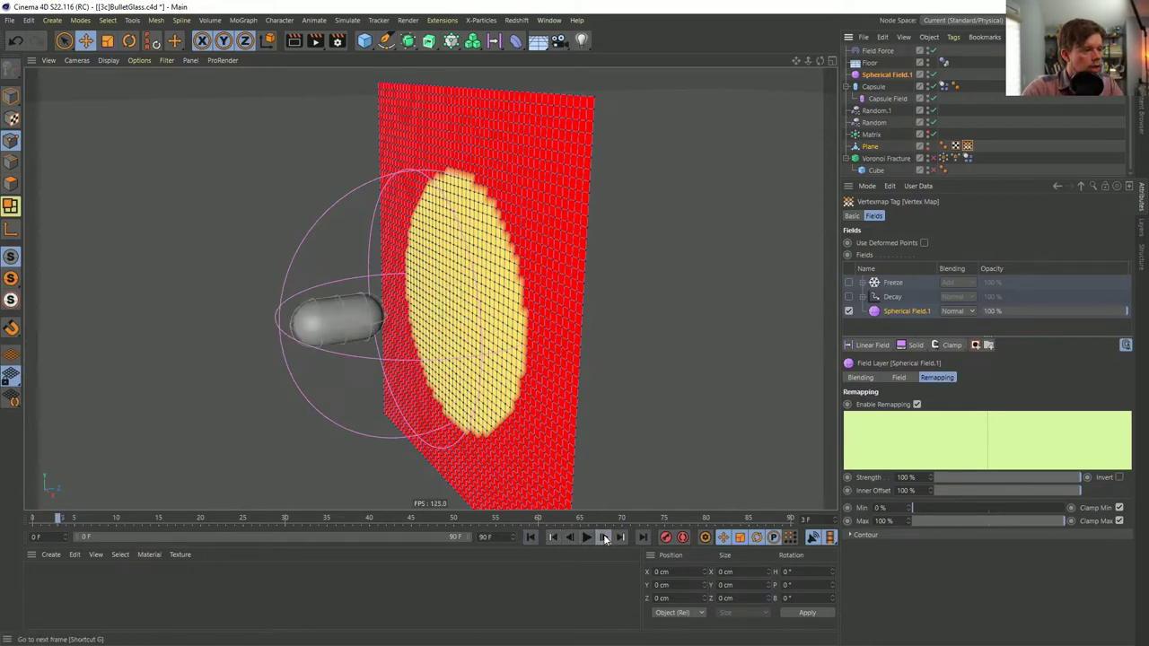
{"action": "left_click", "coordinate": [603, 536]}
- Place the Spherical Field back under the Capsule and duplicate the Plane above the Voronoi Fracture
{"action": "left_click_drag", "start_coordinate": [898, 89], "coordinate": [886, 90]}
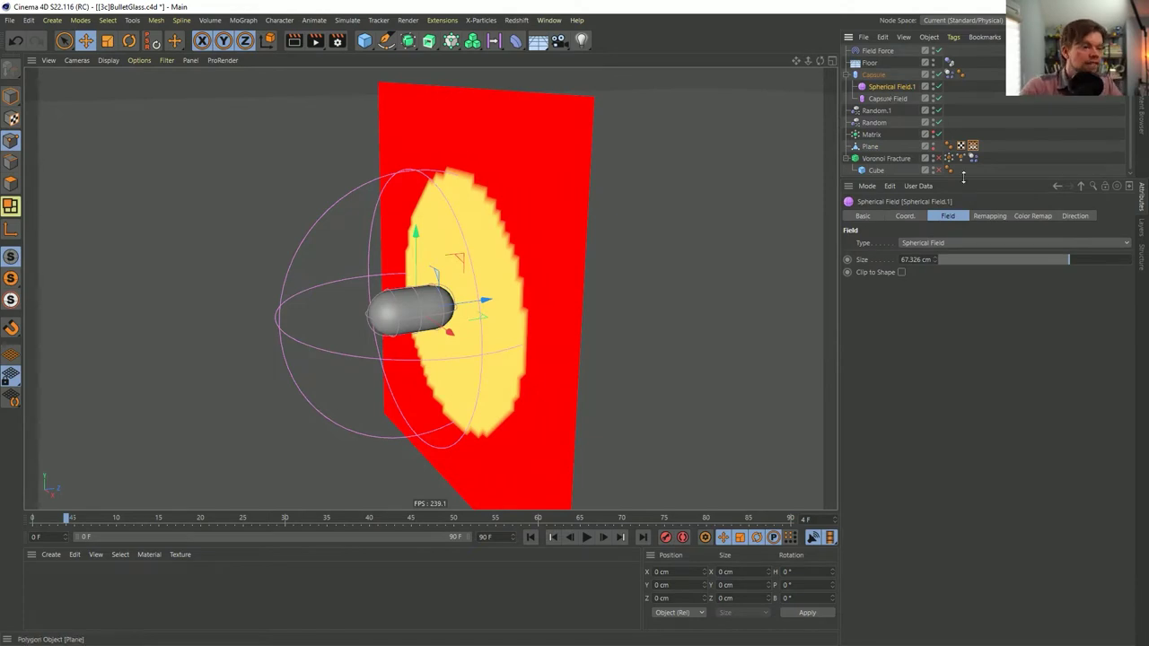
{"action": "left_click", "coordinate": [868, 146]}
{"action": "left_click_drag", "start_coordinate": [875, 159], "coordinate": [875, 159], "text": "ctrl"}
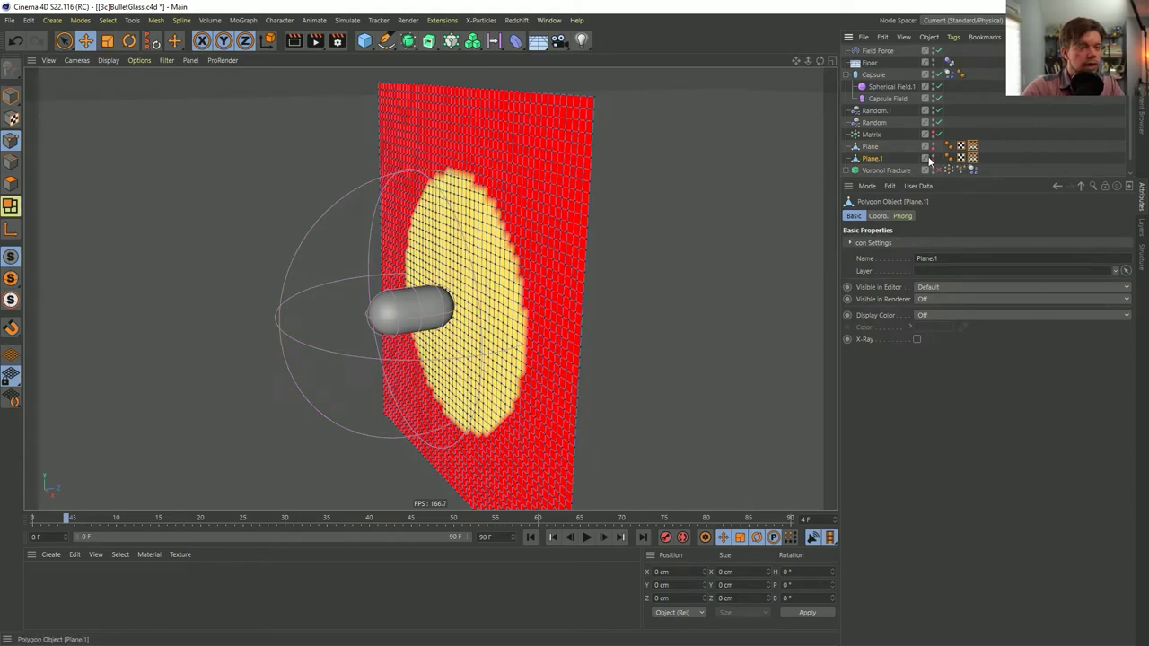
- Hide the duplicated plane in the viewport and select the original plane's Vertex Map tag
{"action": "left_click", "coordinate": [932, 157]}
{"action": "left_click", "coordinate": [973, 158]}
{"action": "left_click", "coordinate": [866, 147]}
{"action": "left_click", "coordinate": [972, 147]}
- Play the animation and step from frame 0 to 4 to examine the original plane's vertex map at impact
{"action": "left_click", "coordinate": [587, 537]}
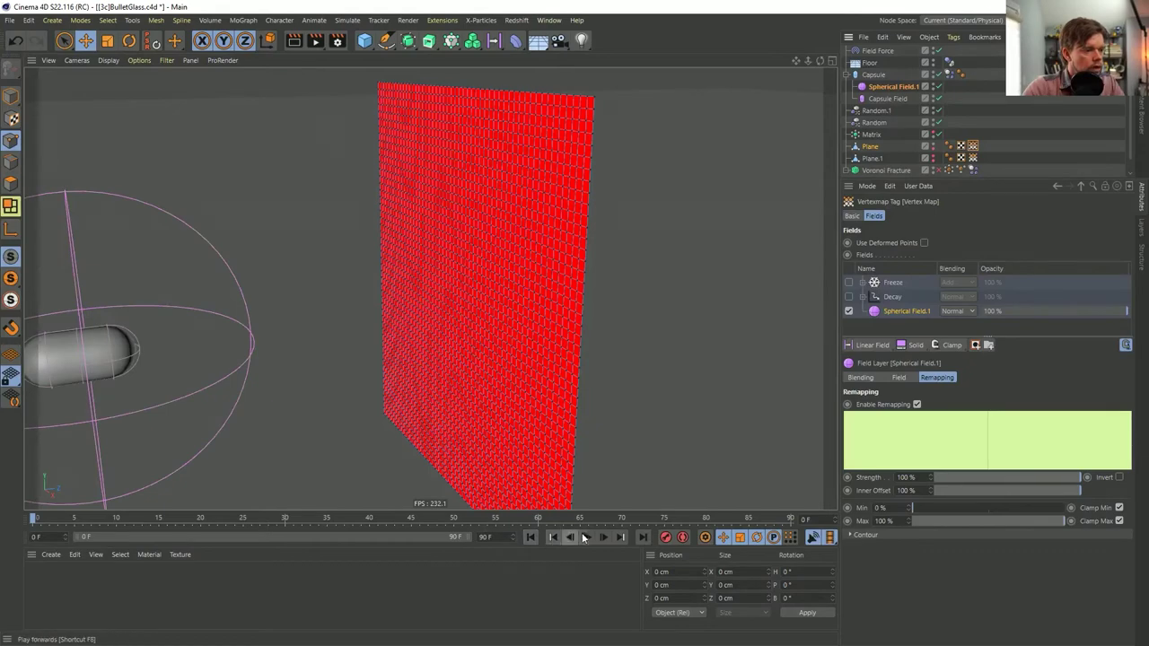
{"action": "left_click", "coordinate": [591, 540]}
{"action": "left_click", "coordinate": [532, 538]}
{"action": "left_click", "coordinate": [604, 538]}
{"action": "left_click", "coordinate": [604, 539]}
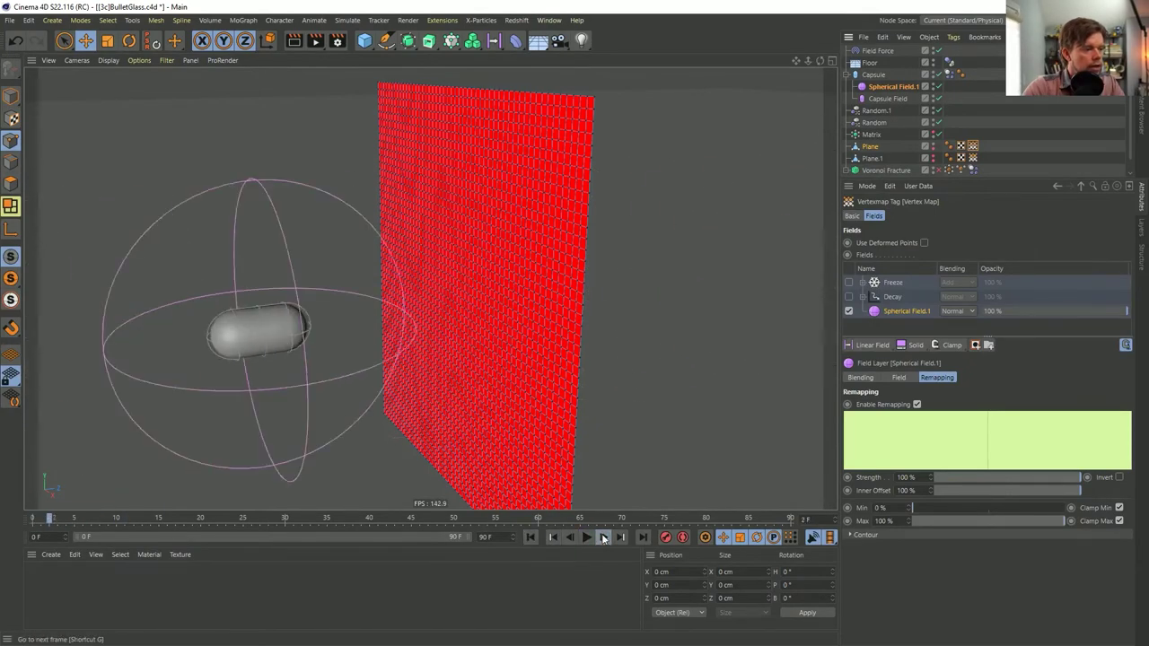
{"action": "left_click", "coordinate": [604, 539]}
{"action": "left_click", "coordinate": [604, 538]}
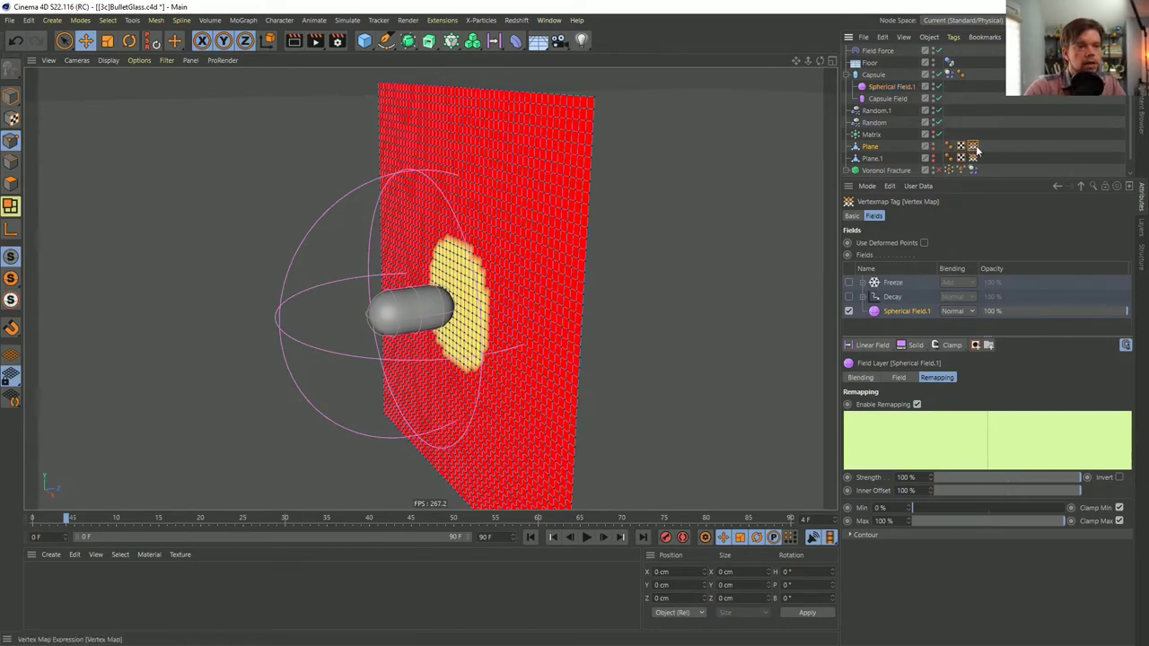
- Enable the Freeze layer in the original plane's vertex map, play the impact, and return to frame 0
{"action": "left_click", "coordinate": [848, 283]}
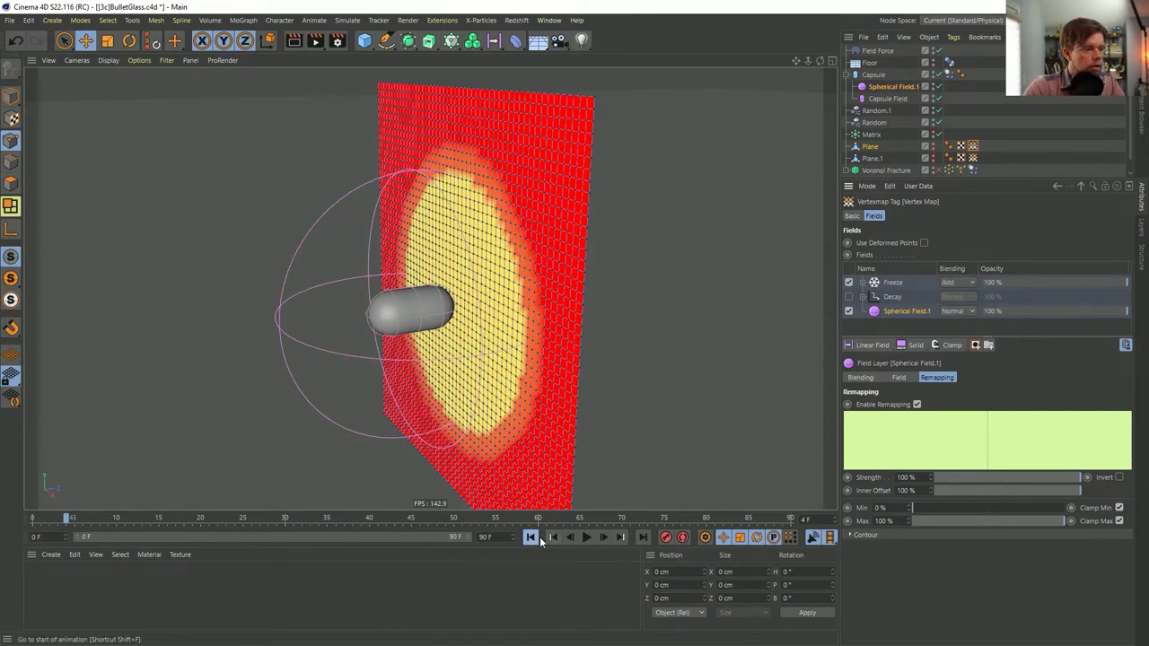
{"action": "left_click", "coordinate": [589, 536]}
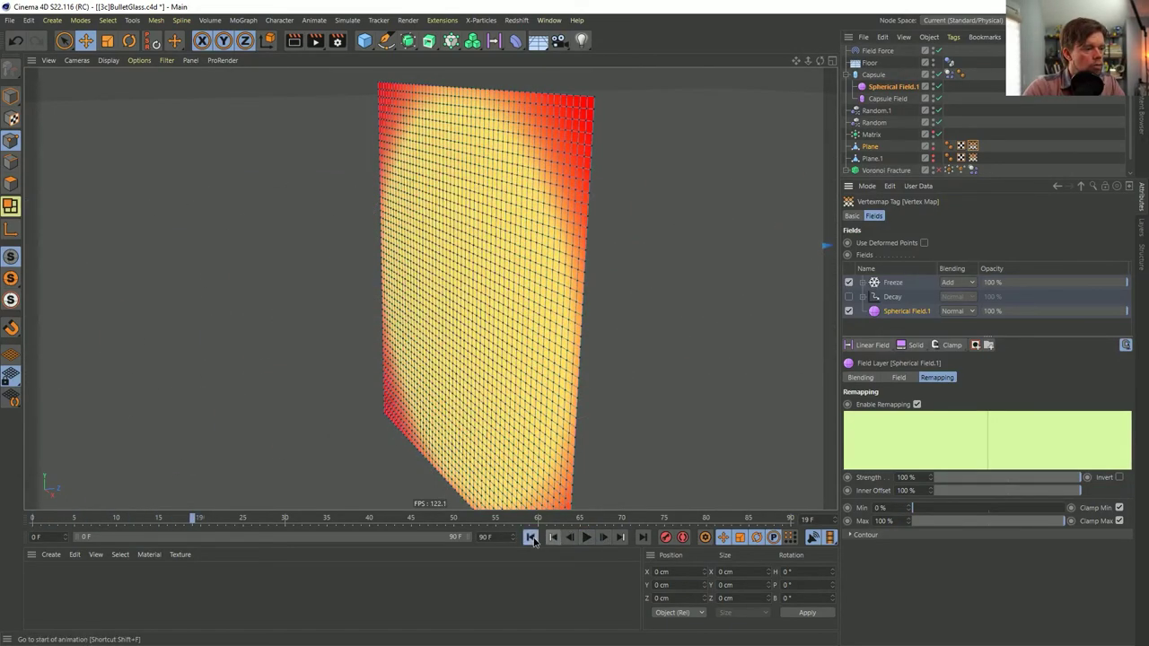
{"action": "left_click", "coordinate": [530, 537]}
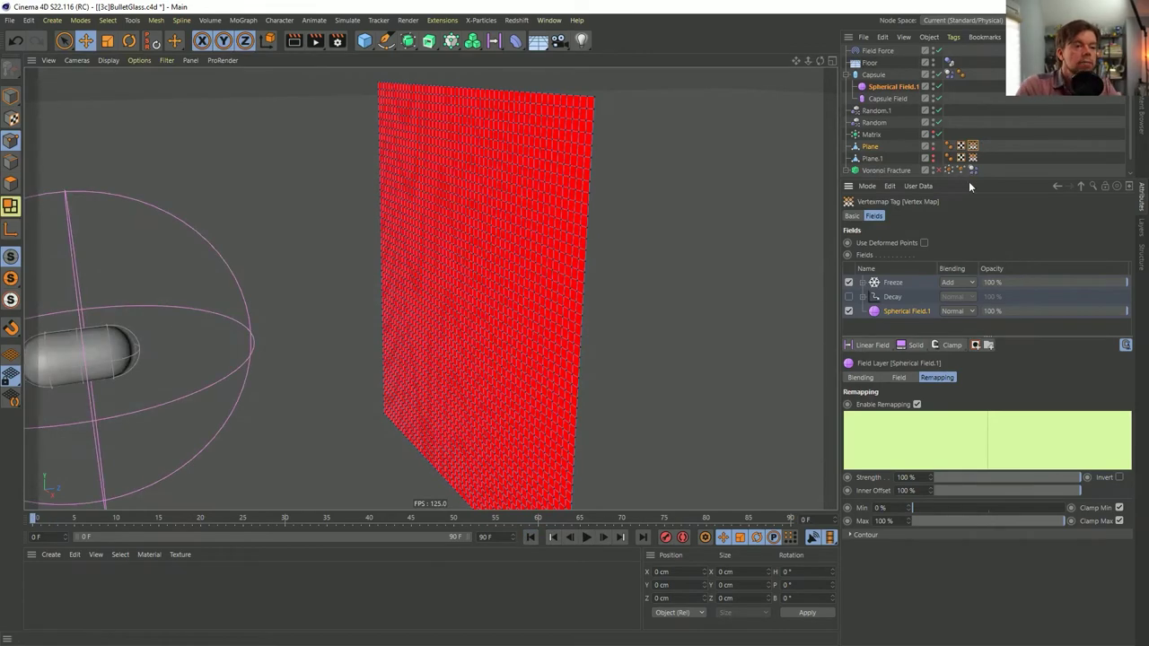
- Enlarge the object list and enable the Voronoi Fracture again
{"action": "left_click_drag", "start_coordinate": [987, 180], "coordinate": [987, 308]}
{"action": "left_click", "coordinate": [937, 172]}
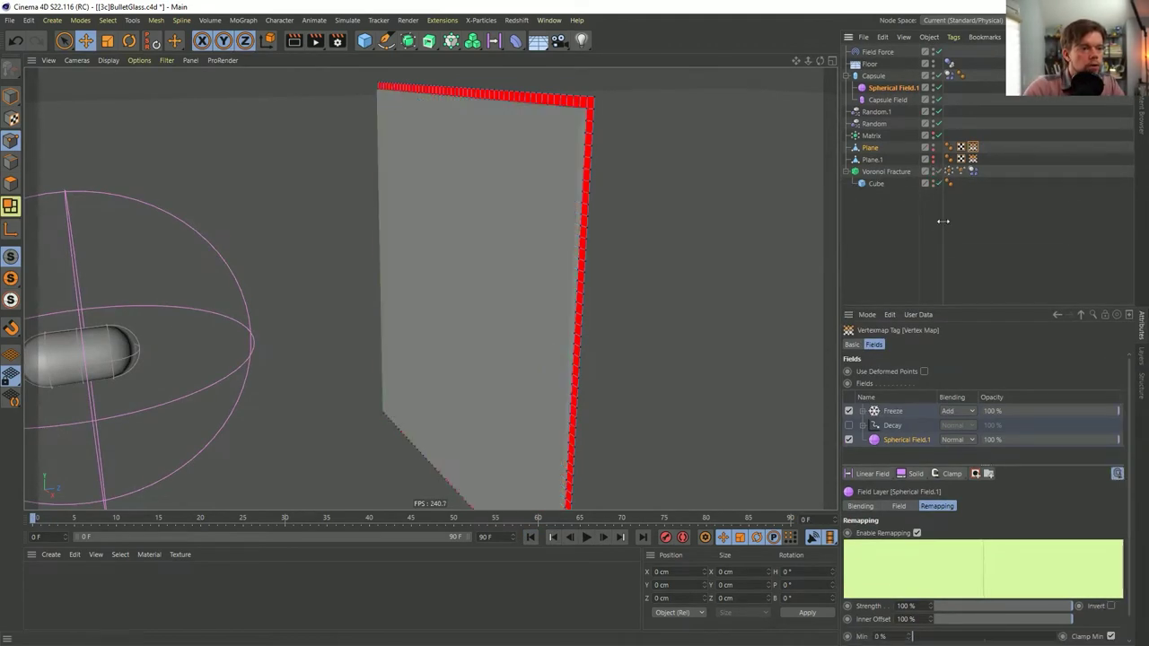
- Replace the field in the Voronoi Fracture's MoGraph Selection with the original plane's Vertex Map and link that selection to the Dynamics Body's Enabled setting
{"action": "left_click", "coordinate": [939, 173]}
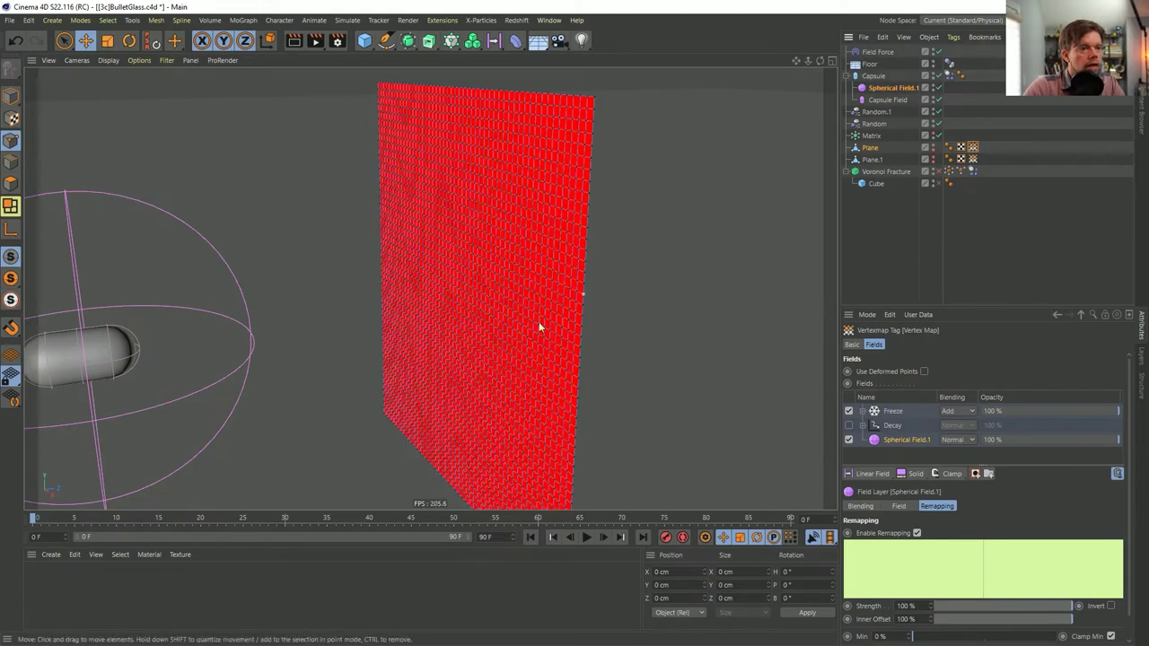
{"action": "left_click", "coordinate": [974, 171]}
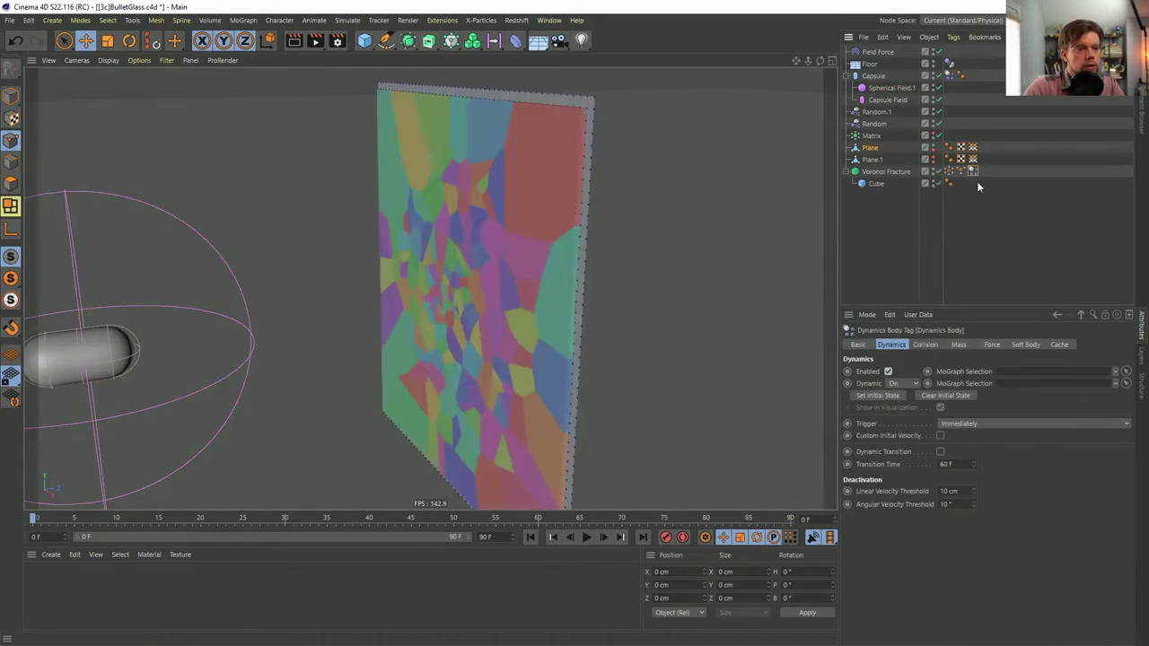
{"action": "left_click", "coordinate": [961, 171]}
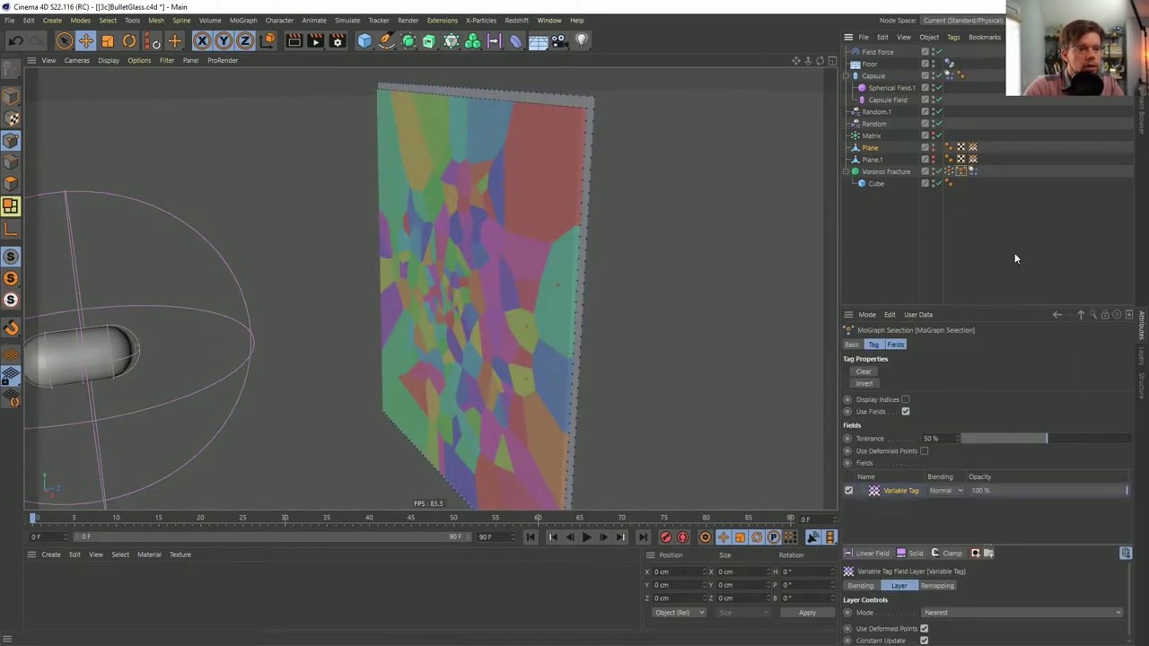
{"action": "key", "text": "Delete"}
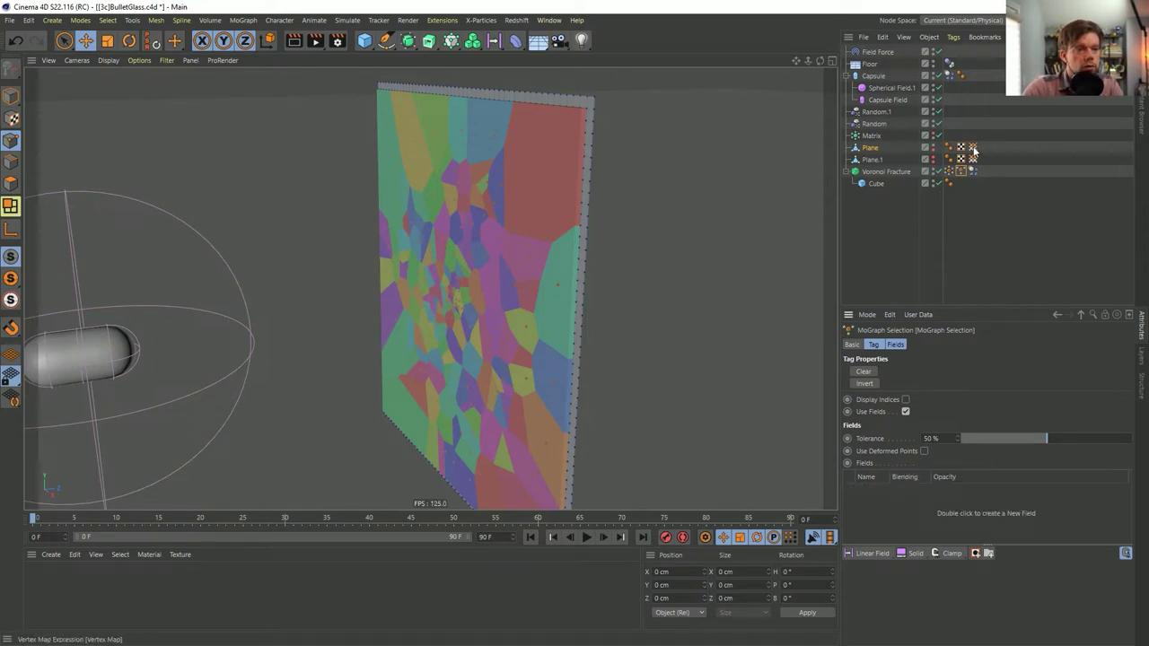
{"action": "left_click_drag", "start_coordinate": [974, 151], "coordinate": [869, 491]}
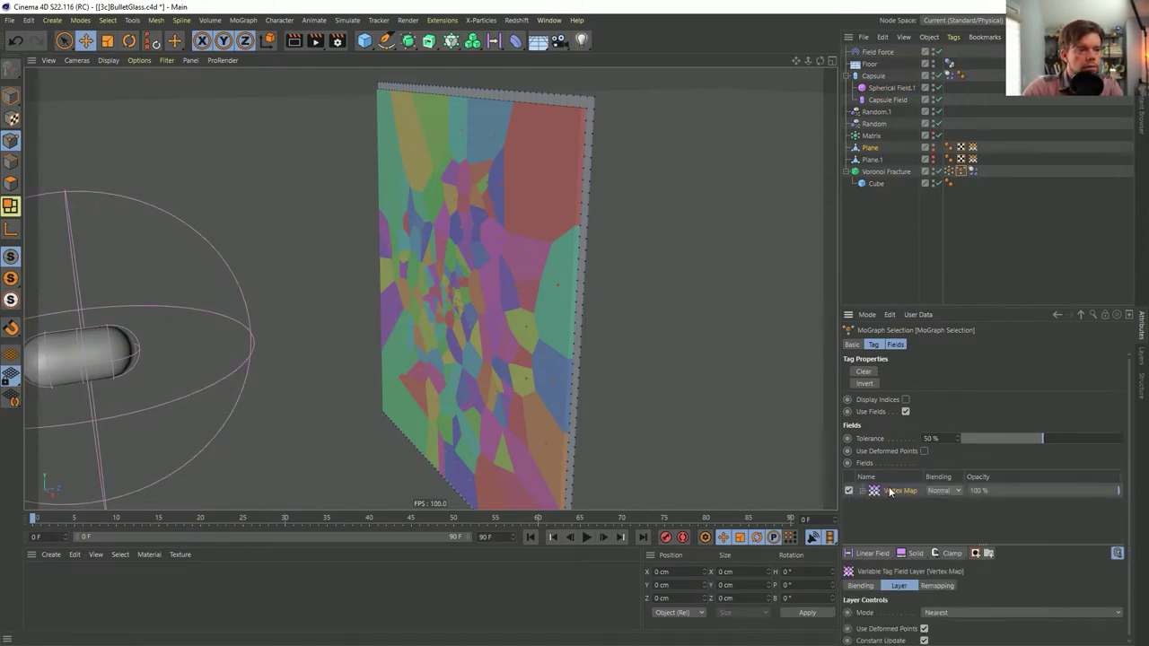
{"action": "left_click", "coordinate": [973, 170]}
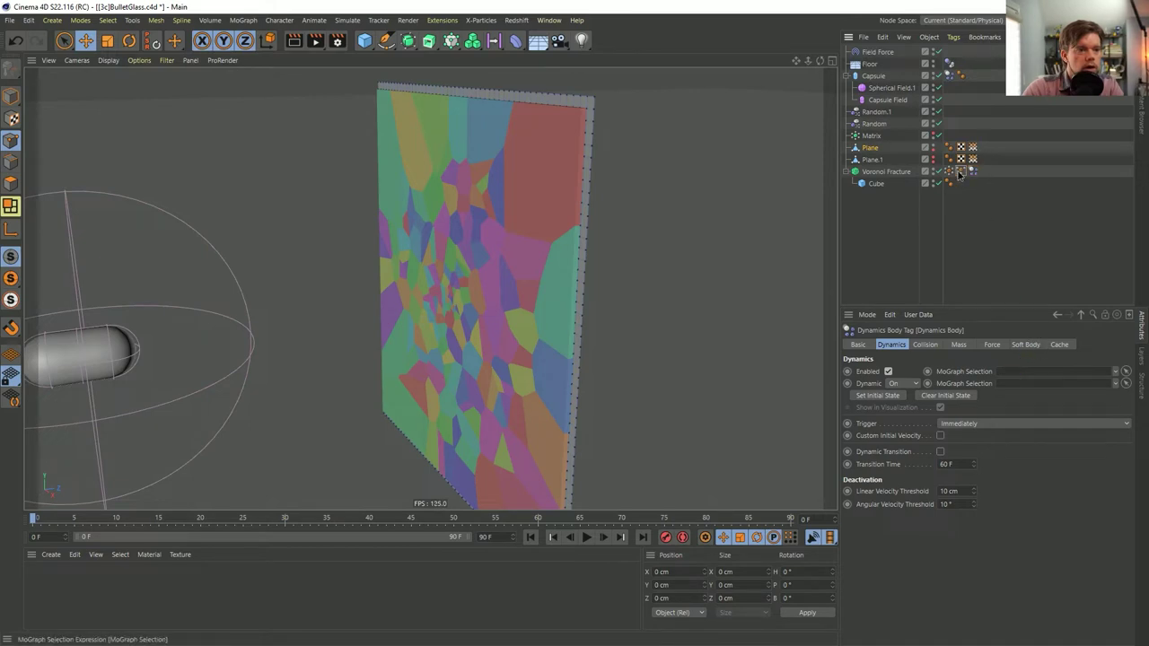
{"action": "left_click_drag", "start_coordinate": [1002, 371], "coordinate": [1002, 371]}
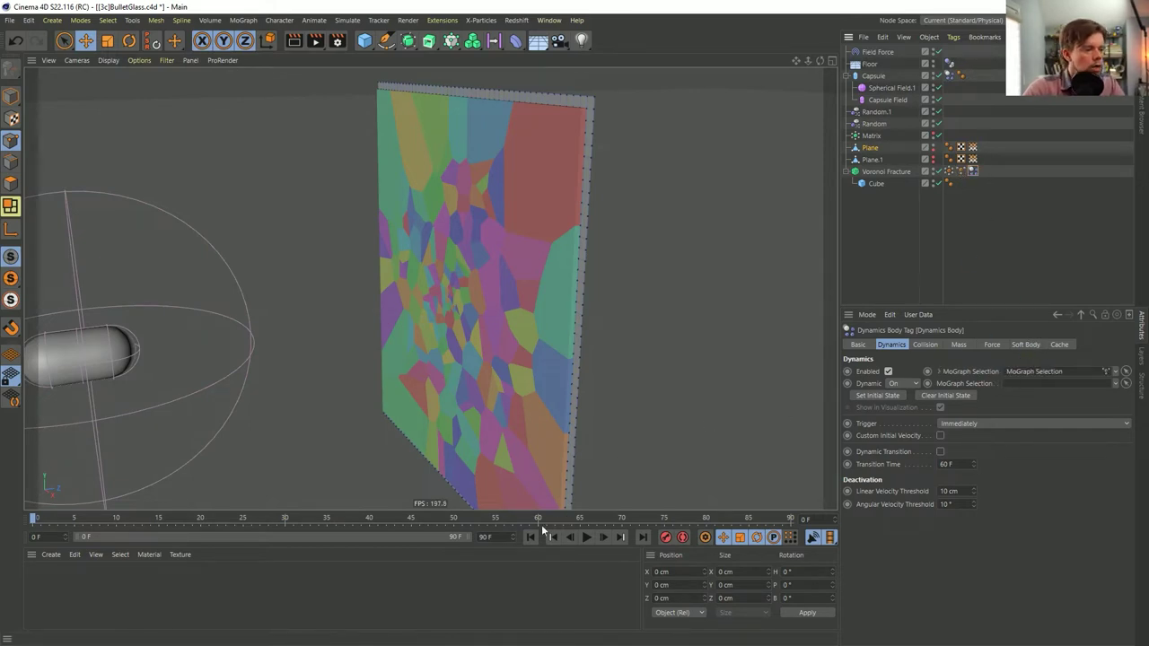
- Advance the simulation frame by frame to frame 8 and examine which fragments break out of the glass
{"action": "left_click", "coordinate": [603, 537]}
{"action": "left_click", "coordinate": [604, 537]}
{"action": "left_click", "coordinate": [604, 537]}
{"action": "left_click", "coordinate": [603, 537]}
{"action": "left_click", "coordinate": [603, 536]}
{"action": "left_click", "coordinate": [603, 536]}
{"action": "left_click", "coordinate": [604, 537]}
{"action": "left_click", "coordinate": [604, 536]}
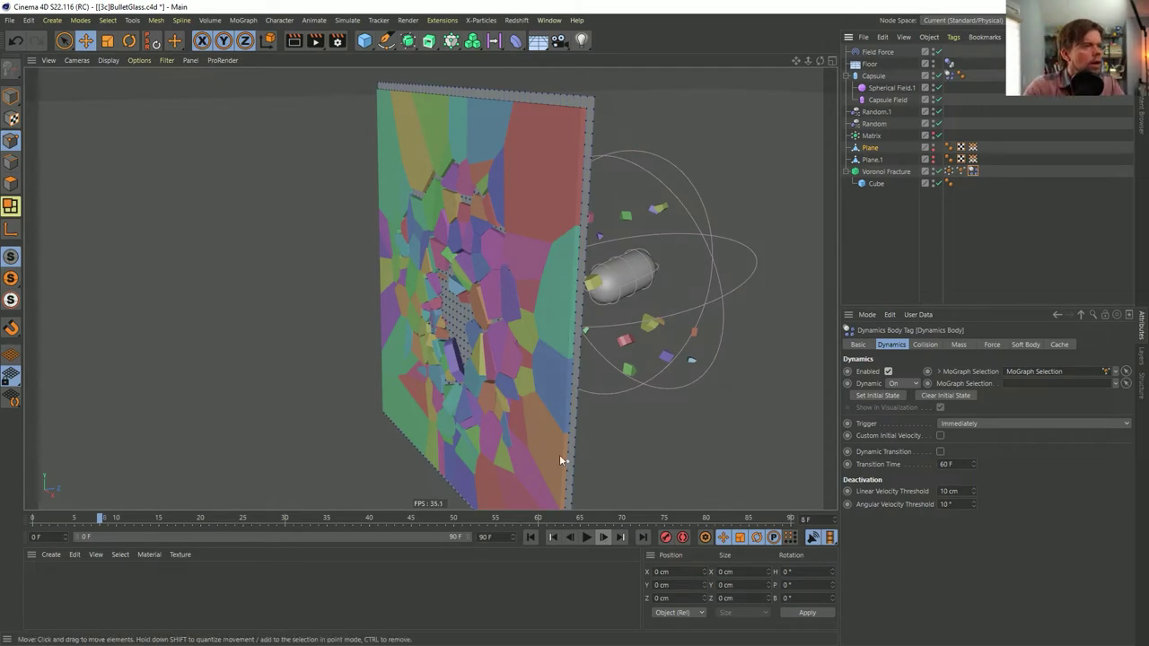
{"action": "left_click_drag", "start_coordinate": [418, 259], "coordinate": [452, 225], "text": "alt"}
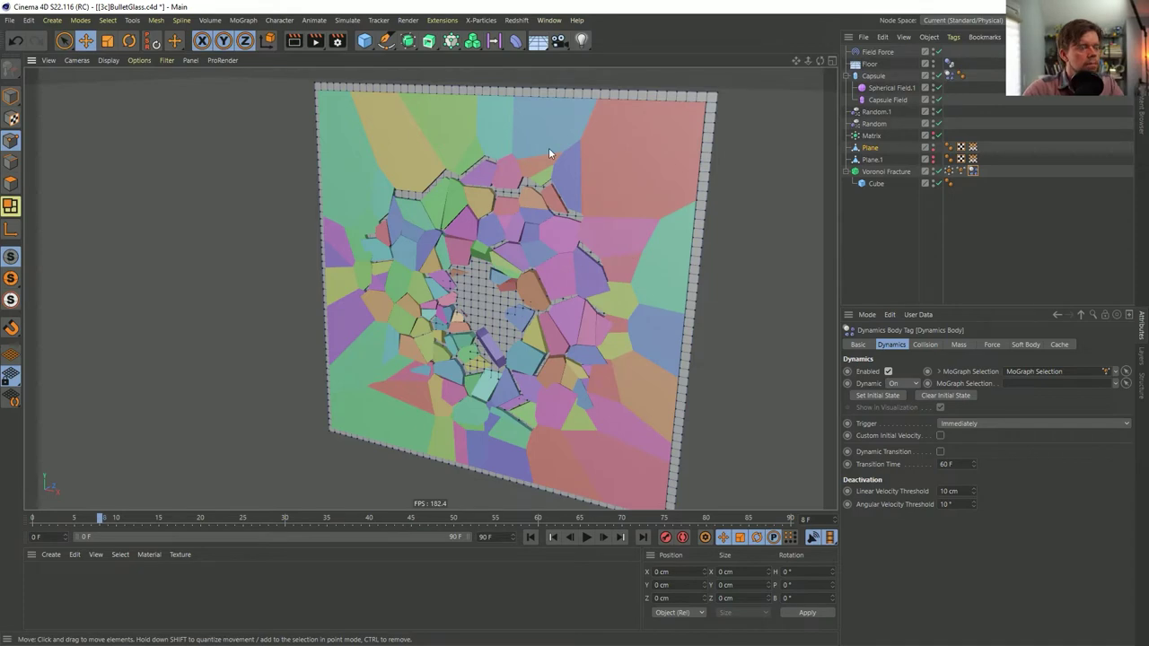
{"action": "left_click_drag", "start_coordinate": [640, 281], "coordinate": [610, 285], "text": "alt"}
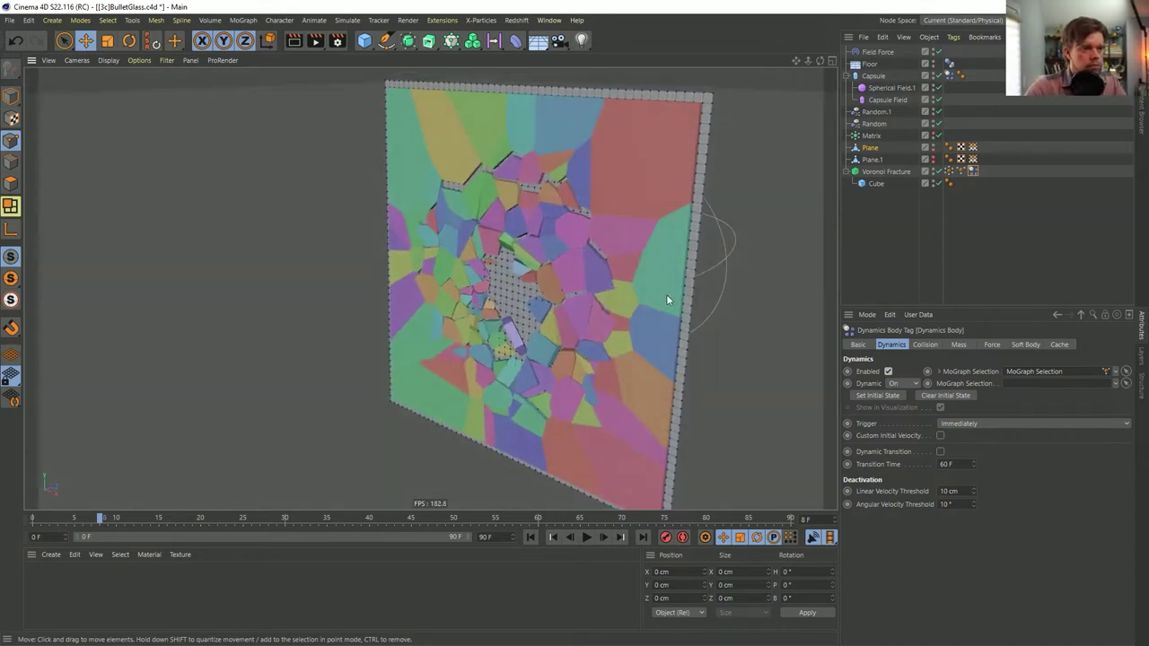
- Scale Spherical Field.1 down to about 74% and play the animation from frame 0 to test the breakage
{"action": "left_click", "coordinate": [882, 91]}
{"action": "key", "text": "t"}
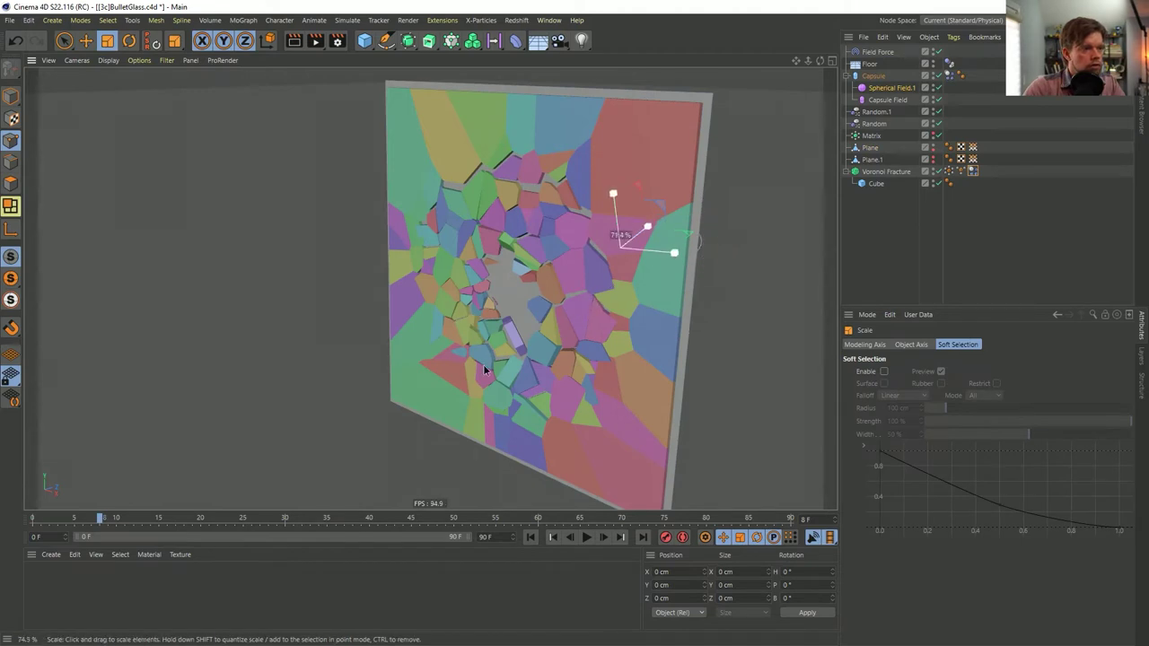
{"action": "left_click", "coordinate": [530, 536]}
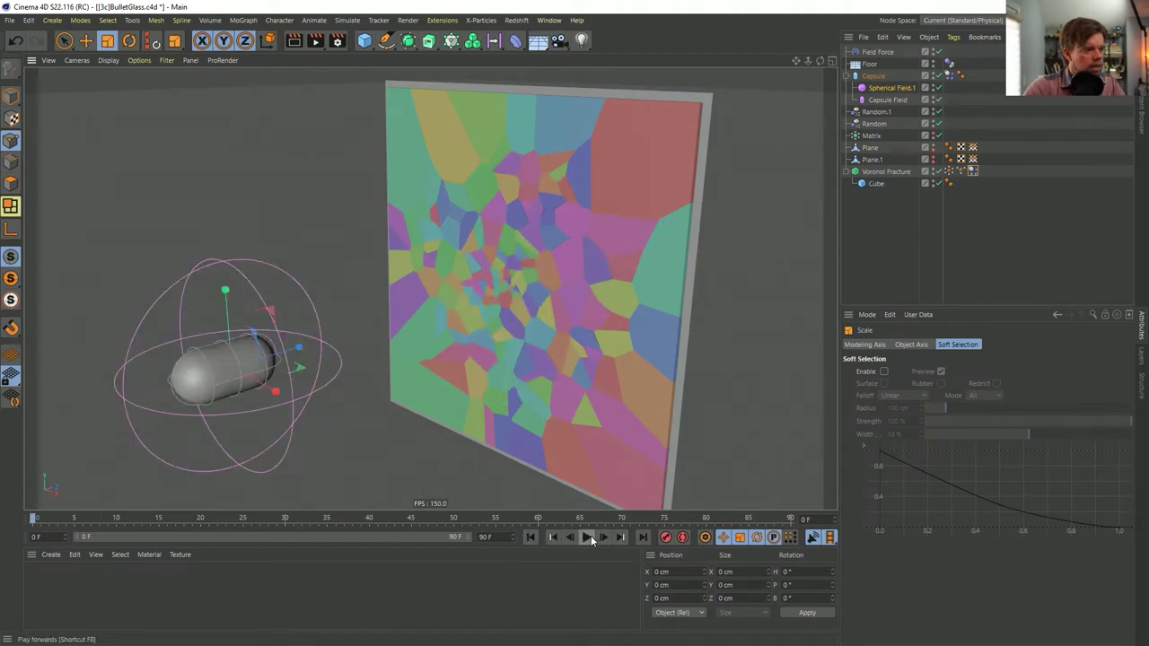
{"action": "left_click", "coordinate": [586, 537]}
{"action": "left_click", "coordinate": [586, 536]}
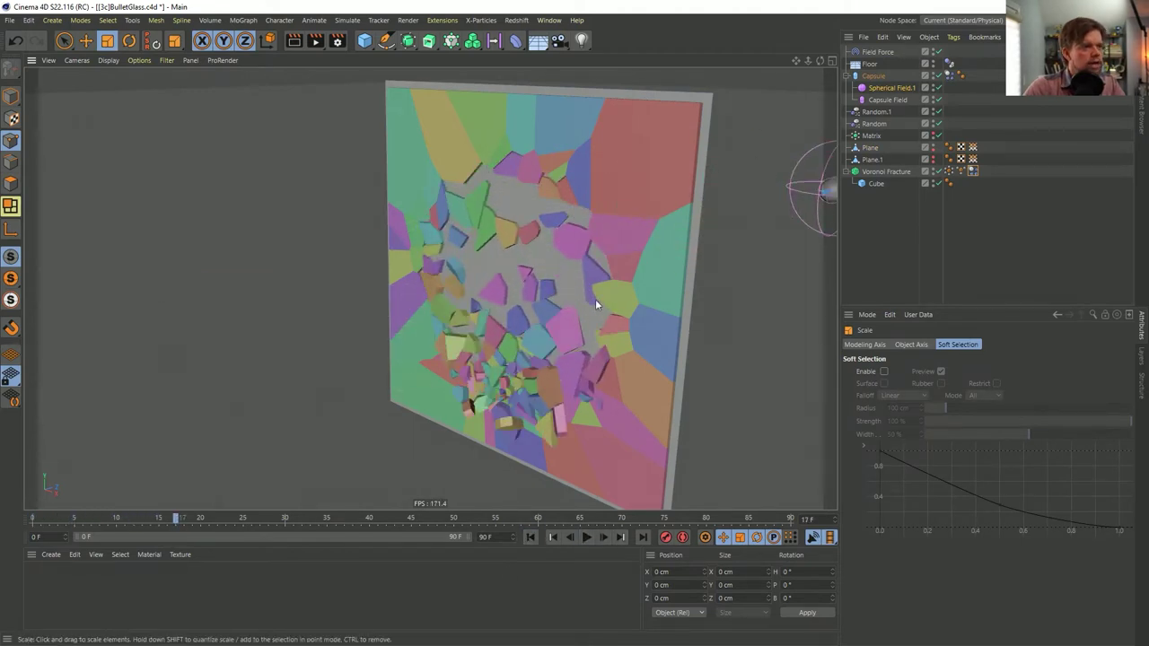
{"action": "left_click", "coordinate": [586, 537]}
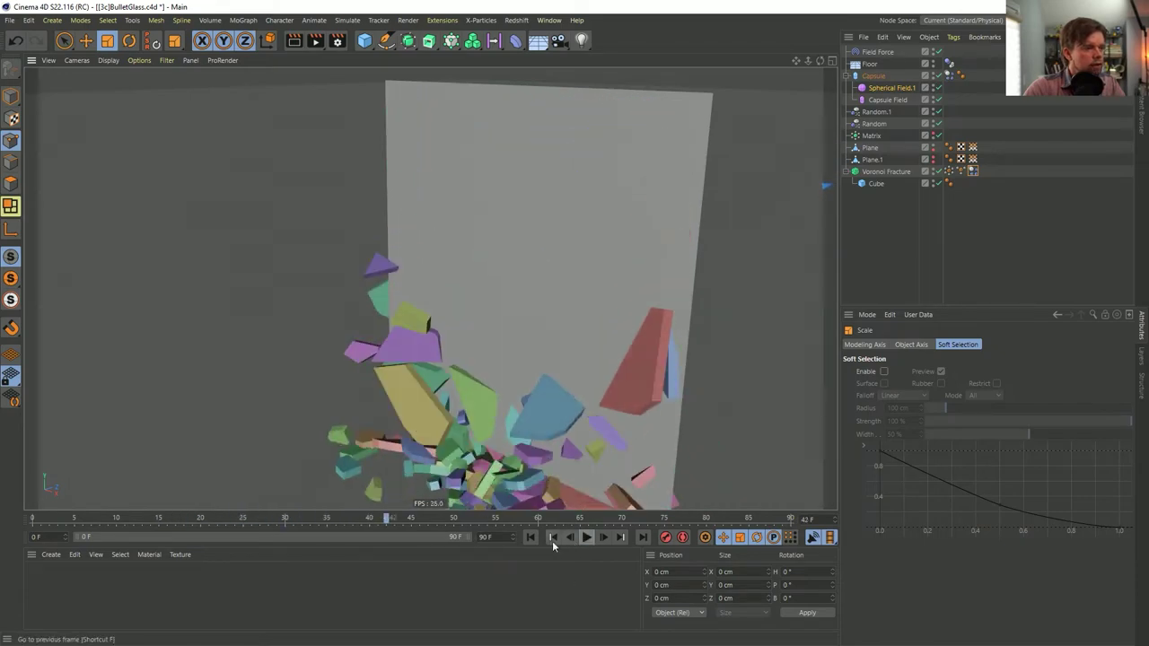
- Hide the original plane in the viewport and replay the impact from frame 0
{"action": "left_click", "coordinate": [529, 536]}
{"action": "left_click", "coordinate": [586, 537]}
{"action": "left_click", "coordinate": [586, 536]}
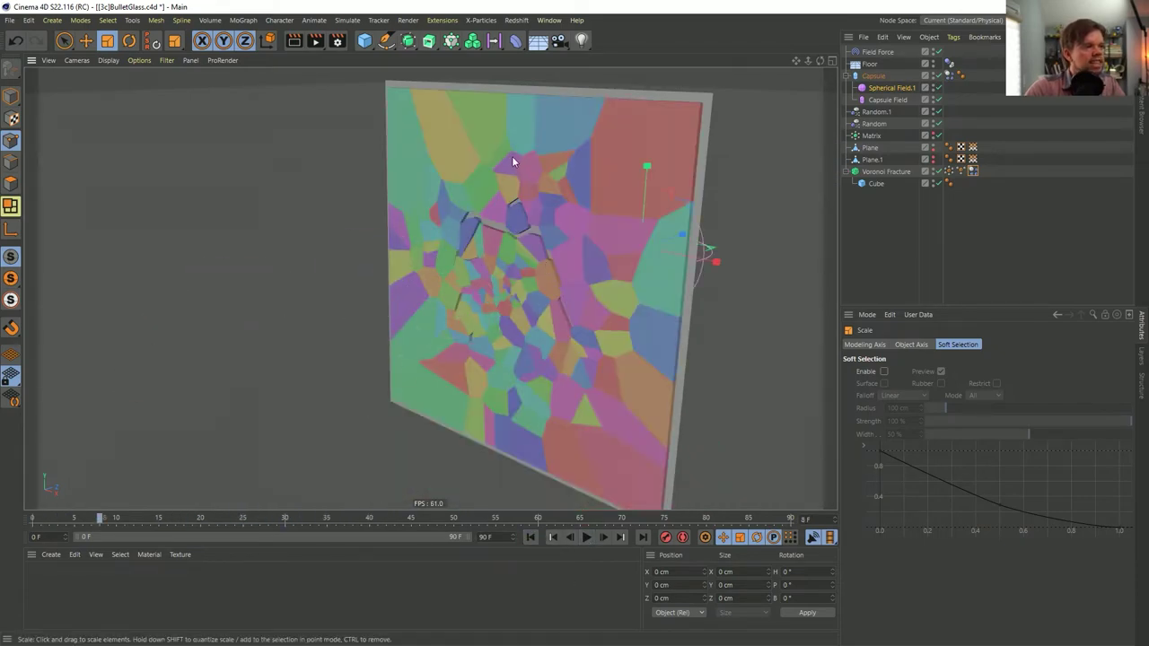
{"action": "left_click", "coordinate": [589, 539]}
{"action": "left_click", "coordinate": [588, 538]}
{"action": "left_click", "coordinate": [529, 537]}
{"action": "left_click", "coordinate": [586, 538]}
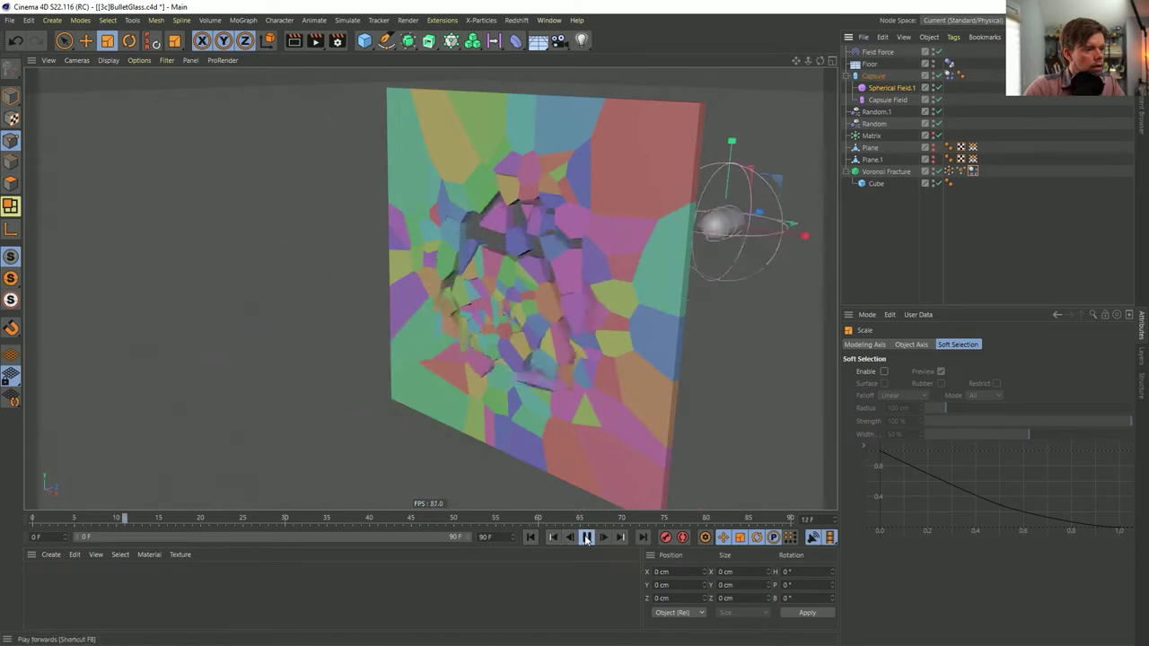
{"action": "left_click", "coordinate": [586, 537]}
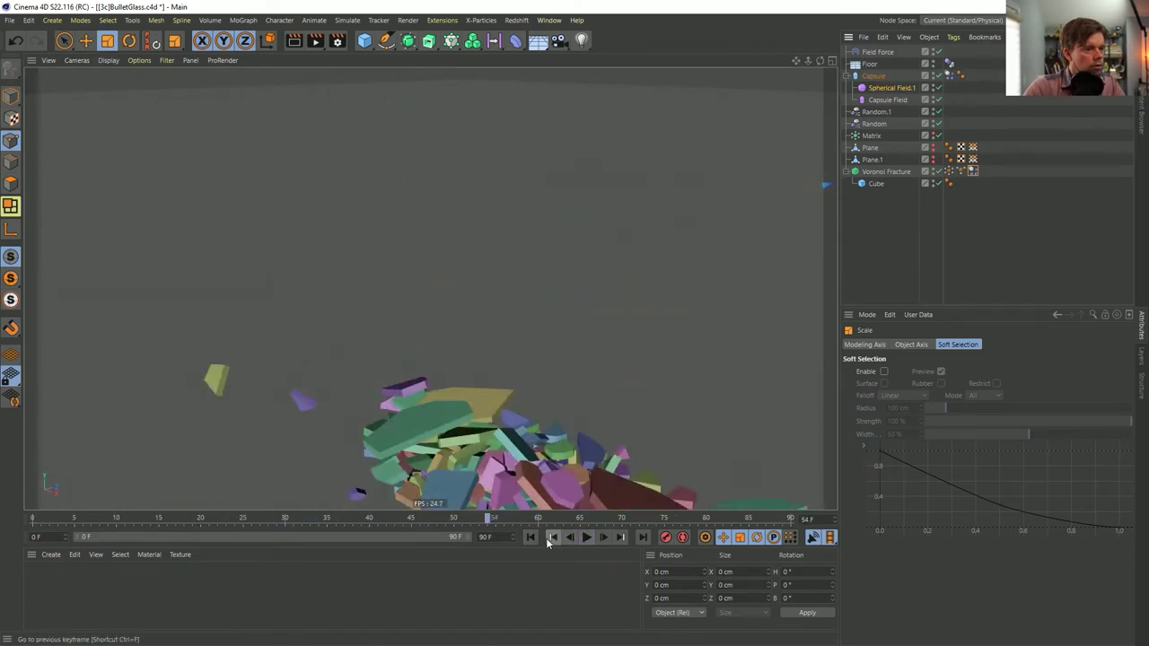
- Replay the impact from the start and advance frame by frame to frame 6 to examine the first cracks
{"action": "left_click", "coordinate": [530, 538]}
{"action": "left_click", "coordinate": [588, 538]}
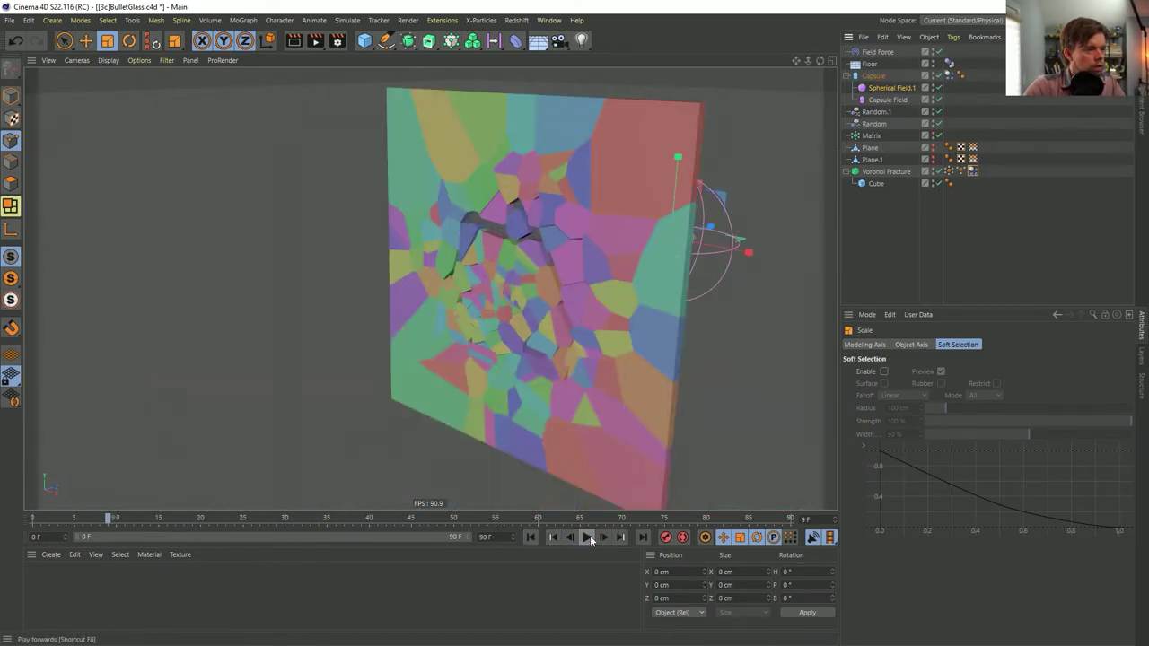
{"action": "left_click", "coordinate": [590, 537]}
{"action": "left_click", "coordinate": [530, 538]}
{"action": "left_click", "coordinate": [602, 538]}
{"action": "left_click", "coordinate": [602, 537]}
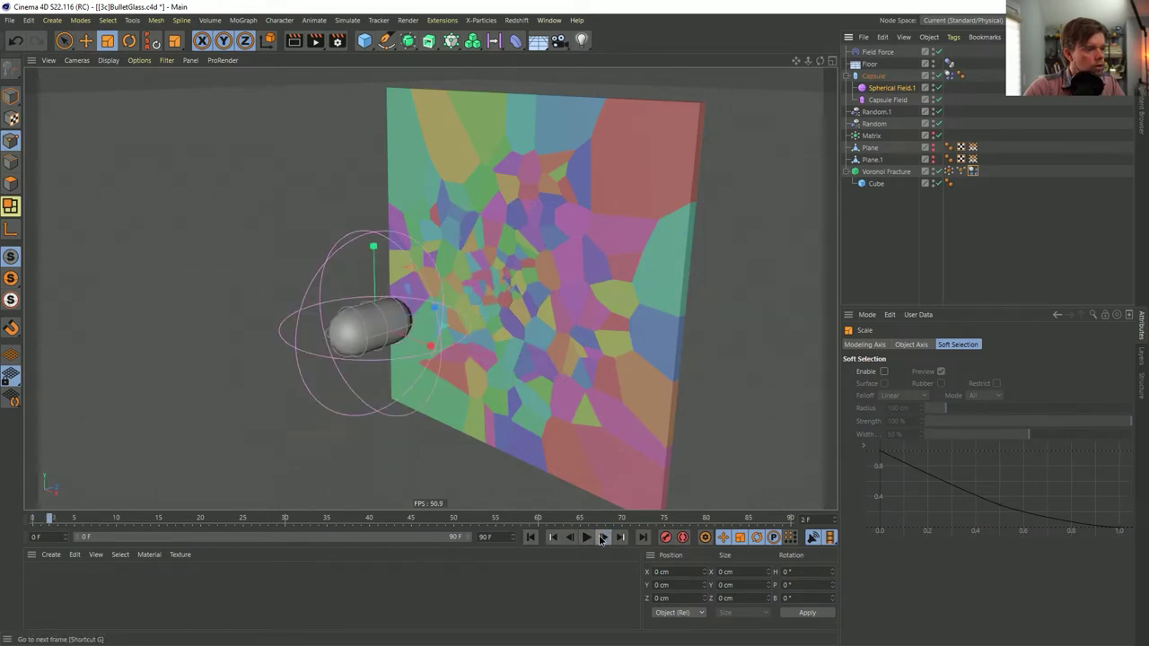
{"action": "left_click", "coordinate": [601, 537]}
{"action": "left_click", "coordinate": [601, 538]}
{"action": "left_click", "coordinate": [601, 537]}
{"action": "left_click", "coordinate": [602, 538]}
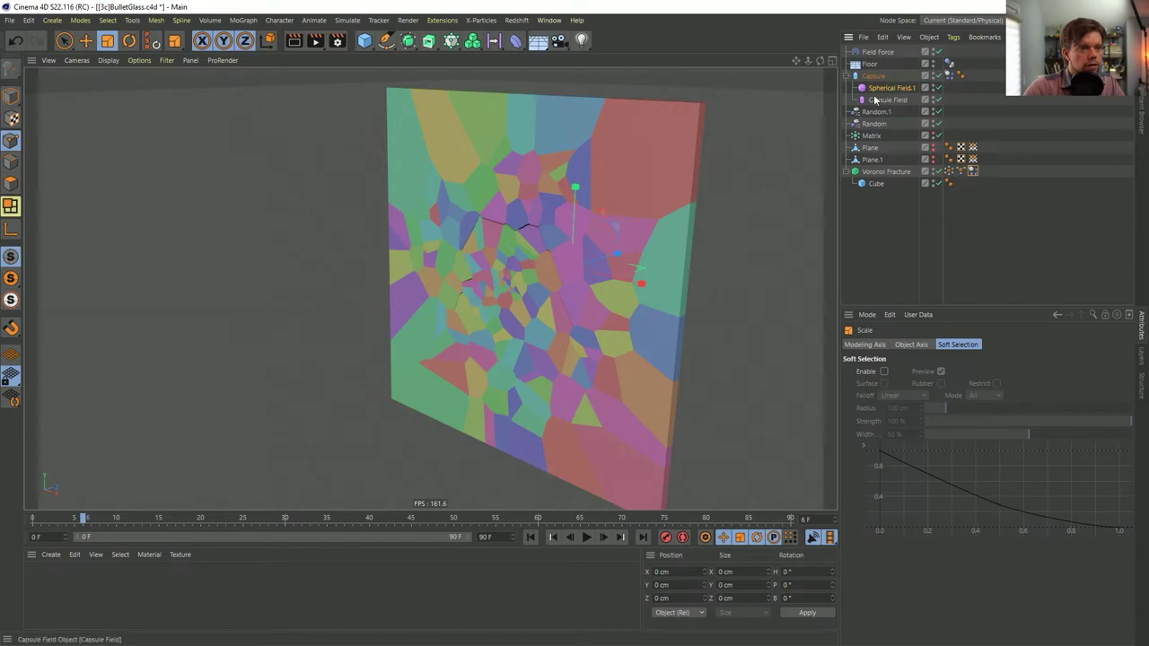
- Move Spherical Field.1 forward along its Z axis, ahead of the capsule, and play the impact to frame 17
{"action": "left_click", "coordinate": [632, 255]}
{"action": "left_click_drag", "start_coordinate": [632, 255], "coordinate": [530, 266], "text": "alt"}
{"action": "key", "text": "e"}
{"action": "left_click_drag", "start_coordinate": [741, 267], "coordinate": [803, 262]}
{"action": "left_click", "coordinate": [529, 537]}
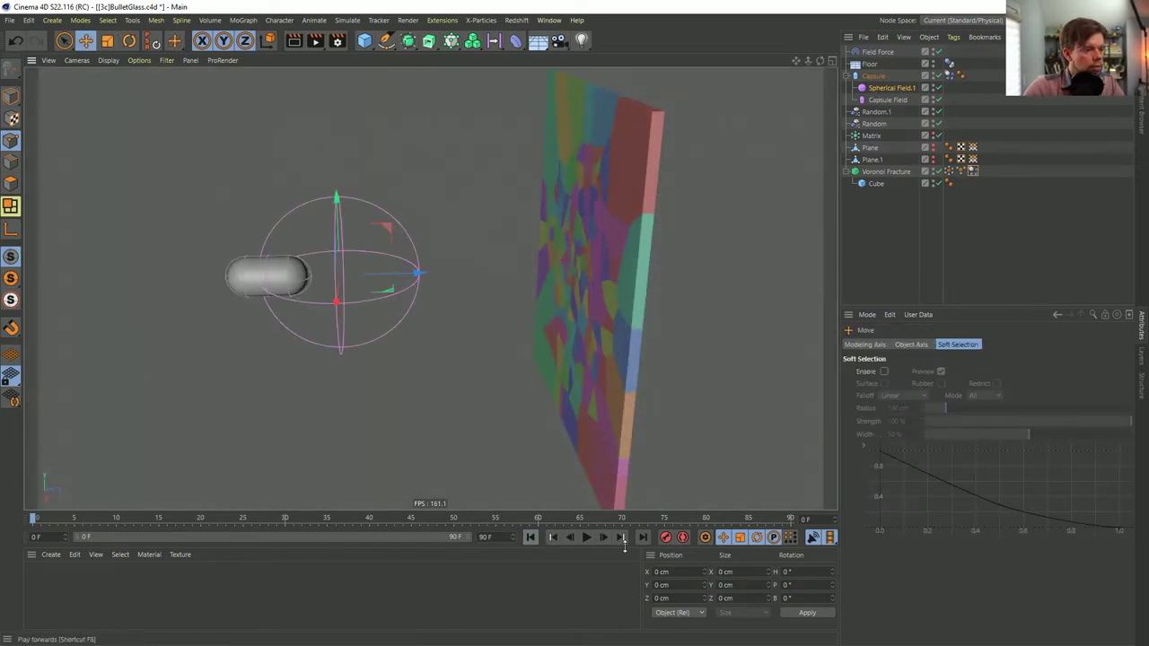
{"action": "left_click", "coordinate": [587, 538]}
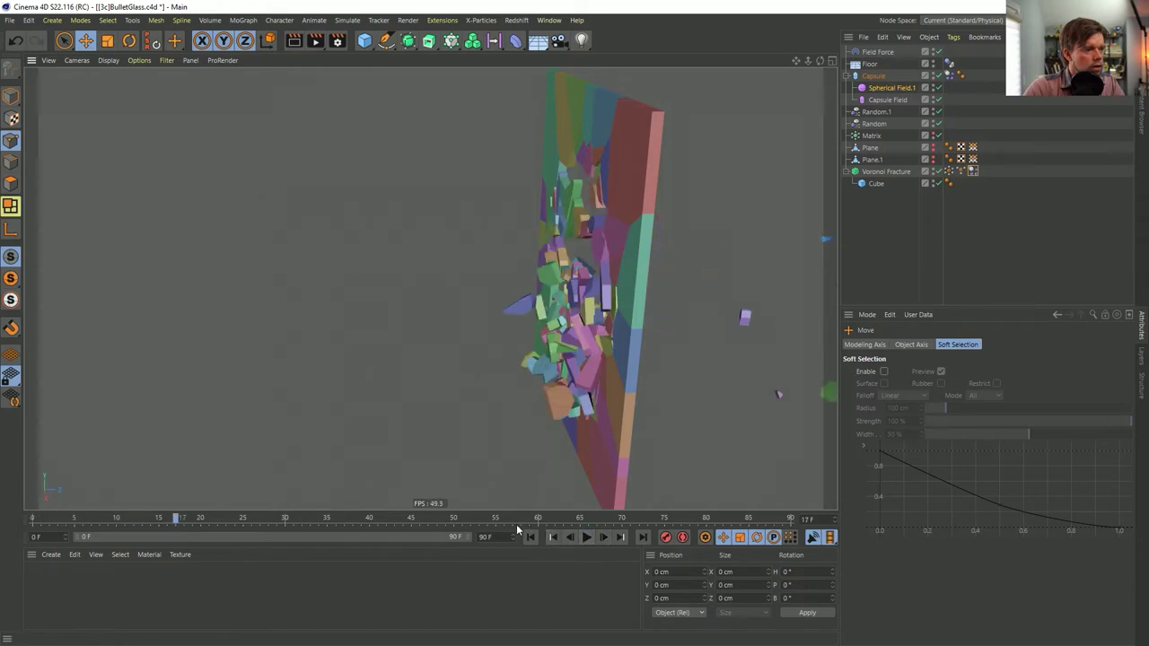
{"action": "left_click_drag", "start_coordinate": [639, 308], "coordinate": [710, 297], "text": "alt"}
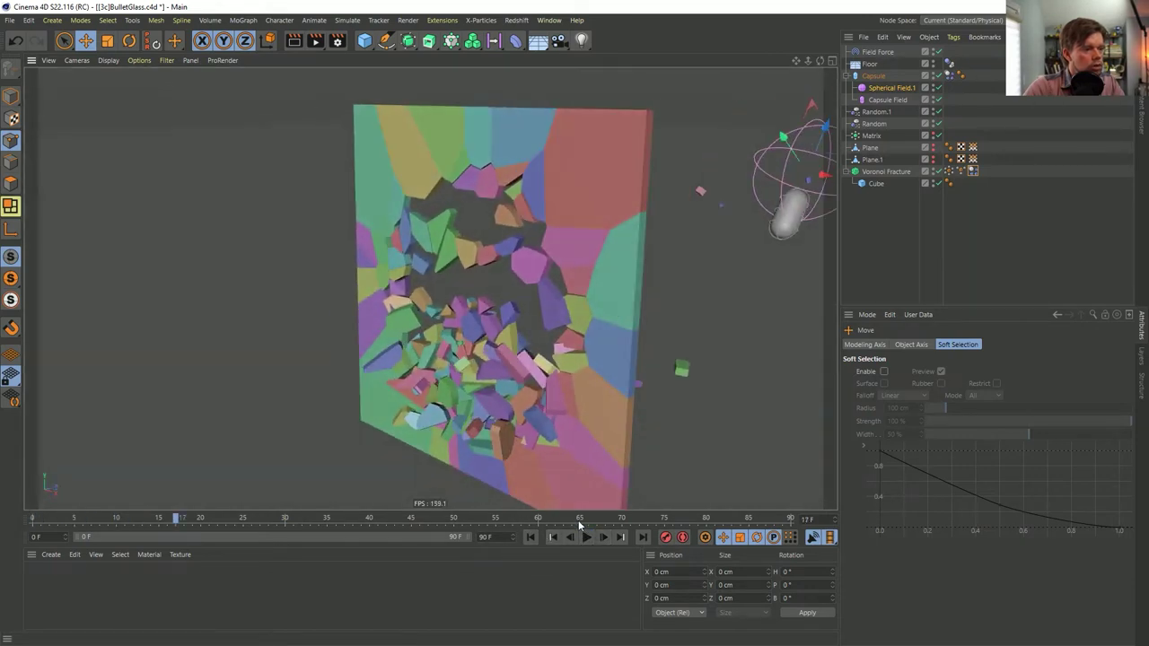
- Advance from frame 0 to frame 5, examine the impact from several sides, and play the full simulation before returning to frame 0
{"action": "left_click", "coordinate": [530, 537]}
{"action": "left_click", "coordinate": [604, 537]}
{"action": "left_click", "coordinate": [603, 537]}
{"action": "left_click", "coordinate": [603, 537]}
{"action": "left_click", "coordinate": [603, 537]}
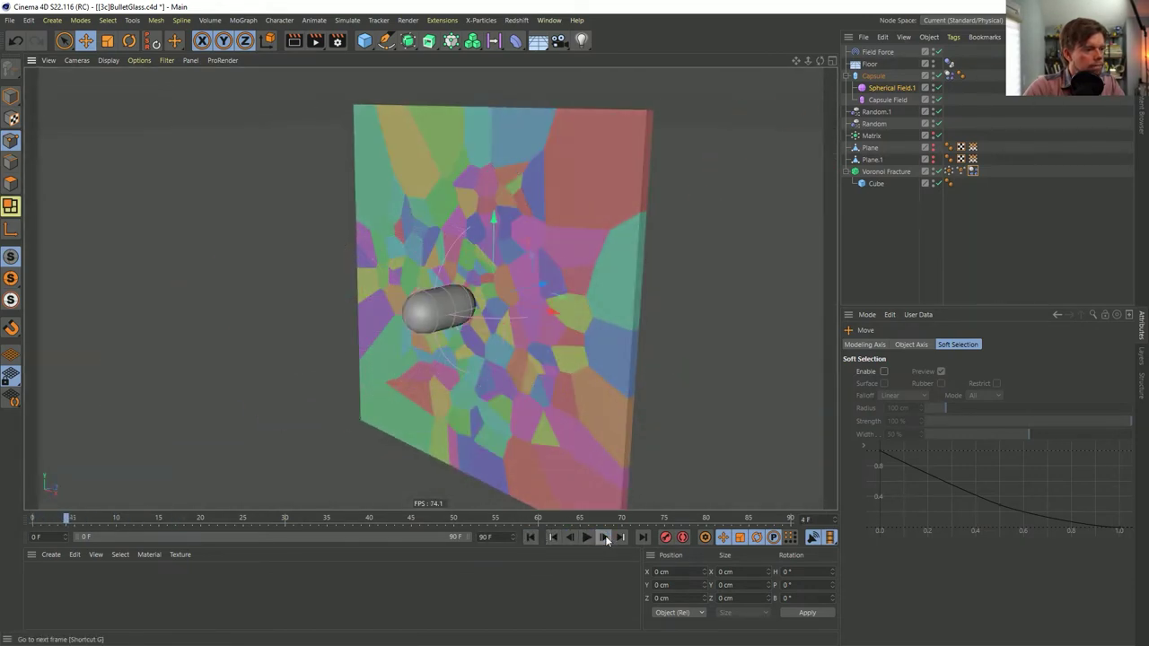
{"action": "left_click", "coordinate": [603, 537]}
{"action": "left_click_drag", "start_coordinate": [513, 396], "coordinate": [429, 385], "text": "alt"}
{"action": "left_click_drag", "start_coordinate": [501, 320], "coordinate": [544, 329], "text": "alt"}
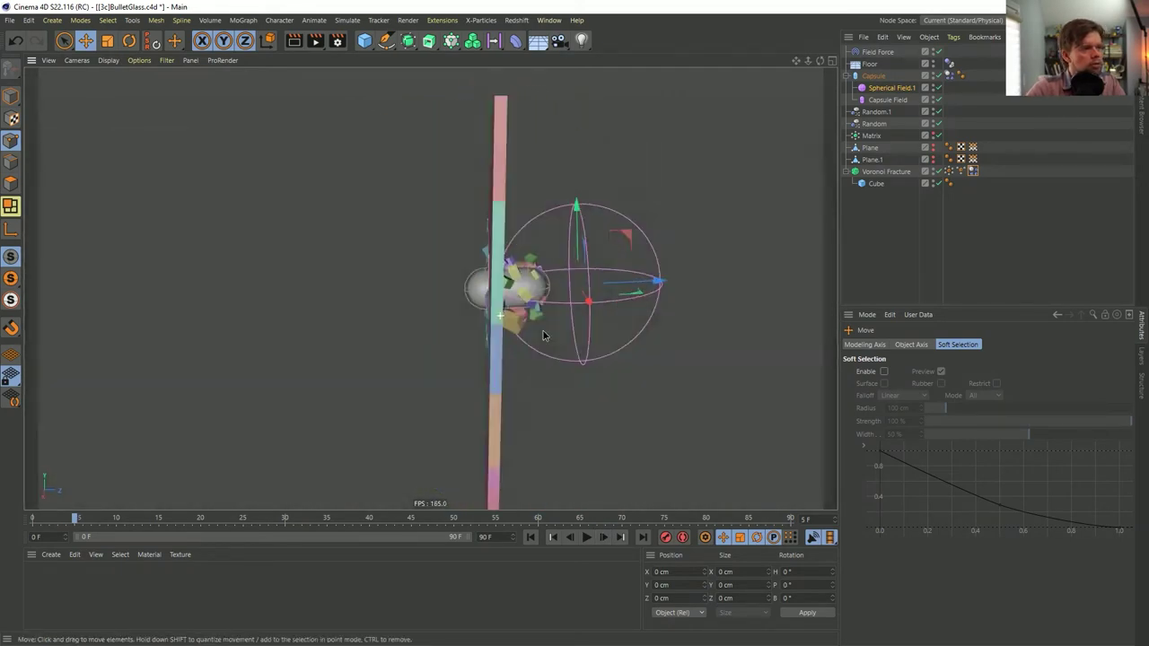
{"action": "left_click_drag", "start_coordinate": [457, 332], "coordinate": [458, 323], "text": "alt"}
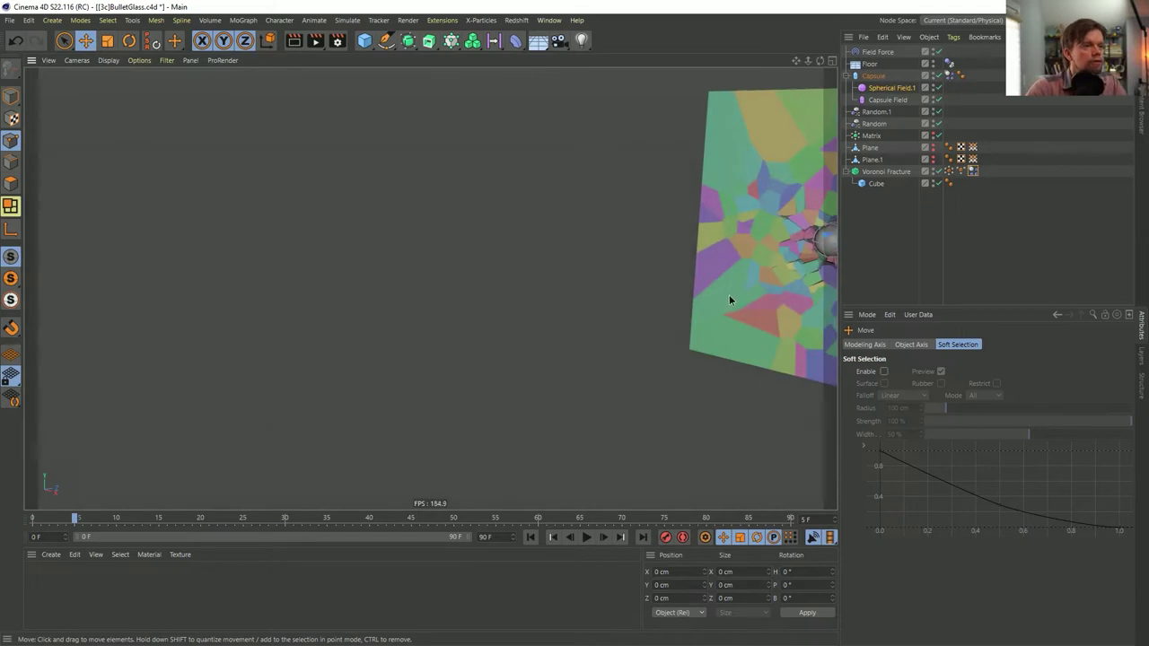
{"action": "left_click_drag", "start_coordinate": [730, 299], "coordinate": [407, 350], "text": "alt"}
{"action": "left_click_drag", "start_coordinate": [457, 297], "coordinate": [455, 298], "text": "alt"}
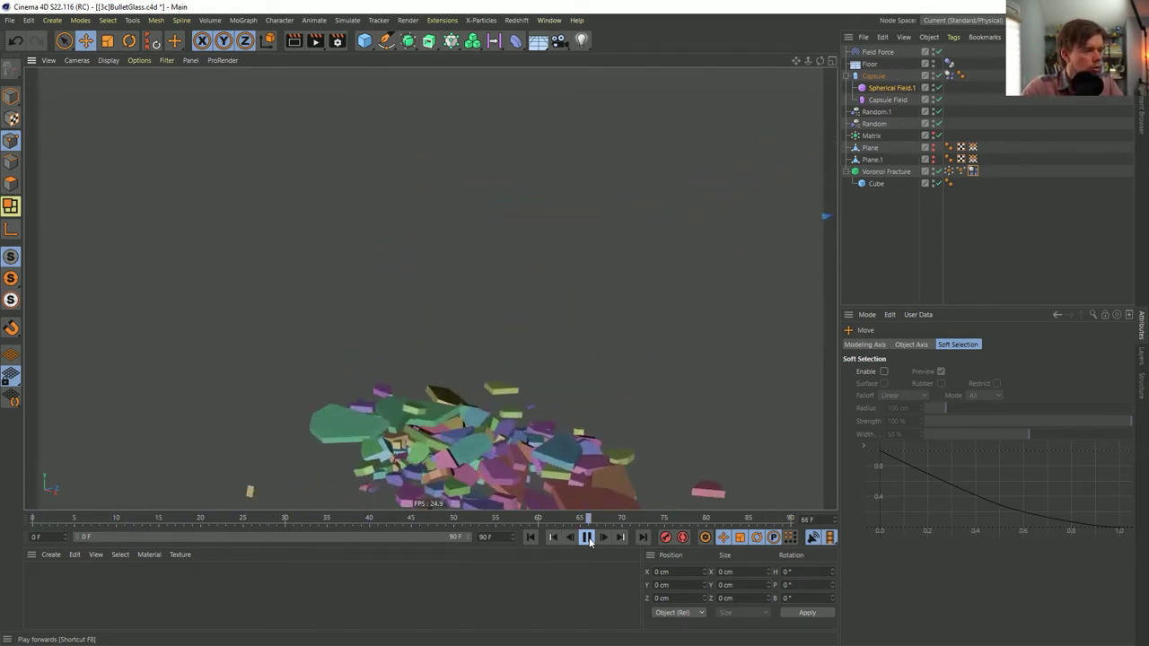
{"action": "left_click", "coordinate": [588, 537]}
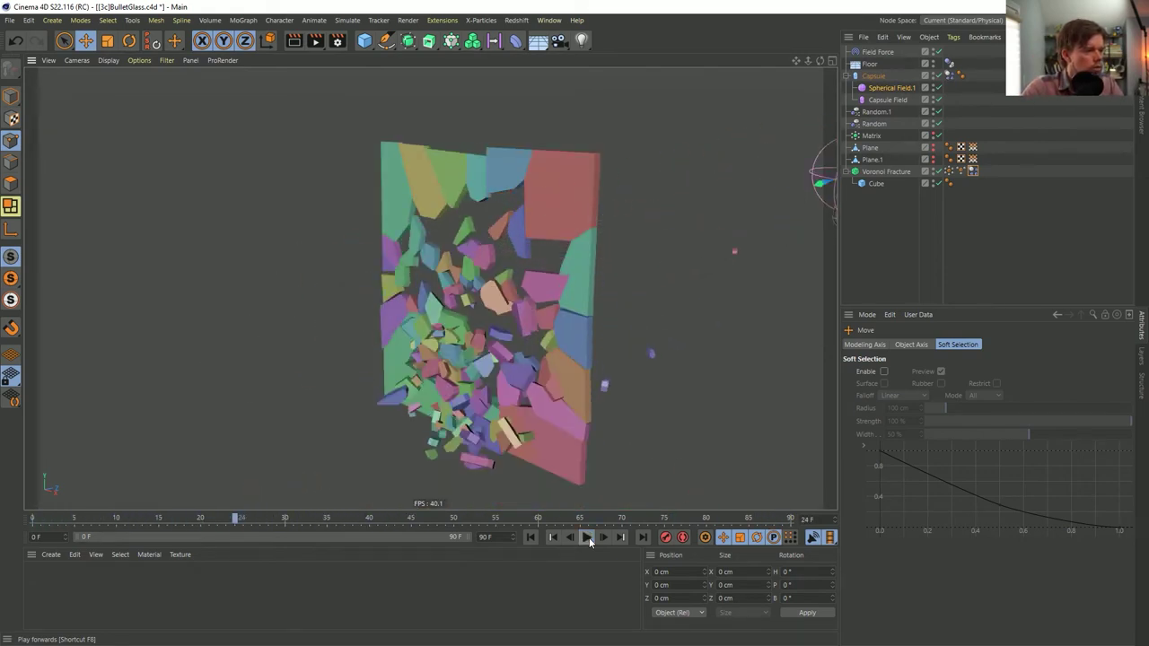
{"action": "left_click", "coordinate": [531, 537]}
- Save the scene as a new version named [3d]BulletGlass.c4d
{"action": "key", "text": "ctrl+shift+s"}
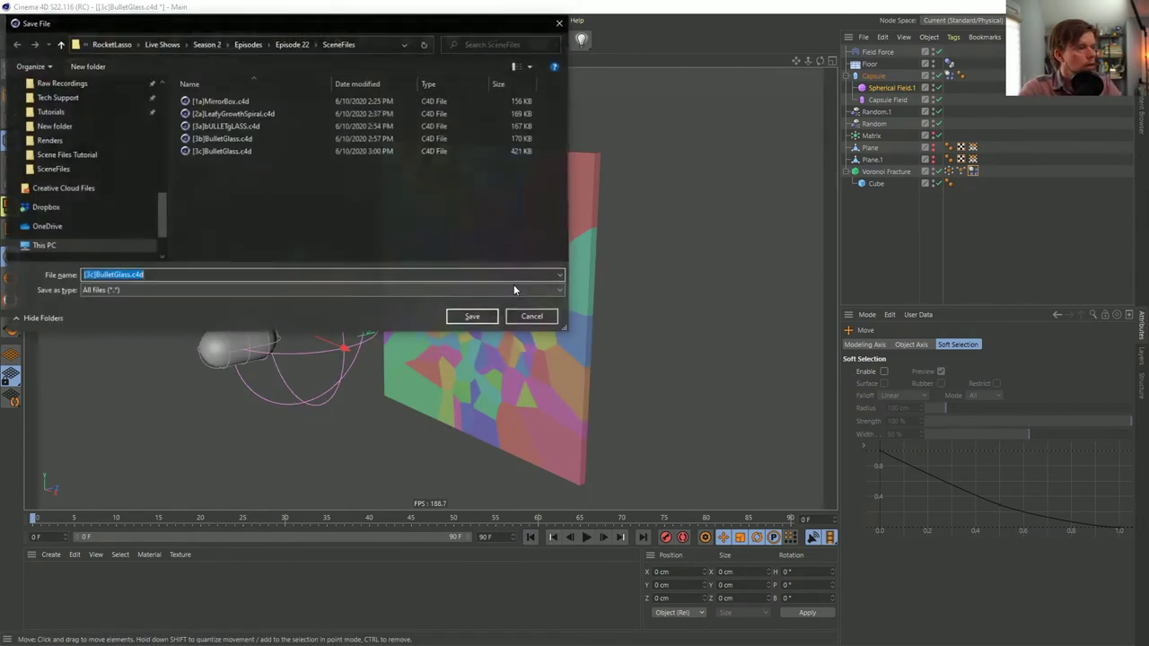
{"action": "left_click", "coordinate": [112, 275]}
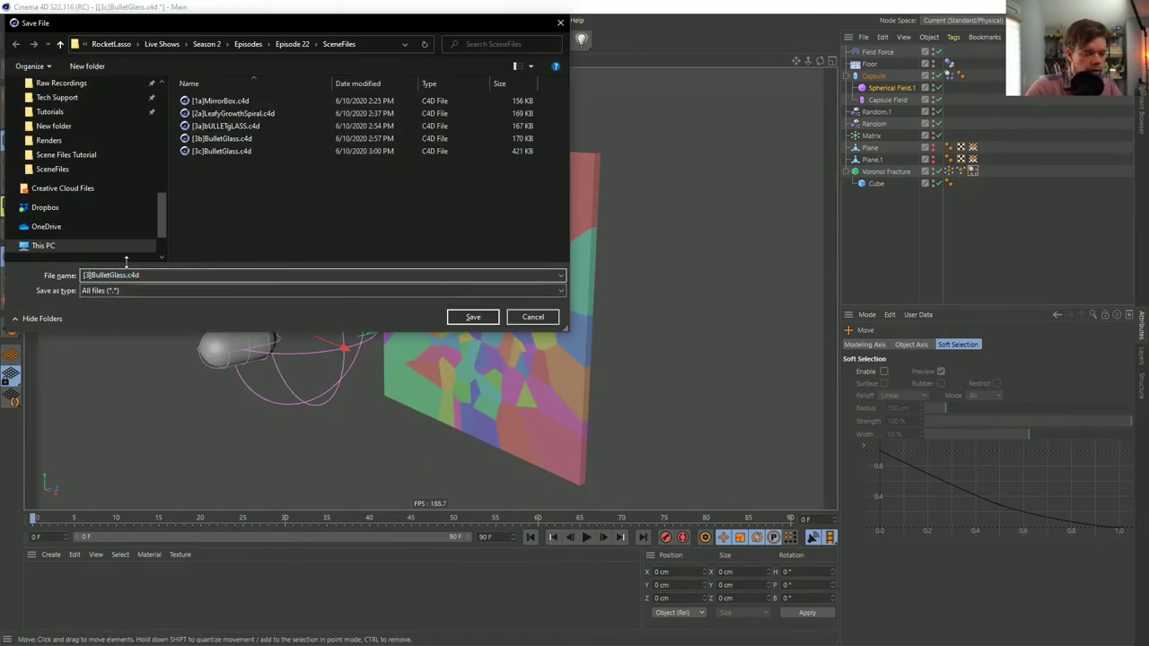
{"action": "key", "text": "BackSpace"}
{"action": "type", "text": "d"}
{"action": "key", "text": "Return"}
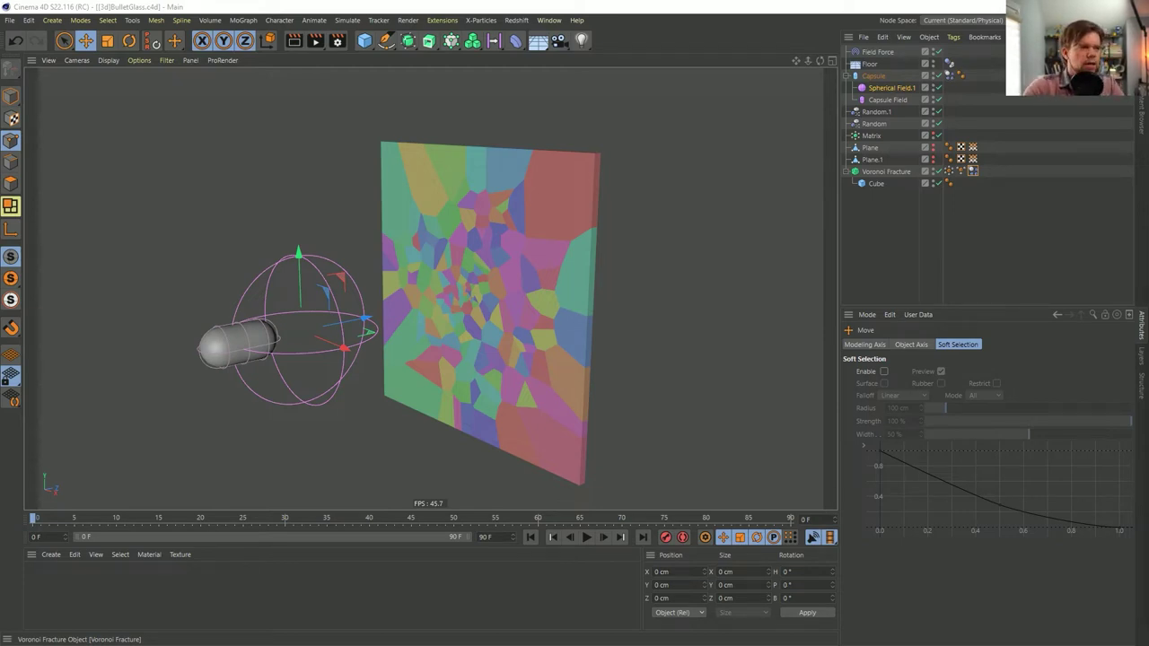
- Clear the MoGraph Selection links in the Voronoi Fracture's Dynamics Body and replay the impact from frame 0
{"action": "left_click", "coordinate": [973, 170]}
{"action": "left_click", "coordinate": [1115, 370]}
{"action": "left_click", "coordinate": [1116, 383]}
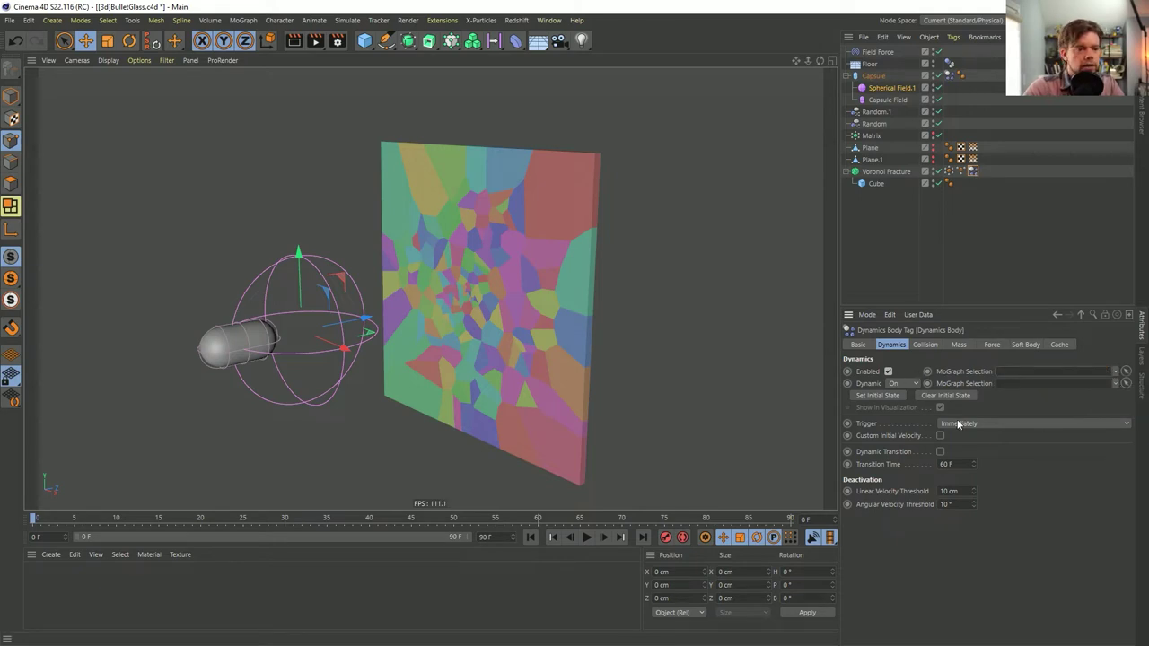
{"action": "left_click", "coordinate": [586, 537]}
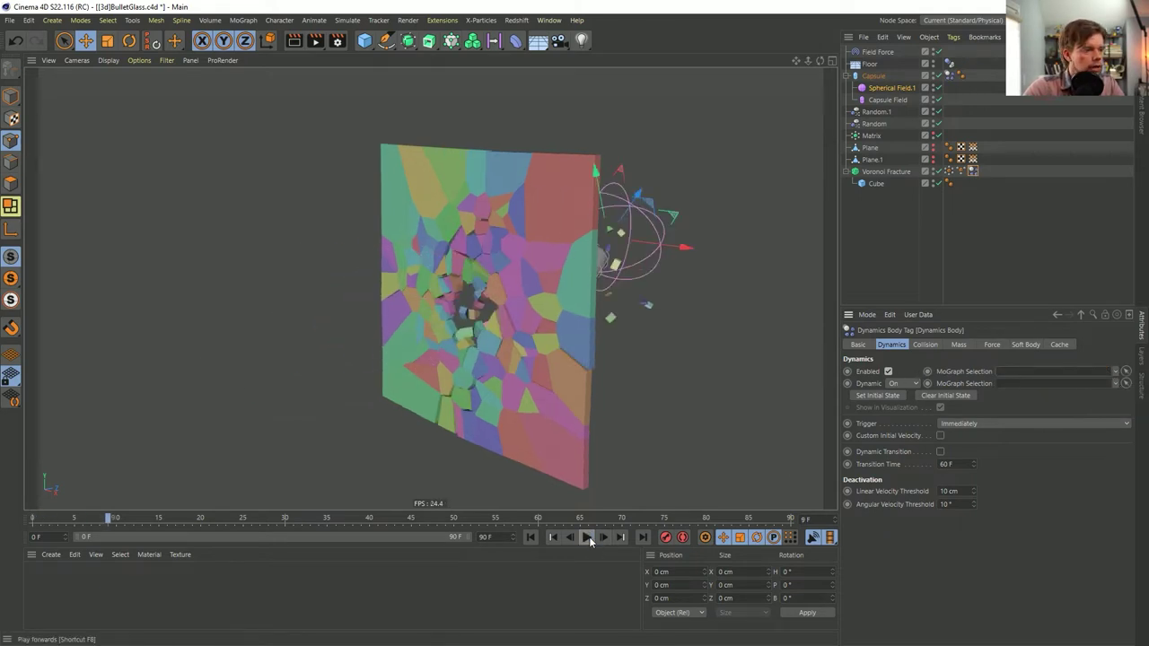
{"action": "left_click", "coordinate": [543, 537]}
{"action": "left_click", "coordinate": [586, 536]}
{"action": "left_click", "coordinate": [553, 536]}
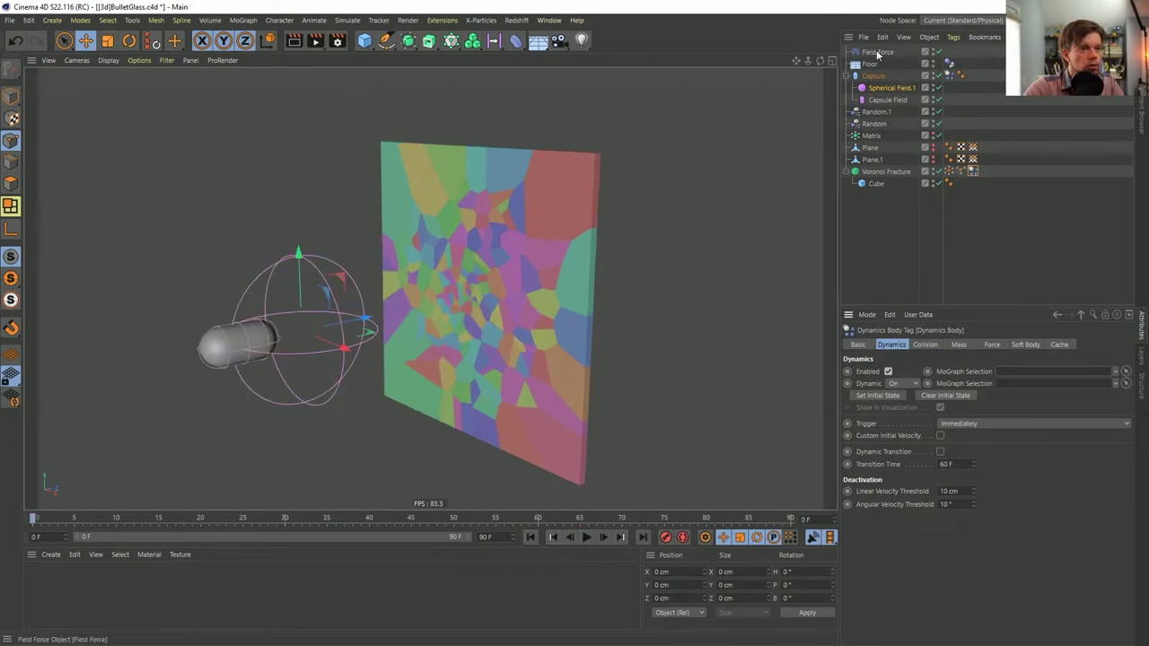
- Check the Field Force's falloff and the Voronoi Fracture's MoGraph Weightmap tag, play the impact briefly and return to frame 0
{"action": "left_click", "coordinate": [878, 53]}
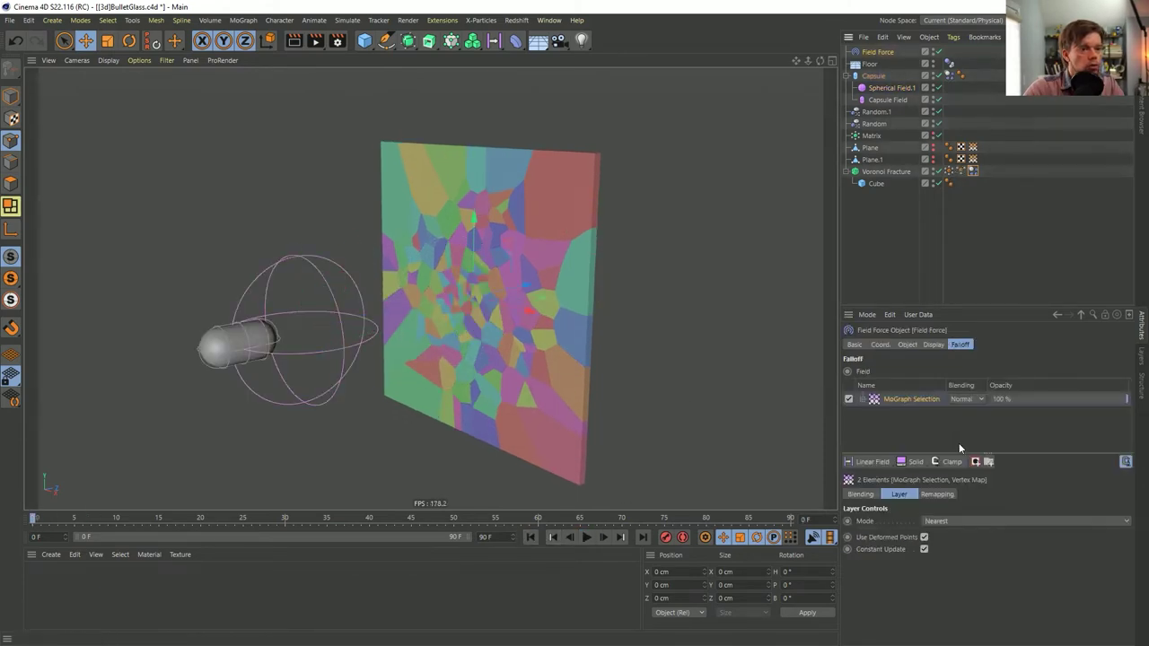
{"action": "left_click", "coordinate": [950, 171]}
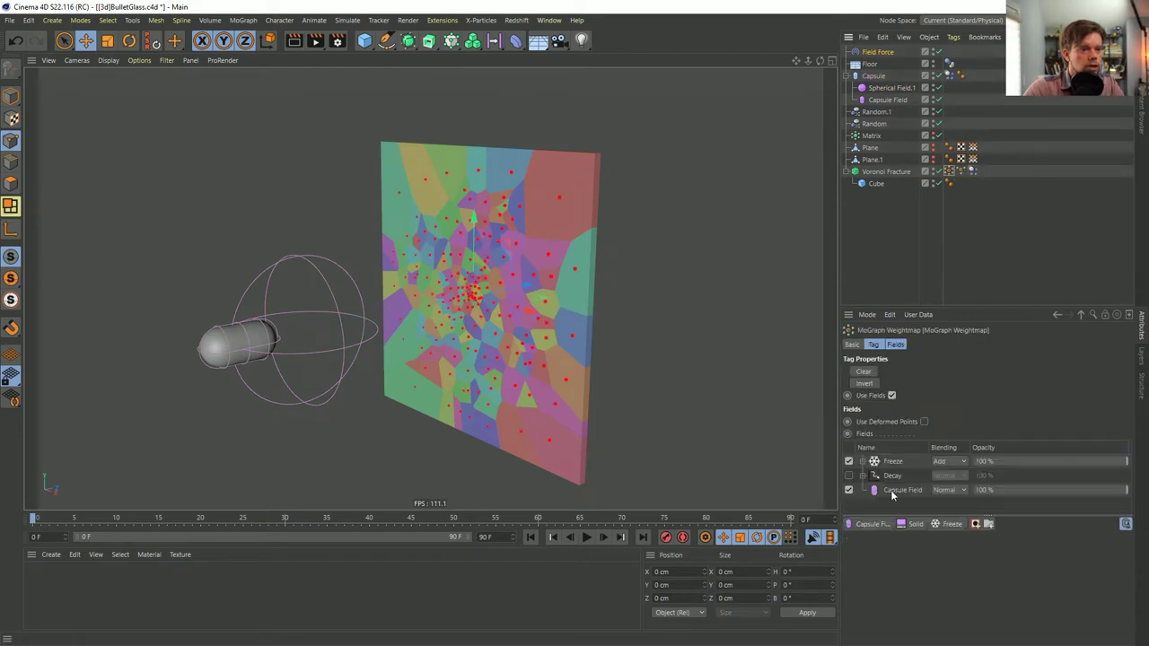
{"action": "left_click", "coordinate": [588, 537]}
{"action": "left_click", "coordinate": [588, 537]}
{"action": "left_click", "coordinate": [553, 537]}
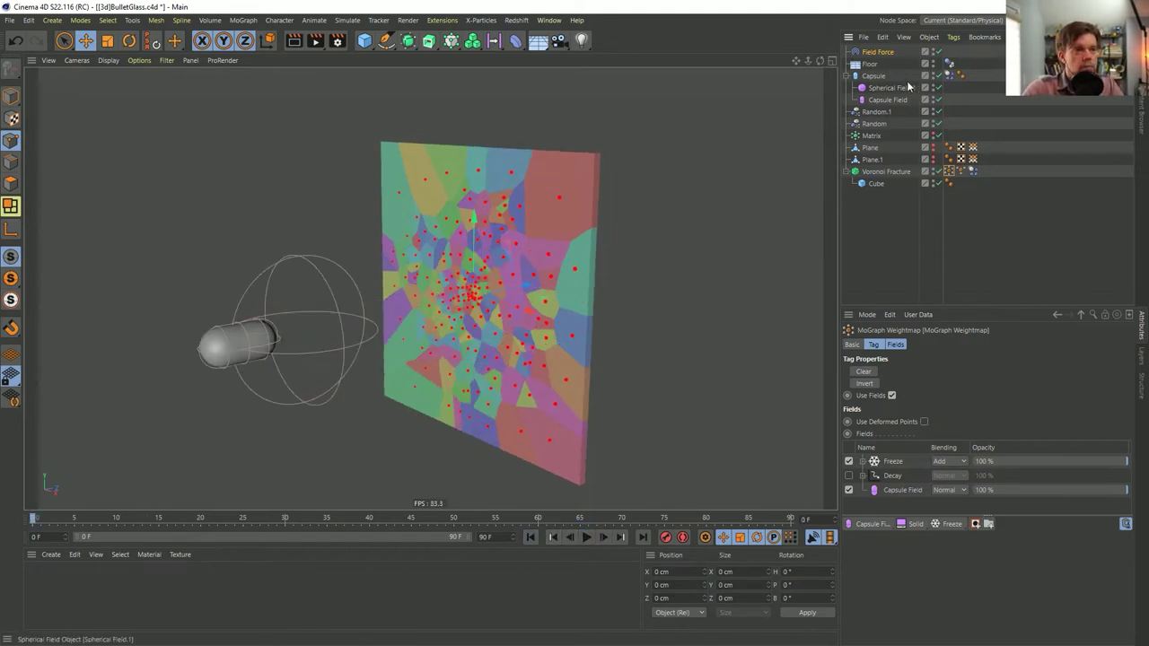
- Delete the MoGraph Selection layer from the Field Force's falloff
{"action": "left_click", "coordinate": [879, 53]}
{"action": "left_click", "coordinate": [909, 345]}
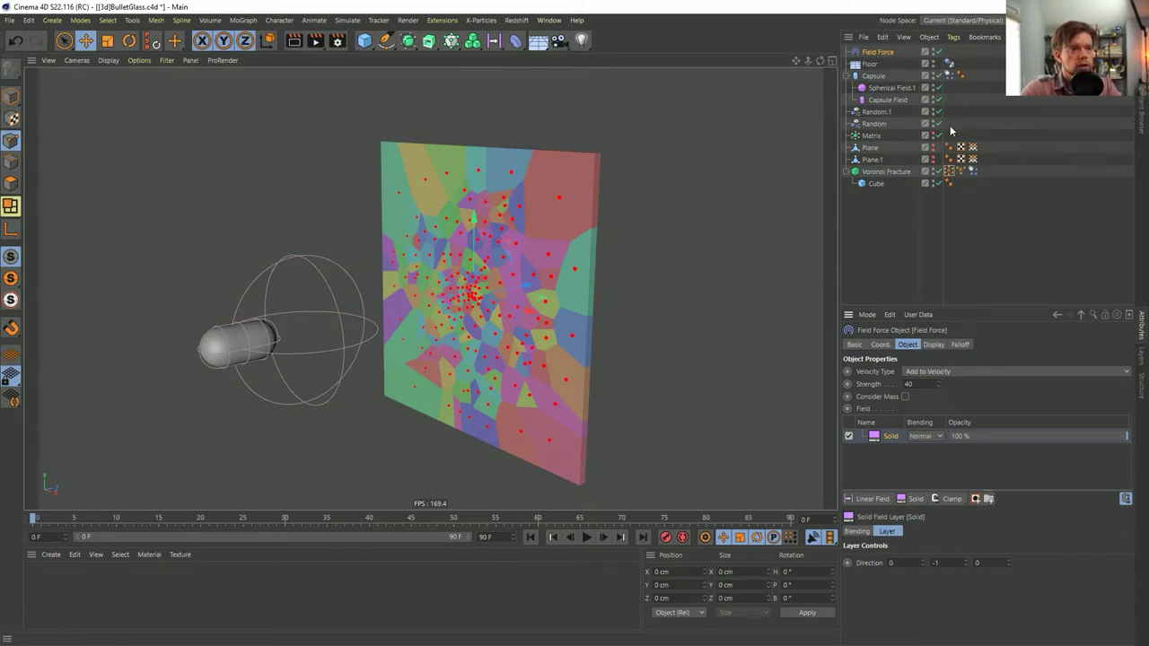
{"action": "left_click", "coordinate": [958, 345]}
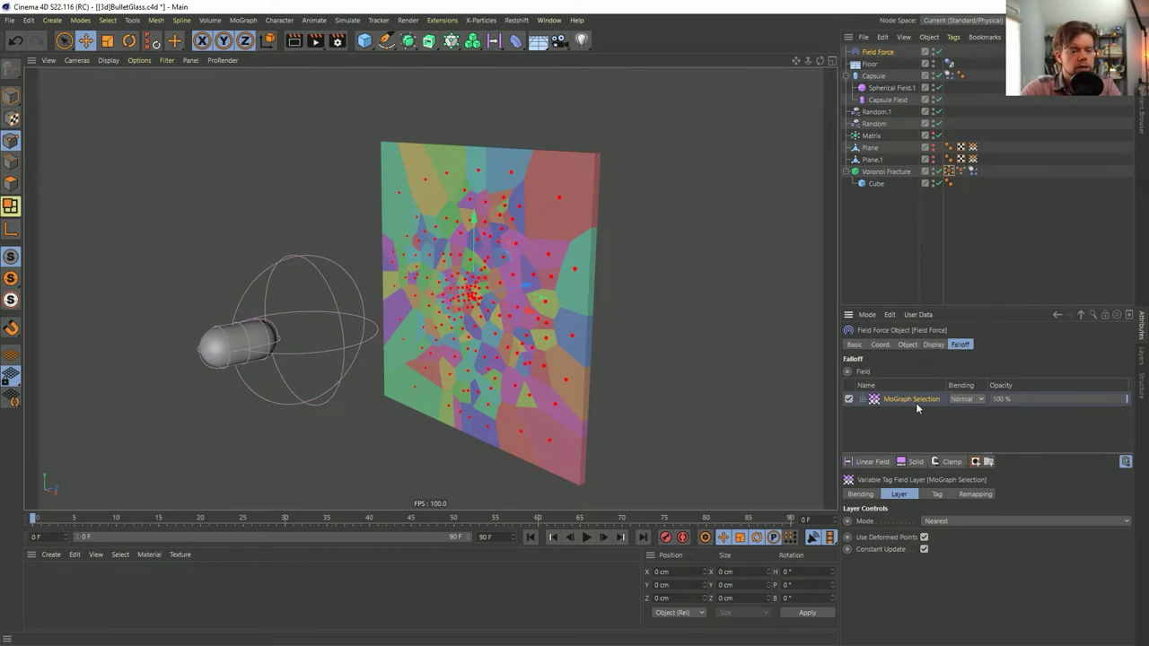
{"action": "key", "text": "Delete"}
{"action": "left_click", "coordinate": [909, 345]}
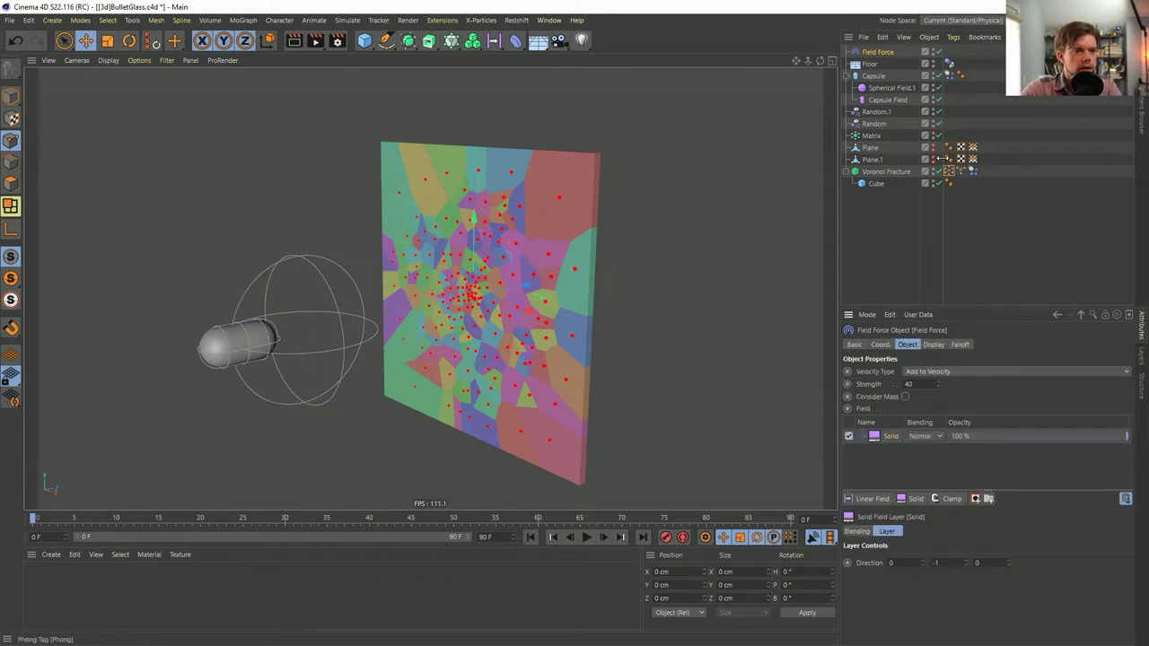
- Review the Voronoi Fracture's object, connector and source settings
{"action": "left_click", "coordinate": [928, 174]}
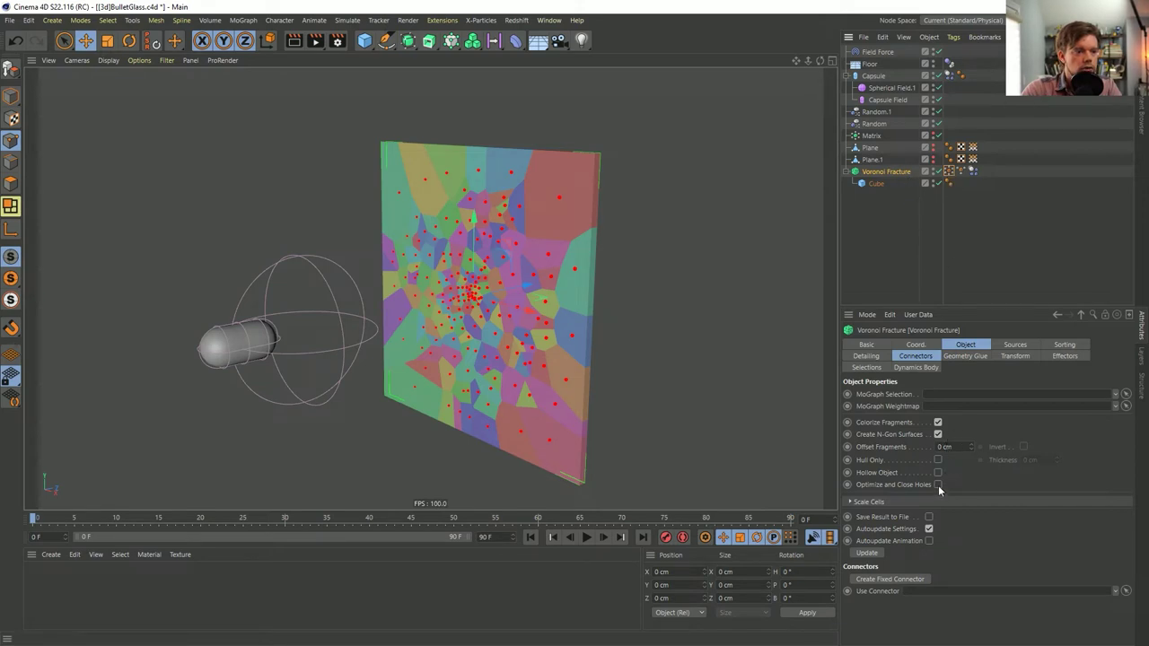
{"action": "left_click", "coordinate": [954, 349]}
{"action": "left_click", "coordinate": [1013, 344]}
{"action": "left_click", "coordinate": [976, 344]}
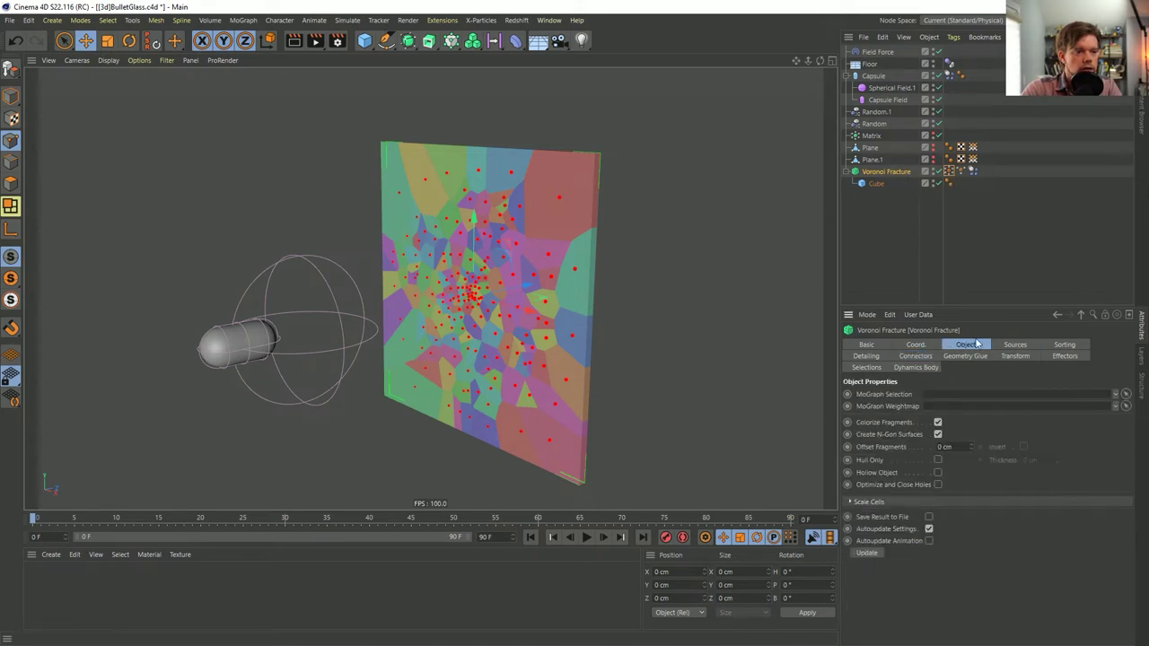
{"action": "left_click", "coordinate": [1005, 346]}
{"action": "left_click", "coordinate": [964, 346]}
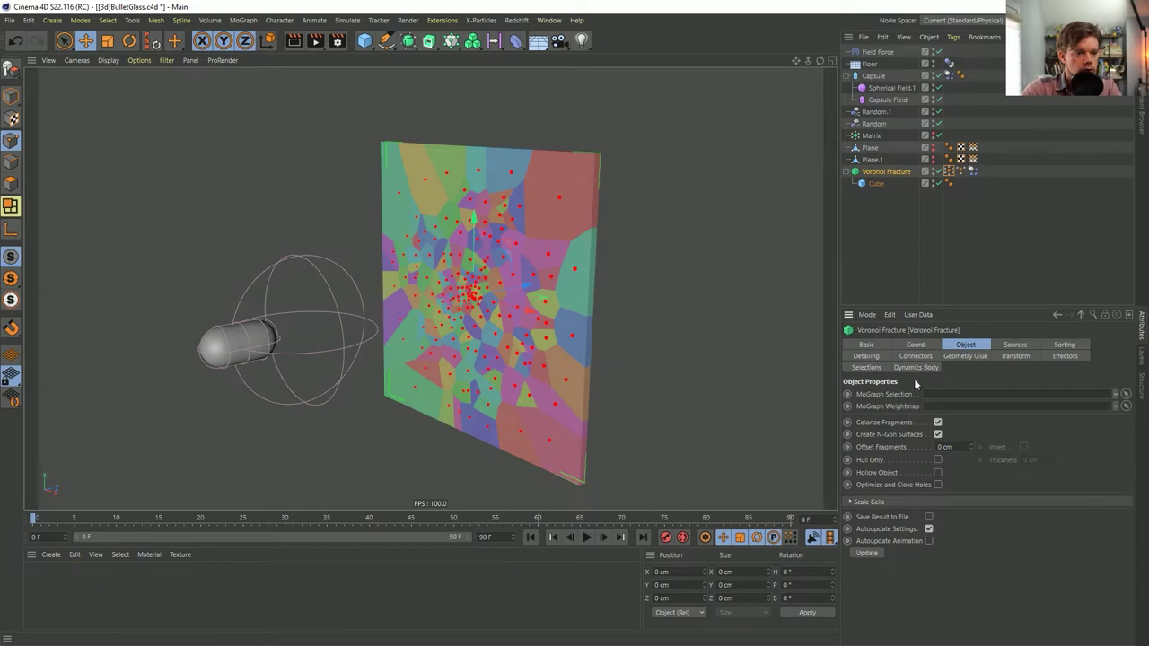
- Set the trigger of the Voronoi Fracture's Dynamics Body to On Collision
{"action": "left_click", "coordinate": [973, 170]}
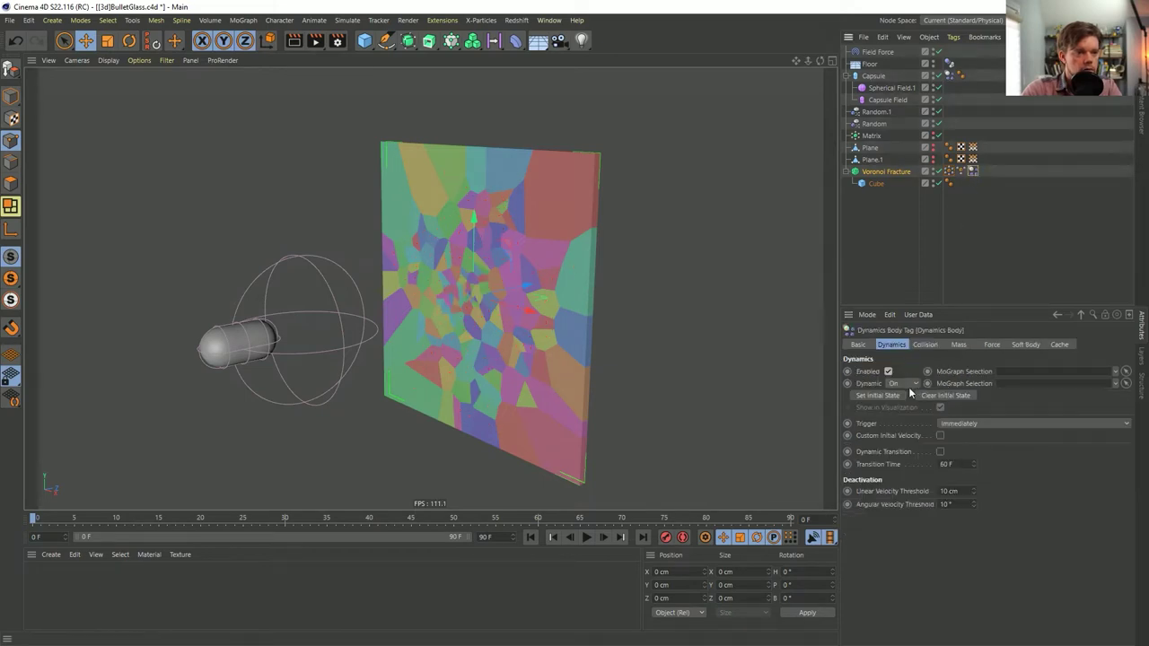
{"action": "left_click", "coordinate": [945, 422]}
{"action": "left_click", "coordinate": [950, 435]}
{"action": "left_click", "coordinate": [953, 424]}
{"action": "left_click", "coordinate": [958, 462]}
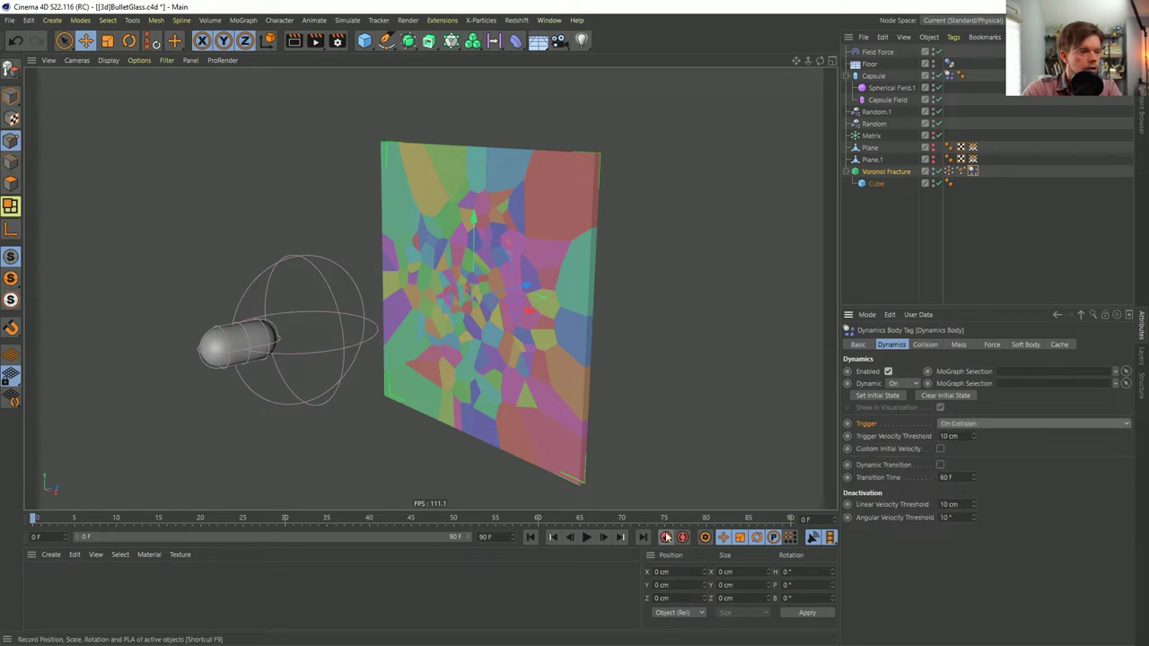
- Advance the collision-triggered impact frame by frame, view the panel from its far side, play on and return to frame 0
{"action": "left_click", "coordinate": [604, 536]}
{"action": "left_click", "coordinate": [604, 537]}
{"action": "left_click", "coordinate": [604, 537]}
{"action": "left_click", "coordinate": [604, 536]}
{"action": "left_click", "coordinate": [604, 537]}
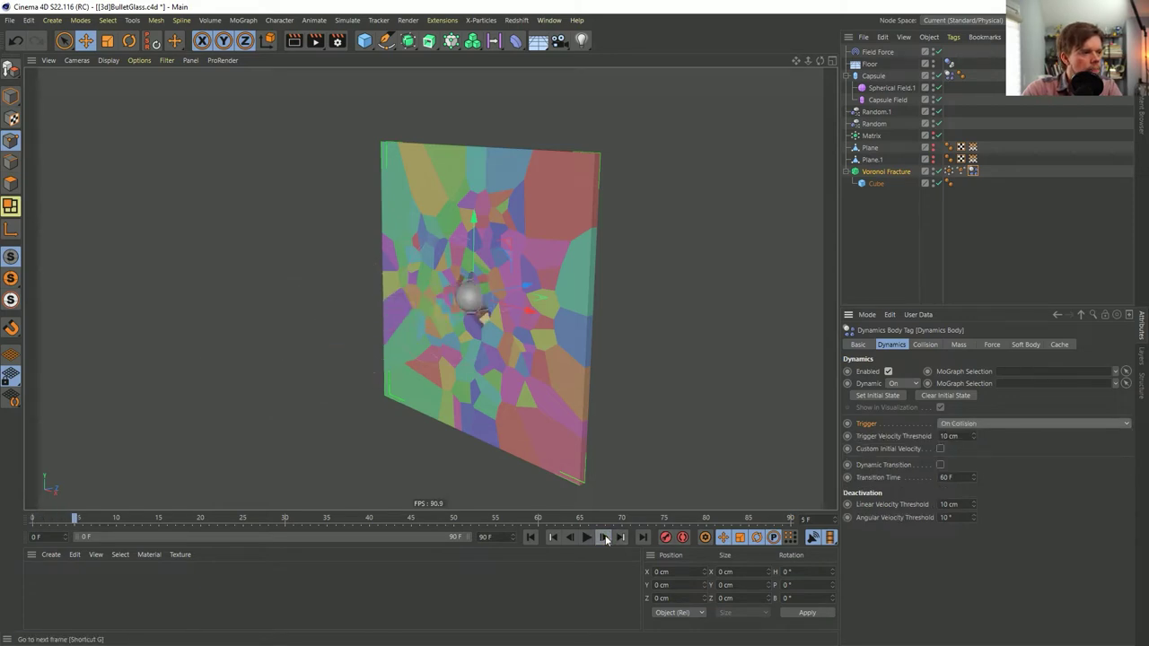
{"action": "left_click", "coordinate": [604, 536]}
{"action": "left_click_drag", "start_coordinate": [515, 326], "coordinate": [554, 354], "text": "alt"}
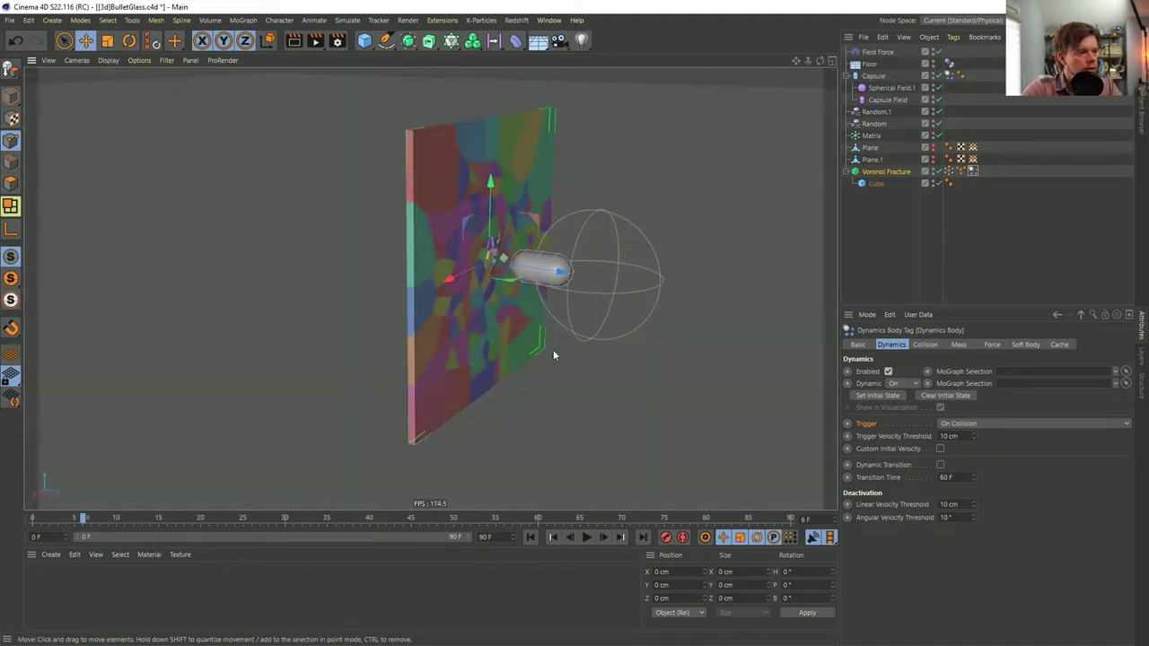
{"action": "left_click", "coordinate": [586, 537]}
{"action": "left_click", "coordinate": [586, 537]}
{"action": "left_click", "coordinate": [529, 537]}
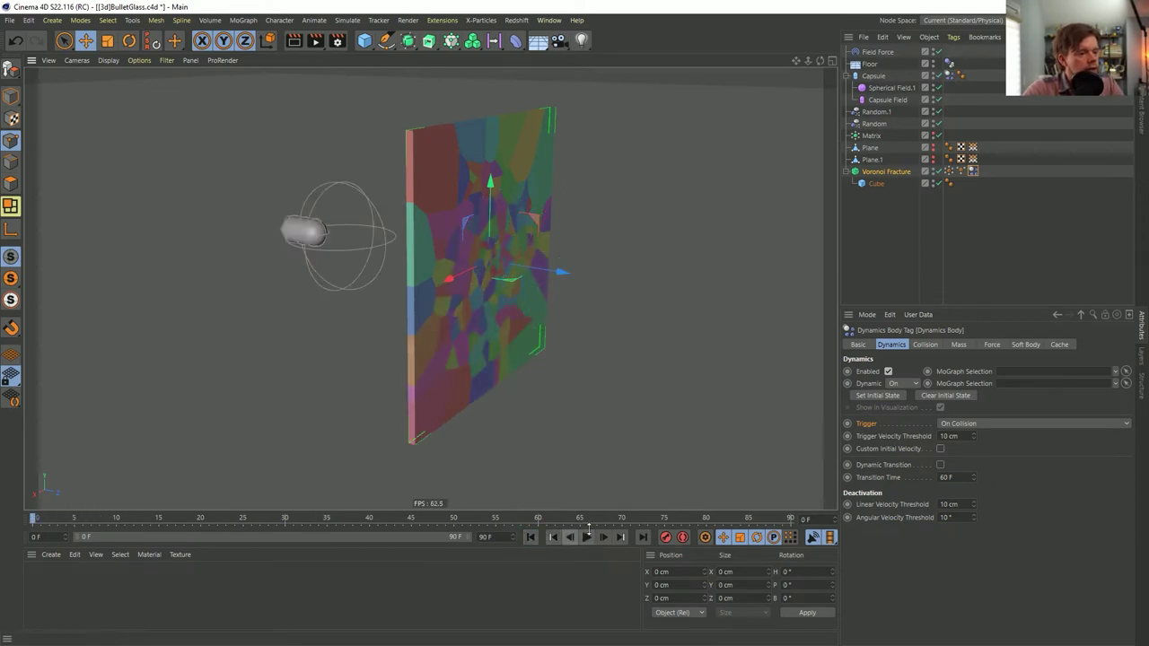
- Step from frame 0 to frame 7, examining the shards around the exiting capsule, and return to frame 0
{"action": "left_click", "coordinate": [604, 536]}
{"action": "left_click", "coordinate": [604, 537]}
{"action": "left_click", "coordinate": [604, 537]}
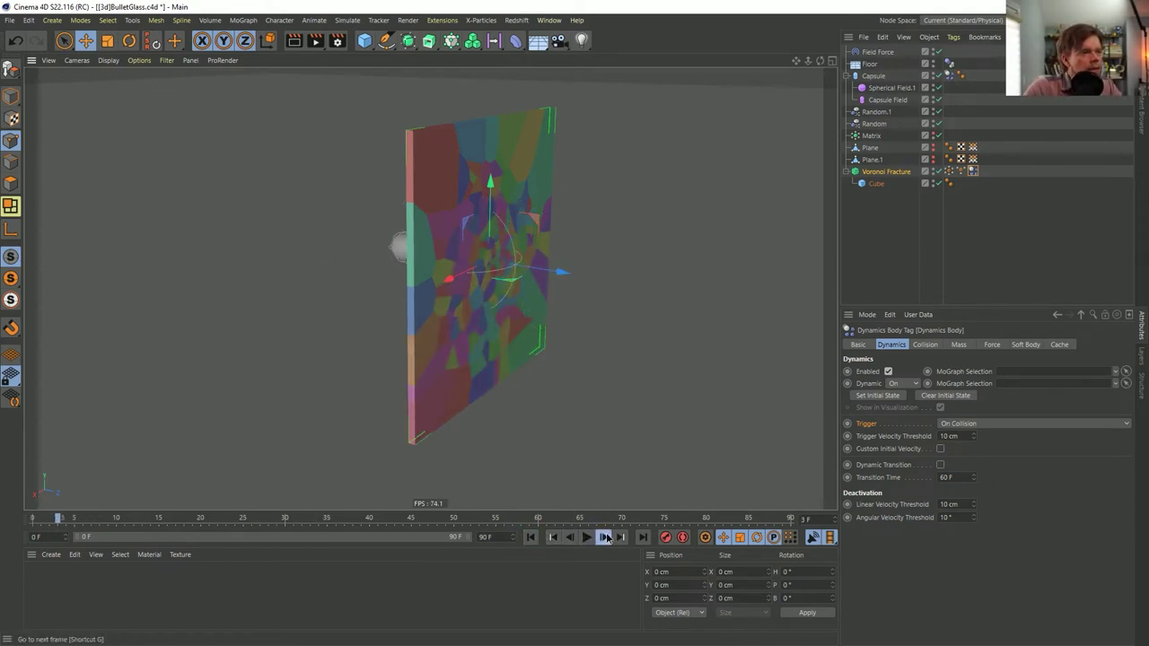
{"action": "left_click", "coordinate": [605, 537]}
{"action": "left_click", "coordinate": [606, 538]}
{"action": "left_click_drag", "start_coordinate": [589, 494], "coordinate": [630, 527], "text": "alt"}
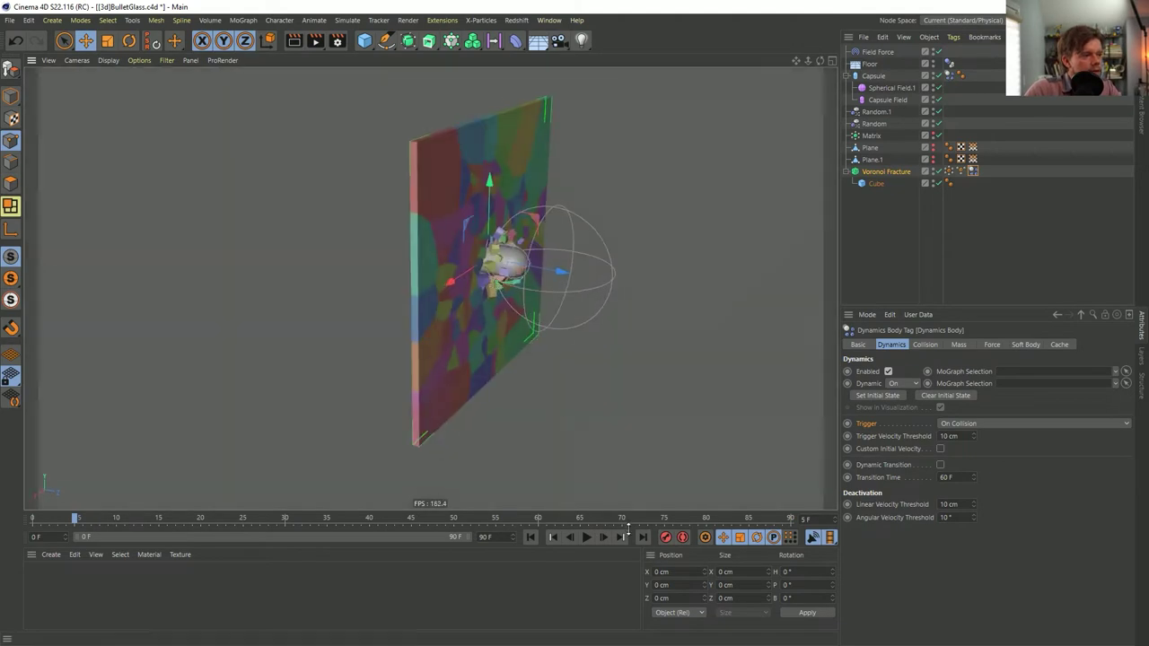
{"action": "left_click", "coordinate": [604, 536]}
{"action": "left_click", "coordinate": [604, 536]}
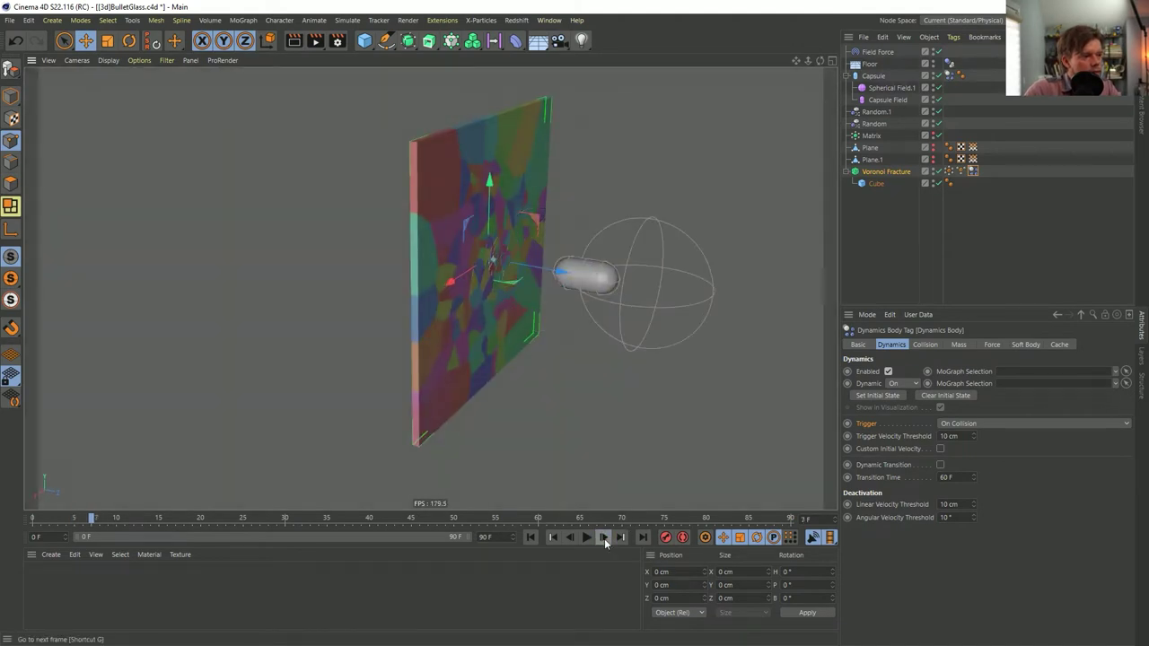
{"action": "left_click", "coordinate": [529, 536]}
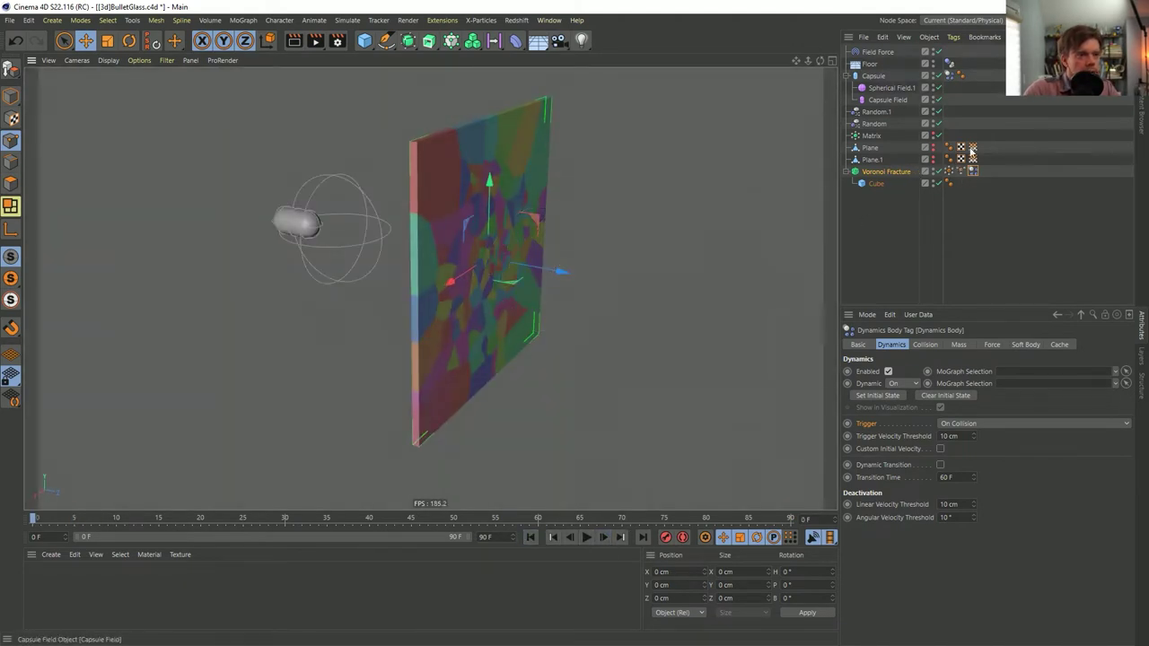
- Step through the impact to frame 6 again, inspect the hole from different angles, and go back to frame 0
{"action": "left_click", "coordinate": [602, 537]}
{"action": "left_click", "coordinate": [602, 537]}
{"action": "left_click", "coordinate": [602, 538]}
{"action": "left_click", "coordinate": [602, 538]}
{"action": "left_click", "coordinate": [602, 538]}
{"action": "left_click_drag", "start_coordinate": [489, 295], "coordinate": [611, 289], "text": "alt"}
{"action": "left_click_drag", "start_coordinate": [385, 302], "coordinate": [525, 280], "text": "alt"}
{"action": "left_click", "coordinate": [603, 537]}
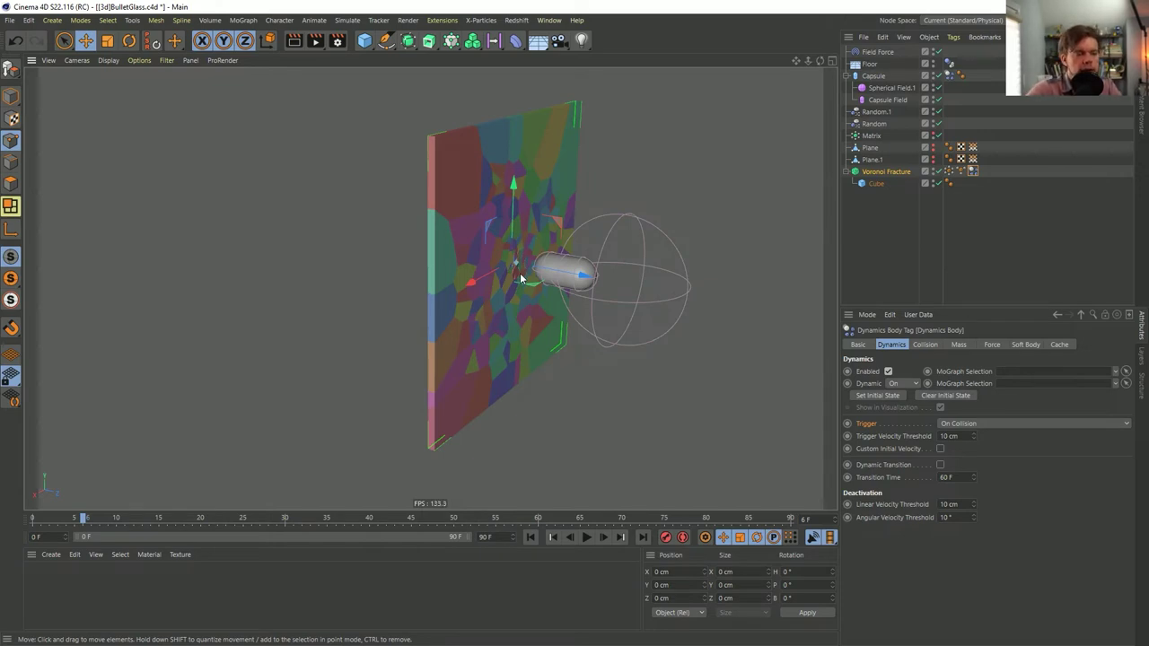
{"action": "left_click", "coordinate": [531, 536]}
- Play the full shattering simulation, restart it and stop at frame 3, viewing the panel from the capsule's side
{"action": "left_click", "coordinate": [603, 536]}
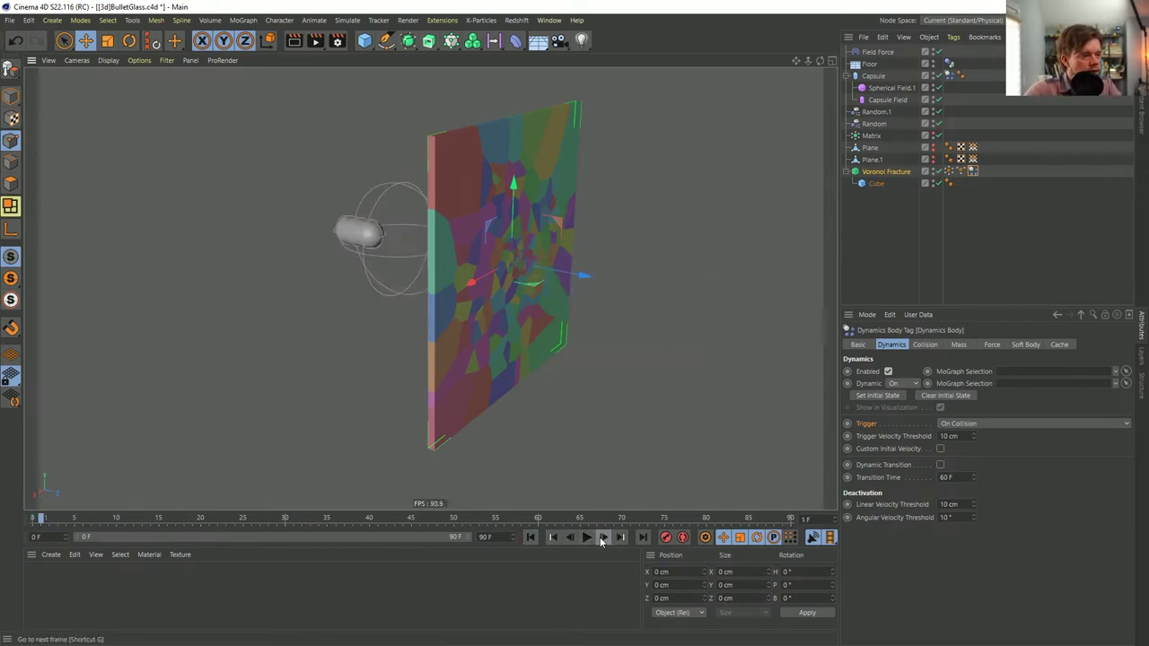
{"action": "left_click", "coordinate": [586, 536]}
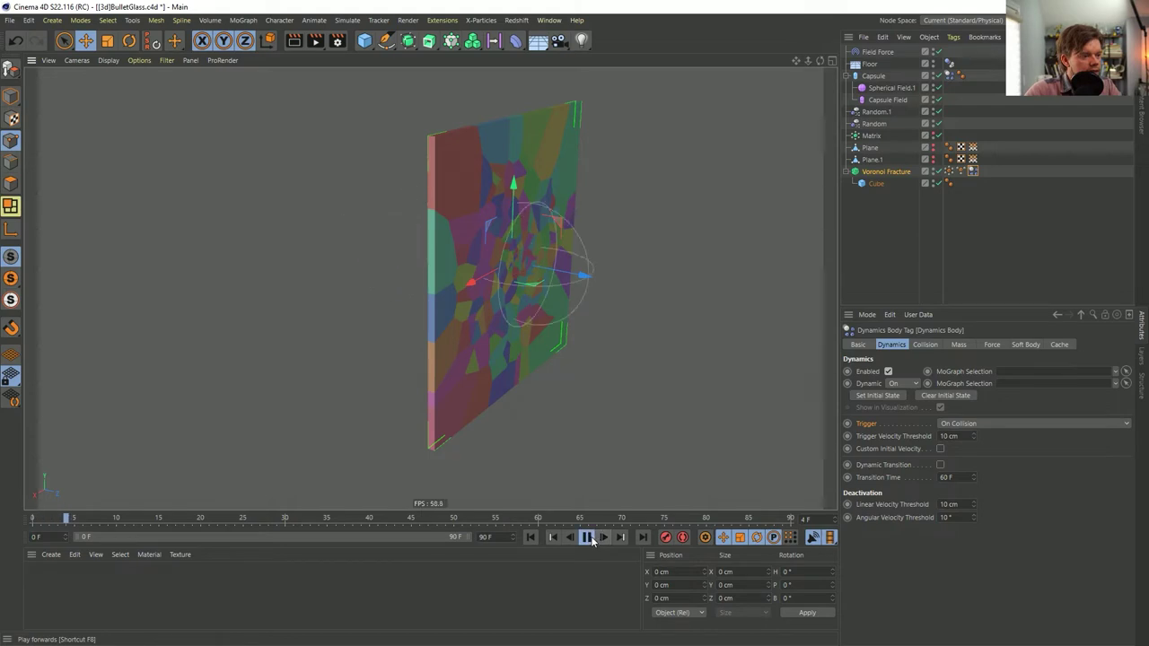
{"action": "left_click", "coordinate": [532, 537]}
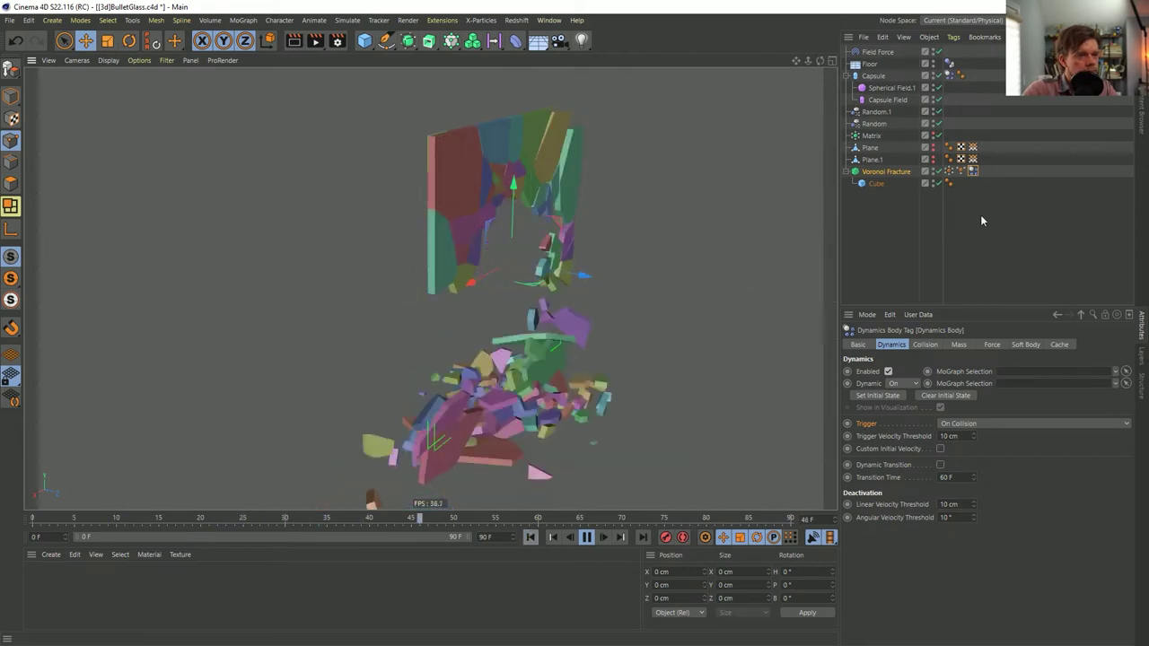
{"action": "left_click", "coordinate": [530, 537]}
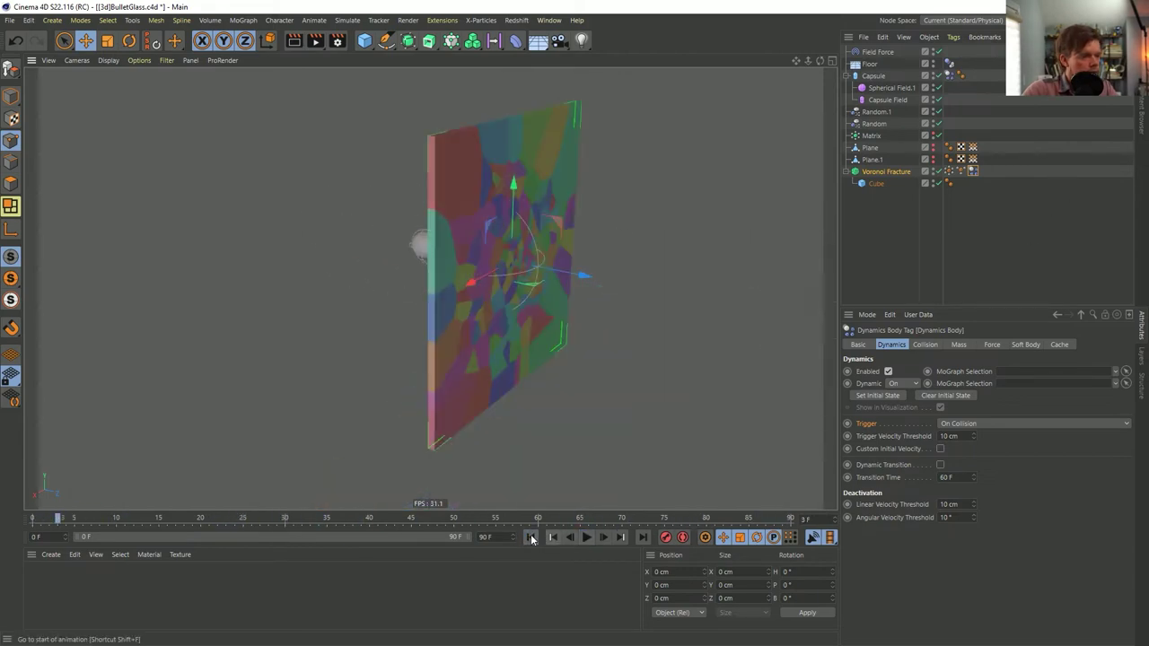
{"action": "left_click_drag", "start_coordinate": [536, 336], "coordinate": [648, 269], "text": "alt"}
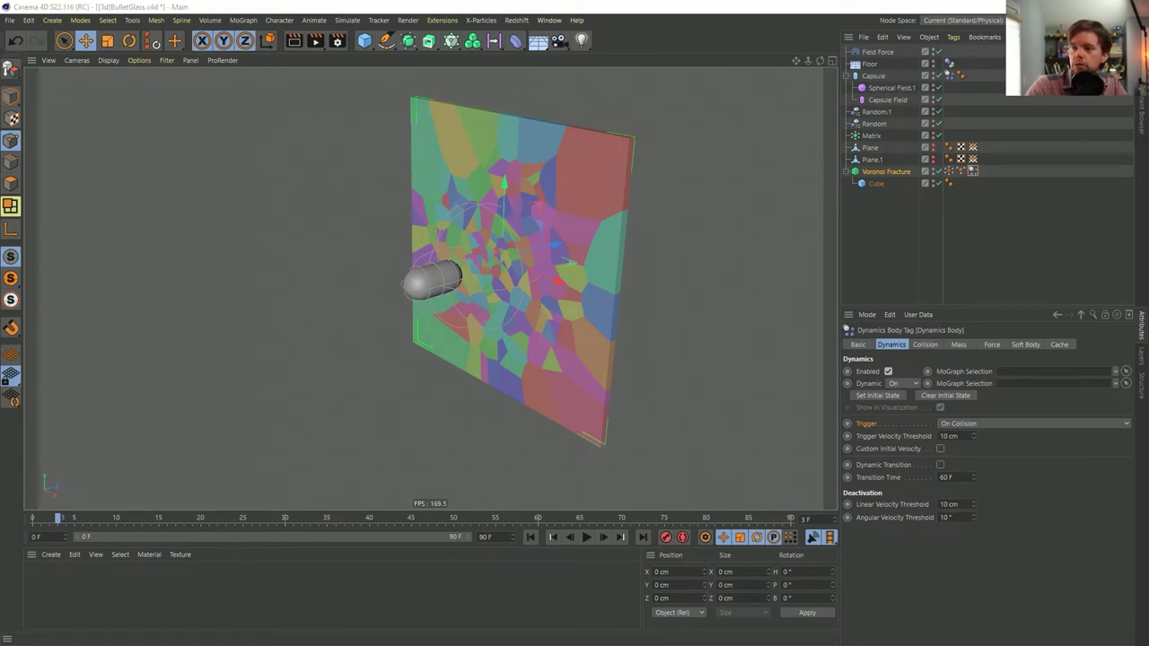
- Switch to the web browser and search YouTube for "cineversity"
{"action": "left_click_drag", "start_coordinate": [1148, 171], "coordinate": [498, 100]}
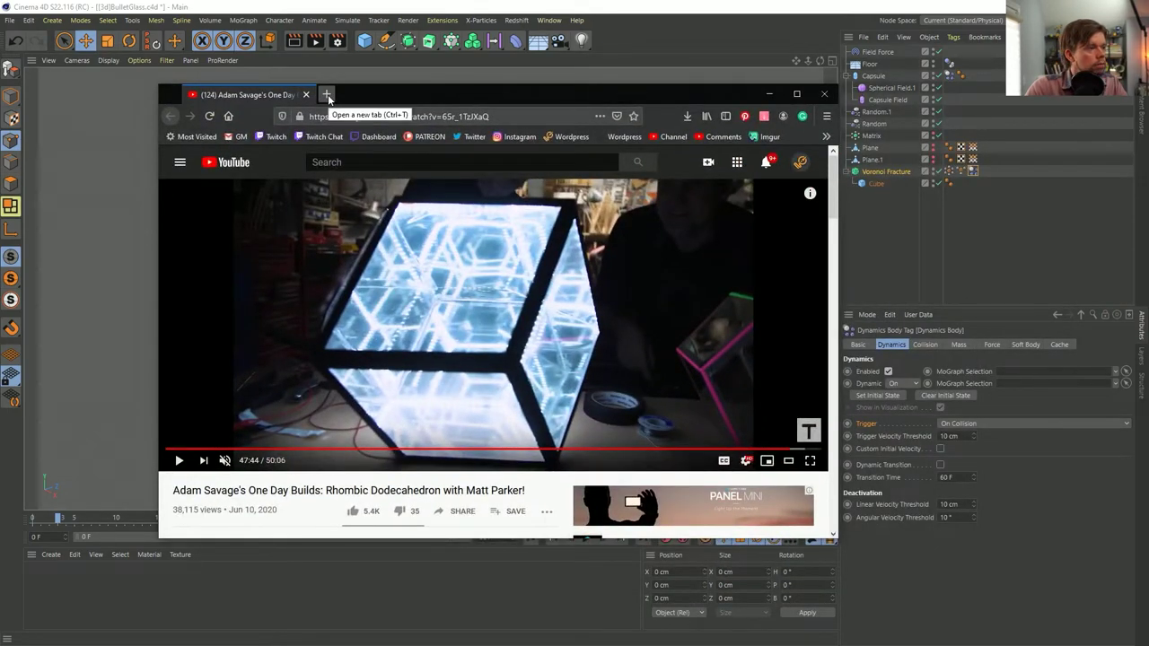
{"action": "left_click", "coordinate": [437, 163]}
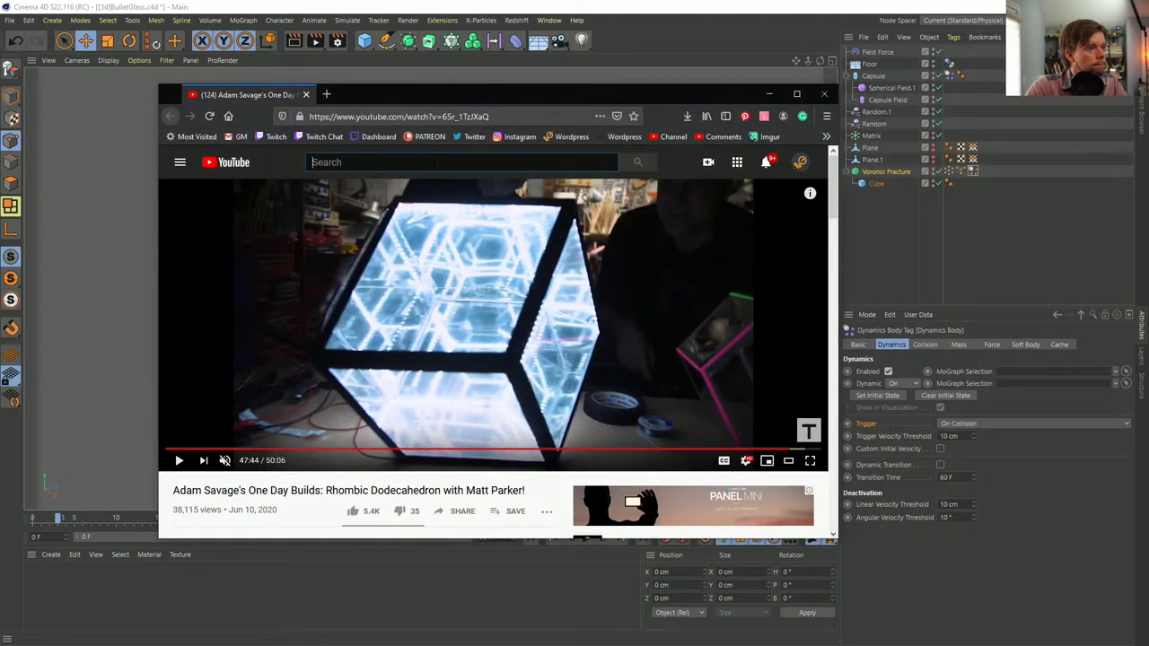
{"action": "type", "text": "cinem"}
{"action": "key", "text": "BackSpace"}
{"action": "type", "text": "v"}
{"action": "key", "text": "Down"}
{"action": "key", "text": "Return"}
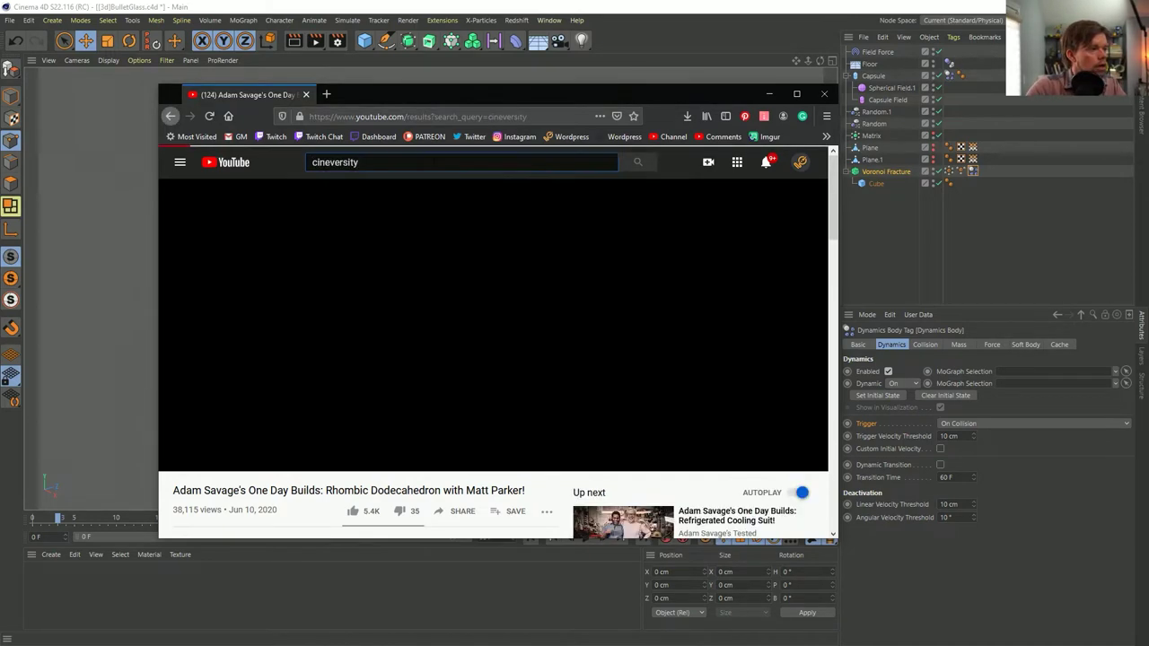
- Open the Cineversity channel's uploaded videos and maximize the browser window
{"action": "left_click", "coordinate": [395, 246]}
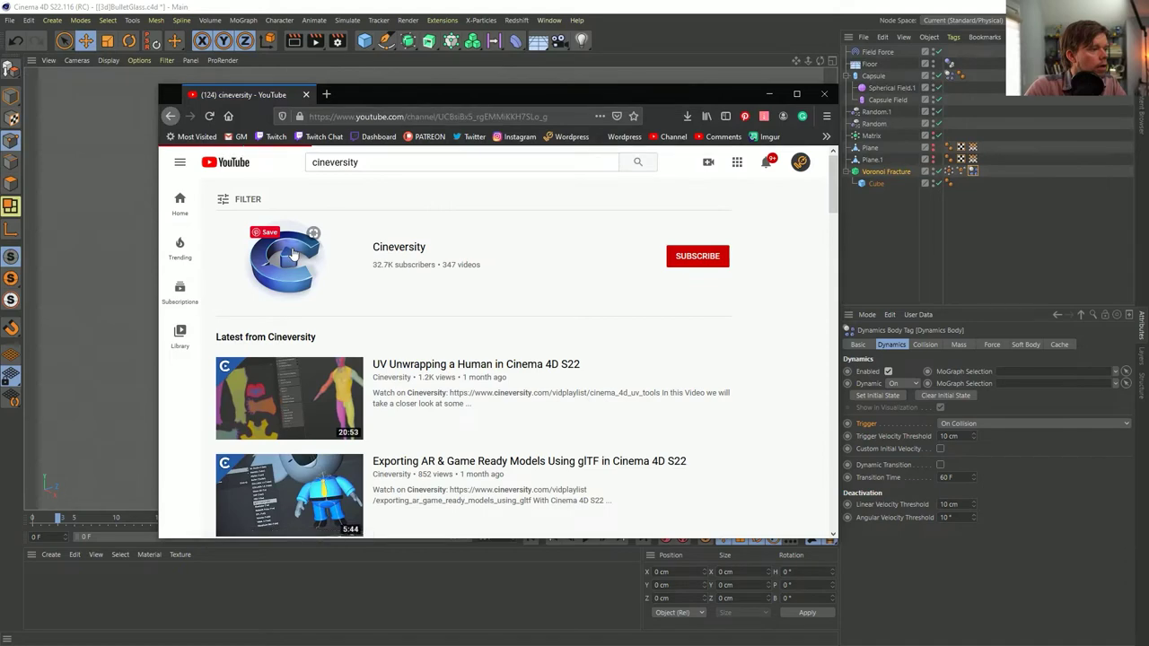
{"action": "left_click", "coordinate": [363, 362]}
{"action": "scroll", "coordinate": [554, 367], "scroll_direction": "down", "scroll_amount": 1}
{"action": "scroll", "coordinate": [562, 356], "scroll_direction": "down", "scroll_amount": 5}
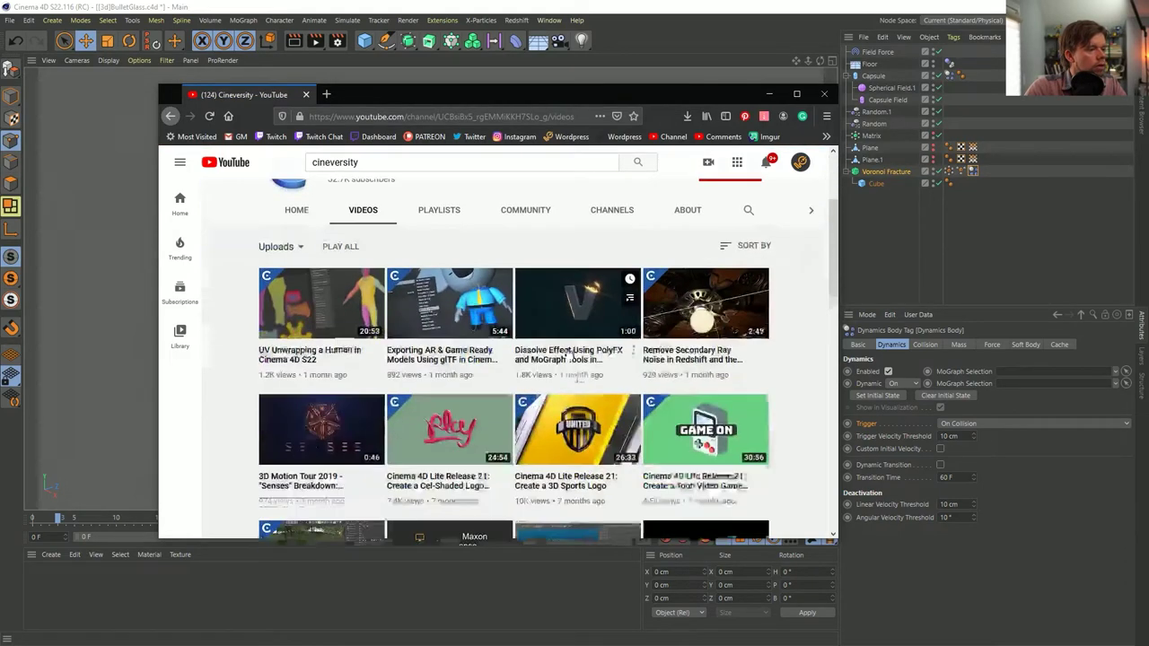
{"action": "scroll", "coordinate": [675, 322], "scroll_direction": "down", "scroll_amount": 2}
{"action": "scroll", "coordinate": [628, 332], "scroll_direction": "up", "scroll_amount": 5}
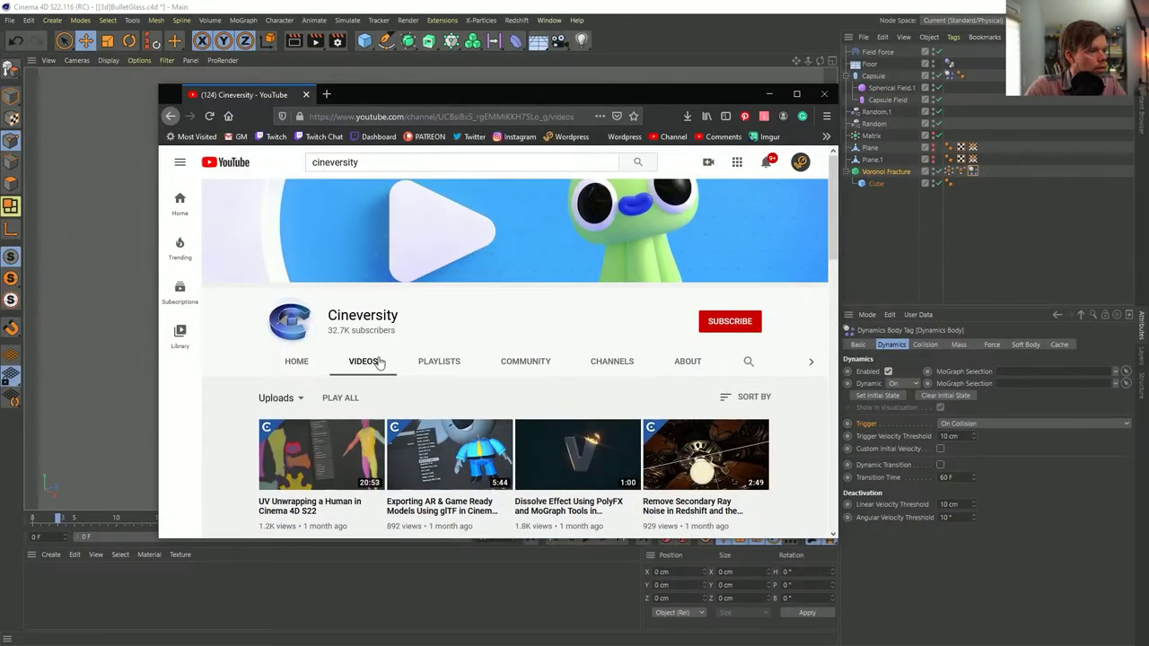
{"action": "left_click_drag", "start_coordinate": [651, 87], "coordinate": [635, 9]}
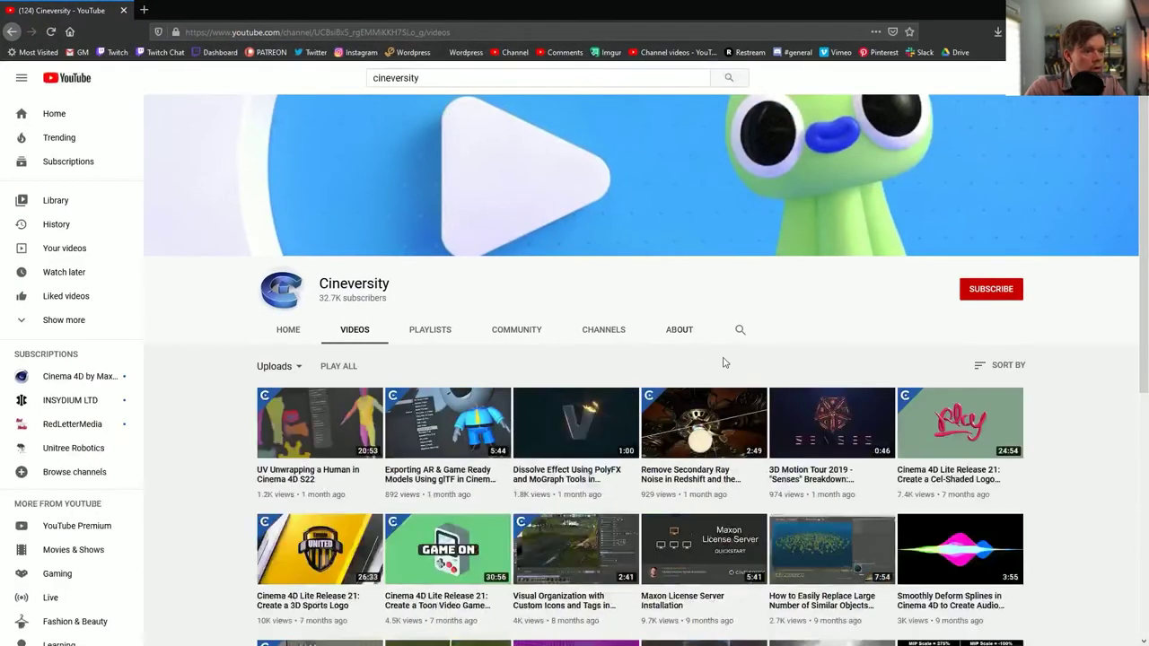
- Browse the Cineversity channel's uploaded videos to examine which Cinema 4D tutorials are offered
{"action": "scroll", "coordinate": [923, 411], "scroll_direction": "down", "scroll_amount": 1}
{"action": "scroll", "coordinate": [924, 411], "scroll_direction": "down", "scroll_amount": 4}
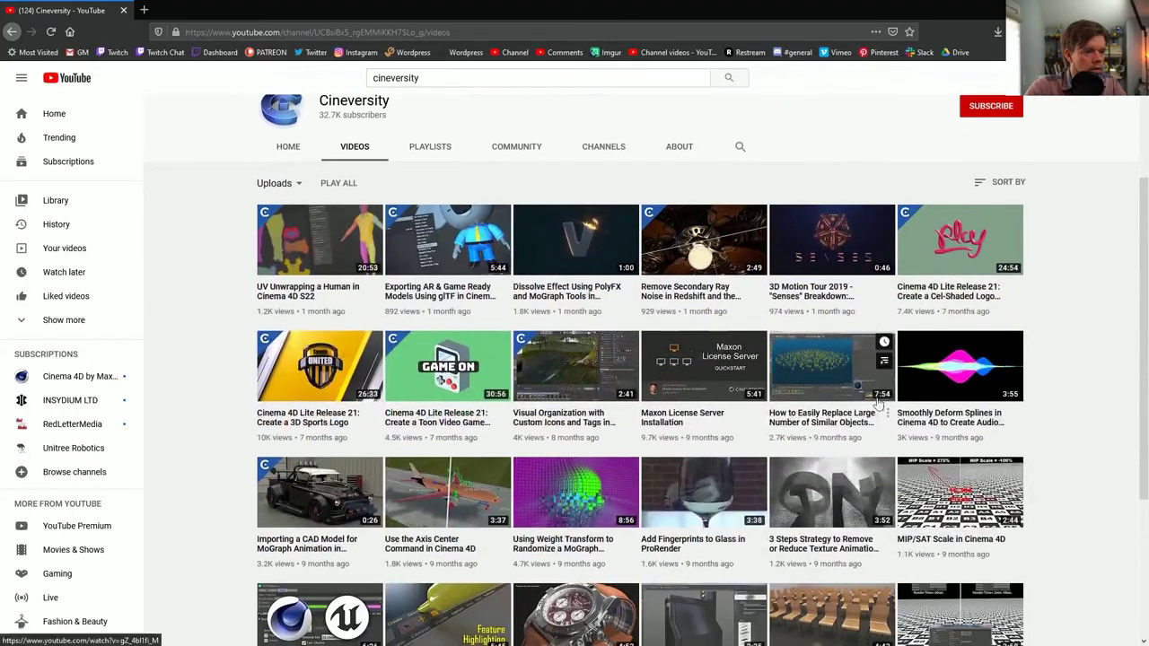
{"action": "scroll", "coordinate": [775, 373], "scroll_direction": "down", "scroll_amount": 6}
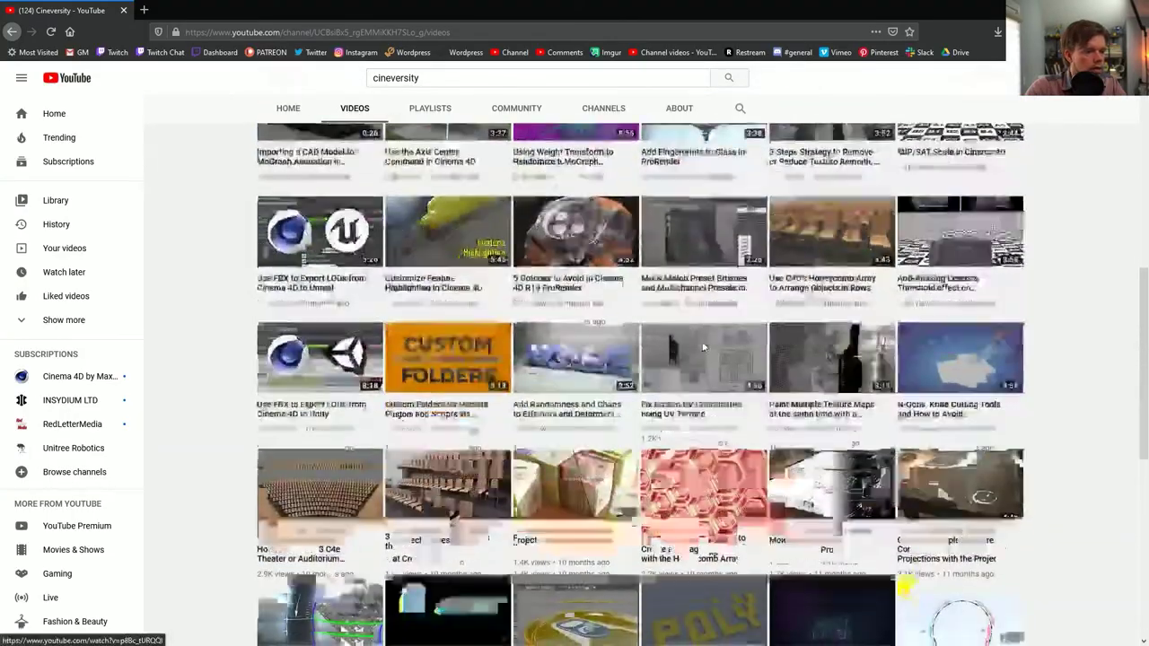
{"action": "scroll", "coordinate": [703, 348], "scroll_direction": "down", "scroll_amount": 1}
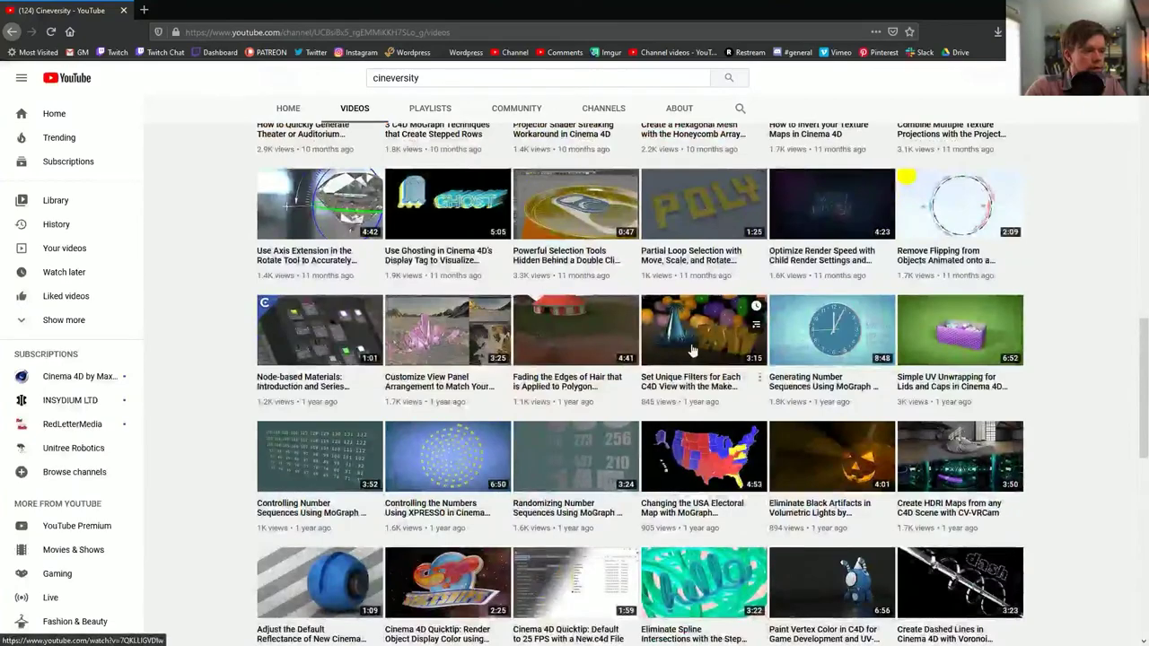
{"action": "scroll", "coordinate": [695, 350], "scroll_direction": "up", "scroll_amount": 5}
{"action": "scroll", "coordinate": [693, 348], "scroll_direction": "up", "scroll_amount": 4}
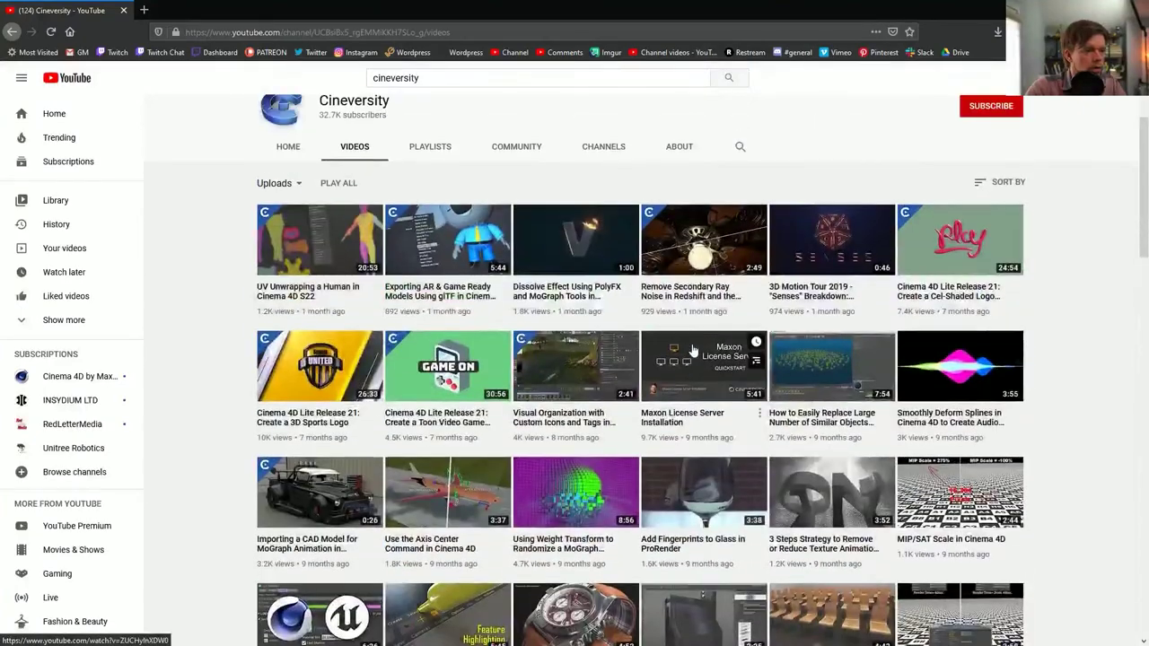
{"action": "scroll", "coordinate": [693, 350], "scroll_direction": "up", "scroll_amount": 2}
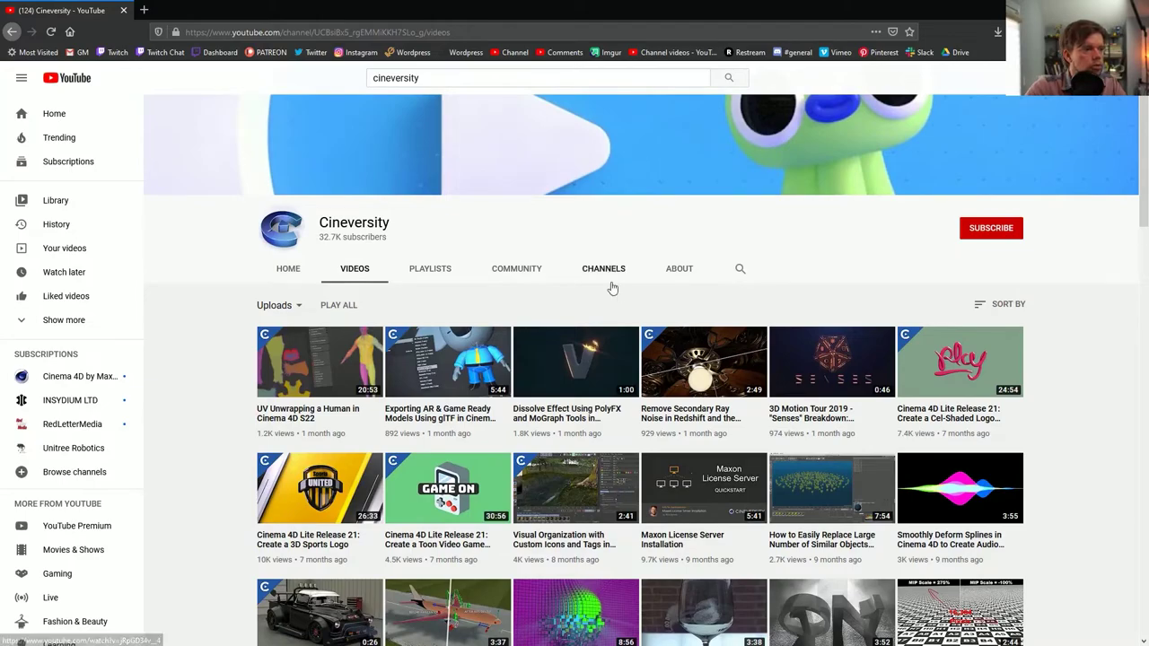
{"action": "scroll", "coordinate": [616, 295], "scroll_direction": "down", "scroll_amount": 2}
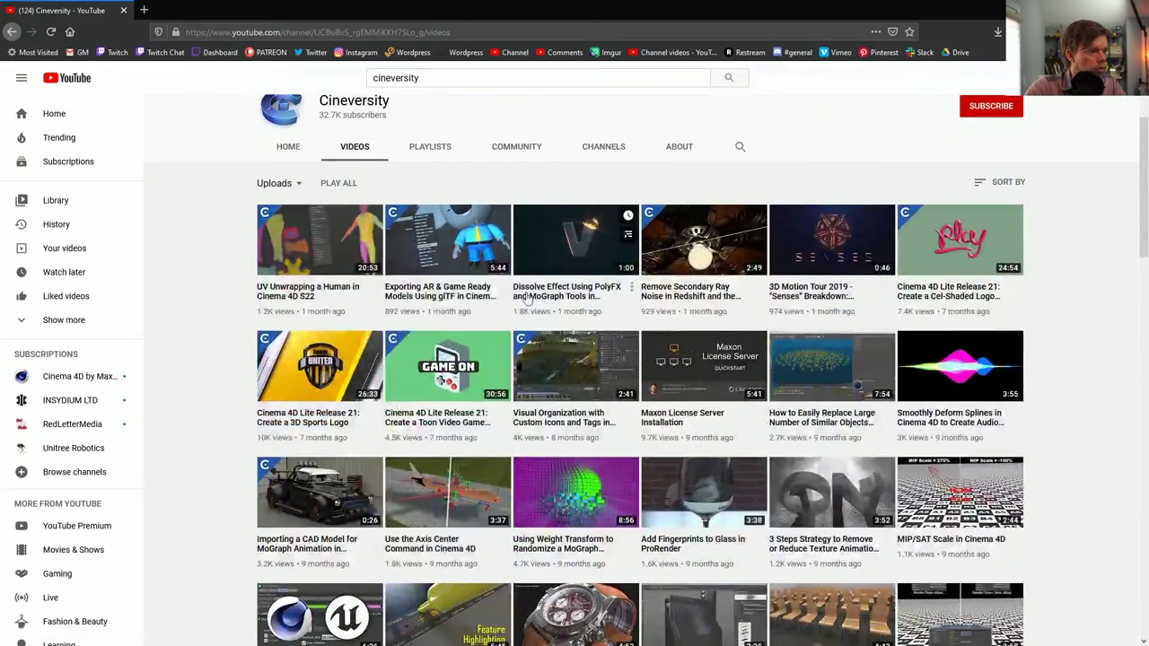
{"action": "scroll", "coordinate": [422, 277], "scroll_direction": "down", "scroll_amount": 3}
{"action": "scroll", "coordinate": [427, 279], "scroll_direction": "down", "scroll_amount": 2}
{"action": "scroll", "coordinate": [458, 233], "scroll_direction": "up", "scroll_amount": 7}
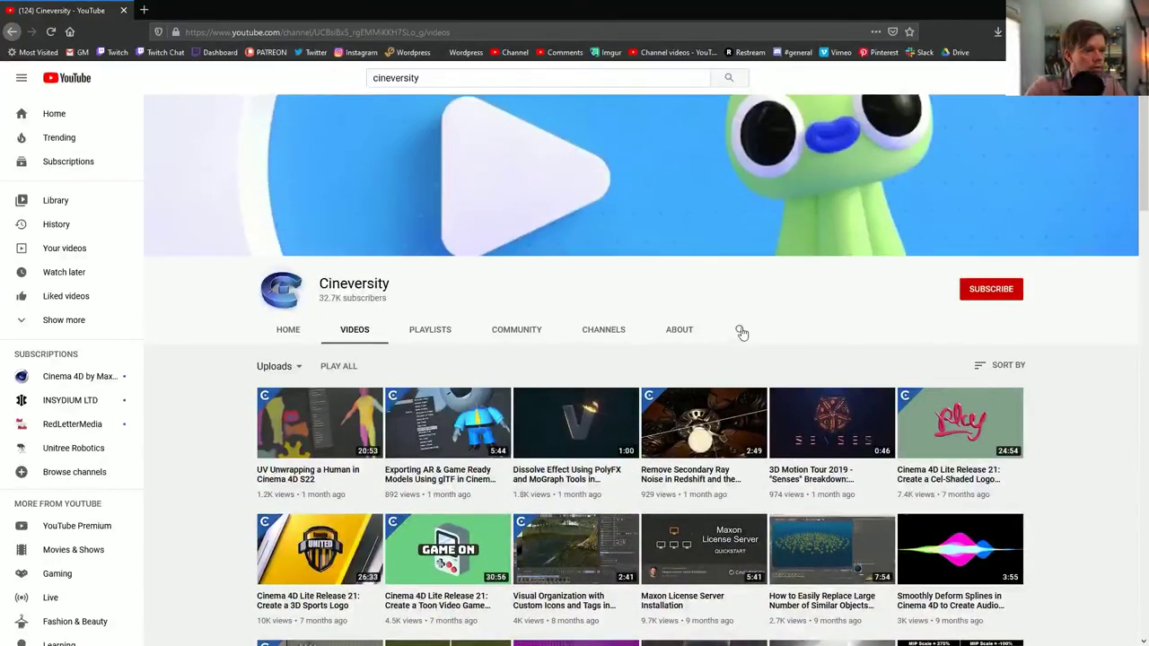
- Search within the Cineversity channel for "ragdoll" and close that browser tab
{"action": "left_click", "coordinate": [740, 329]}
{"action": "type", "text": "ragdoll"}
{"action": "key", "text": "Return"}
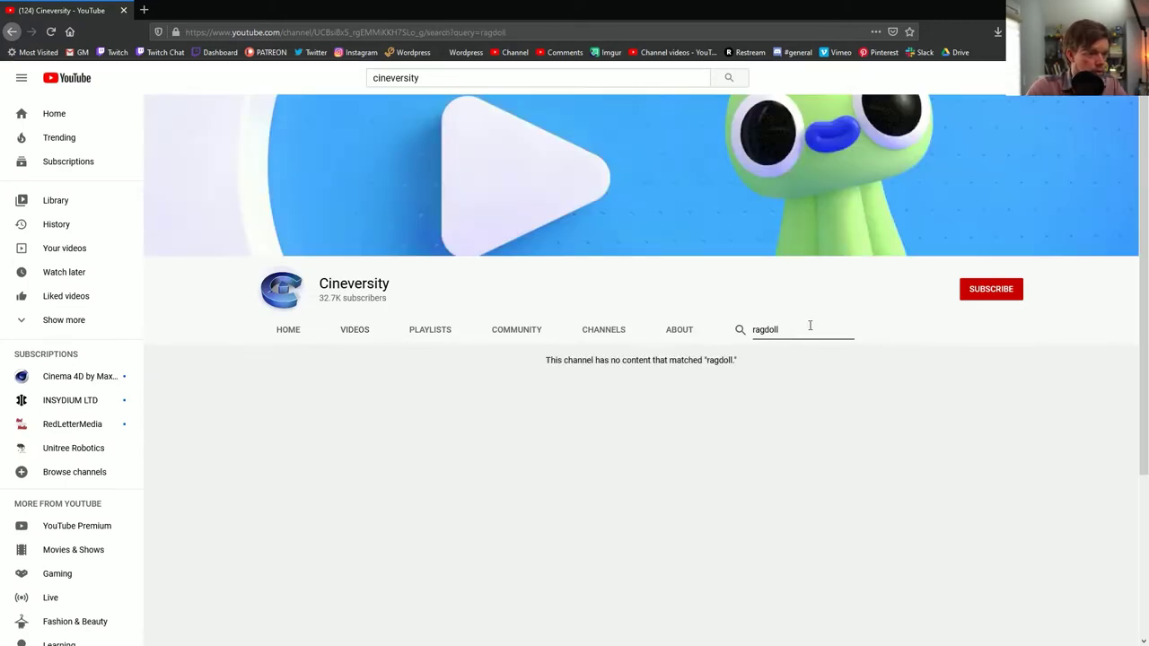
{"action": "left_click", "coordinate": [707, 335]}
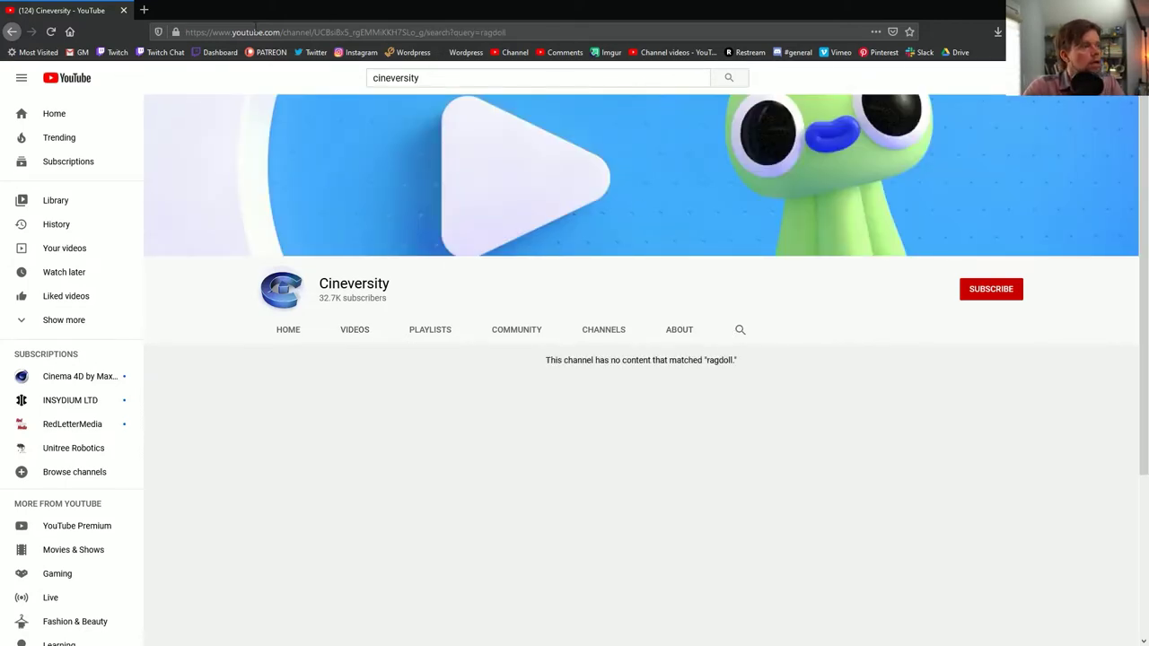
{"action": "left_click", "coordinate": [123, 10]}
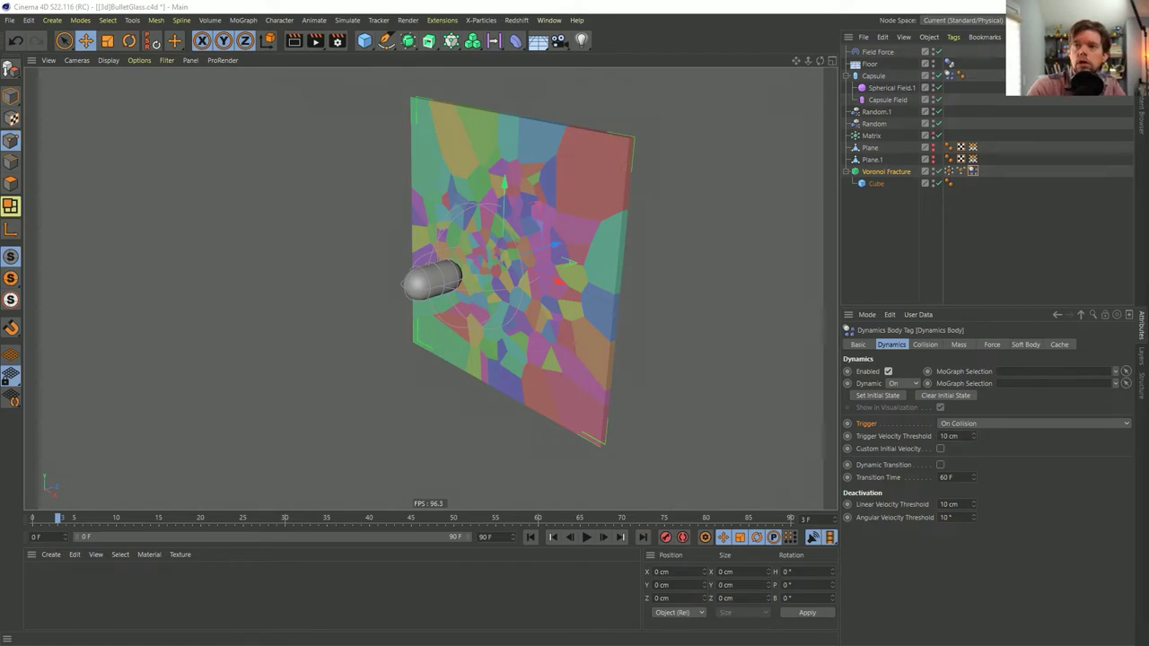
- Switch back to the web browser and search YouTube for "maxon"
{"action": "key", "text": "alt+Tab"}
{"action": "left_click", "coordinate": [272, 198]}
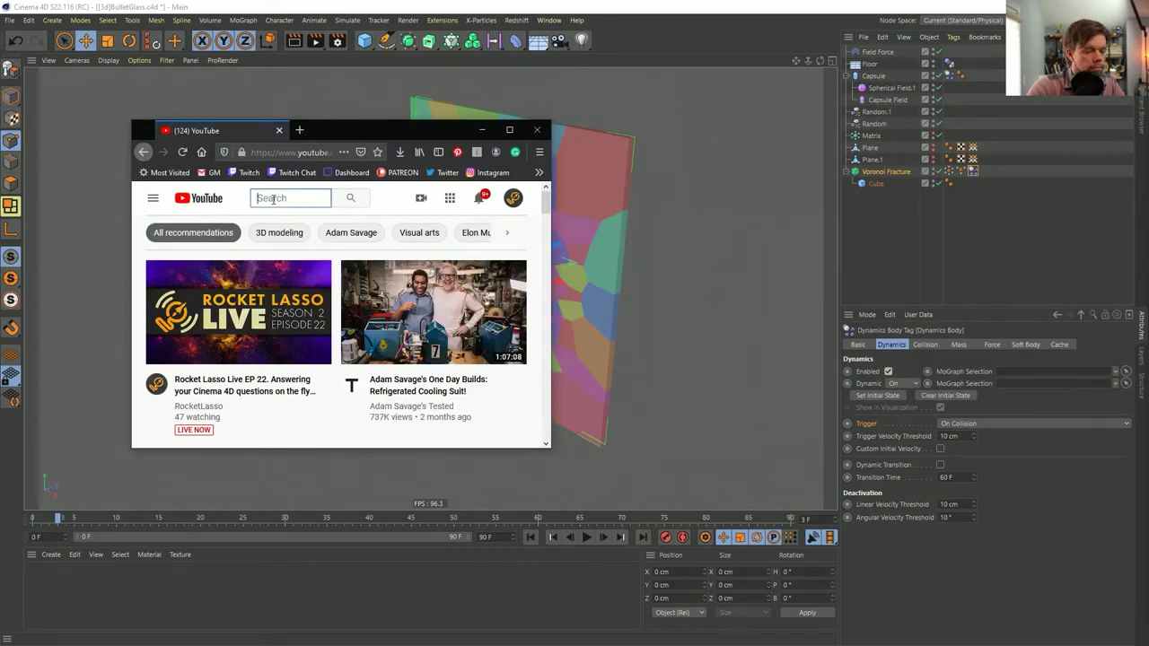
{"action": "type", "text": "maxon"}
{"action": "key", "text": "Return"}
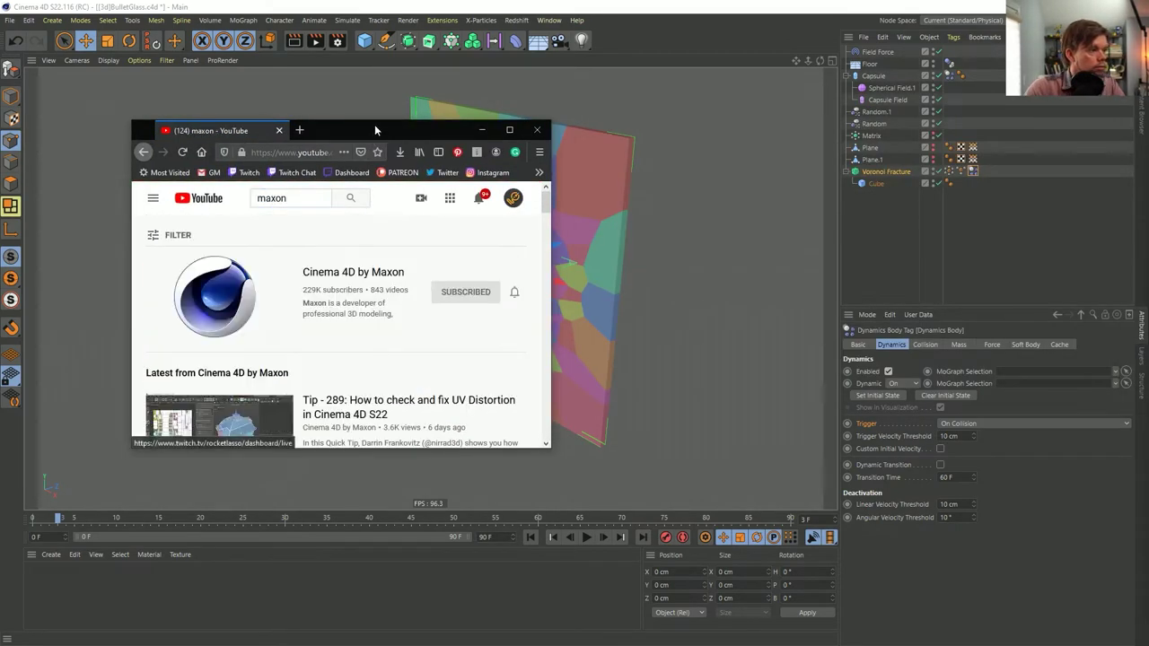
- Maximize the browser window and open the Cinema 4D by Maxon channel's uploaded videos
{"action": "left_click_drag", "start_coordinate": [374, 124], "coordinate": [332, 7]}
{"action": "left_click", "coordinate": [341, 188]}
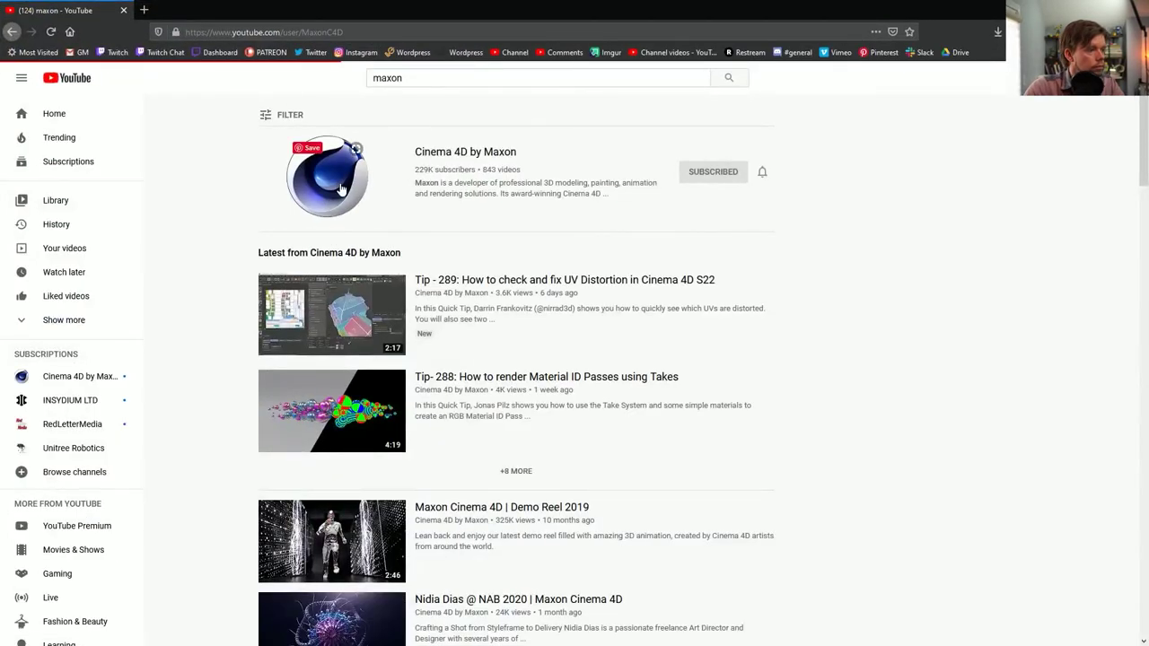
{"action": "left_click", "coordinate": [363, 218]}
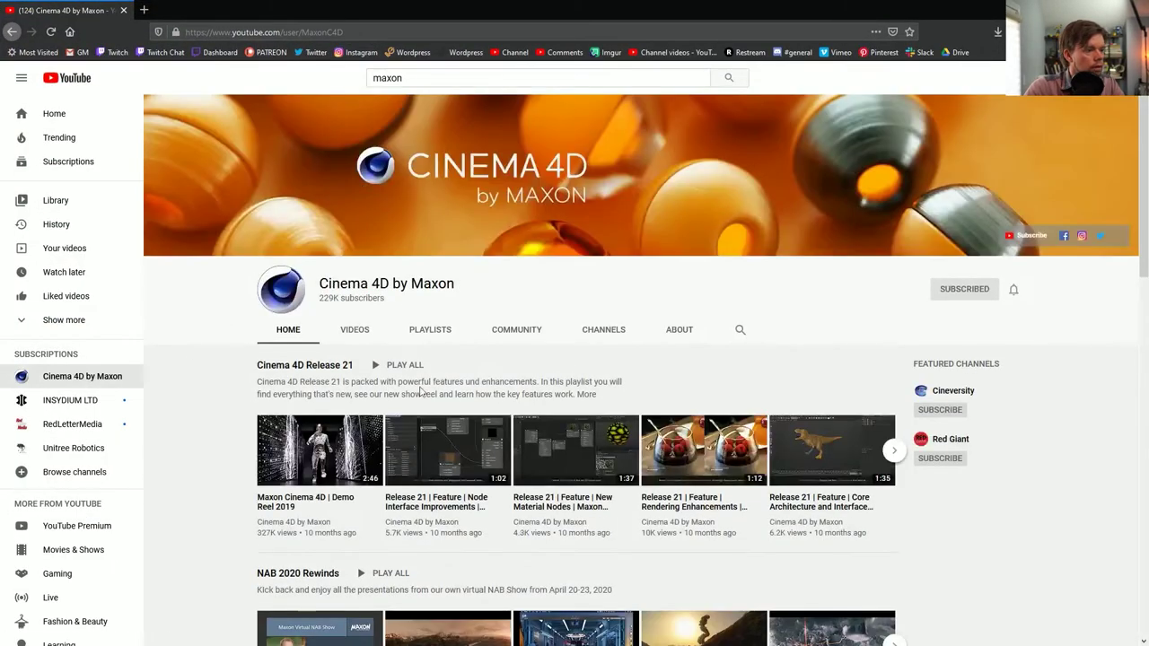
{"action": "left_click", "coordinate": [358, 334]}
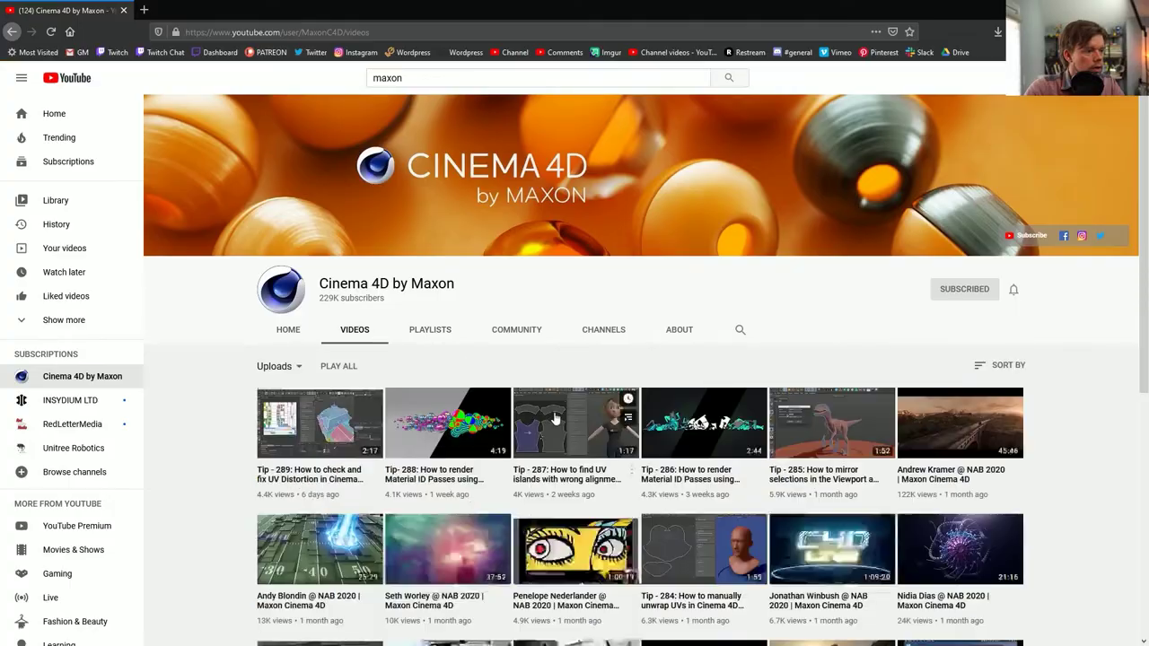
- Look through the Cinema 4D by Maxon uploads for quick tips and NAB 2020 presentations
{"action": "scroll", "coordinate": [579, 403], "scroll_direction": "down", "scroll_amount": 5}
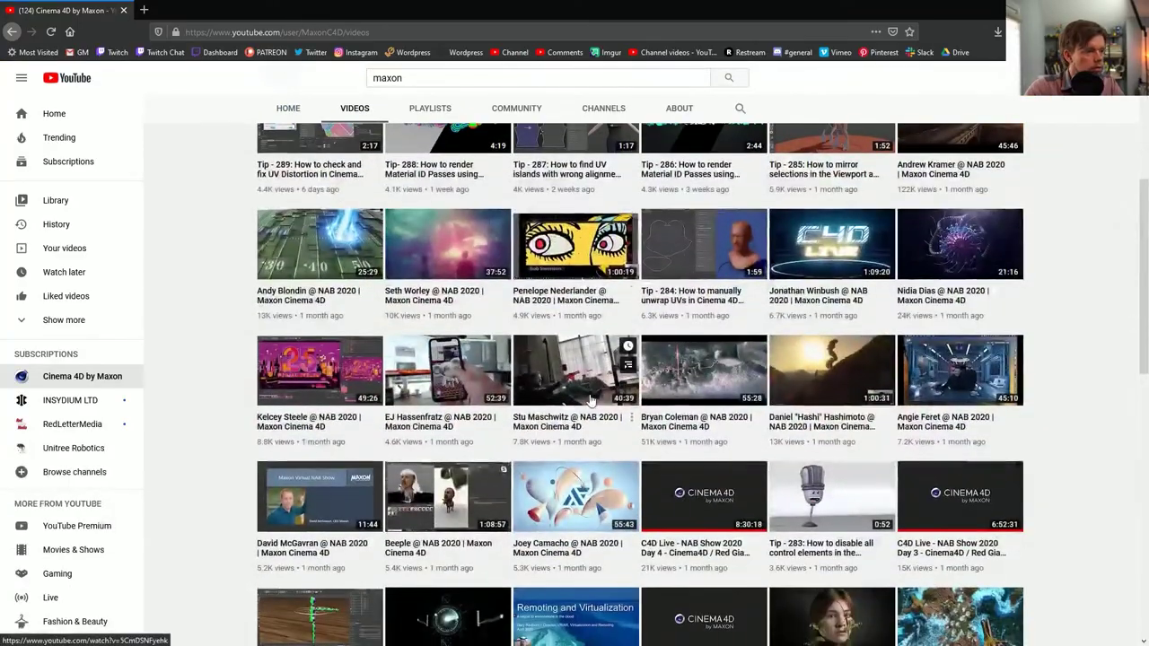
{"action": "scroll", "coordinate": [591, 400], "scroll_direction": "down", "scroll_amount": 3}
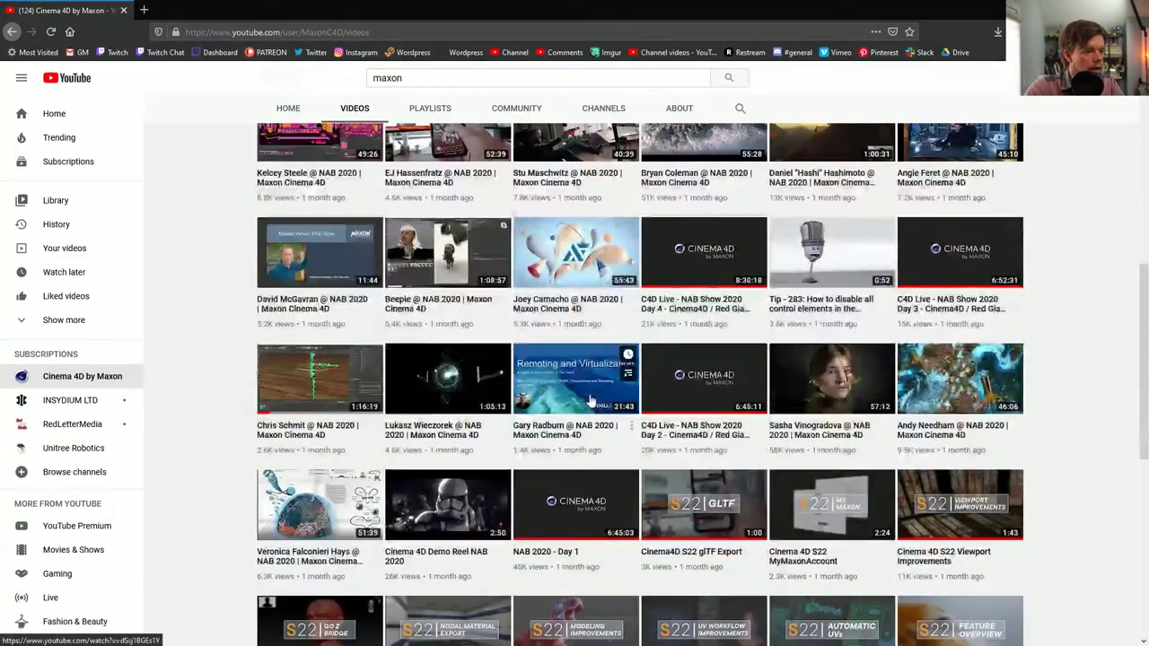
{"action": "scroll", "coordinate": [292, 391], "scroll_direction": "down", "scroll_amount": 4}
{"action": "scroll", "coordinate": [260, 386], "scroll_direction": "down", "scroll_amount": 3}
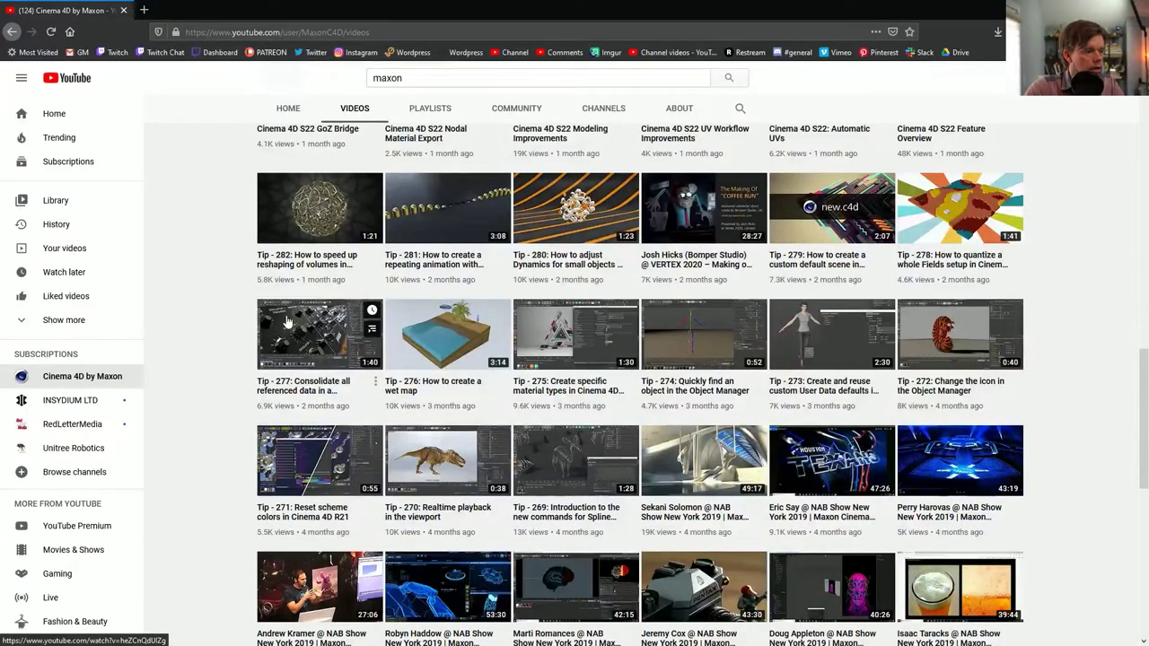
{"action": "scroll", "coordinate": [296, 321], "scroll_direction": "up", "scroll_amount": 5}
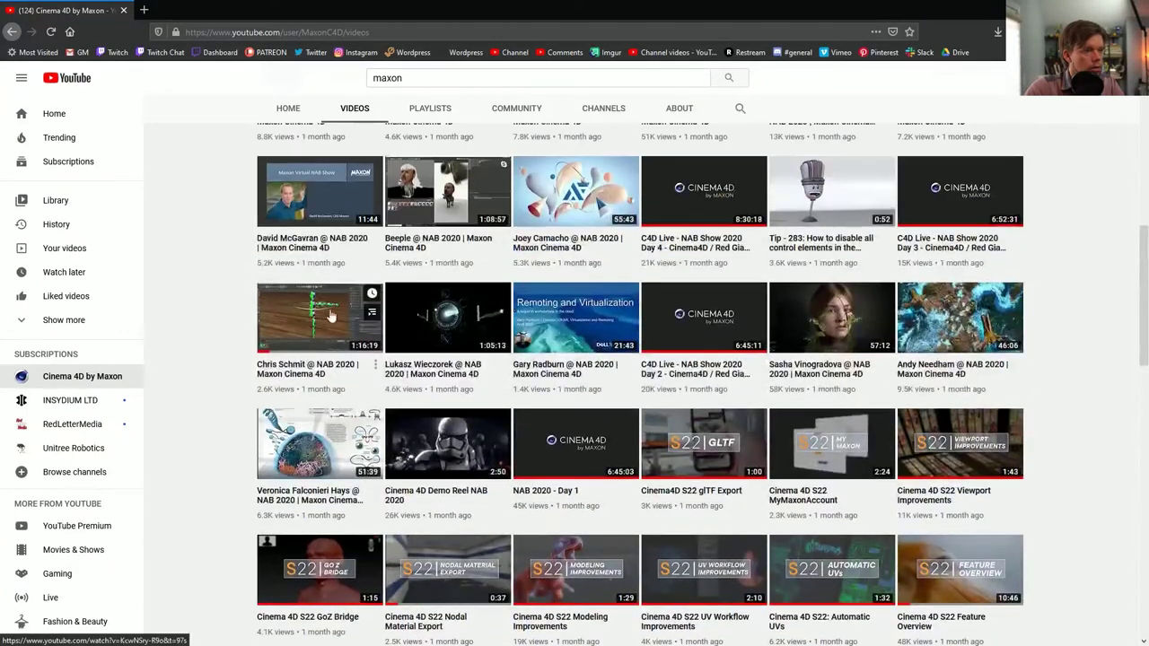
{"action": "scroll", "coordinate": [644, 285], "scroll_direction": "up", "scroll_amount": 5}
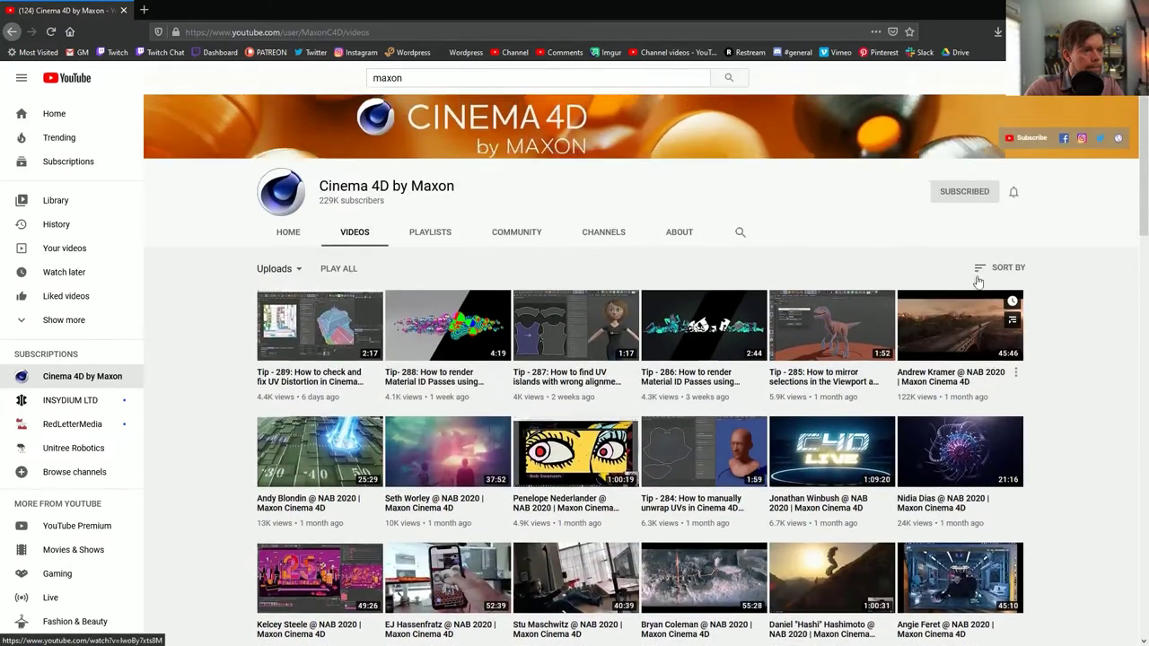
- Search within the Cinema 4D by Maxon channel for "ragdoll" and open the NAB 2020 presentation on ragdoll characters
{"action": "scroll", "coordinate": [981, 315], "scroll_direction": "up", "scroll_amount": 1}
{"action": "left_click", "coordinate": [740, 330]}
{"action": "type", "text": "ragdoll"}
{"action": "key", "text": "Return"}
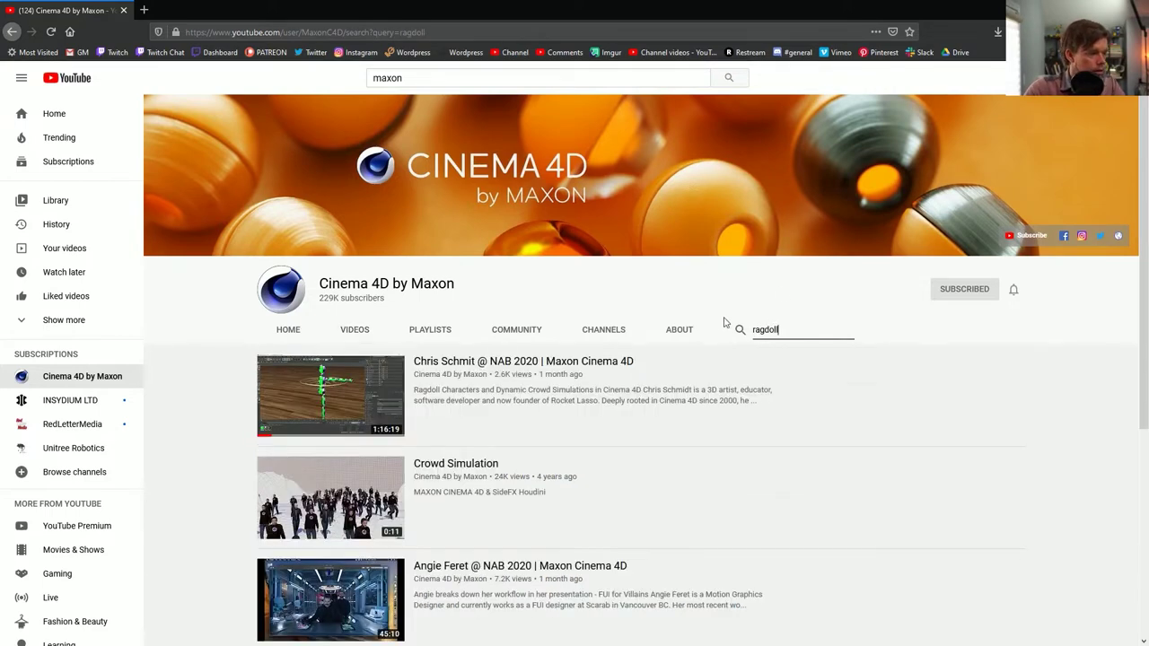
{"action": "left_click", "coordinate": [334, 415]}
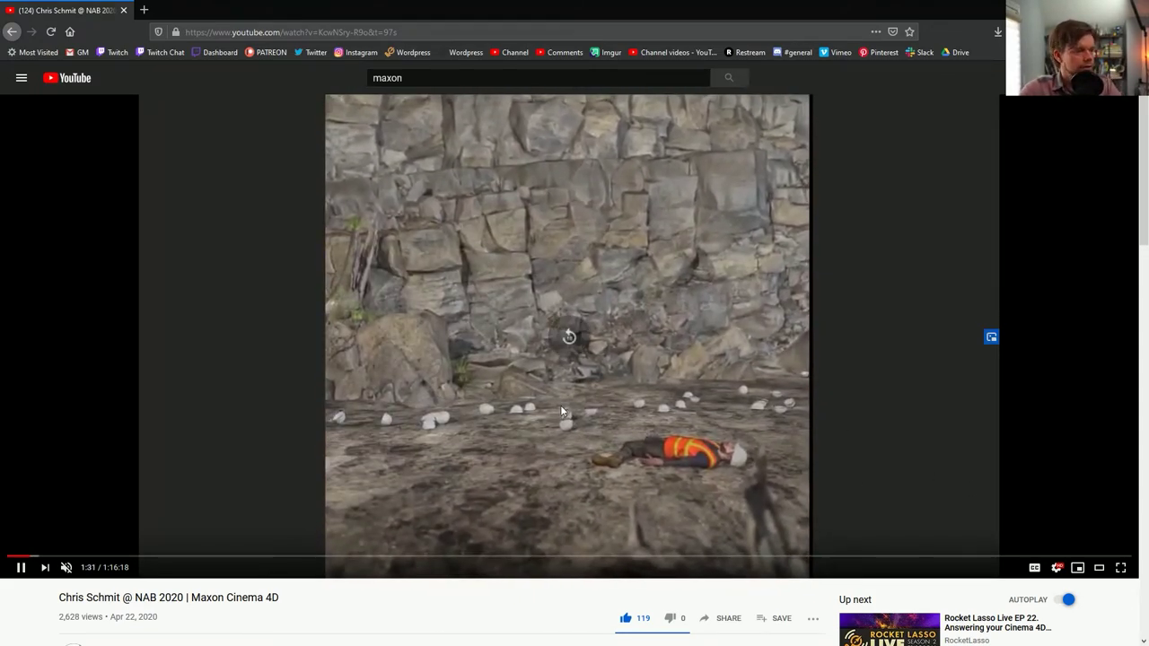
- Replay the tumbling ragdoll crowd clip twice and pause the video at 1:40
{"action": "key", "text": "j"}
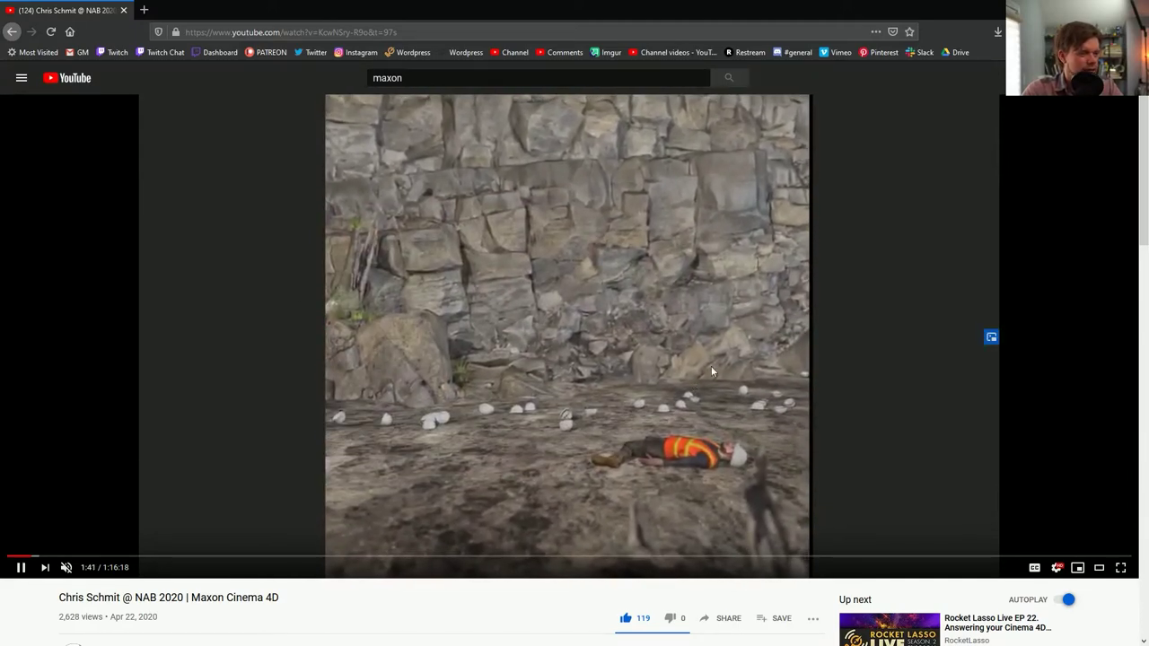
{"action": "key", "text": "j"}
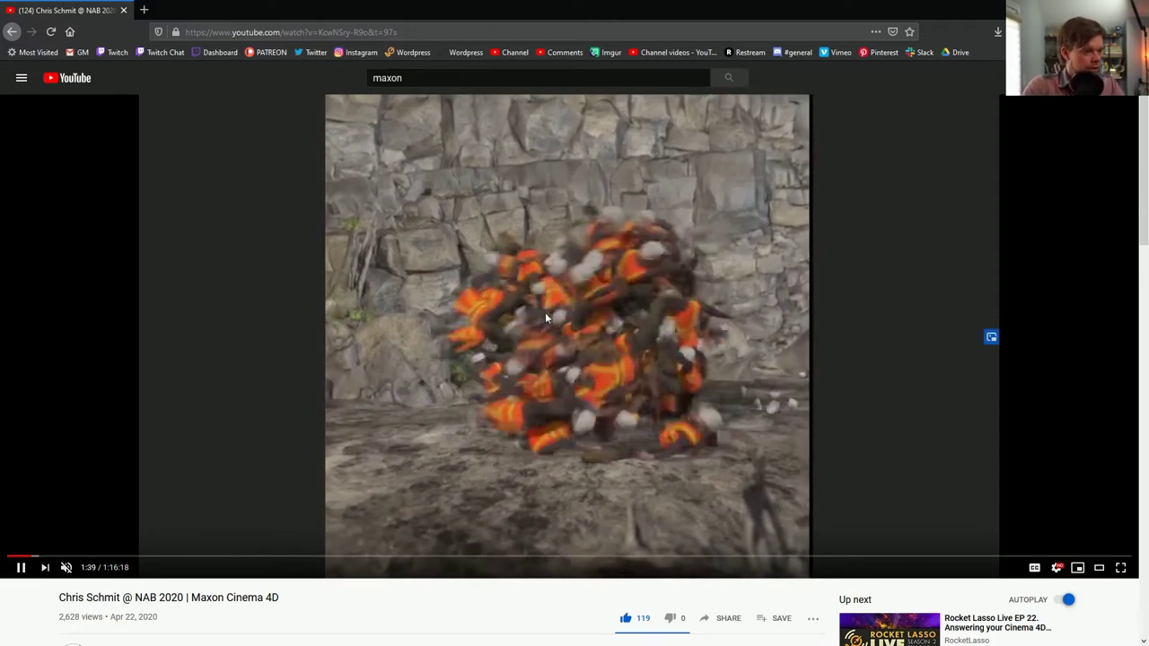
{"action": "left_click", "coordinate": [567, 305]}
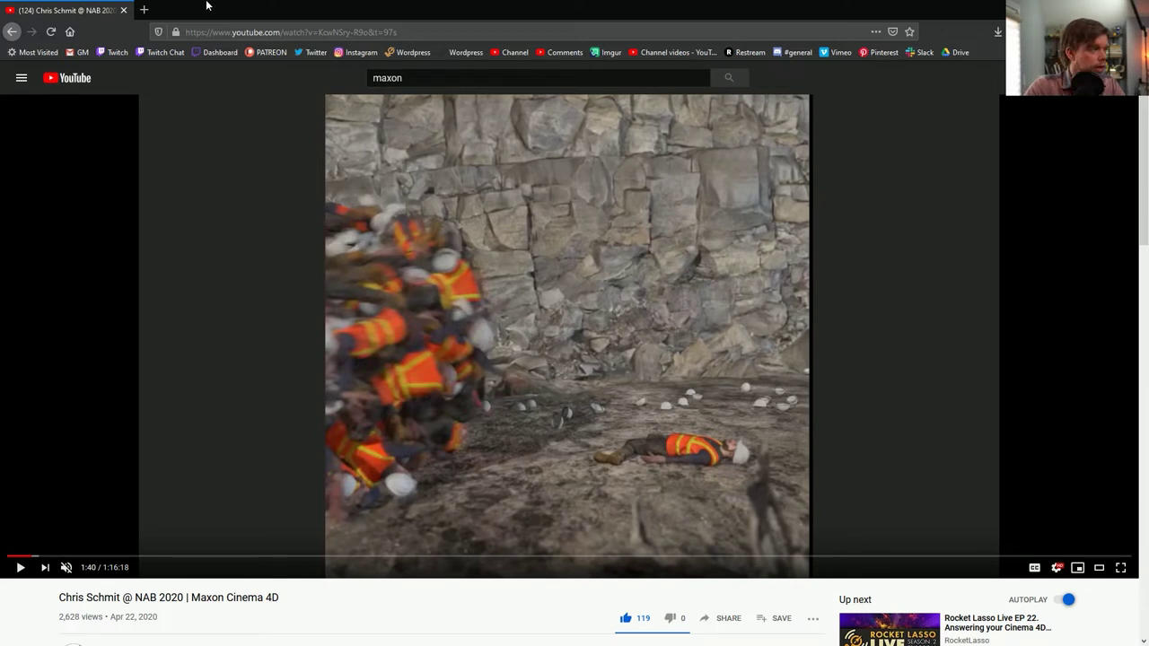
- Select the presentation video's web address, and switch back to Cinema 4D
{"action": "key", "text": "ctrl+l"}
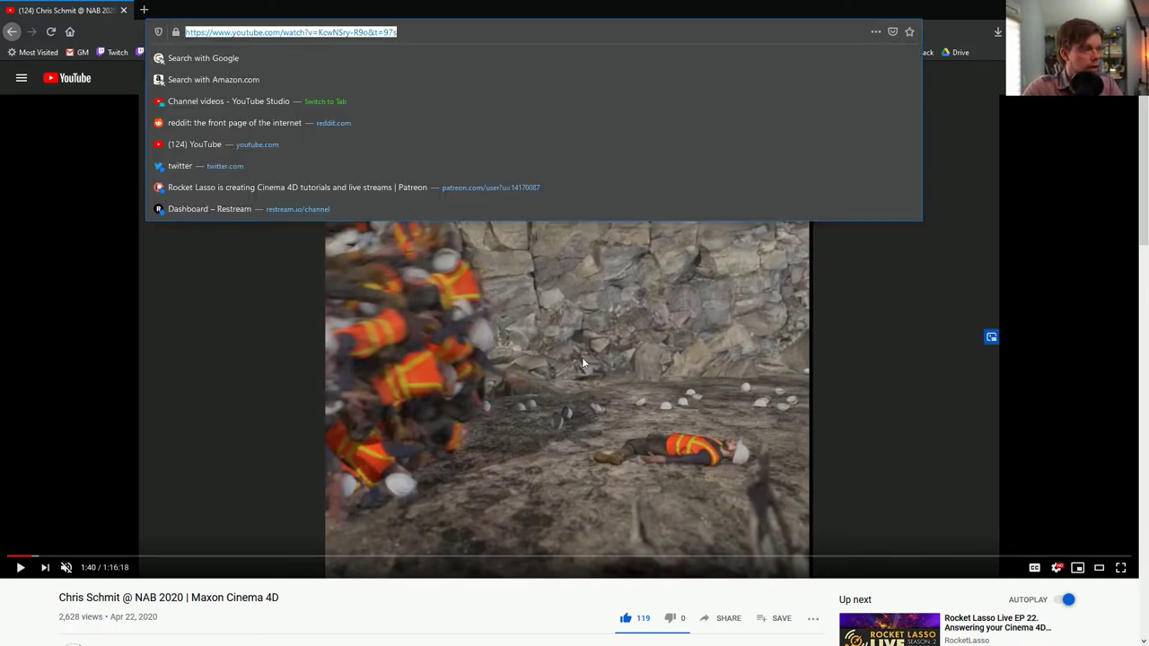
{"action": "key", "text": "Escape"}
{"action": "left_click", "coordinate": [538, 78]}
{"action": "type", "text": "maxon"}
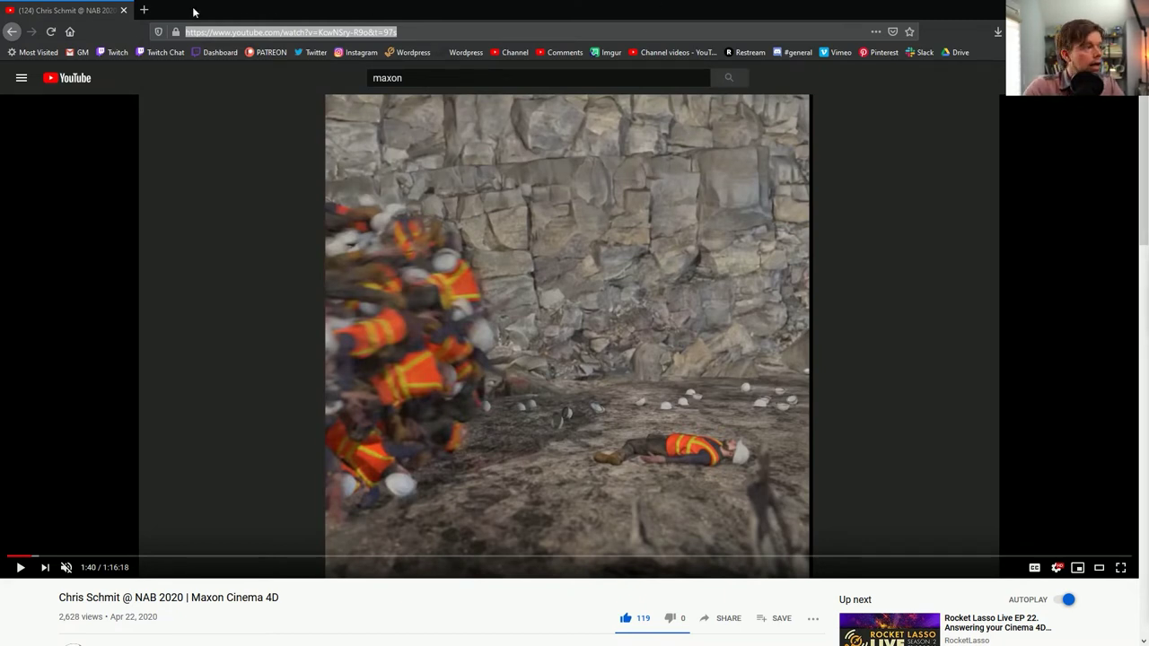
{"action": "key", "text": "alt+Tab"}
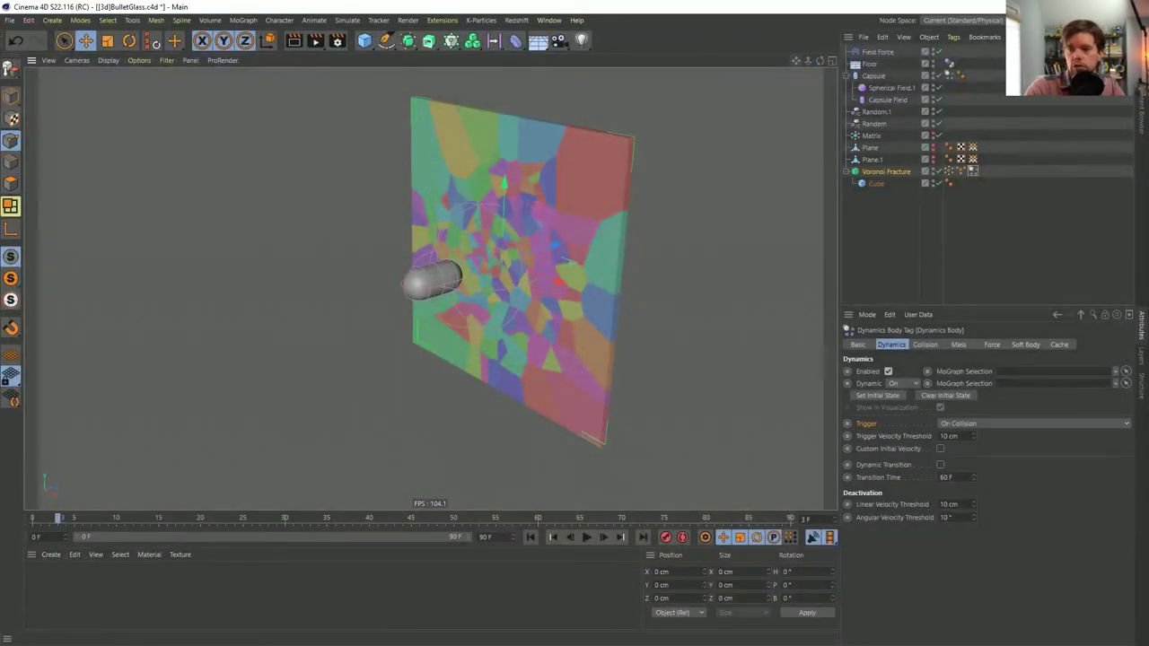
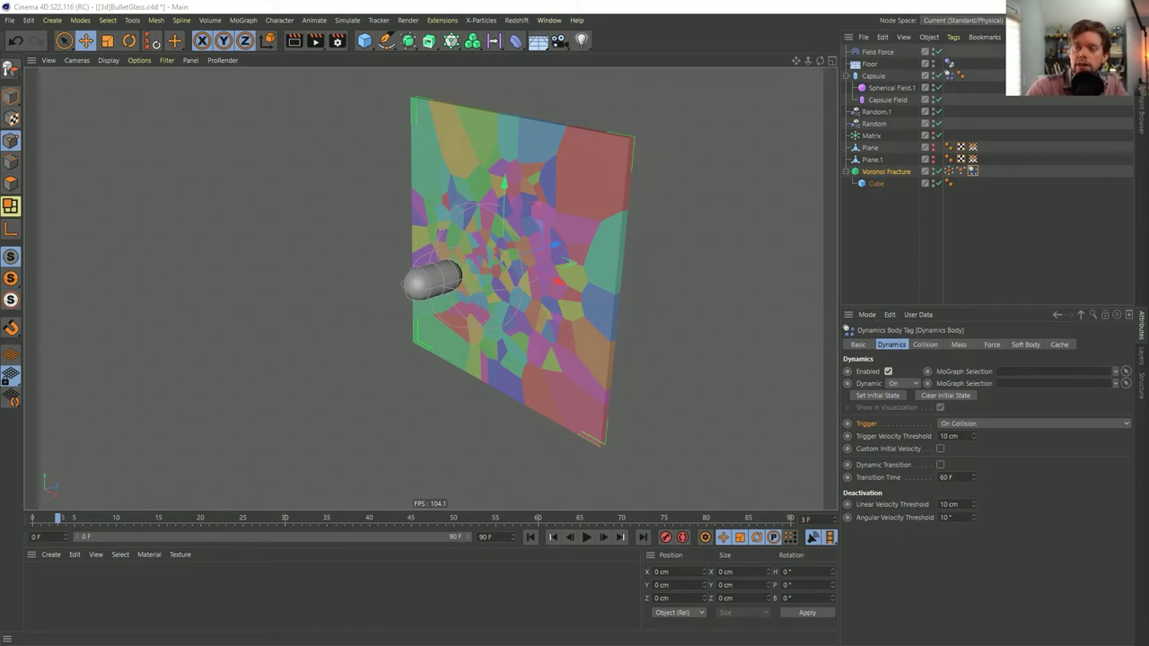
- Switch to the browser window showing the Evolution of Sleep project on Behance and enlarge it
{"action": "key", "text": "alt+Tab"}
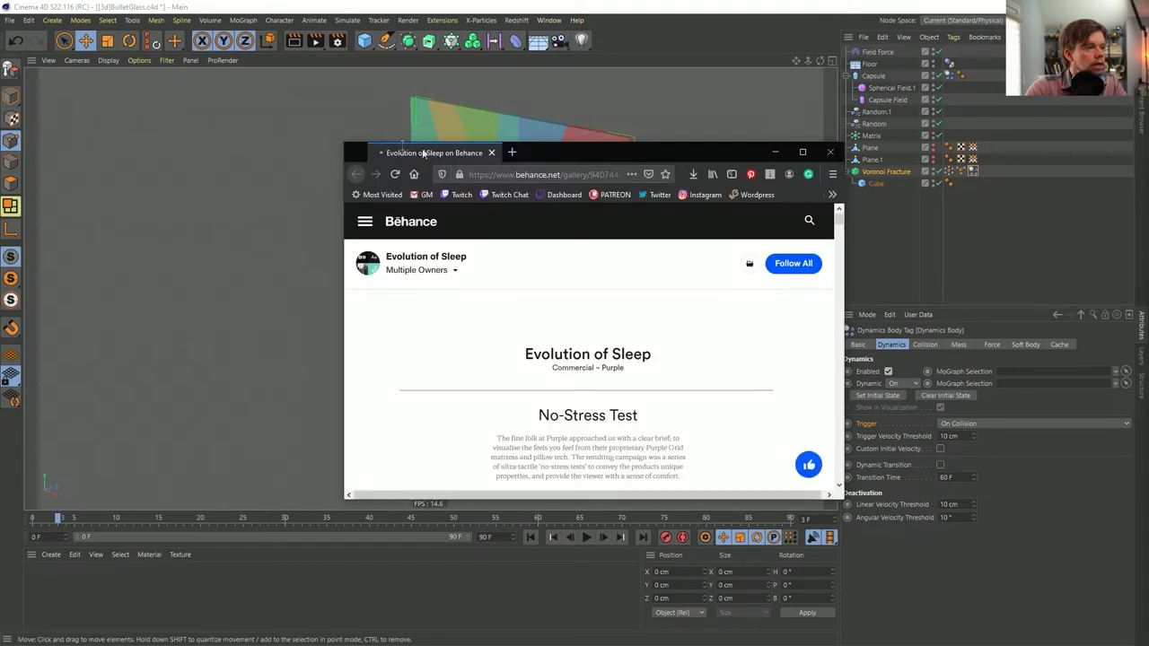
{"action": "left_click_drag", "start_coordinate": [545, 152], "coordinate": [238, 40]}
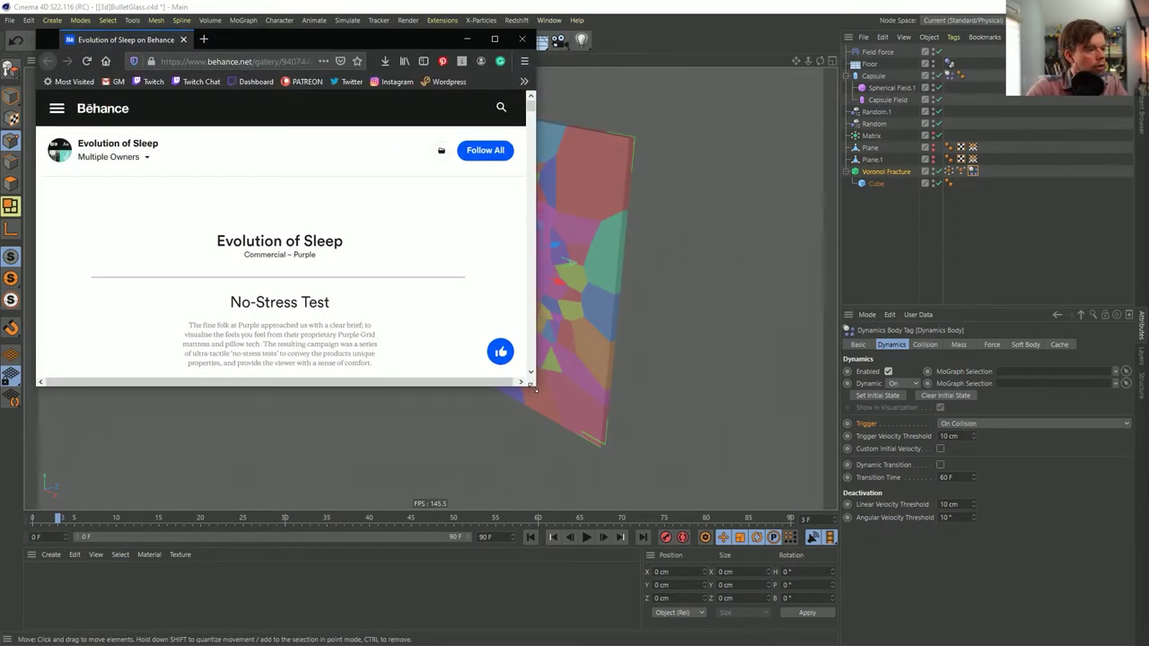
{"action": "left_click_drag", "start_coordinate": [536, 390], "coordinate": [1006, 550]}
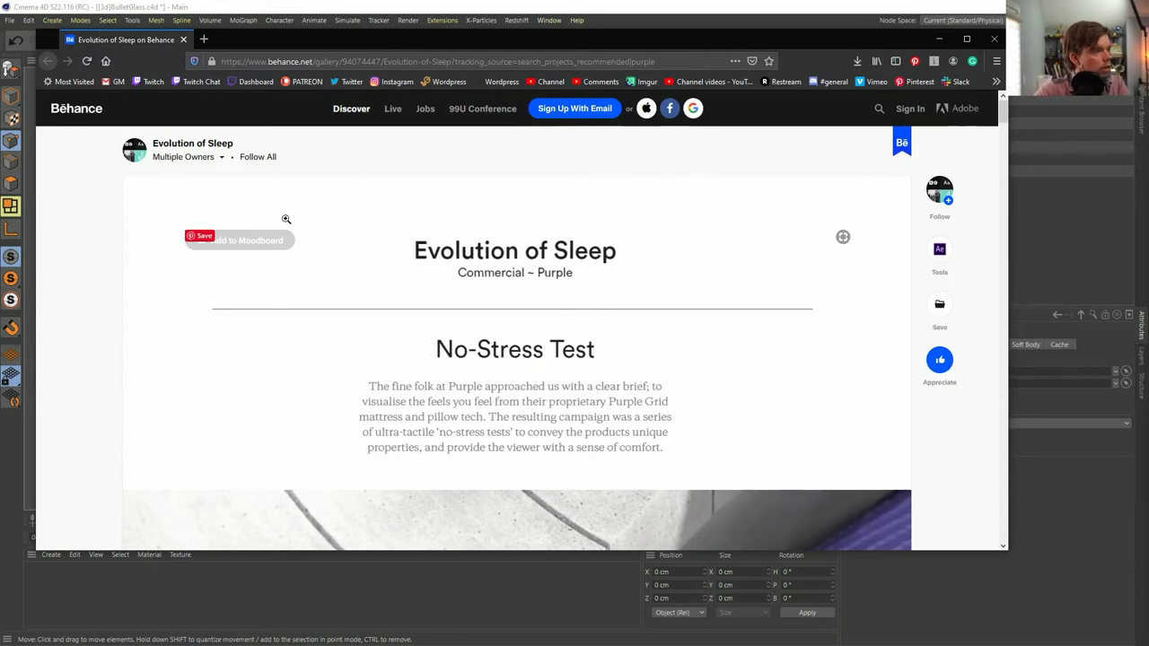
- Look through the list of owners of the Evolution of Sleep project and skim its first images
{"action": "mouse_move", "coordinate": [178, 161]}
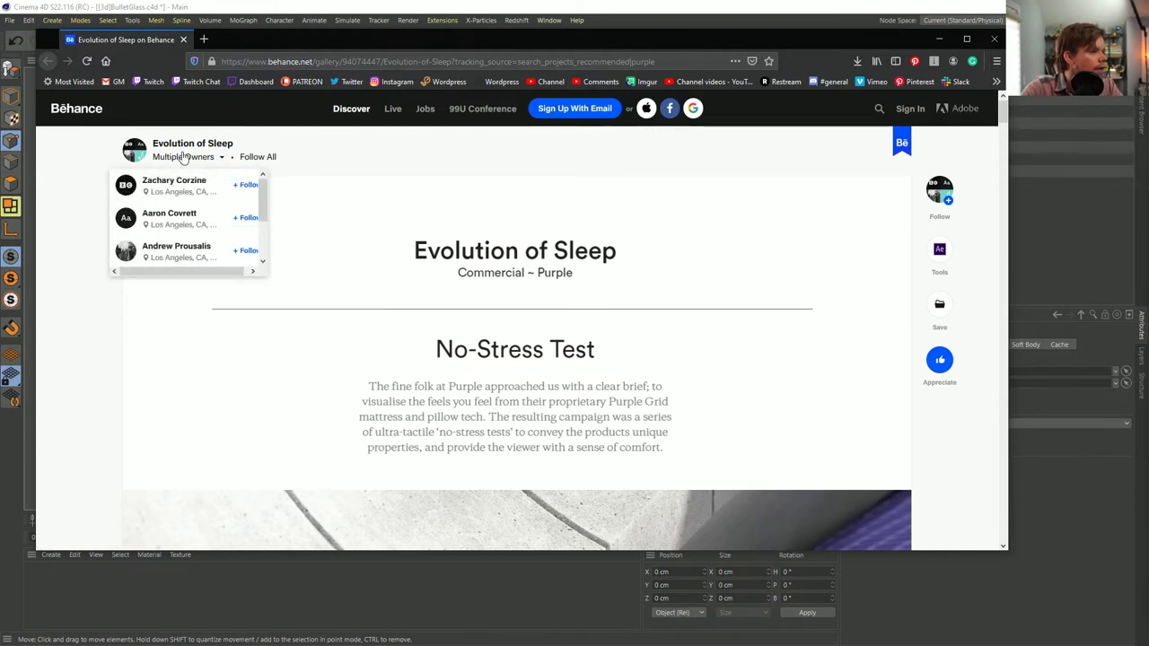
{"action": "scroll", "coordinate": [265, 231], "scroll_direction": "down", "scroll_amount": 1}
{"action": "left_click_drag", "start_coordinate": [265, 231], "coordinate": [264, 243]}
{"action": "scroll", "coordinate": [158, 224], "scroll_direction": "up", "scroll_amount": 2}
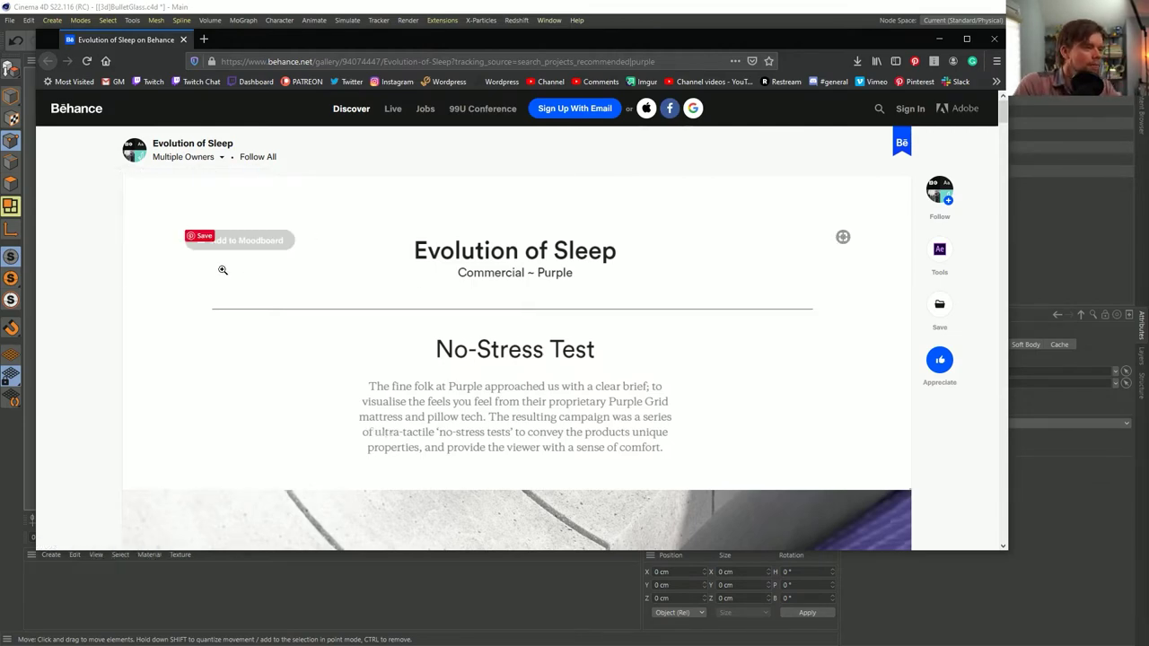
{"action": "scroll", "coordinate": [226, 290], "scroll_direction": "down", "scroll_amount": 10}
{"action": "scroll", "coordinate": [263, 285], "scroll_direction": "down", "scroll_amount": 10}
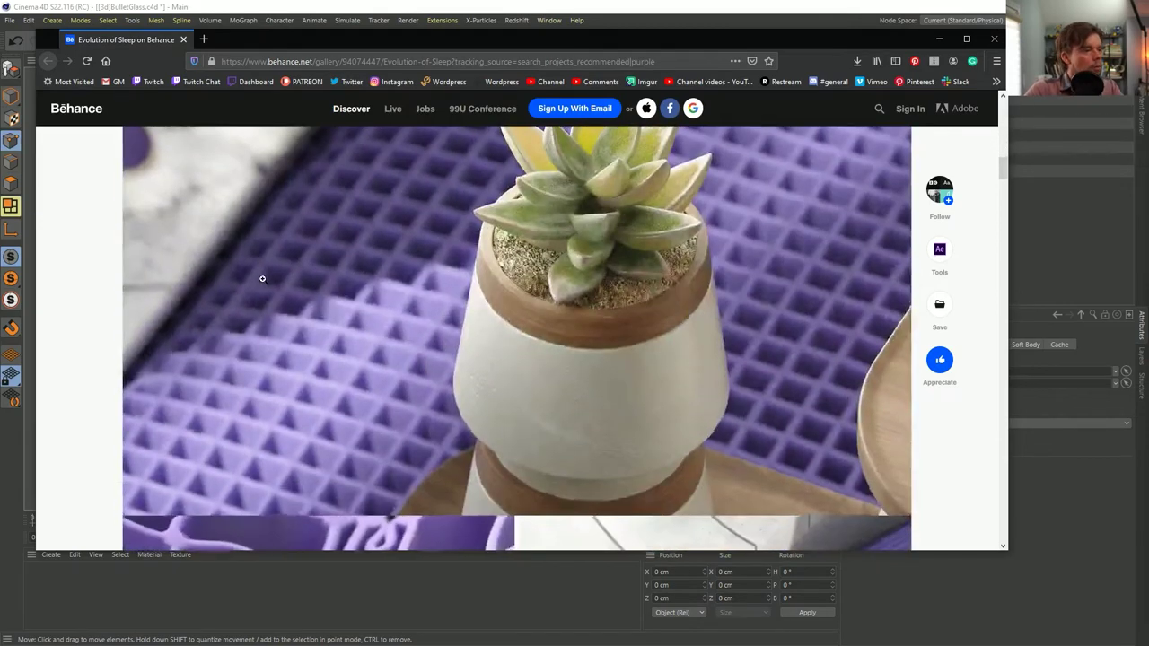
{"action": "scroll", "coordinate": [503, 219], "scroll_direction": "up", "scroll_amount": 10}
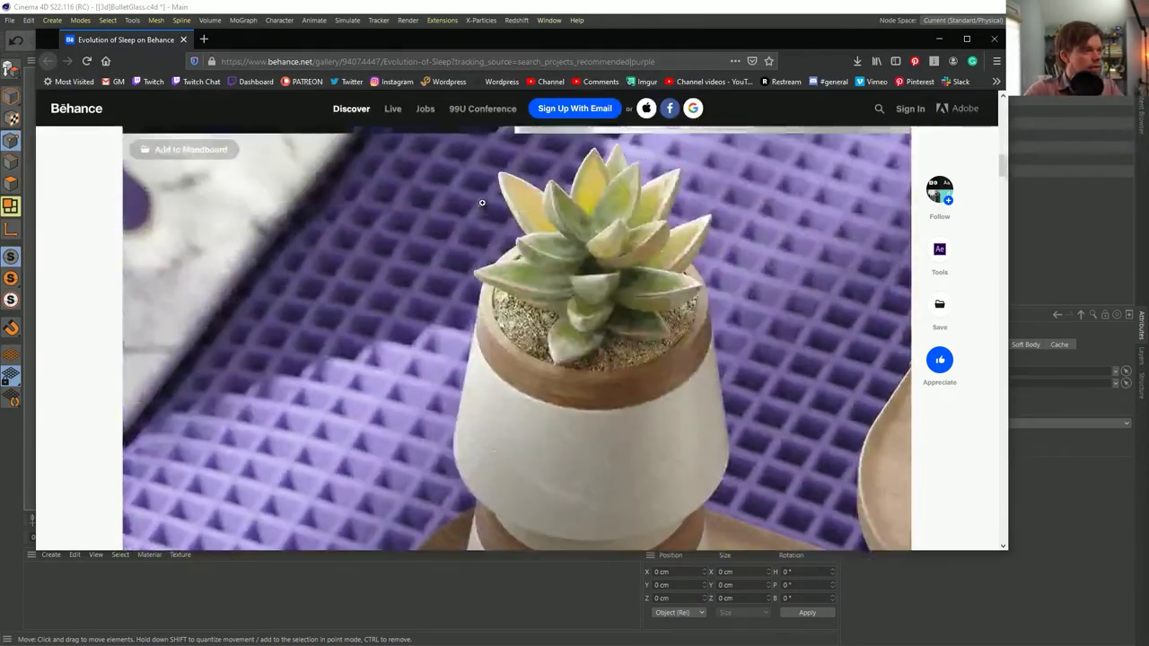
{"action": "scroll", "coordinate": [482, 208], "scroll_direction": "up", "scroll_amount": 5}
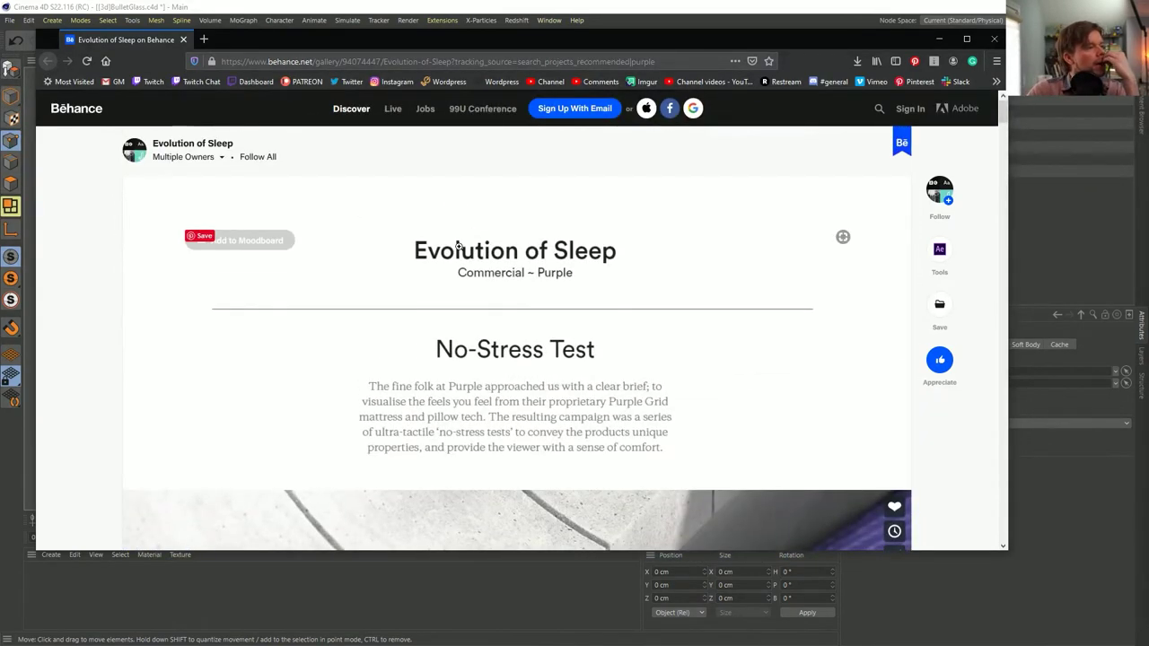
{"action": "left_click", "coordinate": [221, 157]}
{"action": "scroll", "coordinate": [221, 216], "scroll_direction": "down", "scroll_amount": 2}
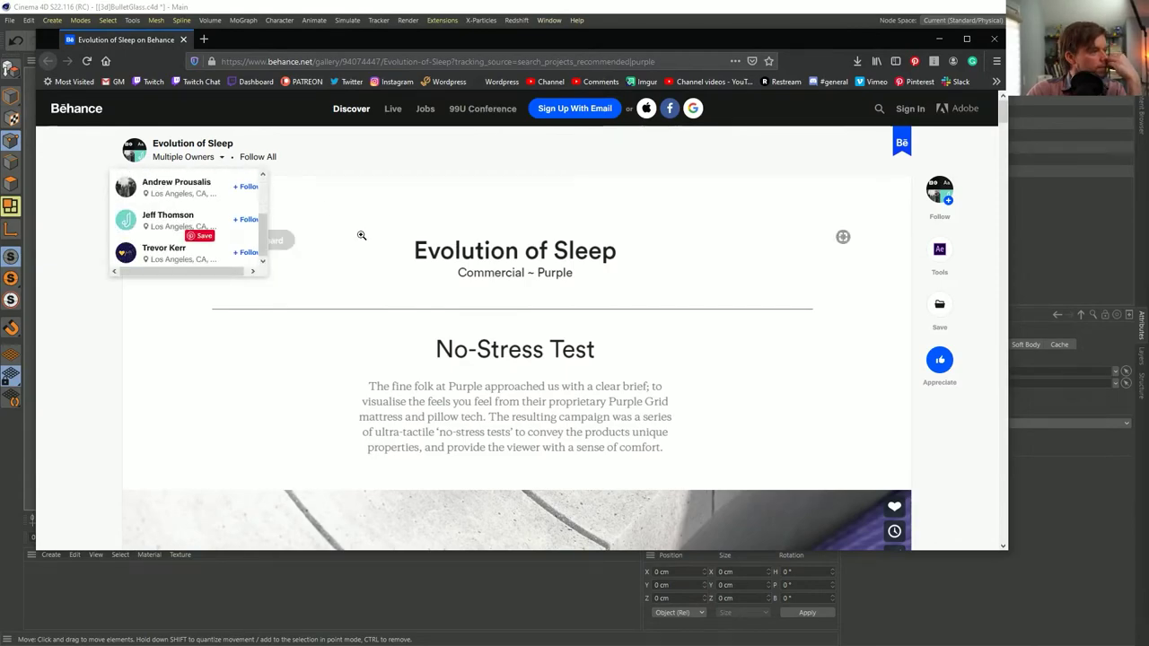
- Examine the project's renders of the purple mattress grid deforming under objects
{"action": "scroll", "coordinate": [369, 249], "scroll_direction": "down", "scroll_amount": 3}
{"action": "scroll", "coordinate": [341, 261], "scroll_direction": "down", "scroll_amount": 2}
{"action": "scroll", "coordinate": [325, 269], "scroll_direction": "up", "scroll_amount": 2}
{"action": "scroll", "coordinate": [326, 269], "scroll_direction": "down", "scroll_amount": 8}
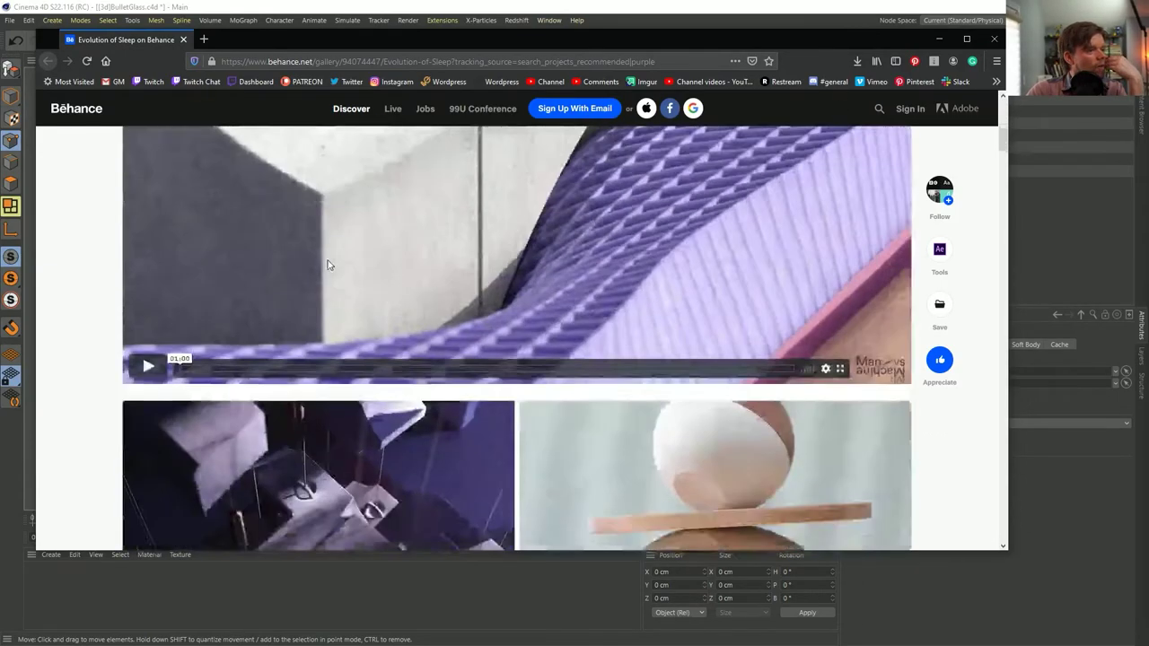
{"action": "scroll", "coordinate": [328, 258], "scroll_direction": "down", "scroll_amount": 8}
{"action": "scroll", "coordinate": [343, 253], "scroll_direction": "up", "scroll_amount": 4}
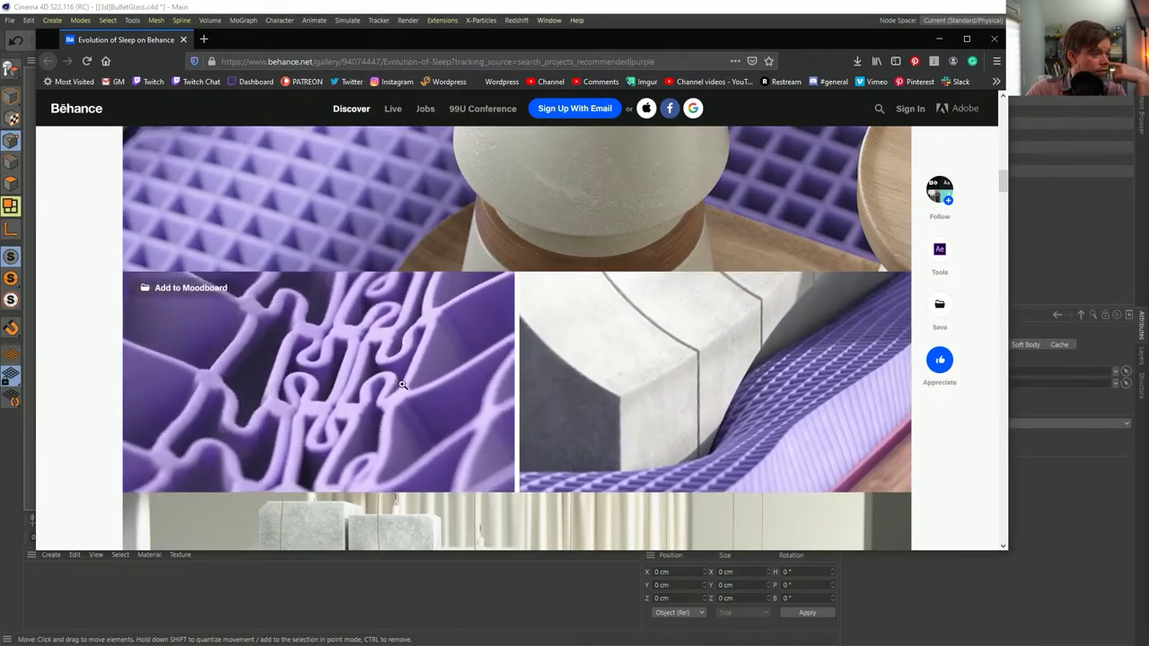
{"action": "scroll", "coordinate": [402, 384], "scroll_direction": "down", "scroll_amount": 8}
{"action": "scroll", "coordinate": [413, 384], "scroll_direction": "down", "scroll_amount": 10}
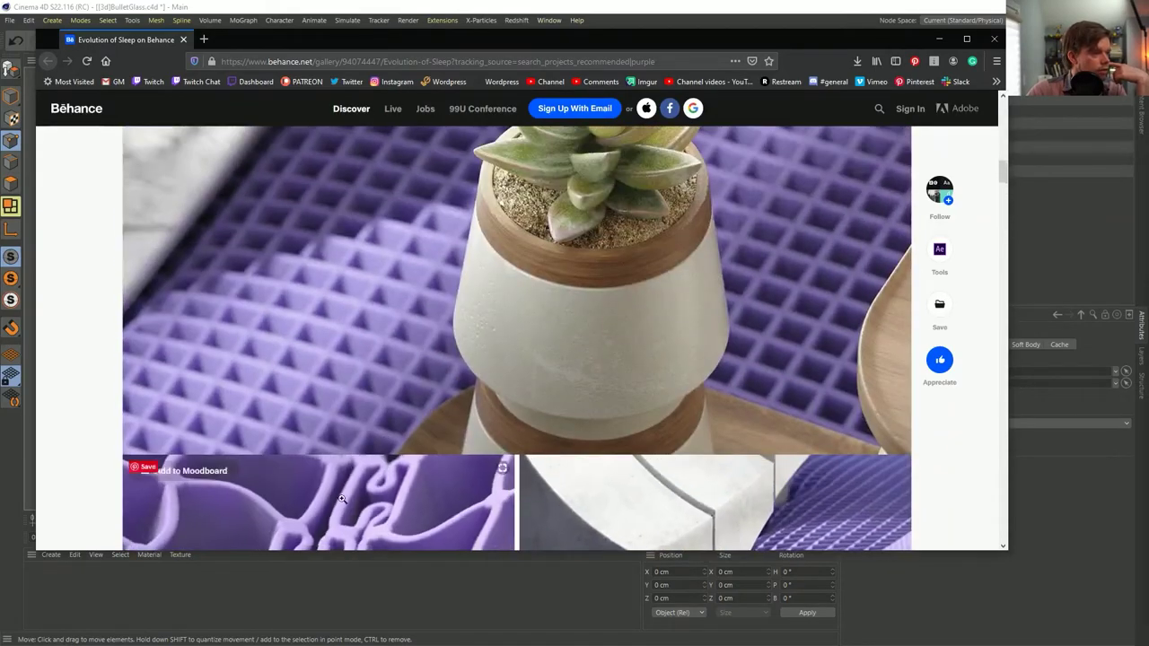
{"action": "scroll", "coordinate": [328, 487], "scroll_direction": "down", "scroll_amount": 2}
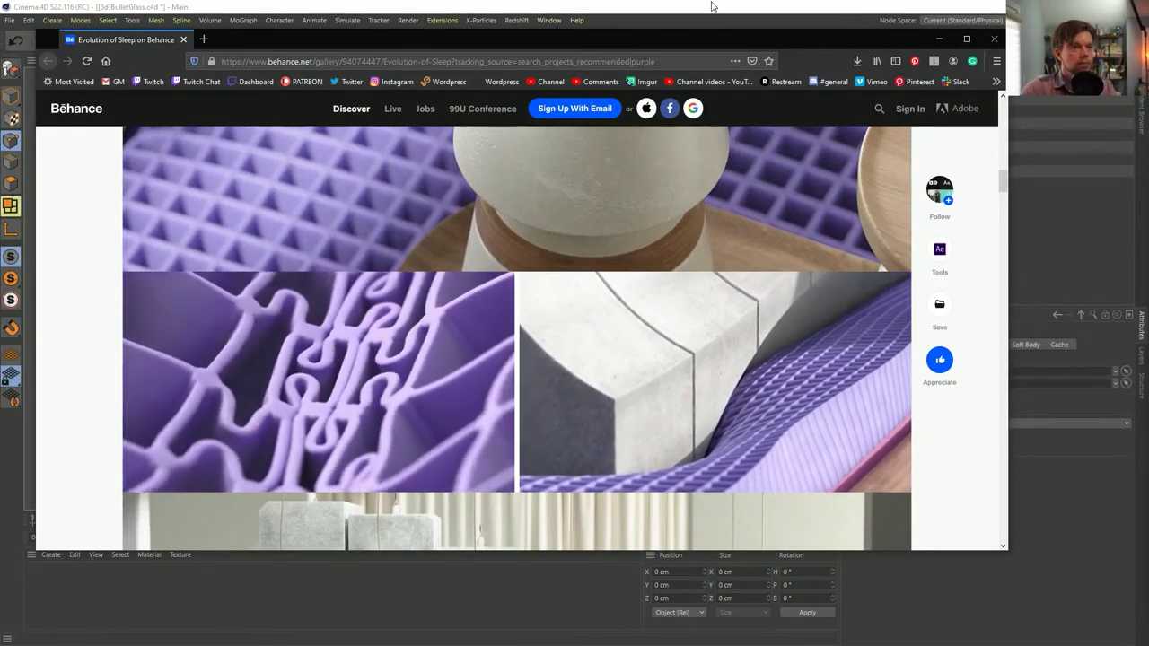
- Return to Cinema 4D and create a new empty project
{"action": "left_click_drag", "start_coordinate": [621, 45], "coordinate": [652, 100]}
{"action": "left_click", "coordinate": [646, 44]}
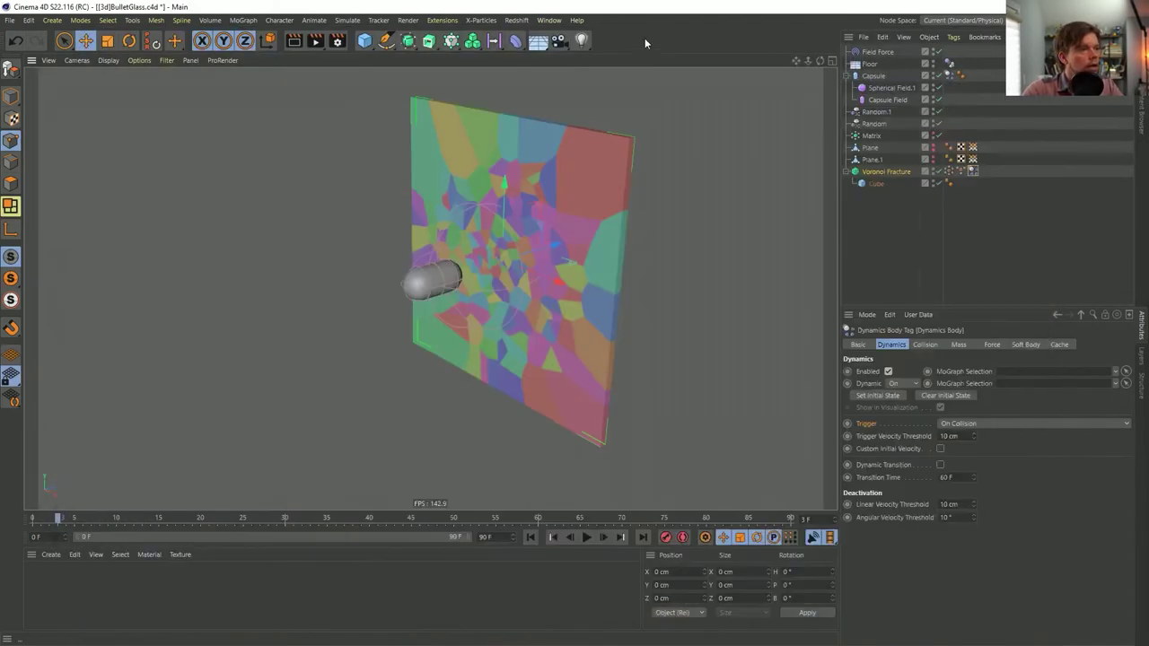
{"action": "key", "text": "ctrl+n"}
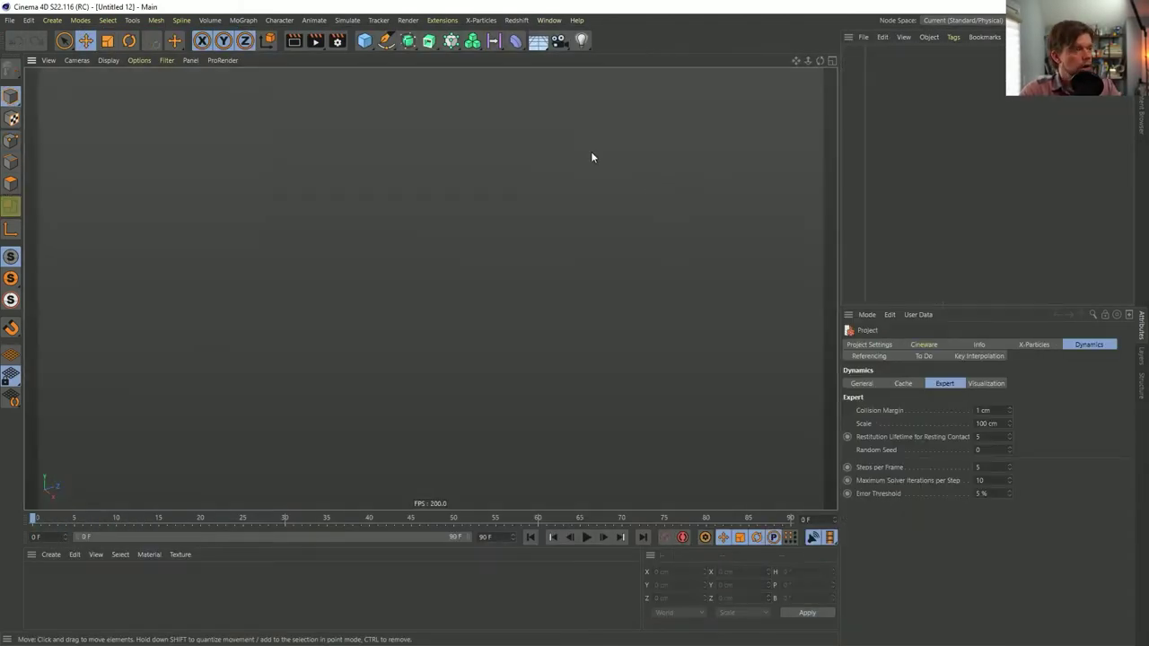
- Add a plane primitive with its default size and display it with shading lines
{"action": "left_click_drag", "start_coordinate": [373, 47], "coordinate": [451, 72]}
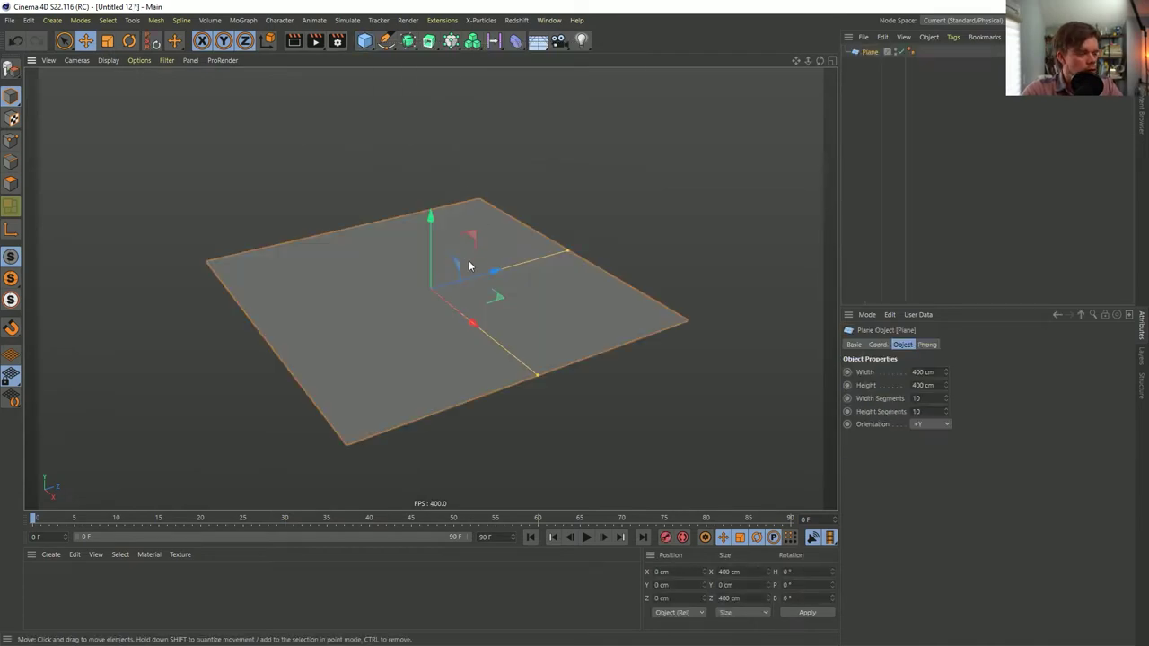
{"action": "left_click_drag", "start_coordinate": [446, 287], "coordinate": [492, 330], "text": "alt"}
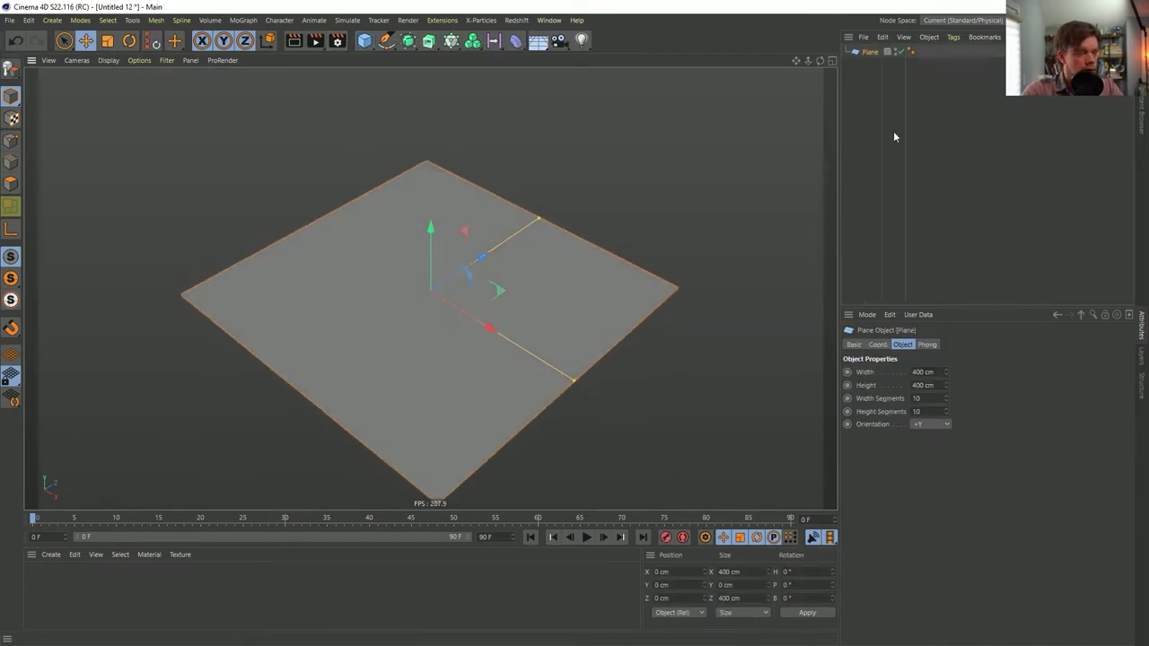
{"action": "key", "text": "n"}
{"action": "key", "text": "b"}
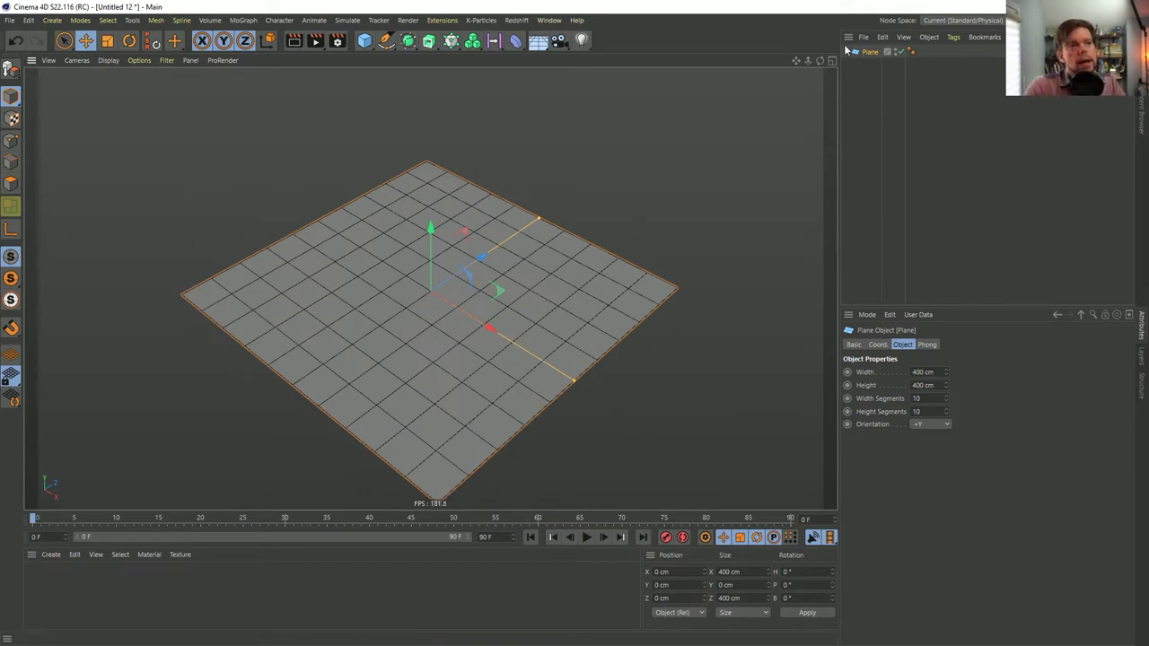
- Make the plane editable and try extruding all of its edges 50 cm upward
{"action": "key", "text": "c"}
{"action": "left_click", "coordinate": [11, 162]}
{"action": "key", "text": "ctrl+a"}
{"action": "key", "text": "d"}
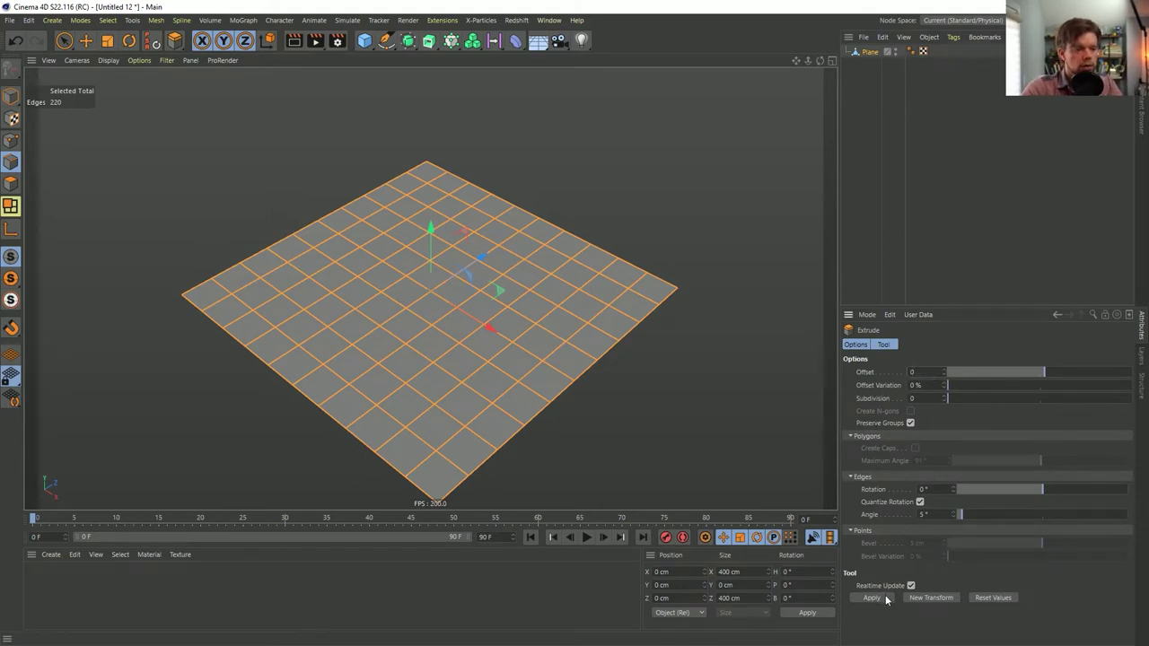
{"action": "left_click_drag", "start_coordinate": [431, 225], "coordinate": [441, 197]}
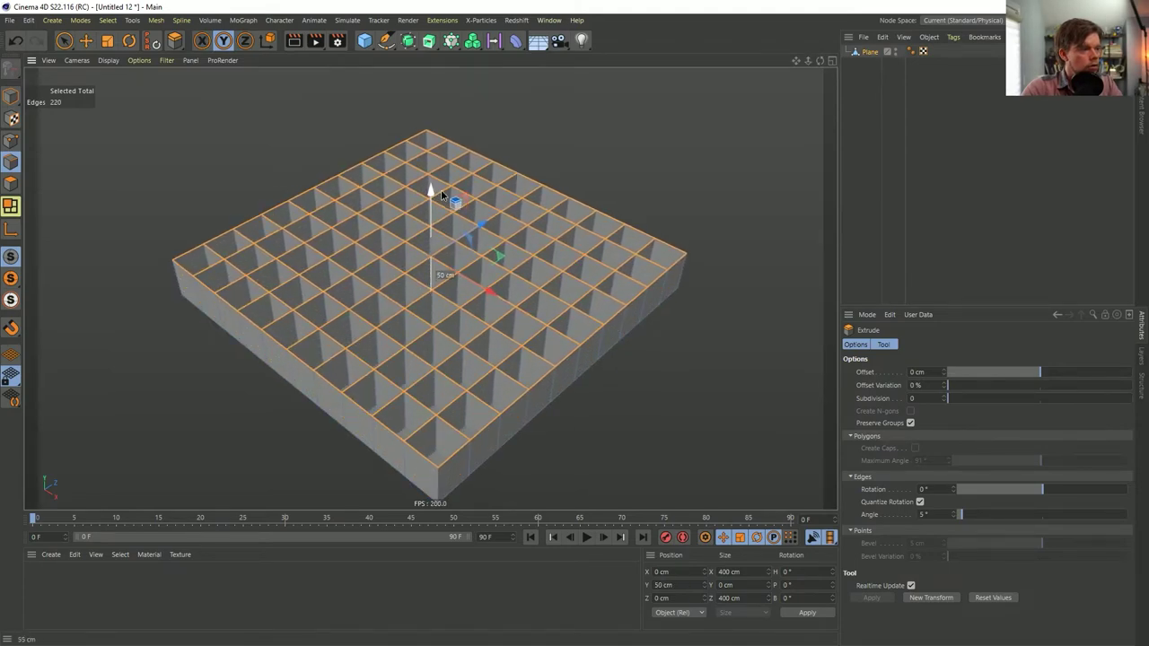
{"action": "left_click_drag", "start_coordinate": [481, 359], "coordinate": [487, 395], "text": "alt"}
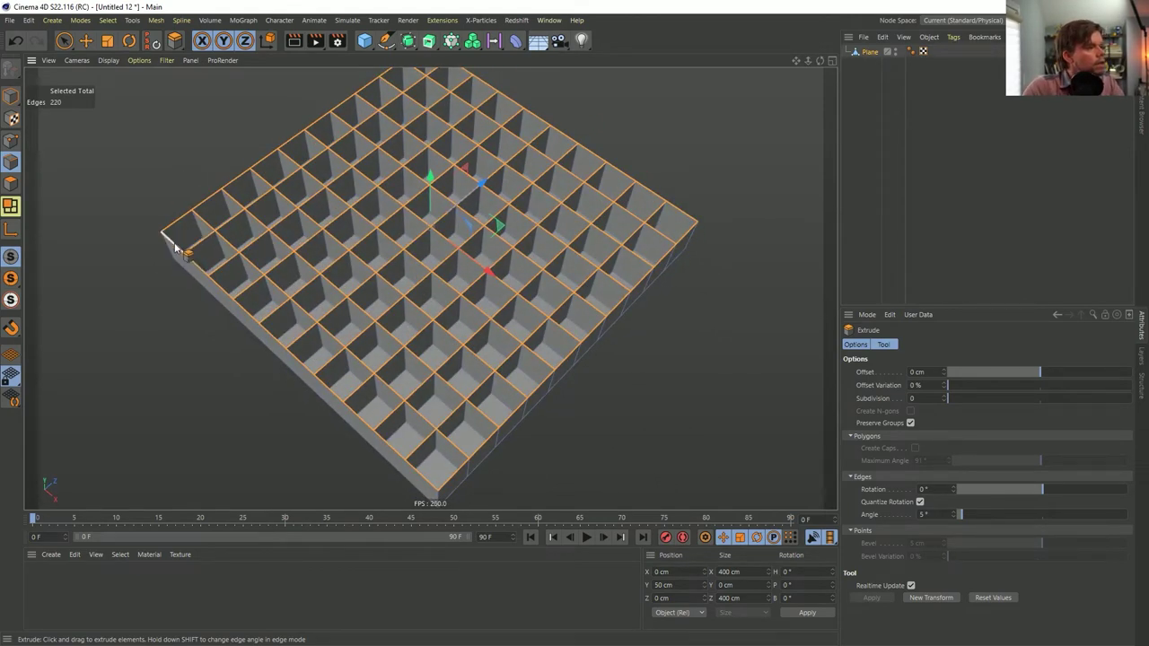
{"action": "key", "text": "ctrl+z"}
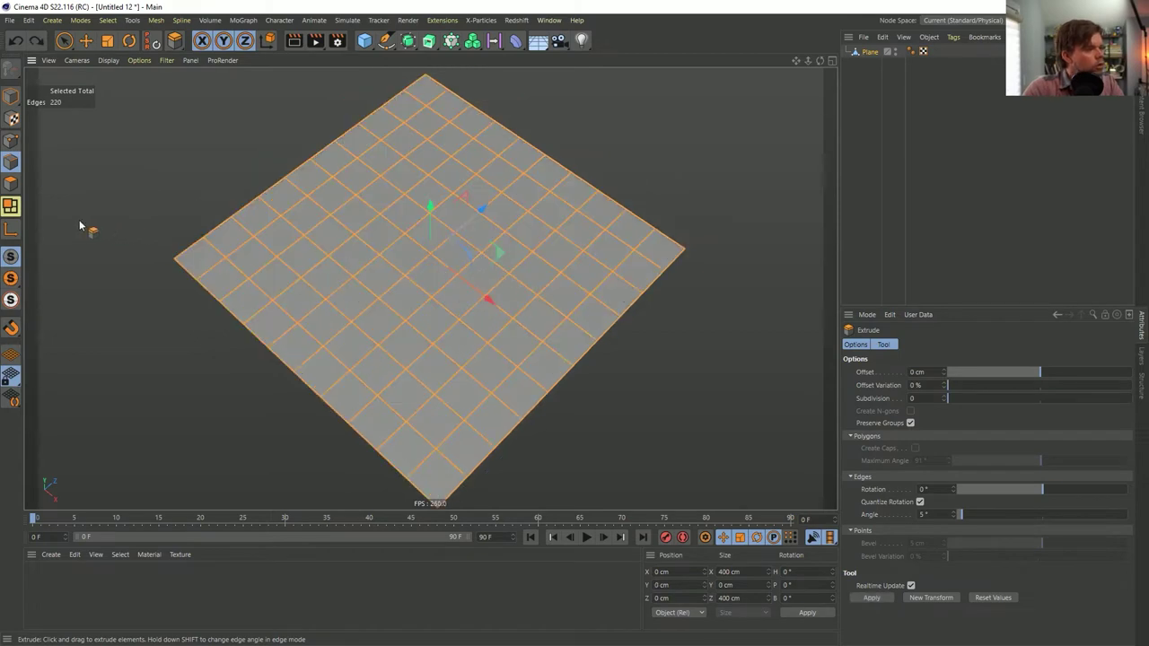
{"action": "left_click", "coordinate": [11, 141]}
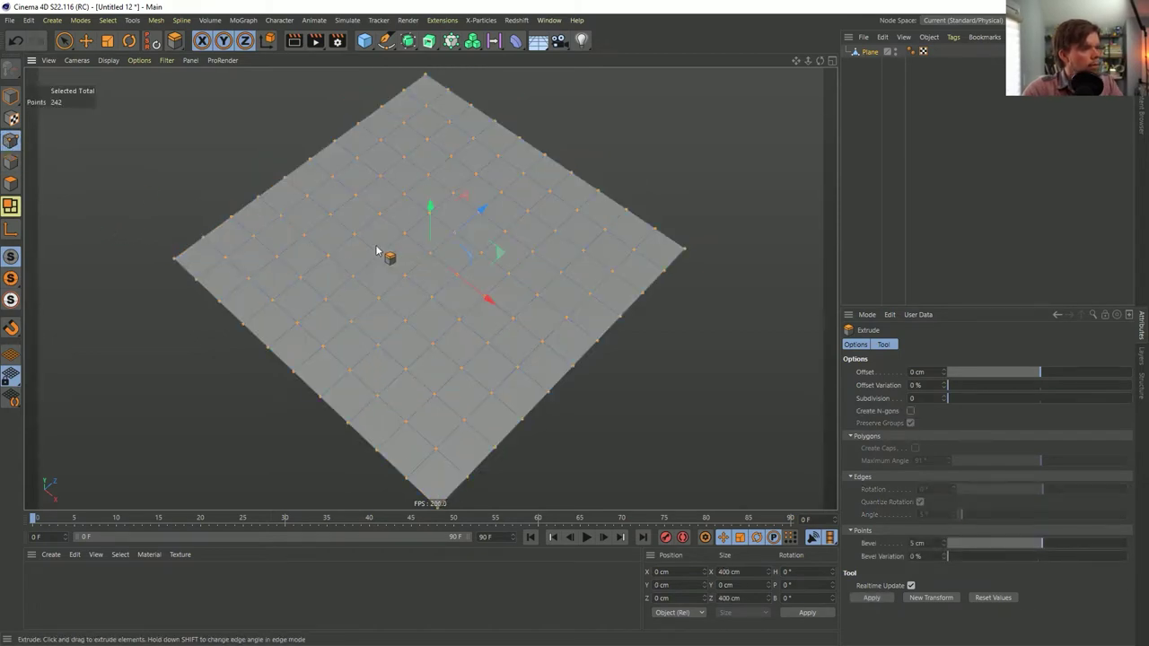
{"action": "key", "text": "ctrl+z"}
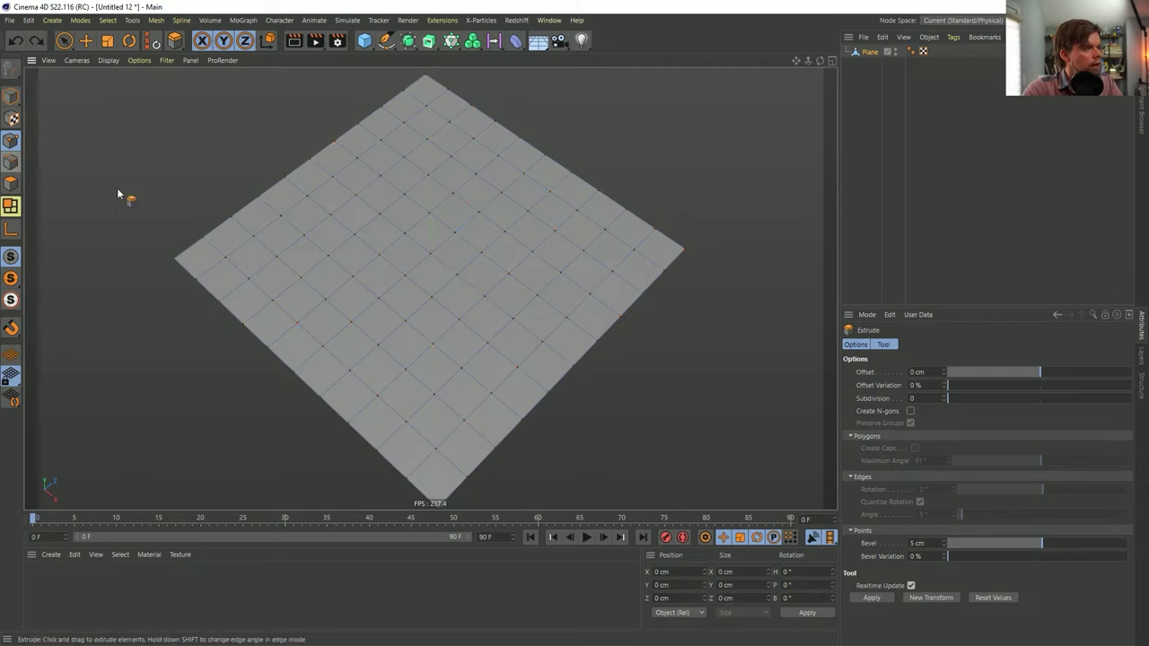
- Make the plane editable and store all of its points in a point selection tag
{"action": "key", "text": "ctrl+a"}
{"action": "key", "text": "c"}
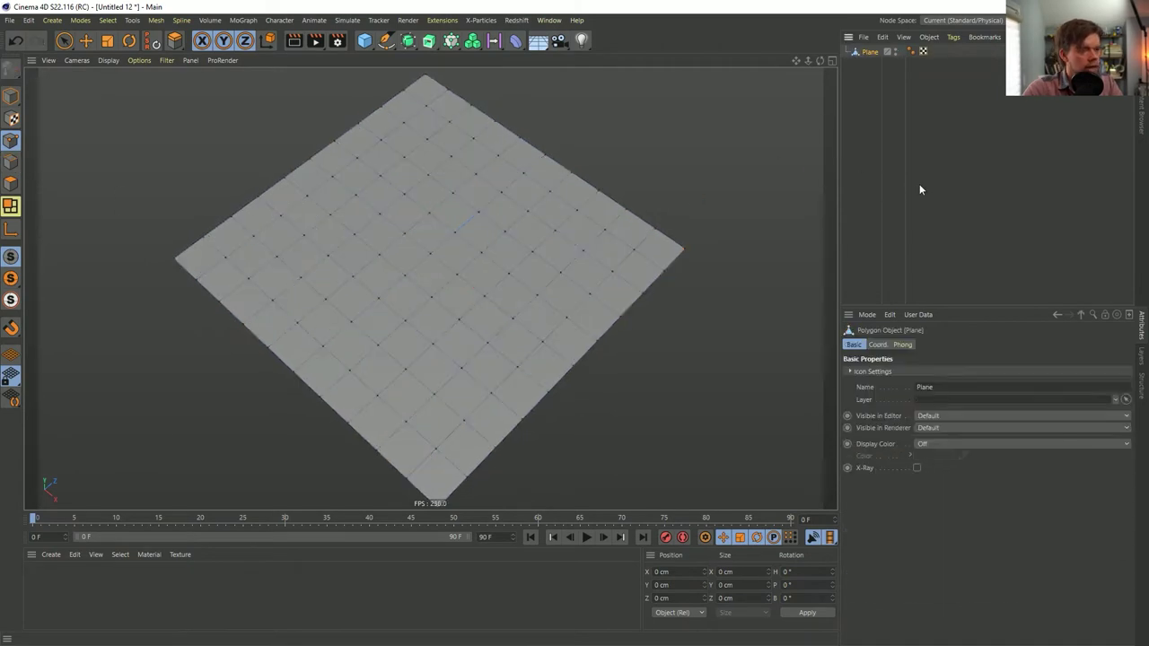
{"action": "key", "text": "ctrl+a"}
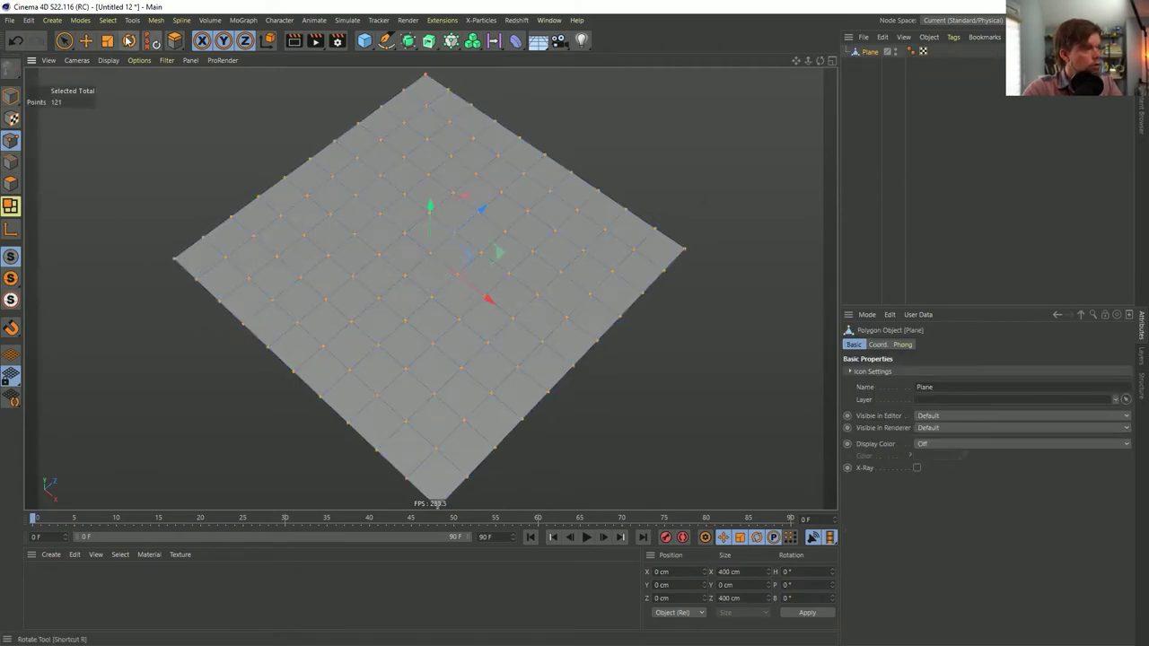
{"action": "left_click", "coordinate": [106, 19]}
{"action": "left_click", "coordinate": [170, 310]}
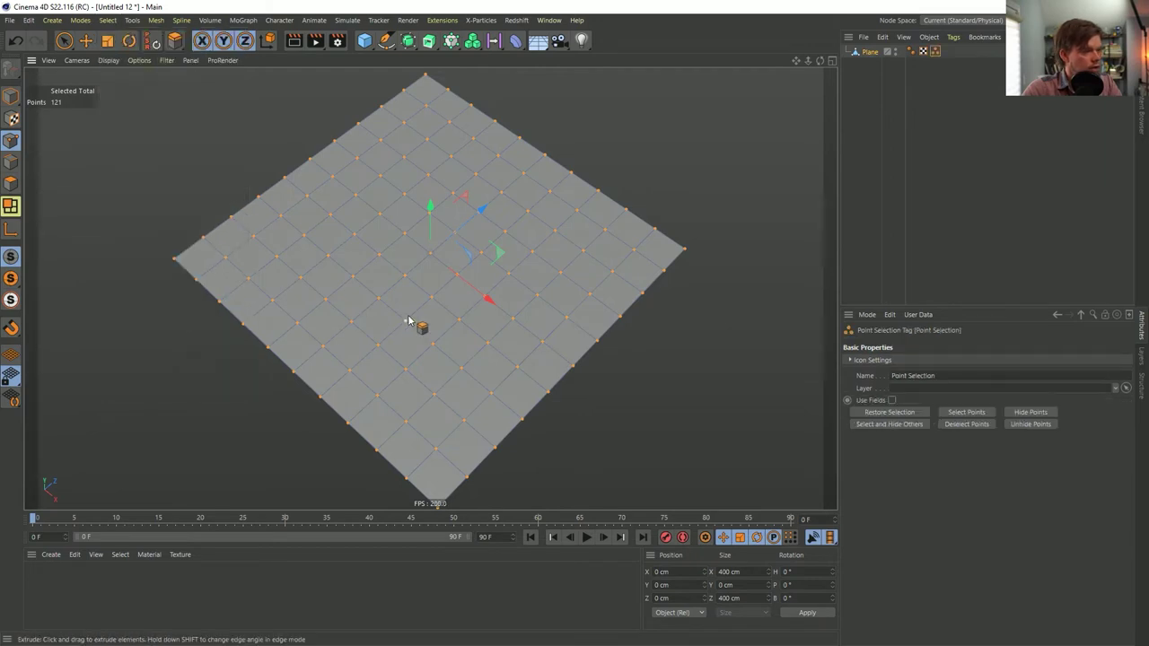
- Select all edges of the plane and store them in an edge selection tag
{"action": "left_click", "coordinate": [9, 163]}
{"action": "key", "text": "ctrl+a"}
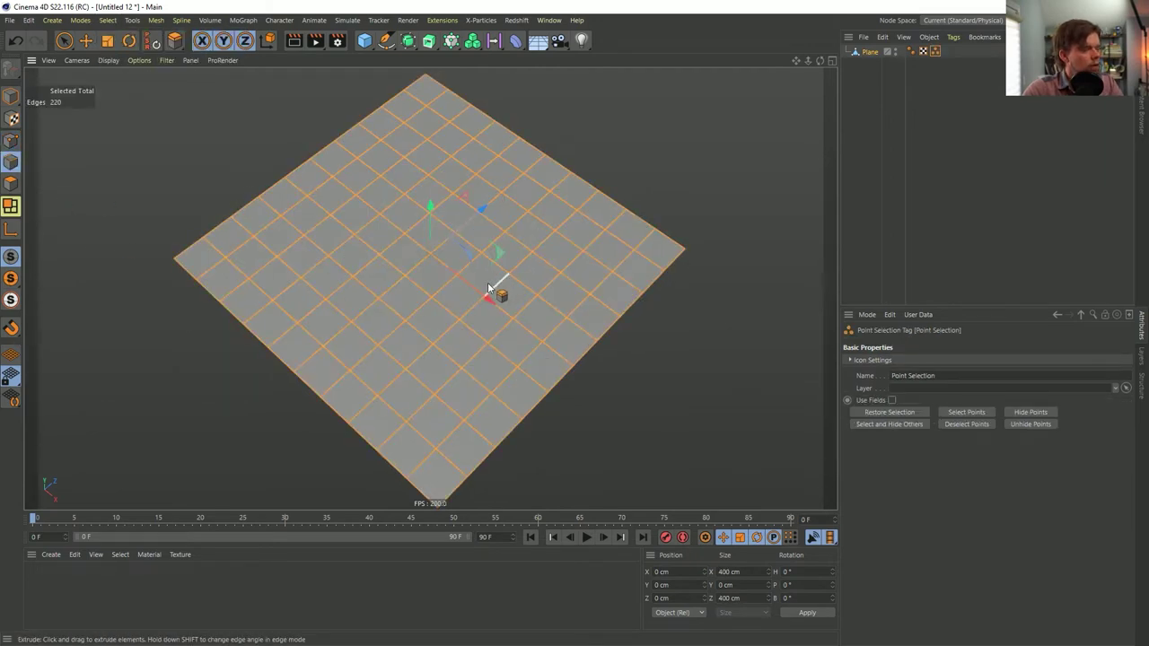
{"action": "left_click", "coordinate": [107, 19]}
{"action": "left_click", "coordinate": [131, 310]}
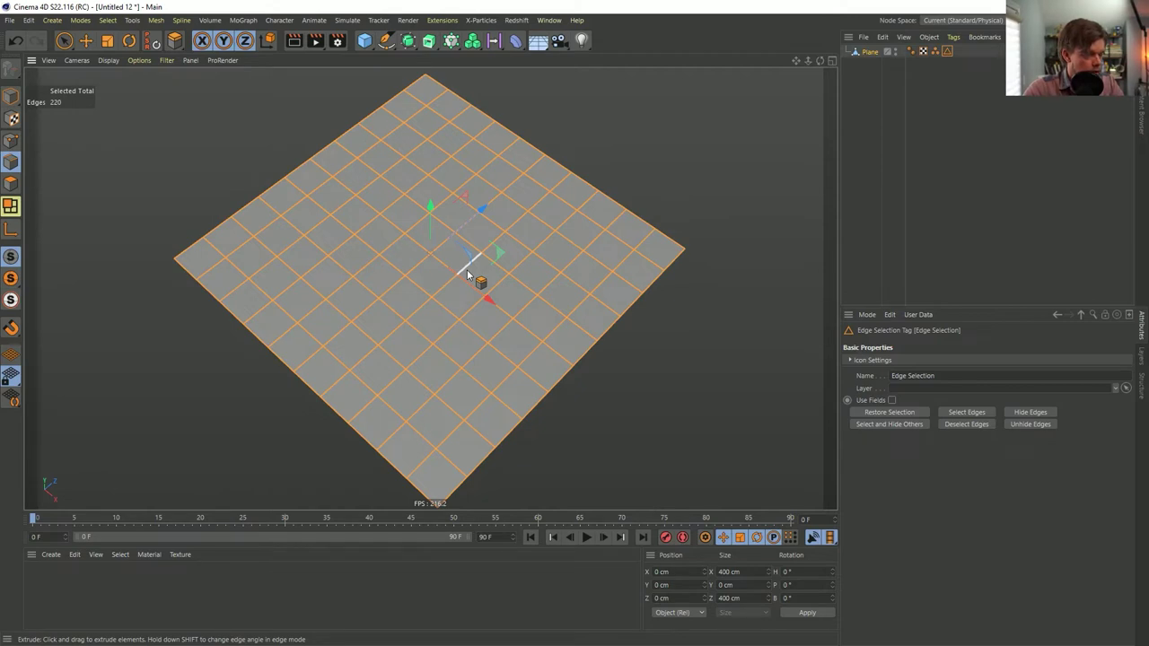
- Extrude all selected edges of the plane 50 cm upward to form the grid walls
{"action": "key", "text": "d"}
{"action": "left_click", "coordinate": [888, 599]}
{"action": "type", "text": "50"}
{"action": "key", "text": "Return"}
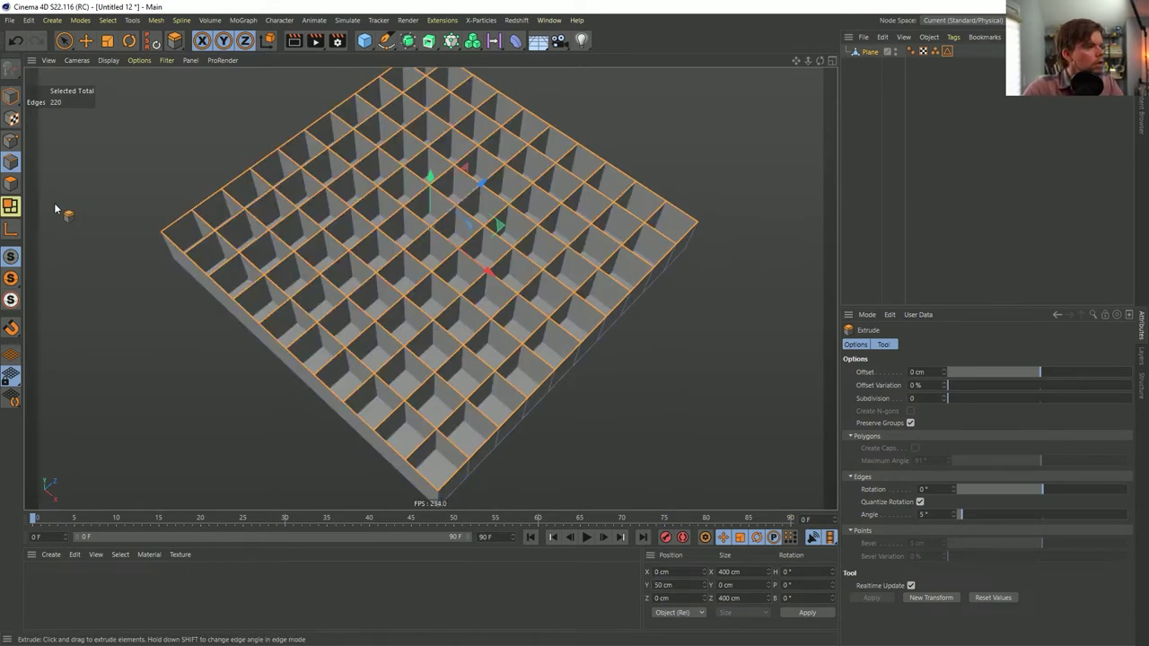
- Select the flat base polygons under the grid's walls and delete them so the cells are open
{"action": "left_click", "coordinate": [11, 184]}
{"action": "left_click_drag", "start_coordinate": [495, 327], "coordinate": [488, 241], "text": "alt"}
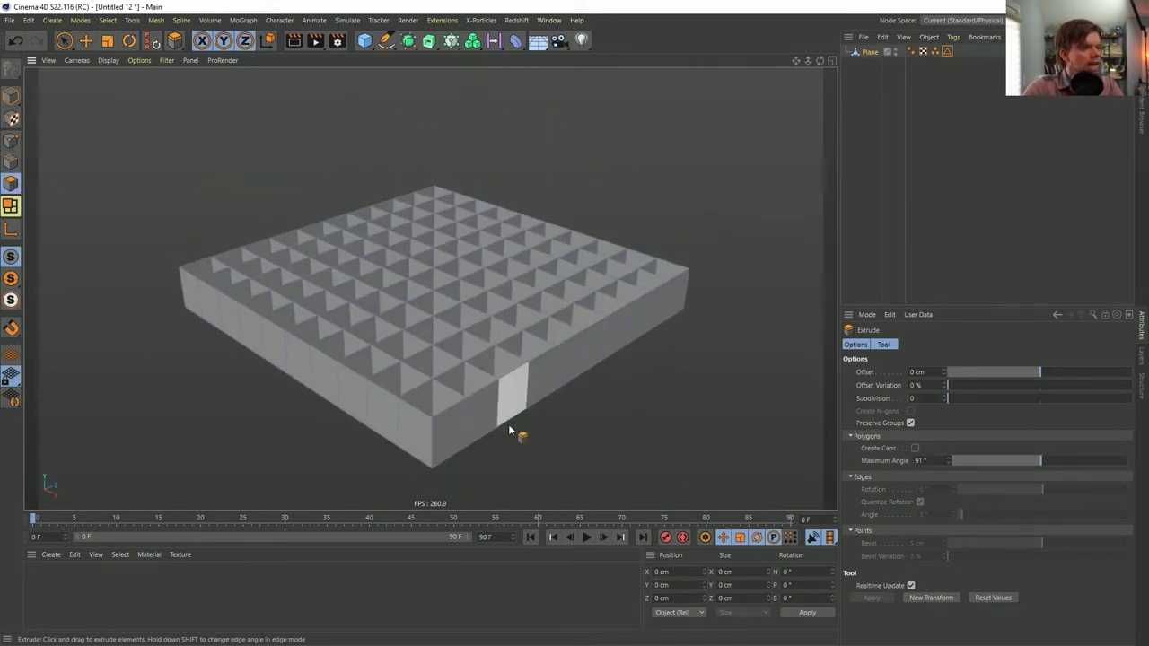
{"action": "left_click_drag", "start_coordinate": [498, 435], "coordinate": [467, 453], "text": "alt"}
{"action": "left_click", "coordinate": [11, 162]}
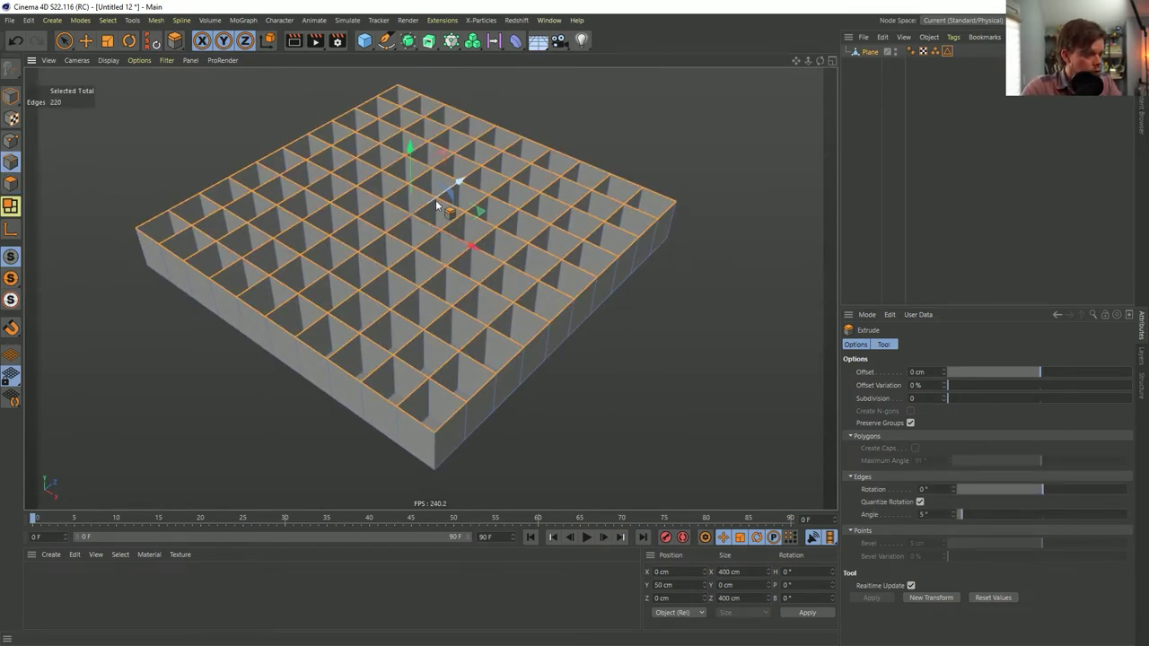
{"action": "left_click", "coordinate": [11, 184]}
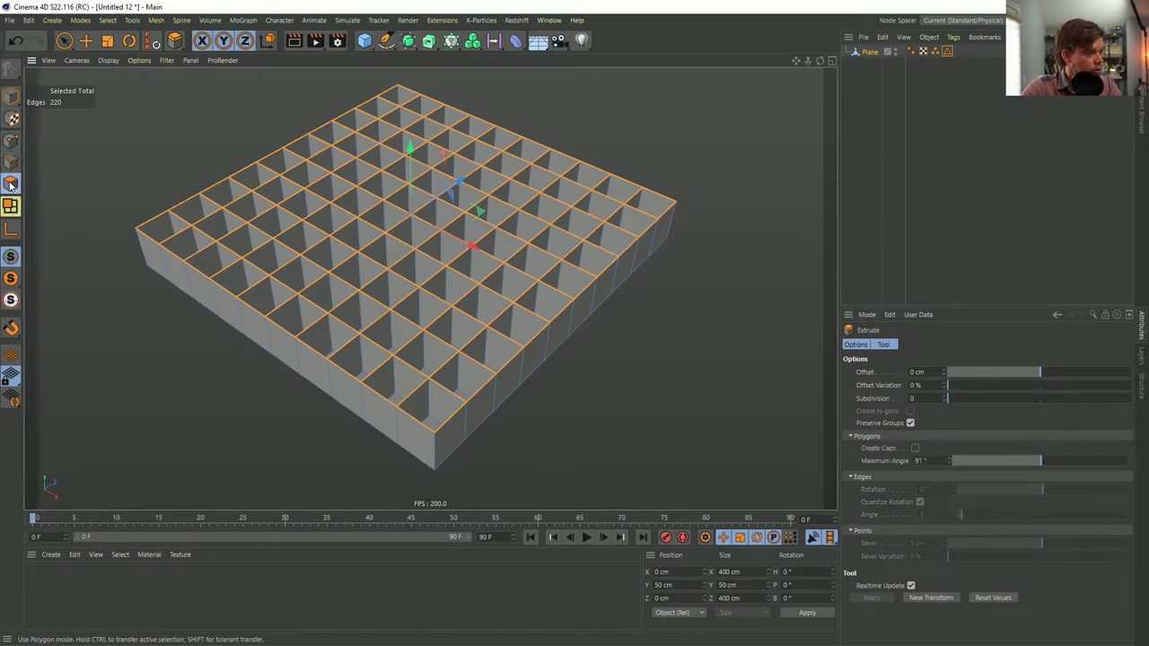
{"action": "left_click", "coordinate": [378, 244]}
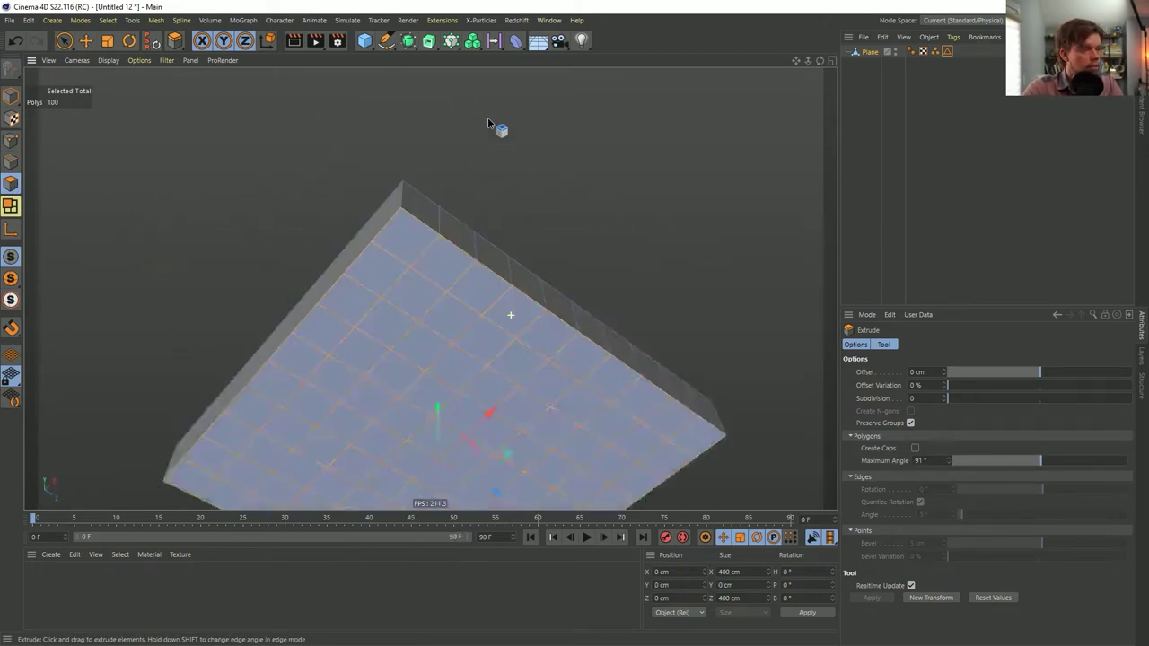
{"action": "left_click_drag", "start_coordinate": [487, 123], "coordinate": [482, 159], "text": "alt"}
{"action": "left_click_drag", "start_coordinate": [512, 328], "coordinate": [503, 321]}
{"action": "left_click_drag", "start_coordinate": [462, 259], "coordinate": [425, 357], "text": "alt"}
{"action": "middle_click_drag", "start_coordinate": [426, 356], "coordinate": [429, 418], "text": "alt"}
{"action": "left_click_drag", "start_coordinate": [397, 220], "coordinate": [453, 251], "text": "alt"}
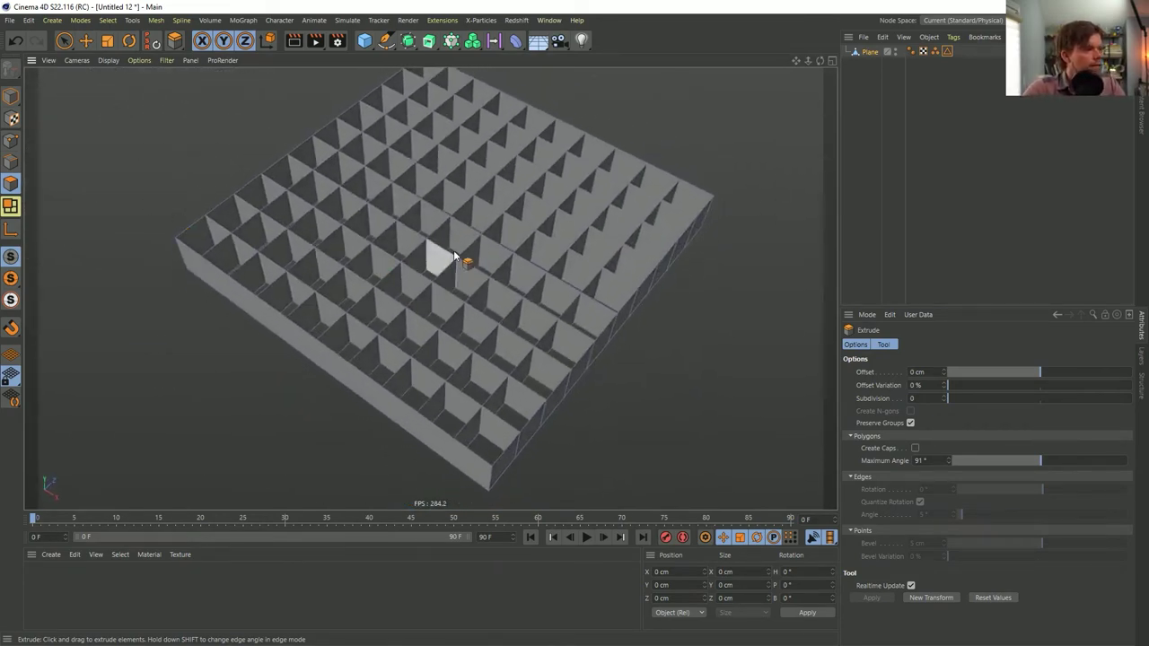
- Select all of the grid's polygons and recall the stored point selection to check which points it covers
{"action": "key", "text": "ctrl+a"}
{"action": "left_click_drag", "start_coordinate": [392, 282], "coordinate": [434, 249], "text": "alt"}
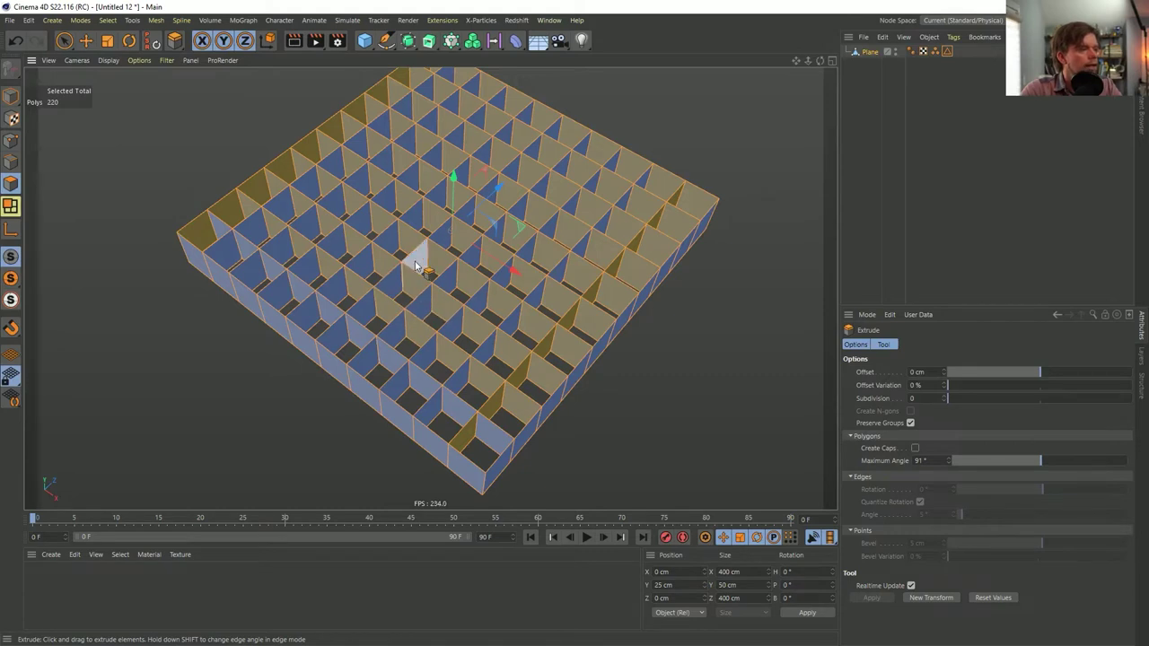
{"action": "left_click", "coordinate": [949, 52]}
{"action": "double_click", "coordinate": [934, 52]}
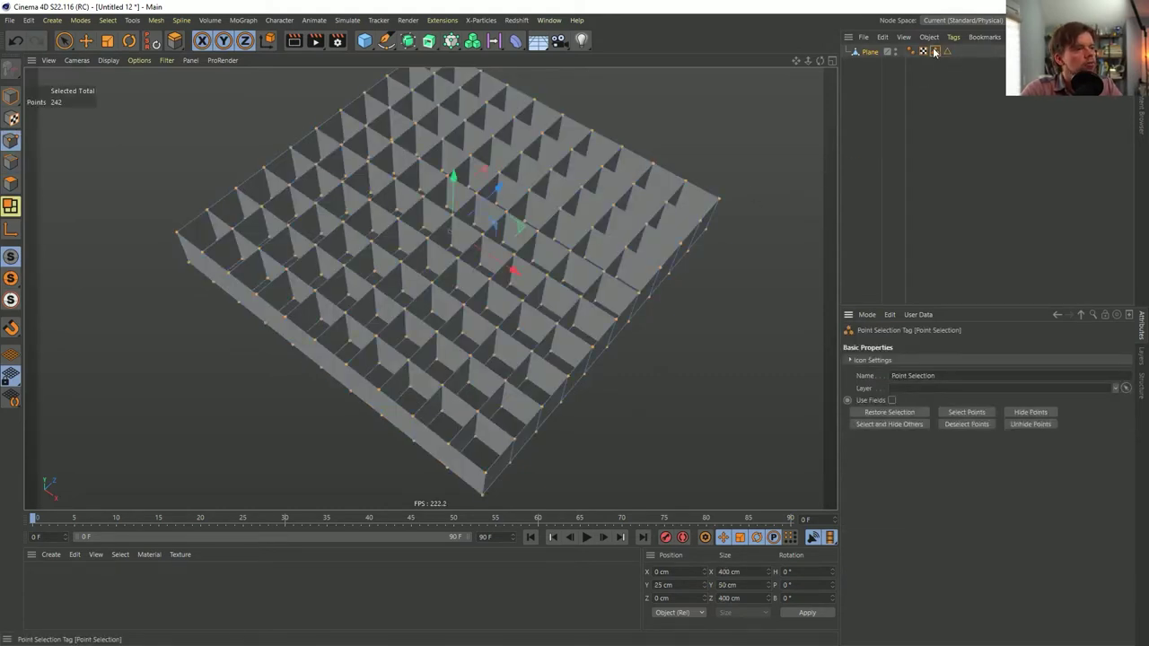
{"action": "mouse_move", "coordinate": [431, 348]}
{"action": "left_mouse_down", "text": "alt"}
{"action": "mouse_move", "coordinate": [441, 336]}
{"action": "mouse_move", "coordinate": [429, 350]}
{"action": "left_mouse_up", "text": "alt"}
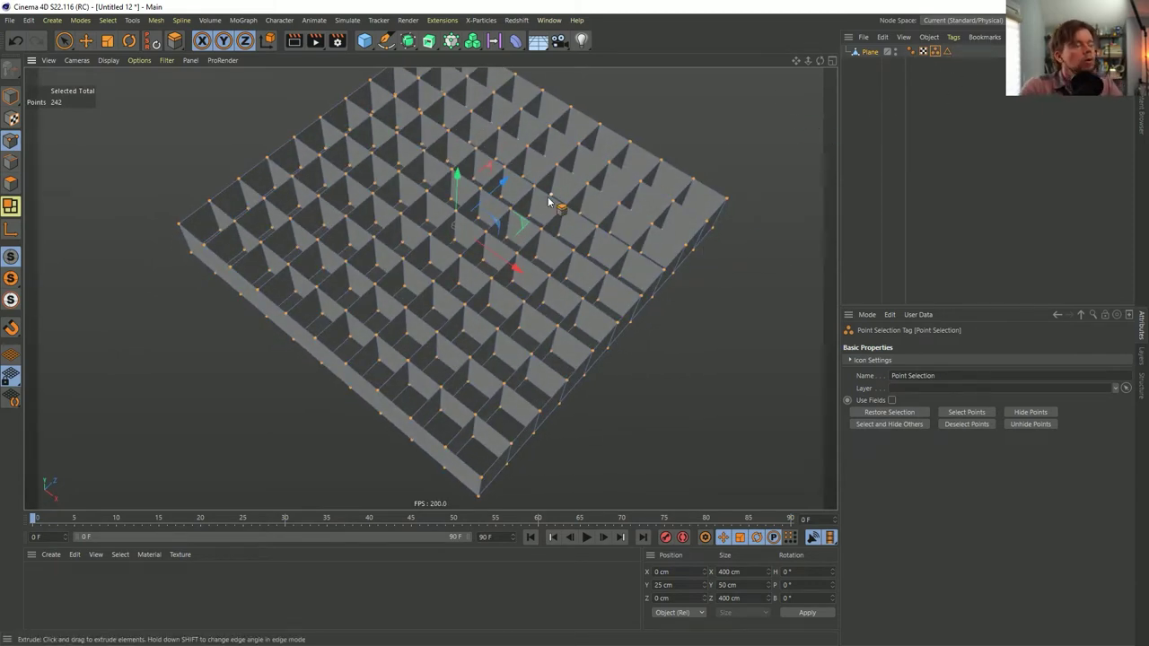
- Select only the vertical wall edges with a Rectangle Selection across the front view, with Tolerant Selection enabled
{"action": "left_click", "coordinate": [11, 164]}
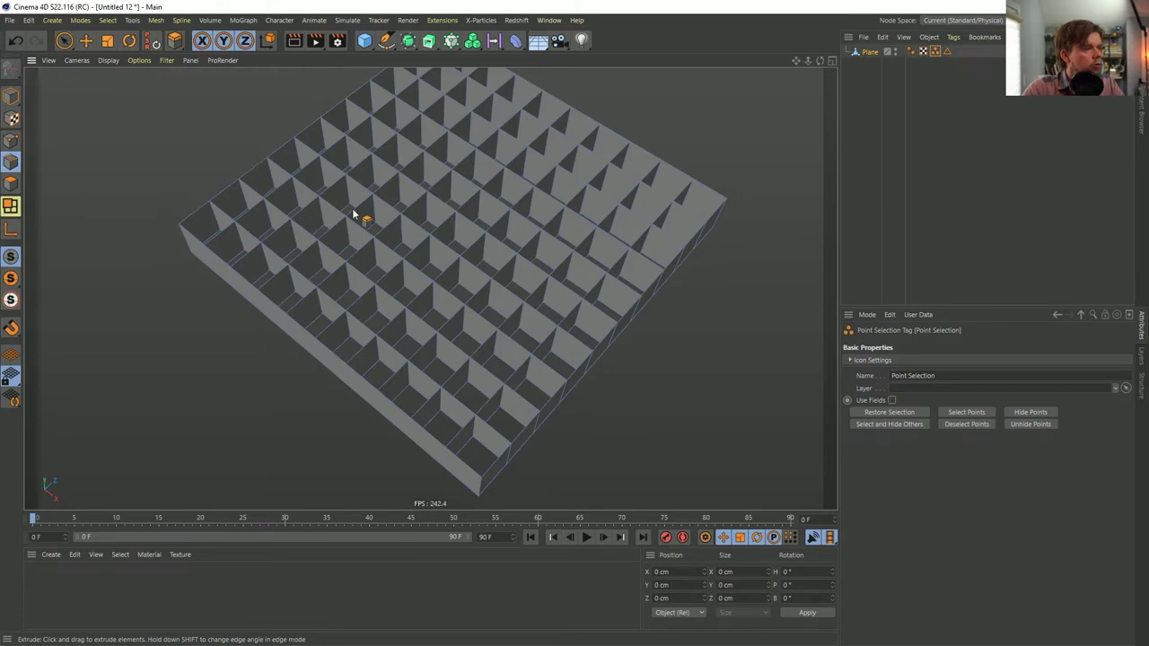
{"action": "middle_click", "coordinate": [386, 248]}
{"action": "middle_click", "coordinate": [593, 362]}
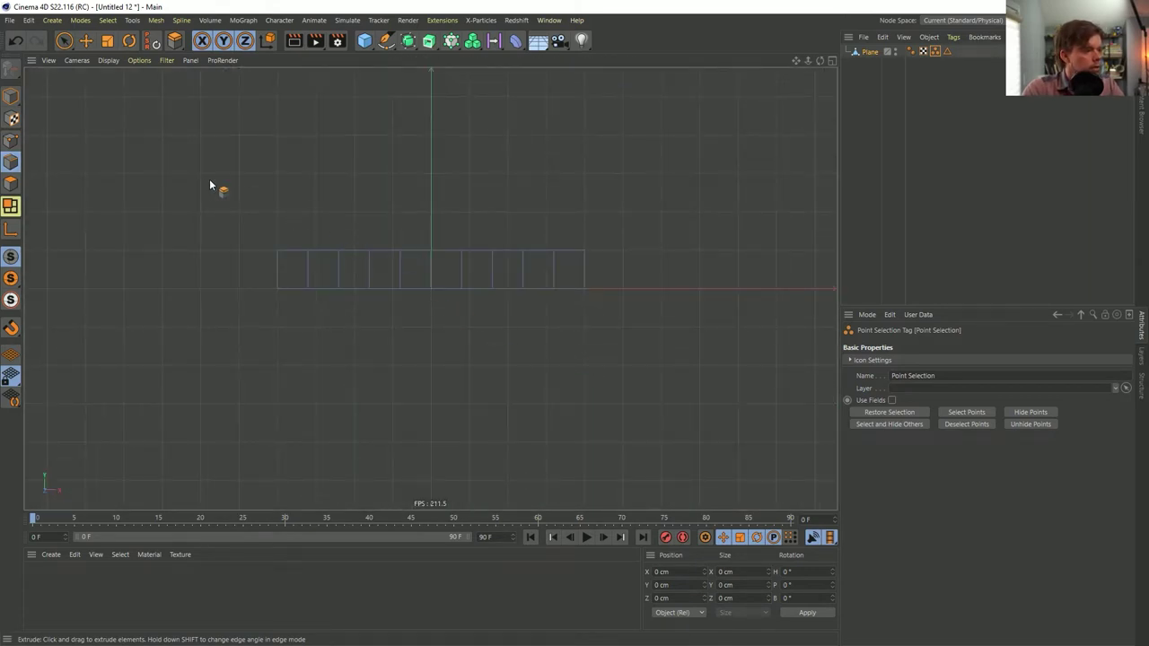
{"action": "mouse_move", "coordinate": [63, 39]}
{"action": "left_mouse_down"}
{"action": "mouse_move", "coordinate": [140, 109]}
{"action": "mouse_move", "coordinate": [125, 79]}
{"action": "left_mouse_up"}
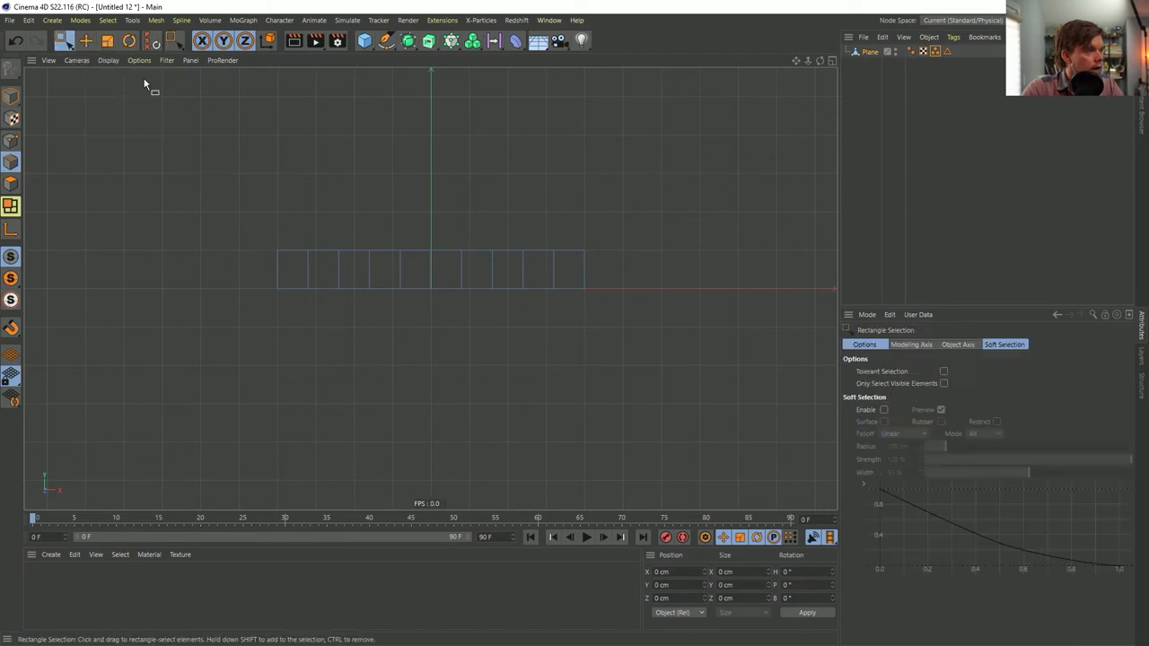
{"action": "left_click", "coordinate": [942, 374]}
{"action": "left_click_drag", "start_coordinate": [635, 260], "coordinate": [230, 272]}
{"action": "key", "text": "F1"}
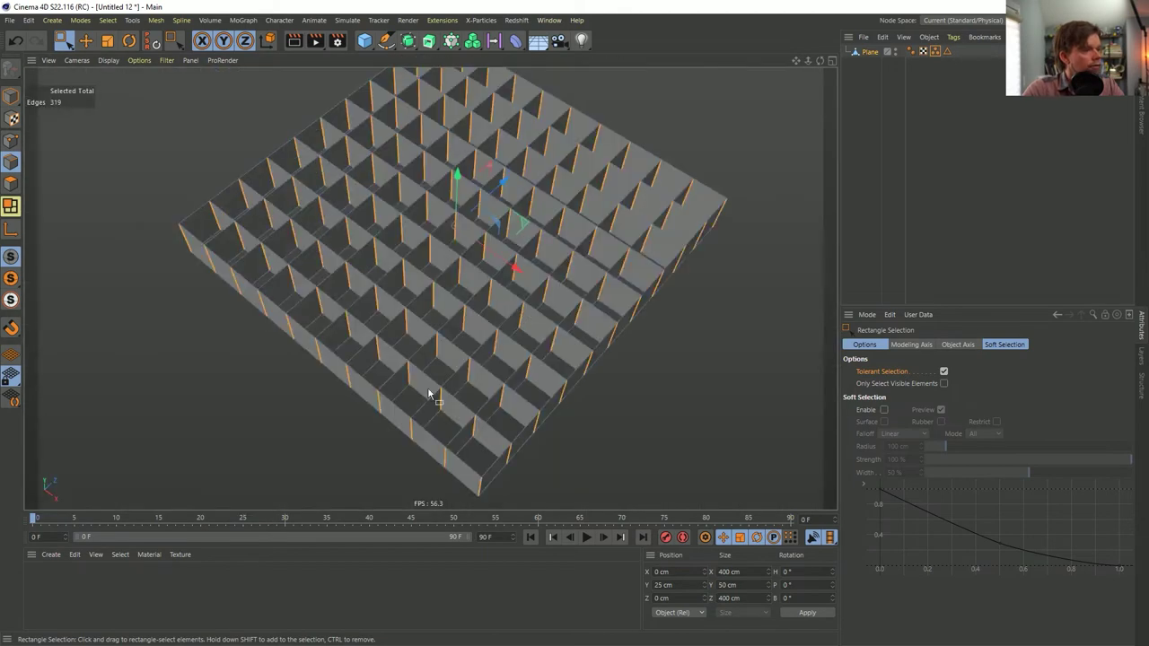
- Overwrite the existing edge selection tag with the selected vertical edges
{"action": "left_click", "coordinate": [947, 52]}
{"action": "left_click", "coordinate": [107, 20]}
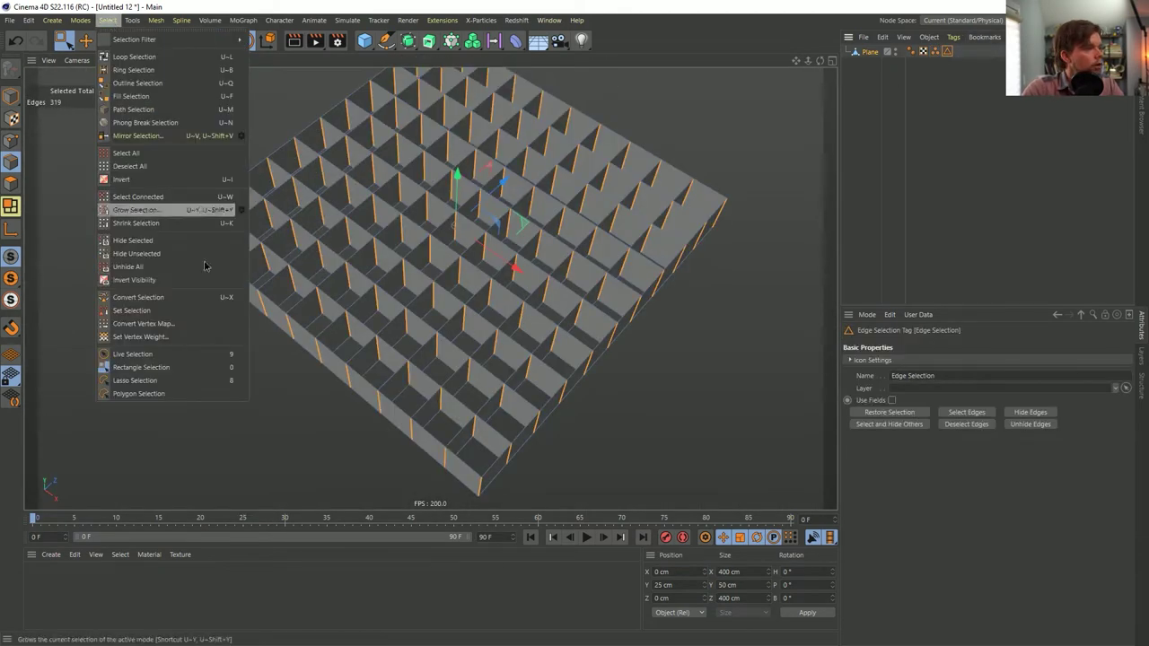
{"action": "left_click", "coordinate": [154, 311]}
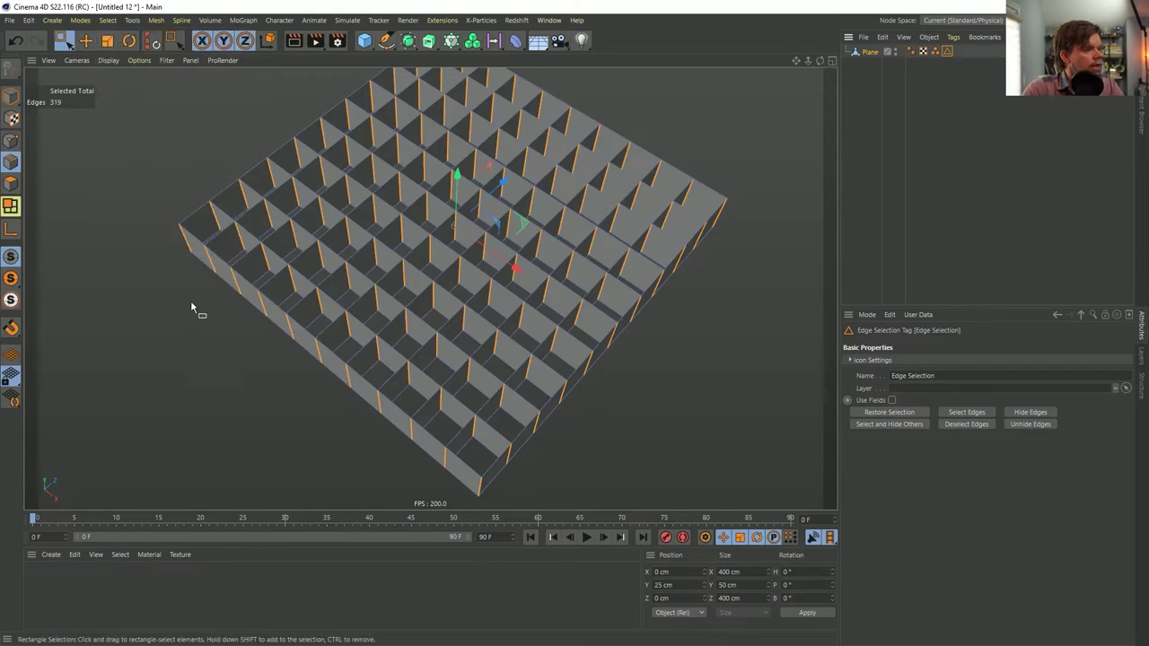
- Invert the selection to the horizontal edges and store them in a second edge selection tag on the plane
{"action": "key", "text": "u"}
{"action": "key", "text": "i"}
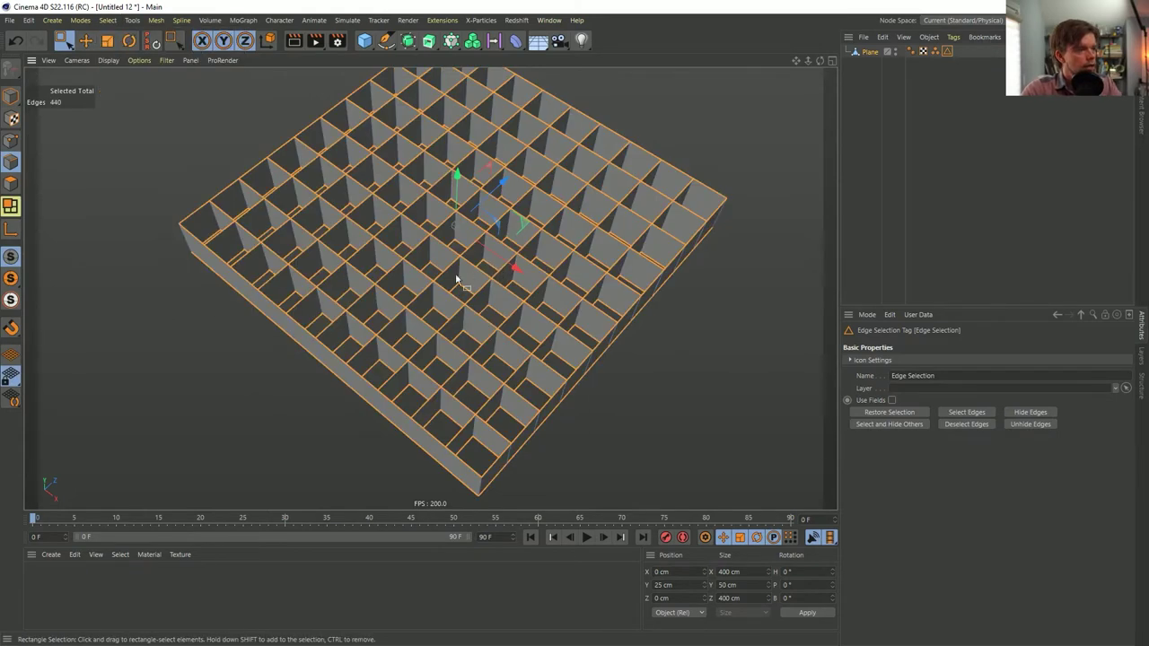
{"action": "left_click", "coordinate": [954, 53]}
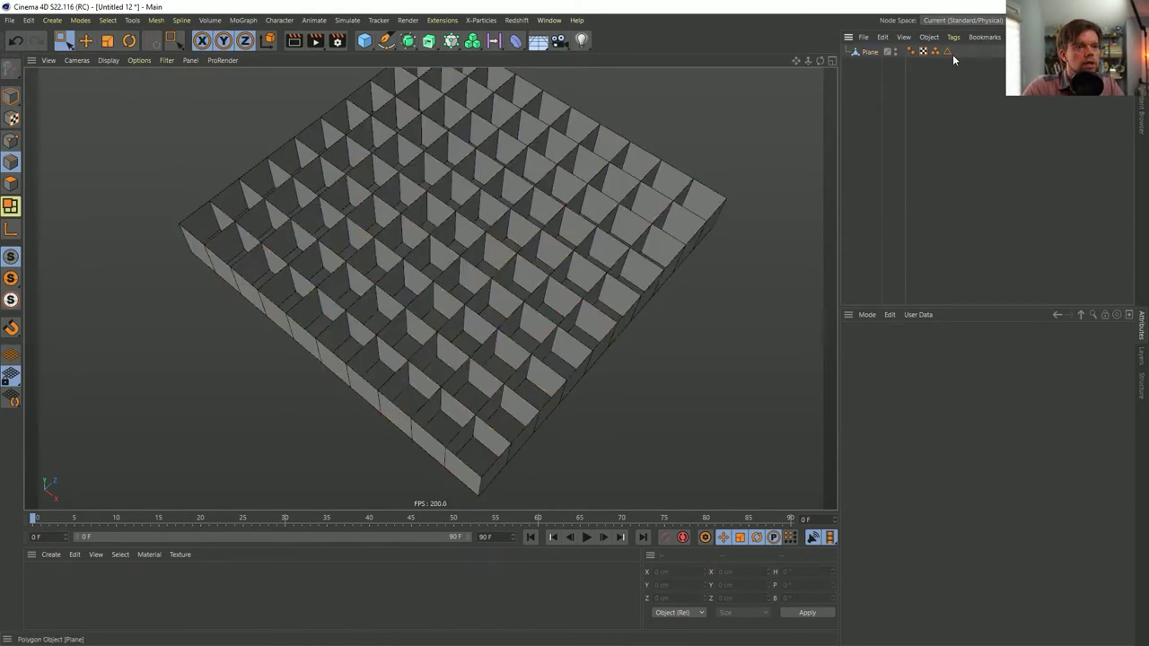
{"action": "left_click", "coordinate": [869, 51]}
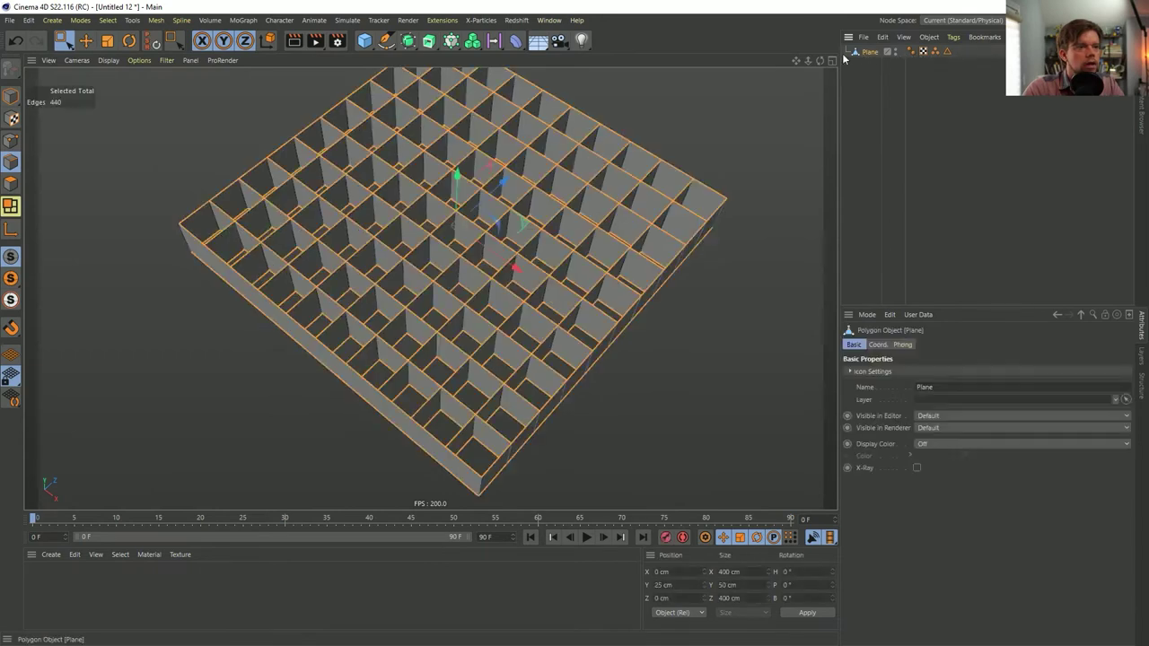
{"action": "left_click", "coordinate": [108, 20]}
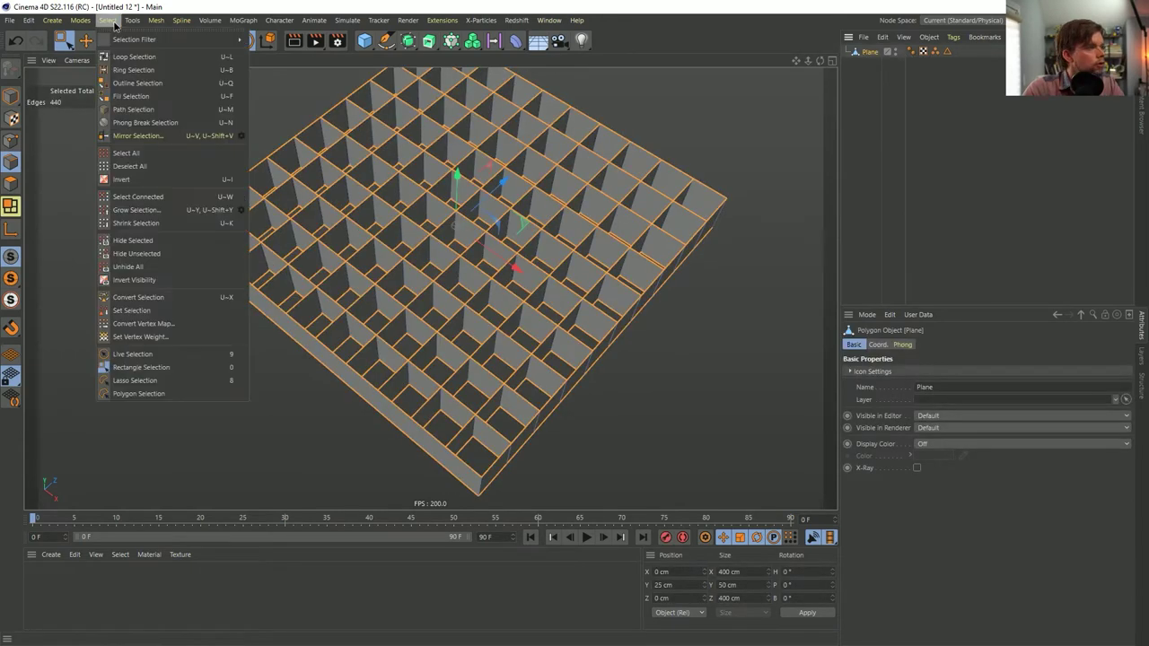
{"action": "left_click", "coordinate": [131, 309]}
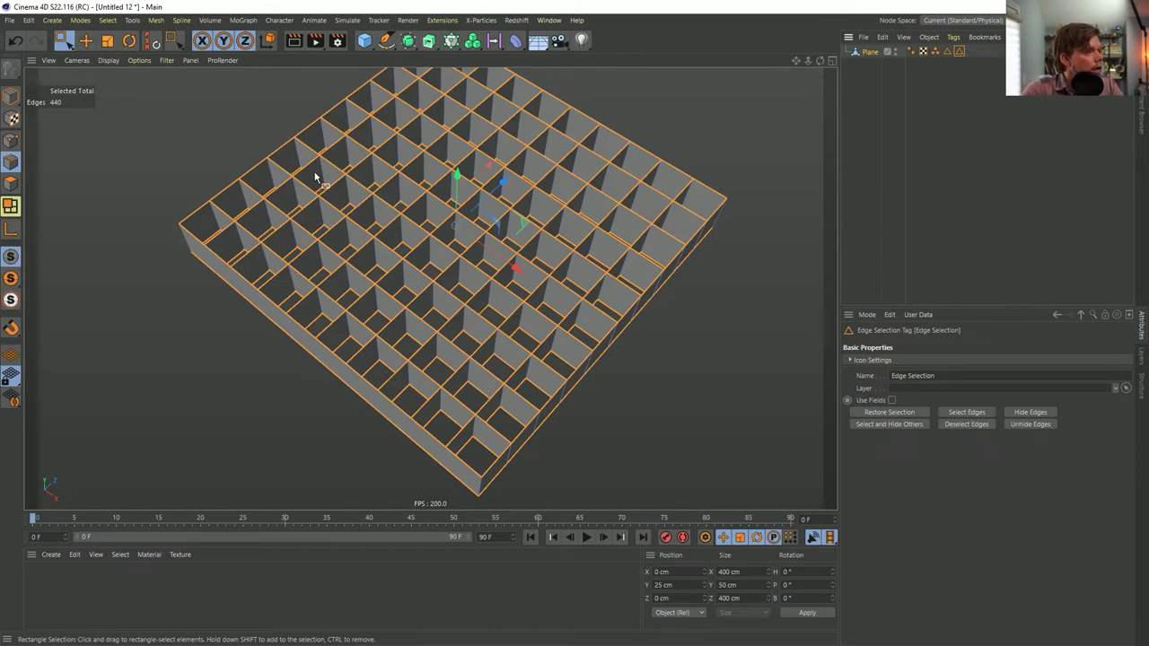
- Duplicate the plane as a backup copy and hide the copy, leaving the original selected
{"action": "left_click_drag", "start_coordinate": [436, 224], "coordinate": [442, 209], "text": "alt"}
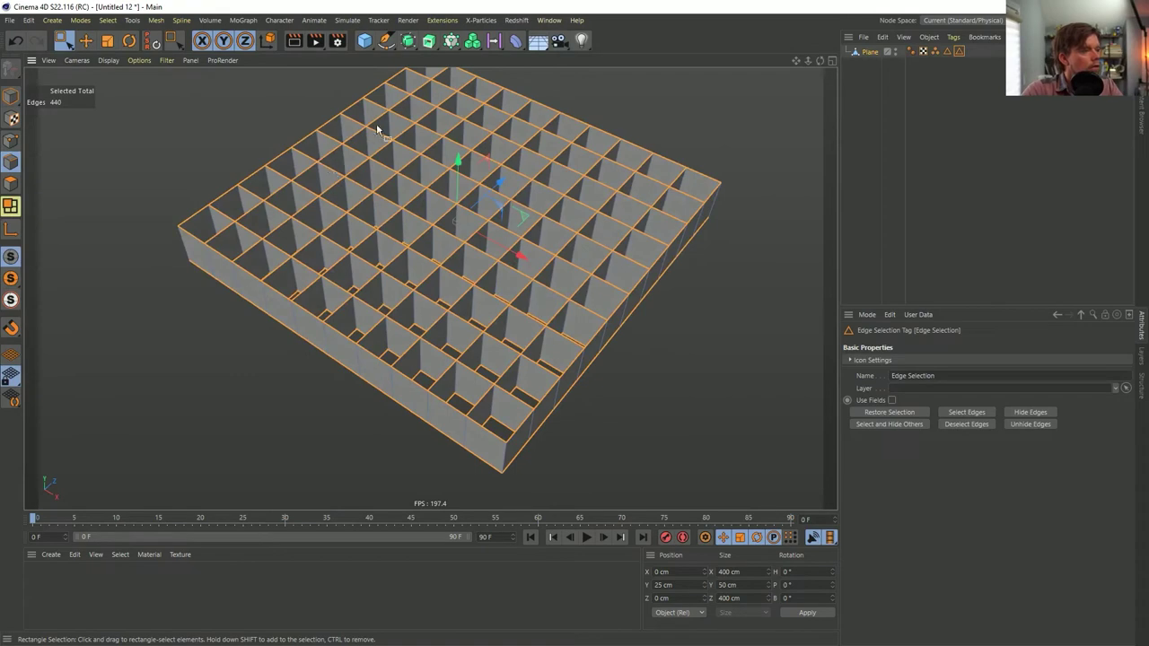
{"action": "left_click", "coordinate": [11, 96]}
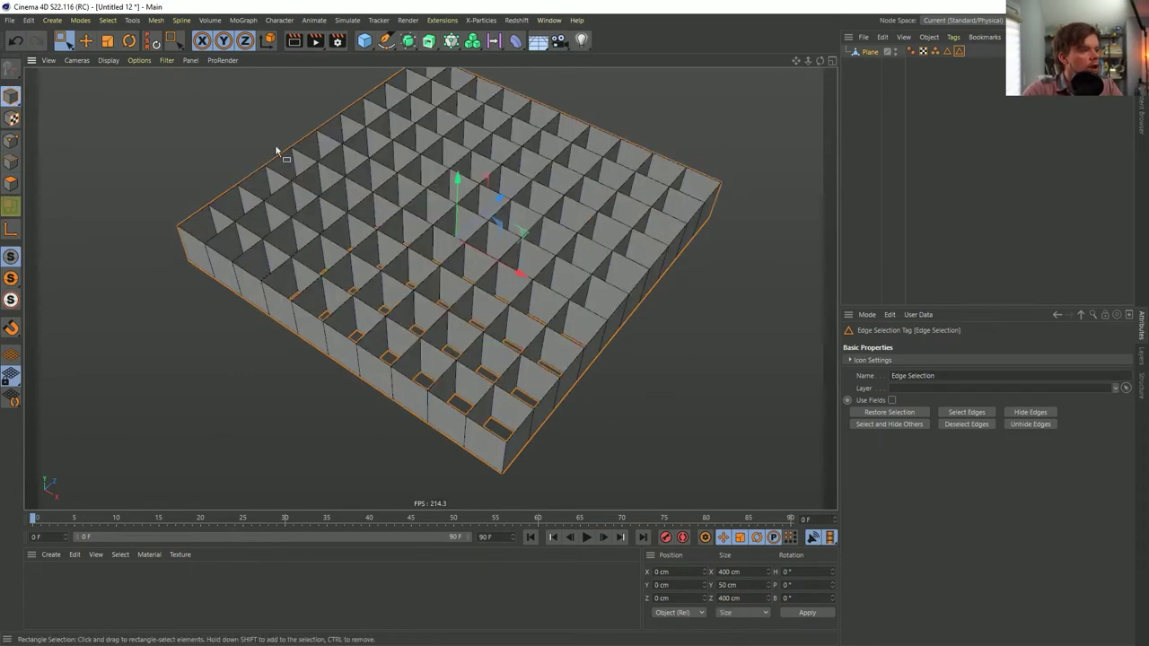
{"action": "left_click", "coordinate": [868, 52]}
{"action": "left_click_drag", "start_coordinate": [869, 53], "coordinate": [872, 81], "text": "ctrl"}
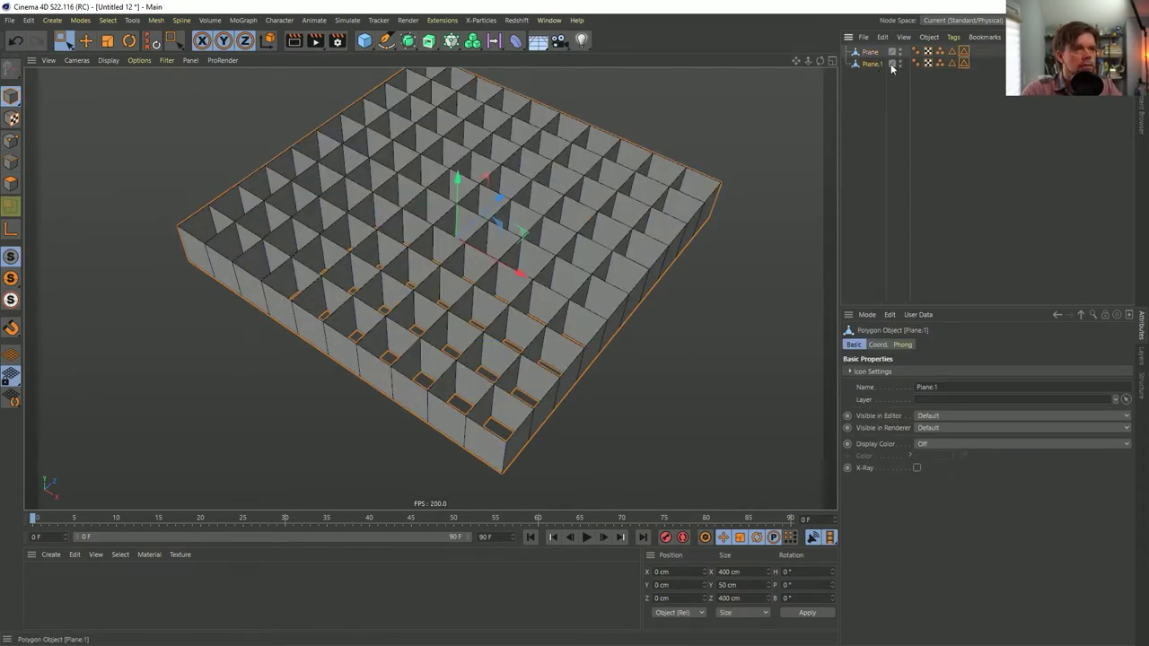
{"action": "left_click", "coordinate": [901, 65]}
{"action": "left_click", "coordinate": [869, 52]}
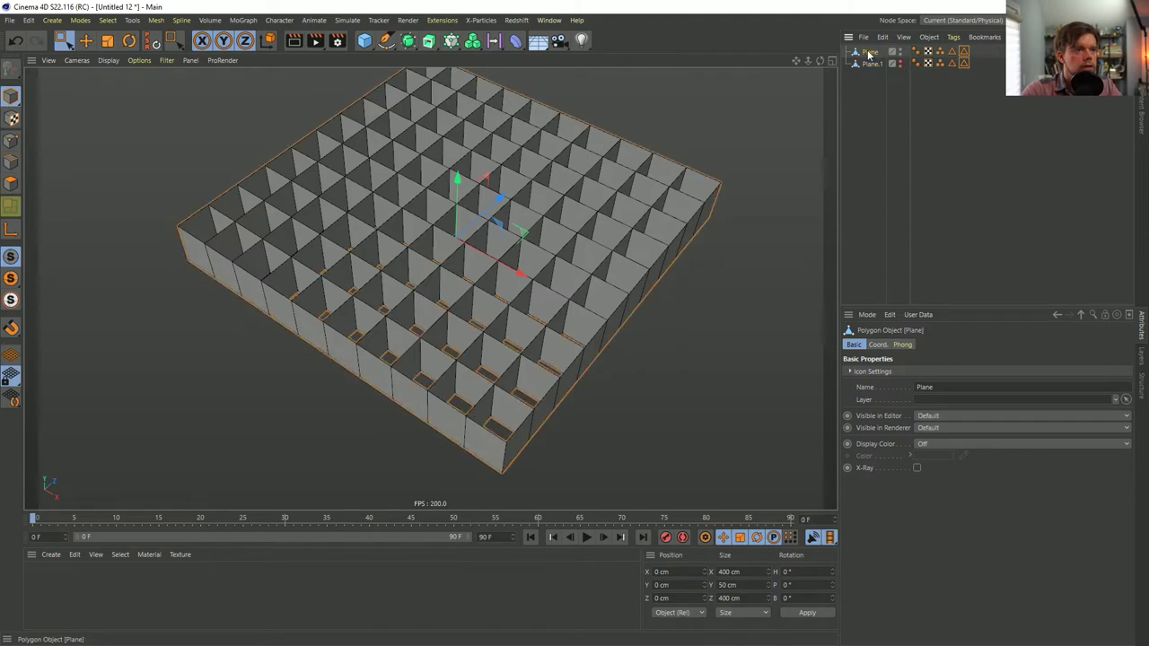
- Subdivide the selected horizontal edges of the original plane with Edge Cut
{"action": "left_click", "coordinate": [12, 163]}
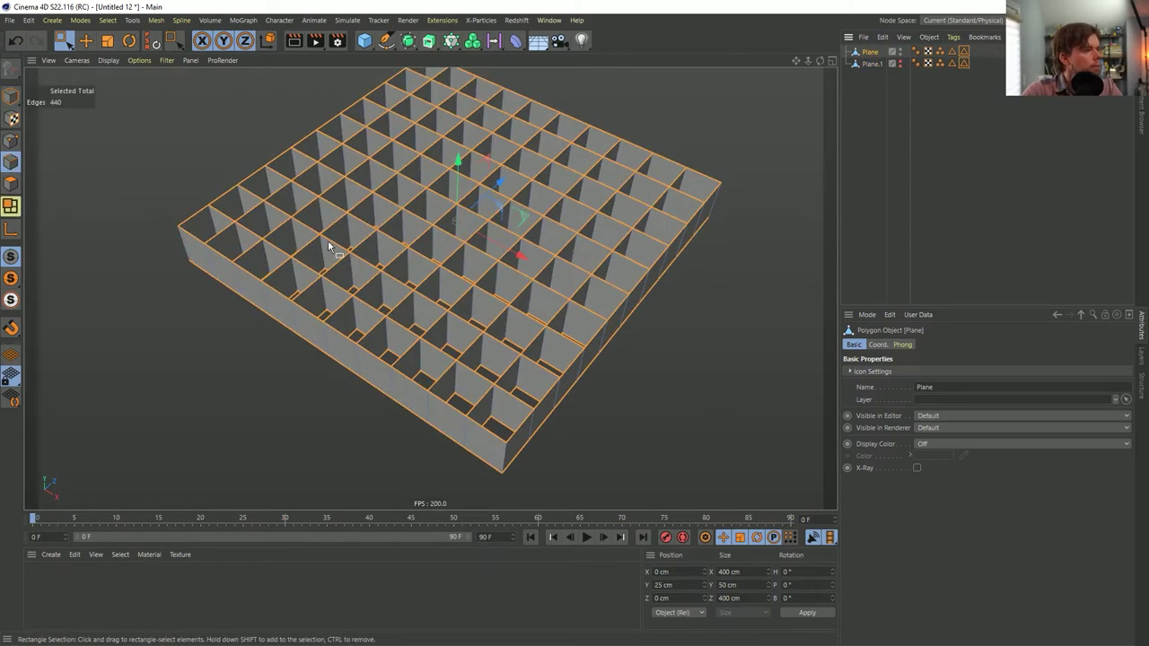
{"action": "key", "text": "m"}
{"action": "key", "text": "f"}
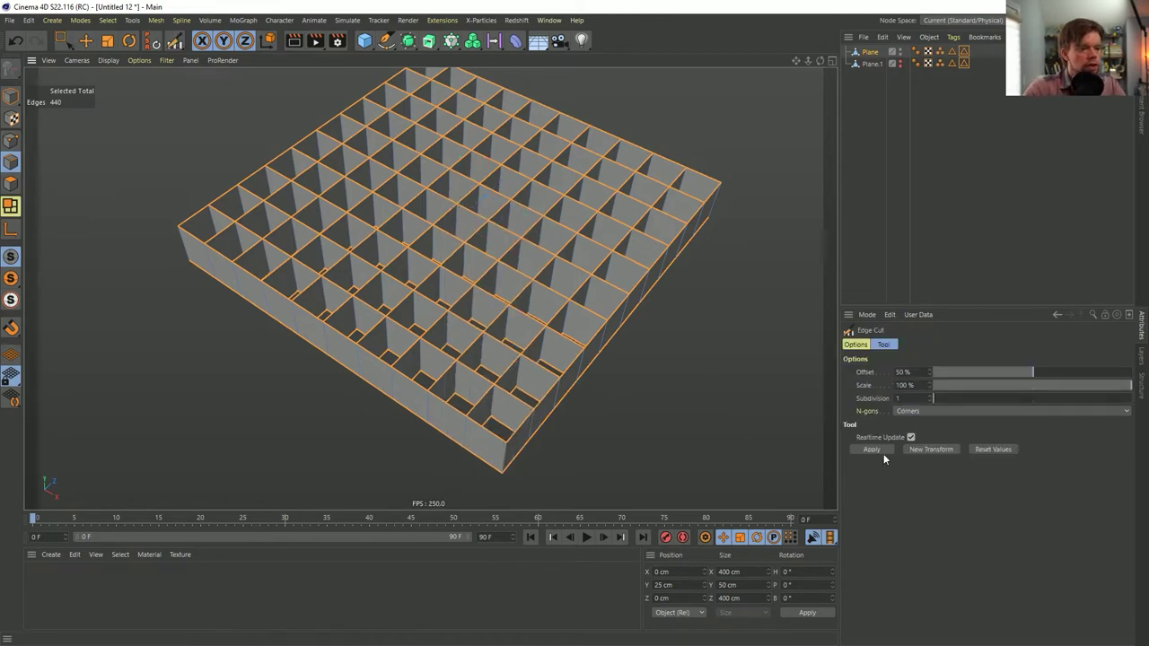
{"action": "left_click", "coordinate": [887, 343], "text": "shift"}
{"action": "left_click", "coordinate": [887, 344], "text": "shift"}
{"action": "key", "text": "m"}
{"action": "key", "text": "f"}
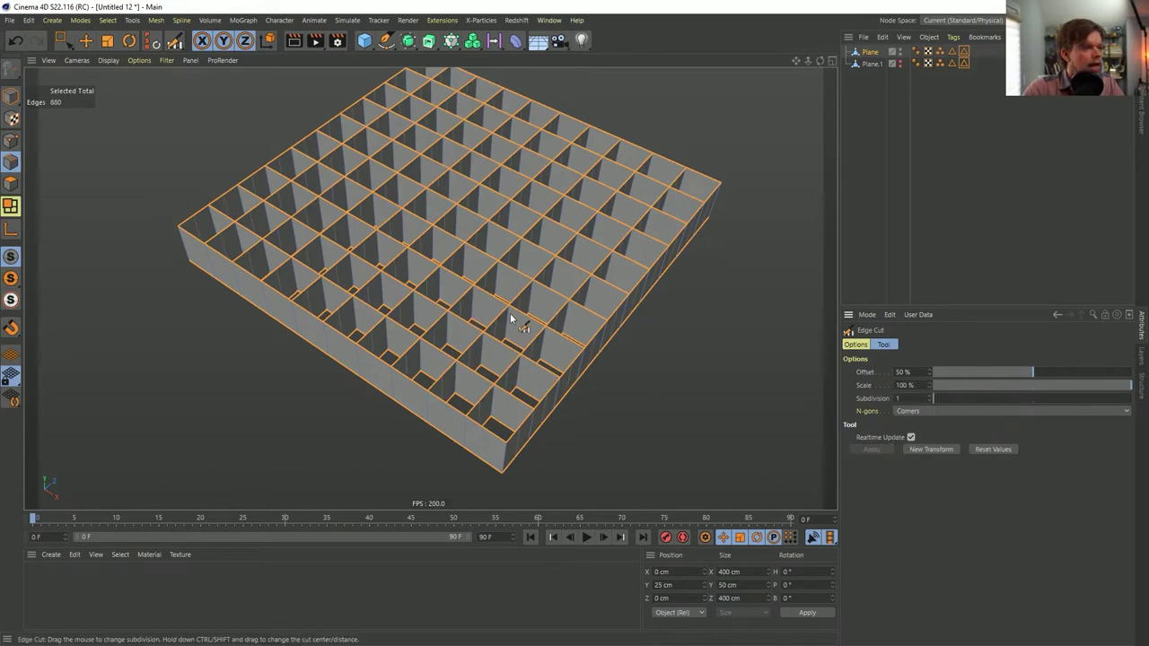
- Set the Edge Cut subdivision to 3 for the grid's horizontal edges
{"action": "left_click_drag", "start_coordinate": [510, 314], "coordinate": [460, 317], "text": "alt"}
{"action": "right_click_drag", "start_coordinate": [459, 311], "coordinate": [501, 274], "text": "alt"}
{"action": "scroll", "coordinate": [501, 273], "scroll_direction": "down", "scroll_amount": 3}
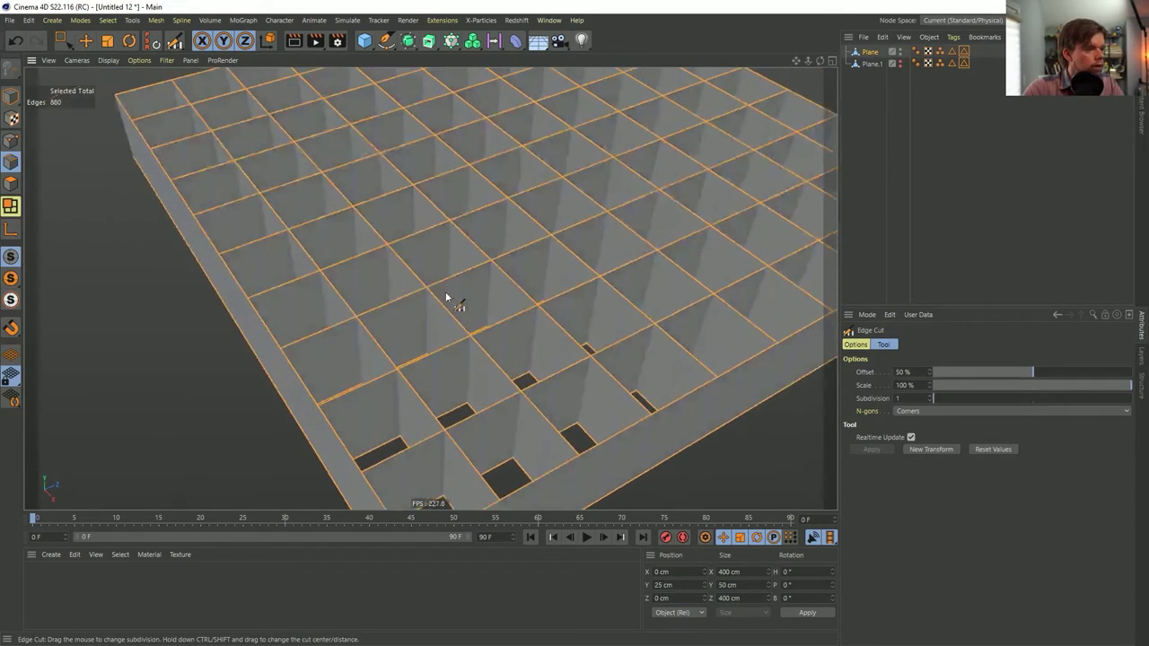
{"action": "scroll", "coordinate": [447, 289], "scroll_direction": "up", "scroll_amount": 6}
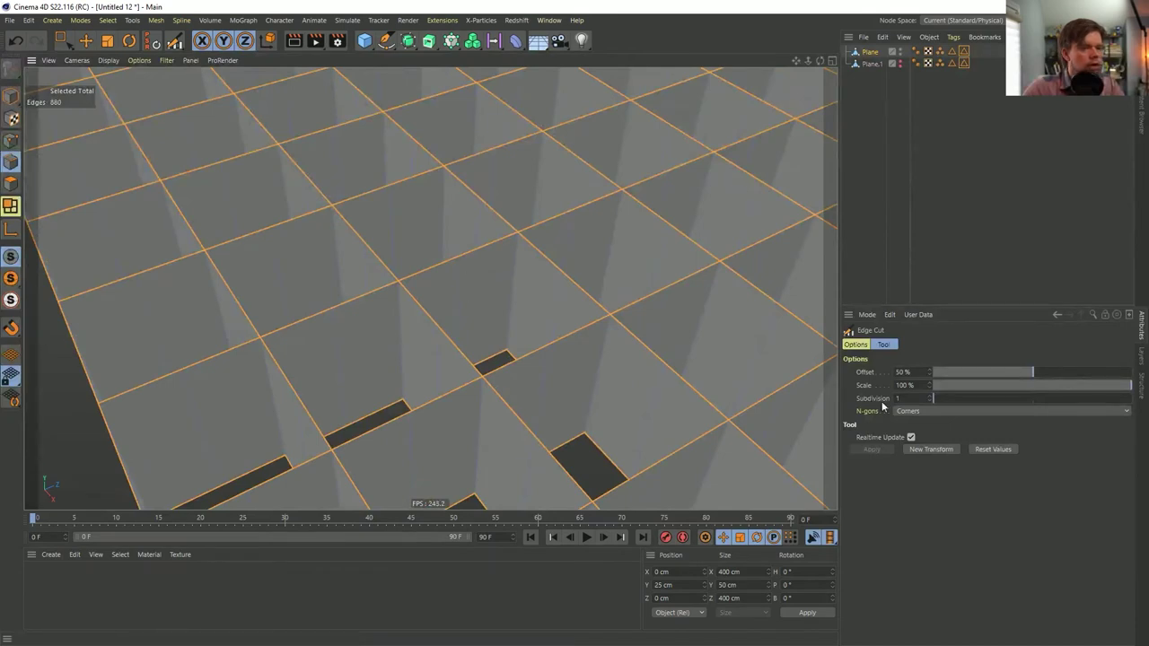
{"action": "left_click", "coordinate": [930, 396]}
{"action": "left_click", "coordinate": [930, 395]}
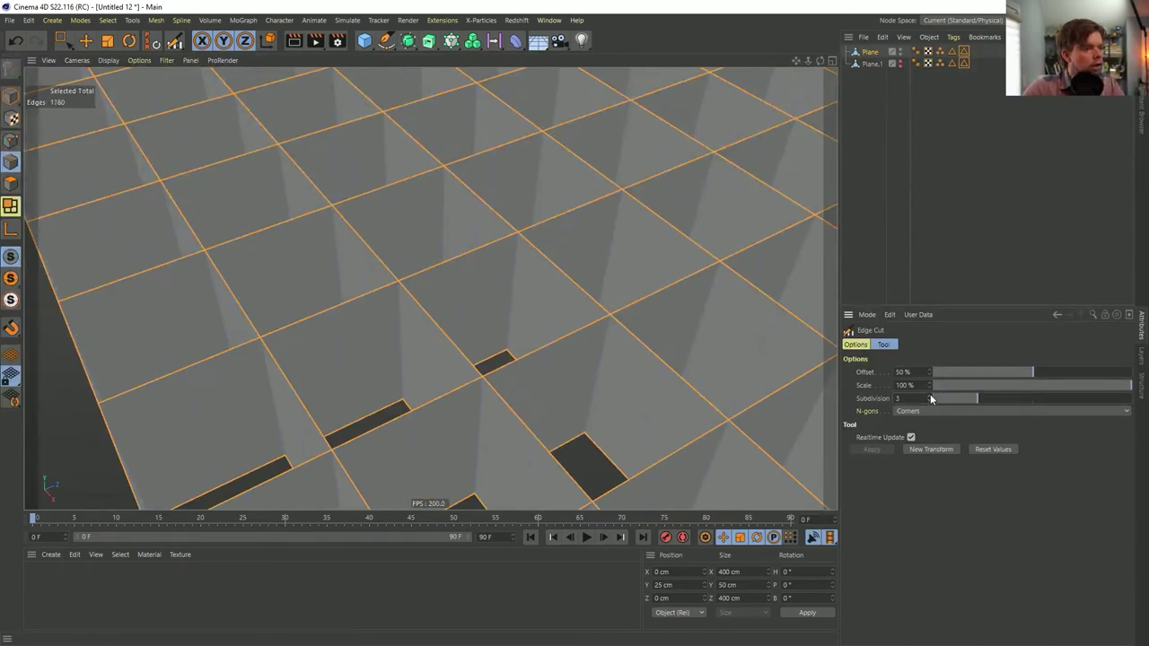
{"action": "left_click", "coordinate": [930, 396]}
{"action": "left_click_drag", "start_coordinate": [577, 302], "coordinate": [610, 318], "text": "alt"}
{"action": "left_click", "coordinate": [929, 400]}
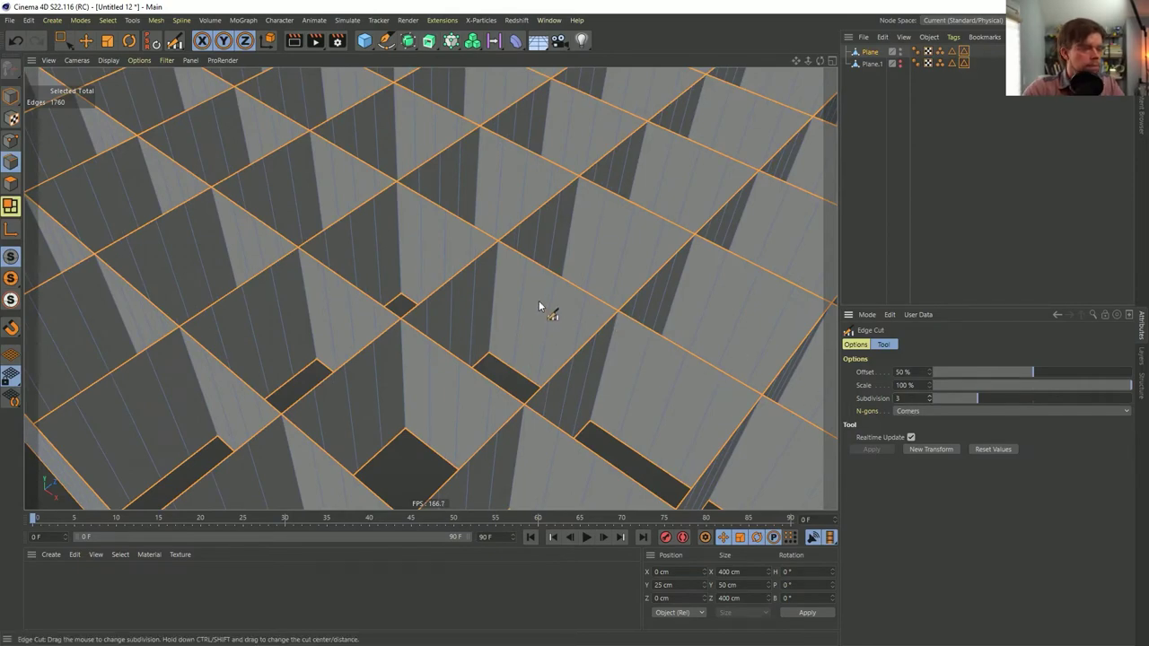
- Restore the stored selection of the grid's original vertical edges from its edge selection tag
{"action": "scroll", "coordinate": [538, 300], "scroll_direction": "down", "scroll_amount": 10}
{"action": "left_click_drag", "start_coordinate": [419, 331], "coordinate": [418, 340], "text": "alt"}
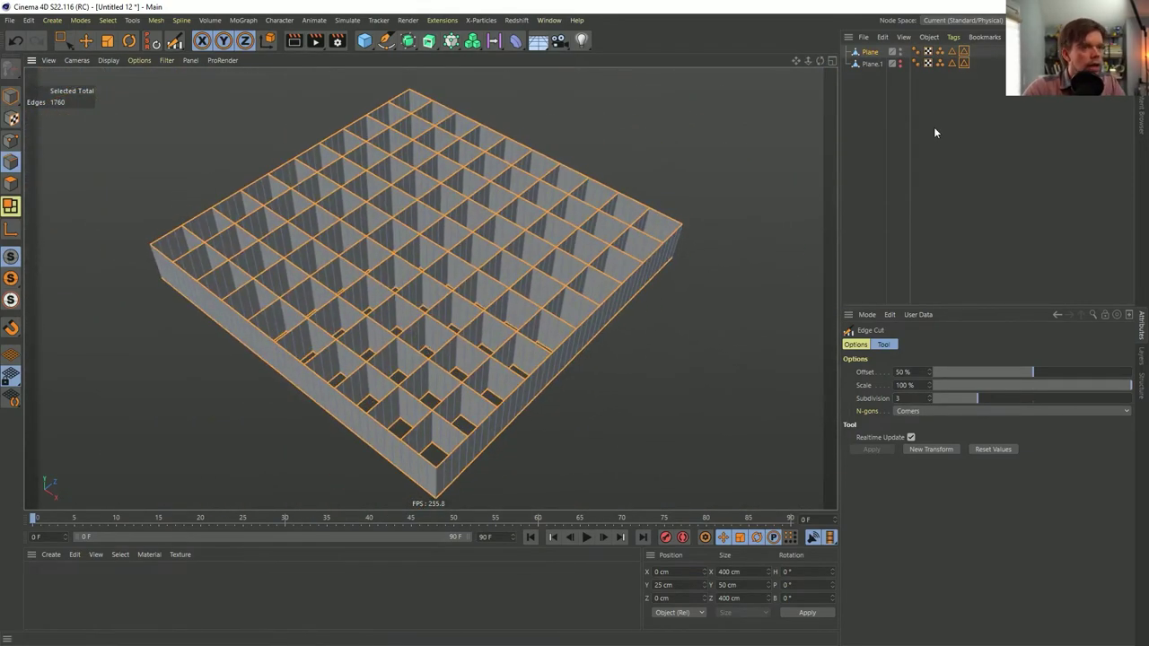
{"action": "left_click", "coordinate": [952, 55]}
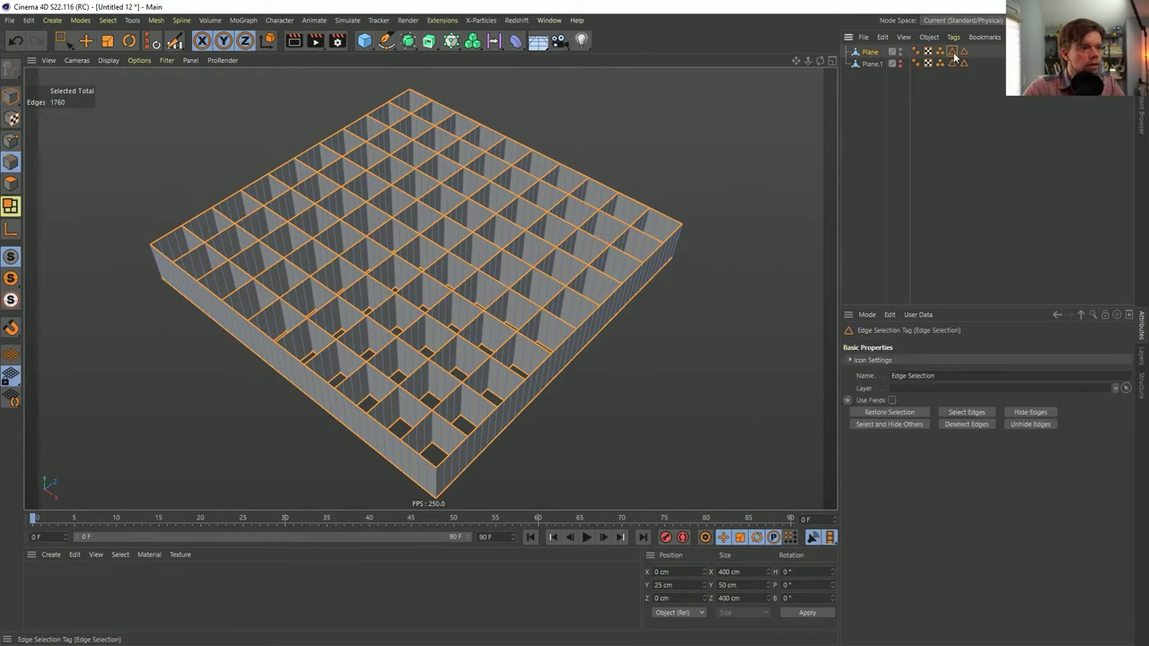
{"action": "double_click", "coordinate": [954, 55]}
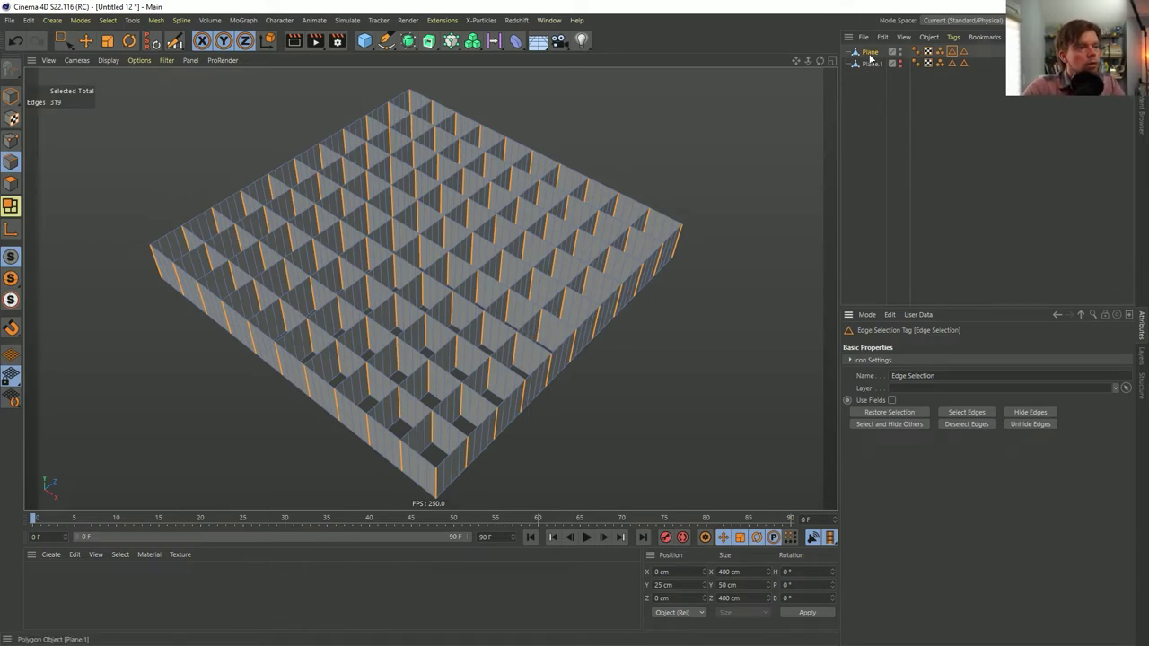
- Turn the subdivided grid into a soft body with a Soft Body simulation tag
{"action": "left_click", "coordinate": [869, 53]}
{"action": "right_click", "coordinate": [869, 56]}
{"action": "mouse_move", "coordinate": [911, 187]}
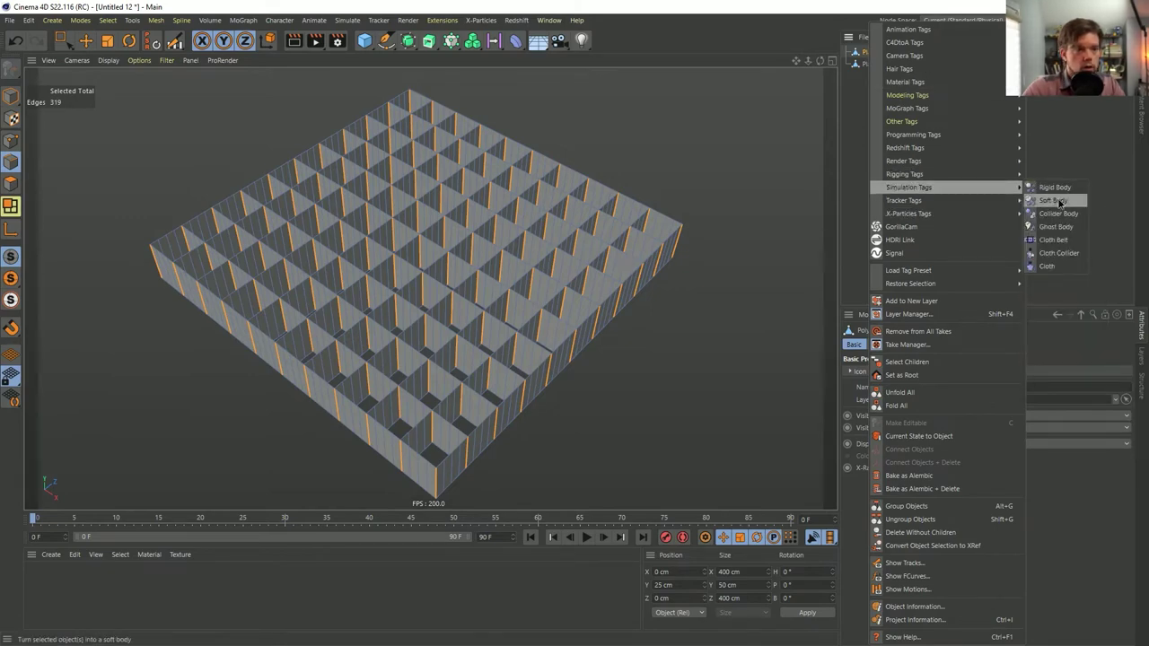
{"action": "left_click", "coordinate": [1054, 200]}
- Add a floor under the grid and give it a dynamics body tag with Dynamic set to Off
{"action": "left_click", "coordinate": [539, 41]}
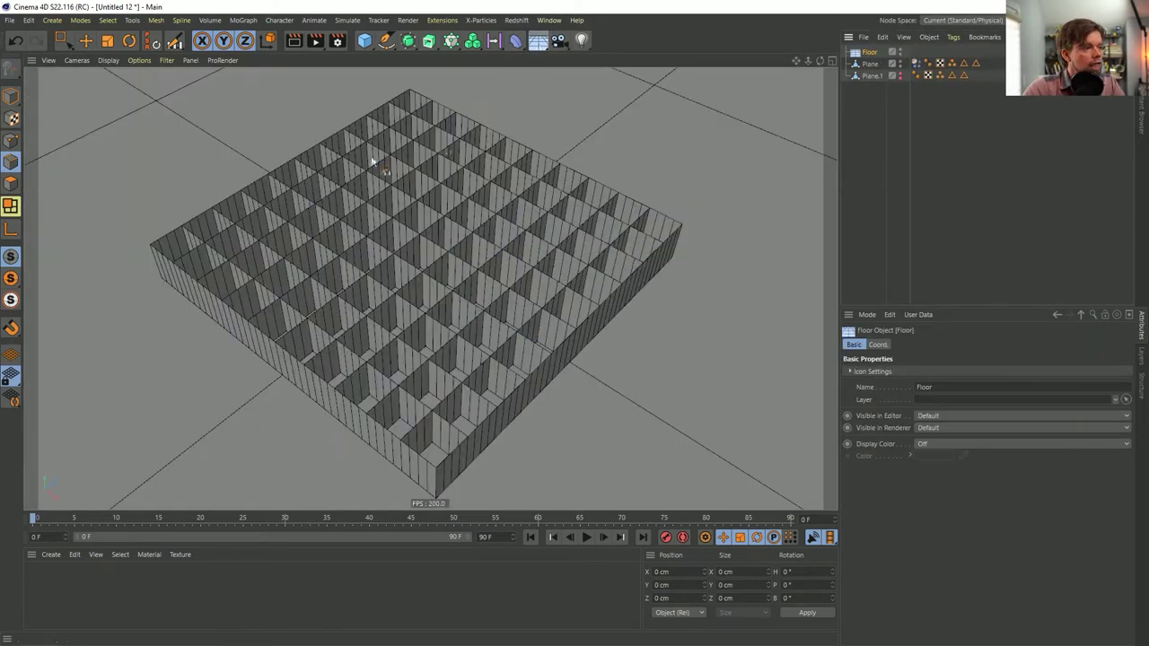
{"action": "key", "text": "e"}
{"action": "left_click_drag", "start_coordinate": [466, 261], "coordinate": [419, 246], "text": "alt"}
{"action": "left_click_drag", "start_coordinate": [916, 63], "coordinate": [917, 53], "text": "ctrl"}
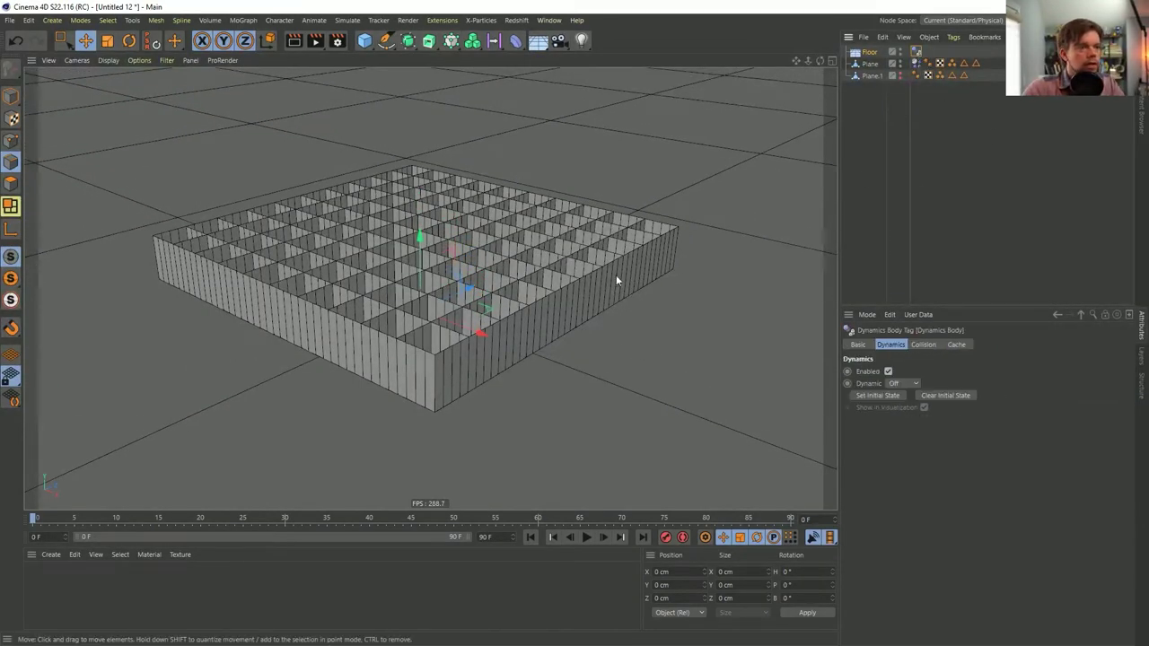
- Create a new material with a bright pink-purple color of hue 307° and value 100 %, slightly reducing its saturation
{"action": "left_click_drag", "start_coordinate": [456, 289], "coordinate": [402, 380], "text": "alt"}
{"action": "double_click", "coordinate": [95, 578]}
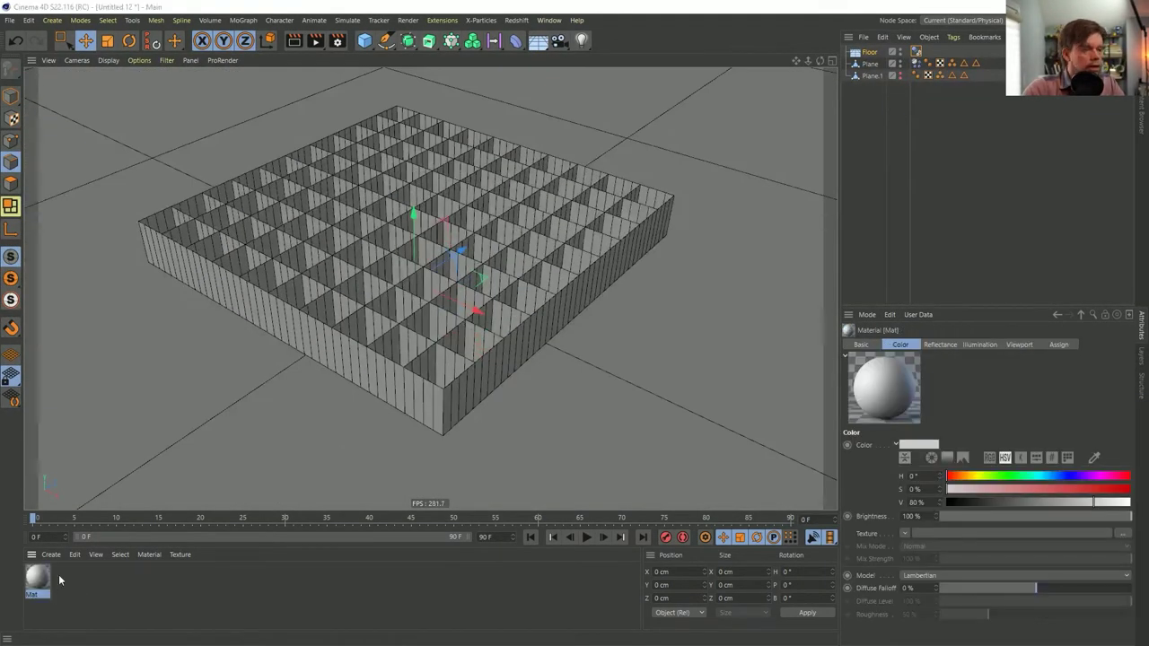
{"action": "double_click", "coordinate": [38, 578]}
{"action": "left_click_drag", "start_coordinate": [671, 98], "coordinate": [579, 101]}
{"action": "left_click", "coordinate": [346, 239]}
{"action": "left_click", "coordinate": [339, 227]}
{"action": "left_click_drag", "start_coordinate": [860, 184], "coordinate": [938, 184]}
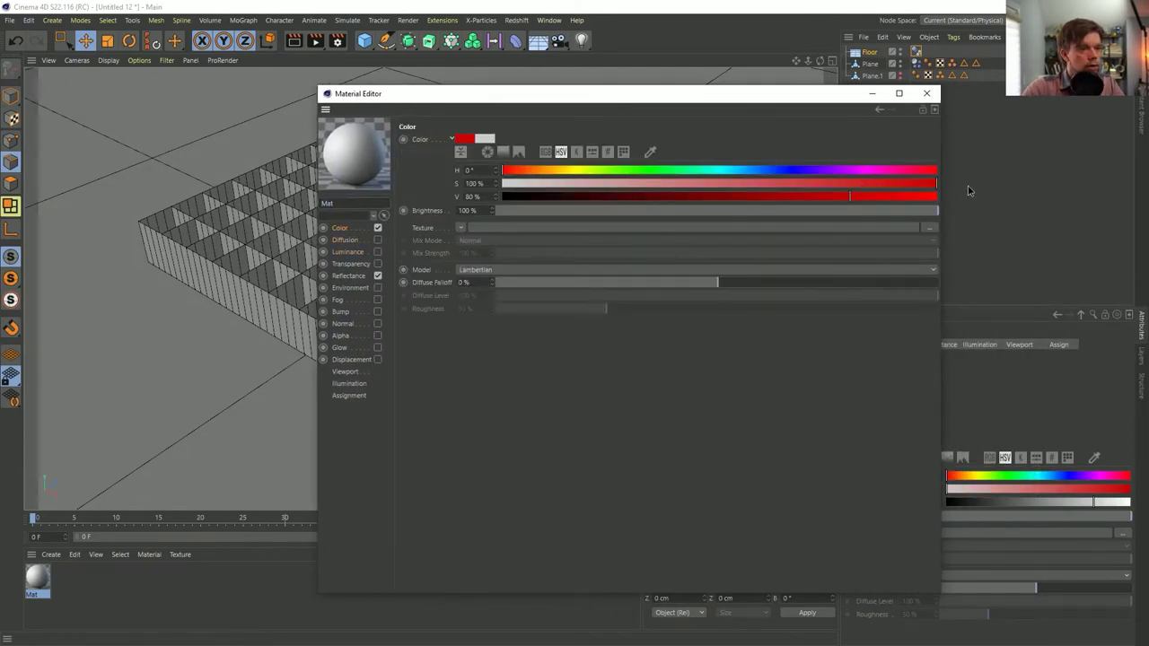
{"action": "left_click", "coordinate": [873, 168]}
{"action": "left_click", "coordinate": [935, 196]}
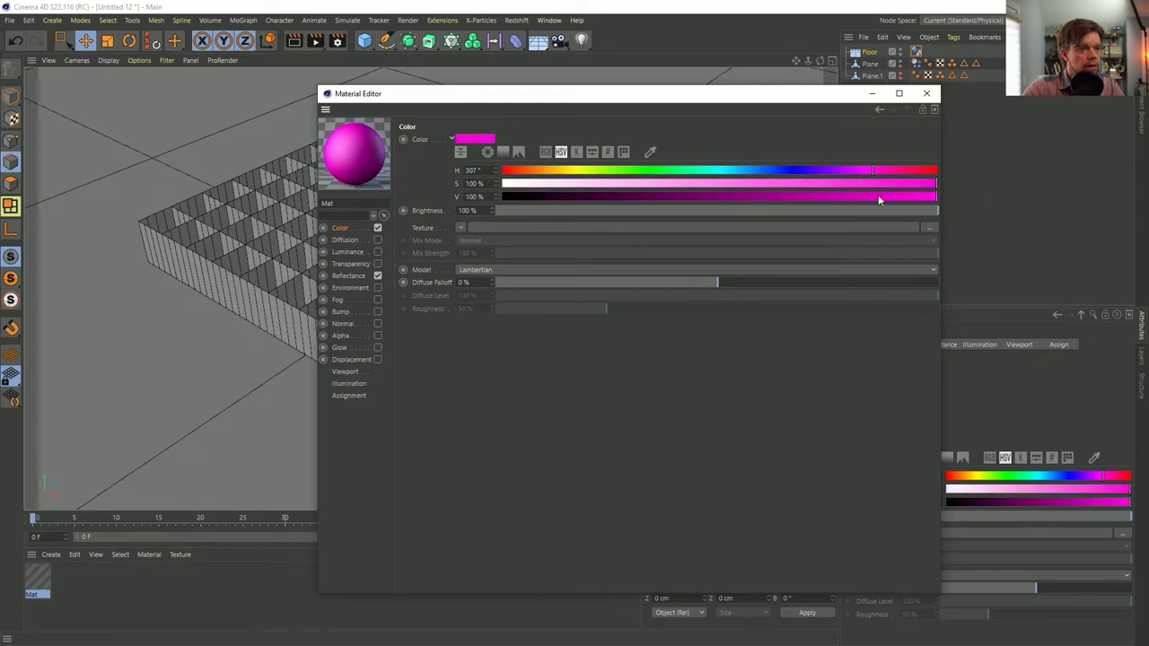
{"action": "left_click", "coordinate": [850, 184]}
{"action": "left_click", "coordinate": [926, 93]}
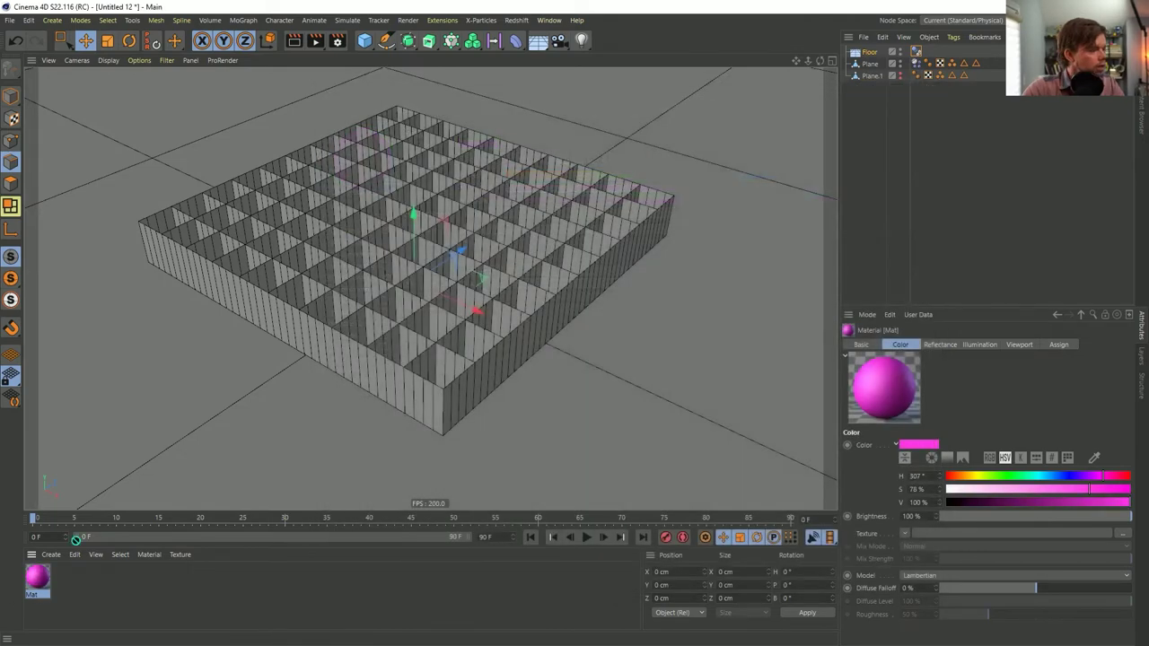
- Apply the pink-purple material to the visible grid plane
{"action": "left_click_drag", "start_coordinate": [880, 69], "coordinate": [880, 65]}
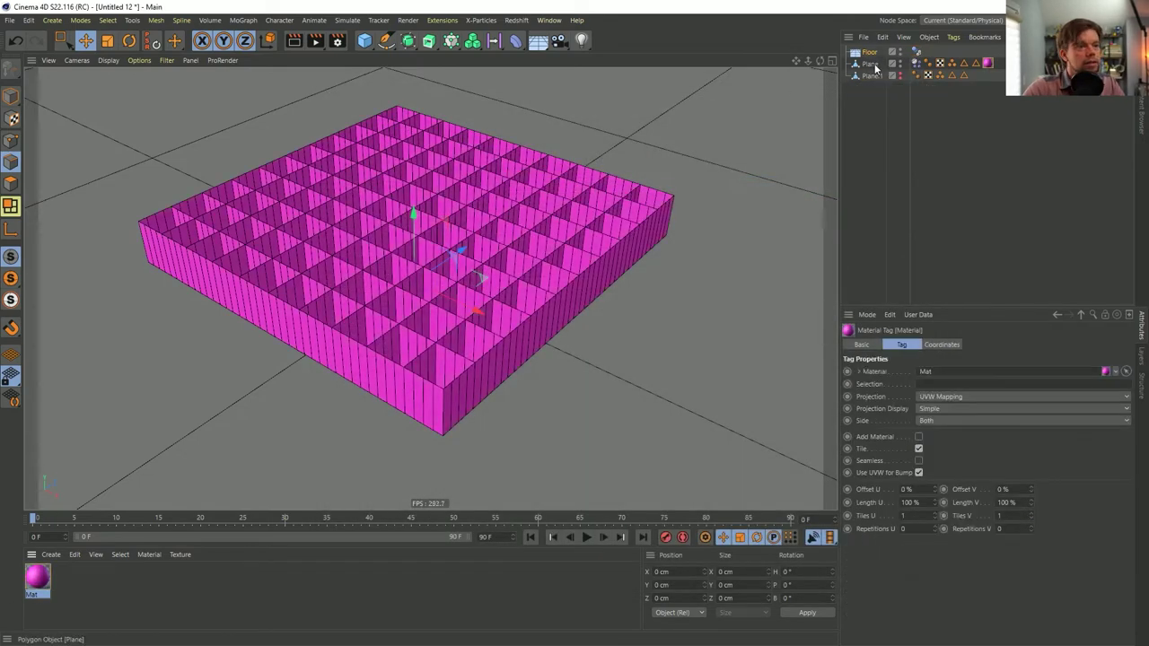
{"action": "left_click", "coordinate": [859, 150]}
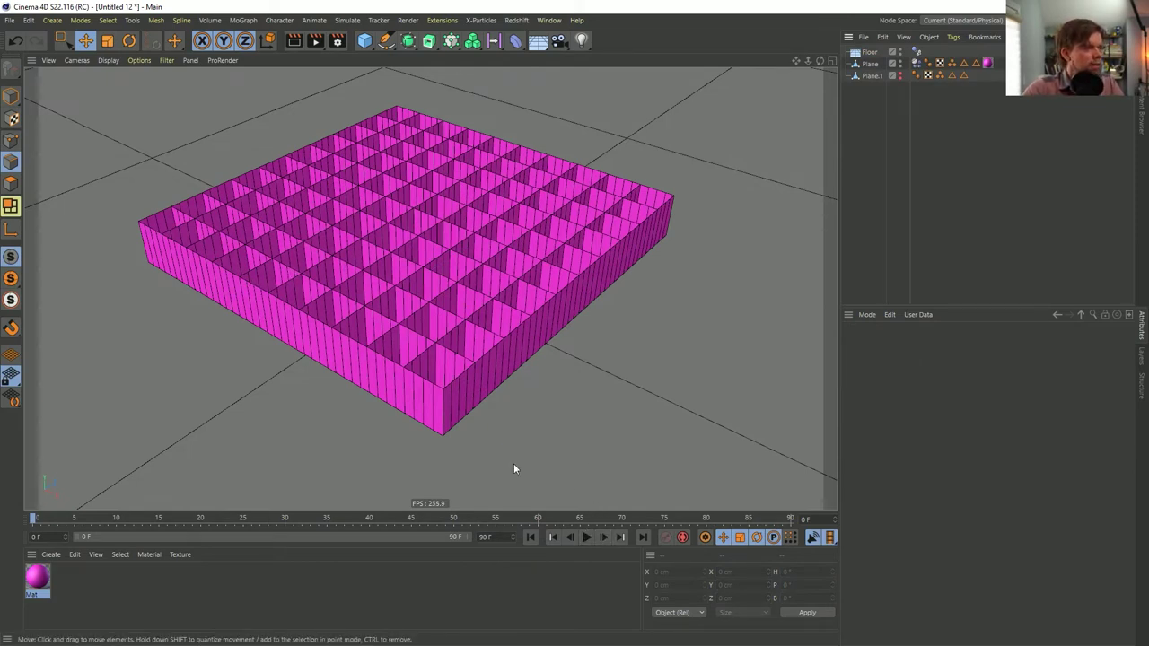
- Preview the grid falling onto the floor twice, viewing its dynamics body settings between runs, and rewind to the start
{"action": "left_click", "coordinate": [600, 537]}
{"action": "left_click", "coordinate": [600, 537]}
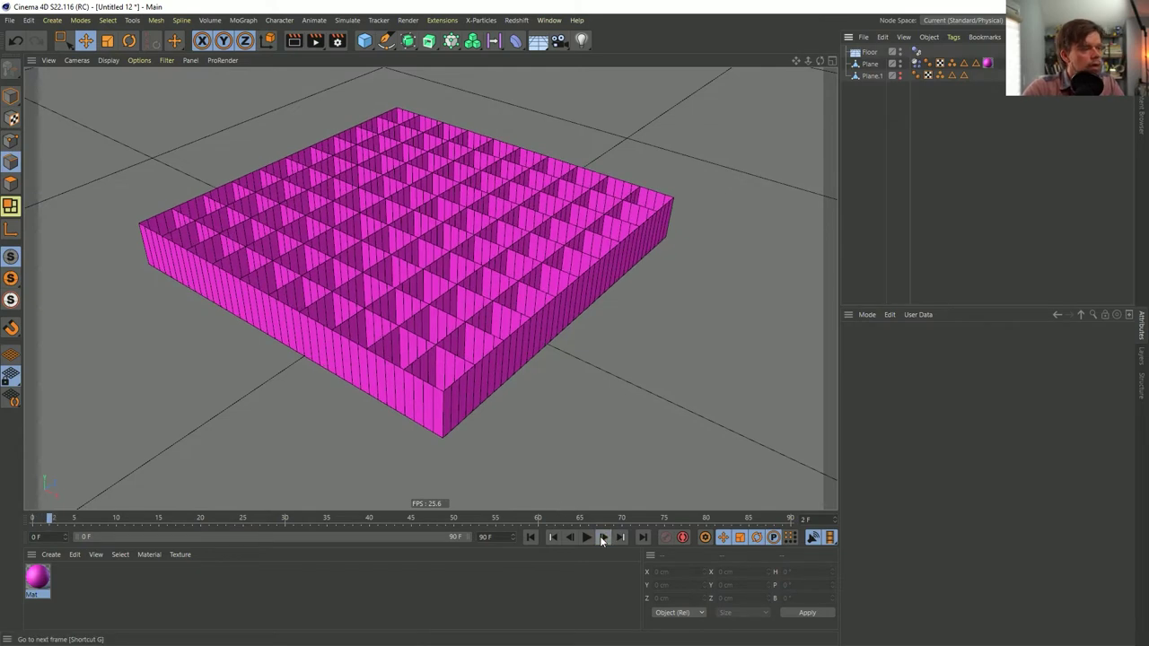
{"action": "left_click", "coordinate": [599, 536]}
{"action": "left_click", "coordinate": [586, 537]}
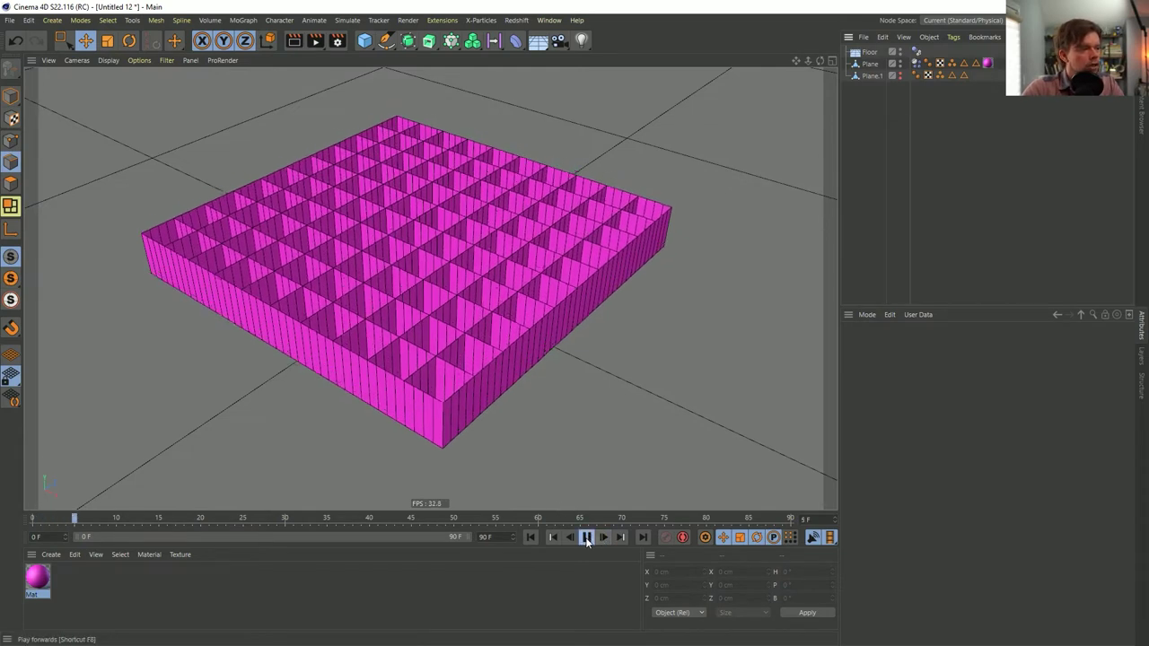
{"action": "left_click", "coordinate": [529, 537]}
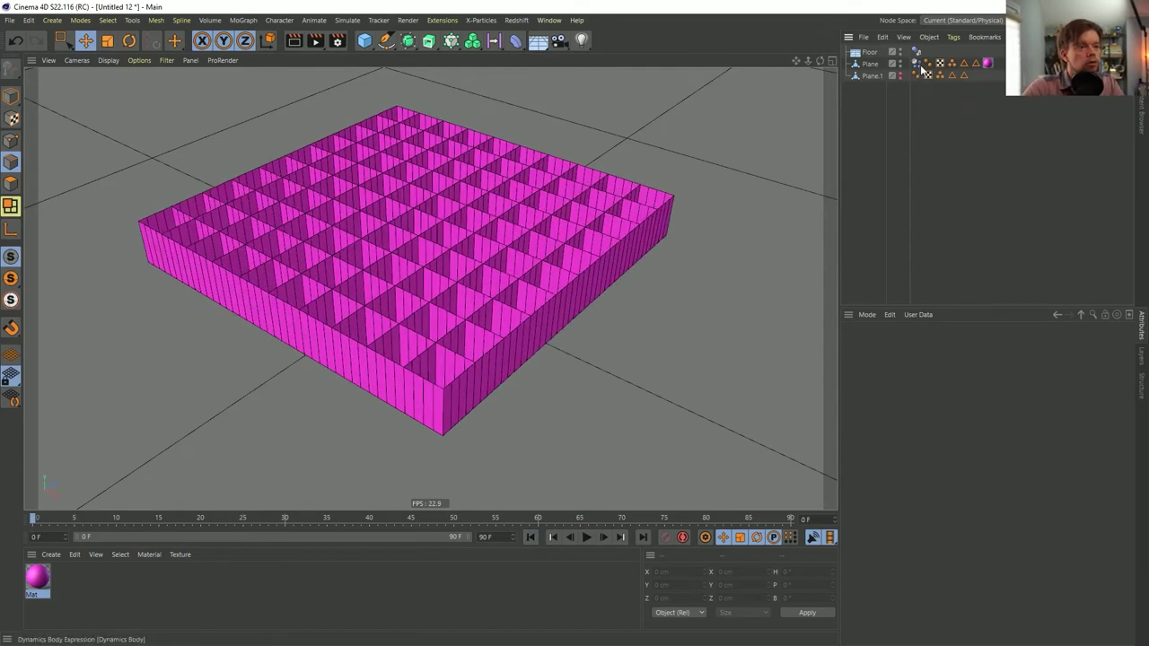
{"action": "left_click", "coordinate": [917, 64]}
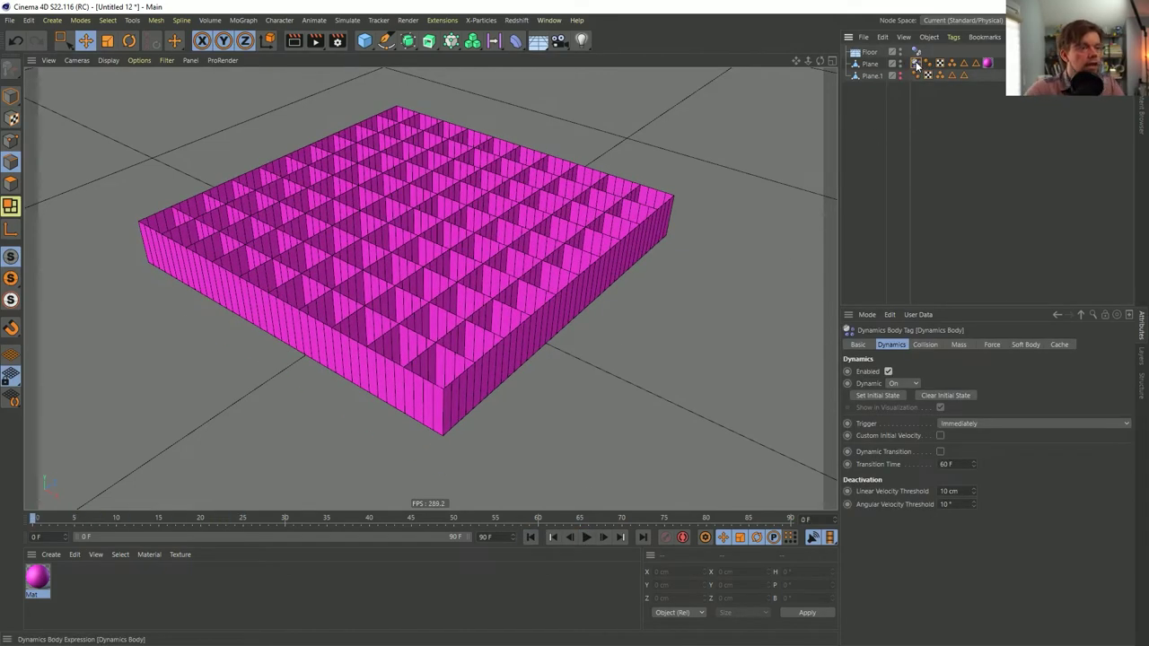
{"action": "left_click", "coordinate": [586, 537]}
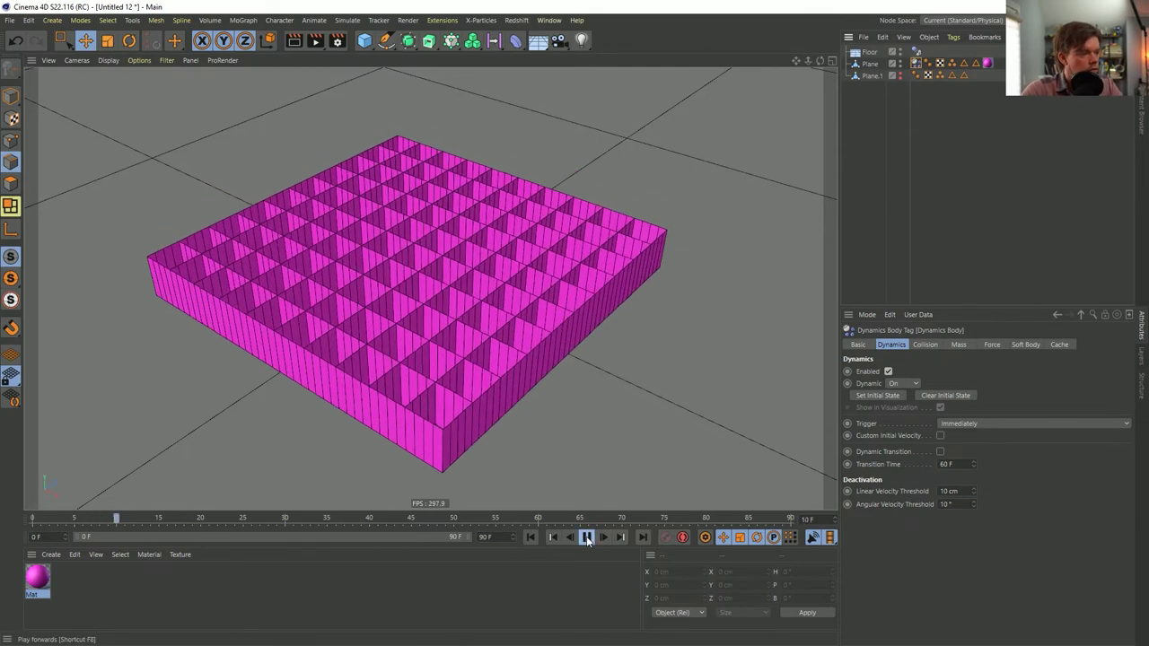
{"action": "left_click", "coordinate": [530, 537]}
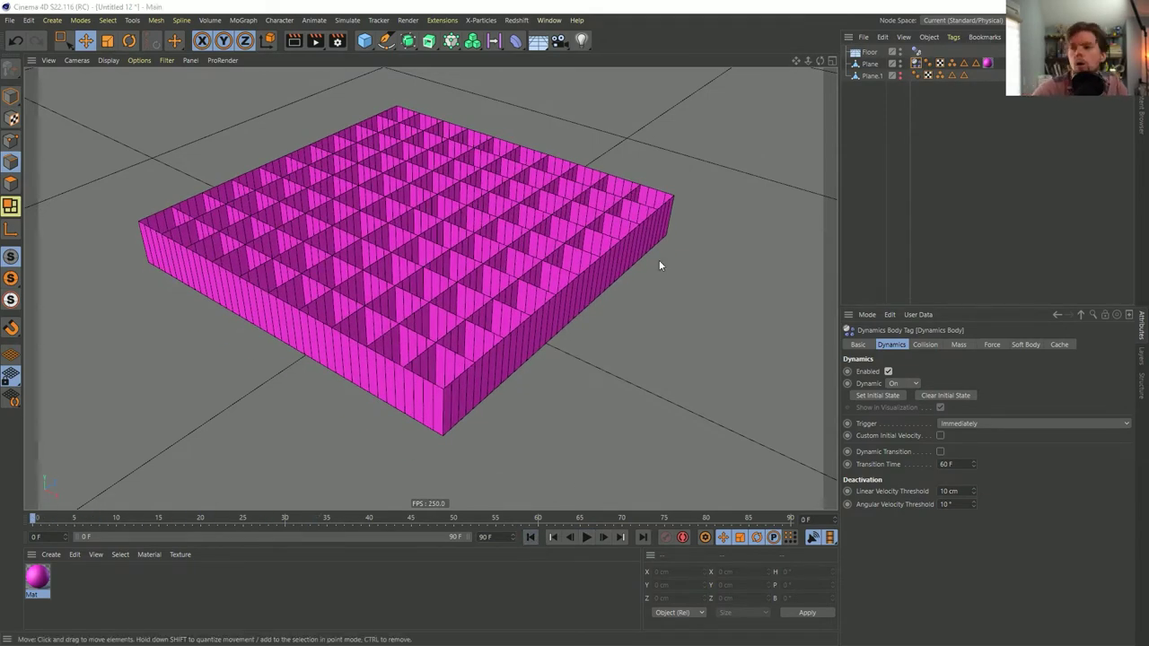
- Switch to the browser to examine the purple mattress reference on Behance, and return to the Cinema 4D scene
{"action": "key", "text": "alt+Tab"}
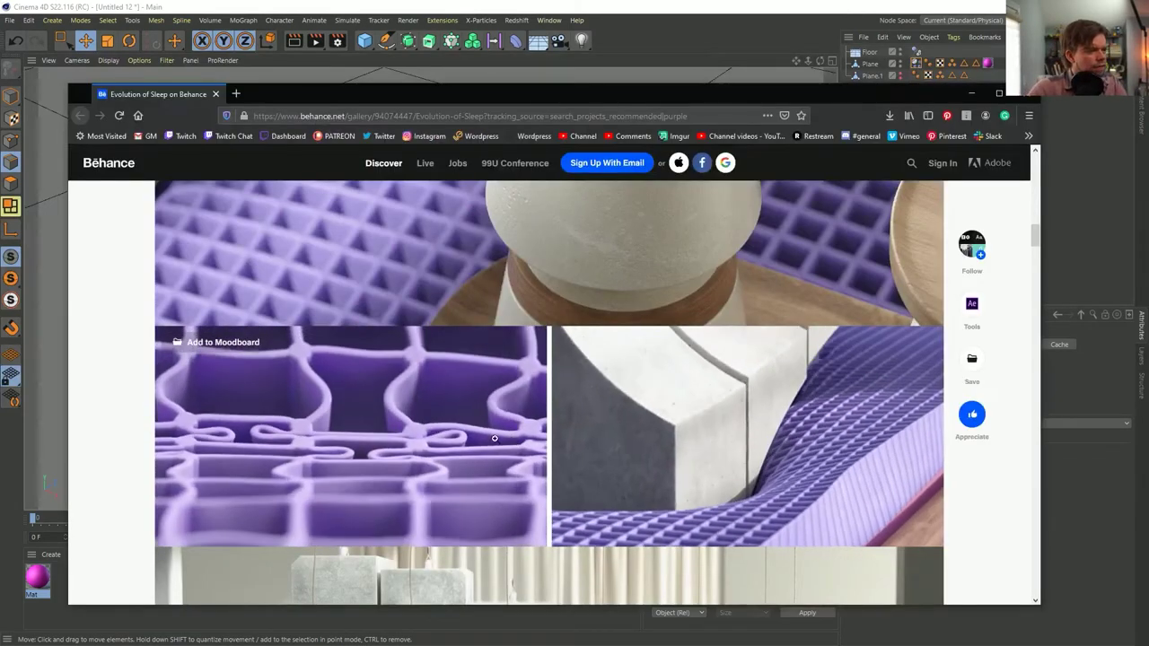
{"action": "key", "text": "alt+Tab"}
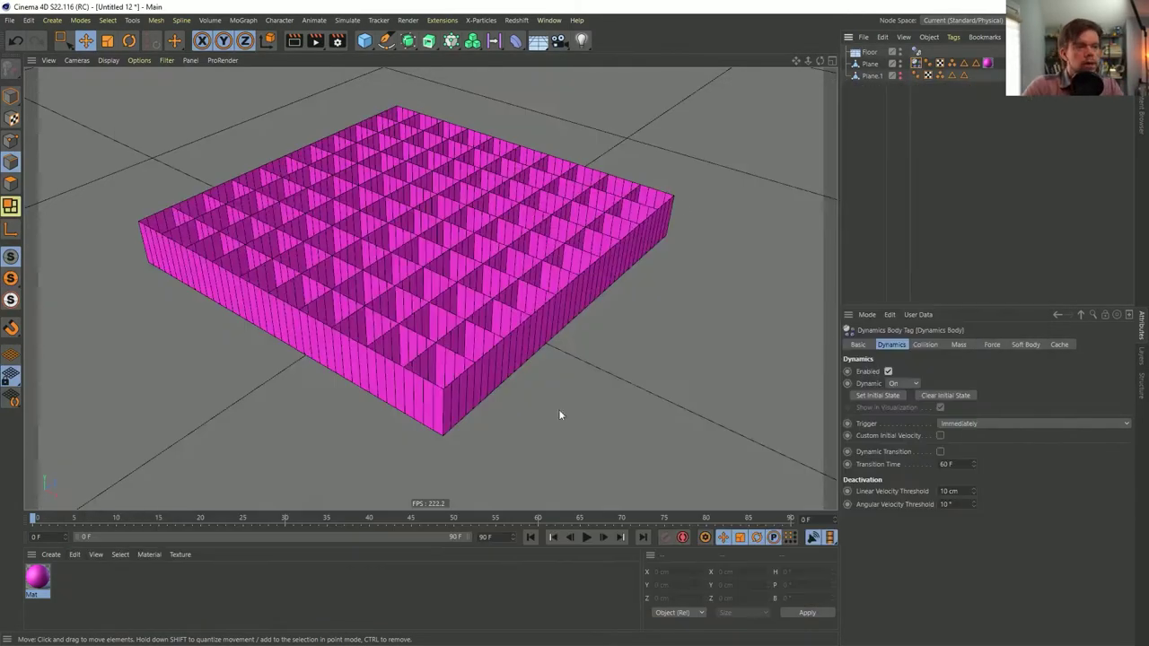
{"action": "left_click_drag", "start_coordinate": [456, 228], "coordinate": [487, 229], "text": "alt"}
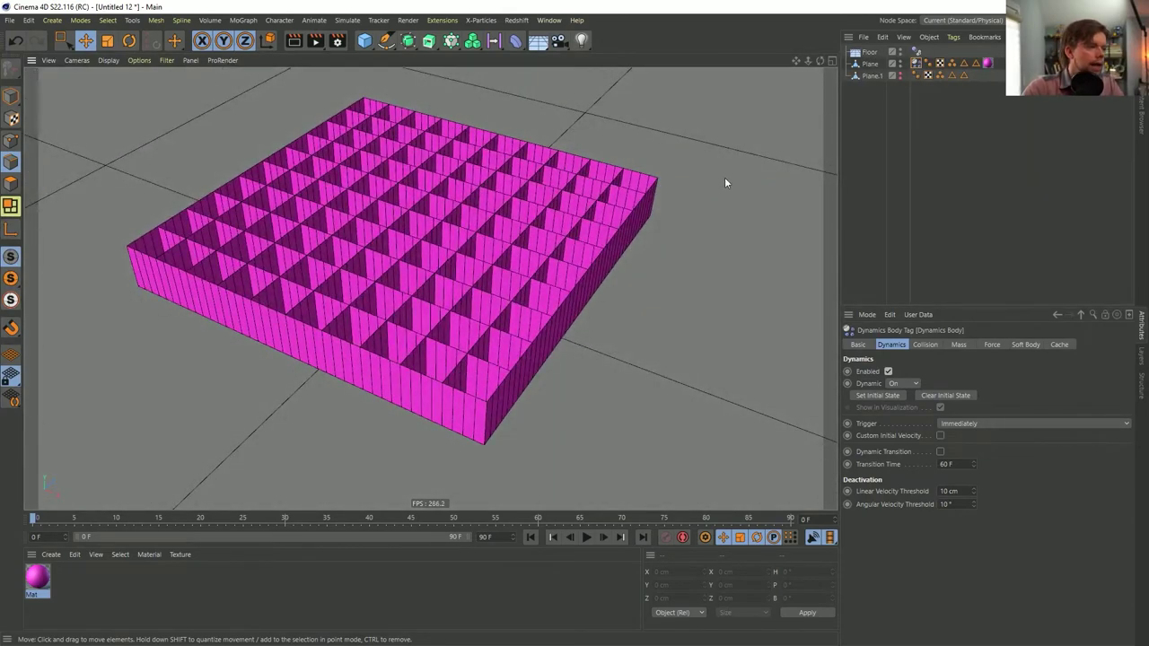
- Create a null object and make the floor its child
{"action": "left_click", "coordinate": [864, 53]}
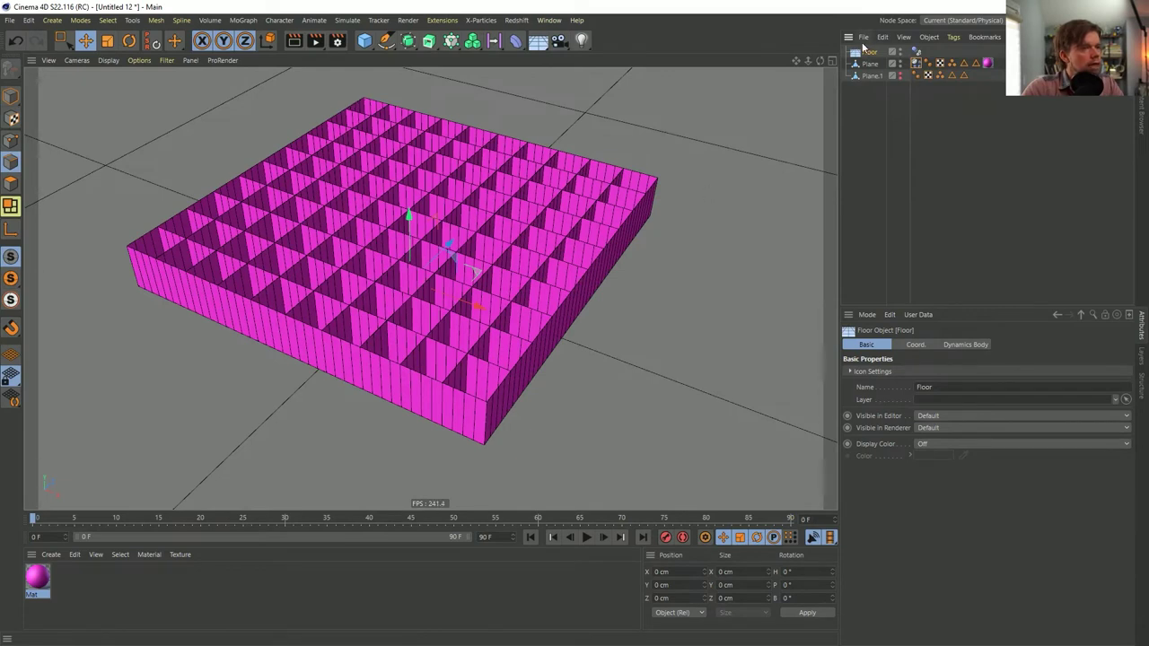
{"action": "left_click", "coordinate": [54, 20]}
{"action": "left_click", "coordinate": [70, 39]}
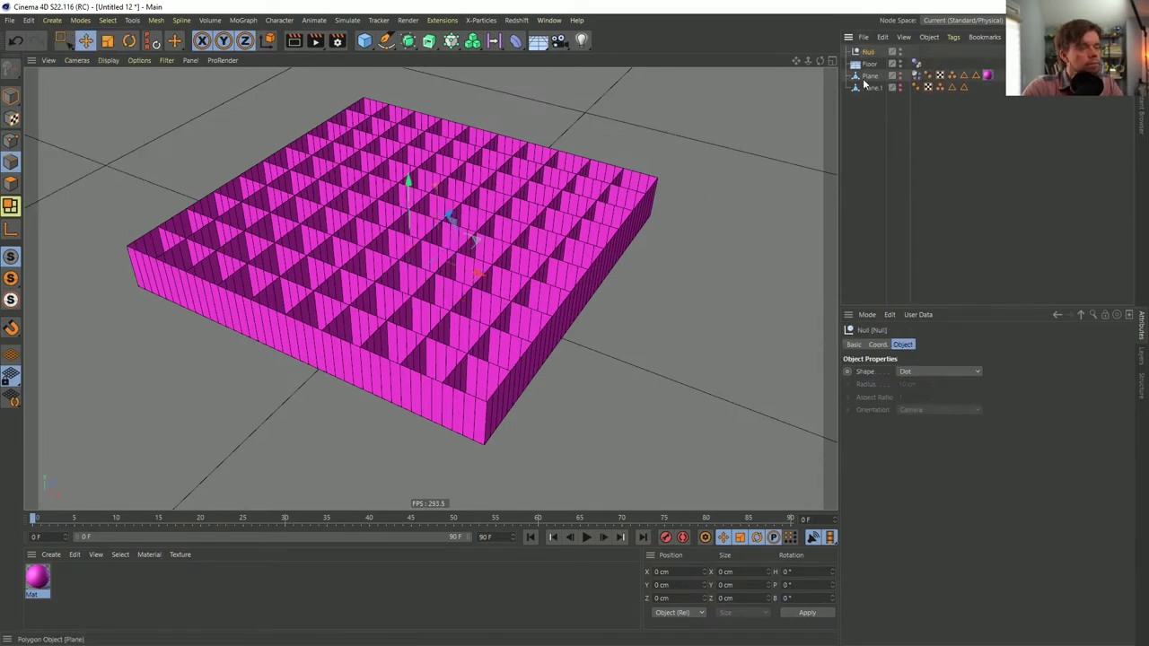
{"action": "left_click_drag", "start_coordinate": [872, 56], "coordinate": [869, 50]}
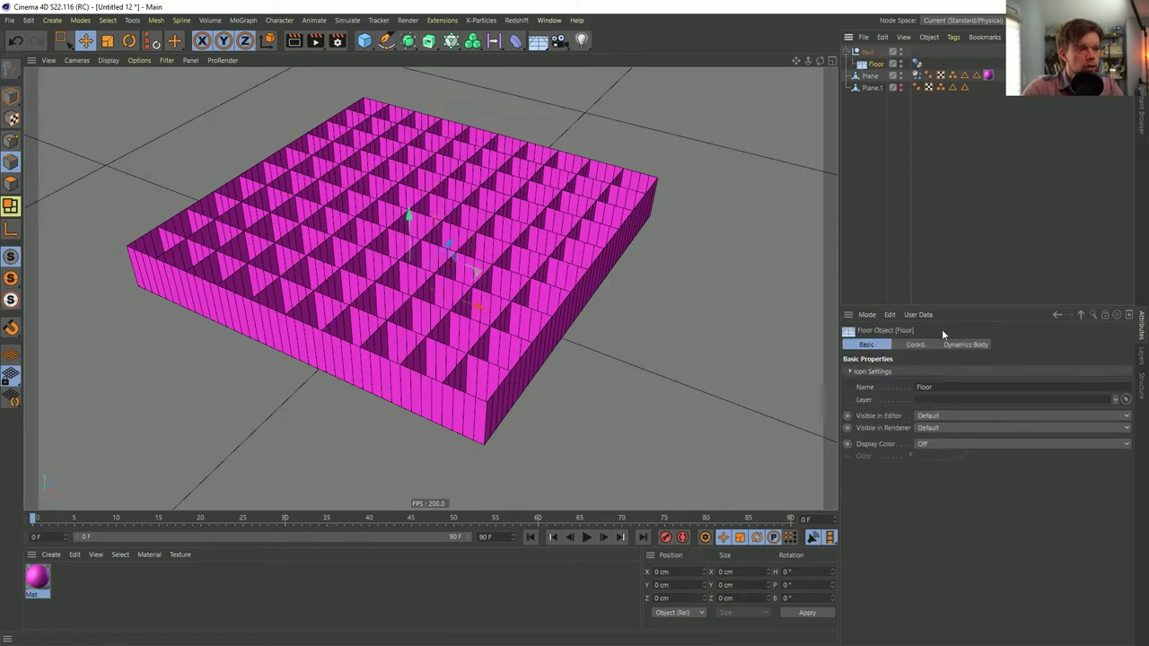
- Tilt the floor freehand about 12° around its bank axis
{"action": "left_click", "coordinate": [918, 346]}
{"action": "key", "text": "r"}
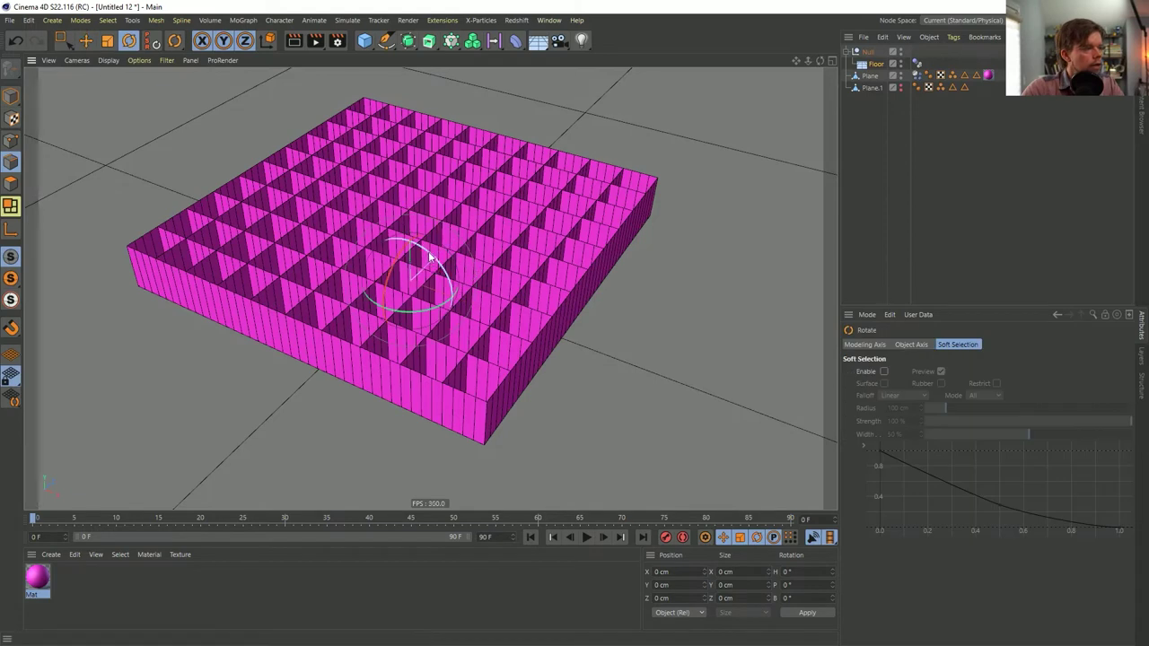
{"action": "left_click_drag", "start_coordinate": [424, 292], "coordinate": [434, 259]}
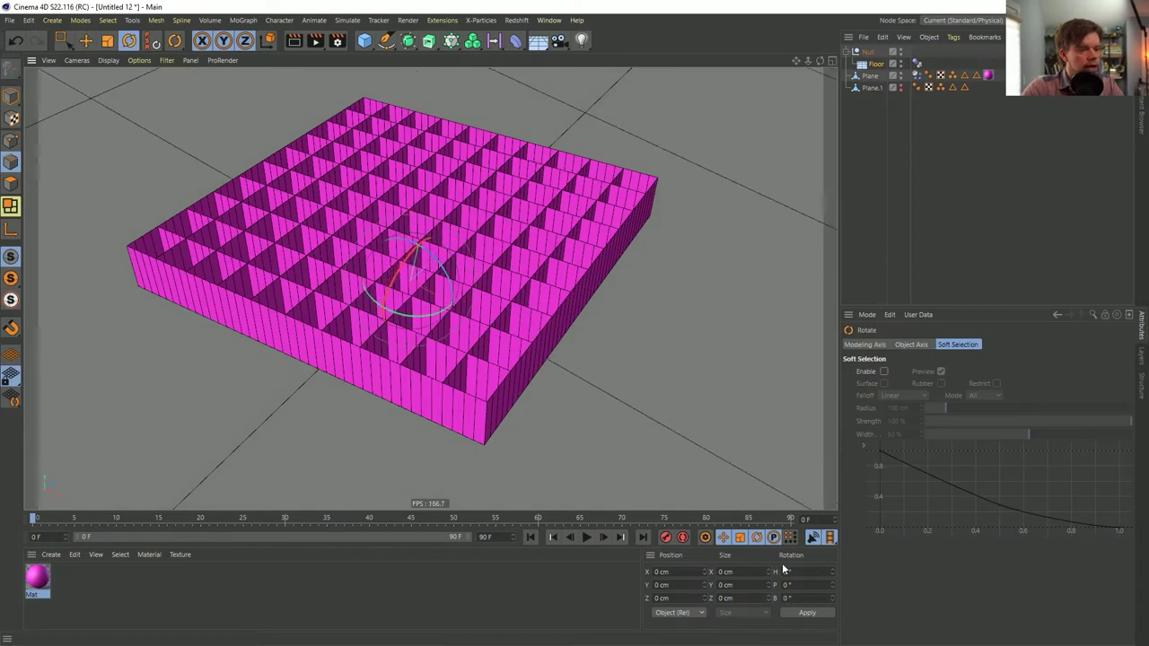
- Keyframe the floor's bank rotation at 0° on frame 0 and 12° on frame 45
{"action": "left_click", "coordinate": [875, 63]}
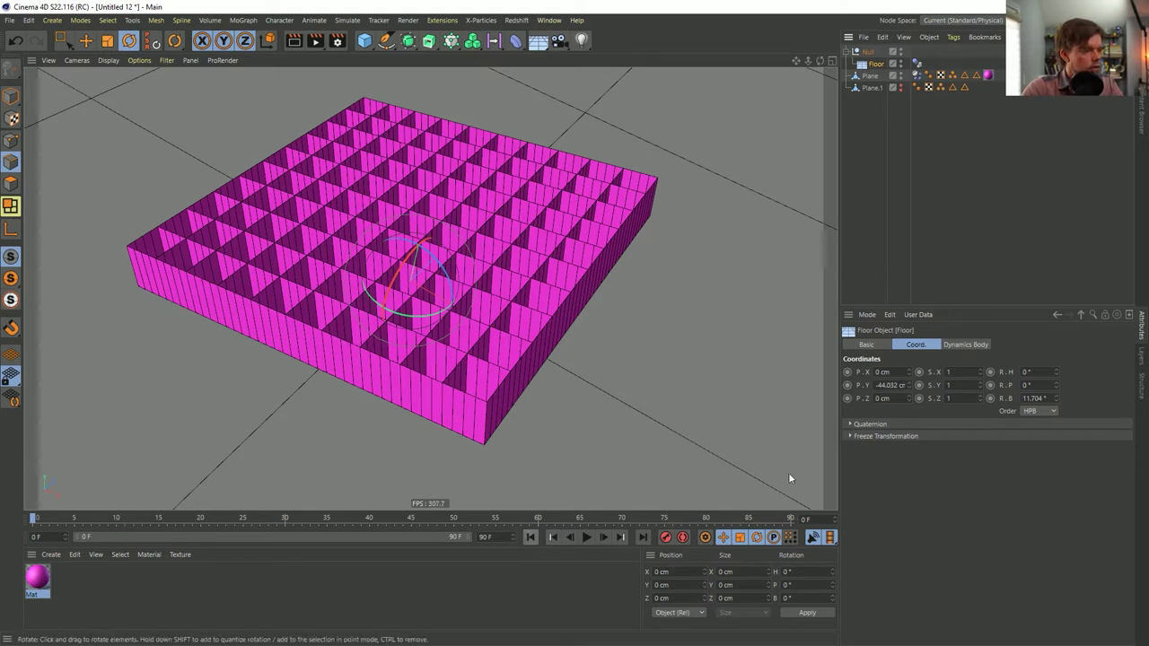
{"action": "key", "text": "Return"}
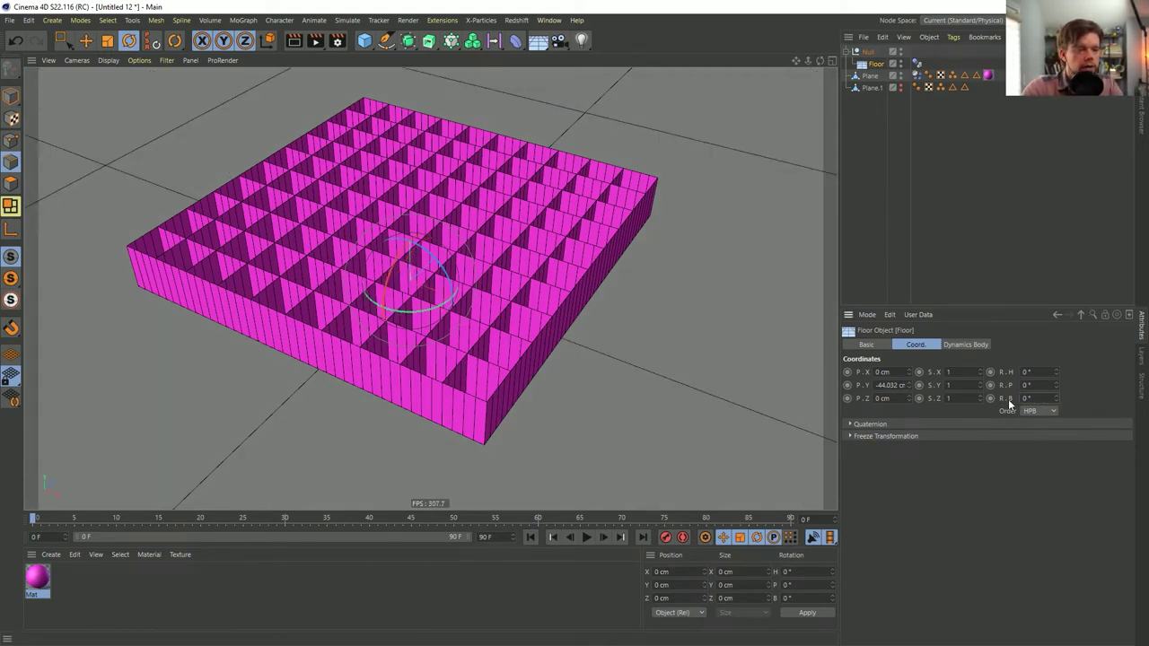
{"action": "left_click", "coordinate": [990, 399]}
{"action": "left_click", "coordinate": [586, 537]}
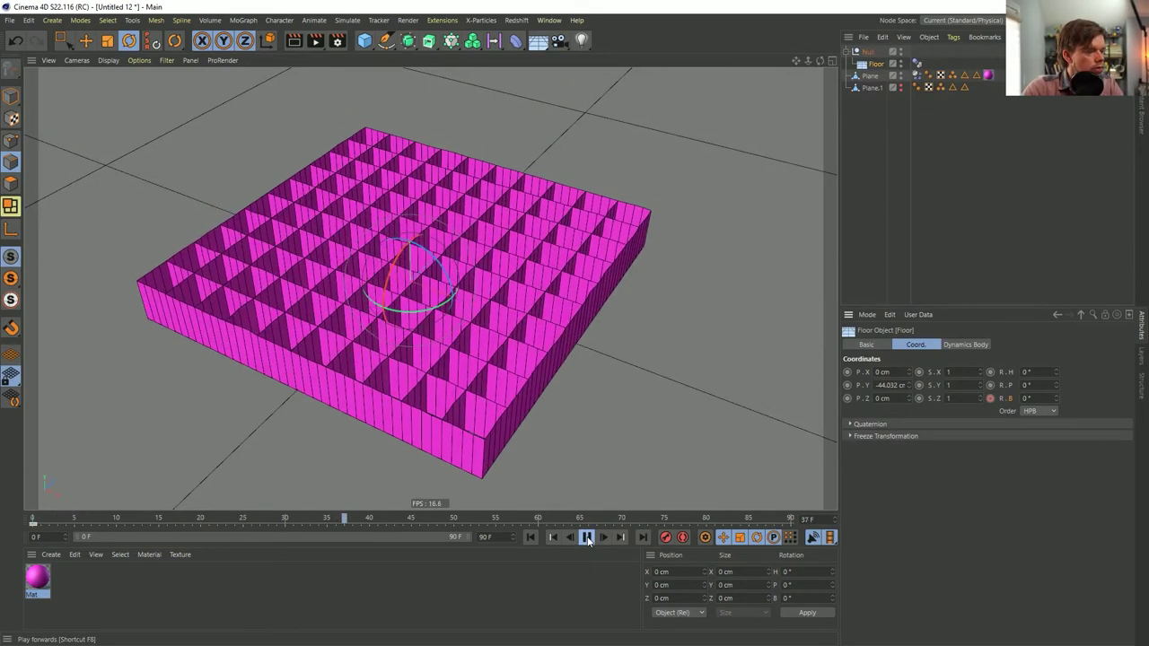
{"action": "left_click", "coordinate": [587, 538]}
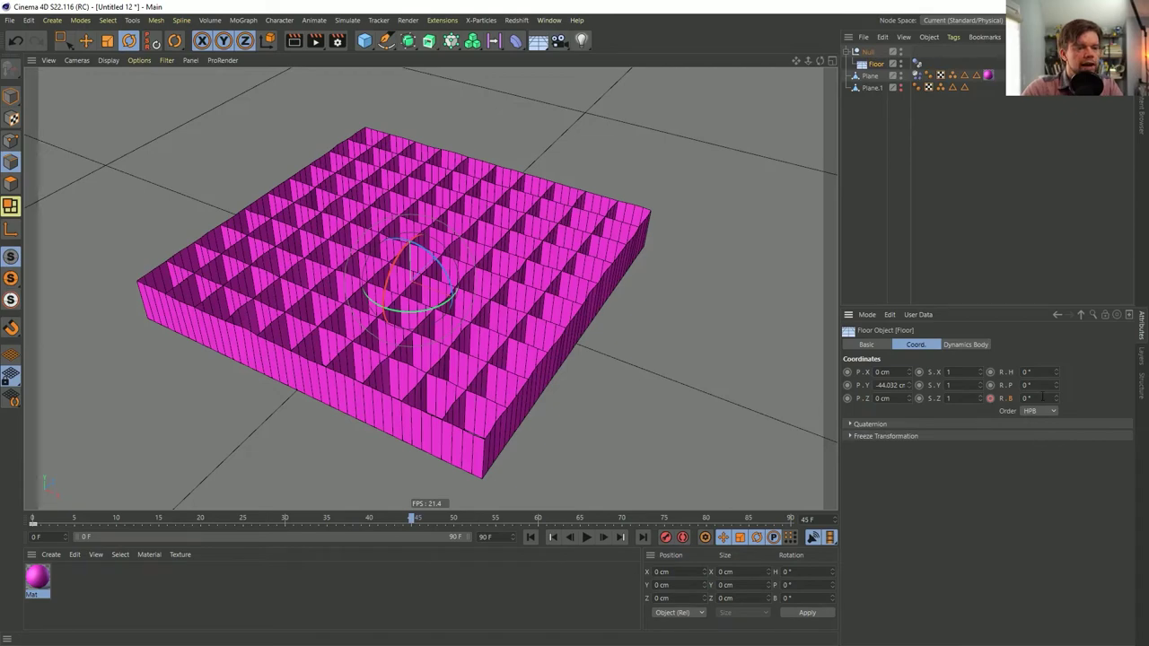
{"action": "mouse_move", "coordinate": [1056, 397]}
{"action": "left_mouse_down"}
{"action": "mouse_move", "coordinate": [1056, 378]}
{"action": "mouse_move", "coordinate": [1056, 394]}
{"action": "left_mouse_up"}
{"action": "left_click", "coordinate": [990, 398]}
- Play the simulation from the start to check the grid on the tilting floor, and rewind
{"action": "left_click", "coordinate": [530, 537]}
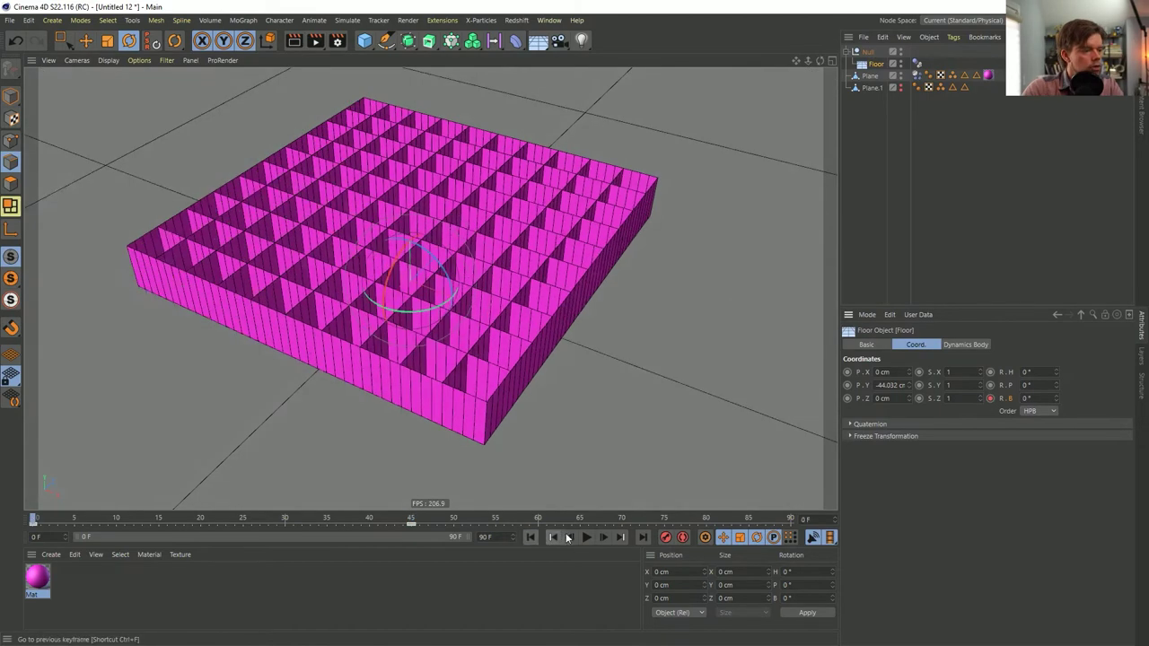
{"action": "left_click", "coordinate": [587, 538]}
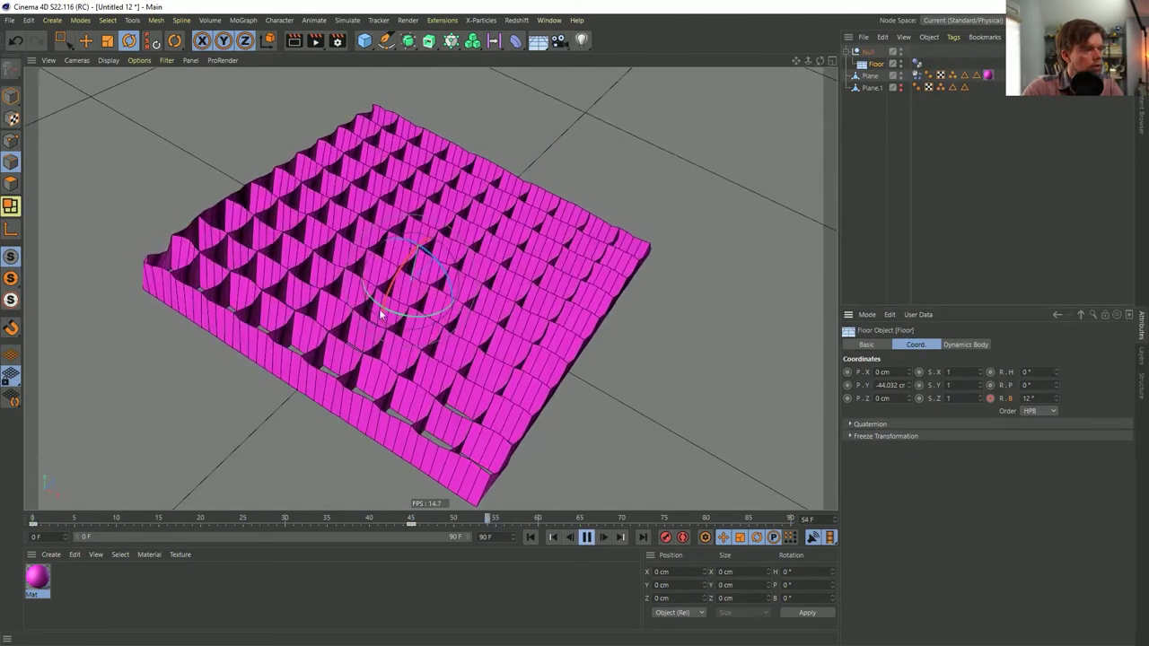
{"action": "left_click", "coordinate": [587, 537]}
{"action": "left_click", "coordinate": [530, 537]}
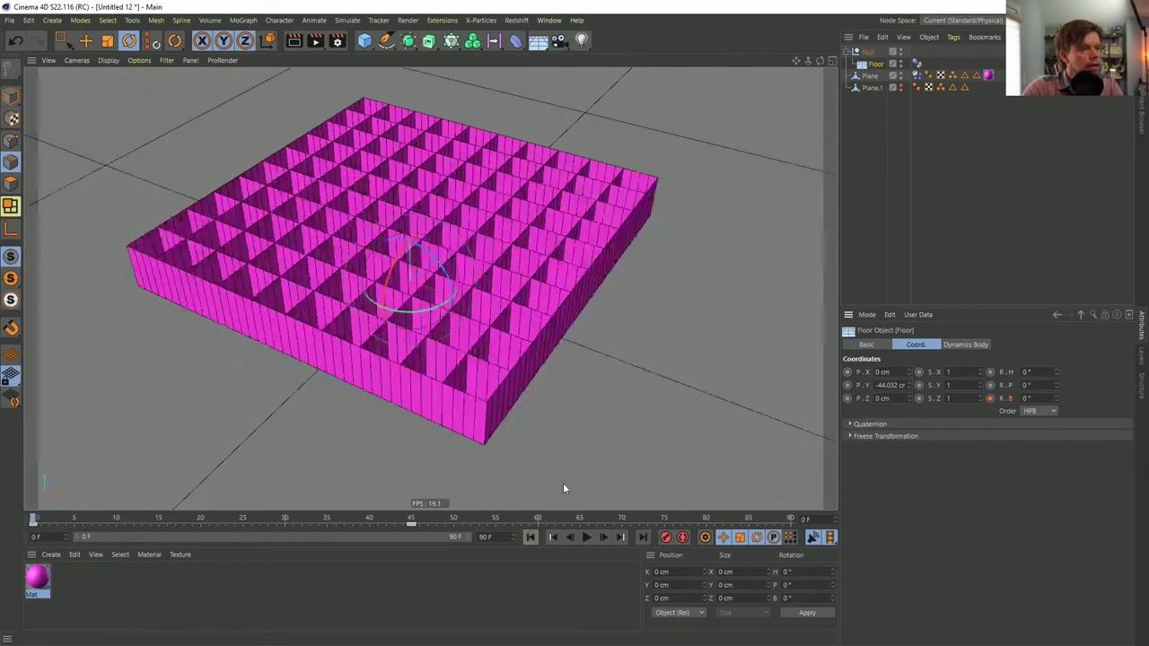
- Duplicate the null with its animated floor and rotate the copy so its floor tilts up on the opposite side
{"action": "left_click", "coordinate": [867, 52]}
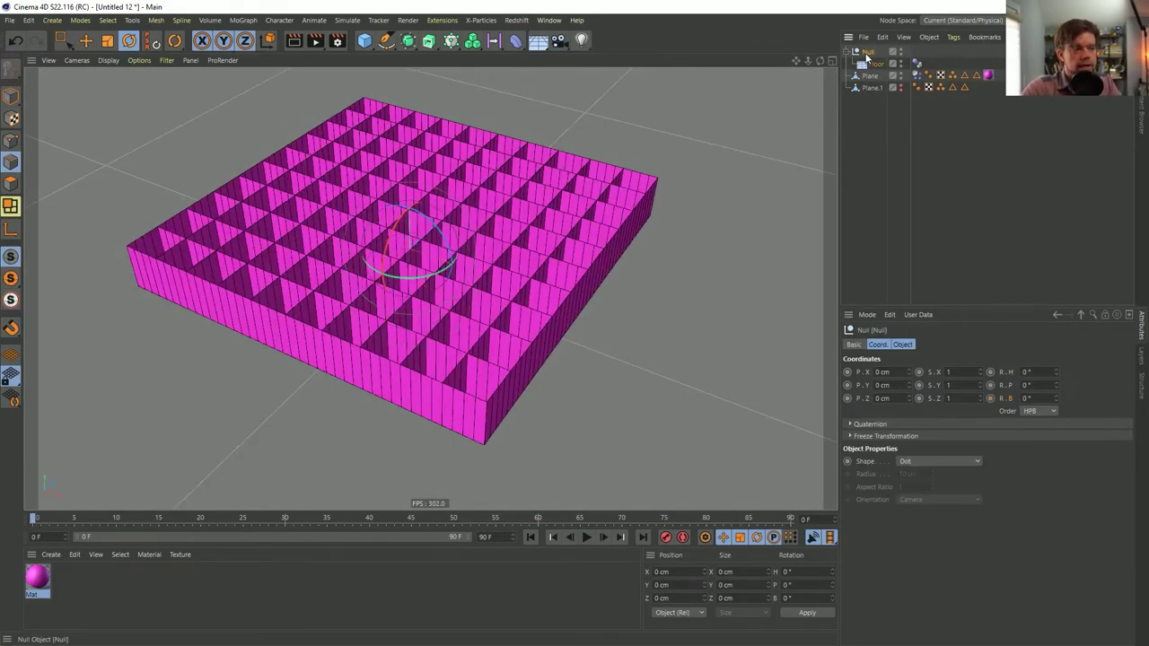
{"action": "key", "text": "ctrl+c"}
{"action": "key", "text": "ctrl+v"}
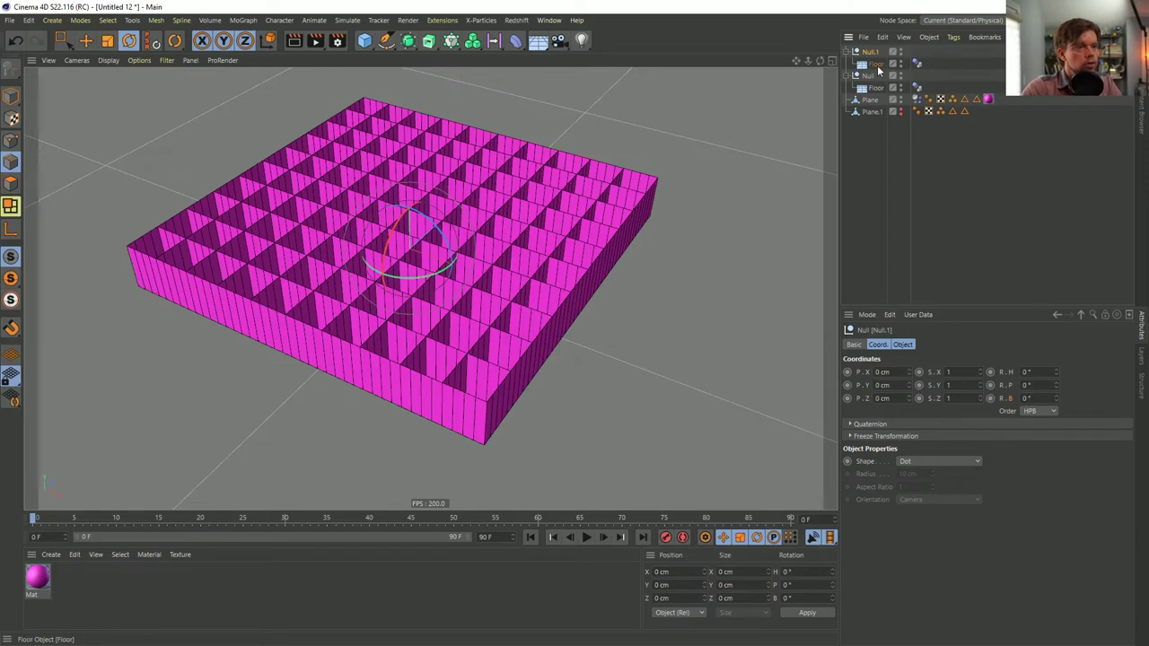
{"action": "key", "text": "r"}
{"action": "left_click_drag", "start_coordinate": [421, 274], "coordinate": [415, 185]}
{"action": "left_click", "coordinate": [886, 195]}
- Play the two-floor simulation, extend the project length and preview range to 180 frames, and rewind to the start
{"action": "left_click", "coordinate": [587, 542]}
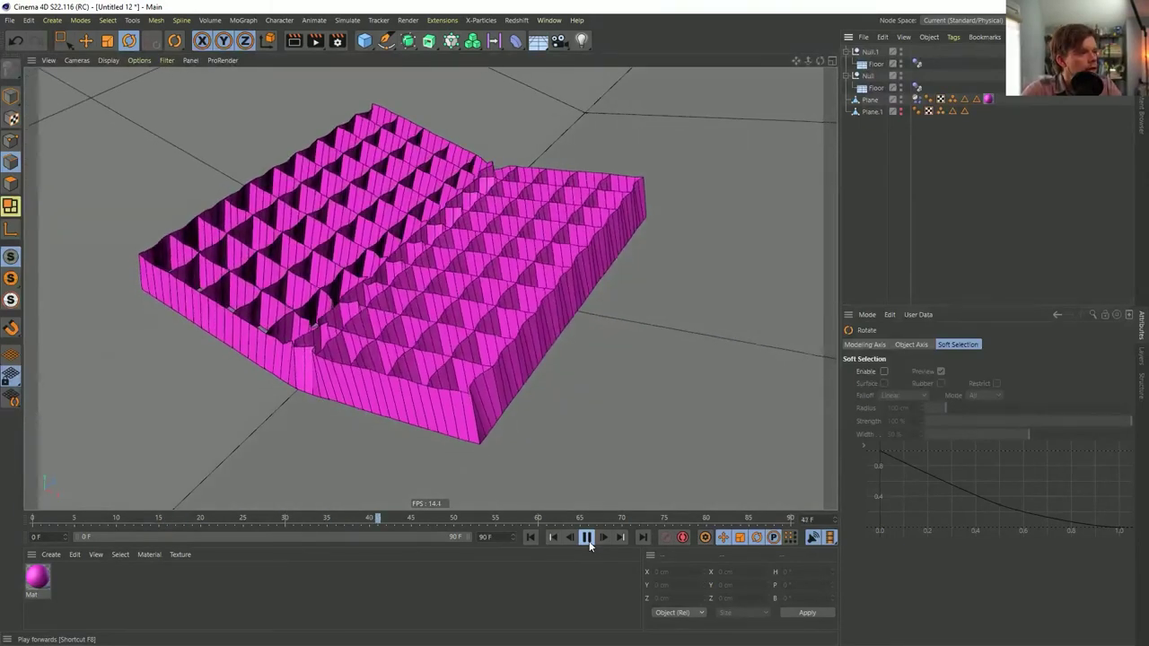
{"action": "left_click", "coordinate": [529, 537]}
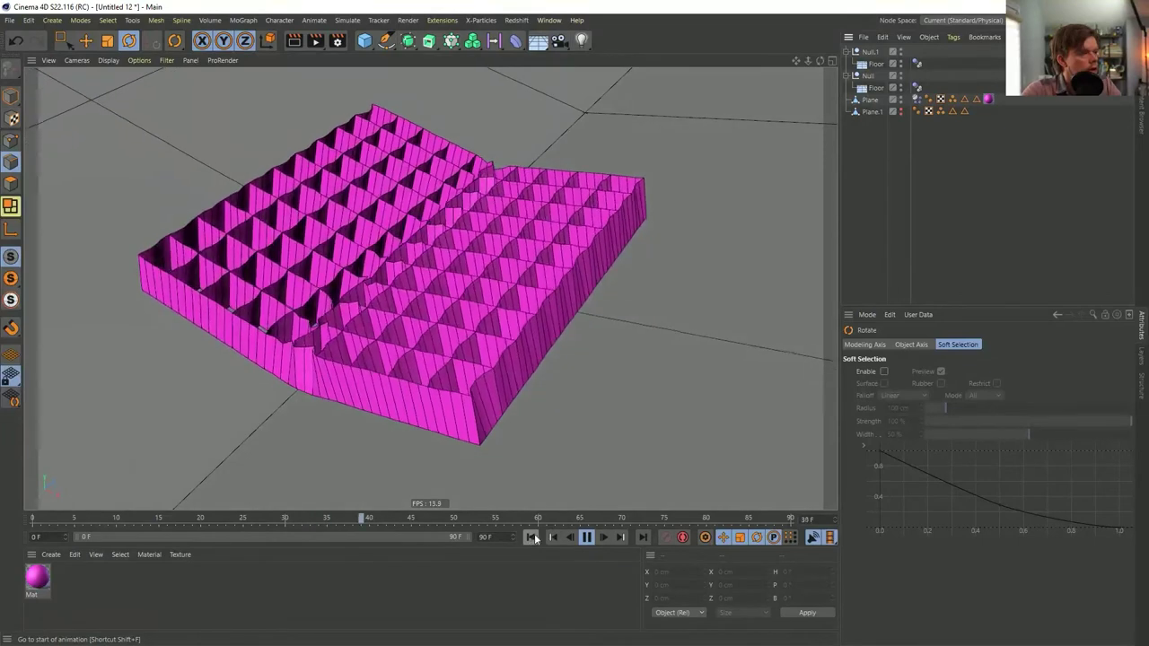
{"action": "left_click_drag", "start_coordinate": [496, 537], "coordinate": [456, 538]}
{"action": "type", "text": "180"}
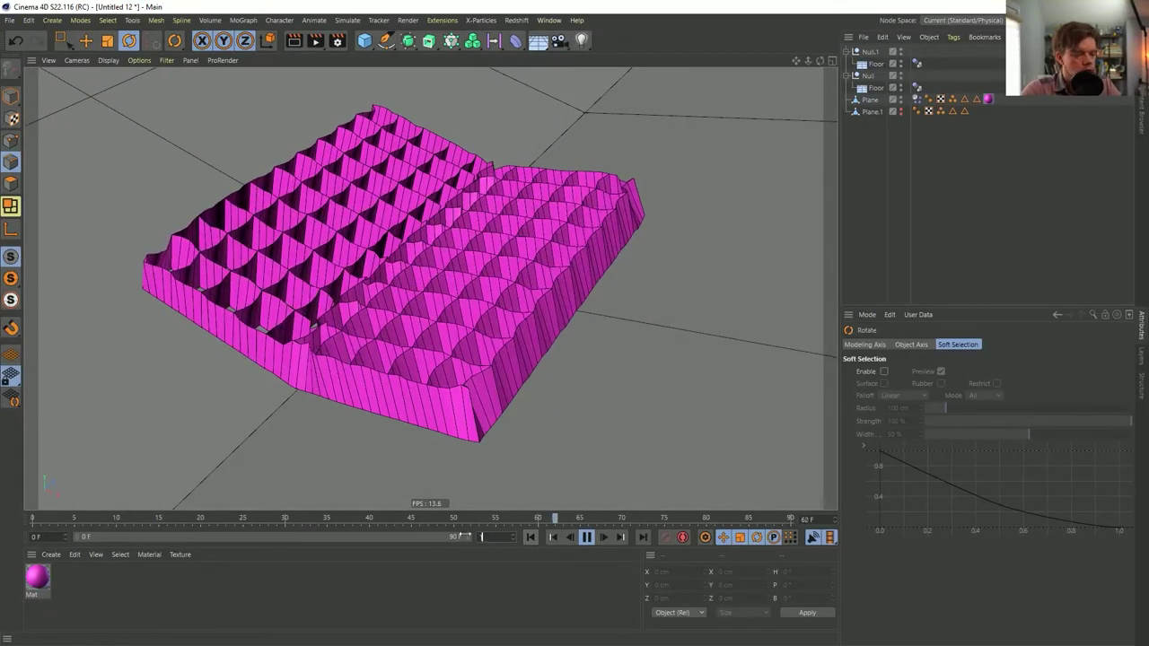
{"action": "key", "text": "Return"}
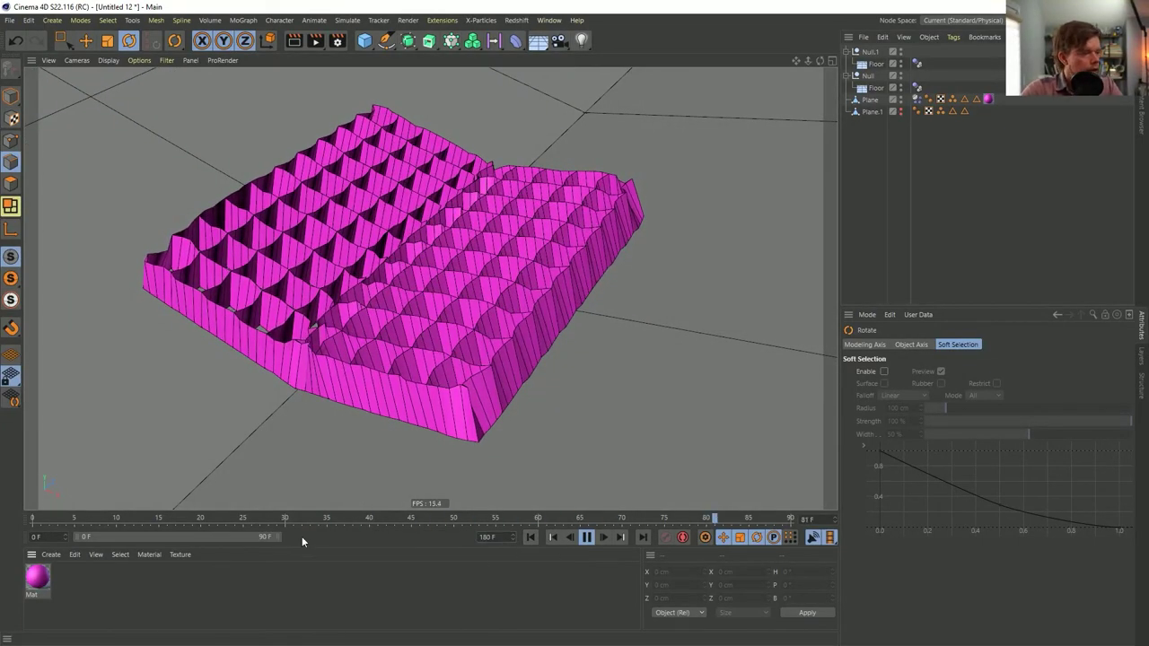
{"action": "double_click", "coordinate": [228, 539]}
{"action": "left_click", "coordinate": [587, 539]}
{"action": "left_click", "coordinate": [529, 537]}
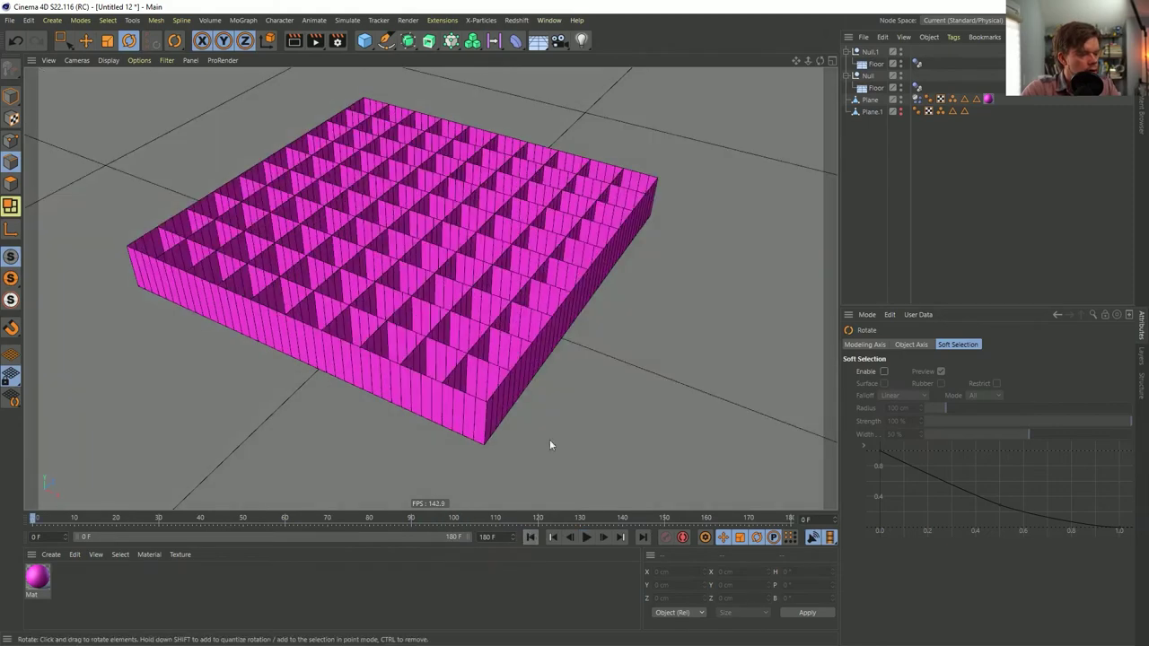
- Save the scene in the SceneFiles folder as [4a]Mattress.c4d
{"action": "key", "text": "ctrl+s"}
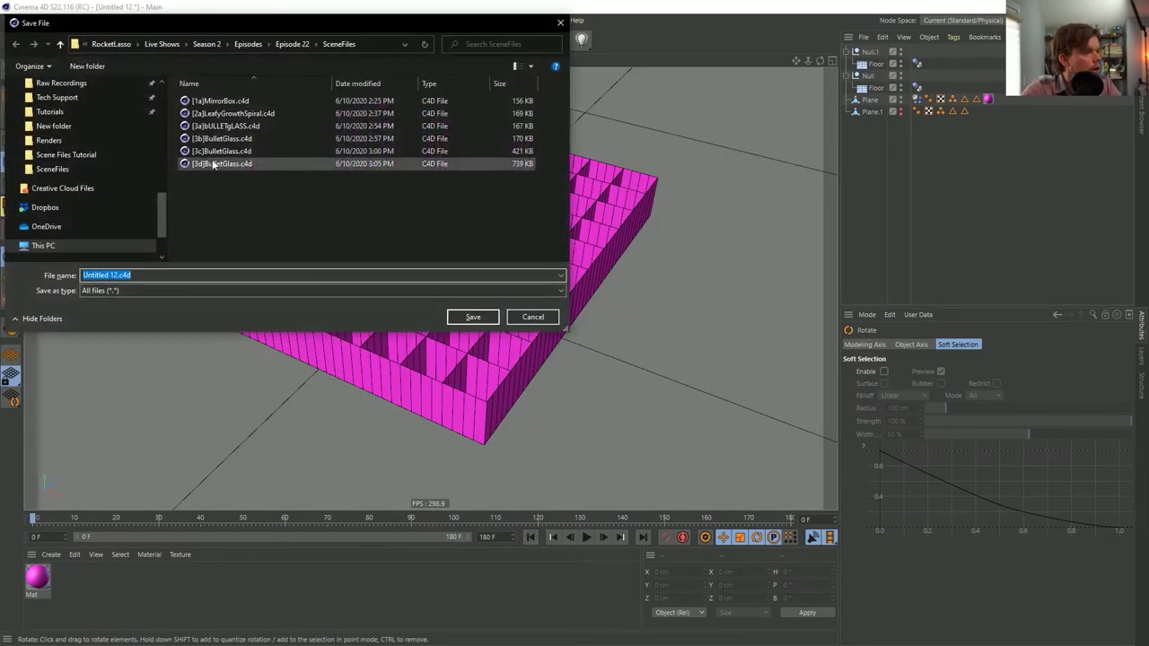
{"action": "left_click", "coordinate": [220, 101]}
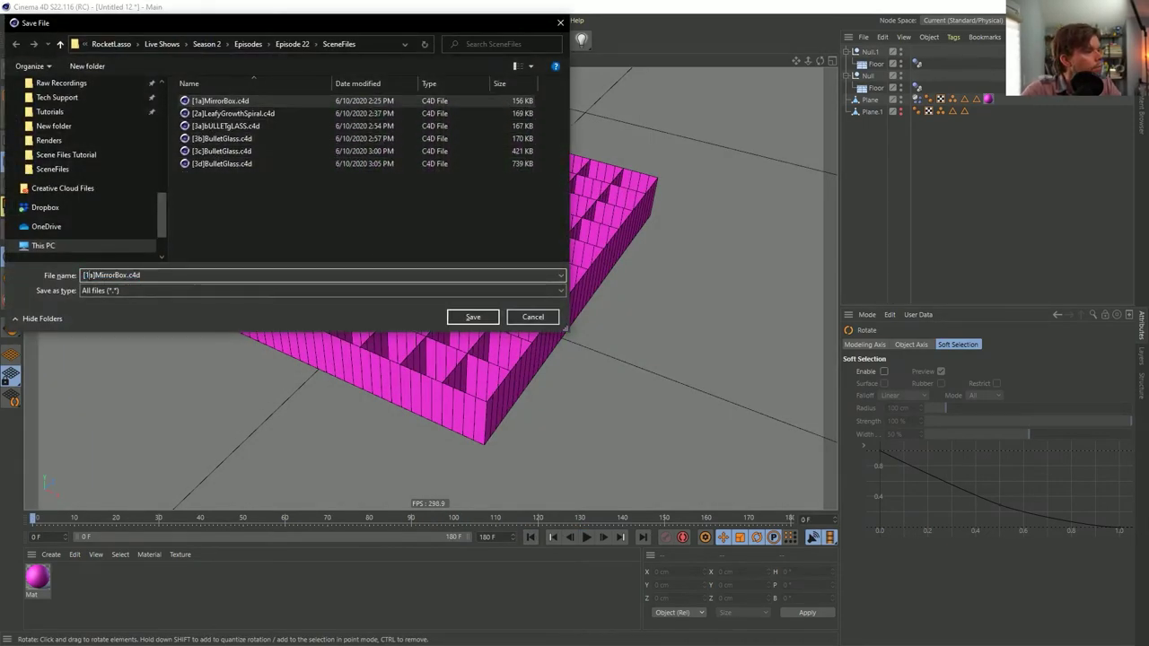
{"action": "key", "text": "BackSpace"}
{"action": "type", "text": "4a]"}
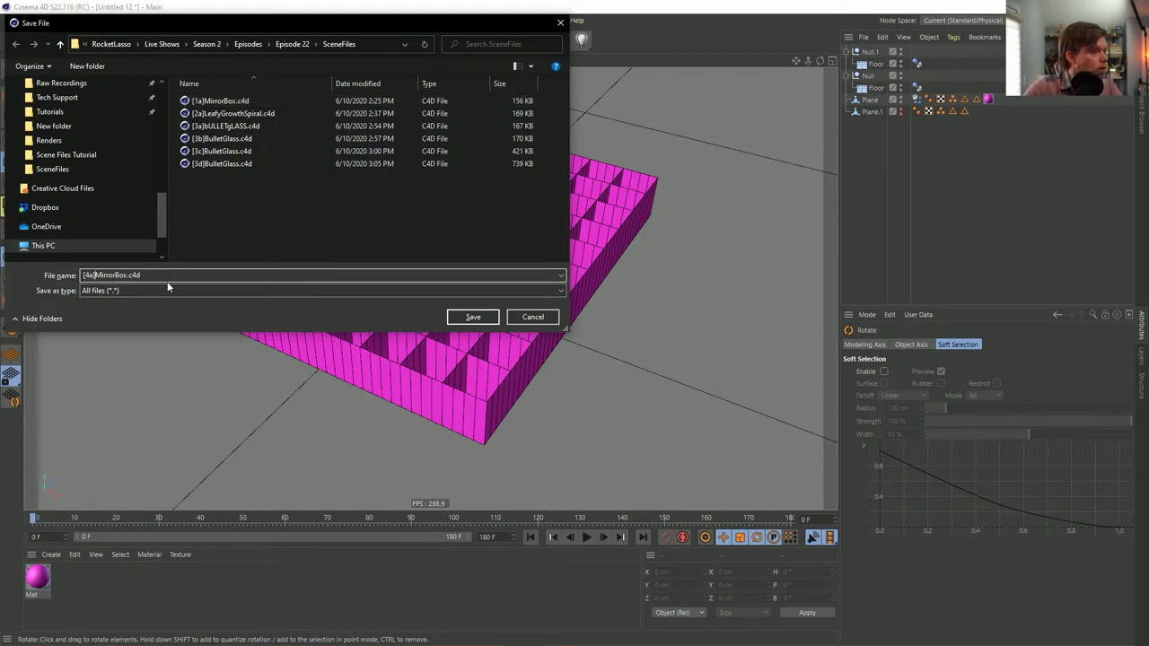
{"action": "type", "text": "M"}
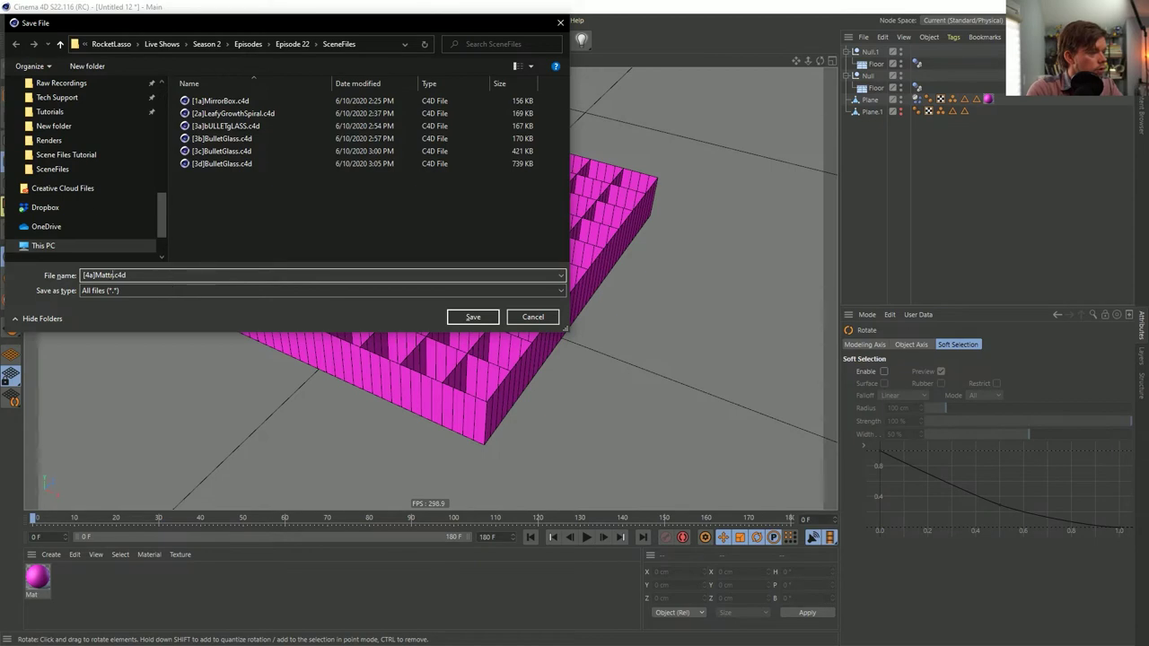
{"action": "key", "text": "Return"}
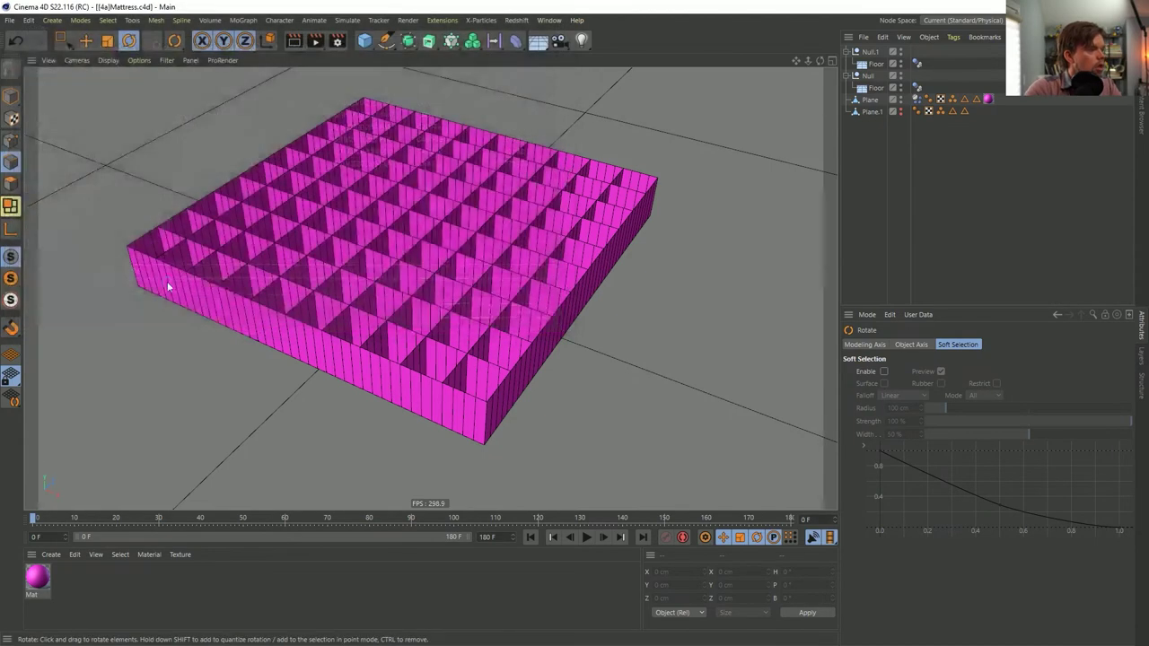
- Rewind the running simulation to the start and set the collision friction of both floors' dynamics body tags to 5%
{"action": "left_click", "coordinate": [587, 537]}
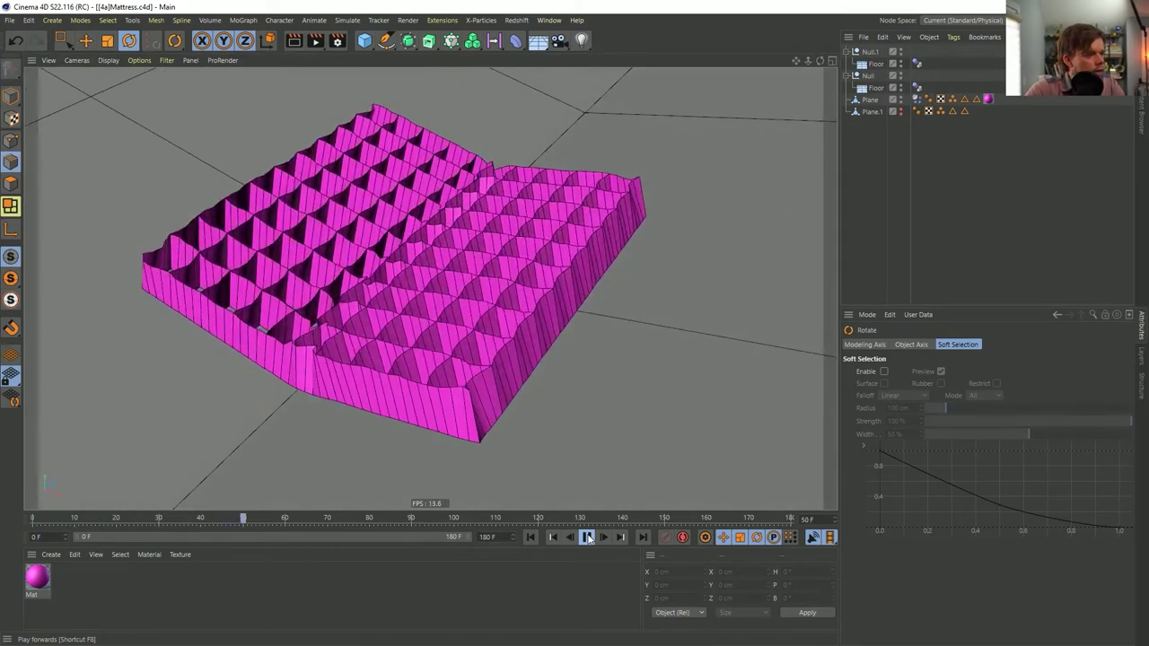
{"action": "left_click", "coordinate": [529, 537]}
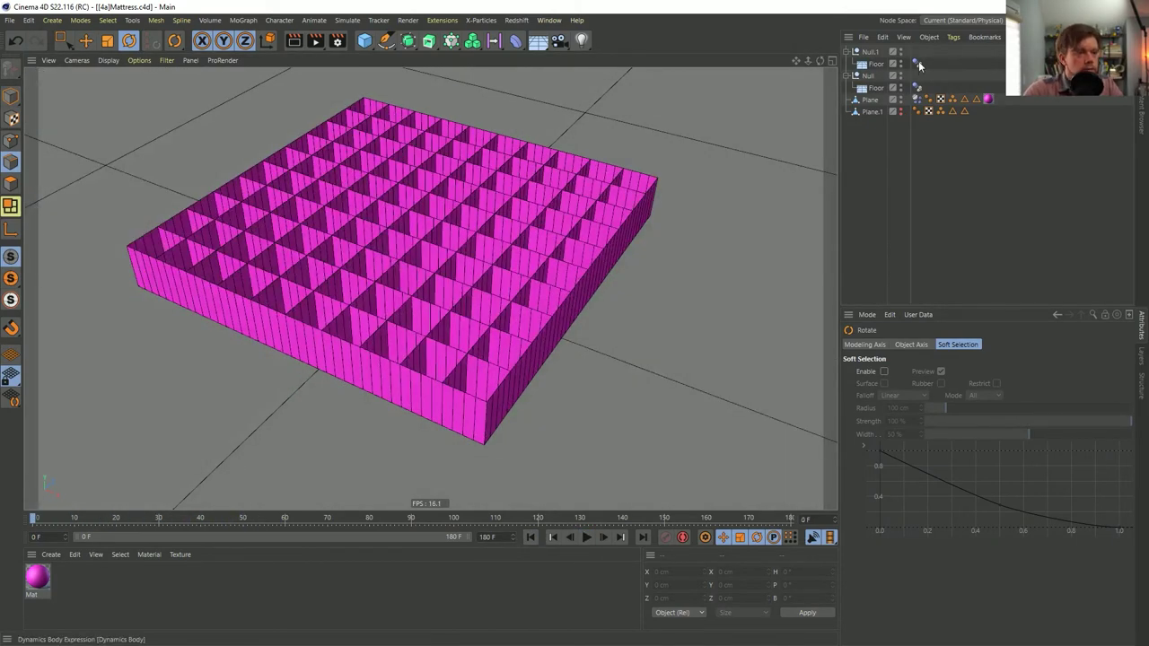
{"action": "left_click", "coordinate": [916, 88]}
{"action": "left_click", "coordinate": [916, 88], "text": "shift"}
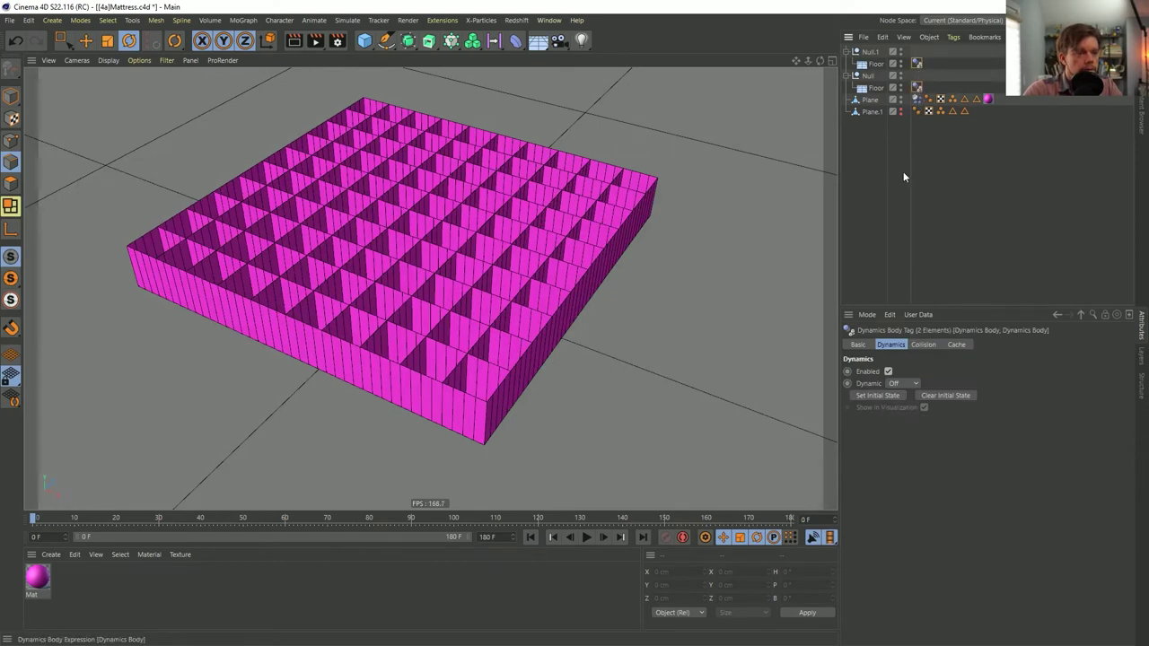
{"action": "left_click", "coordinate": [930, 346]}
{"action": "type", "text": "5"}
{"action": "key", "text": "Return"}
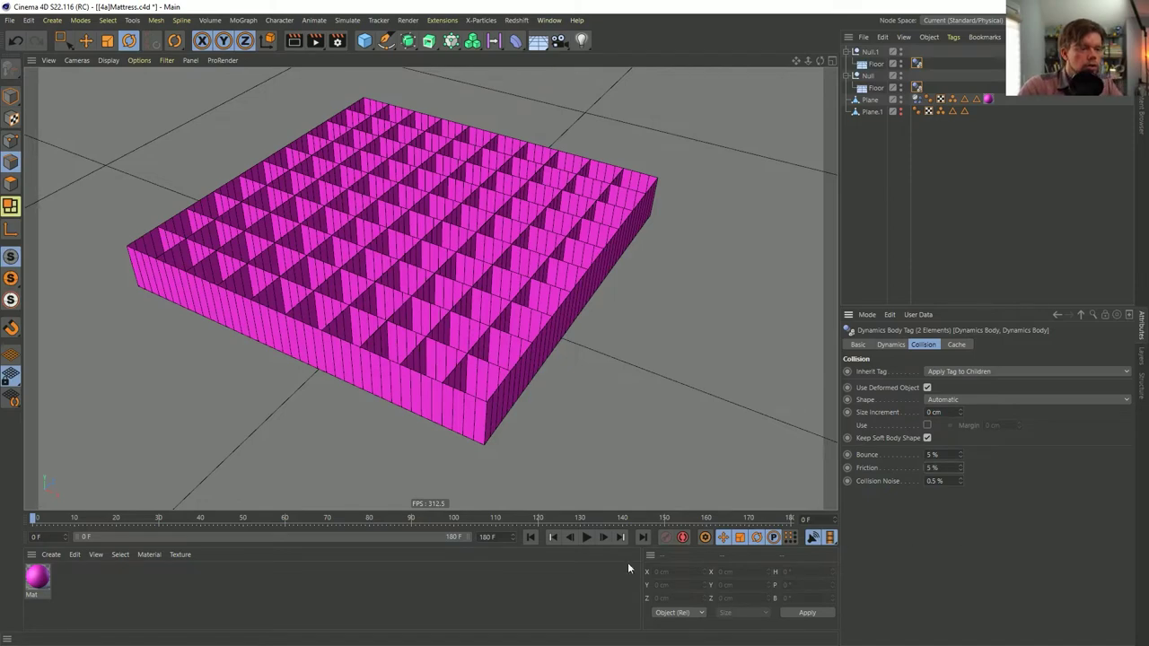
- Play the simulation with the low-friction floors, inspect the folding grid from other angles, and rewind to the start
{"action": "left_click", "coordinate": [588, 536]}
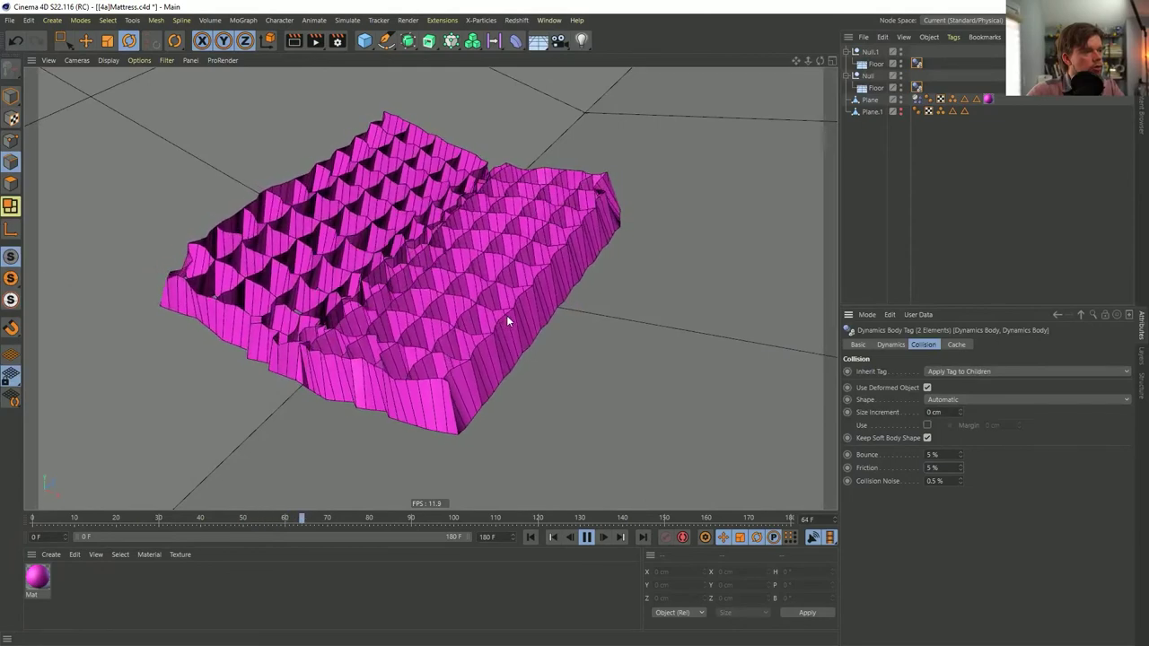
{"action": "left_click_drag", "start_coordinate": [438, 257], "coordinate": [400, 290], "text": "alt"}
{"action": "right_click_drag", "start_coordinate": [400, 290], "coordinate": [480, 332], "text": "alt"}
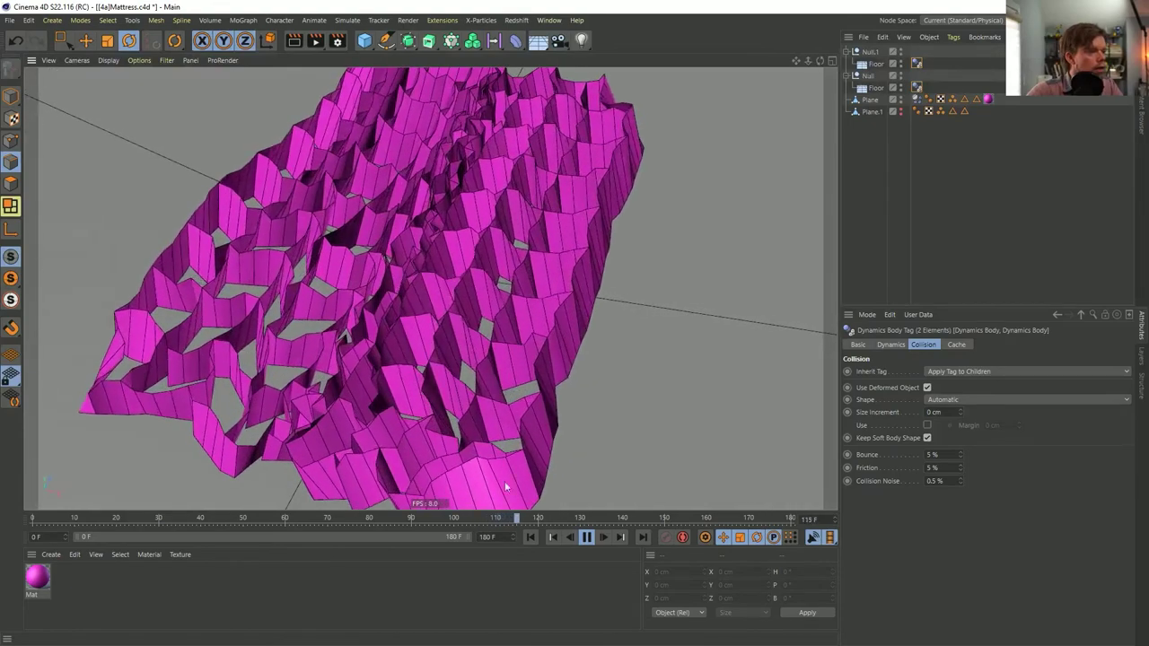
{"action": "left_click", "coordinate": [586, 536]}
{"action": "left_click_drag", "start_coordinate": [392, 330], "coordinate": [454, 339], "text": "alt"}
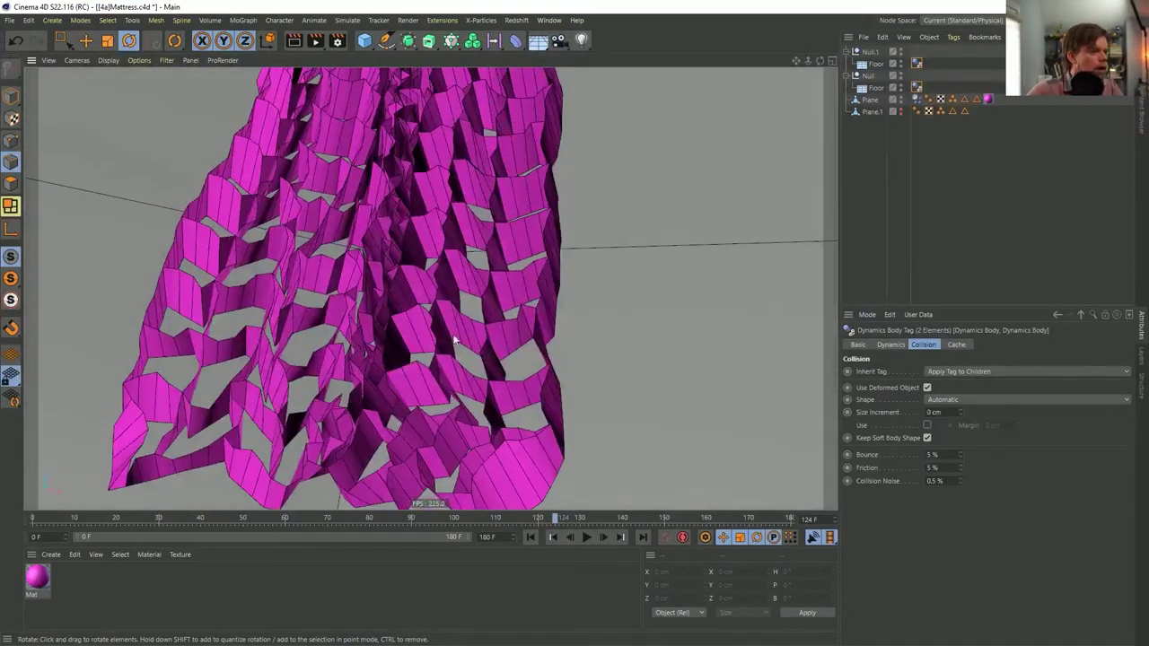
{"action": "left_click", "coordinate": [585, 538]}
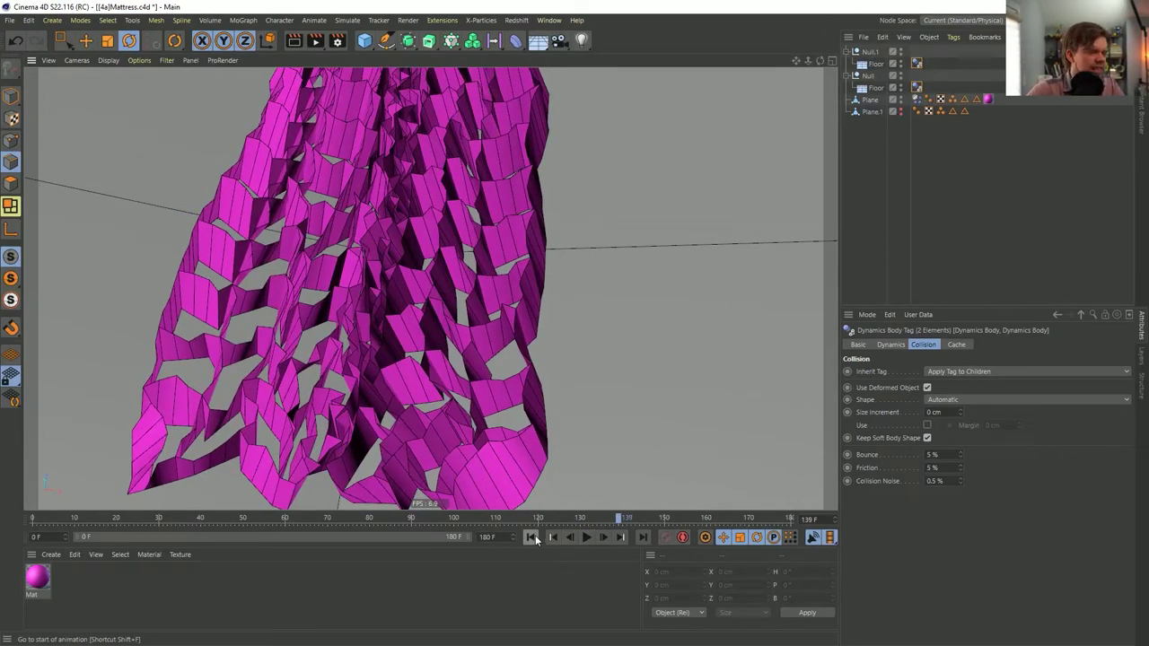
{"action": "left_click", "coordinate": [530, 537]}
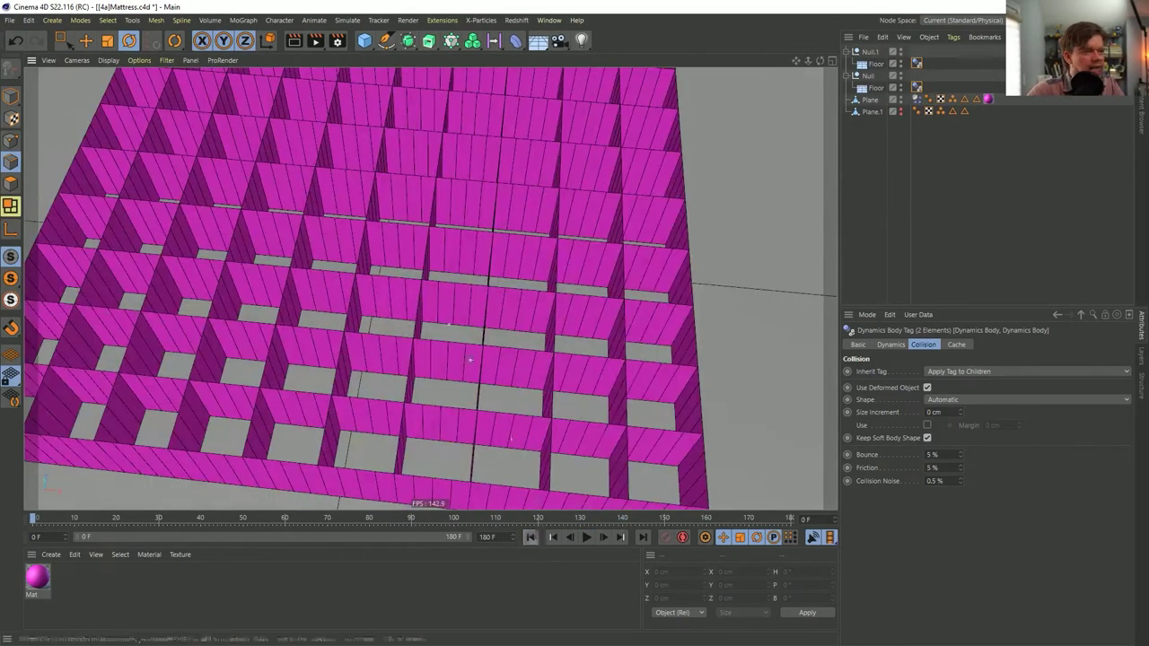
- Select a single polygon on the outer wall of the Plane grid in polygon mode to check its size
{"action": "left_click_drag", "start_coordinate": [377, 244], "coordinate": [374, 318], "text": "alt"}
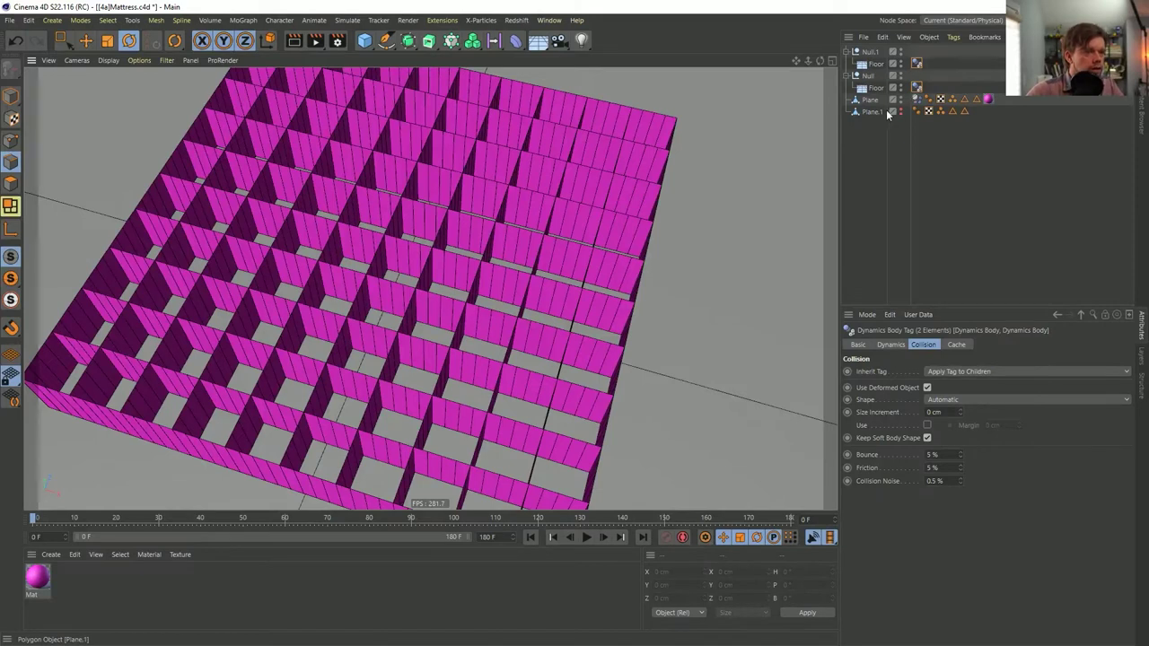
{"action": "left_click", "coordinate": [916, 87]}
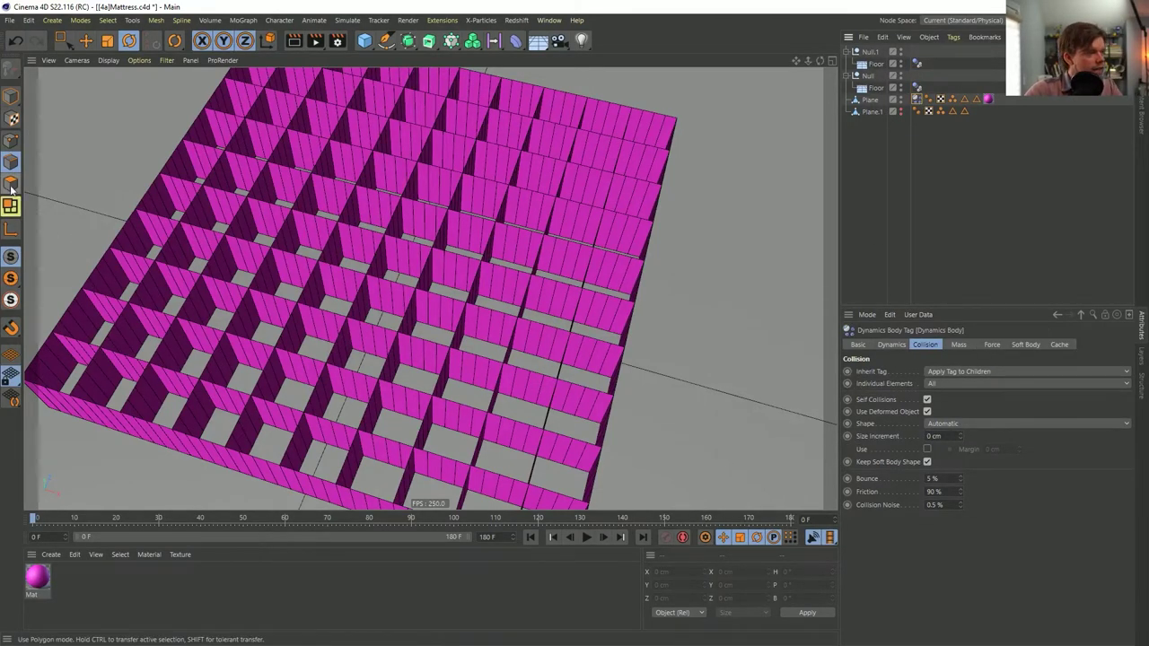
{"action": "left_click_drag", "start_coordinate": [64, 41], "coordinate": [101, 58]}
{"action": "left_click", "coordinate": [855, 97]}
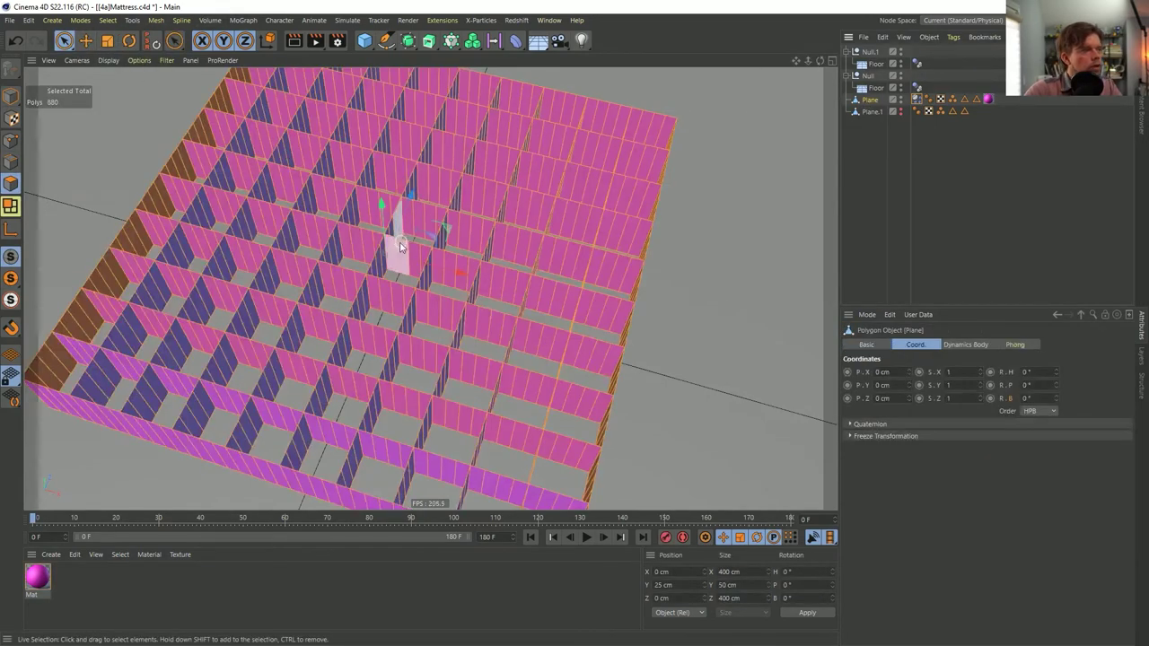
{"action": "left_click", "coordinate": [110, 221]}
{"action": "left_click", "coordinate": [121, 239]}
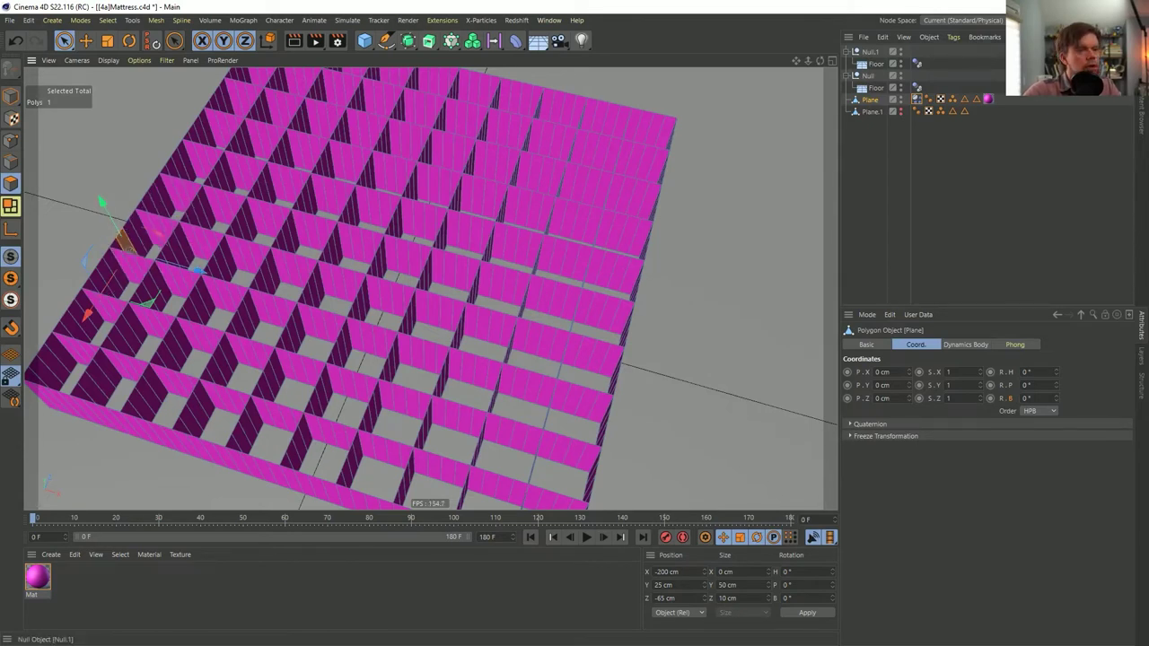
- Enable the collision margin on the Plane grid's dynamics body tag and set it to 10 cm
{"action": "left_click", "coordinate": [916, 98]}
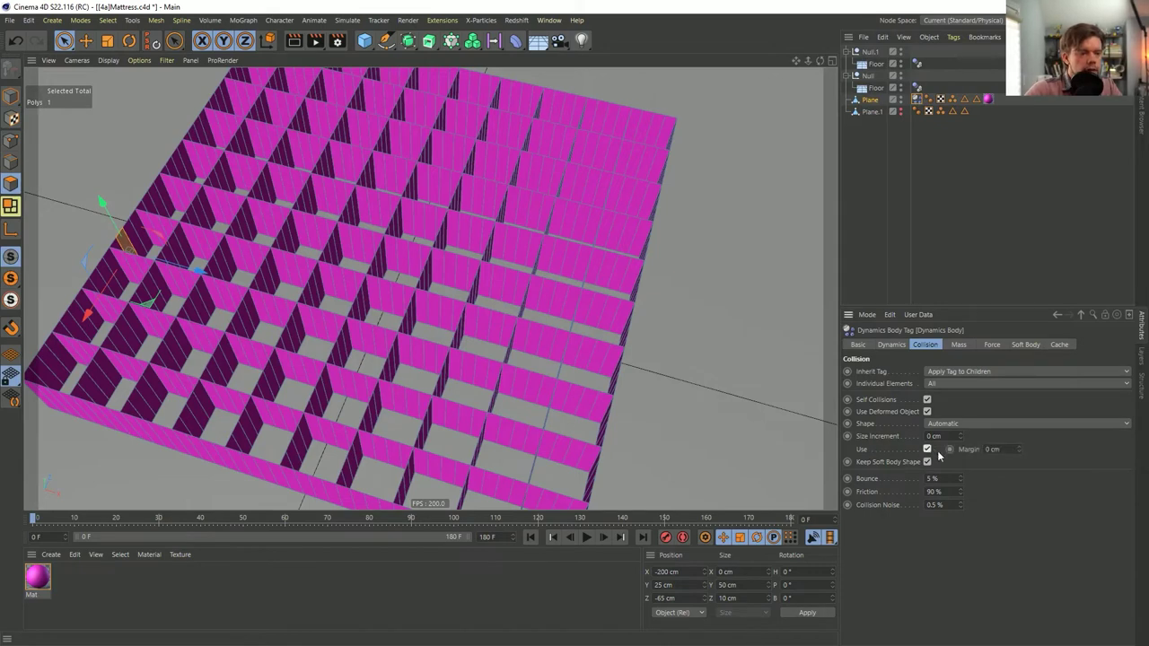
{"action": "type", "text": "10"}
{"action": "key", "text": "Return"}
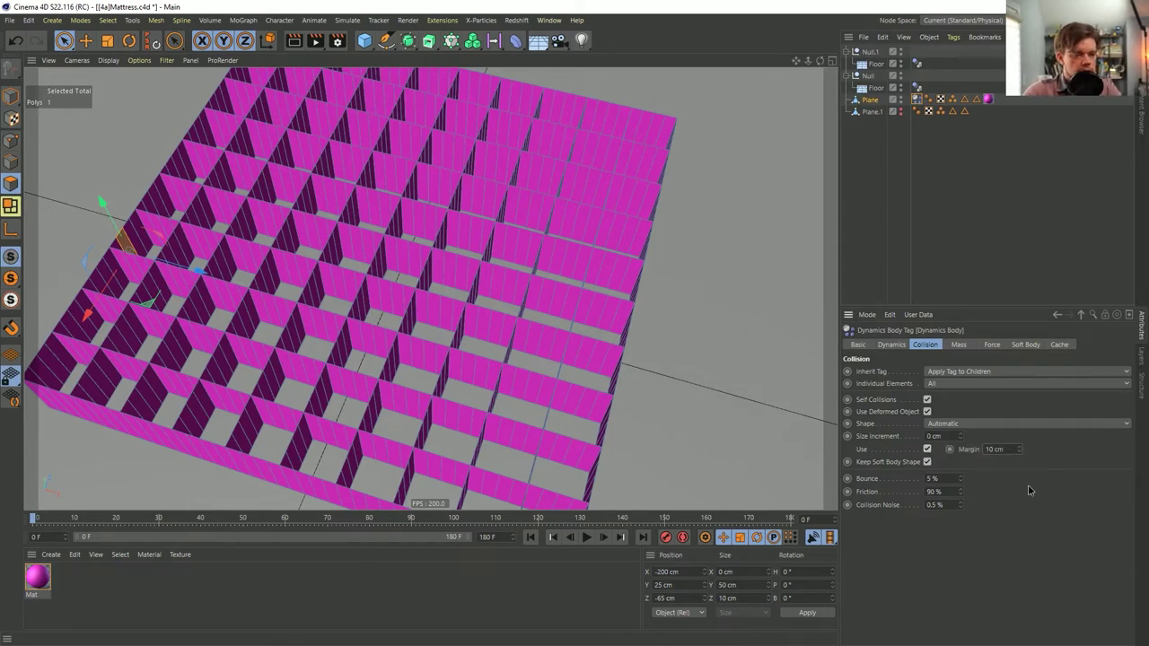
{"action": "left_click", "coordinate": [1040, 262]}
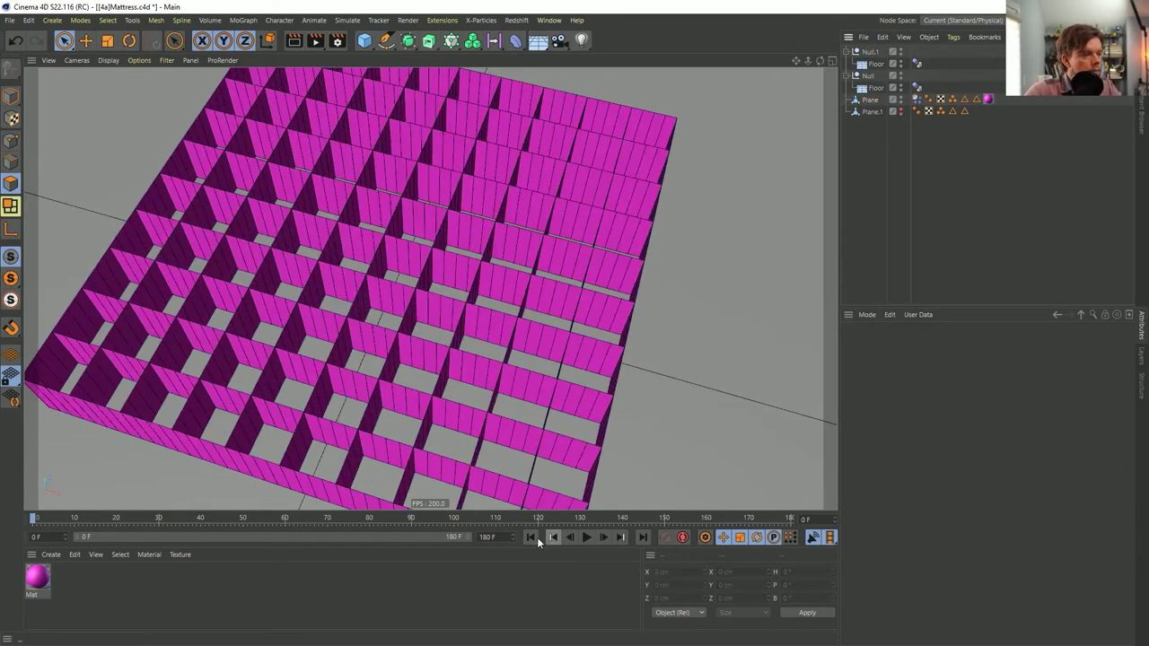
- Advance the simulation two frames to check the grid's reaction to the 10 cm margin, and rewind
{"action": "left_click", "coordinate": [602, 537]}
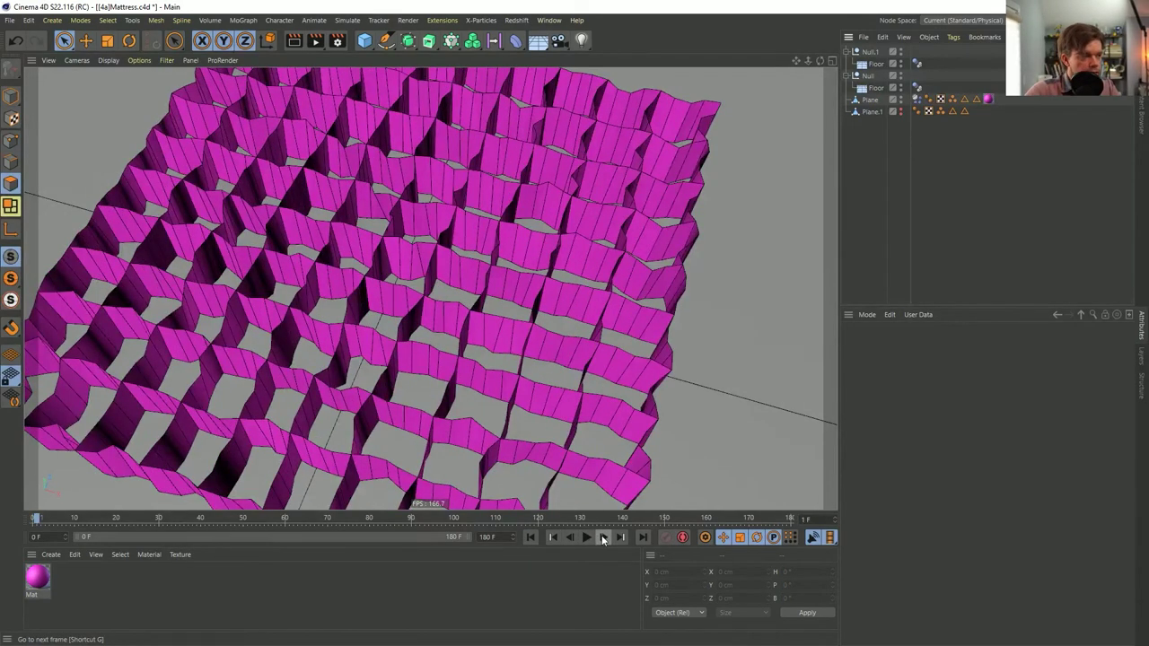
{"action": "left_click", "coordinate": [603, 538]}
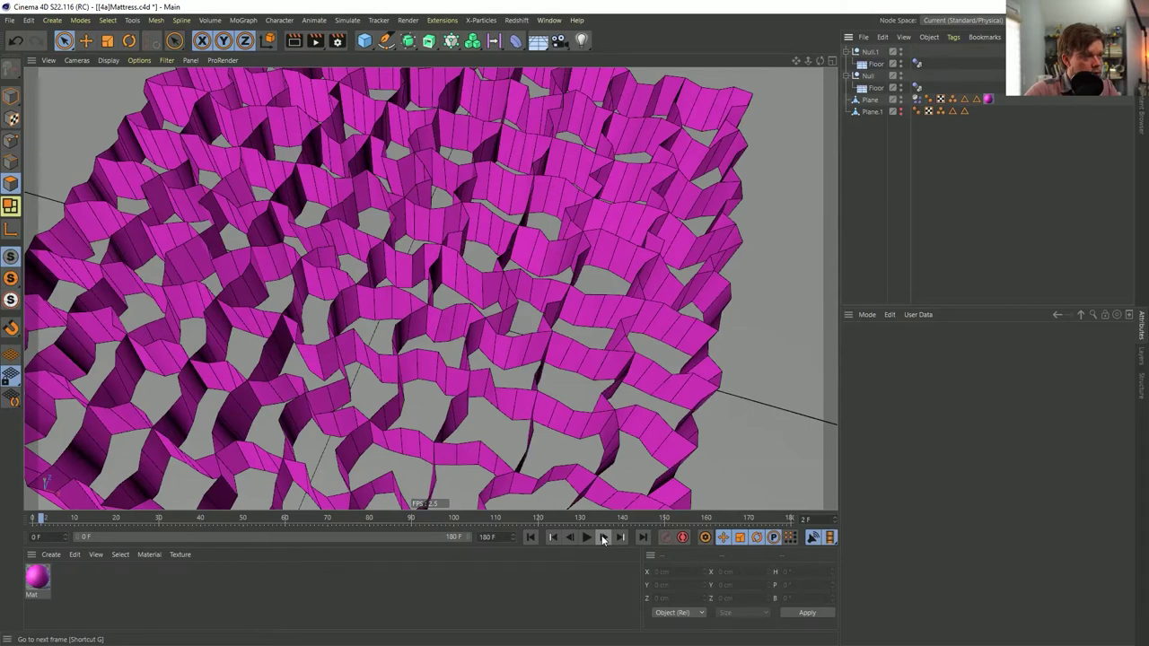
{"action": "left_click", "coordinate": [529, 537]}
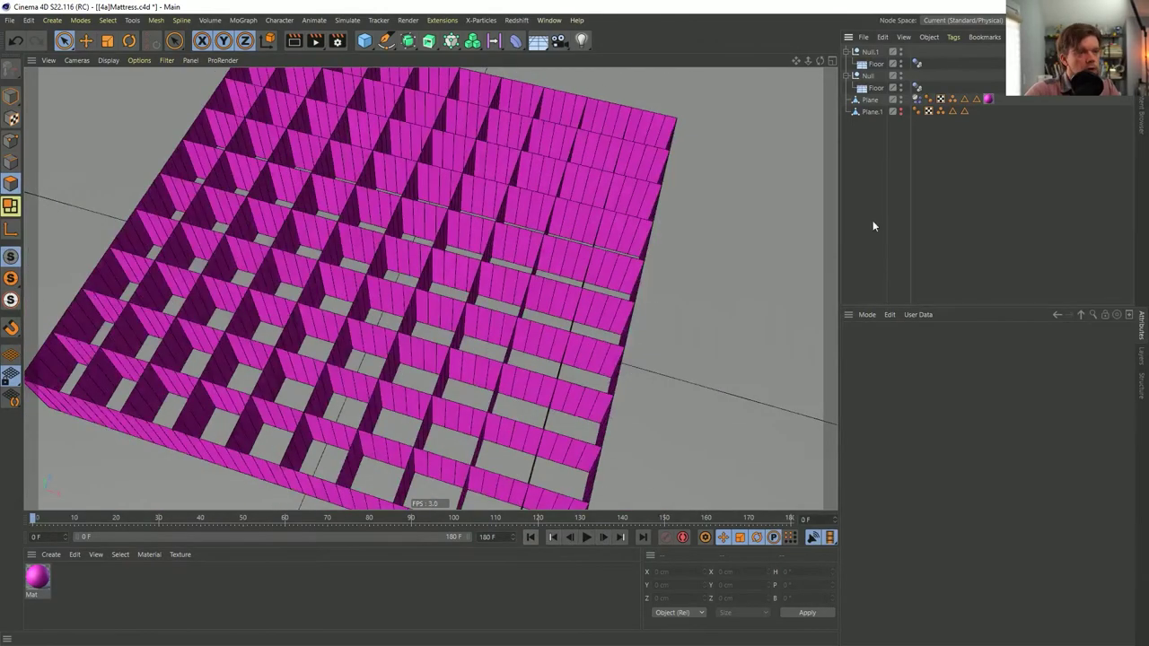
- Set the Plane grid's collision margin to 5 cm
{"action": "left_click", "coordinate": [915, 100]}
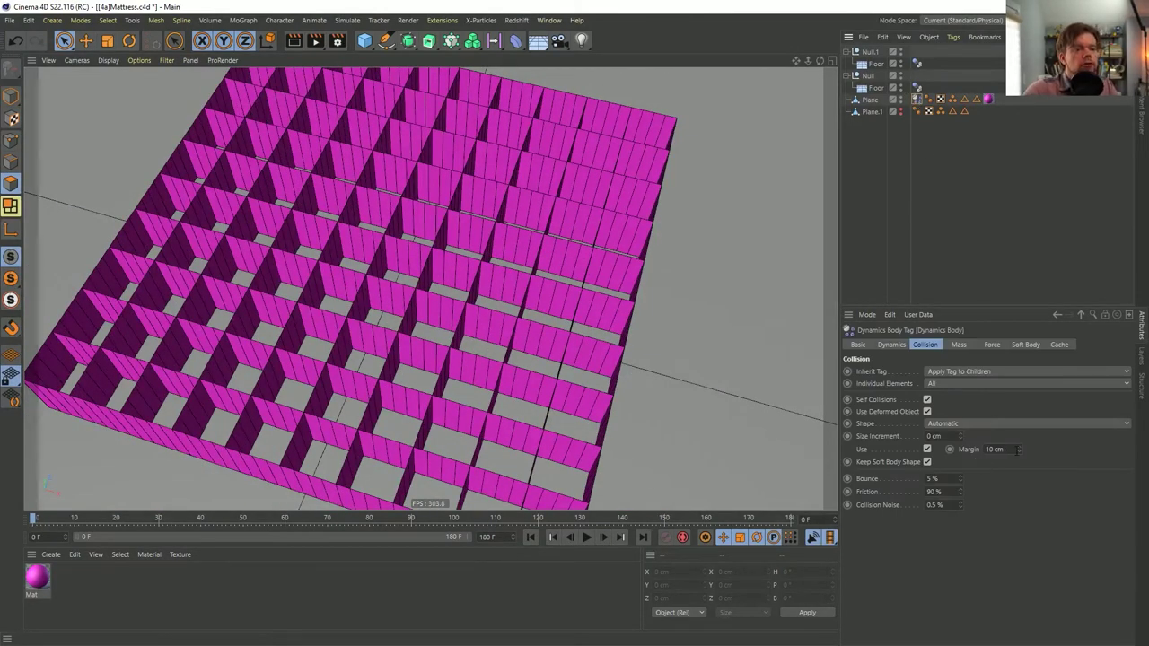
{"action": "type", "text": "5"}
{"action": "key", "text": "Return"}
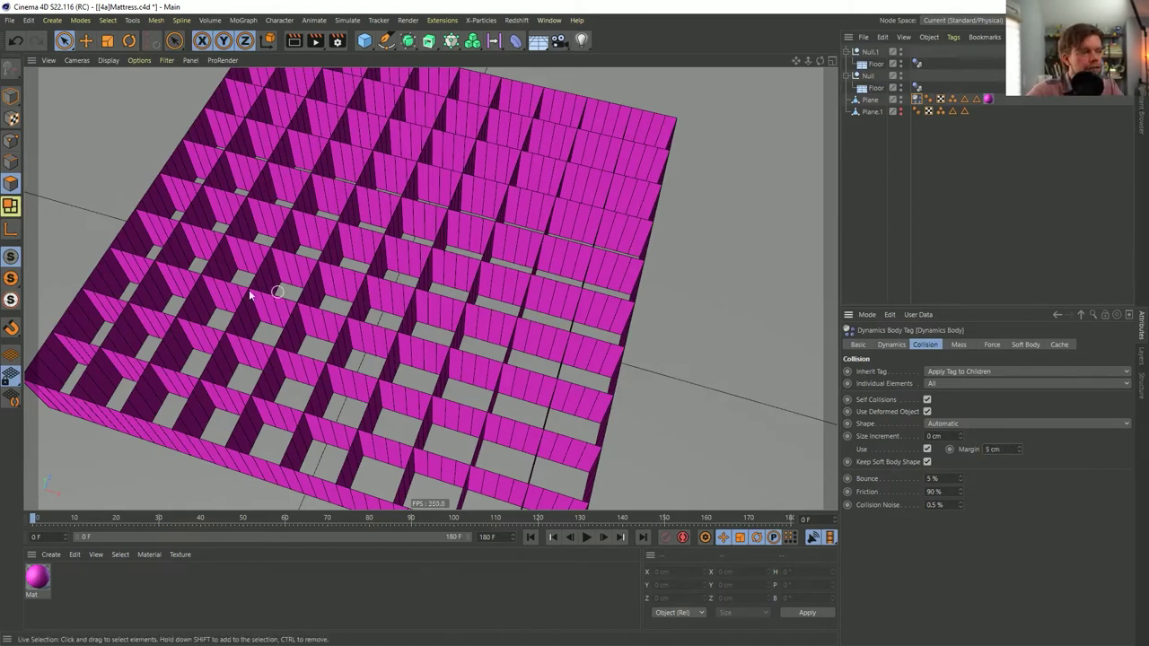
- Step through the first frames and play the simulation with the 5 cm margin, inspect the fold, and rewind
{"action": "left_click", "coordinate": [604, 538]}
{"action": "left_click", "coordinate": [601, 539]}
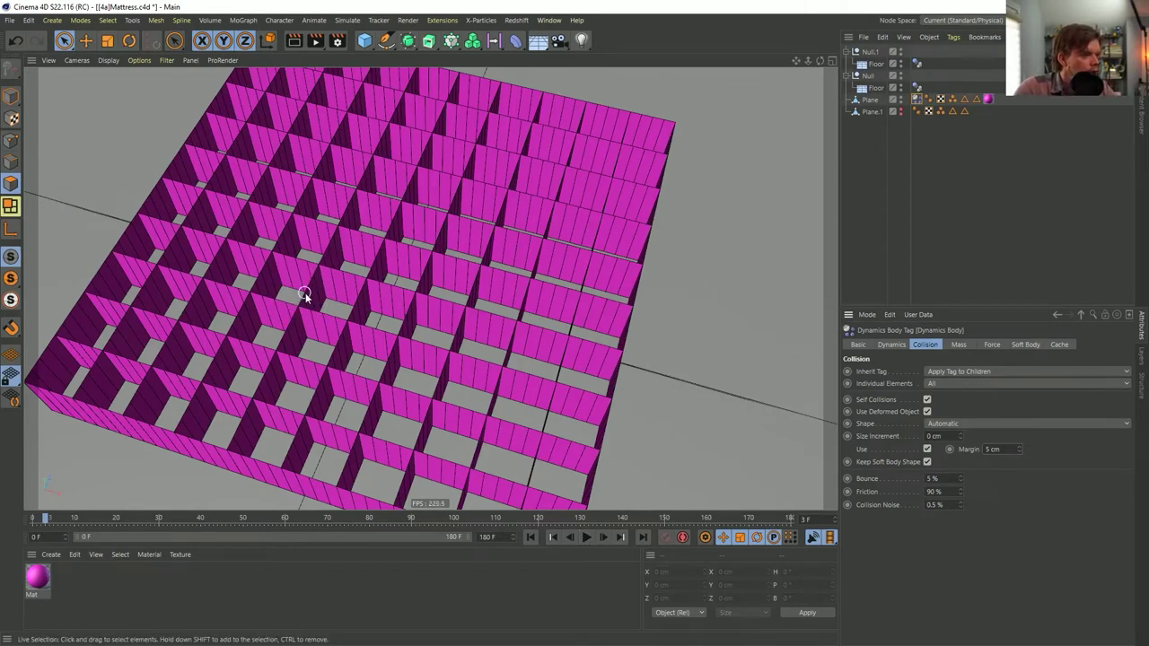
{"action": "left_click", "coordinate": [586, 537]}
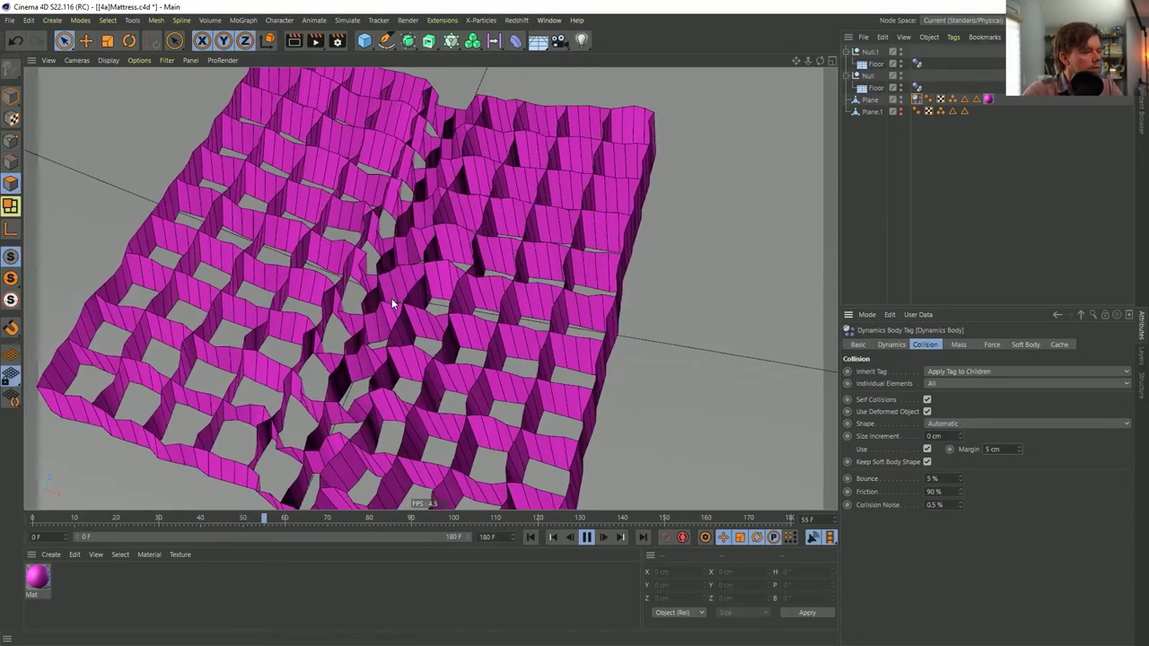
{"action": "left_click", "coordinate": [588, 538]}
{"action": "left_click_drag", "start_coordinate": [382, 415], "coordinate": [395, 372], "text": "alt"}
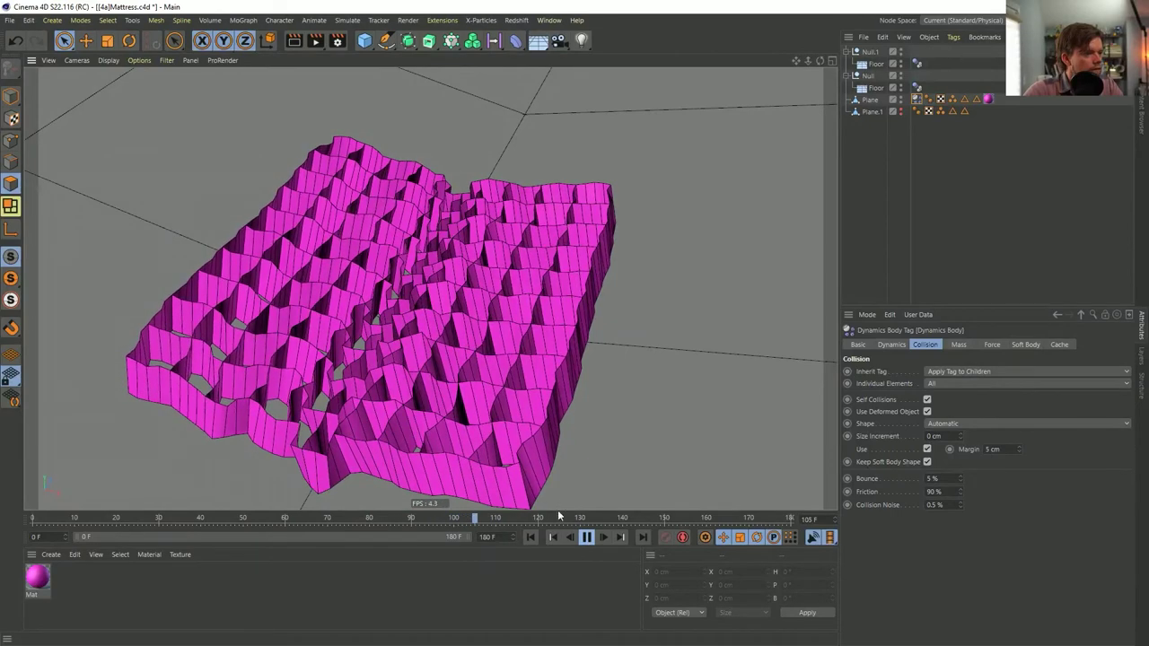
{"action": "left_click", "coordinate": [586, 537]}
{"action": "left_click", "coordinate": [529, 538]}
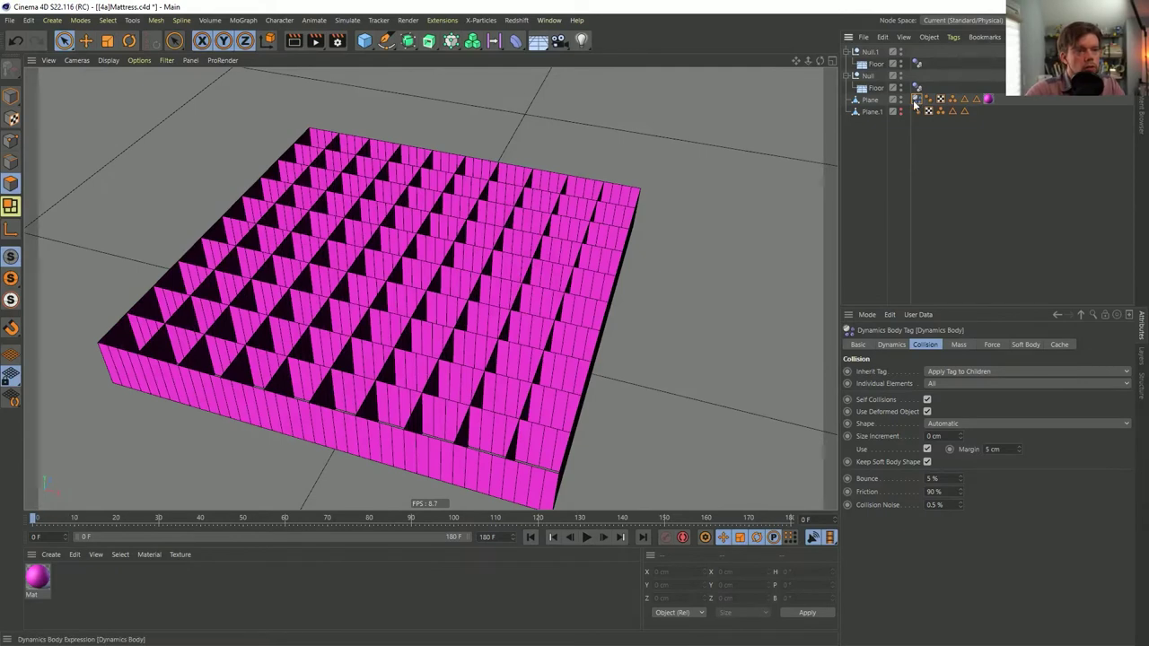
- Open the grid's Soft Body settings, play the simulation to frame 96, and inspect the folded grid from several angles
{"action": "left_click", "coordinate": [1019, 345]}
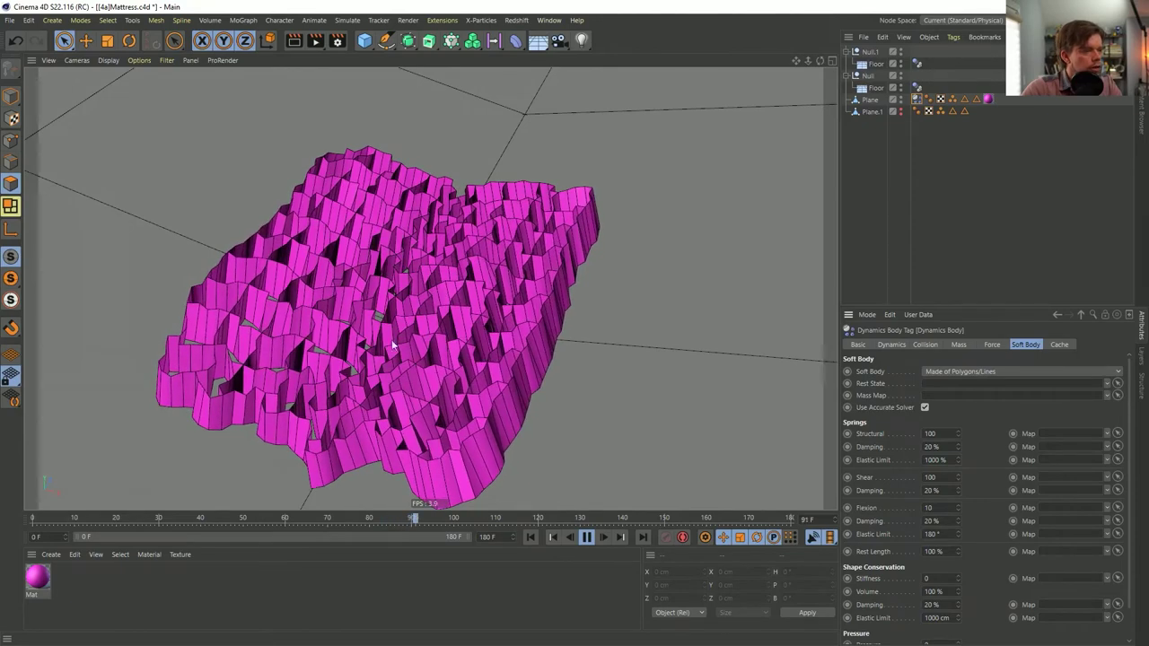
{"action": "left_click", "coordinate": [586, 537]}
{"action": "left_click_drag", "start_coordinate": [393, 351], "coordinate": [334, 310], "text": "alt"}
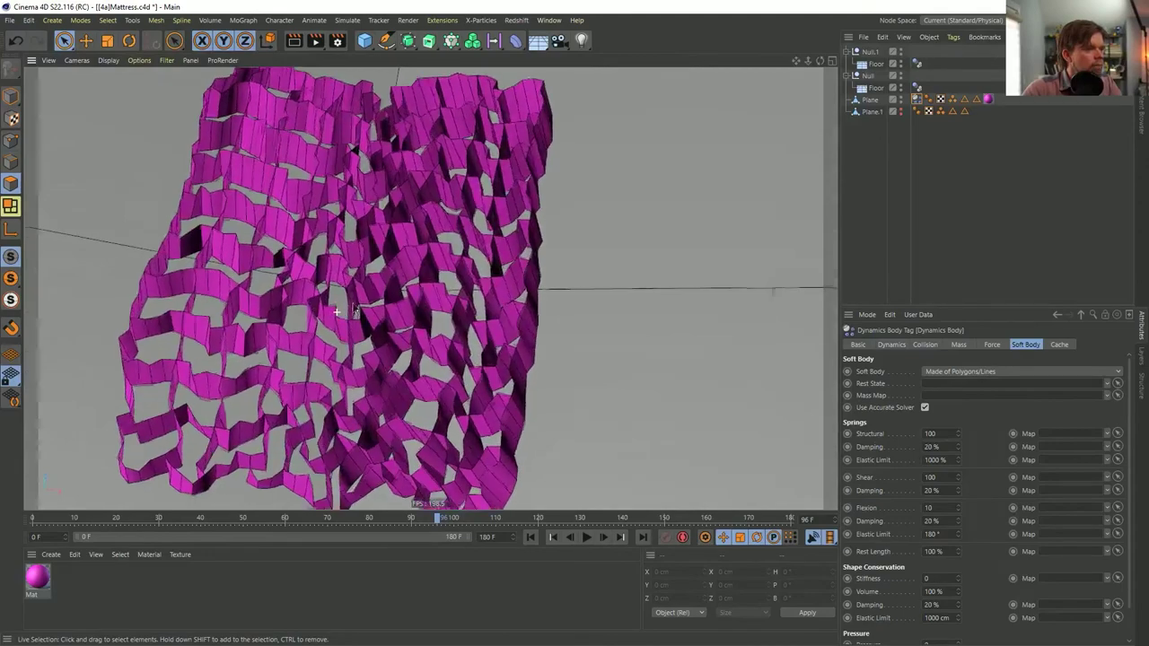
{"action": "right_click_drag", "start_coordinate": [355, 333], "coordinate": [451, 292], "text": "alt"}
{"action": "scroll", "coordinate": [356, 332], "scroll_direction": "down", "scroll_amount": 3}
{"action": "left_click_drag", "start_coordinate": [355, 332], "coordinate": [379, 319], "text": "alt"}
{"action": "scroll", "coordinate": [380, 319], "scroll_direction": "down", "scroll_amount": 1}
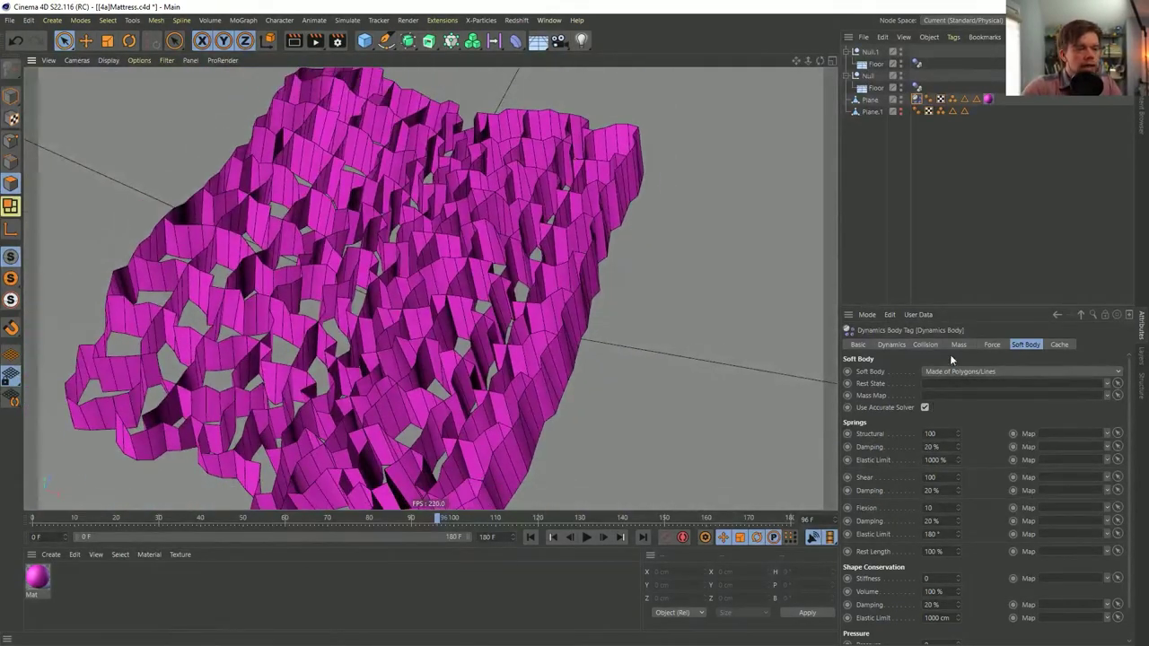
- Rewind to the start and set the Plane grid's collision margin to 2 cm
{"action": "left_click", "coordinate": [925, 345]}
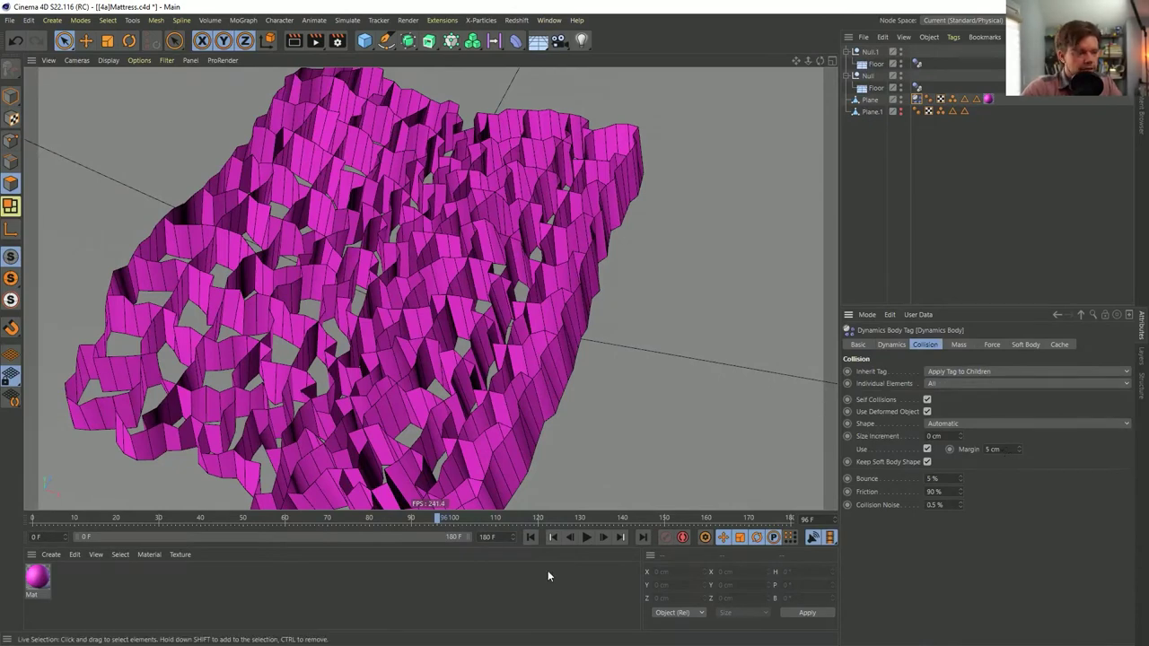
{"action": "left_click", "coordinate": [530, 537]}
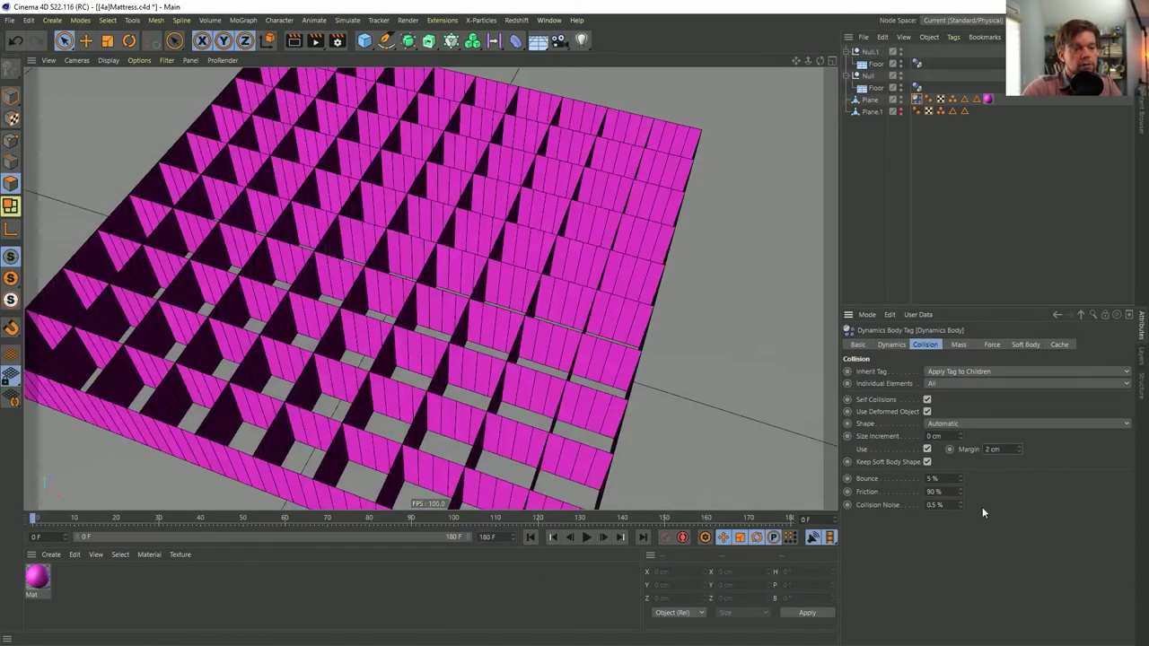
- Play the simulation with the 2 cm margin to frame 78, inspect the fold from other angles, and rewind
{"action": "left_click", "coordinate": [587, 536]}
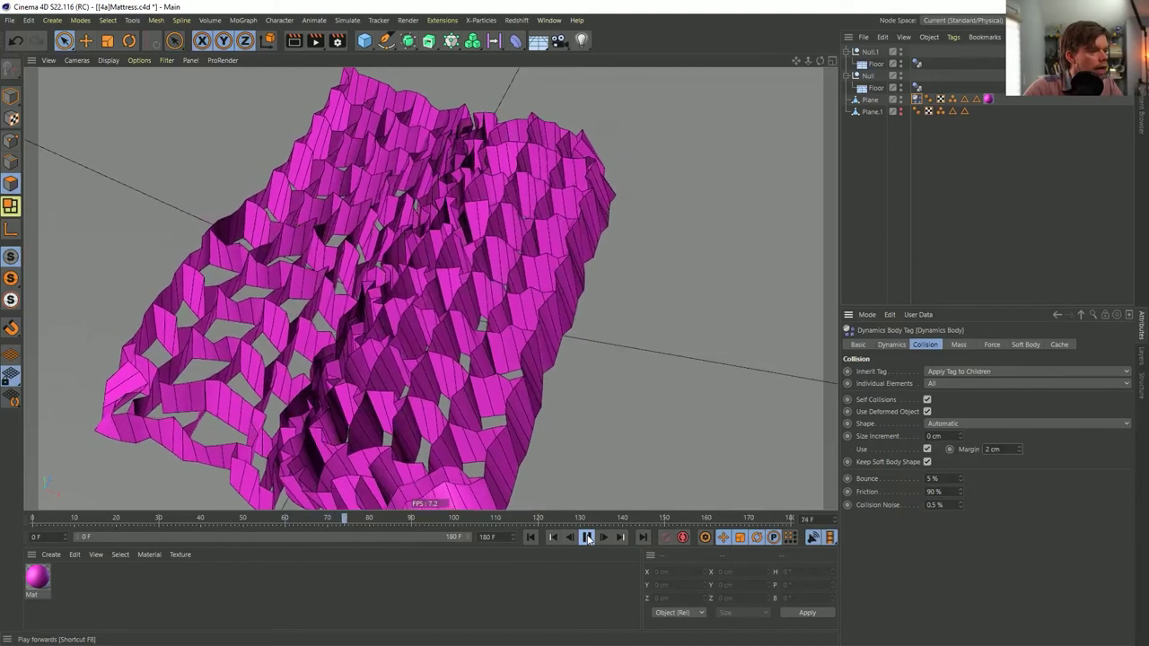
{"action": "left_click", "coordinate": [588, 536]}
{"action": "left_click_drag", "start_coordinate": [411, 289], "coordinate": [283, 259], "text": "alt"}
{"action": "left_click_drag", "start_coordinate": [388, 304], "coordinate": [427, 280], "text": "alt"}
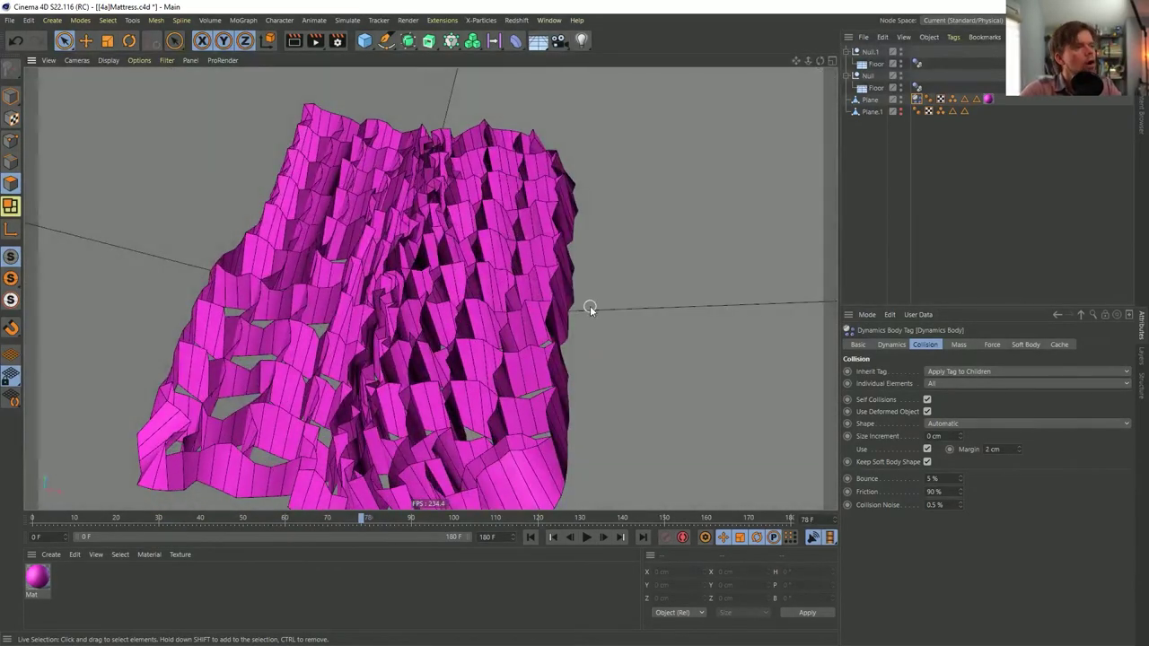
{"action": "left_click", "coordinate": [528, 541]}
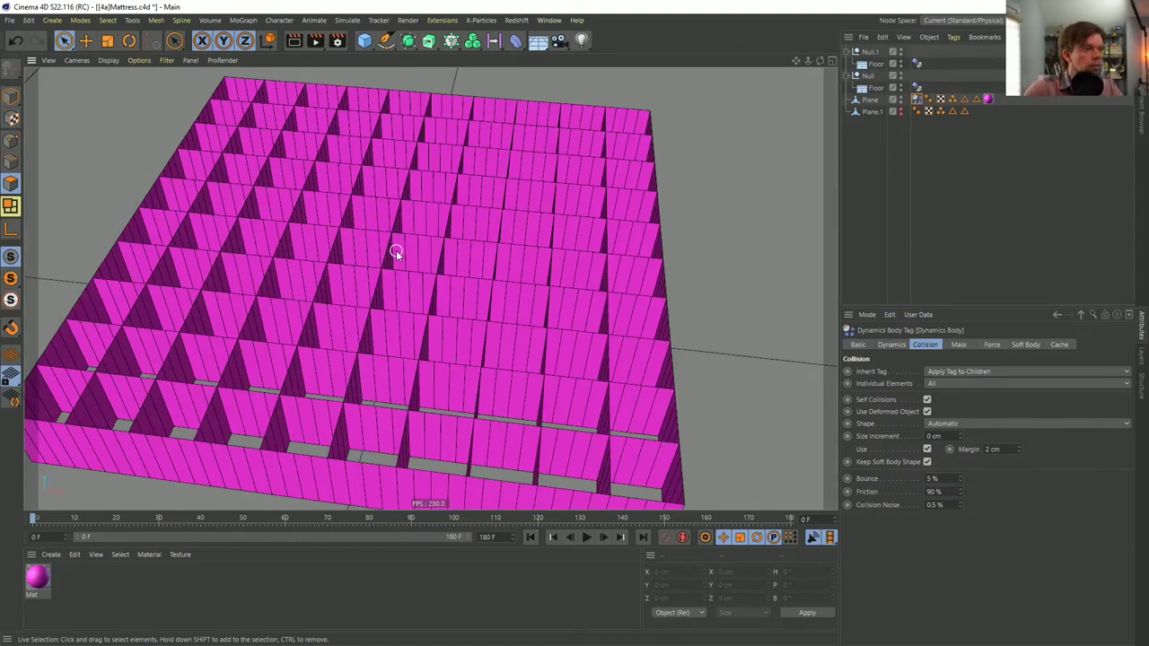
- Save the scene and select the Plane grid object
{"action": "left_click_drag", "start_coordinate": [396, 249], "coordinate": [426, 227], "text": "alt"}
{"action": "scroll", "coordinate": [440, 212], "scroll_direction": "down", "scroll_amount": 2}
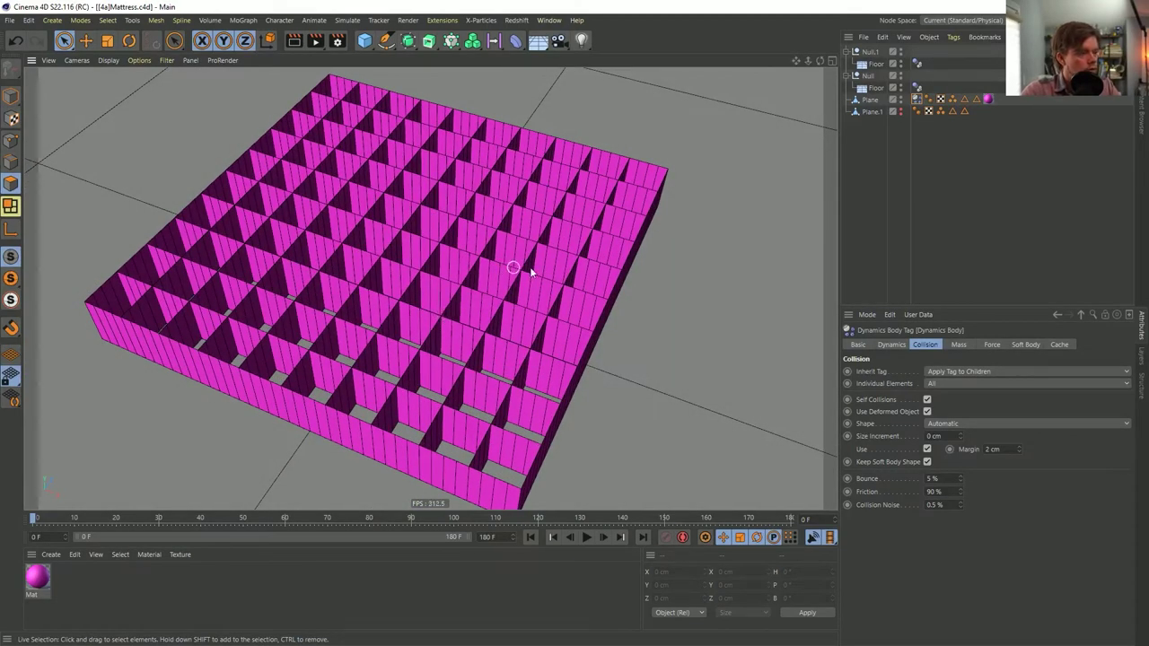
{"action": "left_click", "coordinate": [870, 101]}
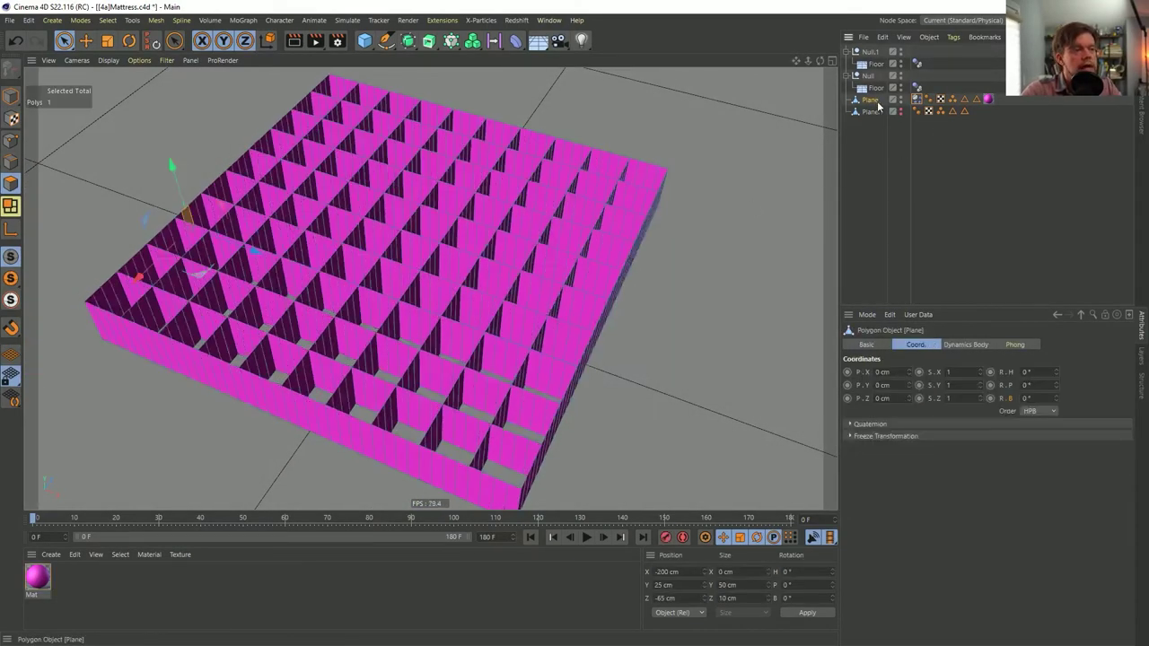
- Save the scene, and add a Volume Builder and a Volume Mesher object
{"action": "left_click", "coordinate": [473, 40]}
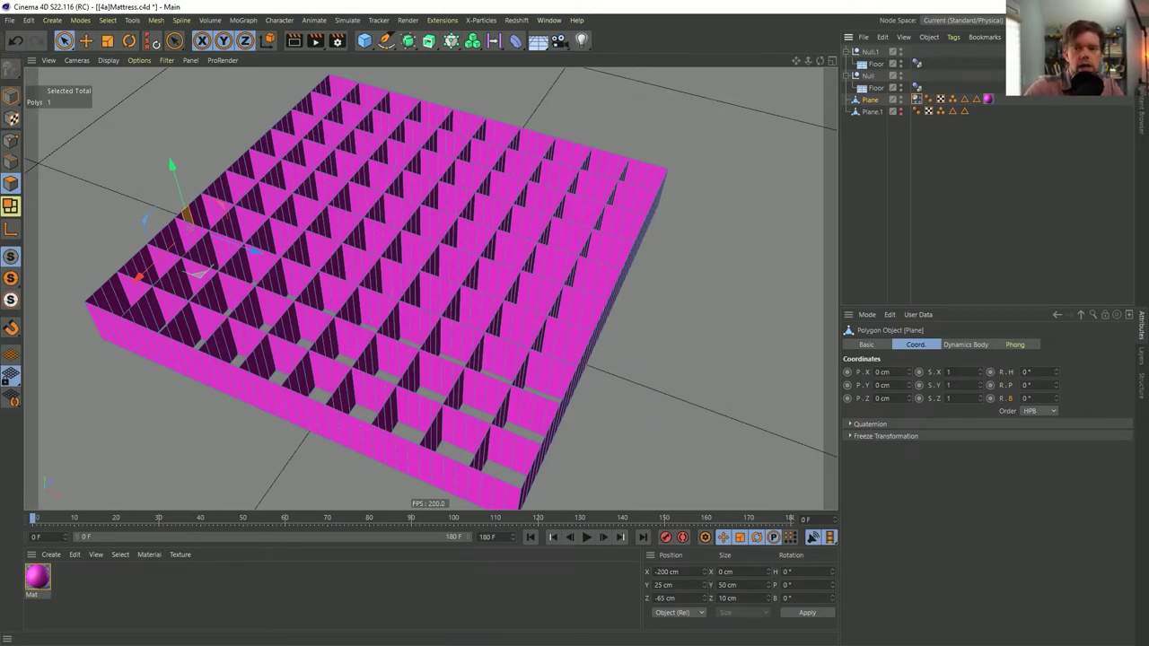
{"action": "key", "text": "ctrl+s"}
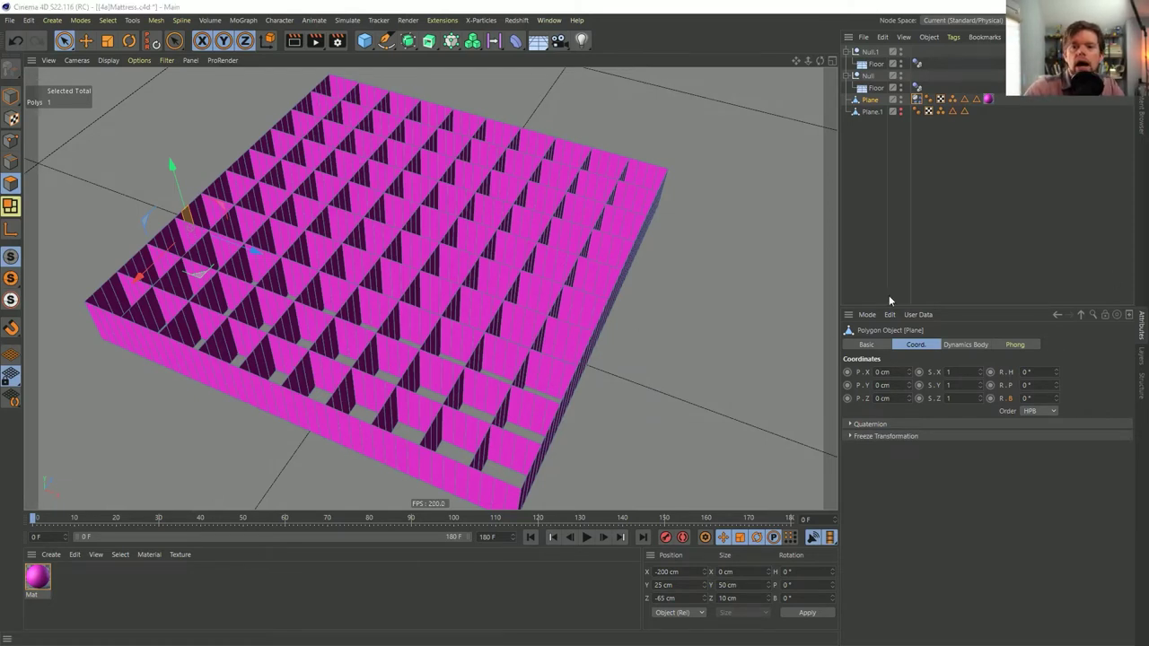
{"action": "left_click", "coordinate": [472, 41]}
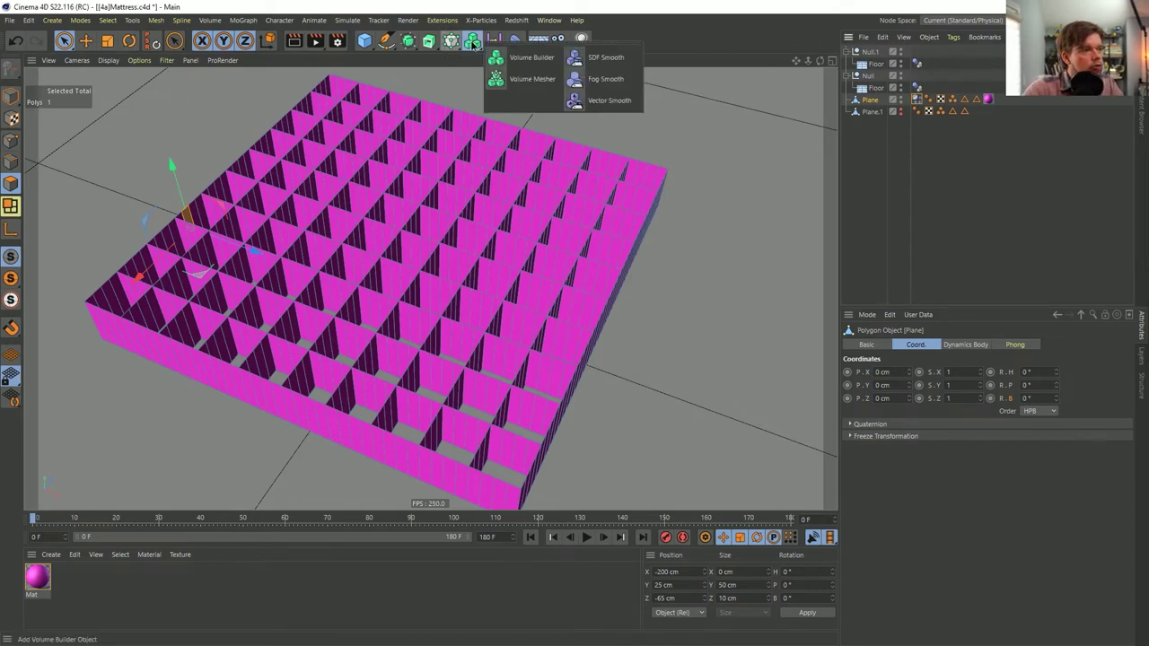
{"action": "left_click", "coordinate": [543, 59]}
{"action": "left_click", "coordinate": [477, 43]}
{"action": "left_click", "coordinate": [545, 77]}
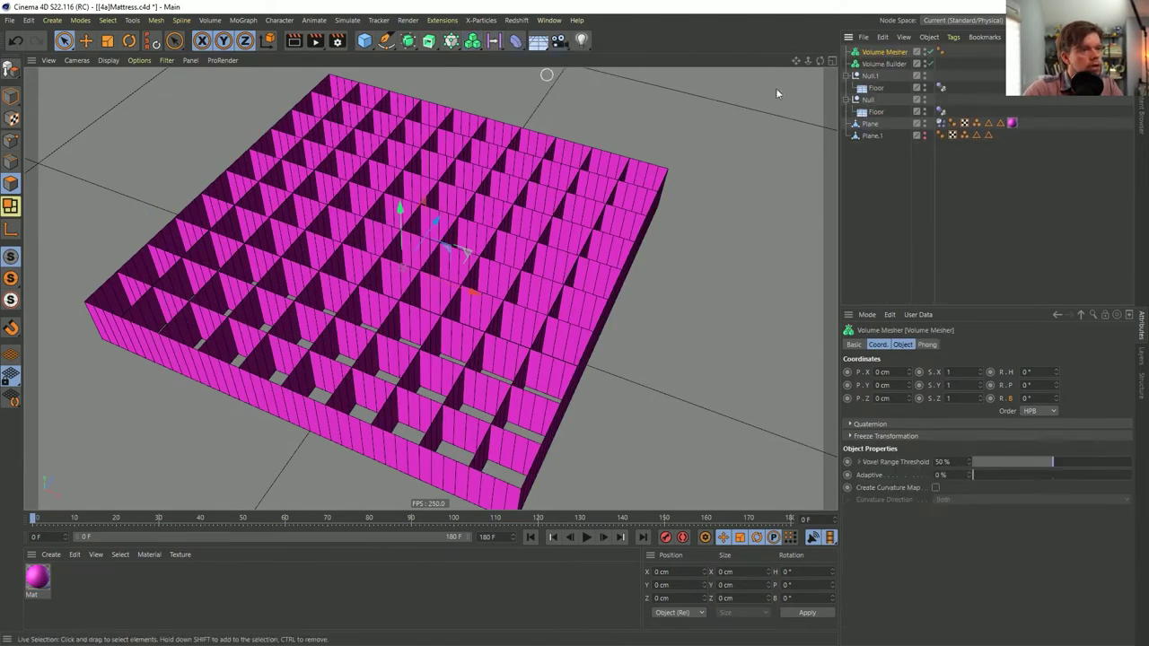
- Rename the Plane grid to Mattress and nest it in the Volume Builder inside the Volume Mesher
{"action": "left_click", "coordinate": [874, 123]}
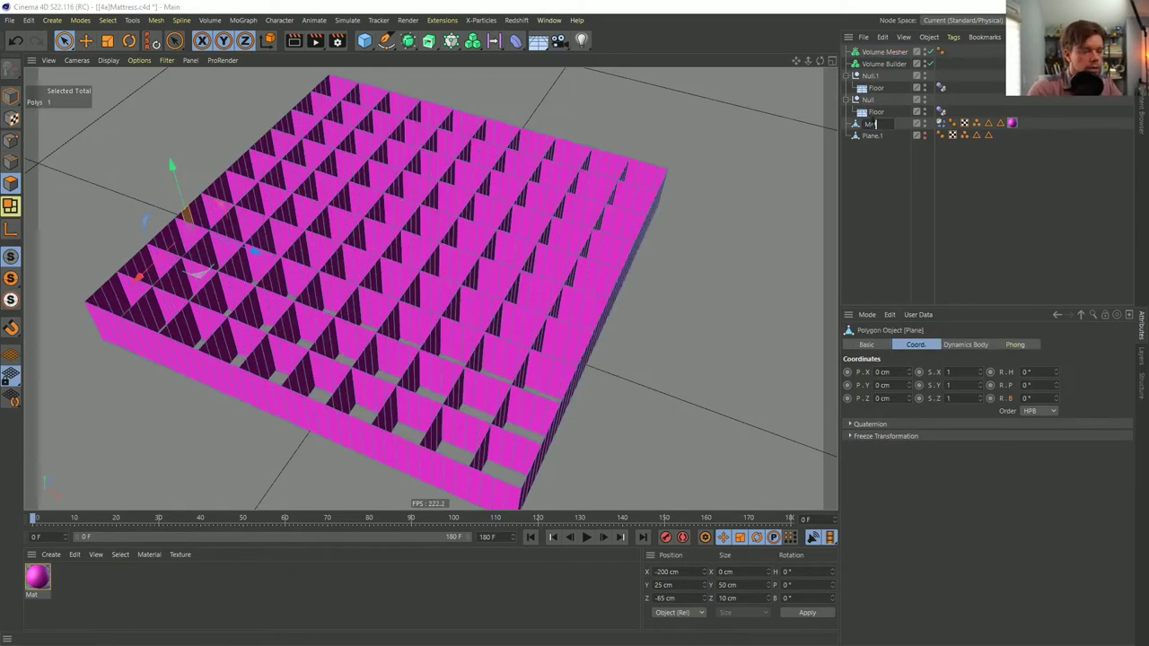
{"action": "type", "text": "Mattress"}
{"action": "key", "text": "Return"}
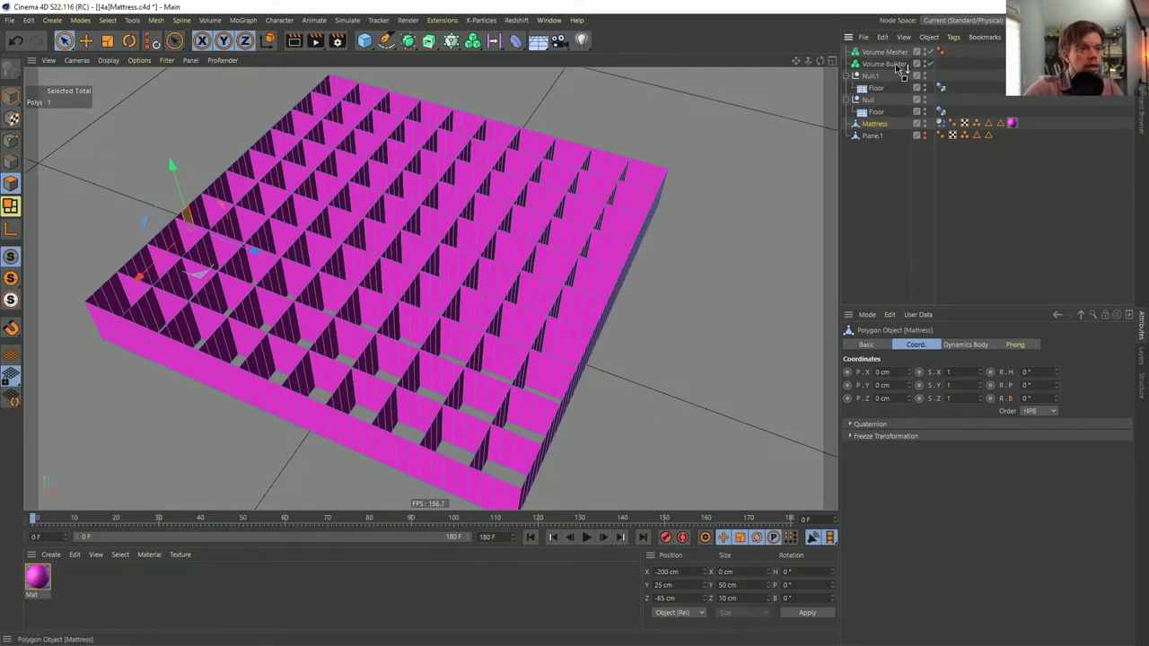
{"action": "left_click_drag", "start_coordinate": [902, 70], "coordinate": [897, 66]}
{"action": "mouse_move", "coordinate": [417, 378]}
{"action": "left_mouse_down", "text": "alt"}
{"action": "mouse_move", "coordinate": [401, 442]}
{"action": "mouse_move", "coordinate": [419, 381]}
{"action": "left_mouse_up", "text": "alt"}
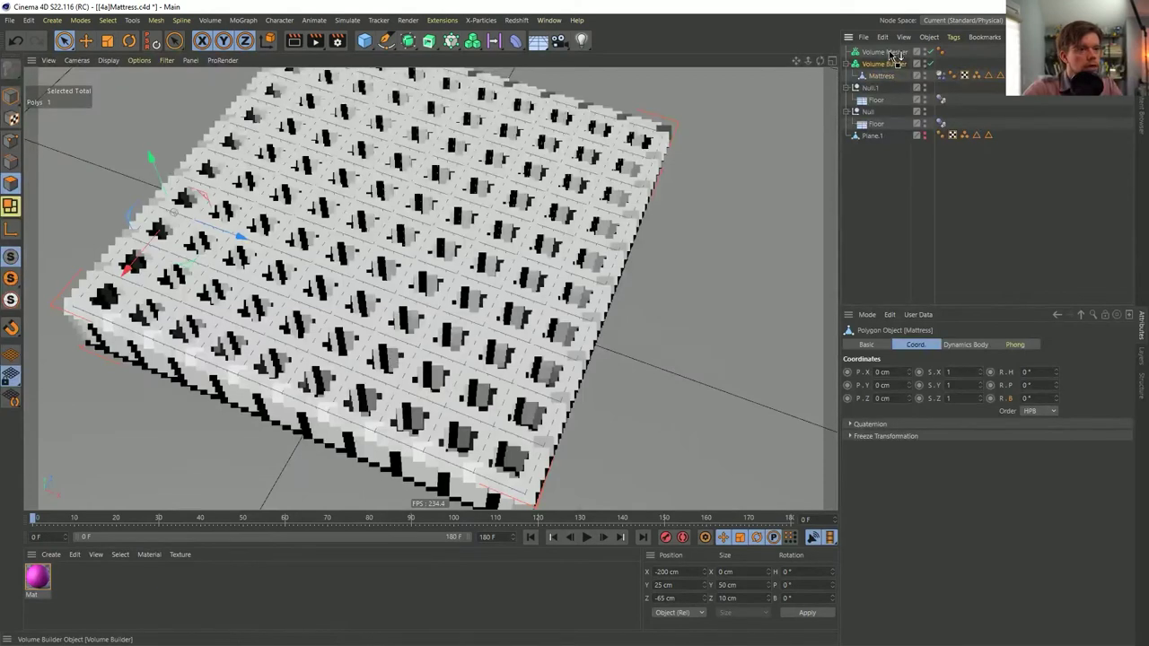
{"action": "left_click_drag", "start_coordinate": [884, 64], "coordinate": [891, 54]}
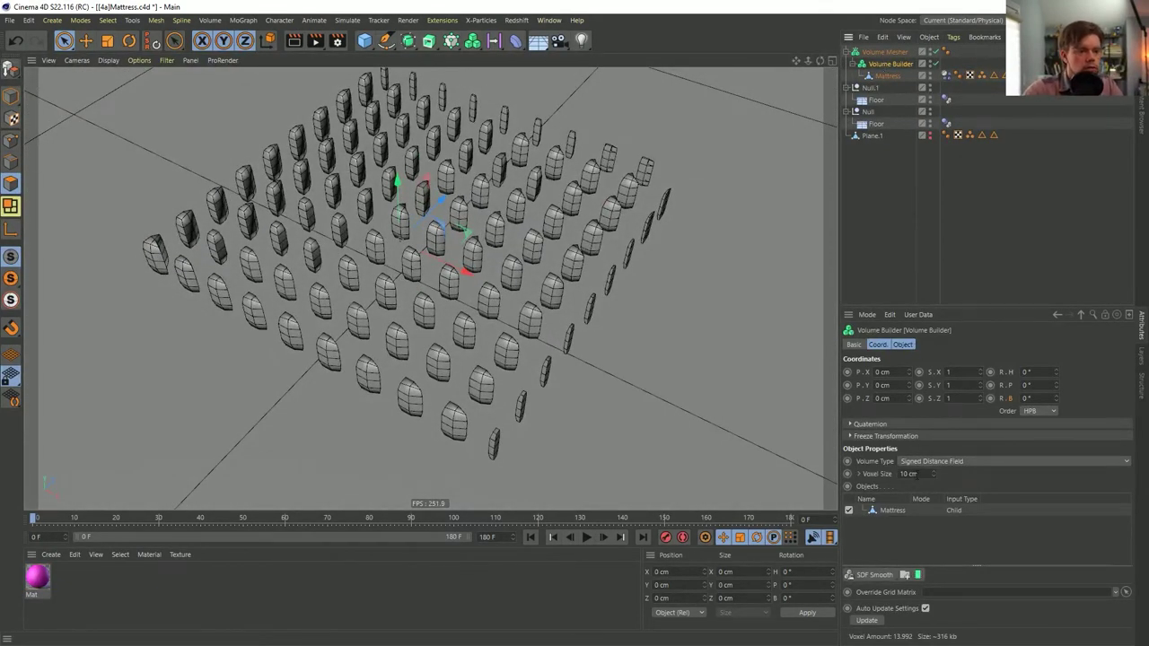
- Set the Volume Builder's voxel size to 5 cm, try 2 cm for comparison, and return it to 5 cm
{"action": "type", "text": "5"}
{"action": "key", "text": "Return"}
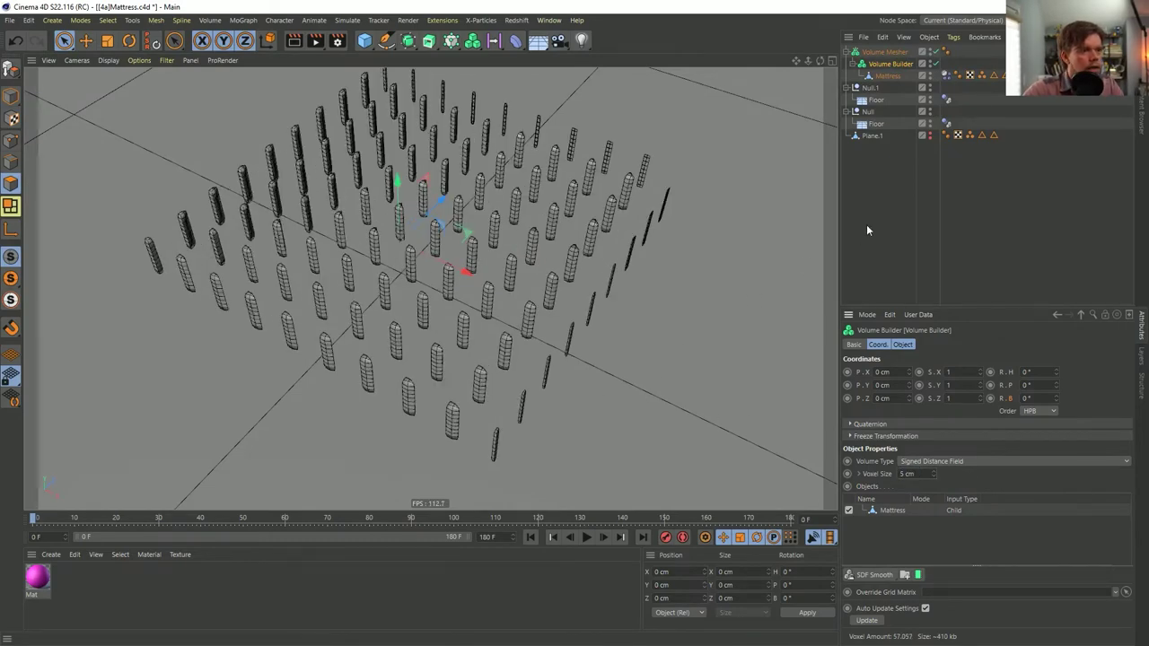
{"action": "left_click_drag", "start_coordinate": [474, 275], "coordinate": [494, 288], "text": "alt"}
{"action": "left_click_drag", "start_coordinate": [917, 475], "coordinate": [884, 476]}
{"action": "type", "text": "2"}
{"action": "key", "text": "Return"}
{"action": "left_click_drag", "start_coordinate": [408, 281], "coordinate": [329, 310], "text": "alt"}
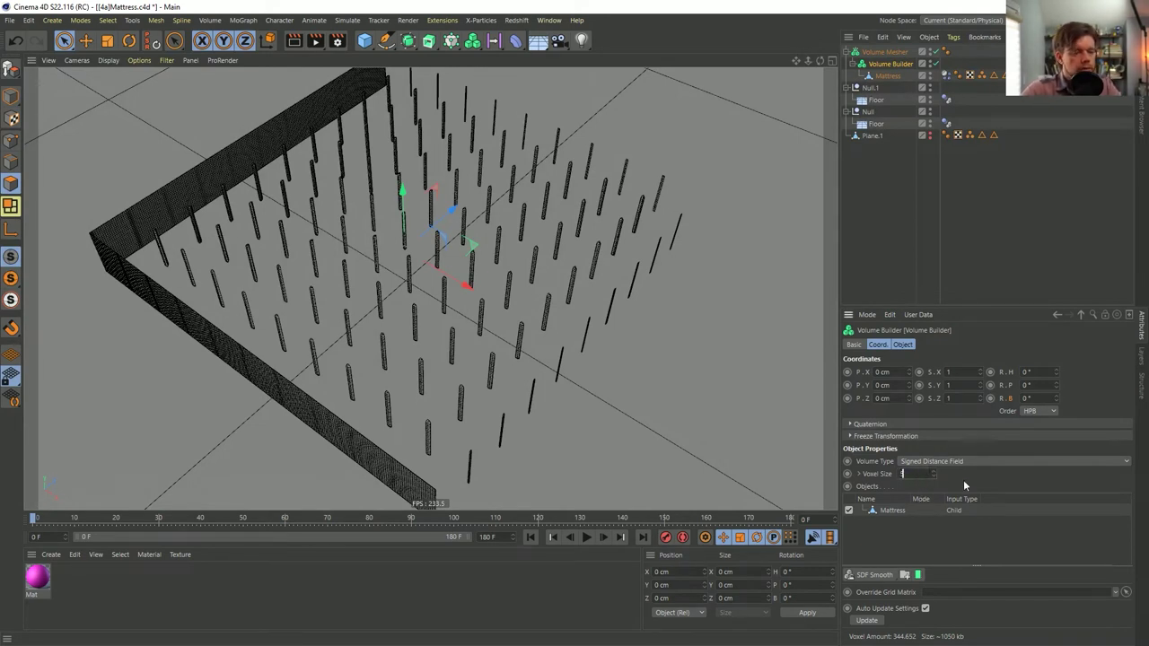
{"action": "type", "text": "5"}
{"action": "key", "text": "Return"}
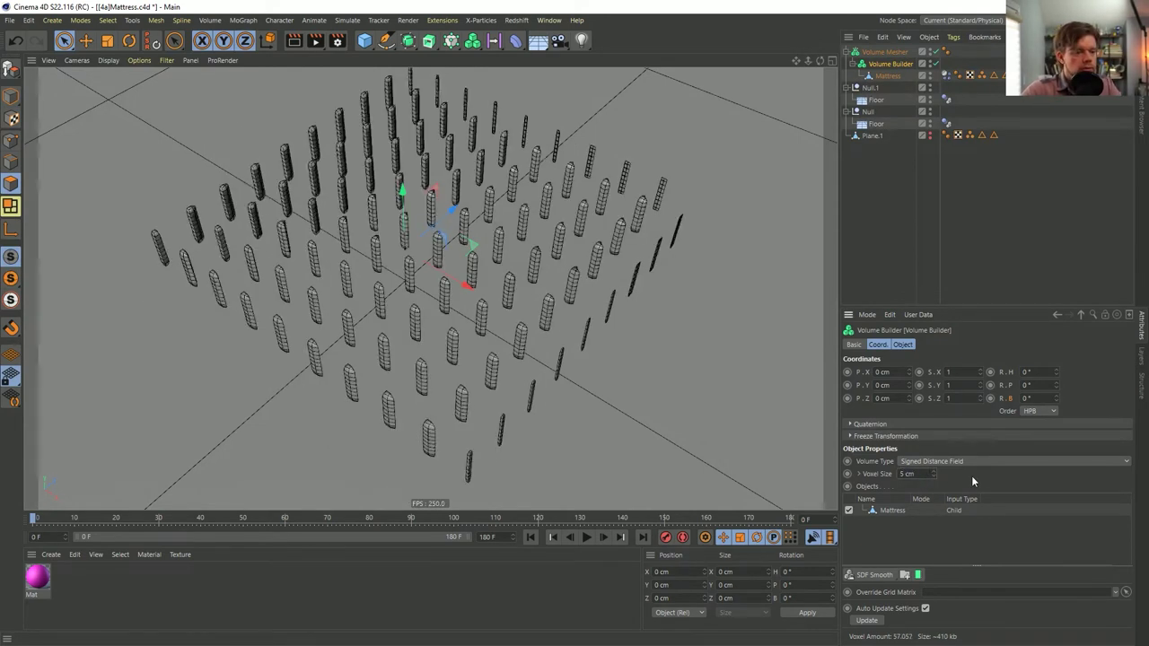
- Add an SDF Dilate and Erode filter to the Volume Builder with an offset of 2 cm
{"action": "left_click", "coordinate": [871, 577]}
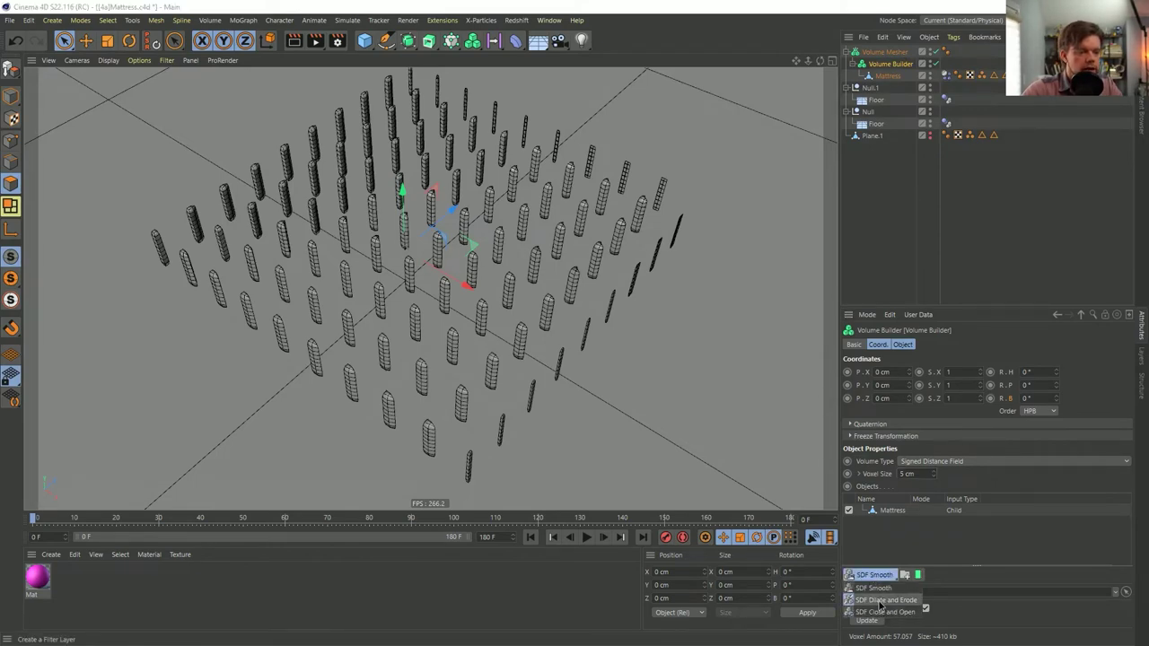
{"action": "left_click", "coordinate": [881, 603]}
{"action": "left_click_drag", "start_coordinate": [376, 271], "coordinate": [404, 296], "text": "alt"}
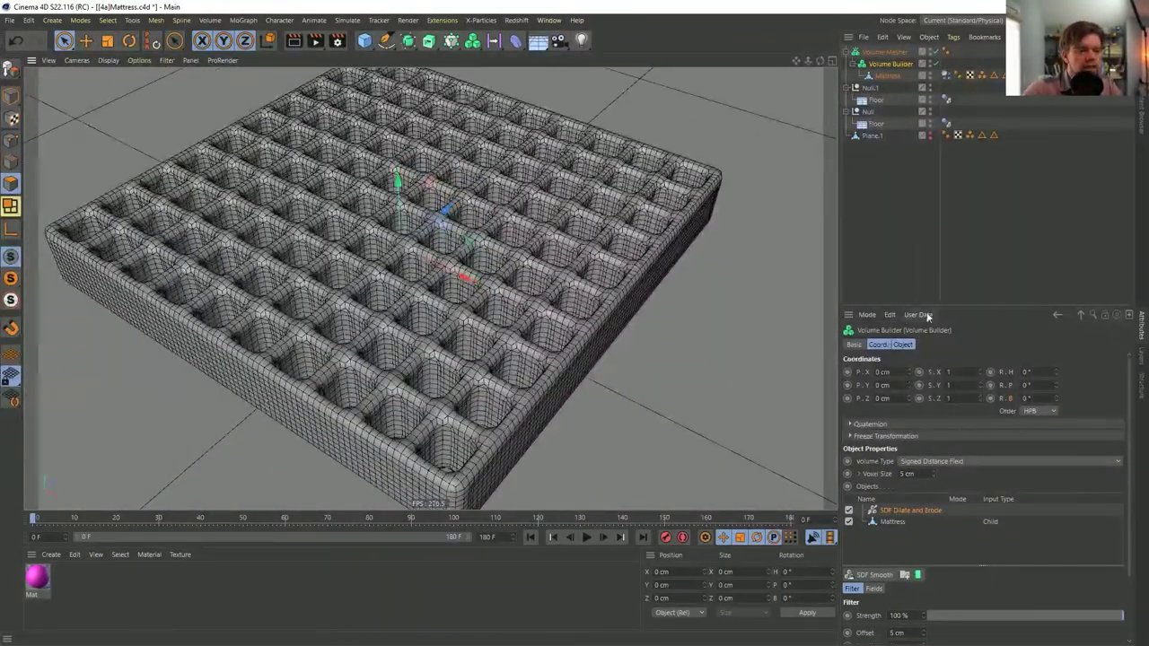
{"action": "left_click_drag", "start_coordinate": [919, 305], "coordinate": [925, 196]}
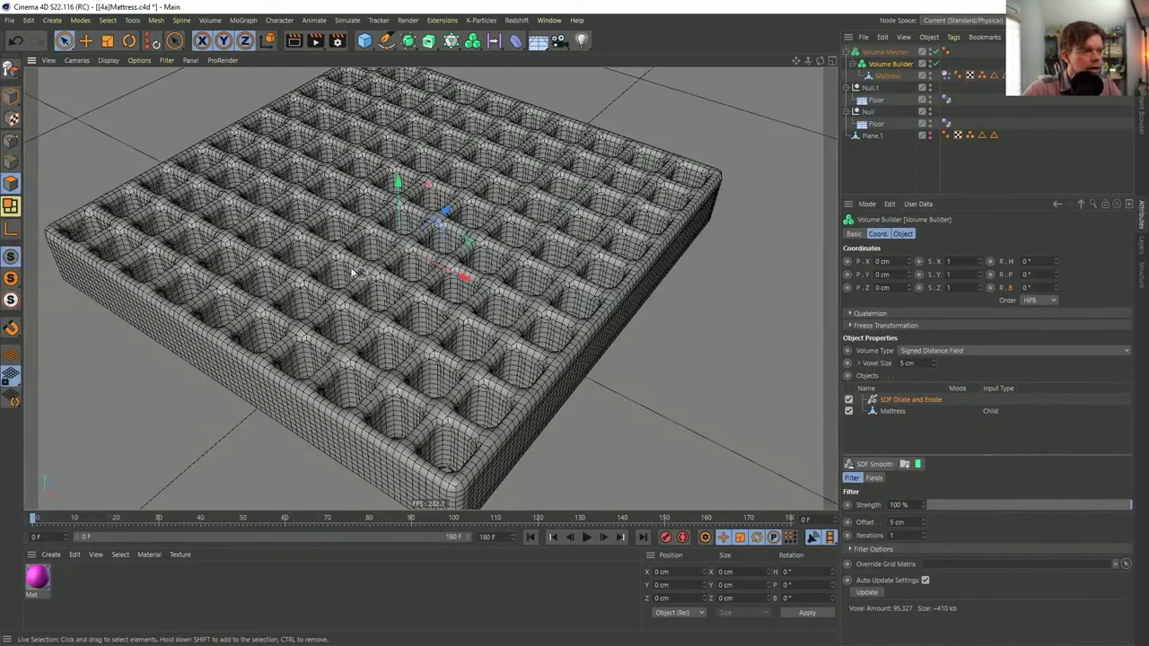
{"action": "double_click", "coordinate": [902, 522]}
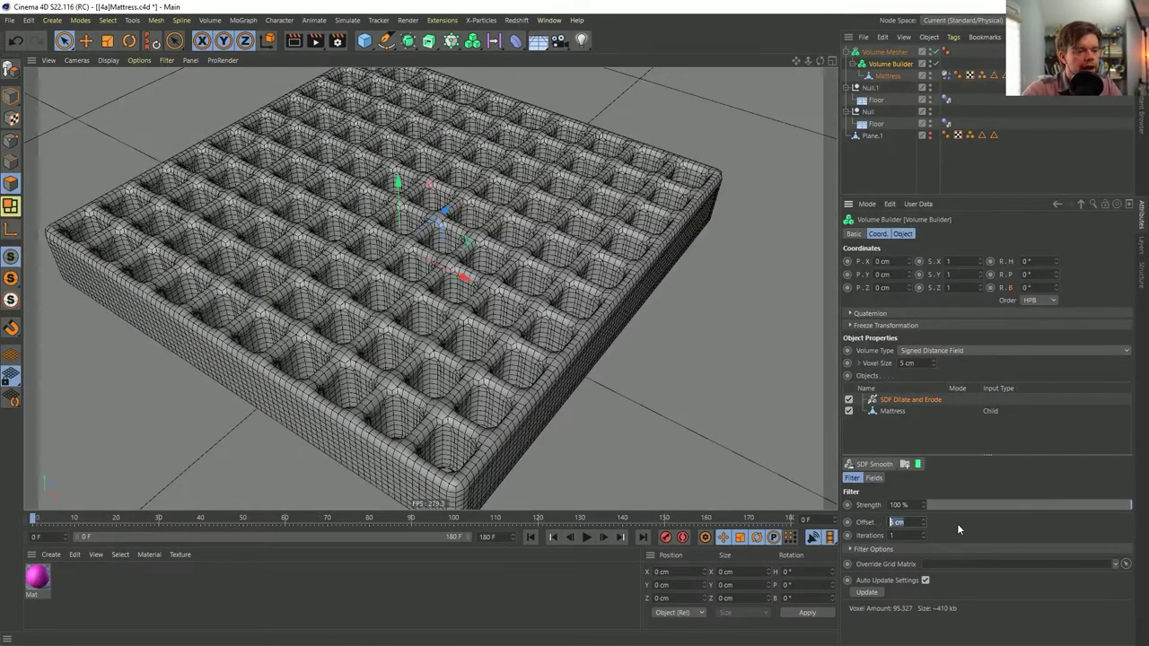
{"action": "type", "text": "2"}
{"action": "key", "text": "Return"}
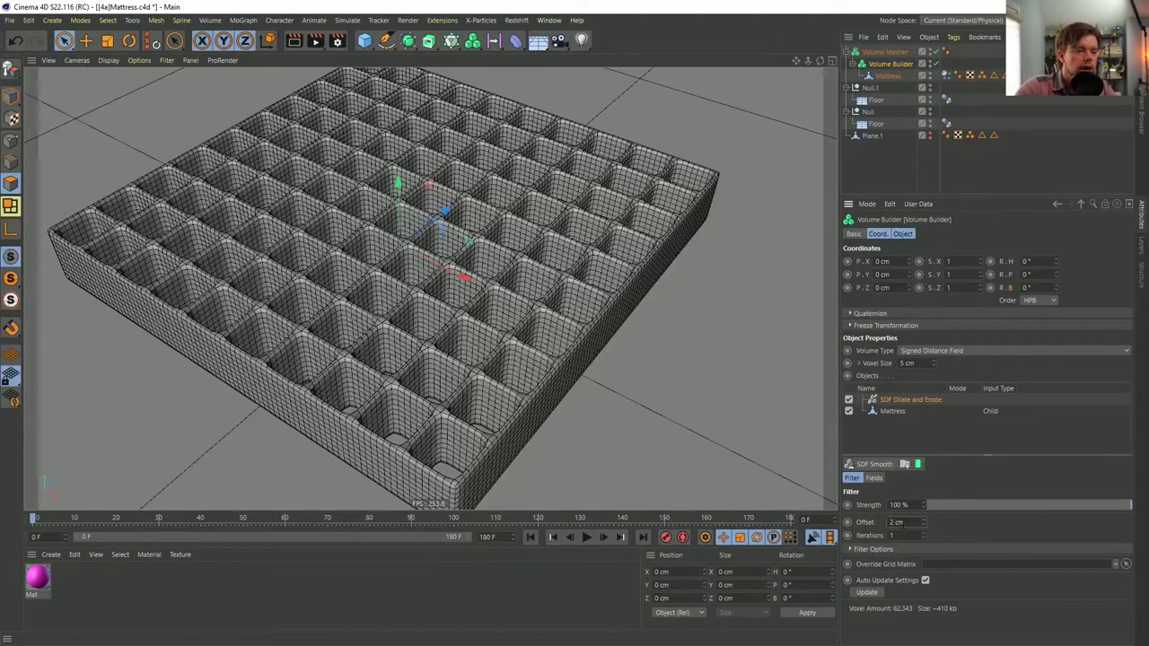
{"action": "left_click_drag", "start_coordinate": [399, 290], "coordinate": [449, 301], "text": "alt"}
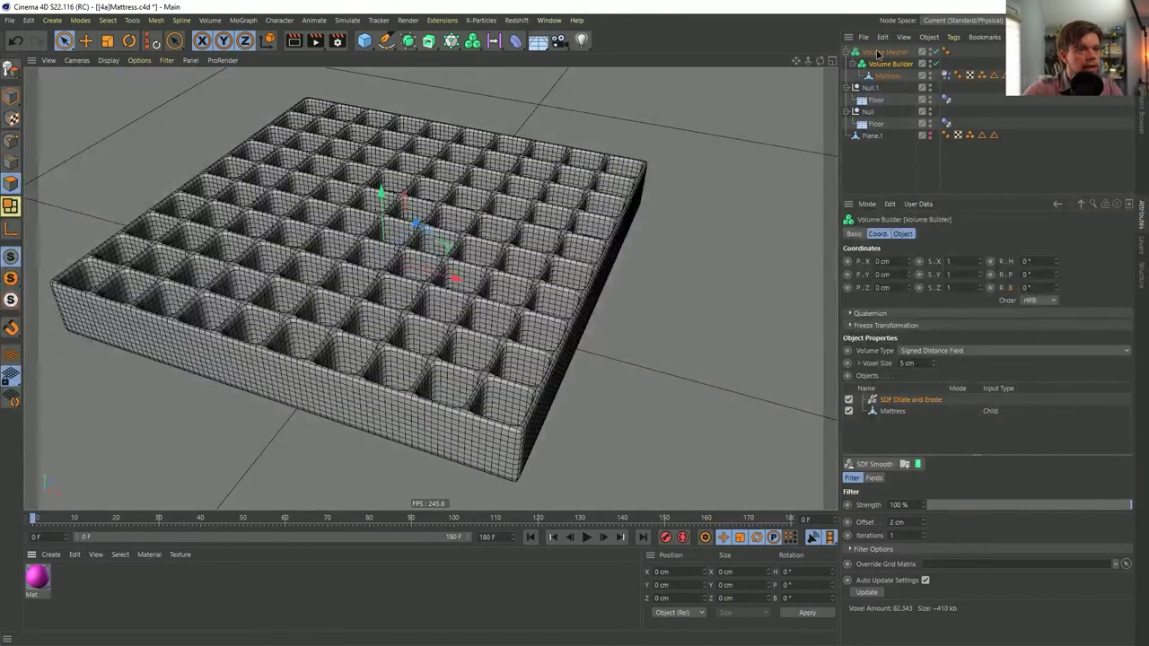
- Apply the pink material to the Volume Mesher and display the viewport in plain Gouraud shading without lines
{"action": "left_click_drag", "start_coordinate": [37, 577], "coordinate": [886, 52]}
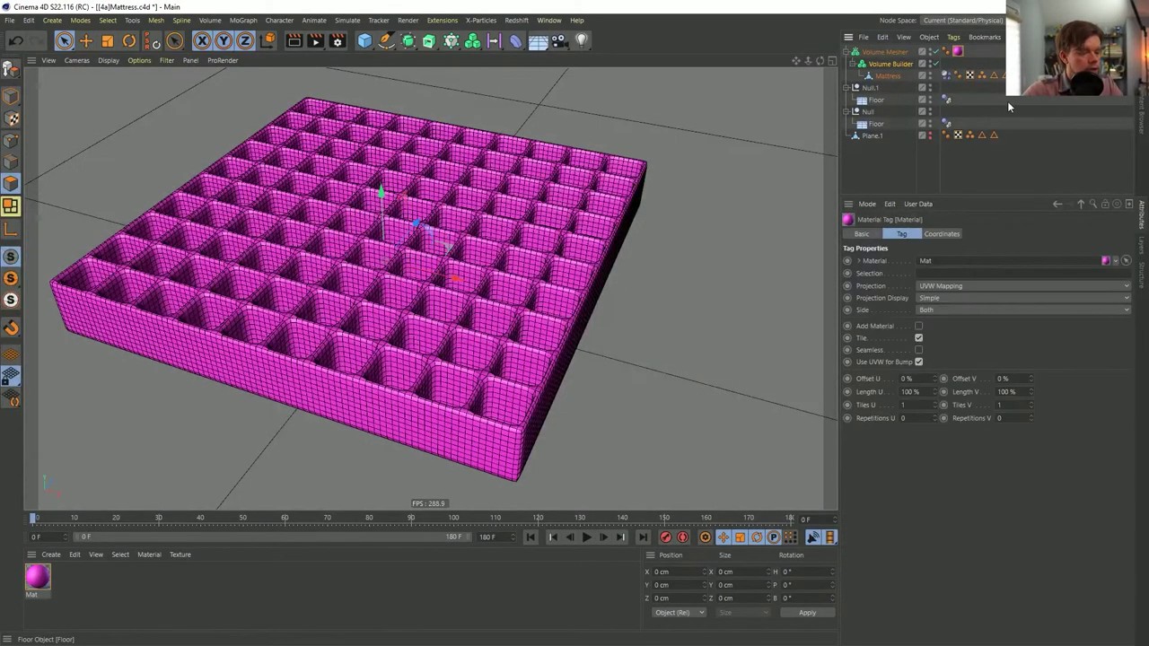
{"action": "key", "text": "n"}
{"action": "key", "text": "a"}
{"action": "left_click", "coordinate": [1018, 145]}
- Play the simulation of the volume-meshed mattress to frame 36
{"action": "left_click_drag", "start_coordinate": [438, 287], "coordinate": [438, 350], "text": "alt"}
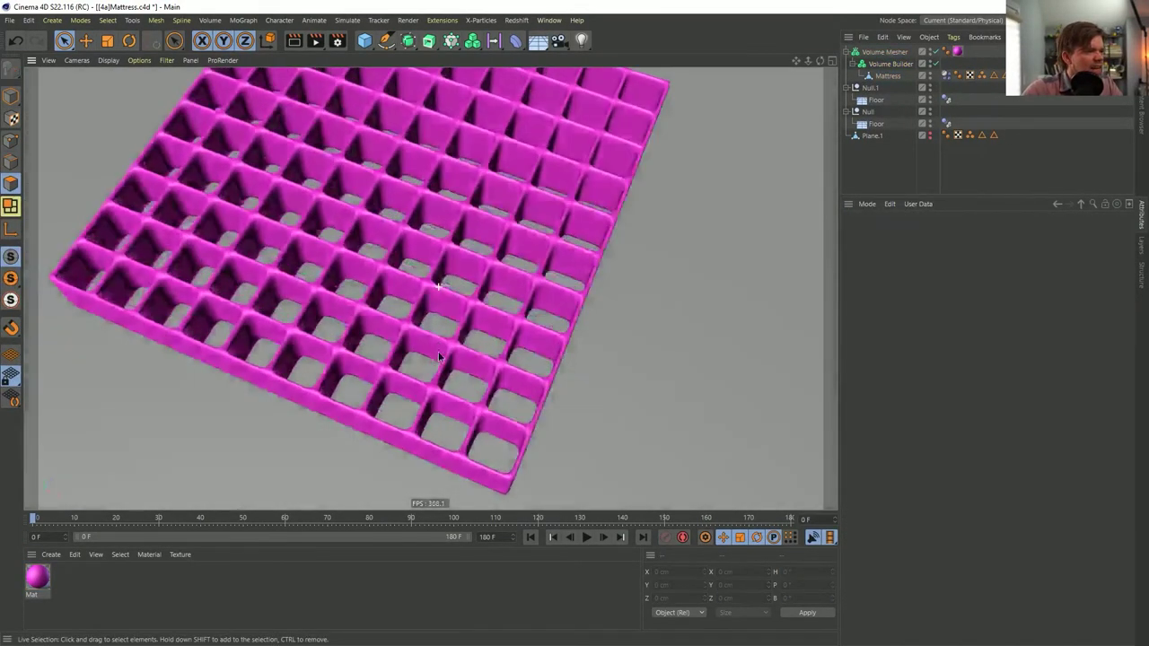
{"action": "left_click_drag", "start_coordinate": [324, 292], "coordinate": [438, 352], "text": "alt"}
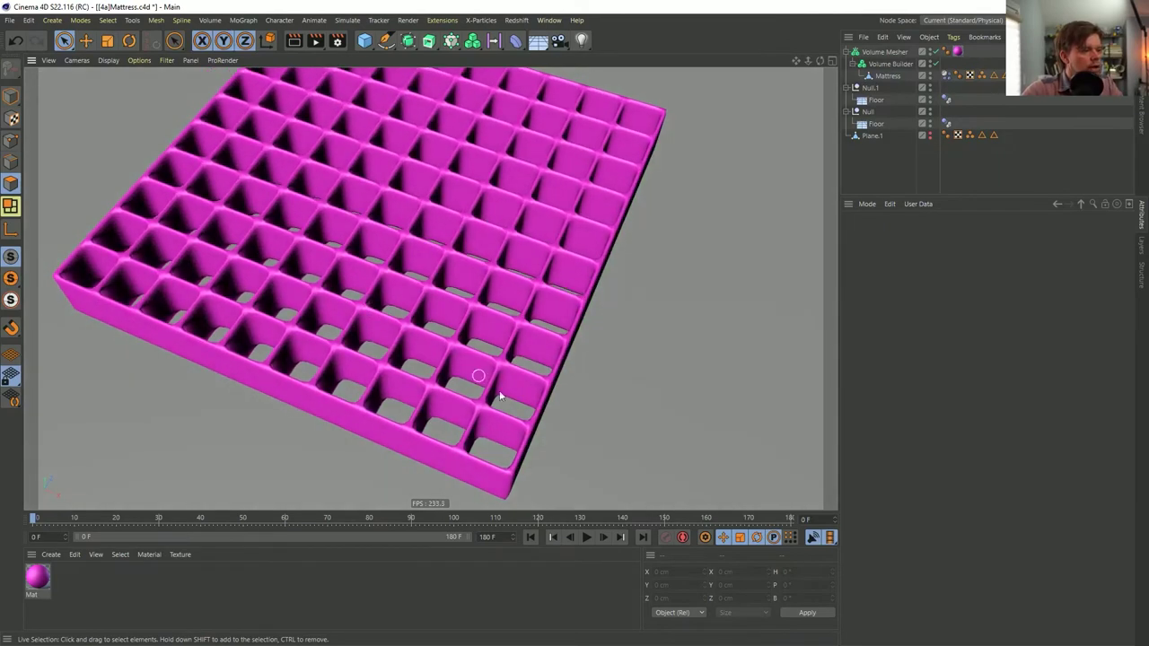
{"action": "left_click", "coordinate": [586, 537]}
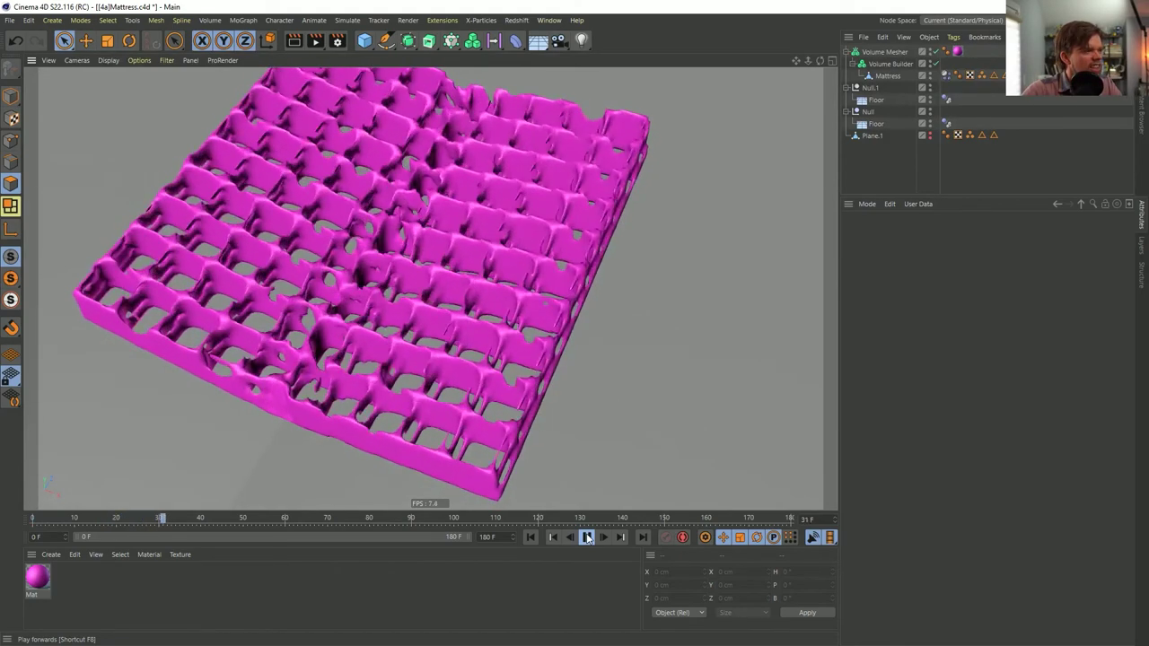
{"action": "left_click", "coordinate": [586, 537]}
- Try a 4 cm voxel size with a 3 cm Dilate and Erode offset, and play the simulation to frame 95
{"action": "left_click", "coordinate": [884, 51]}
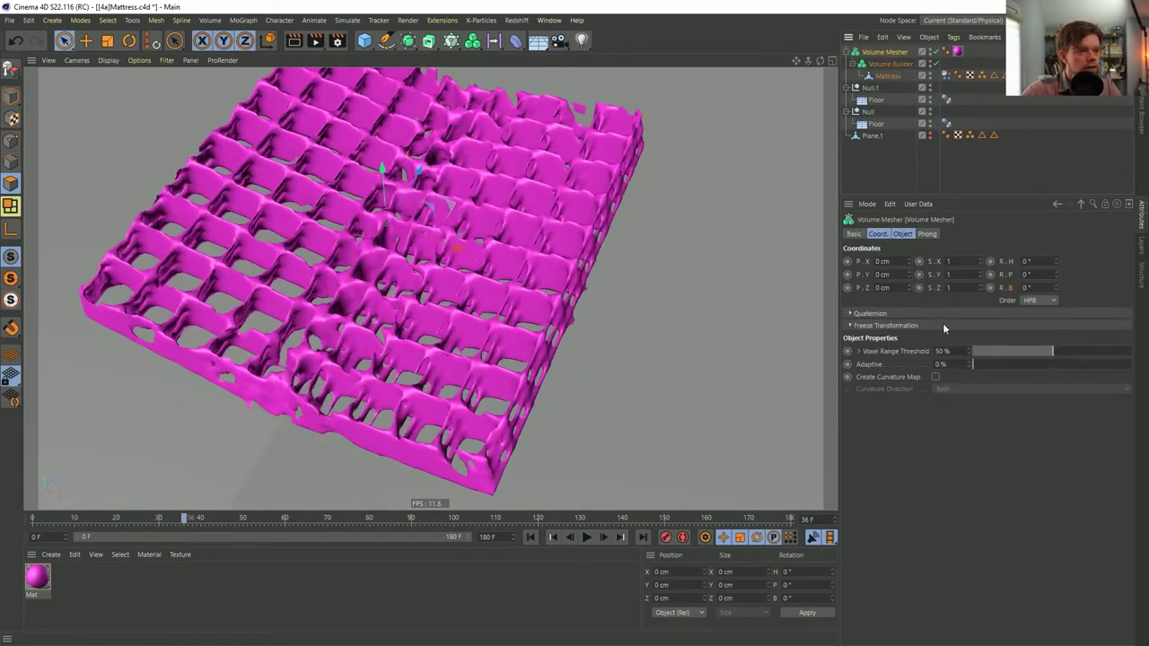
{"action": "left_click", "coordinate": [891, 64]}
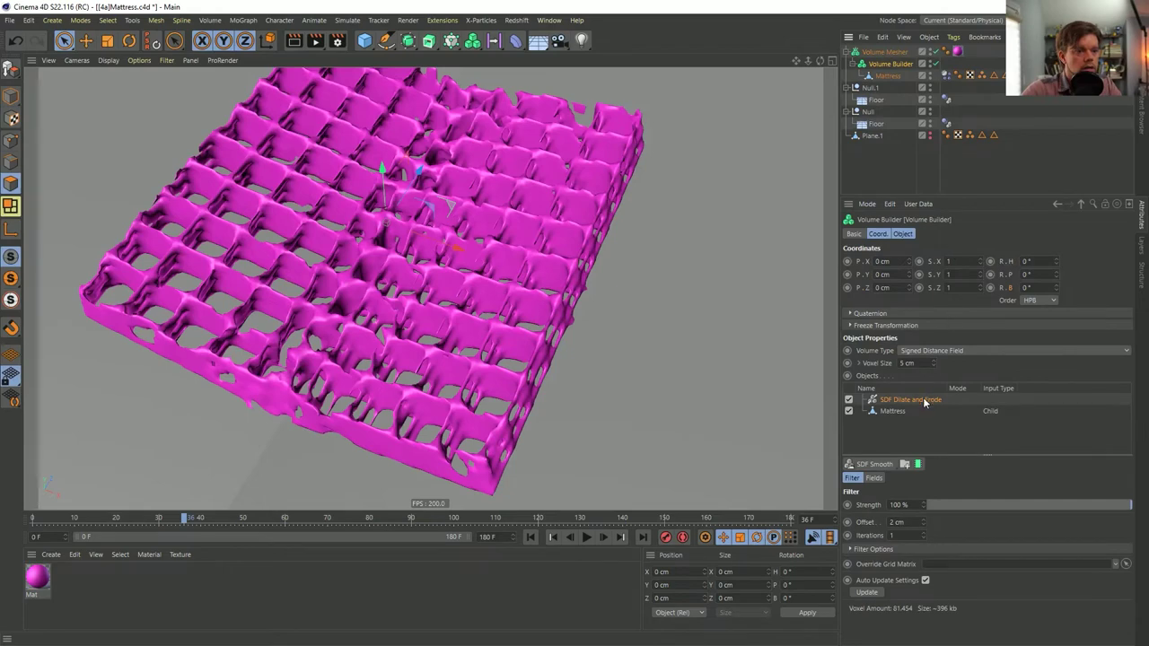
{"action": "type", "text": "4"}
{"action": "key", "text": "Return"}
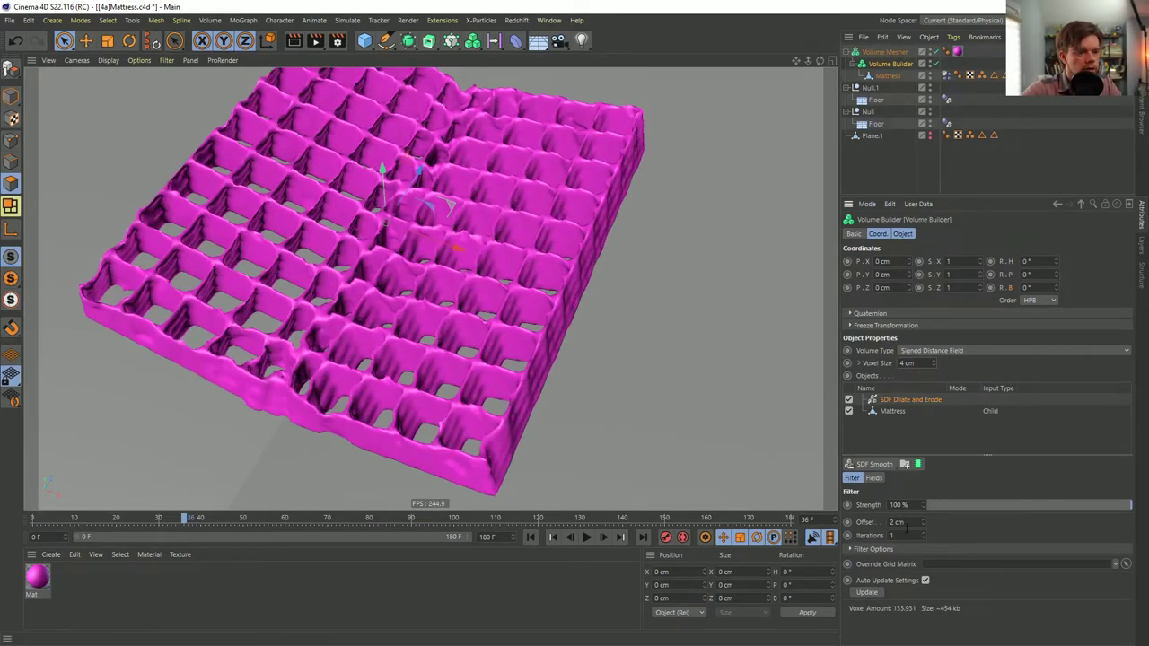
{"action": "type", "text": "3"}
{"action": "key", "text": "Return"}
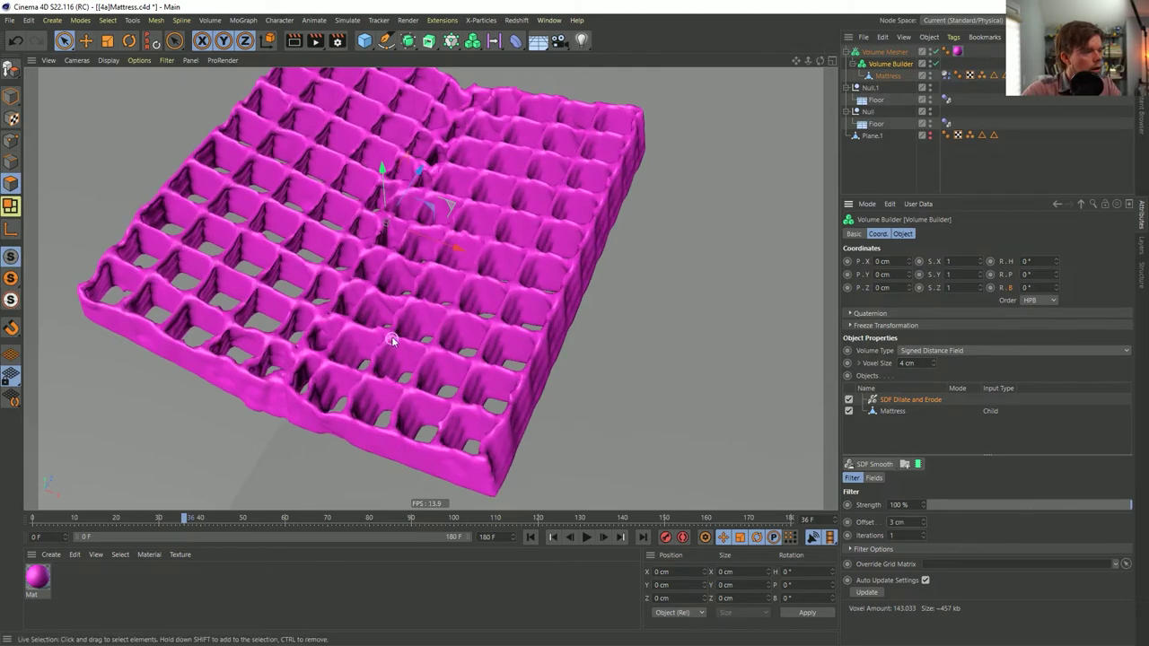
{"action": "left_click", "coordinate": [586, 537]}
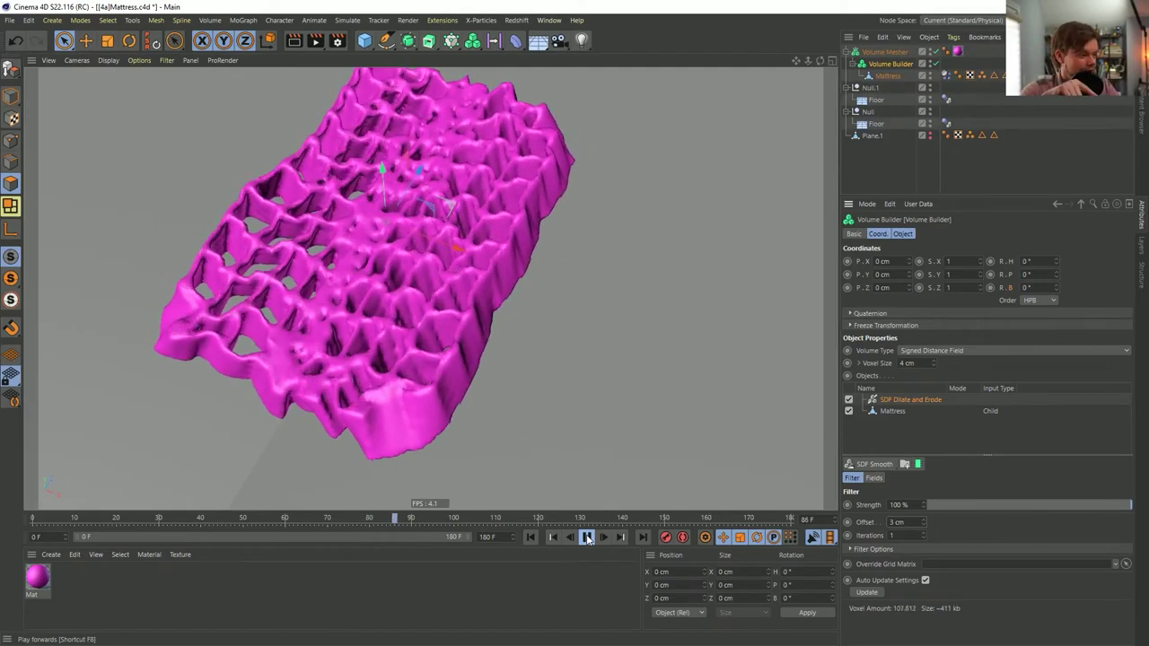
{"action": "left_click", "coordinate": [588, 537]}
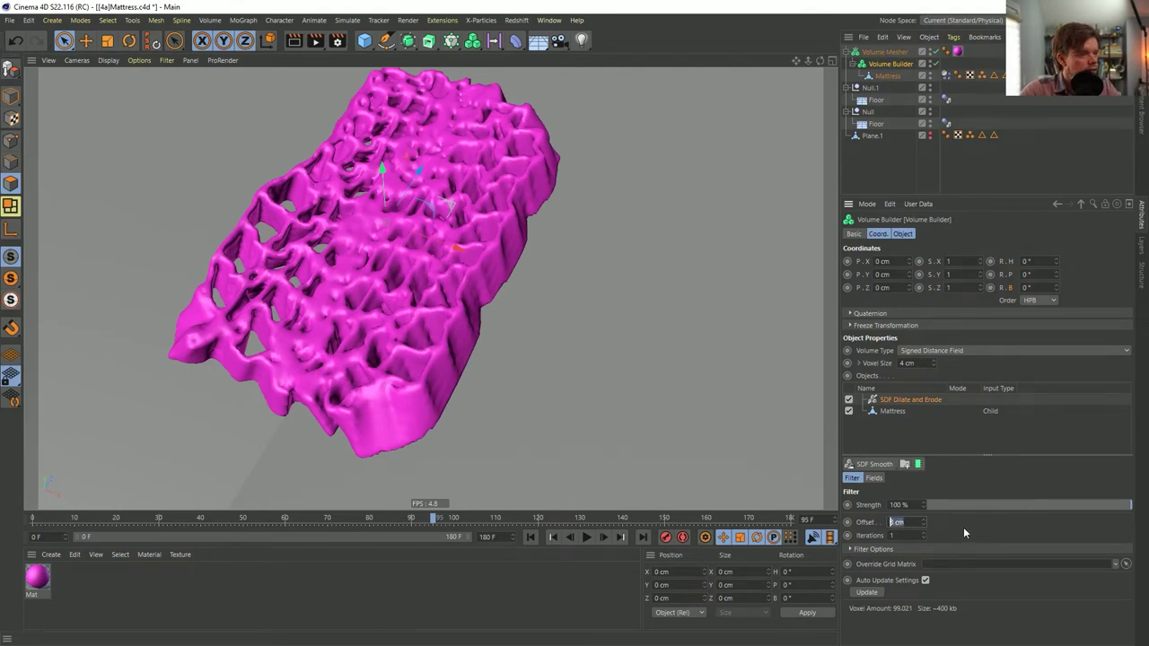
- Set the Dilate and Erode offset to 2 cm and lower the voxel size to 3 cm and finally 2 cm
{"action": "type", "text": "2"}
{"action": "key", "text": "Return"}
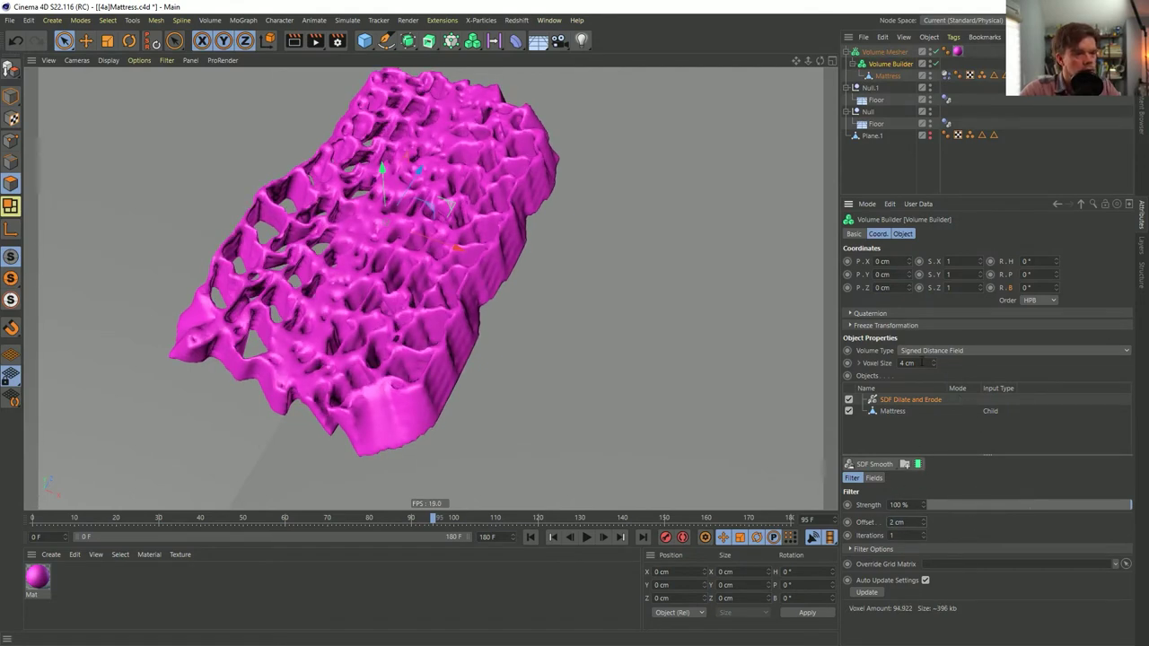
{"action": "type", "text": "3"}
{"action": "key", "text": "Return"}
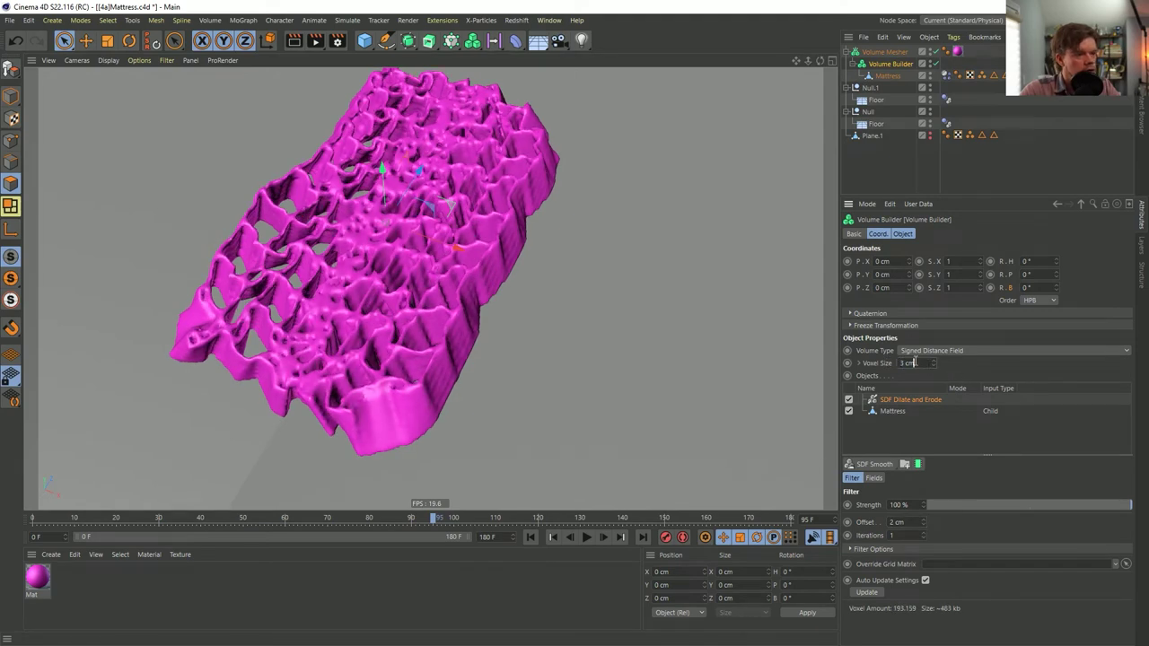
{"action": "type", "text": "2"}
{"action": "key", "text": "Return"}
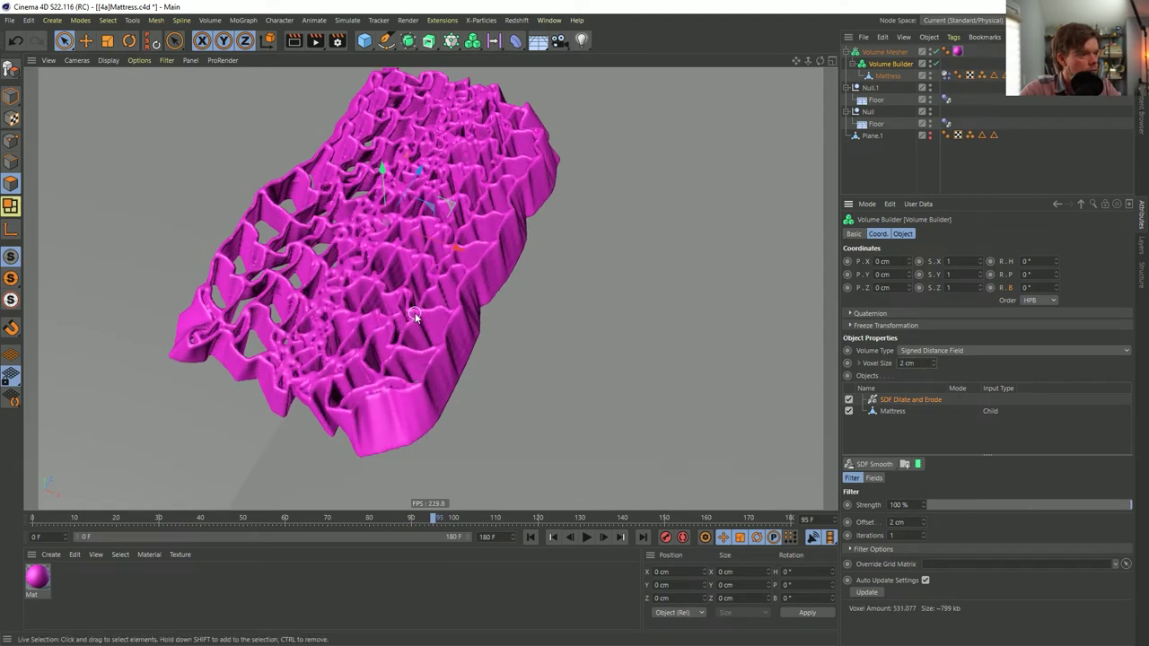
- Show the mesh lines over the shading, examine the folded mattress's mesh density up close, and return to plain shading
{"action": "left_click_drag", "start_coordinate": [387, 238], "coordinate": [372, 217], "text": "alt"}
{"action": "key", "text": "n"}
{"action": "key", "text": "b"}
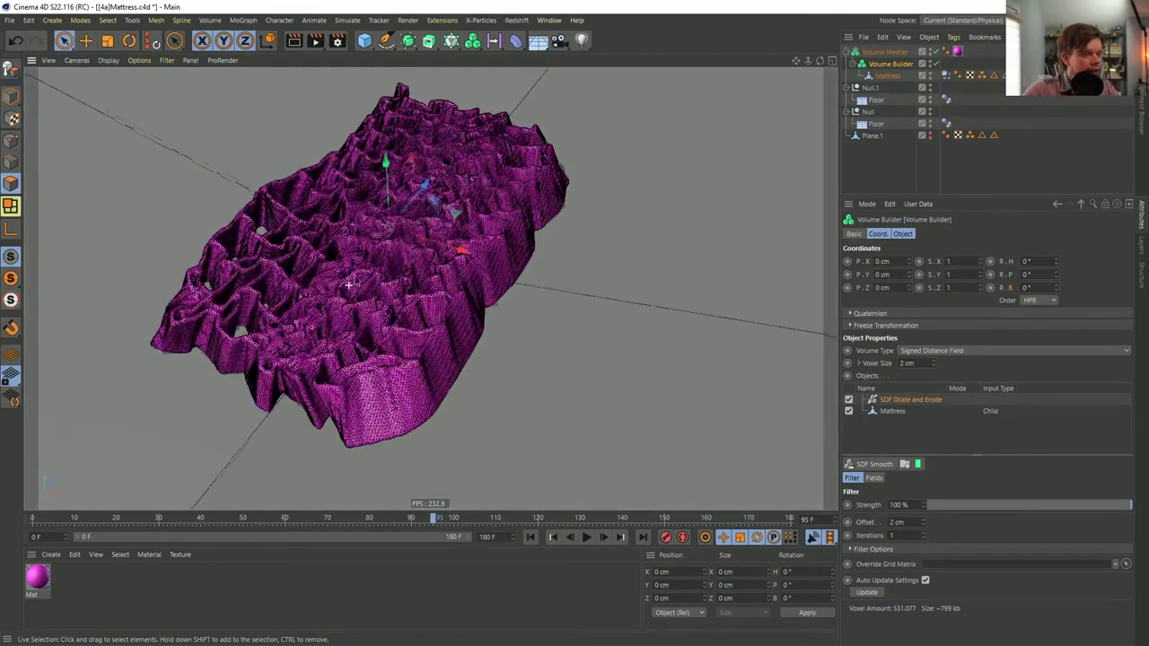
{"action": "scroll", "coordinate": [346, 288], "scroll_direction": "up", "scroll_amount": 5}
{"action": "scroll", "coordinate": [408, 221], "scroll_direction": "up", "scroll_amount": 8}
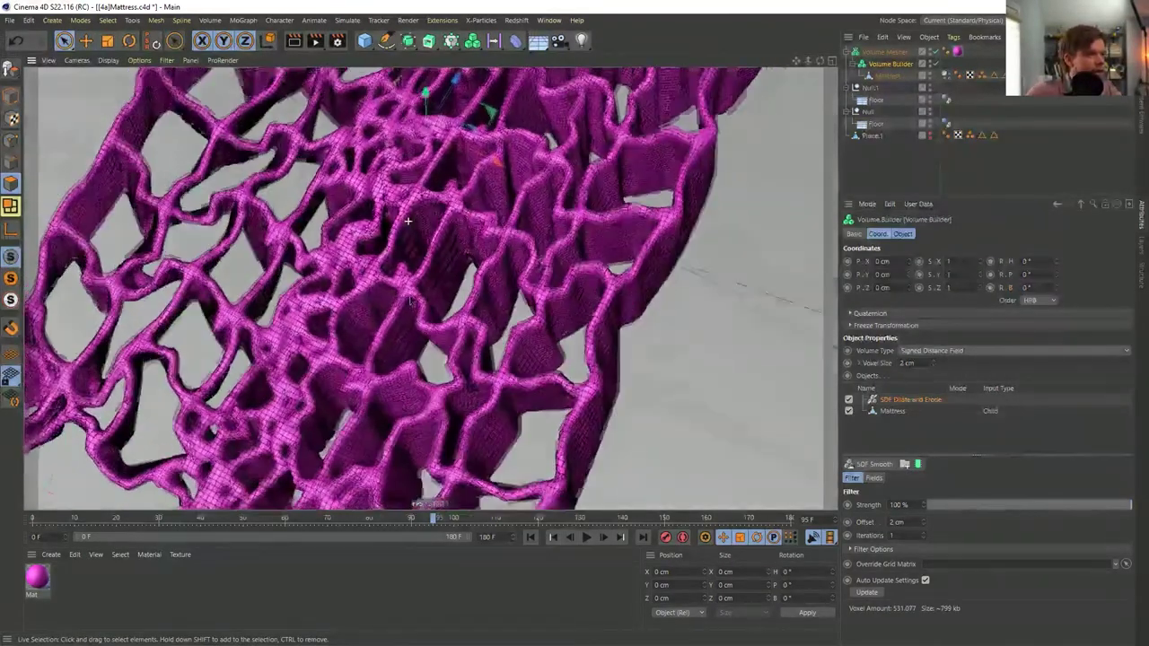
{"action": "left_click_drag", "start_coordinate": [407, 220], "coordinate": [407, 213], "text": "alt"}
{"action": "left_click_drag", "start_coordinate": [402, 259], "coordinate": [417, 218], "text": "alt"}
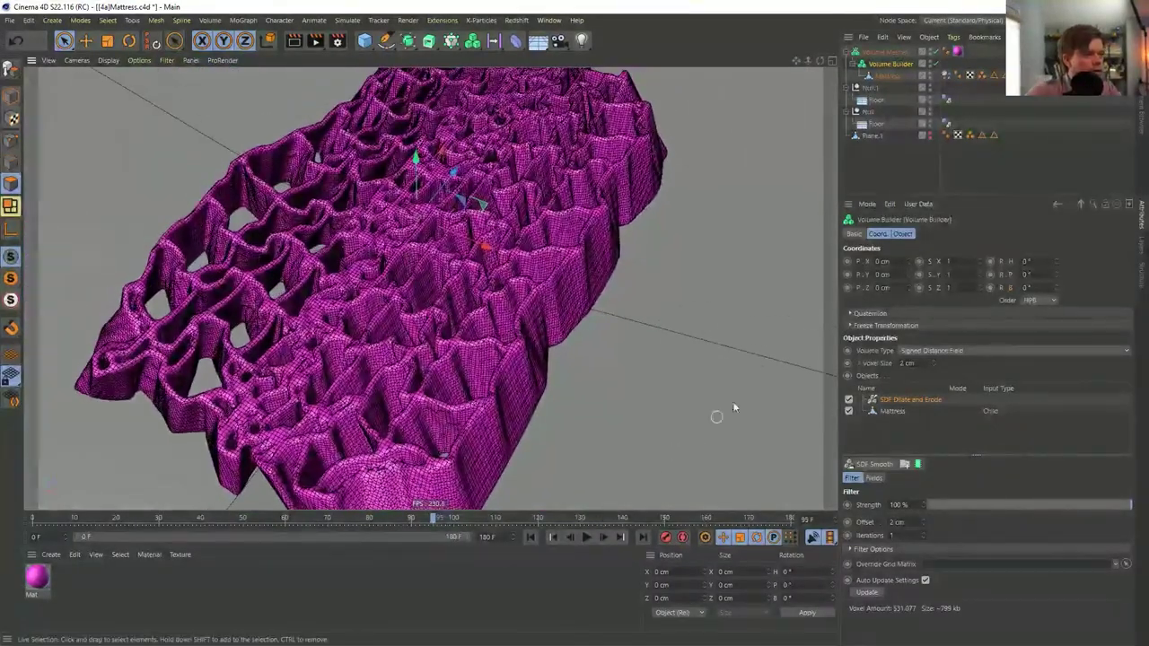
{"action": "key", "text": "n"}
{"action": "key", "text": "a"}
- Play the simulation to frame 121 and inspect the folded mattress mesh from another angle
{"action": "left_click", "coordinate": [586, 537]}
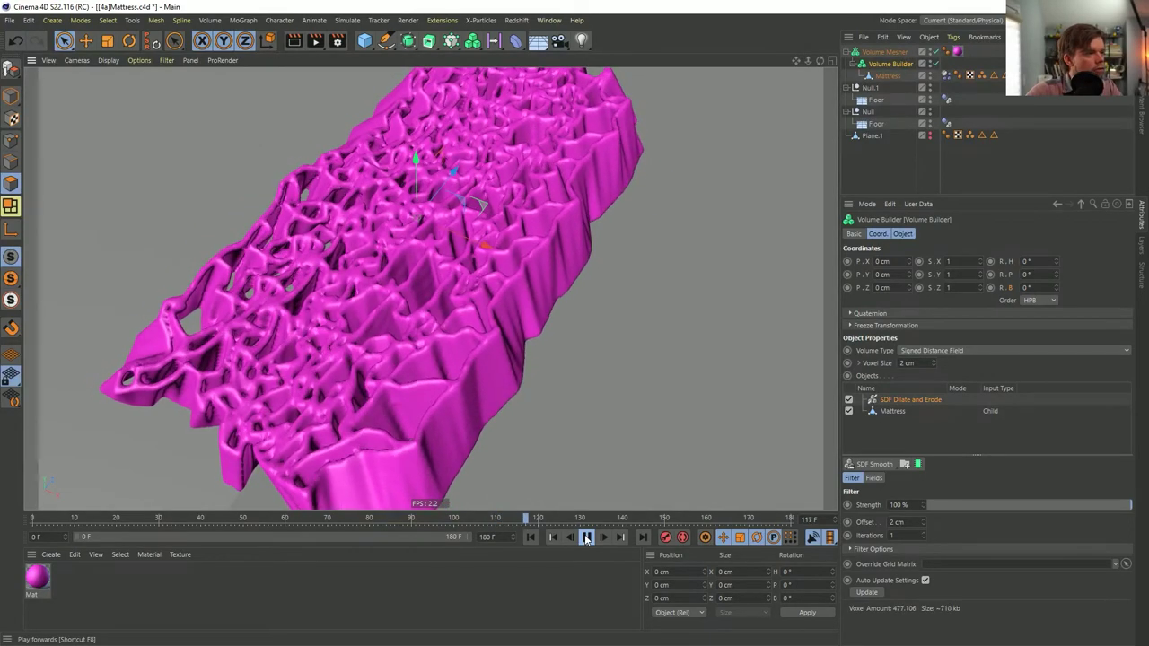
{"action": "left_click", "coordinate": [586, 537]}
{"action": "left_click_drag", "start_coordinate": [338, 318], "coordinate": [509, 342], "text": "alt"}
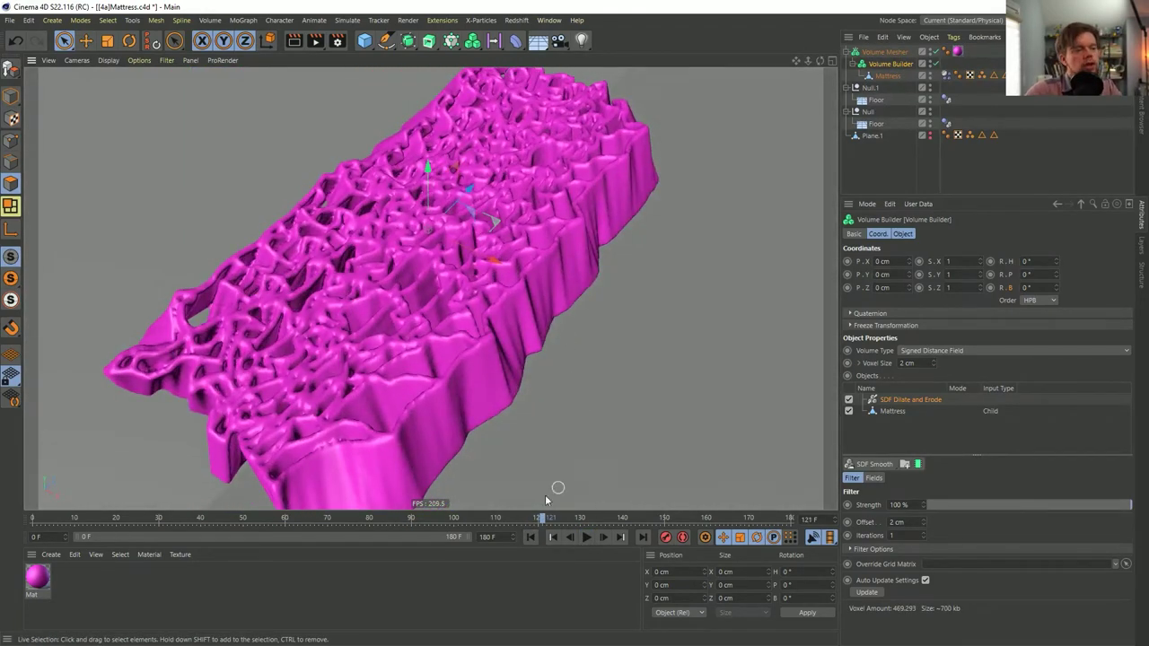
- Return to frame 0 and set the collision margin in the Mattress's dynamics body tag to 5 cm
{"action": "left_click", "coordinate": [529, 536]}
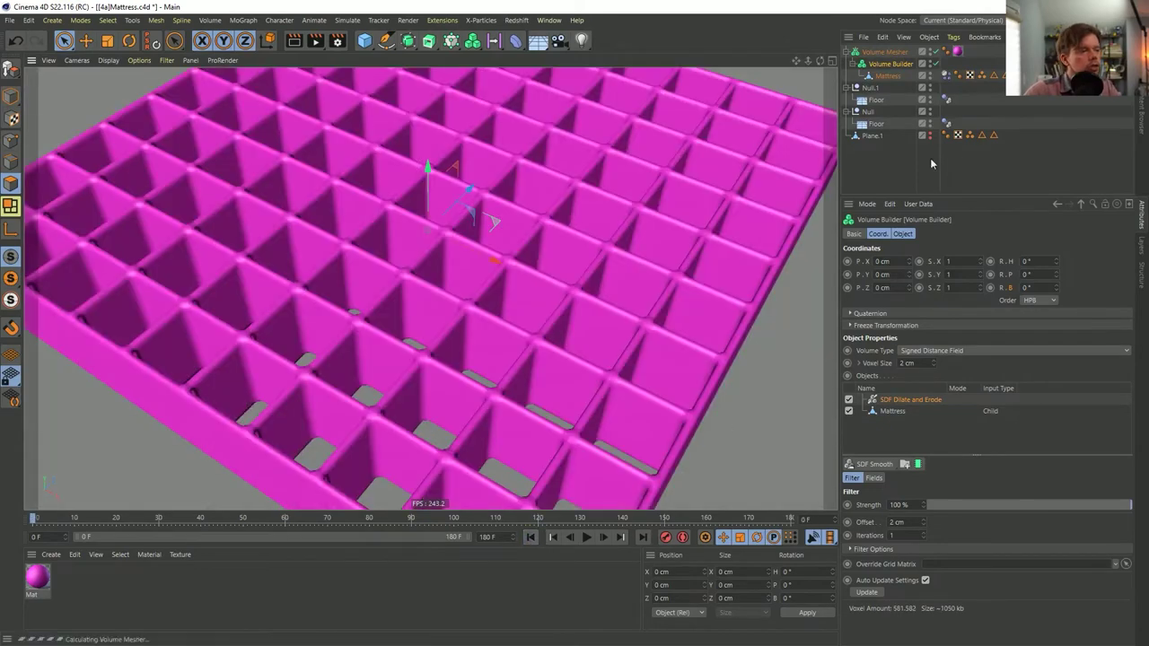
{"action": "left_click", "coordinate": [946, 76]}
{"action": "left_click_drag", "start_coordinate": [1004, 340], "coordinate": [945, 342]}
{"action": "type", "text": "5"}
{"action": "key", "text": "Return"}
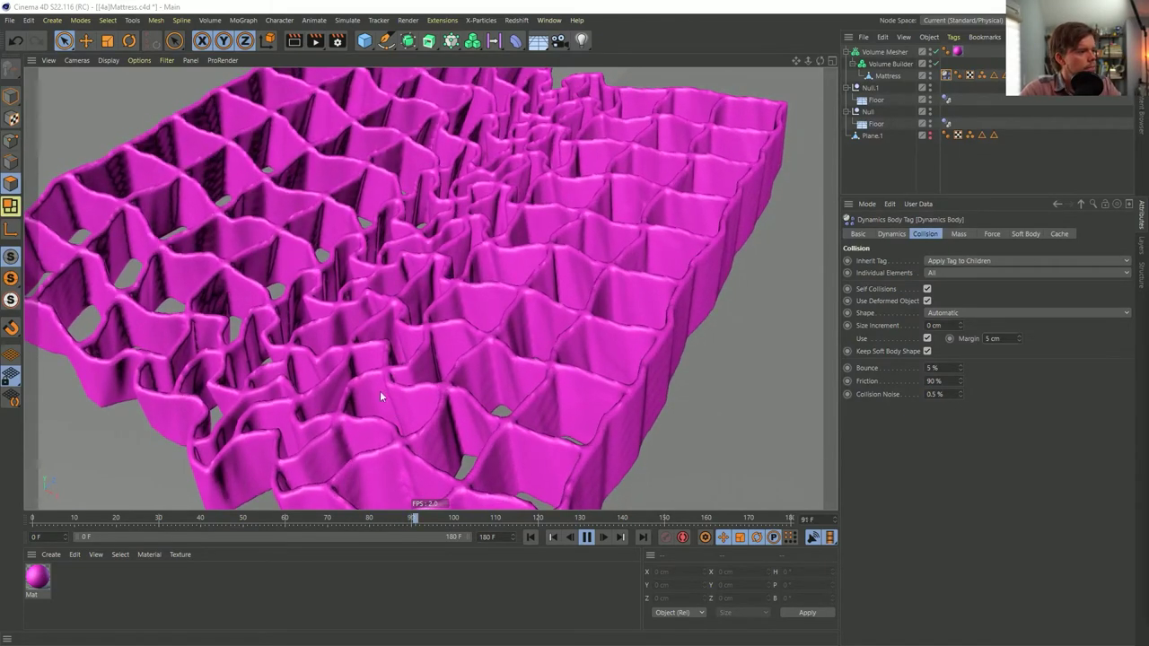
- Play the simulation to frame 95 and inspect the folded mattress as a whole and from above
{"action": "left_click", "coordinate": [587, 537]}
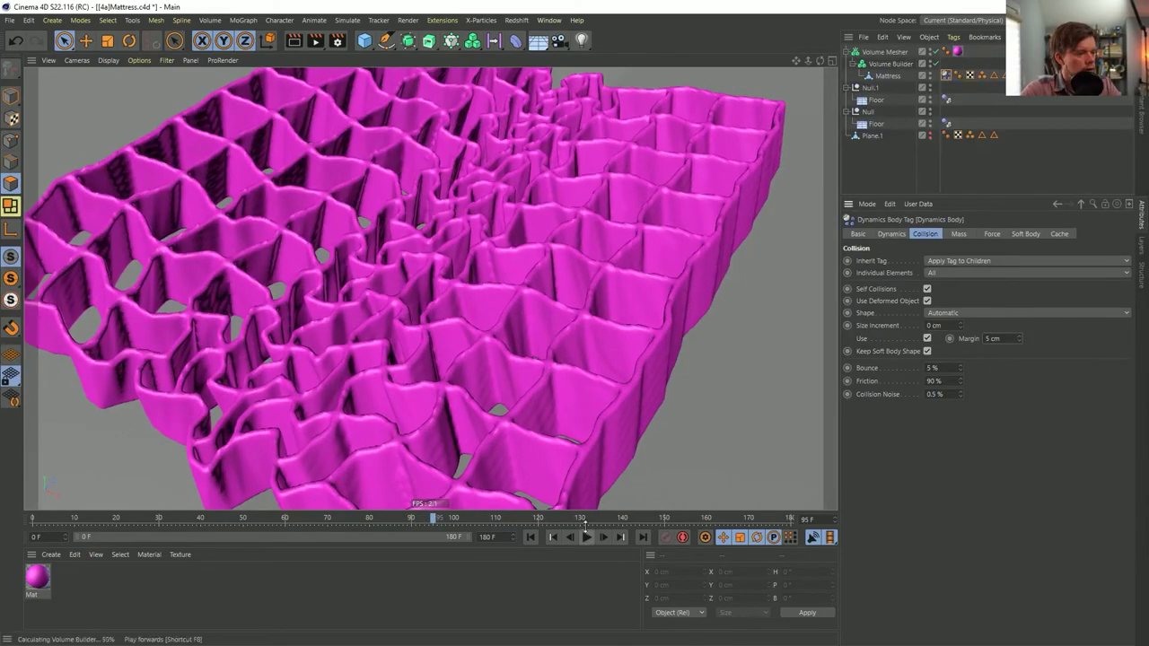
{"action": "left_click_drag", "start_coordinate": [433, 258], "coordinate": [450, 280], "text": "alt"}
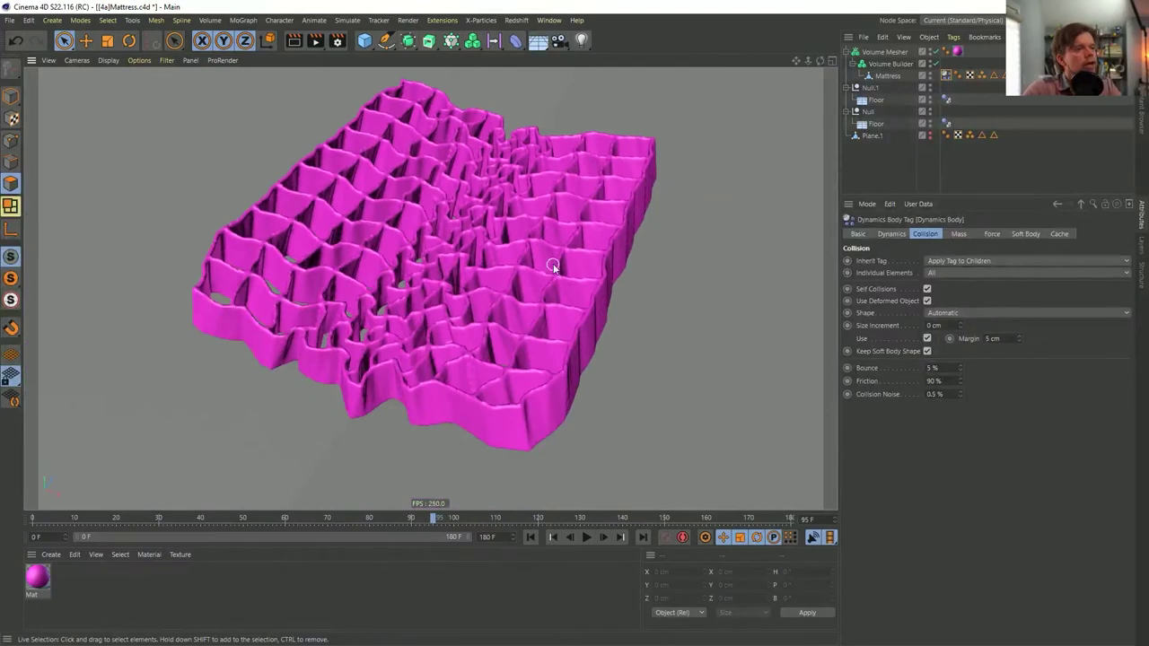
{"action": "left_click_drag", "start_coordinate": [553, 266], "coordinate": [554, 280], "text": "alt"}
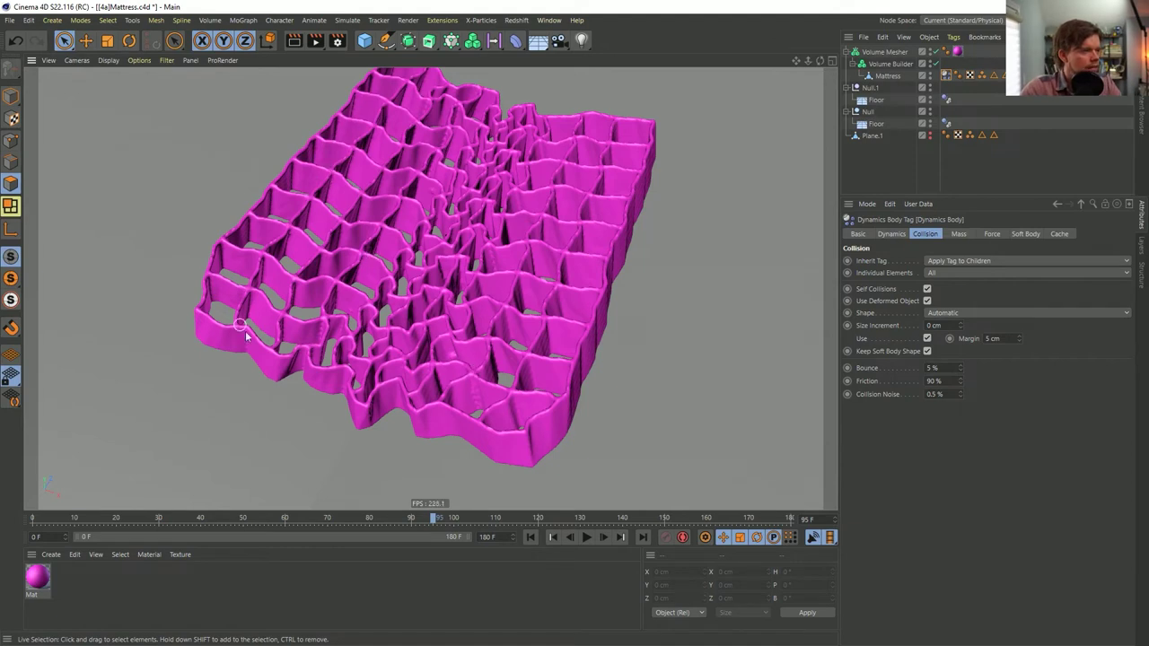
- Turn off the Volume Mesher and Volume Builder at frame 0, and check the purple mattress reference on Behance
{"action": "left_click", "coordinate": [532, 537]}
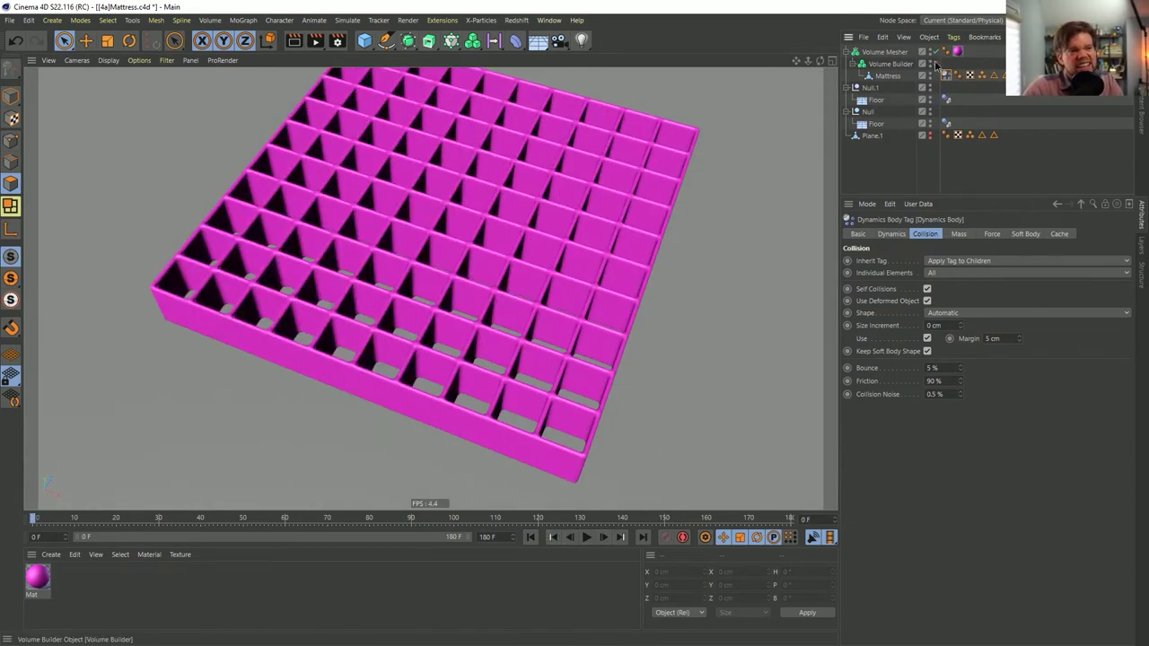
{"action": "left_click", "coordinate": [936, 64]}
{"action": "left_click_drag", "start_coordinate": [401, 156], "coordinate": [384, 190], "text": "alt"}
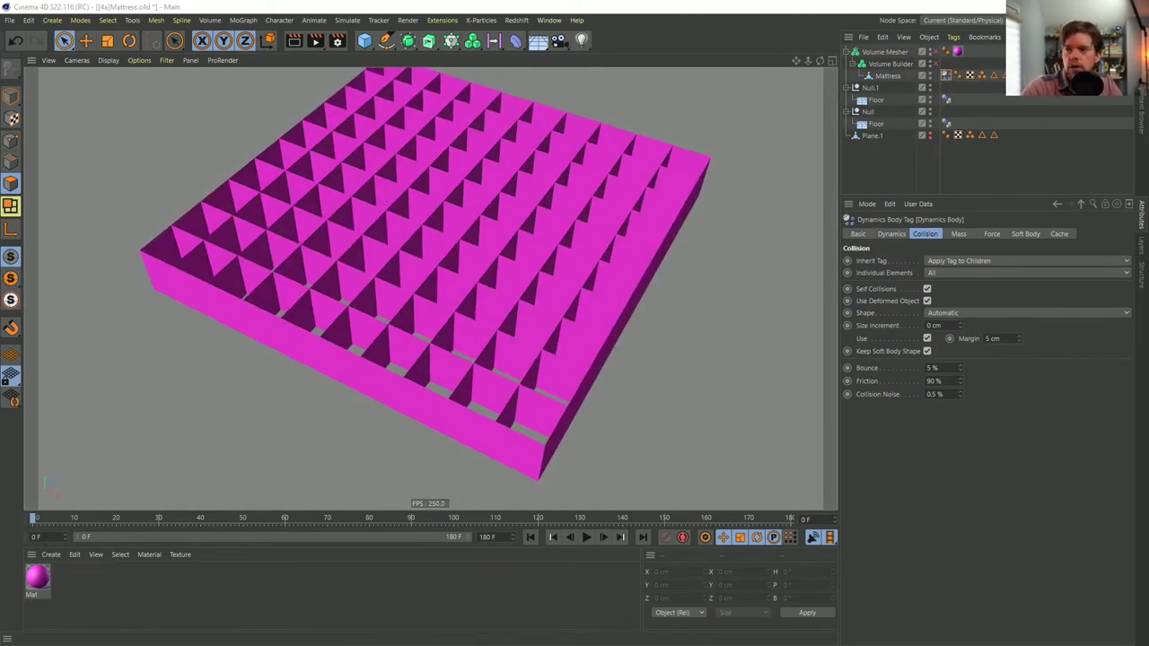
{"action": "key", "text": "alt+Tab"}
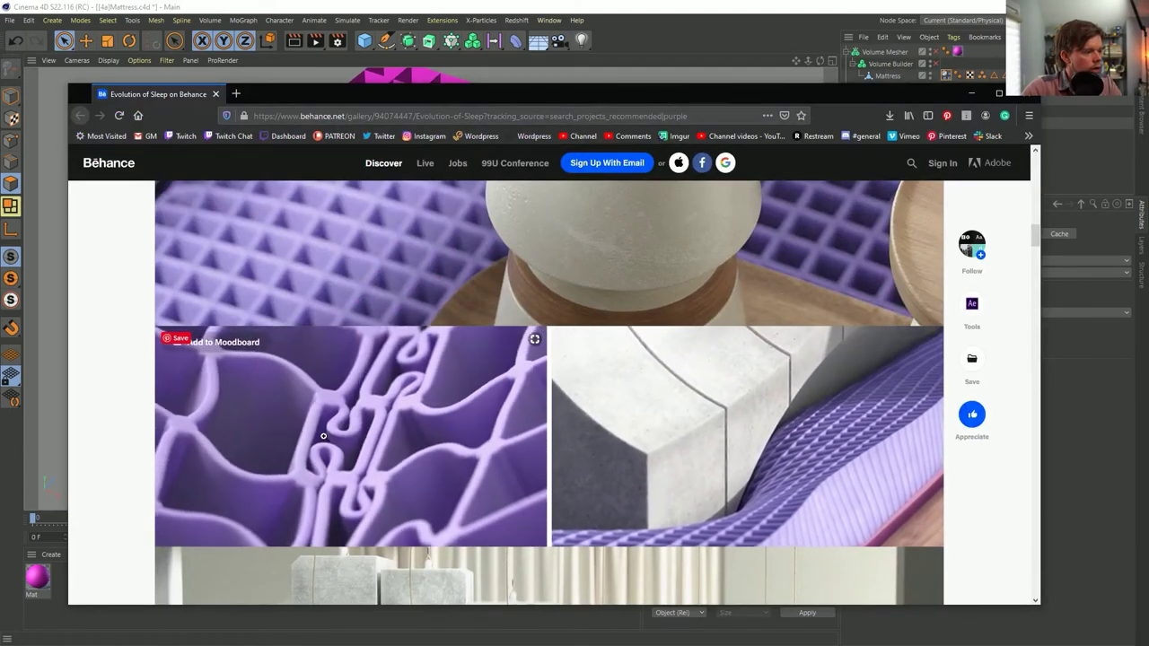
{"action": "key", "text": "alt+Tab"}
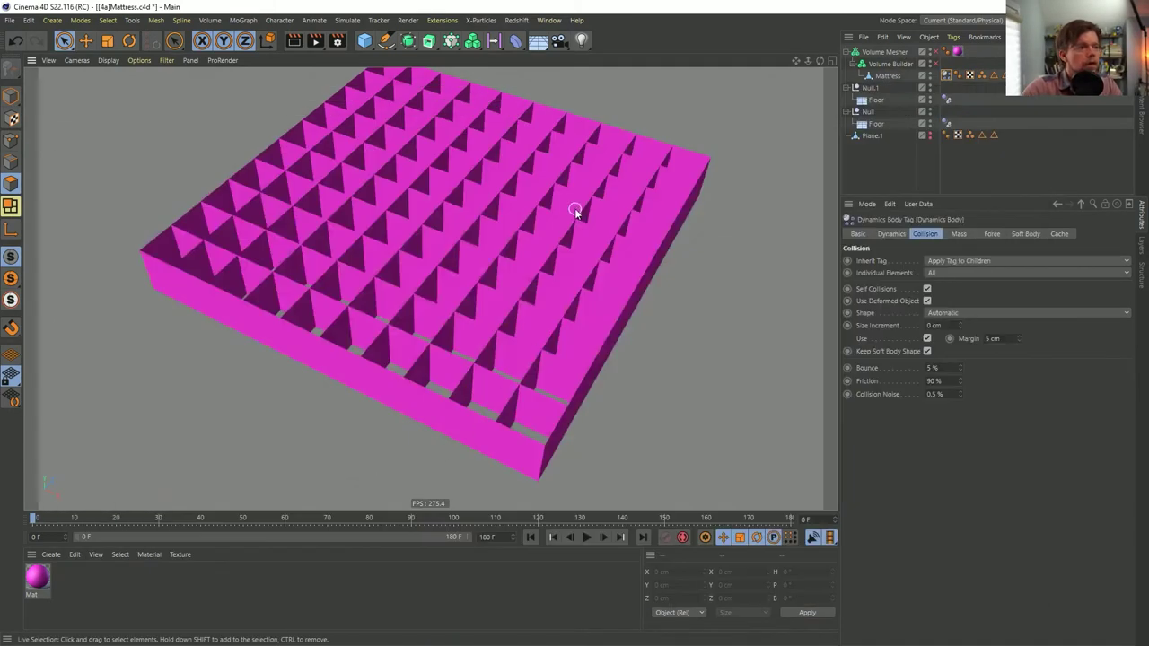
- Add a Cloner and a Cylinder primitive, and set the cylinder's height to 50 cm
{"action": "left_click", "coordinate": [450, 40]}
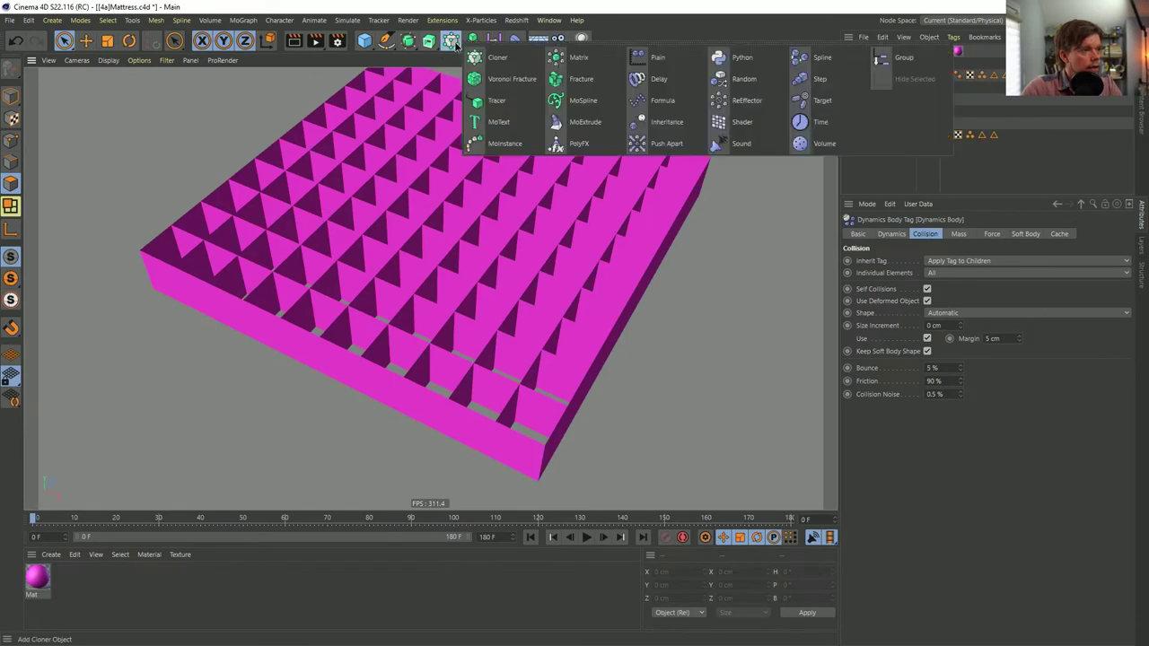
{"action": "left_click", "coordinate": [517, 57]}
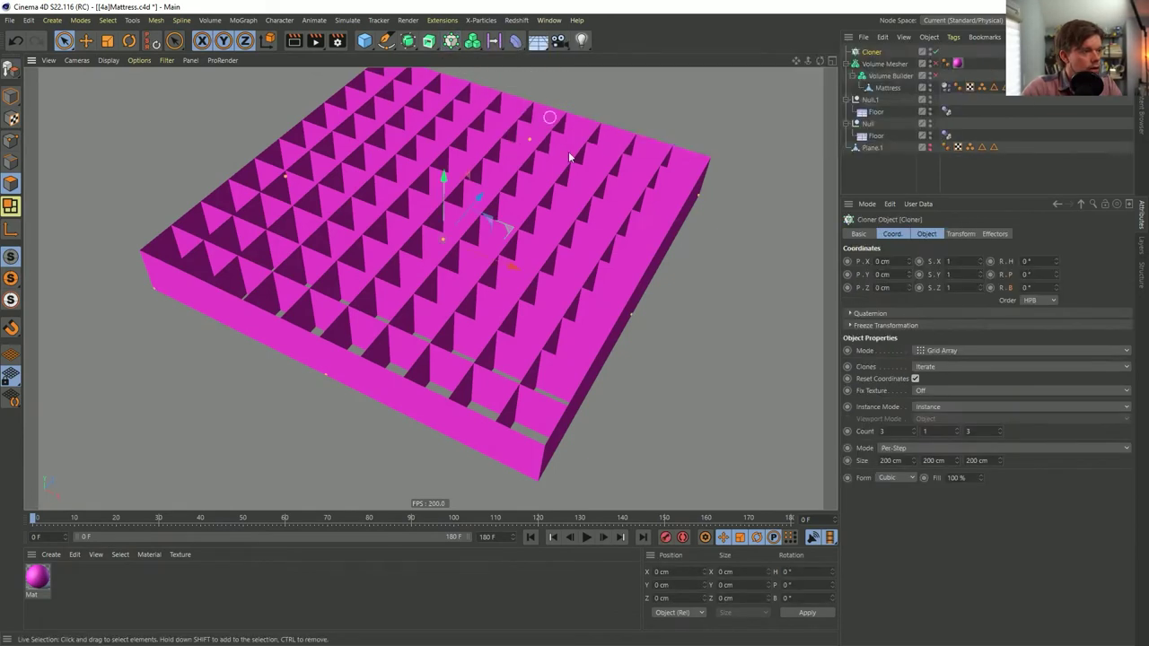
{"action": "left_click", "coordinate": [927, 233]}
{"action": "left_click", "coordinate": [365, 40]}
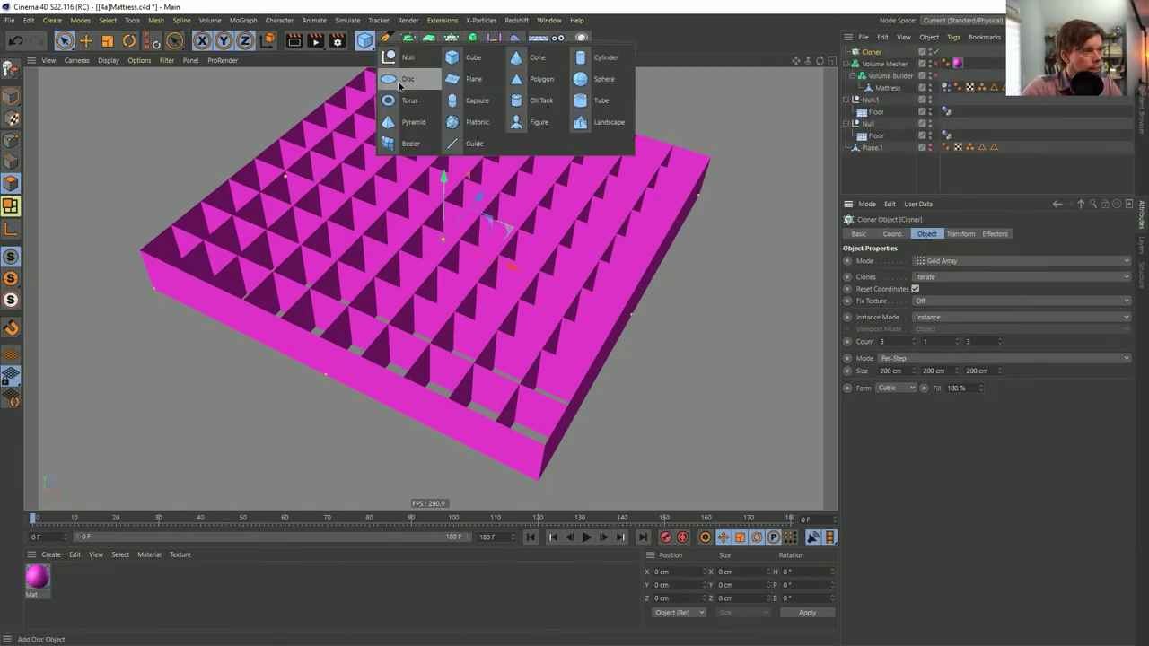
{"action": "left_click", "coordinate": [604, 59]}
{"action": "double_click", "coordinate": [928, 273]}
{"action": "type", "text": "50"}
{"action": "key", "text": "Return"}
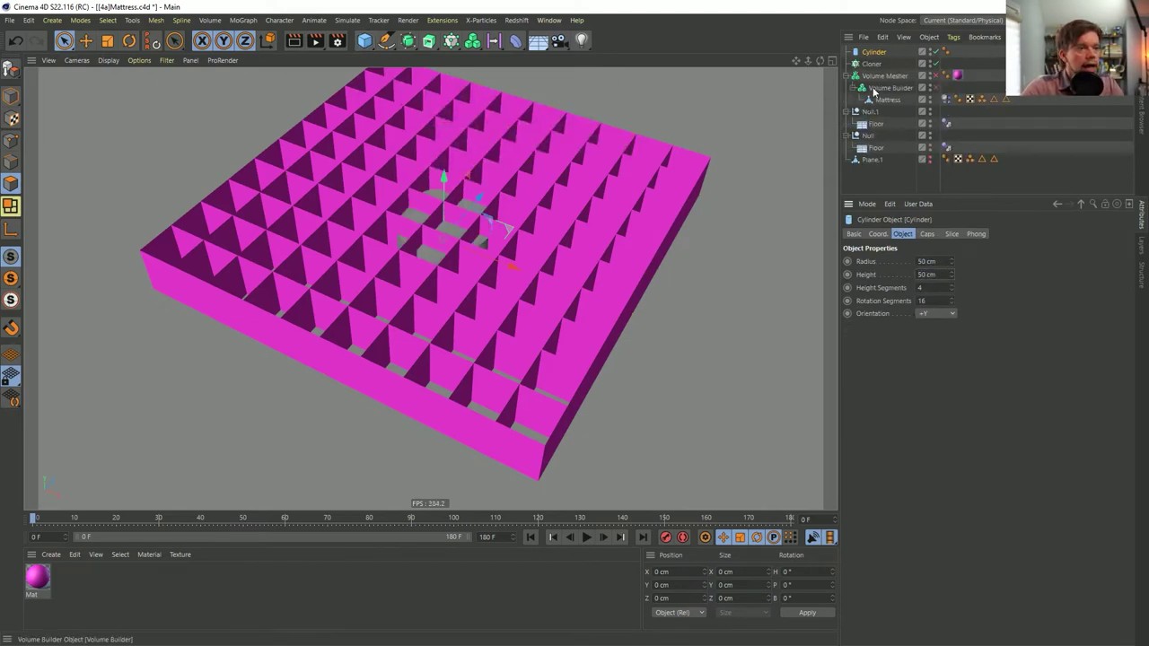
- Nest the Cylinder in the Cloner and clone it onto the Mattress in Object mode with Edge distribution
{"action": "left_click_drag", "start_coordinate": [874, 53], "coordinate": [879, 65]}
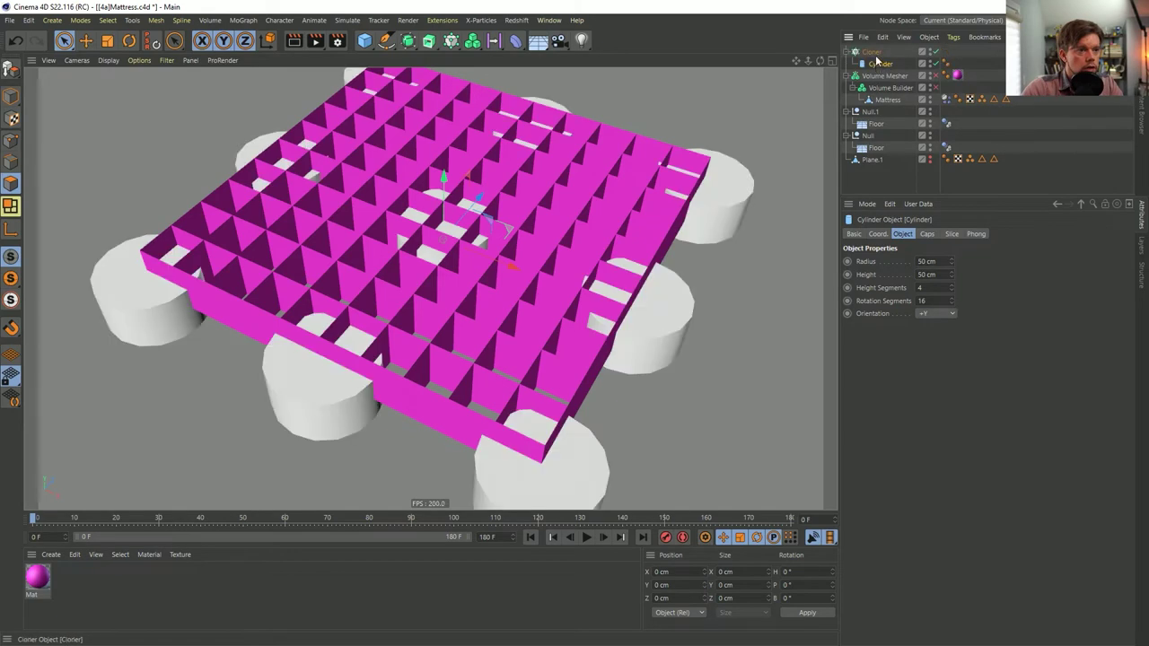
{"action": "left_click", "coordinate": [875, 55]}
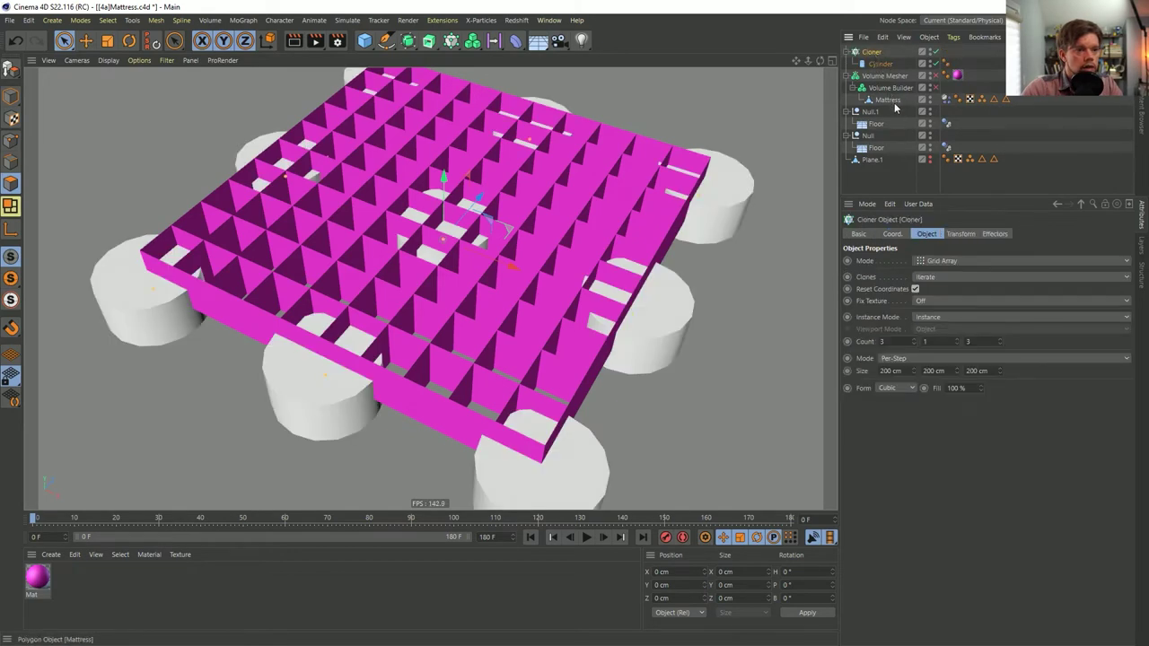
{"action": "left_click", "coordinate": [942, 261]}
{"action": "left_click", "coordinate": [943, 266]}
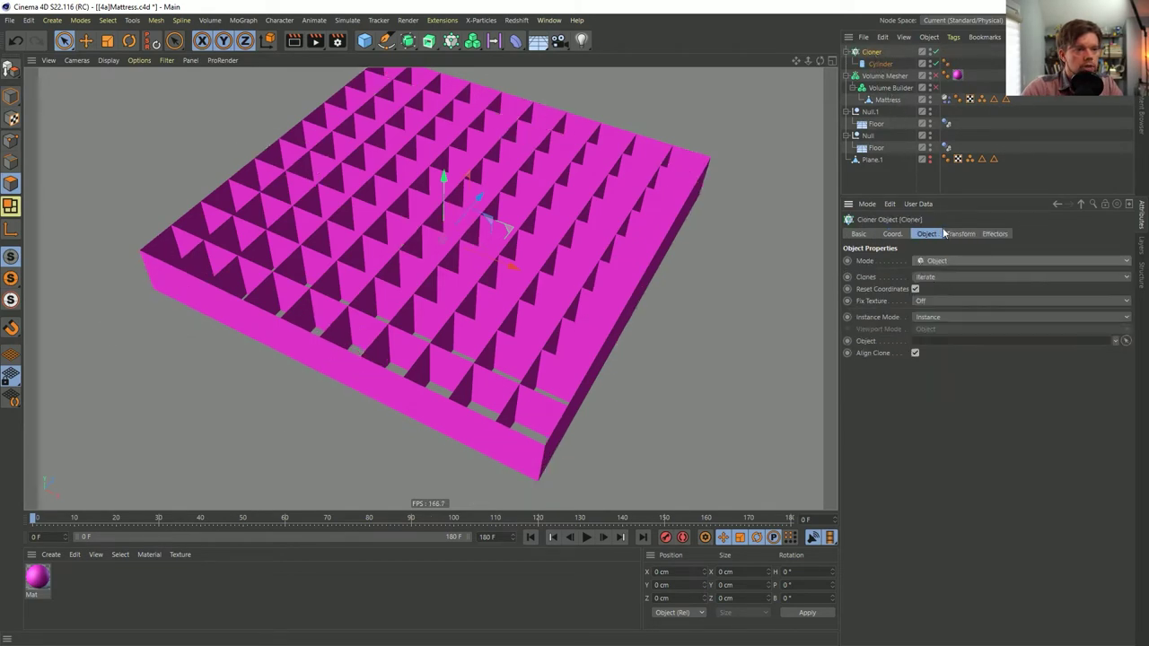
{"action": "left_click_drag", "start_coordinate": [887, 99], "coordinate": [948, 343]}
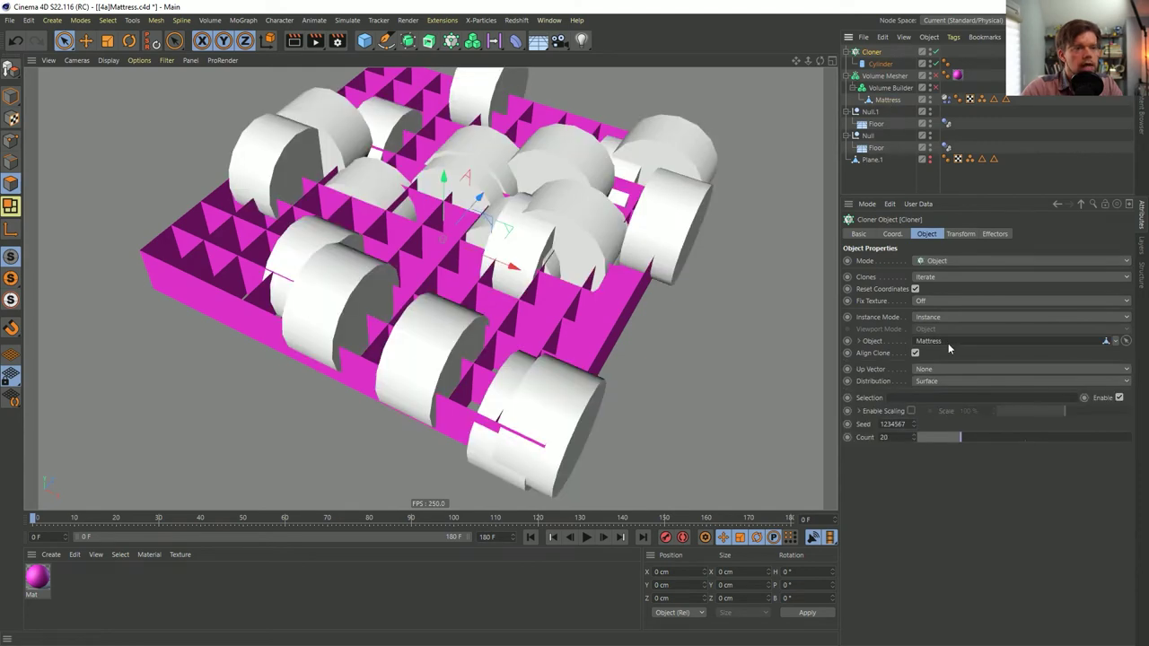
{"action": "left_click", "coordinate": [935, 381]}
{"action": "left_click", "coordinate": [943, 411]}
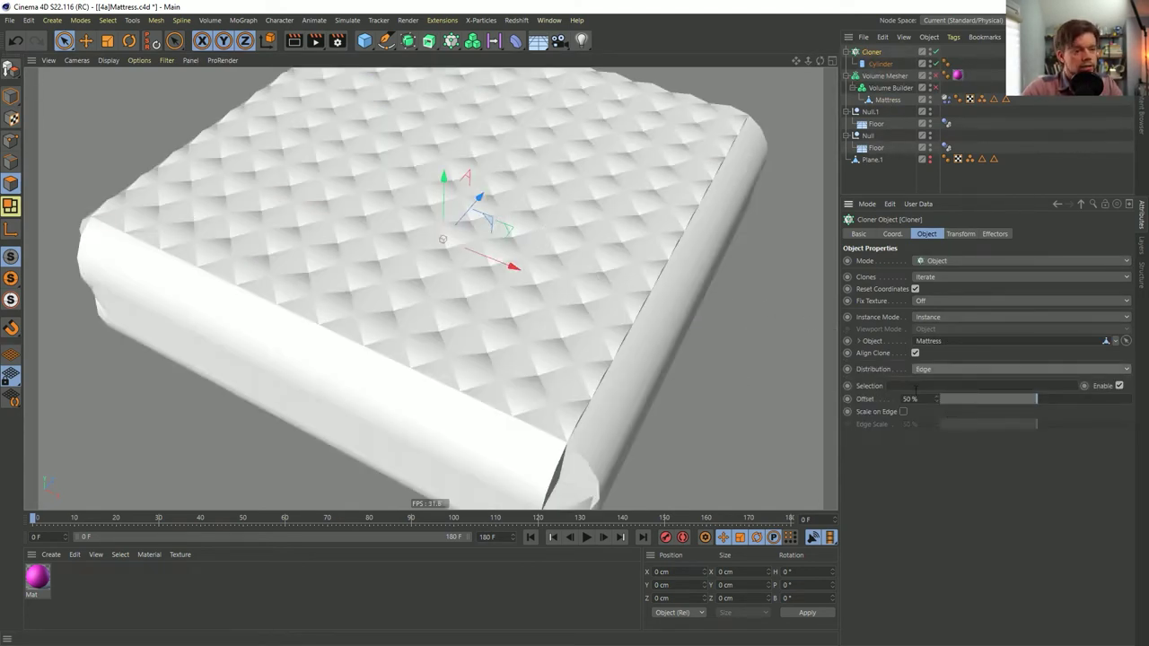
- Set the cylinder's radius to 5 cm and limit the clones to the Mattress's Edge Selection
{"action": "left_click", "coordinate": [880, 64]}
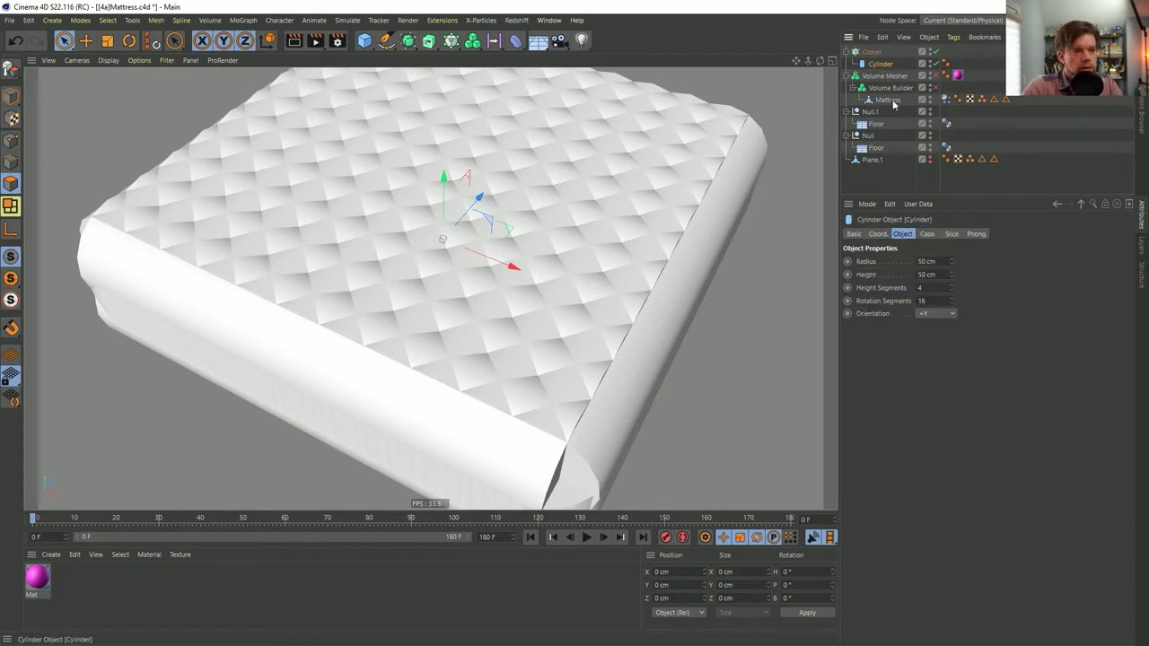
{"action": "double_click", "coordinate": [938, 260]}
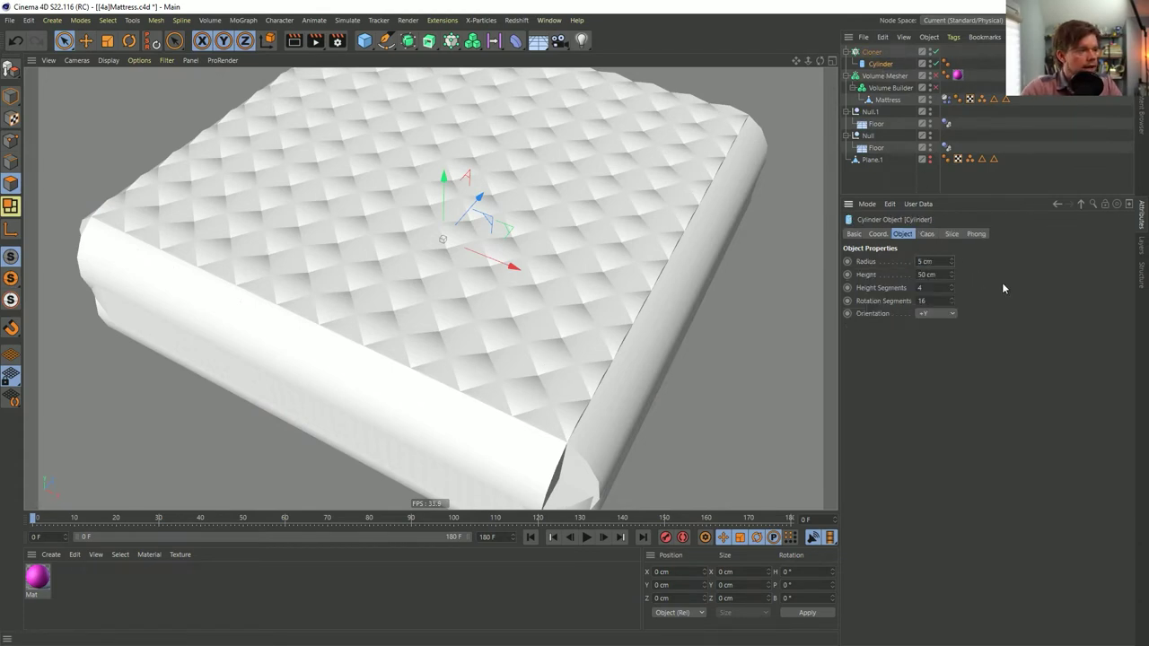
{"action": "left_click", "coordinate": [936, 76]}
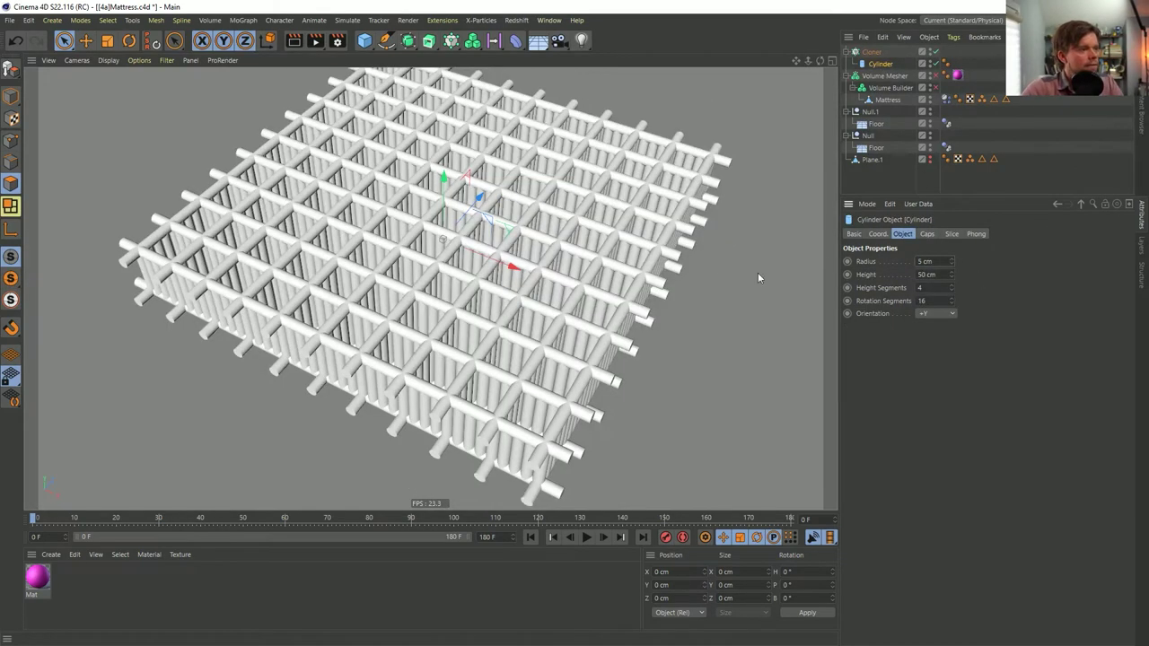
{"action": "left_click", "coordinate": [870, 52]}
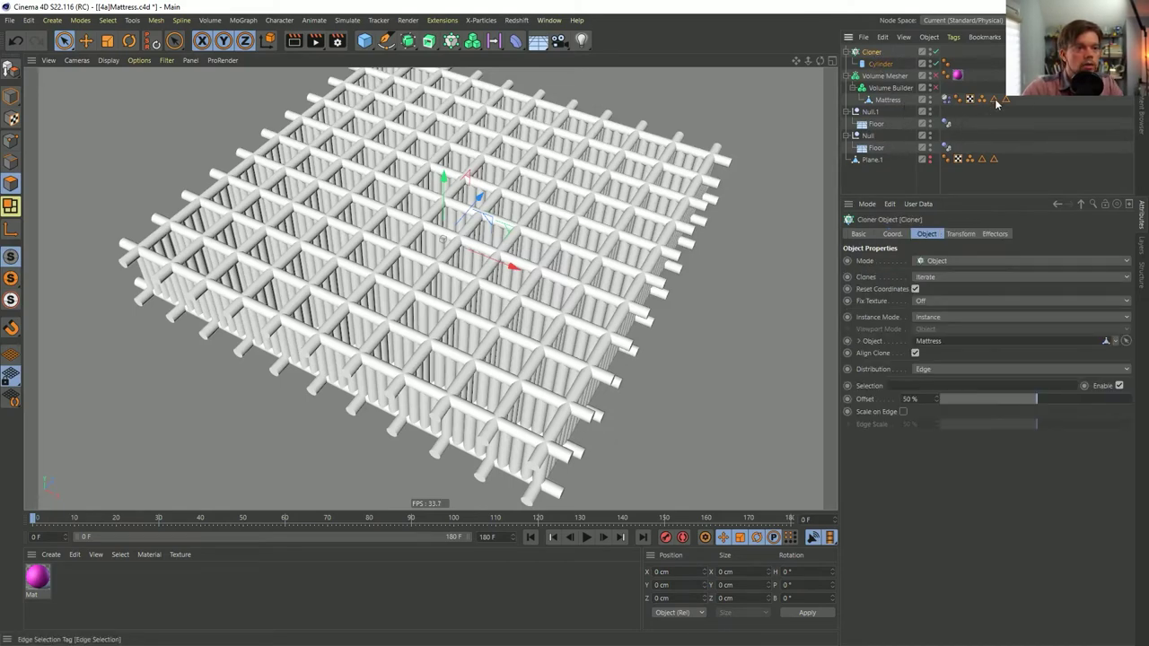
{"action": "left_click_drag", "start_coordinate": [953, 357], "coordinate": [931, 386]}
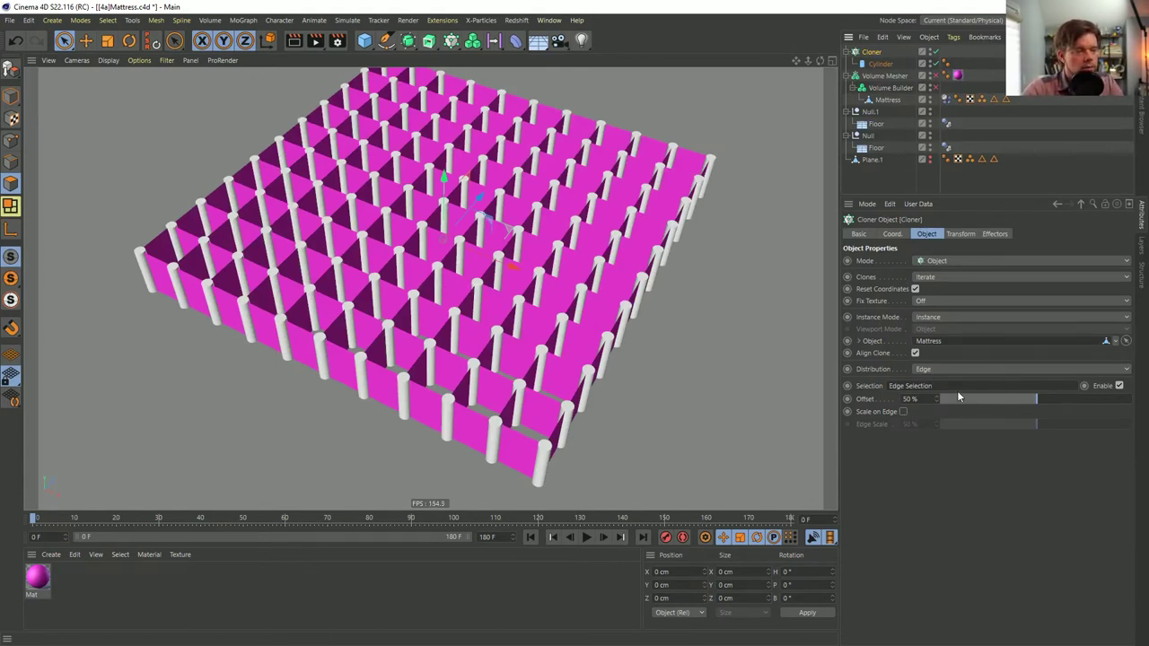
- Play the simulation to frame 47 while moving the Cloner below Plane.1 in the object hierarchy
{"action": "left_click", "coordinate": [586, 536]}
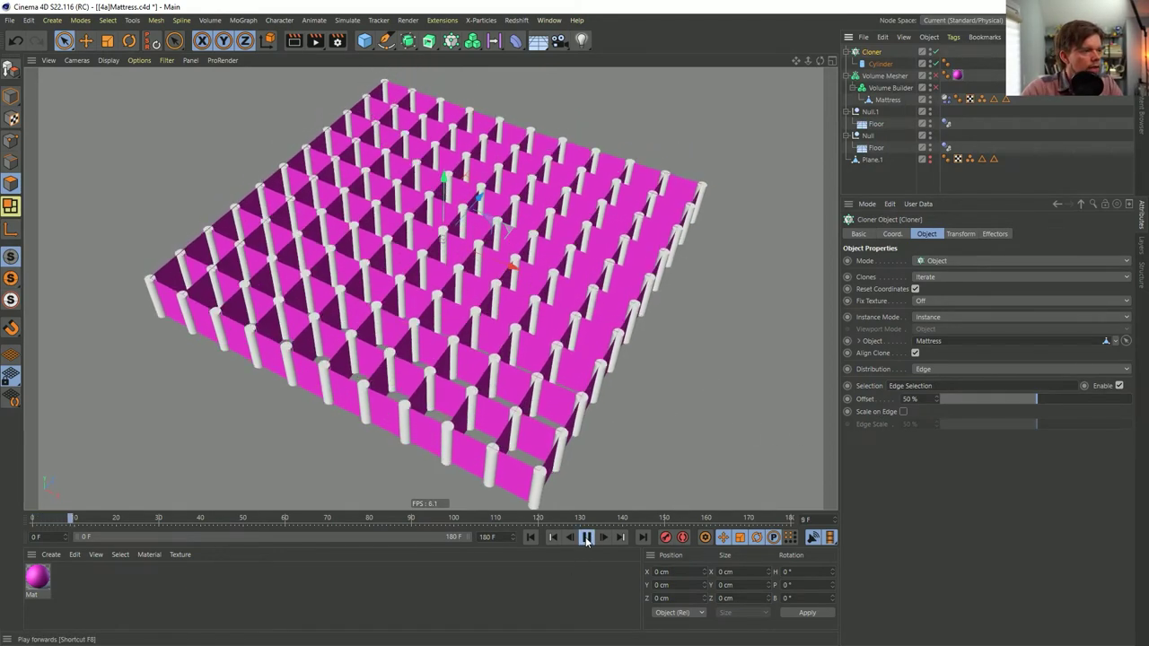
{"action": "left_click_drag", "start_coordinate": [869, 52], "coordinate": [878, 183]}
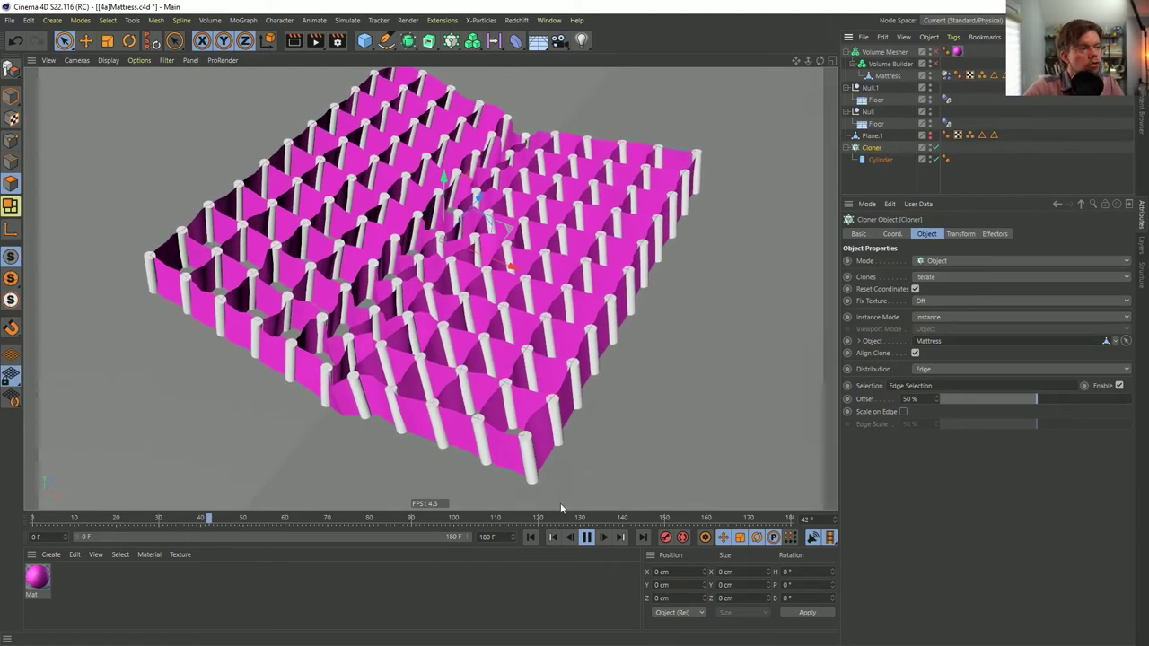
{"action": "left_click", "coordinate": [586, 536]}
- Turn the Volume Mesher and Volume Builder back on and nest the Cloner in the Volume Builder below the Mattress
{"action": "left_click", "coordinate": [935, 52]}
{"action": "left_click", "coordinate": [935, 52]}
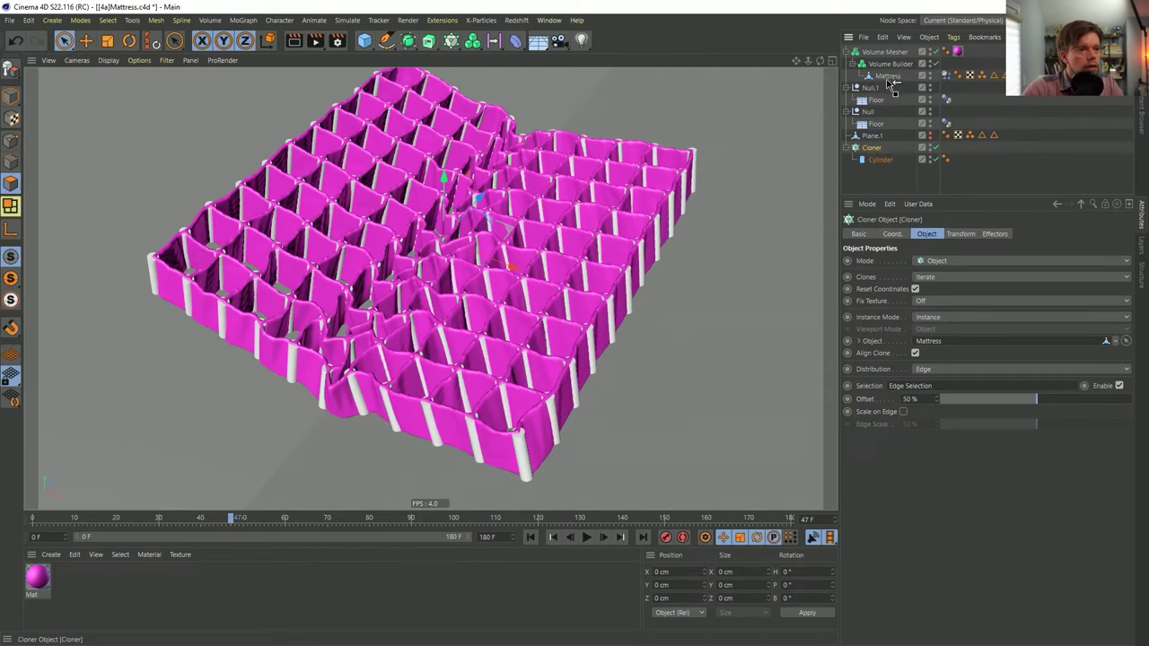
{"action": "left_click_drag", "start_coordinate": [895, 81], "coordinate": [893, 82]}
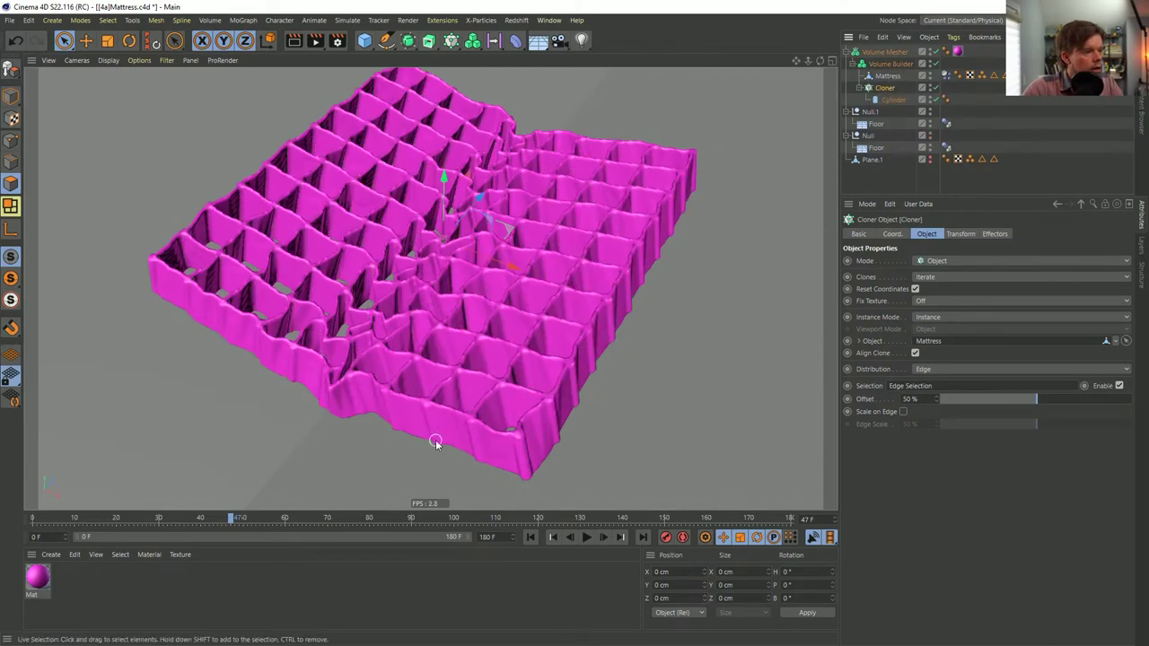
- Set the cylinder's radius to 7 cm and move the Cloner beneath the SDF Dilate and Erode filter in the Volume Builder
{"action": "left_click", "coordinate": [892, 100]}
{"action": "left_click", "coordinate": [951, 258]}
{"action": "left_click", "coordinate": [950, 259]}
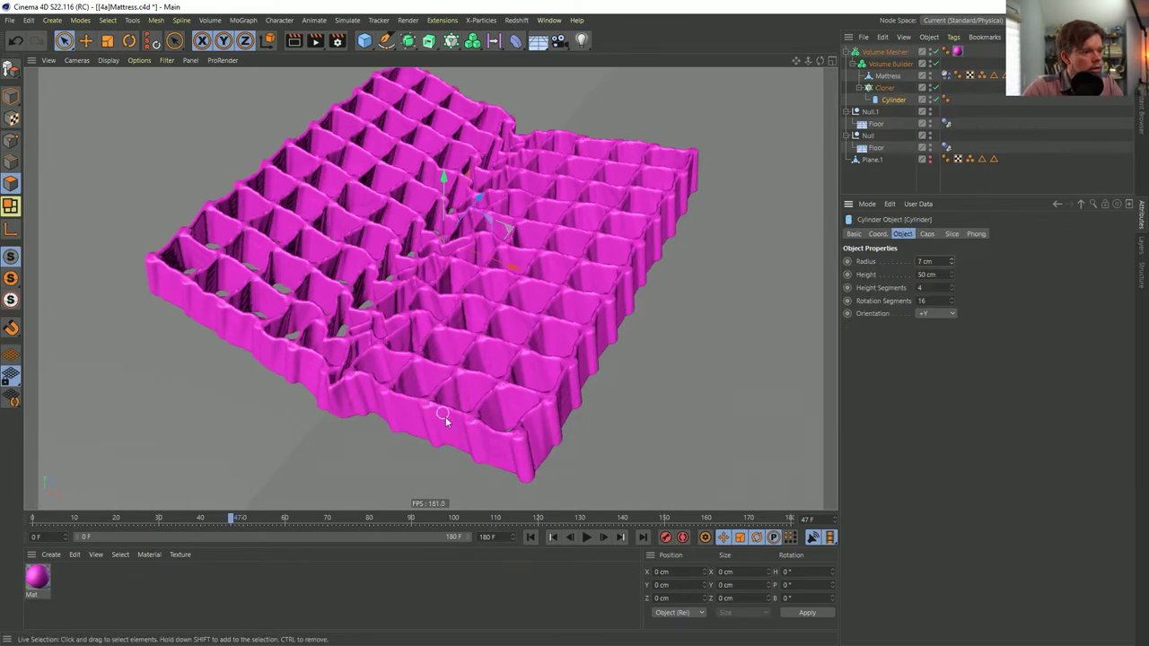
{"action": "left_click", "coordinate": [893, 64]}
{"action": "left_click_drag", "start_coordinate": [889, 310], "coordinate": [890, 327]}
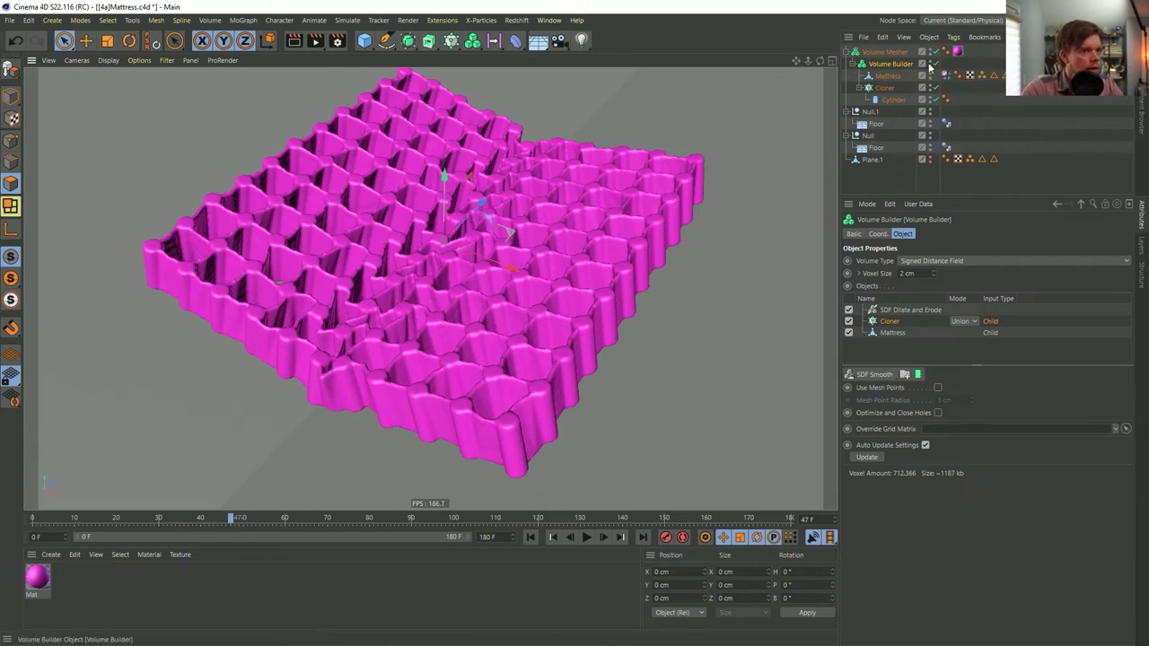
- Return to frame 0 and save the scene as a new version named [4b]Mattress.c4d
{"action": "left_click", "coordinate": [530, 536]}
{"action": "key", "text": "ctrl+shift+s"}
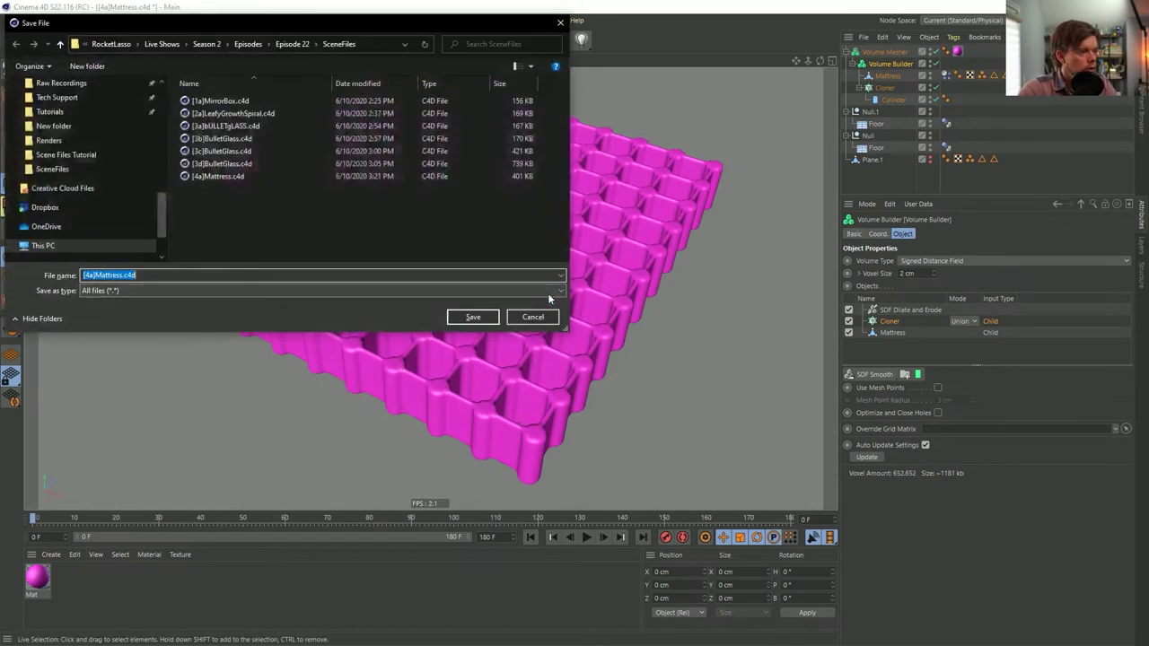
{"action": "left_click", "coordinate": [90, 275]}
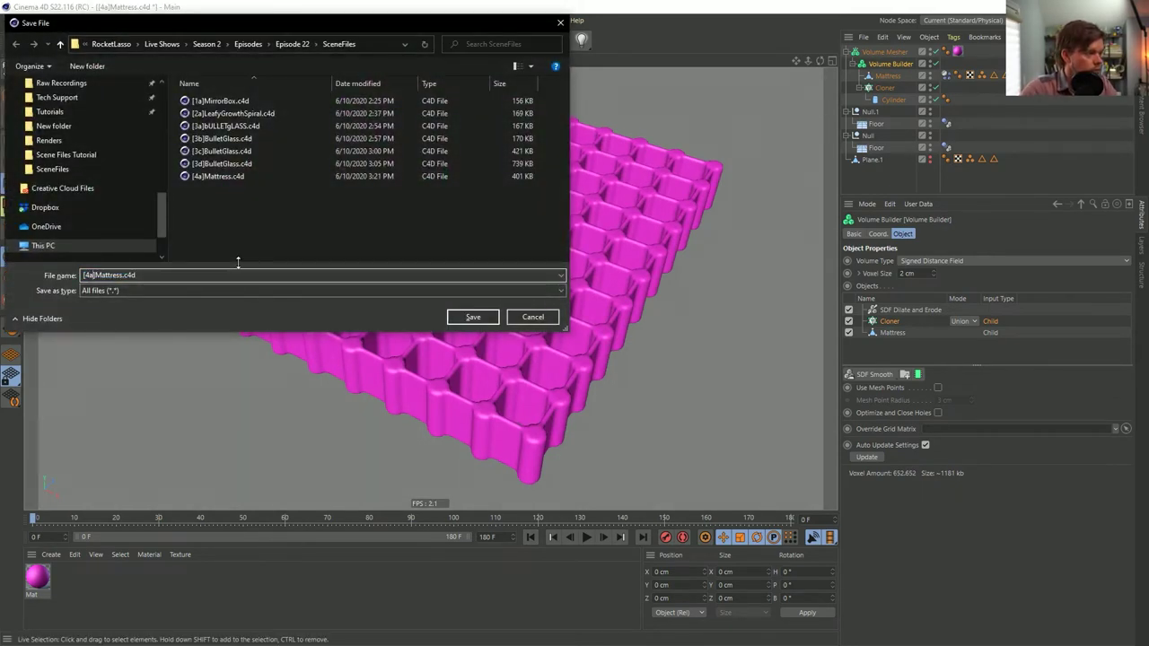
{"action": "key", "text": "Return"}
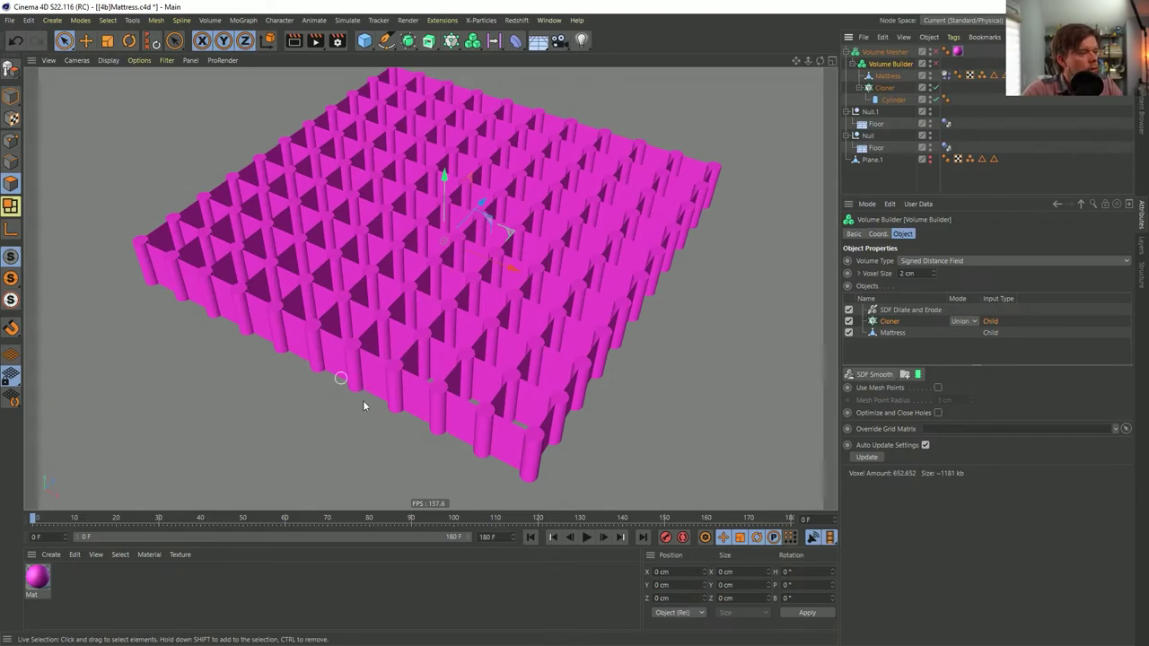
- Play the unmeshed simulation to frame 13 and select the Cloner to show its settings
{"action": "left_click_drag", "start_coordinate": [458, 259], "coordinate": [464, 296], "text": "alt"}
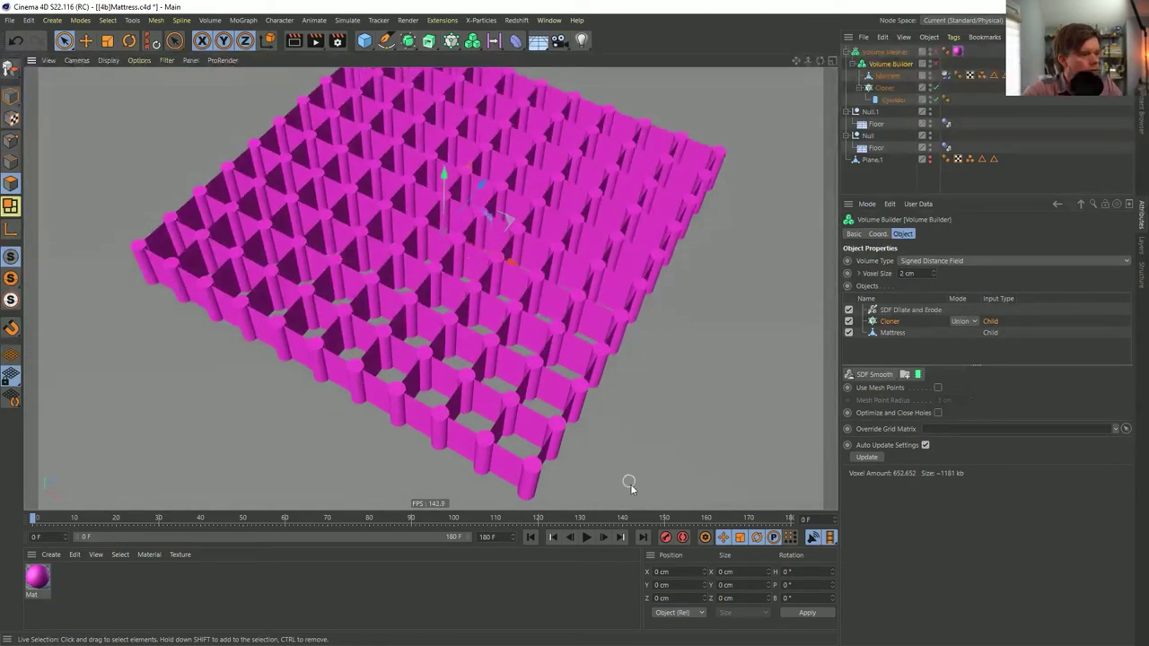
{"action": "left_click", "coordinate": [586, 537]}
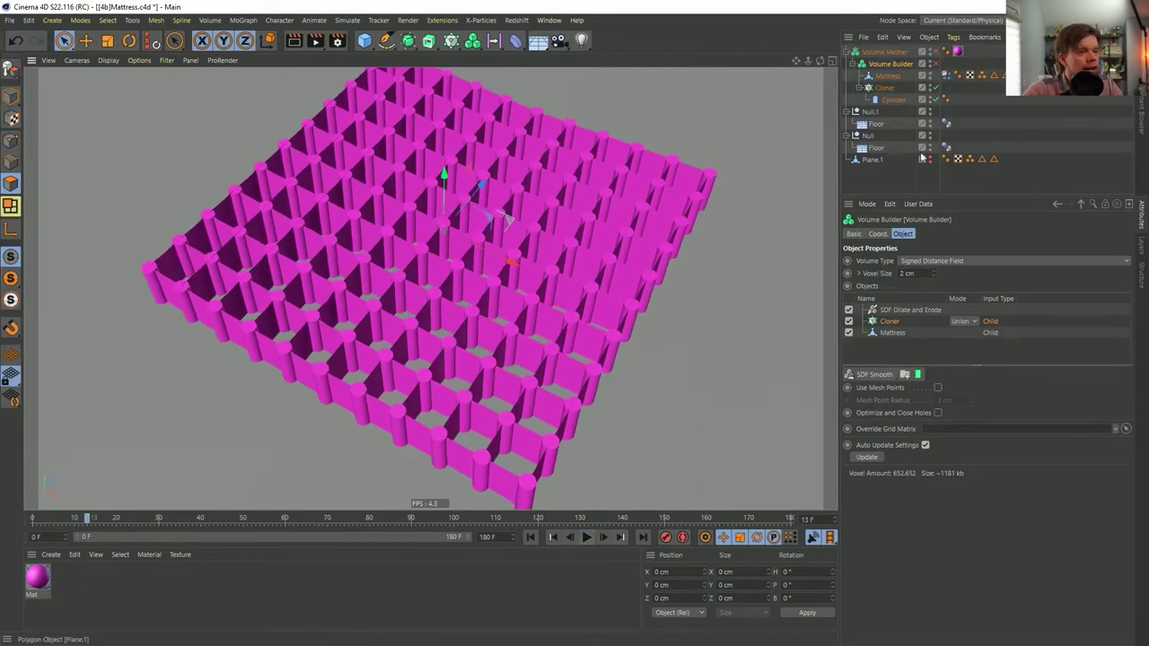
{"action": "left_click", "coordinate": [888, 87]}
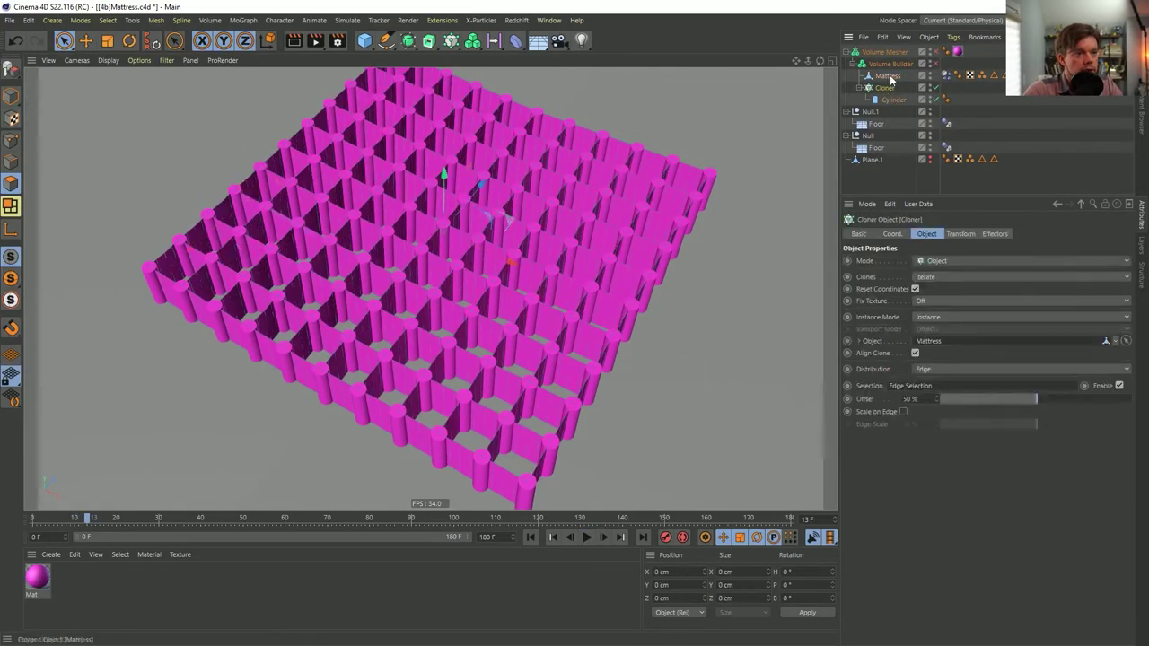
- Move the Mattress out of the Volume Builder, nest it under a new Subdivision Surface at frame 0, and switch to model mode
{"action": "left_click_drag", "start_coordinate": [887, 52], "coordinate": [890, 57]}
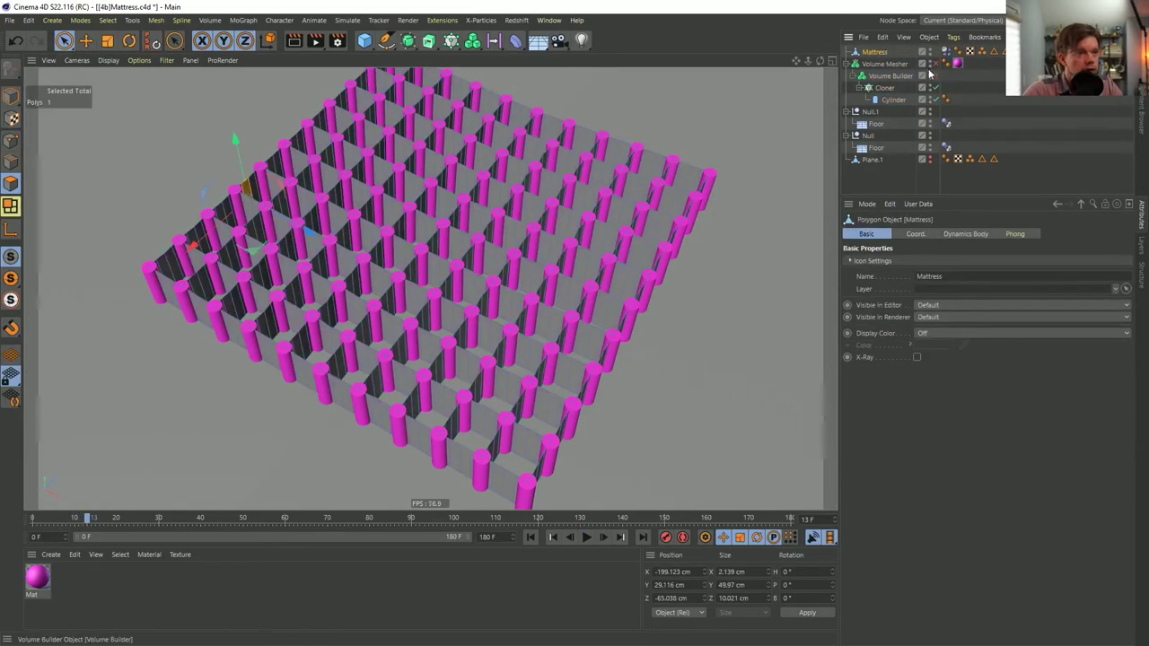
{"action": "left_click", "coordinate": [408, 40]}
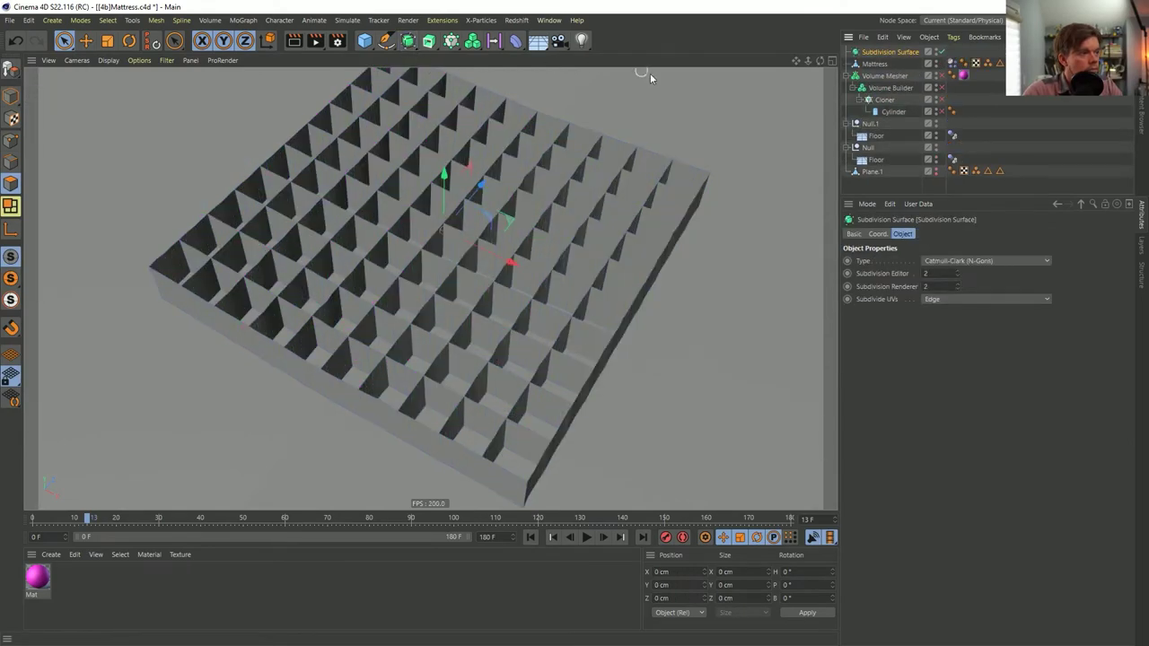
{"action": "left_click", "coordinate": [530, 537]}
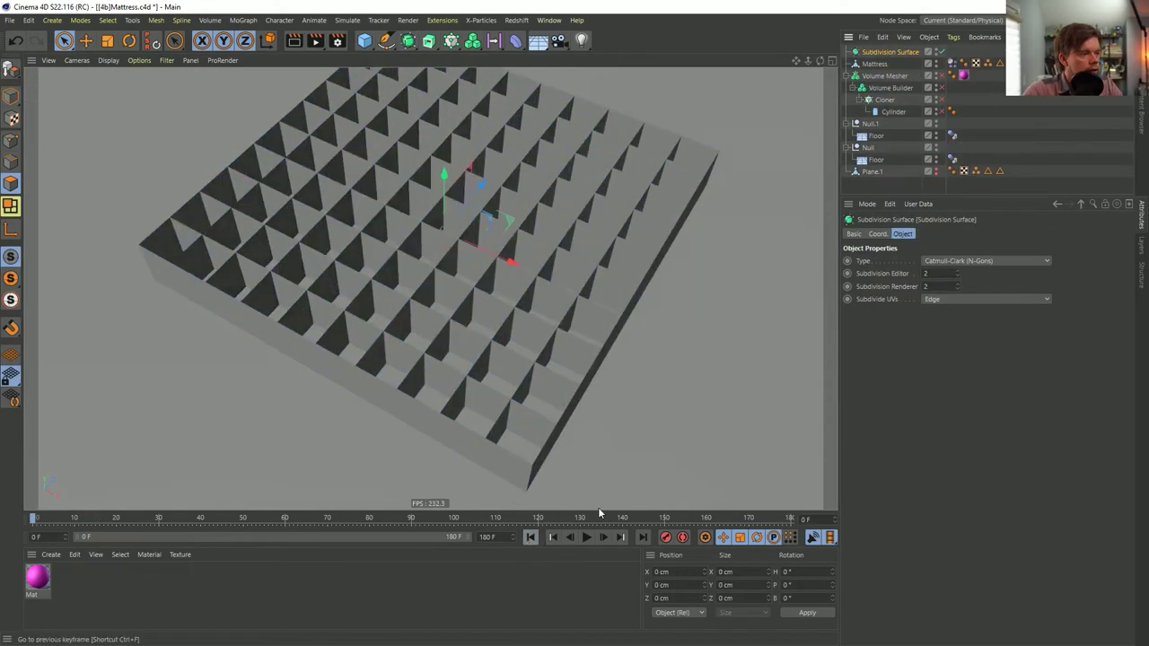
{"action": "left_click", "coordinate": [884, 64]}
{"action": "left_click", "coordinate": [628, 240]}
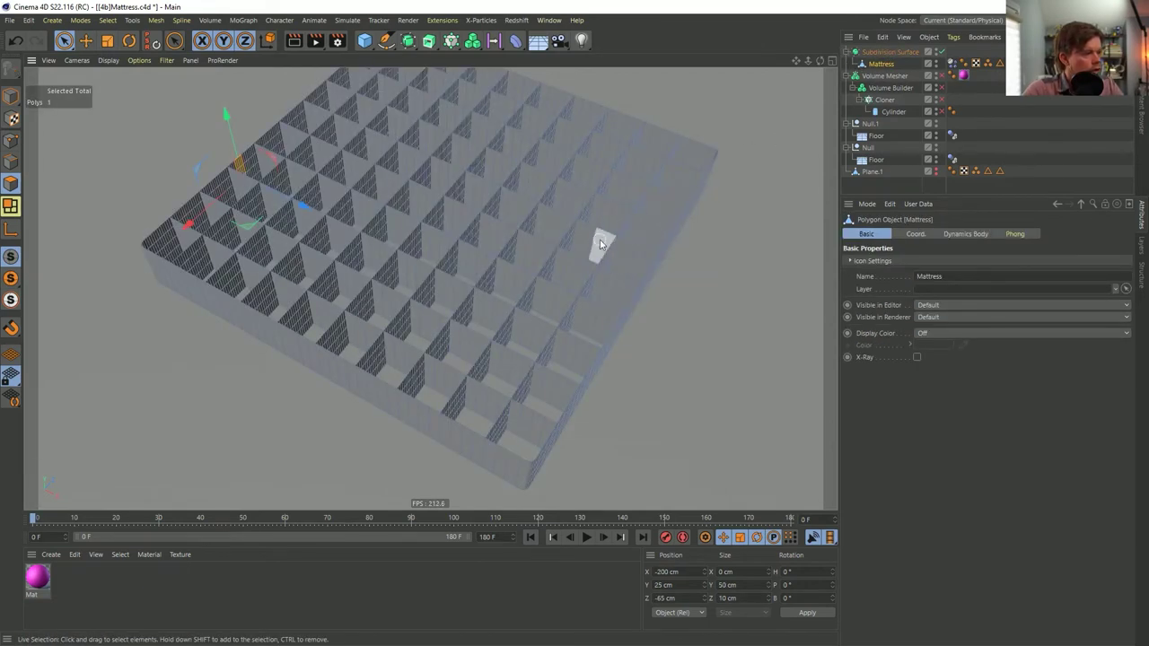
{"action": "left_click", "coordinate": [11, 96]}
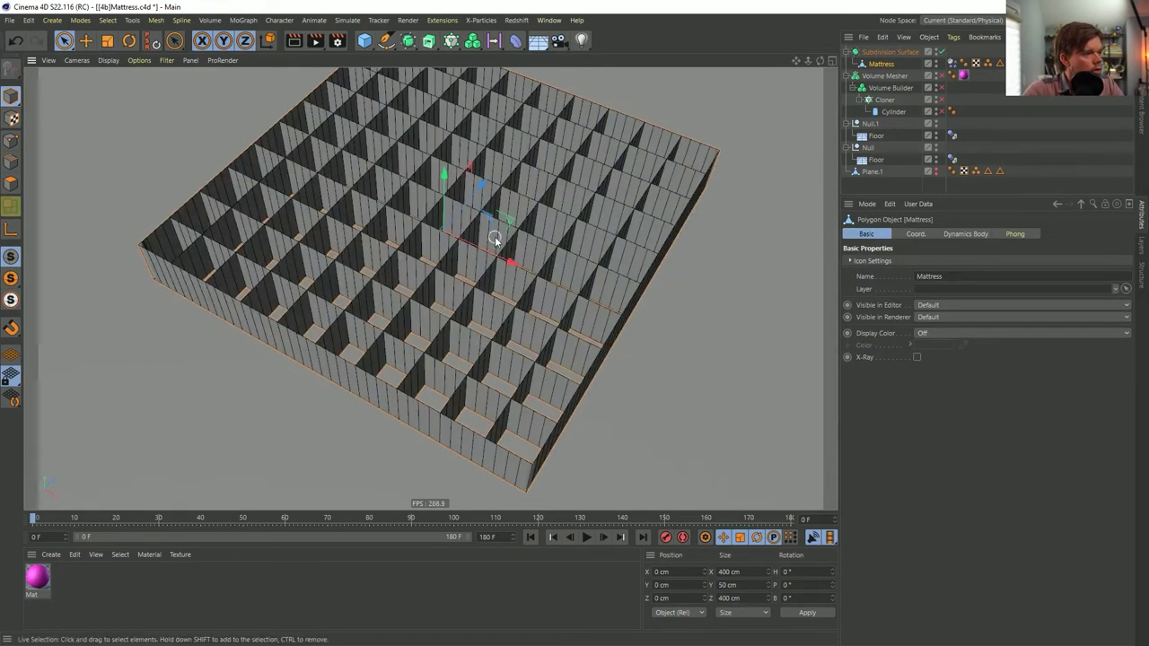
- Set the Subdivision Surface's editor and renderer subdivisions to 1
{"action": "left_click", "coordinate": [889, 53]}
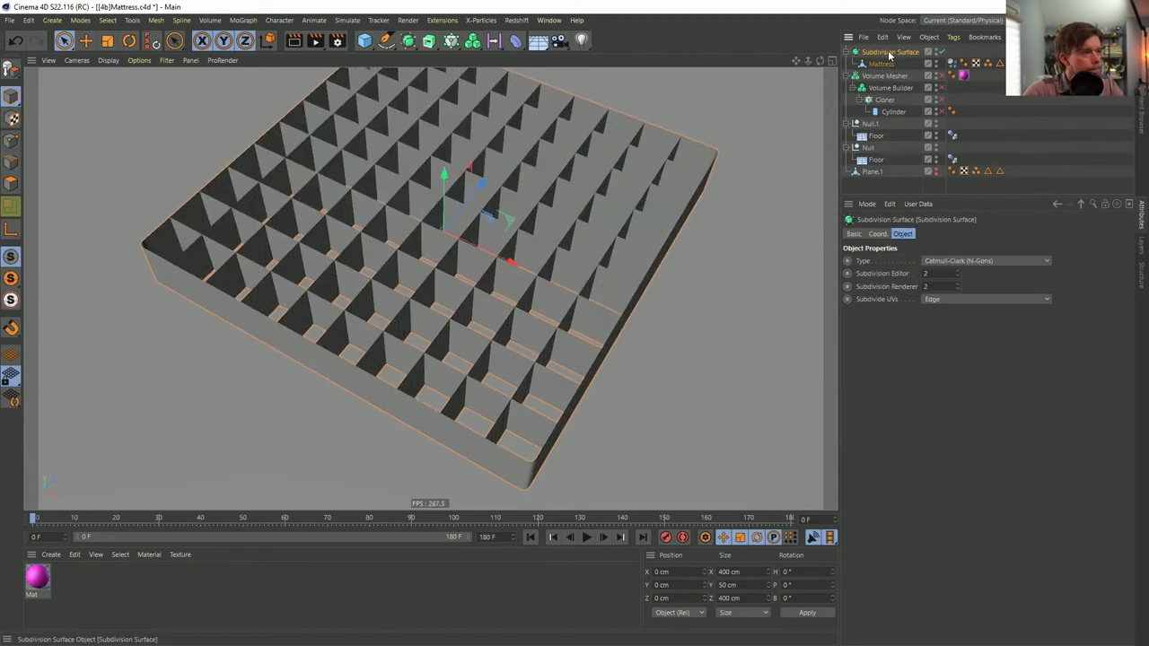
{"action": "left_click_drag", "start_coordinate": [519, 364], "coordinate": [549, 350], "text": "alt"}
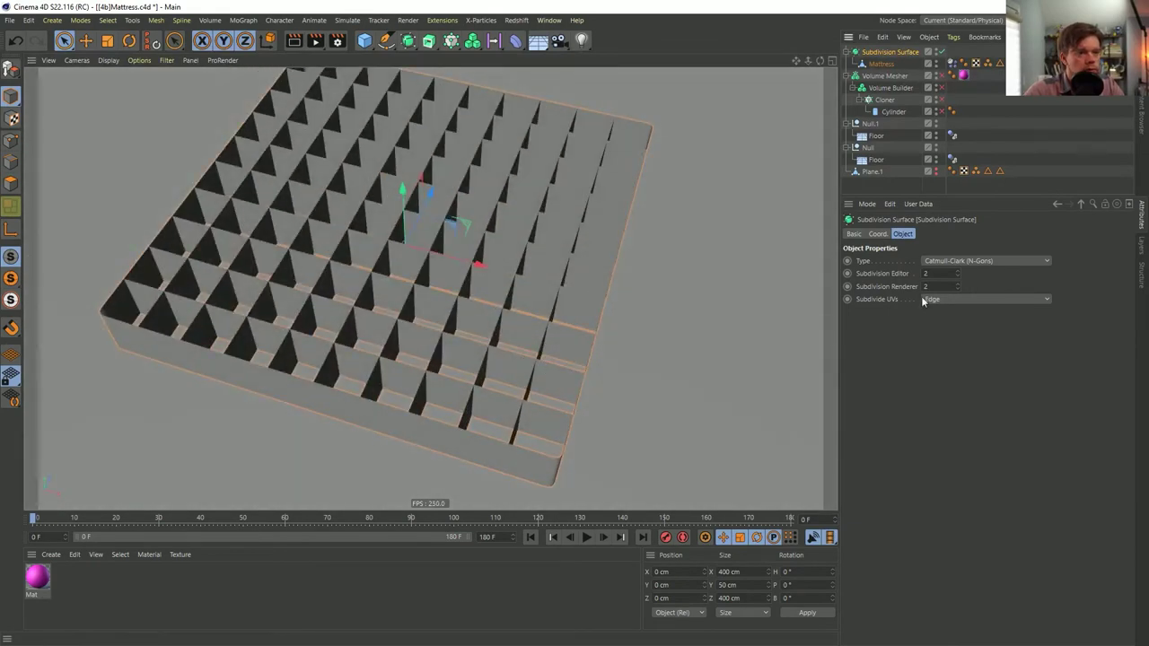
{"action": "type", "text": "1"}
{"action": "key", "text": "Return"}
{"action": "left_click_drag", "start_coordinate": [500, 364], "coordinate": [478, 359], "text": "alt"}
- Play the subdivided mattress simulation to frame 51 with plain Gouraud shading
{"action": "left_click", "coordinate": [585, 537]}
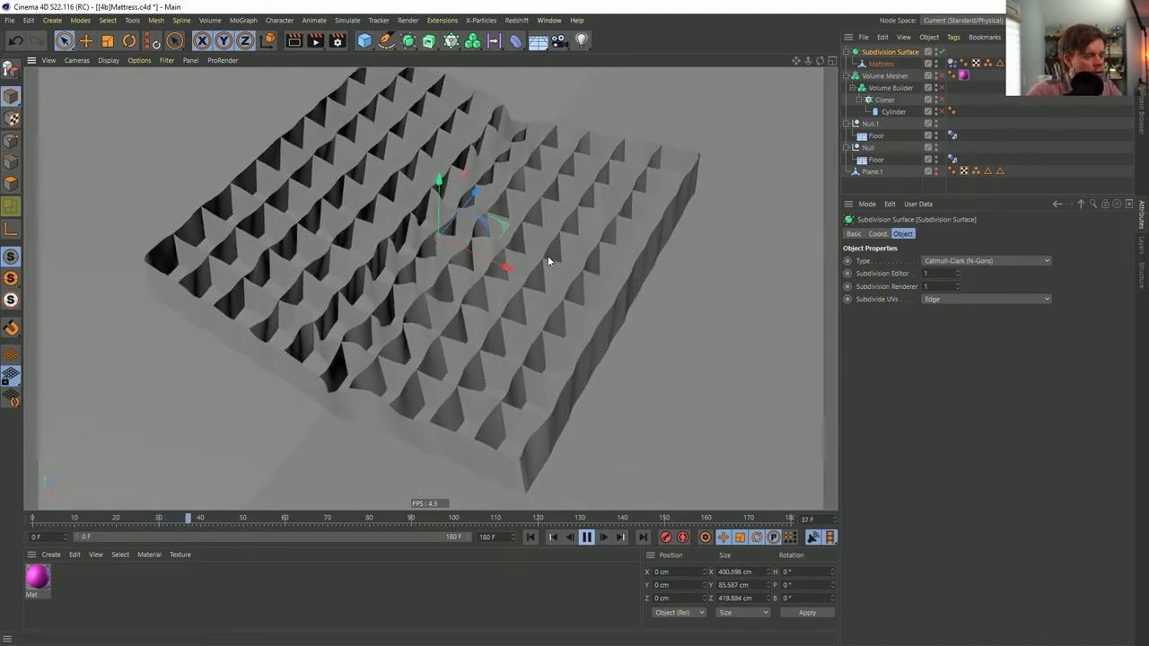
{"action": "key", "text": "n"}
{"action": "key", "text": "a"}
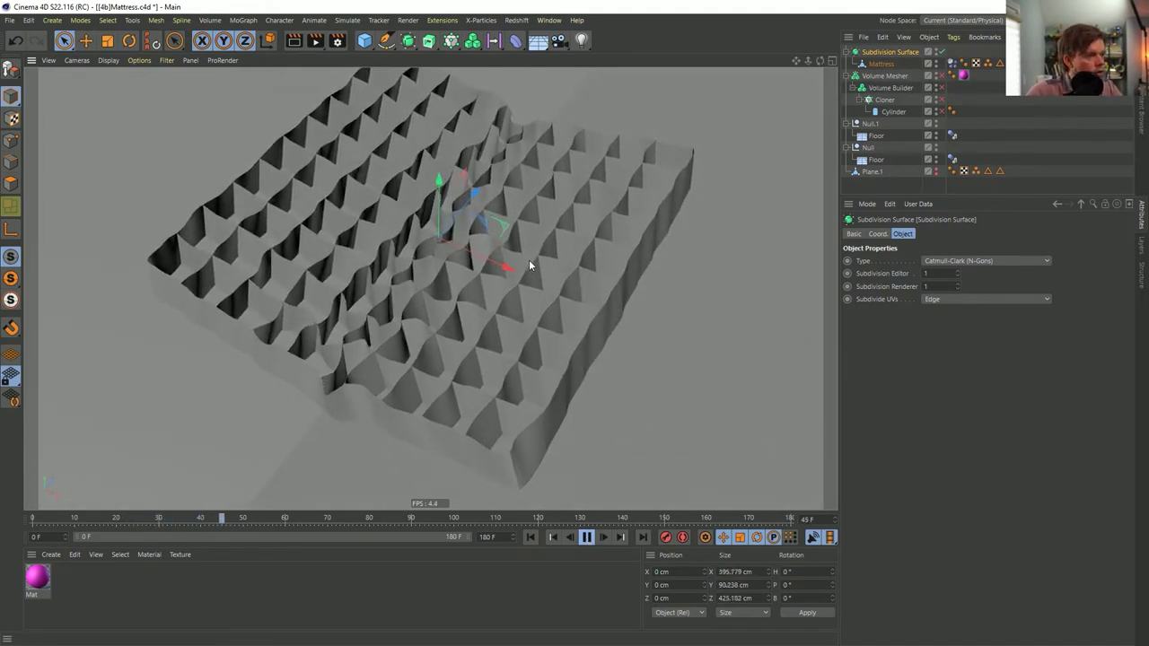
{"action": "left_click", "coordinate": [586, 537]}
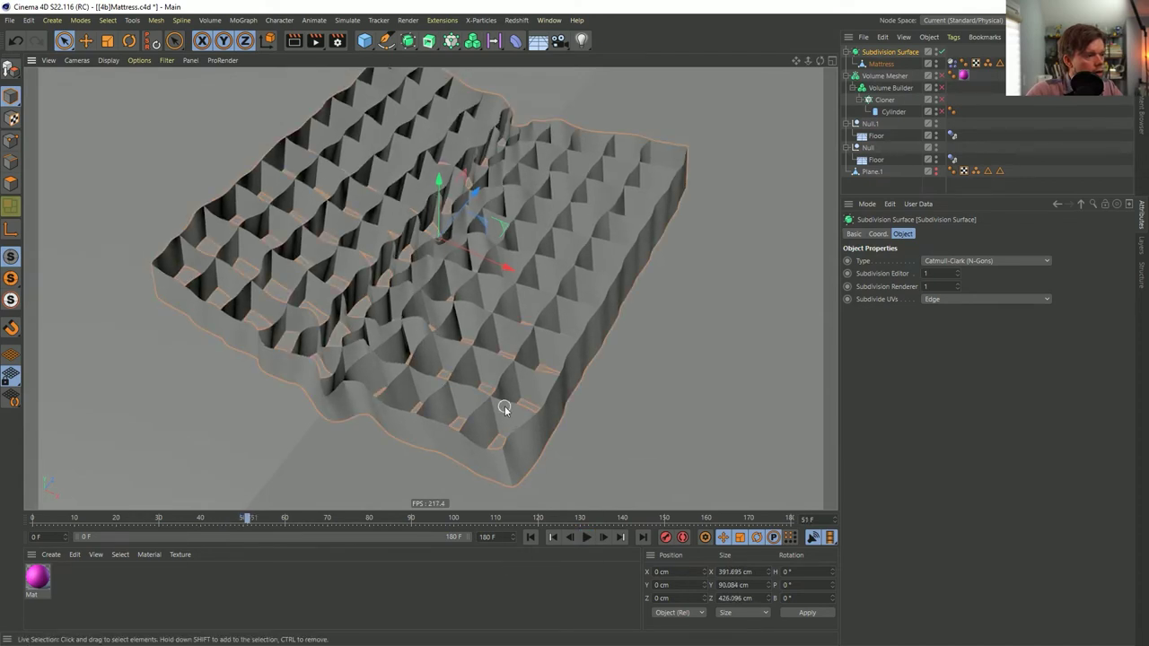
- Display the mesh lines with Gouraud Shading (Lines), play the simulation on past frame 68, and return to frame 0
{"action": "key", "text": "n"}
{"action": "key", "text": "b"}
{"action": "left_click", "coordinate": [586, 537]}
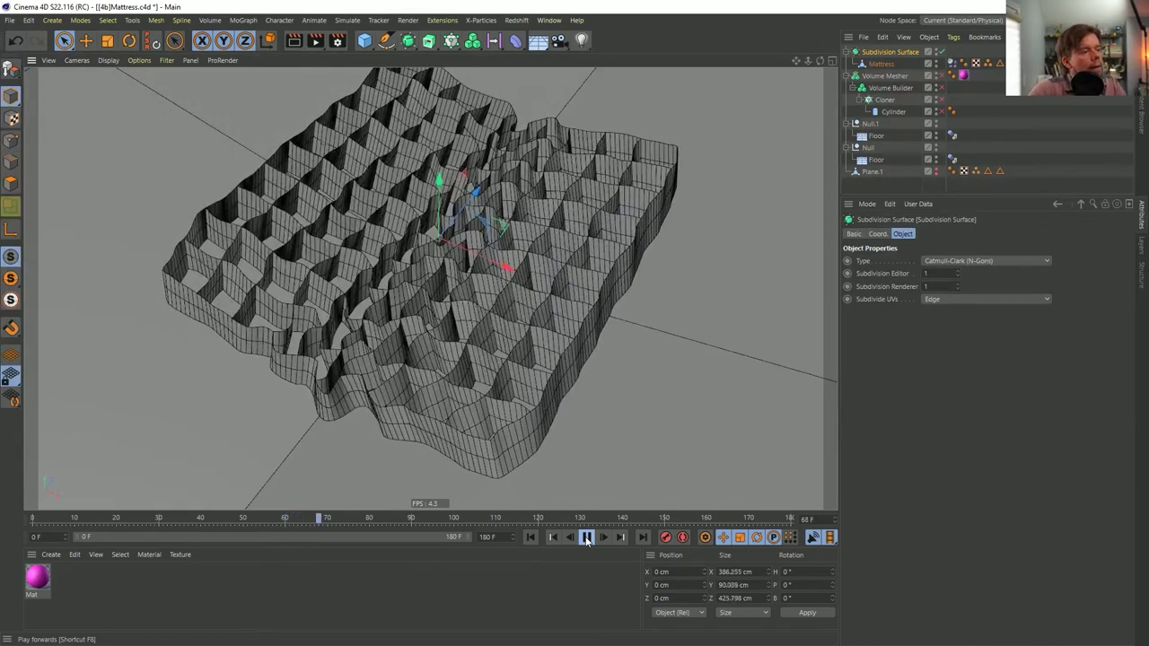
{"action": "left_click", "coordinate": [586, 537]}
{"action": "left_click", "coordinate": [530, 537]}
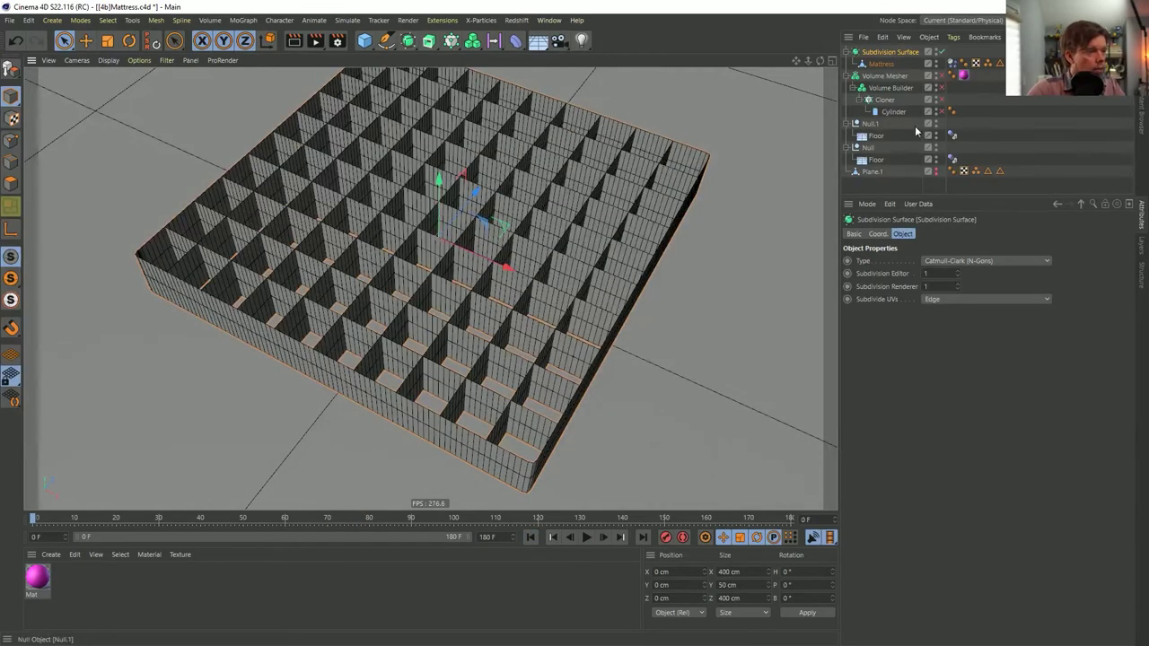
- Add a Cloth Surface as the parent of the Subdivision Surface and set its subdivisions to 0
{"action": "left_click_drag", "start_coordinate": [441, 217], "coordinate": [433, 246], "text": "alt"}
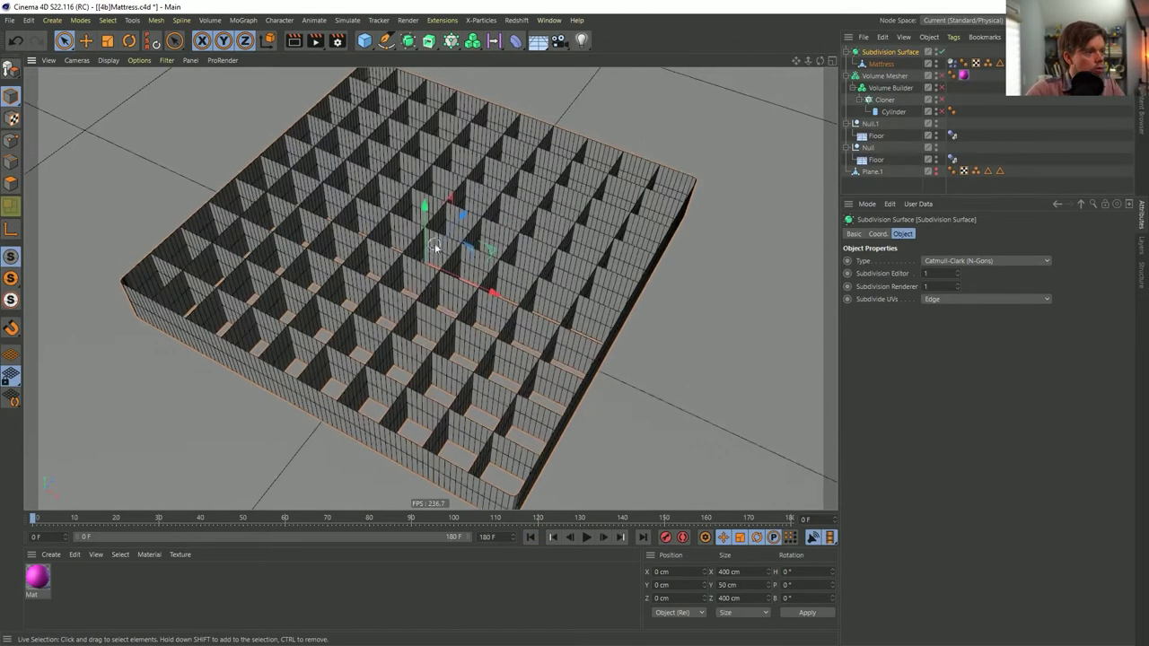
{"action": "left_click_drag", "start_coordinate": [409, 43], "coordinate": [452, 77]}
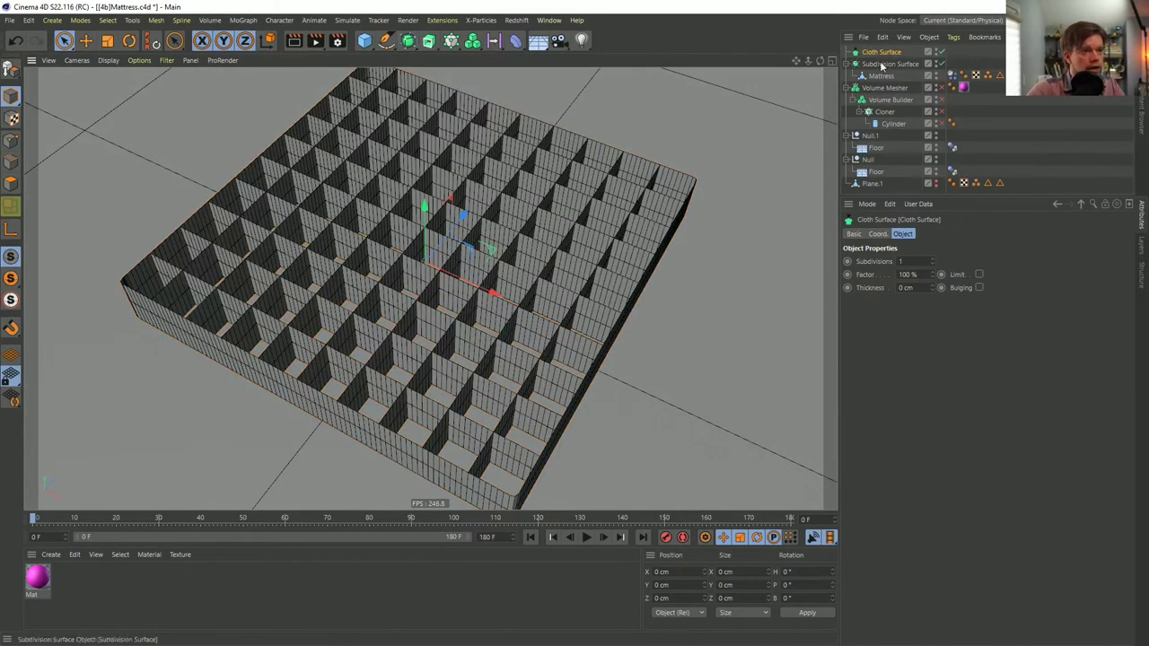
{"action": "left_click_drag", "start_coordinate": [888, 54], "coordinate": [888, 54]}
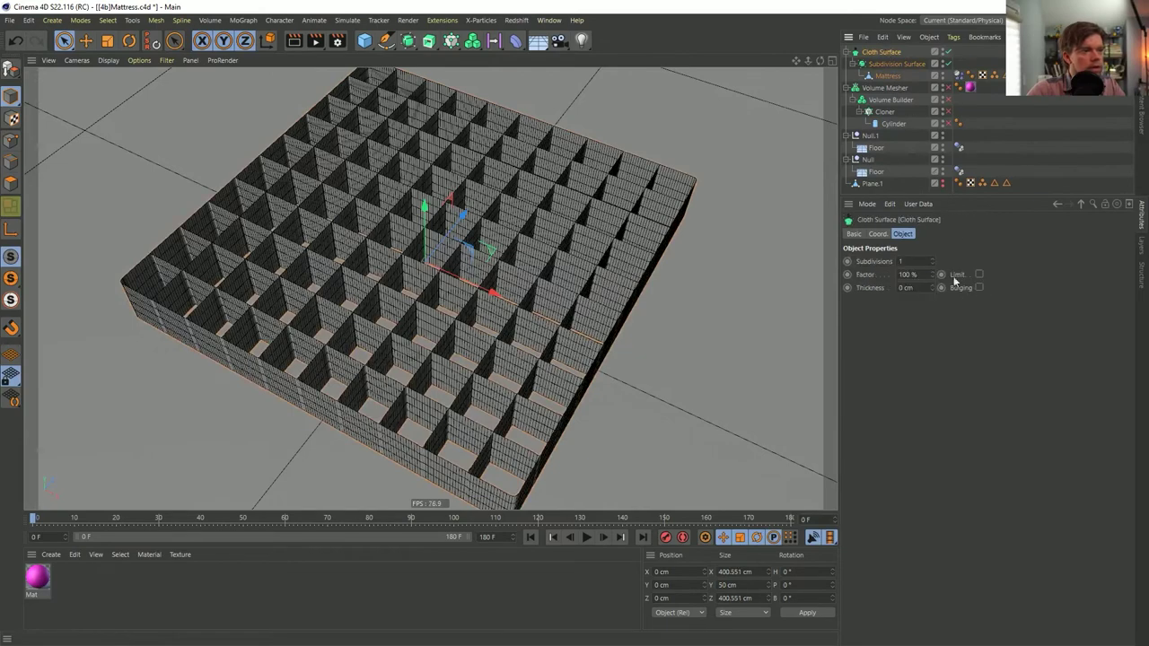
{"action": "left_click", "coordinate": [931, 264]}
- Try a thickness of 13 cm on the Cloth Surface and inspect the grid's corners
{"action": "left_click", "coordinate": [933, 285]}
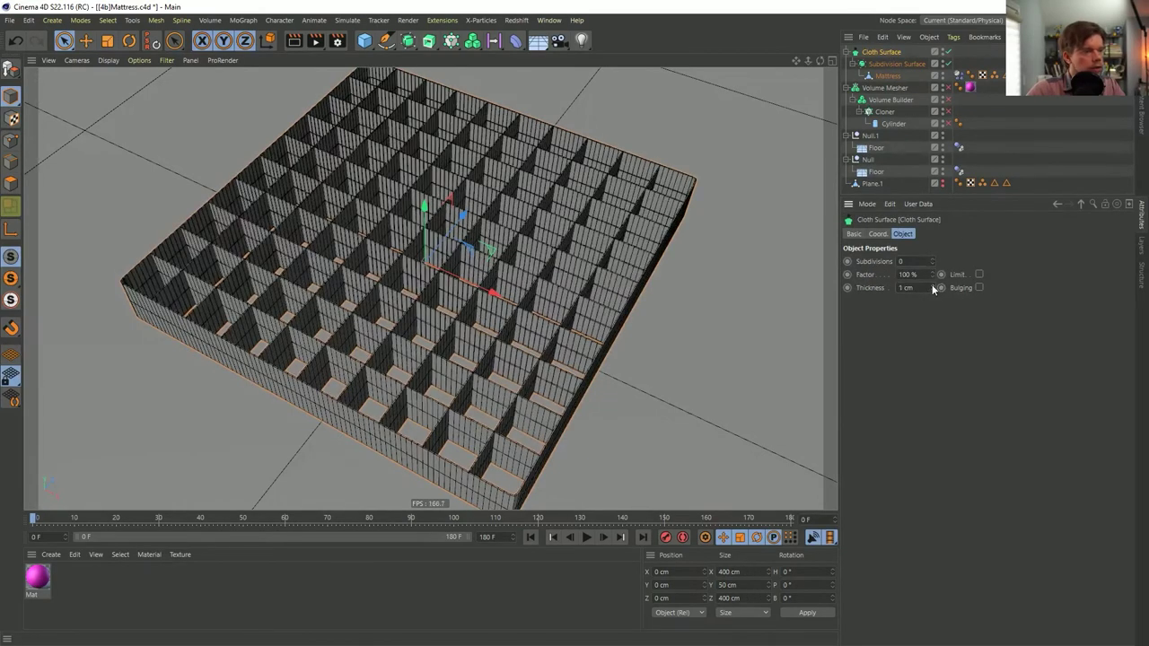
{"action": "left_click", "coordinate": [933, 285]}
{"action": "mouse_move", "coordinate": [934, 289]}
{"action": "left_mouse_down"}
{"action": "mouse_move", "coordinate": [933, 311]}
{"action": "mouse_move", "coordinate": [933, 270]}
{"action": "left_mouse_up"}
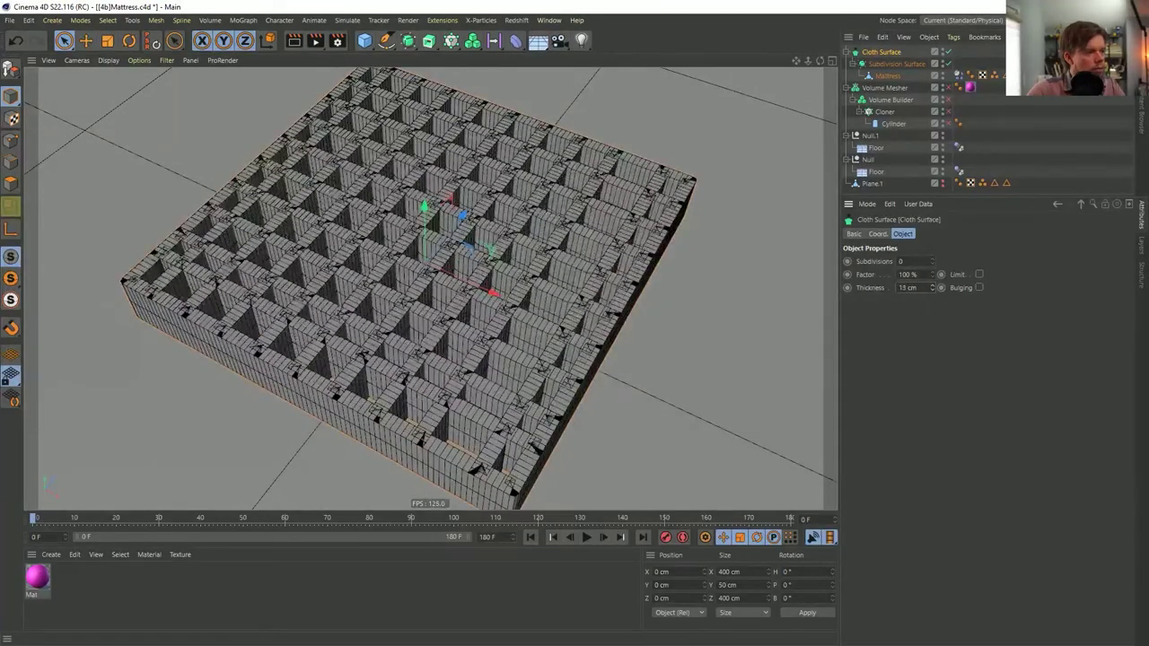
{"action": "left_click_drag", "start_coordinate": [219, 196], "coordinate": [247, 249], "text": "alt"}
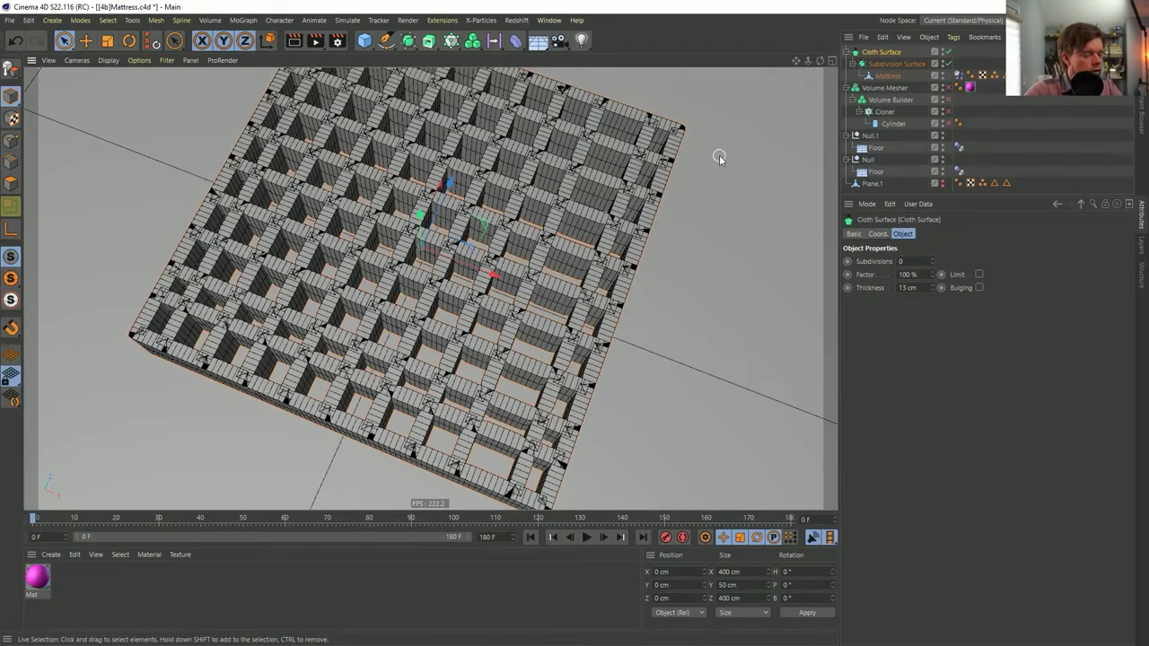
{"action": "left_click_drag", "start_coordinate": [471, 312], "coordinate": [383, 372], "text": "alt"}
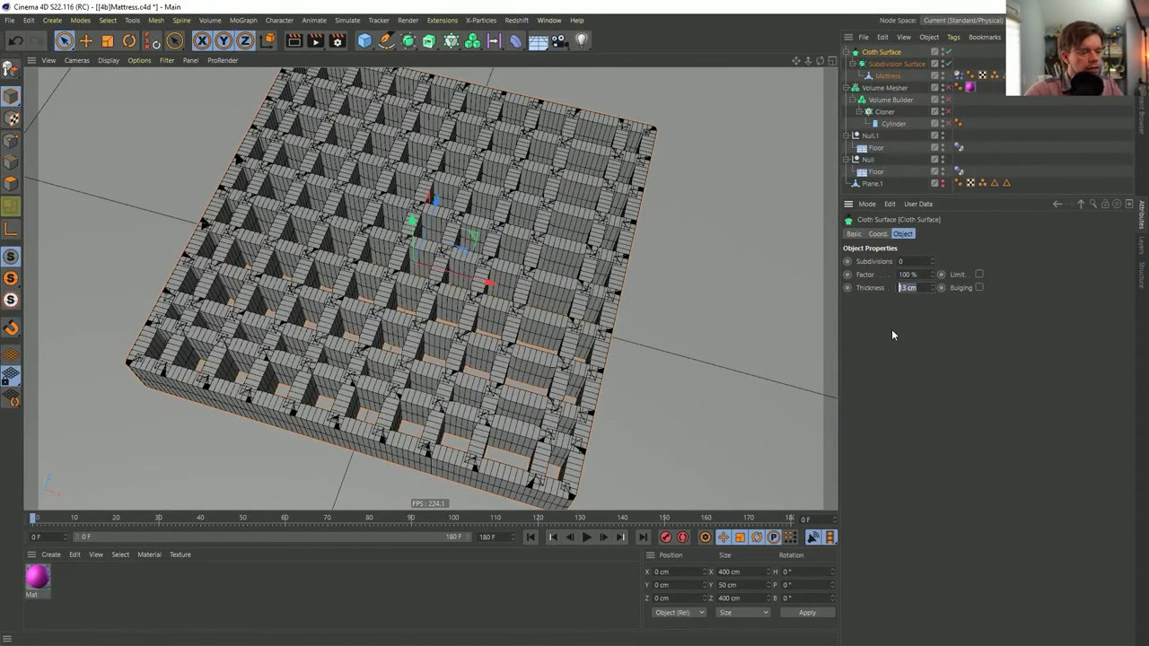
- Set the Cloth Surface's thickness to 5 cm and play the simulation to about frame 50, returning to frame 0
{"action": "type", "text": "5"}
{"action": "key", "text": "Return"}
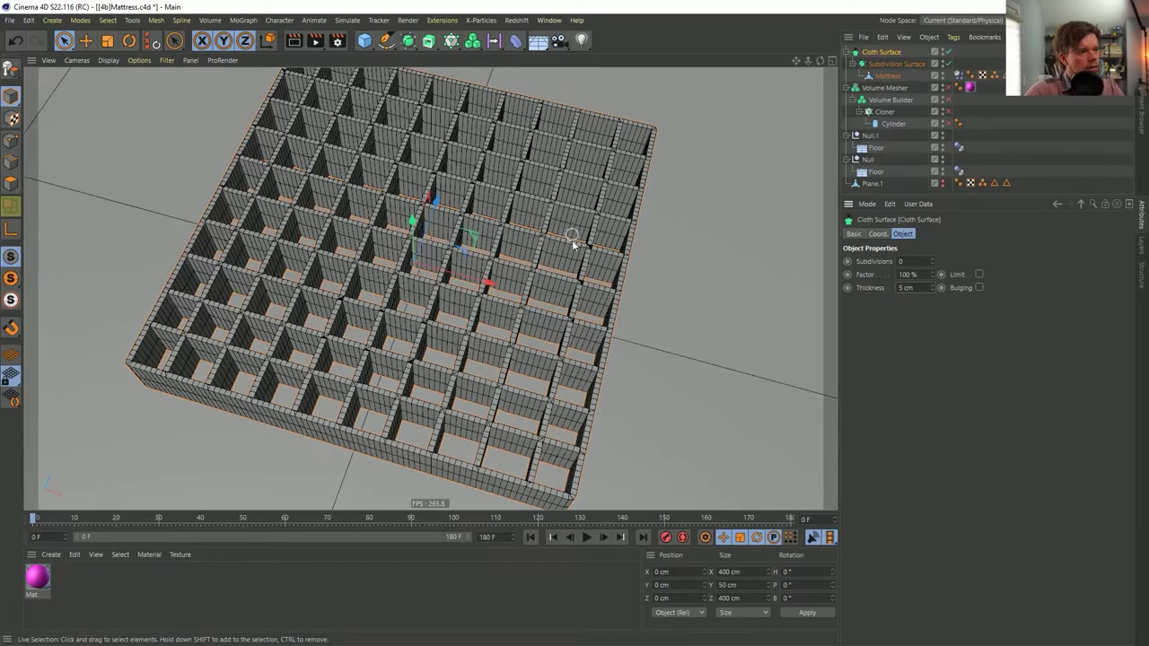
{"action": "left_click_drag", "start_coordinate": [446, 337], "coordinate": [588, 567], "text": "alt"}
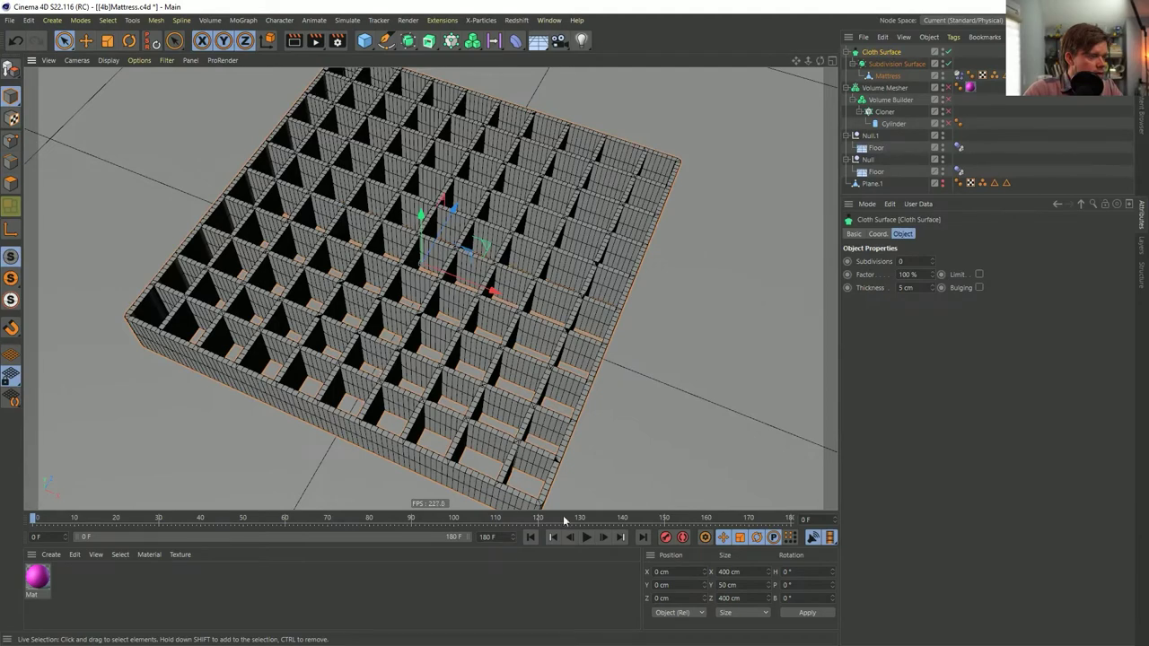
{"action": "left_click", "coordinate": [588, 537]}
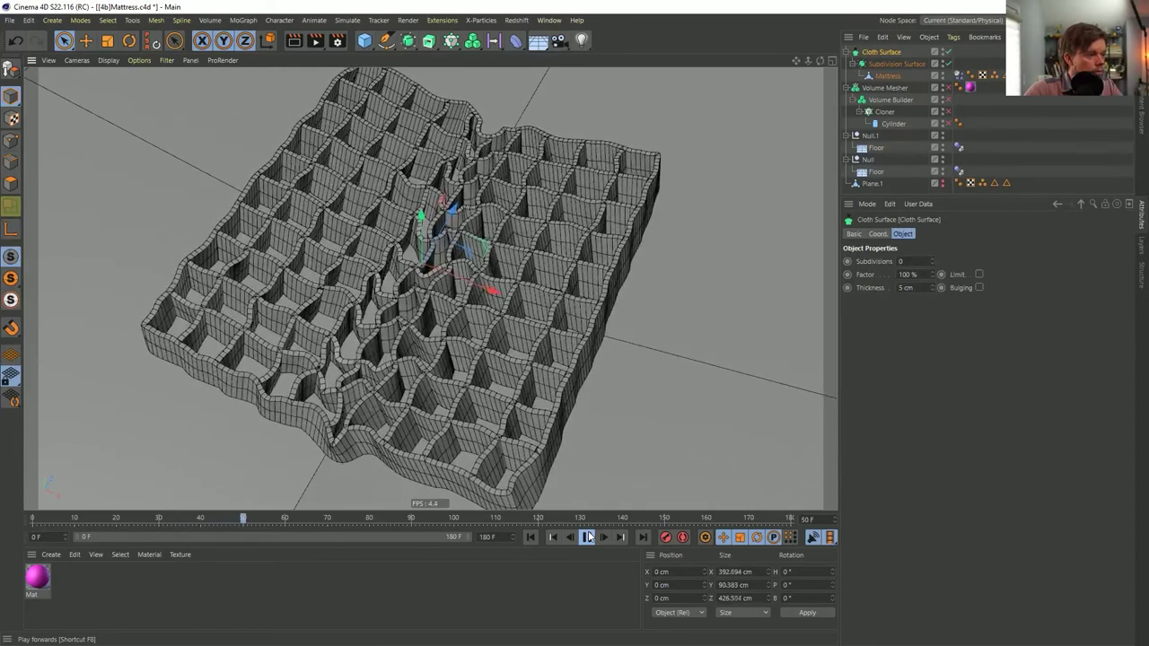
{"action": "left_click", "coordinate": [587, 537]}
{"action": "left_click", "coordinate": [532, 537]}
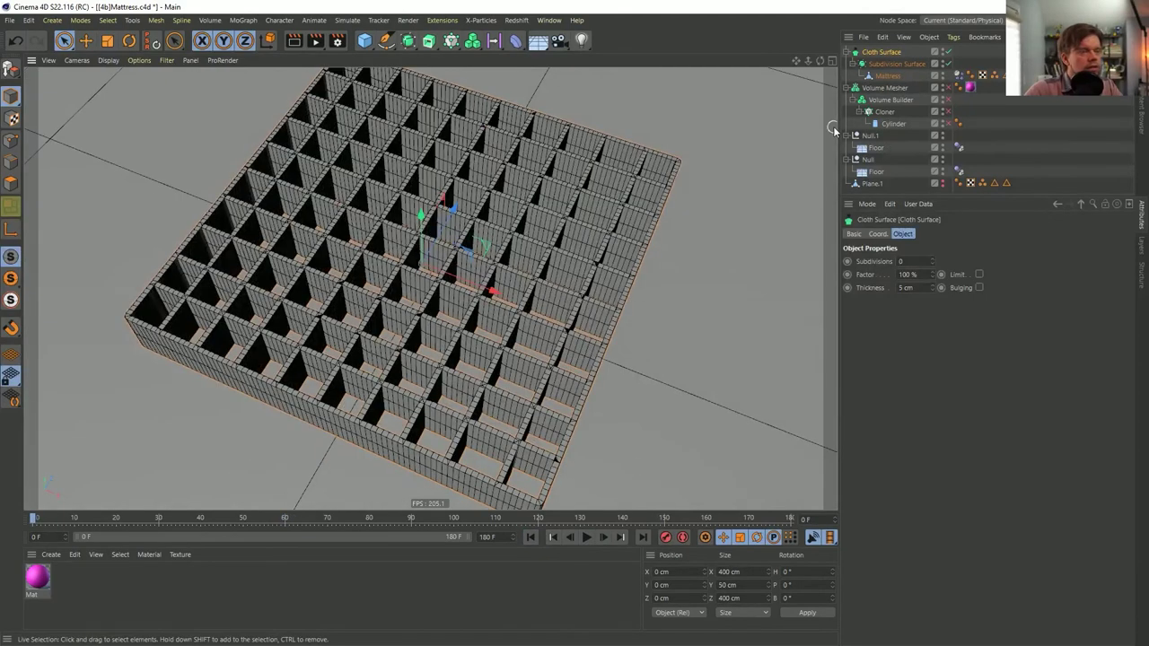
- Create an instance of the Subdivision Surface and play the simulation to frame 33 with the Cloth Surface hidden
{"action": "left_click", "coordinate": [886, 64]}
{"action": "left_click_drag", "start_coordinate": [405, 45], "coordinate": [545, 142]}
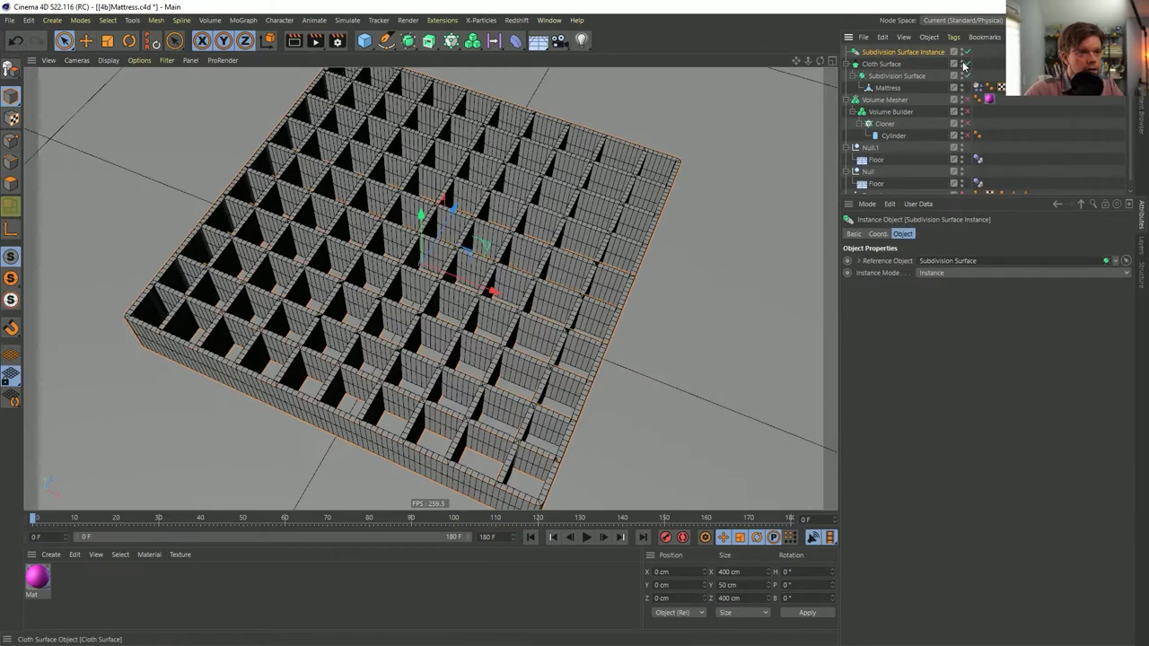
{"action": "left_click", "coordinate": [586, 536]}
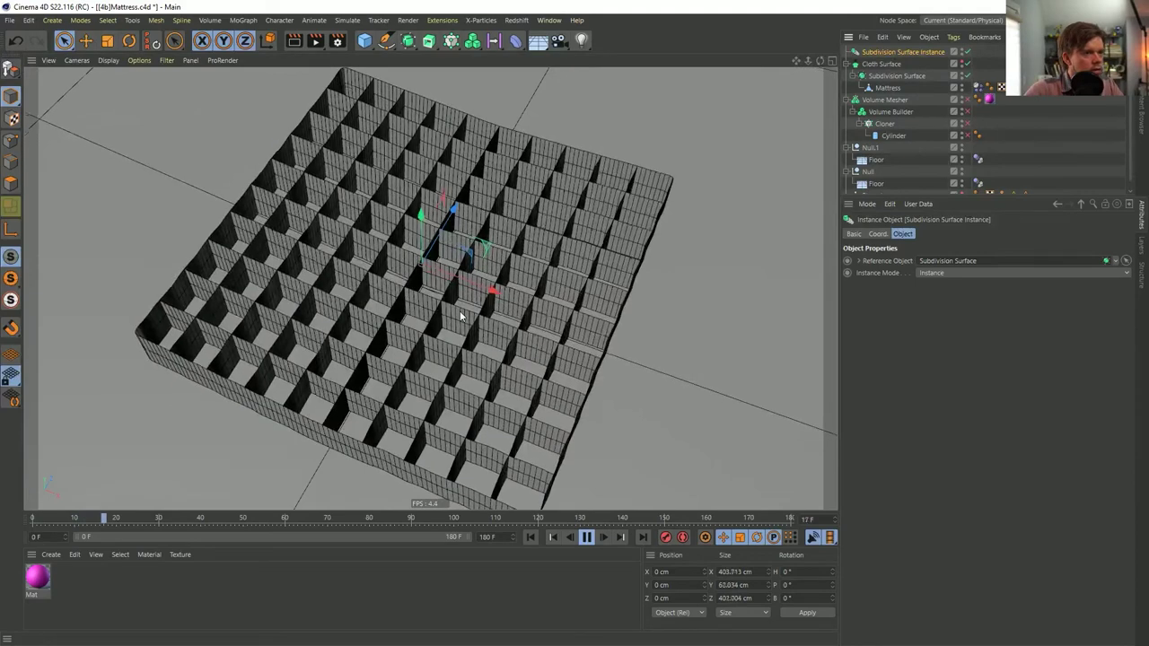
{"action": "left_click", "coordinate": [587, 537]}
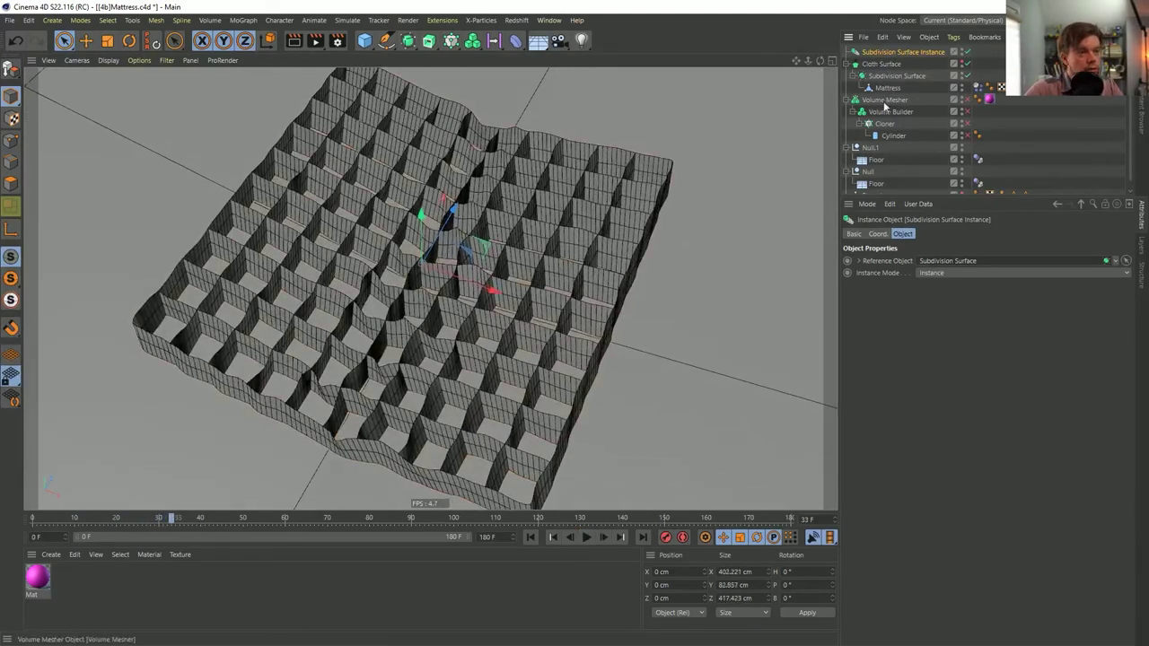
- Duplicate the Cloth Surface, remove the copy's children, and nest the Subdivision Surface instance under the copy
{"action": "left_click_drag", "start_coordinate": [874, 59], "coordinate": [873, 57], "text": "ctrl"}
{"action": "left_click", "coordinate": [880, 75]}
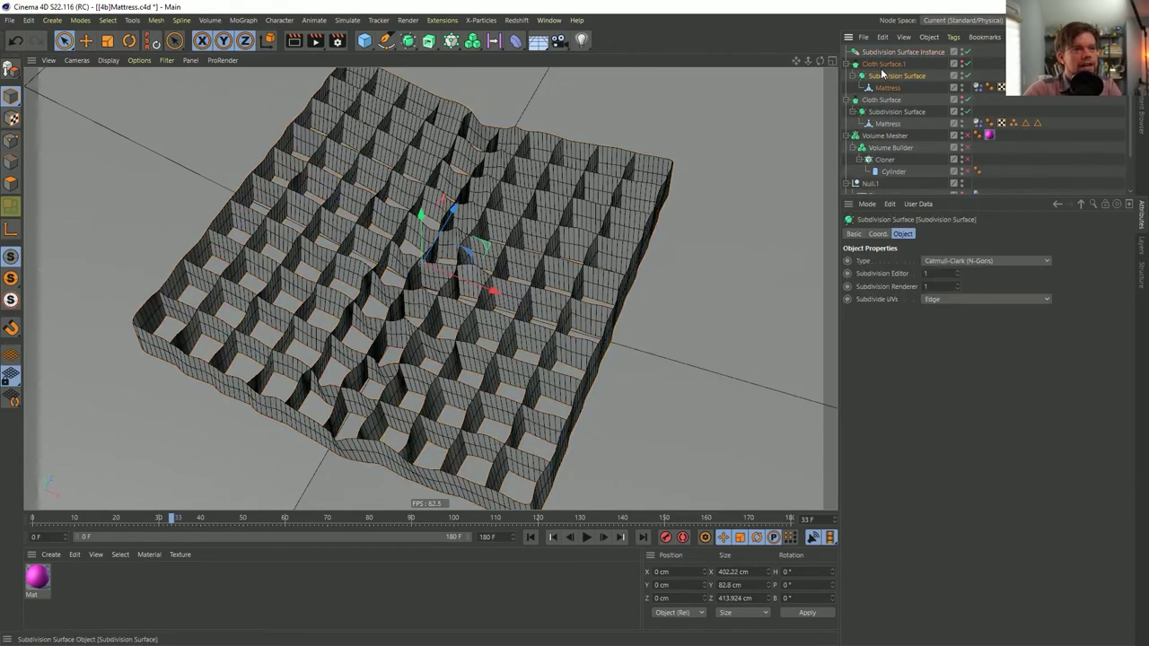
{"action": "left_click", "coordinate": [854, 64]}
{"action": "left_click", "coordinate": [883, 64]}
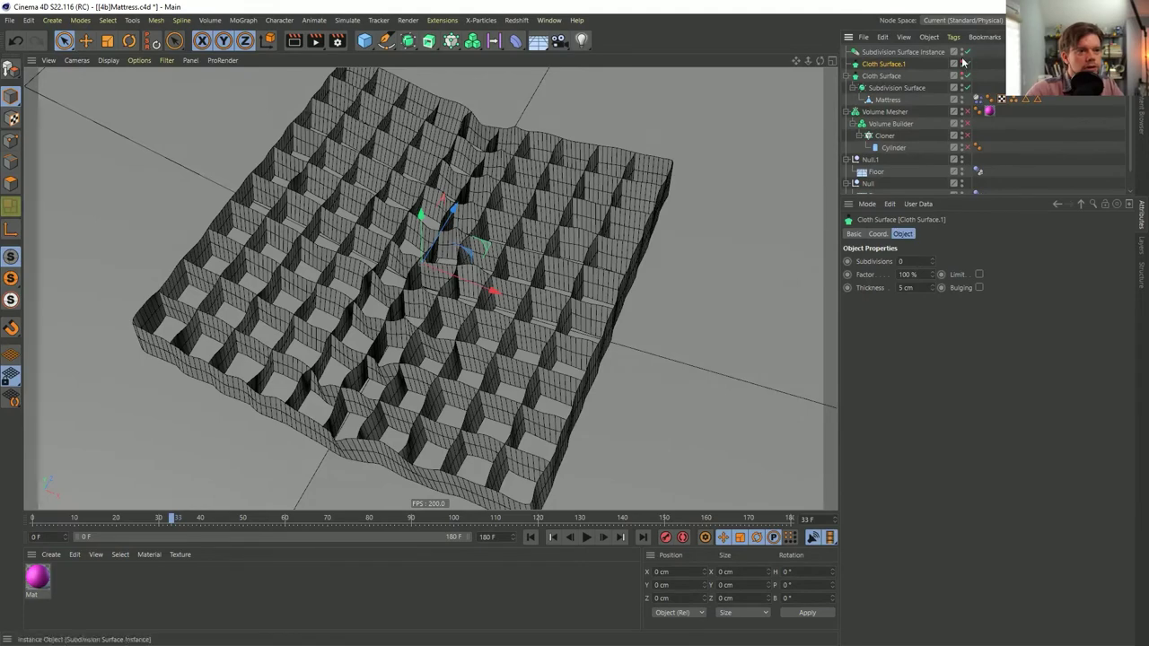
{"action": "left_click_drag", "start_coordinate": [878, 64], "coordinate": [873, 67]}
- Set the duplicated Cloth Surface's thickness to -5 cm and make the original Cloth Surface visible again
{"action": "left_click", "coordinate": [877, 53]}
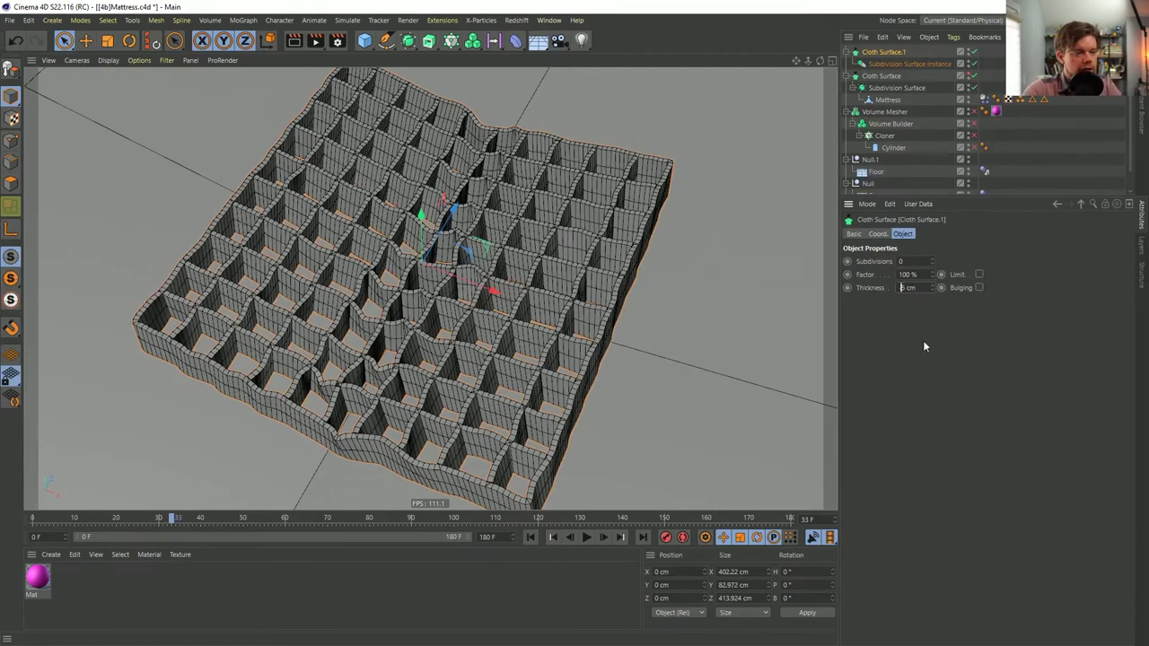
{"action": "type", "text": "-"}
{"action": "key", "text": "Return"}
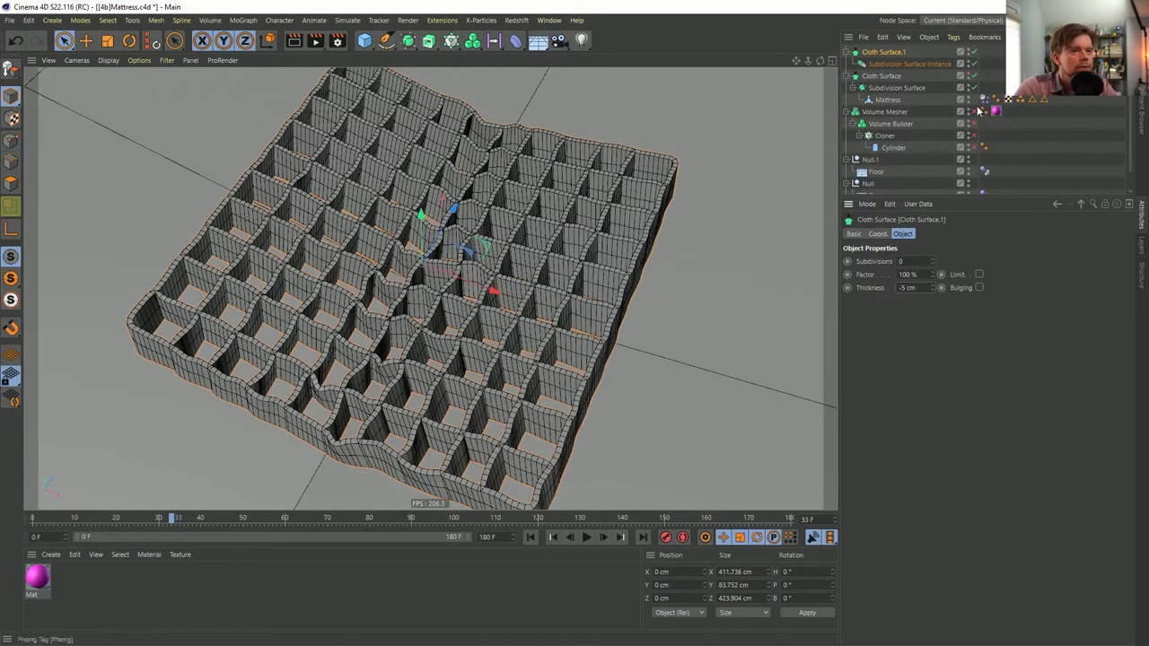
{"action": "left_click", "coordinate": [969, 77]}
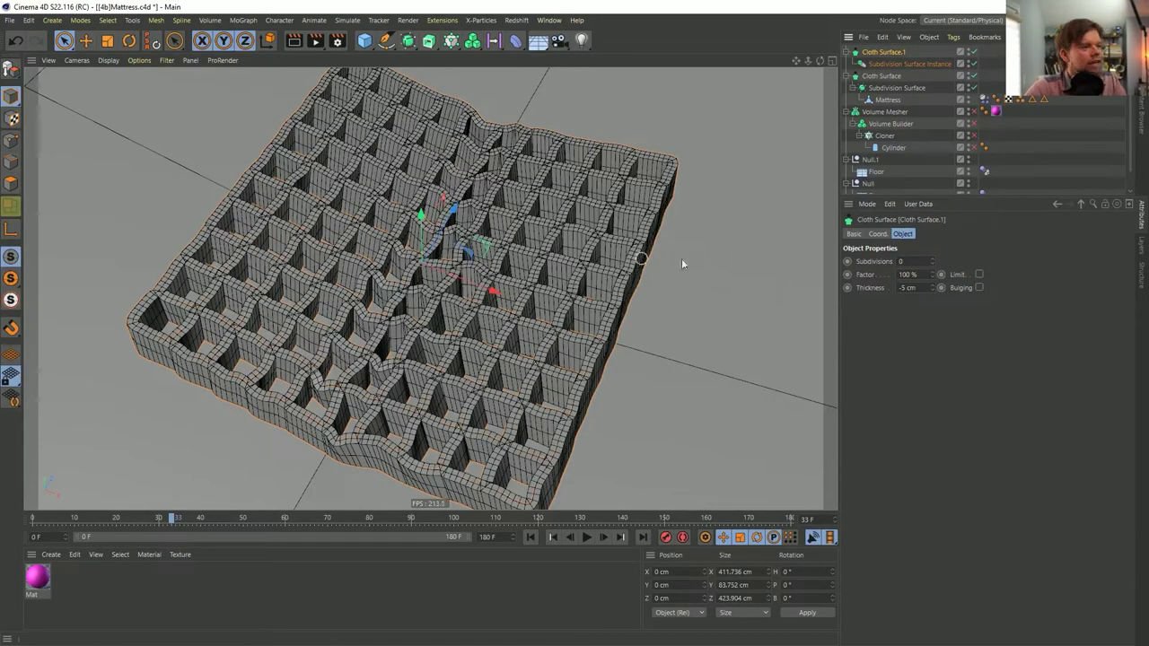
- Set the thickness to -2 cm on the duplicated Cloth Surface and to 2 cm on the original one
{"action": "left_click", "coordinate": [882, 76], "text": "ctrl"}
{"action": "left_click", "coordinate": [892, 57]}
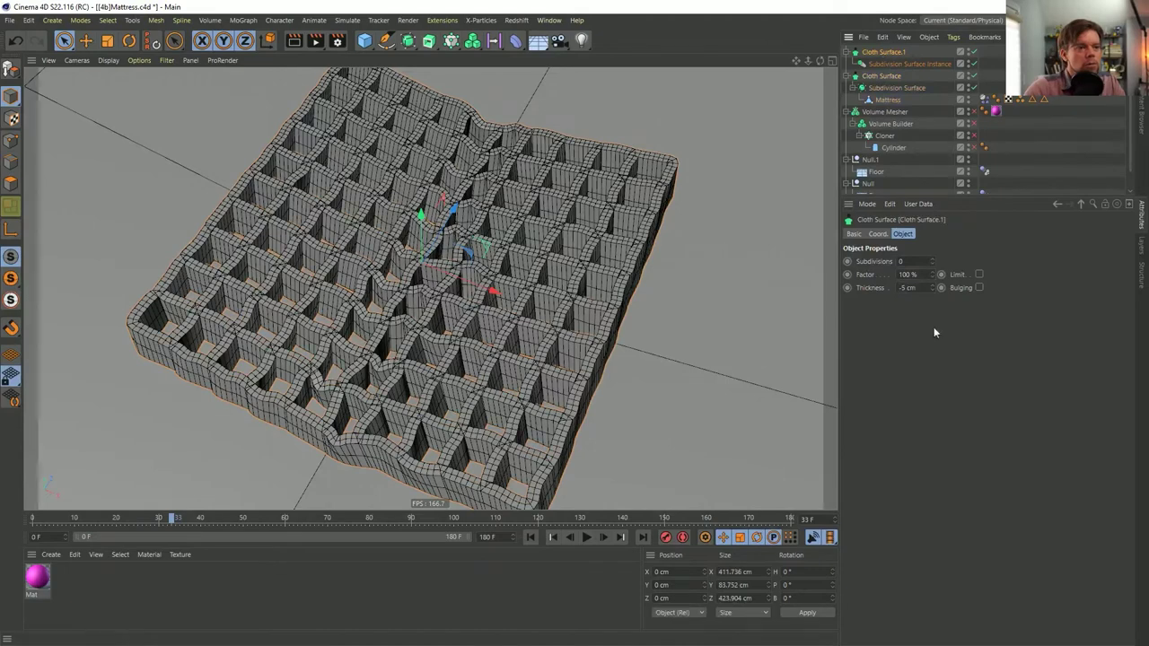
{"action": "type", "text": "-2"}
{"action": "key", "text": "Return"}
{"action": "left_click", "coordinate": [879, 76]}
{"action": "type", "text": "2"}
{"action": "key", "text": "Return"}
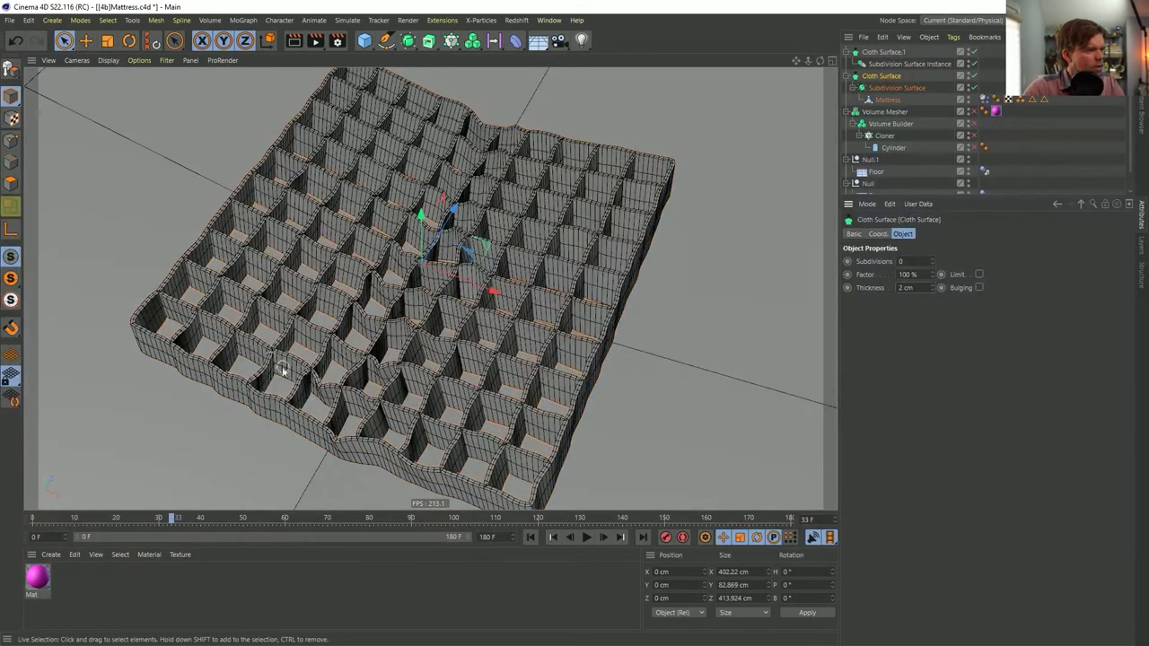
- Play the simulation with nothing selected and apply the magenta Mat material to both Cloth Surfaces
{"action": "left_click", "coordinate": [1019, 132]}
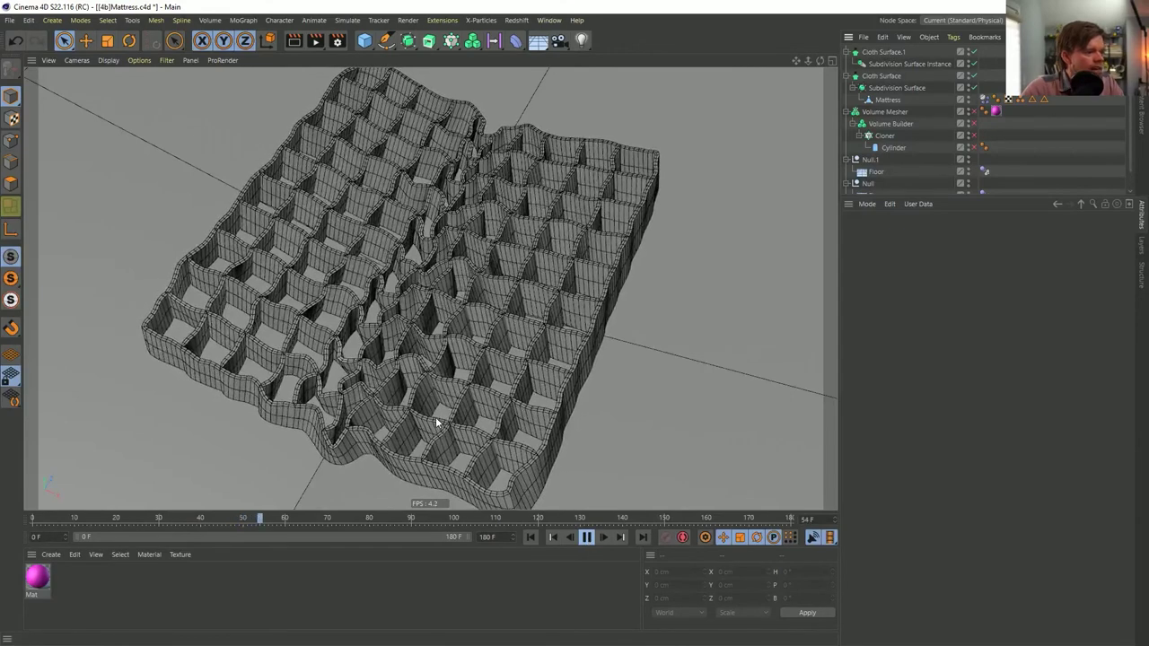
{"action": "left_click_drag", "start_coordinate": [992, 81], "coordinate": [985, 52], "text": "ctrl"}
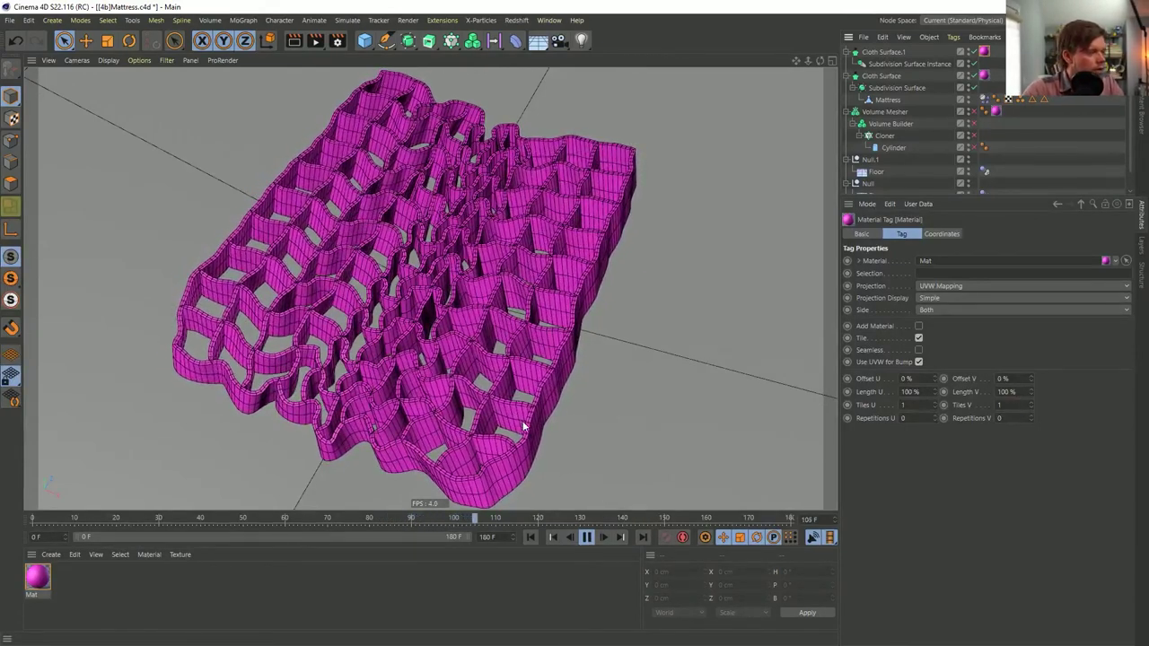
- Stop playback, enable the Cloner with its Cylinder, move it out of the Volume Builder to top level, and give it the magenta Mat material
{"action": "left_click", "coordinate": [586, 538]}
{"action": "left_click", "coordinate": [975, 136]}
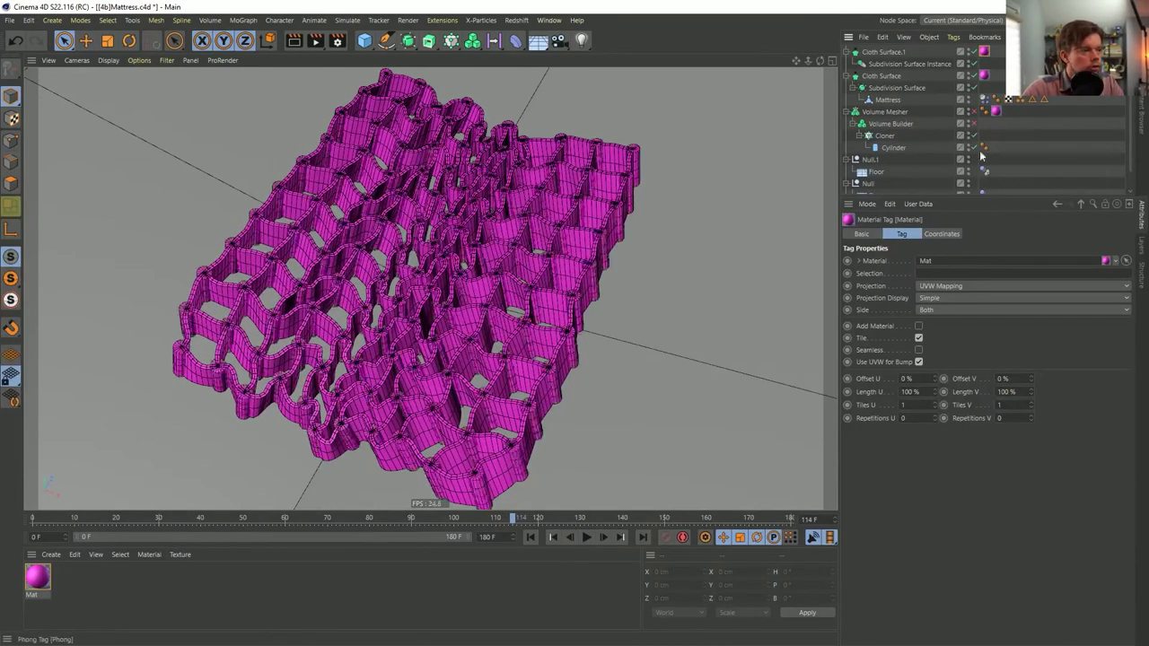
{"action": "left_click_drag", "start_coordinate": [886, 135], "coordinate": [860, 109]}
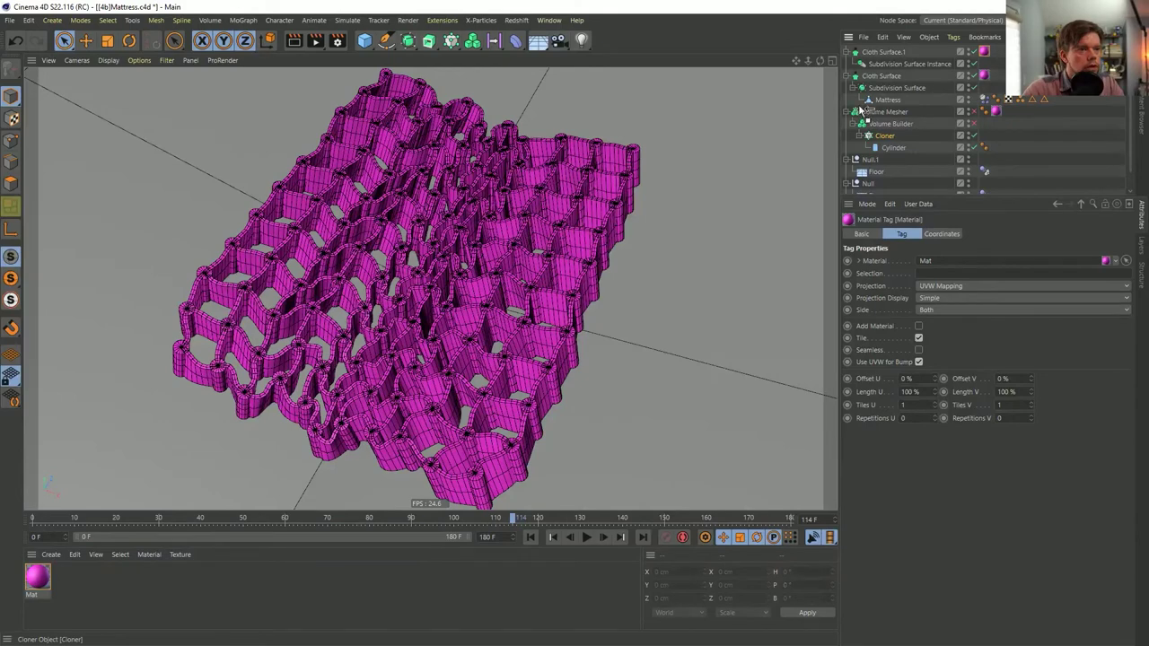
{"action": "left_click", "coordinate": [984, 111]}
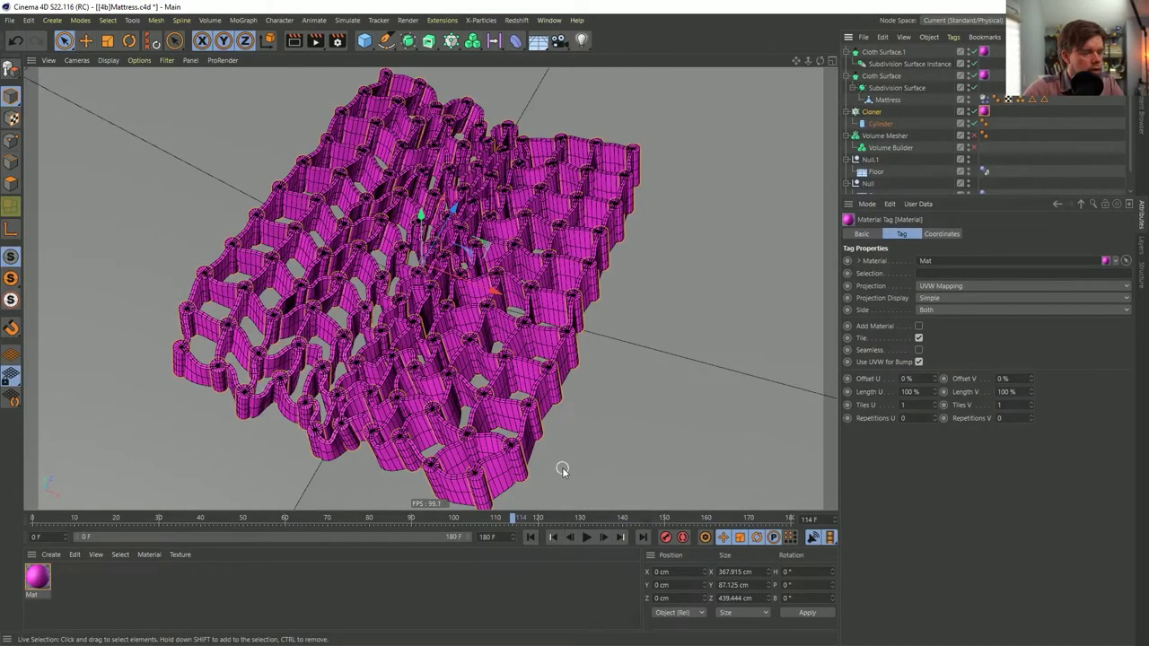
- Switch the viewport to Gouraud shading without lines, play the simulation to check the cylinder joints, and rewind to frame 0
{"action": "key", "text": "n"}
{"action": "key", "text": "a"}
{"action": "left_click", "coordinate": [589, 539]}
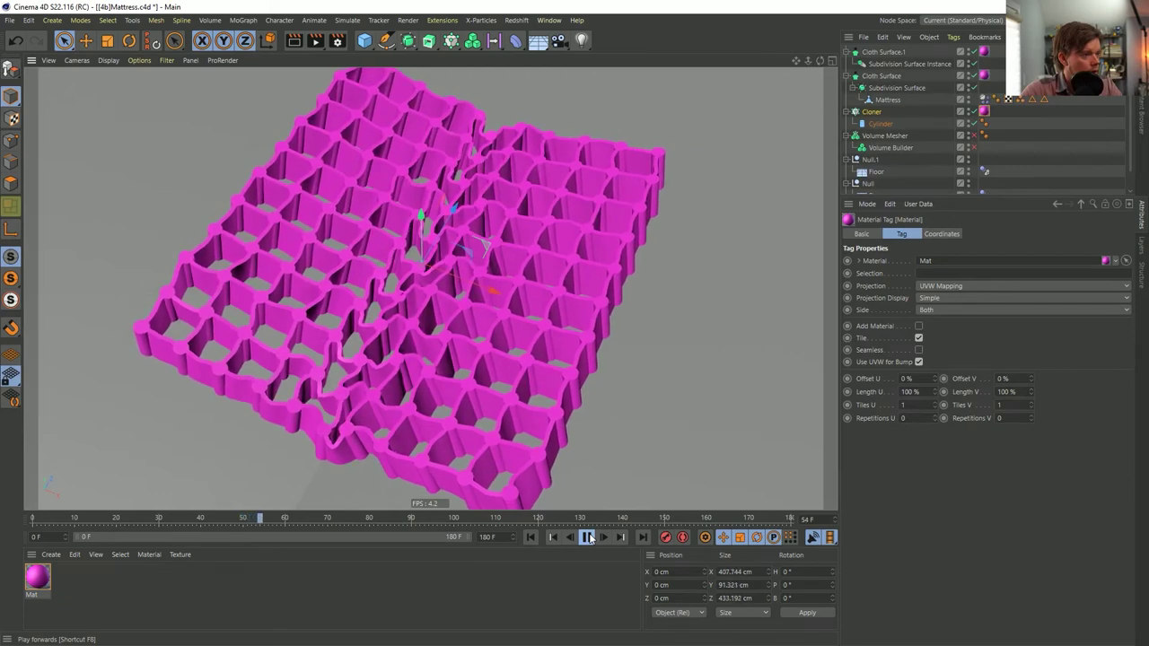
{"action": "left_click", "coordinate": [589, 537]}
{"action": "left_click", "coordinate": [530, 537]}
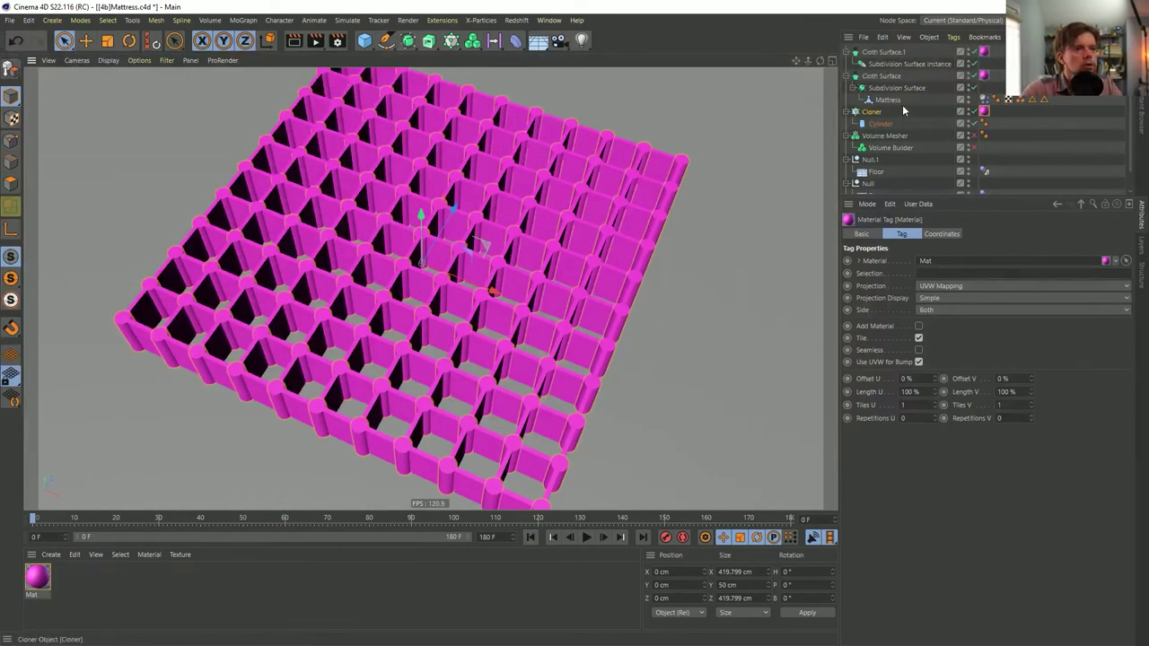
- Set the frame 45 tilt keys of both Floor objects to 24° and play the simulation to test the stronger fold
{"action": "left_click", "coordinate": [880, 171]}
{"action": "scroll", "coordinate": [882, 177], "scroll_direction": "down", "scroll_amount": 1}
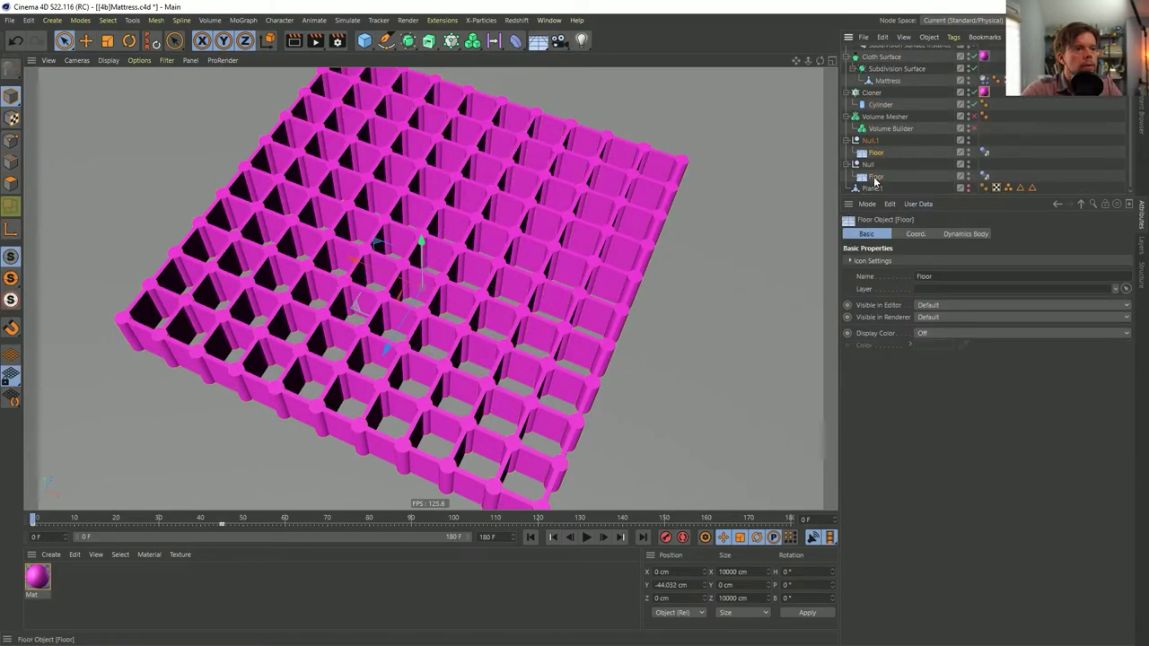
{"action": "left_click", "coordinate": [875, 178], "text": "ctrl"}
{"action": "left_click", "coordinate": [220, 524]}
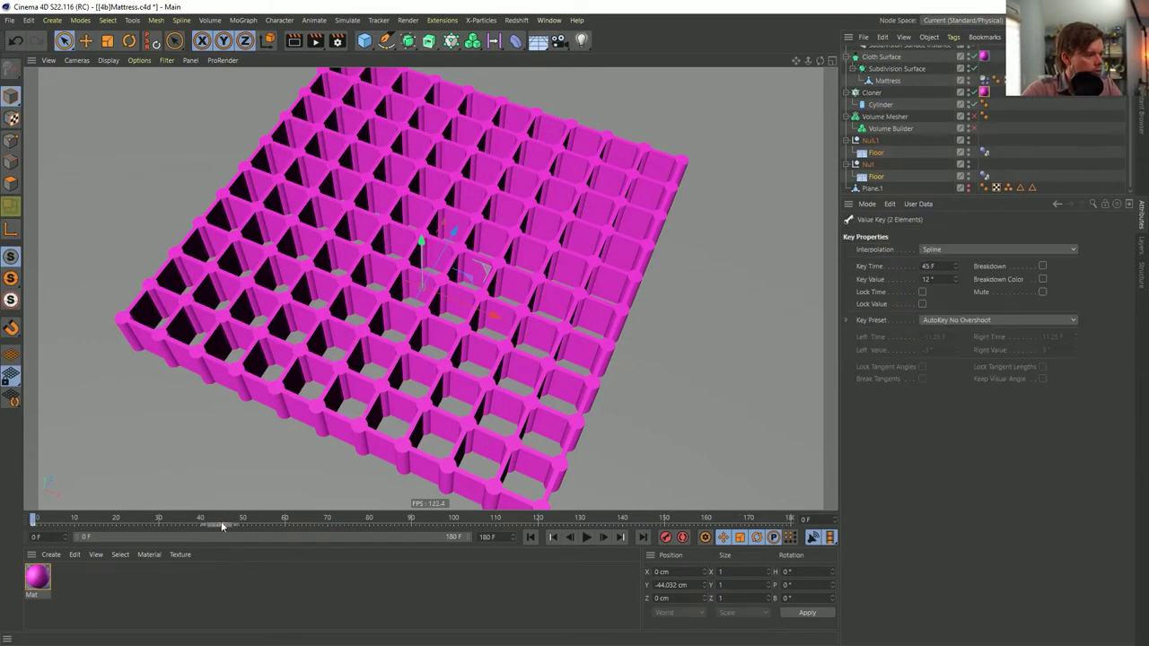
{"action": "left_click_drag", "start_coordinate": [938, 278], "coordinate": [910, 290]}
{"action": "type", "text": "24"}
{"action": "key", "text": "Return"}
{"action": "left_click", "coordinate": [1070, 173]}
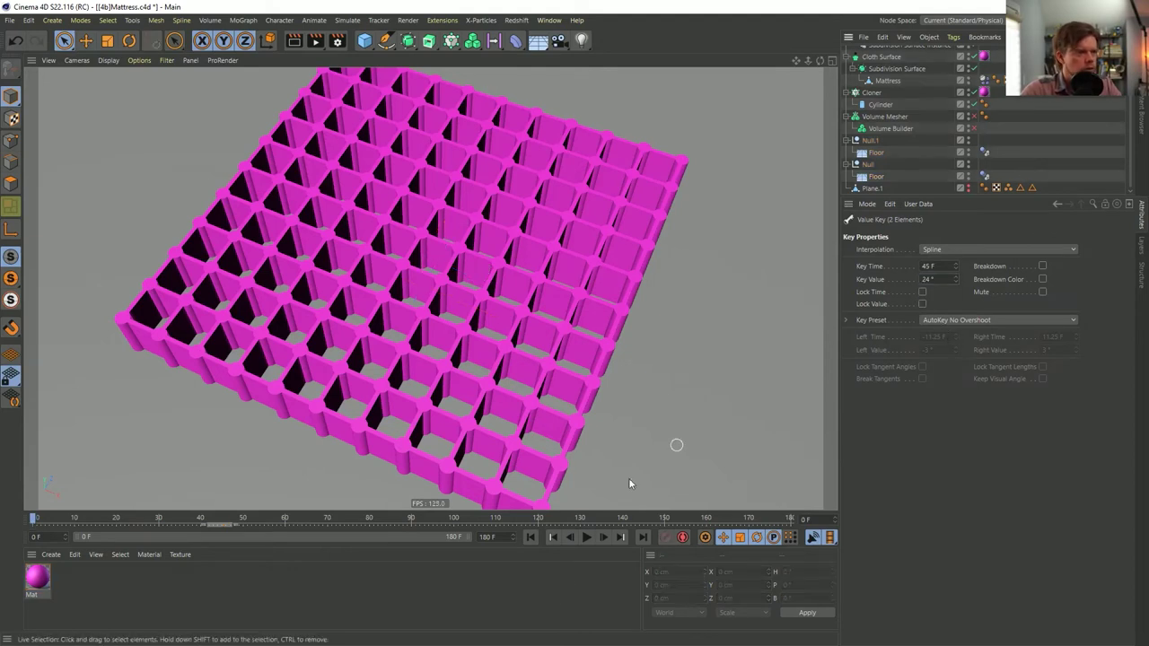
{"action": "left_click", "coordinate": [586, 537]}
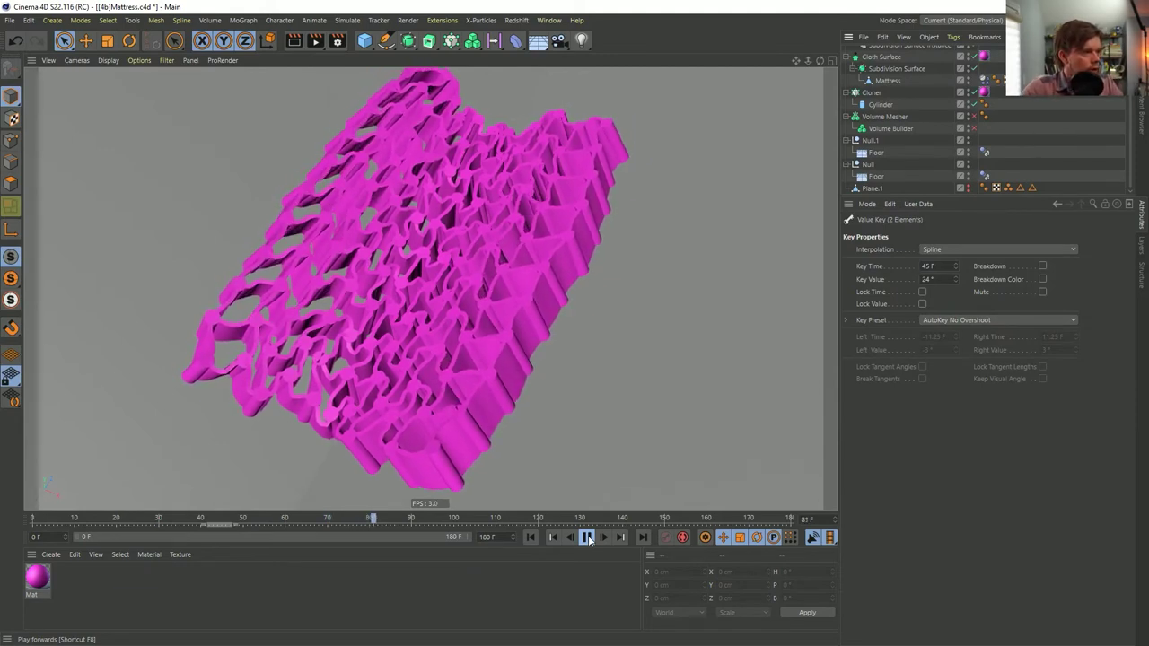
{"action": "left_click", "coordinate": [588, 538]}
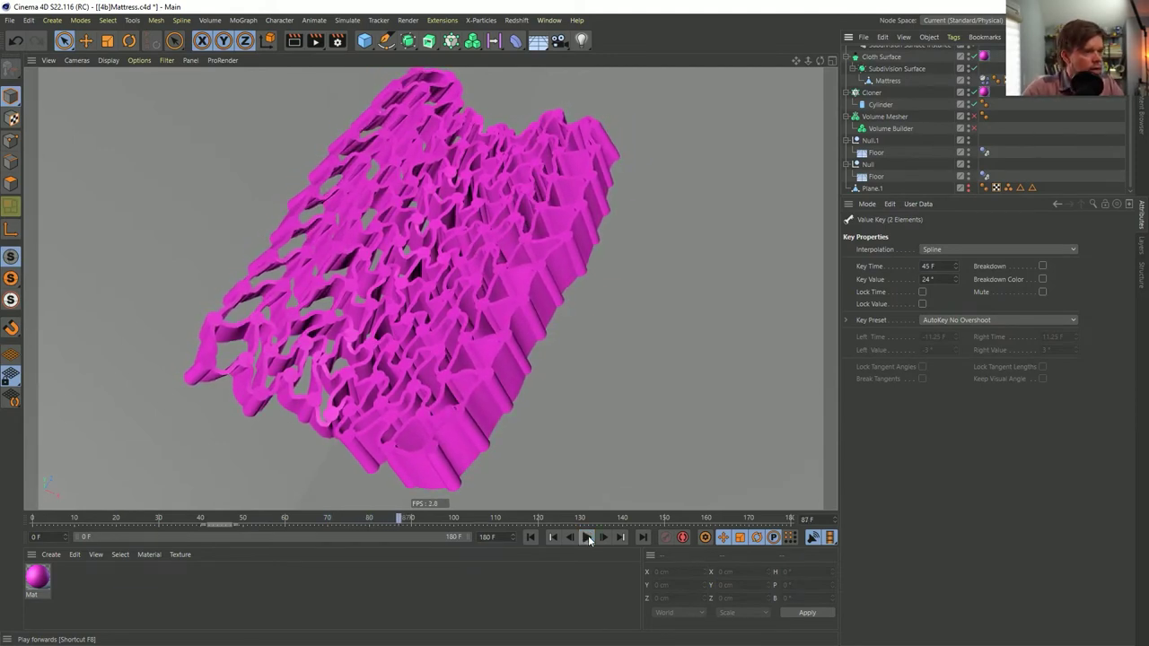
- Try a Shape Conservation stiffness of 1 on the Mattress's soft body, play the simulation, then restore 0 and rewind
{"action": "left_click", "coordinate": [985, 153]}
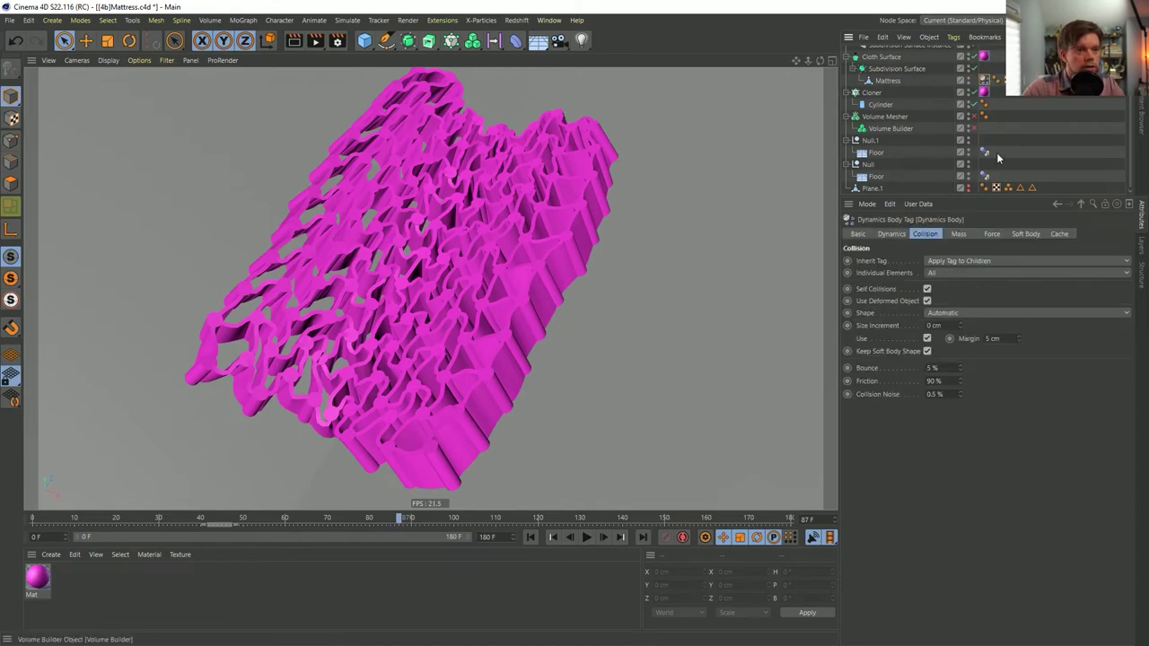
{"action": "left_click", "coordinate": [1034, 234]}
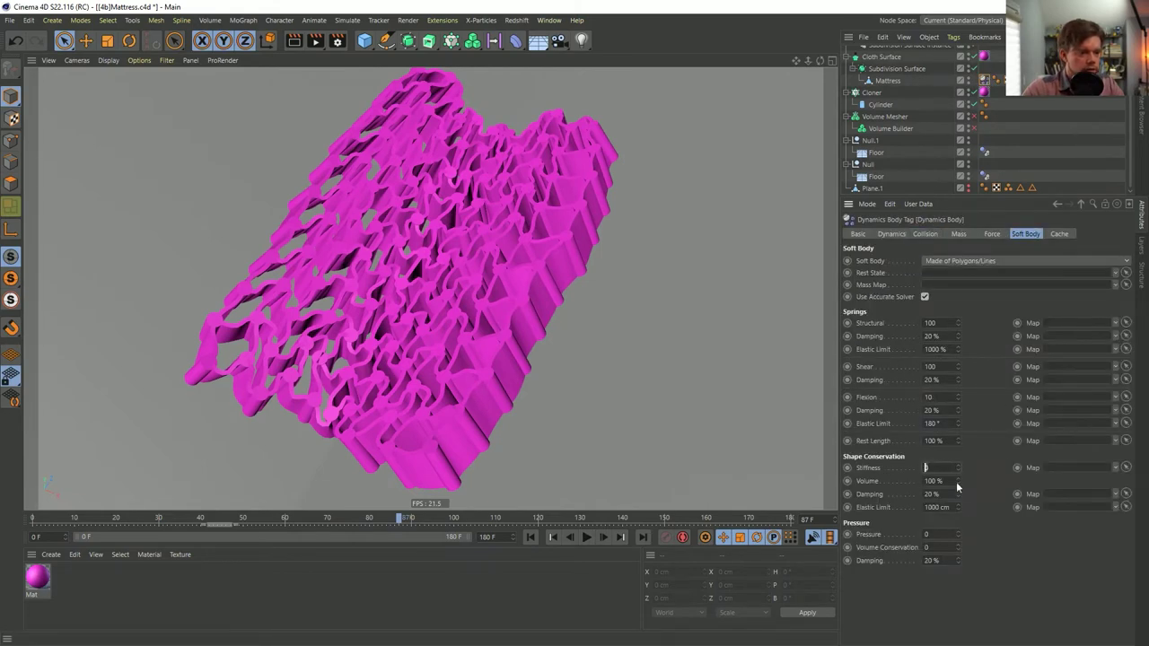
{"action": "left_click", "coordinate": [586, 538]}
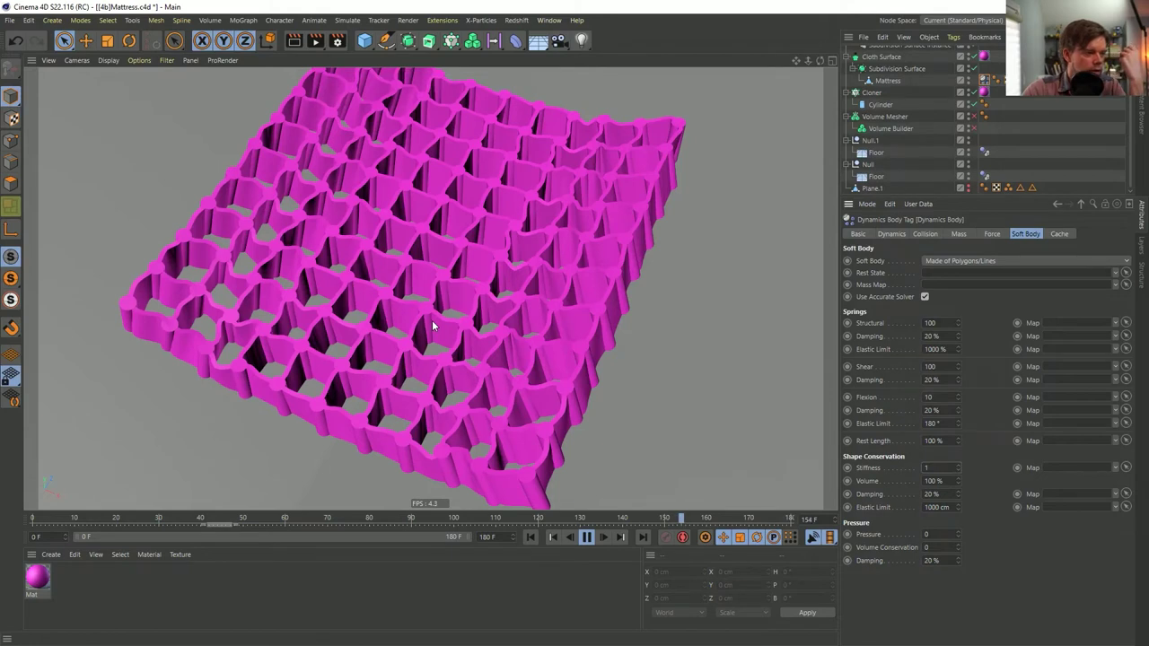
{"action": "left_click", "coordinate": [587, 537]}
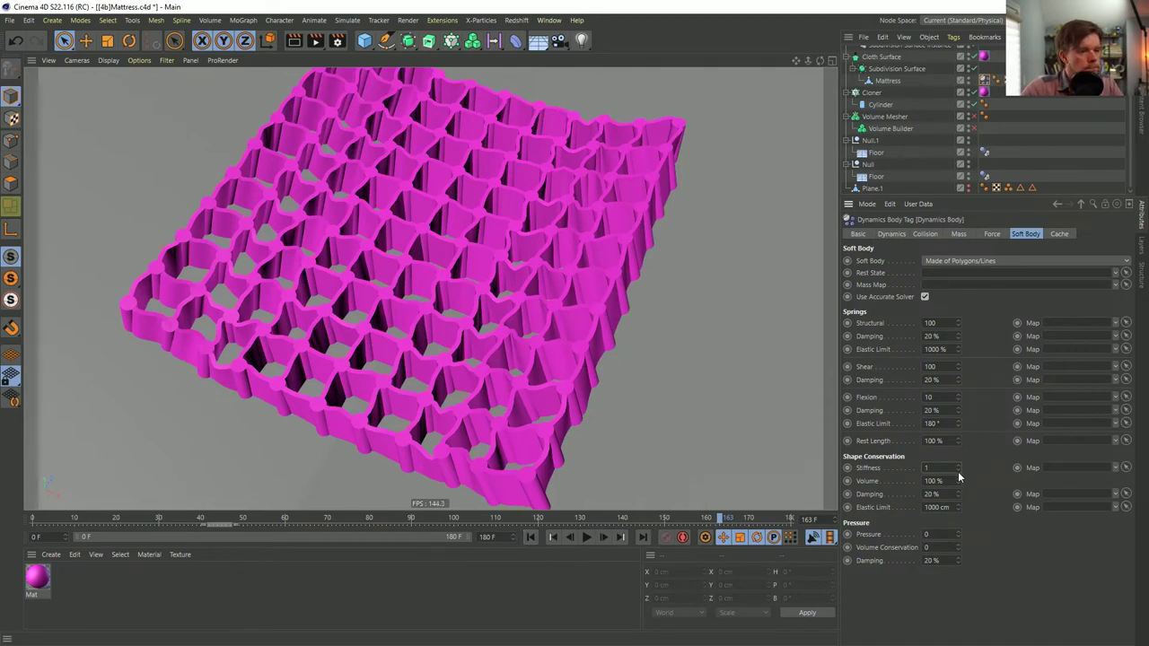
{"action": "left_click", "coordinate": [528, 536]}
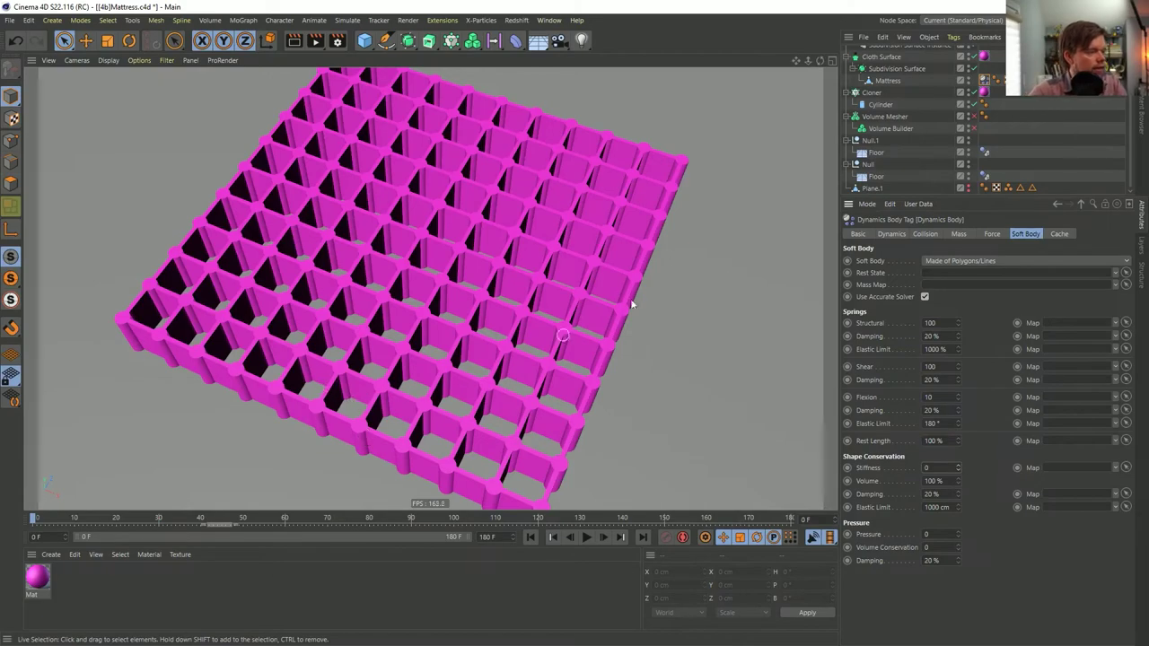
- Examine the mattress grid's walls and cylinder joints up close with mesh lines displayed, then return to shading without lines
{"action": "scroll", "coordinate": [882, 87], "scroll_direction": "up", "scroll_amount": 1}
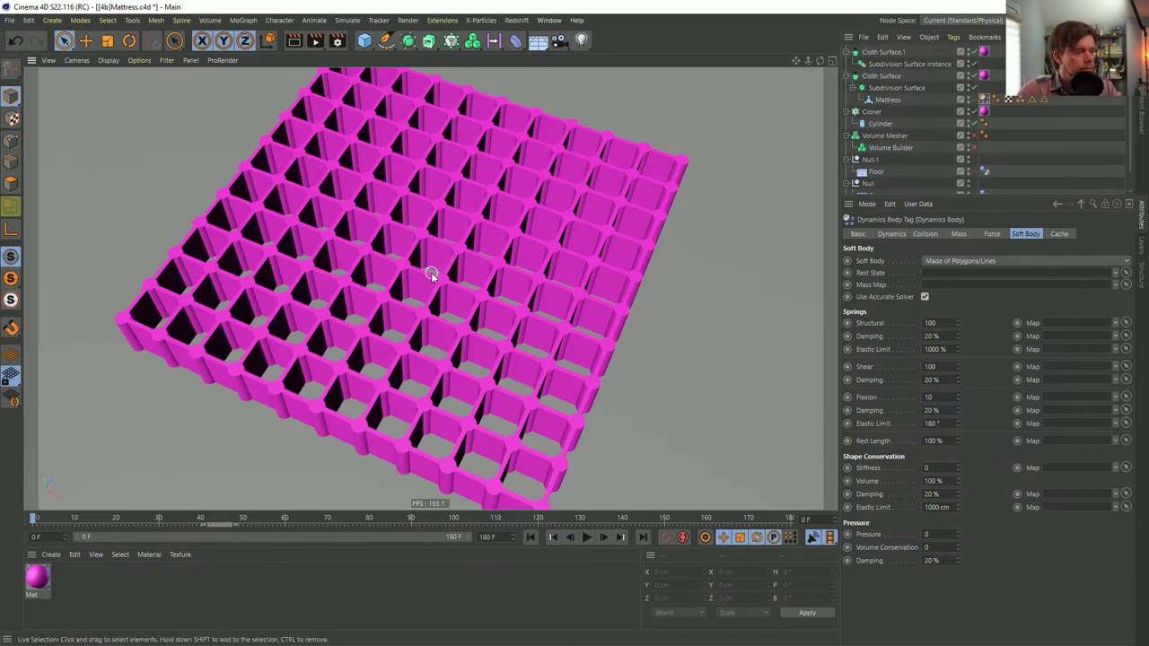
{"action": "key", "text": "n"}
{"action": "key", "text": "b"}
{"action": "scroll", "coordinate": [405, 332], "scroll_direction": "up", "scroll_amount": 6}
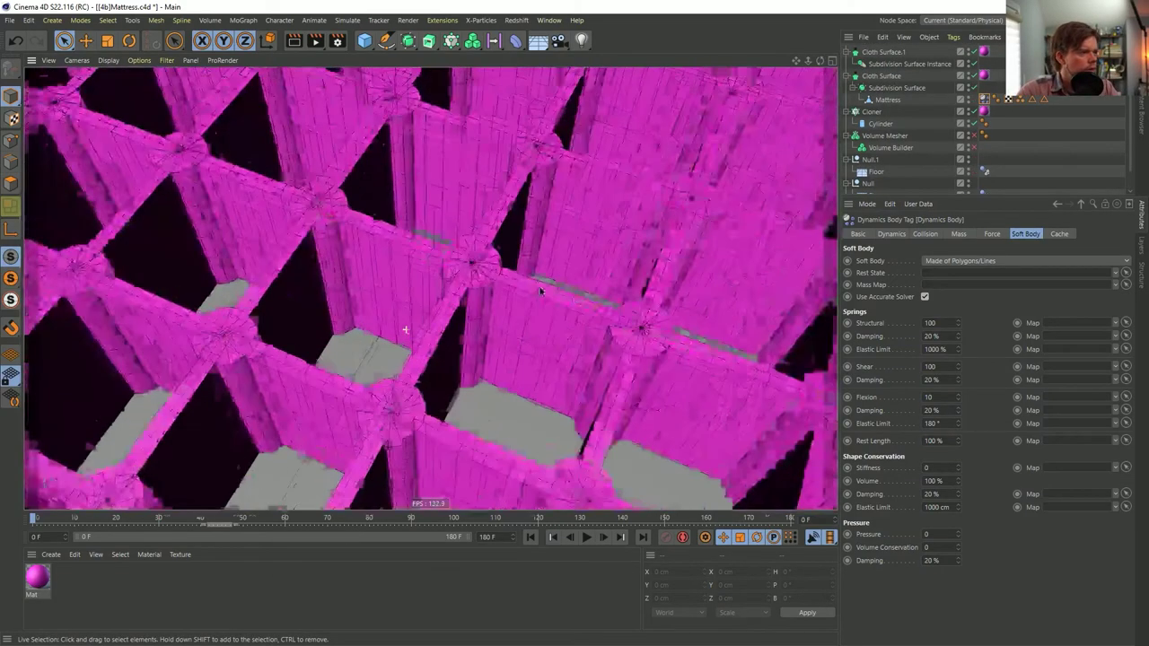
{"action": "scroll", "coordinate": [374, 226], "scroll_direction": "down", "scroll_amount": 5}
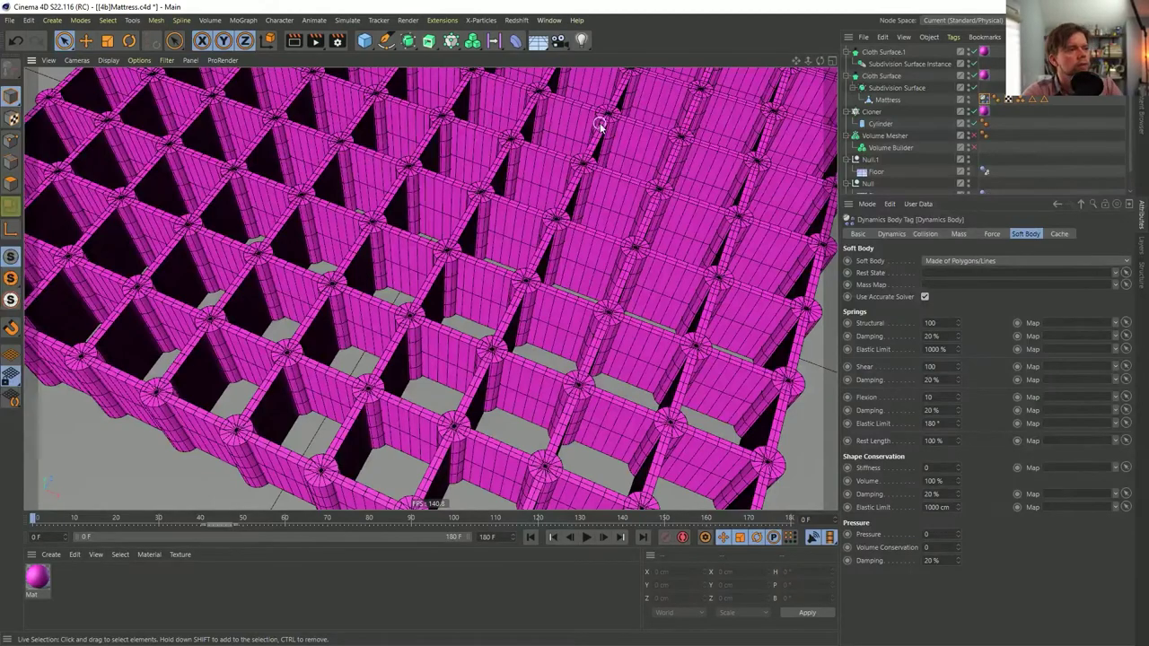
{"action": "right_click_drag", "start_coordinate": [523, 172], "coordinate": [438, 277], "text": "alt"}
{"action": "left_click_drag", "start_coordinate": [440, 228], "coordinate": [713, 175], "text": "alt"}
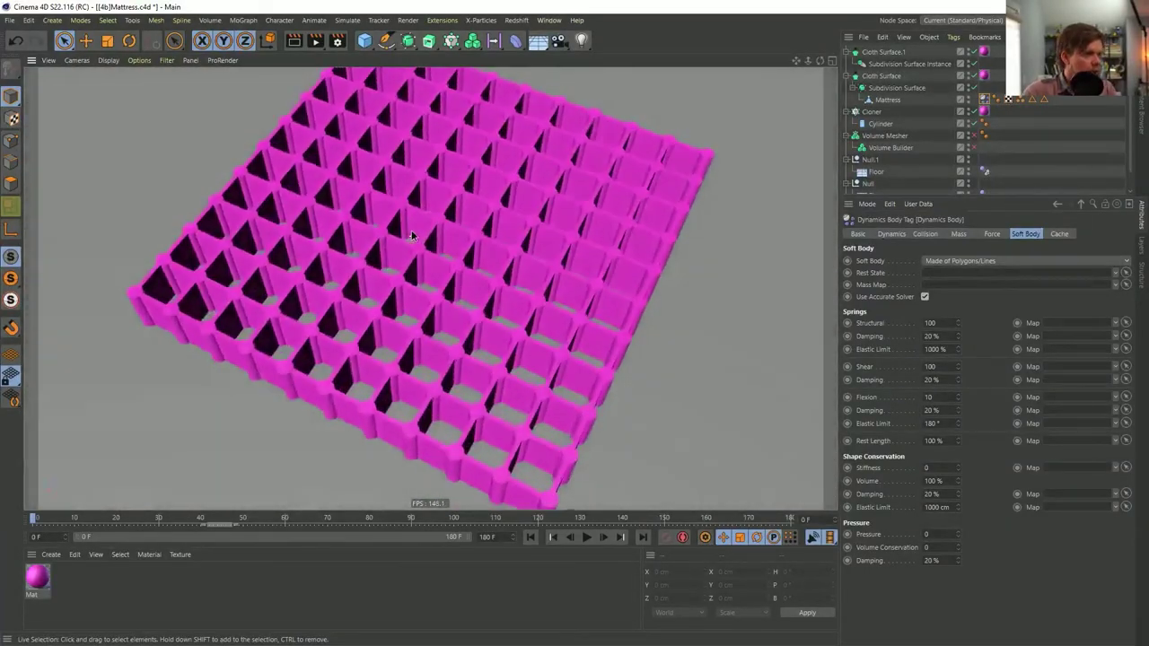
{"action": "left_click_drag", "start_coordinate": [412, 233], "coordinate": [412, 222], "text": "alt"}
- Save the scene as a new version named [4c]Mattress.c4d in the SceneFiles folder
{"action": "key", "text": "ctrl+shift+s"}
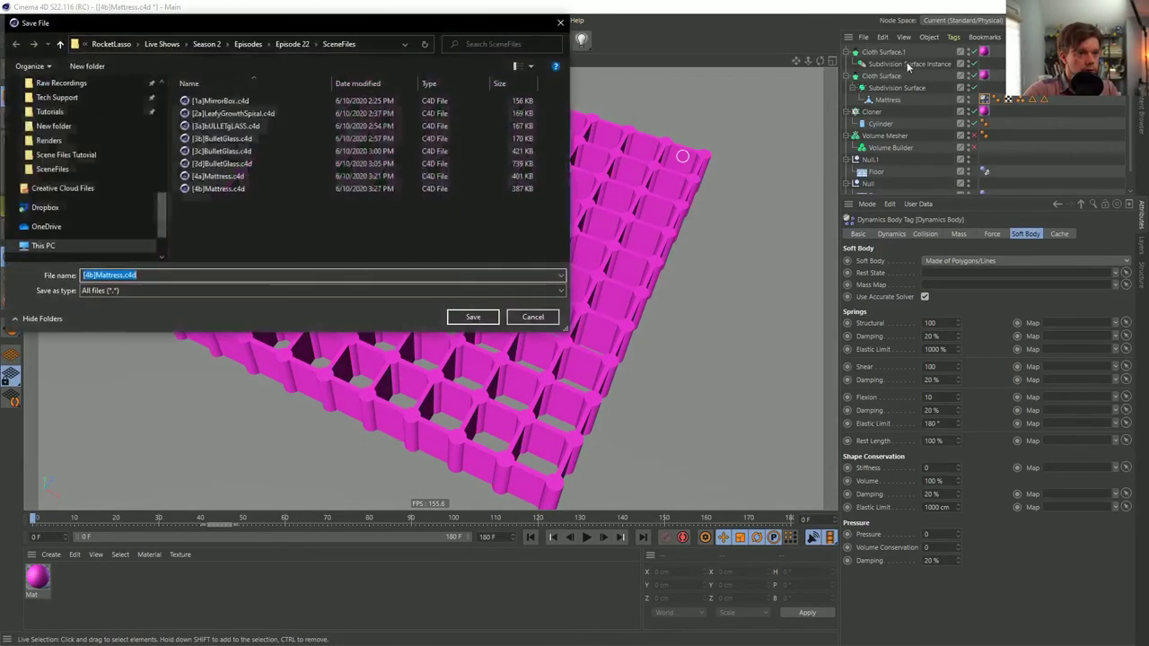
{"action": "left_click", "coordinate": [226, 190]}
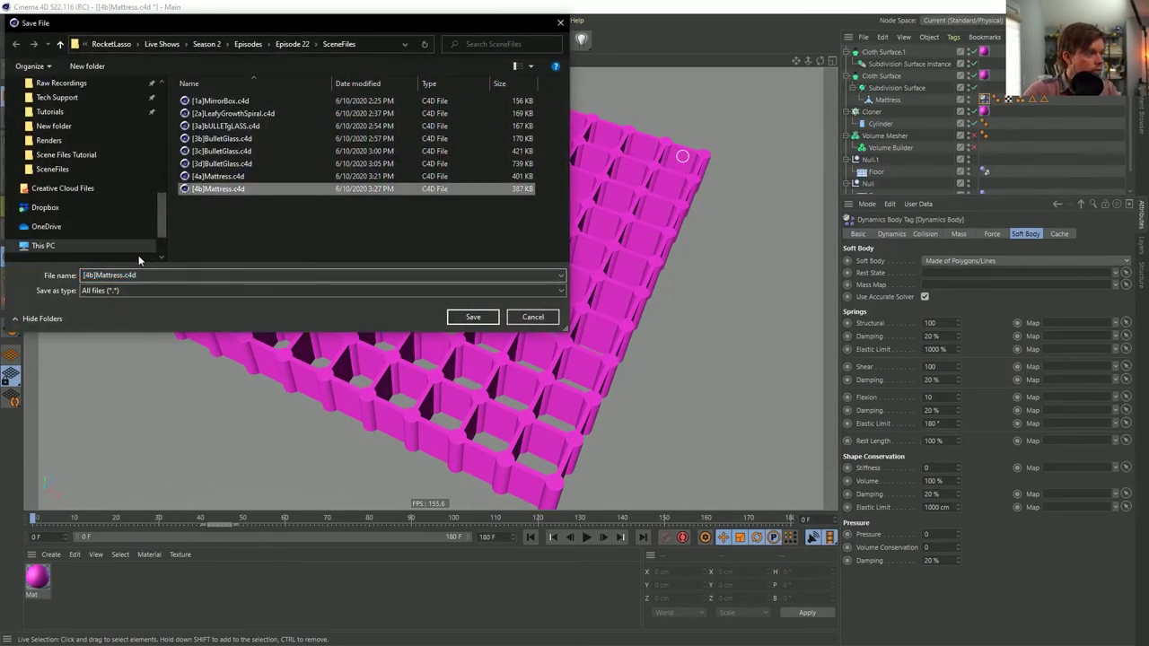
{"action": "left_click", "coordinate": [96, 275]}
{"action": "key", "text": "BackSpace"}
{"action": "type", "text": "c"}
{"action": "key", "text": "Return"}
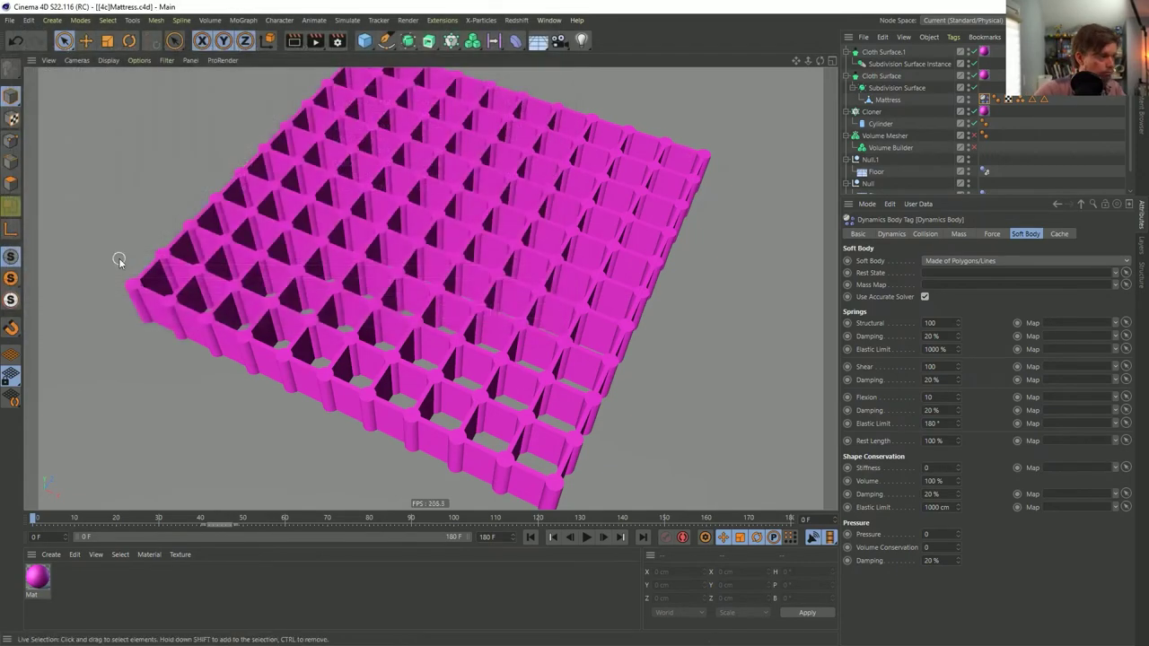
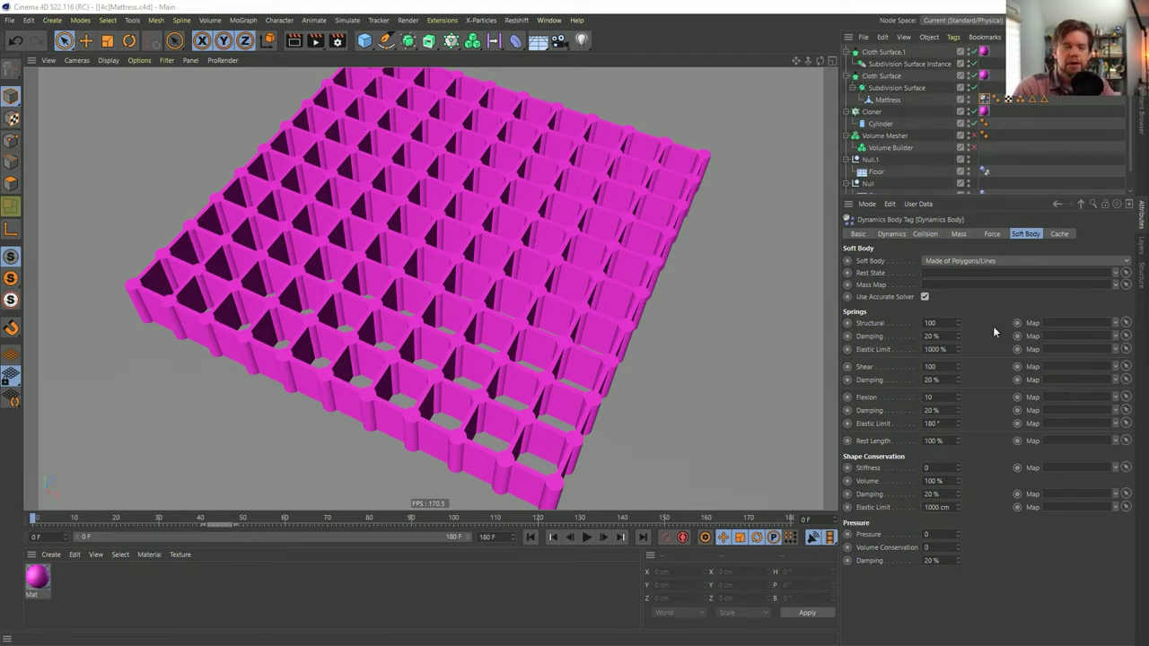
- Create a capsule in a new project and convert it to an editable mesh ready for polygon editing
{"action": "key", "text": "ctrl+n"}
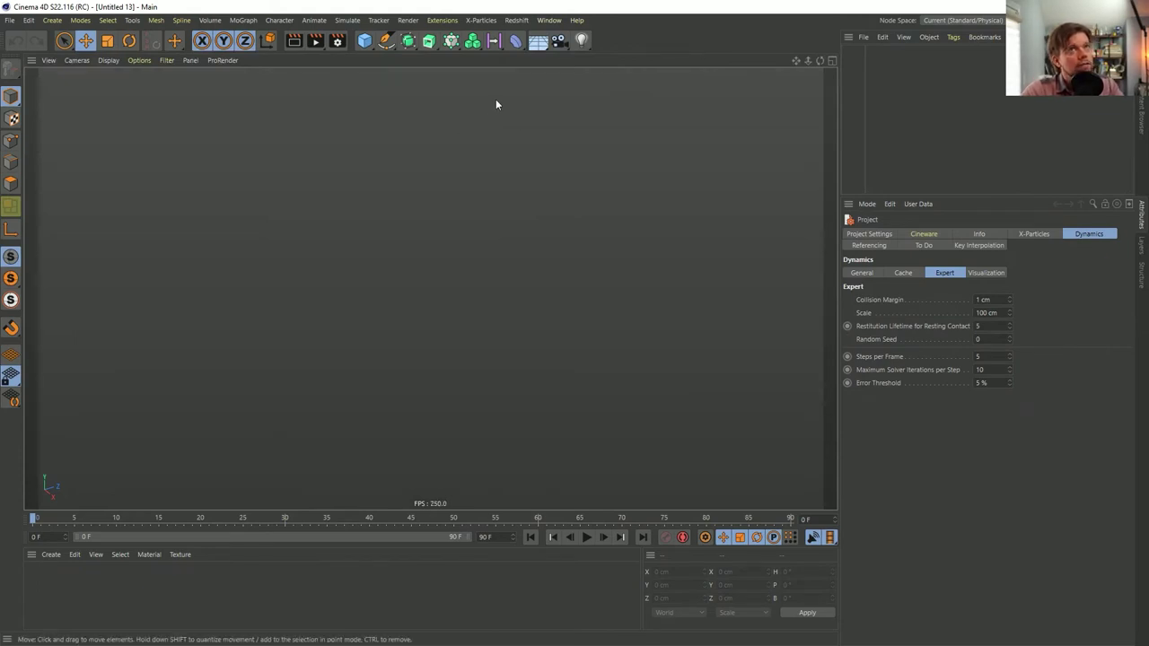
{"action": "left_click_drag", "start_coordinate": [364, 41], "coordinate": [464, 99]}
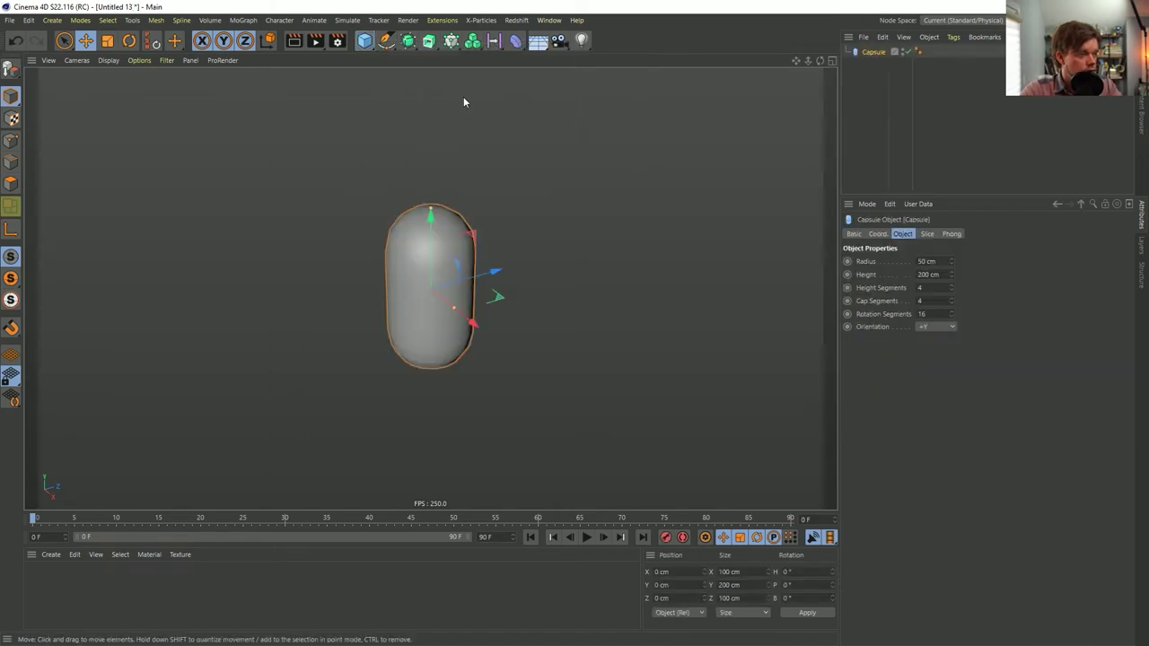
{"action": "left_click_drag", "start_coordinate": [428, 259], "coordinate": [481, 243], "text": "alt"}
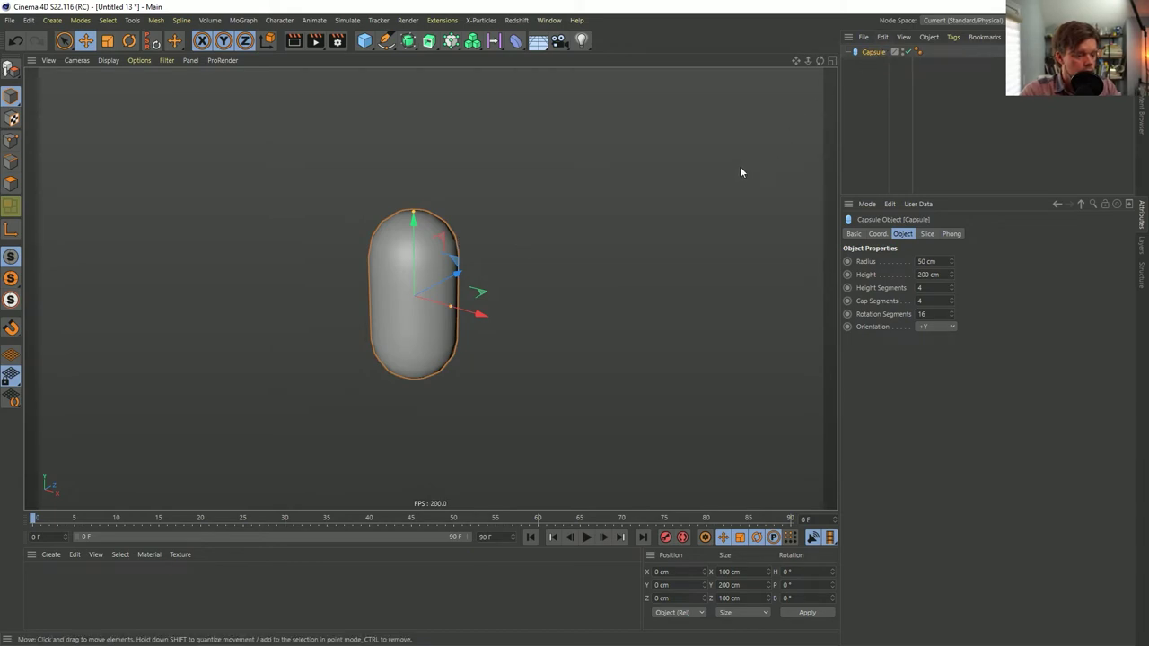
{"action": "key", "text": "c"}
{"action": "left_click", "coordinate": [10, 205]}
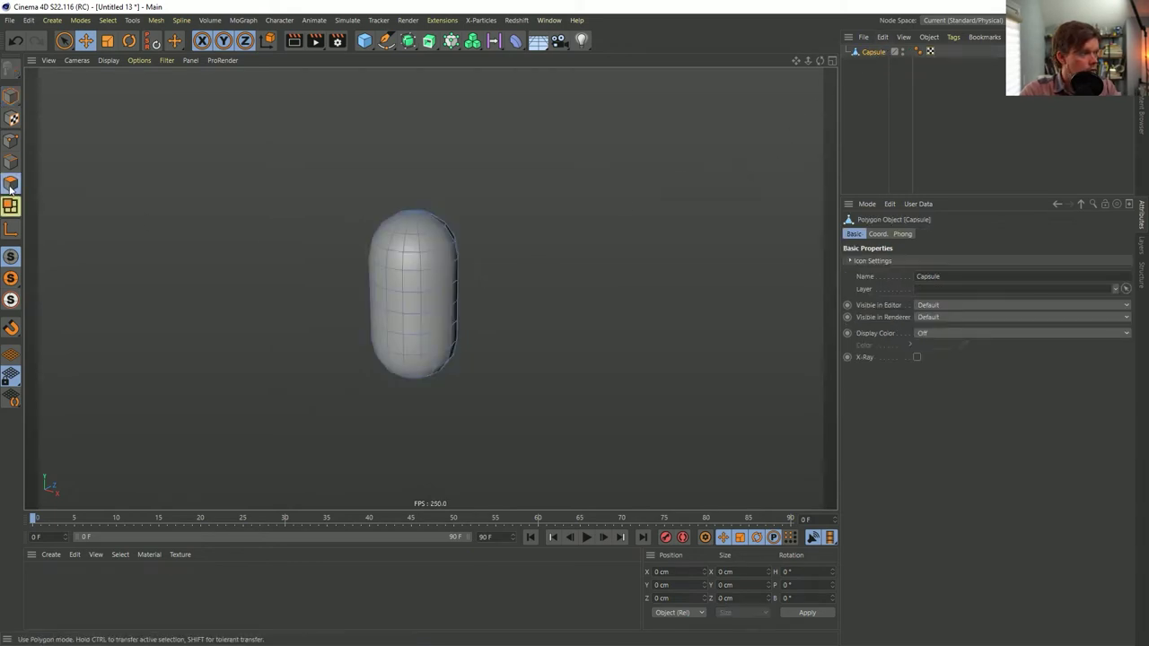
- Select all polygons in the lower half of the capsule with Loop and Fill Selection and delete them
{"action": "left_click_drag", "start_coordinate": [491, 301], "coordinate": [301, 284], "text": "alt"}
{"action": "key", "text": "space"}
{"action": "left_click_drag", "start_coordinate": [457, 203], "coordinate": [452, 262], "text": "alt"}
{"action": "left_click", "coordinate": [451, 263]}
{"action": "mouse_move", "coordinate": [470, 329]}
{"action": "left_mouse_down", "text": "alt"}
{"action": "mouse_move", "coordinate": [469, 275]}
{"action": "mouse_move", "coordinate": [460, 313]}
{"action": "left_mouse_up", "text": "alt"}
{"action": "left_click", "coordinate": [438, 268], "text": "shift"}
{"action": "left_click", "coordinate": [432, 271], "text": "ctrl"}
{"action": "left_click_drag", "start_coordinate": [482, 361], "coordinate": [468, 326], "text": "alt"}
{"action": "key", "text": "u"}
{"action": "key", "text": "l"}
{"action": "key", "text": "u"}
{"action": "key", "text": "f"}
{"action": "left_click", "coordinate": [456, 372]}
{"action": "key", "text": "Delete"}
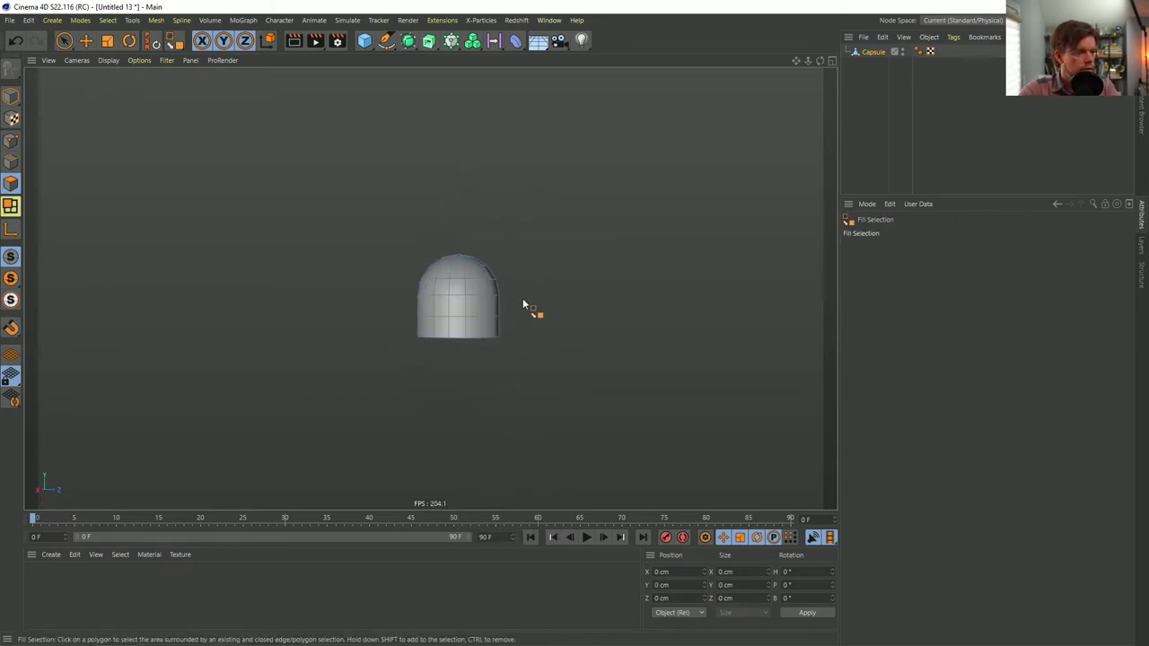
- Delete the two top polygon loops of the dome and a group of front polygons that widens the lower edge into an opening
{"action": "left_click_drag", "start_coordinate": [477, 299], "coordinate": [477, 190], "text": "alt"}
{"action": "key", "text": "u"}
{"action": "key", "text": "l"}
{"action": "left_click", "coordinate": [450, 245]}
{"action": "left_click", "coordinate": [460, 271], "text": "shift"}
{"action": "key", "text": "u"}
{"action": "key", "text": "f"}
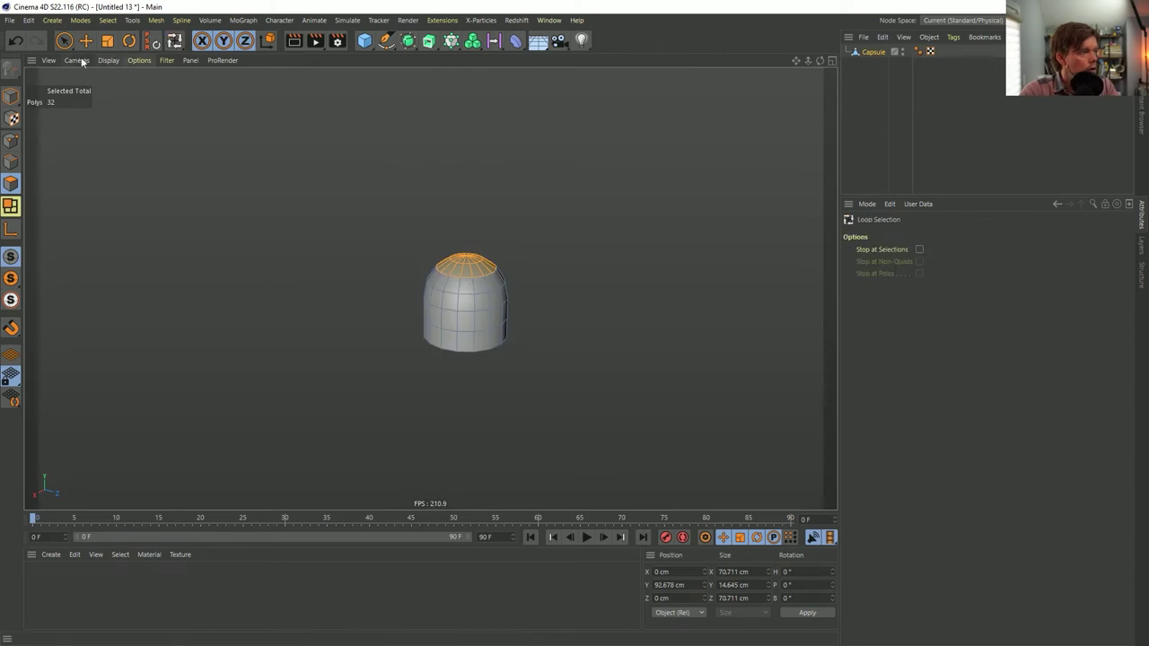
{"action": "left_click", "coordinate": [64, 40]}
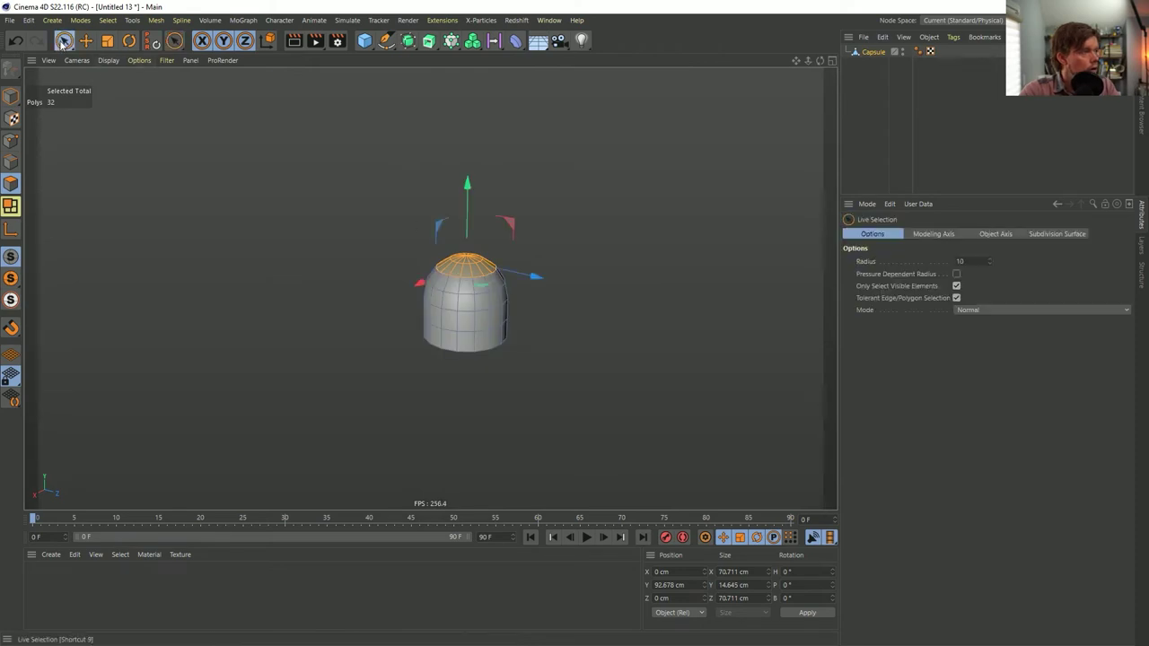
{"action": "left_click", "coordinate": [461, 292], "text": "shift"}
{"action": "mouse_move", "coordinate": [456, 341]}
{"action": "left_mouse_down", "text": "shift"}
{"action": "mouse_move", "coordinate": [441, 347]}
{"action": "mouse_move", "coordinate": [478, 352]}
{"action": "left_mouse_up", "text": "shift"}
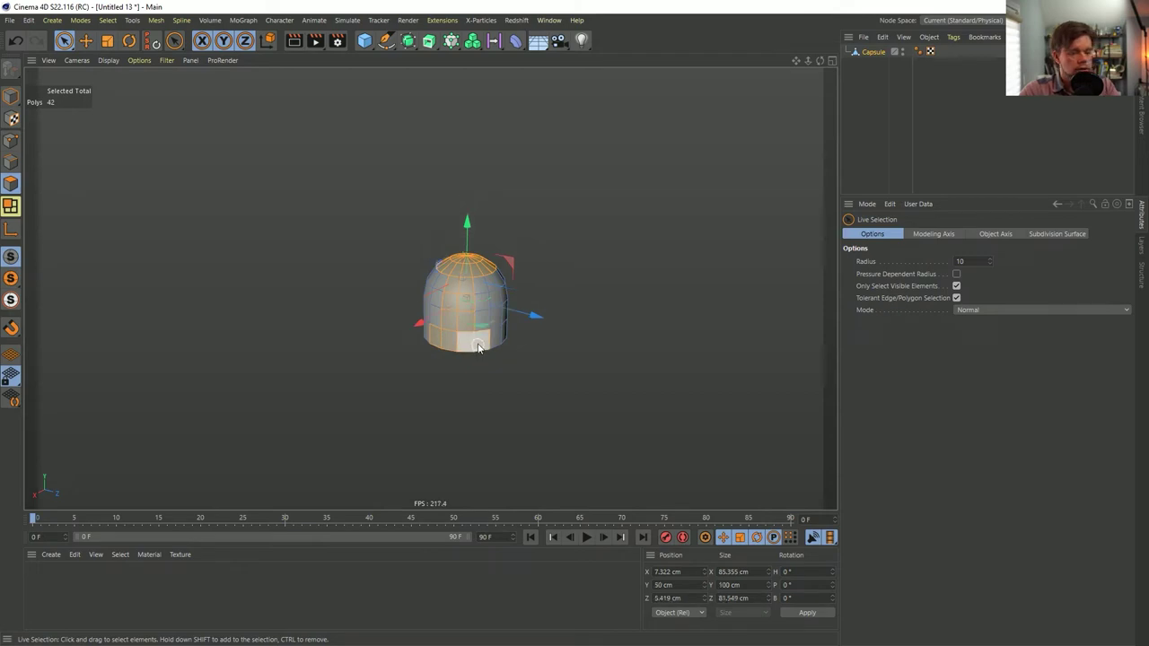
{"action": "key", "text": "Delete"}
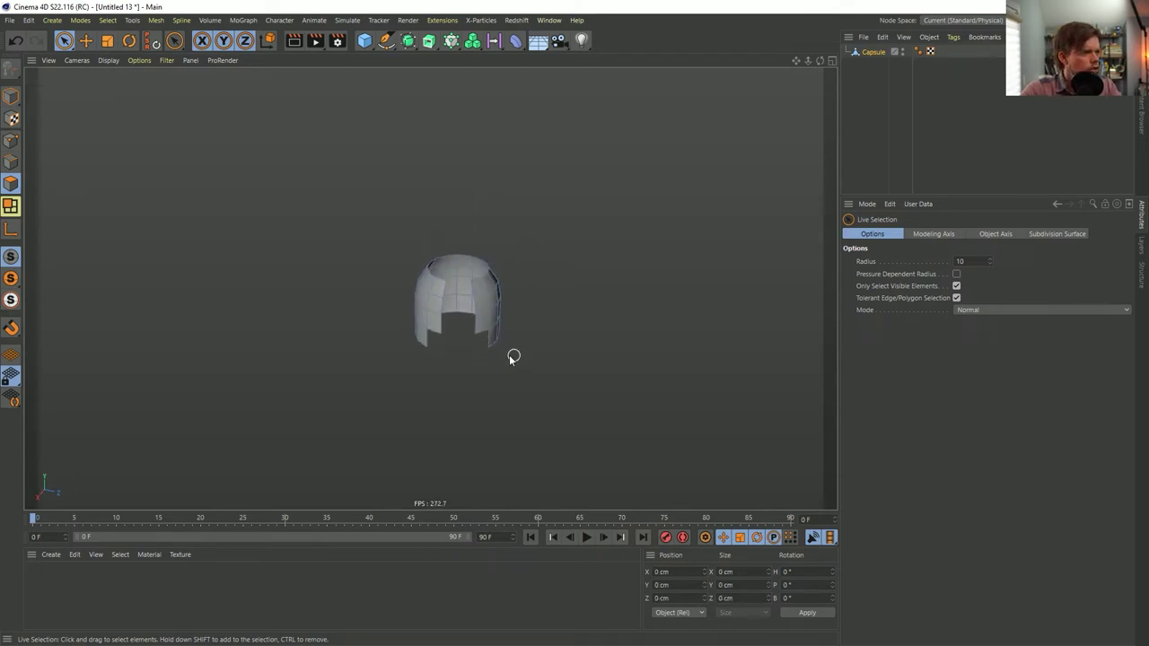
- Try to bevel the corner points of the front opening
{"action": "left_click", "coordinate": [11, 140]}
{"action": "left_click", "coordinate": [441, 337]}
{"action": "key", "text": "m"}
{"action": "key", "text": "s"}
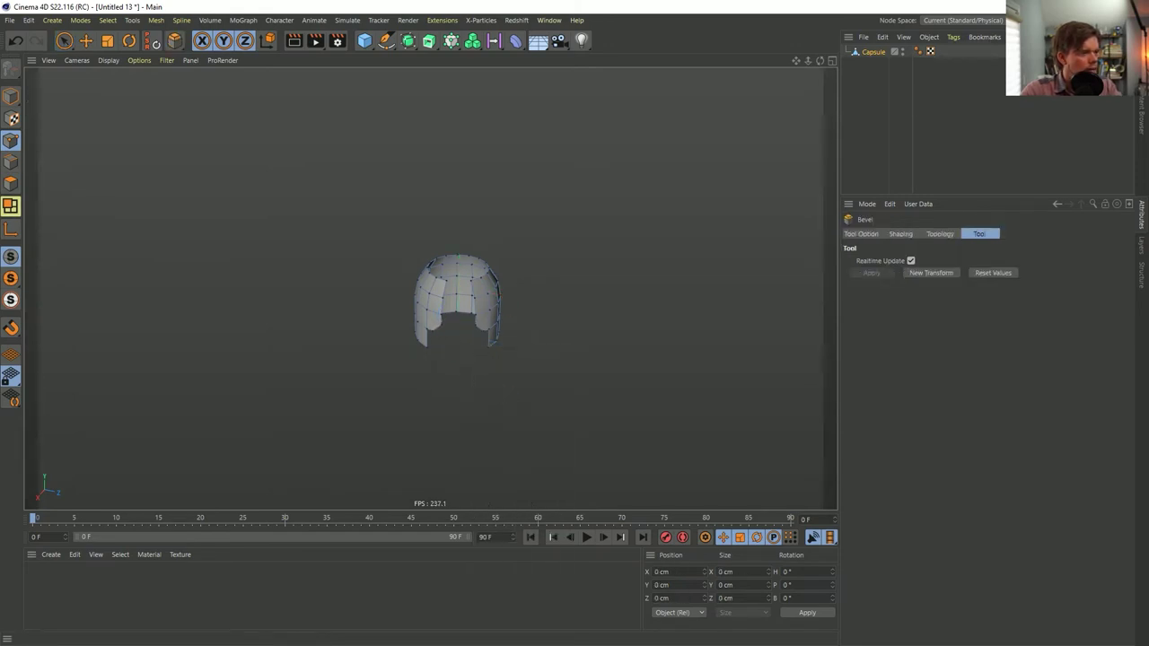
{"action": "key", "text": "ctrl+z"}
- Cut the two upper corner polygons of the front opening diagonally with Line Cut and delete their lower triangles
{"action": "right_click_drag", "start_coordinate": [467, 347], "coordinate": [492, 319], "text": "alt"}
{"action": "left_click_drag", "start_coordinate": [483, 330], "coordinate": [462, 307], "text": "alt"}
{"action": "left_click", "coordinate": [11, 183]}
{"action": "key", "text": "space"}
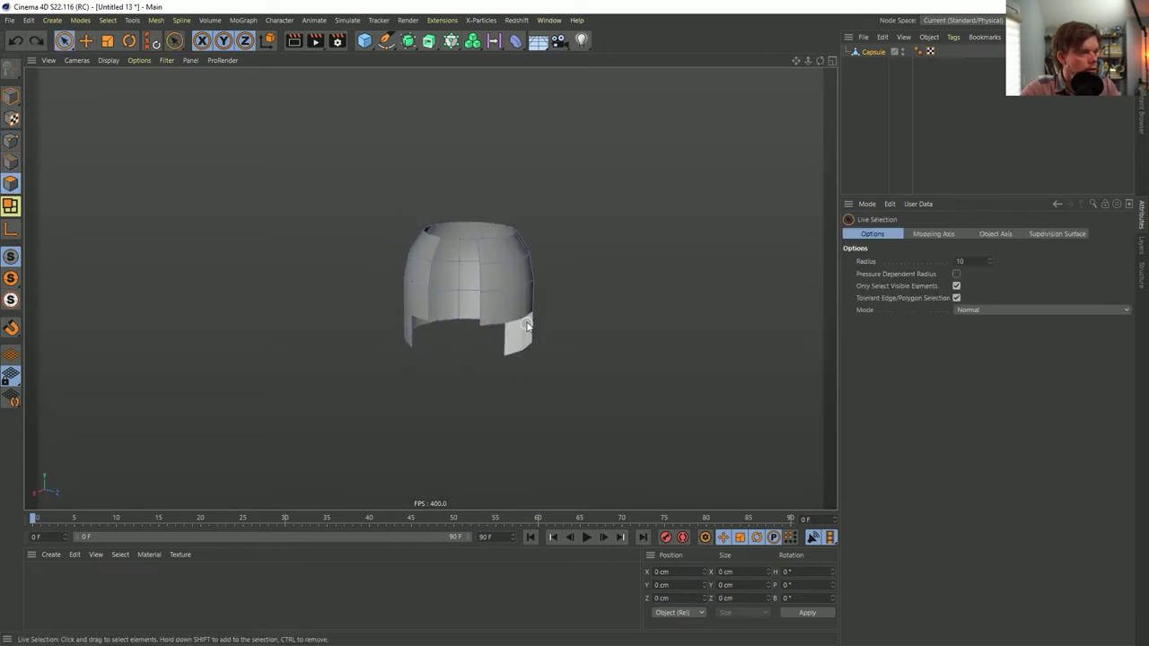
{"action": "left_click", "coordinate": [497, 309]}
{"action": "left_click_drag", "start_coordinate": [402, 297], "coordinate": [430, 303], "text": "alt"}
{"action": "left_click", "coordinate": [432, 304], "text": "shift"}
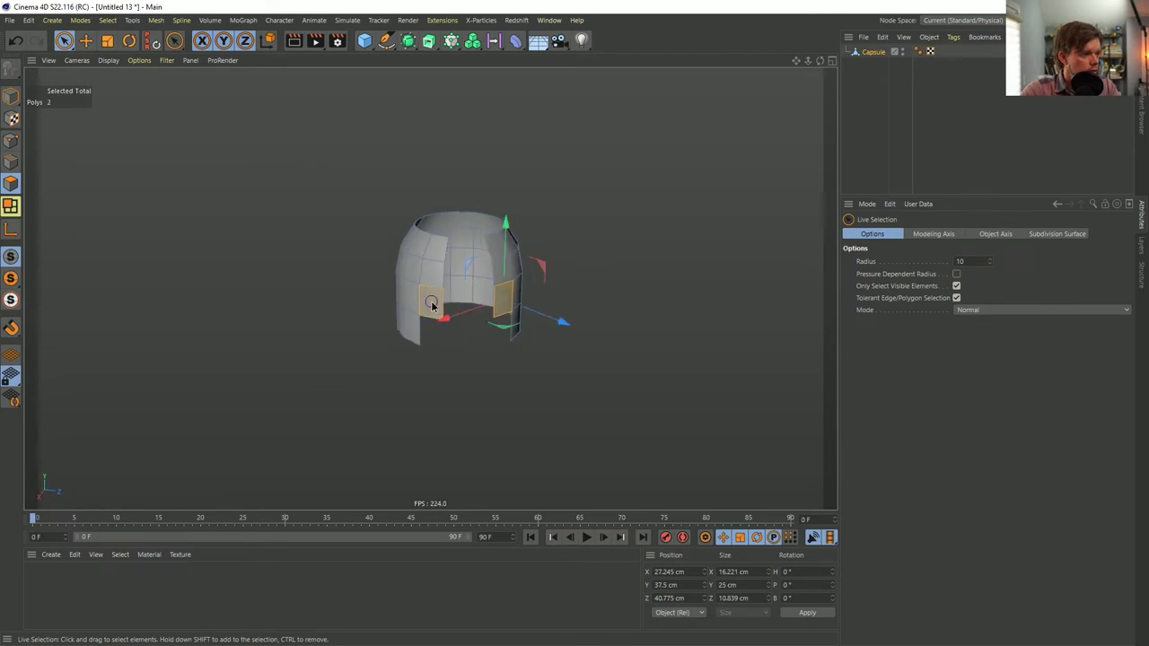
{"action": "key", "text": "k"}
{"action": "key", "text": "k"}
{"action": "key", "text": "Escape"}
{"action": "left_click", "coordinate": [442, 291]}
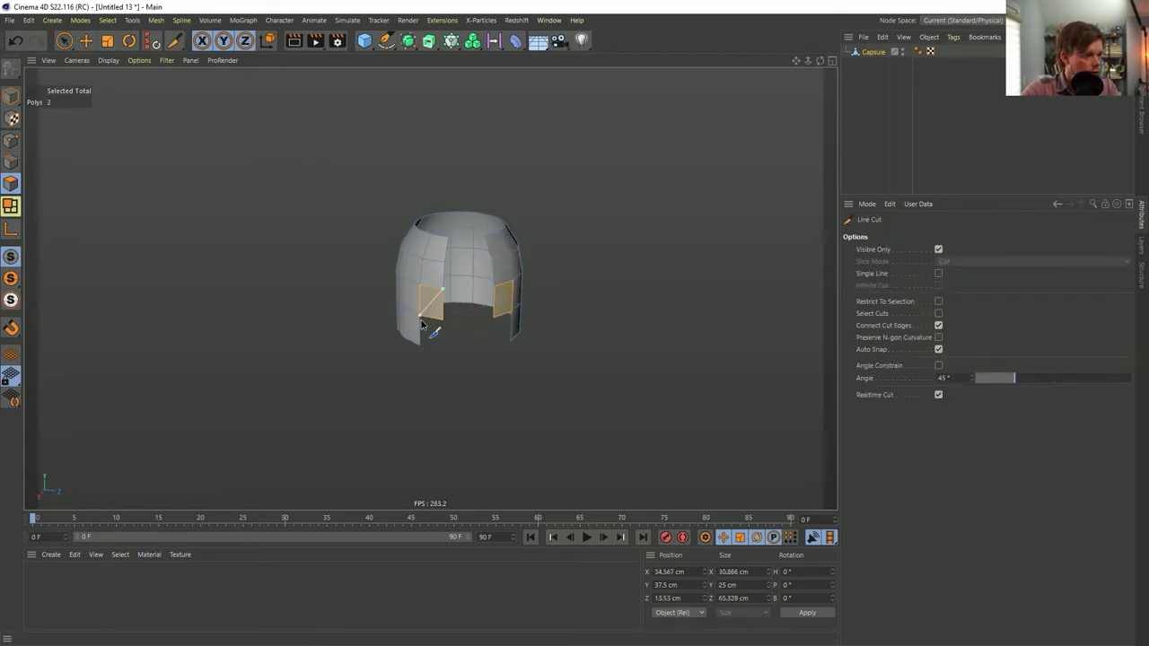
{"action": "key", "text": "space"}
{"action": "left_click", "coordinate": [494, 324]}
{"action": "key", "text": "Delete"}
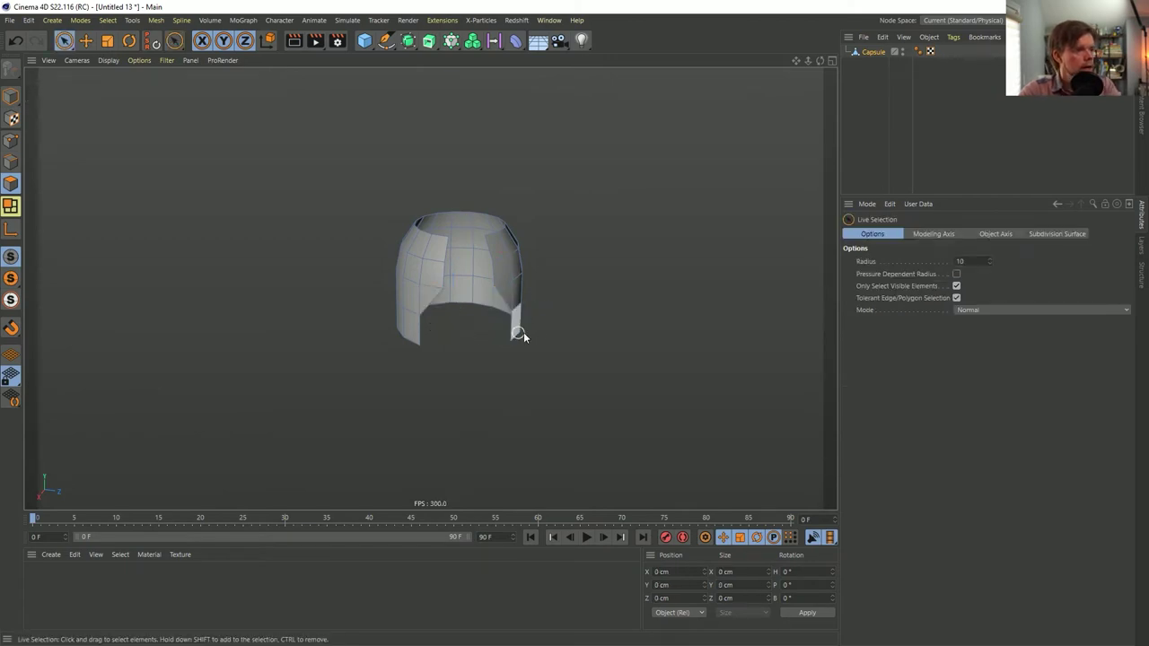
- Select the top opening's edge loop, scale it in to about 62 cm wide and move it to about 88 cm in Y
{"action": "mouse_move", "coordinate": [562, 297]}
{"action": "left_mouse_down", "text": "alt"}
{"action": "mouse_move", "coordinate": [457, 300]}
{"action": "mouse_move", "coordinate": [557, 316]}
{"action": "left_mouse_up", "text": "alt"}
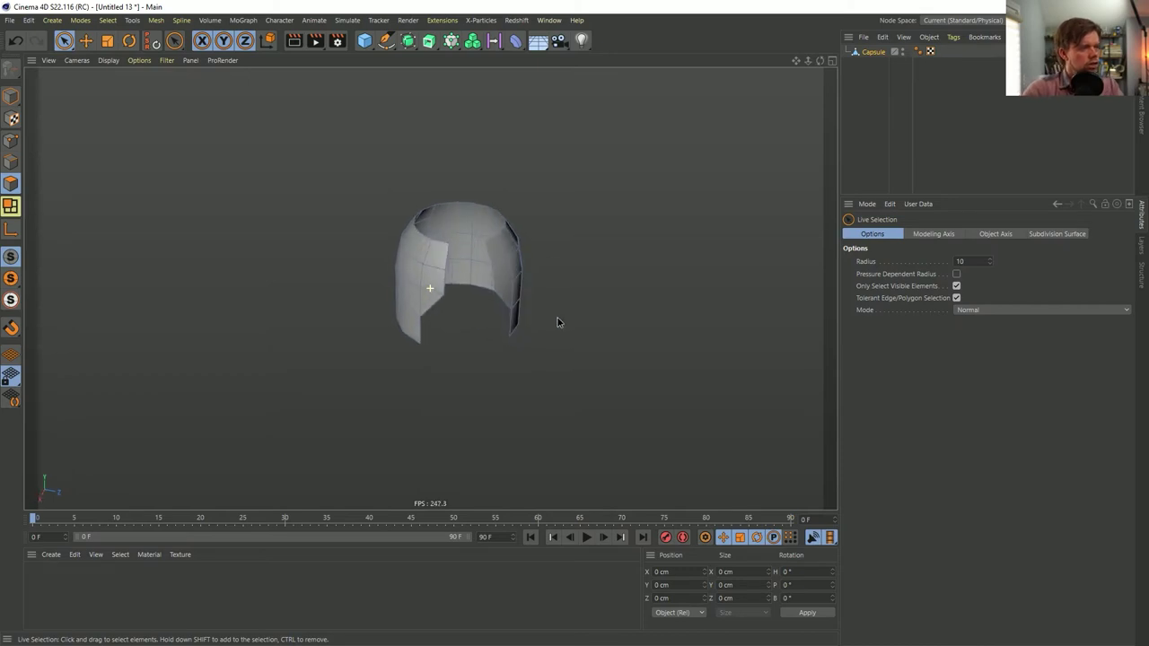
{"action": "mouse_move", "coordinate": [477, 364]}
{"action": "left_mouse_down", "text": "alt"}
{"action": "mouse_move", "coordinate": [472, 326]}
{"action": "mouse_move", "coordinate": [475, 361]}
{"action": "left_mouse_up", "text": "alt"}
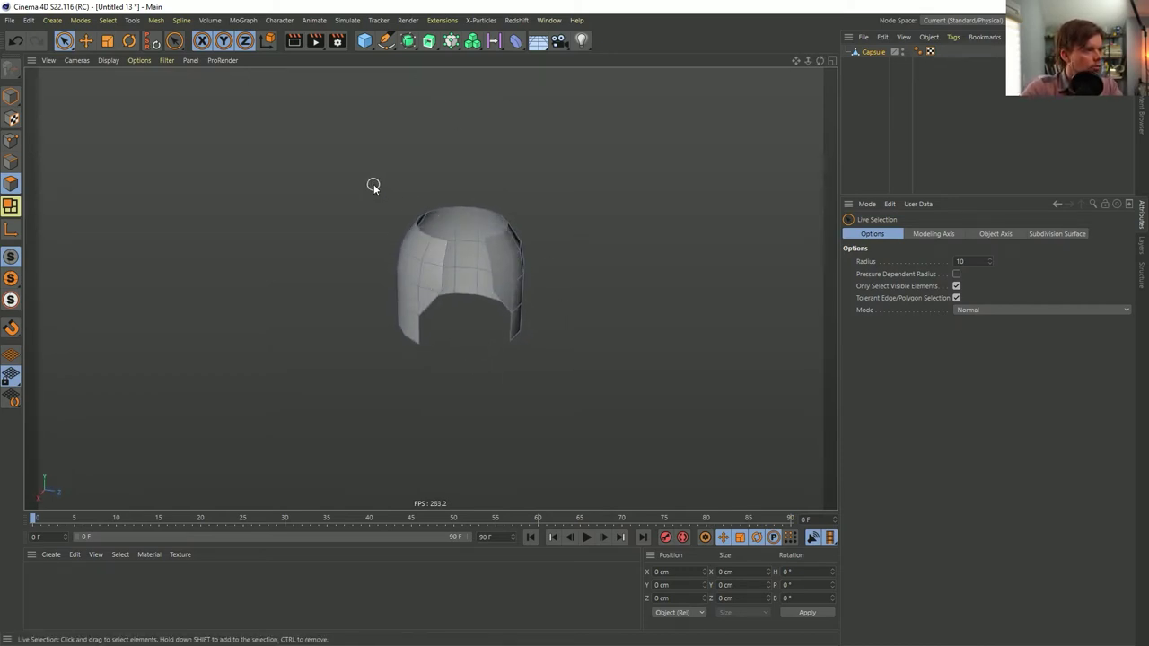
{"action": "left_click", "coordinate": [10, 162]}
{"action": "mouse_move", "coordinate": [507, 232]}
{"action": "left_mouse_down", "text": "alt"}
{"action": "mouse_move", "coordinate": [513, 179]}
{"action": "mouse_move", "coordinate": [505, 218]}
{"action": "mouse_move", "coordinate": [409, 227]}
{"action": "mouse_move", "coordinate": [550, 251]}
{"action": "mouse_move", "coordinate": [387, 245]}
{"action": "mouse_move", "coordinate": [763, 260]}
{"action": "mouse_move", "coordinate": [386, 222]}
{"action": "left_mouse_up", "text": "alt"}
{"action": "left_click", "coordinate": [506, 227]}
{"action": "mouse_move", "coordinate": [430, 288]}
{"action": "left_mouse_down", "text": "alt"}
{"action": "mouse_move", "coordinate": [350, 231]}
{"action": "mouse_move", "coordinate": [269, 251]}
{"action": "left_mouse_up", "text": "alt"}
{"action": "key", "text": "t"}
{"action": "left_click_drag", "start_coordinate": [667, 229], "coordinate": [429, 226]}
{"action": "key", "text": "e"}
{"action": "left_click_drag", "start_coordinate": [422, 183], "coordinate": [424, 177]}
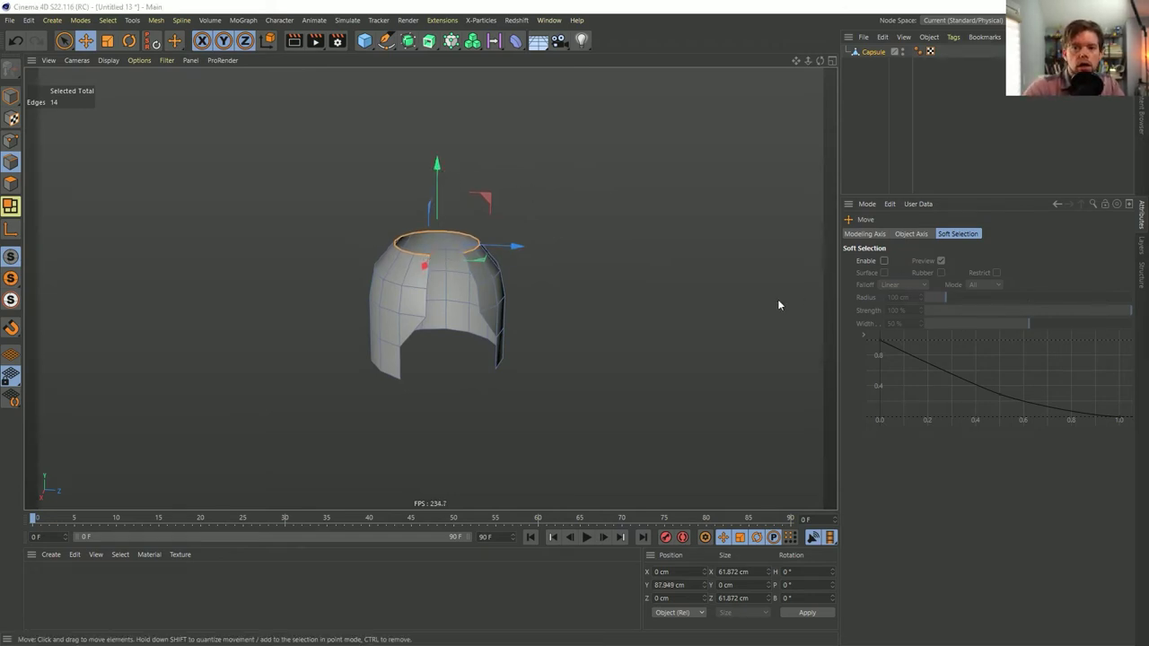
- Add a Symmetry object, place the capsule inside it and set the mirror plane to XZ
{"action": "left_click_drag", "start_coordinate": [527, 272], "coordinate": [485, 197], "text": "alt"}
{"action": "left_click", "coordinate": [407, 41]}
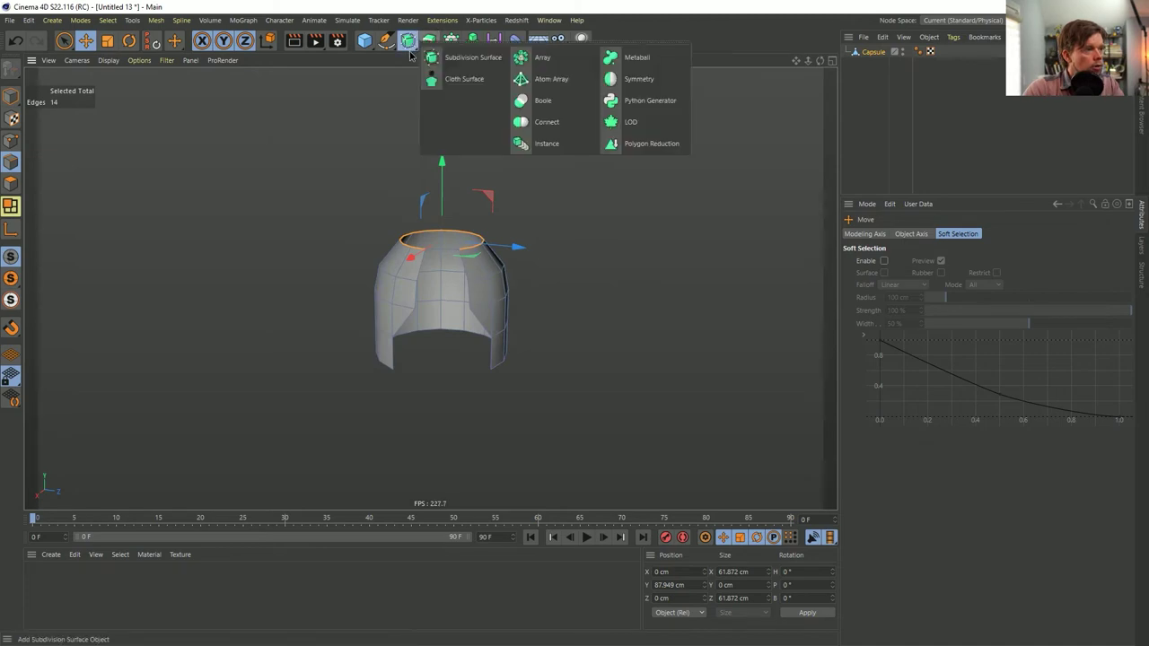
{"action": "left_click", "coordinate": [429, 40]}
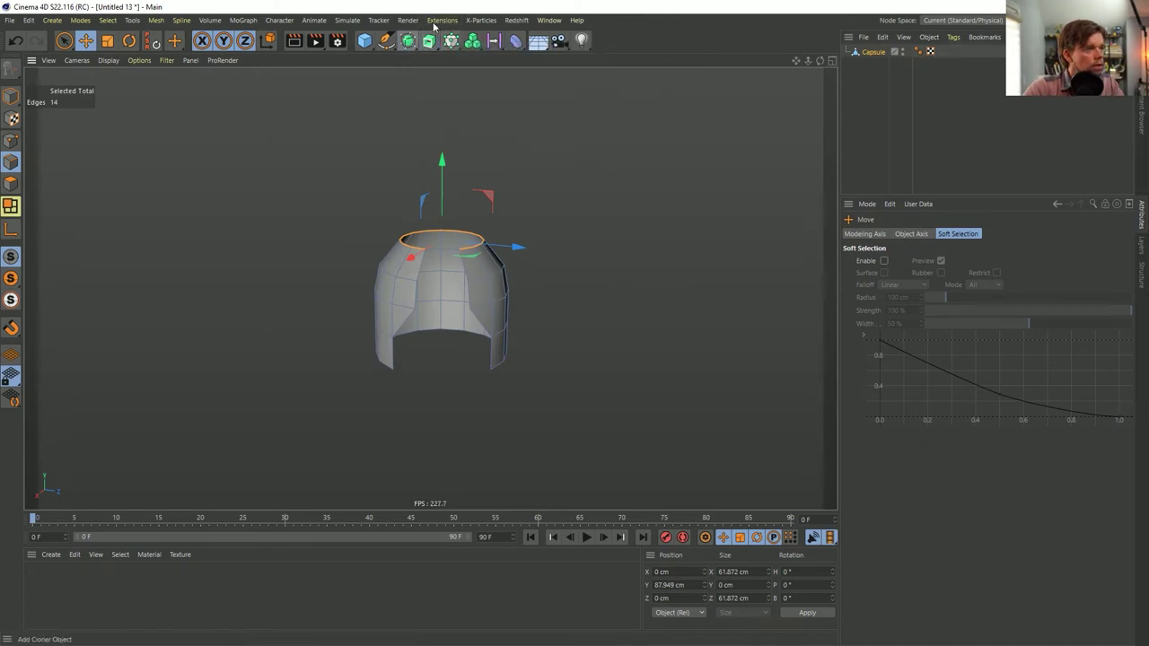
{"action": "left_click", "coordinate": [407, 40]}
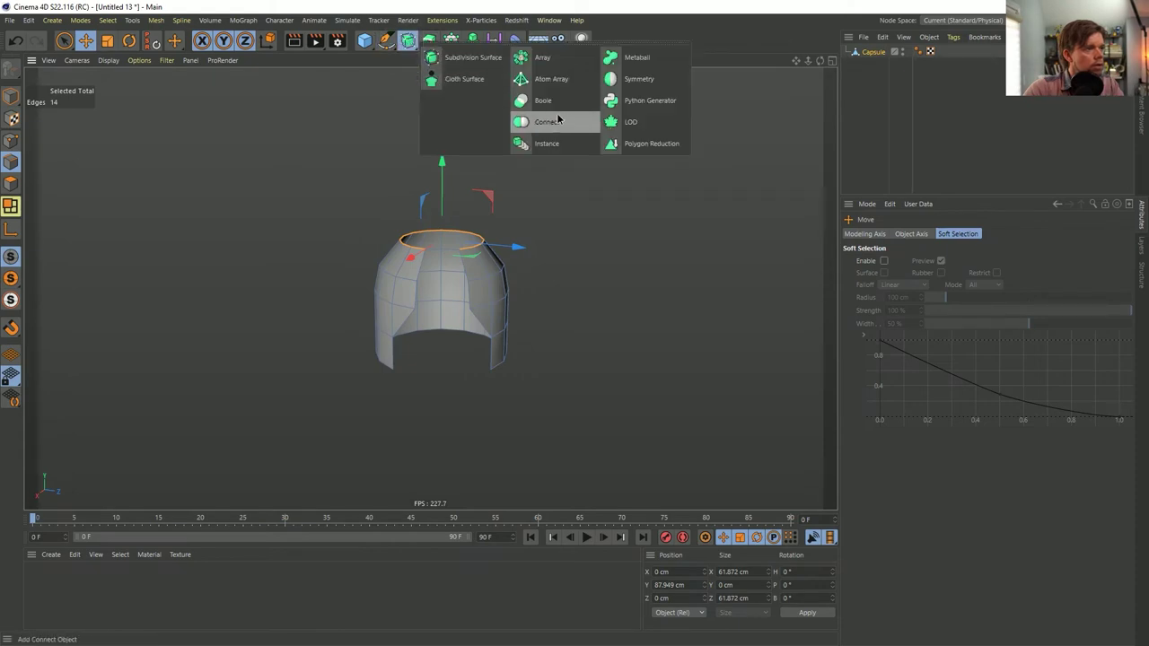
{"action": "left_click", "coordinate": [619, 78], "text": "alt"}
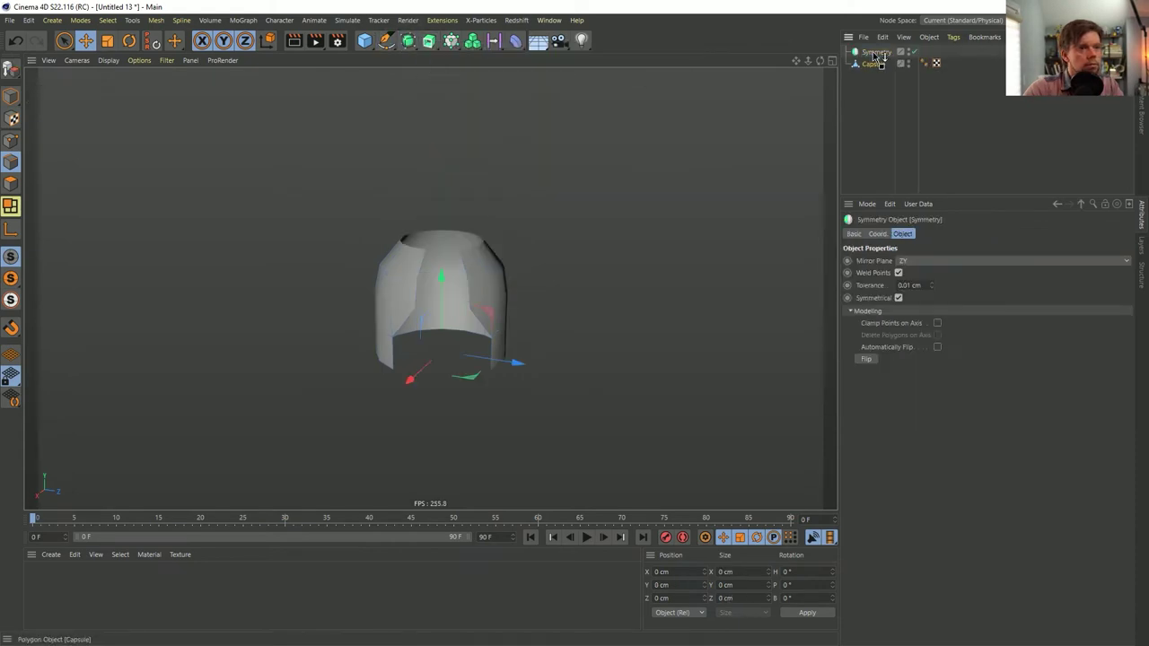
{"action": "left_click_drag", "start_coordinate": [875, 53], "coordinate": [876, 53]}
{"action": "left_click", "coordinate": [877, 53]}
{"action": "scroll", "coordinate": [910, 259], "scroll_direction": "down", "scroll_amount": 1}
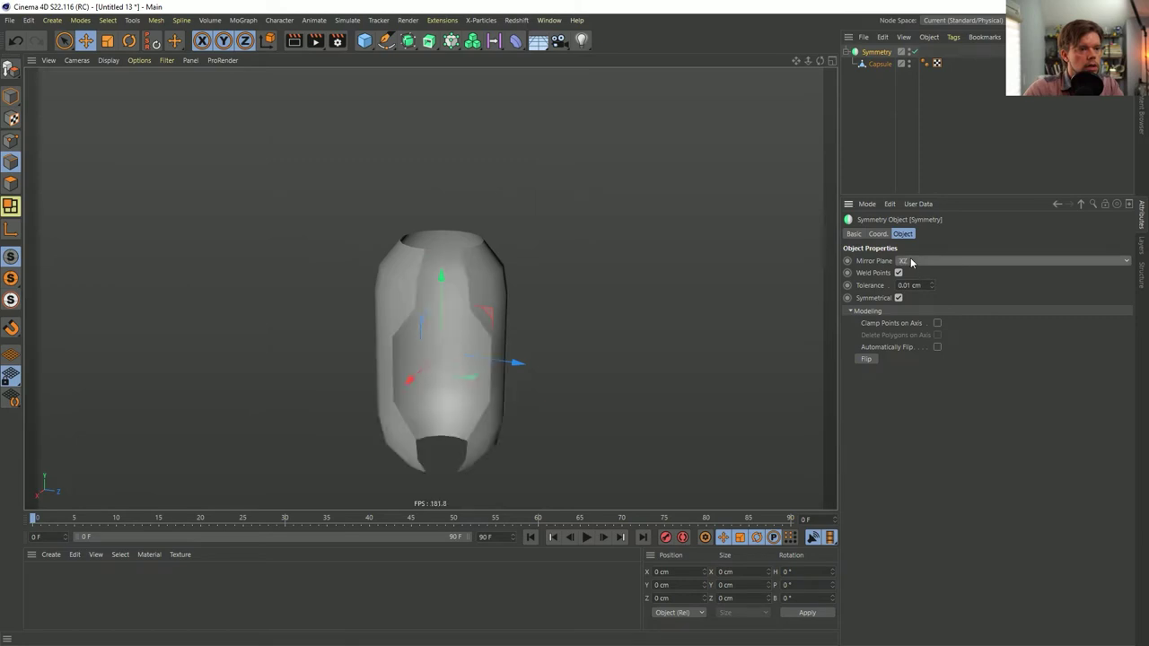
{"action": "left_click_drag", "start_coordinate": [477, 297], "coordinate": [517, 301], "text": "alt"}
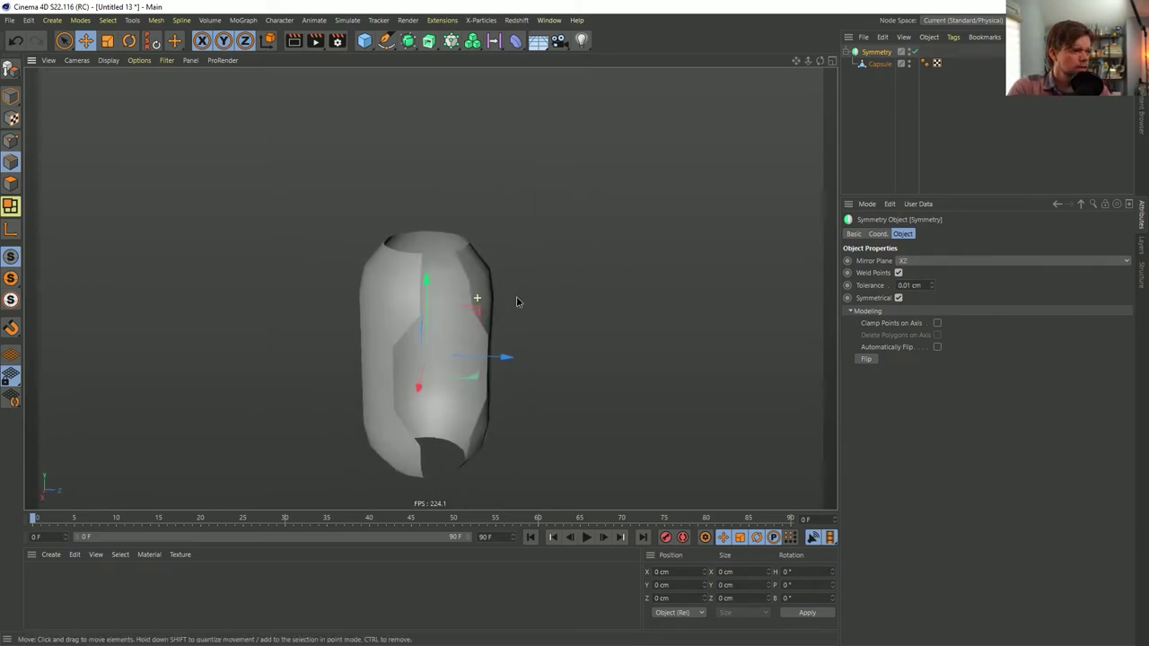
- Add a sphere scaled down to fit inside the mirrored shell, and duplicate it so one copy sits above the shell
{"action": "left_click", "coordinate": [365, 41]}
{"action": "left_click", "coordinate": [597, 79]}
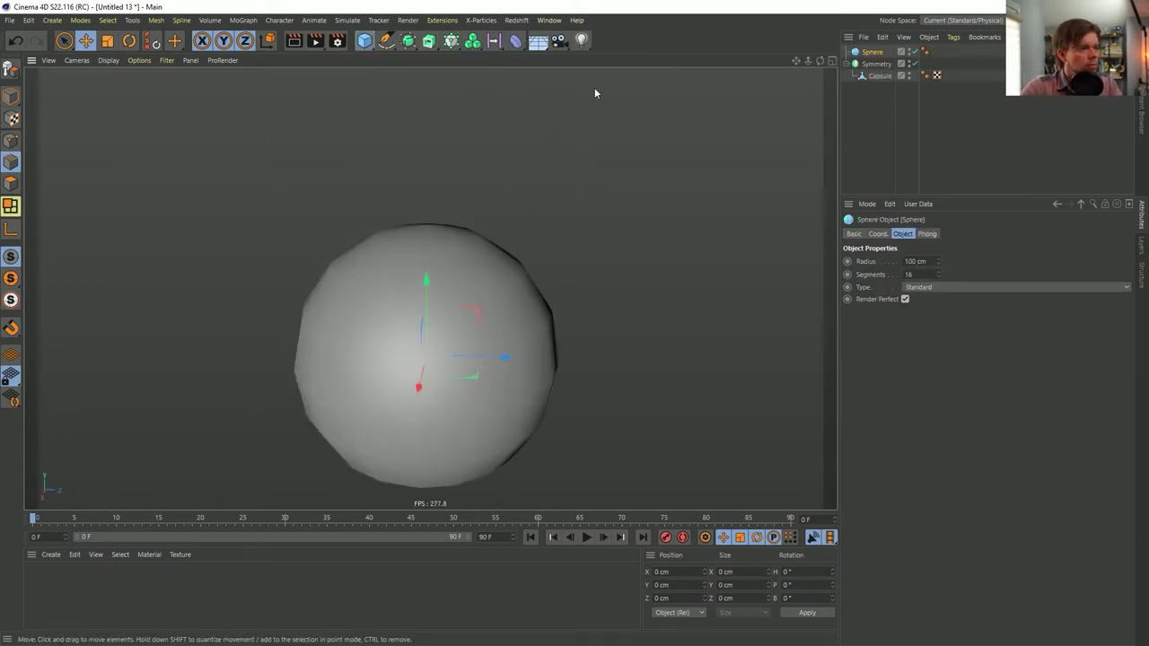
{"action": "key", "text": "t"}
{"action": "left_click_drag", "start_coordinate": [602, 242], "coordinate": [452, 339]}
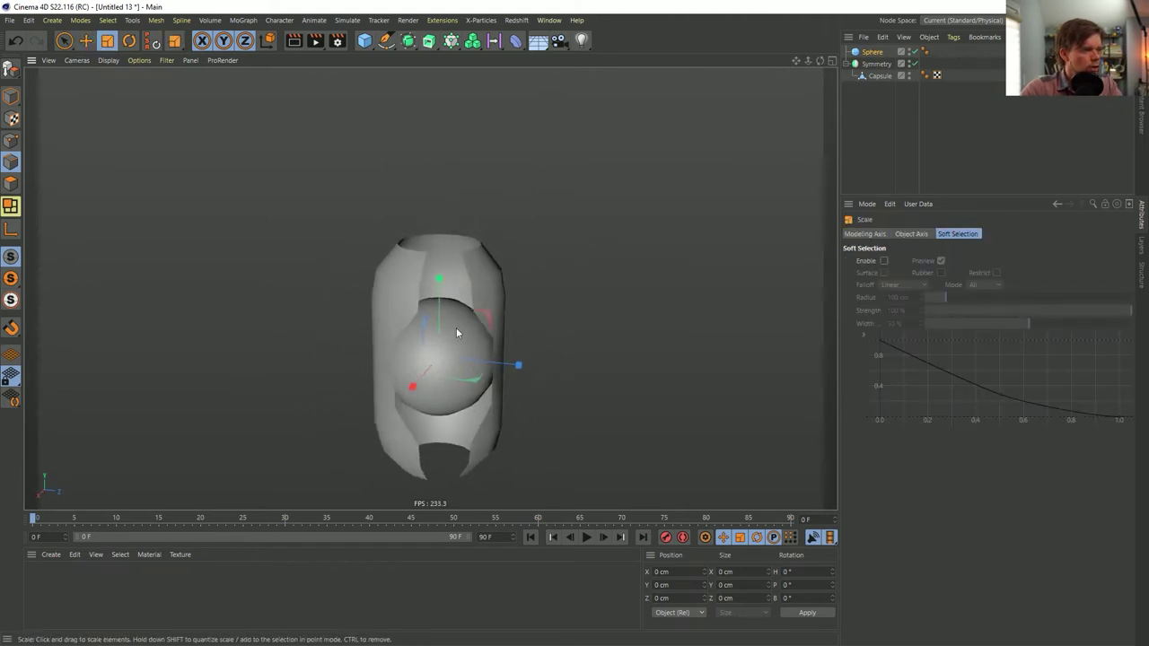
{"action": "left_click_drag", "start_coordinate": [452, 294], "coordinate": [457, 135], "text": "alt"}
{"action": "key", "text": "ctrl+c"}
{"action": "key", "text": "ctrl+v"}
{"action": "key", "text": "e"}
- Add a cylinder, scale it down to a narrow neck and position it to connect the two spheres
{"action": "left_click_drag", "start_coordinate": [365, 40], "coordinate": [590, 67]}
{"action": "key", "text": "t"}
{"action": "left_click_drag", "start_coordinate": [616, 252], "coordinate": [490, 228]}
{"action": "key", "text": "e"}
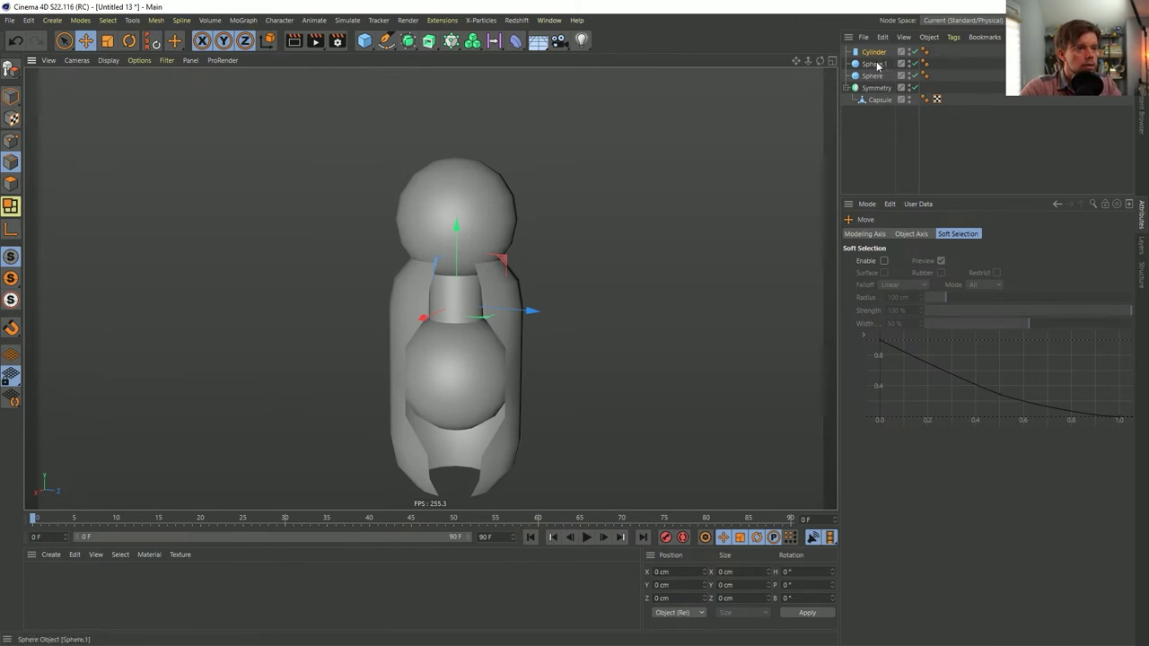
- Group the two spheres and the cylinder under one null
{"action": "left_click", "coordinate": [879, 66]}
{"action": "left_click", "coordinate": [873, 53]}
{"action": "key", "text": "alt+g"}
{"action": "left_click", "coordinate": [869, 66]}
{"action": "left_click", "coordinate": [867, 77], "text": "ctrl"}
{"action": "left_click_drag", "start_coordinate": [867, 52], "coordinate": [868, 53]}
{"action": "left_click", "coordinate": [868, 53]}
- Raise the sphere and cylinder group so the lower sphere sits in the shell's upper opening like a ball joint
{"action": "key", "text": "e"}
{"action": "left_click_drag", "start_coordinate": [457, 219], "coordinate": [486, 154]}
{"action": "left_click_drag", "start_coordinate": [490, 242], "coordinate": [542, 269], "text": "alt"}
{"action": "left_click_drag", "start_coordinate": [508, 378], "coordinate": [429, 298], "text": "alt"}
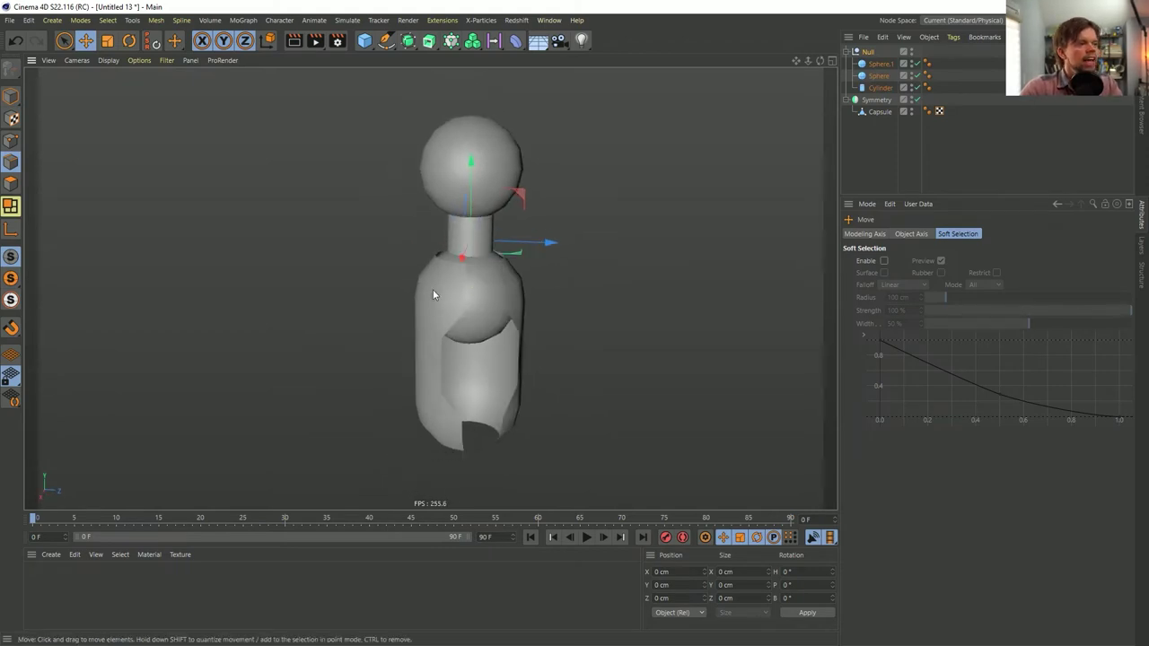
- Add a new null and place the ball joint group and the Symmetry object inside it
{"action": "left_click", "coordinate": [52, 19]}
{"action": "left_click", "coordinate": [62, 40]}
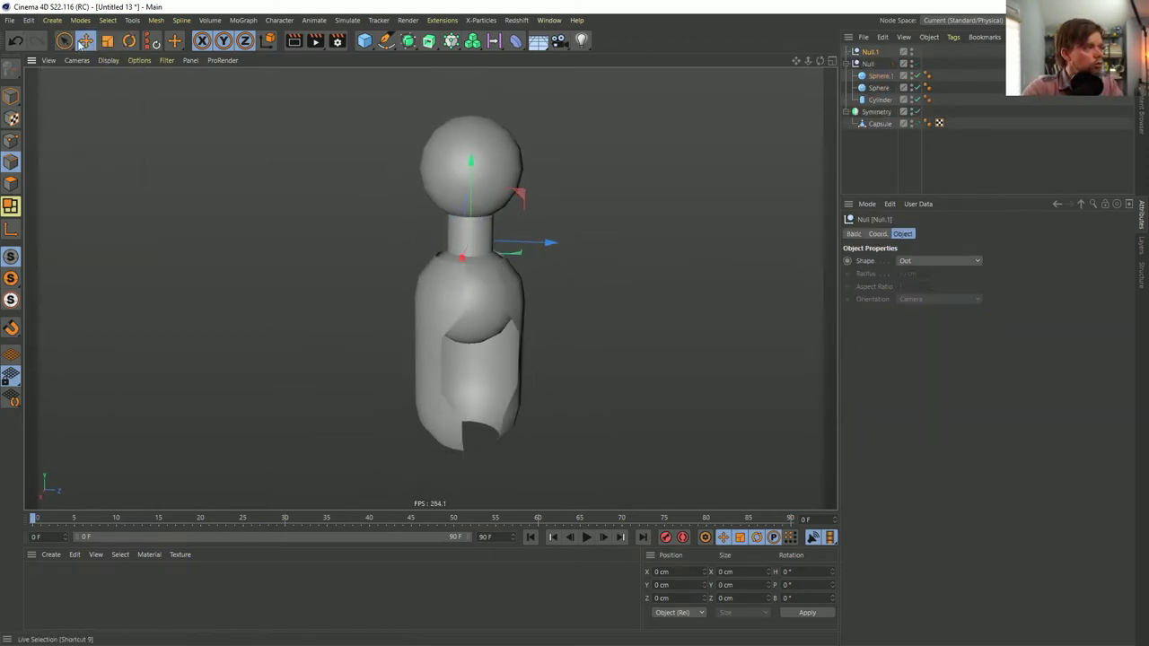
{"action": "key", "text": "ctrl+a"}
{"action": "left_click", "coordinate": [868, 53], "text": "ctrl"}
{"action": "left_click_drag", "start_coordinate": [865, 63], "coordinate": [872, 52]}
{"action": "left_click", "coordinate": [871, 51]}
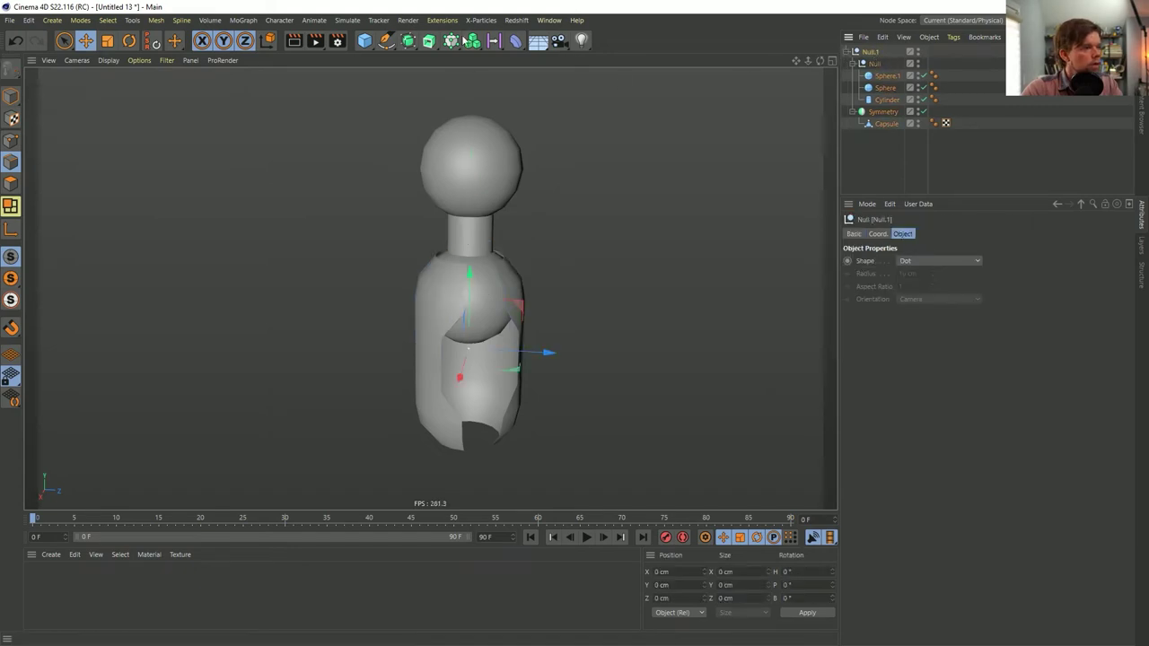
- Add a Cloner and place the null holding the complete chain link inside it
{"action": "left_click", "coordinate": [438, 38], "text": "alt"}
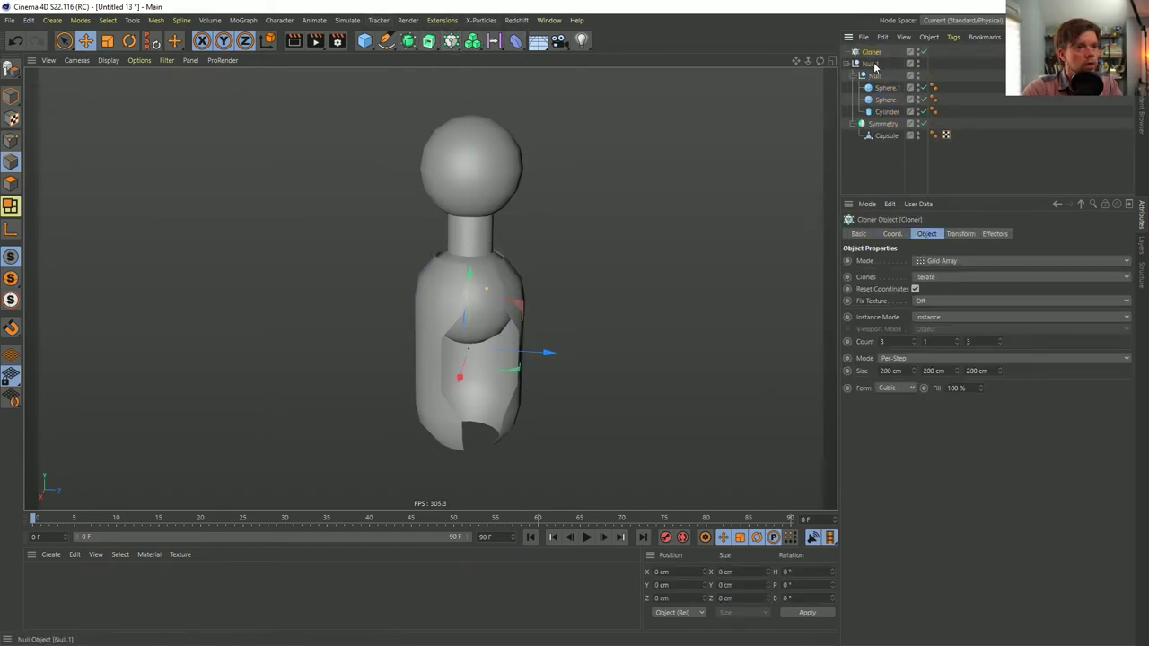
{"action": "left_click_drag", "start_coordinate": [885, 58], "coordinate": [879, 52]}
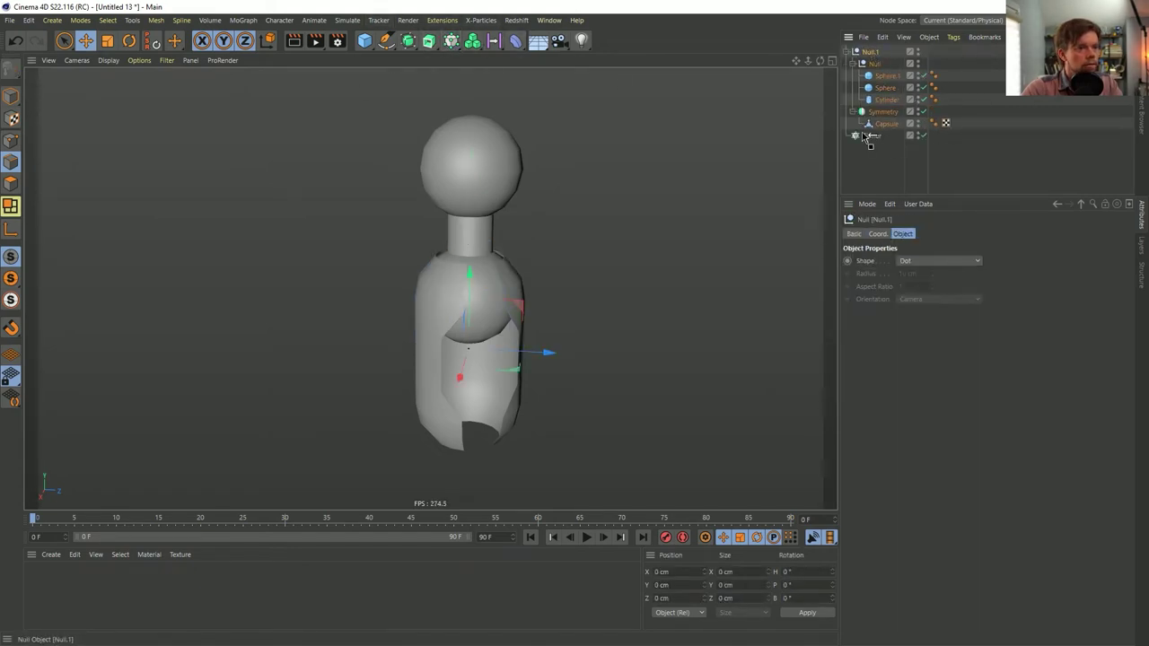
{"action": "left_click_drag", "start_coordinate": [869, 139], "coordinate": [869, 137]}
- Enable SSAO in the viewport display
{"action": "left_click", "coordinate": [109, 60]}
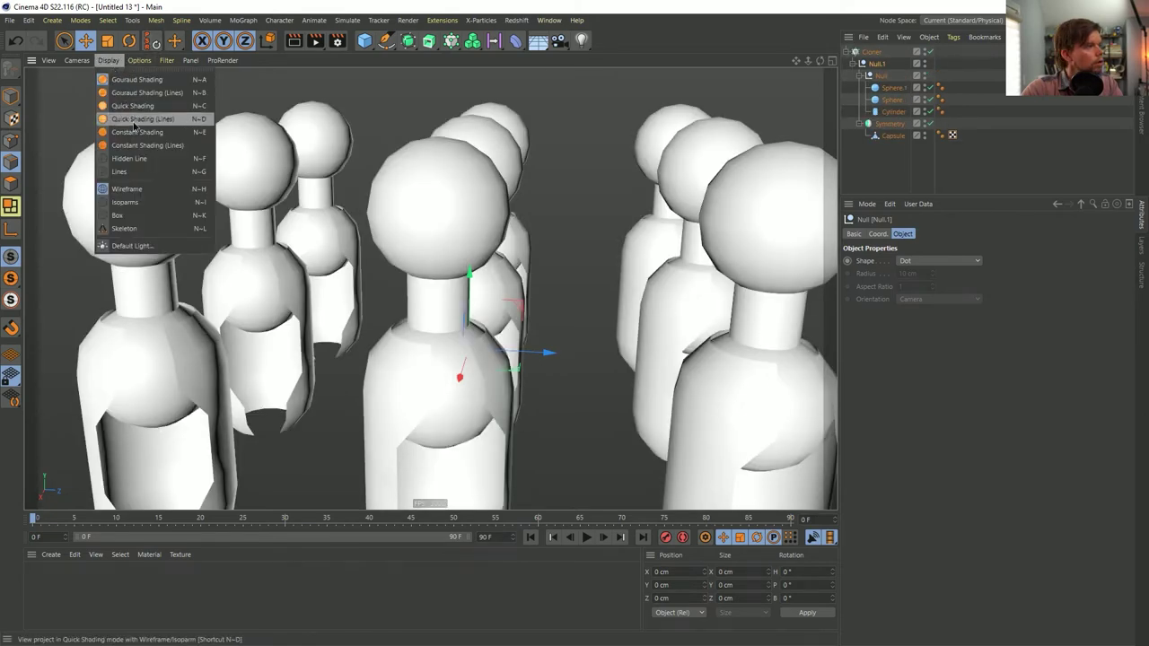
{"action": "mouse_move", "coordinate": [138, 63]}
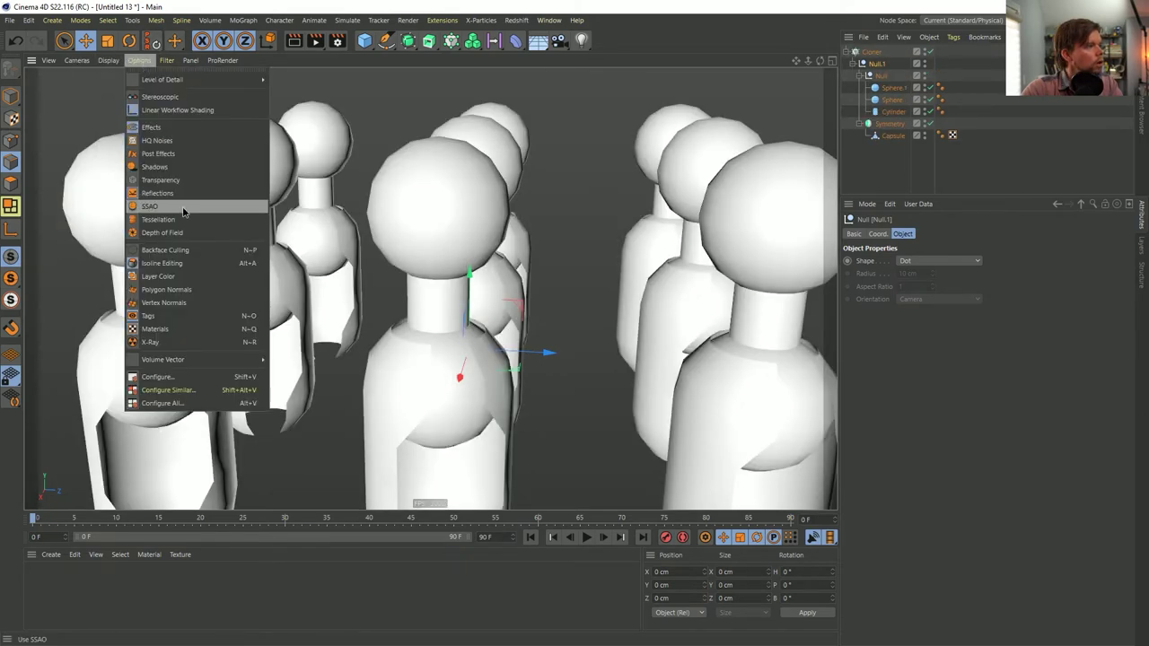
{"action": "left_click", "coordinate": [149, 205]}
- Set the Cloner's mode to Linear
{"action": "left_click", "coordinate": [872, 52]}
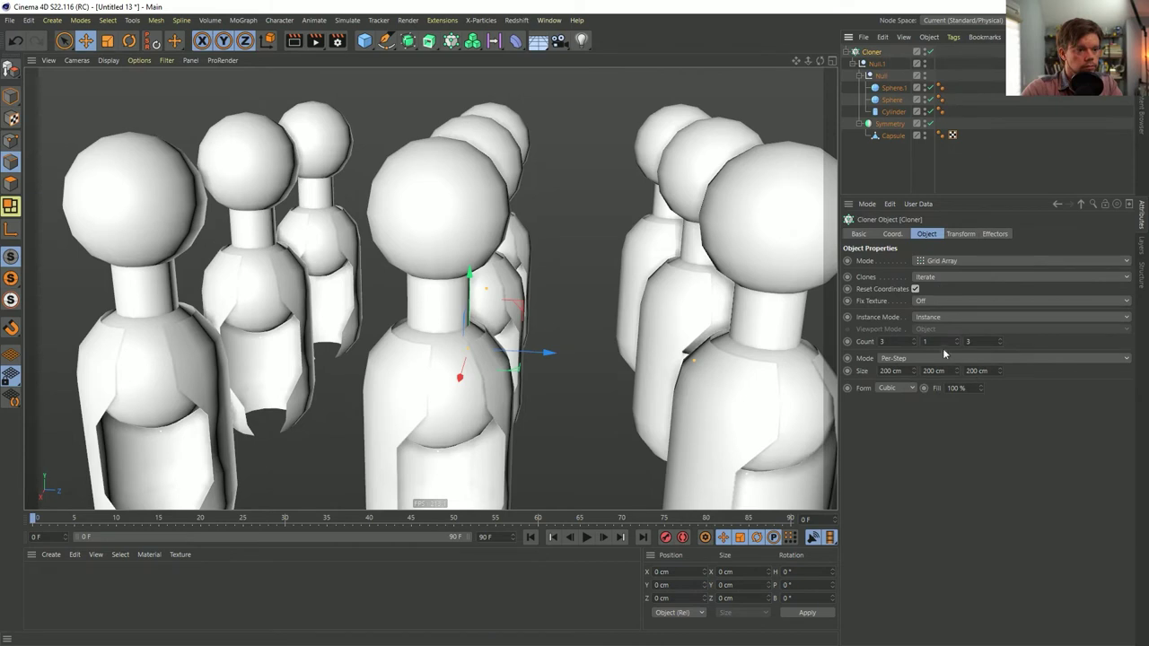
{"action": "left_click", "coordinate": [933, 260]}
{"action": "left_click", "coordinate": [933, 288]}
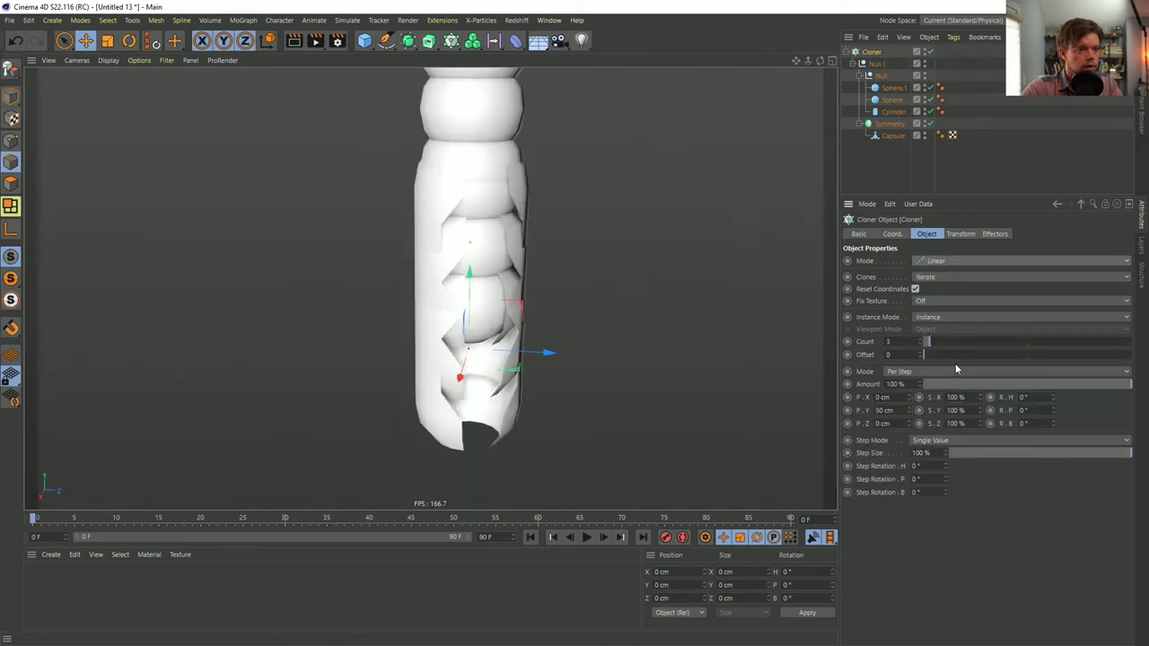
- Set the Cloner's vertical position offset to 208 cm per step so the links join ball to socket
{"action": "left_click_drag", "start_coordinate": [915, 406], "coordinate": [916, 368]}
{"action": "scroll", "coordinate": [307, 248], "scroll_direction": "down", "scroll_amount": 5}
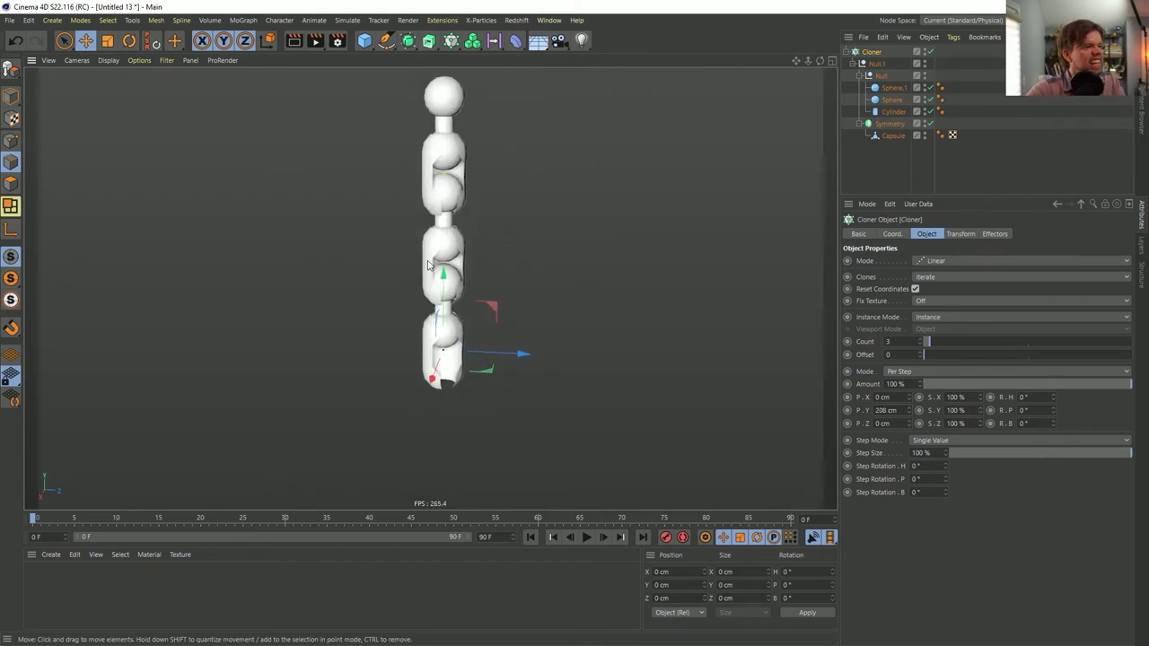
{"action": "mouse_move", "coordinate": [402, 217]}
{"action": "left_mouse_down", "text": "alt"}
{"action": "mouse_move", "coordinate": [761, 244]}
{"action": "mouse_move", "coordinate": [449, 272]}
{"action": "left_mouse_up", "text": "alt"}
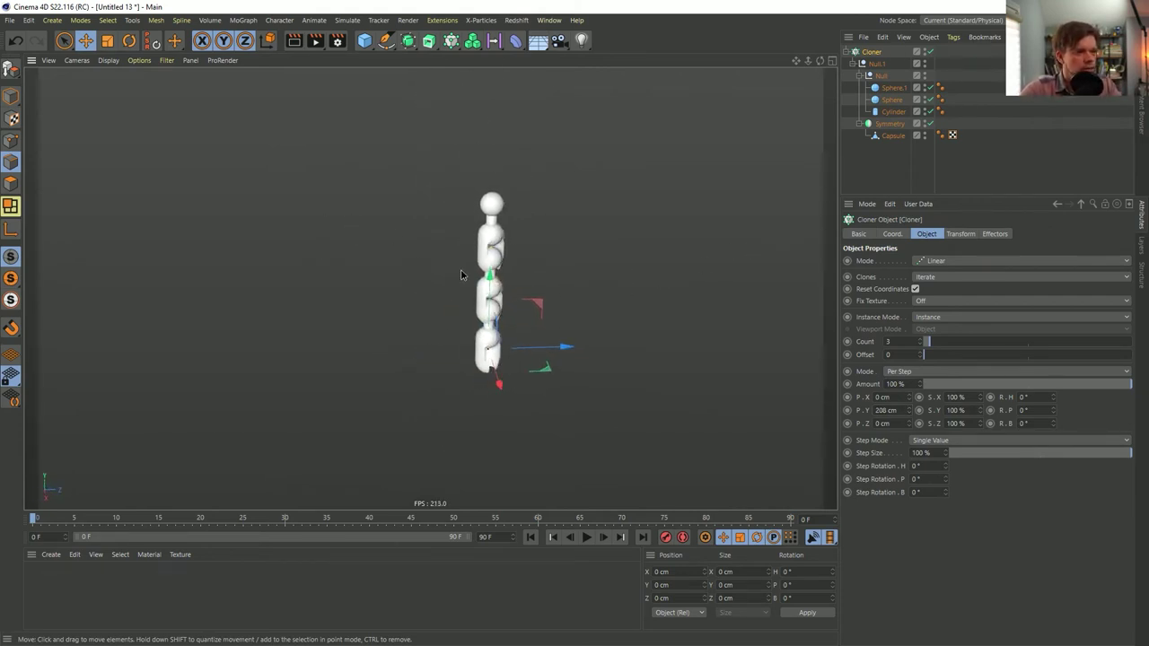
- Set the Cloner's count to 12 to extend the chain
{"action": "left_click_drag", "start_coordinate": [931, 344], "coordinate": [949, 345]}
{"action": "scroll", "coordinate": [439, 179], "scroll_direction": "down", "scroll_amount": 3}
{"action": "middle_click_drag", "start_coordinate": [503, 117], "coordinate": [428, 321], "text": "alt"}
{"action": "mouse_move", "coordinate": [429, 319]}
{"action": "left_mouse_down", "text": "alt"}
{"action": "mouse_move", "coordinate": [331, 266]}
{"action": "mouse_move", "coordinate": [198, 249]}
{"action": "mouse_move", "coordinate": [600, 286]}
{"action": "mouse_move", "coordinate": [453, 276]}
{"action": "left_mouse_up", "text": "alt"}
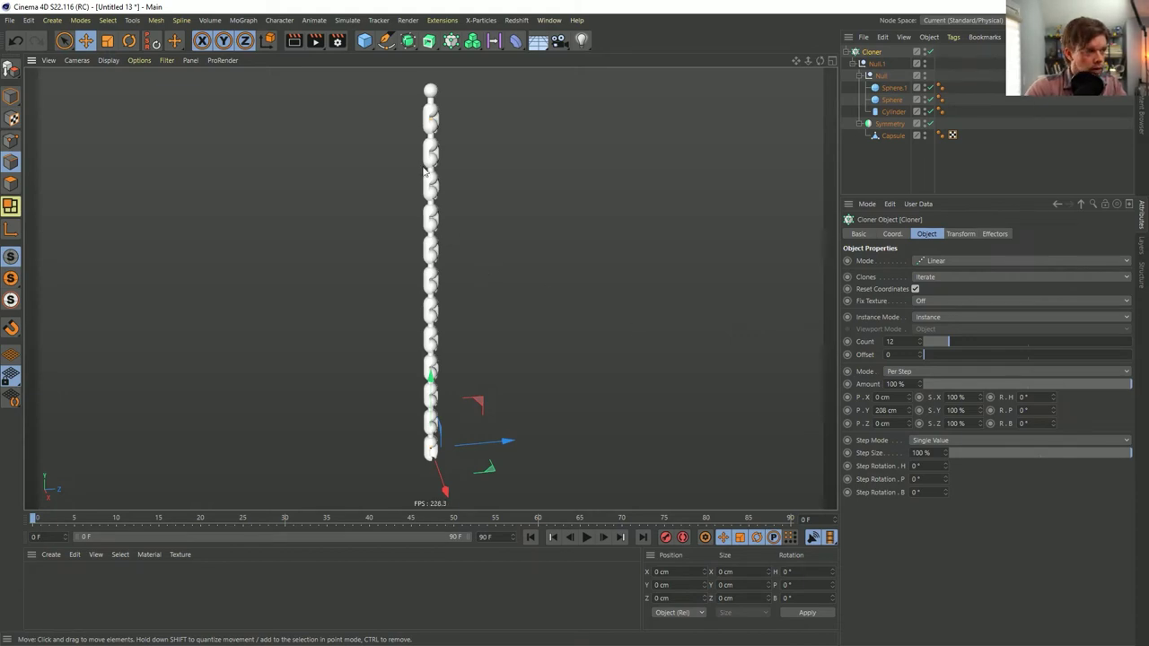
- Add an n-Side spline to the scene
{"action": "left_click", "coordinate": [386, 40]}
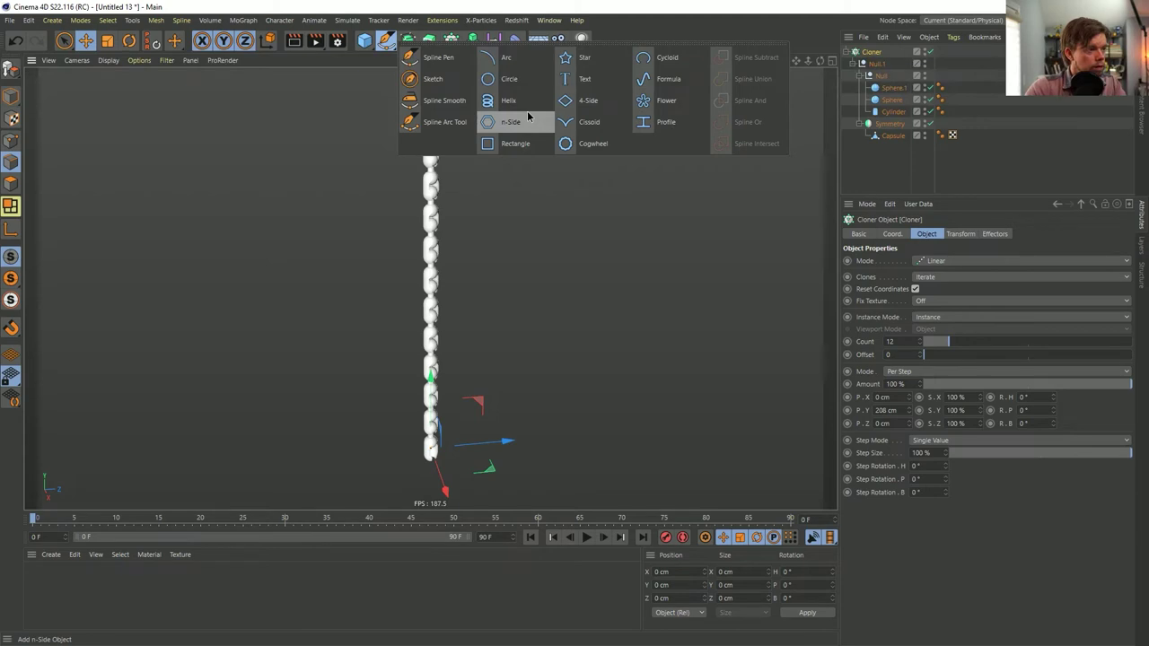
{"action": "left_click", "coordinate": [510, 122]}
{"action": "left_click_drag", "start_coordinate": [401, 428], "coordinate": [459, 421], "text": "alt"}
{"action": "scroll", "coordinate": [459, 421], "scroll_direction": "down", "scroll_amount": 2}
{"action": "middle_click_drag", "start_coordinate": [459, 421], "coordinate": [487, 379], "text": "alt"}
{"action": "scroll", "coordinate": [487, 380], "scroll_direction": "down", "scroll_amount": 1}
- Add a Figure object to the scene
{"action": "left_click", "coordinate": [364, 40]}
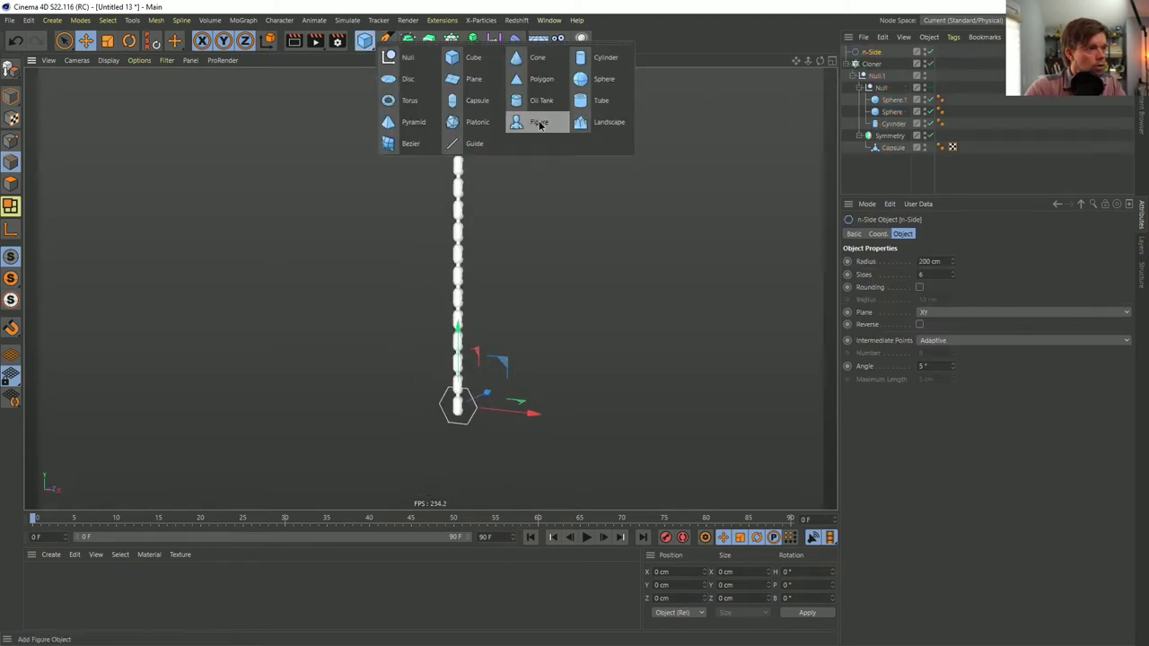
{"action": "left_click", "coordinate": [515, 124]}
{"action": "scroll", "coordinate": [429, 422], "scroll_direction": "up", "scroll_amount": 6}
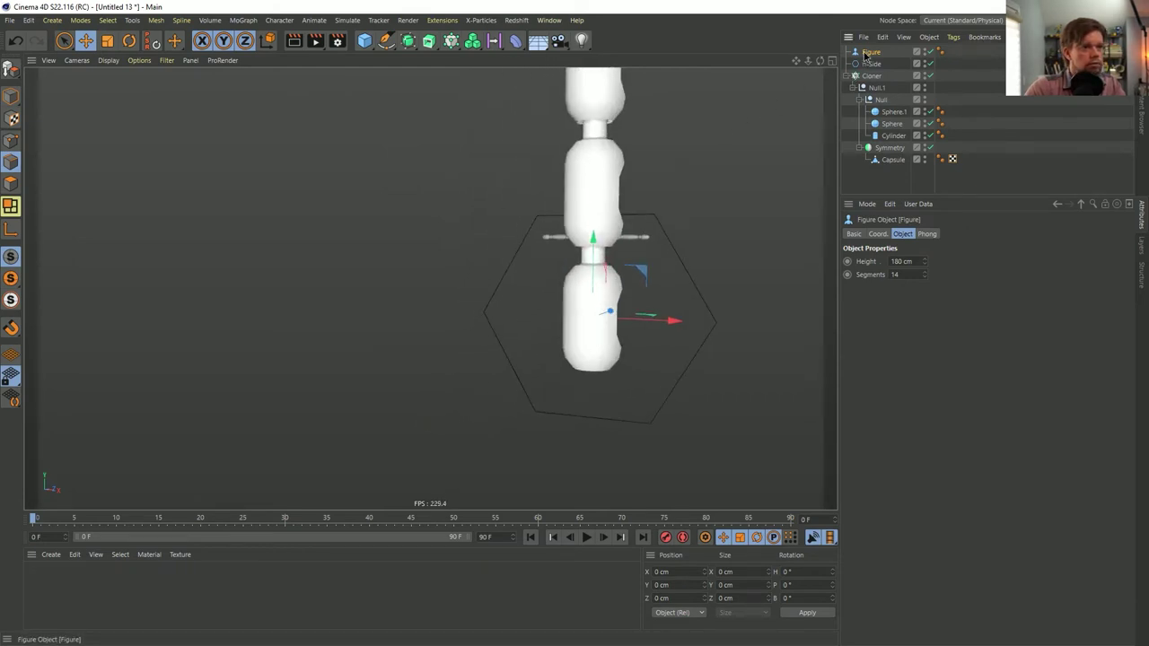
{"action": "middle_click_drag", "start_coordinate": [651, 254], "coordinate": [456, 418], "text": "alt"}
{"action": "scroll", "coordinate": [375, 419], "scroll_direction": "down", "scroll_amount": 2}
{"action": "middle_click_drag", "start_coordinate": [392, 438], "coordinate": [414, 396], "text": "alt"}
{"action": "left_click_drag", "start_coordinate": [443, 359], "coordinate": [437, 392], "text": "alt"}
{"action": "scroll", "coordinate": [433, 406], "scroll_direction": "up", "scroll_amount": 3}
- Disable the Cloner to hide the chain and expose the figure
{"action": "left_click", "coordinate": [869, 66]}
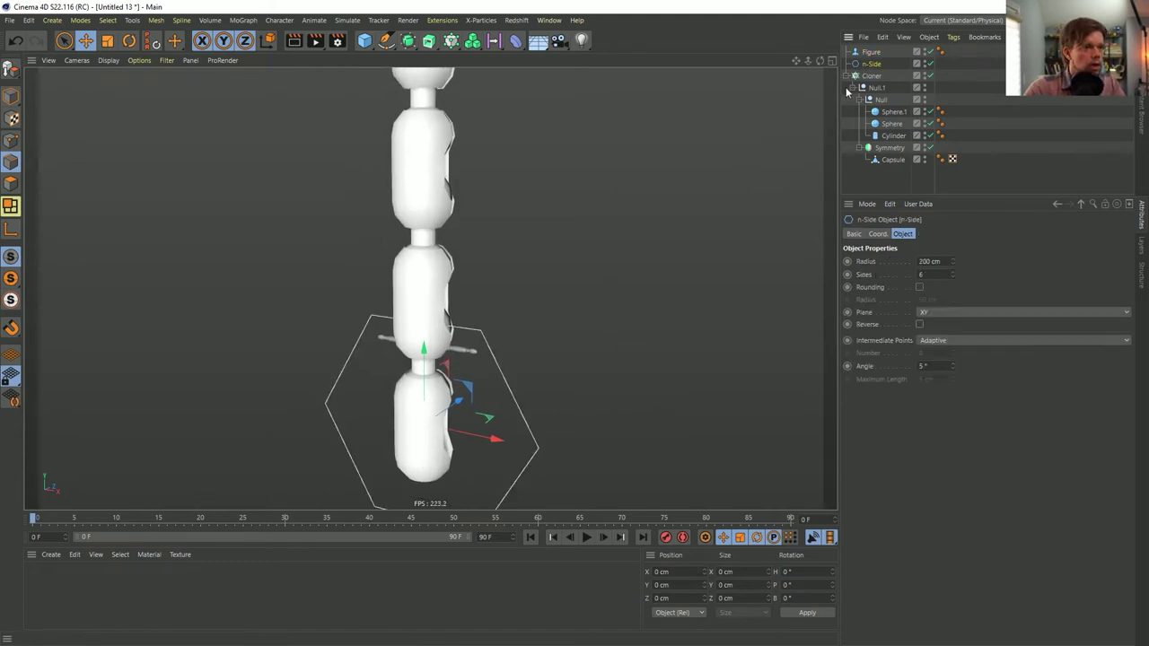
{"action": "left_click", "coordinate": [929, 77]}
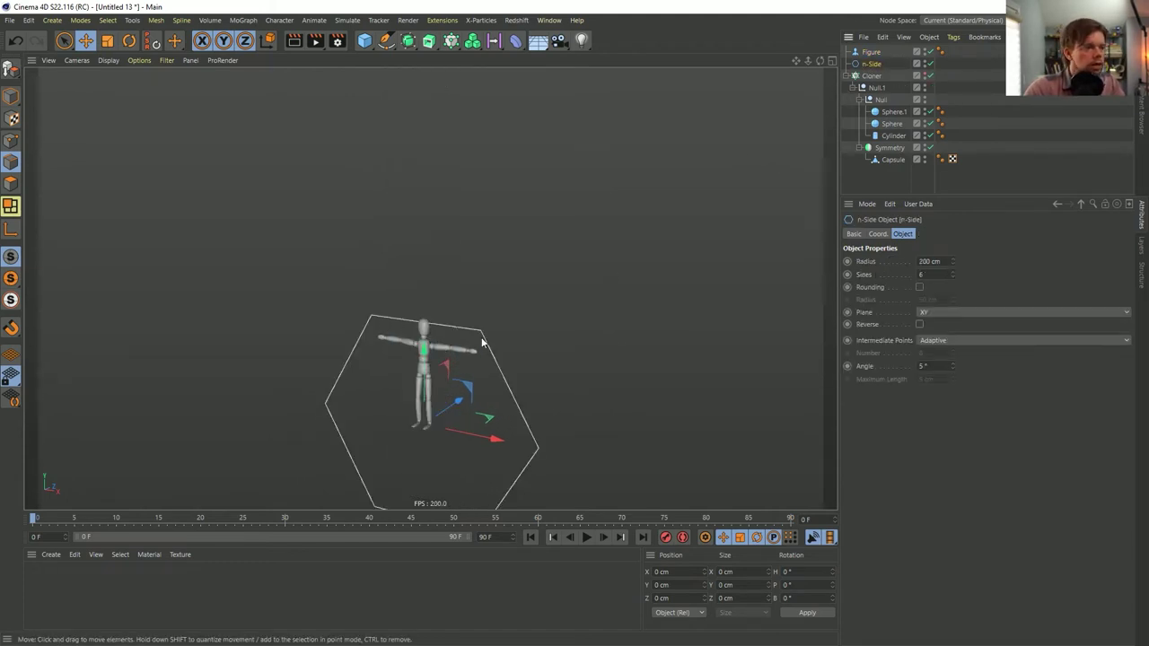
{"action": "scroll", "coordinate": [403, 363], "scroll_direction": "up", "scroll_amount": 5}
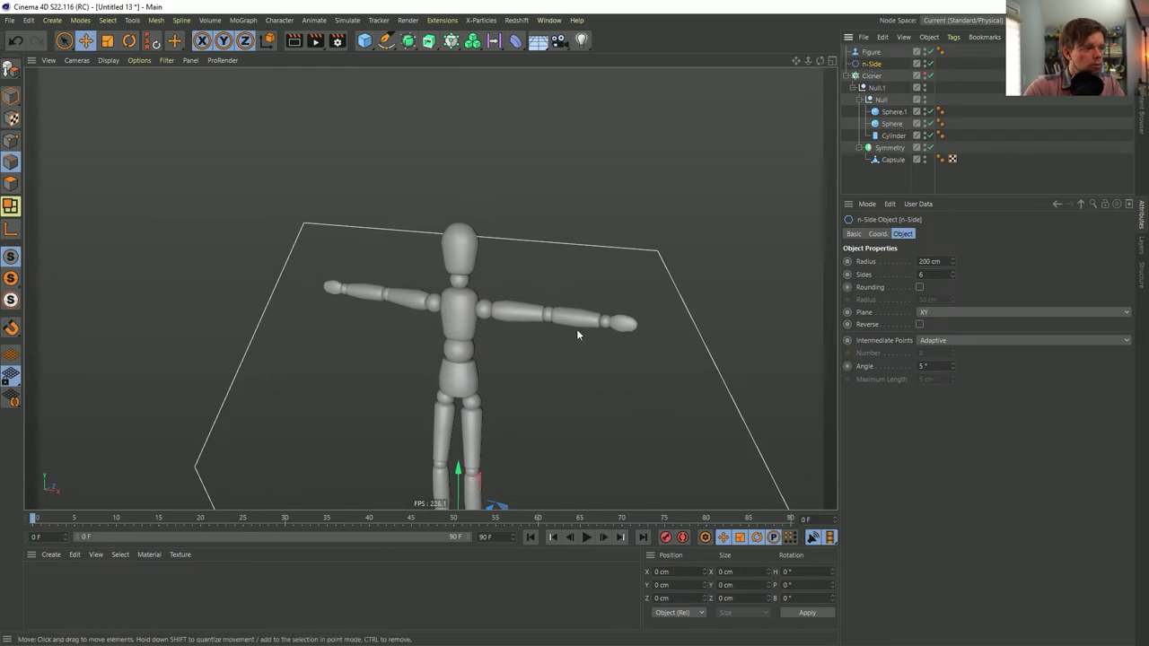
- Fit the n-Side spline as a horizontal ring around the figure's neck, with a radius of about 13.4 cm
{"action": "key", "text": "e"}
{"action": "left_click_drag", "start_coordinate": [459, 473], "coordinate": [477, 235]}
{"action": "key", "text": "t"}
{"action": "left_click_drag", "start_coordinate": [595, 244], "coordinate": [252, 460]}
{"action": "key", "text": "r"}
{"action": "left_click_drag", "start_coordinate": [437, 282], "coordinate": [507, 264]}
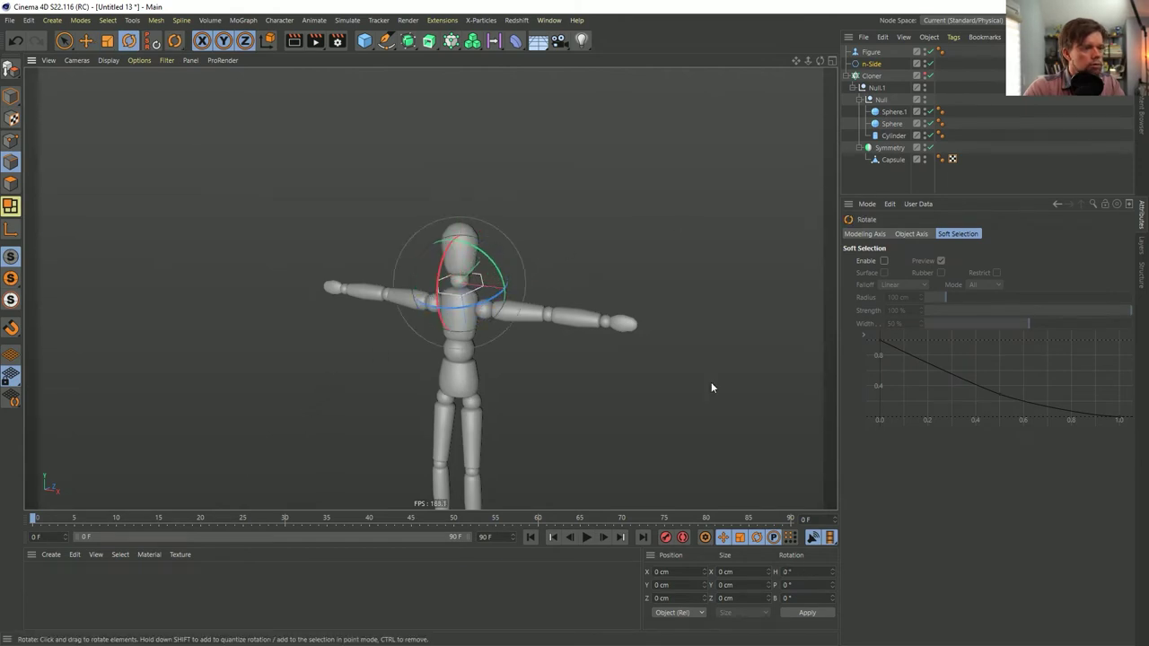
- Set the n-Side spline's number of sides to 24
{"action": "left_click", "coordinate": [870, 64]}
{"action": "scroll", "coordinate": [435, 300], "scroll_direction": "up", "scroll_amount": 3}
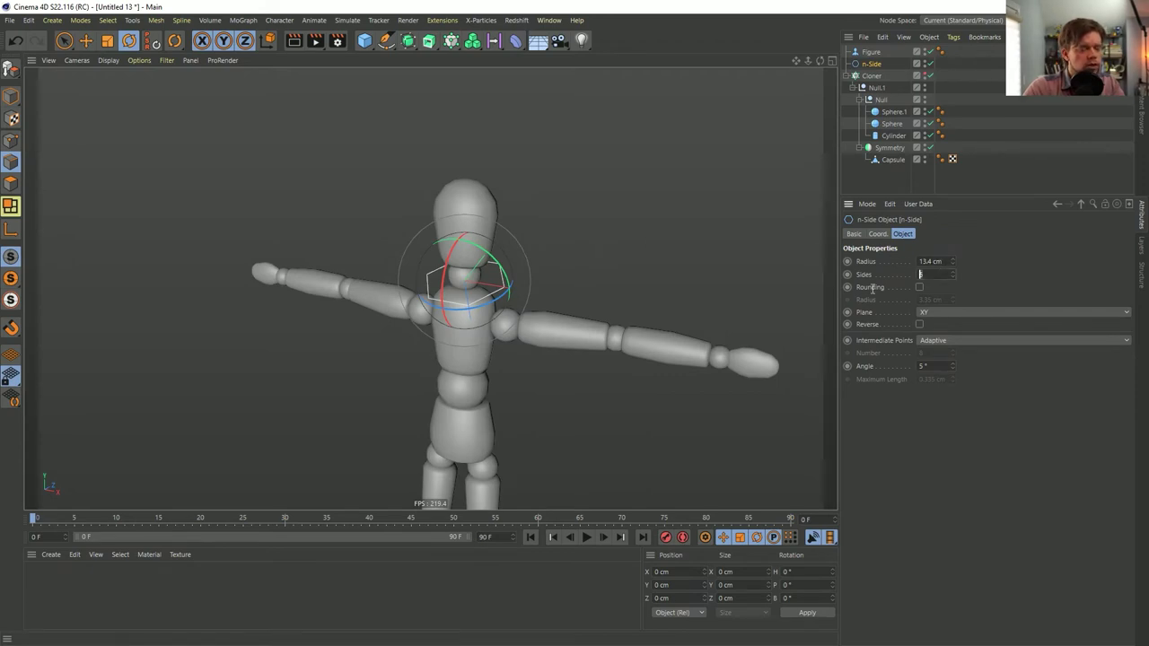
{"action": "key", "text": "Return"}
{"action": "left_click_drag", "start_coordinate": [466, 311], "coordinate": [454, 316], "text": "alt"}
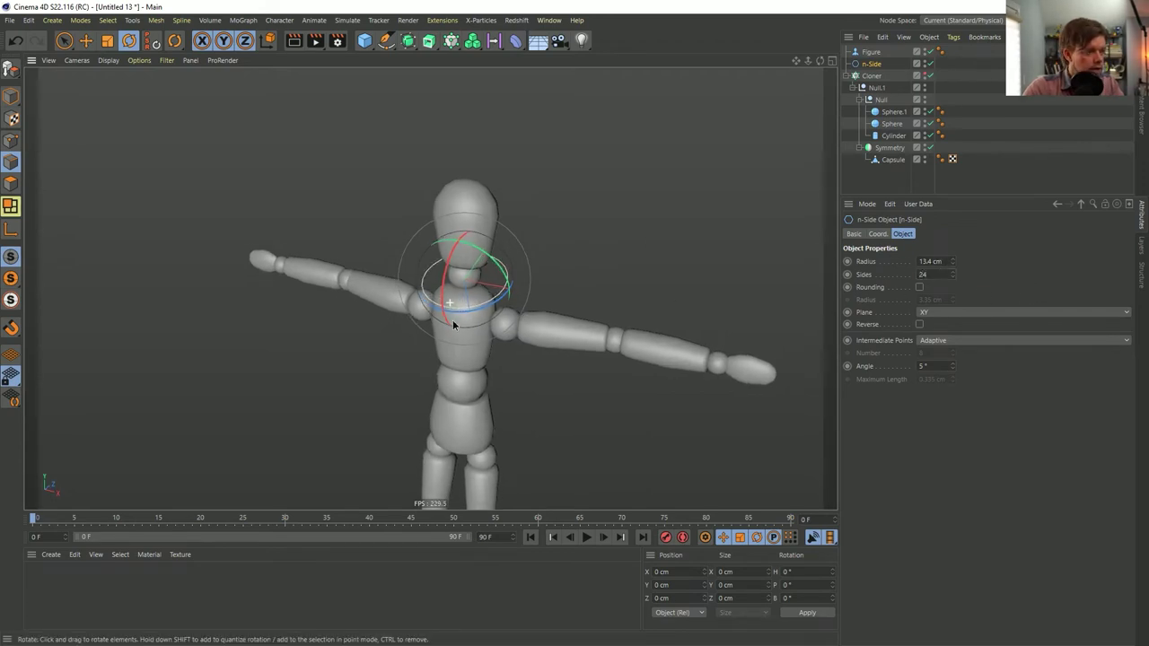
{"action": "right_click_drag", "start_coordinate": [454, 316], "coordinate": [502, 281], "text": "alt"}
- Set the n-Side spline's number of sides to 48
{"action": "scroll", "coordinate": [503, 286], "scroll_direction": "up", "scroll_amount": 3}
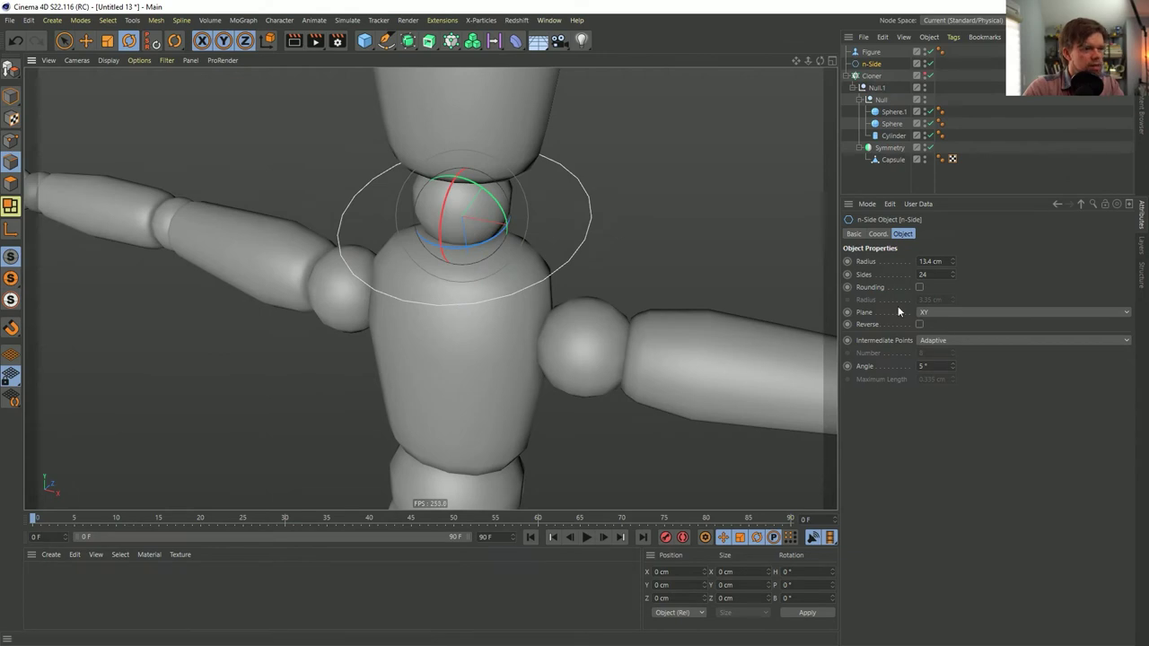
{"action": "type", "text": "48"}
{"action": "key", "text": "Return"}
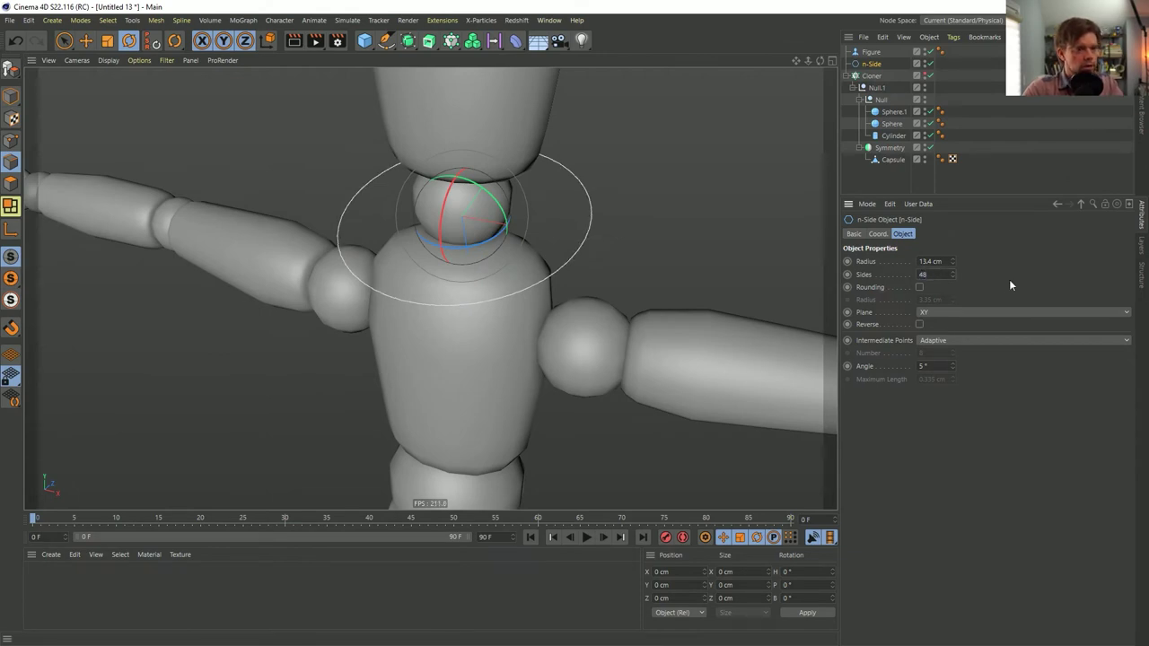
{"action": "left_click_drag", "start_coordinate": [514, 258], "coordinate": [482, 291], "text": "alt"}
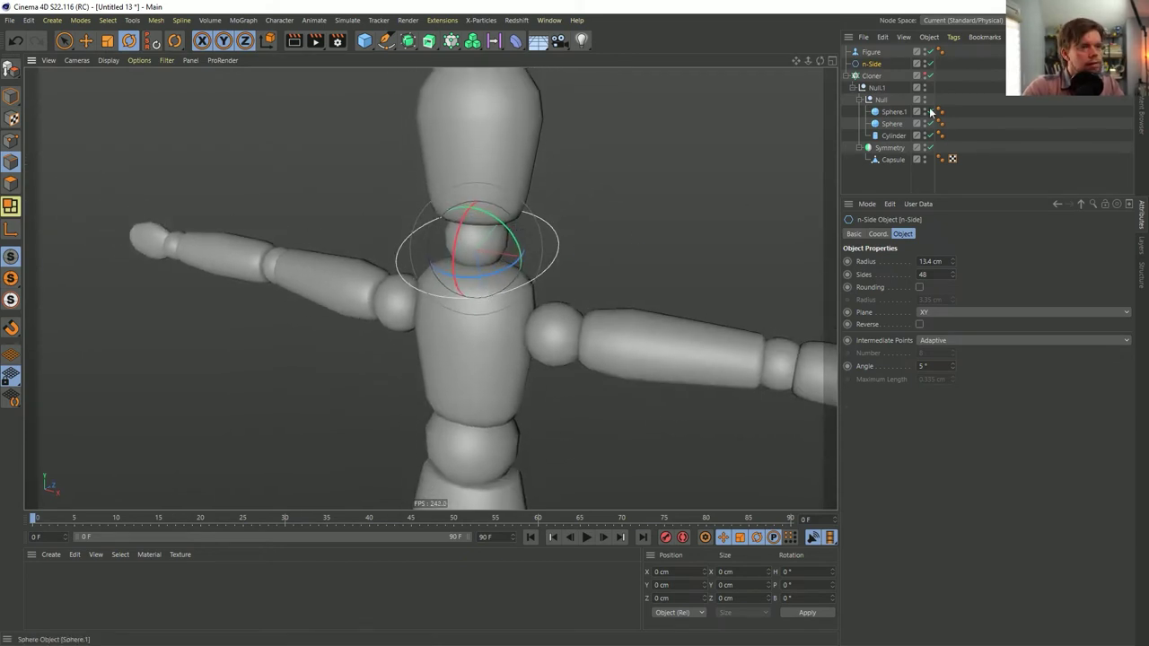
- Add a Soft Body simulation tag to the n-Side spline
{"action": "right_click", "coordinate": [874, 64]}
{"action": "mouse_move", "coordinate": [926, 187]}
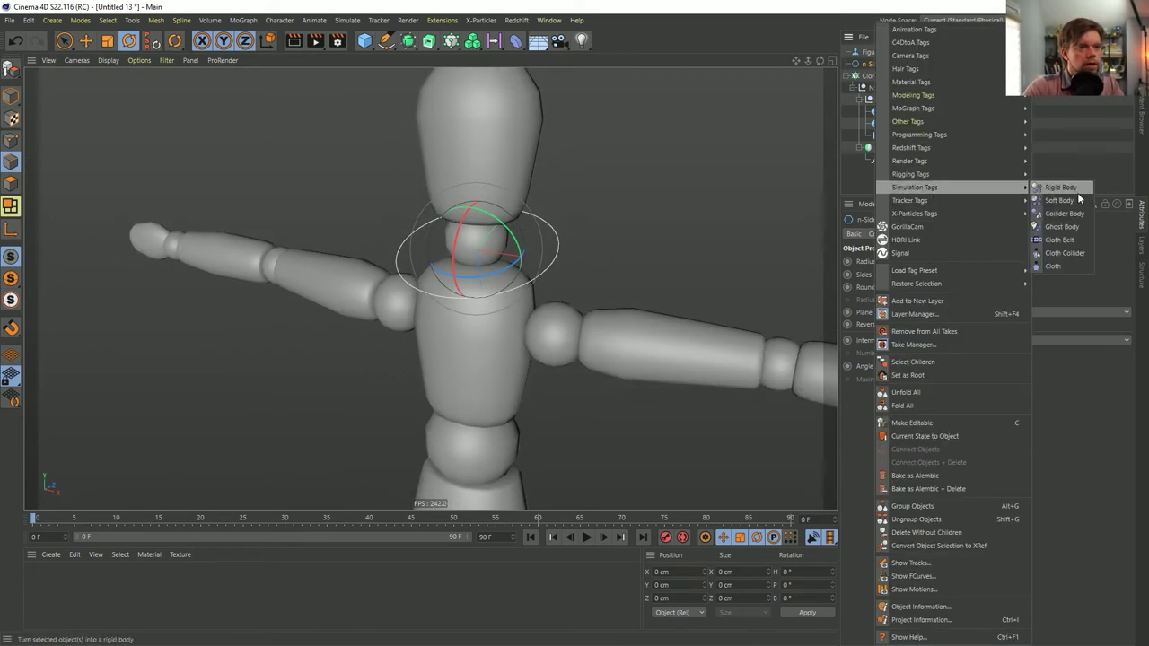
{"action": "left_click", "coordinate": [1073, 200]}
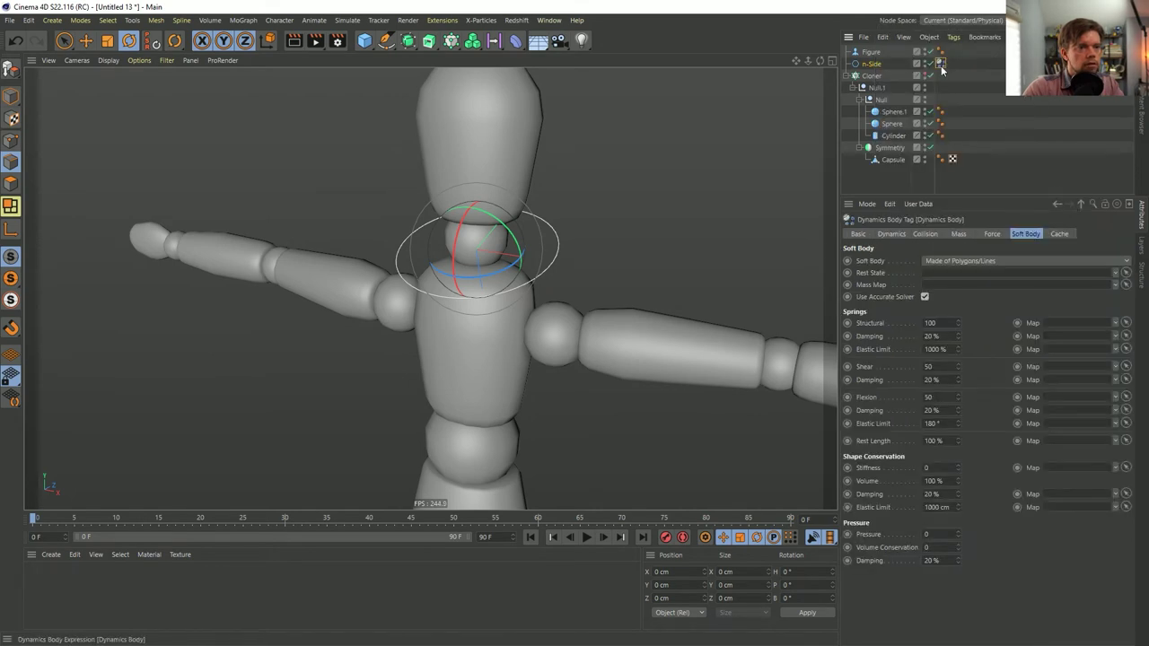
- Add a Collider Body tag to the Figure and play the simulation
{"action": "left_click", "coordinate": [880, 52]}
{"action": "right_click", "coordinate": [879, 52]}
{"action": "mouse_move", "coordinate": [934, 187]}
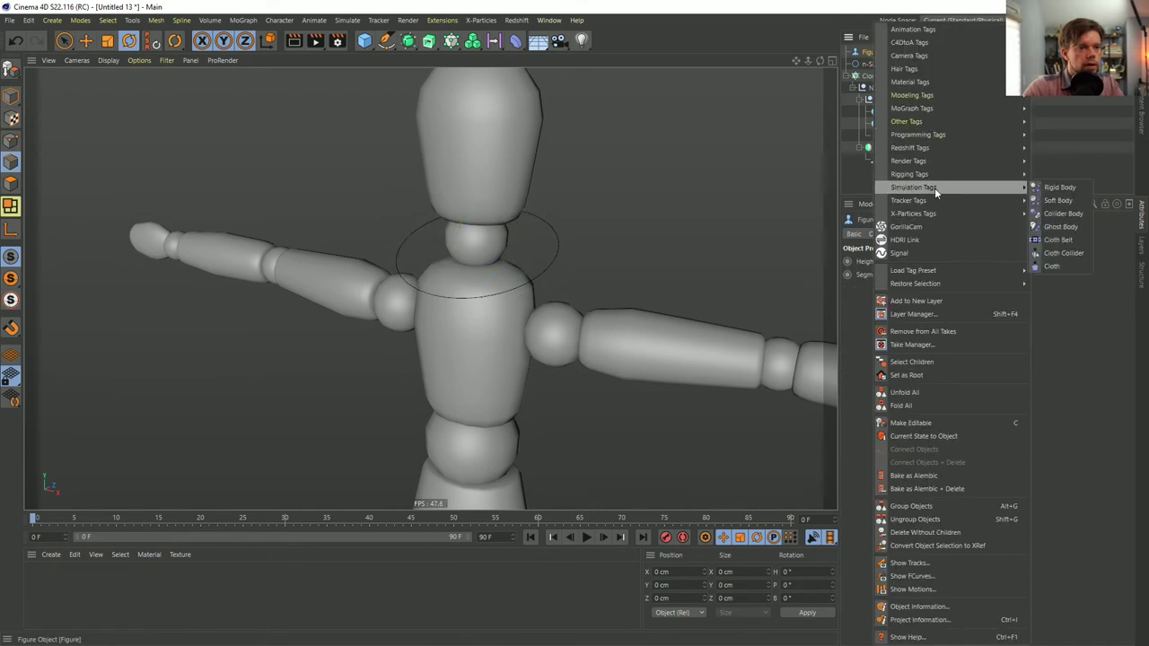
{"action": "left_click", "coordinate": [1072, 214]}
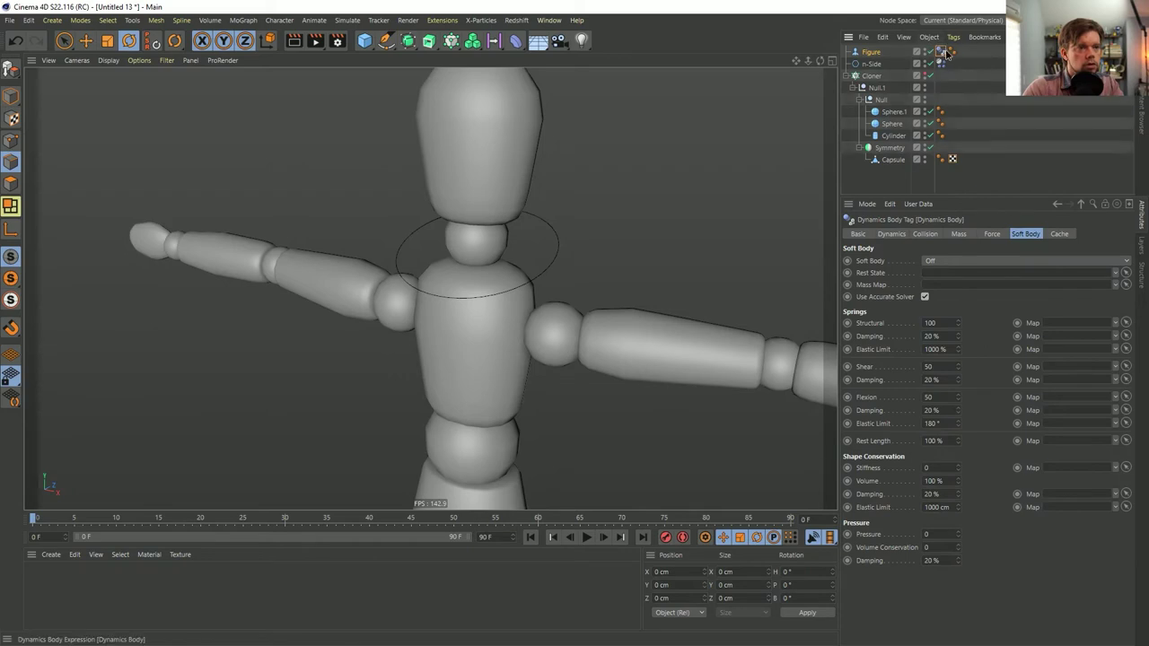
{"action": "left_click", "coordinate": [921, 234]}
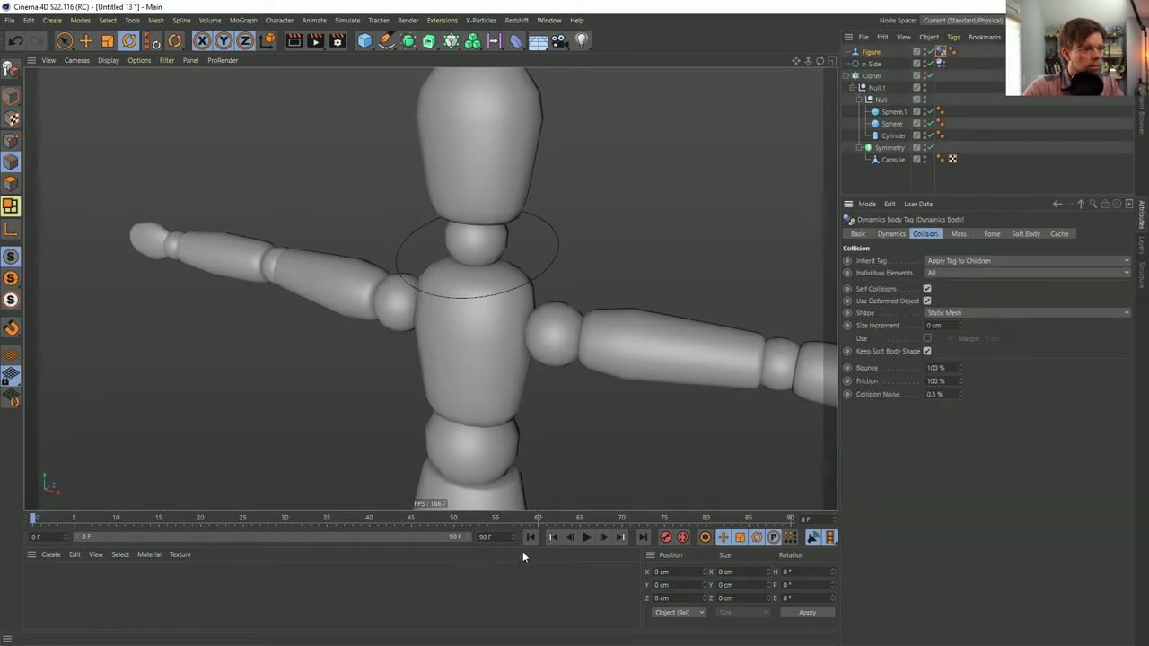
{"action": "left_click", "coordinate": [586, 537]}
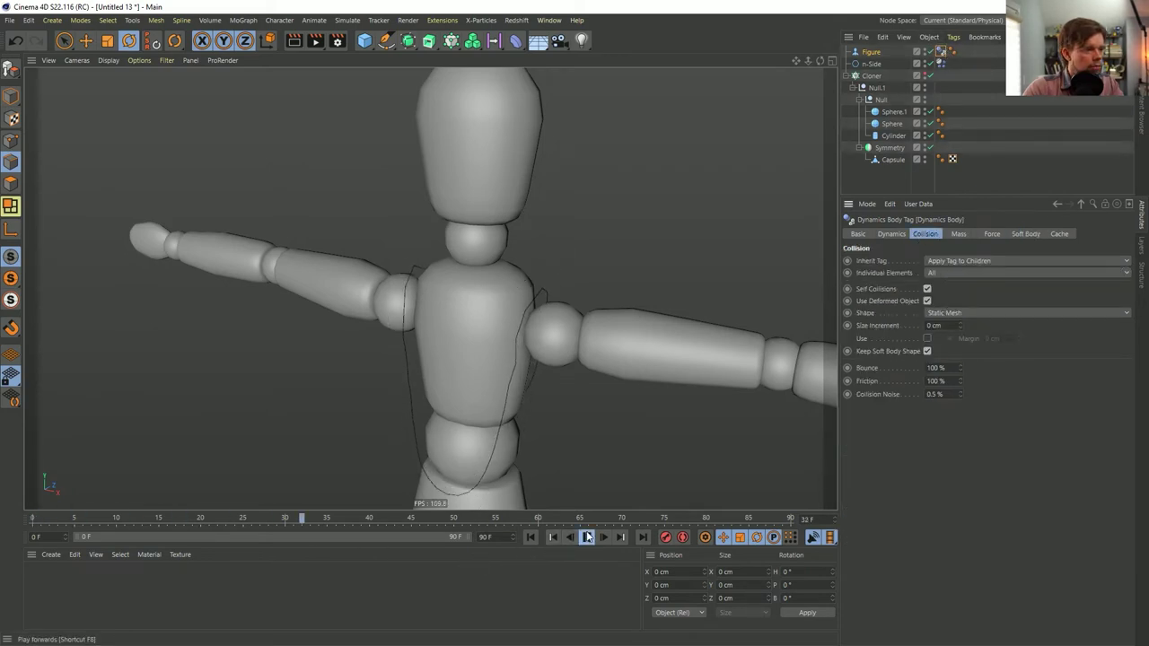
- Set the n-Side soft body's structural springs to 1000 and its flexion to 5, and stop the playback
{"action": "left_click", "coordinate": [941, 64]}
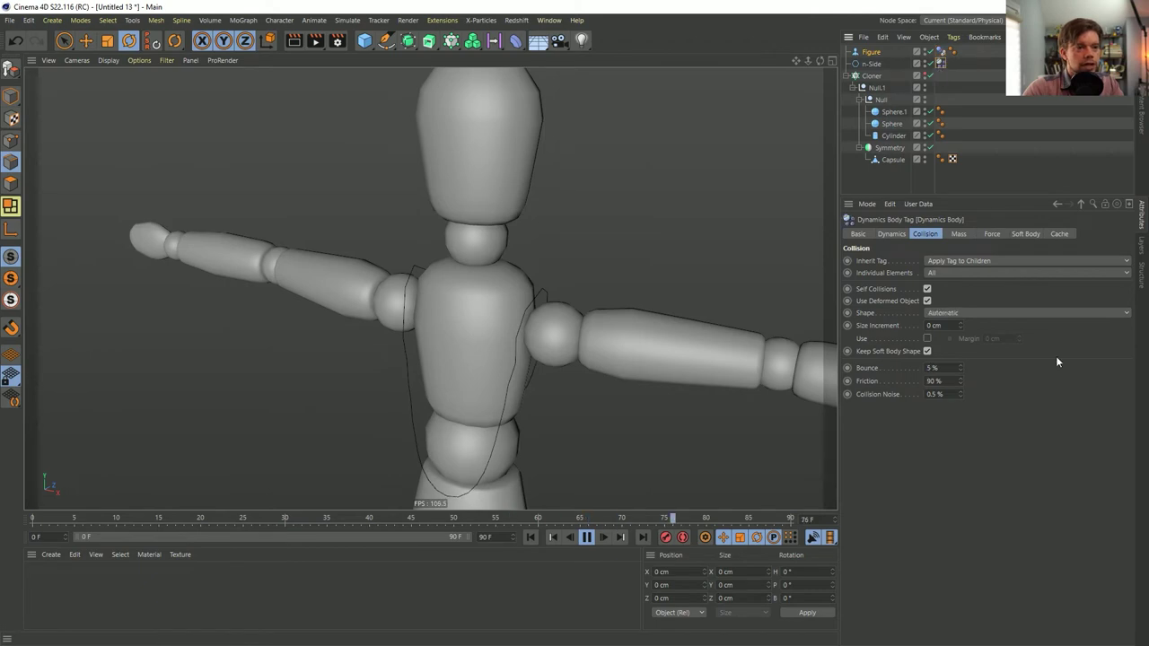
{"action": "left_click", "coordinate": [1026, 235]}
{"action": "left_click", "coordinate": [939, 323]}
{"action": "type", "text": "0"}
{"action": "key", "text": "Return"}
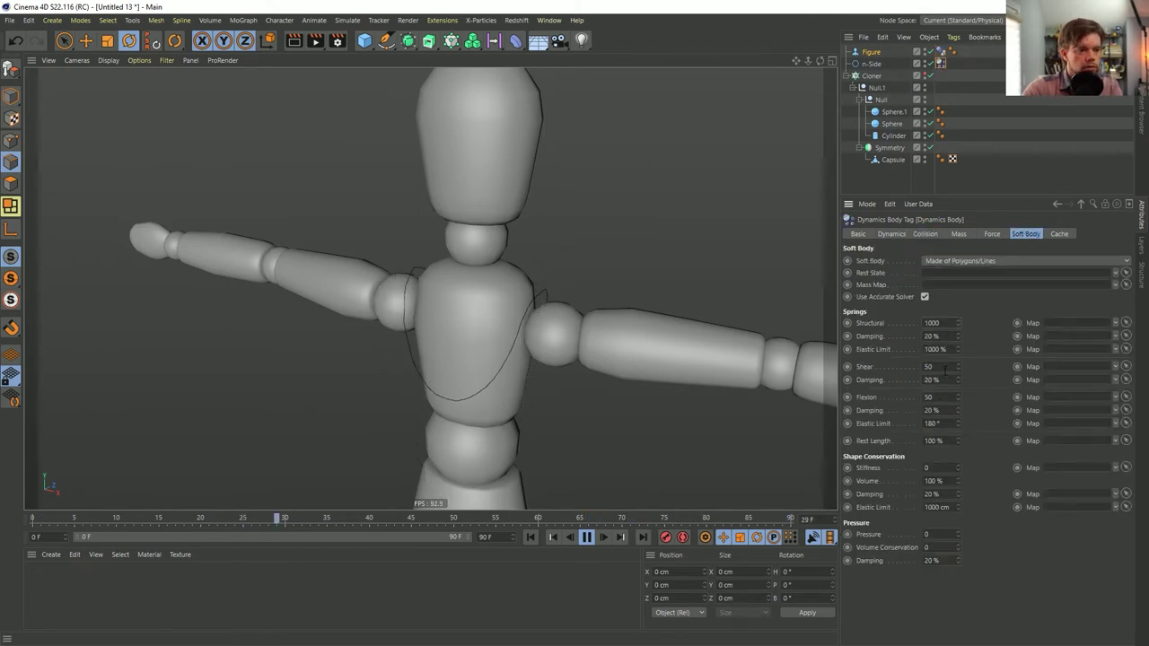
{"action": "key", "text": "BackSpace"}
{"action": "key", "text": "Return"}
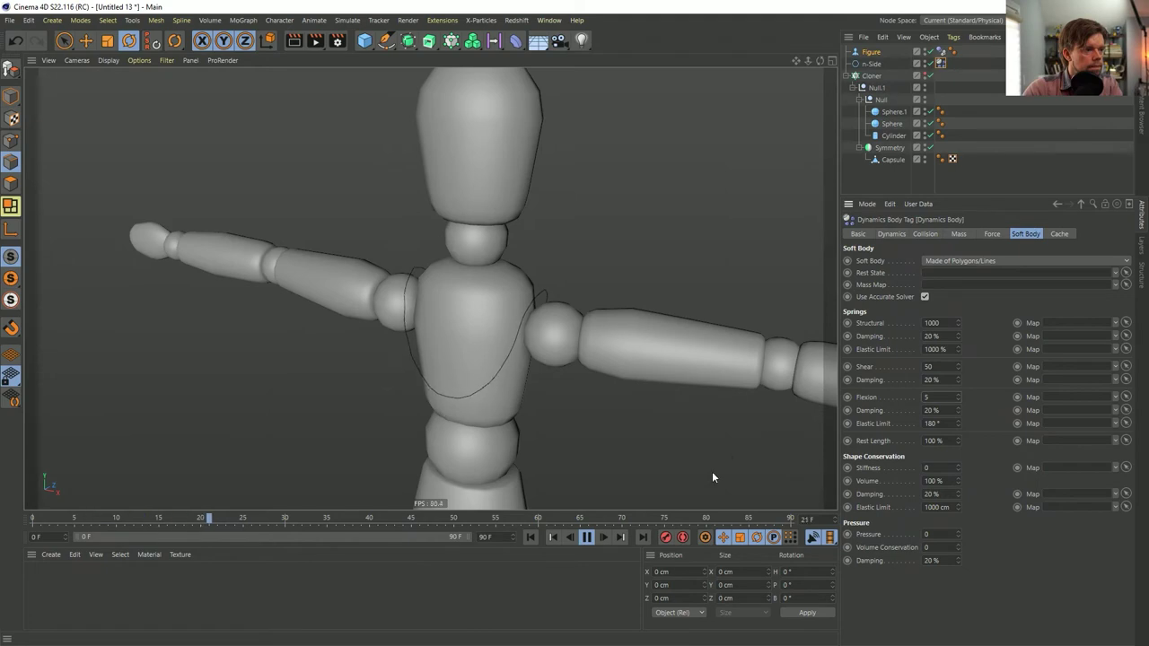
{"action": "left_click", "coordinate": [585, 537]}
{"action": "left_click_drag", "start_coordinate": [490, 322], "coordinate": [537, 307], "text": "alt"}
- Set the project's dynamics collision margin to 0 cm and test the simulation from the first frame
{"action": "left_click", "coordinate": [930, 234]}
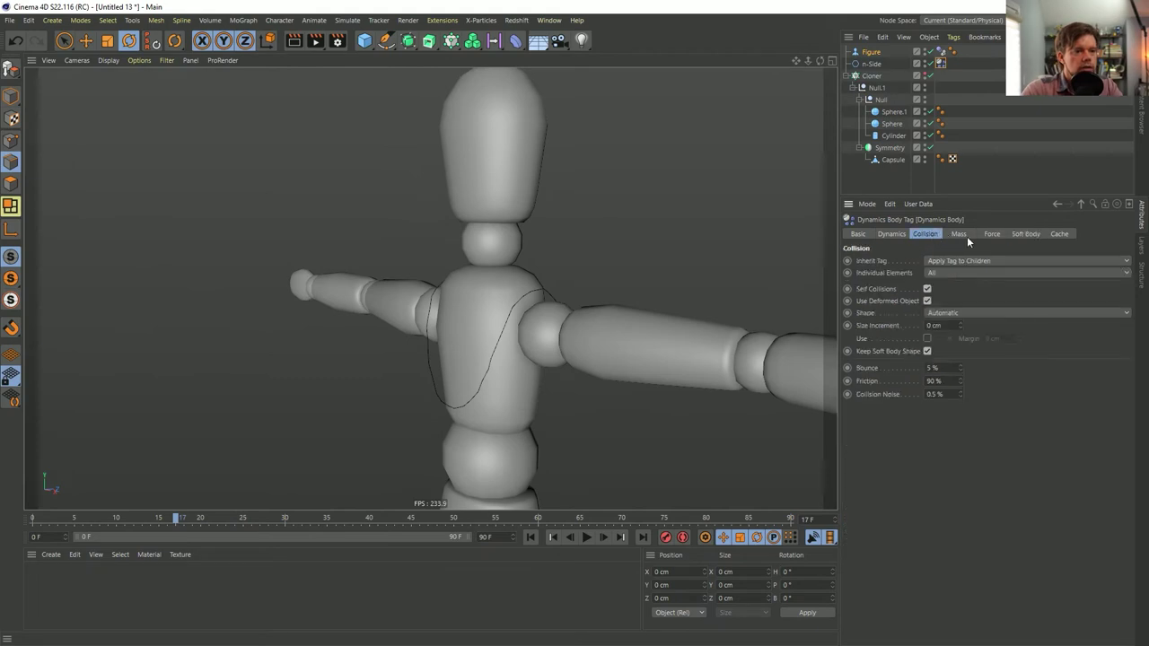
{"action": "left_click", "coordinate": [552, 538]}
{"action": "key", "text": "ctrl+d"}
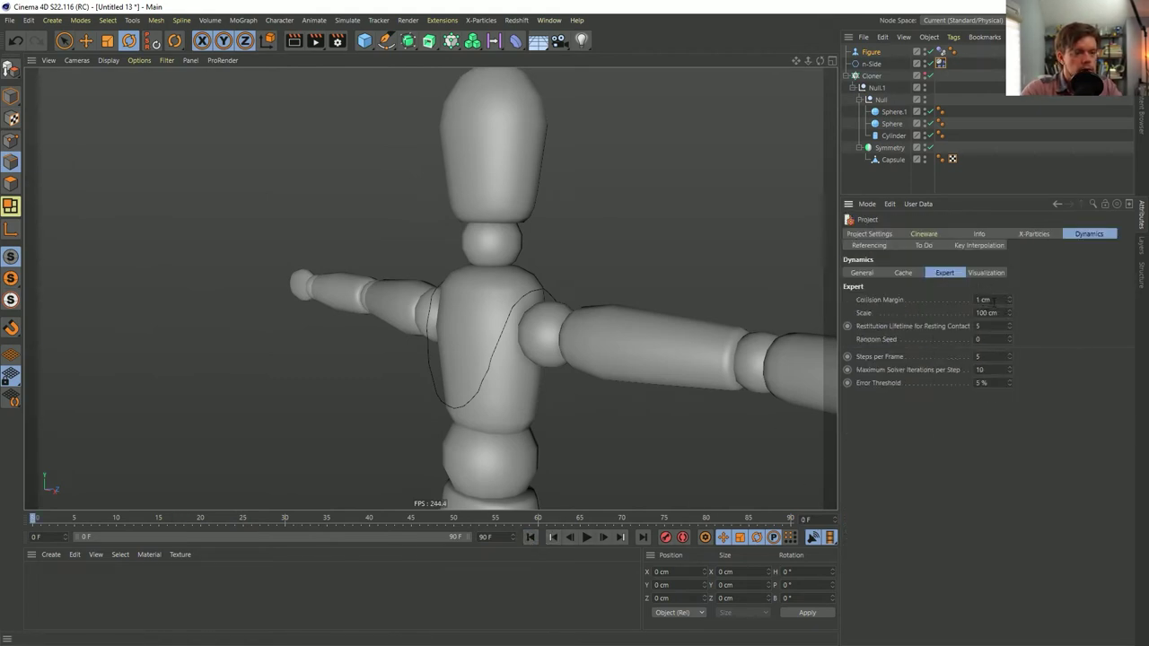
{"action": "type", "text": "0"}
{"action": "key", "text": "Return"}
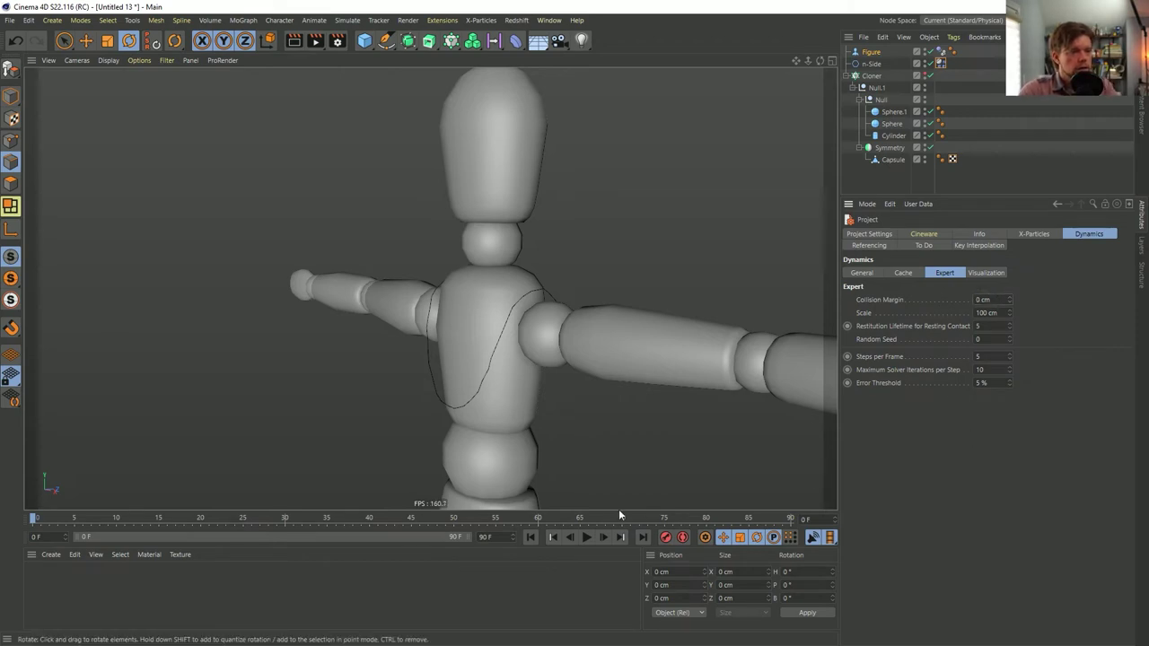
{"action": "left_click", "coordinate": [587, 536]}
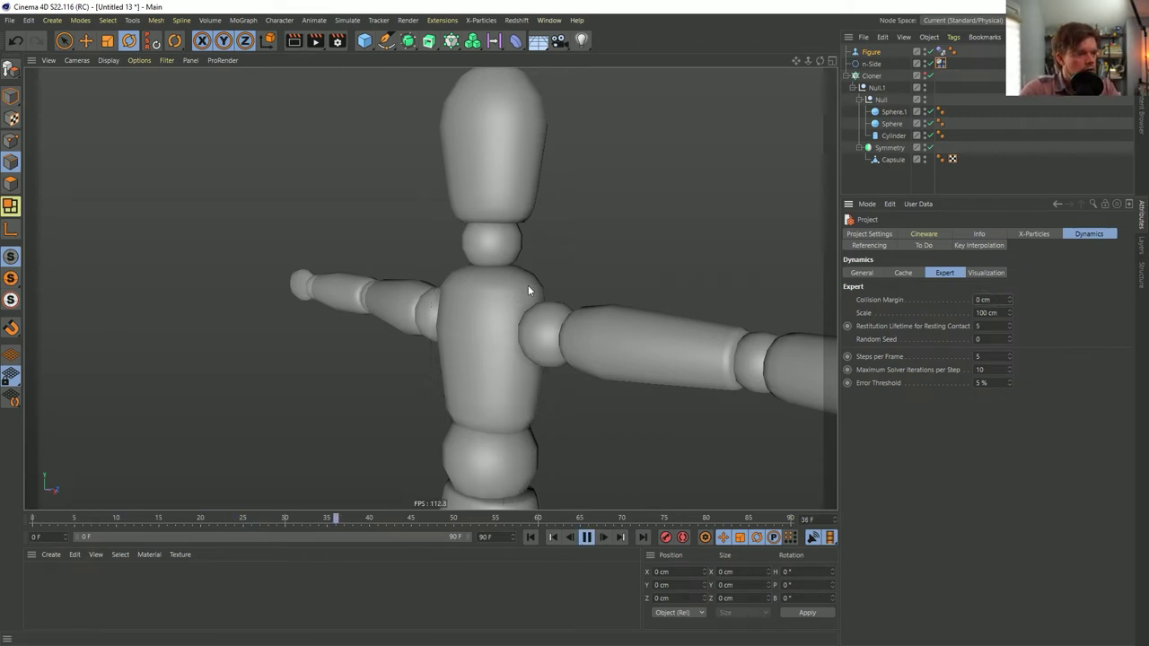
{"action": "left_click", "coordinate": [587, 537]}
{"action": "left_click", "coordinate": [531, 537]}
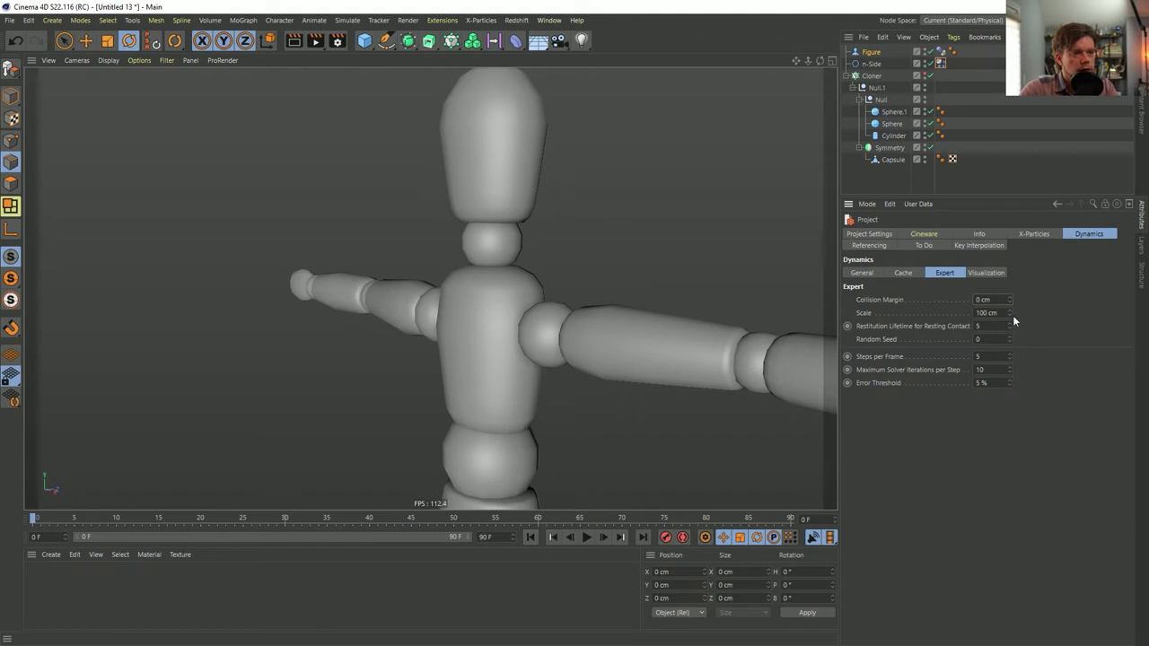
- Enable a custom collision margin of 1 cm on the n-Side's dynamics tag and run the simulation until the ring drapes over the figure
{"action": "left_click", "coordinate": [940, 51]}
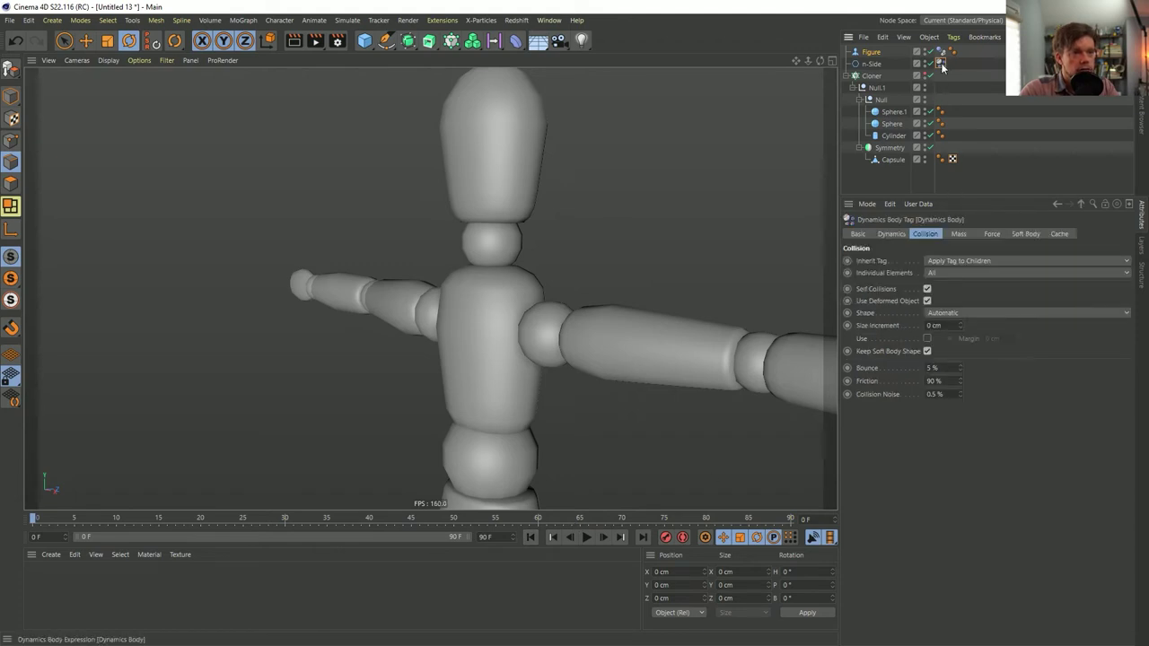
{"action": "left_click", "coordinate": [927, 338]}
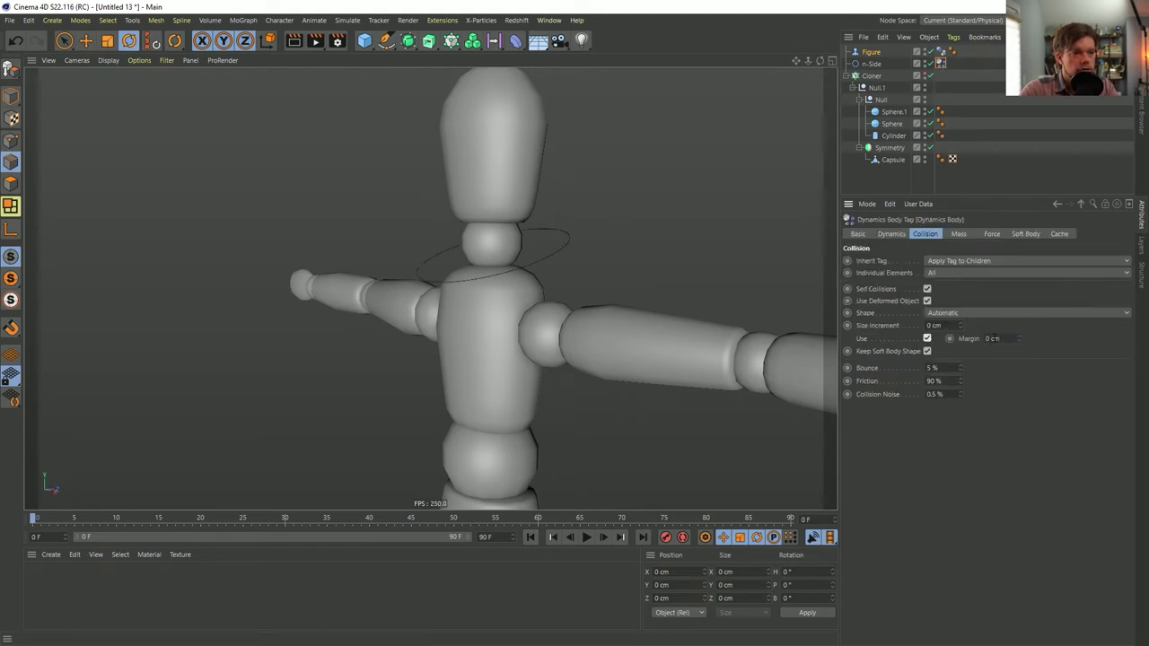
{"action": "left_click", "coordinate": [586, 537]}
{"action": "left_click", "coordinate": [586, 537]}
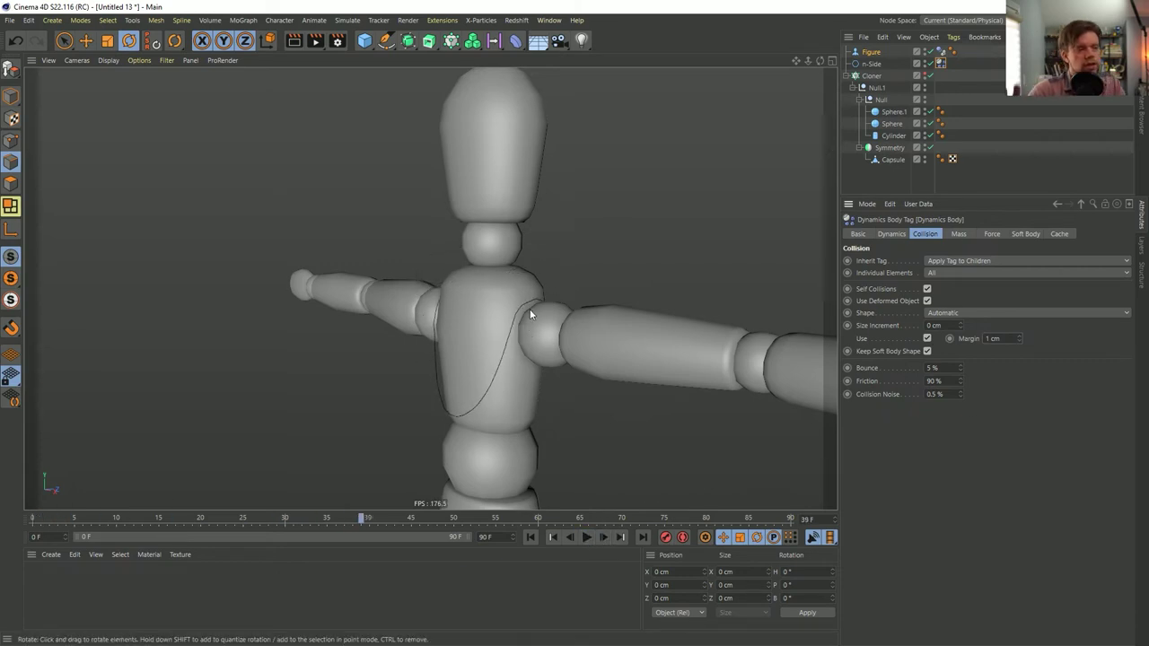
{"action": "left_click_drag", "start_coordinate": [529, 308], "coordinate": [512, 281], "text": "alt"}
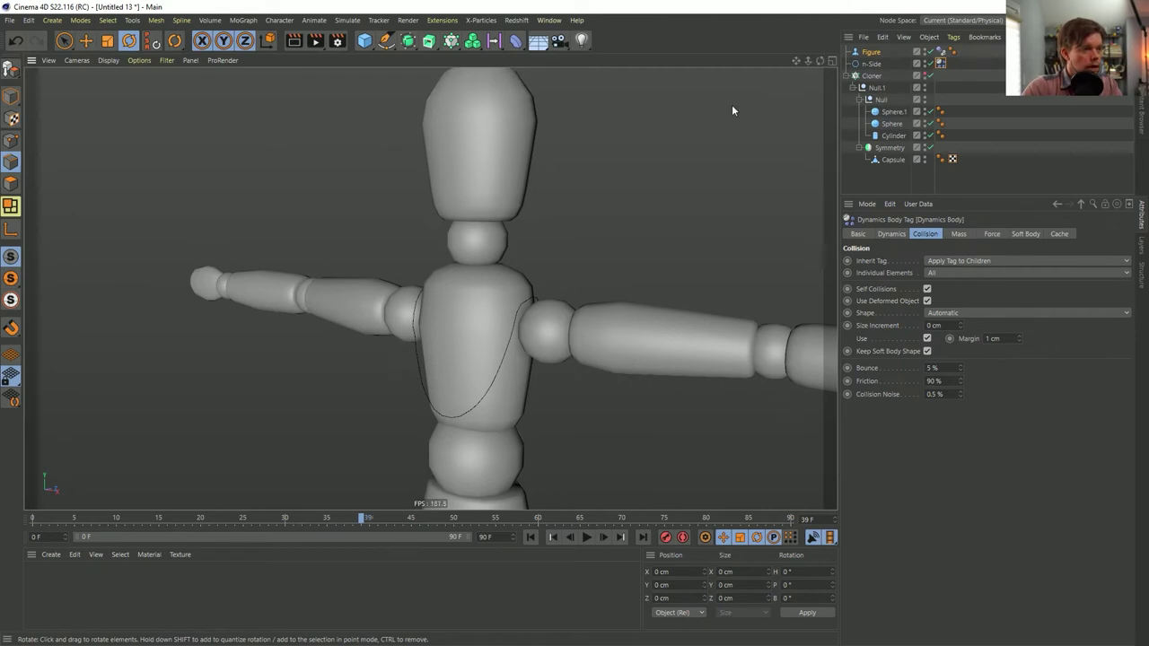
- Switch the Cloner to Object mode and assign the n-Side spline as its distribution object
{"action": "left_click", "coordinate": [871, 78]}
{"action": "left_click", "coordinate": [938, 263]}
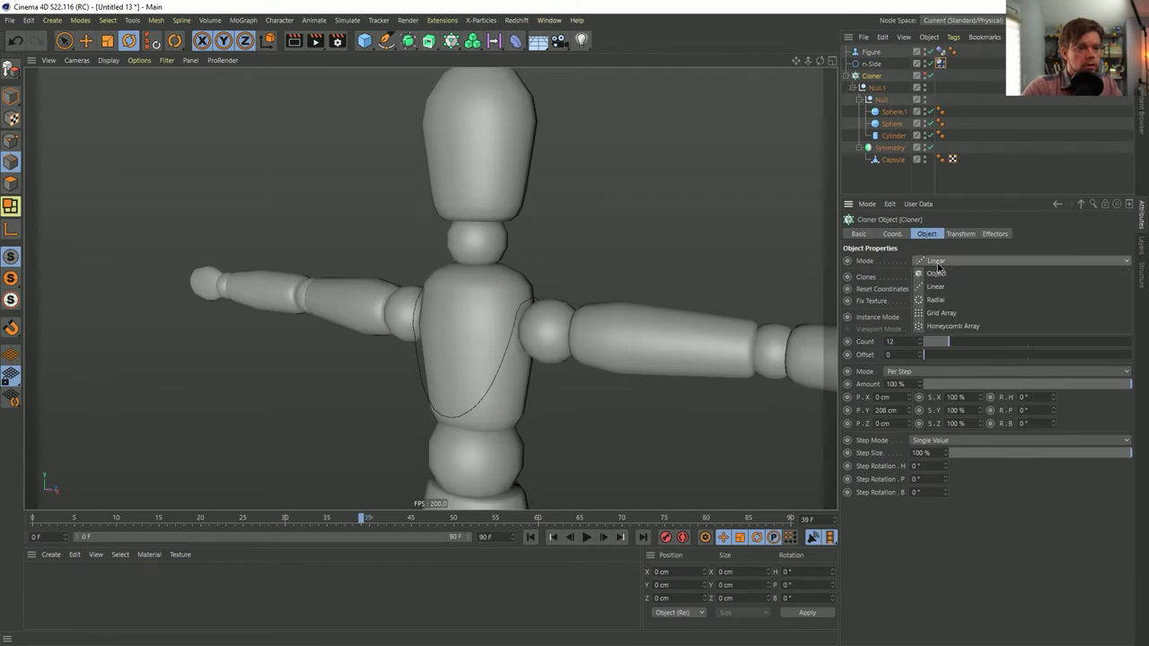
{"action": "left_click", "coordinate": [936, 272]}
{"action": "left_click_drag", "start_coordinate": [871, 64], "coordinate": [931, 340]}
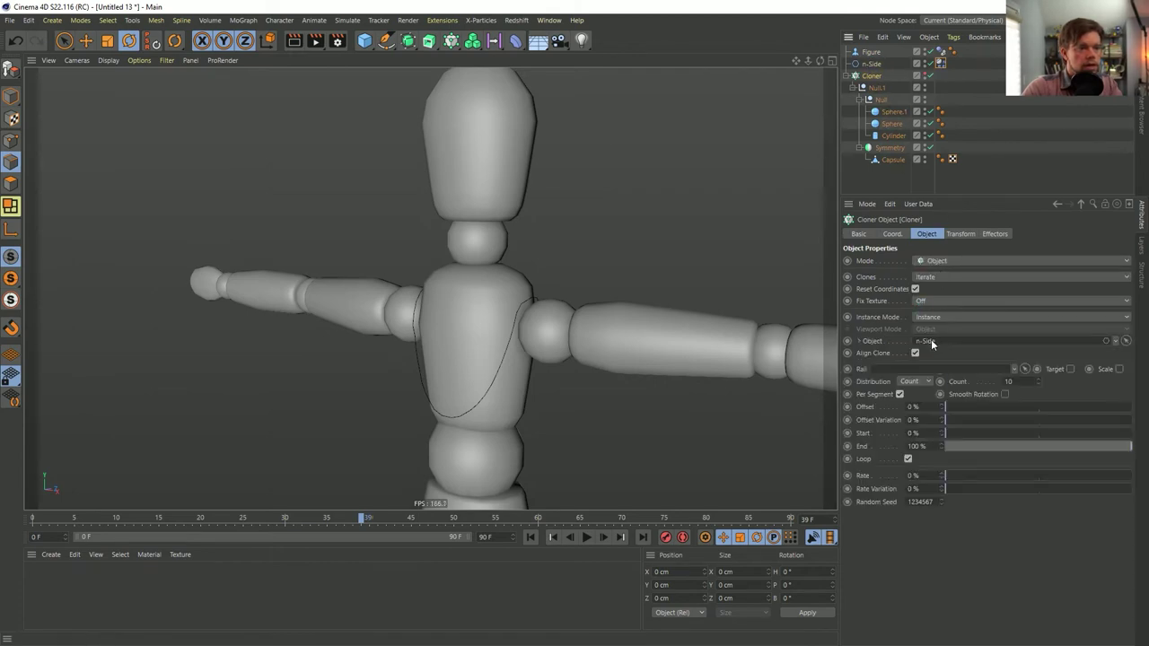
- Enable the Cloner and scale its cloned links down to a small size around the figure's neck
{"action": "left_click", "coordinate": [924, 74]}
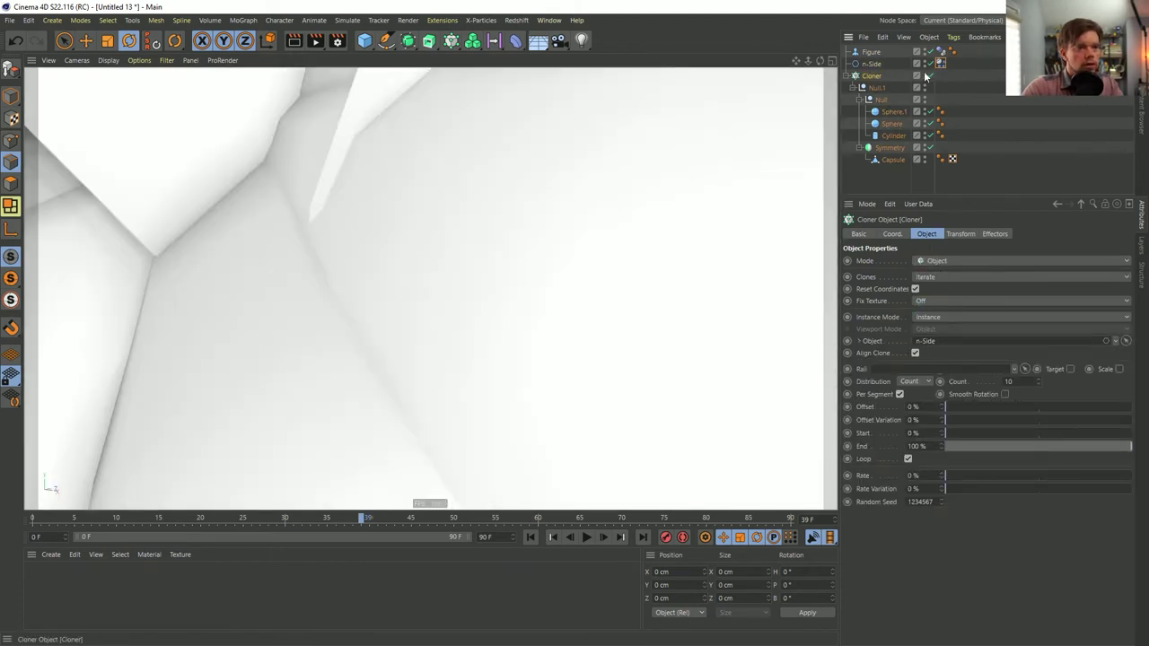
{"action": "key", "text": "t"}
{"action": "mouse_move", "coordinate": [648, 149]}
{"action": "left_mouse_down"}
{"action": "mouse_move", "coordinate": [397, 320]}
{"action": "mouse_move", "coordinate": [275, 366]}
{"action": "left_mouse_up"}
{"action": "left_click_drag", "start_coordinate": [491, 342], "coordinate": [516, 329]}
- Test the simulation with the cloned links from the first frame and return to the start
{"action": "left_click", "coordinate": [529, 537]}
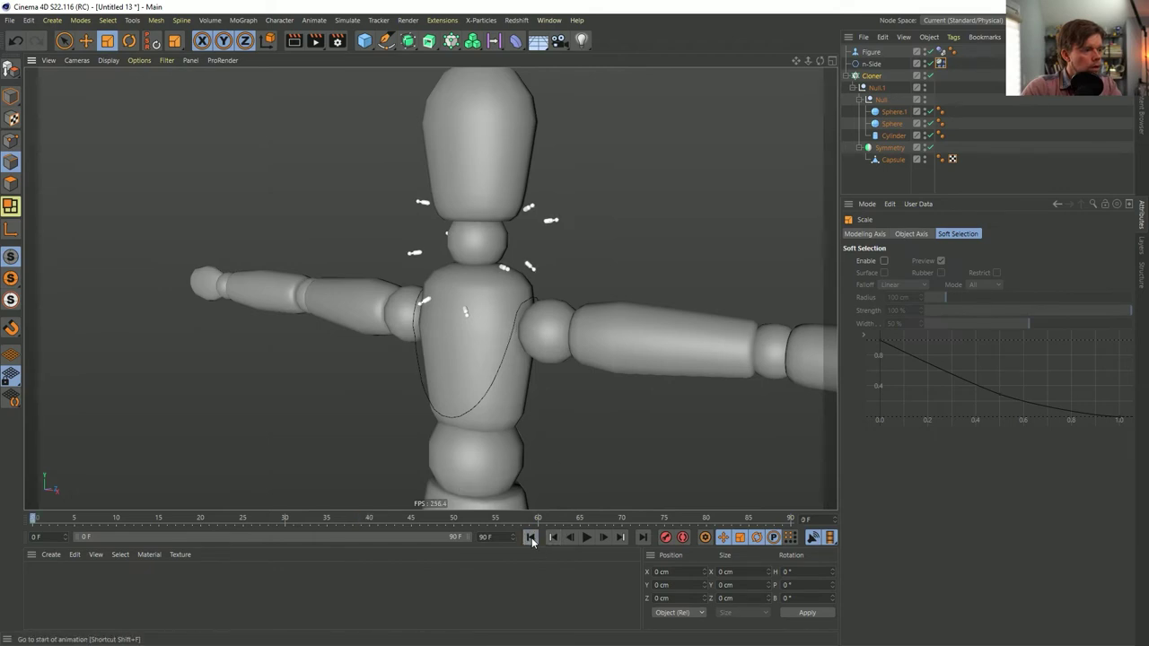
{"action": "left_click", "coordinate": [604, 537]}
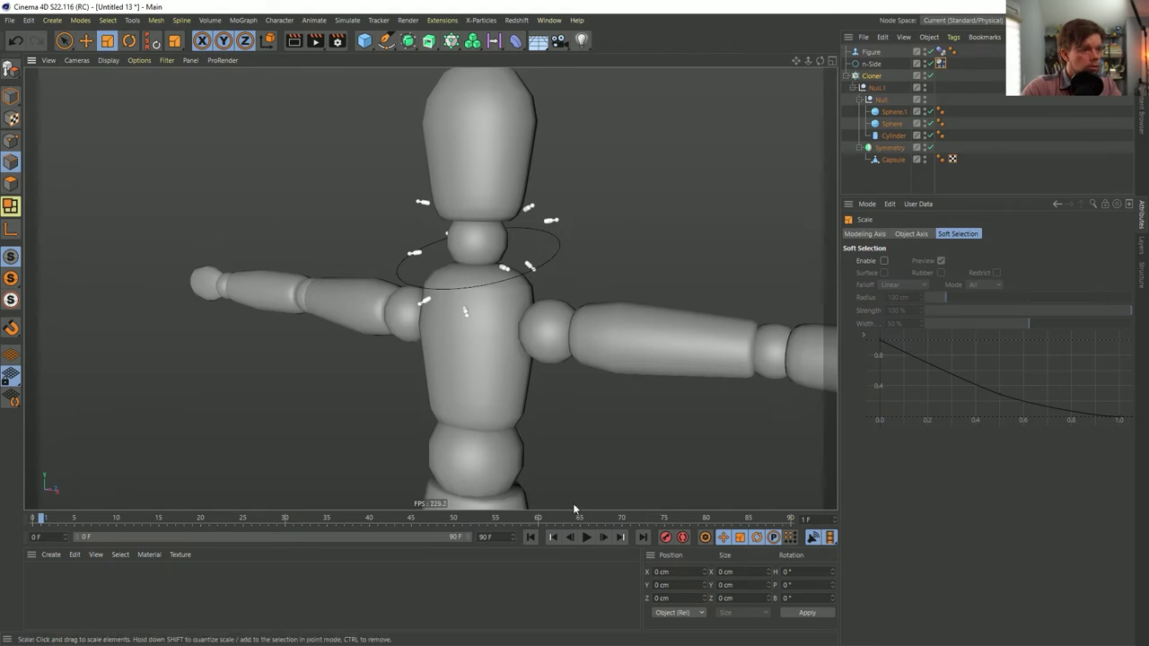
{"action": "left_click", "coordinate": [585, 537]}
{"action": "left_click", "coordinate": [531, 537]}
- Set the Cloner's distribution along the n-Side spline to Vertex
{"action": "left_click", "coordinate": [872, 75]}
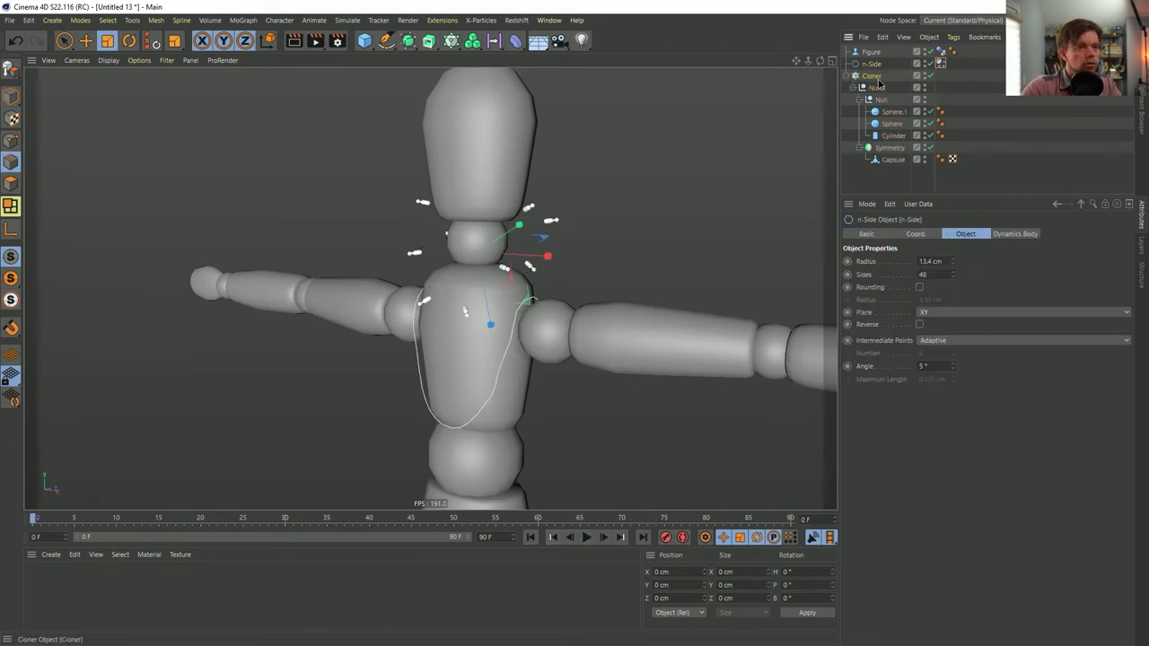
{"action": "left_click", "coordinate": [912, 383]}
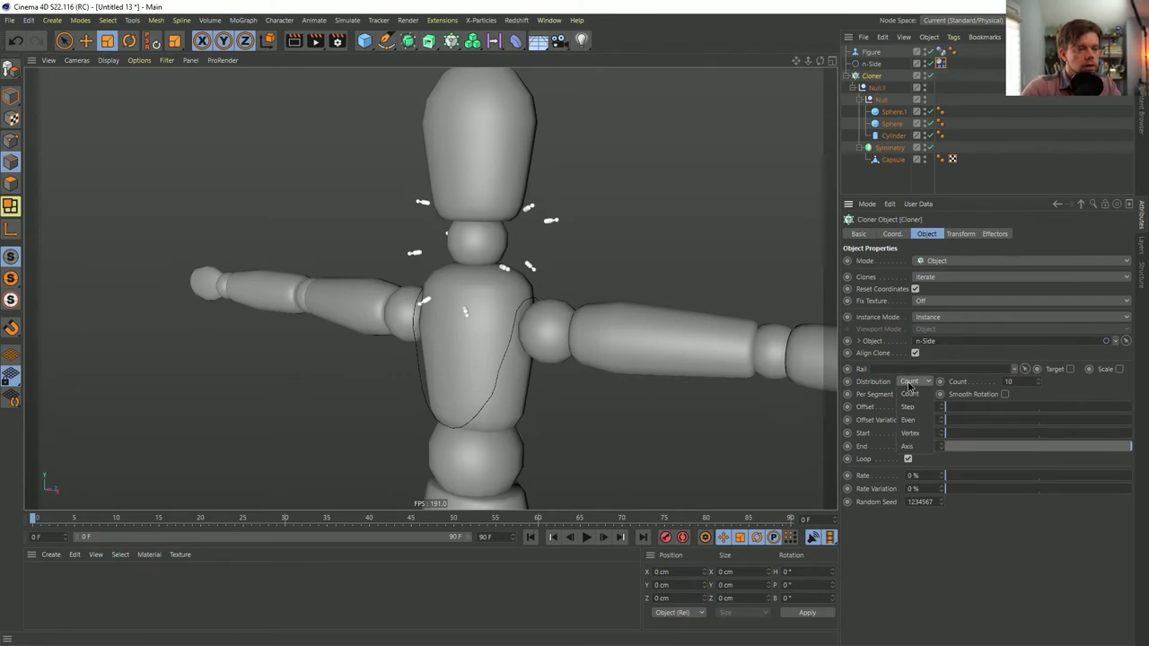
{"action": "left_click", "coordinate": [910, 434]}
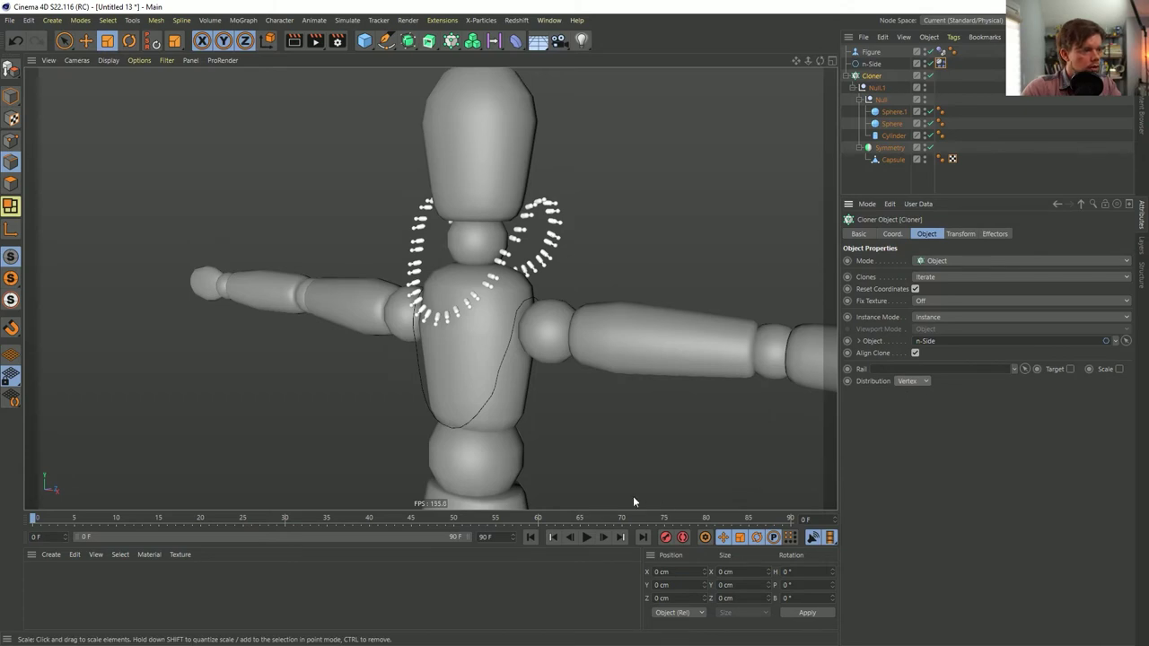
- Advance the simulation frame by frame, replay it from the first frame, and check how the clones follow the spline
{"action": "left_click", "coordinate": [601, 536]}
{"action": "left_click", "coordinate": [601, 536]}
{"action": "left_click", "coordinate": [600, 537]}
{"action": "left_click", "coordinate": [600, 537]}
{"action": "left_click", "coordinate": [600, 536]}
{"action": "left_click", "coordinate": [600, 537]}
{"action": "left_click", "coordinate": [600, 537]}
{"action": "left_click", "coordinate": [603, 535]}
{"action": "left_click", "coordinate": [603, 536]}
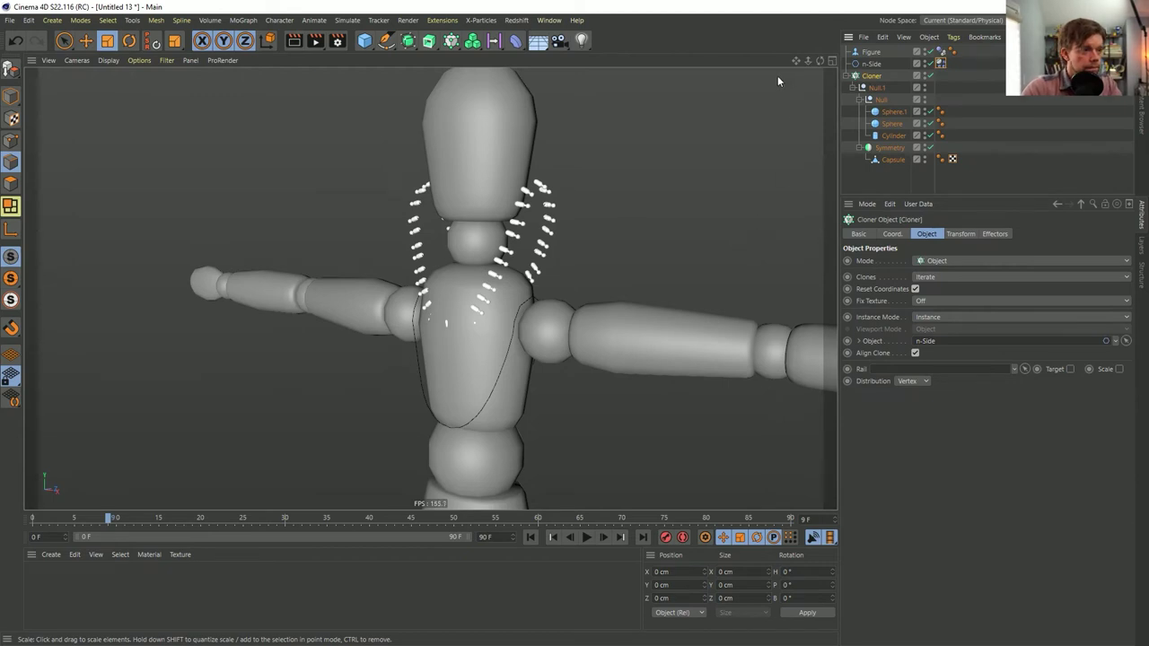
{"action": "left_click", "coordinate": [531, 537]}
{"action": "left_click", "coordinate": [584, 538]}
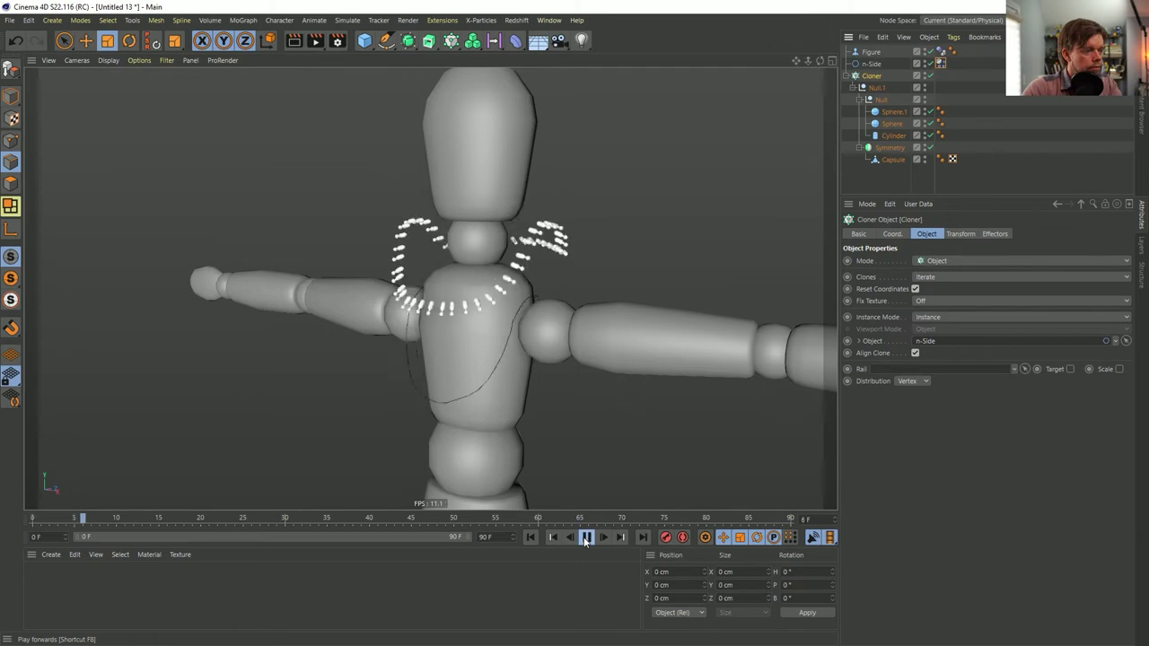
{"action": "left_click", "coordinate": [584, 537]}
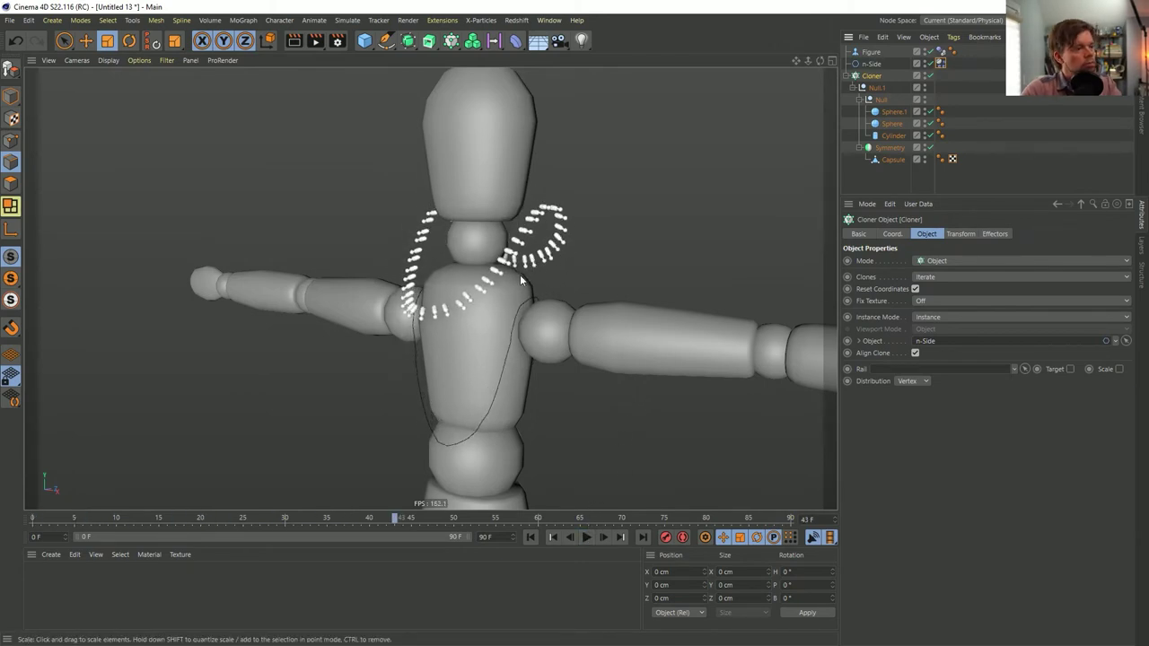
- Set the project's expert dynamics scale to 100 cm and run the simulation to check the cloned chain
{"action": "left_click", "coordinate": [878, 88]}
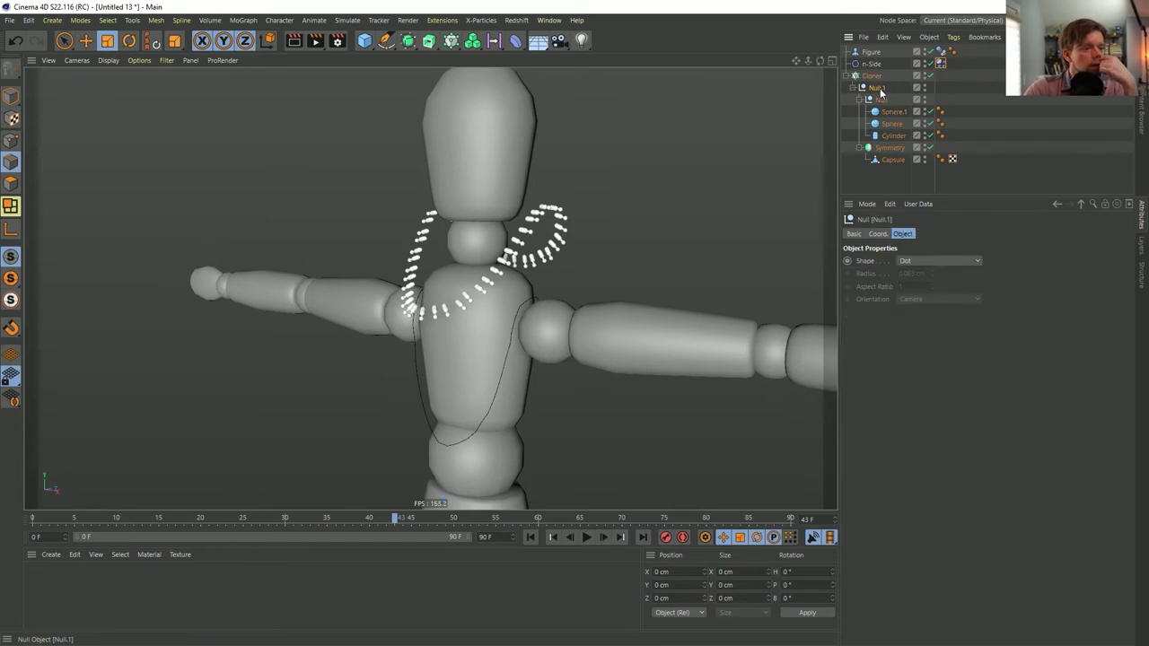
{"action": "left_click", "coordinate": [871, 75]}
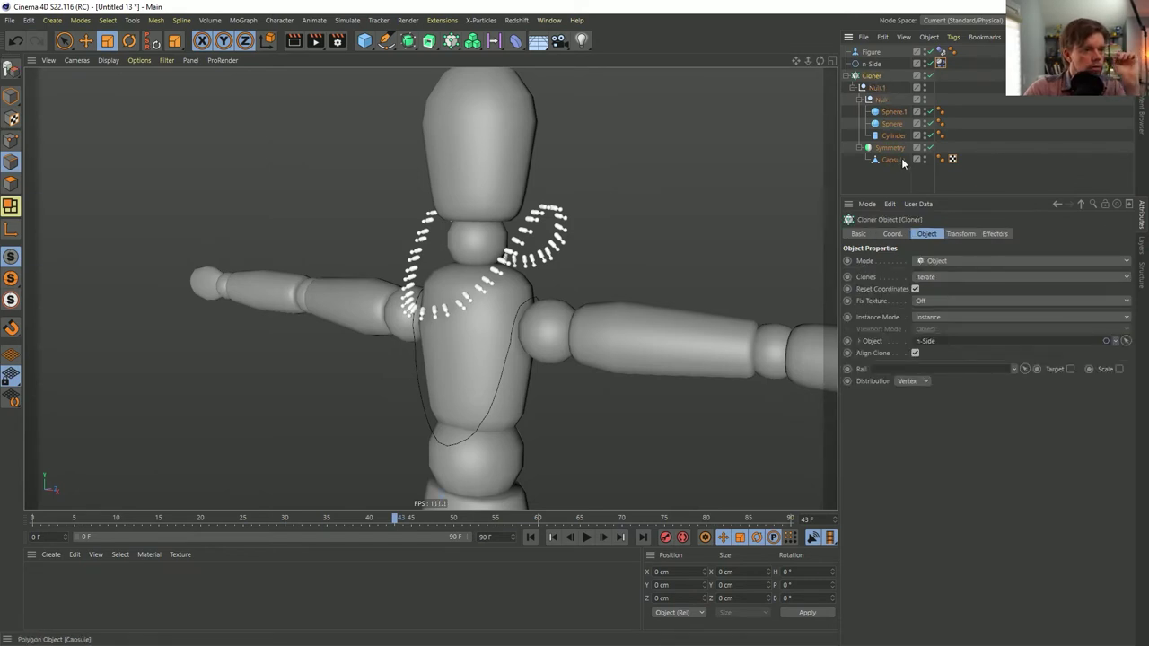
{"action": "key", "text": "ctrl+d"}
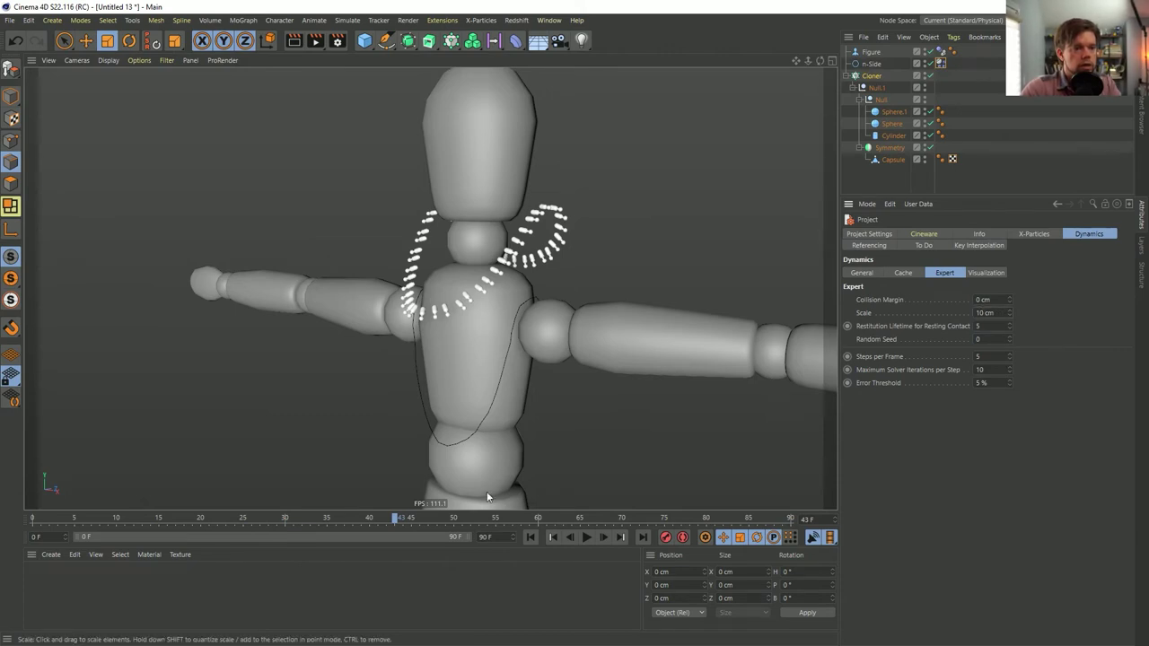
{"action": "left_click", "coordinate": [530, 536]}
{"action": "left_click", "coordinate": [586, 536]}
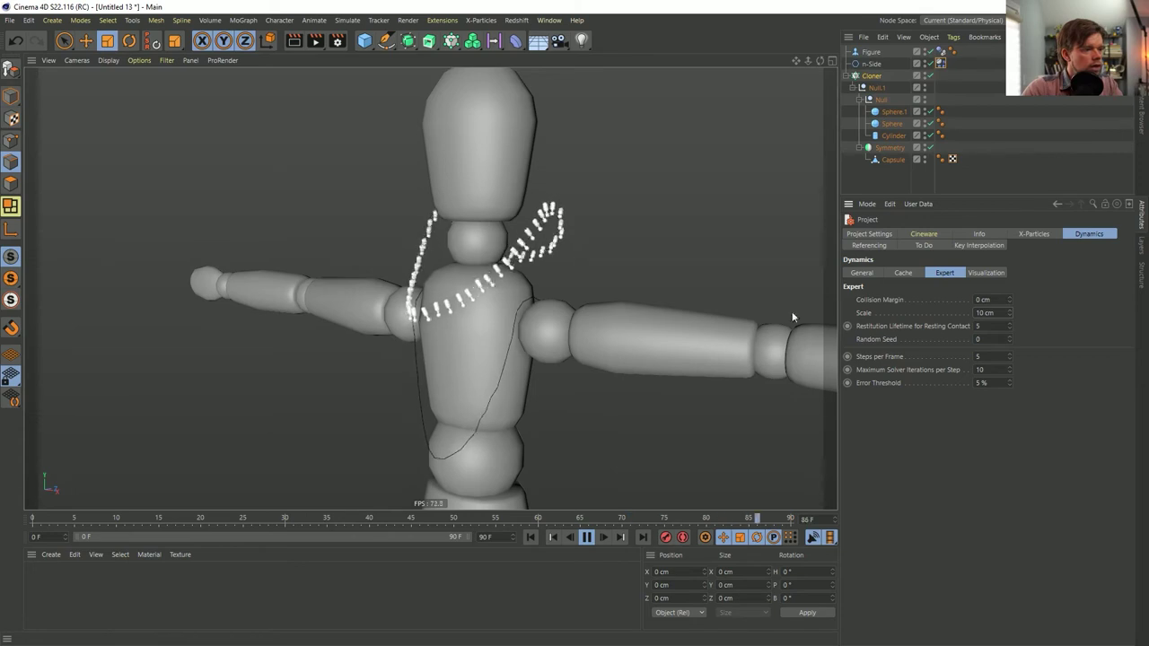
{"action": "double_click", "coordinate": [979, 314]}
{"action": "type", "text": "100"}
{"action": "key", "text": "Return"}
{"action": "left_click", "coordinate": [534, 537]}
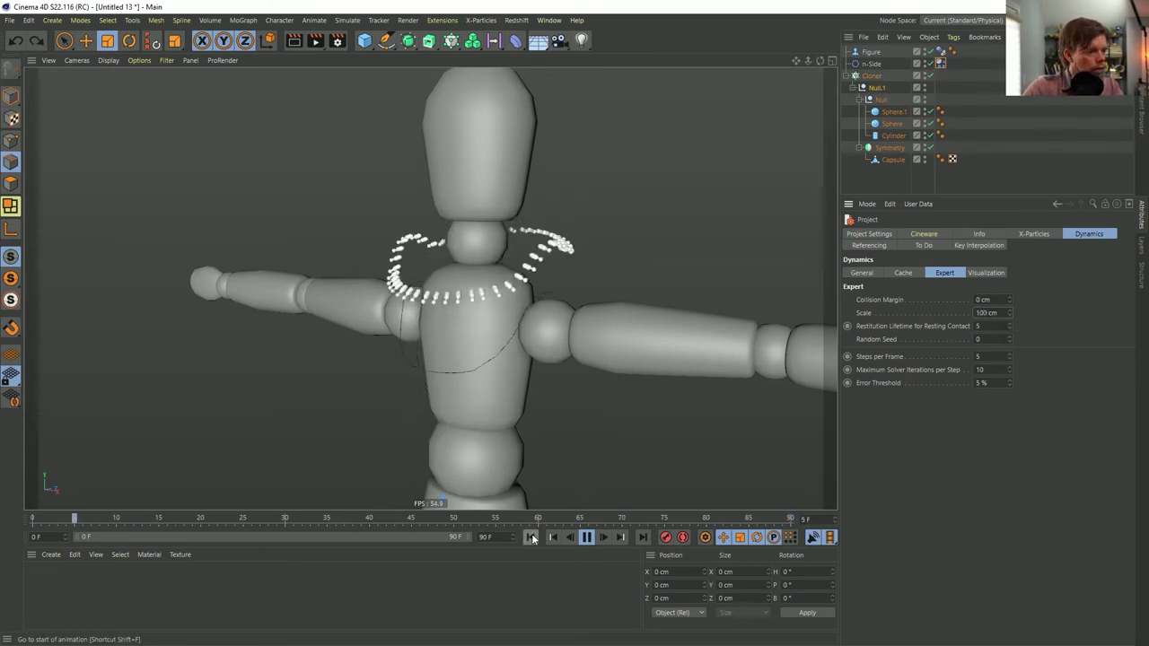
{"action": "left_click", "coordinate": [587, 537]}
{"action": "left_click_drag", "start_coordinate": [523, 256], "coordinate": [476, 260], "text": "alt"}
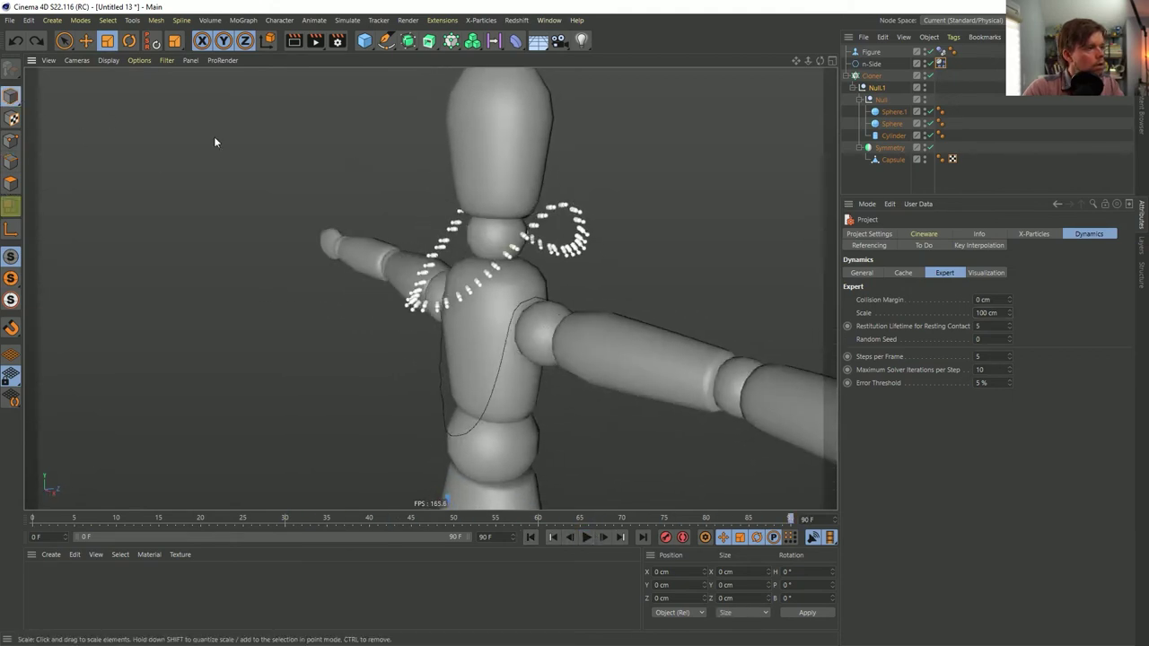
- Disable Keep Soft Body Shape in the n-Side dynamics tag's collision settings and run the simulation
{"action": "left_click", "coordinate": [871, 76]}
{"action": "left_click", "coordinate": [963, 234]}
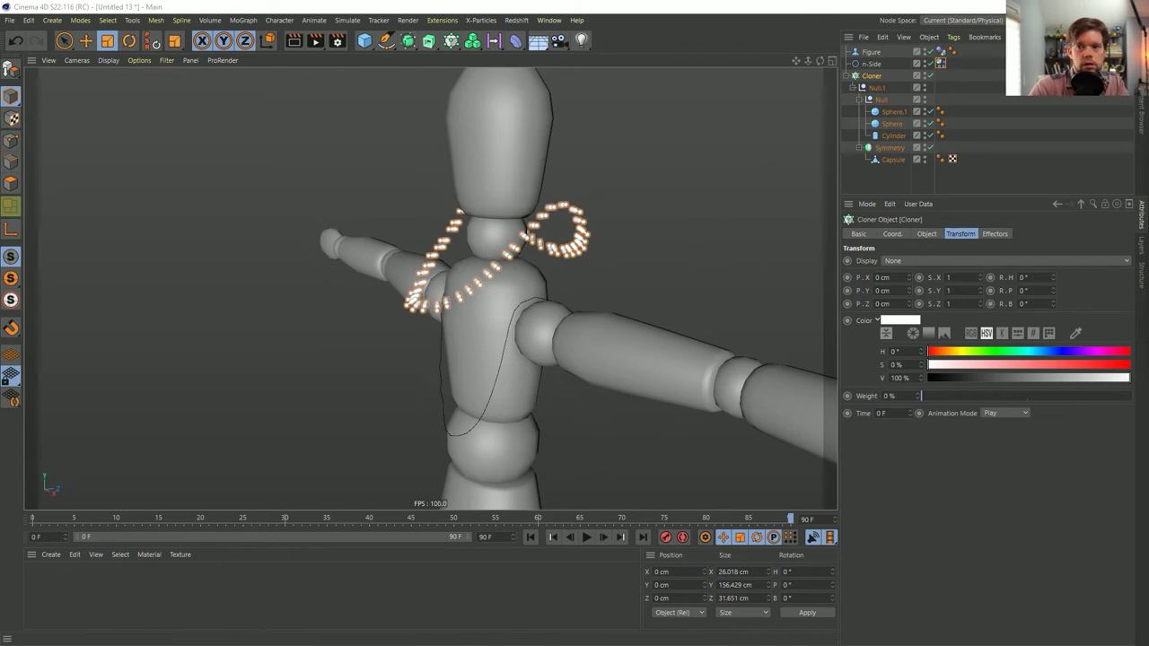
{"action": "mouse_move", "coordinate": [501, 282]}
{"action": "left_mouse_down", "text": "alt"}
{"action": "mouse_move", "coordinate": [394, 282]}
{"action": "mouse_move", "coordinate": [503, 291]}
{"action": "mouse_move", "coordinate": [492, 233]}
{"action": "mouse_move", "coordinate": [393, 275]}
{"action": "mouse_move", "coordinate": [499, 302]}
{"action": "left_mouse_up", "text": "alt"}
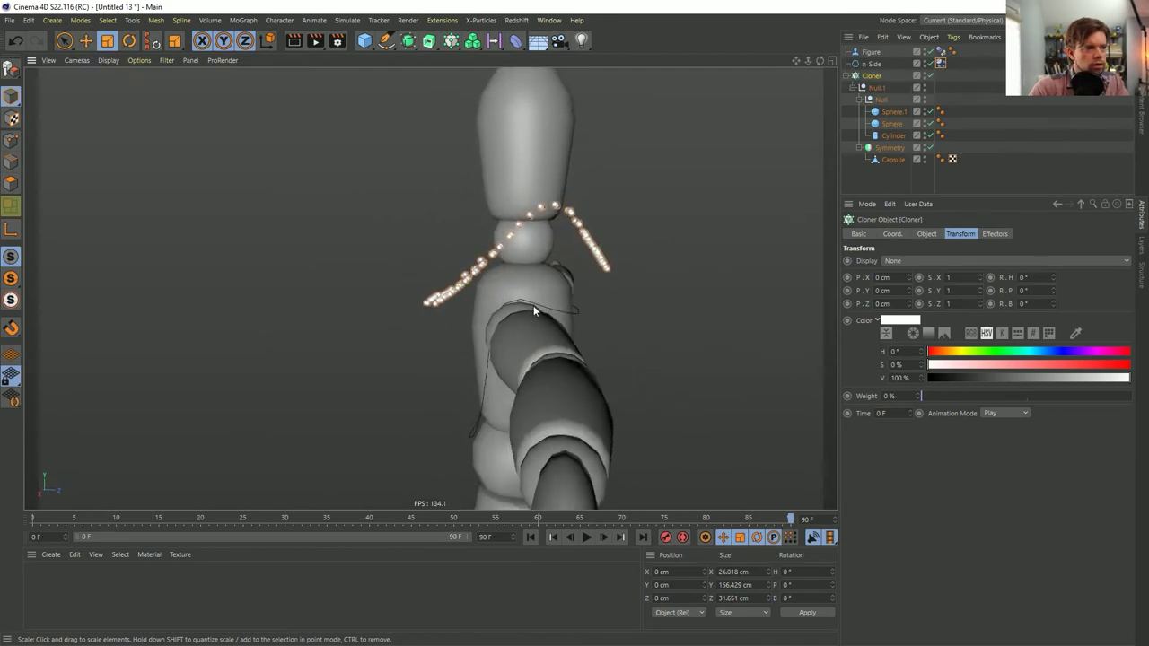
{"action": "left_click", "coordinate": [941, 76]}
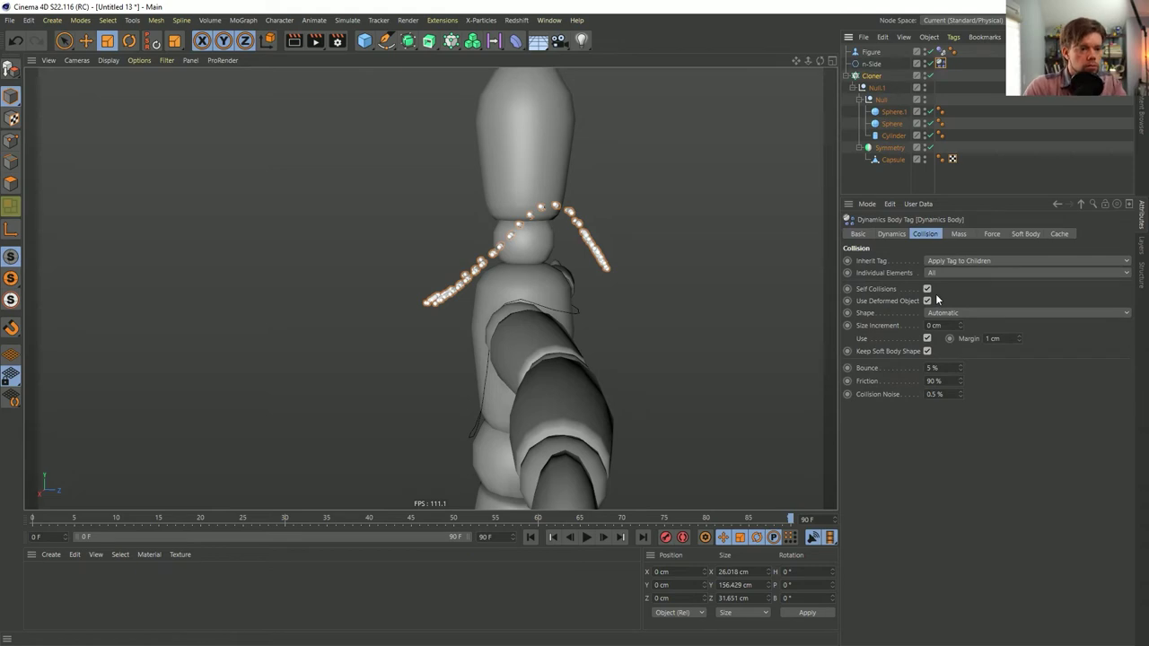
{"action": "left_click", "coordinate": [927, 352]}
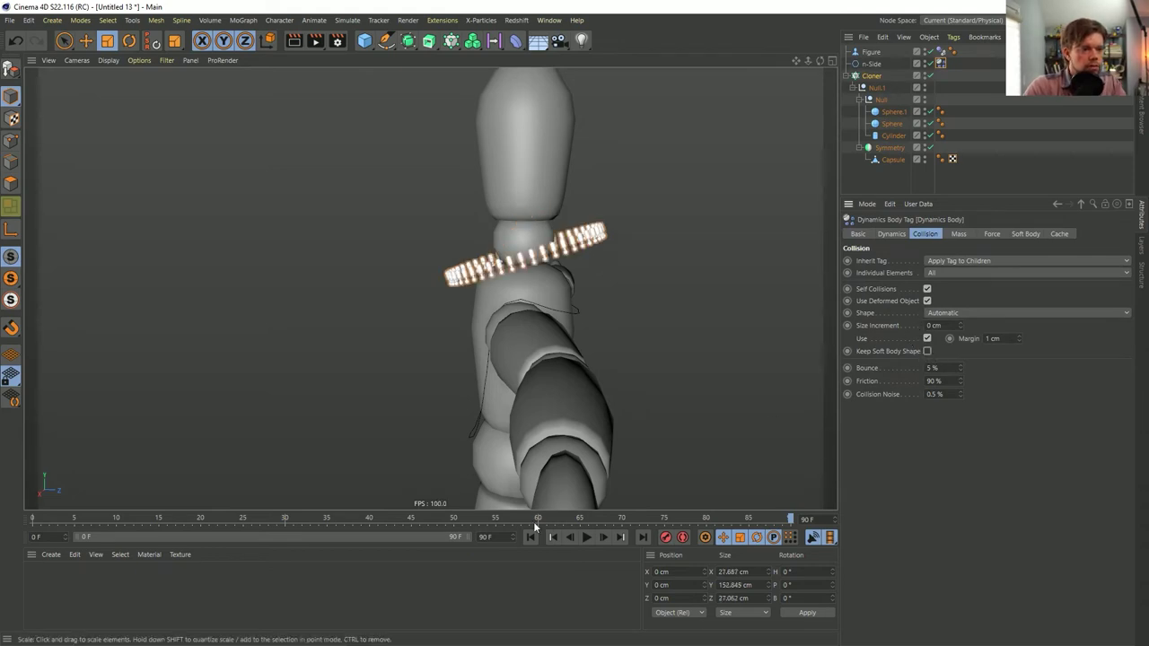
{"action": "left_click", "coordinate": [586, 537]}
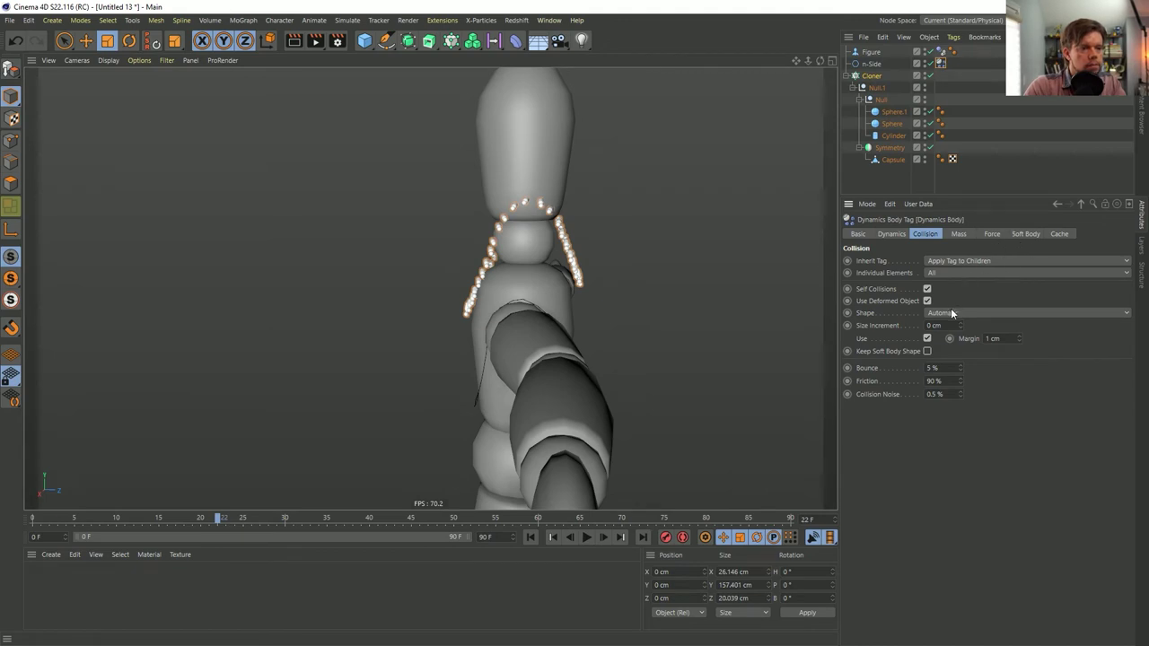
- Review the n-Side dynamics tag's mass, force and soft body settings, then disable Use Deformed Object for collisions and replay the simulation
{"action": "left_click", "coordinate": [959, 235]}
{"action": "left_click", "coordinate": [991, 234]}
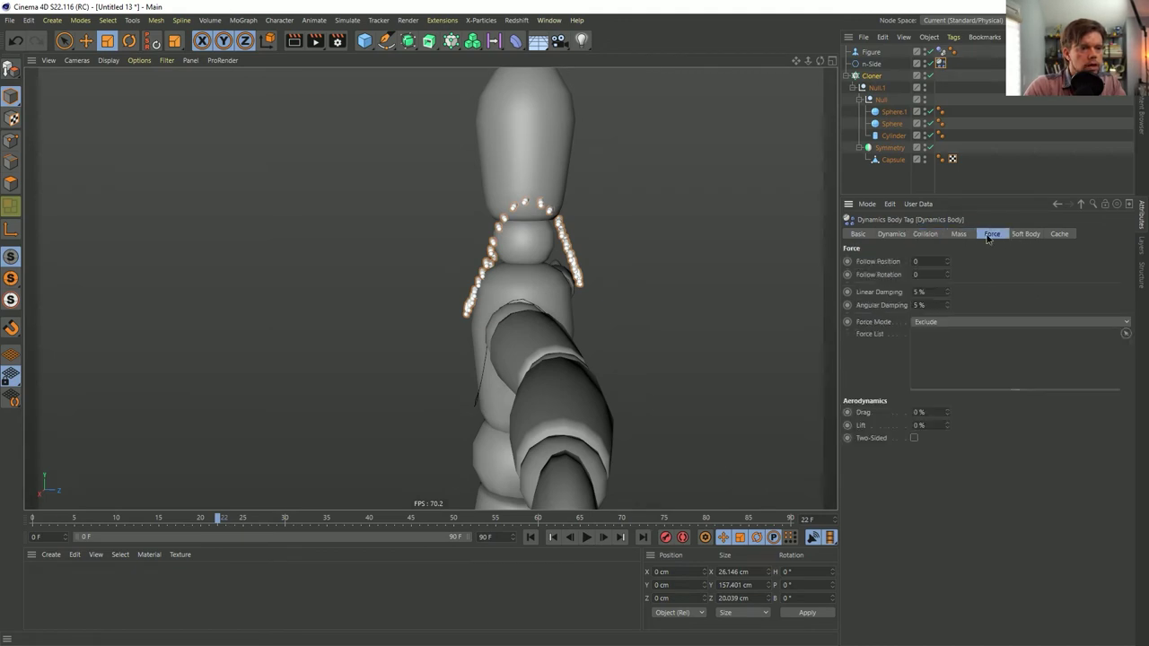
{"action": "left_click", "coordinate": [1024, 234]}
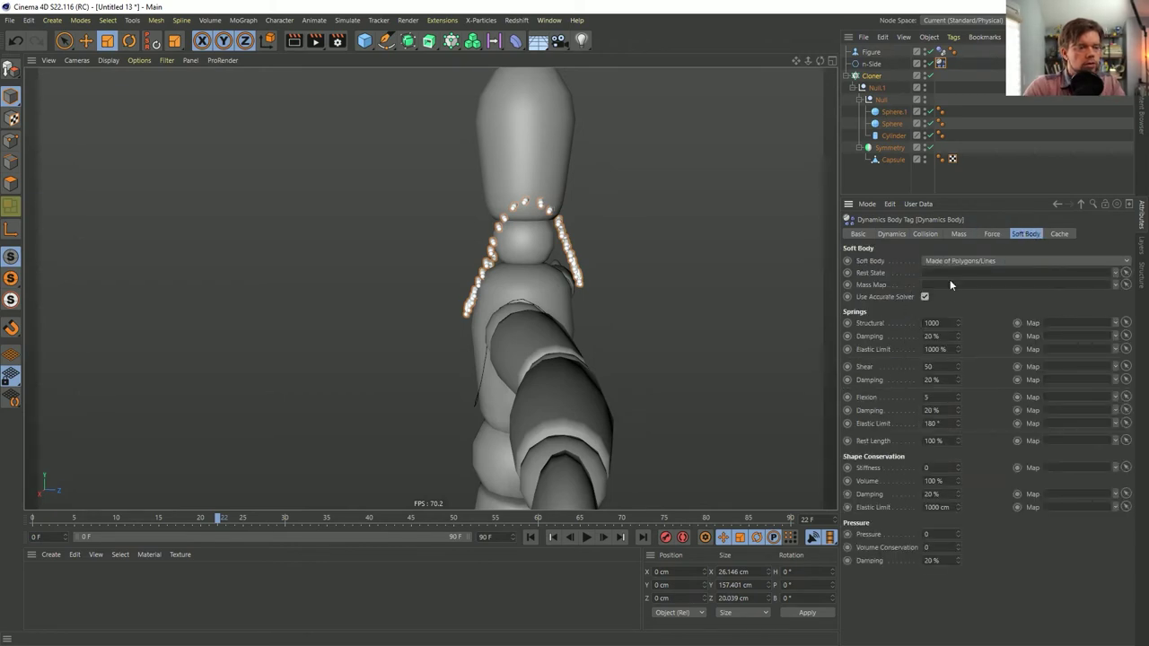
{"action": "left_click", "coordinate": [980, 234]}
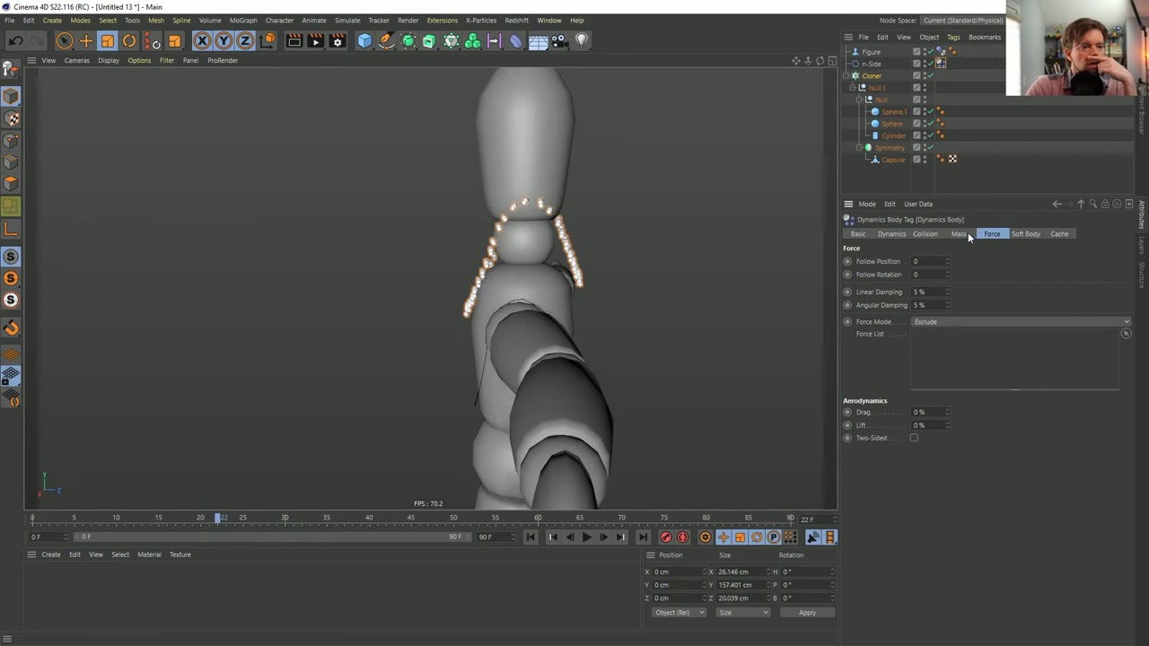
{"action": "left_click", "coordinate": [964, 234]}
{"action": "left_click", "coordinate": [929, 234]}
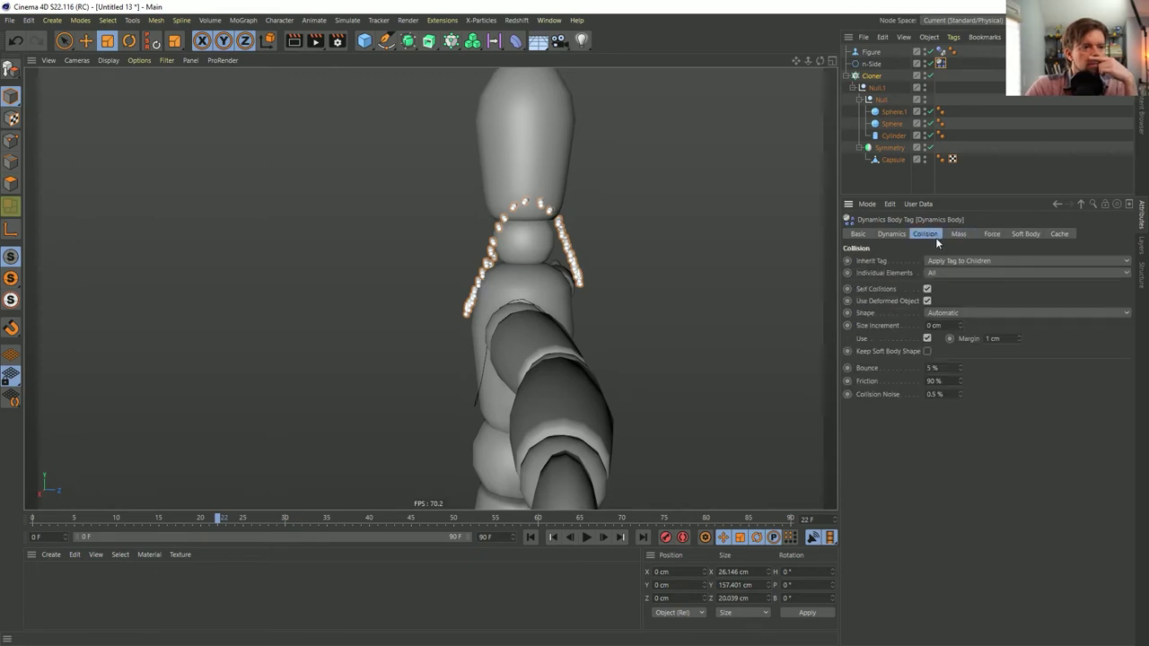
{"action": "left_click", "coordinate": [587, 537]}
{"action": "left_click", "coordinate": [955, 314]}
{"action": "left_click", "coordinate": [950, 327]}
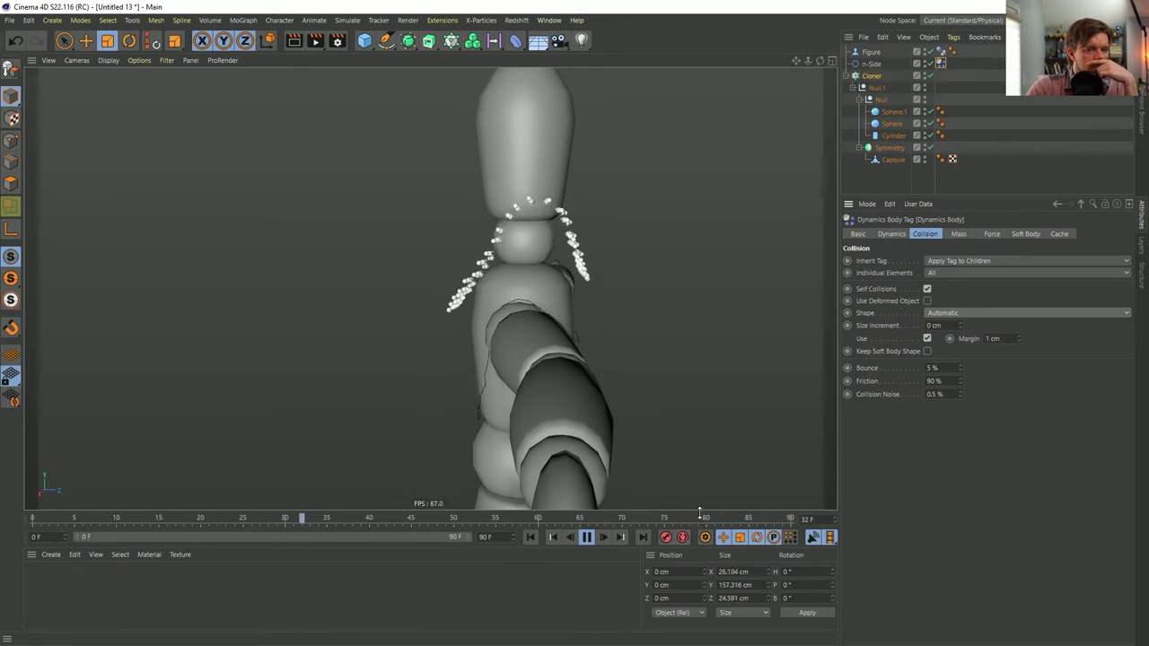
- Turn off the Cloner's Reset Coordinates option, replay the simulation, and return to the first frame
{"action": "left_click", "coordinate": [871, 76]}
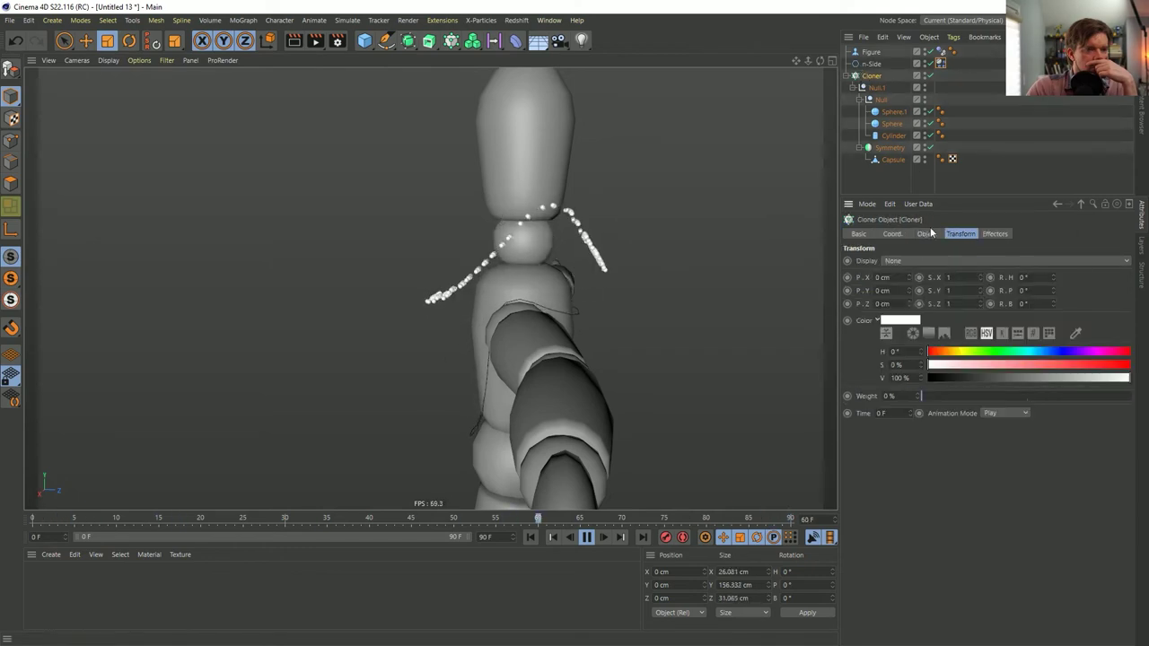
{"action": "left_click", "coordinate": [926, 233]}
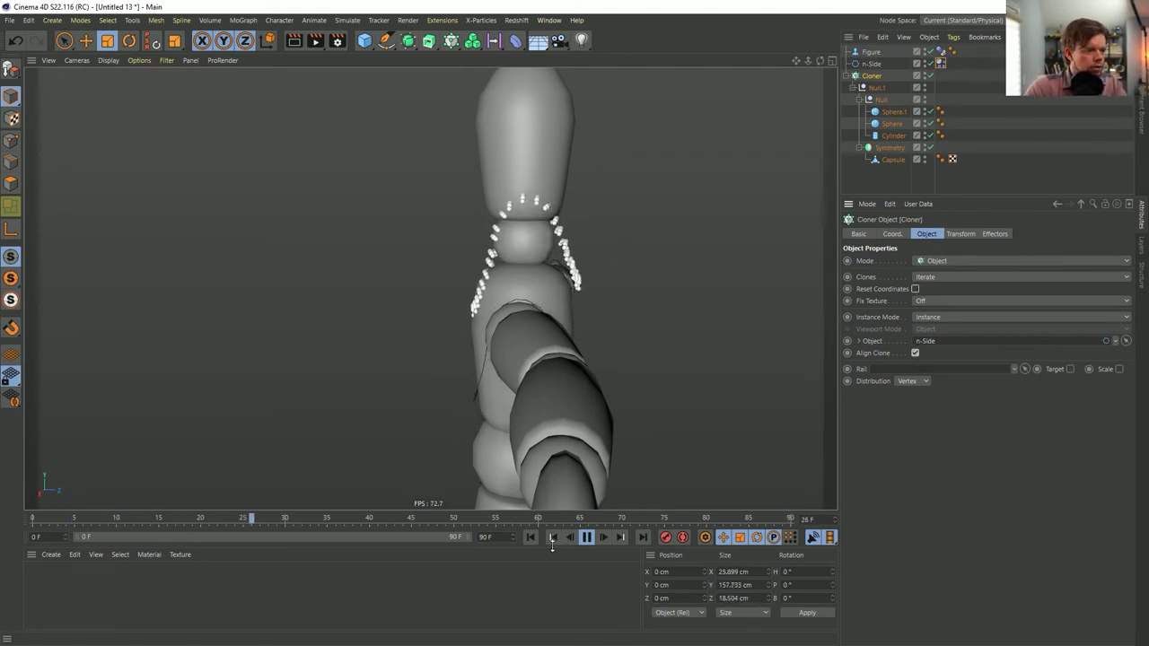
{"action": "left_click_drag", "start_coordinate": [542, 272], "coordinate": [612, 266], "text": "alt"}
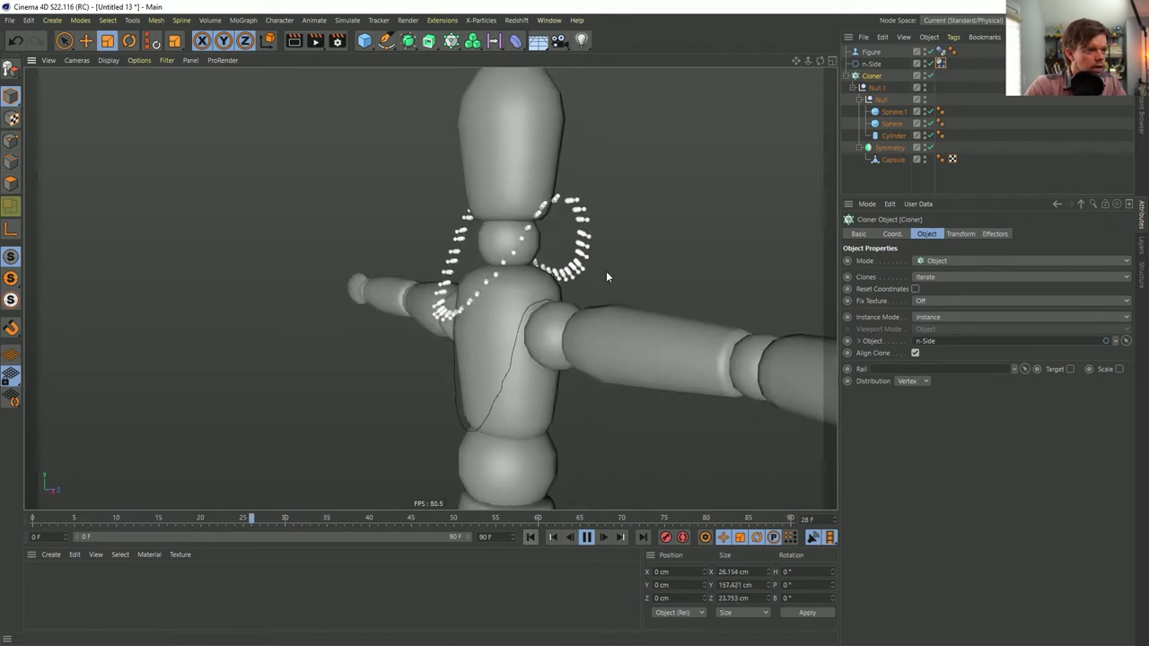
{"action": "left_click", "coordinate": [586, 536]}
{"action": "left_click", "coordinate": [530, 537]}
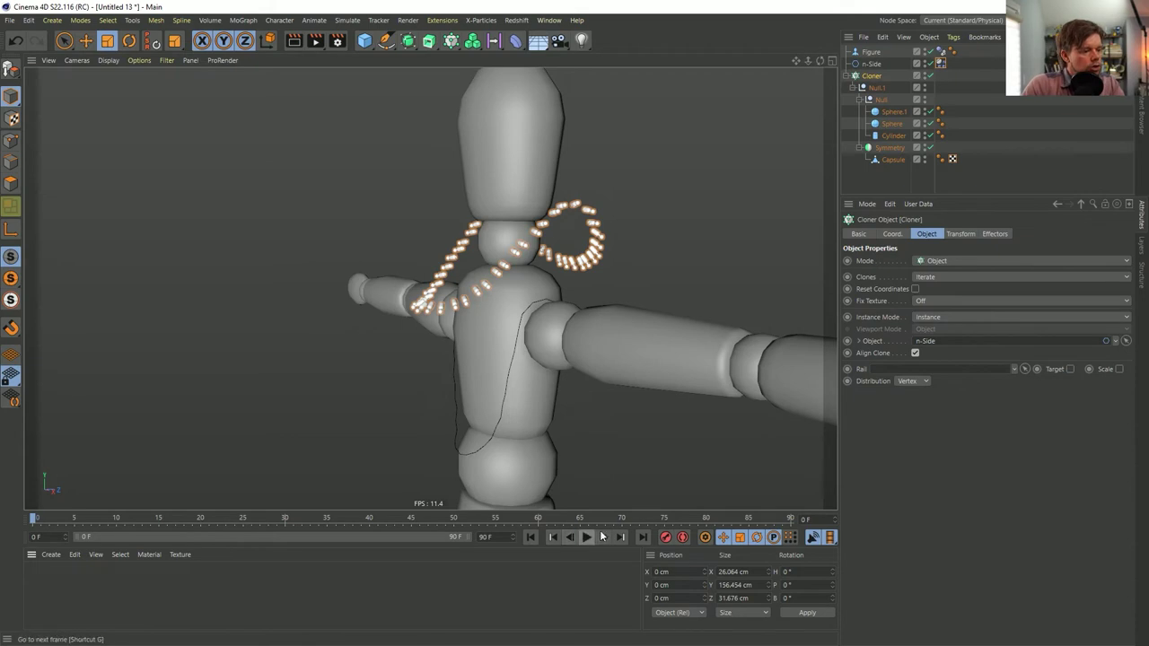
{"action": "left_click", "coordinate": [588, 538]}
{"action": "left_click", "coordinate": [588, 538]}
{"action": "left_click", "coordinate": [531, 538]}
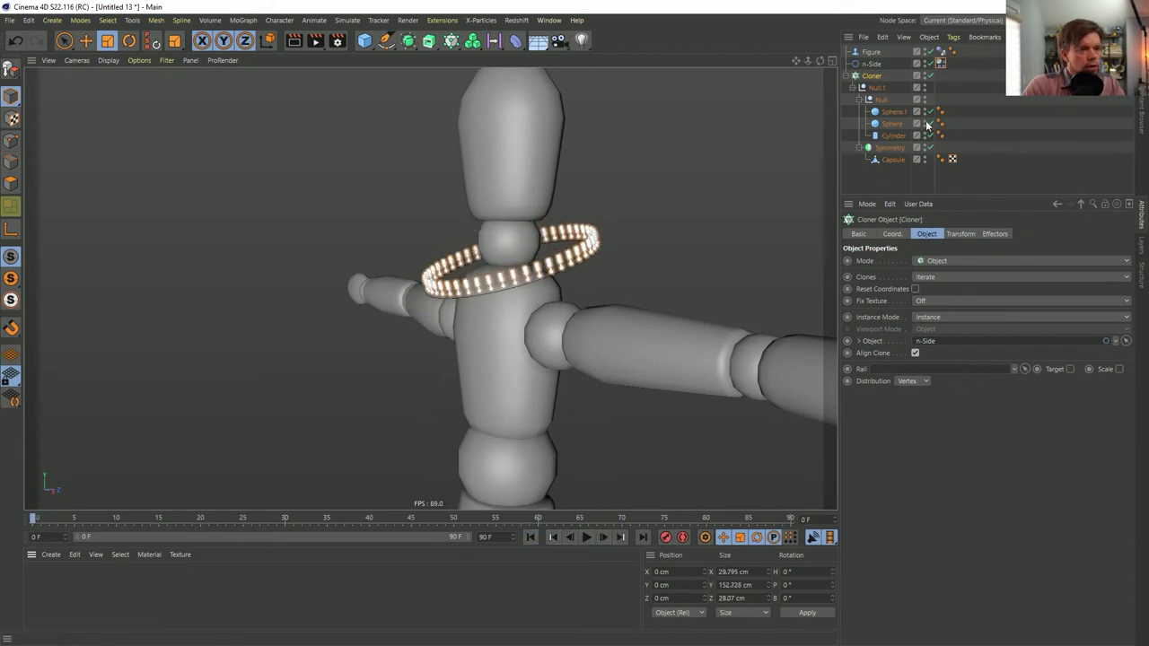
- Place the n-Side spline inside a new Connect generator
{"action": "left_click", "coordinate": [871, 64]}
{"action": "left_click", "coordinate": [450, 41]}
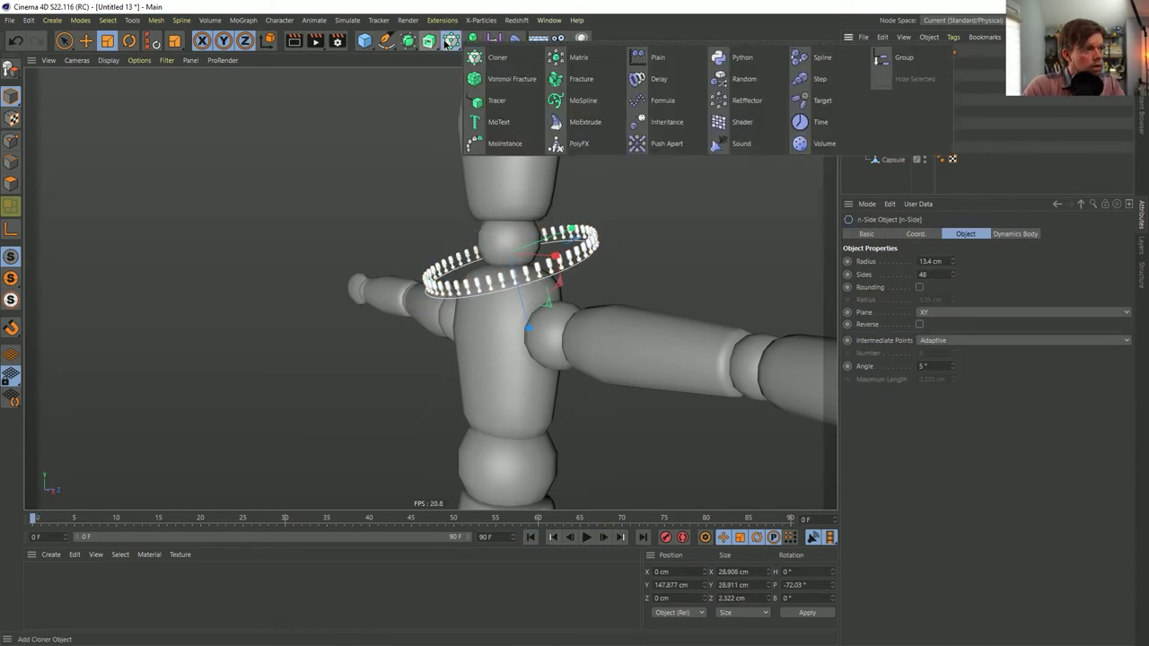
{"action": "left_click", "coordinate": [429, 41]}
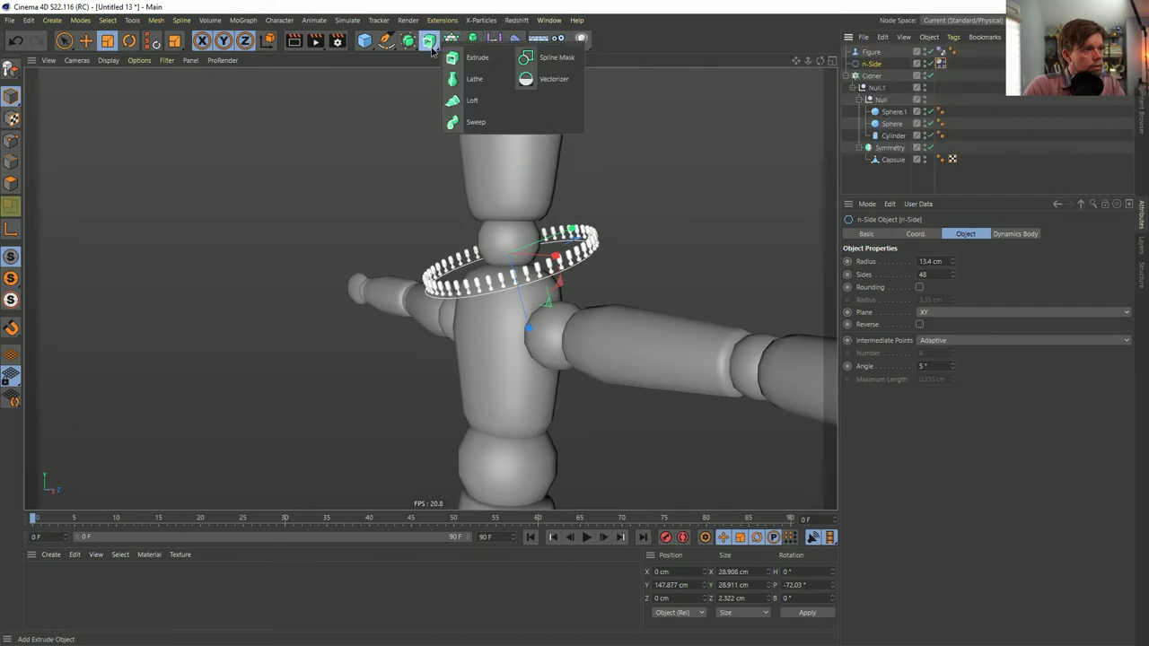
{"action": "left_click", "coordinate": [408, 42]}
{"action": "left_click", "coordinate": [574, 131], "text": "alt"}
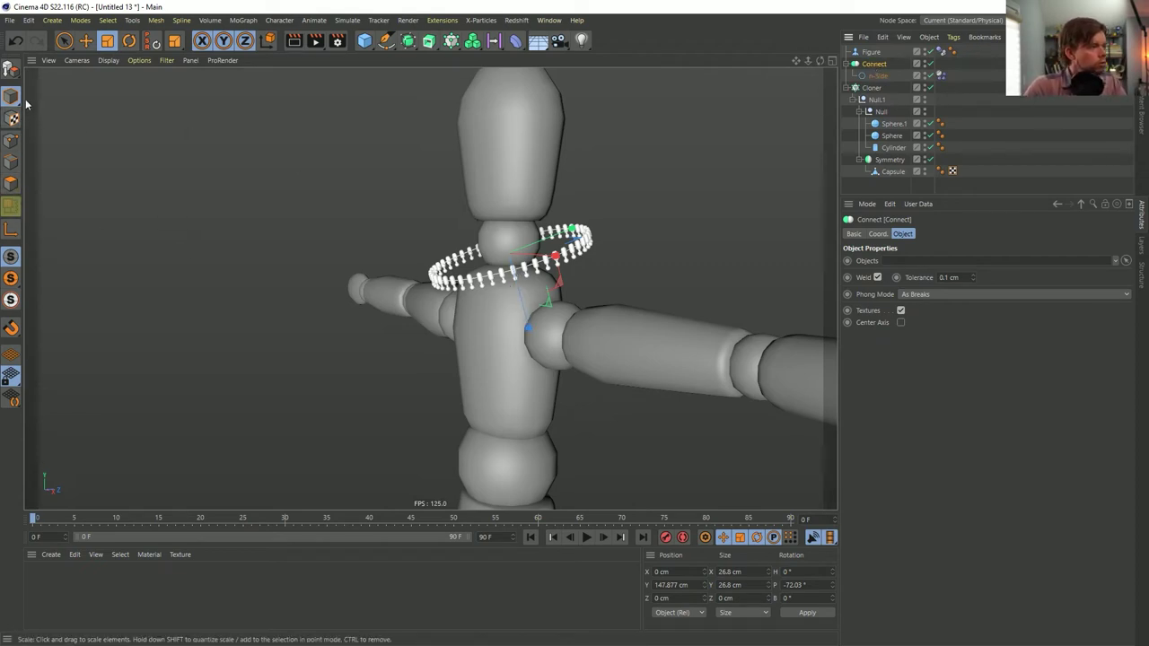
- Set the Connect object's pitch rotation to 0° and its heading rotation to 90°
{"action": "left_click", "coordinate": [788, 584]}
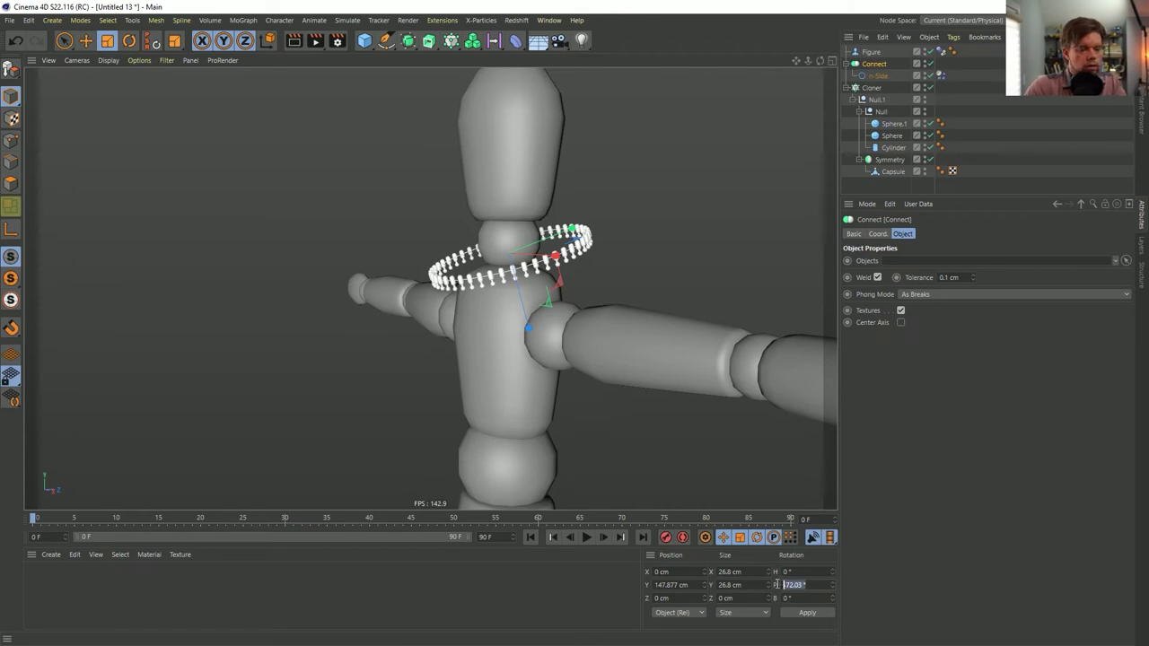
{"action": "type", "text": "0"}
{"action": "key", "text": "Return"}
{"action": "type", "text": "90"}
{"action": "key", "text": "Return"}
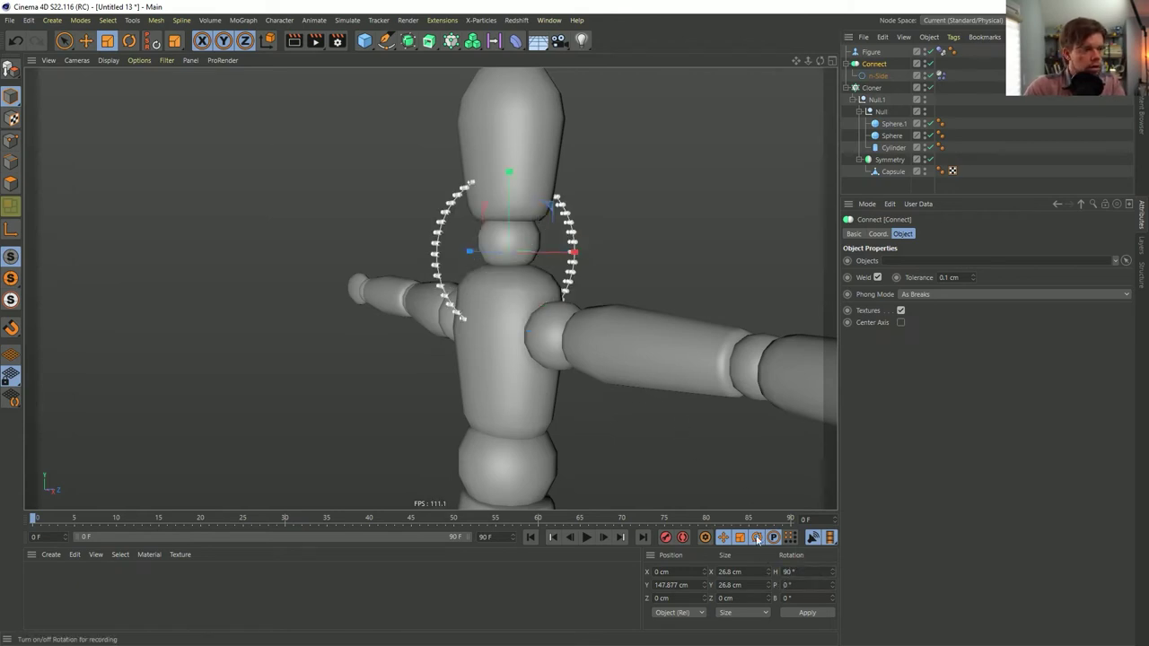
- Undo the Connect object's rotation and set the n-Side spline's plane to XZ so the ring lies flat
{"action": "key", "text": "ctrl+z"}
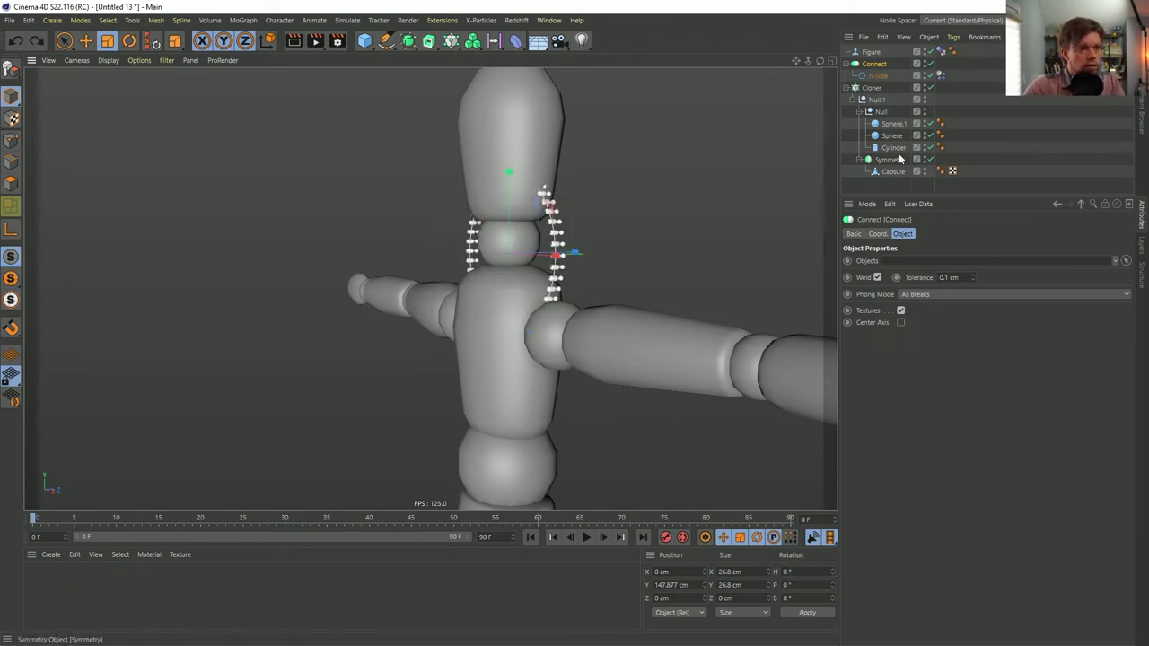
{"action": "left_click", "coordinate": [880, 76]}
{"action": "scroll", "coordinate": [931, 313], "scroll_direction": "down", "scroll_amount": 2}
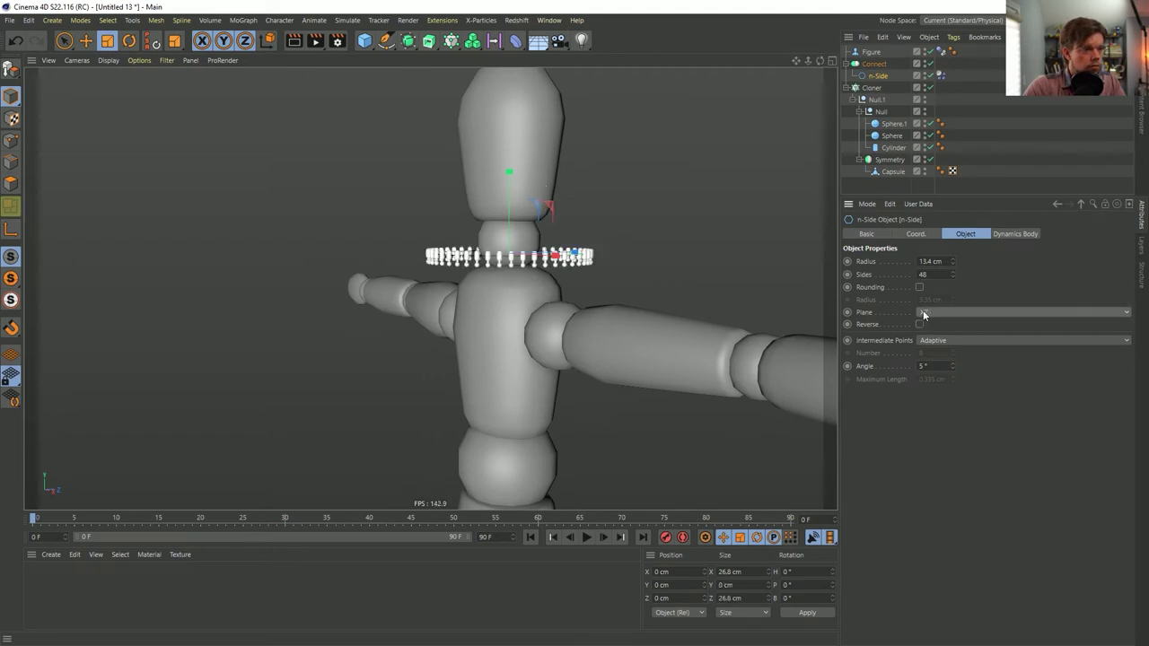
{"action": "left_click_drag", "start_coordinate": [492, 241], "coordinate": [508, 287], "text": "alt"}
- Set the Connect object as the Cloner's distribution object
{"action": "left_click", "coordinate": [874, 90]}
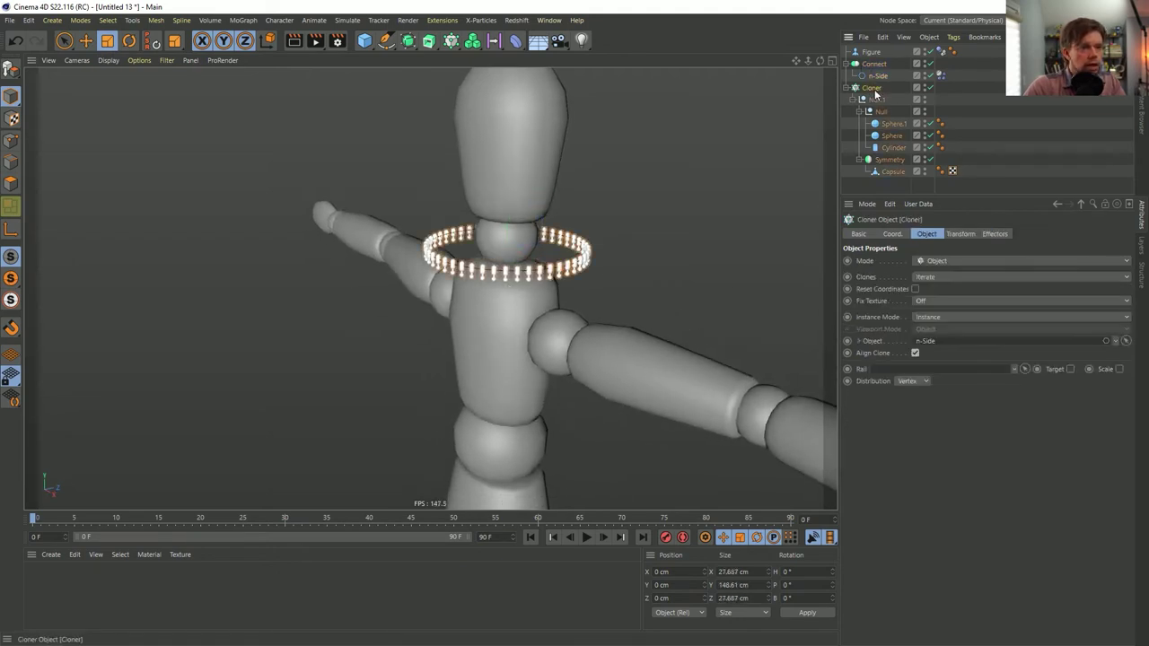
{"action": "left_click_drag", "start_coordinate": [873, 64], "coordinate": [931, 346]}
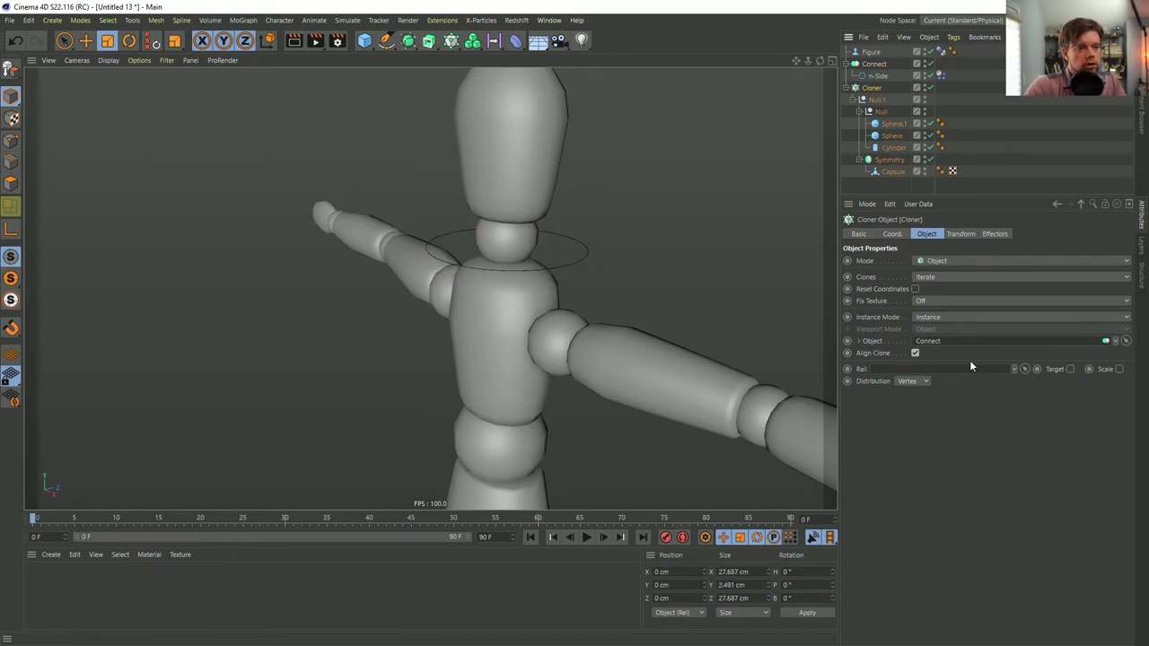
- Wrap the Connect object in a new Spline Mask, then set it as the Cloner's object with Reset Coordinates enabled
{"action": "left_click", "coordinate": [875, 64]}
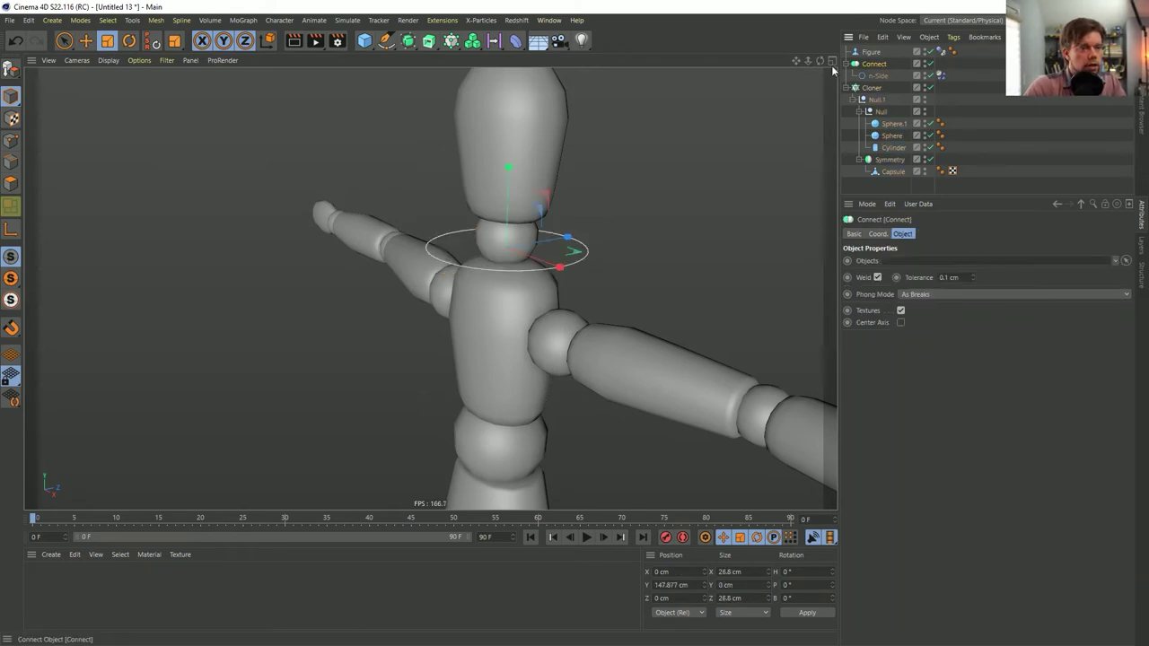
{"action": "left_click", "coordinate": [414, 41]}
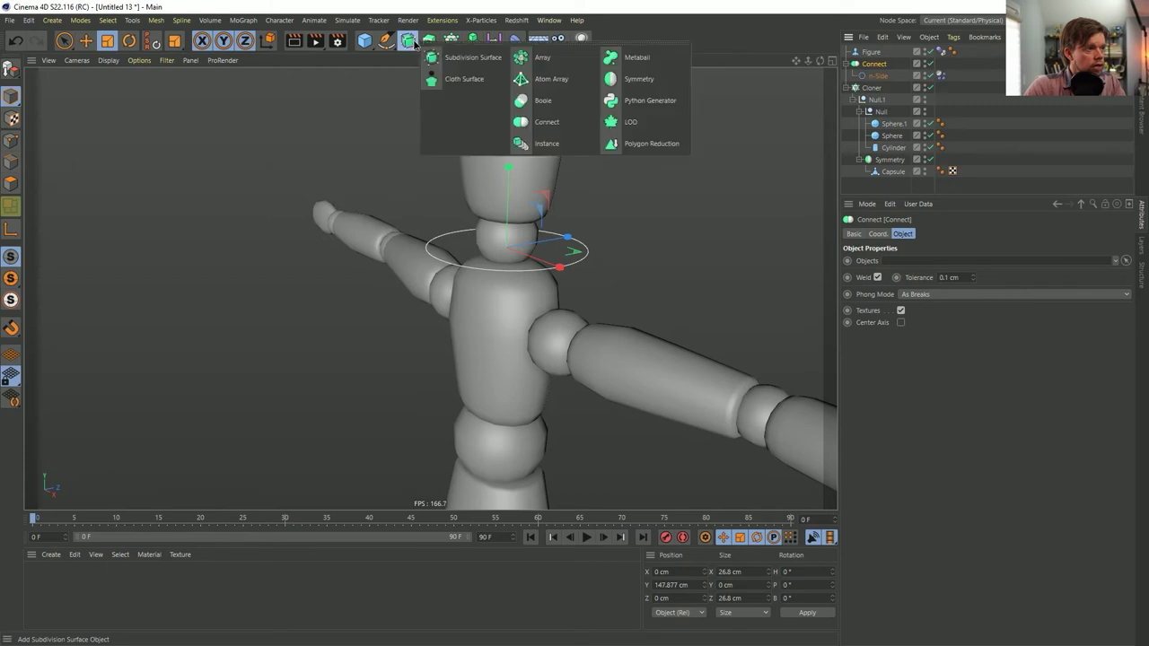
{"action": "left_click", "coordinate": [429, 41]}
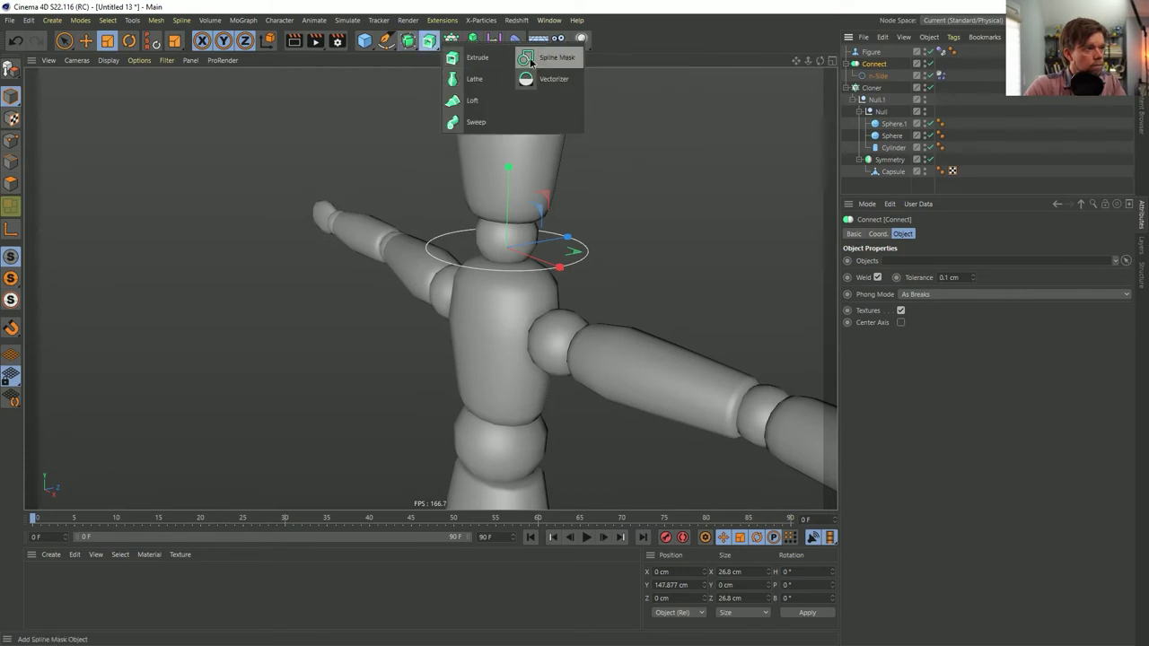
{"action": "left_click", "coordinate": [531, 60], "text": "alt"}
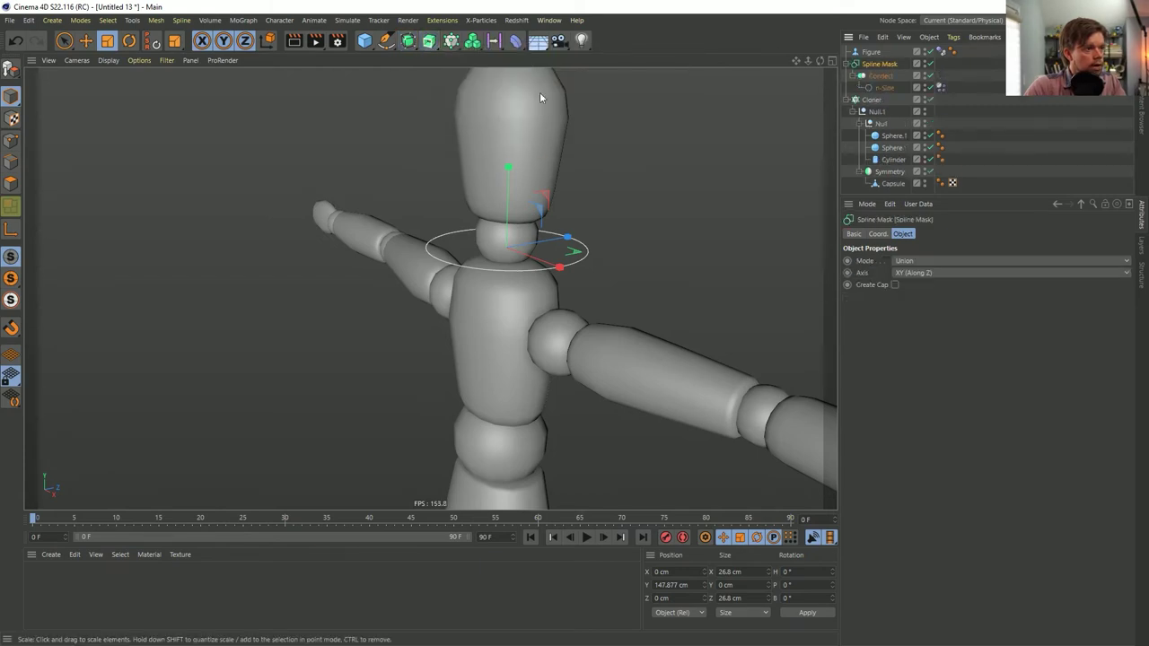
{"action": "left_click", "coordinate": [873, 101]}
{"action": "left_click", "coordinate": [883, 78]}
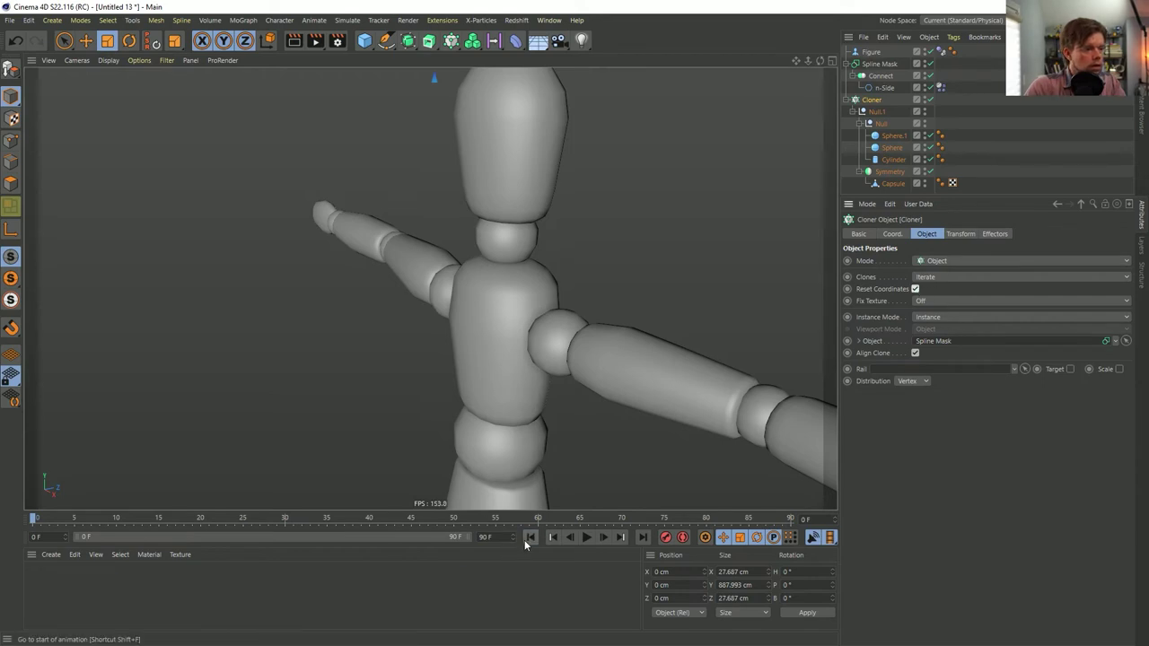
- Play the simulation with the whole figure in view and return to the first frame
{"action": "right_click_drag", "start_coordinate": [539, 255], "coordinate": [108, 305], "text": "alt"}
{"action": "right_click_drag", "start_coordinate": [2, 216], "coordinate": [244, 166], "text": "alt"}
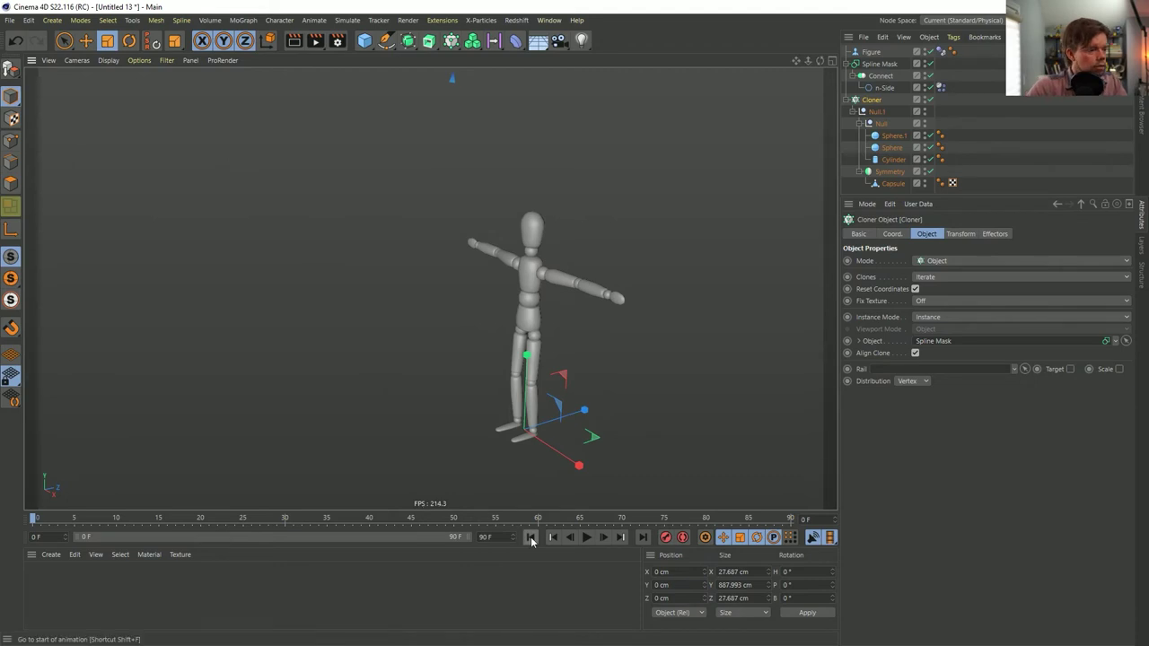
{"action": "left_click", "coordinate": [585, 537]}
{"action": "left_click", "coordinate": [585, 538]}
{"action": "left_click", "coordinate": [530, 539]}
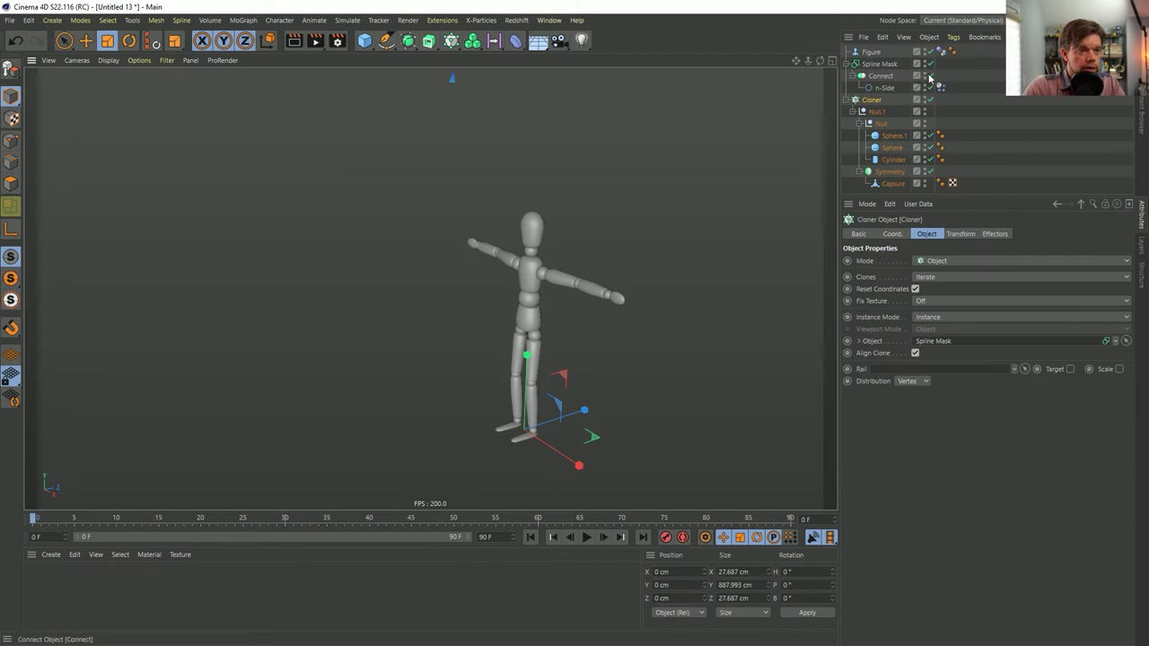
- Take the n-Side spline out of the Connect object and move its Dynamics Body tag onto Connect
{"action": "left_click_drag", "start_coordinate": [886, 95], "coordinate": [872, 103]}
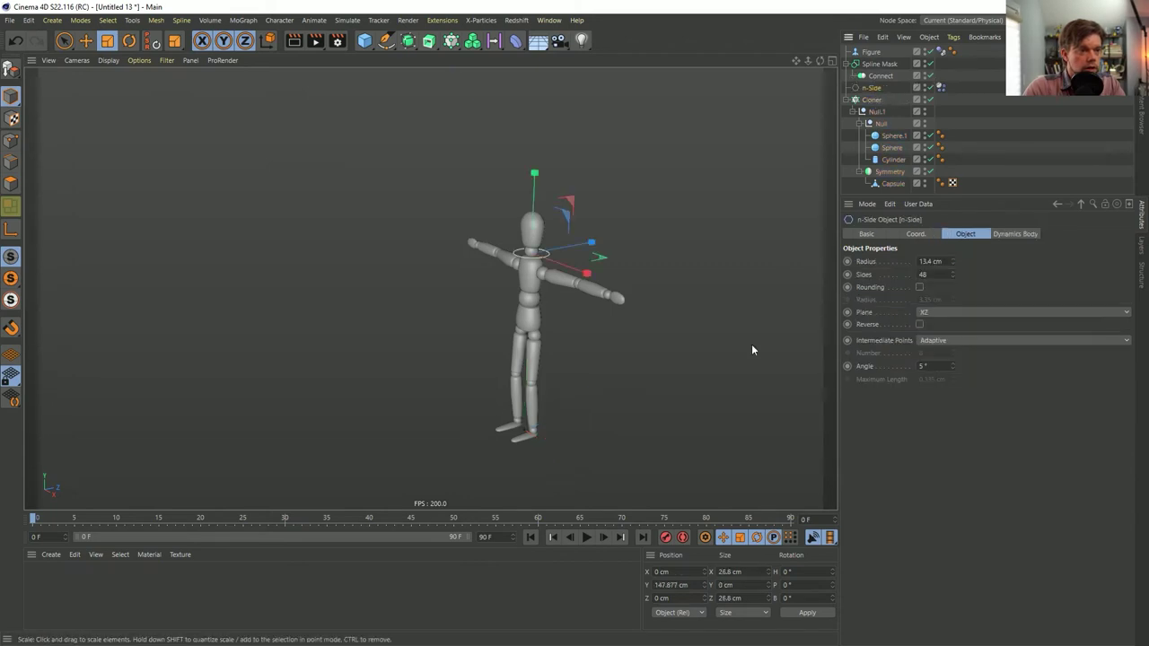
{"action": "left_click", "coordinate": [942, 90]}
- Add a Spline Dynamics hair tag to the n-Side spline and play the simulation
{"action": "right_click", "coordinate": [903, 86]}
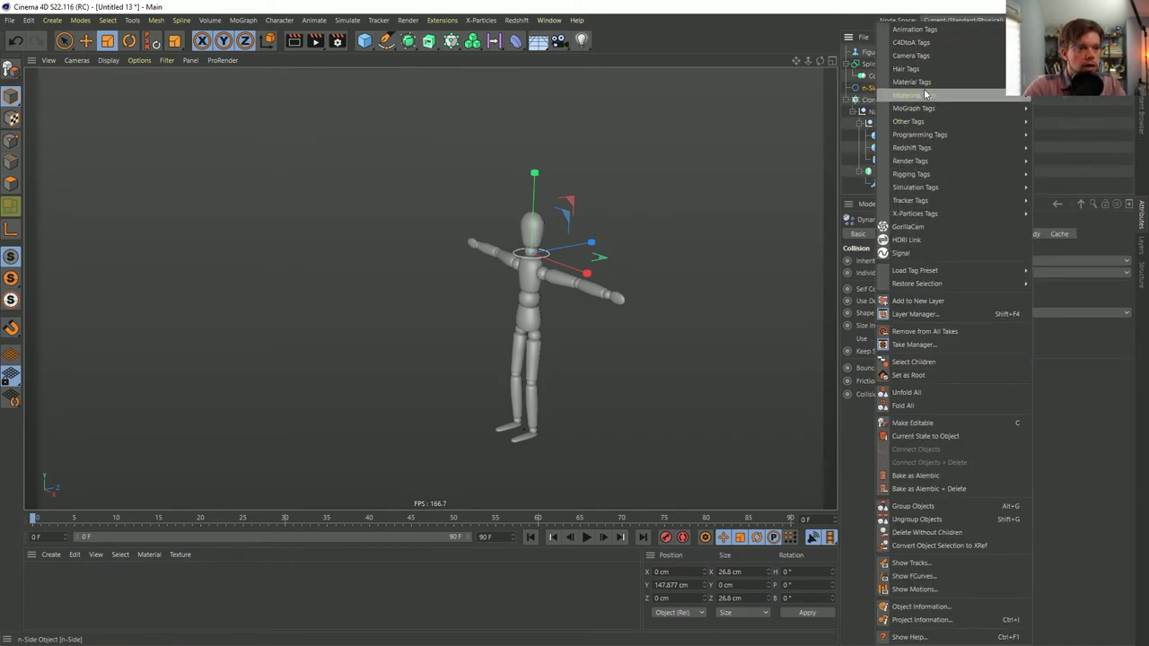
{"action": "mouse_move", "coordinate": [918, 98]}
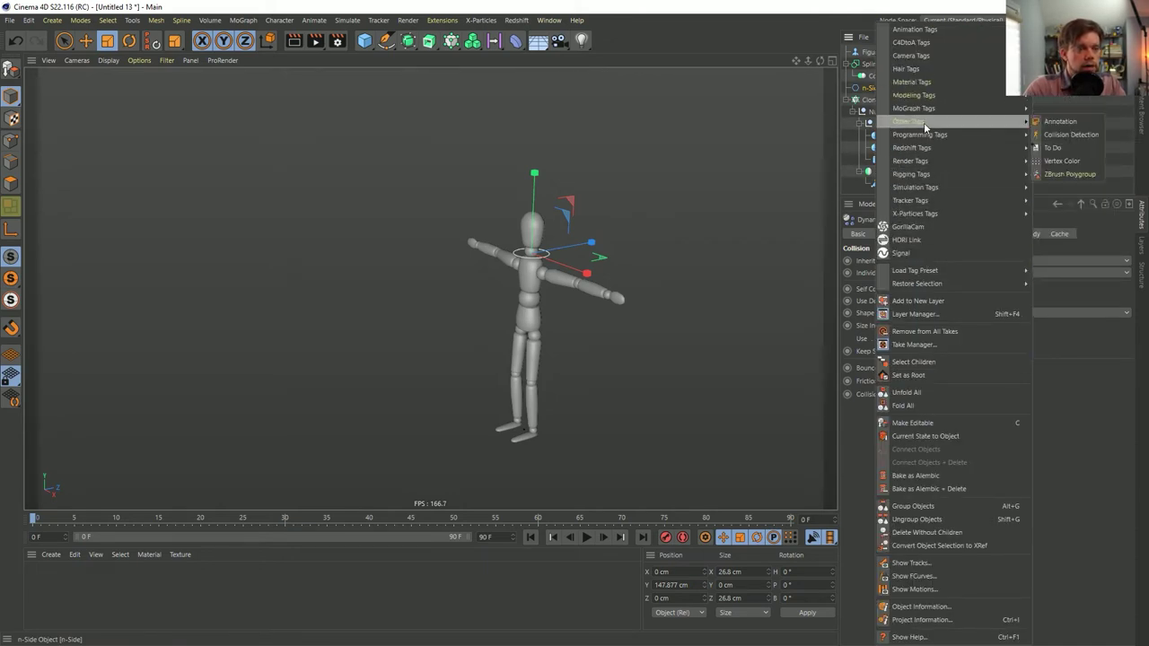
{"action": "mouse_move", "coordinate": [915, 73]}
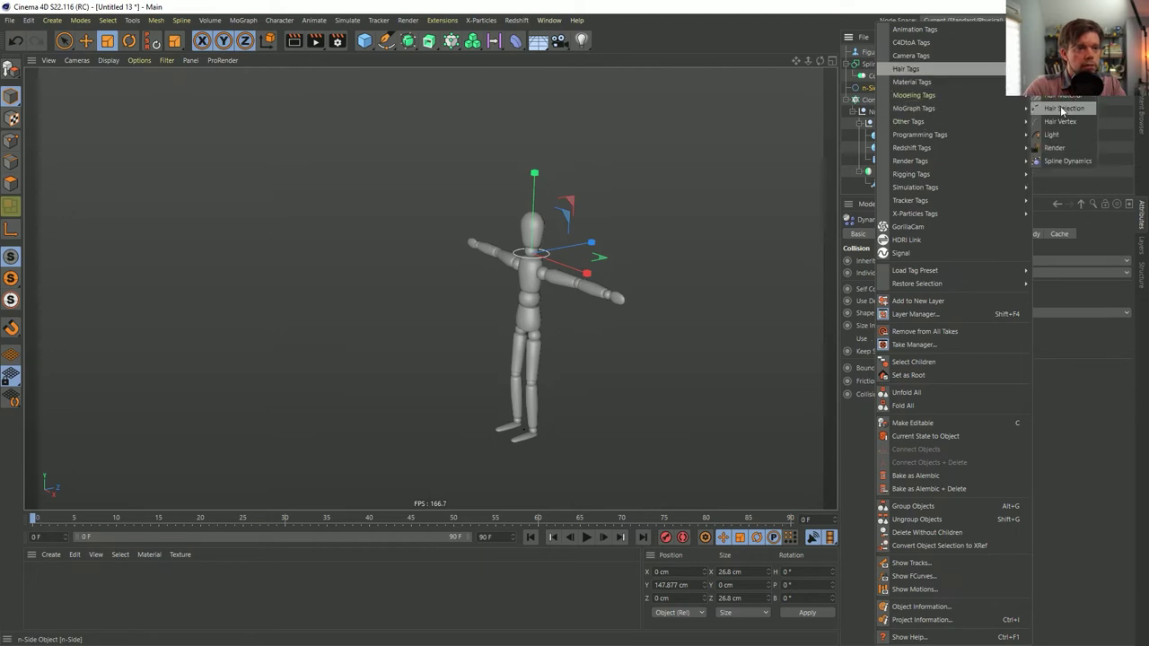
{"action": "left_click", "coordinate": [1074, 163]}
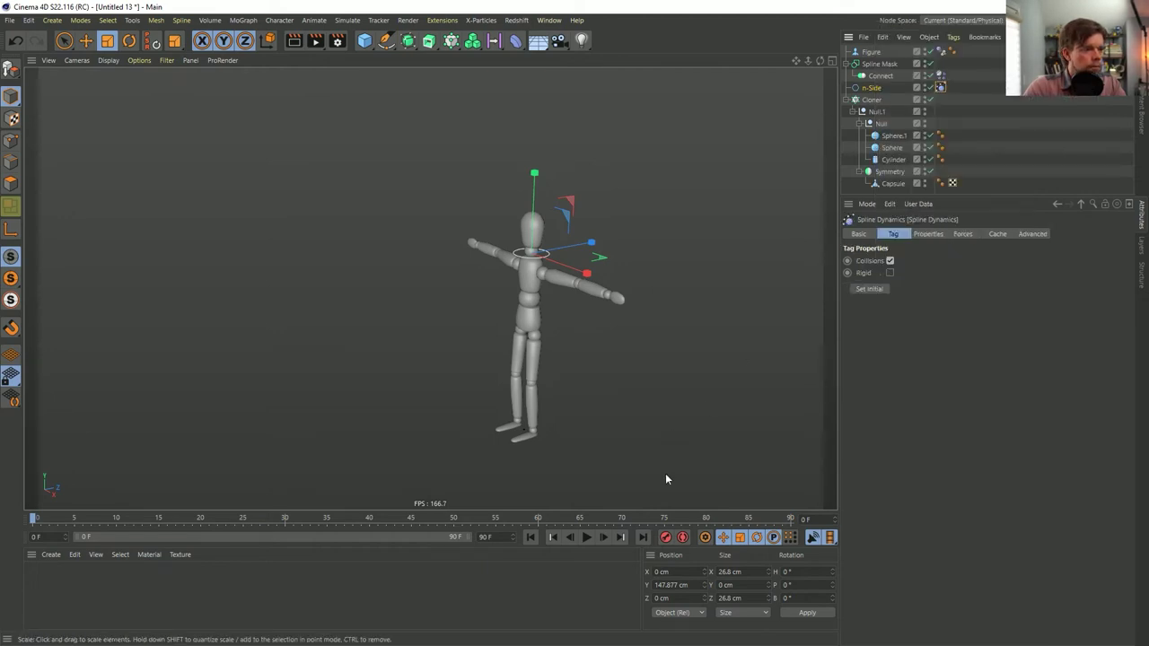
{"action": "left_click", "coordinate": [586, 538]}
{"action": "left_click", "coordinate": [587, 539]}
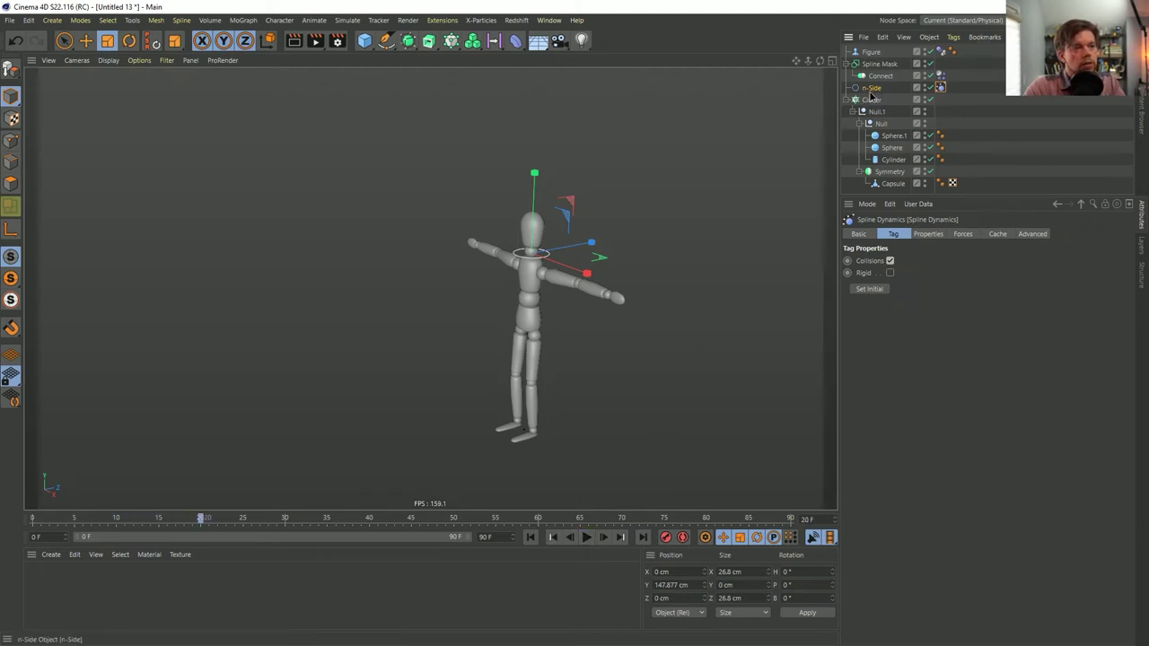
- Keep a disabled duplicate of the n-Side spline and make the original editable
{"action": "left_click_drag", "start_coordinate": [870, 96], "coordinate": [868, 98], "text": "ctrl"}
{"action": "key", "text": "c"}
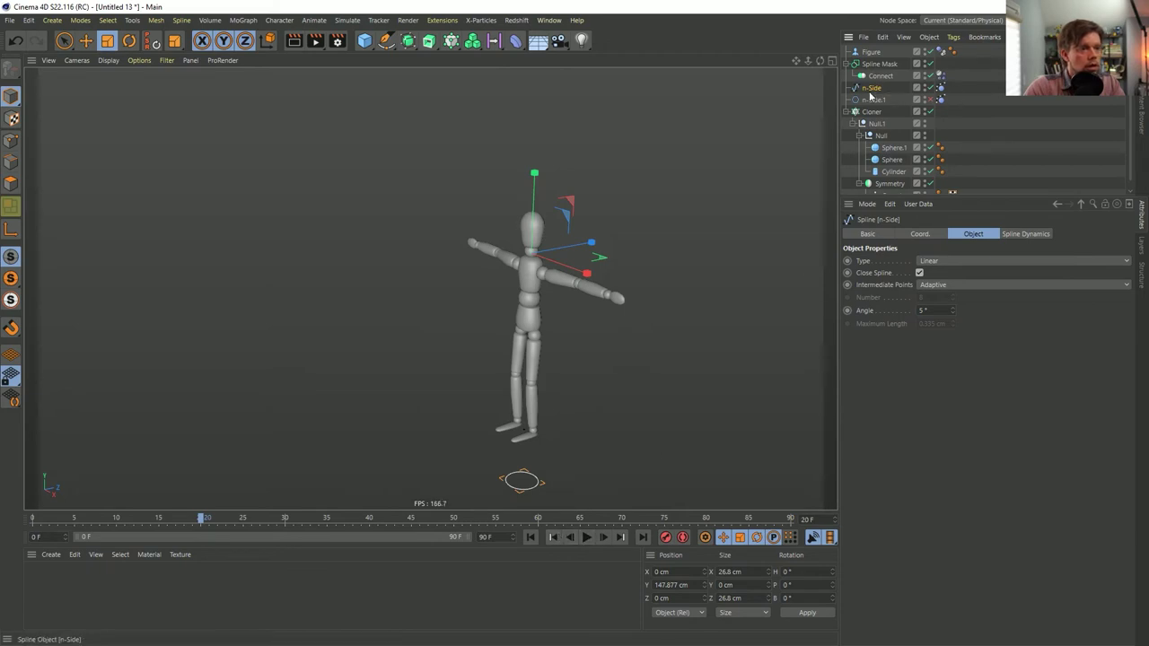
- Try to move all points of the editable spline up towards the figure's neck
{"action": "left_click", "coordinate": [11, 206]}
{"action": "key", "text": "ctrl+a"}
{"action": "key", "text": "e"}
{"action": "left_click_drag", "start_coordinate": [526, 413], "coordinate": [528, 210]}
{"action": "key", "text": "ctrl+z"}
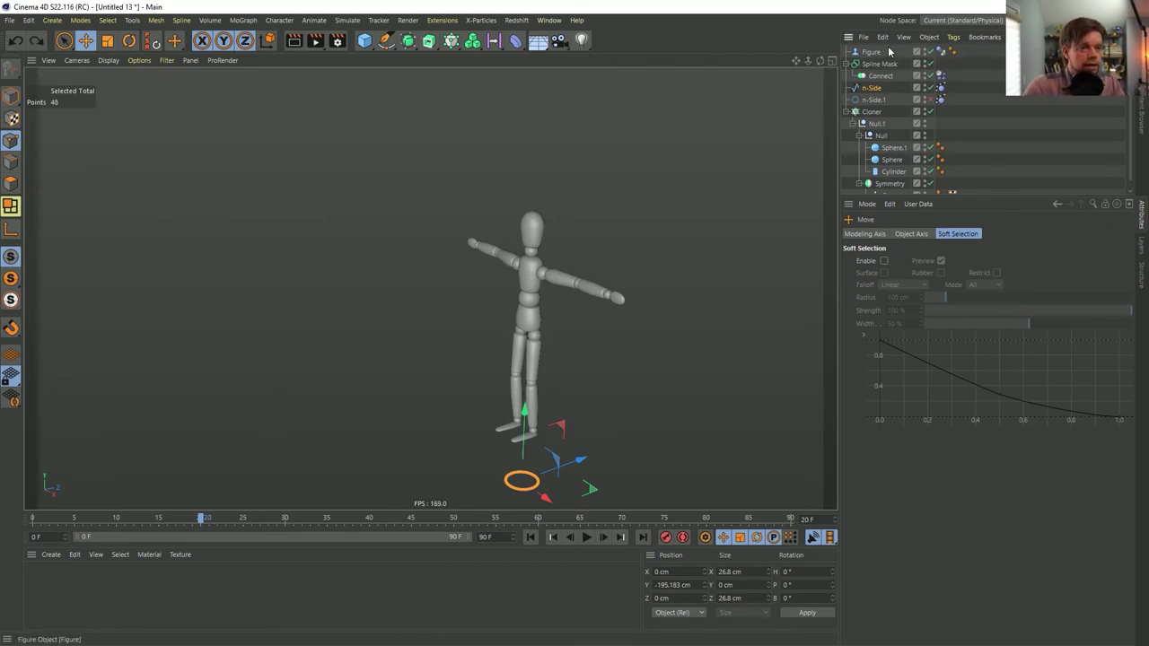
- Delete the editable n-Side spline, then re-enable the parametric n-Side.1 duplicate without its Spline Dynamics tag
{"action": "left_click", "coordinate": [876, 64]}
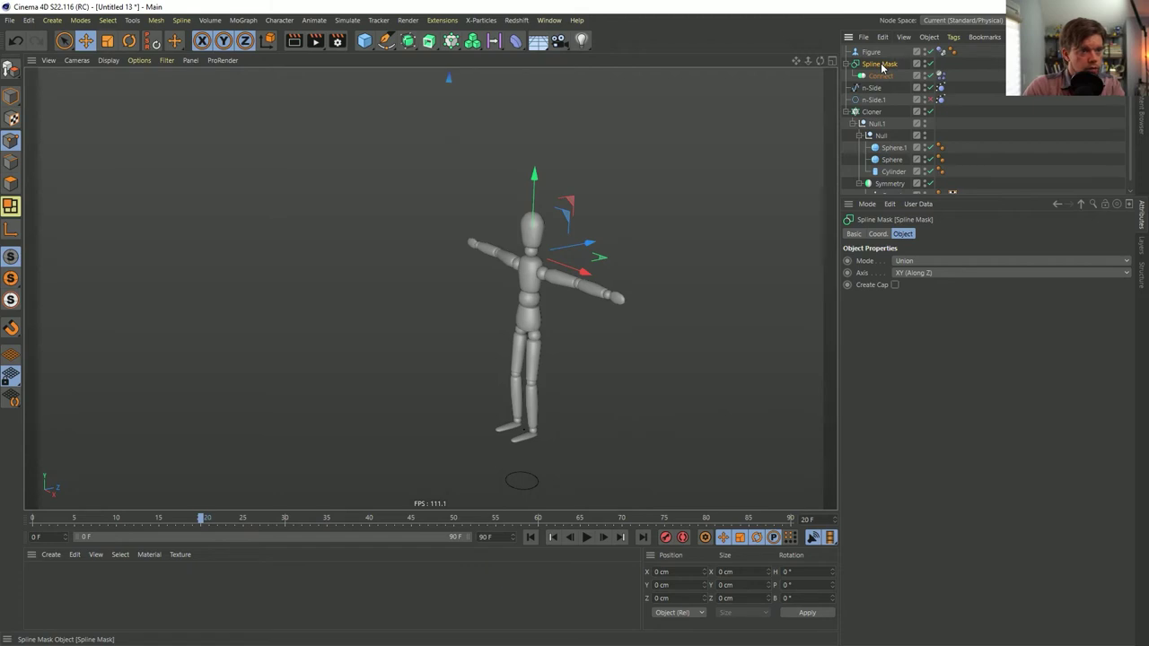
{"action": "left_click", "coordinate": [907, 88]}
{"action": "key", "text": "Delete"}
{"action": "left_click", "coordinate": [929, 89]}
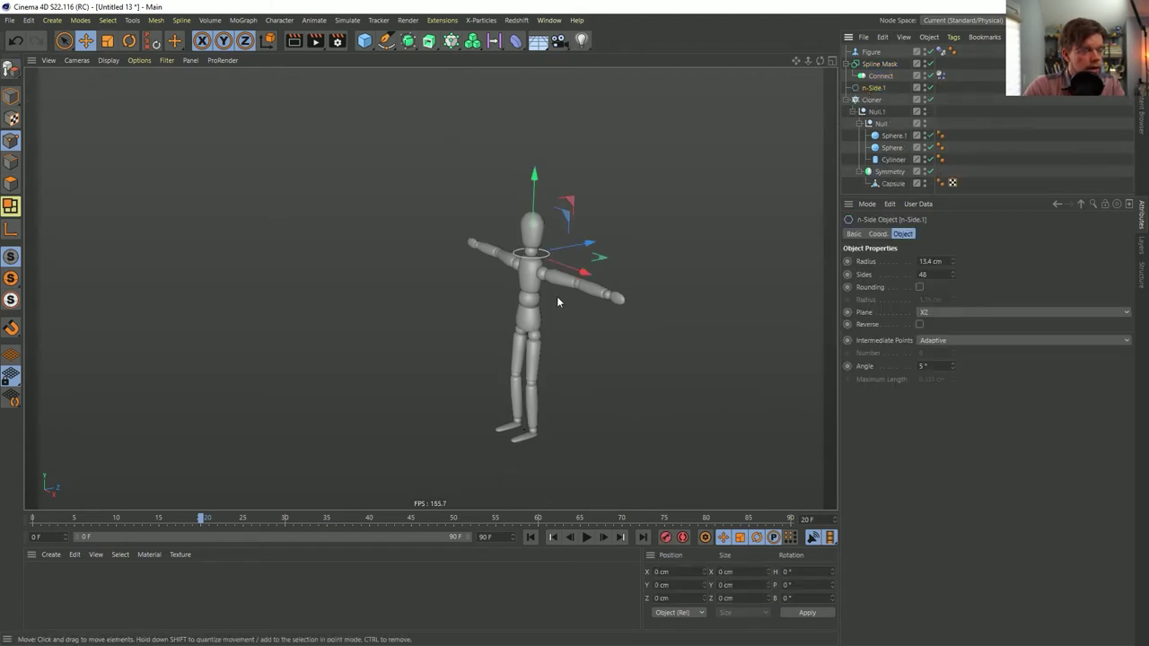
- Duplicate the parametric n-Side spline and make the n-Side.1 version editable
{"action": "left_click_drag", "start_coordinate": [875, 97], "coordinate": [876, 94], "text": "ctrl"}
{"action": "left_click", "coordinate": [880, 88]}
{"action": "key", "text": "c"}
- Add a Spline Dynamics tag to the editable n-Side.1 spline, play the simulation, and return to the first frame
{"action": "right_click", "coordinate": [879, 87]}
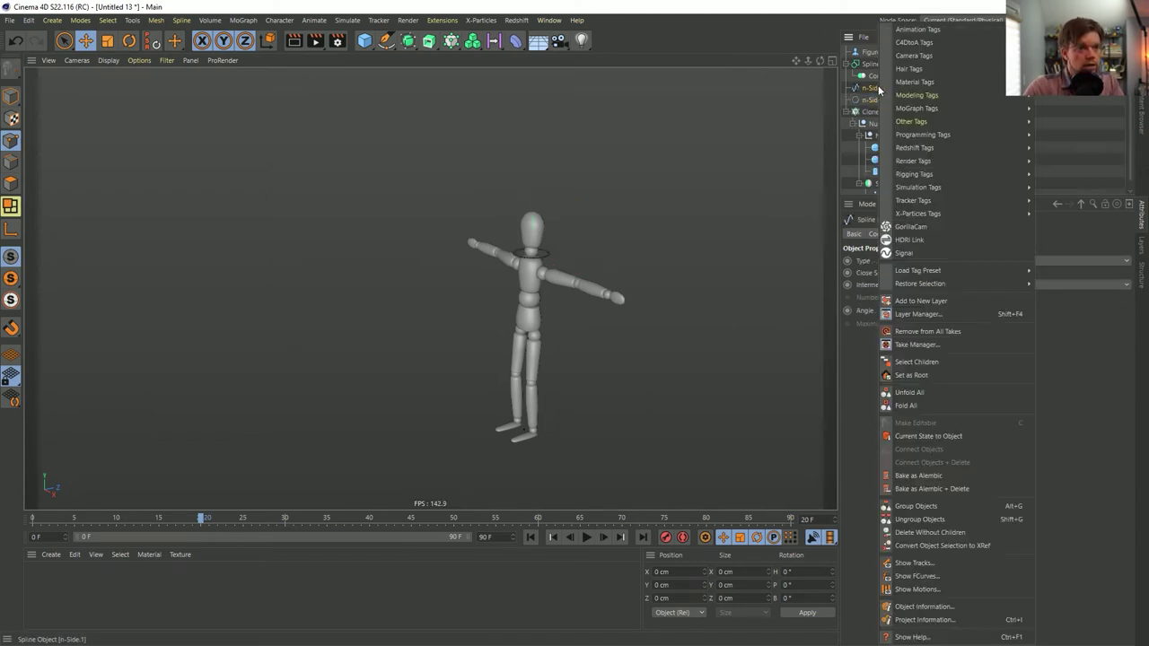
{"action": "mouse_move", "coordinate": [925, 86]}
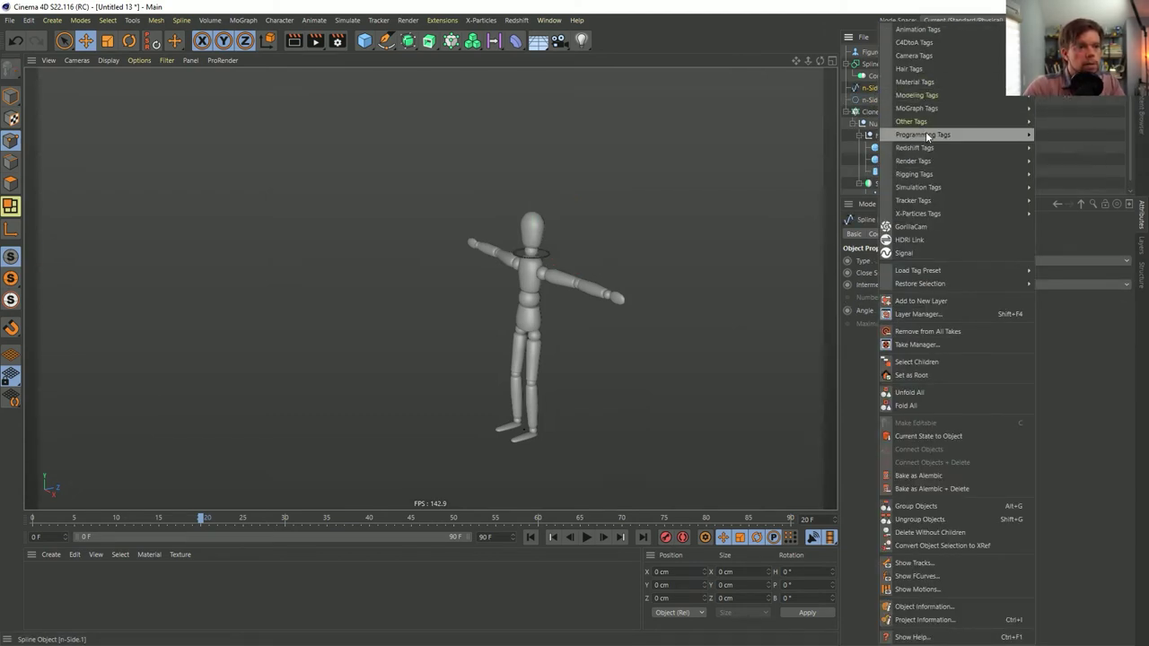
{"action": "left_click", "coordinate": [1070, 160]}
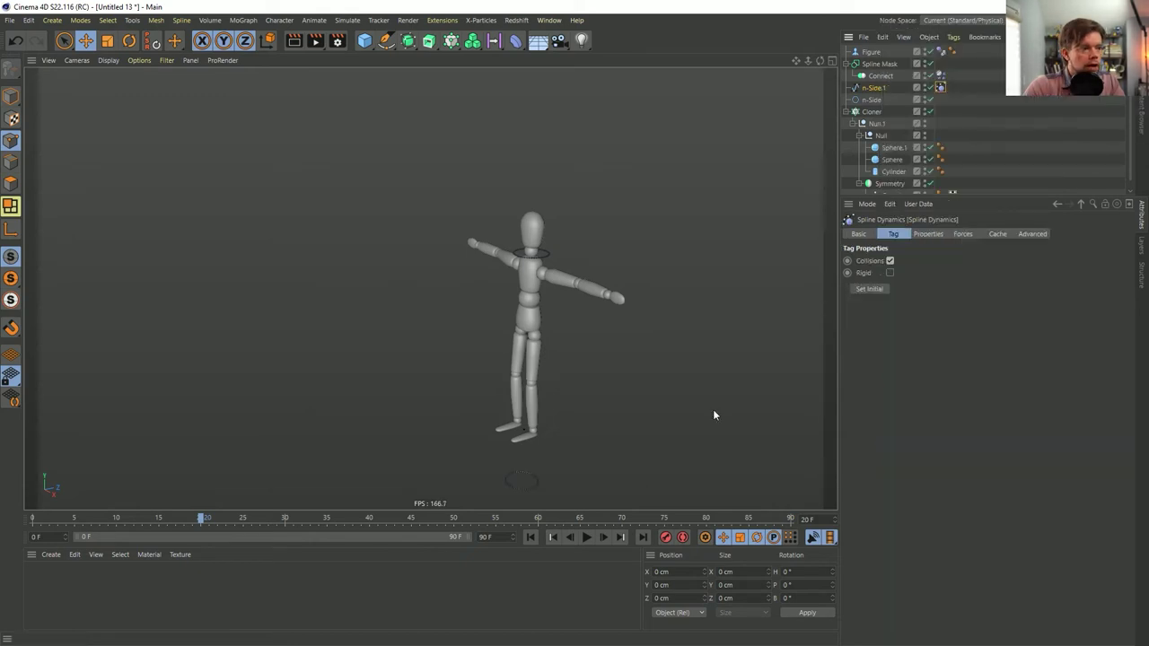
{"action": "left_click", "coordinate": [586, 538]}
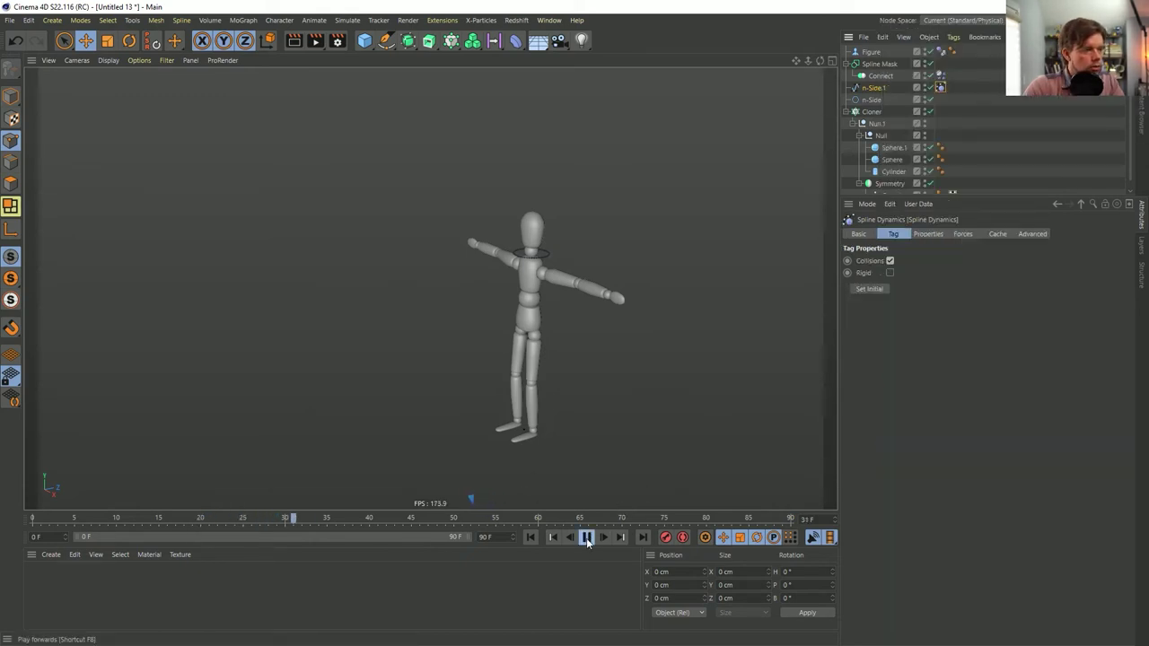
{"action": "left_click", "coordinate": [530, 537]}
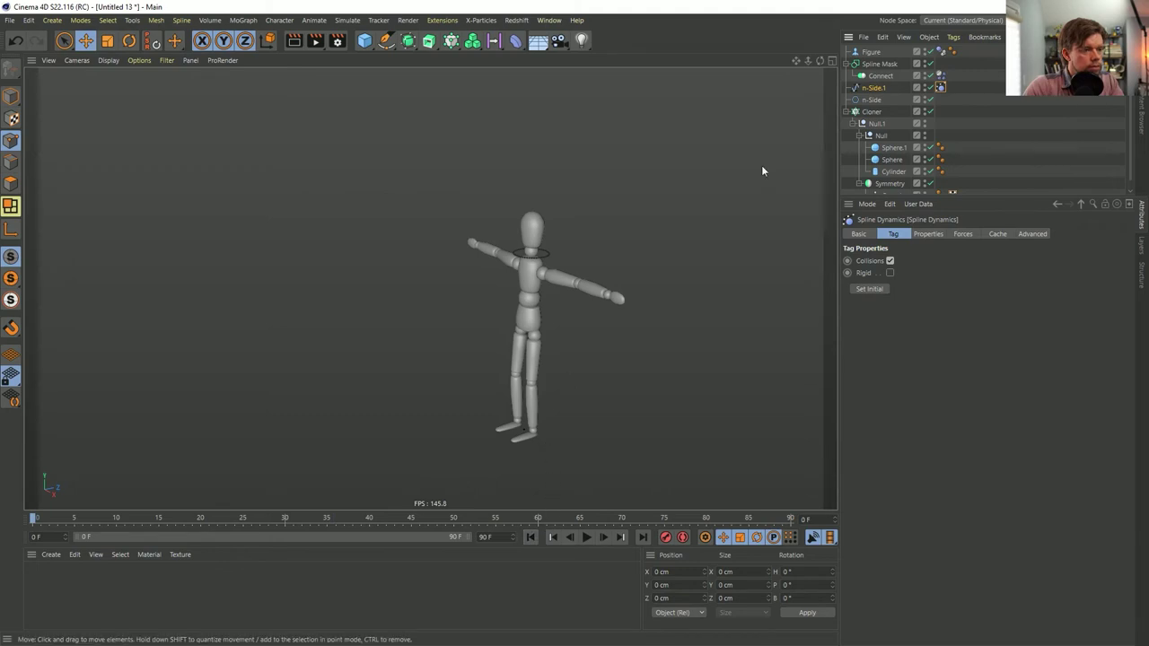
- Switch to Model mode, disable the parametric n-Side backup, and replay the n-Side.1 simulation from the first frame
{"action": "left_click", "coordinate": [877, 91]}
{"action": "left_click", "coordinate": [11, 98]}
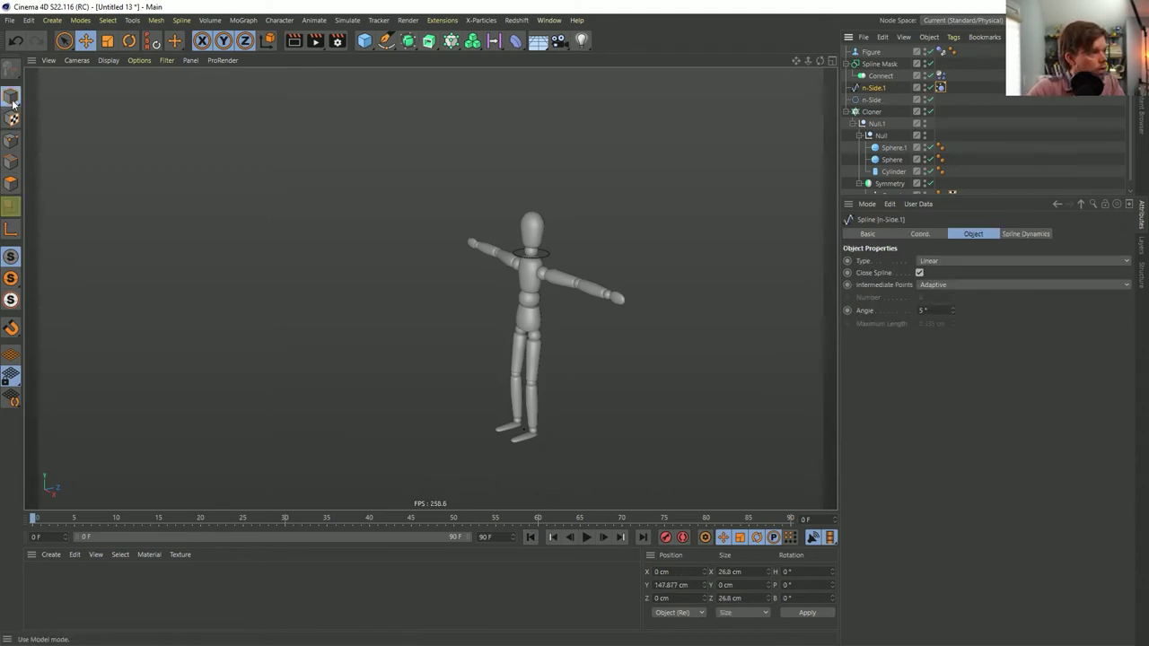
{"action": "left_click", "coordinate": [586, 538]}
{"action": "left_click", "coordinate": [586, 538]}
{"action": "left_click", "coordinate": [531, 537]}
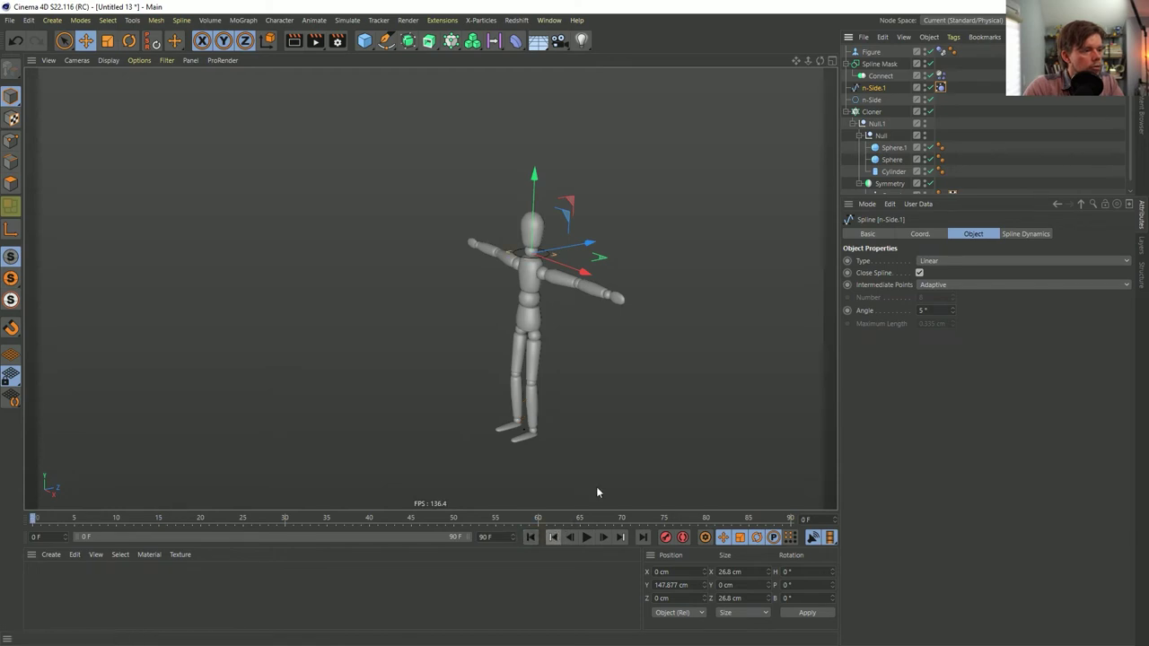
- Set n-Side.1 as the Cloner's object, replay the simulation, and collapse the Cloner's hierarchy
{"action": "left_click", "coordinate": [871, 111]}
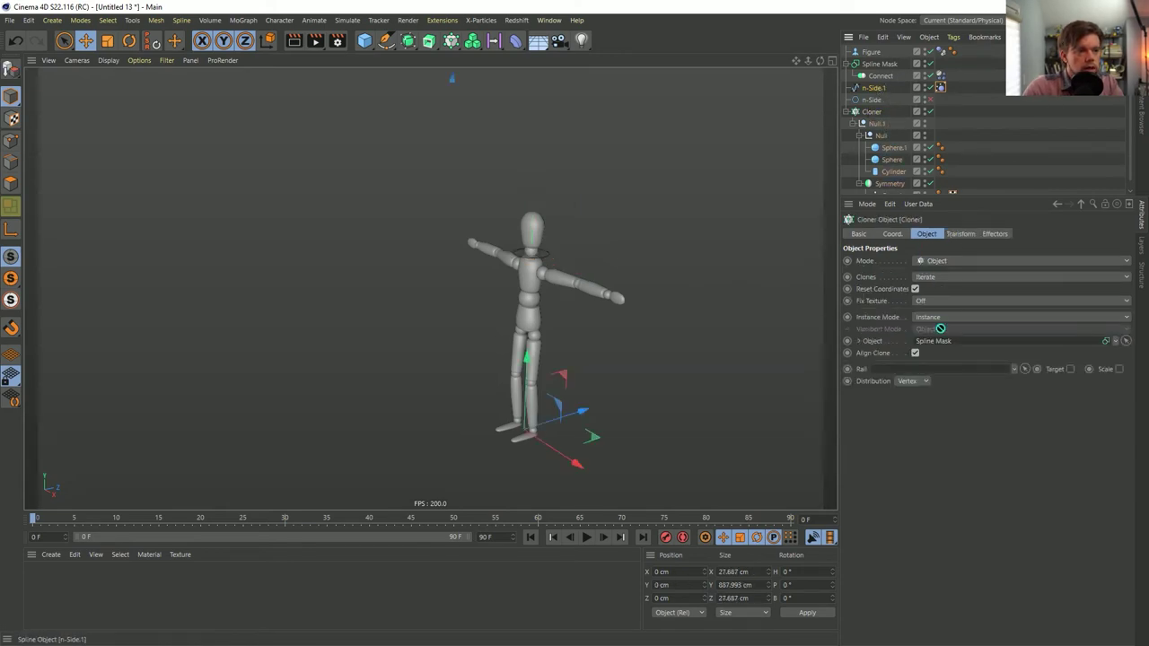
{"action": "left_click", "coordinate": [586, 536]}
{"action": "left_click", "coordinate": [586, 536]}
{"action": "left_click", "coordinate": [529, 537]}
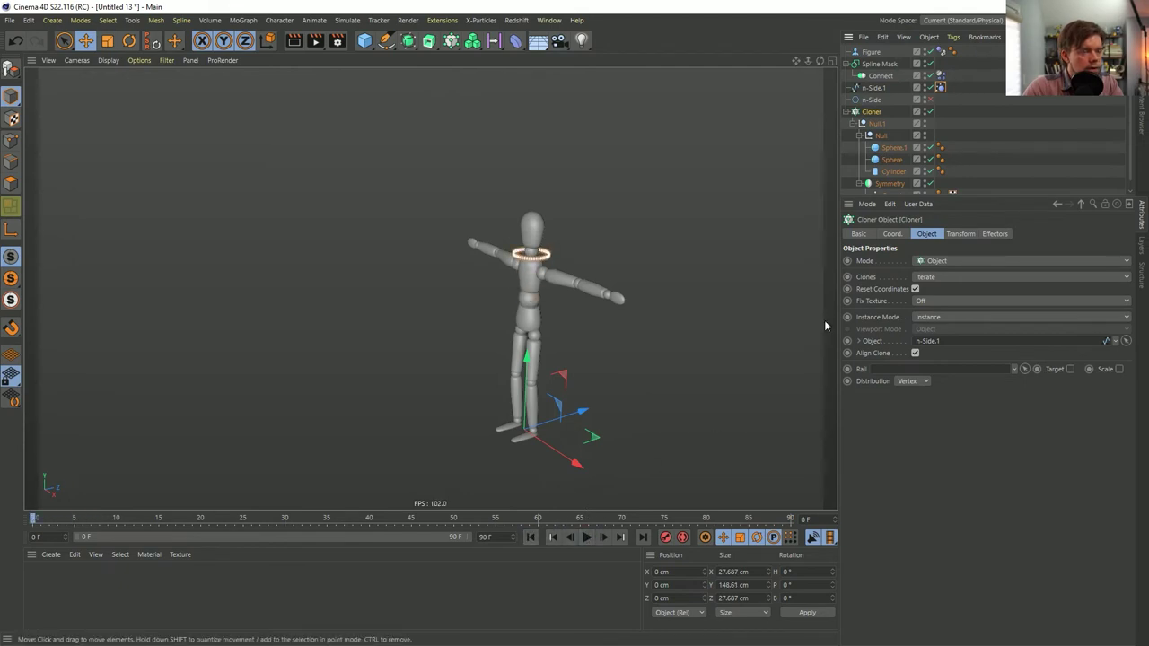
{"action": "left_click", "coordinate": [849, 112]}
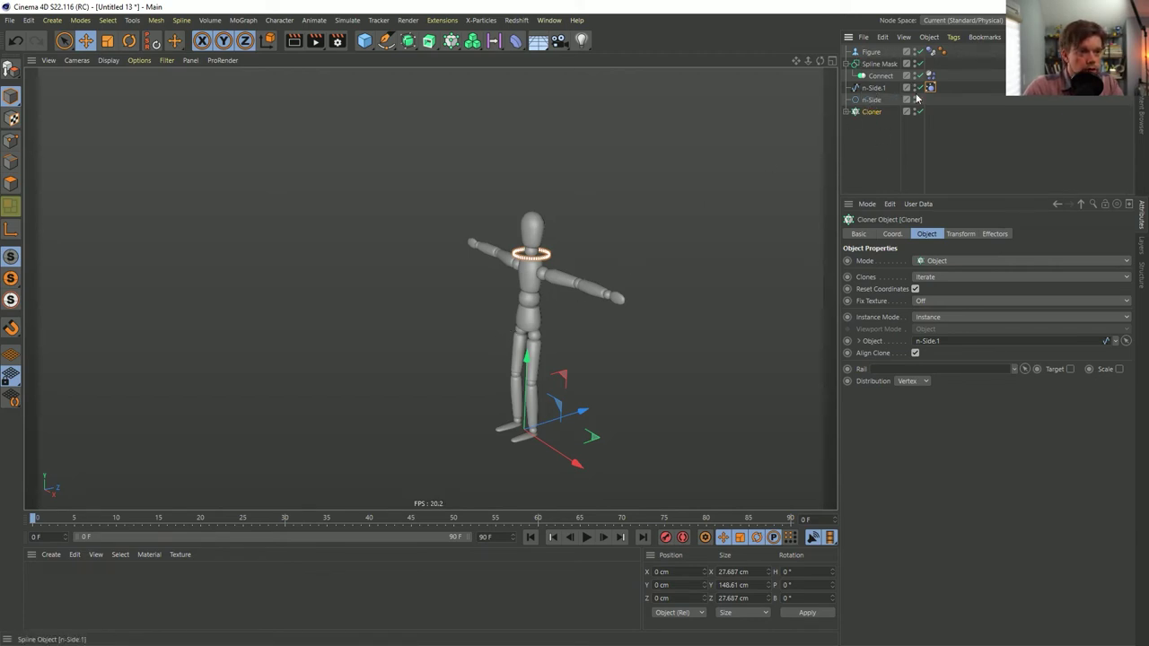
- Add a Hair Collider tag to the Figure and replay the spline simulation
{"action": "left_click", "coordinate": [871, 52]}
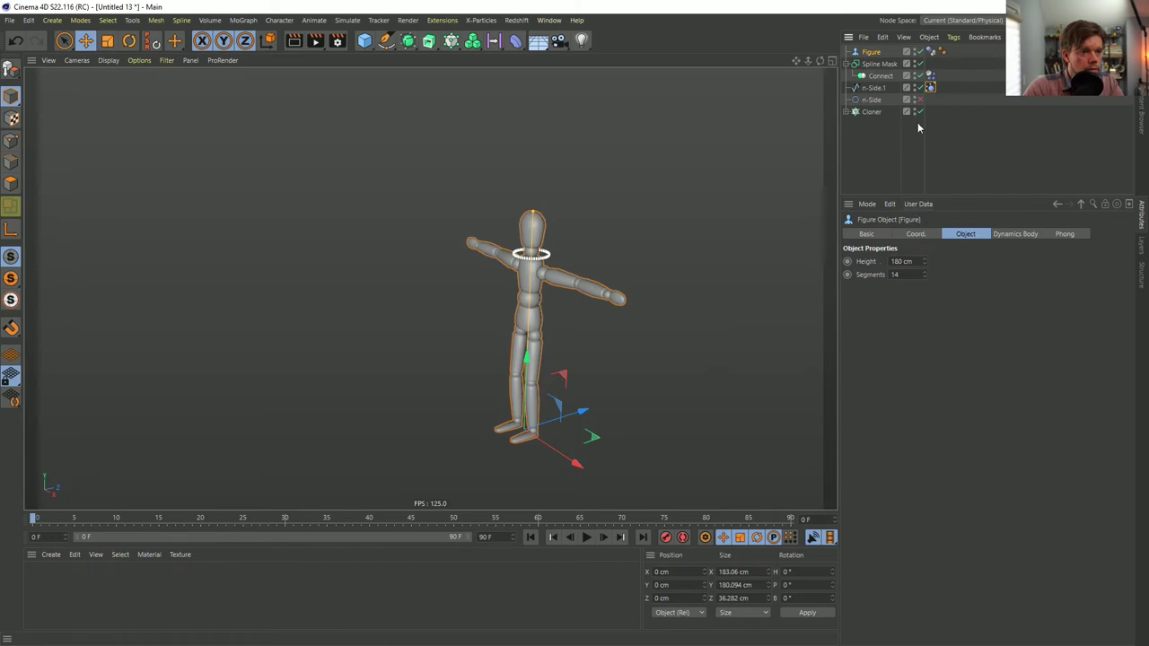
{"action": "right_click", "coordinate": [872, 58]}
{"action": "mouse_move", "coordinate": [951, 174]}
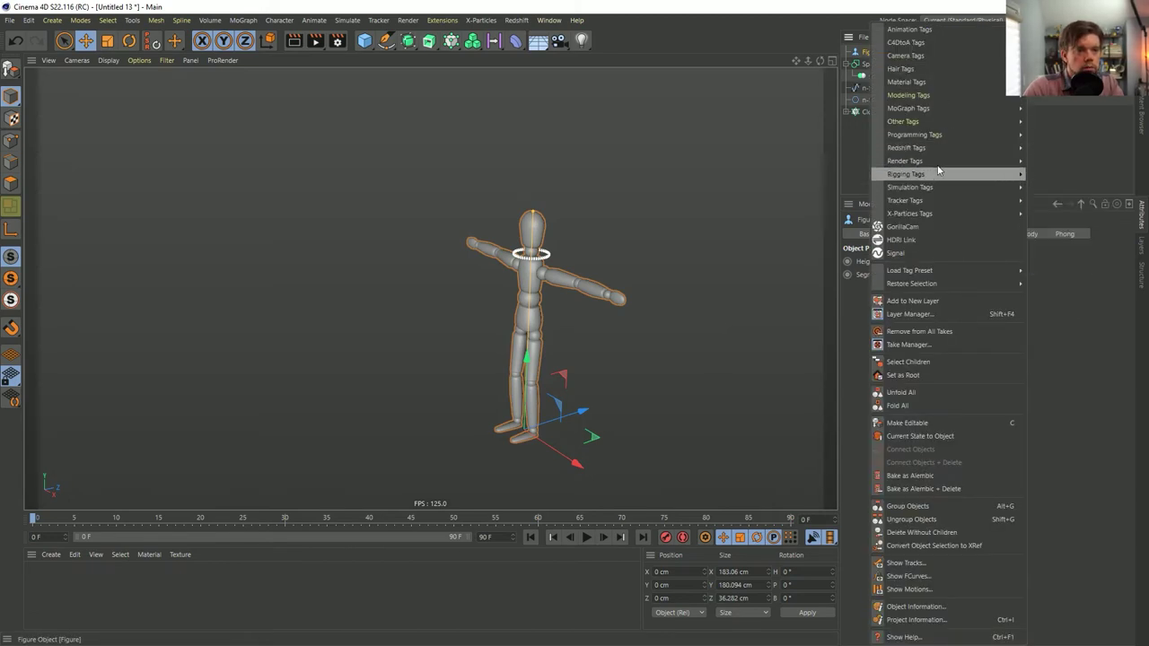
{"action": "mouse_move", "coordinate": [925, 78]}
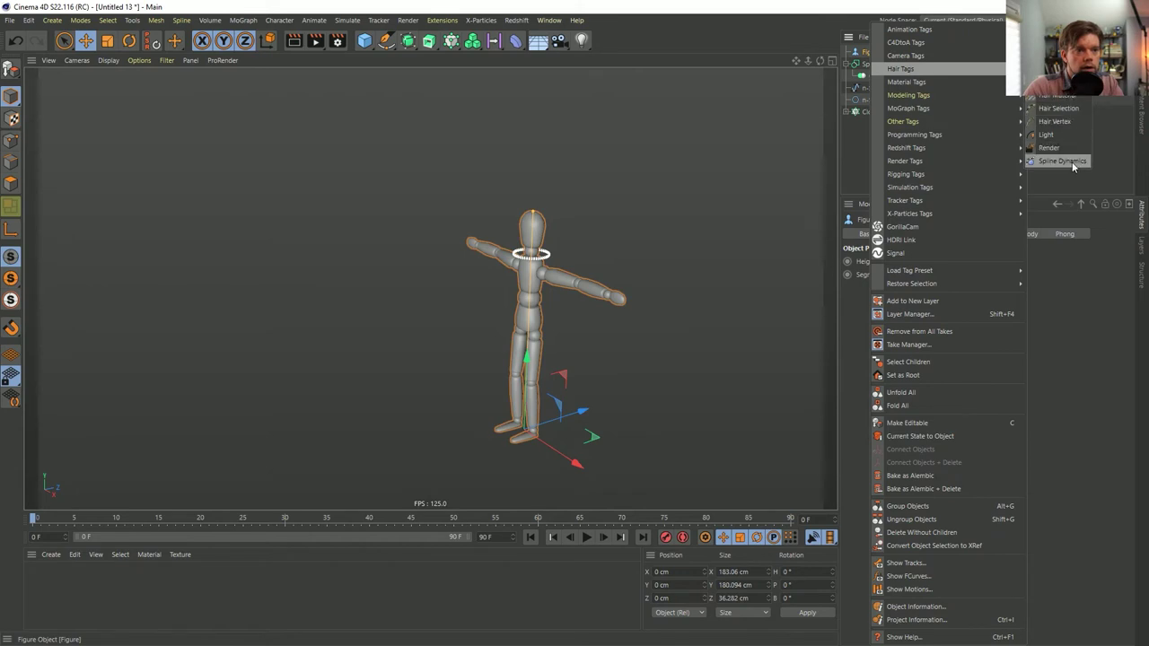
{"action": "left_click", "coordinate": [1054, 69]}
{"action": "left_click", "coordinate": [586, 537]}
{"action": "left_click", "coordinate": [587, 537]}
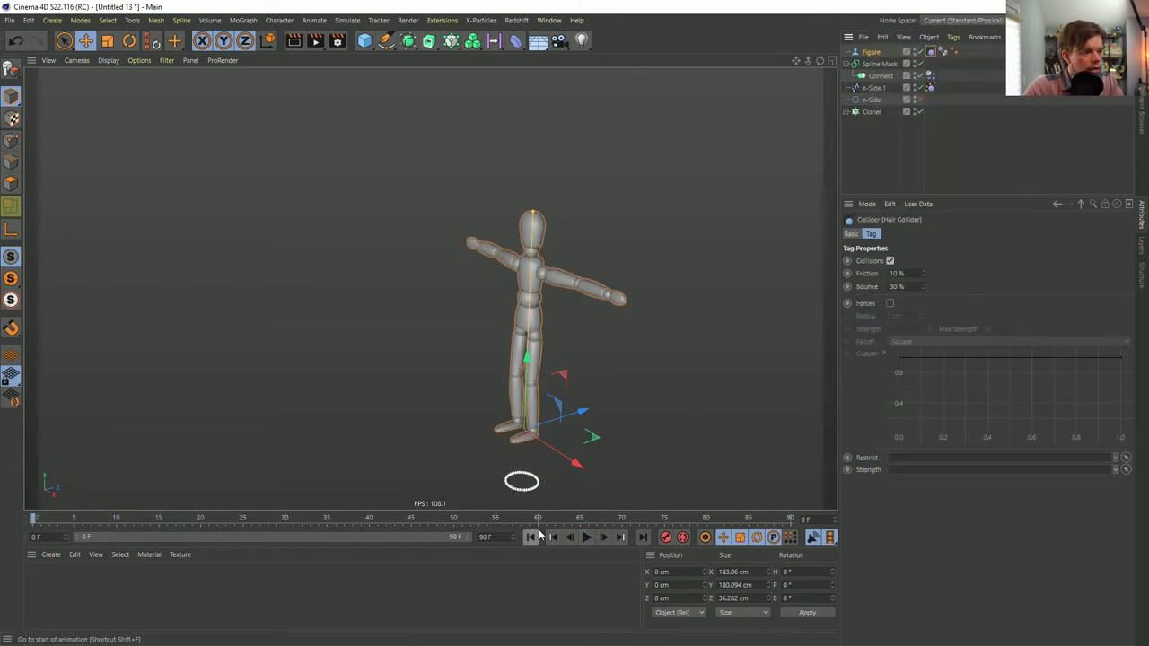
- Replay the spline simulation several times from the first frame to examine how the chain behaves against the Figure
{"action": "left_click", "coordinate": [603, 539]}
{"action": "left_click", "coordinate": [532, 540]}
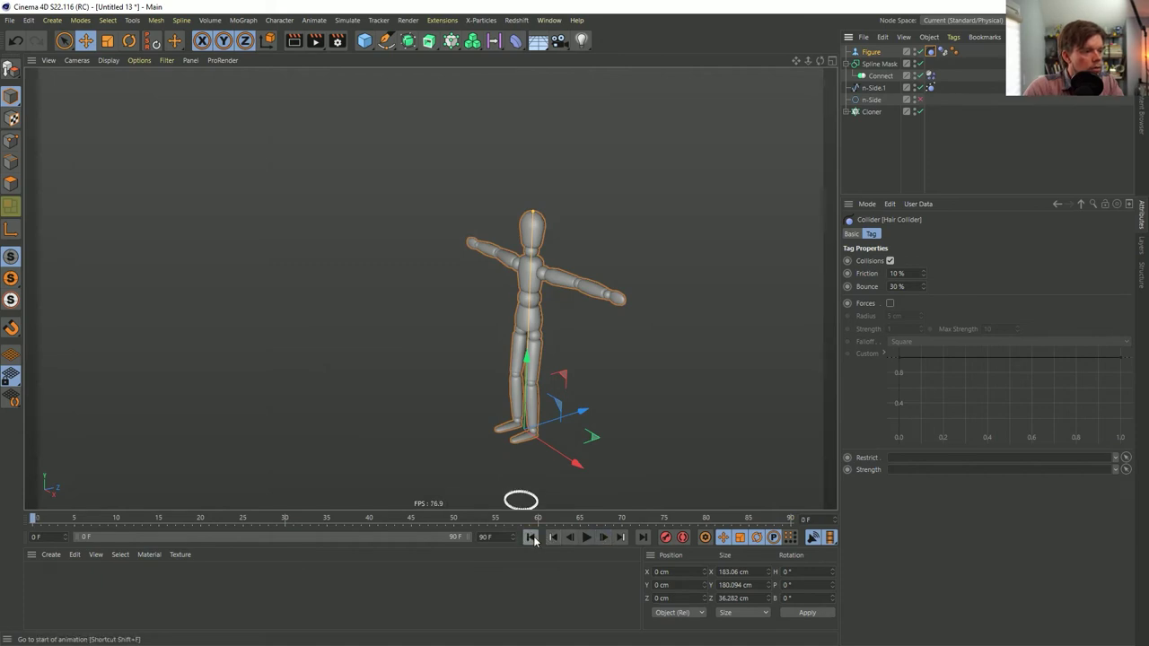
{"action": "left_click", "coordinate": [587, 538]}
{"action": "left_click", "coordinate": [587, 538]}
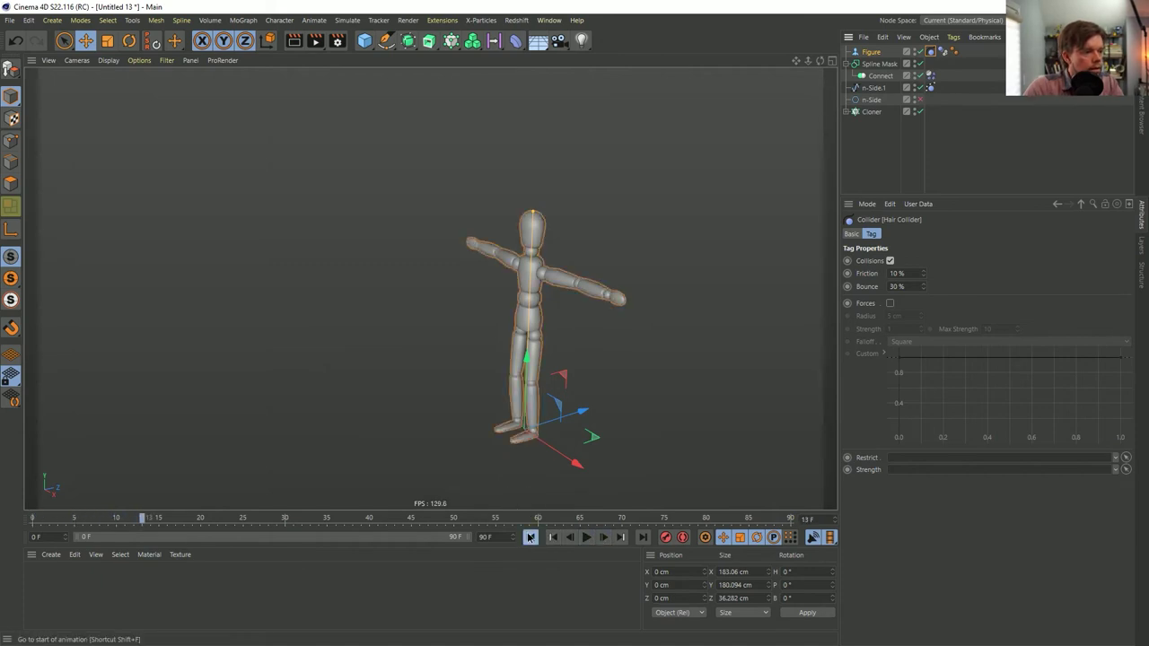
{"action": "left_click", "coordinate": [604, 538]}
{"action": "left_click", "coordinate": [536, 539]}
{"action": "left_click", "coordinate": [586, 537]}
{"action": "left_click", "coordinate": [533, 536]}
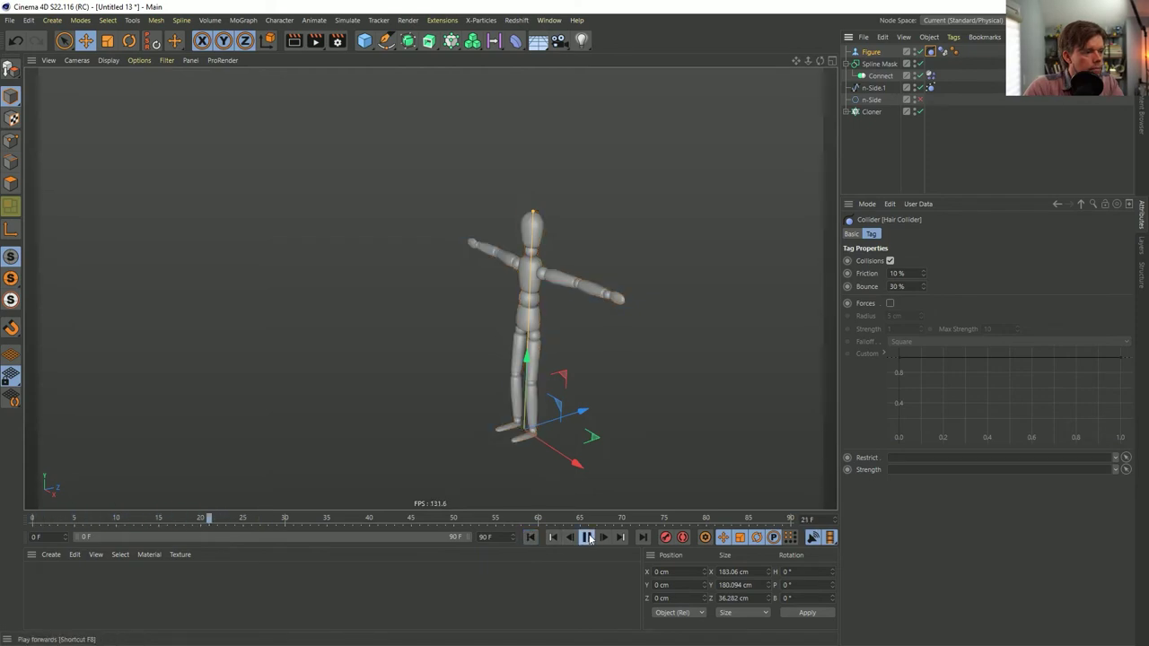
{"action": "left_click", "coordinate": [534, 536]}
{"action": "left_click", "coordinate": [586, 537]}
{"action": "left_click", "coordinate": [531, 537]}
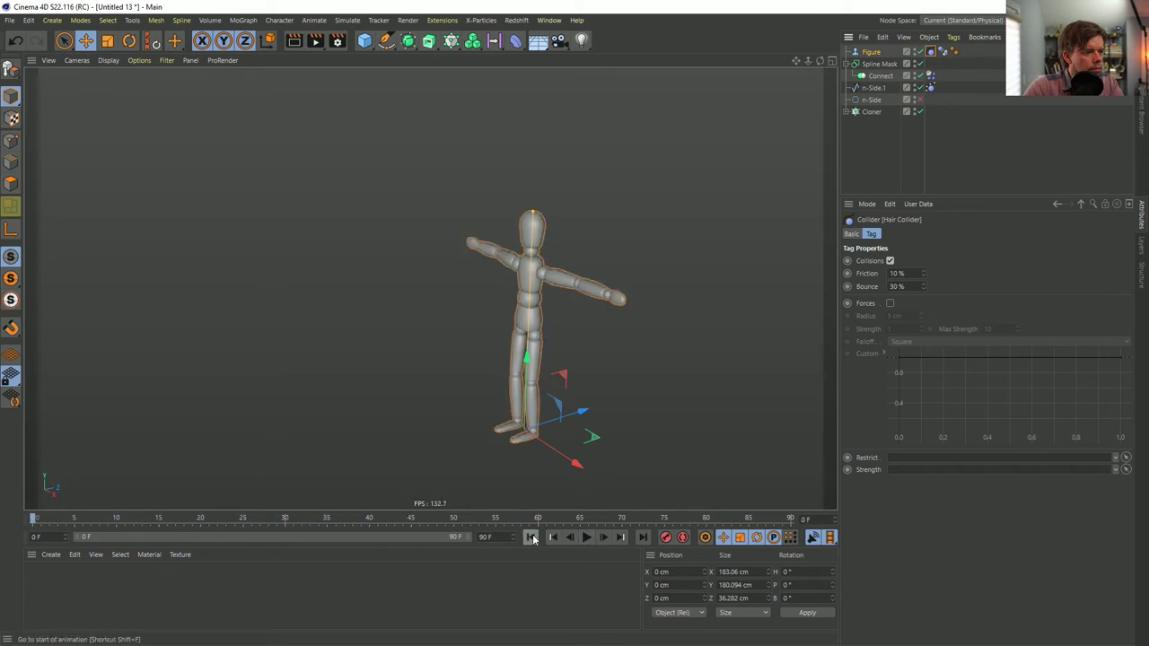
{"action": "left_click", "coordinate": [608, 538]}
{"action": "left_click", "coordinate": [530, 538]}
{"action": "right_click_drag", "start_coordinate": [563, 337], "coordinate": [687, 305], "text": "alt"}
{"action": "left_click_drag", "start_coordinate": [557, 325], "coordinate": [592, 301], "text": "alt"}
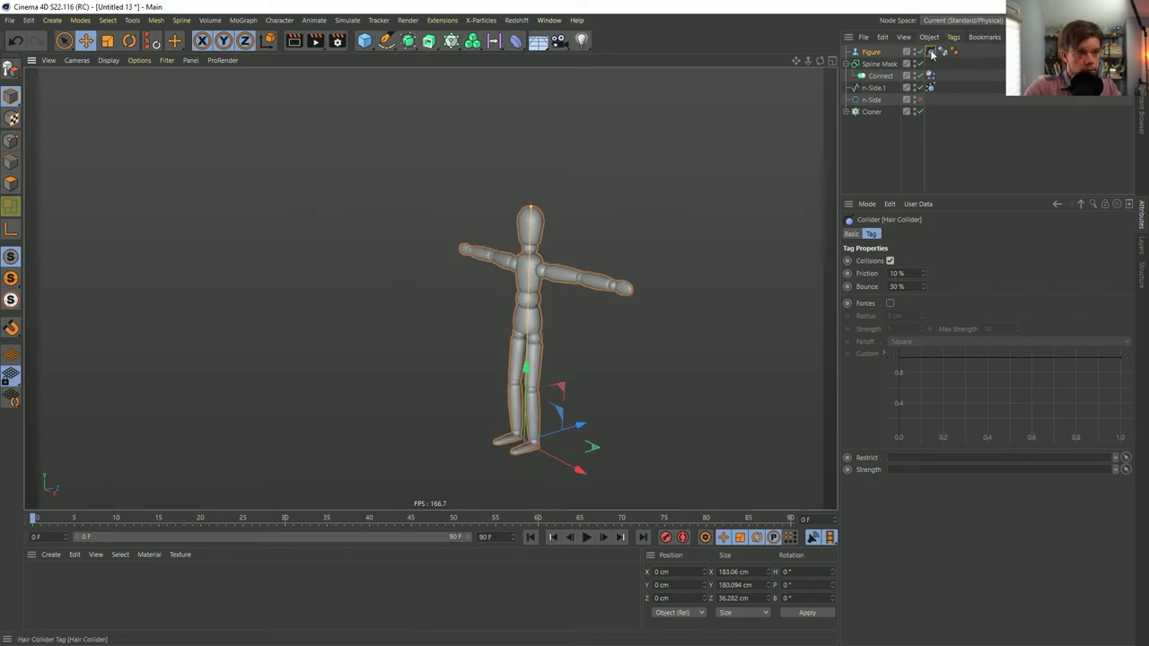
- Delete the tag beside the Figure's Hair Collider tag and replay the simulation with n-Side.1 selected
{"action": "left_click", "coordinate": [942, 53]}
{"action": "key", "text": "Delete"}
{"action": "left_click", "coordinate": [934, 53]}
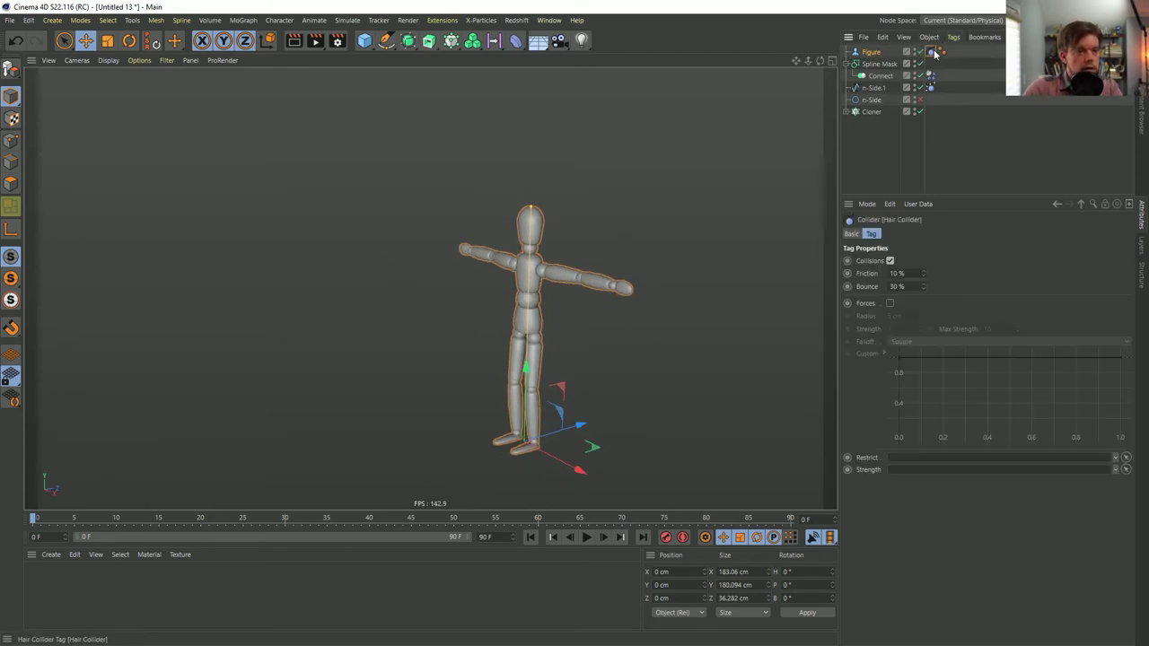
{"action": "left_click", "coordinate": [878, 52]}
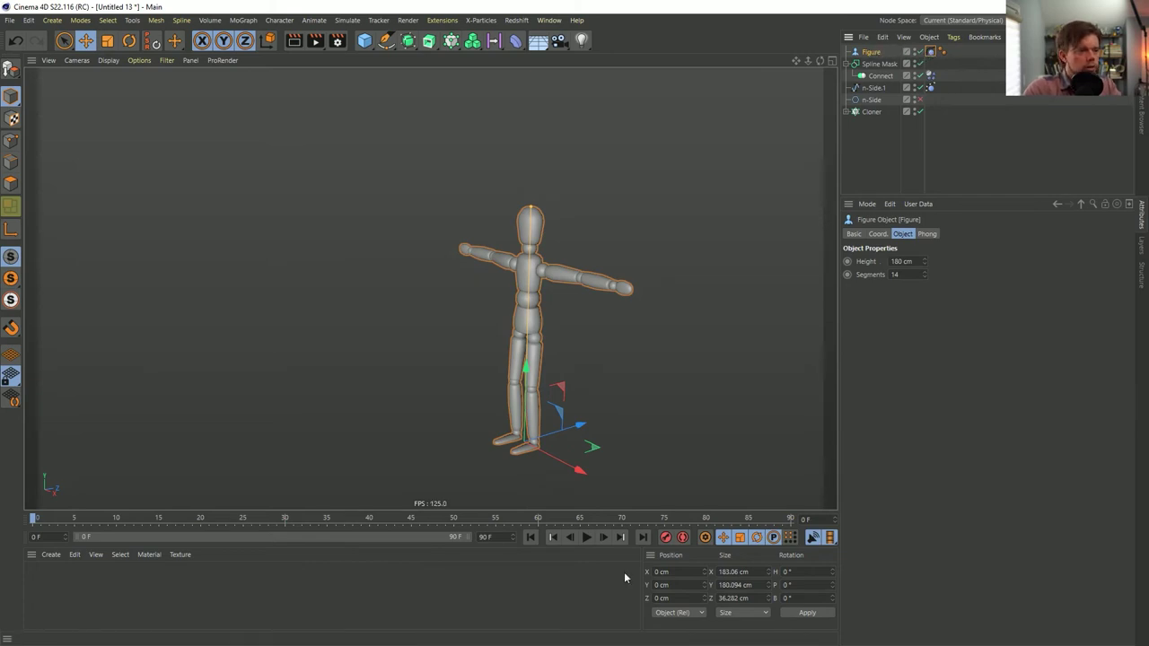
{"action": "left_click", "coordinate": [603, 537]}
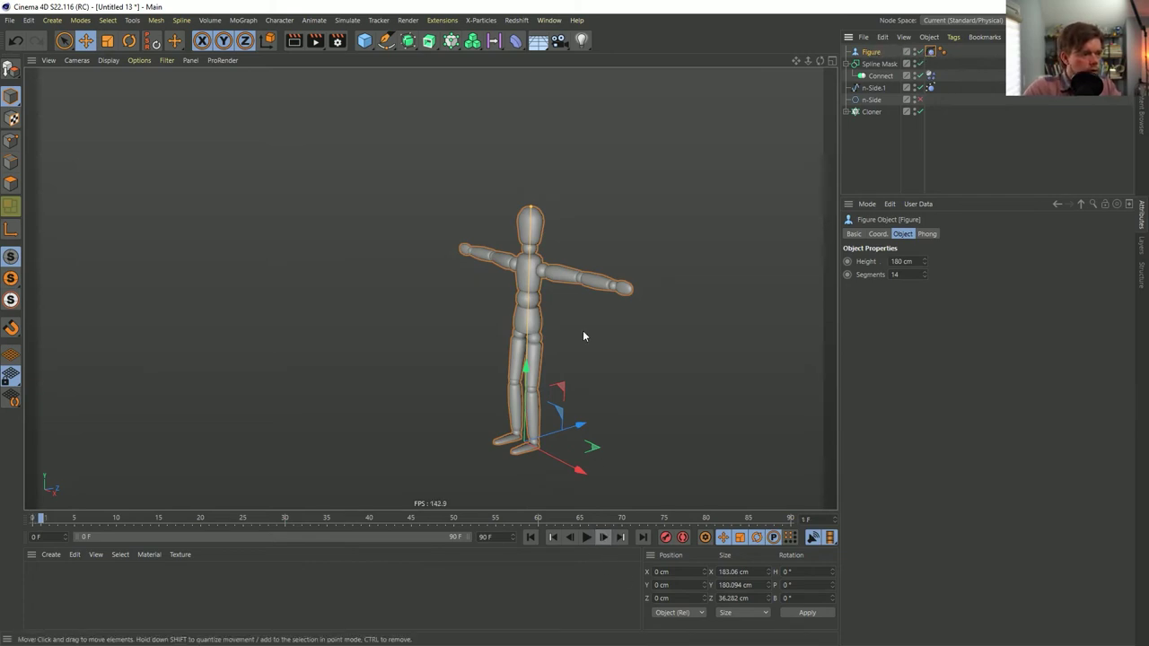
{"action": "left_click", "coordinate": [875, 89]}
{"action": "left_click", "coordinate": [530, 536]}
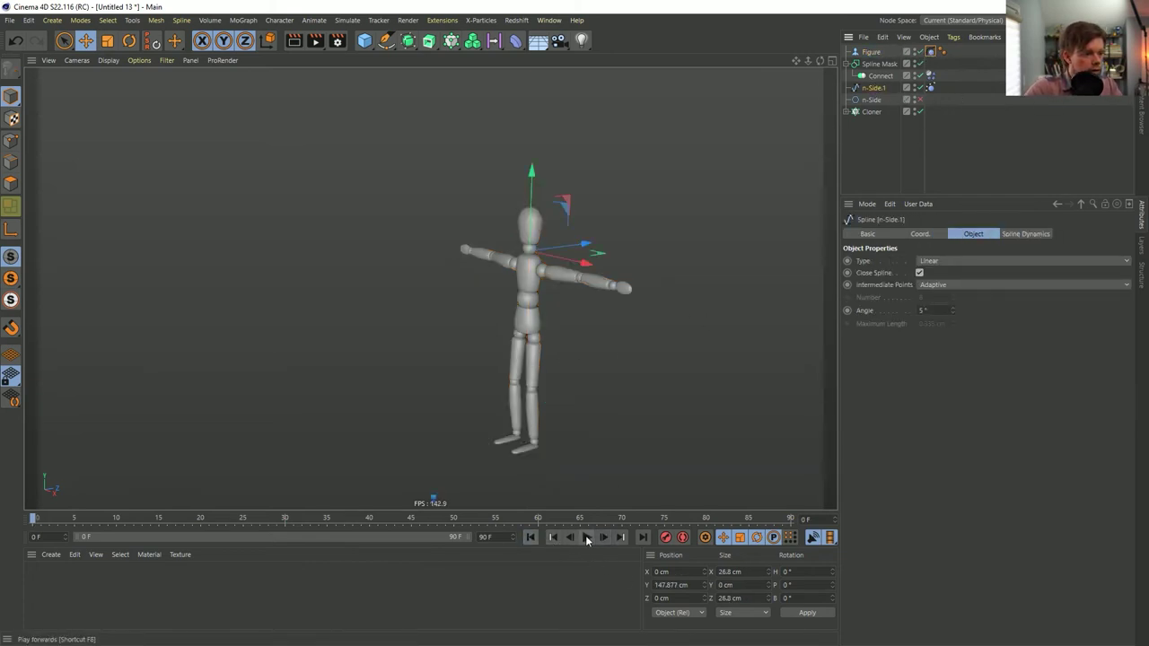
{"action": "left_click", "coordinate": [606, 536]}
{"action": "left_click", "coordinate": [531, 537]}
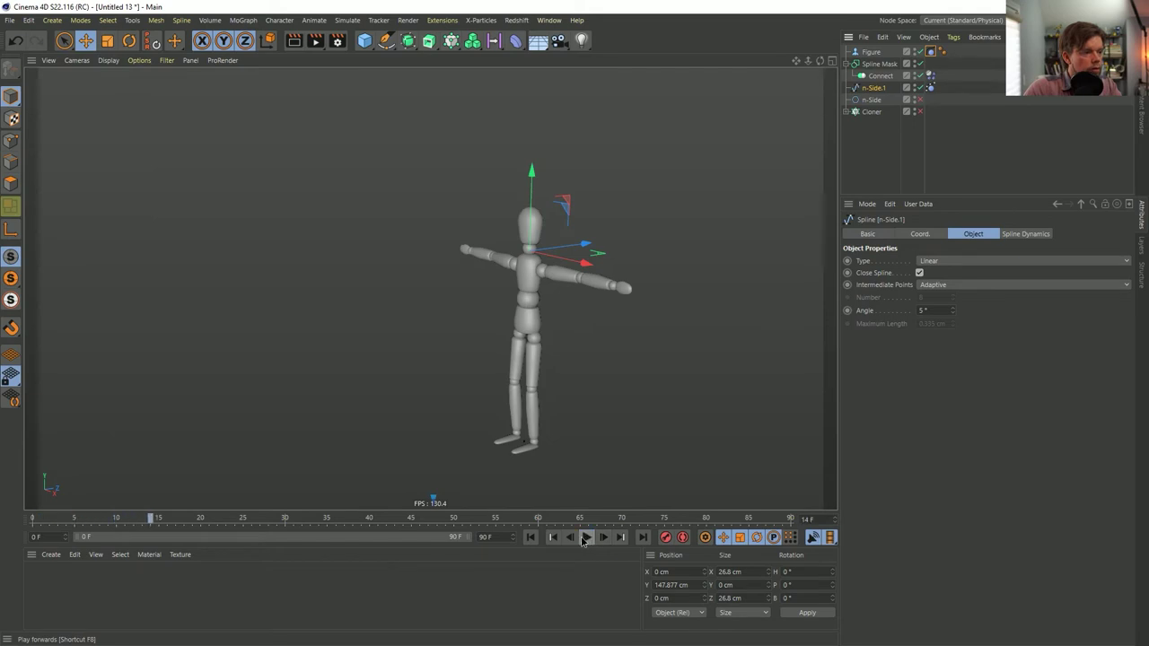
- Delete the Spline Mask with its Connect child, the n-Side.1 spline and the n-Side backup, and unfold the Cloner's hierarchy
{"action": "left_click", "coordinate": [885, 67]}
{"action": "key", "text": "Delete"}
{"action": "key", "text": "ctrl+z"}
{"action": "key", "text": "ctrl+z"}
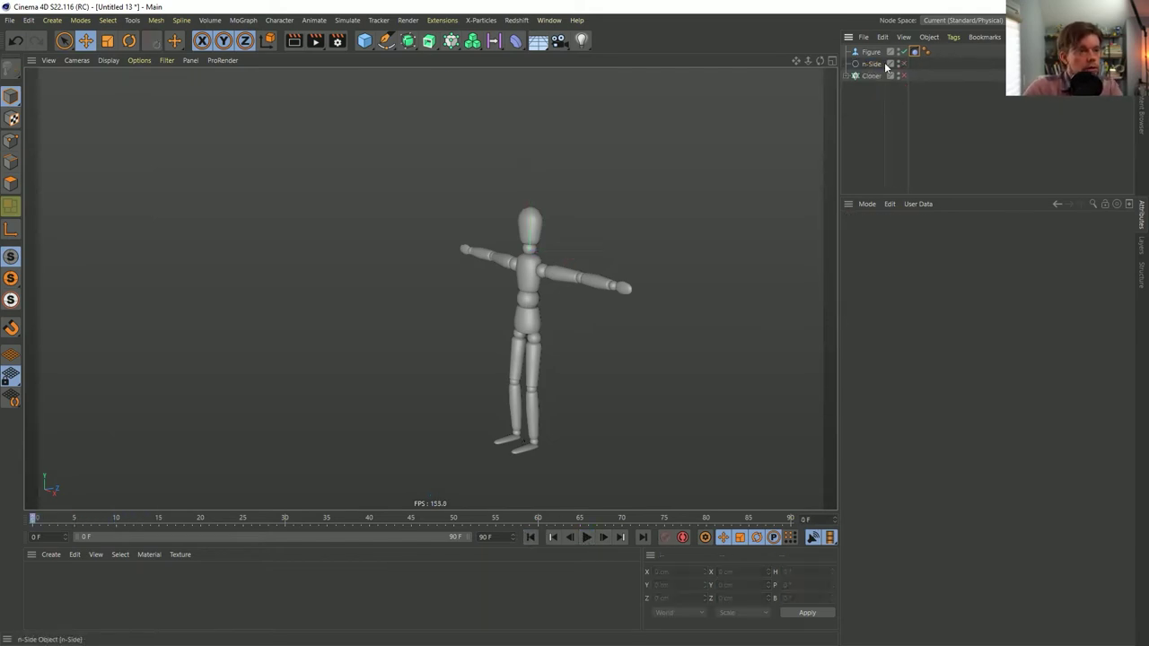
{"action": "left_click", "coordinate": [883, 65]}
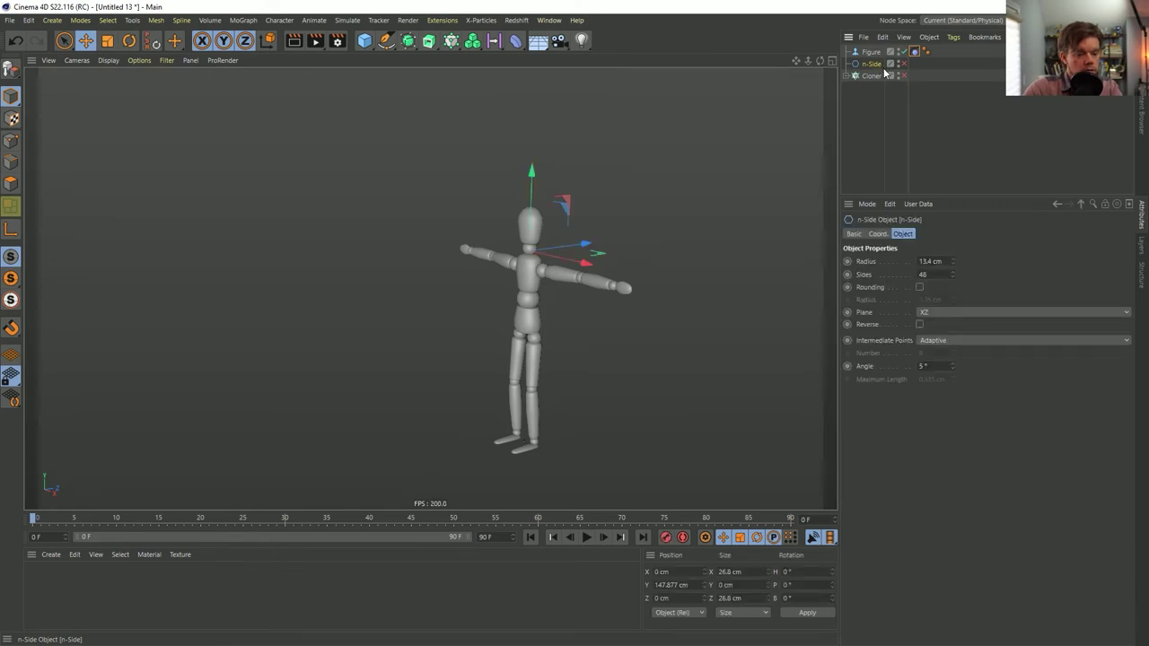
{"action": "key", "text": "ctrl+z"}
{"action": "left_click", "coordinate": [848, 65]}
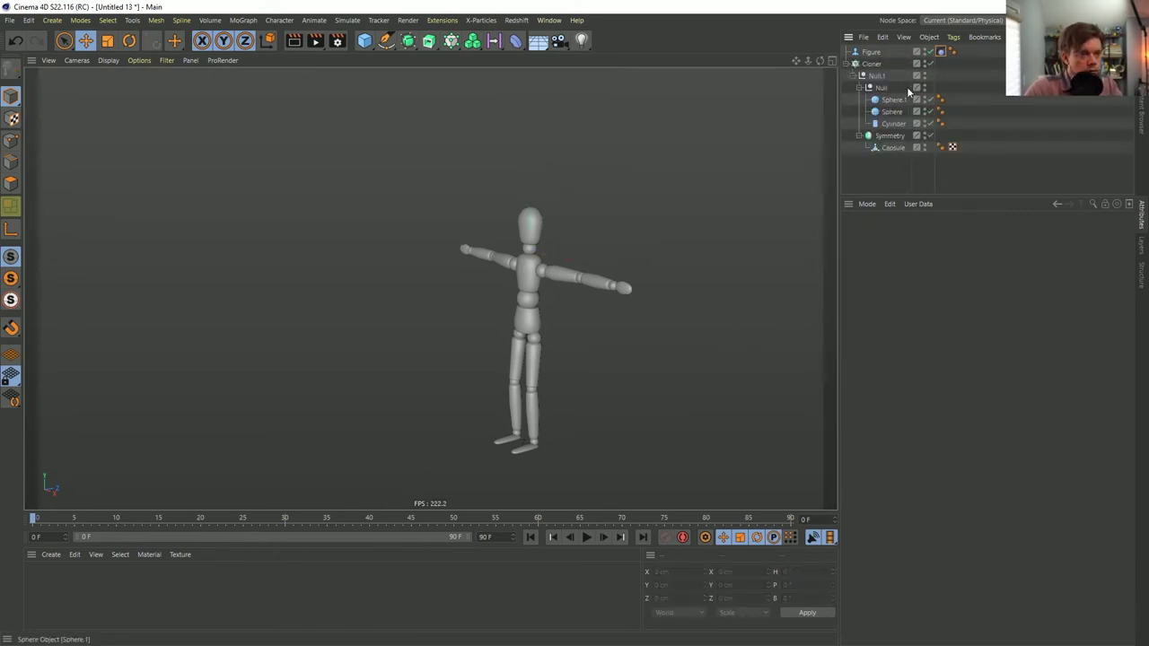
- Move the Cloner straight up above the Figure's head, to a Y position of about 190 cm
{"action": "left_click", "coordinate": [871, 64]}
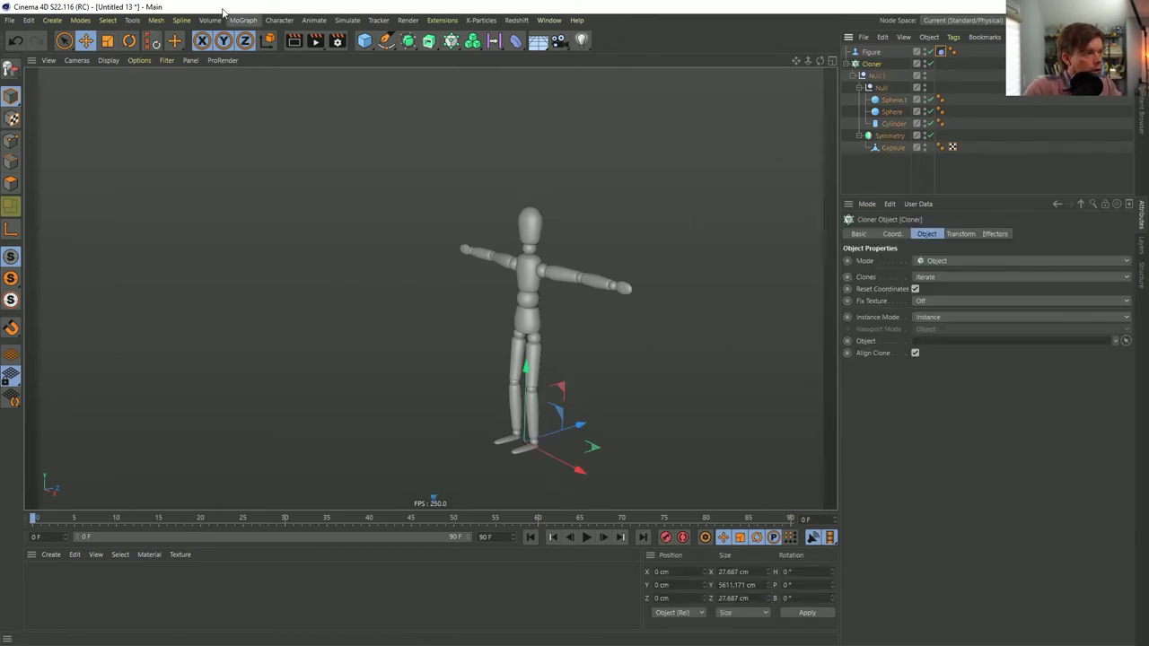
{"action": "left_click_drag", "start_coordinate": [527, 359], "coordinate": [622, 111]}
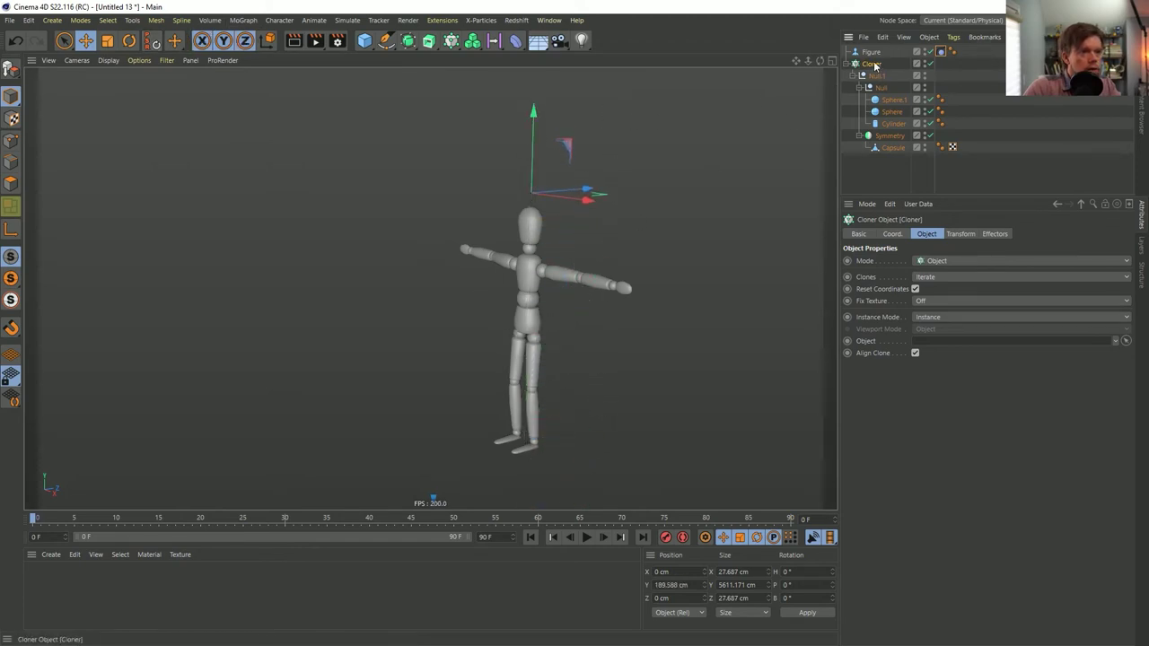
{"action": "middle_click_drag", "start_coordinate": [714, 147], "coordinate": [612, 242], "text": "alt"}
{"action": "right_click_drag", "start_coordinate": [435, 288], "coordinate": [487, 256], "text": "alt"}
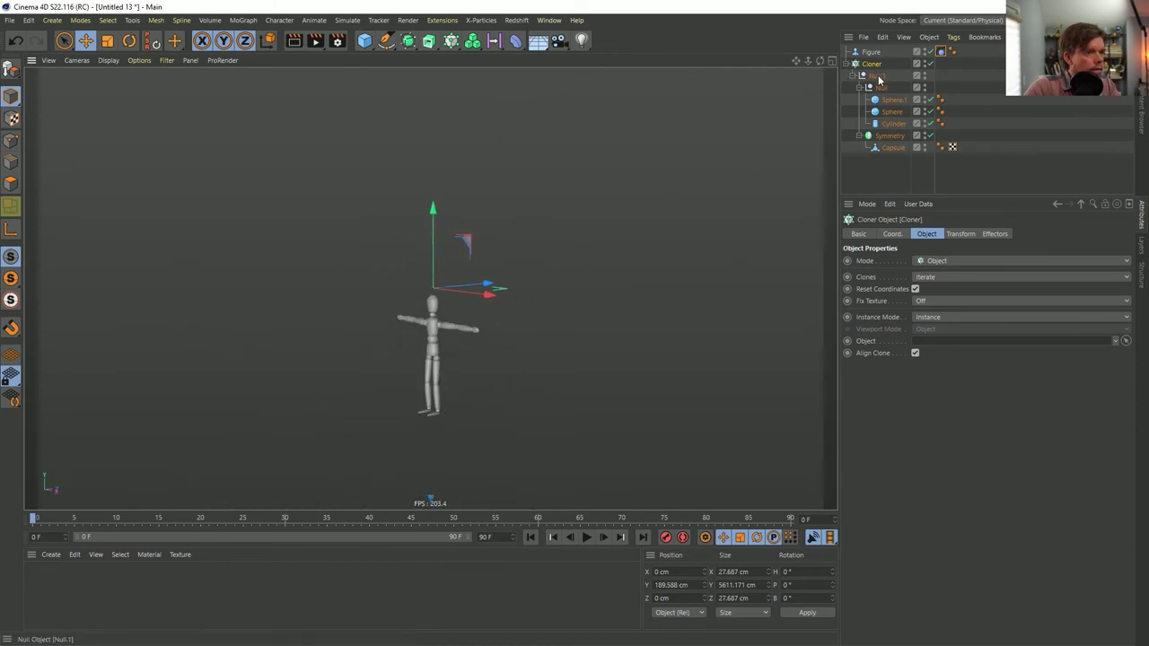
- Disable the Cloner to show its single source link and examine the ball-and-socket geometry up close
{"action": "left_click", "coordinate": [879, 80]}
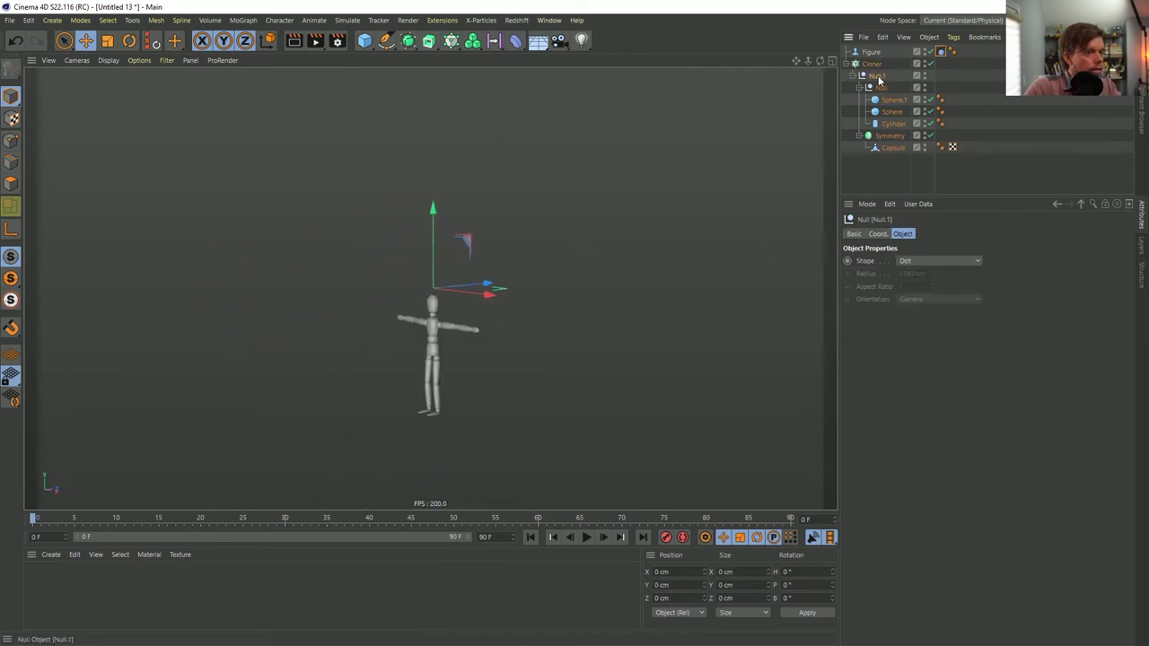
{"action": "scroll", "coordinate": [571, 278], "scroll_direction": "up", "scroll_amount": 4}
{"action": "right_click_drag", "start_coordinate": [438, 311], "coordinate": [684, 221], "text": "alt"}
{"action": "left_click_drag", "start_coordinate": [683, 223], "coordinate": [467, 235], "text": "alt"}
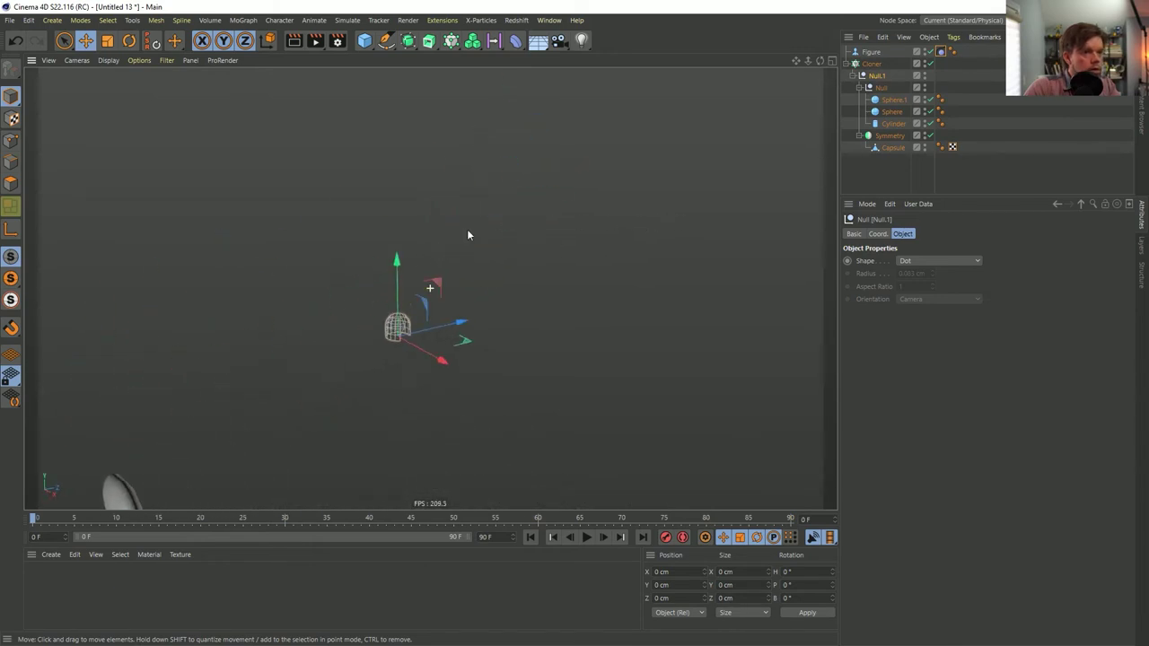
{"action": "left_click", "coordinate": [418, 244]}
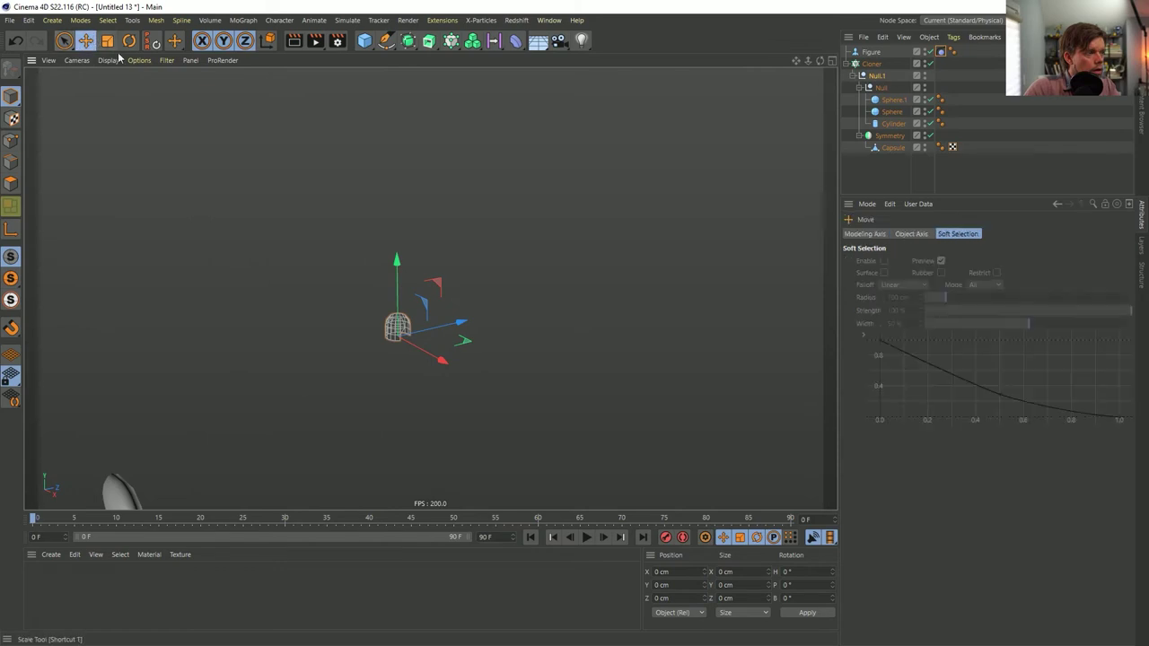
{"action": "left_click", "coordinate": [399, 335]}
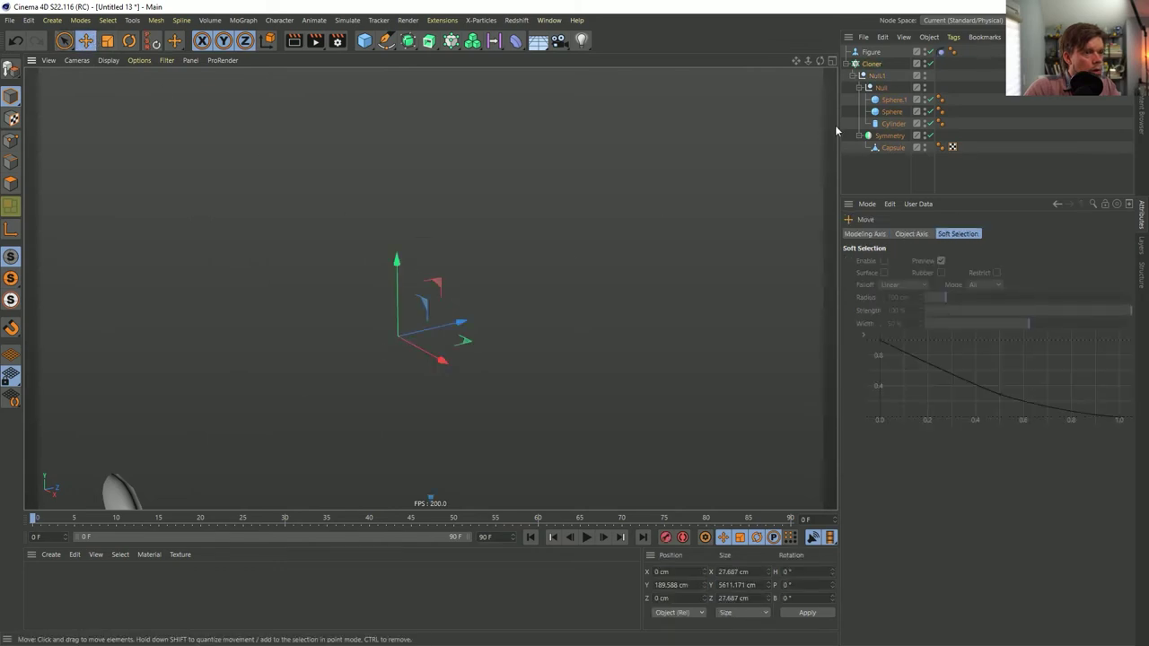
{"action": "left_click", "coordinate": [930, 65]}
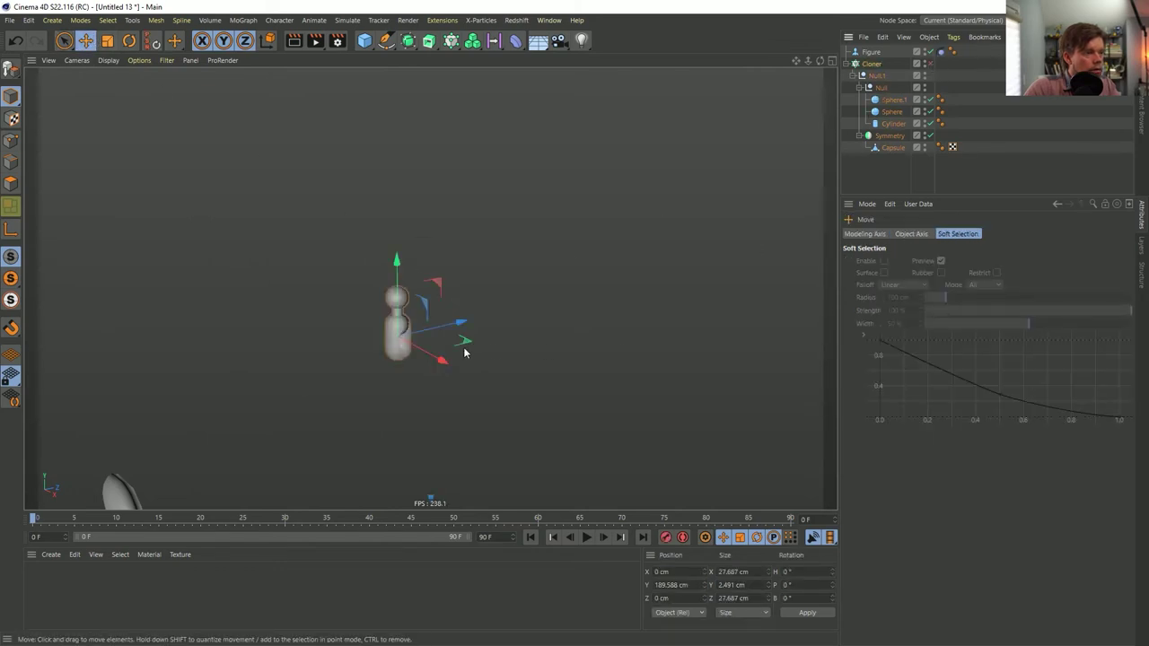
{"action": "left_click", "coordinate": [870, 65]}
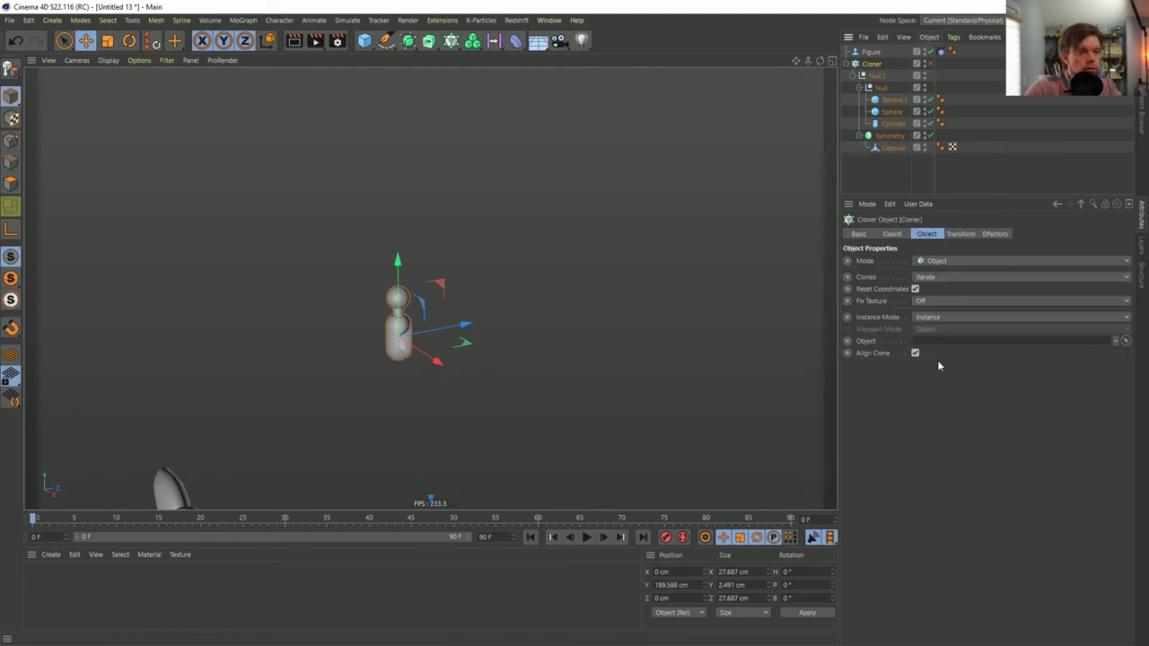
{"action": "left_click_drag", "start_coordinate": [387, 360], "coordinate": [439, 323], "text": "alt"}
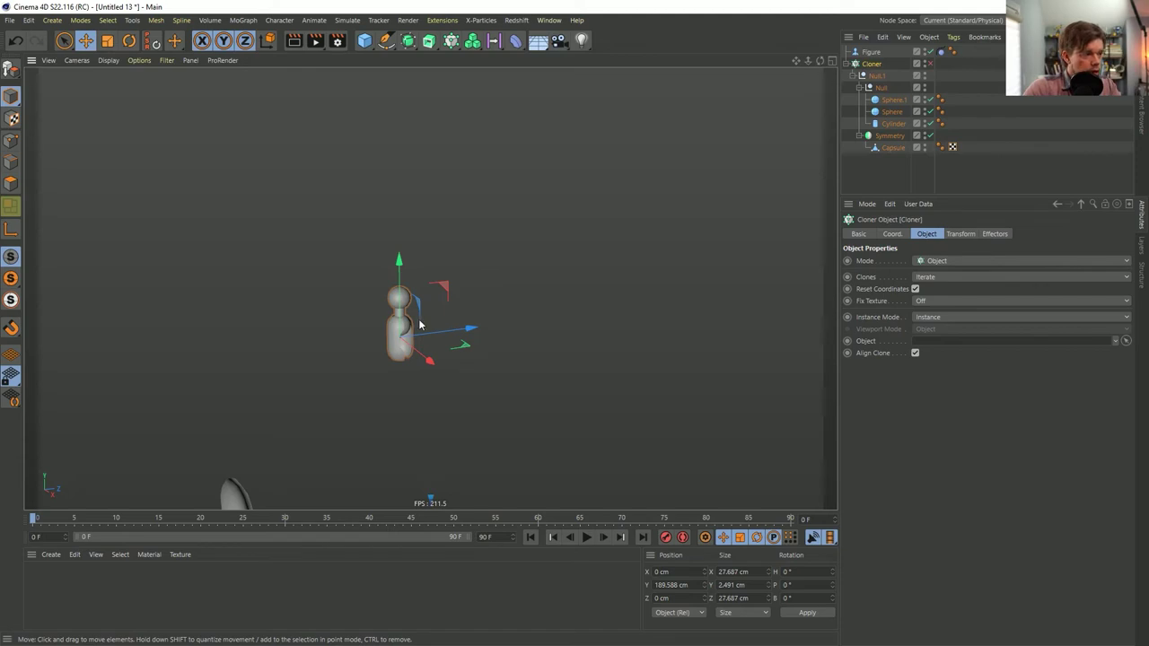
{"action": "left_click_drag", "start_coordinate": [399, 326], "coordinate": [437, 316], "text": "alt"}
{"action": "right_click_drag", "start_coordinate": [437, 318], "coordinate": [447, 315], "text": "alt"}
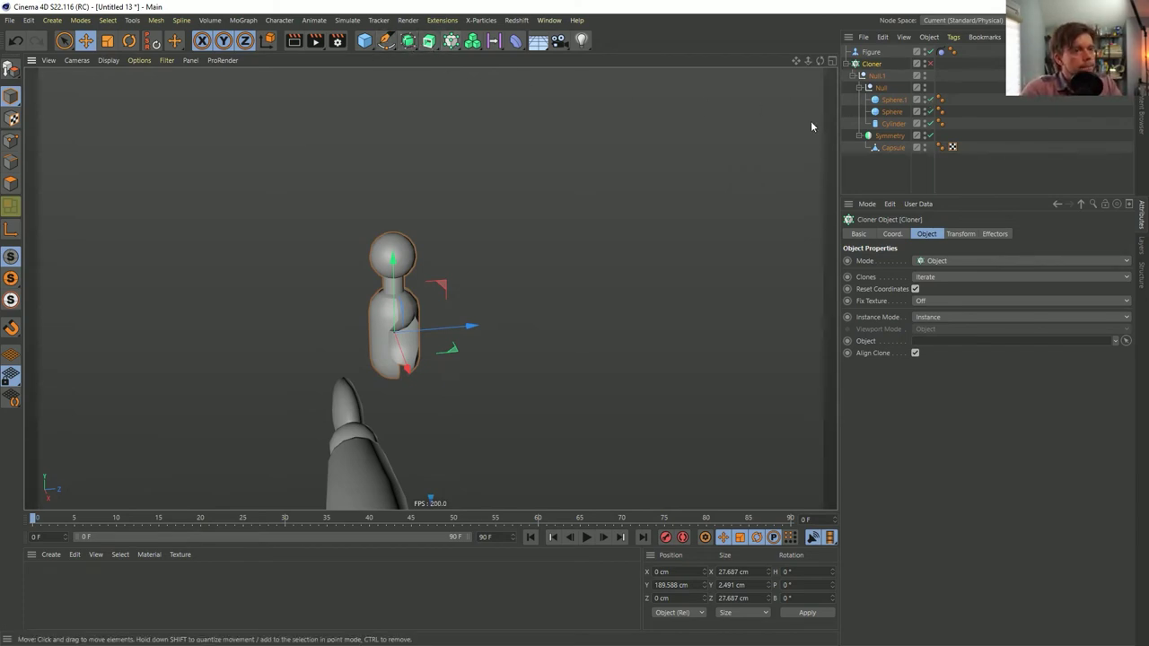
- Make the Cylinder the parent of Sphere and Sphere.1 directly under Null.1, and delete the emptied Null
{"action": "left_click_drag", "start_coordinate": [913, 195], "coordinate": [914, 321]}
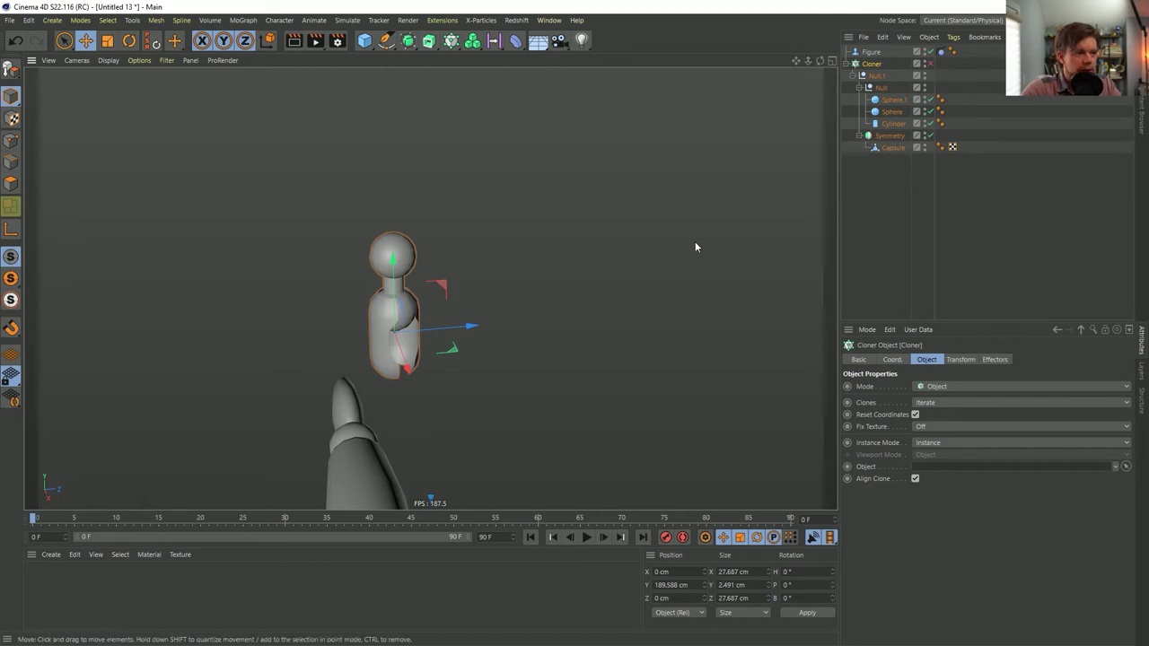
{"action": "left_click", "coordinate": [884, 95]}
{"action": "mouse_move", "coordinate": [888, 96]}
{"action": "left_mouse_down"}
{"action": "mouse_move", "coordinate": [891, 126]}
{"action": "mouse_move", "coordinate": [897, 105]}
{"action": "mouse_move", "coordinate": [885, 90]}
{"action": "left_mouse_up"}
{"action": "left_click", "coordinate": [897, 104]}
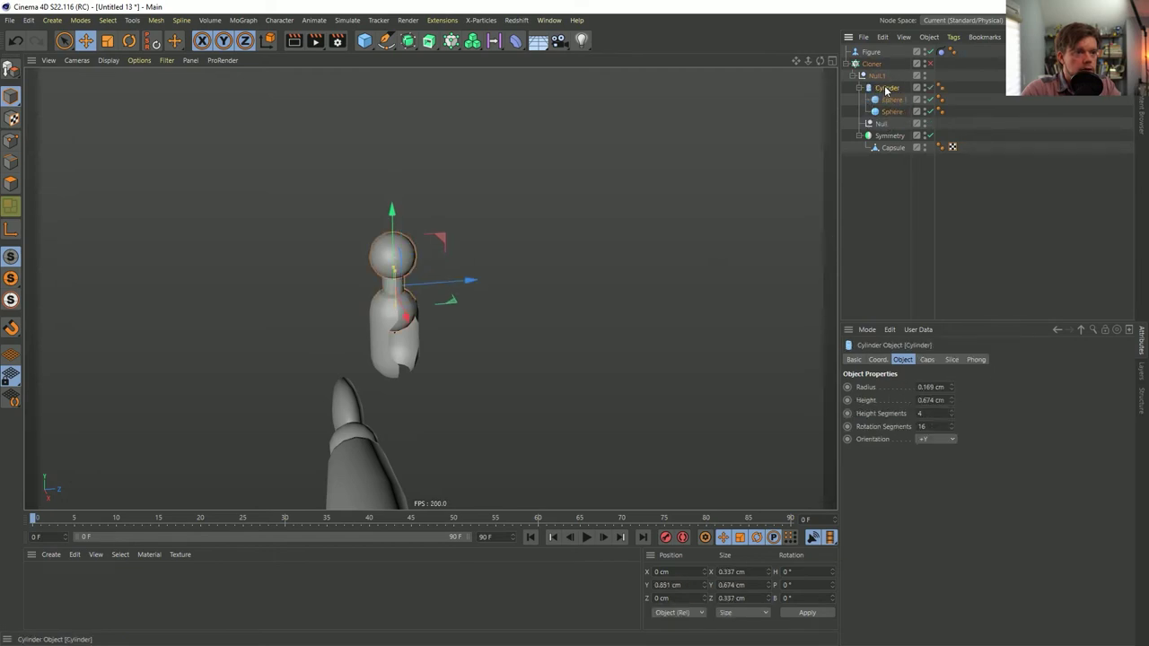
{"action": "left_click", "coordinate": [888, 123]}
{"action": "key", "text": "Delete"}
- Add dynamics body simulation tags to both the Symmetry and the Cylinder objects
{"action": "left_click", "coordinate": [888, 123]}
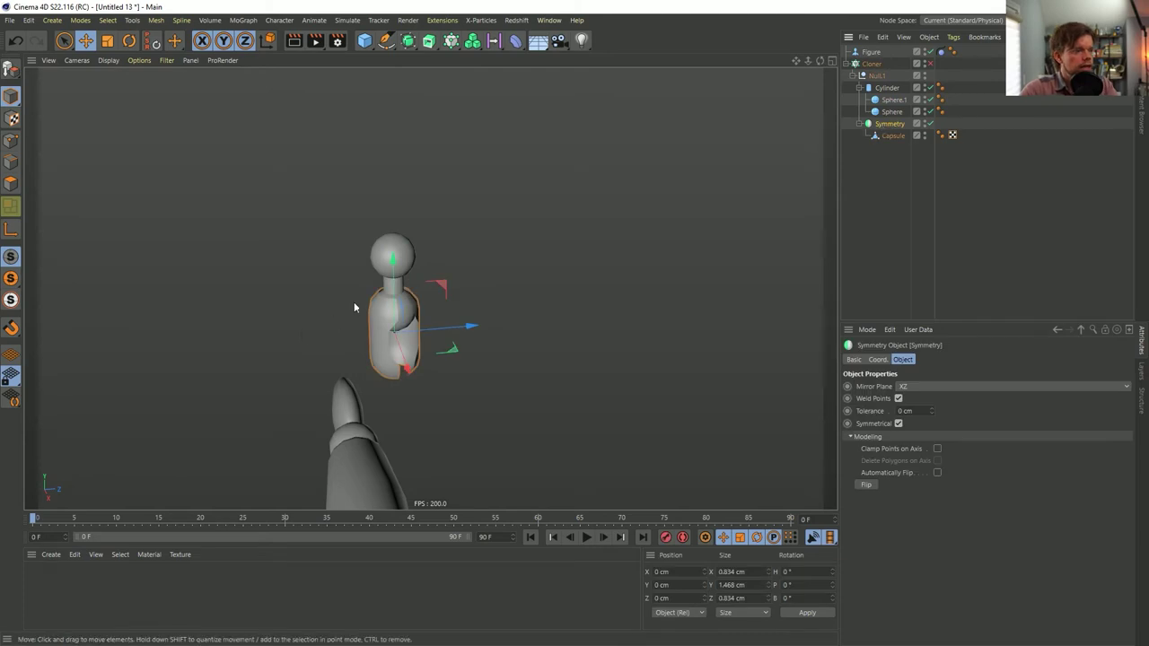
{"action": "left_click", "coordinate": [891, 92], "text": "ctrl"}
{"action": "right_click", "coordinate": [891, 92]}
{"action": "mouse_move", "coordinate": [933, 188]}
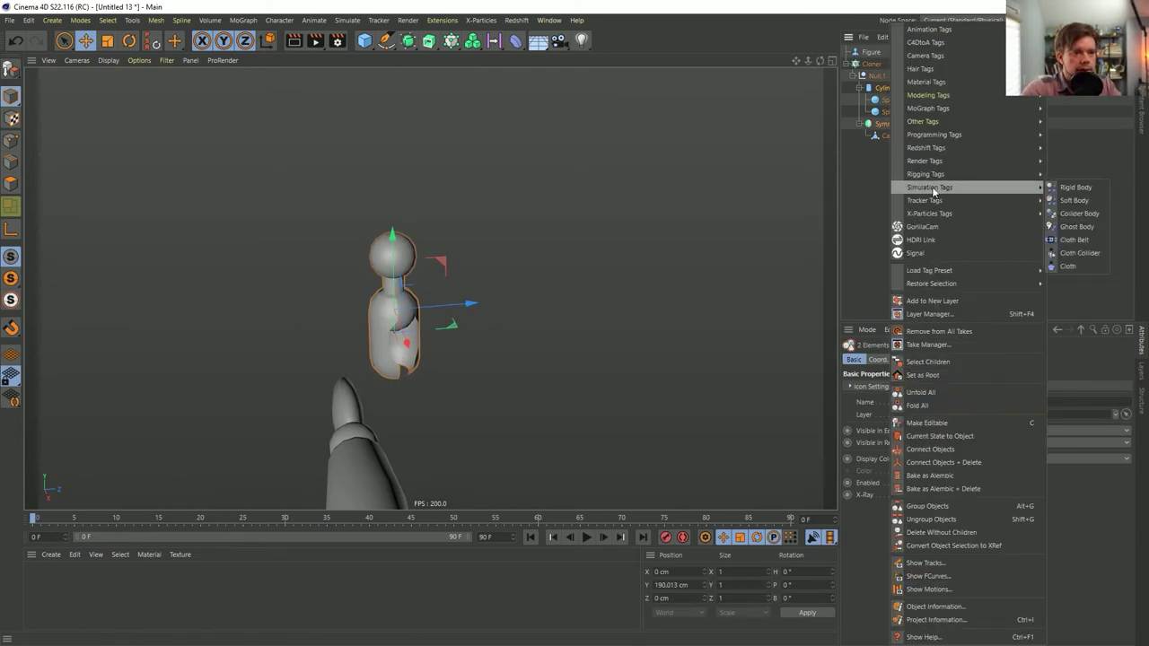
{"action": "left_click", "coordinate": [1077, 199]}
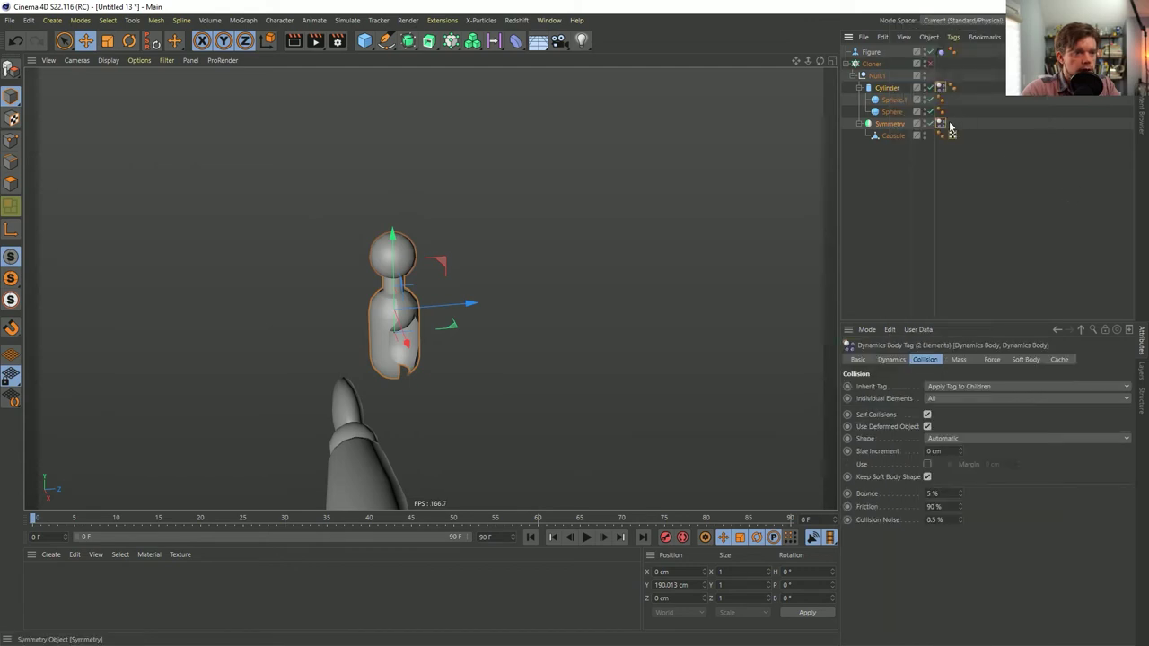
- Set both dynamics body tags' collision shape to Ellipsoid and their Inherit Tag option to Compound Collision Shape
{"action": "left_click", "coordinate": [942, 439]}
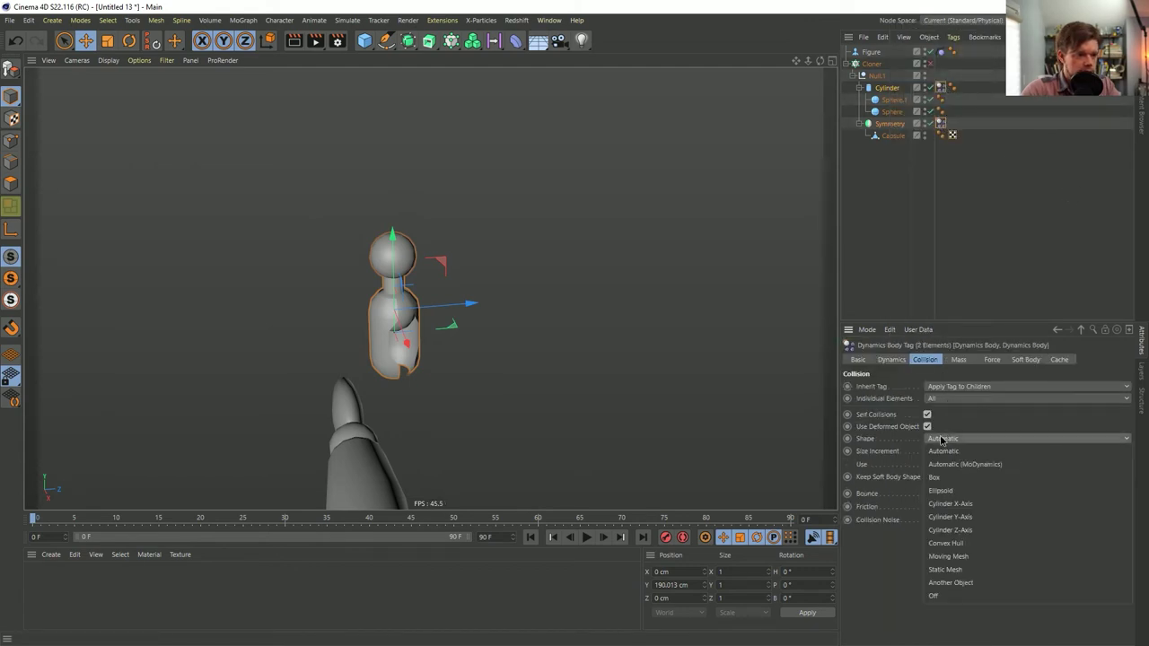
{"action": "left_click", "coordinate": [954, 492]}
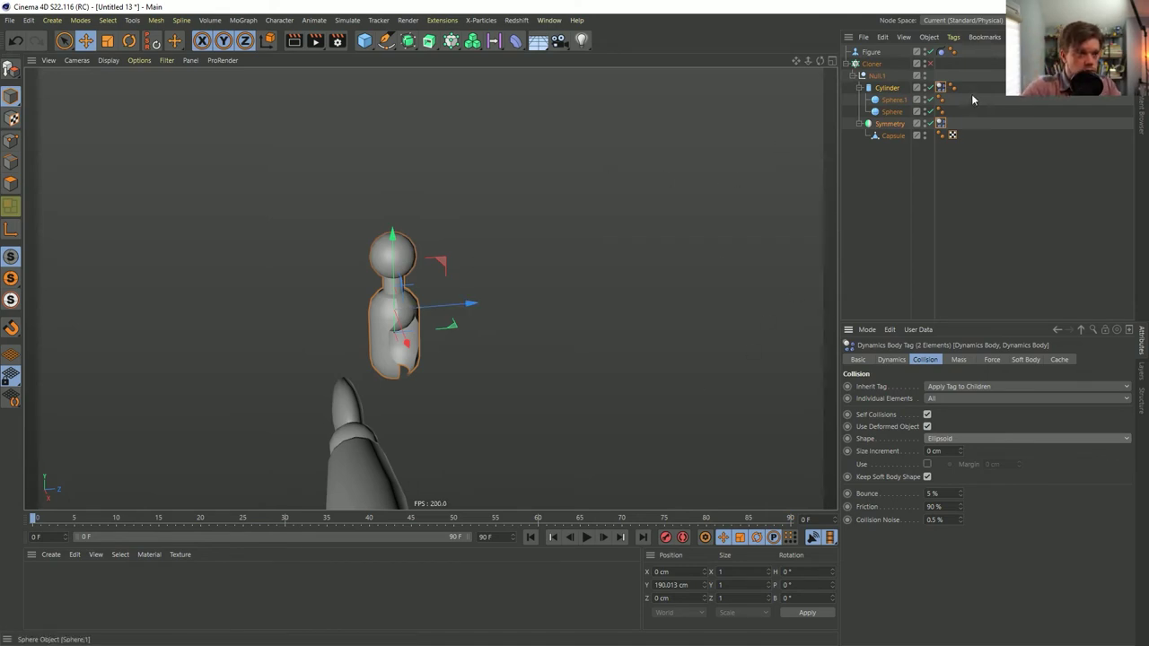
{"action": "left_click", "coordinate": [960, 361]}
{"action": "left_click", "coordinate": [936, 362]}
{"action": "left_click", "coordinate": [974, 387]}
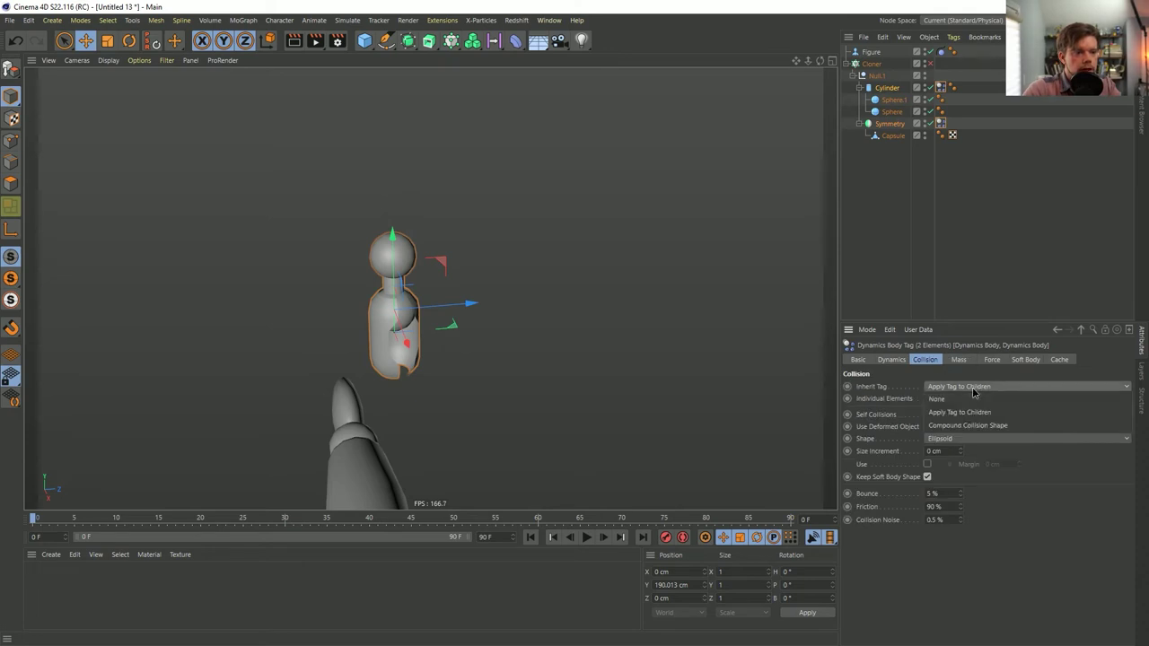
{"action": "left_click", "coordinate": [968, 425]}
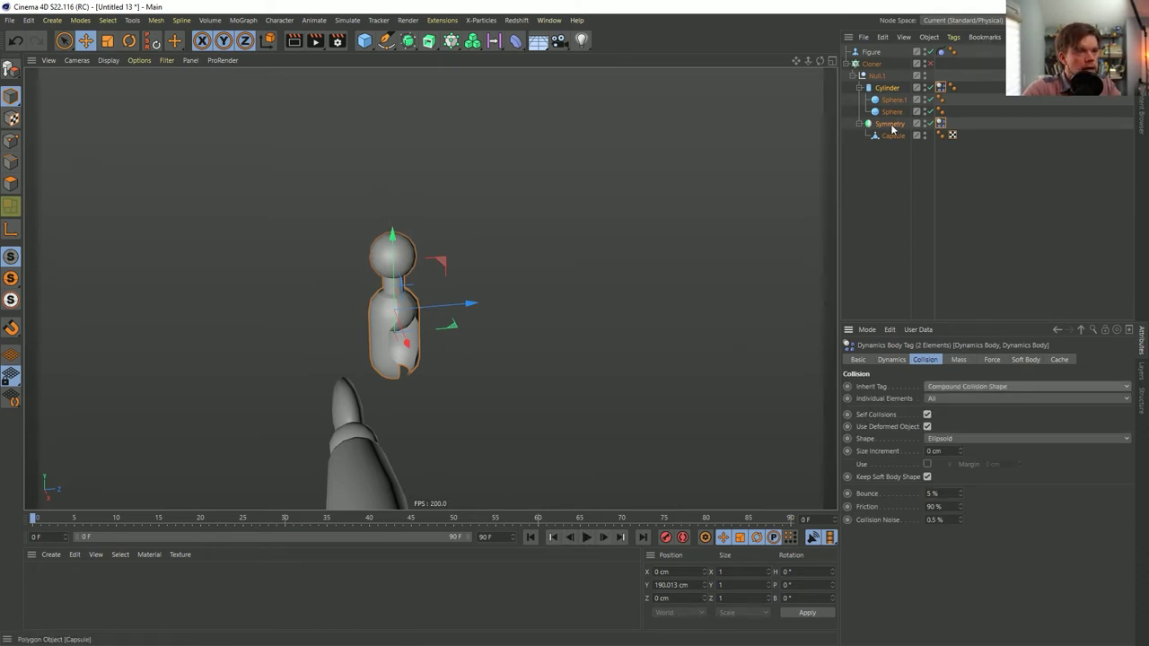
- Test the link's dynamics over a few frames, return to the first frame, and collapse the Cylinder and Symmetry hierarchies
{"action": "left_click", "coordinate": [860, 88]}
{"action": "left_click", "coordinate": [603, 538]}
{"action": "left_click", "coordinate": [603, 538]}
{"action": "left_click", "coordinate": [603, 537]}
{"action": "left_click", "coordinate": [529, 538]}
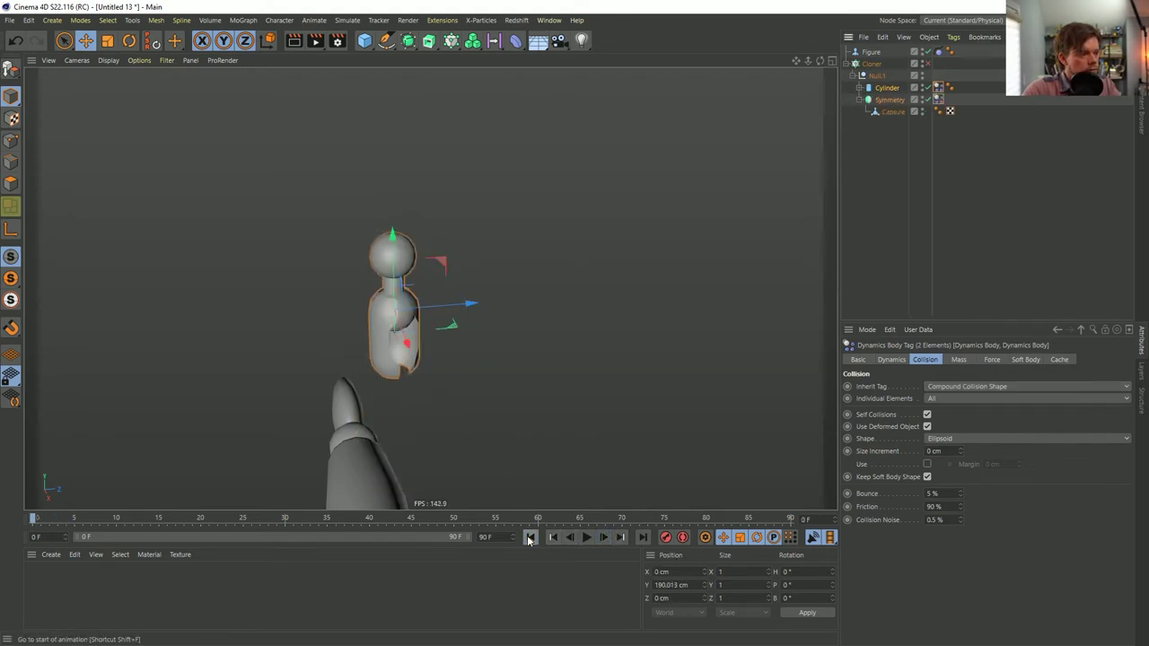
{"action": "left_click", "coordinate": [862, 99]}
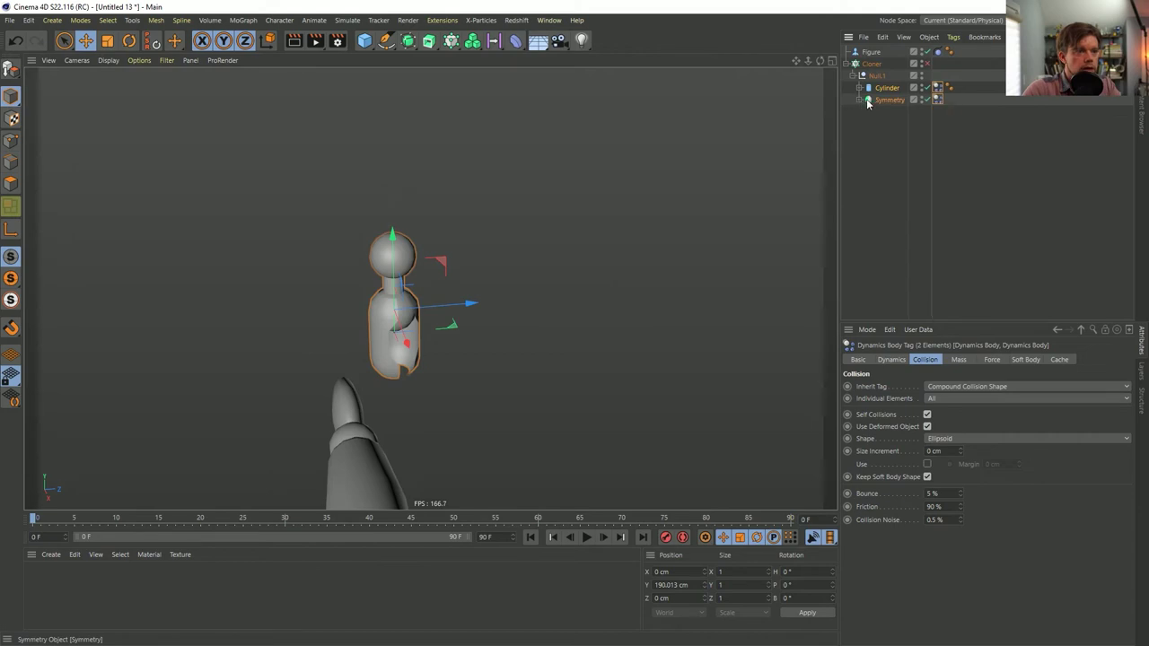
{"action": "left_click", "coordinate": [884, 101]}
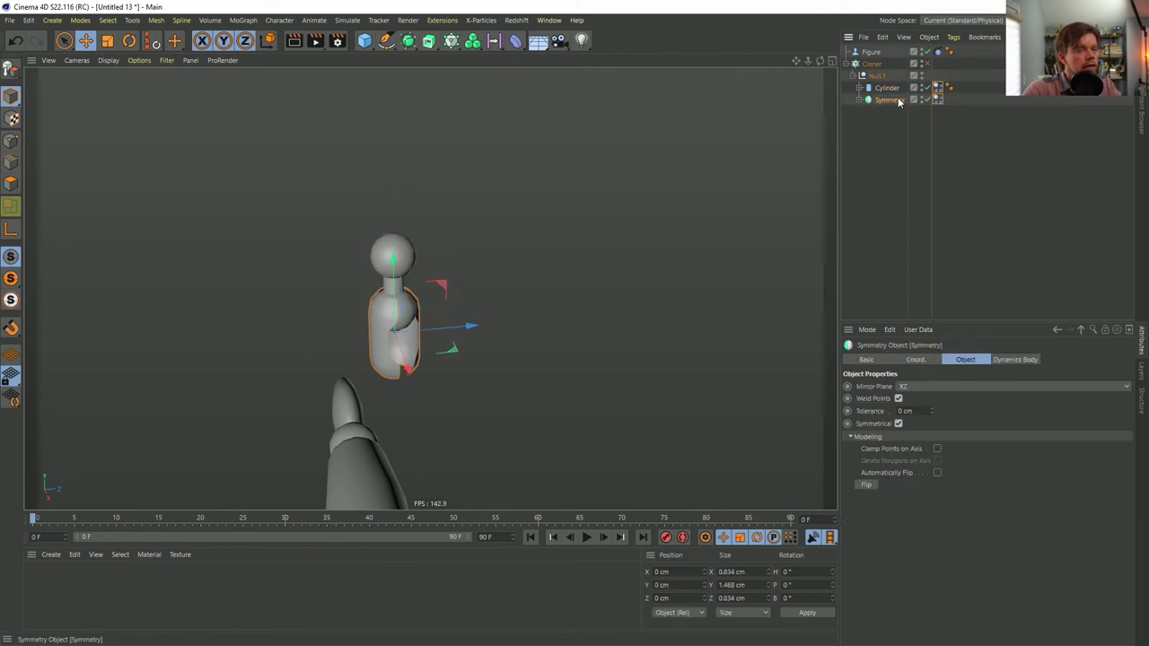
- Add a dynamics Connector inside Null.1 and raise it to about 0.478 cm in Y
{"action": "left_click", "coordinate": [346, 20]}
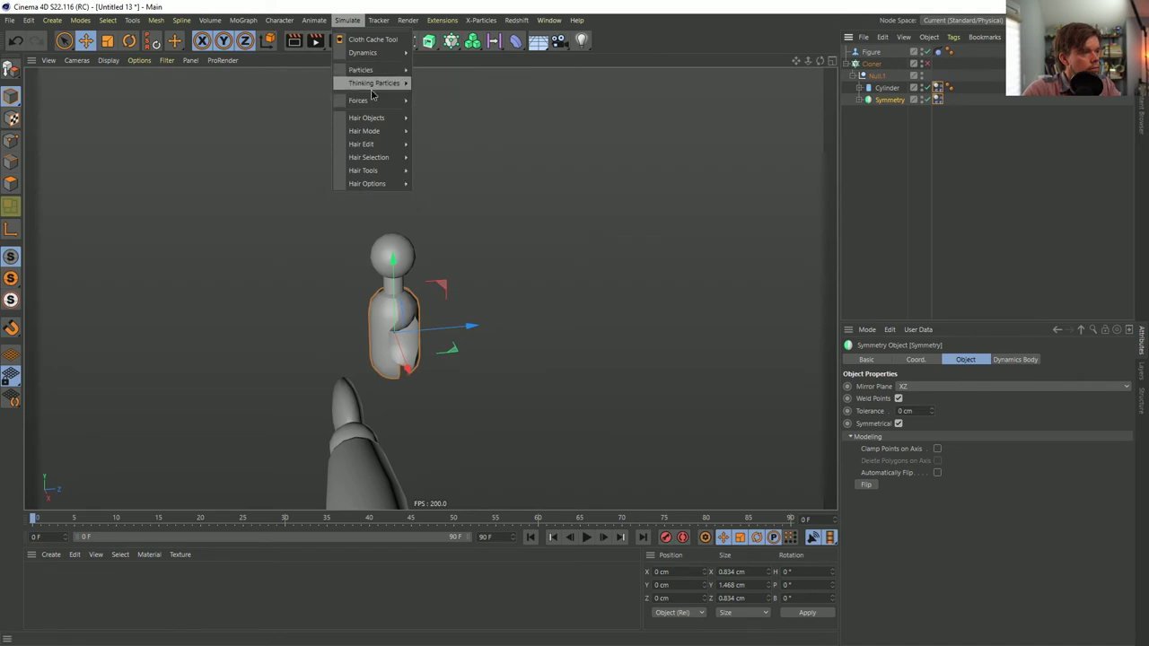
{"action": "mouse_move", "coordinate": [368, 52]}
{"action": "left_click", "coordinate": [449, 56]}
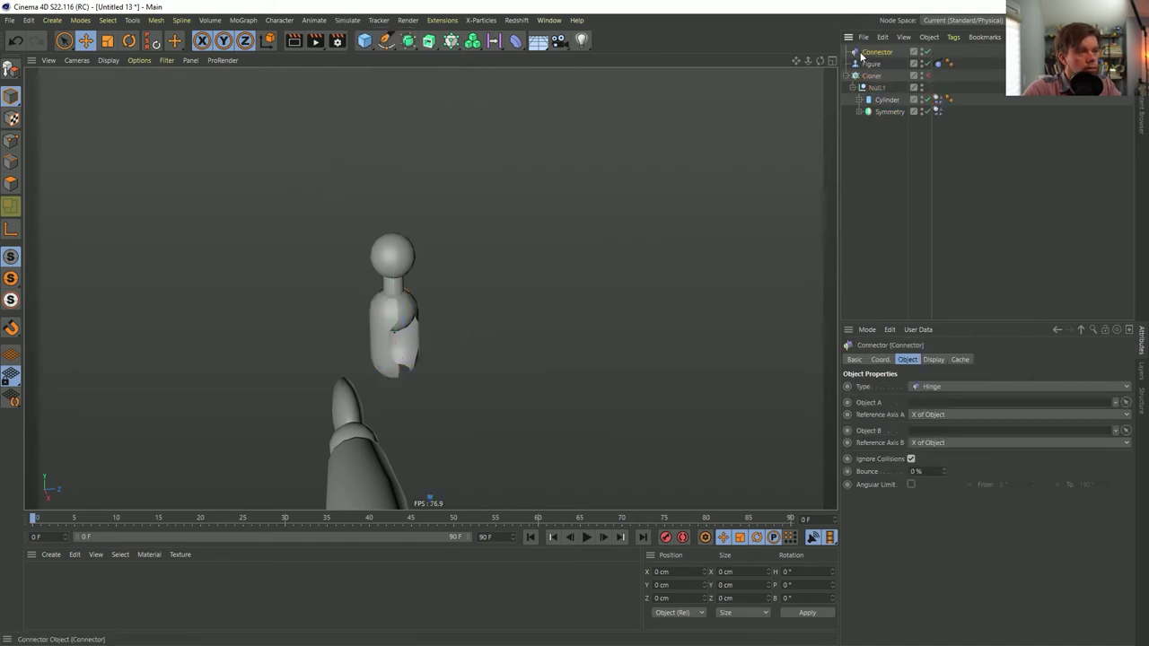
{"action": "left_click_drag", "start_coordinate": [884, 98], "coordinate": [884, 93]}
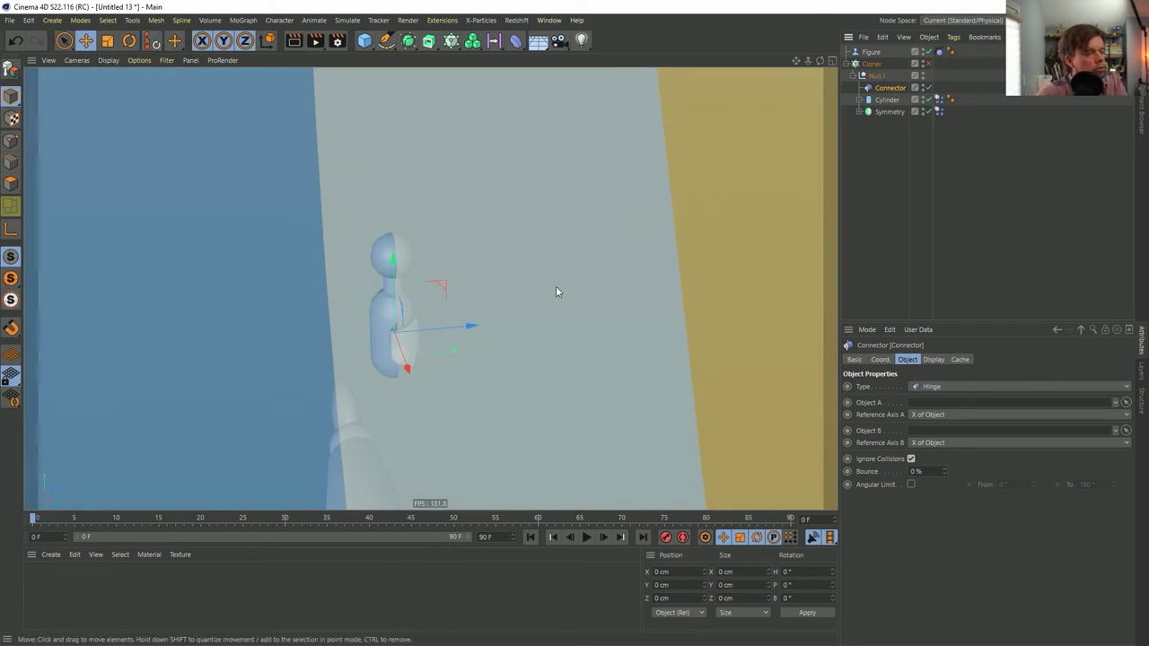
{"action": "left_click_drag", "start_coordinate": [394, 273], "coordinate": [403, 245]}
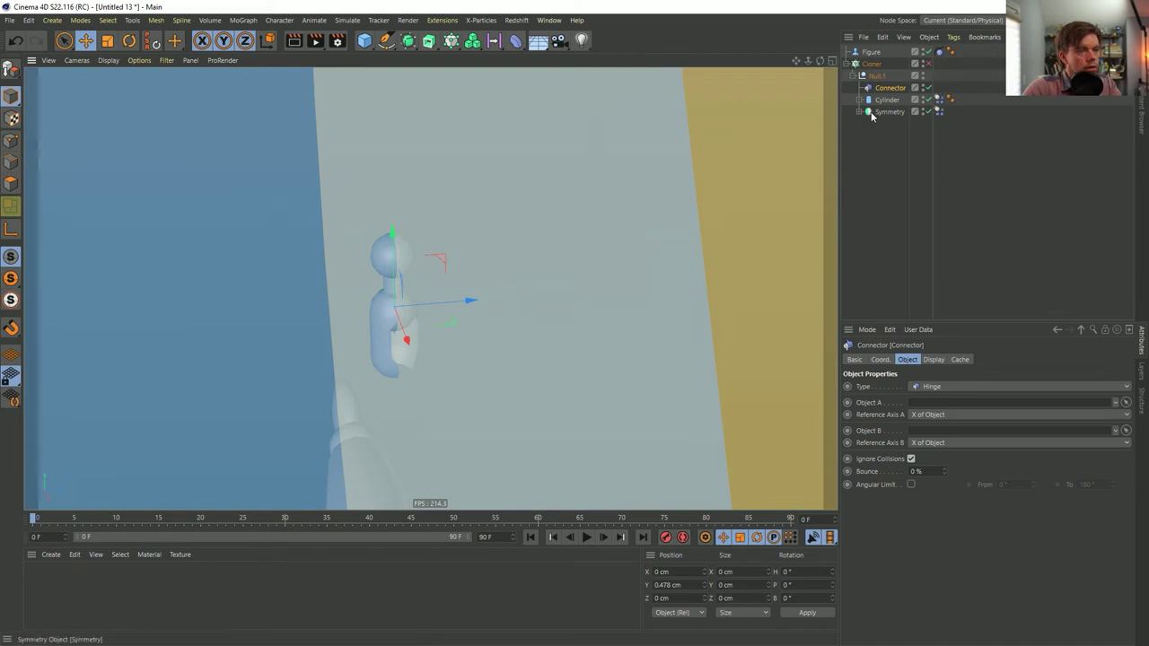
- Change the Connector's type to Ragdoll and rotate it to a 90° pitch so its cone opens upward
{"action": "left_click", "coordinate": [932, 387]}
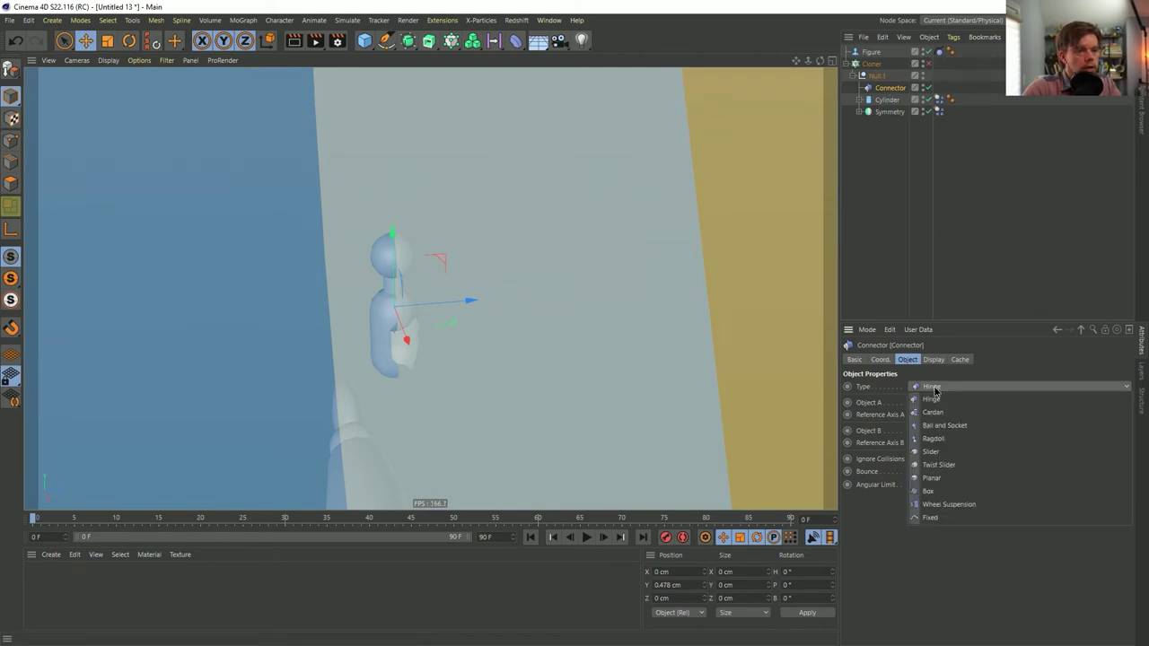
{"action": "left_click", "coordinate": [947, 438]}
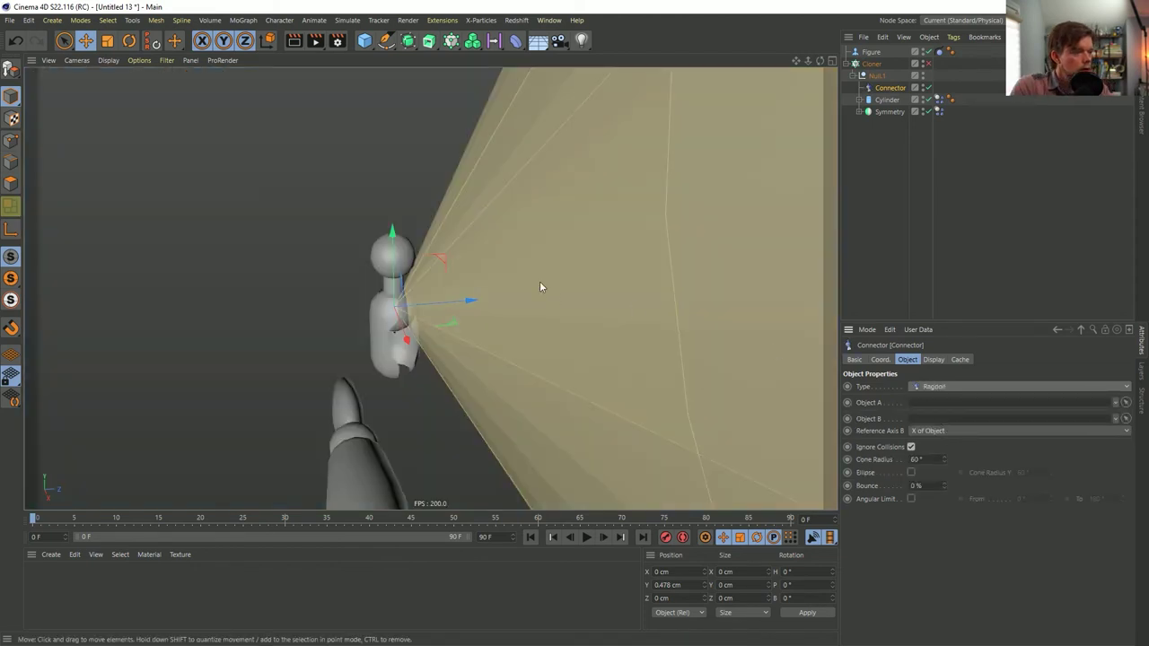
{"action": "key", "text": "r"}
{"action": "left_click_drag", "start_coordinate": [413, 266], "coordinate": [304, 275]}
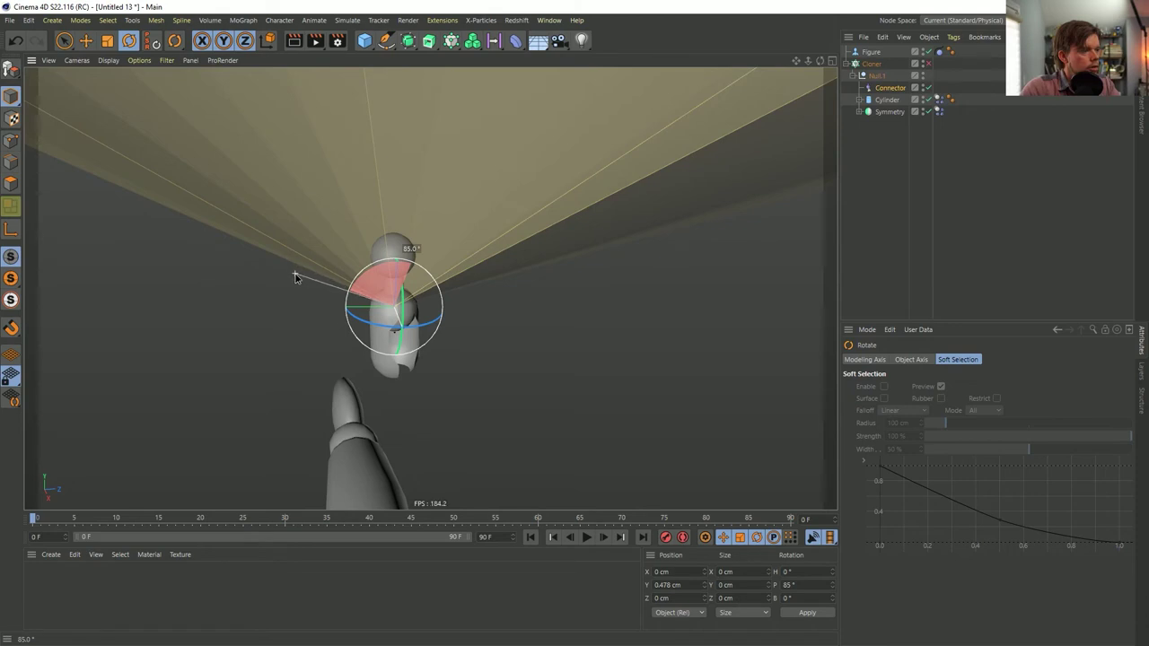
{"action": "left_click_drag", "start_coordinate": [295, 277], "coordinate": [293, 279]}
{"action": "left_click_drag", "start_coordinate": [406, 299], "coordinate": [374, 221], "text": "alt"}
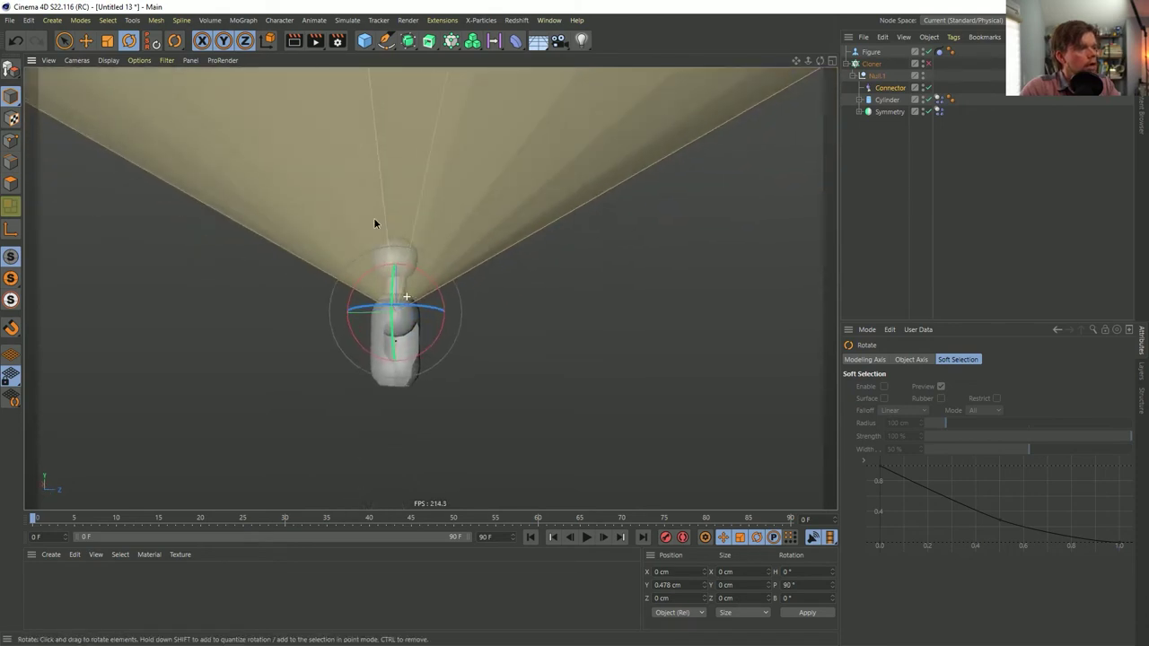
- Reduce the Connector's draw size to 1 cm
{"action": "left_click", "coordinate": [903, 89]}
{"action": "left_click", "coordinate": [934, 359]}
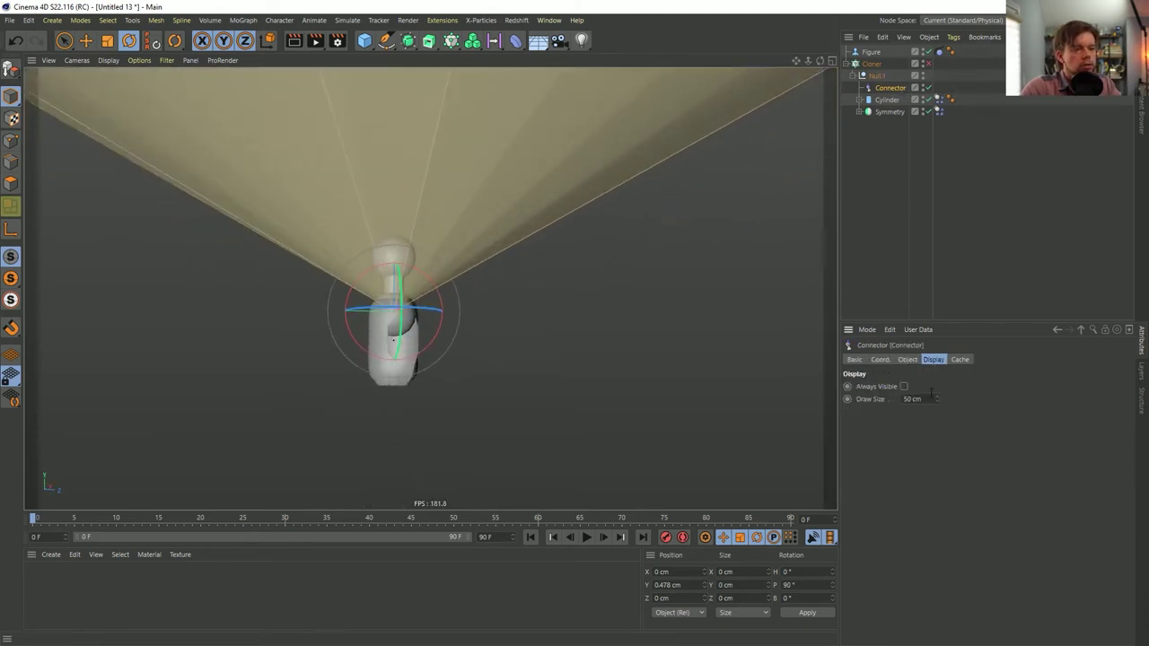
{"action": "double_click", "coordinate": [927, 397]}
{"action": "type", "text": "5"}
{"action": "left_click", "coordinate": [956, 472]}
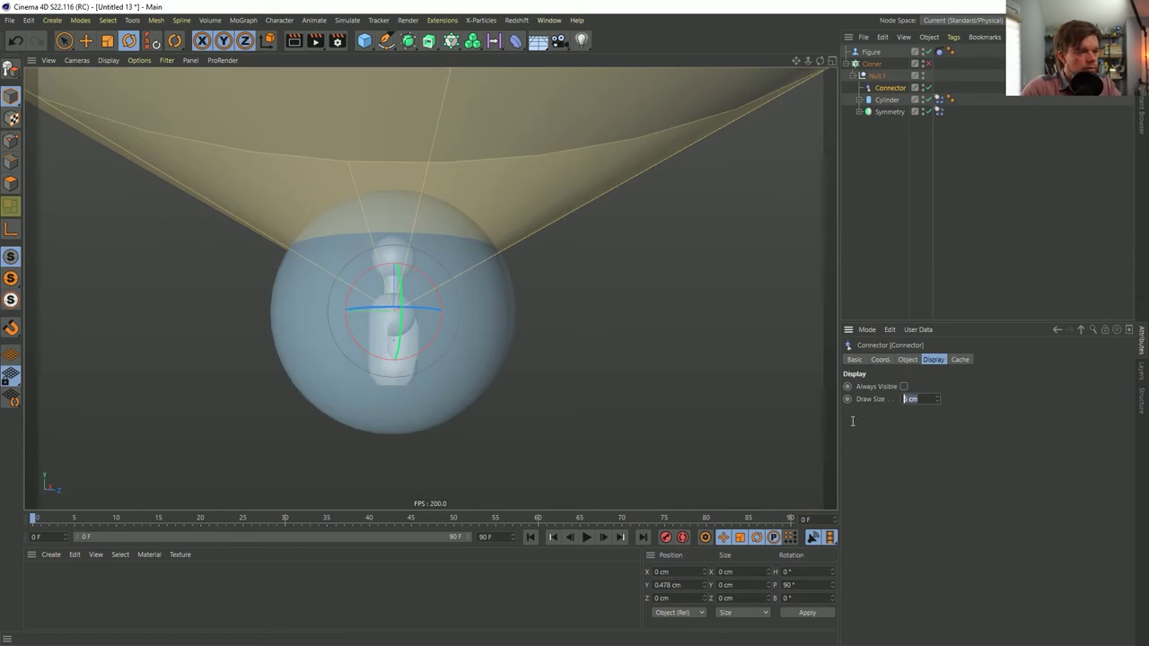
{"action": "type", "text": "1"}
{"action": "key", "text": "Return"}
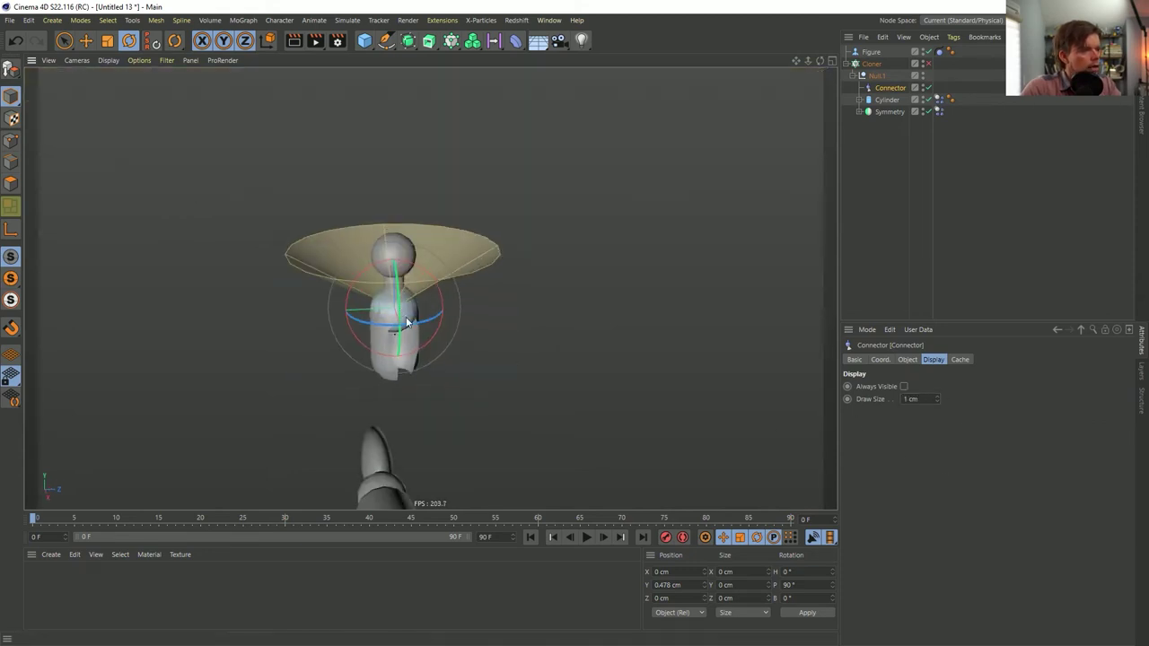
- Lower the Connector to about 0.419 cm in Y, near the centre of the link's socket
{"action": "key", "text": "e"}
{"action": "scroll", "coordinate": [432, 259], "scroll_direction": "up", "scroll_amount": 5}
{"action": "left_click_drag", "start_coordinate": [395, 212], "coordinate": [391, 223]}
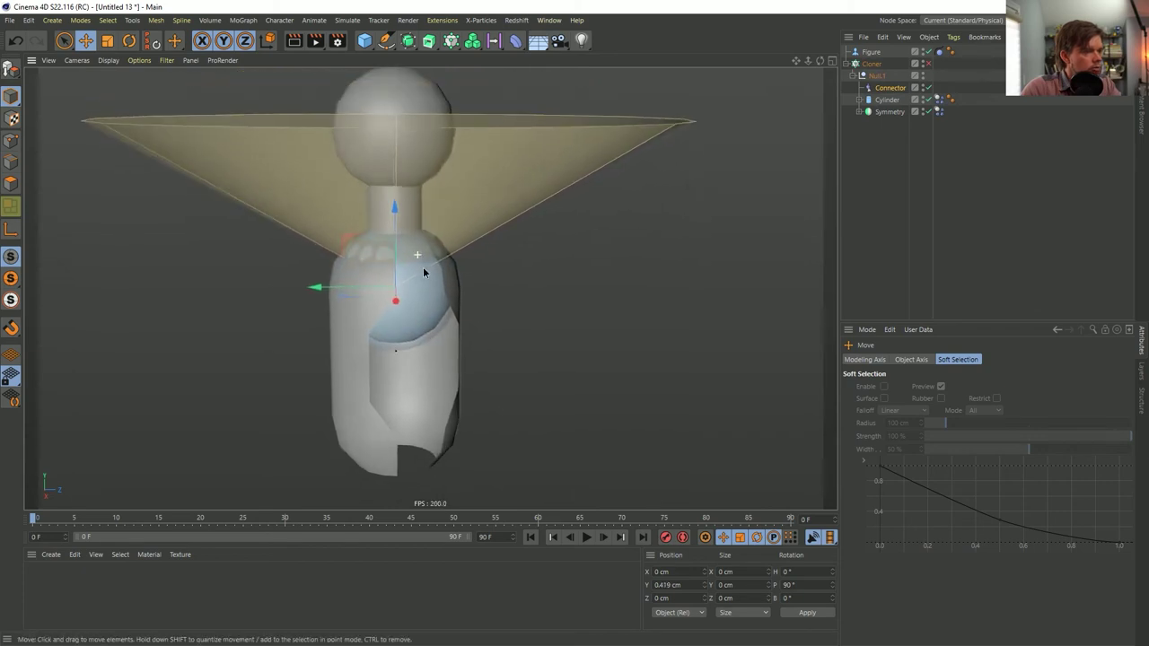
{"action": "scroll", "coordinate": [422, 266], "scroll_direction": "down", "scroll_amount": 4}
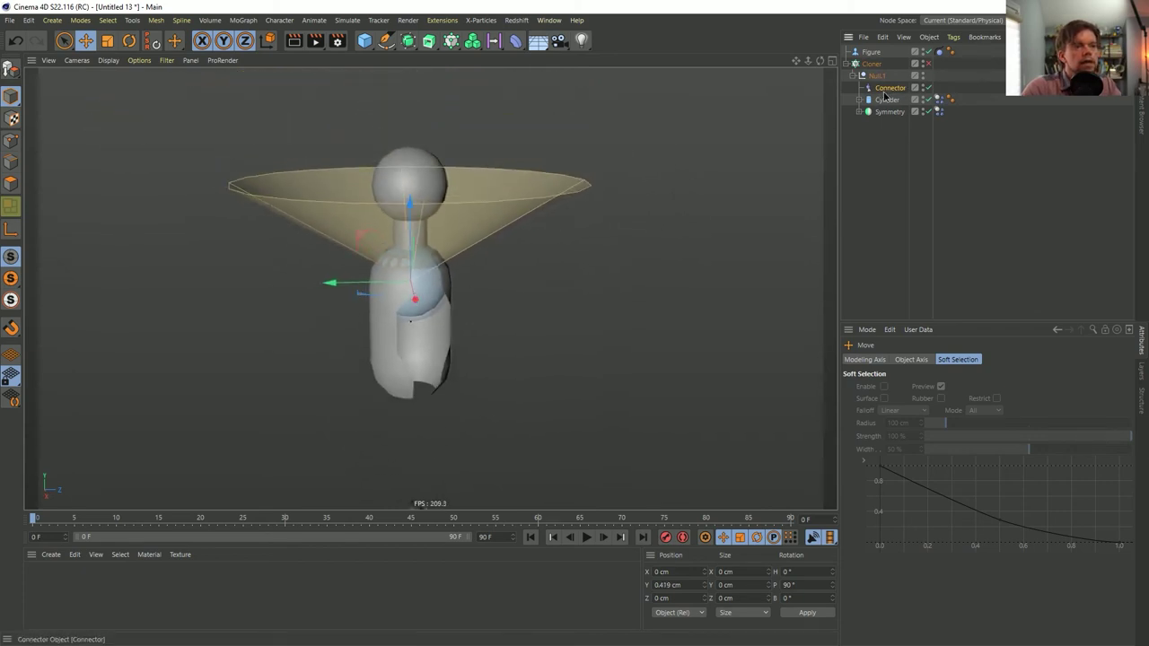
- Place the Connector between Cylinder and Symmetry, and assign Cylinder as its Object A and Symmetry as its Object B
{"action": "left_click_drag", "start_coordinate": [888, 106], "coordinate": [889, 106]}
{"action": "left_click", "coordinate": [908, 359]}
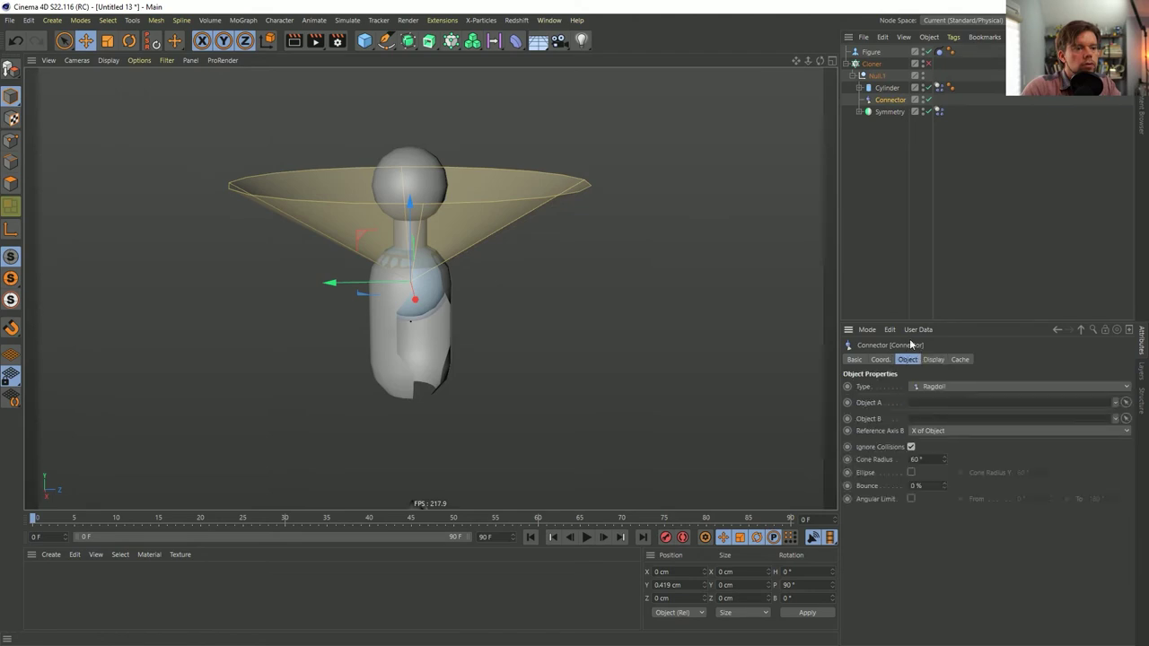
{"action": "left_click_drag", "start_coordinate": [934, 403], "coordinate": [927, 433]}
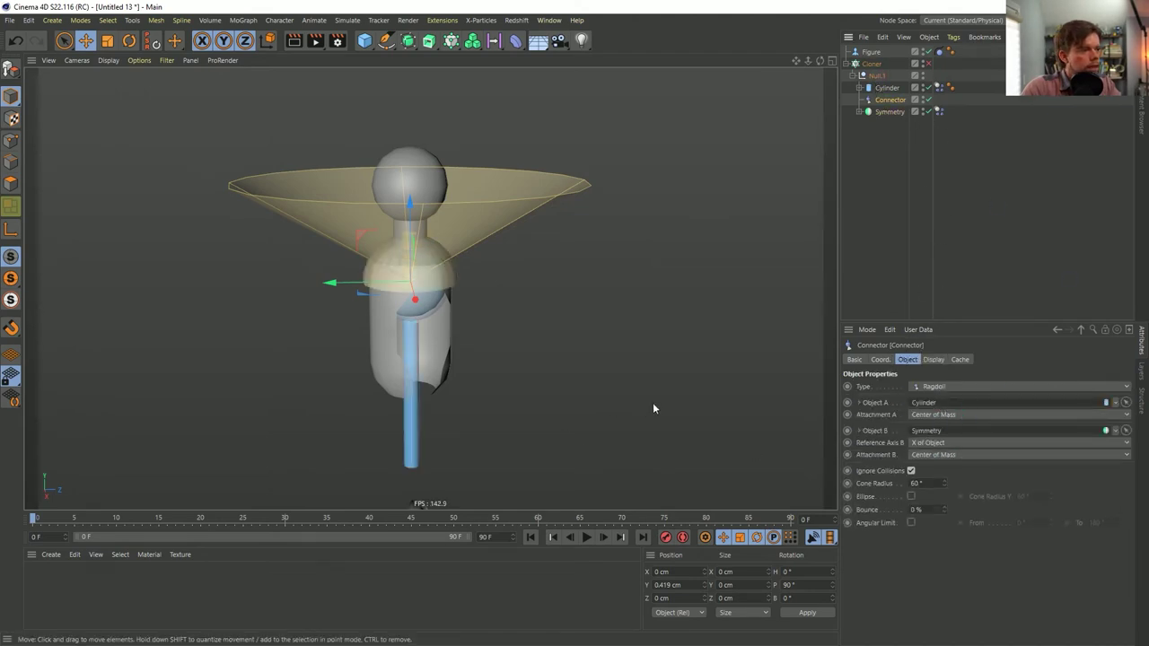
- Test the connected link's dynamics over a few frames and return to the first frame
{"action": "left_click", "coordinate": [586, 536]}
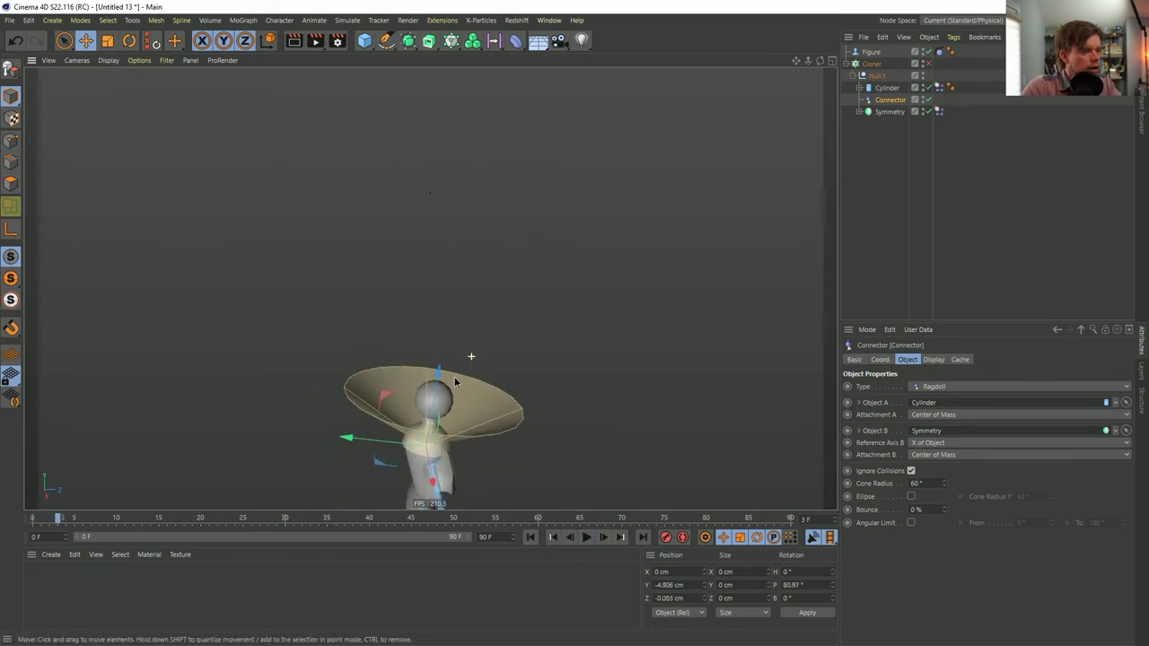
{"action": "left_click", "coordinate": [604, 539]}
{"action": "left_click", "coordinate": [603, 538]}
{"action": "left_click", "coordinate": [531, 537]}
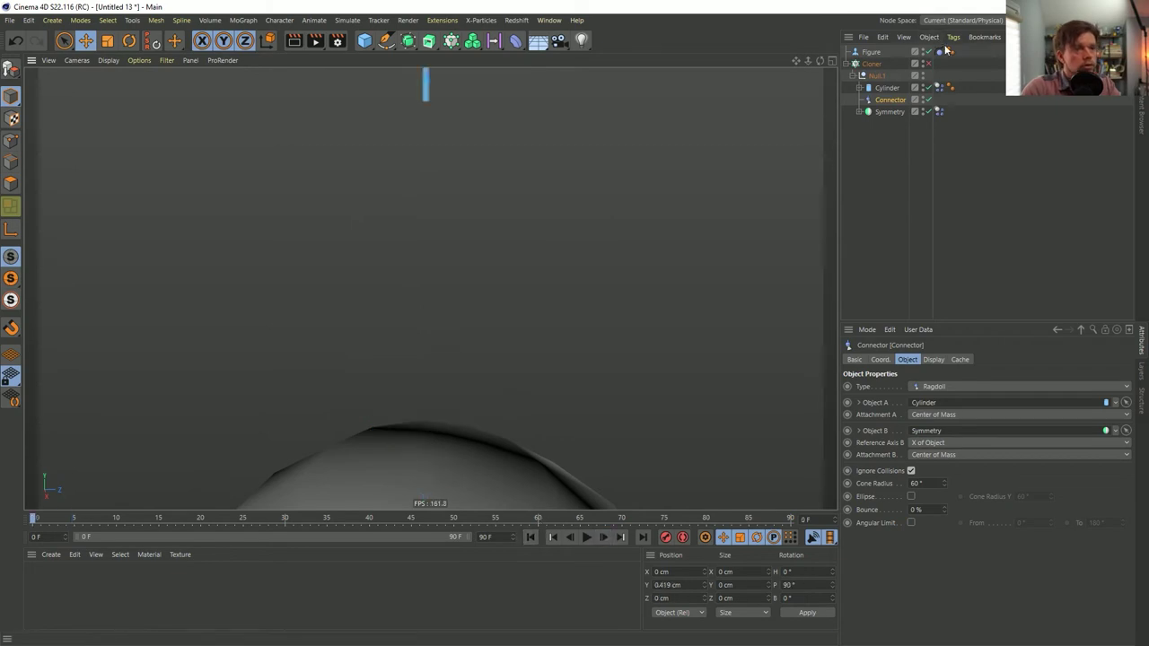
- Add a Collider Body simulation tag to the Figure
{"action": "left_click", "coordinate": [868, 52]}
{"action": "right_click", "coordinate": [868, 54]}
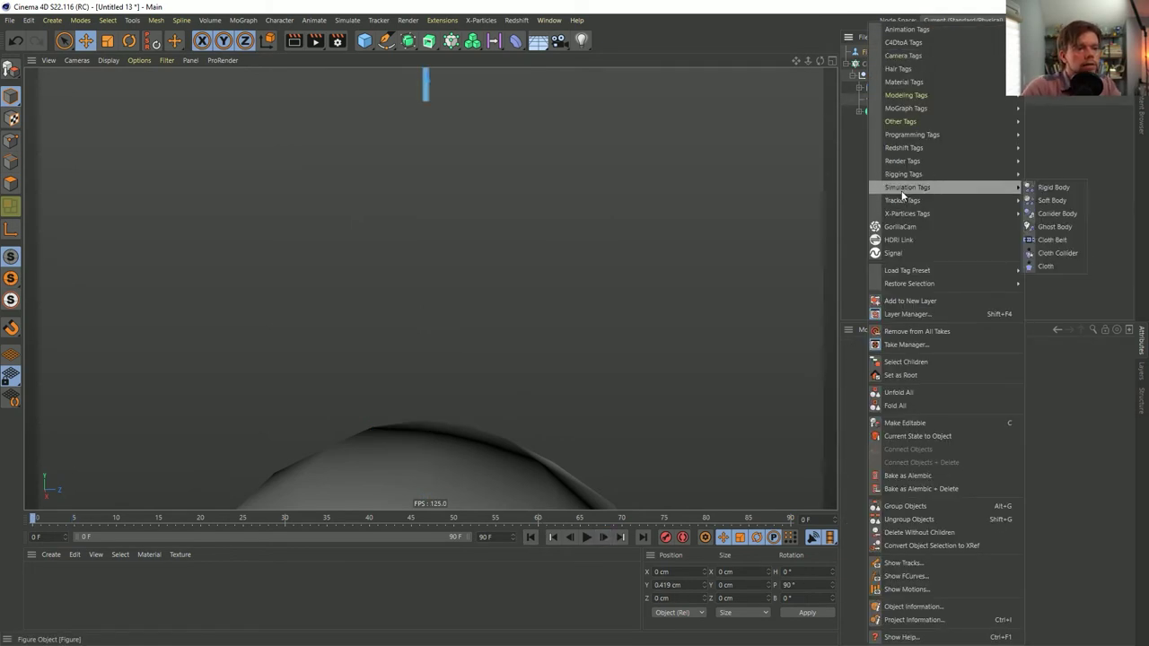
{"action": "mouse_move", "coordinate": [908, 175]}
{"action": "mouse_move", "coordinate": [947, 188]}
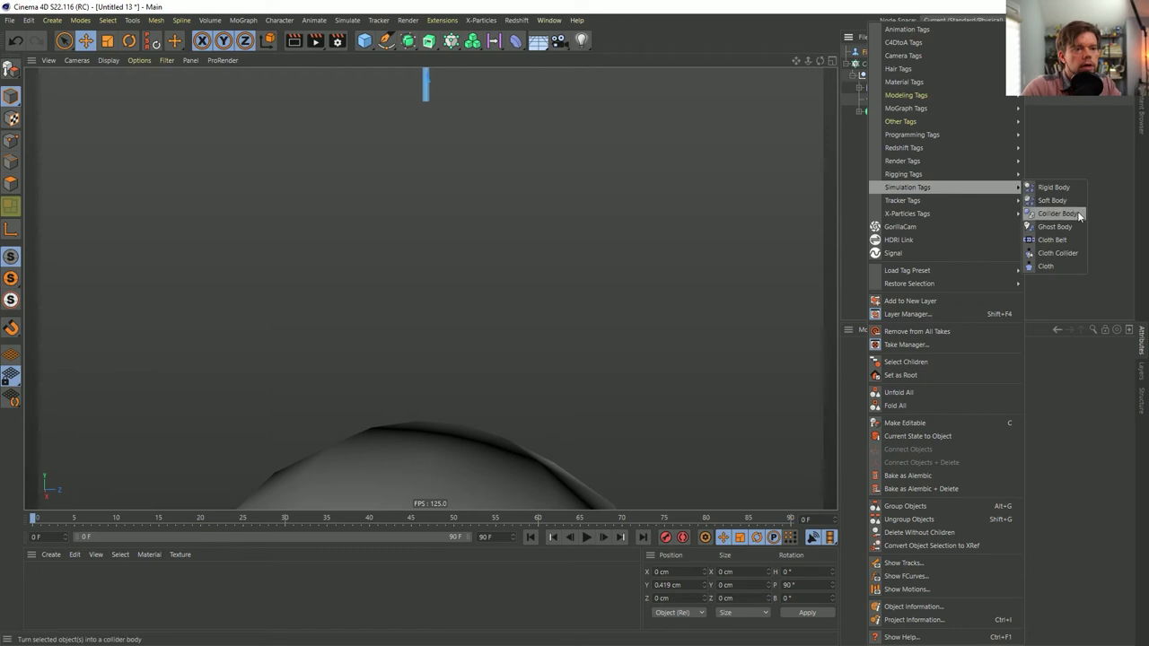
{"action": "left_click", "coordinate": [1054, 212]}
- Simulate the link falling onto the Figure's head, examine it up close, and return to the first frame
{"action": "right_click_drag", "start_coordinate": [587, 387], "coordinate": [491, 445], "text": "alt"}
{"action": "middle_click_drag", "start_coordinate": [491, 445], "coordinate": [485, 347], "text": "alt"}
{"action": "left_click", "coordinate": [603, 537]}
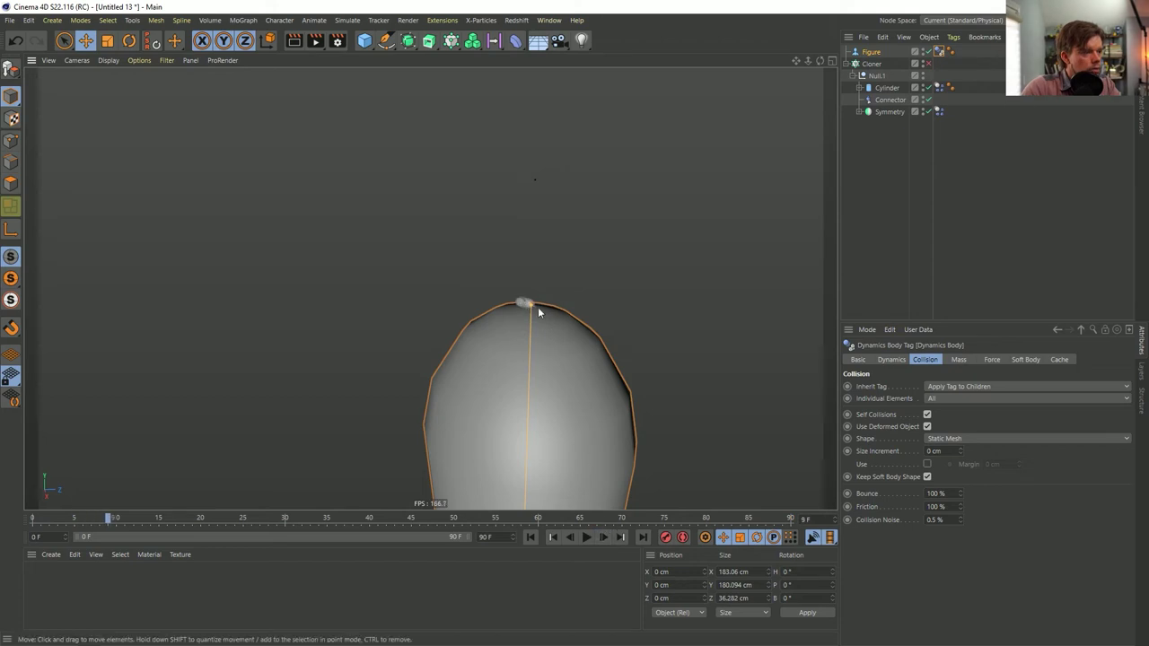
{"action": "scroll", "coordinate": [631, 301], "scroll_direction": "up", "scroll_amount": 6}
{"action": "left_click_drag", "start_coordinate": [685, 355], "coordinate": [563, 387], "text": "alt"}
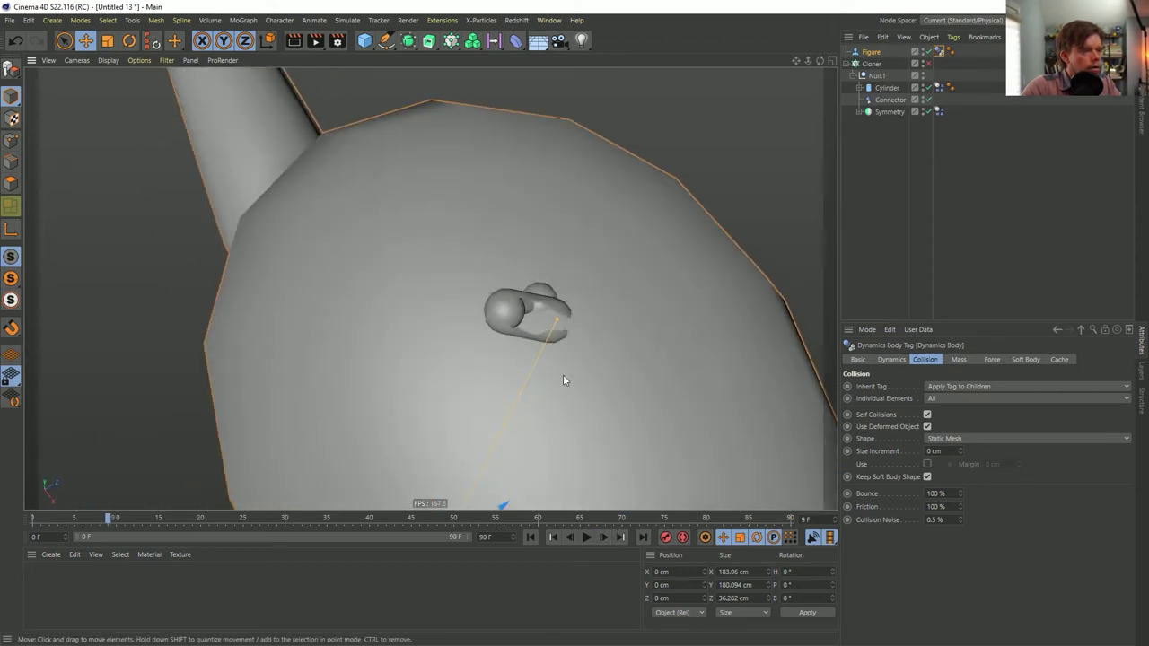
{"action": "left_click", "coordinate": [530, 536]}
{"action": "left_click_drag", "start_coordinate": [553, 134], "coordinate": [758, 211], "text": "alt"}
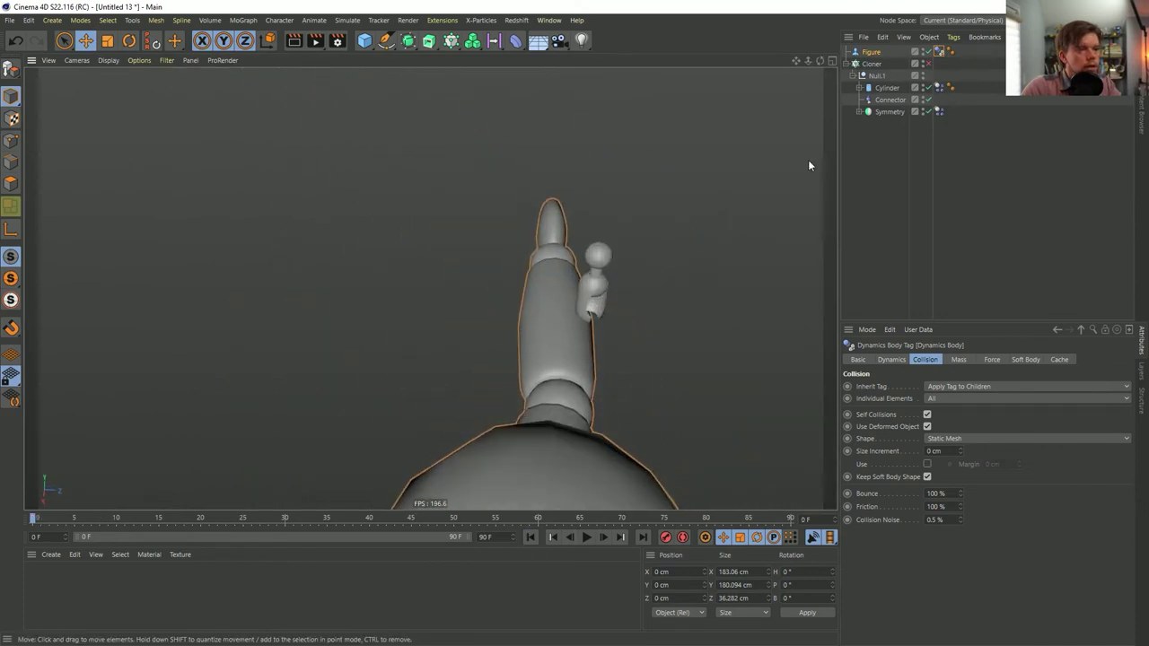
- Set the Connector's P rotation to -90° so its cone points downward
{"action": "left_click", "coordinate": [889, 100]}
{"action": "key", "text": "s"}
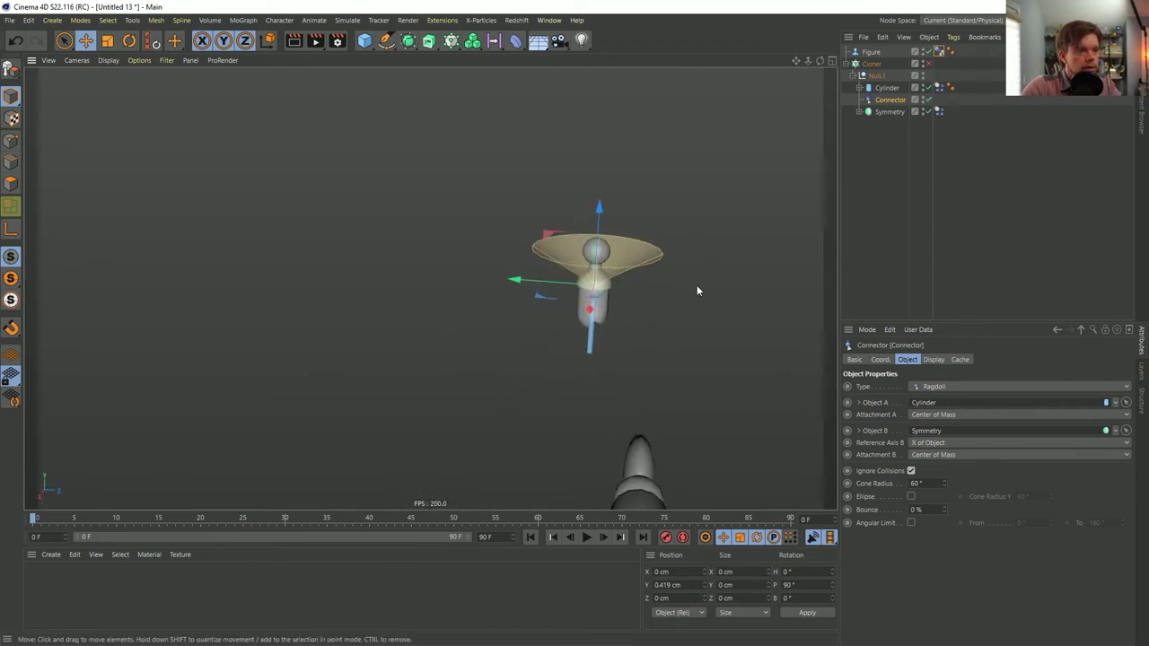
{"action": "left_click", "coordinate": [784, 585]}
{"action": "type", "text": "-"}
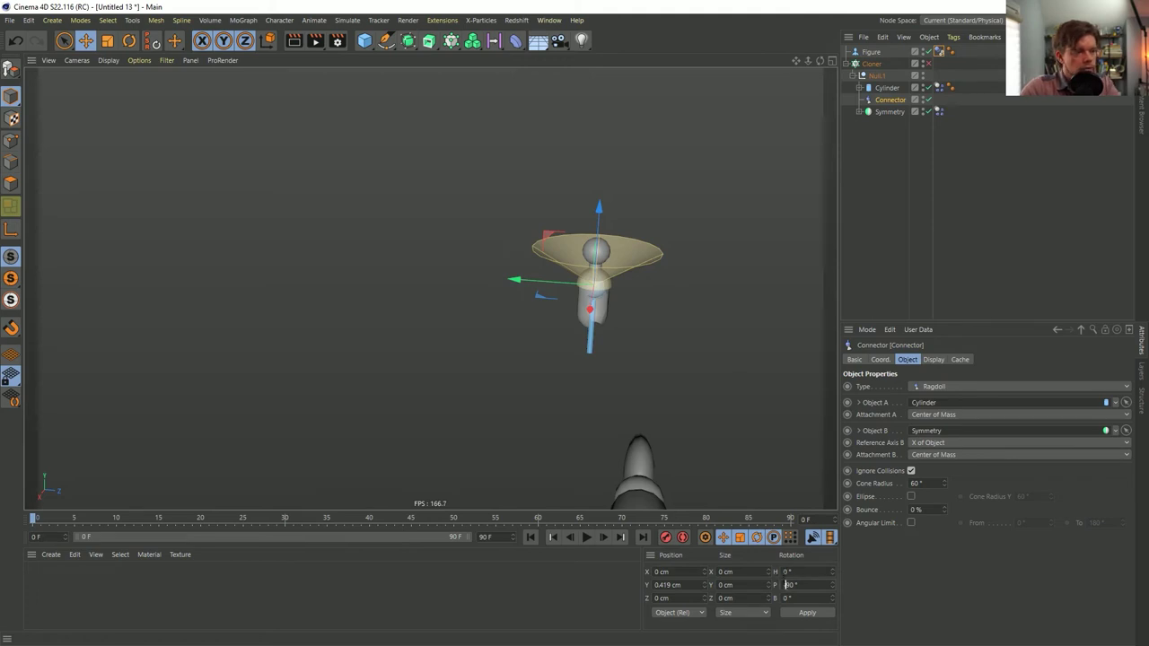
{"action": "key", "text": "Return"}
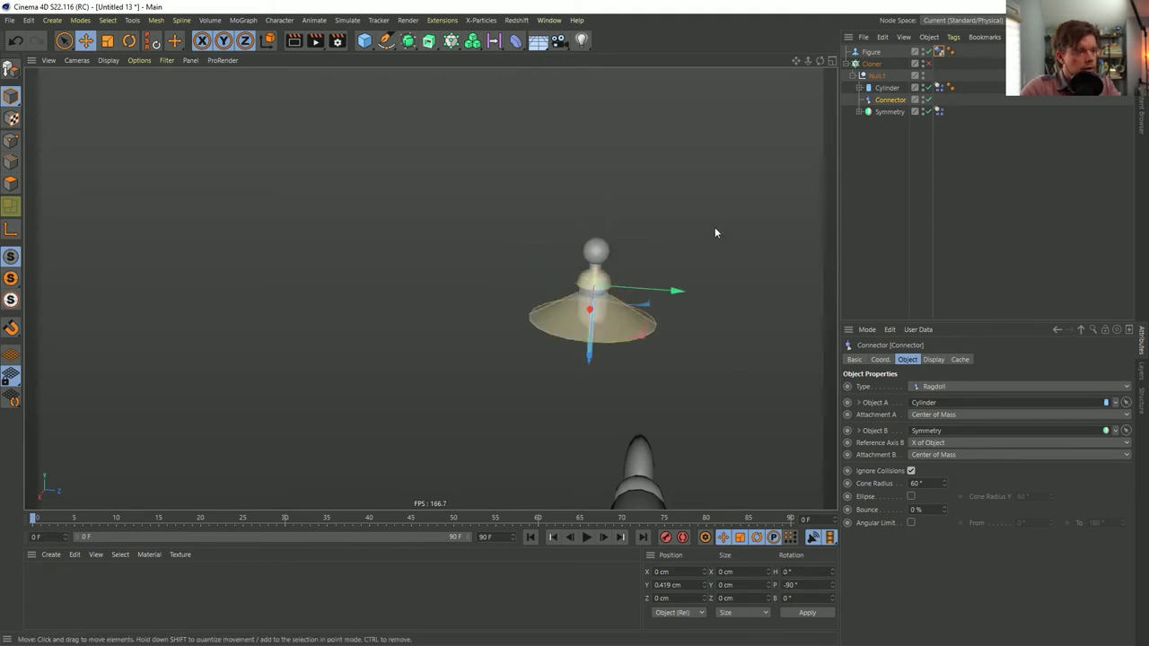
- Replay the simulation of the link landing on the Figure with the flipped Connector, and return to the first frame
{"action": "left_click", "coordinate": [587, 536]}
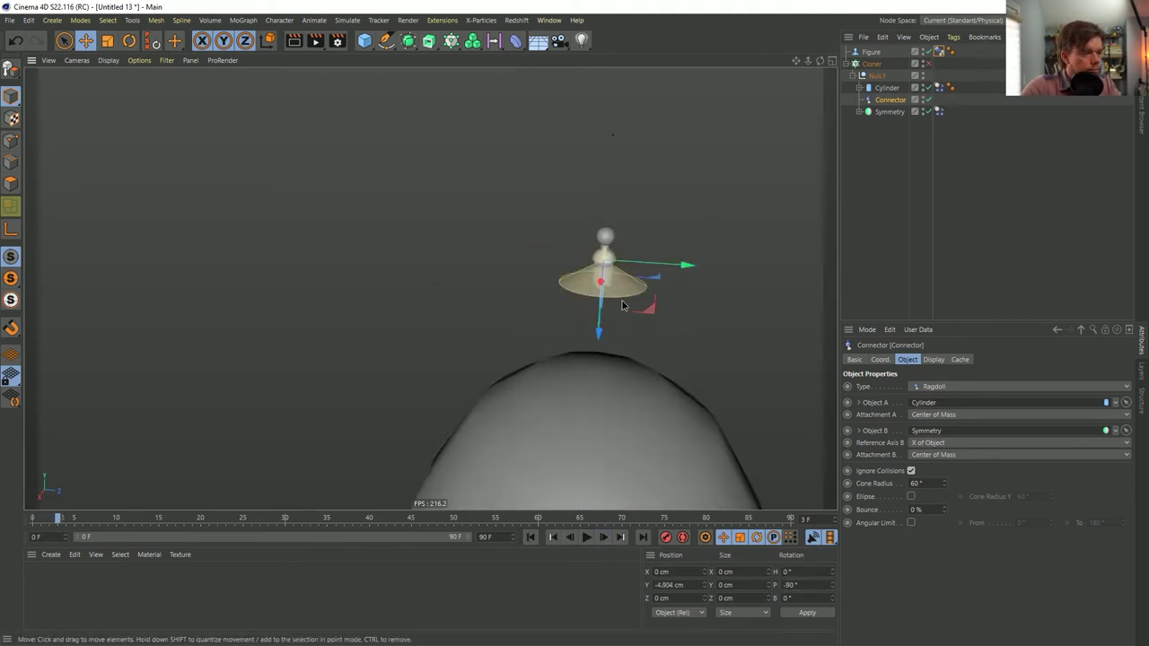
{"action": "left_click", "coordinate": [605, 536]}
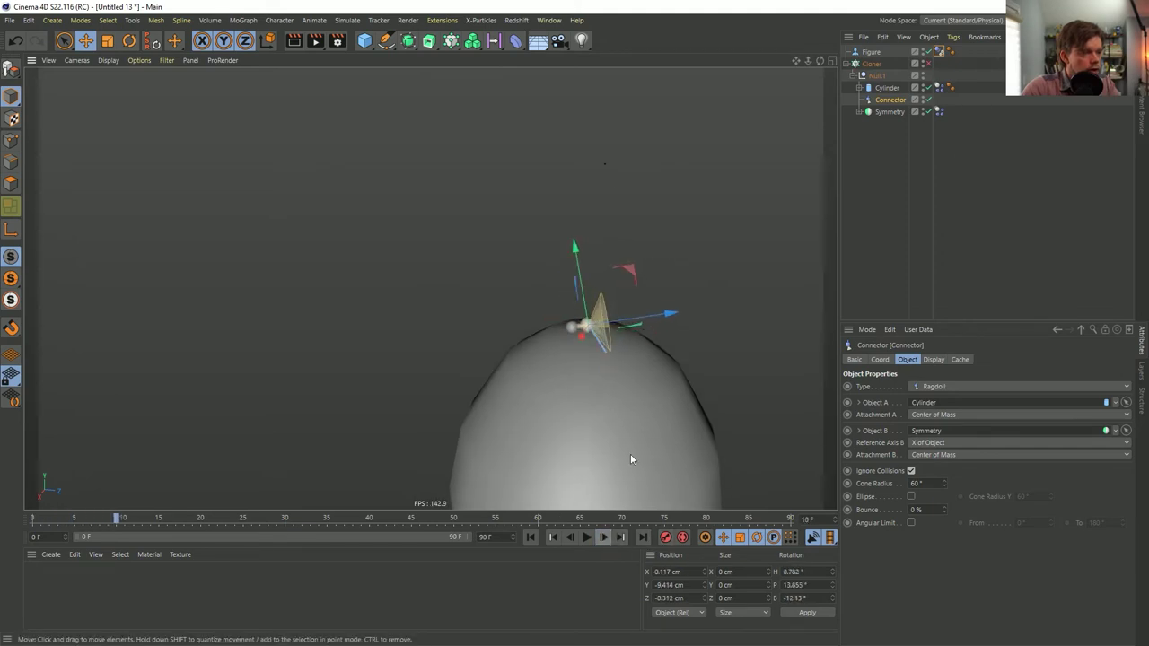
{"action": "left_click", "coordinate": [867, 200]}
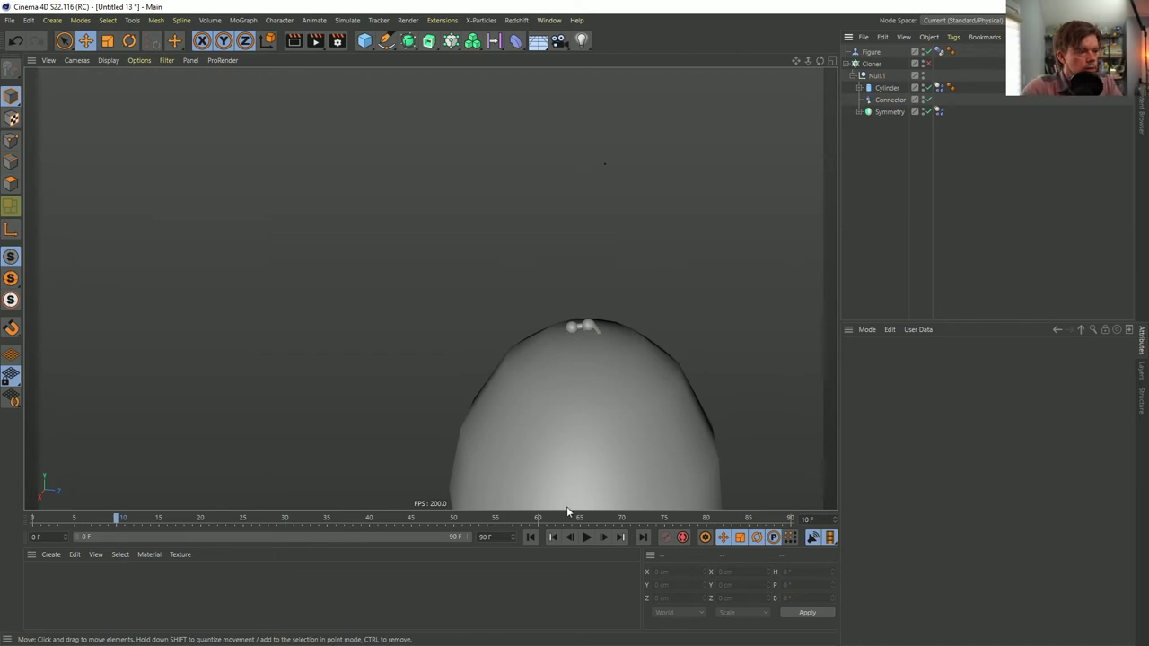
{"action": "left_click", "coordinate": [530, 536]}
{"action": "left_click", "coordinate": [586, 536]}
{"action": "left_click", "coordinate": [586, 536]}
{"action": "left_click", "coordinate": [530, 536]}
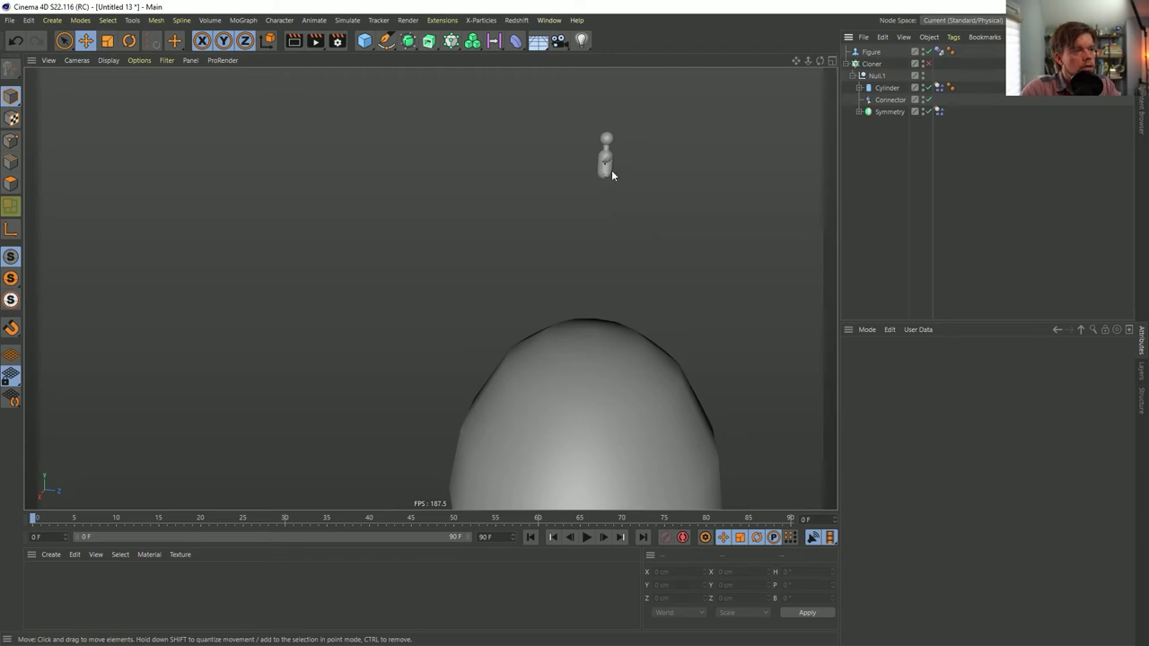
- Duplicate the Cylinder, Connector and Symmetry inside Null.1, and take Null.1 out of the Cloner
{"action": "left_click", "coordinate": [887, 89]}
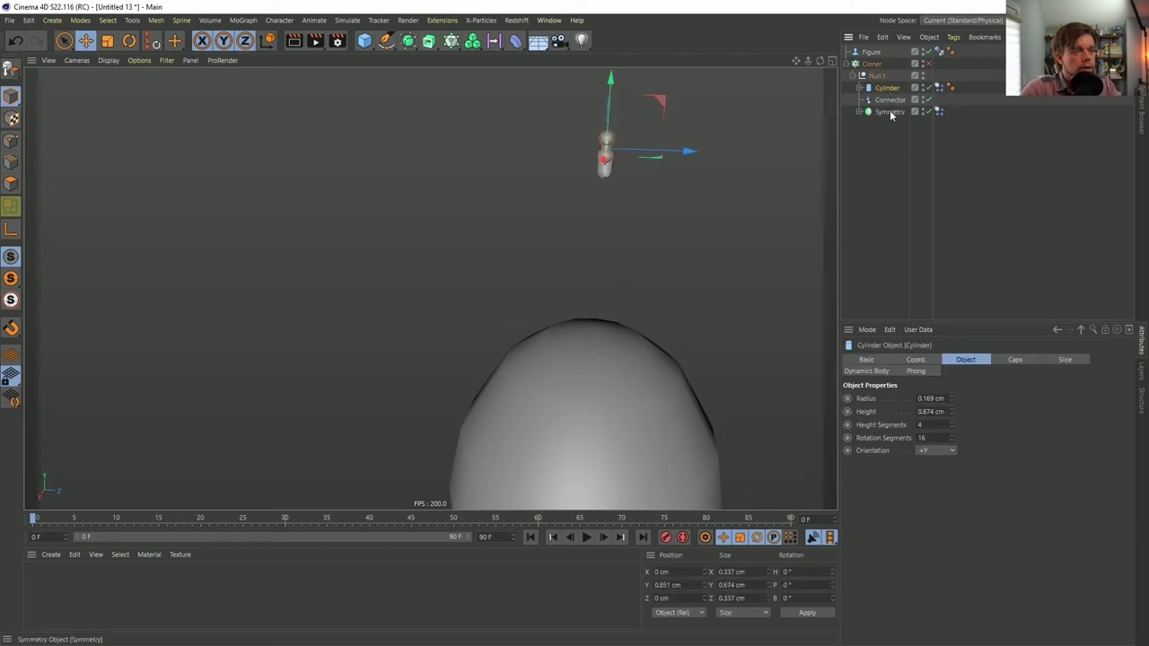
{"action": "left_click", "coordinate": [890, 113], "text": "shift"}
{"action": "key", "text": "ctrl+c"}
{"action": "key", "text": "ctrl+v"}
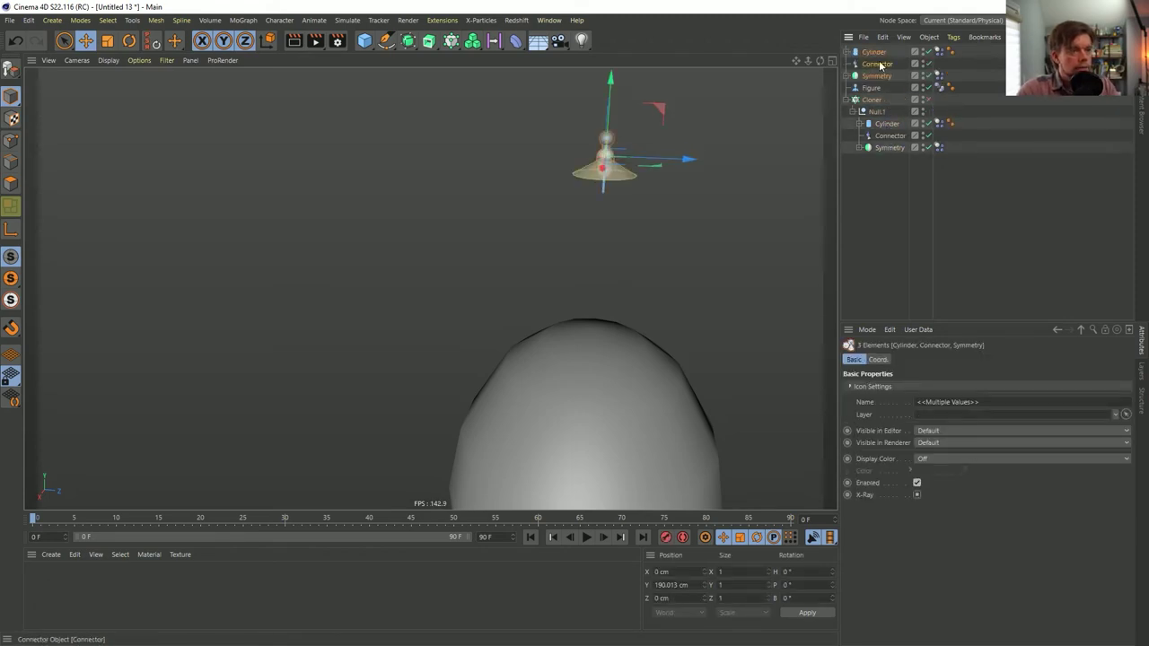
{"action": "left_click_drag", "start_coordinate": [891, 119], "coordinate": [891, 106]}
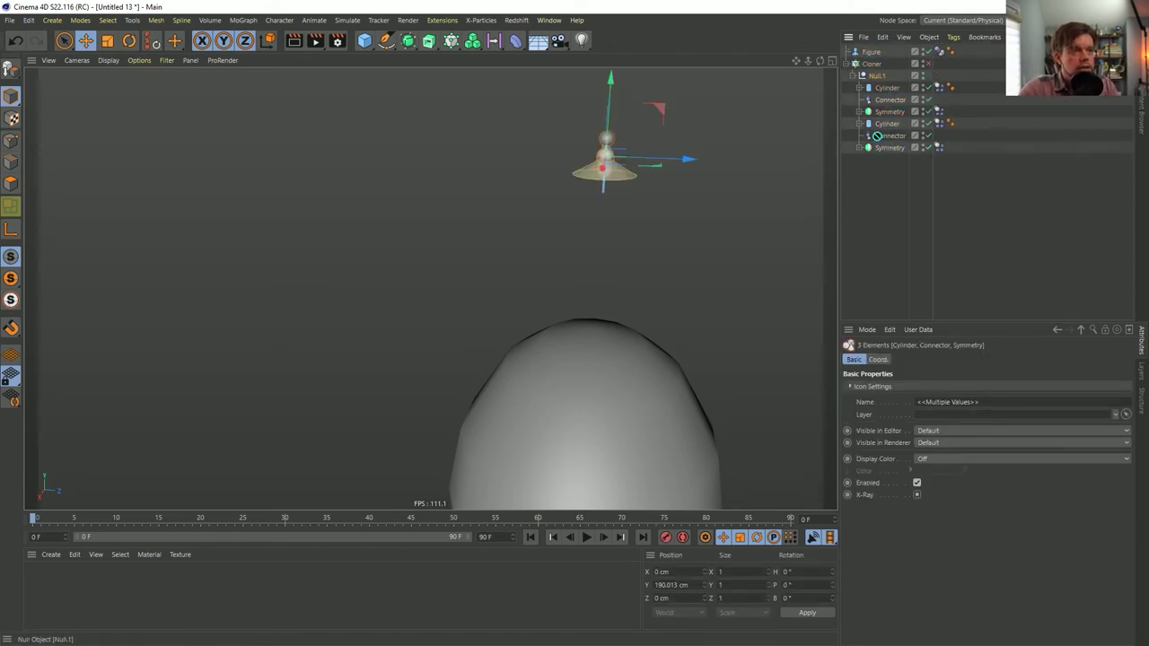
- Move the first Cylinder, Connector and Symmetry set up to about 191.8 cm in Y, stacking it above the other link
{"action": "left_click", "coordinate": [886, 100]}
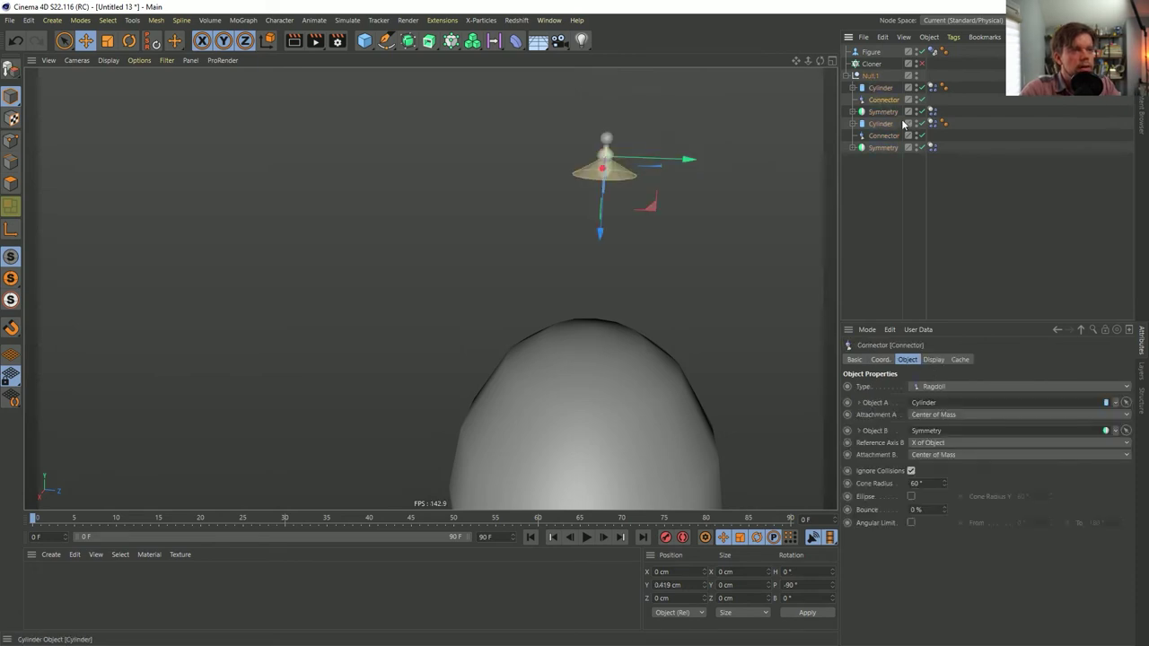
{"action": "left_click", "coordinate": [880, 87]}
{"action": "left_click", "coordinate": [880, 112], "text": "shift"}
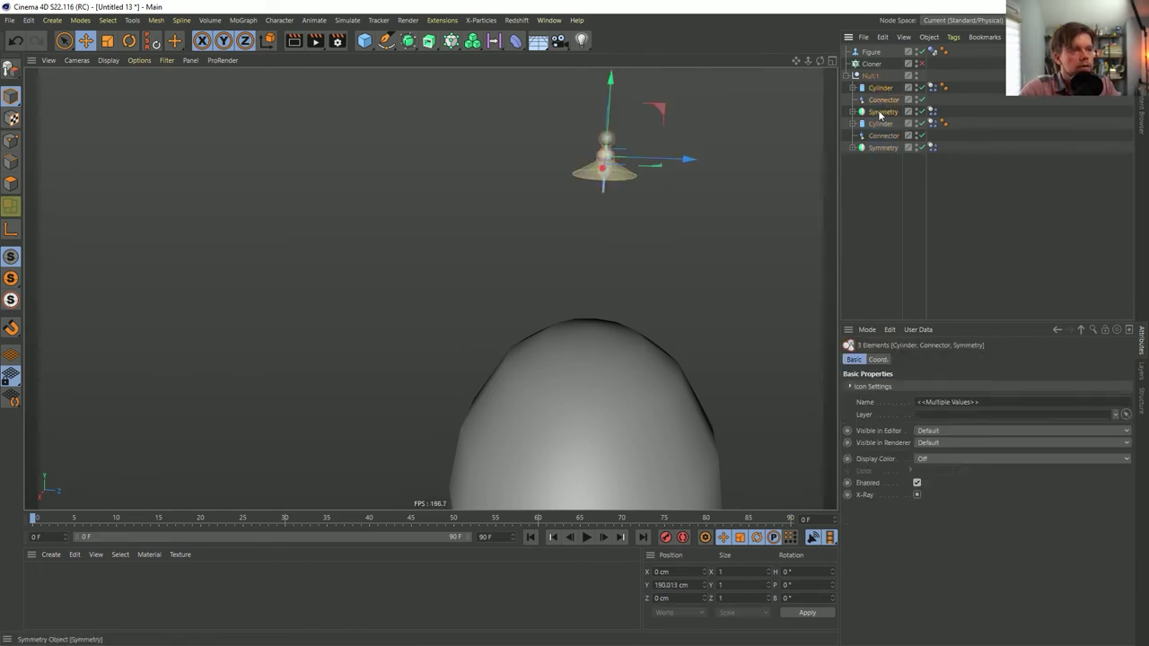
{"action": "left_click_drag", "start_coordinate": [610, 87], "coordinate": [610, 102]}
{"action": "right_click_drag", "start_coordinate": [619, 154], "coordinate": [650, 131], "text": "alt"}
{"action": "middle_click_drag", "start_coordinate": [606, 168], "coordinate": [579, 227], "text": "alt"}
{"action": "right_click_drag", "start_coordinate": [579, 230], "coordinate": [618, 211], "text": "alt"}
{"action": "left_click_drag", "start_coordinate": [583, 144], "coordinate": [588, 53]}
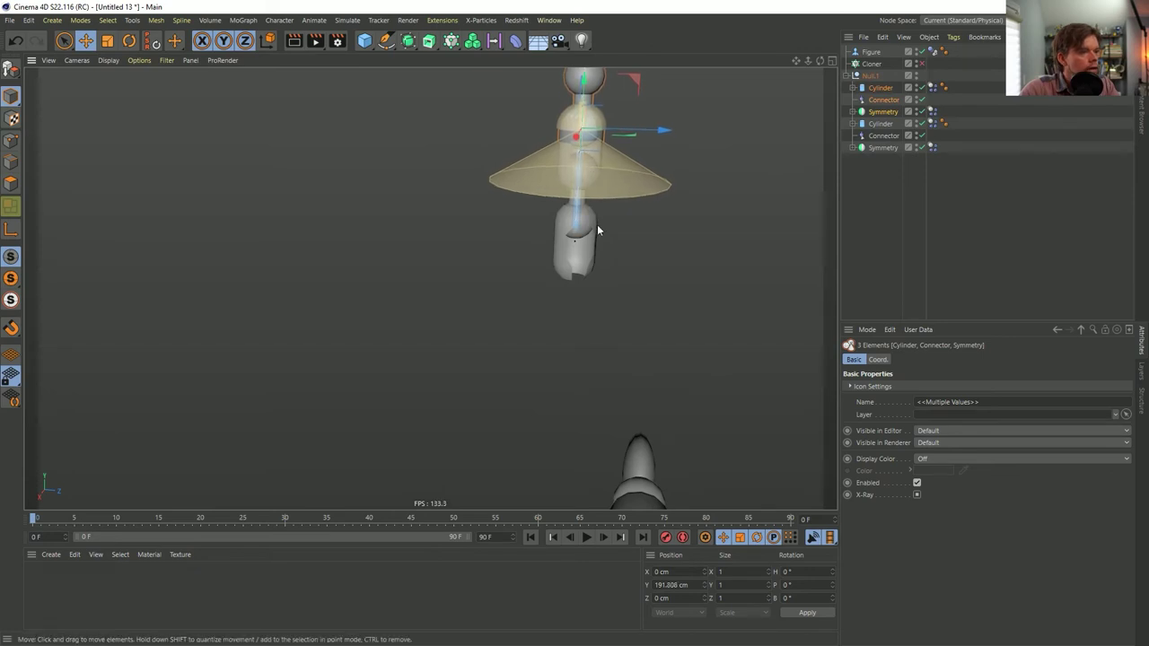
- Duplicate the upper Connector below the first Symmetry, move it to 1.46 cm in Y, and link that Symmetry to the next Cylinder
{"action": "scroll", "coordinate": [600, 208], "scroll_direction": "down", "scroll_amount": 3}
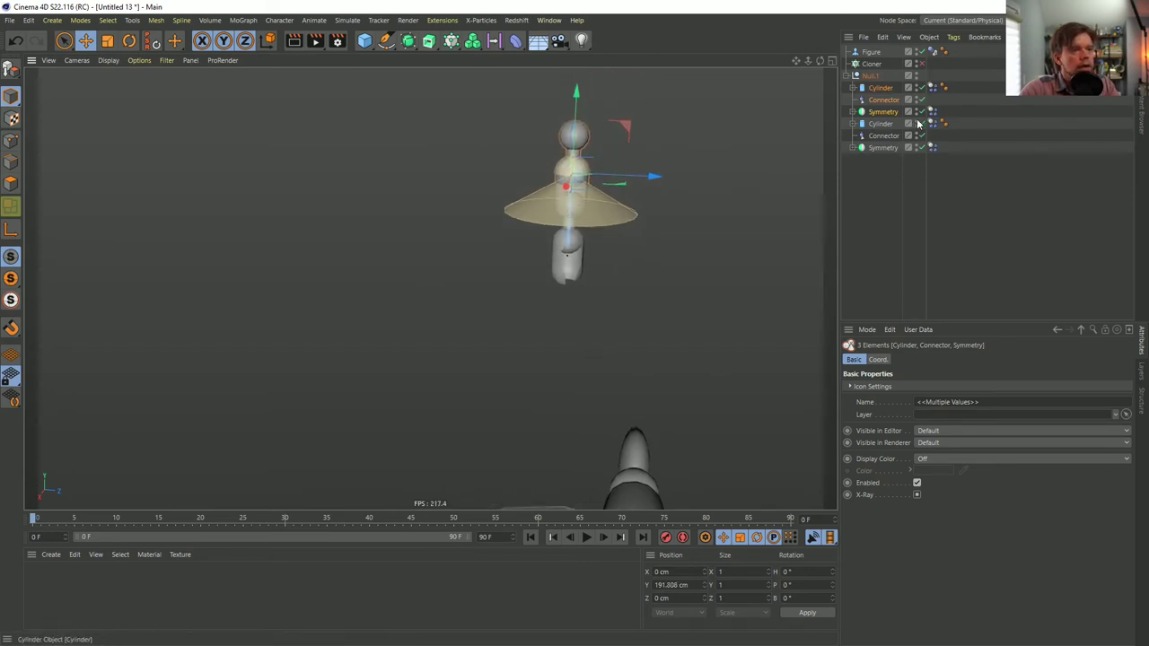
{"action": "left_click", "coordinate": [886, 100]}
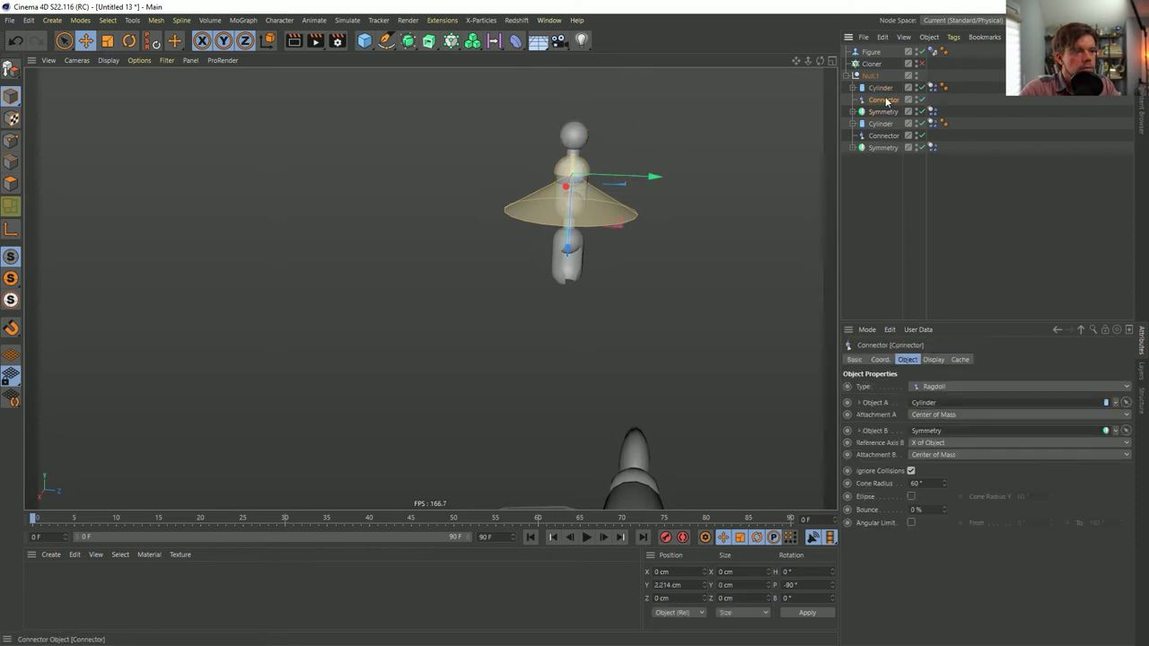
{"action": "left_click_drag", "start_coordinate": [881, 119], "coordinate": [881, 122], "text": "ctrl"}
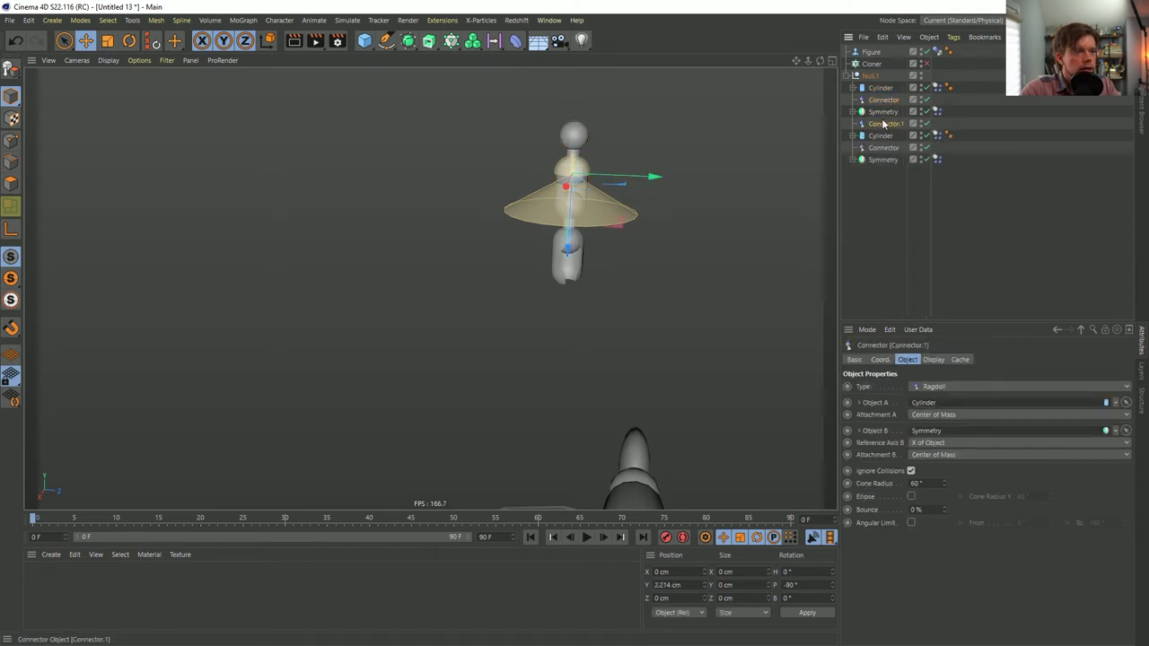
{"action": "left_click_drag", "start_coordinate": [572, 221], "coordinate": [569, 251]}
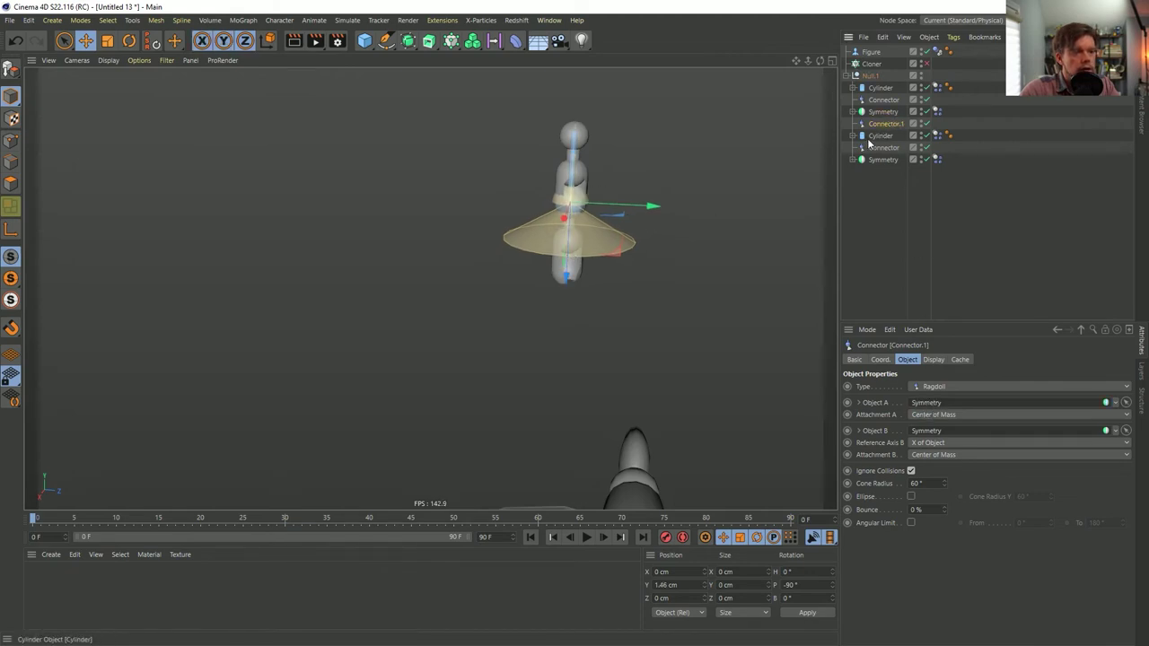
- Step through the simulation of the two linked pieces falling onto the Figure's head, and return to the first frame
{"action": "scroll", "coordinate": [551, 287], "scroll_direction": "down", "scroll_amount": 5}
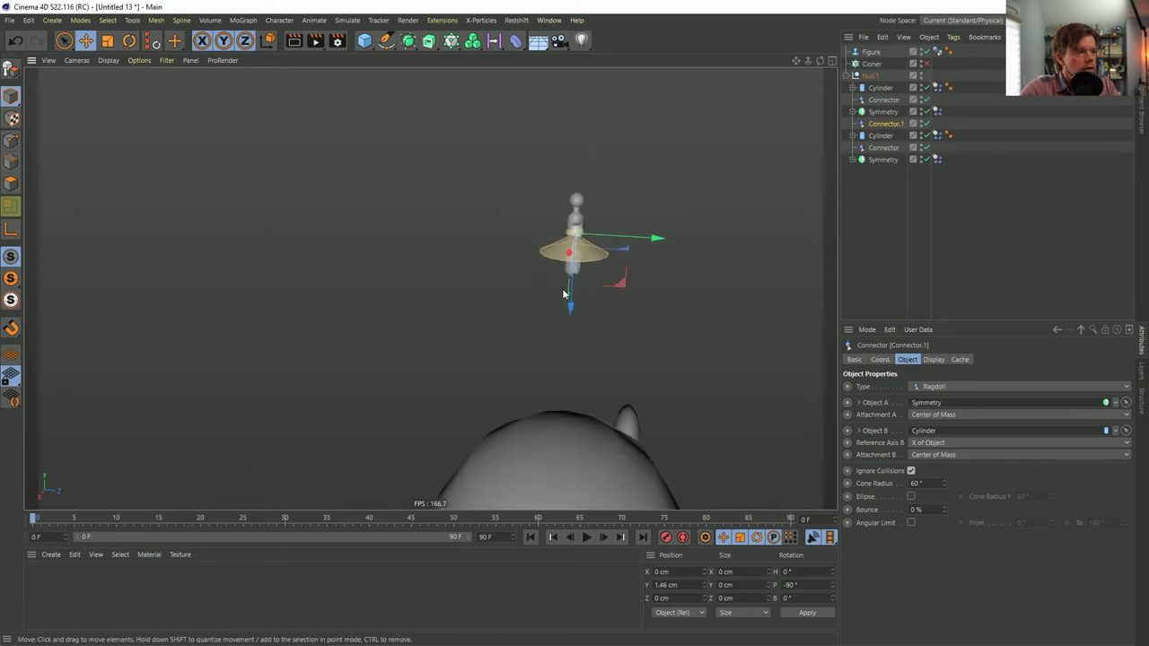
{"action": "middle_click_drag", "start_coordinate": [551, 287], "coordinate": [549, 244], "text": "alt"}
{"action": "left_click", "coordinate": [910, 241]}
{"action": "left_click", "coordinate": [603, 537]}
{"action": "left_click", "coordinate": [603, 537]}
{"action": "left_click", "coordinate": [603, 537]}
{"action": "left_click", "coordinate": [603, 537]}
{"action": "left_click", "coordinate": [603, 536]}
{"action": "left_click", "coordinate": [603, 537]}
{"action": "left_click", "coordinate": [603, 537]}
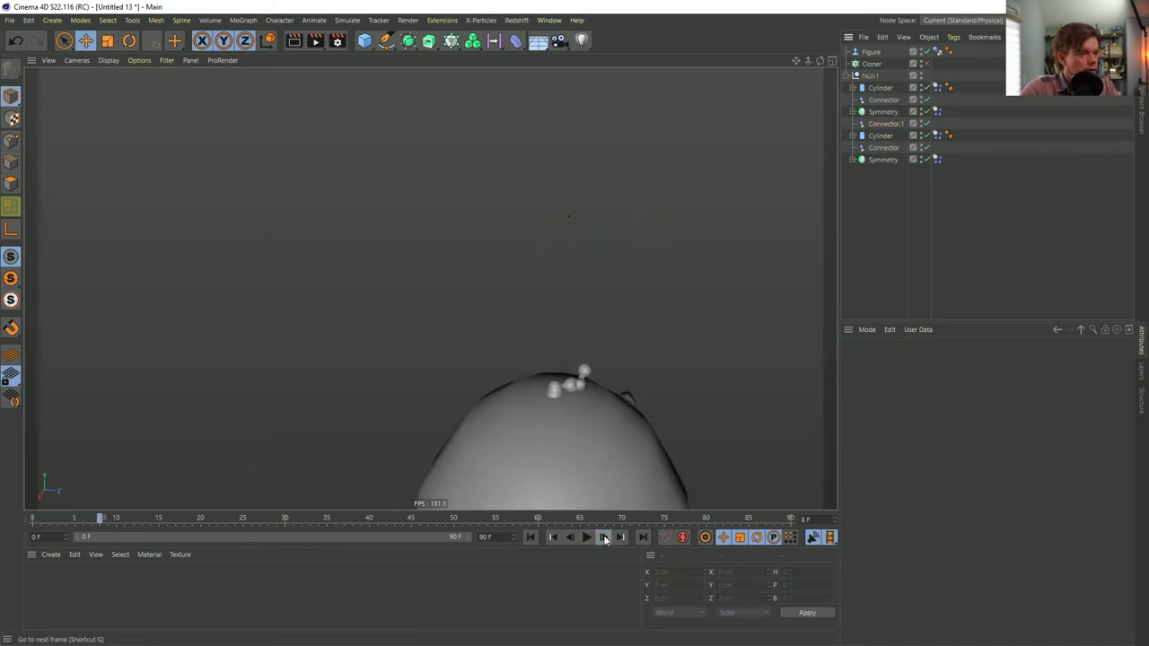
{"action": "left_click", "coordinate": [531, 537]}
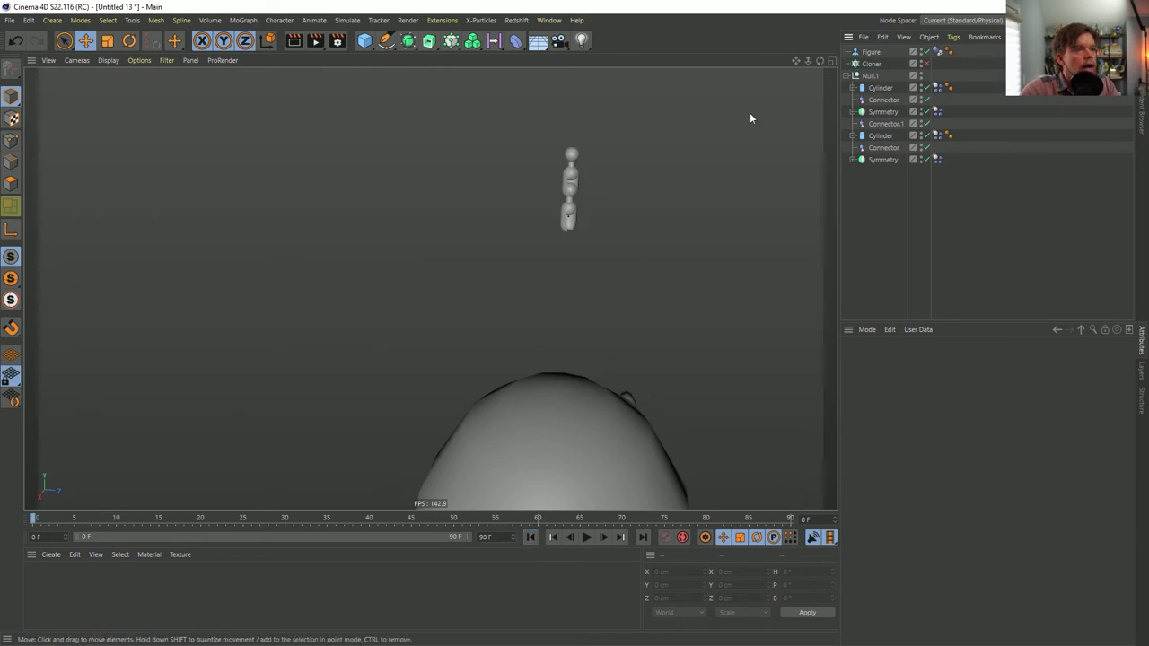
- Duplicate the seven link elements inside Null.1 and move the copies up to about 194.5 cm in Y, stacked above the originals
{"action": "left_click", "coordinate": [880, 88]}
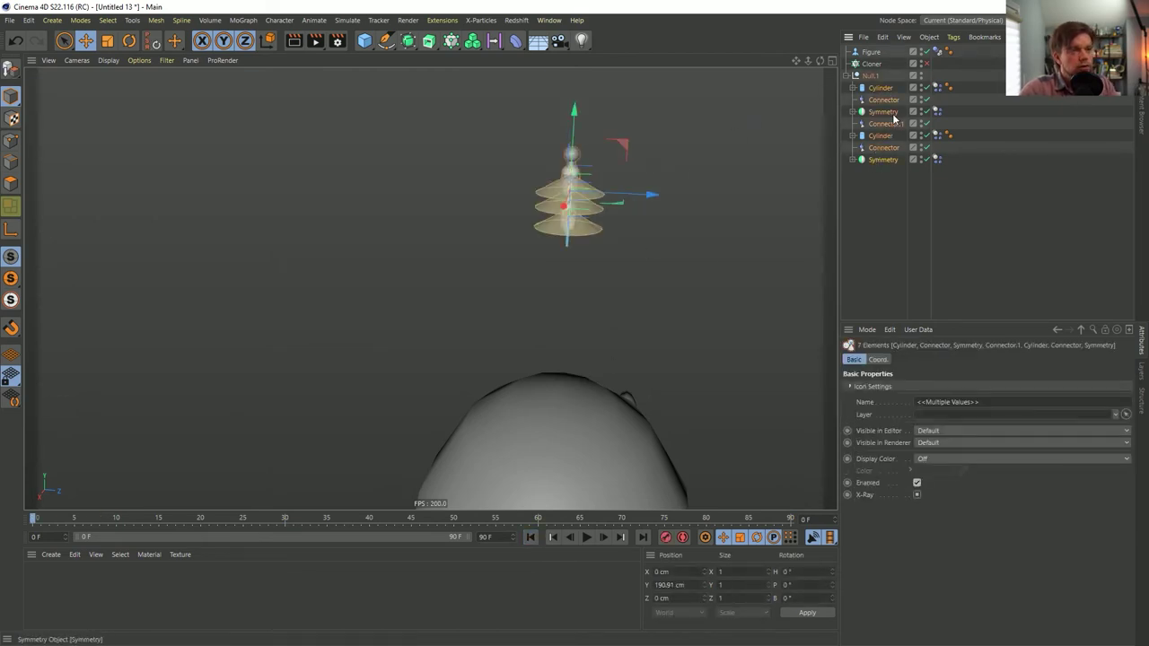
{"action": "key", "text": "ctrl+c"}
{"action": "key", "text": "ctrl+v"}
{"action": "left_click_drag", "start_coordinate": [893, 111], "coordinate": [888, 165]}
{"action": "left_click_drag", "start_coordinate": [574, 108], "coordinate": [575, 45]}
{"action": "mouse_move", "coordinate": [574, 158]}
{"action": "left_mouse_down"}
{"action": "mouse_move", "coordinate": [574, 140]}
{"action": "mouse_move", "coordinate": [572, 156]}
{"action": "left_mouse_up"}
{"action": "scroll", "coordinate": [687, 125], "scroll_direction": "up", "scroll_amount": 4}
{"action": "left_click_drag", "start_coordinate": [563, 245], "coordinate": [559, 237], "text": "alt"}
{"action": "scroll", "coordinate": [555, 235], "scroll_direction": "down", "scroll_amount": 4}
{"action": "left_click_drag", "start_coordinate": [557, 96], "coordinate": [562, 120]}
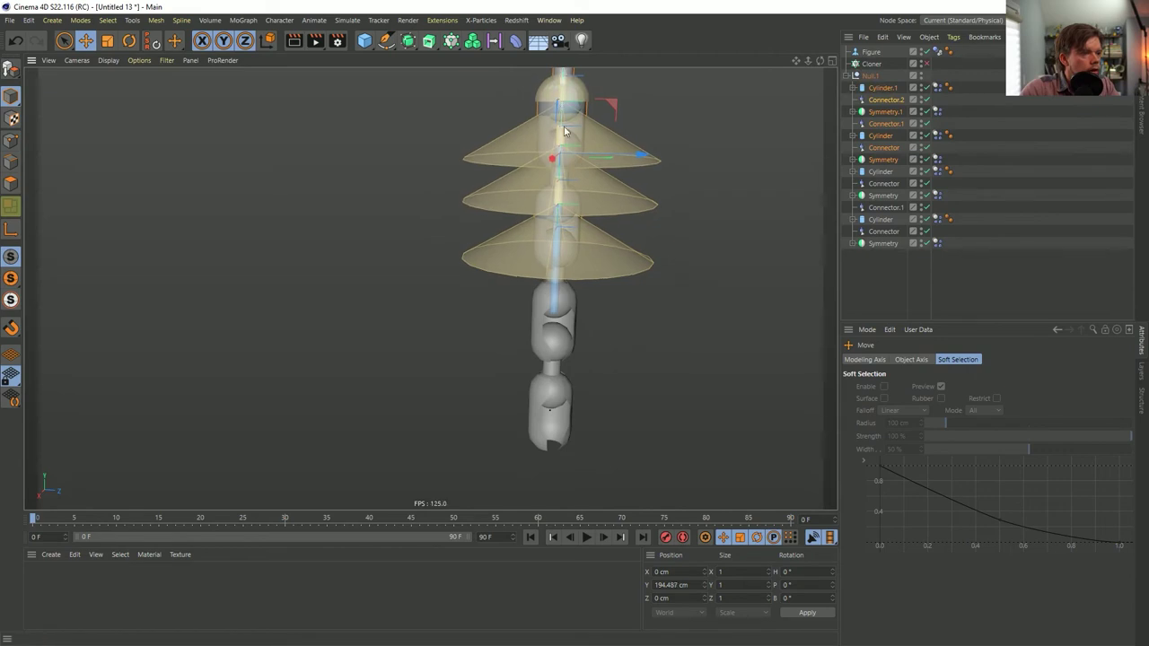
- Duplicate a Connector between the two stacked sets, place it at 3.182 cm in Y, and assign the adjacent Symmetry and Cylinder as Objects A and B
{"action": "left_click", "coordinate": [892, 279]}
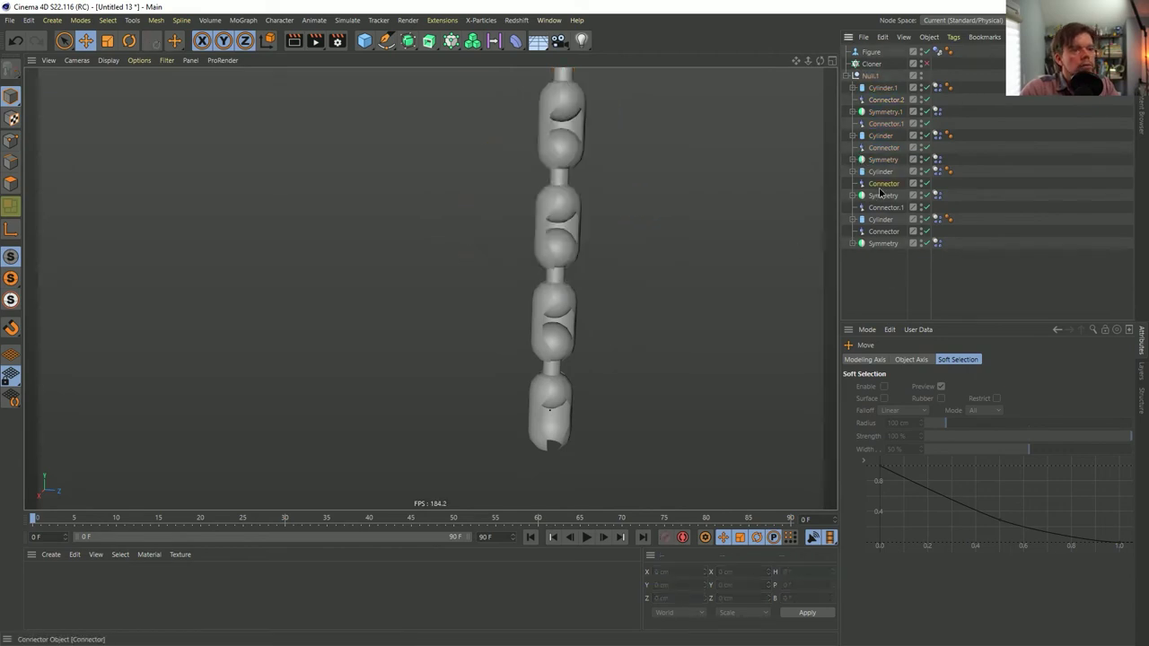
{"action": "left_click_drag", "start_coordinate": [884, 165], "coordinate": [884, 166], "text": "ctrl"}
{"action": "left_click", "coordinate": [883, 160]}
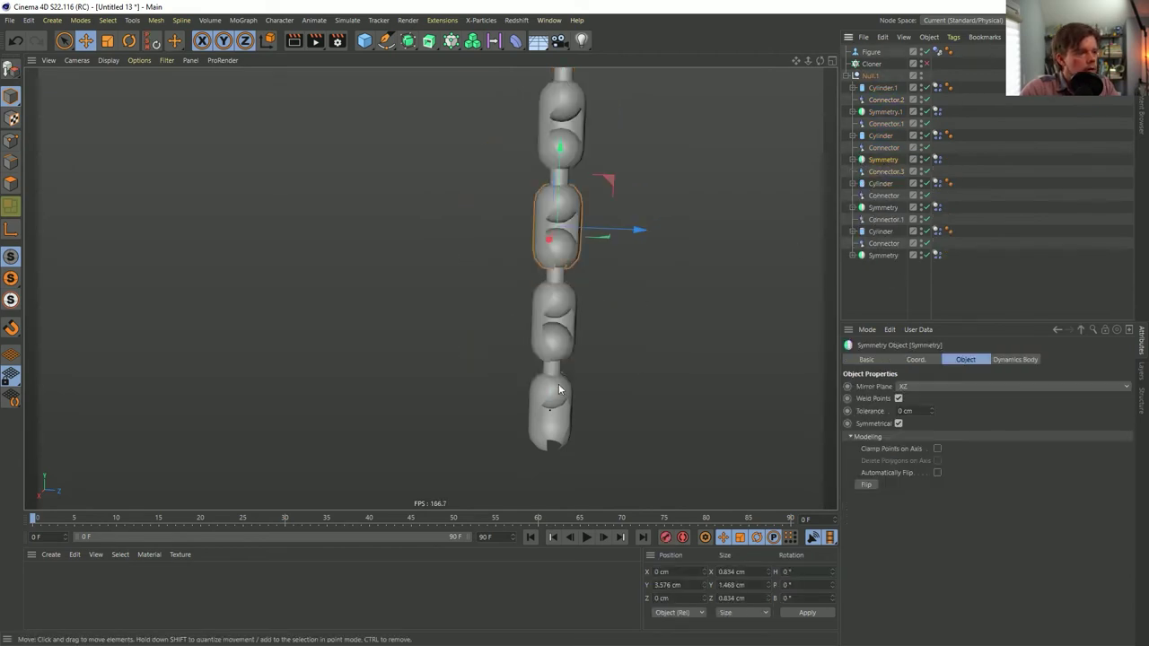
{"action": "key", "text": "ctrl+z"}
{"action": "key", "text": "ctrl+z"}
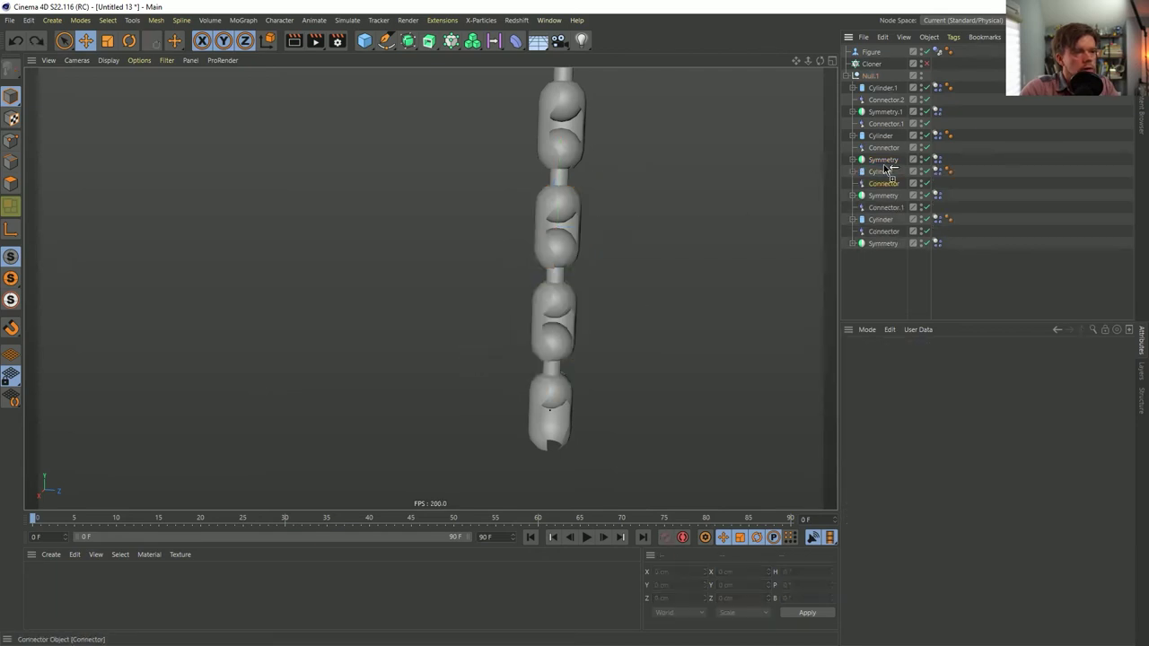
{"action": "key", "text": "ctrl+y"}
{"action": "key", "text": "ctrl+y"}
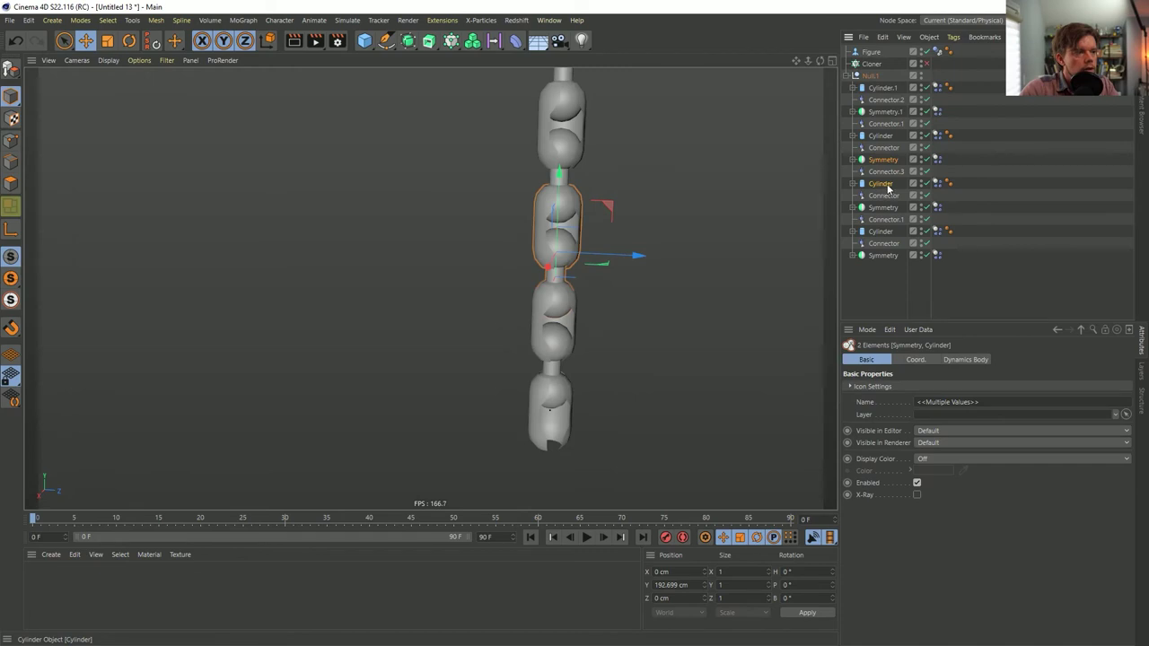
{"action": "left_click", "coordinate": [887, 173]}
{"action": "left_click_drag", "start_coordinate": [552, 364], "coordinate": [574, 316]}
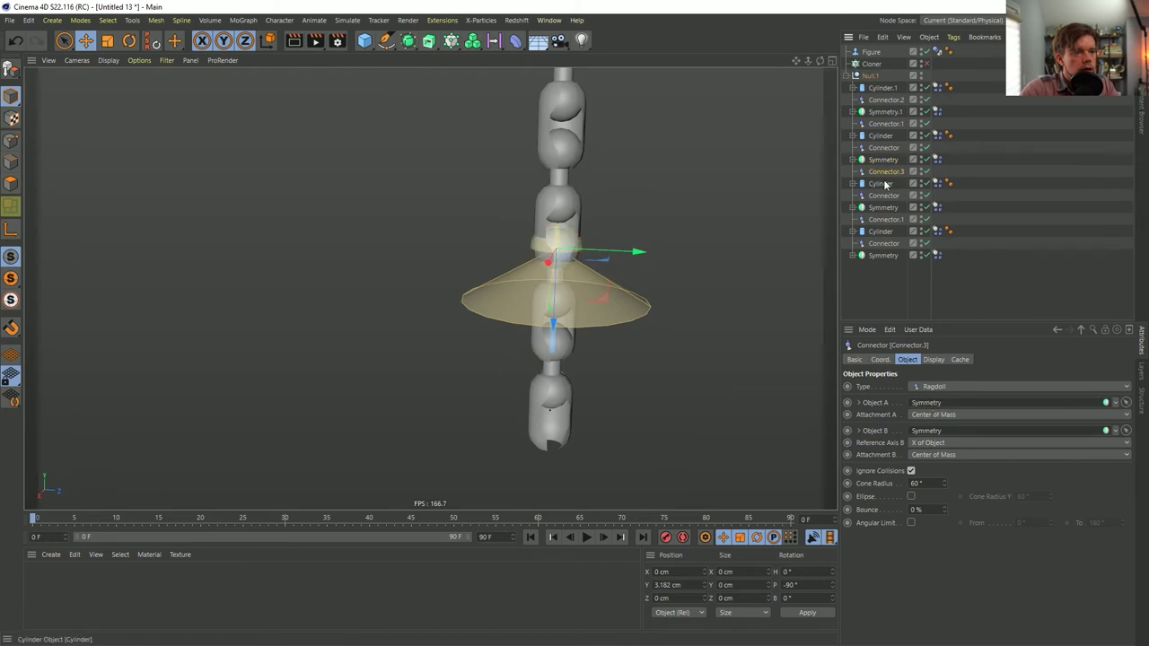
- Duplicate all 15 link elements inside Null.1 and move the copies up to about 199.9 cm in Y, directly above the existing chain
{"action": "scroll", "coordinate": [496, 318], "scroll_direction": "down", "scroll_amount": 5}
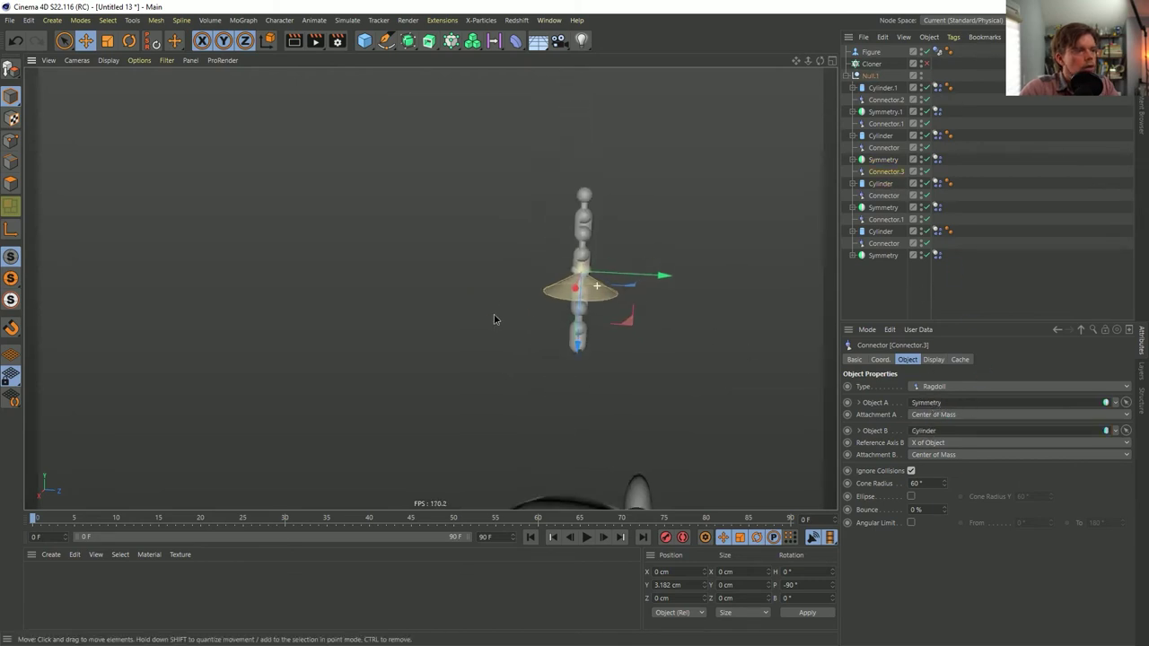
{"action": "left_click", "coordinate": [875, 88]}
{"action": "left_click", "coordinate": [882, 257], "text": "shift"}
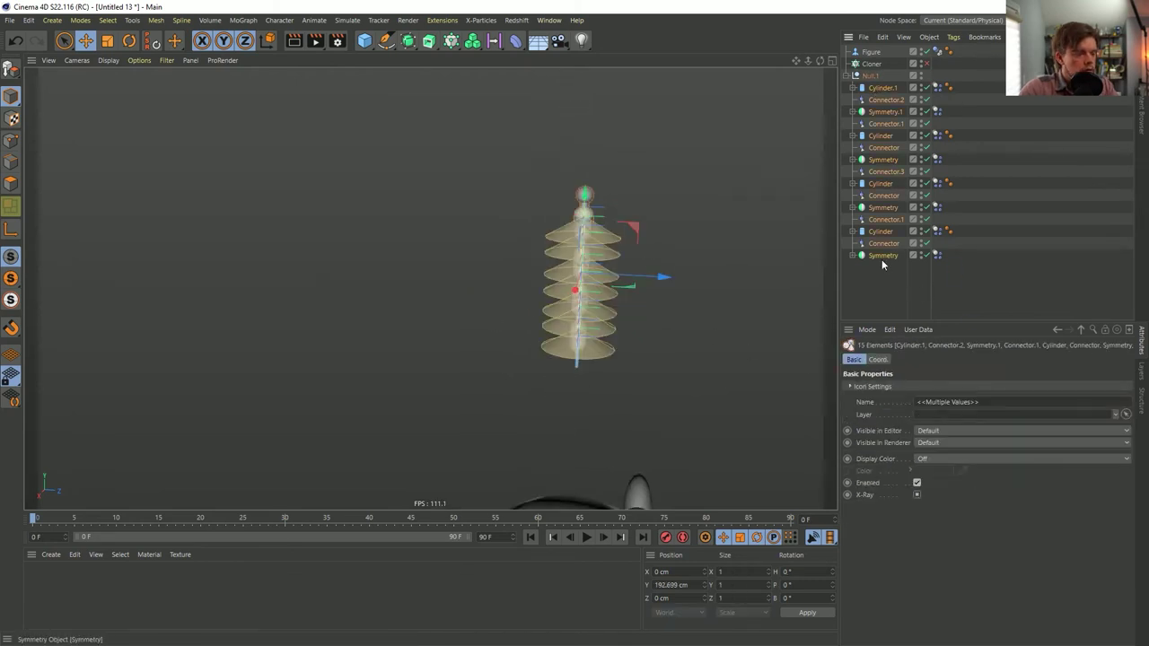
{"action": "key", "text": "ctrl+c"}
{"action": "key", "text": "ctrl+v"}
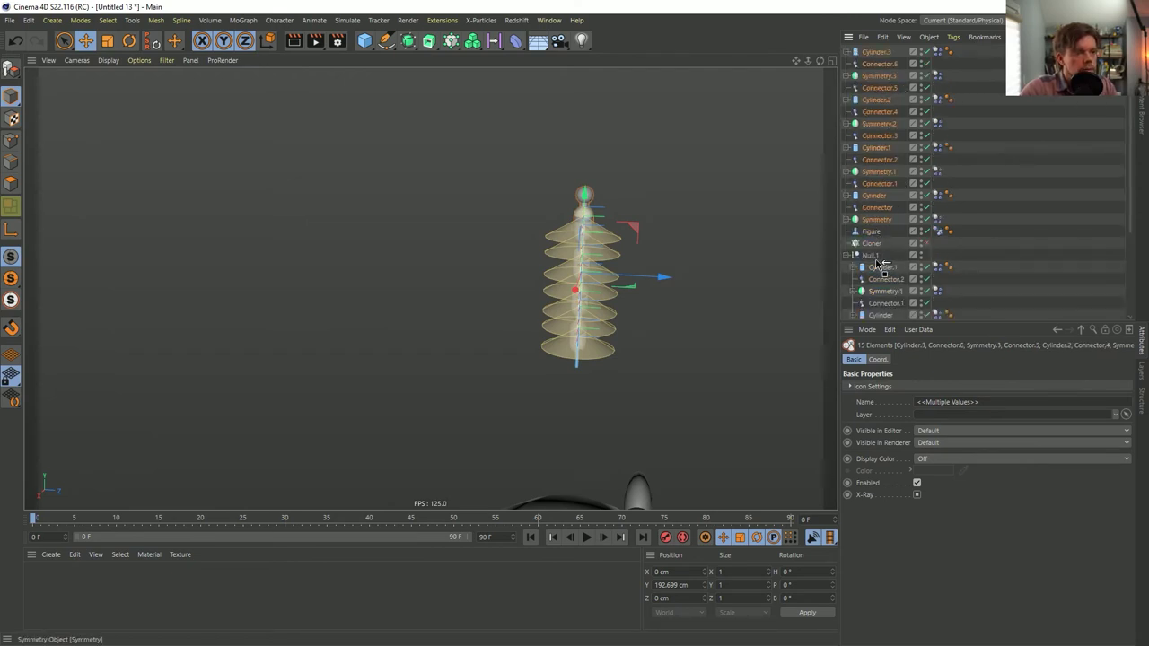
{"action": "left_click_drag", "start_coordinate": [877, 261], "coordinate": [876, 262]}
{"action": "left_click_drag", "start_coordinate": [588, 212], "coordinate": [595, 37]}
{"action": "scroll", "coordinate": [588, 226], "scroll_direction": "up", "scroll_amount": 3}
{"action": "scroll", "coordinate": [591, 240], "scroll_direction": "up", "scroll_amount": 5}
{"action": "middle_click_drag", "start_coordinate": [598, 192], "coordinate": [550, 263], "text": "alt"}
{"action": "middle_click_drag", "start_coordinate": [560, 198], "coordinate": [550, 246], "text": "alt"}
{"action": "left_click_drag", "start_coordinate": [558, 93], "coordinate": [563, 101]}
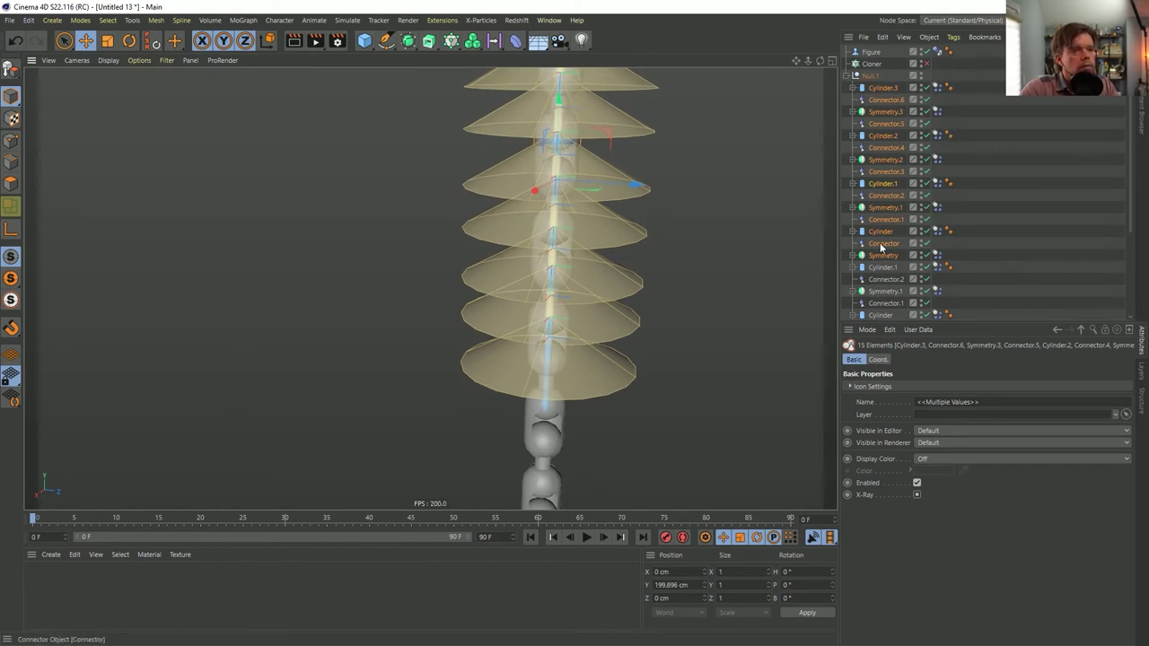
- Duplicate the Connector at the new junction, position it at 7.616 cm in Y, and assign Symmetry as Object A and Cylinder.1 as Object B
{"action": "left_click", "coordinate": [883, 244]}
{"action": "left_click_drag", "start_coordinate": [885, 266], "coordinate": [885, 262], "text": "ctrl"}
{"action": "left_click_drag", "start_coordinate": [931, 387], "coordinate": [932, 404]}
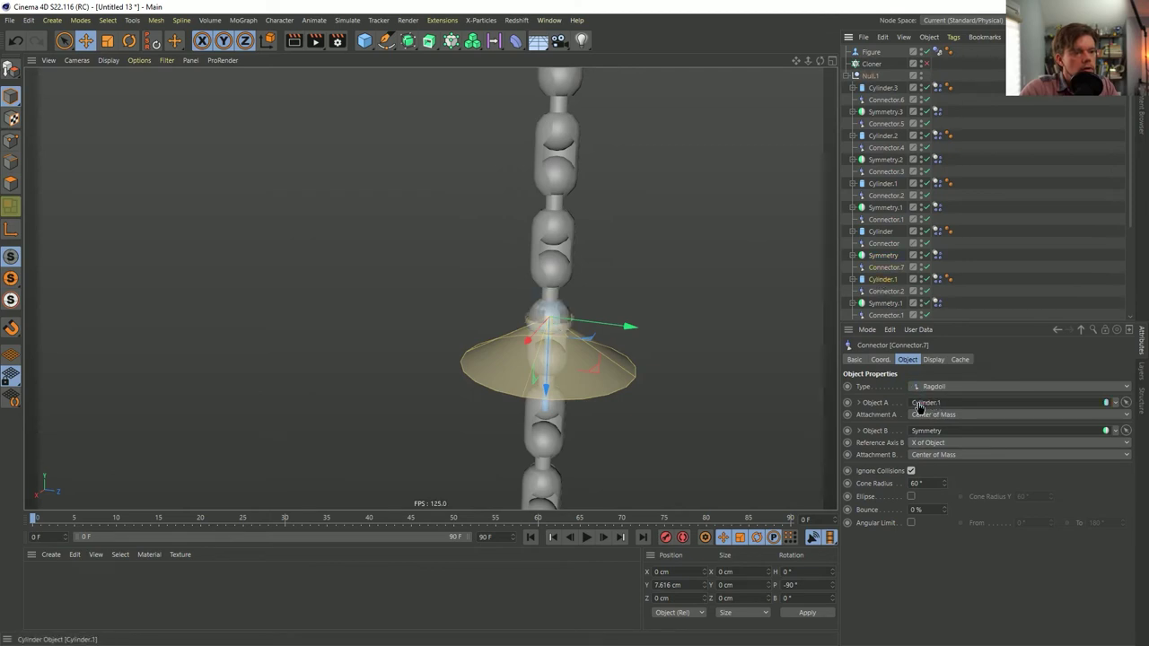
- Copy all 31 chain elements and paste the duplicates into Null.1 above the originals
{"action": "scroll", "coordinate": [568, 292], "scroll_direction": "down", "scroll_amount": 6}
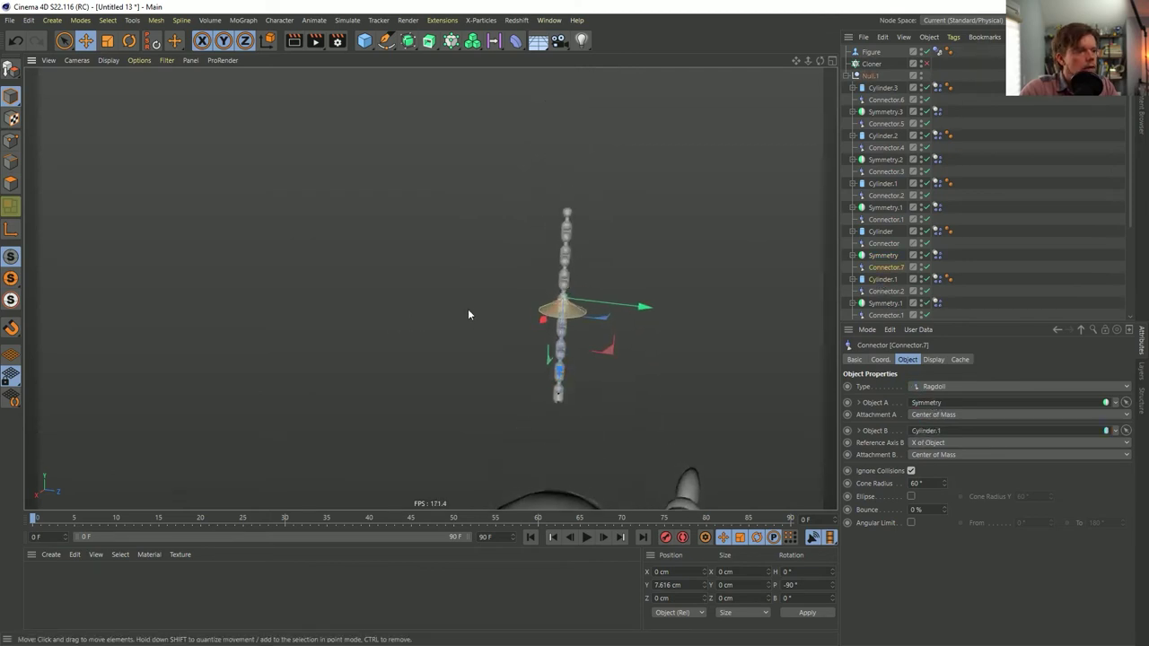
{"action": "left_click", "coordinate": [882, 88]}
{"action": "scroll", "coordinate": [893, 294], "scroll_direction": "down", "scroll_amount": 5}
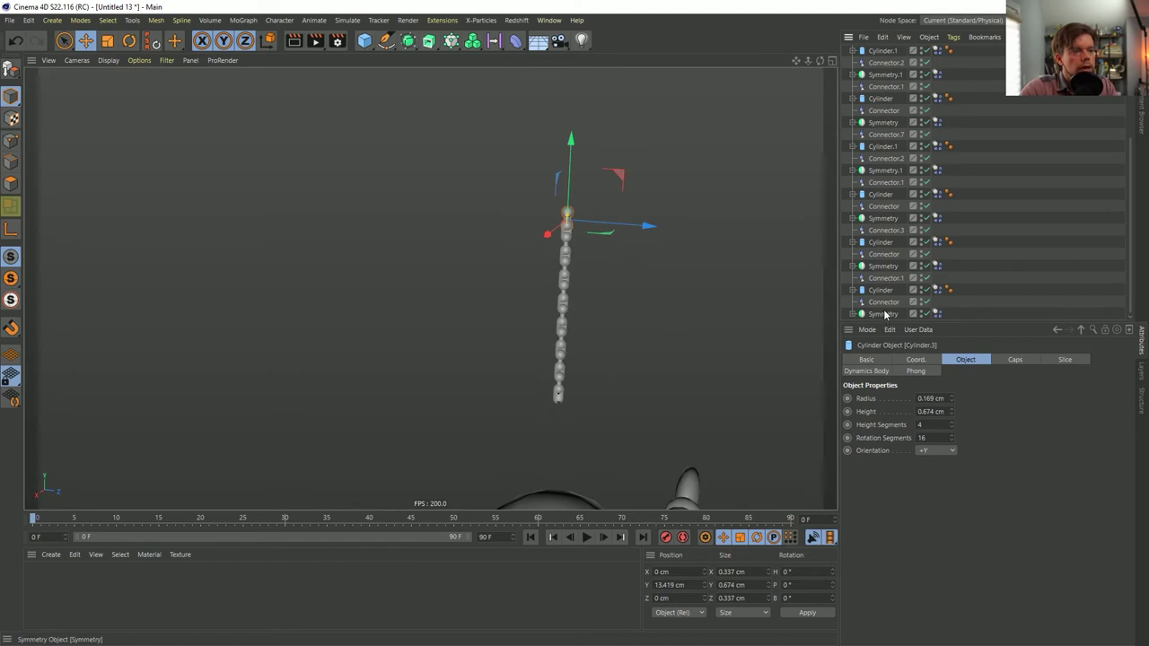
{"action": "left_click", "coordinate": [883, 314], "text": "shift"}
{"action": "key", "text": "ctrl+c"}
{"action": "key", "text": "ctrl+v"}
{"action": "scroll", "coordinate": [890, 92], "scroll_direction": "up", "scroll_amount": 4}
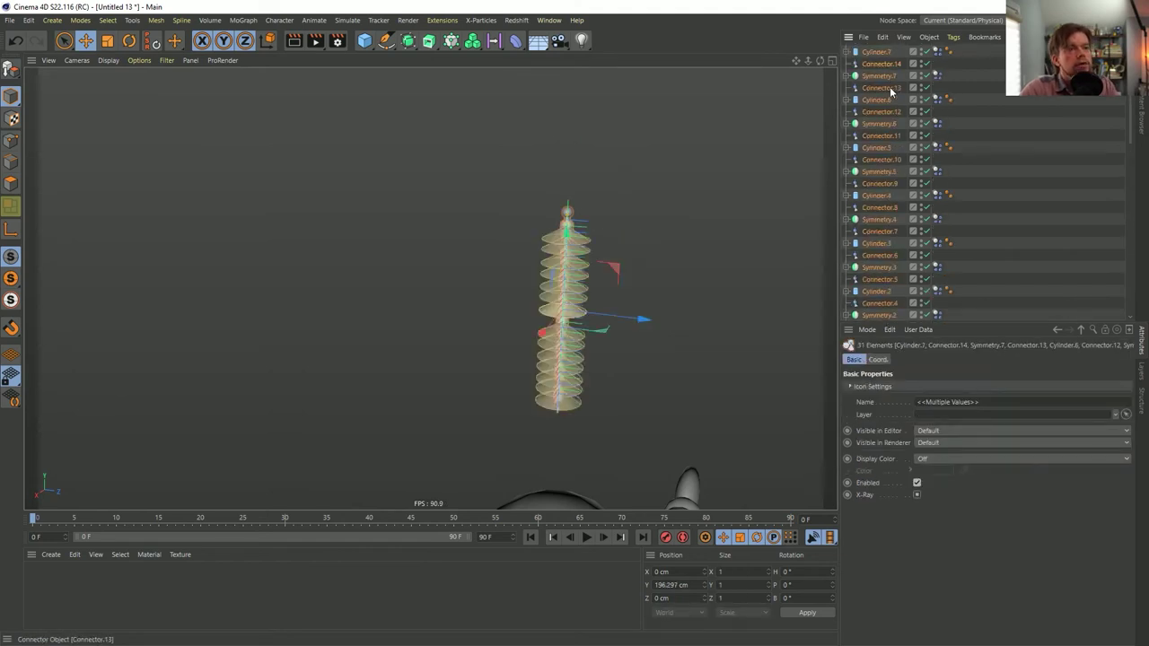
{"action": "scroll", "coordinate": [908, 180], "scroll_direction": "down", "scroll_amount": 4}
{"action": "scroll", "coordinate": [908, 179], "scroll_direction": "down", "scroll_amount": 2}
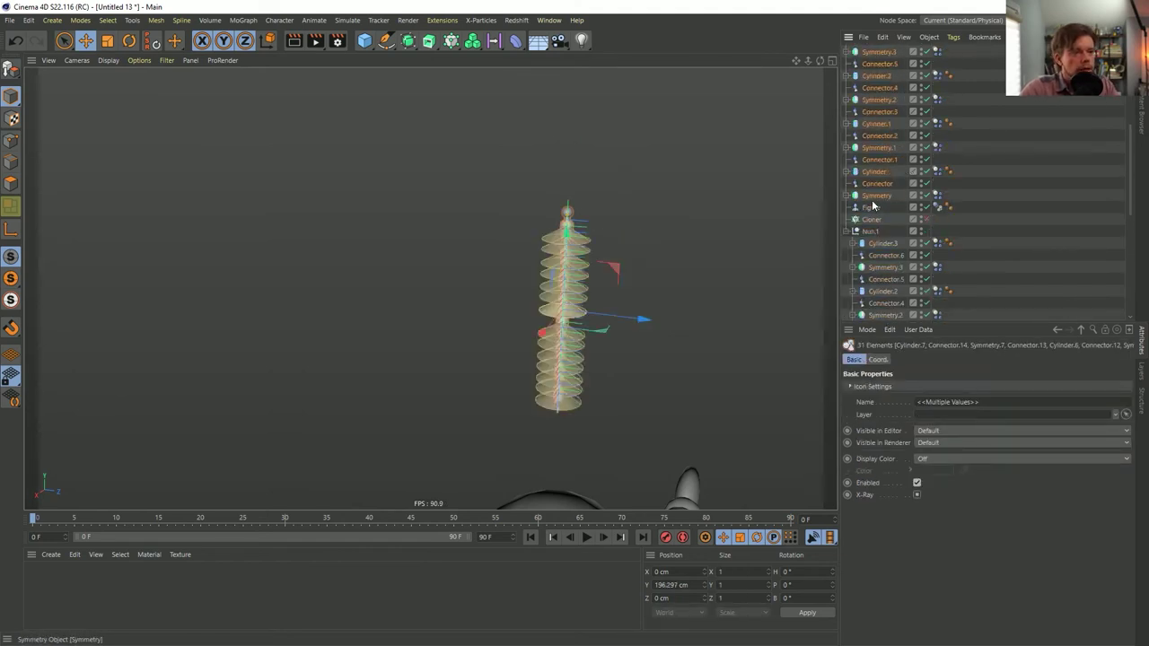
{"action": "left_click_drag", "start_coordinate": [871, 238], "coordinate": [876, 237]}
{"action": "left_click", "coordinate": [893, 219]}
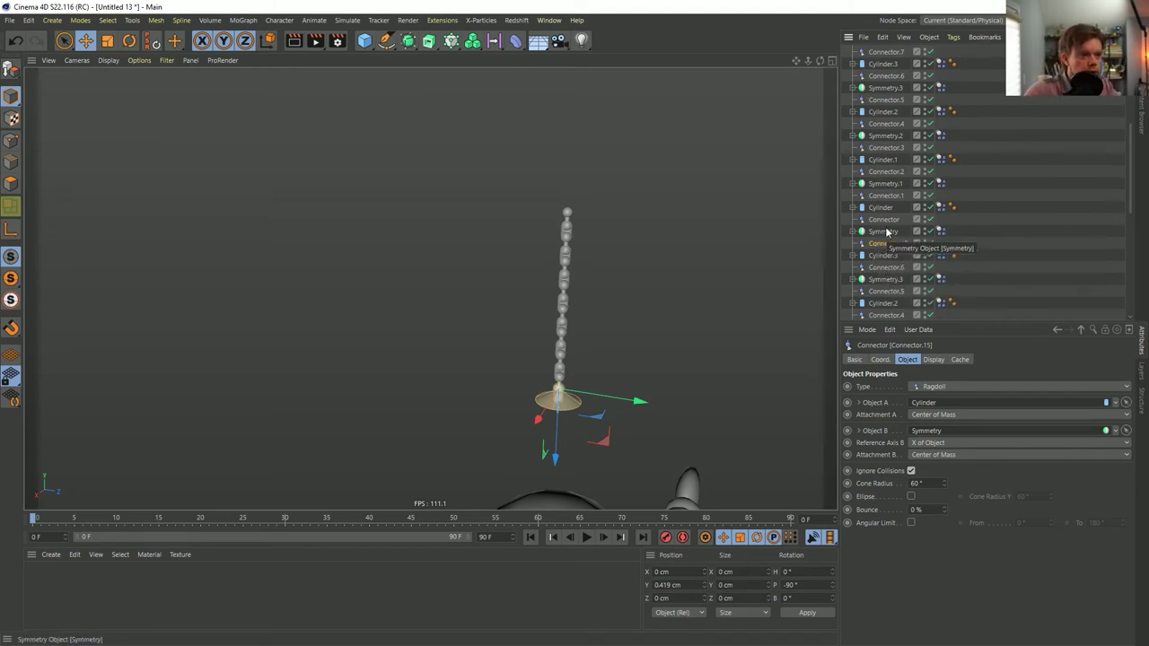
{"action": "left_click", "coordinate": [883, 232]}
{"action": "left_click", "coordinate": [875, 255], "text": "ctrl"}
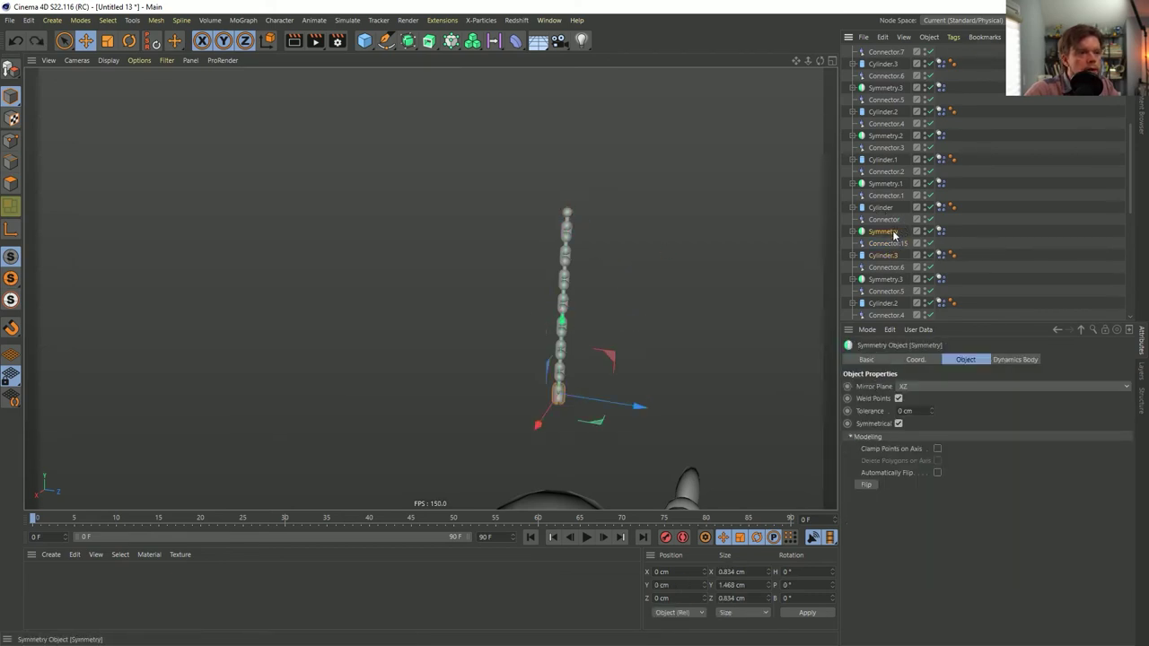
{"action": "key", "text": "Down"}
{"action": "key", "text": "ctrl+z"}
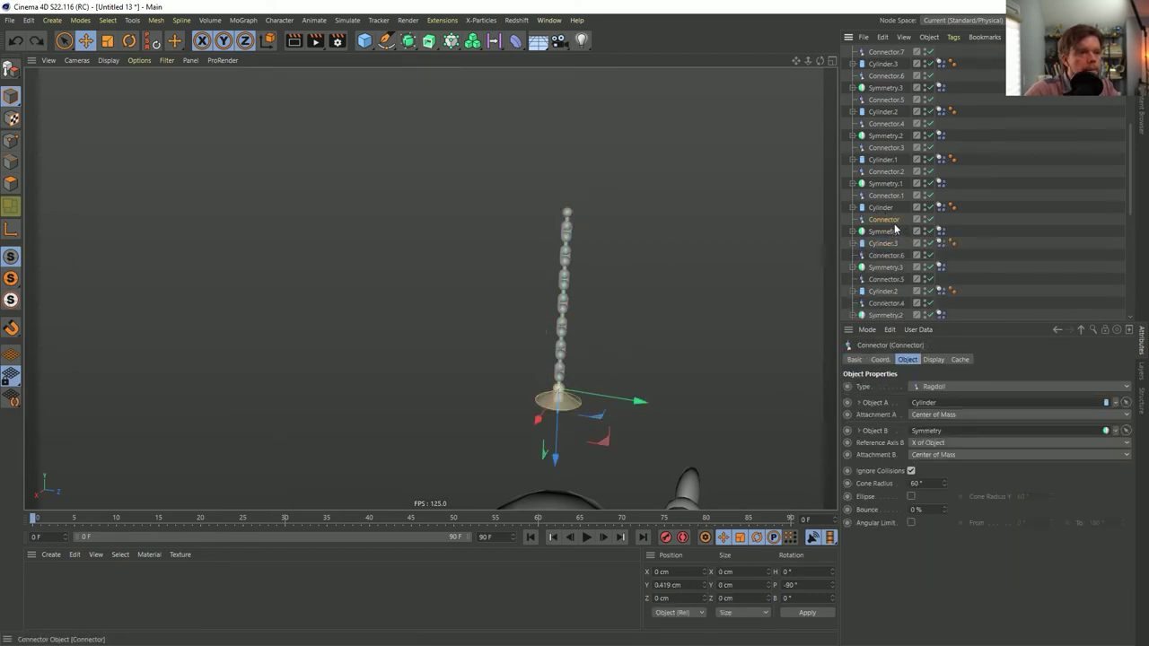
- Move the 31 duplicated elements upward so their lowest link meets the top of the existing chain
{"action": "key", "text": "ctrl+a"}
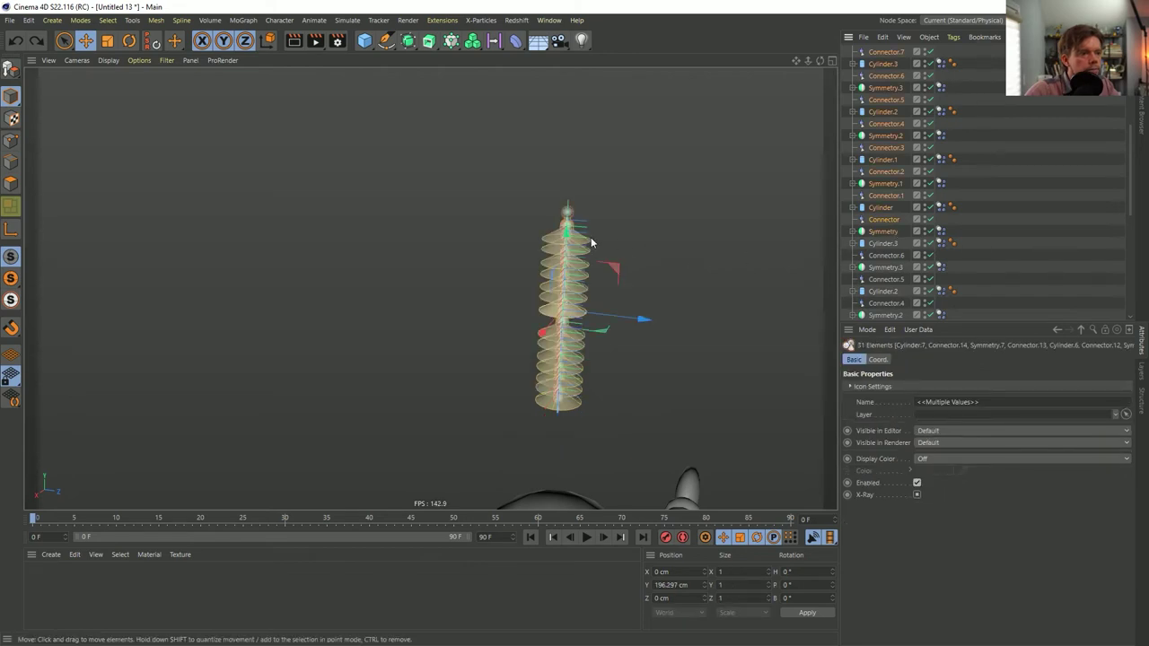
{"action": "left_click_drag", "start_coordinate": [568, 260], "coordinate": [569, 123]}
{"action": "scroll", "coordinate": [575, 121], "scroll_direction": "up", "scroll_amount": 5}
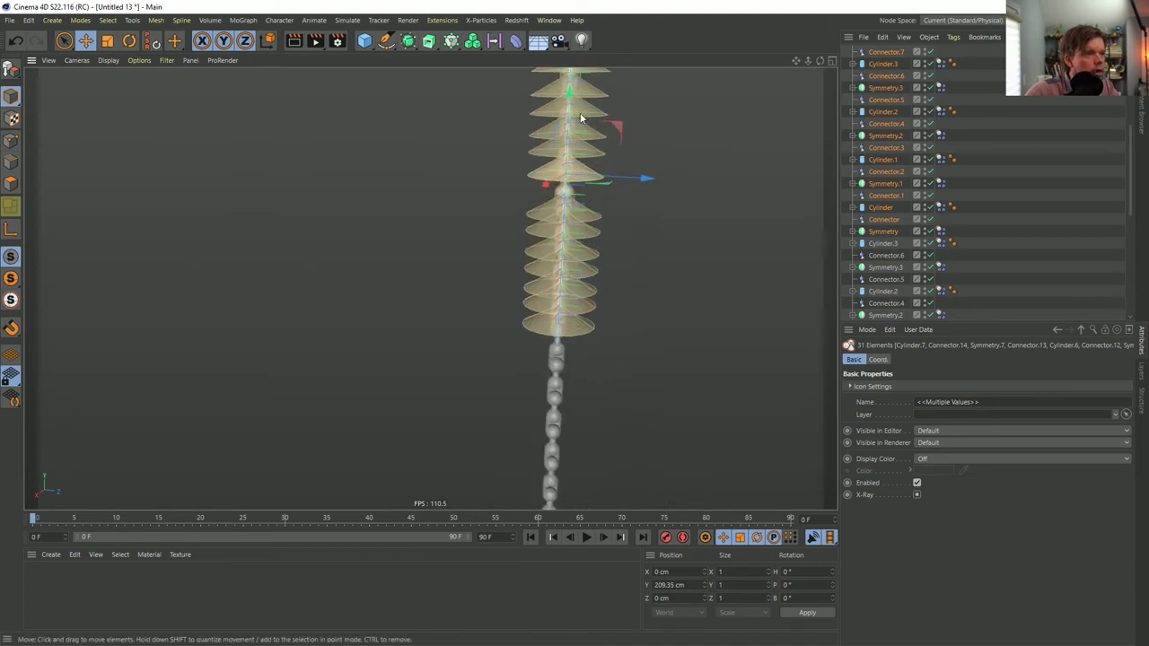
{"action": "left_click_drag", "start_coordinate": [570, 102], "coordinate": [557, 79]}
{"action": "mouse_move", "coordinate": [587, 242]}
{"action": "right_mouse_down", "text": "alt"}
{"action": "mouse_move", "coordinate": [524, 291]}
{"action": "mouse_move", "coordinate": [596, 258]}
{"action": "right_mouse_up", "text": "alt"}
- Duplicate the lowest Connector of the upper half, move it to 13.916 cm in Y, and link Symmetry as Object A to Cylinder.3 as Object B
{"action": "left_click", "coordinate": [885, 220]}
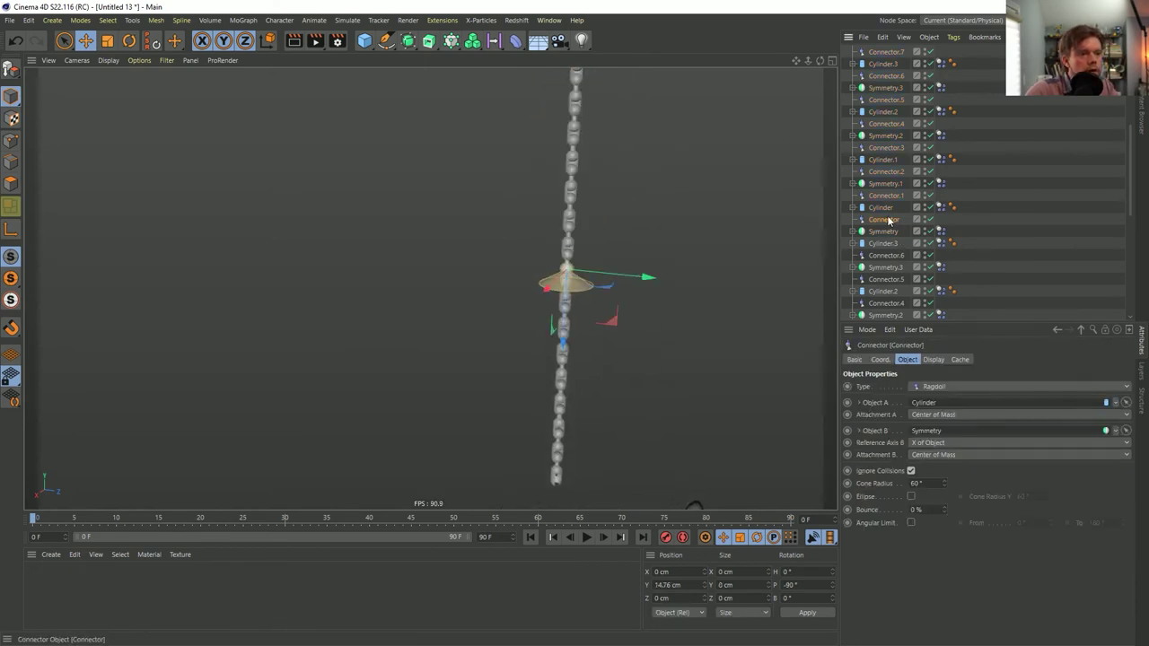
{"action": "left_click_drag", "start_coordinate": [884, 238], "coordinate": [884, 242], "text": "ctrl"}
{"action": "scroll", "coordinate": [613, 278], "scroll_direction": "up", "scroll_amount": 6}
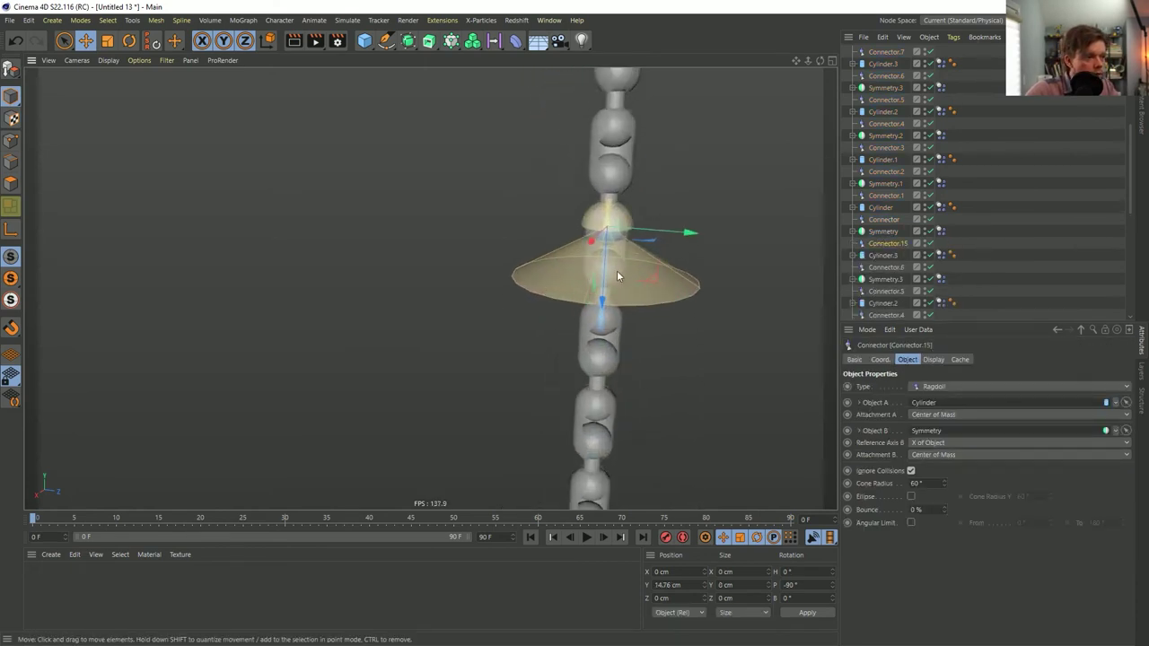
{"action": "left_click_drag", "start_coordinate": [603, 286], "coordinate": [598, 333]}
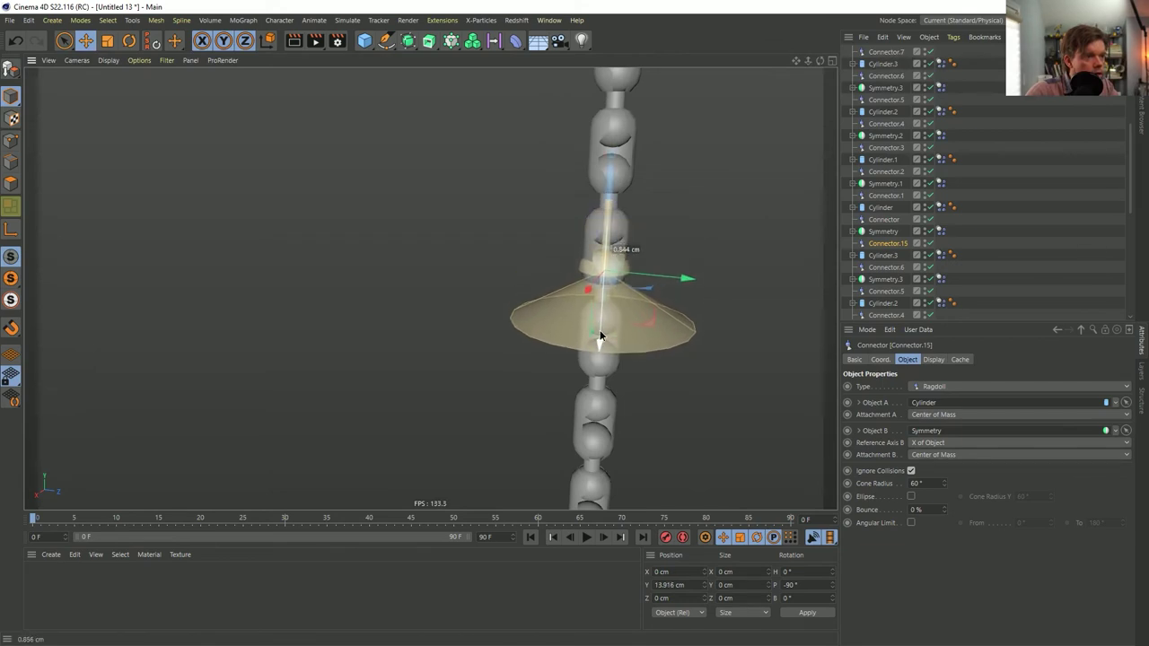
{"action": "left_click_drag", "start_coordinate": [885, 231], "coordinate": [943, 402]}
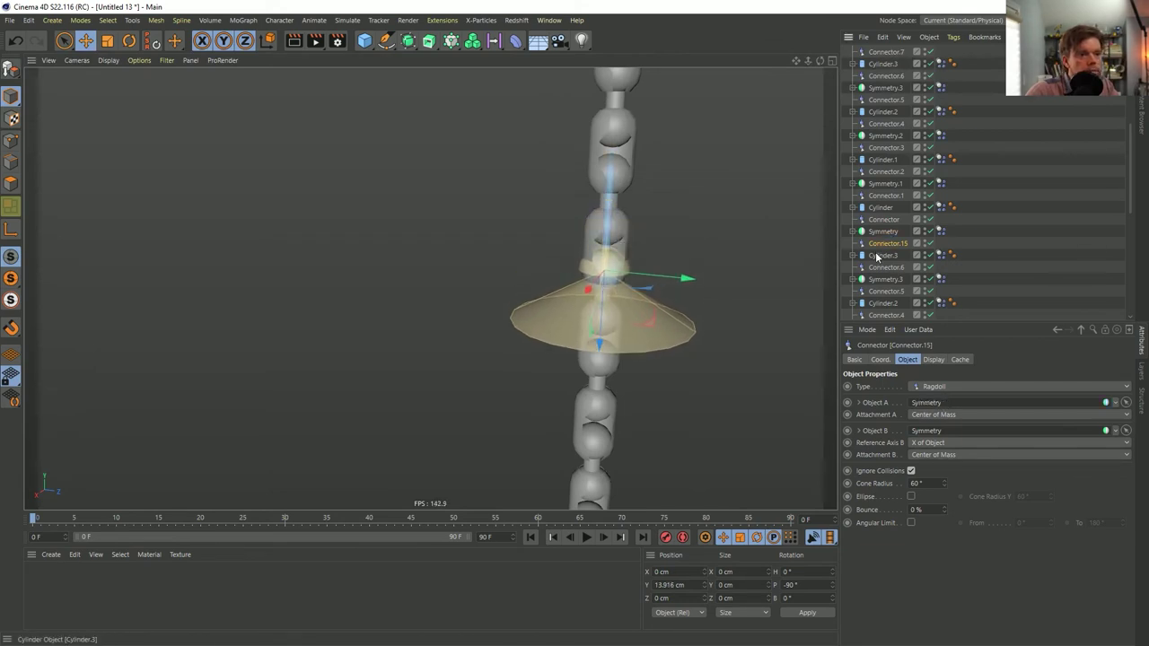
- Step through the opening frames of the full chain's simulation, and return to the first frame
{"action": "scroll", "coordinate": [559, 355], "scroll_direction": "down", "scroll_amount": 8}
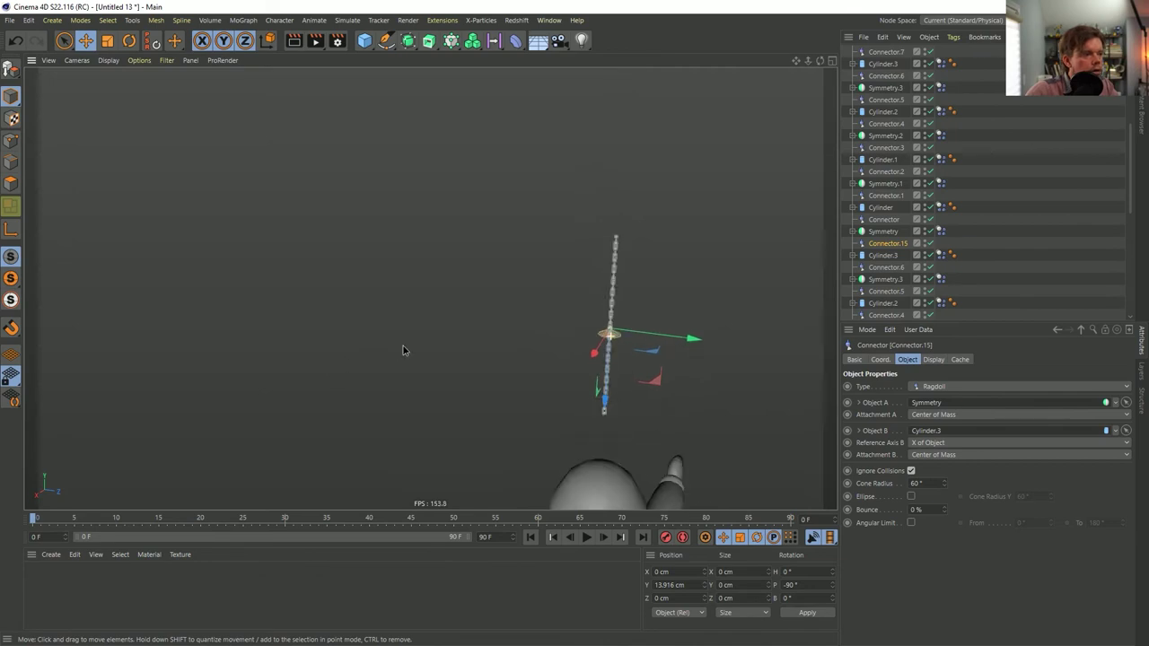
{"action": "left_click", "coordinate": [604, 538]}
{"action": "left_click", "coordinate": [603, 537]}
{"action": "left_click", "coordinate": [603, 538]}
{"action": "left_click", "coordinate": [603, 538]}
{"action": "left_click", "coordinate": [603, 537]}
{"action": "left_click", "coordinate": [603, 537]}
{"action": "left_click", "coordinate": [603, 537]}
{"action": "left_click", "coordinate": [603, 536]}
{"action": "left_click", "coordinate": [603, 537]}
{"action": "left_click", "coordinate": [603, 537]}
{"action": "left_click", "coordinate": [603, 536]}
{"action": "left_click", "coordinate": [603, 537]}
{"action": "left_click", "coordinate": [530, 537]}
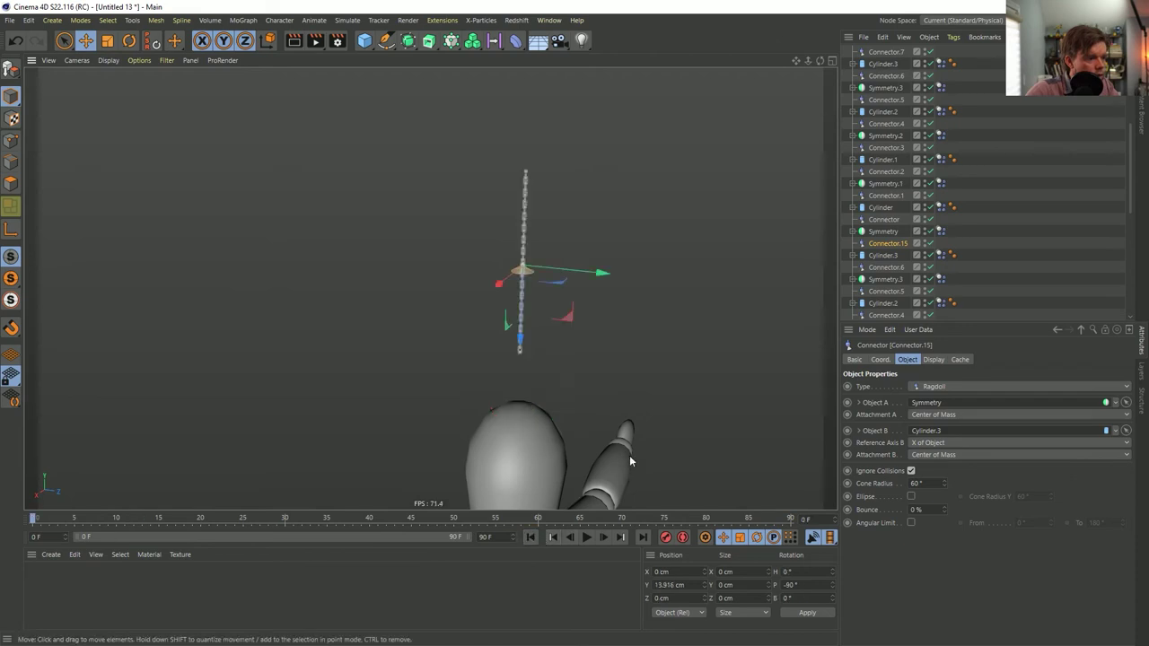
- Play the simulation to frame 58 and examine closely how the chain lands on the Figure's head
{"action": "left_click", "coordinate": [585, 537]}
{"action": "left_click", "coordinate": [585, 537]}
{"action": "left_click_drag", "start_coordinate": [537, 411], "coordinate": [477, 427], "text": "alt"}
{"action": "middle_click_drag", "start_coordinate": [549, 472], "coordinate": [562, 385], "text": "alt"}
{"action": "right_click_drag", "start_coordinate": [562, 385], "coordinate": [653, 350], "text": "alt"}
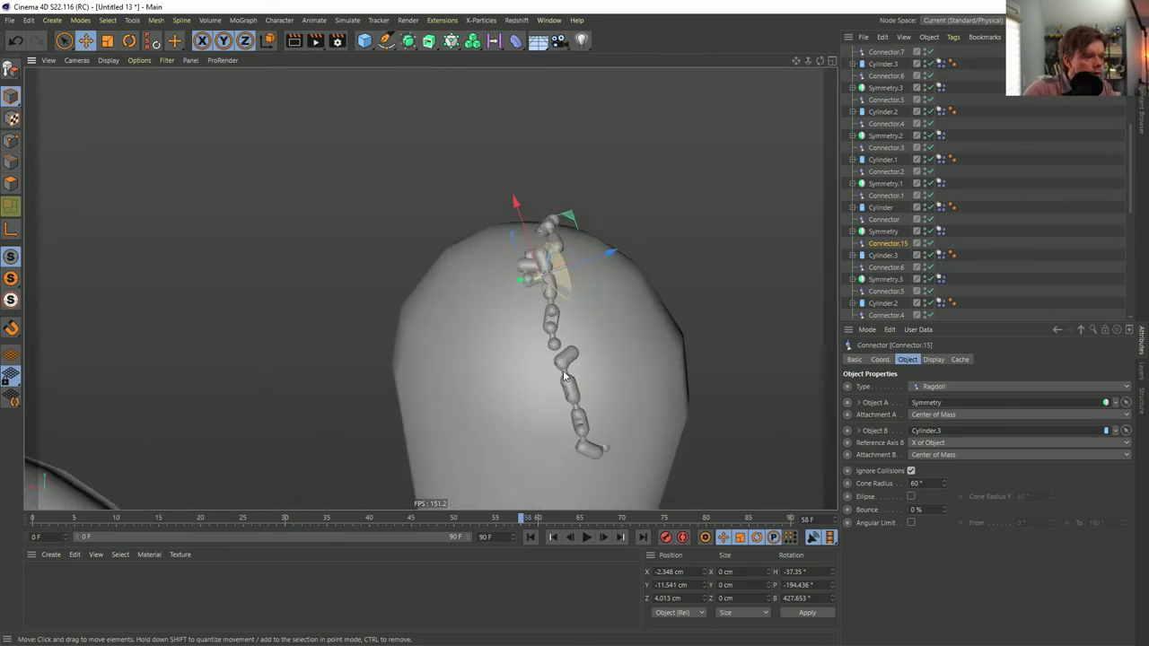
- Advance the simulation frame by frame to frame 78 to check how the chain links hold together on the head
{"action": "left_click", "coordinate": [604, 538]}
{"action": "left_click", "coordinate": [604, 537]}
{"action": "left_click", "coordinate": [604, 537]}
{"action": "left_click", "coordinate": [605, 539]}
{"action": "left_click", "coordinate": [606, 538]}
{"action": "left_click", "coordinate": [606, 538]}
{"action": "left_click", "coordinate": [606, 537]}
{"action": "left_click", "coordinate": [606, 538]}
{"action": "left_click", "coordinate": [605, 538]}
{"action": "left_click", "coordinate": [606, 538]}
{"action": "left_click", "coordinate": [606, 538]}
{"action": "left_click", "coordinate": [606, 537]}
{"action": "left_click", "coordinate": [605, 538]}
{"action": "left_click", "coordinate": [606, 537]}
{"action": "left_click", "coordinate": [601, 538]}
{"action": "left_click", "coordinate": [601, 537]}
{"action": "left_click", "coordinate": [601, 538]}
{"action": "left_click", "coordinate": [601, 537]}
{"action": "left_click", "coordinate": [602, 538]}
{"action": "left_click", "coordinate": [601, 537]}
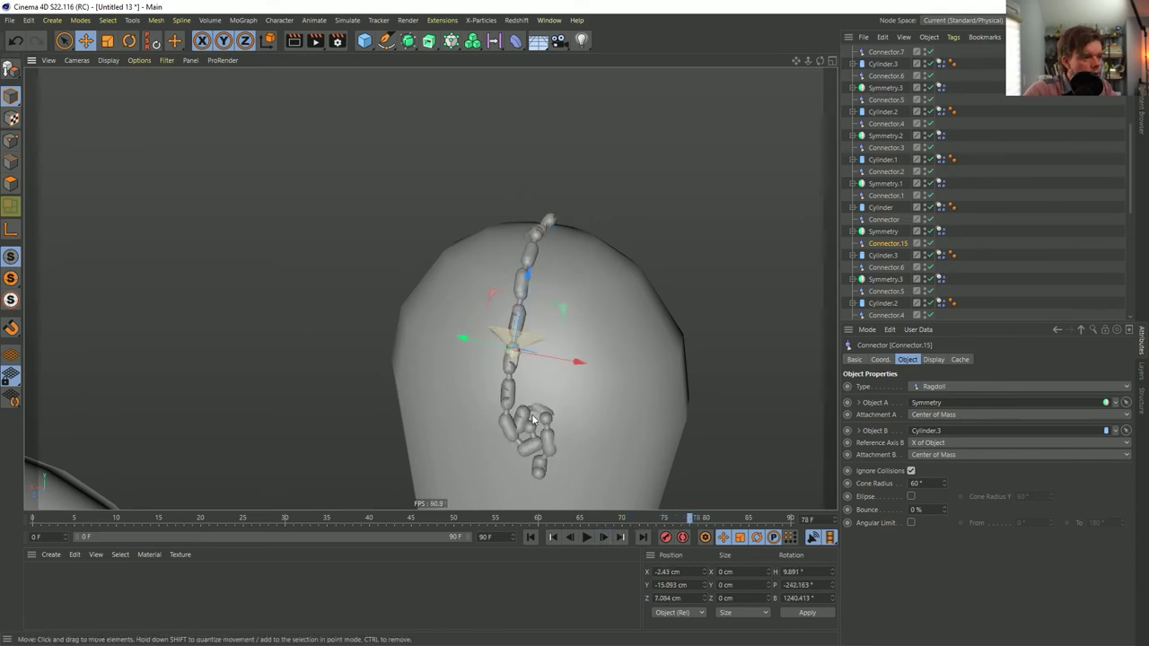
- Play the simulation onward from frame 78 to watch the chain slide on the Figure's head, and return to the first frame
{"action": "left_click", "coordinate": [586, 537]}
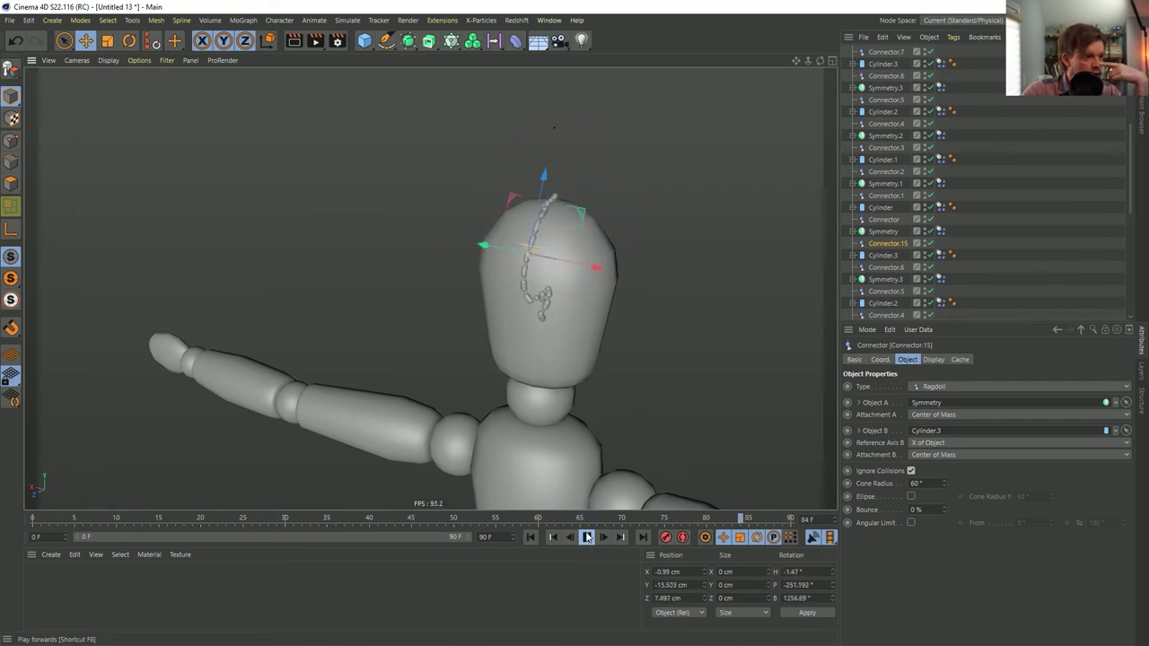
{"action": "left_click", "coordinate": [587, 536]}
{"action": "left_click", "coordinate": [530, 537]}
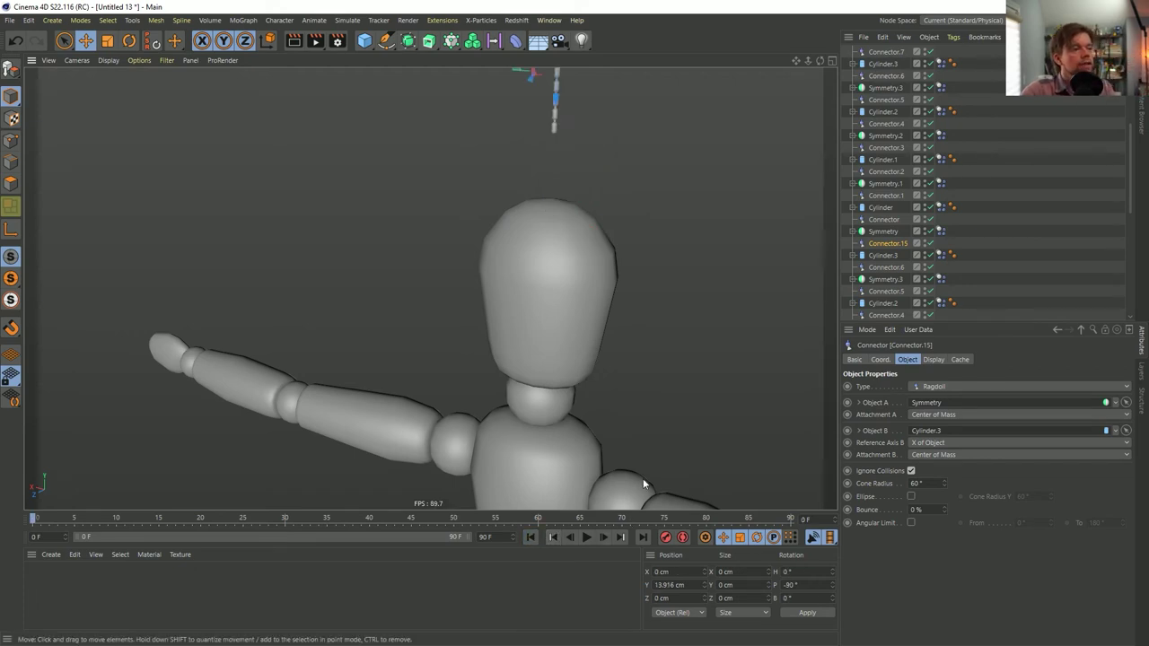
- Examine the full straight chain above the Figure's head from several angles and distances
{"action": "scroll", "coordinate": [581, 296], "scroll_direction": "down", "scroll_amount": 5}
{"action": "middle_click_drag", "start_coordinate": [544, 280], "coordinate": [524, 376], "text": "alt"}
{"action": "left_click_drag", "start_coordinate": [542, 295], "coordinate": [777, 303], "text": "alt"}
{"action": "left_click_drag", "start_coordinate": [350, 281], "coordinate": [367, 272], "text": "alt"}
{"action": "middle_click_drag", "start_coordinate": [367, 272], "coordinate": [485, 301], "text": "alt"}
{"action": "right_click_drag", "start_coordinate": [472, 298], "coordinate": [518, 291], "text": "alt"}
{"action": "mouse_move", "coordinate": [461, 290]}
{"action": "left_mouse_down", "text": "alt"}
{"action": "mouse_move", "coordinate": [287, 303]}
{"action": "mouse_move", "coordinate": [456, 286]}
{"action": "left_mouse_up", "text": "alt"}
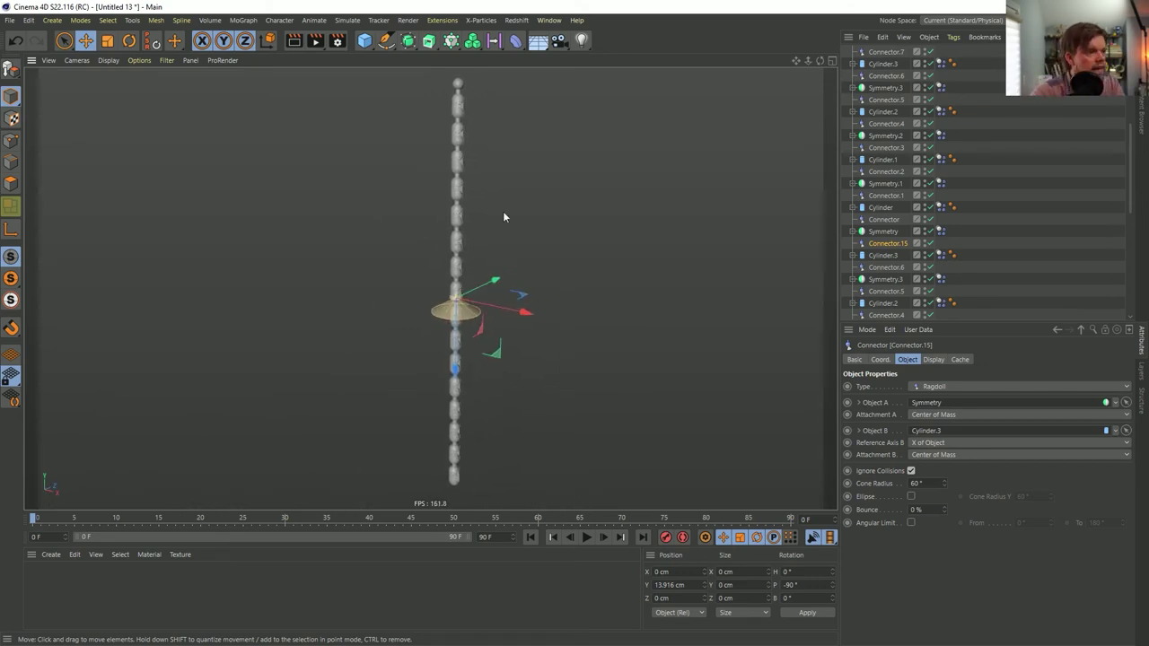
{"action": "left_click_drag", "start_coordinate": [460, 295], "coordinate": [421, 291], "text": "alt"}
{"action": "right_click_drag", "start_coordinate": [464, 279], "coordinate": [433, 294], "text": "alt"}
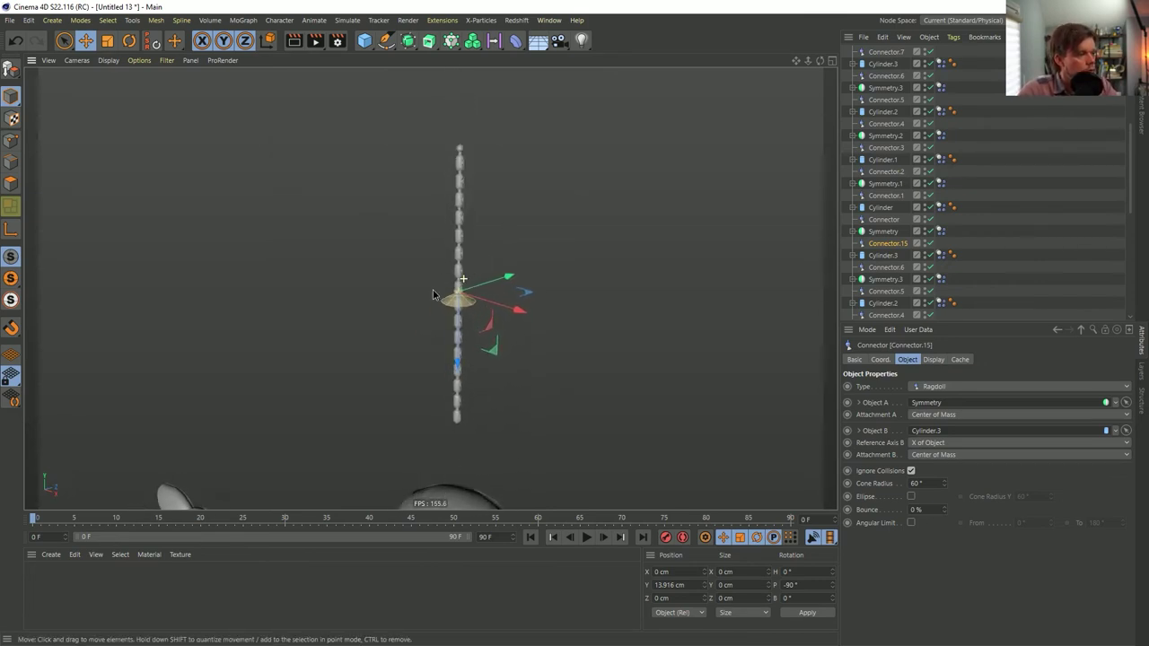
- Deselect the connector and save the scene as [5a]Chain.c4d in the SceneFiles folder, basing the name on the existing Mattress file
{"action": "left_click", "coordinate": [987, 258]}
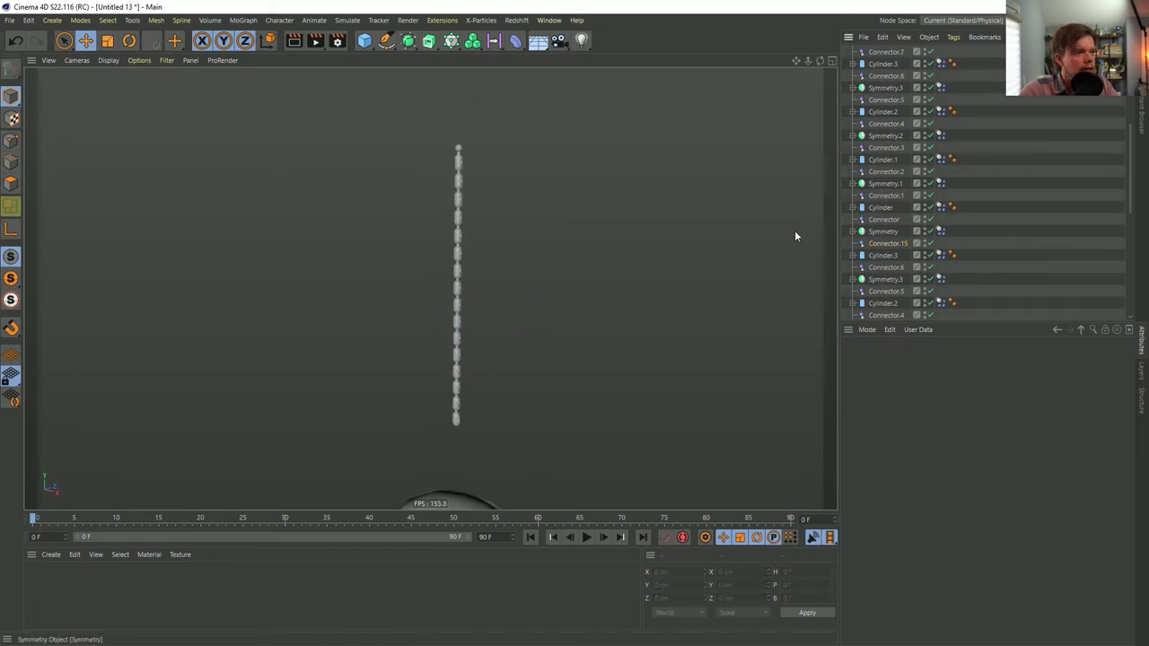
{"action": "key", "text": "ctrl+s"}
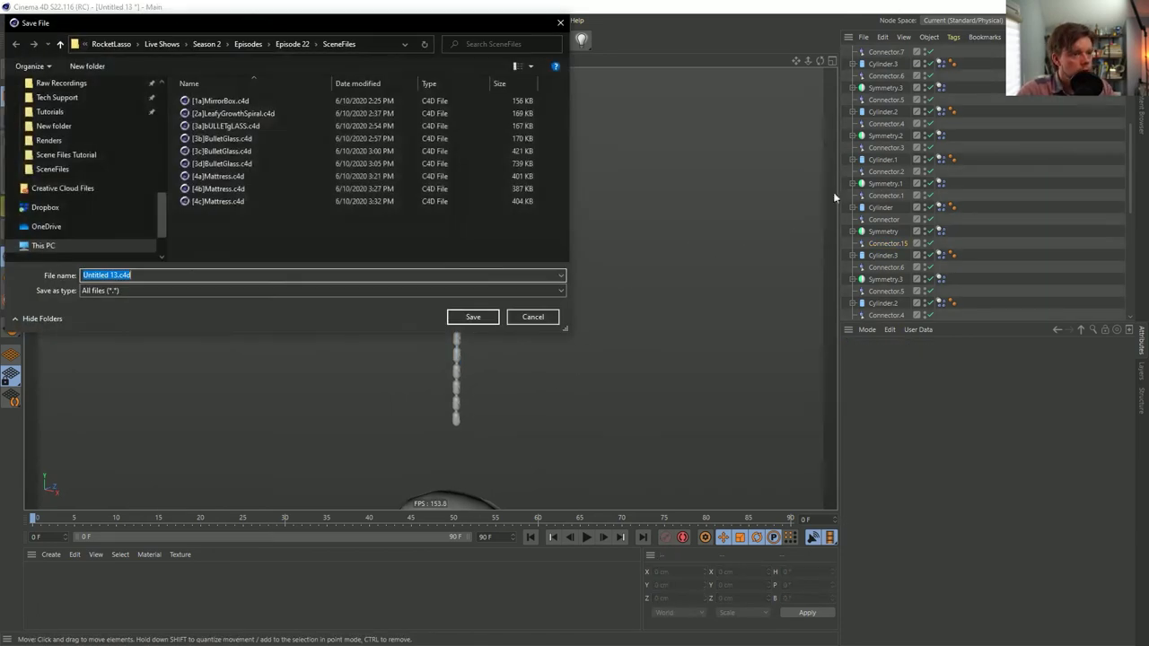
{"action": "left_click", "coordinate": [220, 201]}
{"action": "left_click", "coordinate": [98, 276]}
{"action": "left_click", "coordinate": [96, 275]}
{"action": "key", "text": "BackSpace"}
{"action": "key", "text": "BackSpace"}
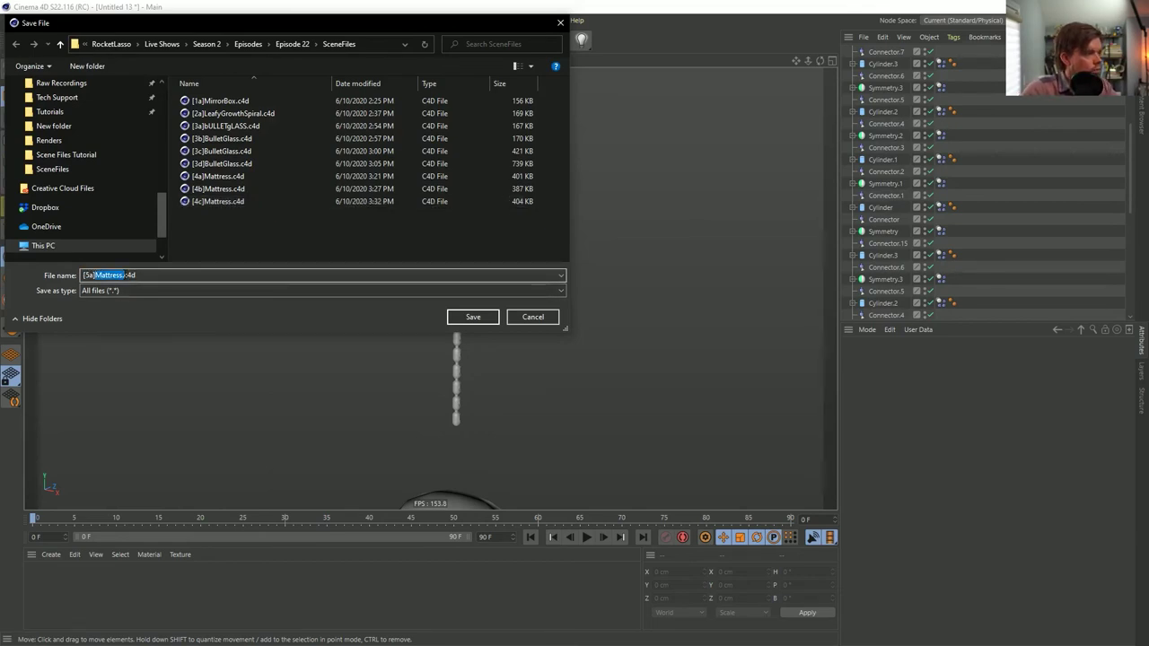
{"action": "key", "text": "Left"}
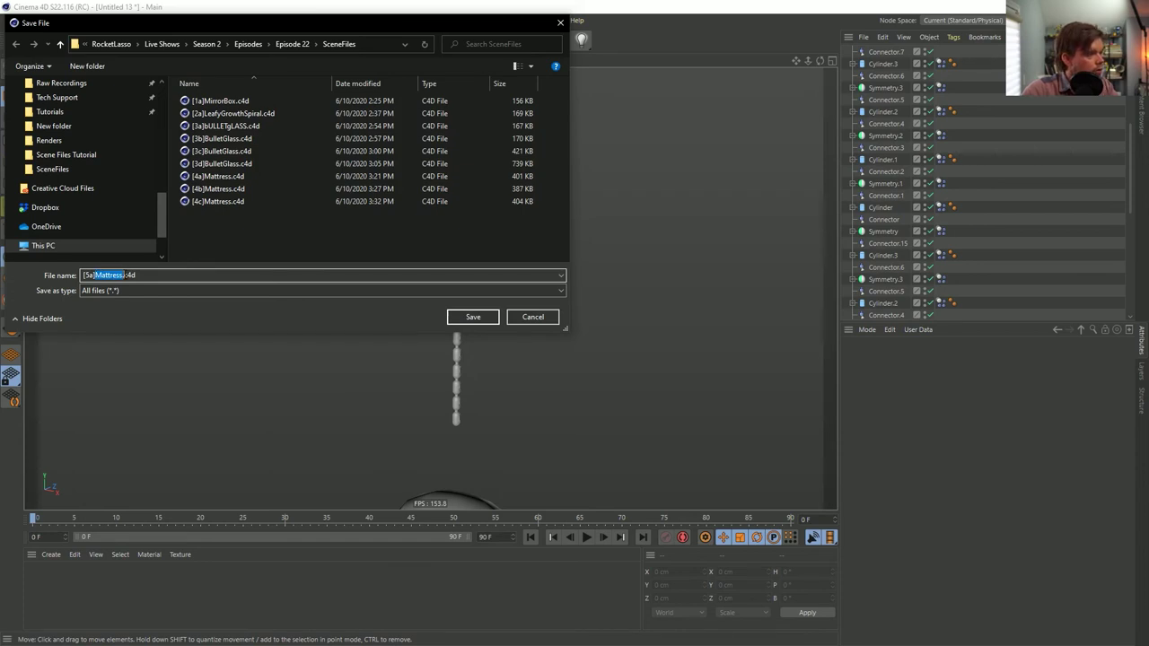
{"action": "type", "text": "Chain"}
{"action": "key", "text": "Return"}
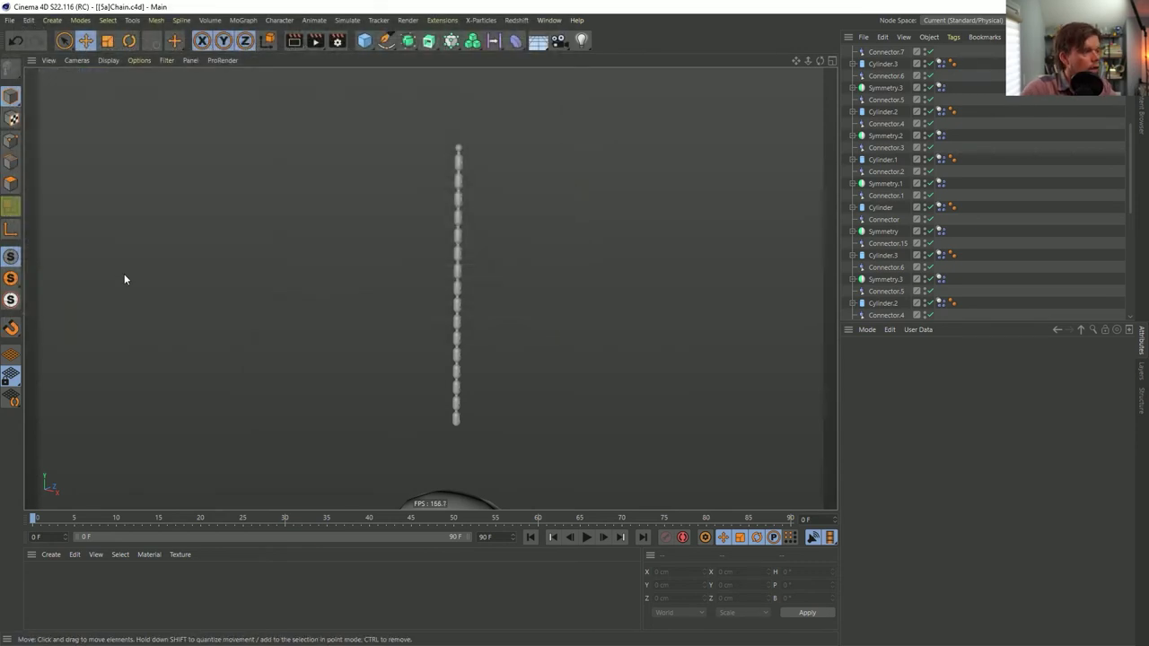
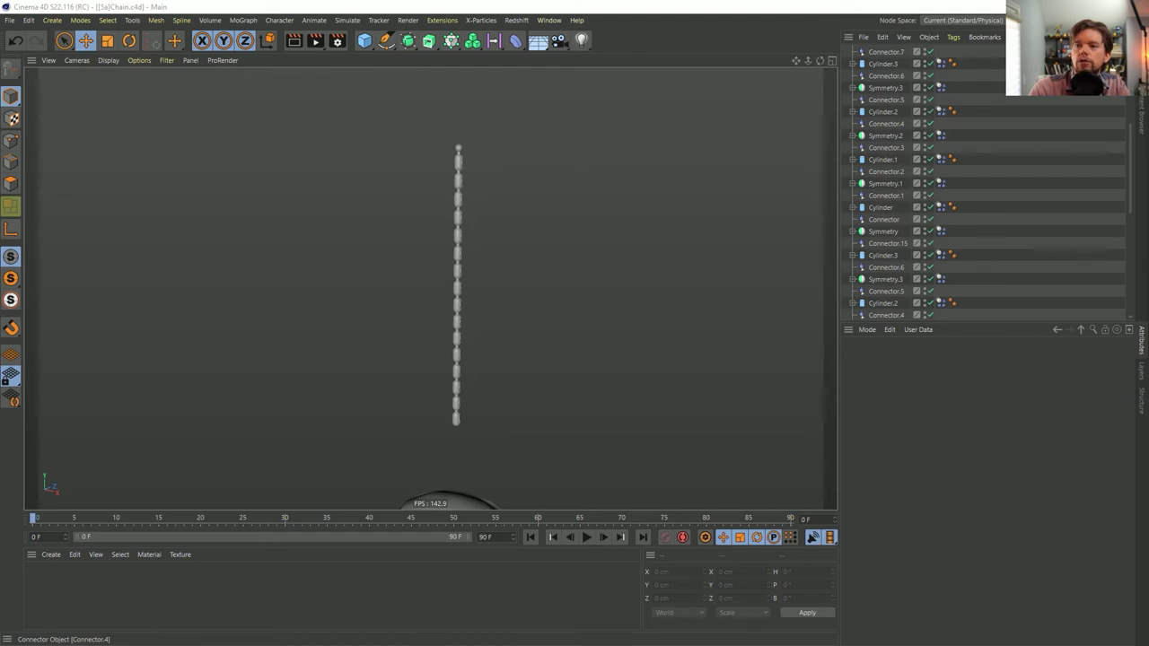
- Switch to the browser with the HORSE video on Vimeo, enlarge its window over the scene and start playback
{"action": "left_click_drag", "start_coordinate": [0, 200], "coordinate": [244, 201]}
{"action": "left_click_drag", "start_coordinate": [365, 203], "coordinate": [373, 72]}
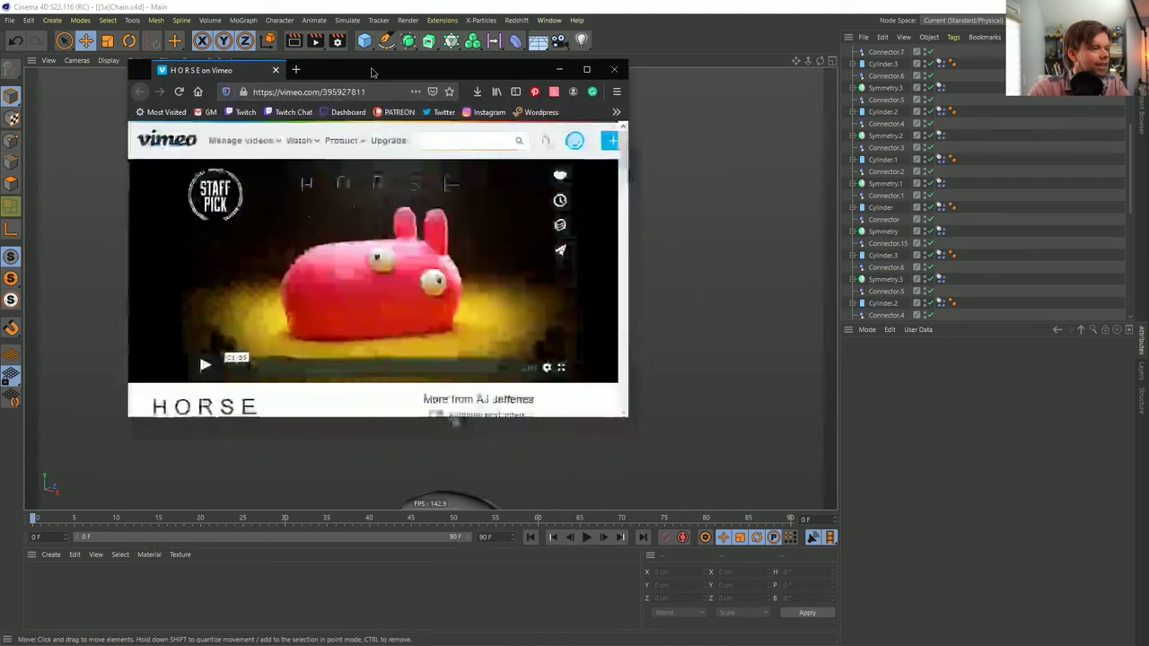
{"action": "left_click_drag", "start_coordinate": [628, 421], "coordinate": [1068, 616]}
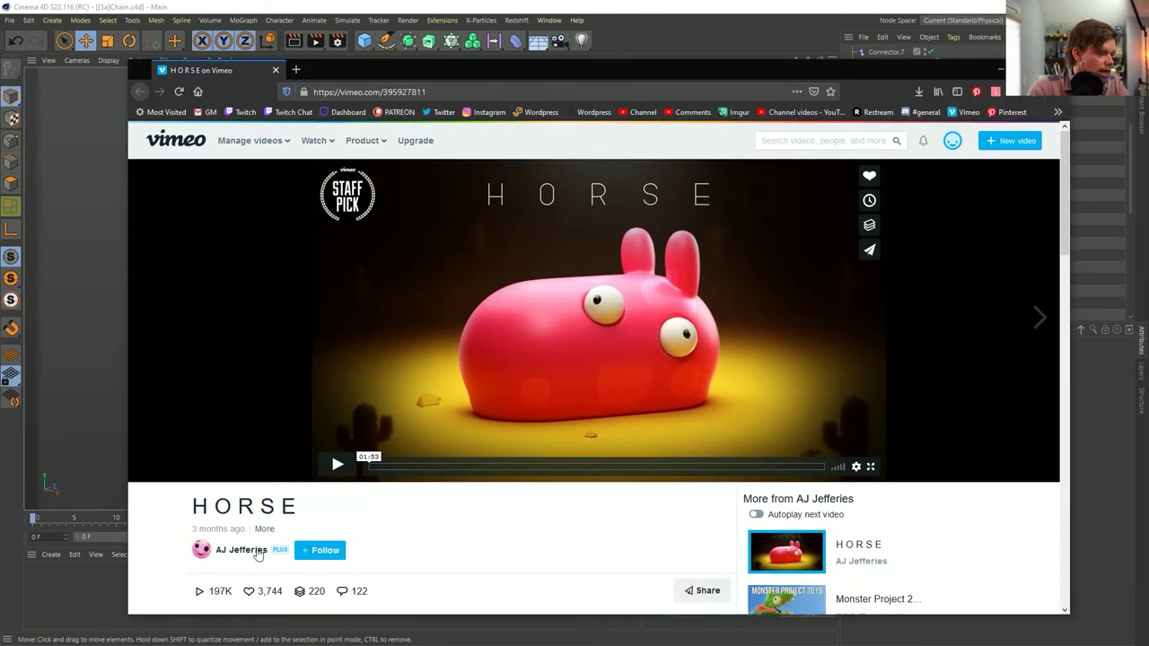
{"action": "left_click", "coordinate": [336, 465]}
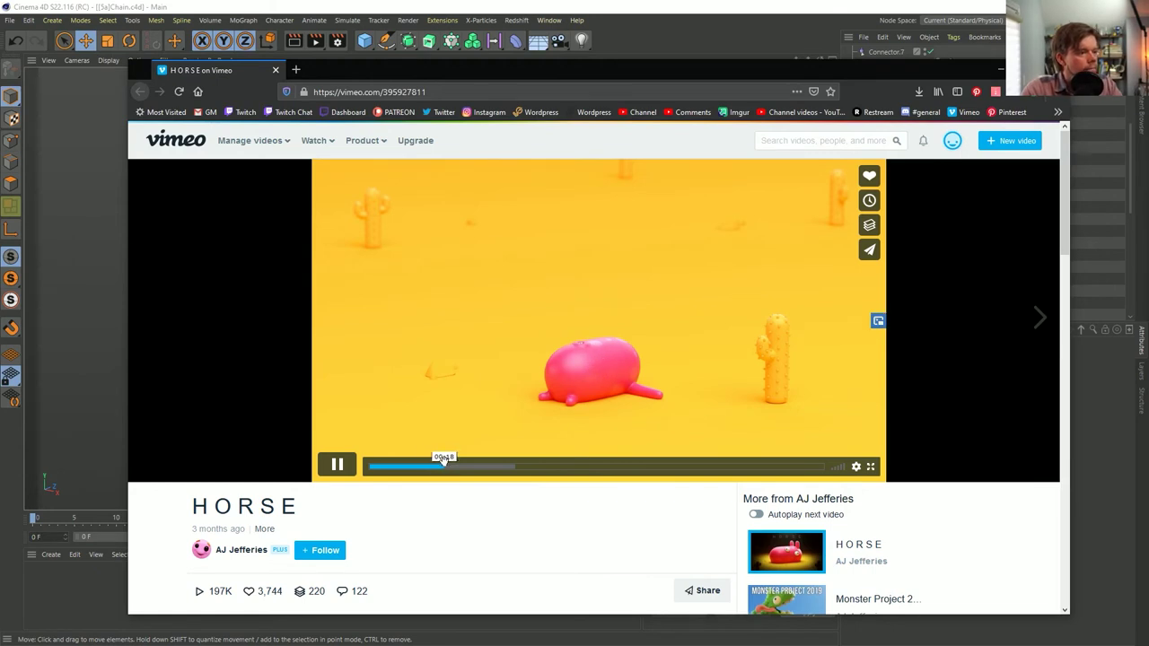
- Skip ahead through the HORSE video to examine the creature's stretching neck, and pause it at about 00:54
{"action": "left_click", "coordinate": [476, 465]}
{"action": "left_click_drag", "start_coordinate": [478, 465], "coordinate": [537, 467]}
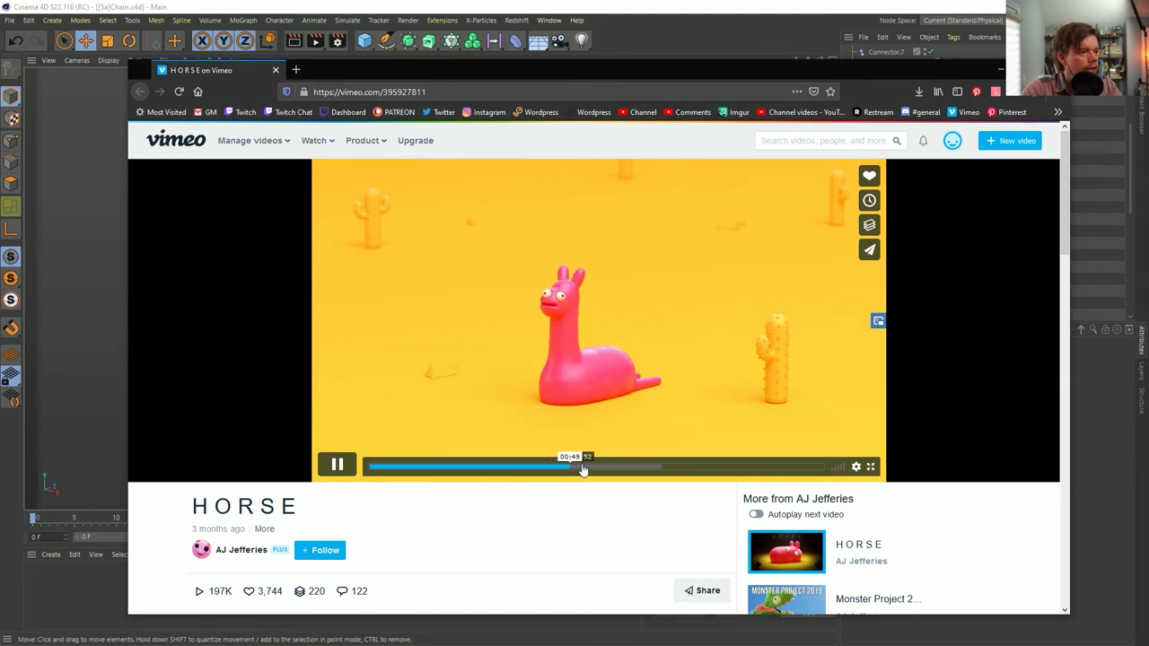
{"action": "left_click", "coordinate": [579, 468]}
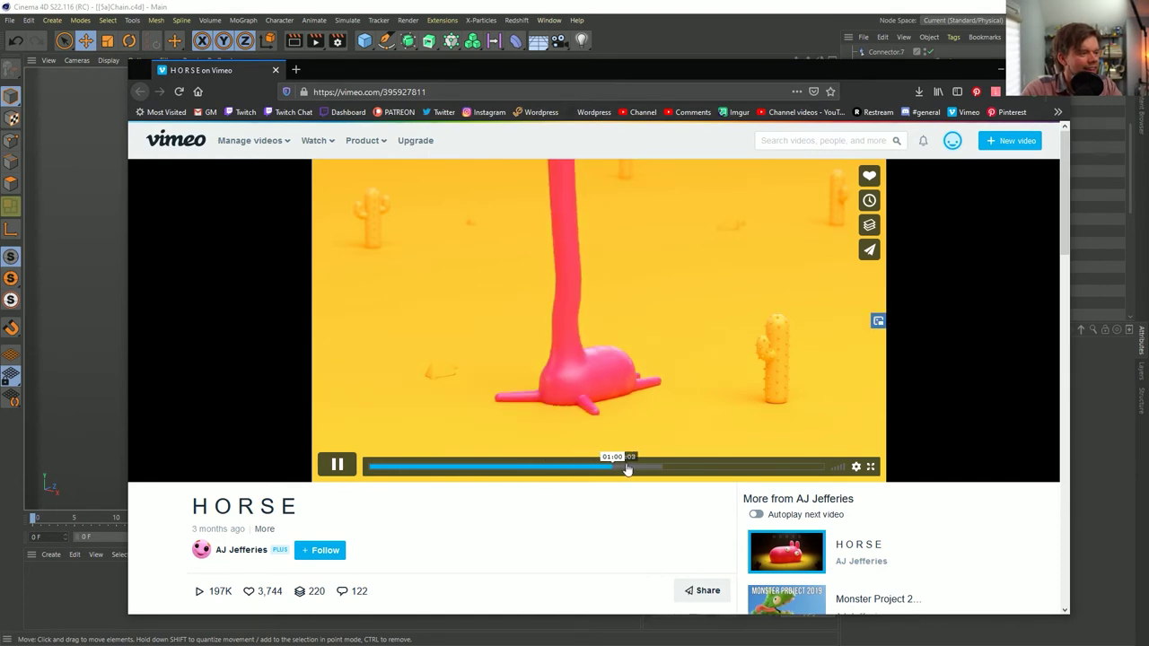
{"action": "mouse_move", "coordinate": [590, 472]}
{"action": "left_mouse_down"}
{"action": "mouse_move", "coordinate": [702, 469]}
{"action": "mouse_move", "coordinate": [583, 467]}
{"action": "left_mouse_up"}
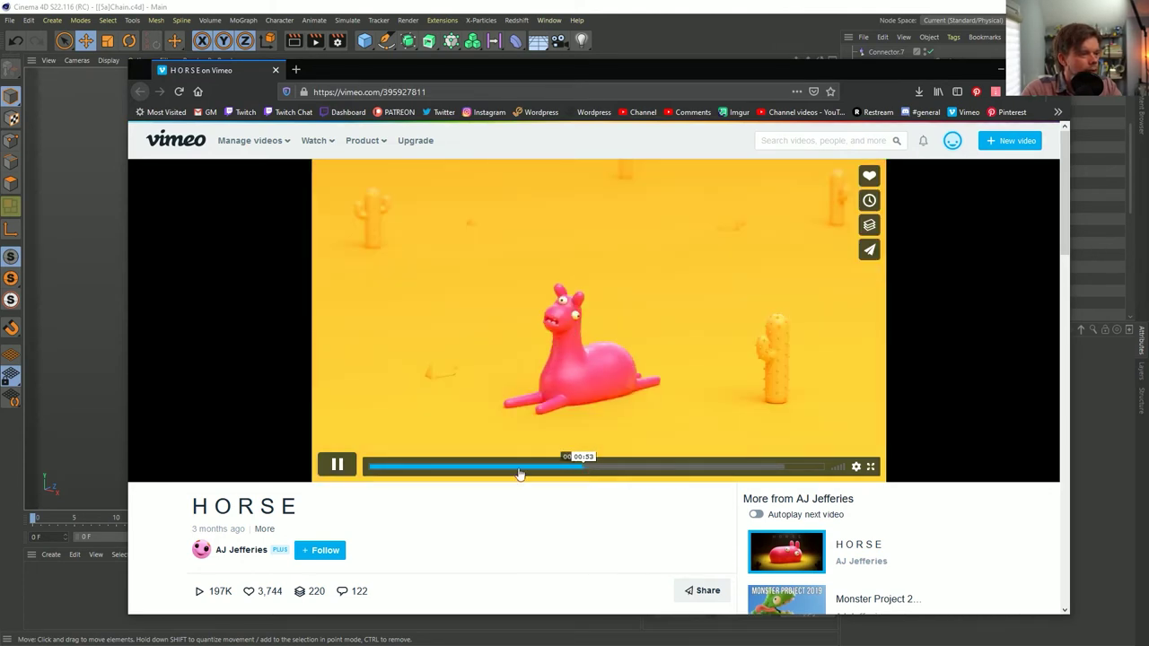
{"action": "left_click", "coordinate": [336, 464]}
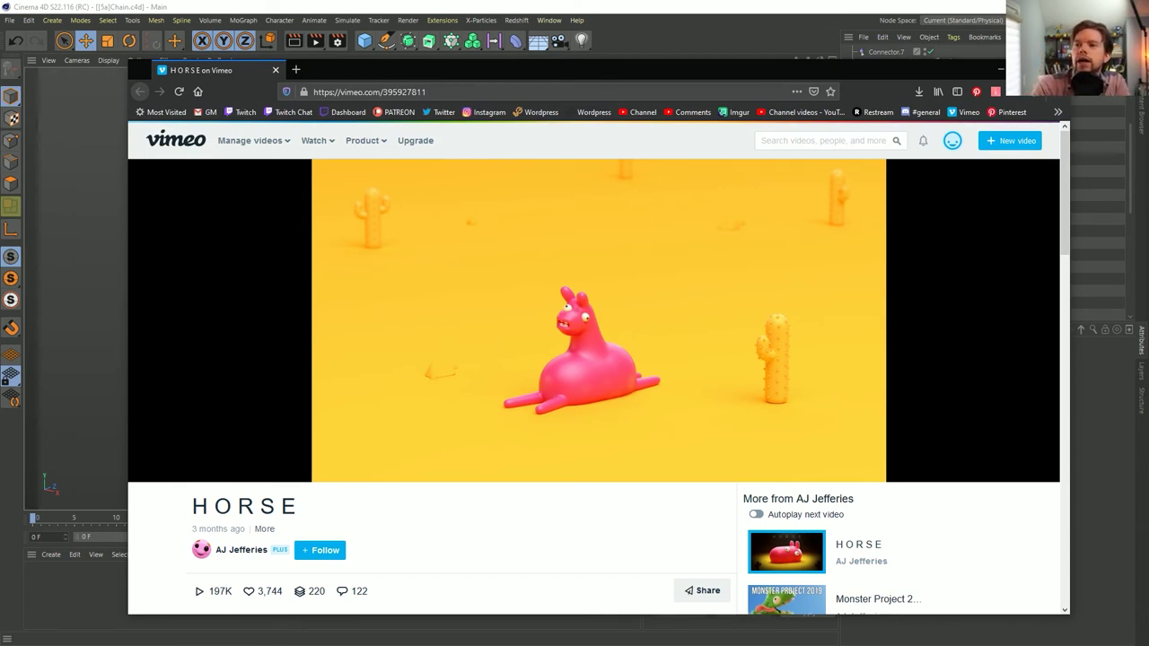
- Scrub the paused video back to 00:44 to study the creature's raised neck and head
{"action": "mouse_move", "coordinate": [648, 270]}
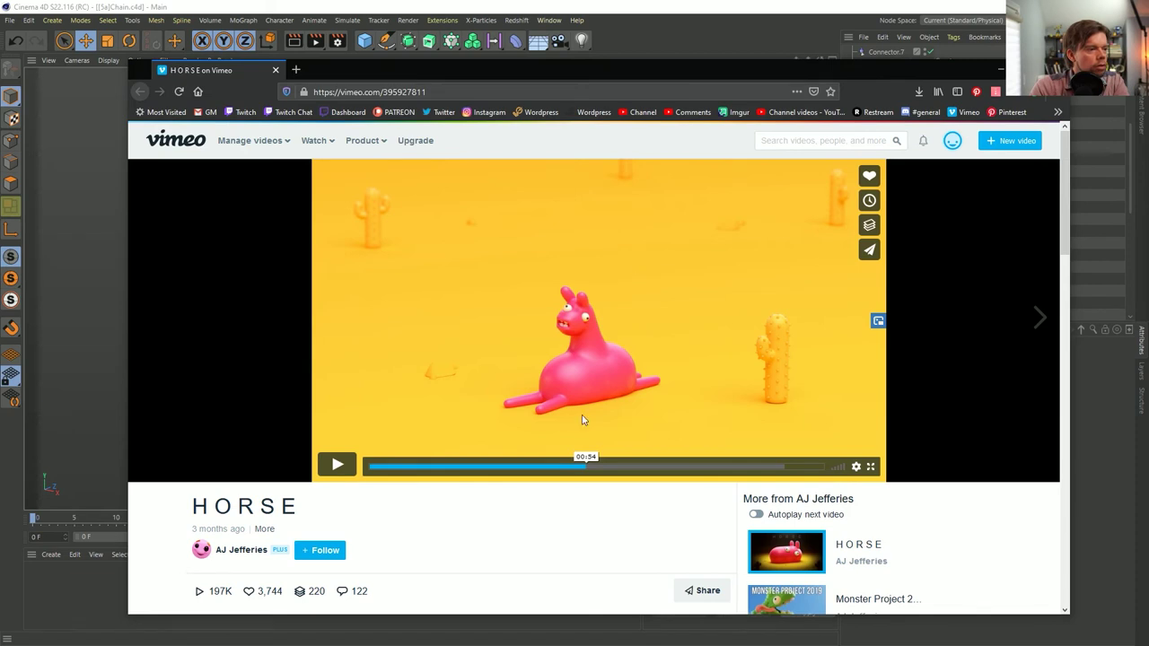
{"action": "left_click_drag", "start_coordinate": [583, 466], "coordinate": [560, 467]}
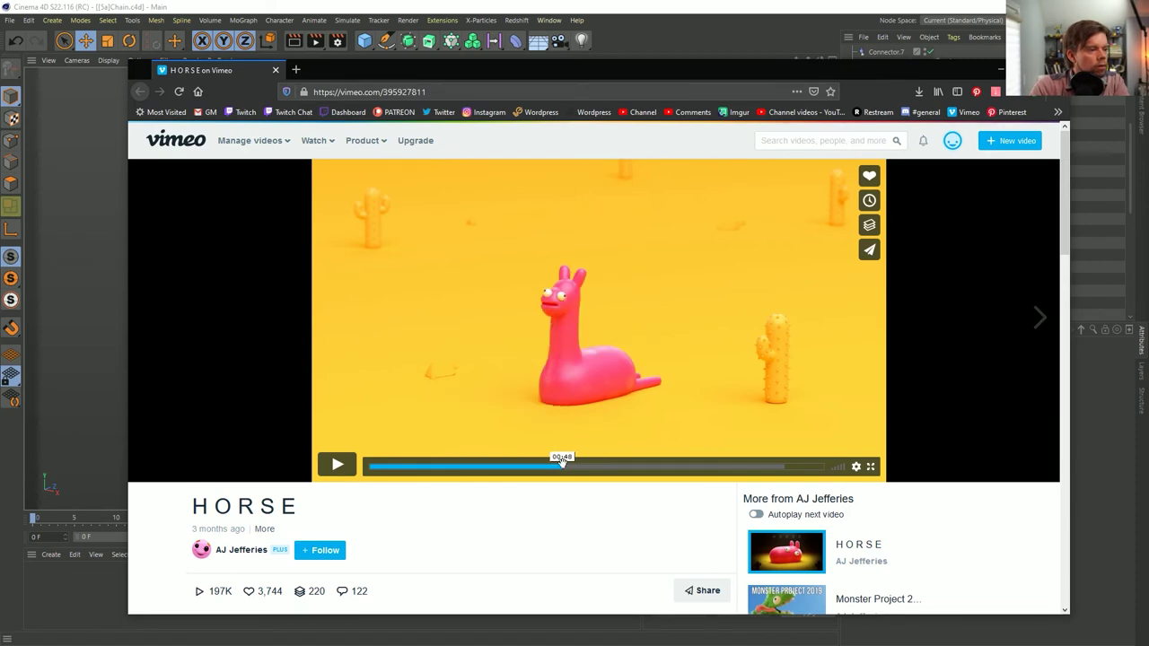
{"action": "left_click_drag", "start_coordinate": [561, 458], "coordinate": [549, 474]}
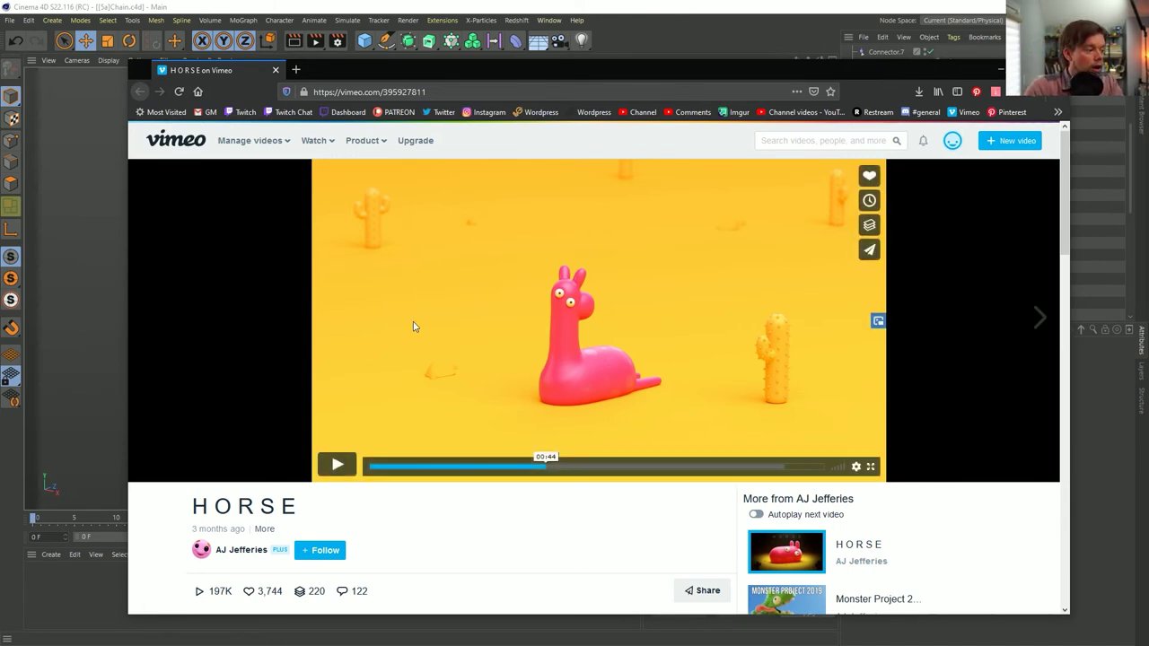
- Return to Cinema 4D, start a new project, and add a cube stretched to about 435 cm along Z
{"action": "left_click", "coordinate": [787, 13]}
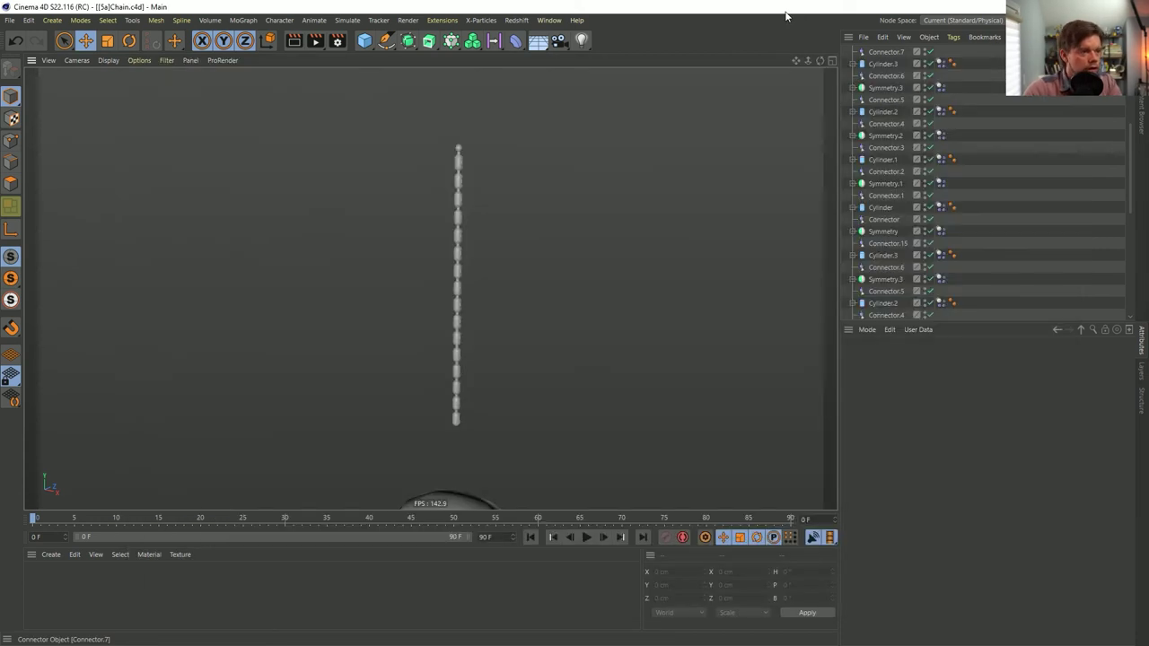
{"action": "key", "text": "ctrl+n"}
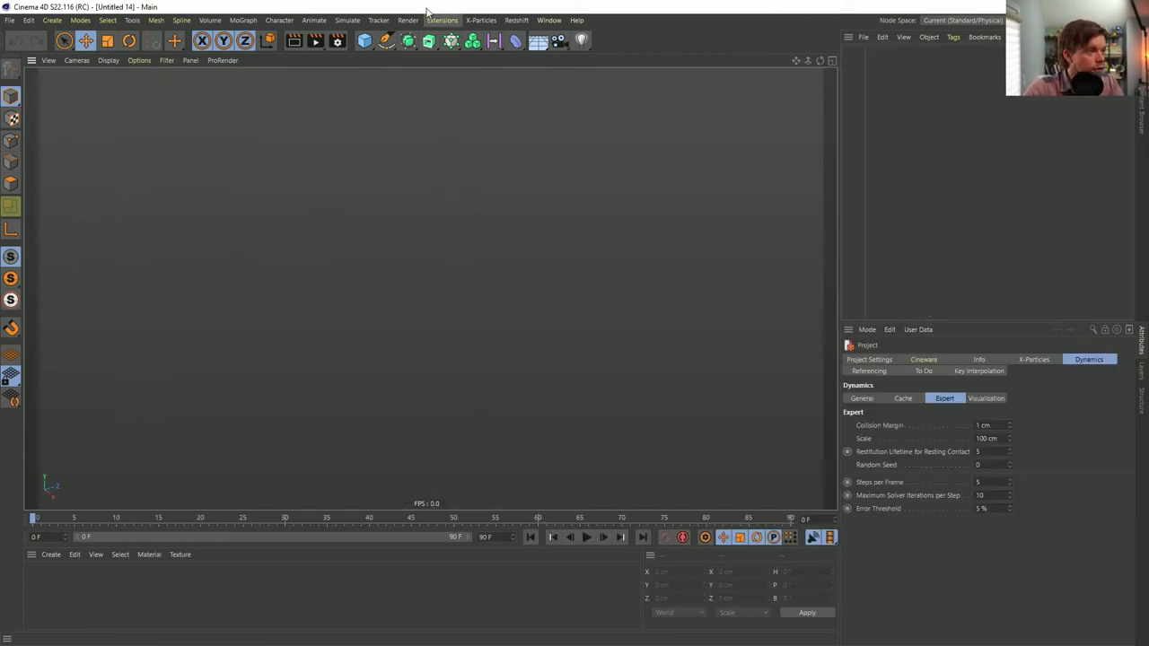
{"action": "left_click", "coordinate": [363, 43]}
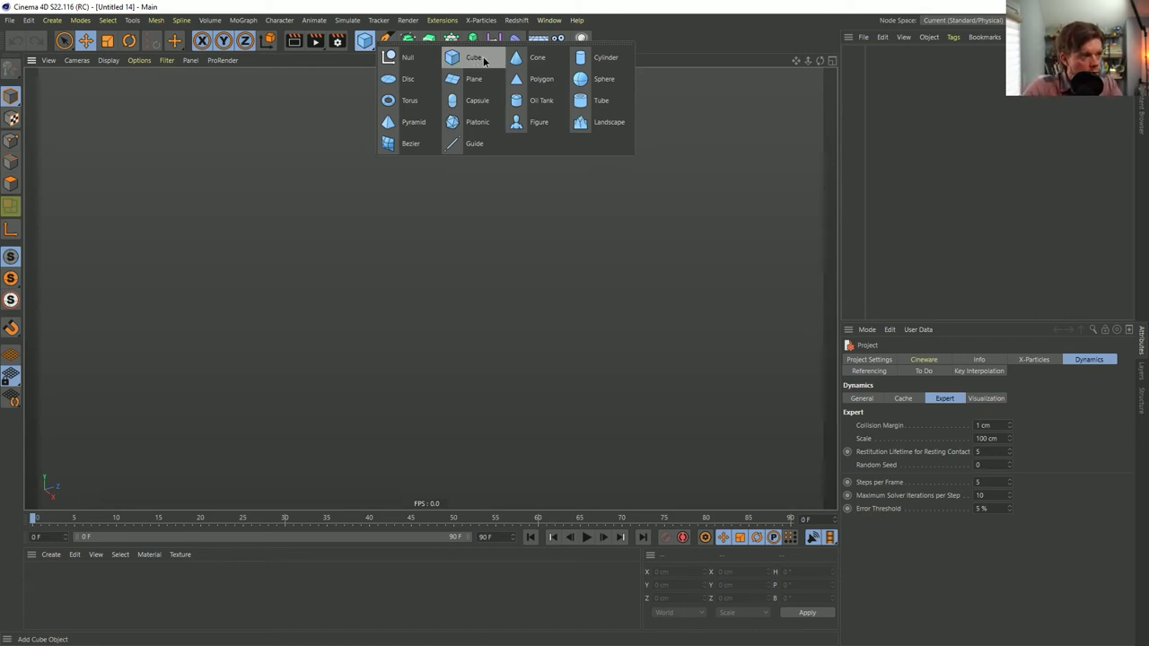
{"action": "left_click", "coordinate": [489, 55]}
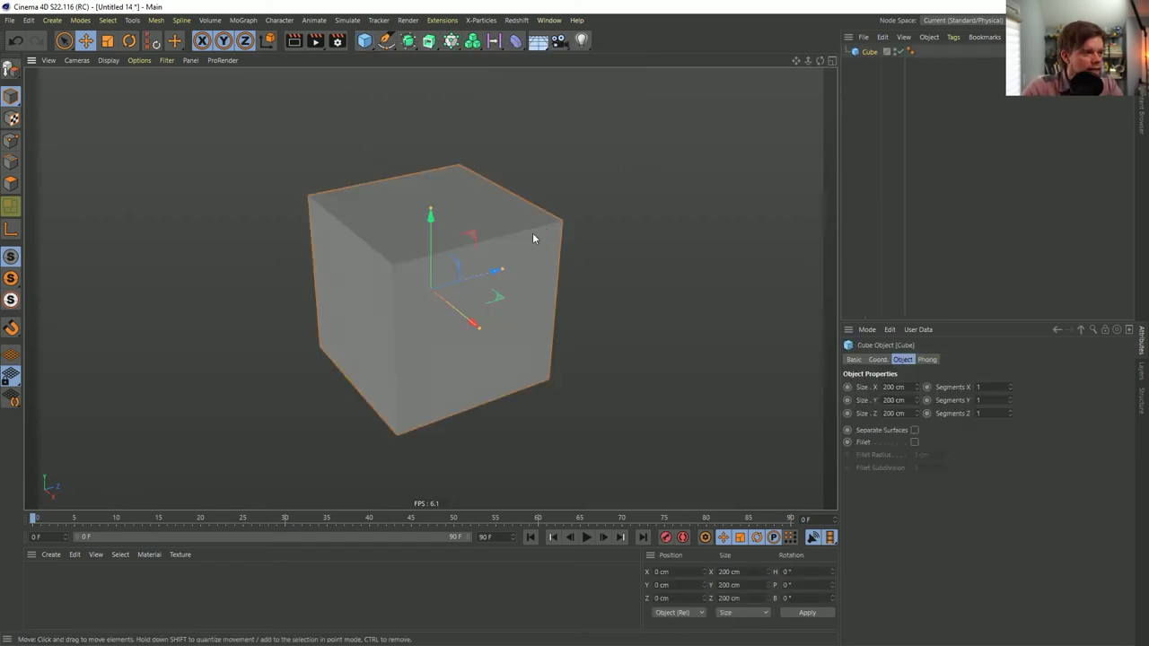
{"action": "left_click_drag", "start_coordinate": [507, 272], "coordinate": [578, 251]}
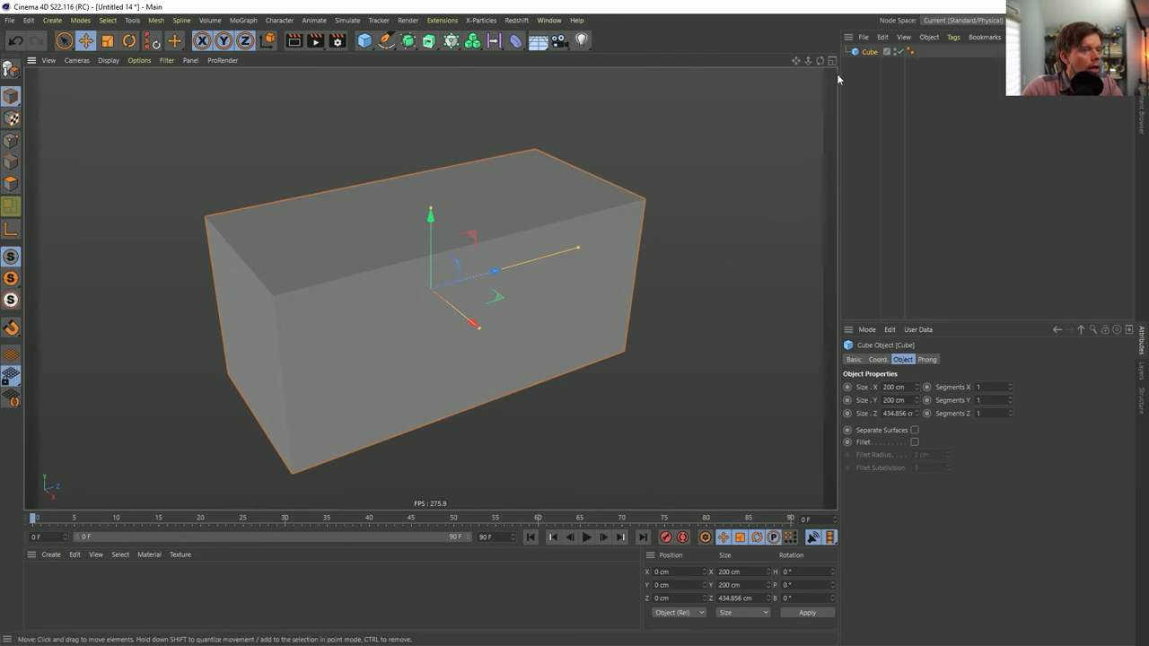
- Put the cube inside a Subdivision Surface and set its segments to 2 in X, Y and Z
{"action": "left_click", "coordinate": [408, 40]}
{"action": "left_click", "coordinate": [458, 60]}
{"action": "left_click_drag", "start_coordinate": [872, 64], "coordinate": [881, 52]}
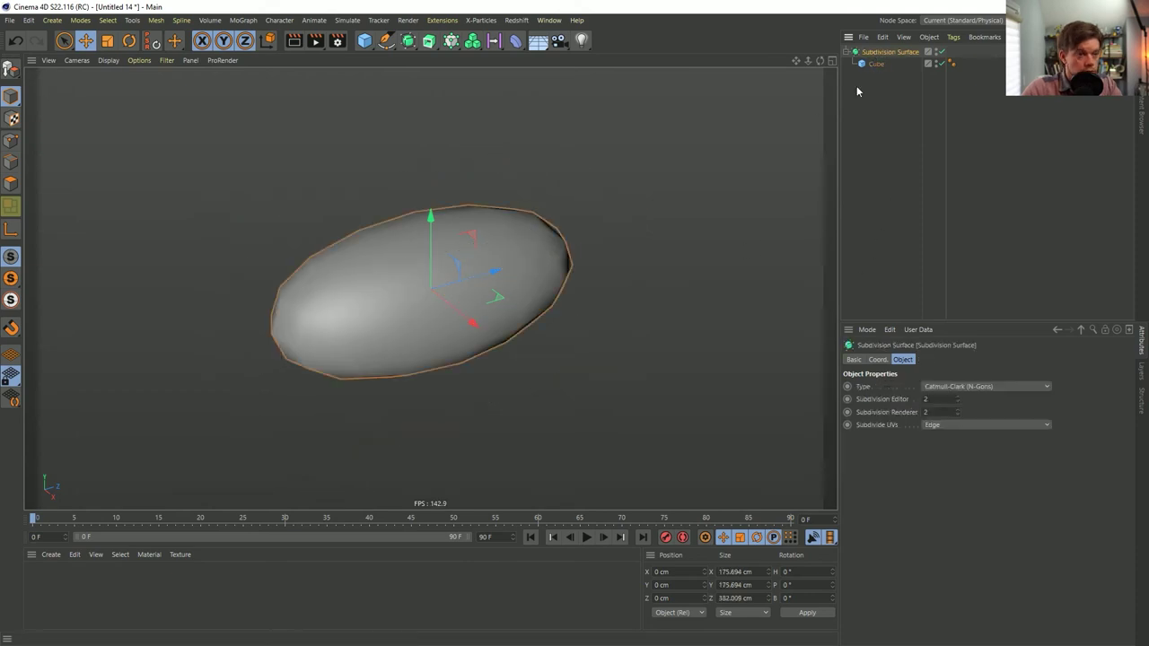
{"action": "left_click", "coordinate": [873, 64]}
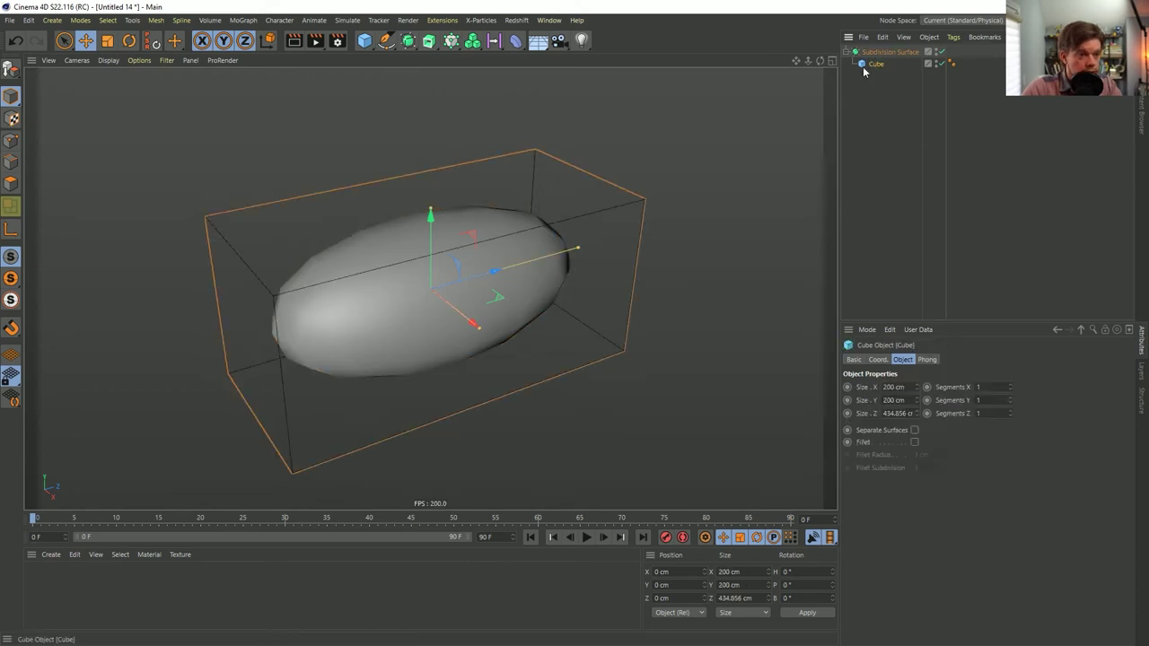
{"action": "left_click", "coordinate": [1010, 401]}
{"action": "left_click", "coordinate": [1009, 411]}
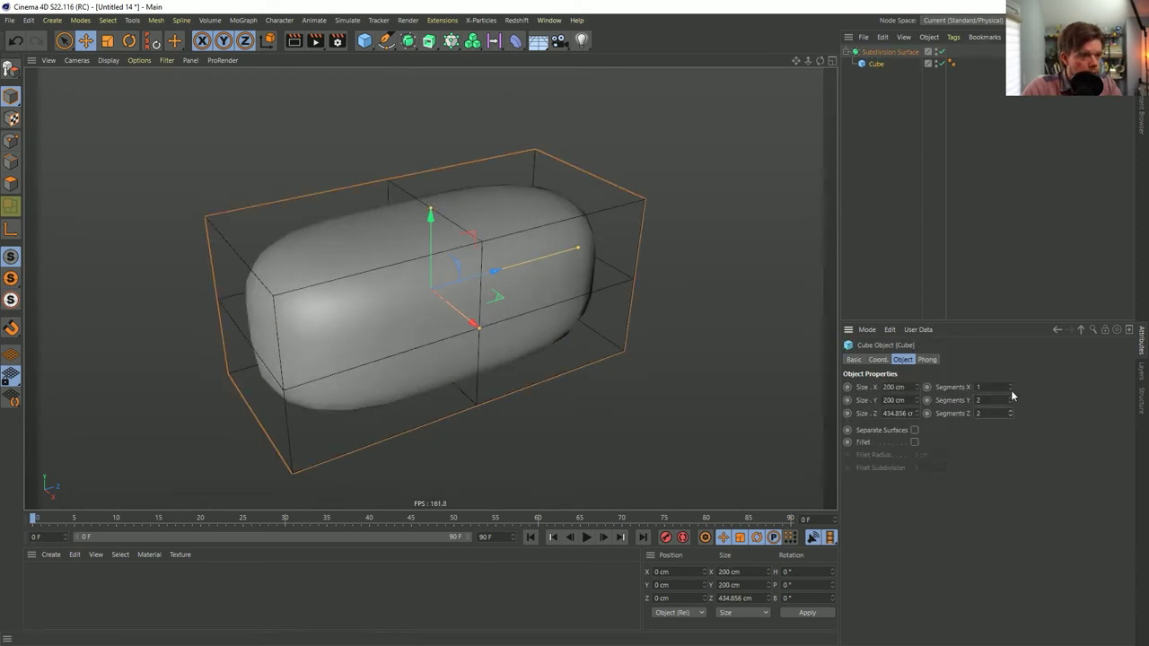
{"action": "left_click", "coordinate": [1011, 384]}
- Add a Helix spline to the scene with a start radius and an end radius of 0 cm
{"action": "left_click_drag", "start_coordinate": [744, 323], "coordinate": [460, 272], "text": "alt"}
{"action": "left_click_drag", "start_coordinate": [305, 311], "coordinate": [328, 261], "text": "alt"}
{"action": "left_click_drag", "start_coordinate": [454, 249], "coordinate": [315, 221], "text": "alt"}
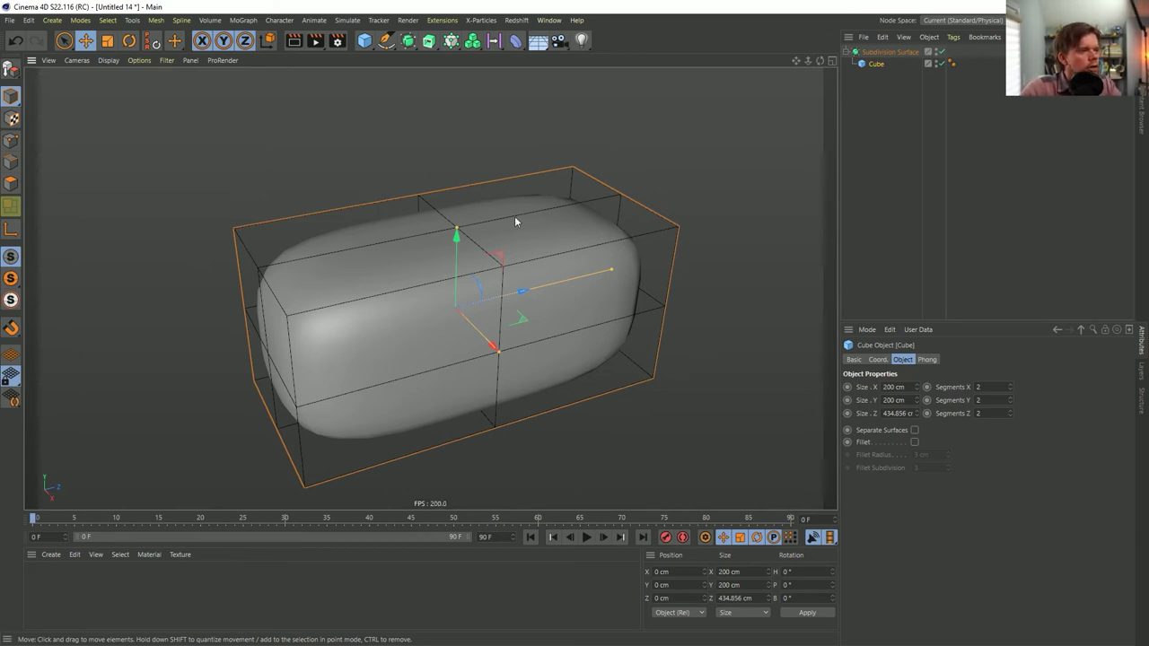
{"action": "mouse_move", "coordinate": [506, 298]}
{"action": "left_mouse_down", "text": "alt"}
{"action": "mouse_move", "coordinate": [502, 282]}
{"action": "mouse_move", "coordinate": [507, 292]}
{"action": "left_mouse_up", "text": "alt"}
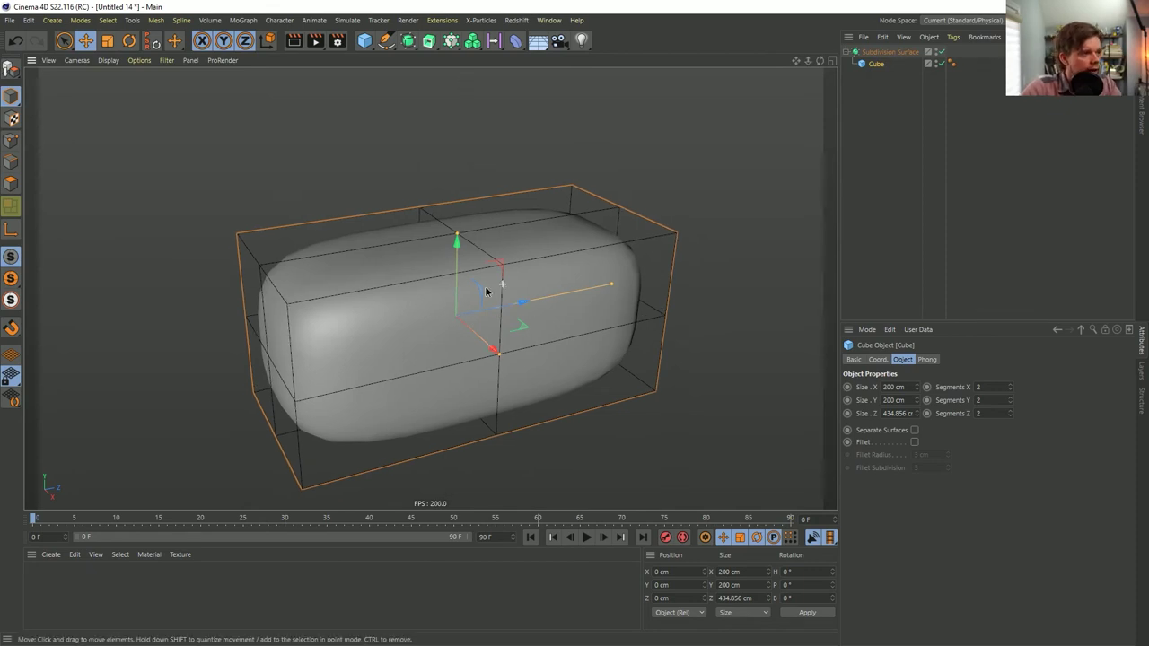
{"action": "scroll", "coordinate": [503, 288], "scroll_direction": "down", "scroll_amount": 2}
{"action": "left_click", "coordinate": [386, 40]}
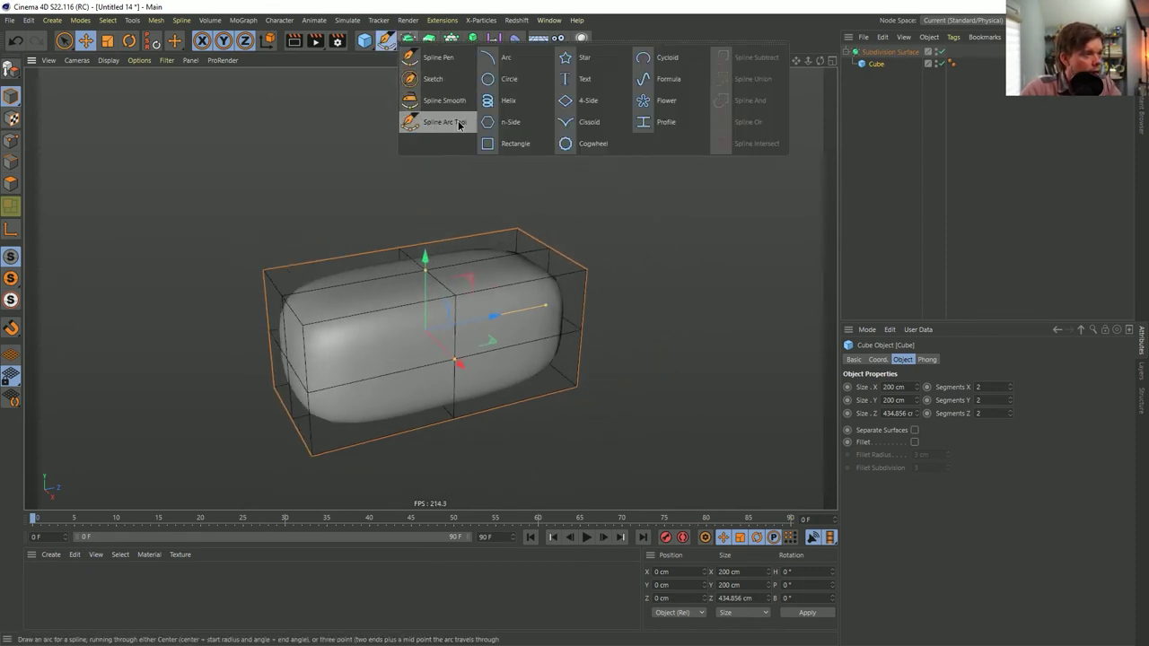
{"action": "left_click", "coordinate": [514, 102]}
{"action": "double_click", "coordinate": [944, 387]}
{"action": "type", "text": "0"}
{"action": "key", "text": "Return"}
{"action": "double_click", "coordinate": [941, 413]}
{"action": "type", "text": "0"}
{"action": "key", "text": "Return"}
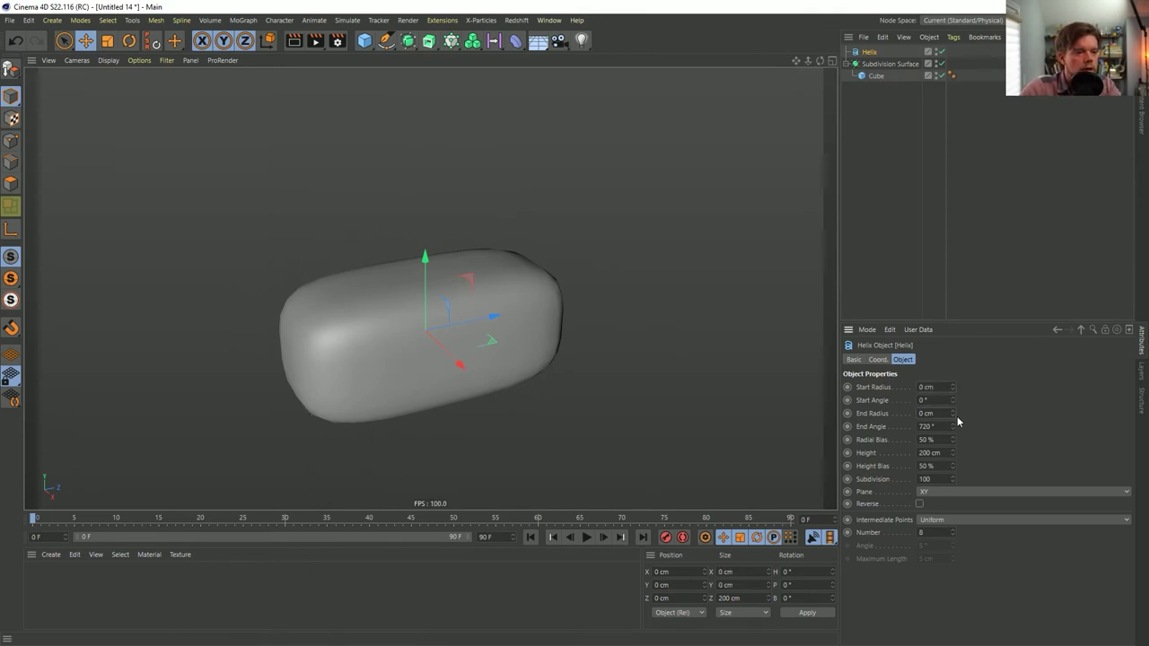
- Orient the helix on the XZ plane with 10 subdivisions and move it to the body's front end, about Y 72 cm and Z -113 cm
{"action": "left_click", "coordinate": [947, 495]}
{"action": "left_click", "coordinate": [943, 530]}
{"action": "left_click_drag", "start_coordinate": [467, 278], "coordinate": [397, 251]}
{"action": "double_click", "coordinate": [939, 479]}
{"action": "type", "text": "1"}
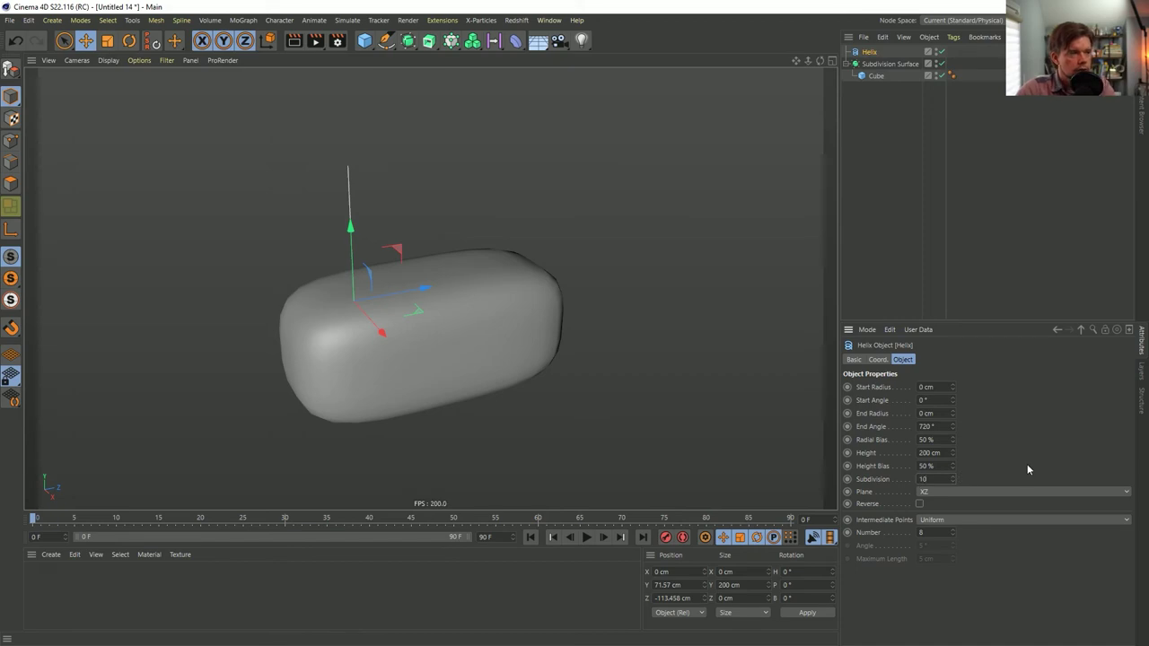
{"action": "type", "text": "4"}
- Set the helix's height to 300 cm
{"action": "key", "text": "Return"}
{"action": "right_click_drag", "start_coordinate": [384, 226], "coordinate": [300, 261], "text": "alt"}
{"action": "middle_click_drag", "start_coordinate": [447, 243], "coordinate": [462, 304], "text": "alt"}
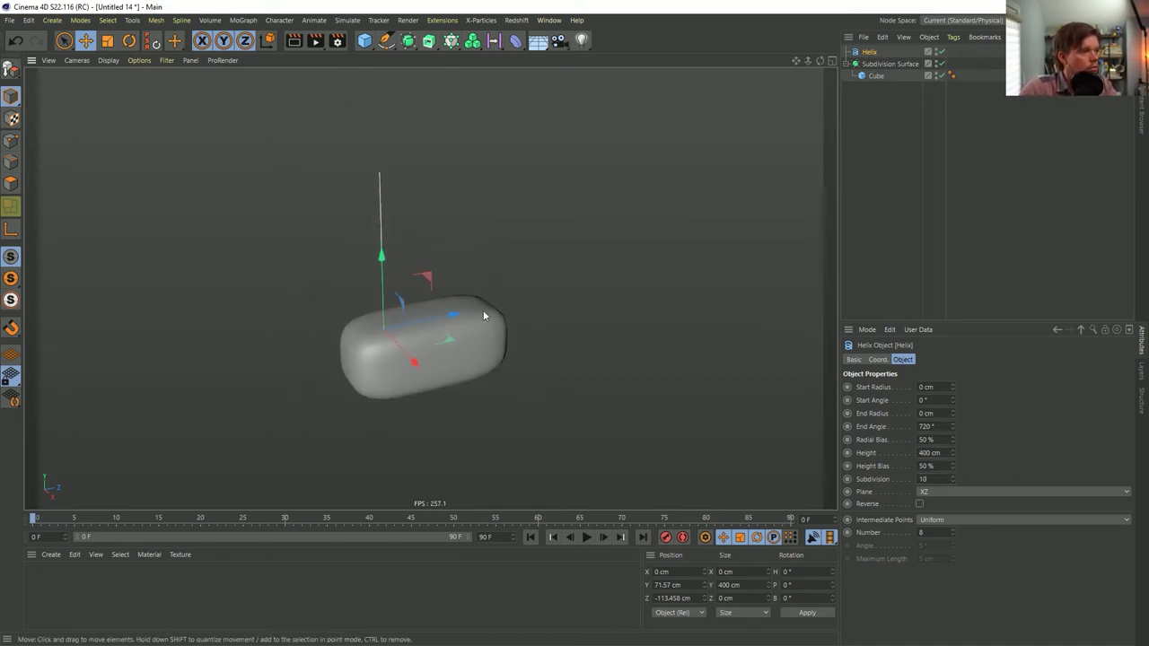
{"action": "type", "text": "300"}
{"action": "key", "text": "Return"}
{"action": "scroll", "coordinate": [418, 281], "scroll_direction": "up", "scroll_amount": 2}
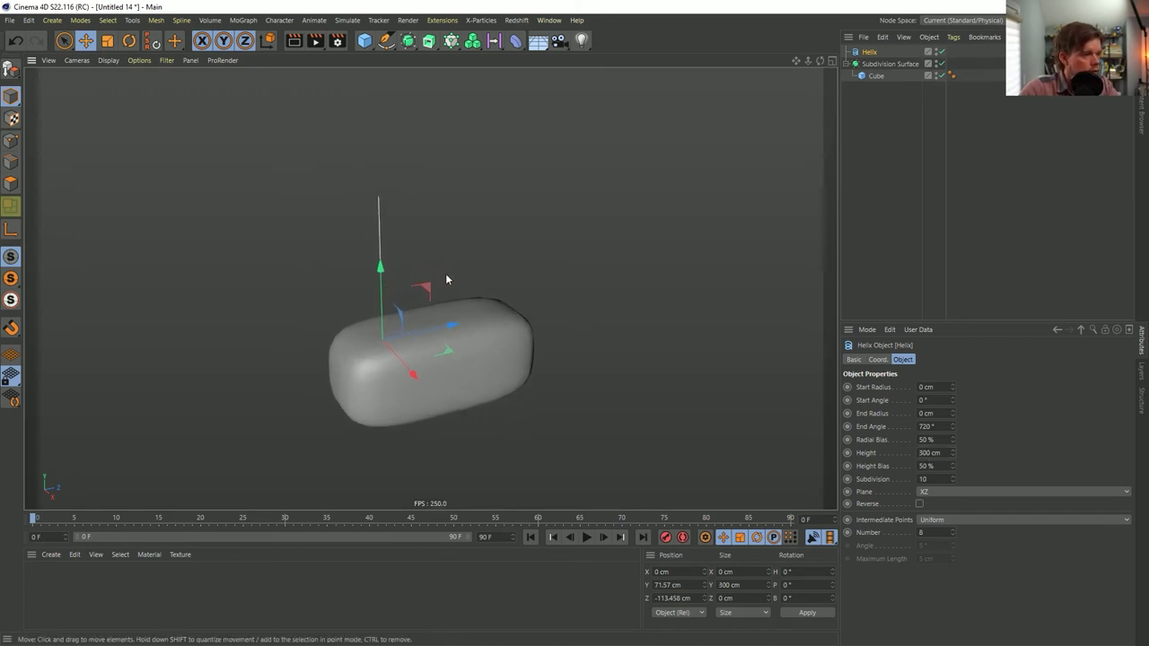
- Make the helix editable and switch to point mode with all its points selected
{"action": "key", "text": "c"}
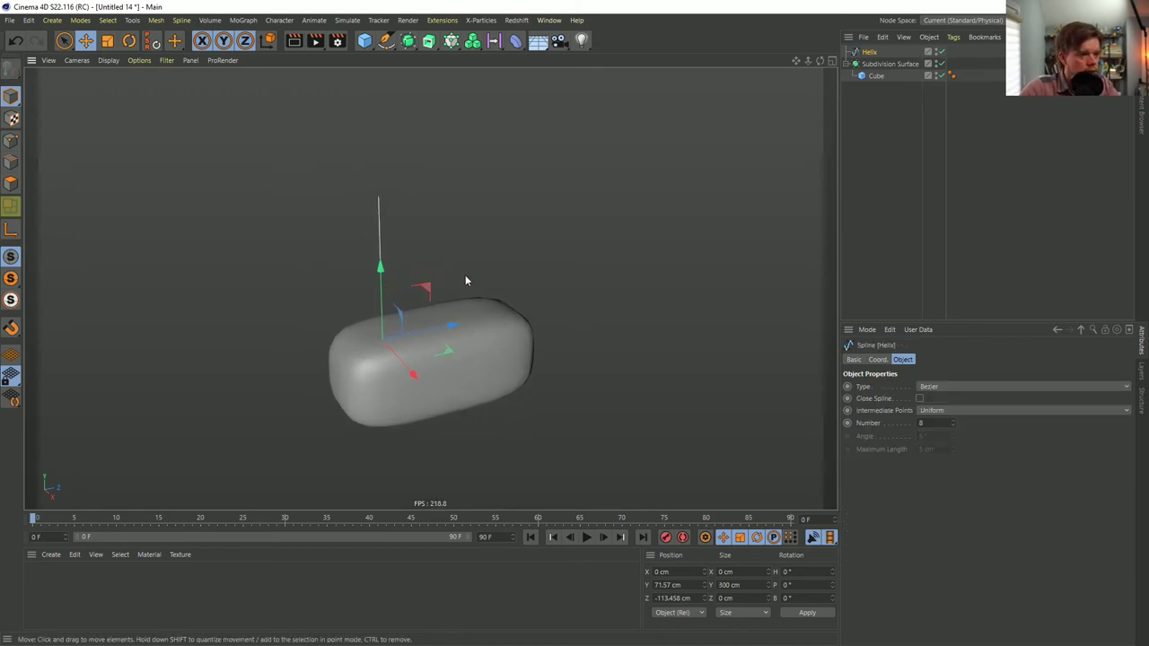
{"action": "left_click", "coordinate": [11, 140]}
{"action": "scroll", "coordinate": [400, 269], "scroll_direction": "up", "scroll_amount": 2}
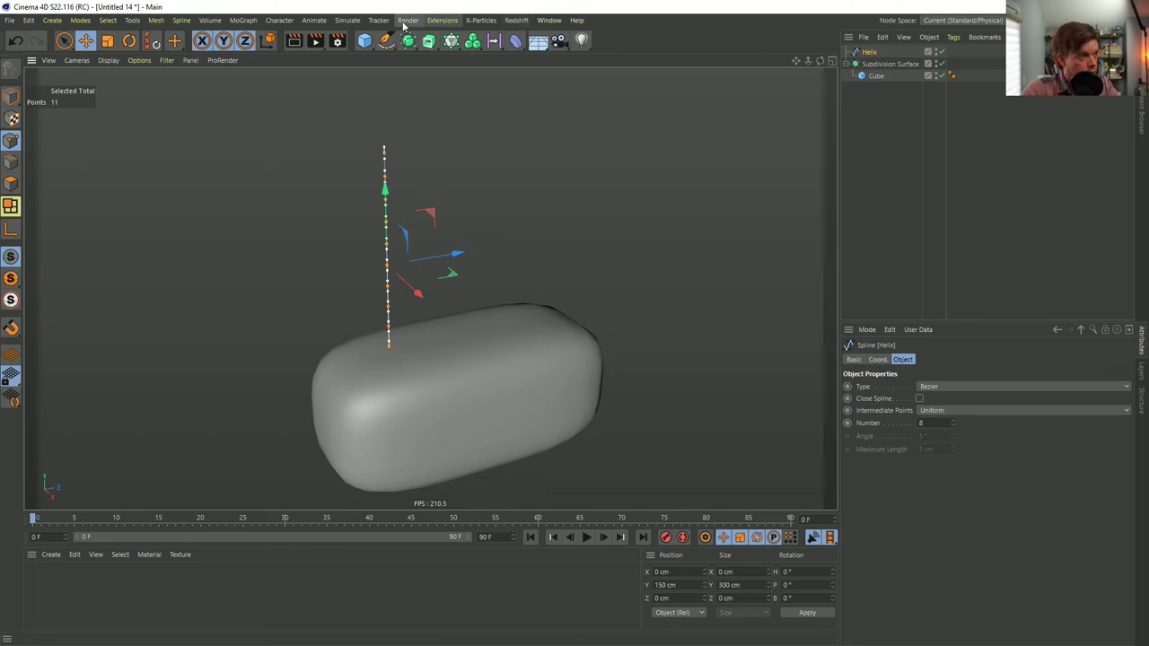
{"action": "left_click", "coordinate": [279, 20]}
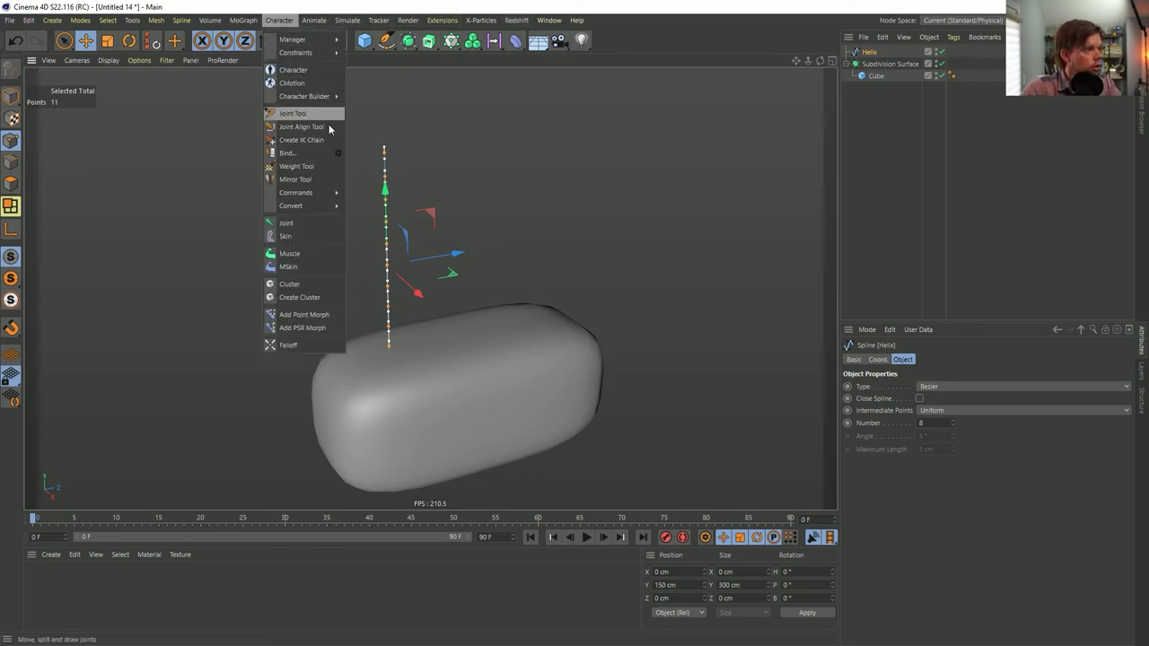
{"action": "mouse_move", "coordinate": [315, 204]}
{"action": "left_click", "coordinate": [409, 267]}
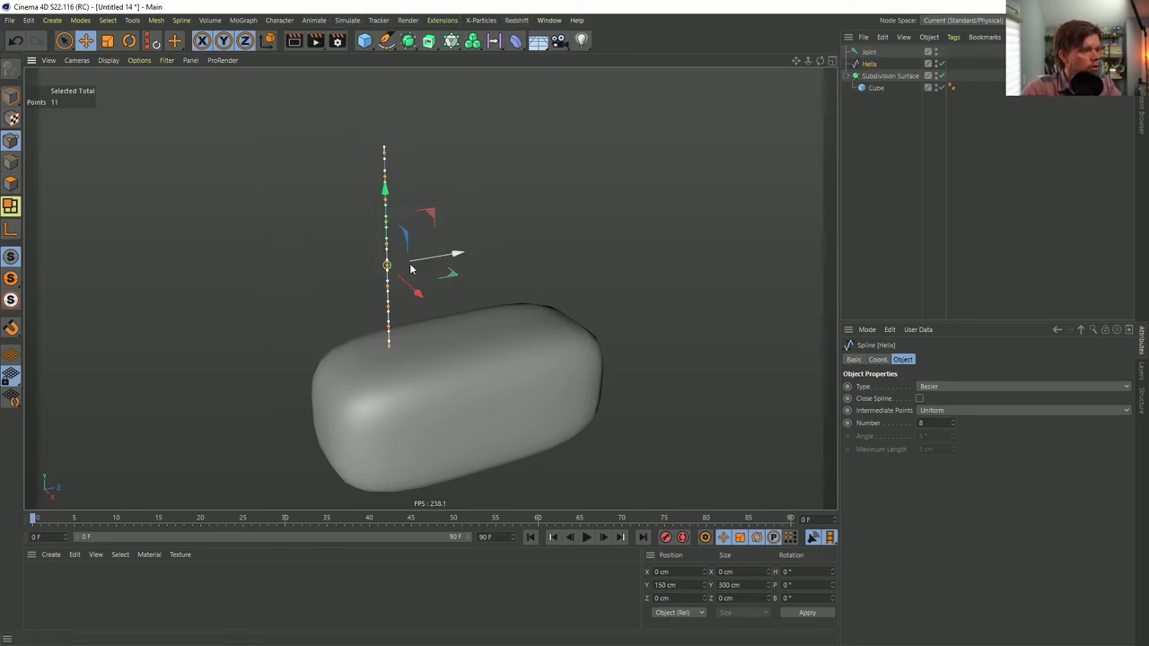
{"action": "key", "text": "ctrl+z"}
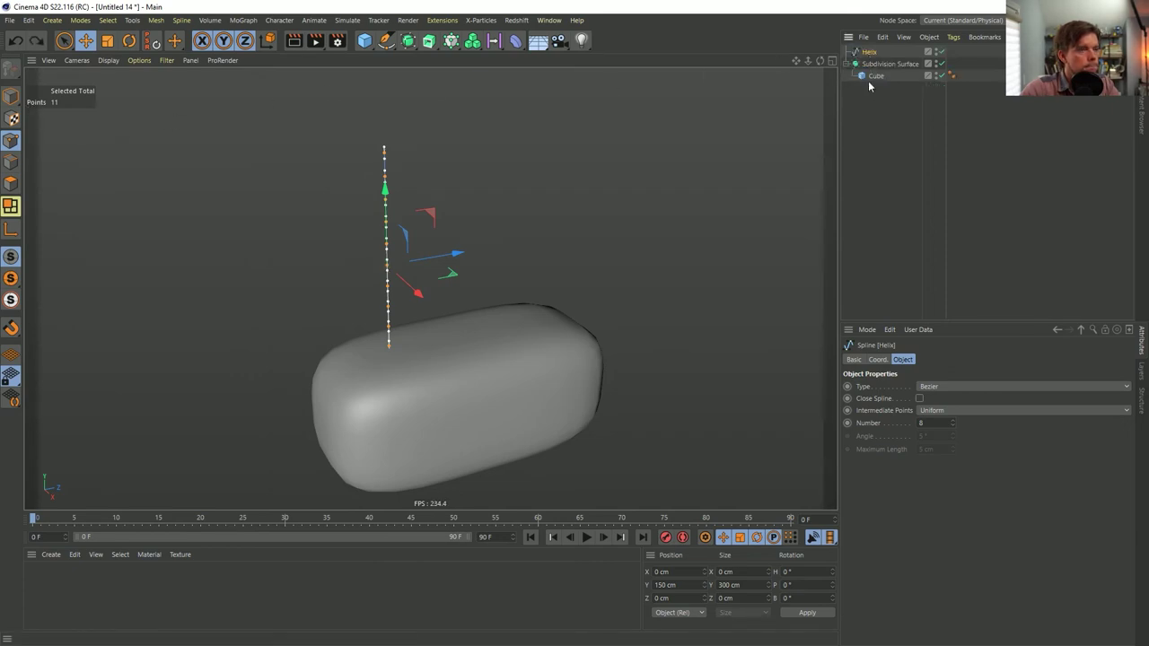
- Convert the helix spline into a joint chain with Spline to Joints and expand the joint hierarchy
{"action": "left_click", "coordinate": [348, 21]}
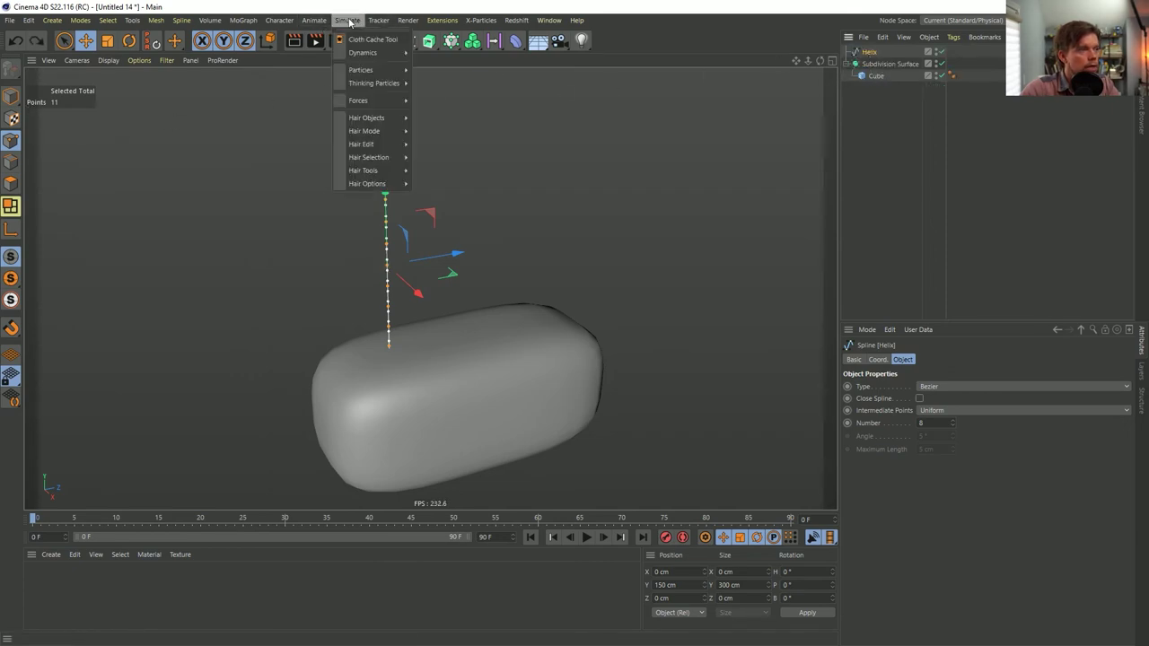
{"action": "left_click", "coordinate": [279, 20]}
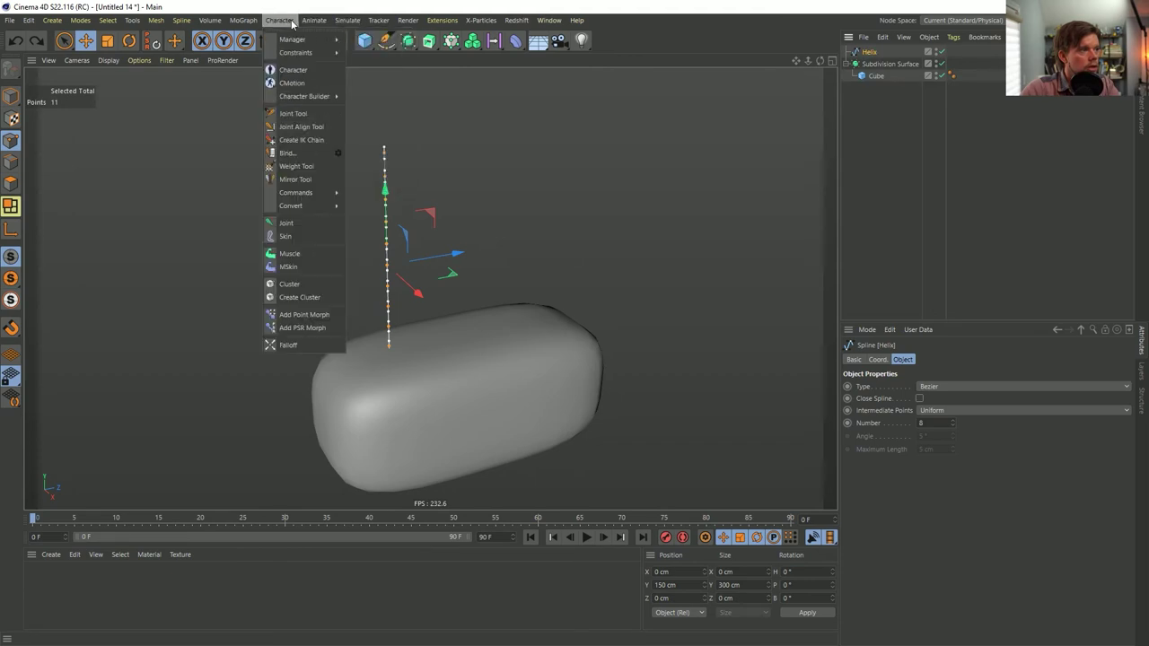
{"action": "mouse_move", "coordinate": [312, 205]}
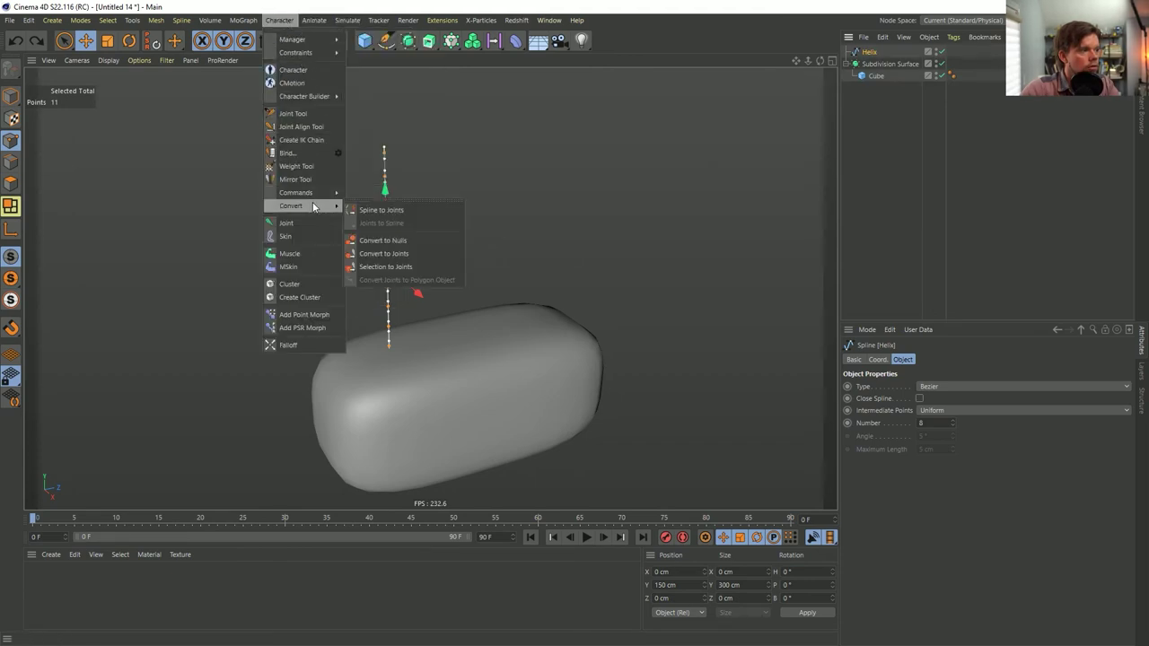
{"action": "left_click", "coordinate": [381, 209]}
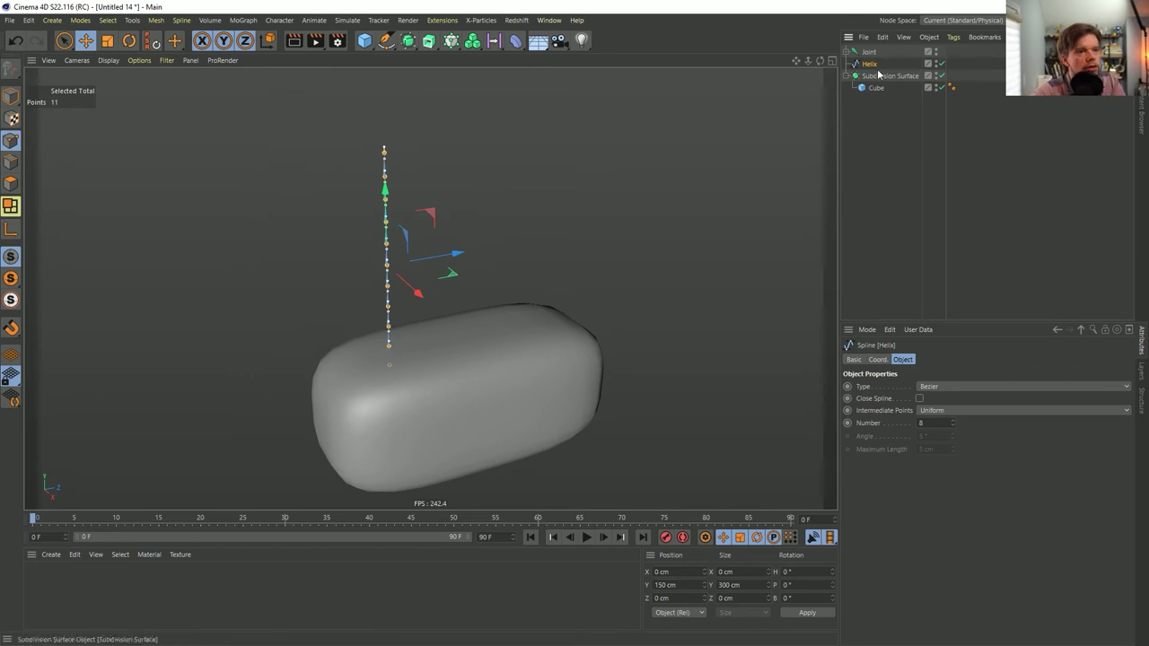
{"action": "left_click", "coordinate": [847, 52], "text": "ctrl"}
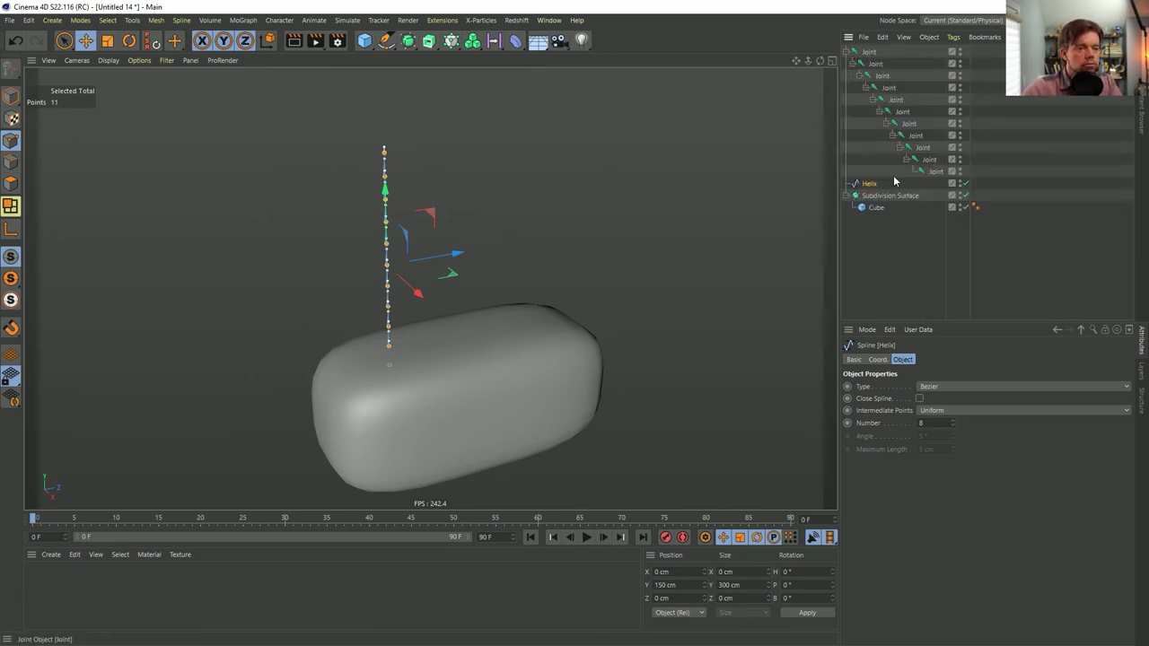
- Add an IK-Spline tag to the root joint, with the Helix as its spline and the chain's last joint as its end
{"action": "left_click", "coordinate": [867, 56]}
{"action": "right_click", "coordinate": [867, 56]}
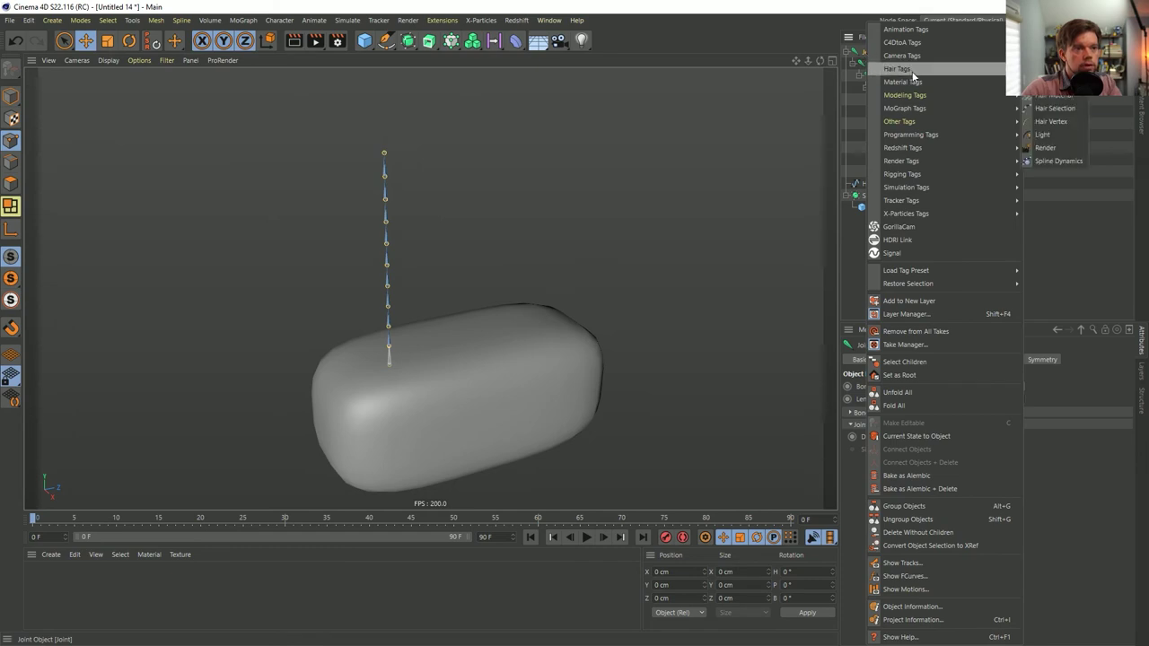
{"action": "mouse_move", "coordinate": [916, 176]}
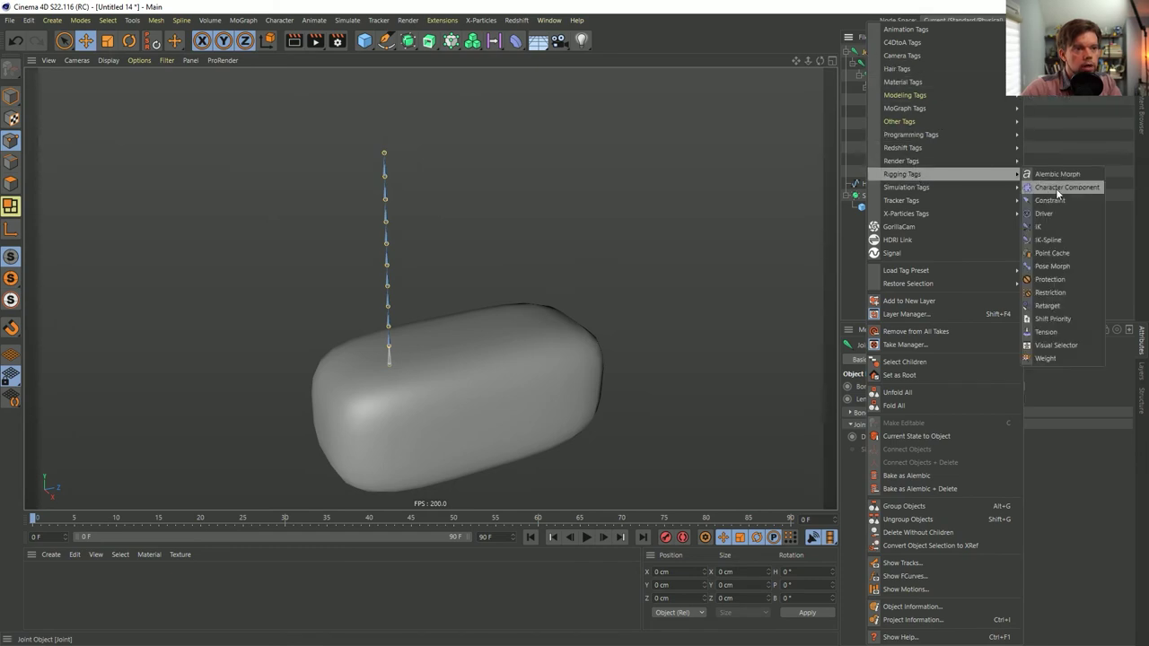
{"action": "left_click", "coordinate": [1048, 240]}
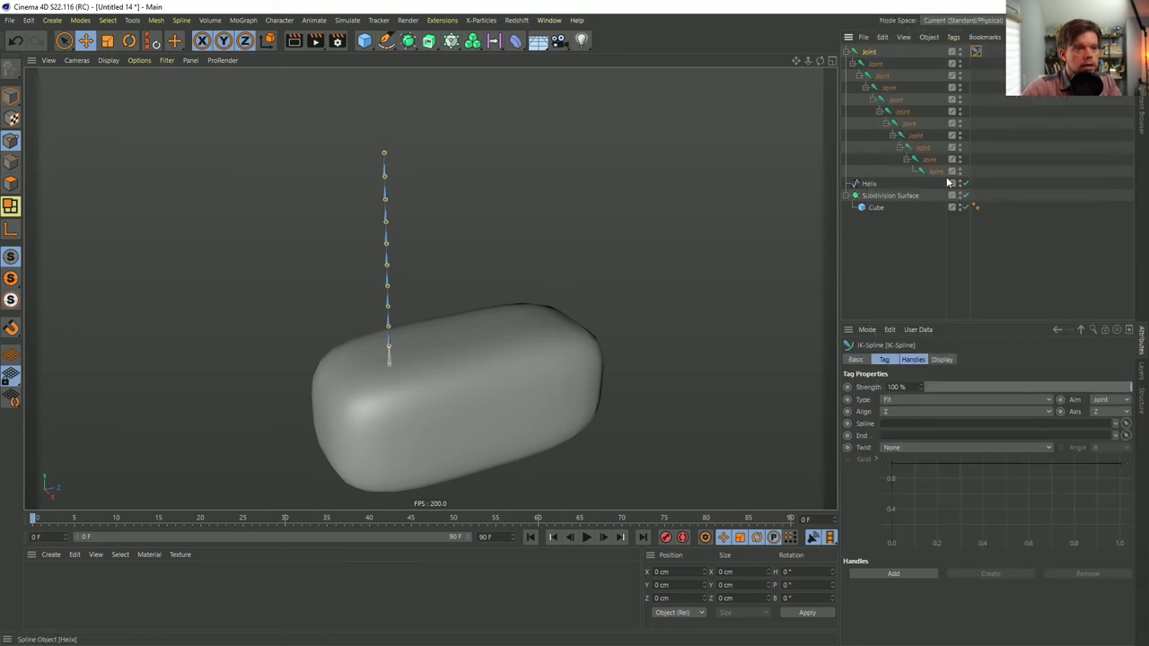
{"action": "left_click_drag", "start_coordinate": [940, 172], "coordinate": [890, 437]}
{"action": "left_click_drag", "start_coordinate": [869, 183], "coordinate": [902, 421]}
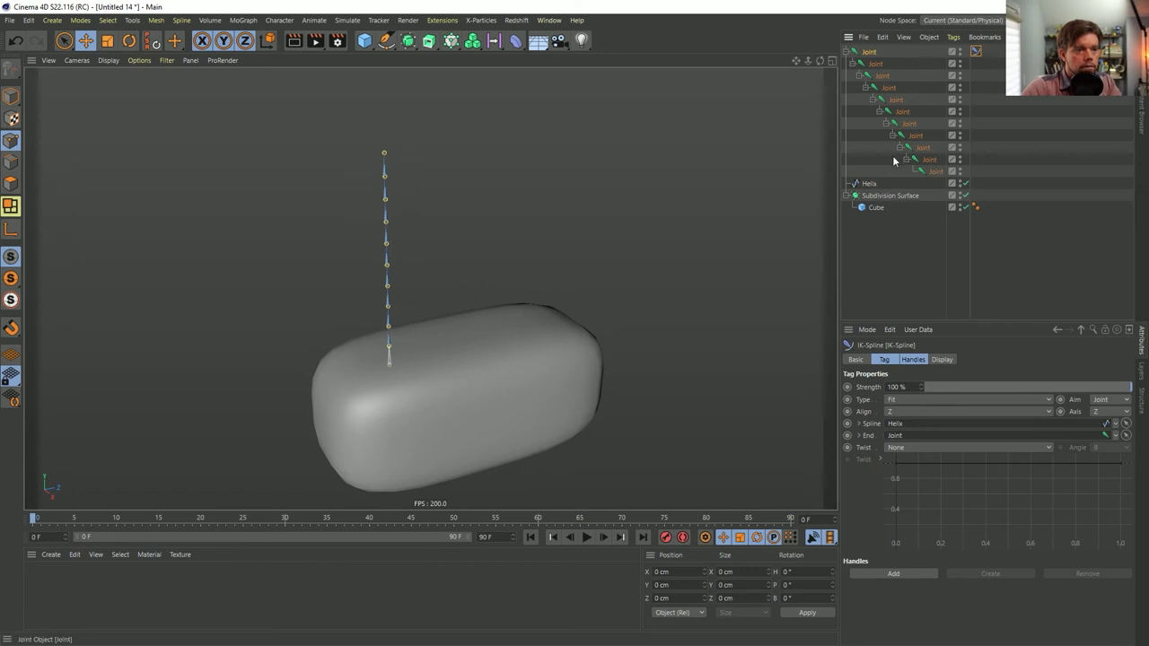
- Inspect the helix's points along its length by selecting the upper end point and other points on the spline
{"action": "left_click", "coordinate": [869, 184]}
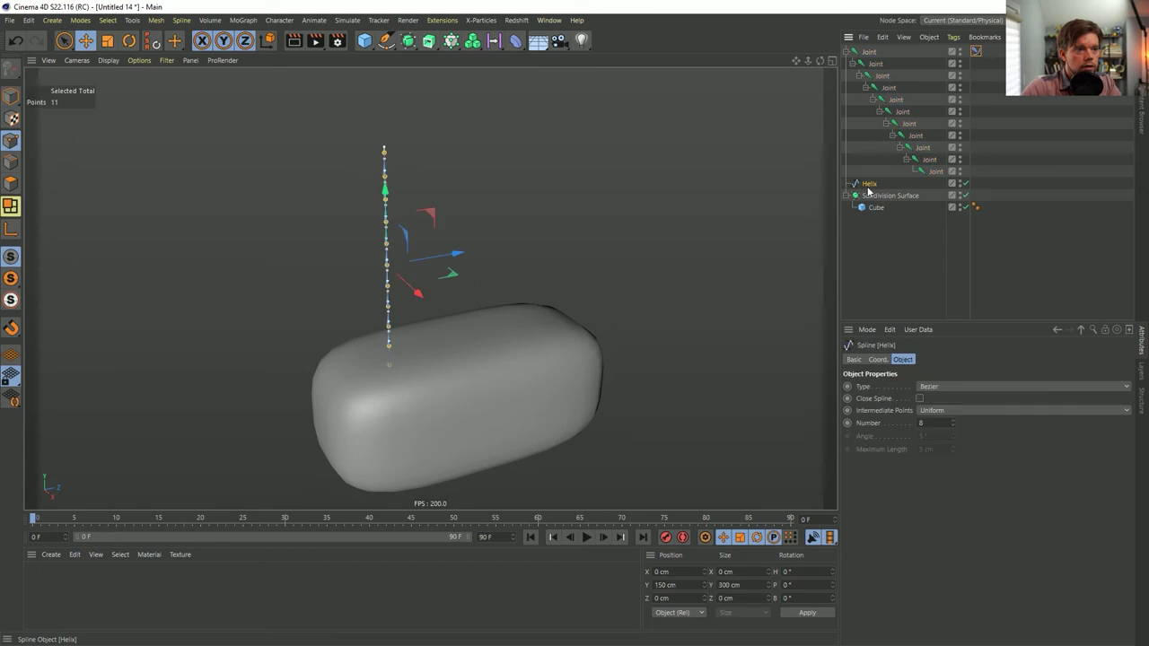
{"action": "left_click", "coordinate": [85, 42]}
{"action": "left_click", "coordinate": [386, 153]}
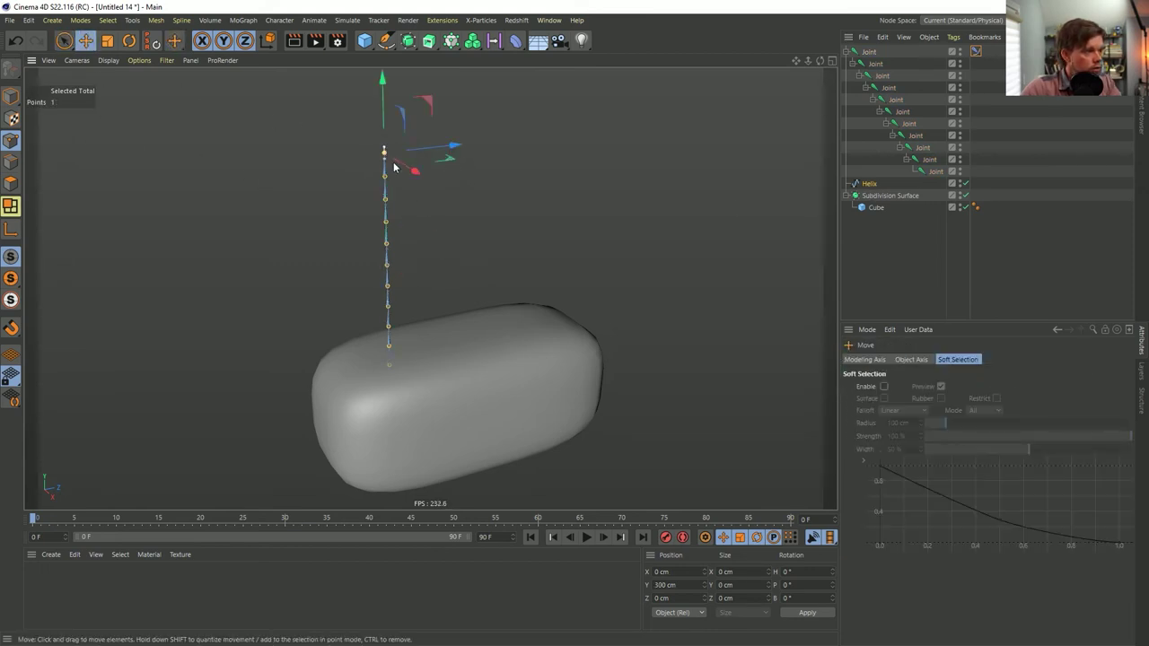
{"action": "key", "text": "space"}
{"action": "left_click", "coordinate": [395, 366], "text": "shift"}
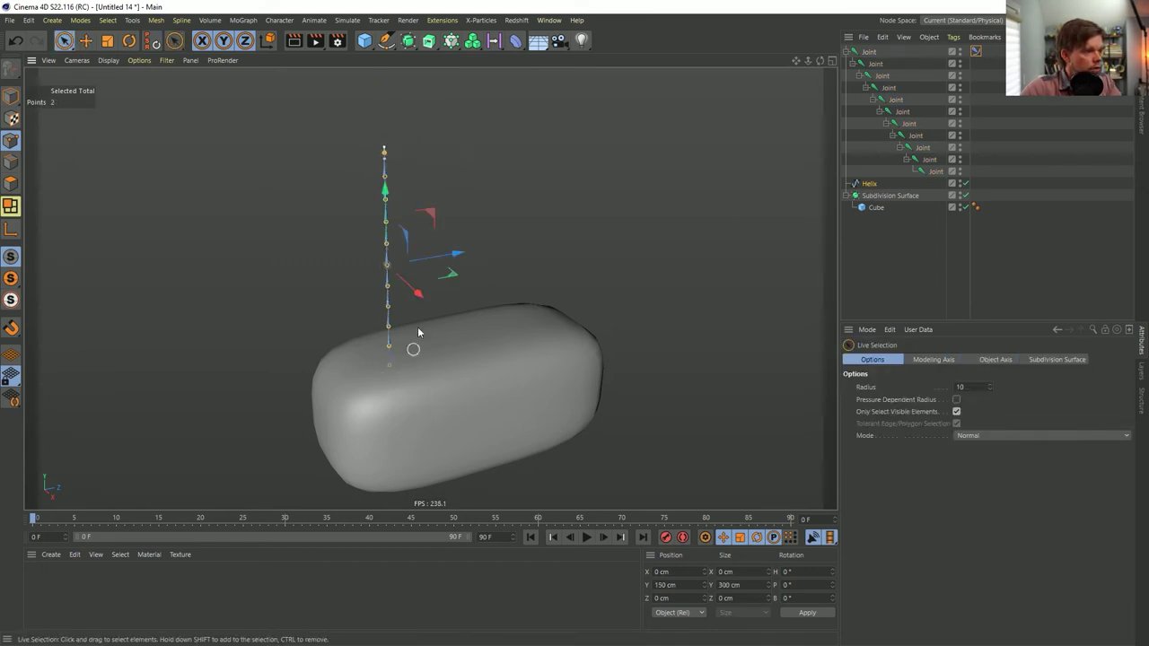
{"action": "left_click", "coordinate": [419, 269]}
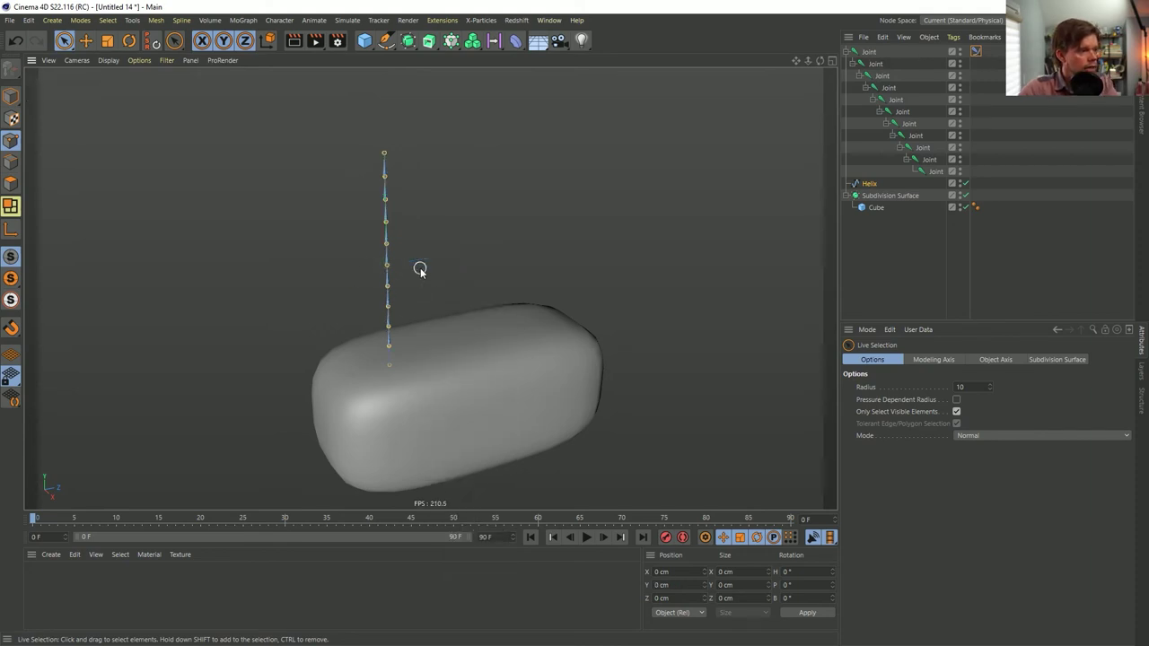
- Add three handles to the IK-Spline tag with a controller null for each, and collapse and hide the joint chain
{"action": "left_click", "coordinate": [867, 184]}
{"action": "left_click", "coordinate": [976, 52]}
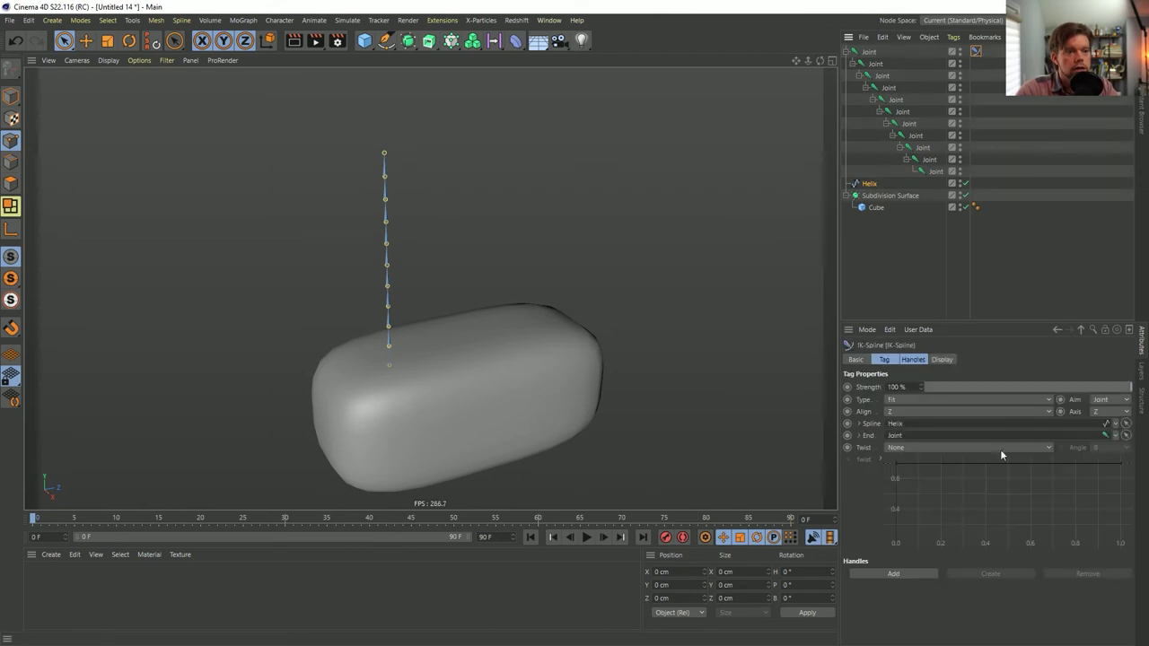
{"action": "left_click", "coordinate": [887, 577]}
{"action": "left_click", "coordinate": [889, 578]}
{"action": "left_click", "coordinate": [889, 577]}
{"action": "scroll", "coordinate": [861, 565], "scroll_direction": "down", "scroll_amount": 2}
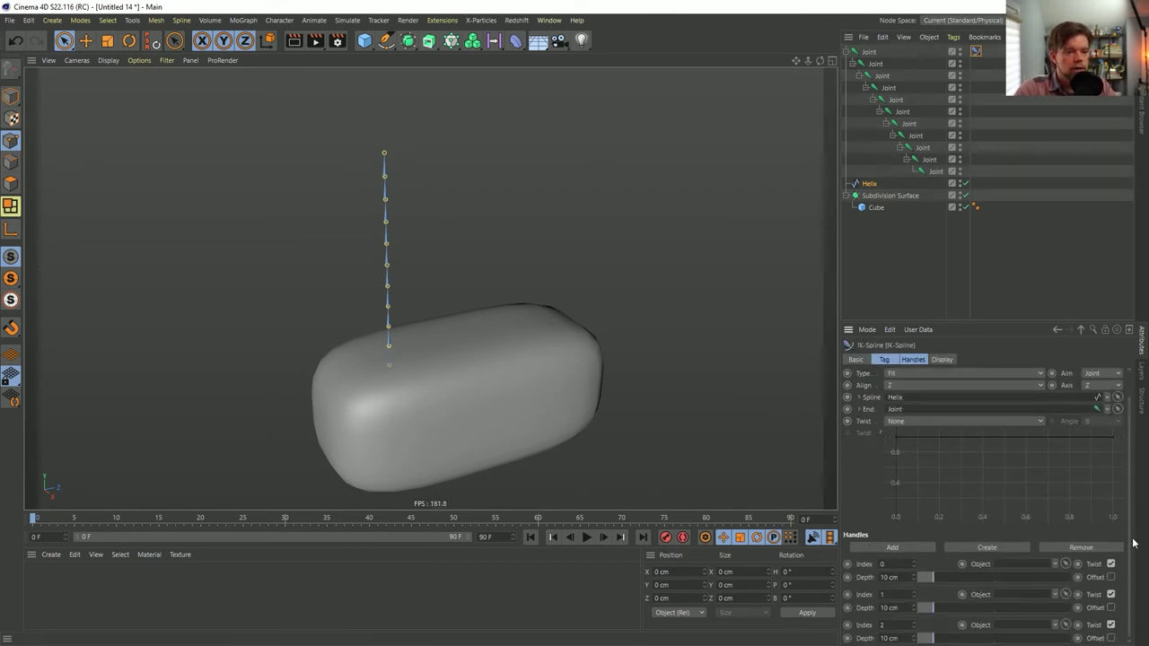
{"action": "left_click", "coordinate": [998, 549]}
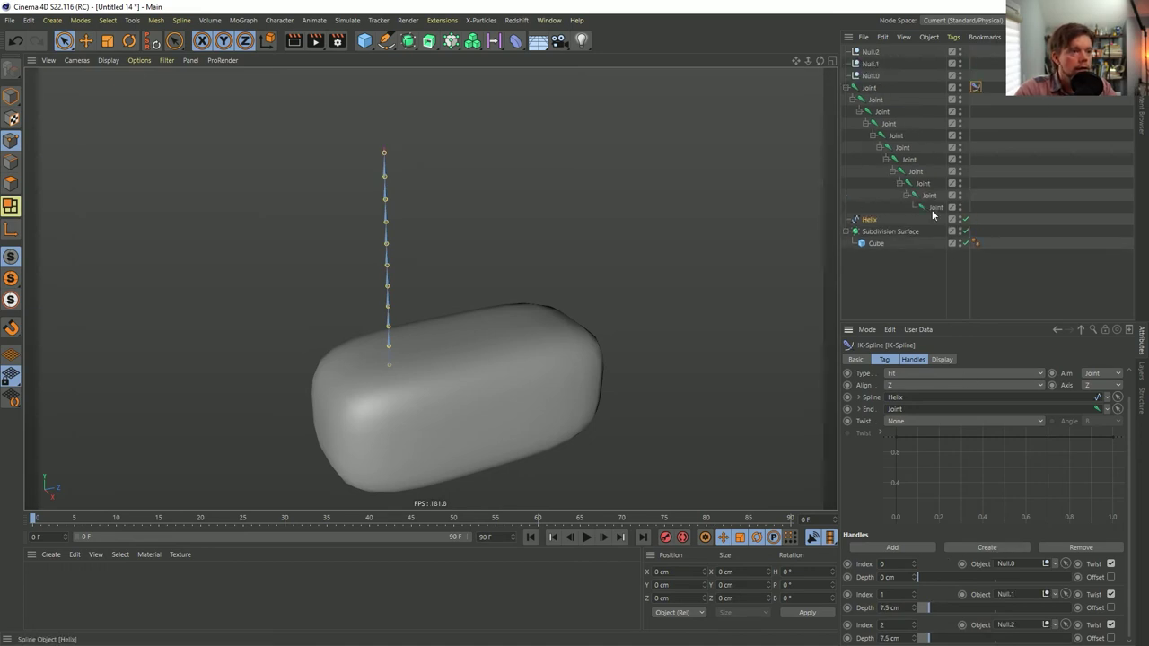
{"action": "left_click", "coordinate": [848, 87]}
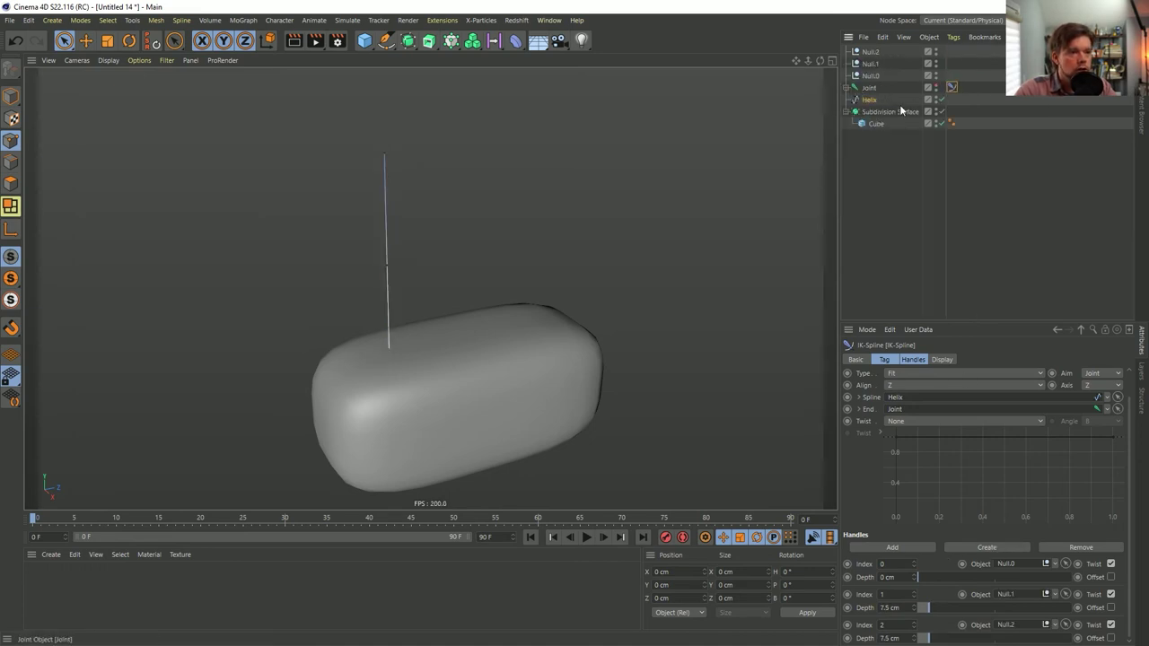
- Try moving the null at the neck's upper end to test the spline rig, and undo the move
{"action": "left_click", "coordinate": [871, 99]}
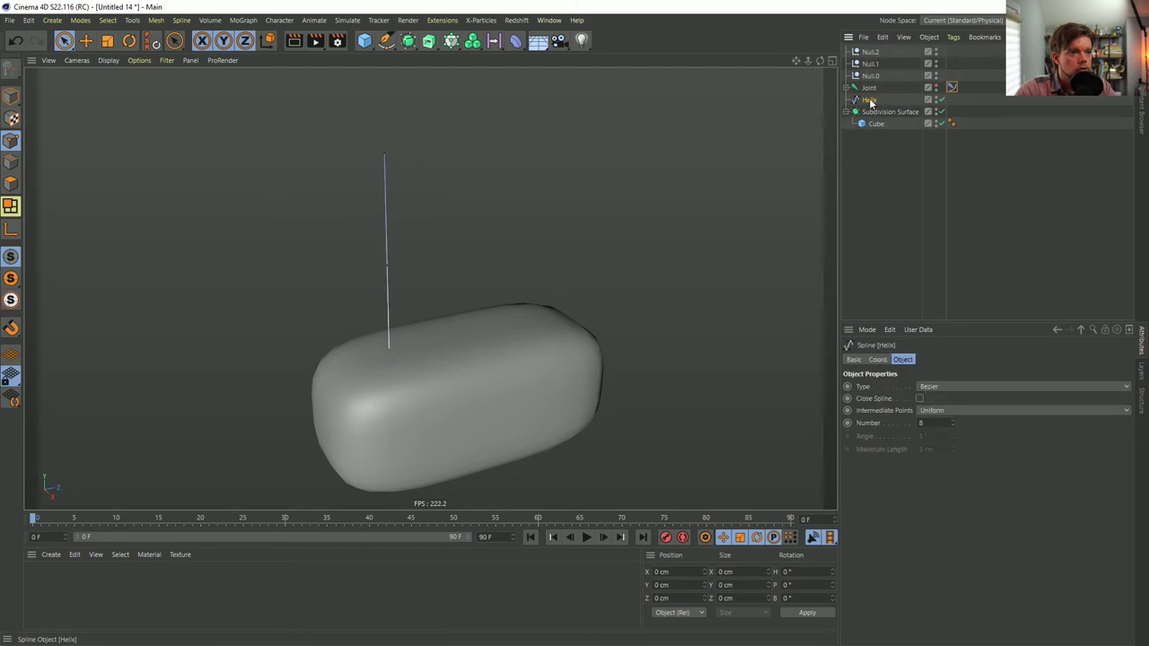
{"action": "left_click", "coordinate": [873, 52]}
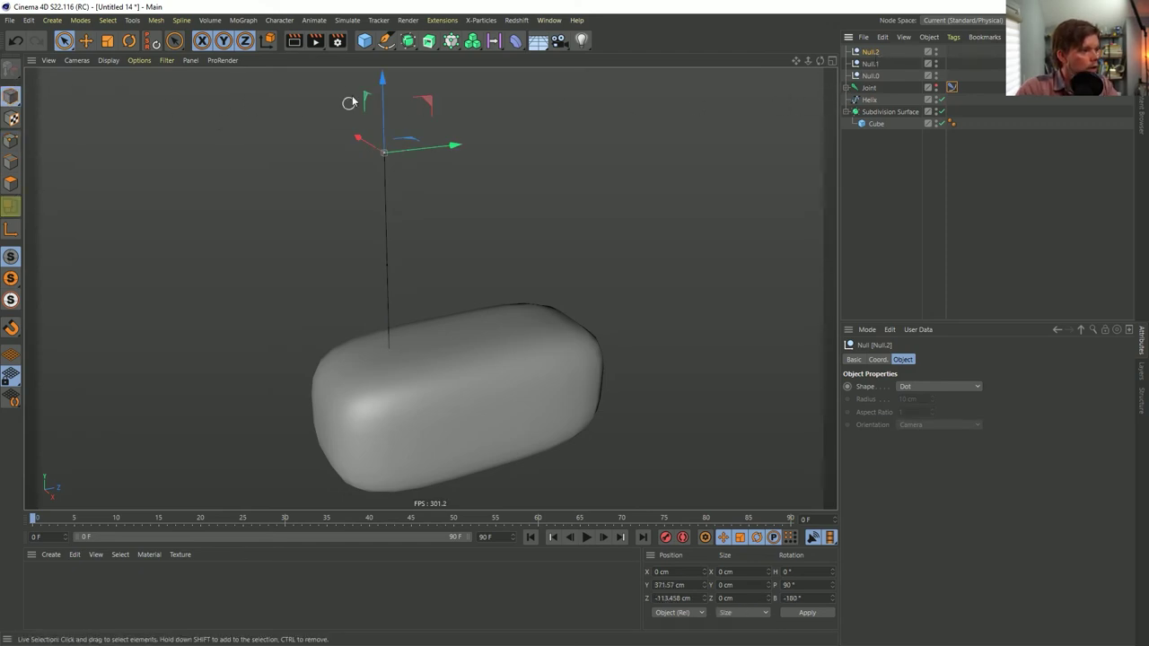
{"action": "left_click_drag", "start_coordinate": [426, 105], "coordinate": [395, 92]}
{"action": "key", "text": "ctrl+z"}
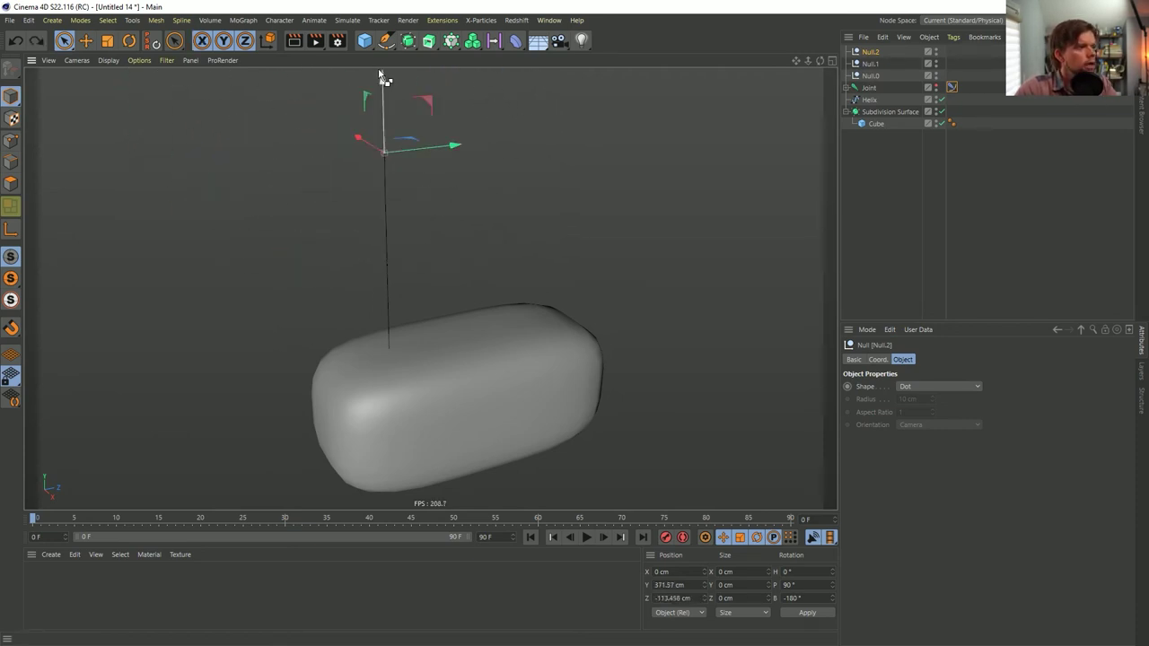
- Set the Helix spline's type to B-Spline
{"action": "left_click", "coordinate": [871, 100]}
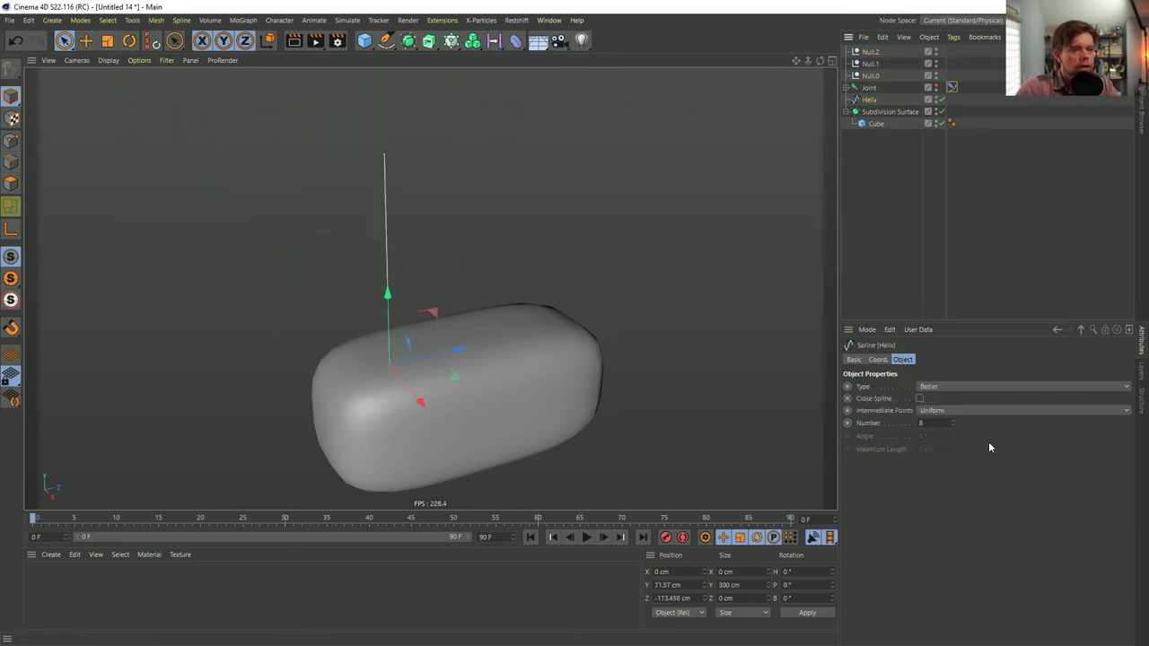
{"action": "left_click", "coordinate": [955, 387]}
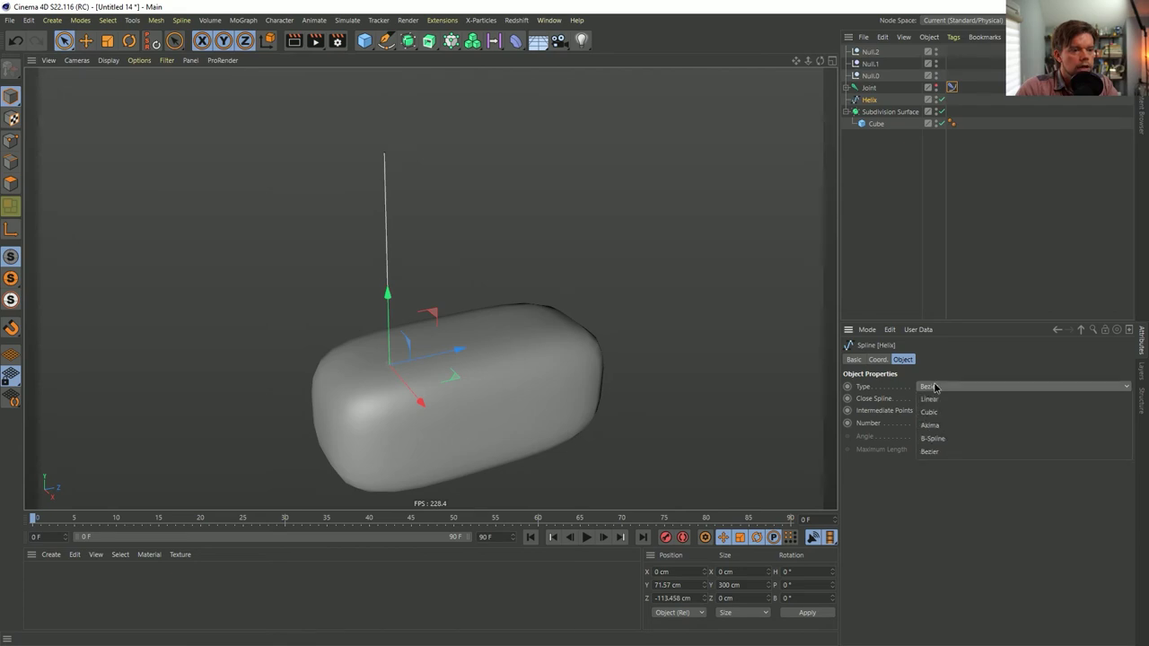
{"action": "left_click", "coordinate": [957, 439]}
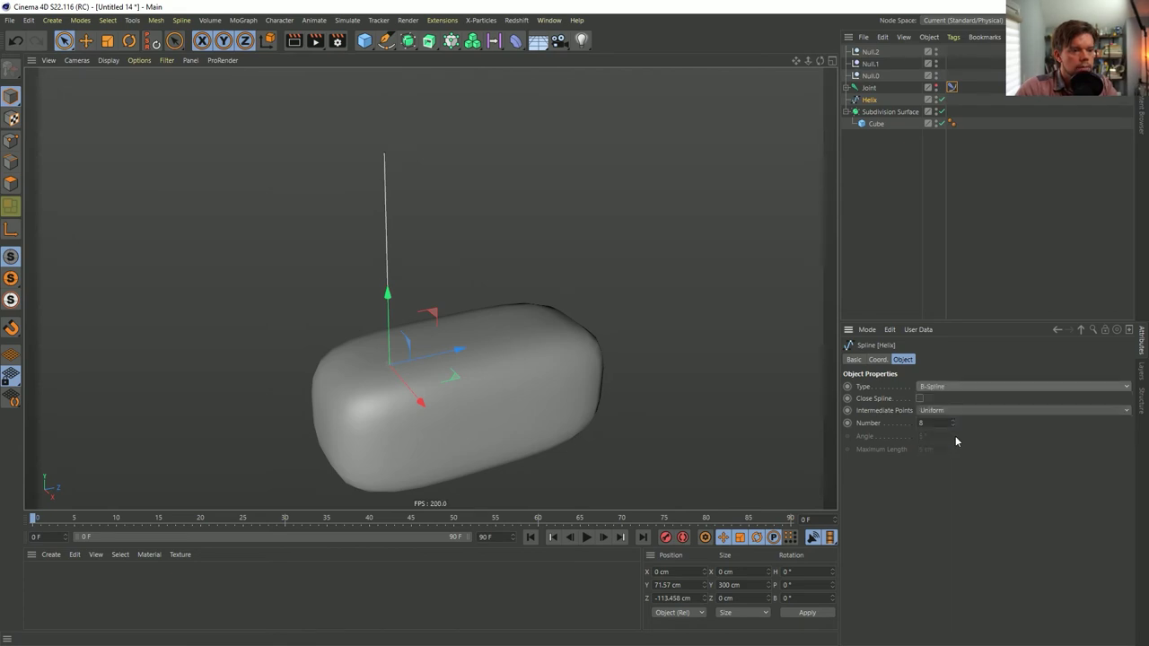
- Try shifting the middle null sideways to test the neck's bend, and undo the move
{"action": "left_click", "coordinate": [871, 64]}
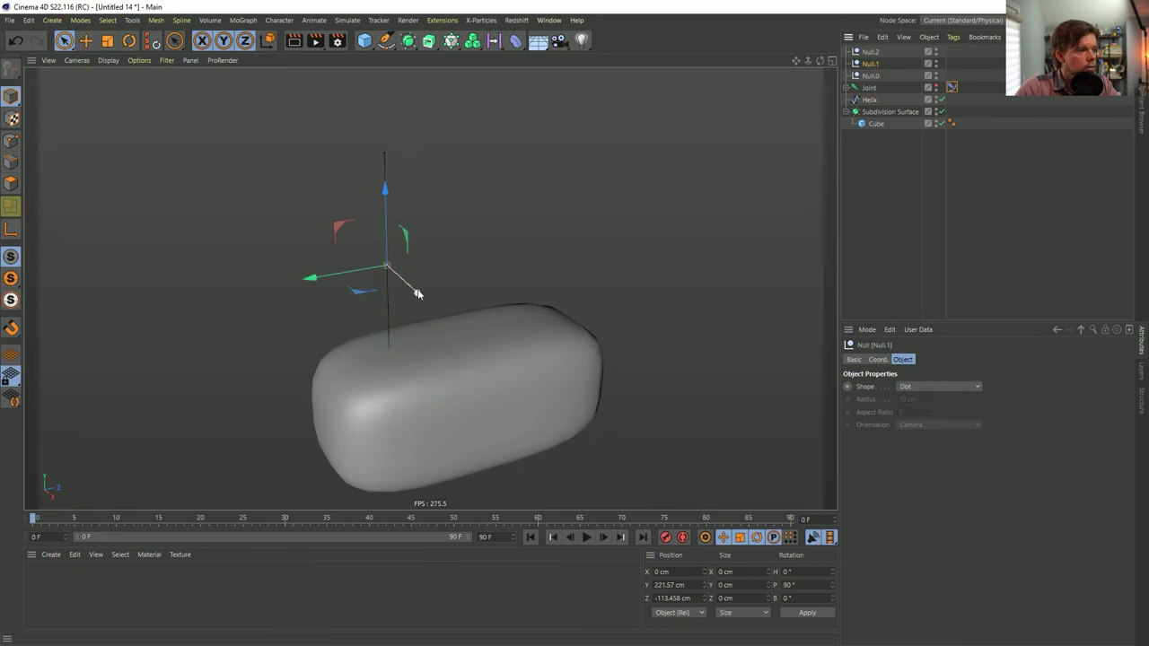
{"action": "left_click_drag", "start_coordinate": [313, 277], "coordinate": [529, 261]}
{"action": "key", "text": "ctrl+z"}
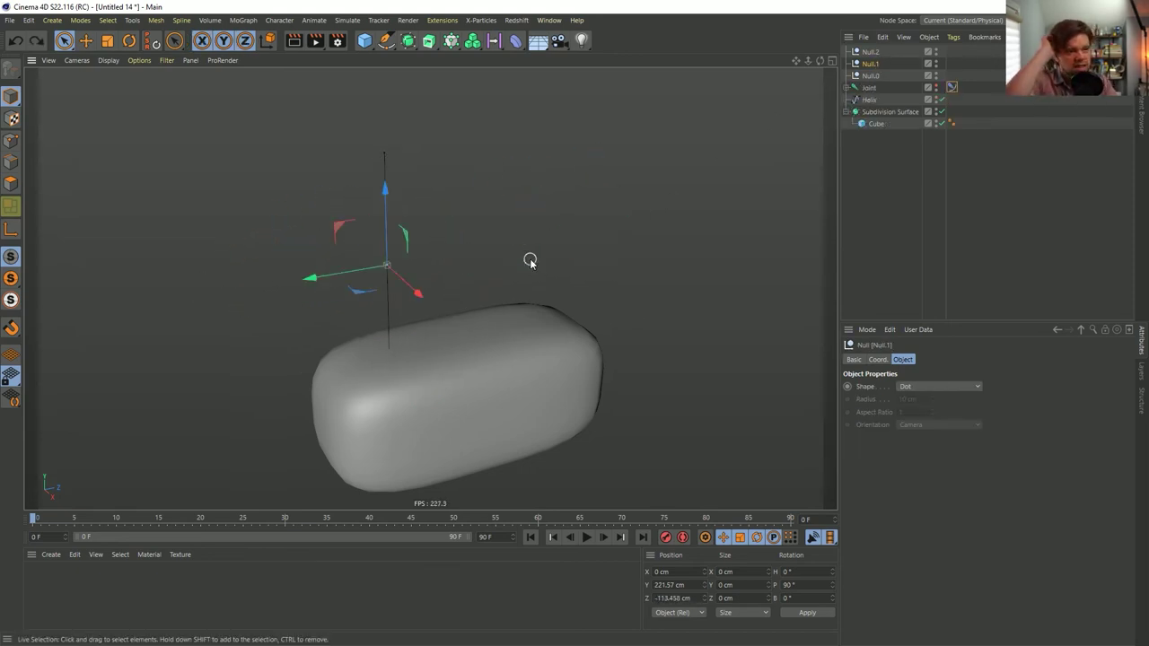
{"action": "key", "text": "ctrl+z"}
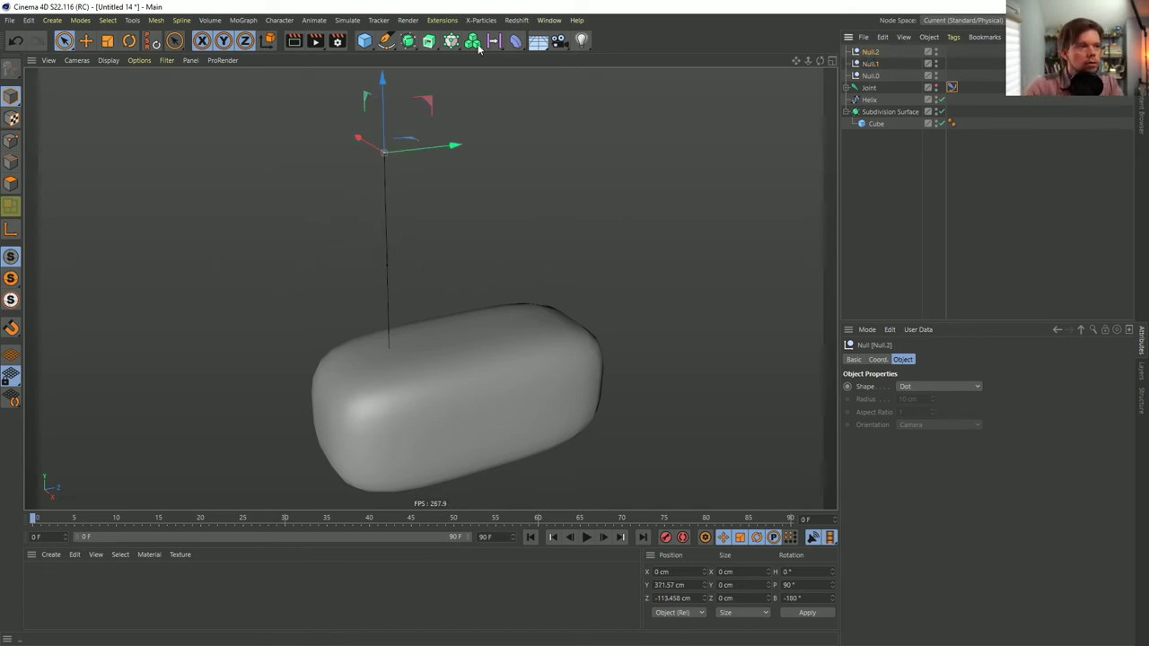
{"action": "left_click", "coordinate": [386, 40]}
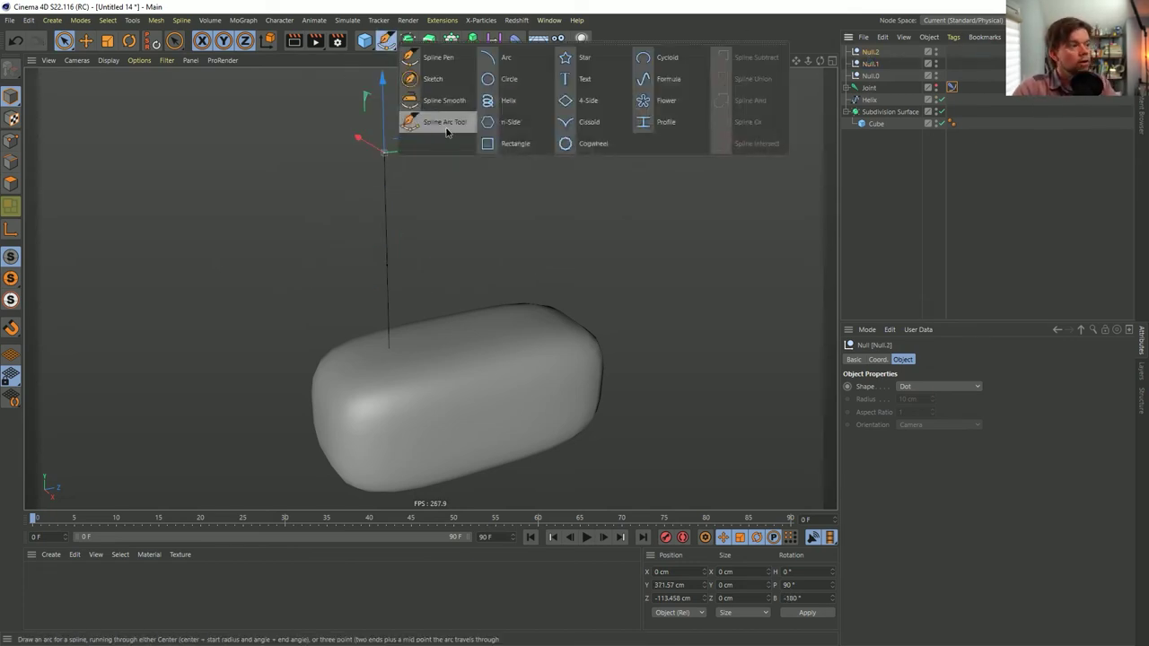
{"action": "left_click", "coordinate": [508, 121]}
{"action": "key", "text": "ctrl+z"}
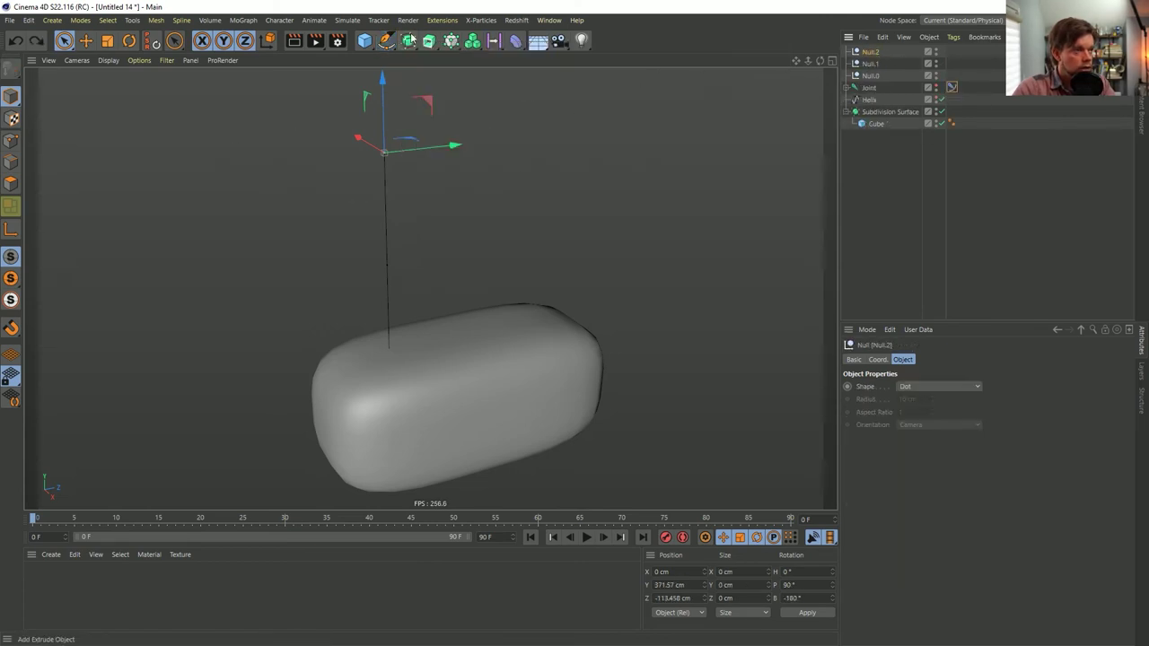
{"action": "left_click", "coordinate": [386, 40]}
{"action": "left_click", "coordinate": [508, 122], "text": "alt"}
{"action": "left_click", "coordinate": [874, 77]}
{"action": "key", "text": "ctrl+z"}
{"action": "key", "text": "ctrl+z"}
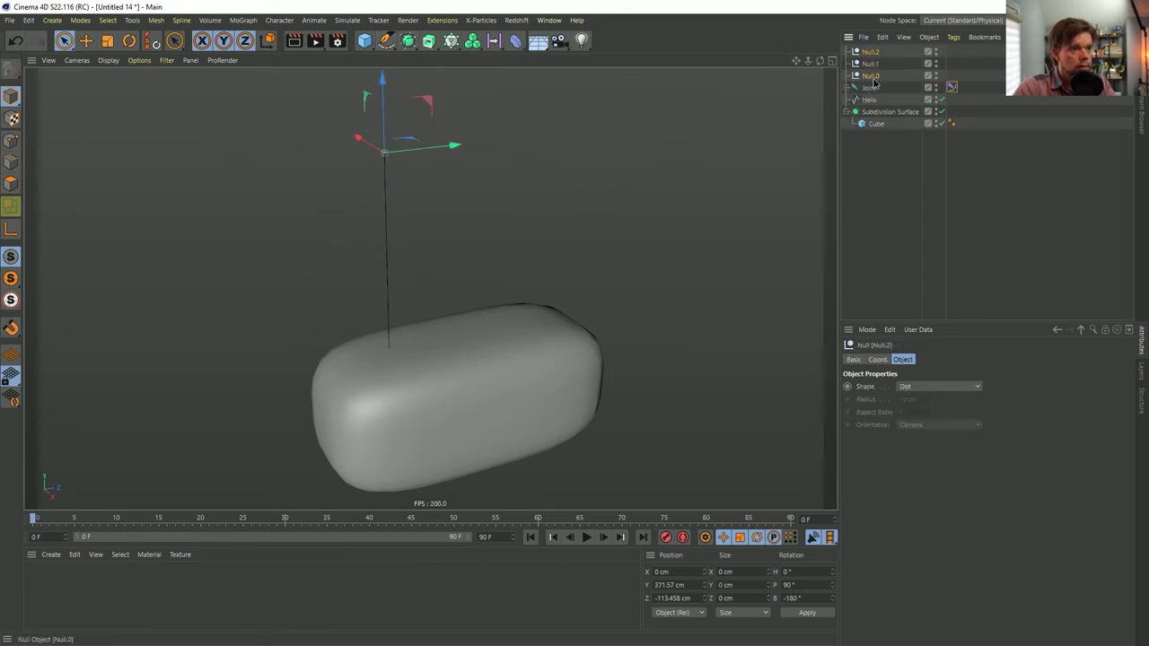
- Create an n-Side spline as the parent of each of the three nulls and set their radius to 60 cm
{"action": "left_click", "coordinate": [873, 78], "text": "shift"}
{"action": "left_click", "coordinate": [386, 40]}
{"action": "left_click", "coordinate": [505, 126], "text": "alt"}
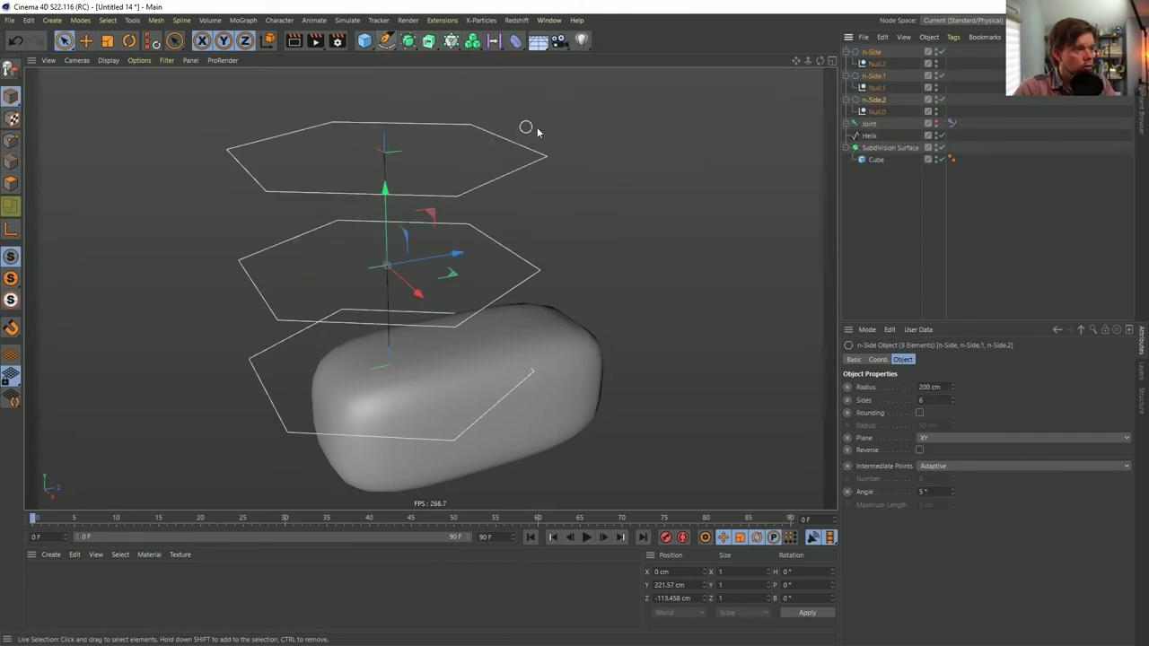
{"action": "left_click_drag", "start_coordinate": [952, 387], "coordinate": [952, 415]}
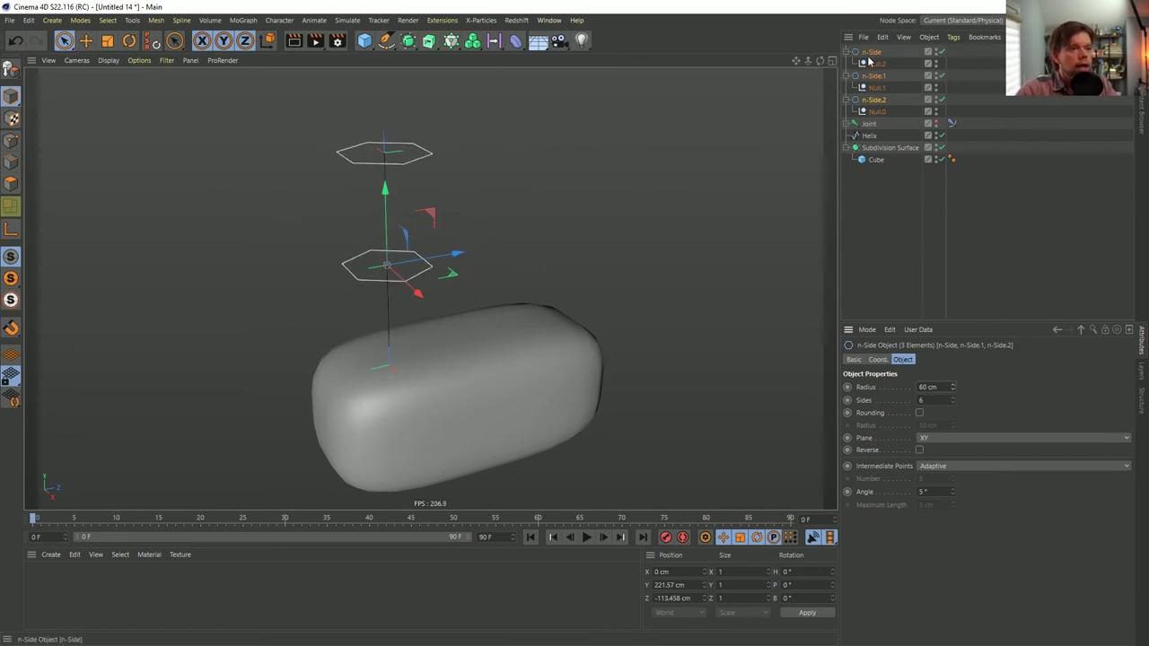
- Rename the three n-Side splines as Controls and raise them together to about Y 251 cm
{"action": "left_click", "coordinate": [855, 360]}
{"action": "left_click", "coordinate": [952, 401]}
{"action": "type", "text": "Controls"}
{"action": "key", "text": "Return"}
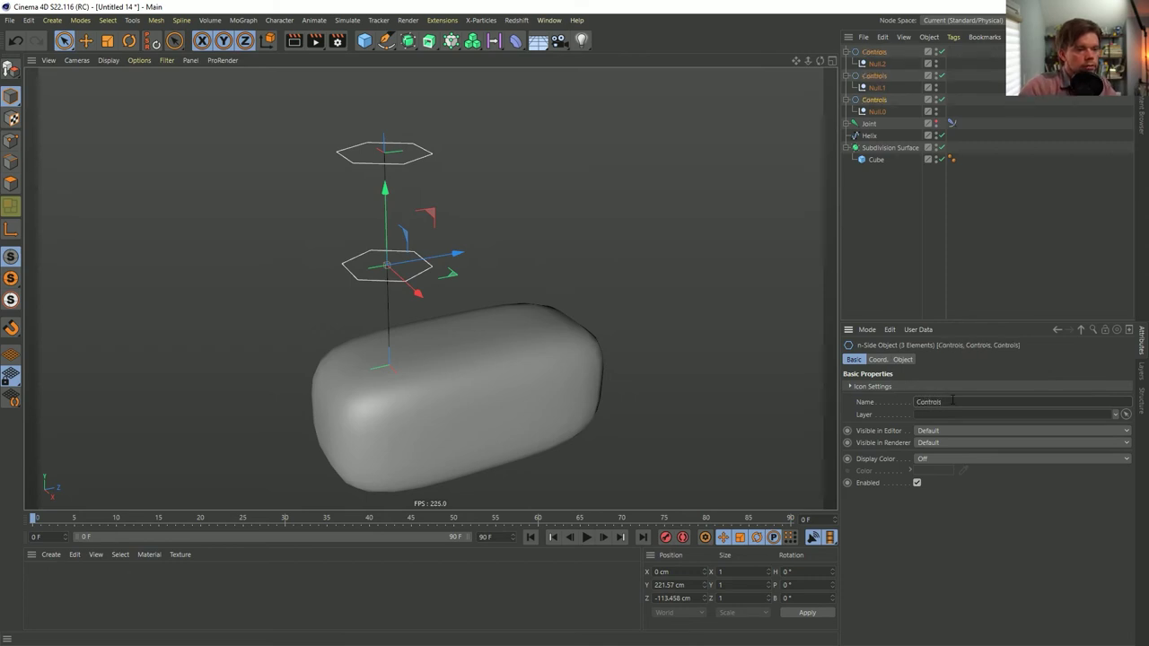
{"action": "mouse_move", "coordinate": [385, 184]}
{"action": "left_mouse_down"}
{"action": "mouse_move", "coordinate": [385, 167]}
{"action": "mouse_move", "coordinate": [395, 172]}
{"action": "left_mouse_up"}
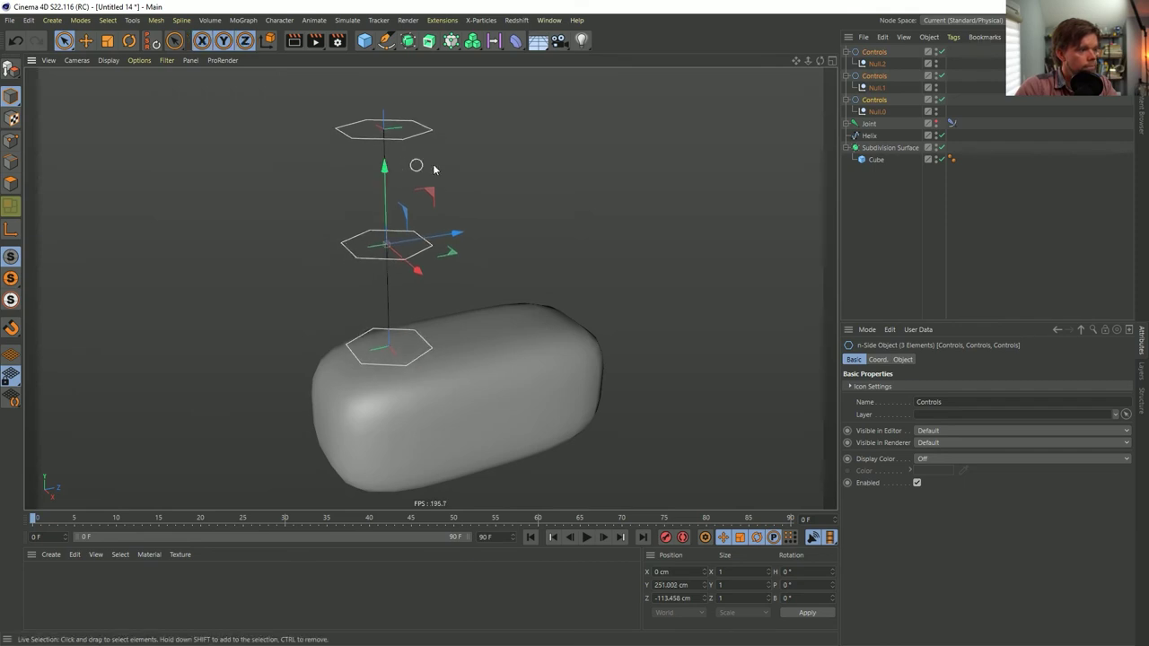
- Add a Sweep as the parent of the Helix spline and an n-Side spline inside it as the profile
{"action": "left_click", "coordinate": [871, 135]}
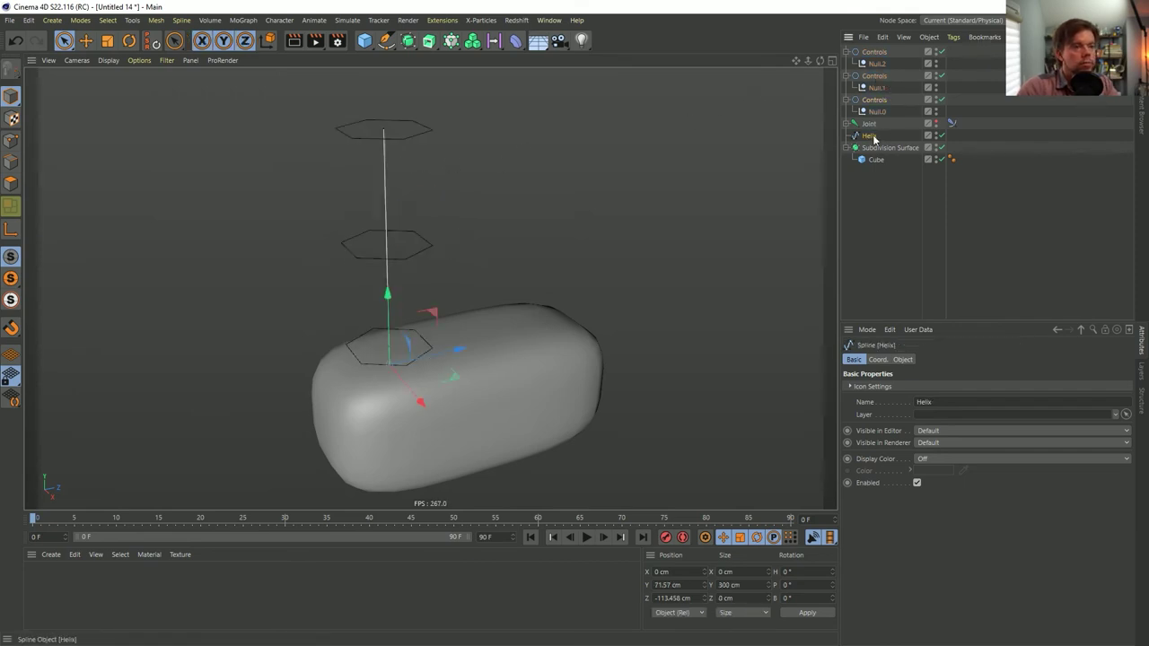
{"action": "left_click", "coordinate": [386, 41]}
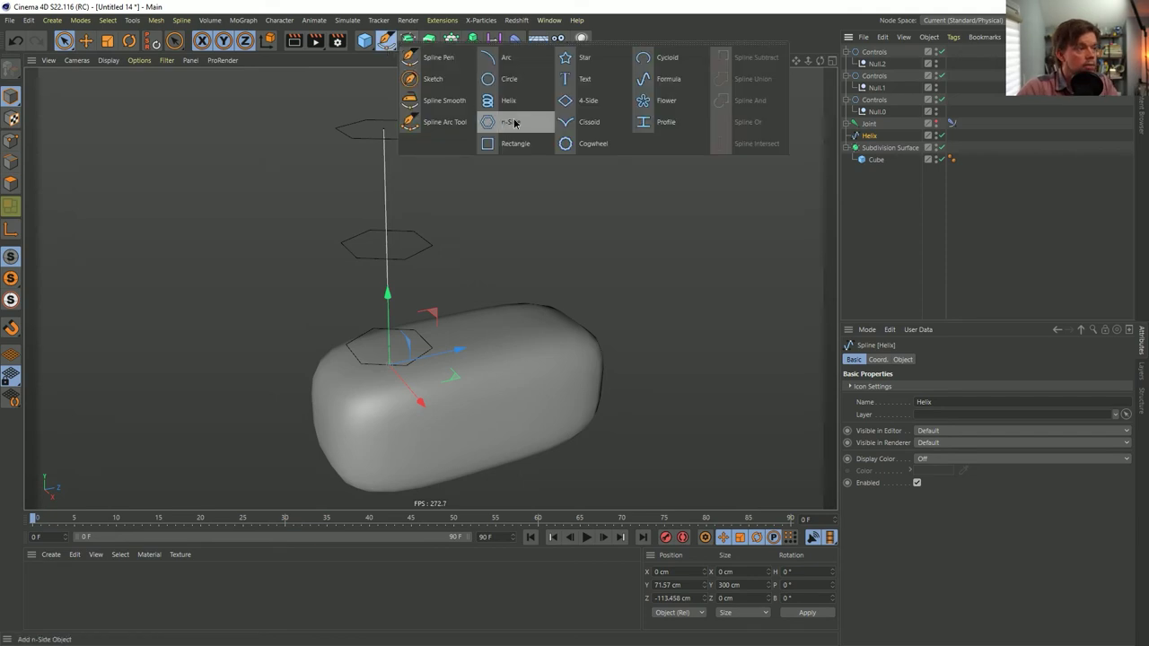
{"action": "left_click", "coordinate": [415, 41]}
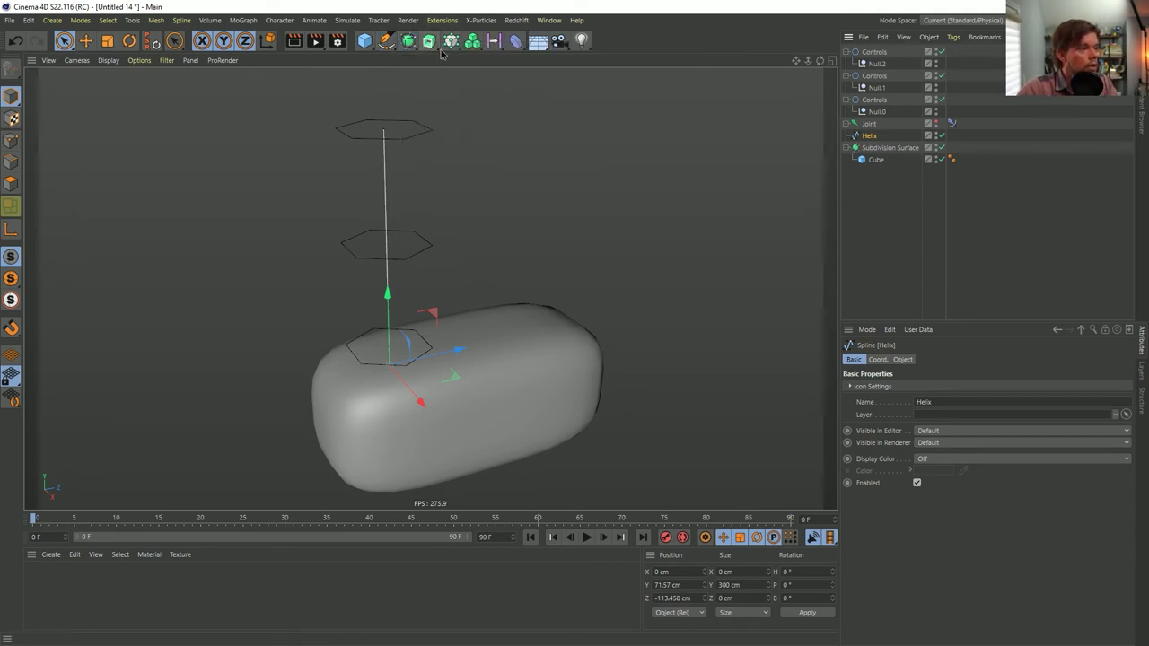
{"action": "left_click", "coordinate": [429, 41]}
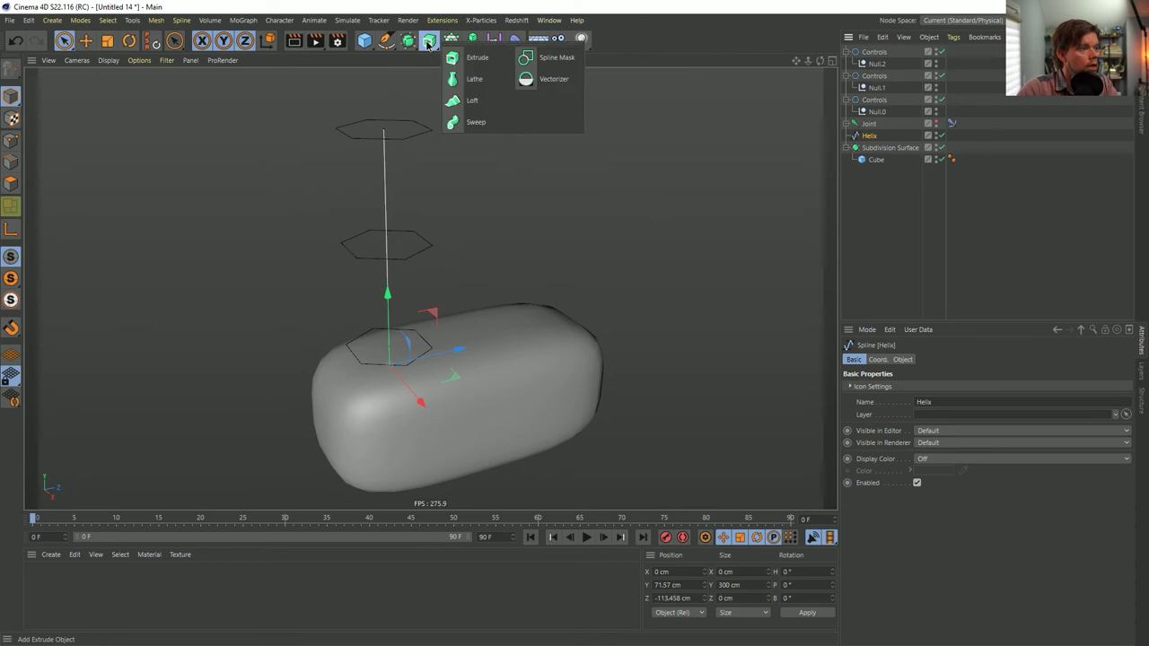
{"action": "left_click", "coordinate": [484, 128]}
{"action": "left_click", "coordinate": [386, 40]}
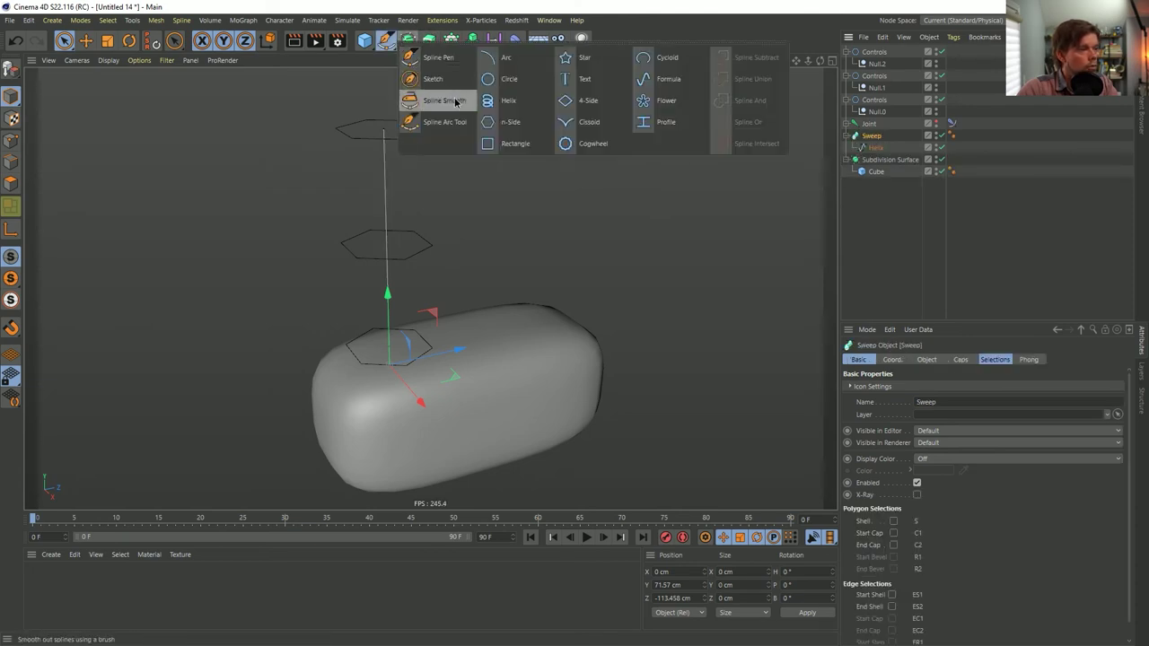
{"action": "left_click", "coordinate": [508, 121]}
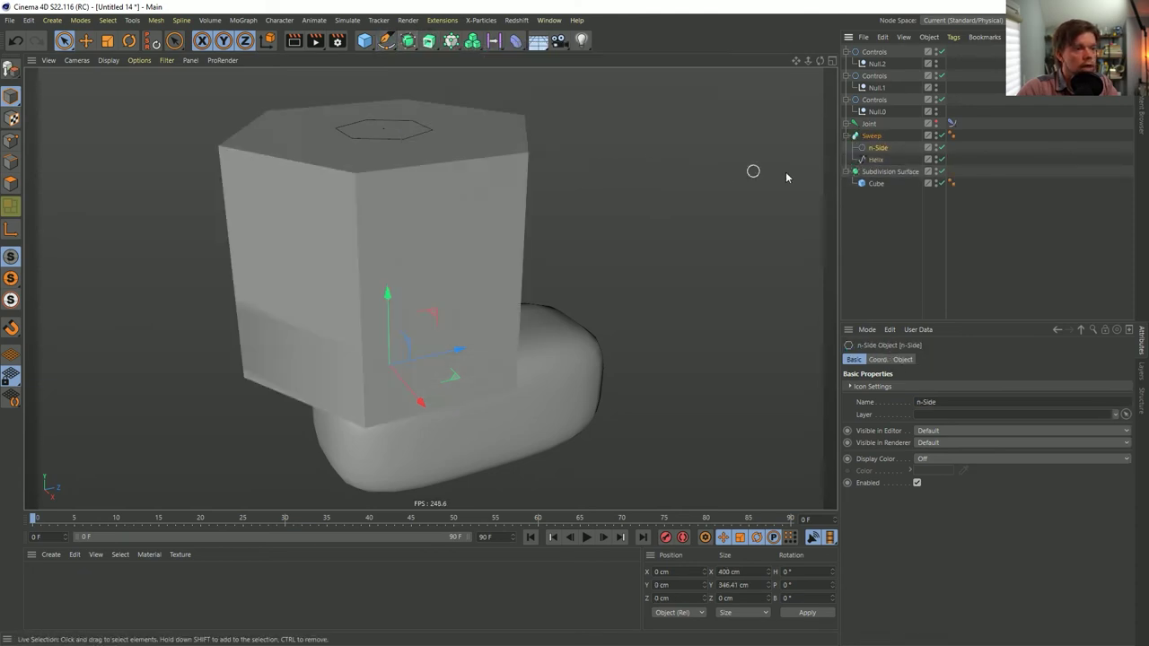
- Set the profile n-Side to 12 sides and scale it down until the swept neck is about 101 cm wide
{"action": "left_click", "coordinate": [902, 359]}
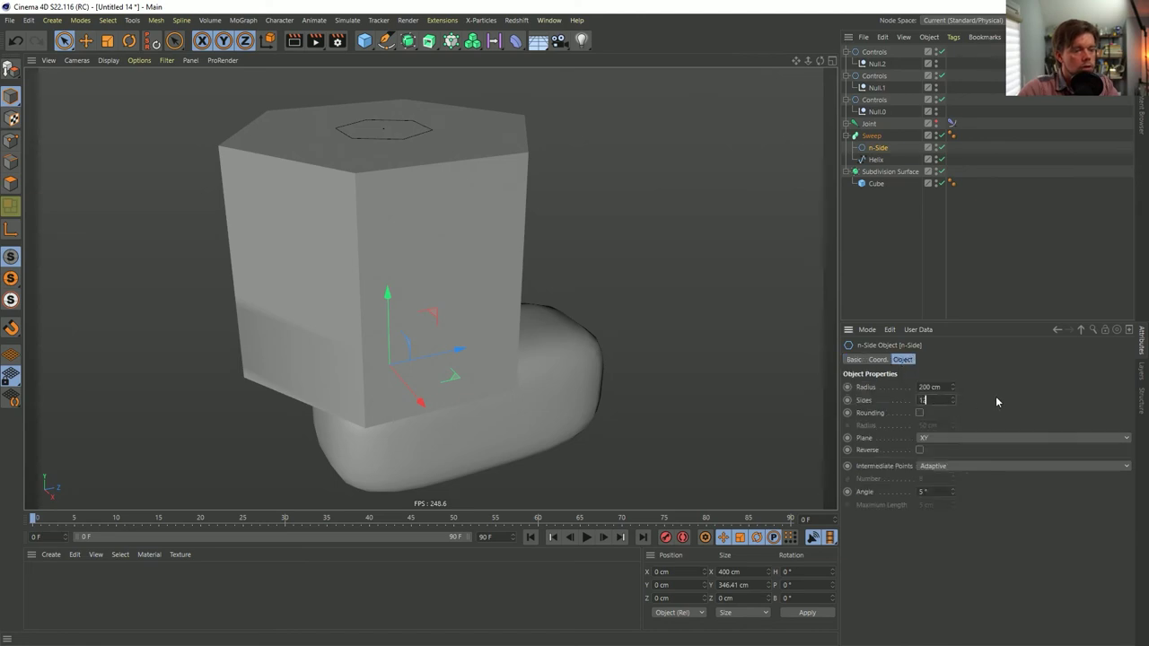
{"action": "type", "text": "2"}
{"action": "key", "text": "Return"}
{"action": "key", "text": "t"}
{"action": "left_click_drag", "start_coordinate": [679, 212], "coordinate": [329, 334]}
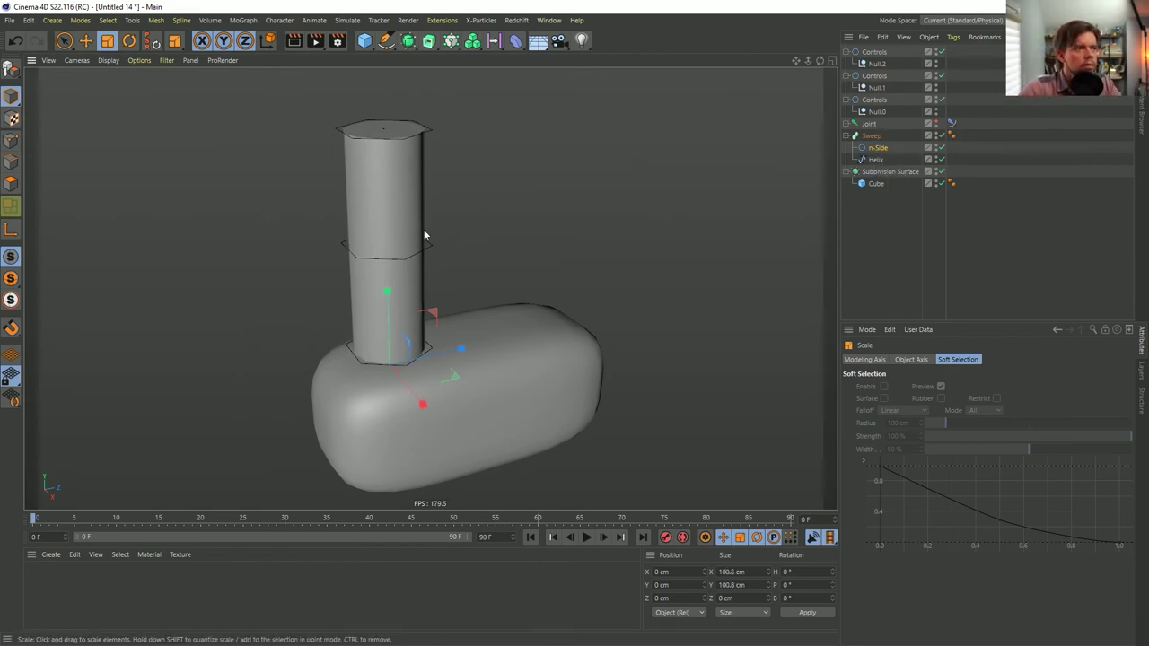
{"action": "left_click", "coordinate": [875, 54]}
{"action": "key", "text": "space"}
{"action": "left_click", "coordinate": [626, 165]}
{"action": "left_click", "coordinate": [431, 130]}
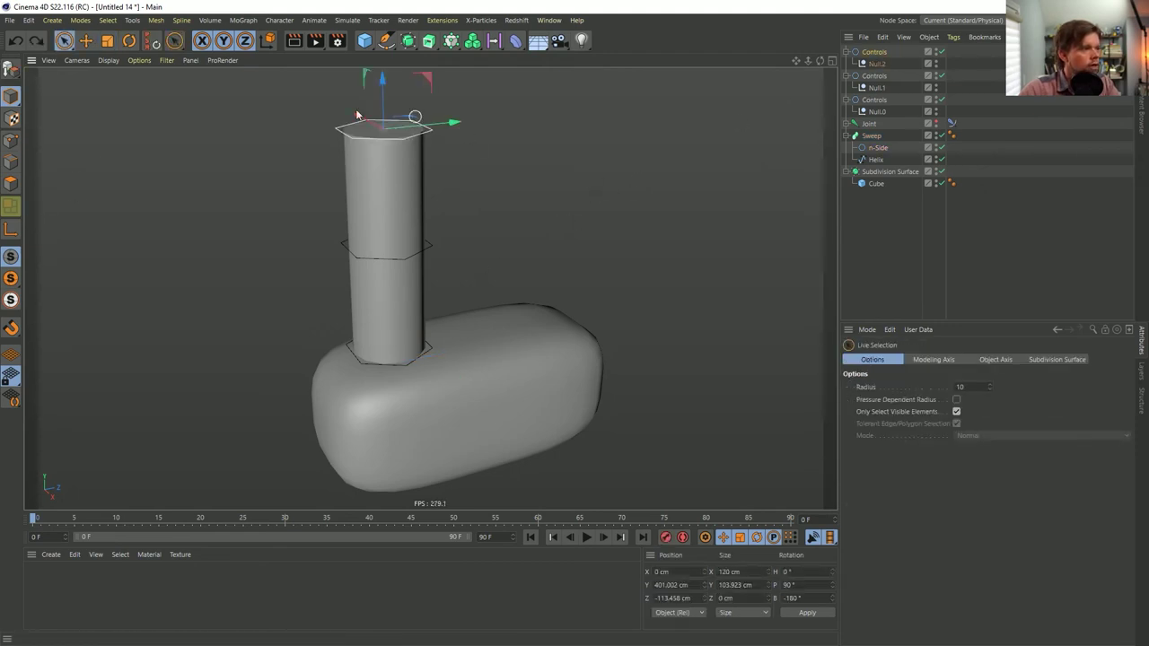
{"action": "left_click", "coordinate": [86, 41]}
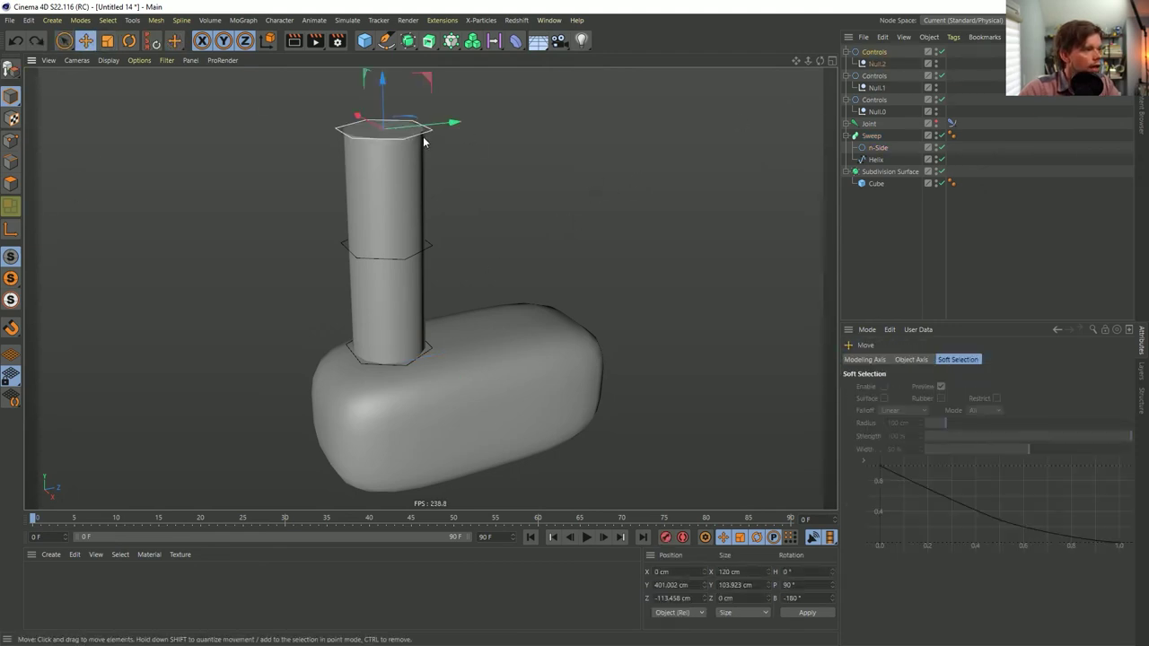
- Try shifting the middle Controls spline sideways to test the swept neck's bend, and undo the move
{"action": "left_click", "coordinate": [872, 136]}
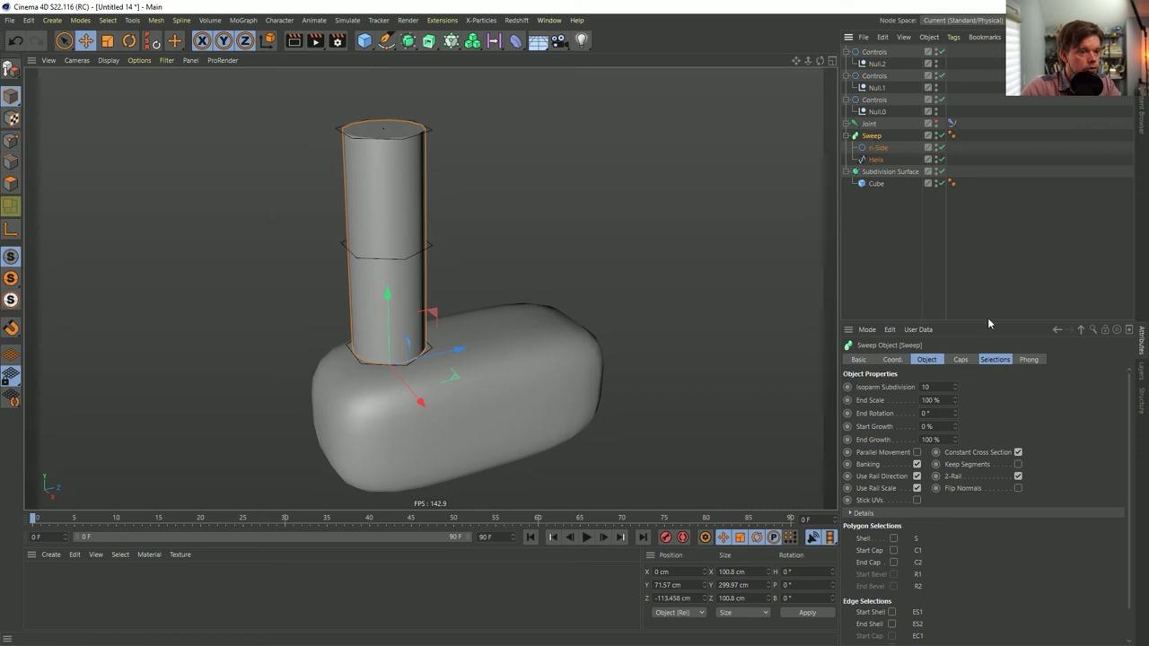
{"action": "left_click_drag", "start_coordinate": [987, 320], "coordinate": [988, 221]}
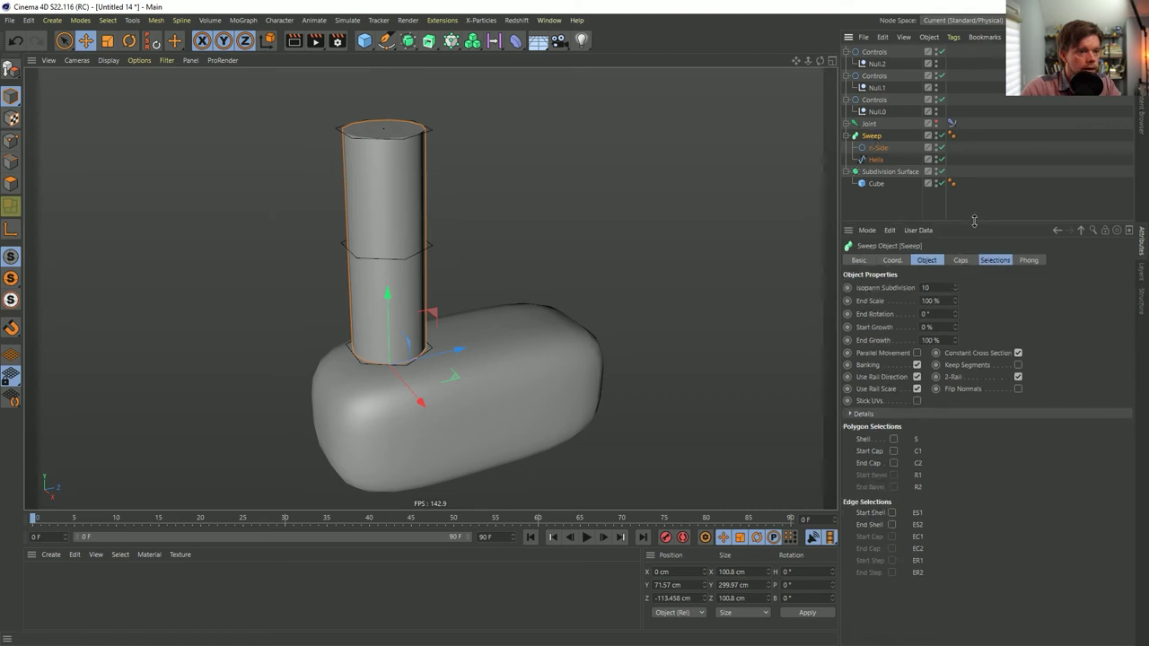
{"action": "left_click", "coordinate": [876, 77]}
{"action": "left_click_drag", "start_coordinate": [309, 255], "coordinate": [235, 274]}
{"action": "key", "text": "ctrl+z"}
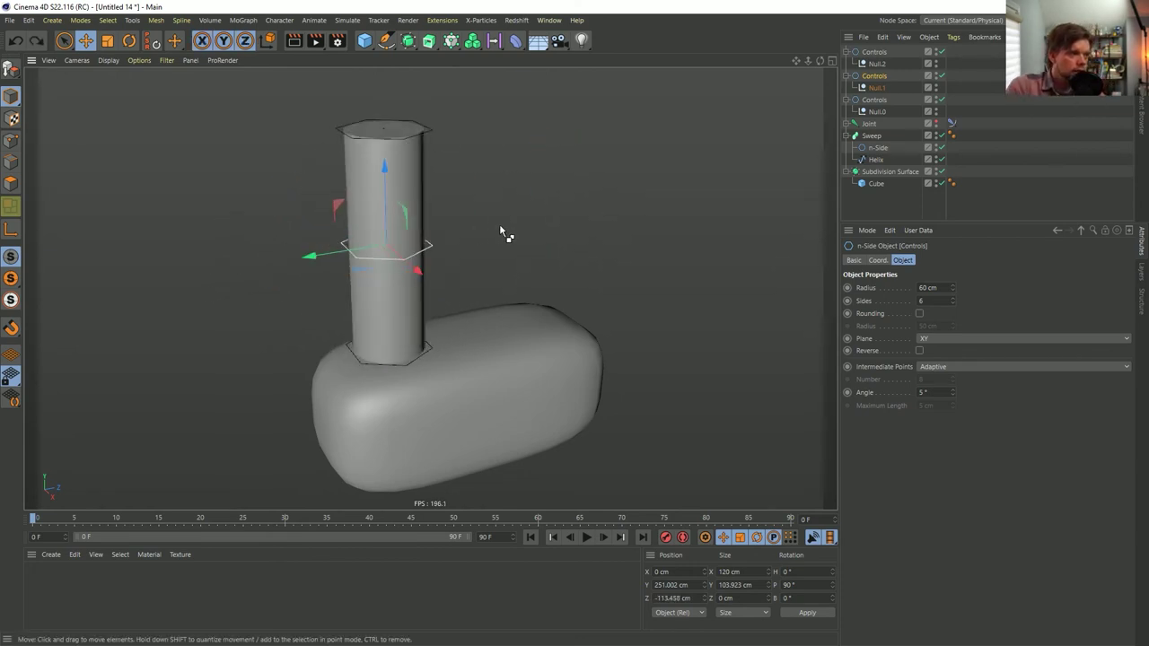
- Expand the Sweep's Details and add a point halfway along the Scale curve, at about full scale
{"action": "left_click", "coordinate": [883, 135]}
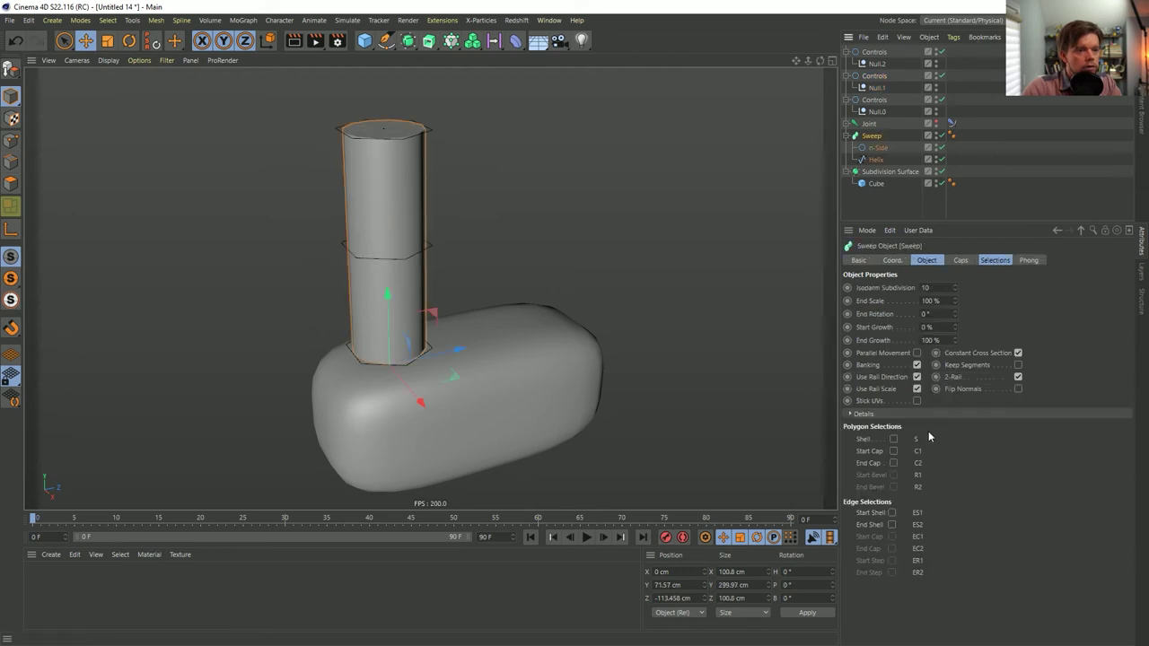
{"action": "left_click", "coordinate": [863, 415]}
{"action": "left_click", "coordinate": [1007, 431], "text": "ctrl"}
{"action": "mouse_move", "coordinate": [905, 433]}
{"action": "left_mouse_down"}
{"action": "mouse_move", "coordinate": [905, 457]}
{"action": "mouse_move", "coordinate": [905, 431]}
{"action": "left_mouse_up"}
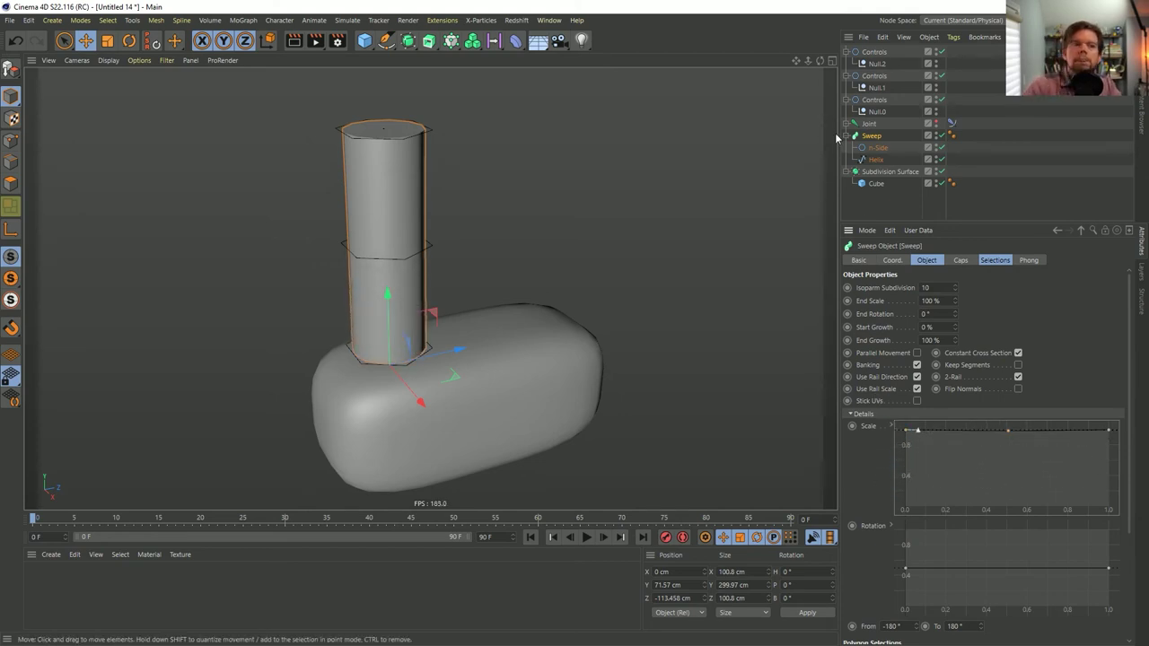
- Add an XPresso tag to the Sweep and place the Sweep object as a node in the XGroup
{"action": "right_click", "coordinate": [872, 135]}
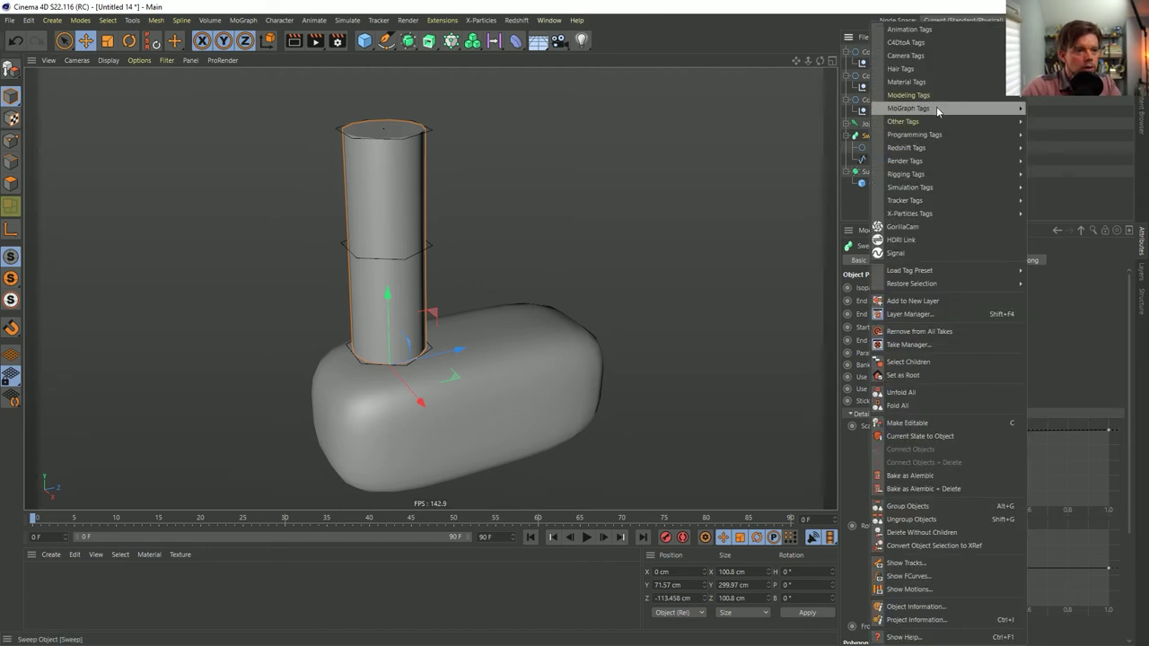
{"action": "mouse_move", "coordinate": [915, 134]}
{"action": "left_click", "coordinate": [1070, 179]}
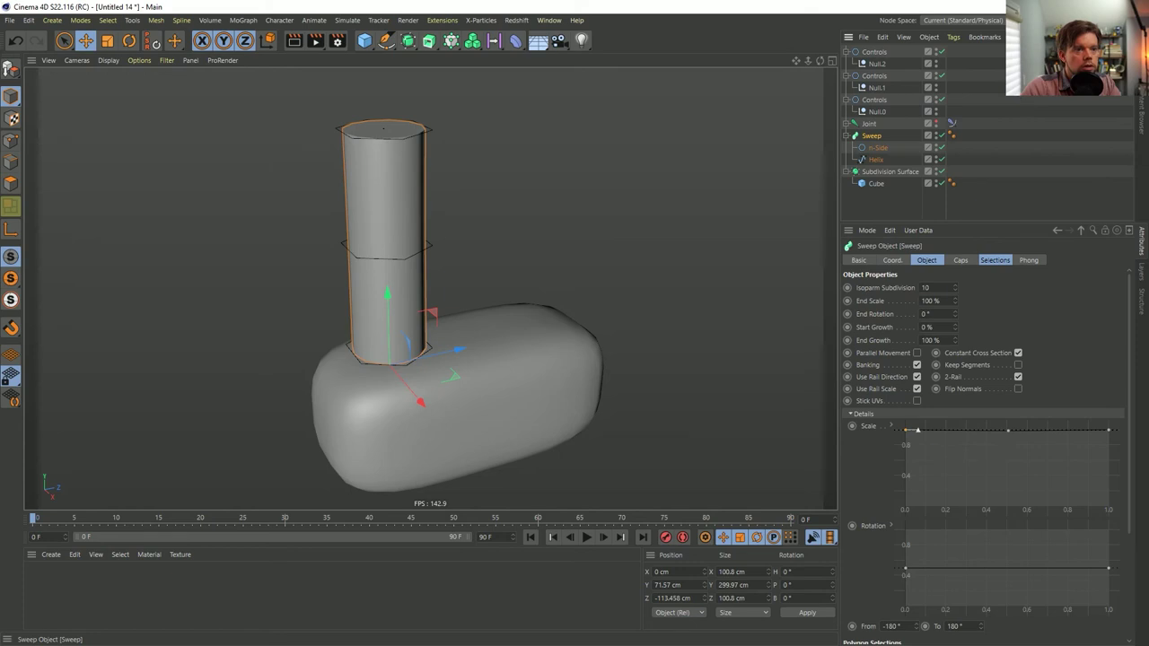
{"action": "left_click_drag", "start_coordinate": [931, 163], "coordinate": [427, 124]}
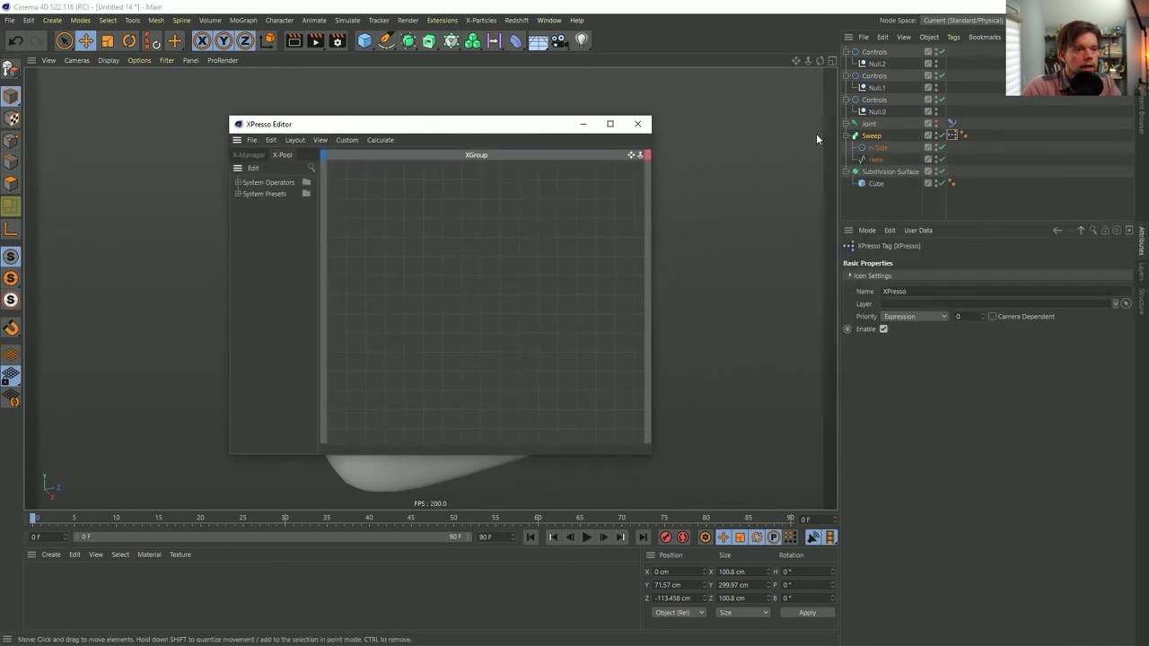
{"action": "left_click_drag", "start_coordinate": [871, 136], "coordinate": [554, 235]}
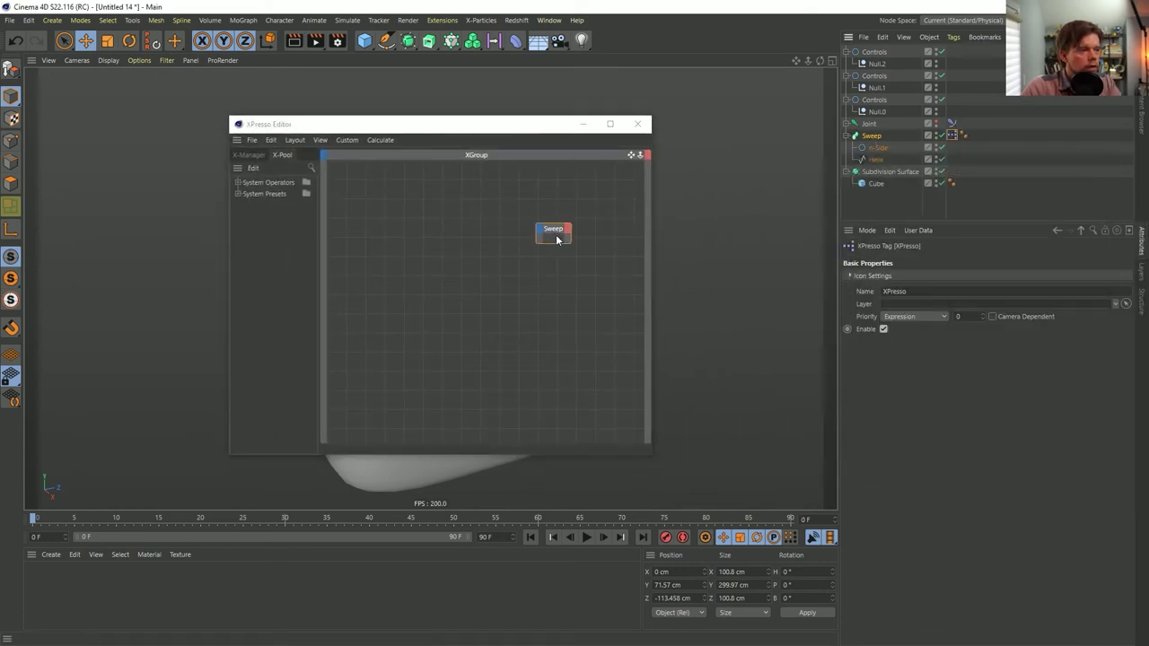
- Examine the point settings of the Sweep's Scale curve, including its start, middle and end points
{"action": "left_click", "coordinate": [872, 136]}
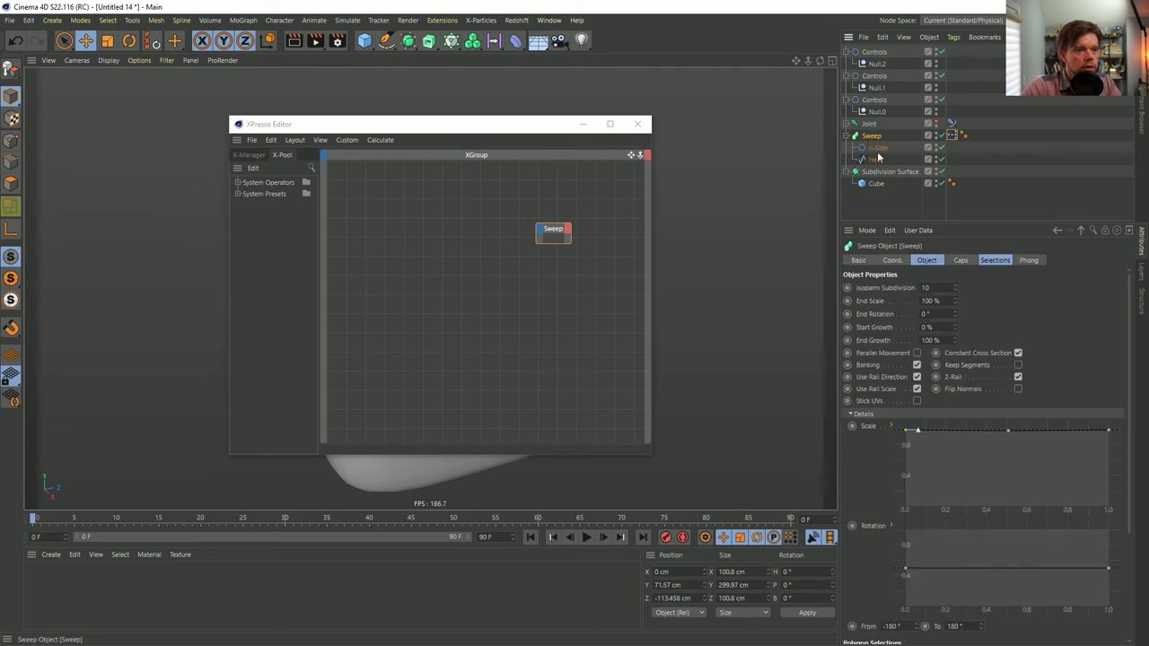
{"action": "left_click", "coordinate": [891, 426]}
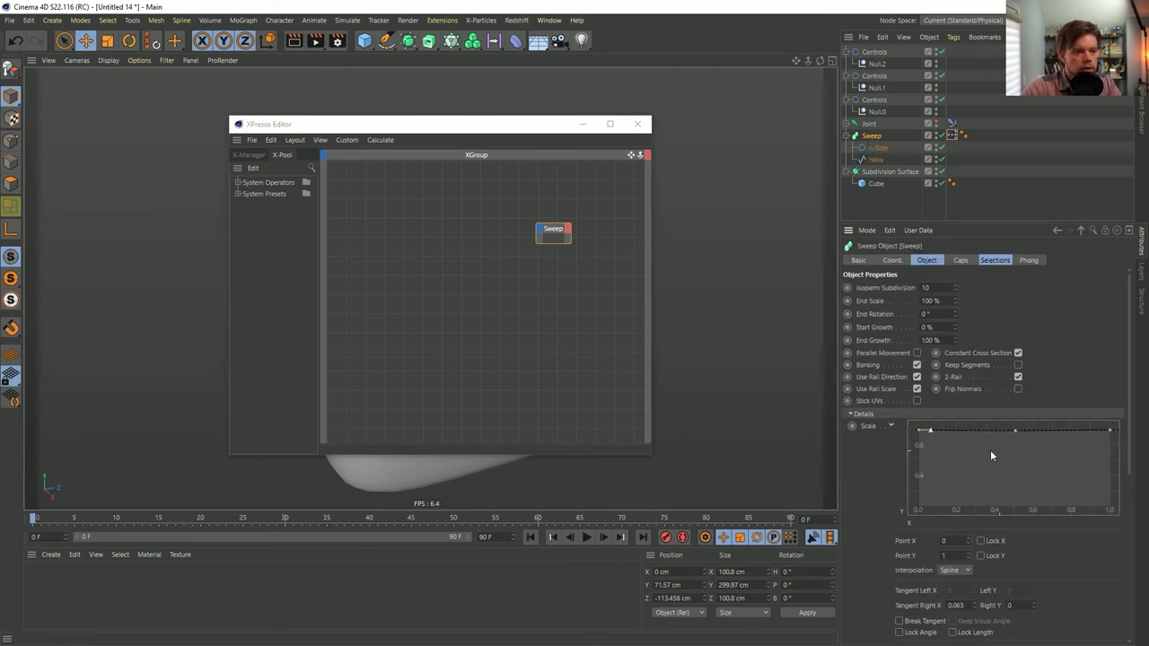
{"action": "left_click", "coordinate": [1111, 431]}
{"action": "left_click", "coordinate": [918, 431]}
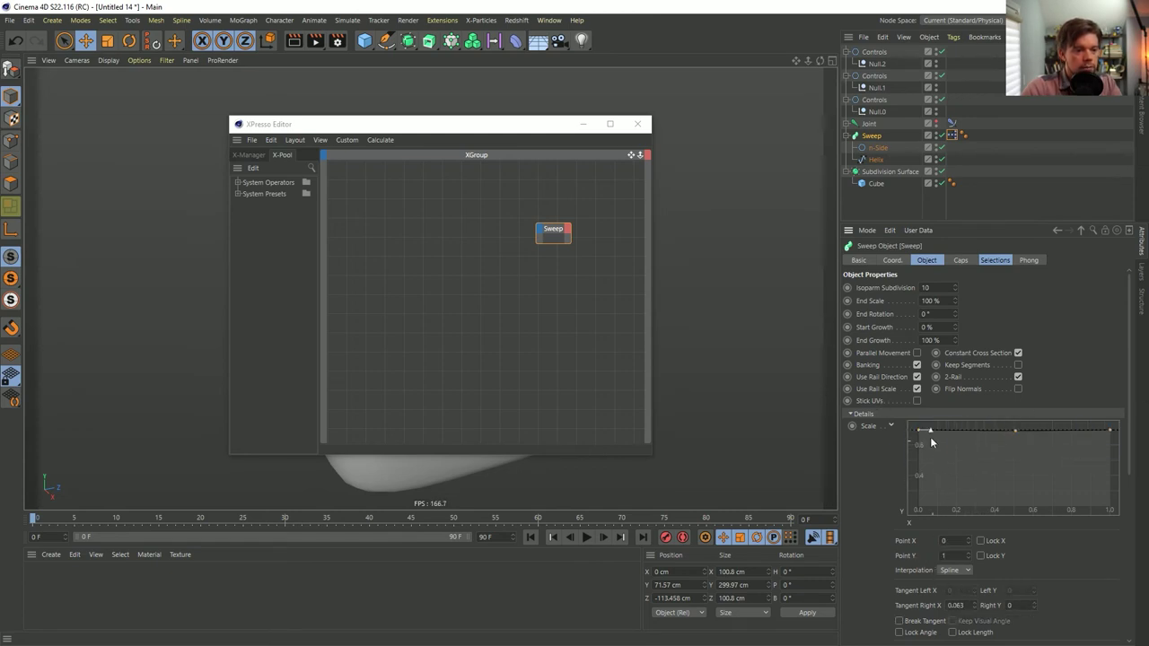
{"action": "left_click_drag", "start_coordinate": [918, 432], "coordinate": [901, 410]}
{"action": "scroll", "coordinate": [907, 547], "scroll_direction": "down", "scroll_amount": 1}
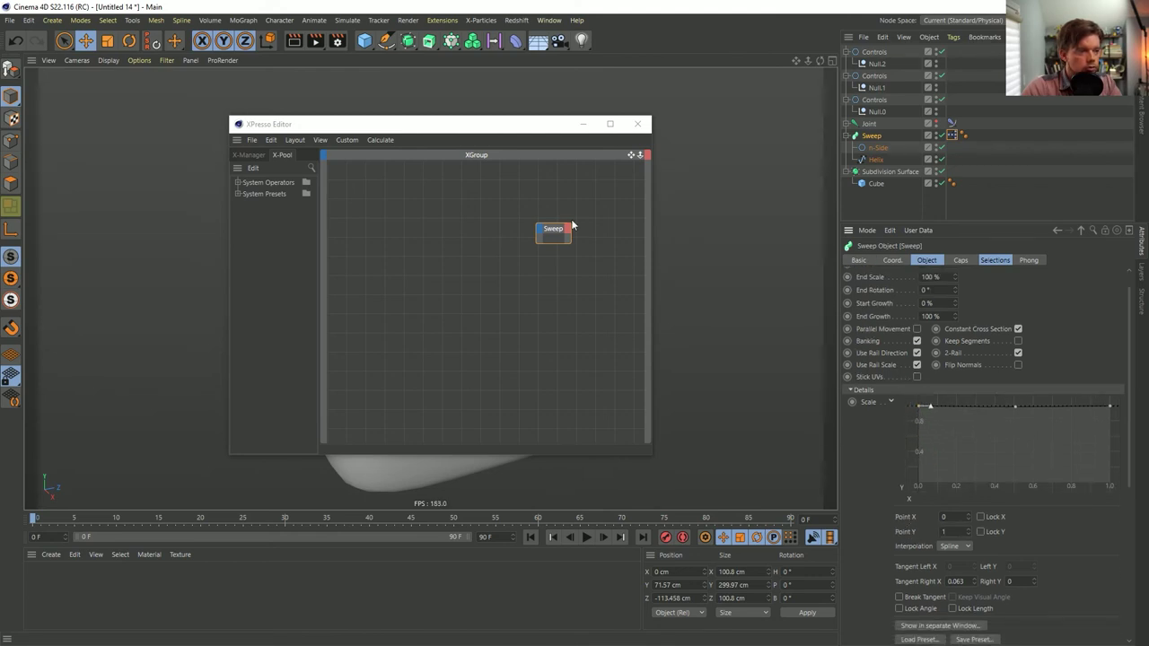
- Add a Scale . [1] Y input port to the Sweep node and widen the node so the full port name fits
{"action": "left_click", "coordinate": [554, 240]}
{"action": "left_click", "coordinate": [540, 231]}
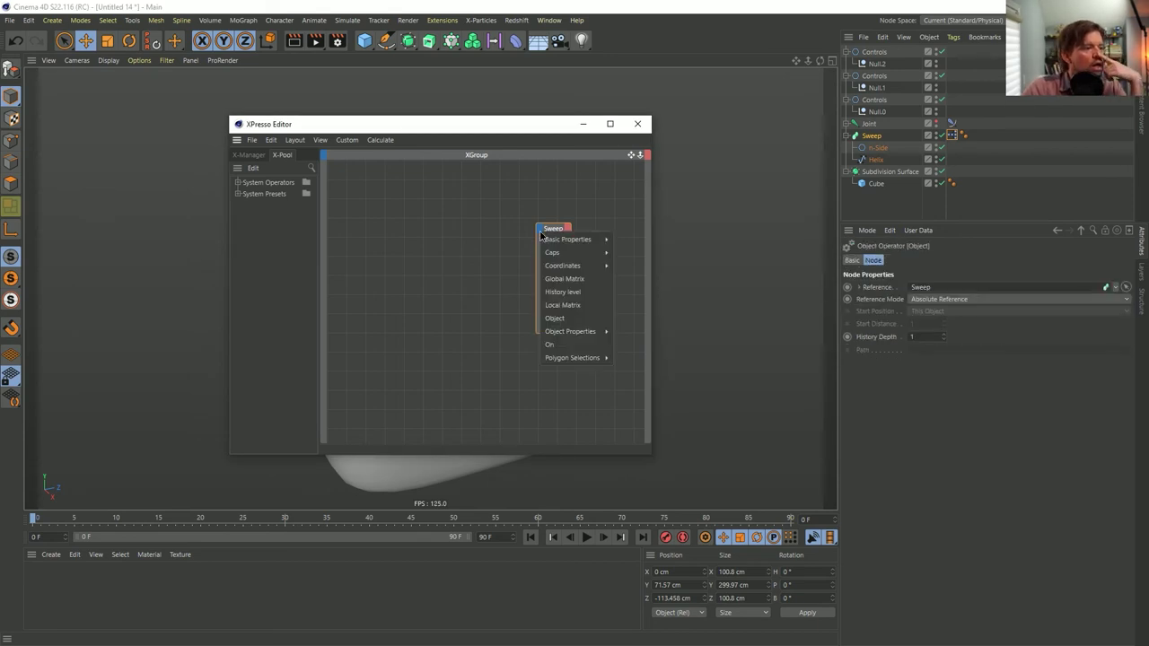
{"action": "mouse_move", "coordinate": [592, 332]}
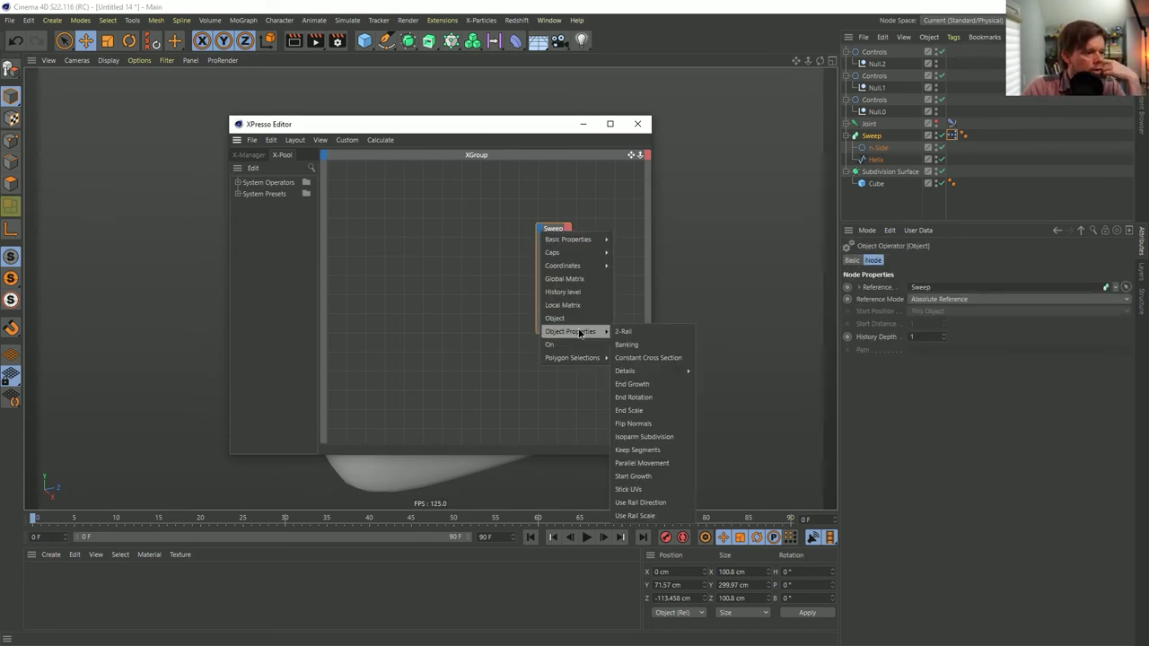
{"action": "mouse_move", "coordinate": [655, 372]}
{"action": "mouse_move", "coordinate": [725, 412]}
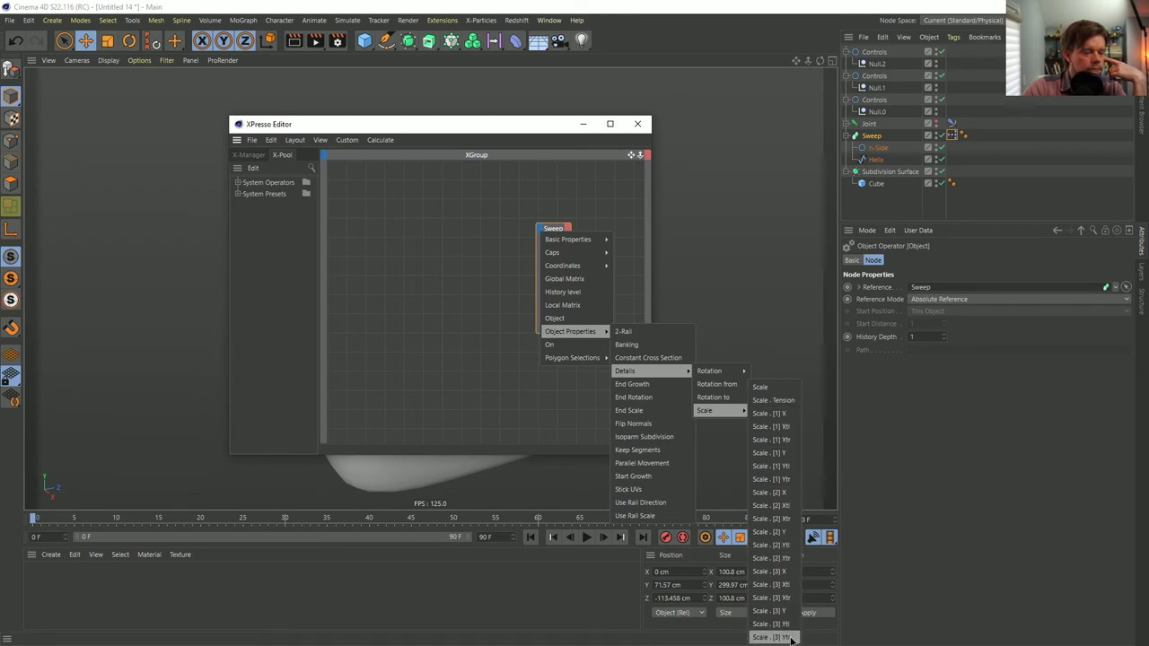
{"action": "left_click", "coordinate": [788, 456]}
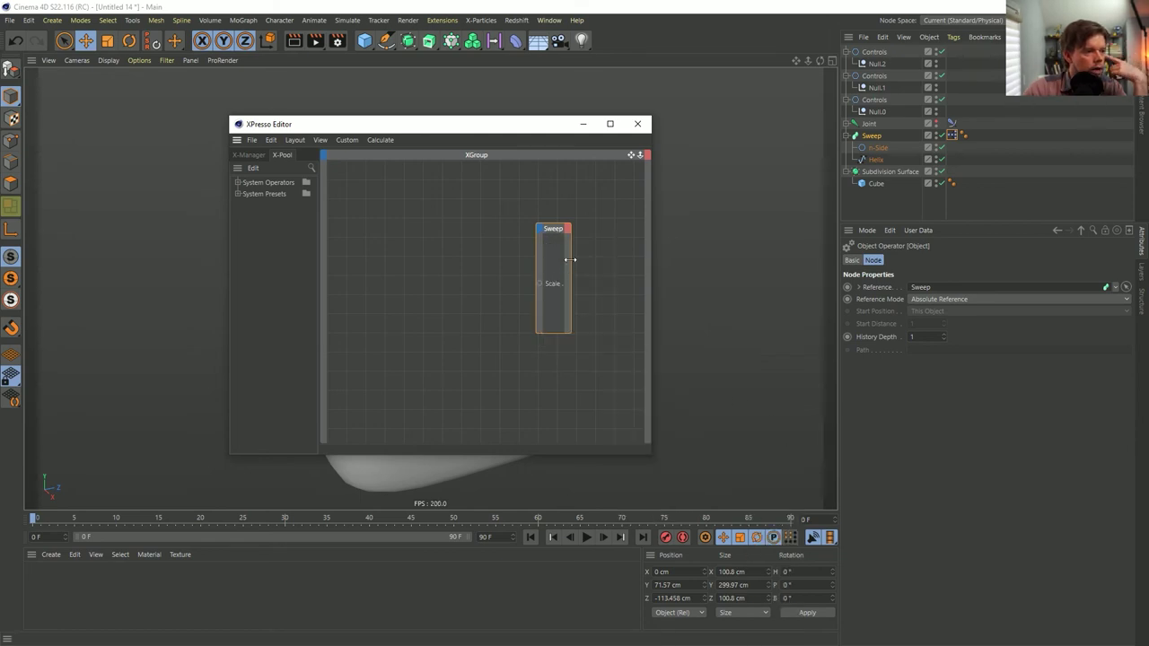
{"action": "left_click_drag", "start_coordinate": [571, 259], "coordinate": [635, 258]}
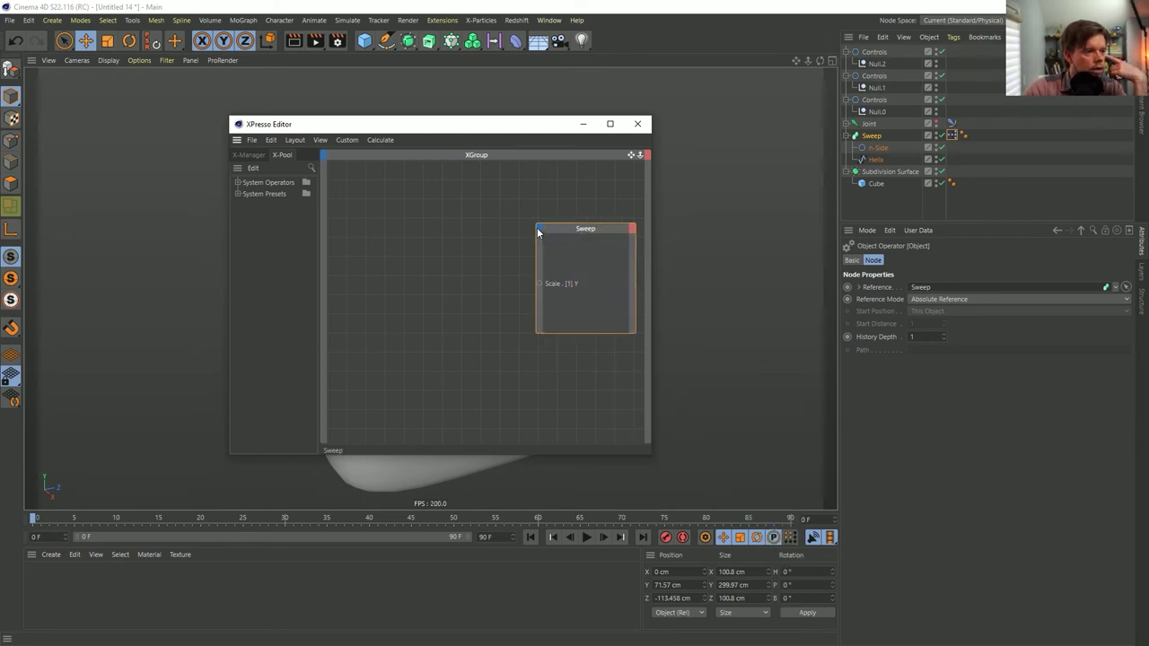
- Add Scale . [2] Y and Scale . [3] Y input ports to the Sweep node
{"action": "left_click", "coordinate": [539, 234]}
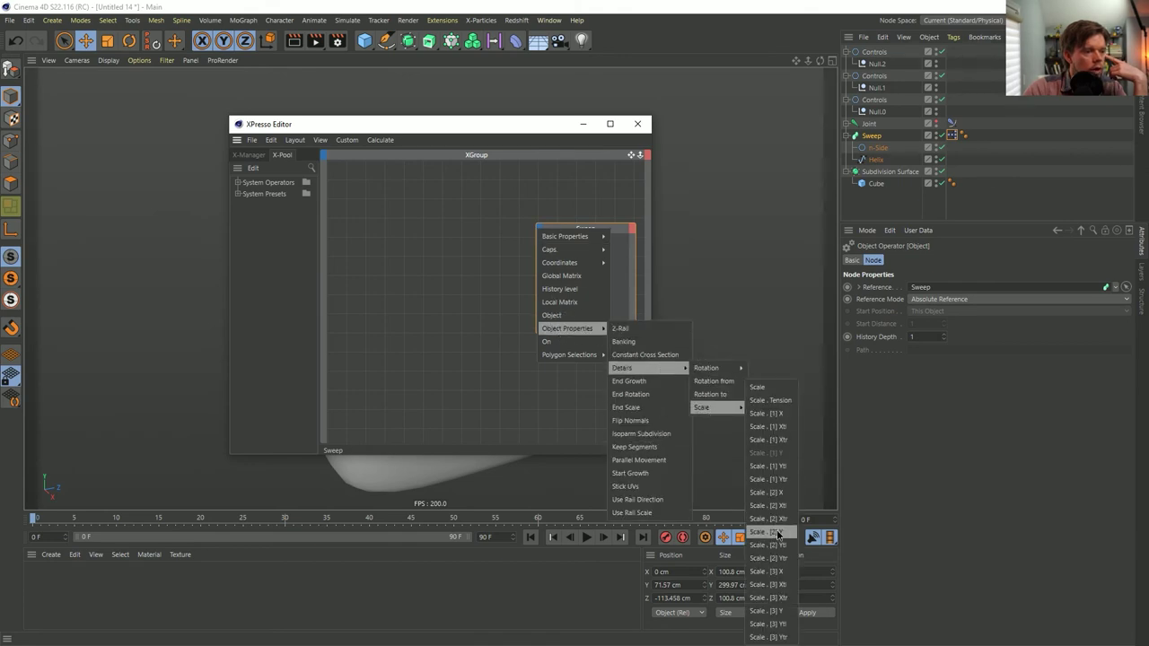
{"action": "left_click", "coordinate": [777, 533]}
{"action": "left_click", "coordinate": [539, 233]}
{"action": "mouse_move", "coordinate": [575, 328]}
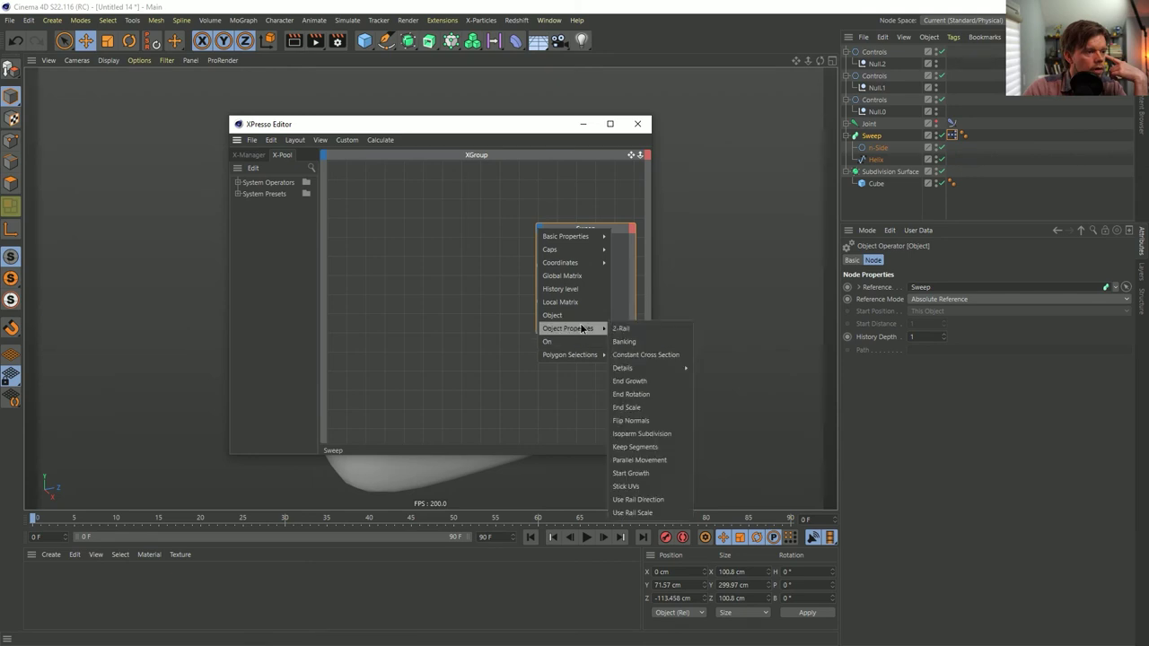
{"action": "mouse_move", "coordinate": [659, 367]}
{"action": "mouse_move", "coordinate": [714, 407]}
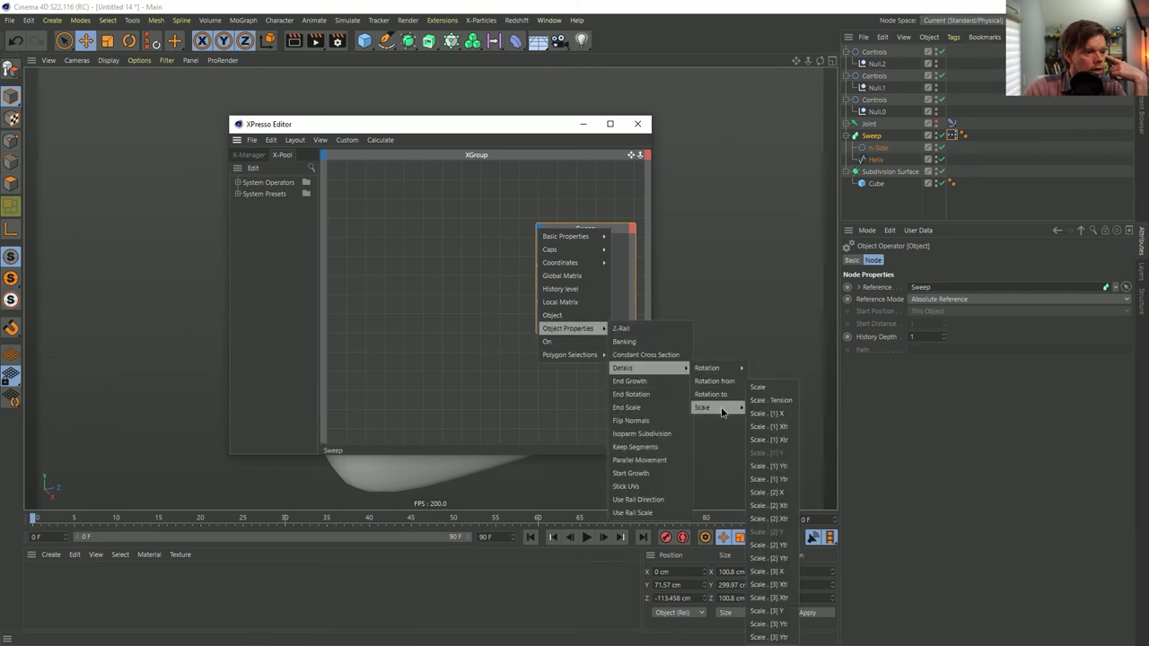
{"action": "left_click", "coordinate": [783, 610]}
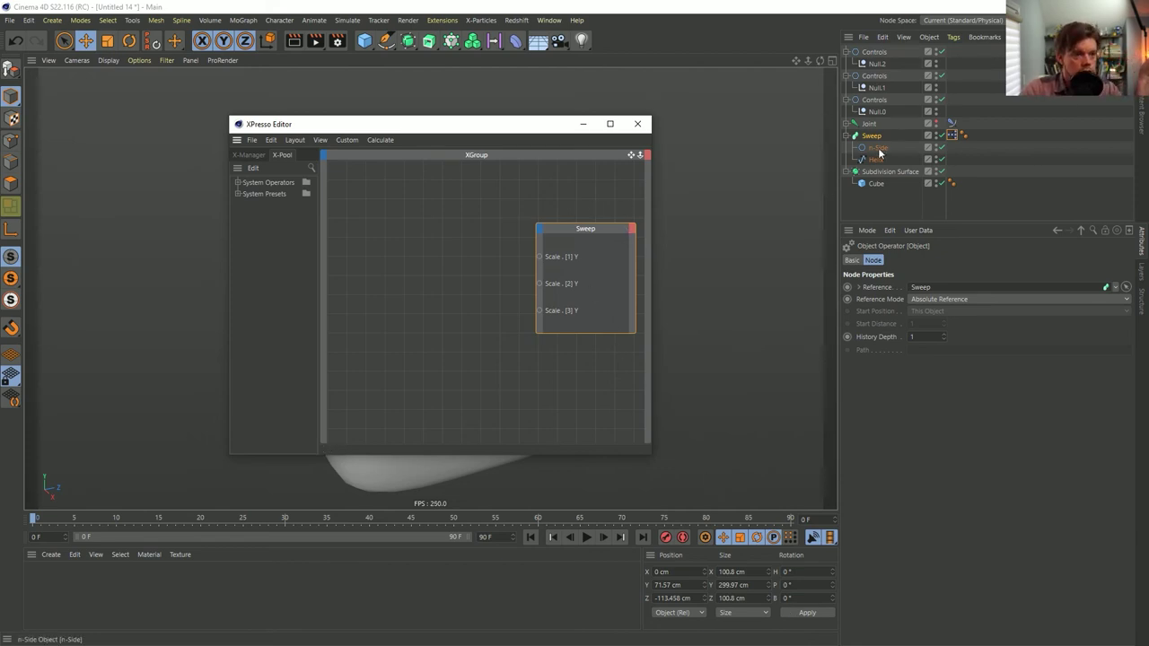
- Place the top Controls spline as a node ahead of the Sweep node in the XGroup and widen it
{"action": "left_click_drag", "start_coordinate": [875, 54], "coordinate": [379, 263]}
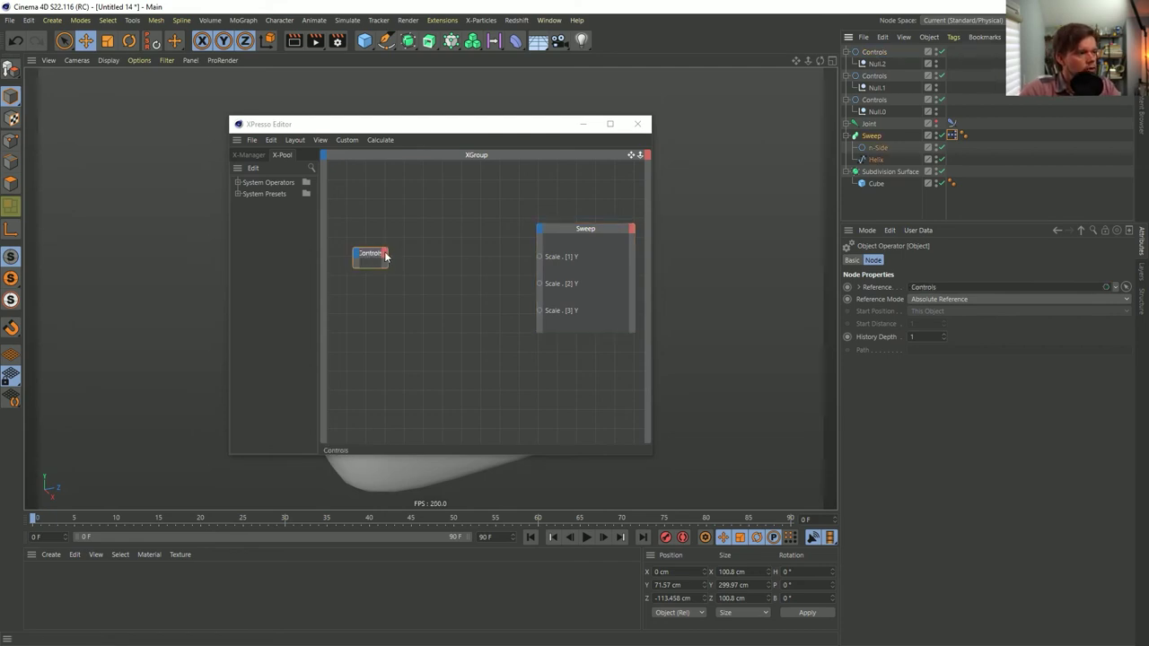
{"action": "left_click", "coordinate": [387, 258]}
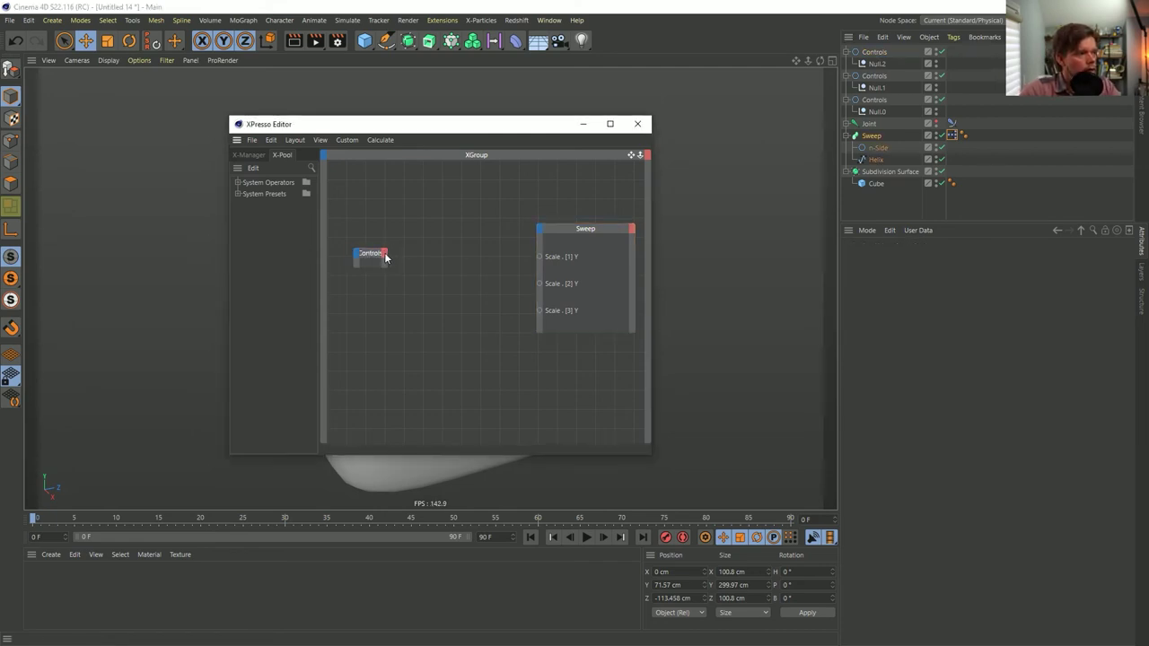
{"action": "left_click_drag", "start_coordinate": [388, 253], "coordinate": [362, 254]}
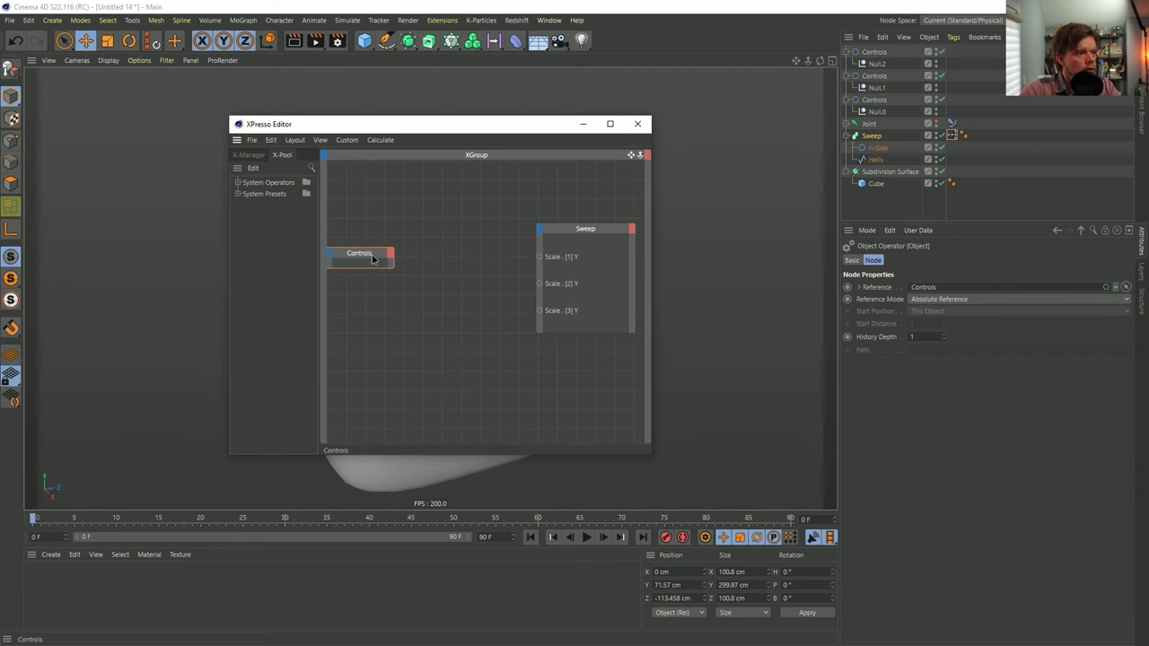
- Add a Range Mapper node between the Controls node and the Sweep node
{"action": "left_click", "coordinate": [875, 147]}
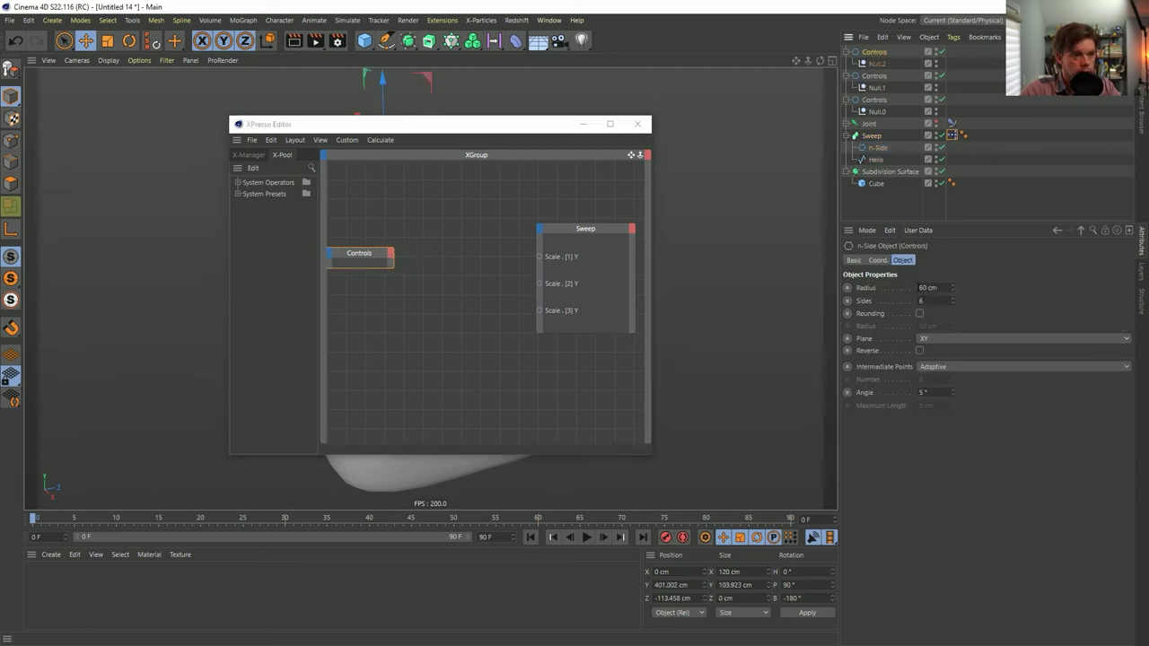
{"action": "left_click", "coordinate": [310, 169]}
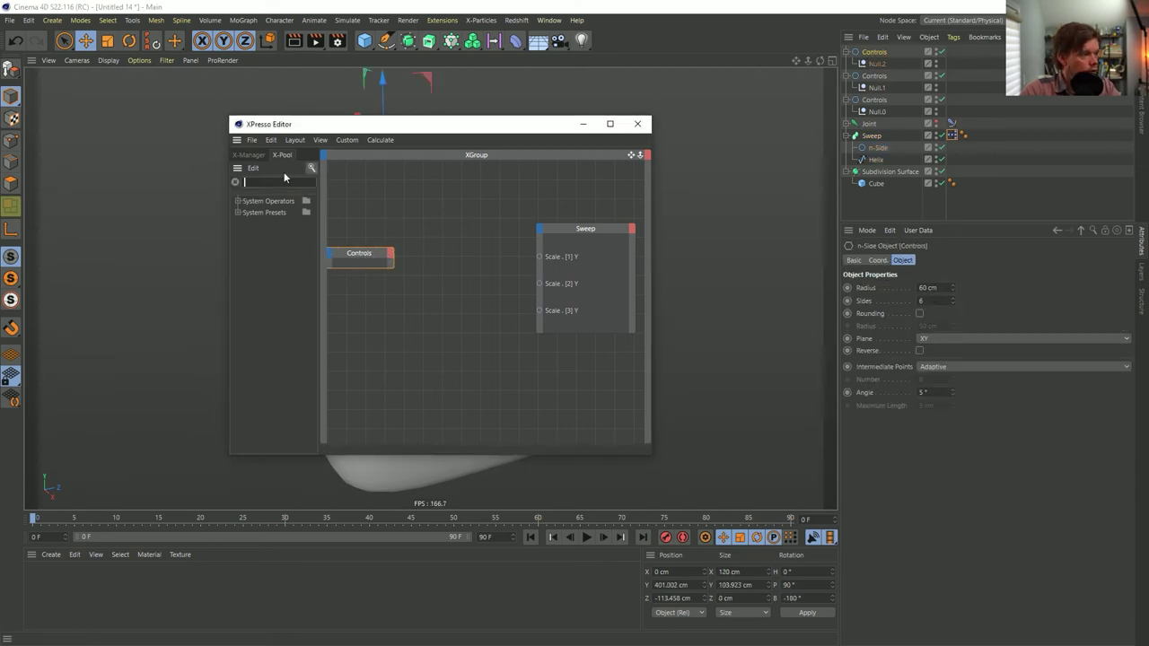
{"action": "type", "text": "ran"}
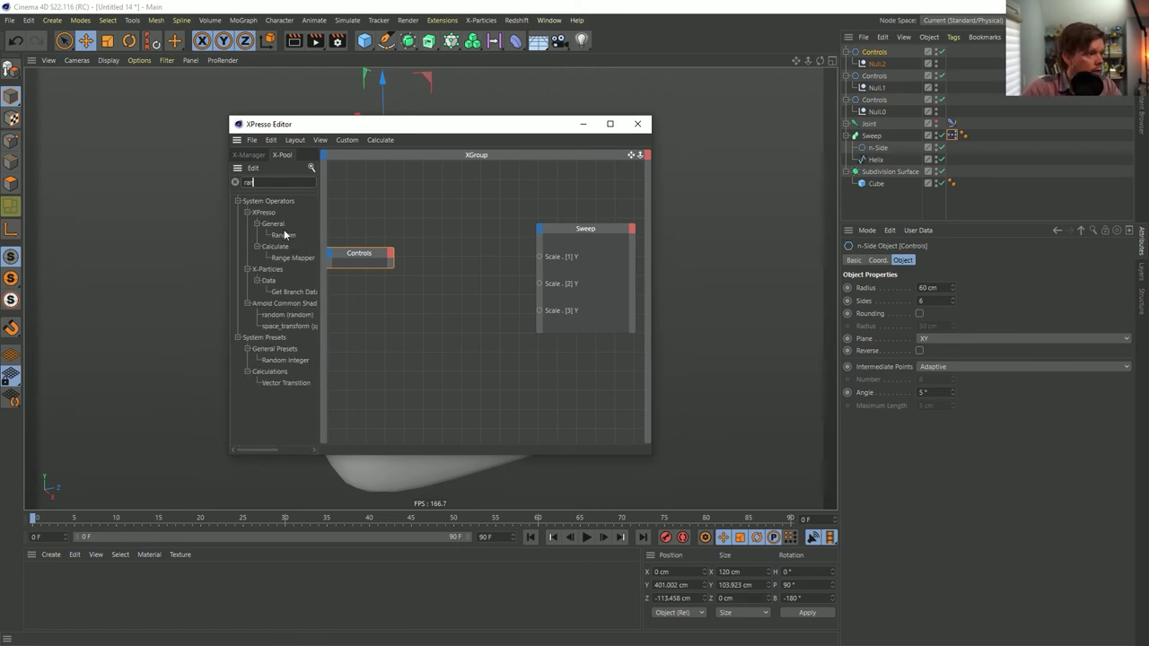
{"action": "left_click_drag", "start_coordinate": [299, 262], "coordinate": [446, 250]}
- Add a Radius output port to the Controls node and connect it to the Range Mapper's Input
{"action": "left_click", "coordinate": [389, 254]}
{"action": "mouse_move", "coordinate": [418, 331]}
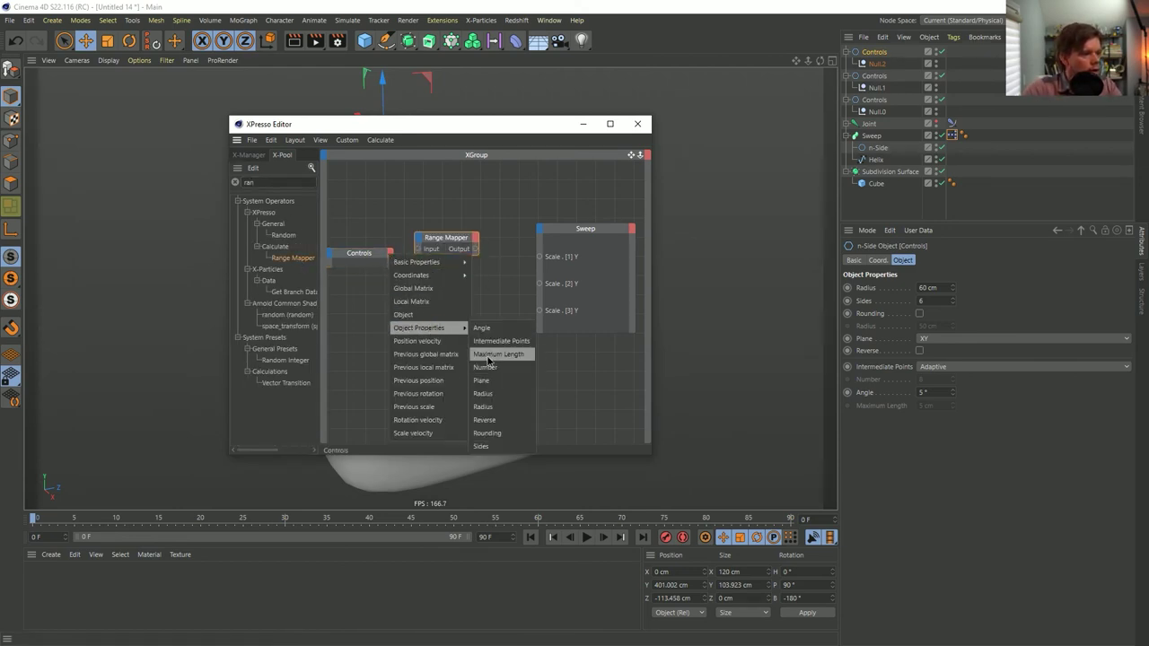
{"action": "left_click", "coordinate": [485, 407]}
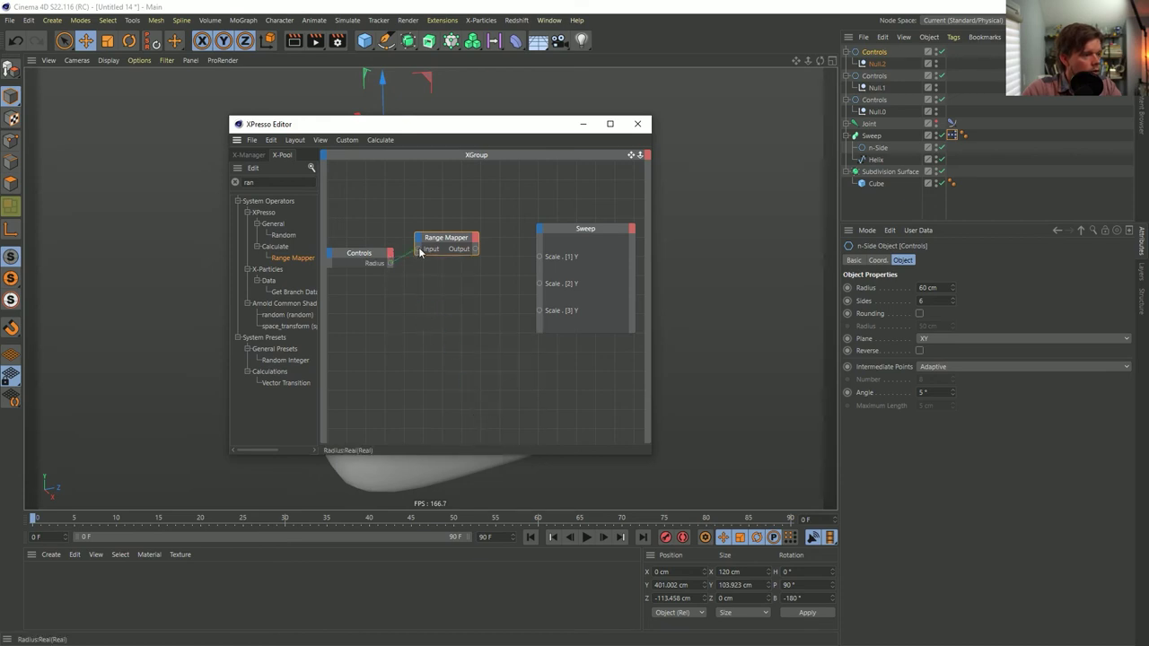
{"action": "left_click_drag", "start_coordinate": [419, 252], "coordinate": [419, 250]}
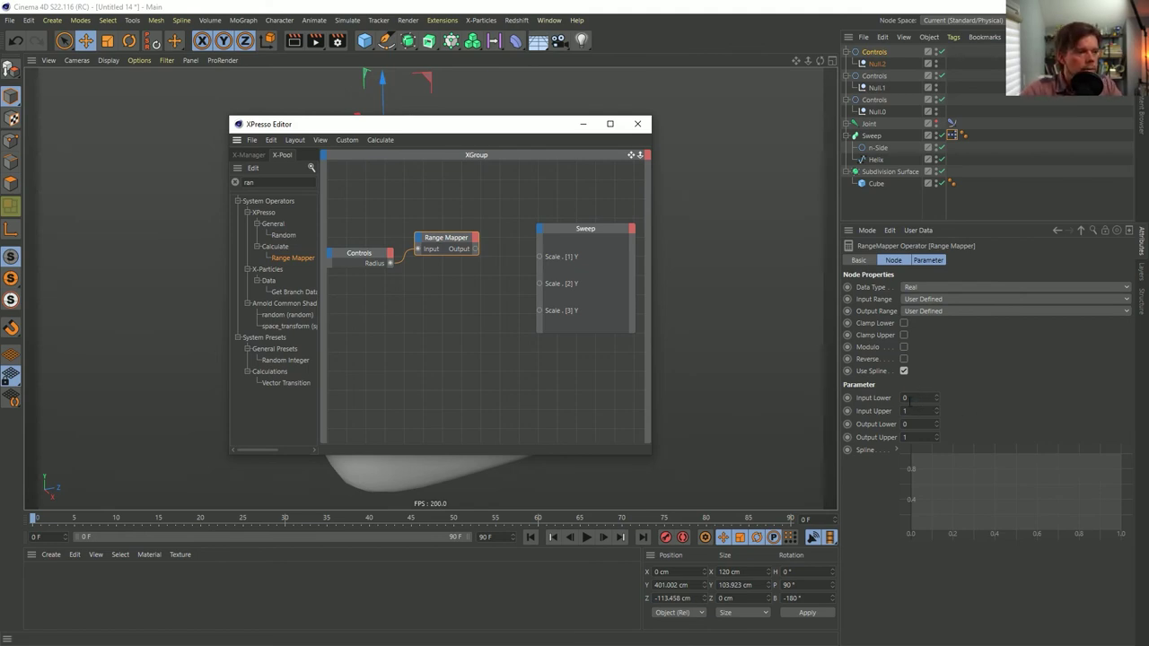
- Set the Range Mapper's Input Upper to 100 and its Output Range to Percent
{"action": "left_click", "coordinate": [914, 410]}
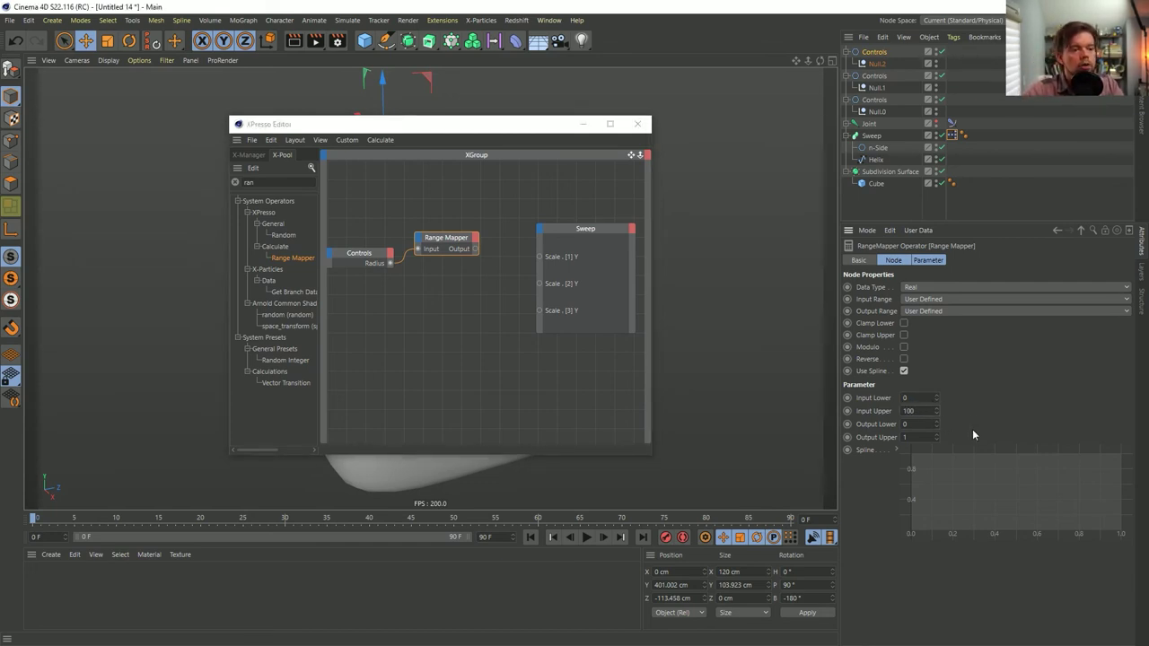
{"action": "left_click", "coordinate": [917, 313]}
{"action": "left_click", "coordinate": [925, 347]}
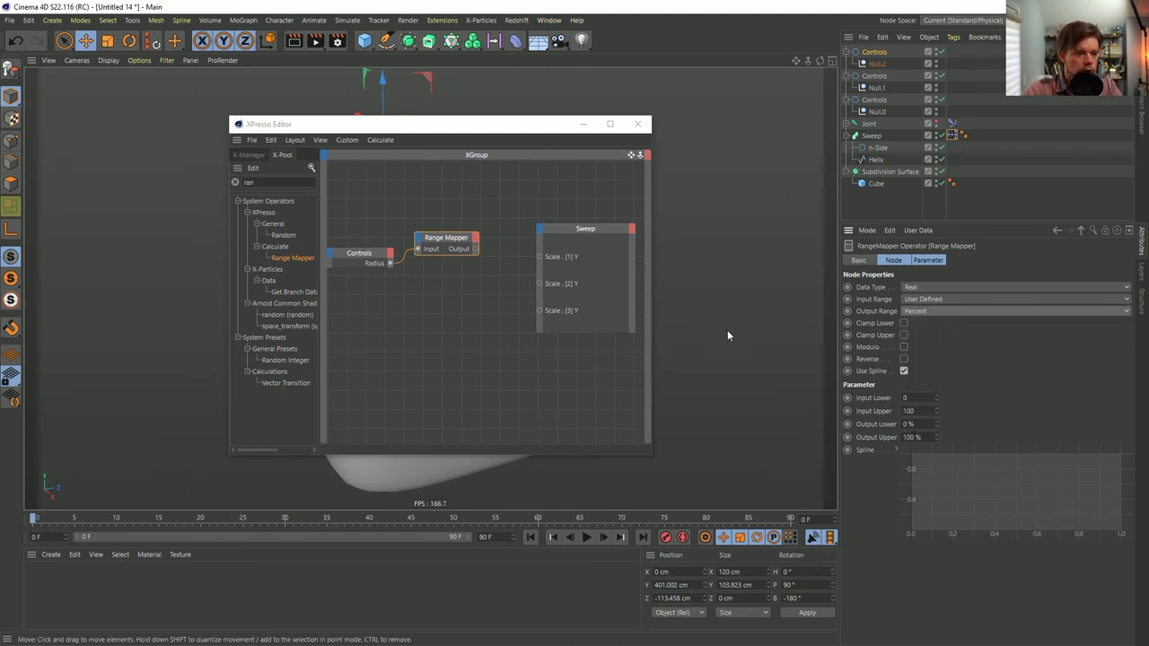
- Duplicate the Controls and Range Mapper node pair below the original and assign the middle Controls spline to the copy
{"action": "left_click", "coordinate": [368, 255]}
{"action": "left_click", "coordinate": [438, 240], "text": "shift"}
{"action": "left_click_drag", "start_coordinate": [439, 243], "coordinate": [451, 328], "text": "ctrl"}
{"action": "left_click_drag", "start_coordinate": [878, 77], "coordinate": [428, 316]}
- Make a third node pair for the bottom Controls spline and connect the three Range Mapper outputs to the Sweep's Scale . [1] Y to [3] Y ports
{"action": "left_click_drag", "start_coordinate": [358, 317], "coordinate": [355, 305]}
{"action": "left_click_drag", "start_coordinate": [875, 101], "coordinate": [351, 362]}
{"action": "left_click_drag", "start_coordinate": [476, 335], "coordinate": [462, 296]}
{"action": "left_click_drag", "start_coordinate": [476, 248], "coordinate": [538, 260]}
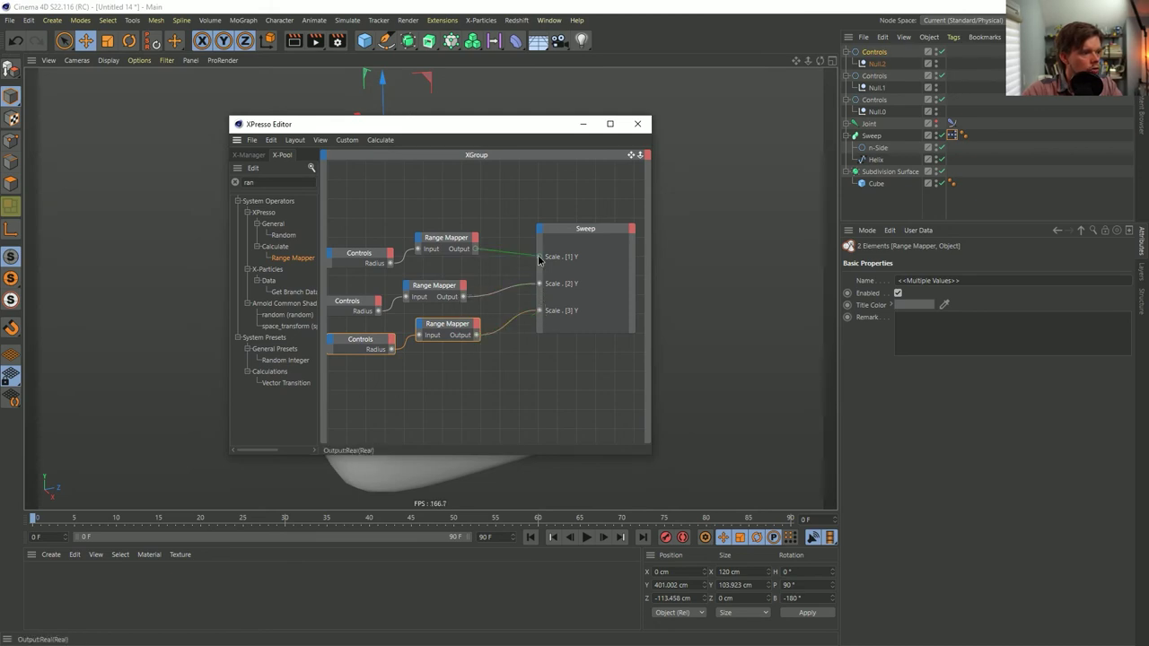
- Close the XPresso Editor and try scaling the top Controls spline to about 174%
{"action": "left_click", "coordinate": [637, 123]}
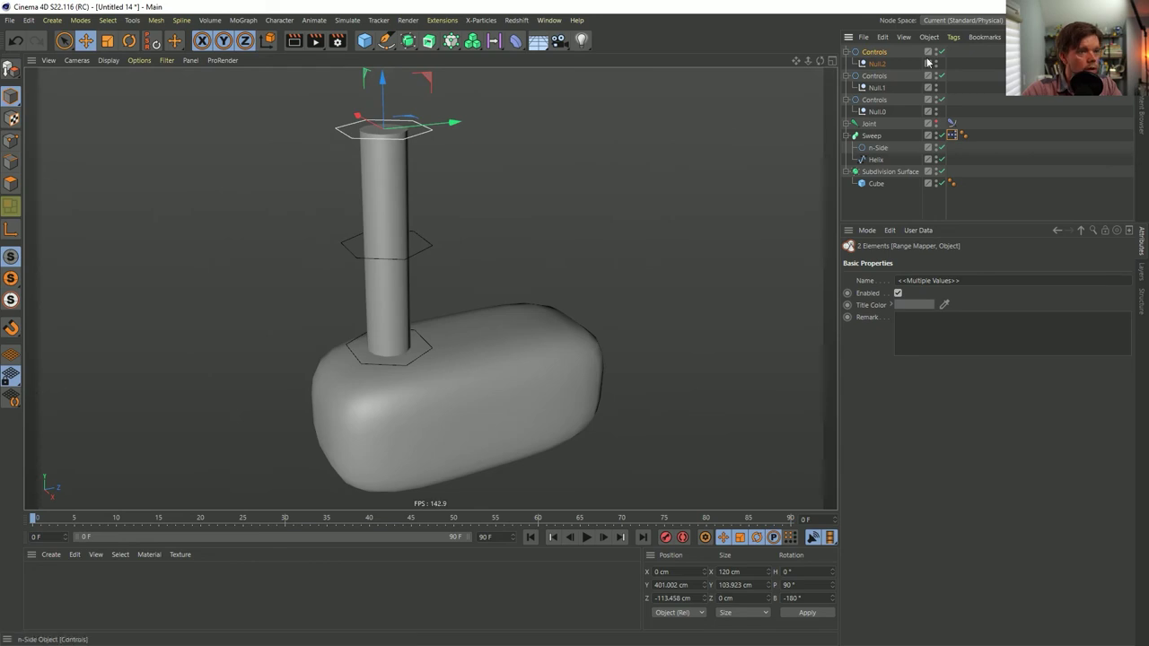
{"action": "key", "text": "t"}
{"action": "left_click_drag", "start_coordinate": [449, 229], "coordinate": [666, 145]}
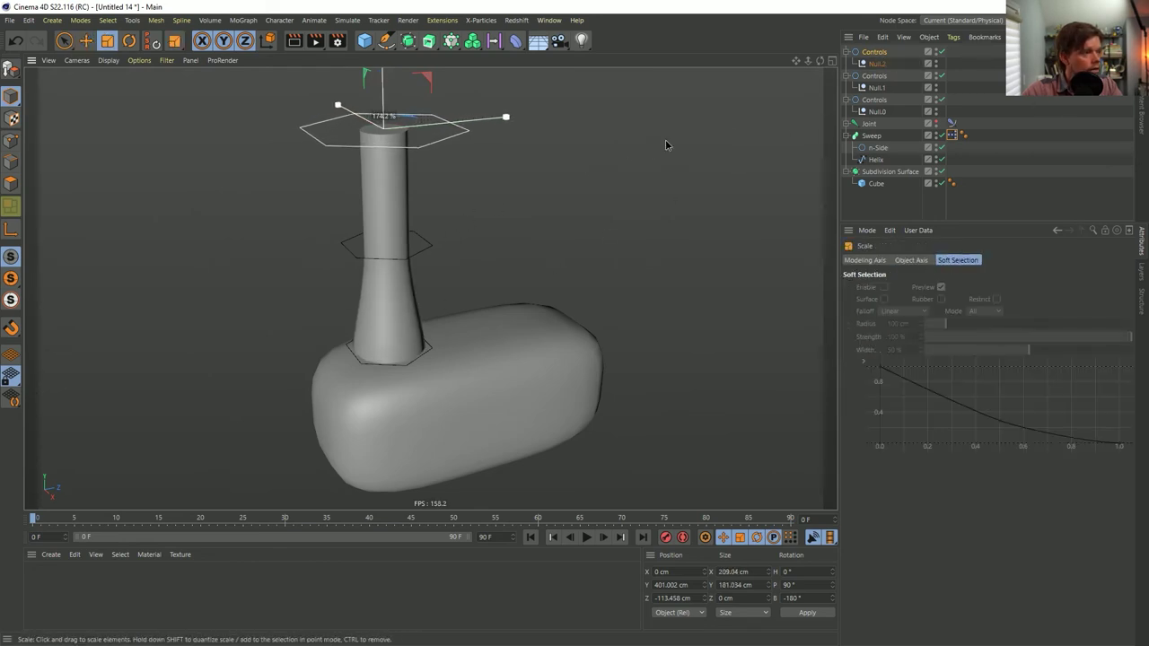
{"action": "key", "text": "ctrl+z"}
- Reopen the Sweep's XPresso and swap the node references so the bottom Controls spline drives Scale . [1] Y and the top one Scale . [3] Y
{"action": "double_click", "coordinate": [952, 135]}
{"action": "left_click_drag", "start_coordinate": [941, 128], "coordinate": [579, 206]}
{"action": "left_click_drag", "start_coordinate": [877, 103], "coordinate": [518, 347]}
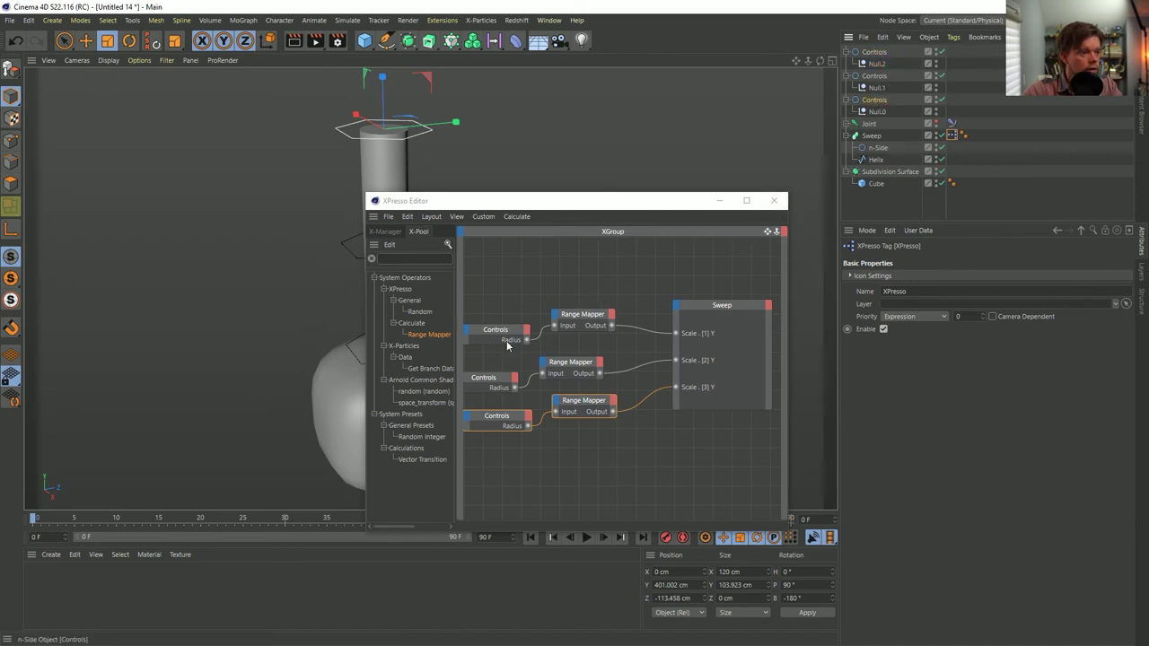
- Try enlarging the top Controls spline to about 164 cm wide to test the swapped nodes
{"action": "key", "text": "t"}
{"action": "left_click_drag", "start_coordinate": [477, 162], "coordinate": [667, 143]}
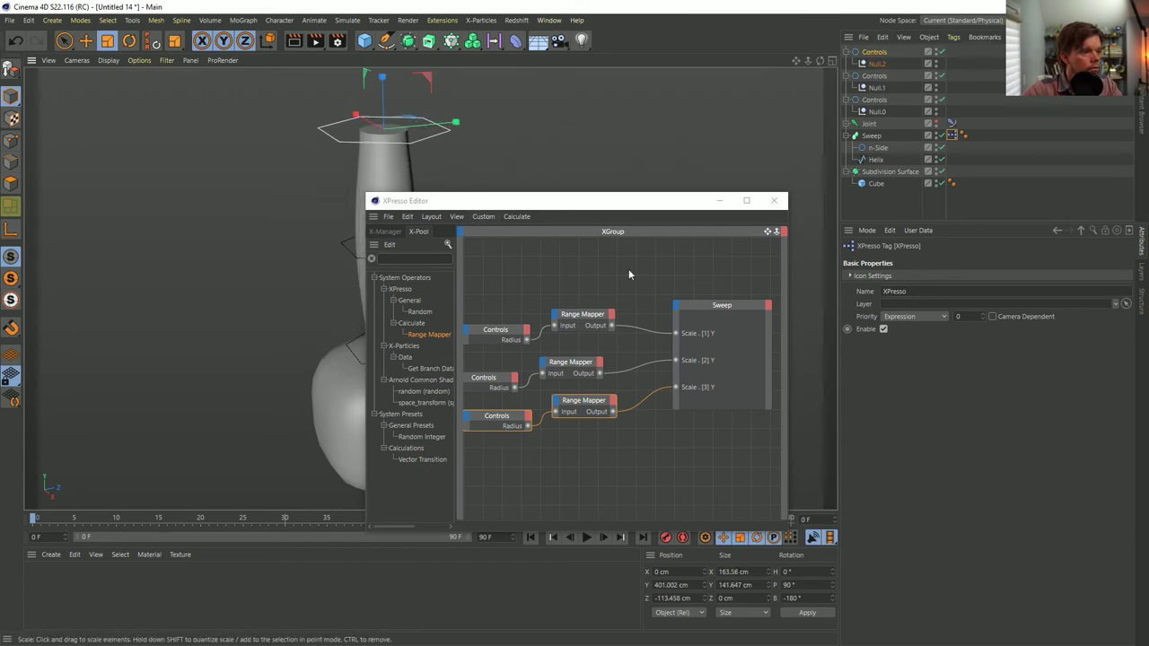
{"action": "left_click", "coordinate": [656, 197]}
{"action": "key", "text": "ctrl+z"}
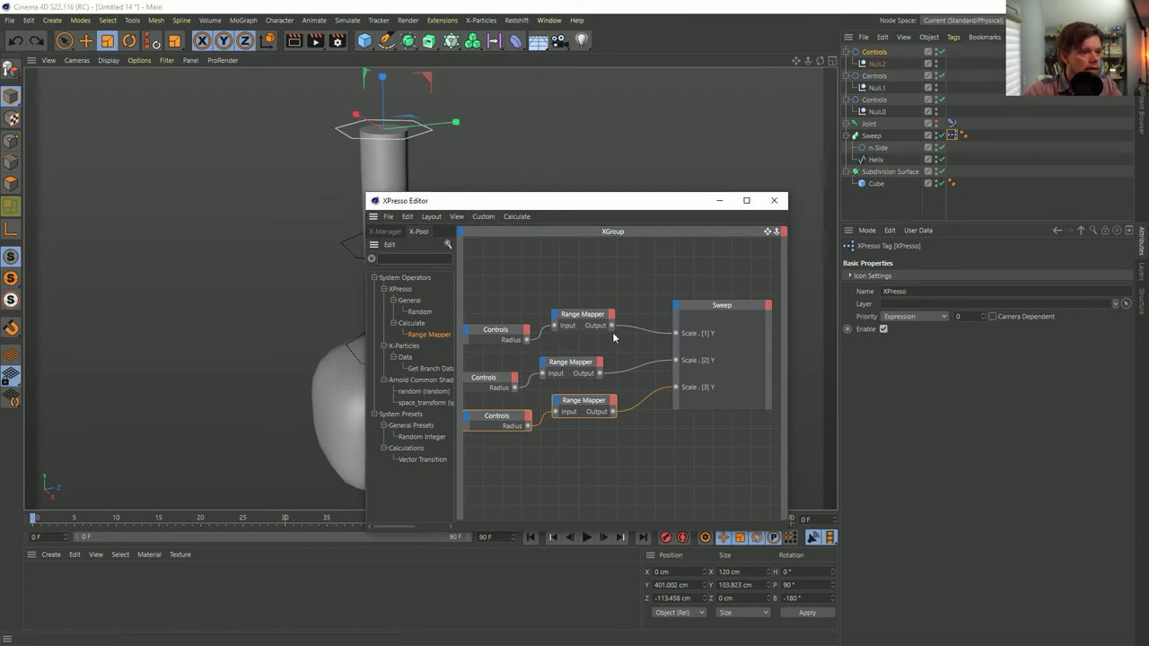
- Rename the three Controls splines 1, 2 and 3 from top to bottom
{"action": "double_click", "coordinate": [876, 52]}
{"action": "type", "text": "1"}
{"action": "key", "text": "Return"}
{"action": "double_click", "coordinate": [875, 76]}
{"action": "type", "text": "2"}
{"action": "key", "text": "Return"}
{"action": "double_click", "coordinate": [876, 100]}
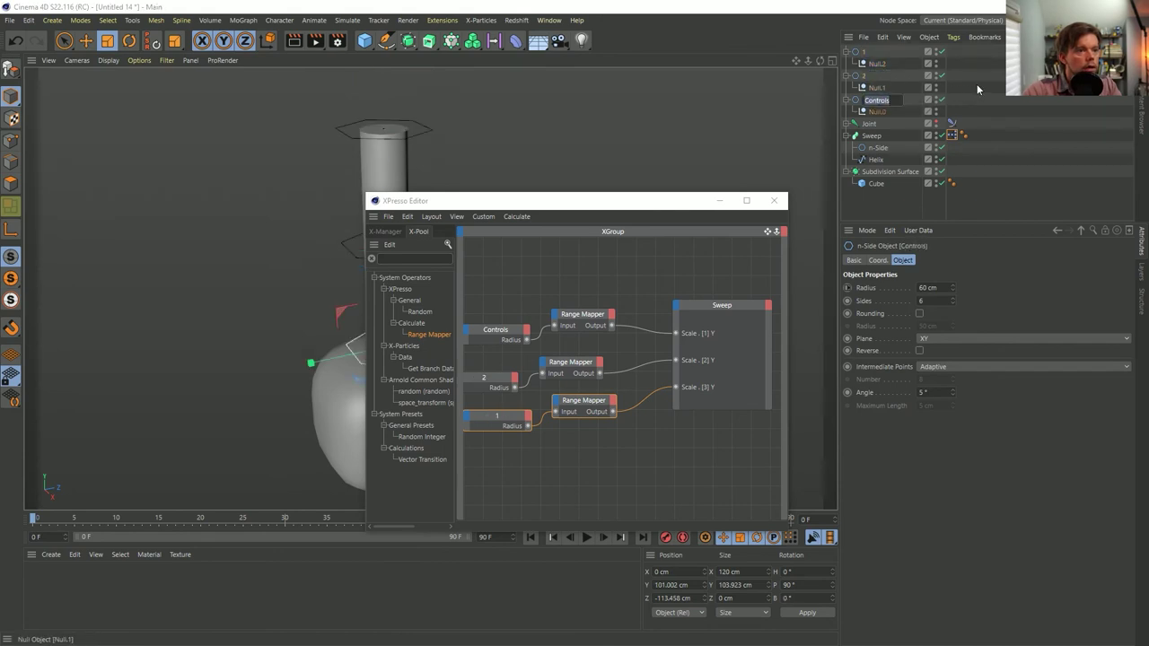
{"action": "type", "text": "3"}
{"action": "key", "text": "Return"}
- Move the XPresso Editor clear of the neck and try scaling splines 3 and 2 to test their effect
{"action": "left_click_drag", "start_coordinate": [622, 209], "coordinate": [702, 208]}
{"action": "left_click_drag", "start_coordinate": [278, 336], "coordinate": [388, 324]}
{"action": "key", "text": "ctrl+z"}
{"action": "left_click", "coordinate": [865, 76]}
{"action": "left_click_drag", "start_coordinate": [284, 220], "coordinate": [650, 143]}
{"action": "key", "text": "ctrl+z"}
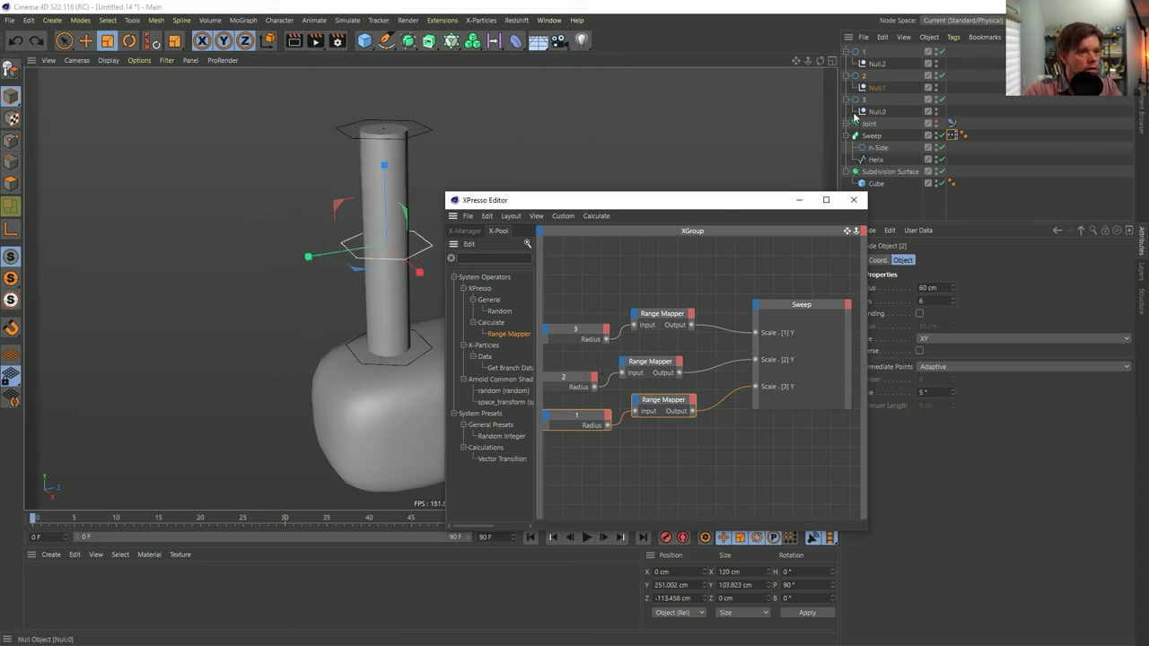
- Assign spline 2 to the node feeding Scale . [1] Y and spline 3 to the node feeding Scale . [2] Y
{"action": "left_click_drag", "start_coordinate": [557, 112], "coordinate": [730, 90]}
{"action": "key", "text": "ctrl+z"}
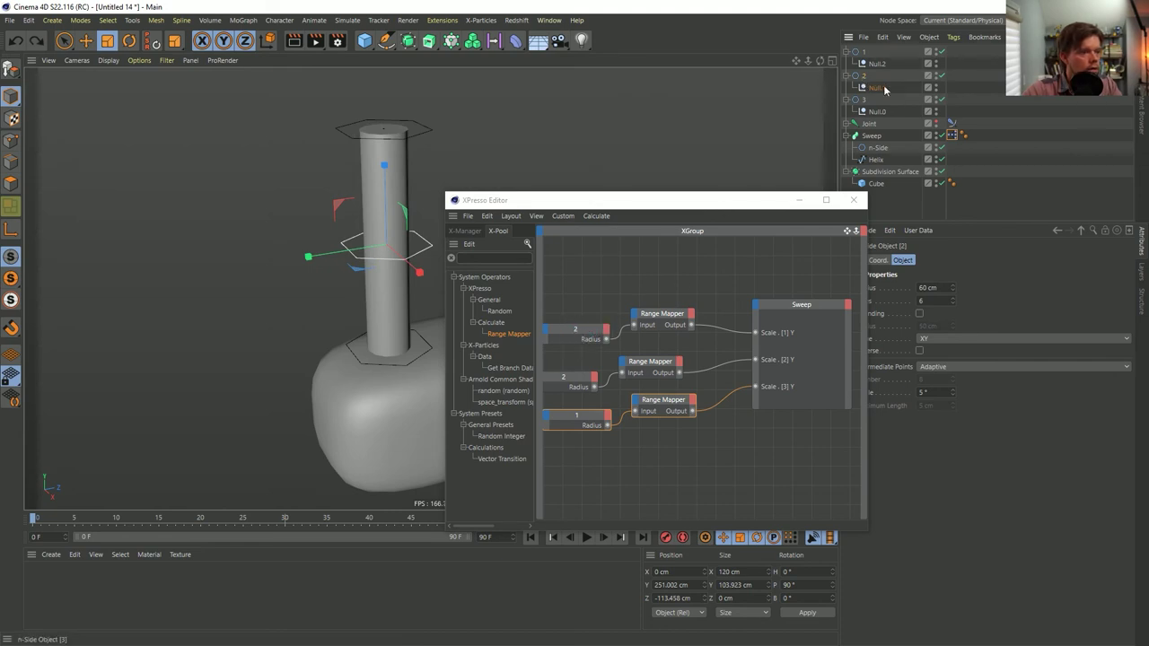
{"action": "left_click_drag", "start_coordinate": [862, 104], "coordinate": [572, 388]}
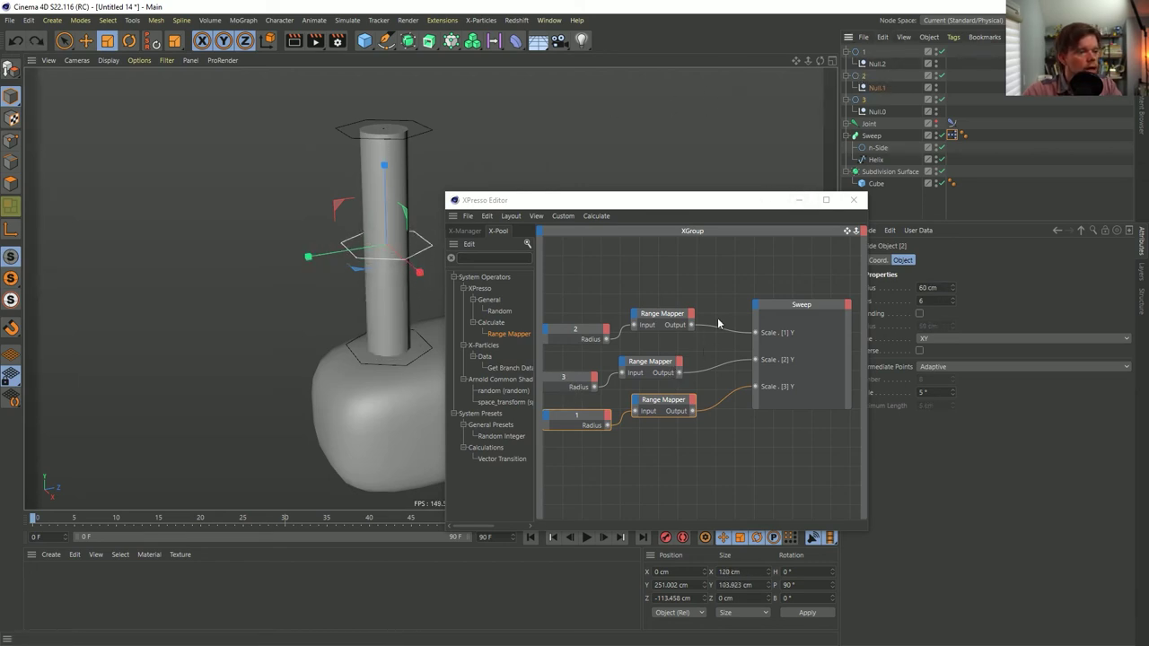
- Examine the Sweep's Scale curve points and the settings of the Range Mapper and spline nodes that drive them
{"action": "left_click", "coordinate": [951, 135]}
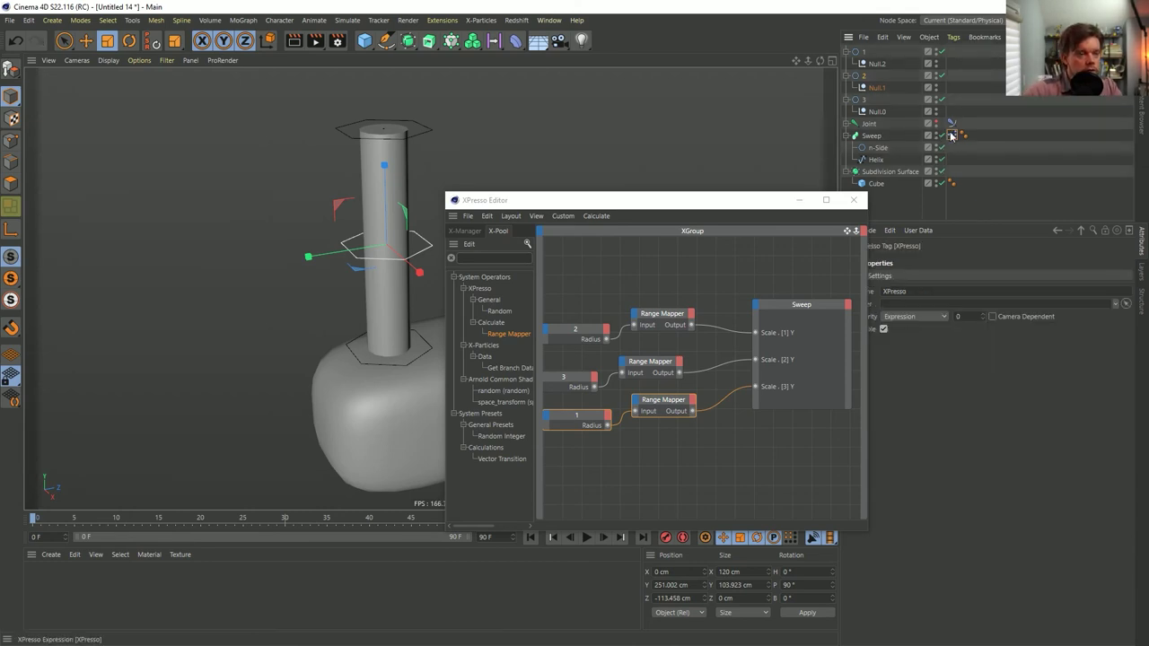
{"action": "left_click", "coordinate": [871, 135]}
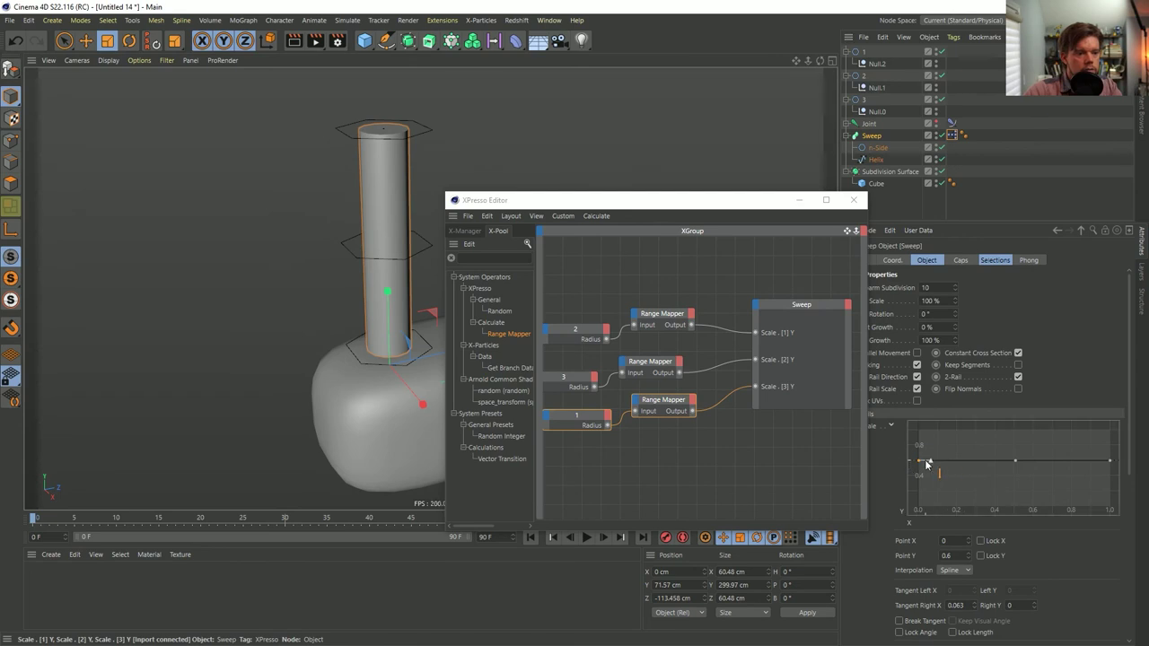
{"action": "left_click", "coordinate": [1016, 462]}
{"action": "left_click", "coordinate": [1110, 461]}
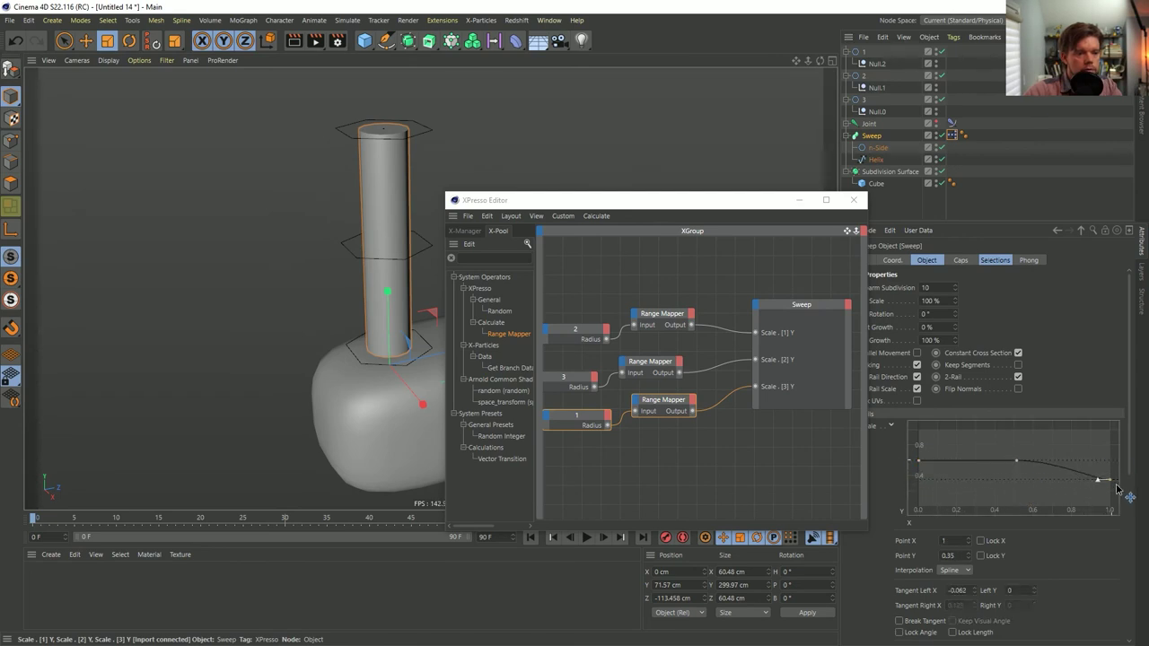
{"action": "left_click", "coordinate": [661, 371]}
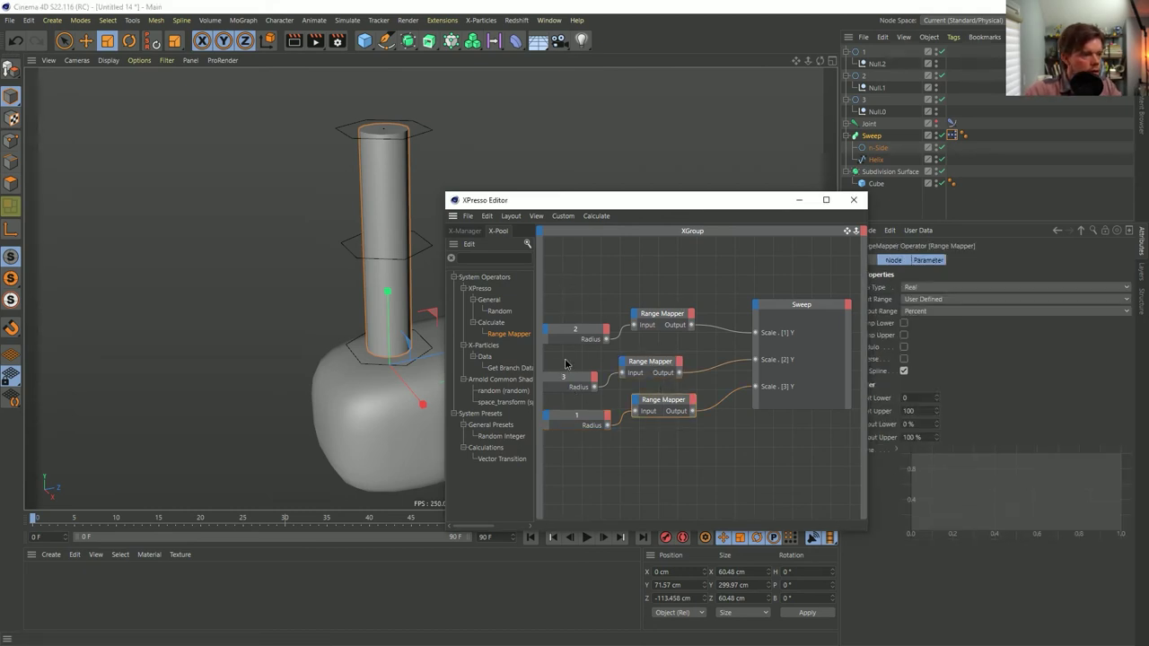
{"action": "left_click", "coordinate": [578, 386]}
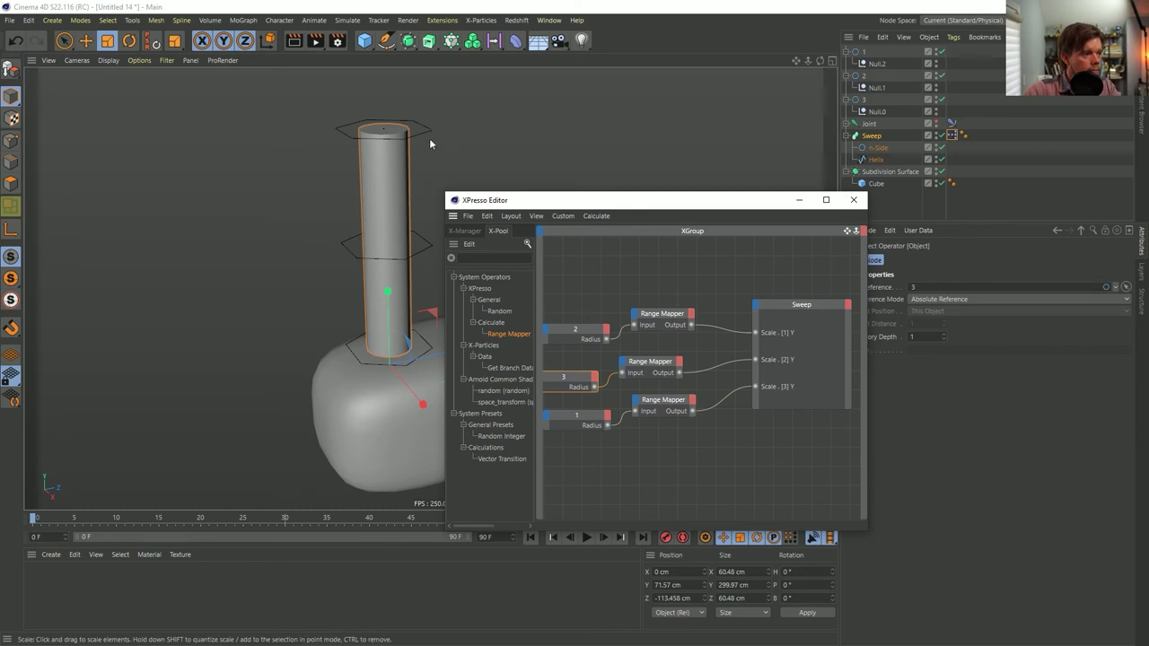
{"action": "left_click", "coordinate": [876, 159]}
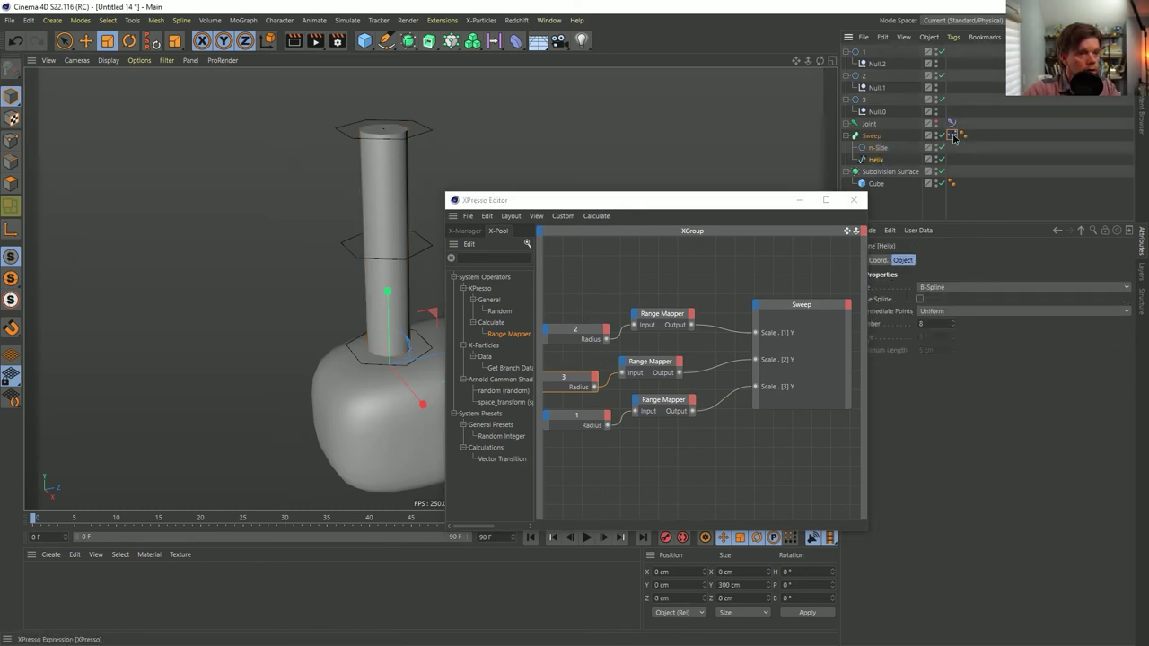
{"action": "left_click", "coordinate": [952, 135]}
{"action": "left_click", "coordinate": [887, 160]}
{"action": "left_click", "coordinate": [873, 137]}
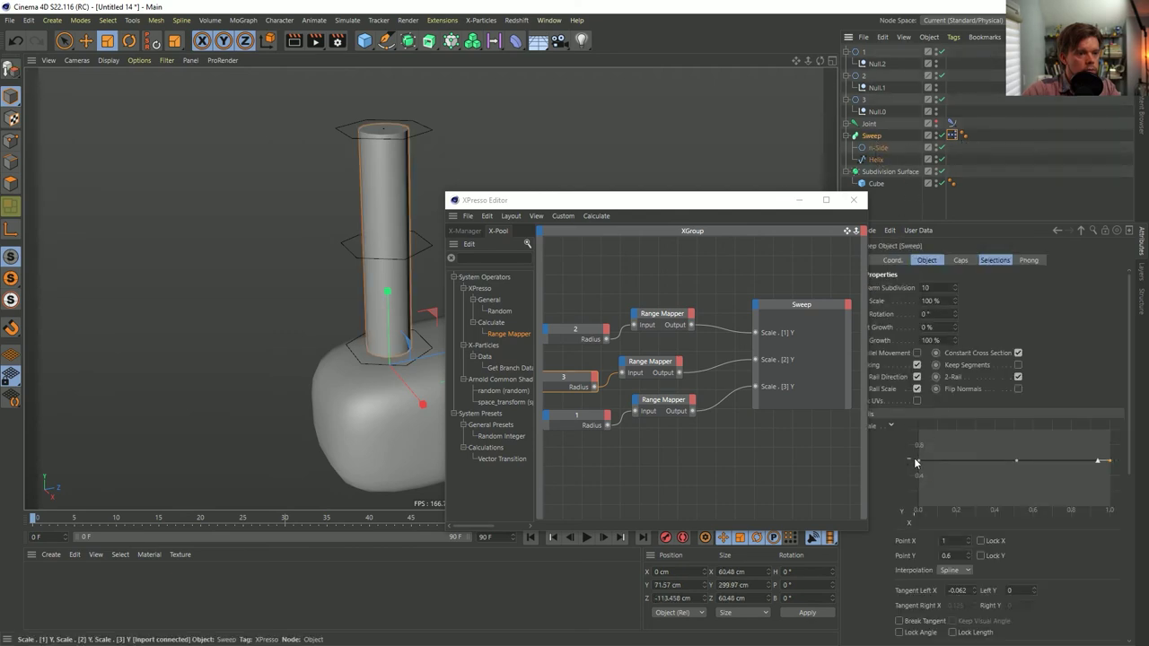
- Test the Scale curve's start point by raising it to about 0.81, and assign spline 3 to the node feeding Scale . [1] Y
{"action": "left_click_drag", "start_coordinate": [916, 460], "coordinate": [905, 486]}
{"action": "left_click", "coordinate": [942, 454]}
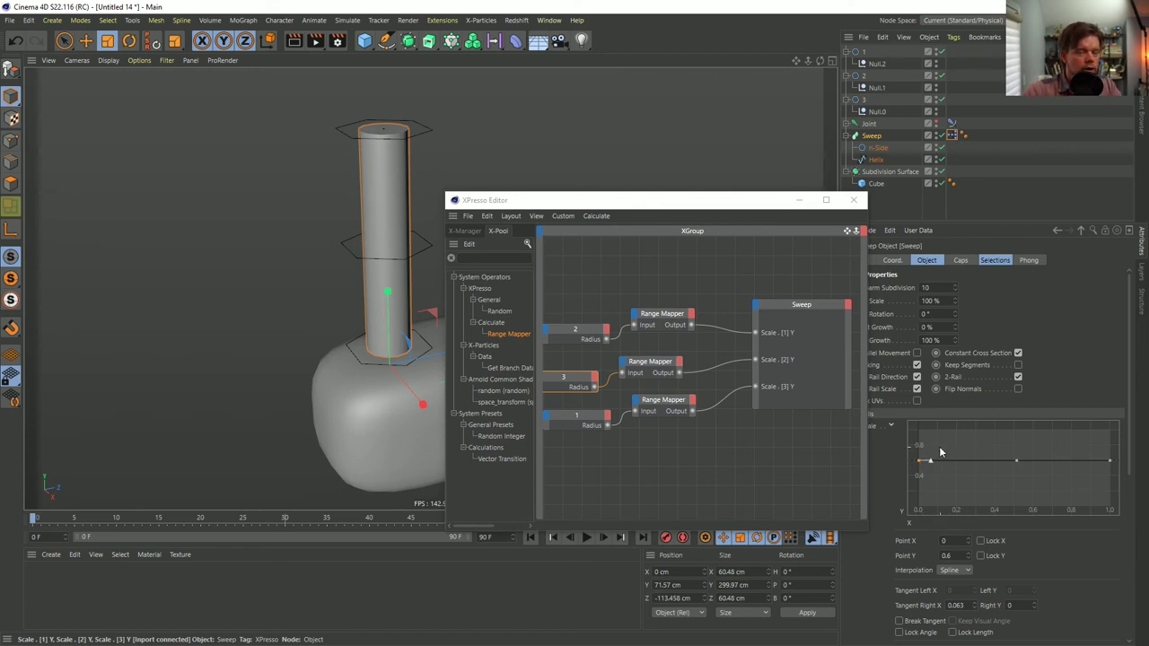
{"action": "left_click", "coordinate": [1109, 460]}
{"action": "left_click", "coordinate": [1015, 460]}
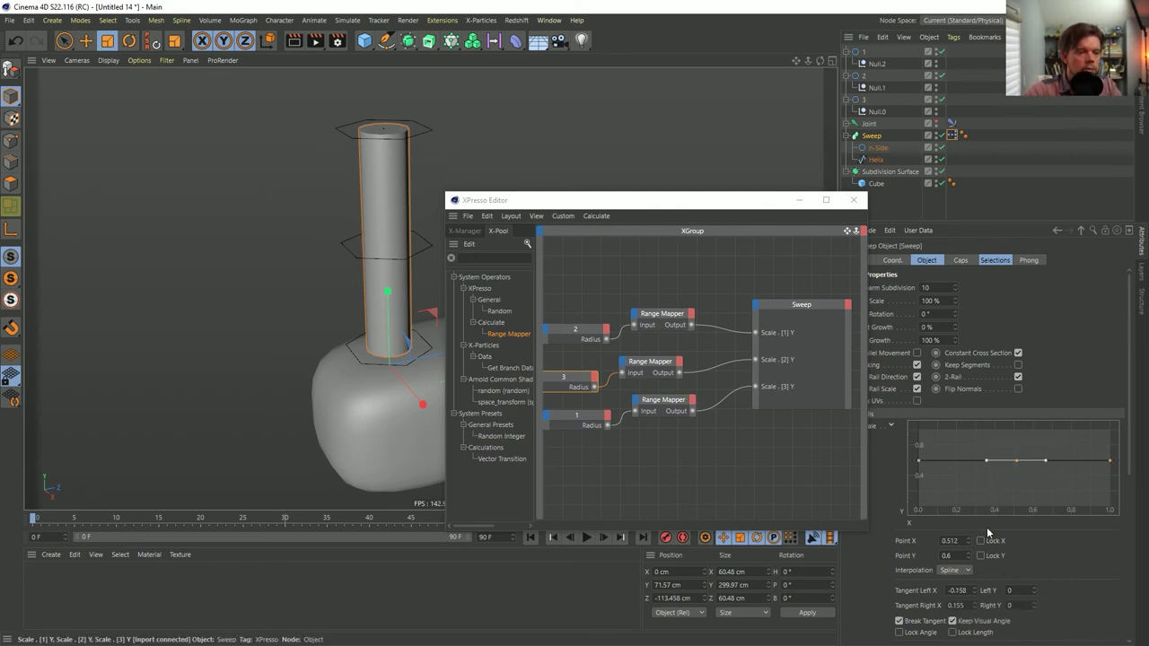
{"action": "left_click", "coordinate": [917, 462]}
{"action": "mouse_move", "coordinate": [919, 463]}
{"action": "left_mouse_down"}
{"action": "mouse_move", "coordinate": [922, 485]}
{"action": "mouse_move", "coordinate": [906, 477]}
{"action": "mouse_move", "coordinate": [908, 446]}
{"action": "left_mouse_up"}
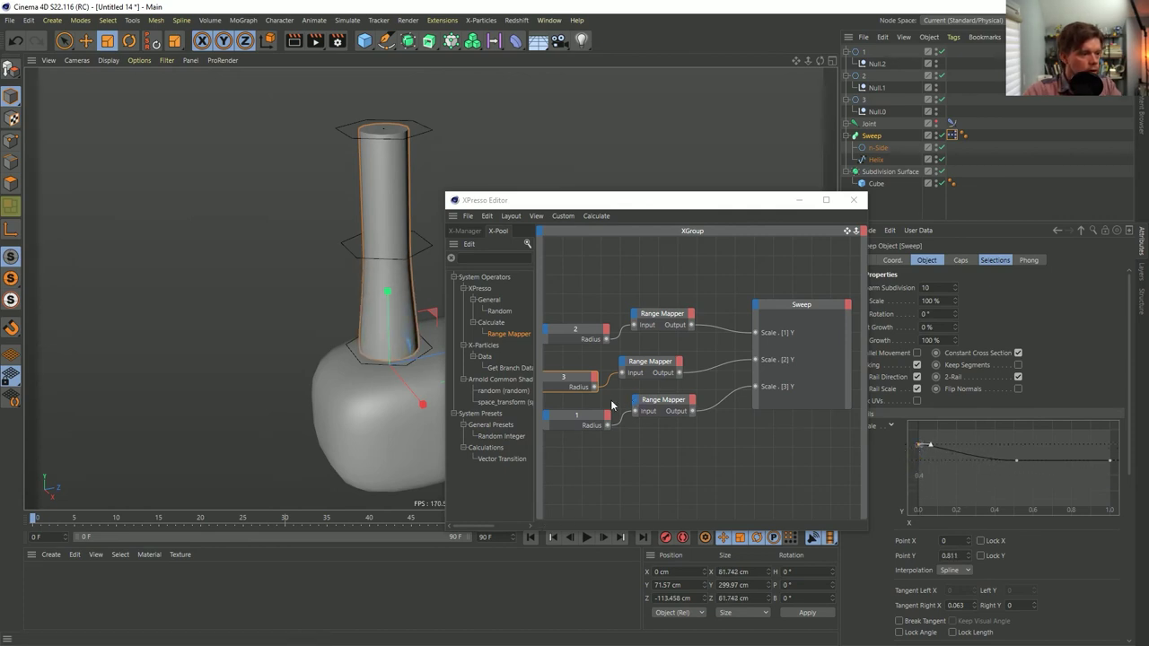
{"action": "left_click", "coordinate": [346, 341]}
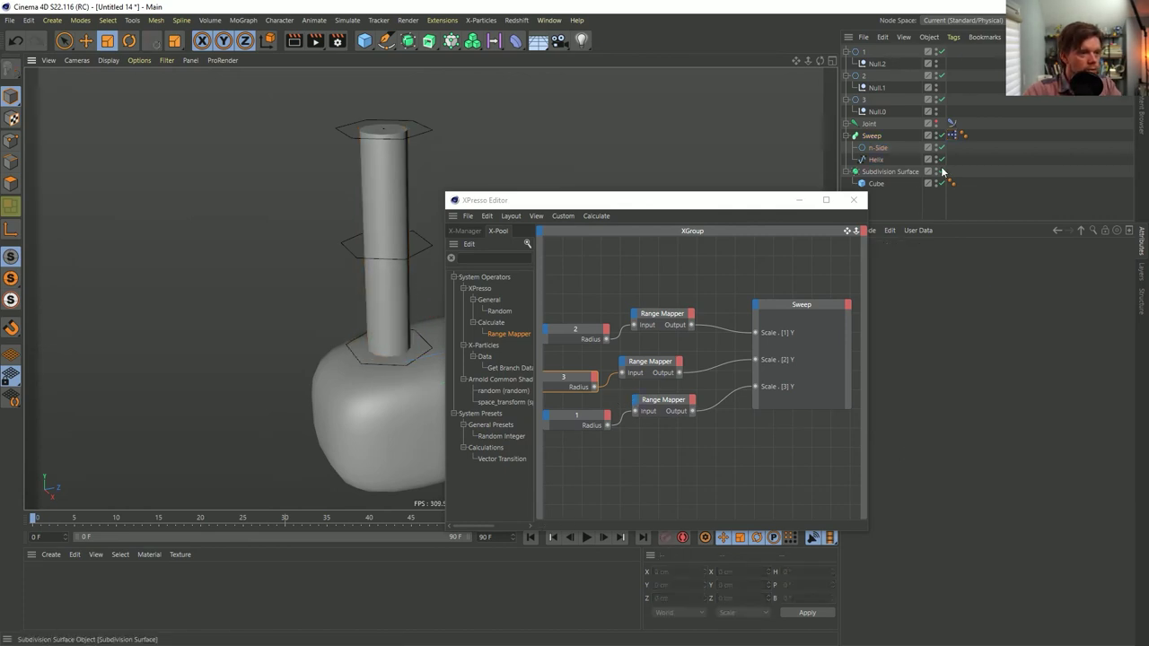
{"action": "left_click", "coordinate": [865, 100]}
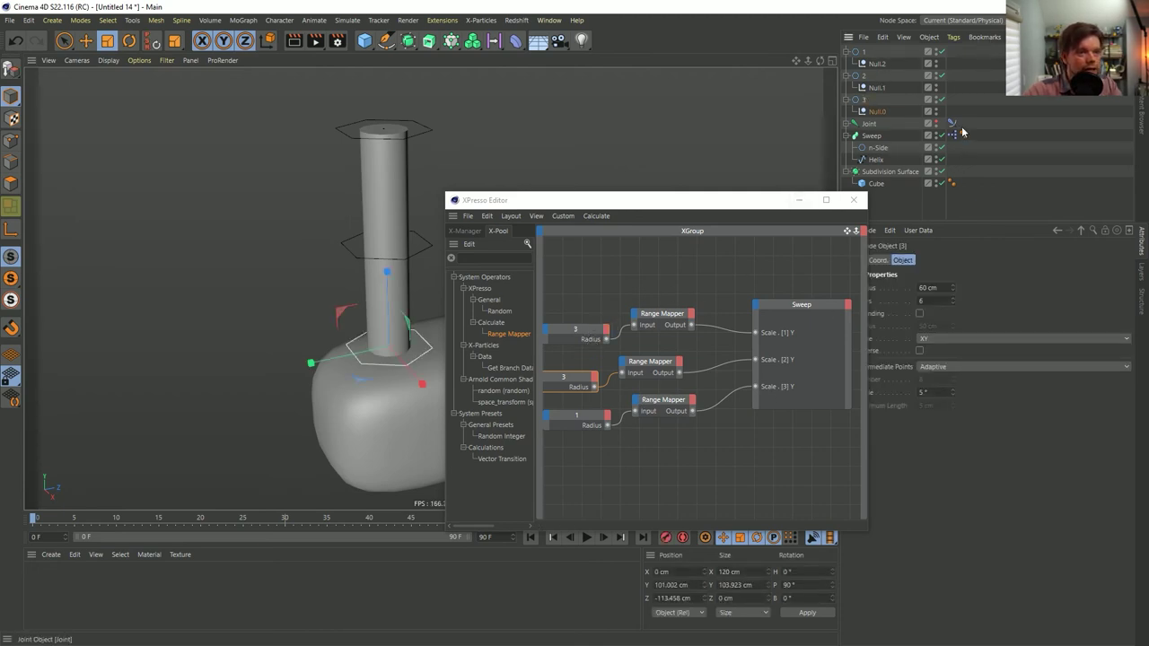
- Test the Scale curve's middle point by raising it to about 0.62, and assign spline 2 to the node feeding Scale . [3] Y
{"action": "left_click", "coordinate": [873, 136]}
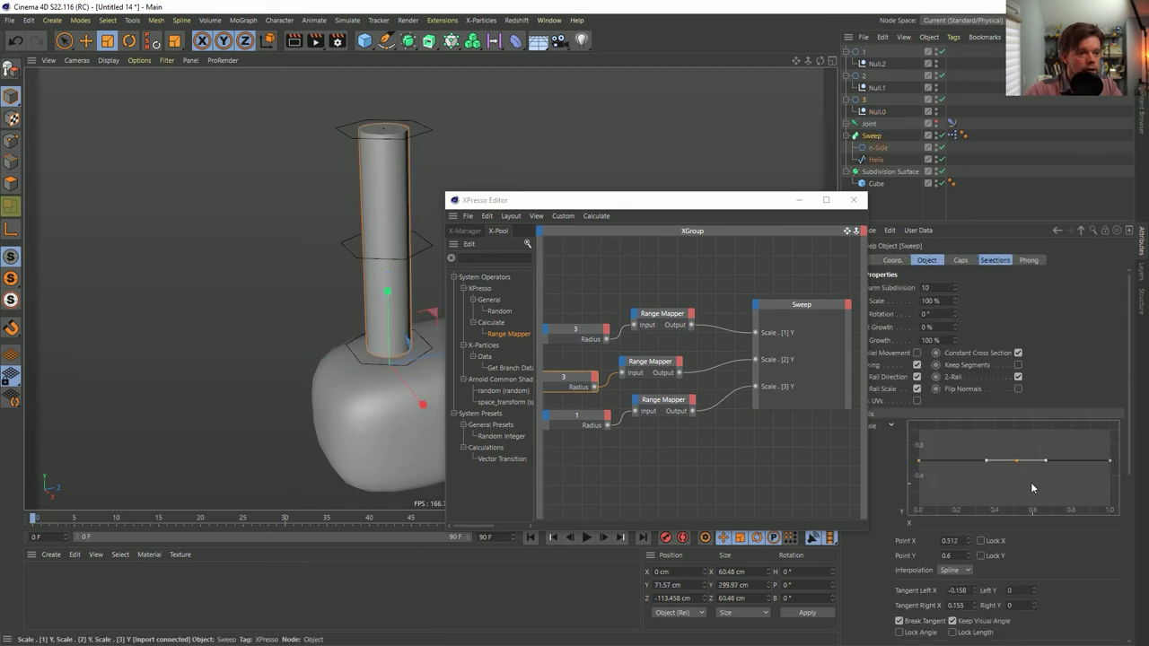
{"action": "left_click_drag", "start_coordinate": [1019, 465], "coordinate": [1017, 463]}
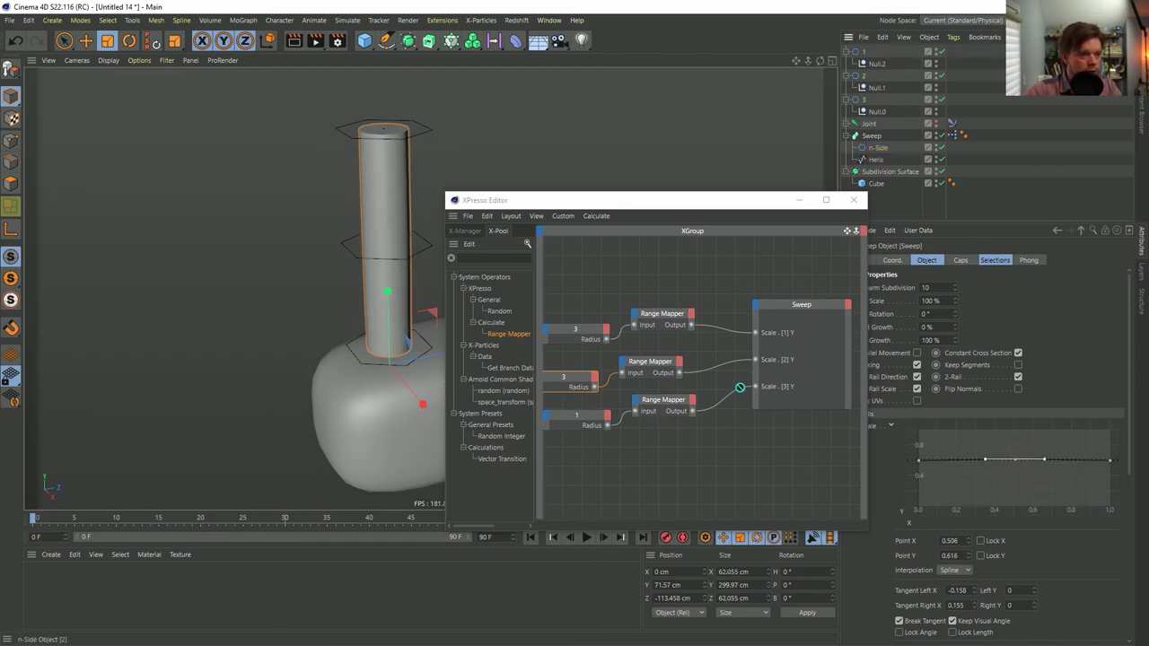
{"action": "left_click_drag", "start_coordinate": [590, 426], "coordinate": [588, 426]}
- Test the Scale curve's end point, assign spline 1 to the node feeding Scale . [2] Y and close the XPresso Editor
{"action": "left_click", "coordinate": [1110, 460]}
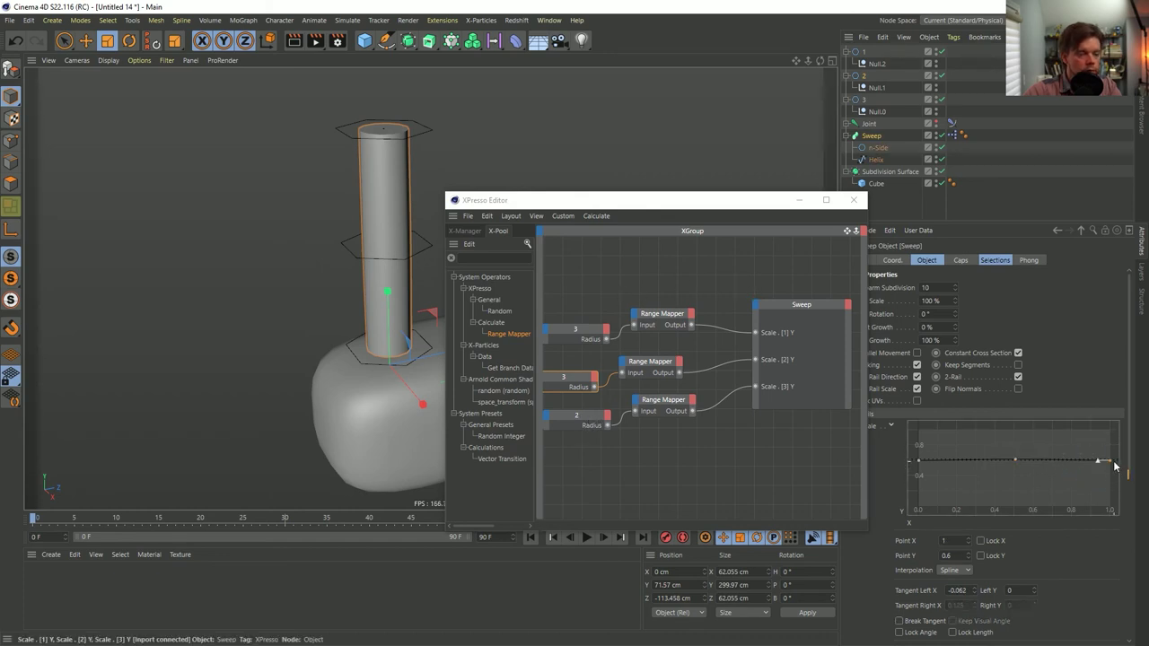
{"action": "mouse_move", "coordinate": [1116, 465]}
{"action": "left_mouse_down"}
{"action": "mouse_move", "coordinate": [1110, 453]}
{"action": "mouse_move", "coordinate": [1115, 490]}
{"action": "mouse_move", "coordinate": [1121, 459]}
{"action": "mouse_move", "coordinate": [1122, 477]}
{"action": "left_mouse_up"}
{"action": "key", "text": "ctrl+z"}
{"action": "key", "text": "ctrl+z"}
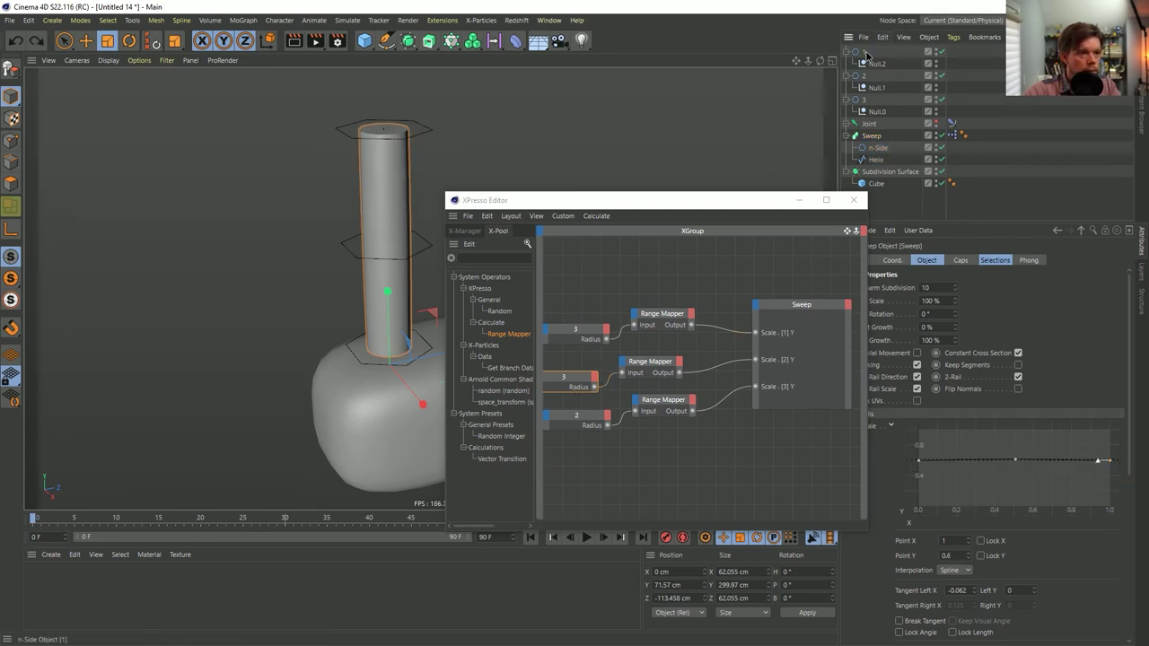
{"action": "left_click_drag", "start_coordinate": [589, 388], "coordinate": [589, 385]}
{"action": "left_click", "coordinate": [853, 200]}
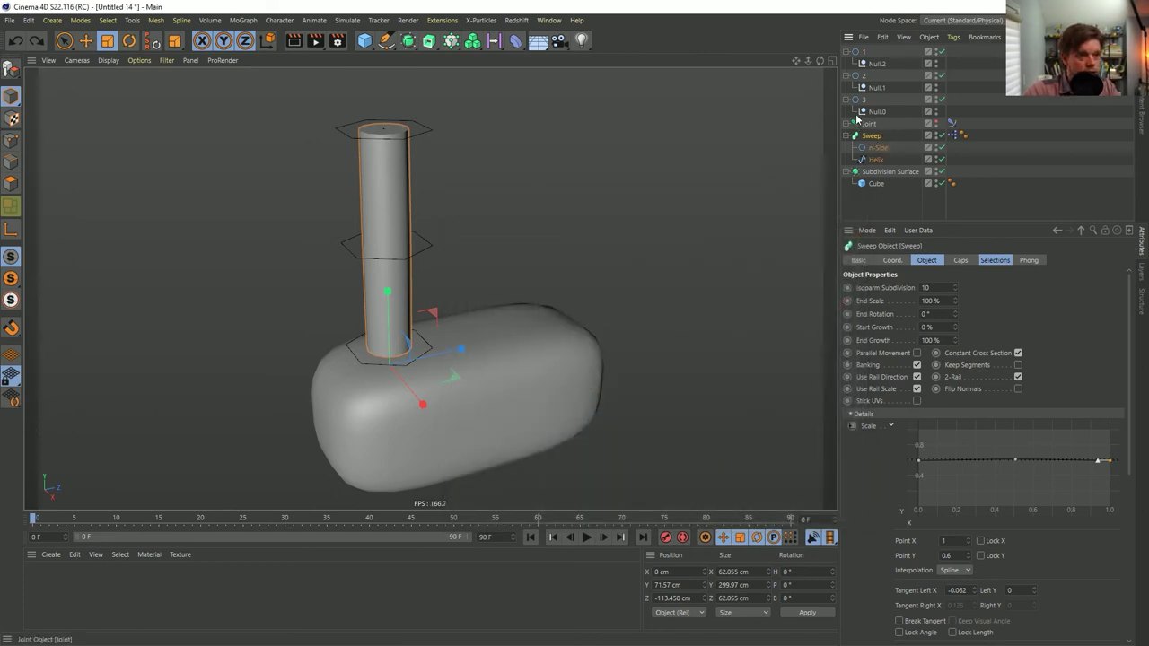
- Test the neck's end thickness by scaling control spline 1 down to about 74 cm wide
{"action": "left_click", "coordinate": [863, 63]}
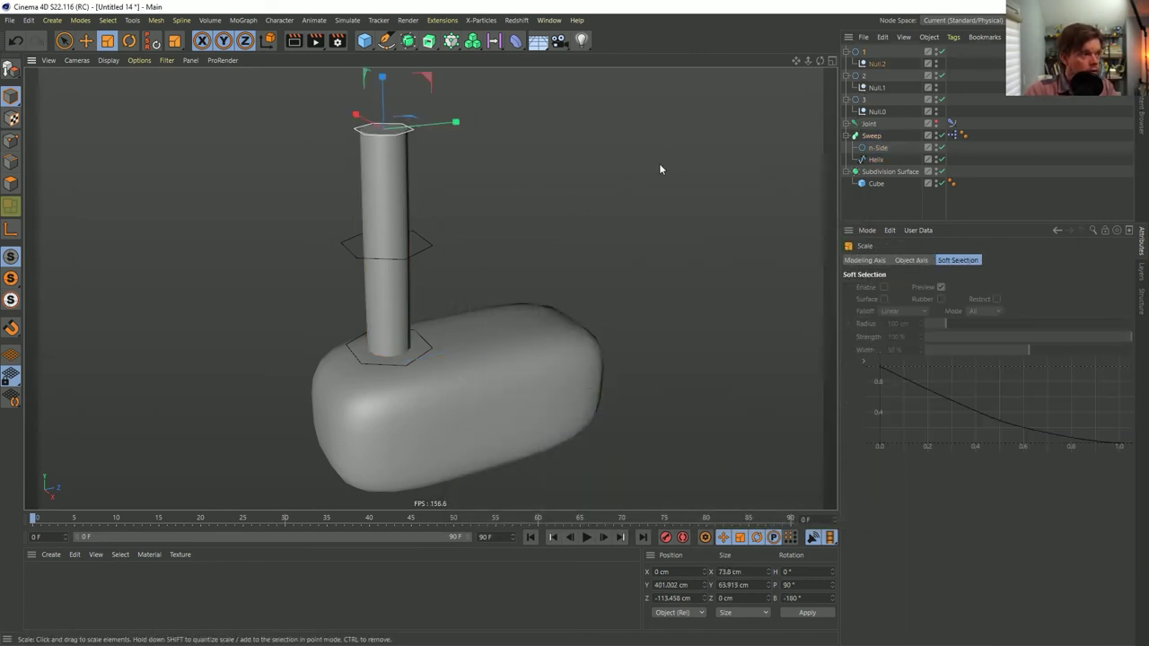
{"action": "left_click", "coordinate": [870, 87]}
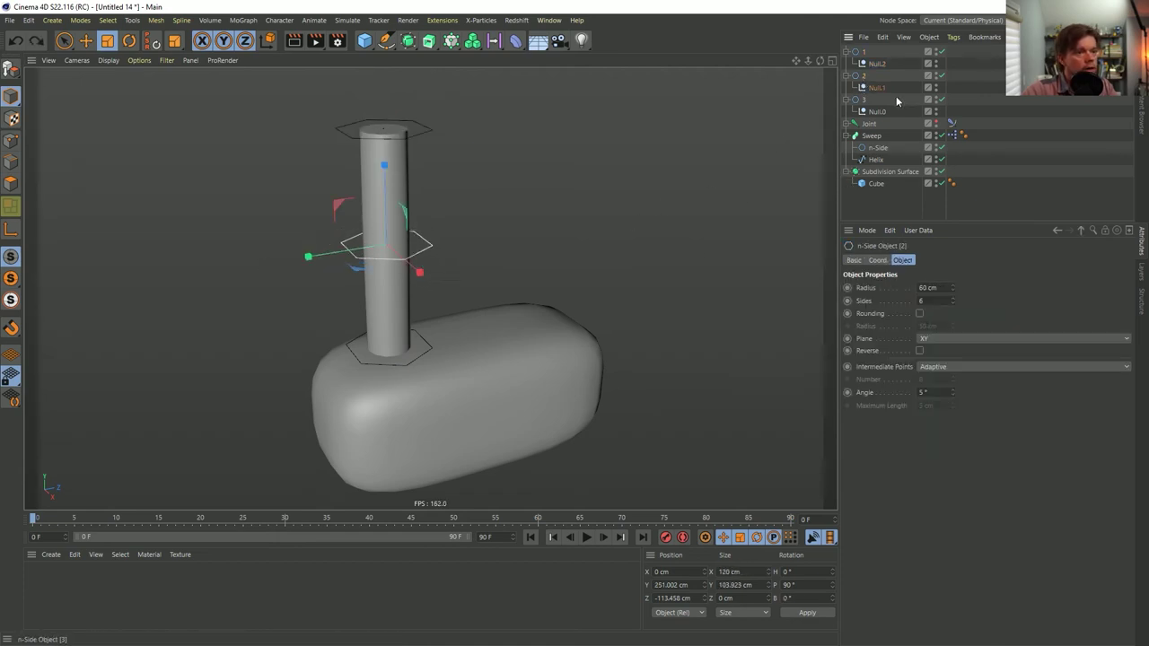
{"action": "left_click", "coordinate": [953, 134]}
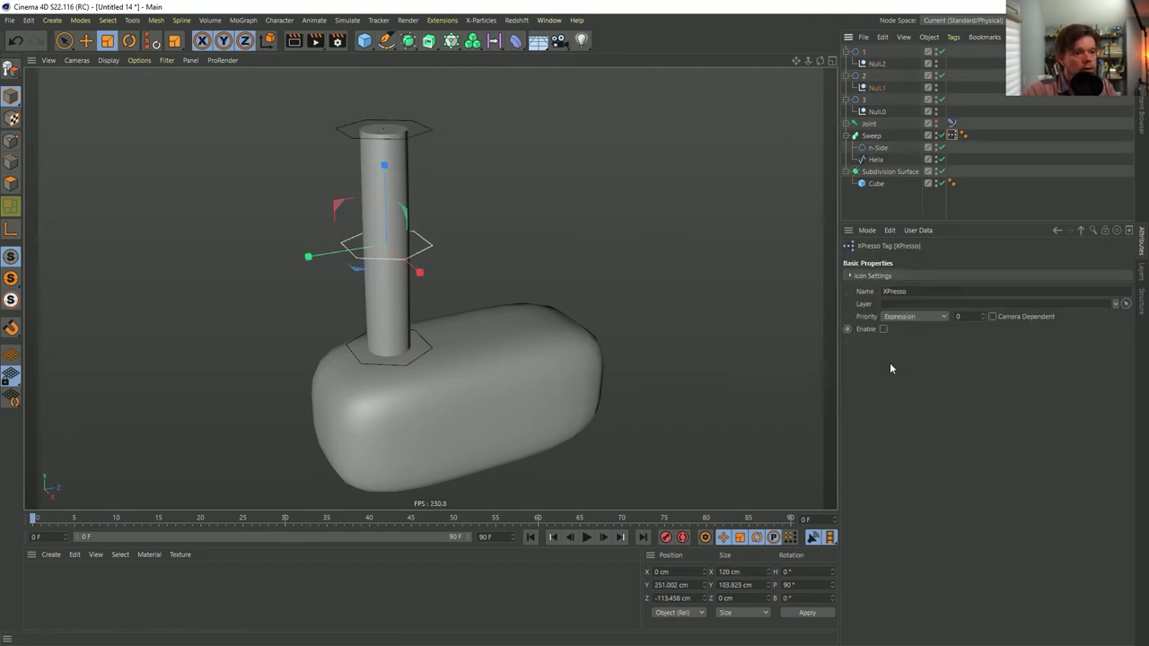
- Test the neck by shrinking control spline 1 to about 79 cm wide and moving it to about X 56, Y 389, Z -141 cm
{"action": "left_click", "coordinate": [876, 63]}
{"action": "left_click_drag", "start_coordinate": [590, 236], "coordinate": [622, 112]}
{"action": "key", "text": "e"}
{"action": "left_click_drag", "start_coordinate": [478, 106], "coordinate": [585, 112]}
{"action": "key", "text": "t"}
{"action": "left_click_drag", "start_coordinate": [563, 220], "coordinate": [736, 135]}
{"action": "left_click_drag", "start_coordinate": [521, 117], "coordinate": [474, 216]}
{"action": "key", "text": "ctrl+z"}
{"action": "key", "text": "e"}
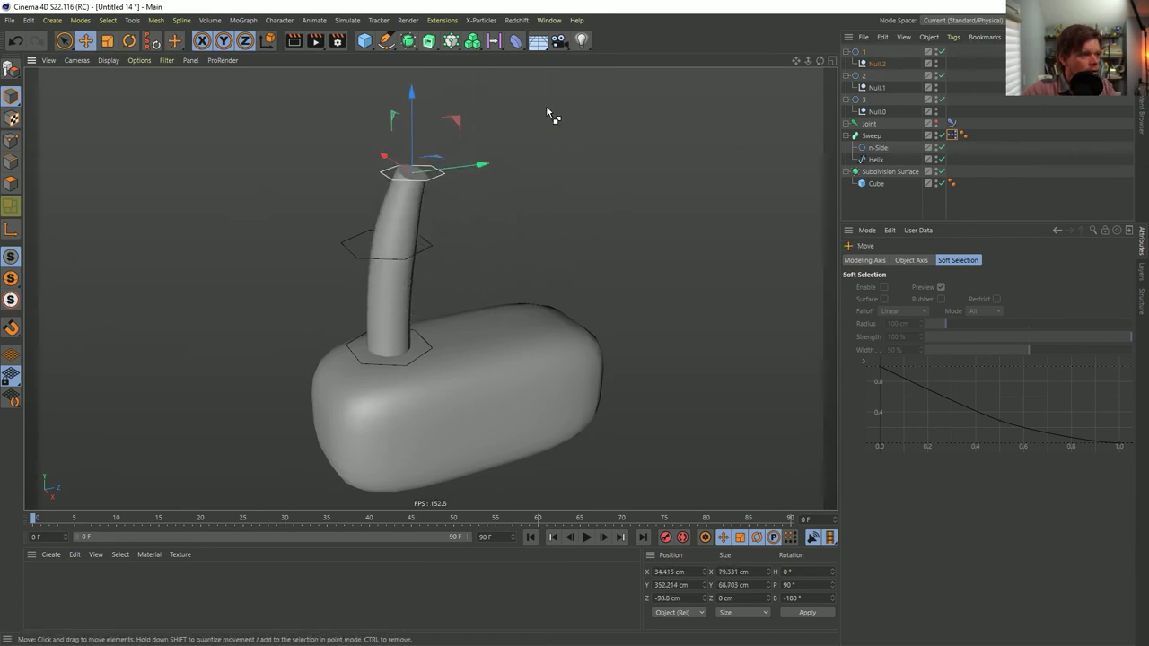
{"action": "key", "text": "ctrl+z"}
{"action": "left_click_drag", "start_coordinate": [539, 134], "coordinate": [438, 92]}
{"action": "key", "text": "ctrl+z"}
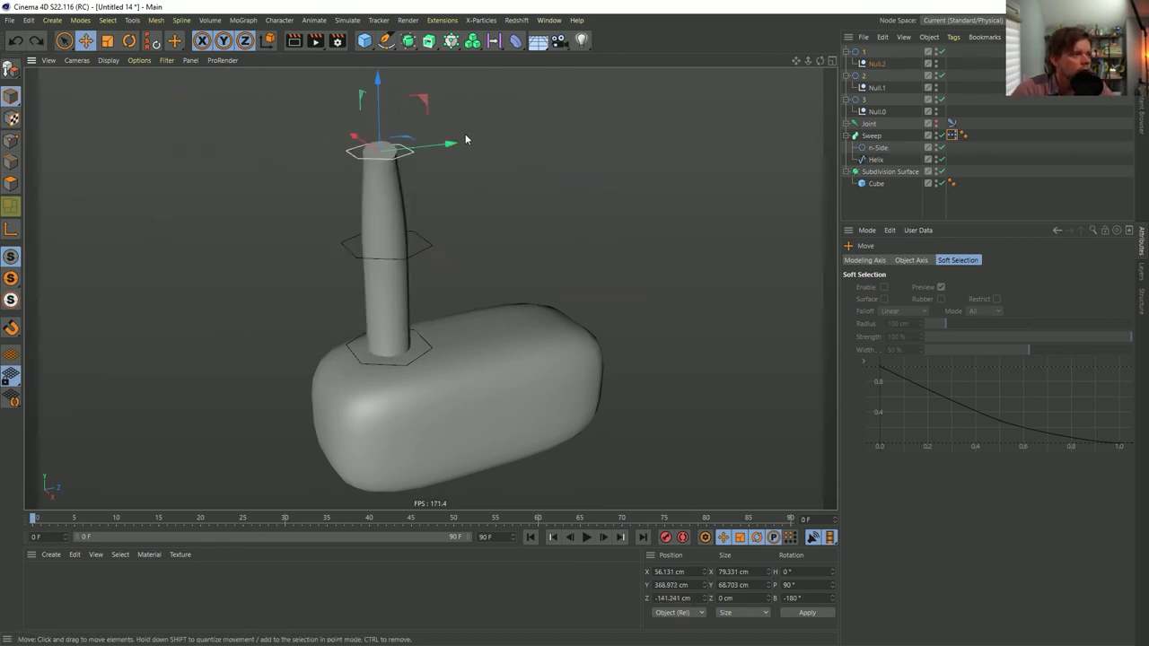
- Enlarge control spline 1 to about 305 cm wide to flare the end of the neck
{"action": "key", "text": "t"}
{"action": "mouse_move", "coordinate": [304, 239]}
{"action": "left_mouse_down"}
{"action": "mouse_move", "coordinate": [521, 235]}
{"action": "mouse_move", "coordinate": [493, 260]}
{"action": "mouse_move", "coordinate": [303, 248]}
{"action": "left_mouse_up"}
{"action": "key", "text": "e"}
{"action": "key", "text": "ctrl+z"}
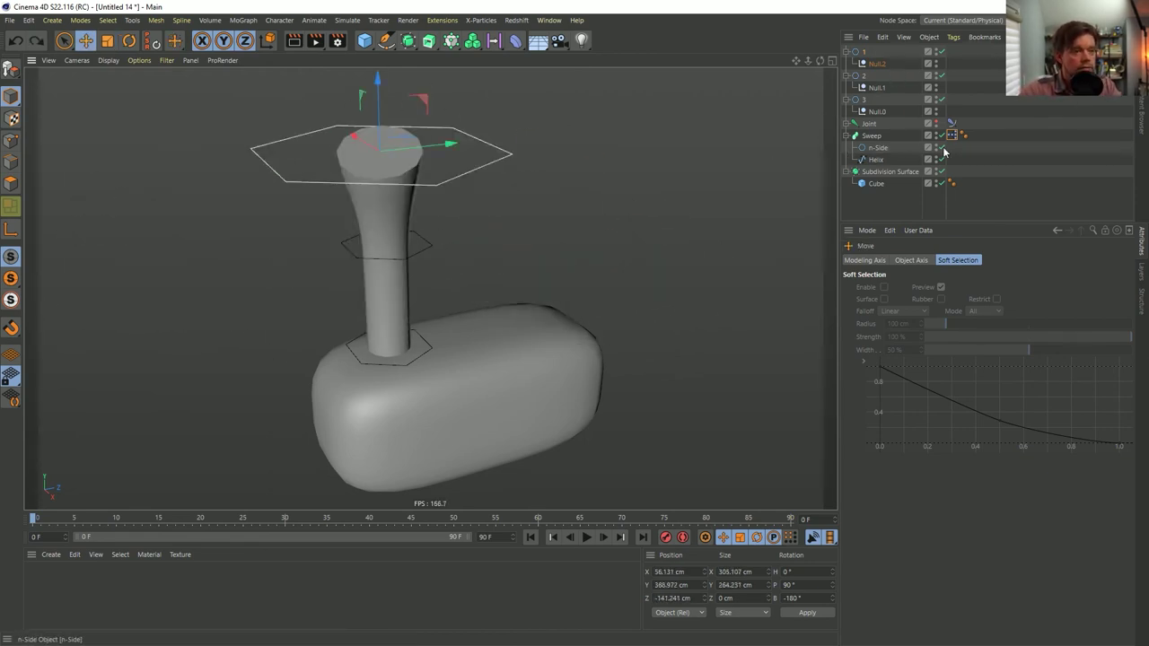
- Collapse the Sweep and Subdivision Surface hierarchies and add a Volume Mesher and a Volume Builder
{"action": "left_click", "coordinate": [847, 136]}
{"action": "left_click", "coordinate": [851, 148]}
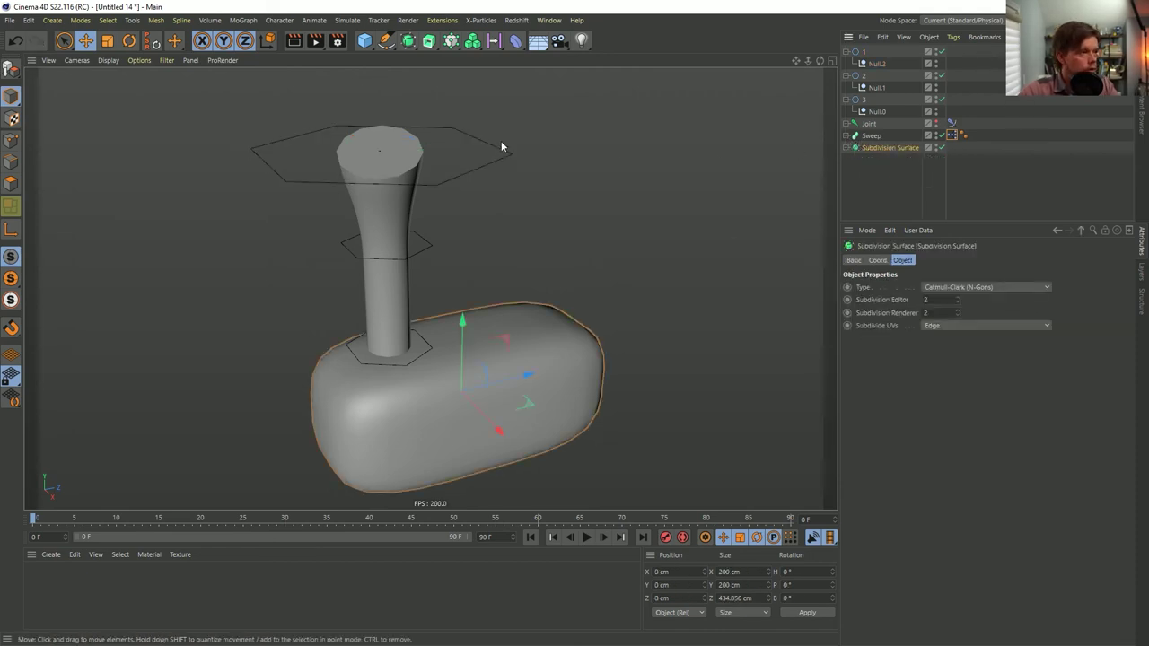
{"action": "left_click", "coordinate": [473, 41]}
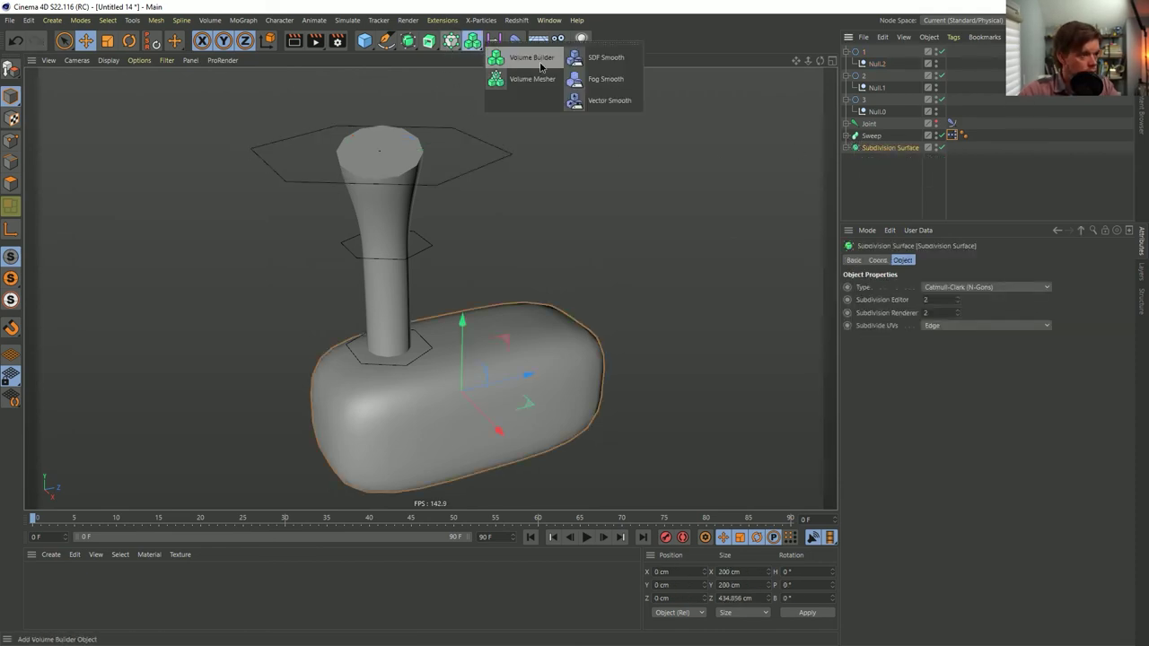
{"action": "left_click", "coordinate": [533, 79]}
{"action": "left_click", "coordinate": [473, 40]}
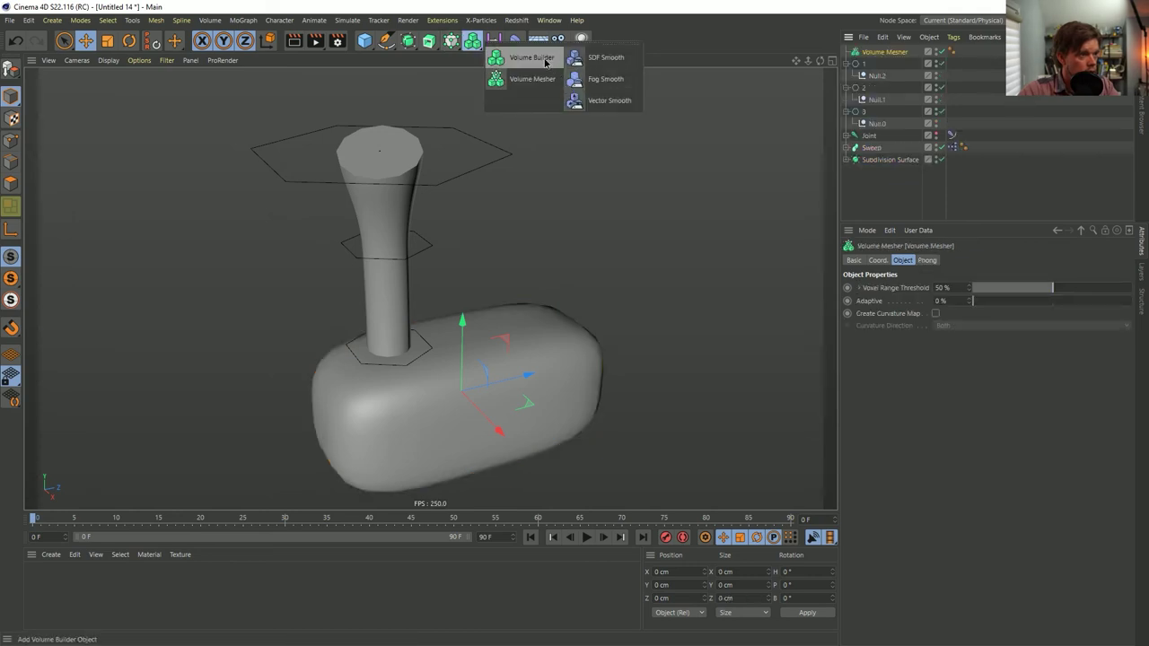
{"action": "left_click", "coordinate": [542, 60]}
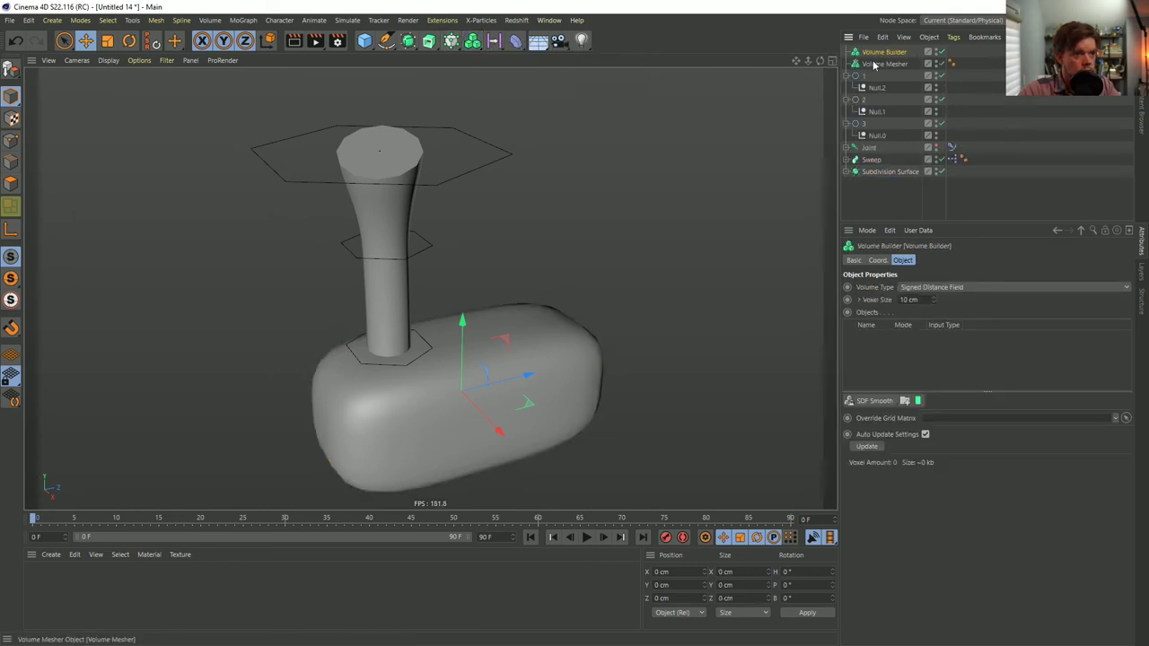
- Try nesting the Volume Mesher under the Volume Builder, with the Sweep and Subdivision Surface inside the Mesher
{"action": "left_click_drag", "start_coordinate": [887, 54], "coordinate": [889, 68]}
{"action": "left_click", "coordinate": [875, 161]}
{"action": "left_click", "coordinate": [879, 172], "text": "shift"}
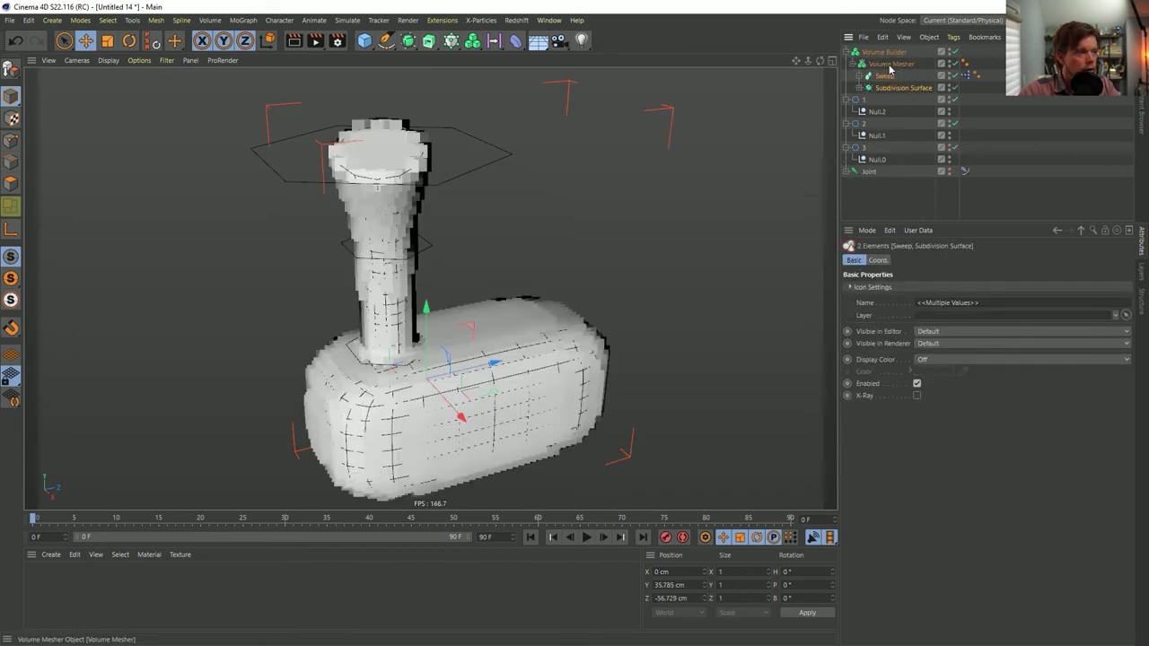
- Add an SDF Smooth layer to the Volume Builder and set its strength to 33%
{"action": "left_click", "coordinate": [886, 52]}
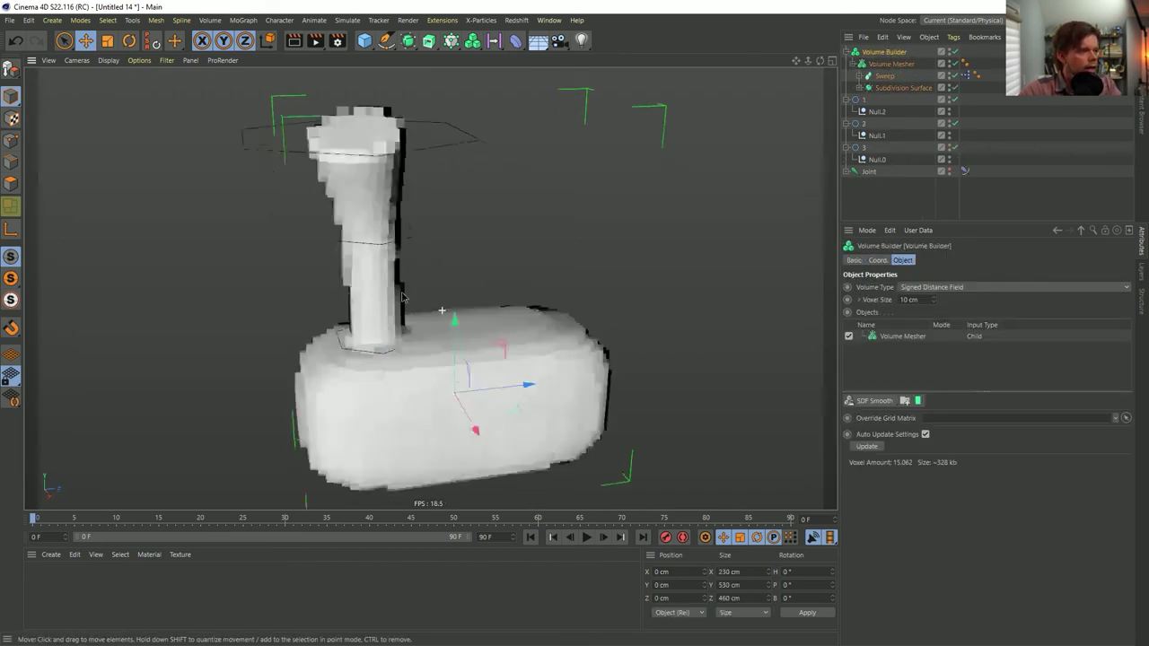
{"action": "left_click", "coordinate": [875, 401]}
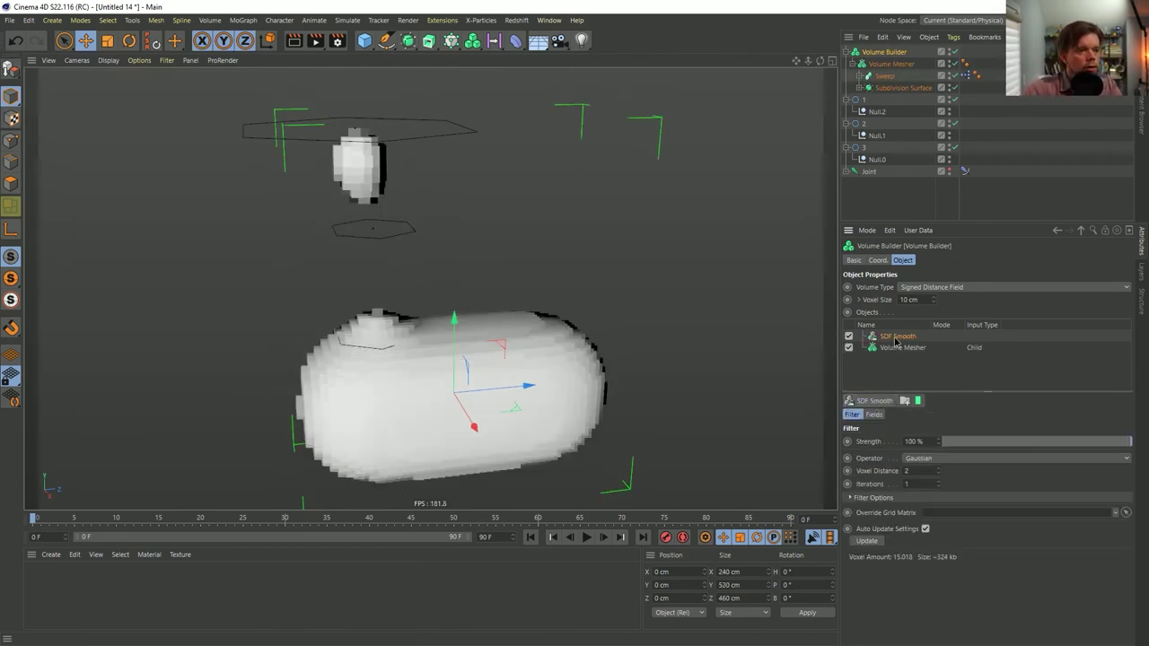
{"action": "mouse_move", "coordinate": [1001, 449]}
{"action": "left_mouse_down"}
{"action": "mouse_move", "coordinate": [944, 448]}
{"action": "mouse_move", "coordinate": [1023, 449]}
{"action": "mouse_move", "coordinate": [920, 446]}
{"action": "mouse_move", "coordinate": [1006, 446]}
{"action": "left_mouse_up"}
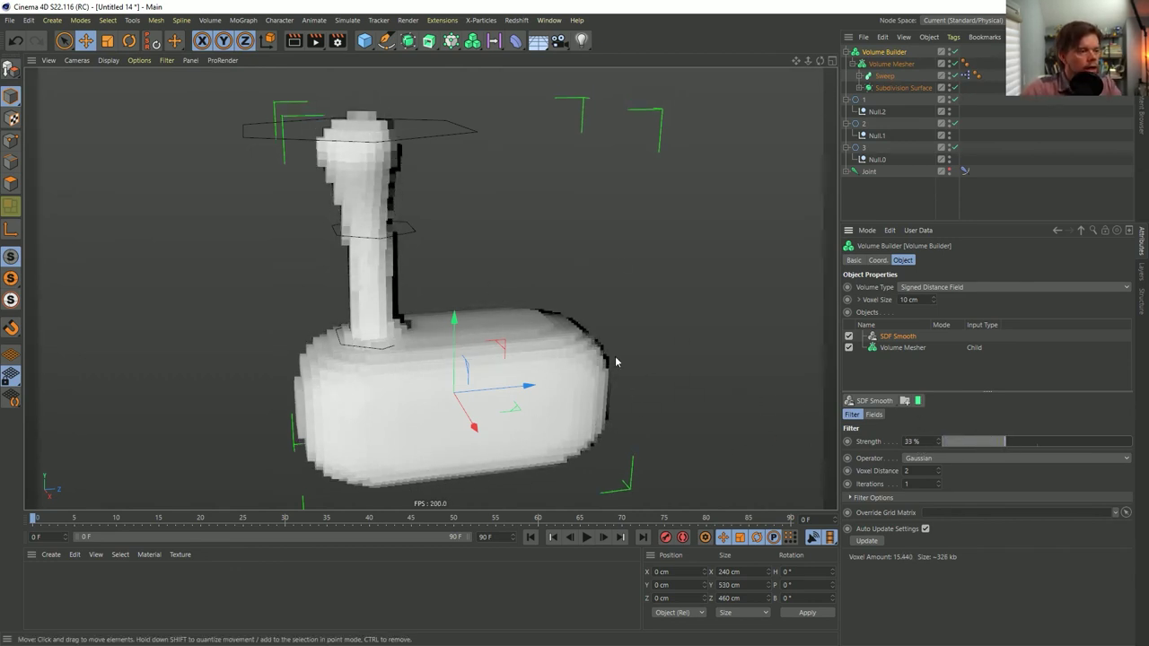
{"action": "left_click_drag", "start_coordinate": [390, 414], "coordinate": [439, 407], "text": "alt"}
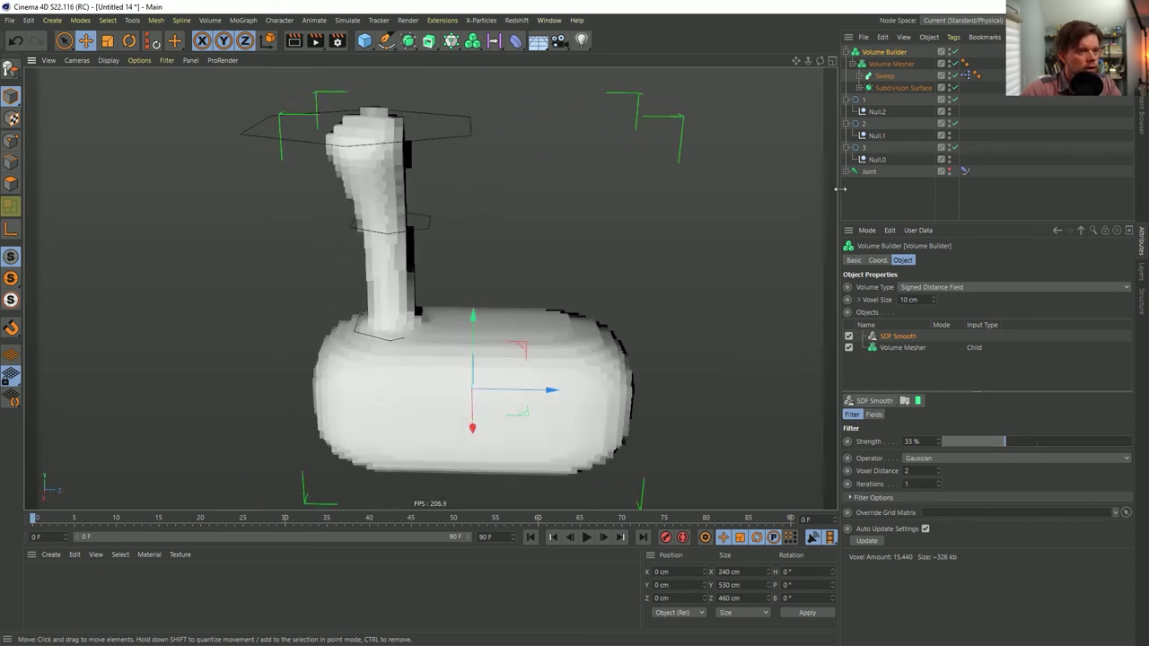
- Expand the Subdivision Surface and shorten its Cube to about 414 cm along Z
{"action": "left_click", "coordinate": [859, 87]}
{"action": "left_click", "coordinate": [889, 99]}
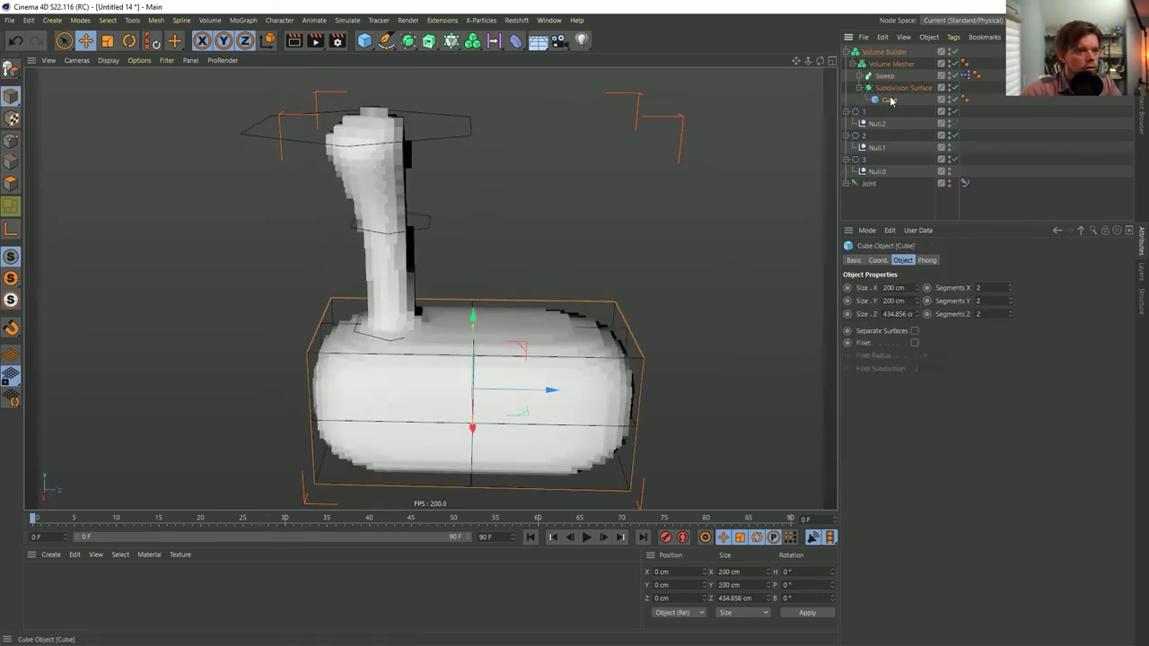
{"action": "mouse_move", "coordinate": [623, 392]}
{"action": "left_mouse_down"}
{"action": "mouse_move", "coordinate": [661, 403]}
{"action": "mouse_move", "coordinate": [568, 401]}
{"action": "mouse_move", "coordinate": [618, 401]}
{"action": "left_mouse_up"}
{"action": "mouse_move", "coordinate": [465, 353]}
{"action": "left_mouse_down", "text": "alt"}
{"action": "mouse_move", "coordinate": [649, 329]}
{"action": "mouse_move", "coordinate": [464, 357]}
{"action": "mouse_move", "coordinate": [467, 339]}
{"action": "left_mouse_up", "text": "alt"}
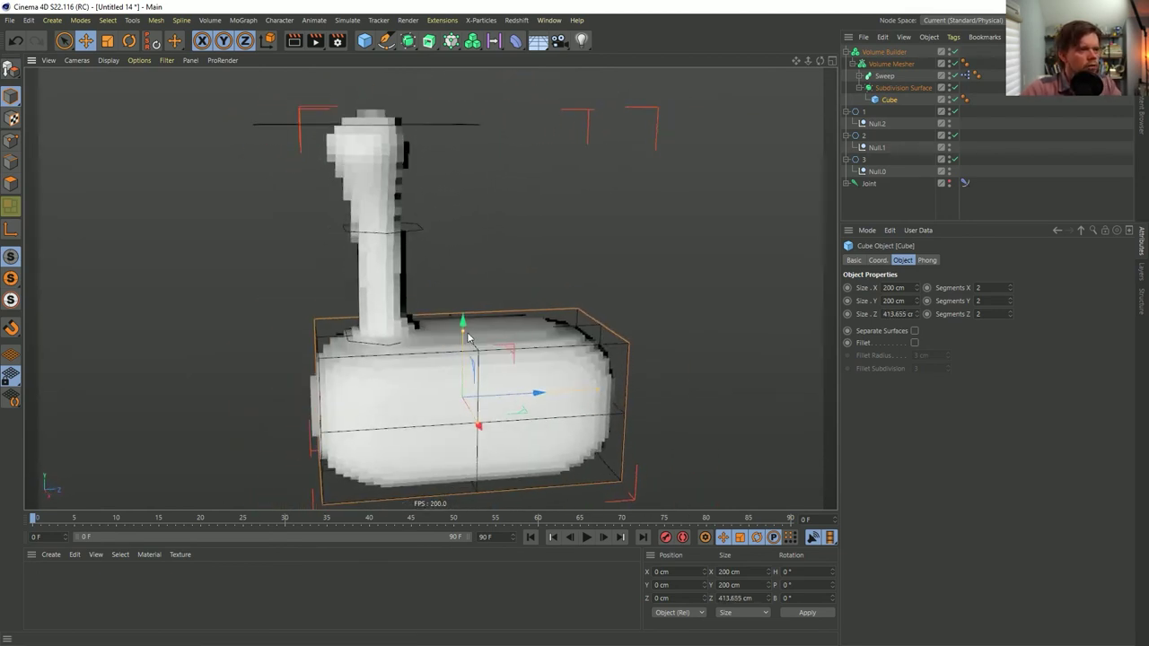
- Nest the Volume Builder with the Subdivision Surface and Sweep under the Volume Mesher, and place SDF Smooth above both input objects
{"action": "left_click", "coordinate": [901, 53]}
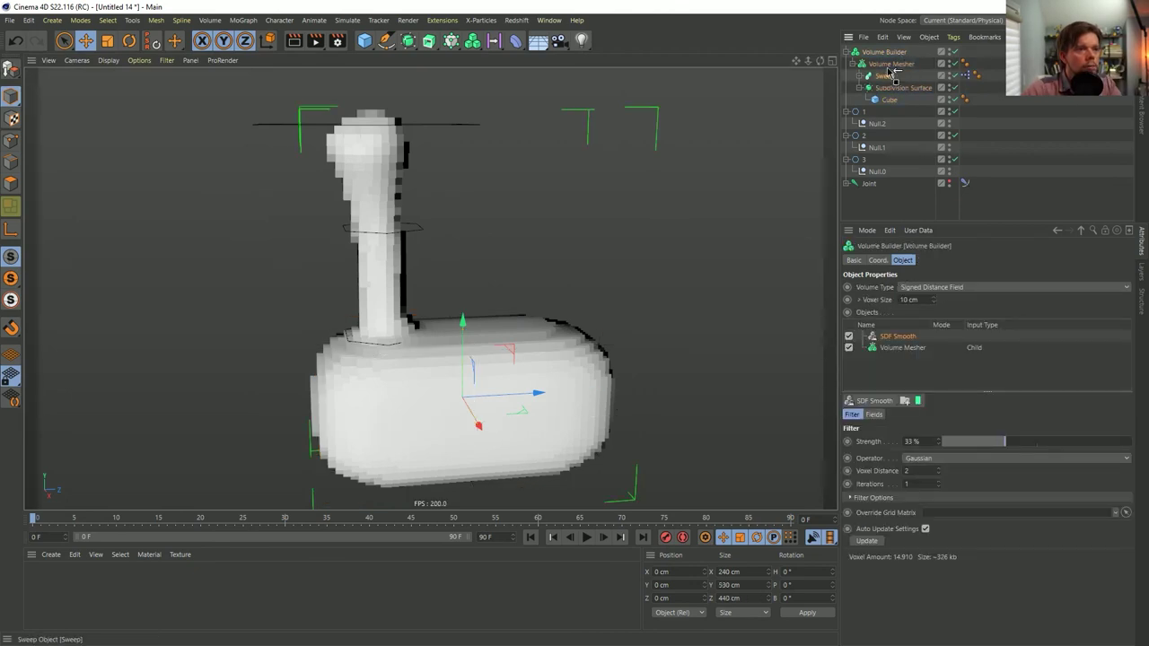
{"action": "left_click_drag", "start_coordinate": [888, 56], "coordinate": [881, 48]}
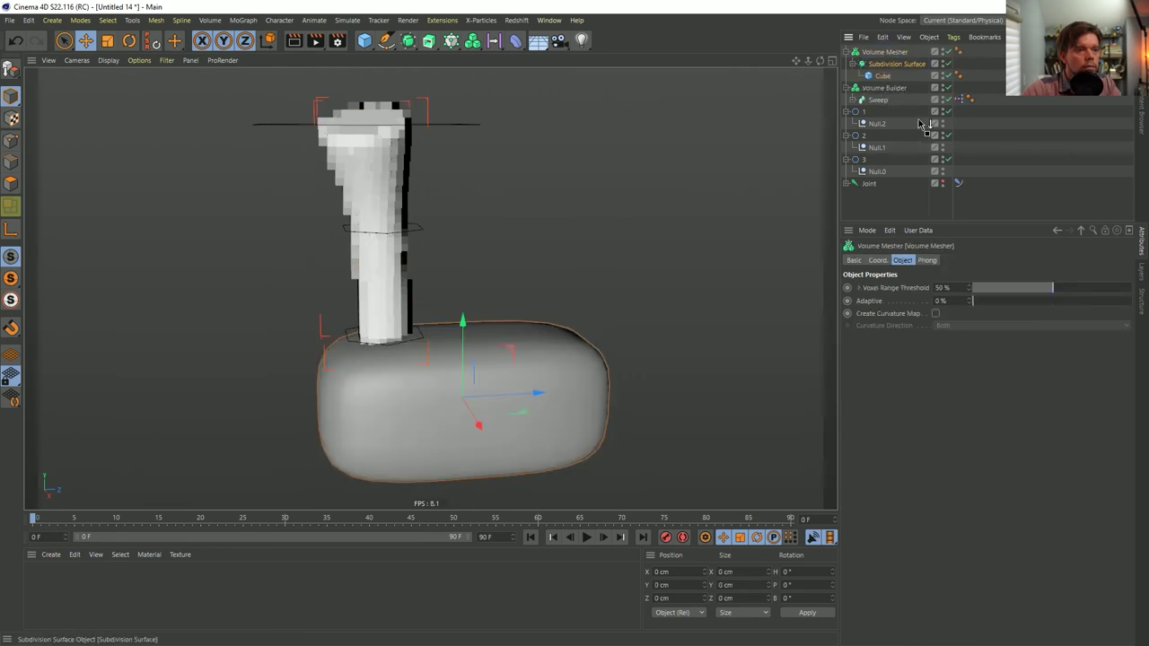
{"action": "left_click_drag", "start_coordinate": [891, 99], "coordinate": [895, 56]}
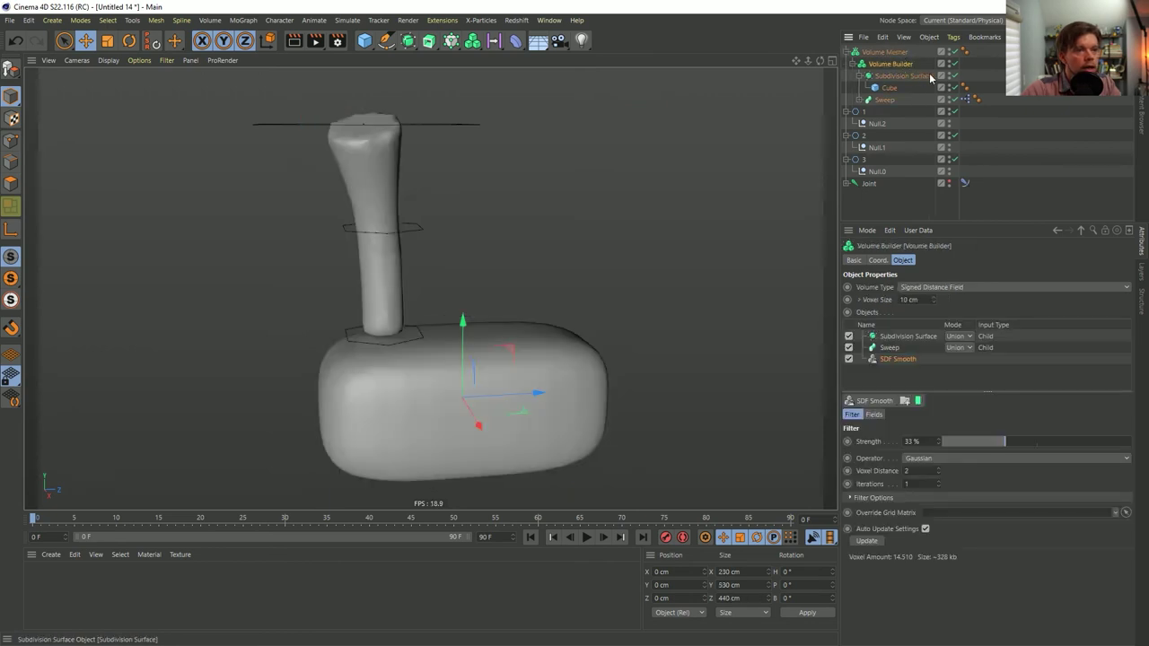
{"action": "left_click_drag", "start_coordinate": [903, 359], "coordinate": [901, 334]}
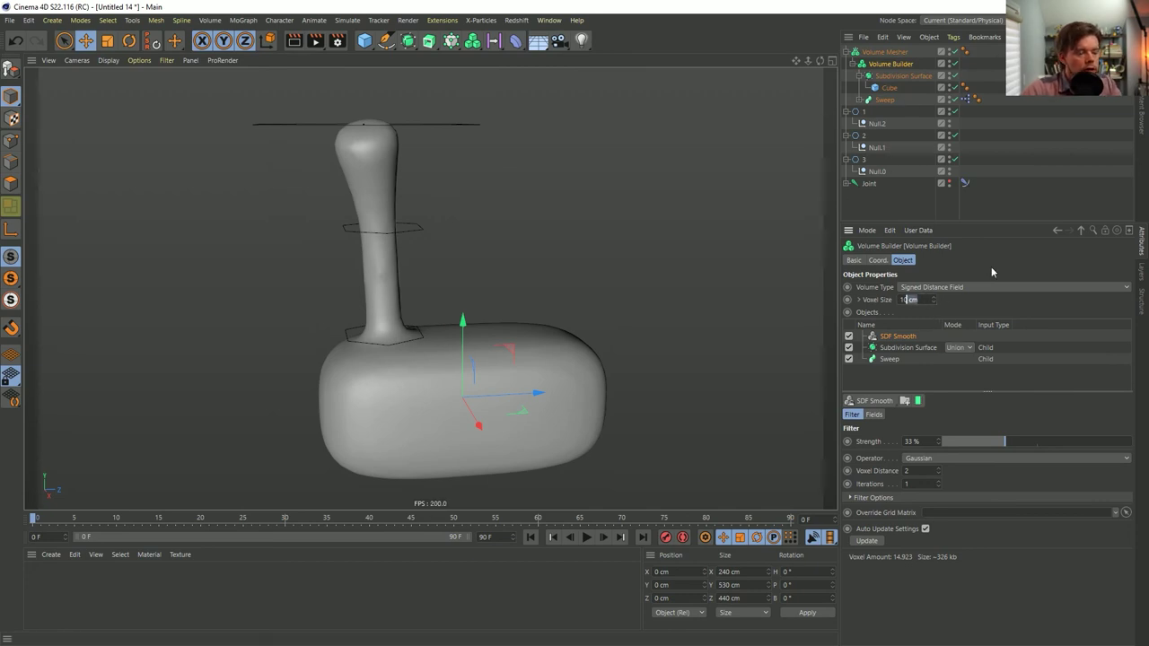
- Set the Volume Builder's voxel size to 8 cm and the SDF Smooth strength to 47%
{"action": "left_click_drag", "start_coordinate": [924, 299], "coordinate": [879, 305]}
{"action": "type", "text": "8"}
{"action": "key", "text": "Return"}
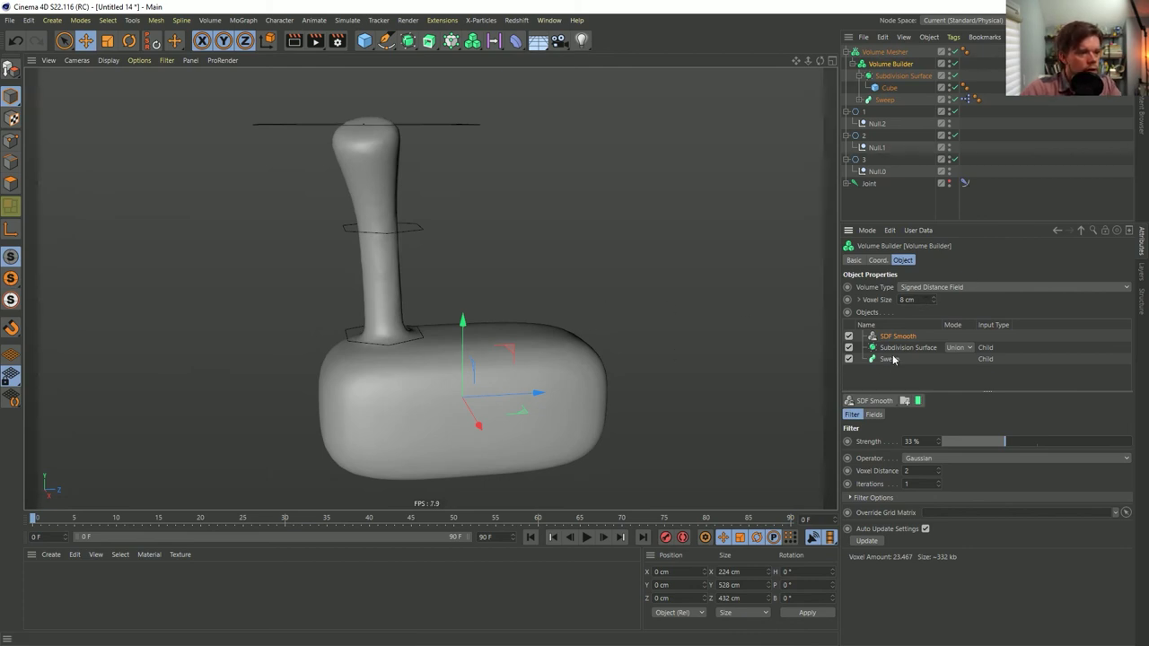
{"action": "mouse_move", "coordinate": [1017, 447]}
{"action": "left_mouse_down"}
{"action": "mouse_move", "coordinate": [1061, 446]}
{"action": "mouse_move", "coordinate": [1033, 439]}
{"action": "left_mouse_up"}
{"action": "left_click_drag", "start_coordinate": [433, 336], "coordinate": [694, 109], "text": "alt"}
- Add a Smoothing deformer as a child of the Volume Mesher, below the Volume Builder
{"action": "left_click", "coordinate": [515, 40]}
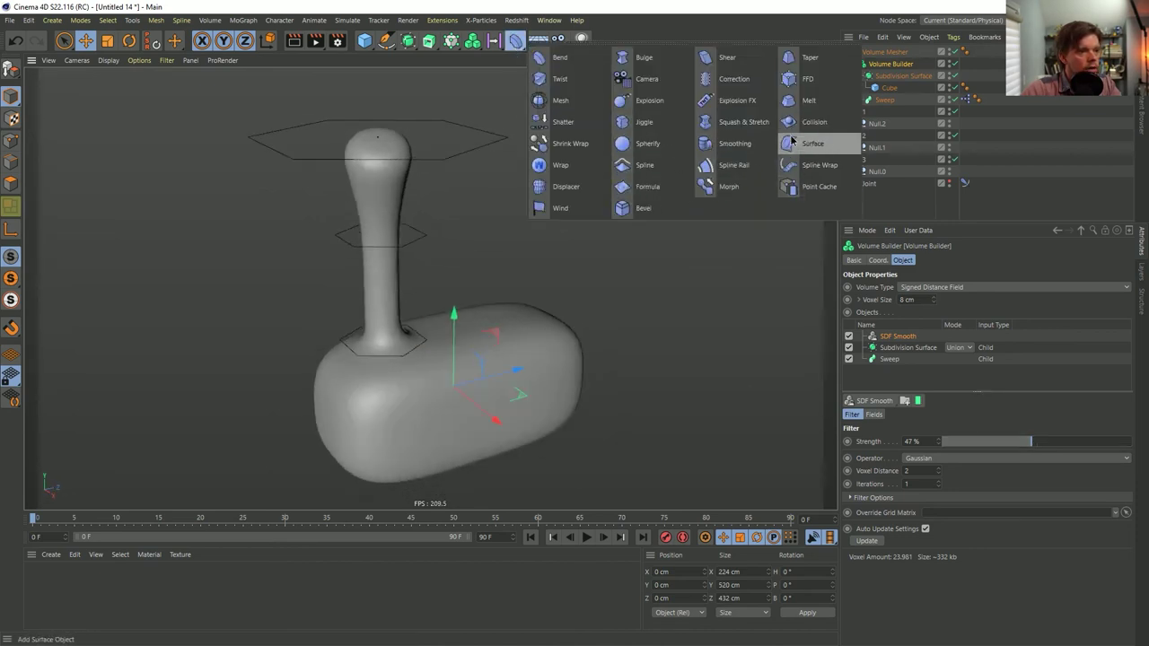
{"action": "left_click", "coordinate": [739, 145]}
{"action": "left_click_drag", "start_coordinate": [886, 51], "coordinate": [884, 103]}
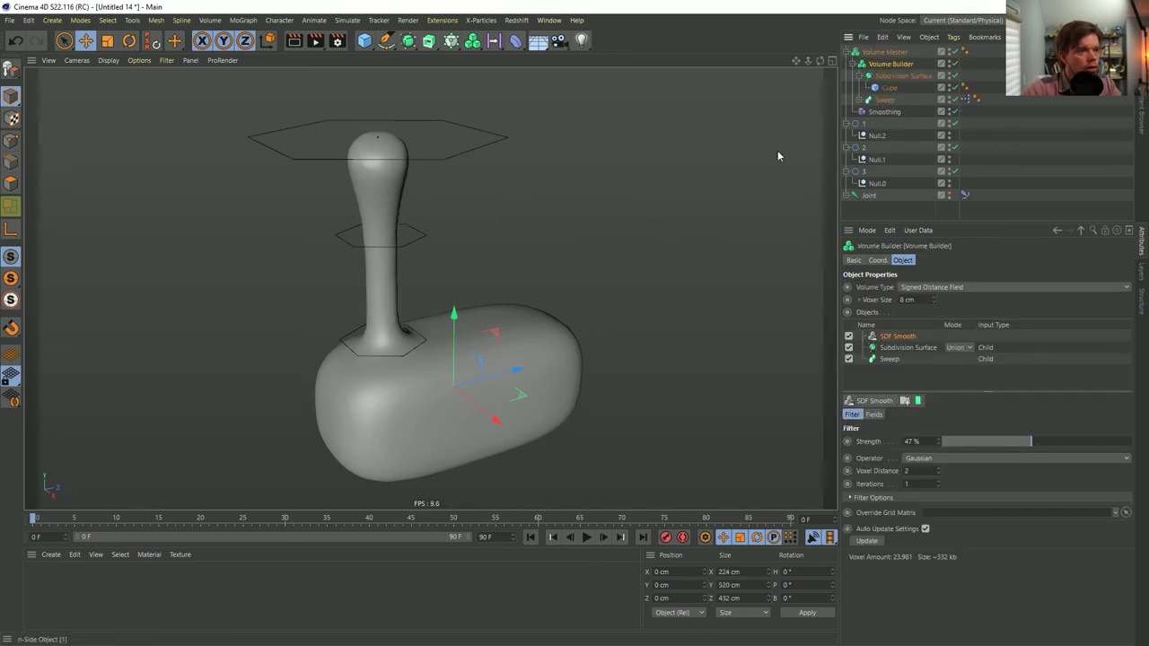
- Bend the neck by moving control spline 1 to about Y 383, Z -206 cm and spline 2 to about Y 267, Z -72 cm
{"action": "left_click", "coordinate": [870, 135]}
{"action": "key", "text": "e"}
{"action": "left_click_drag", "start_coordinate": [374, 74], "coordinate": [399, 144]}
{"action": "left_click", "coordinate": [333, 234]}
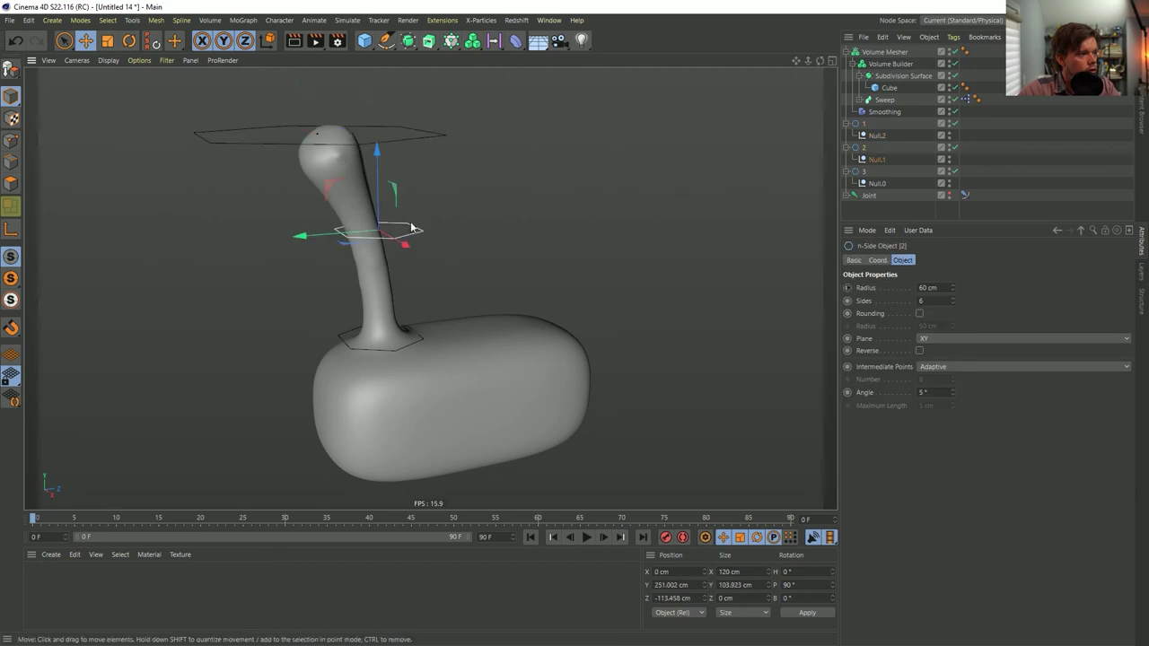
{"action": "left_click_drag", "start_coordinate": [332, 236], "coordinate": [364, 175]}
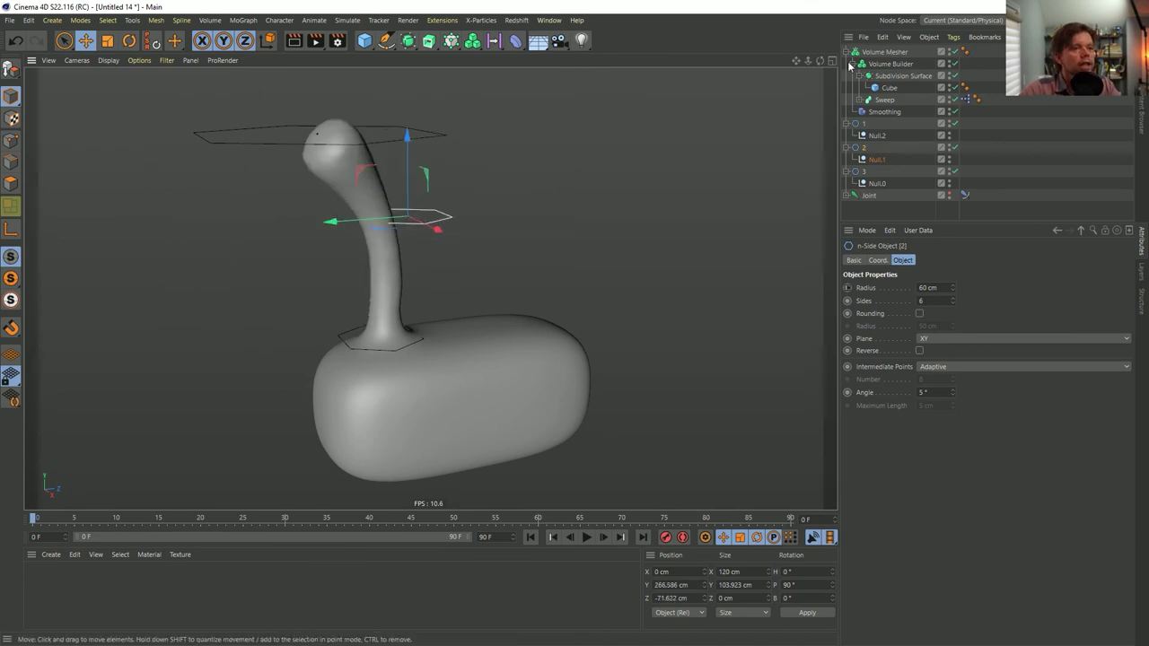
- Try retracting the neck by lowering all three control splines into the body, and undo the moves
{"action": "left_click", "coordinate": [869, 170]}
{"action": "left_click_drag", "start_coordinate": [385, 274], "coordinate": [384, 323]}
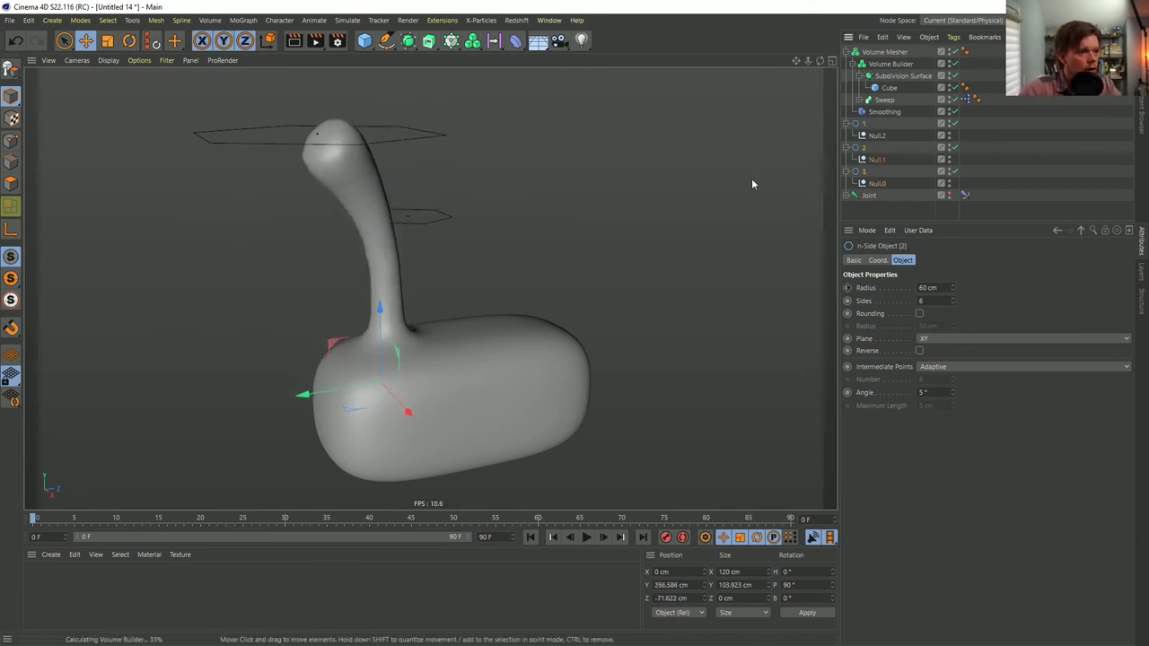
{"action": "left_click_drag", "start_coordinate": [409, 180], "coordinate": [415, 323]}
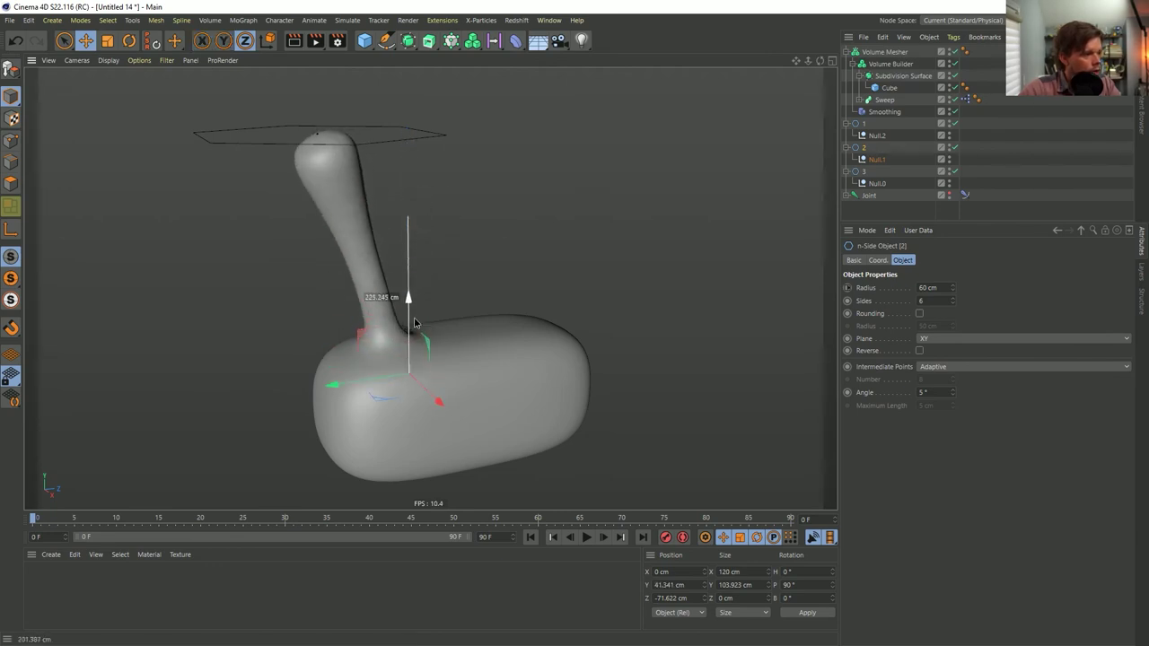
{"action": "left_click", "coordinate": [867, 123]}
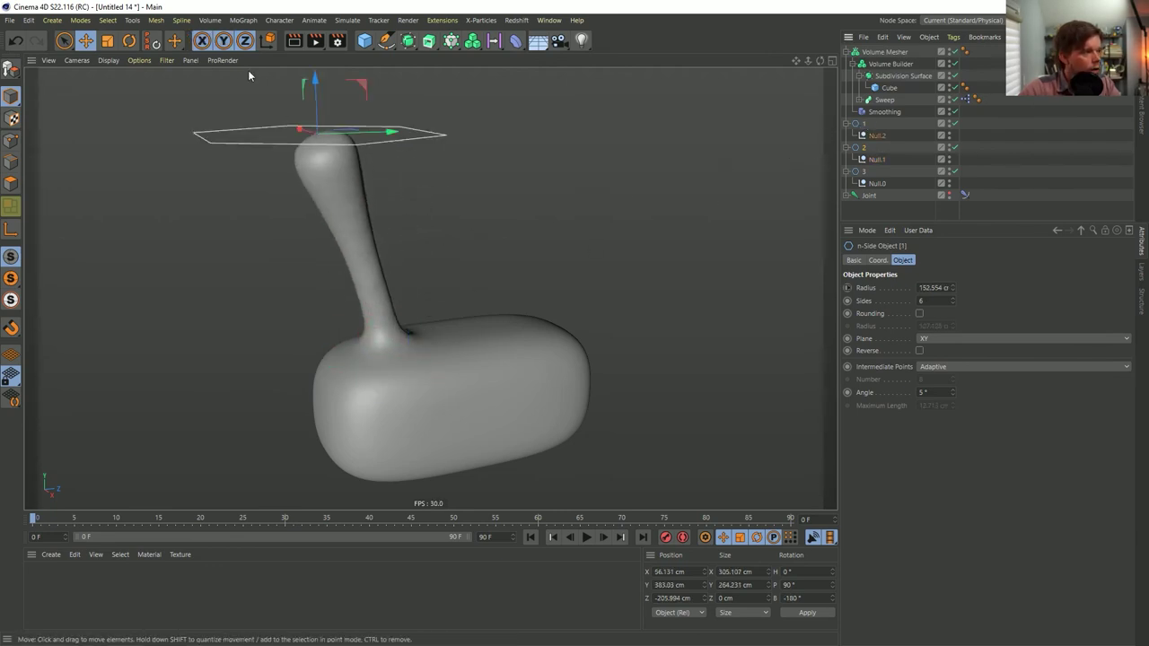
{"action": "left_click_drag", "start_coordinate": [316, 89], "coordinate": [437, 336]}
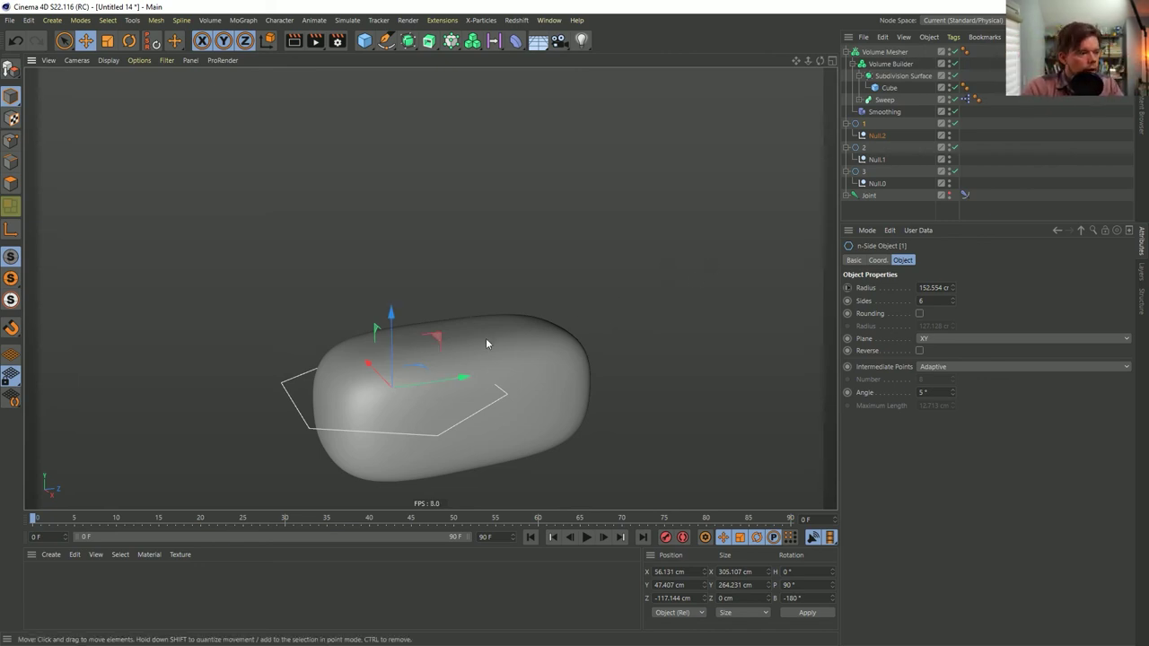
{"action": "key", "text": "ctrl+z"}
{"action": "key", "text": "ctrl+z"}
{"action": "key", "text": "ctrl+z"}
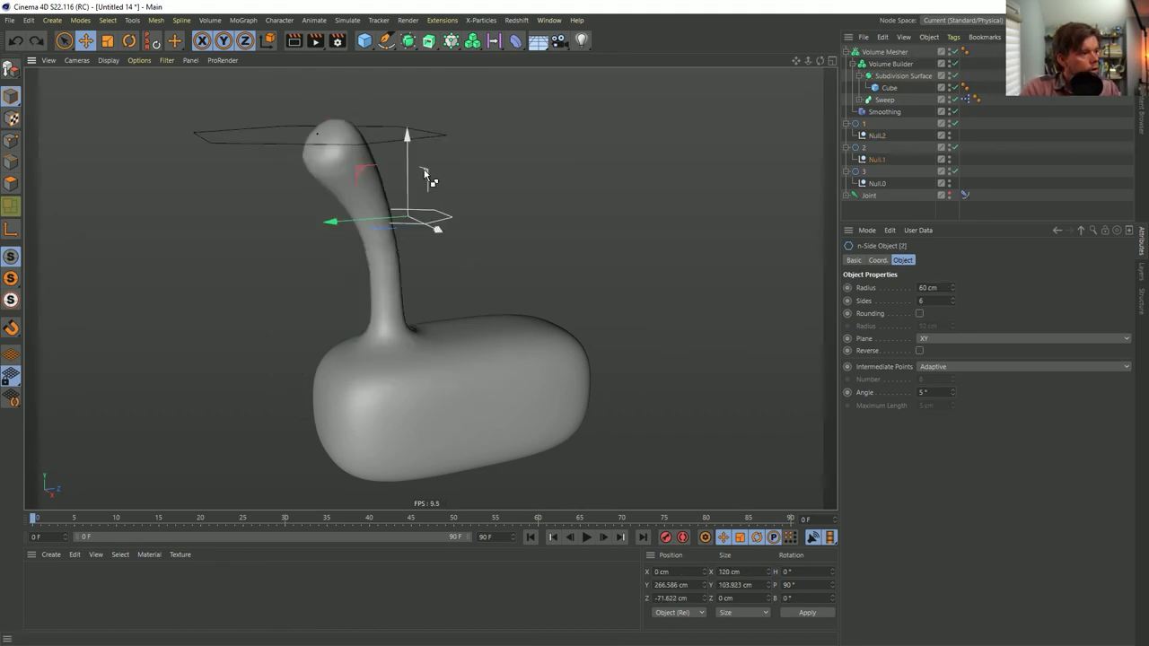
{"action": "key", "text": "ctrl+z"}
{"action": "key", "text": "ctrl+z"}
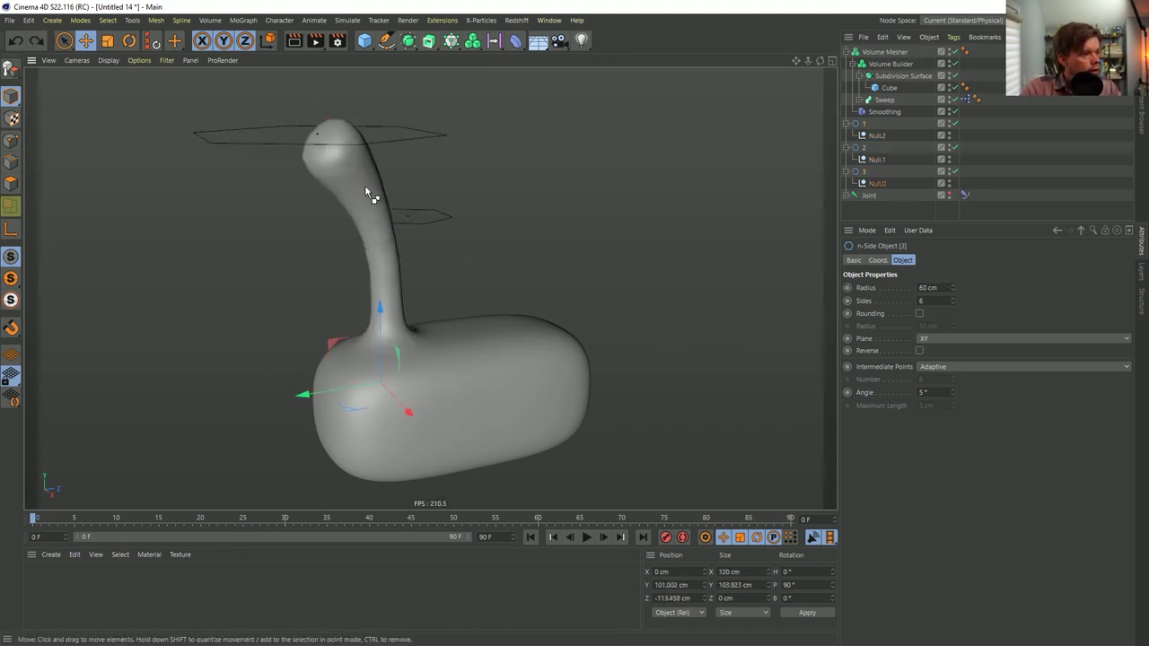
- Move control spline 2 to about Y 243, Z -62 cm and enlarge it to about 134 cm wide
{"action": "left_click", "coordinate": [429, 213]}
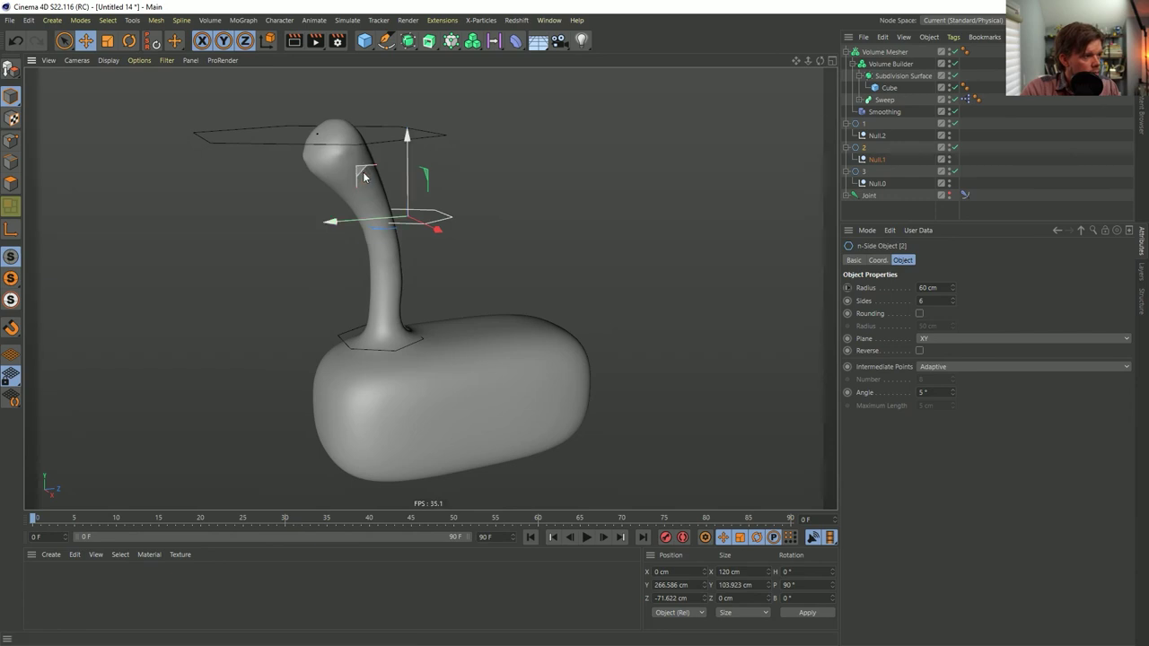
{"action": "left_click_drag", "start_coordinate": [448, 163], "coordinate": [369, 188]}
{"action": "key", "text": "t"}
{"action": "left_click_drag", "start_coordinate": [243, 276], "coordinate": [296, 246]}
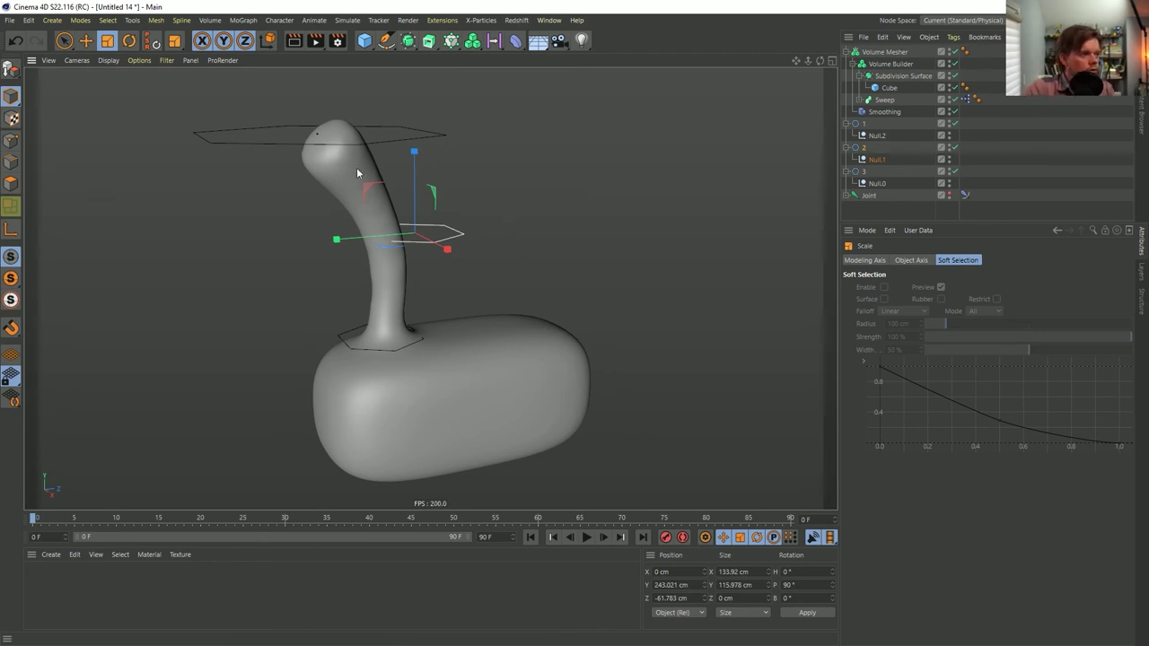
{"action": "key", "text": "e"}
{"action": "left_click_drag", "start_coordinate": [381, 191], "coordinate": [369, 223]}
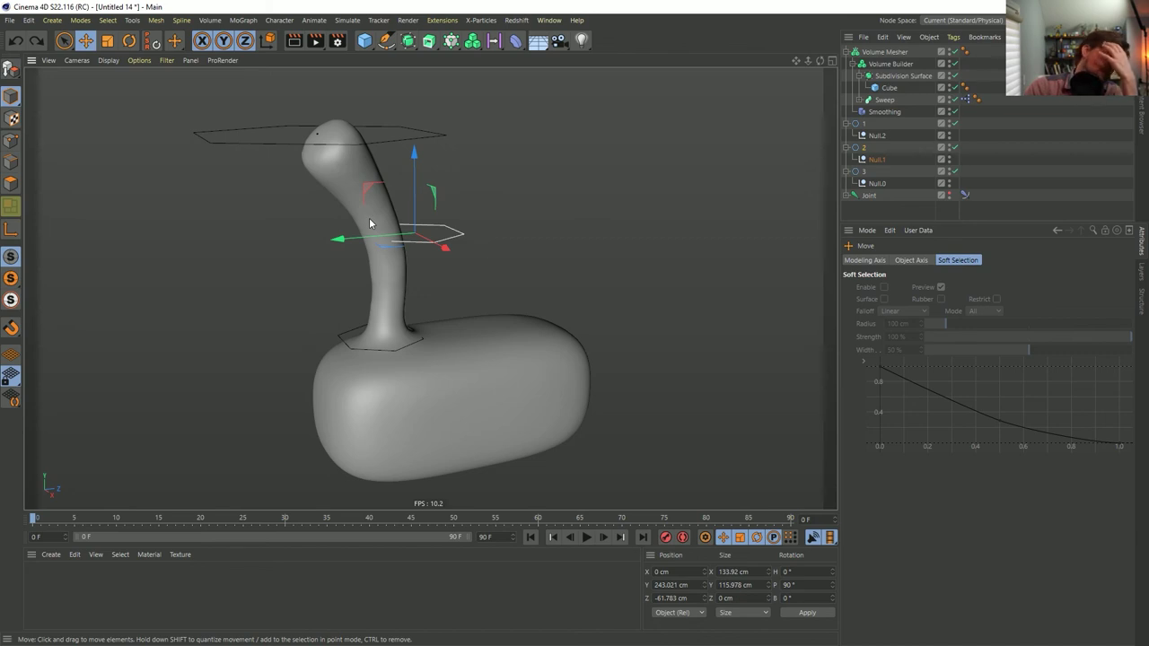
- Show the wireframe lines over the shaded model and select the Volume Builder to inspect the body mesh near the neck
{"action": "scroll", "coordinate": [392, 413], "scroll_direction": "up", "scroll_amount": 5}
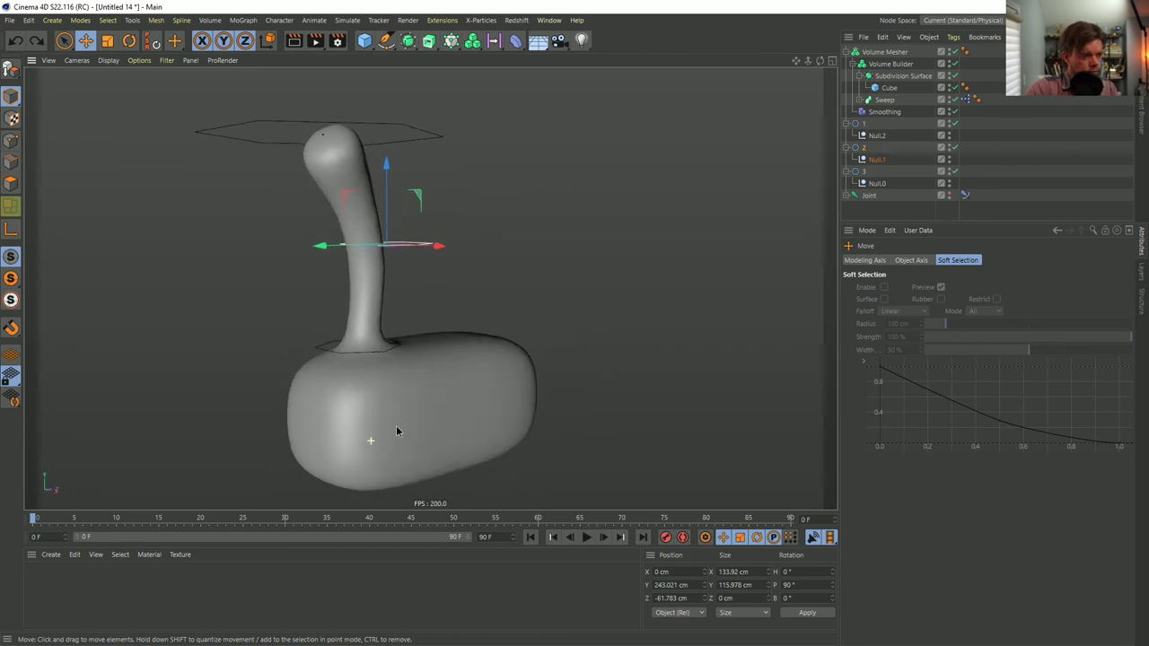
{"action": "scroll", "coordinate": [451, 388], "scroll_direction": "up", "scroll_amount": 4}
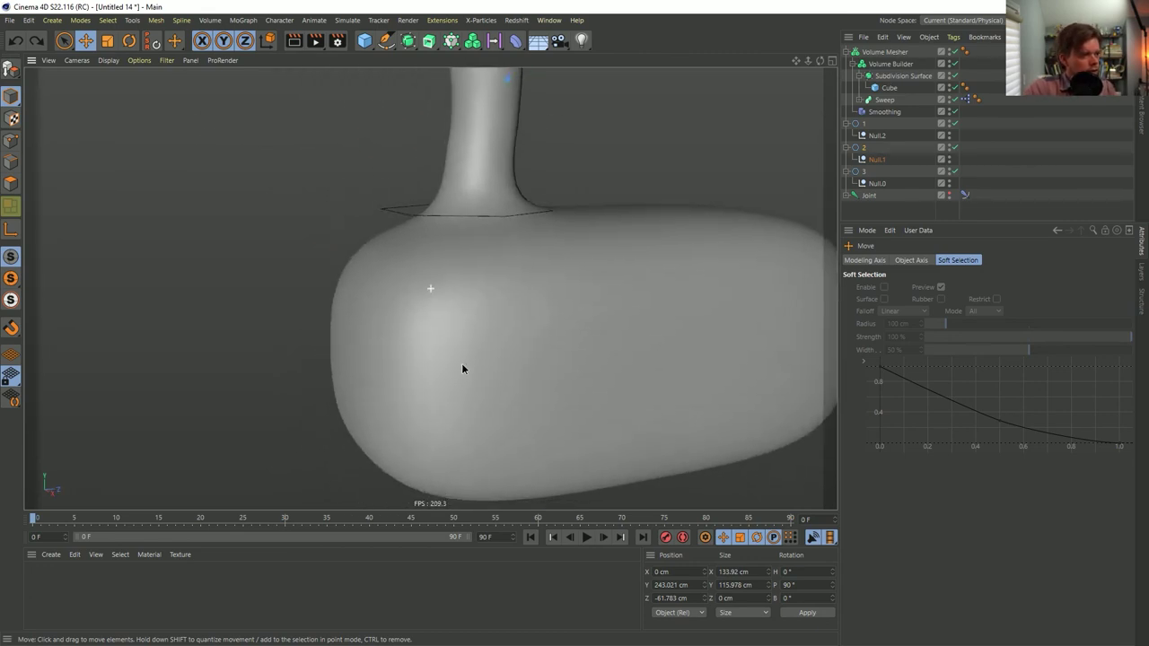
{"action": "left_click", "coordinate": [856, 63]}
{"action": "left_click", "coordinate": [889, 63]}
{"action": "key", "text": "n"}
{"action": "key", "text": "b"}
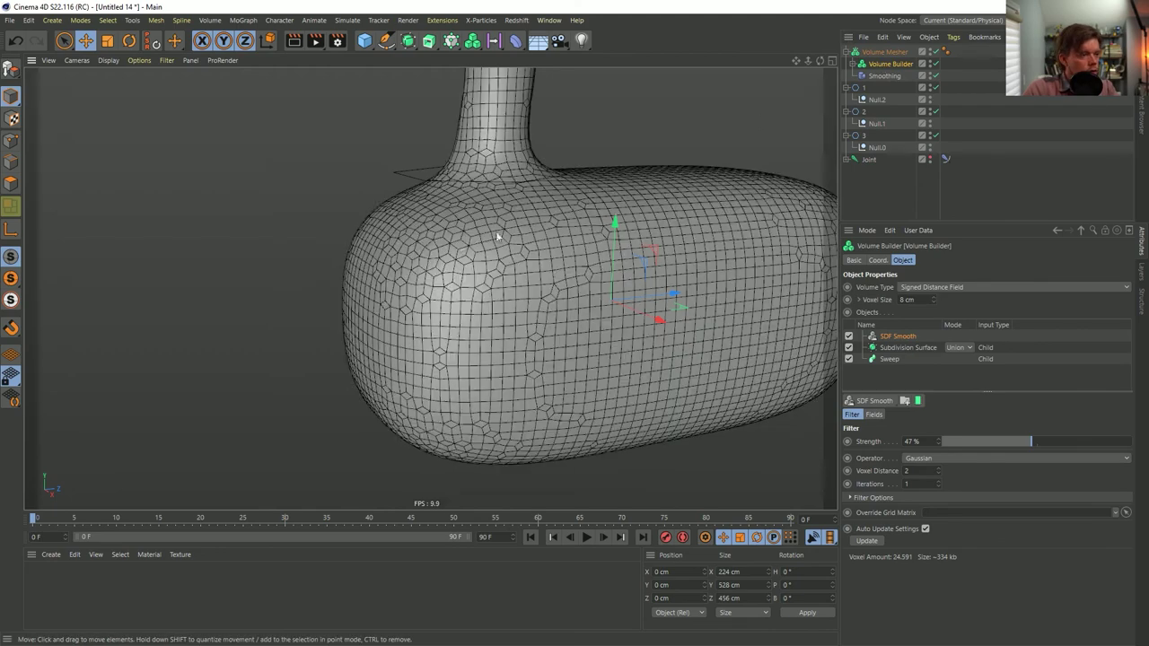
{"action": "mouse_move", "coordinate": [389, 296]}
{"action": "left_mouse_down", "text": "alt"}
{"action": "mouse_move", "coordinate": [500, 289]}
{"action": "mouse_move", "coordinate": [458, 300]}
{"action": "mouse_move", "coordinate": [478, 285]}
{"action": "left_mouse_up", "text": "alt"}
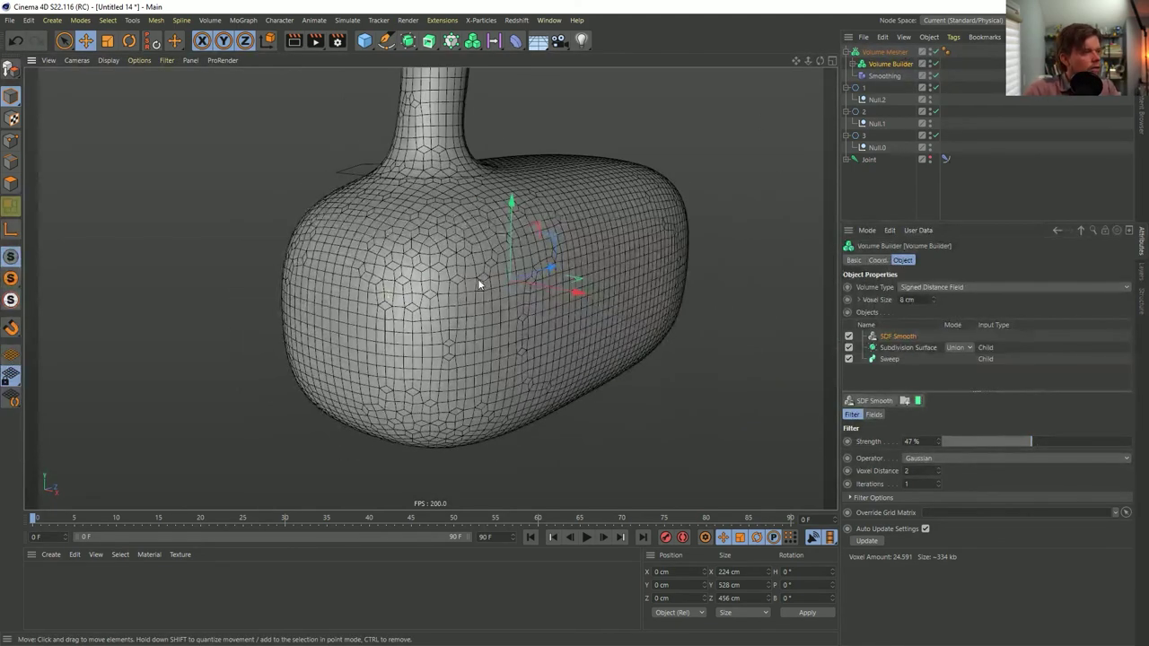
- Add a capsule at the body's front at about Z -201 cm, orient it along +X and scale it to about 59 cm long
{"action": "left_click", "coordinate": [369, 47]}
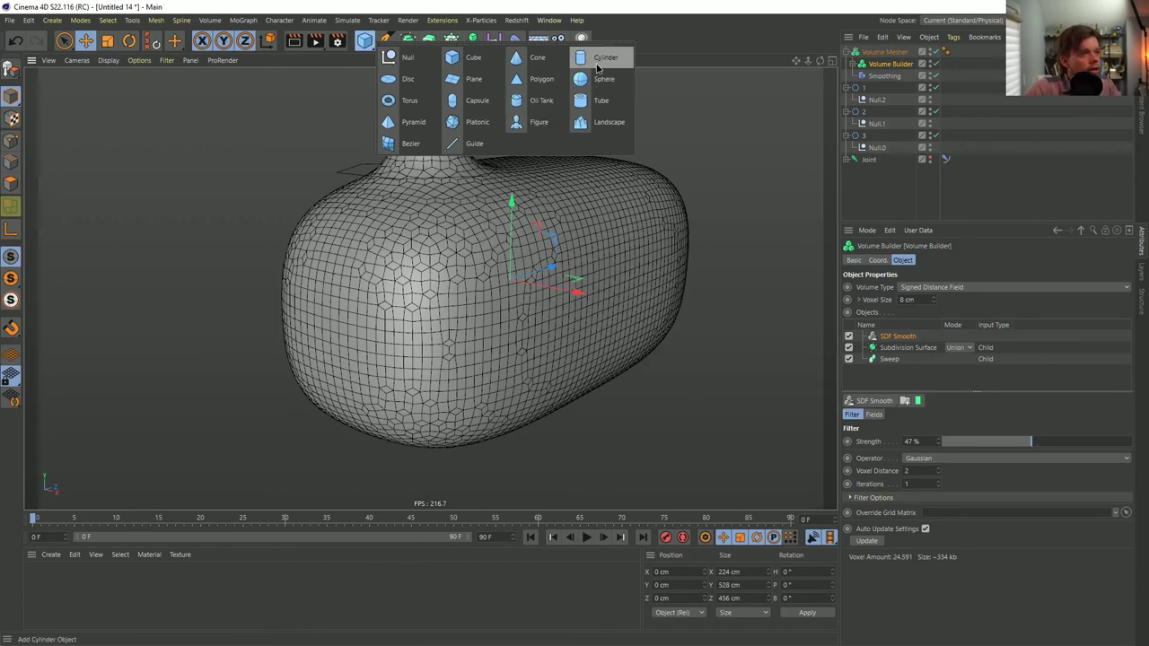
{"action": "left_click", "coordinate": [469, 101]}
{"action": "left_click_drag", "start_coordinate": [546, 264], "coordinate": [385, 311]}
{"action": "left_click", "coordinate": [928, 354]}
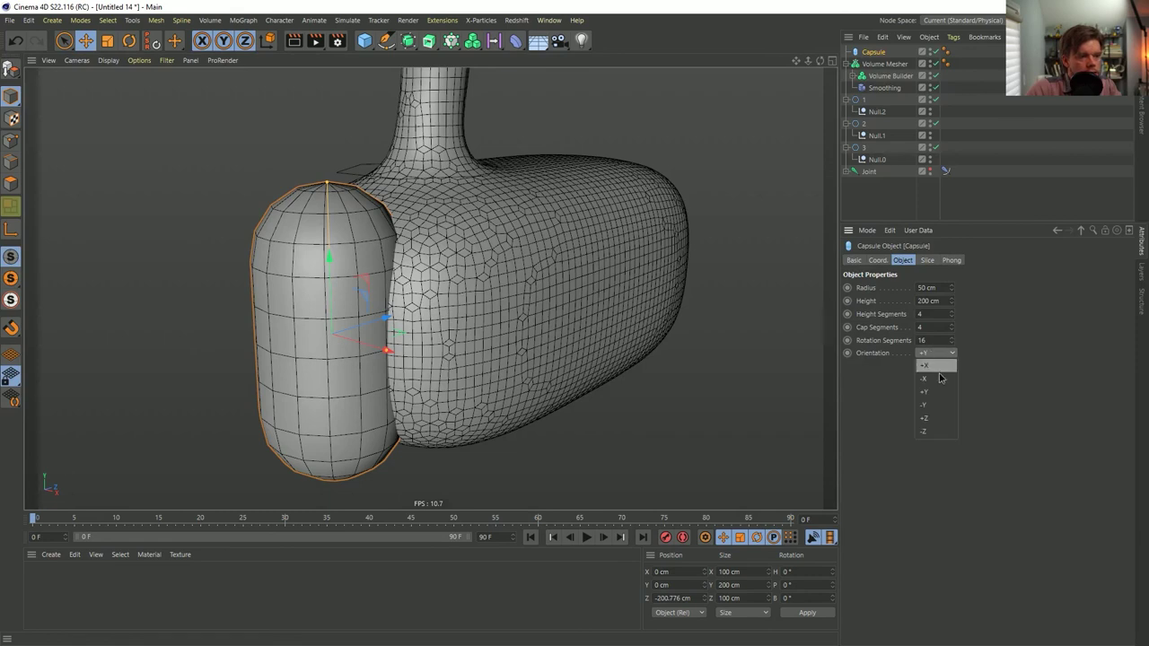
{"action": "left_click", "coordinate": [938, 367]}
{"action": "key", "text": "t"}
{"action": "left_click_drag", "start_coordinate": [535, 305], "coordinate": [179, 345]}
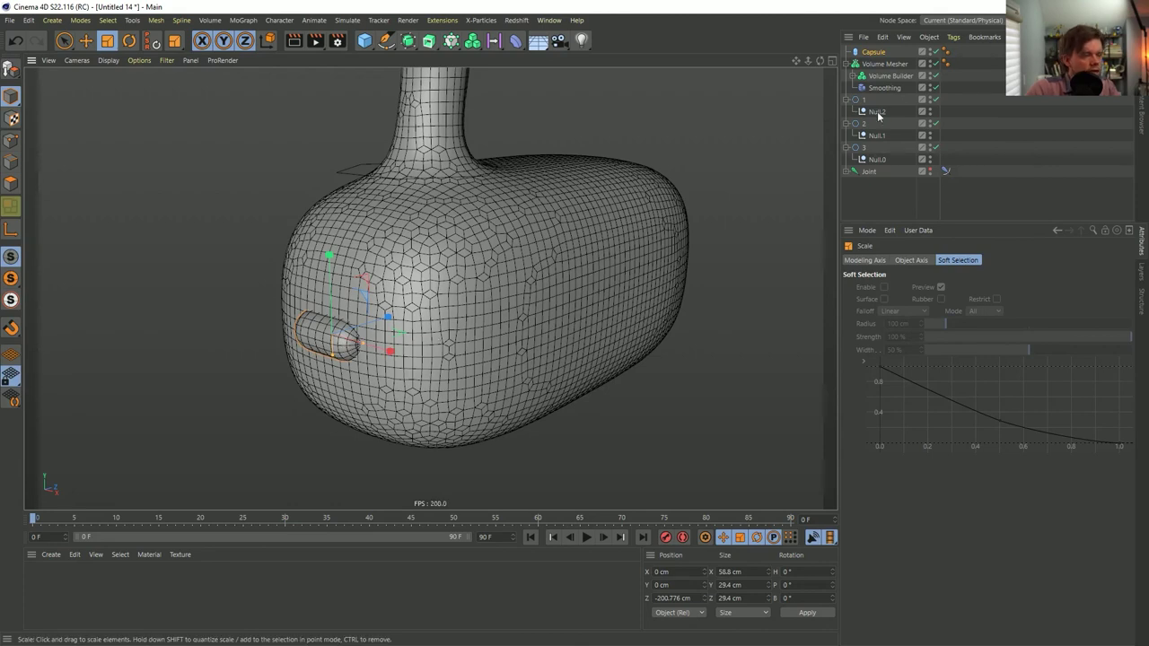
- Add the capsule to the Volume Builder above SDF Smooth in Subtract mode and make it a child of the builder
{"action": "left_click", "coordinate": [879, 76]}
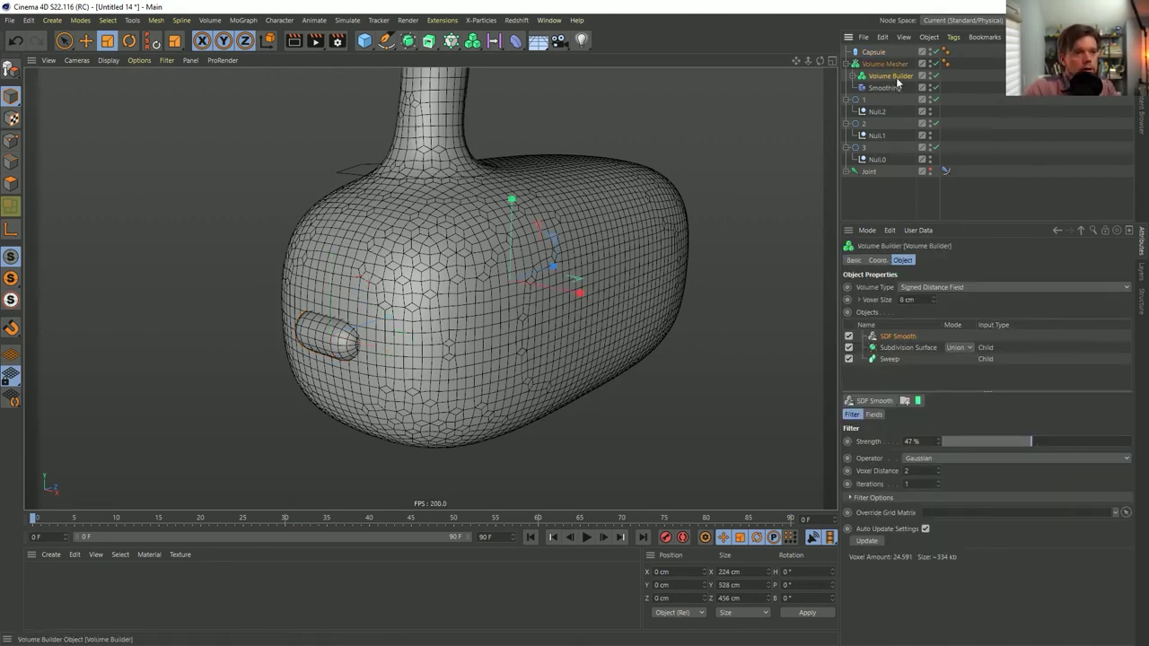
{"action": "left_click_drag", "start_coordinate": [872, 52], "coordinate": [891, 336]}
{"action": "left_click", "coordinate": [965, 338]}
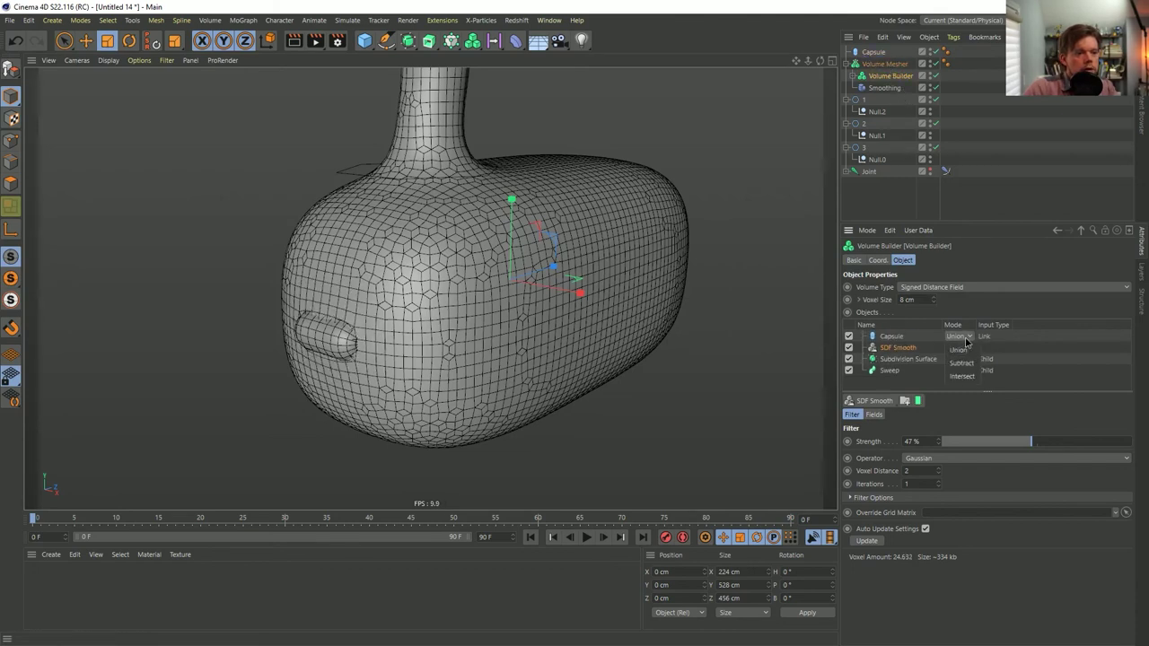
{"action": "left_click", "coordinate": [965, 363]}
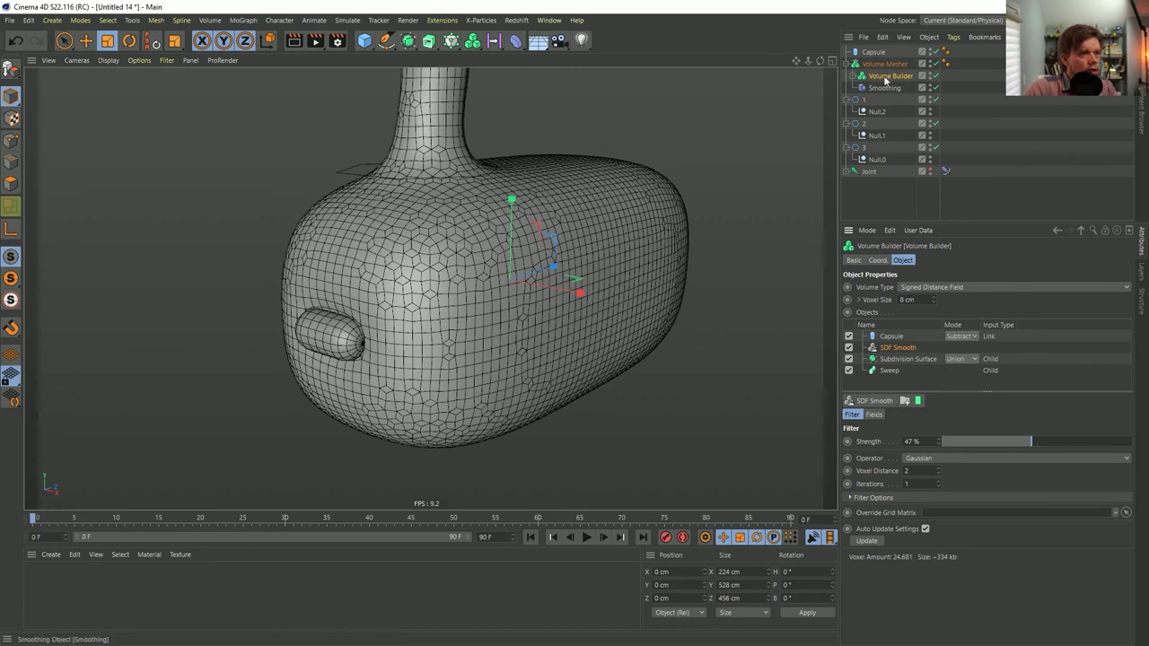
{"action": "left_click_drag", "start_coordinate": [882, 76], "coordinate": [887, 77]}
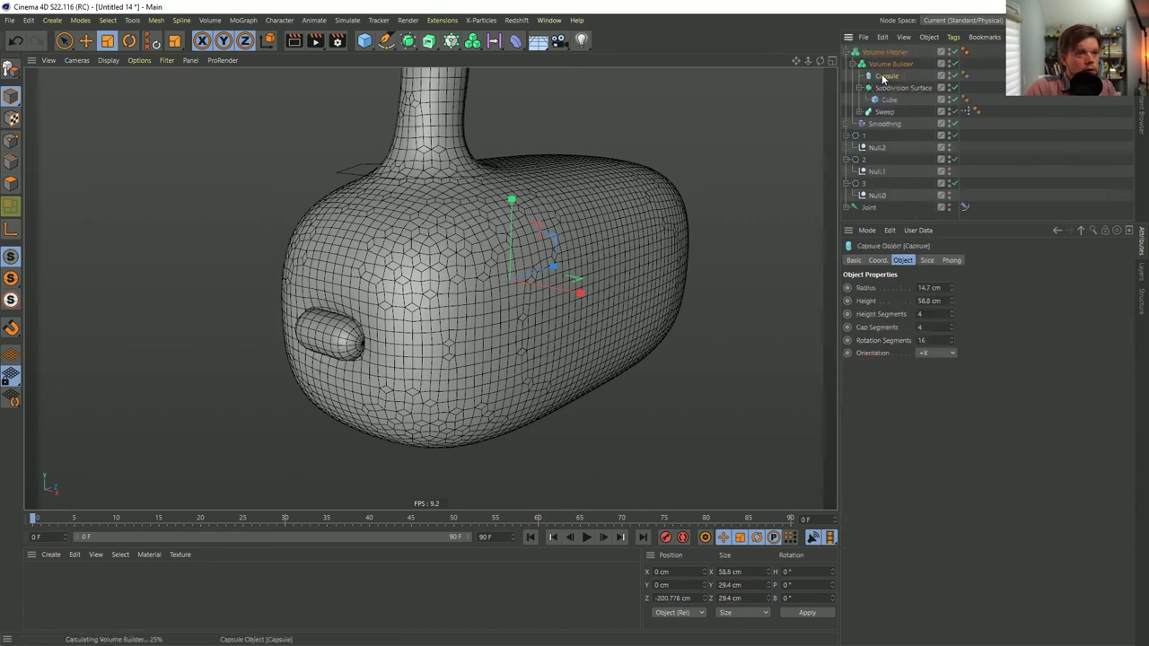
{"action": "left_click", "coordinate": [892, 66]}
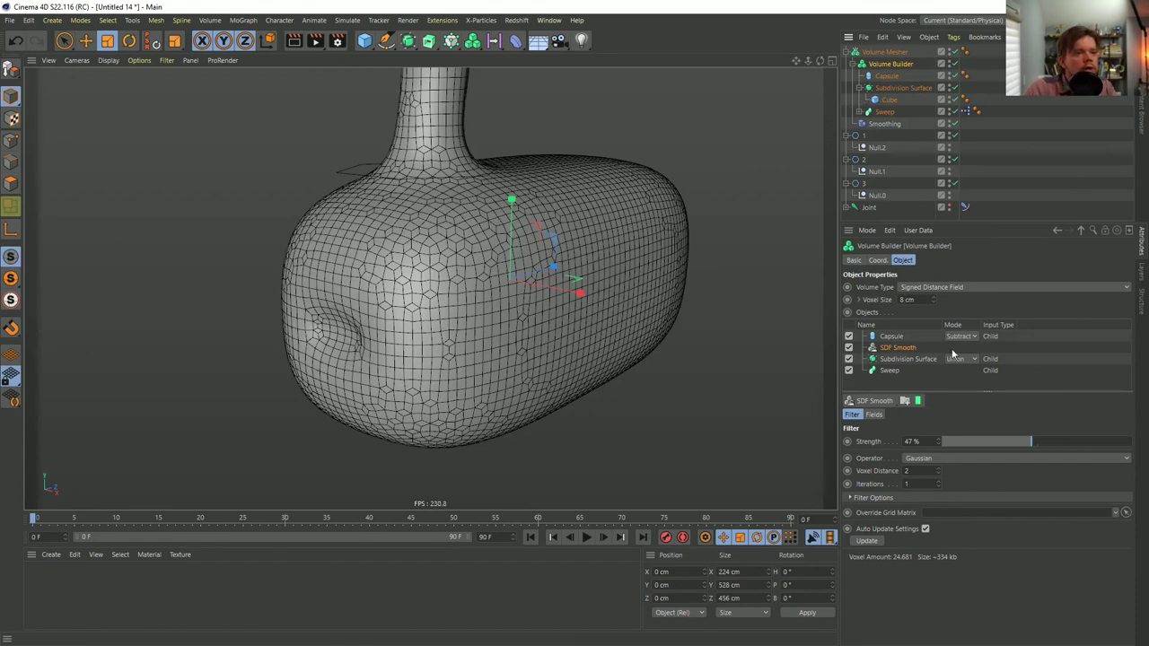
{"action": "left_click", "coordinate": [894, 338]}
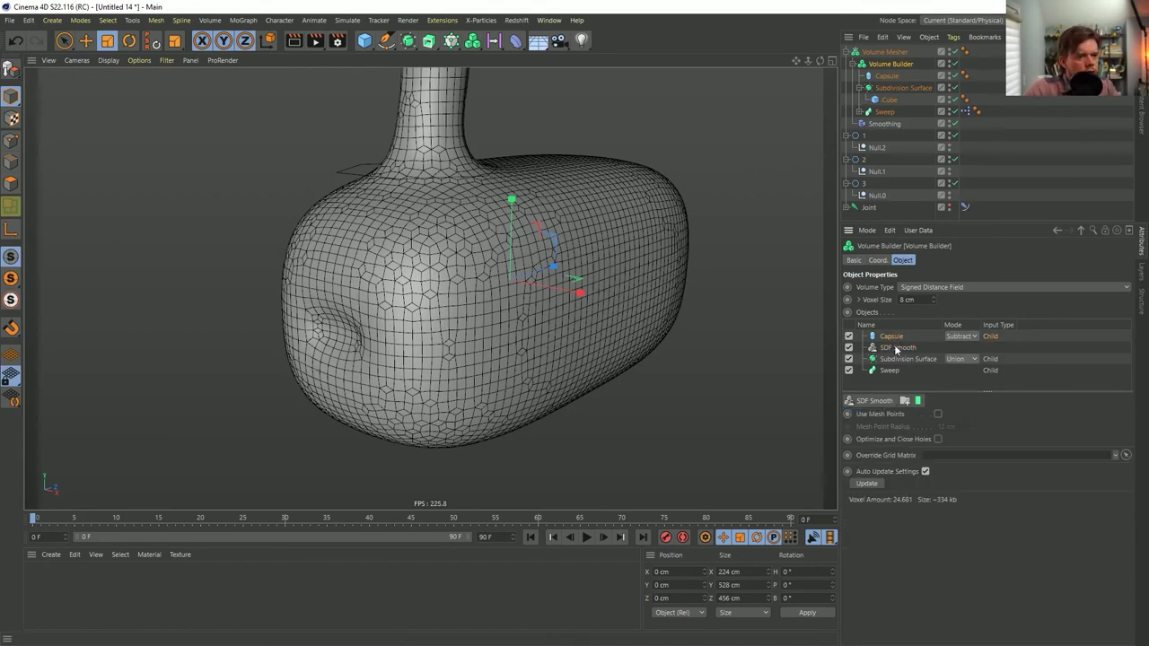
- Turn off the Smoothing deformer on the Volume Mesher
{"action": "left_click", "coordinate": [942, 123]}
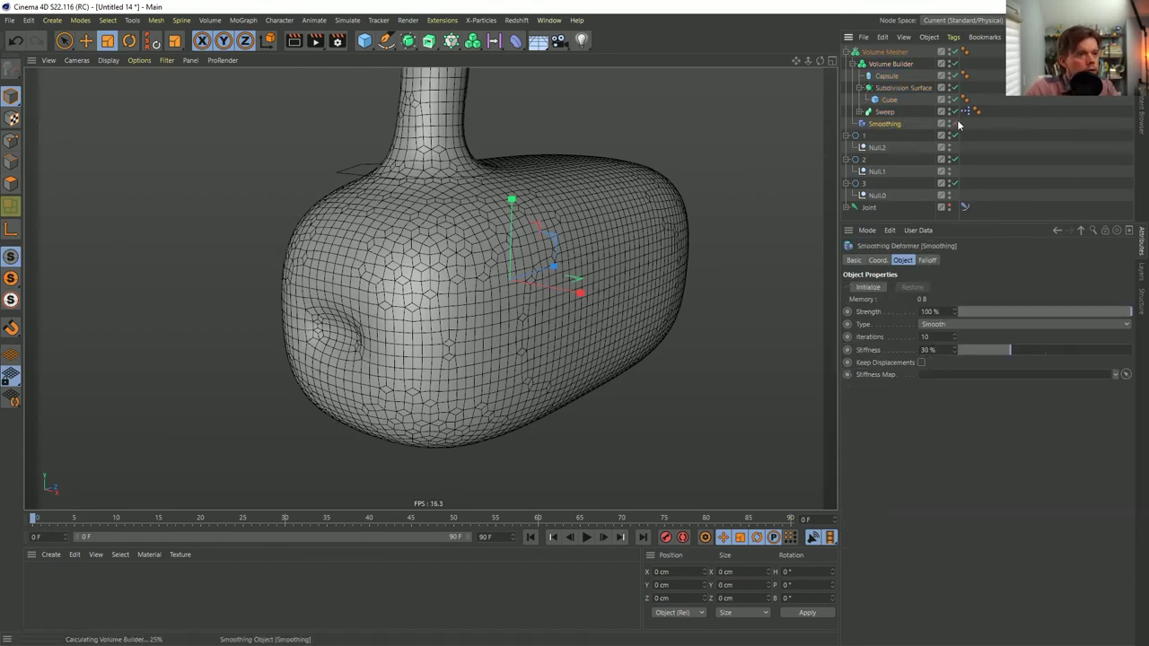
{"action": "left_click", "coordinate": [956, 124]}
{"action": "left_click_drag", "start_coordinate": [321, 335], "coordinate": [371, 328], "text": "alt"}
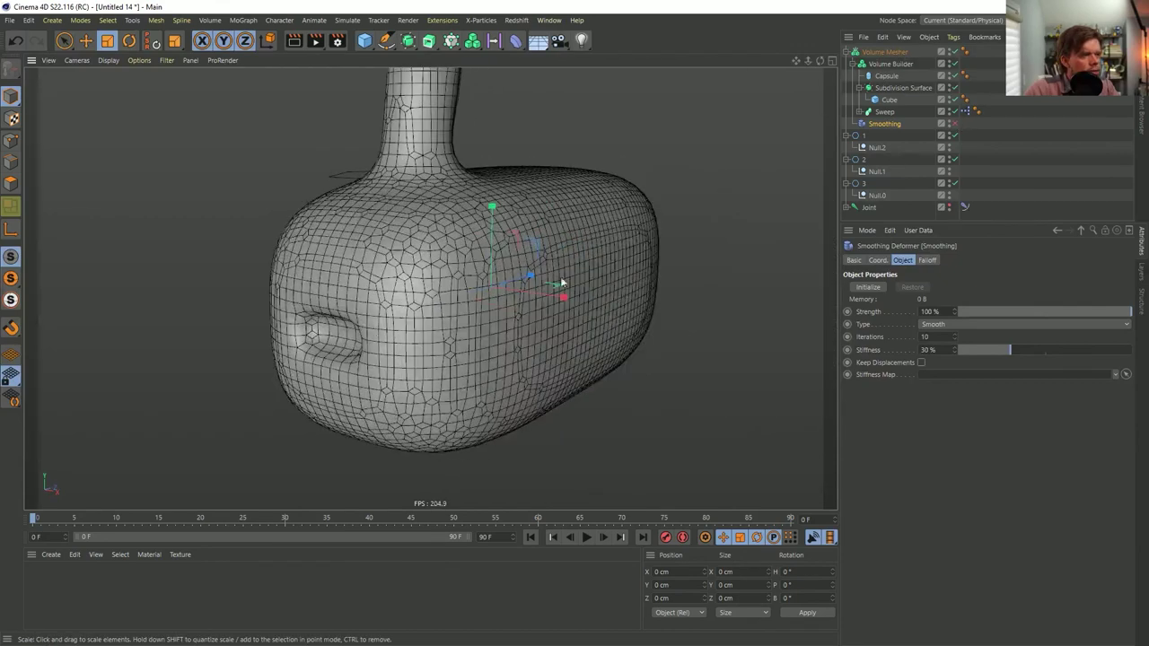
- Reshape the subtracting capsule to about 62 cm long with an 11 cm radius and move it to about Z -192 cm
{"action": "left_click", "coordinate": [890, 63]}
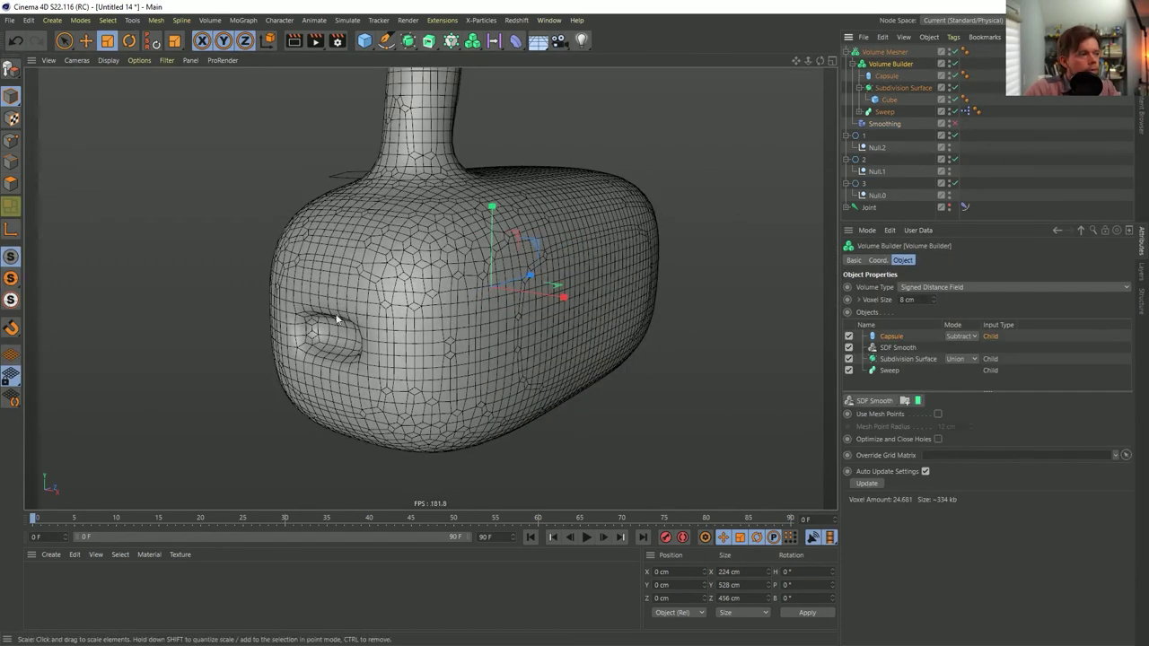
{"action": "left_click", "coordinate": [901, 87]}
{"action": "left_click", "coordinate": [886, 75]}
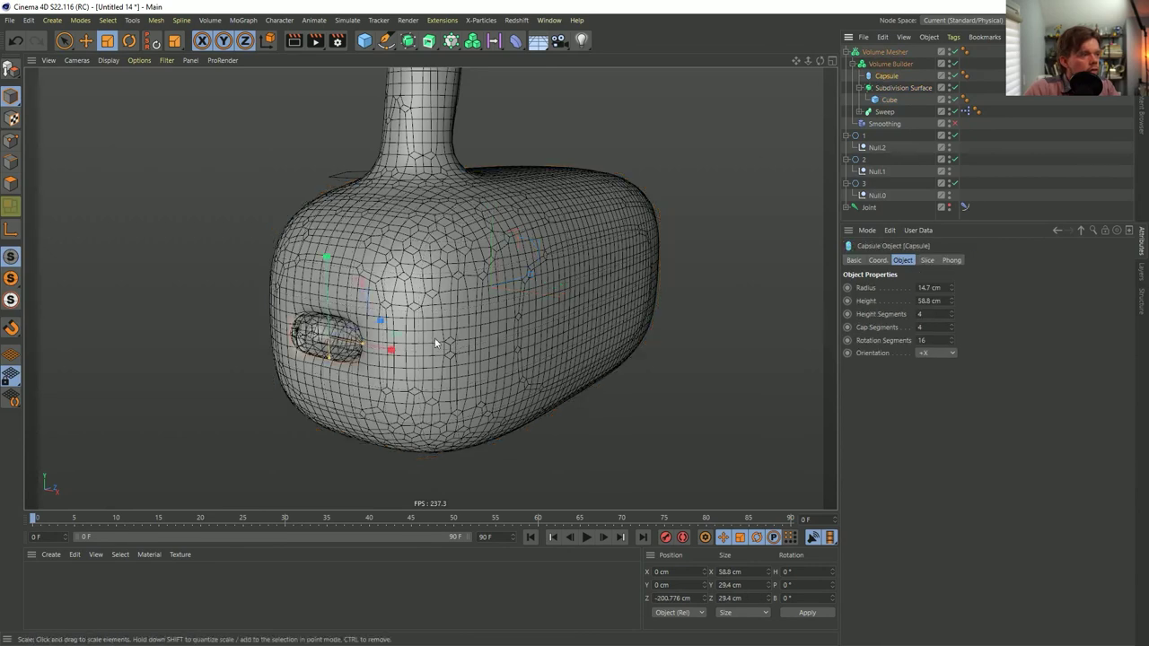
{"action": "left_click_drag", "start_coordinate": [371, 348], "coordinate": [332, 357]}
{"action": "key", "text": "r"}
{"action": "key", "text": "e"}
{"action": "left_click_drag", "start_coordinate": [380, 320], "coordinate": [799, 154]}
{"action": "left_click", "coordinate": [995, 162]}
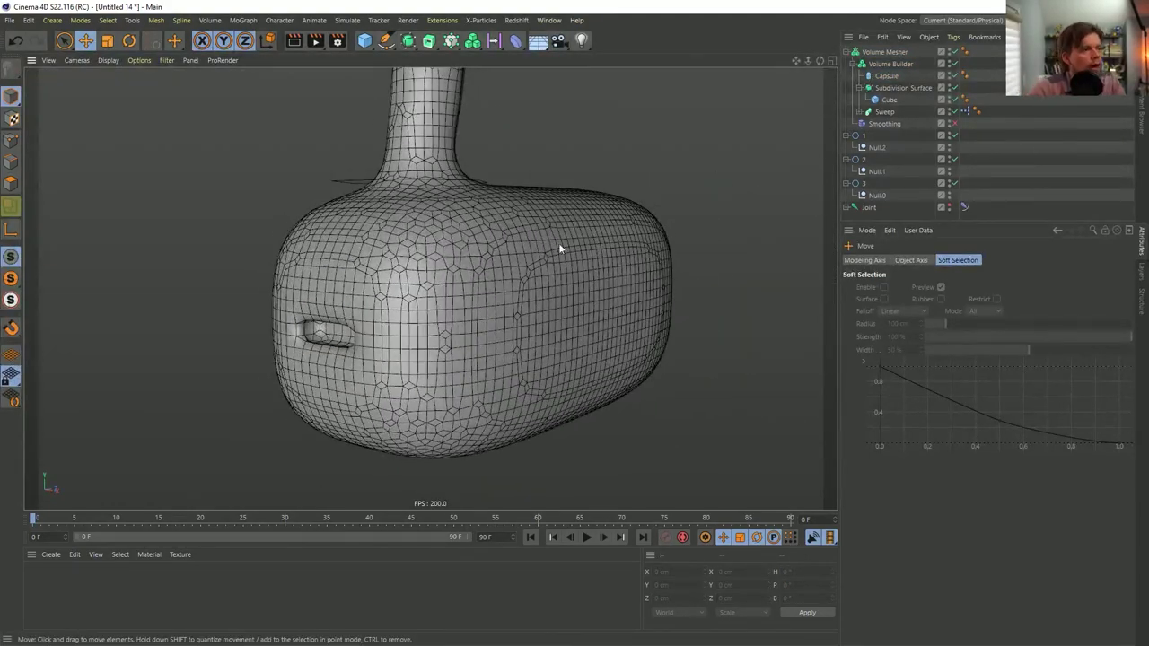
- Try the SDF Smooth filter above the capsule at 20% strength, and return it below the capsule at its former strength
{"action": "left_click", "coordinate": [887, 63]}
{"action": "left_click_drag", "start_coordinate": [898, 348], "coordinate": [897, 337]}
{"action": "mouse_move", "coordinate": [981, 441]}
{"action": "left_mouse_down"}
{"action": "mouse_move", "coordinate": [971, 440]}
{"action": "mouse_move", "coordinate": [981, 438]}
{"action": "left_mouse_up"}
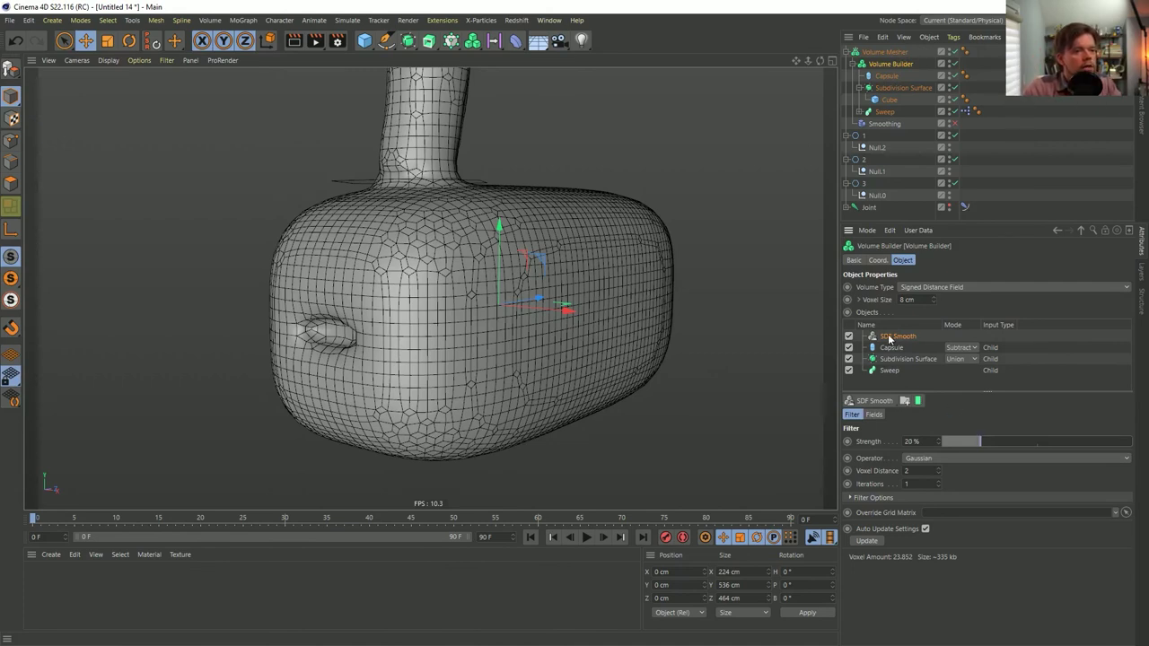
{"action": "mouse_move", "coordinate": [891, 337]}
{"action": "left_mouse_down"}
{"action": "mouse_move", "coordinate": [896, 349]}
{"action": "mouse_move", "coordinate": [905, 335]}
{"action": "mouse_move", "coordinate": [907, 348]}
{"action": "left_mouse_up"}
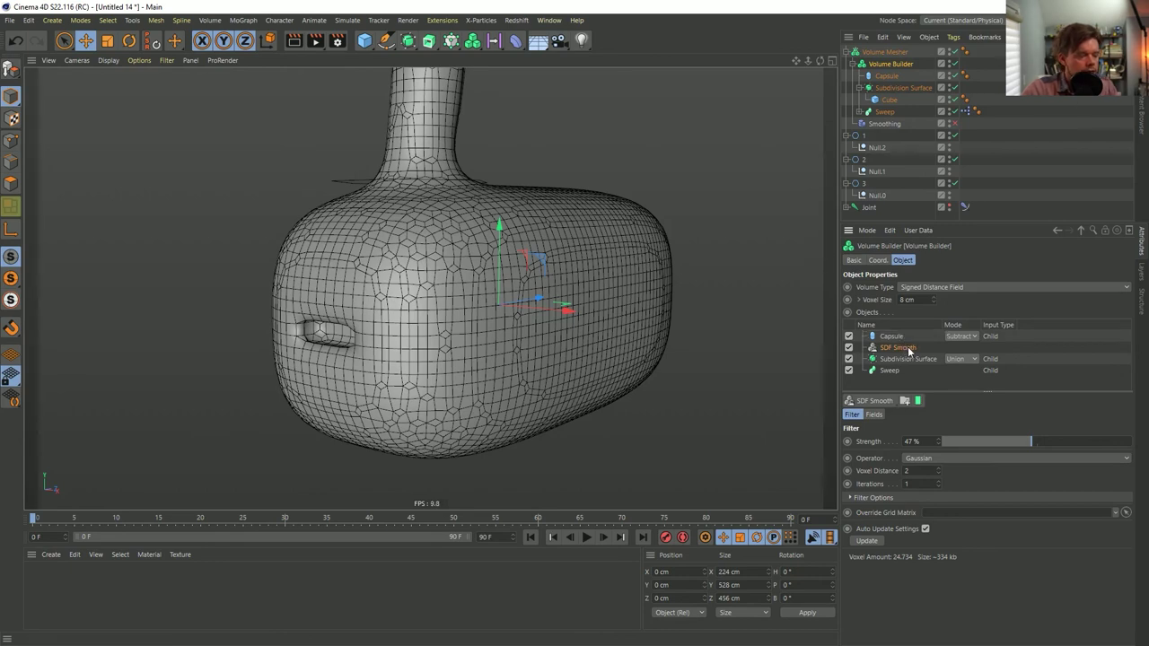
- Add a second SDF Smooth filter above the capsule in the Volume Builder and set its strength to 20%
{"action": "left_click", "coordinate": [873, 403]}
{"action": "left_click_drag", "start_coordinate": [899, 350], "coordinate": [899, 338]}
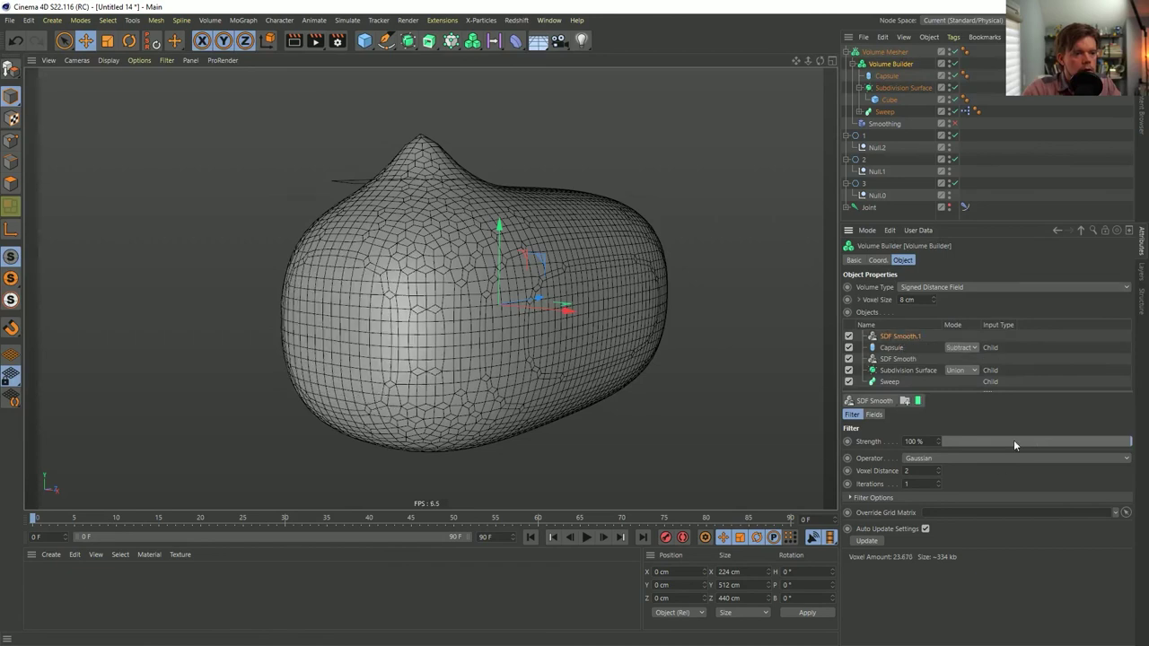
{"action": "left_click_drag", "start_coordinate": [1012, 444], "coordinate": [981, 442]}
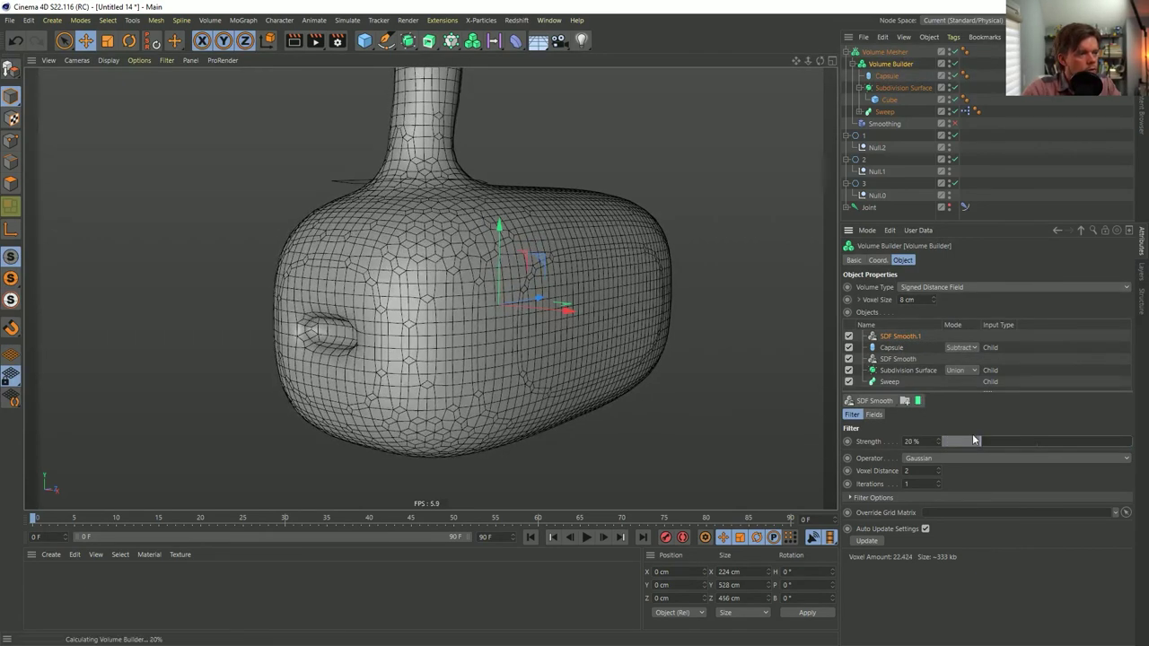
- Set the Volume Builder's voxel size to 5 cm and shift the subtracting capsule slightly forward along Z
{"action": "left_click", "coordinate": [893, 348]}
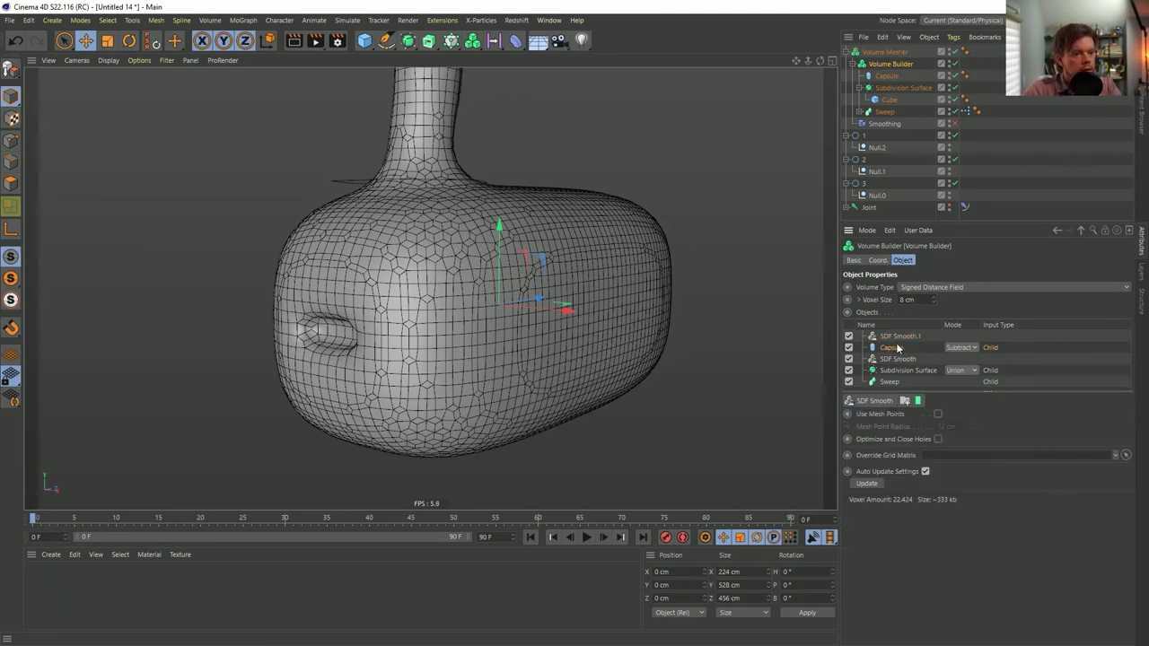
{"action": "left_click", "coordinate": [887, 76]}
{"action": "mouse_move", "coordinate": [344, 355]}
{"action": "left_mouse_down"}
{"action": "mouse_move", "coordinate": [339, 389]}
{"action": "mouse_move", "coordinate": [348, 347]}
{"action": "left_mouse_up"}
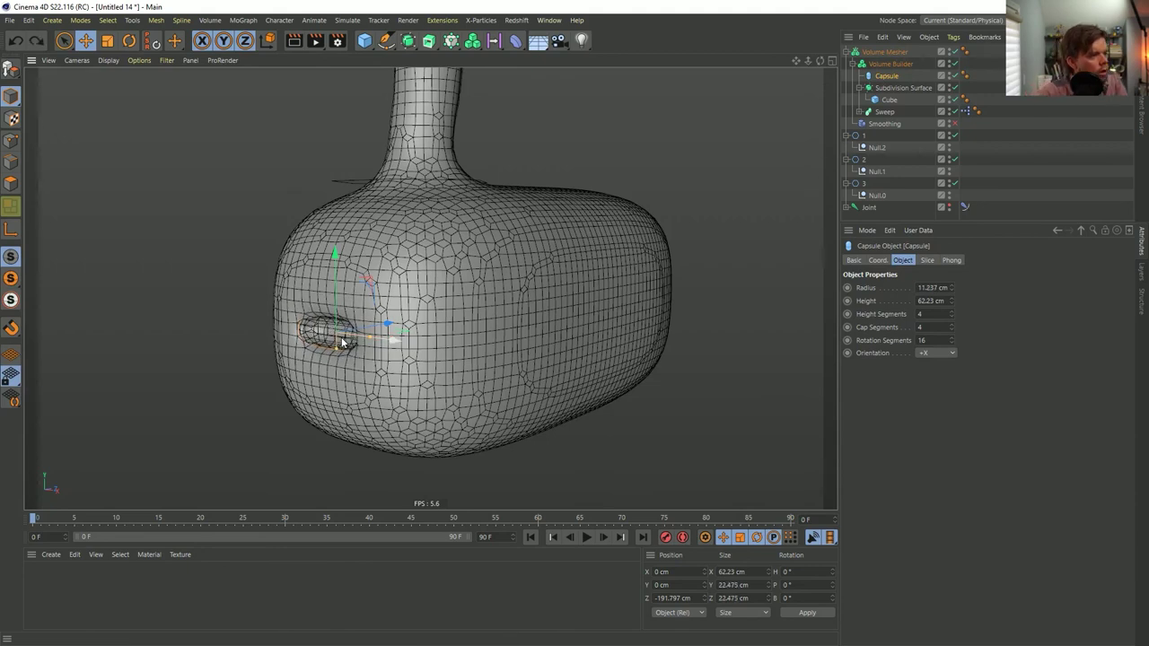
{"action": "left_click", "coordinate": [897, 63]}
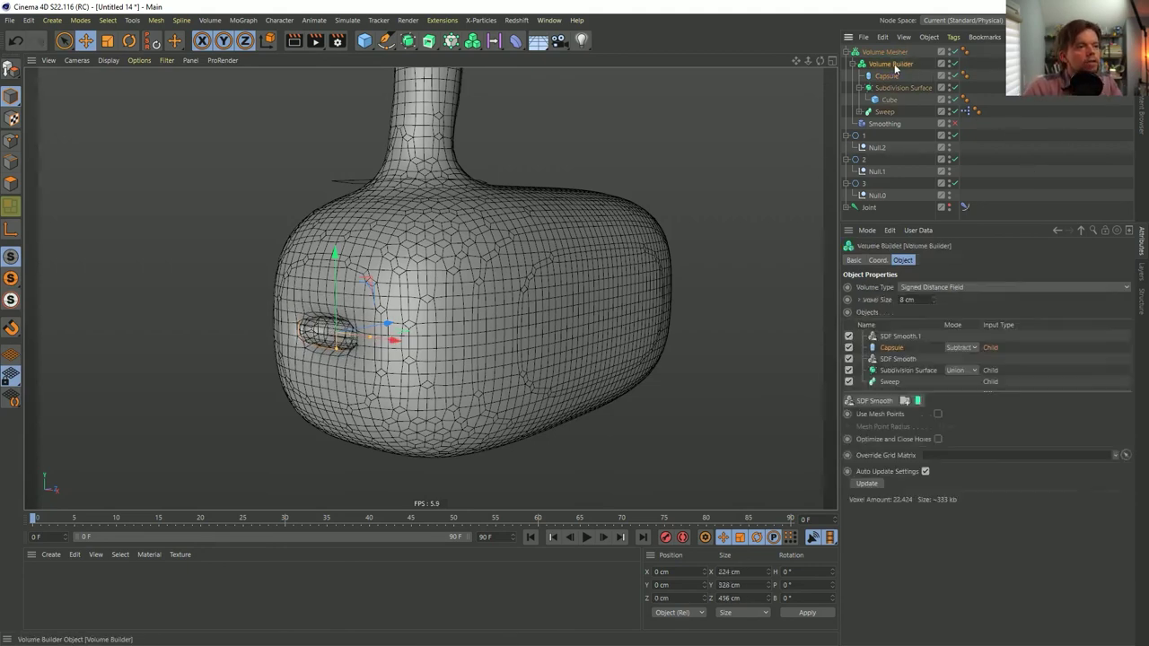
{"action": "type", "text": "6"}
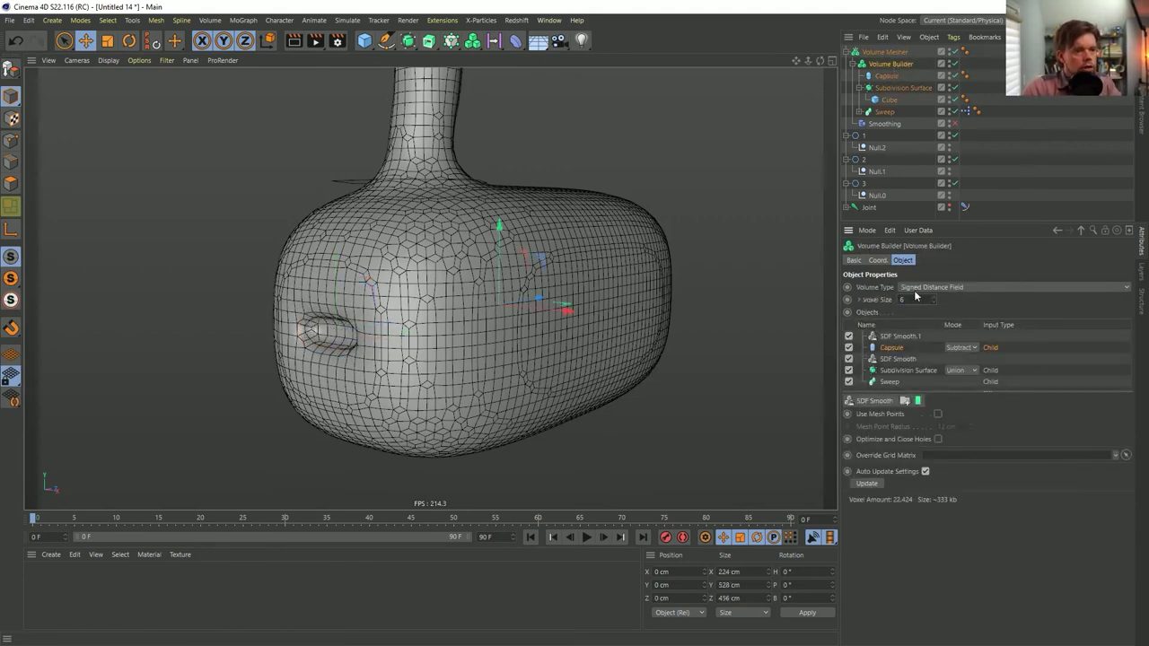
{"action": "key", "text": "Return"}
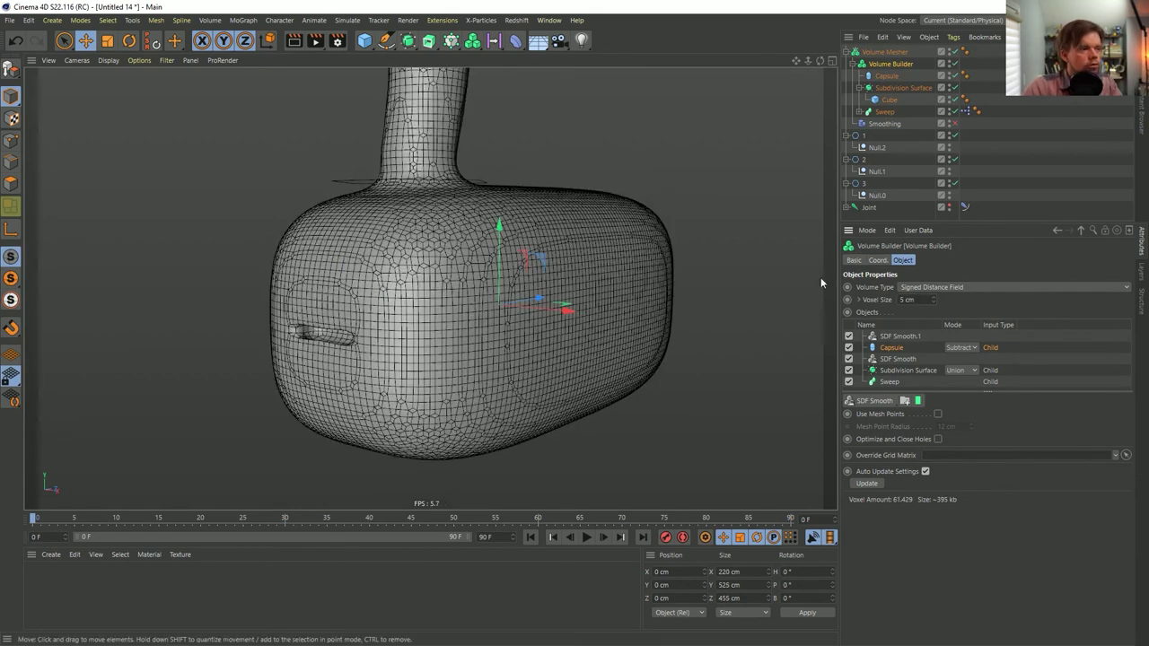
{"action": "left_click", "coordinate": [888, 76]}
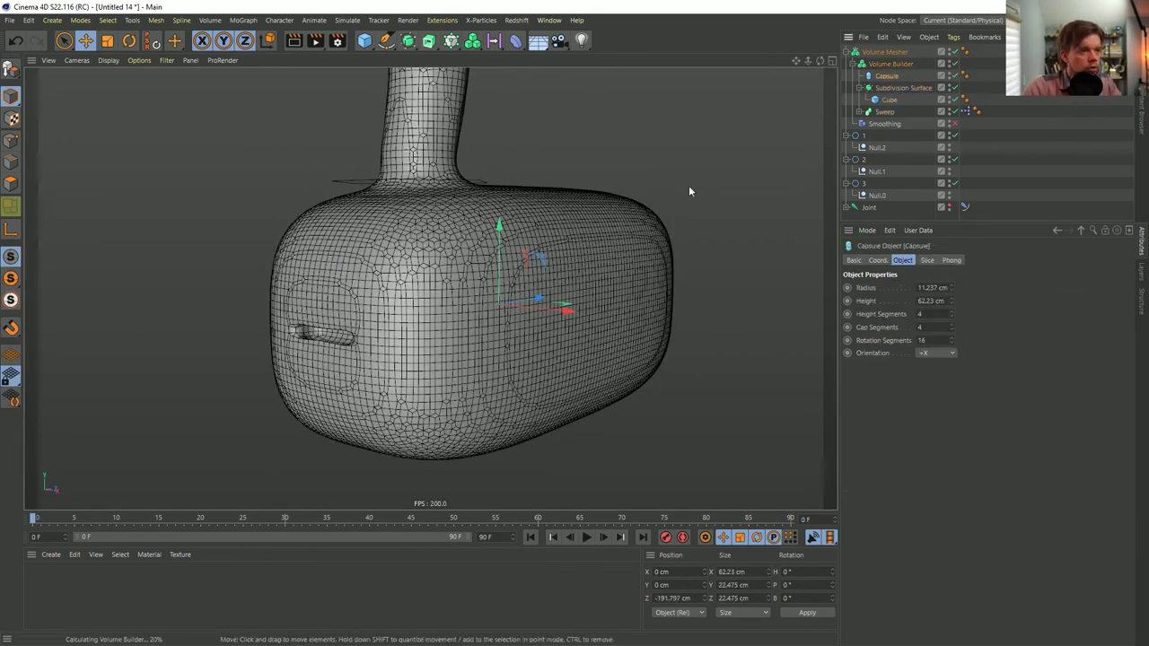
{"action": "left_click_drag", "start_coordinate": [388, 324], "coordinate": [383, 329]}
- Turn the Smoothing deformer back on and set it to 2 iterations with 0% stiffness
{"action": "left_click", "coordinate": [954, 124]}
{"action": "left_click", "coordinate": [884, 123]}
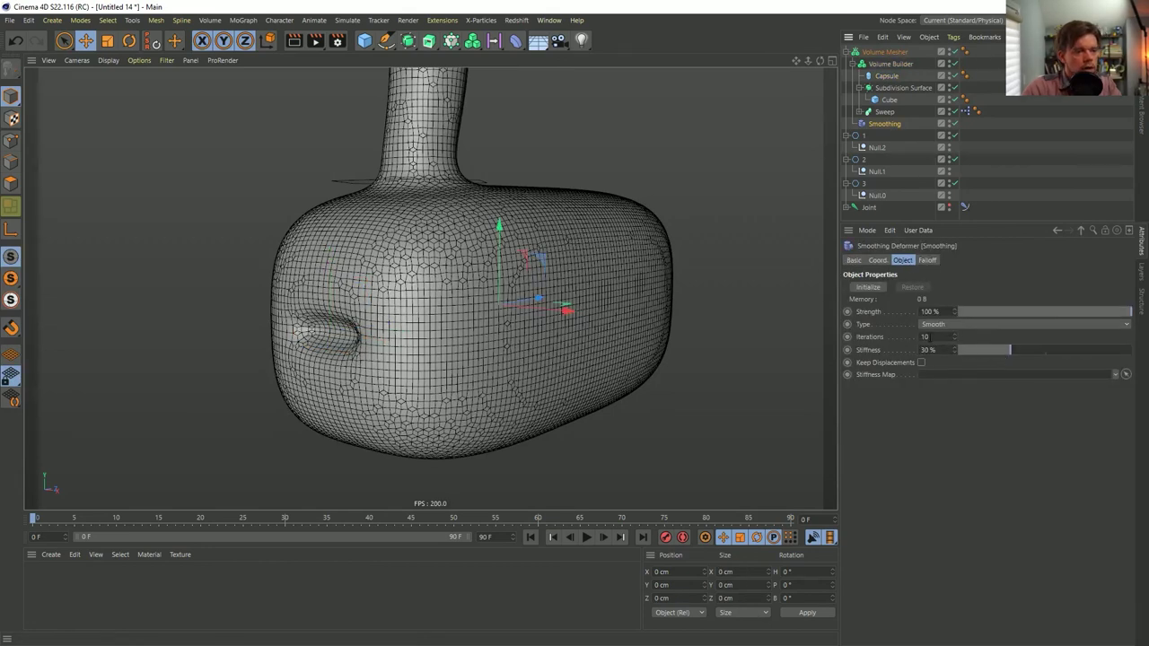
{"action": "type", "text": "2"}
{"action": "key", "text": "Return"}
{"action": "left_click_drag", "start_coordinate": [1005, 351], "coordinate": [957, 351]}
- Return to shading without wireframe lines and examine the smoothed mouth cavity from several angles
{"action": "left_click_drag", "start_coordinate": [411, 330], "coordinate": [398, 327], "text": "alt"}
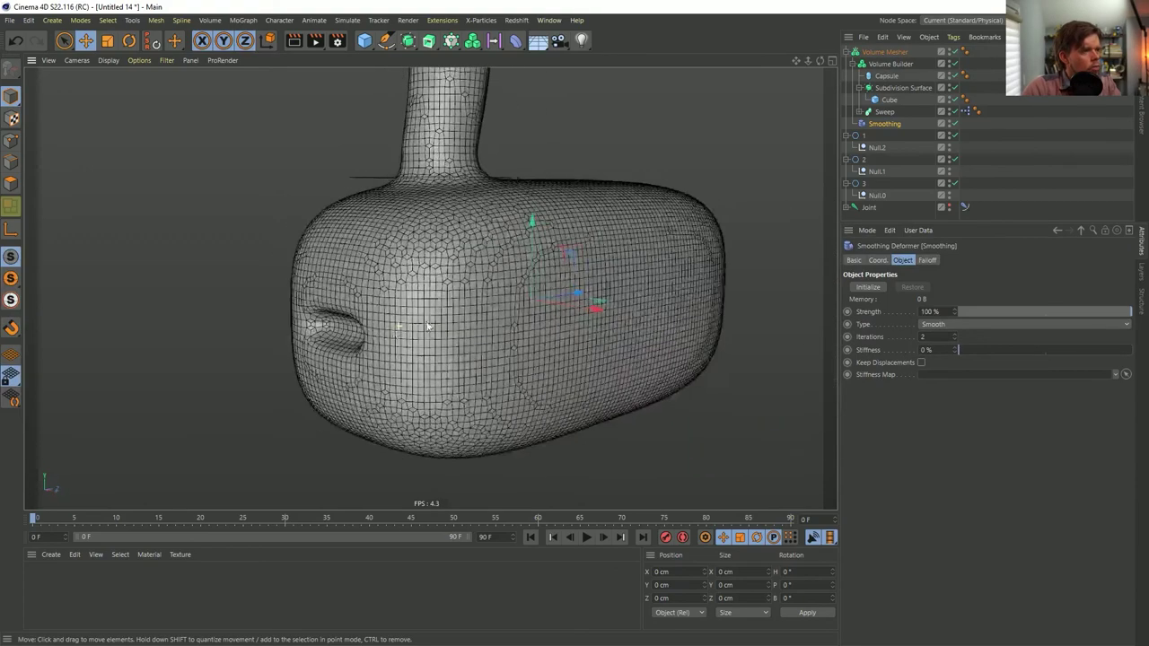
{"action": "scroll", "coordinate": [487, 315], "scroll_direction": "down", "scroll_amount": 4}
{"action": "middle_click_drag", "start_coordinate": [487, 315], "coordinate": [478, 362], "text": "alt"}
{"action": "left_click_drag", "start_coordinate": [479, 362], "coordinate": [448, 368], "text": "alt"}
{"action": "mouse_move", "coordinate": [381, 386]}
{"action": "left_mouse_down", "text": "alt"}
{"action": "mouse_move", "coordinate": [505, 376]}
{"action": "mouse_move", "coordinate": [508, 392]}
{"action": "mouse_move", "coordinate": [367, 390]}
{"action": "left_mouse_up", "text": "alt"}
{"action": "left_click", "coordinate": [995, 201]}
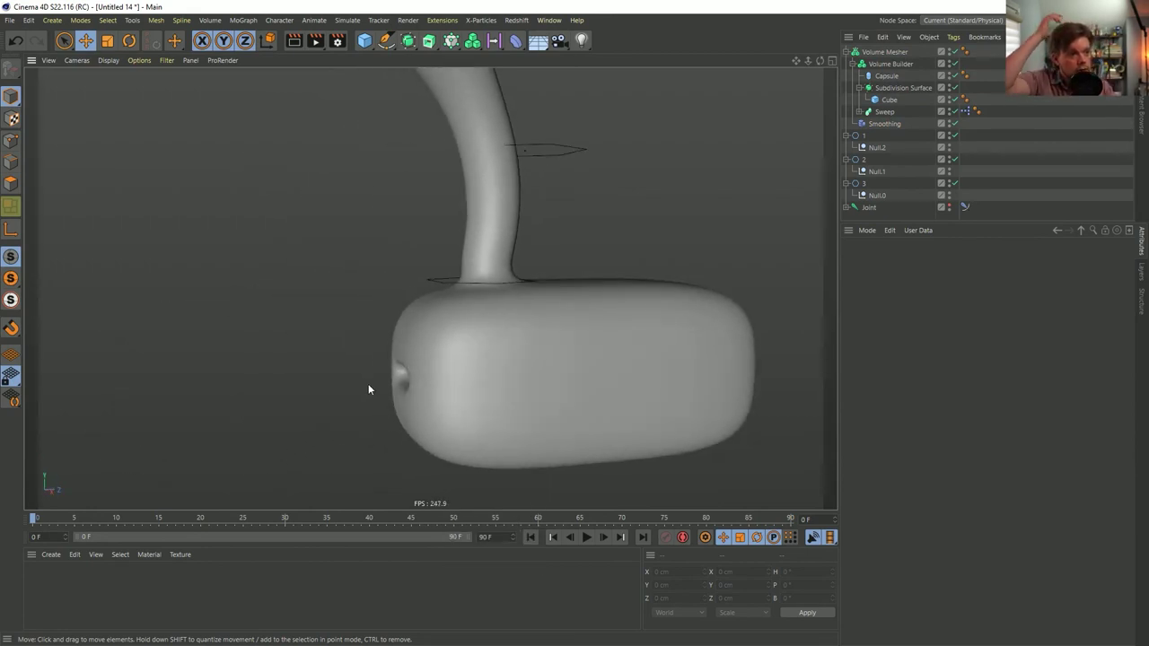
{"action": "left_click_drag", "start_coordinate": [443, 342], "coordinate": [522, 311], "text": "alt"}
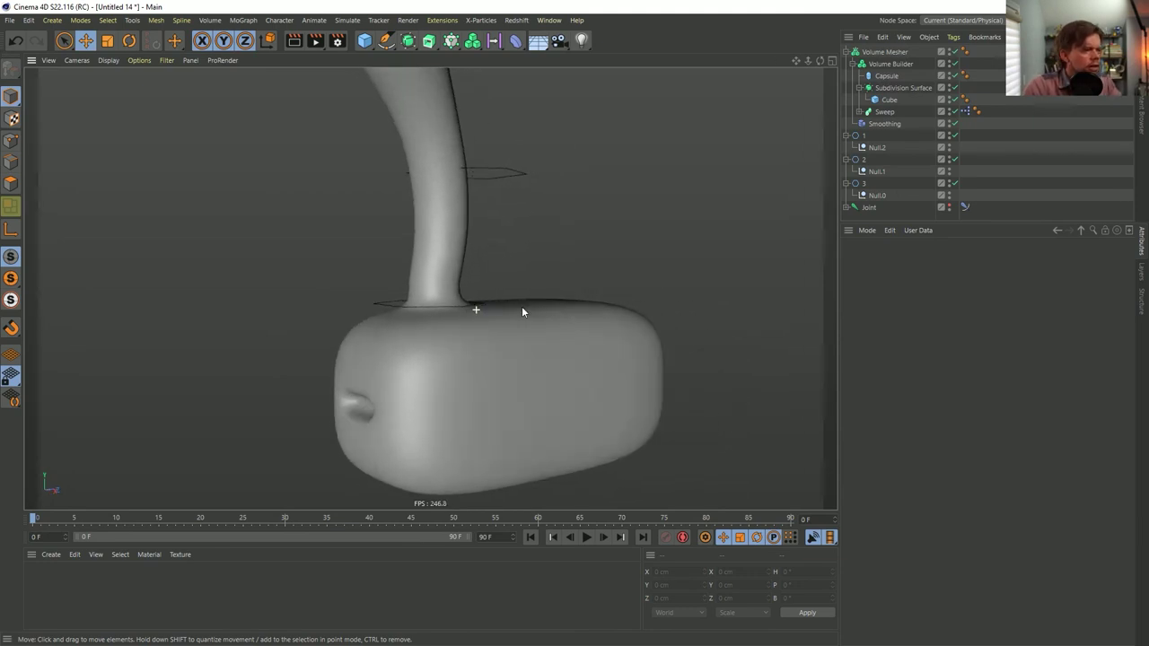
{"action": "left_click_drag", "start_coordinate": [954, 52], "coordinate": [956, 64]}
- Bend the neck backward by moving control spline 2 to about Y 283, Z 34 cm
{"action": "left_click_drag", "start_coordinate": [462, 303], "coordinate": [439, 210], "text": "alt"}
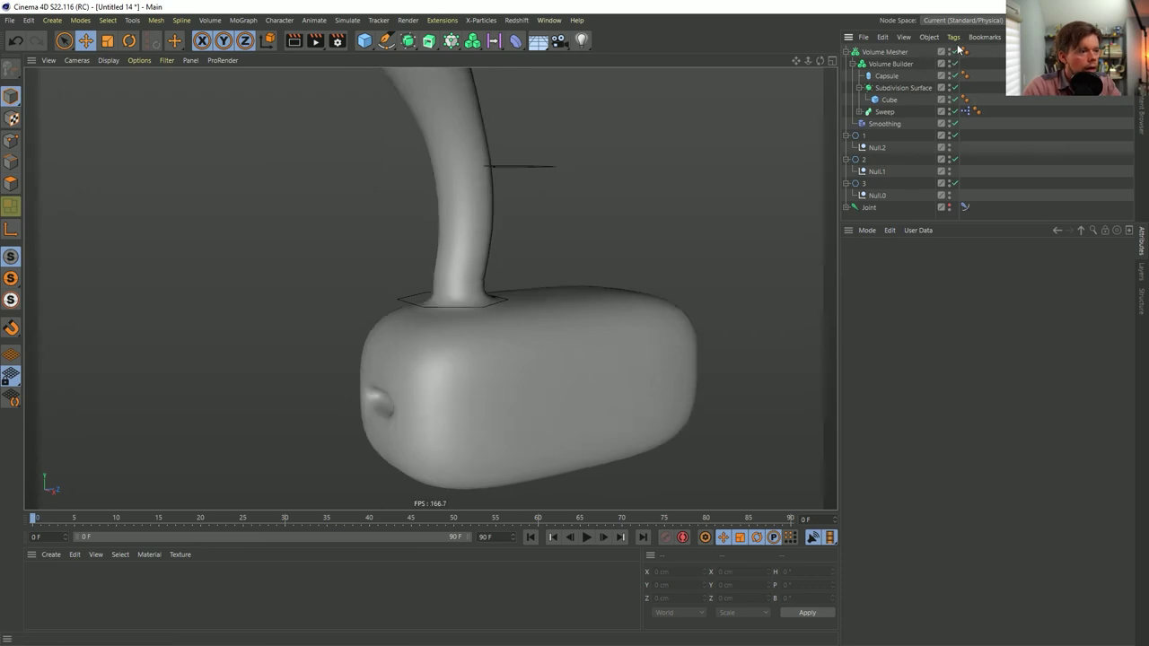
{"action": "left_click_drag", "start_coordinate": [671, 273], "coordinate": [508, 283], "text": "alt"}
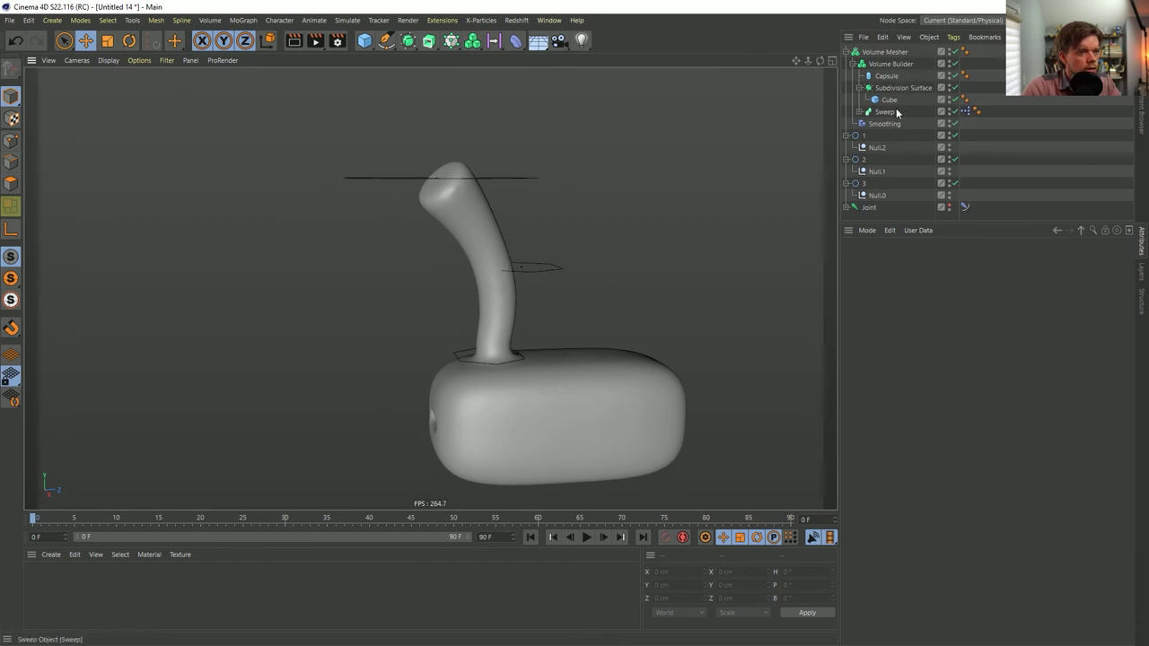
{"action": "left_click", "coordinate": [860, 170]}
{"action": "left_click_drag", "start_coordinate": [423, 236], "coordinate": [508, 188]}
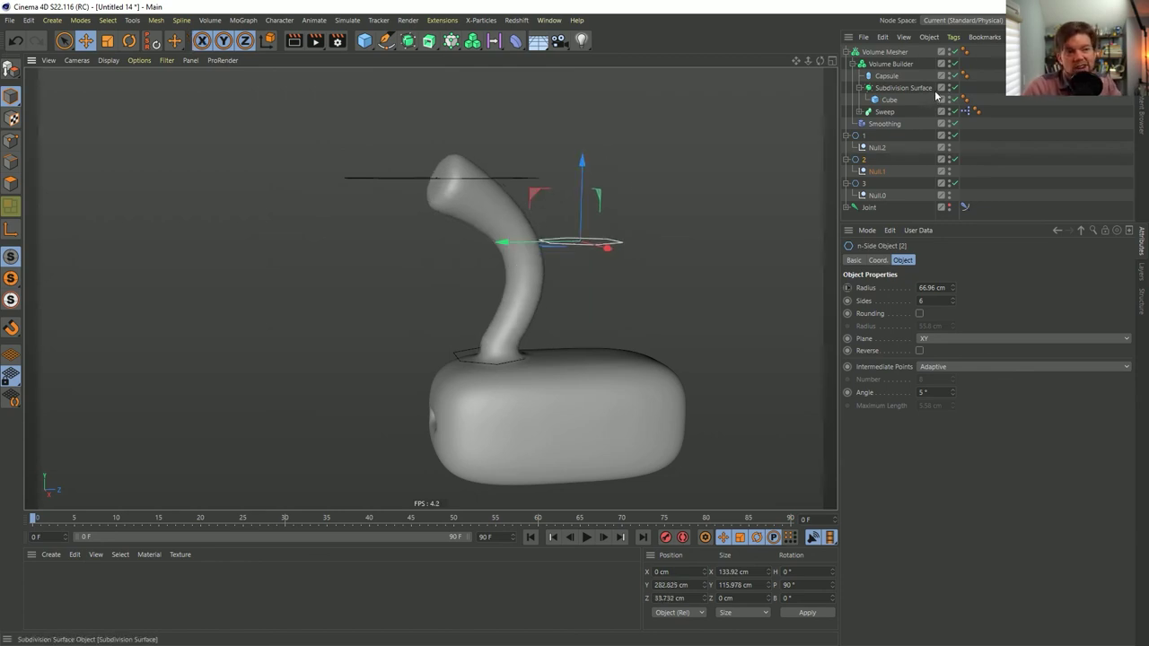
- Disable both SDF Smooth layers in the Volume Builder
{"action": "left_click", "coordinate": [886, 53]}
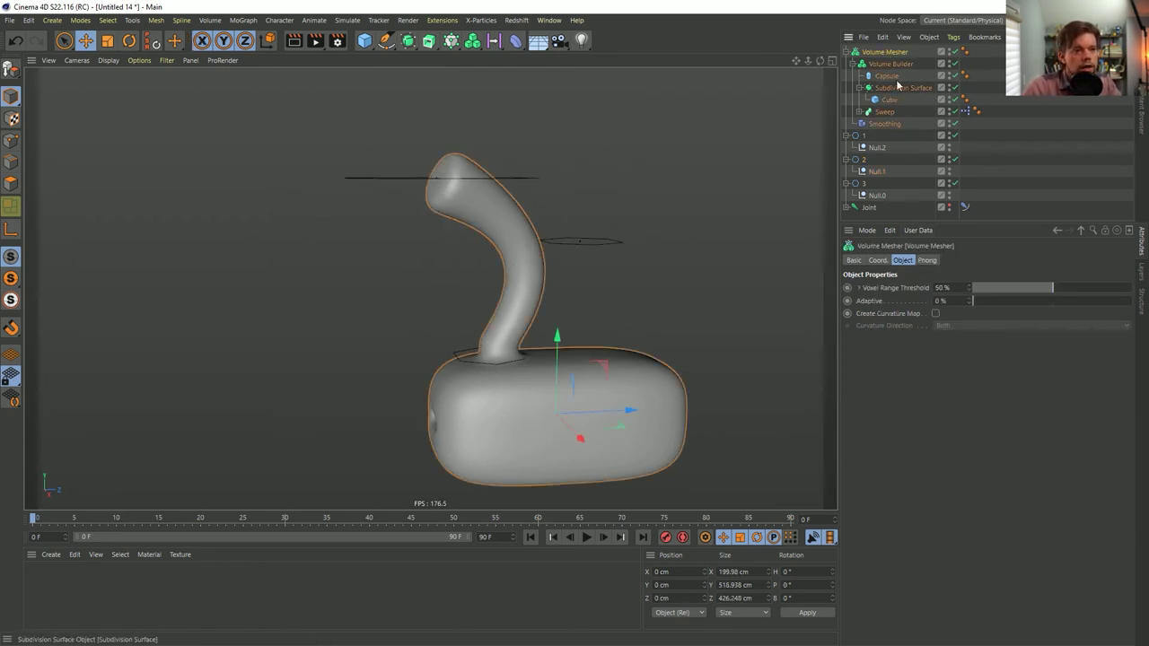
{"action": "left_click", "coordinate": [891, 63]}
{"action": "left_click", "coordinate": [848, 336]}
{"action": "left_click", "coordinate": [848, 358]}
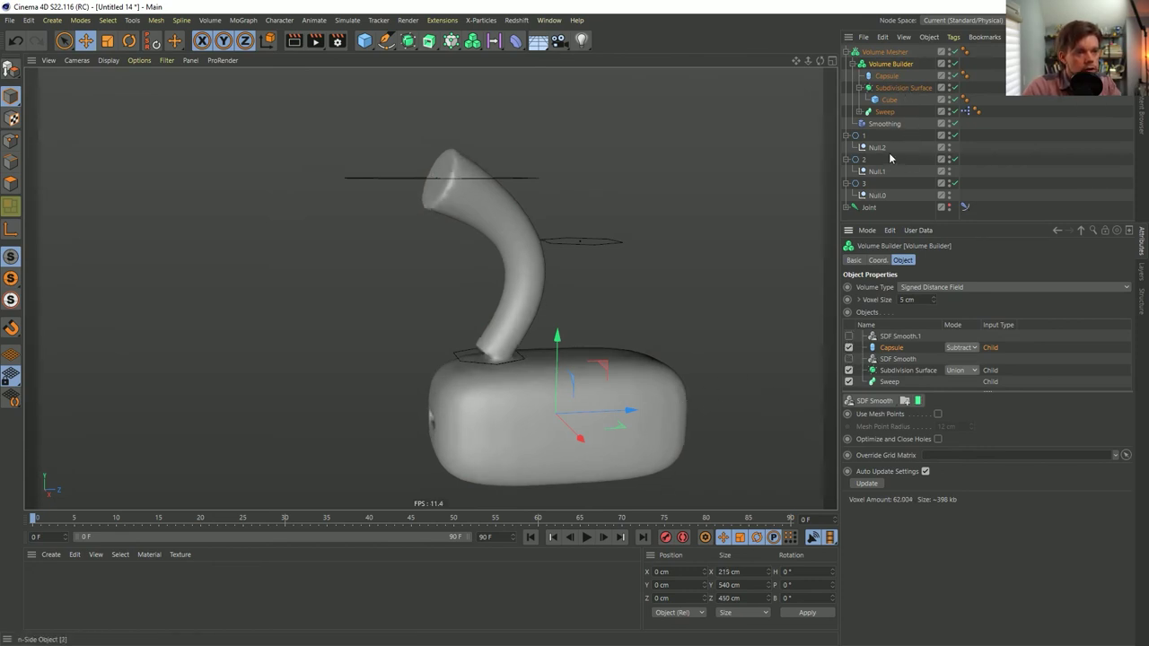
- Lower control spline 3 so the neck's base sinks into the body, and inspect the neck with control spline 1 selected
{"action": "left_click", "coordinate": [861, 160]}
{"action": "left_click_drag", "start_coordinate": [536, 196], "coordinate": [674, 165]}
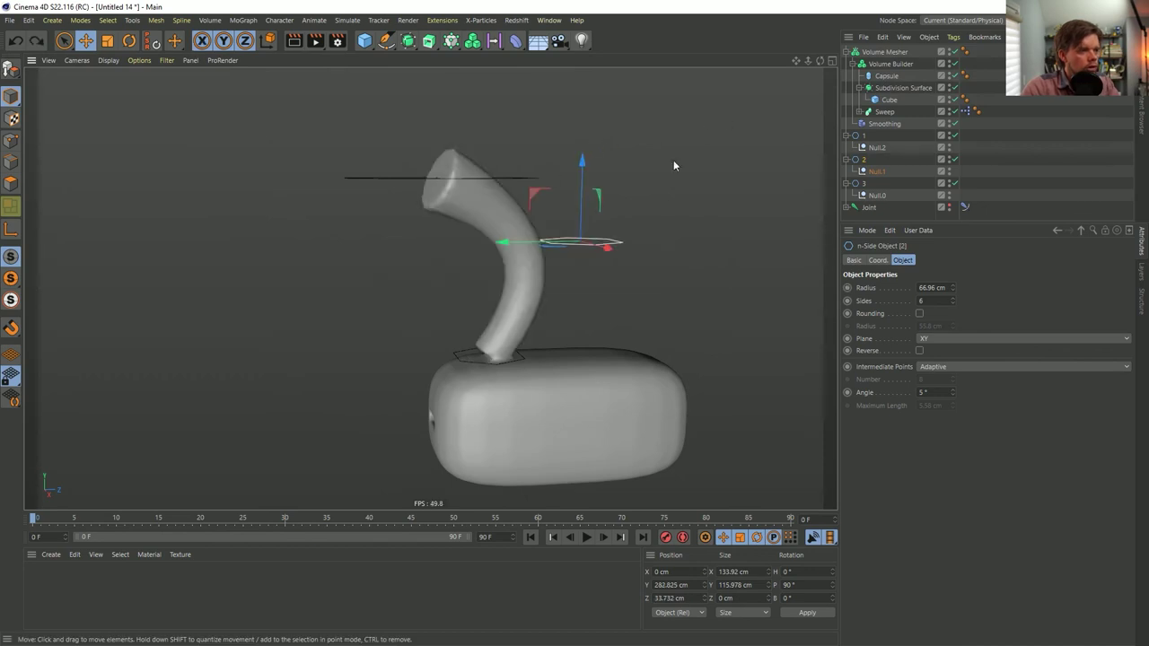
{"action": "left_click", "coordinate": [456, 355]}
{"action": "left_click", "coordinate": [459, 351]}
{"action": "left_click_drag", "start_coordinate": [439, 309], "coordinate": [450, 163]}
{"action": "left_click", "coordinate": [590, 189]}
{"action": "left_click", "coordinate": [590, 190]}
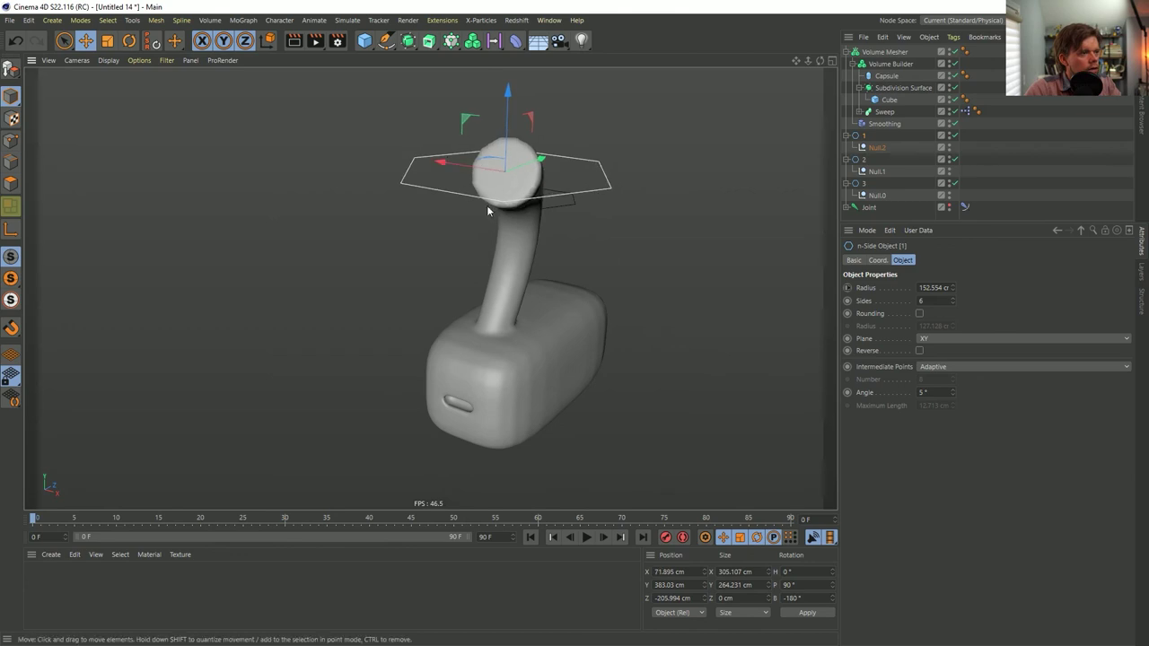
{"action": "left_click_drag", "start_coordinate": [497, 210], "coordinate": [410, 199], "text": "alt"}
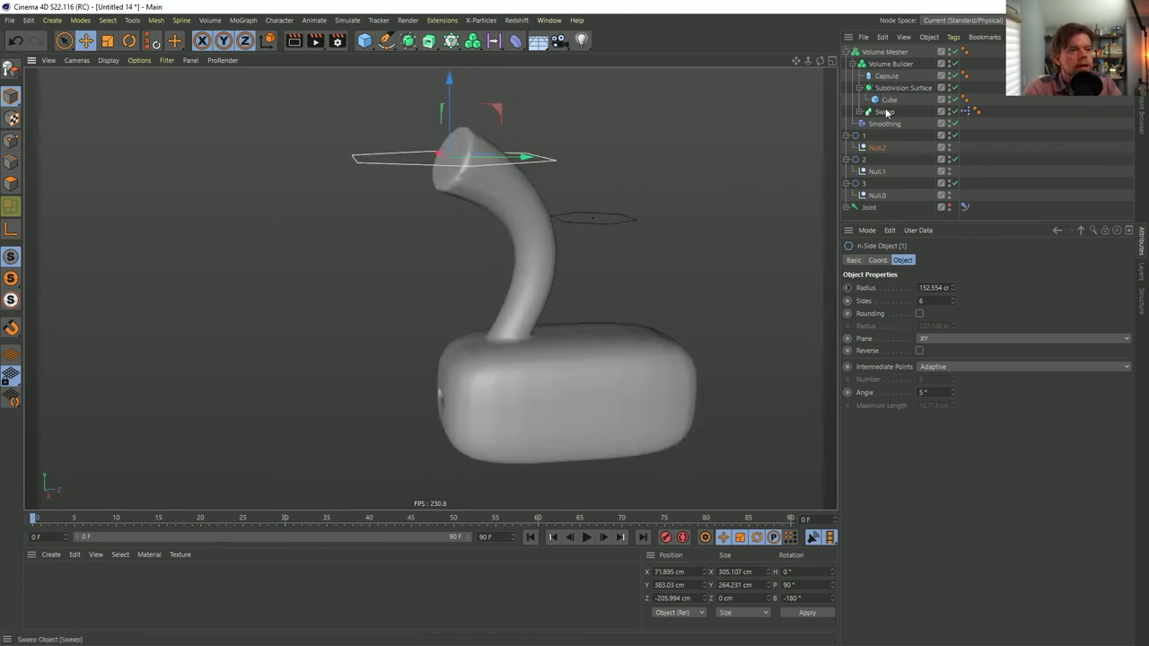
- Add a sphere and attach it to the neck's upper end with a PSR constraint targeting Null.2
{"action": "left_click_drag", "start_coordinate": [364, 41], "coordinate": [601, 79]}
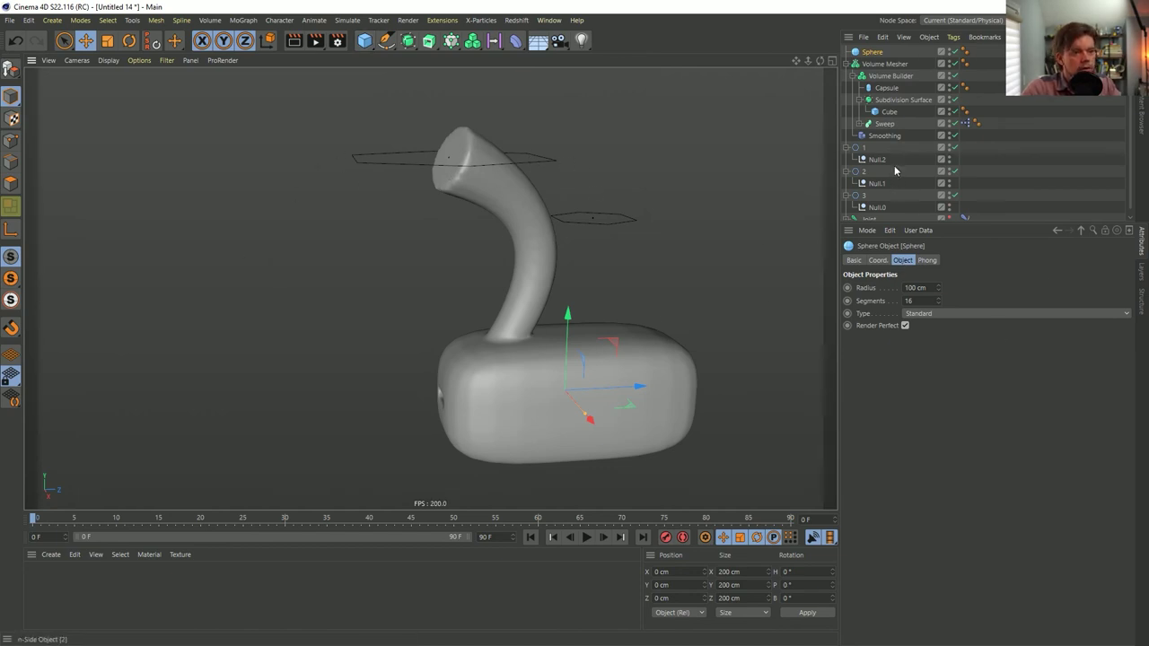
{"action": "right_click", "coordinate": [877, 56]}
{"action": "mouse_move", "coordinate": [940, 173]}
{"action": "left_click", "coordinate": [1062, 205]}
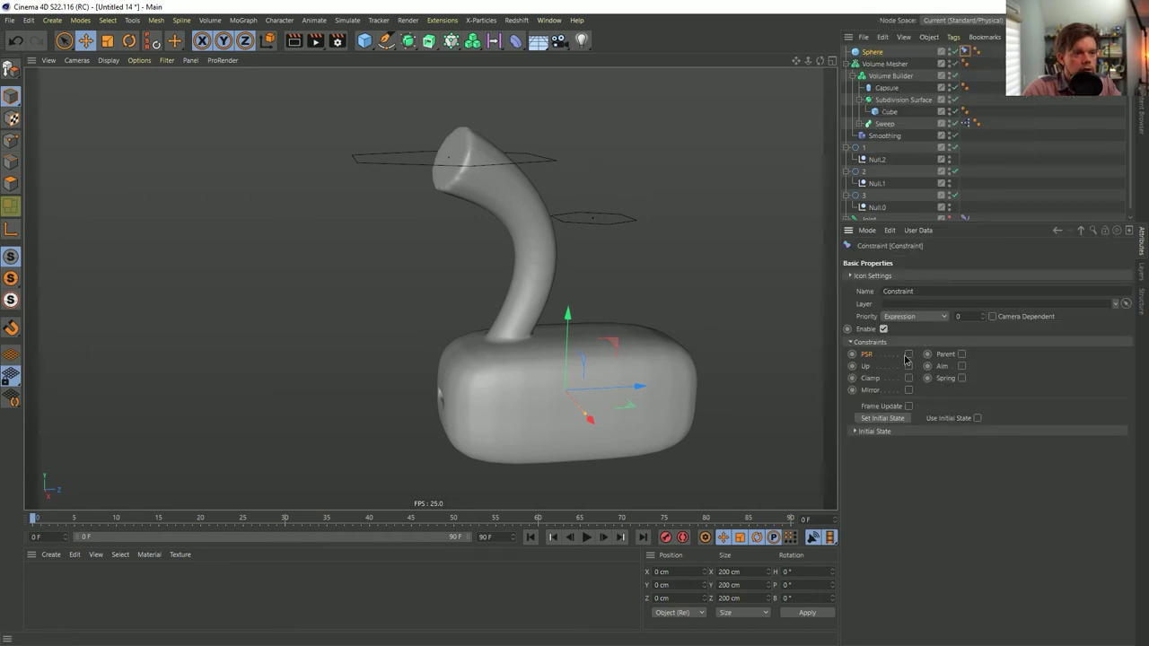
{"action": "left_click", "coordinate": [908, 354]}
{"action": "left_click", "coordinate": [872, 260]}
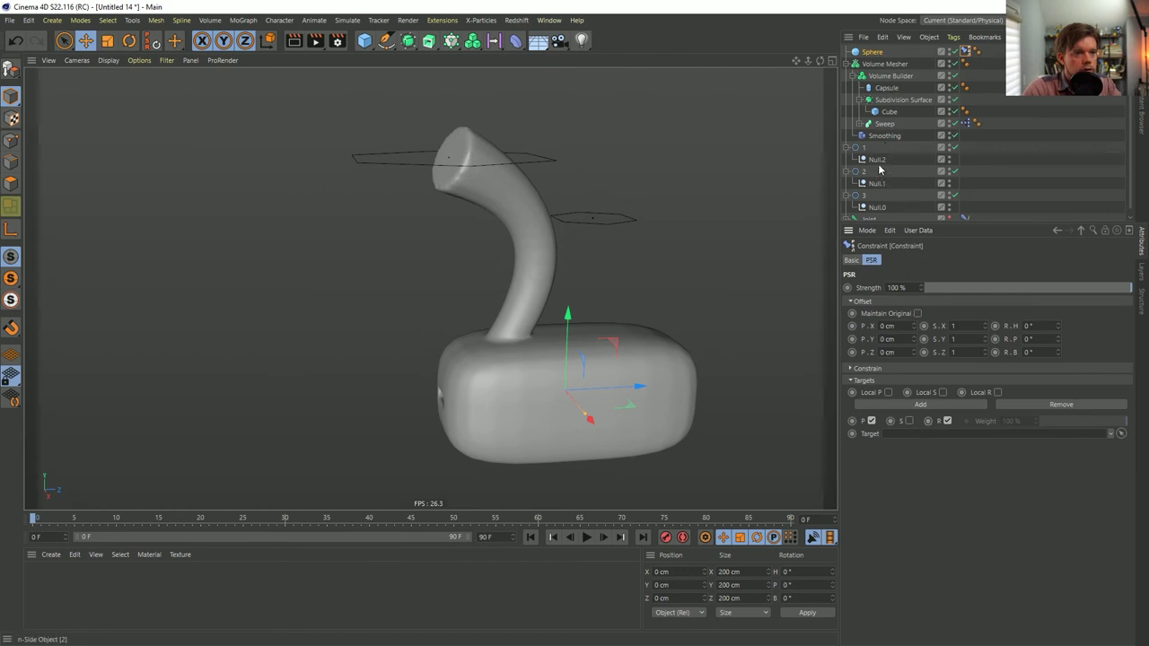
{"action": "left_click_drag", "start_coordinate": [934, 440], "coordinate": [934, 439]}
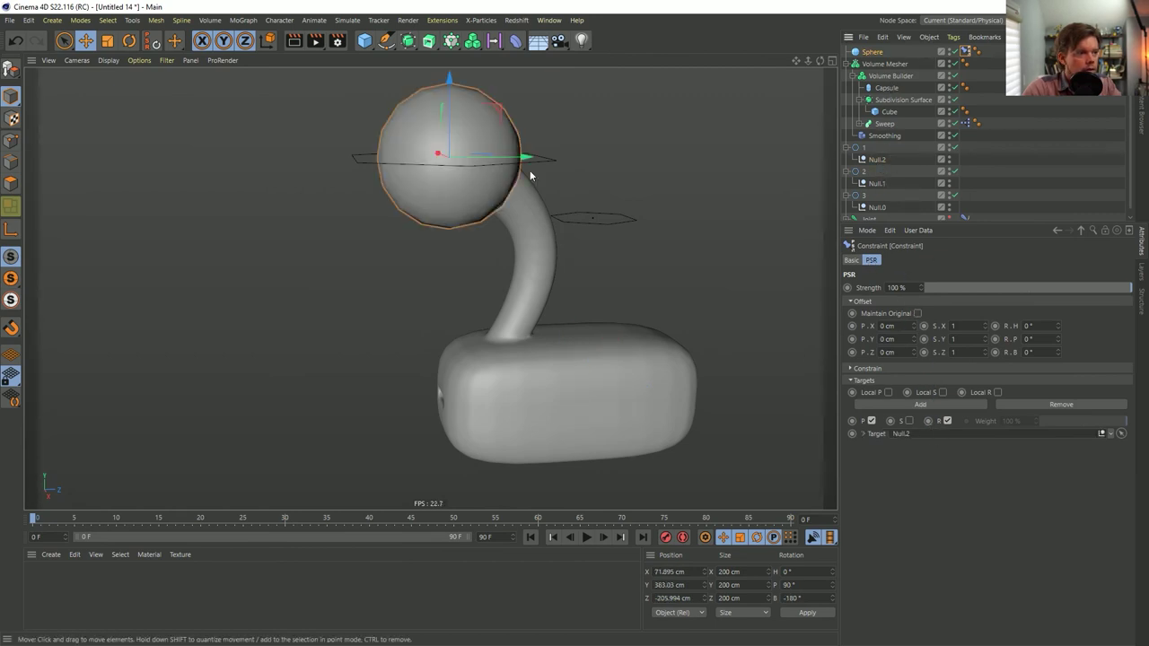
- Scale the sphere down to a 61.2 cm radius and place it inside the Volume Builder below the capsule
{"action": "left_click", "coordinate": [865, 52]}
{"action": "key", "text": "t"}
{"action": "left_click_drag", "start_coordinate": [691, 175], "coordinate": [521, 196]}
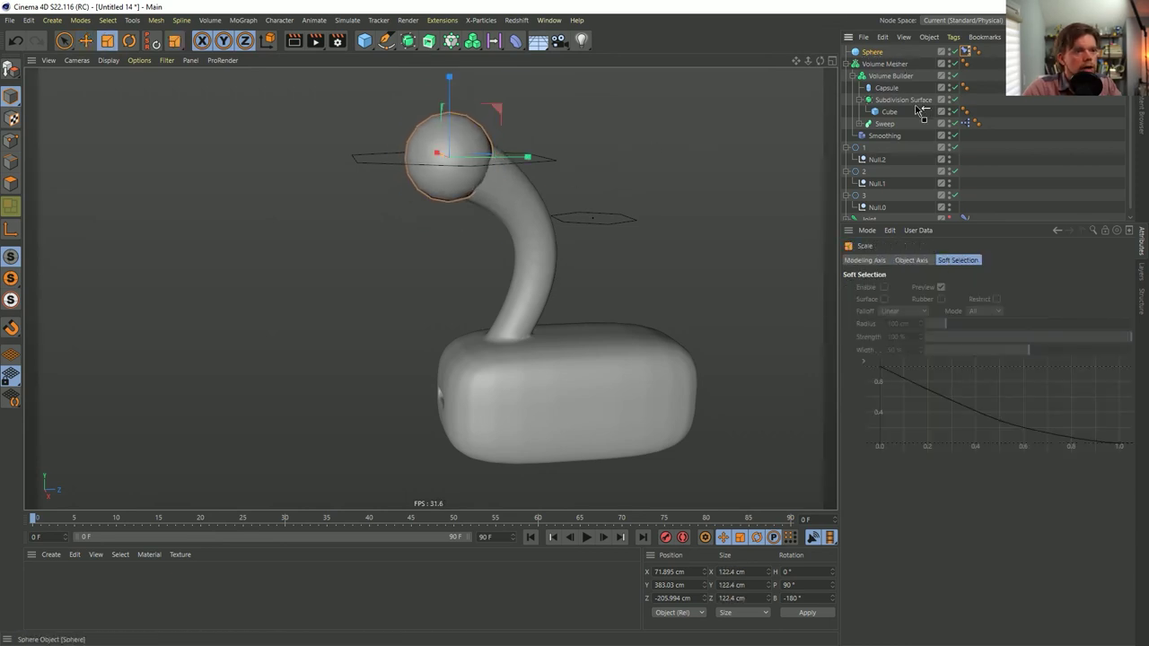
{"action": "left_click_drag", "start_coordinate": [888, 97], "coordinate": [889, 94]}
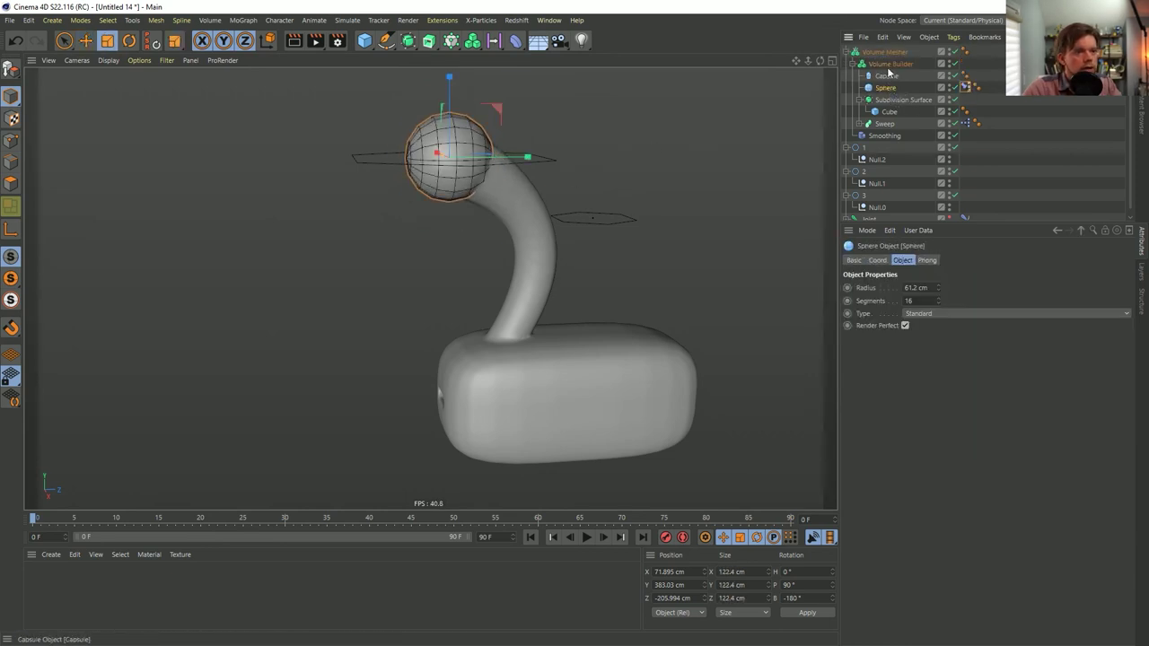
- Place the sphere beneath the SDF Smooth layer in the Volume Builder's object list and enable both smoothing layers
{"action": "left_click", "coordinate": [888, 64]}
{"action": "left_click_drag", "start_coordinate": [891, 338], "coordinate": [898, 378]}
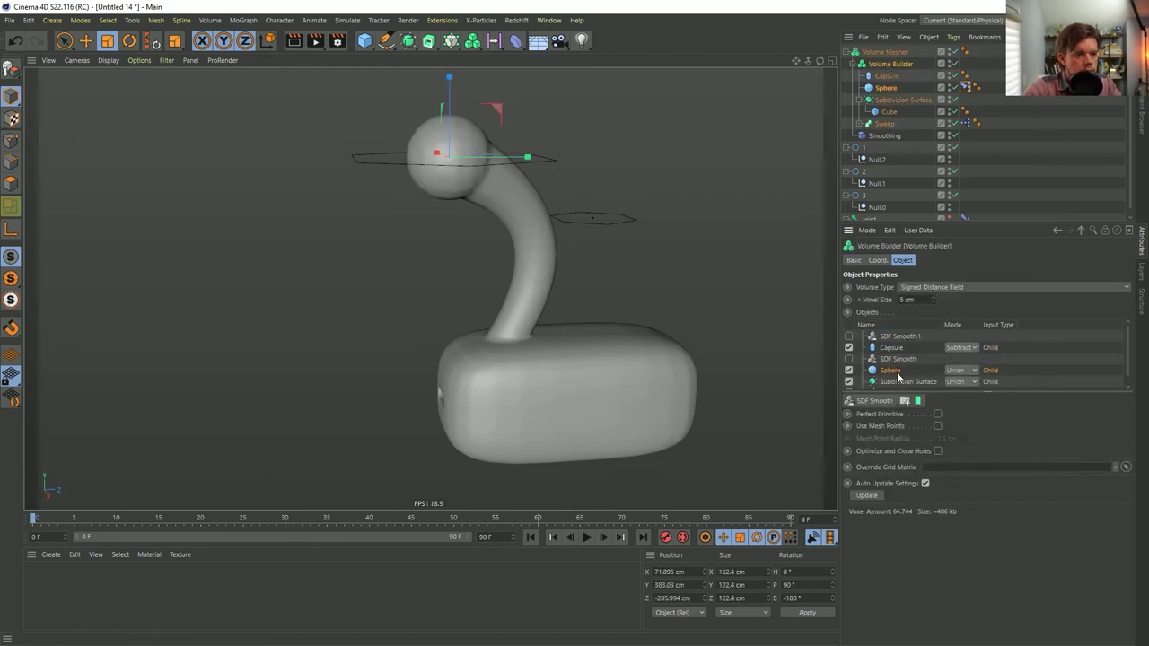
{"action": "left_click", "coordinate": [849, 336]}
{"action": "left_click_drag", "start_coordinate": [415, 180], "coordinate": [411, 155], "text": "alt"}
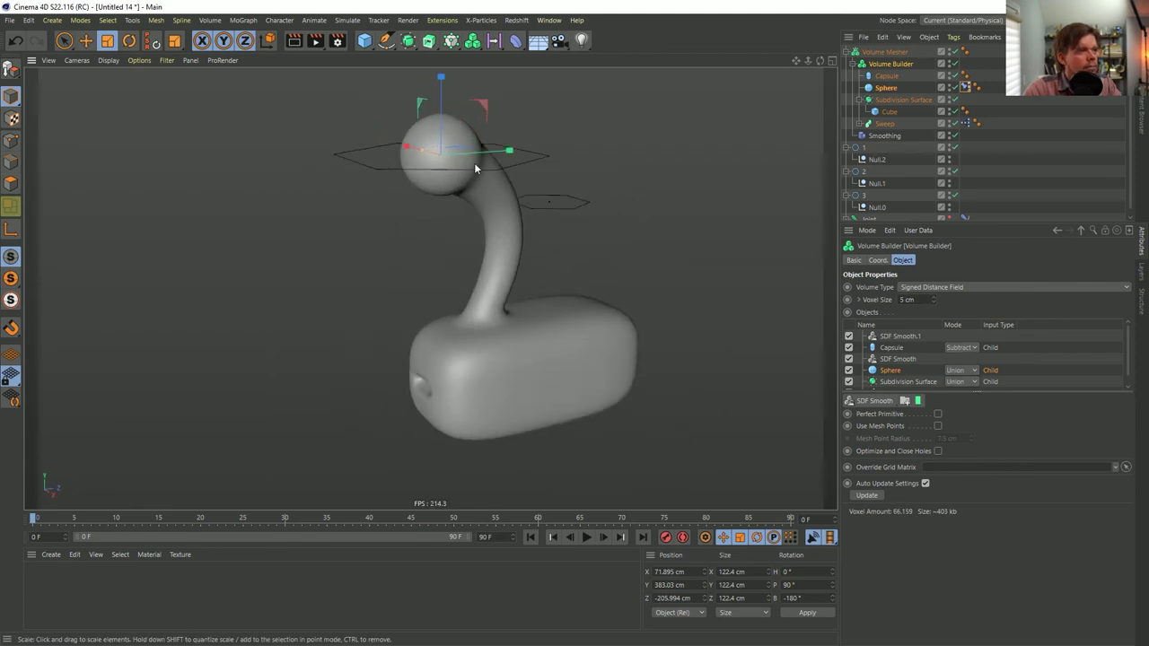
{"action": "left_click_drag", "start_coordinate": [483, 168], "coordinate": [434, 154], "text": "alt"}
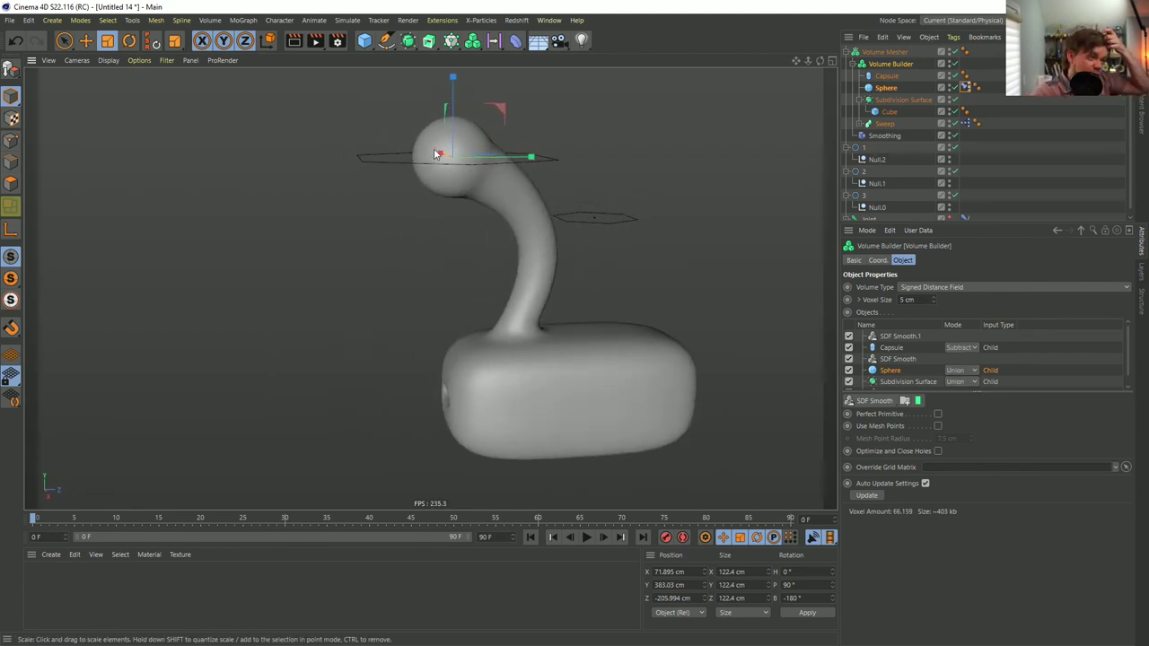
- Try subtracting a duplicate of the head sphere from the volume, and delete the duplicate
{"action": "left_click", "coordinate": [902, 88]}
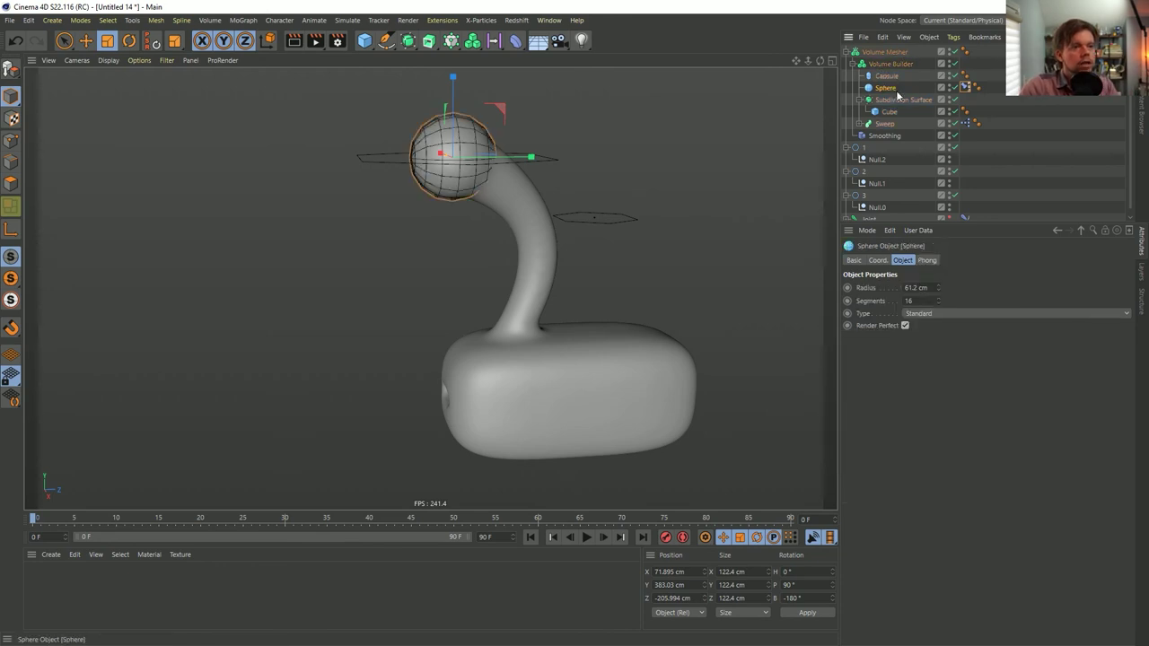
{"action": "left_click_drag", "start_coordinate": [891, 94], "coordinate": [890, 83], "text": "ctrl"}
{"action": "left_click", "coordinate": [891, 64]}
{"action": "left_click_drag", "start_coordinate": [891, 338], "coordinate": [960, 359]}
{"action": "left_click", "coordinate": [973, 350]}
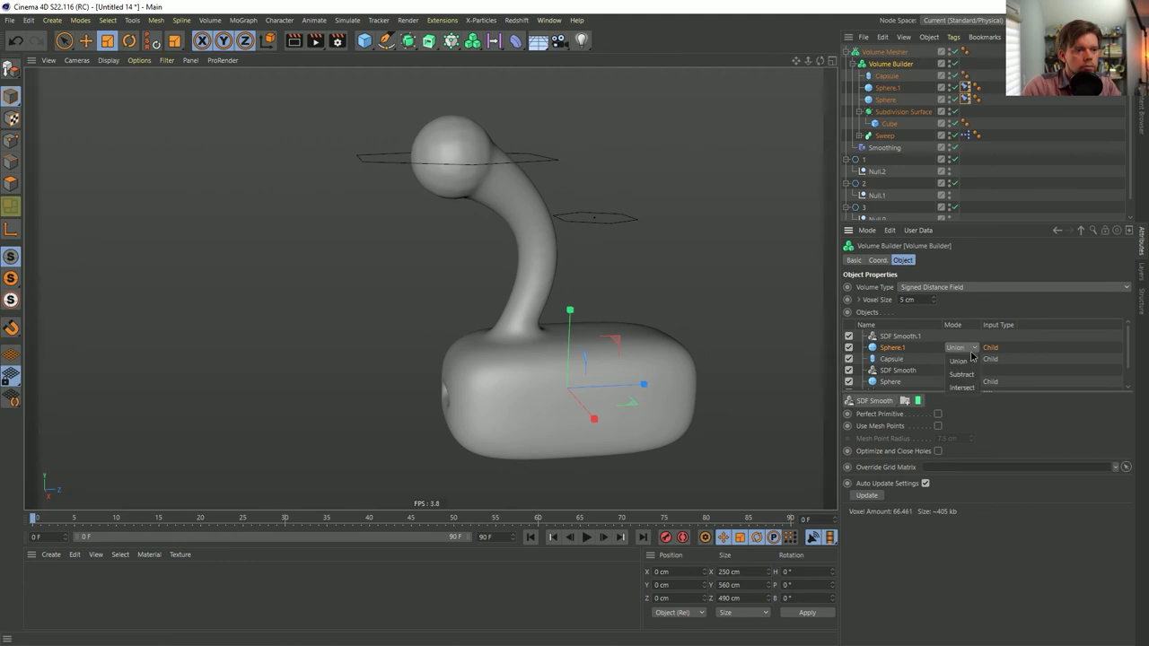
{"action": "left_click", "coordinate": [969, 374]}
{"action": "left_click", "coordinate": [897, 87]}
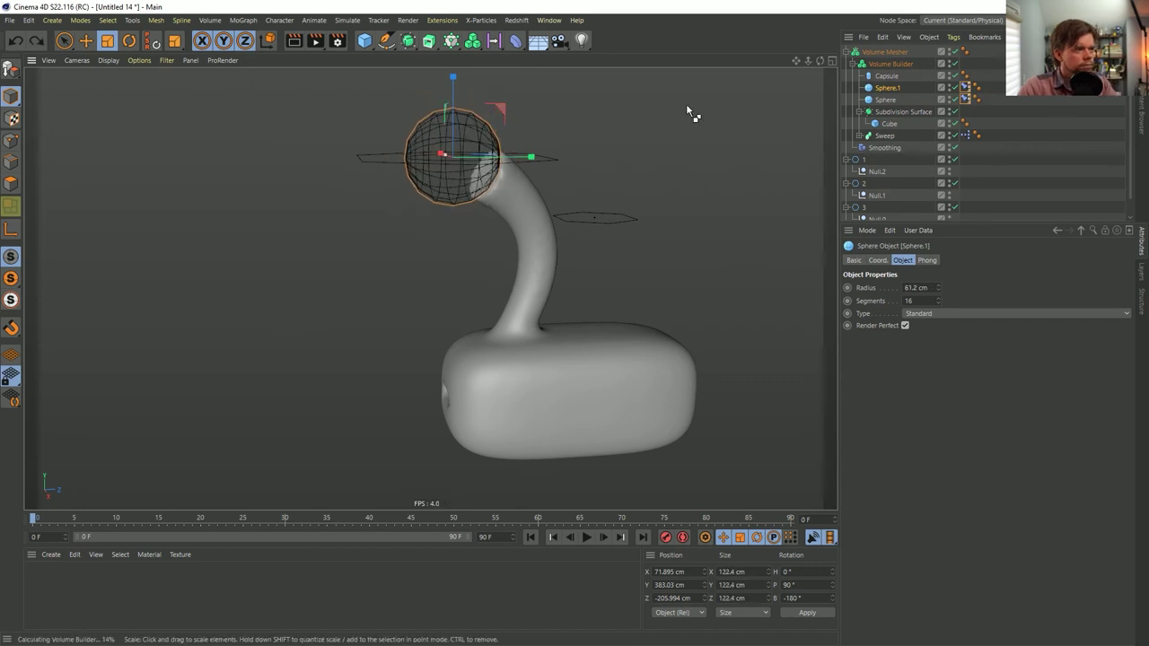
{"action": "key", "text": "e"}
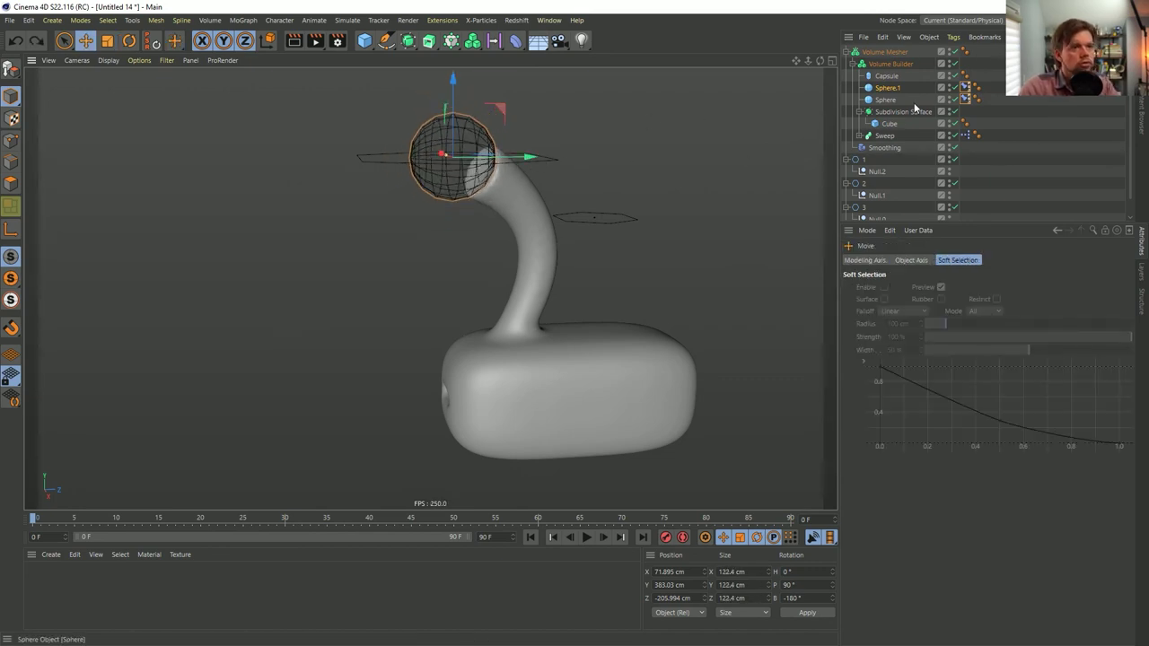
{"action": "left_click", "coordinate": [891, 89]}
{"action": "key", "text": "Delete"}
- Examine the head's blend into the neck from several angles with control spline 1 selected
{"action": "left_click_drag", "start_coordinate": [522, 235], "coordinate": [523, 140], "text": "alt"}
{"action": "left_click", "coordinate": [556, 178]}
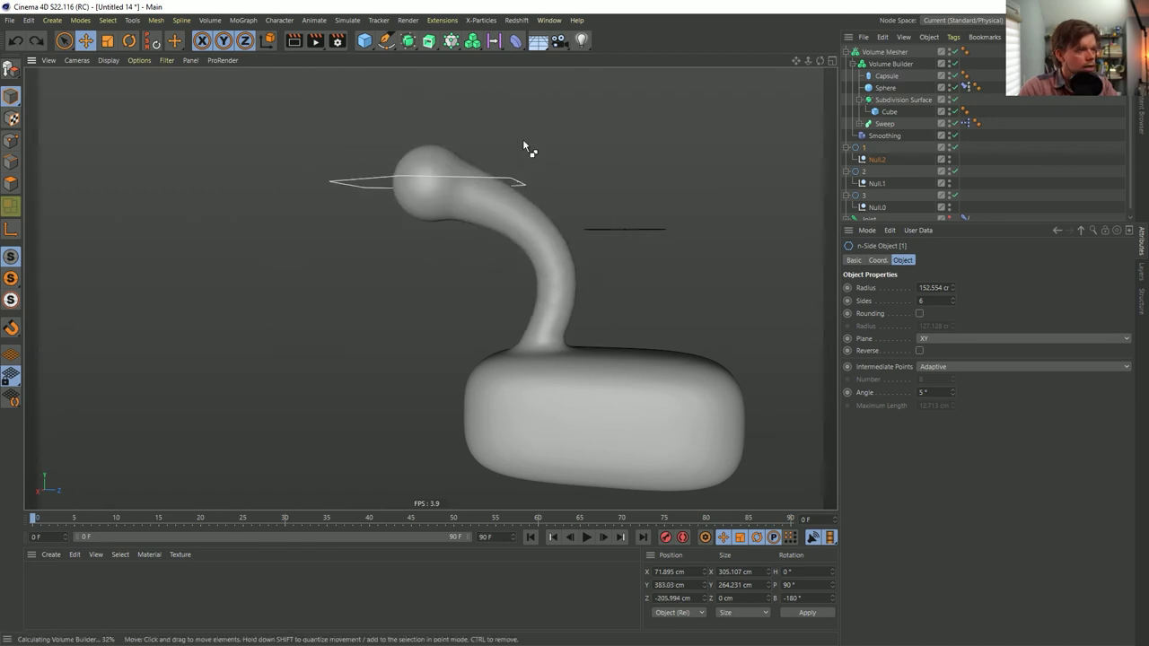
{"action": "left_click_drag", "start_coordinate": [504, 210], "coordinate": [638, 247], "text": "alt"}
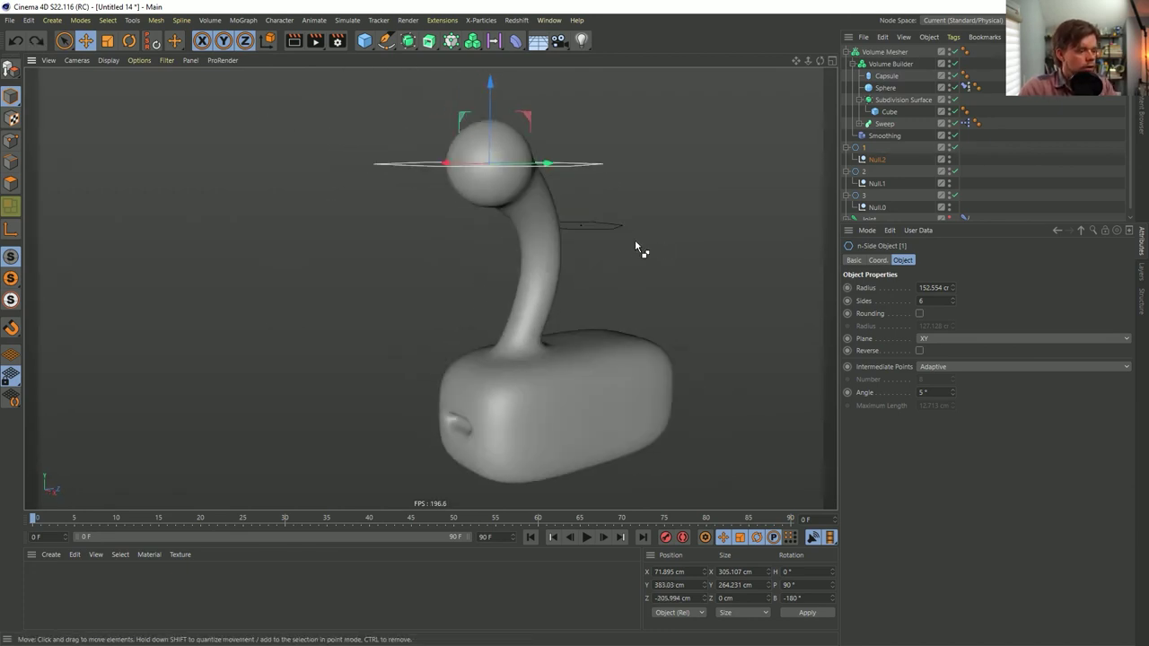
- Start saving the scene in the SceneFiles folder, basing its name on [5a]Chain.c4d with the prefix changed to [6a]
{"action": "key", "text": "ctrl+s"}
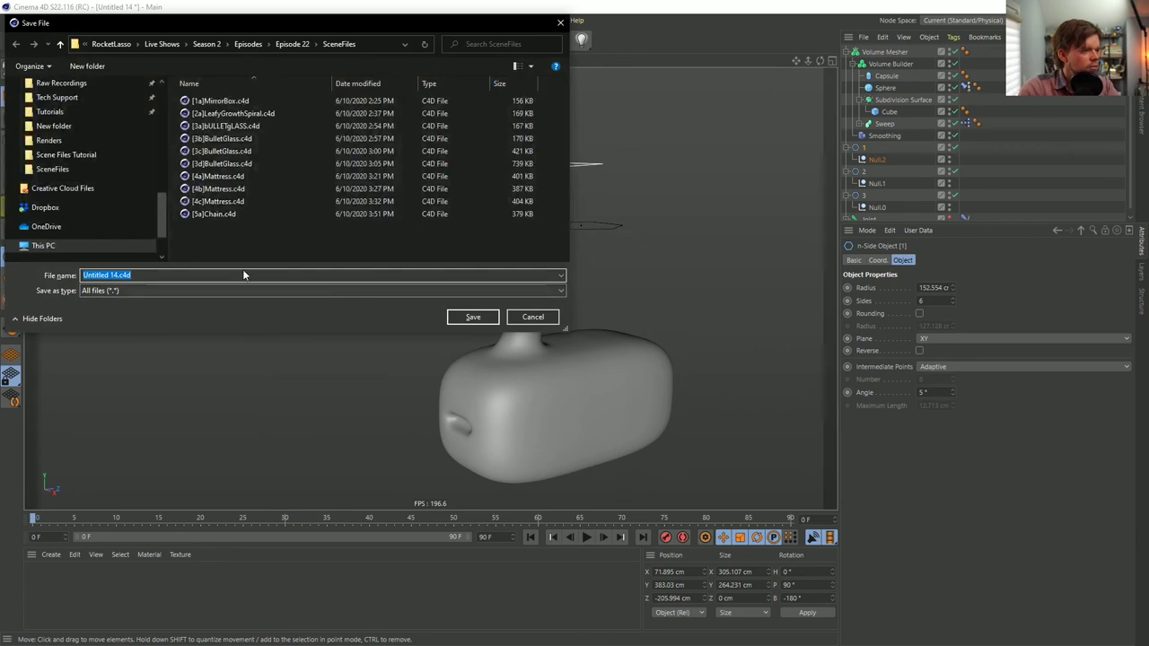
{"action": "left_click", "coordinate": [213, 213]}
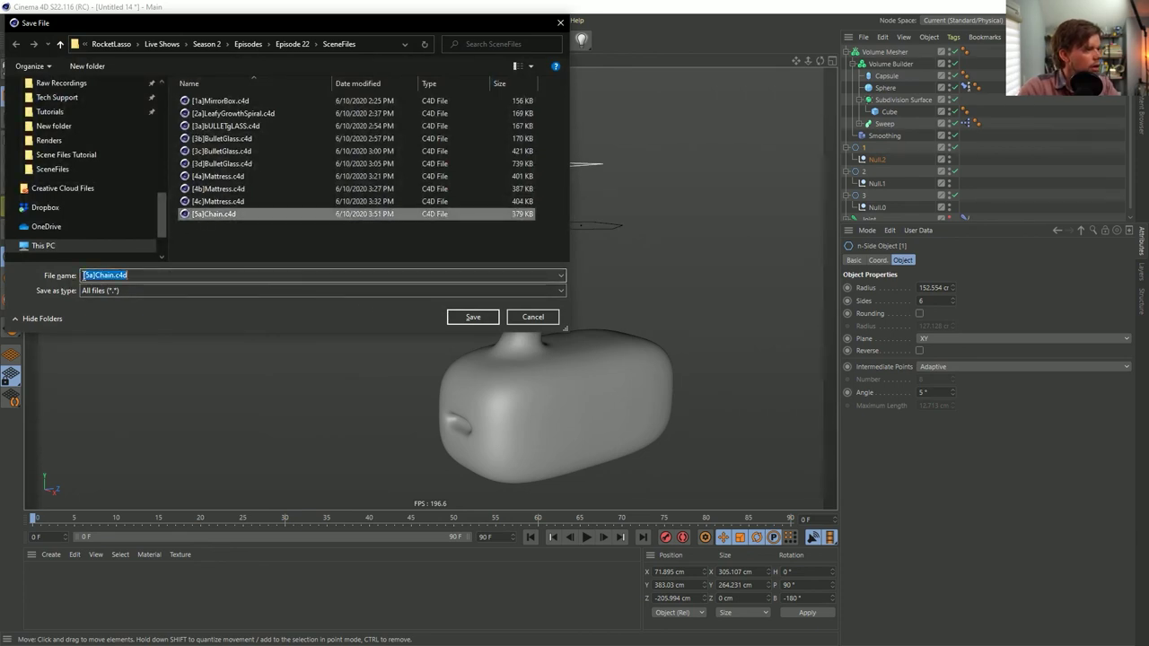
{"action": "key", "text": "Home"}
{"action": "key", "text": "Right"}
{"action": "key", "text": "Delete"}
{"action": "type", "text": "6"}
- Replace Chain with VolumeCritter in the file name and save the scene as [6a]VolumeCritter.c4d
{"action": "key", "text": "Right"}
{"action": "key", "text": "Right"}
{"action": "key", "text": "shift+Right"}
{"action": "key", "text": "shift+Right"}
{"action": "key", "text": "shift+Right"}
{"action": "key", "text": "shift+Right"}
{"action": "key", "text": "shift+Right"}
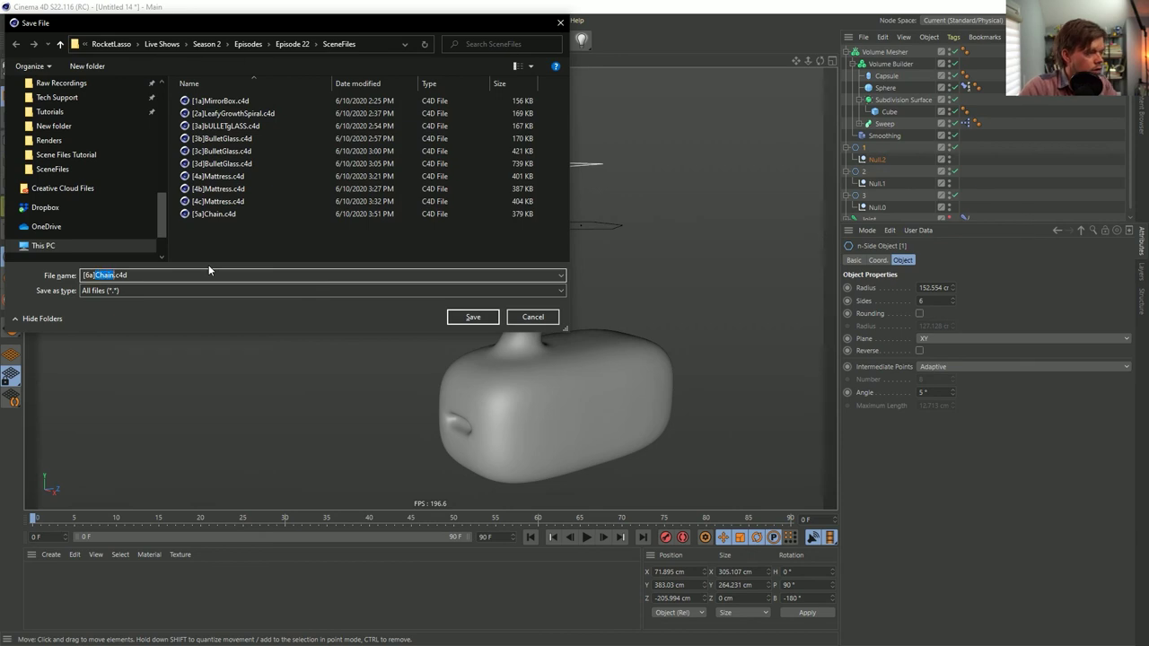
{"action": "type", "text": "C"}
{"action": "key", "text": "BackSpace"}
{"action": "type", "text": "Vo"}
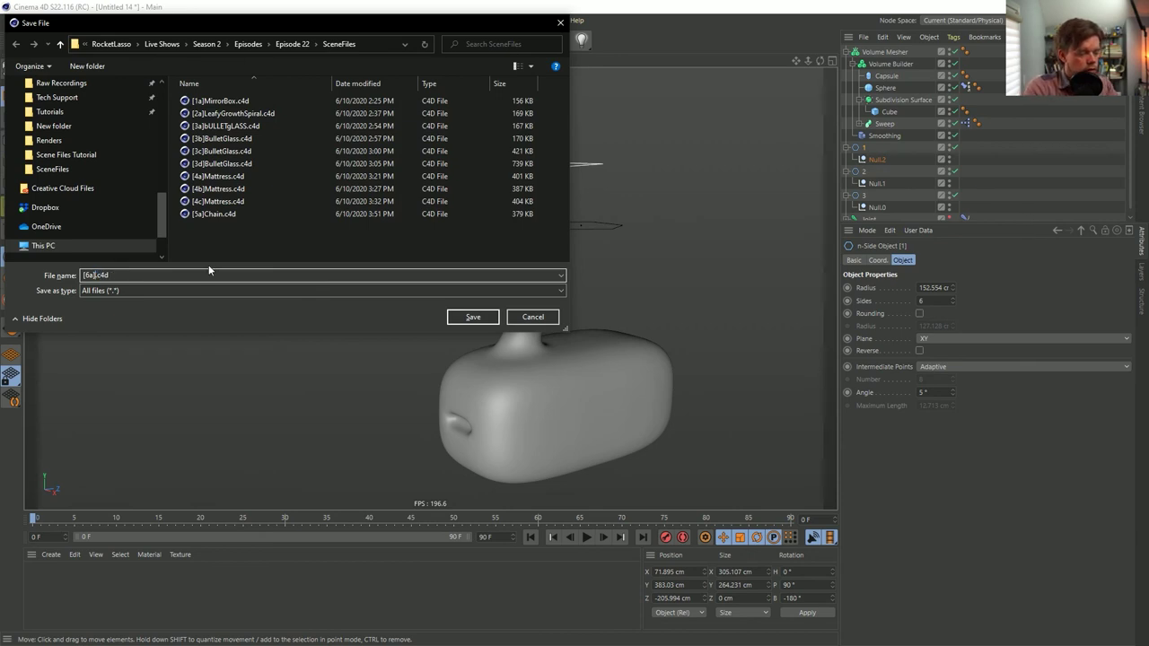
{"action": "type", "text": "lumeCirc"}
{"action": "key", "text": "BackSpace"}
{"action": "key", "text": "BackSpace"}
{"action": "key", "text": "BackSpace"}
{"action": "type", "text": "ritter"}
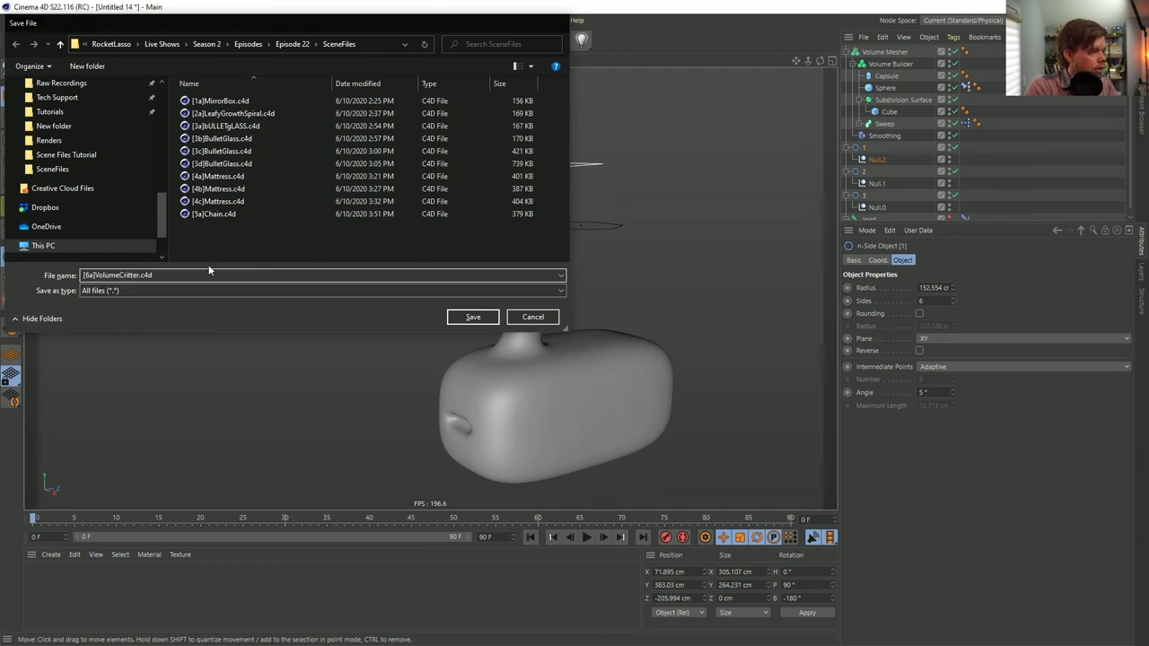
{"action": "key", "text": "Return"}
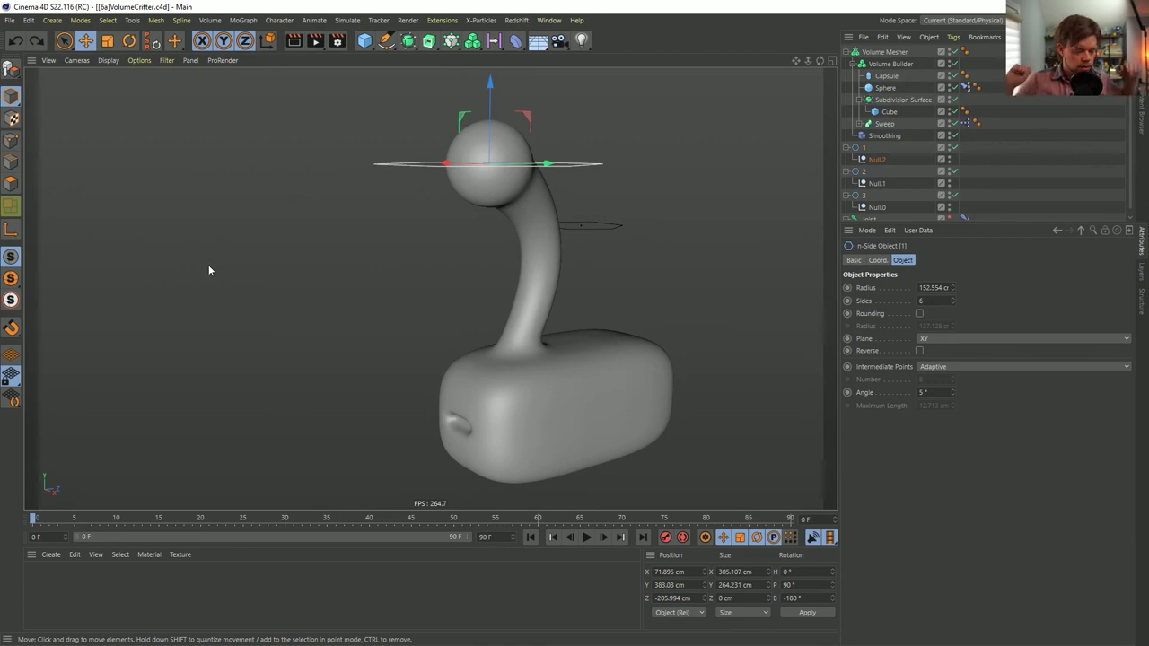